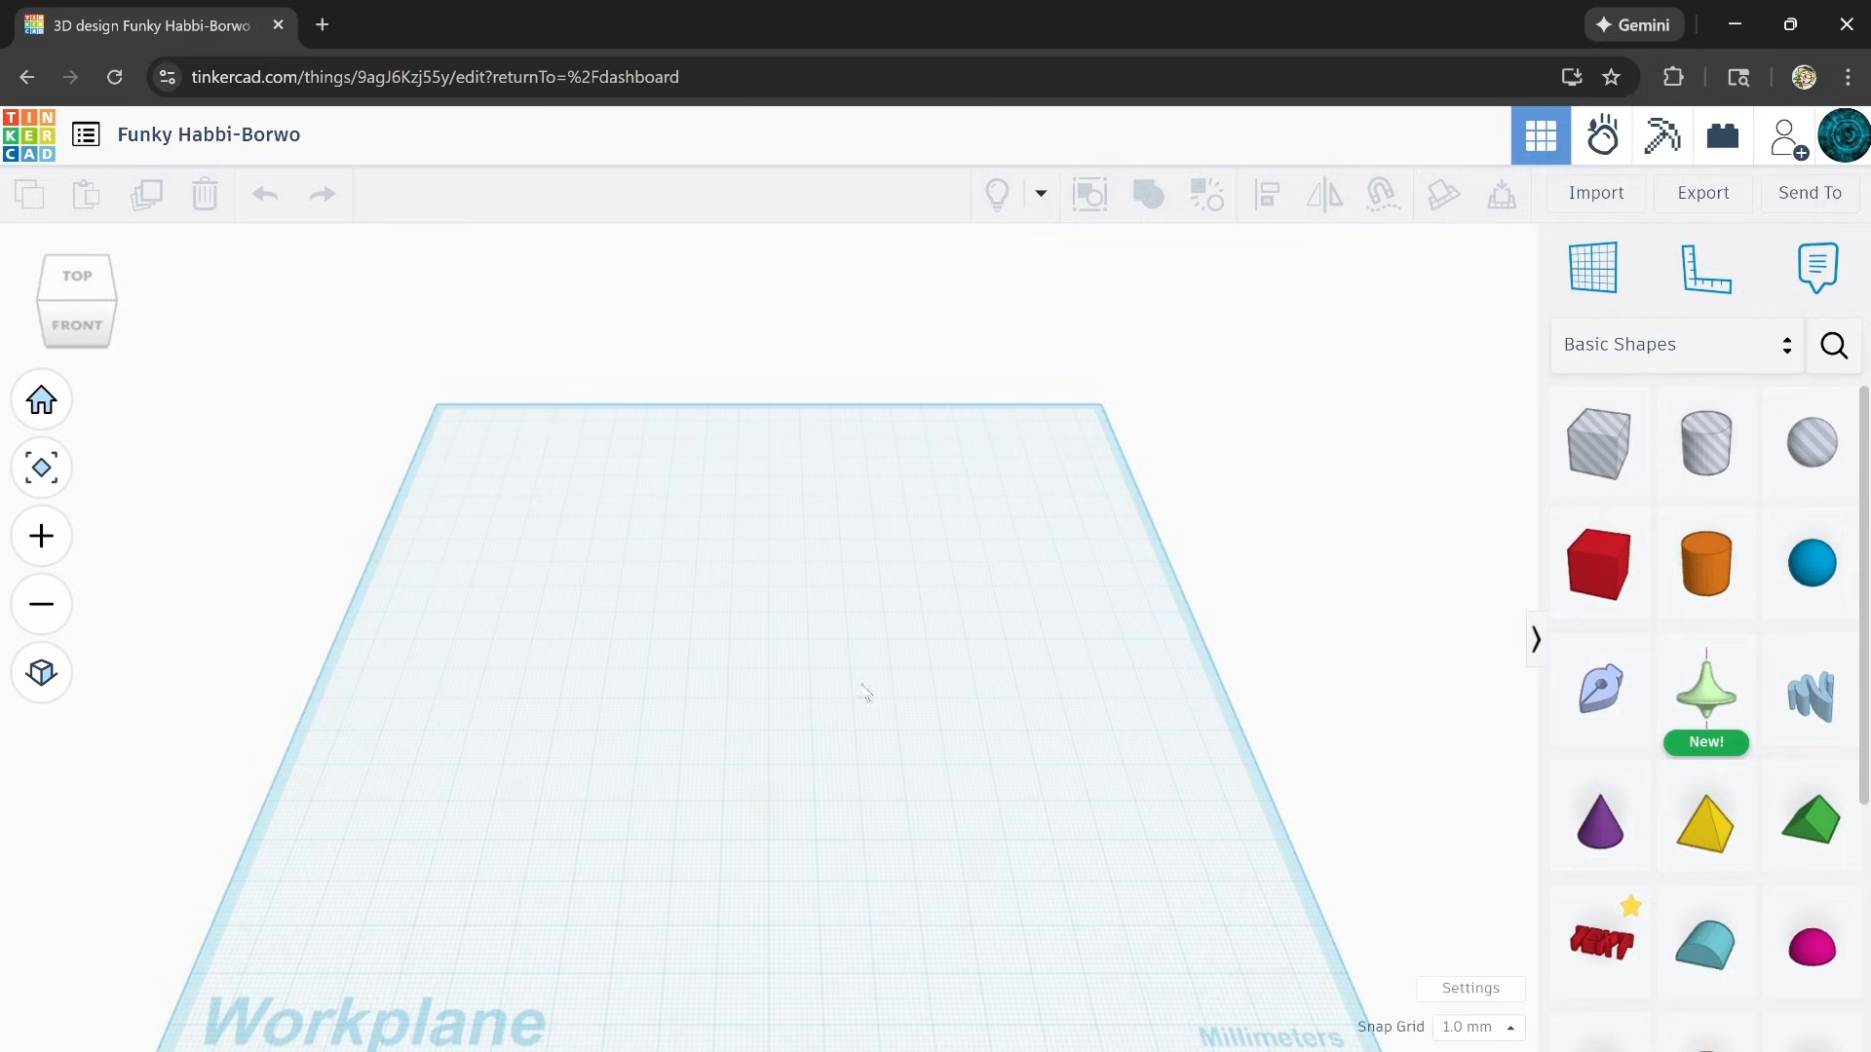
Step: Place a cone on the workplane and stretch it to a height of about 57 mm
middle_click_drag(748, 778, 757, 698)
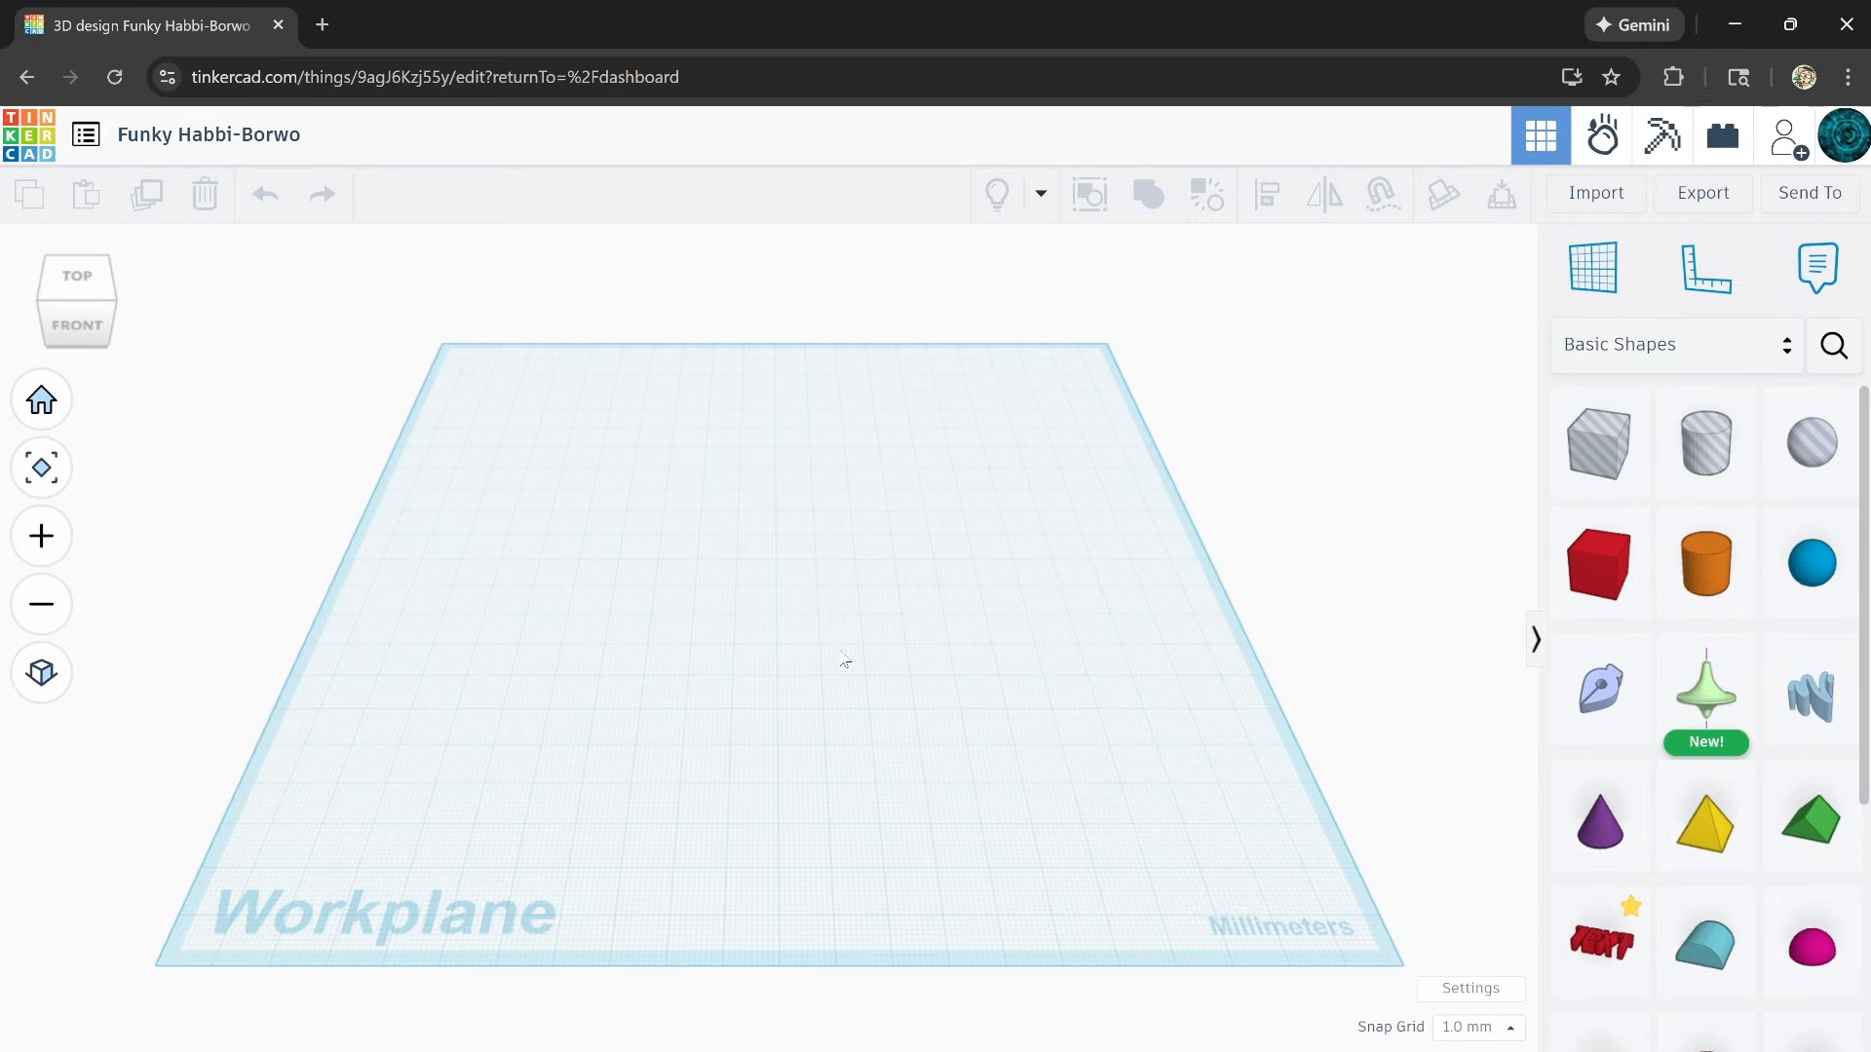
middle_click_drag(844, 661, 785, 806)
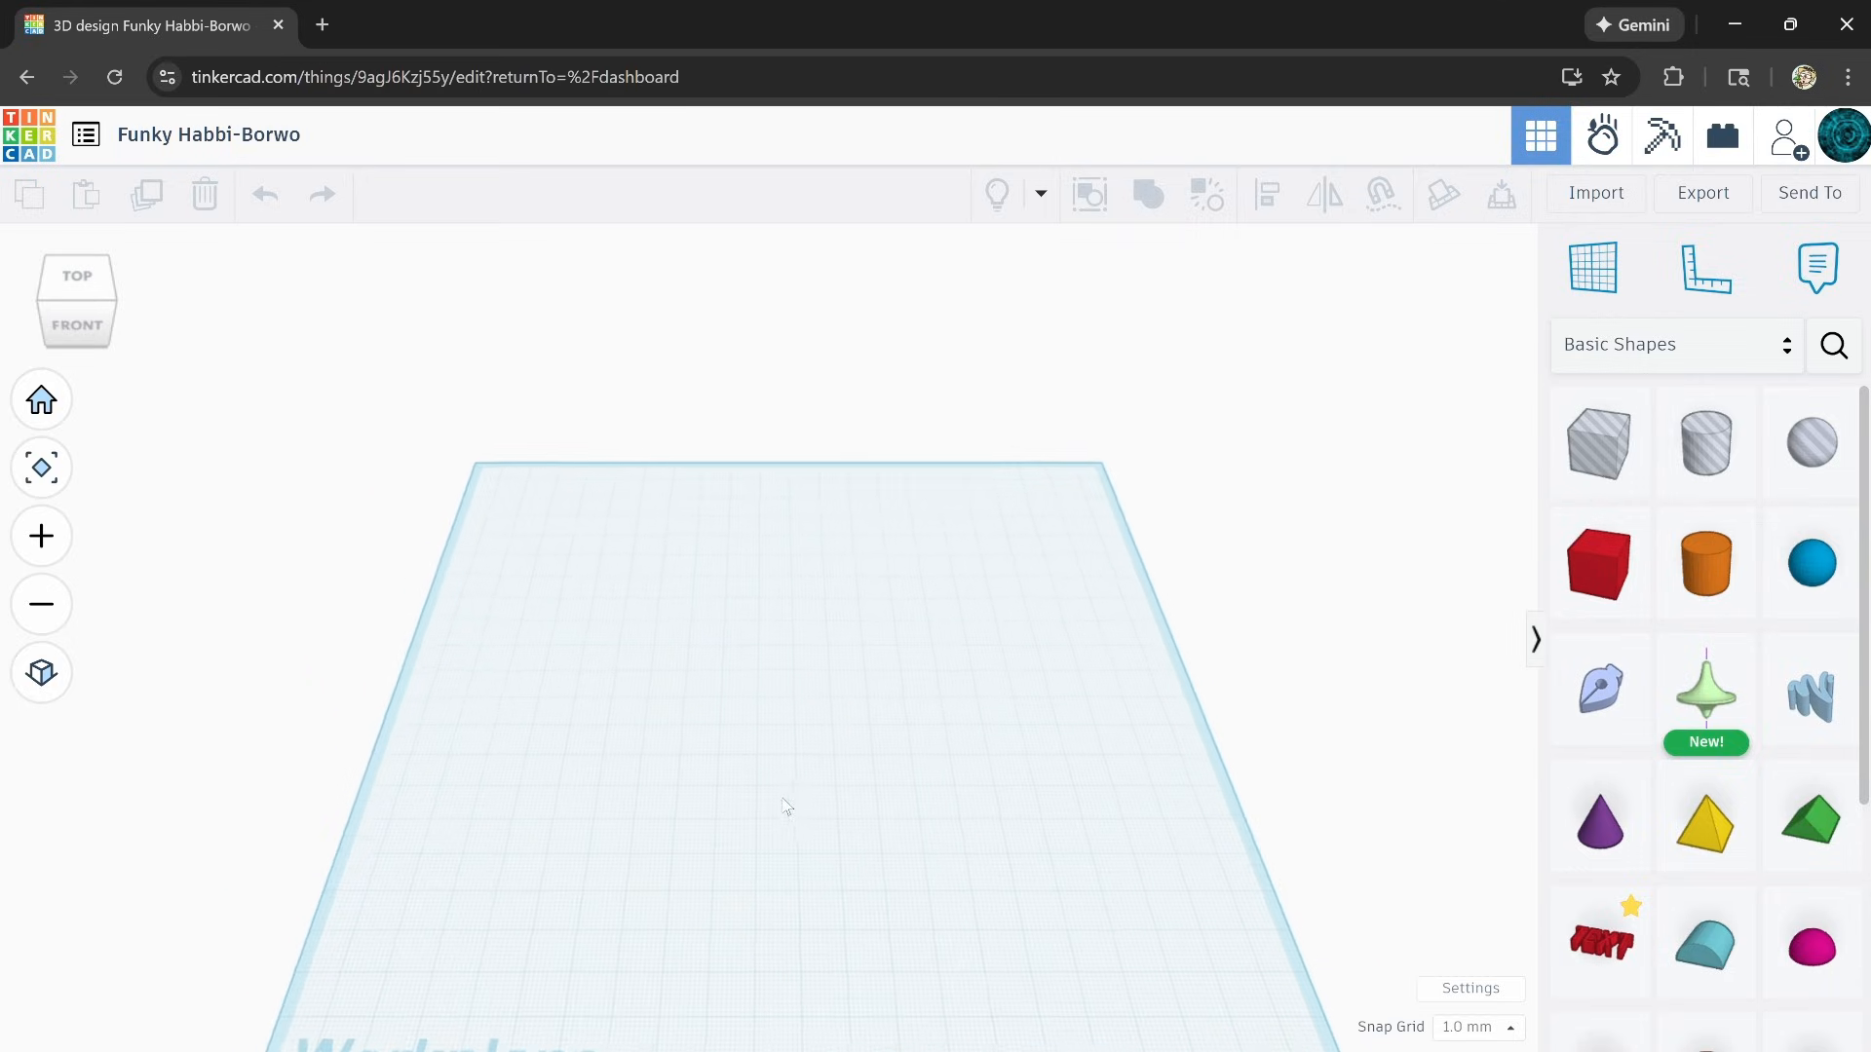
left_click(1606, 833)
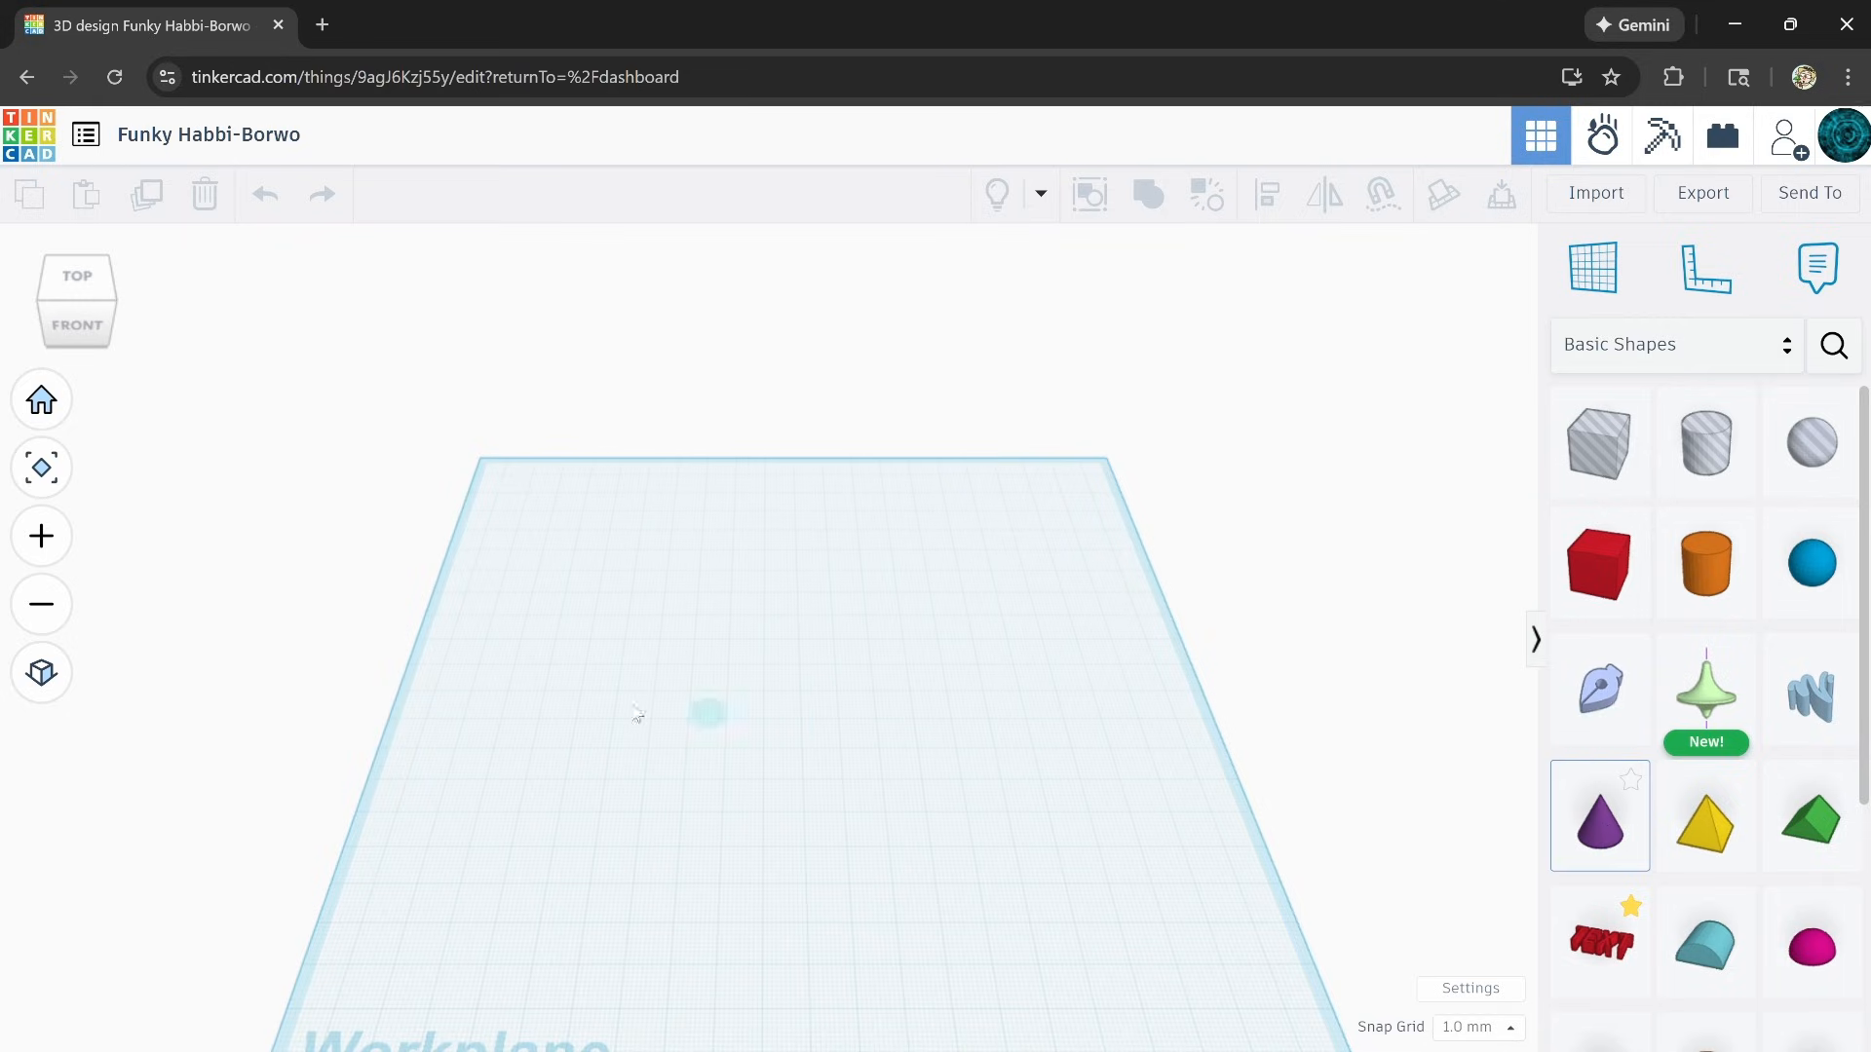
left_click(654, 720)
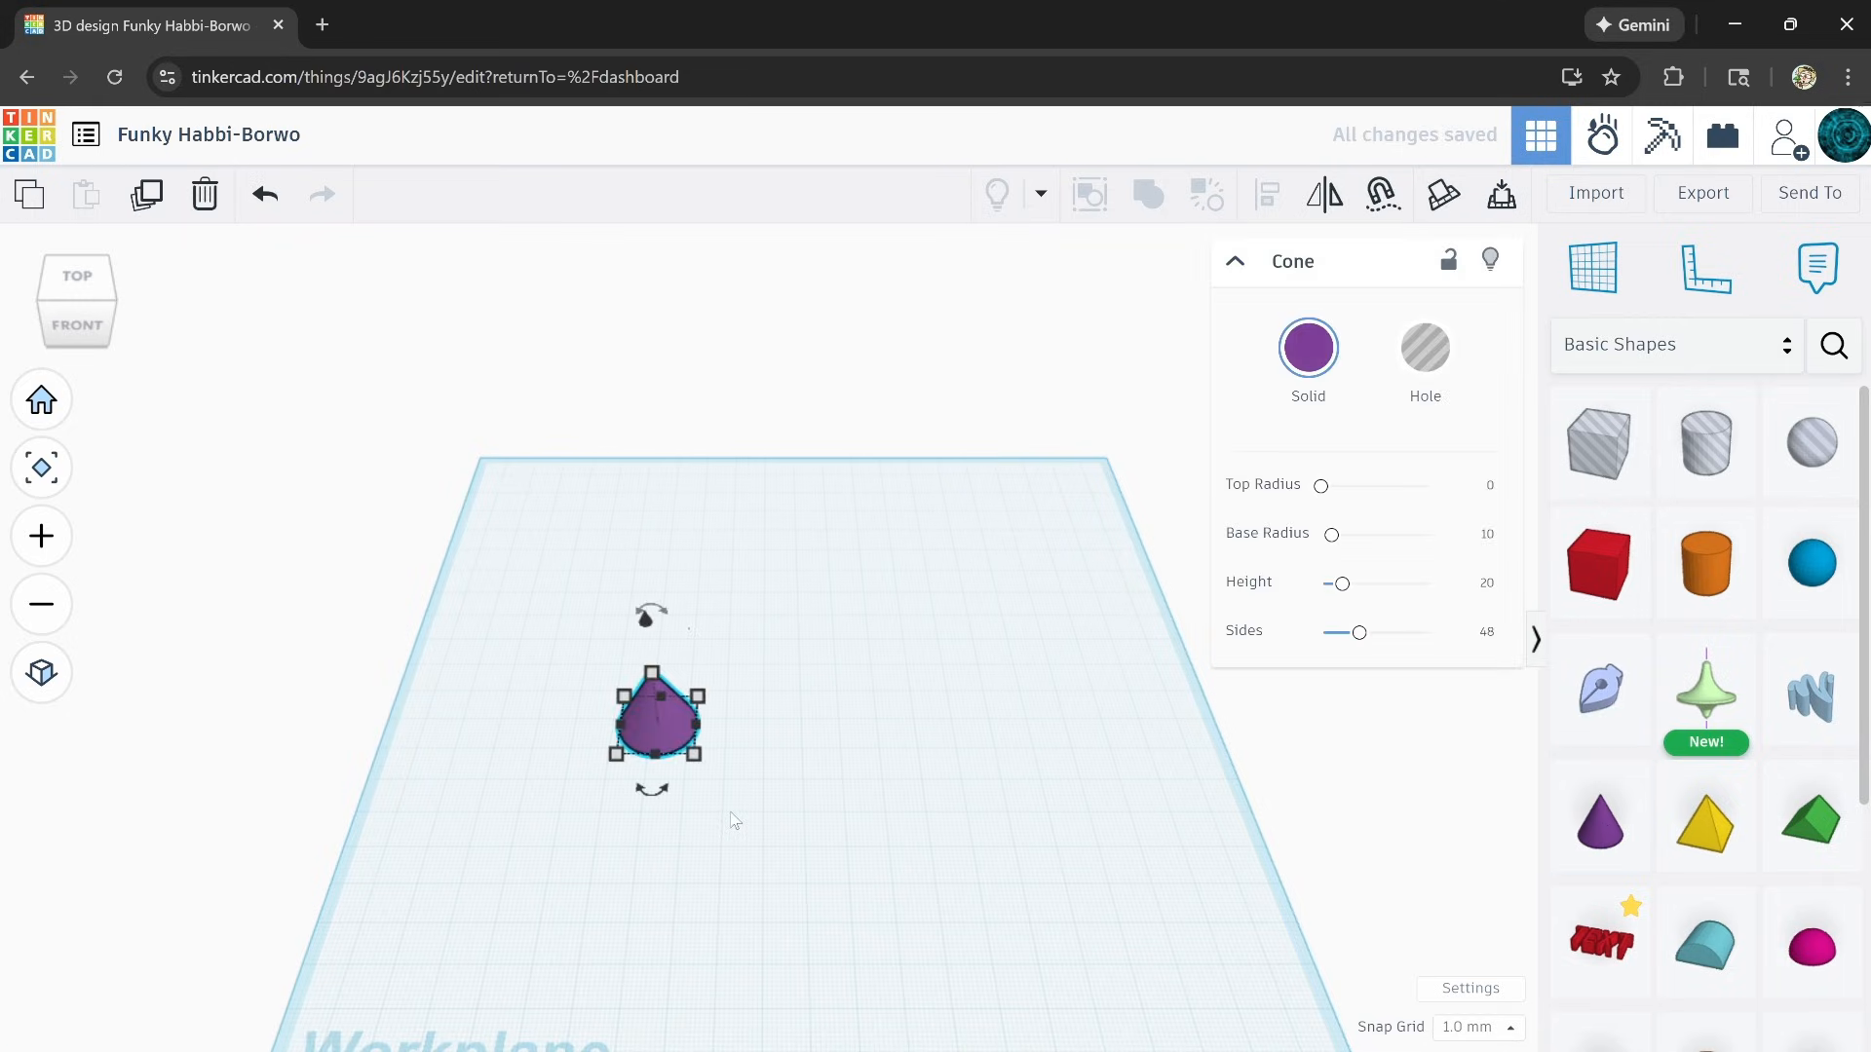
right_click_drag(732, 875, 679, 719)
left_click_drag(653, 656, 642, 510)
Step: Colour the tall cone bright green and move it toward the workplane's back-left corner
left_click(1308, 347)
left_click(1186, 602)
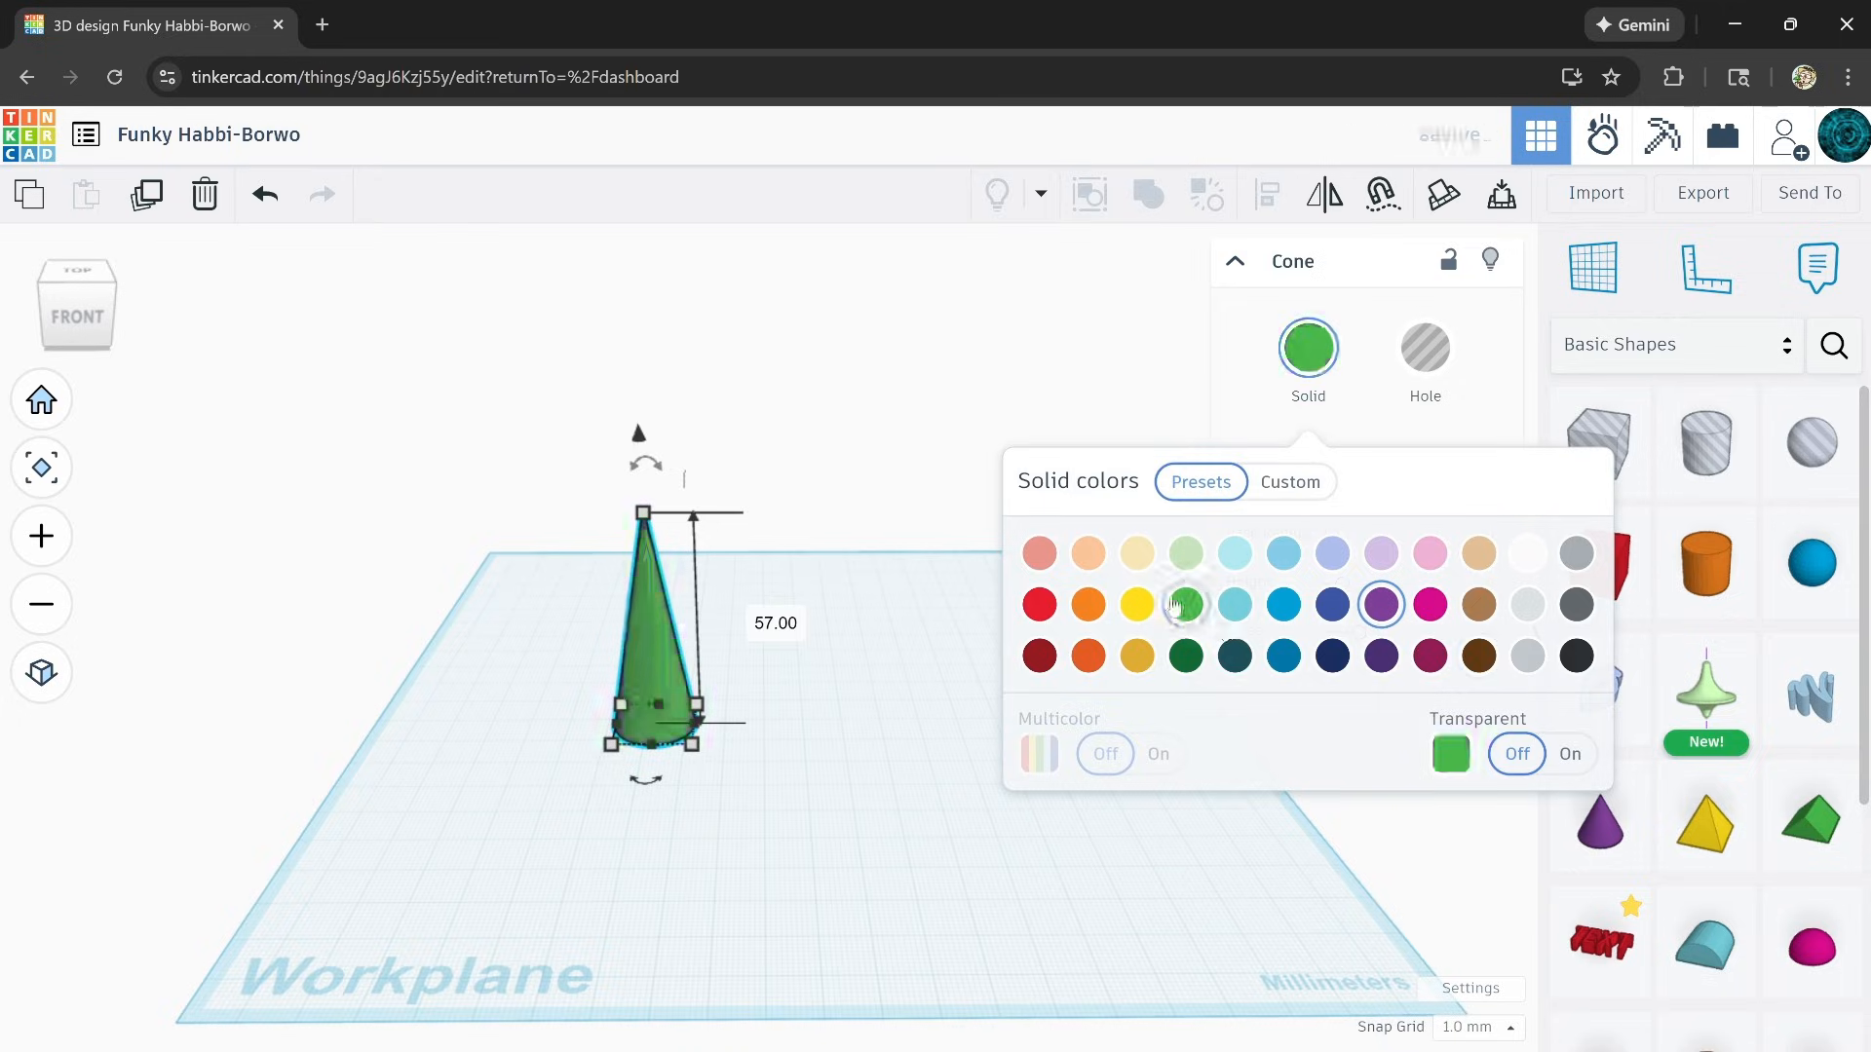
left_click_drag(641, 652, 546, 573)
key("f")
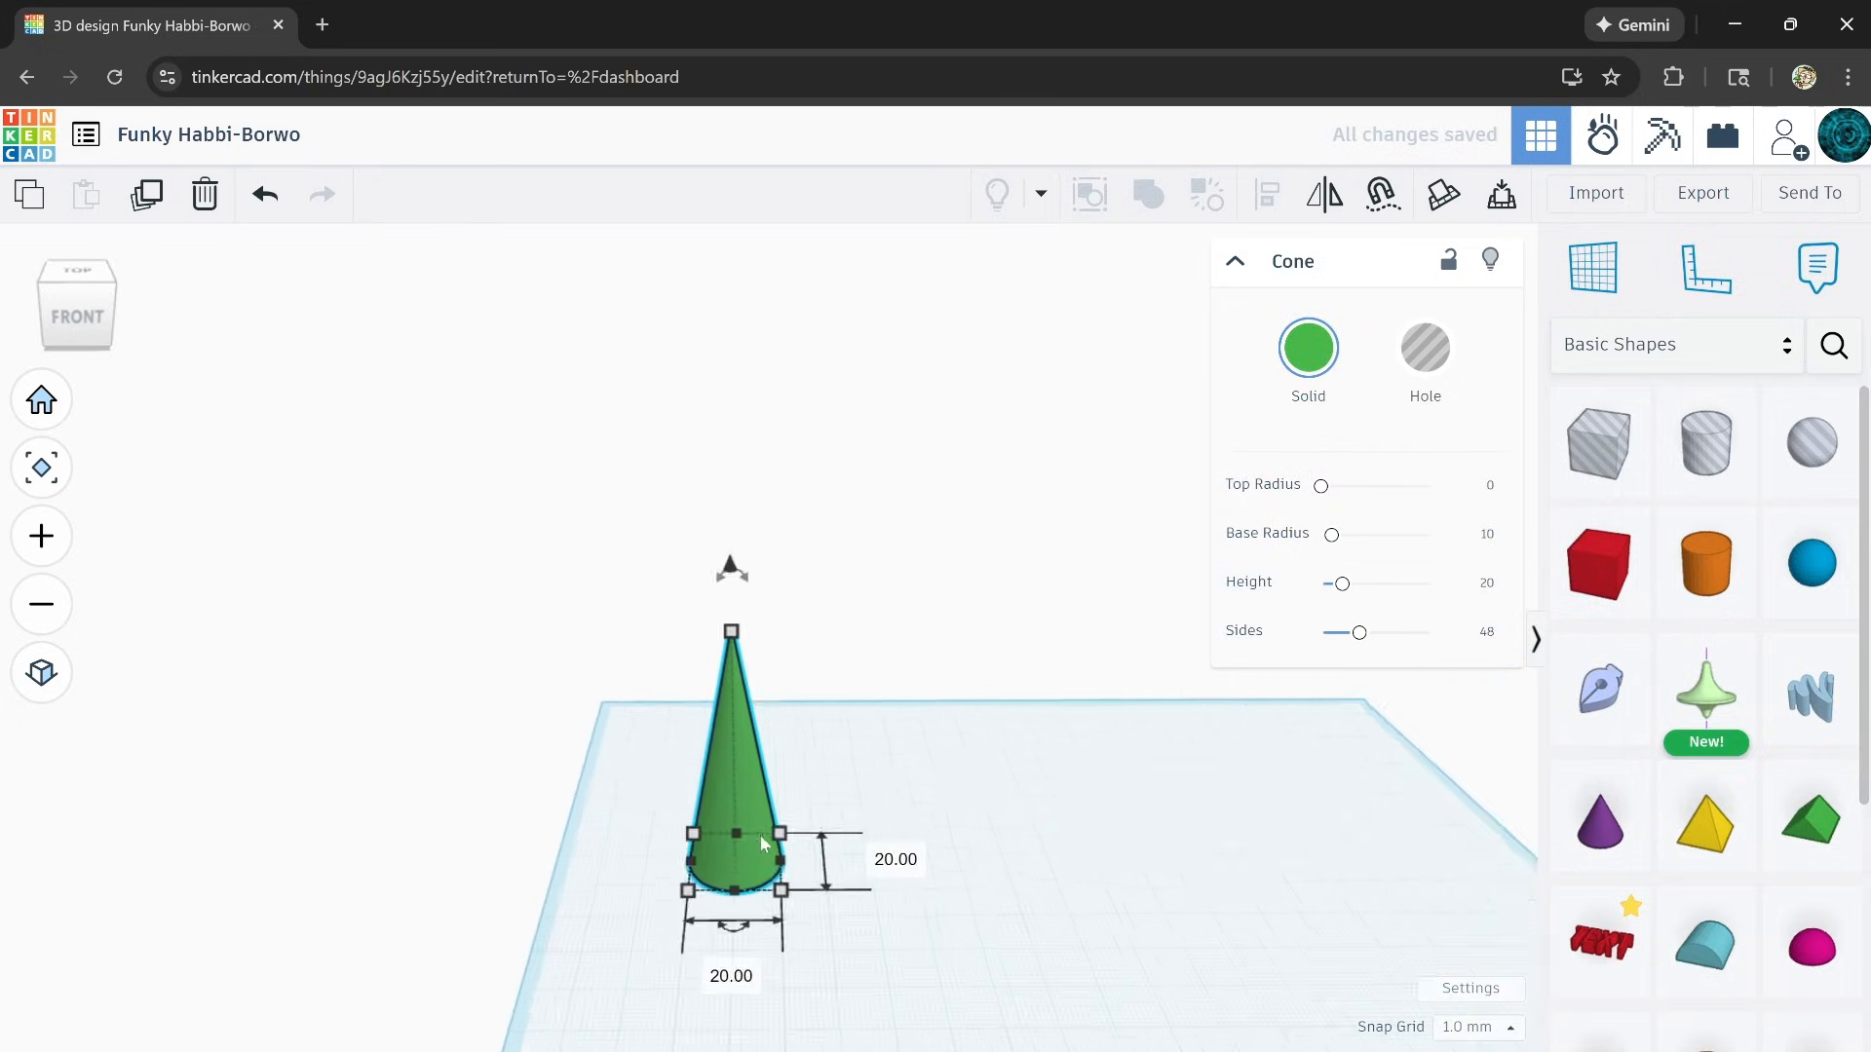
Step: Make two smaller duplicates of the green cone at its base, the first about 29 mm tall
left_click(146, 194)
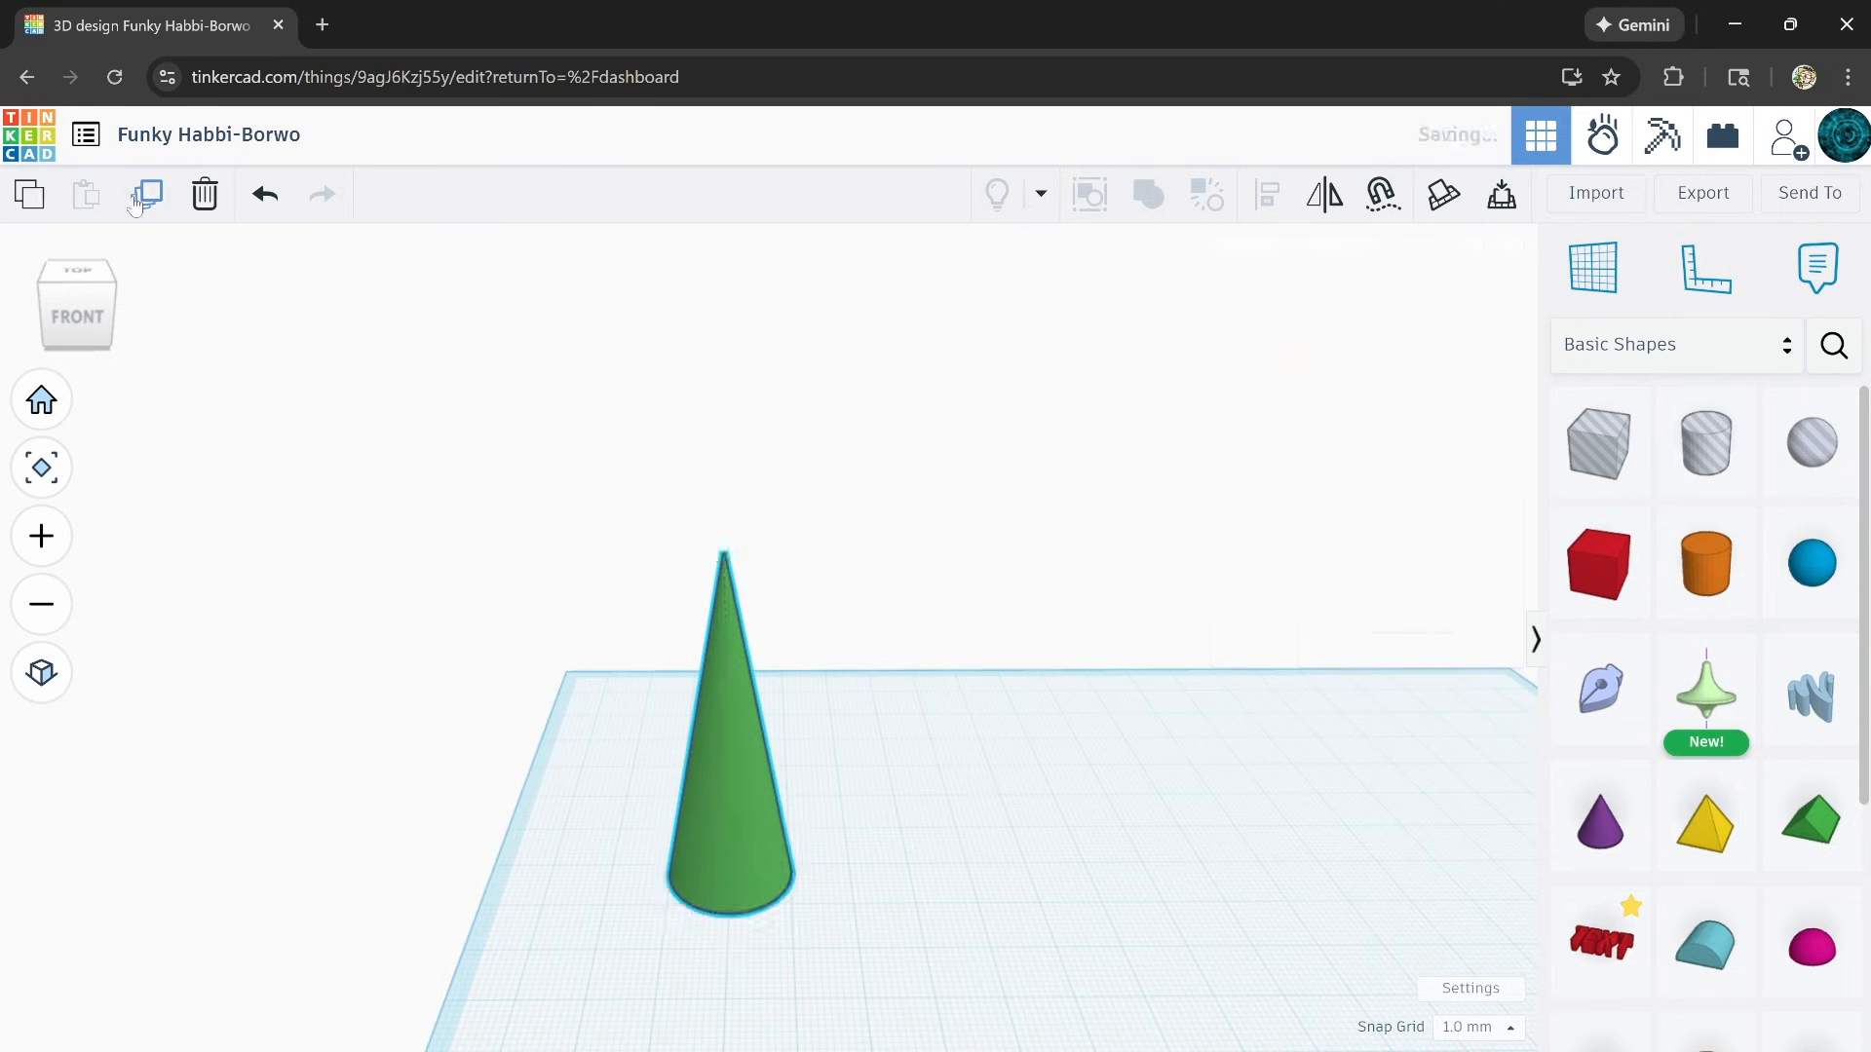
left_click_drag(738, 598, 798, 723)
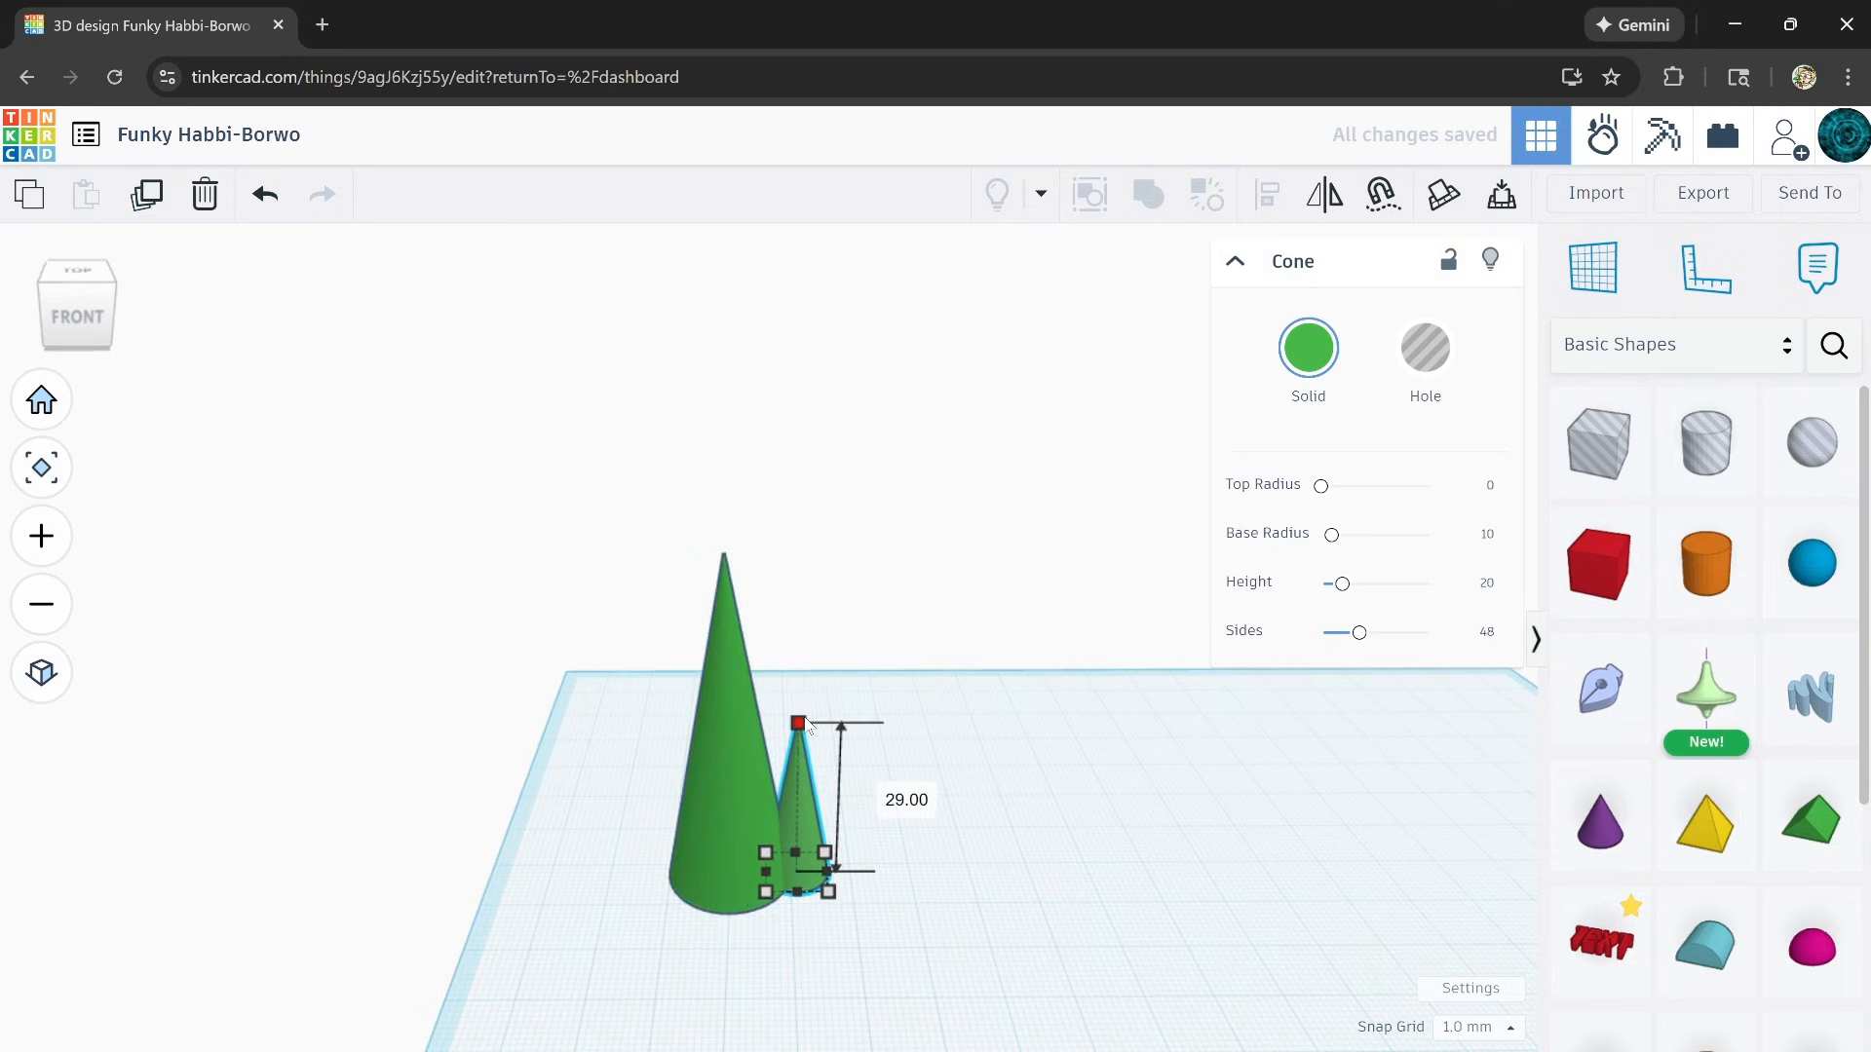
left_click(147, 194)
left_click_drag(842, 844, 769, 750)
Step: Rotate all three green cones together by -22.5° and move them off the workplane behind its back-left corner
right_click_drag(997, 882, 585, 752)
key("ctrl+a")
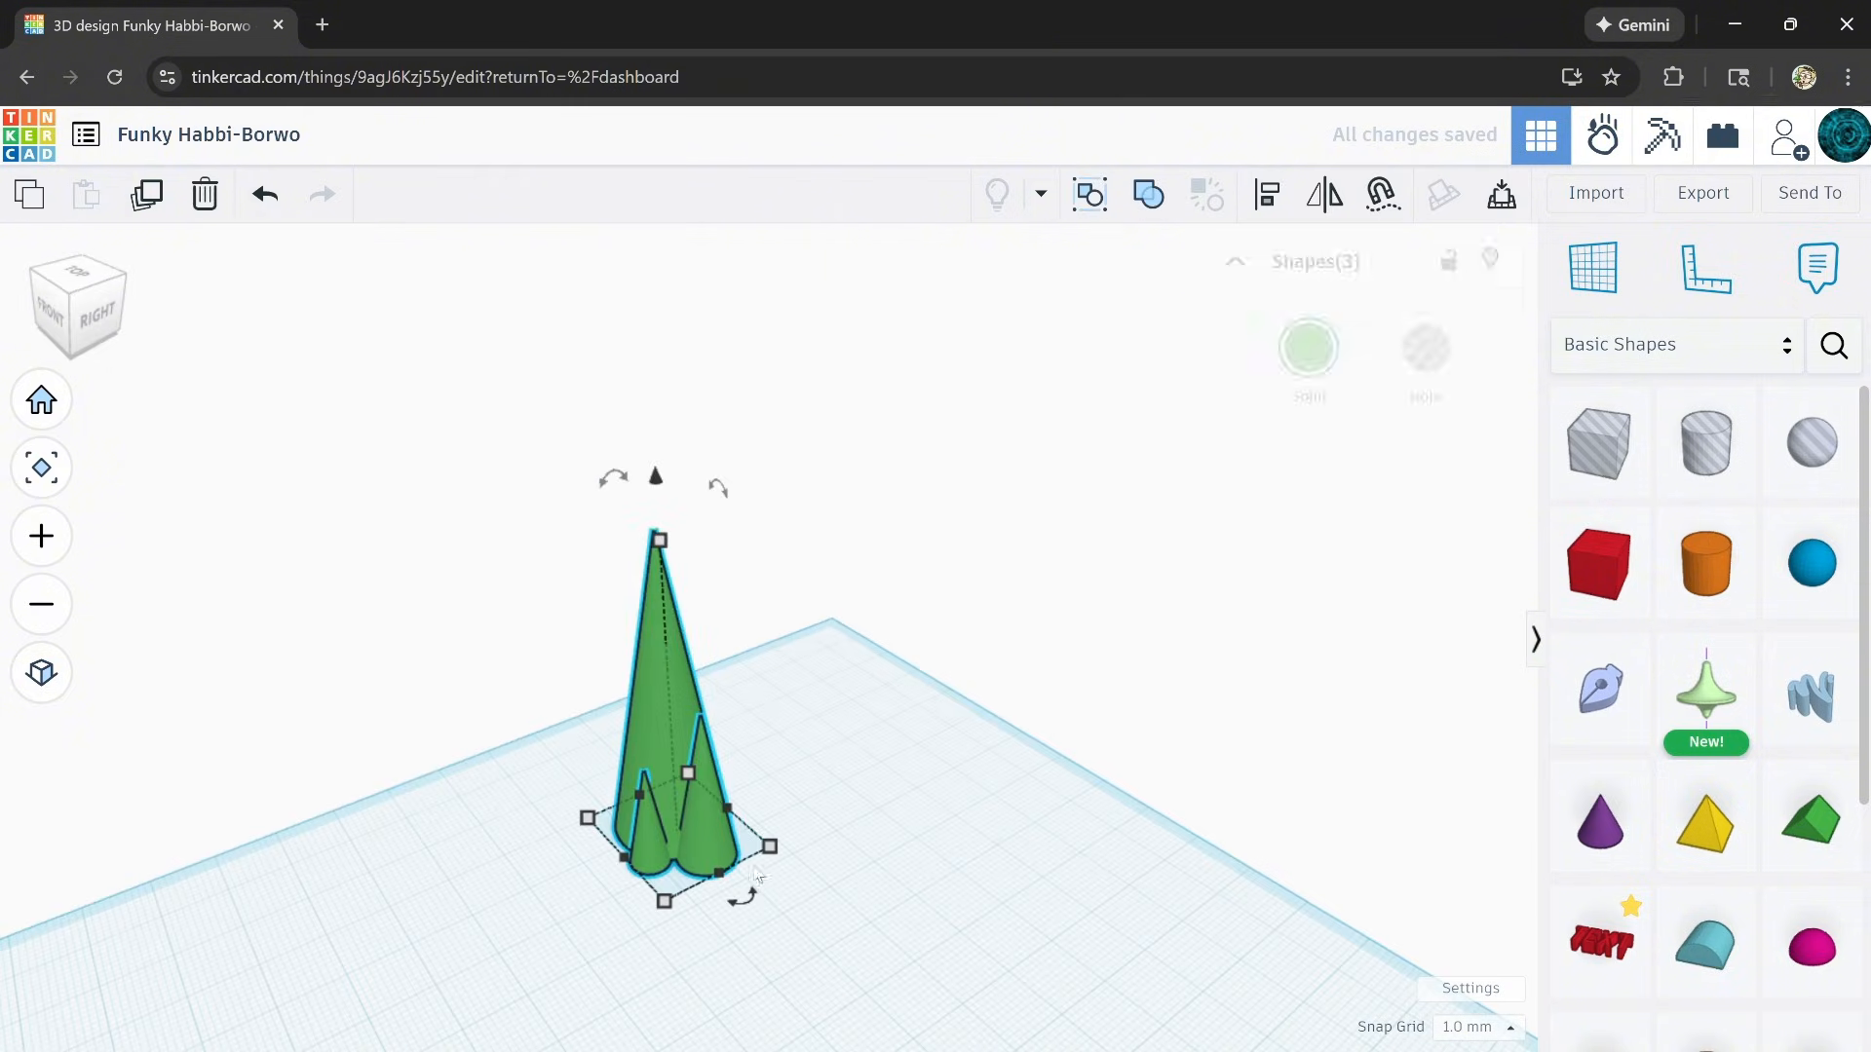
left_click_drag(752, 909, 721, 928)
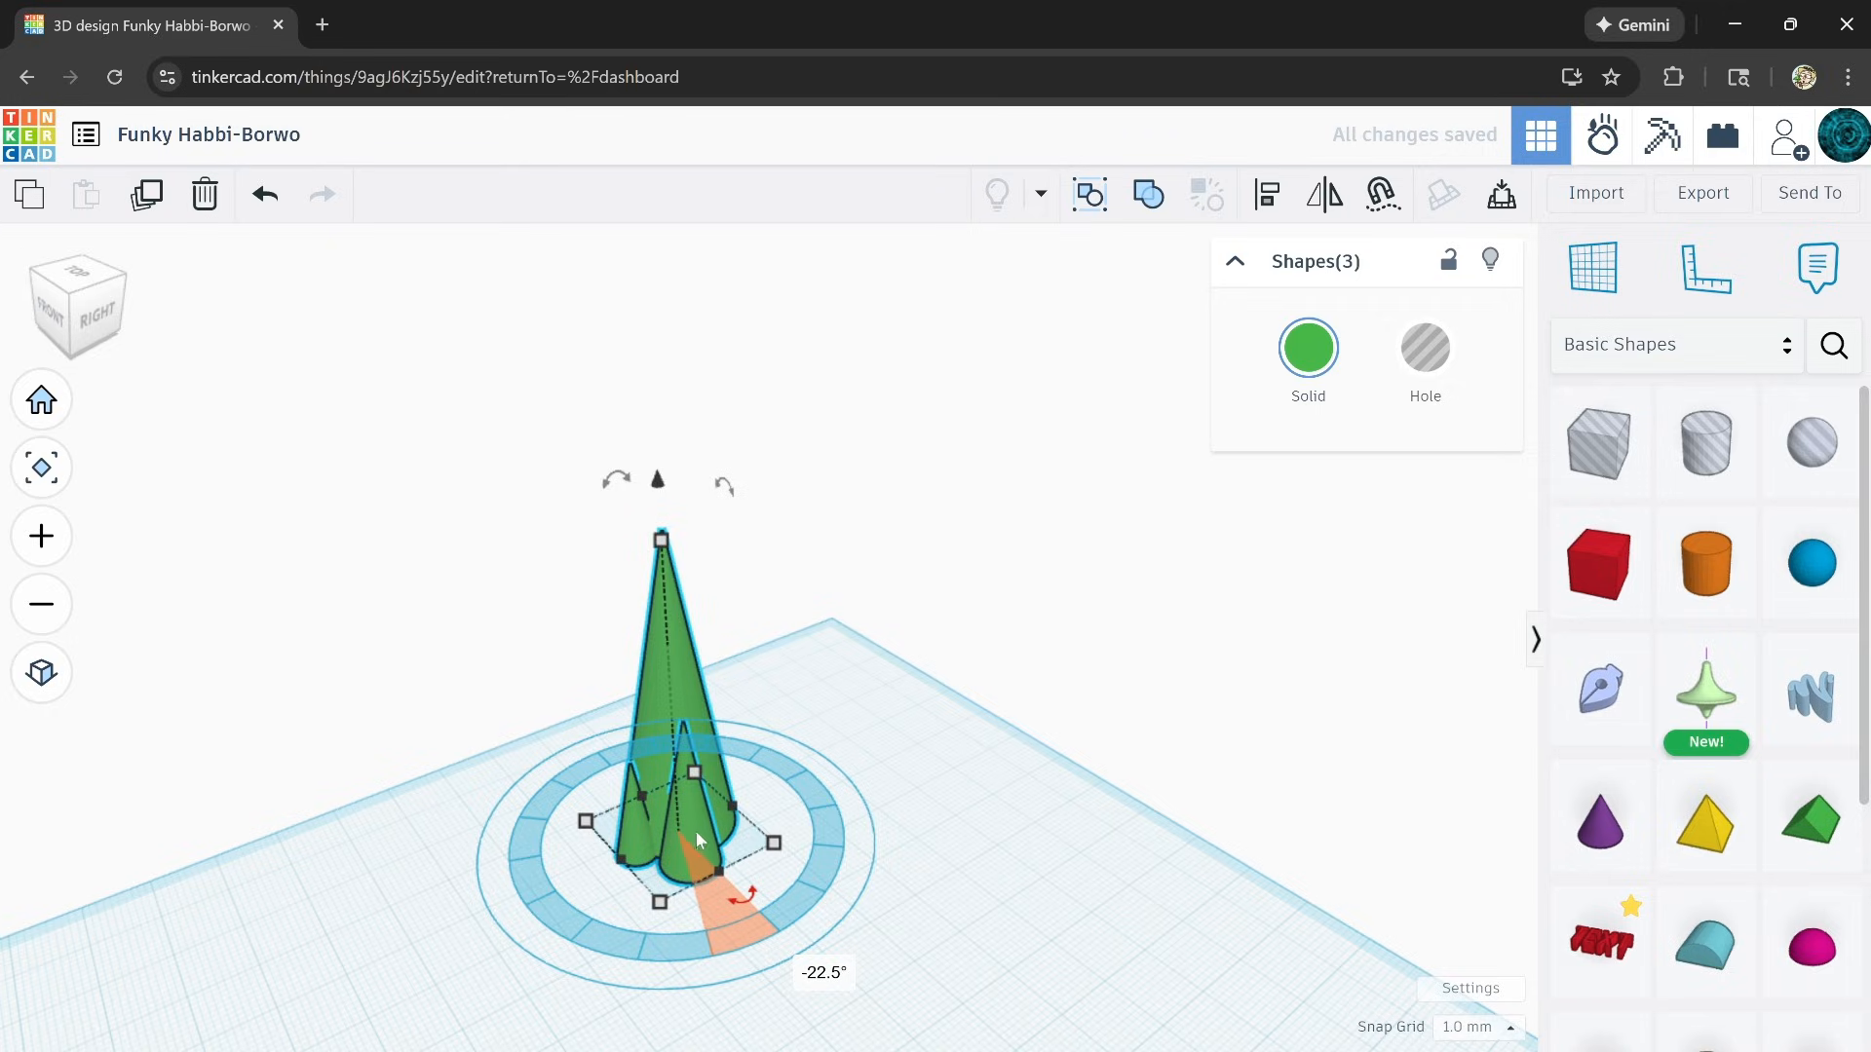
left_click_drag(696, 832, 891, 558)
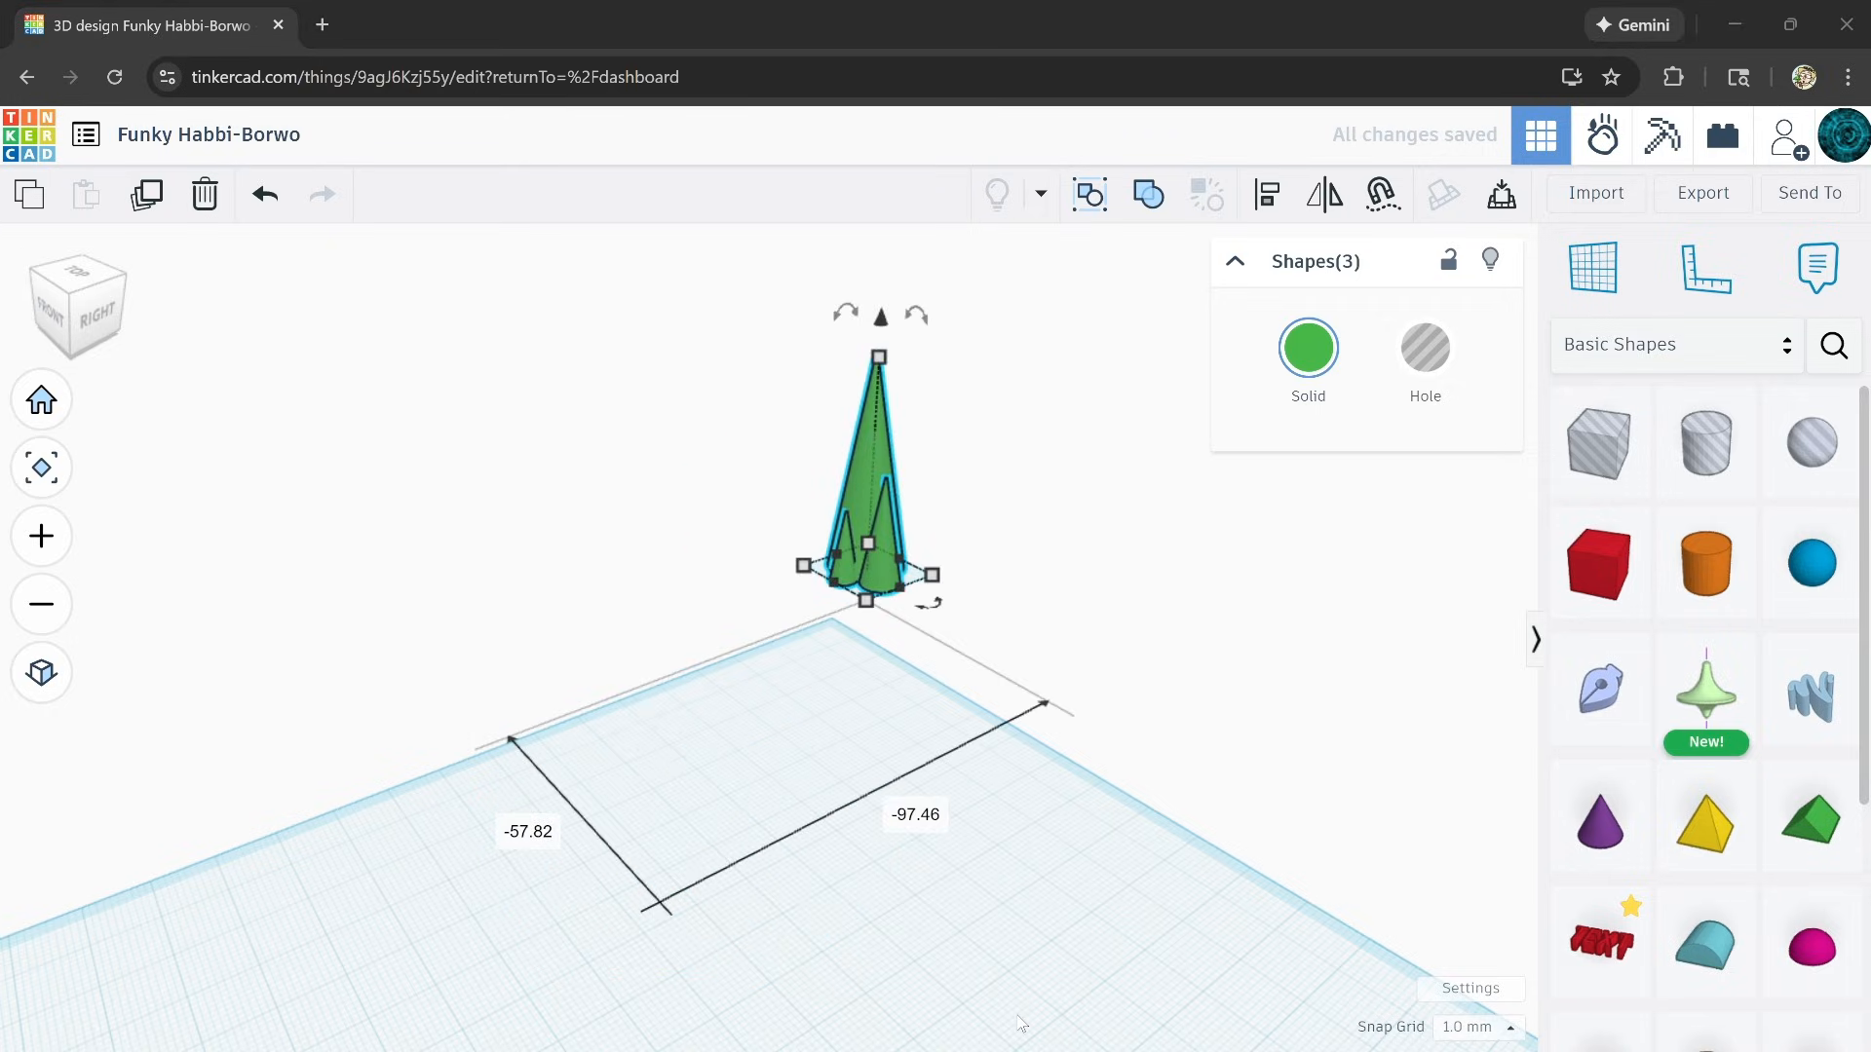
left_click(955, 895)
Step: Place a new cone about 49 mm wide and deep on the workplane and colour it dark green
right_click_drag(955, 894, 1033, 877)
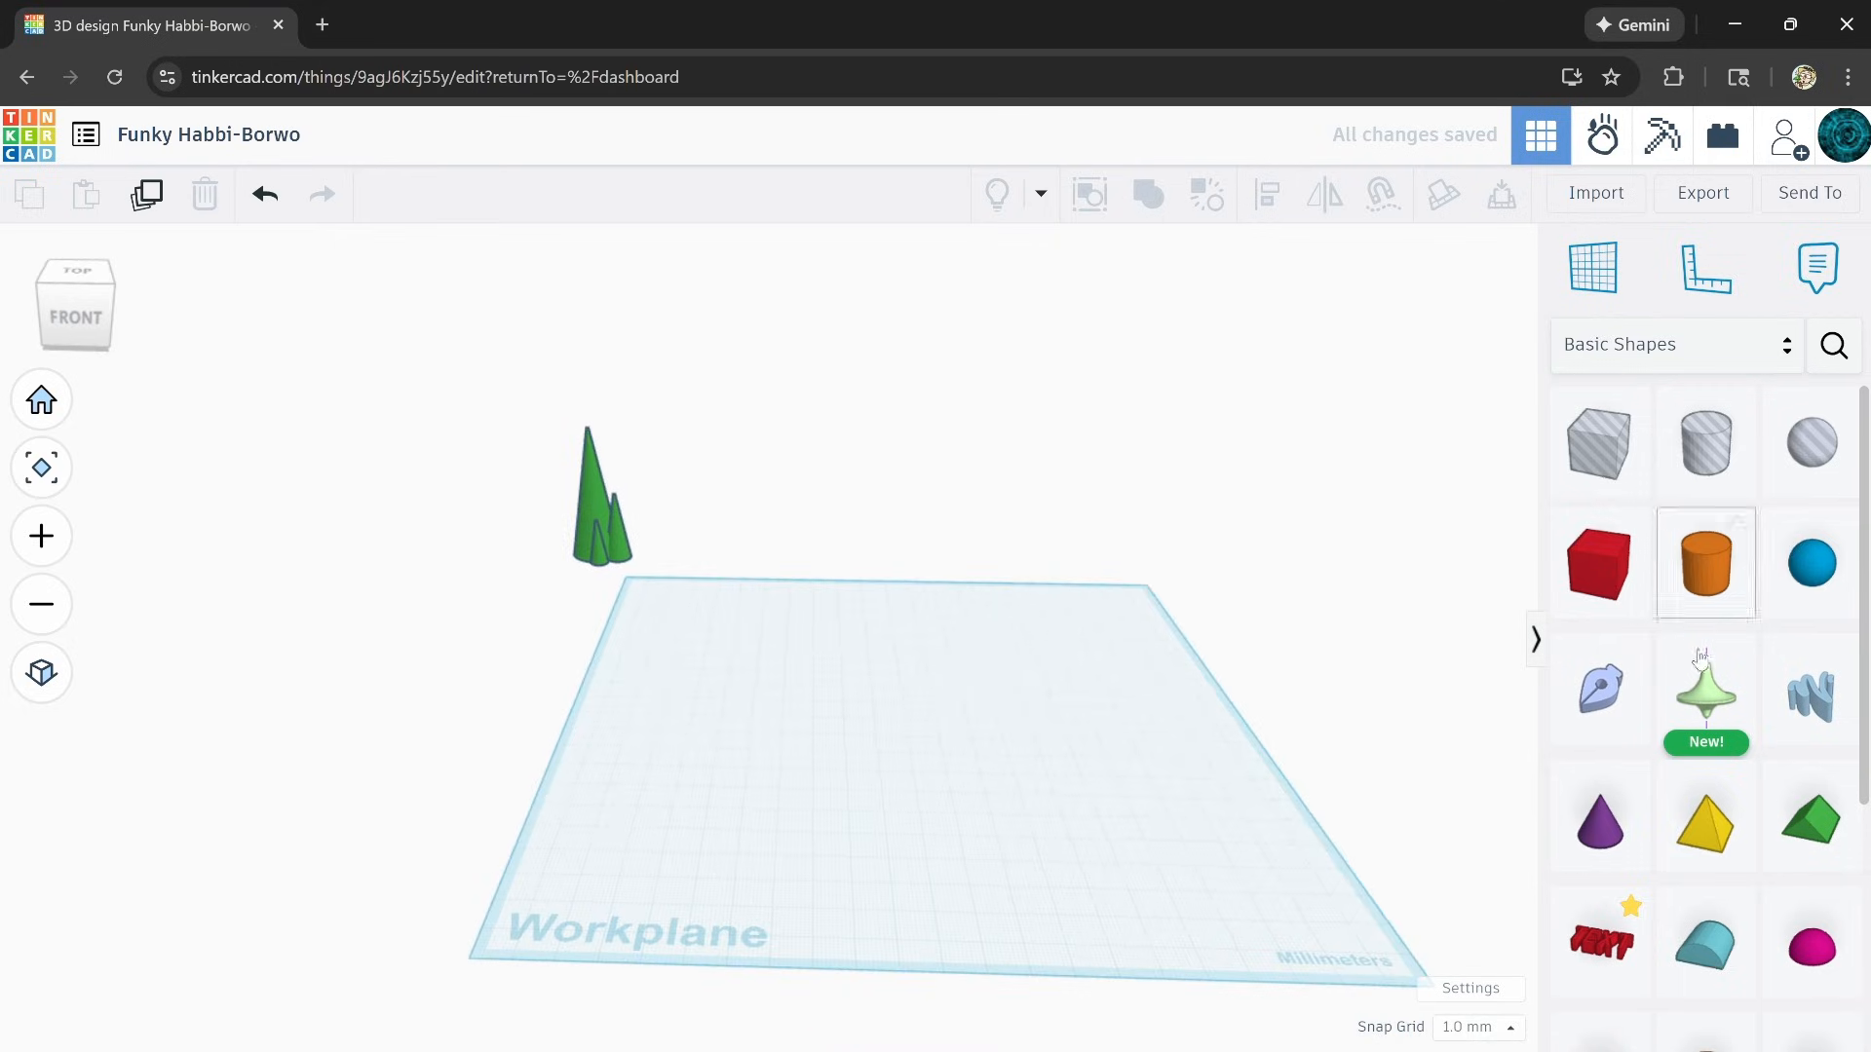
left_click_drag(1600, 823, 965, 815)
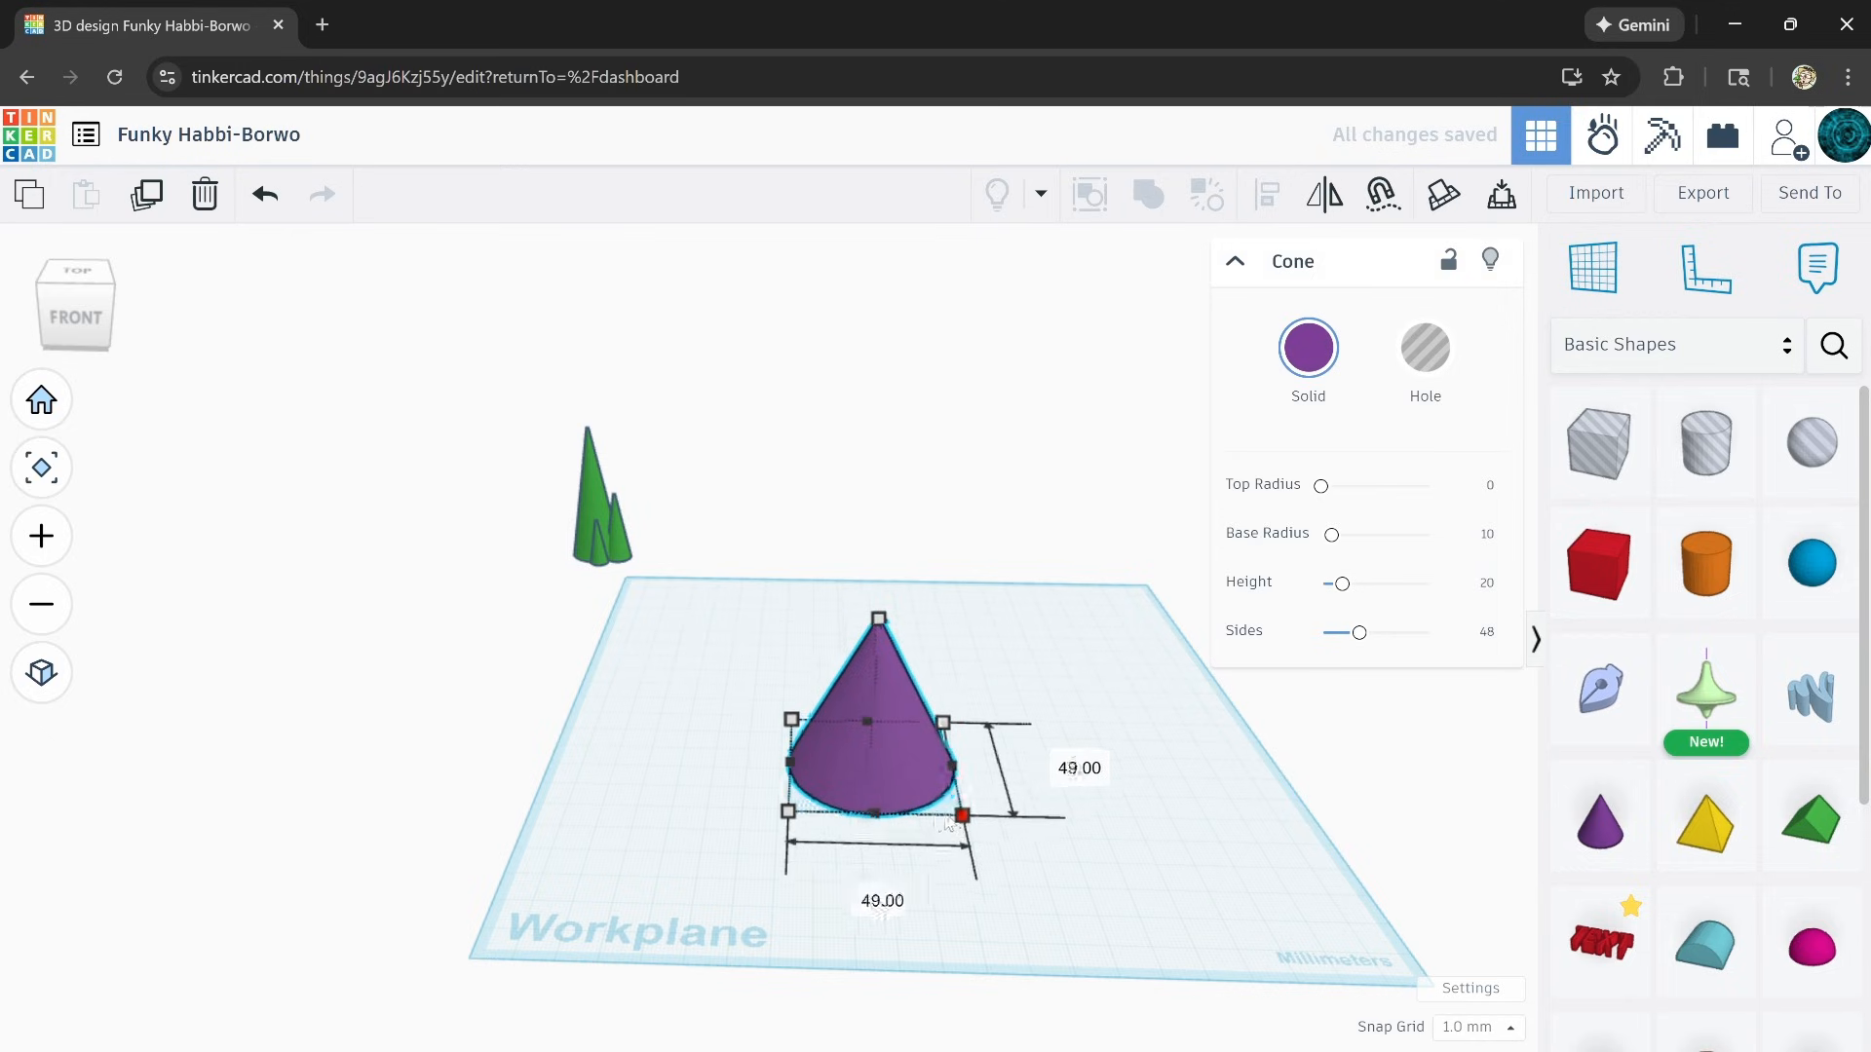
left_click(1307, 348)
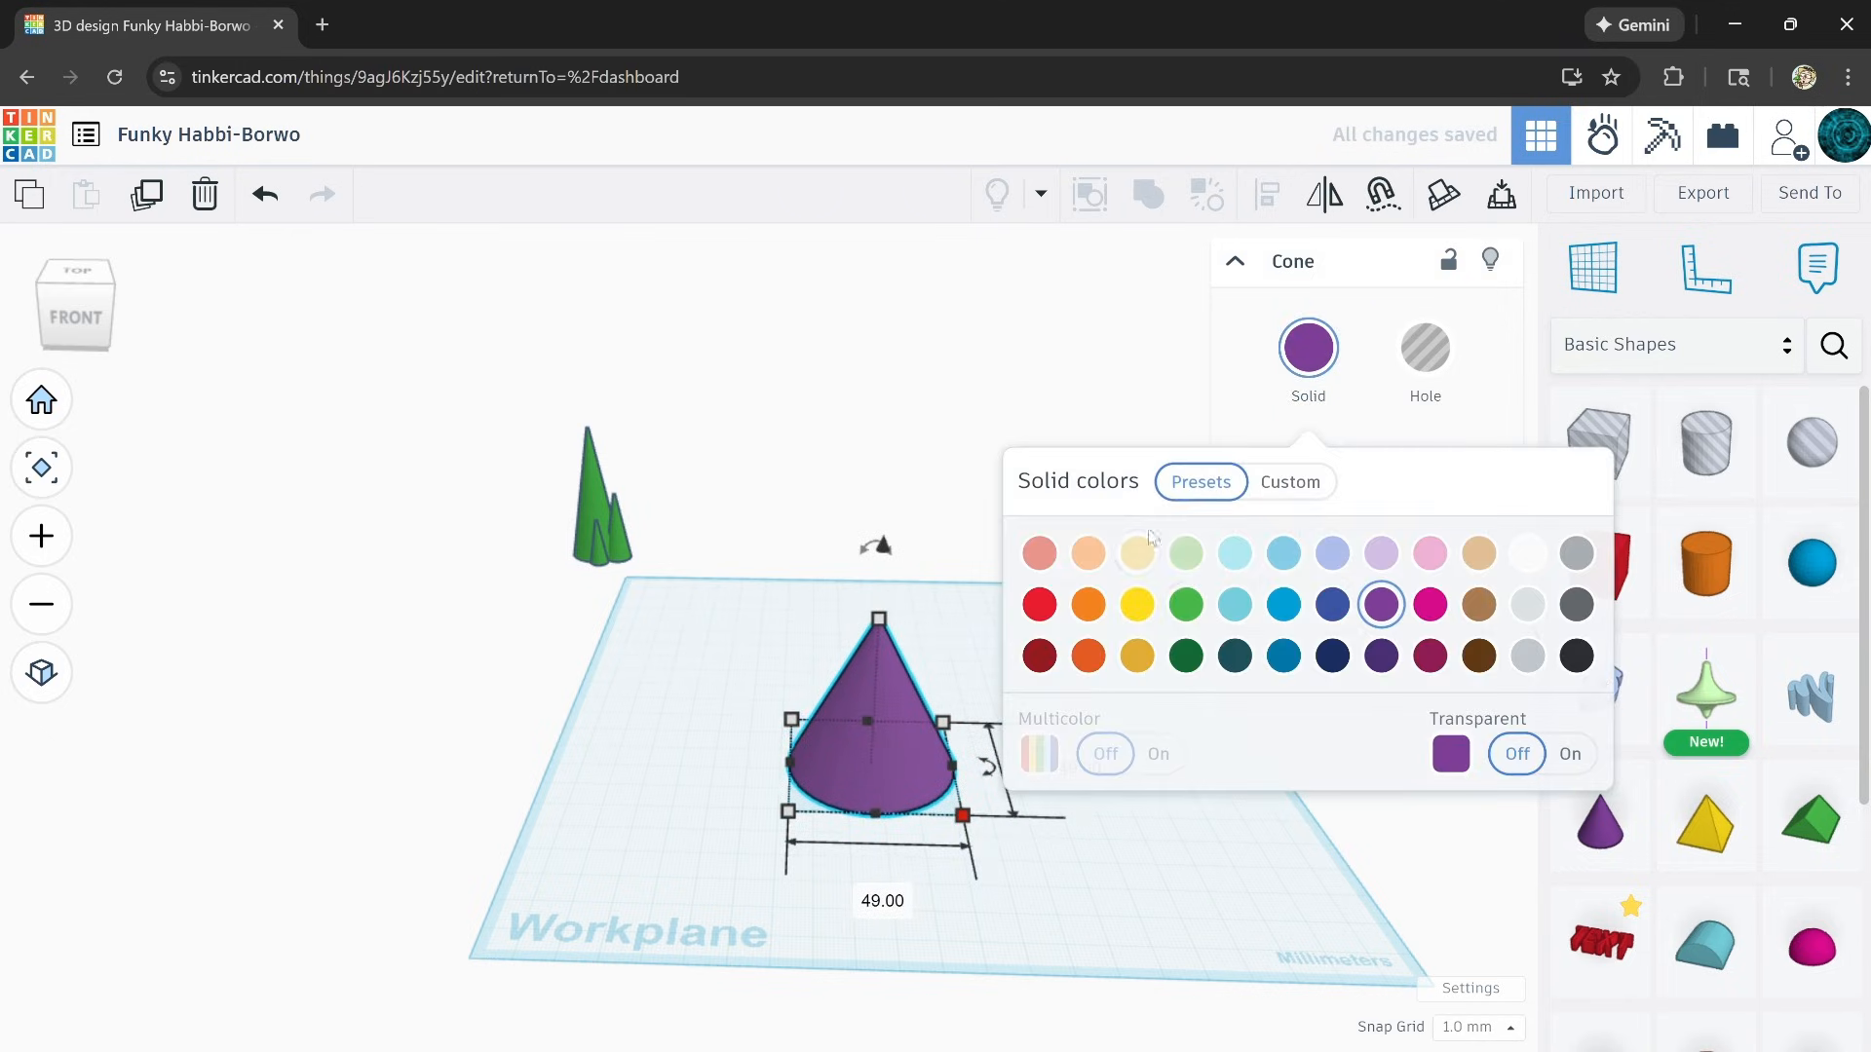
left_click(1187, 657)
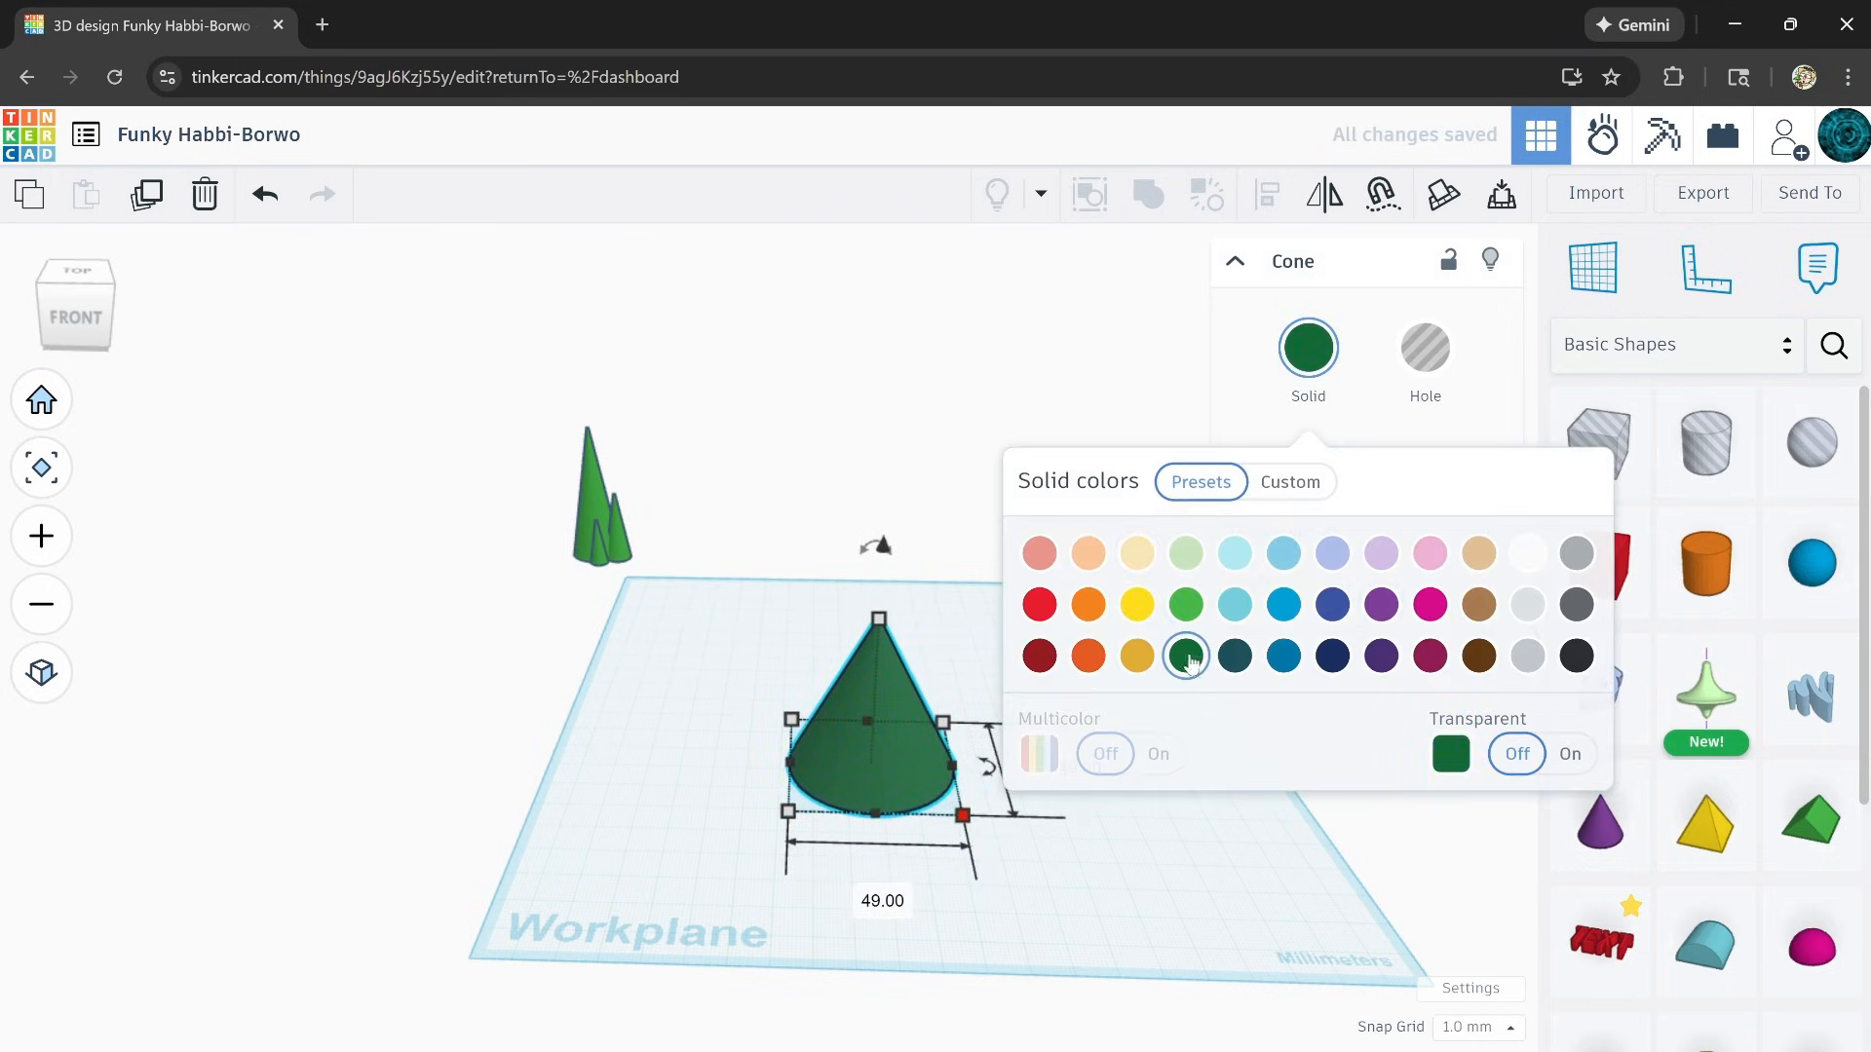
scroll(870, 633, "up", 3)
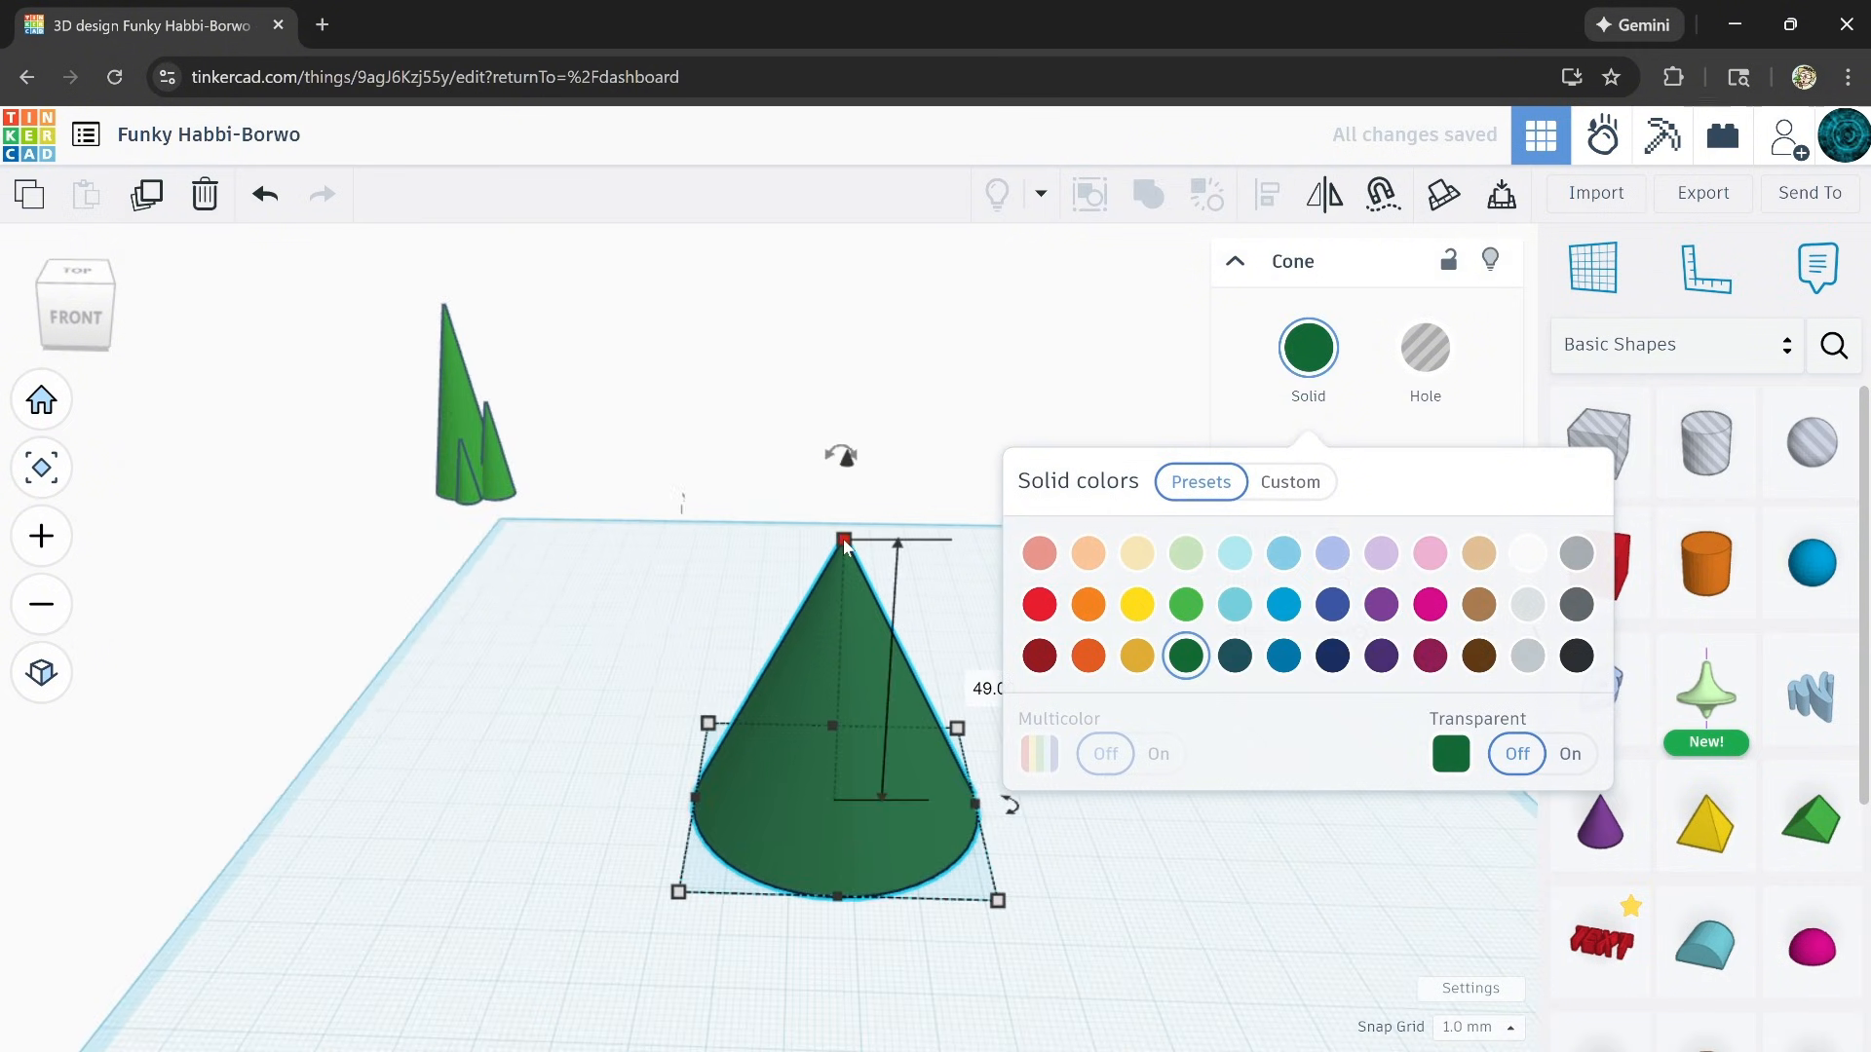
left_click(852, 716)
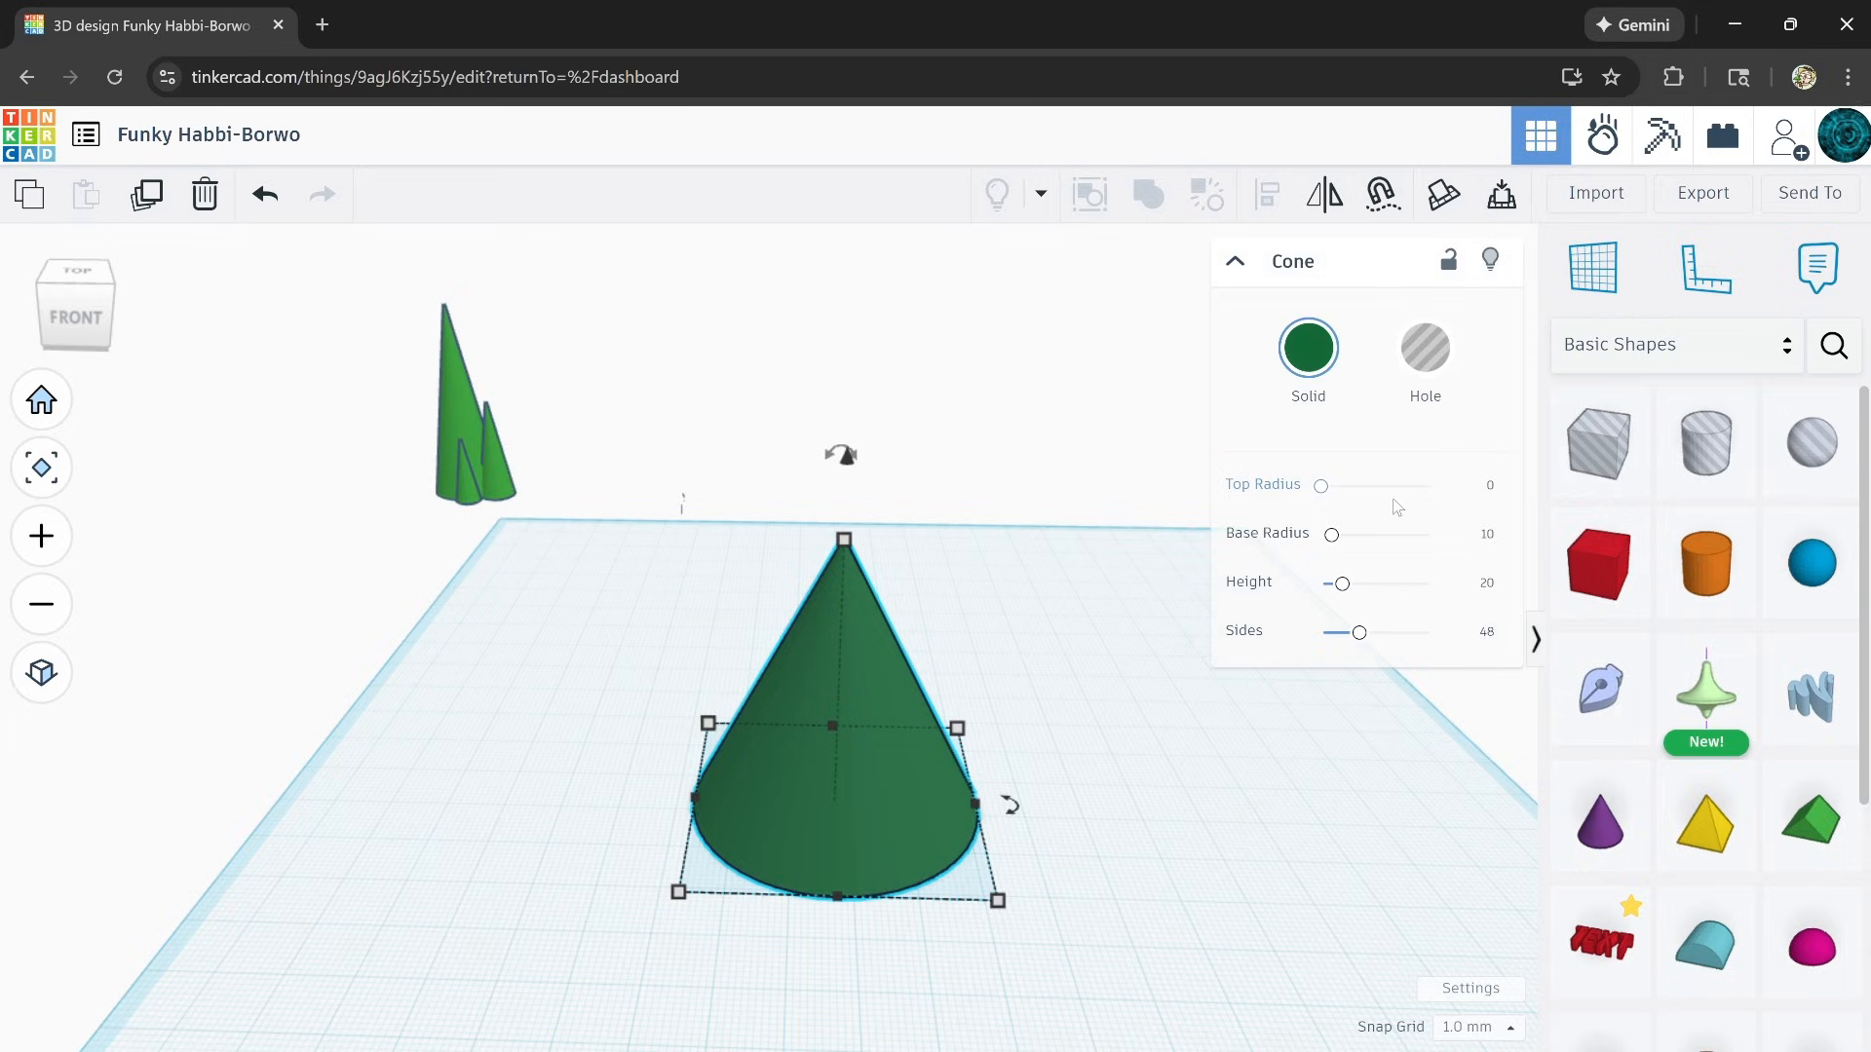
Step: Reduce the dark green cone's number of sides to 17
left_click_drag(1356, 636, 1331, 637)
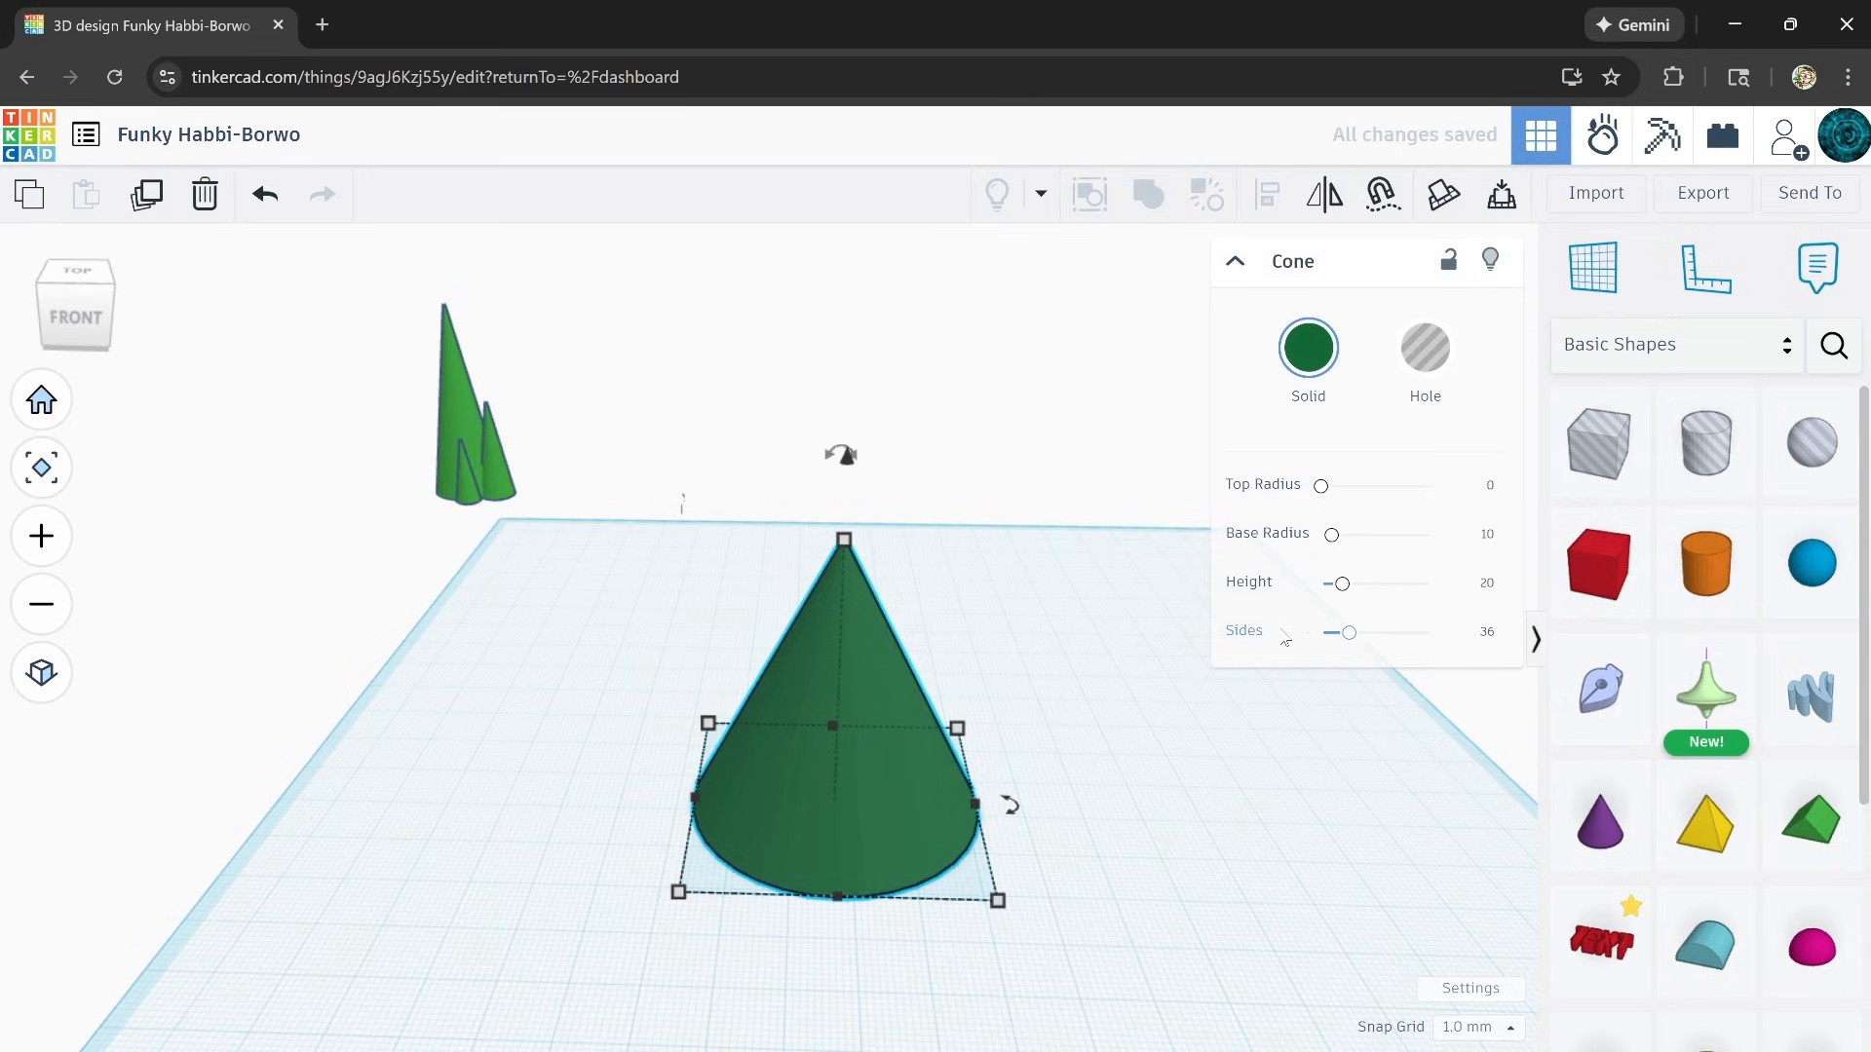
left_click_drag(1353, 640, 1332, 672)
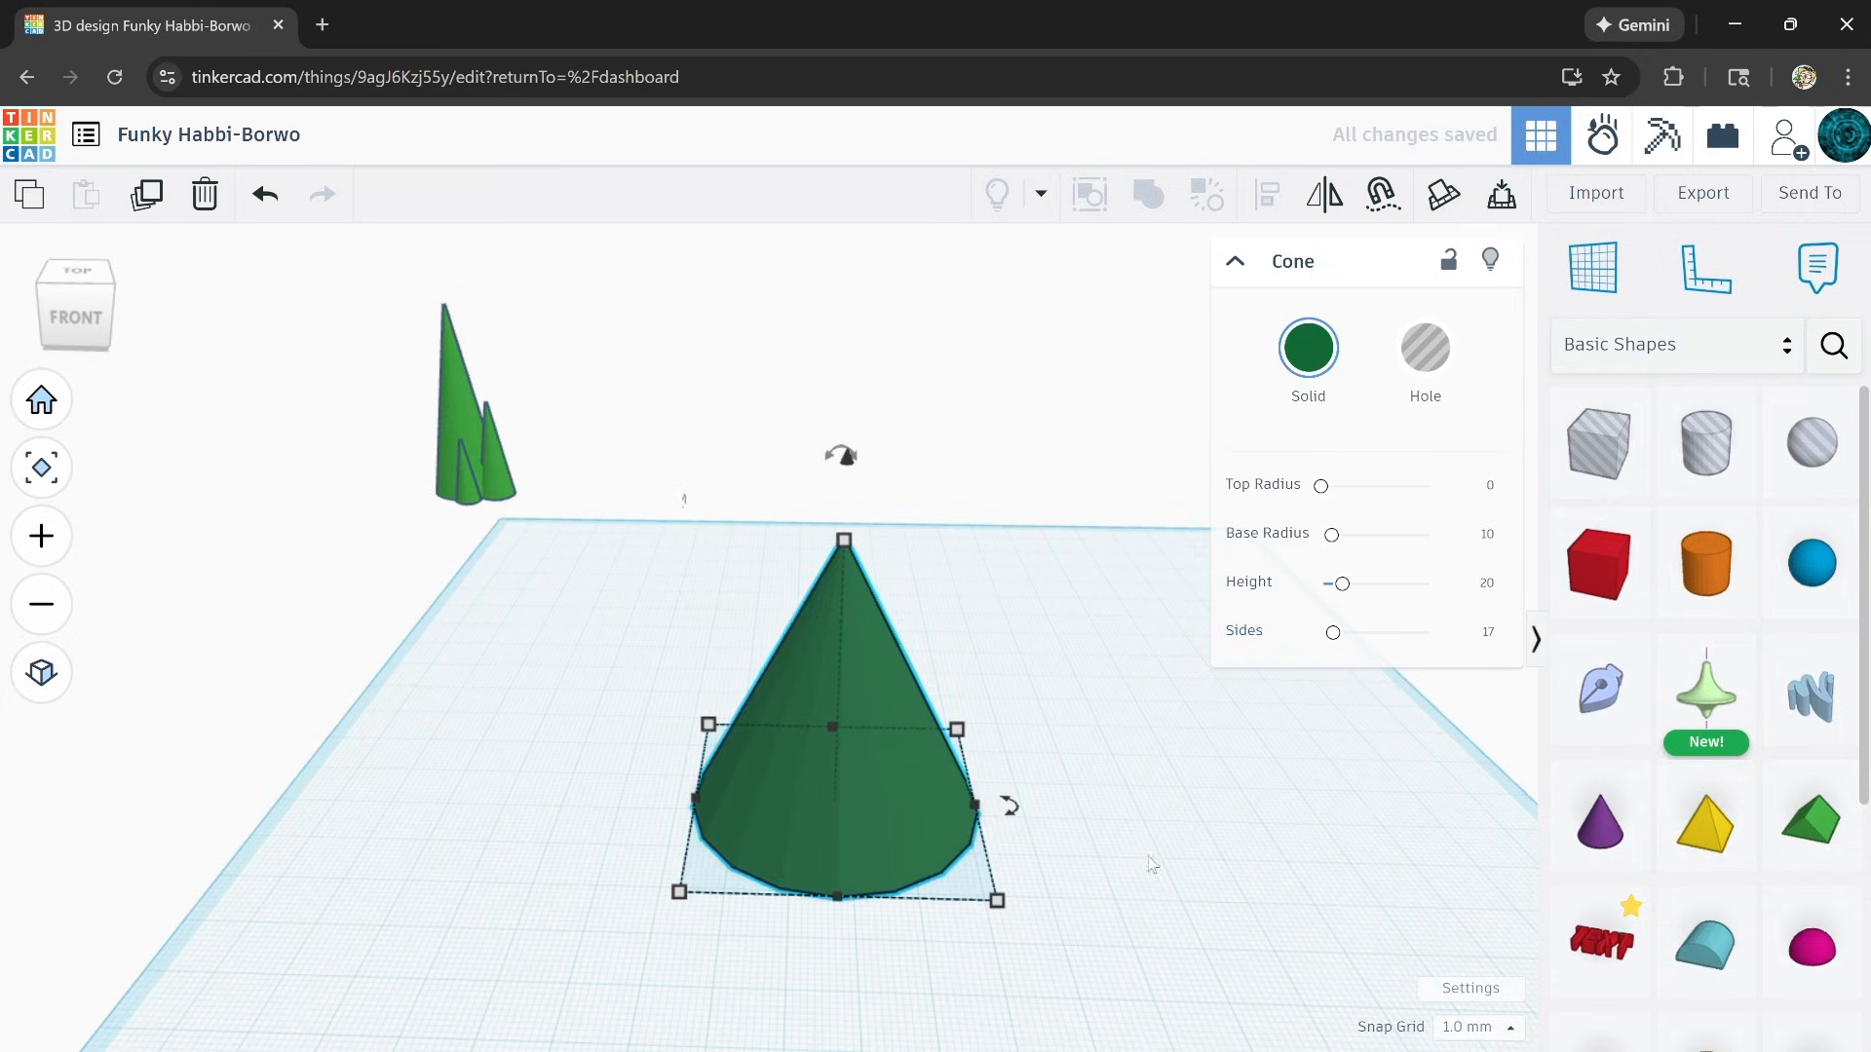
scroll(745, 774, "up", 3)
middle_click_drag(986, 863, 854, 828)
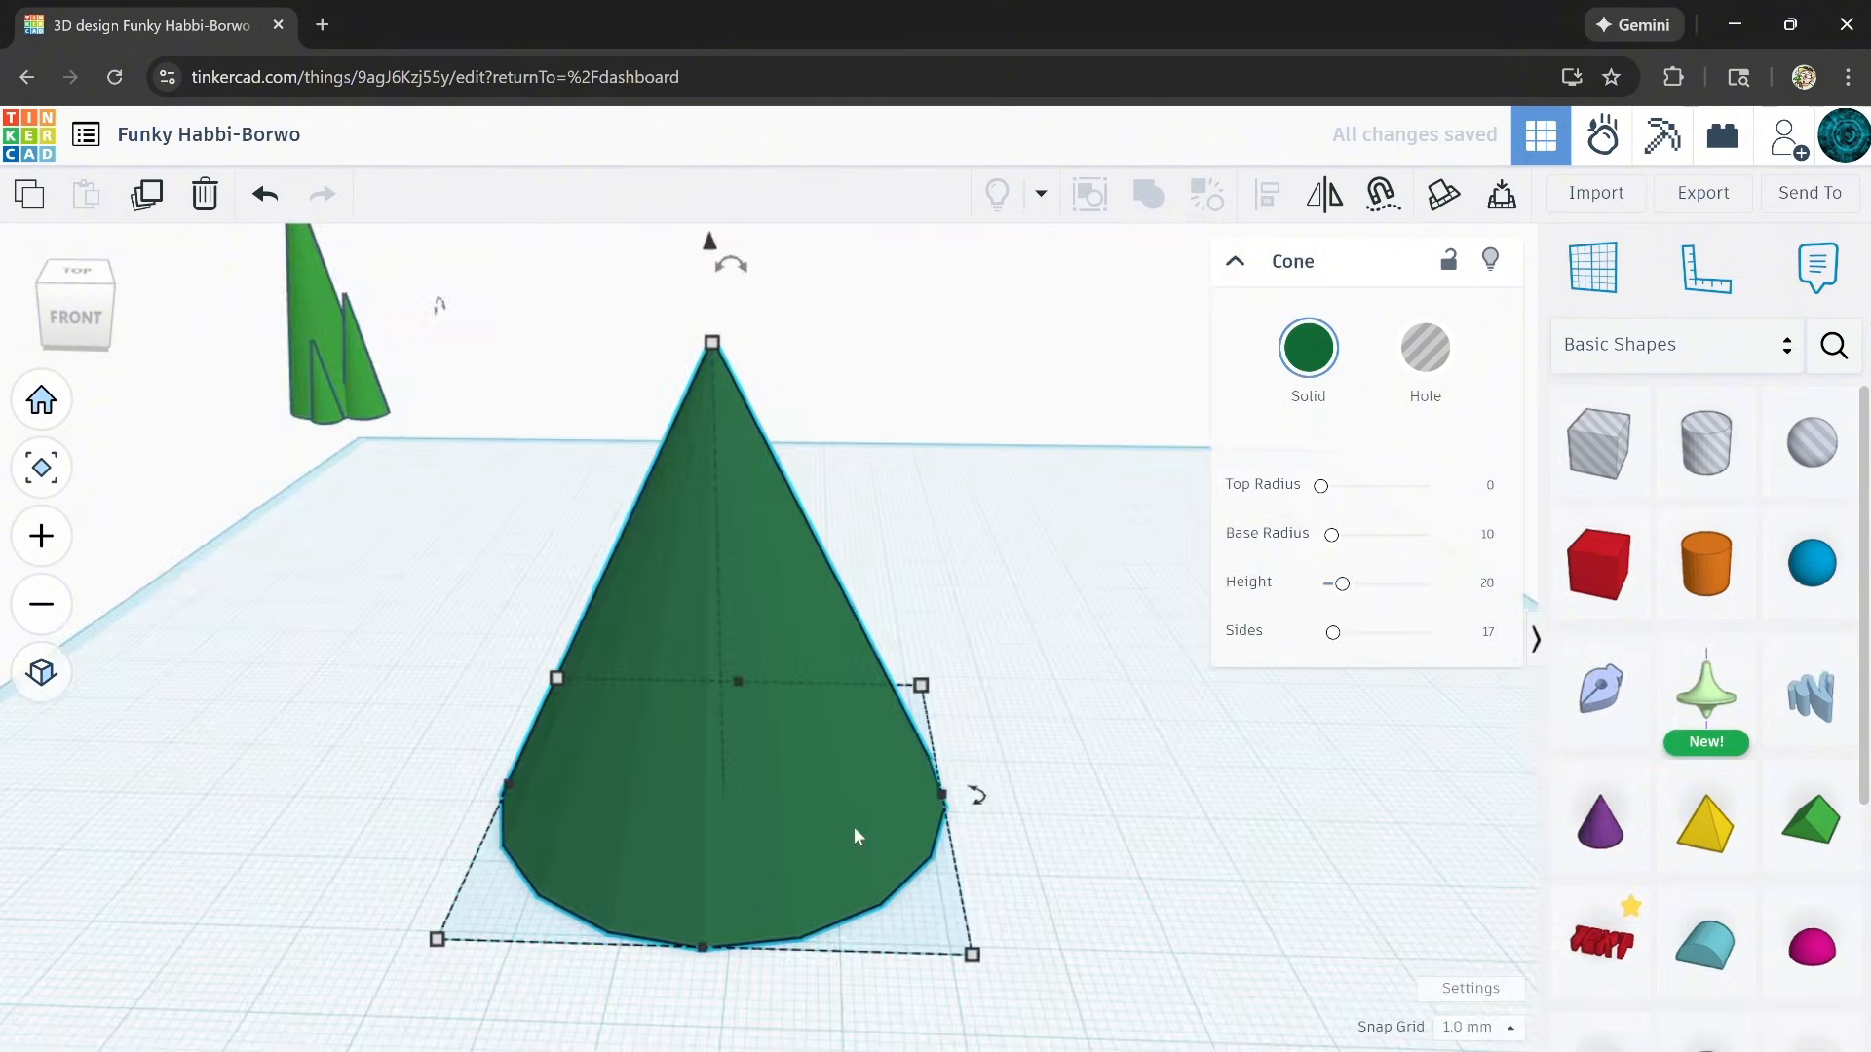
scroll(854, 828, "down", 3)
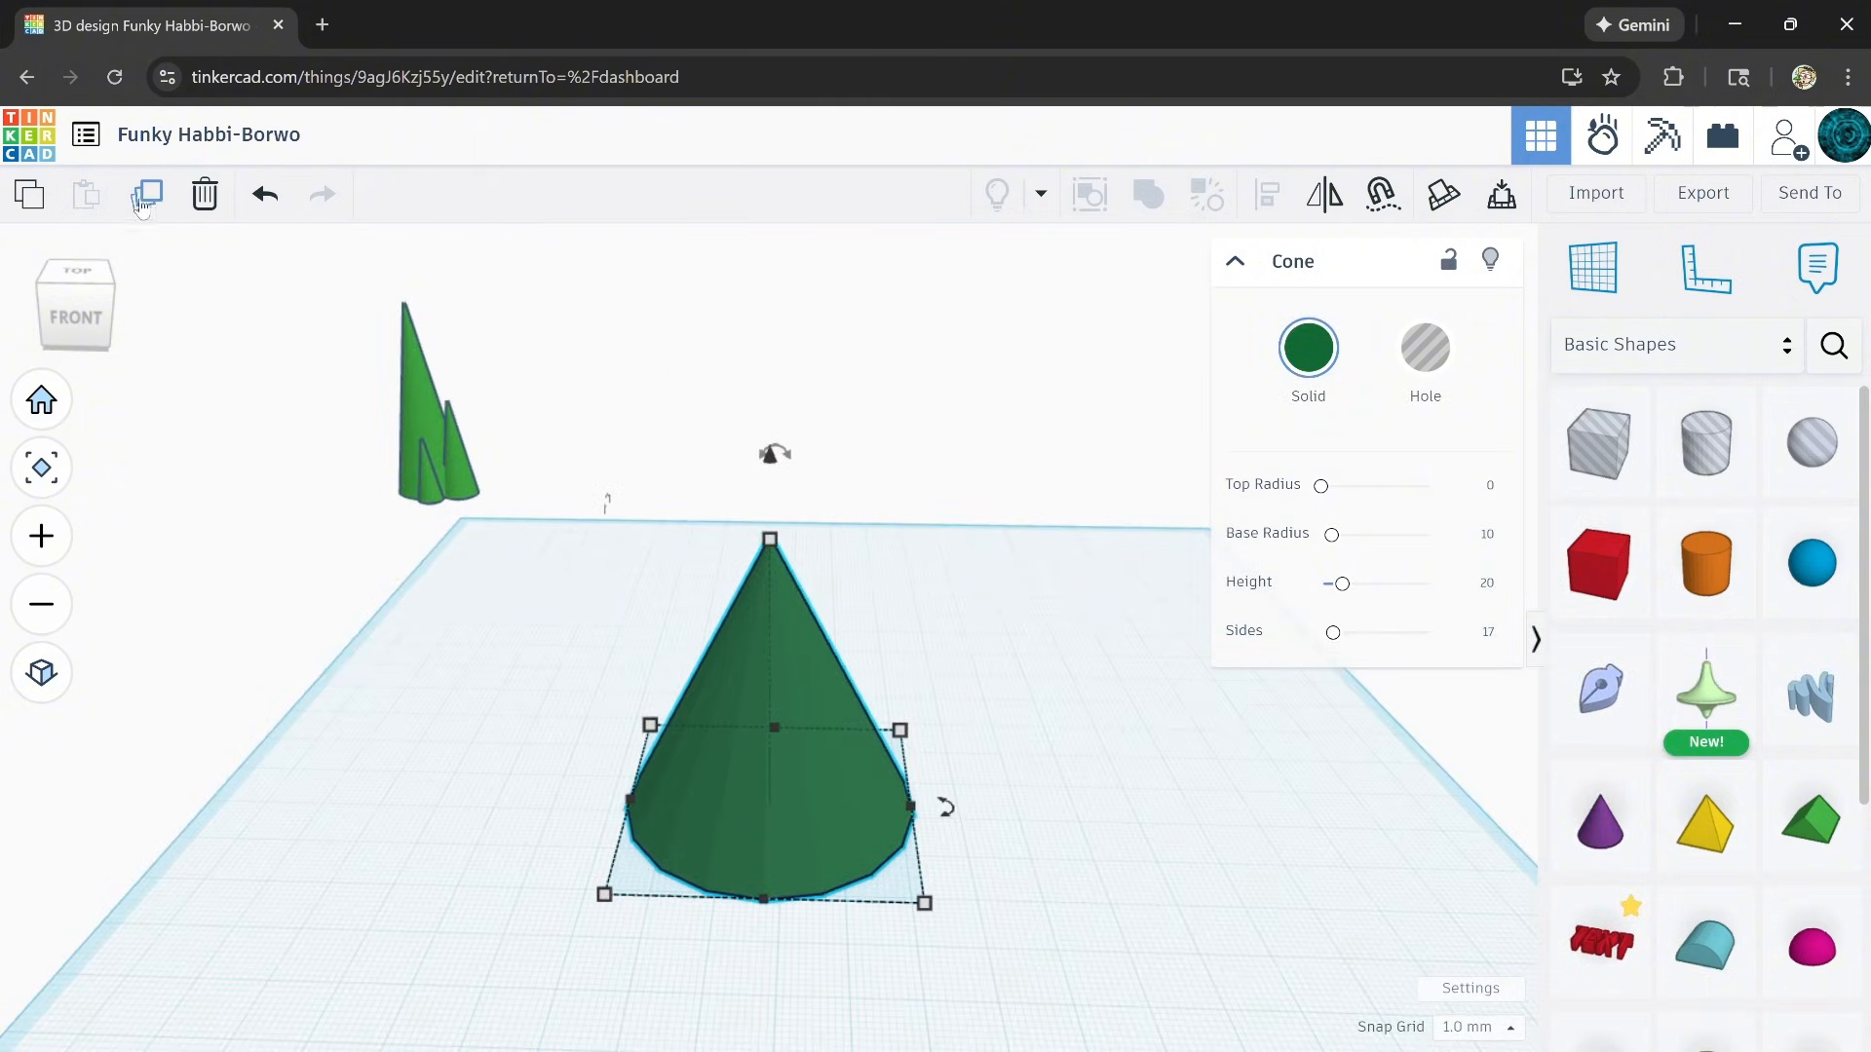
Step: Make a second tier from a duplicate of the dark green cone, raised 12 mm, about 46 mm tall and rotated -11°
left_click(146, 195)
left_click_drag(770, 458, 770, 380)
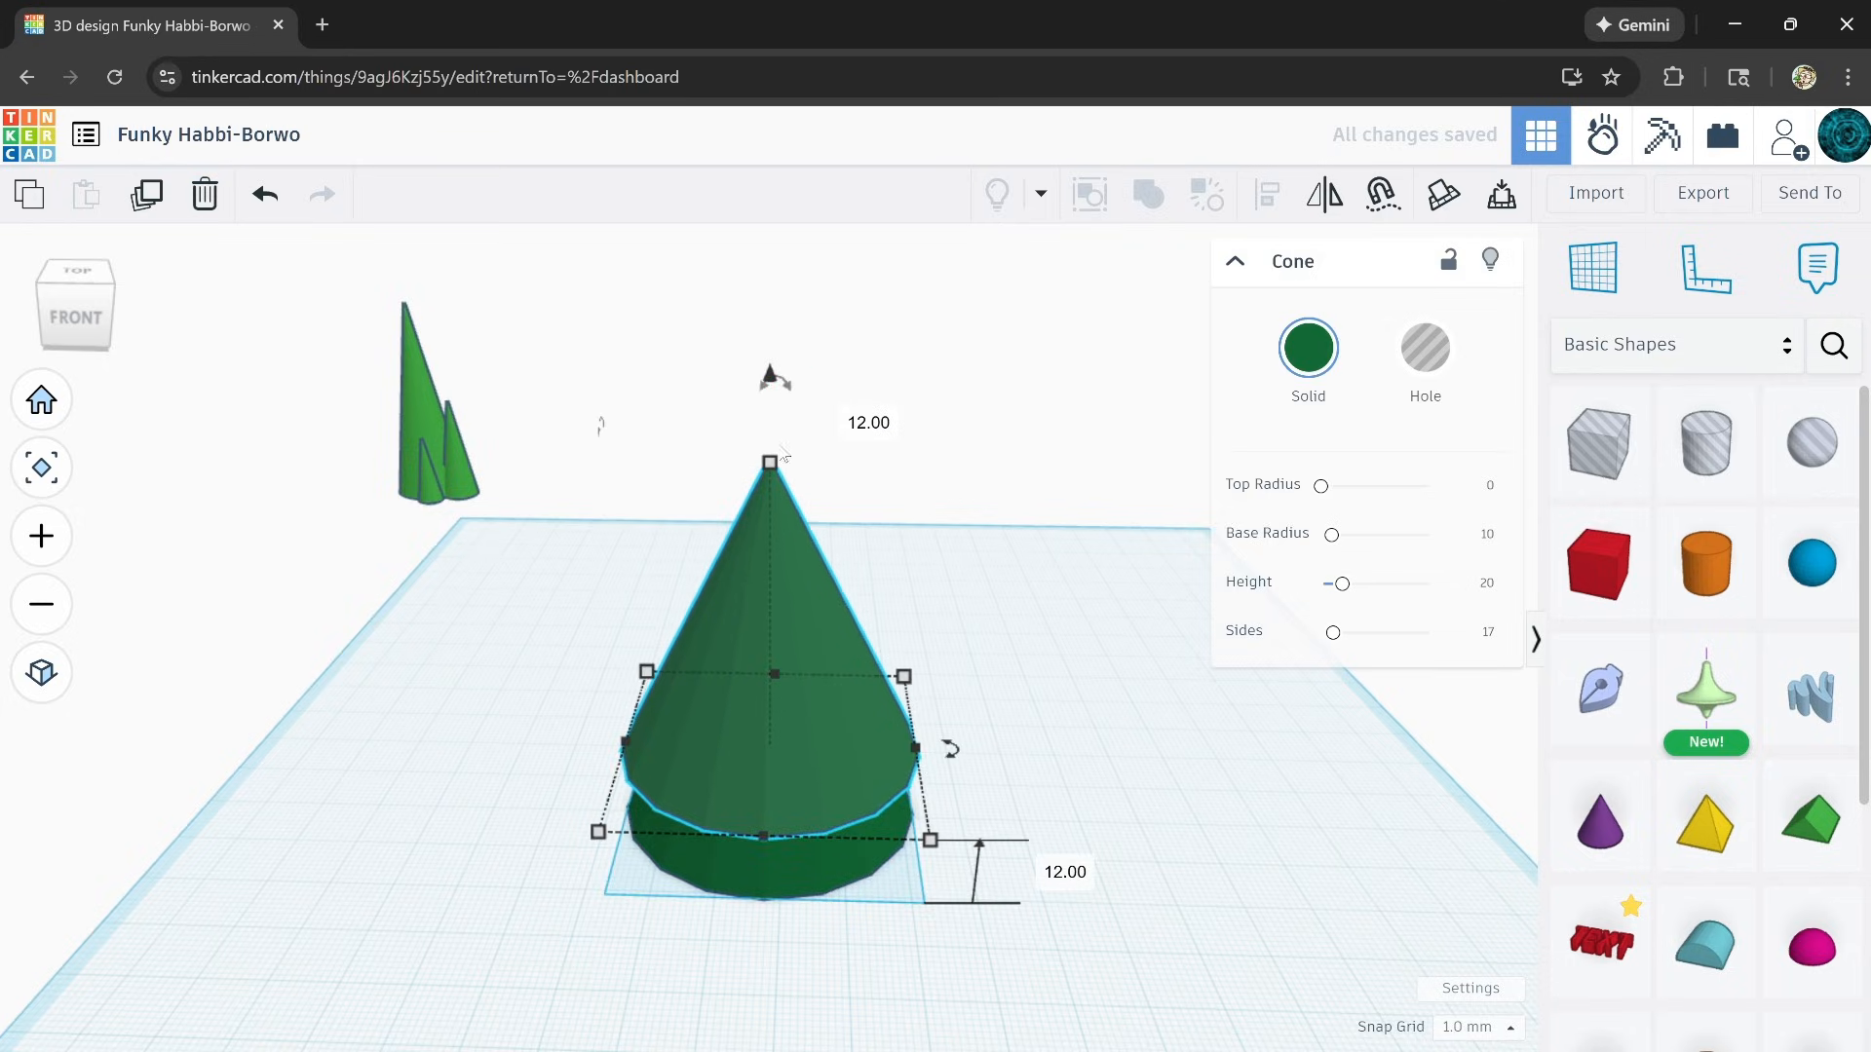
left_click_drag(772, 465, 778, 491)
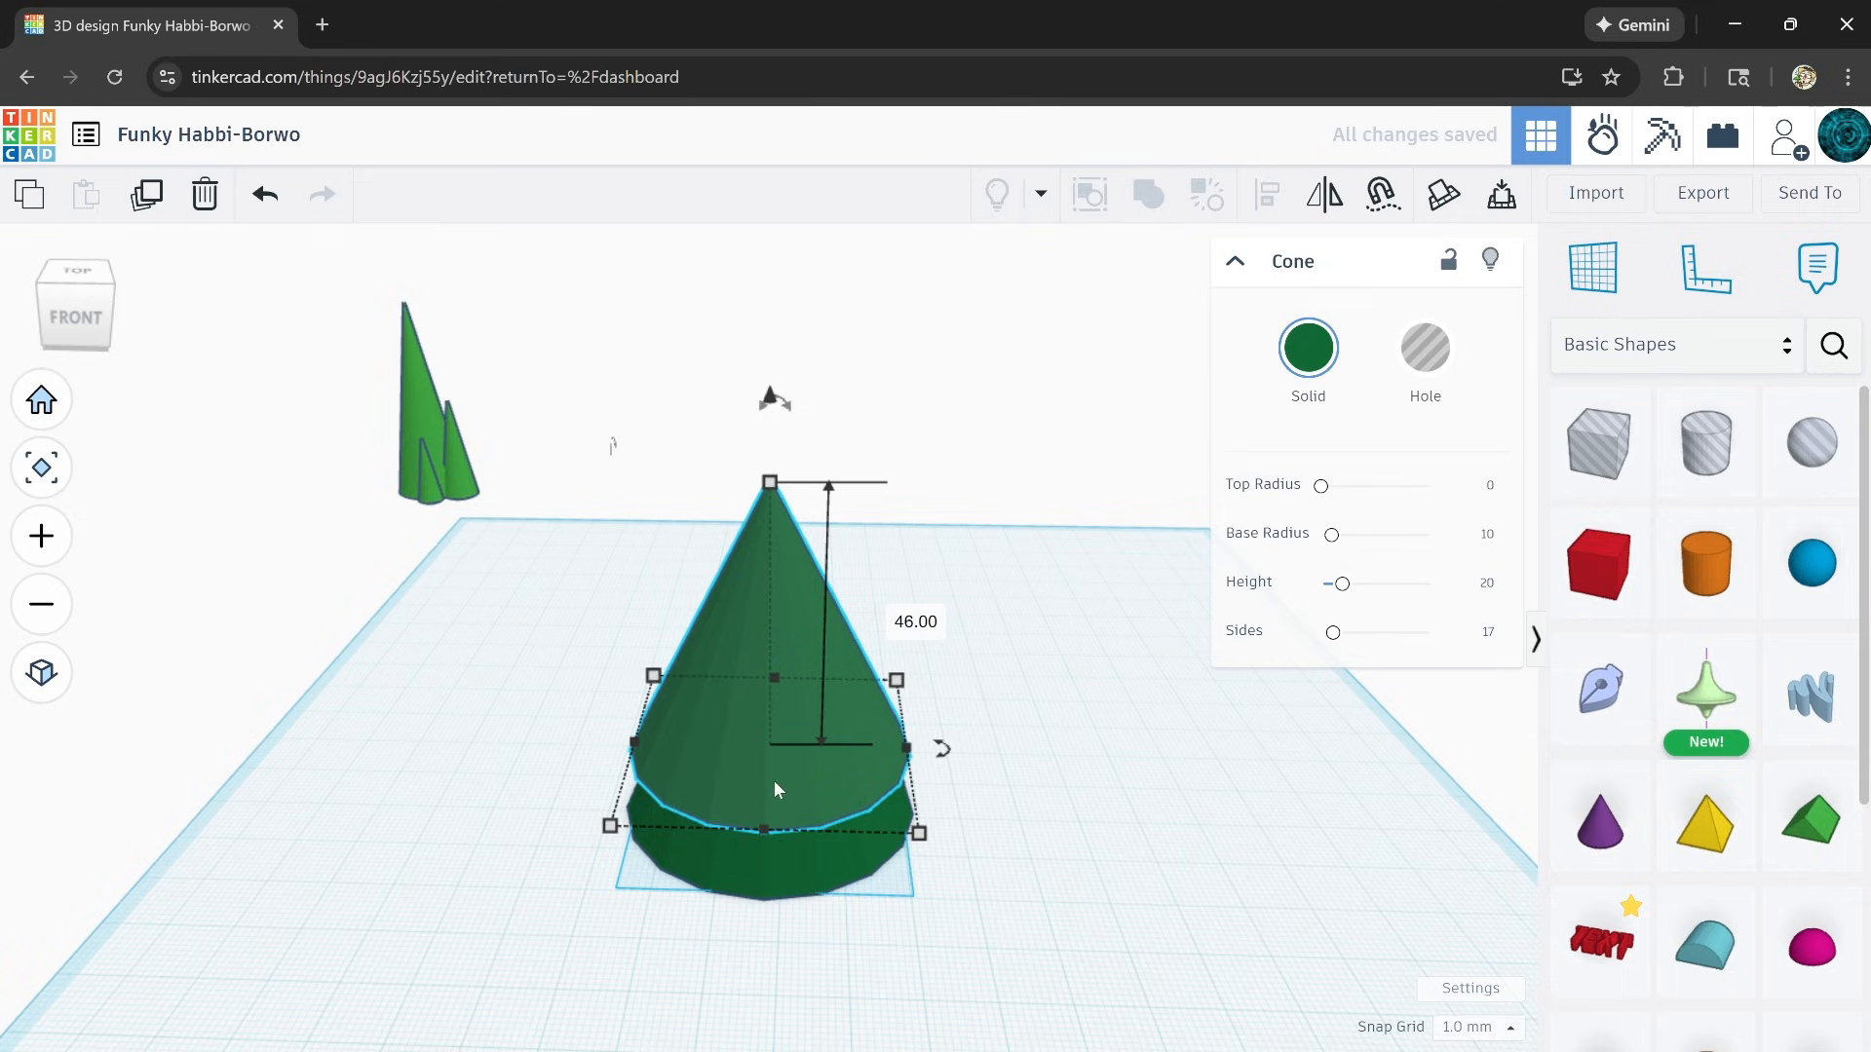
scroll(766, 840, "up", 4)
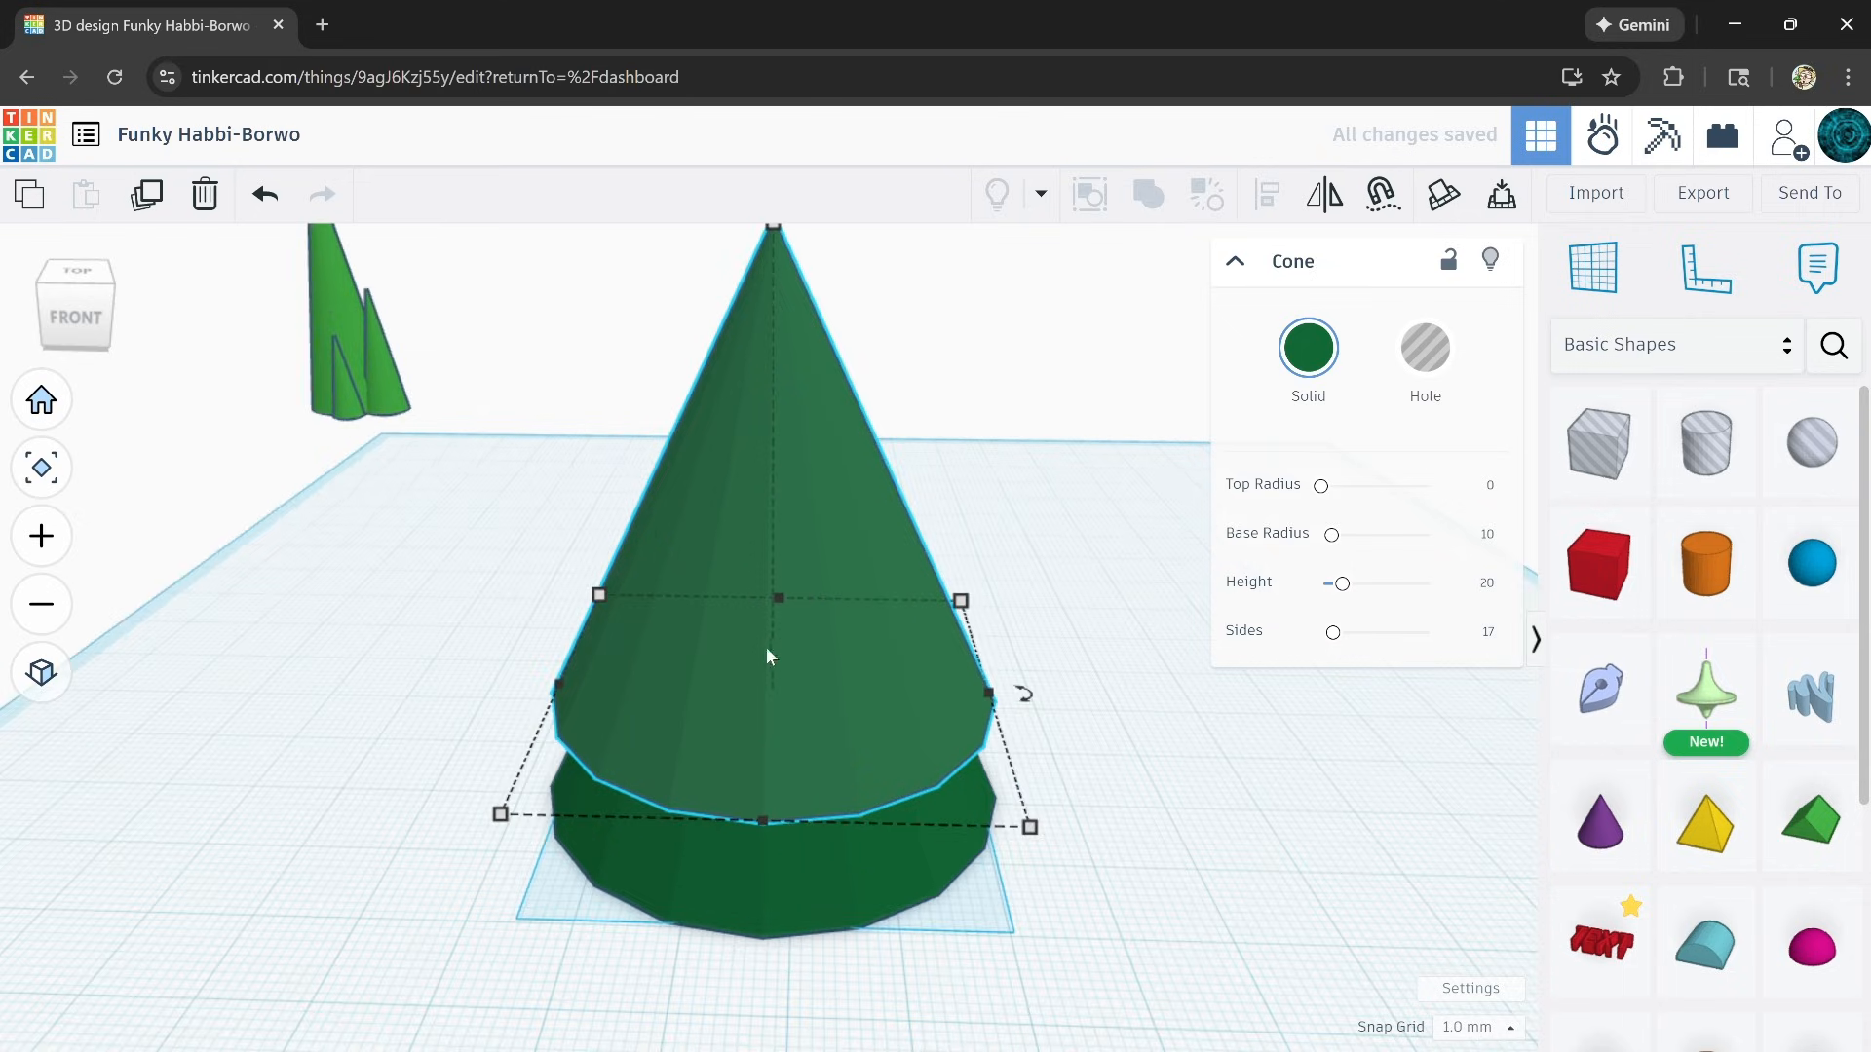
mouse_move(1033, 717)
left_click_drag(1031, 713, 1262, 763)
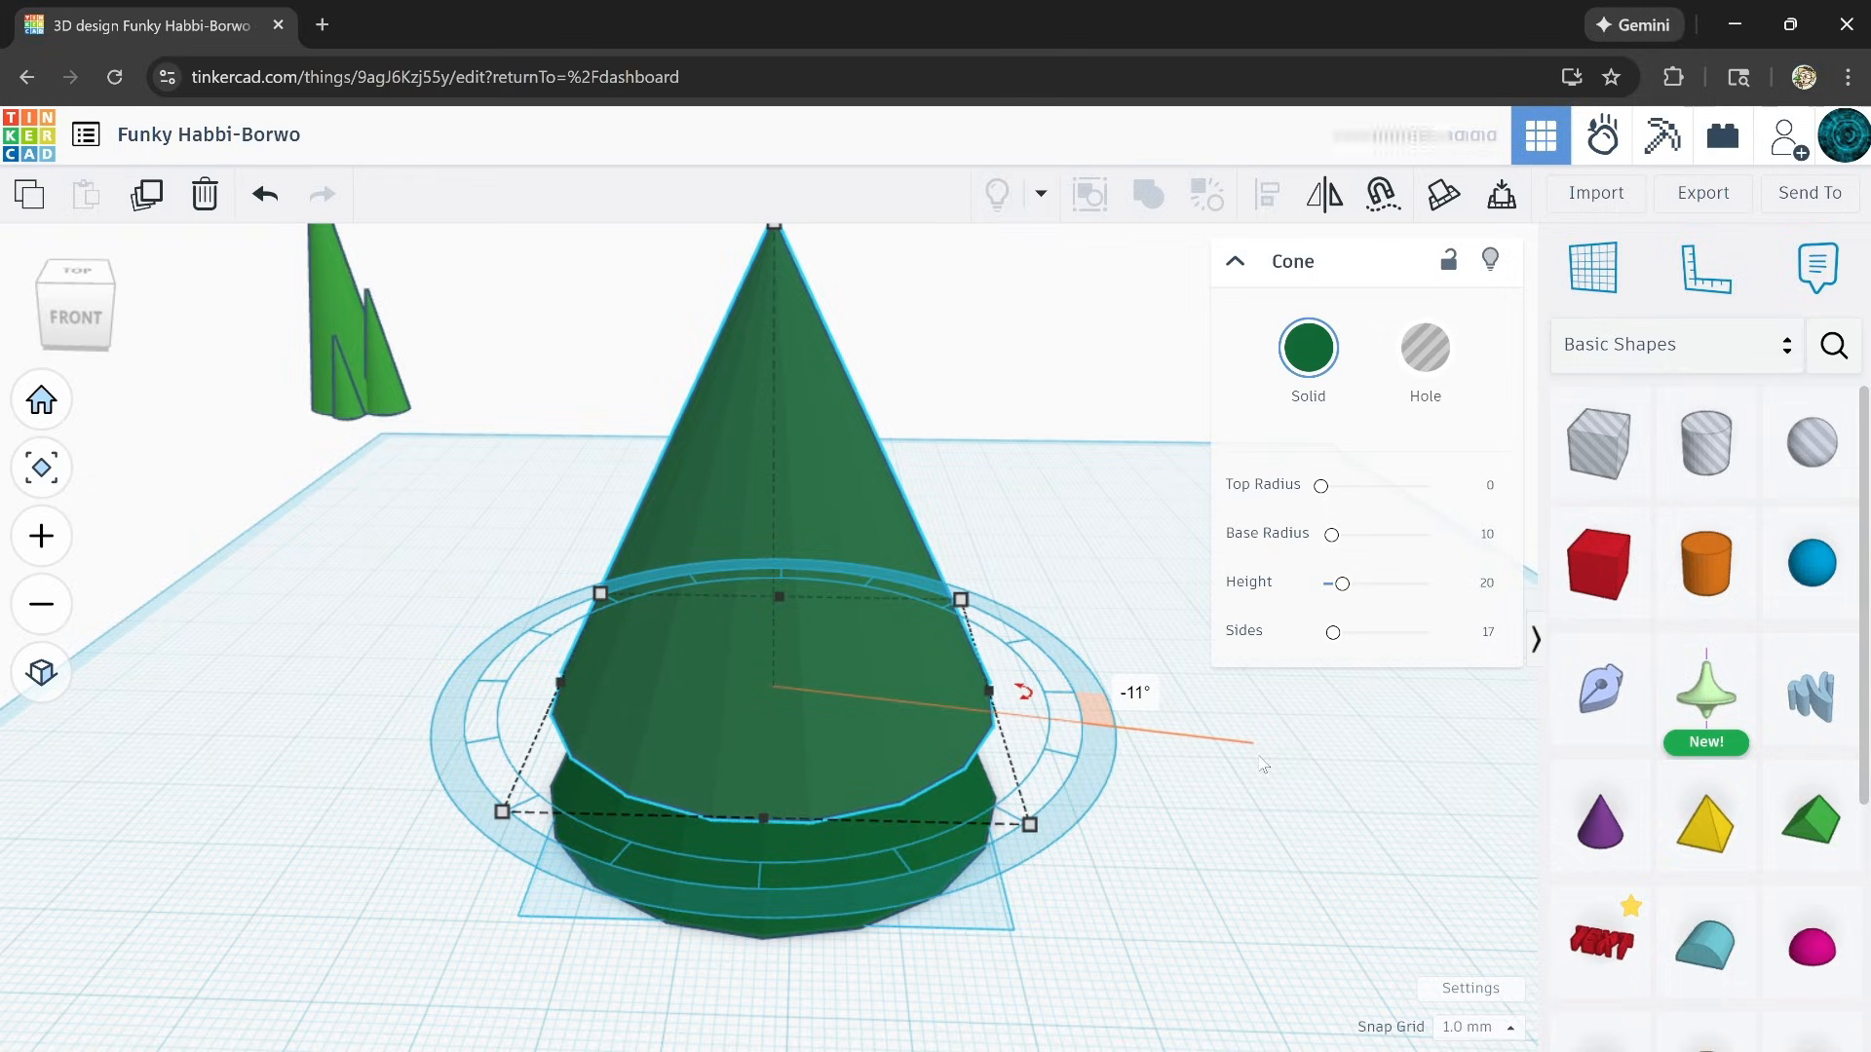
Step: Repeat the transformed duplication twice to stack two more tiers on the tree
scroll(1257, 765, "down", 3)
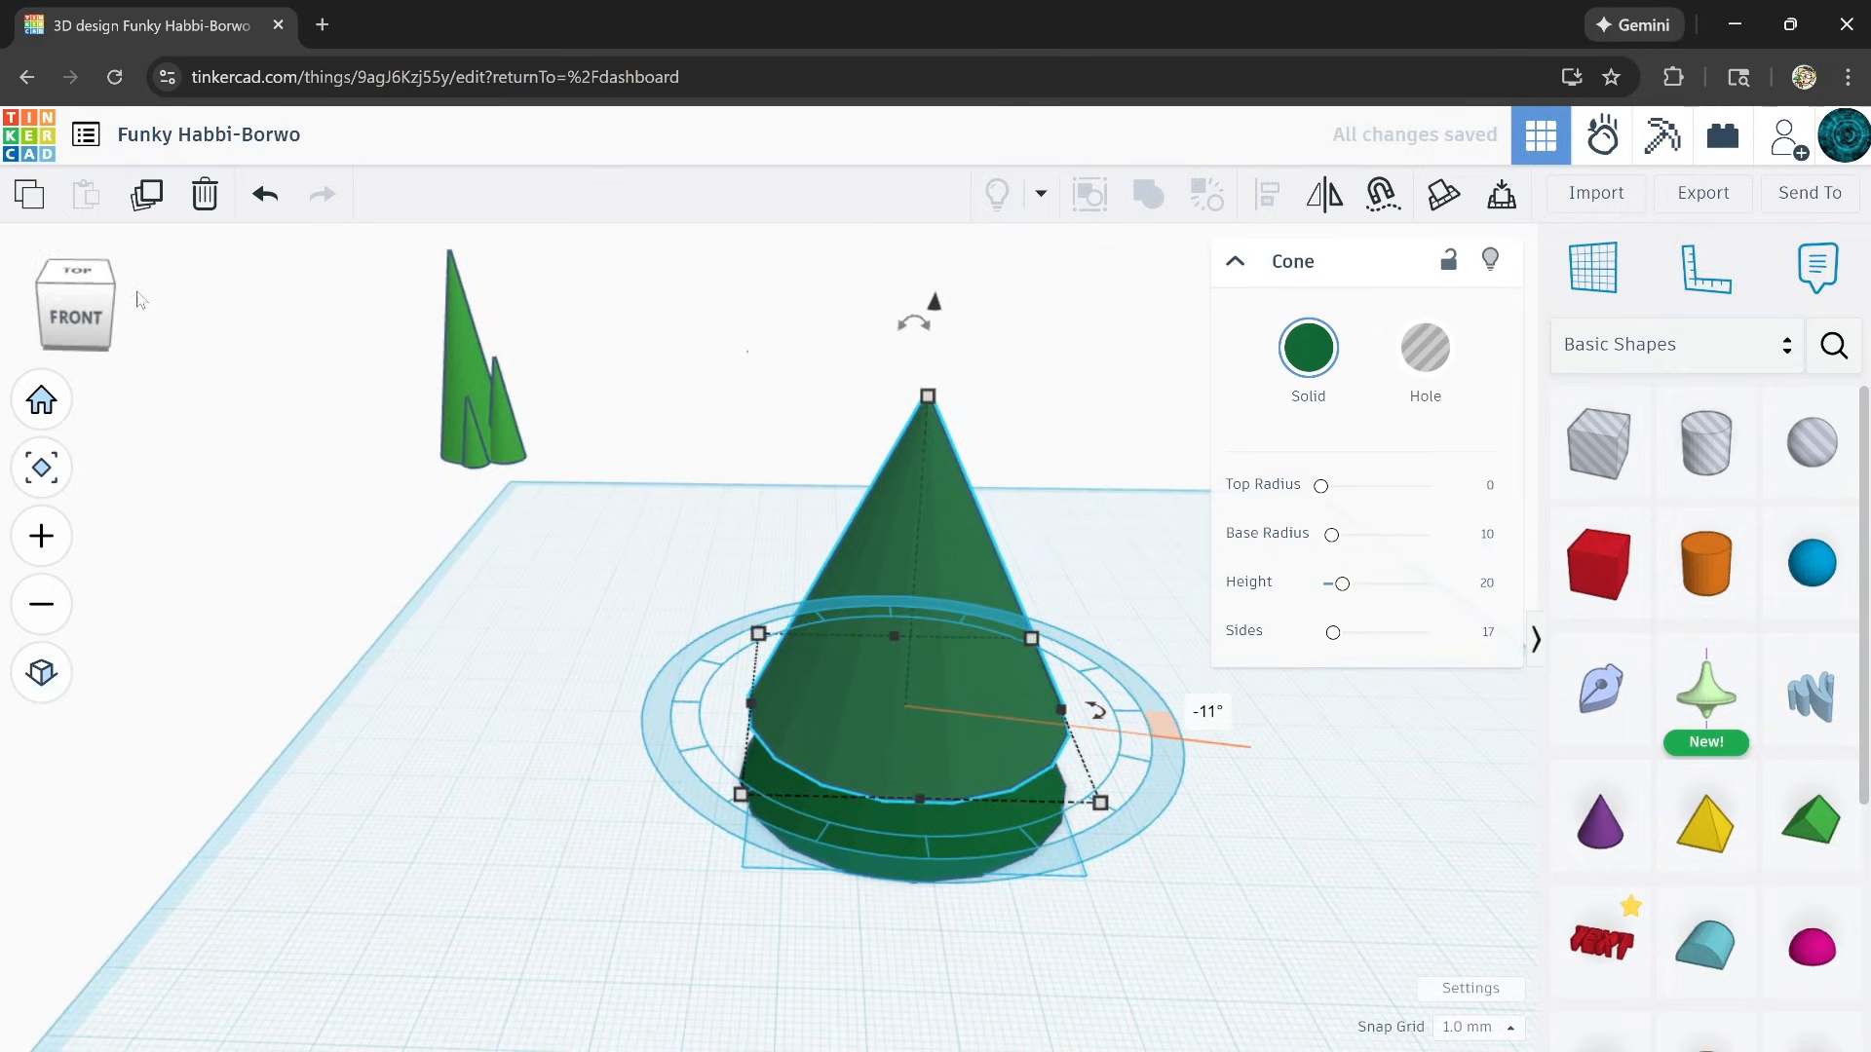
left_click(149, 196)
left_click(149, 196)
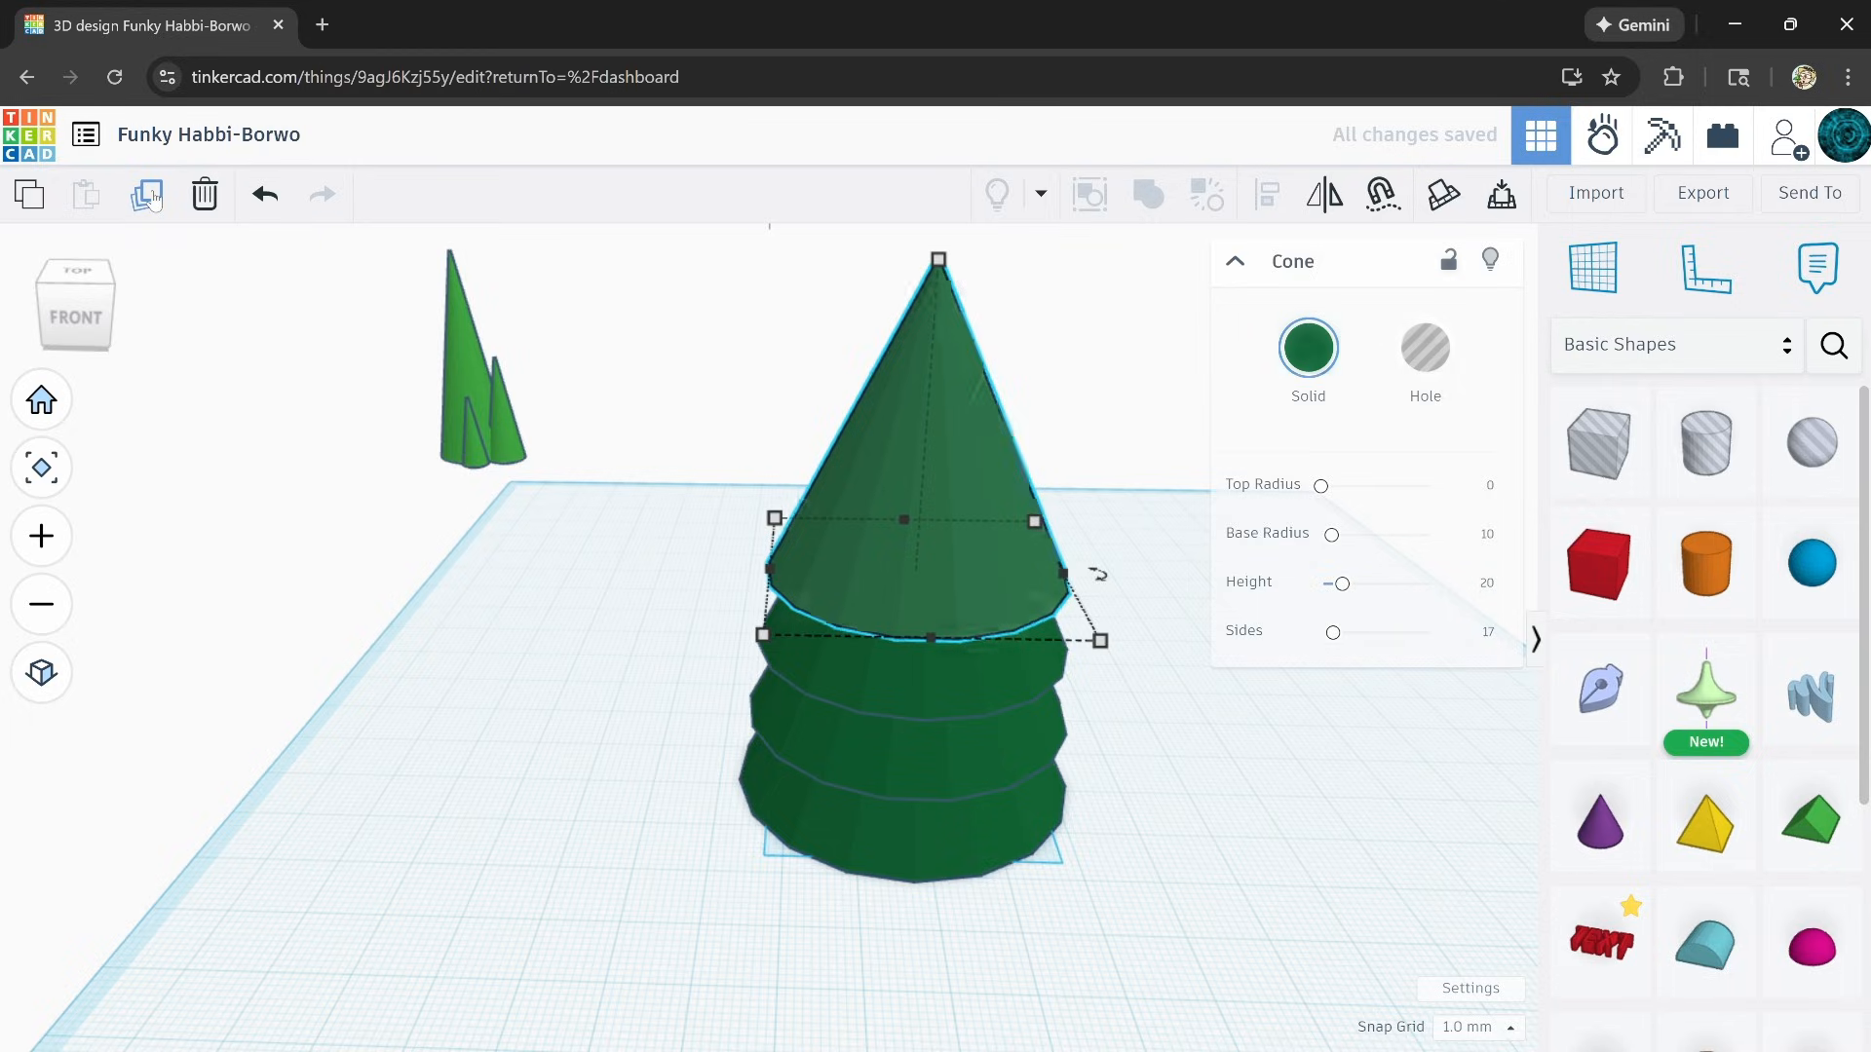
Step: Undo the stacked tiers back to the single dark green base cone
left_click(263, 195)
left_click(263, 195)
left_click(263, 195)
left_click(263, 195)
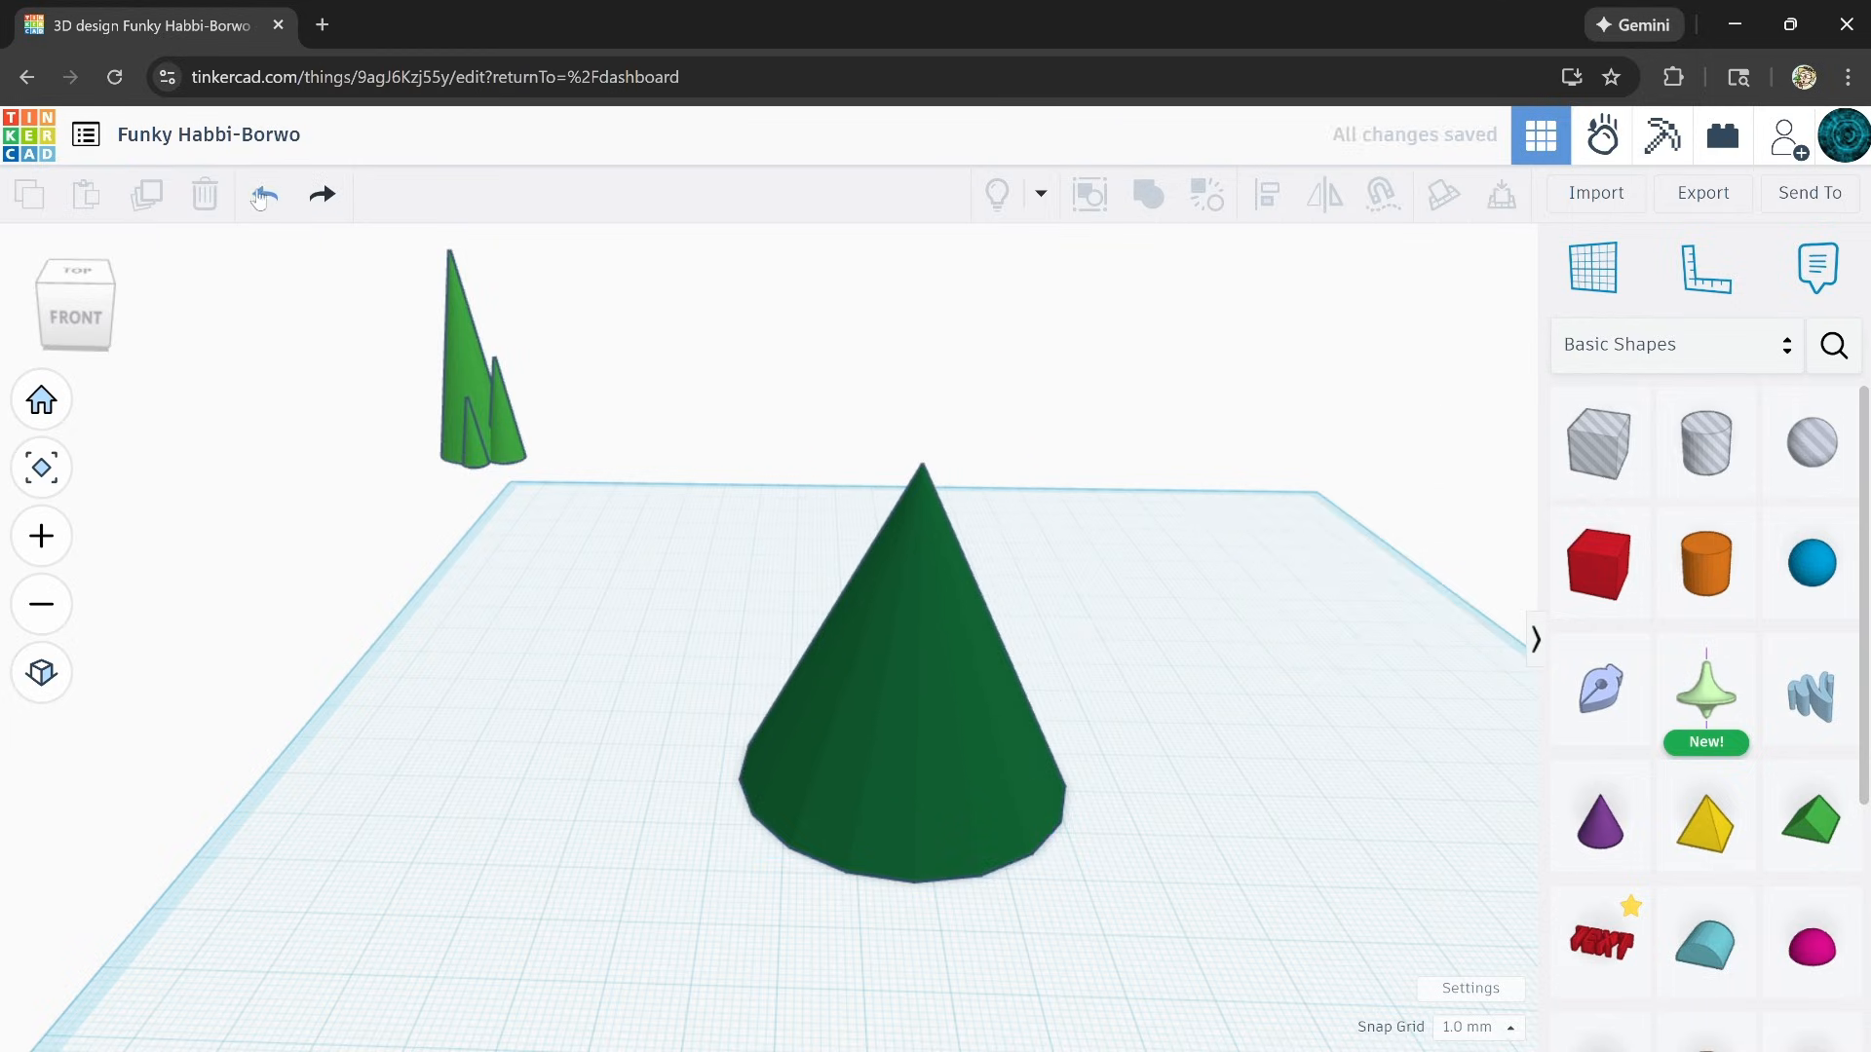
Step: Duplicate the base cone as a raised second tier, scale it to about 42 mm tall and rotate it slightly about the vertical axis
left_click(912, 653)
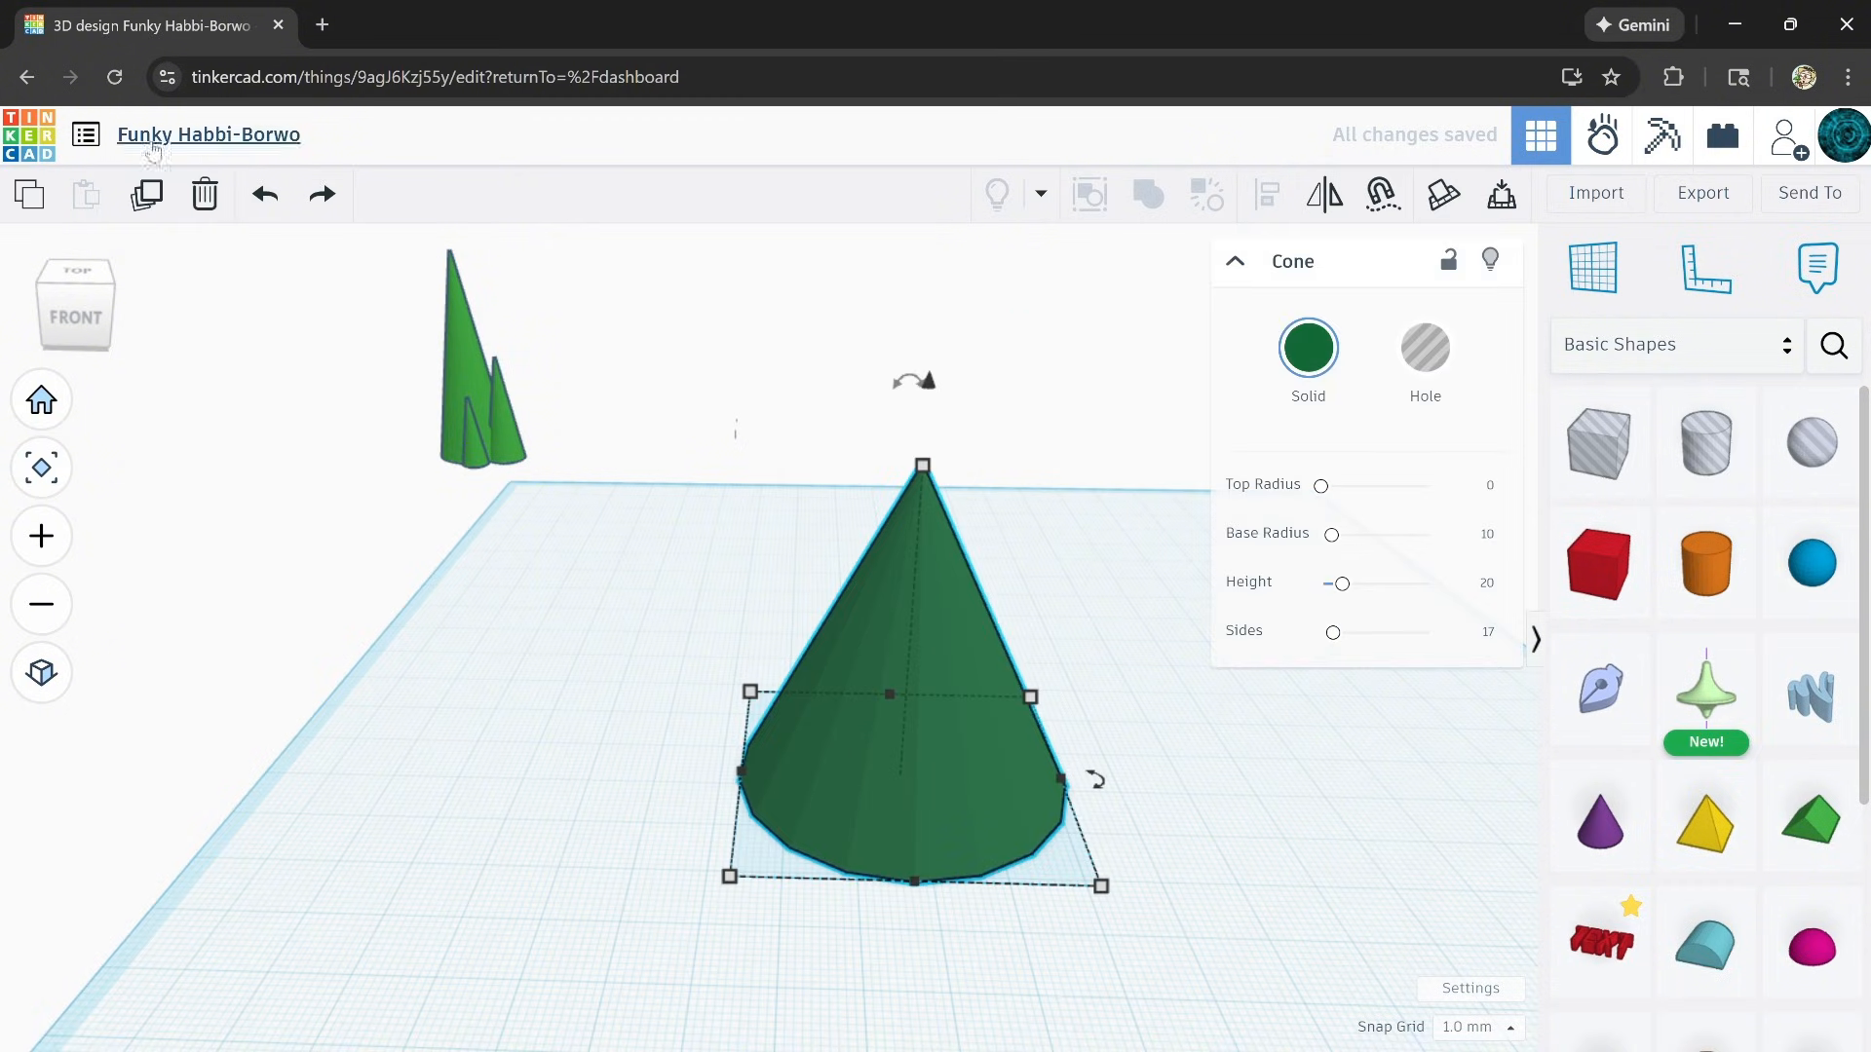
key("ctrl+d")
left_click_drag(928, 390, 933, 282)
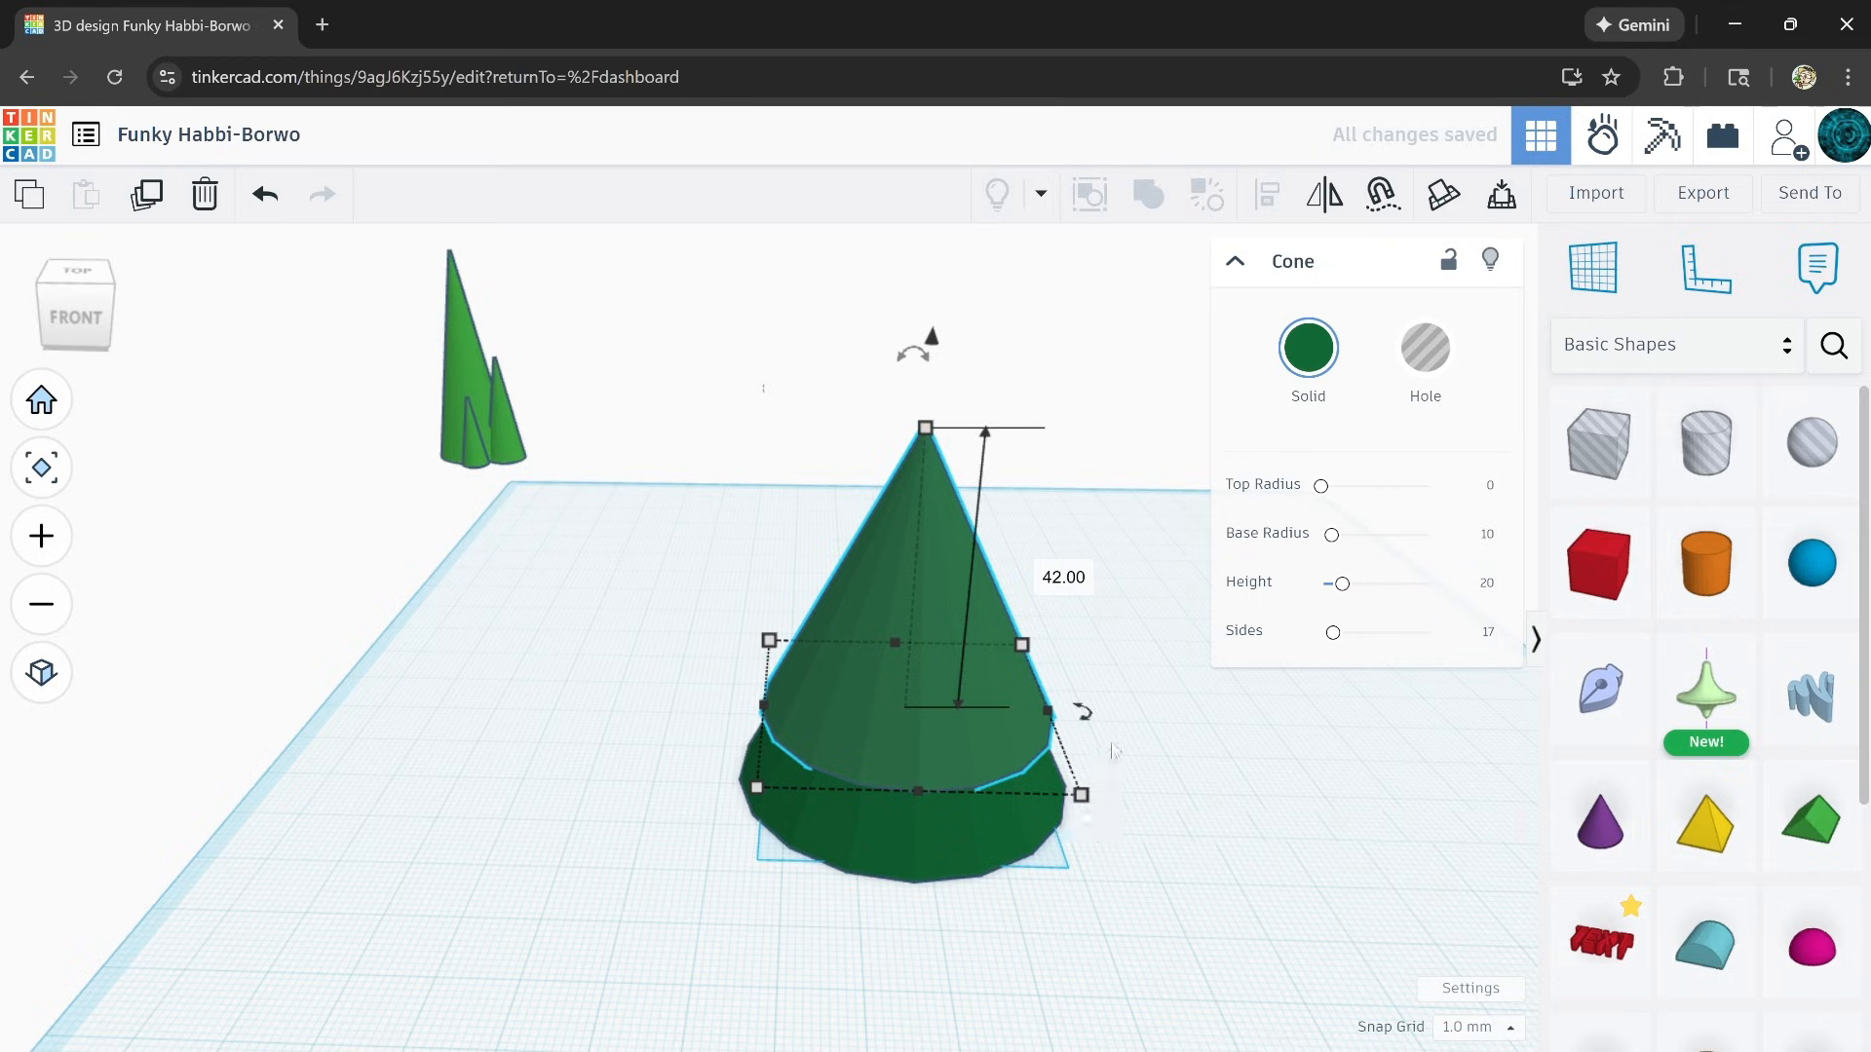
left_click_drag(1086, 714, 1270, 850)
right_click_drag(1137, 1003, 1036, 926)
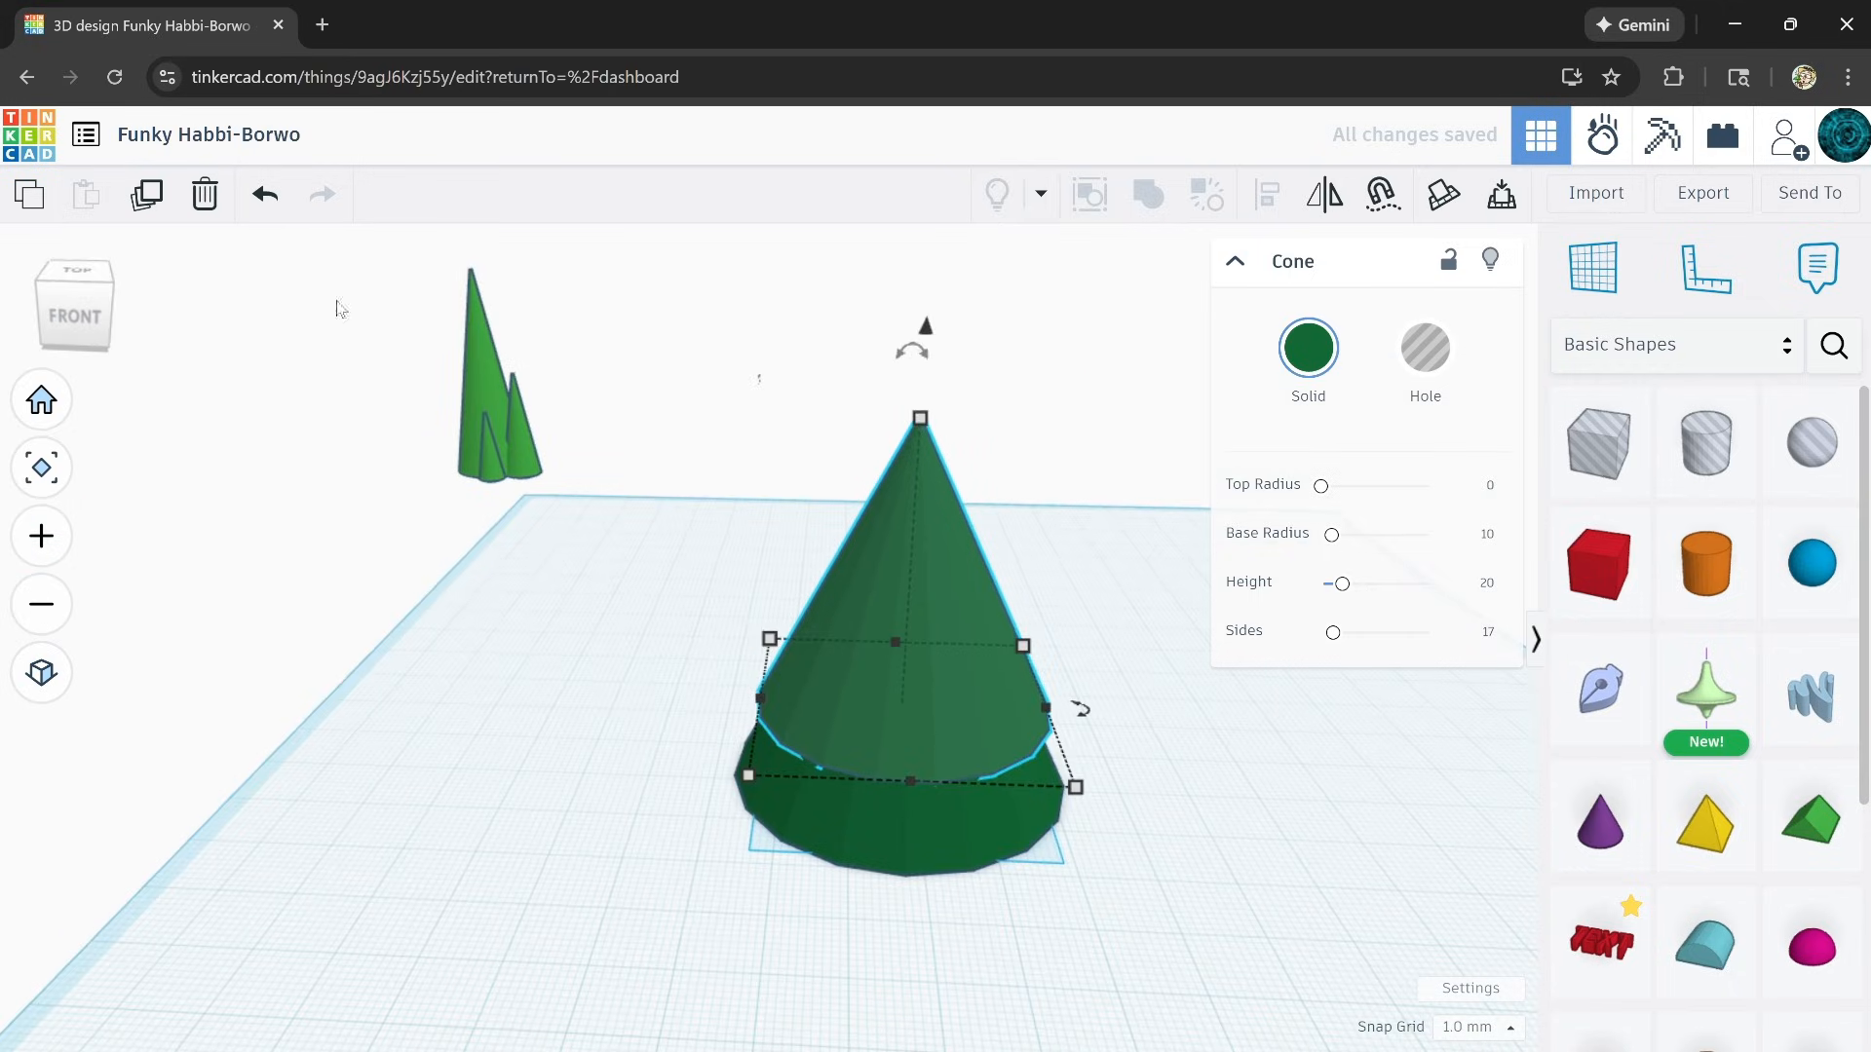
Step: Repeat the transformed duplication eight times to stack progressively smaller tiers up to the treetop
left_click(146, 196)
left_click(146, 196)
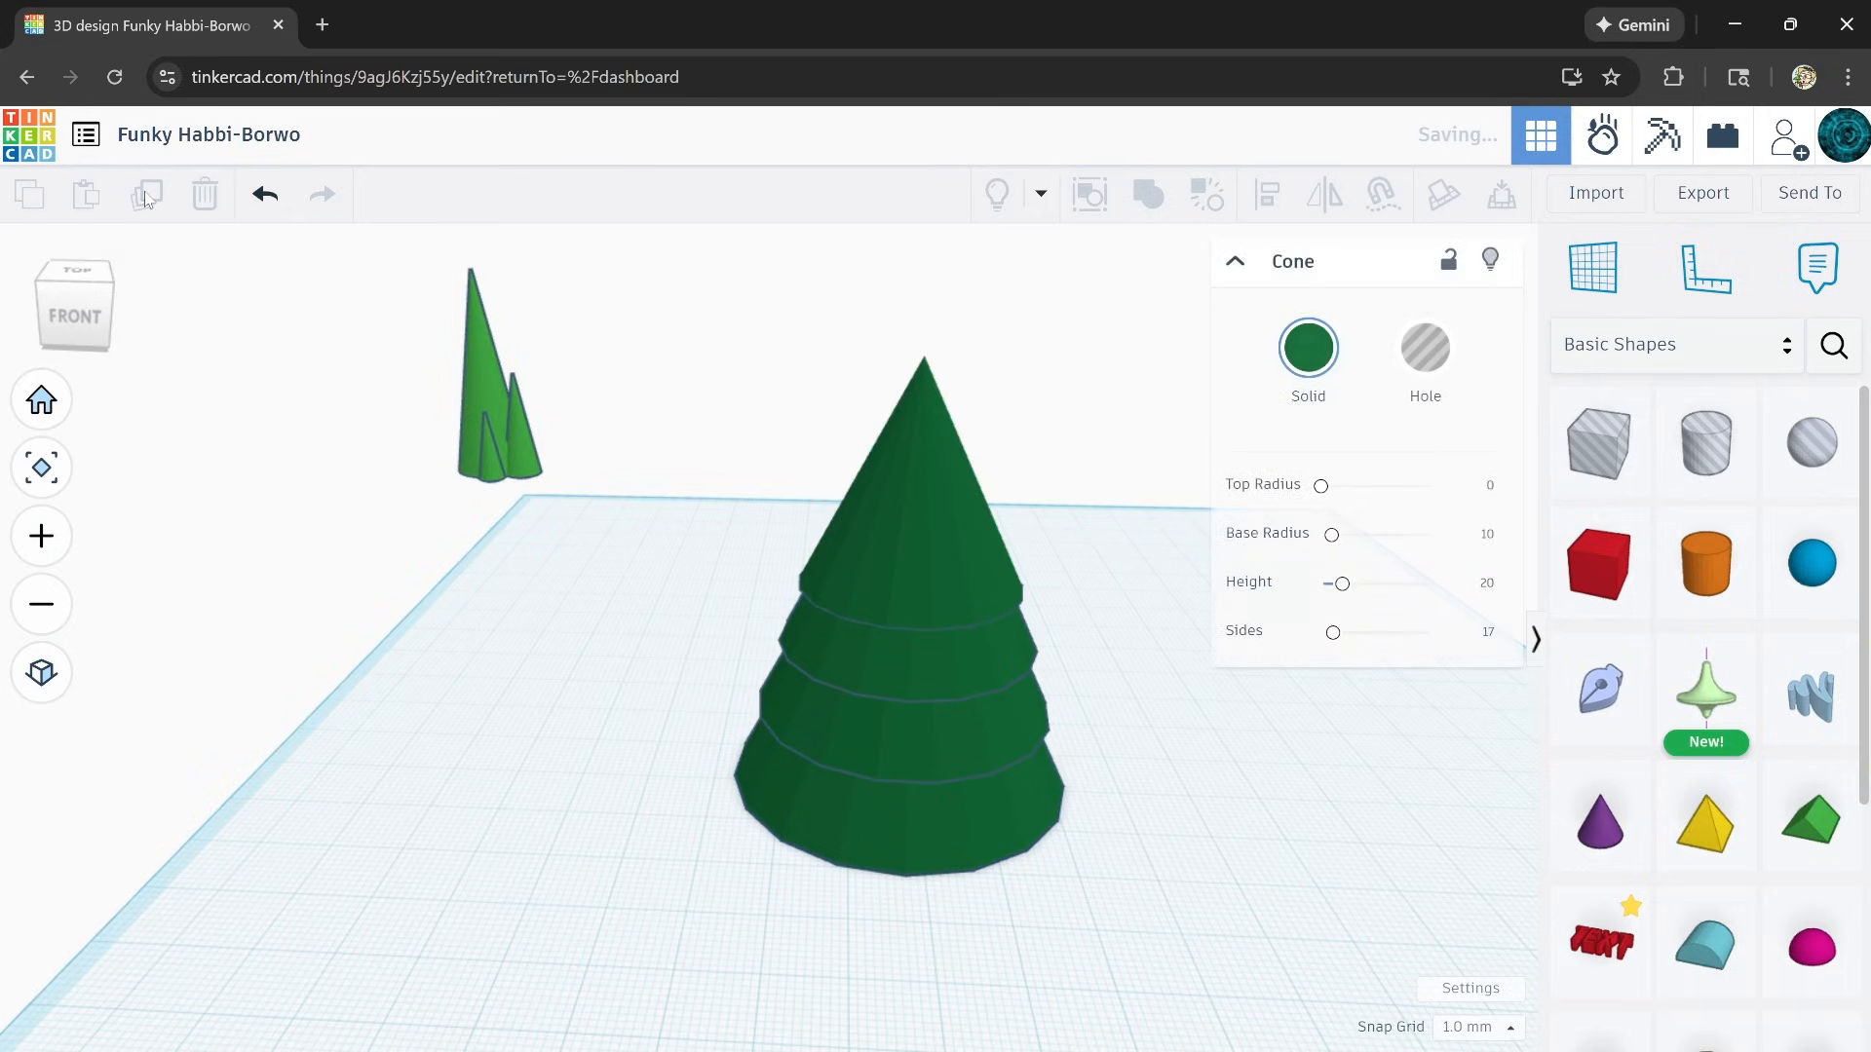
left_click(146, 196)
left_click(146, 196)
left_click(146, 196)
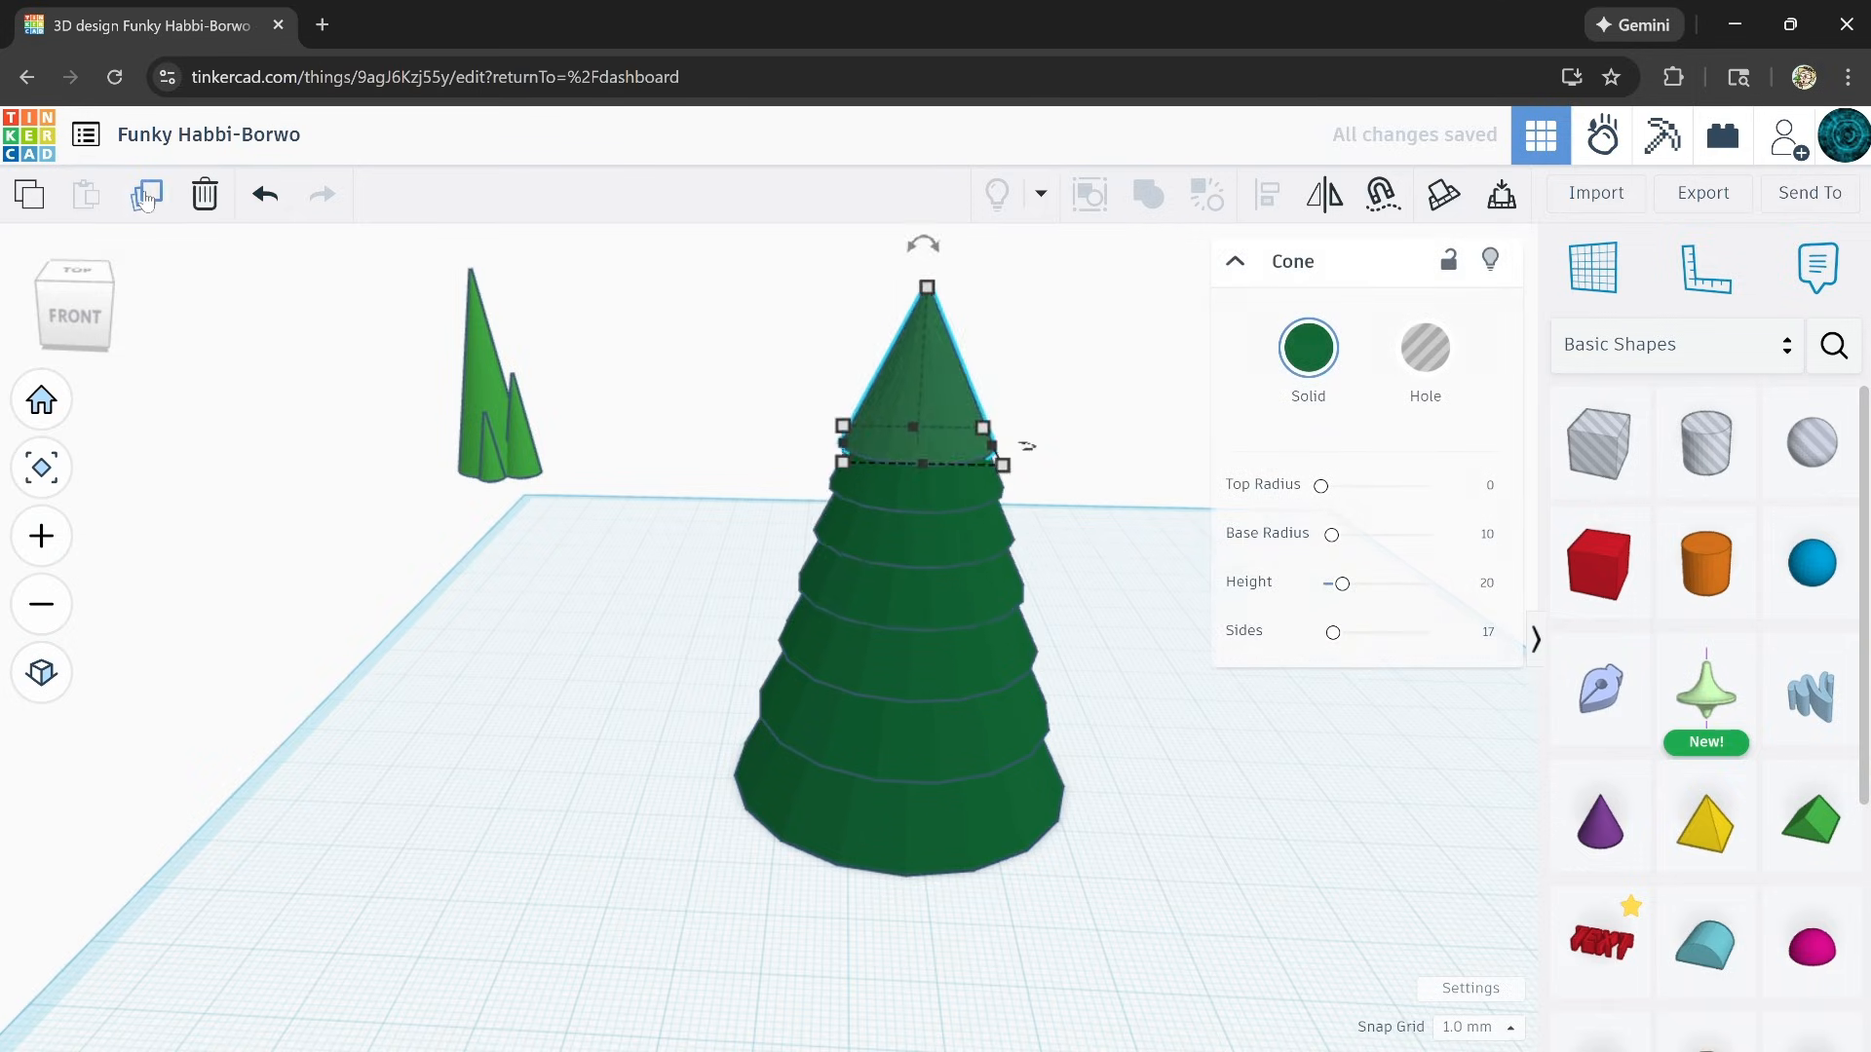
left_click(147, 196)
left_click(146, 196)
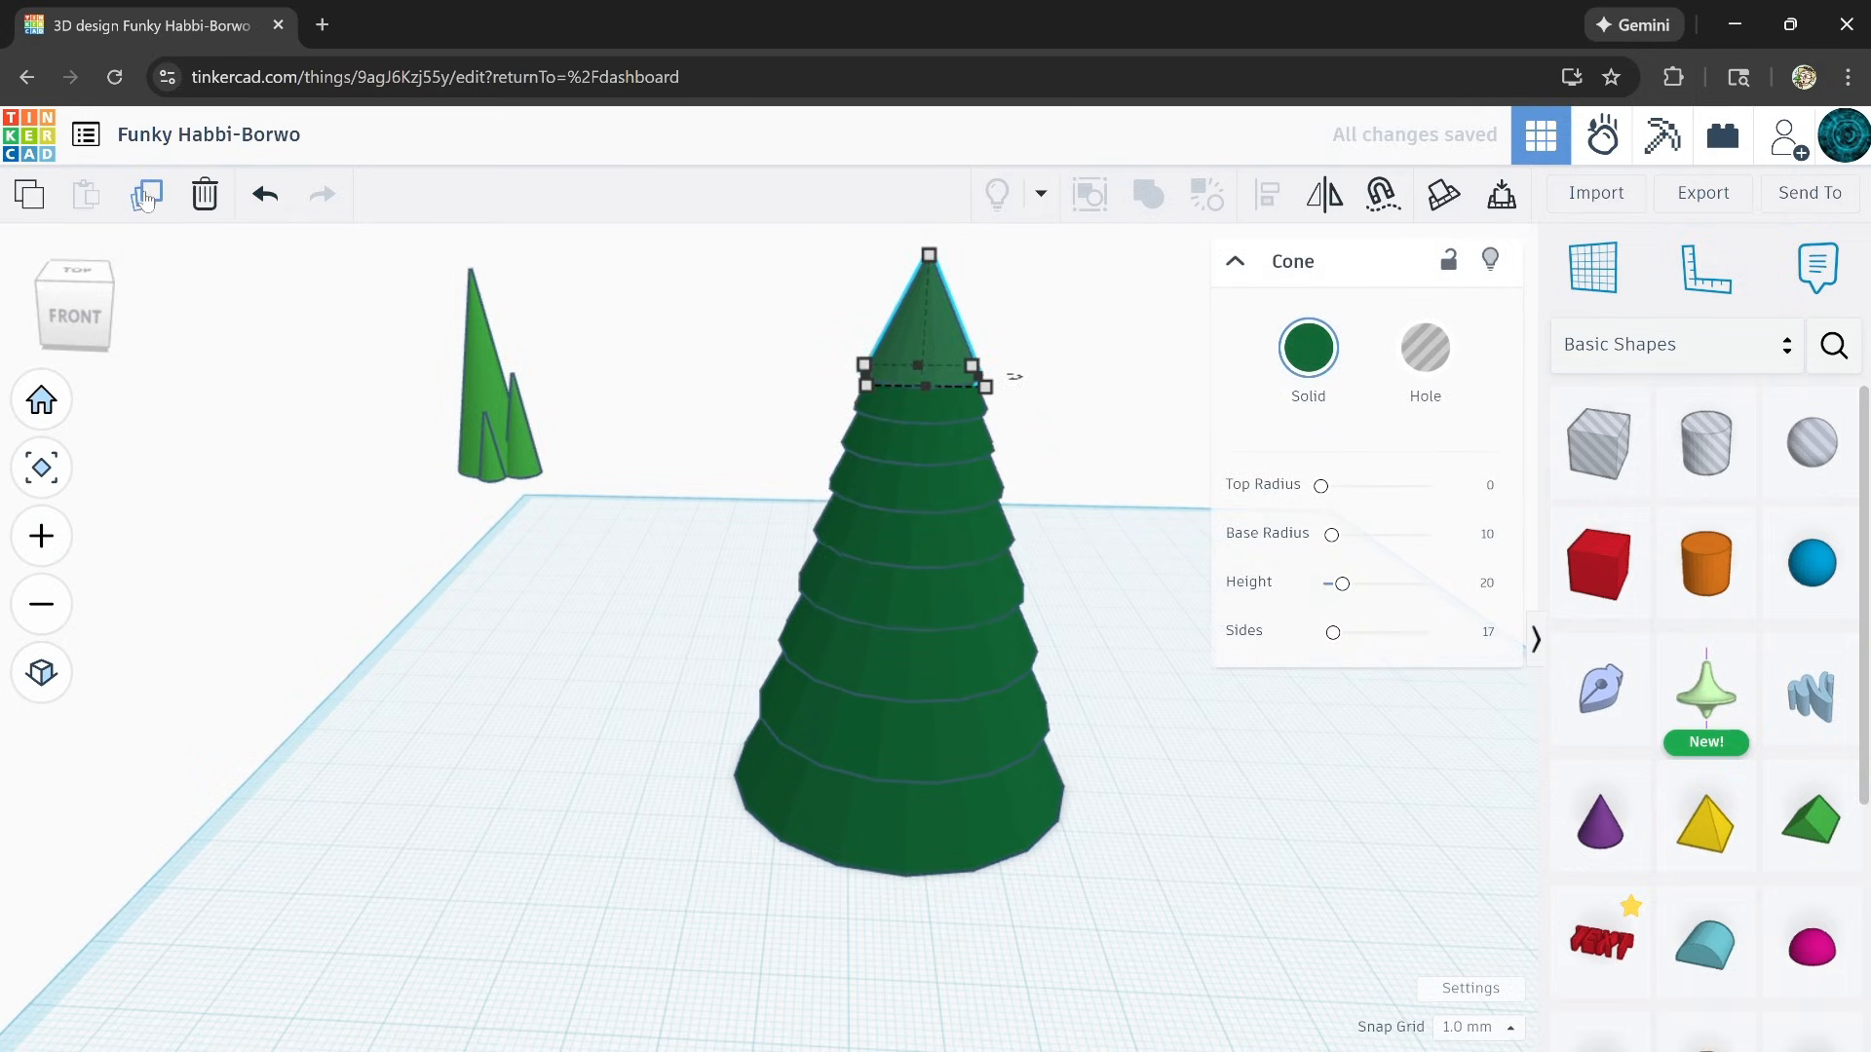
left_click(146, 196)
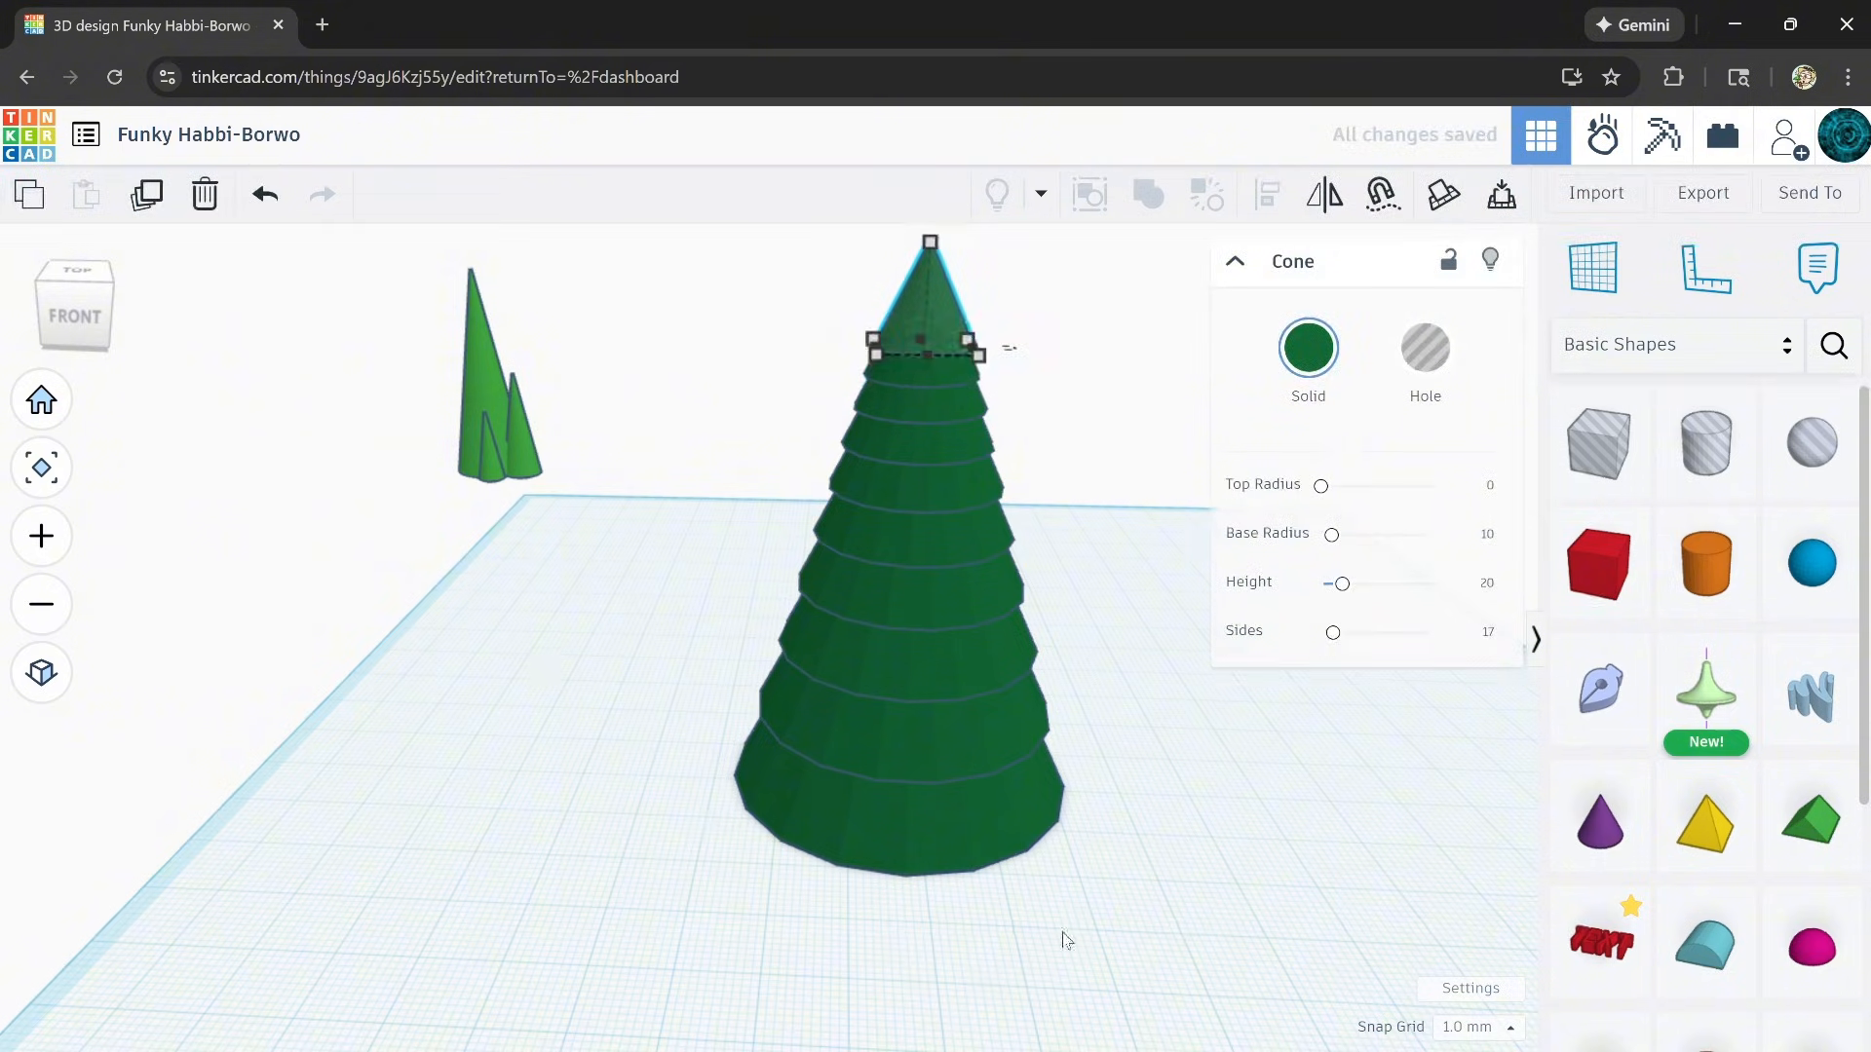
Step: Recolour all cones of the tiered tree from dark to medium green and move the whole tree about 44 mm sideways
right_click_drag(1067, 940, 969, 910)
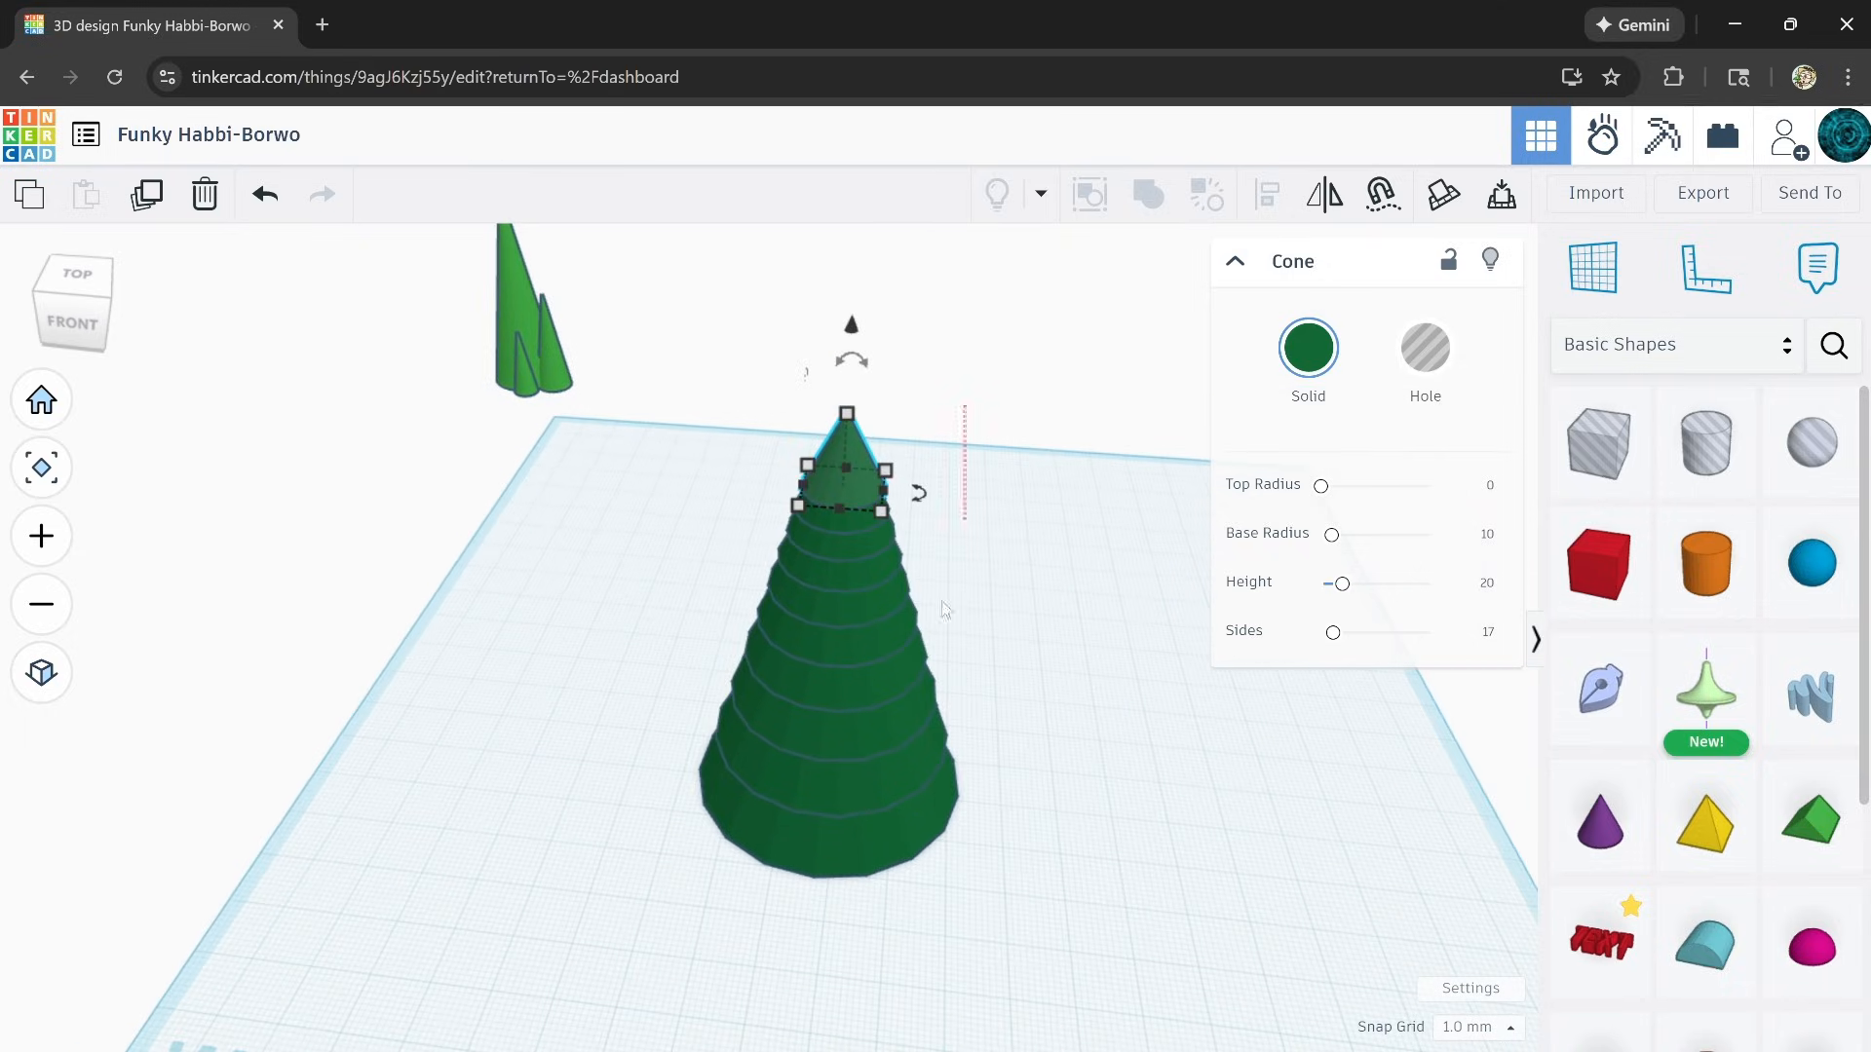
left_click_drag(944, 609, 979, 784)
left_click(1308, 348)
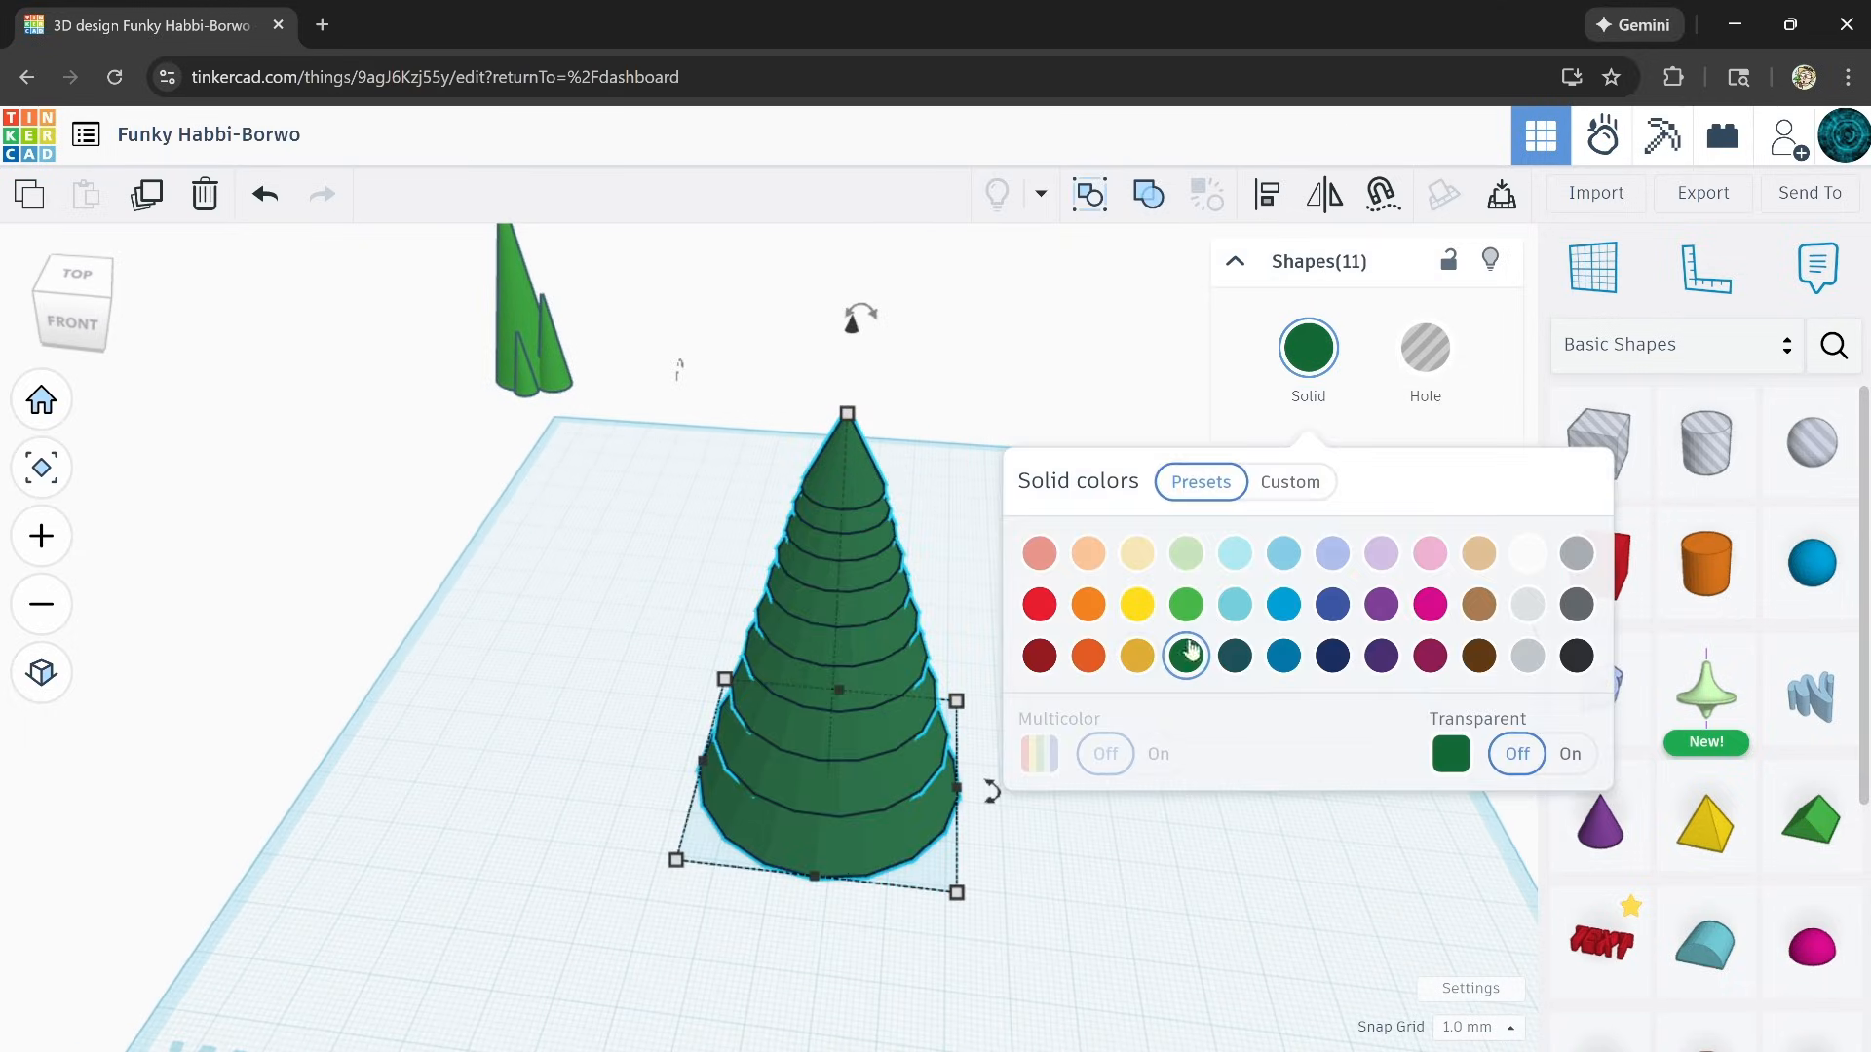
left_click(1186, 604)
mouse_move(984, 789)
right_mouse_down()
mouse_move(961, 817)
mouse_move(1099, 790)
mouse_move(1101, 756)
mouse_move(1001, 783)
right_mouse_up()
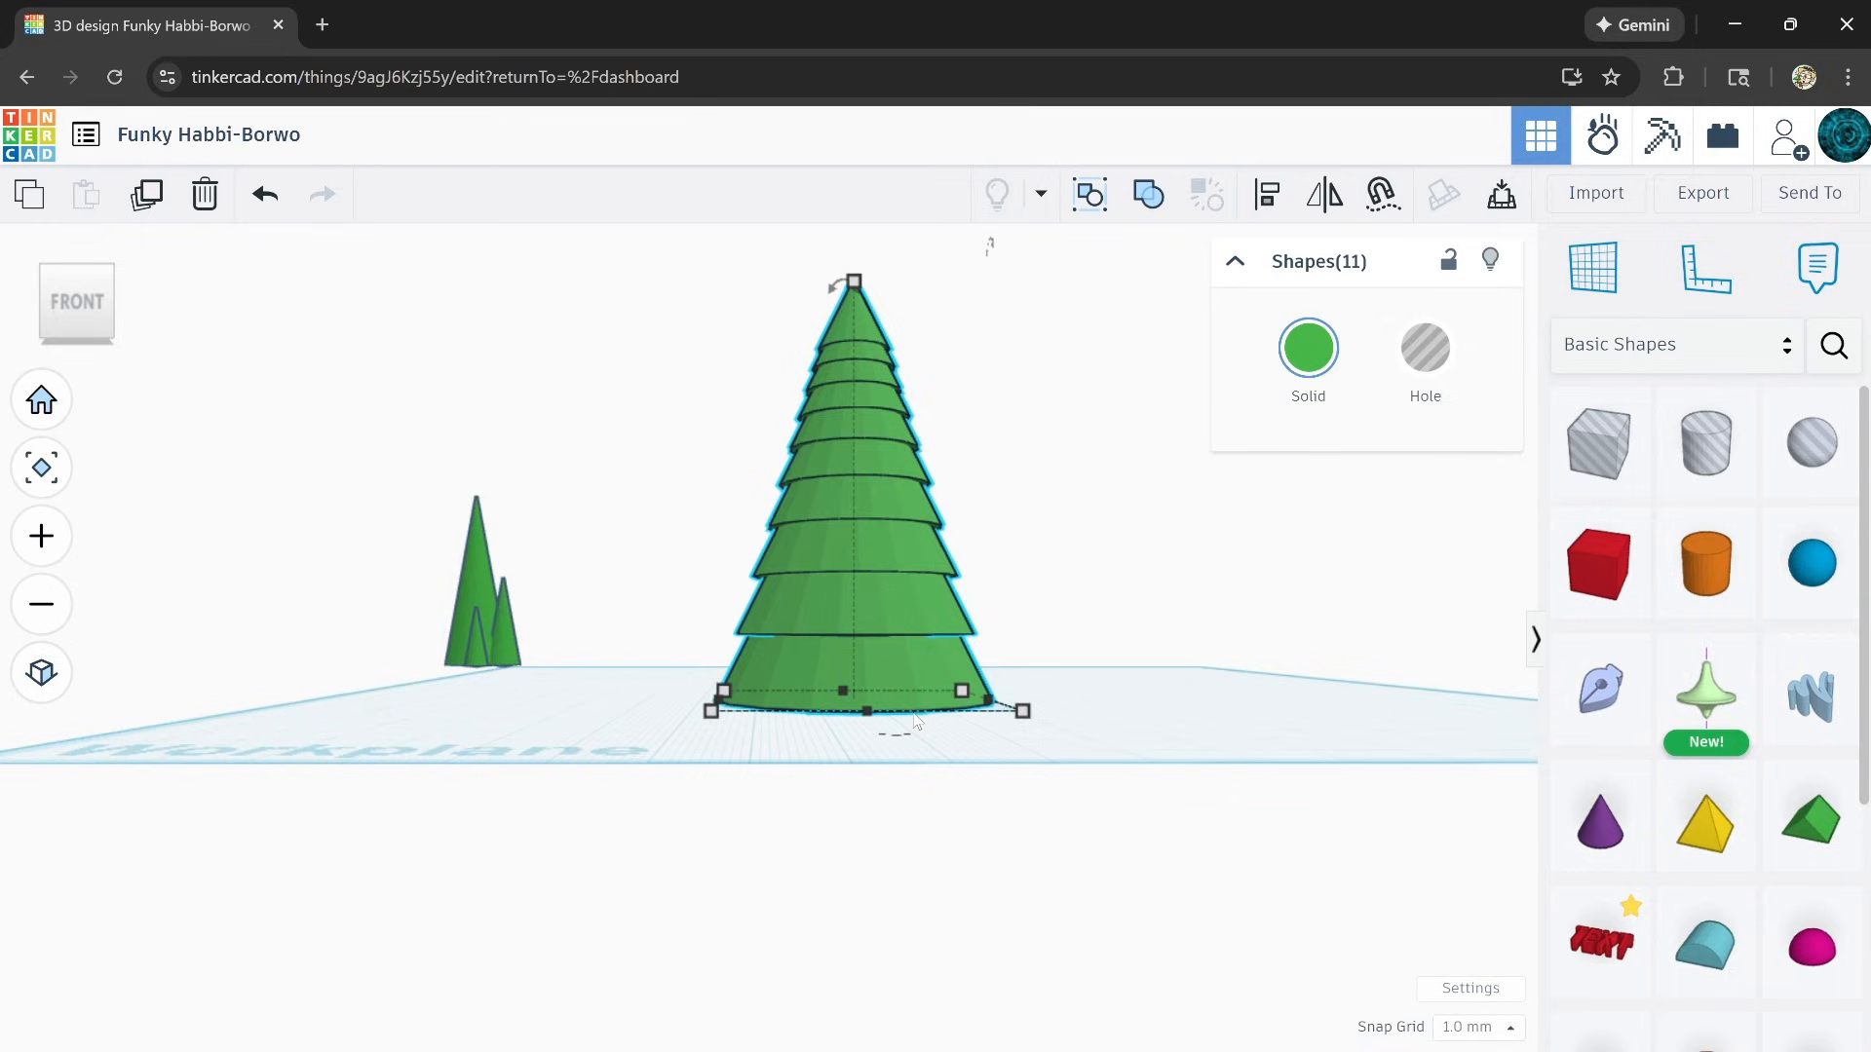
right_click_drag(931, 700, 923, 733)
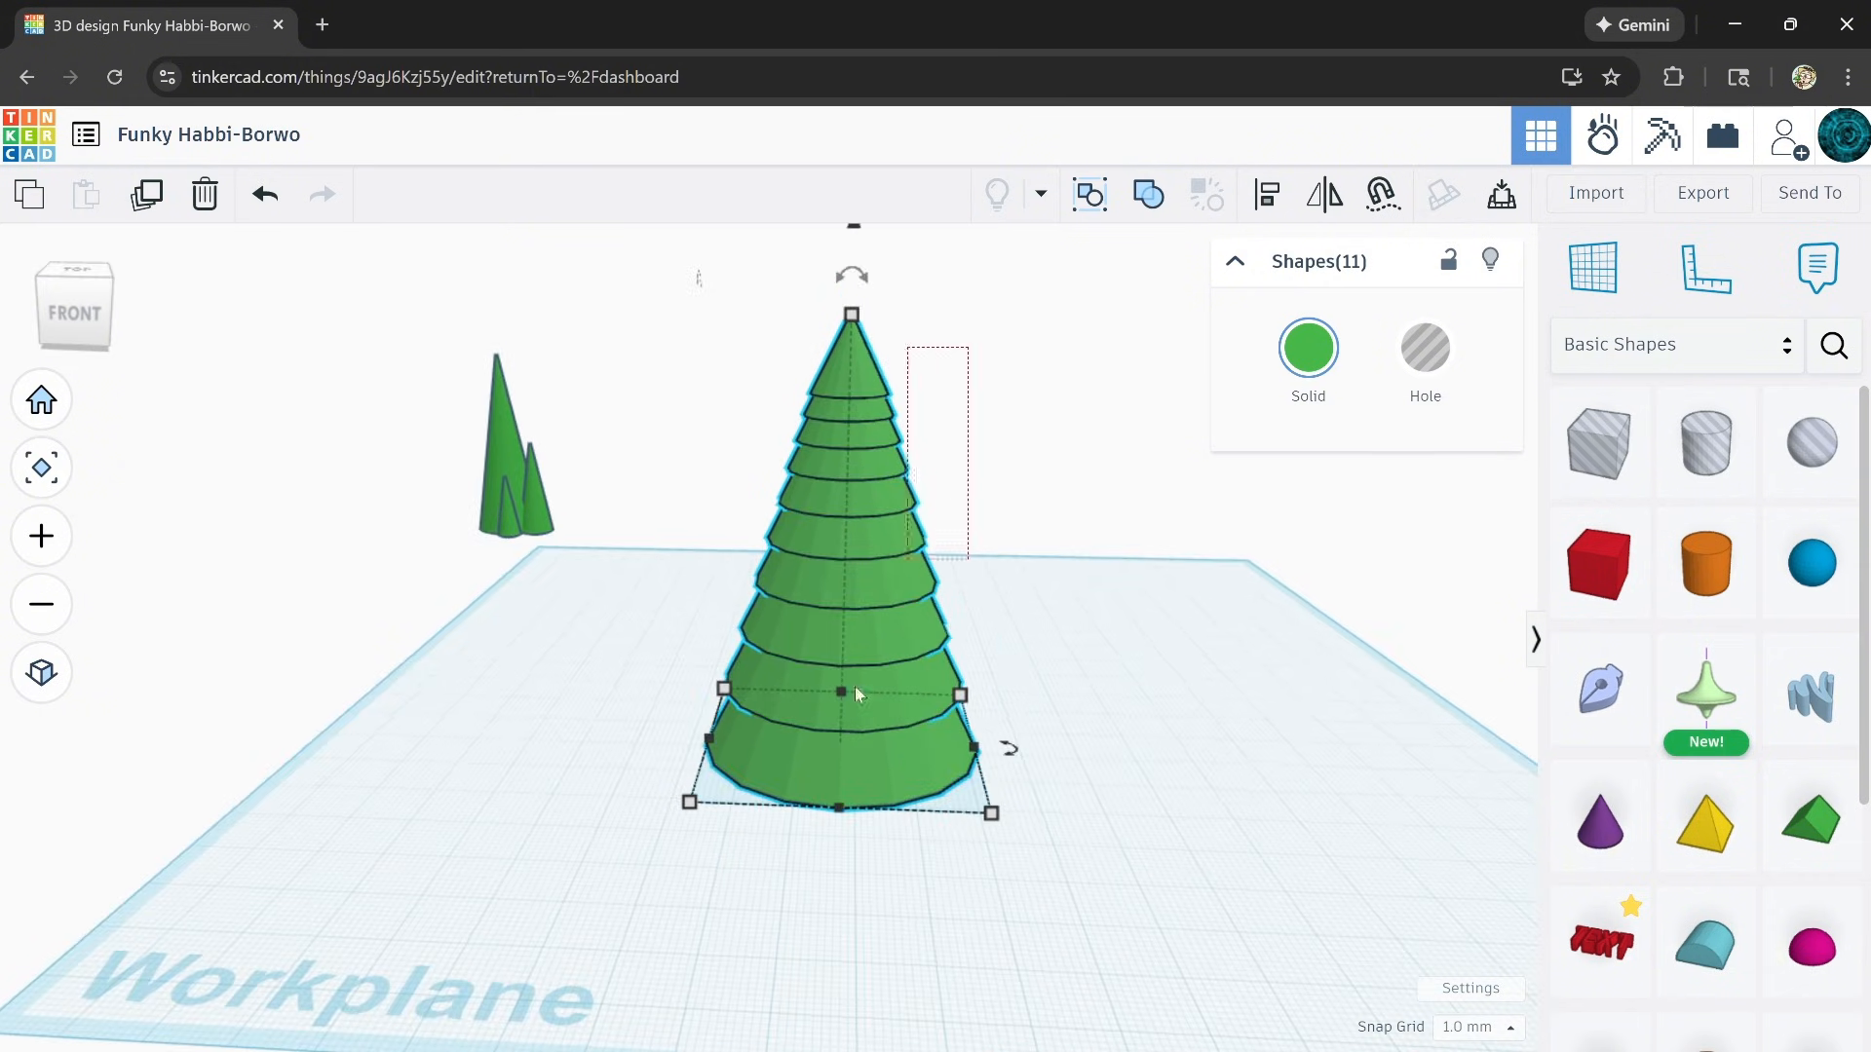
left_click_drag(853, 775, 654, 763)
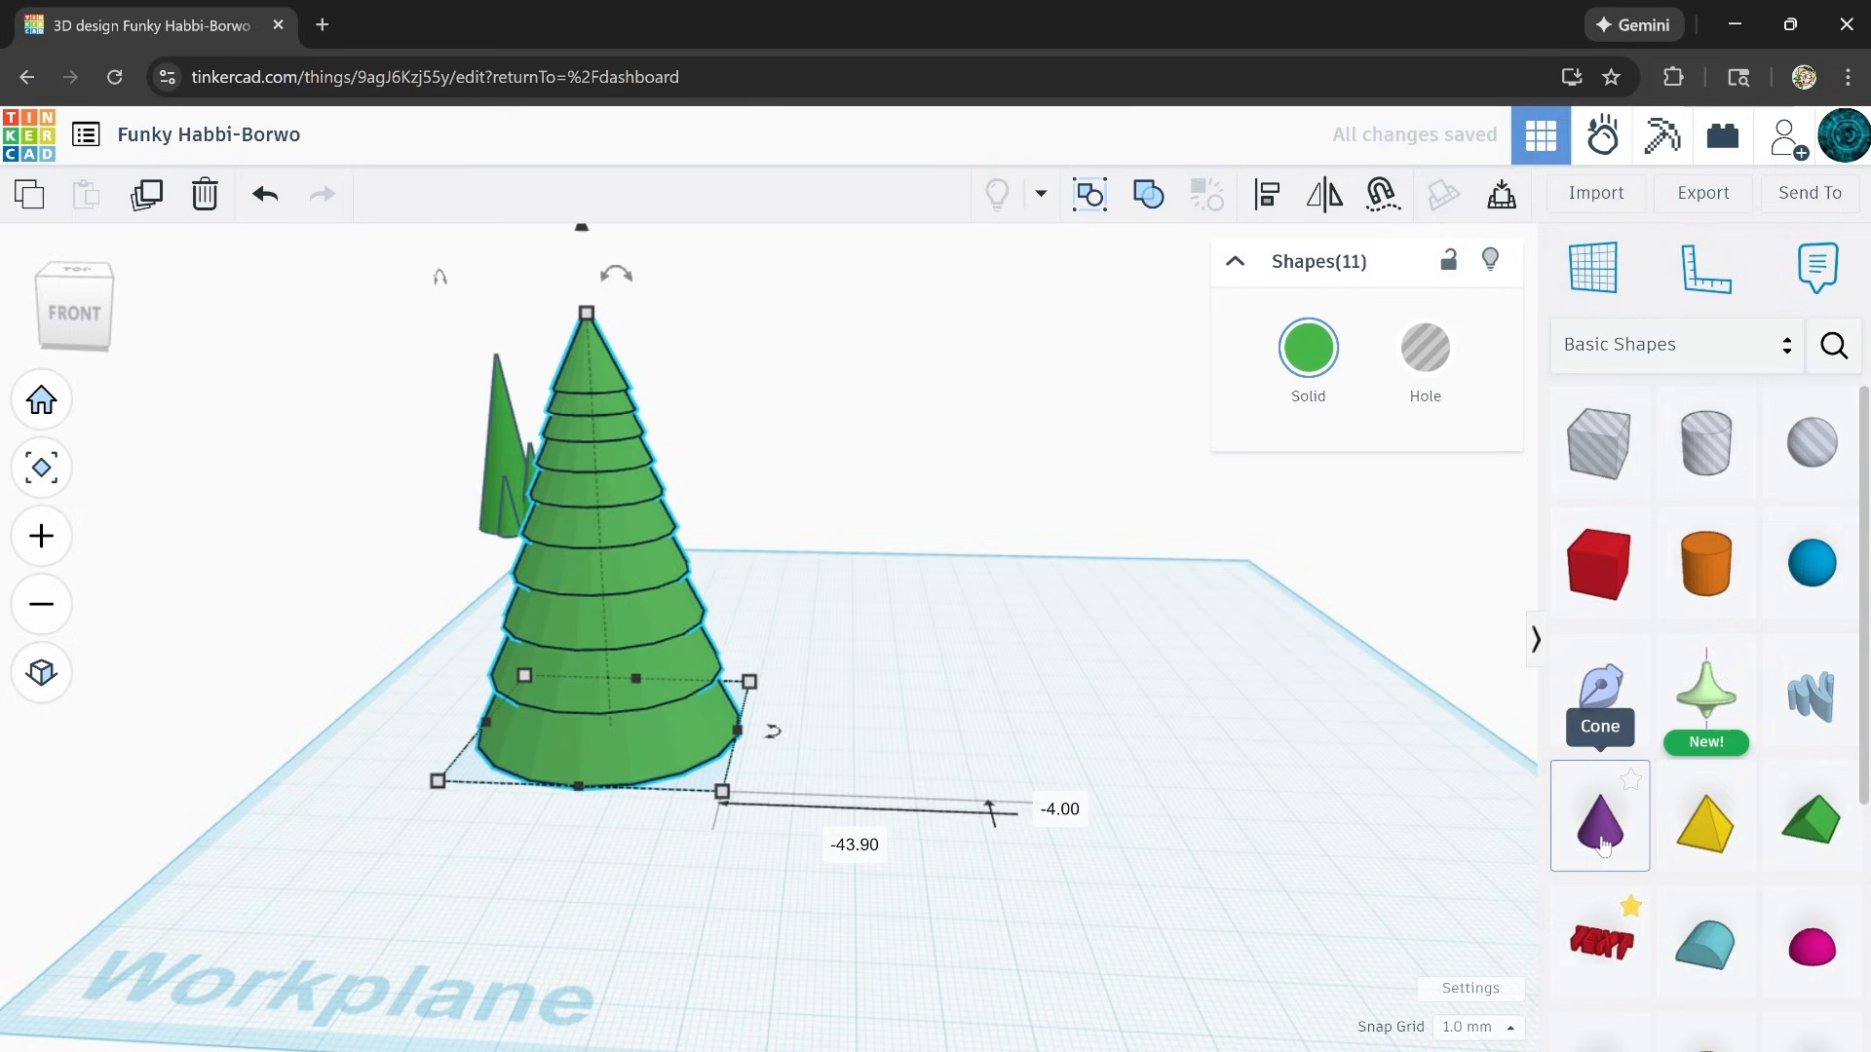
Step: Examine the underside and overhanging edges of the tree's lower tiers up close
scroll(546, 723, "up", 5)
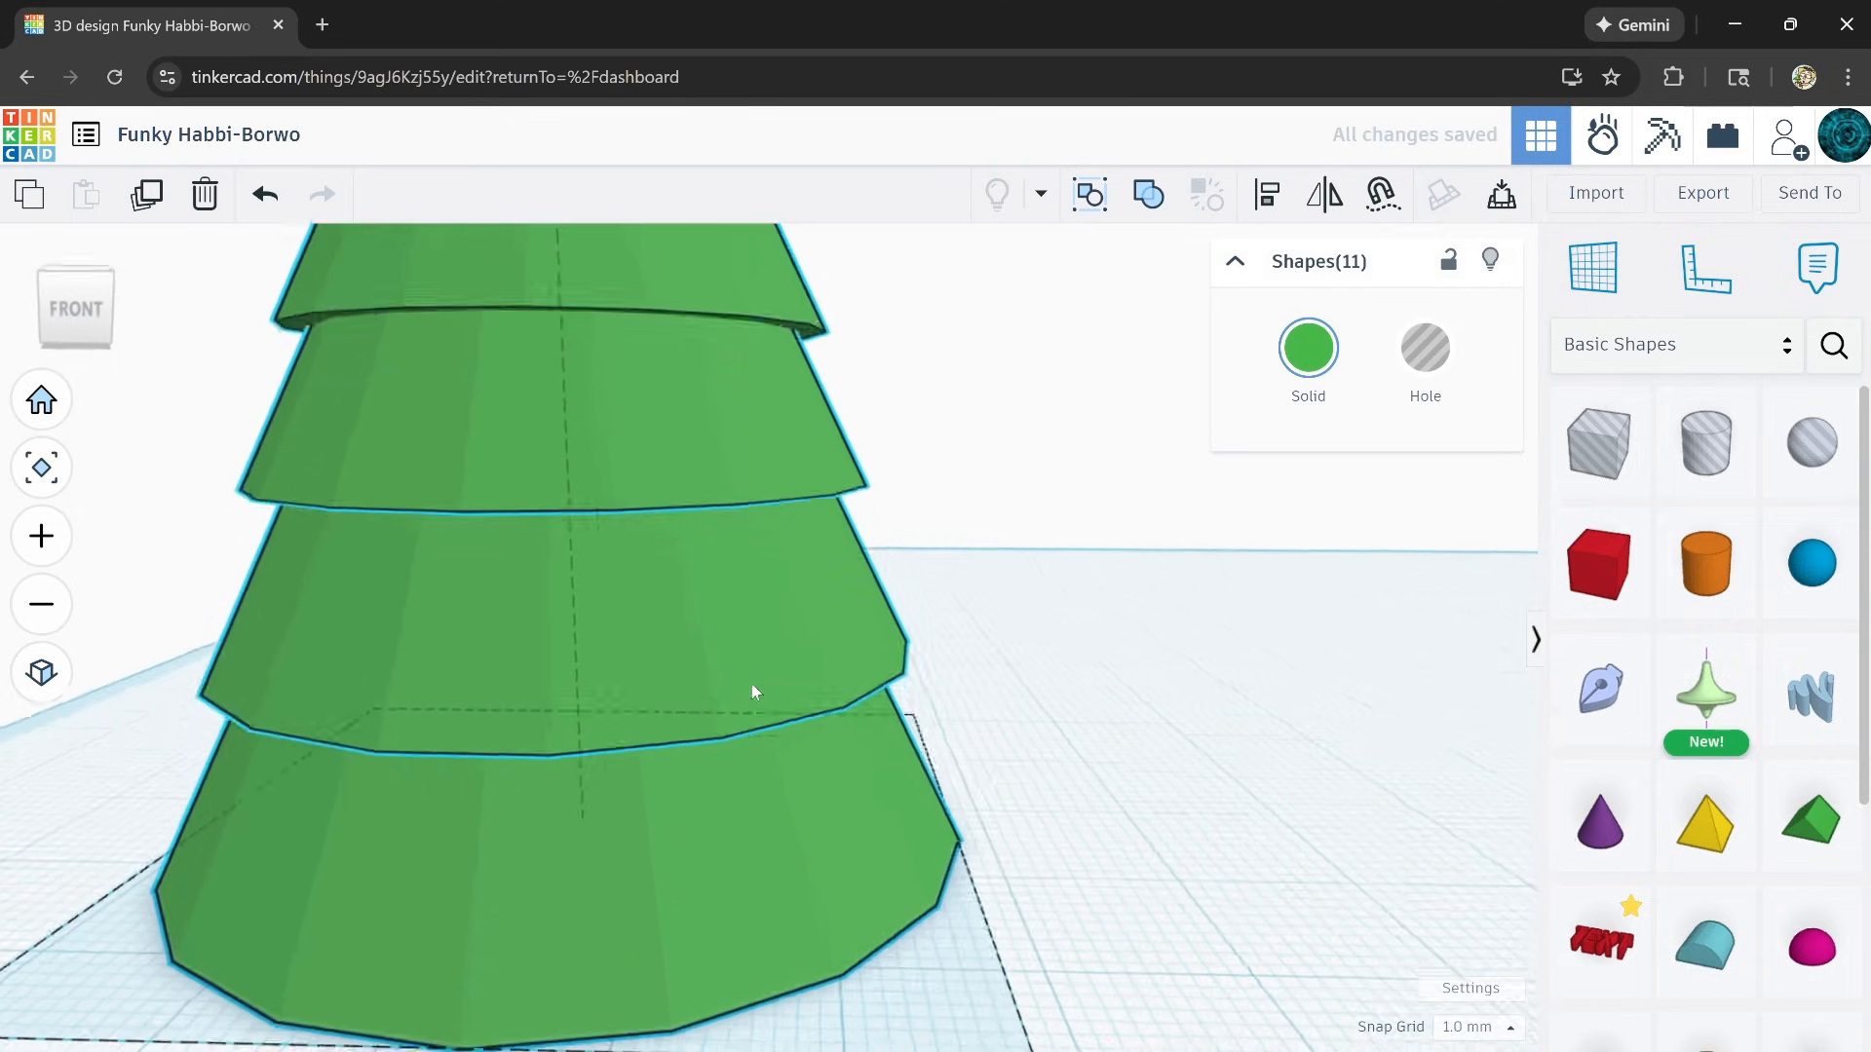
scroll(874, 696, "up", 5)
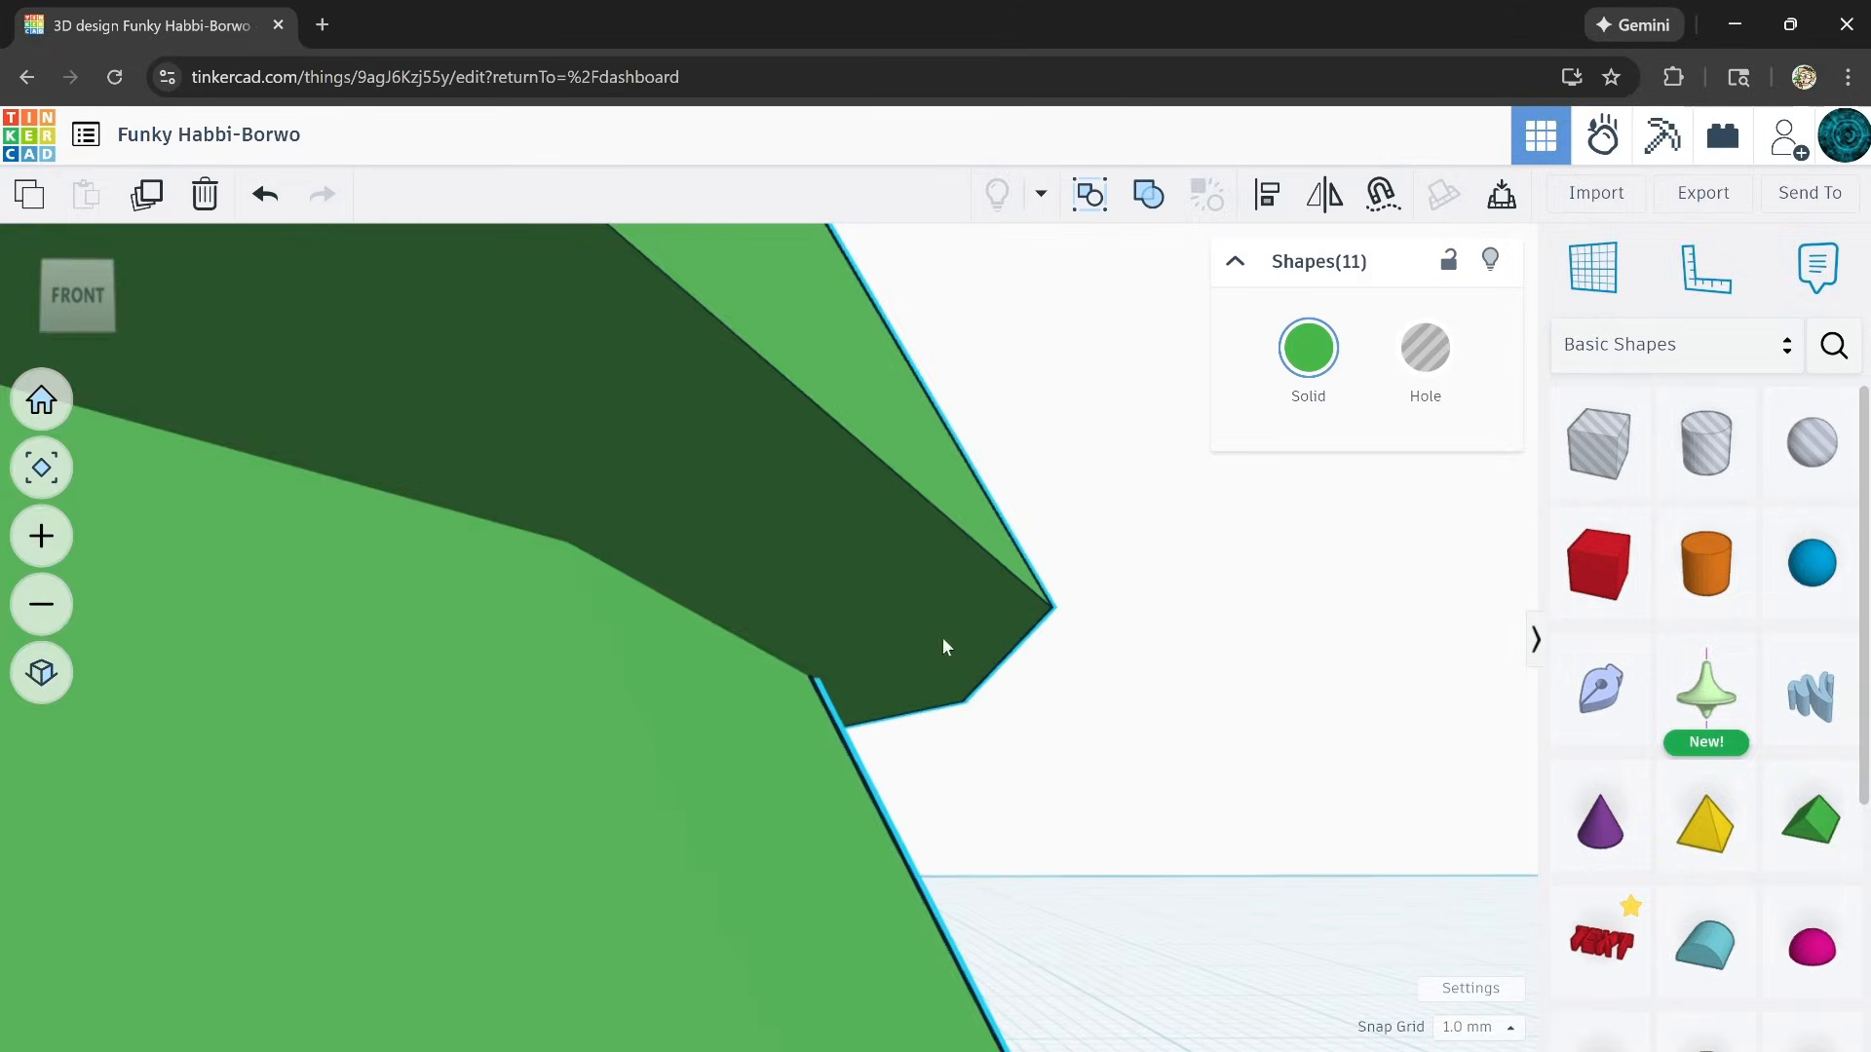
scroll(891, 653, "down", 5)
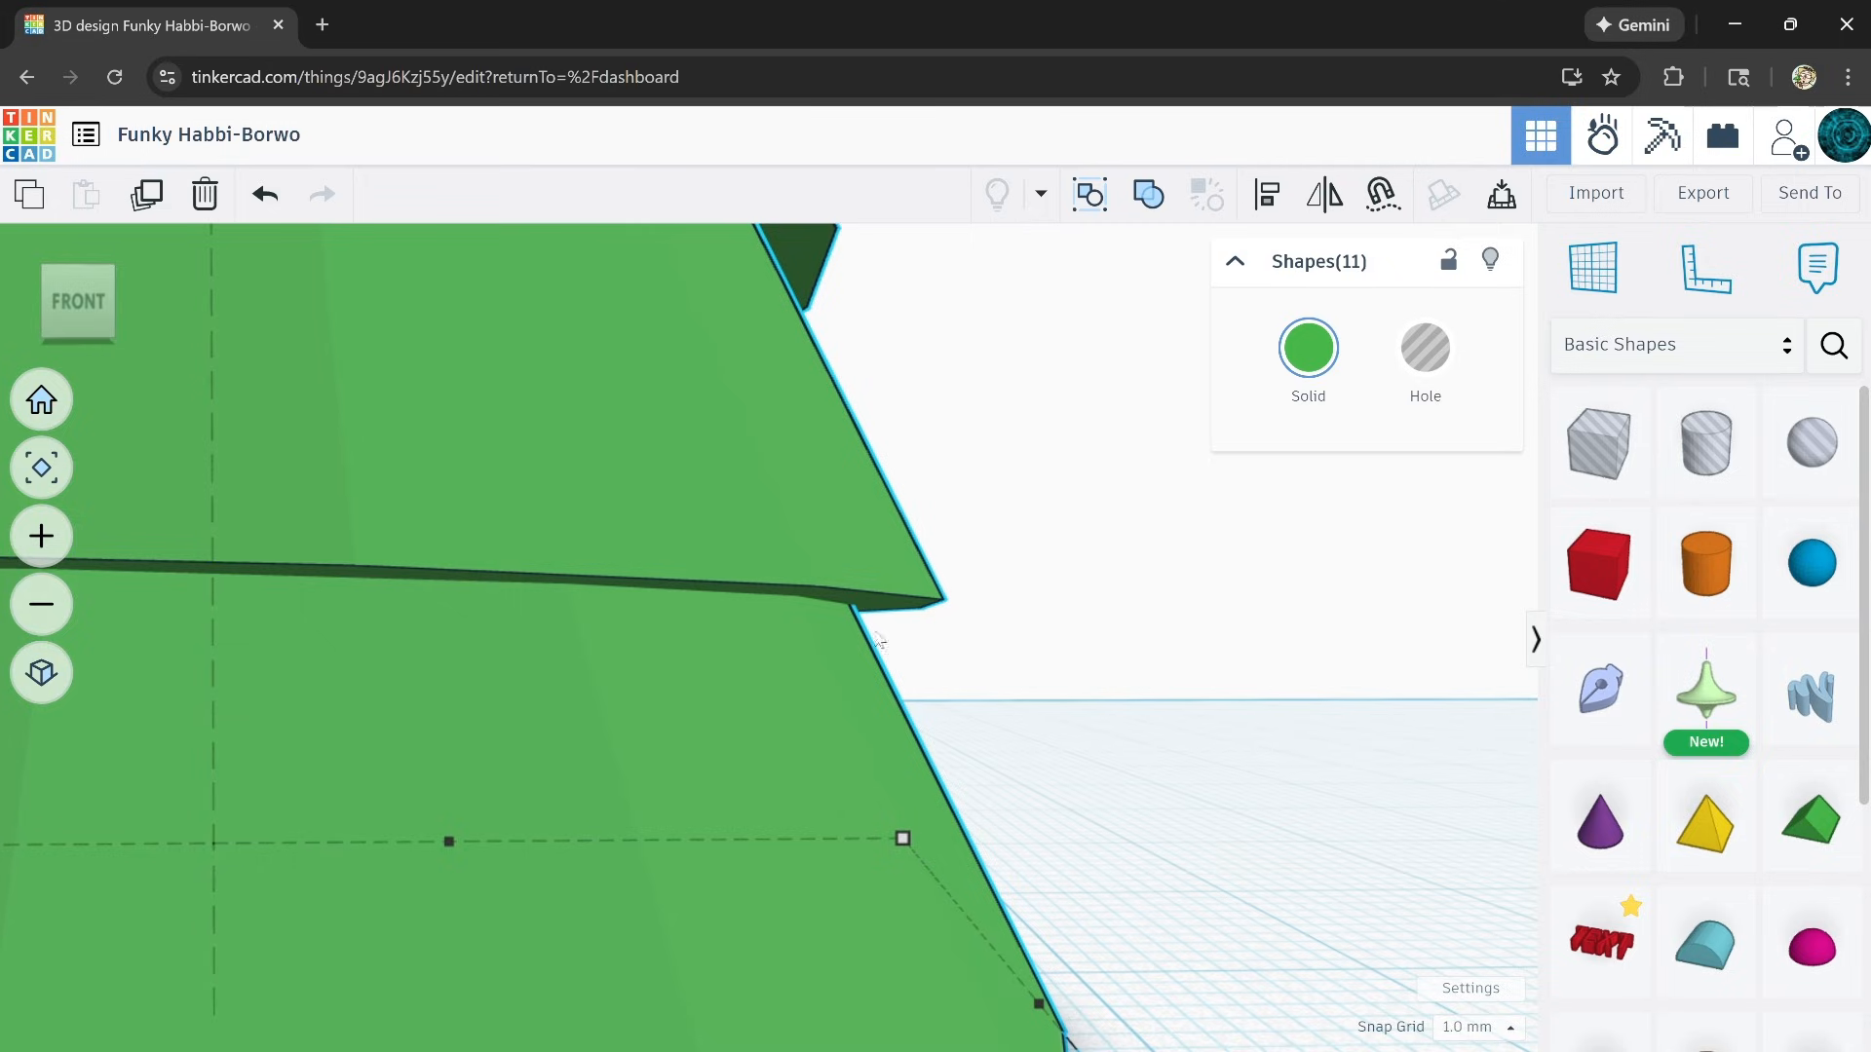
scroll(877, 639, "down", 10)
scroll(950, 740, "up", 2)
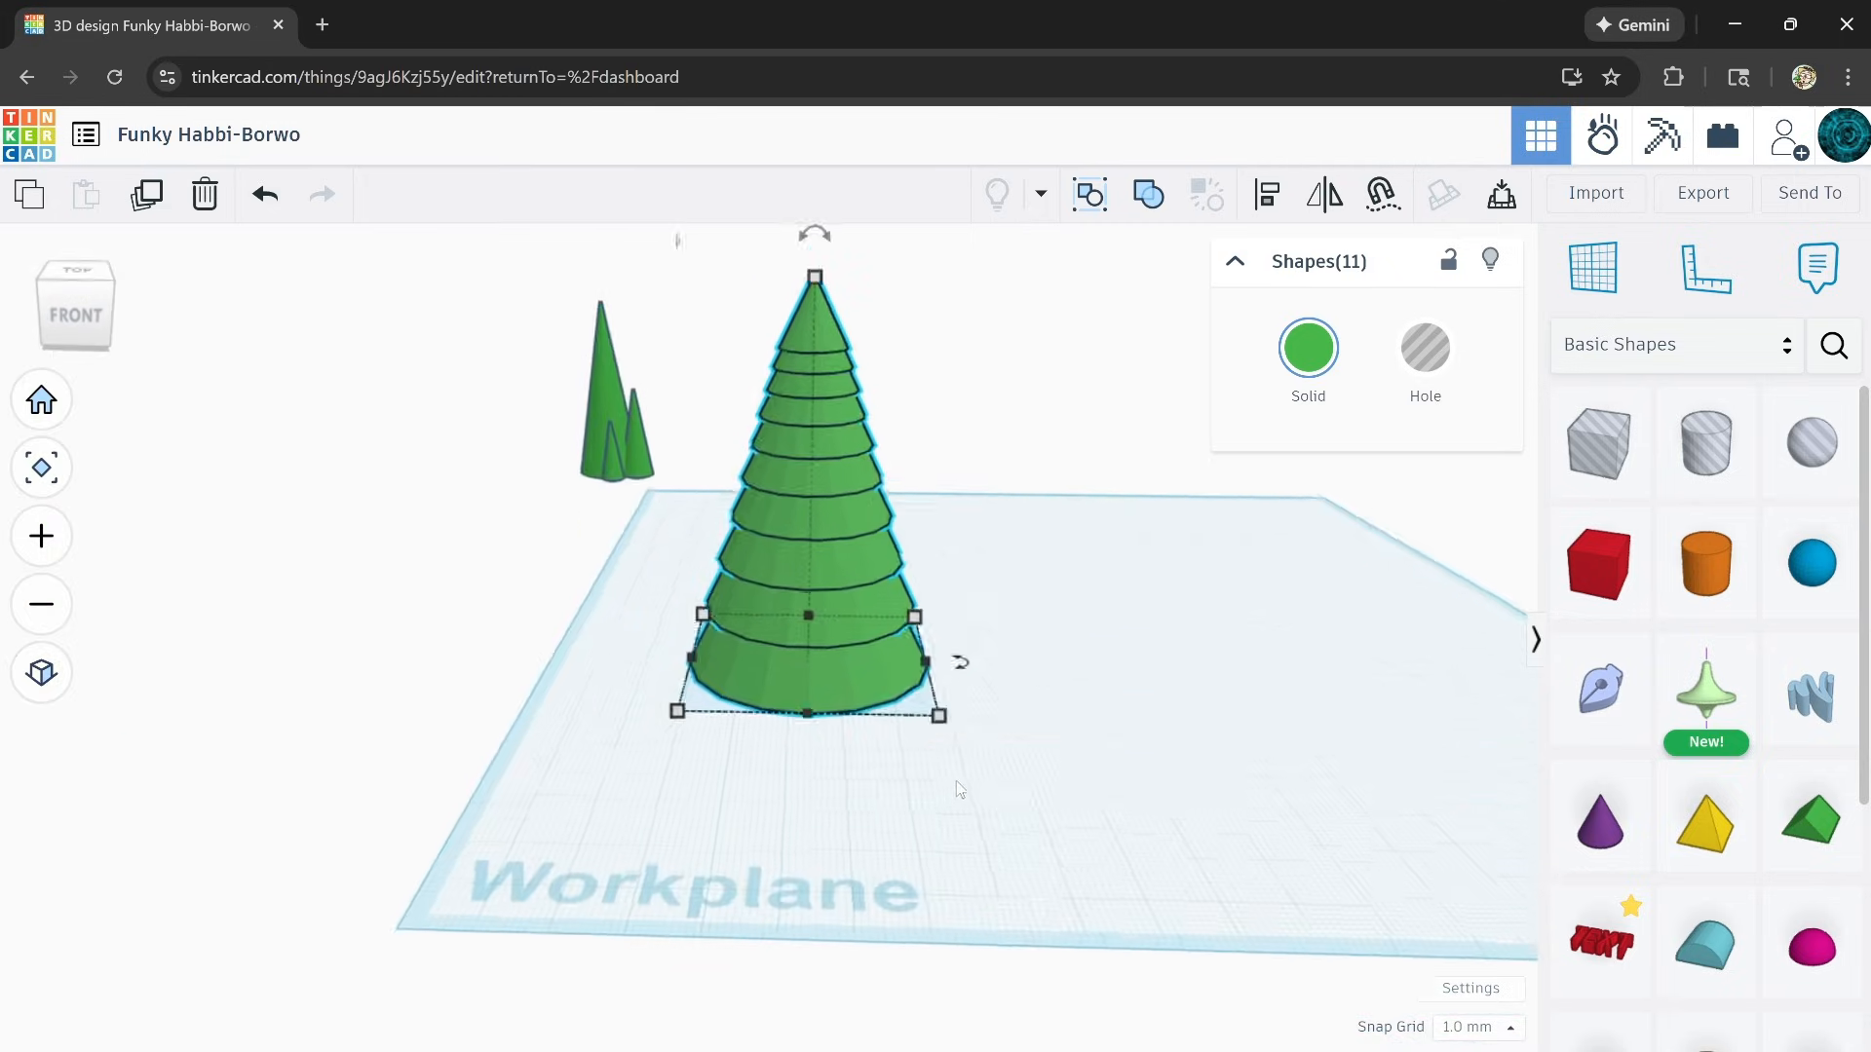
middle_click_drag(956, 781, 829, 823)
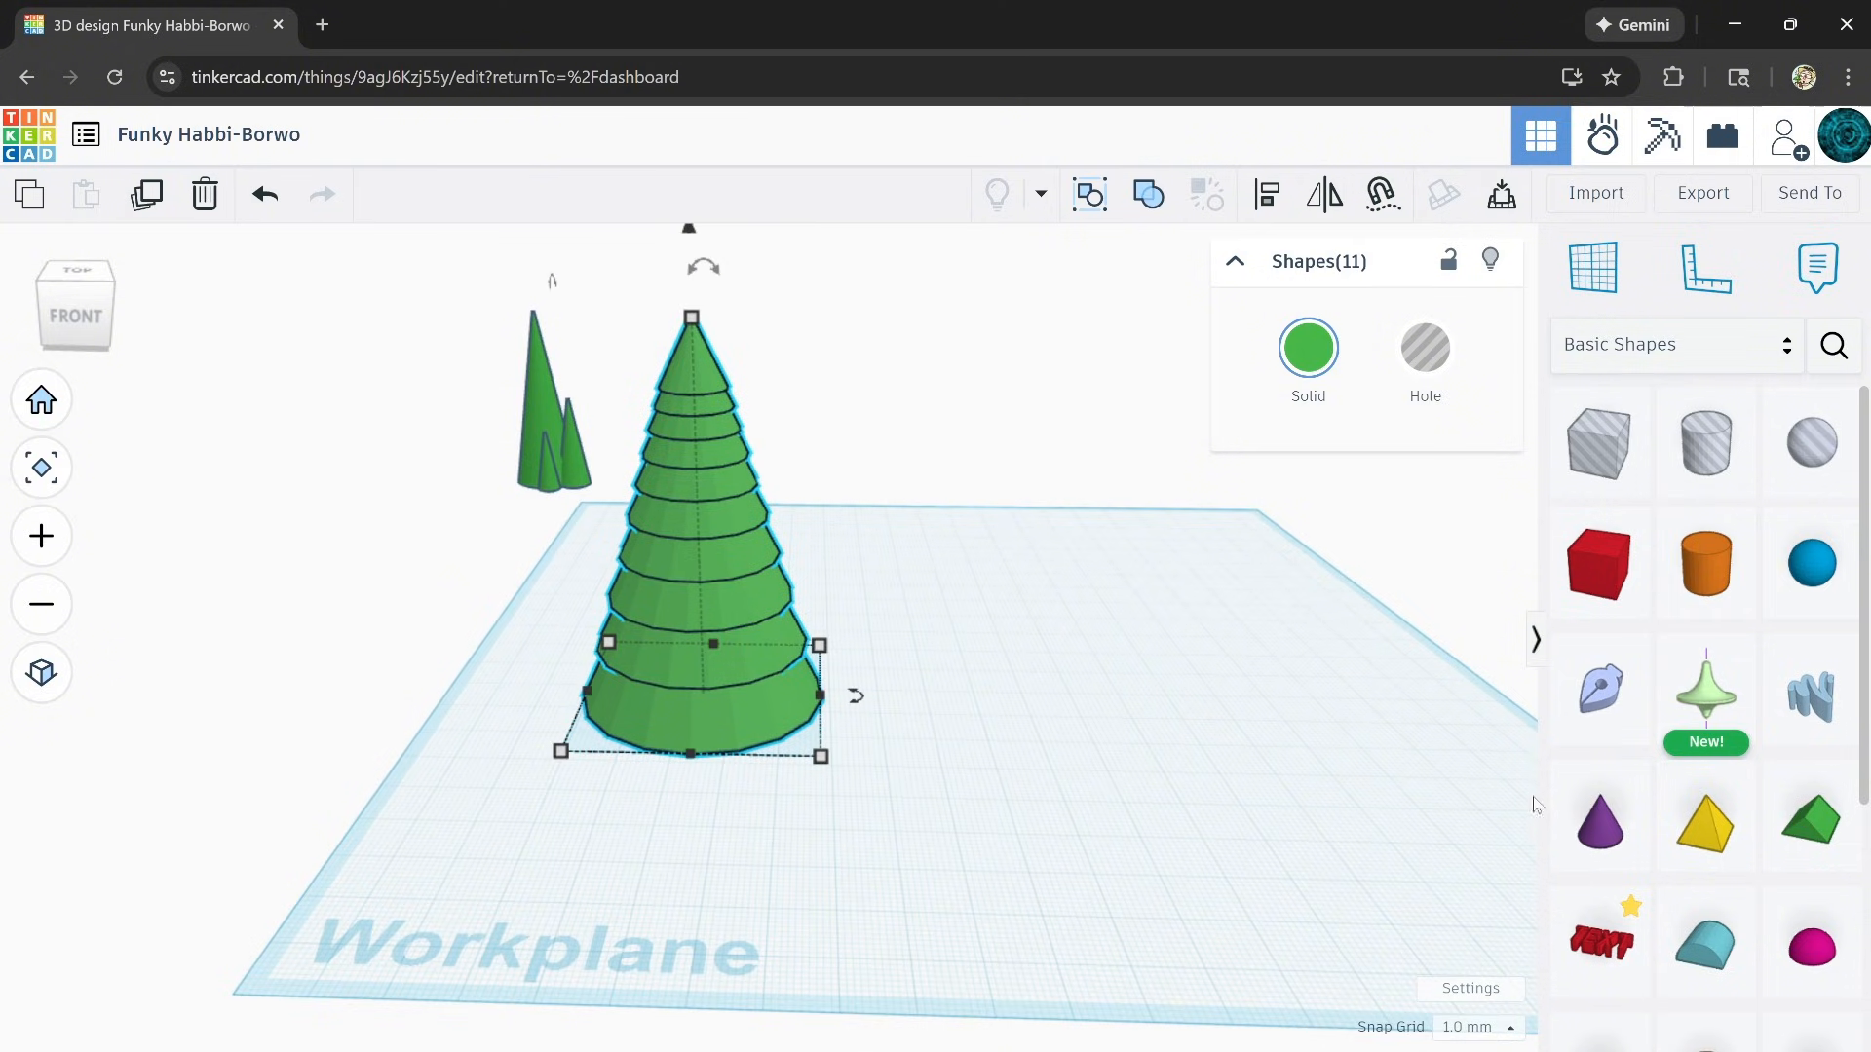
Step: Place a new cone on the workplane beside the tiered tree and scale it up uniformly to about 46 mm tall
left_click(1587, 846)
left_click(1062, 690)
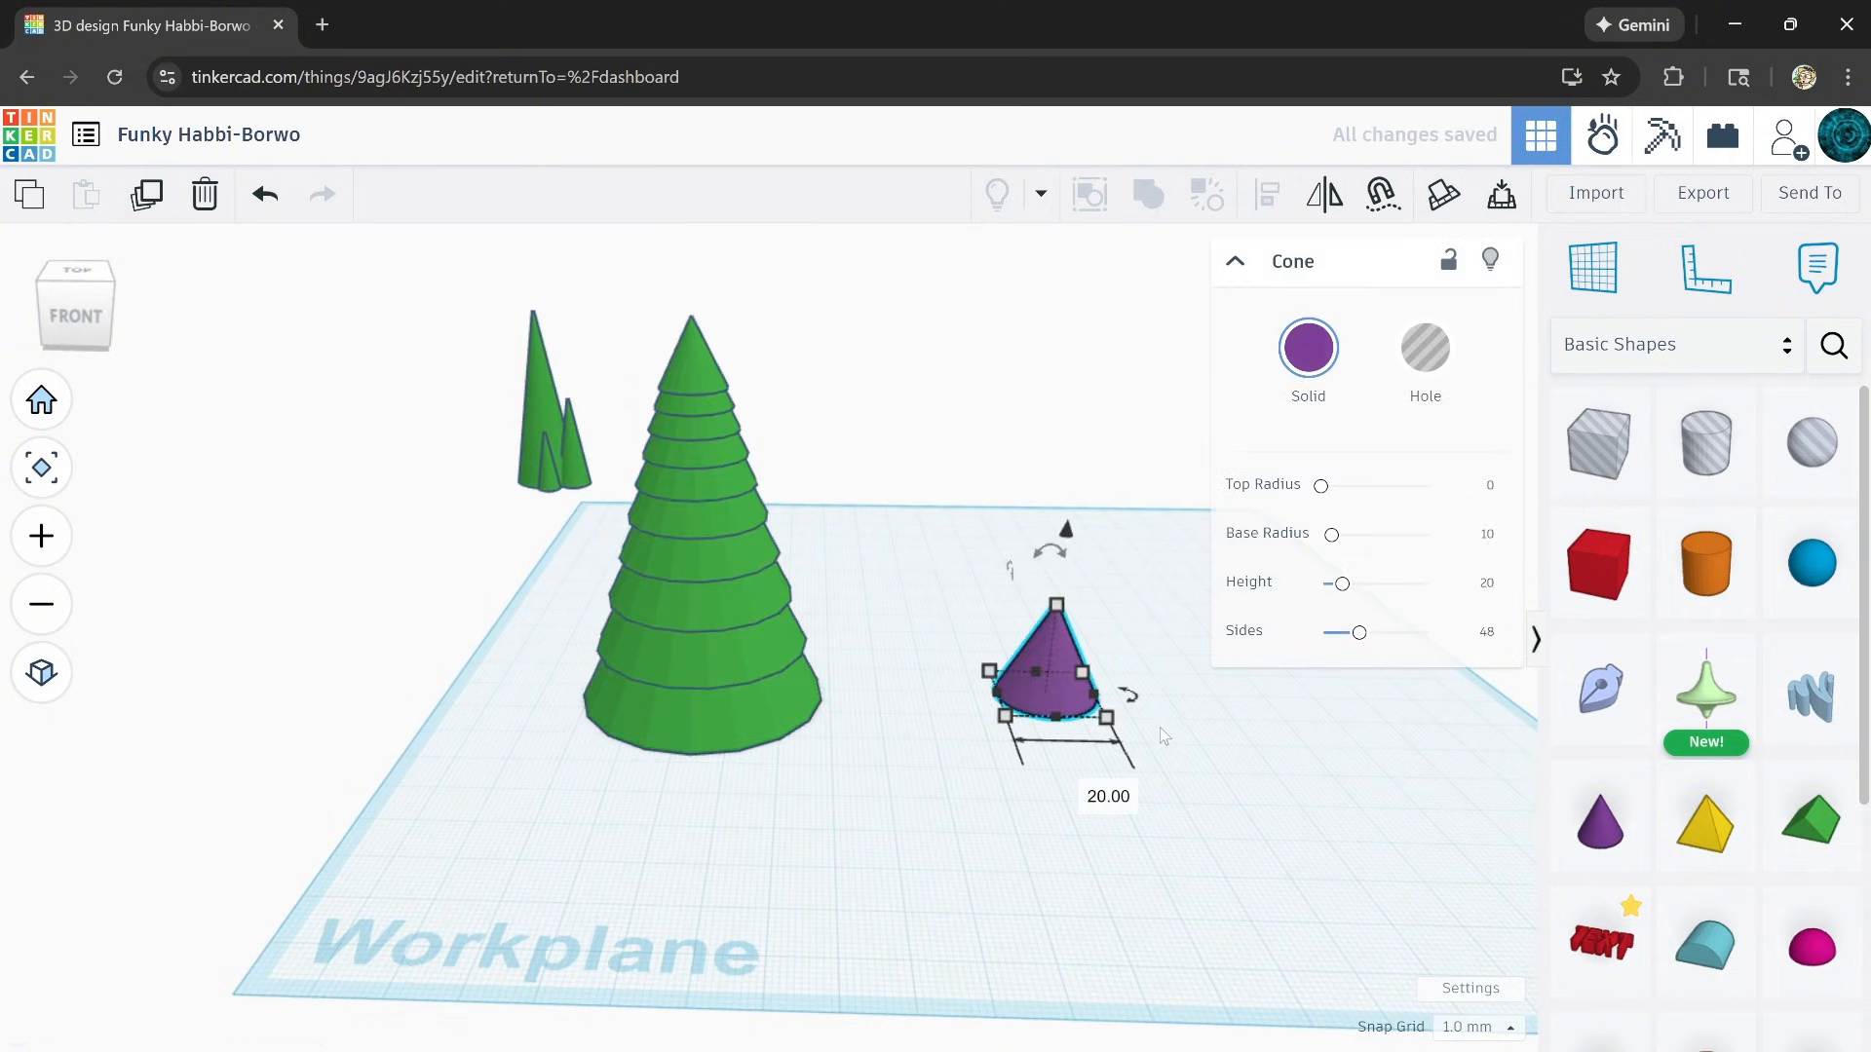
scroll(1153, 722, "up", 3)
scroll(1132, 714, "up", 2)
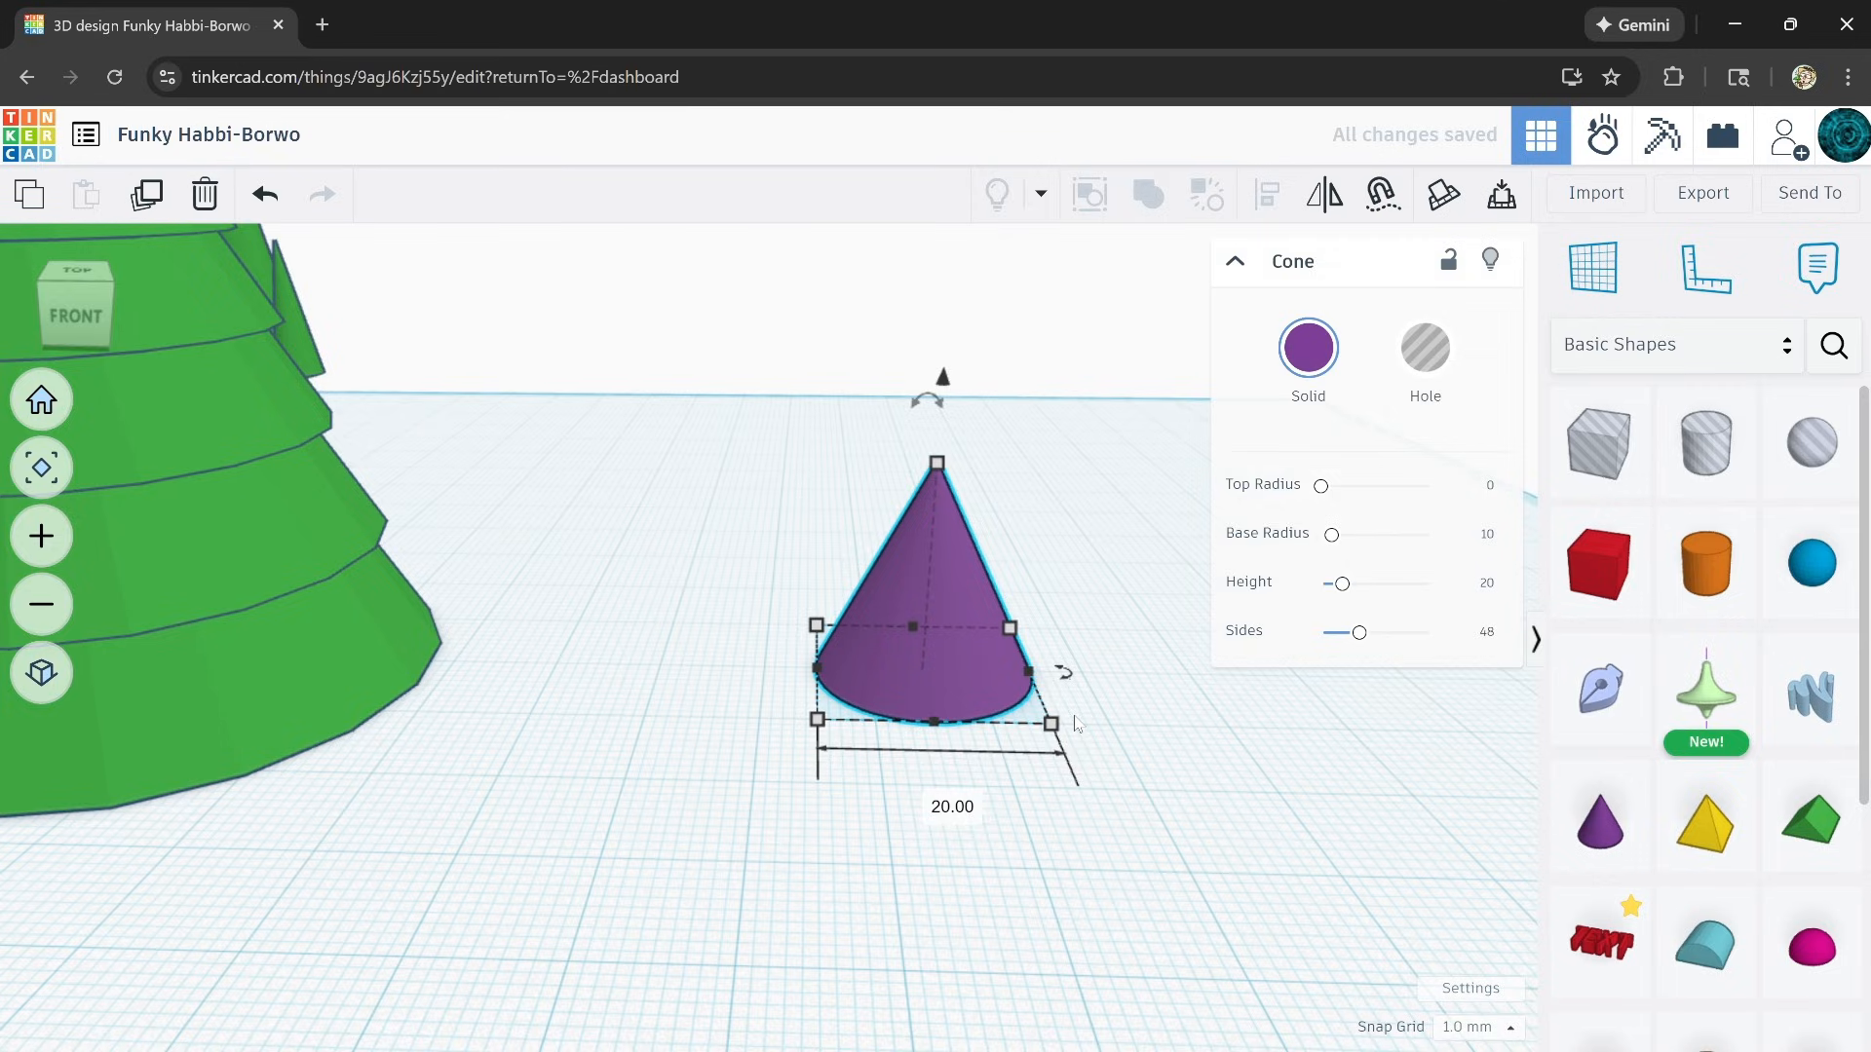
left_click_drag(1053, 724, 1520, 936)
scroll(969, 785, "down", 4)
right_click_drag(968, 786, 881, 800)
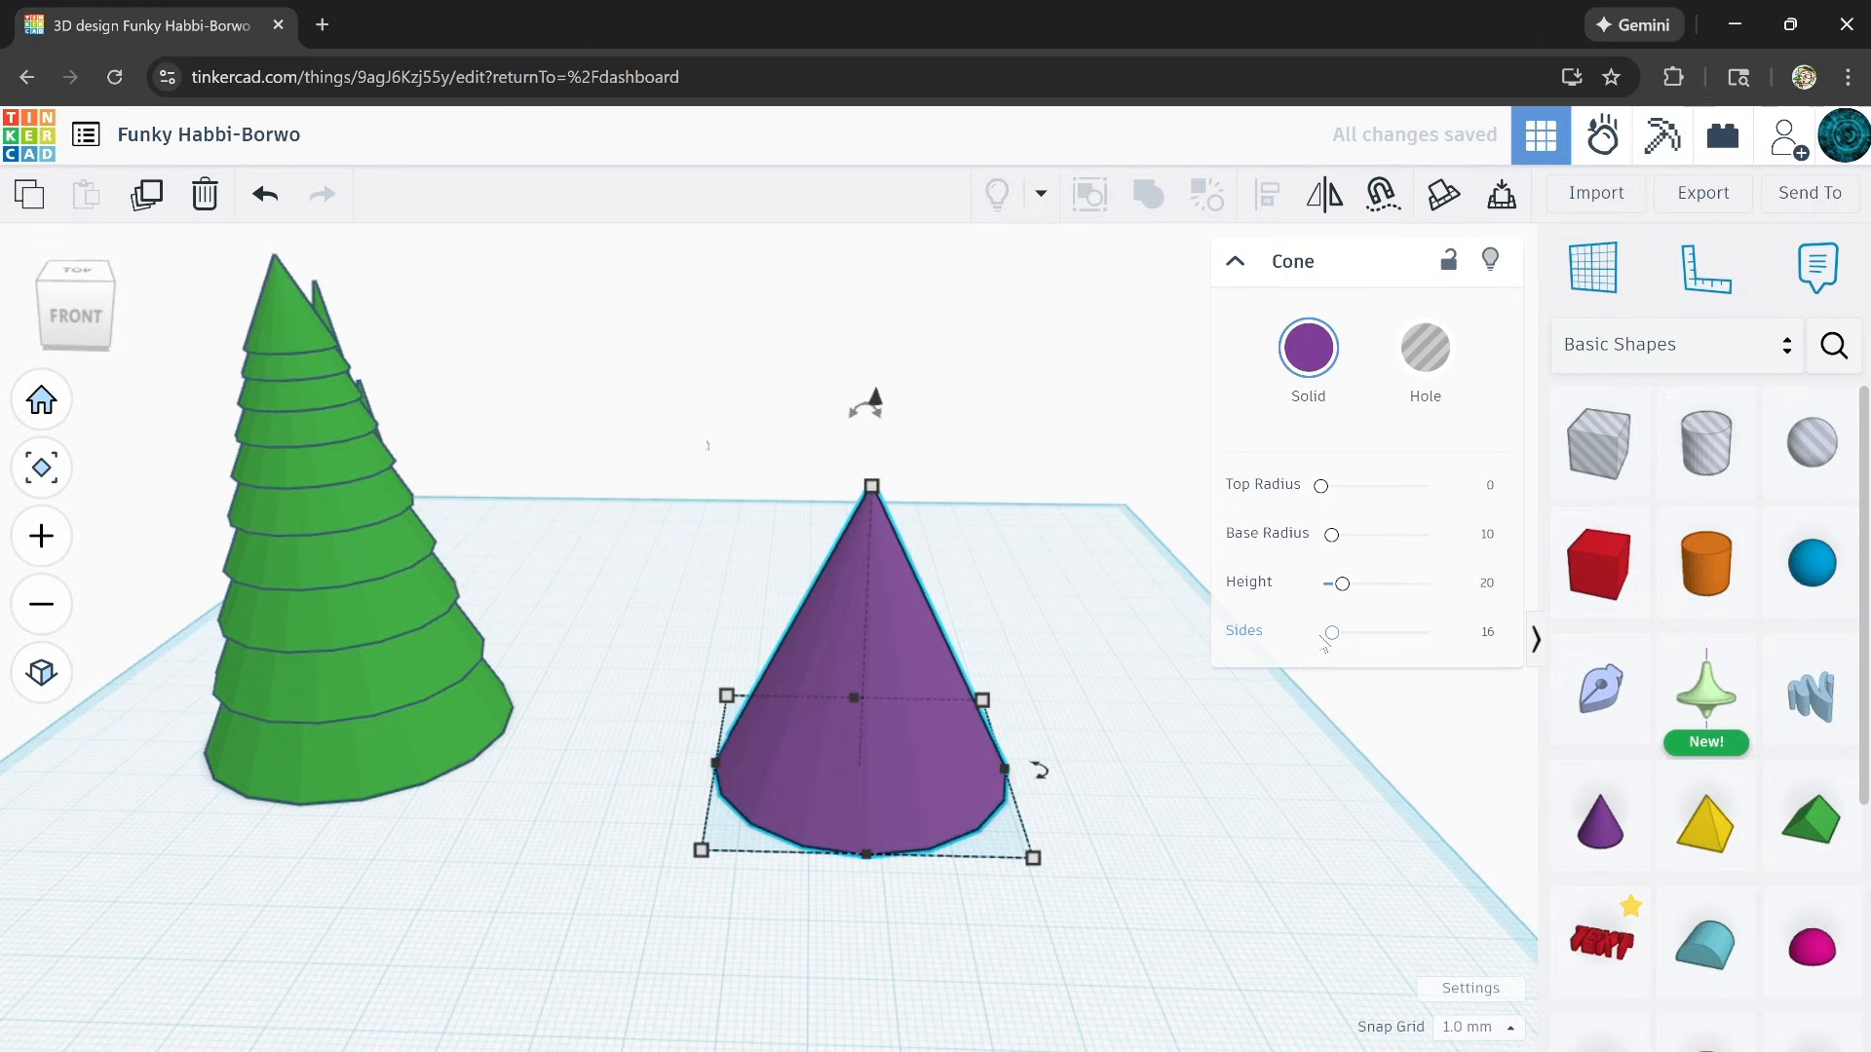
Step: Set the new cone's number of sides to 15 and recolour it medium green
left_click_drag(1335, 636, 1339, 637)
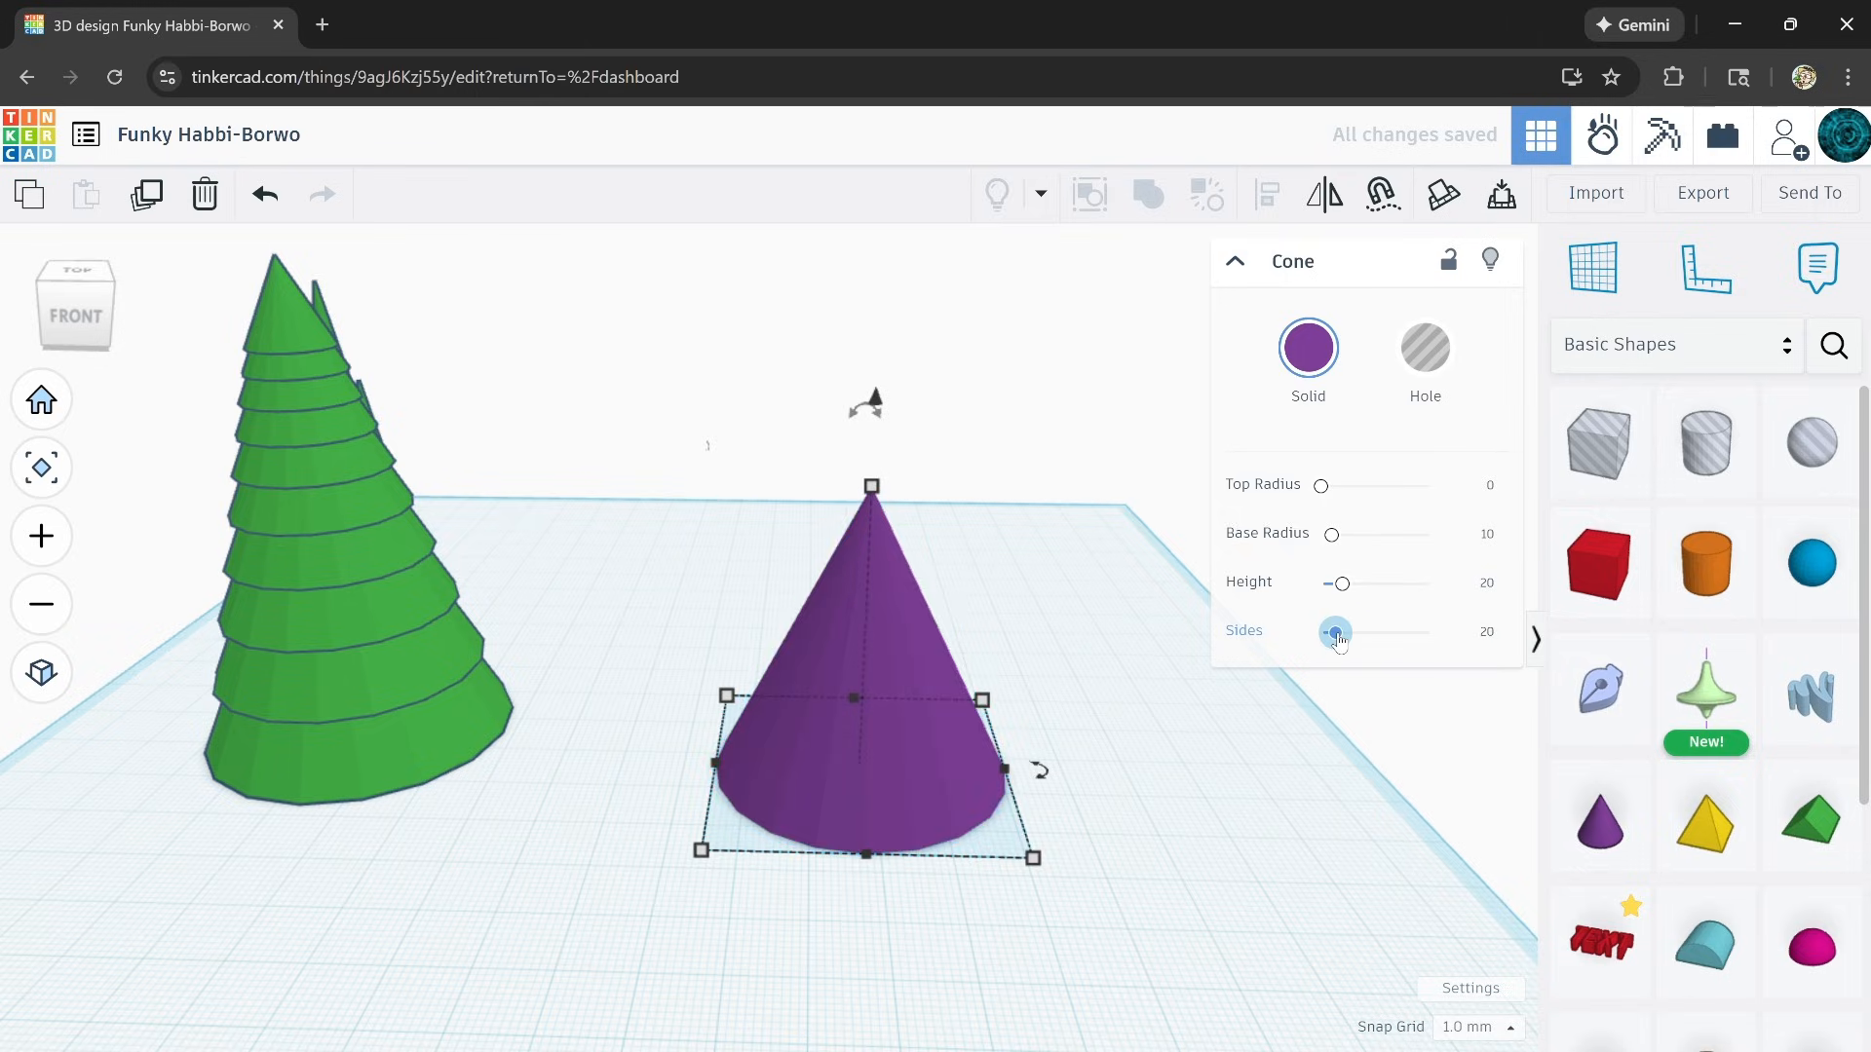
left_click_drag(1339, 639, 1337, 639)
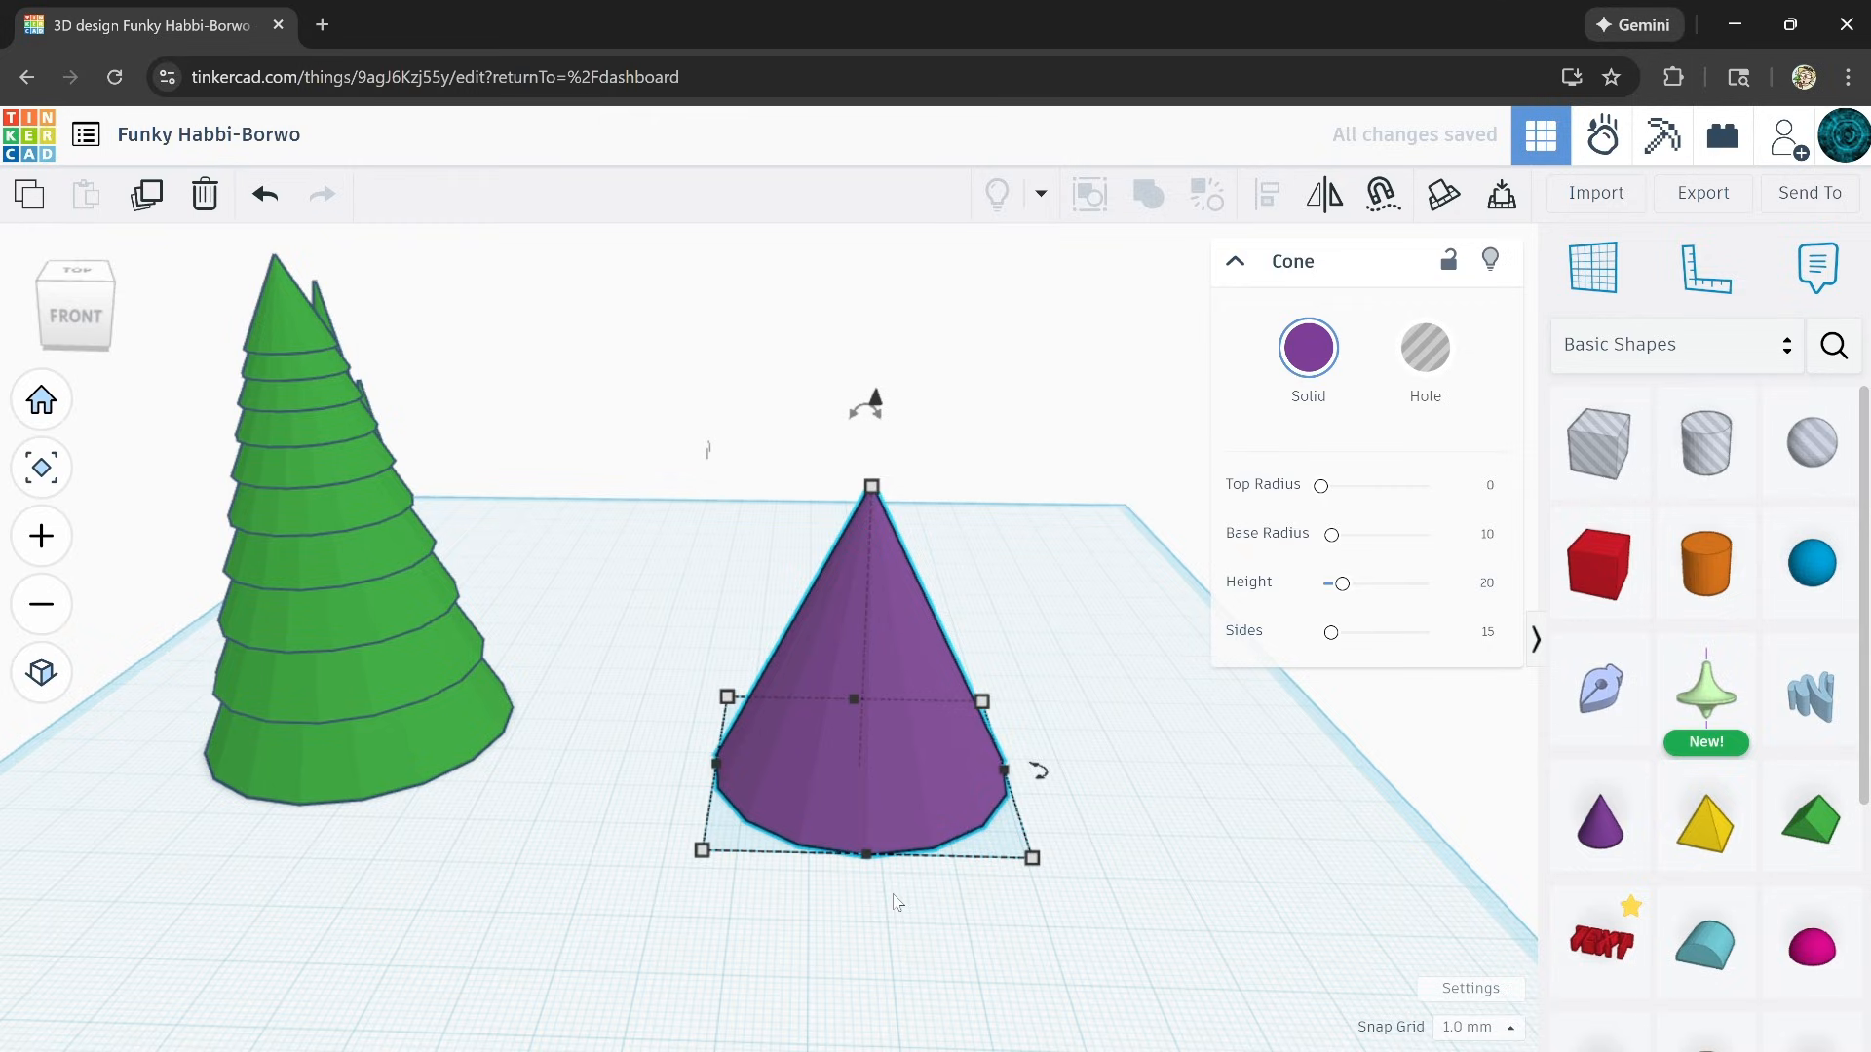
right_click_drag(889, 920, 1136, 582)
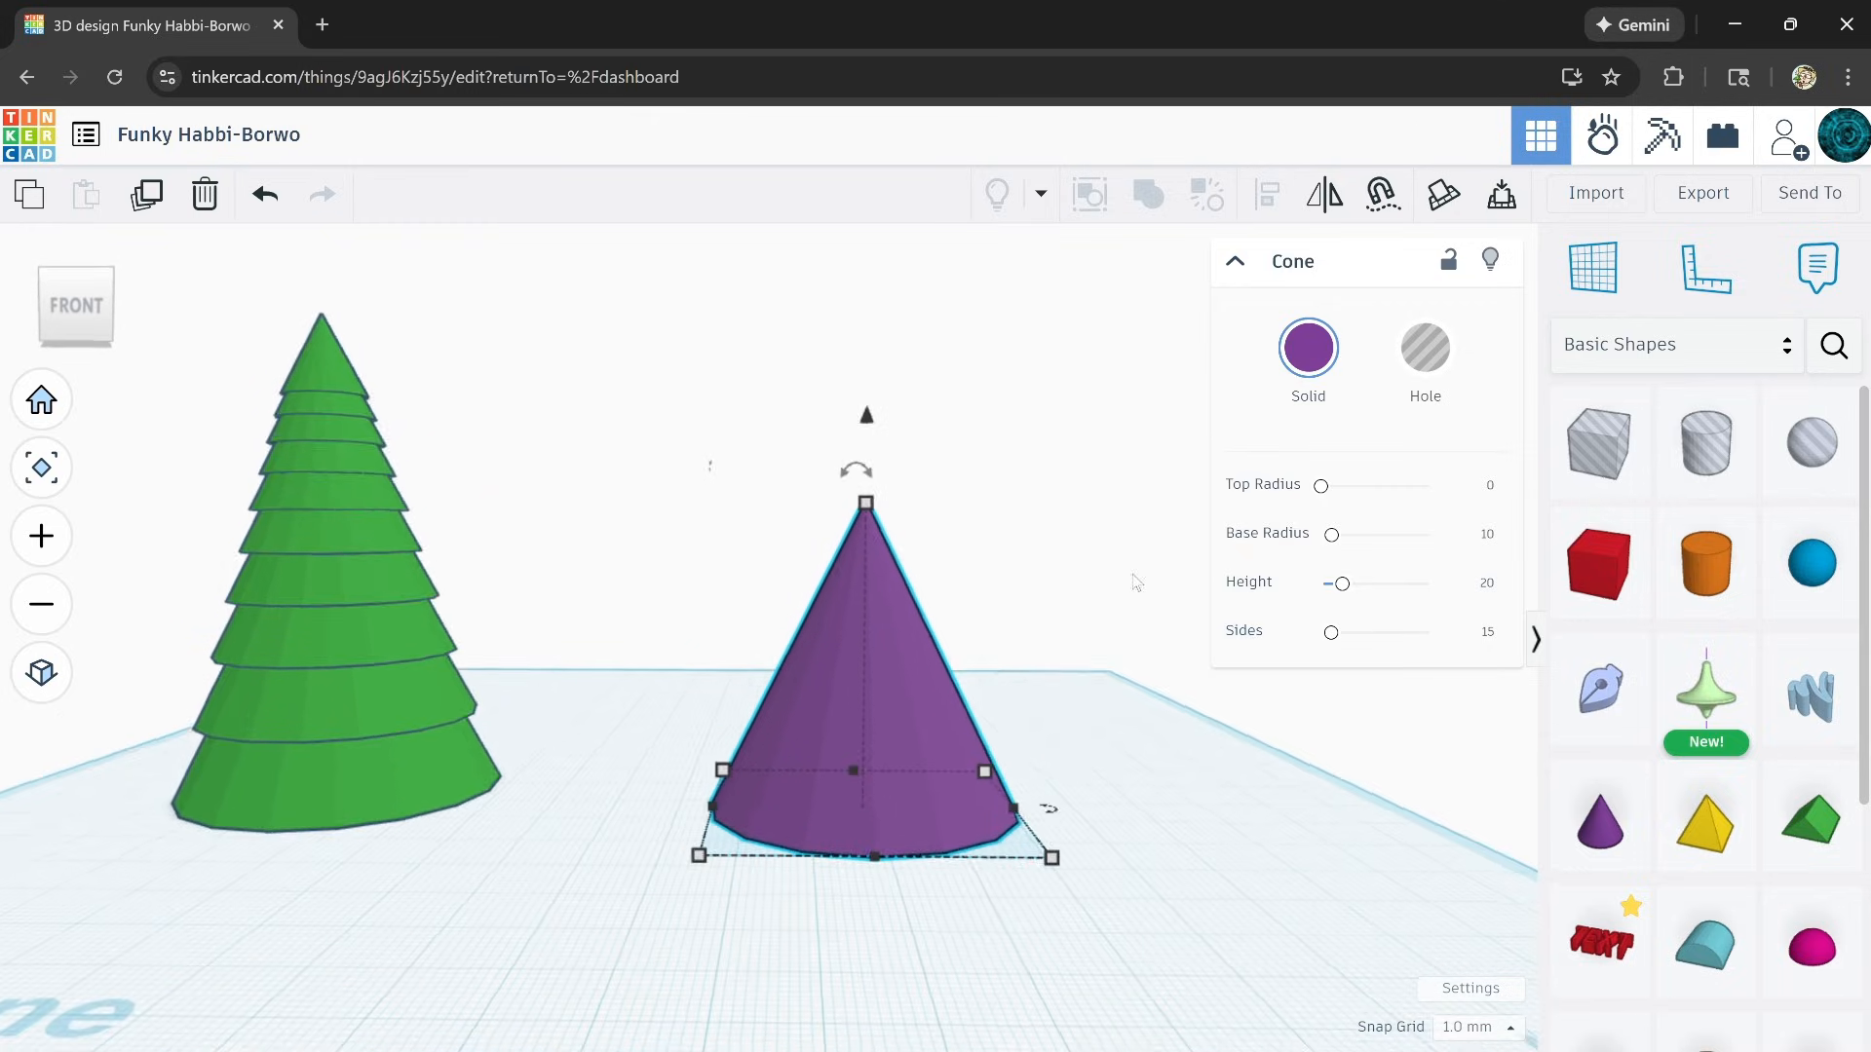
left_click(1307, 348)
left_click(1186, 604)
Step: Duplicate the green cone and rotate the copy 180° so it sits upside down, base to base beneath the original
left_click(891, 683)
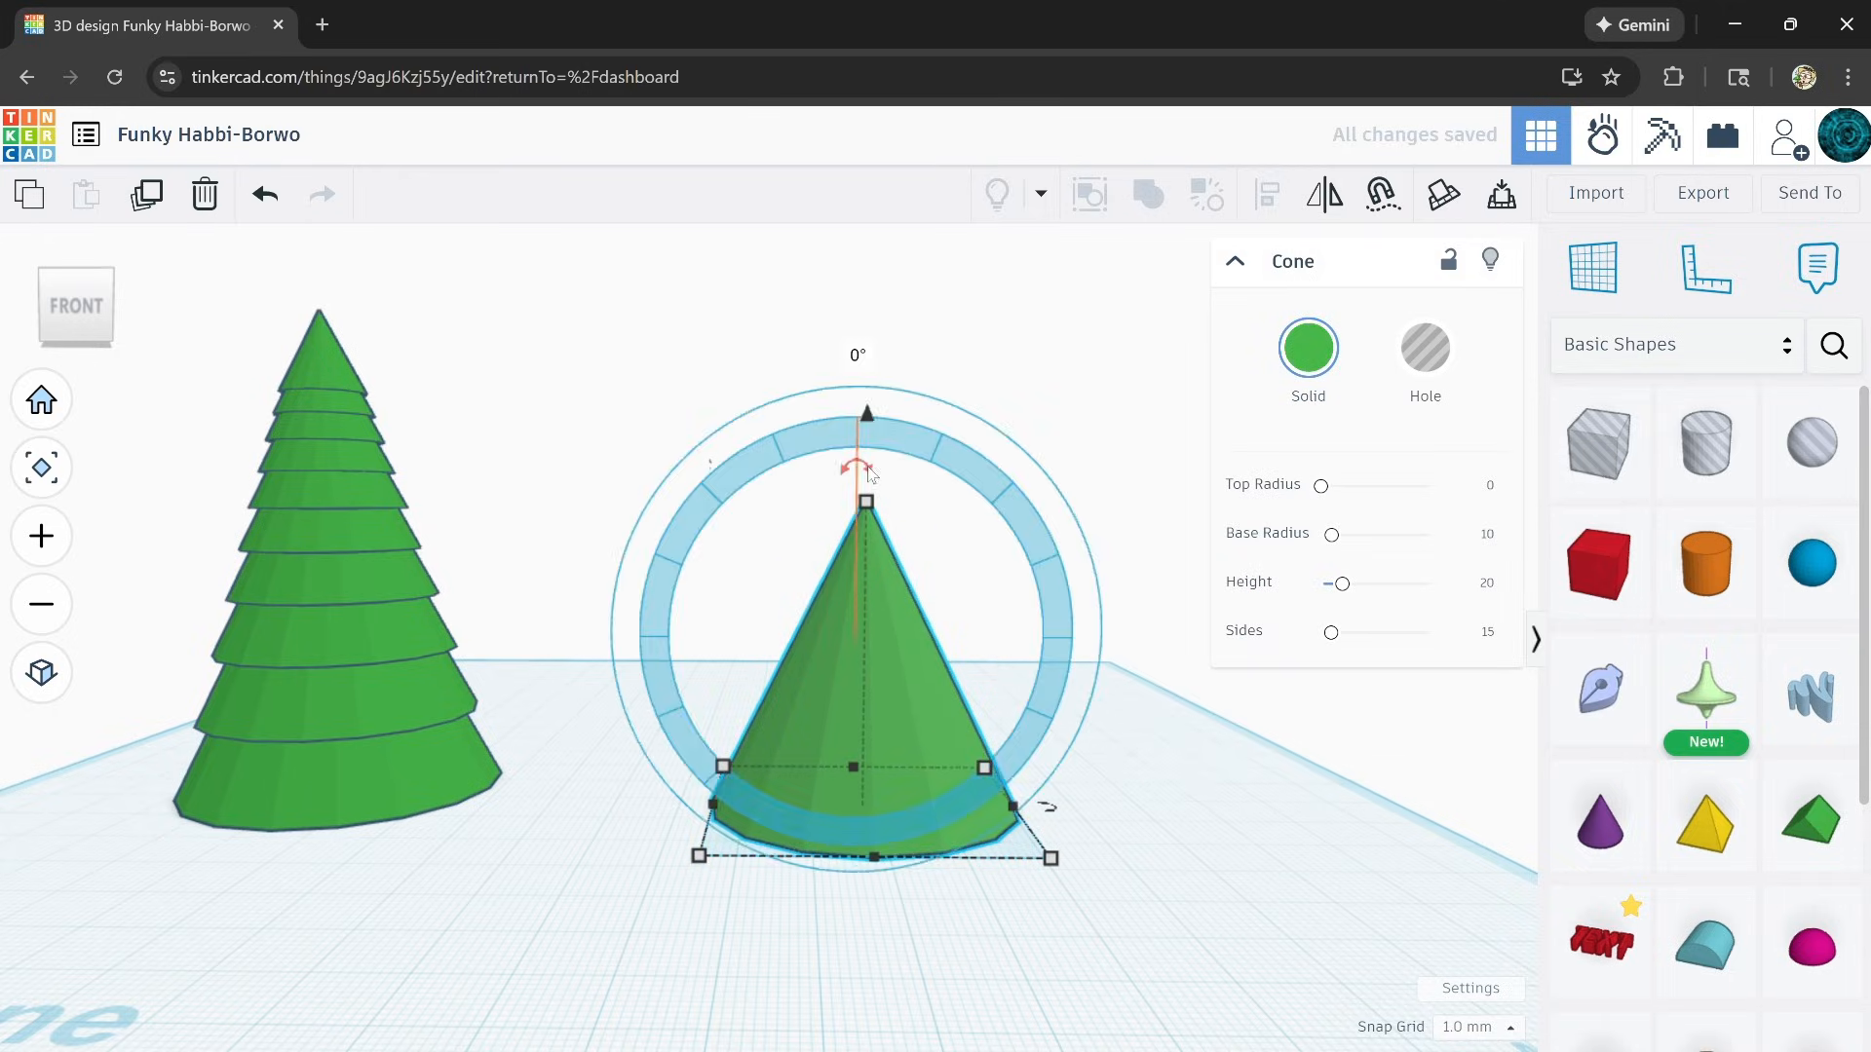
left_click_drag(855, 469, 868, 716)
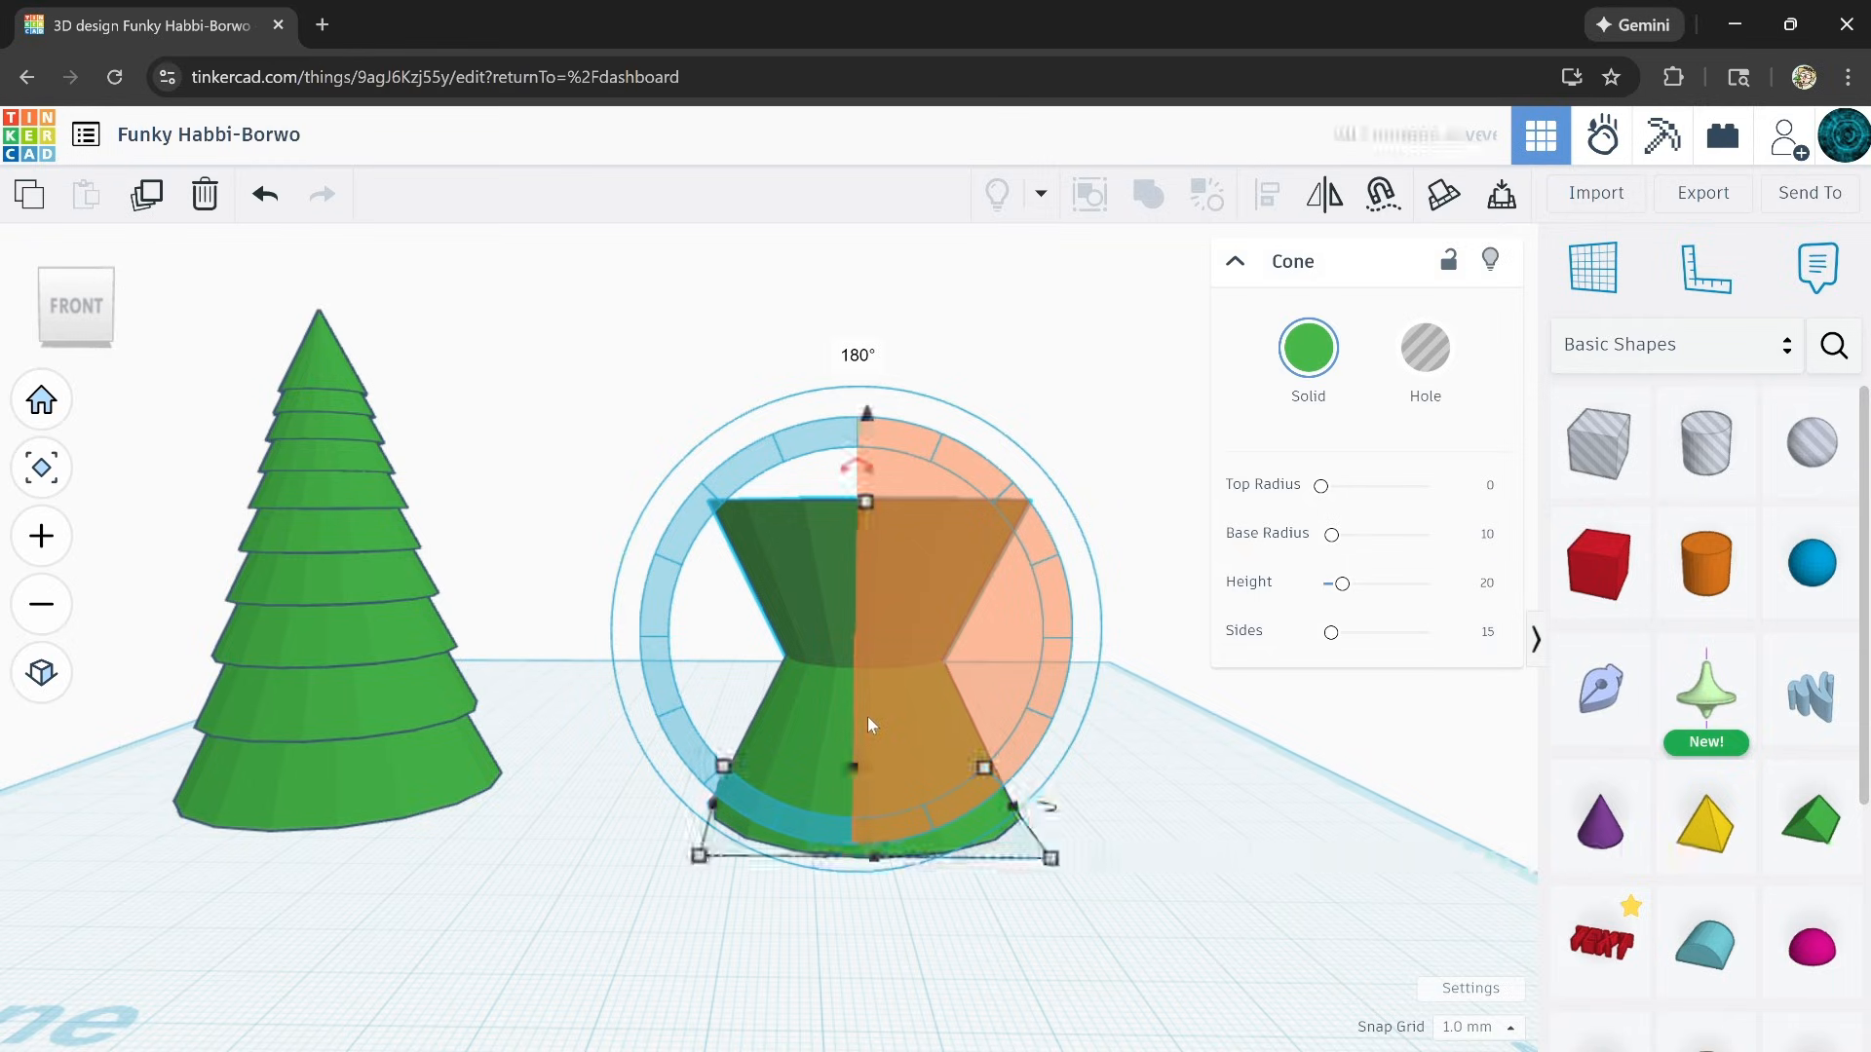
left_click_drag(872, 461, 877, 731)
scroll(943, 838, "up", 10)
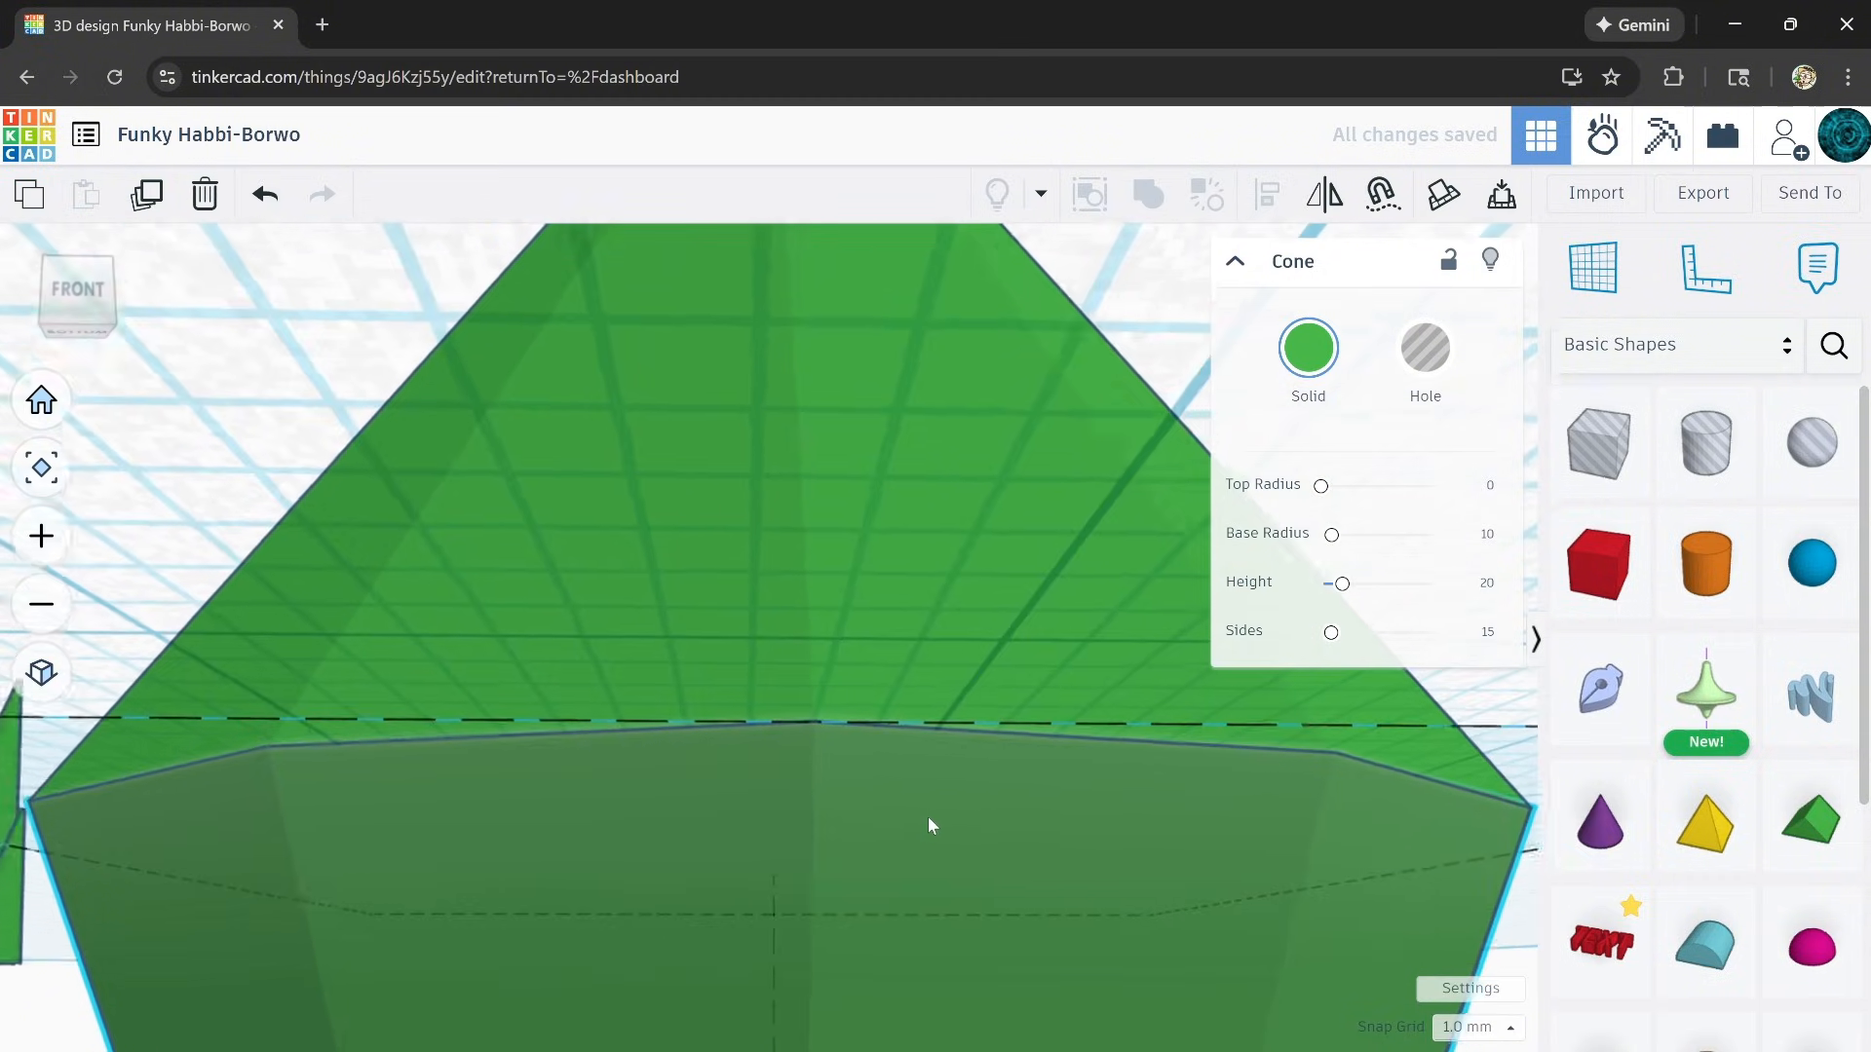
right_click_drag(927, 816, 879, 731)
scroll(949, 904, "down", 10)
left_click(817, 860)
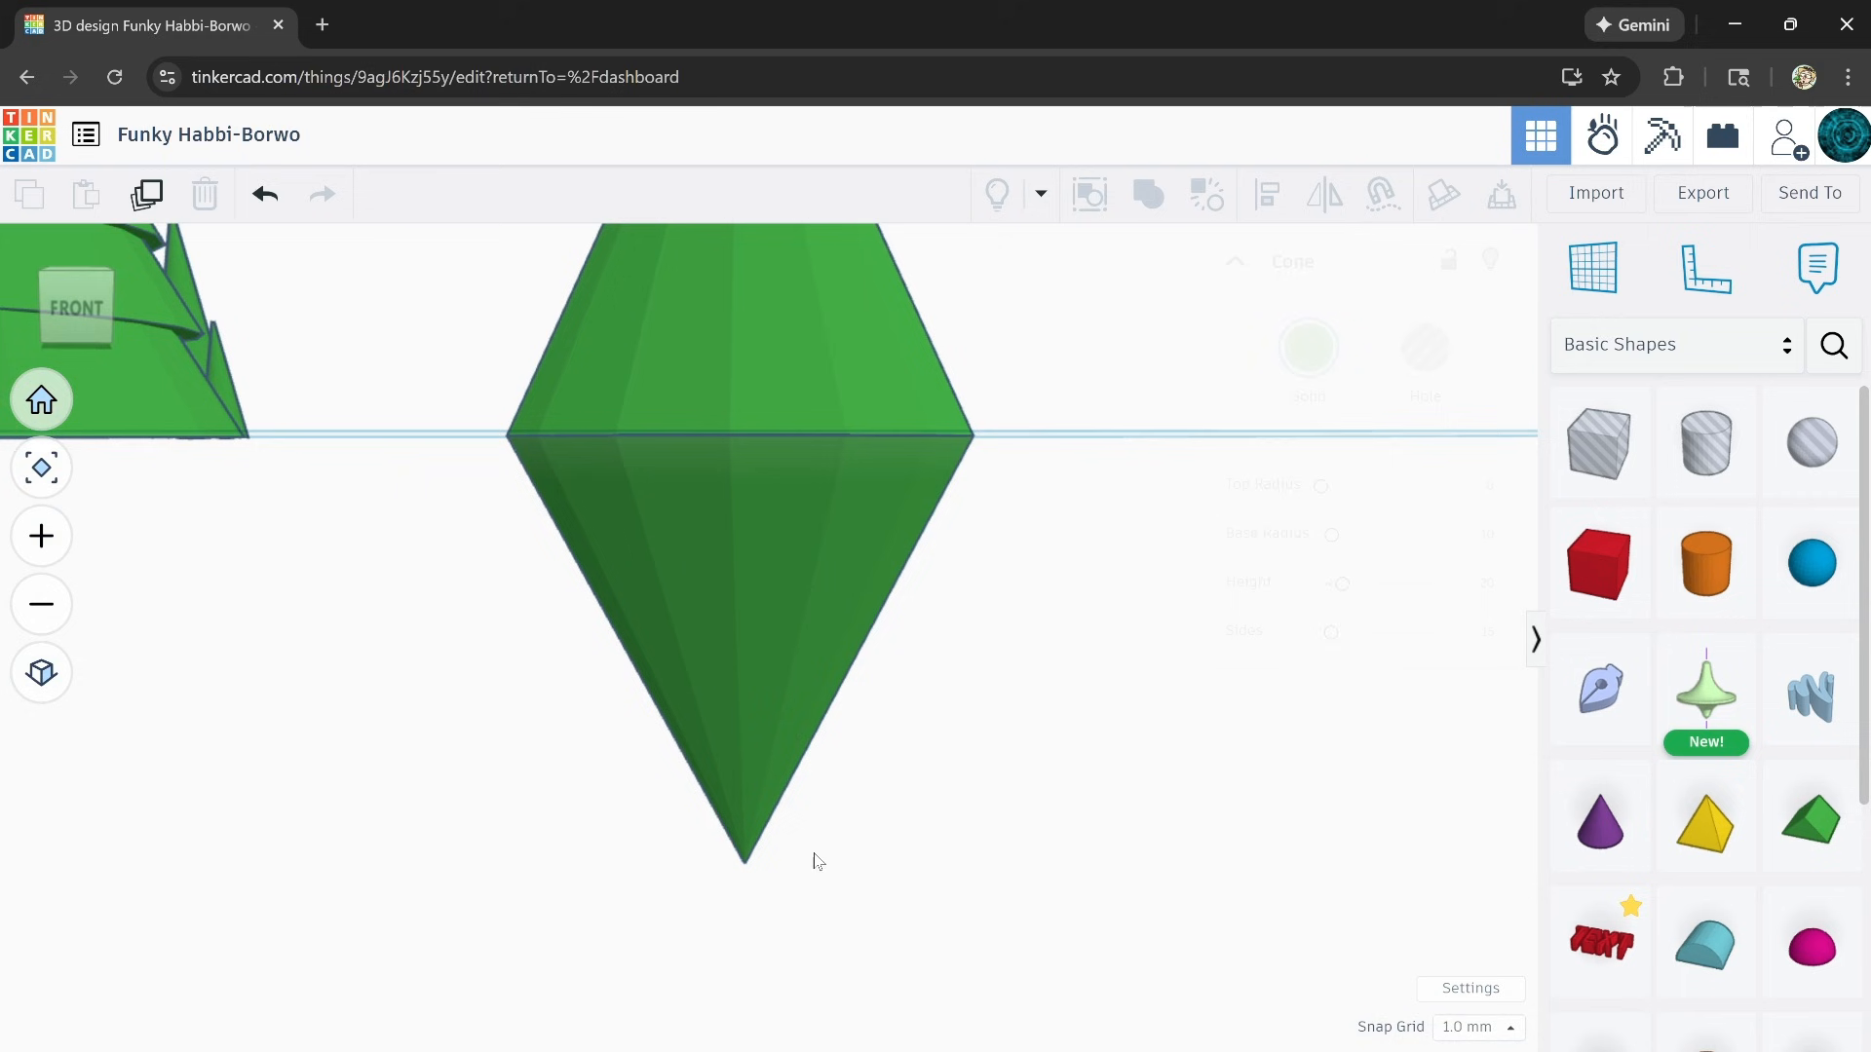
Step: Shorten the inverted lower cone to 18 mm tall
left_click(733, 778)
right_click_drag(752, 867, 744, 1011)
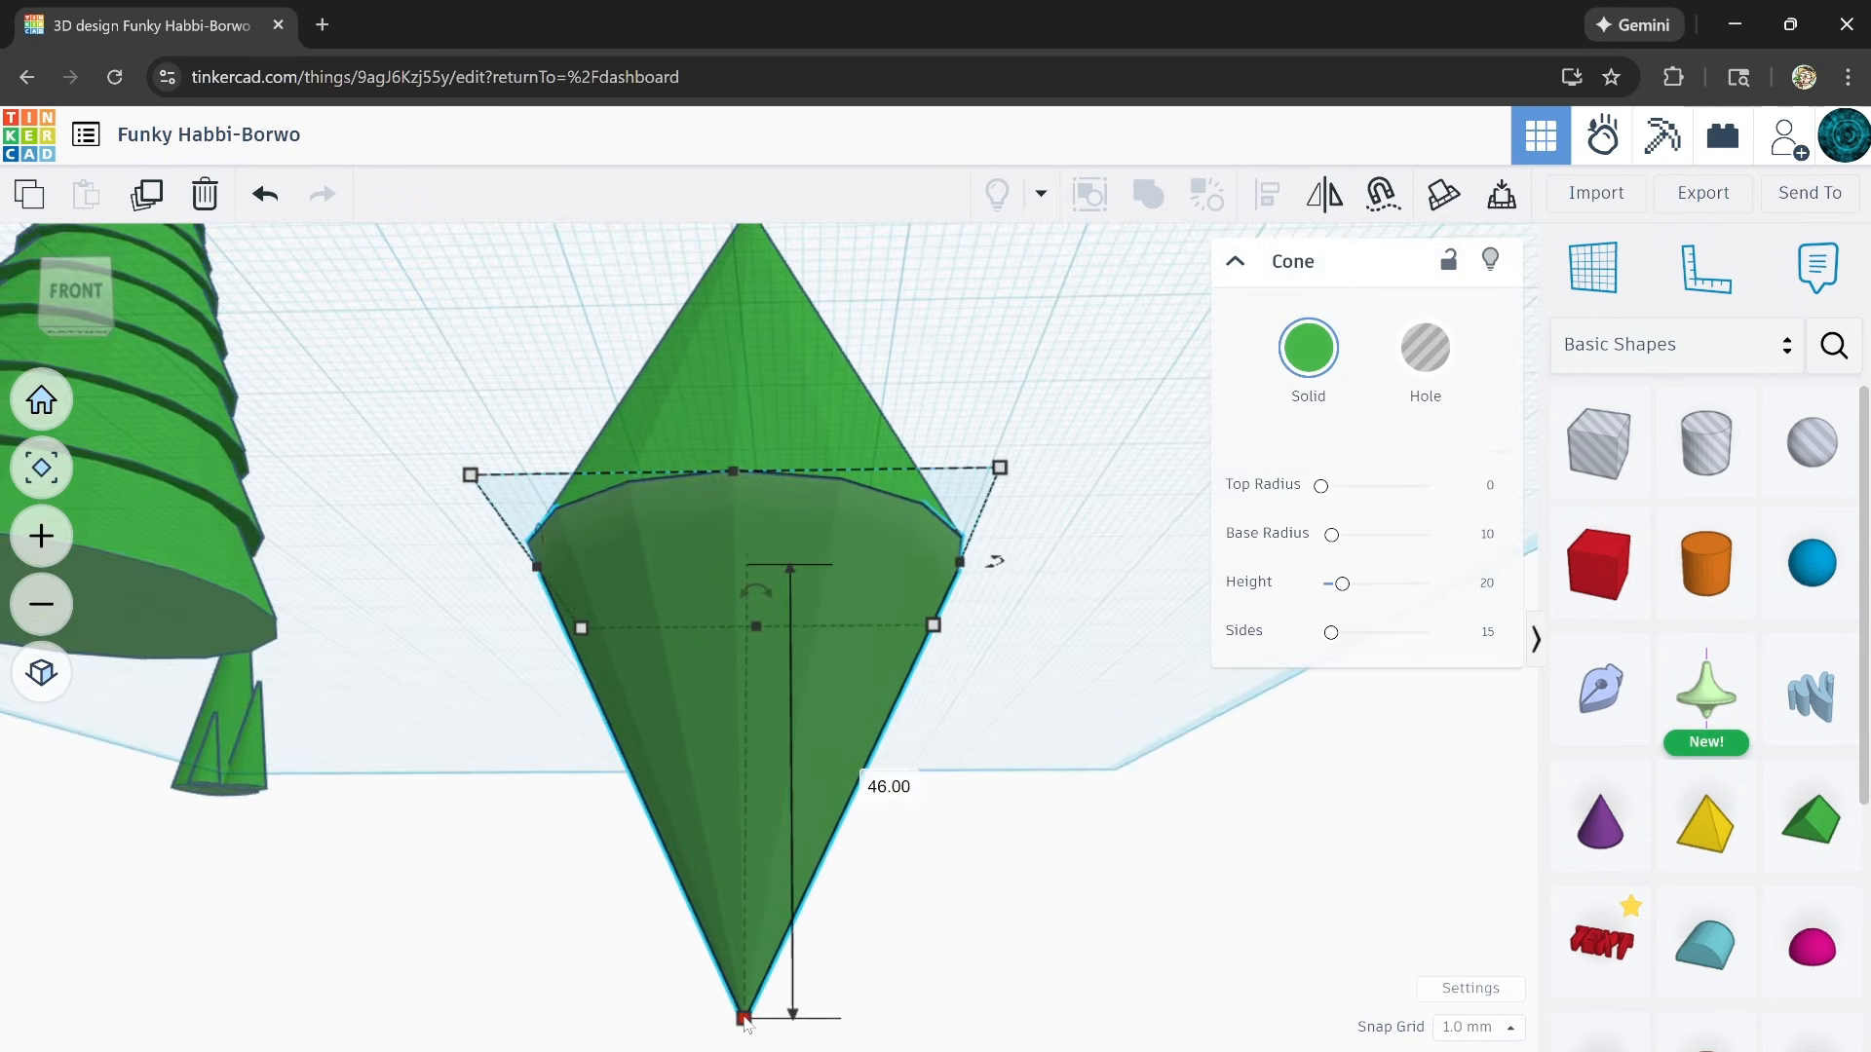
left_click_drag(744, 1019, 712, 770)
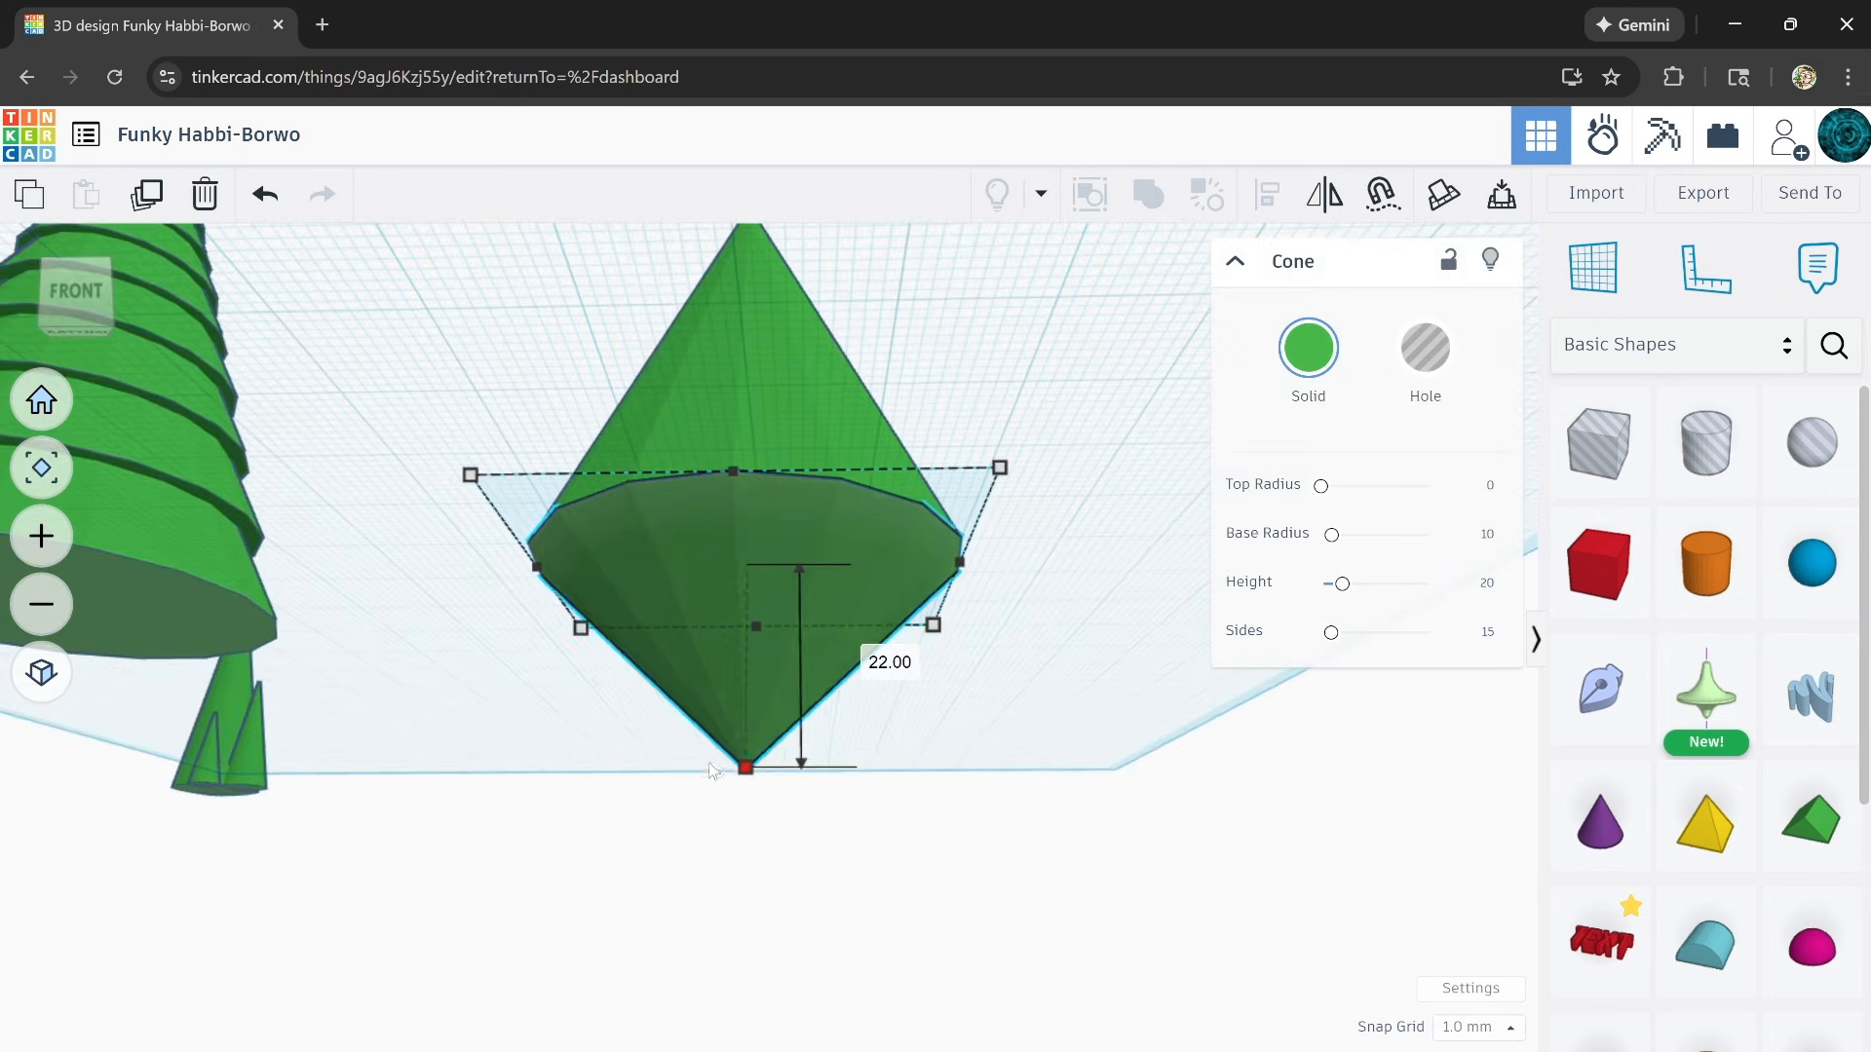
right_click_drag(831, 822, 711, 764)
scroll(752, 654, "up", 5)
right_click_drag(753, 670, 798, 656)
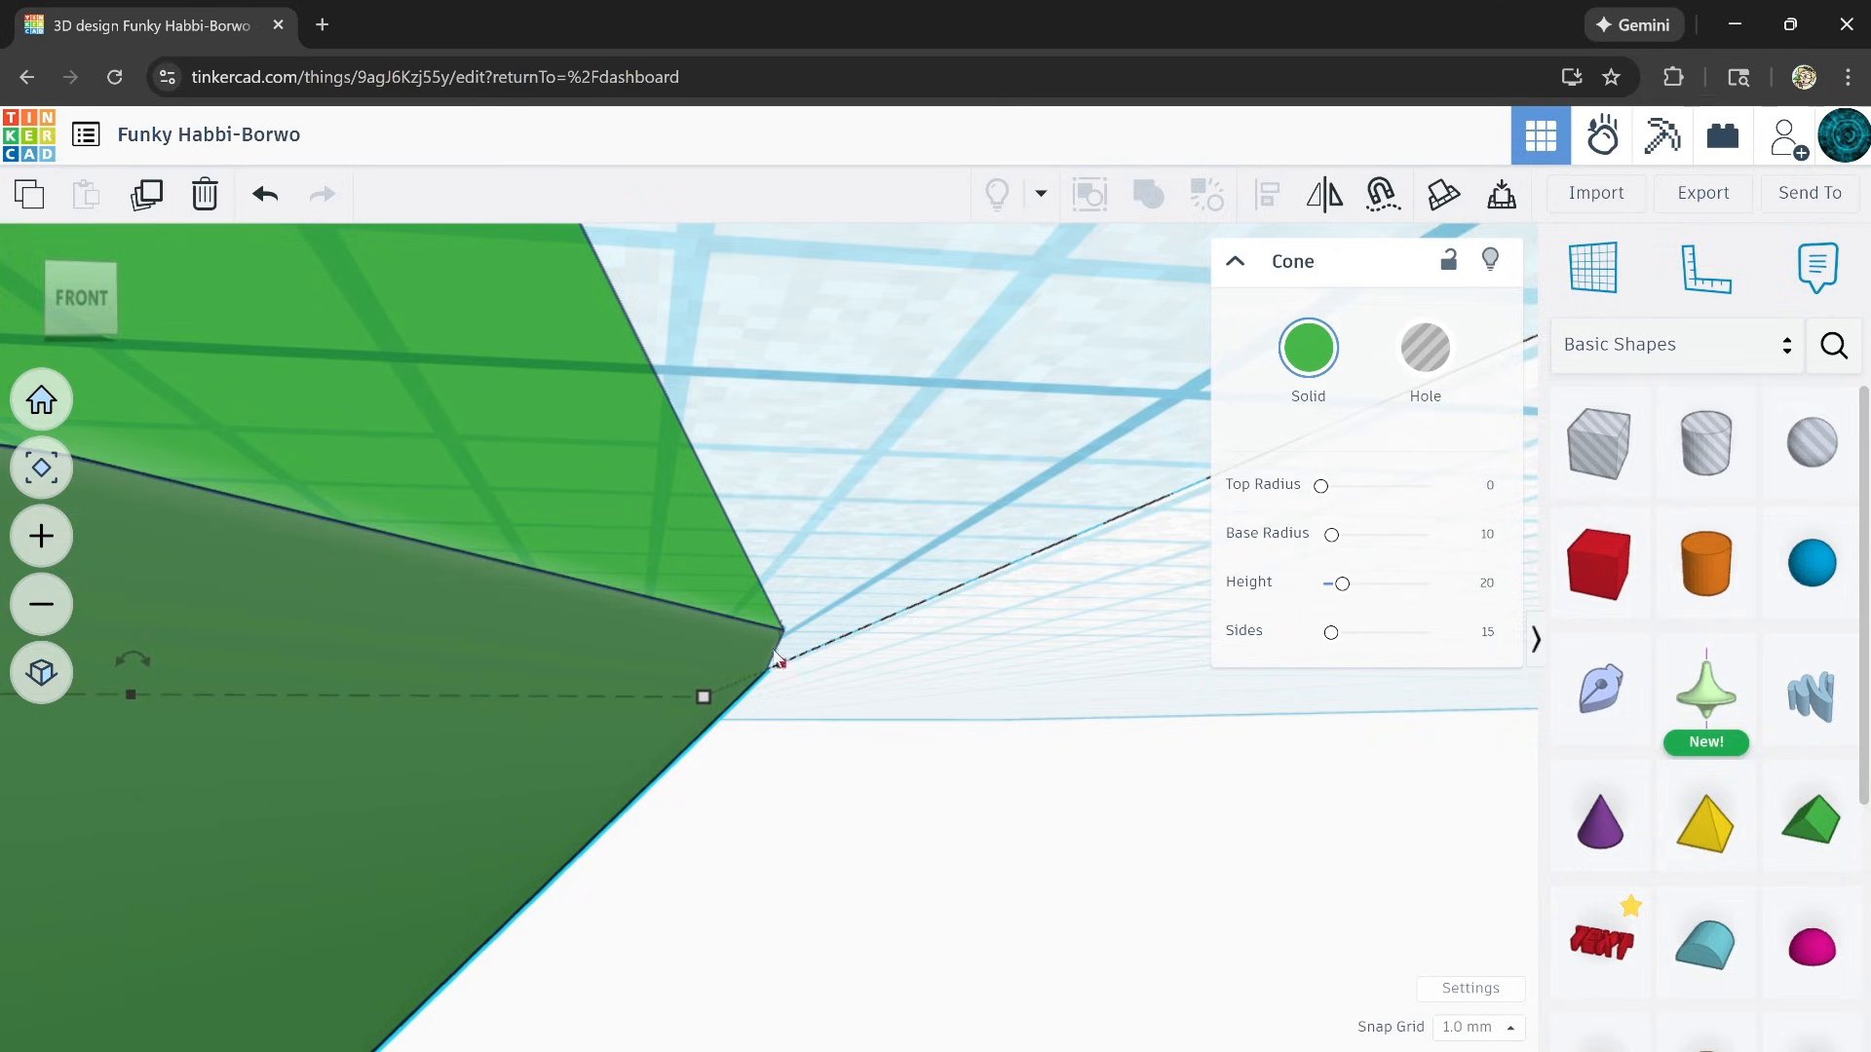
right_click_drag(747, 685, 764, 741)
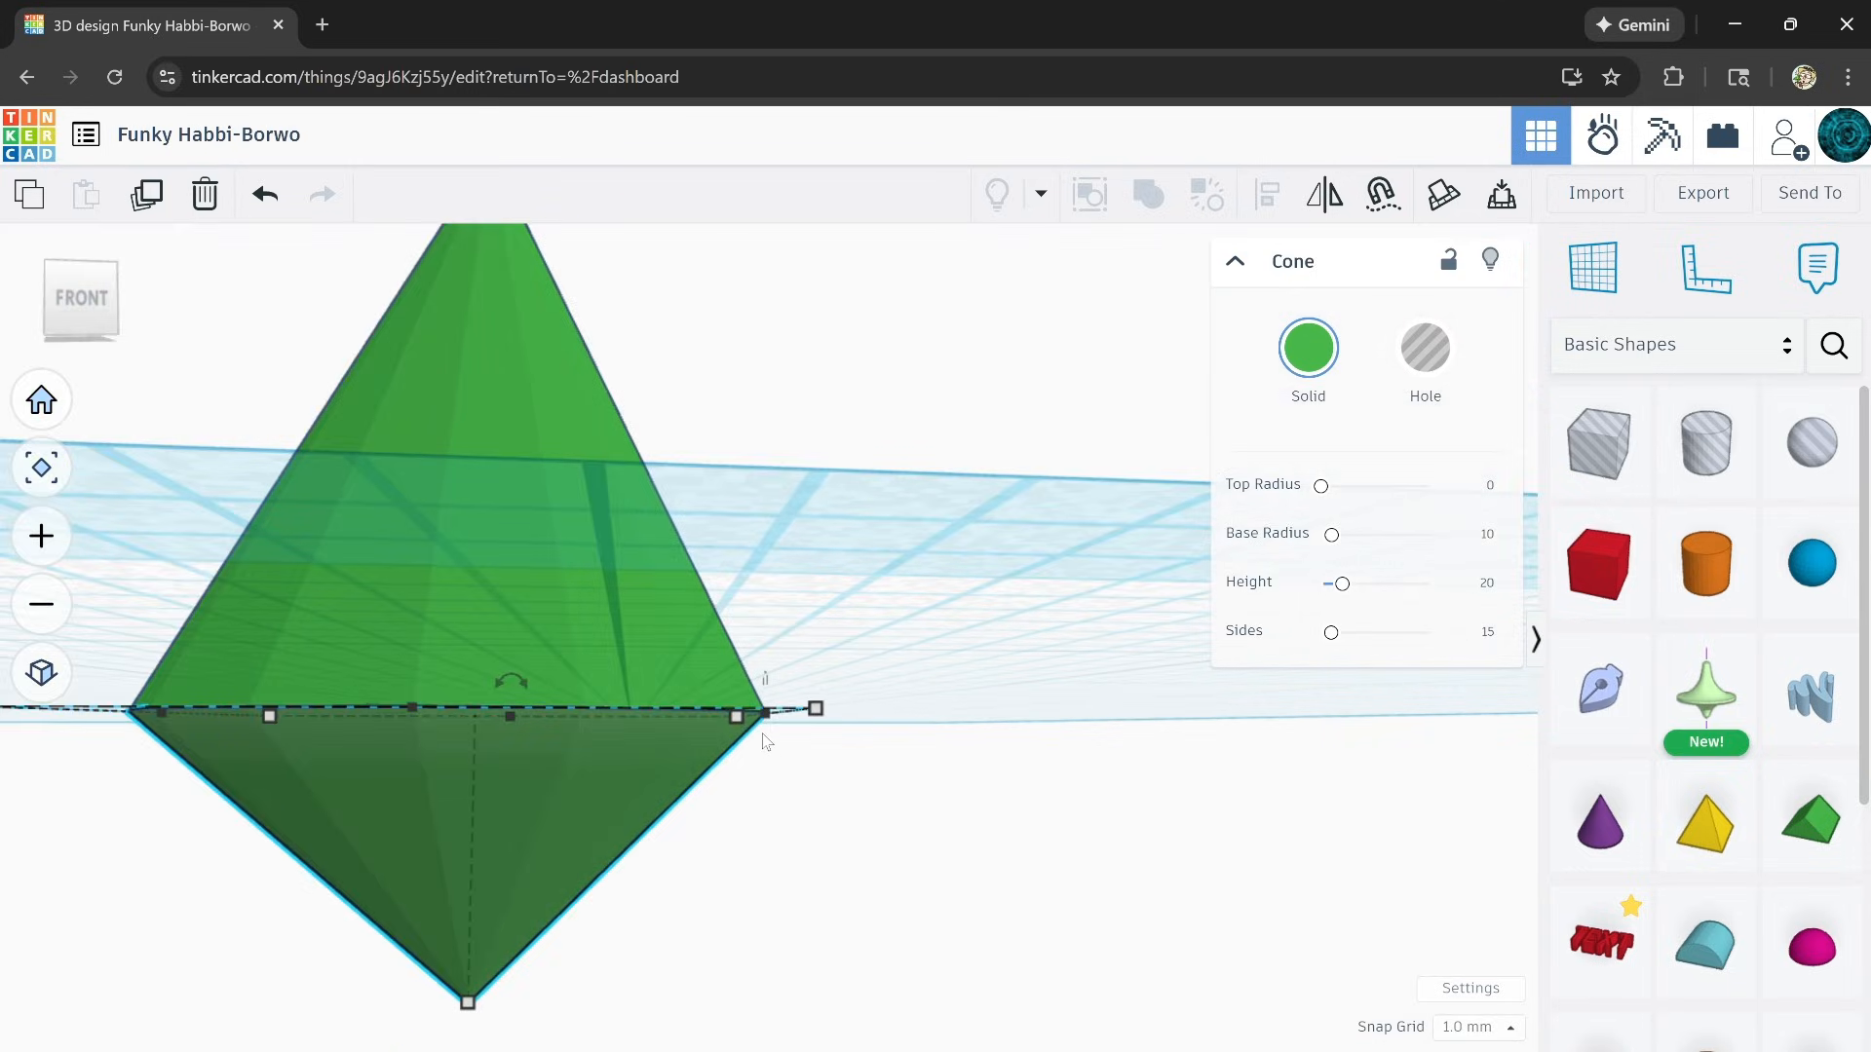
mouse_move(470, 1005)
left_click_drag(472, 1006, 466, 953)
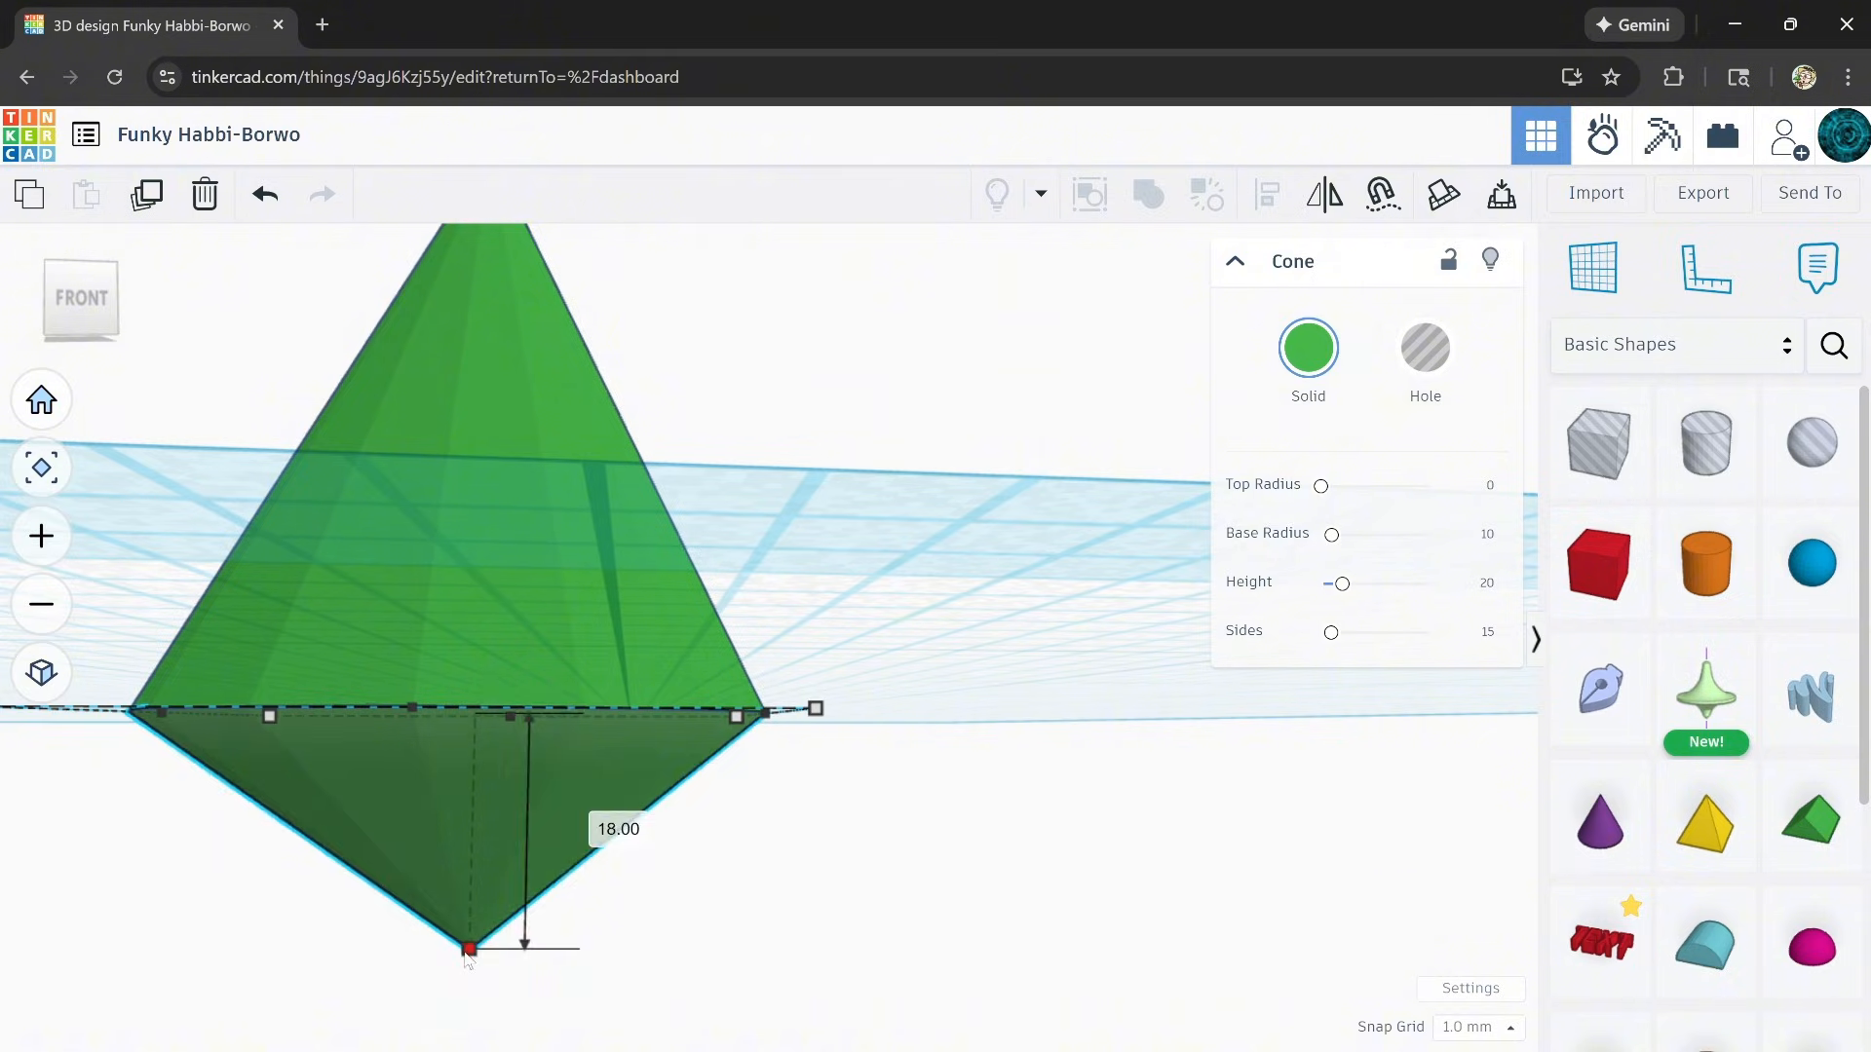
scroll(746, 886, "down", 5)
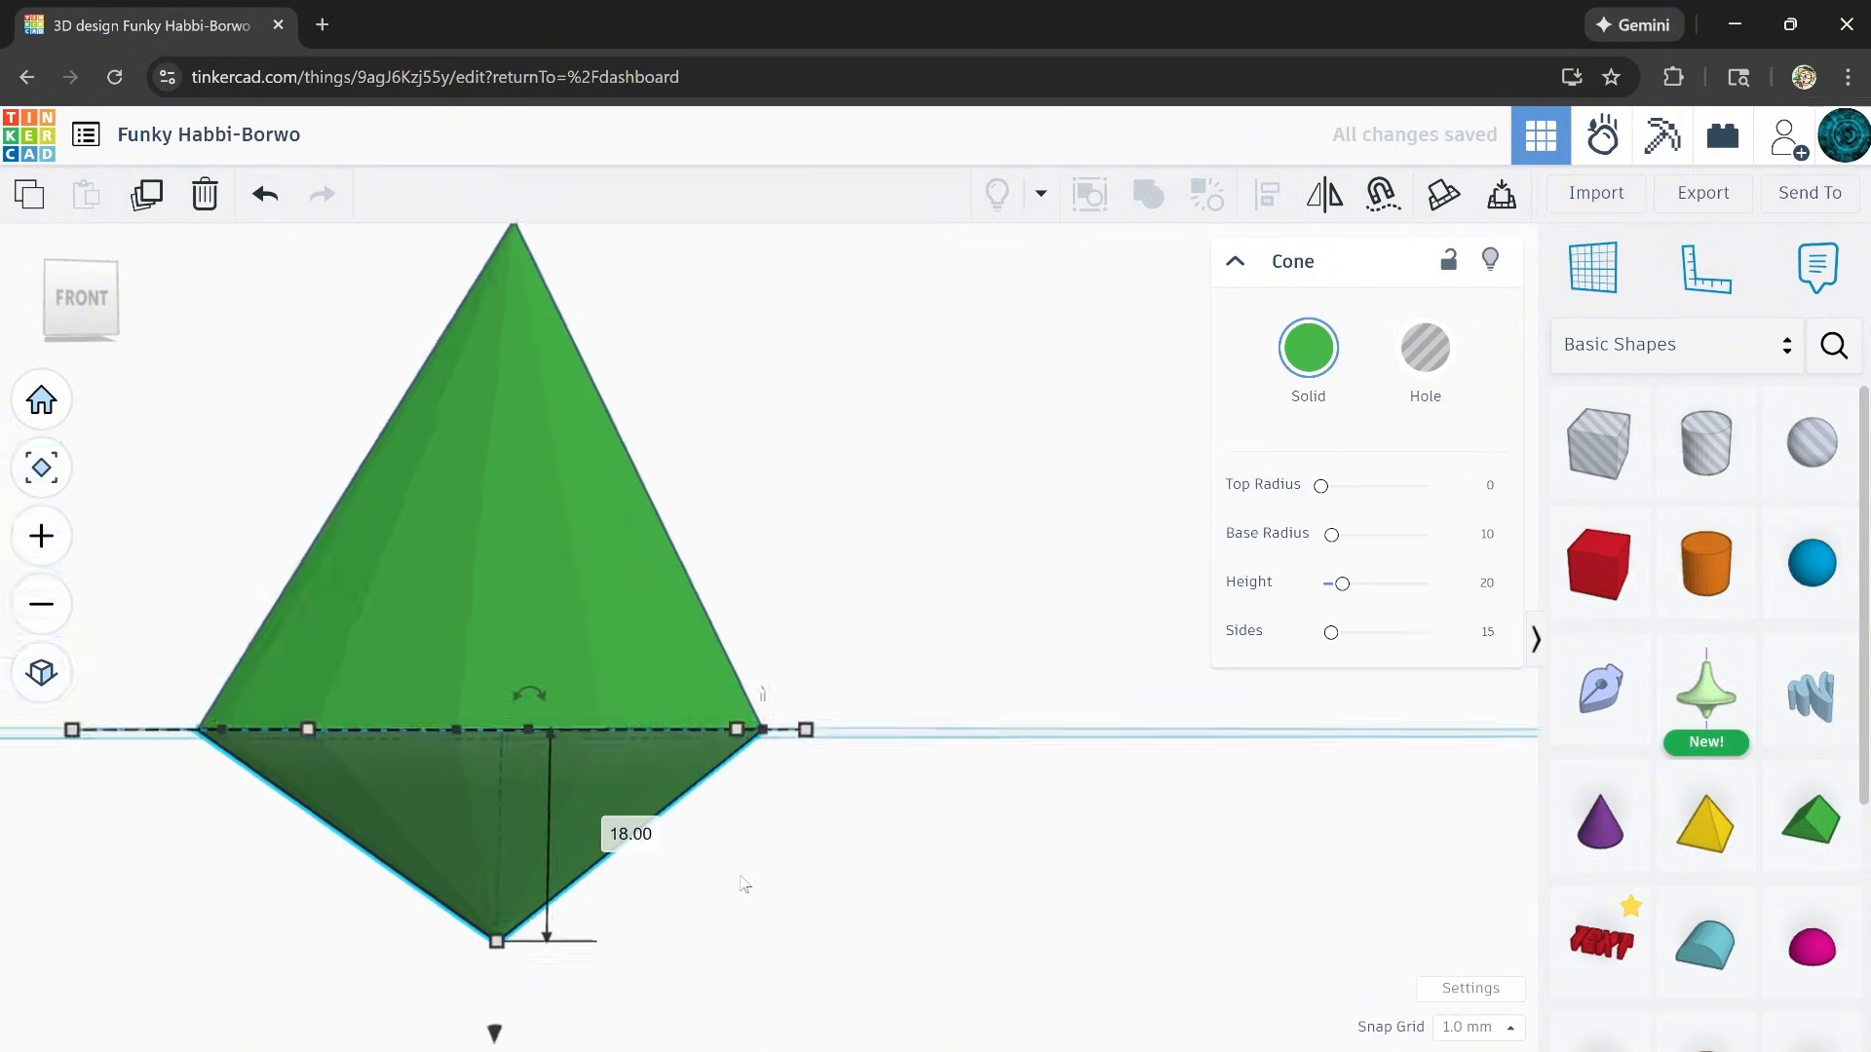
right_click_drag(729, 907, 717, 949)
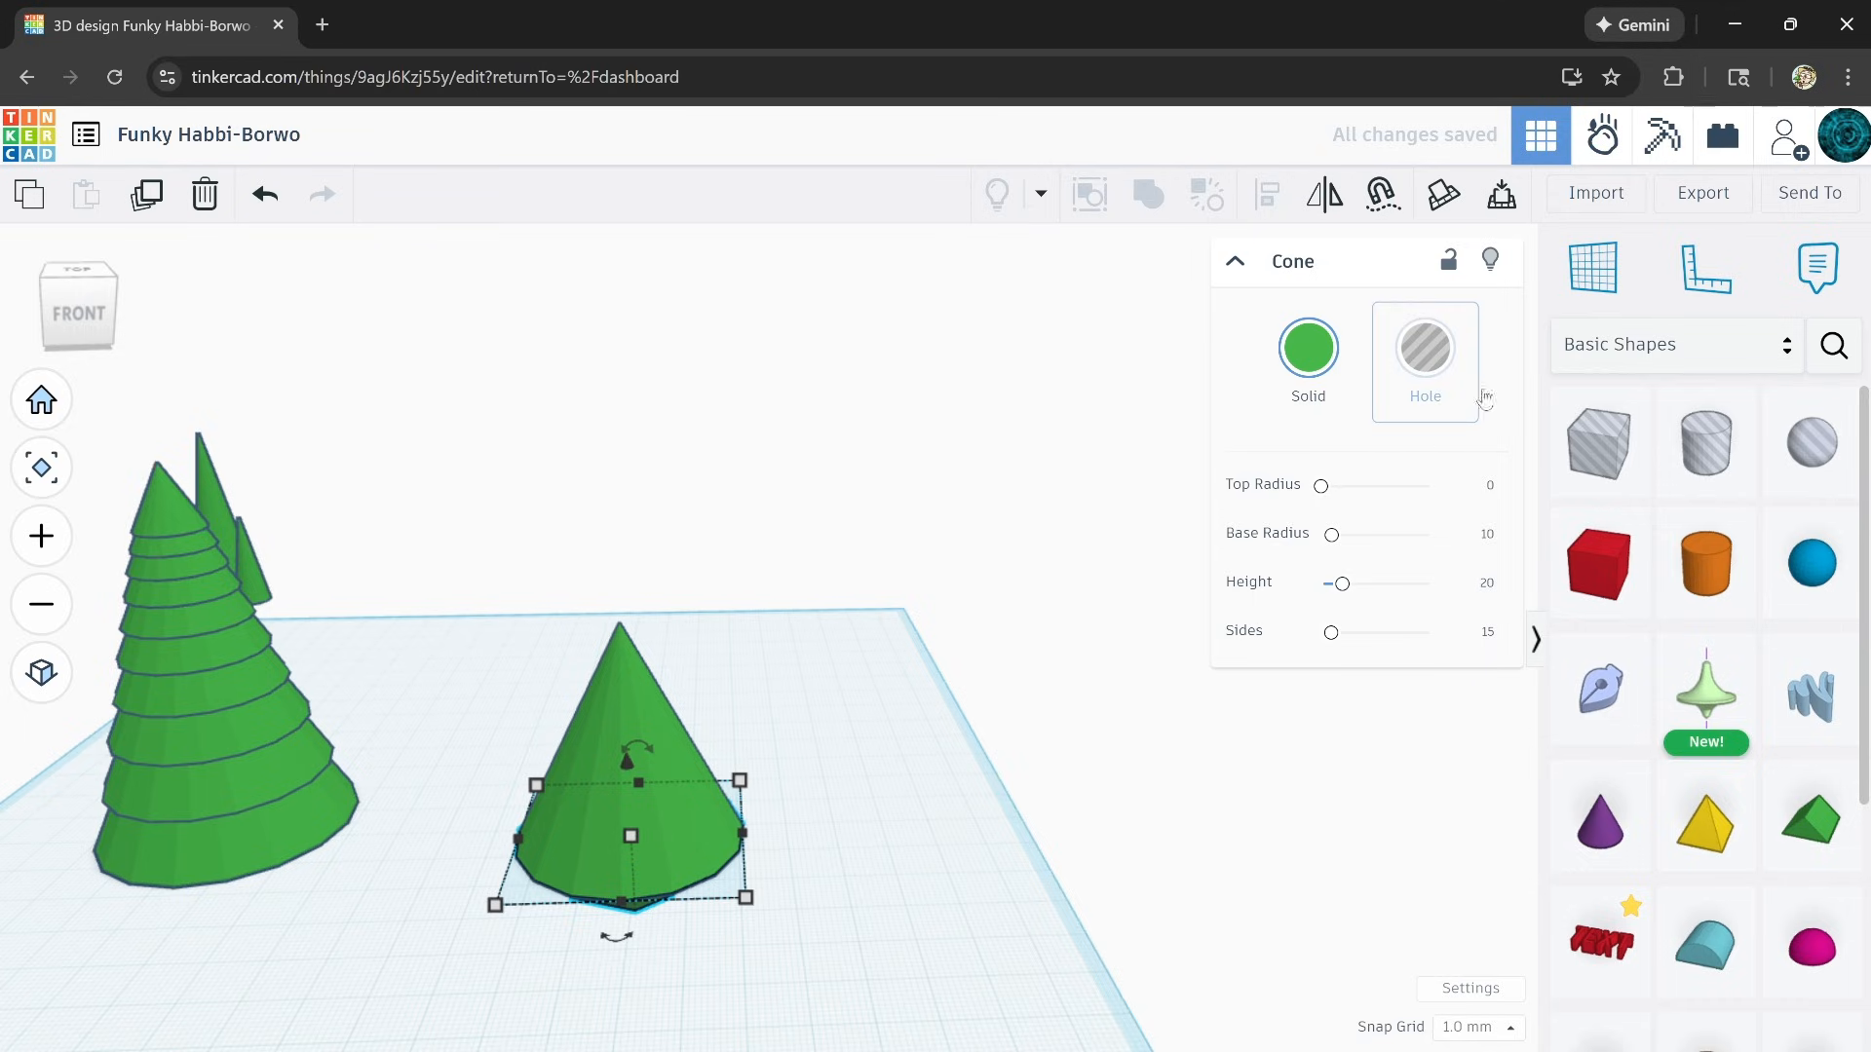
Step: Add a hole box, enlarge it beyond the cone's footprint and lower it so it covers the tip of the inverted cone
left_click_drag(1599, 443, 419, 982)
right_click_drag(706, 831, 681, 762)
left_click_drag(667, 733, 637, 953)
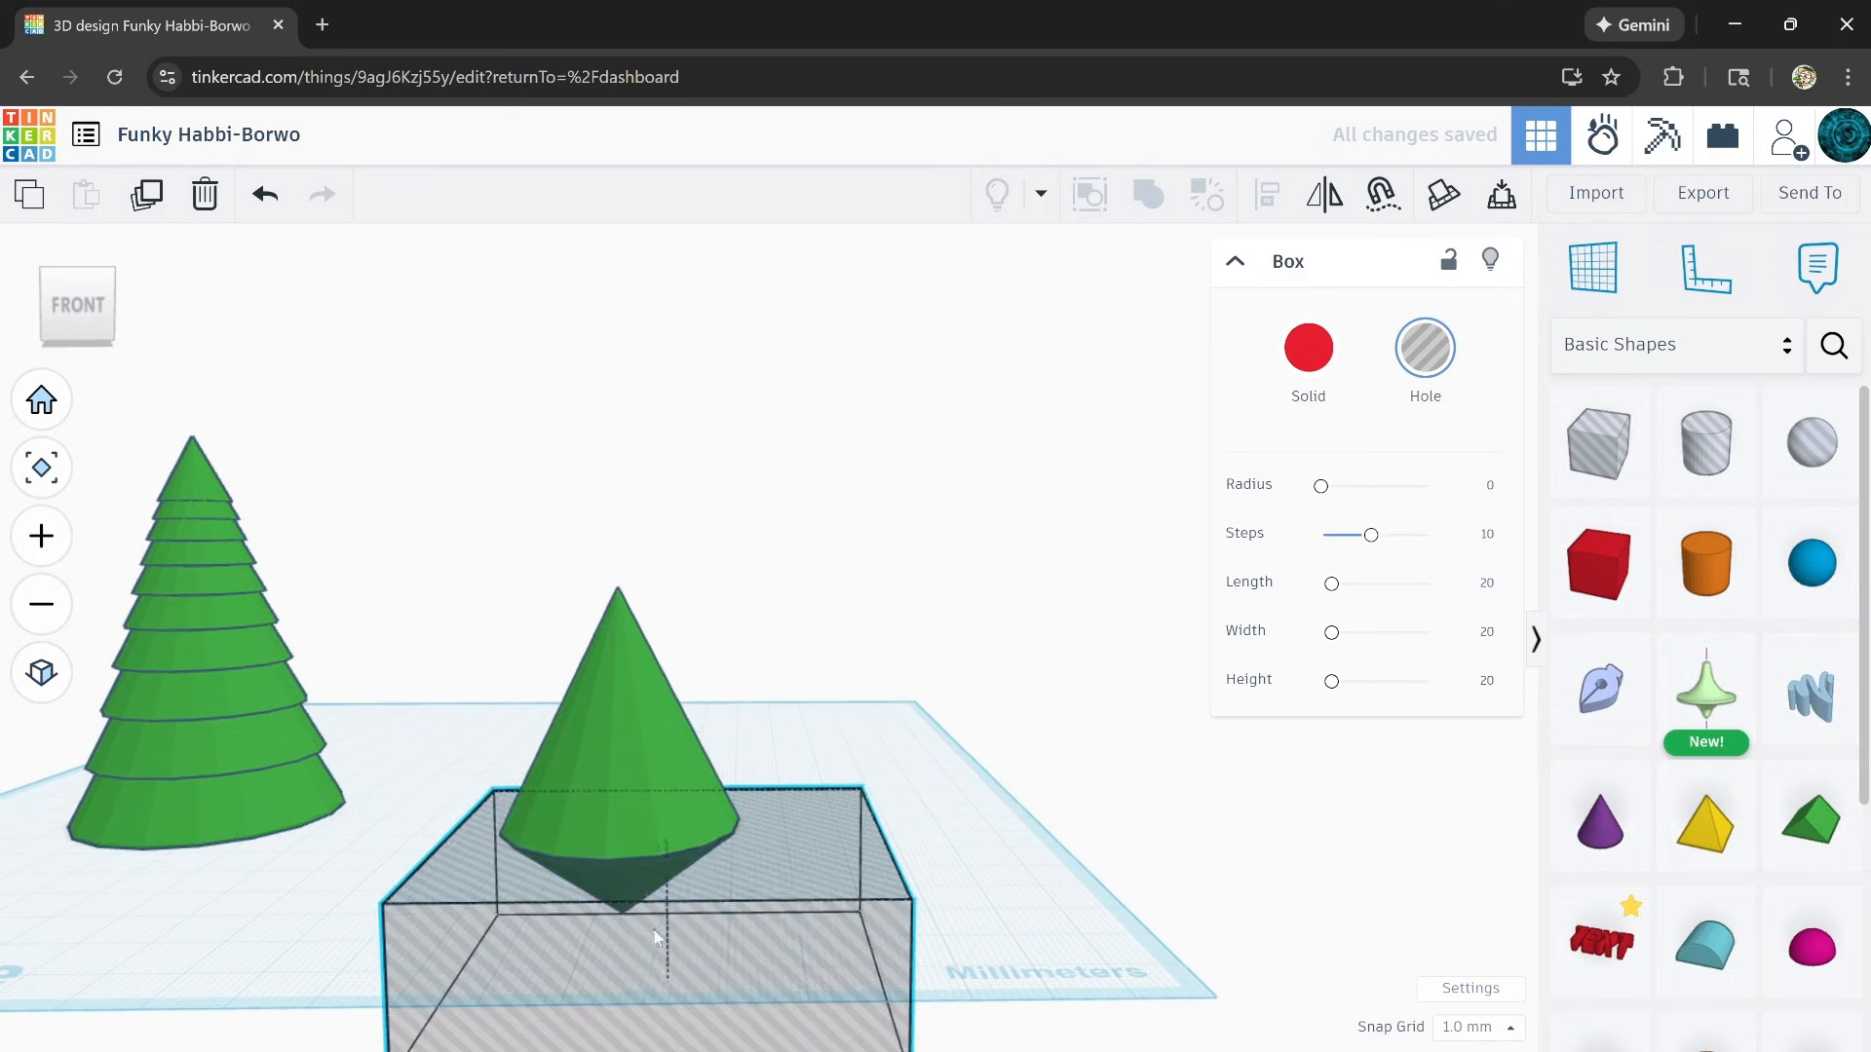
right_click_drag(635, 954, 665, 829)
scroll(665, 828, "up", 2)
scroll(667, 838, "up", 6)
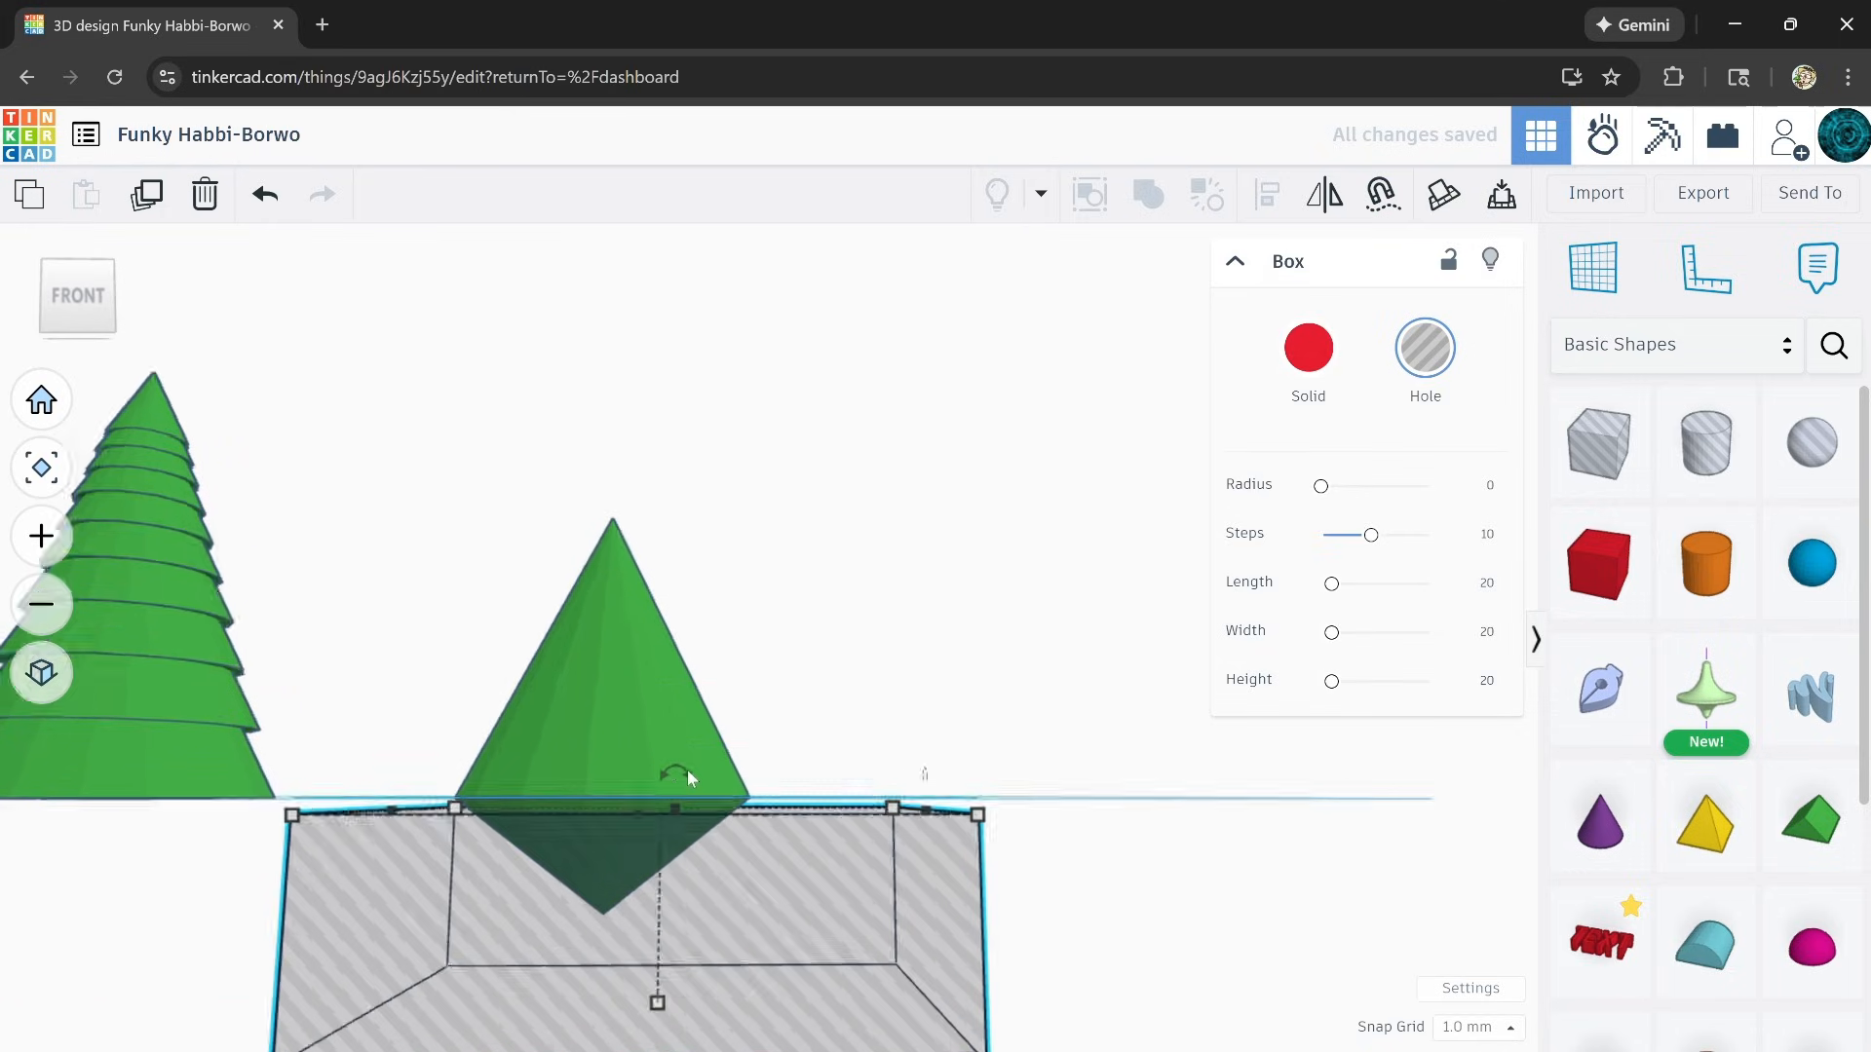
scroll(750, 920, "down", 5)
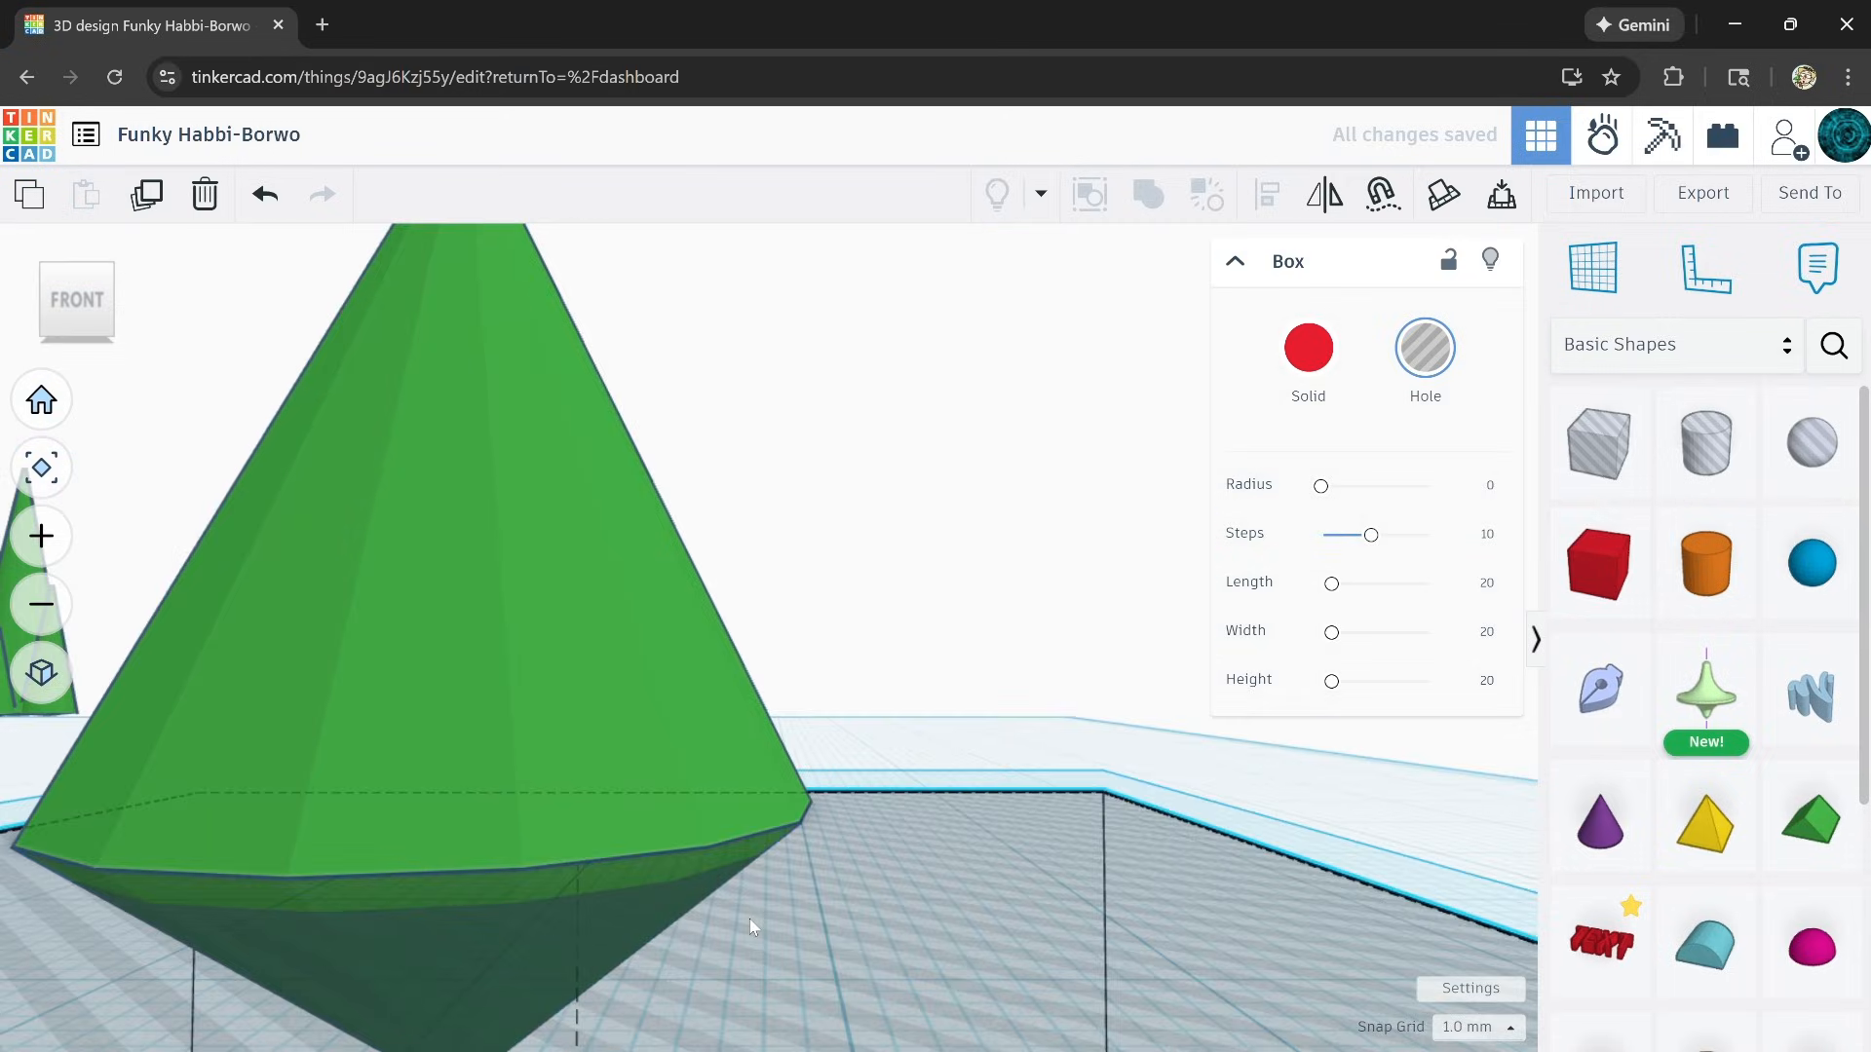
Step: Select both cones with the hole box and group them as a union to cut off the inverted tip
left_click(702, 793, "shift")
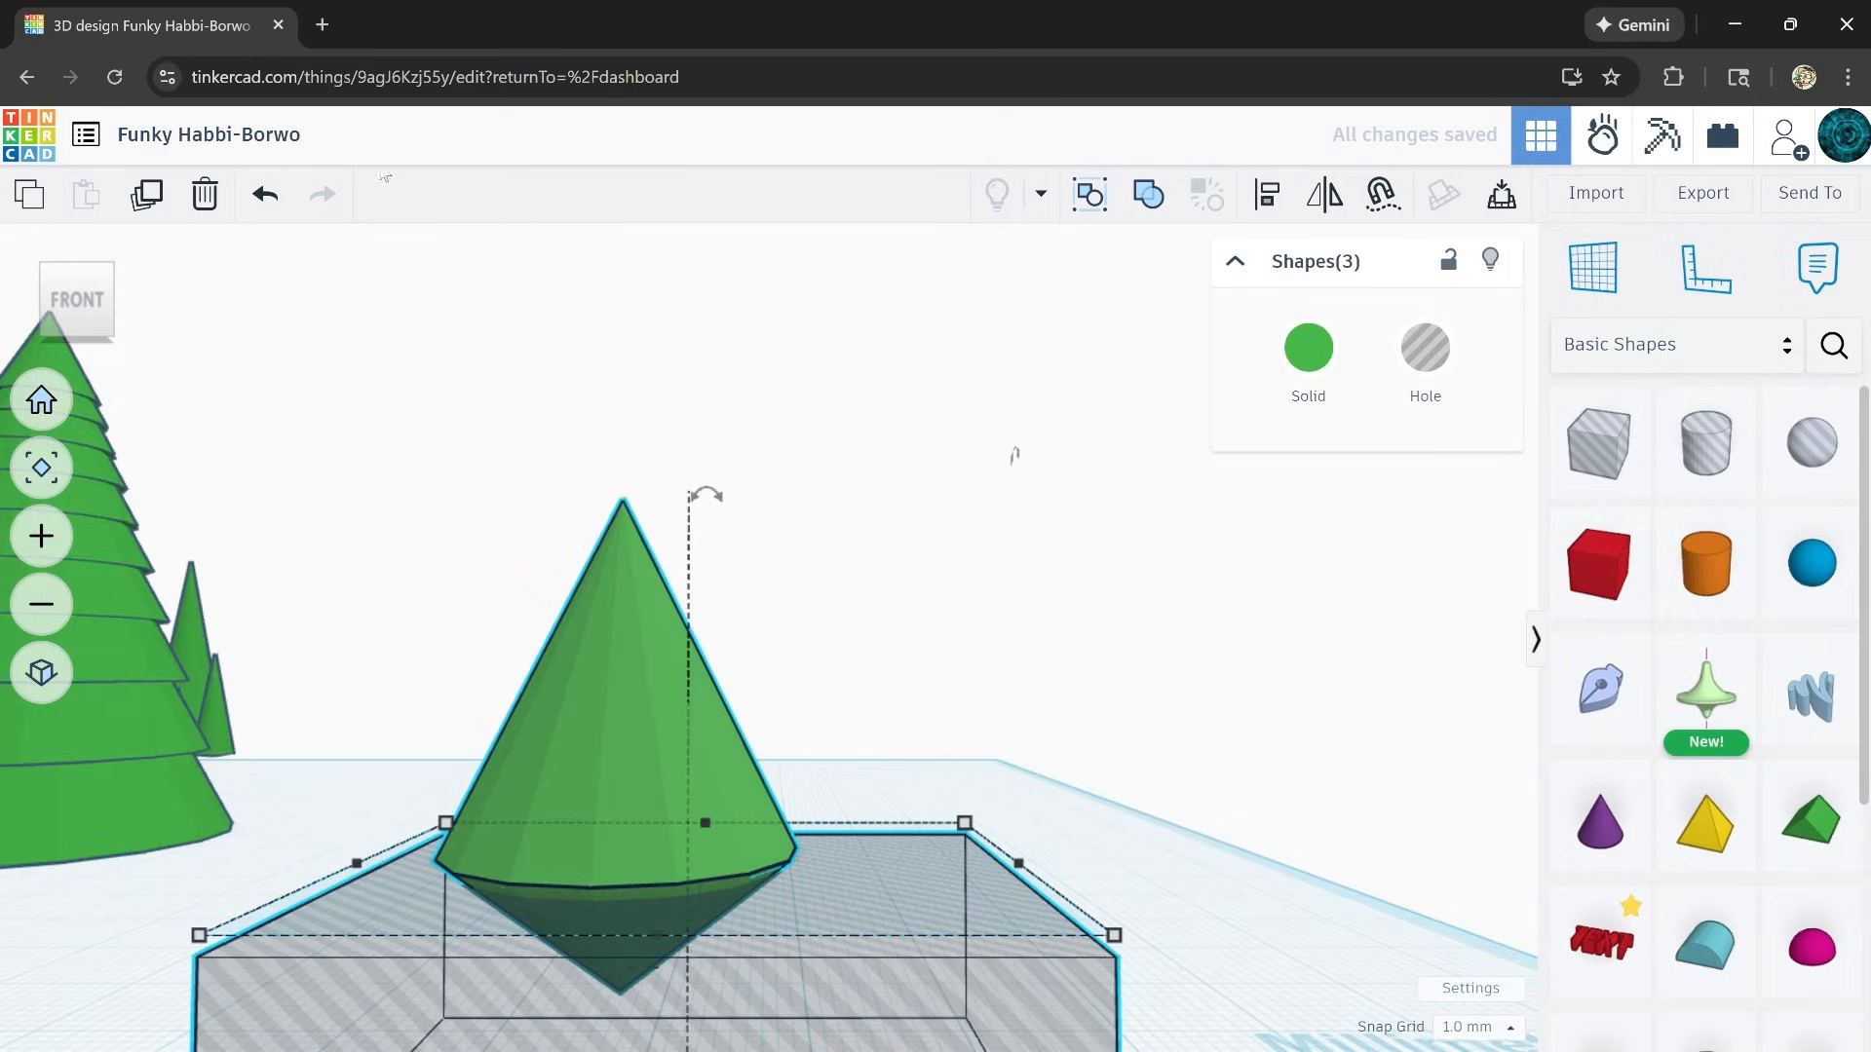
left_click(1136, 207)
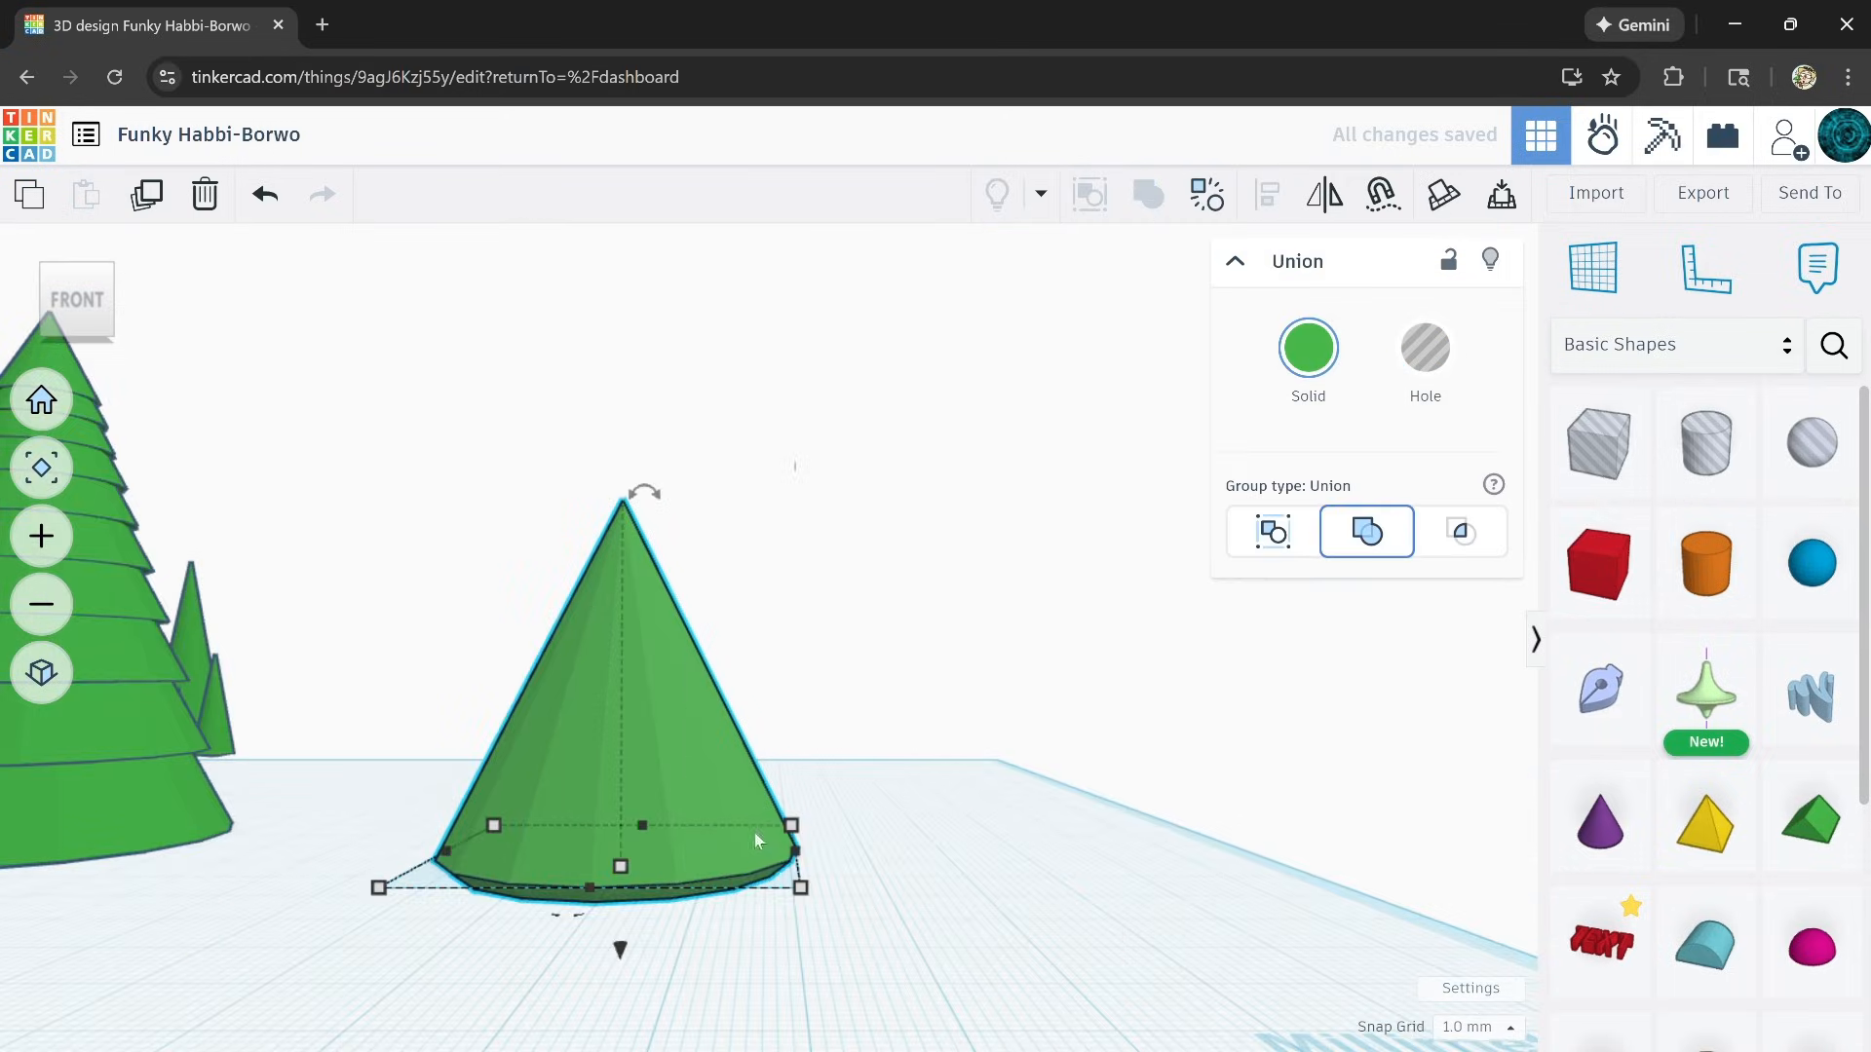
scroll(757, 857, "up", 5)
scroll(763, 880, "down", 5)
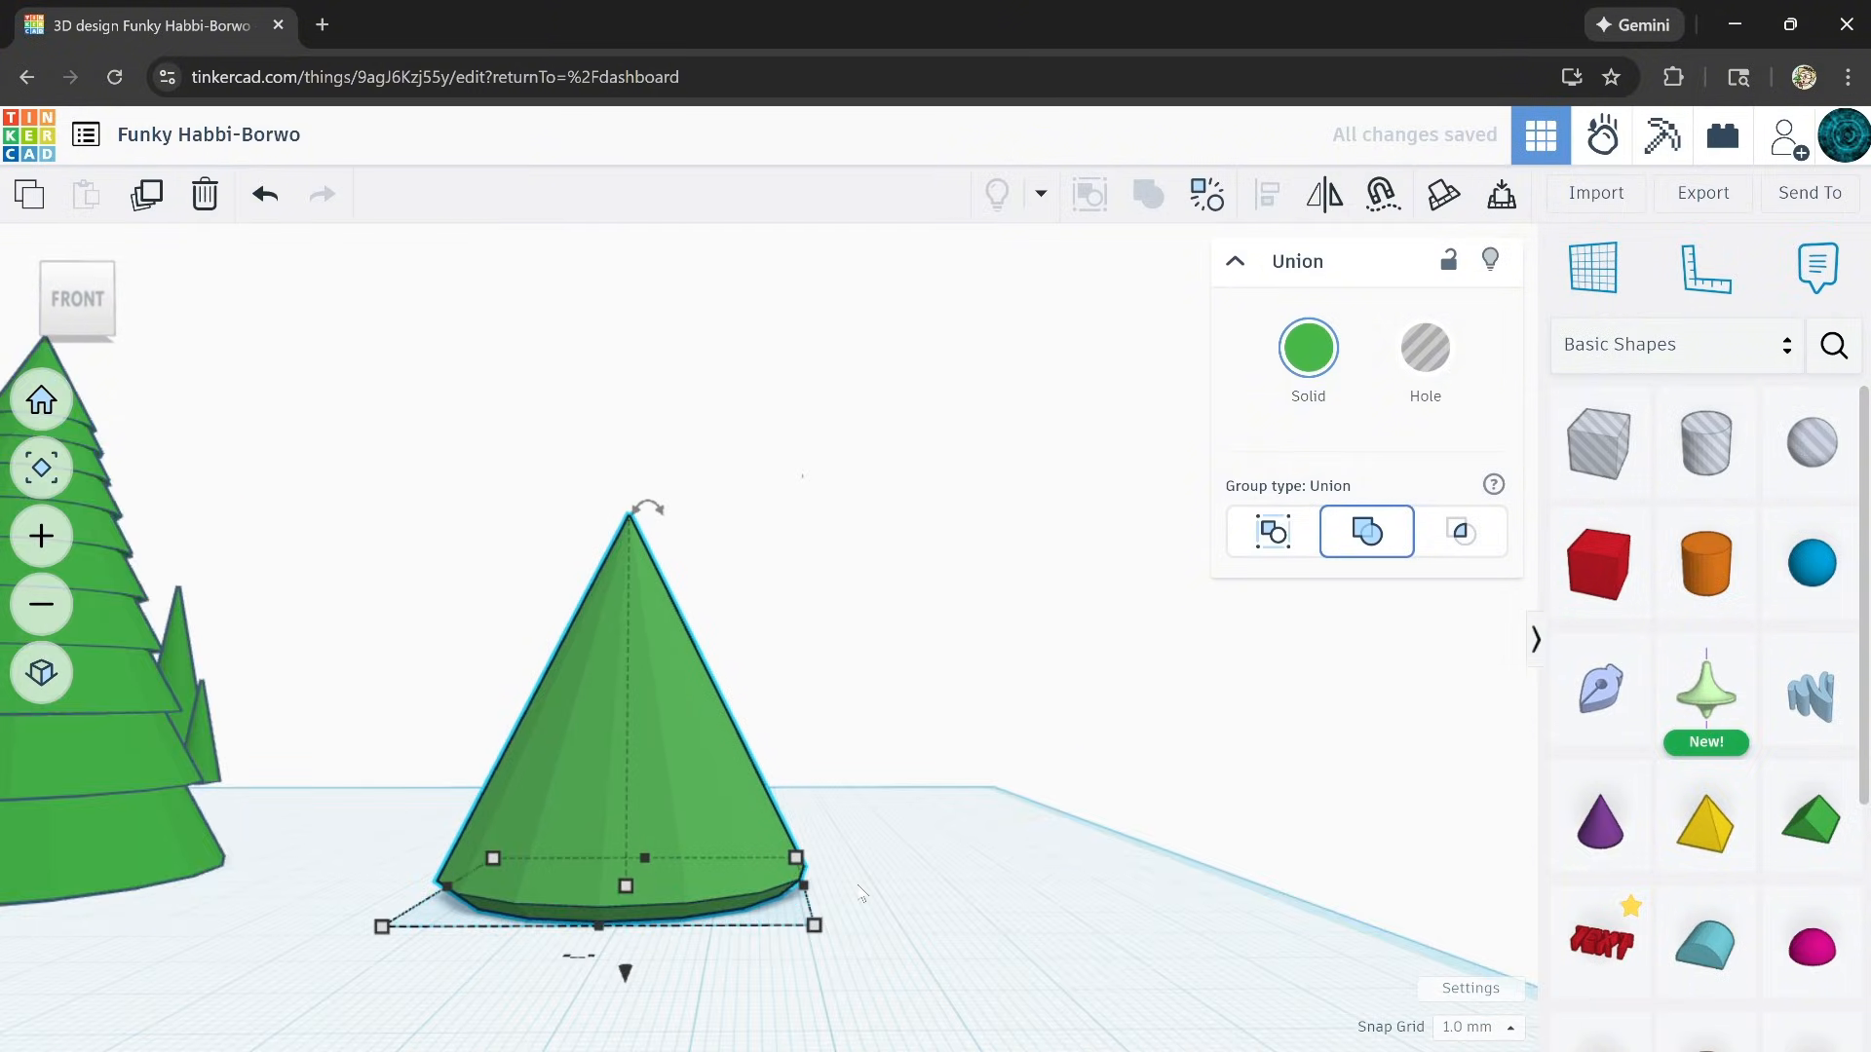
scroll(861, 895, "down", 3)
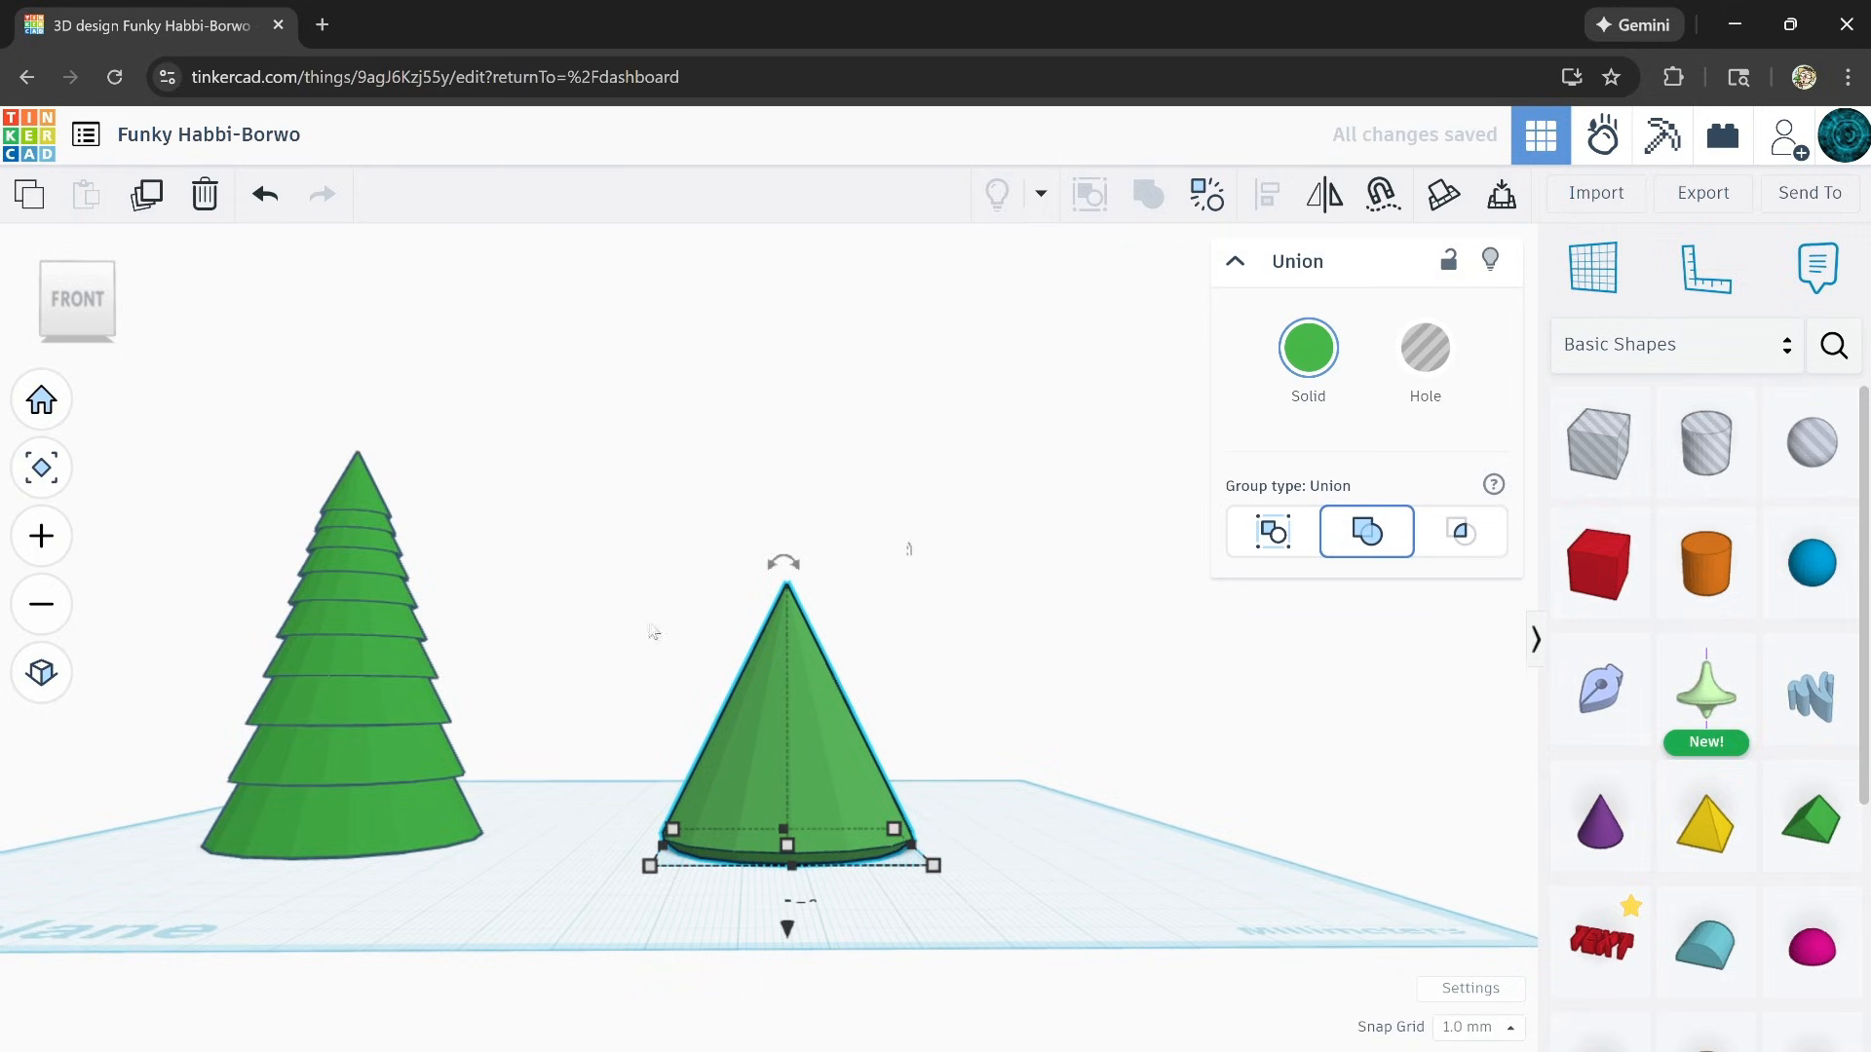
Step: Duplicate the bevelled cone, raise the copy about 9 mm and scale it down proportionally to about 42 mm tall, nudging it up slightly
right_click_drag(651, 629, 701, 681)
left_click_drag(785, 539, 786, 493)
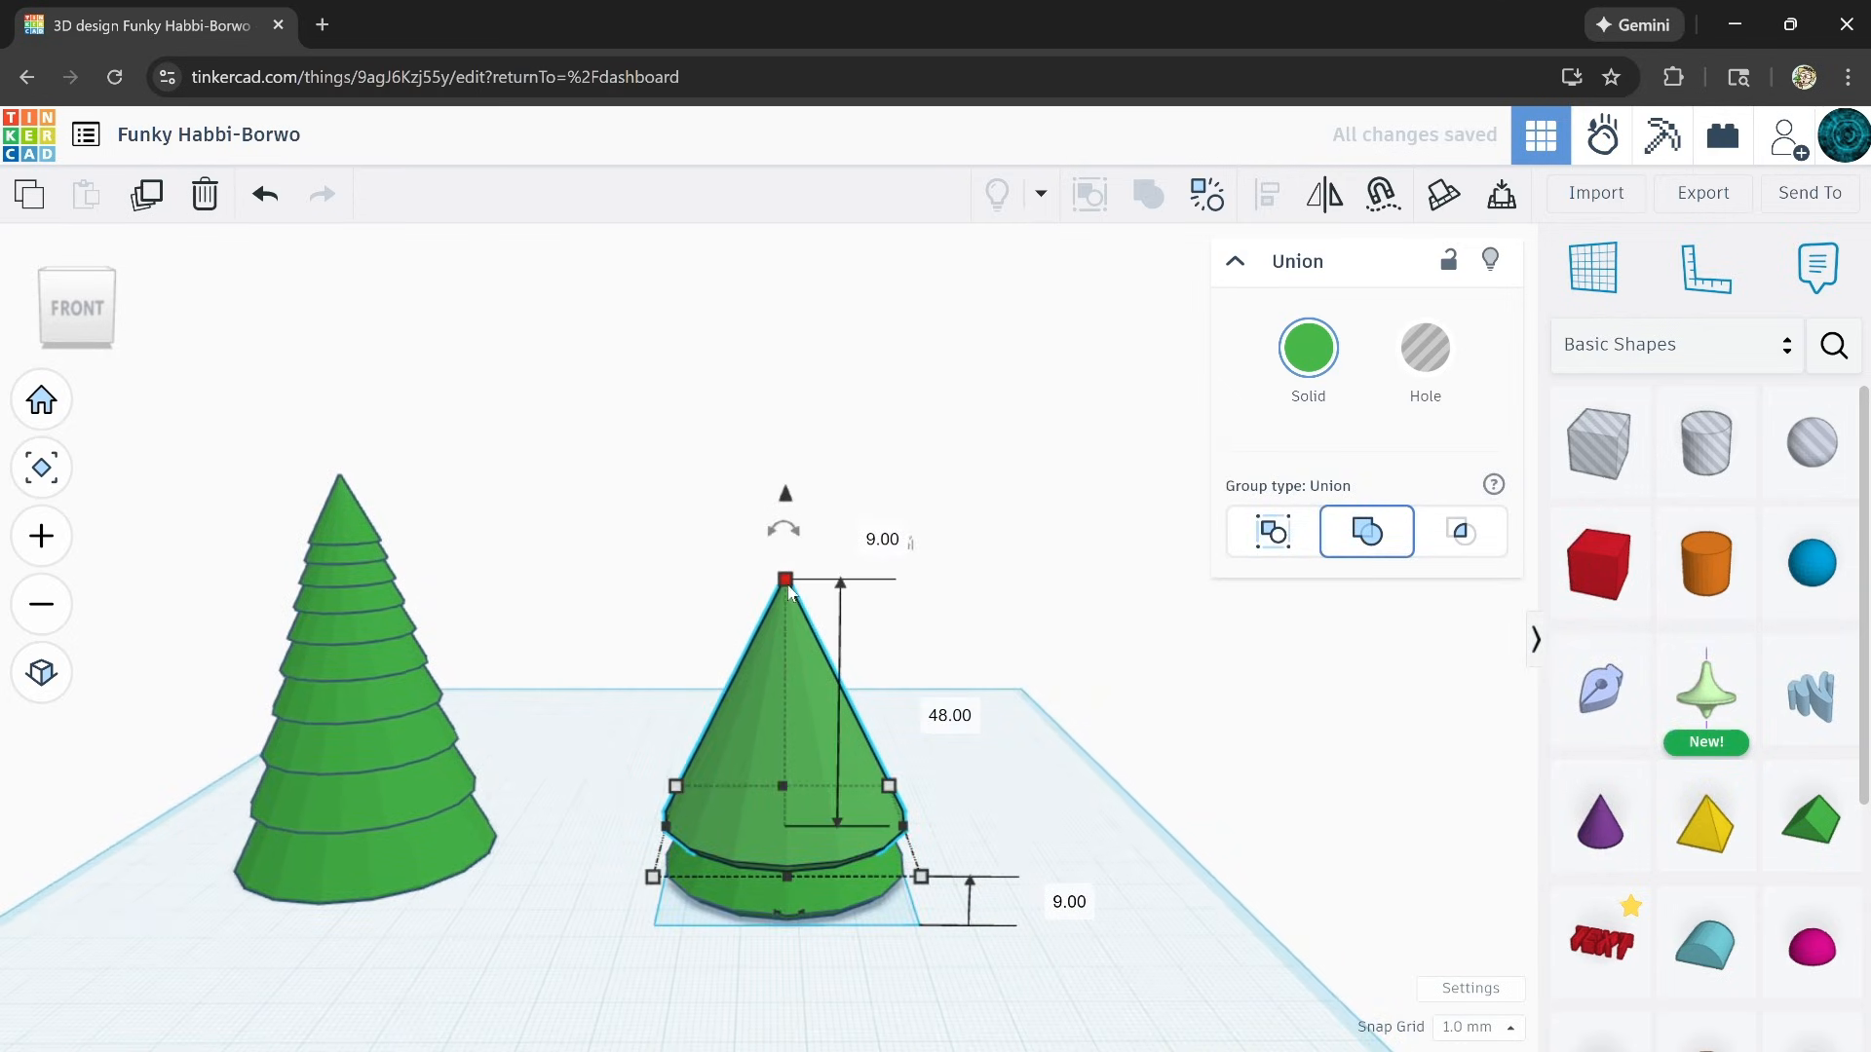
left_click_drag(787, 578, 787, 611)
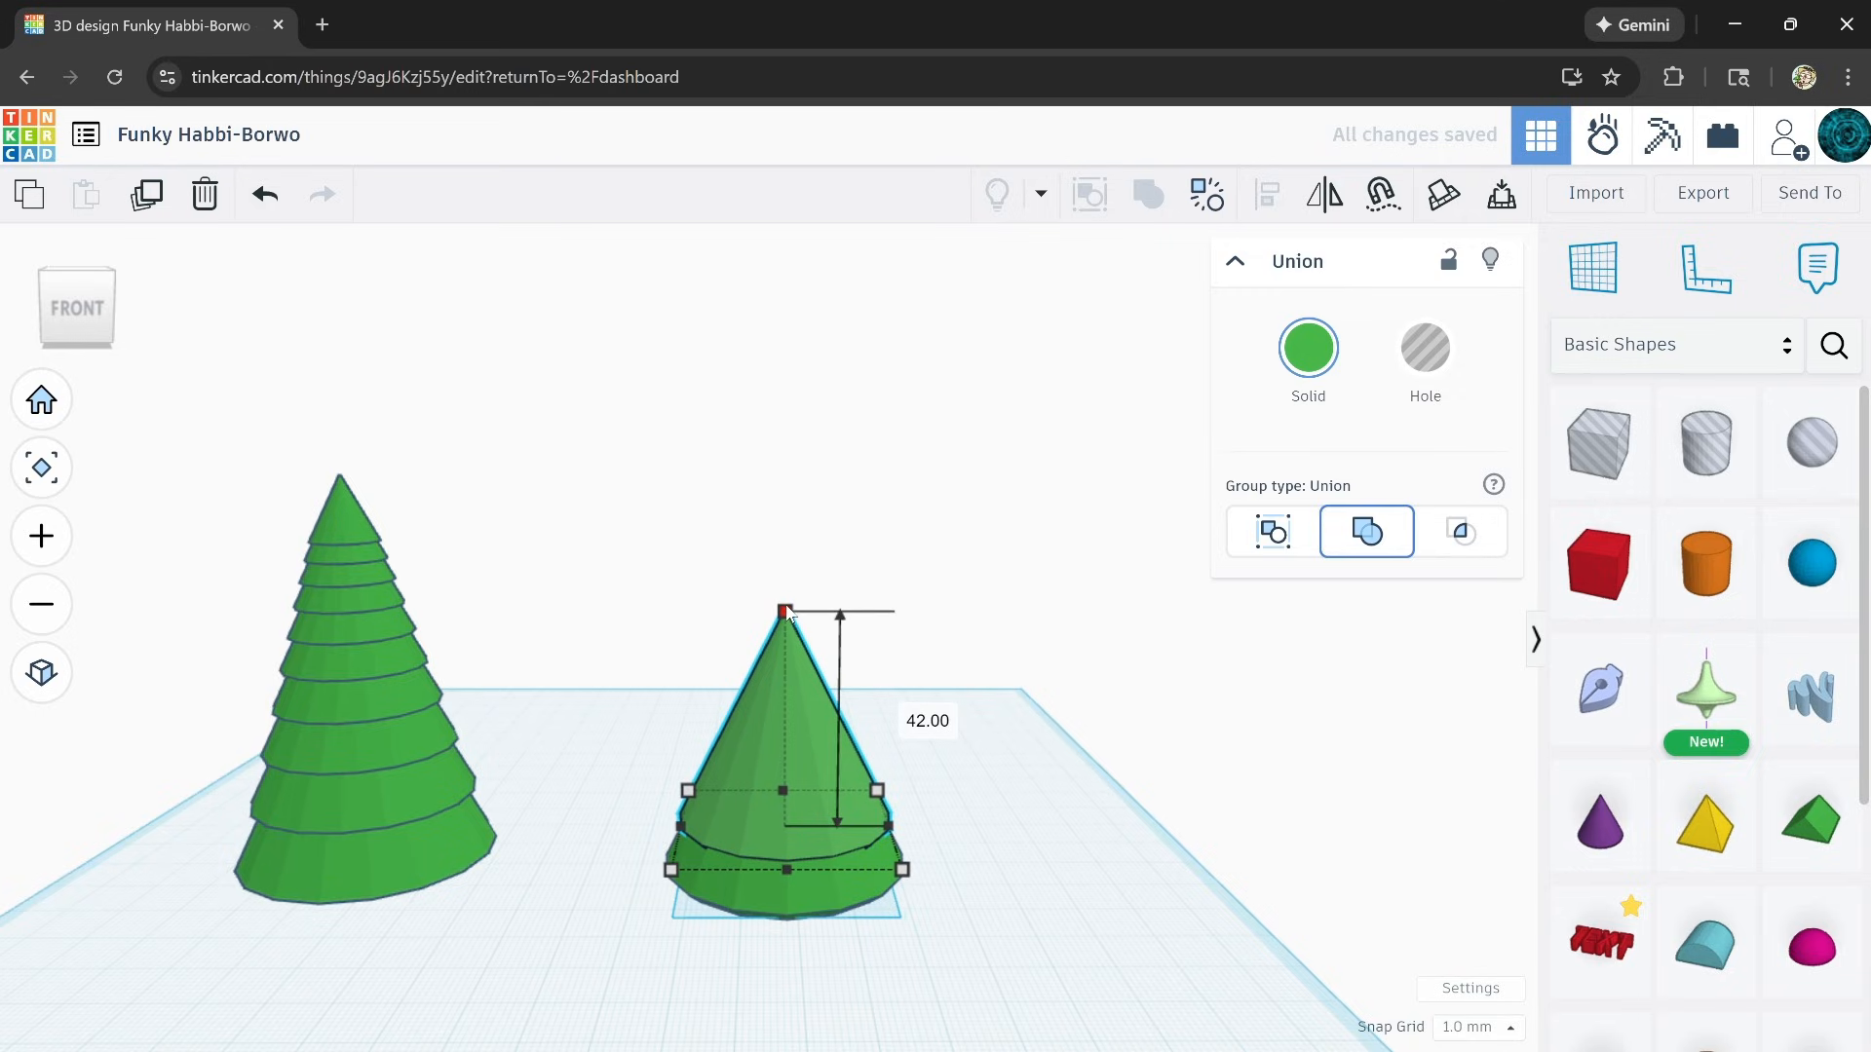
scroll(861, 829, "up", 6)
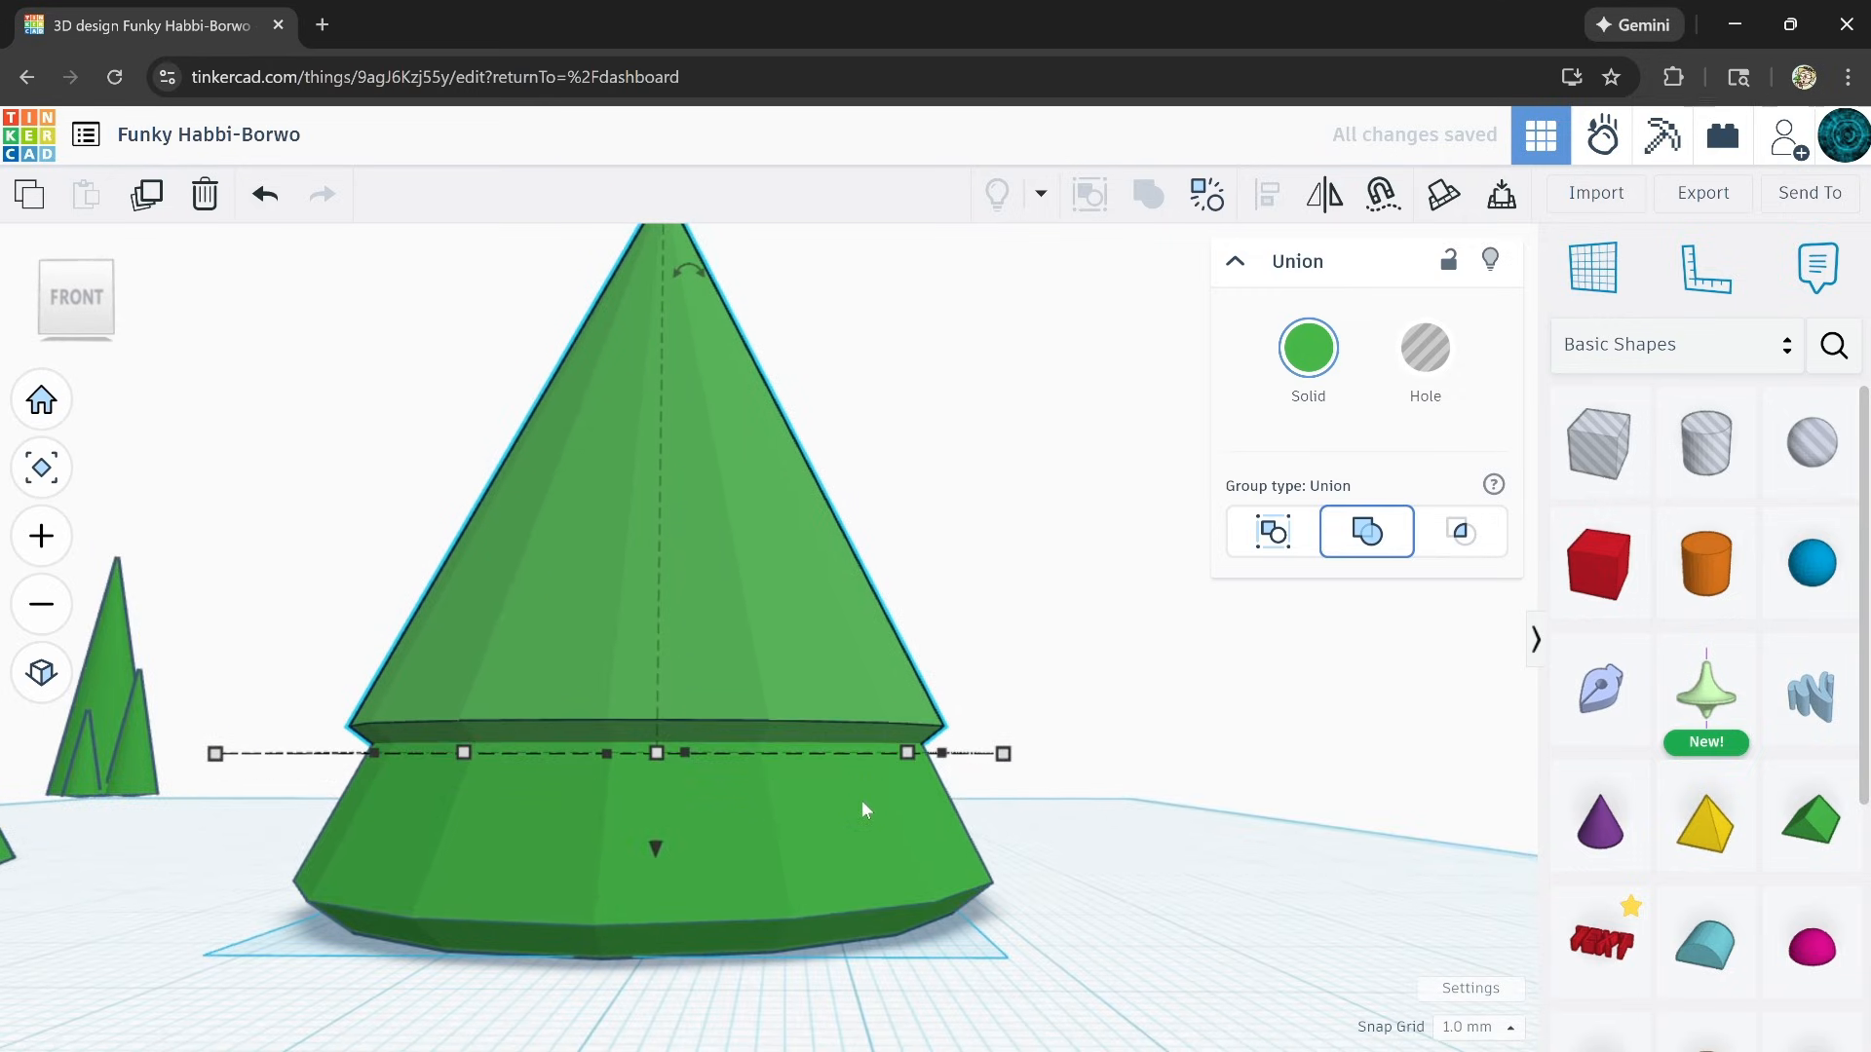
key("ctrl+Up")
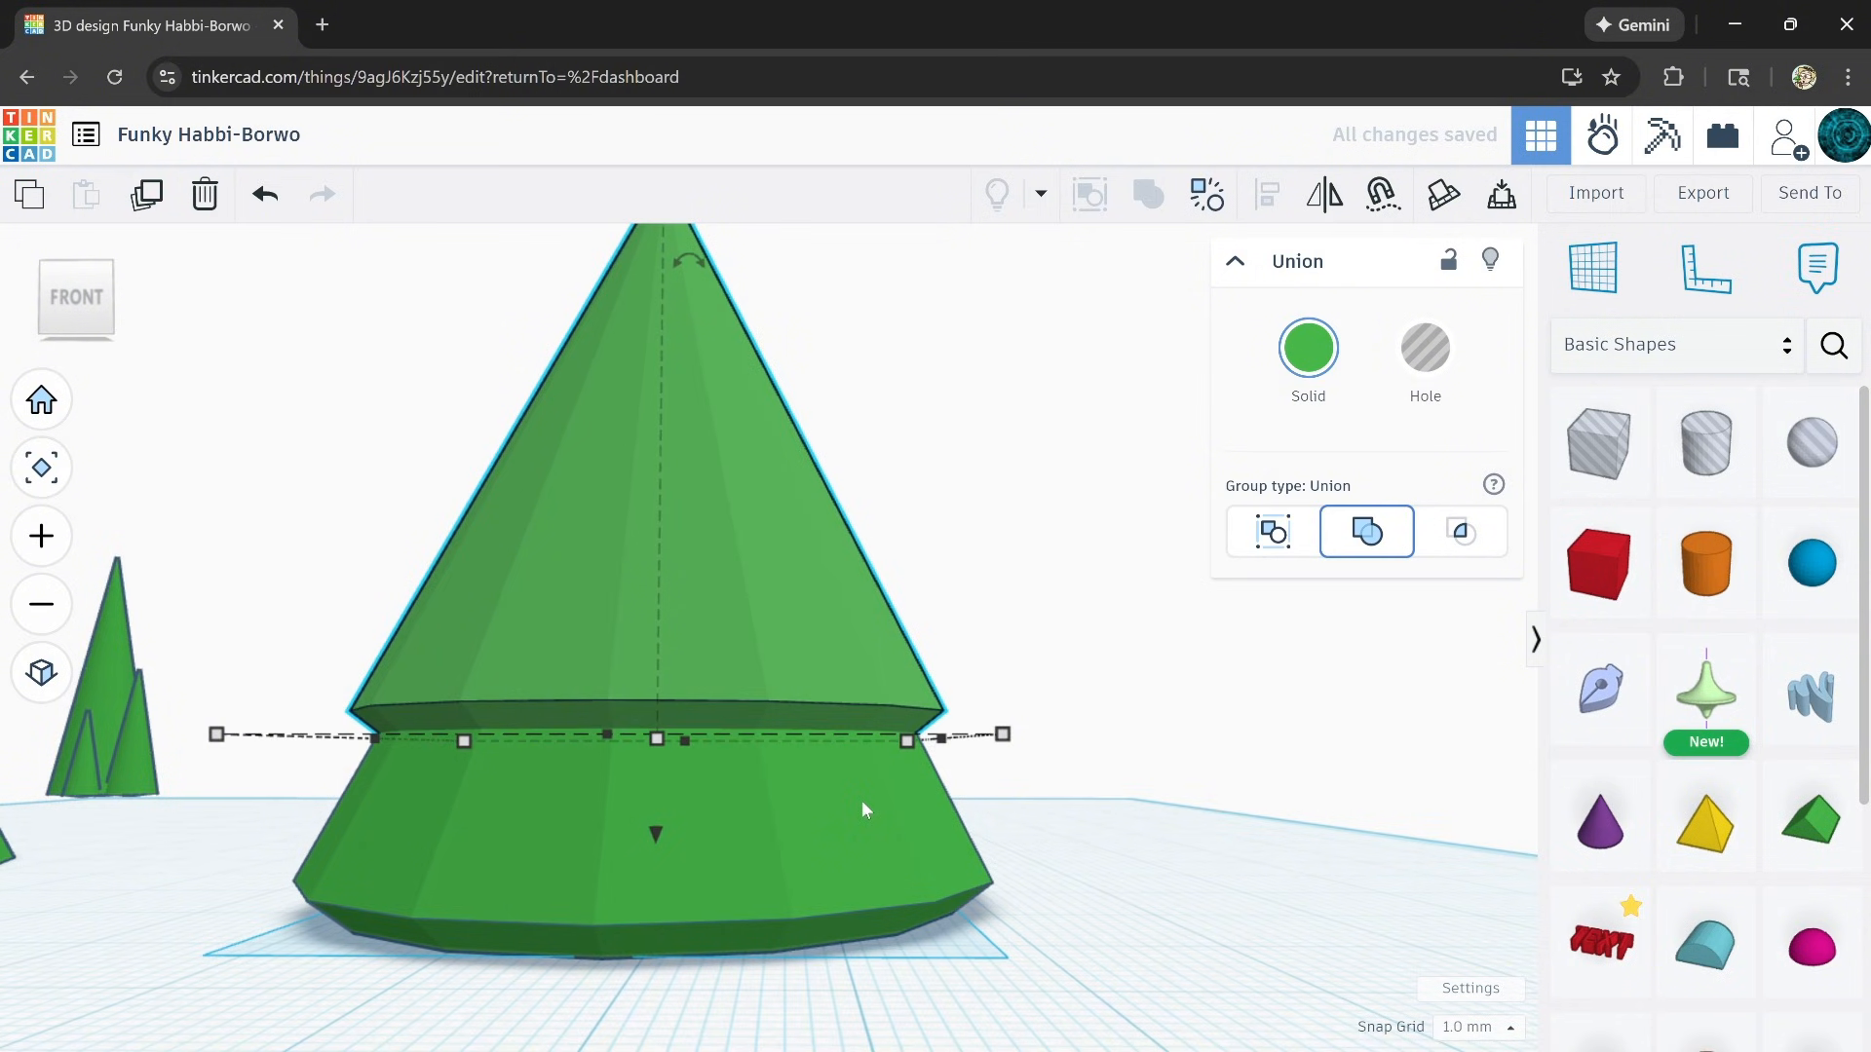
Step: Rotate the smaller upper cone about 14° around its vertical axis
right_click_drag(862, 799, 838, 903)
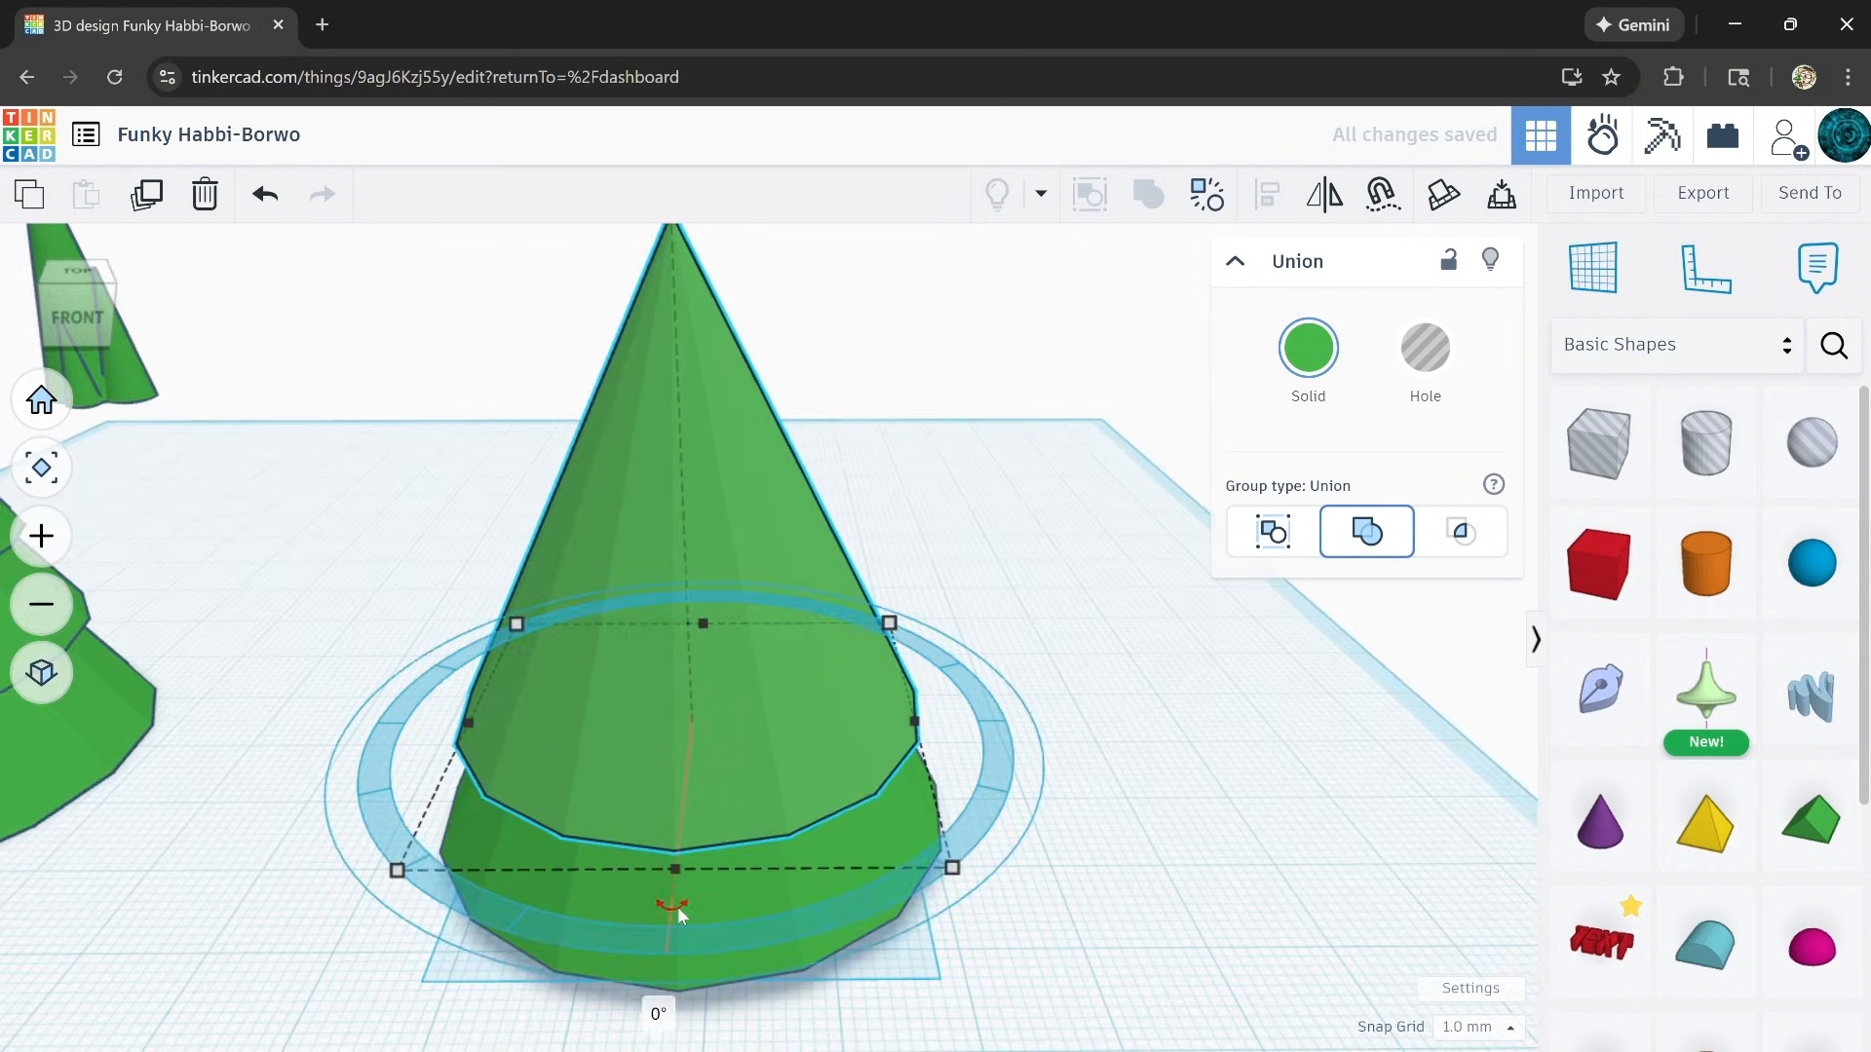
left_click_drag(672, 904, 809, 1050)
scroll(1022, 697, "down", 4)
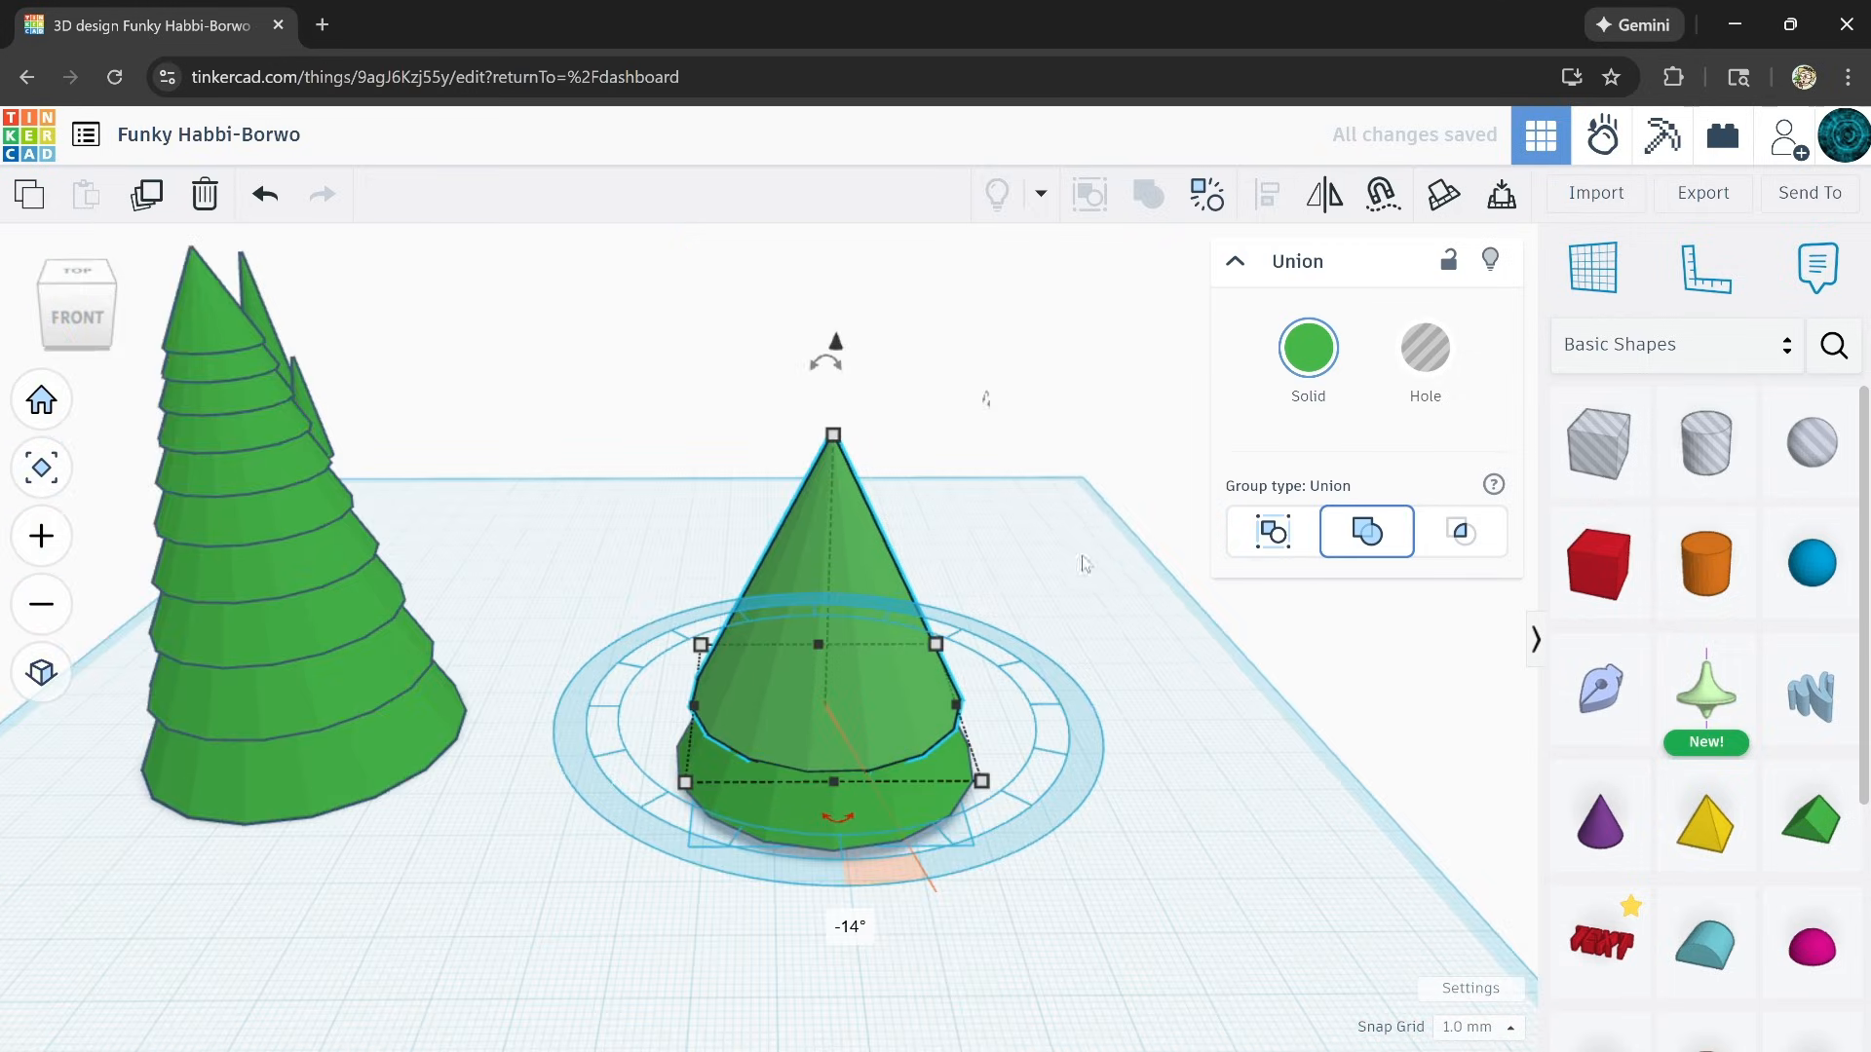
Step: Repeat the duplication of the raised, shrunken and rotated cone eight times to build the tree's tiers up to its tip
left_click(147, 195)
left_click(147, 195)
left_click(147, 195)
left_click(148, 195)
left_click(148, 195)
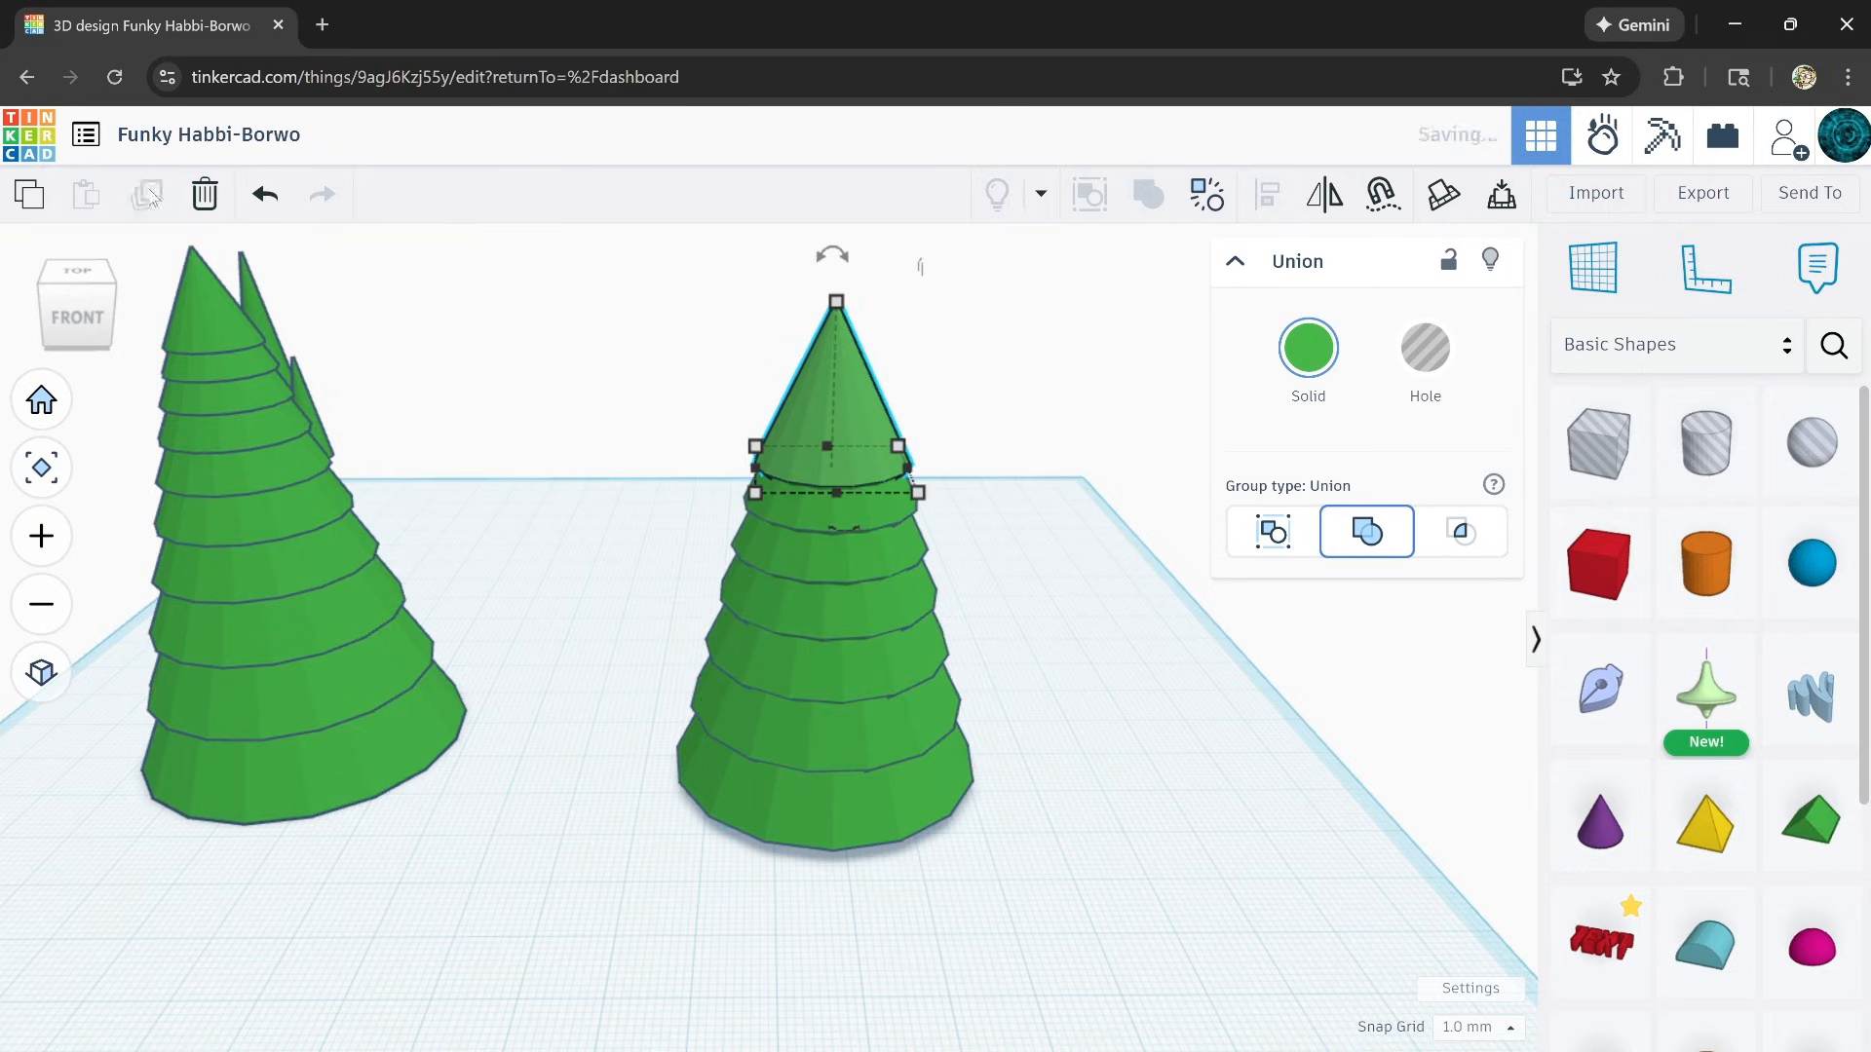
left_click(147, 194)
left_click(147, 195)
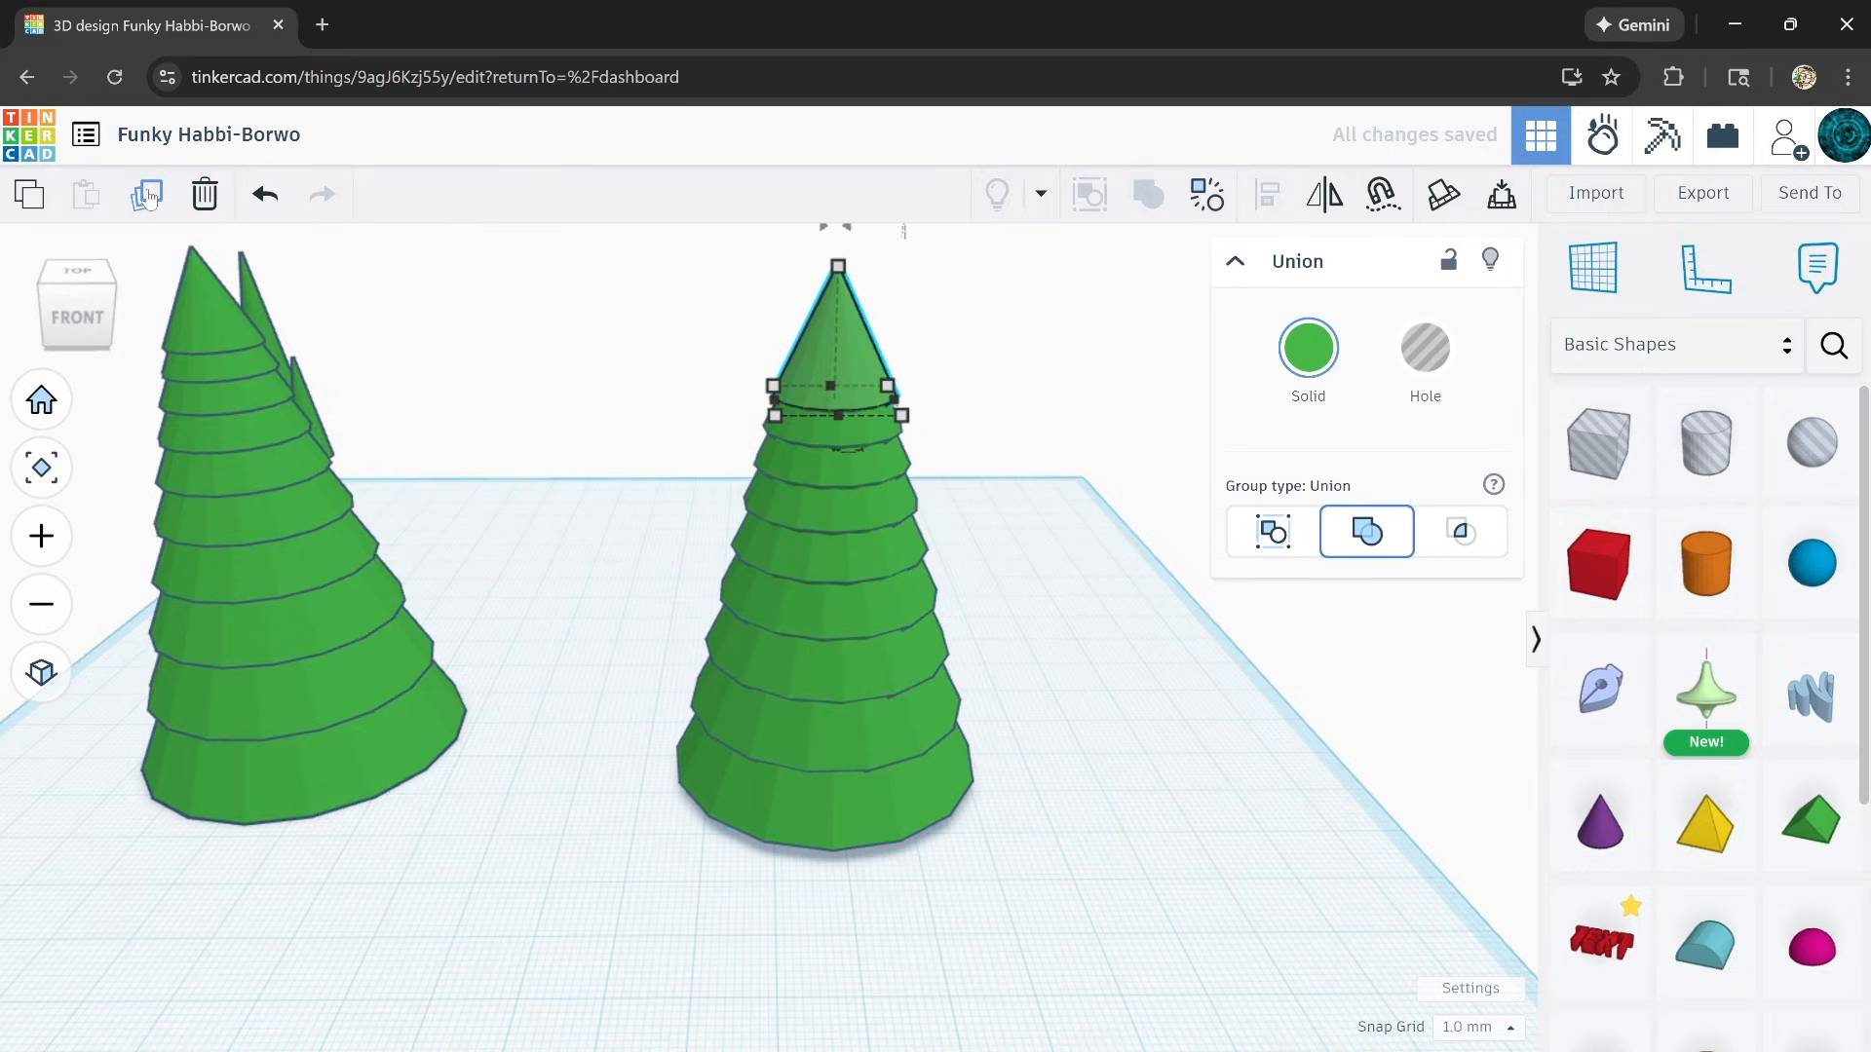
left_click(147, 194)
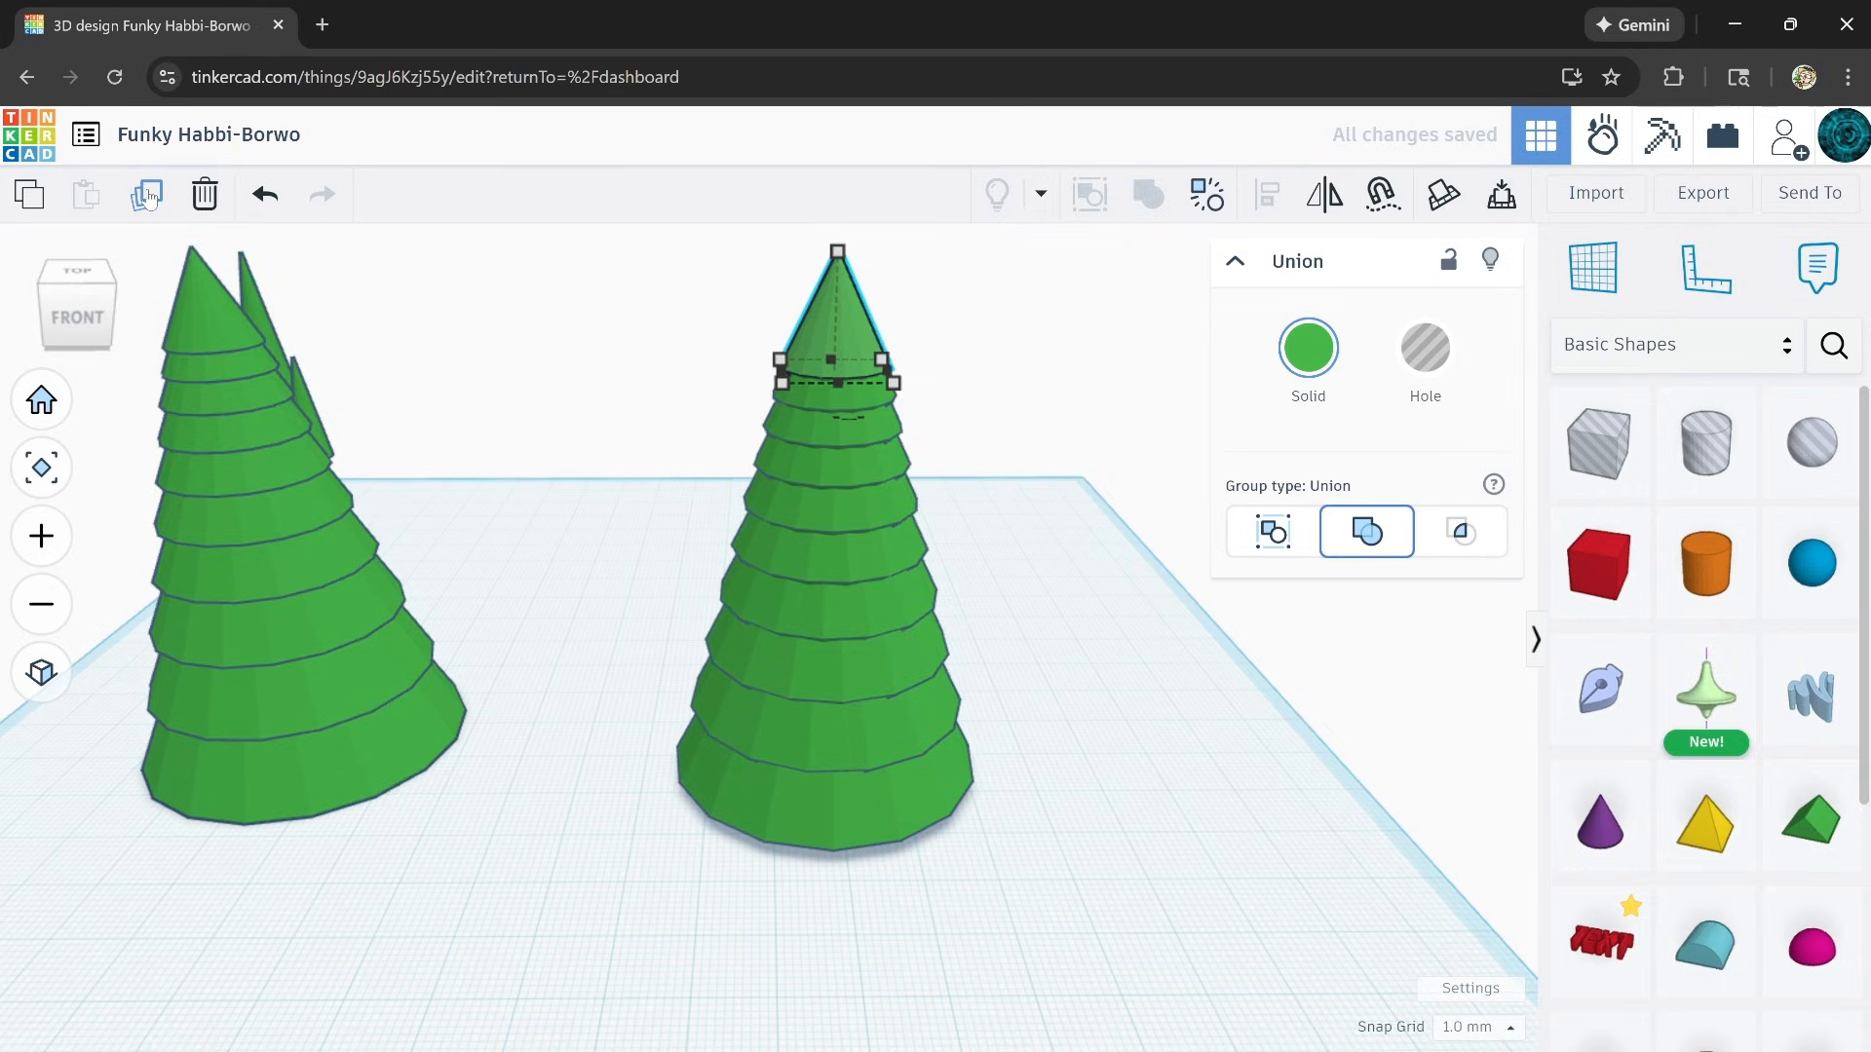
Step: Select all cones of the earlier flat-bottomed tiered tree and delete it
right_click_drag(1120, 688, 634, 323)
left_click_drag(465, 669, 415, 779)
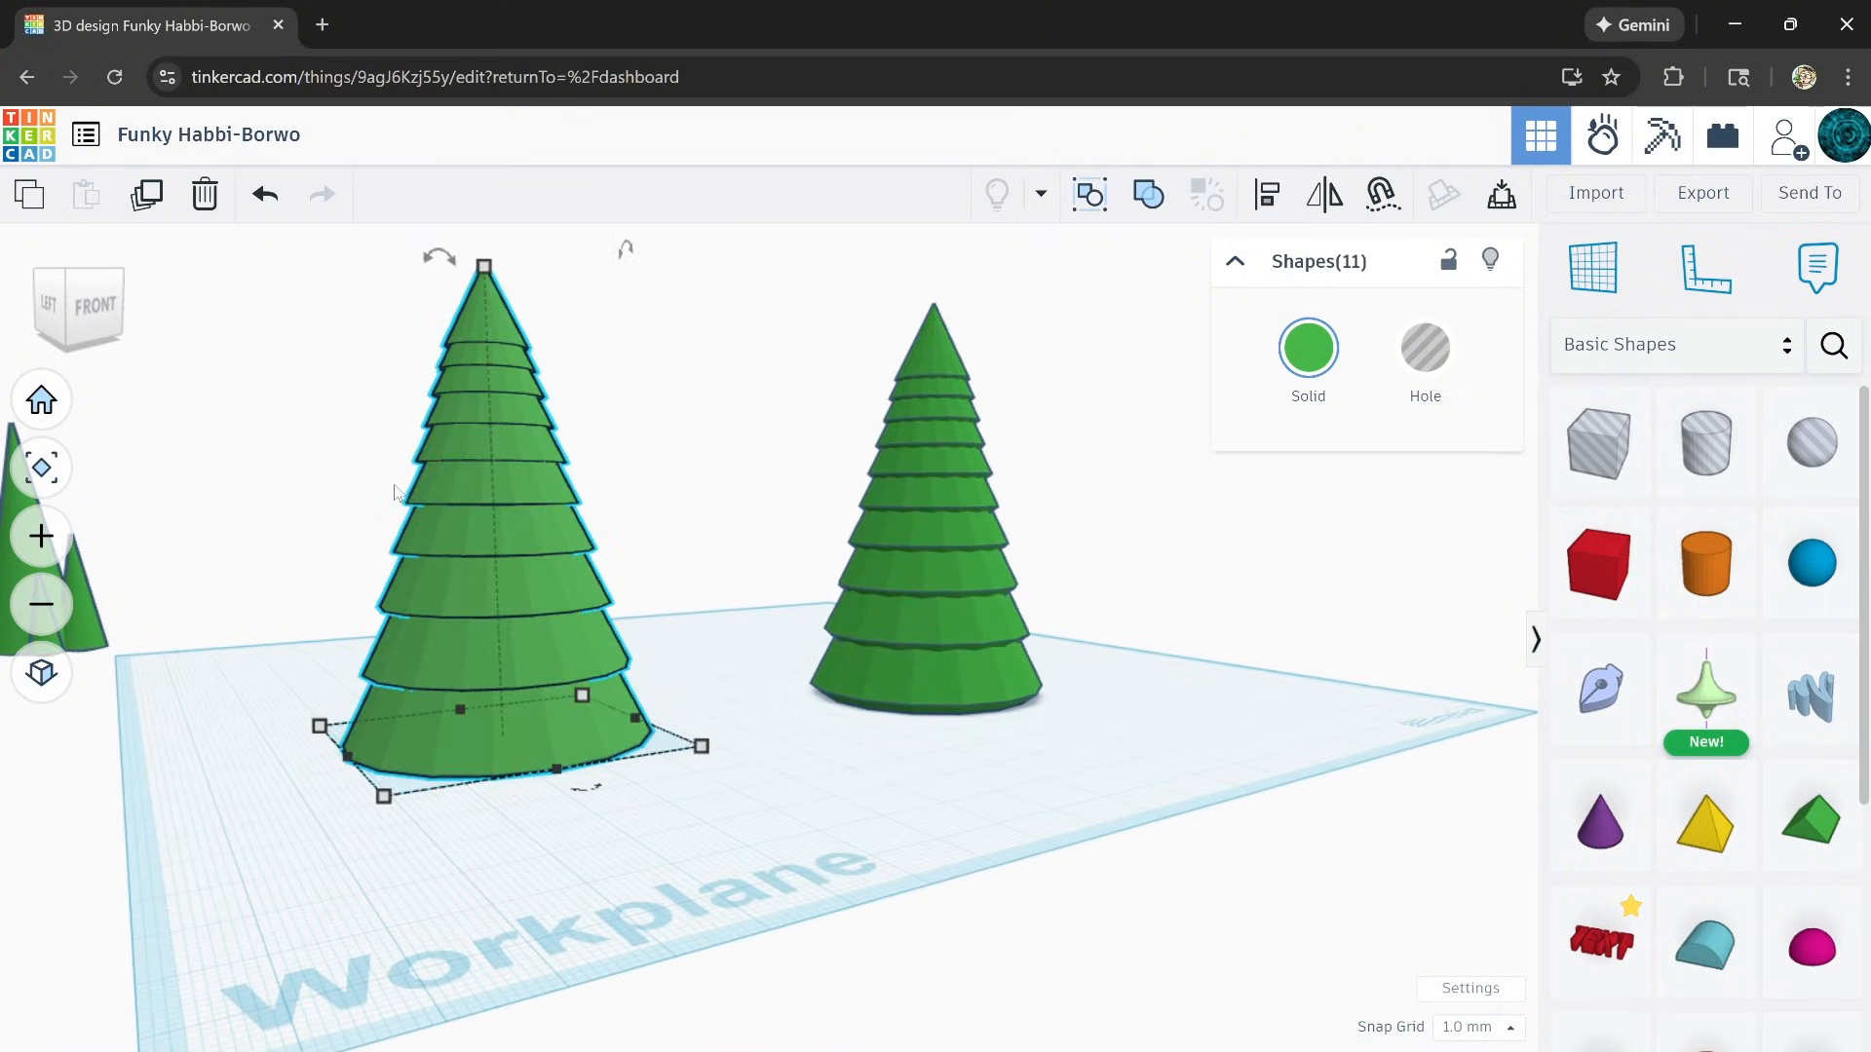
left_click(204, 198)
Step: Select the whole bevelled tiered tree and move it behind the workplane beside the cluster of narrow cones
right_click_drag(973, 733, 1019, 775)
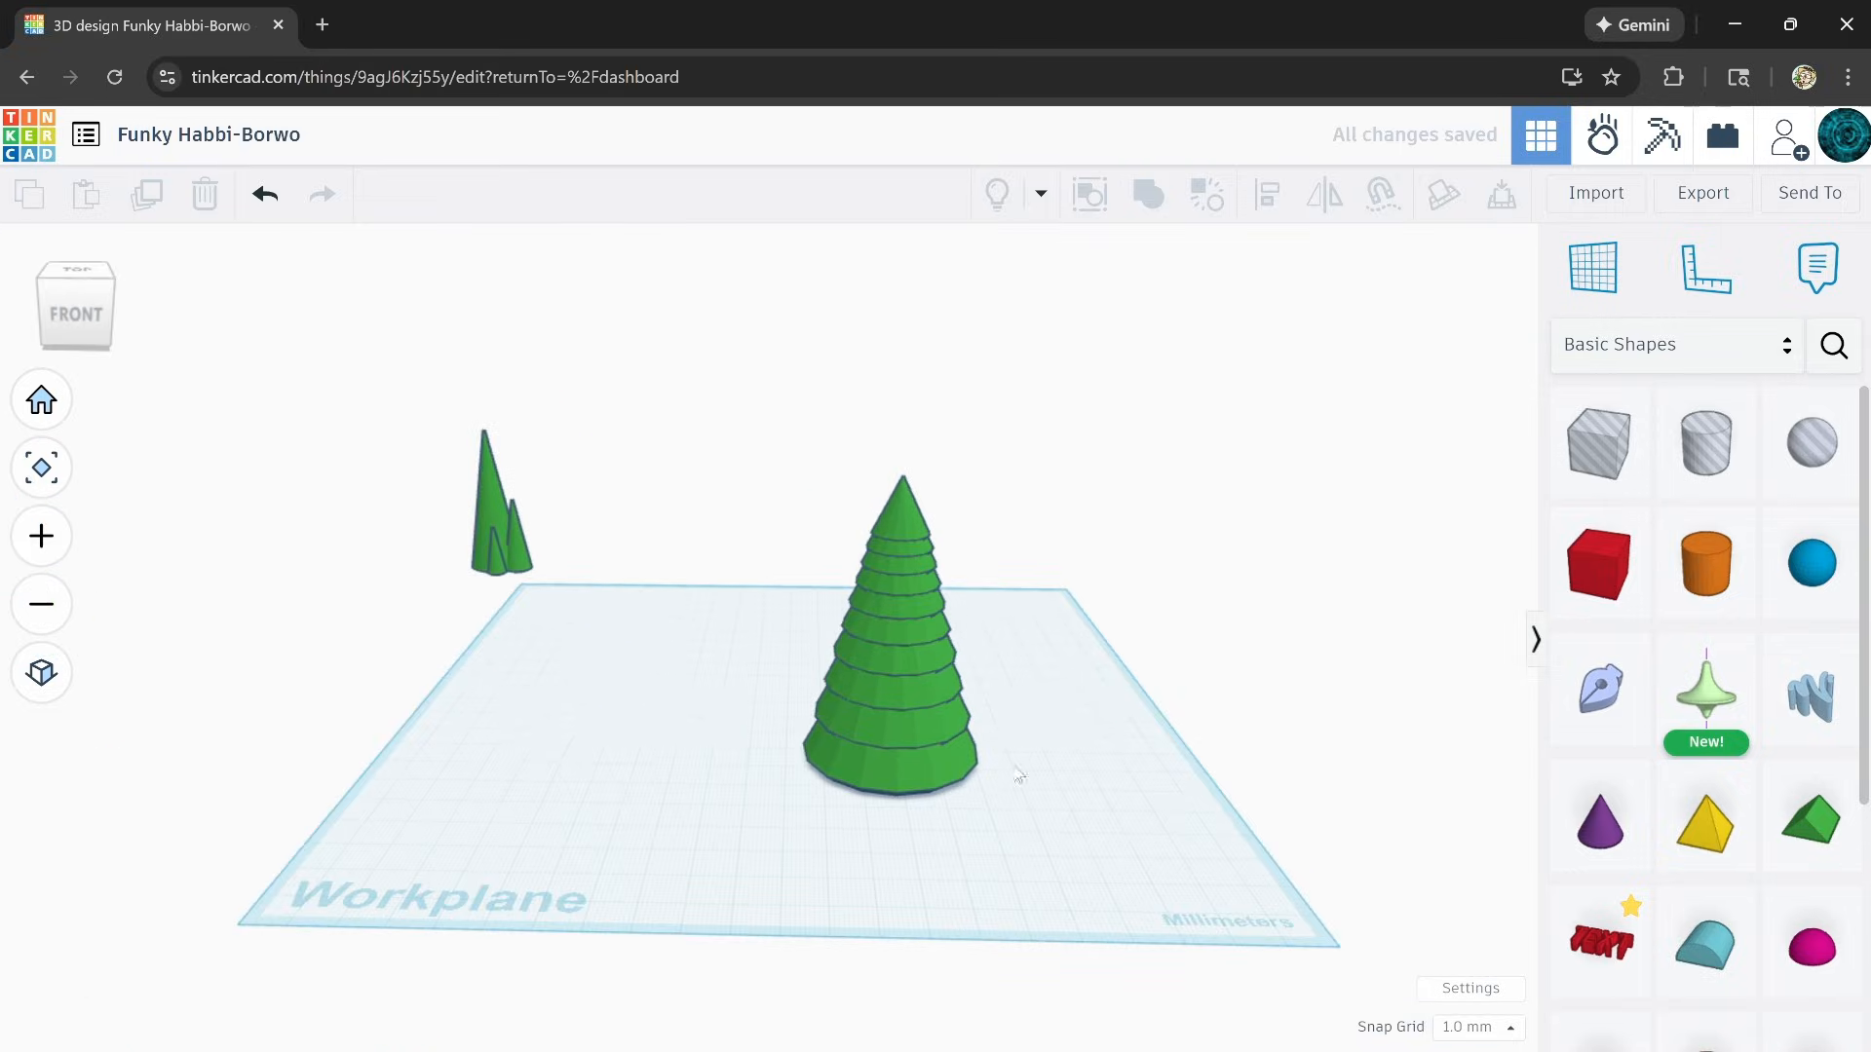
middle_click_drag(1018, 774, 933, 767)
left_click_drag(694, 877, 541, 784)
right_click_drag(541, 785, 536, 809)
scroll(594, 734, "up", 10)
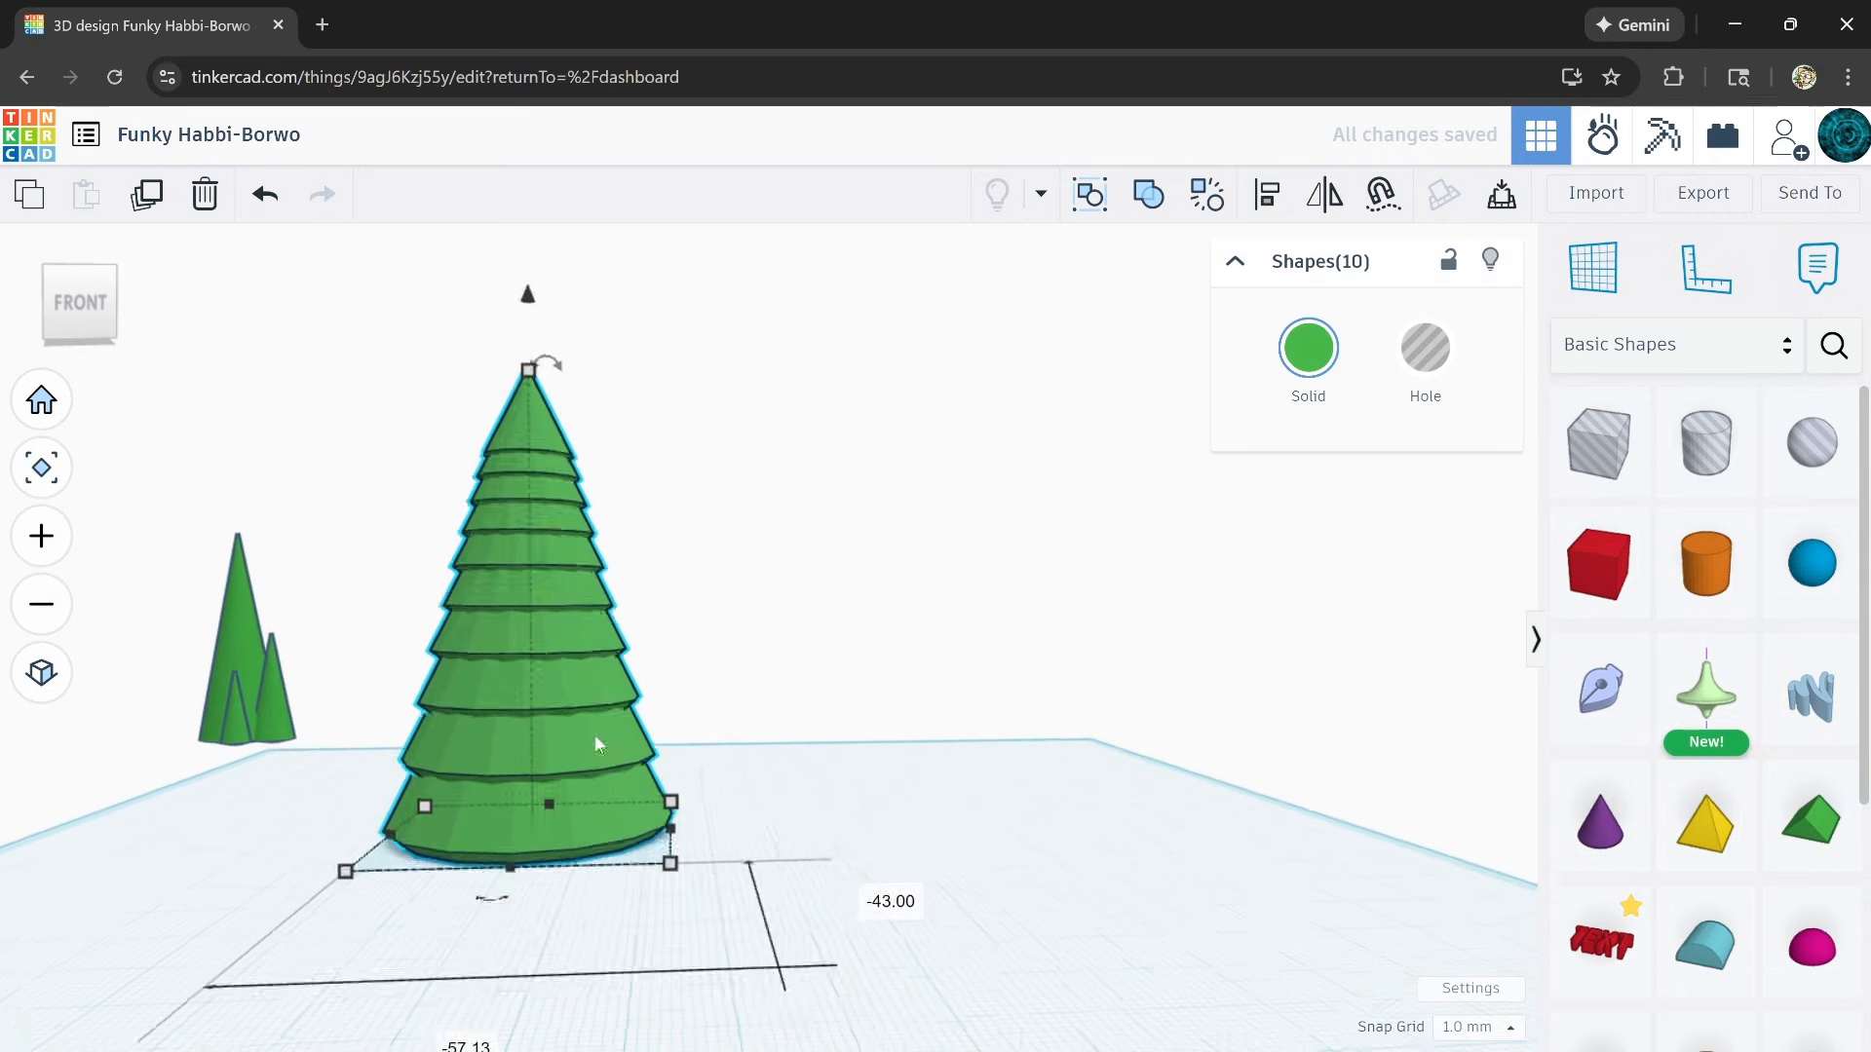
right_click_drag(629, 719, 610, 824)
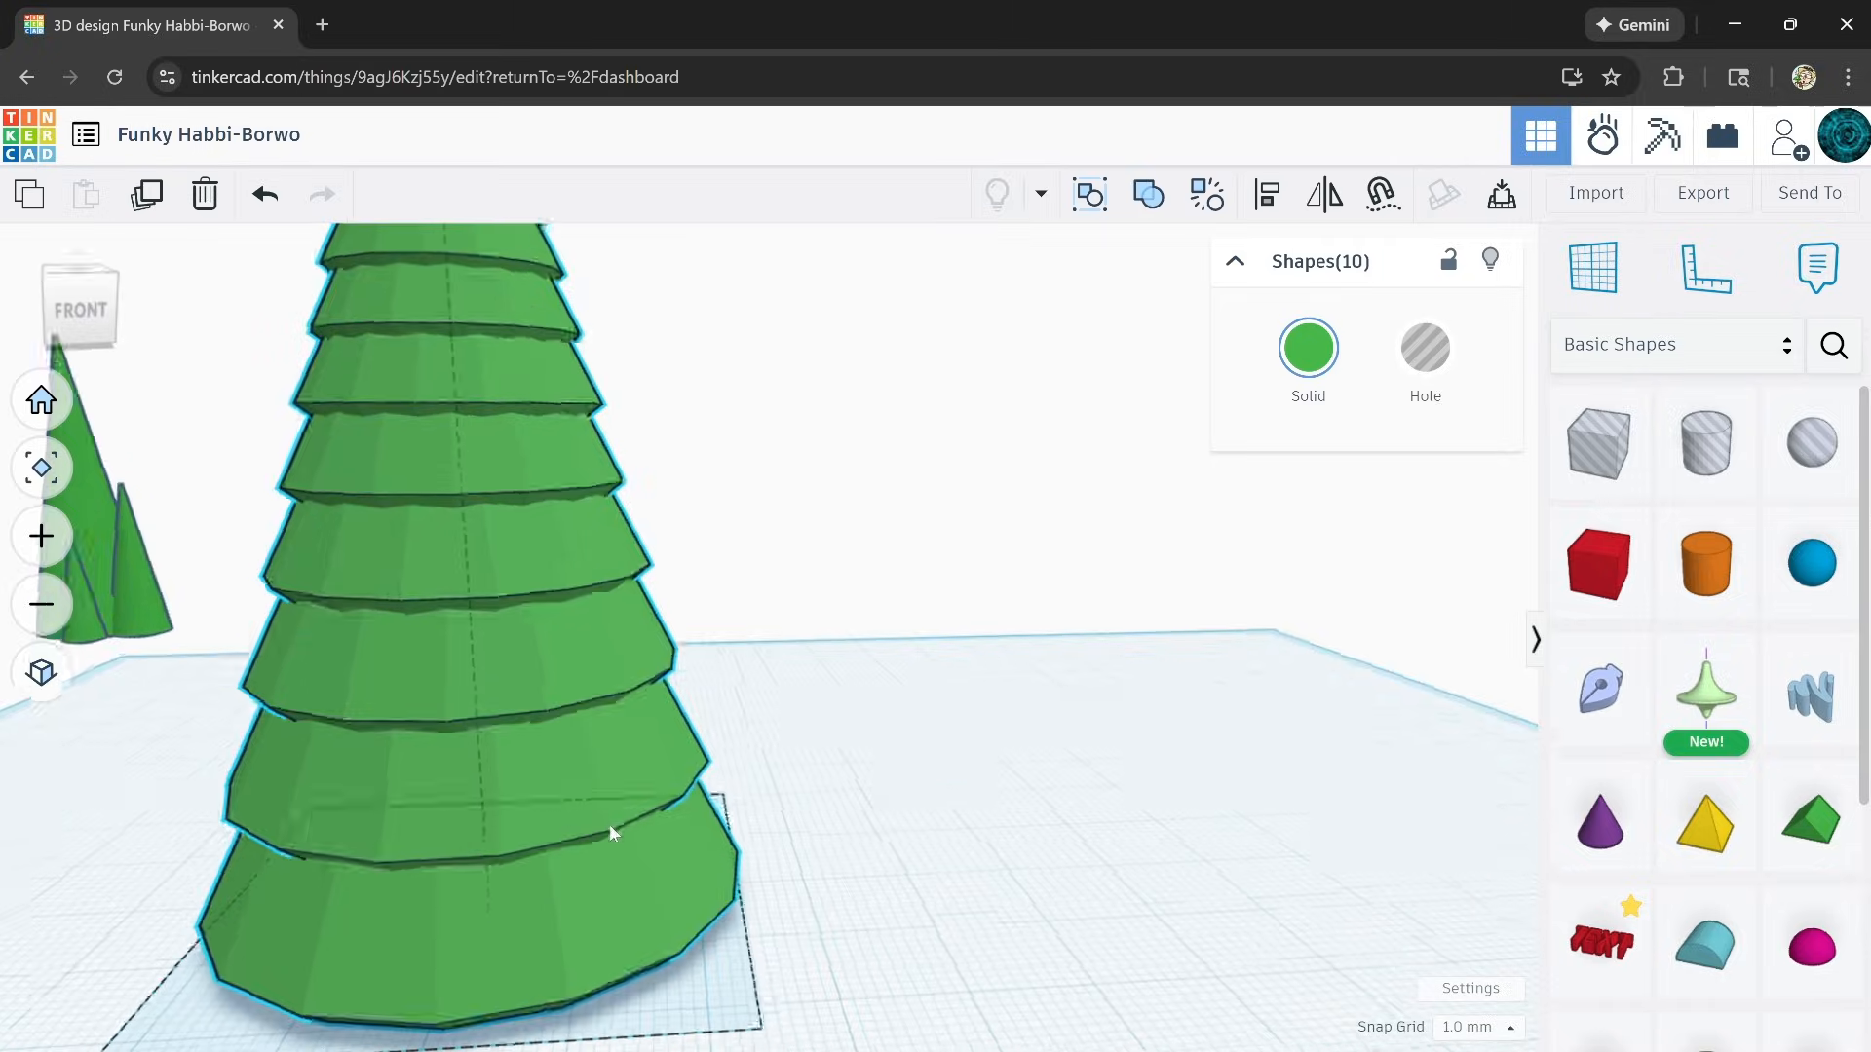
scroll(642, 787, "down", 10)
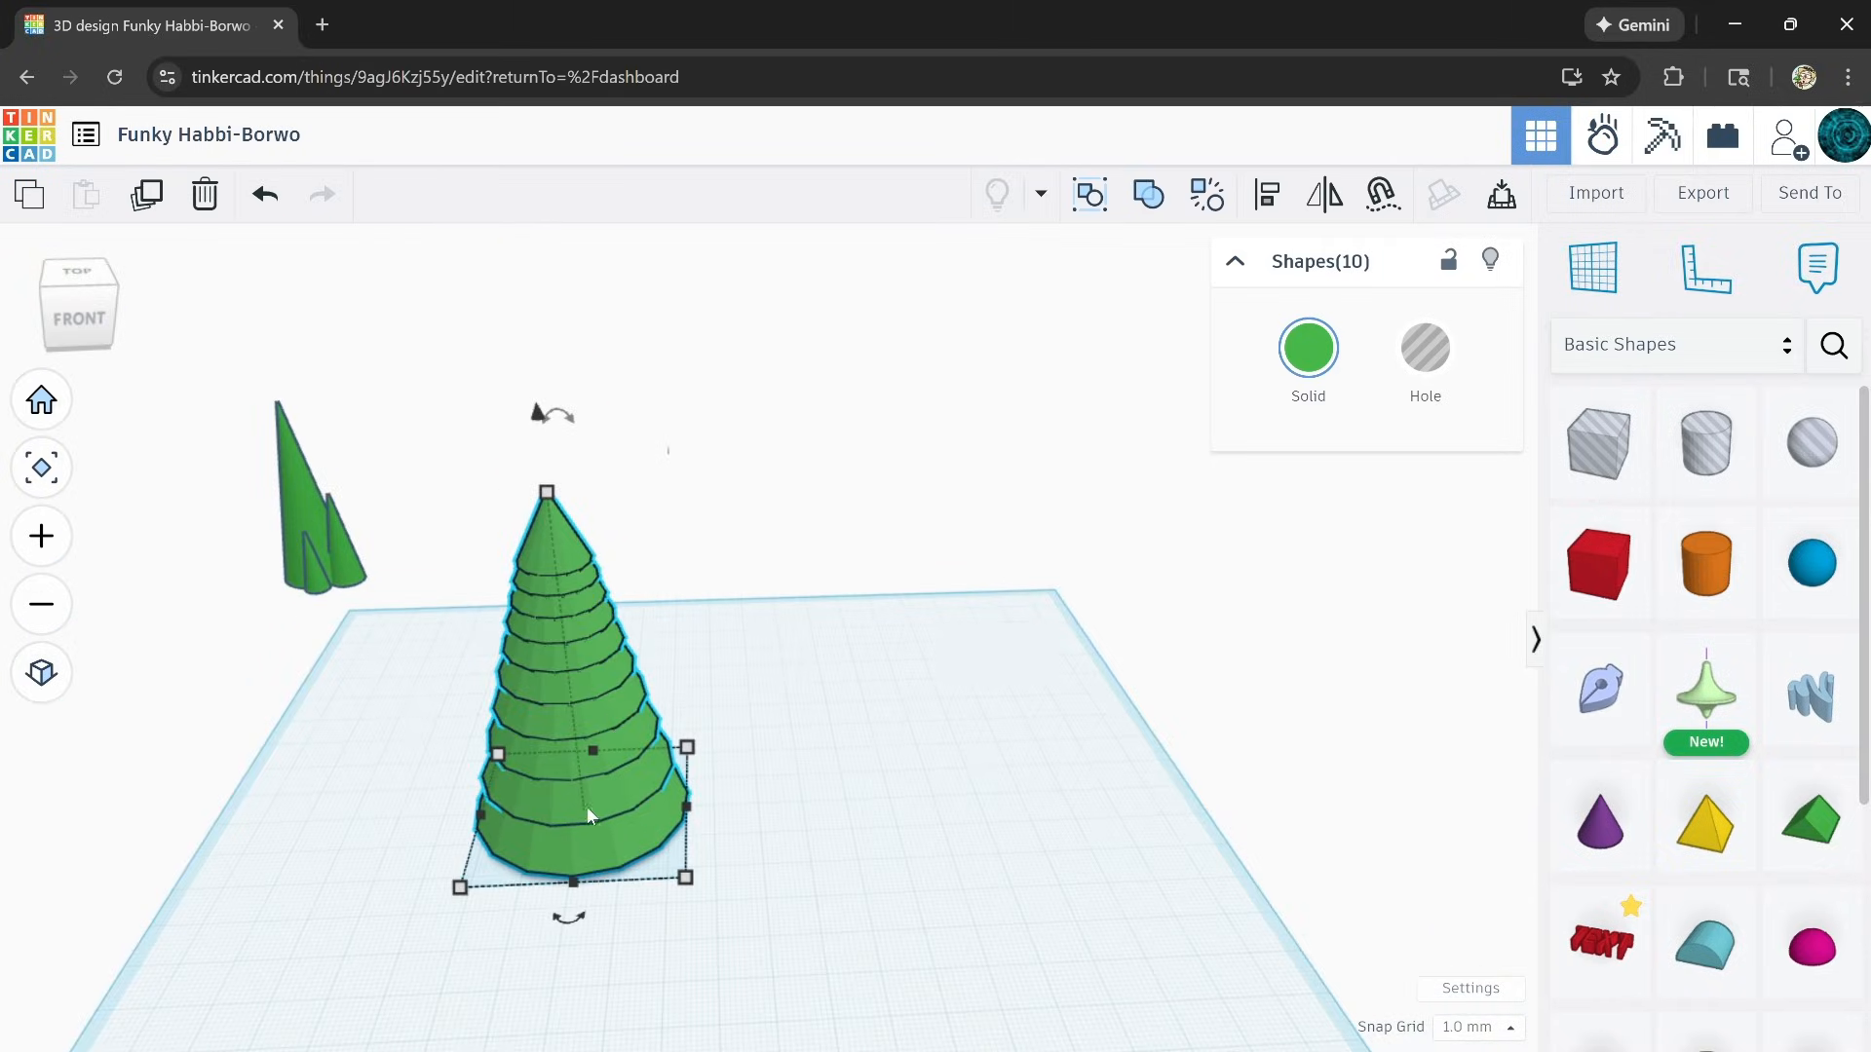
left_click_drag(588, 812, 443, 542)
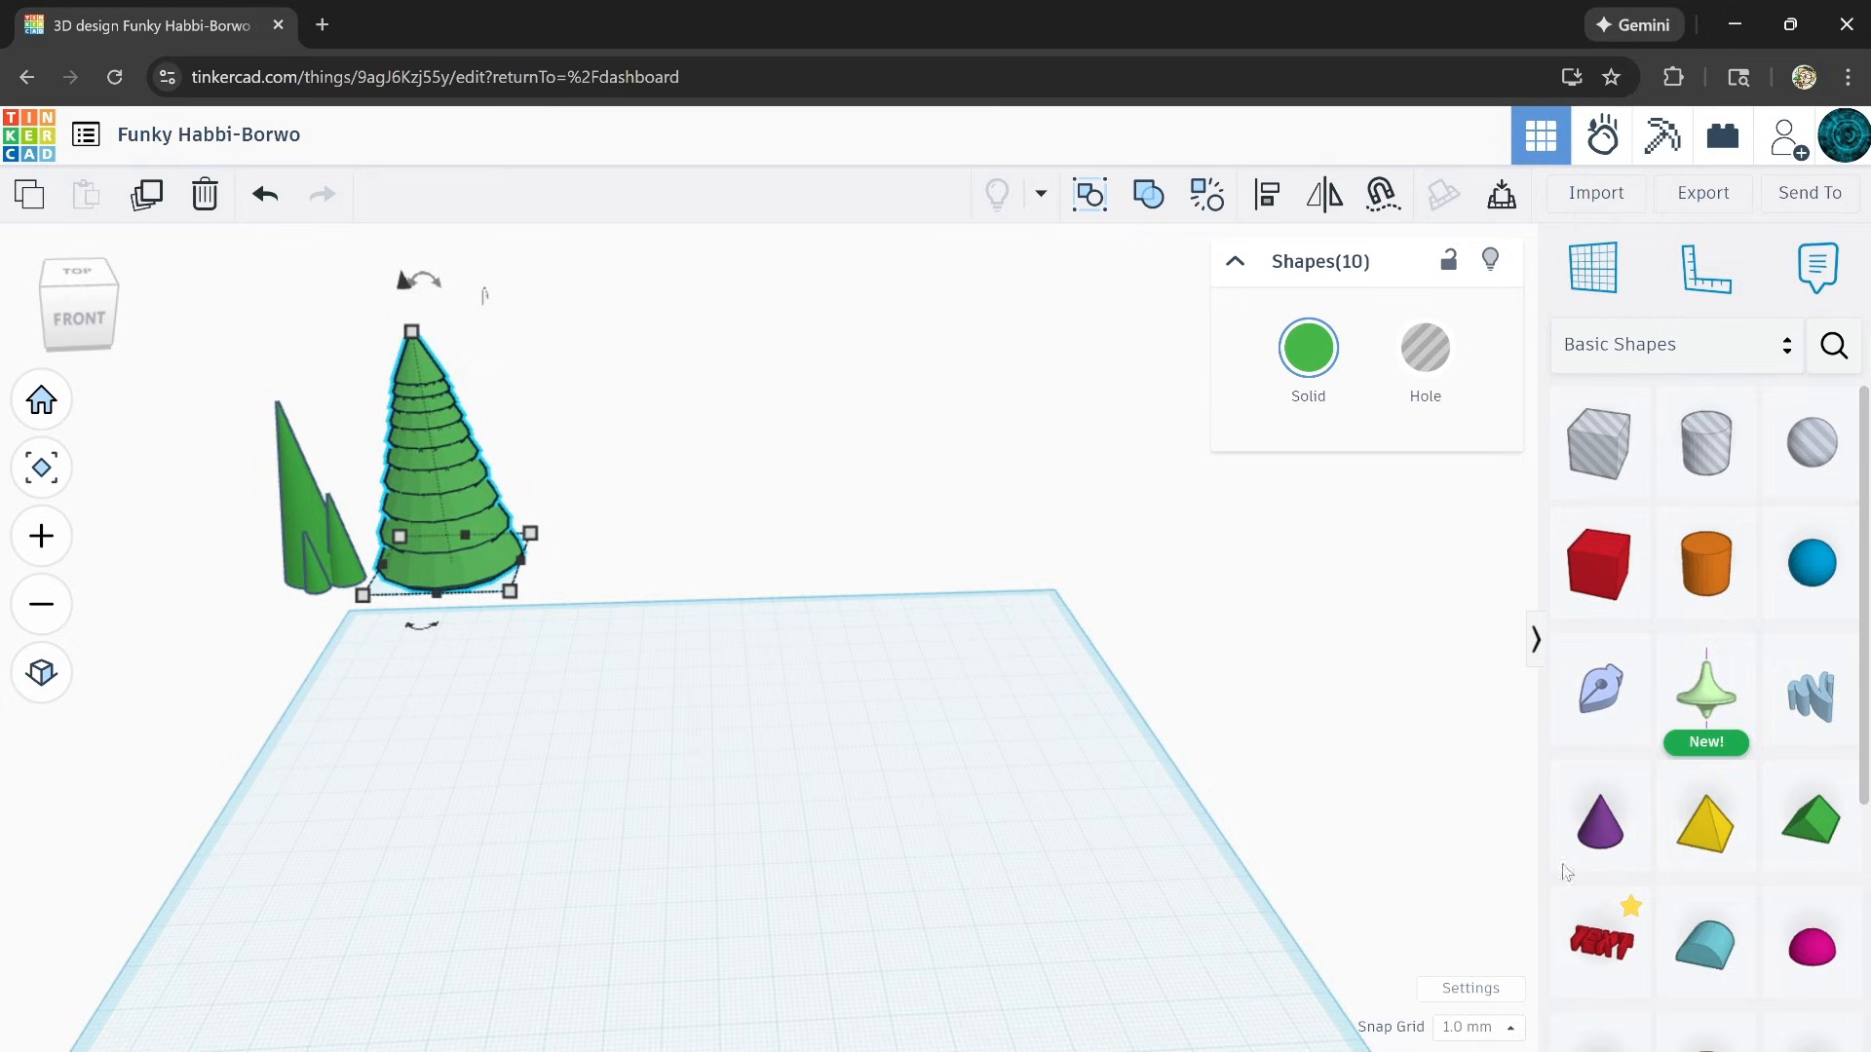
Step: Place a half sphere on the workplane and enlarge its base to 53 by 53 mm
left_click(1812, 947)
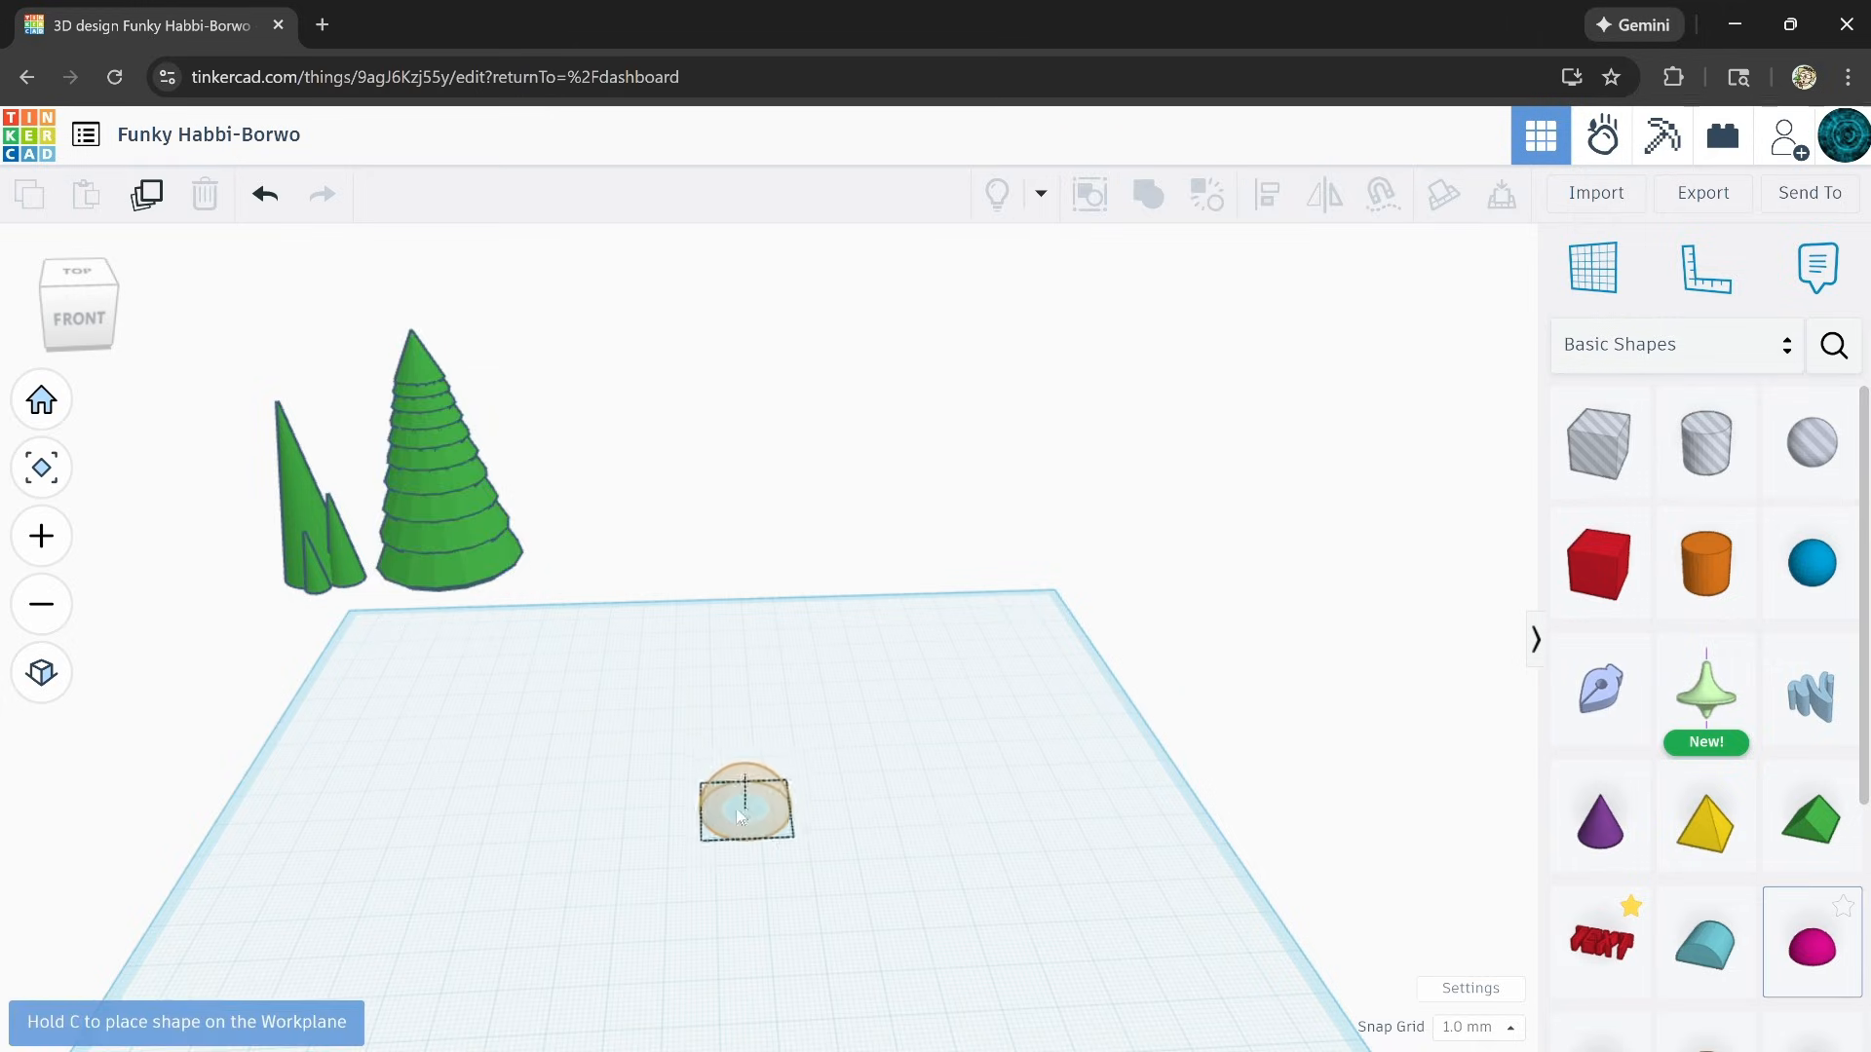
left_click(726, 814)
left_click_drag(766, 833, 944, 932)
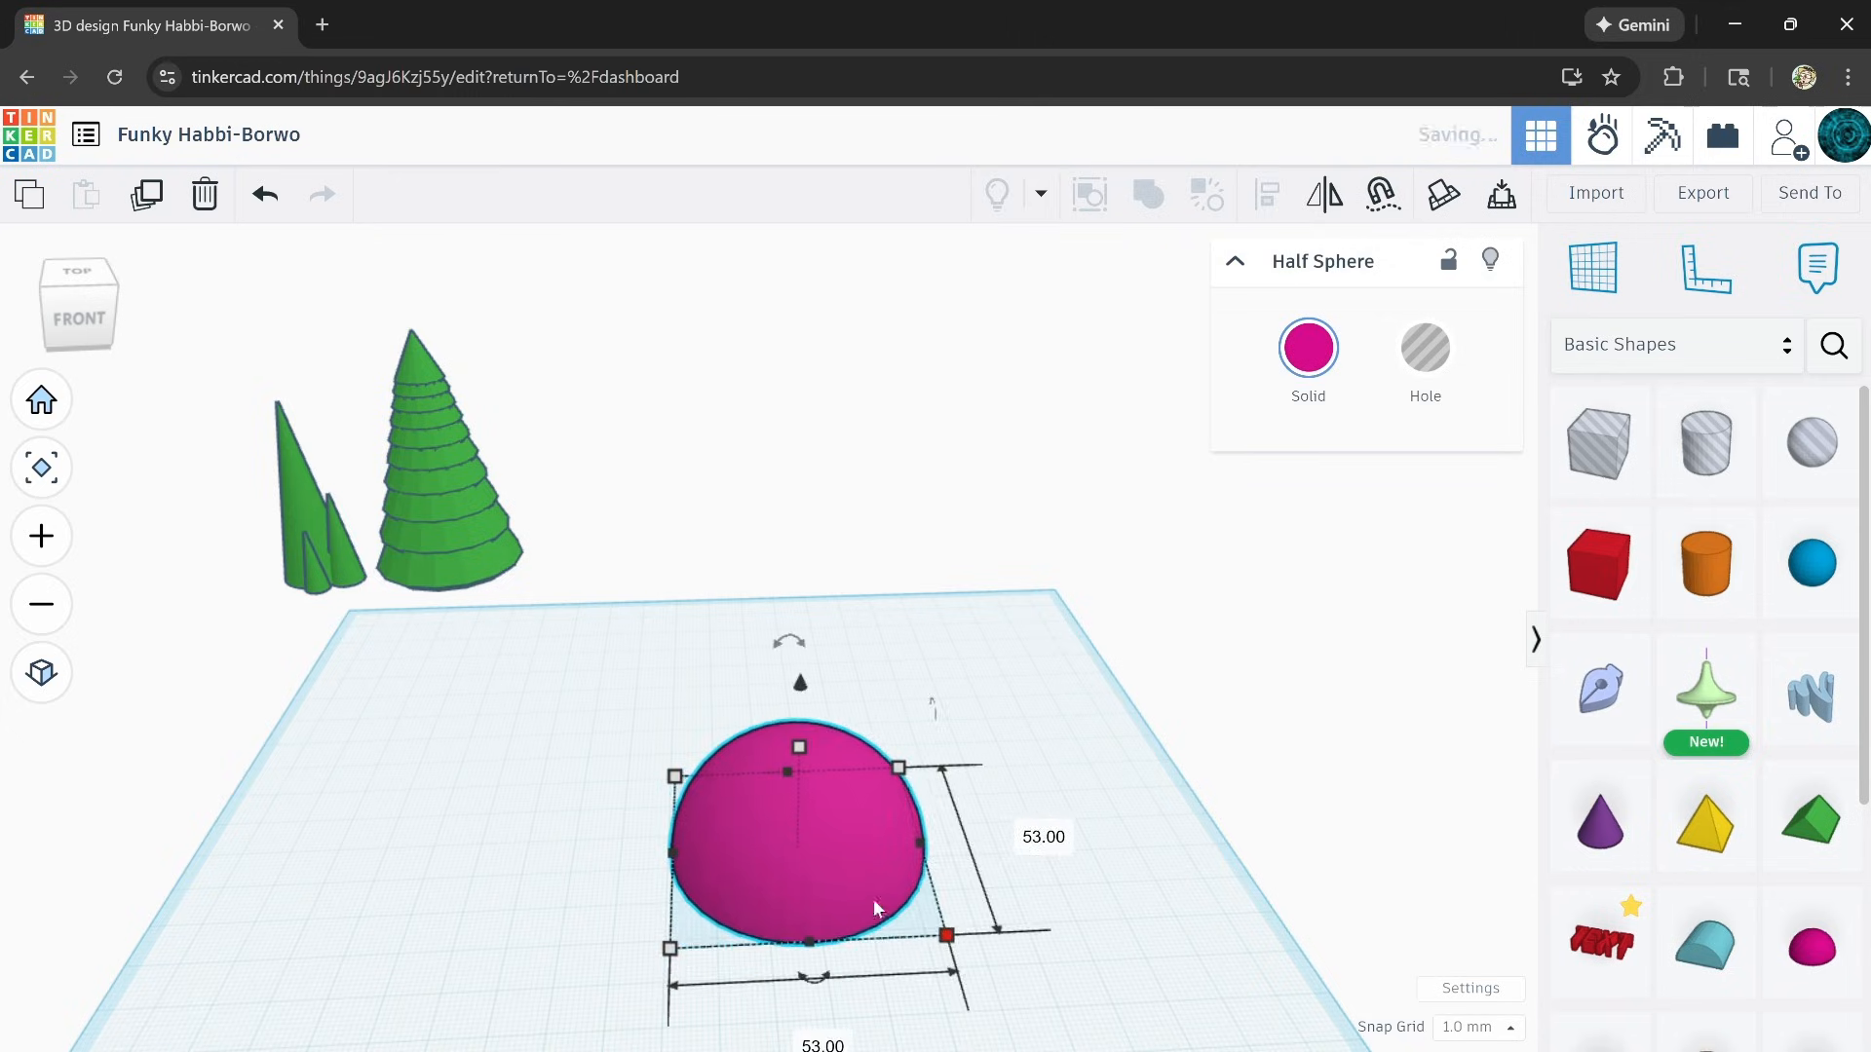
Step: Flatten the half sphere to a height of 17 mm
right_click_drag(873, 898, 848, 819)
left_click_drag(795, 670, 801, 792)
middle_click_drag(816, 926, 758, 853)
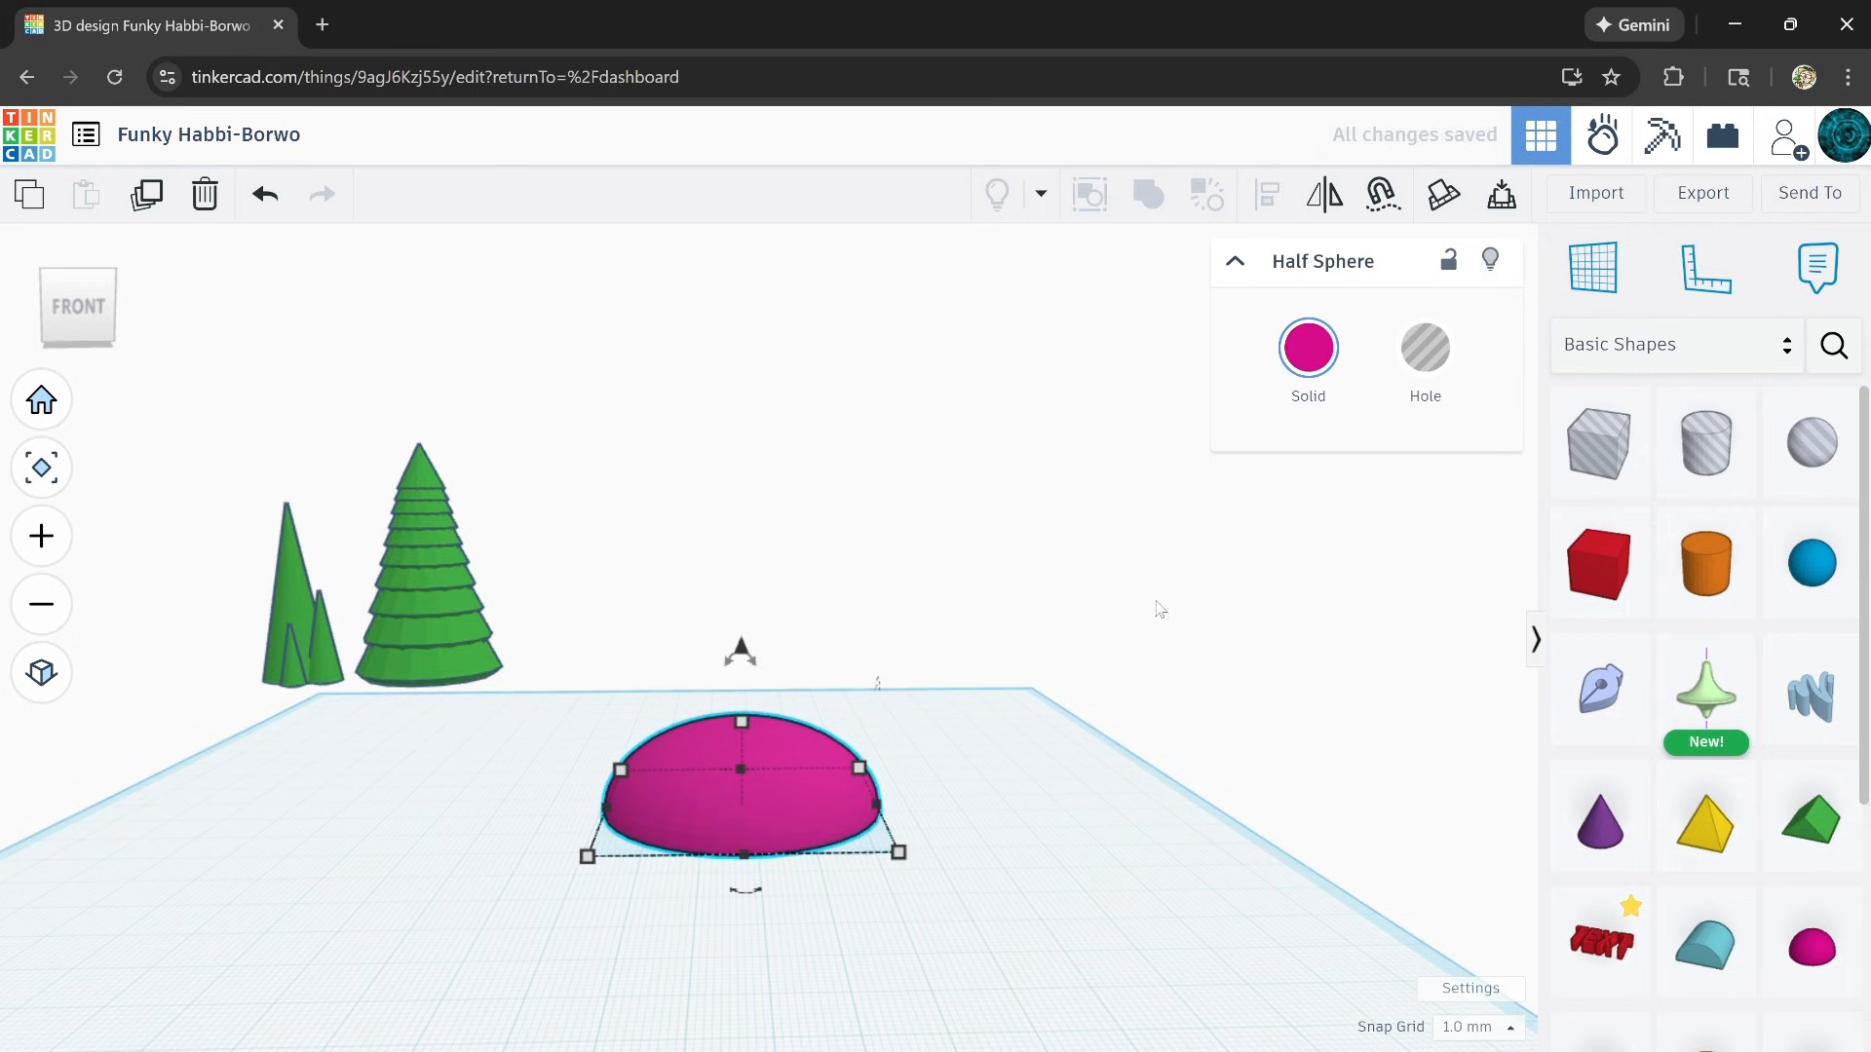
right_click_drag(704, 793, 731, 733)
scroll(726, 824, "up", 3)
mouse_move(768, 647)
left_mouse_down()
mouse_move(769, 688)
mouse_move(780, 645)
left_mouse_up()
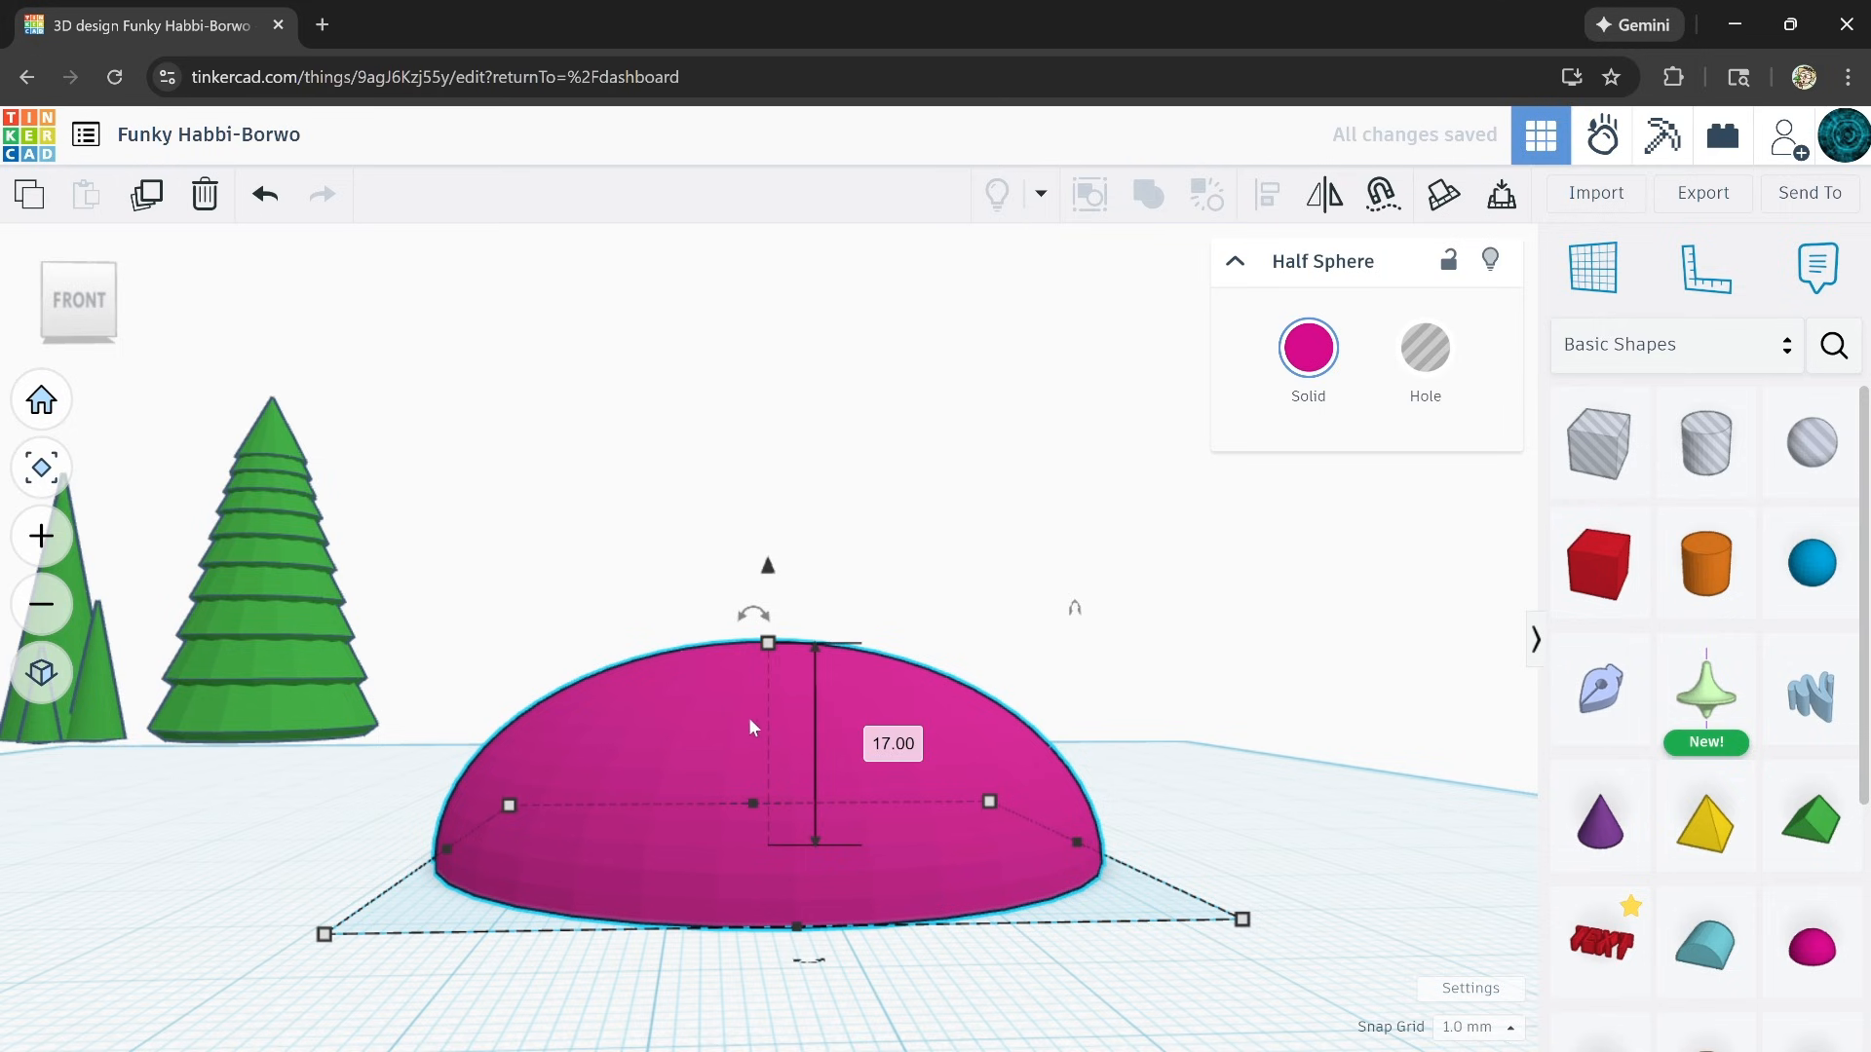
Step: Widen the half sphere slightly to make a broader, flatter dome
right_click_drag(712, 703, 730, 829)
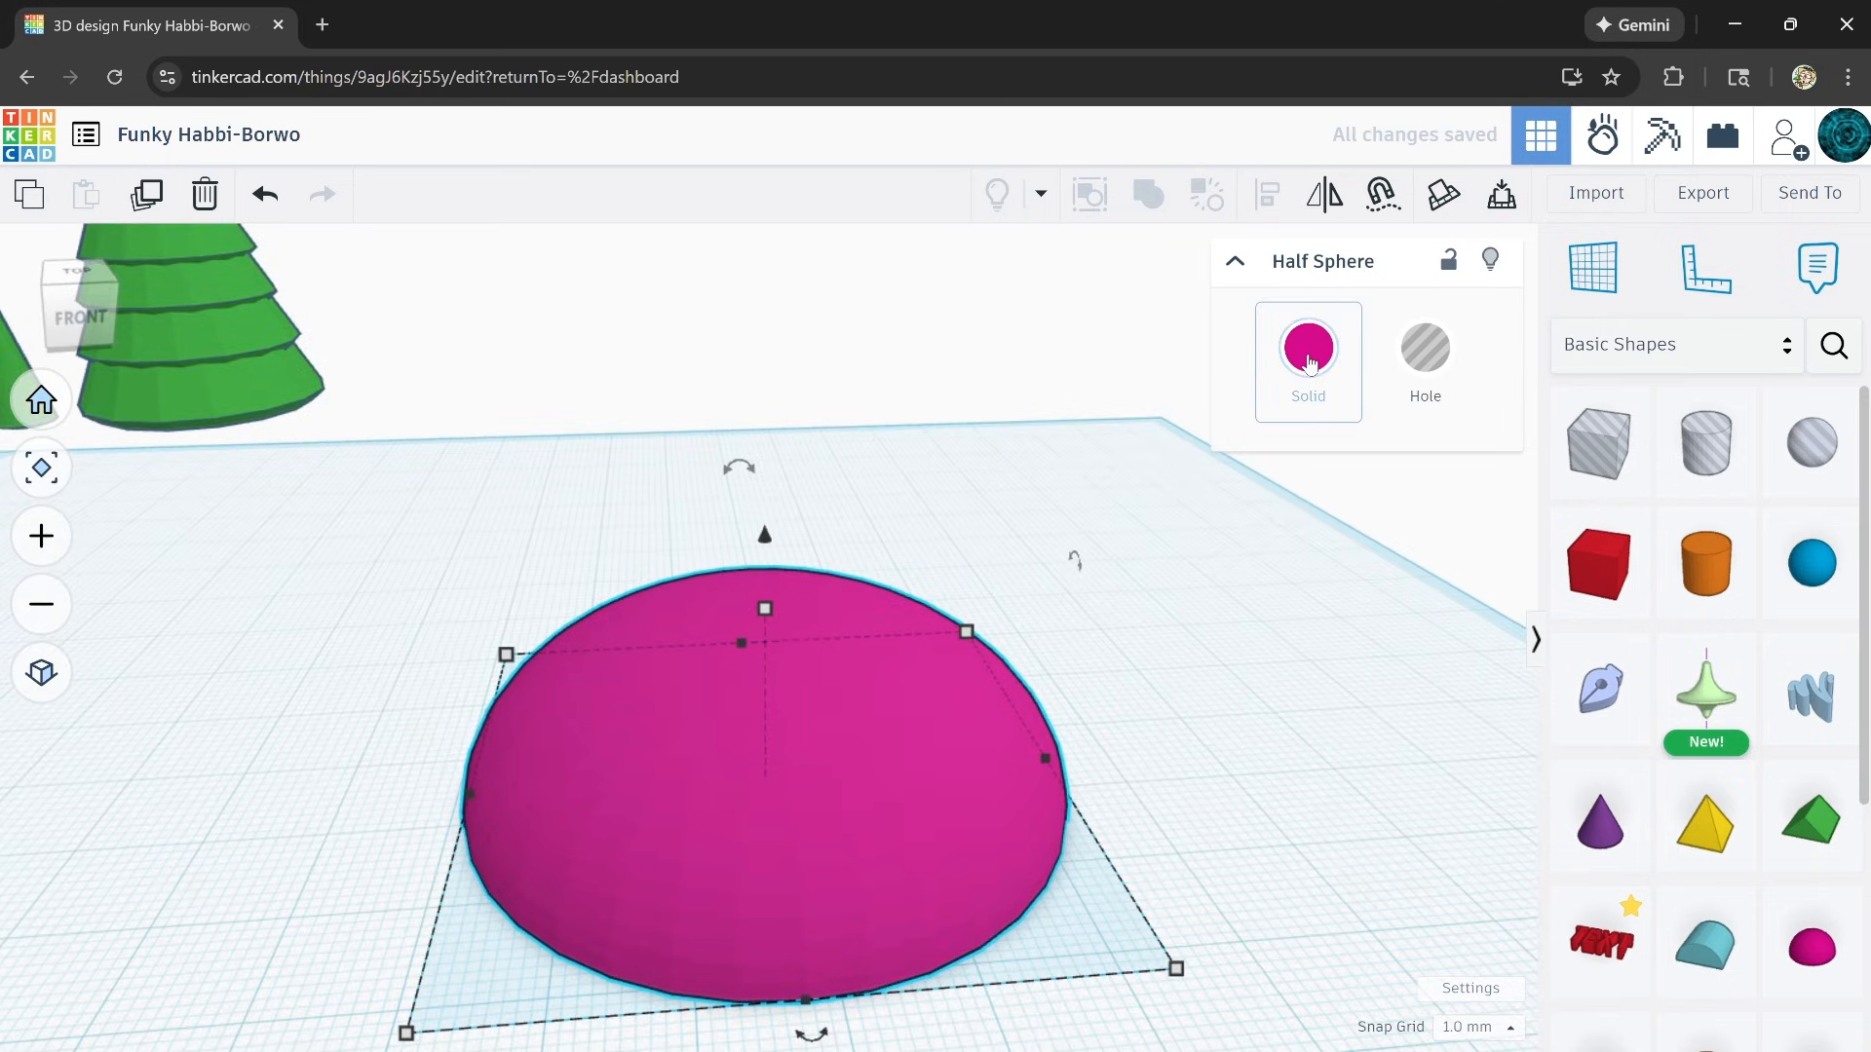
right_click_drag(1107, 616, 756, 576)
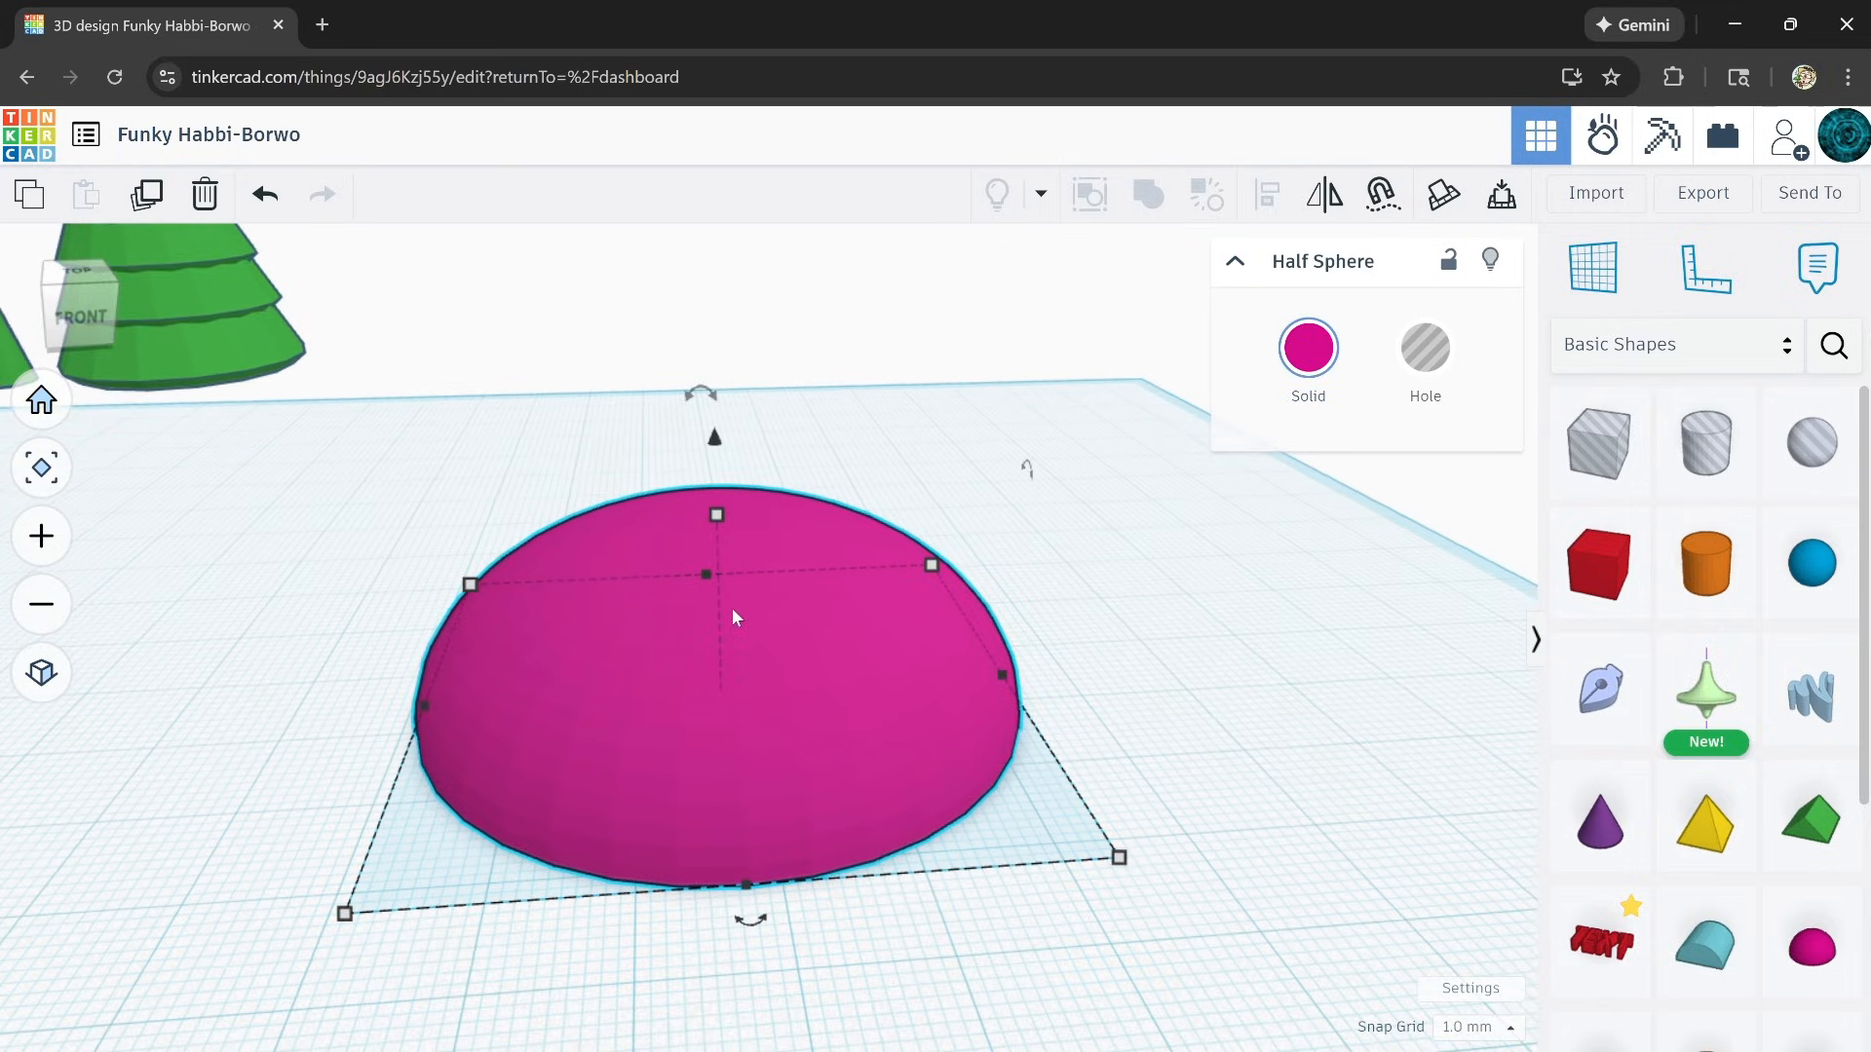
right_click_drag(756, 743, 762, 600)
right_click_drag(759, 593, 762, 681)
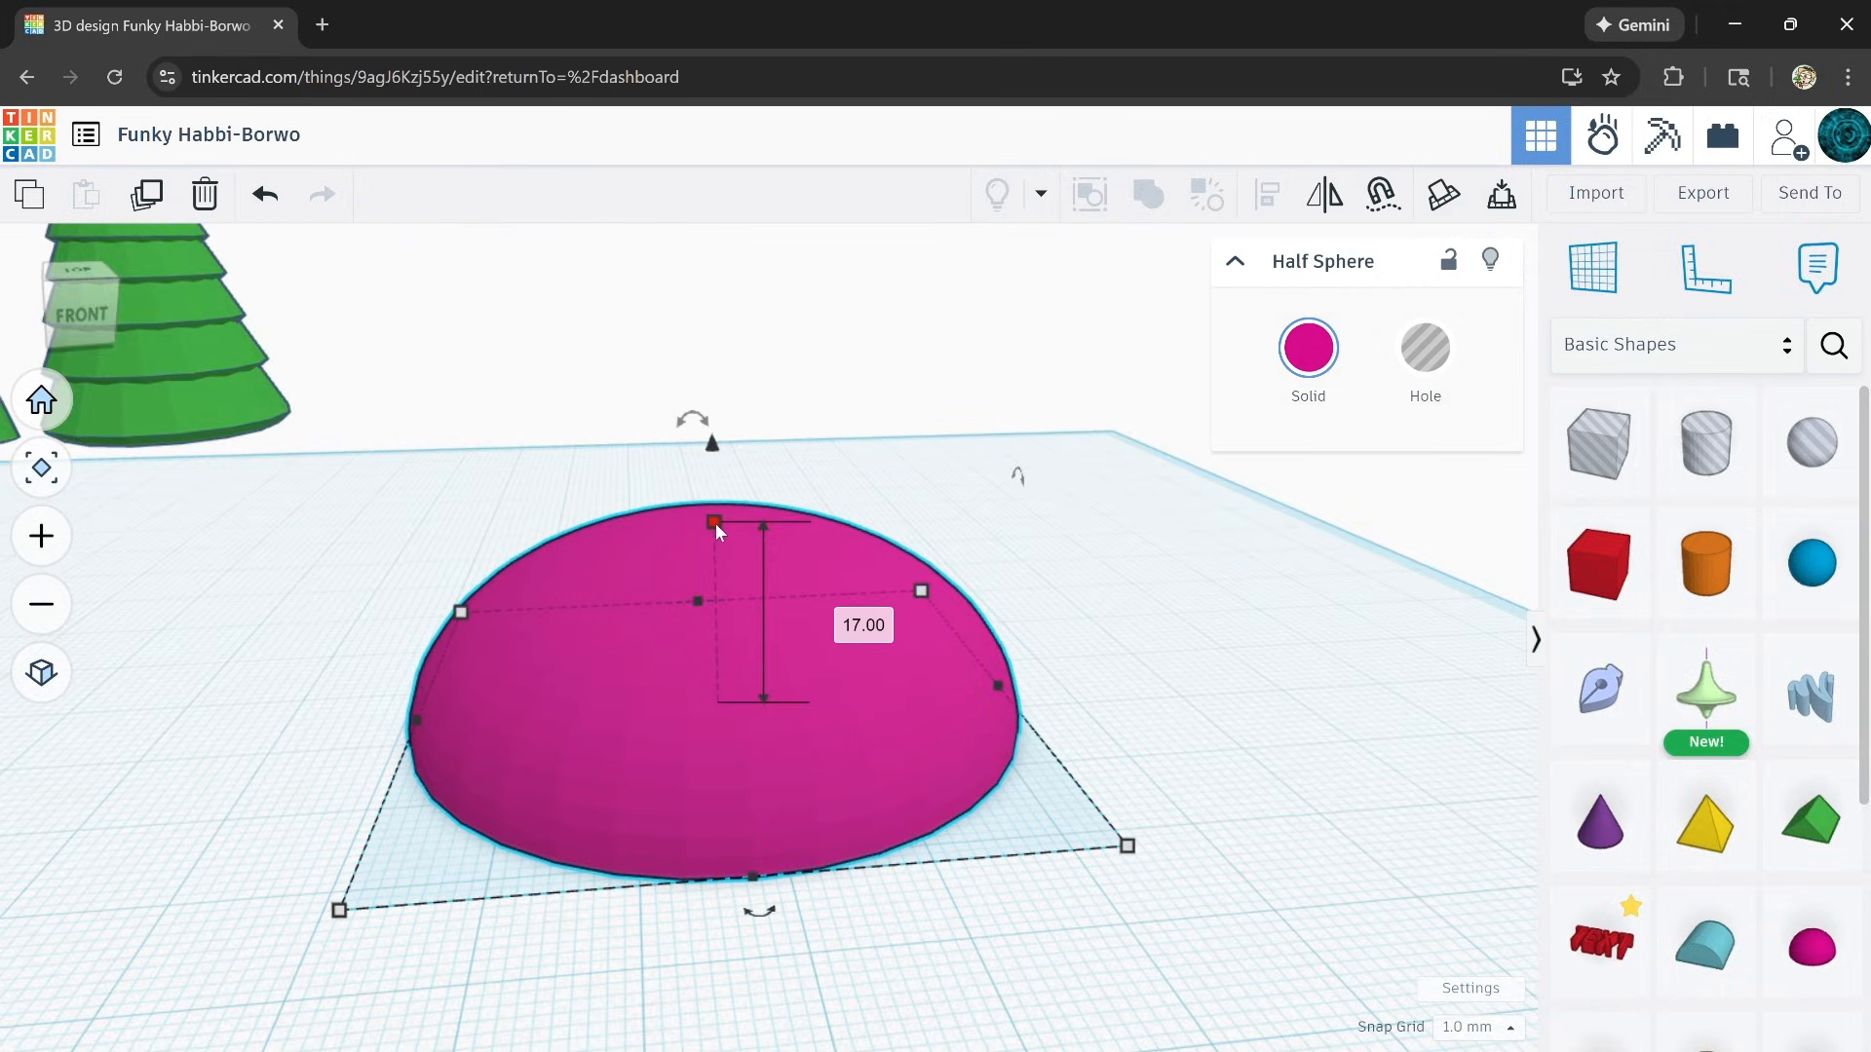
mouse_move(714, 522)
left_mouse_down("shift")
mouse_move(717, 550)
mouse_move(711, 478)
mouse_move(717, 526)
left_mouse_up("shift")
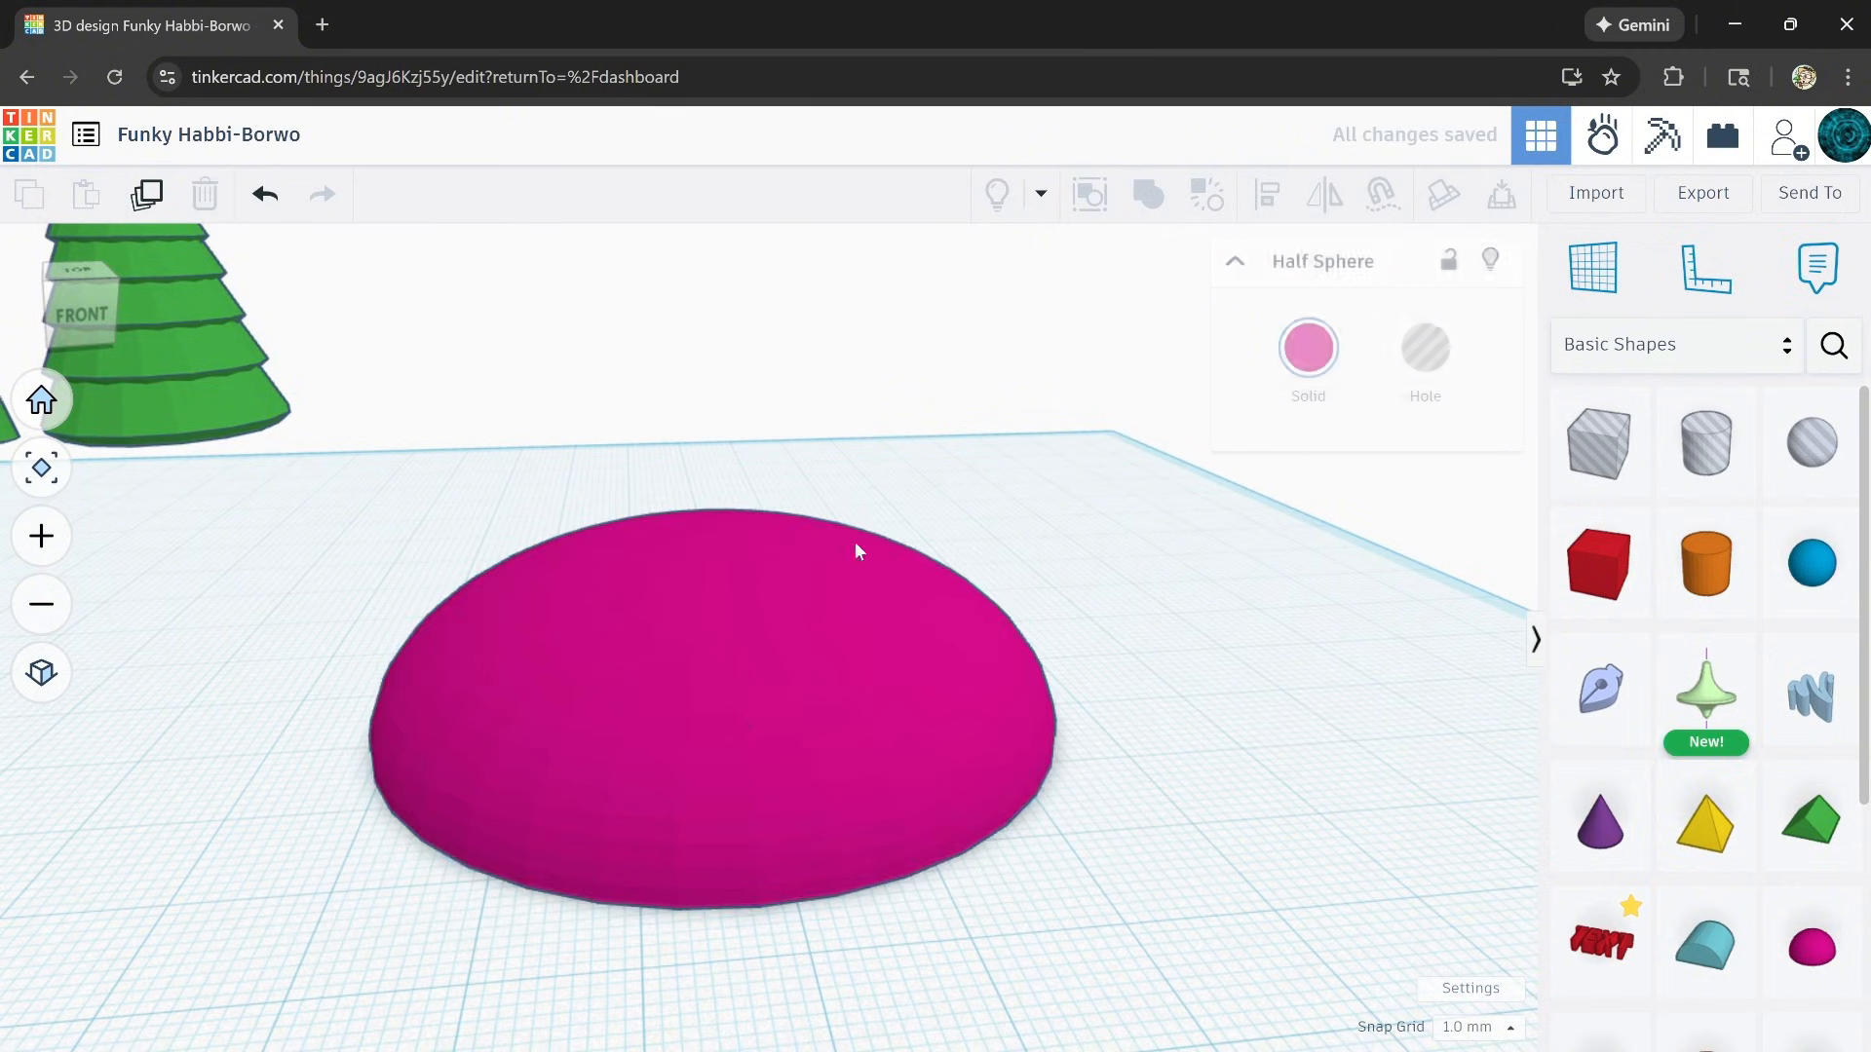
Step: Recolour the half sphere with the green preset colour
left_click(1309, 348)
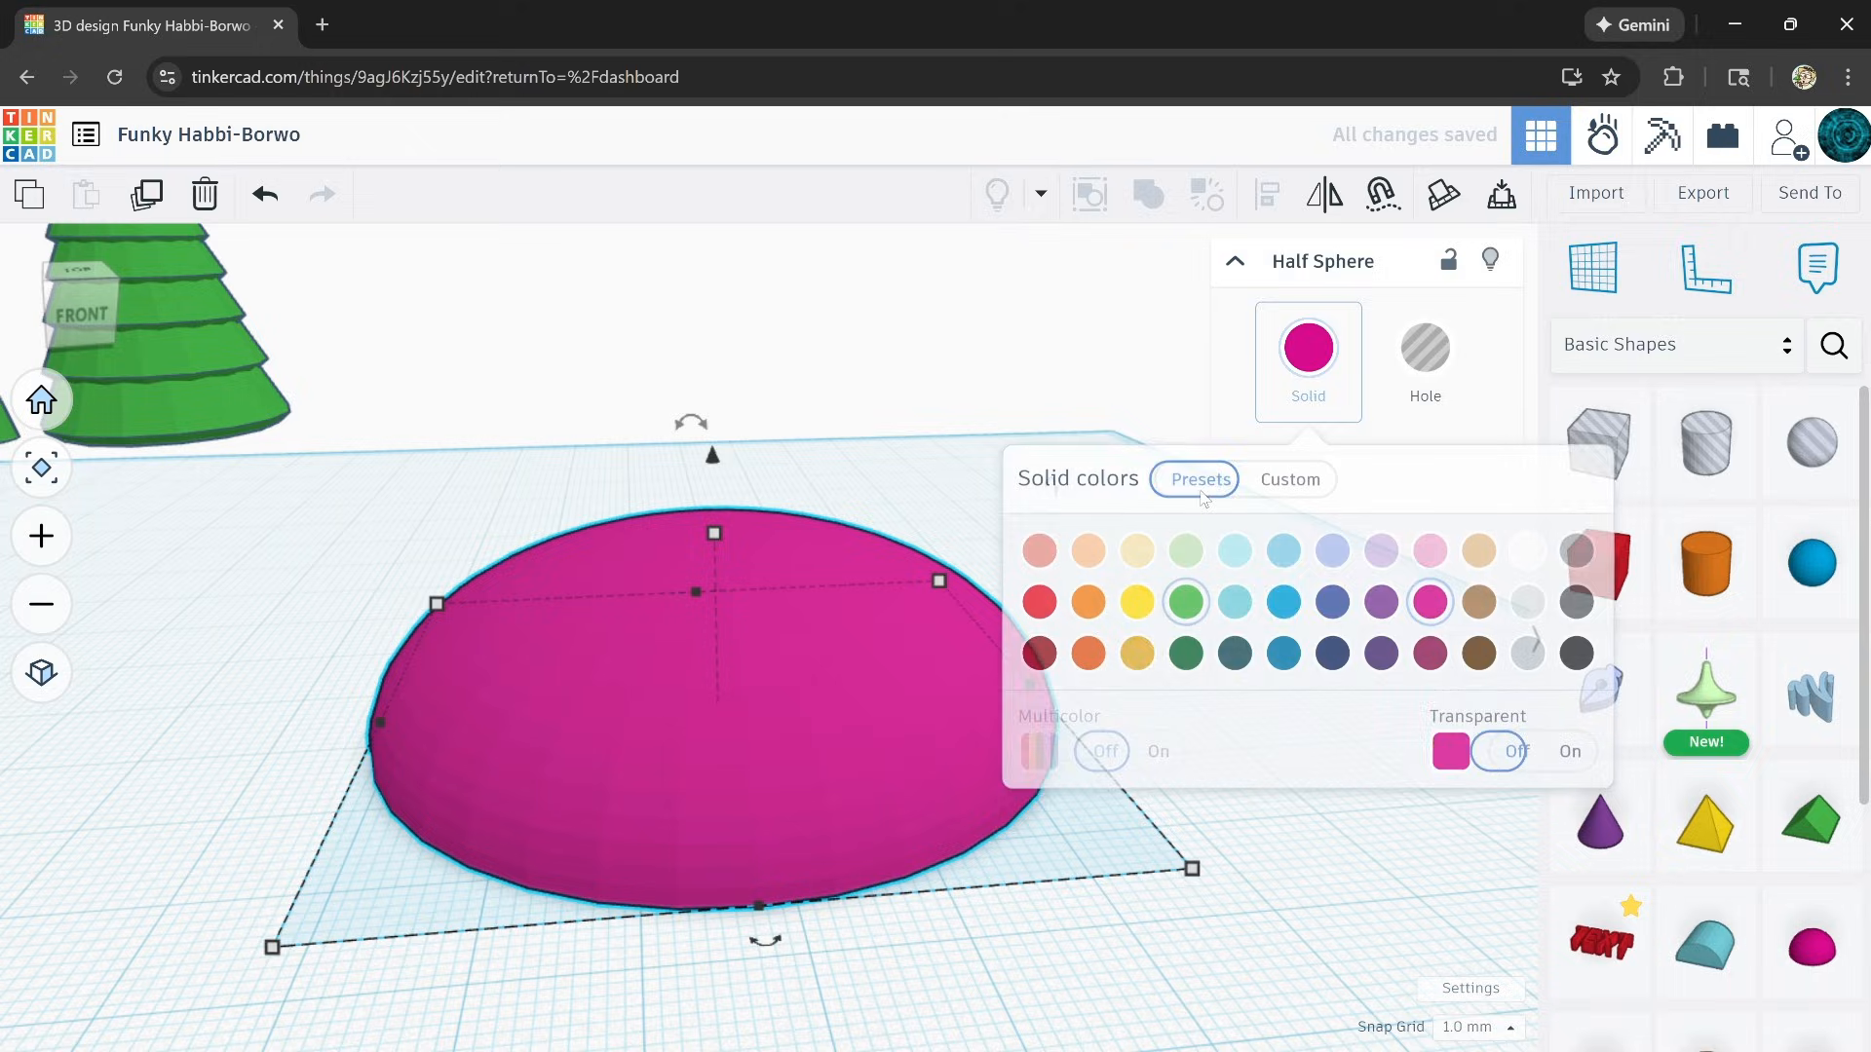
left_click(1187, 604)
left_click(919, 305)
scroll(870, 726, "down", 3)
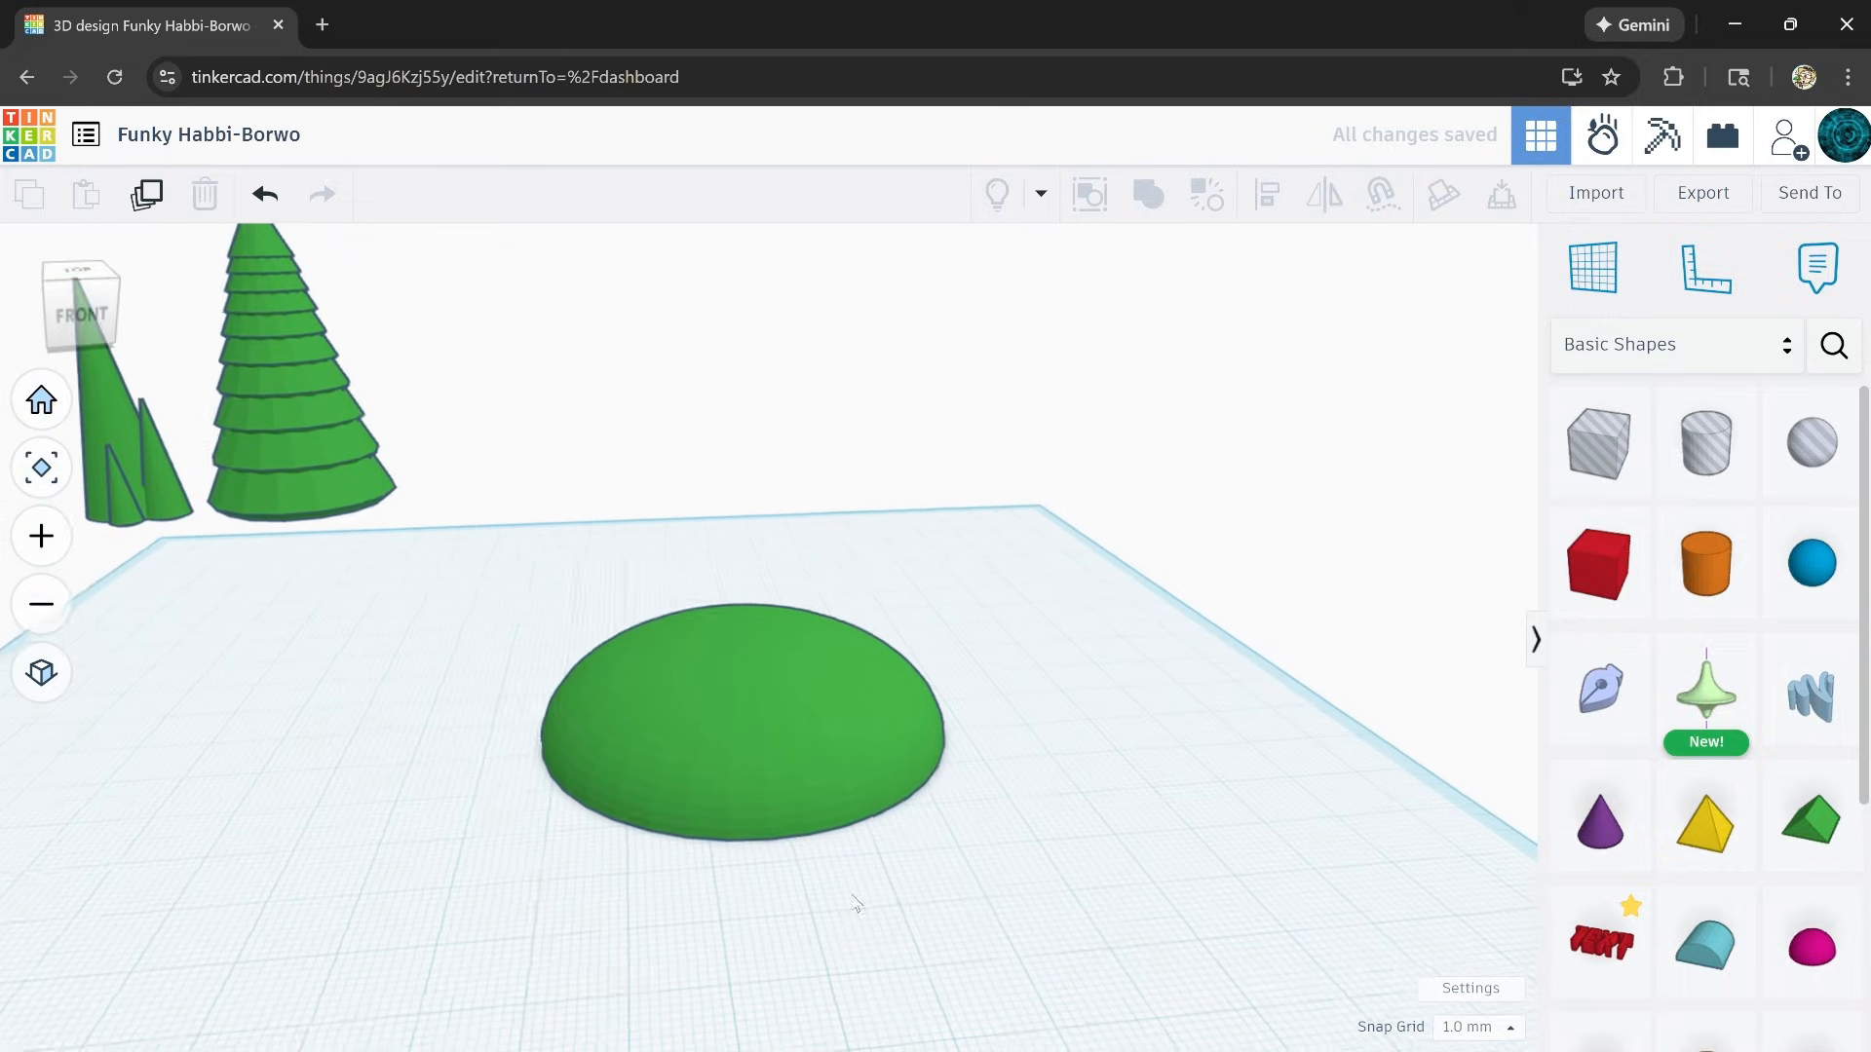
Step: Duplicate the green half sphere, lower the copy beneath the original and mirror it vertically so its flat side faces up
left_click(740, 702)
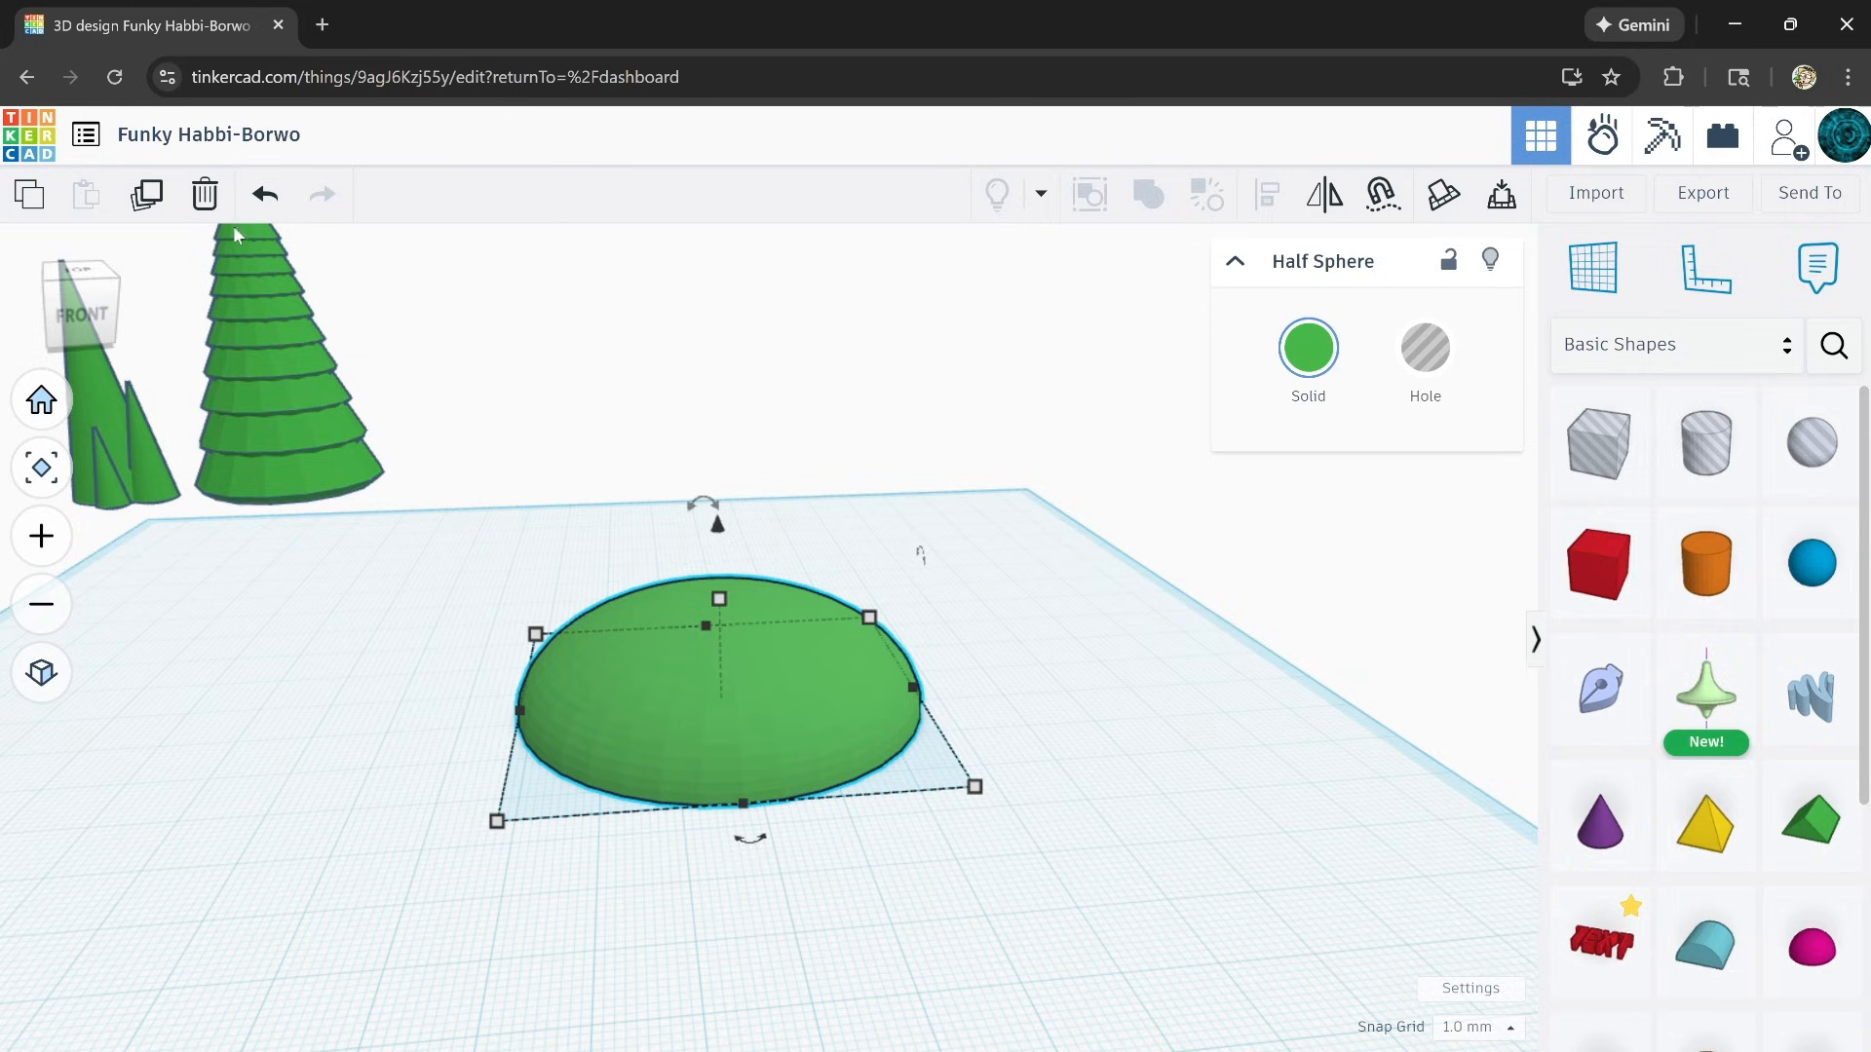
left_click(148, 197)
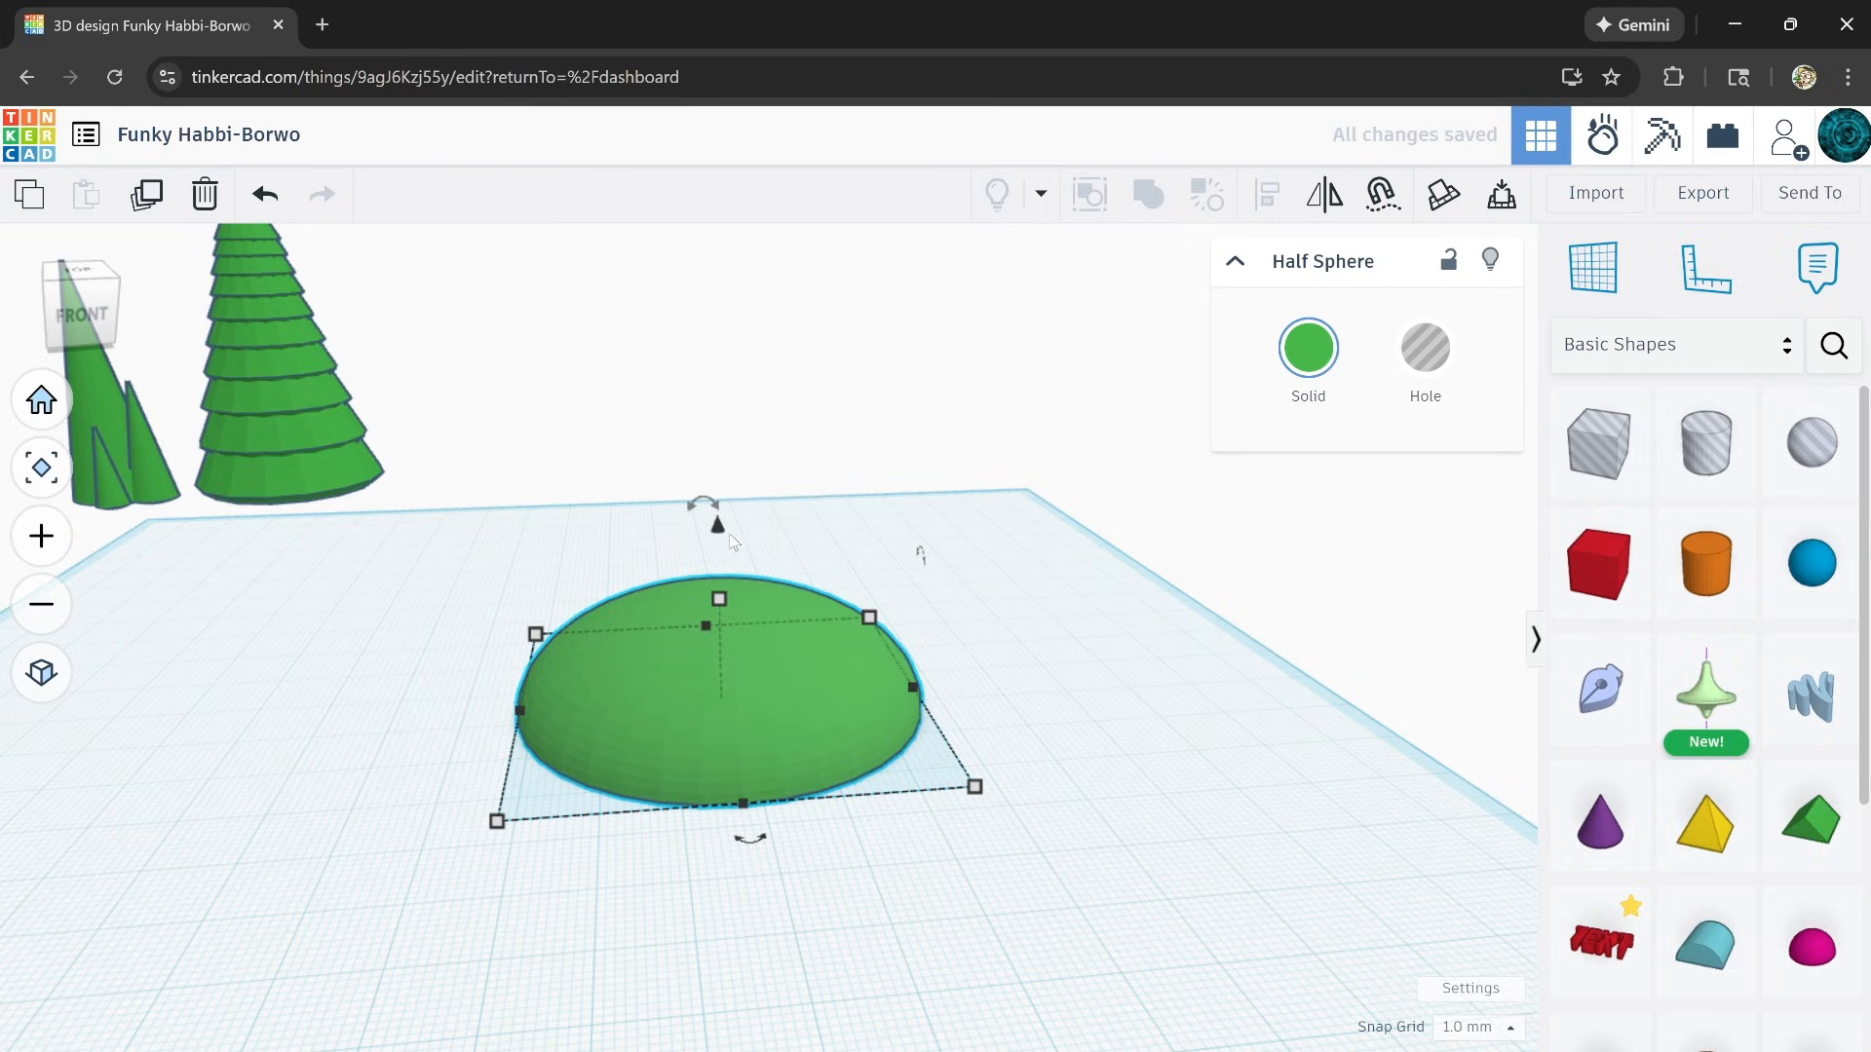
left_click_drag(719, 534, 726, 643)
right_click_drag(984, 458, 989, 548)
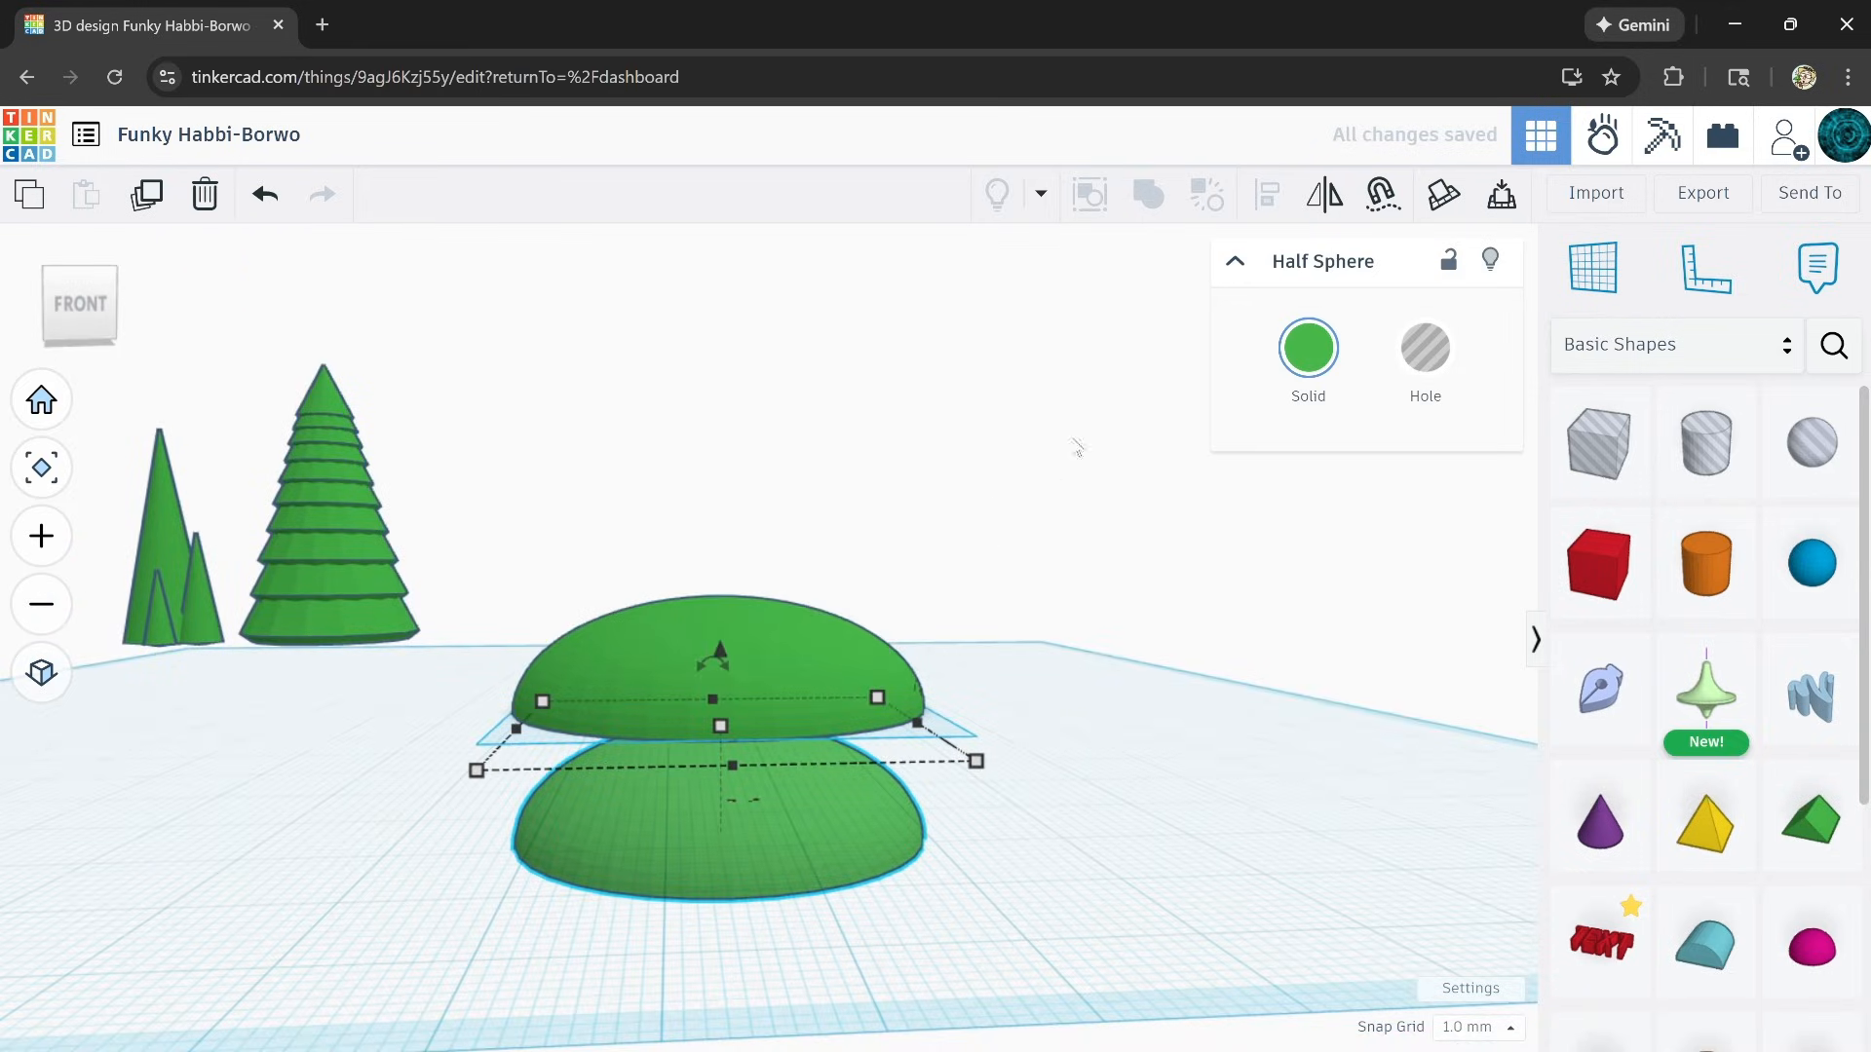
left_click(1333, 198)
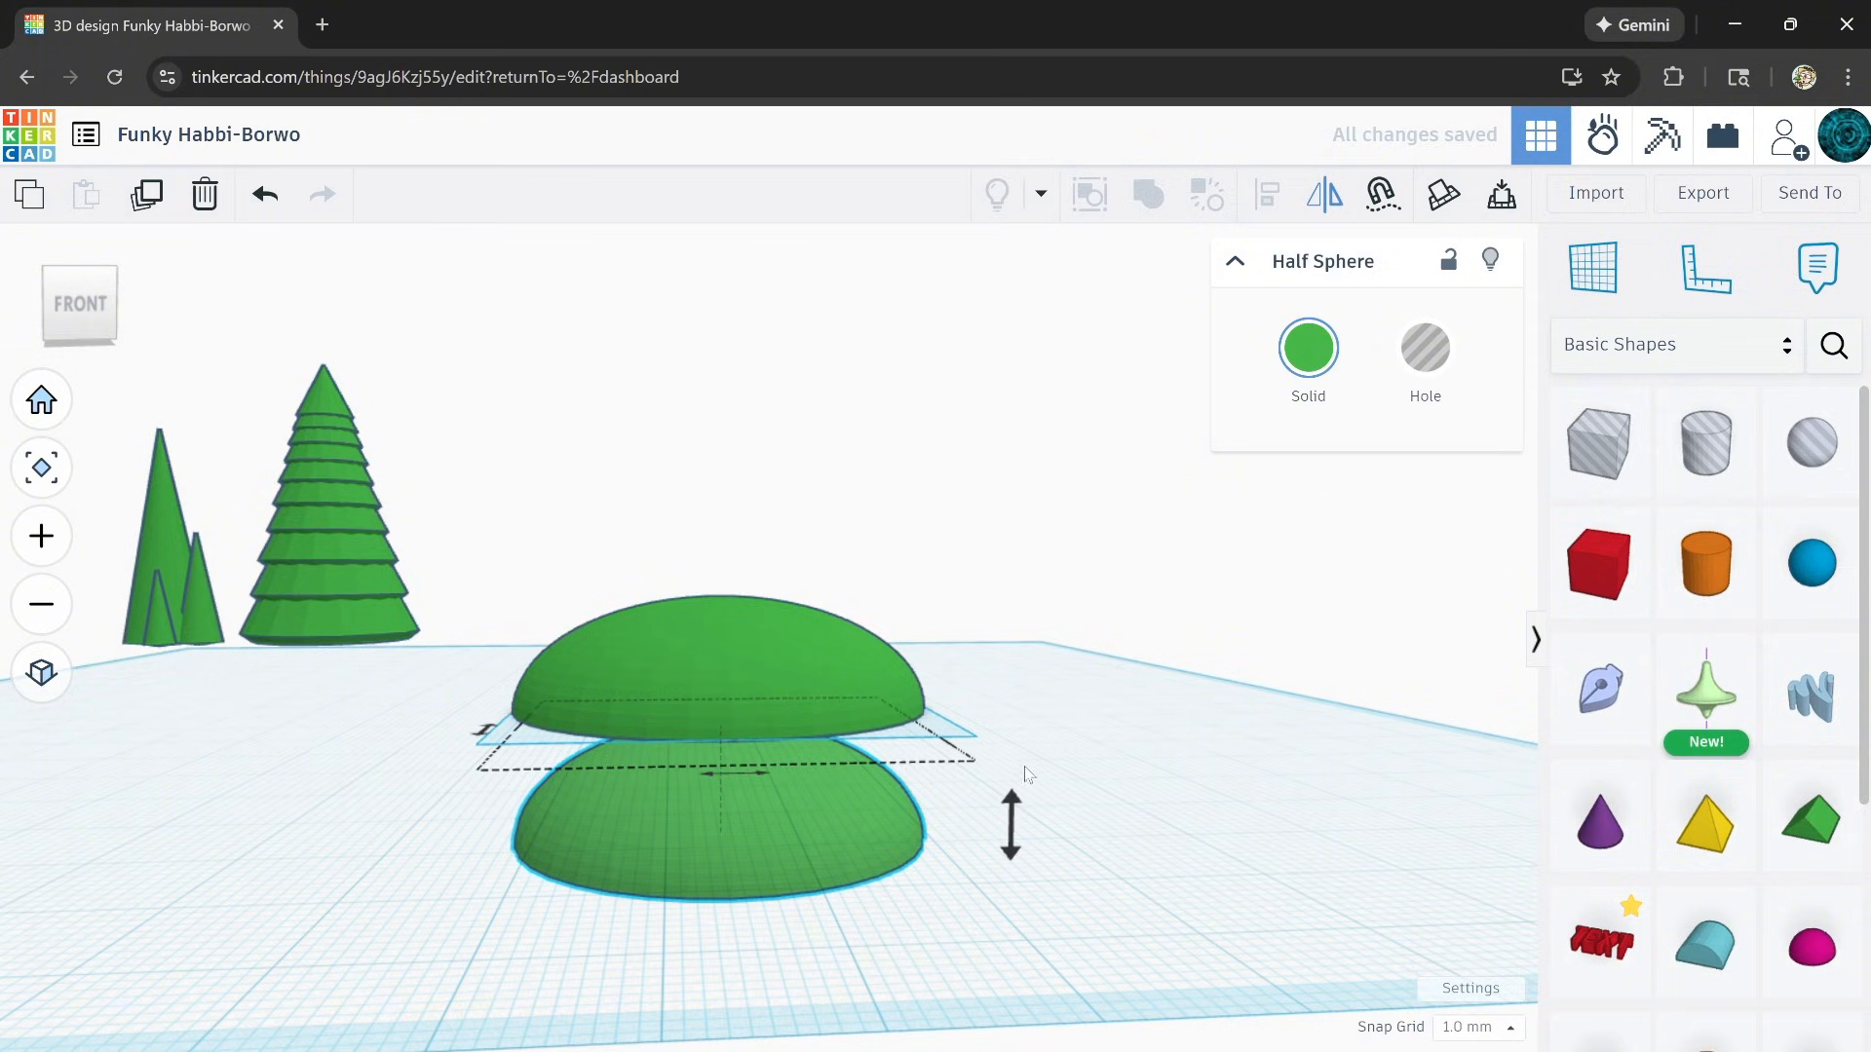
left_click(1011, 824)
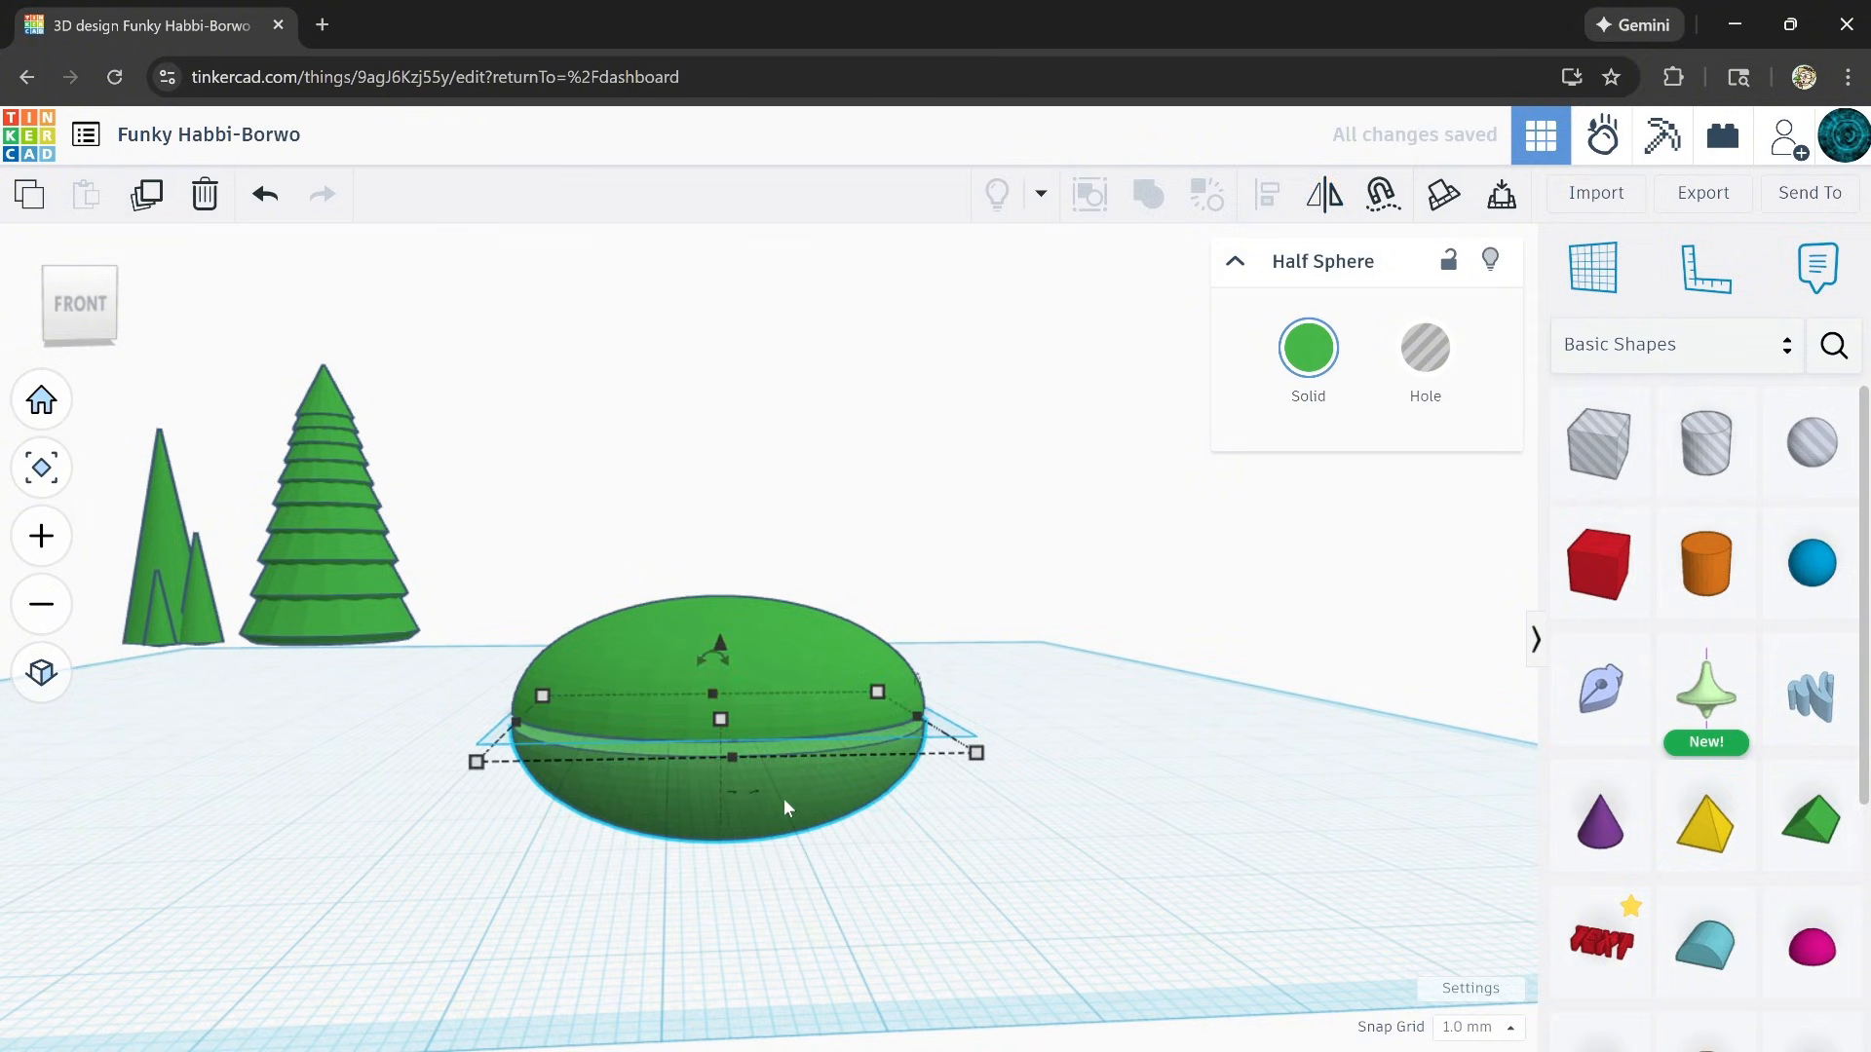
Step: Flatten the inverted lower half sphere and group both halves as a union
right_click_drag(781, 799, 984, 891)
scroll(787, 834, "up", 5)
left_click_drag(1142, 632, 916, 880)
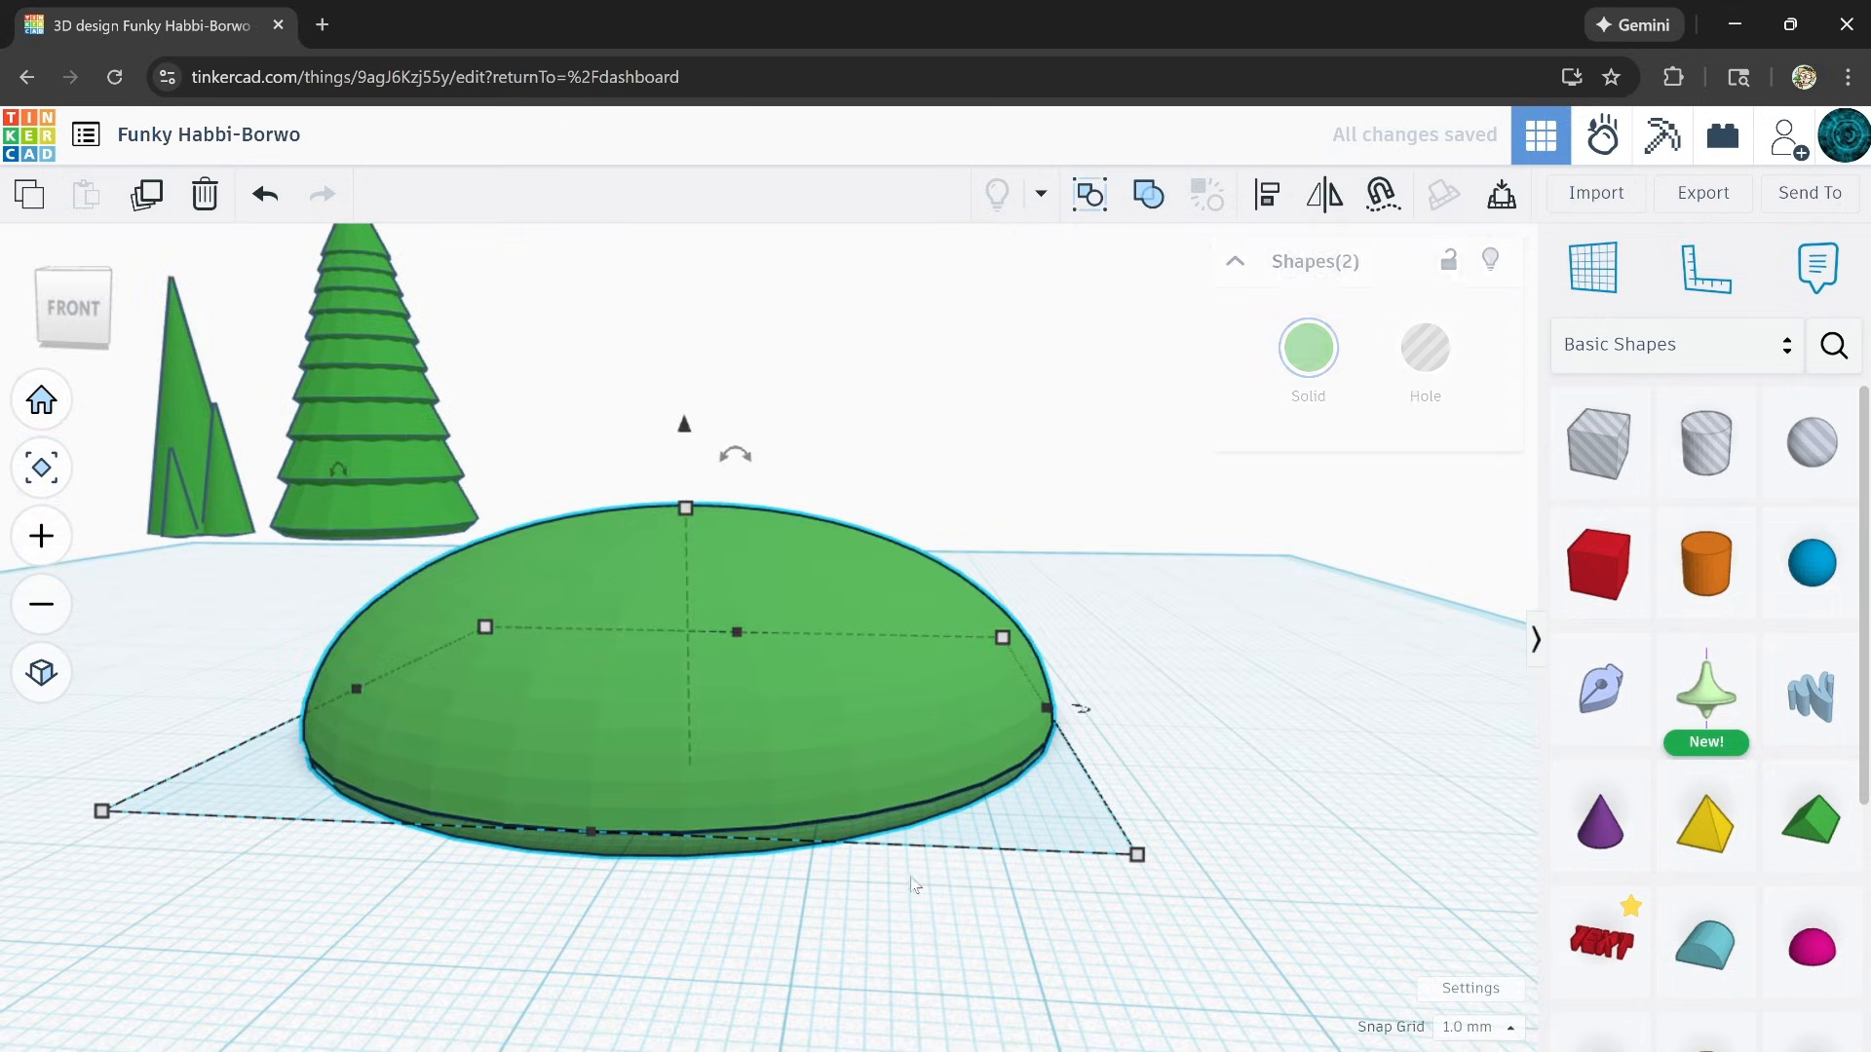
left_click(1150, 194)
right_click_drag(1113, 739, 1176, 846)
scroll(1179, 844, "down", 5)
middle_click_drag(1232, 772, 1098, 760)
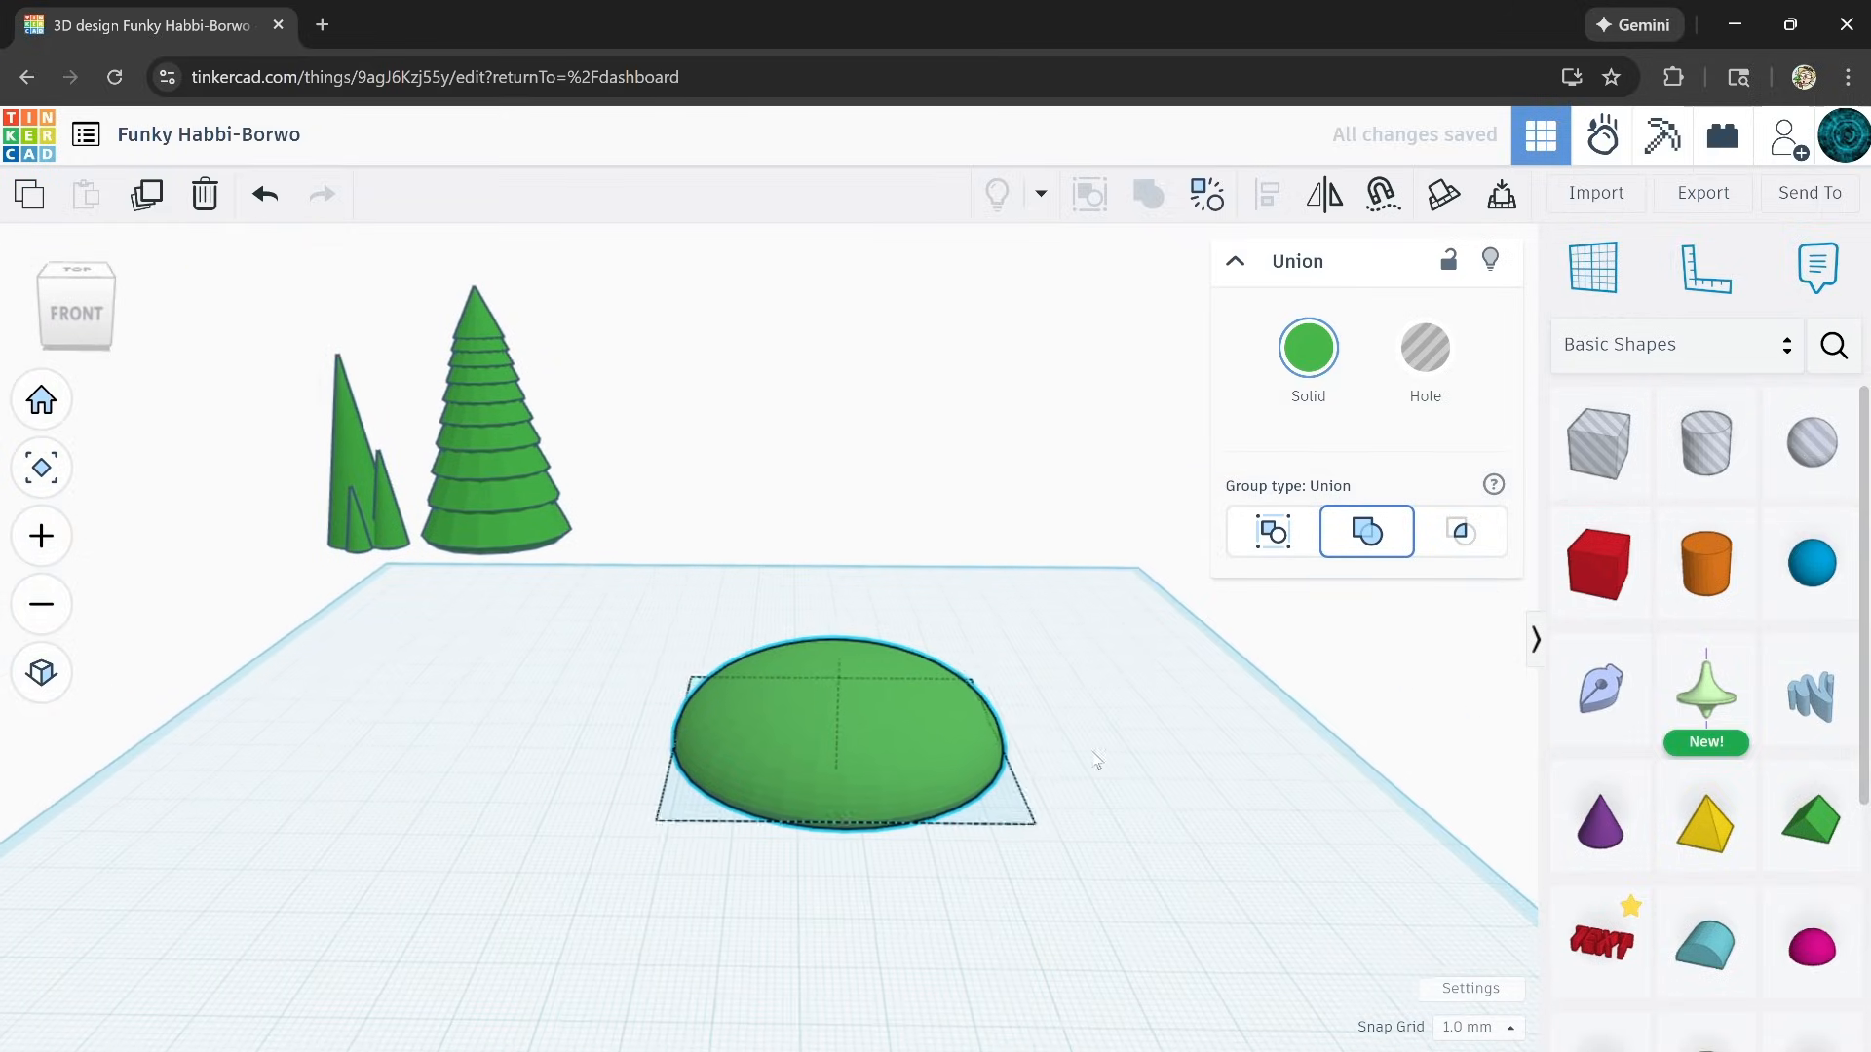
Step: Place a hole box around the dome, enlarge its footprint beyond the dome and lower it to overlap only the dome's underside
left_click(1586, 460)
left_click(1060, 662)
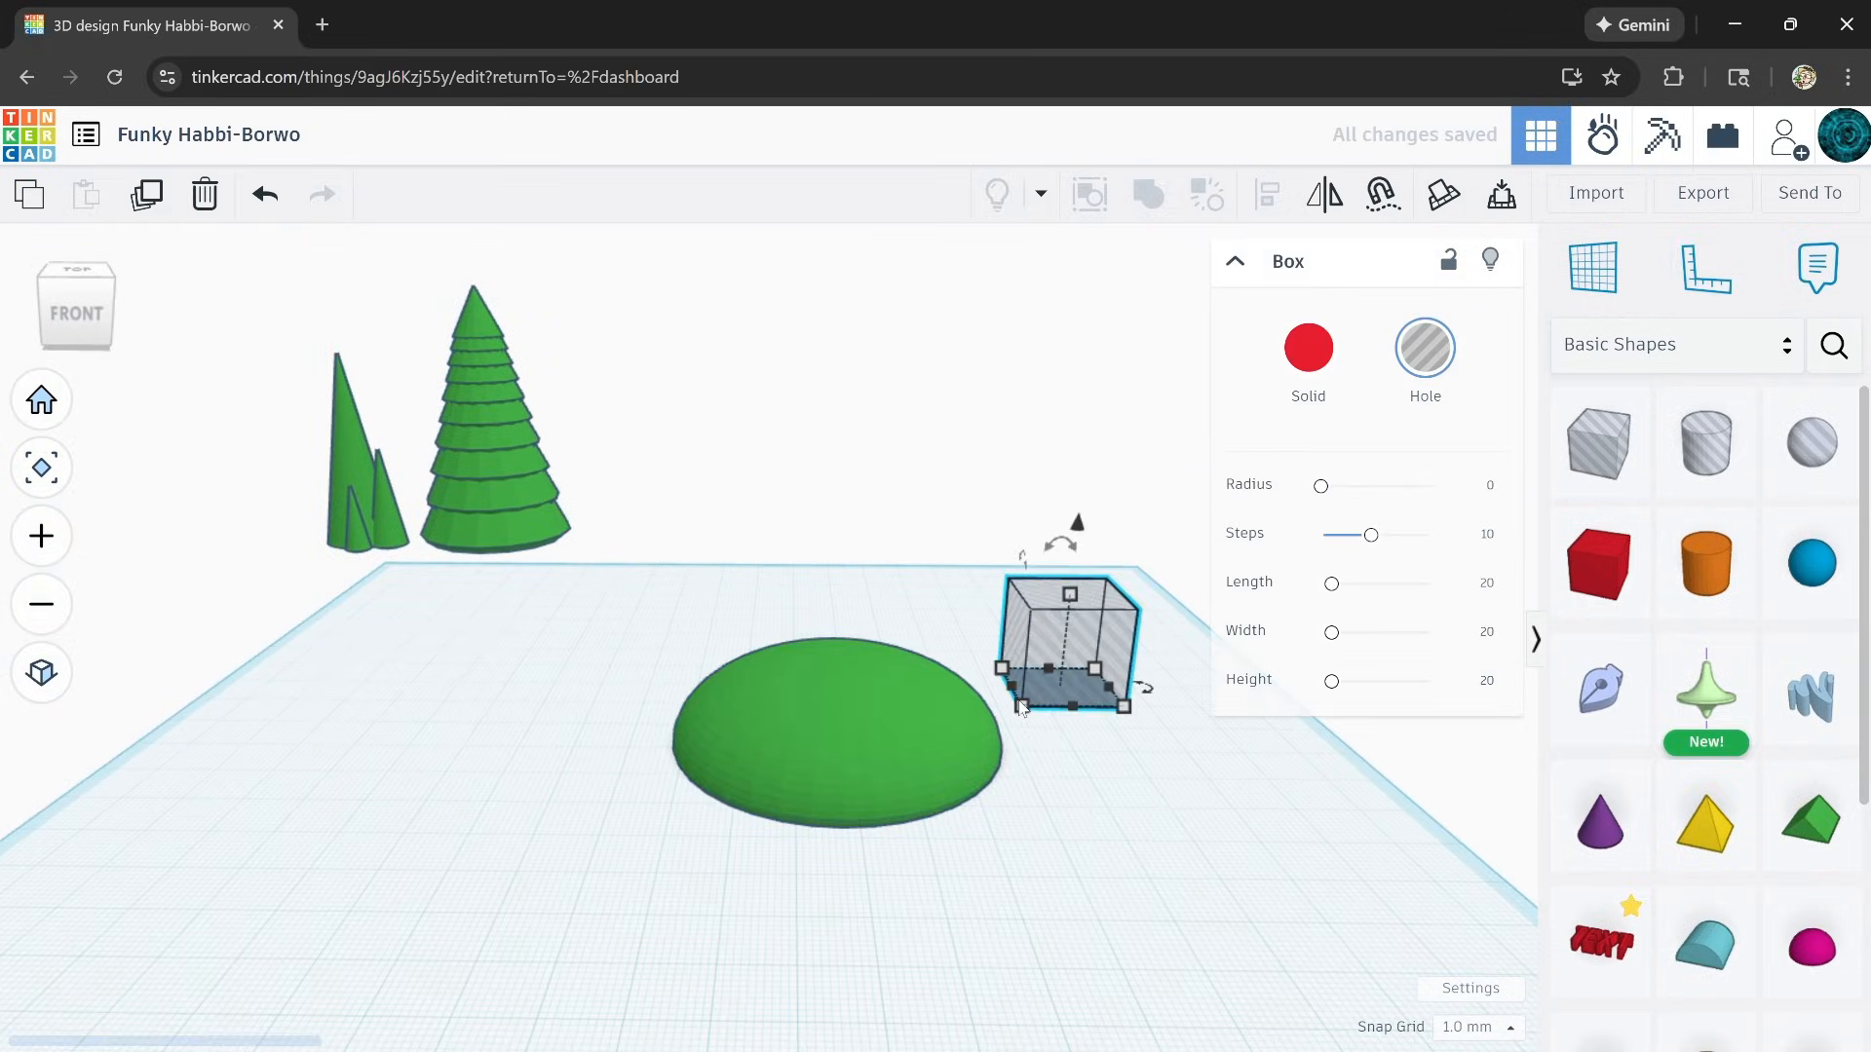
left_click_drag(1003, 698, 589, 889)
mouse_move(902, 651)
left_mouse_down()
mouse_move(893, 844)
mouse_move(886, 659)
left_mouse_up()
right_click_drag(886, 659, 851, 839)
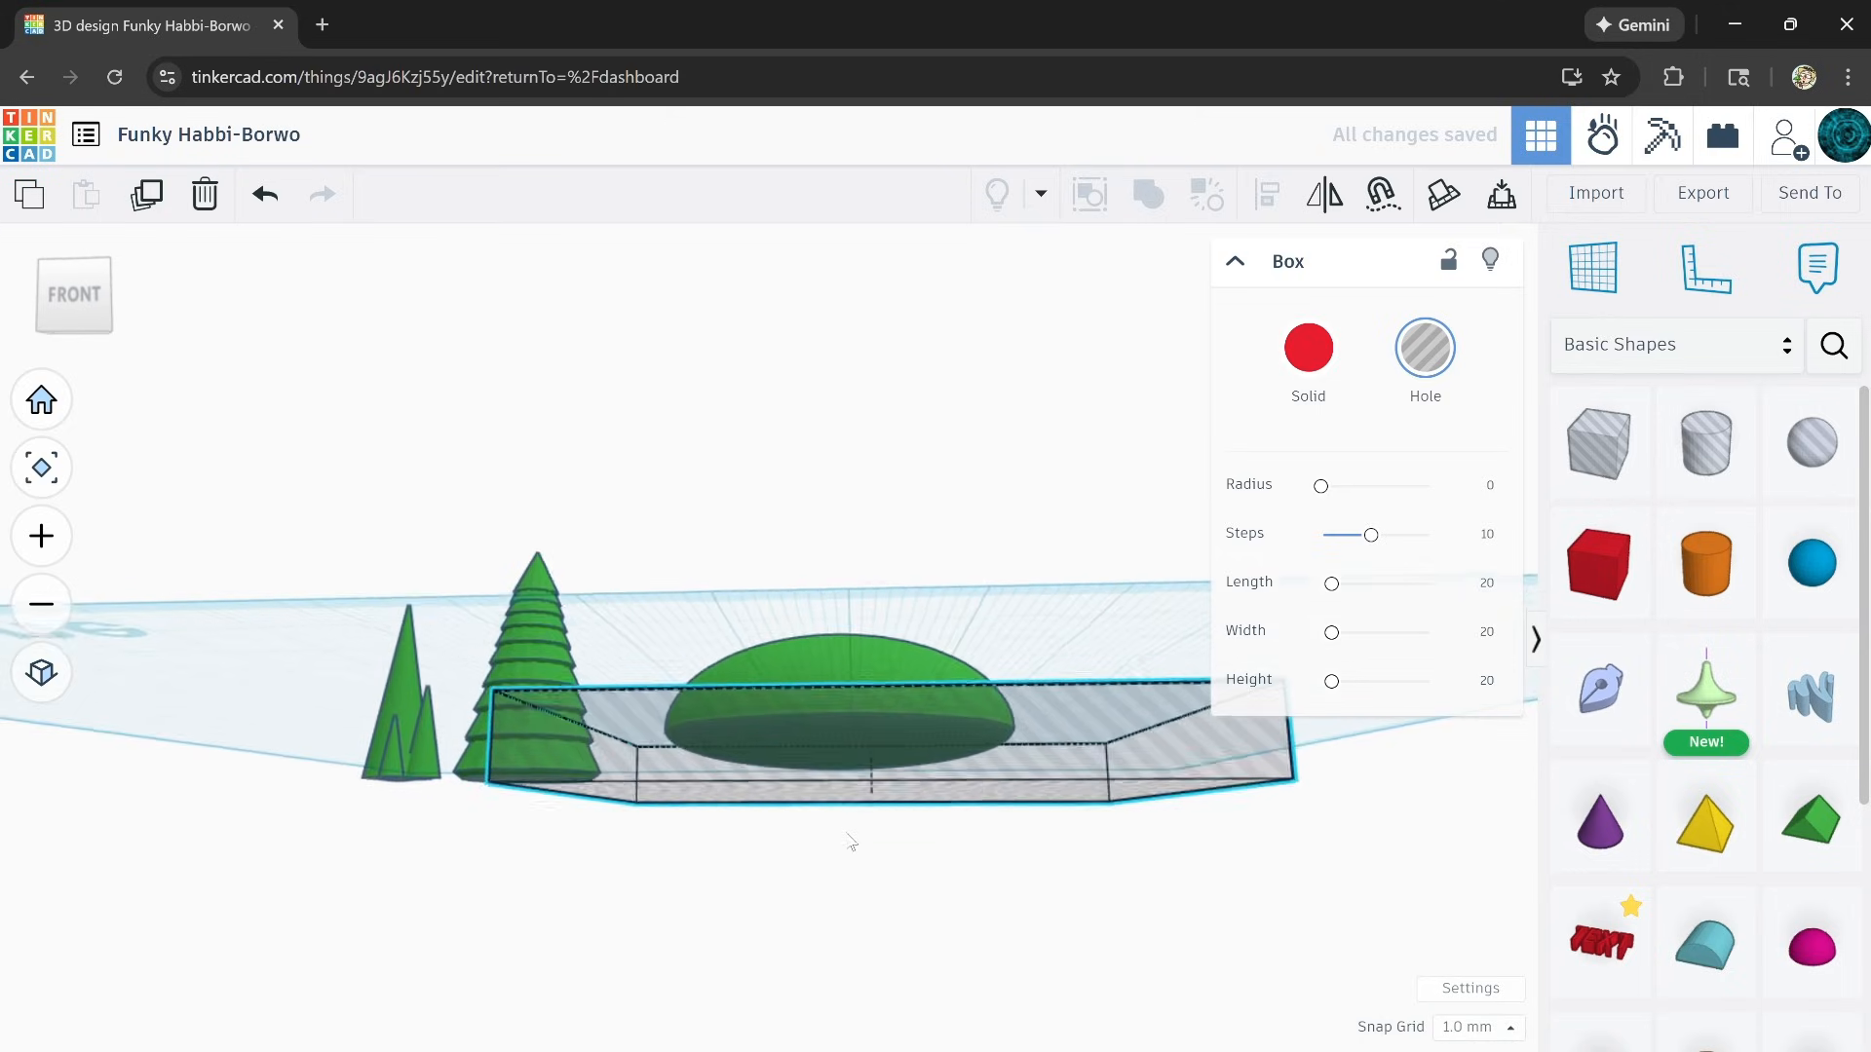
scroll(867, 828, "up", 5)
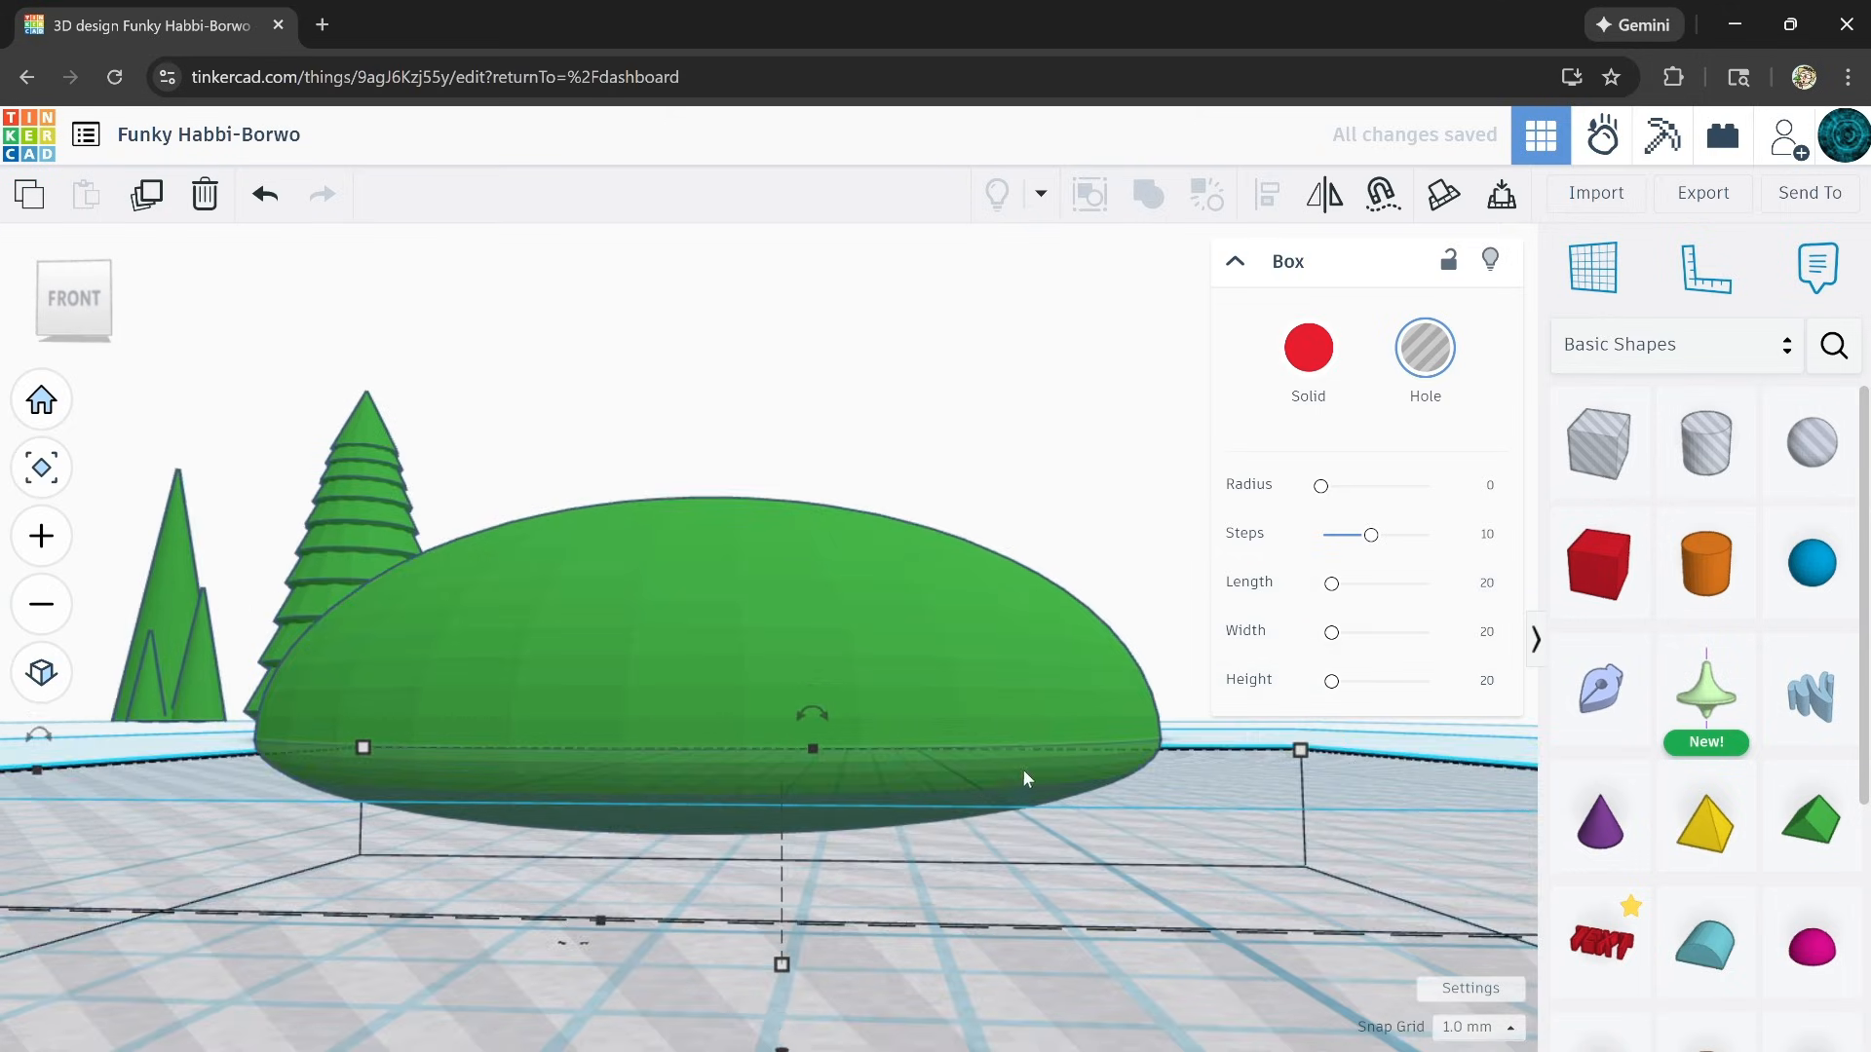
scroll(1048, 776, "up", 5)
key("f")
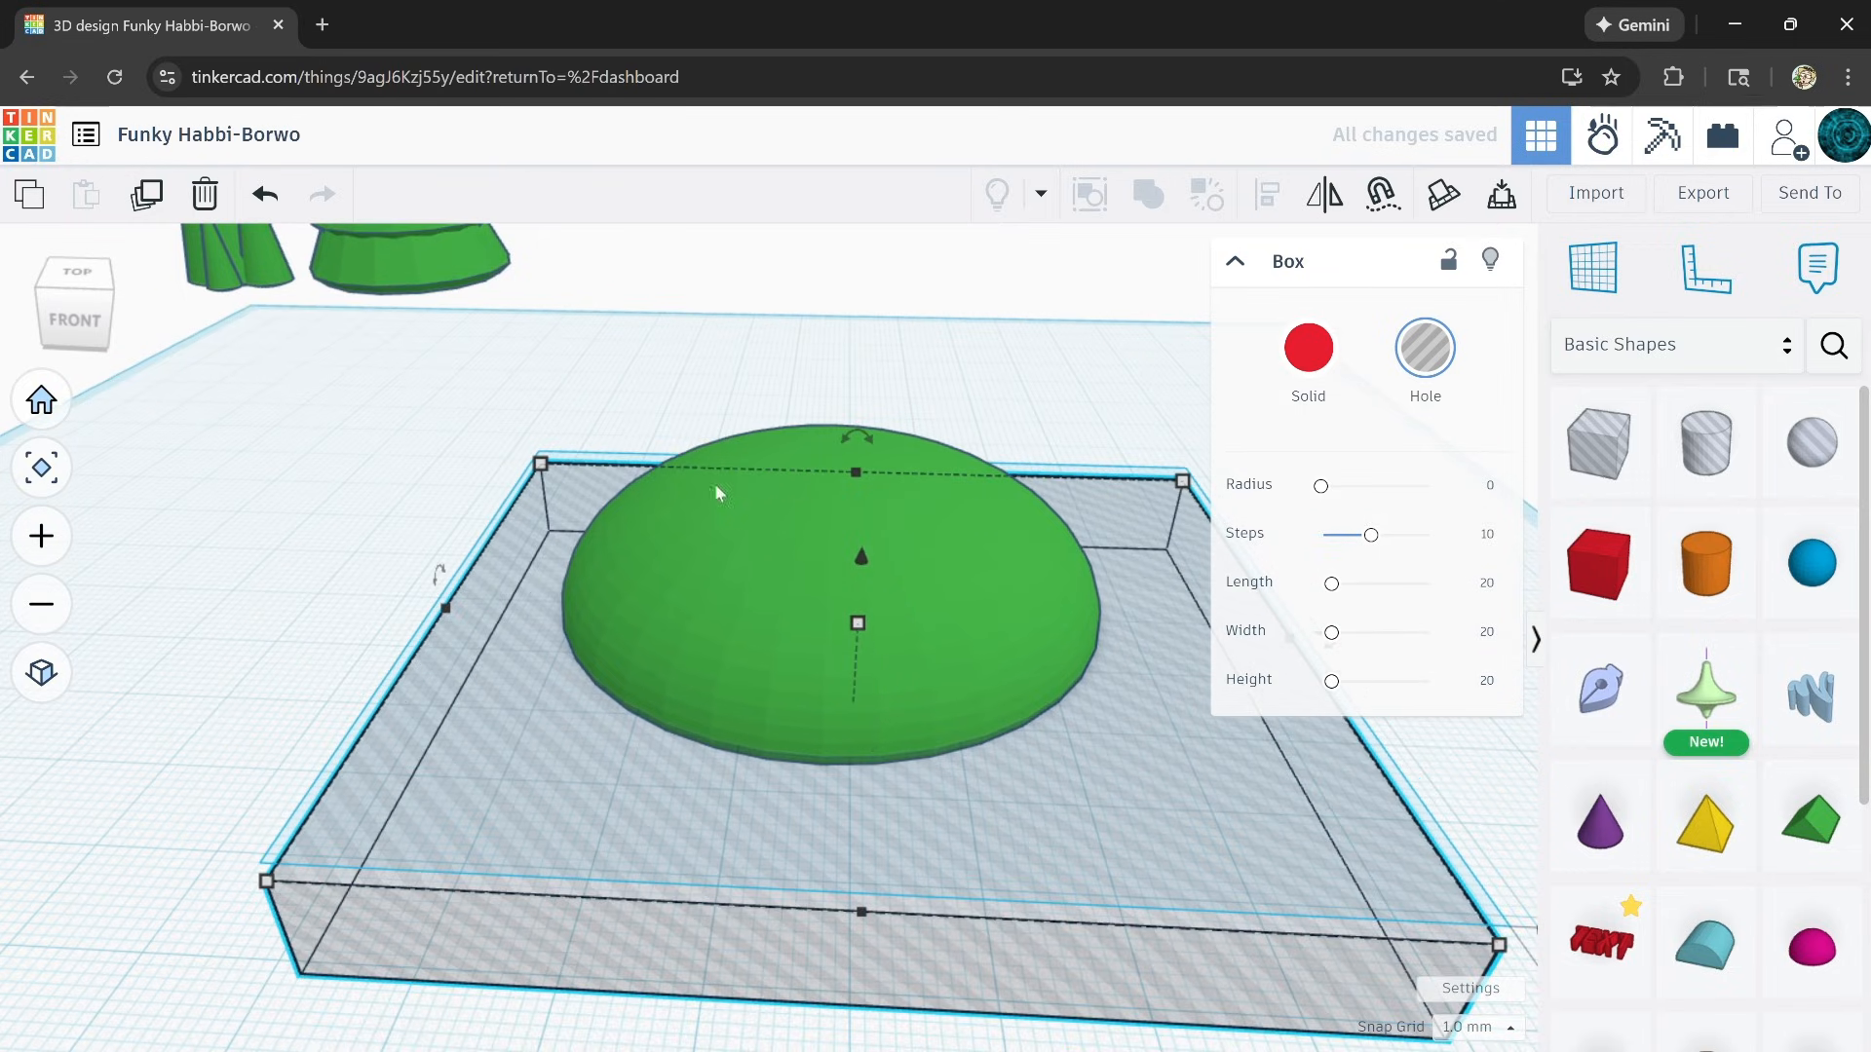
Step: Union the dome with the hole box to slice its underside flat
left_click(722, 663, "shift")
right_click_drag(984, 846, 1033, 877)
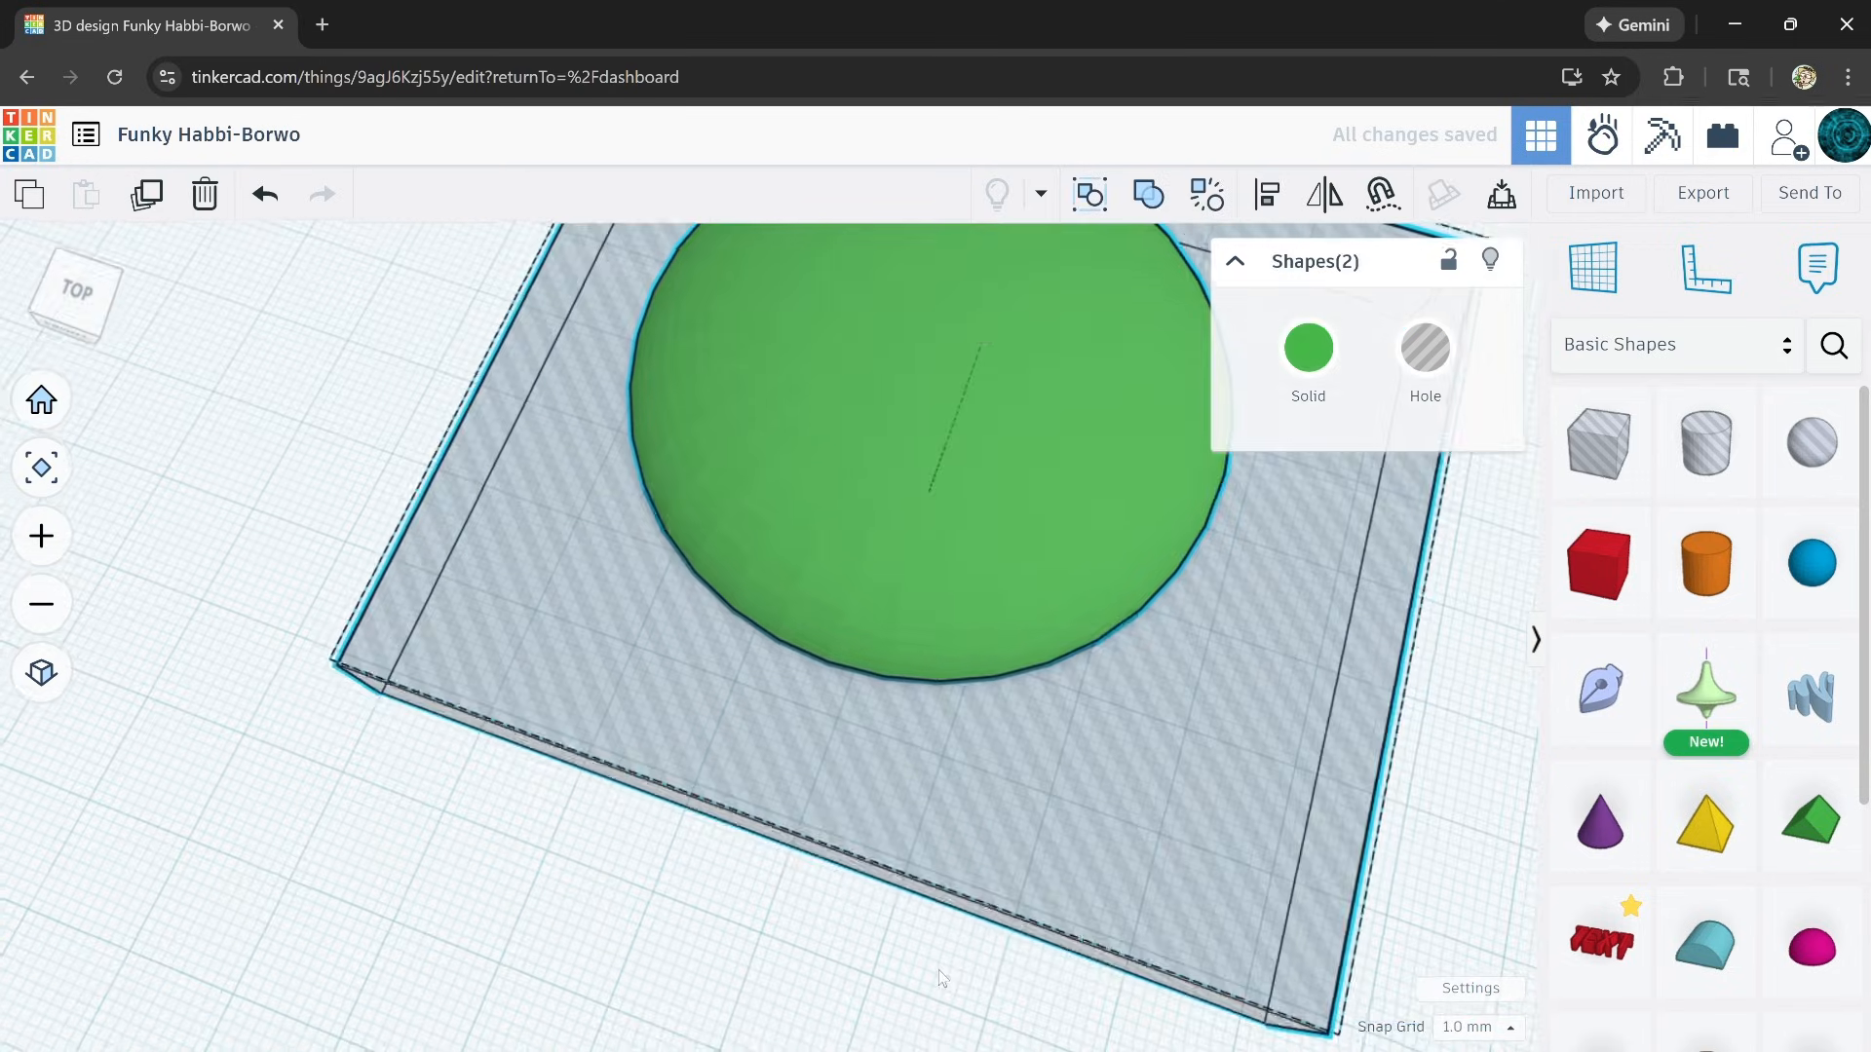
scroll(1095, 827, "up", 3)
key("f")
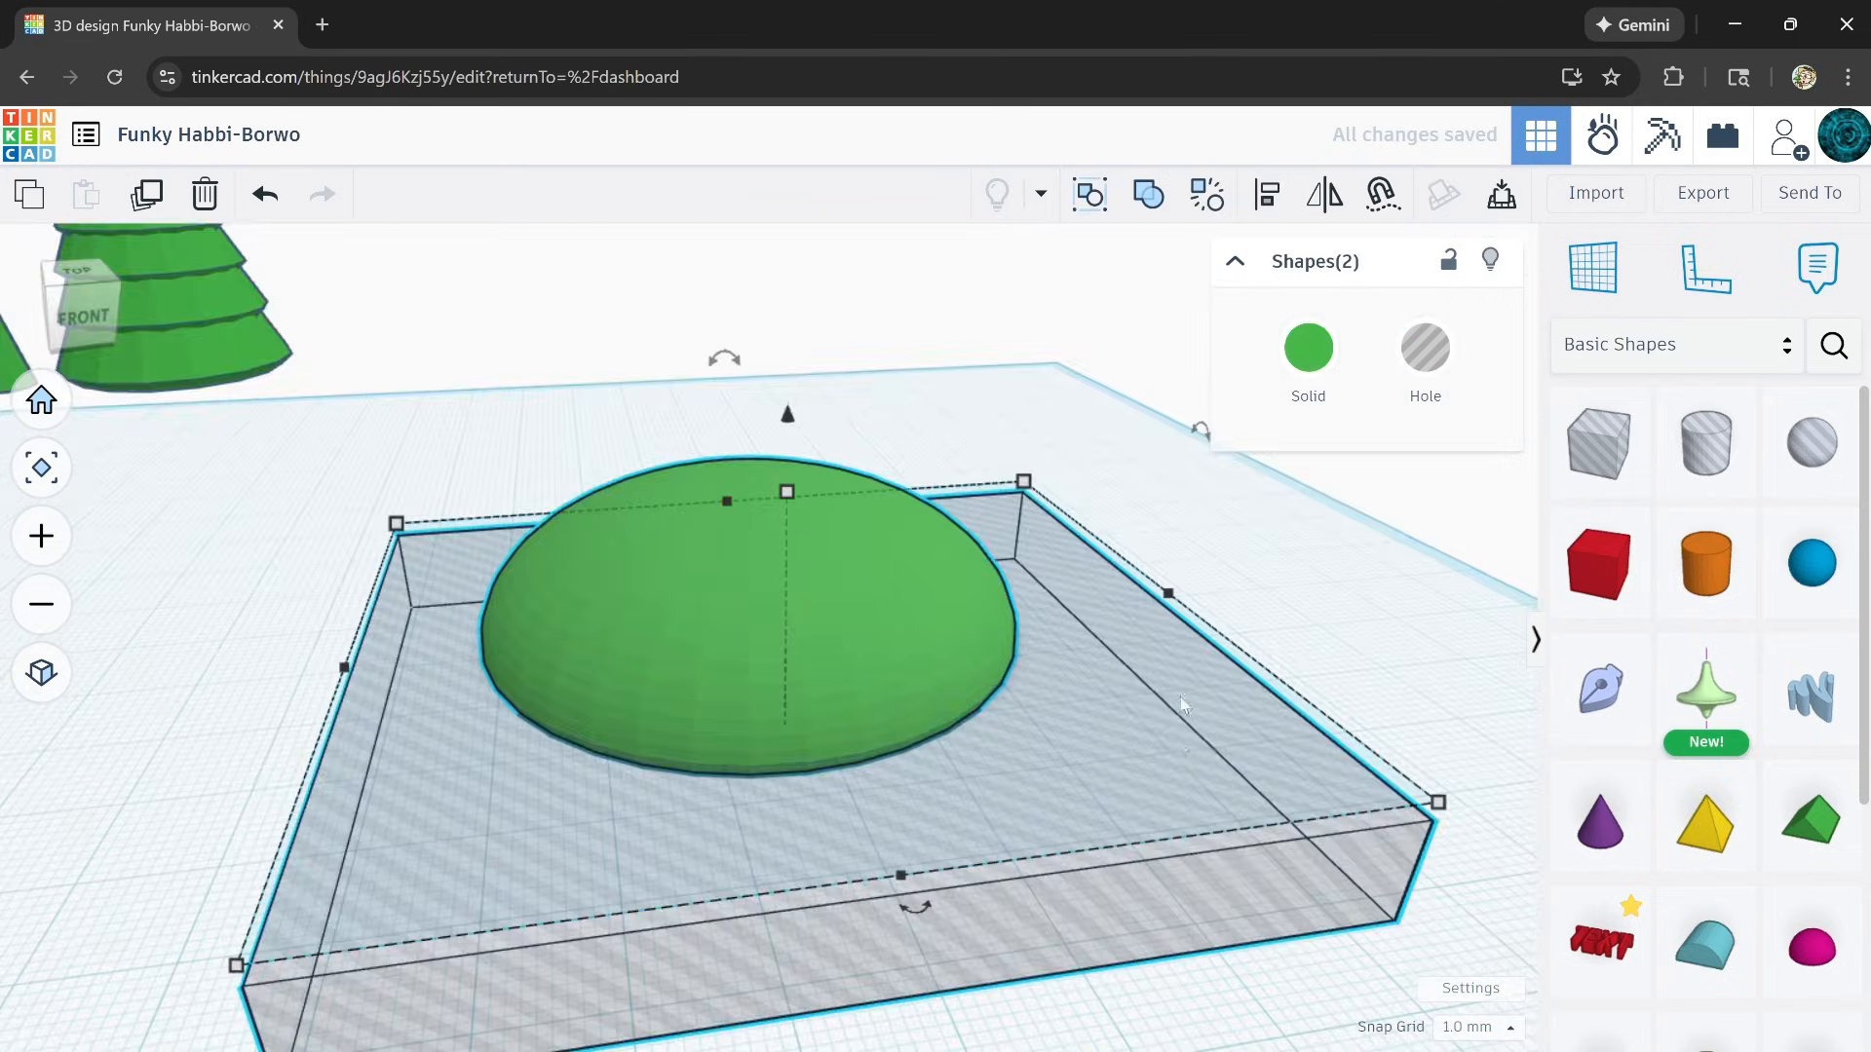
left_click(1150, 198)
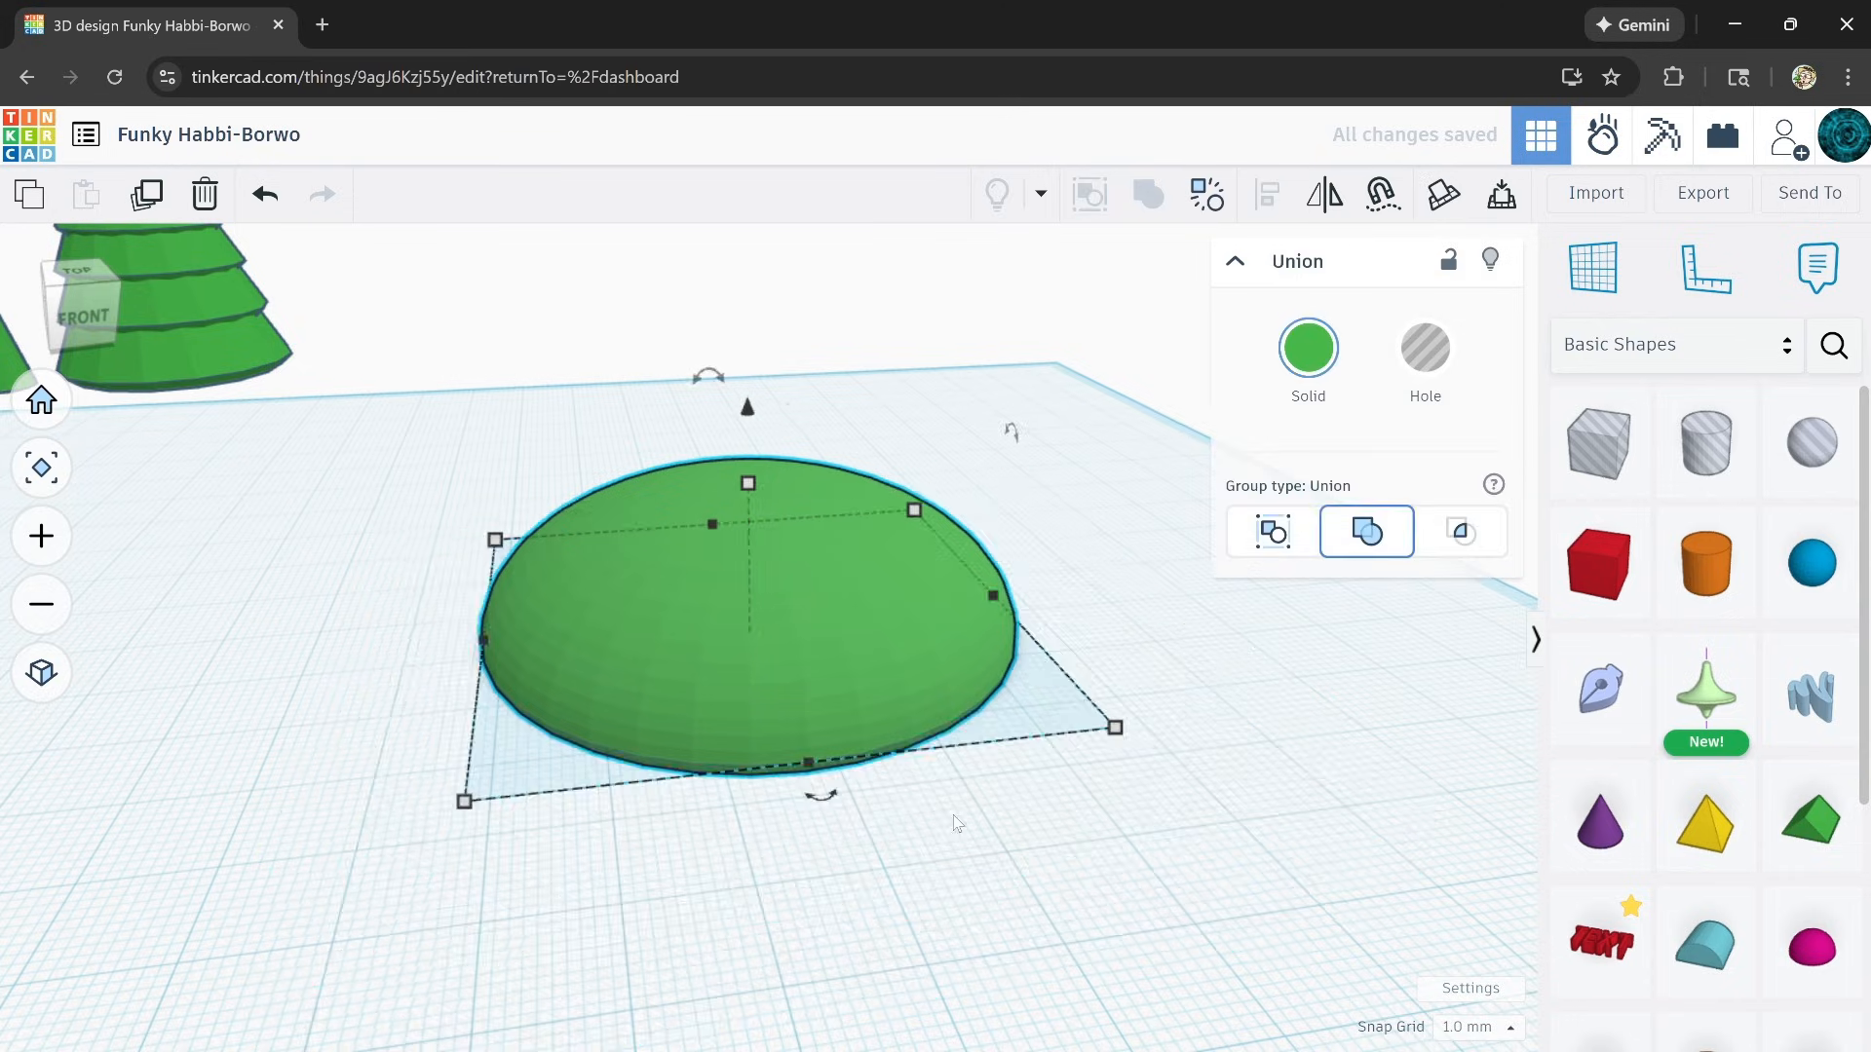
right_click_drag(1006, 429, 945, 865)
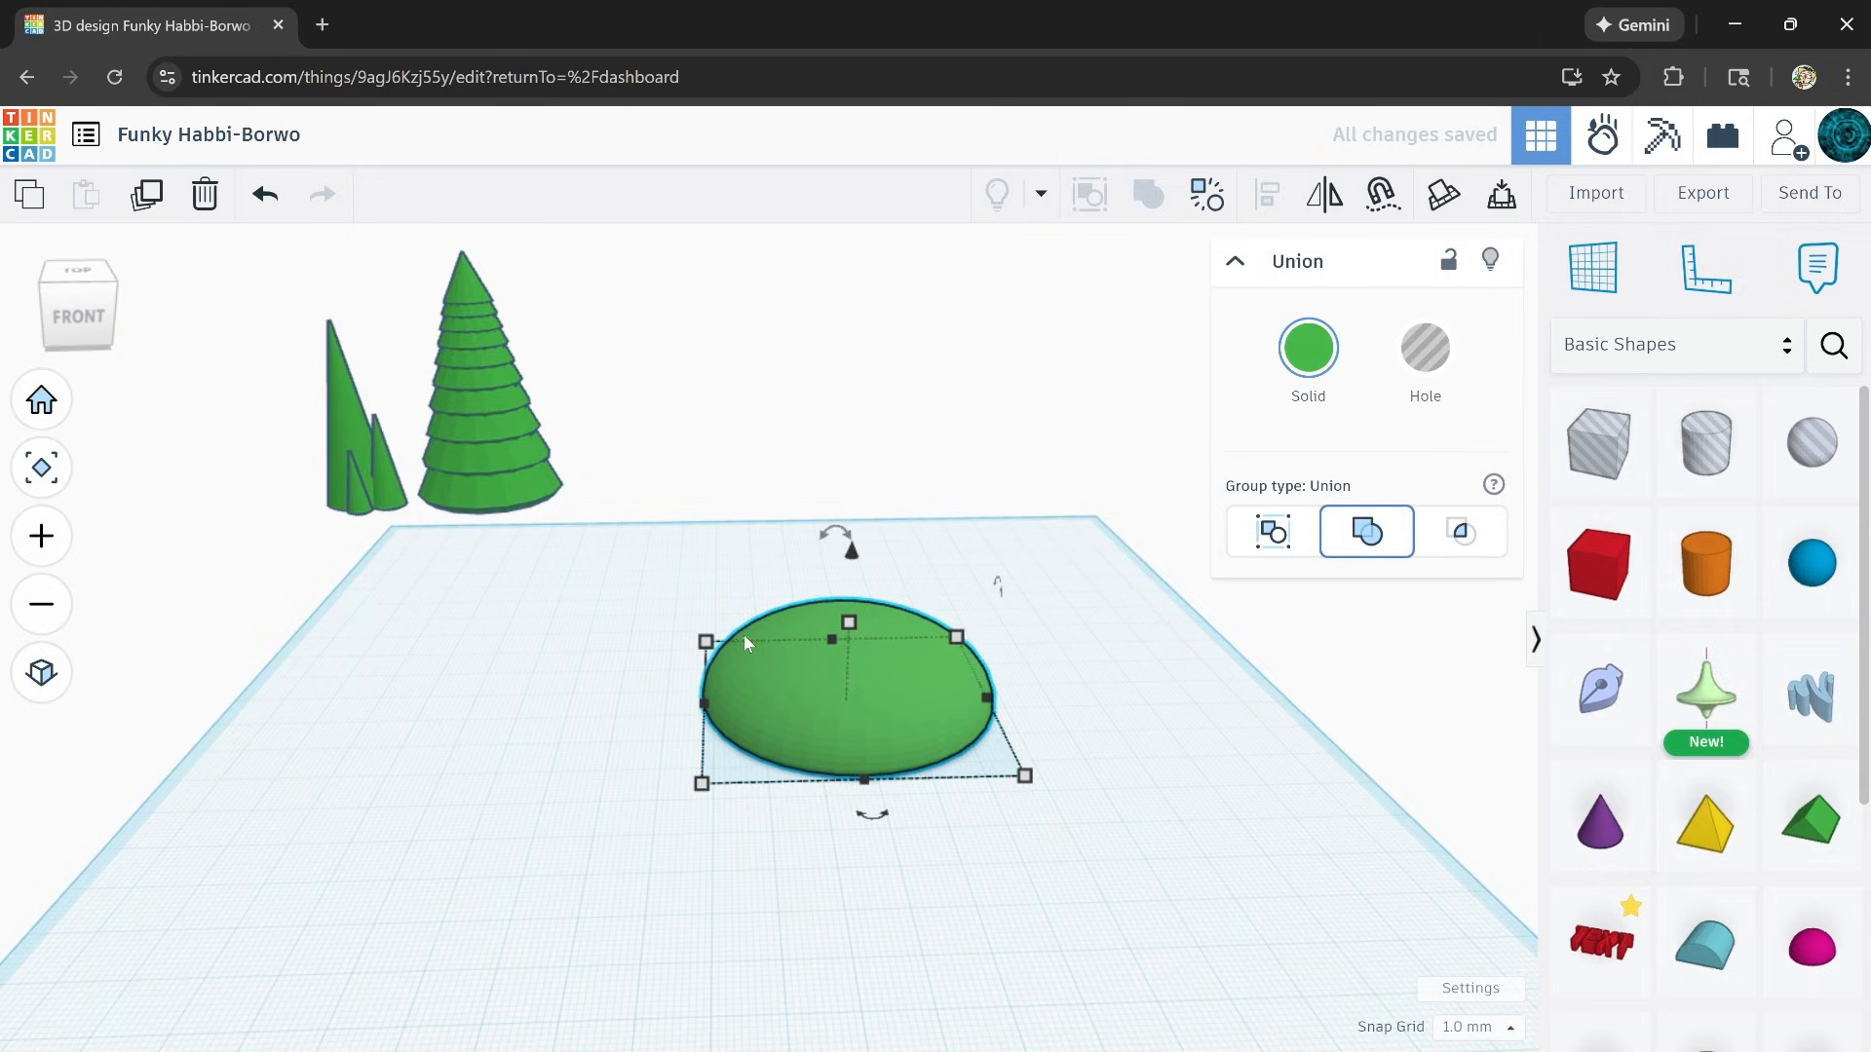
Step: Duplicate the flat-bottomed dome in place and raise the copy to form a second tier above it
key("ctrl+Up")
key("ctrl+Up")
key("ctrl+Up")
key("ctrl+Up")
key("ctrl+Up")
key("ctrl+Up")
key("ctrl+Up")
key("ctrl+Up")
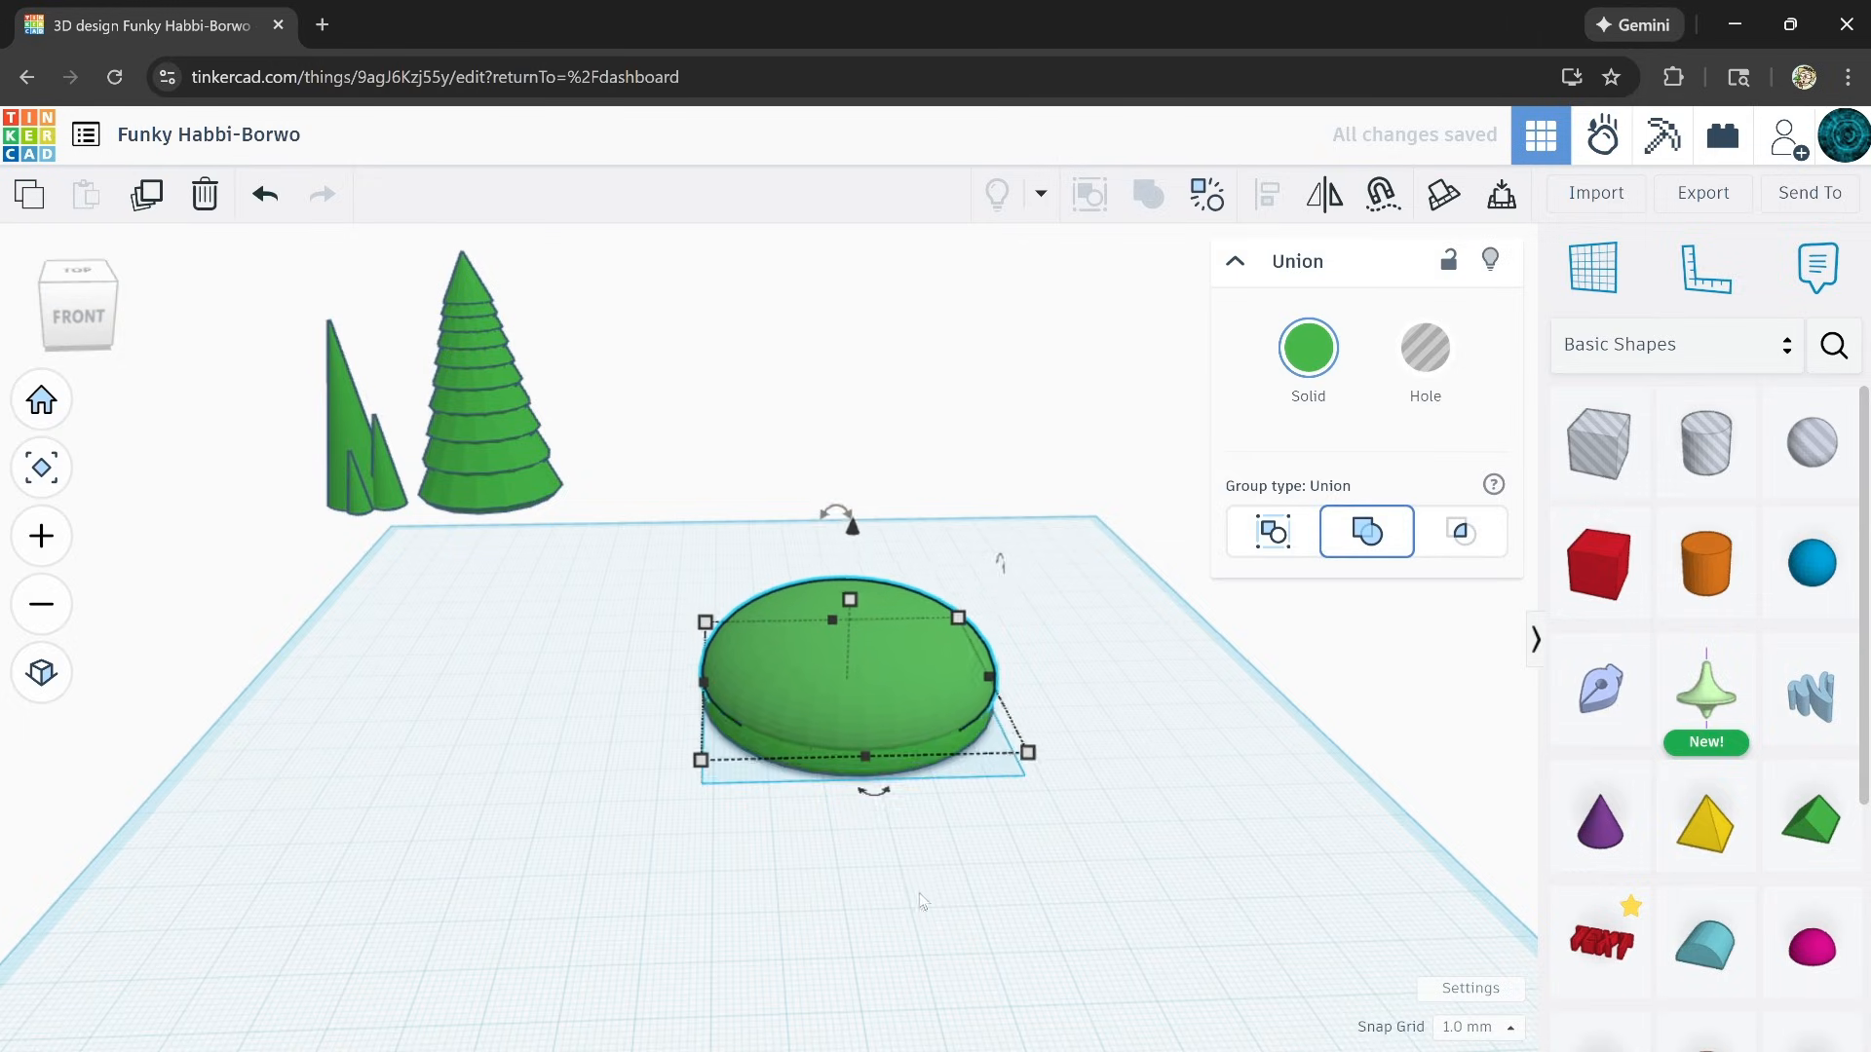
right_click_drag(924, 911, 862, 737)
scroll(862, 697, "up", 5)
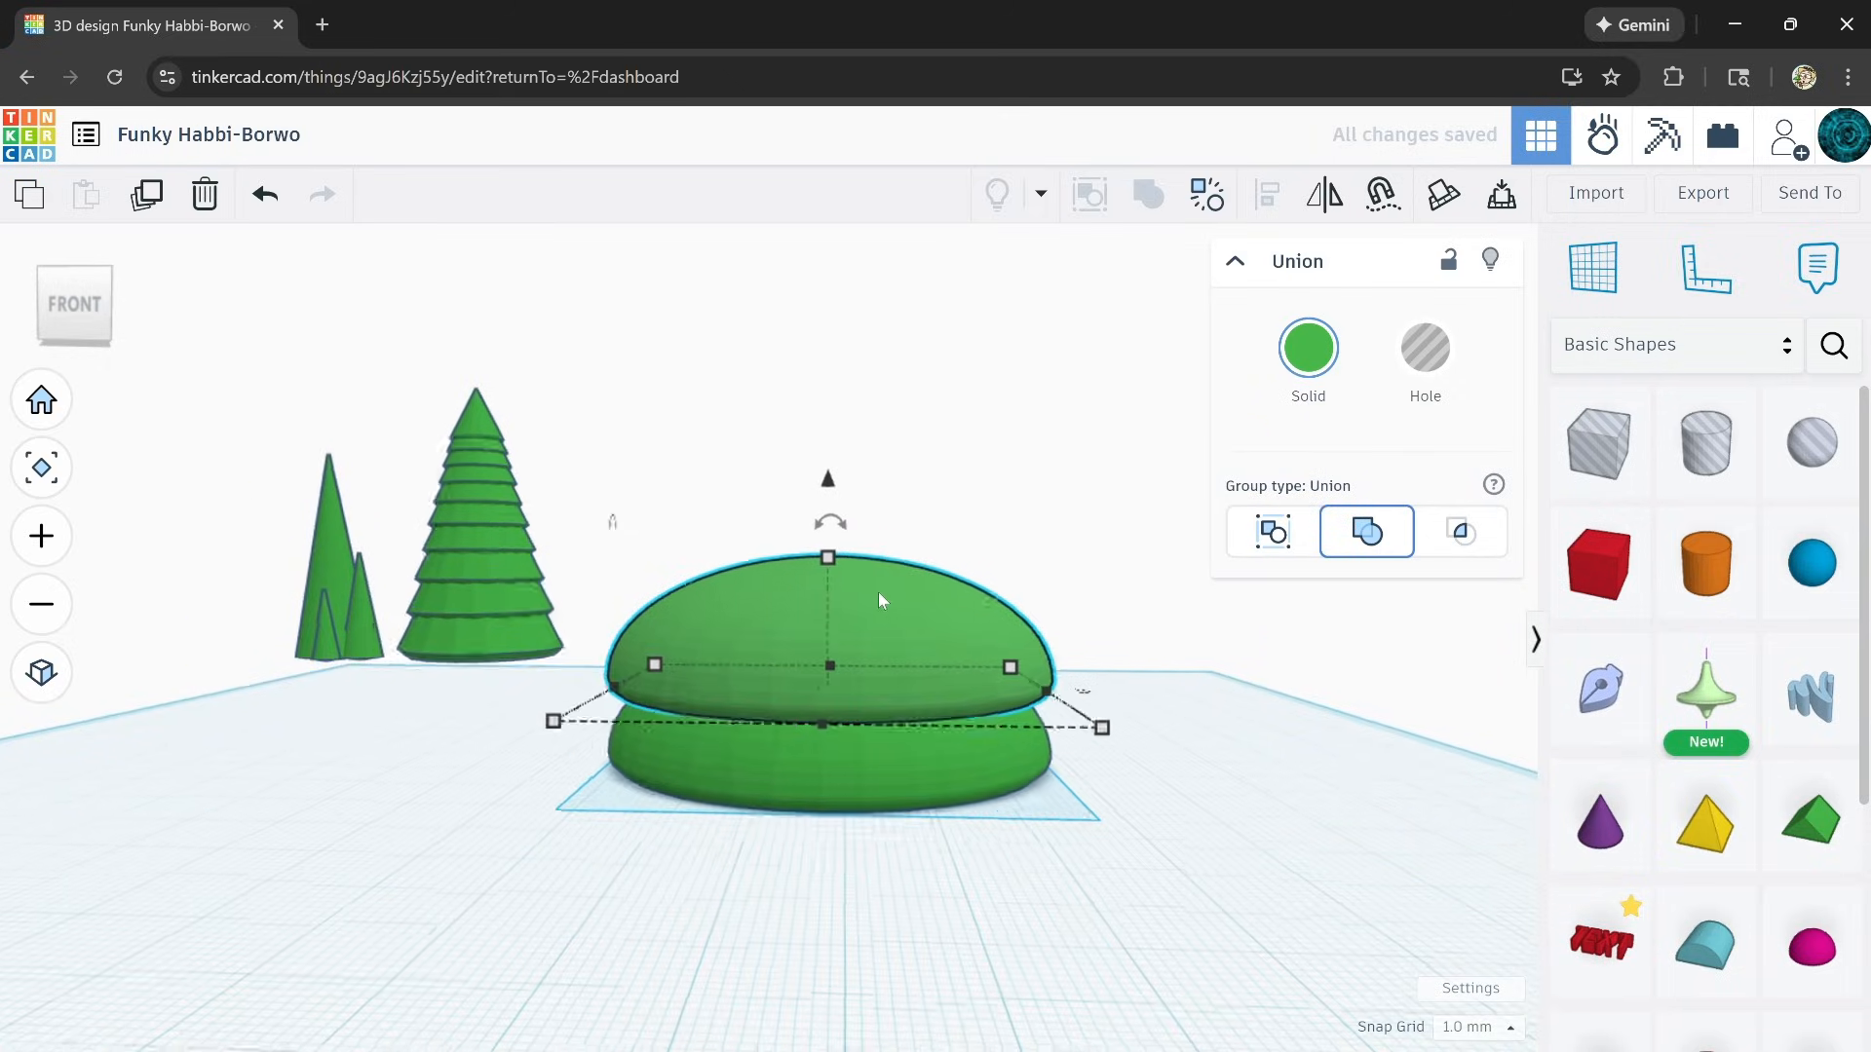
scroll(879, 599, "up", 2)
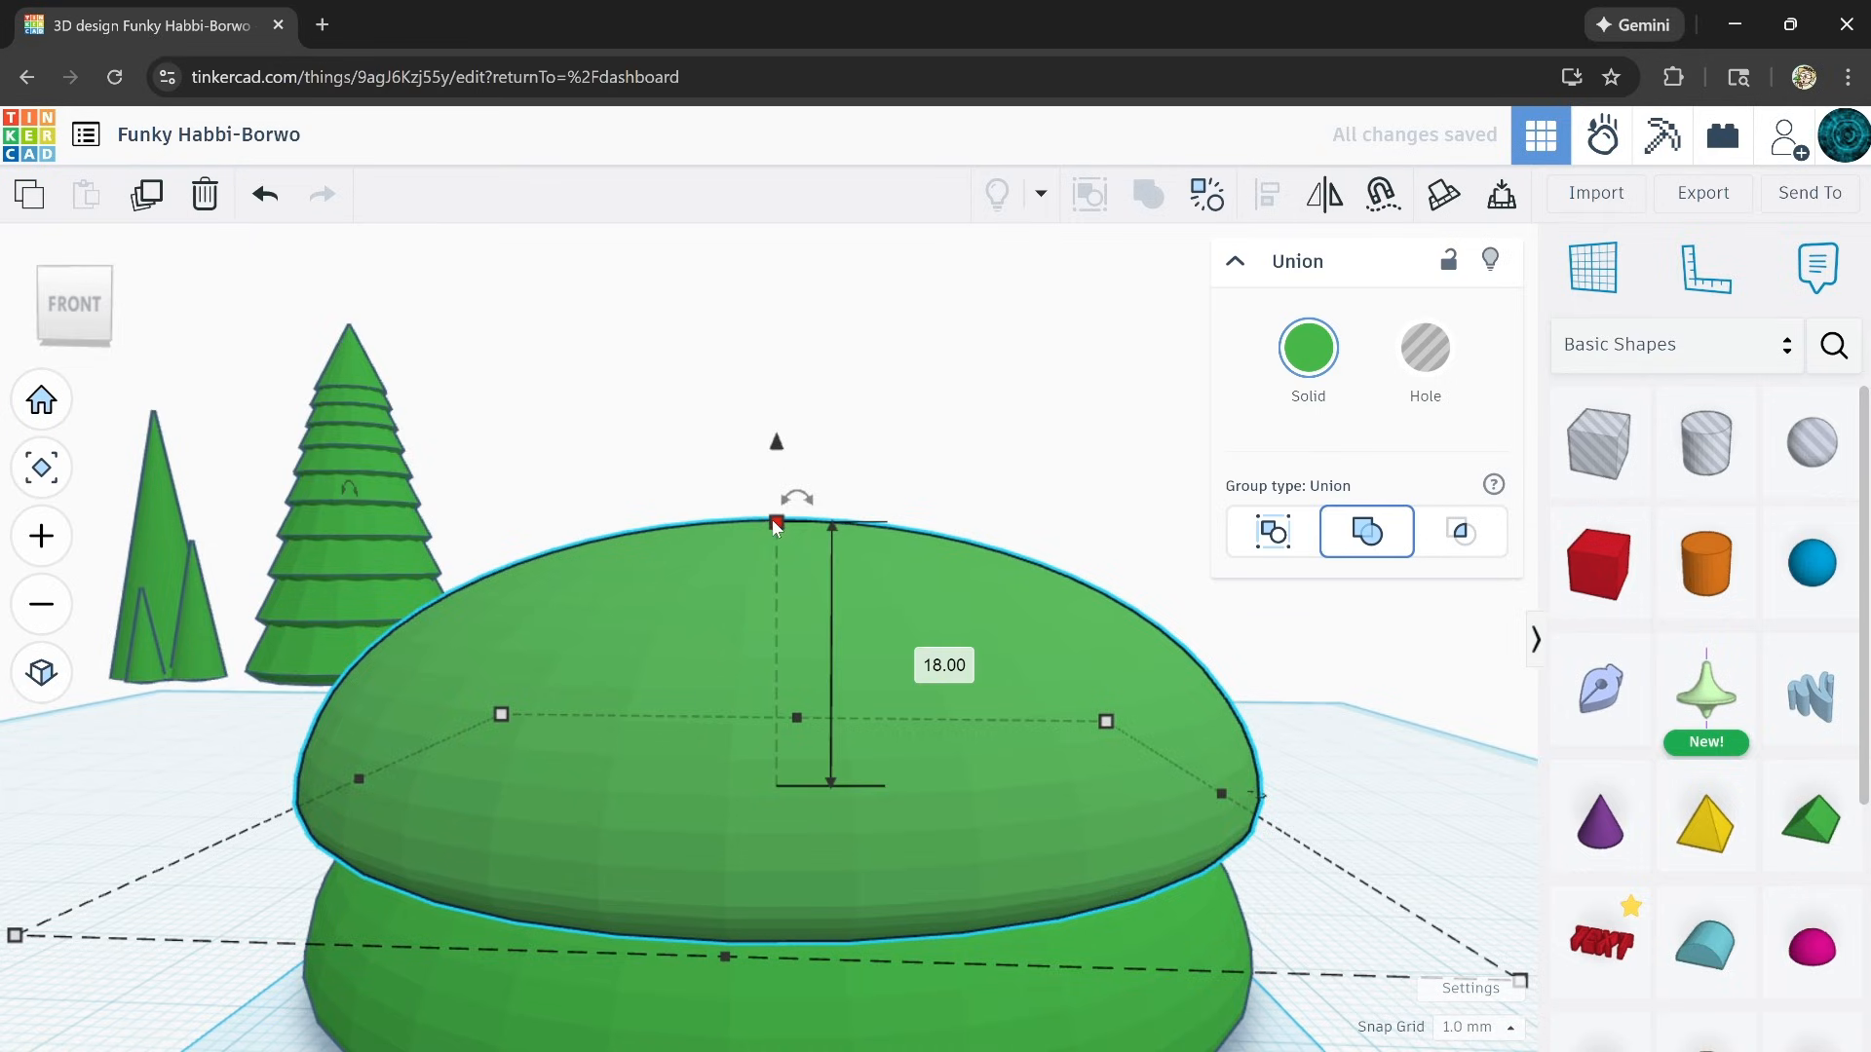
Step: Scale the upper dome copy down proportionally to 16 mm high
left_click_drag(777, 526, 783, 556)
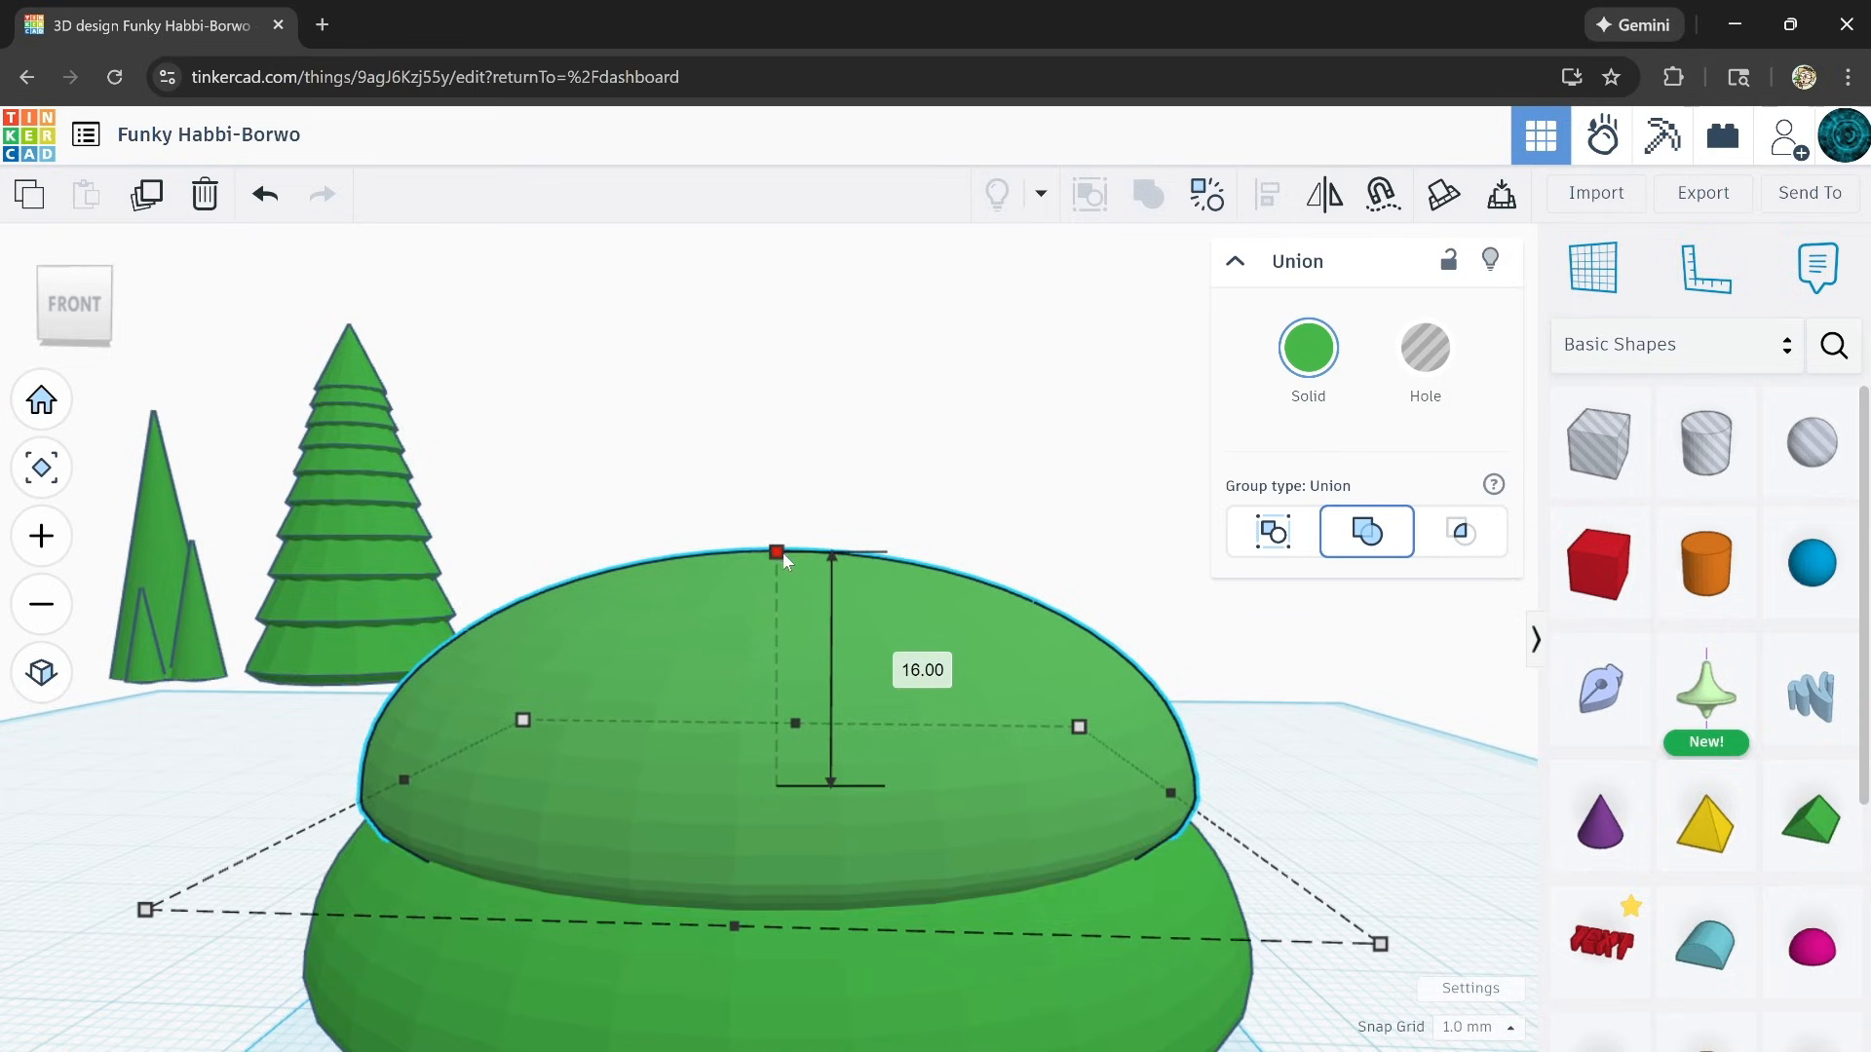
right_click_drag(864, 862, 883, 830)
scroll(943, 834, "up", 6)
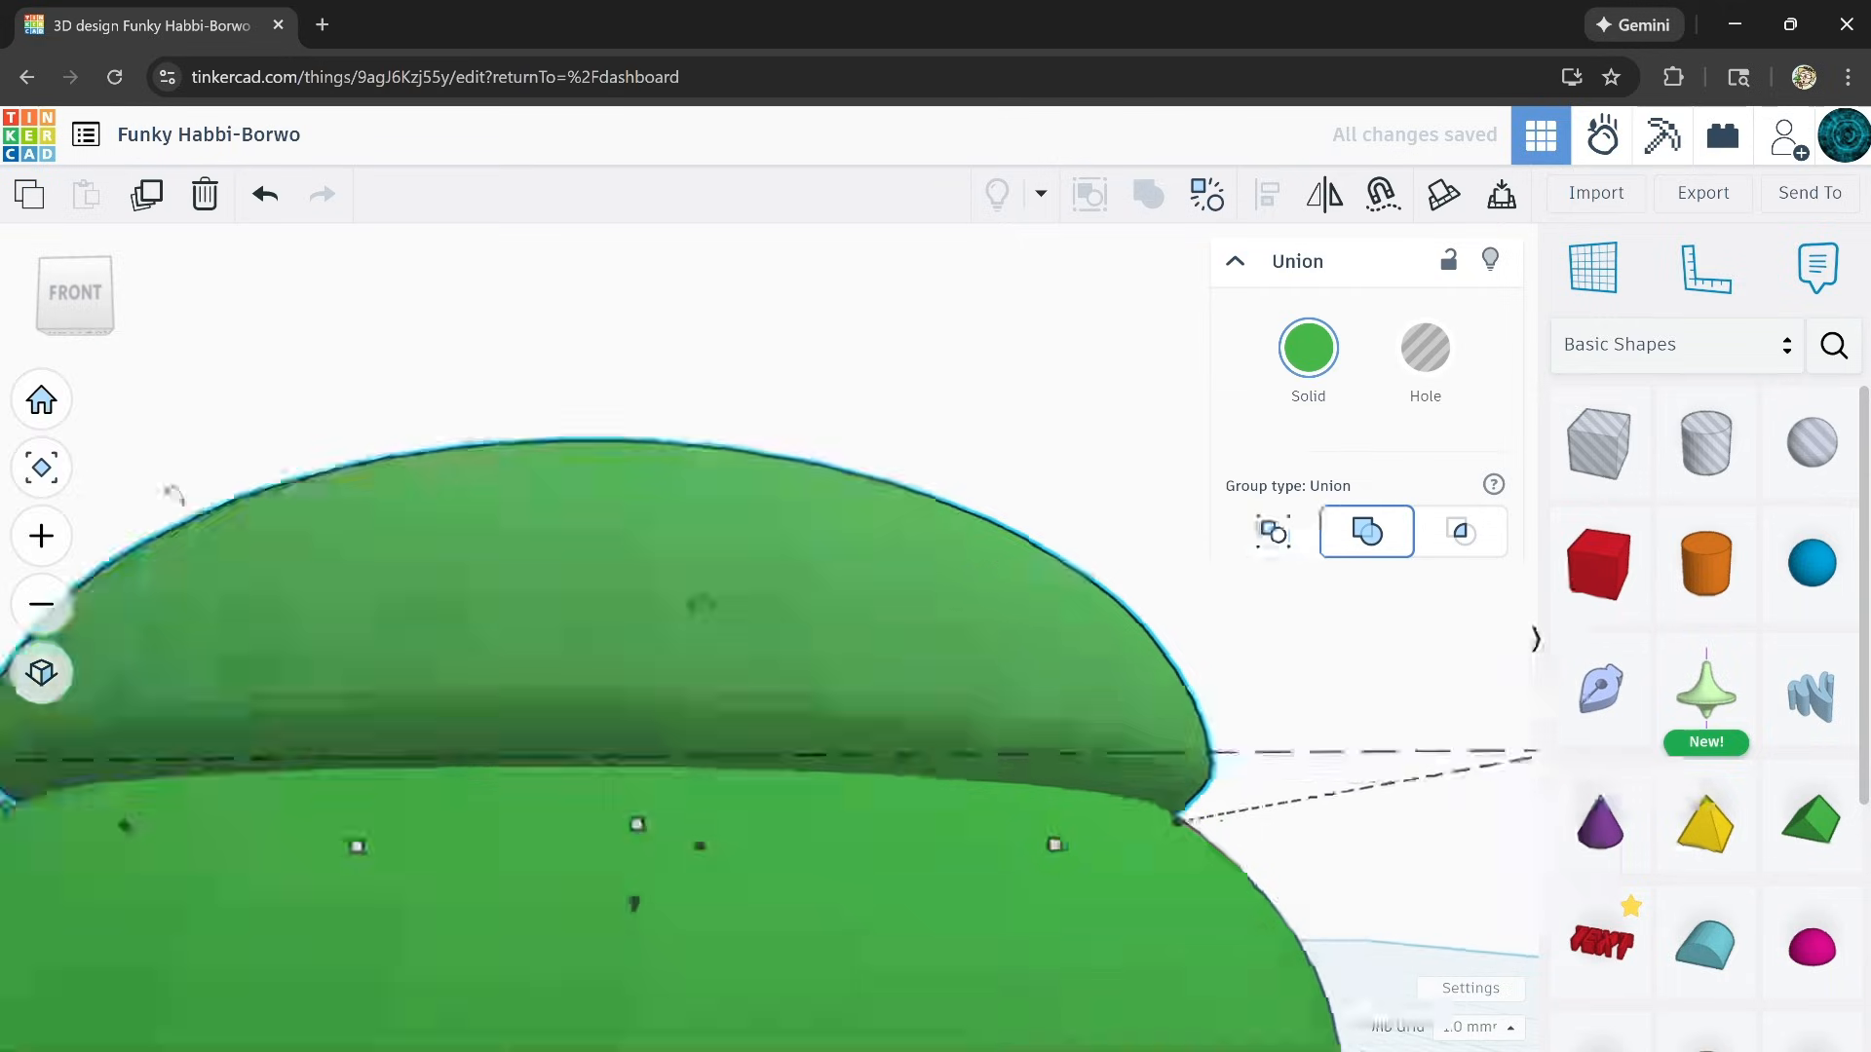
scroll(1105, 790, "down", 6)
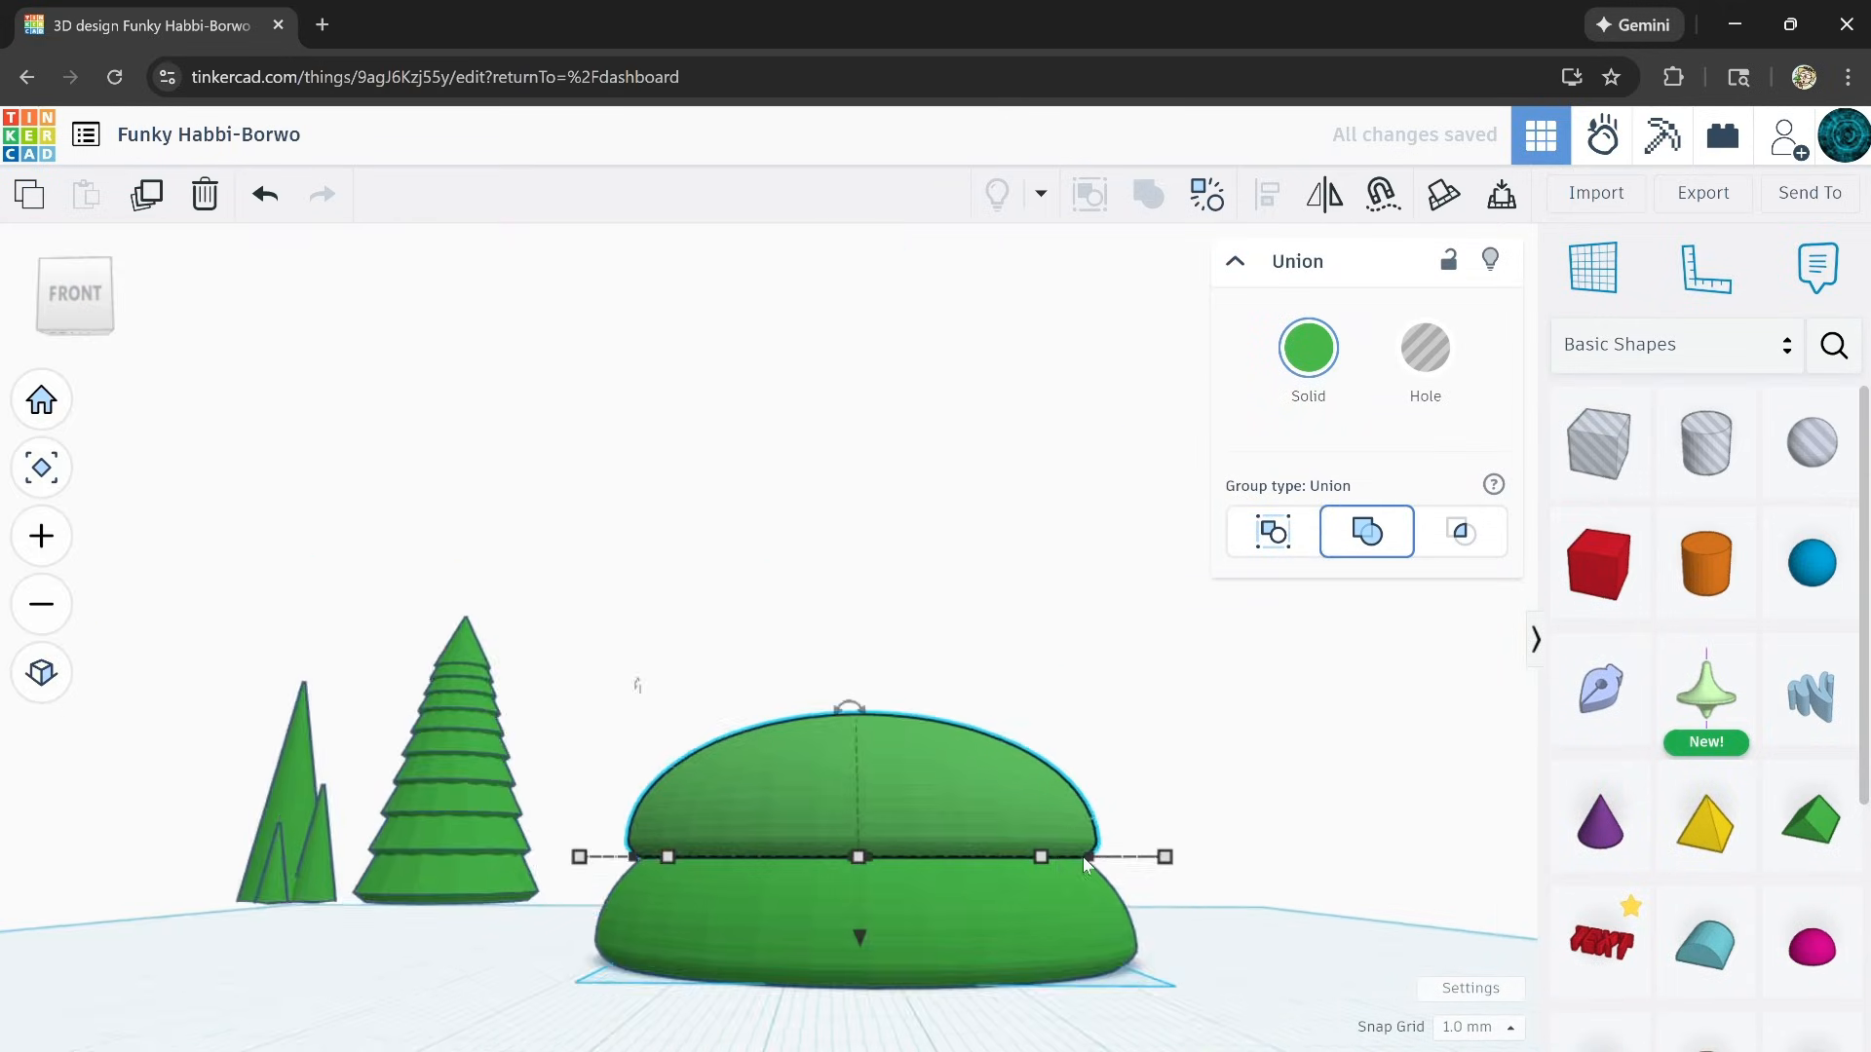
right_click_drag(932, 855, 897, 869)
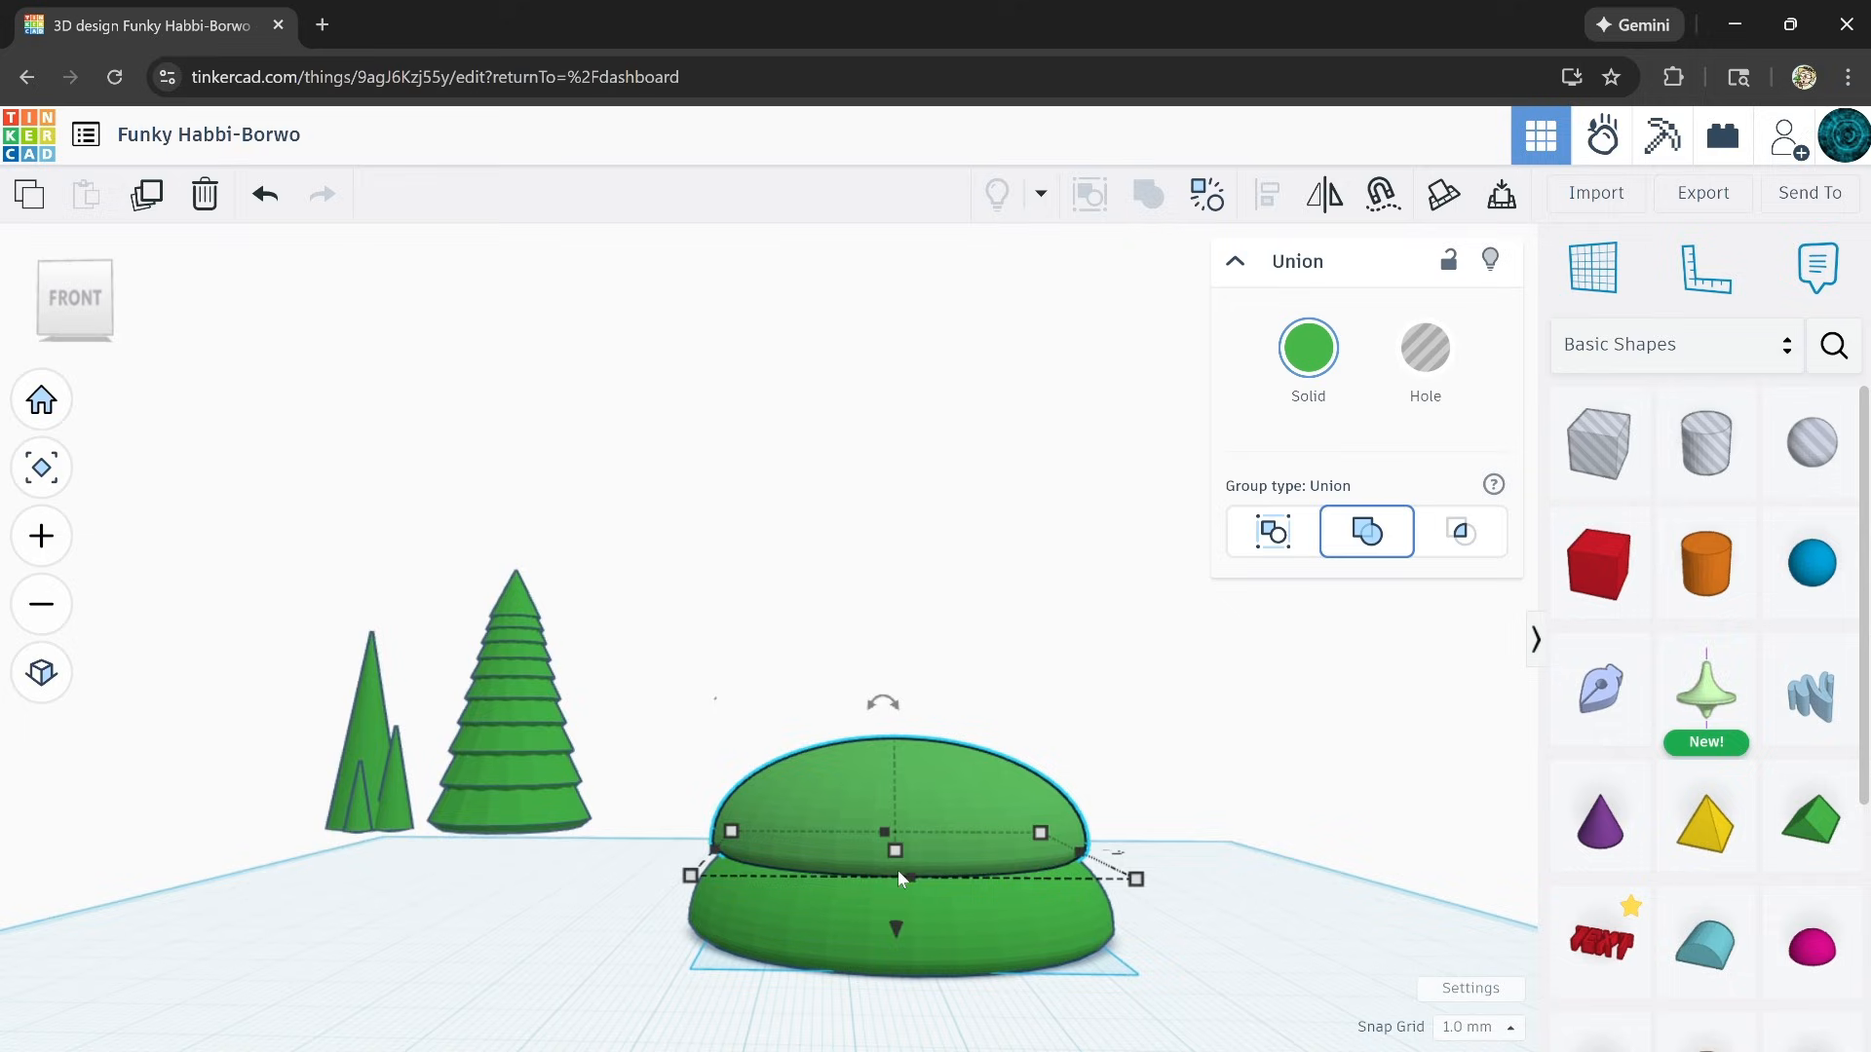
Step: Repeat the raised and scaled duplicate until the shrinking dome tiers stack into a tall, tapering tree
left_click(147, 199)
left_click(146, 200)
left_click(146, 200)
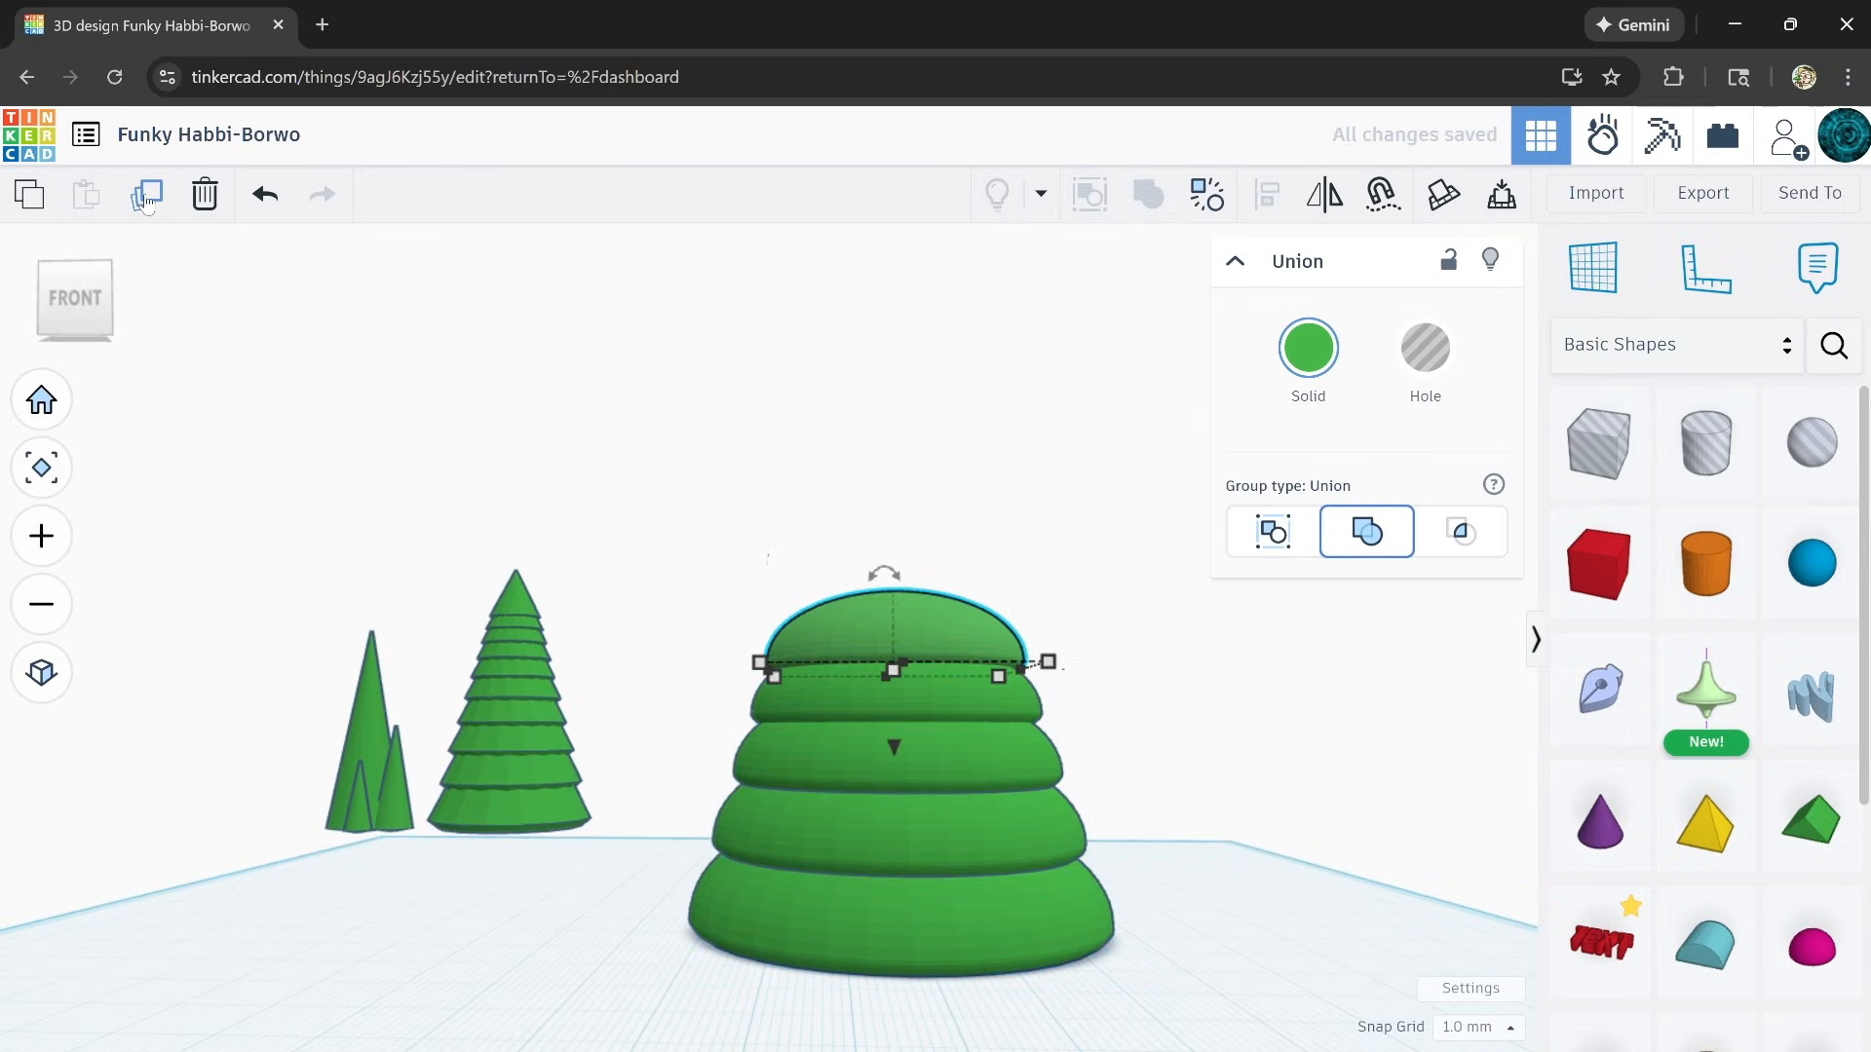
left_click(147, 200)
left_click(146, 200)
left_click(146, 200)
left_click(146, 200)
left_click(147, 200)
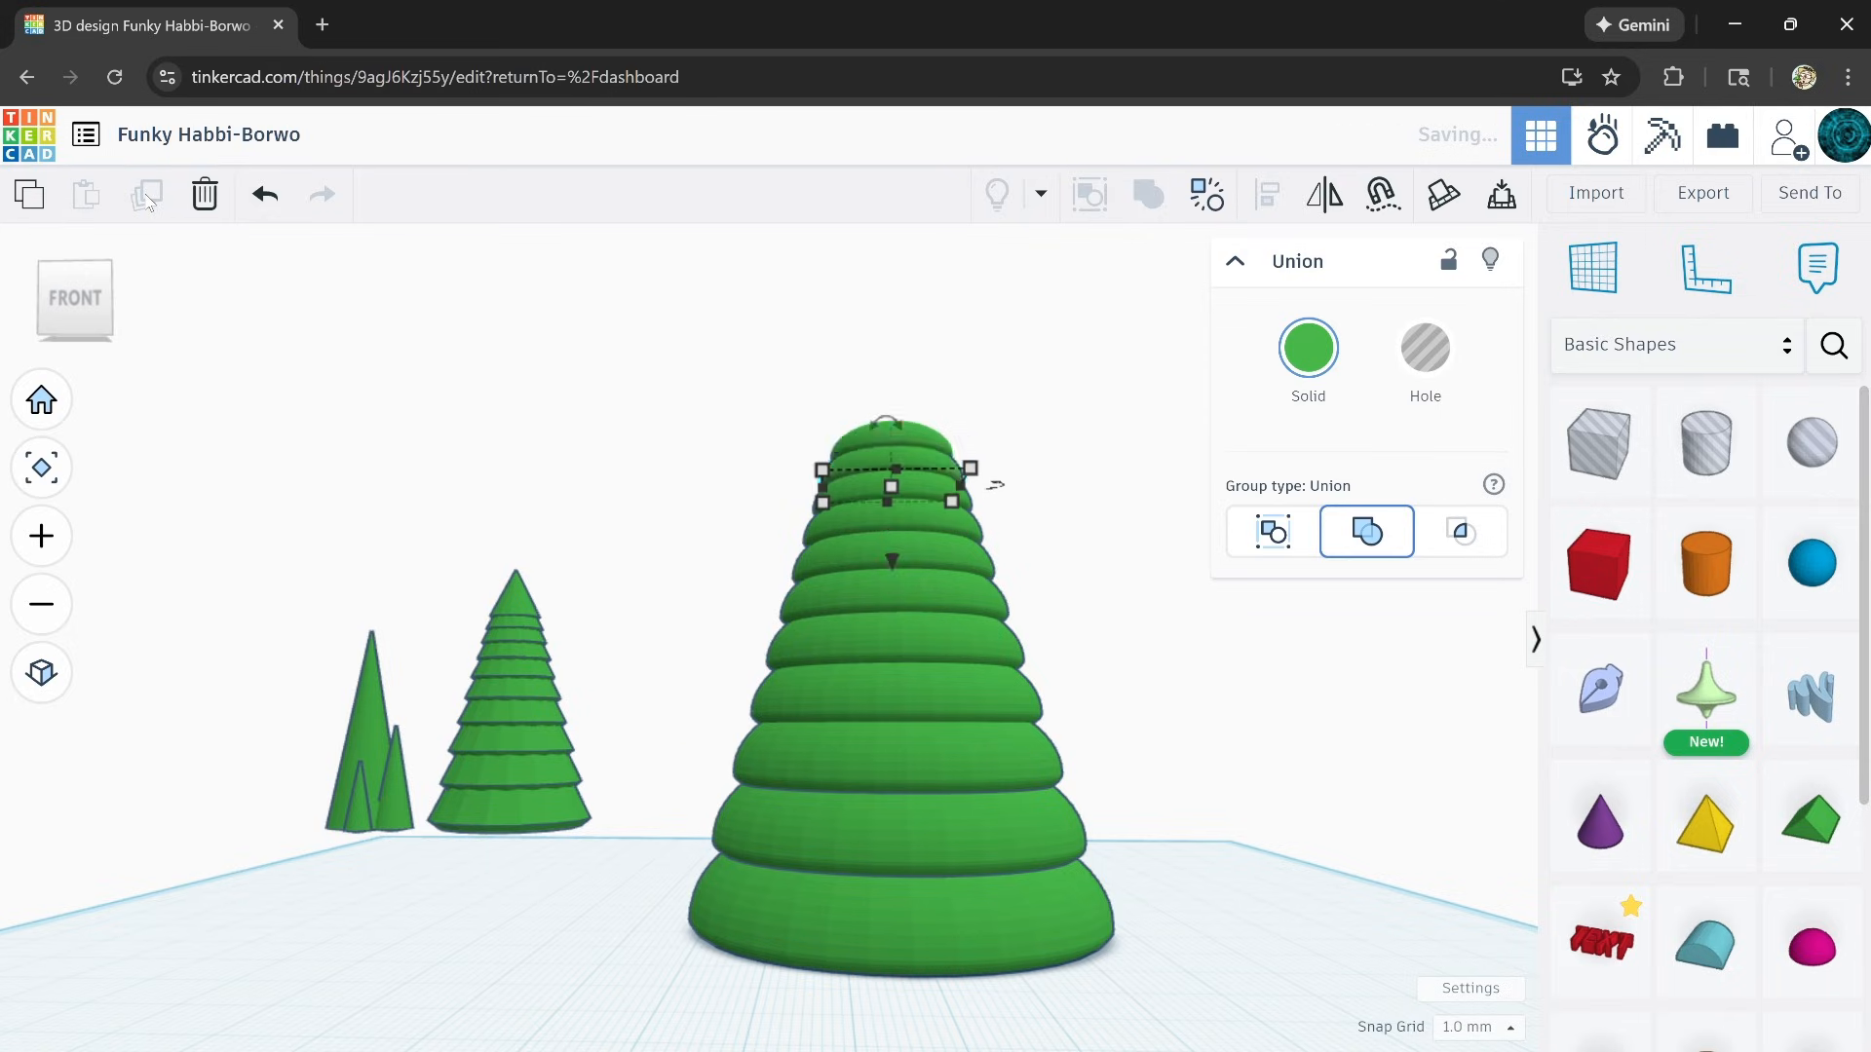
left_click(146, 200)
left_click(147, 200)
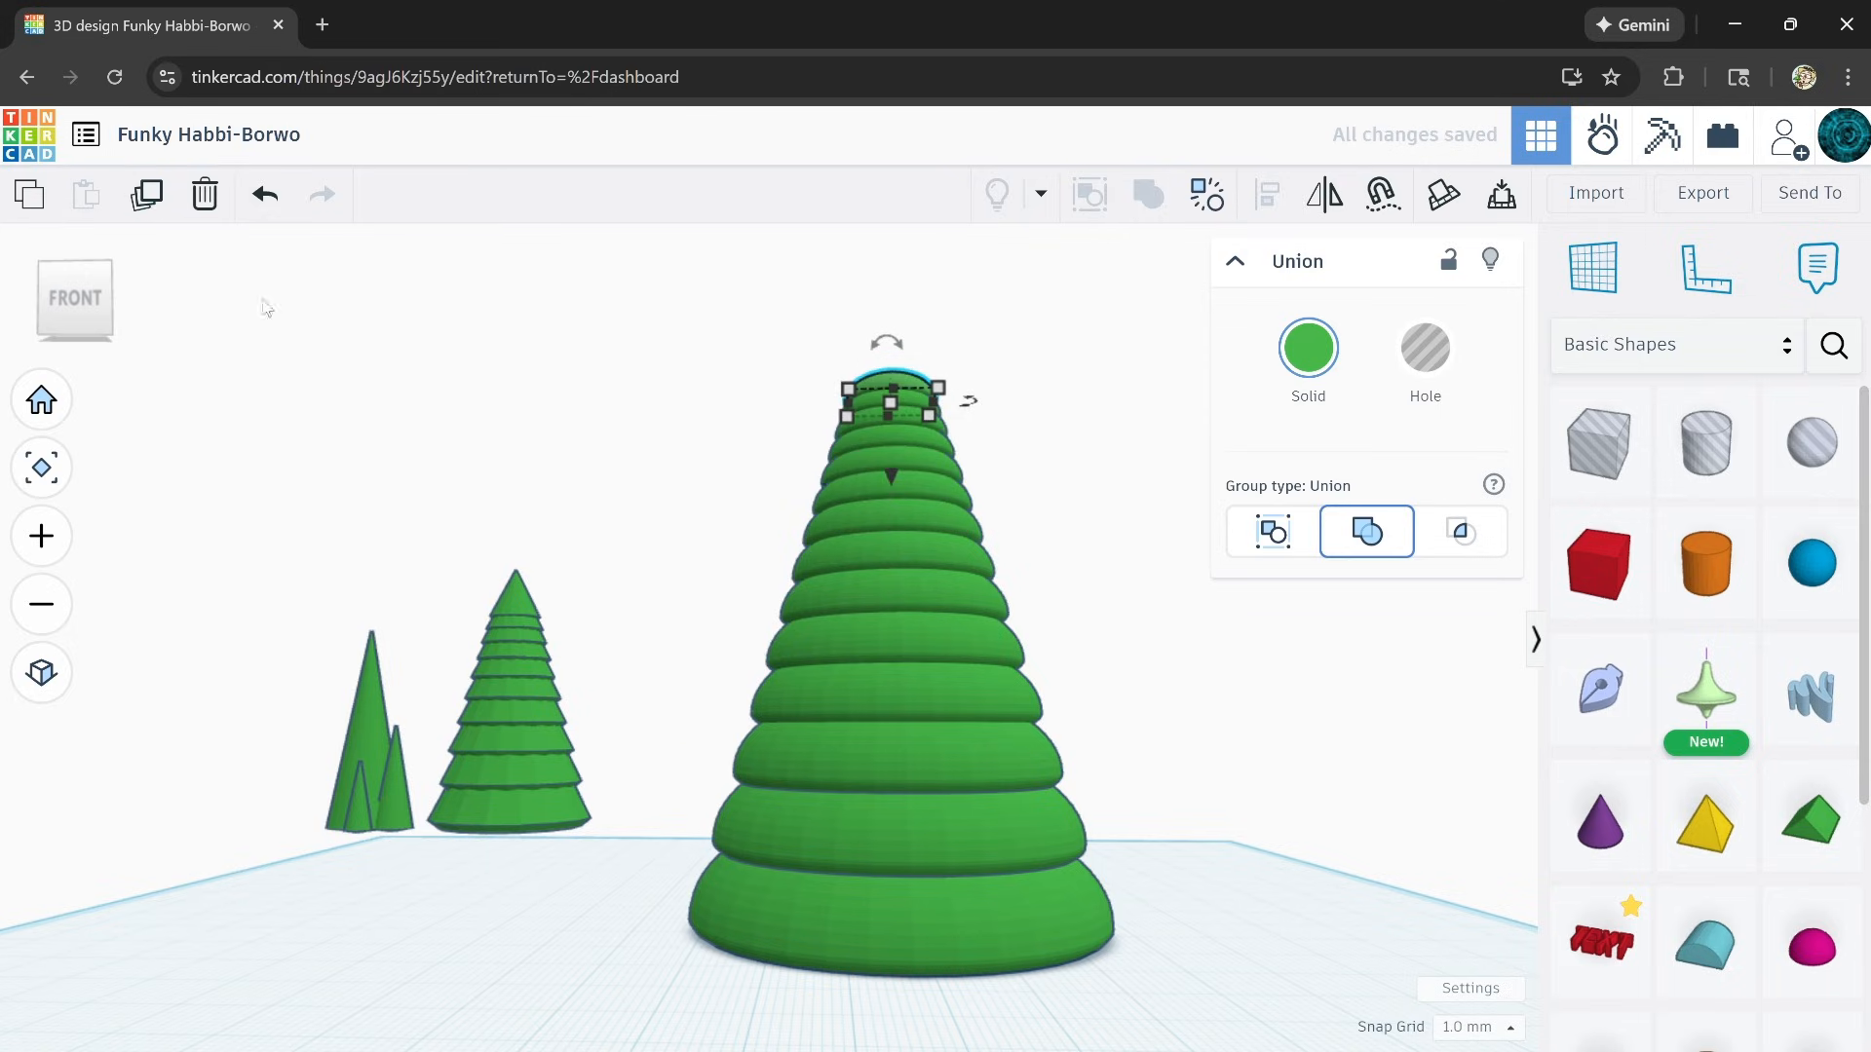
right_click_drag(592, 463, 838, 503)
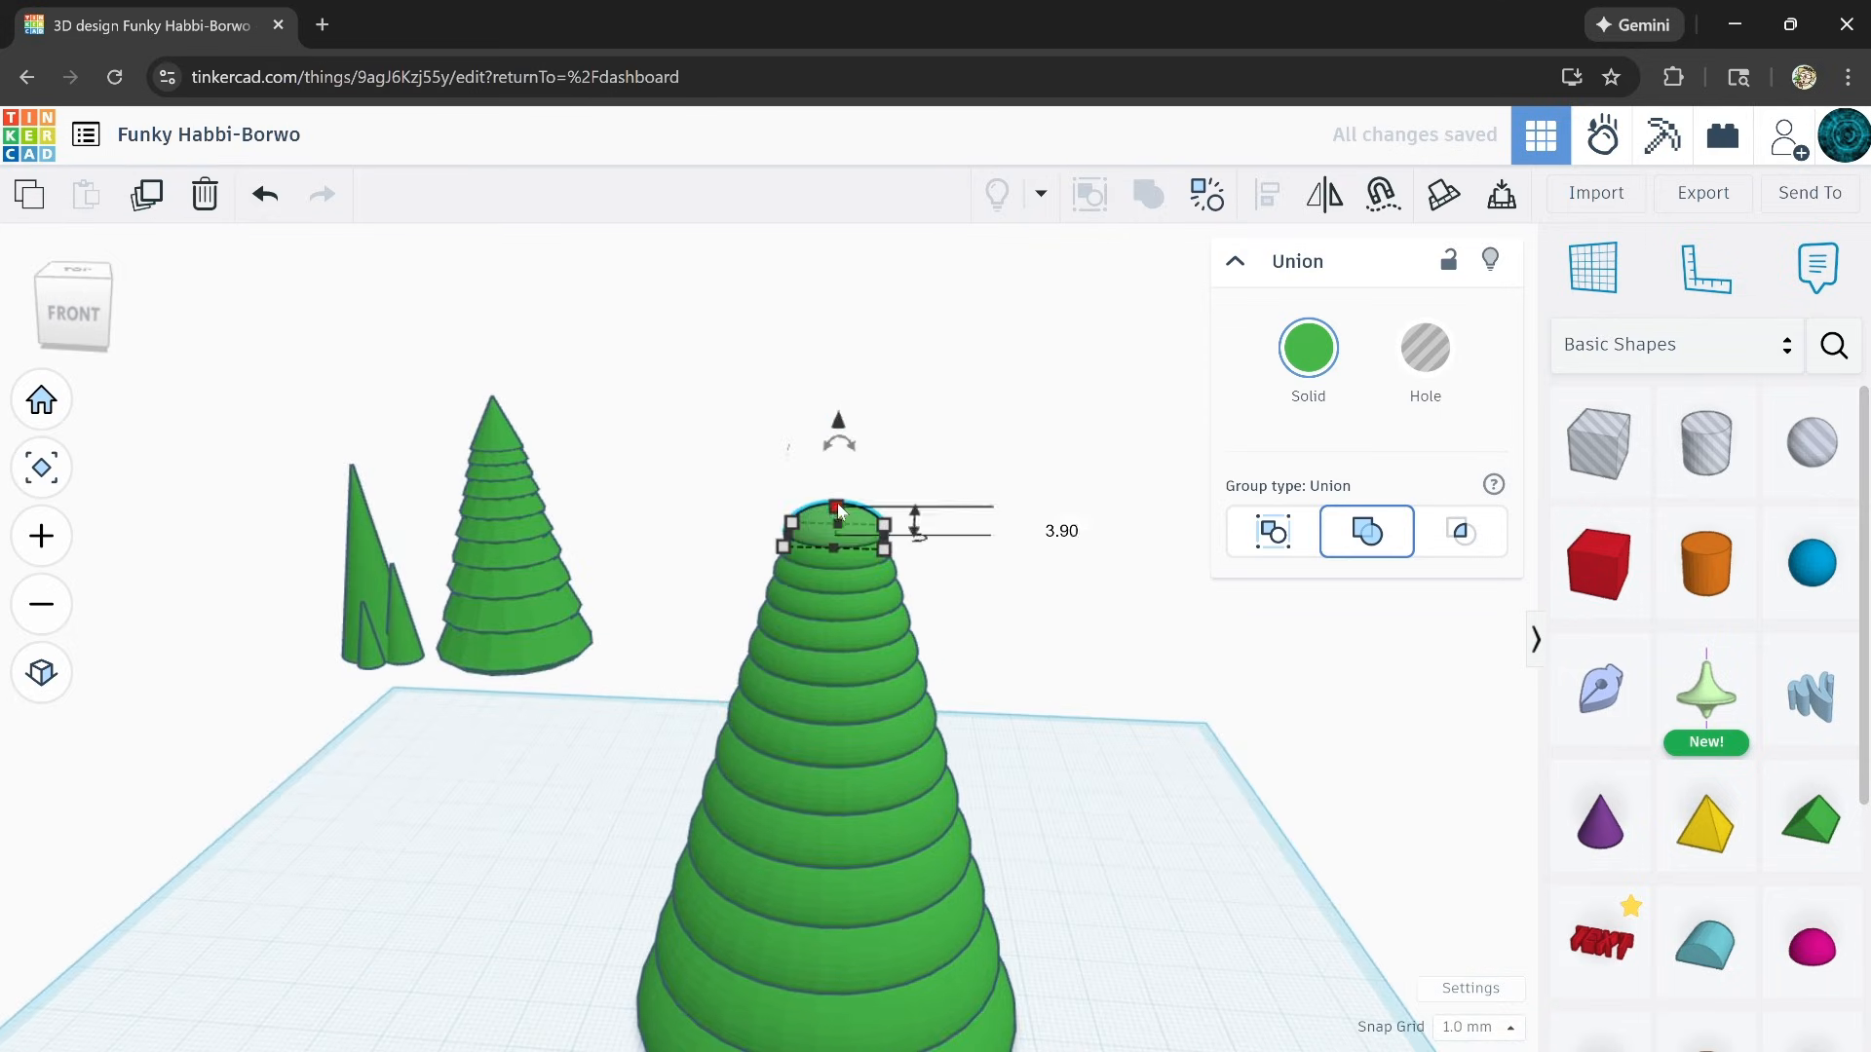
scroll(838, 503, "up", 2)
left_click_drag(838, 502, 843, 432)
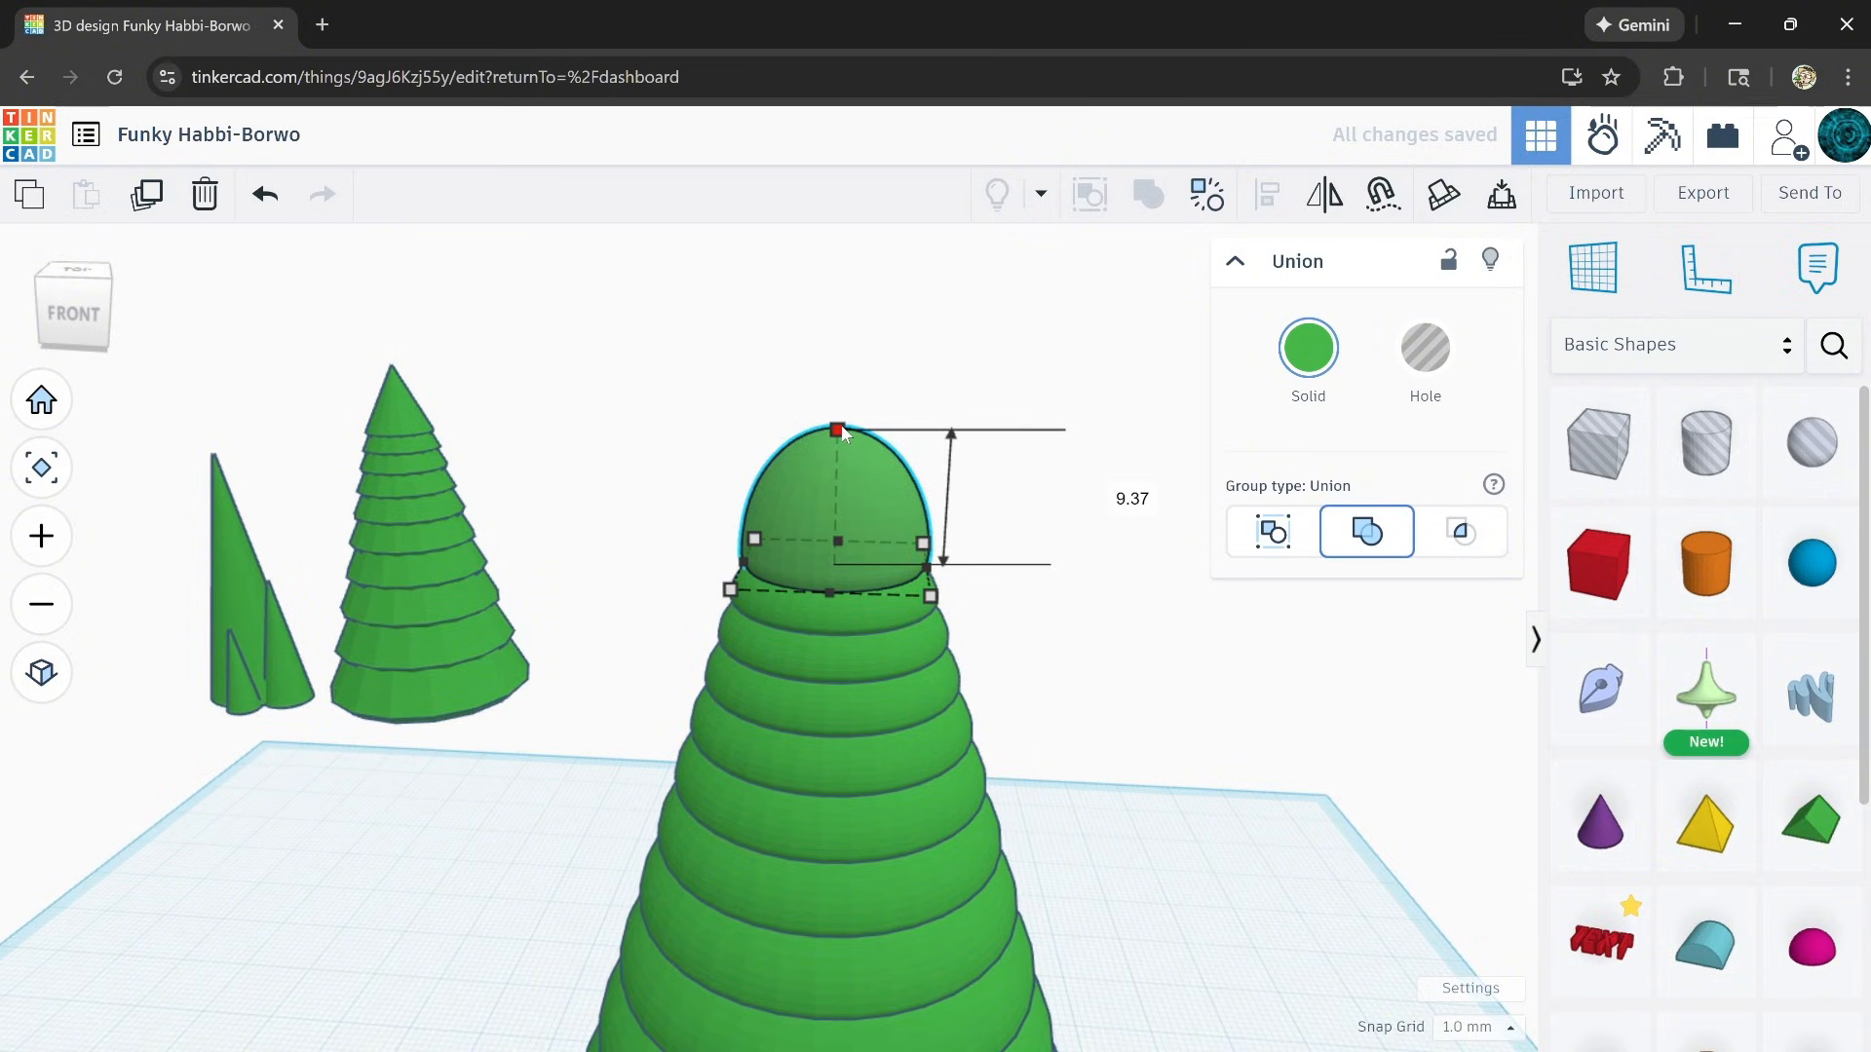
scroll(692, 580, "down", 5)
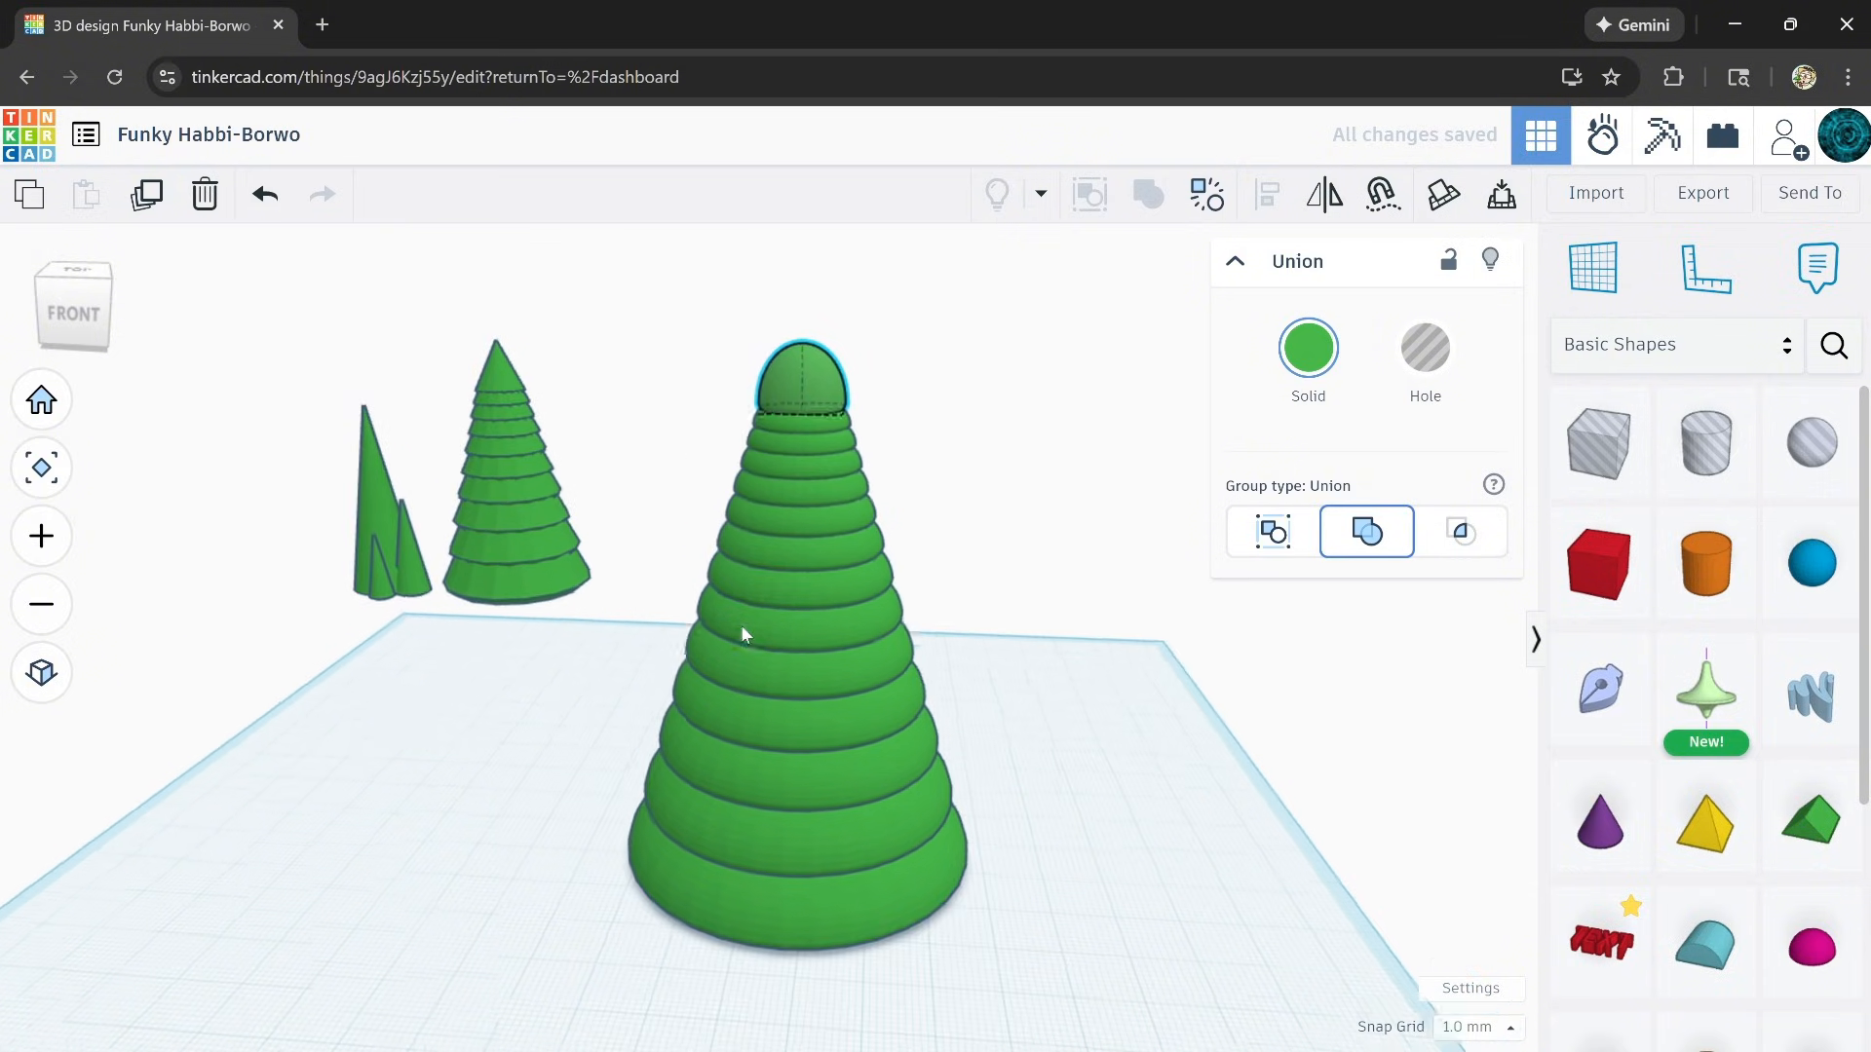
left_click(264, 198)
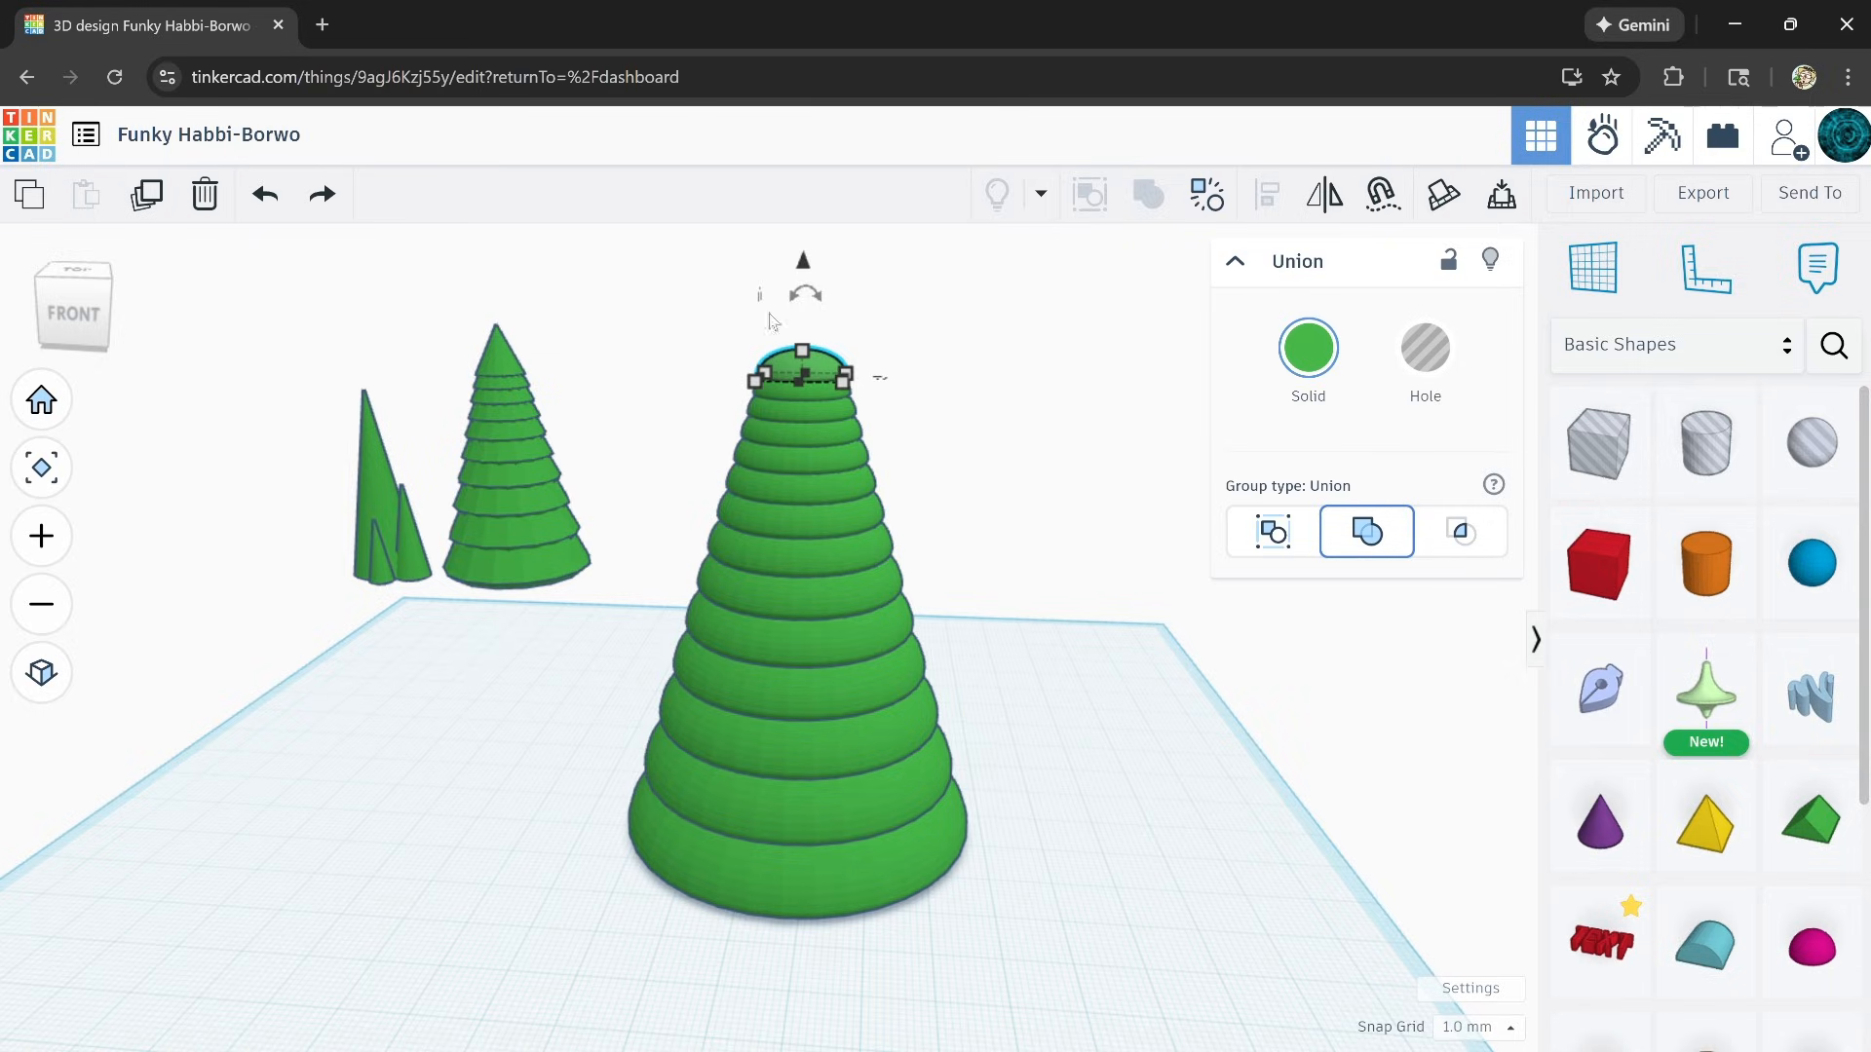
Step: Resize the top tier to about 5.37 mm high and add a smaller duplicate above it as a rounded cap
mouse_move(804, 353)
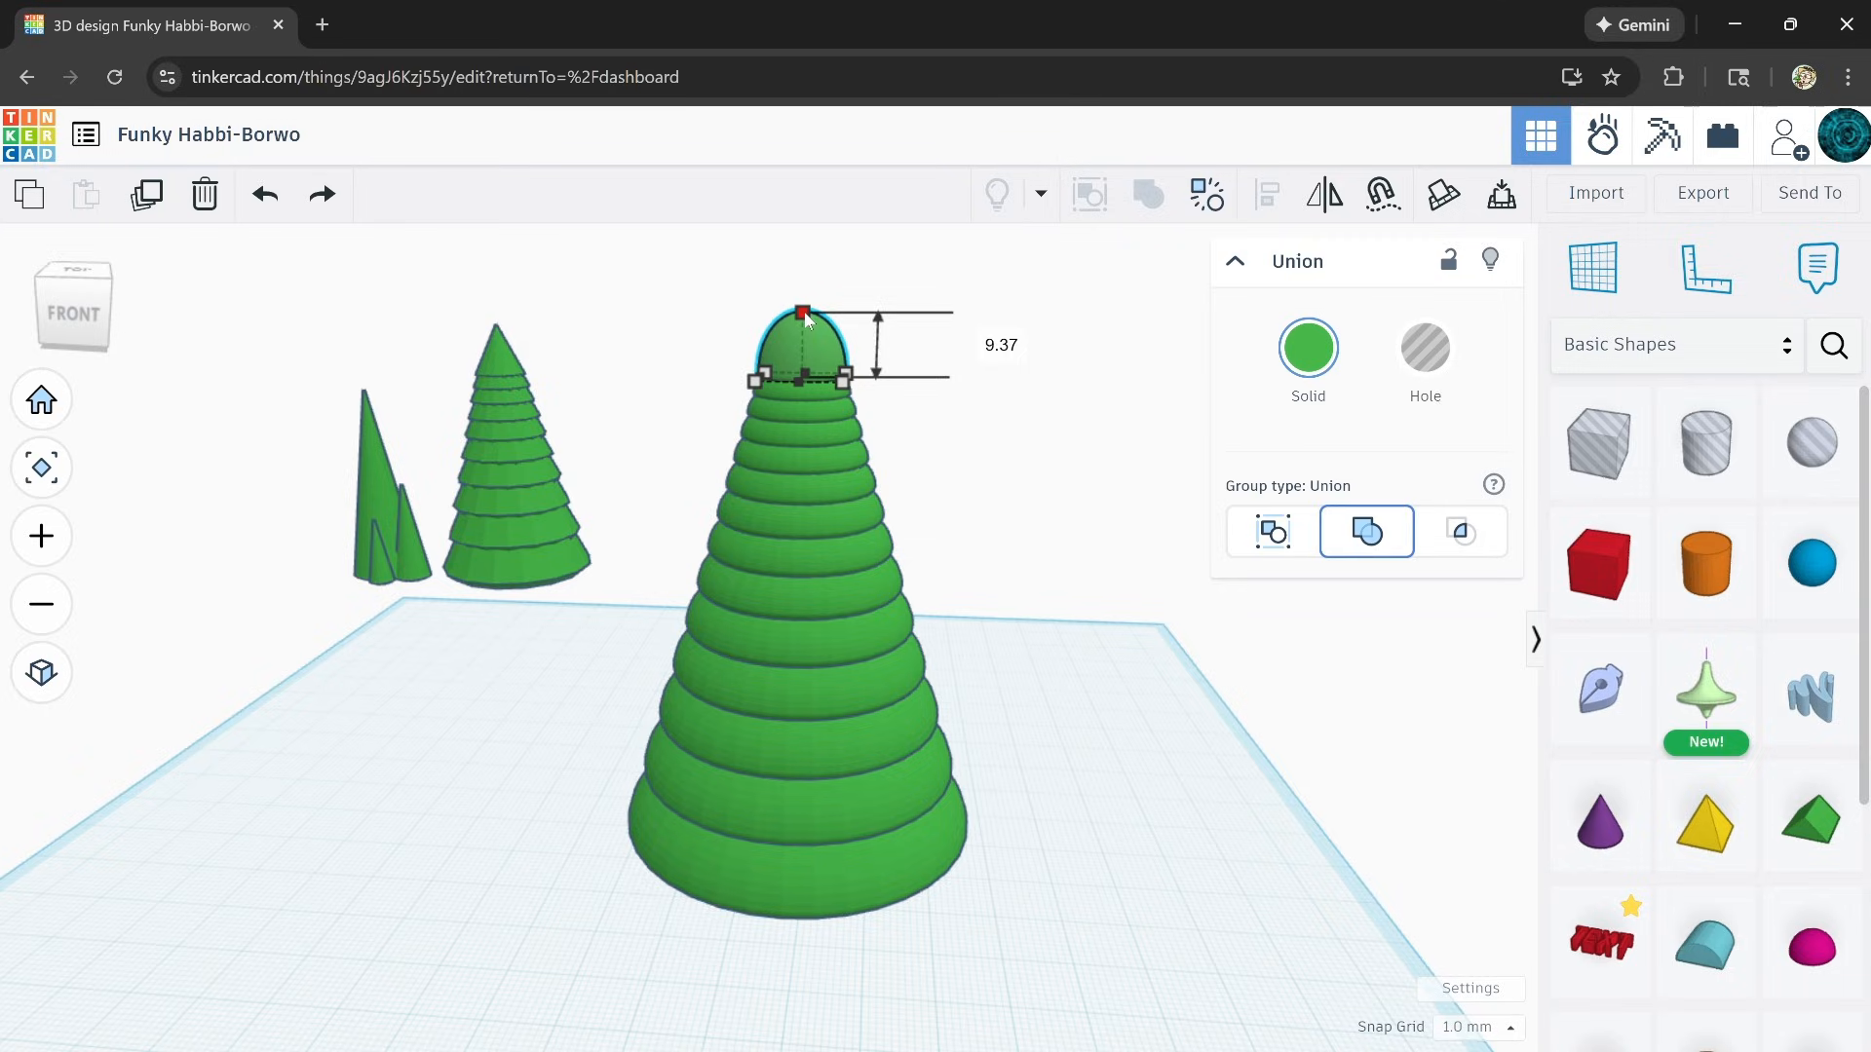
left_click_drag(804, 320, 803, 329)
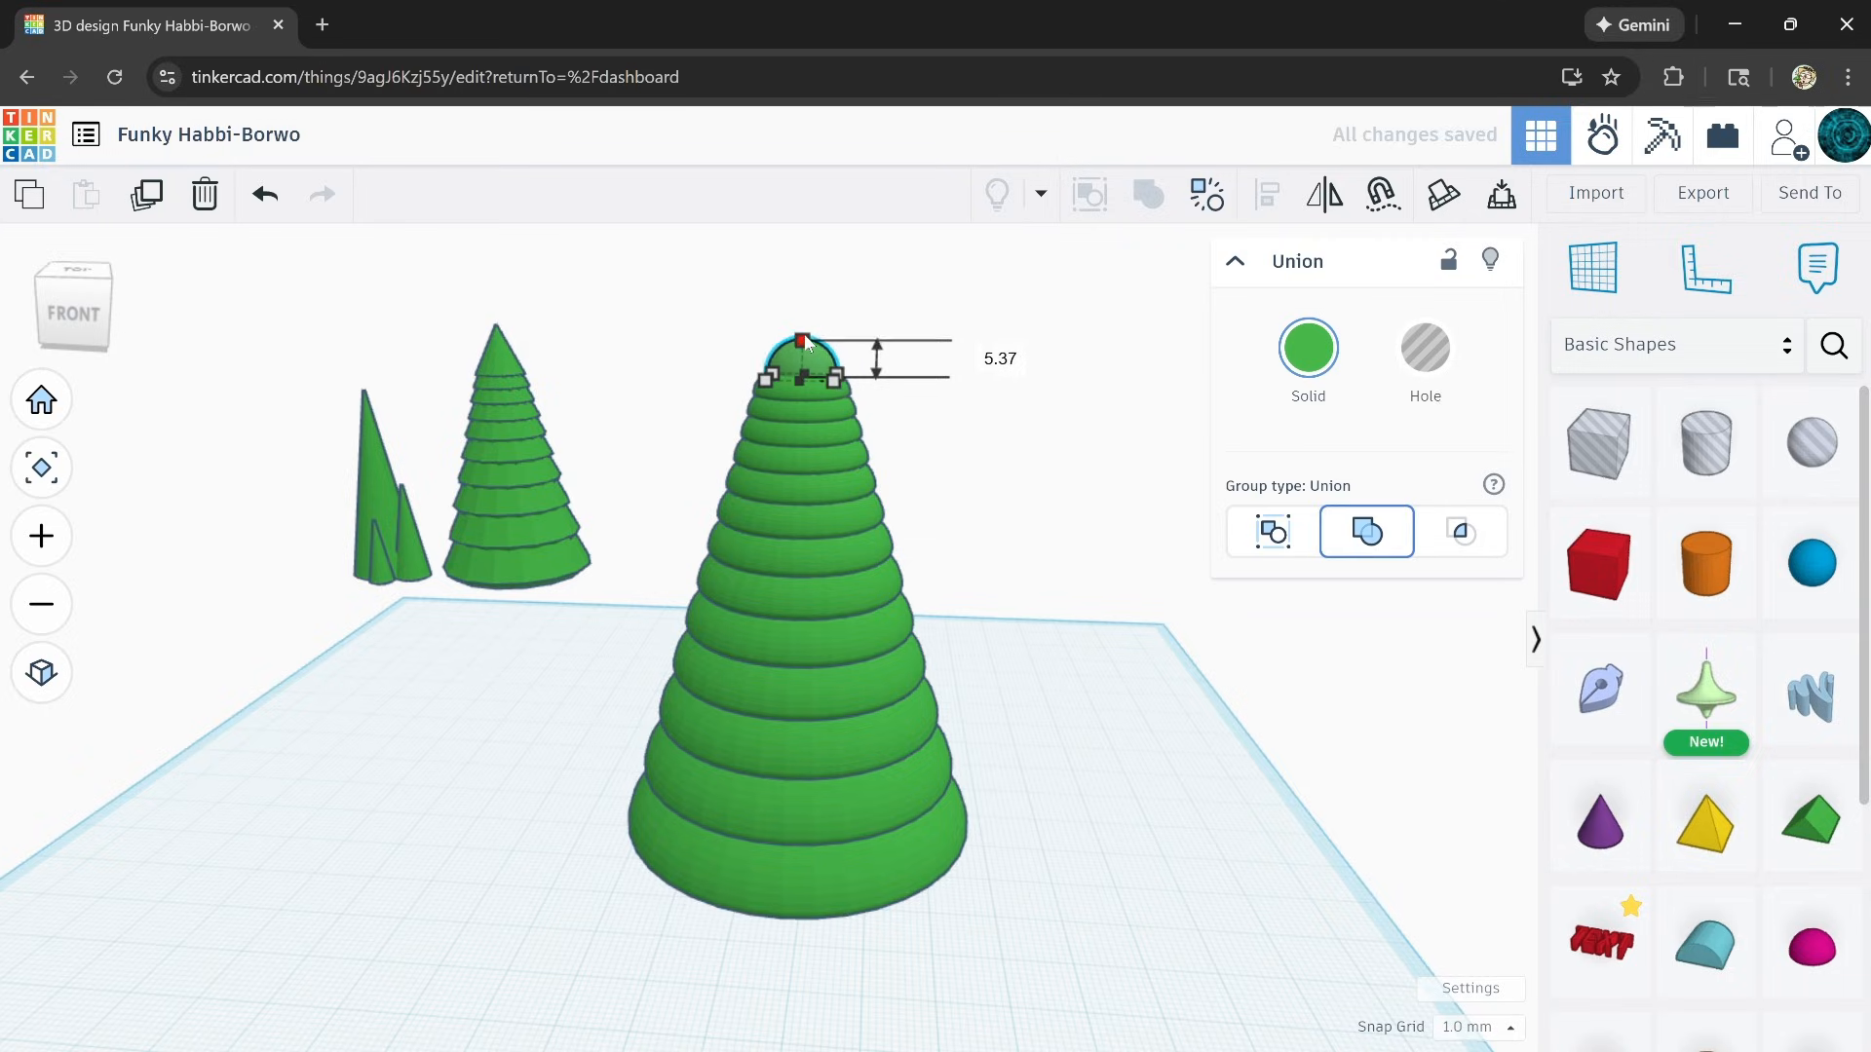
left_click_drag(806, 341, 804, 341)
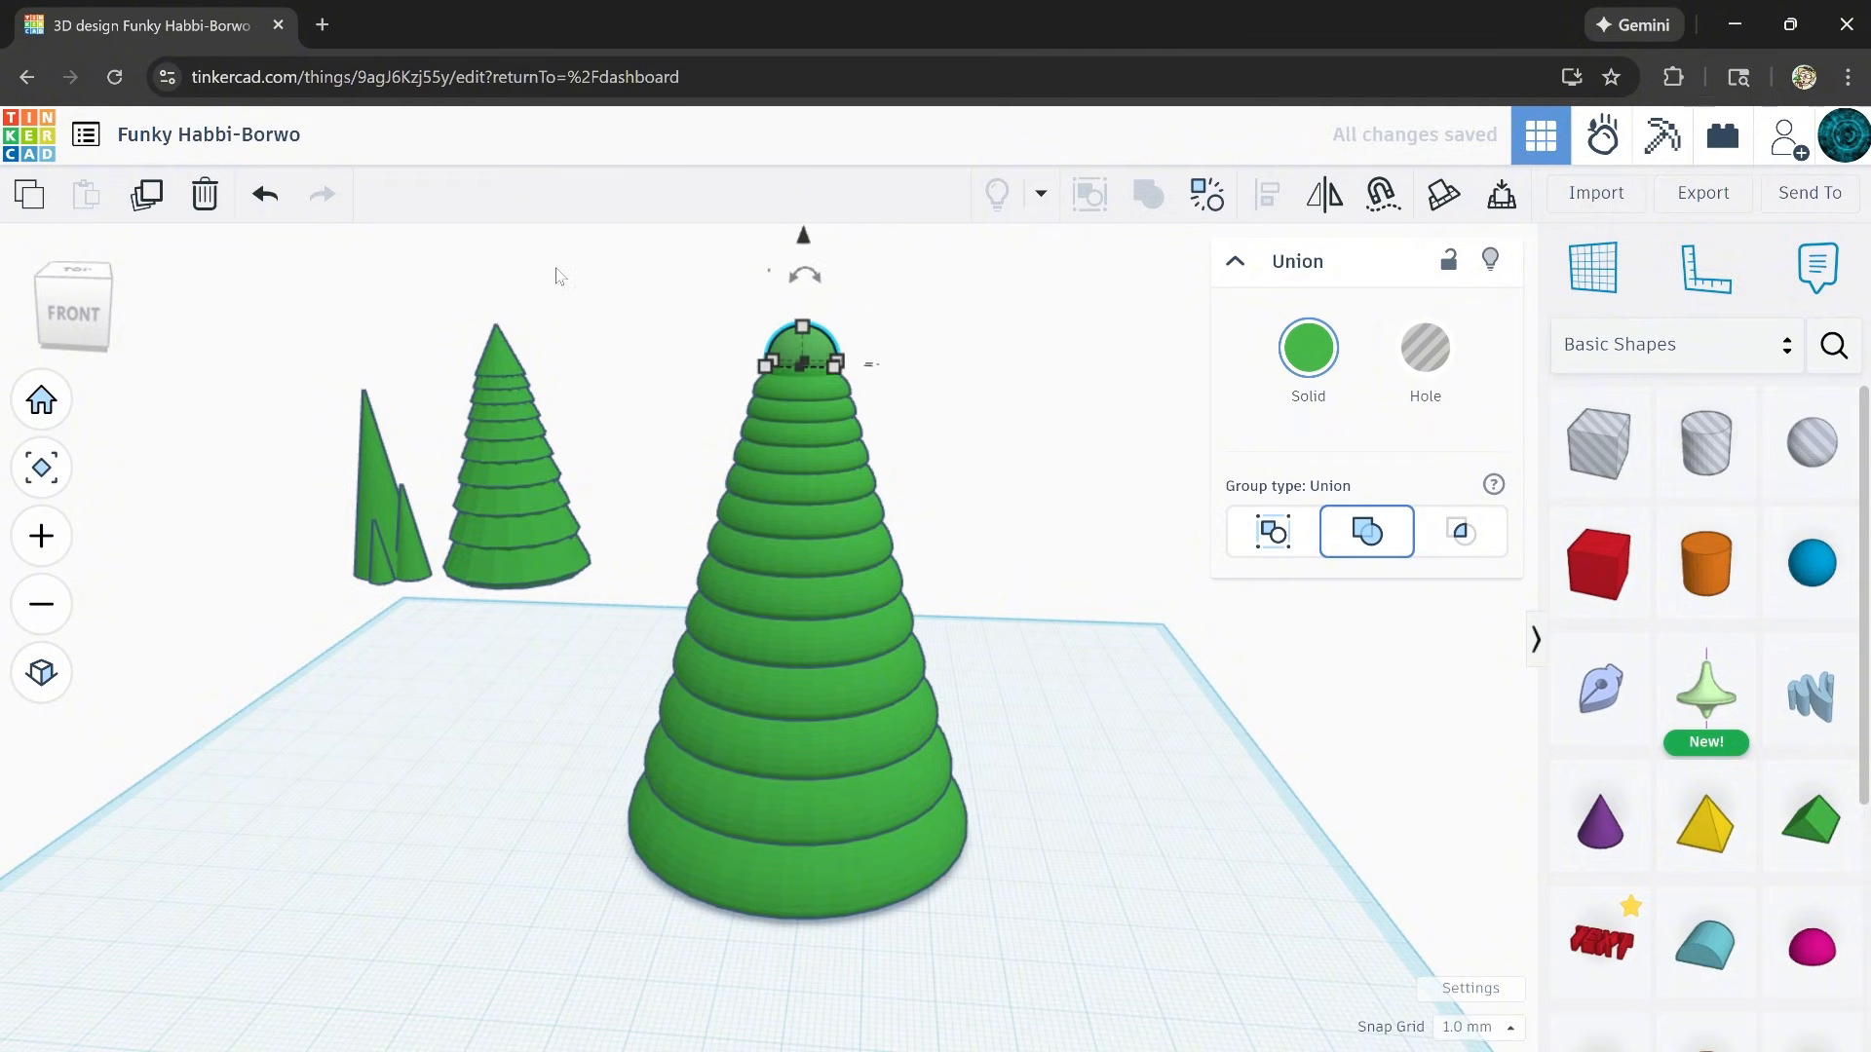
left_click_drag(805, 312, 805, 333)
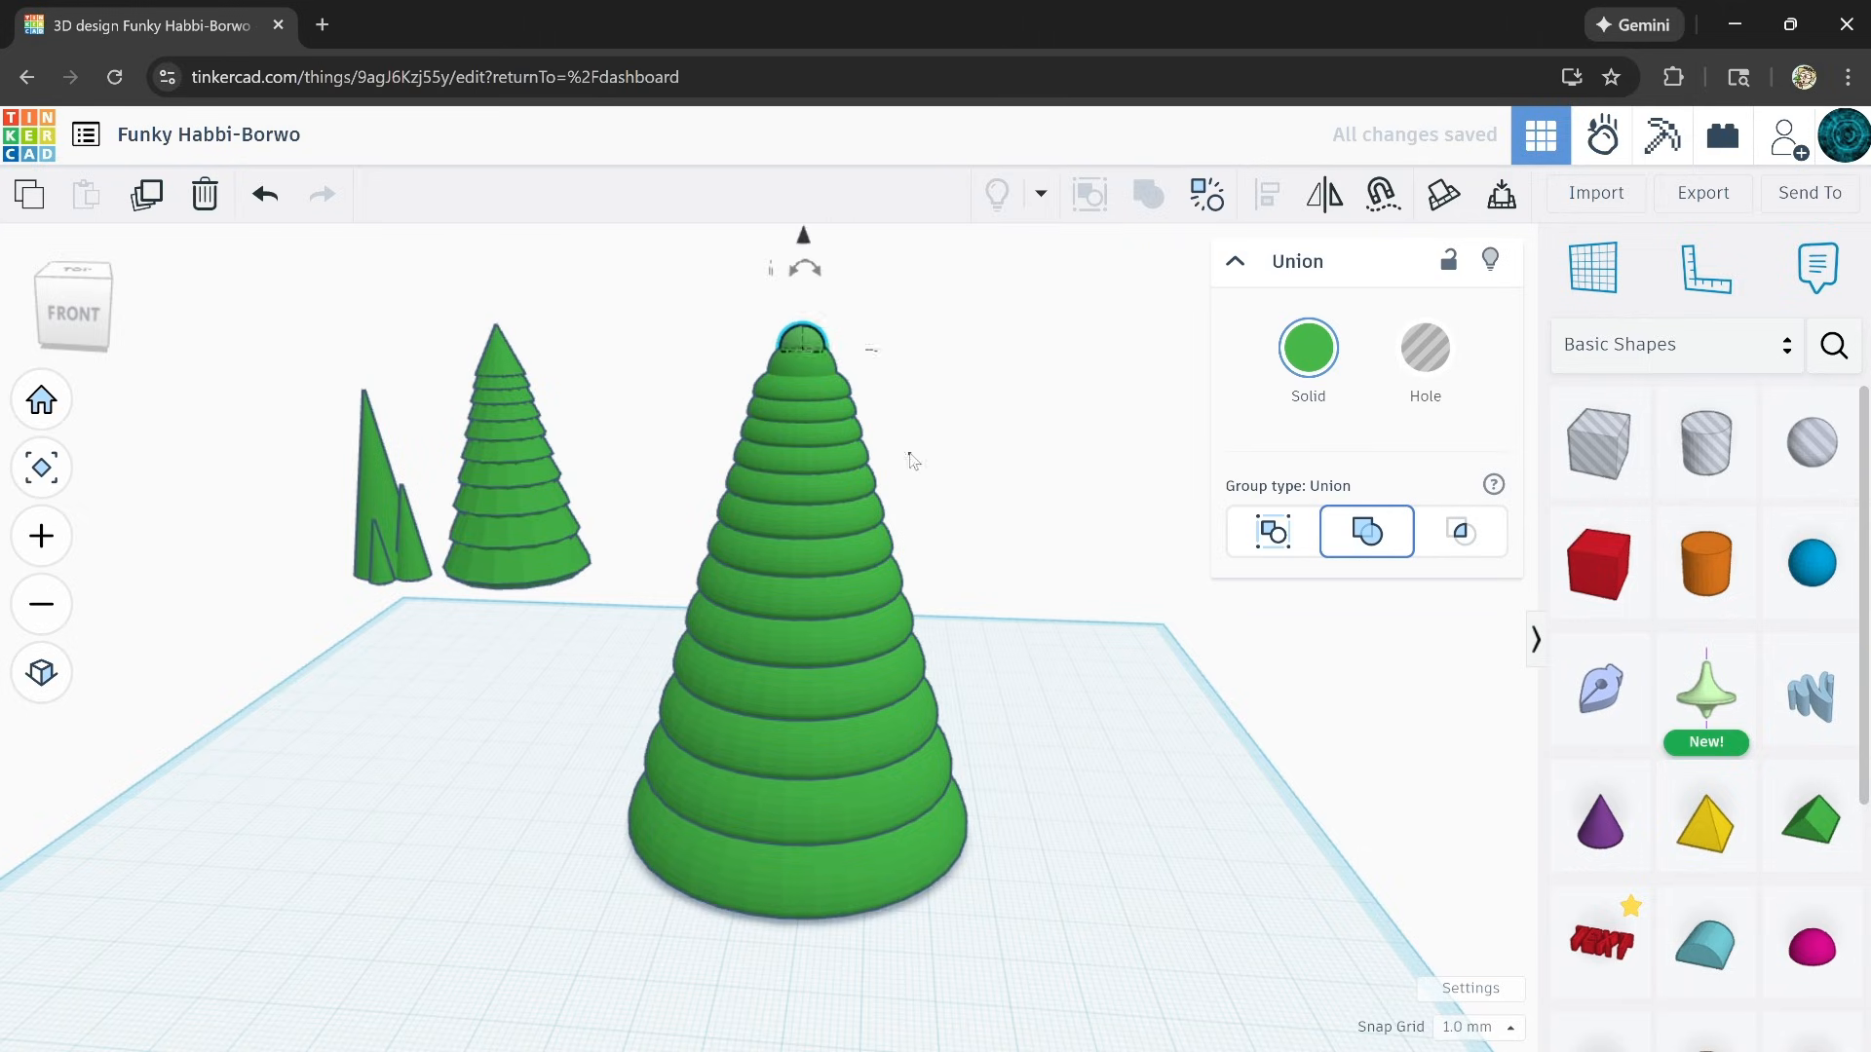
Step: Refine the proportions of the tiers directly beneath the rounded cap
scroll(910, 459, "up", 5)
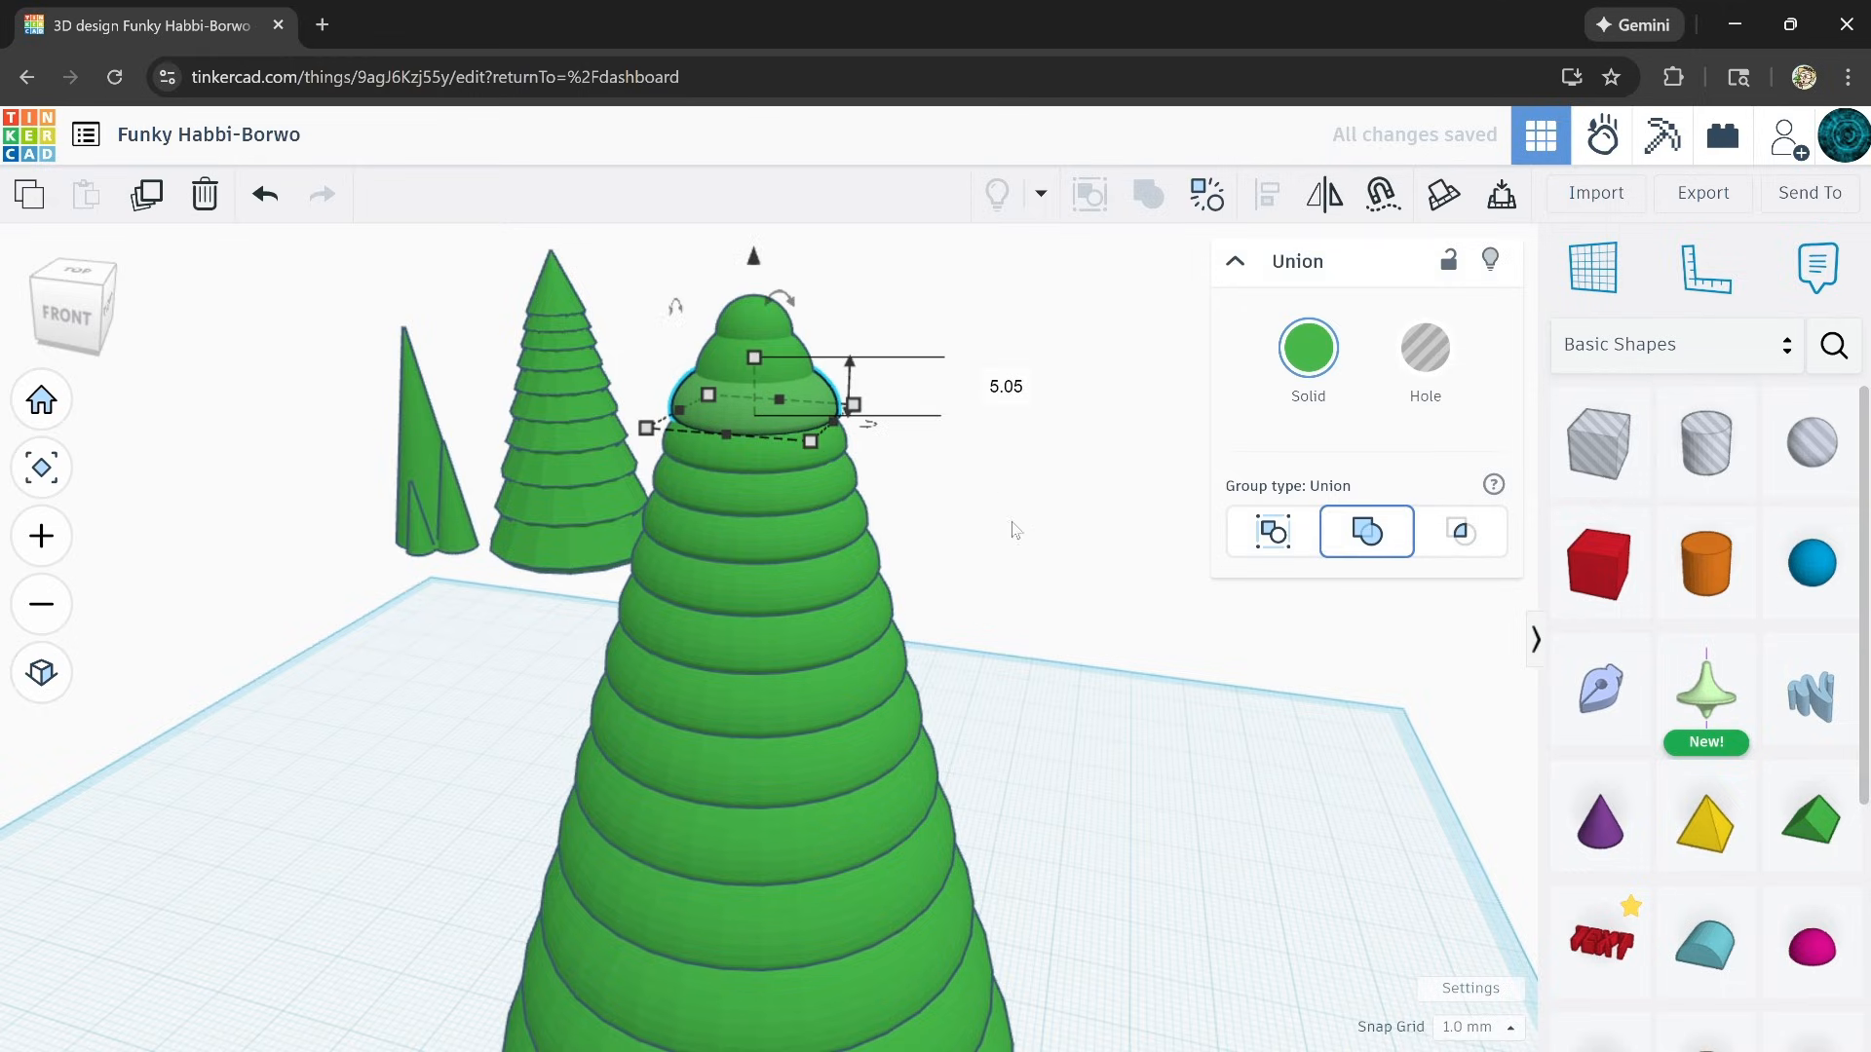
right_click_drag(1012, 522, 754, 431)
left_click(741, 355)
mouse_move(807, 410)
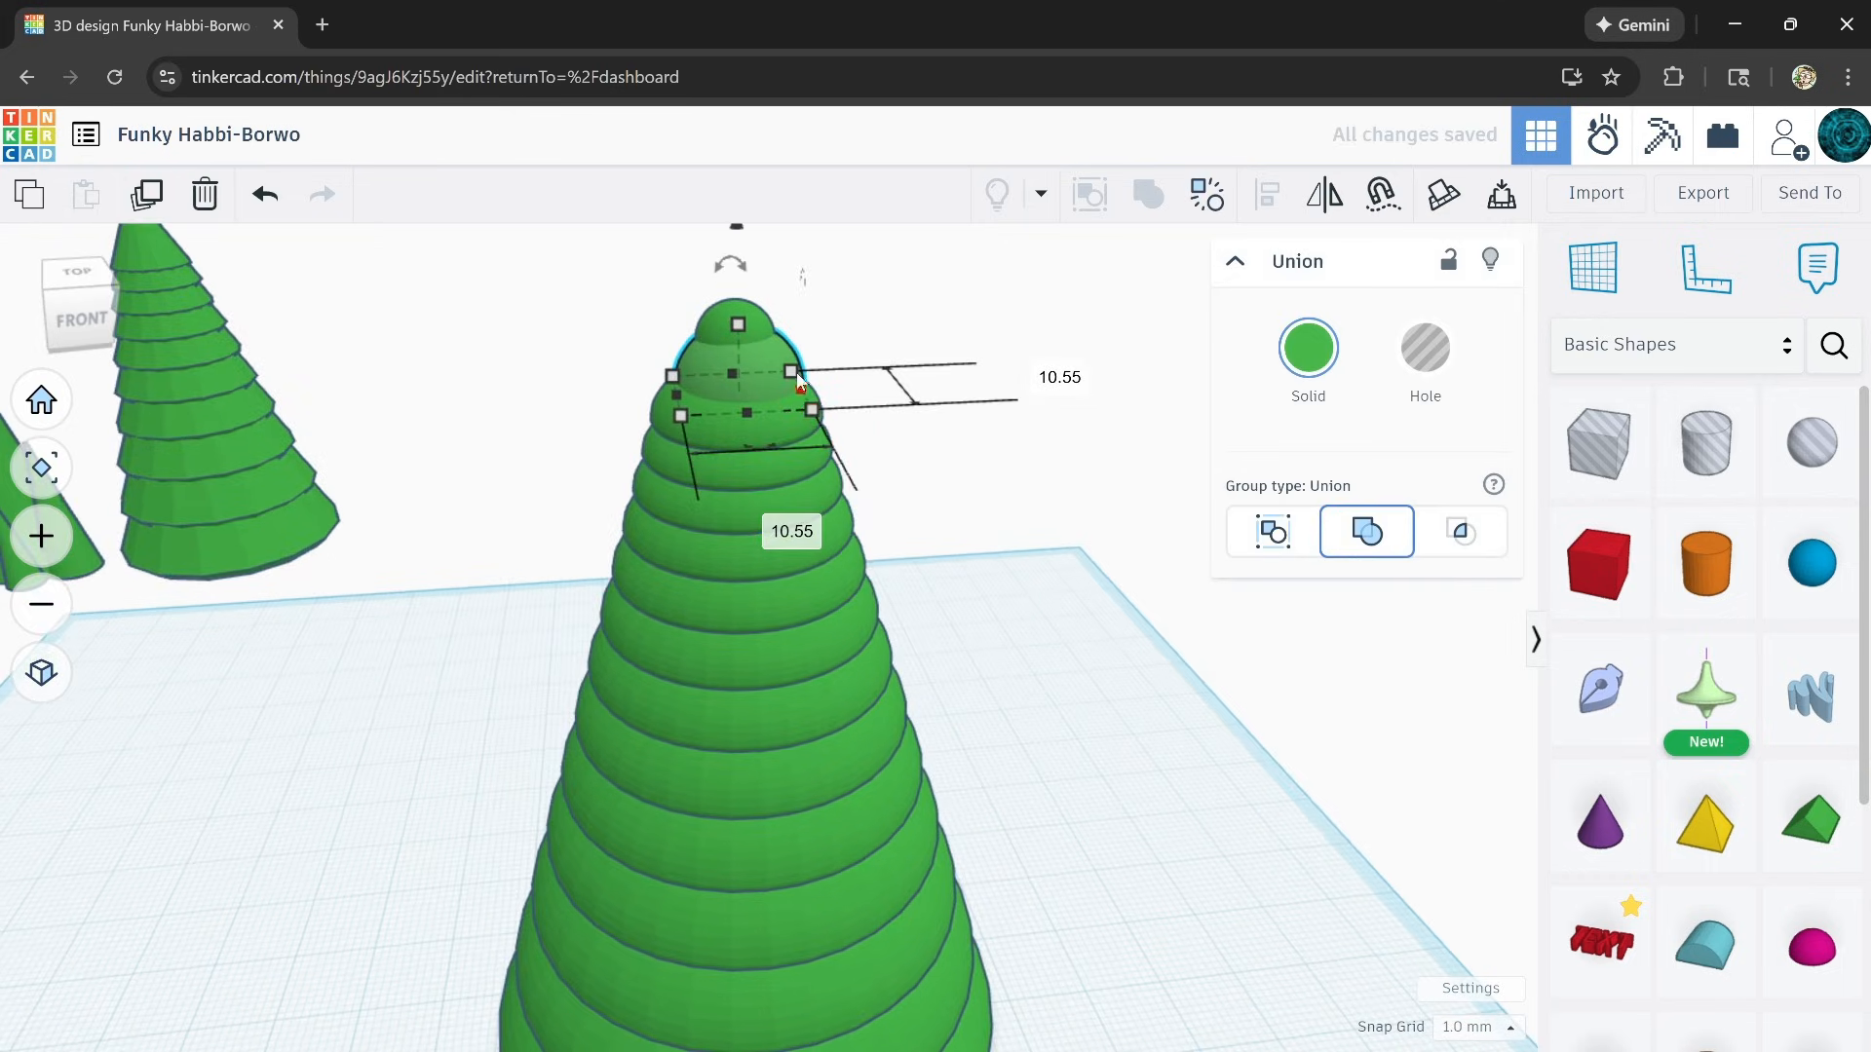
scroll(1016, 539, "down", 5)
Step: Select all tiers of the rounded tree and centre-align them along both horizontal axes
left_click_drag(706, 349, 994, 919)
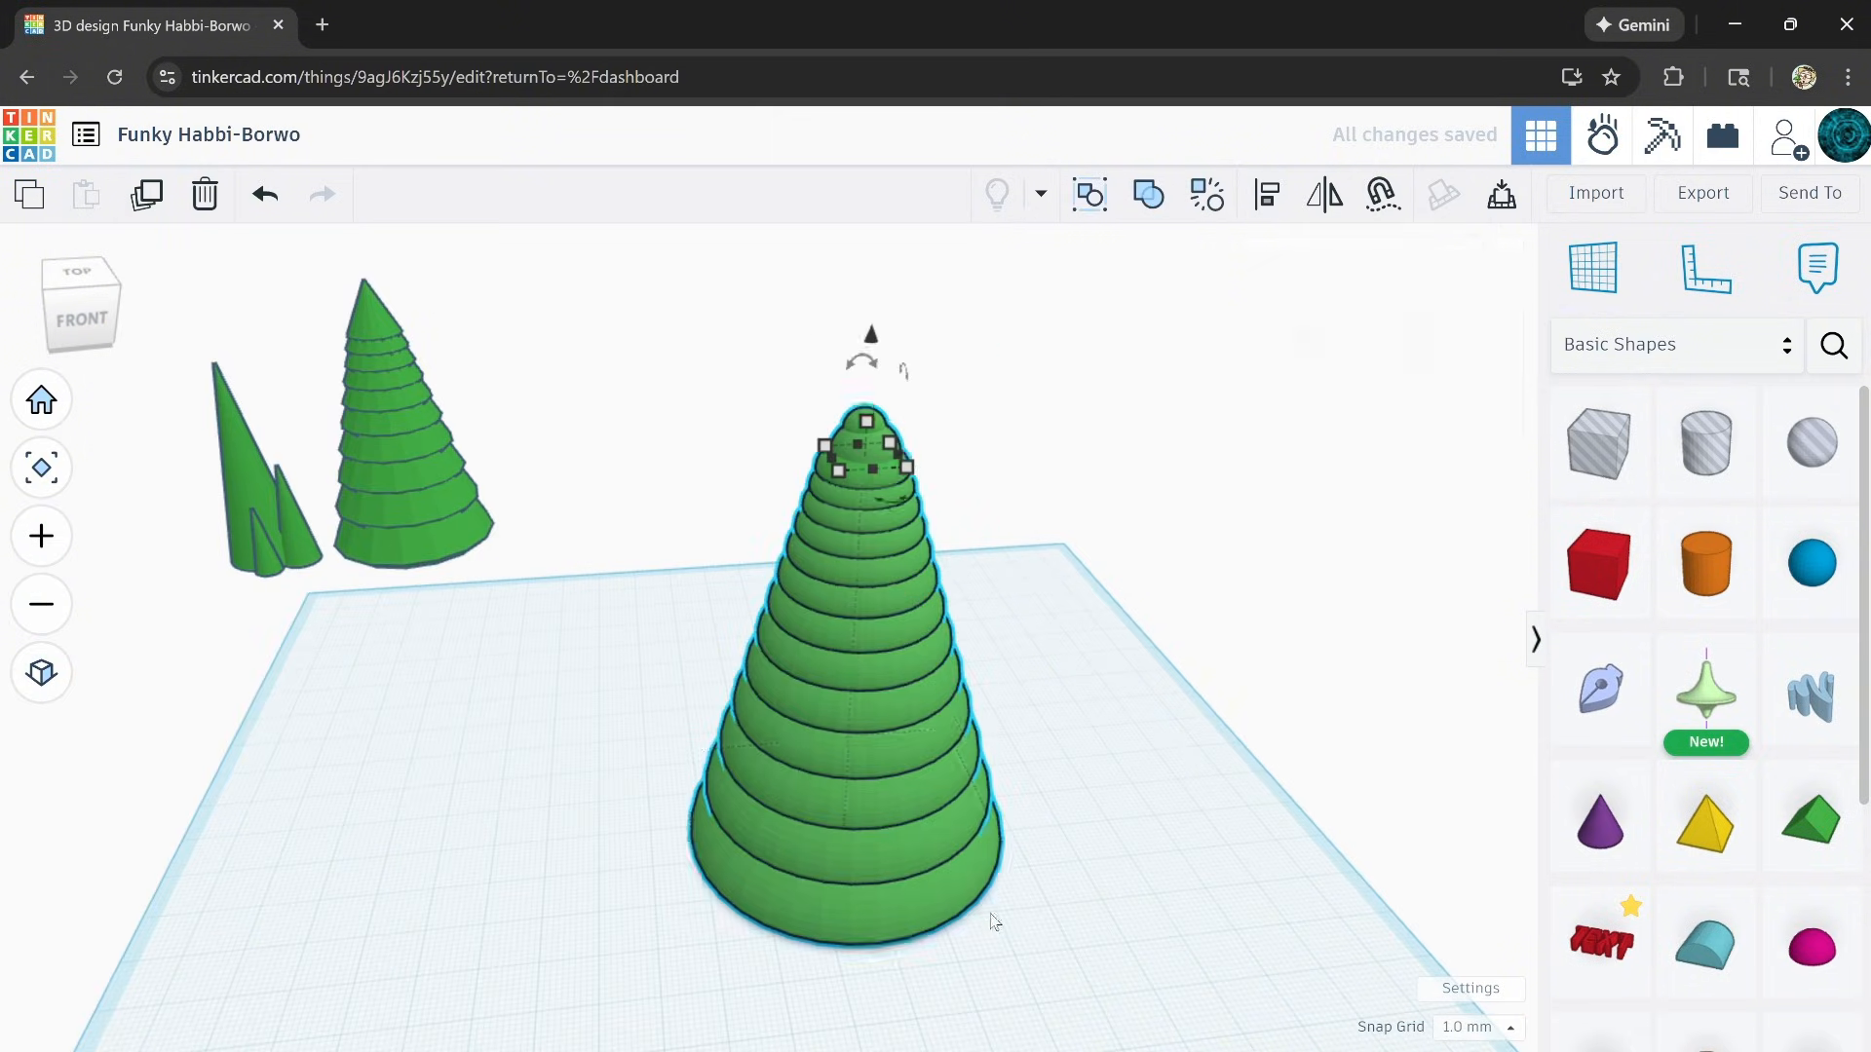
left_click(1265, 204)
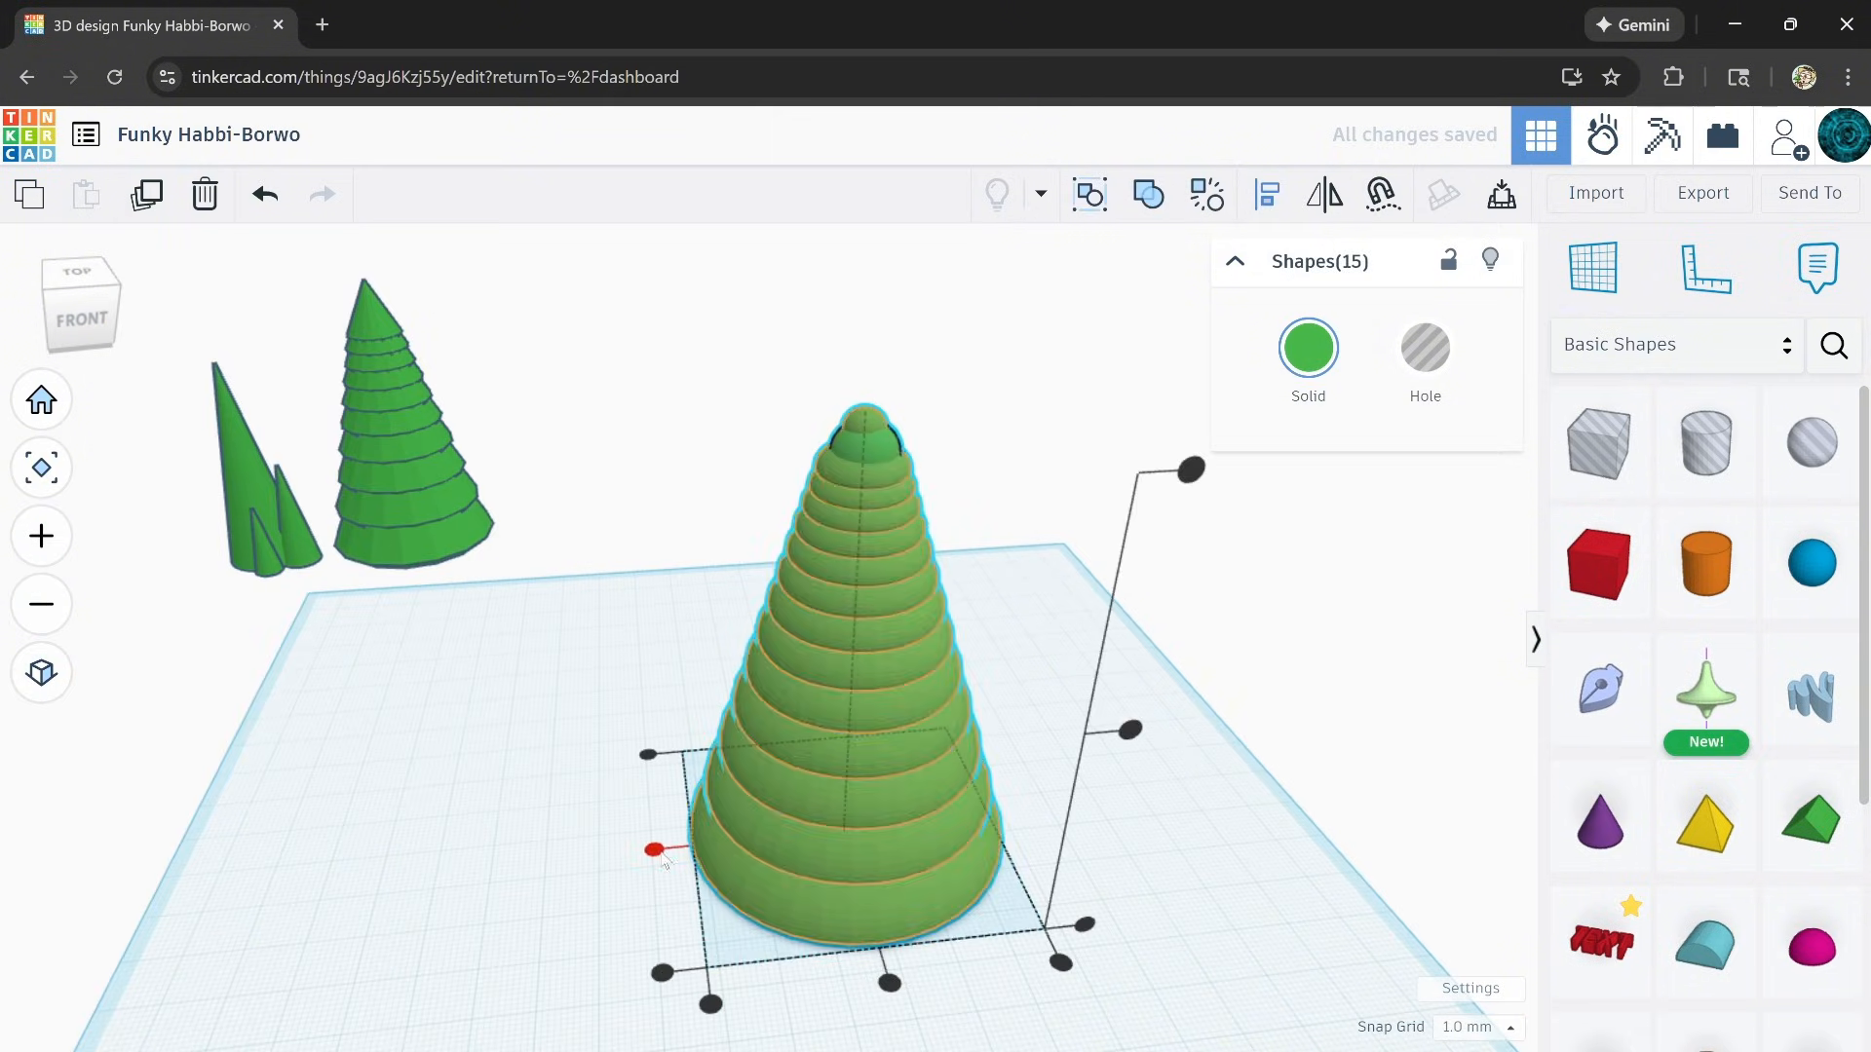
left_click(890, 983)
left_click(893, 987)
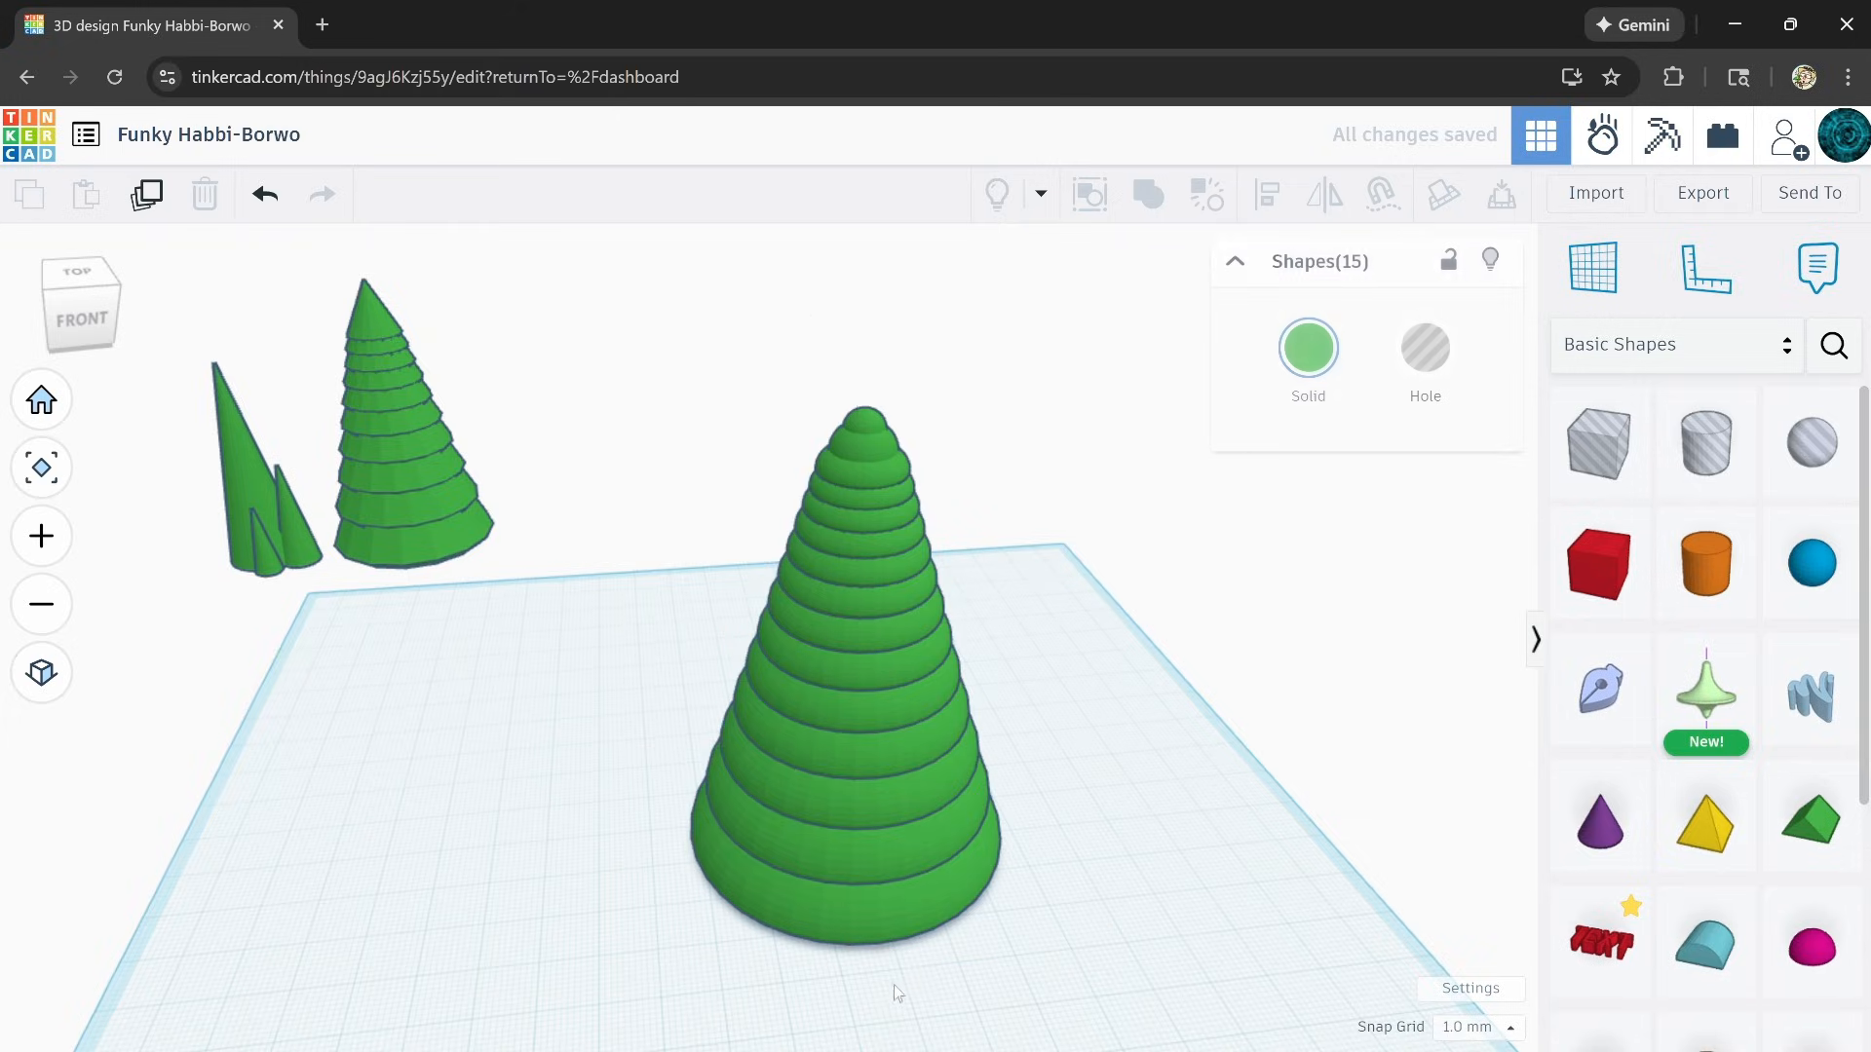
Step: Examine the finished rounded-tier tree alongside the bevelled-cone tree and the plain cone cluster
right_click_drag(1008, 1009, 989, 917)
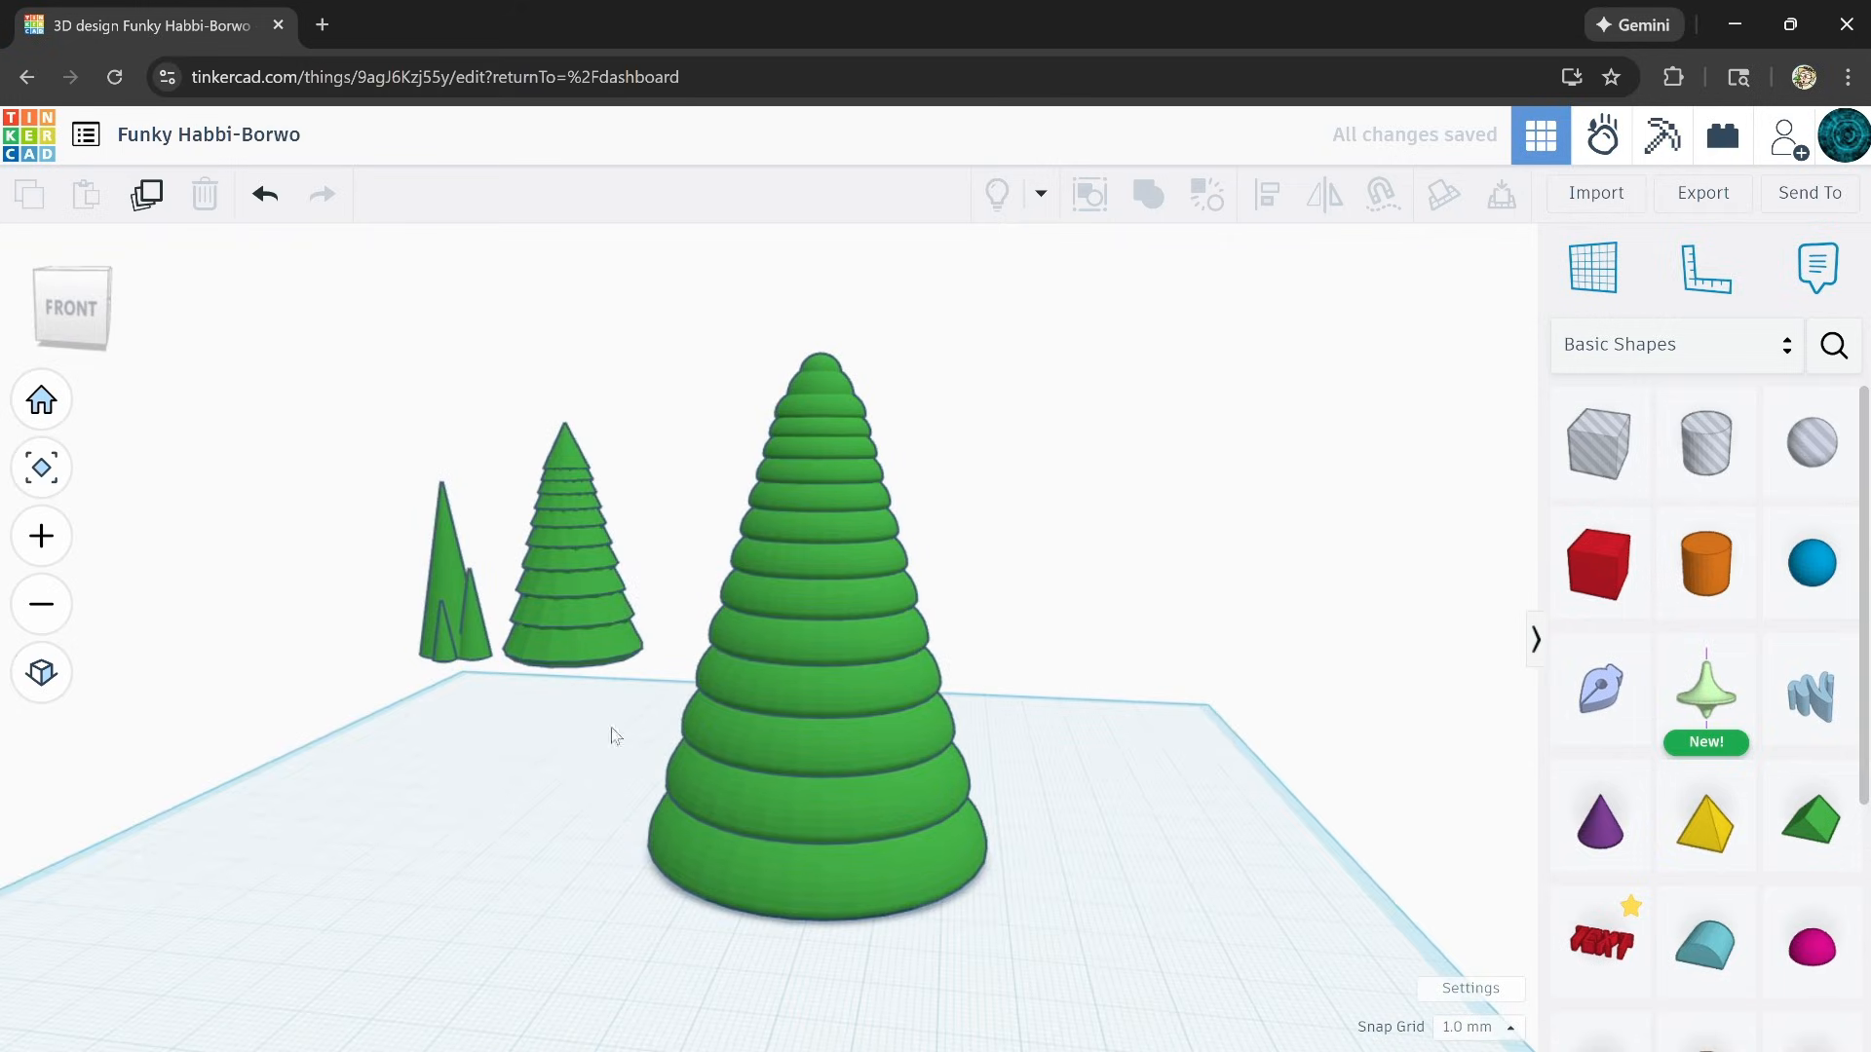
scroll(627, 776, "up", 3)
scroll(468, 669, "up", 5)
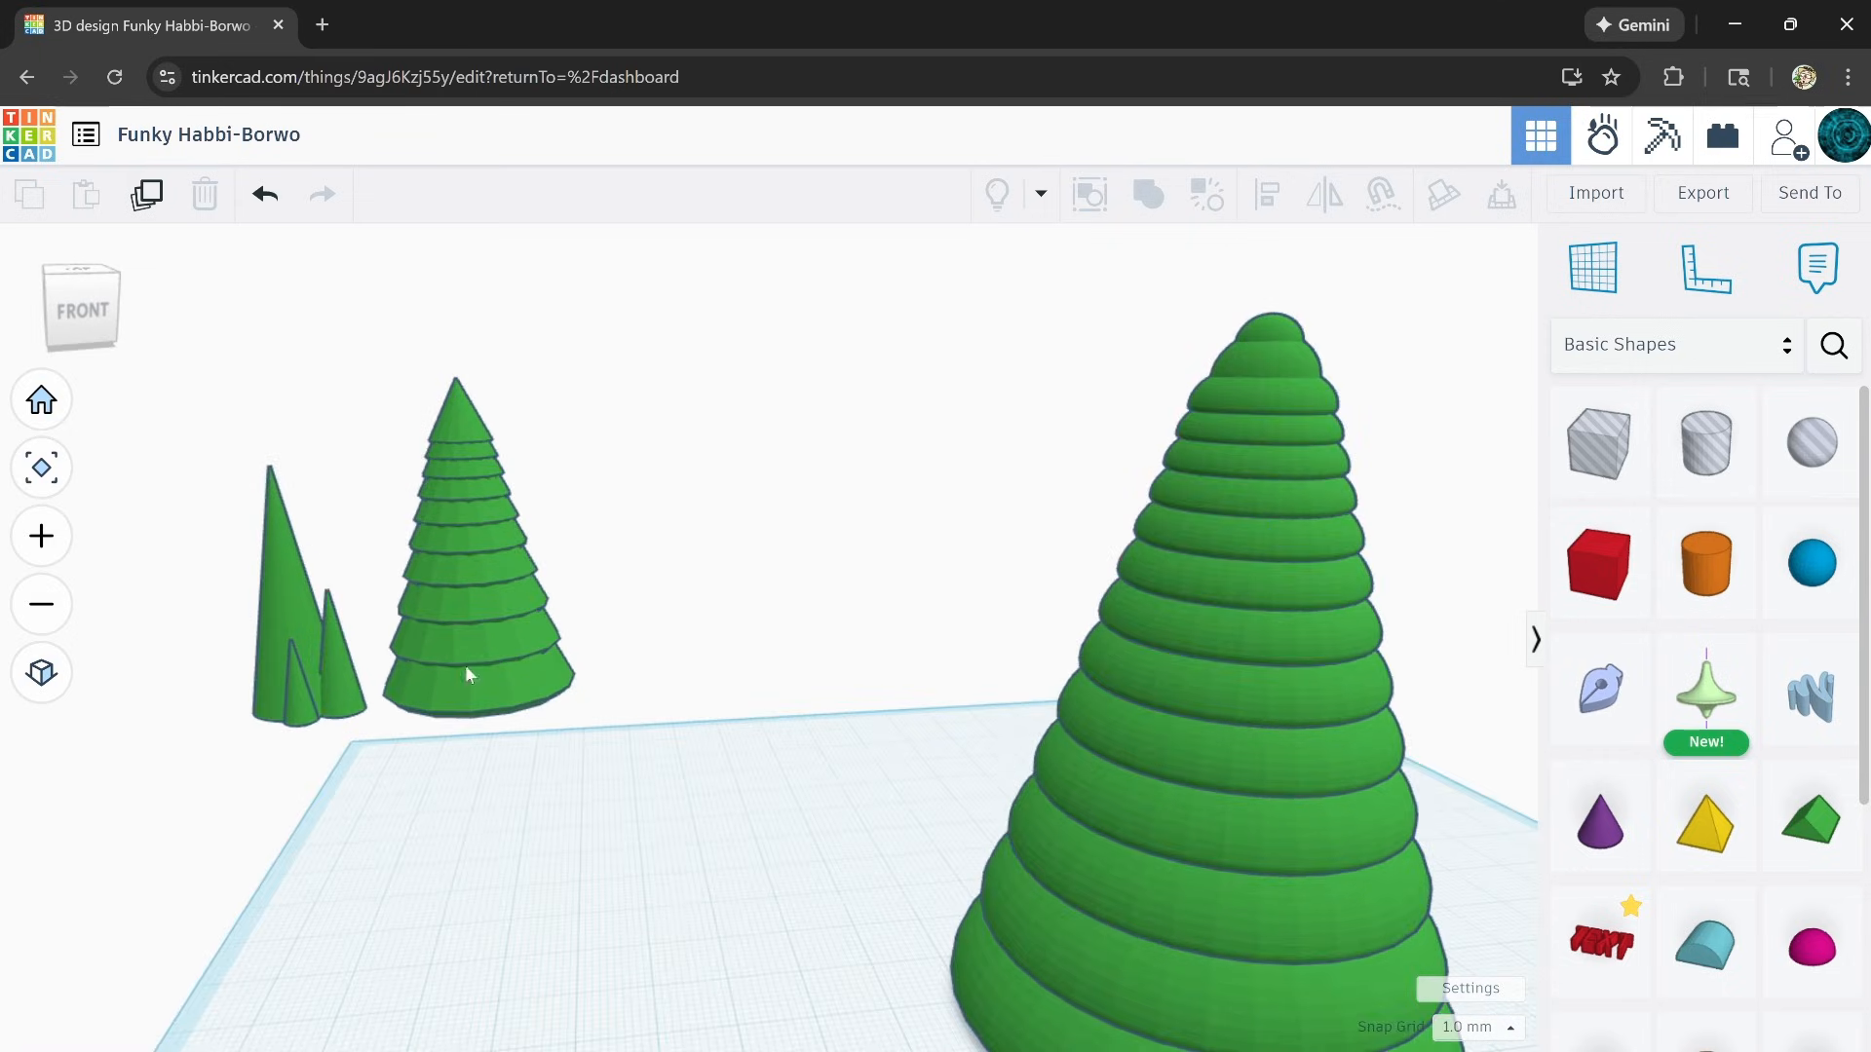
scroll(452, 616, "up", 3)
right_click_drag(452, 616, 444, 711)
scroll(563, 741, "down", 6)
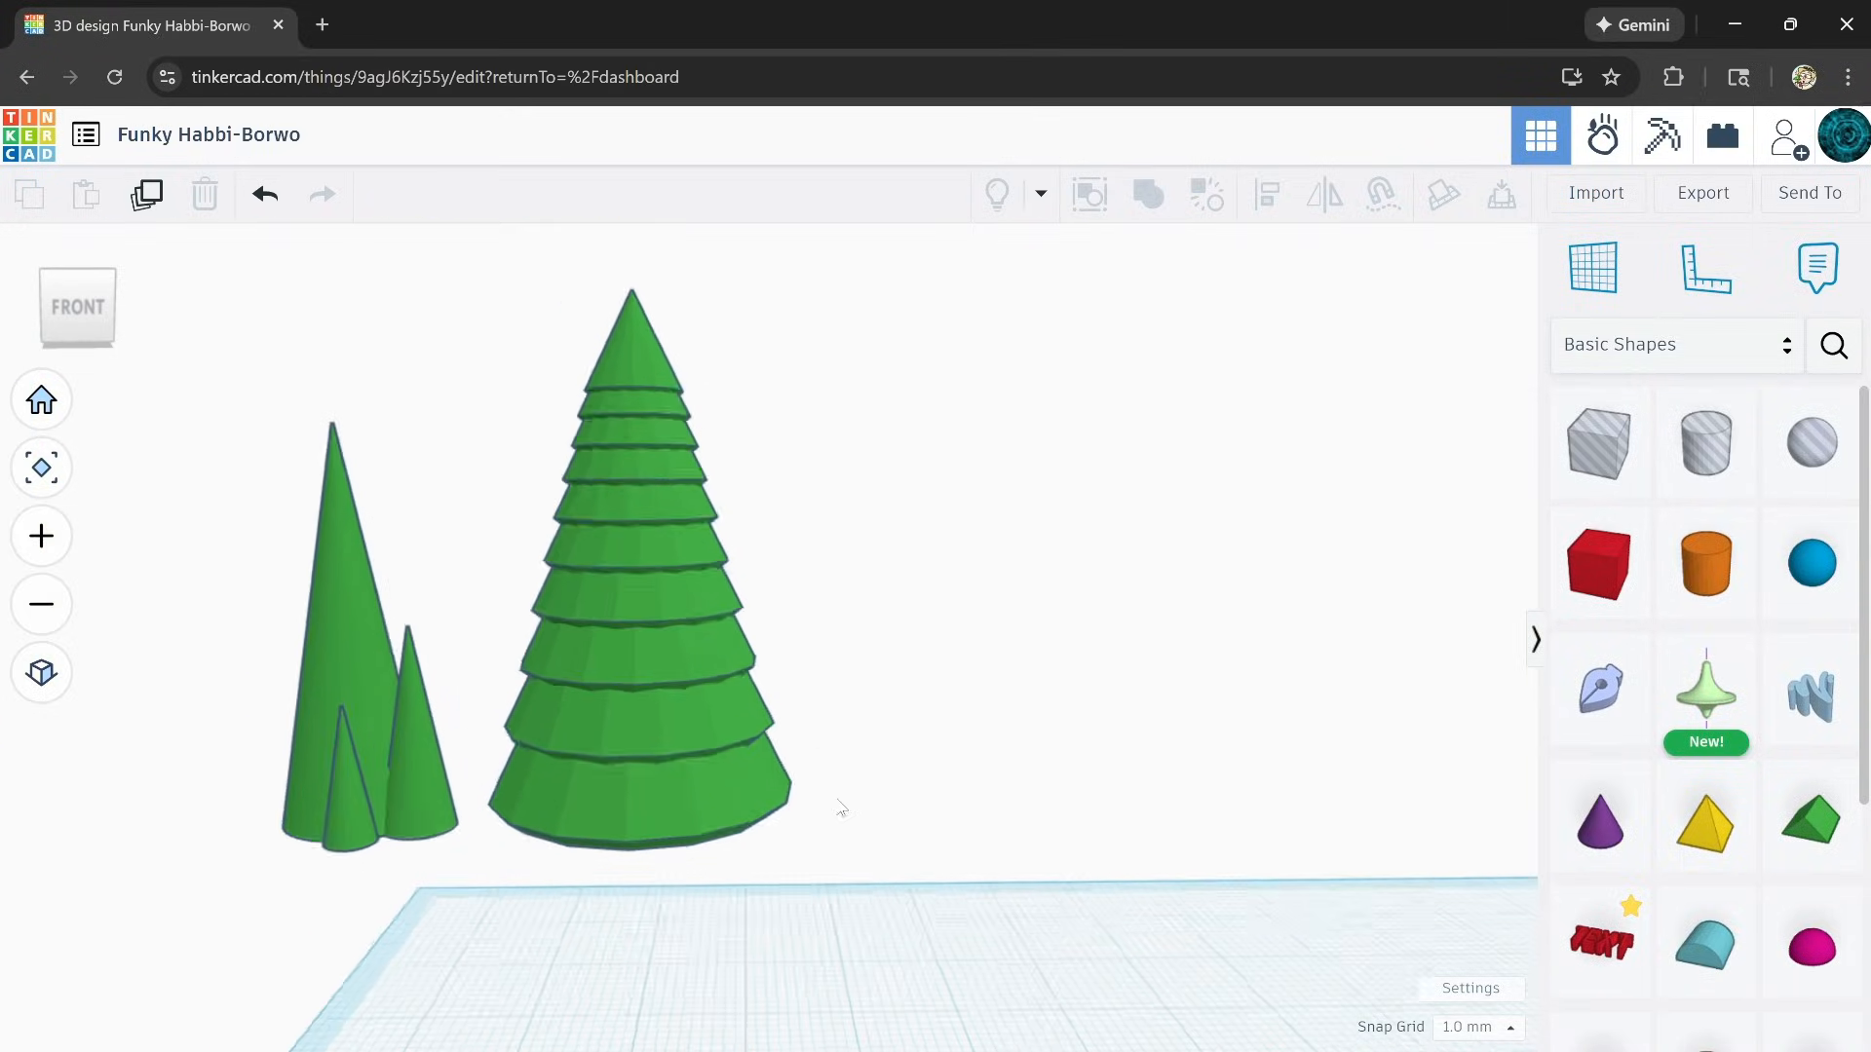
middle_click_drag(994, 892, 727, 711)
scroll(931, 633, "down", 3)
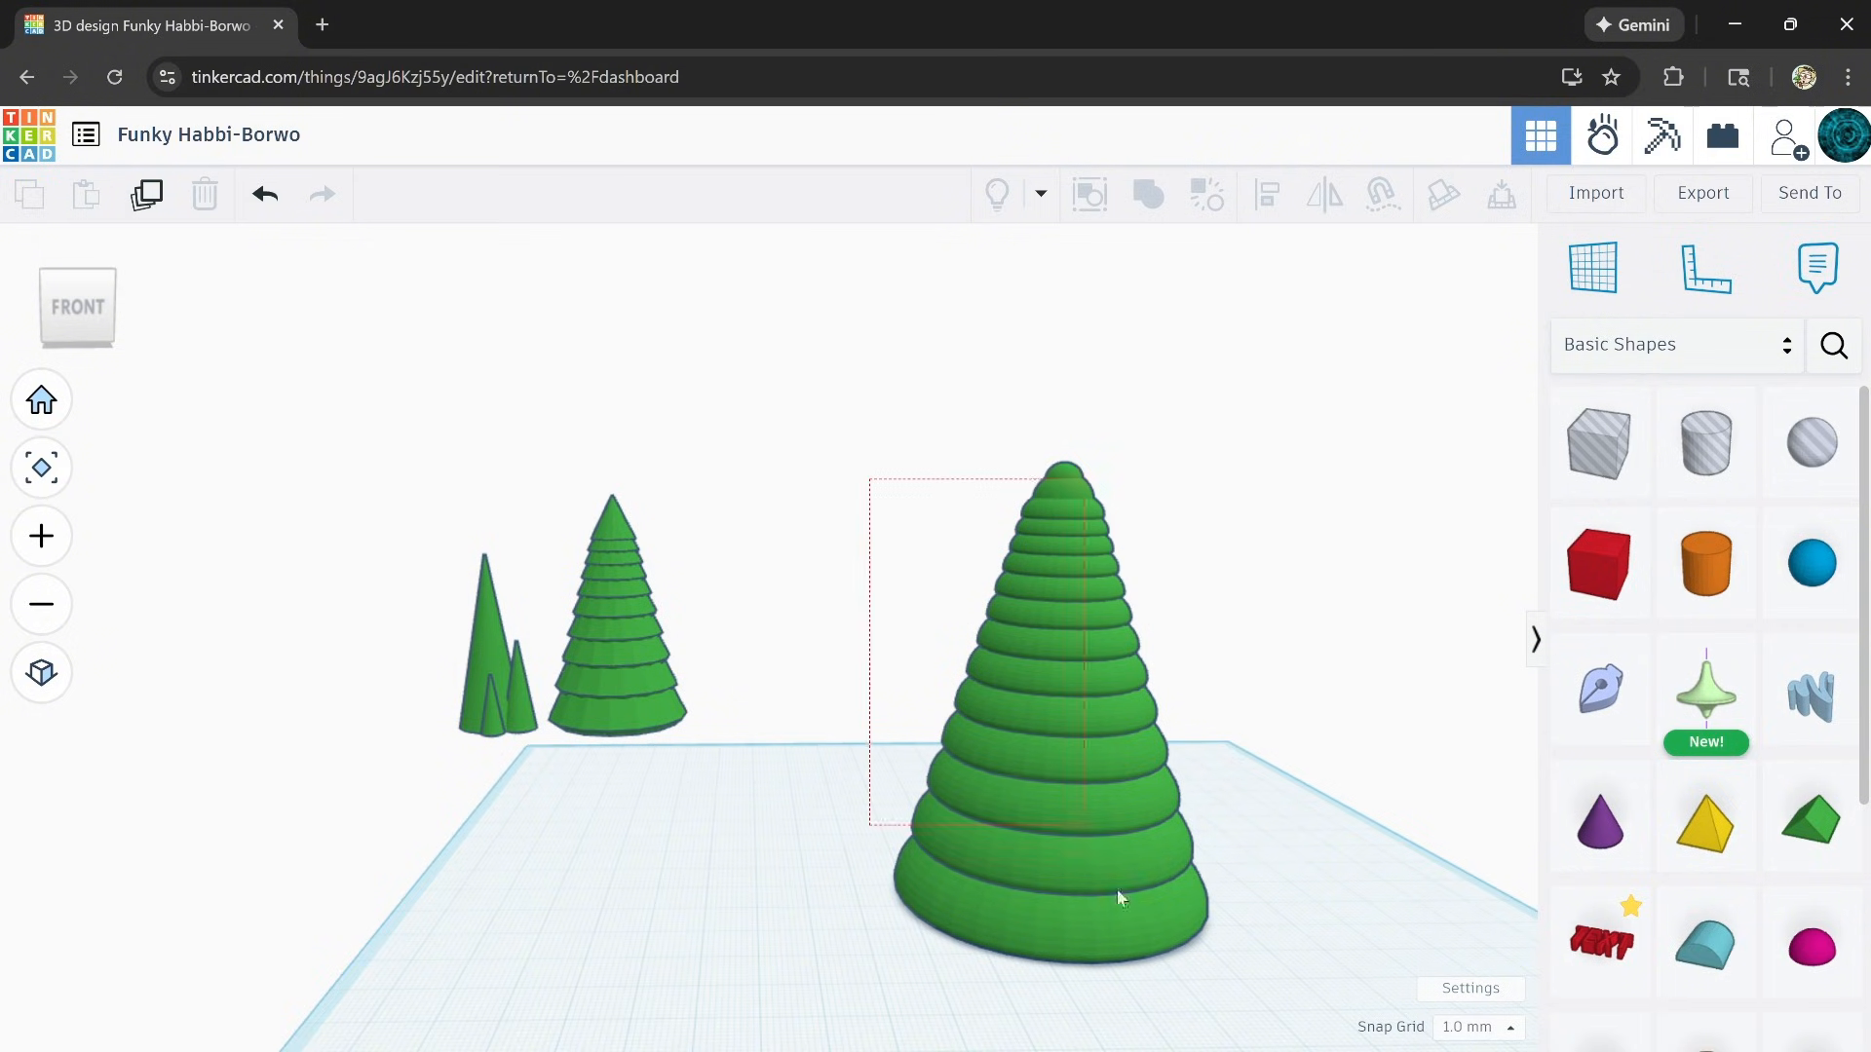
Step: Move the whole rounded-tier tree behind the workplane, beside the bevelled-cone tree
left_click_drag(1119, 898, 809, 708)
scroll(575, 674, "up", 3)
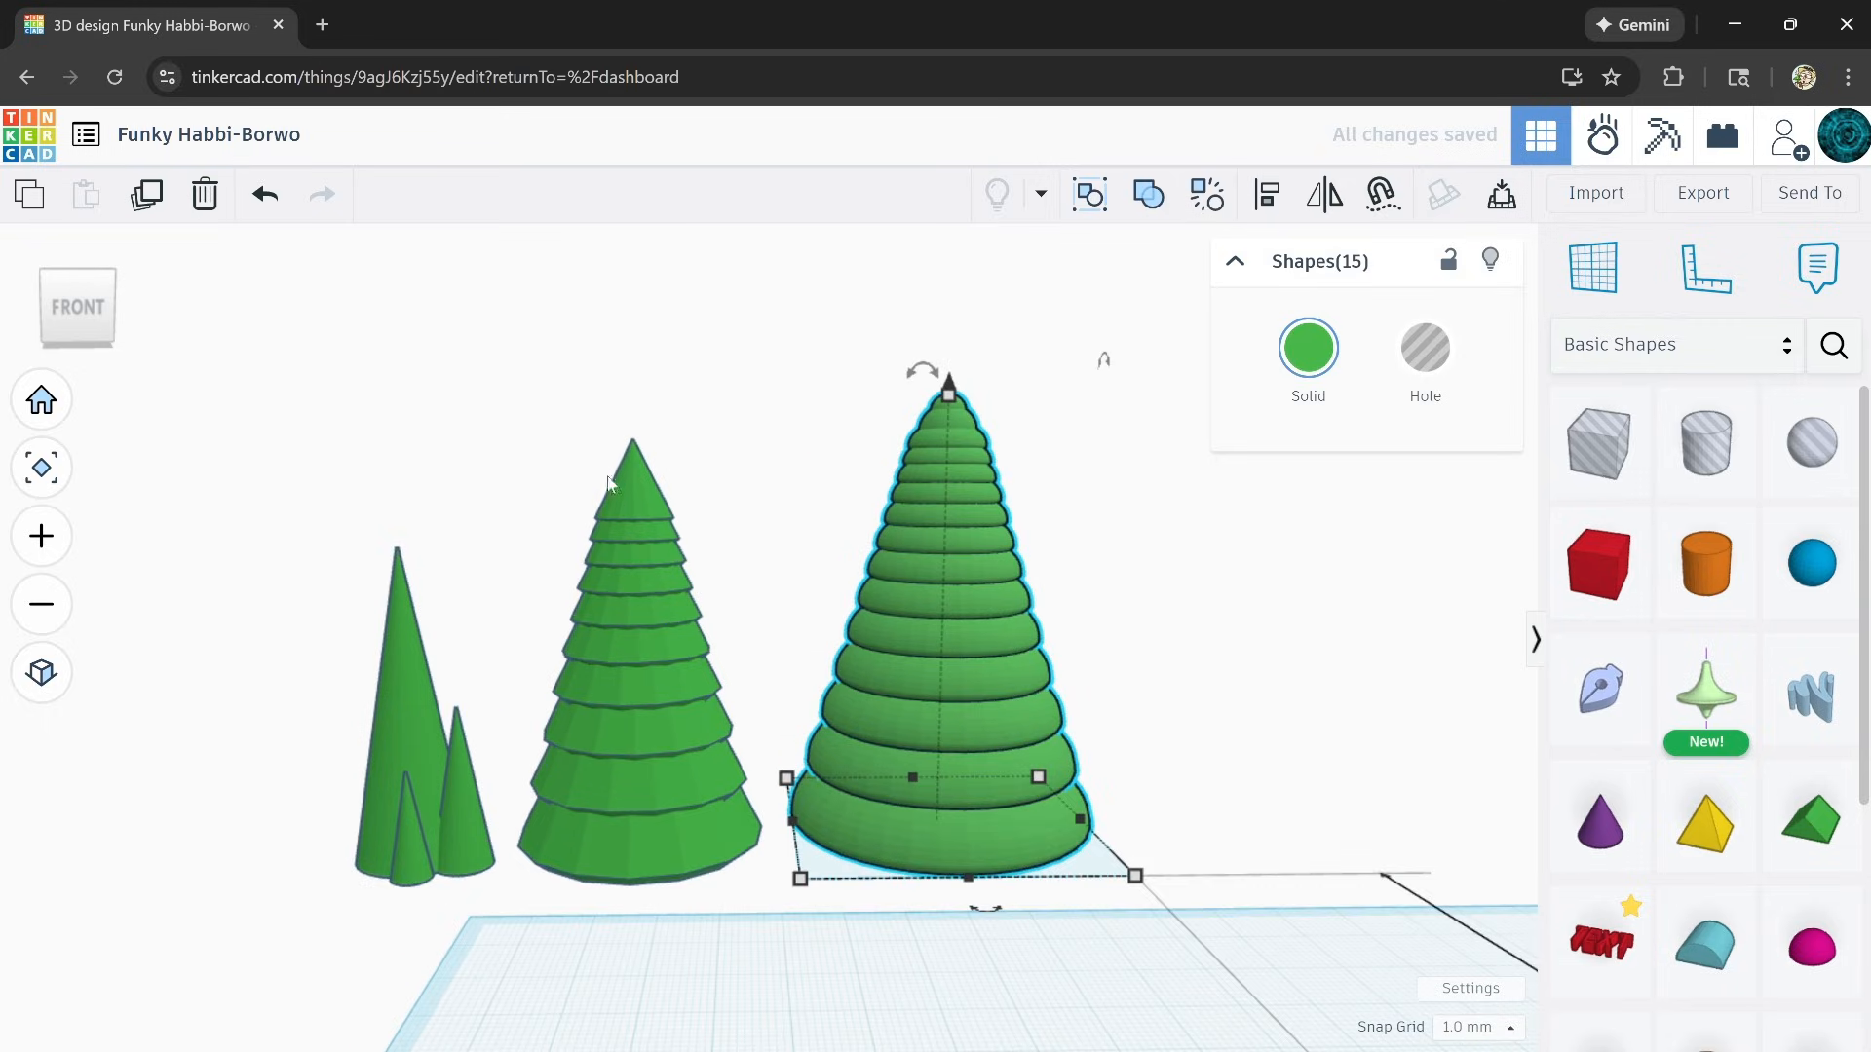
Step: Duplicate the complete bevelled-cone tree and place the copy in the open area of the workplane in front of the others
left_click_drag(679, 951, 677, 950)
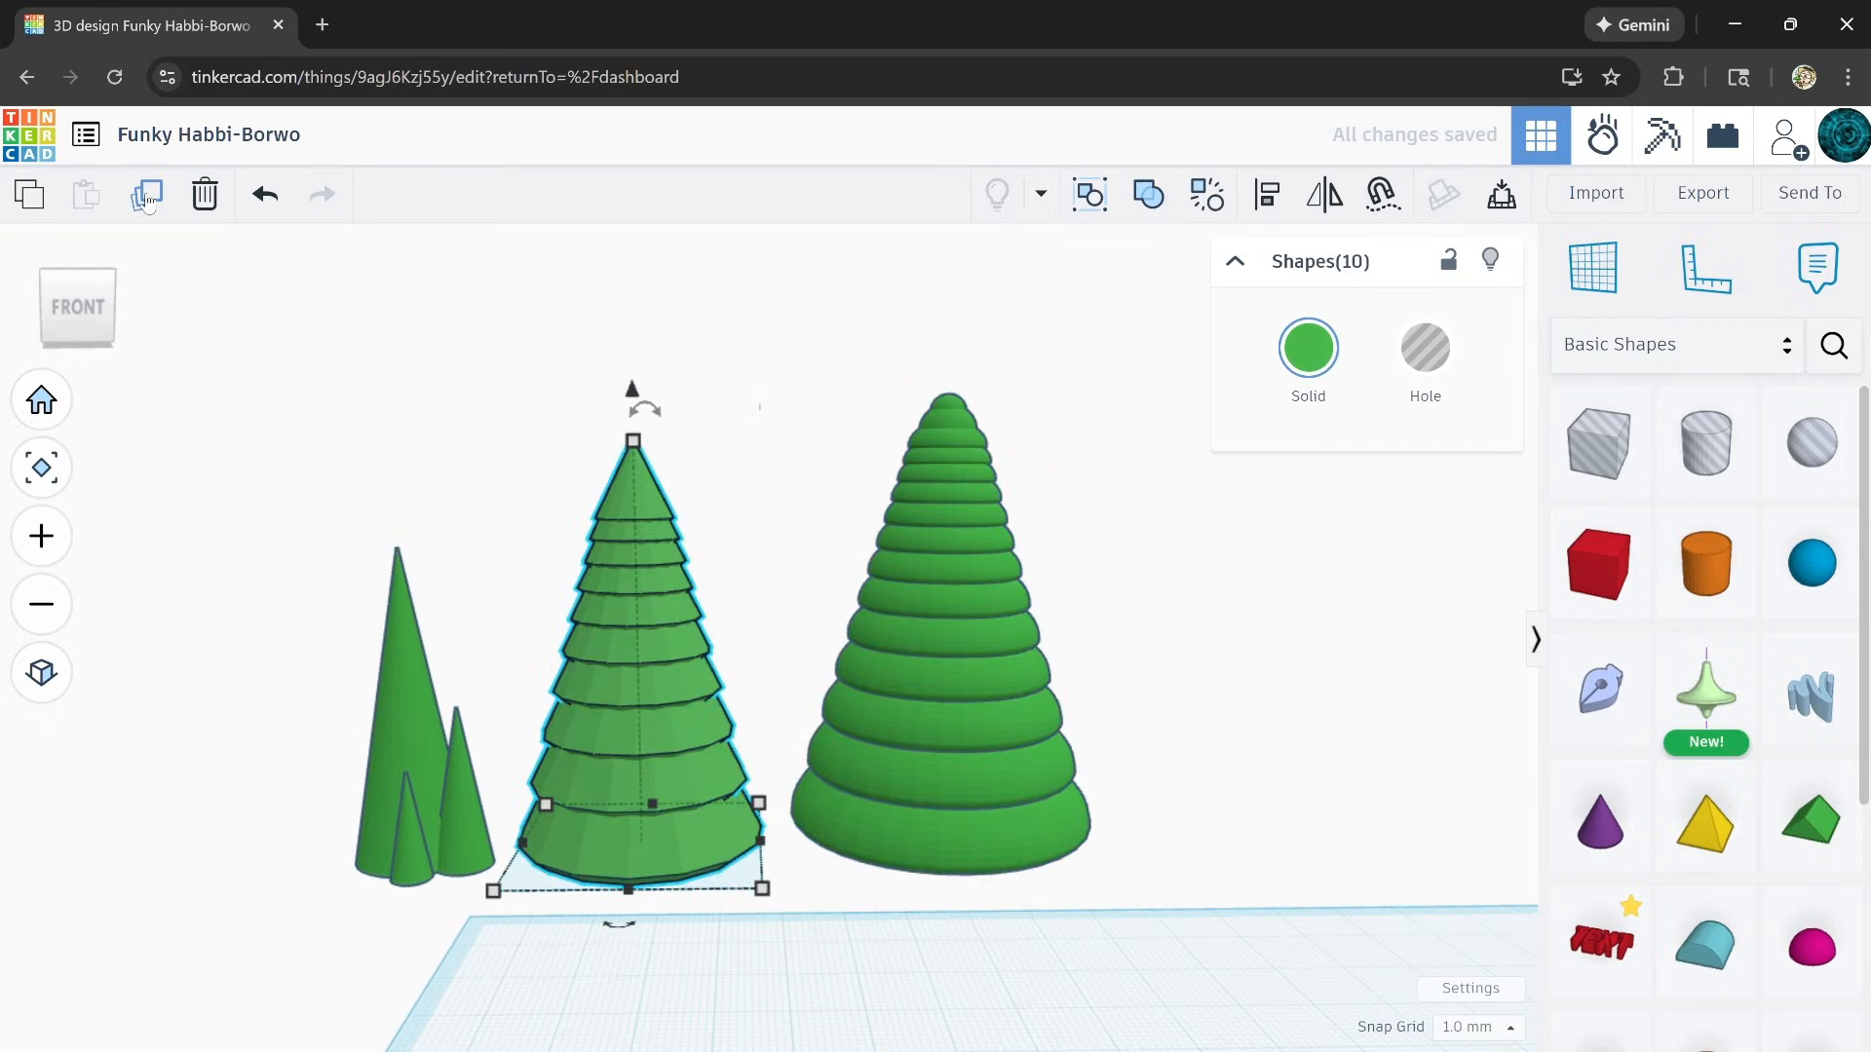
left_click(146, 197)
left_click_drag(604, 781, 1018, 974)
scroll(868, 811, "down", 3)
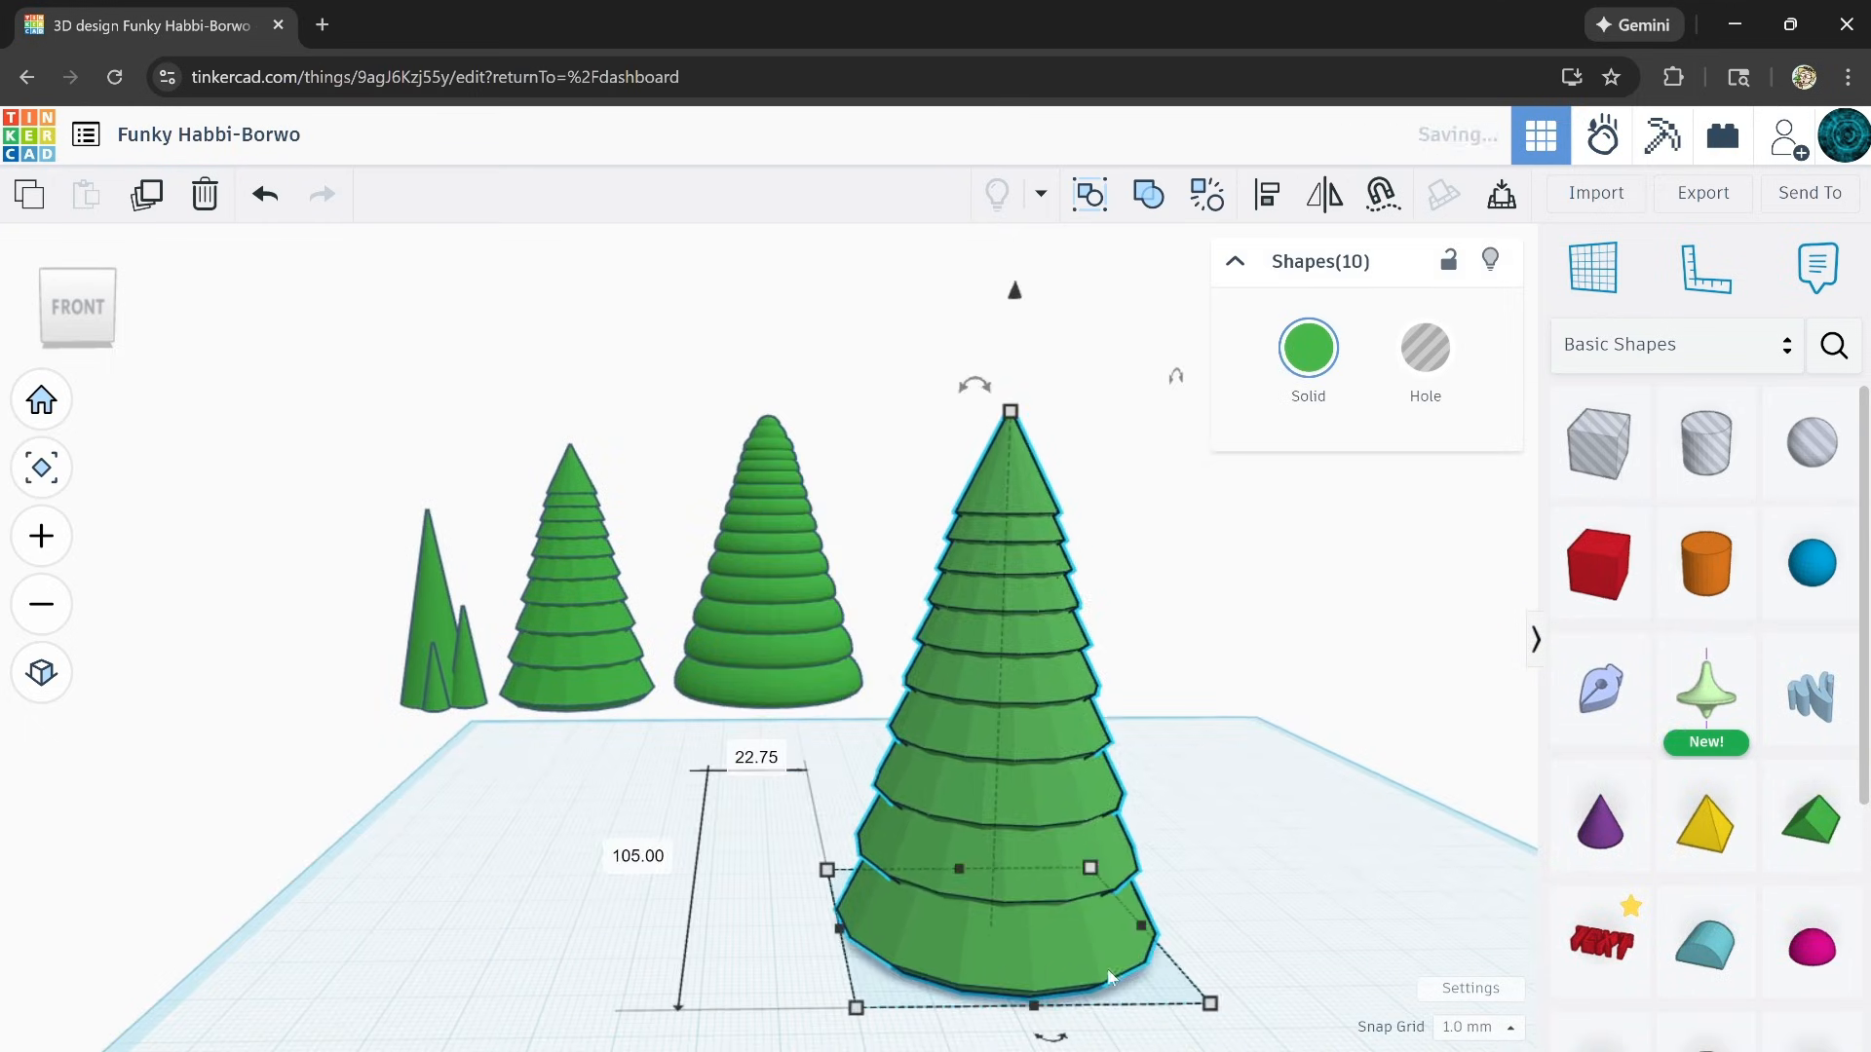
scroll(1107, 969, "up", 3)
key("ctrl+g")
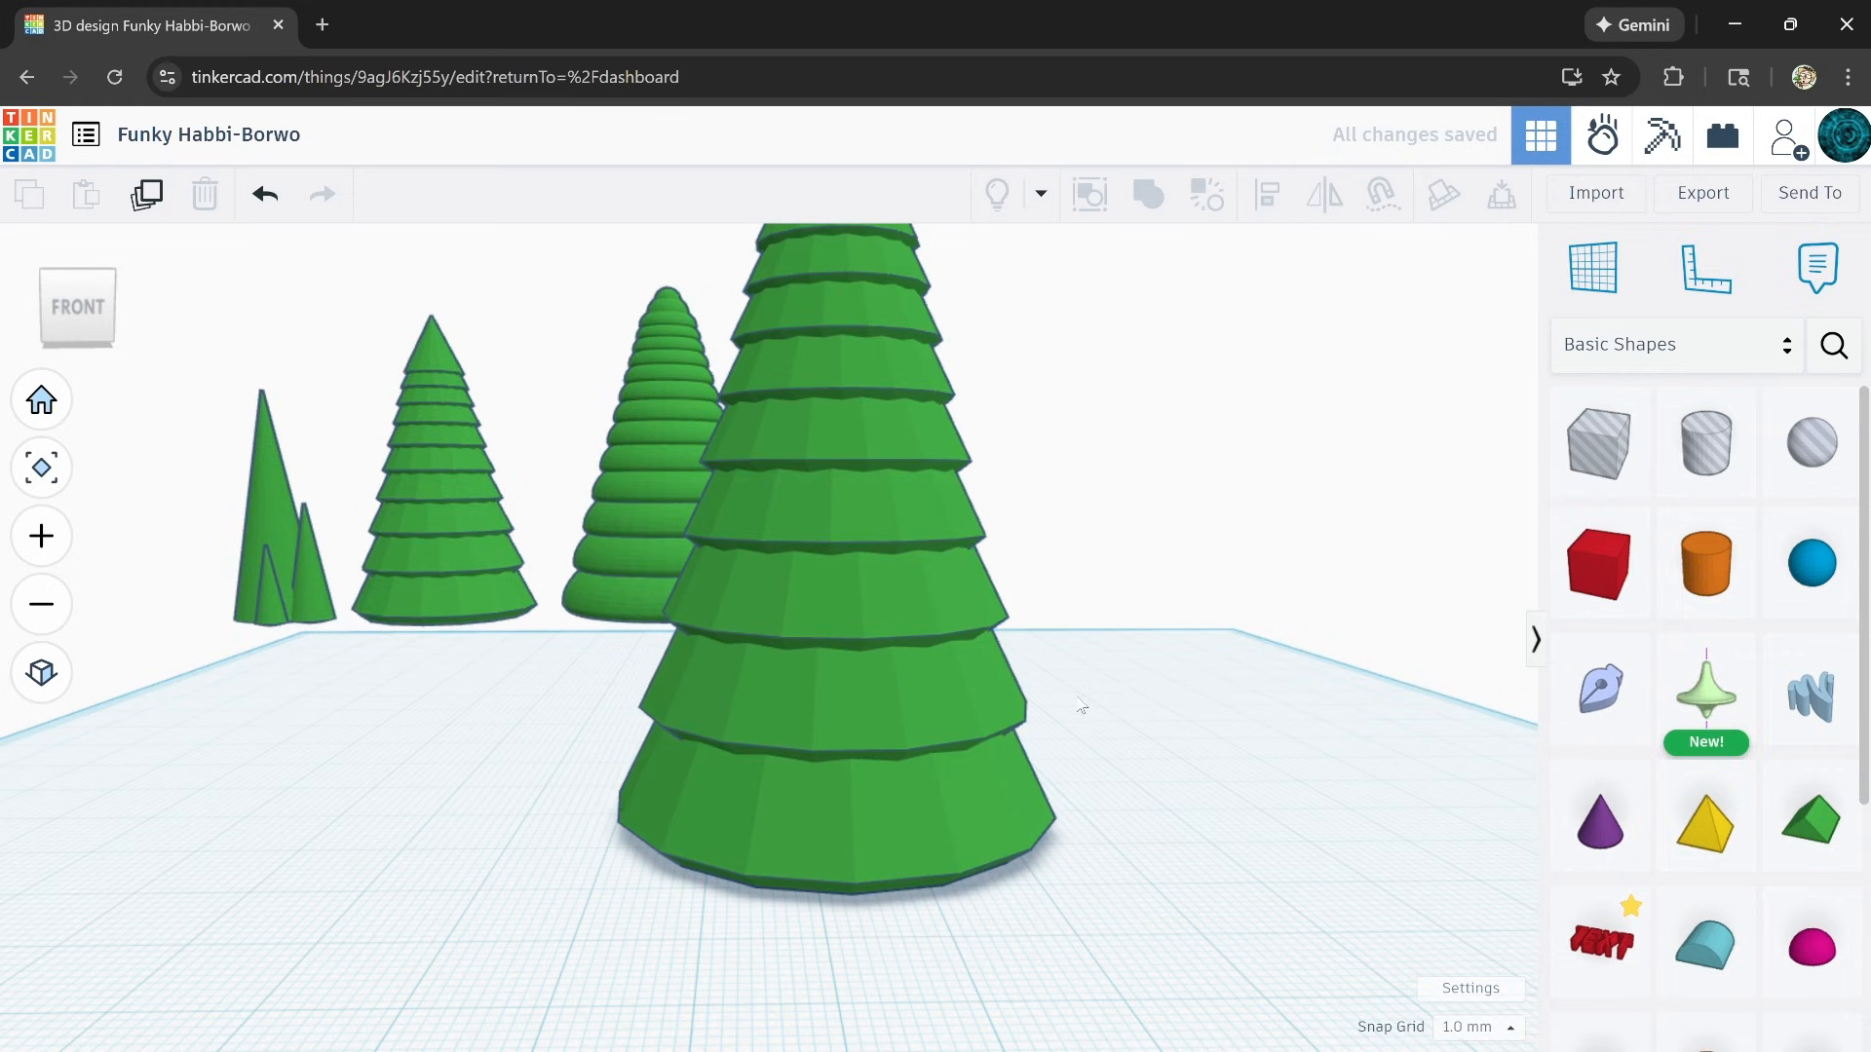
Step: Pull the bottom tier out of the copied tree, about 31 mm to its side
left_click_drag(908, 822, 834, 839)
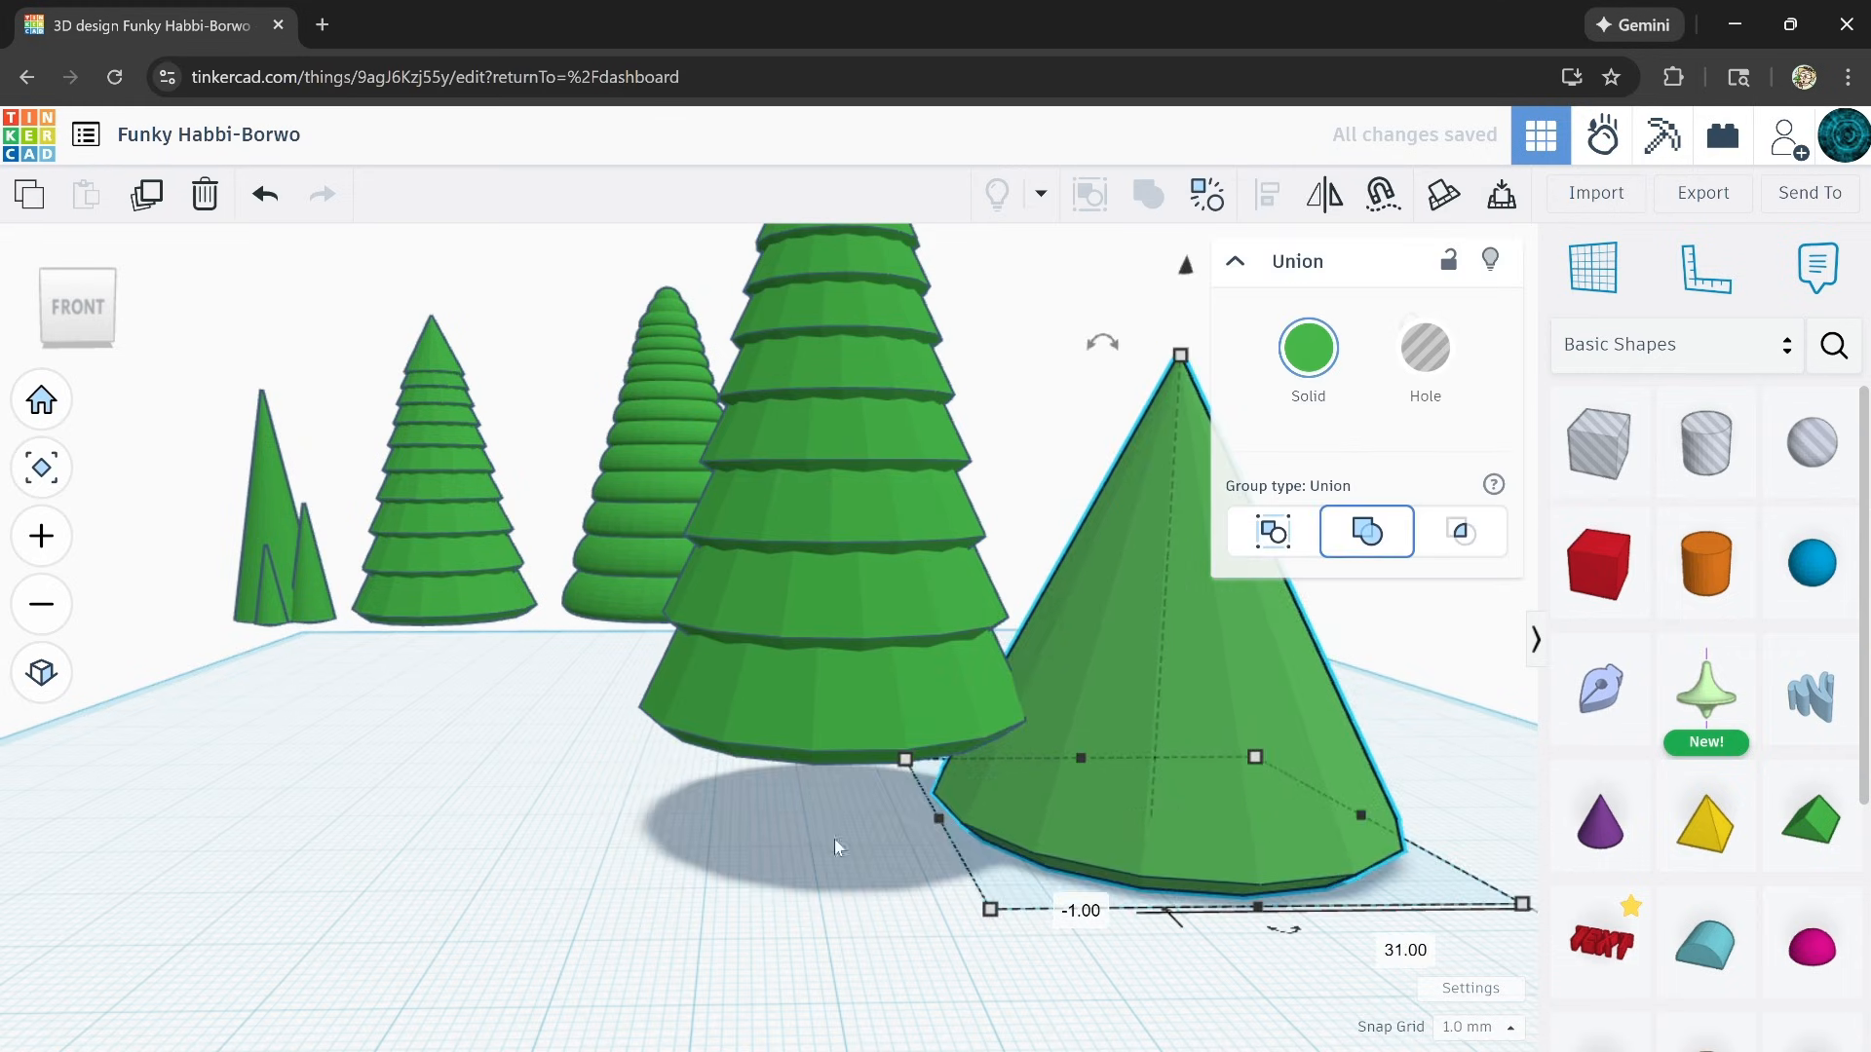
right_click_drag(835, 840, 733, 656)
scroll(721, 670, "down", 3)
scroll(721, 671, "down", 1)
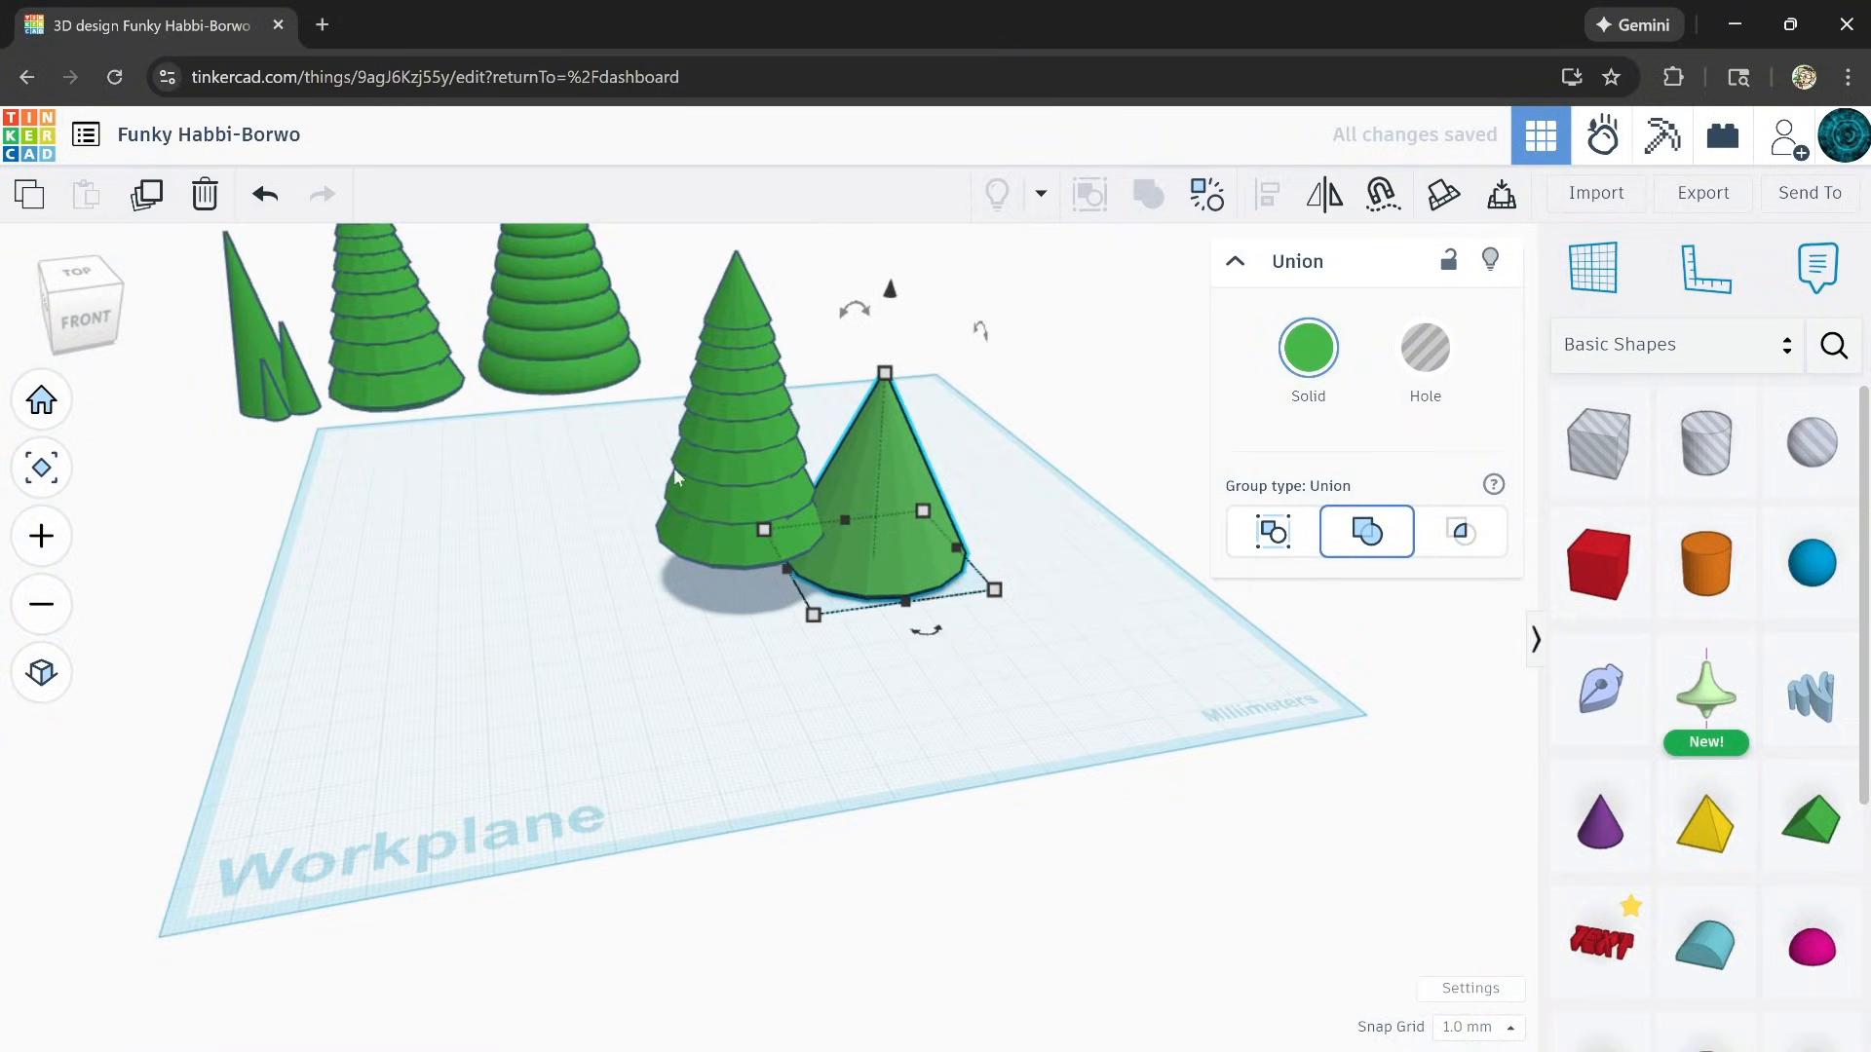
Step: Delete the nine other tiers of the copied tree and shift the separated tier about 42 mm back across the workplane
left_click_drag(732, 656, 733, 659)
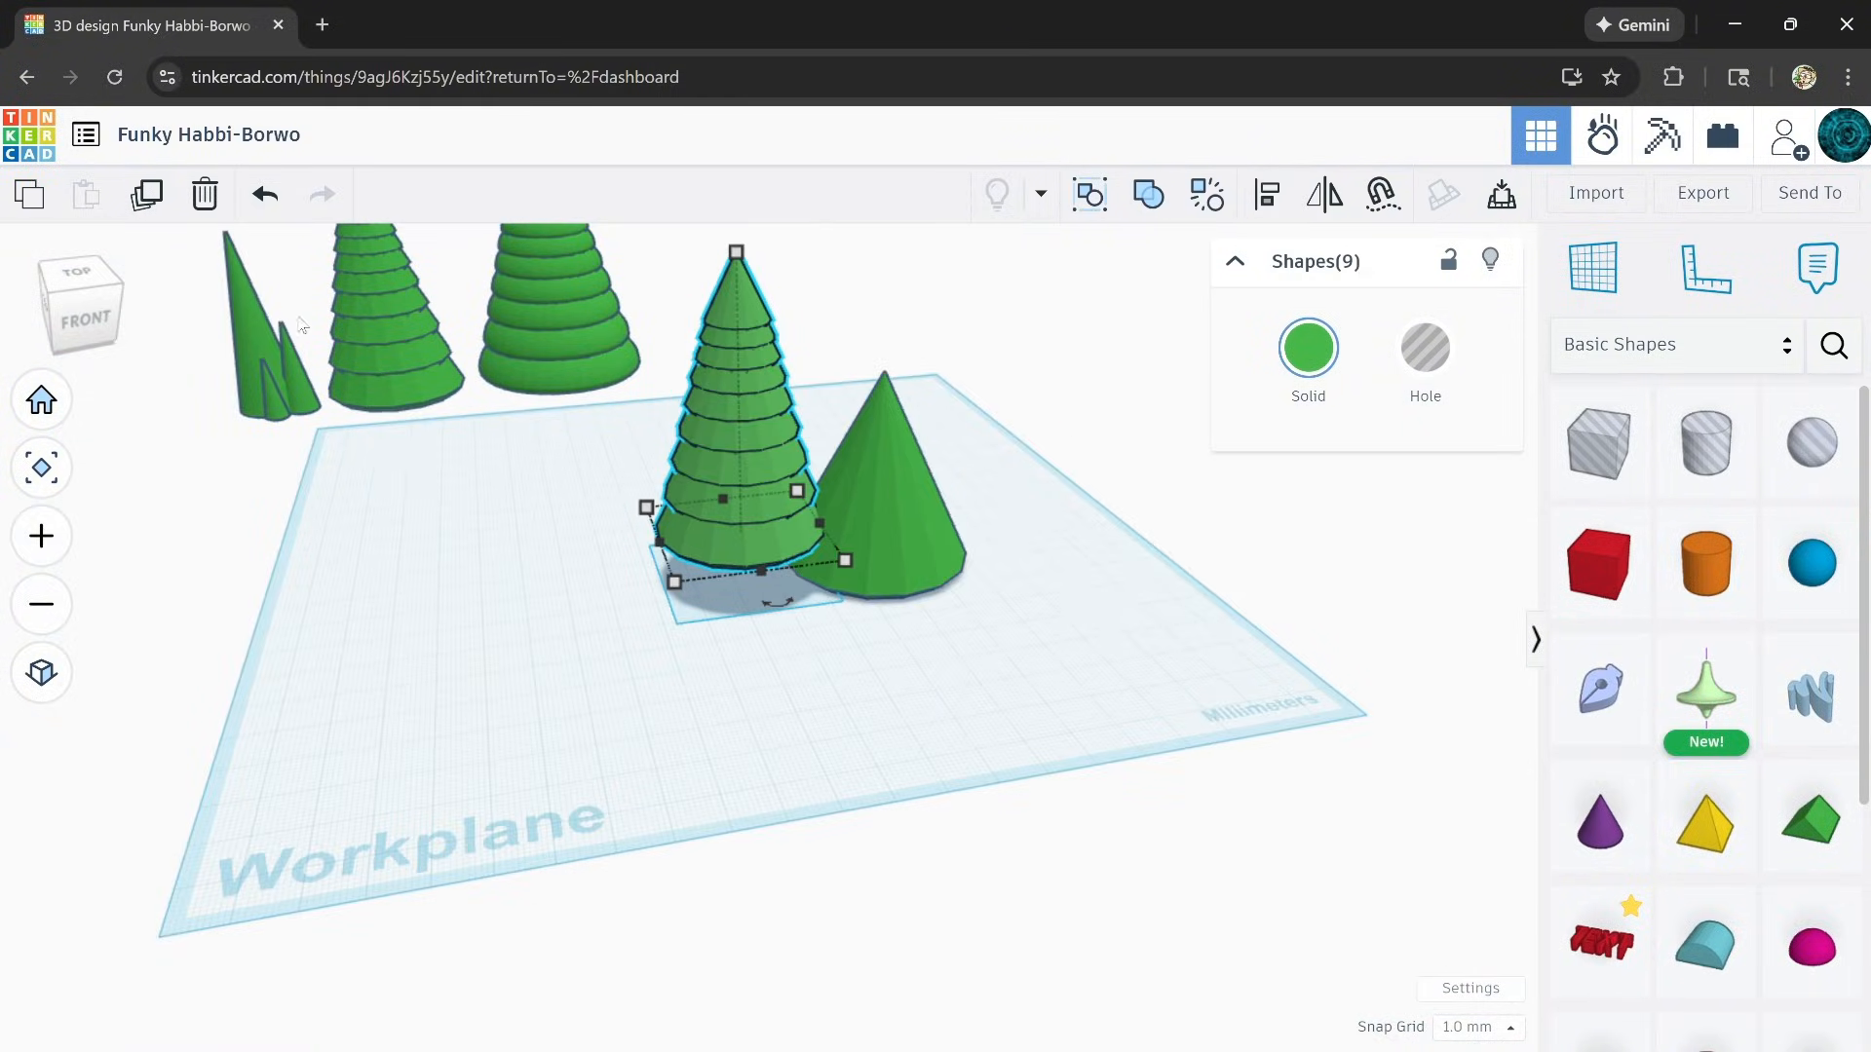
left_click(204, 194)
left_click_drag(864, 534, 675, 530)
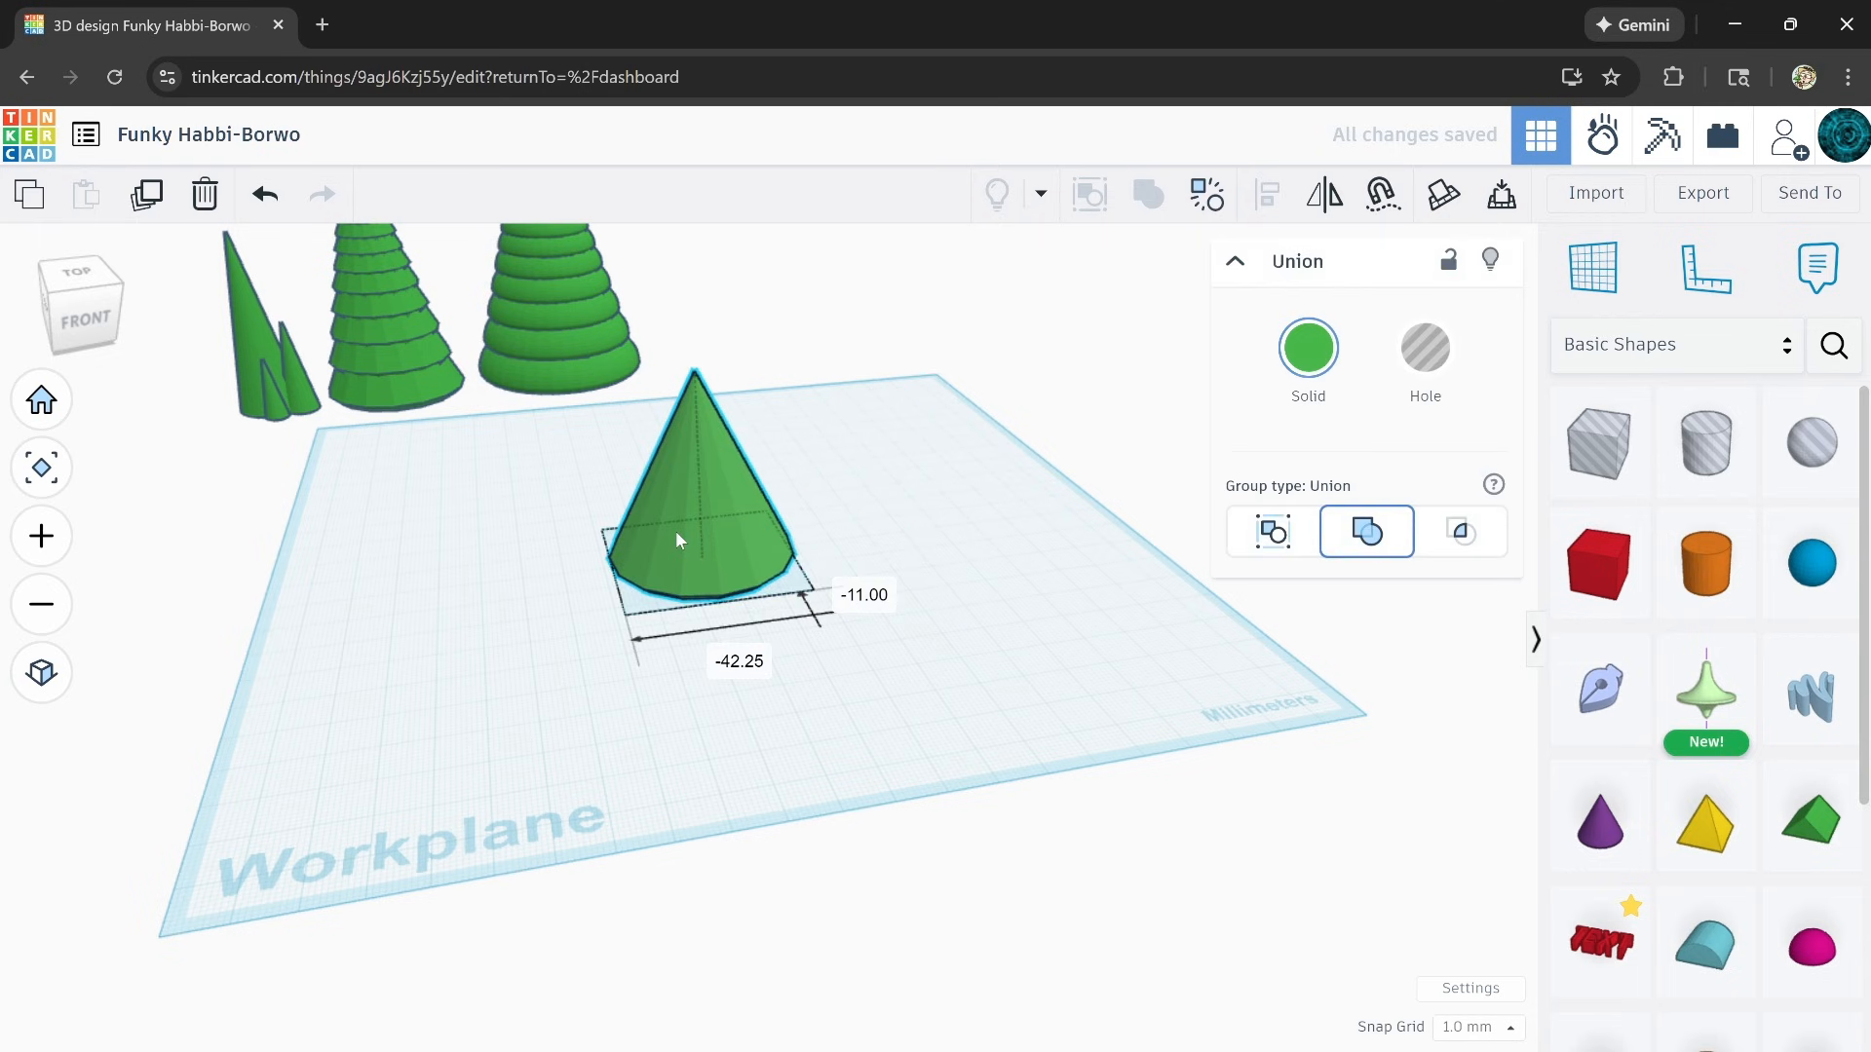
scroll(719, 534, "up", 5)
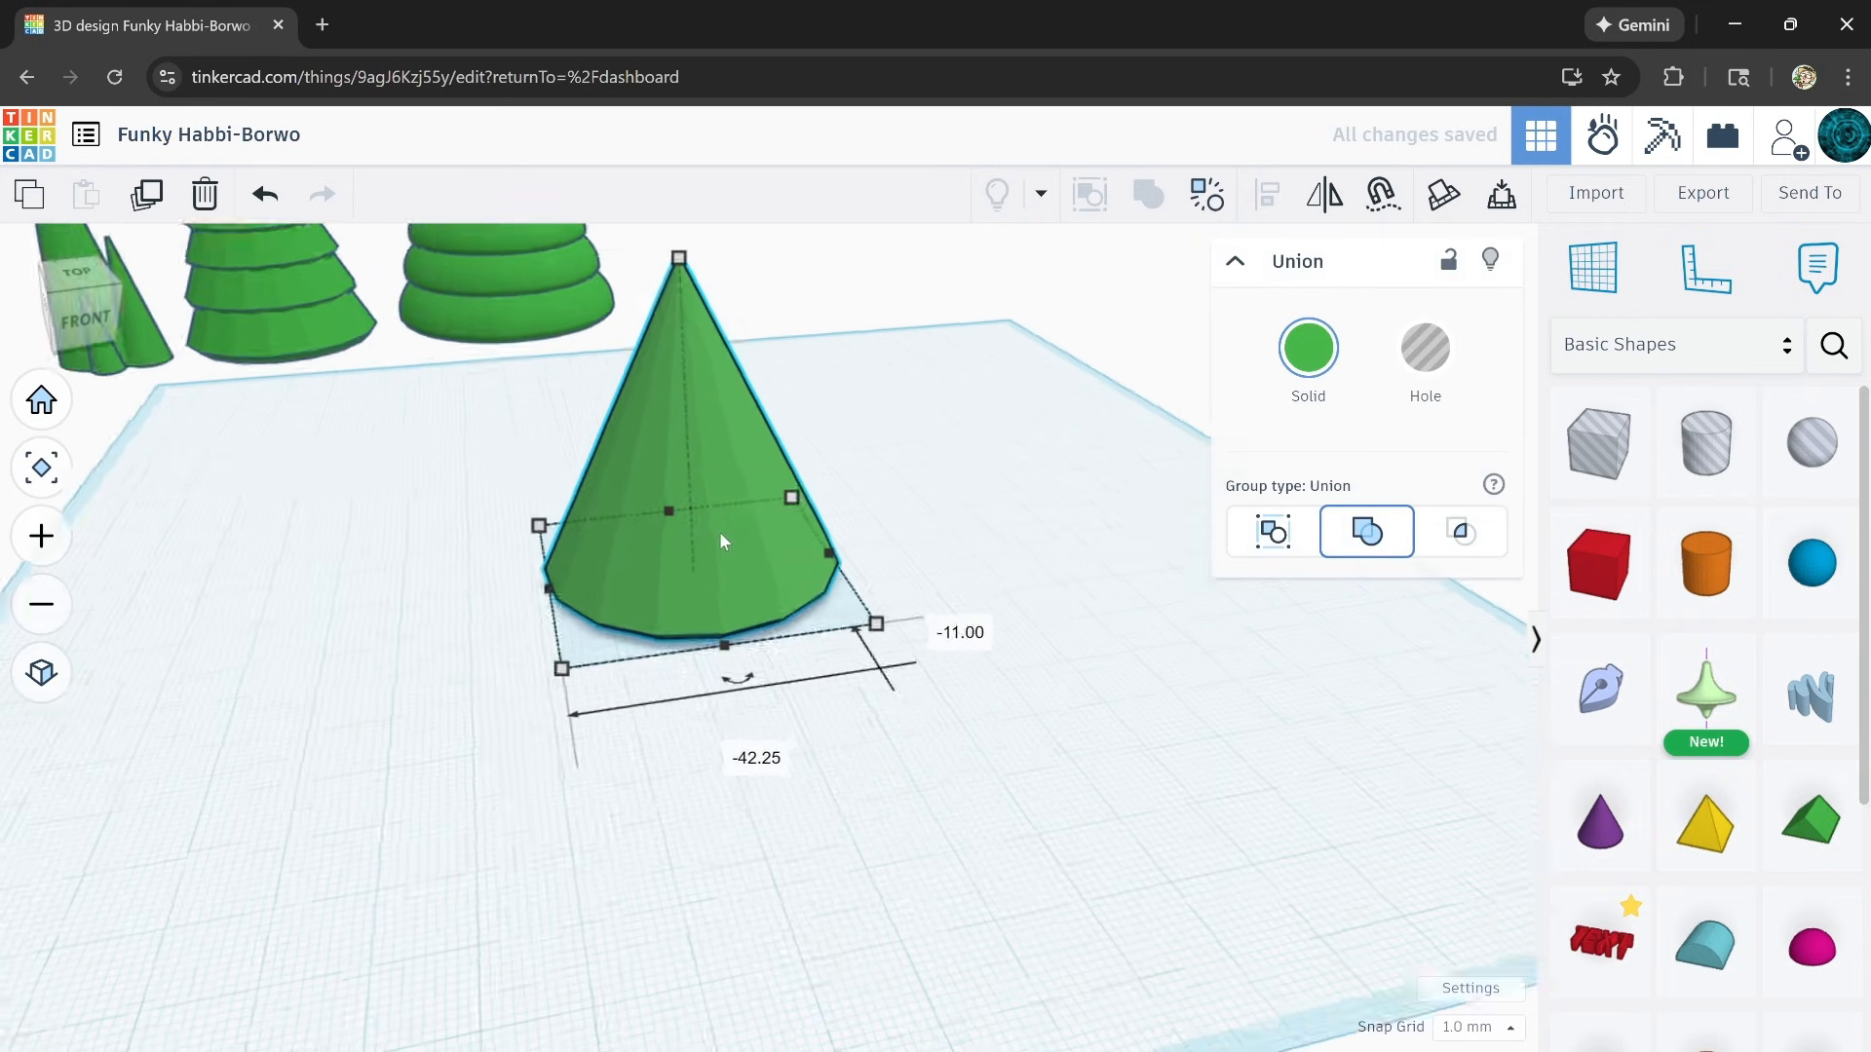
Step: Ungroup the tier and move its hole box about 76 mm sideways, clear of both cones
left_click(1209, 195)
right_click_drag(776, 579, 819, 623)
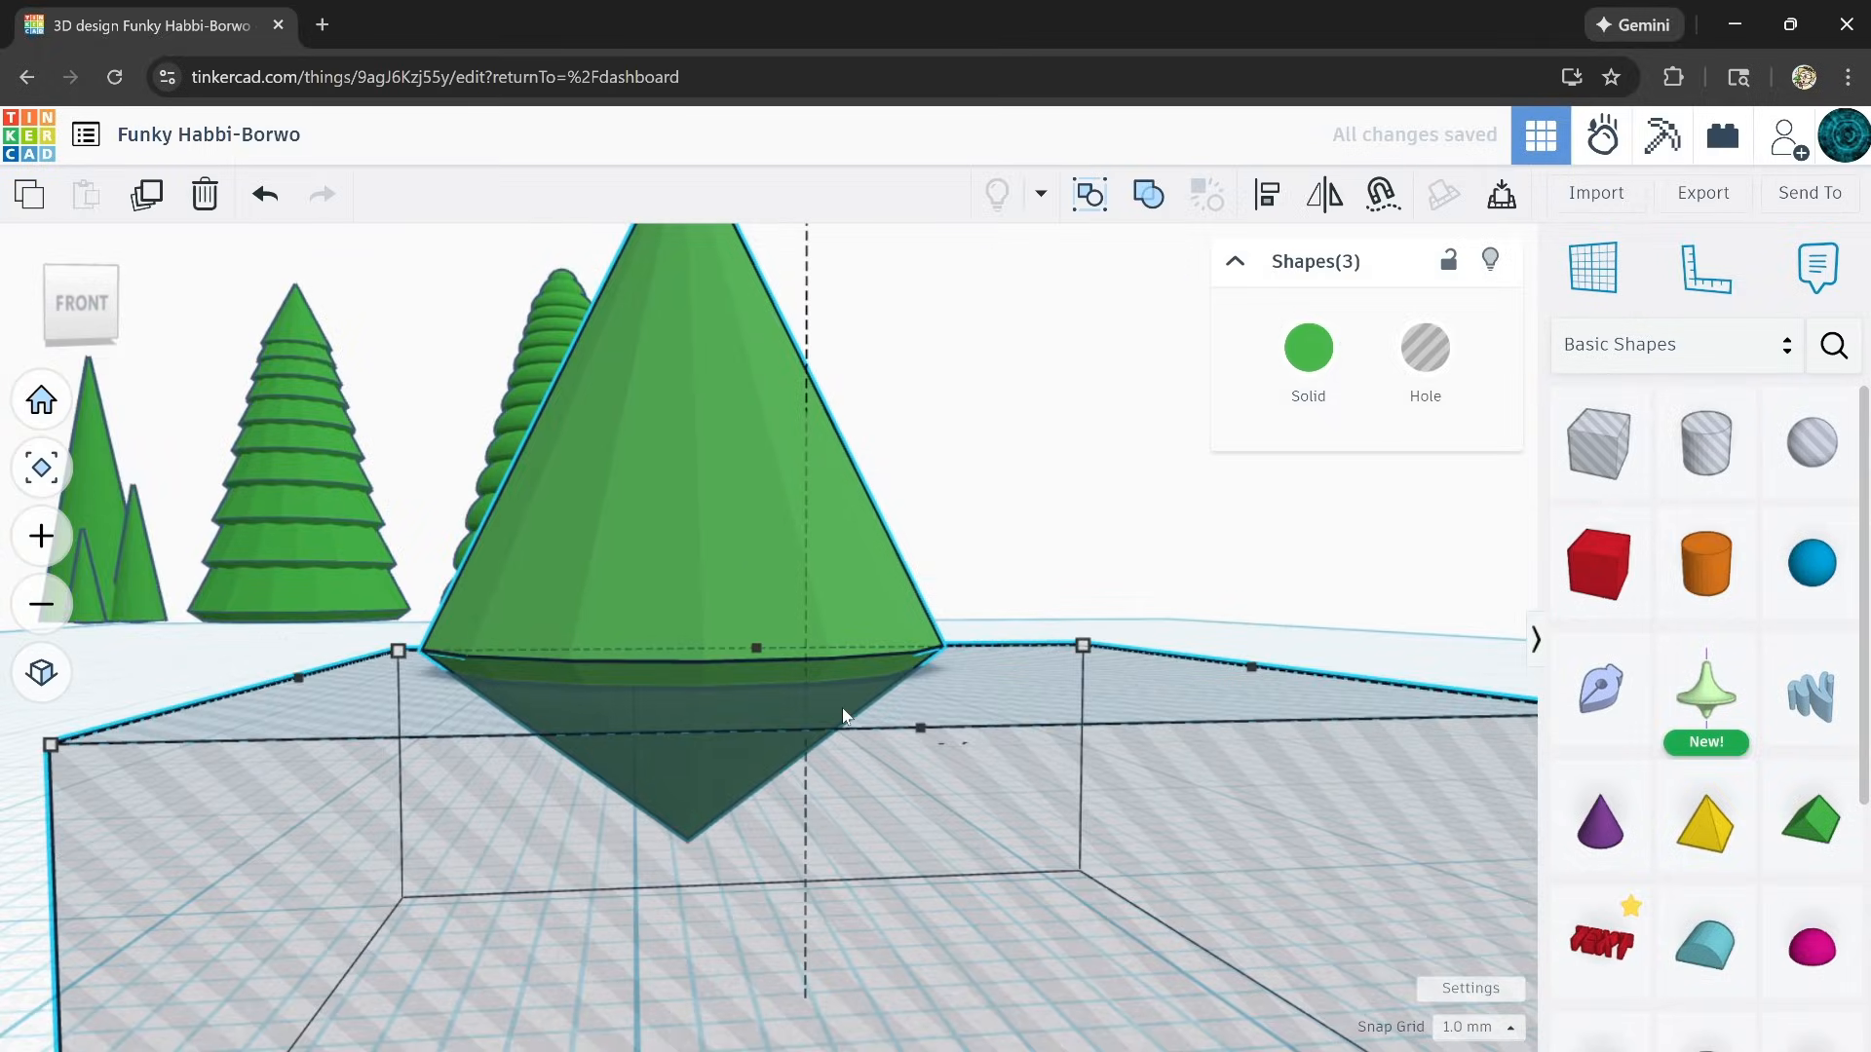
scroll(666, 817, "down", 5)
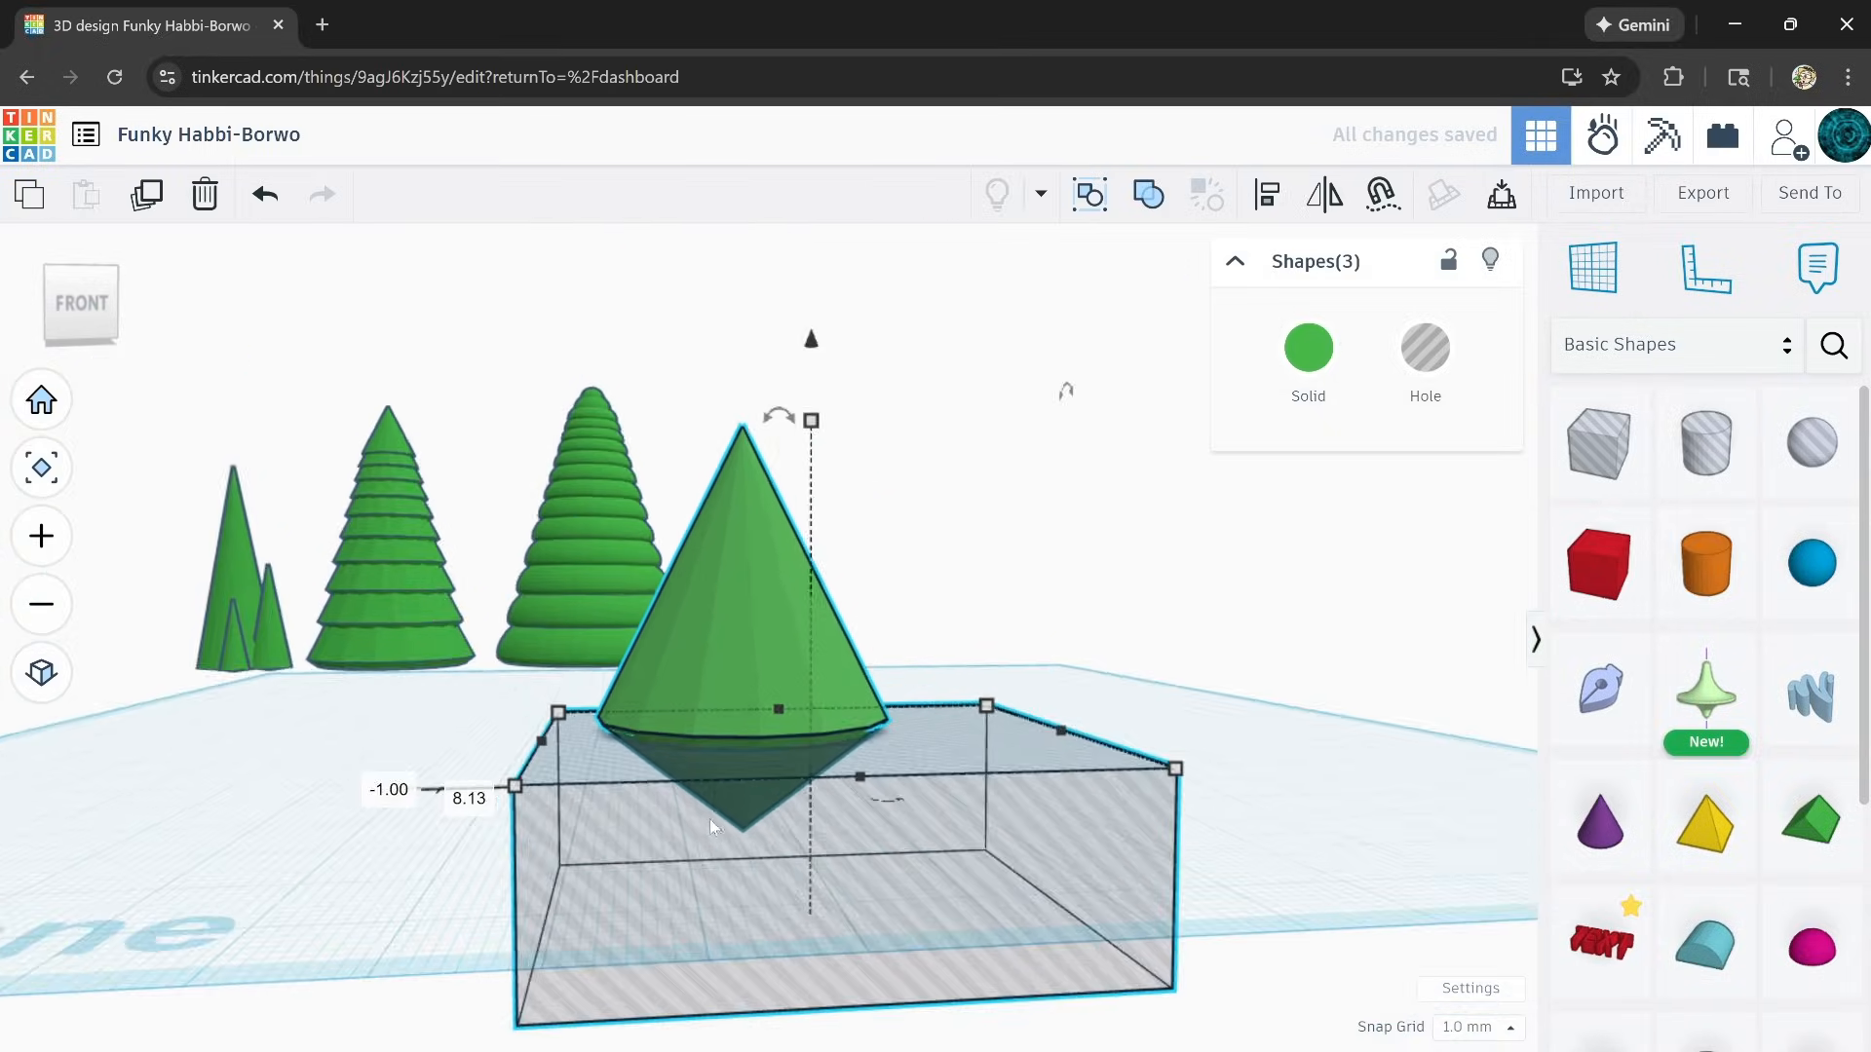
left_click(371, 823)
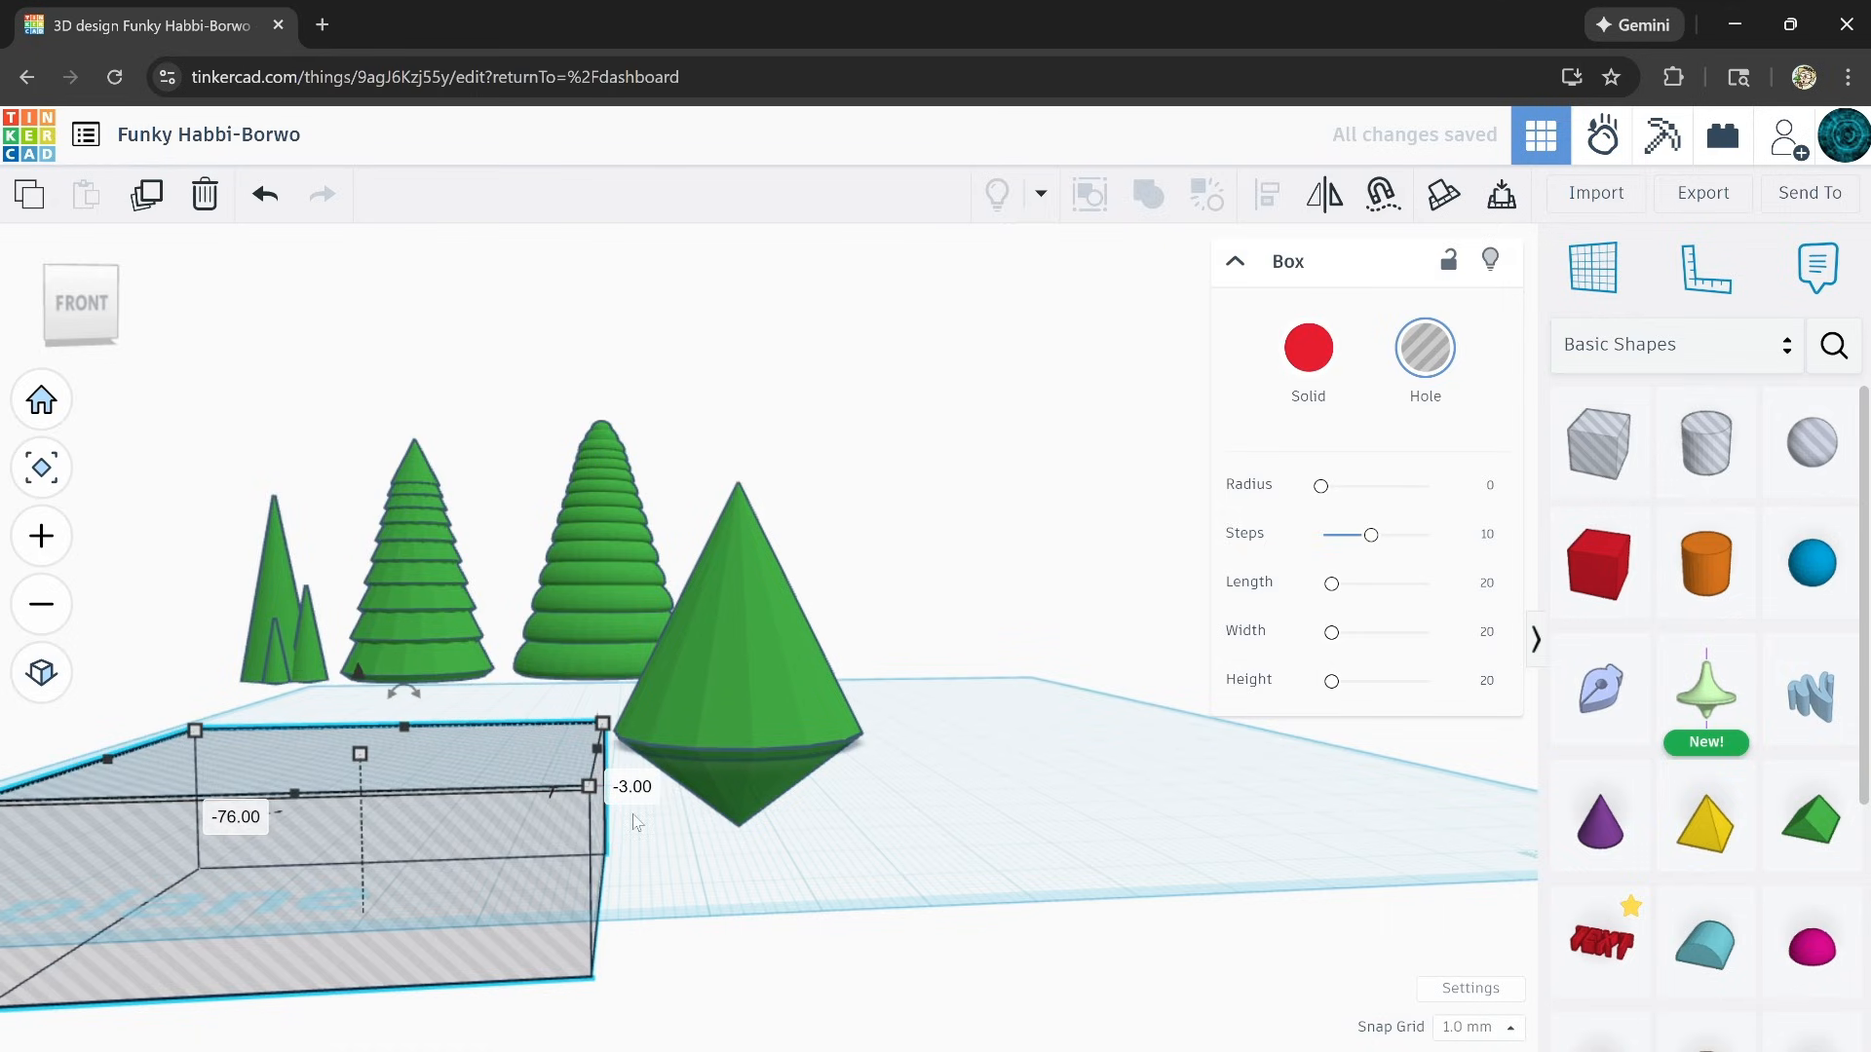
Step: Delete the inverted cone beneath the upright cone
left_click(751, 760)
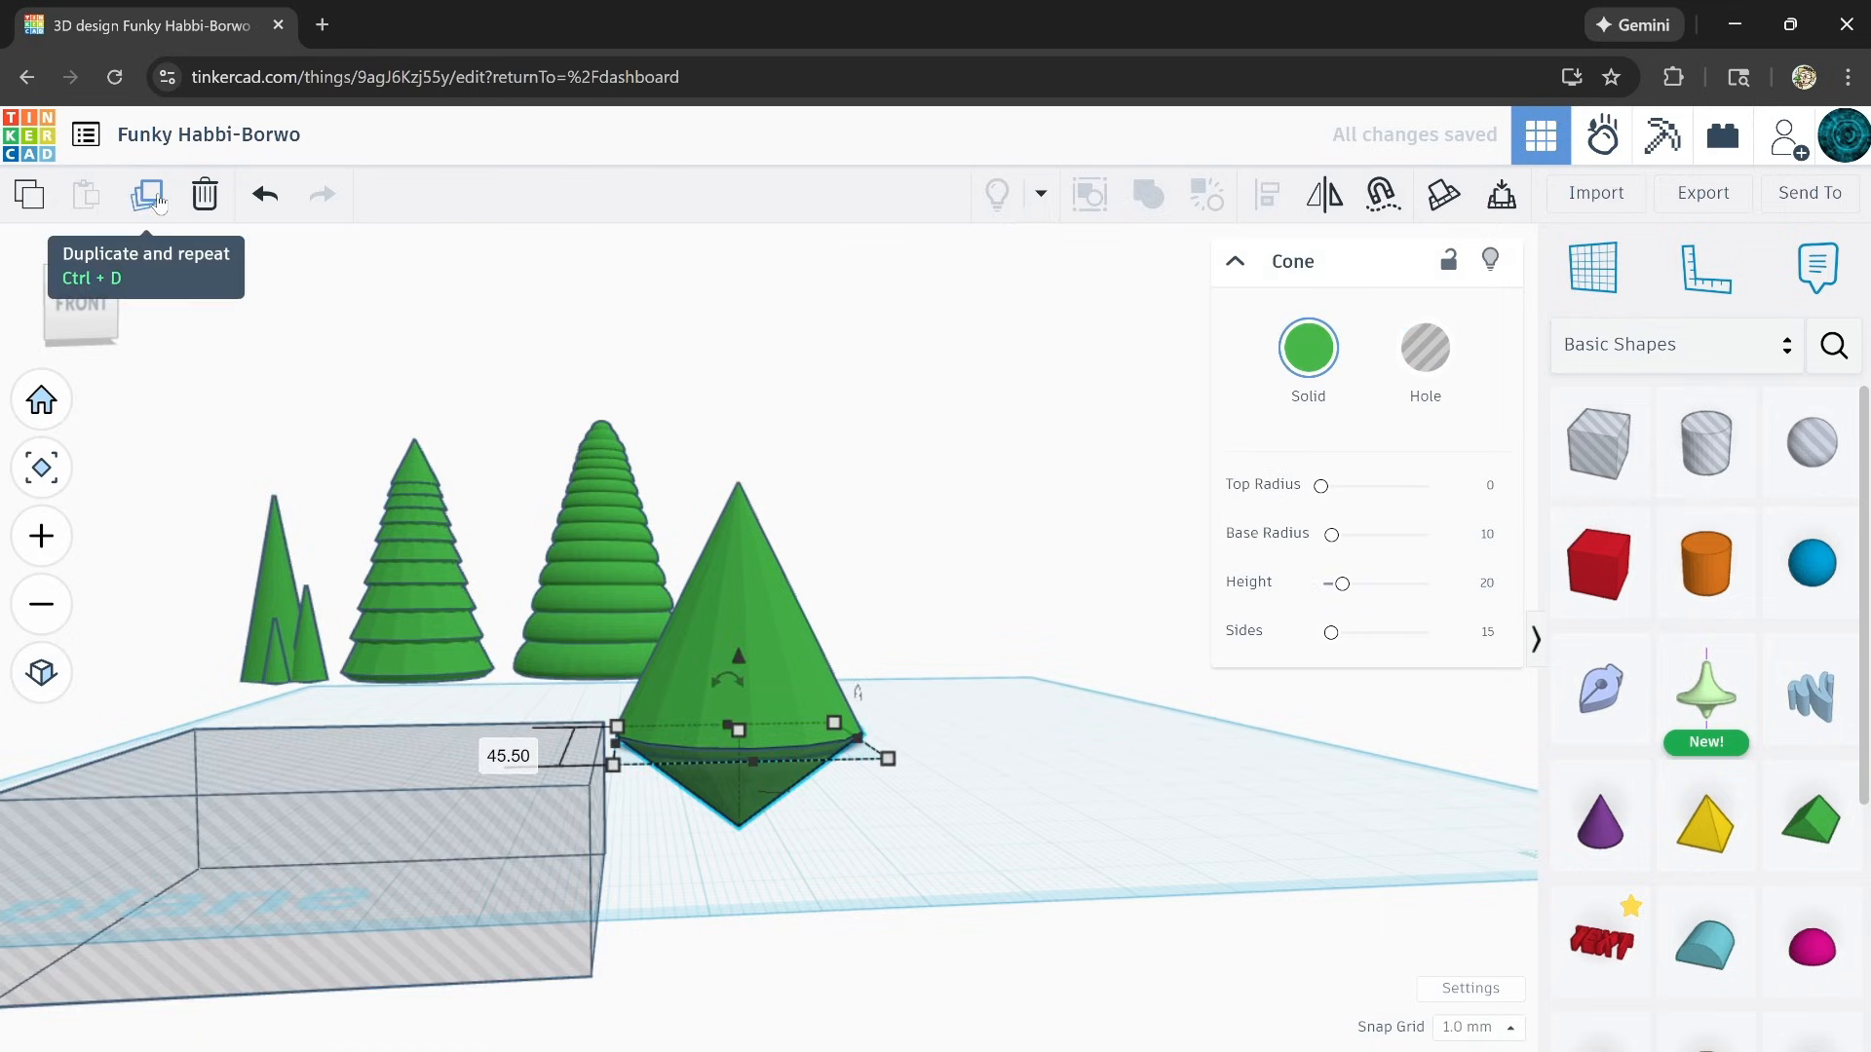
left_click(204, 199)
Step: Try the upright cone with 3, 4 and 5 sides
left_click(762, 669)
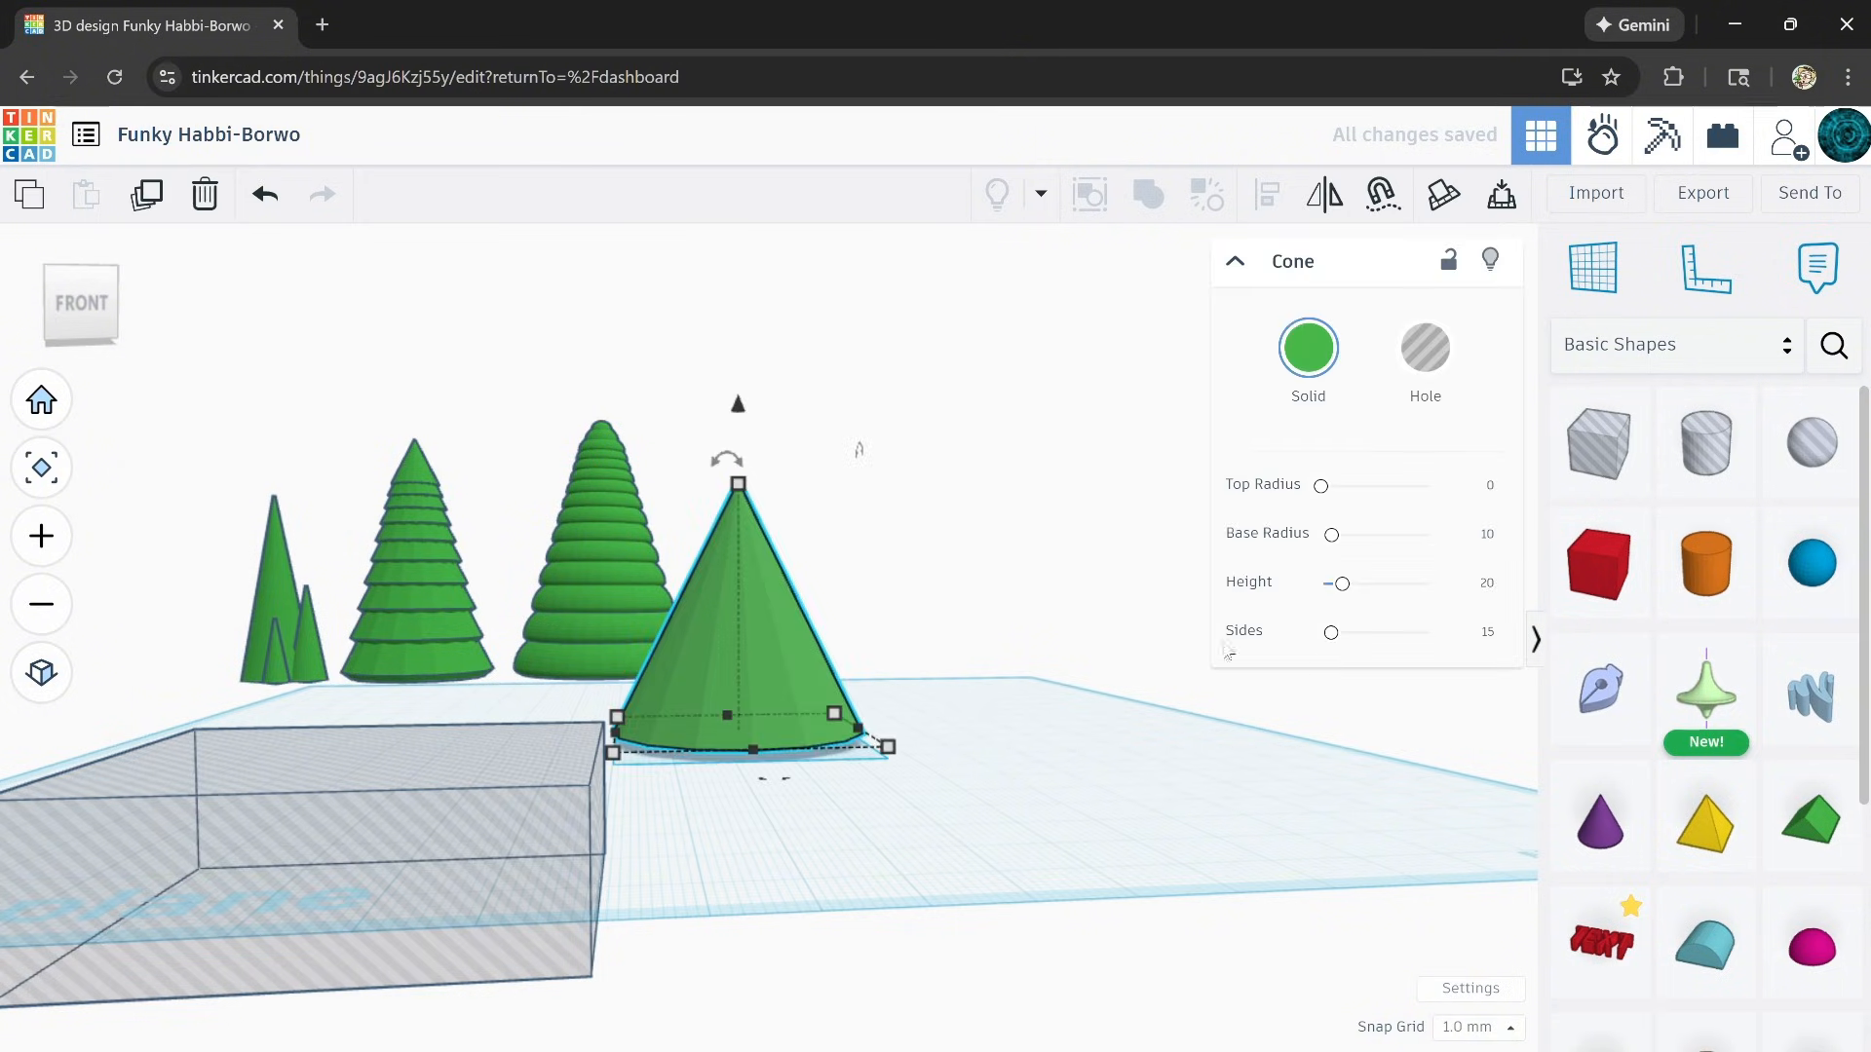
left_click_drag(1332, 634, 1300, 636)
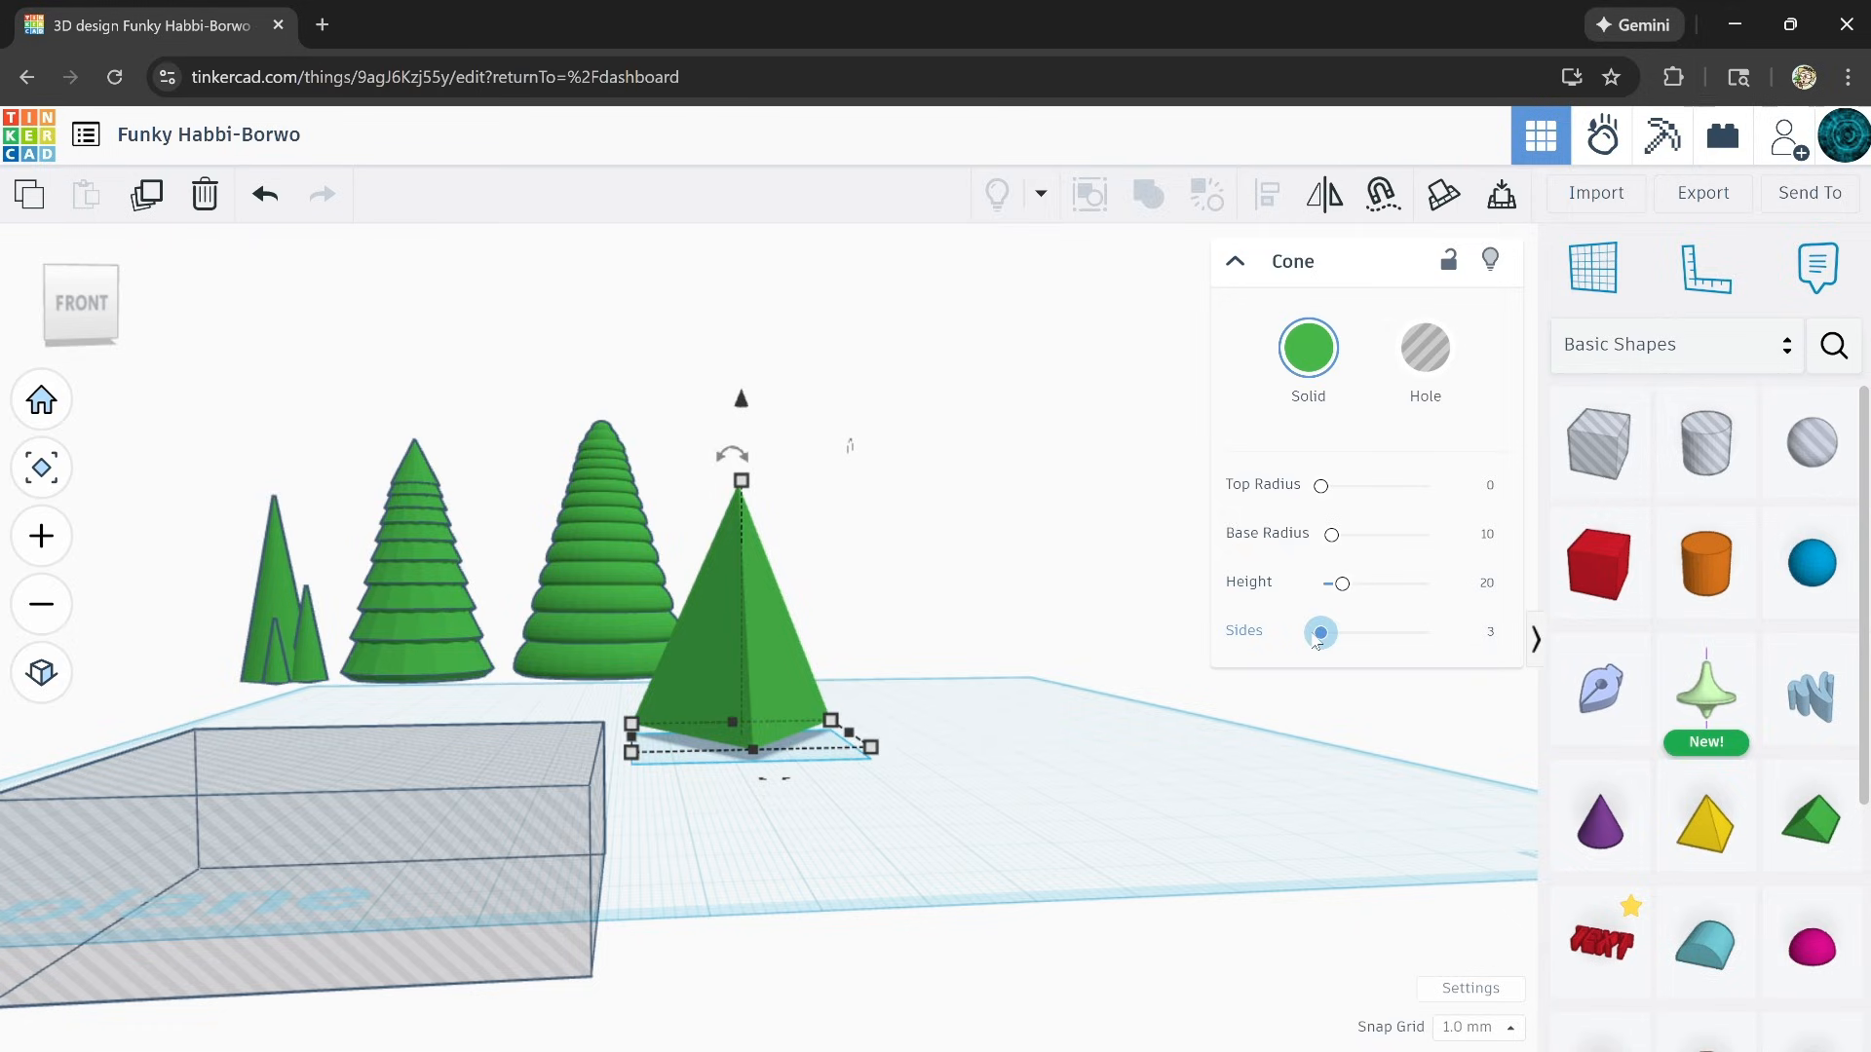
type("4")
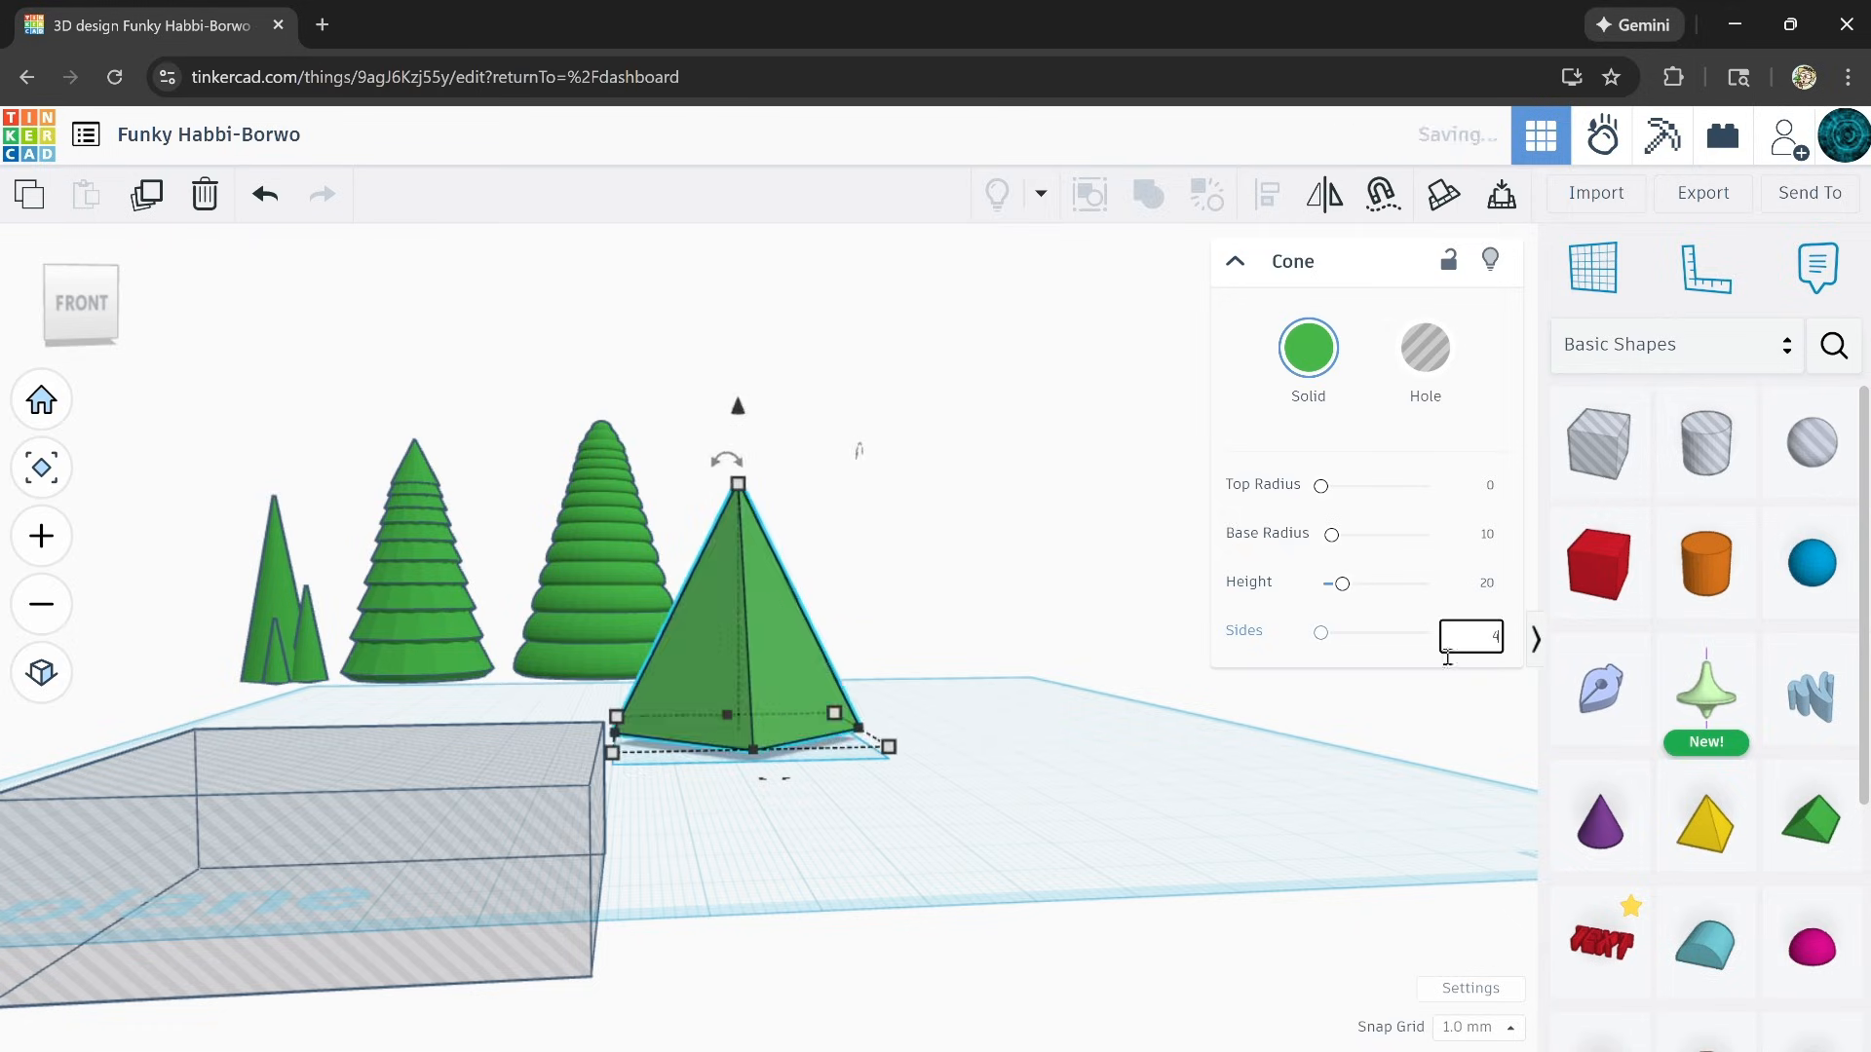
right_click_drag(1095, 770, 1056, 802)
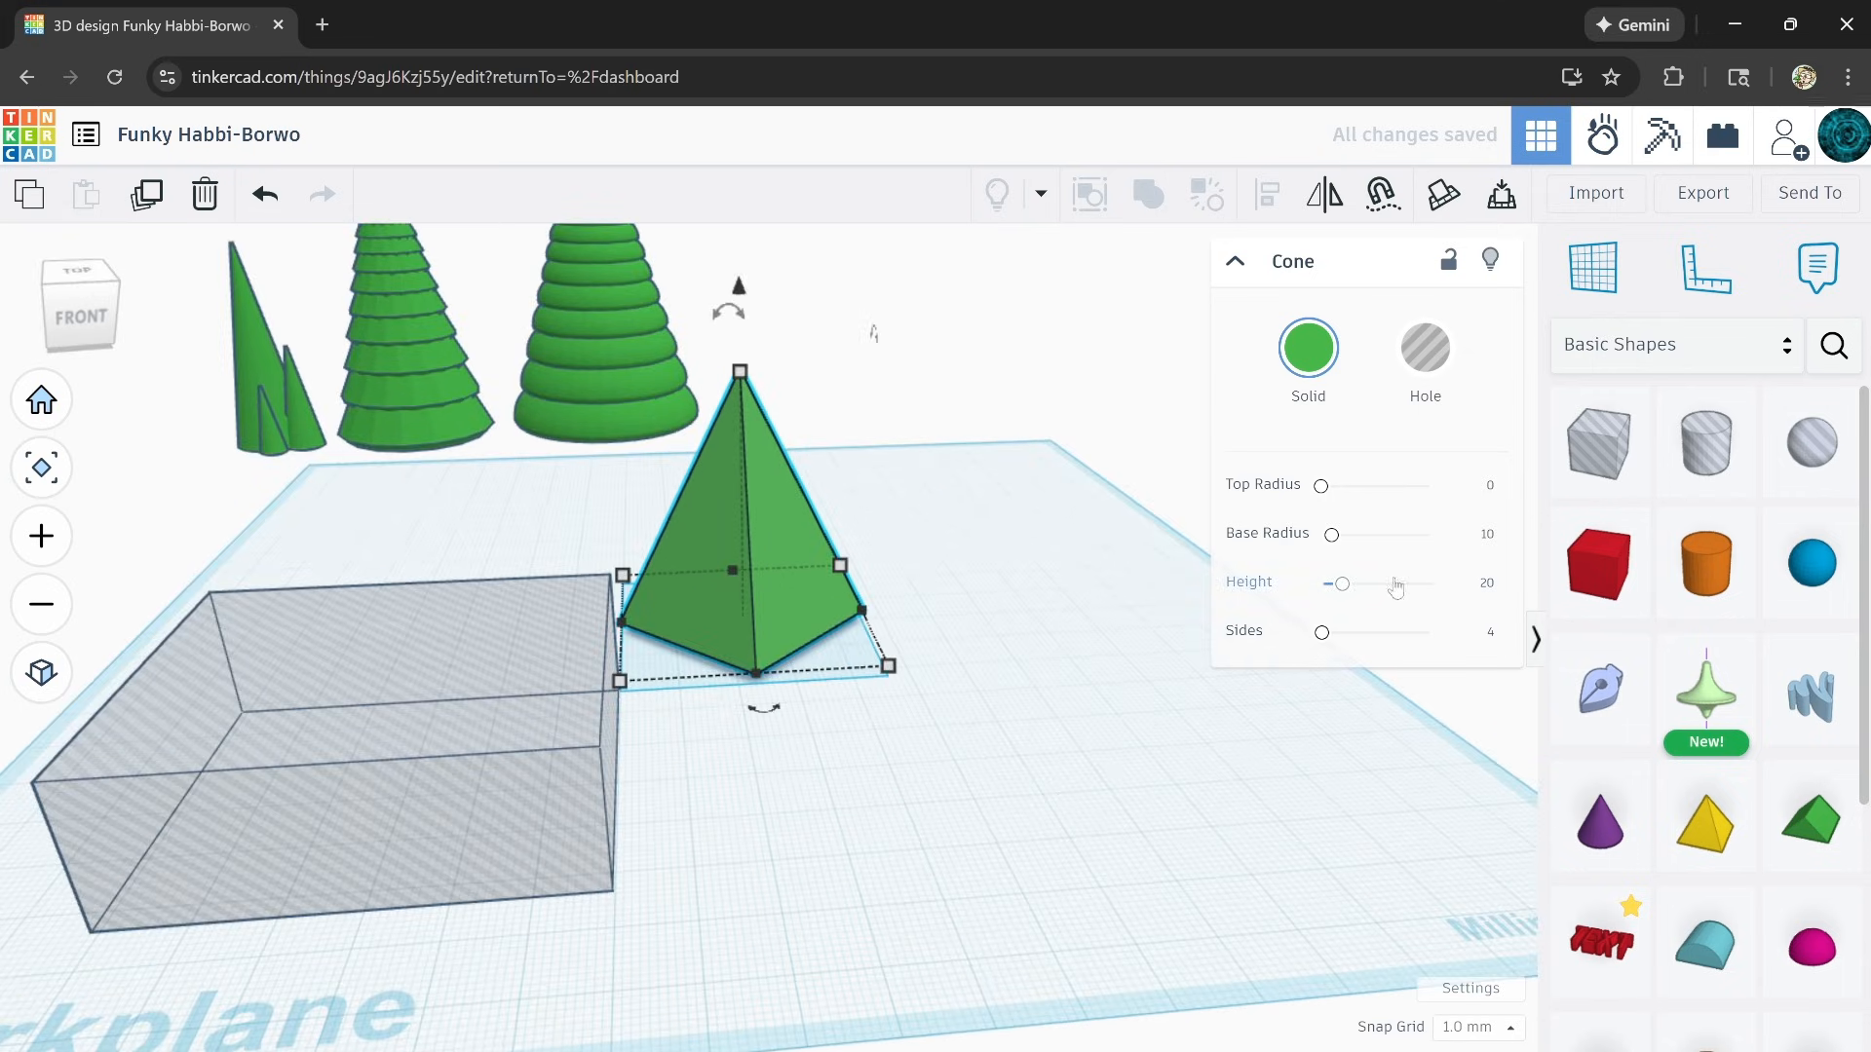
key("w")
left_click(1493, 634)
type("5")
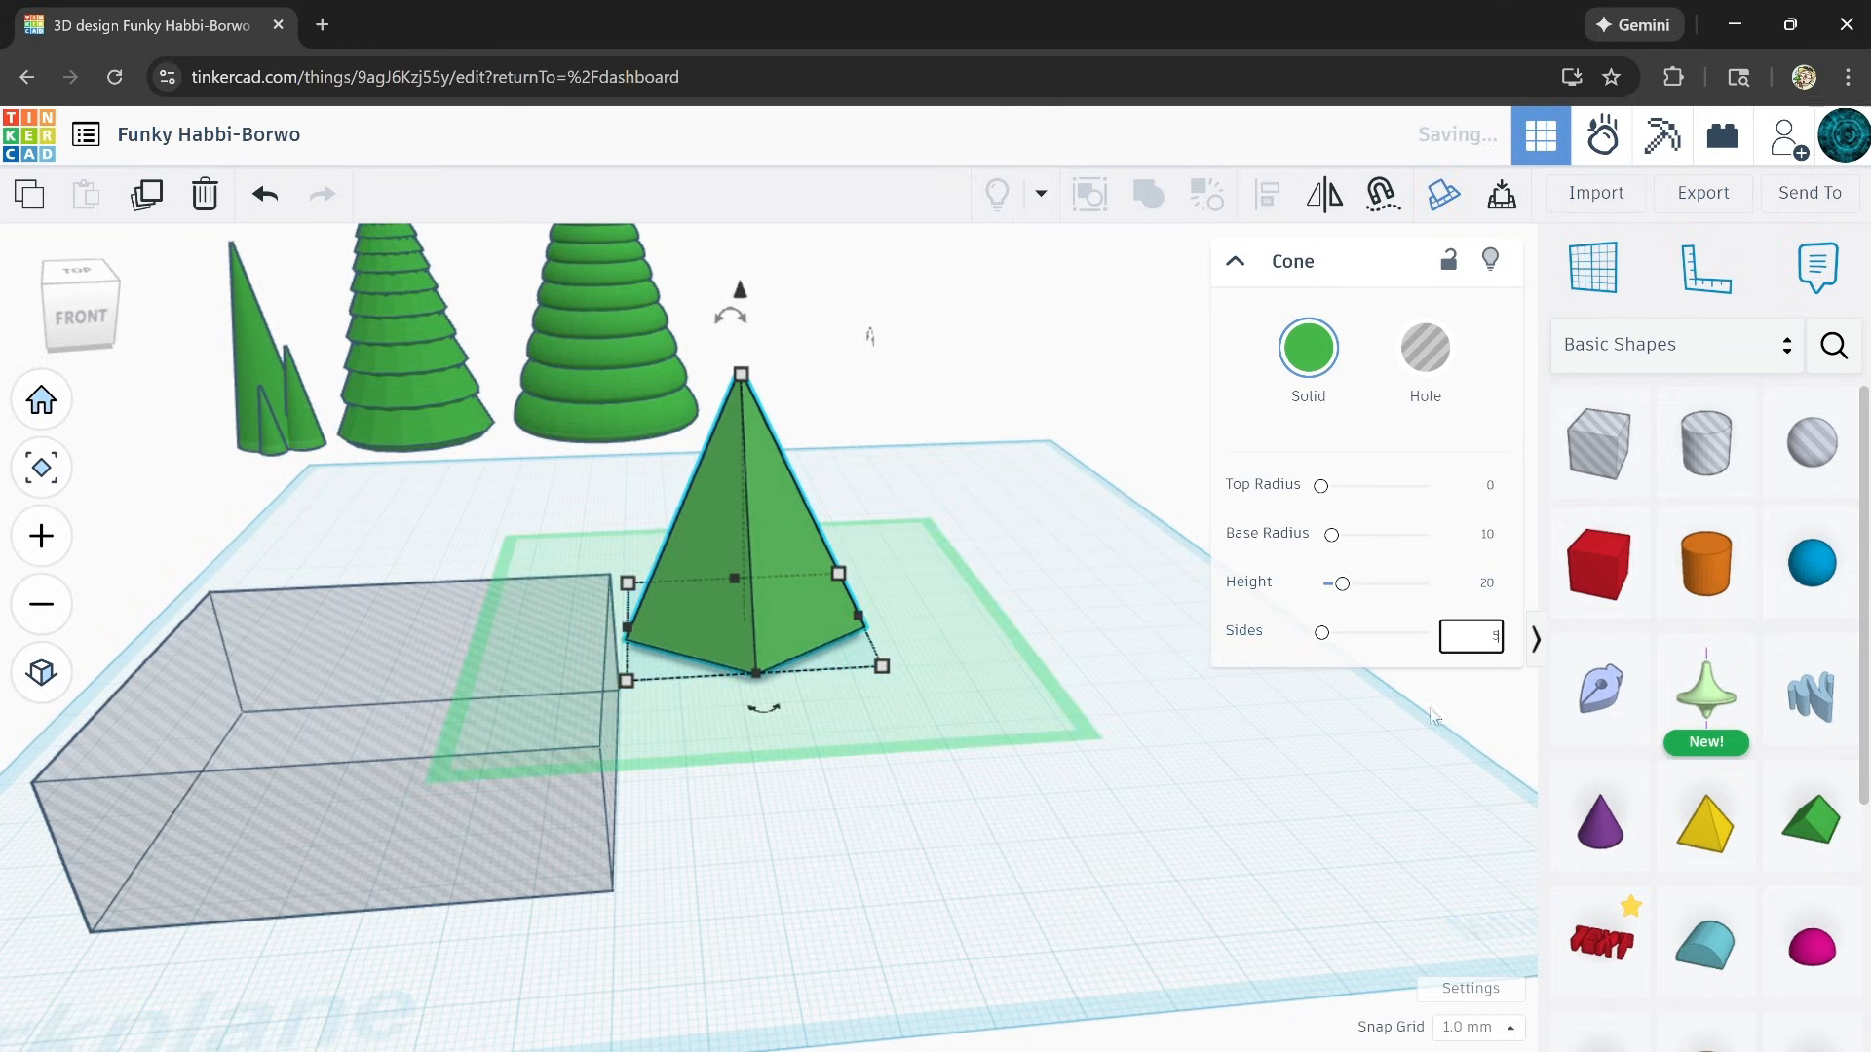
right_click_drag(1314, 747, 1166, 735)
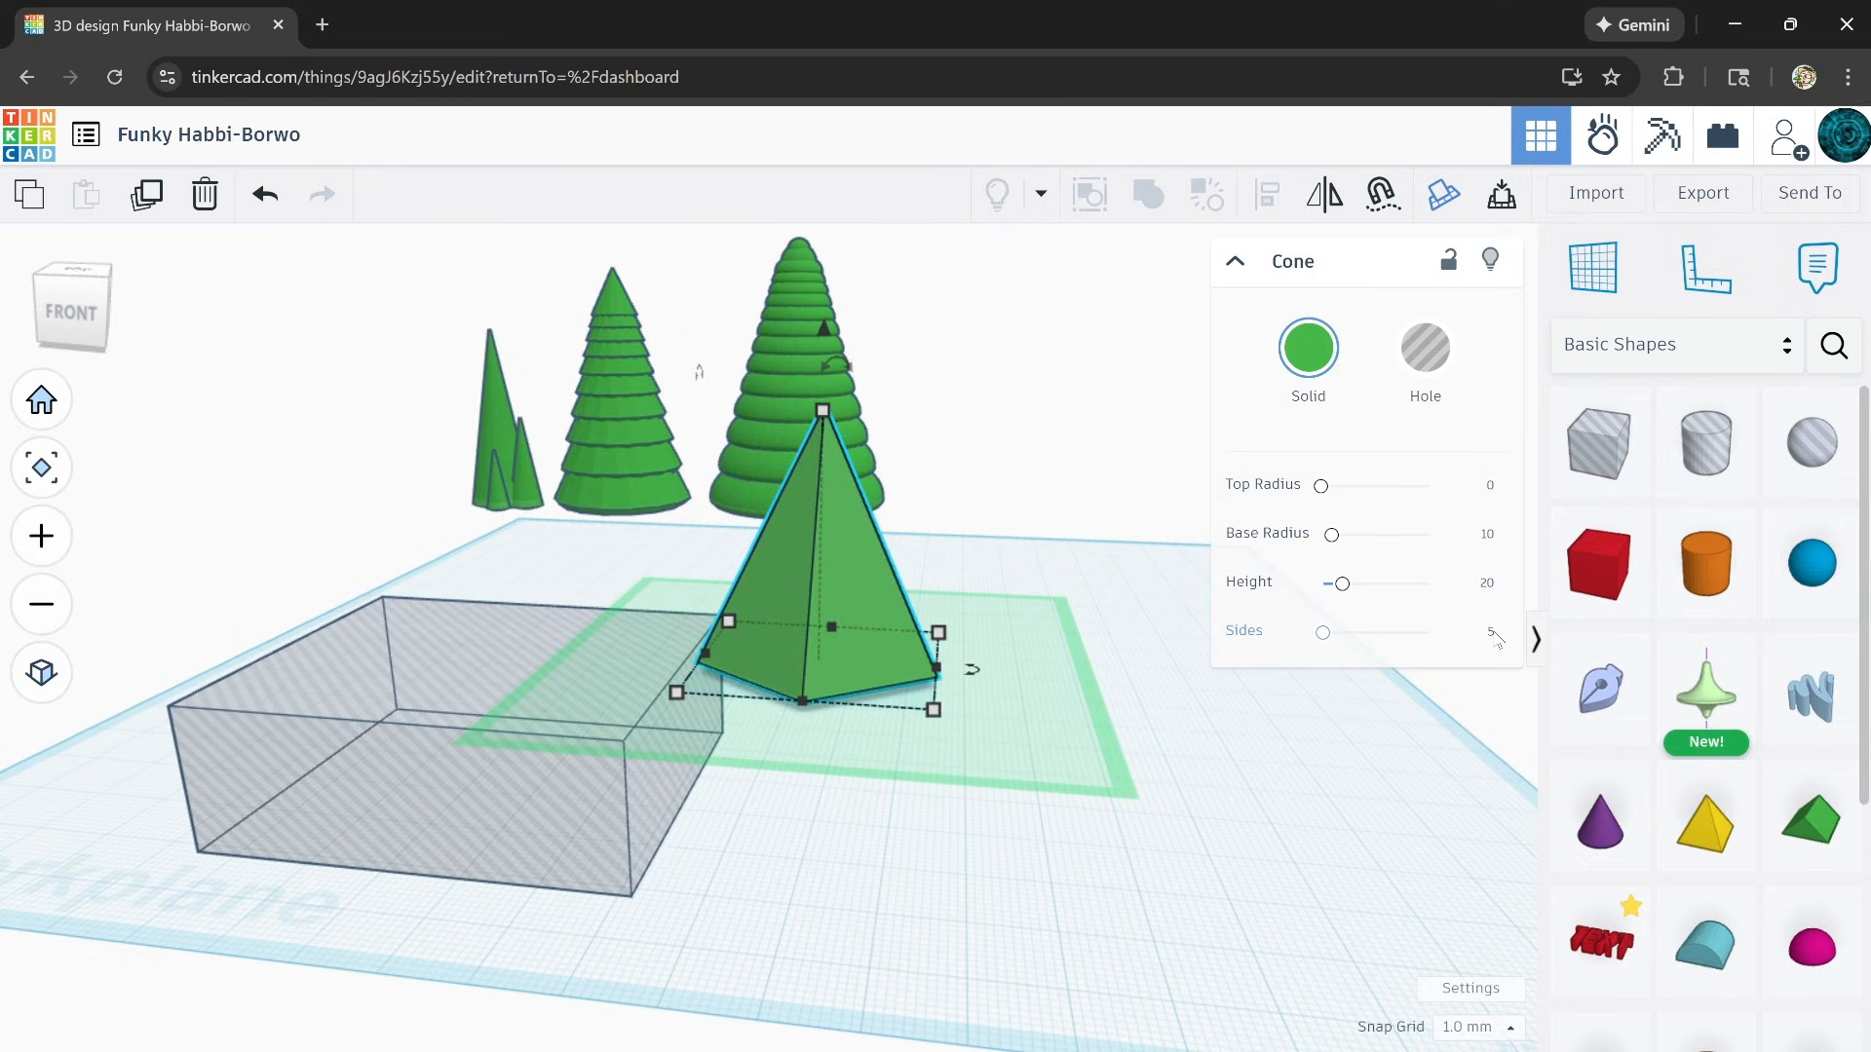
Step: Set the upright cone's sides to 6 and inspect its hexagonal shape
type("6")
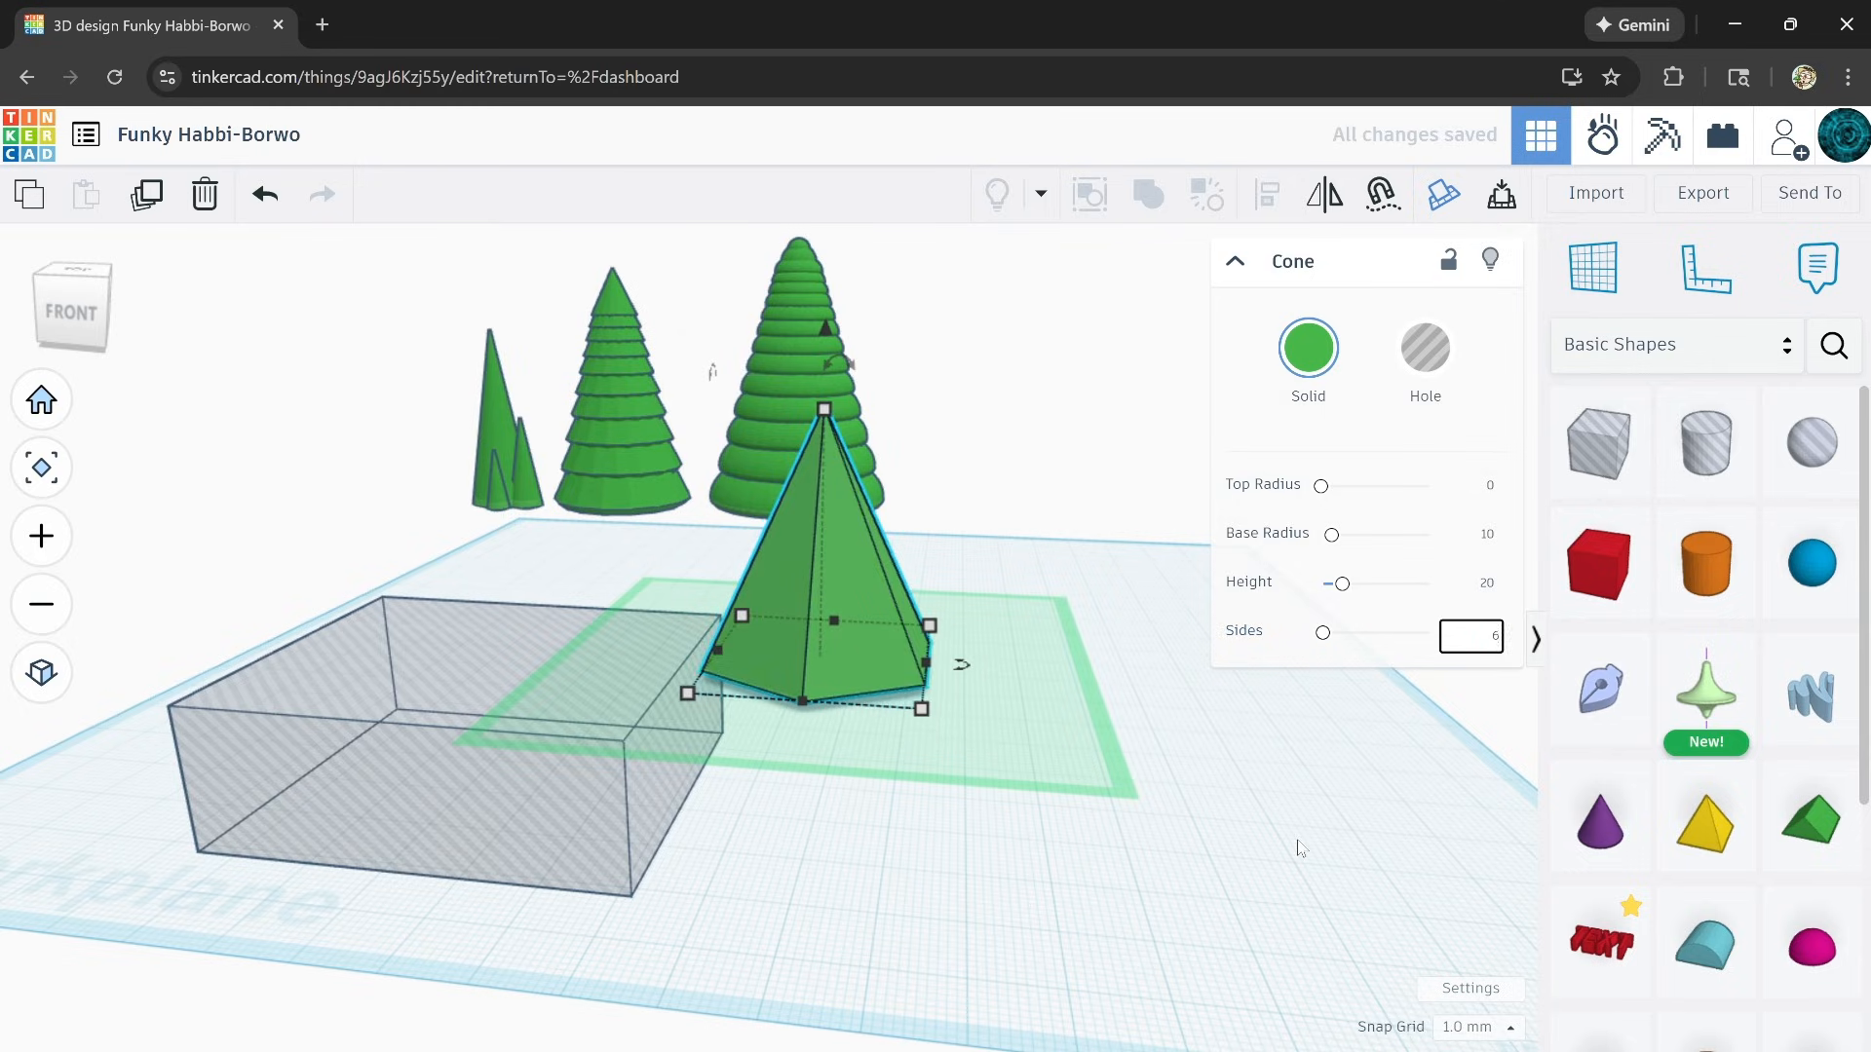
left_click(1298, 848)
right_click_drag(975, 746, 1176, 1026)
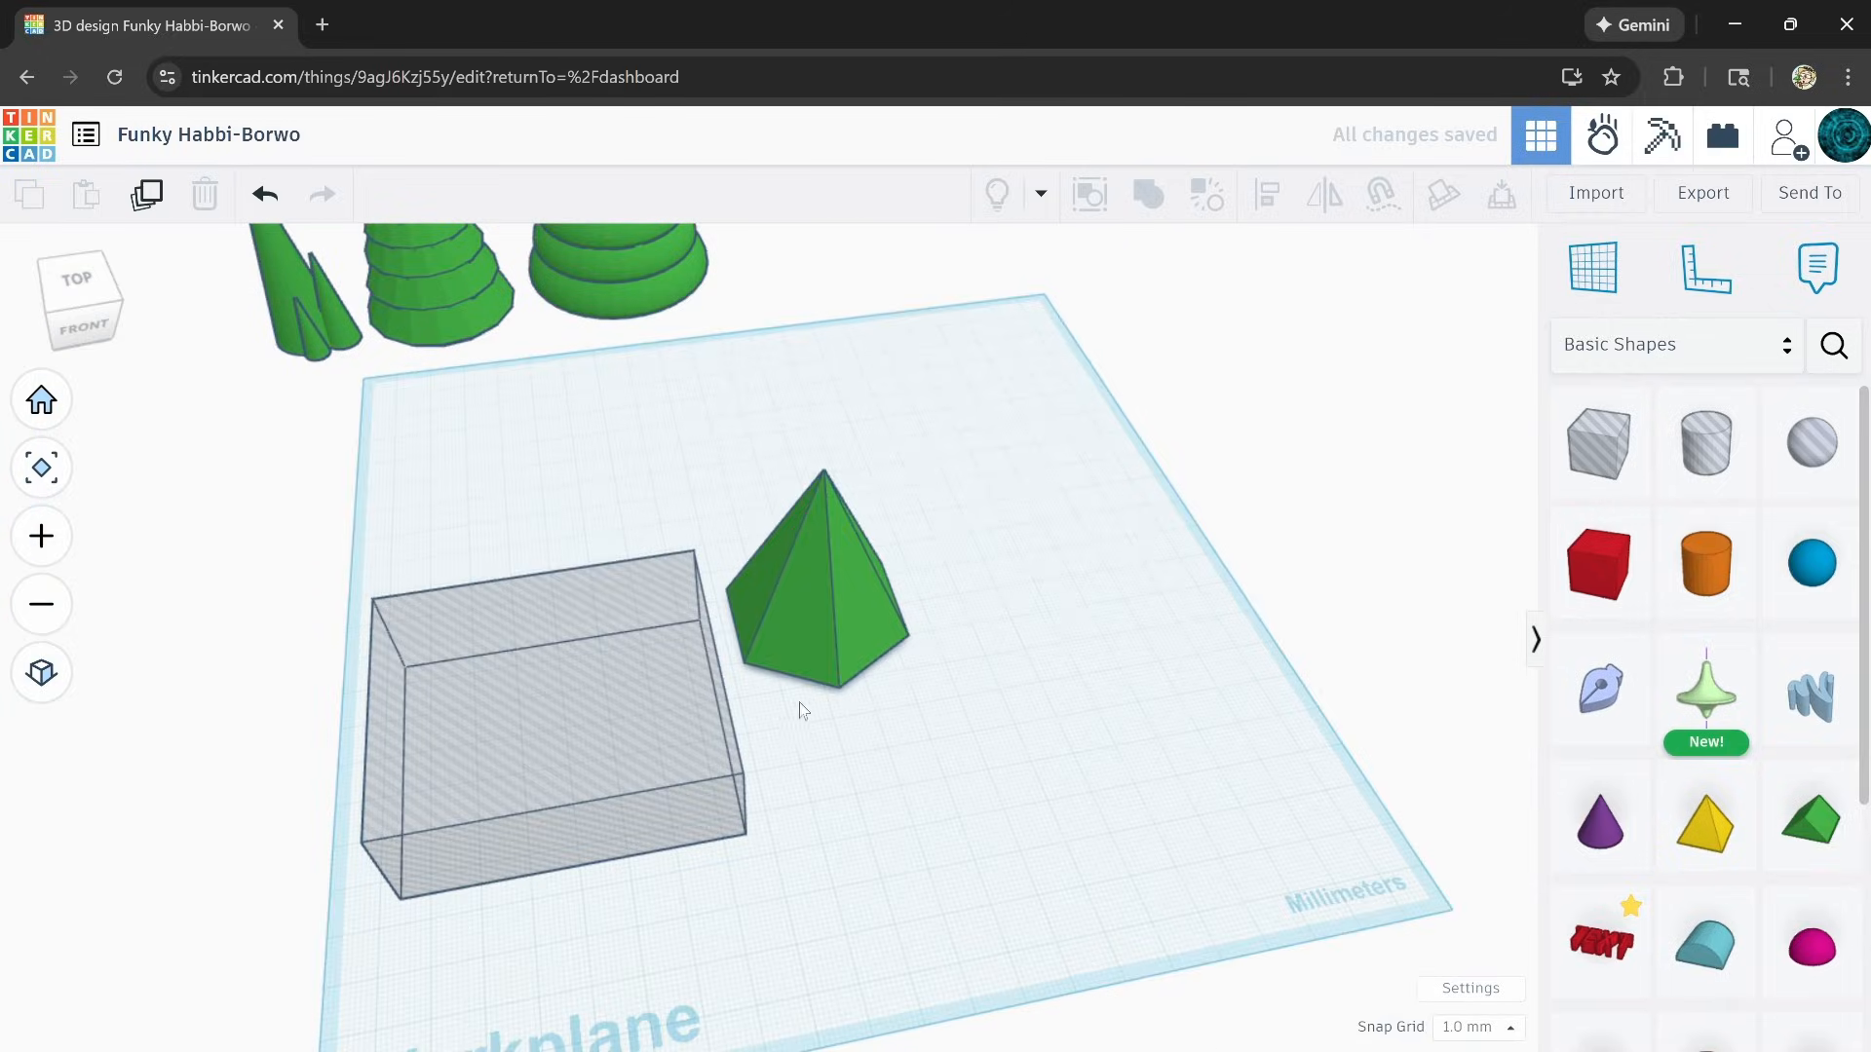
right_click_drag(801, 709, 764, 641)
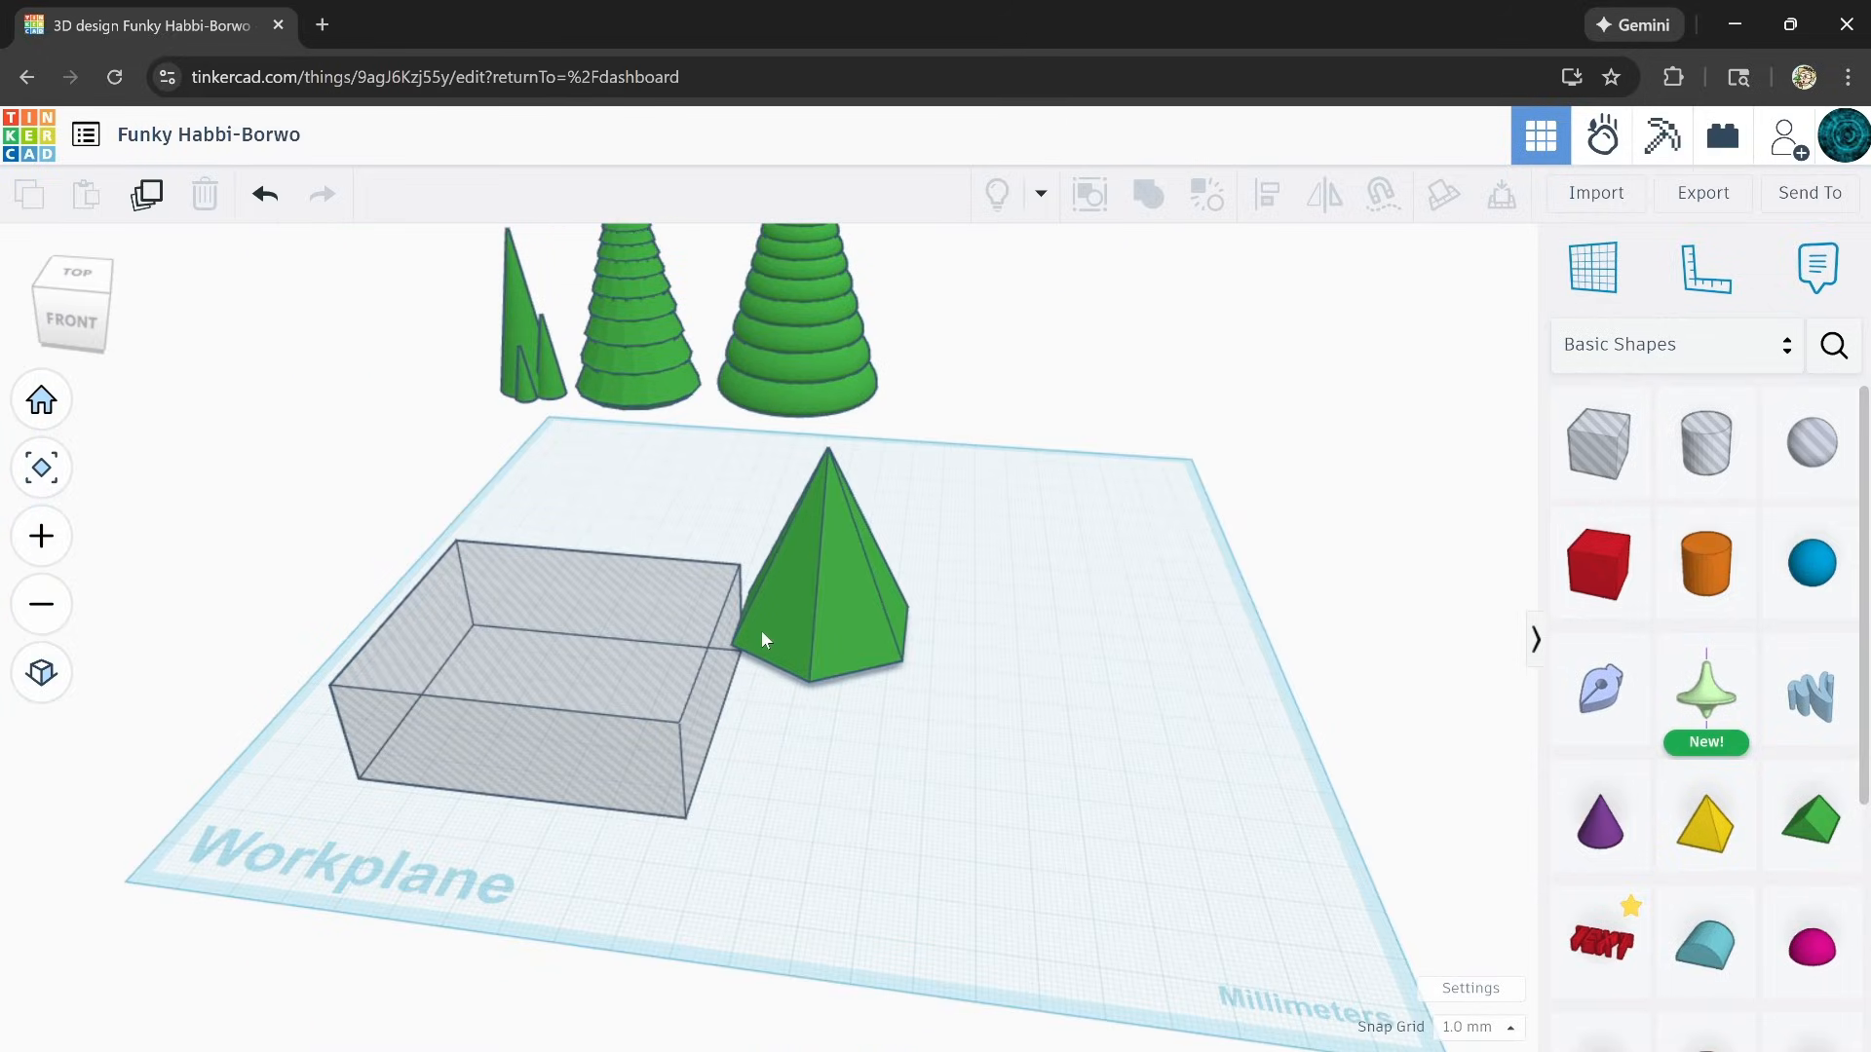
scroll(764, 624, "up", 2)
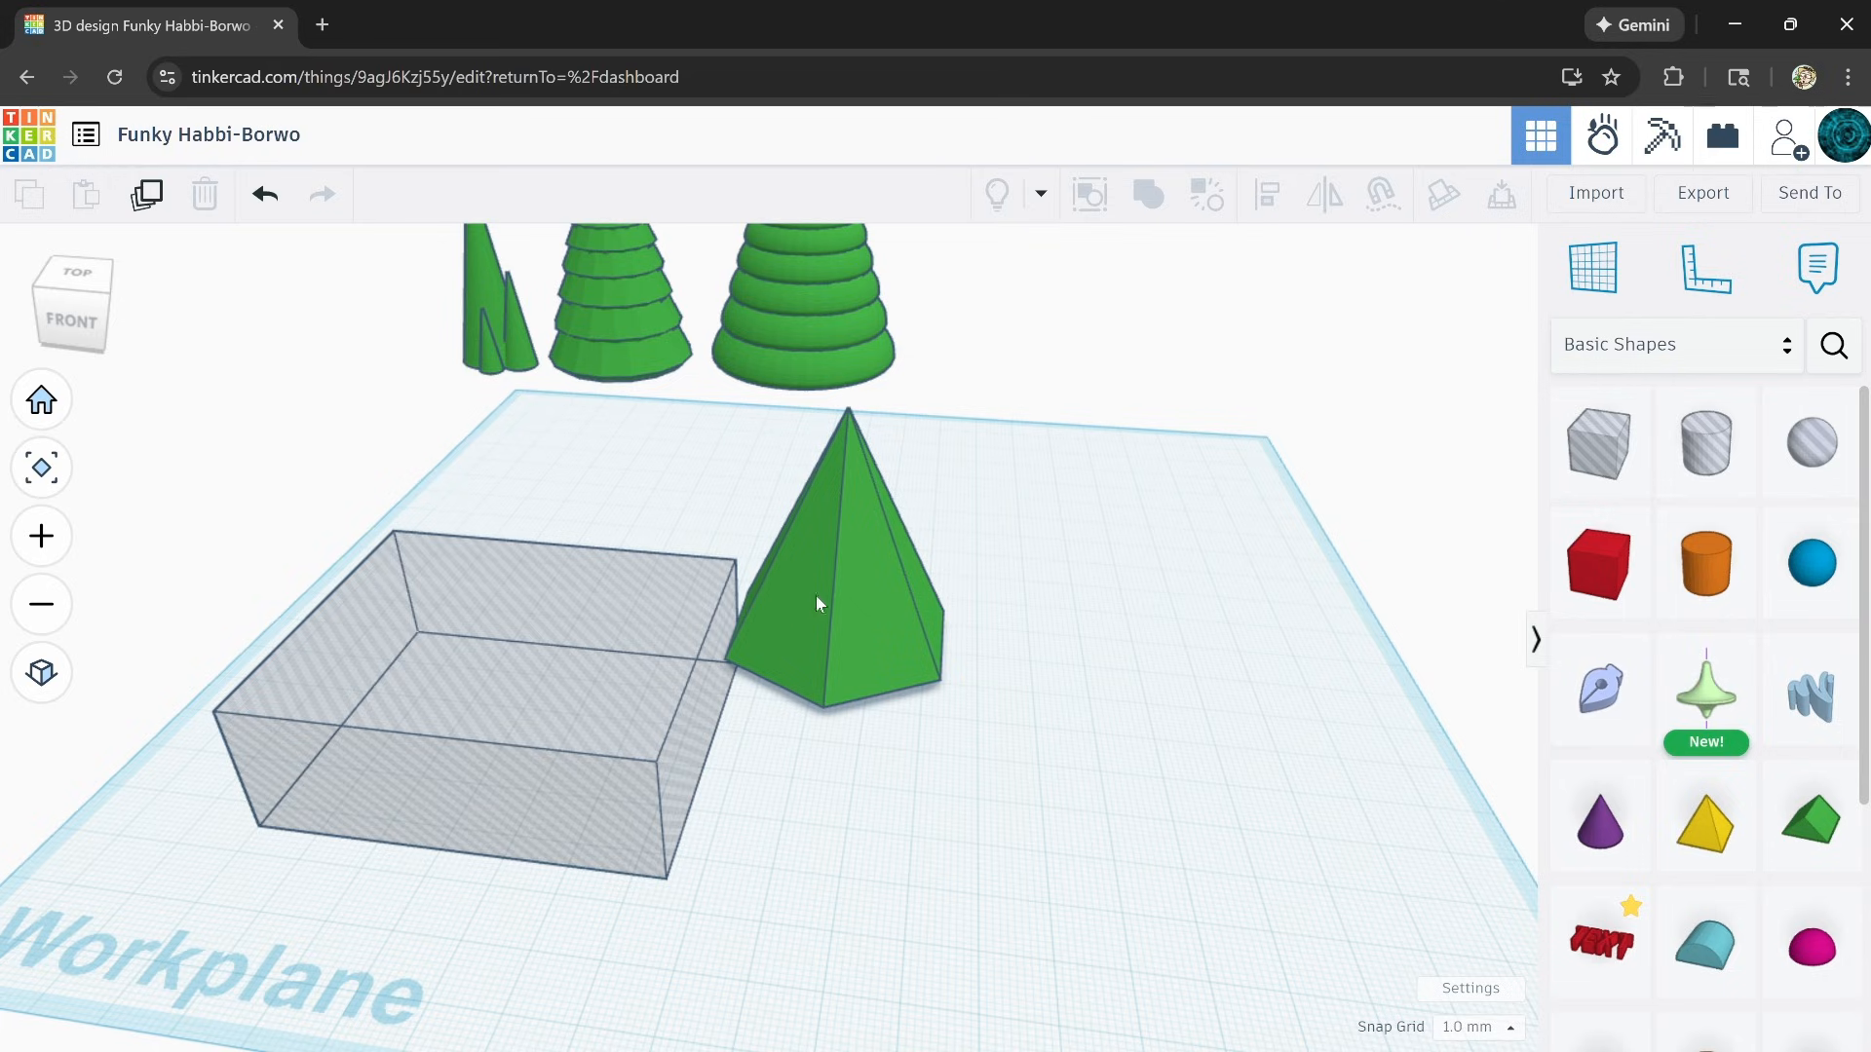
Step: Duplicate the six-sided cone, lower the copy 29 mm and mirror it vertically so its tip points down
left_click(873, 600)
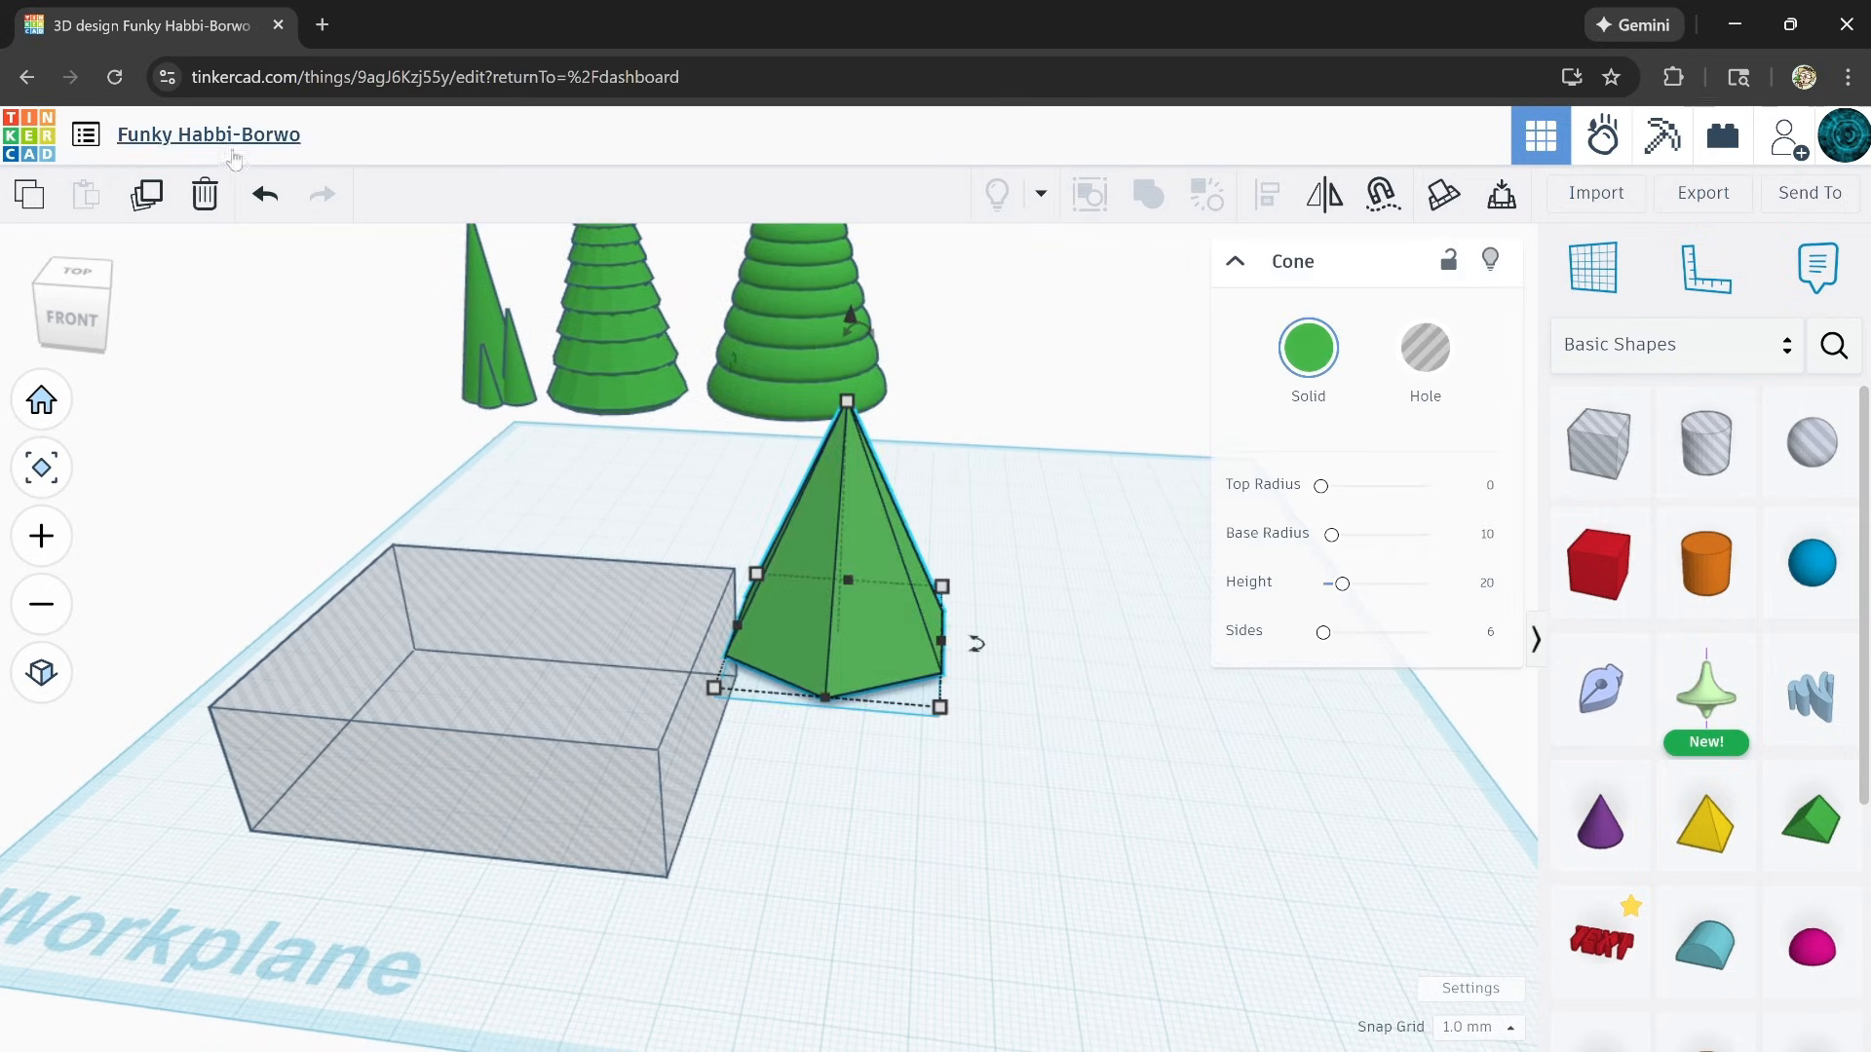
left_click(146, 197)
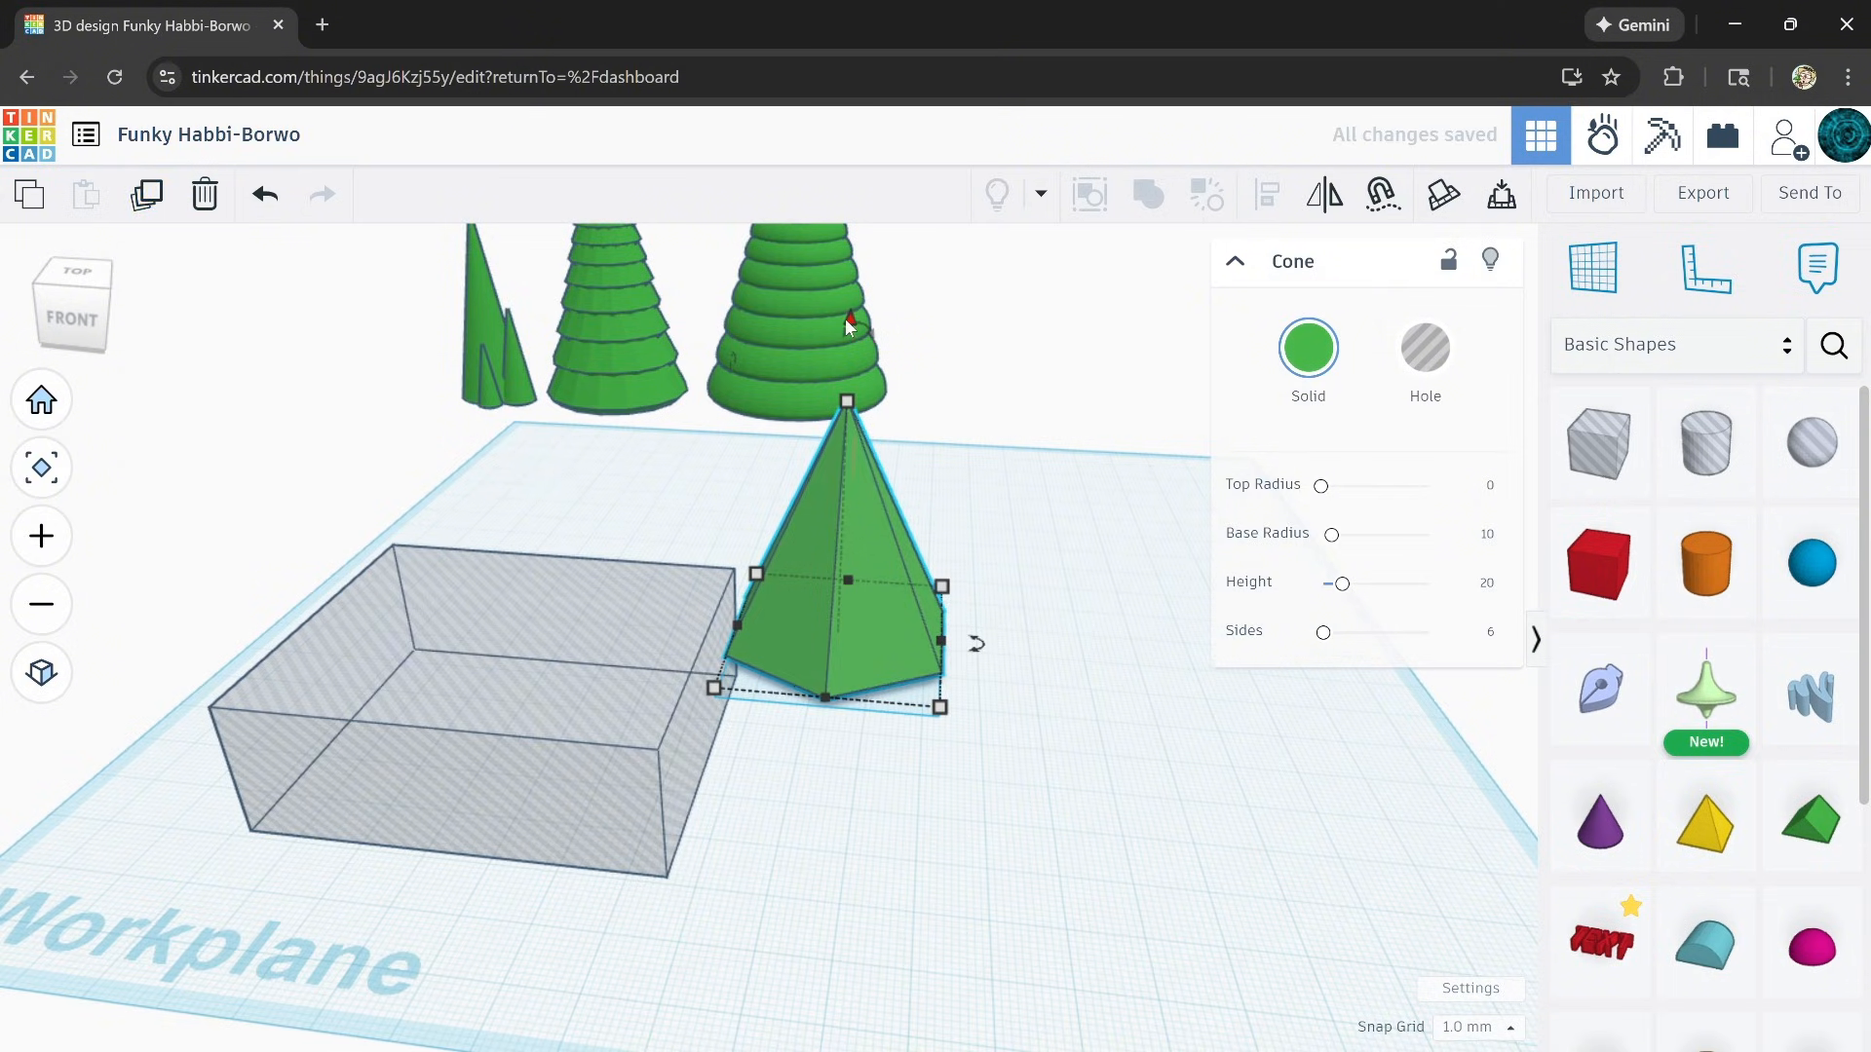
left_click_drag(846, 320, 853, 507)
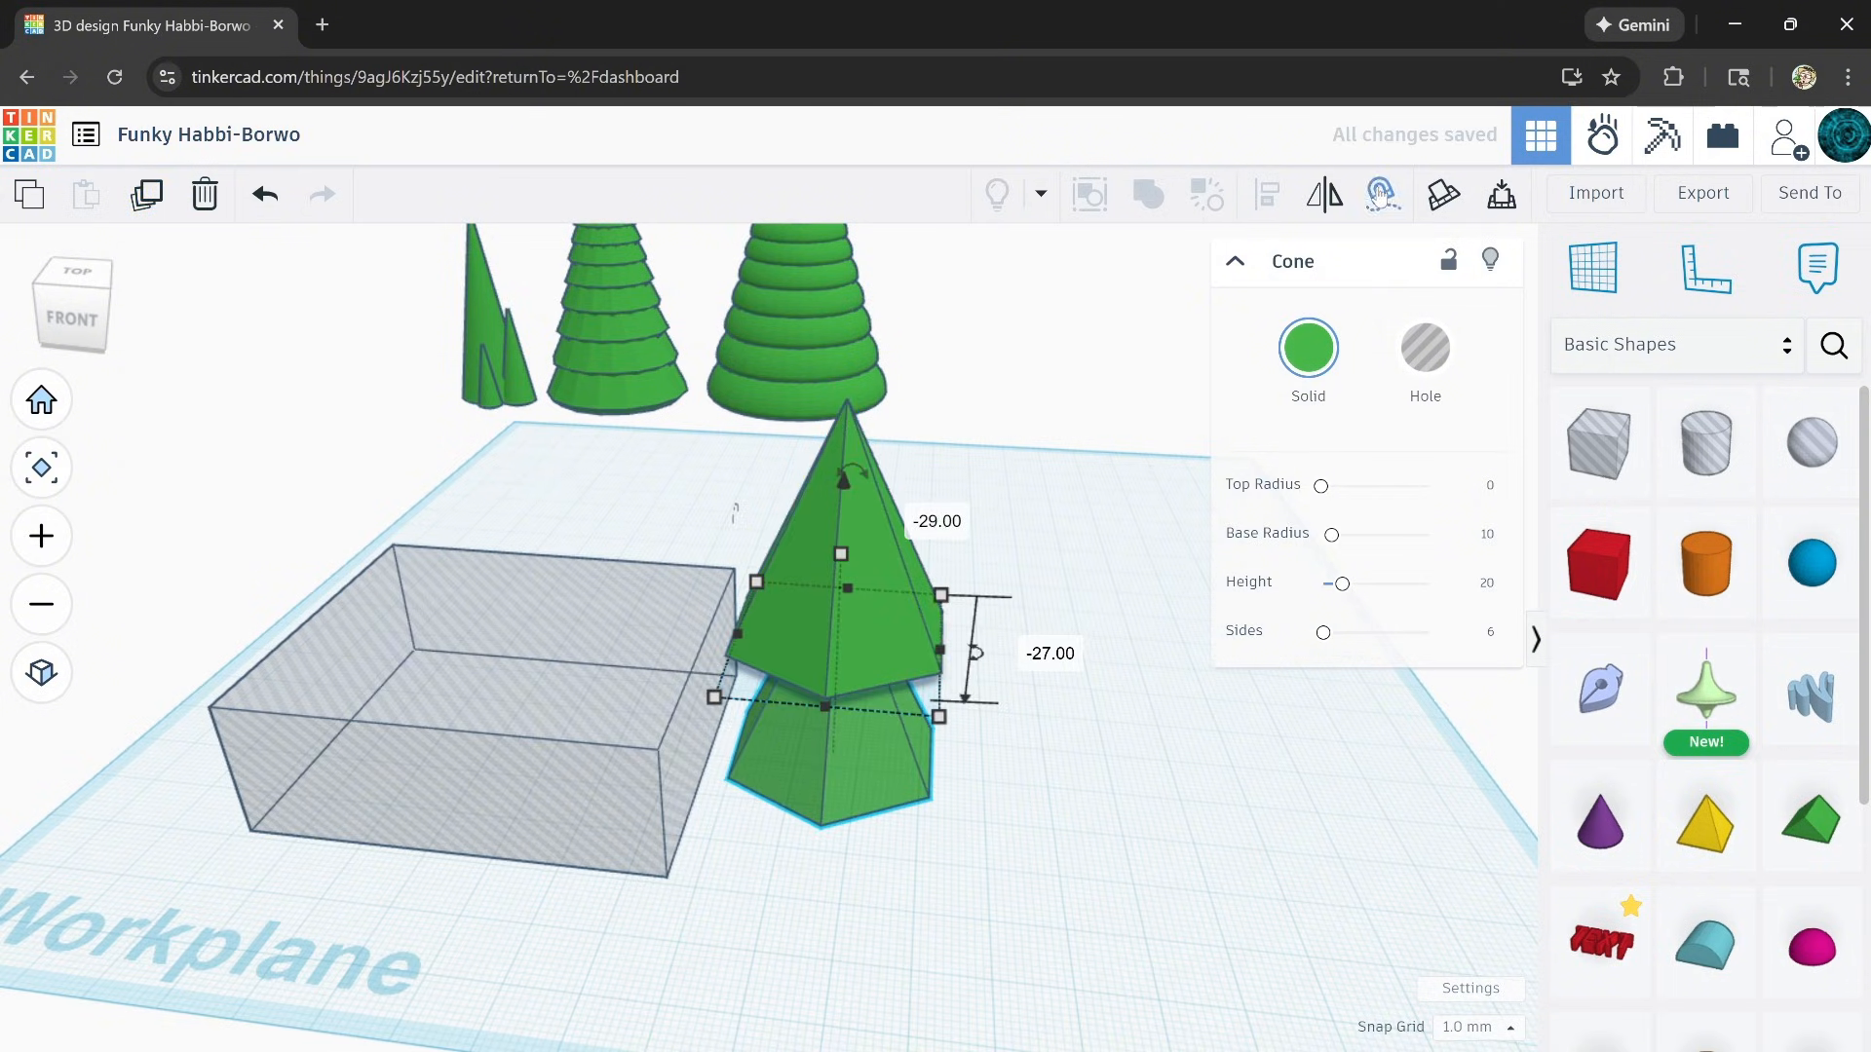
left_click(1323, 205)
left_click(972, 739)
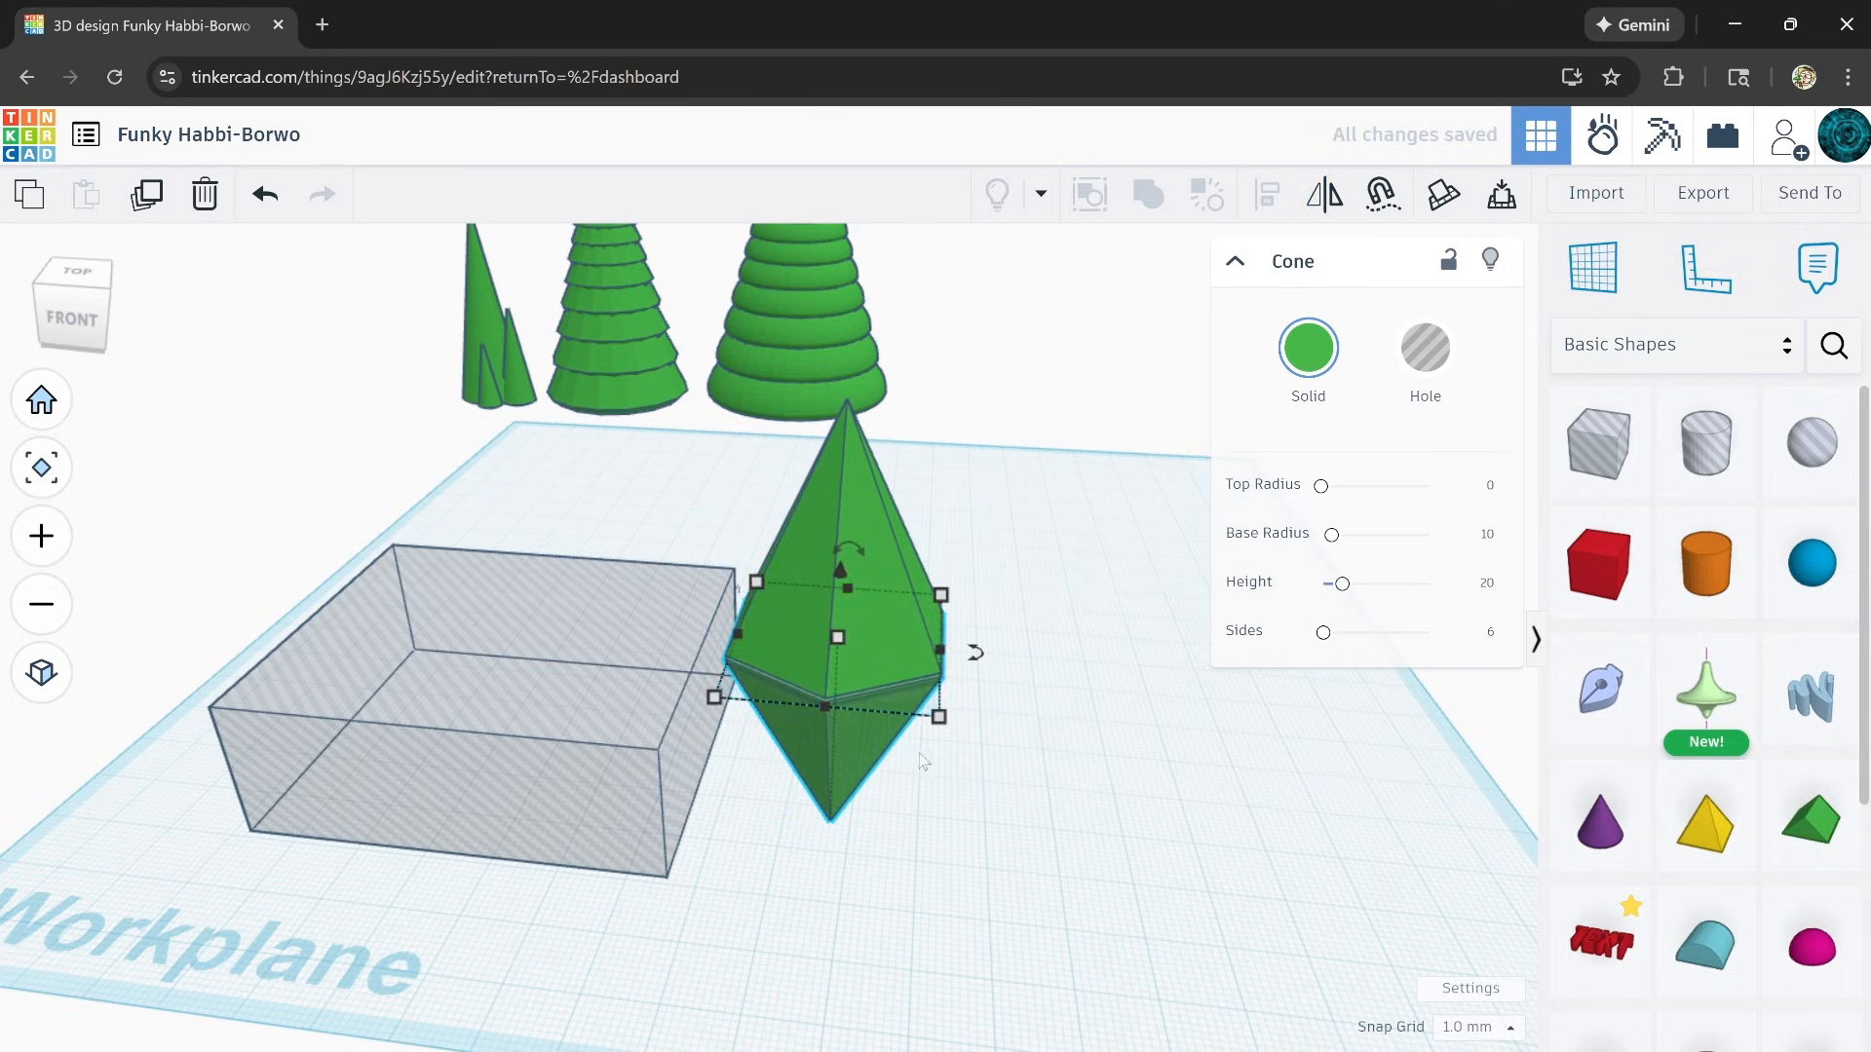
Step: Move the hole box beneath the upright cone so that it encloses the inverted cone's point
scroll(840, 721, "up", 5)
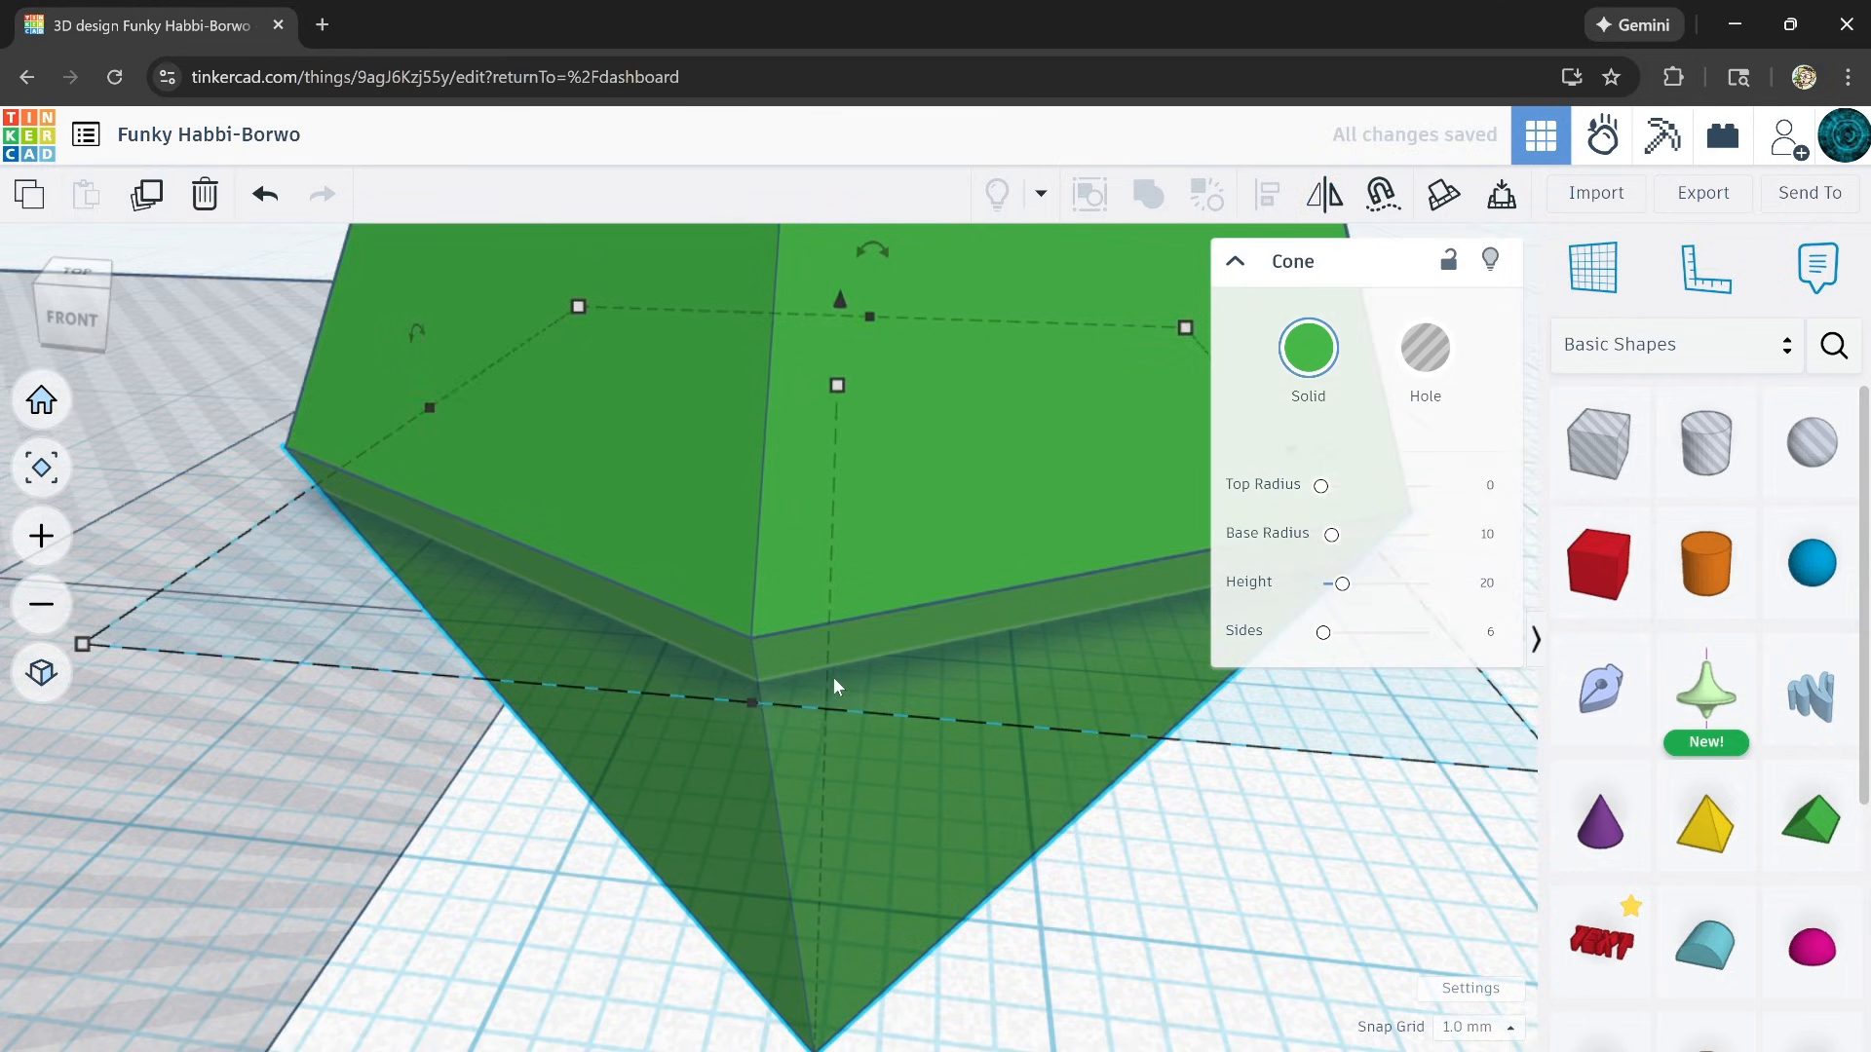
scroll(833, 676, "down", 5)
left_click_drag(382, 688, 922, 856)
right_click_drag(922, 855, 820, 840)
Step: Shorten the inverted cone from its tip to give the underside a shallower slope
right_click_drag(803, 920, 744, 832)
mouse_move(739, 819)
left_mouse_down()
mouse_move(743, 673)
mouse_move(755, 842)
left_mouse_up()
left_click(779, 921)
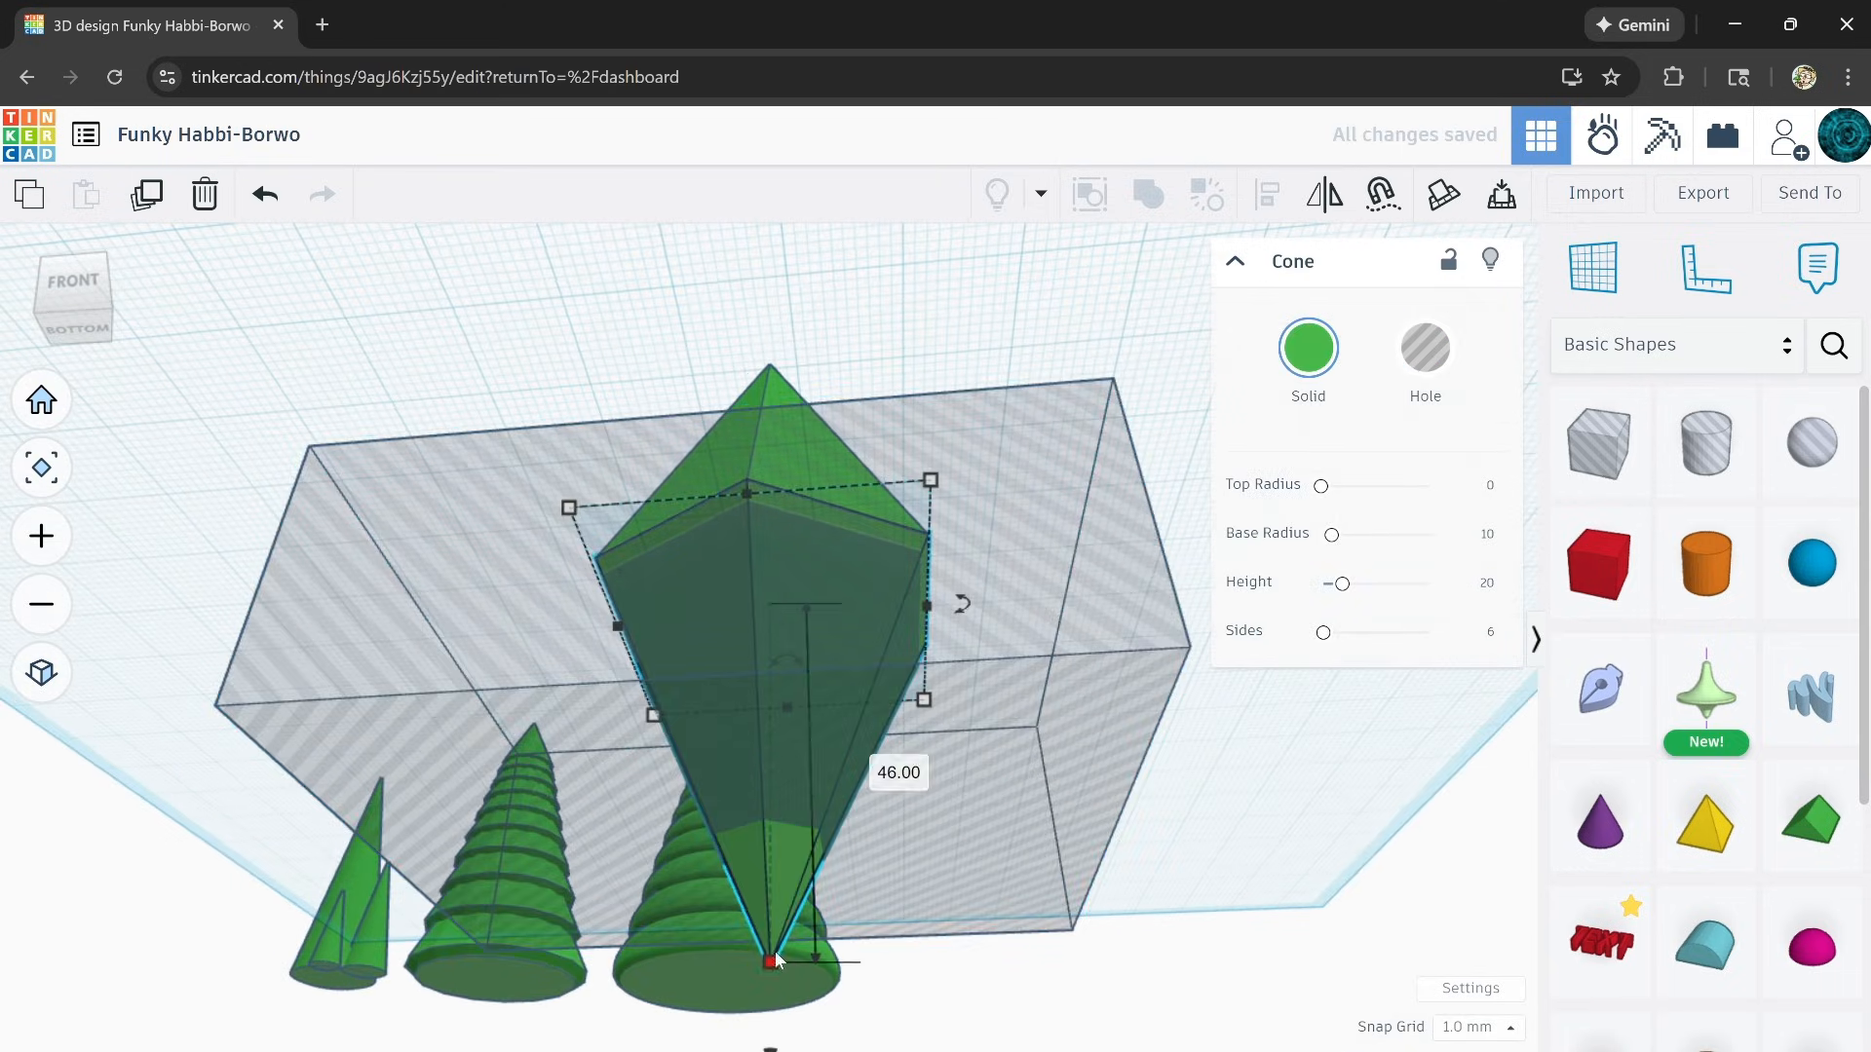
left_click_drag(775, 951, 791, 714)
right_click_drag(788, 719, 961, 717)
scroll(960, 718, "up", 4)
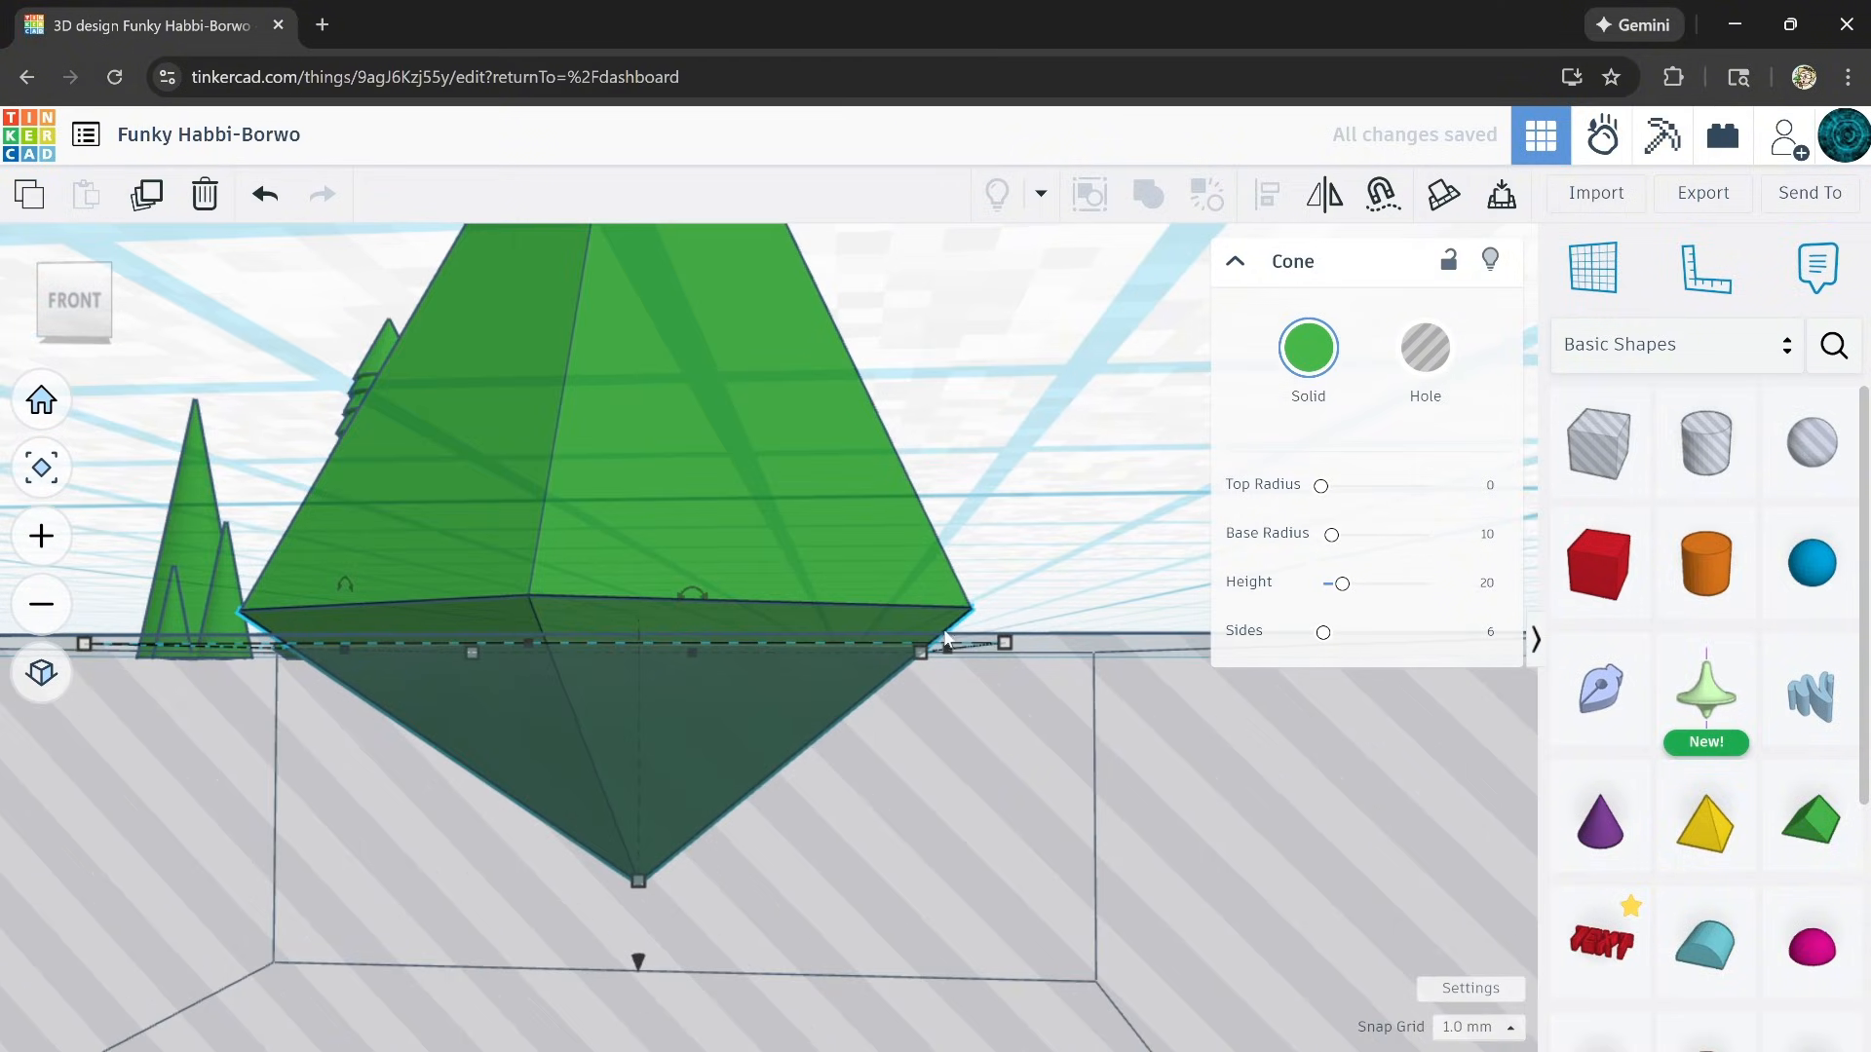
Step: Select both six-sided cones with the hole box and group them as a union
right_click_drag(940, 643, 778, 850)
left_click_drag(707, 840, 1065, 356)
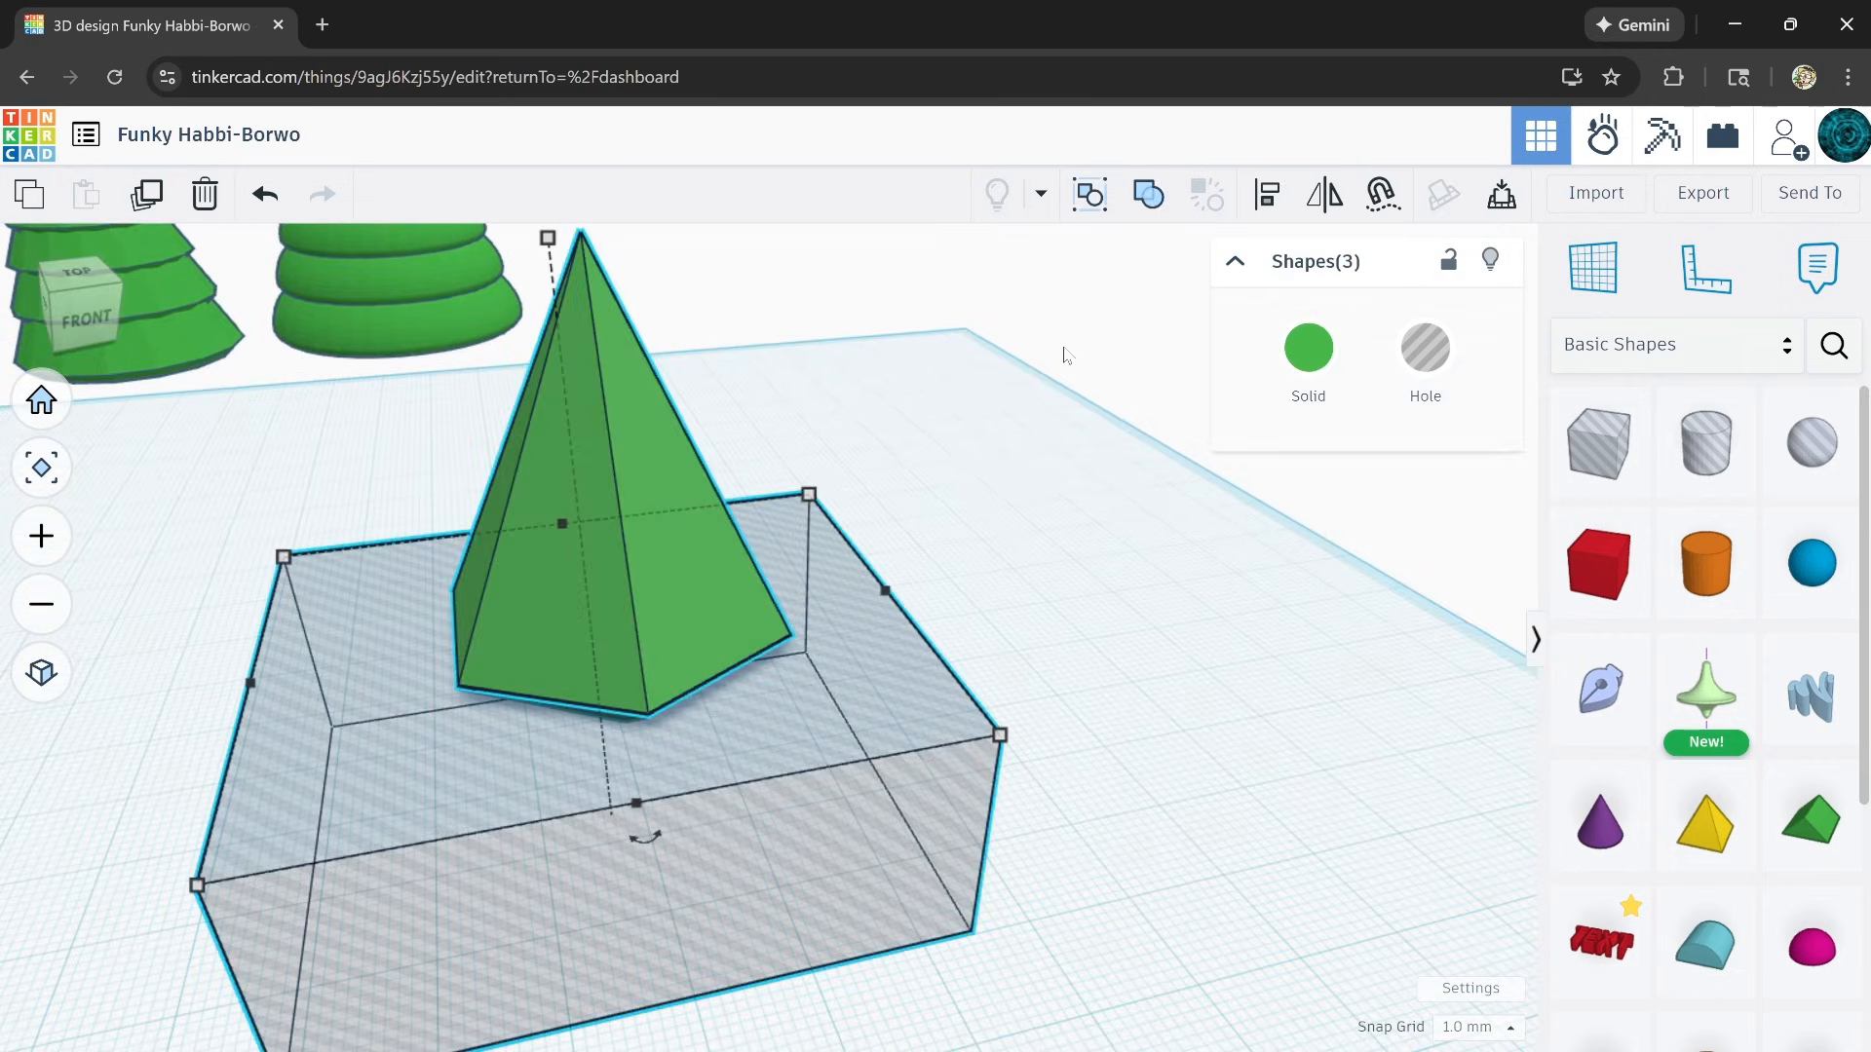
left_click(1150, 196)
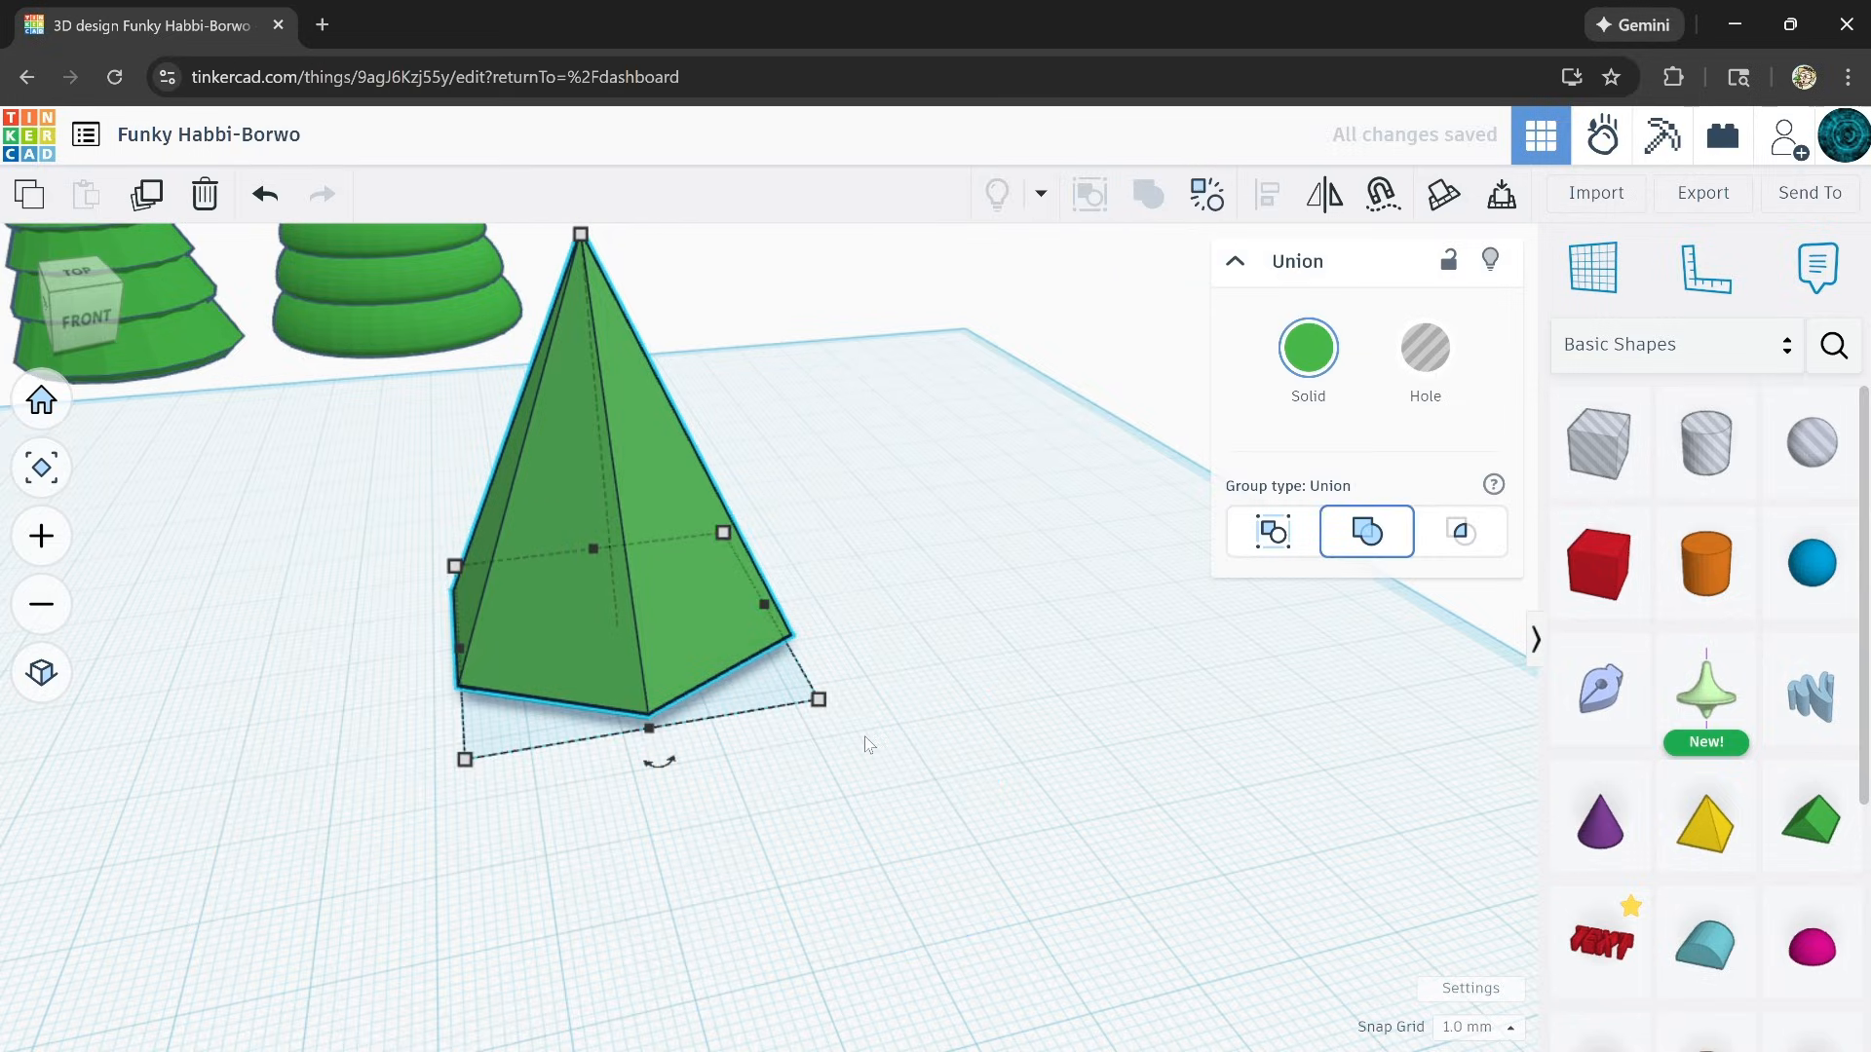
Step: Duplicate the grouped hexagonal tier and raise the copy 9 mm
scroll(861, 730, "down", 3)
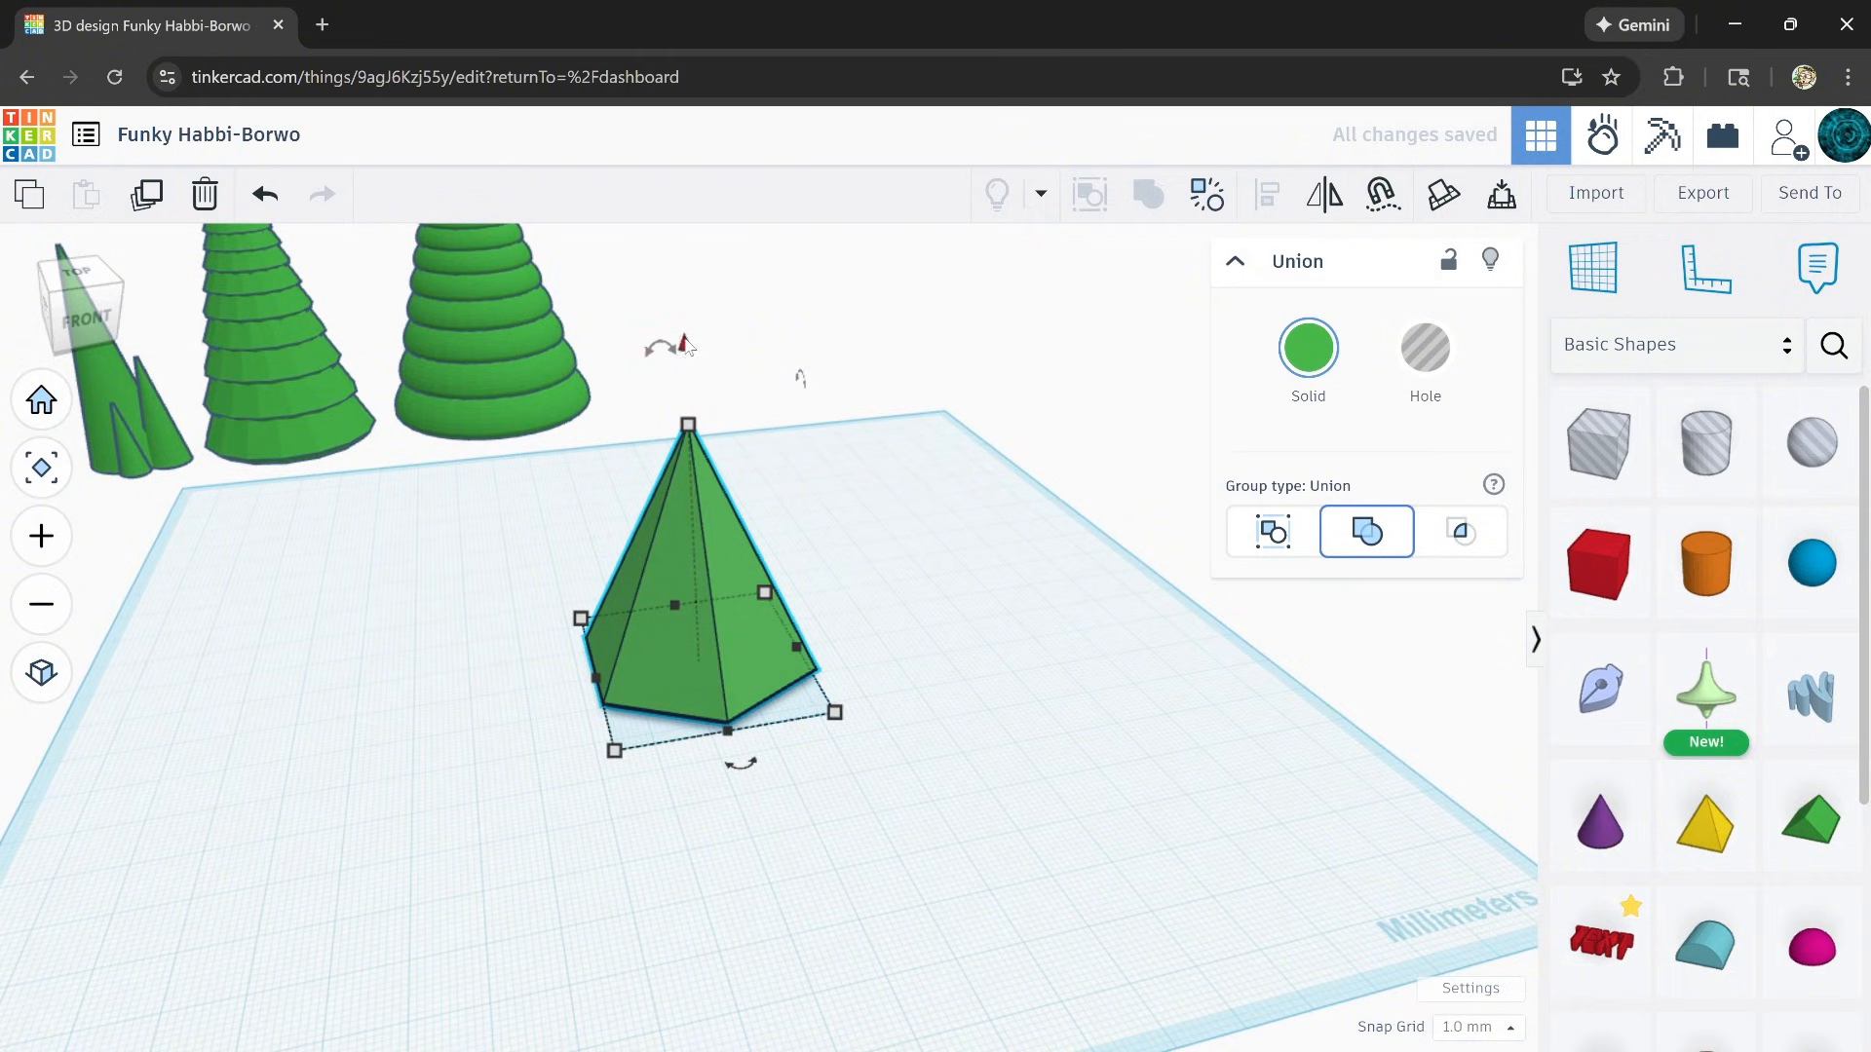
left_click_drag(685, 343, 681, 287)
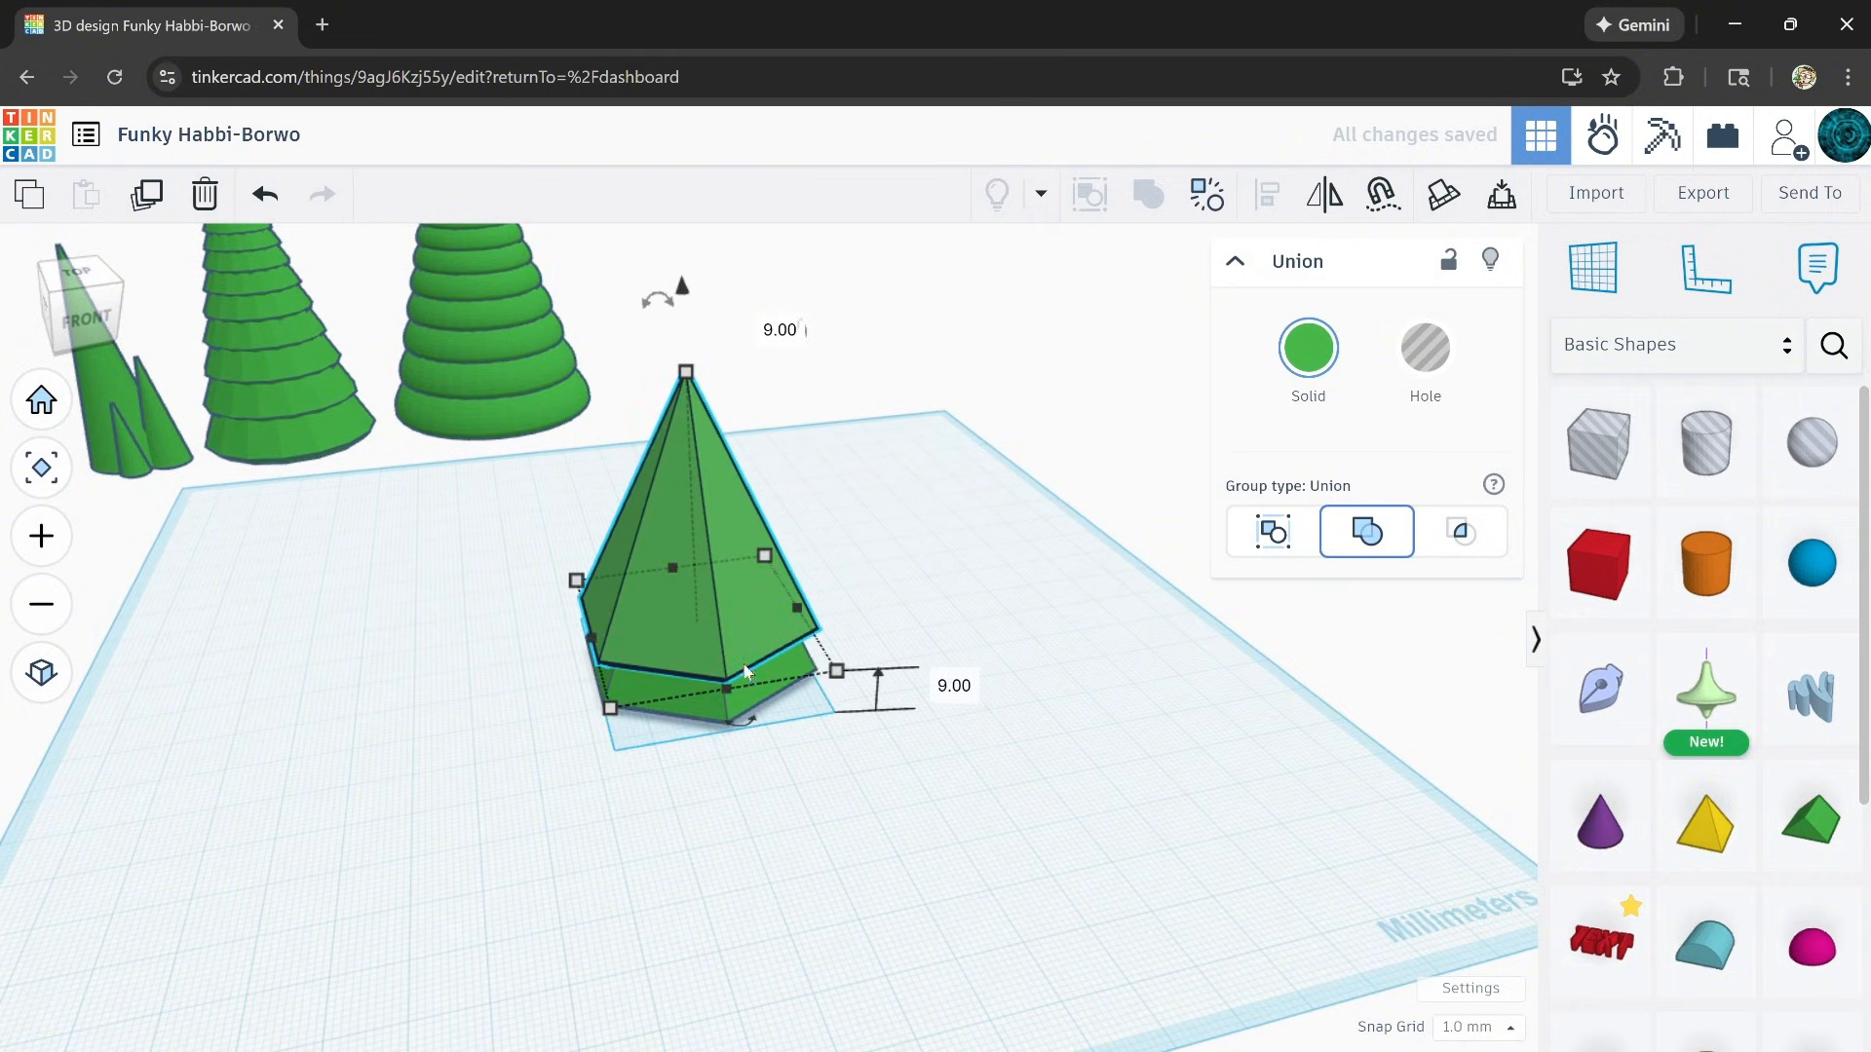
Step: Rotate the raised hexagonal tier about 29° around its vertical axis so its corners fall between those of the tier below
scroll(745, 666, "up", 3)
mouse_move(762, 723)
right_mouse_down()
mouse_move(738, 635)
mouse_move(767, 739)
right_mouse_up()
left_click_drag(724, 719, 376, 972)
scroll(585, 807, "up", 5)
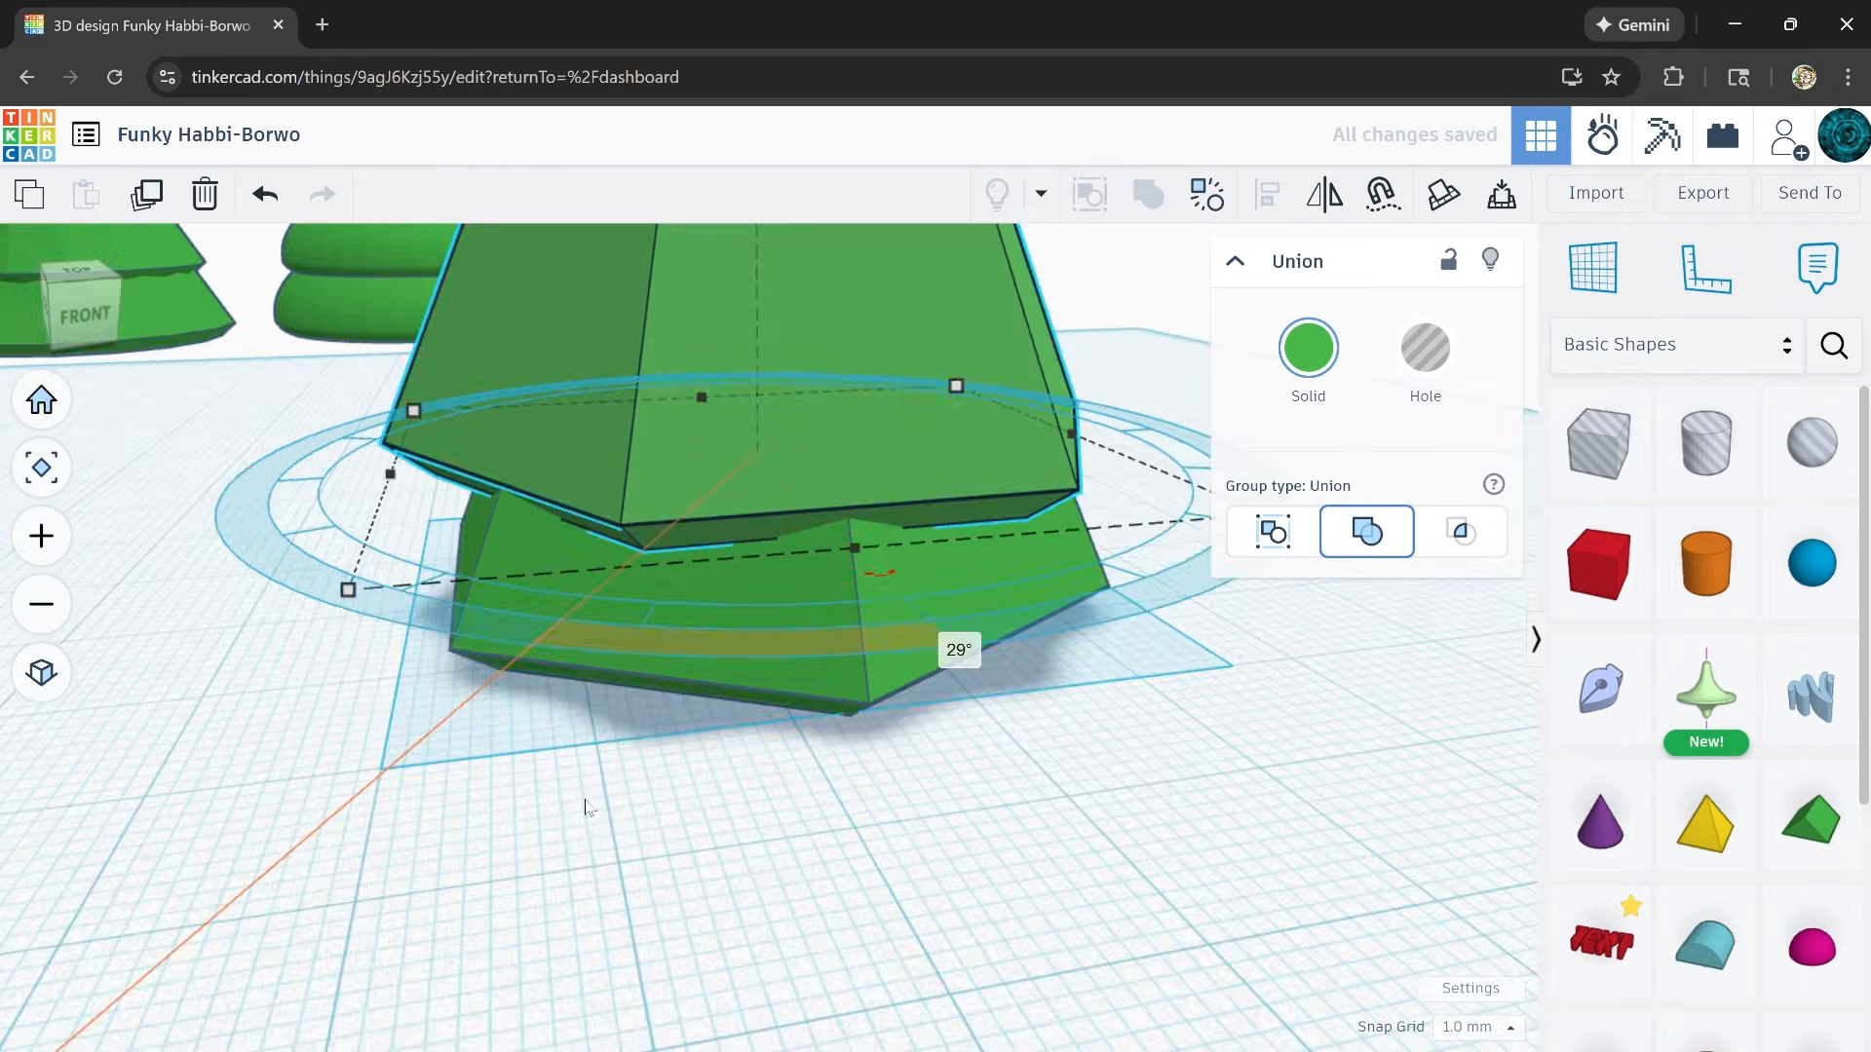
right_click_drag(585, 807, 535, 919)
scroll(706, 677, "down", 5)
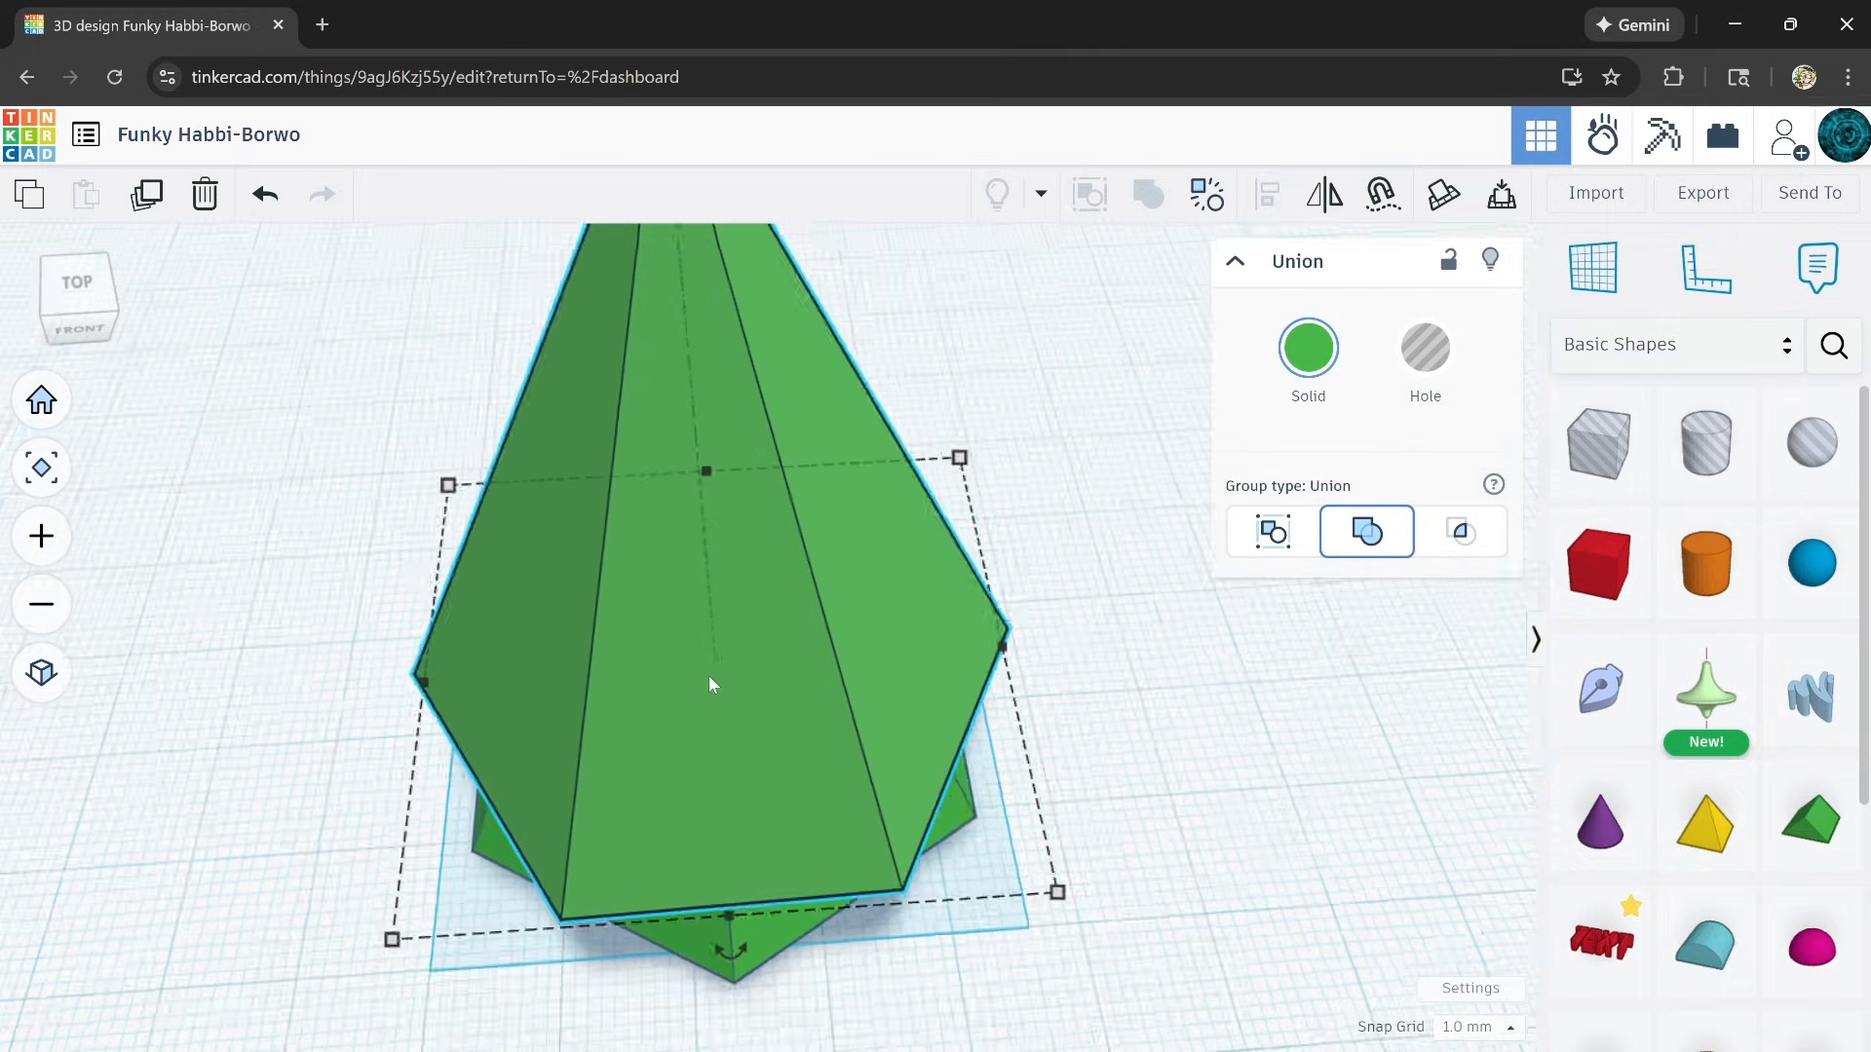
Step: Scale the rotated upper tier down proportionally to a height of about 43 mm
mouse_move(689, 405)
left_click_drag(694, 410, 697, 440)
right_click_drag(711, 810, 739, 694)
scroll(710, 912, "up", 8)
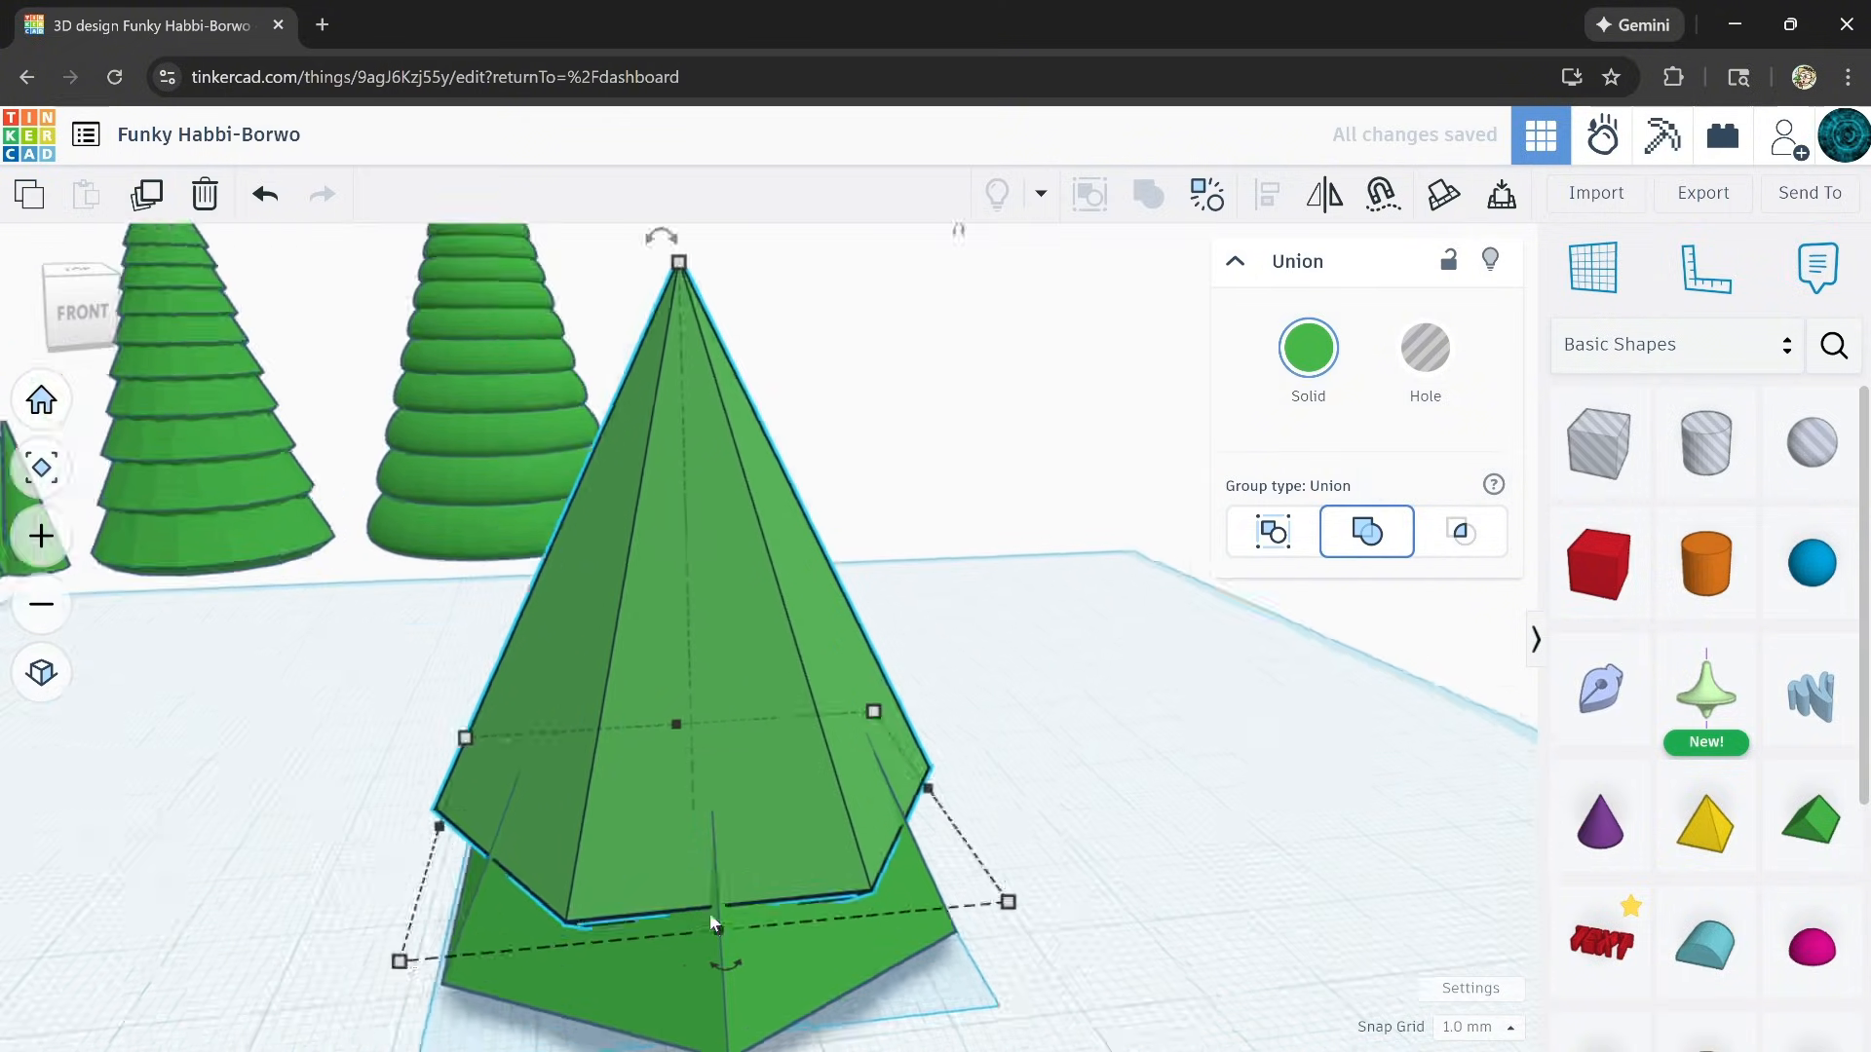
right_click_drag(742, 867, 629, 979)
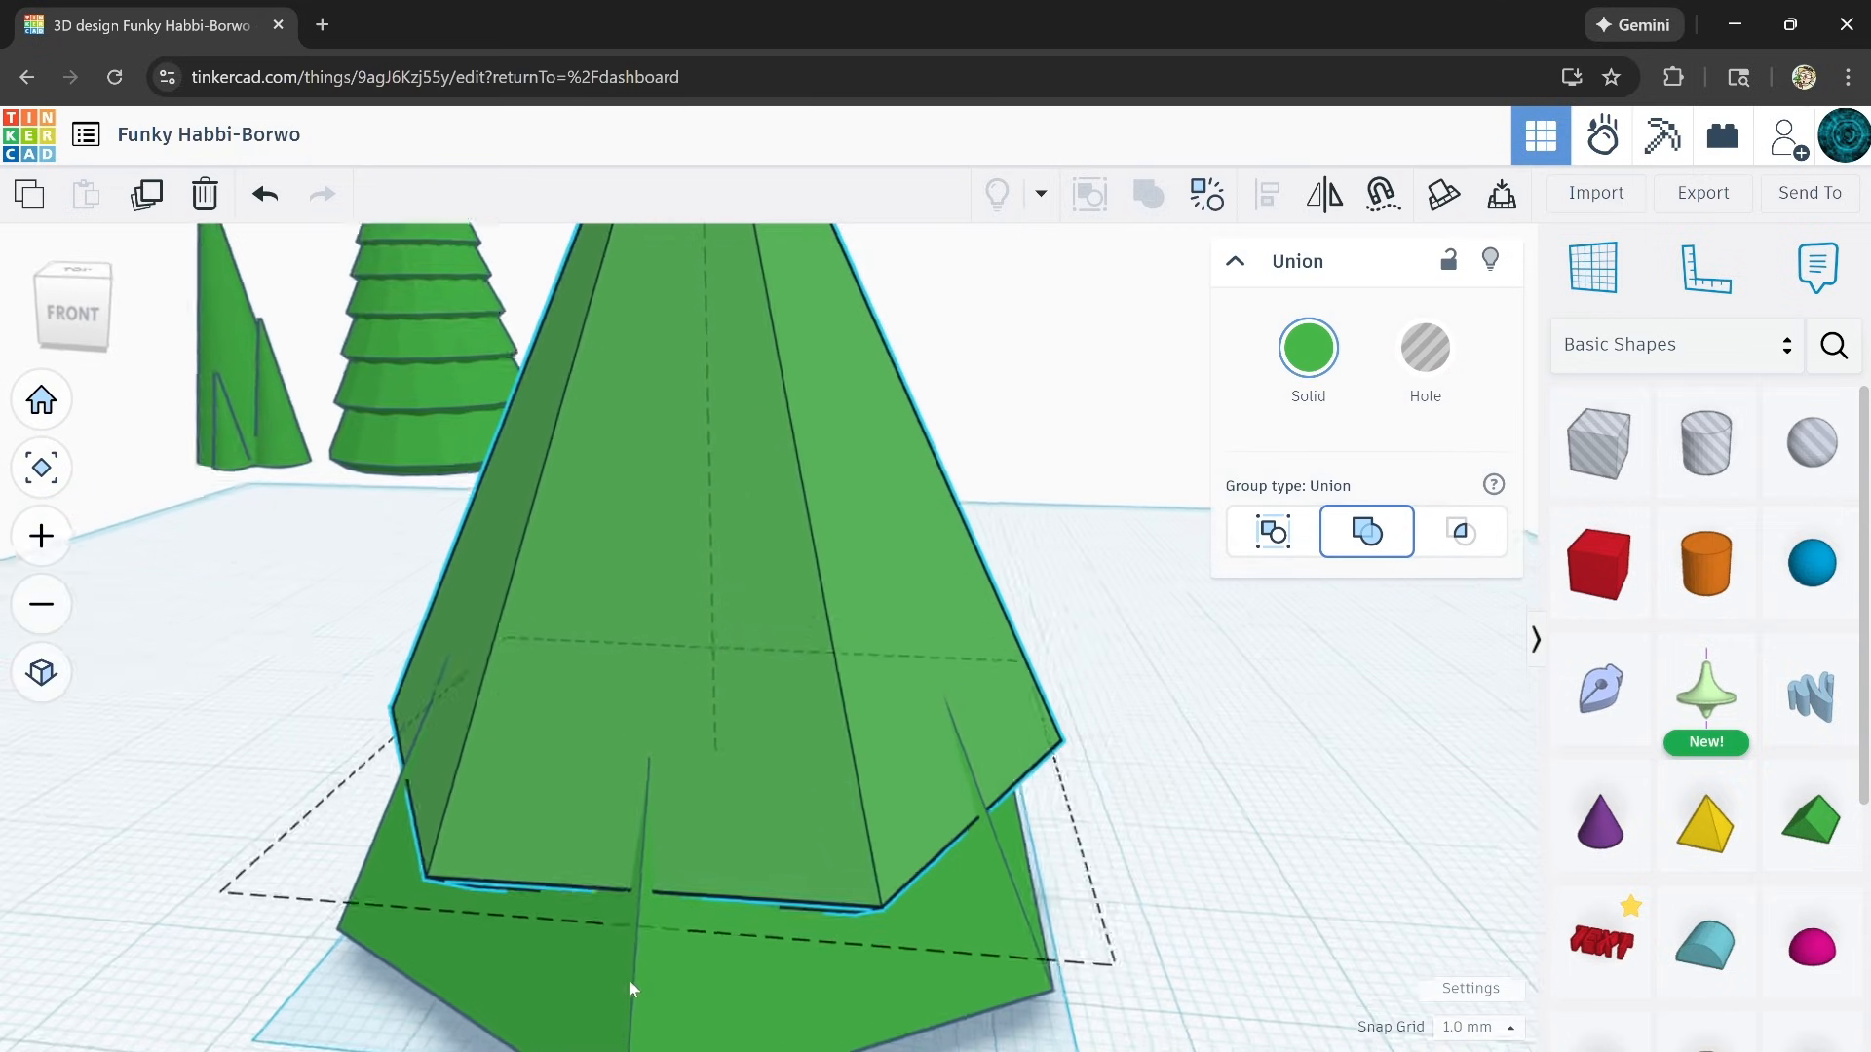
scroll(743, 830, "down", 5)
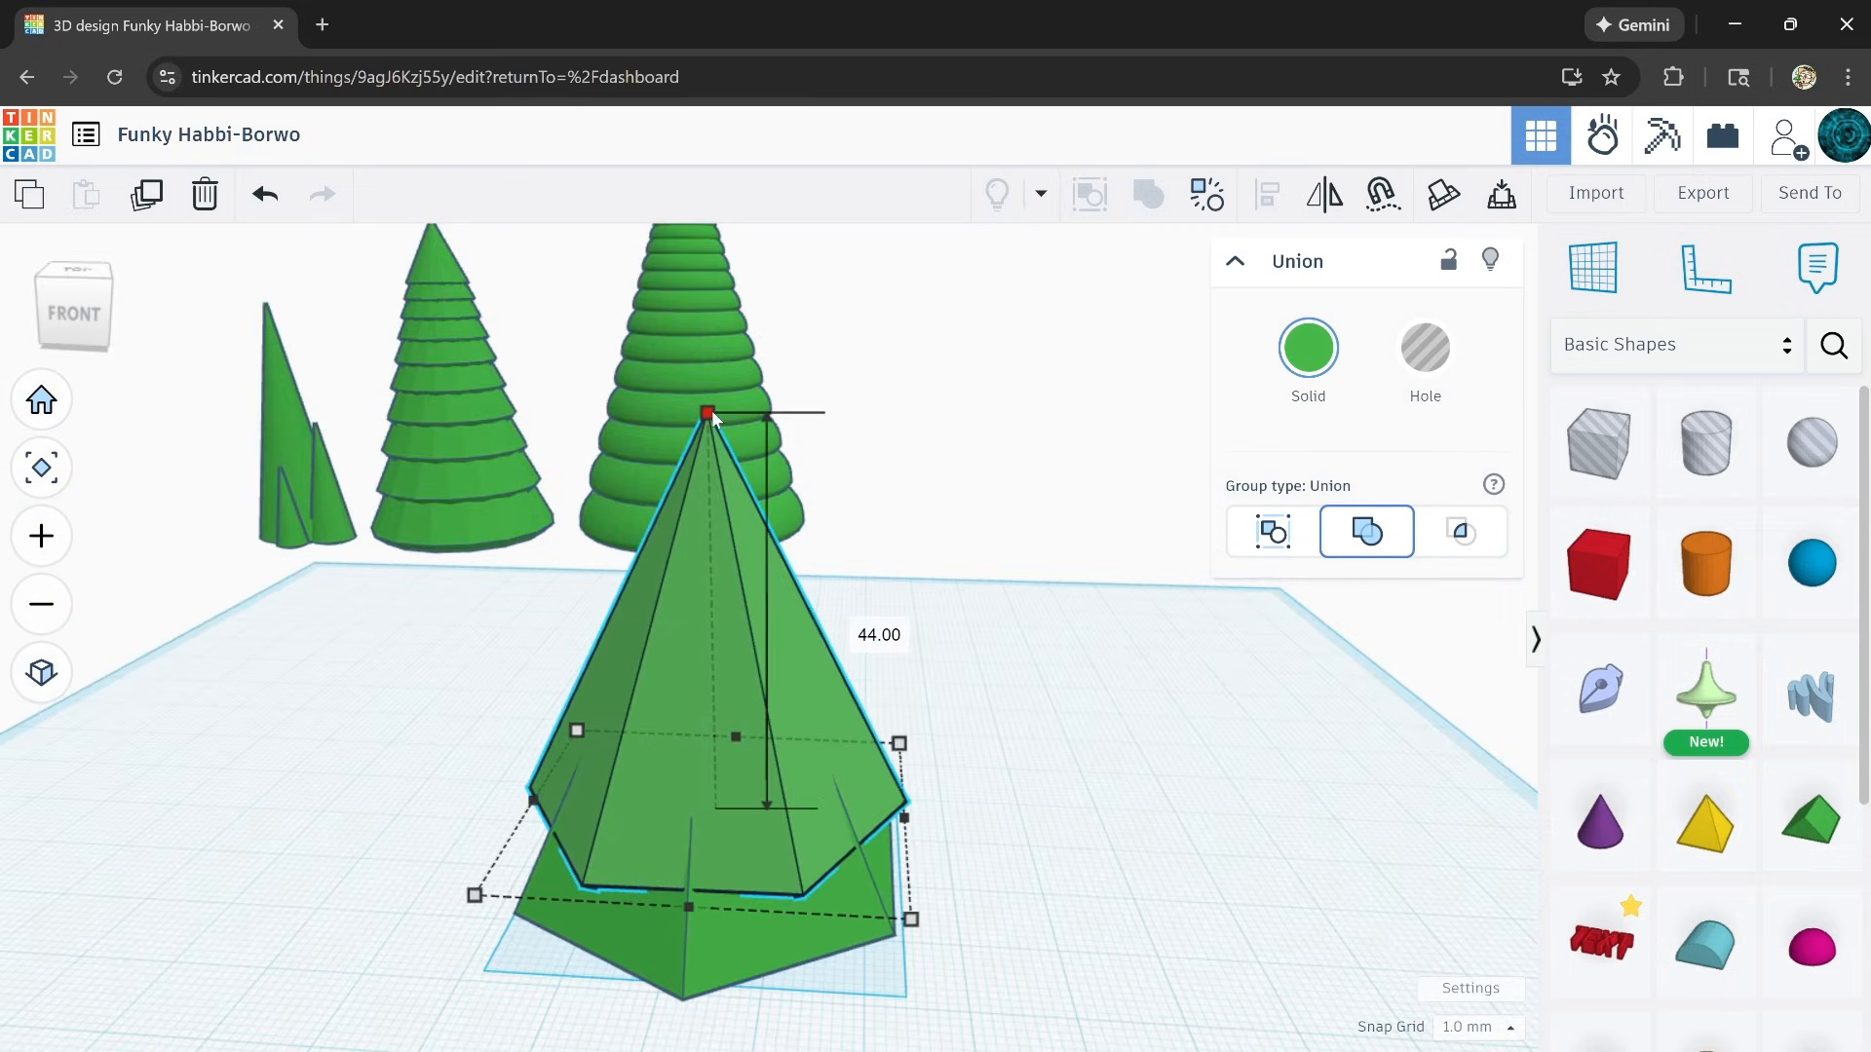
left_click_drag(711, 416, 713, 425)
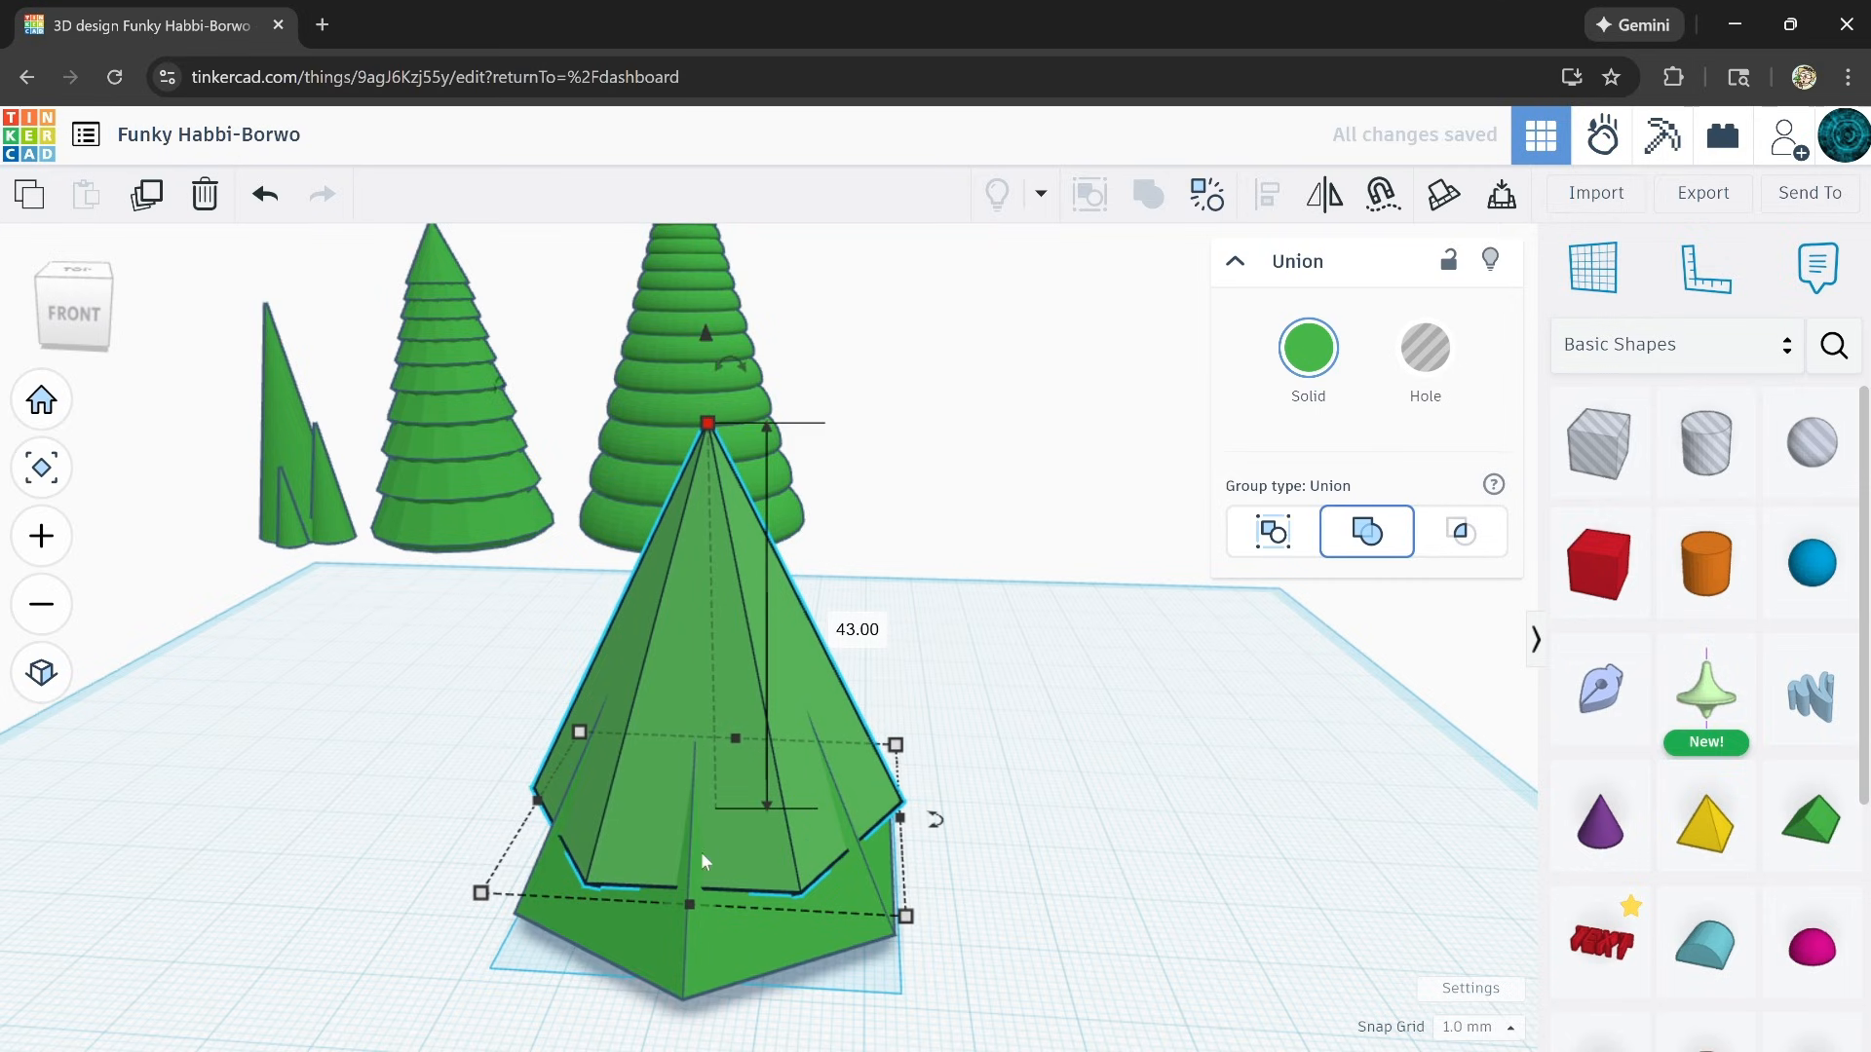
scroll(663, 870, "up", 3)
right_click_drag(663, 870, 754, 751)
scroll(754, 750, "down", 2)
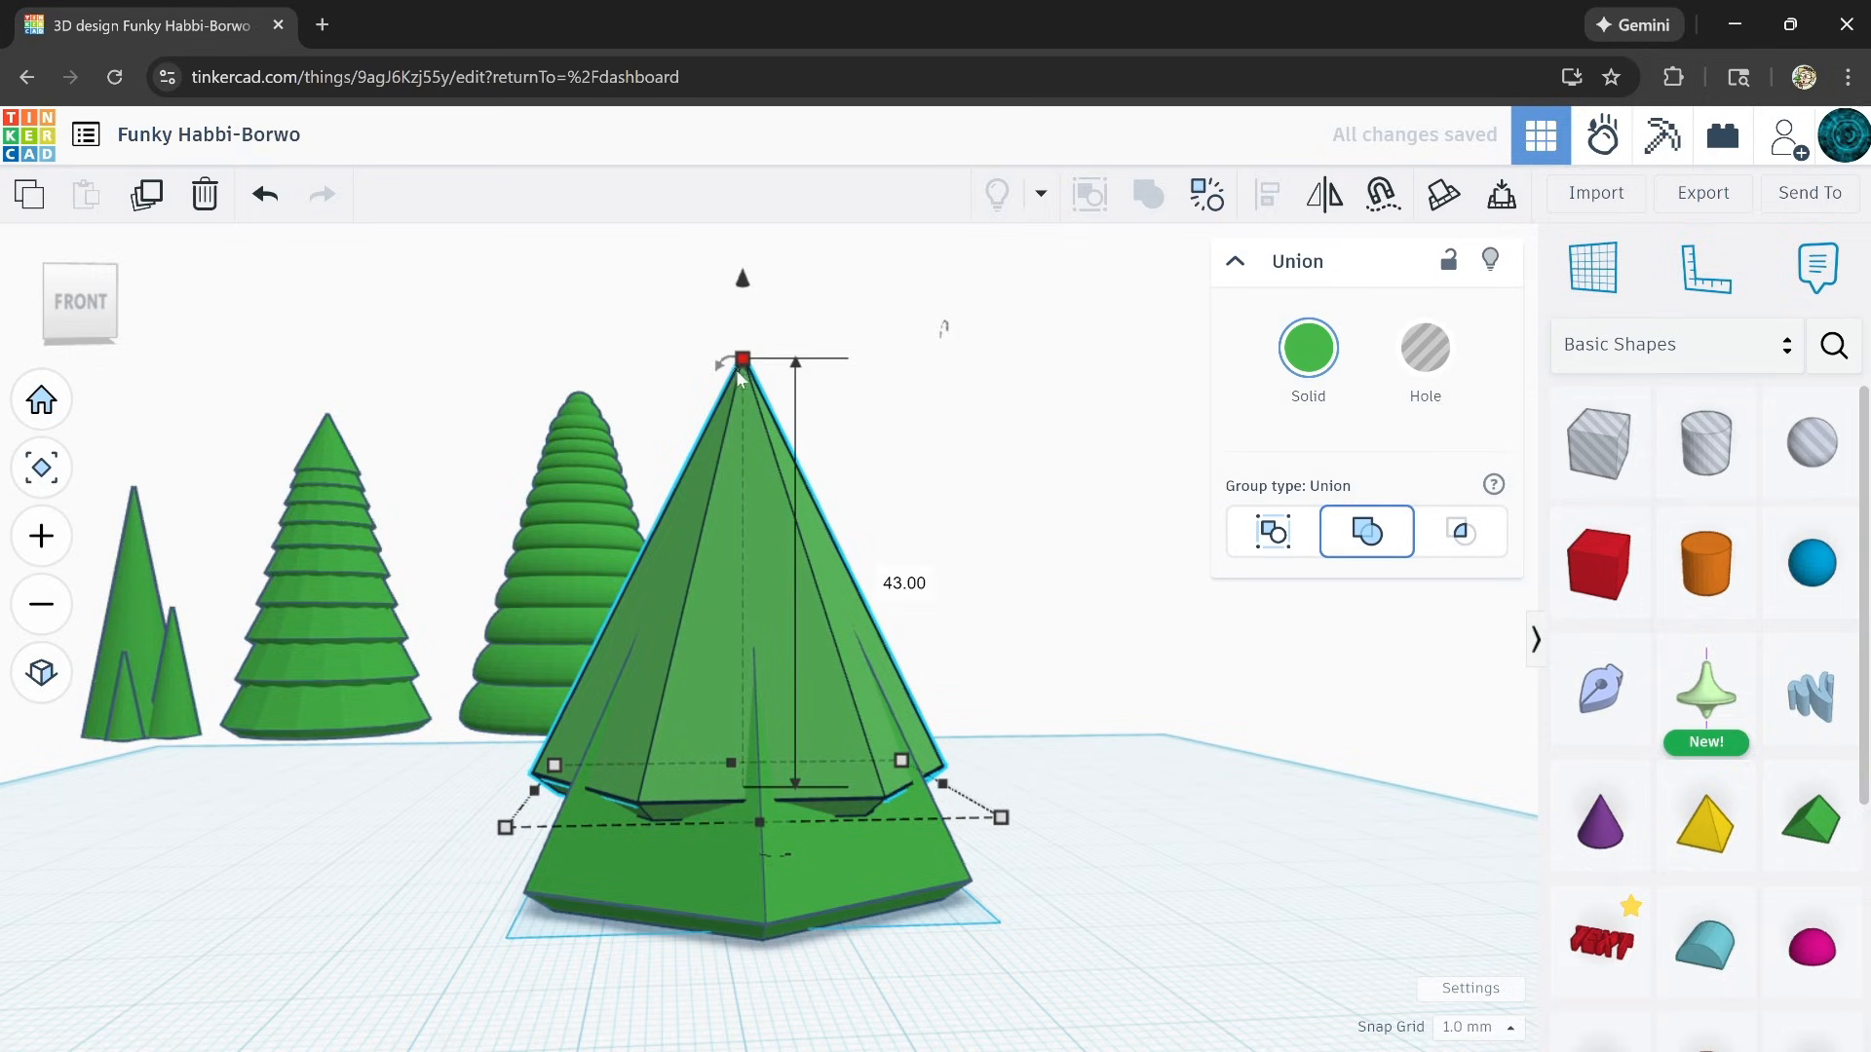
left_click_drag(740, 378, 745, 376)
right_click_drag(822, 669, 857, 784)
scroll(871, 764, "down", 3)
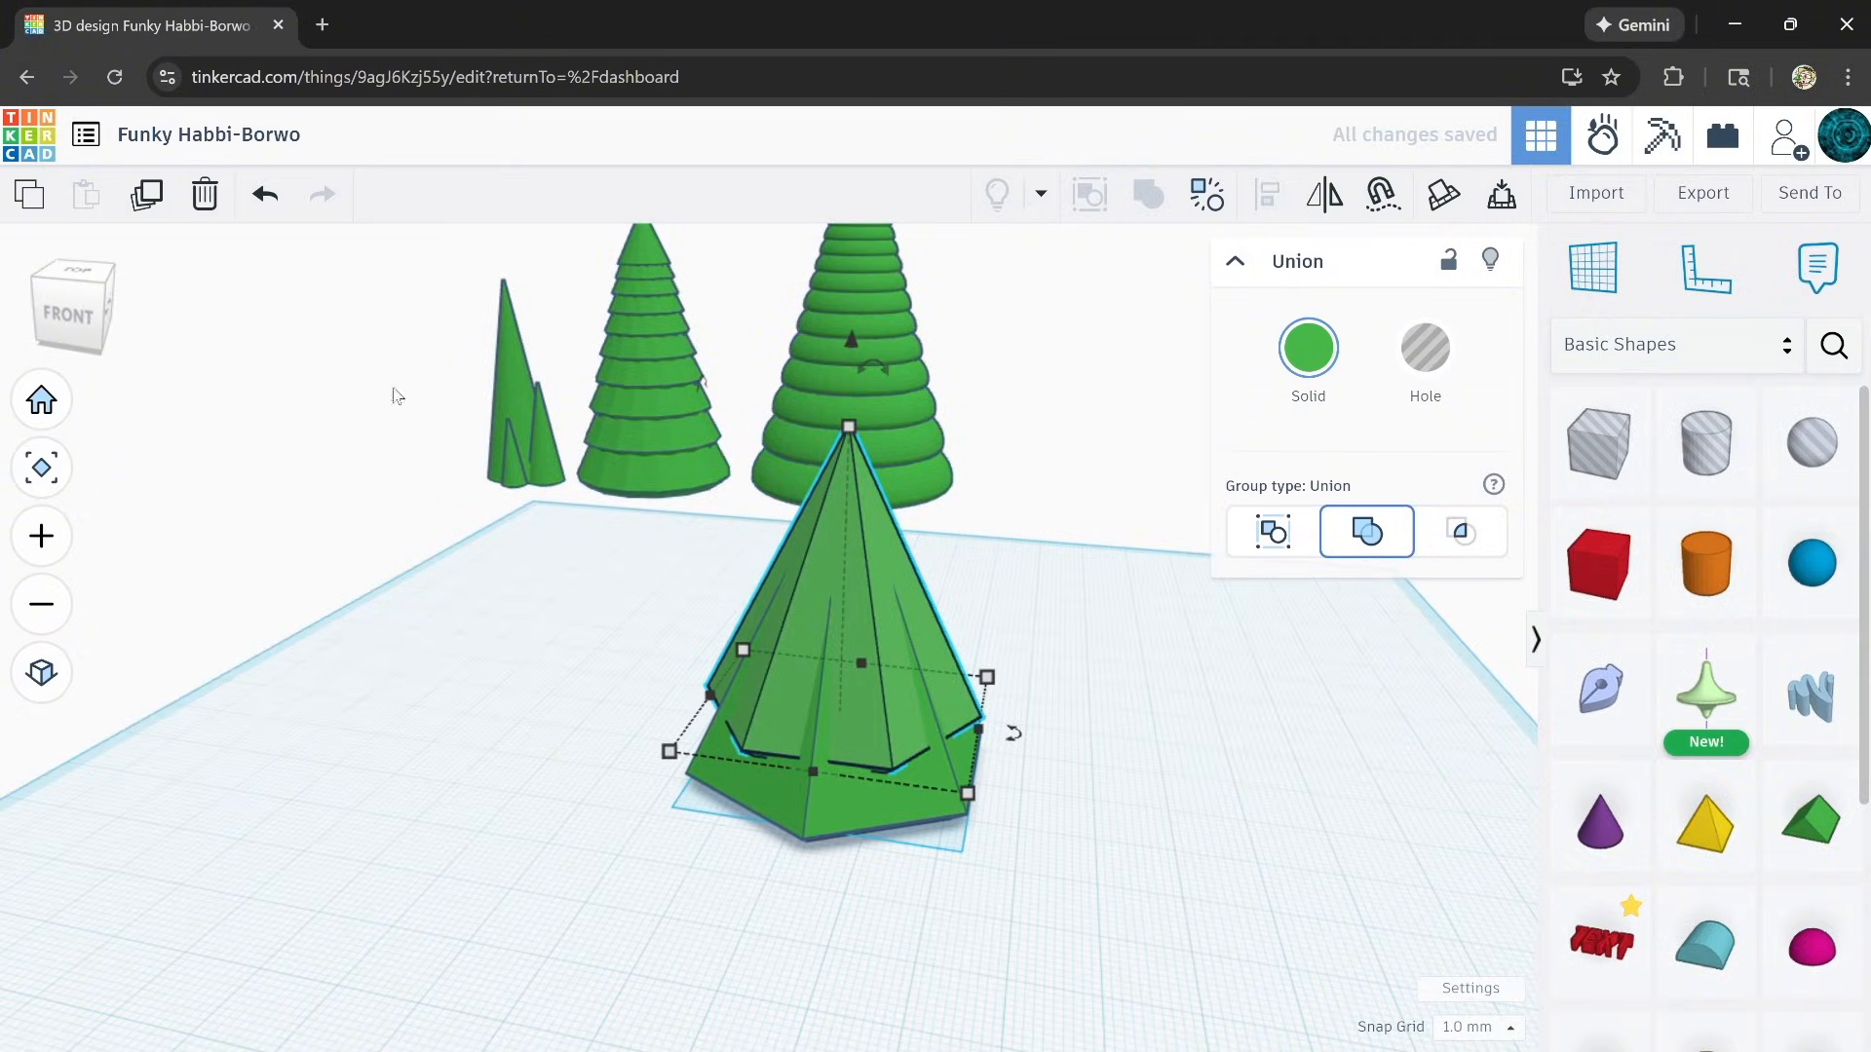
Step: Repeat the duplication of the upper tier nine times with the same lift, rotation and shrink to build the tree up to its tip
left_click(148, 195)
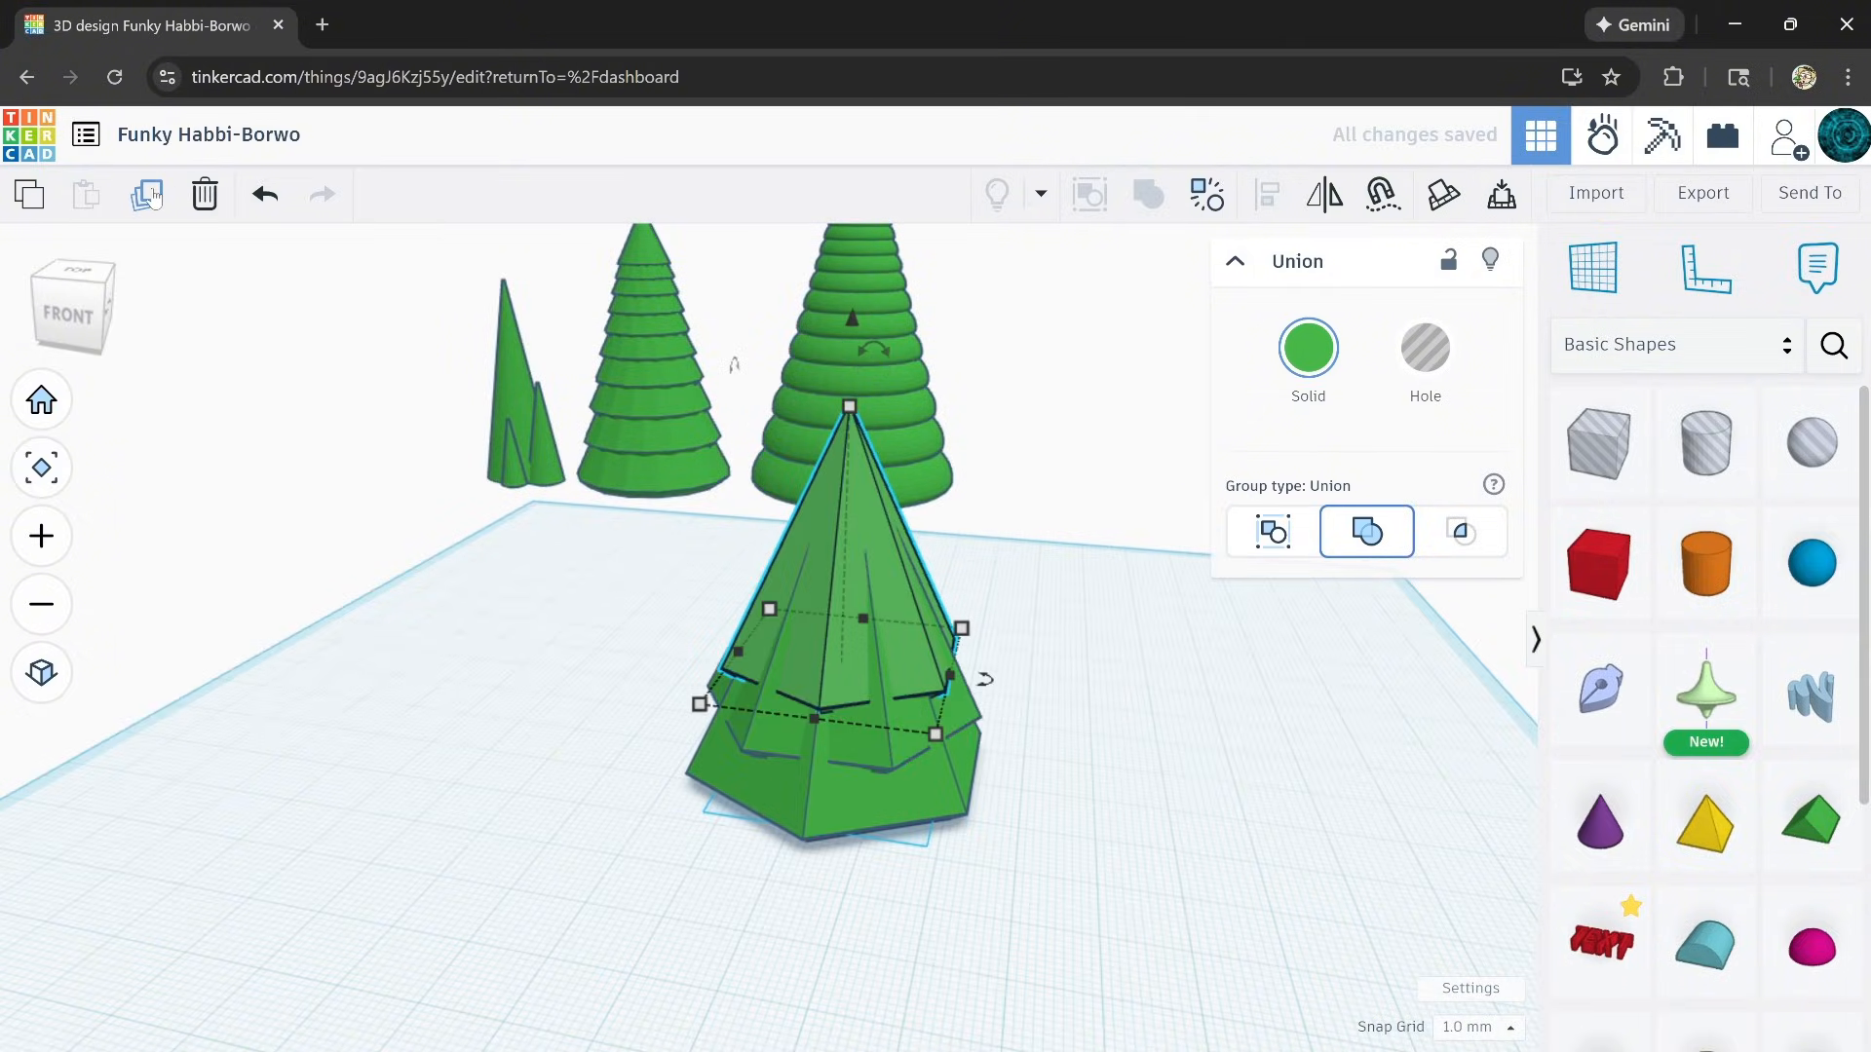
left_click(149, 195)
left_click(149, 194)
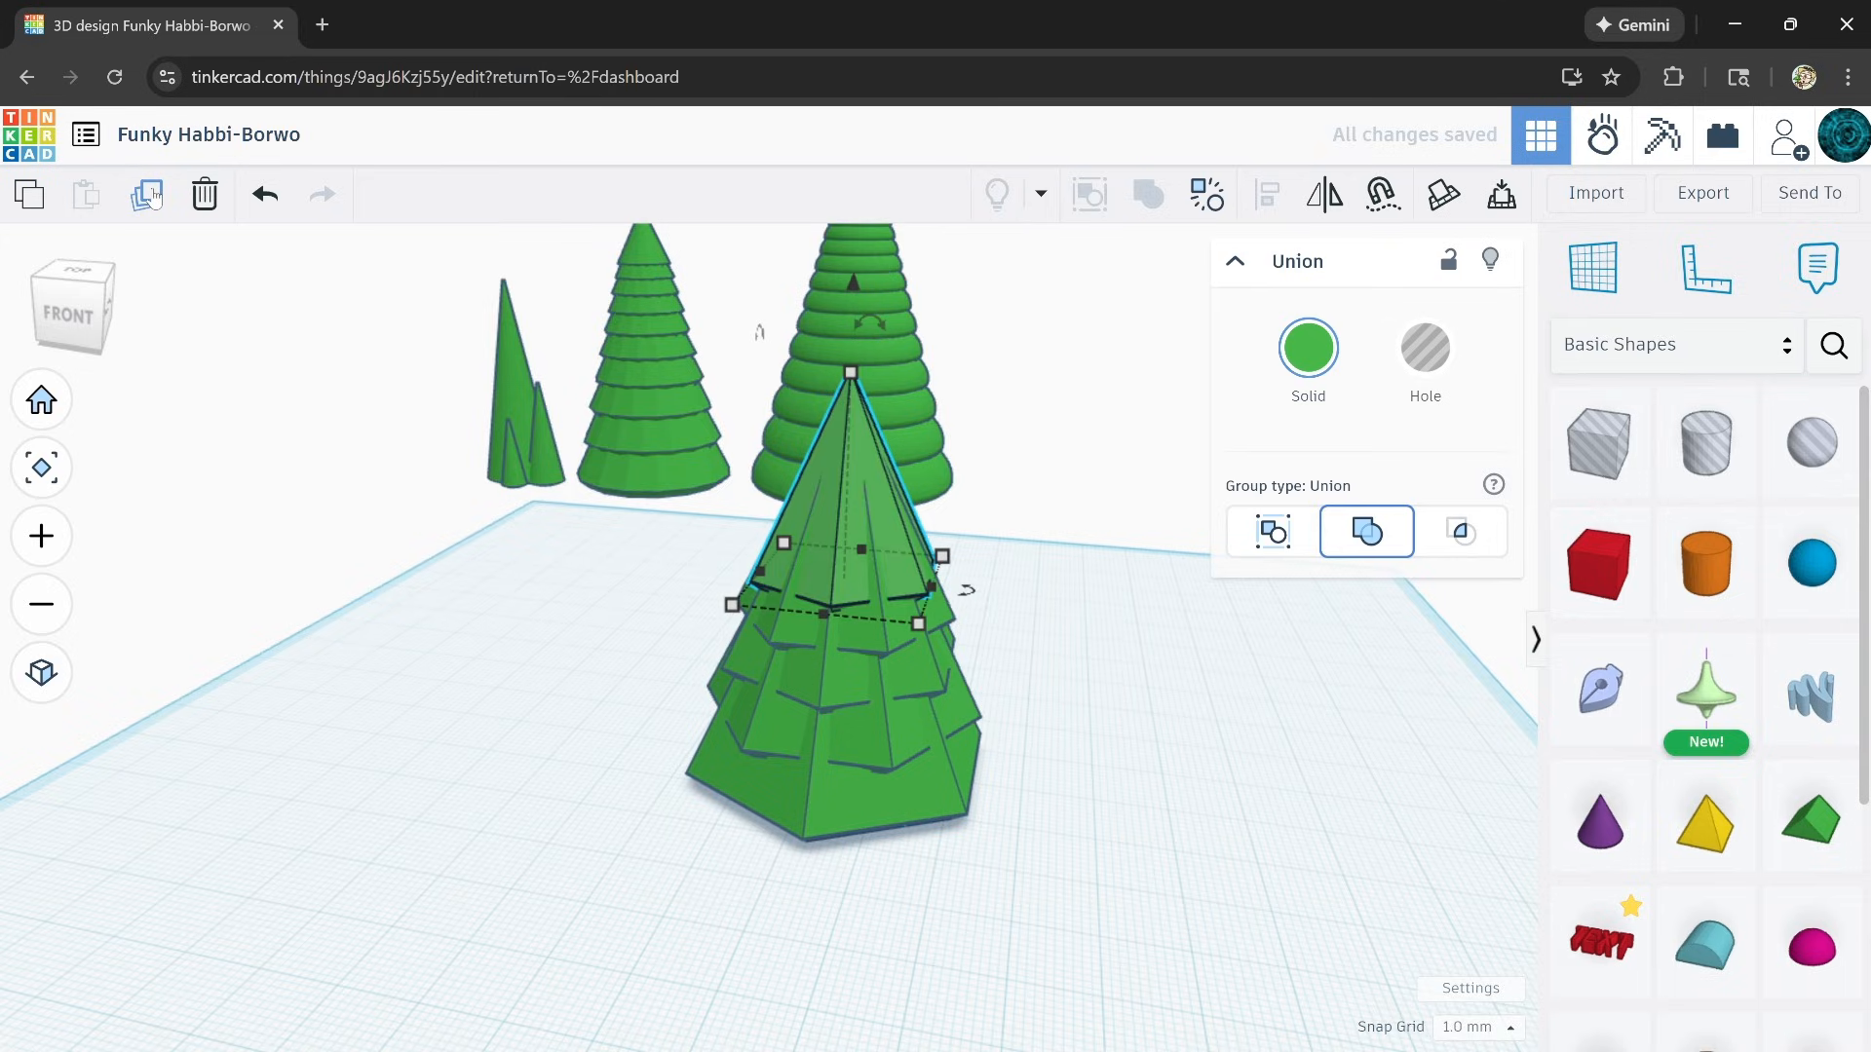
left_click(148, 194)
left_click(148, 195)
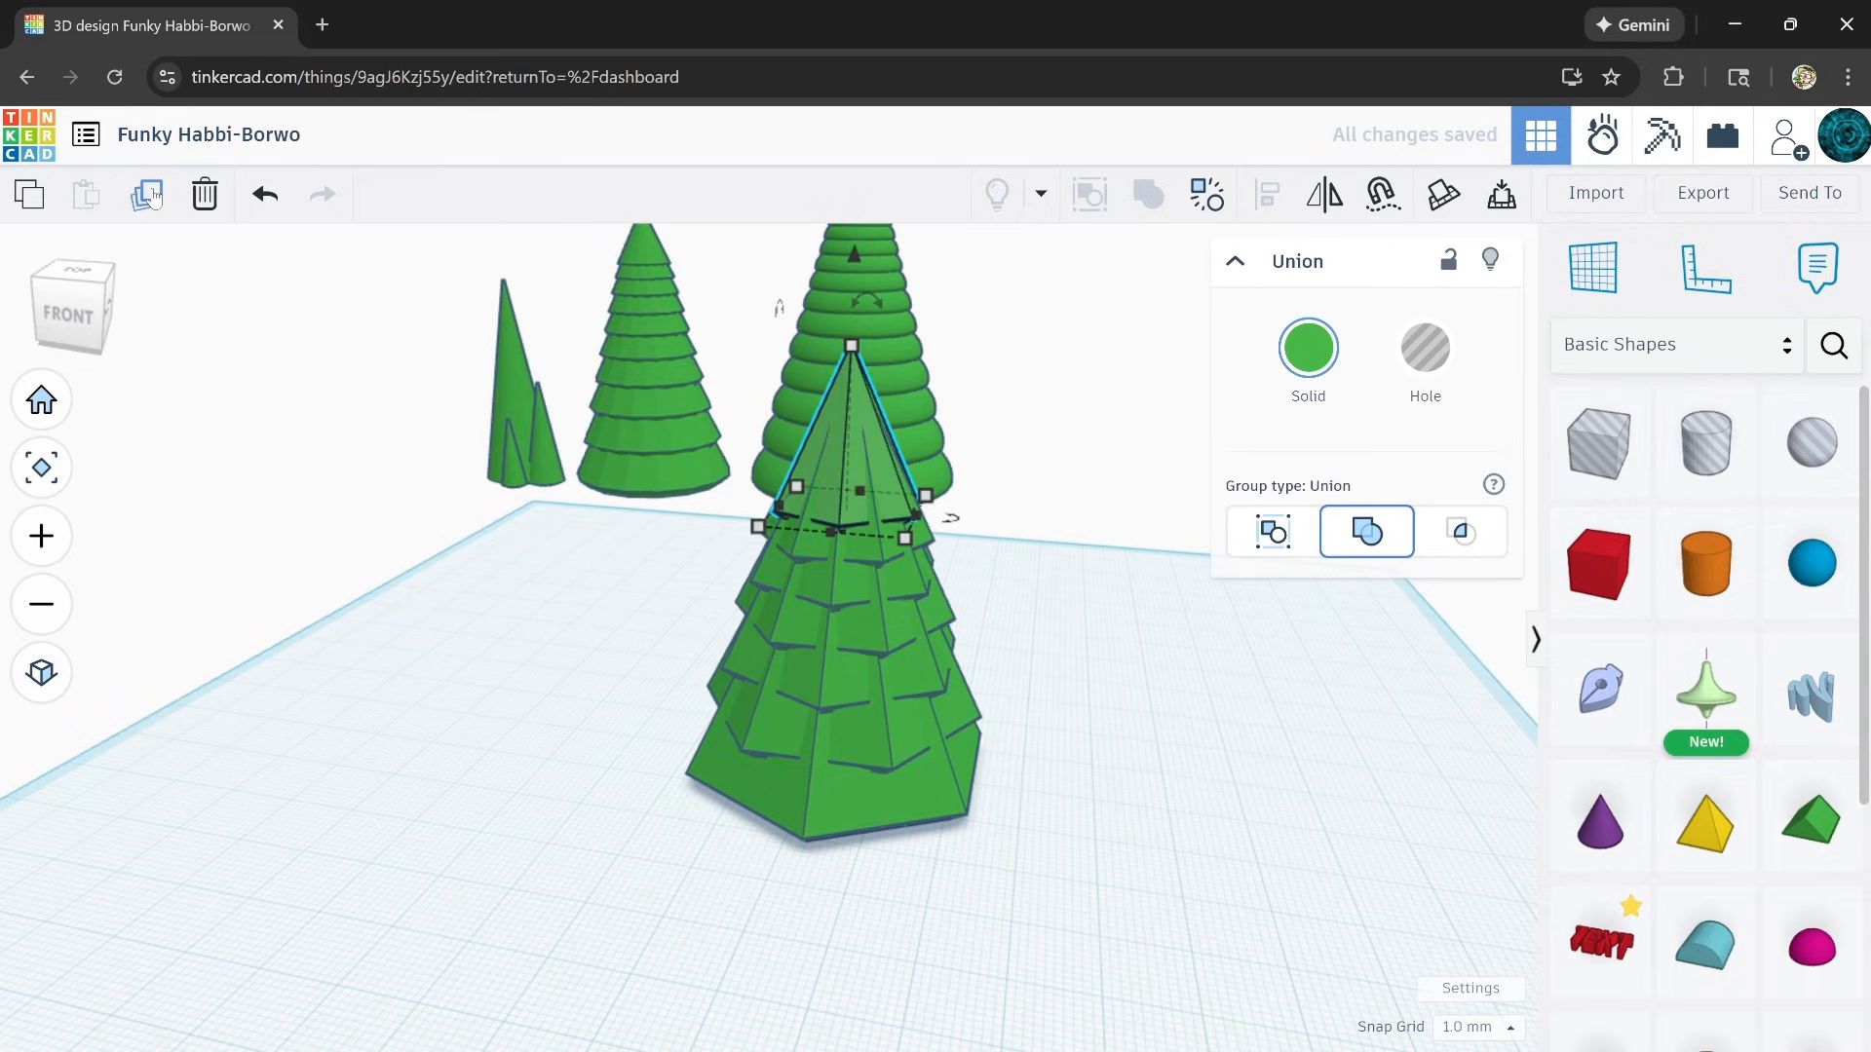
left_click(148, 194)
left_click(153, 196)
left_click(153, 196)
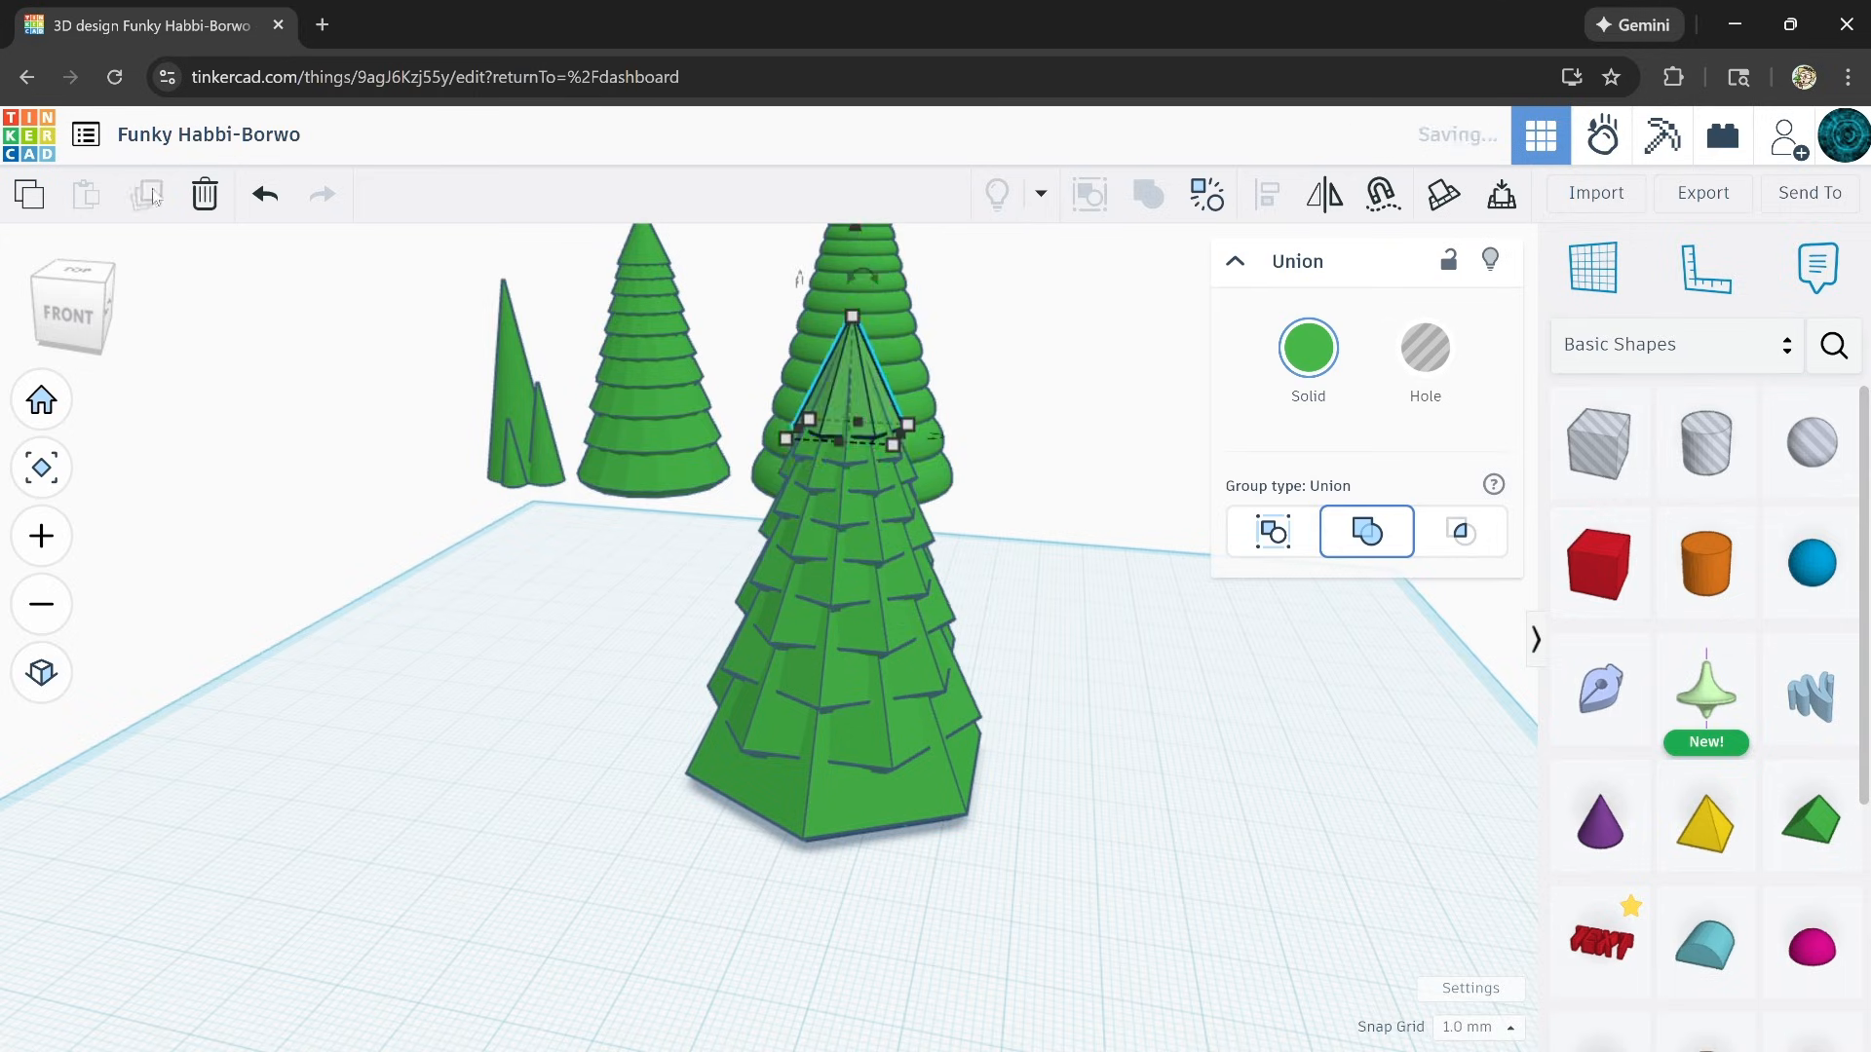
left_click(153, 196)
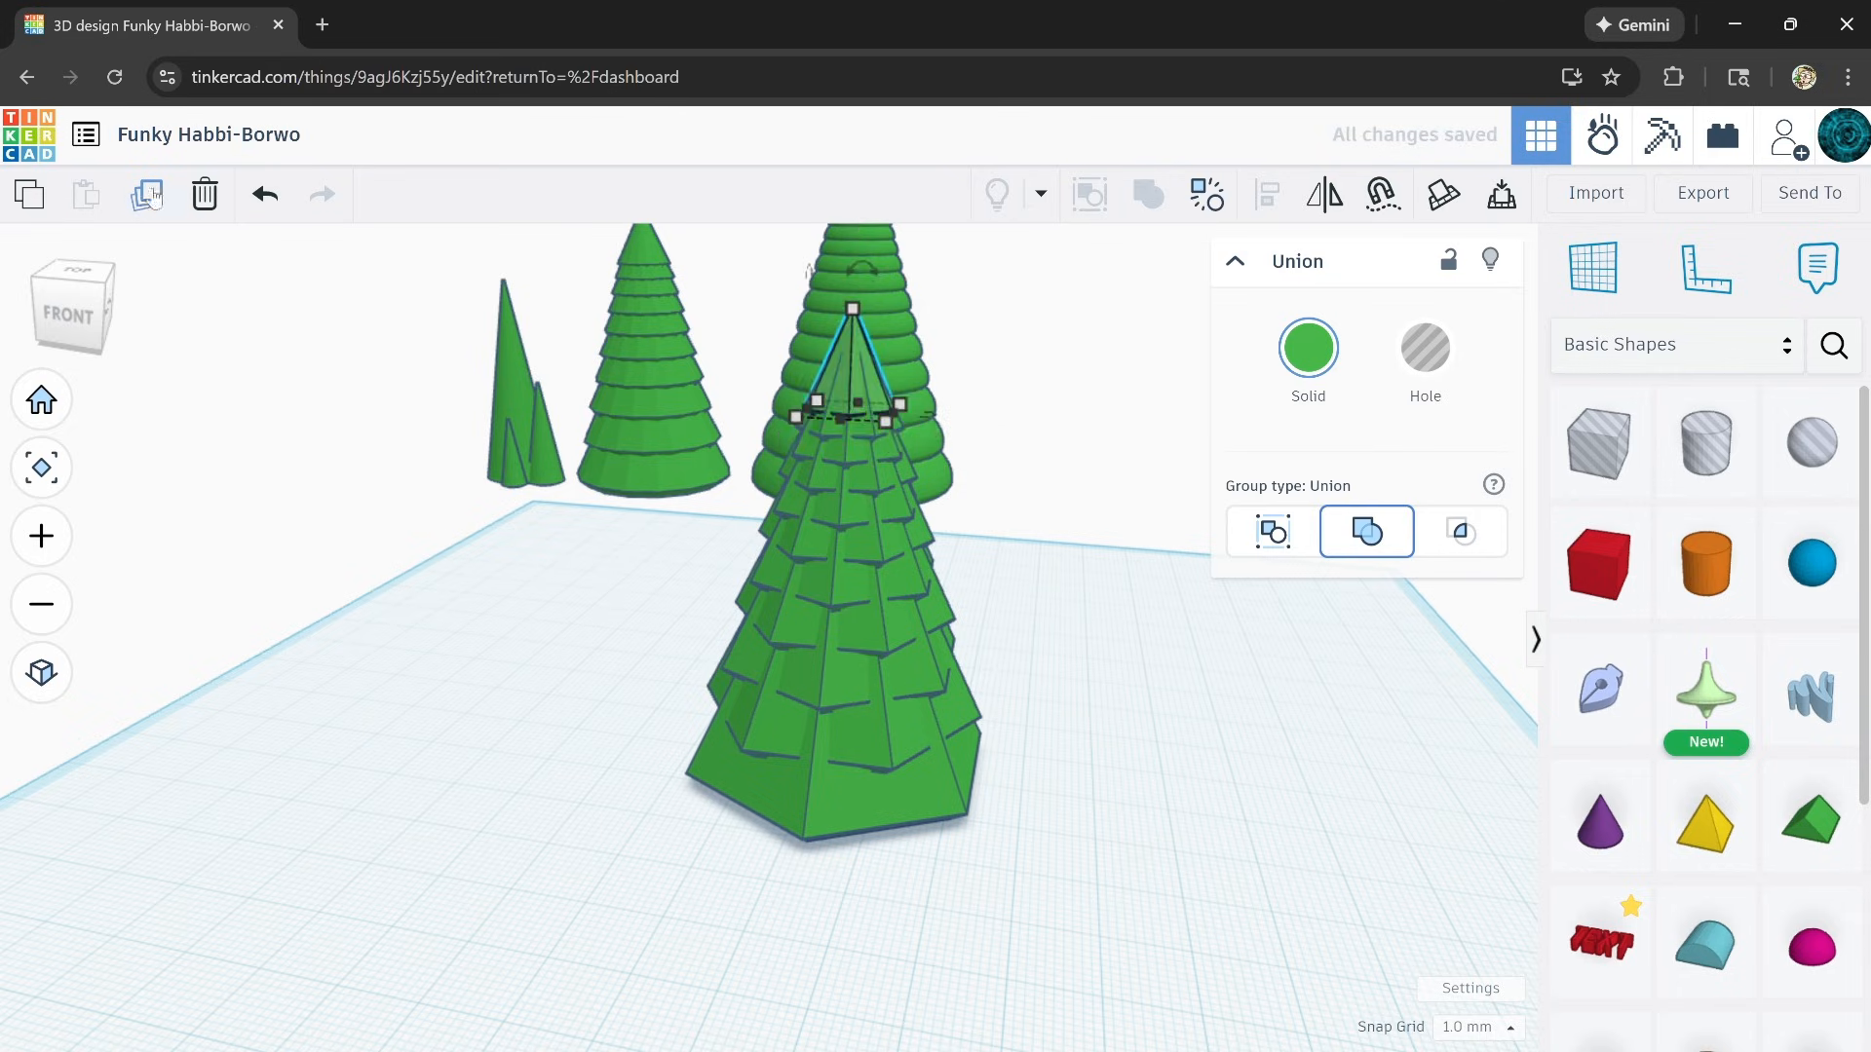
Step: Examine the overlapping tiers of the hexagonal tree from several angles, up close and from a distance
right_click_drag(234, 659, 451, 682)
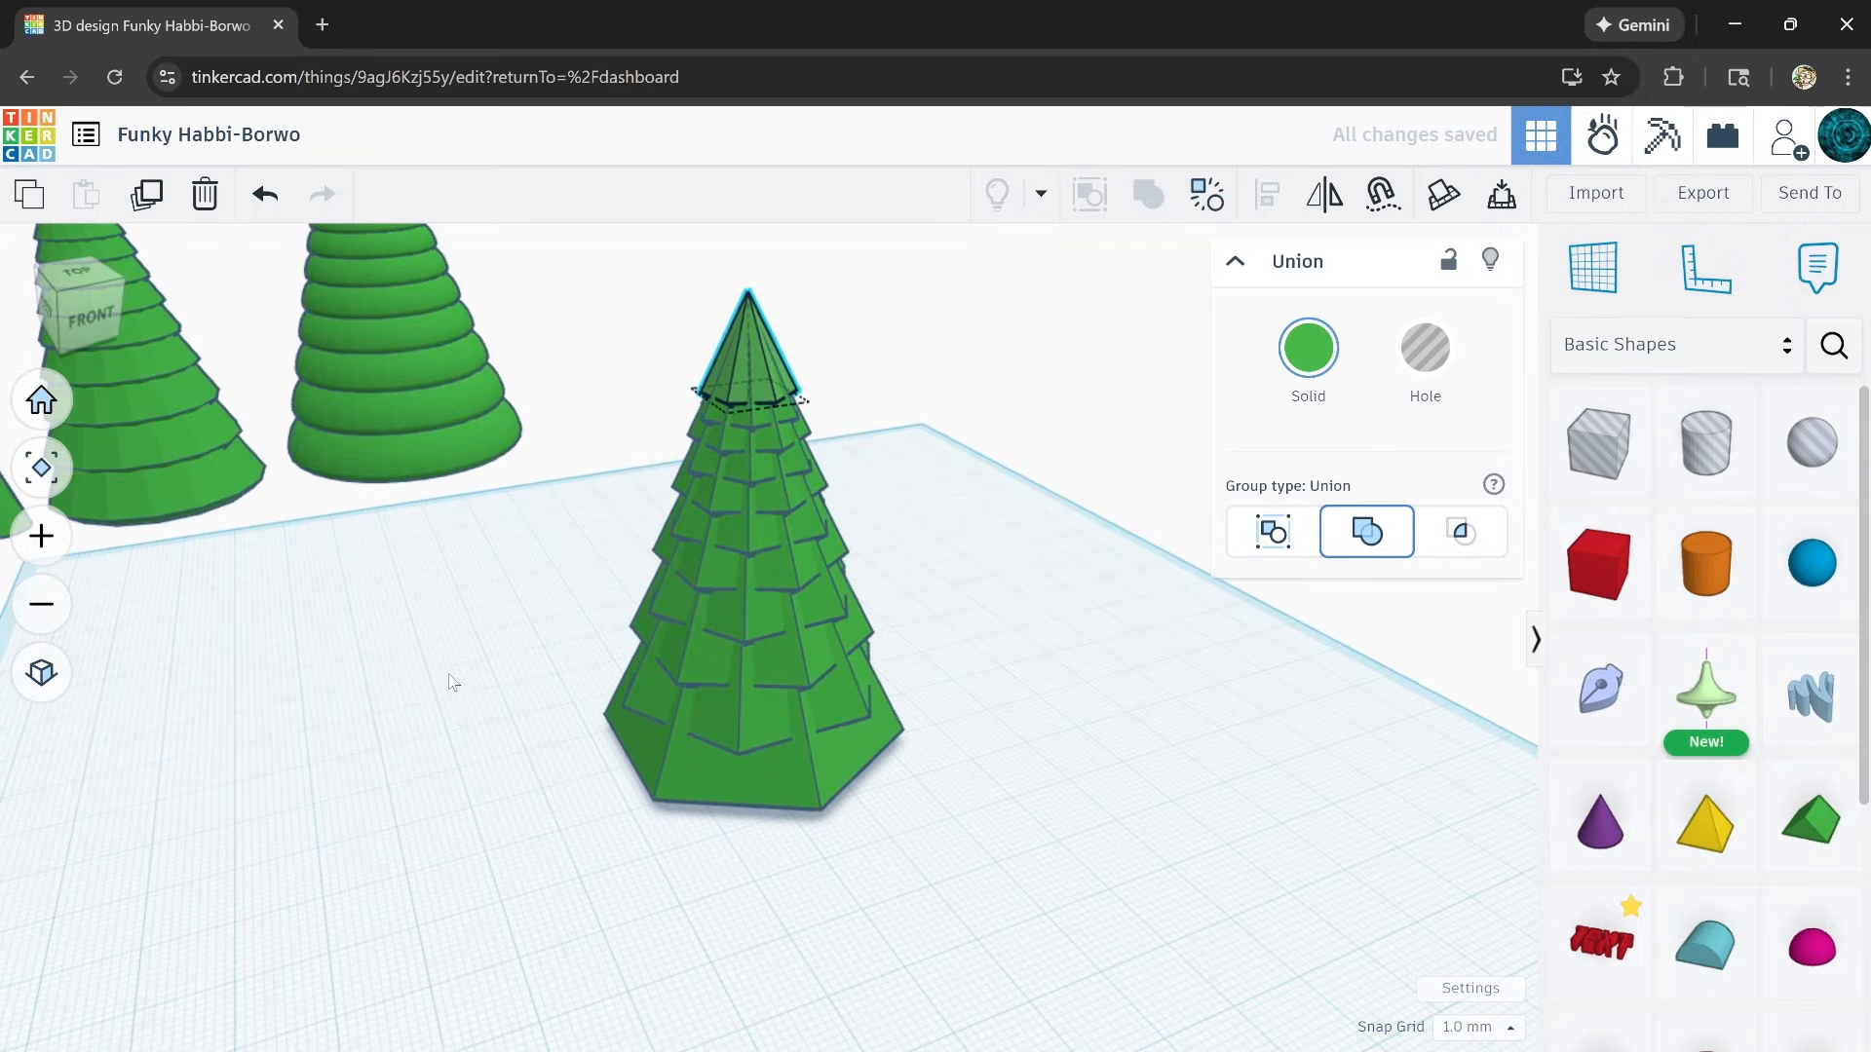
right_click_drag(569, 390, 581, 368)
left_click(746, 682)
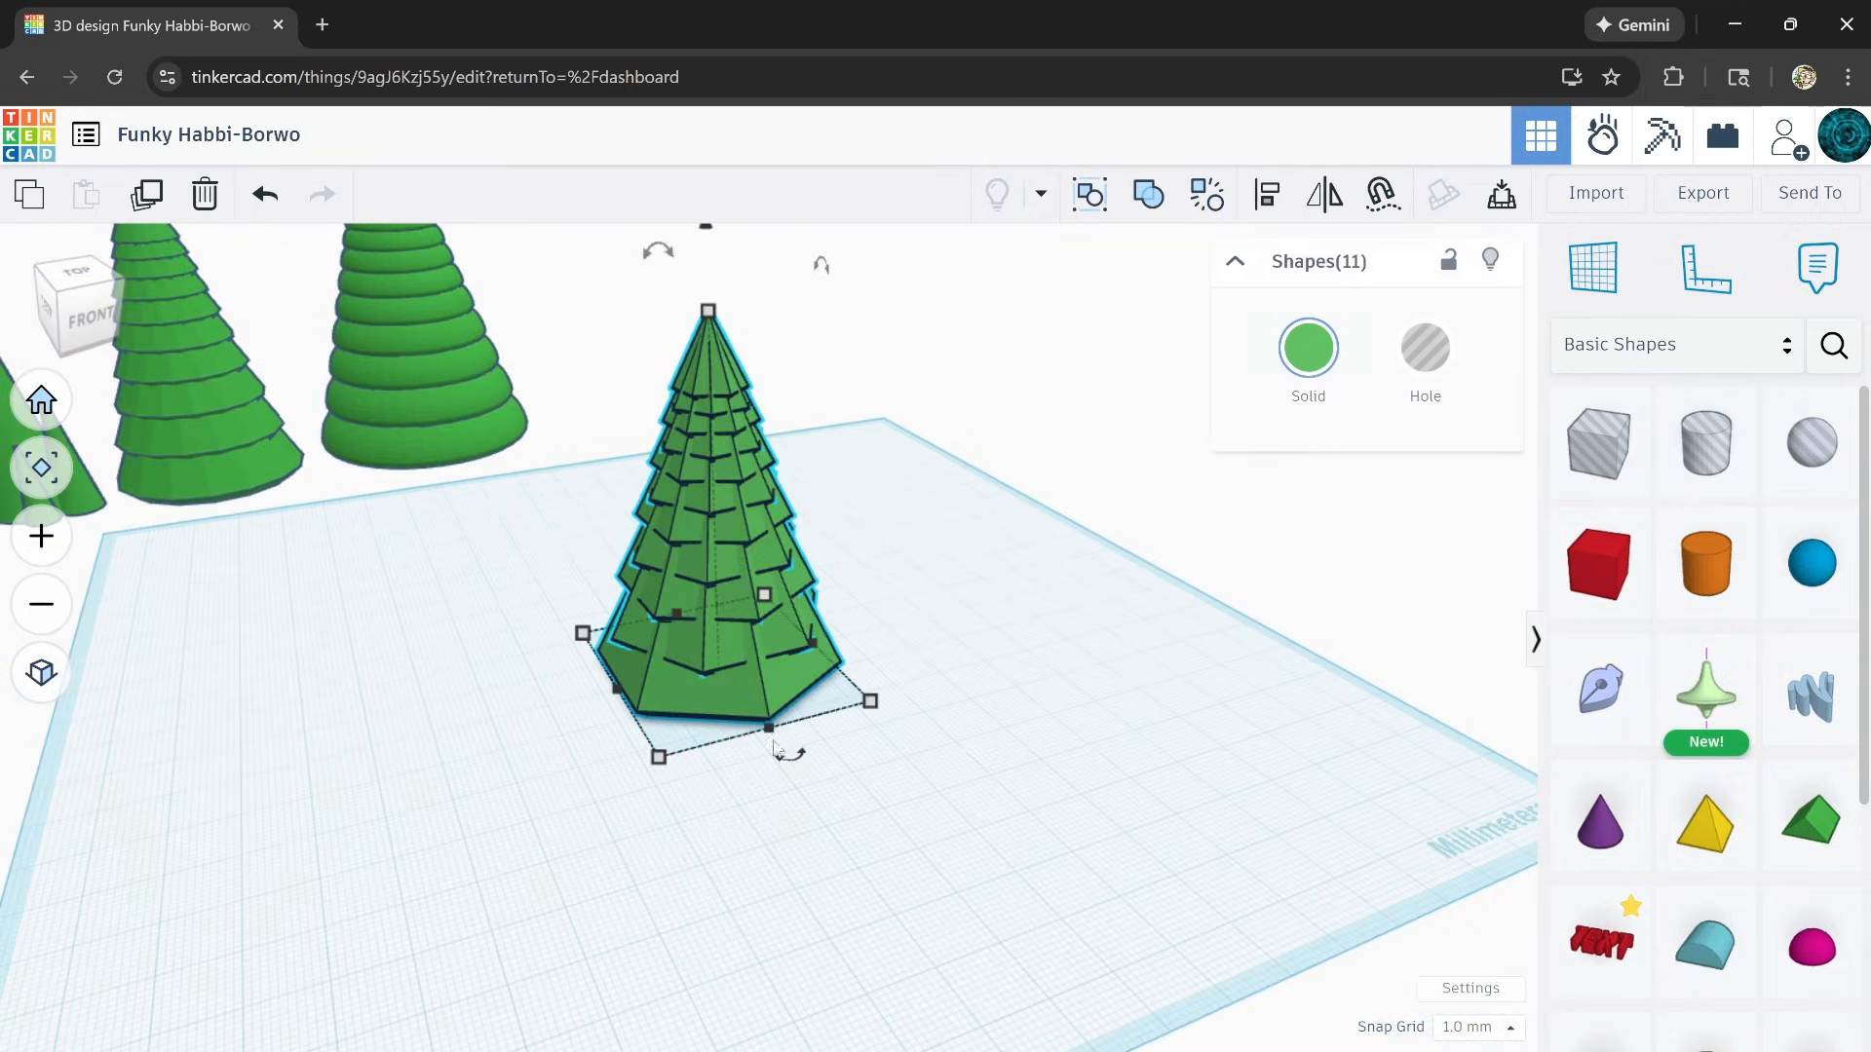
left_click_drag(708, 312, 710, 215)
left_click(1073, 635)
right_click_drag(1073, 634, 779, 539)
scroll(844, 538, "up", 6)
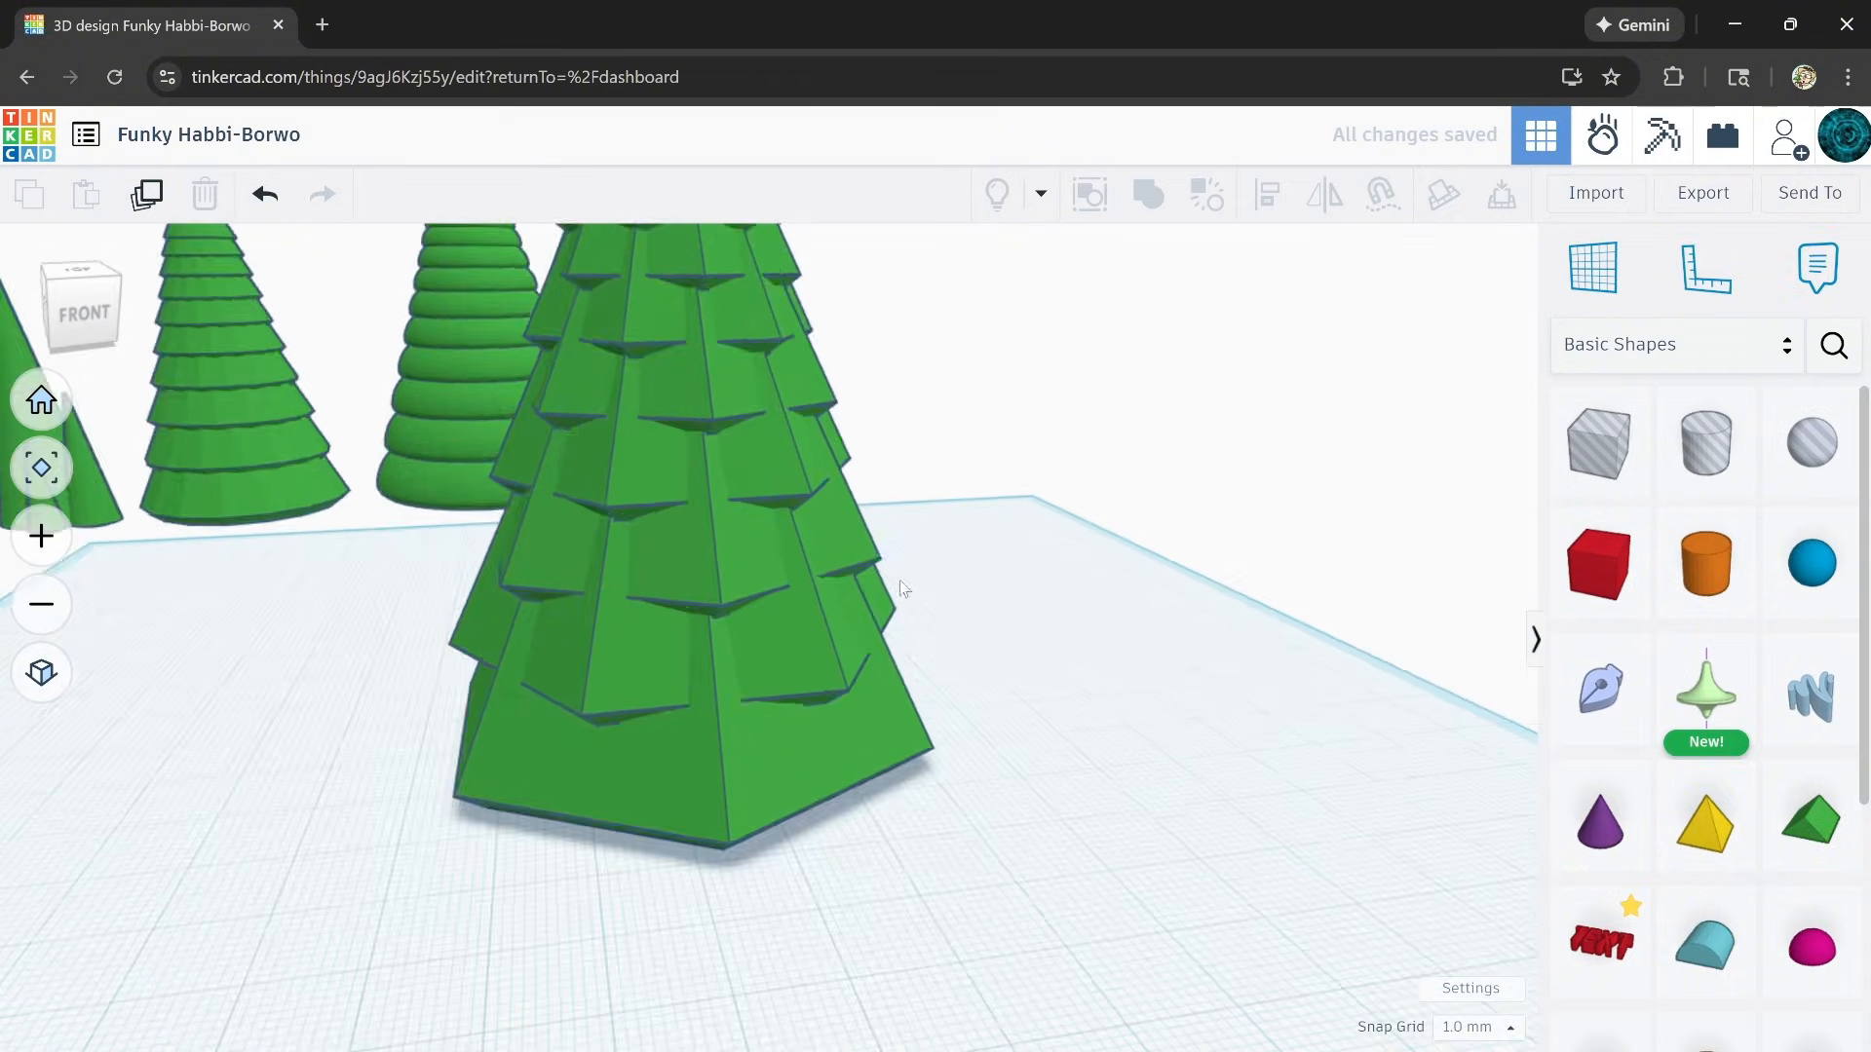
scroll(843, 548, "down", 6)
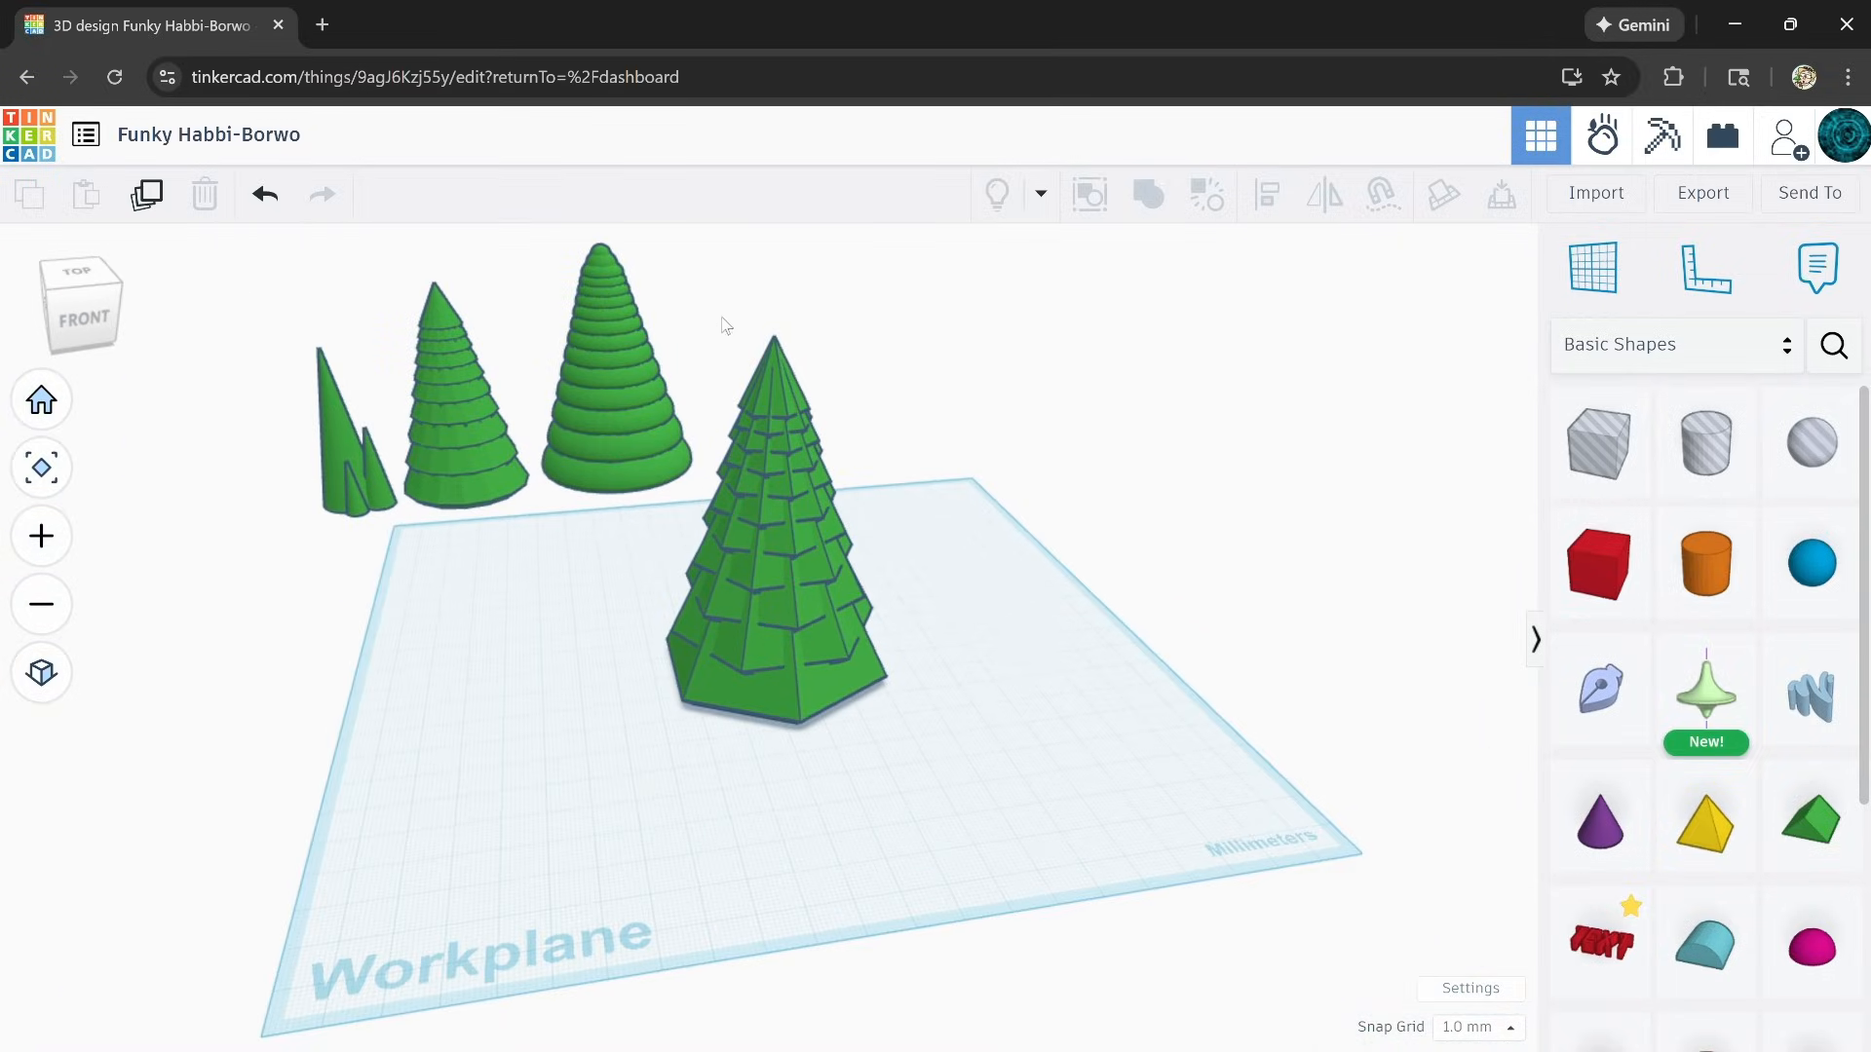
Step: Move all eleven tiers of the hexagonal tree off the workplane into the row beside the other trees
left_click_drag(826, 709, 819, 617)
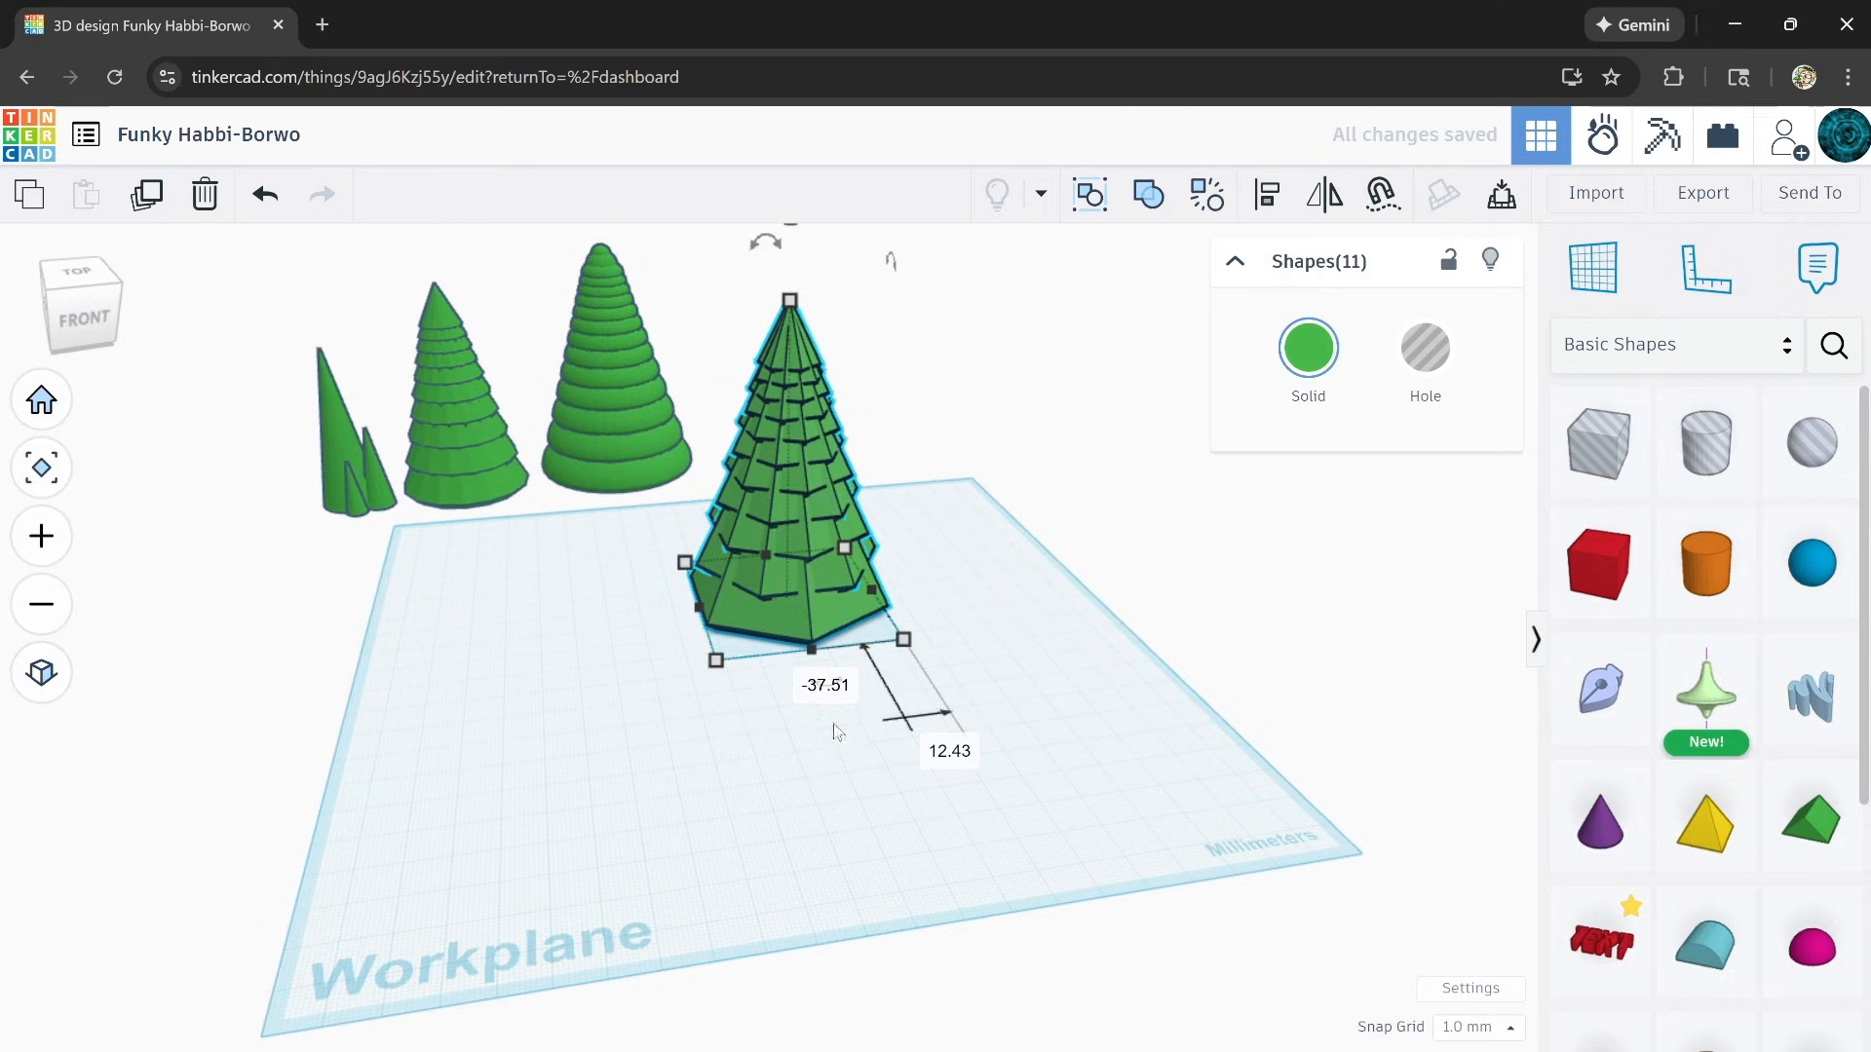
middle_click_drag(826, 738, 806, 822)
left_click_drag(785, 688, 776, 530)
left_click(859, 823)
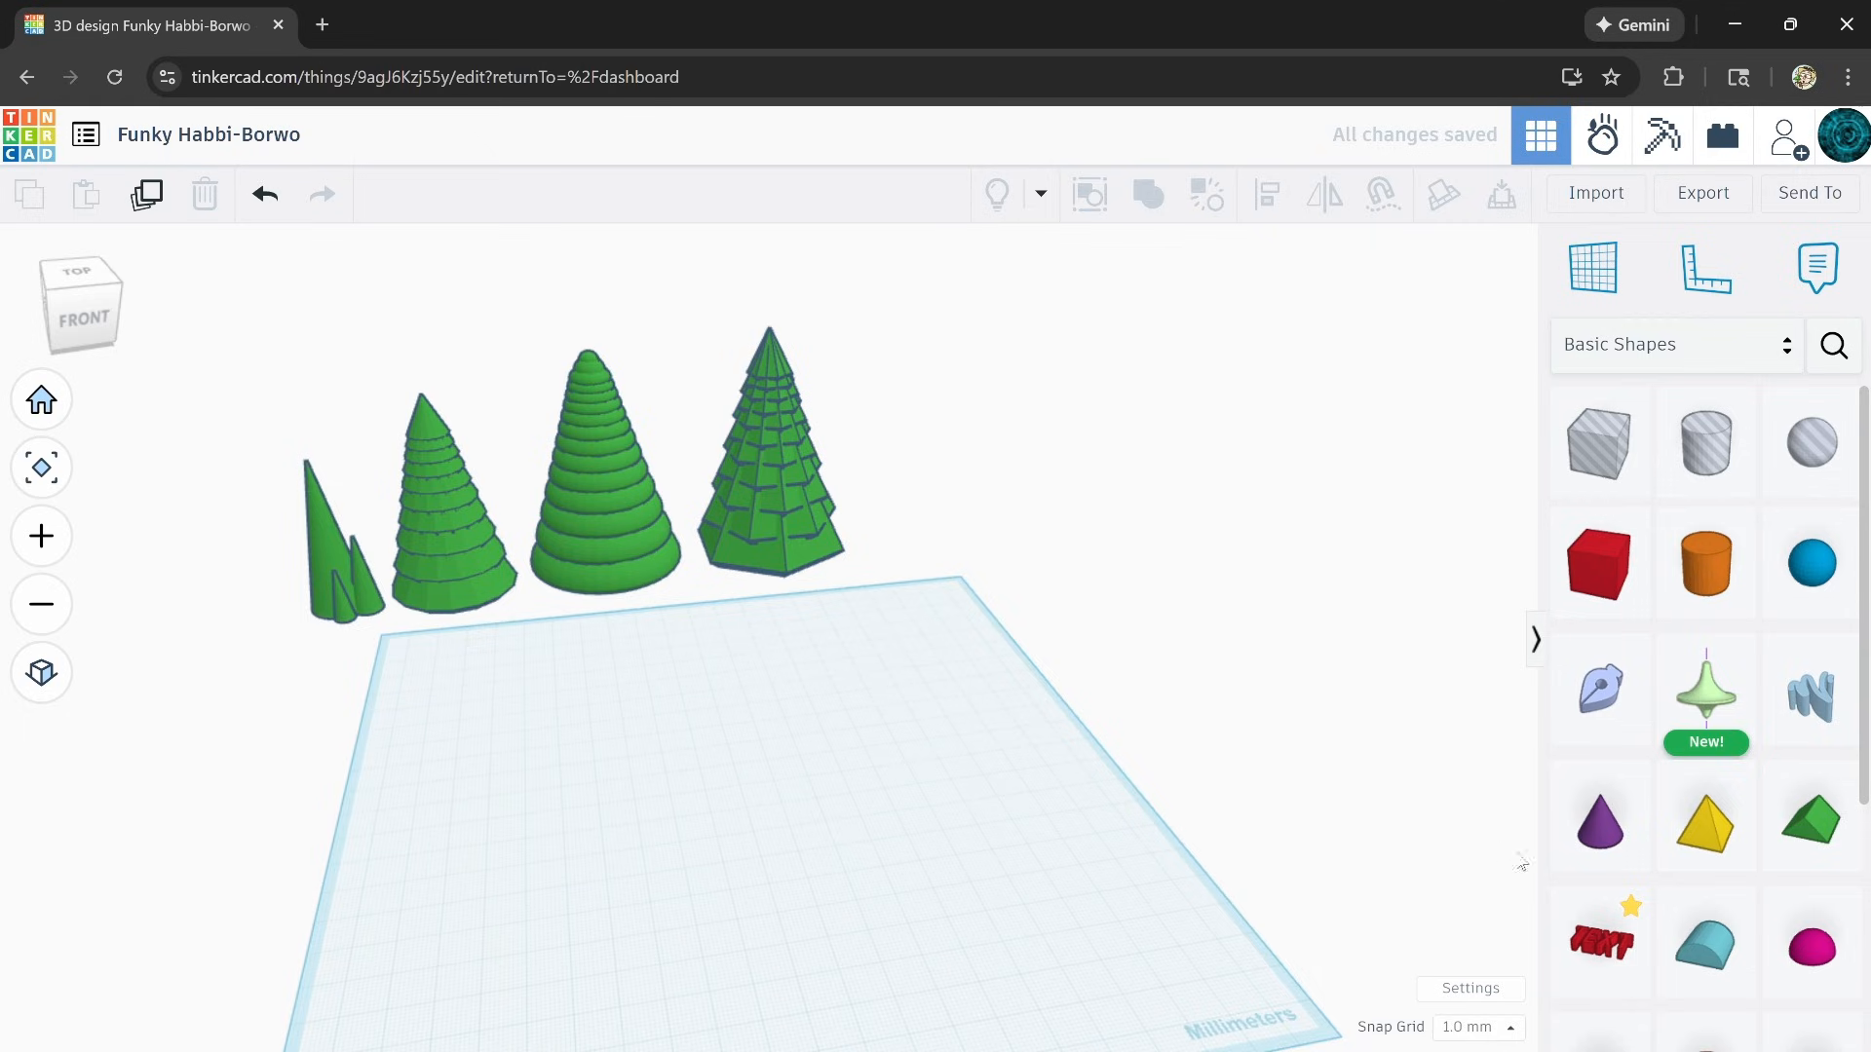
Step: Place a four-sided pyramid on the workplane and colour it the same preset green as the trees
left_click(768, 772)
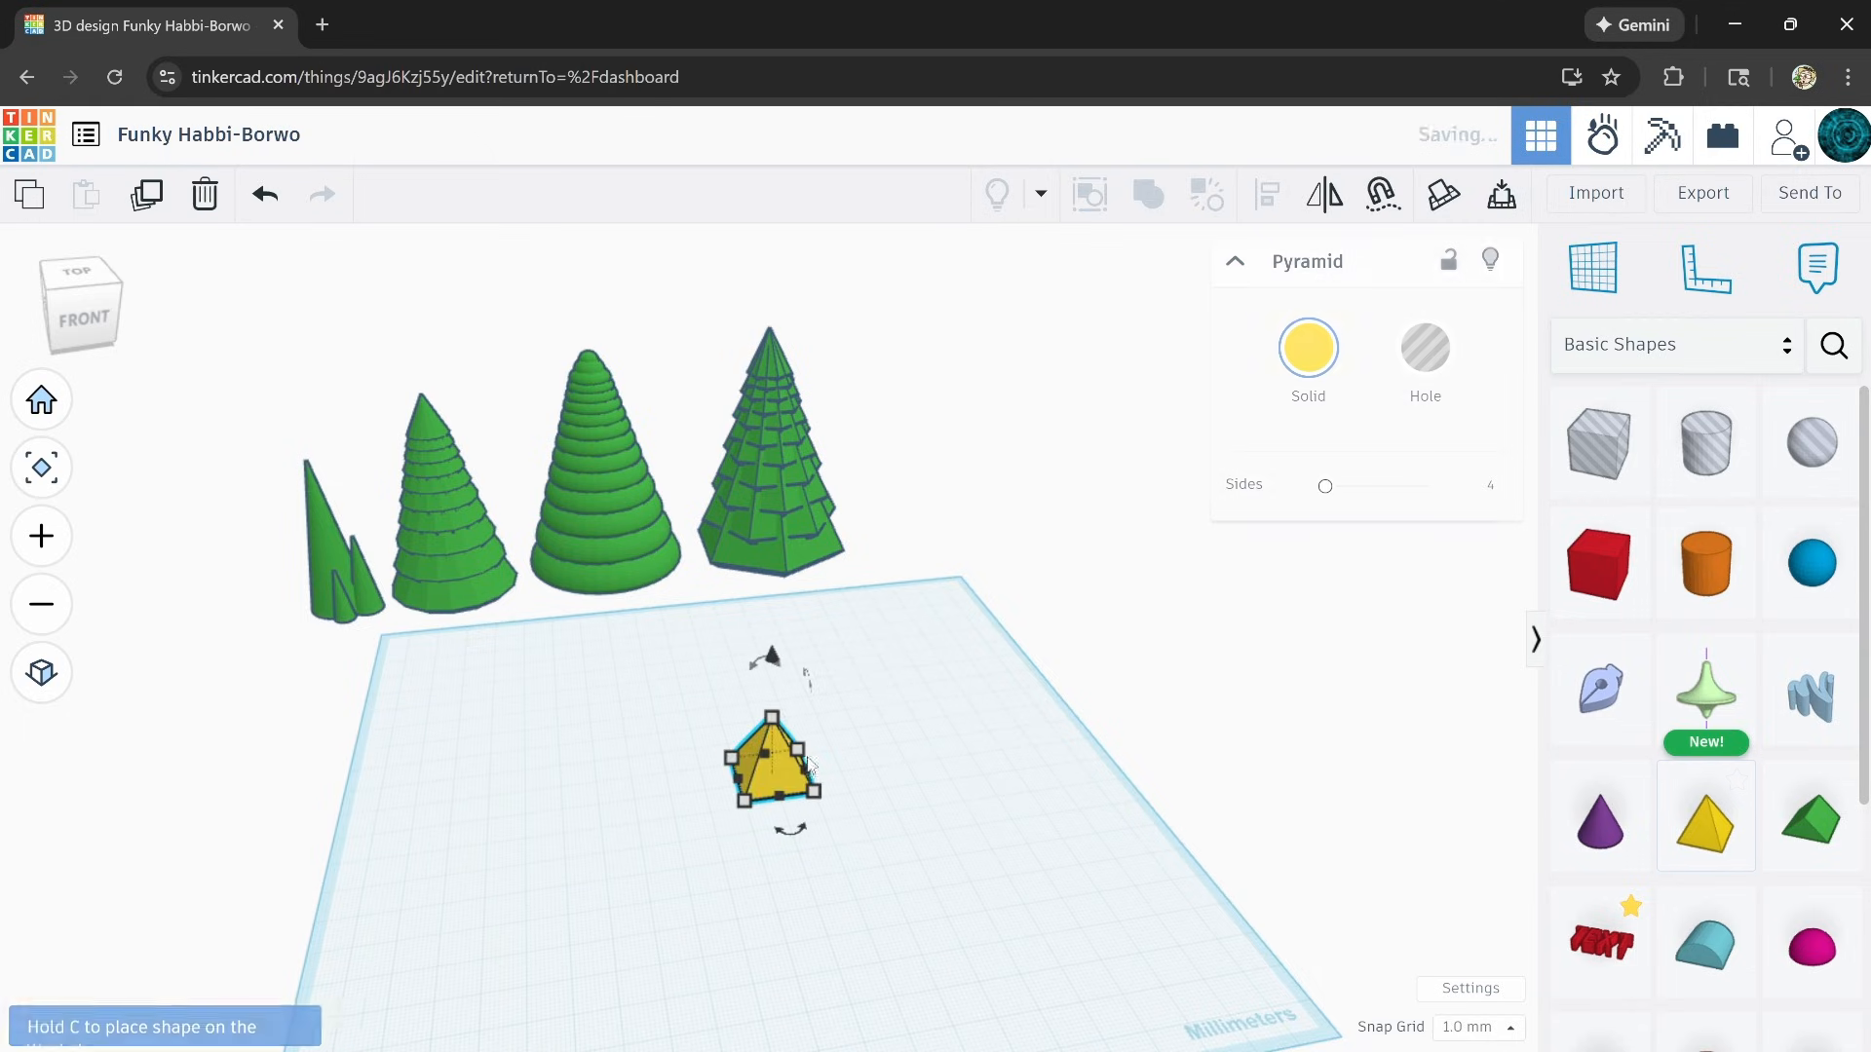
left_click(1306, 353)
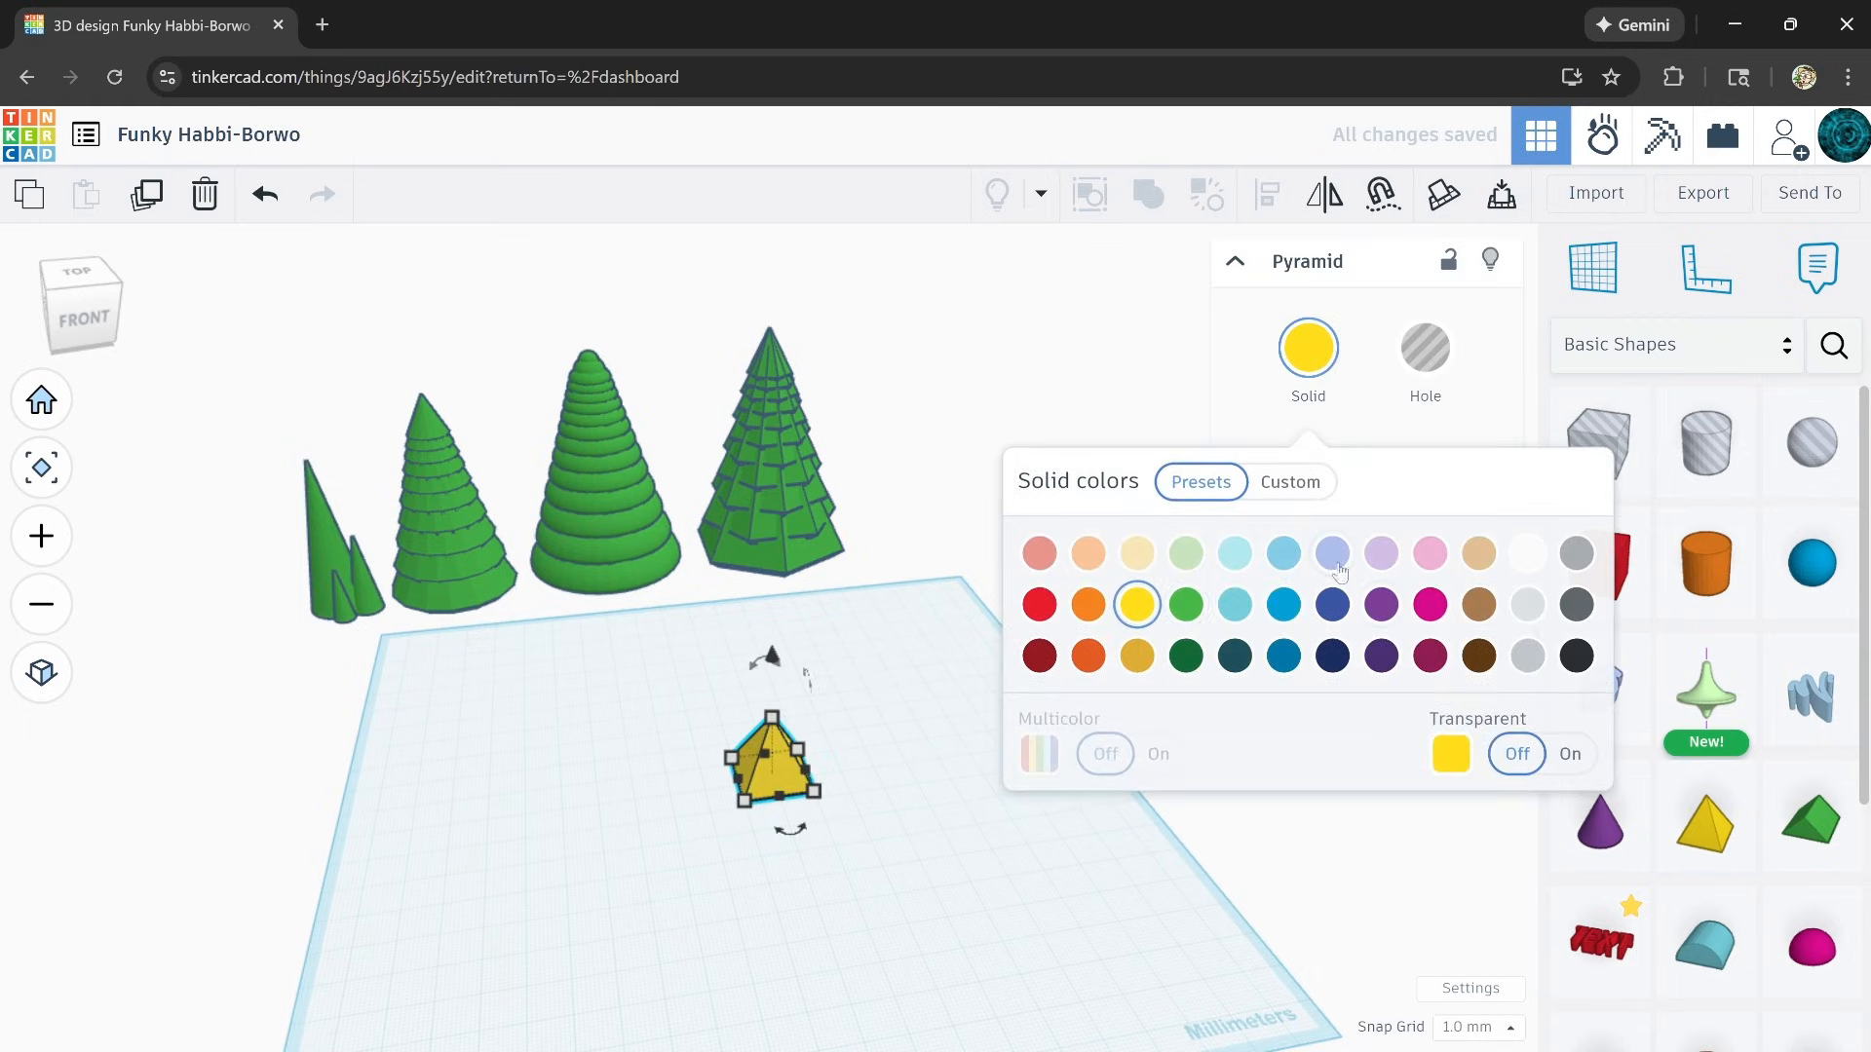
left_click(1187, 606)
mouse_move(809, 899)
right_mouse_down()
mouse_move(802, 968)
mouse_move(814, 916)
right_mouse_up()
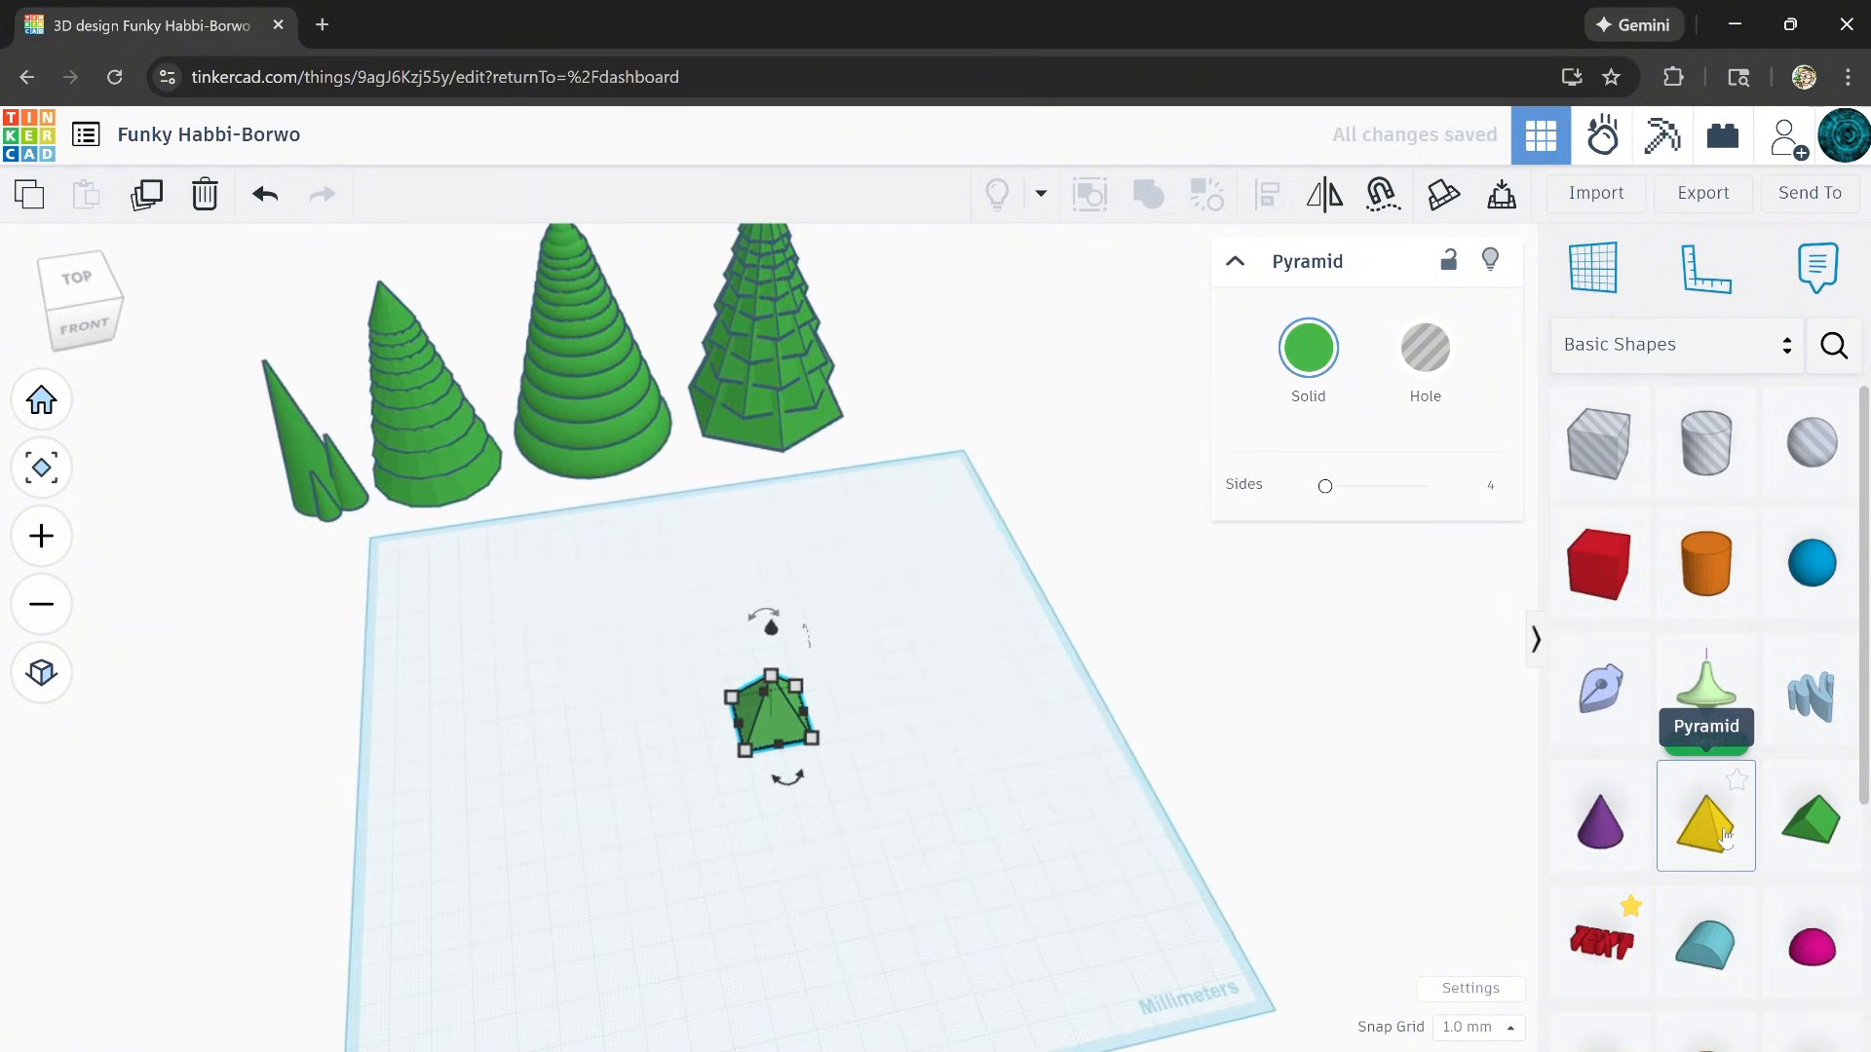
left_click(870, 817)
Step: Scale the green pyramid up proportionally to a height of 58 mm
scroll(796, 736, "up", 2)
right_click_drag(796, 736, 747, 664)
left_click(748, 636)
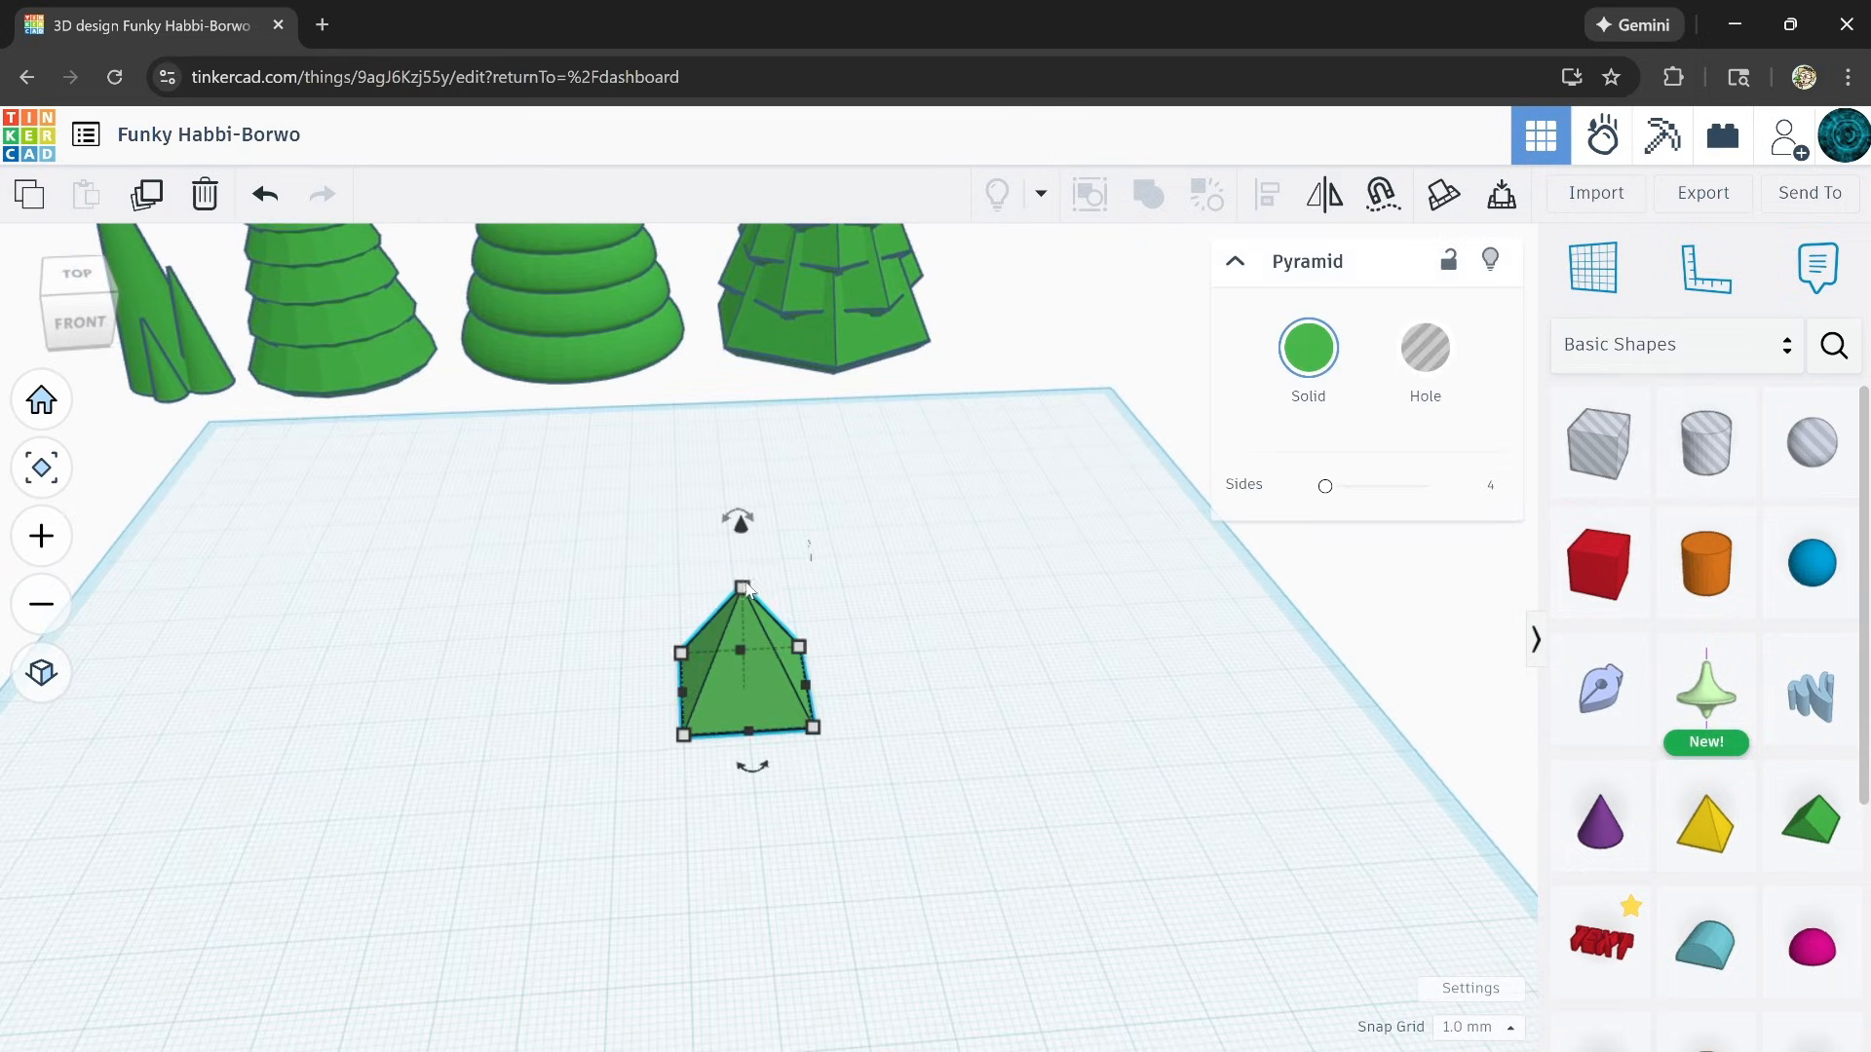
left_click_drag(744, 589, 814, 529, "shift")
scroll(814, 529, "down", 2)
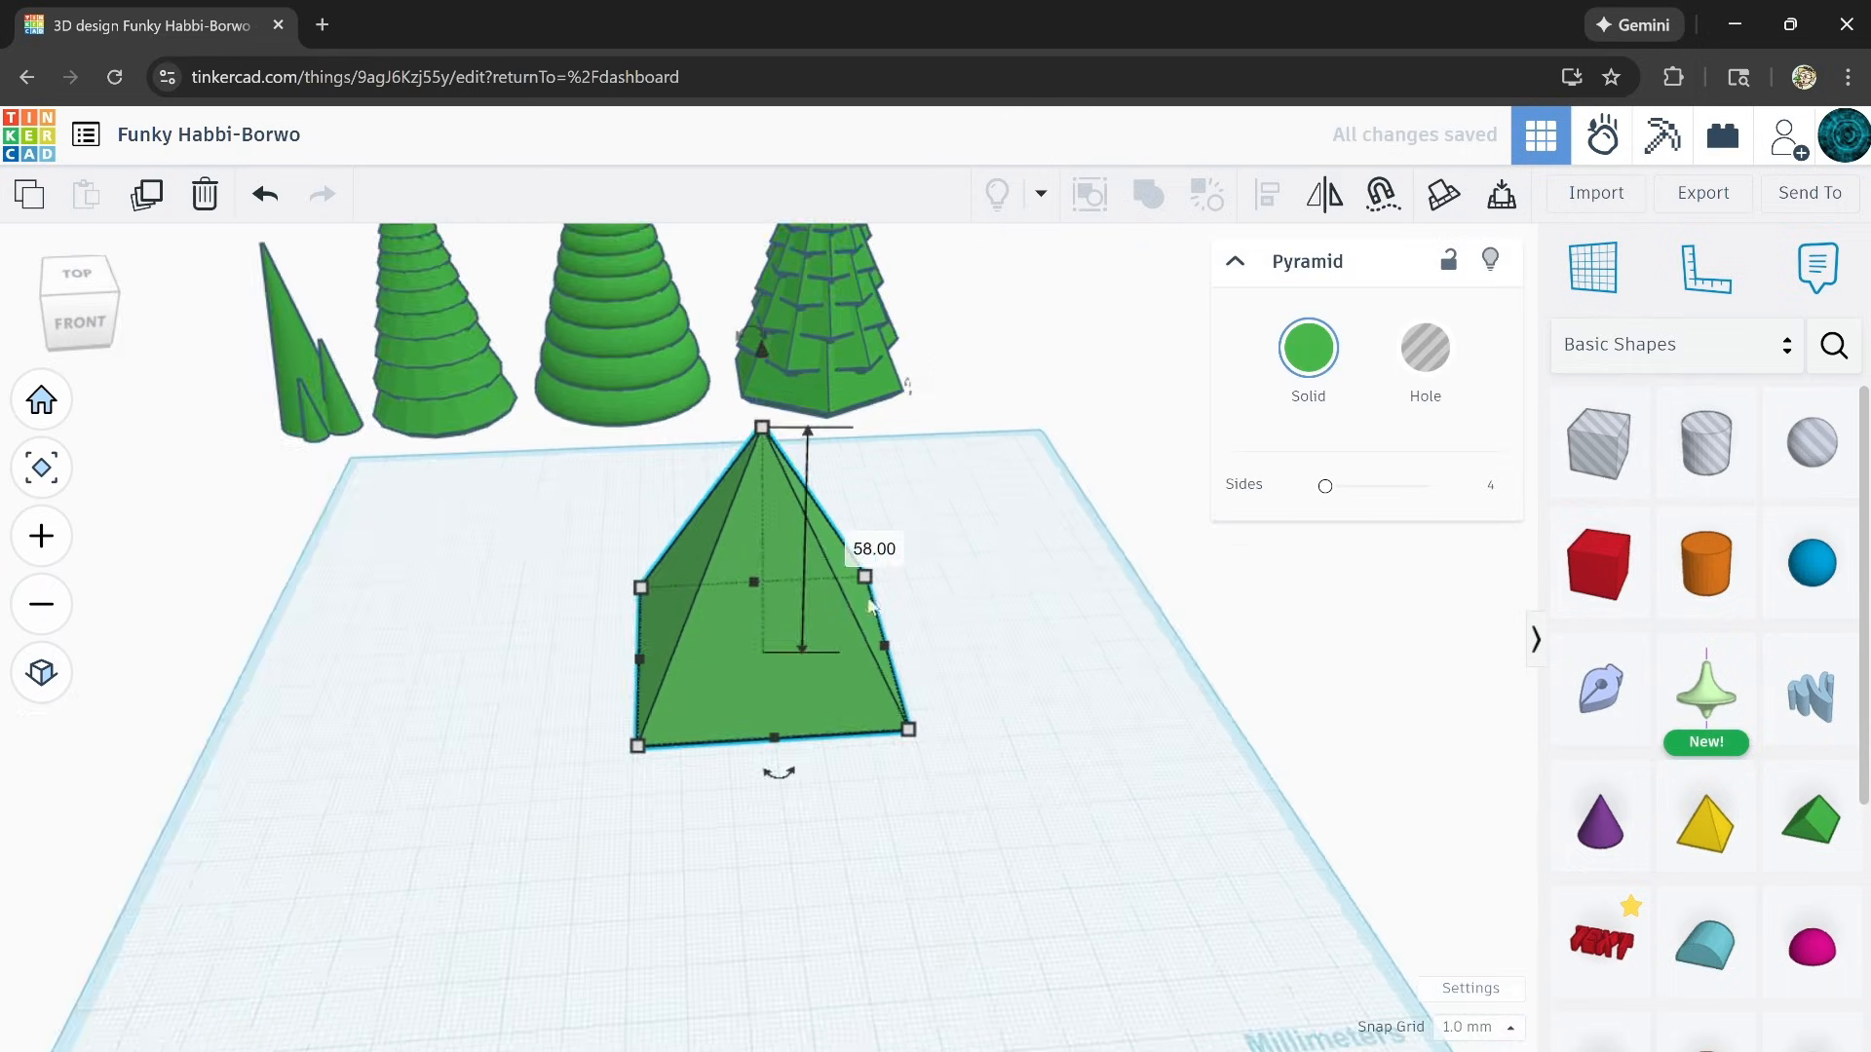
right_click_drag(814, 529, 902, 651)
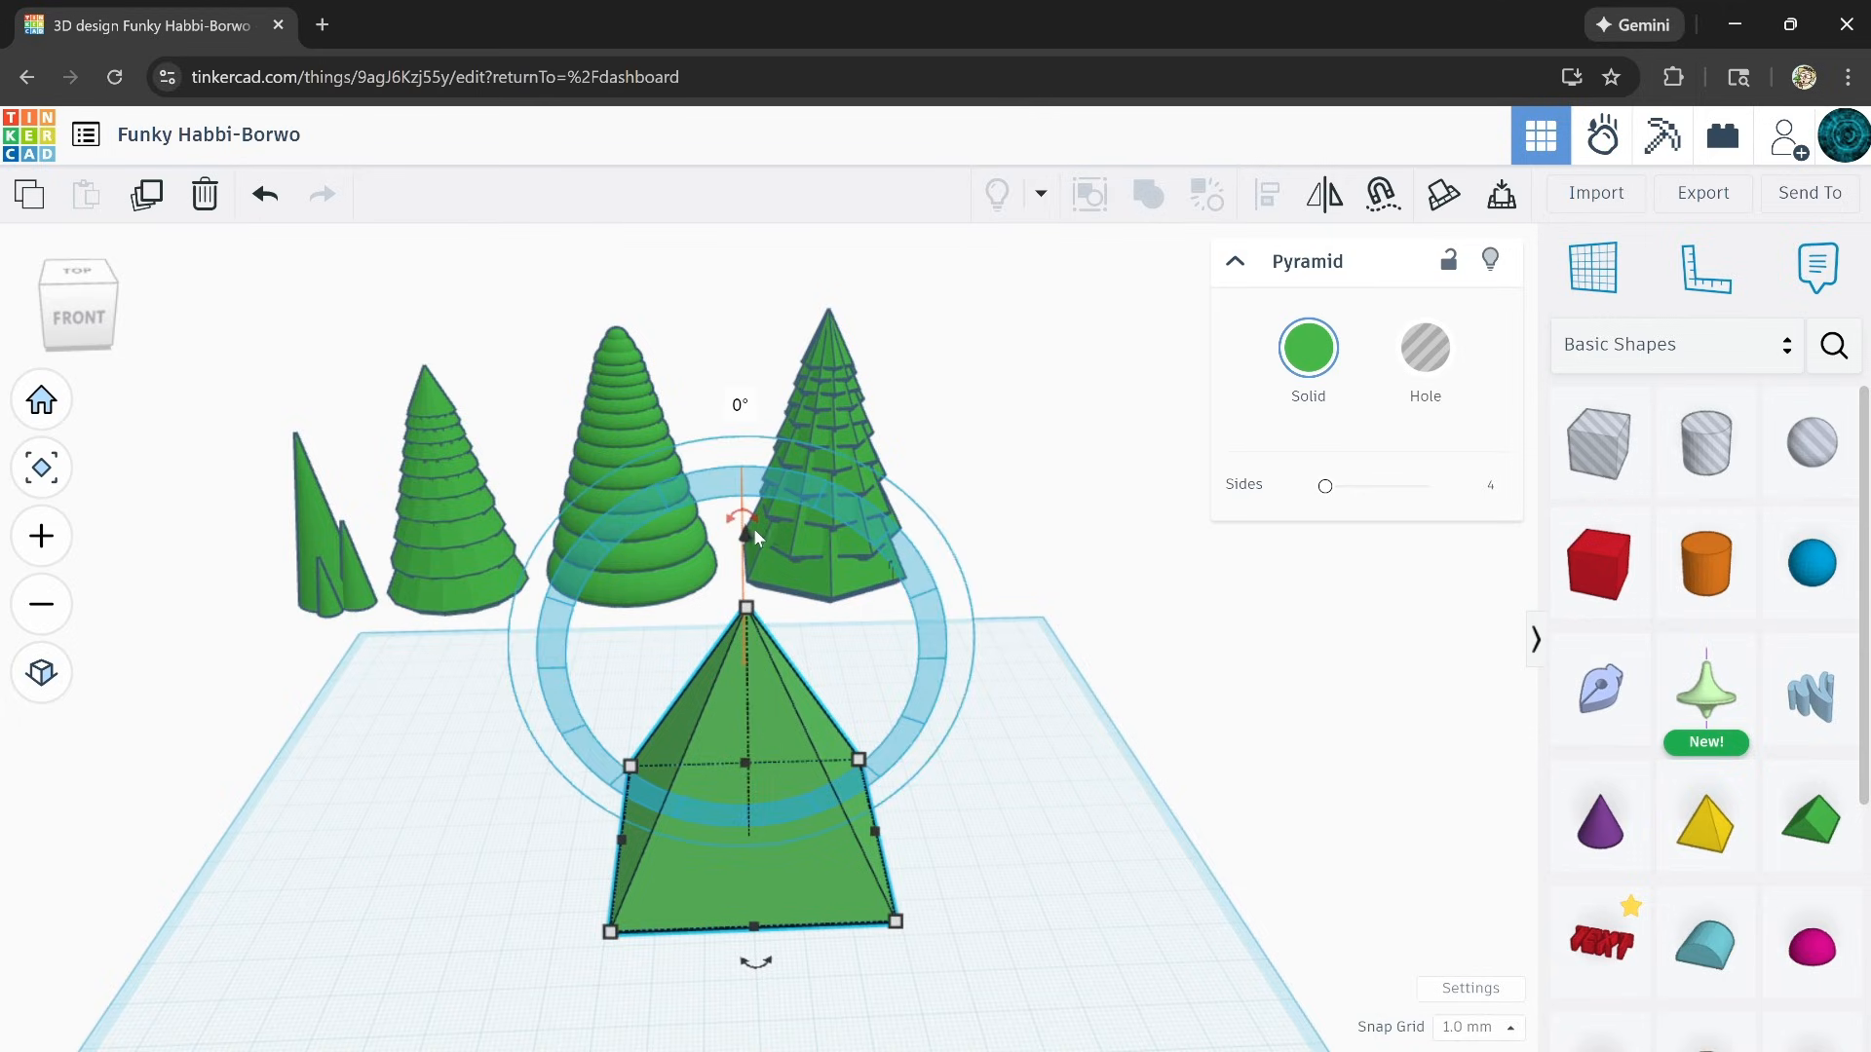
Step: Duplicate the pyramid beneath the original and mirror the copy vertically so the two bases meet
left_click(166, 200)
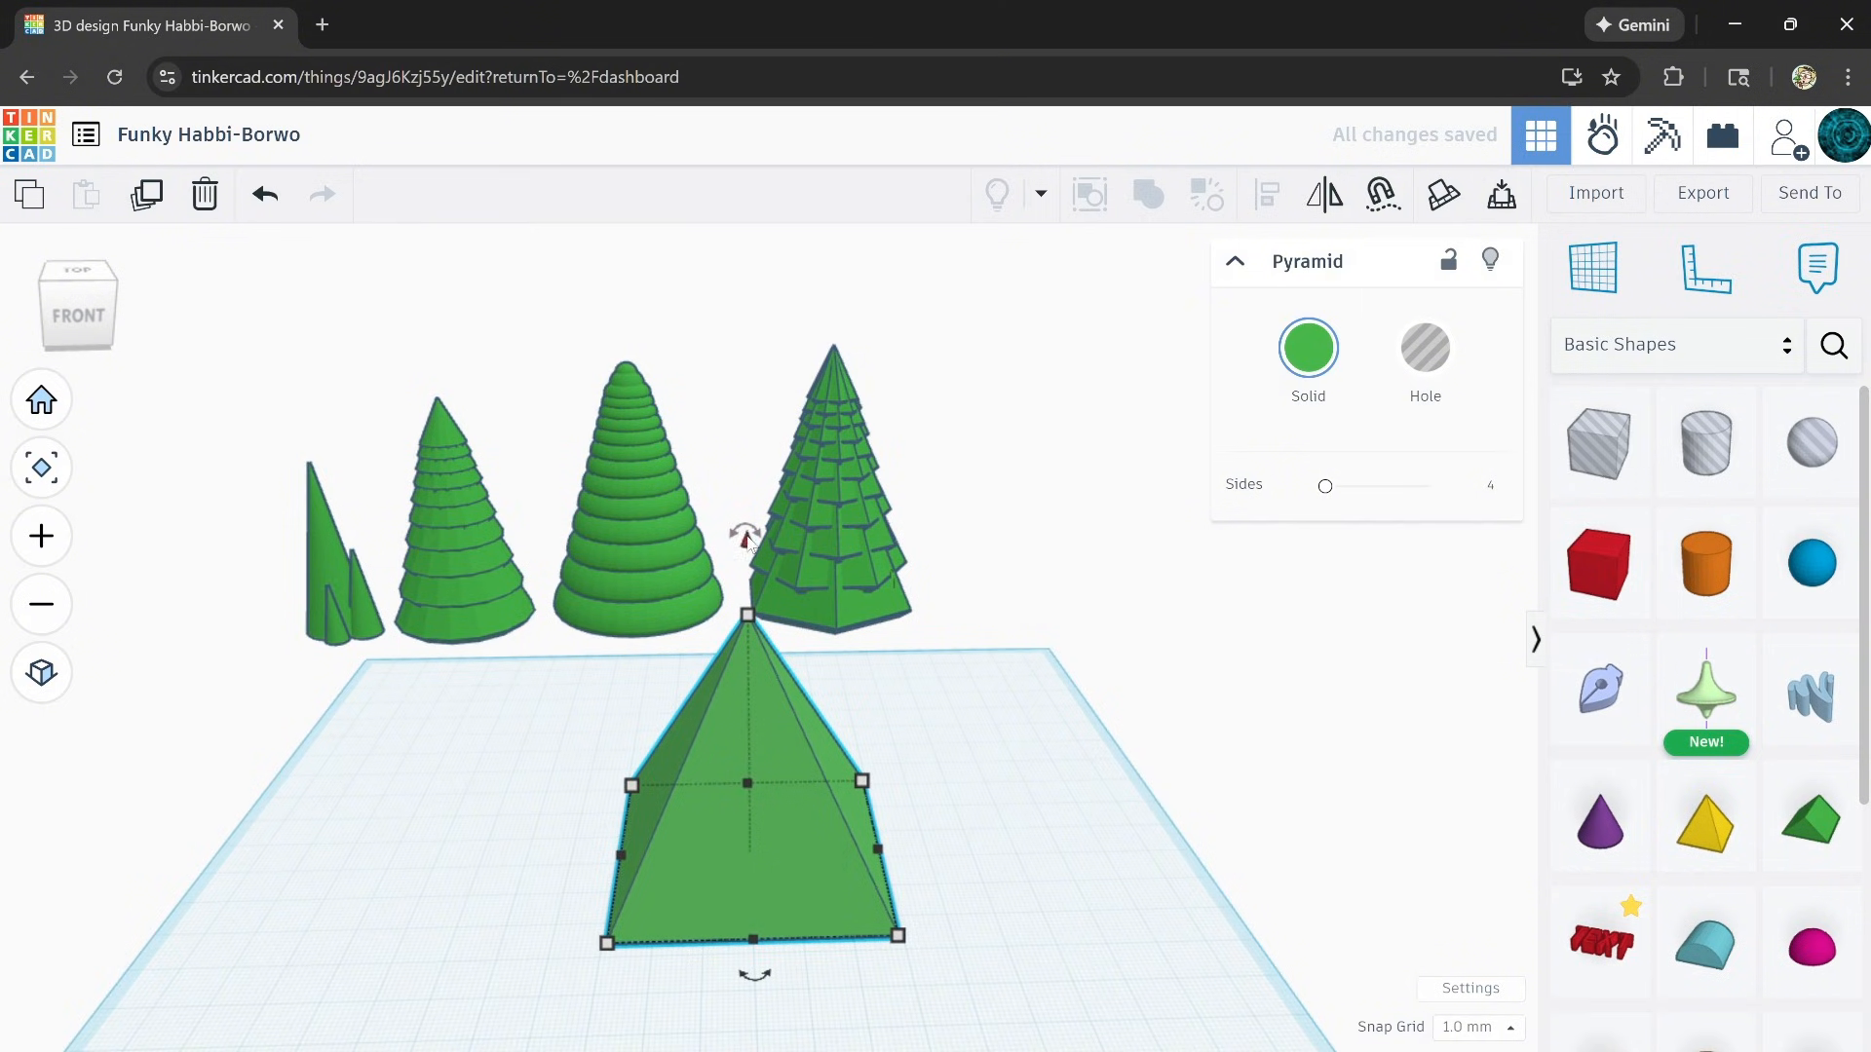
left_click_drag(745, 539, 752, 710)
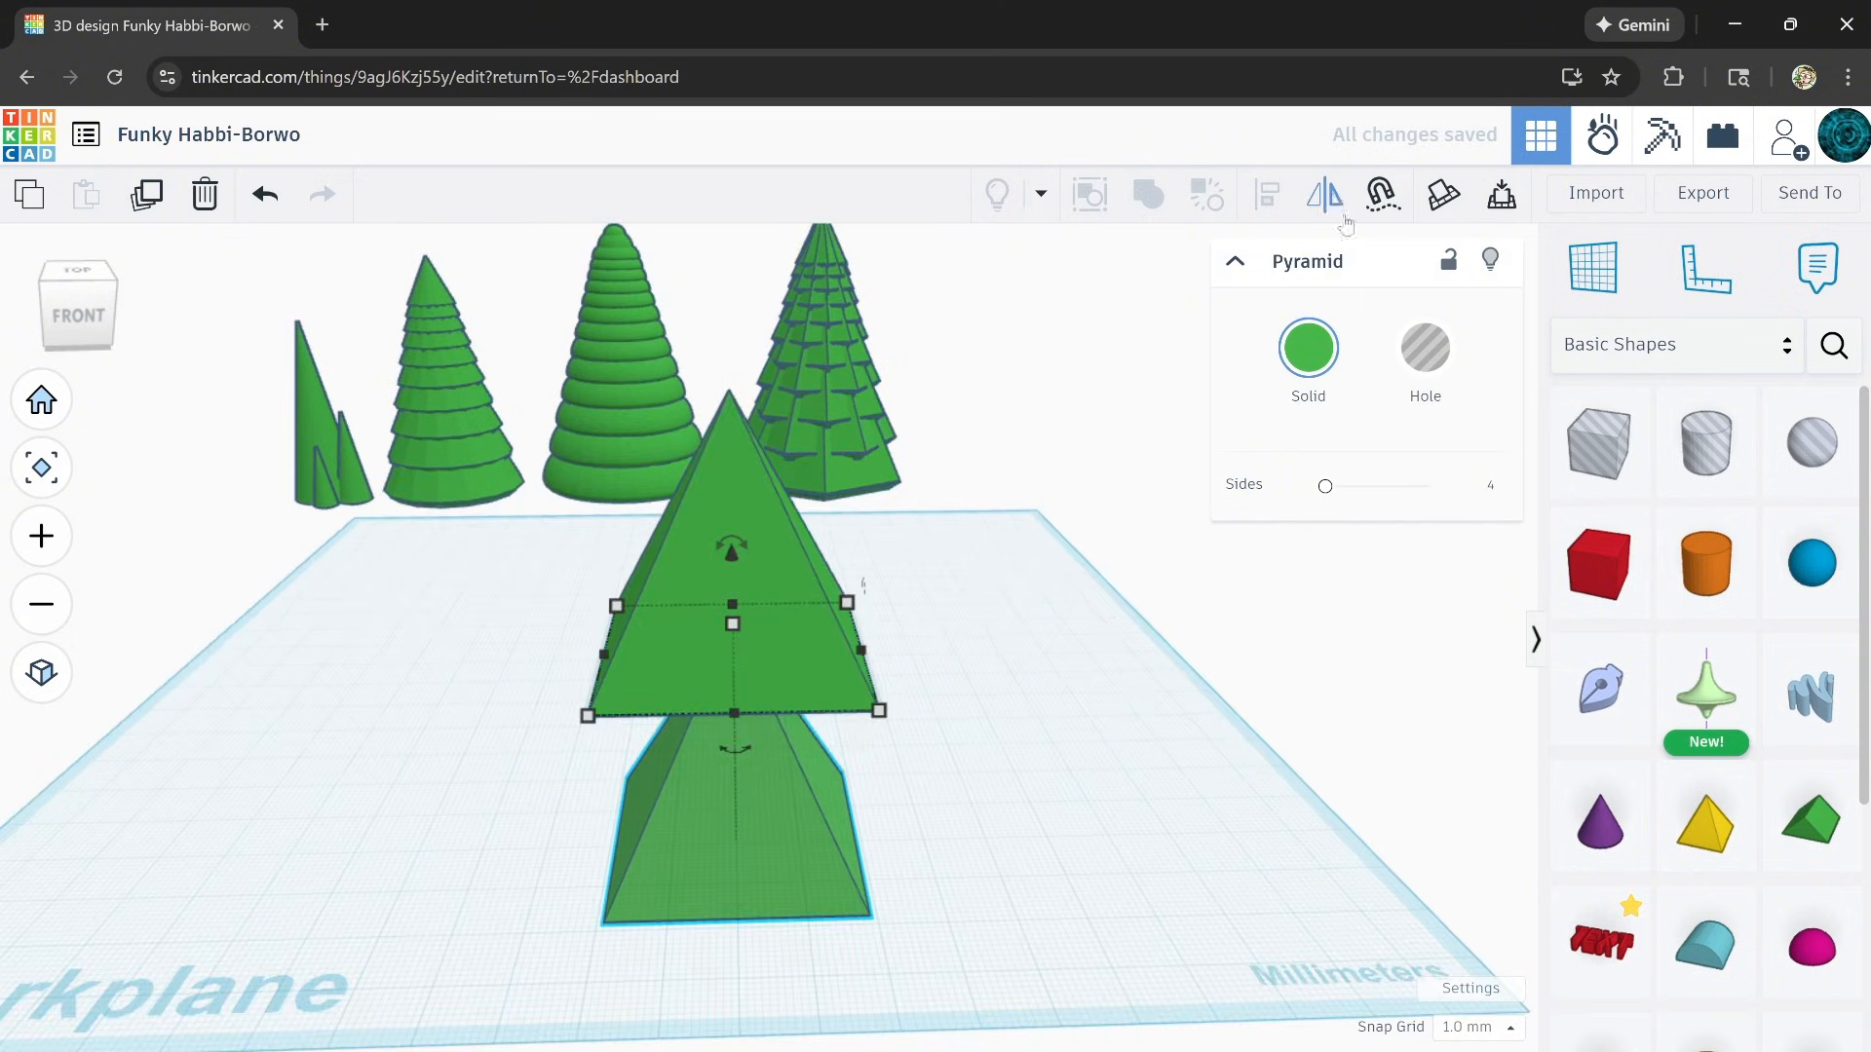
left_click(1325, 198)
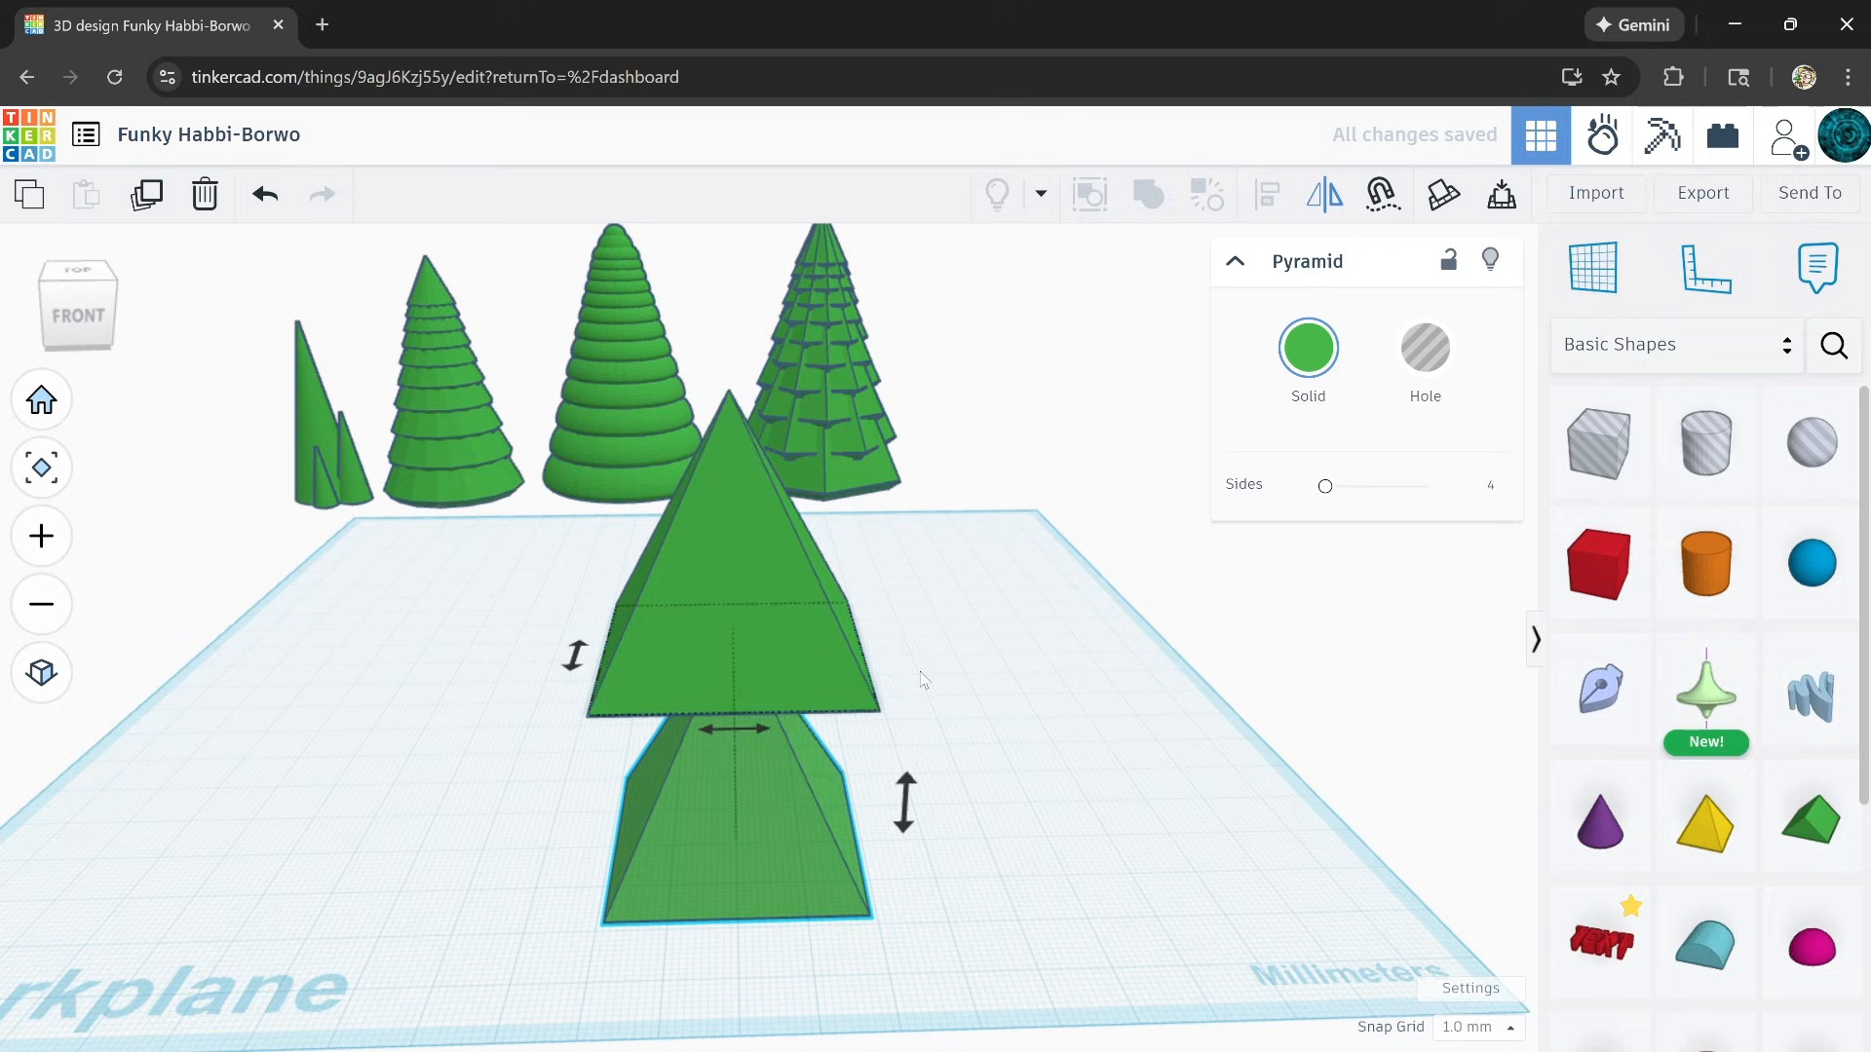
left_click(902, 801)
left_click(959, 758)
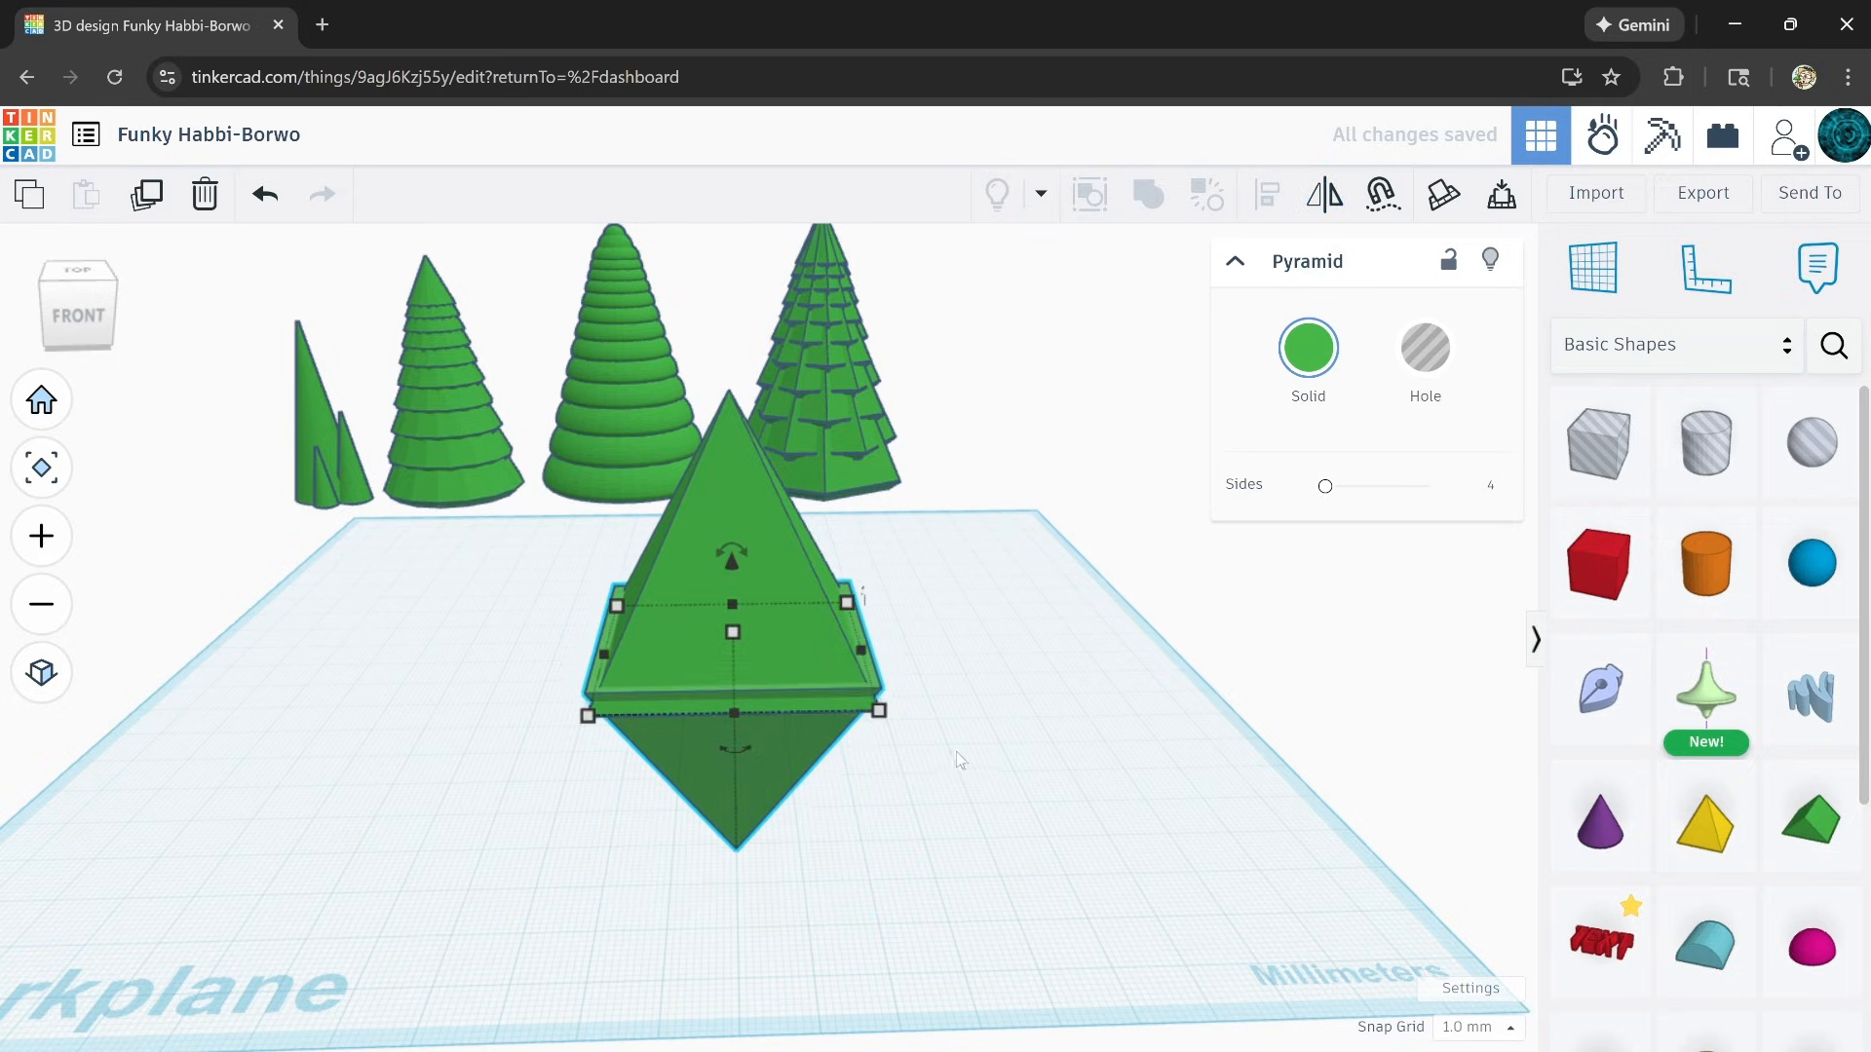
scroll(780, 709, "up", 5)
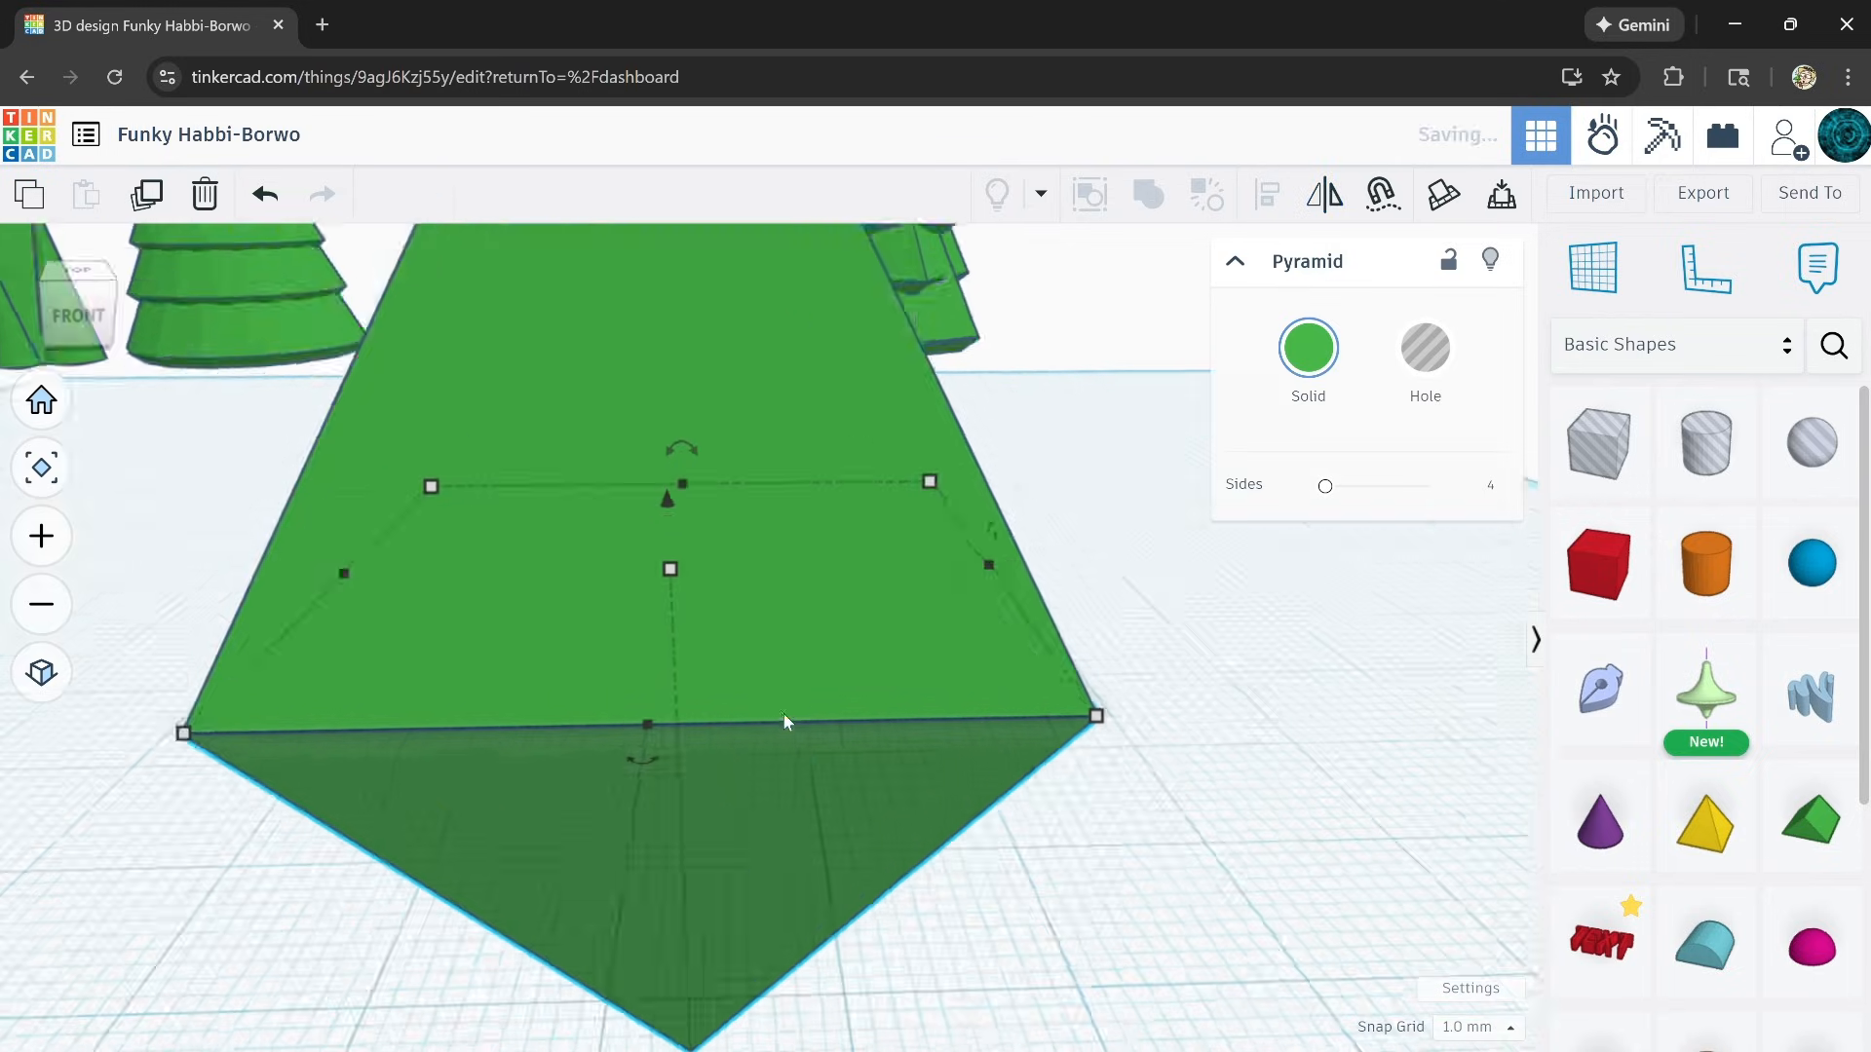
scroll(814, 775, "down", 8)
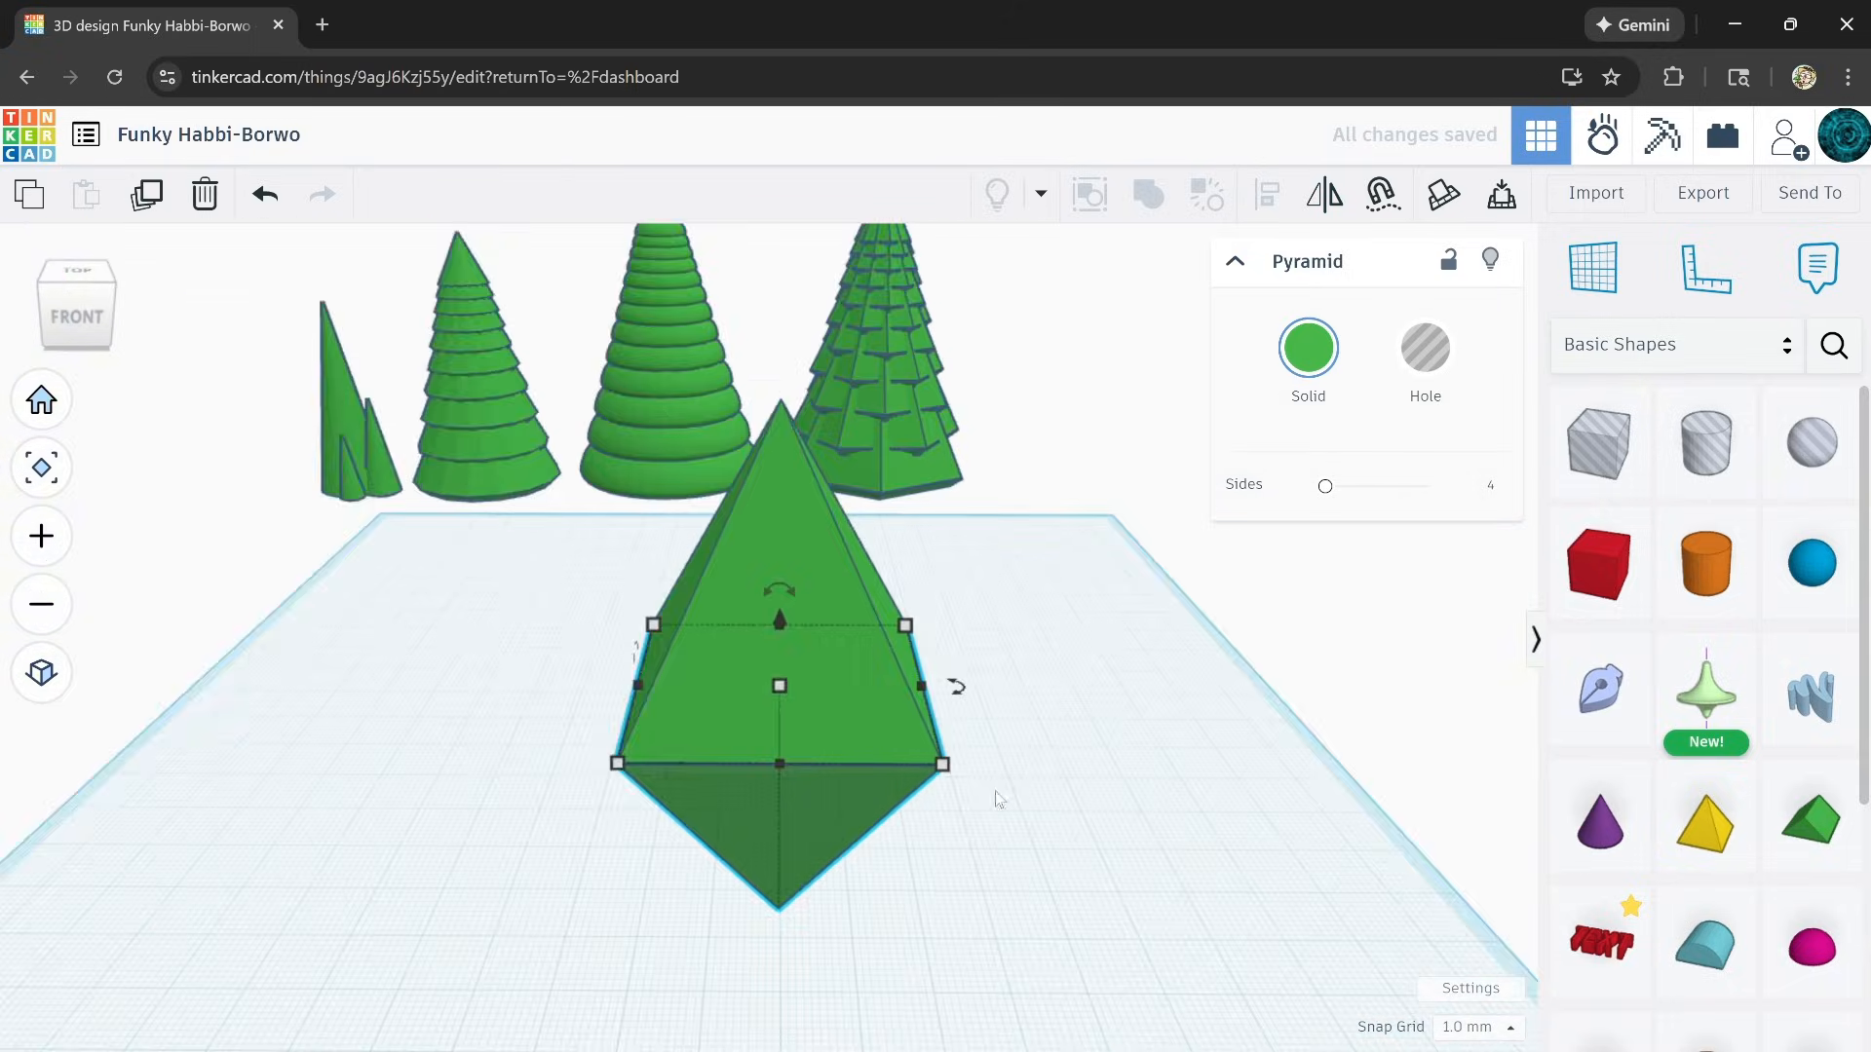
Step: Add a 117 by 107 mm hole box that extends 60 mm downward and encloses the inverted pyramid from just below its base
scroll(996, 791, "down", 2)
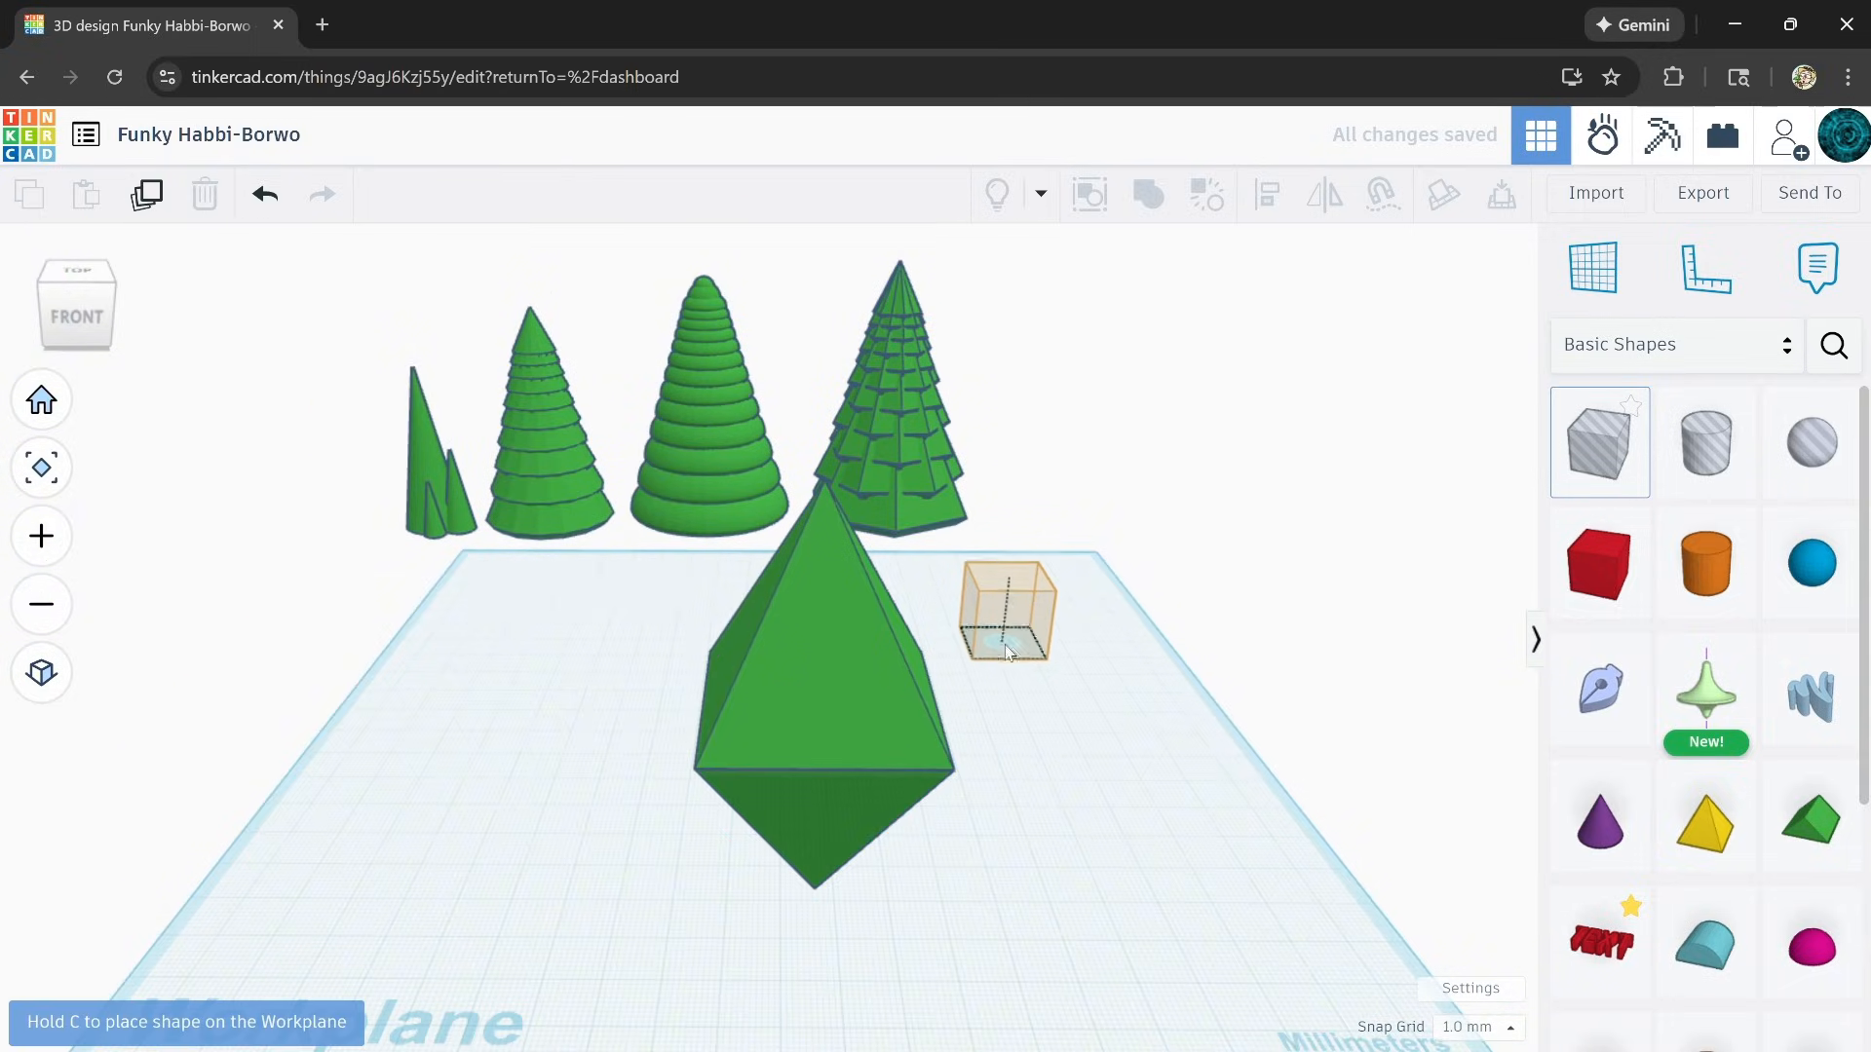
left_click(1004, 623)
left_click_drag(968, 662, 644, 846)
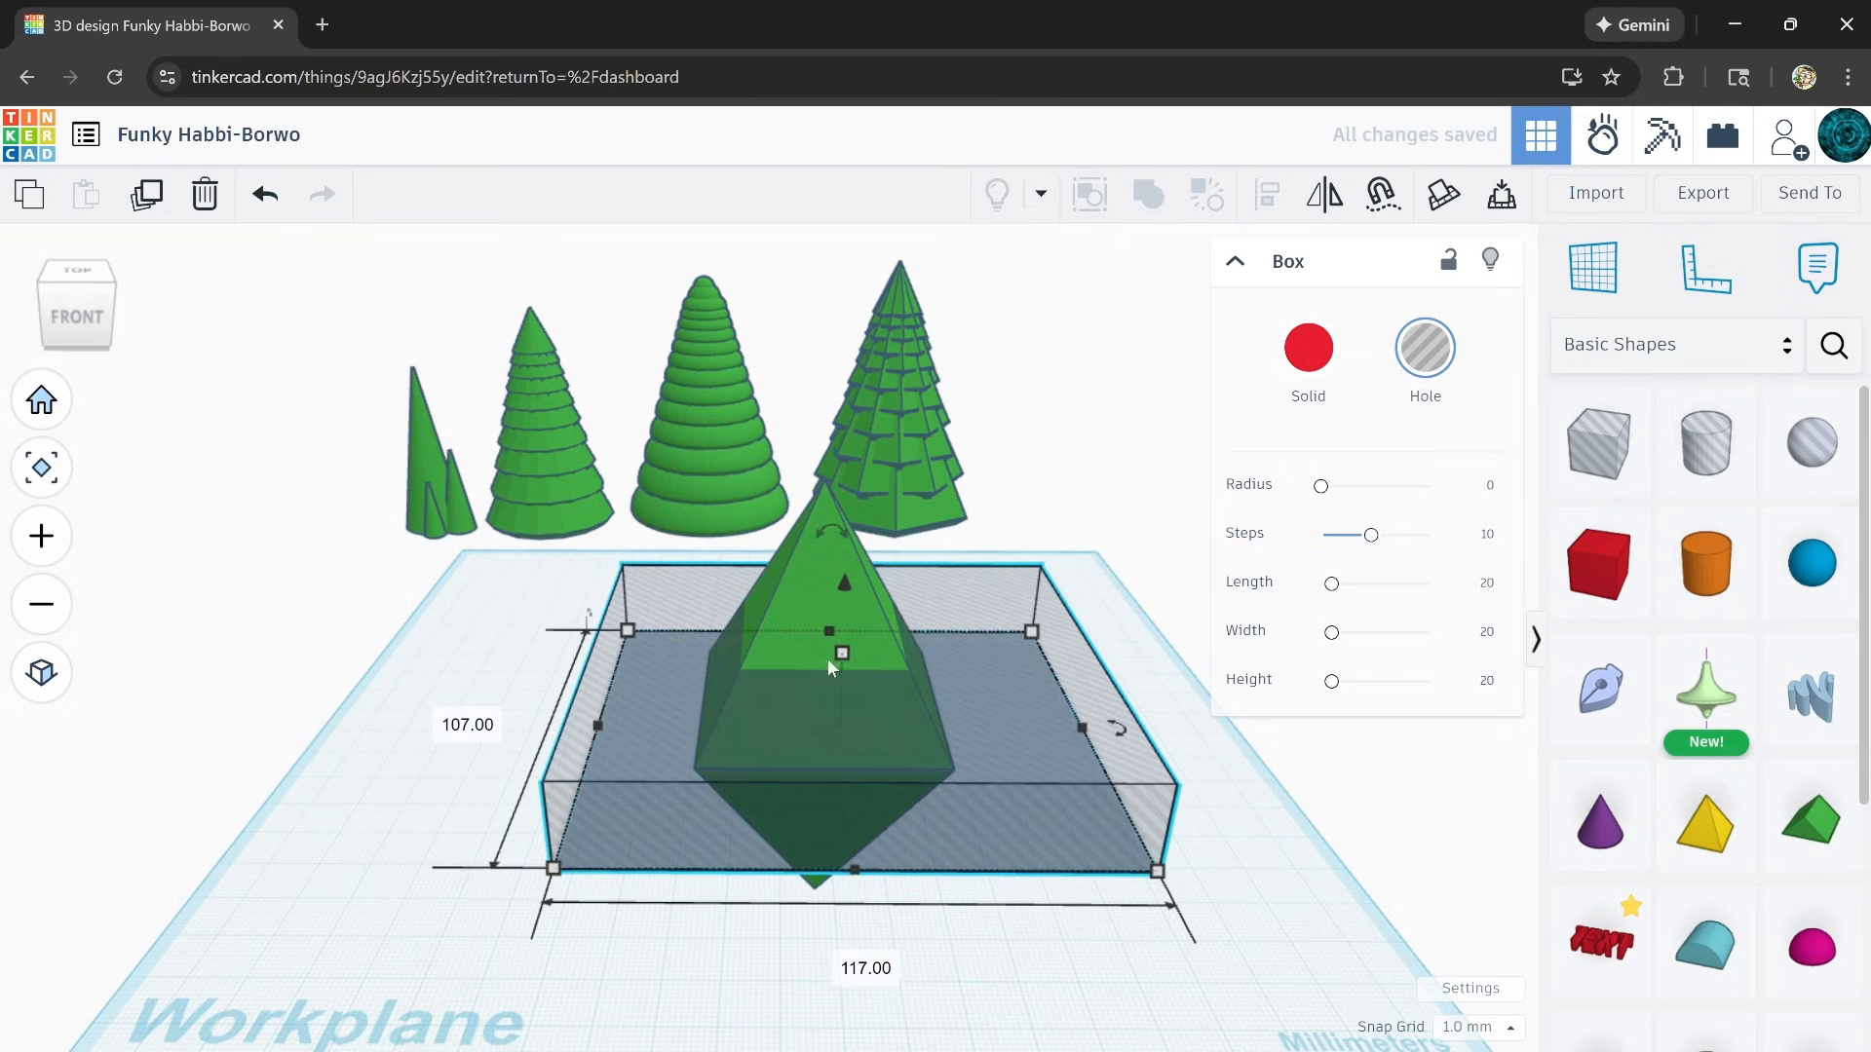
left_click_drag(829, 662, 867, 925)
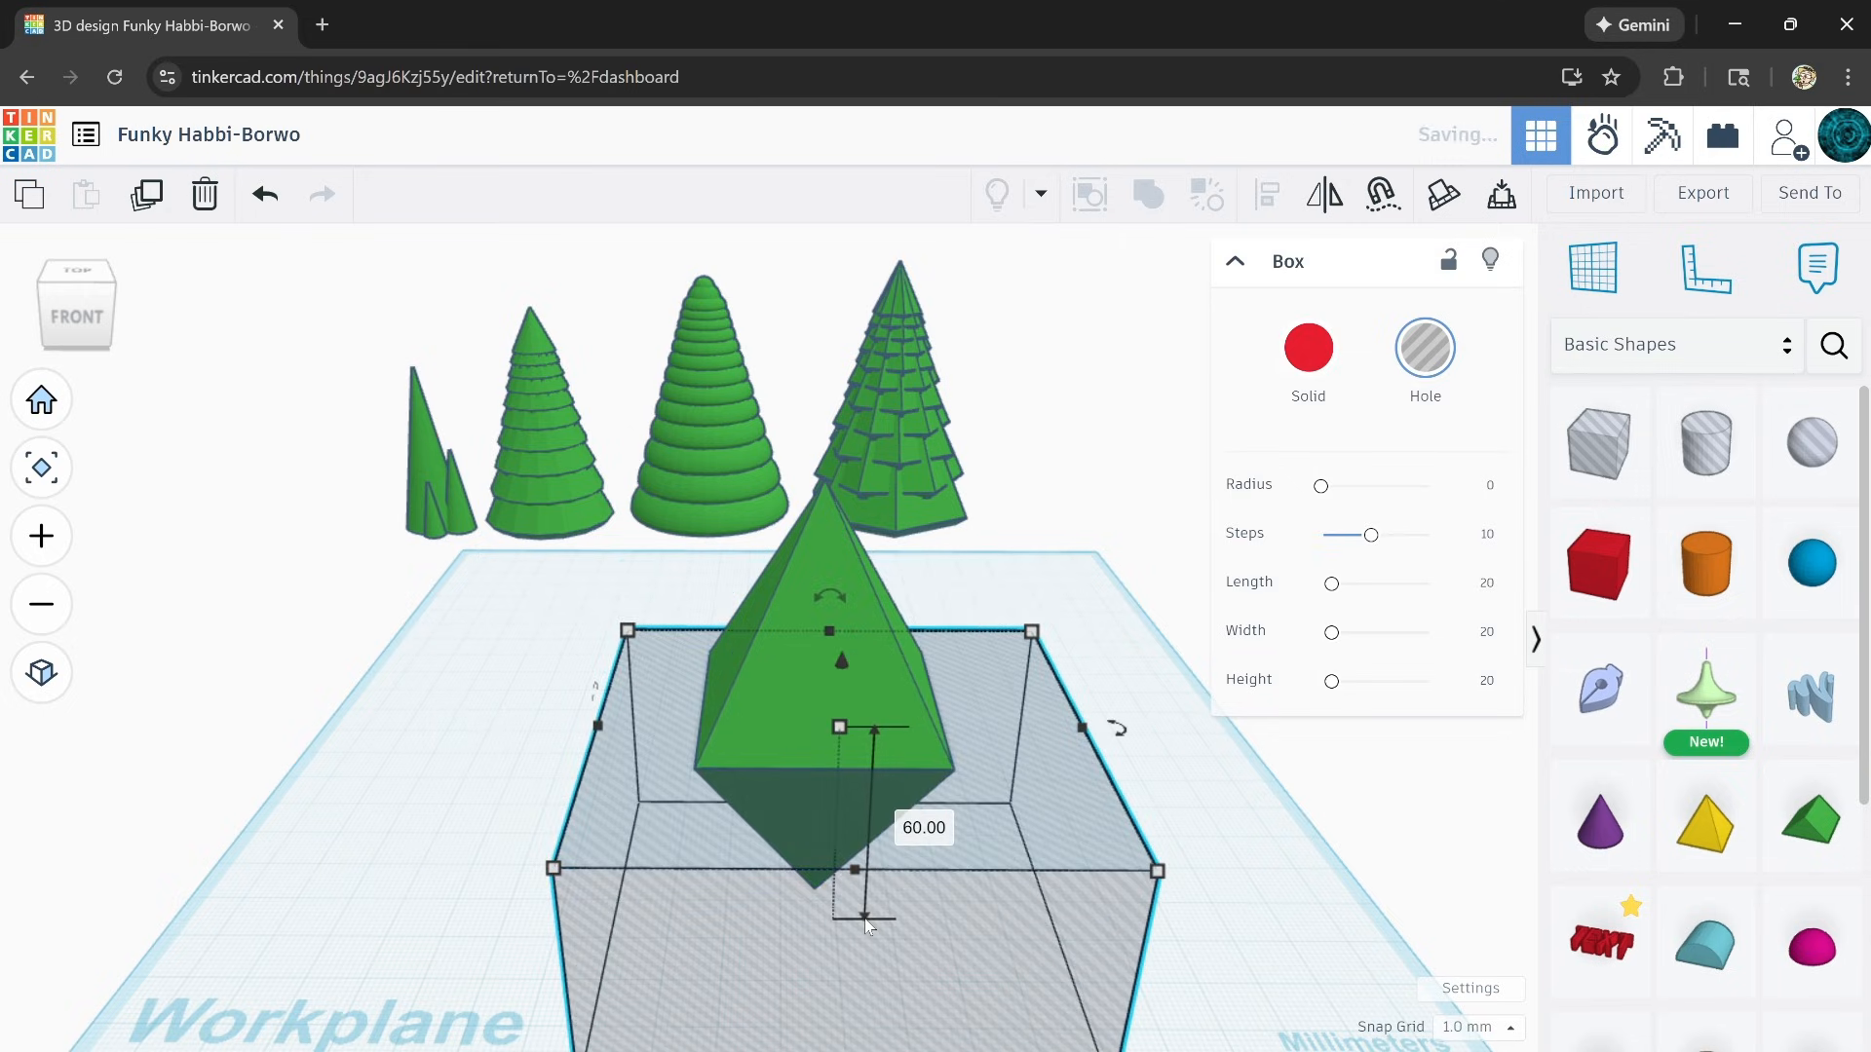
scroll(949, 738, "up", 5)
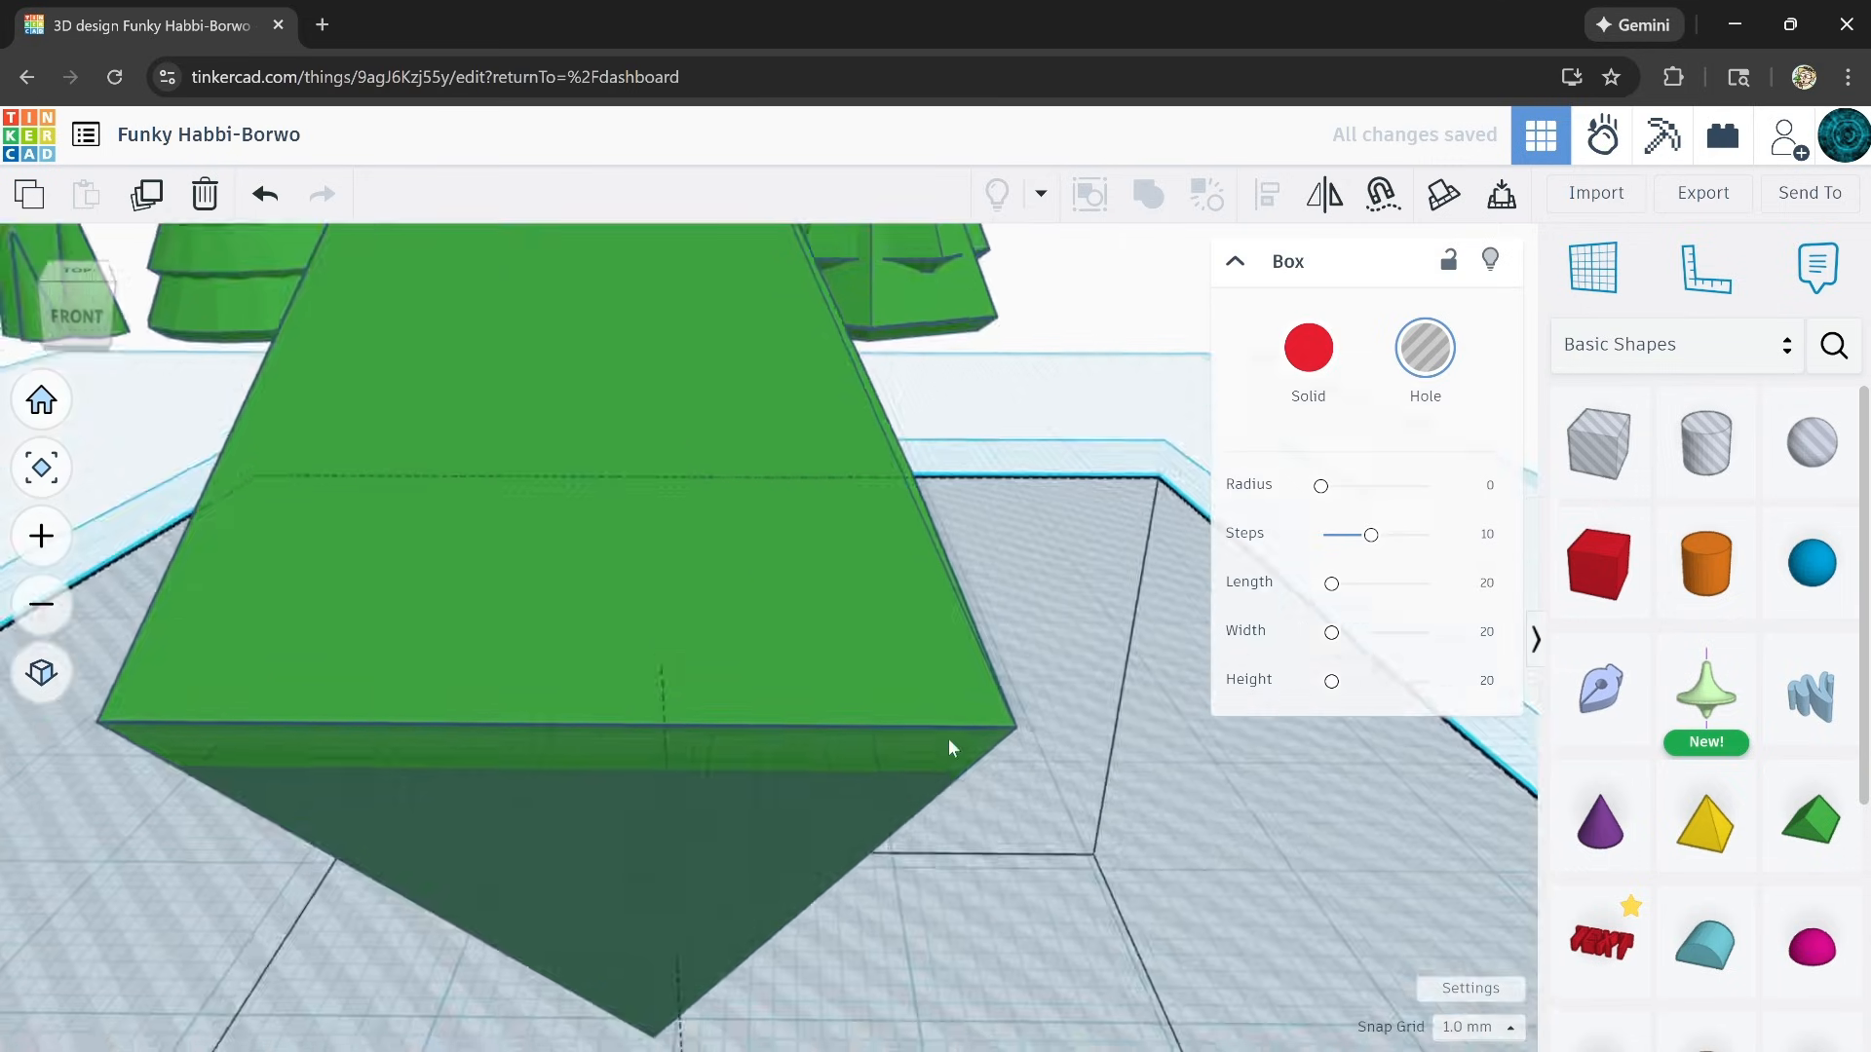
Step: Shorten the inverted pyramid to a height of 26 mm, keeping its base against the upright pyramid
right_click_drag(950, 739, 940, 702)
middle_click_drag(919, 883, 742, 685)
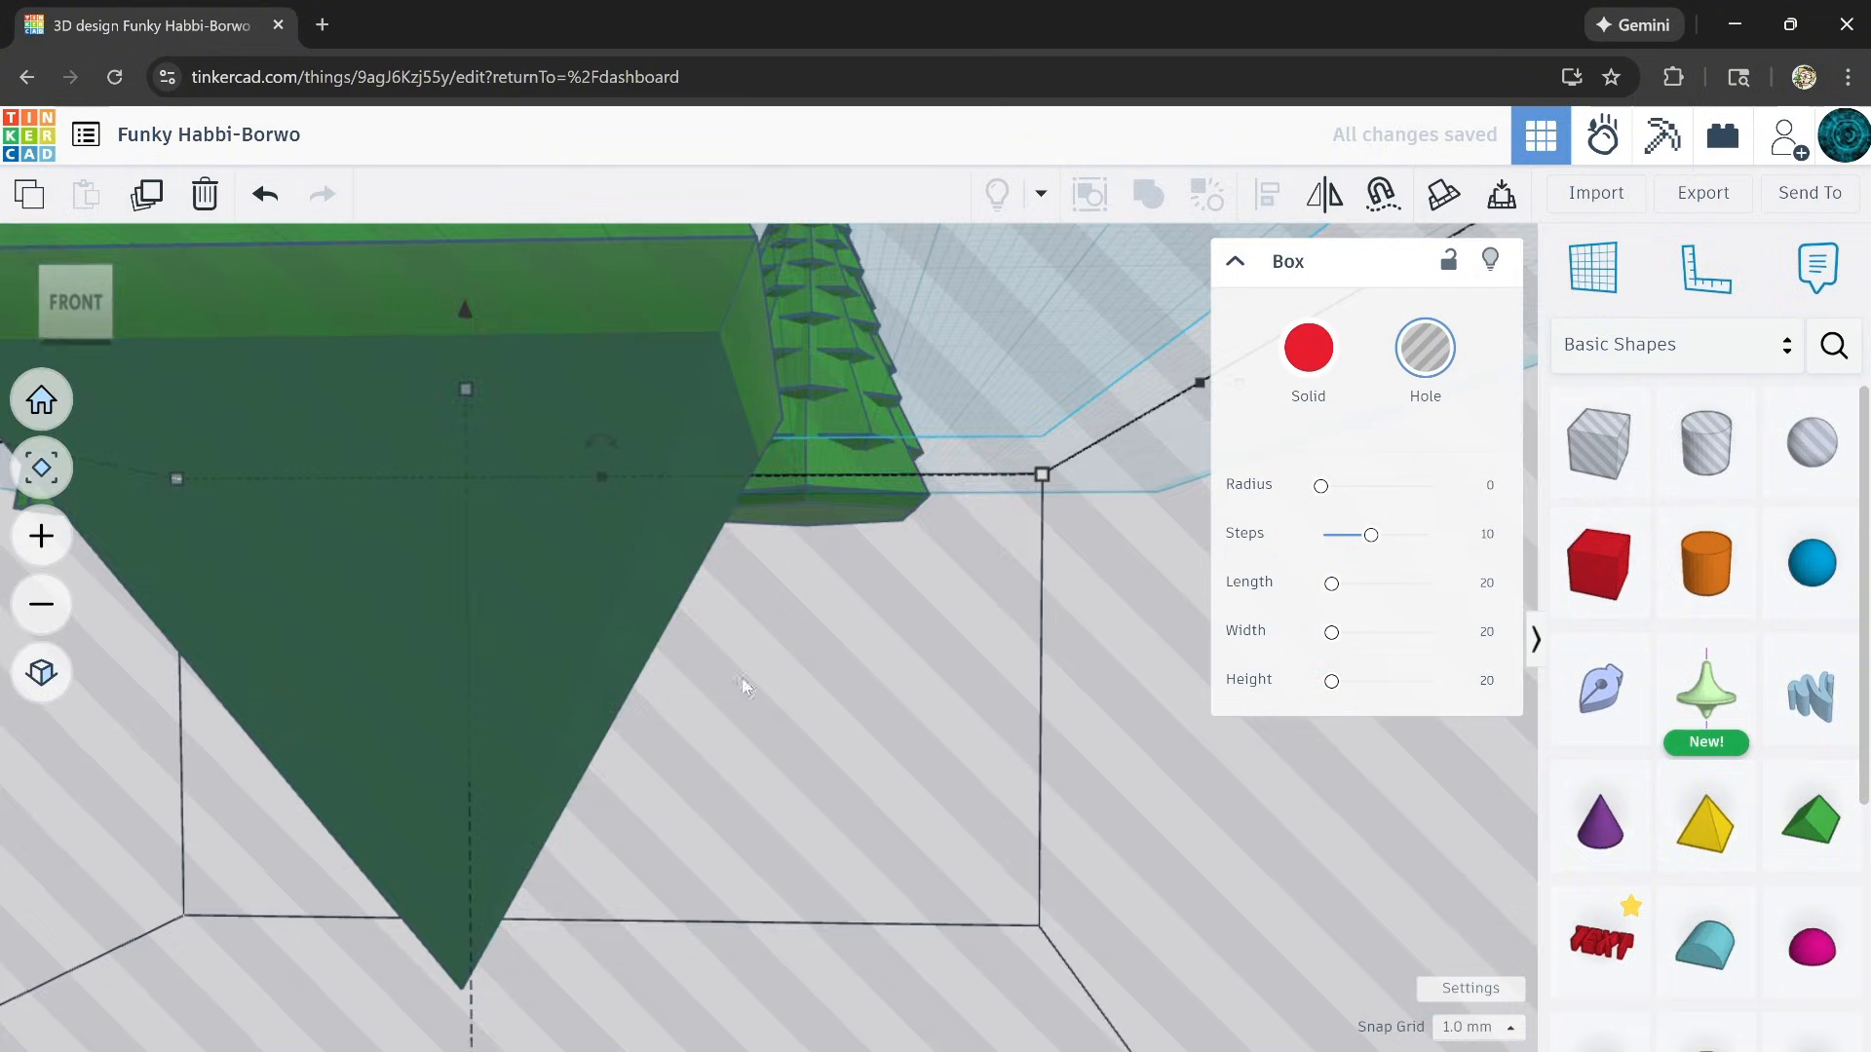
scroll(750, 711, "down", 5)
scroll(682, 828, "up", 1)
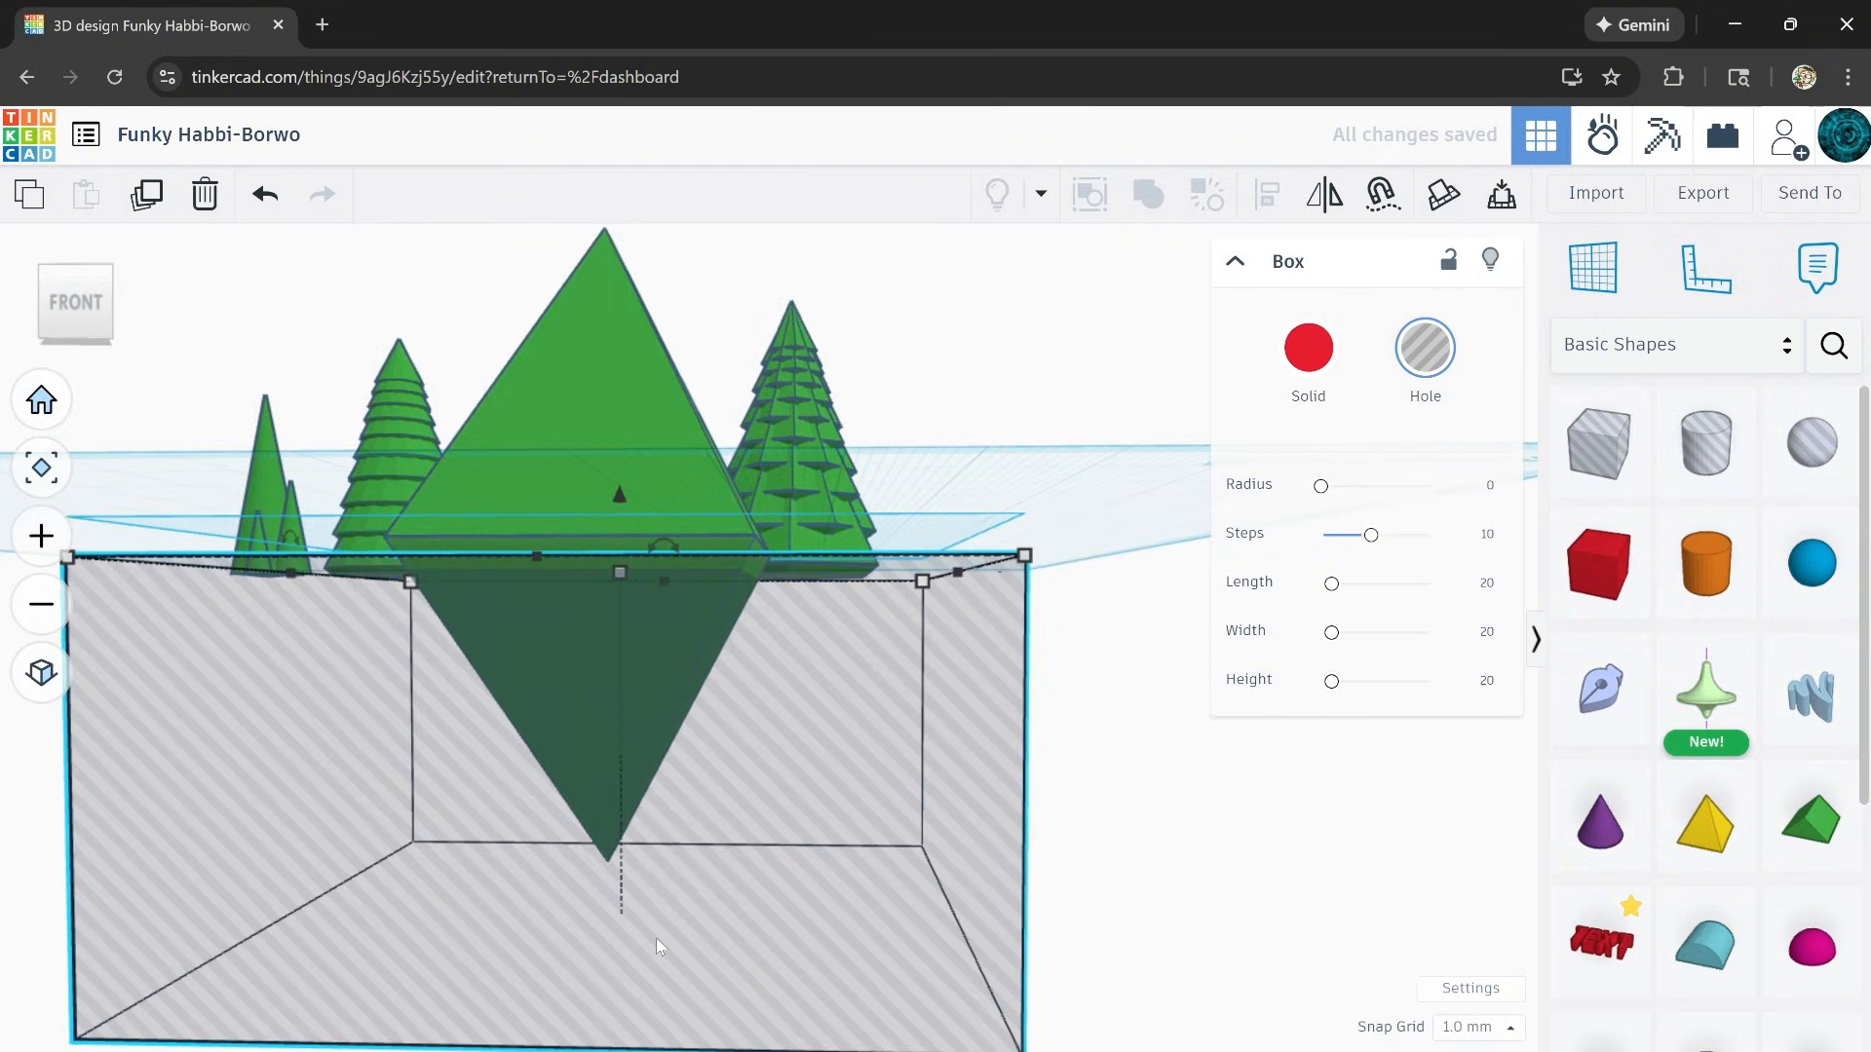
right_click_drag(657, 938, 648, 883)
left_click(694, 455)
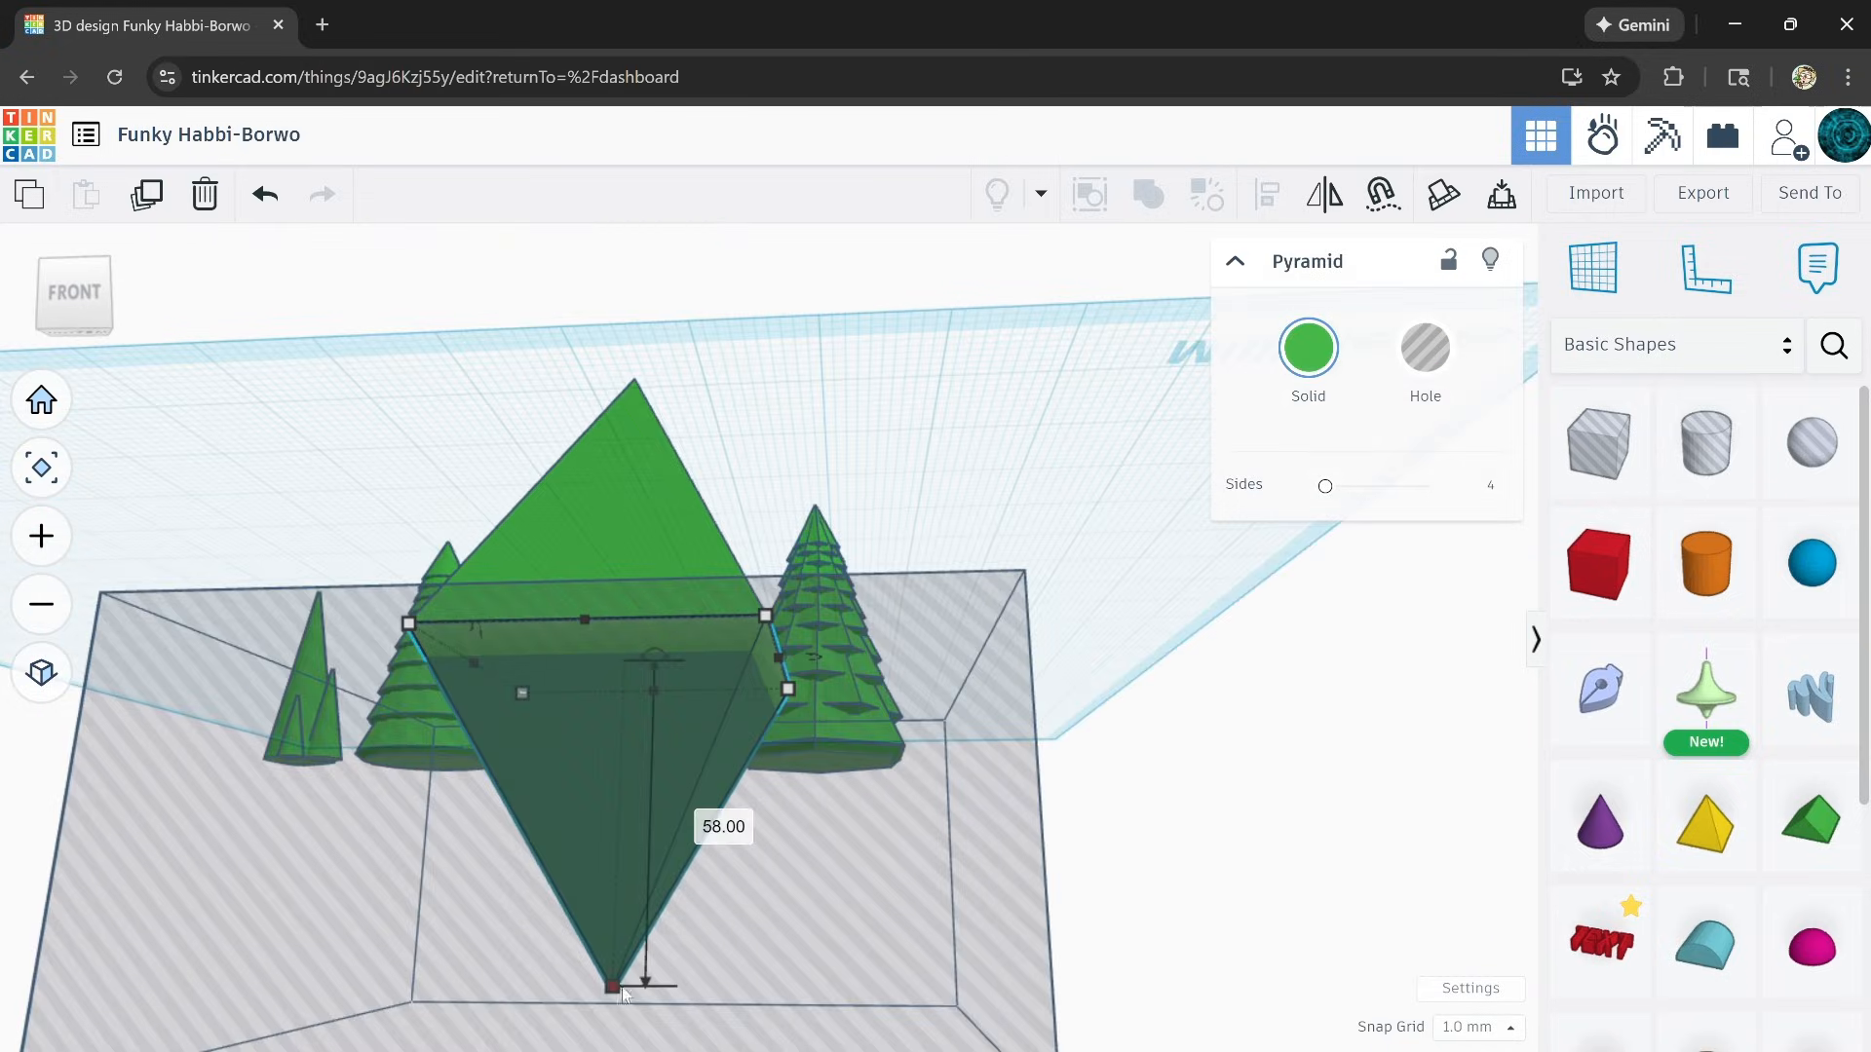
left_click_drag(624, 992, 624, 808)
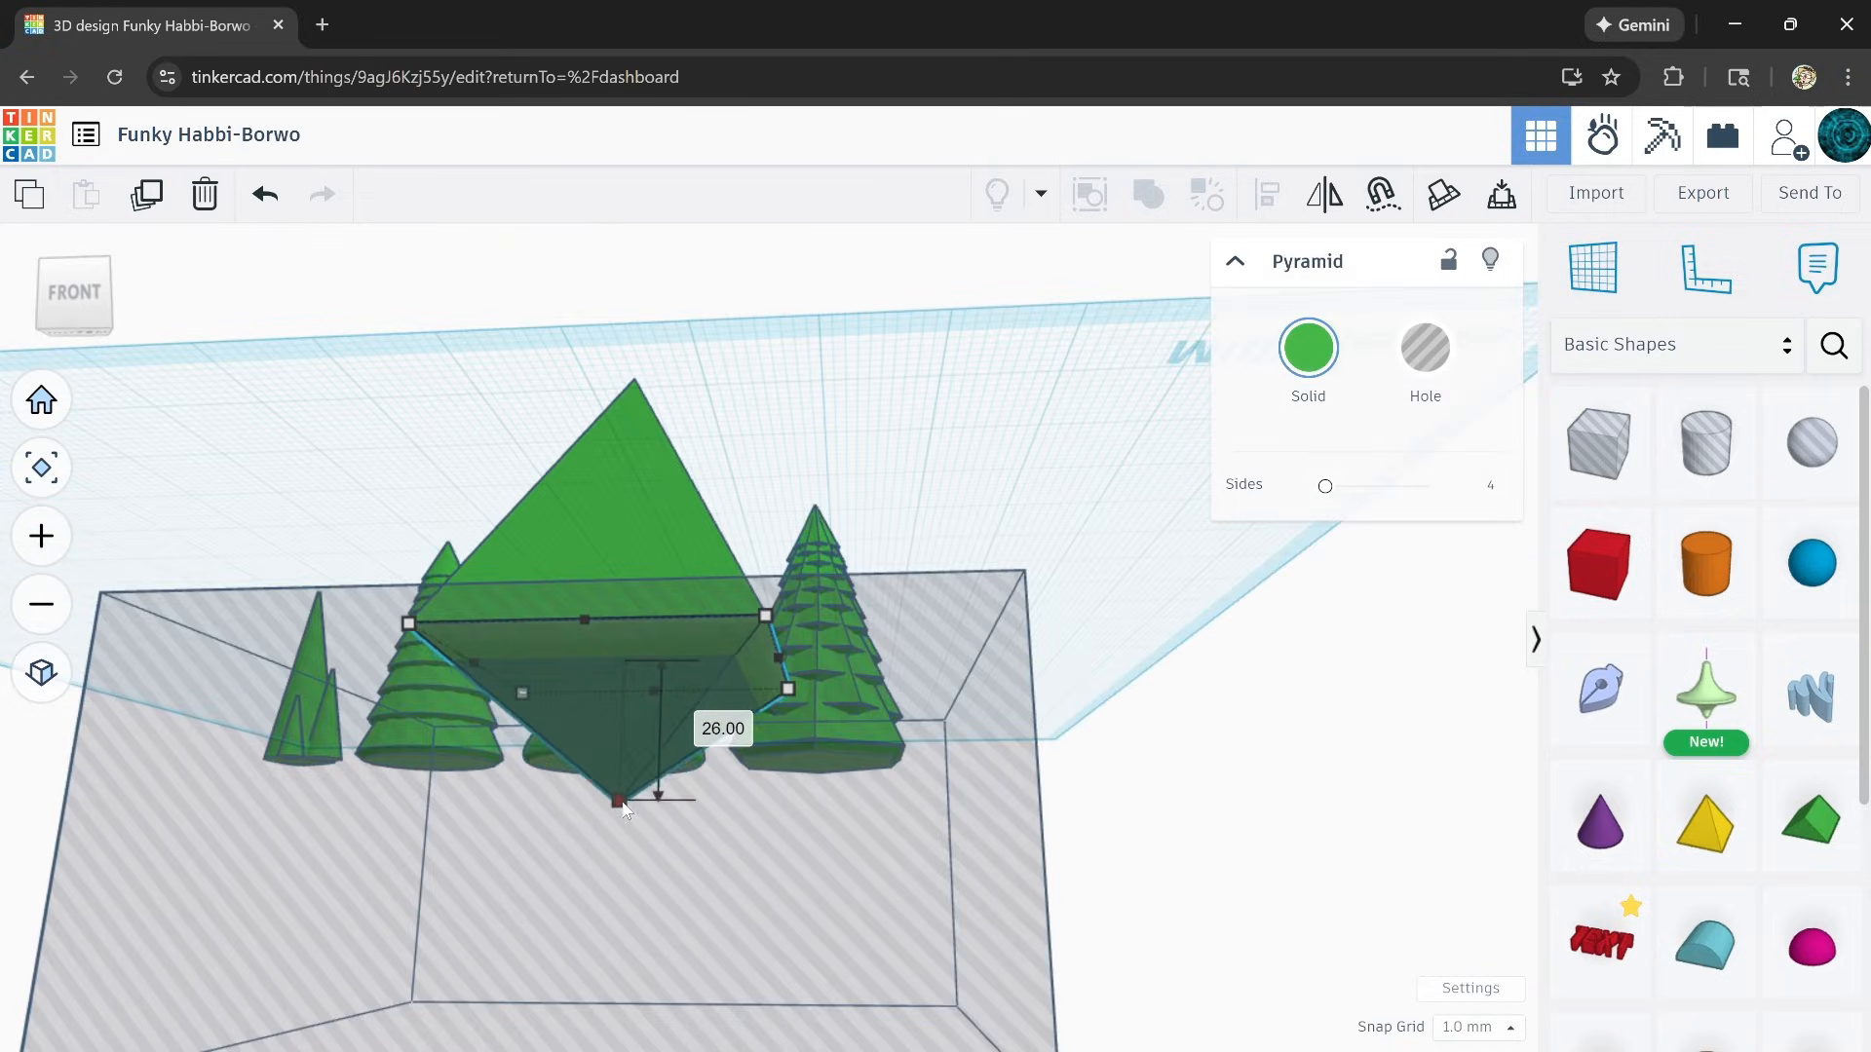
right_click_drag(625, 801, 645, 542)
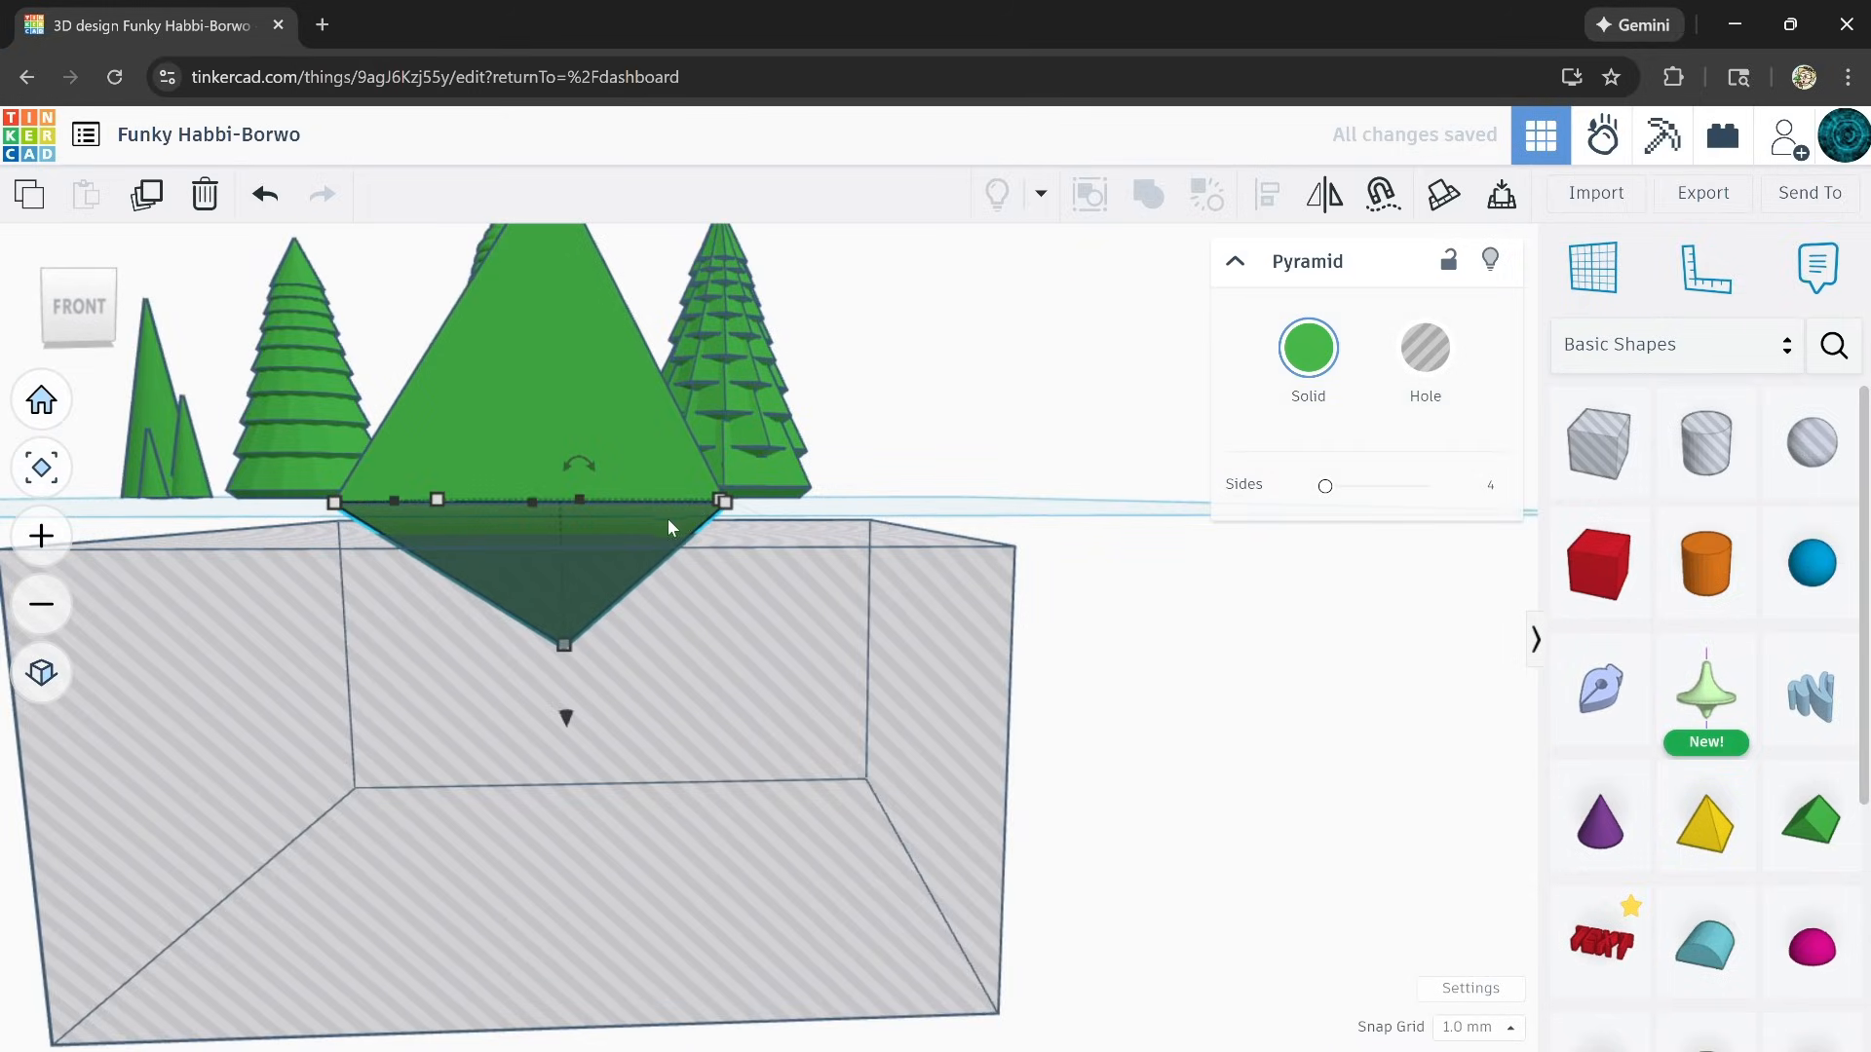
Step: Combine the upright pyramid, the inverted pyramid and the hole box as a union group to cut away the lower tip
left_click(746, 715)
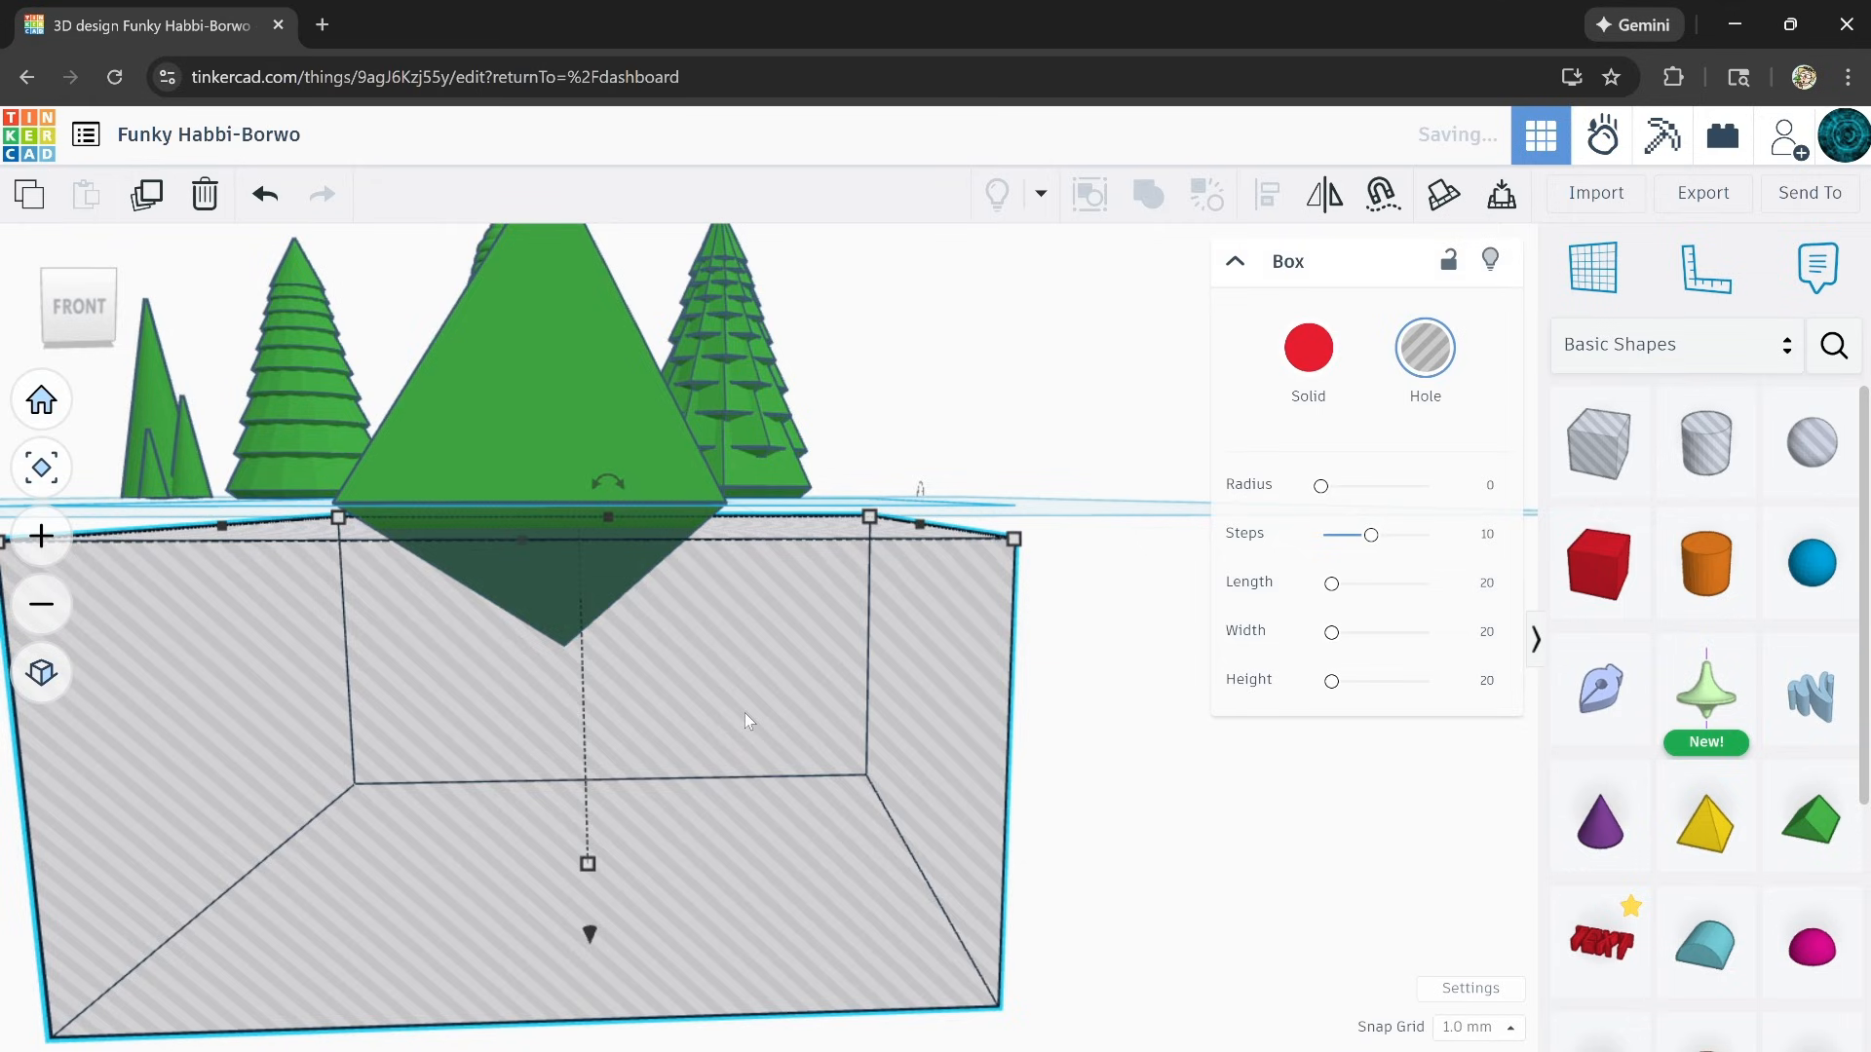
right_click_drag(743, 721, 722, 721)
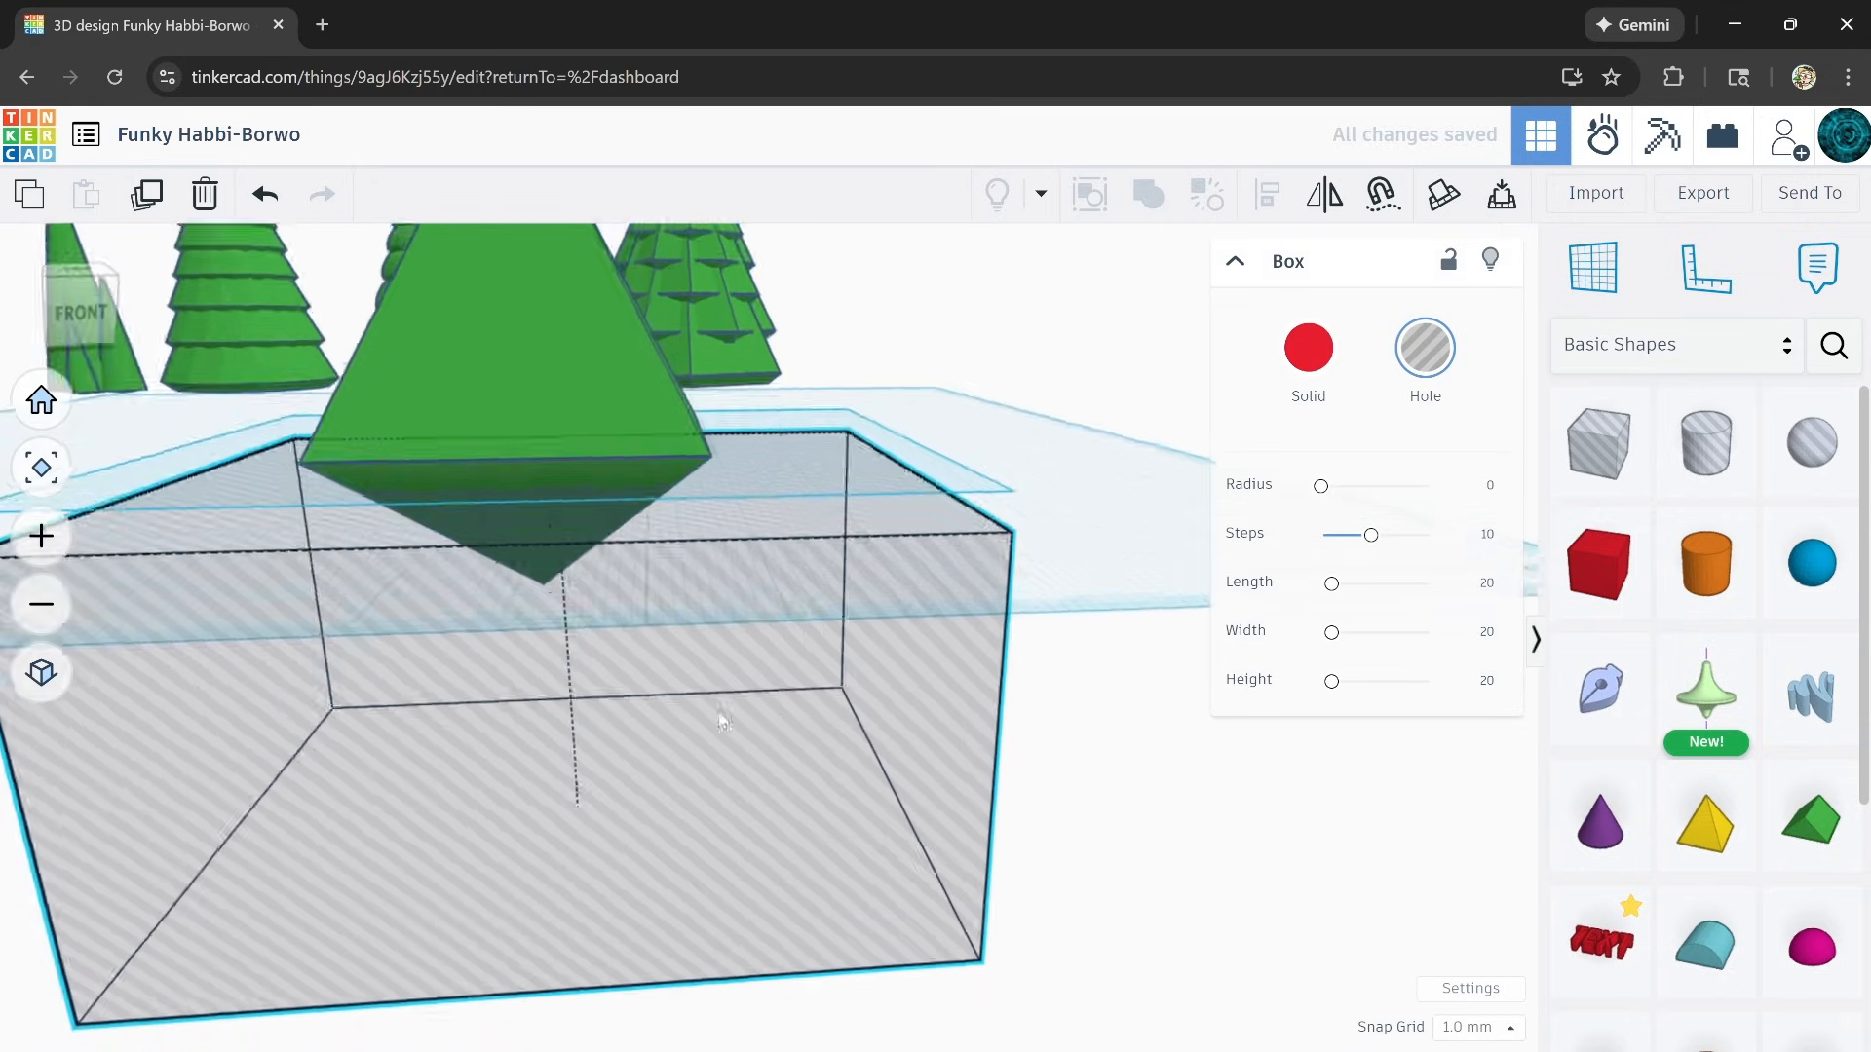
scroll(722, 721, "down", 5)
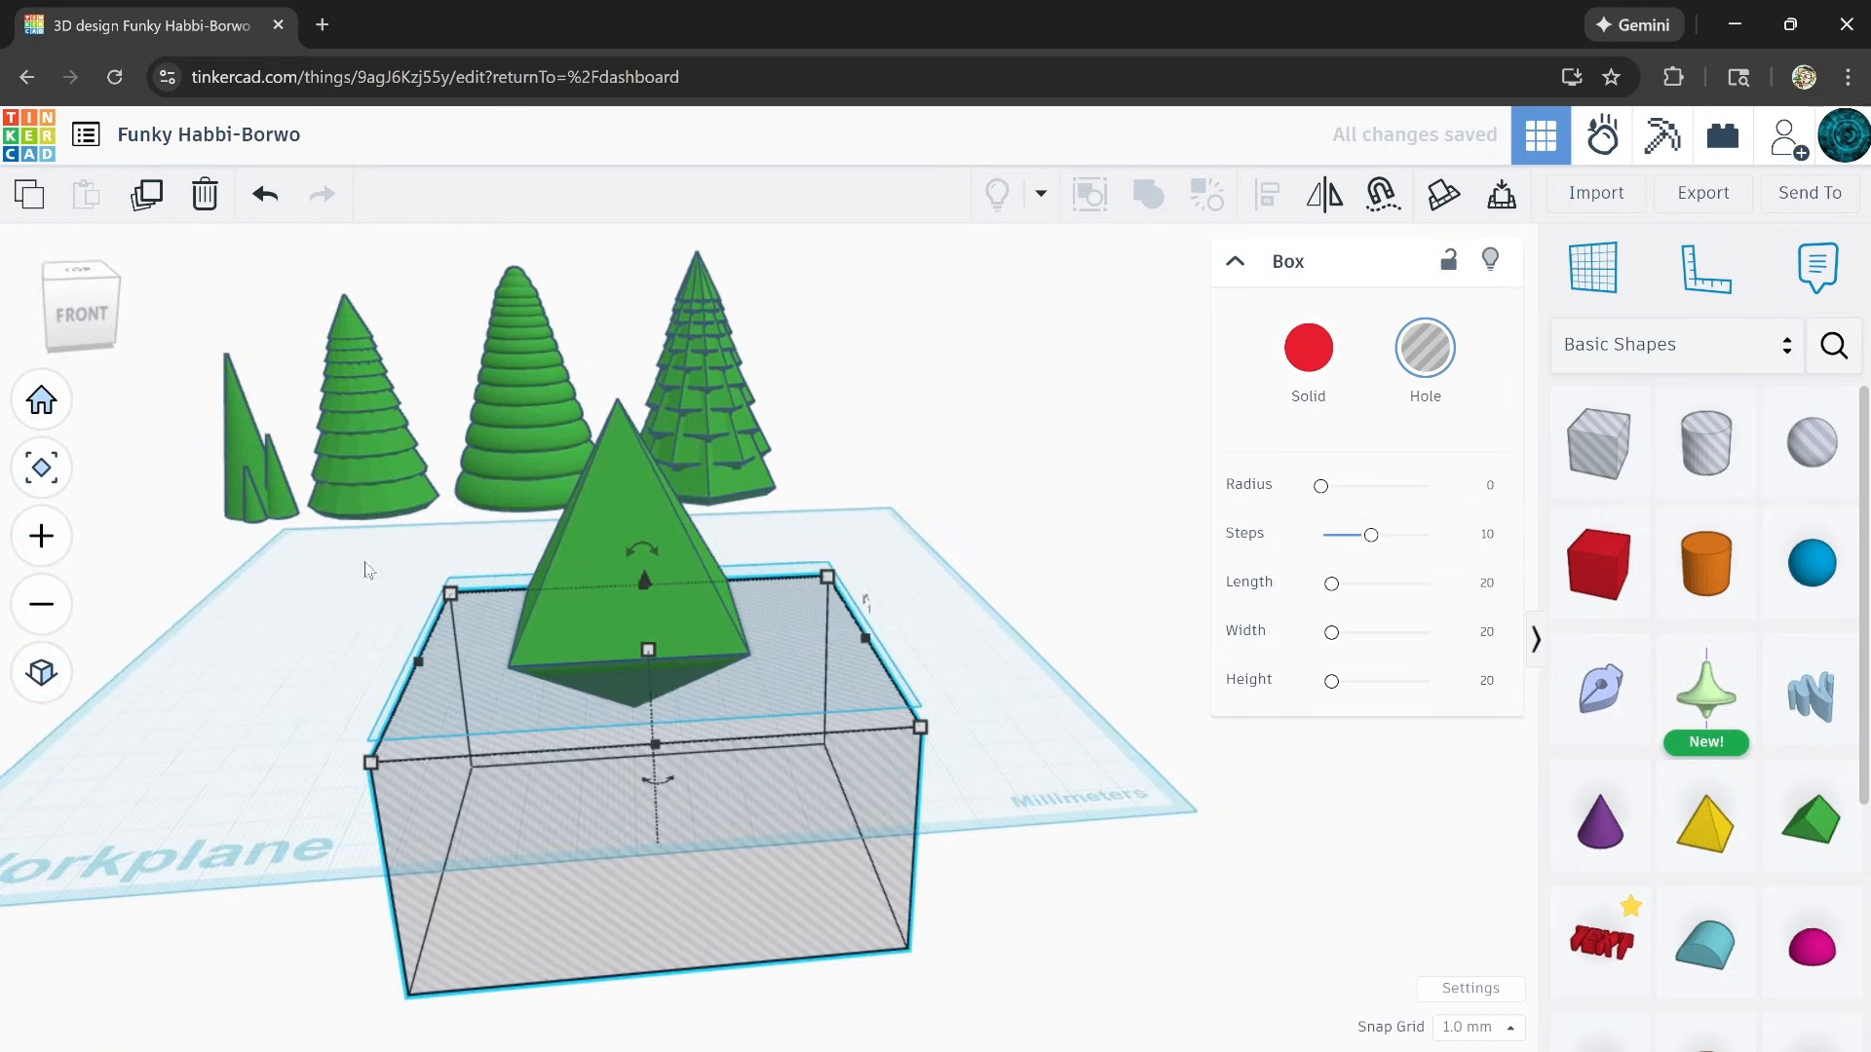
left_click_drag(364, 563, 705, 709)
left_click(1147, 197)
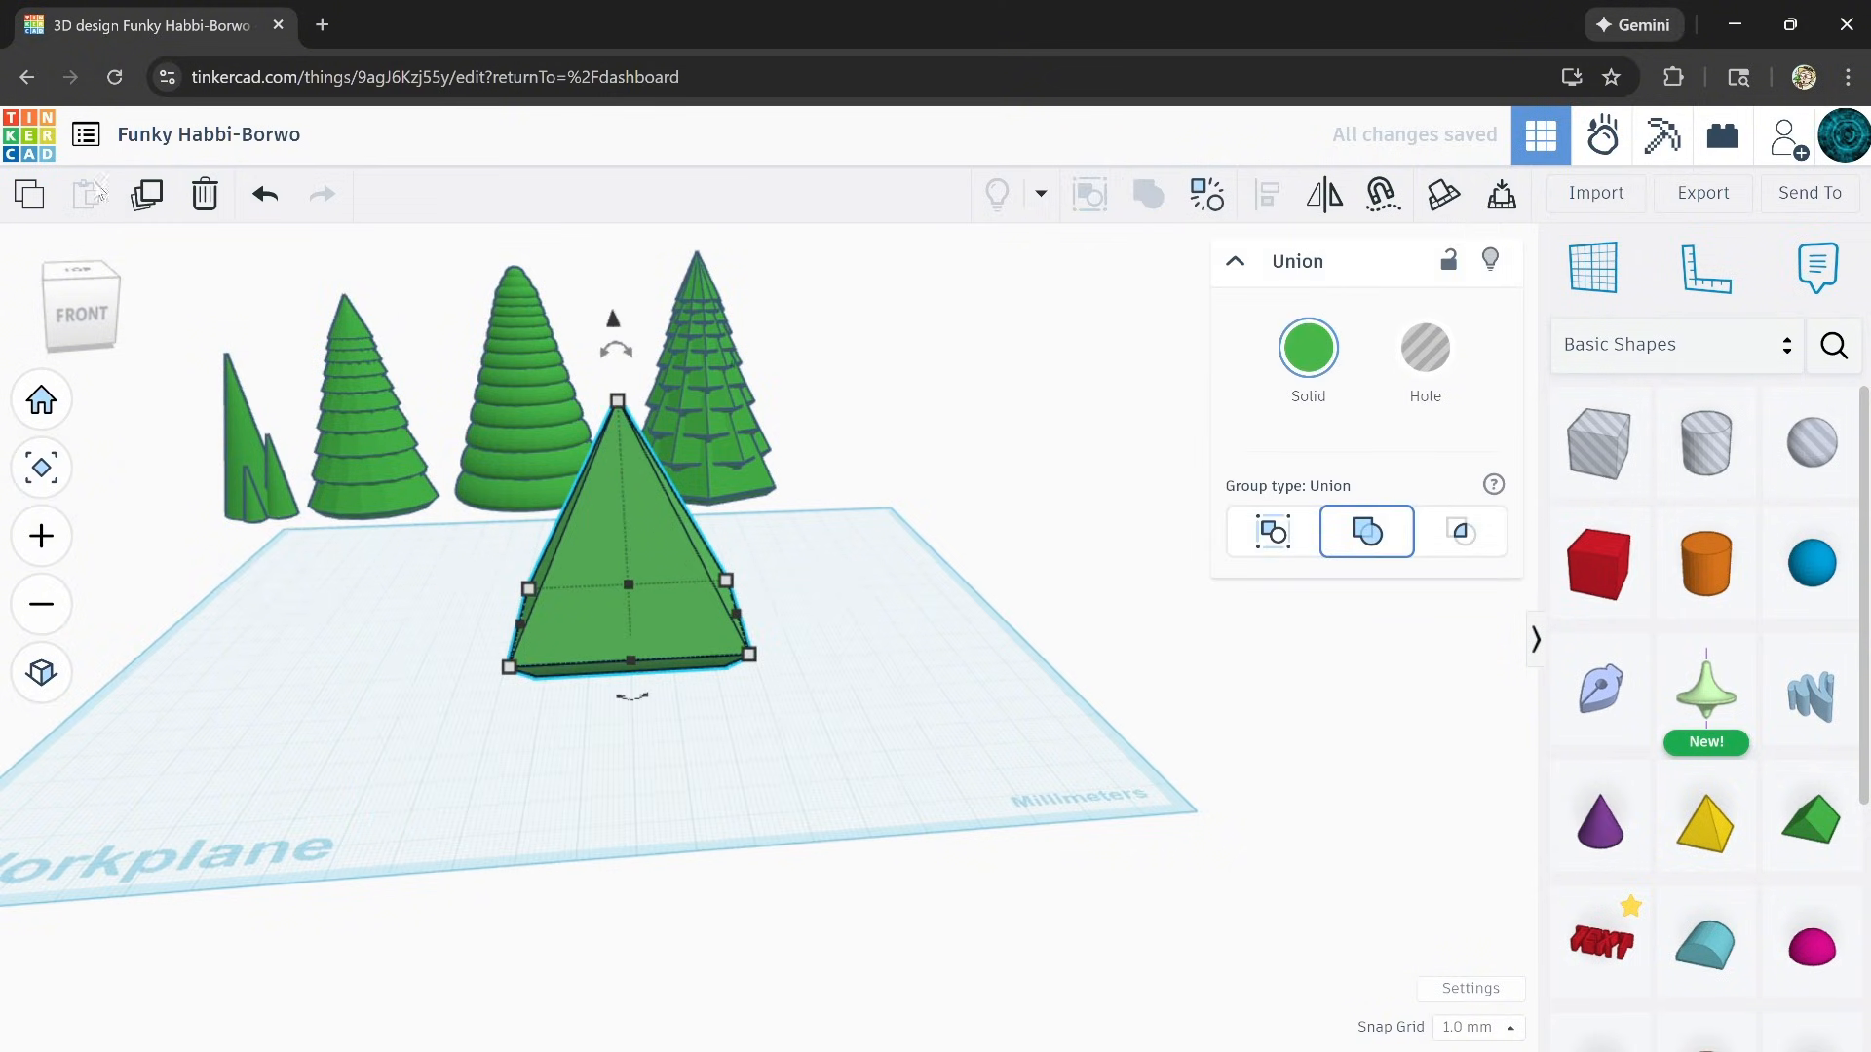
scroll(117, 258, "up", 2)
middle_click_drag(432, 587, 273, 573)
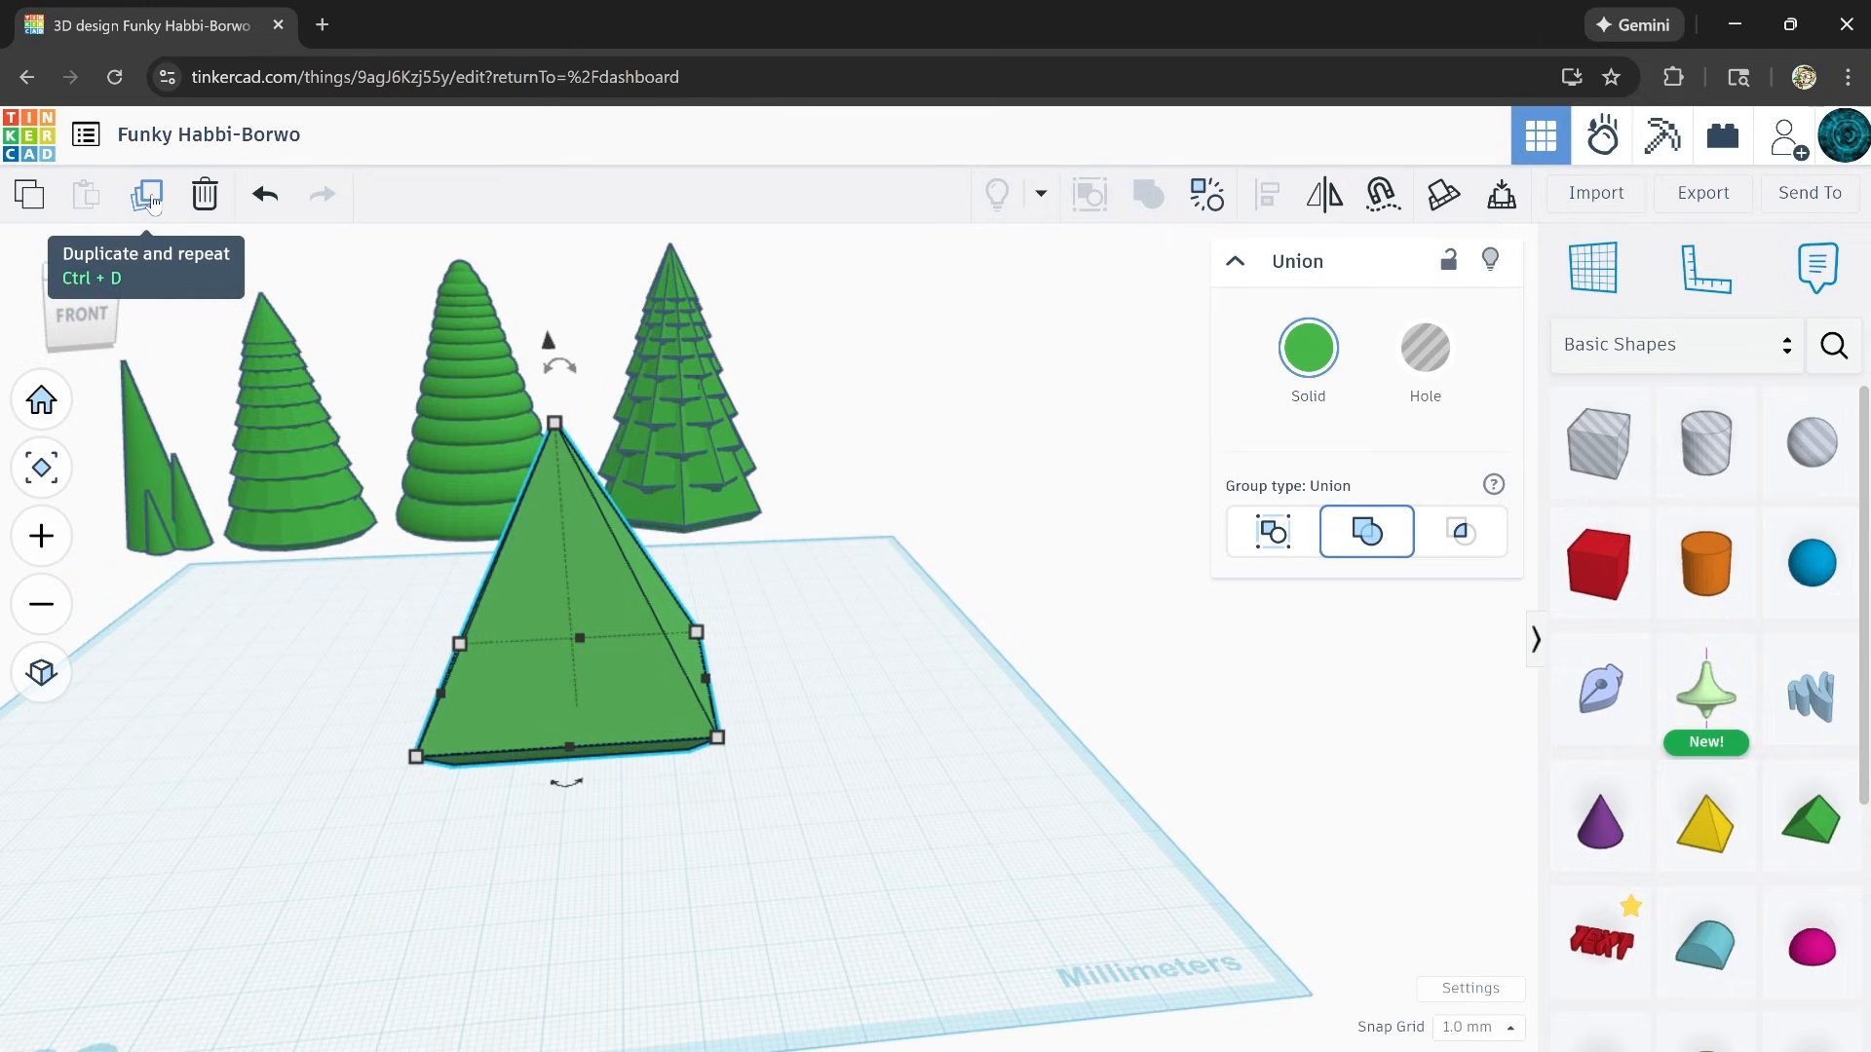
Step: Duplicate the pyramid tier, raise the copy, scale it down proportionally to 49 mm high and rotate it 45 degrees
left_click(149, 195)
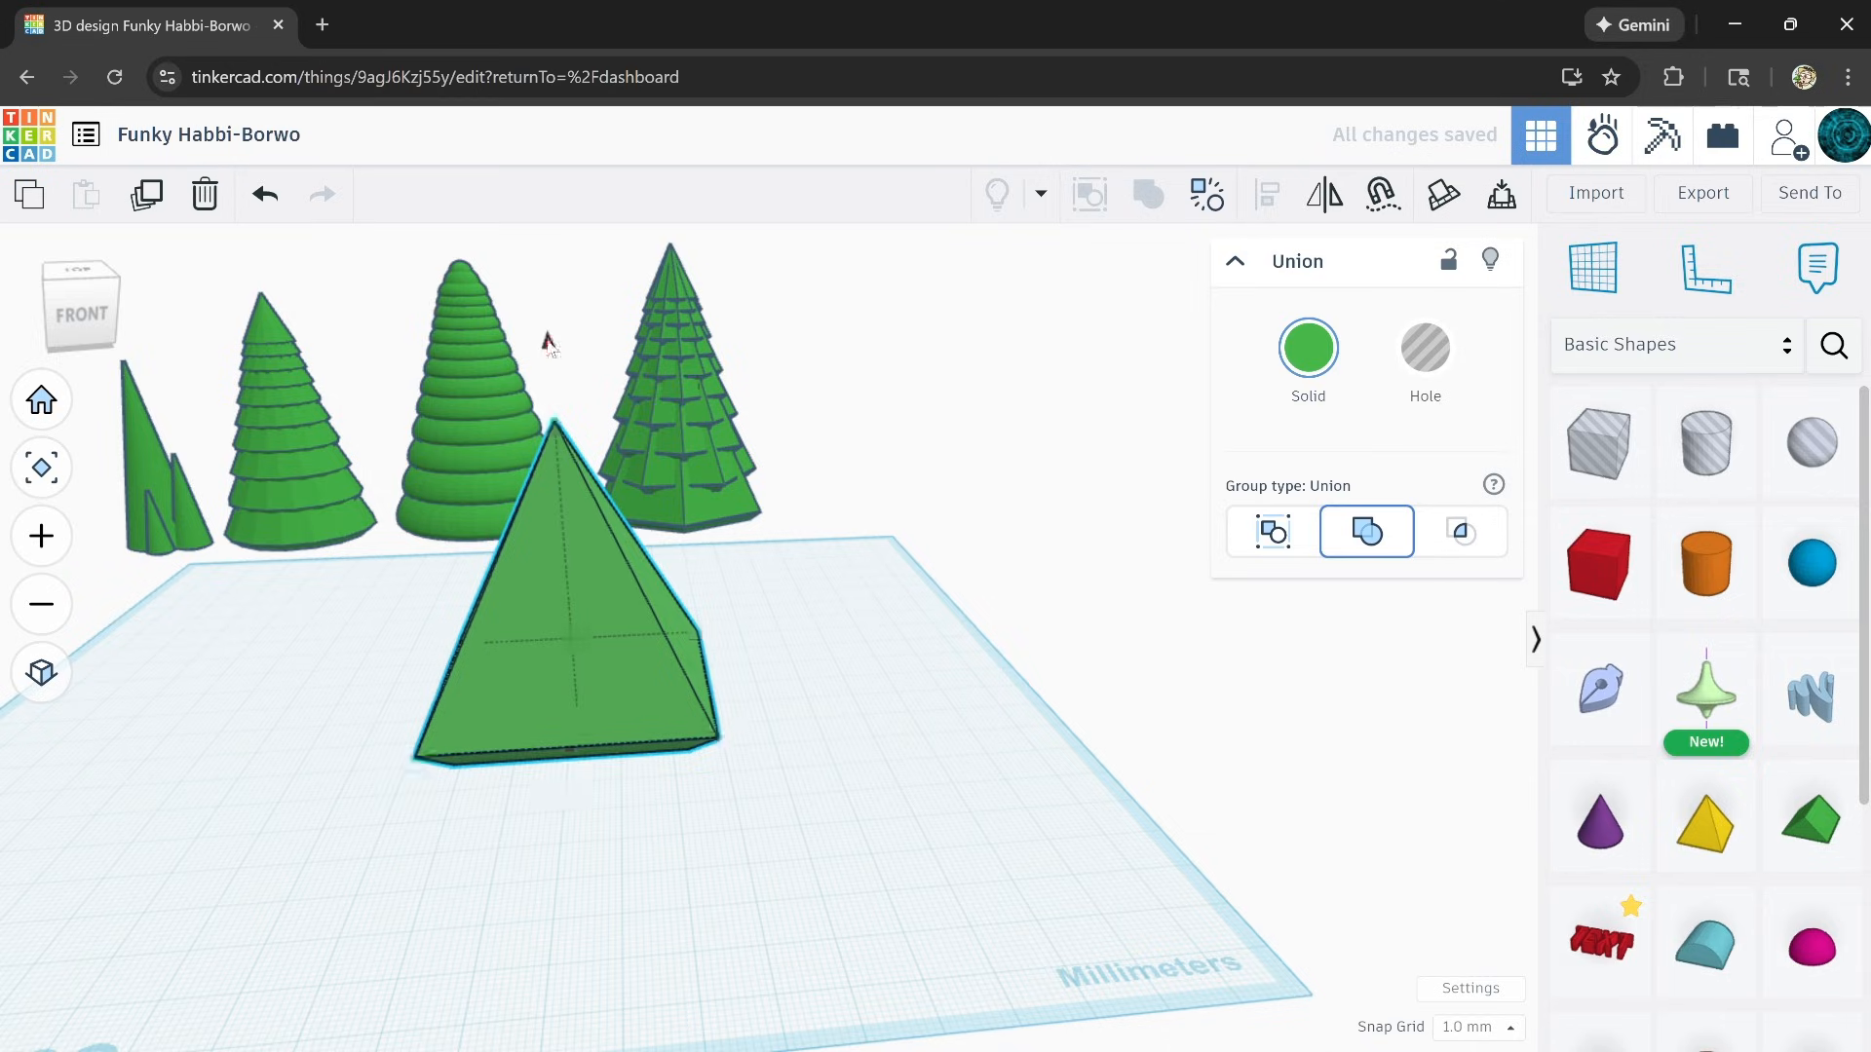
left_click_drag(543, 347, 553, 235)
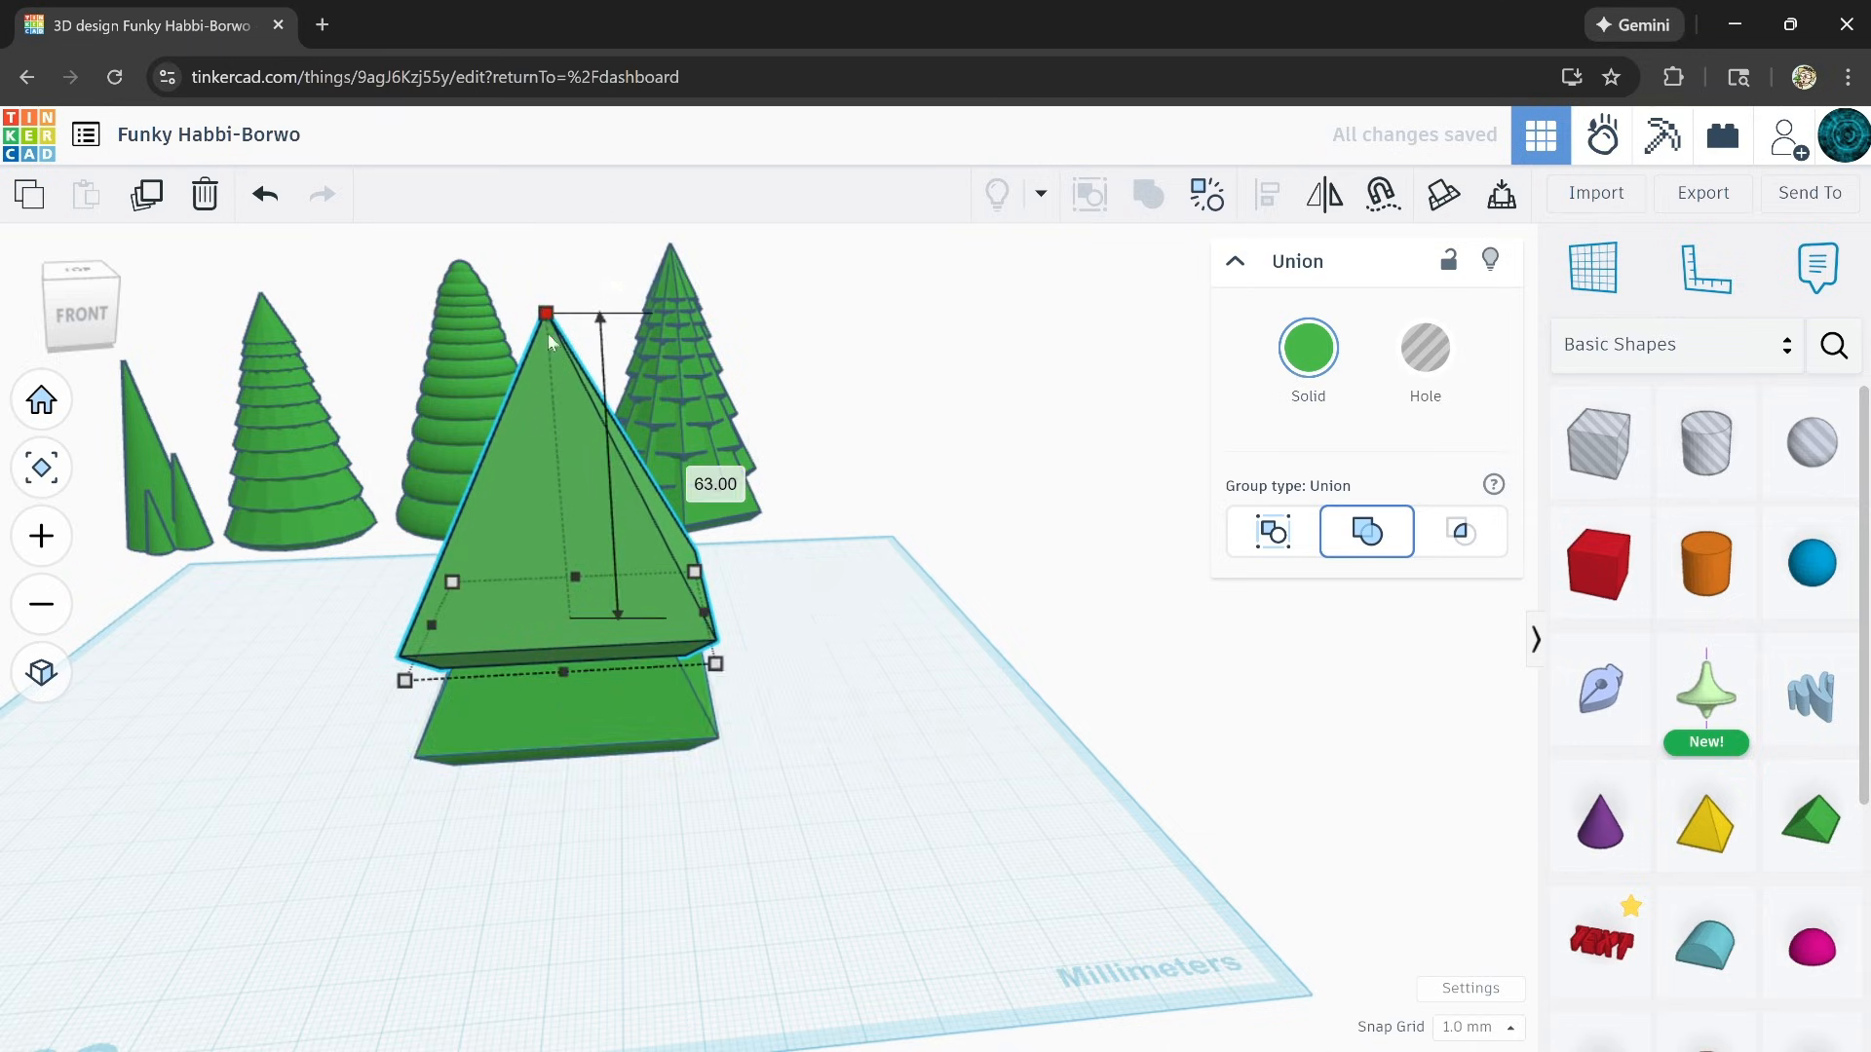
left_click_drag(548, 335, 553, 408)
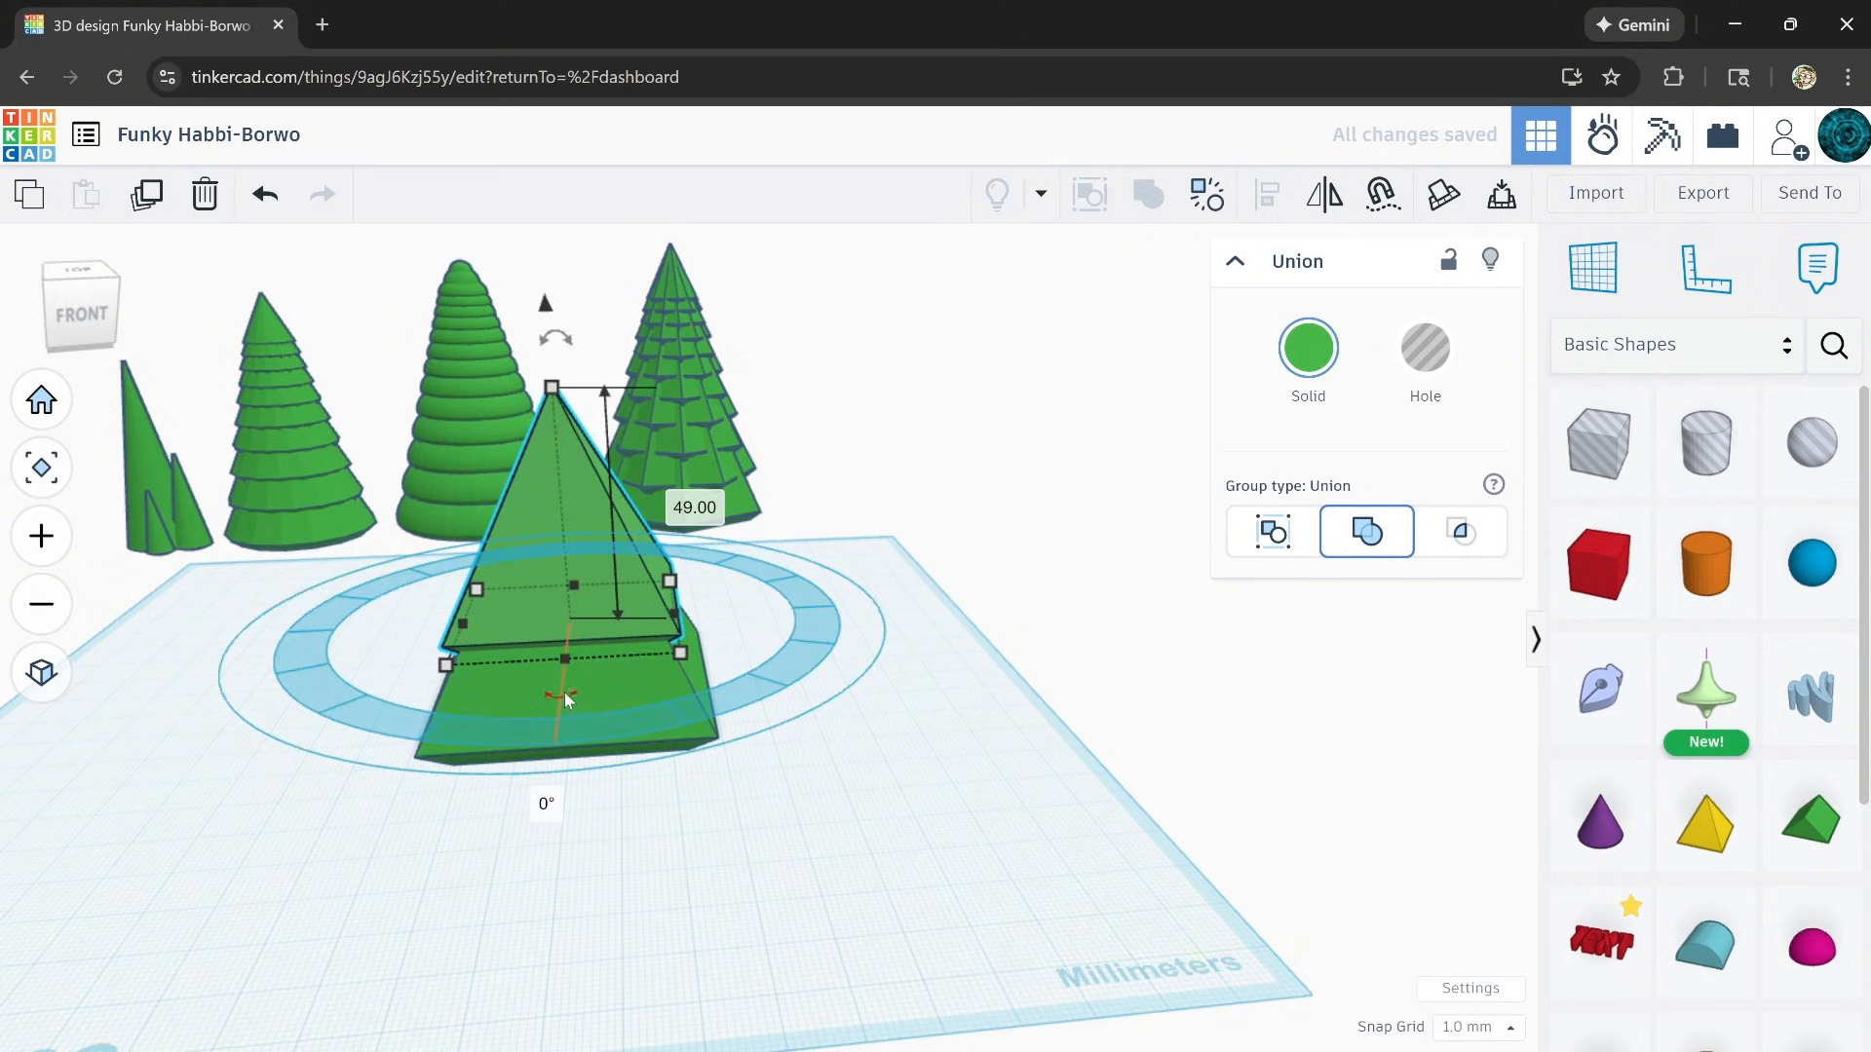
left_click_drag(564, 693, 462, 645)
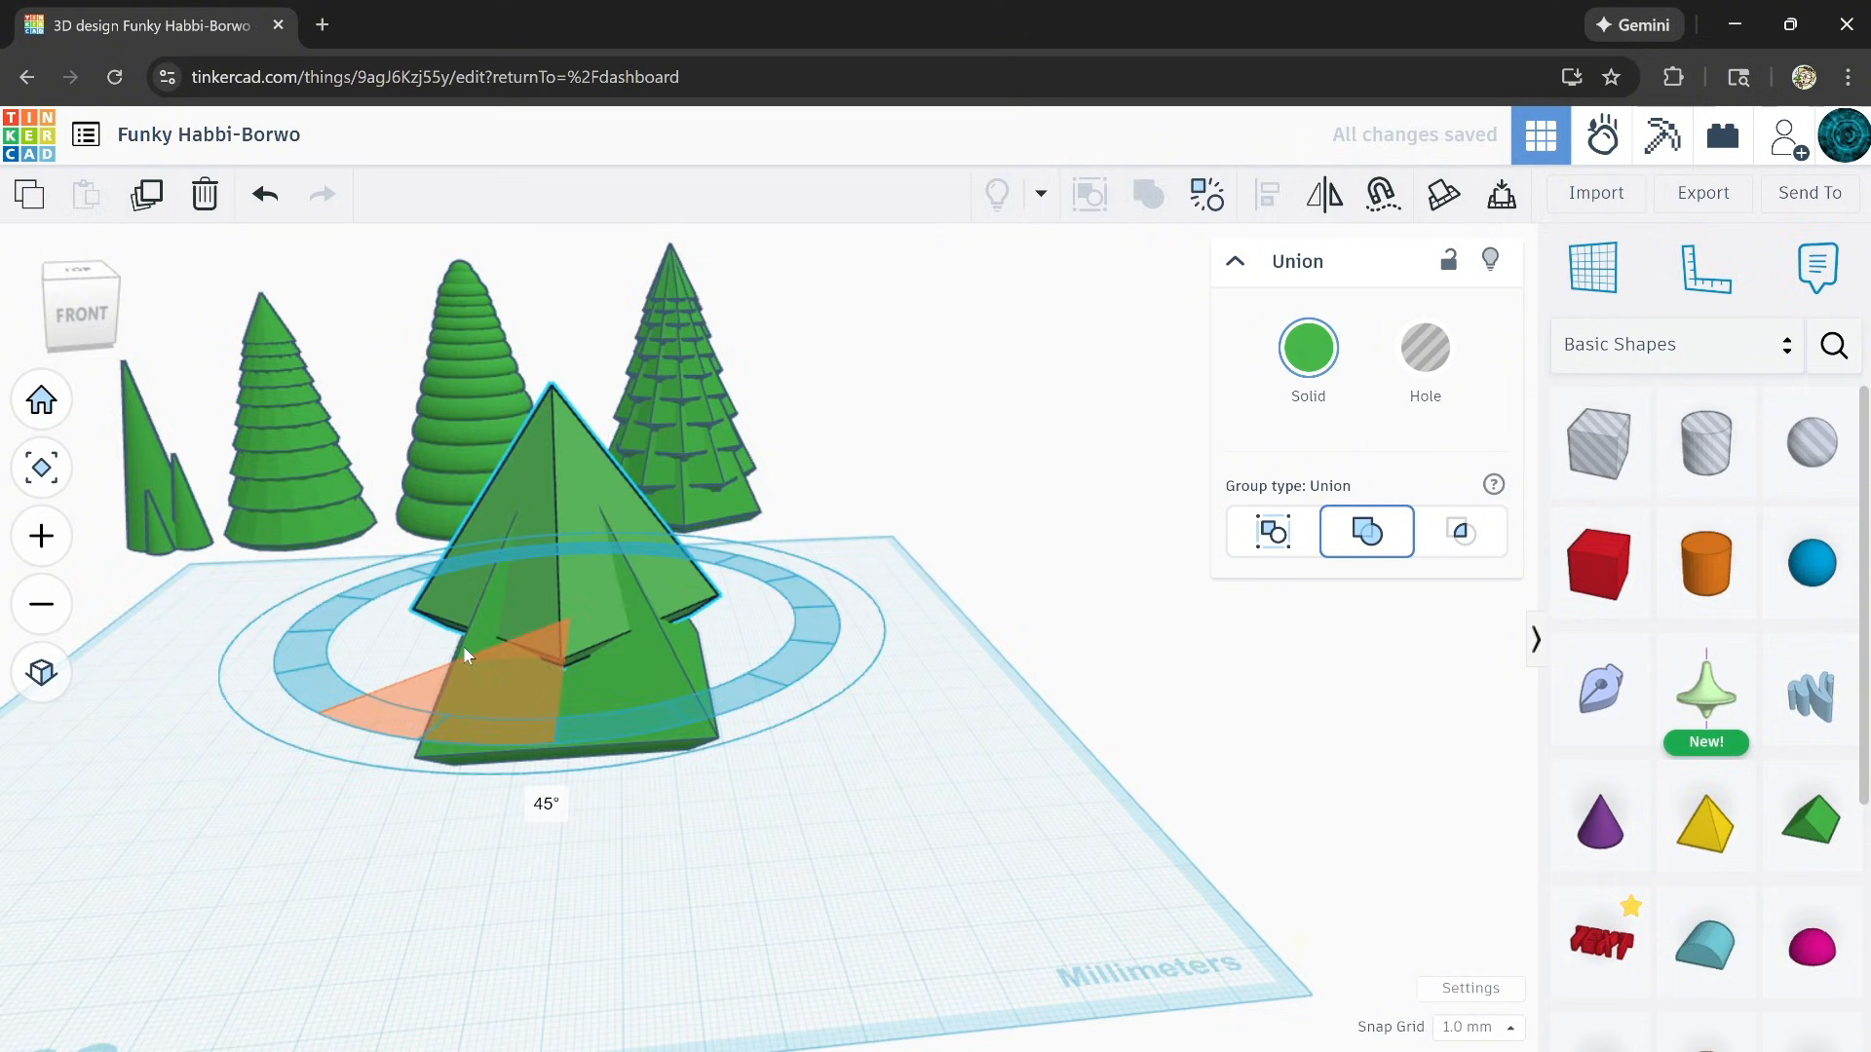
right_click_drag(489, 652, 577, 542)
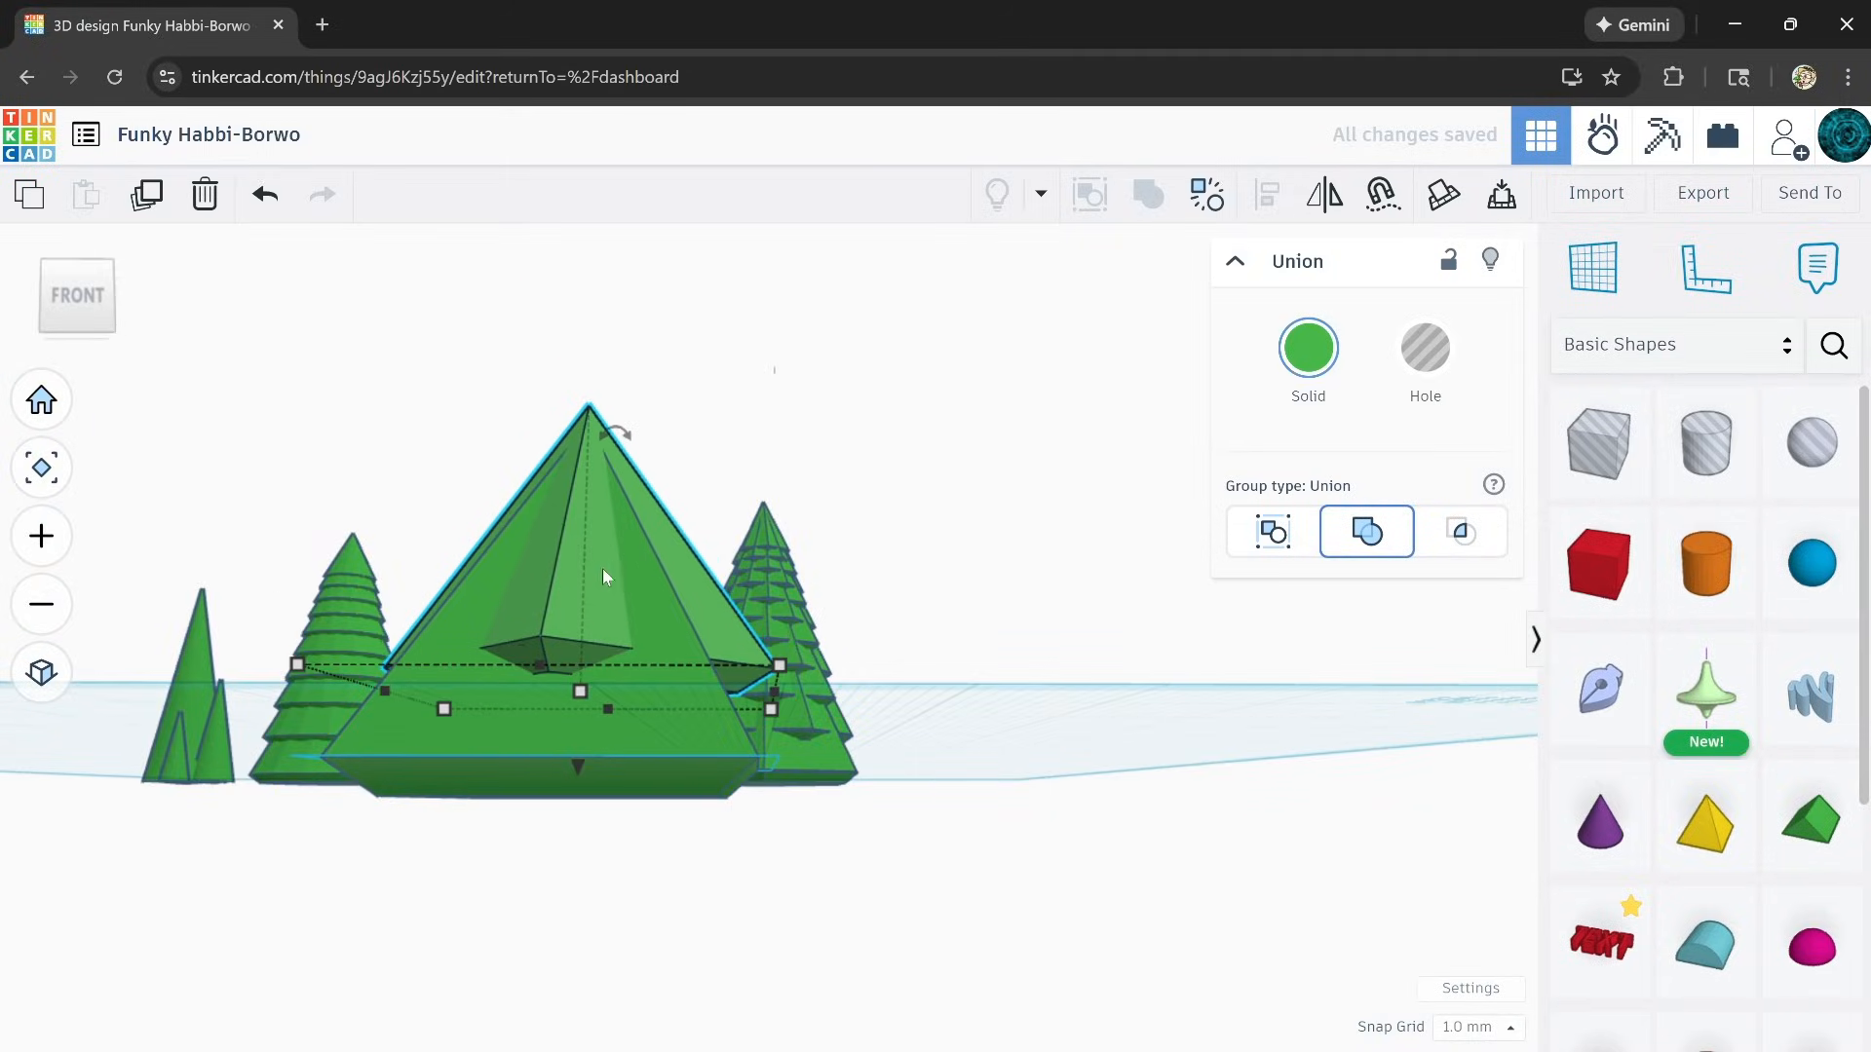
scroll(563, 677, "up", 5)
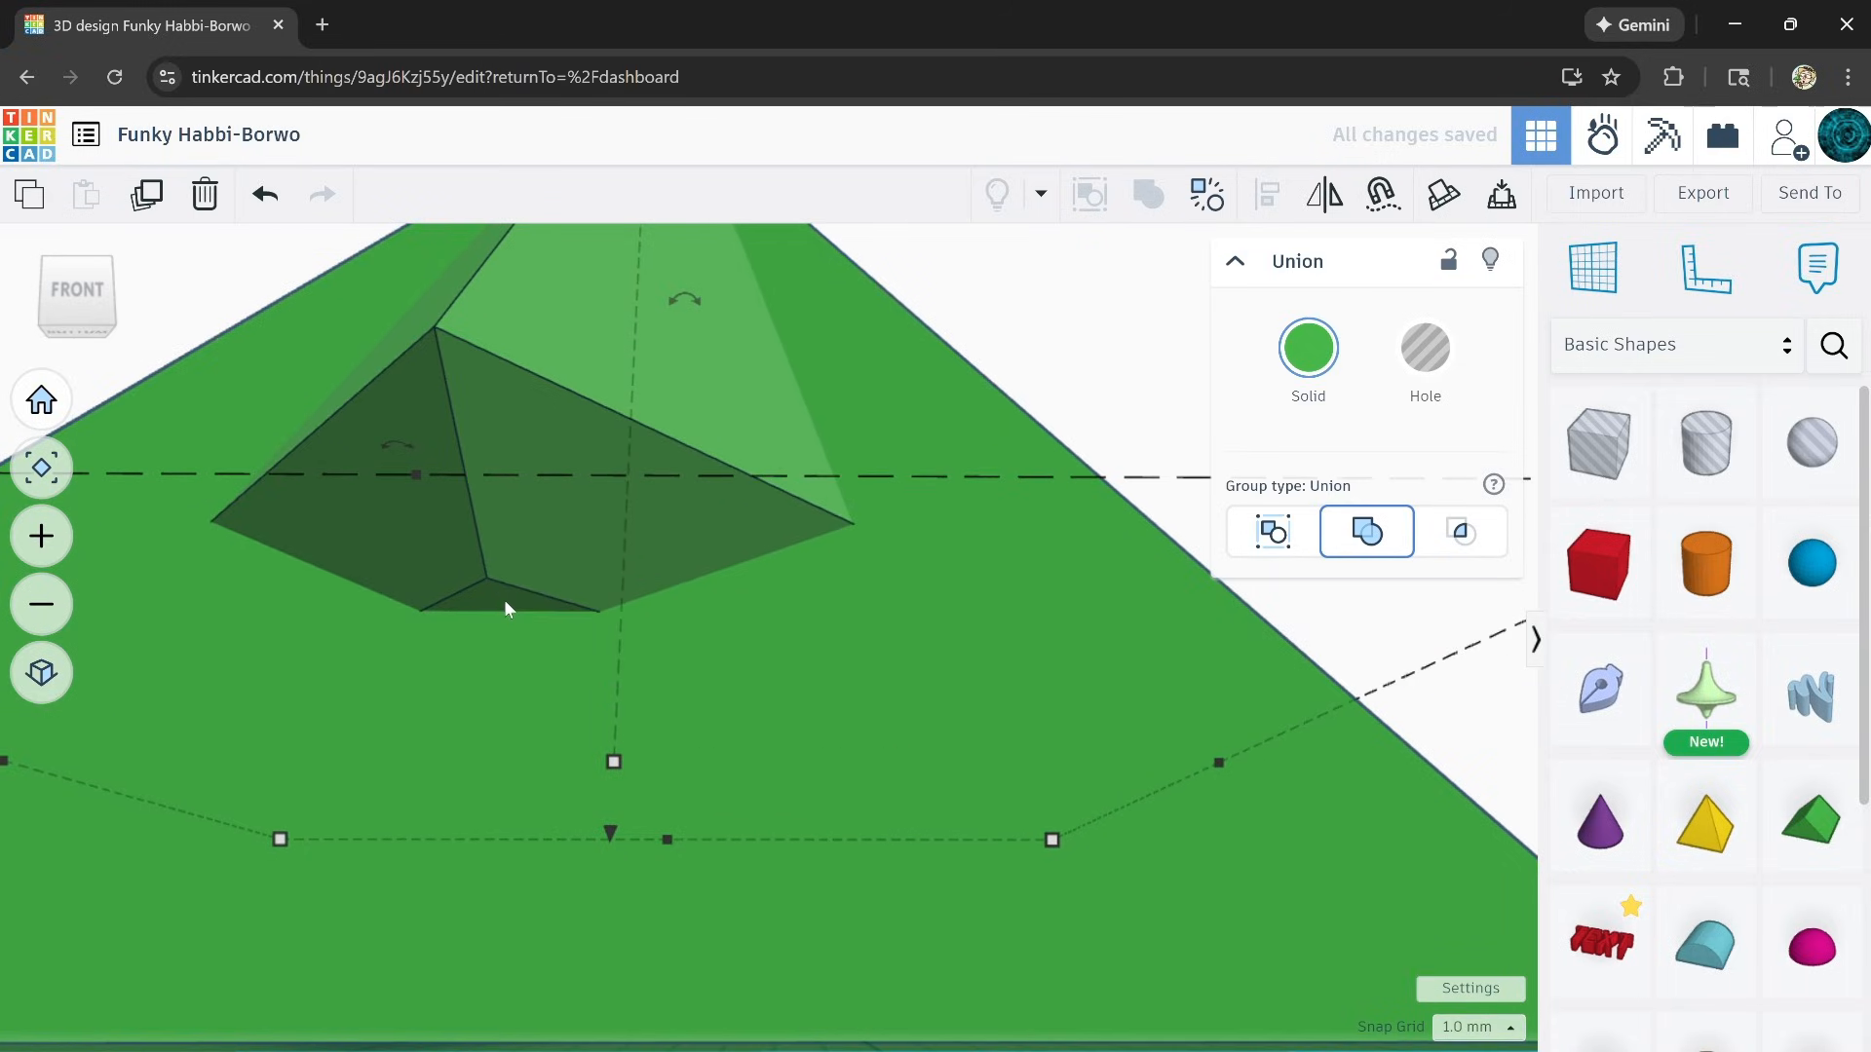
scroll(505, 599, "down", 5)
scroll(548, 633, "down", 4)
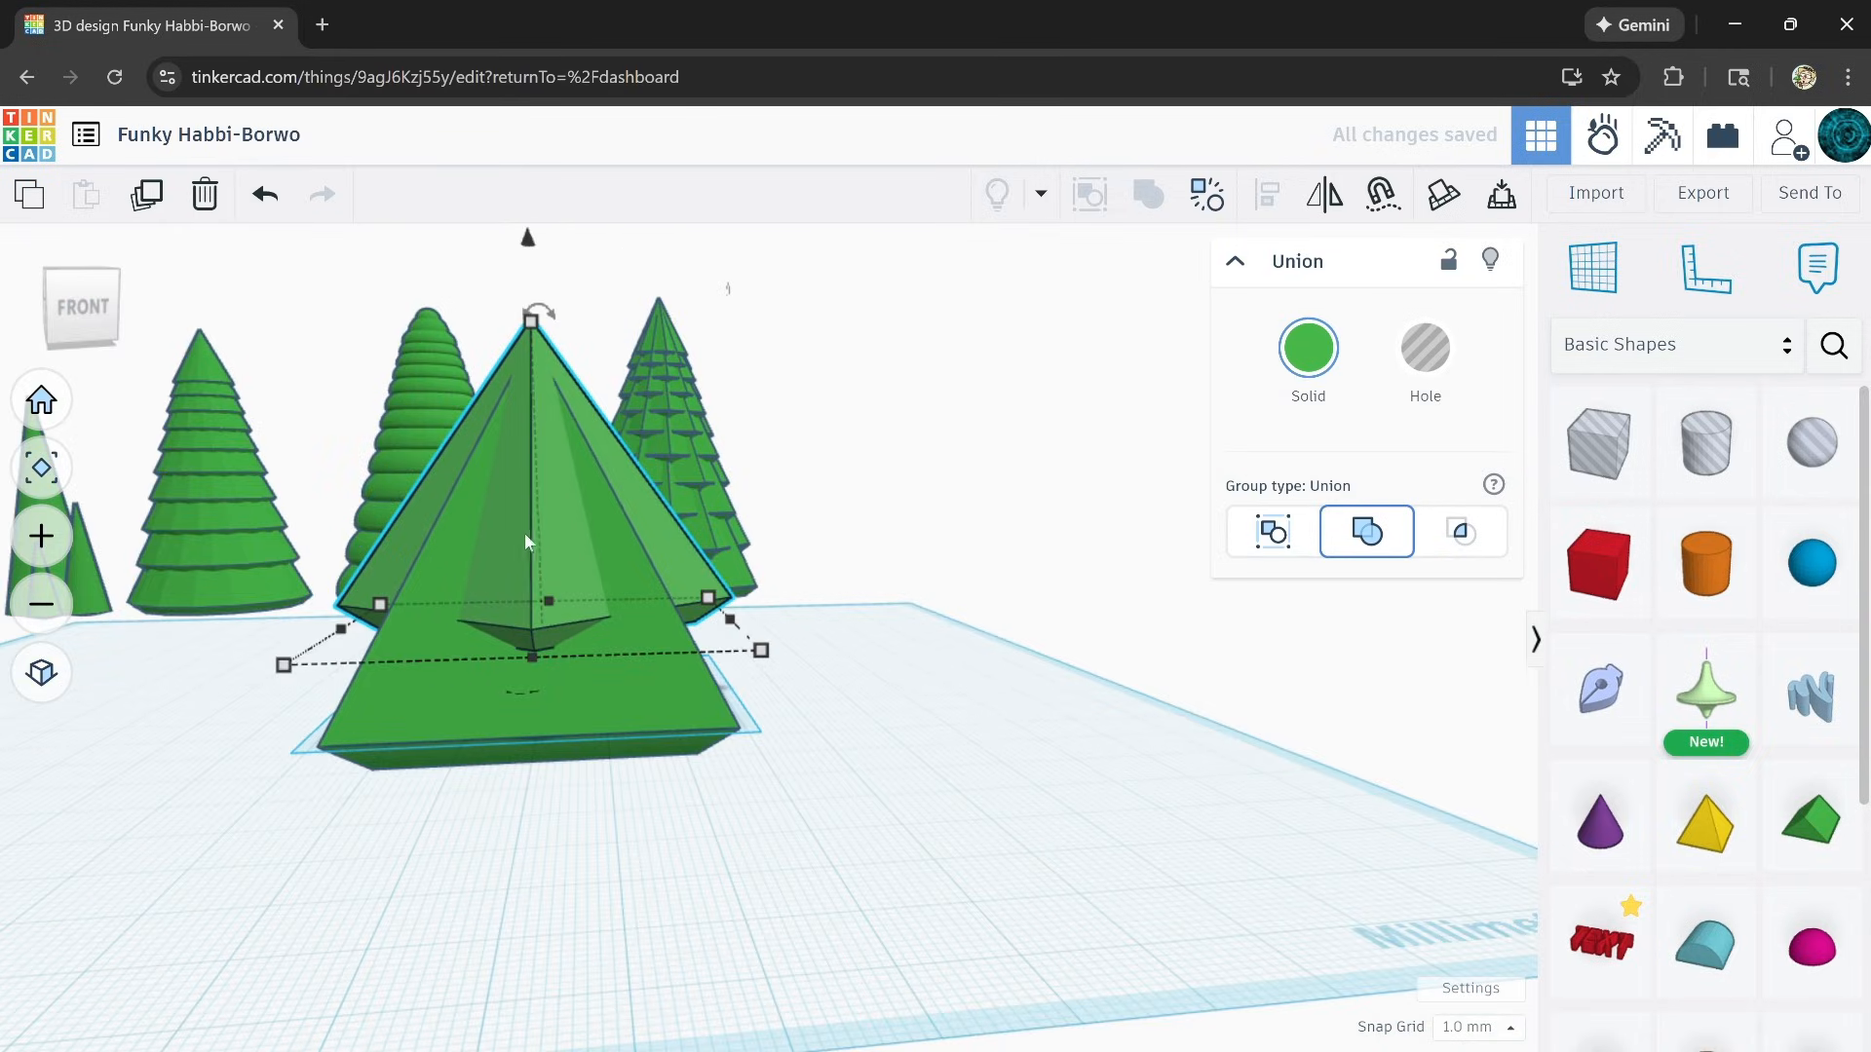
Step: Scale the rotated upper tier down to 47 mm high
left_click_drag(532, 323, 534, 329)
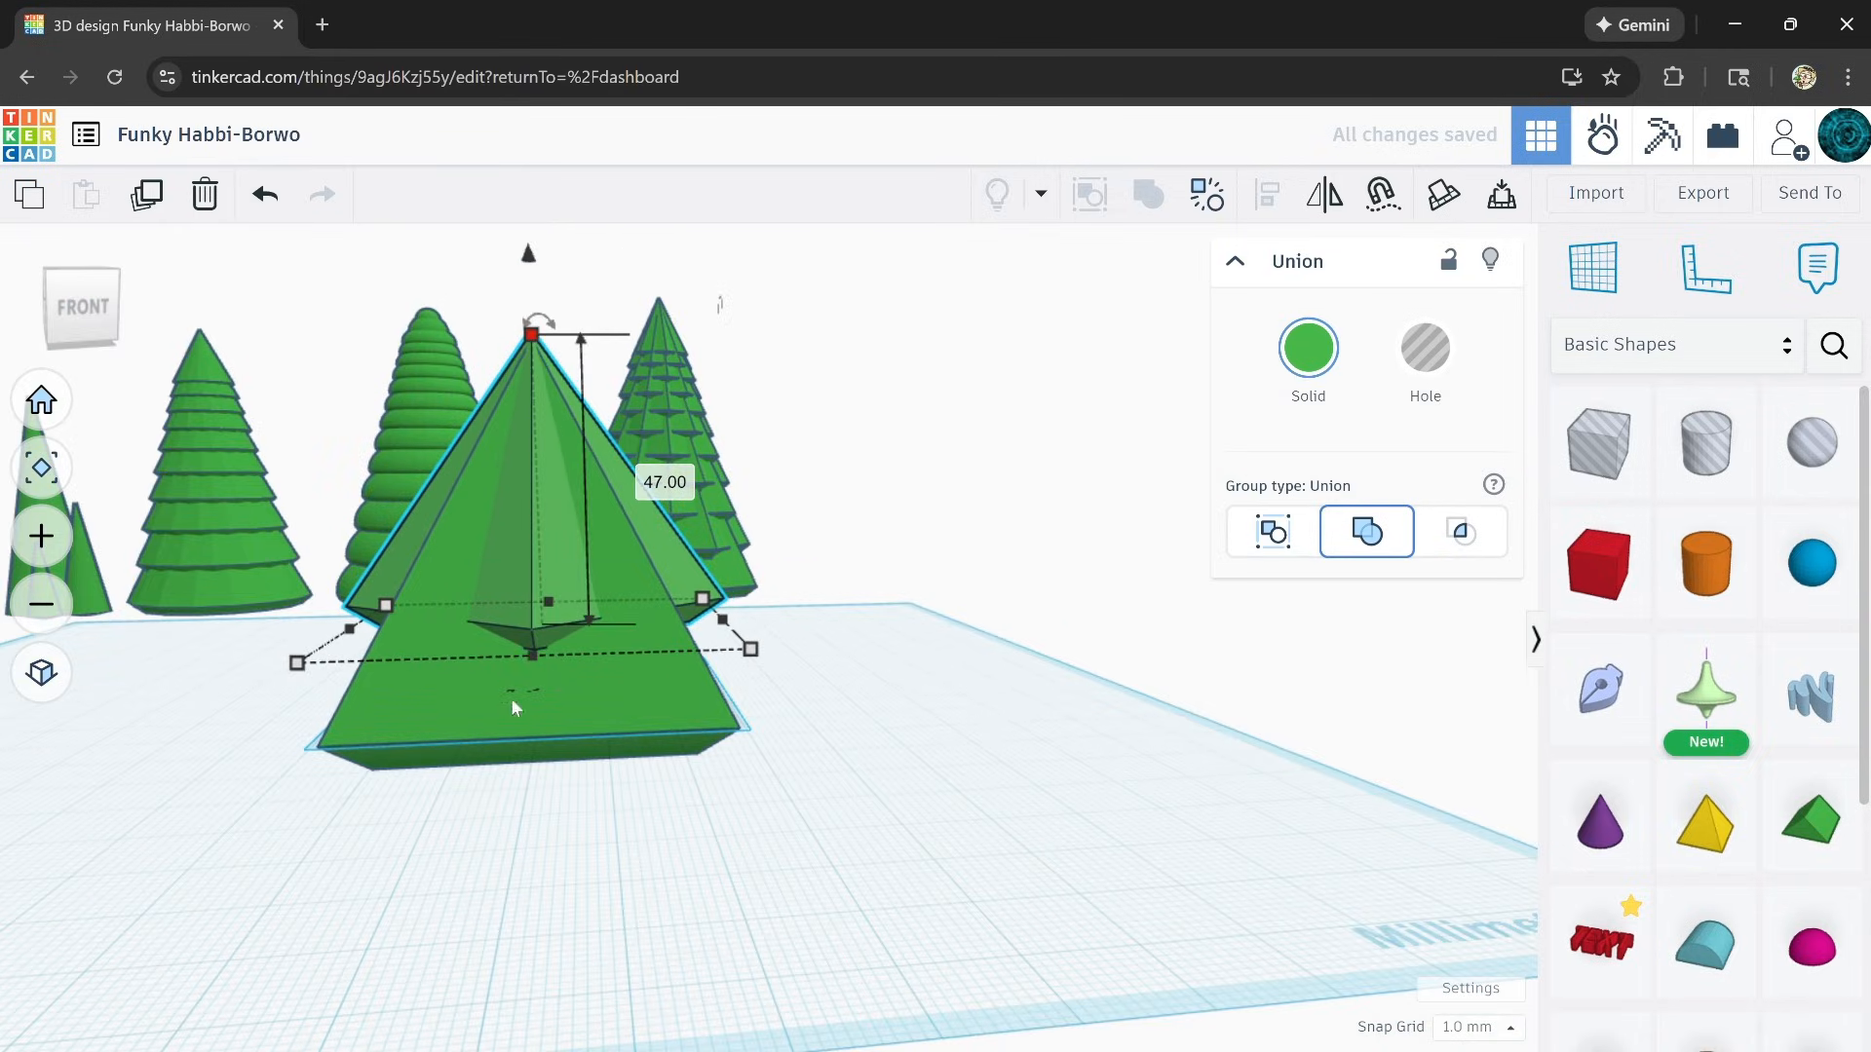
scroll(511, 698, "up", 5)
scroll(544, 569, "down", 5)
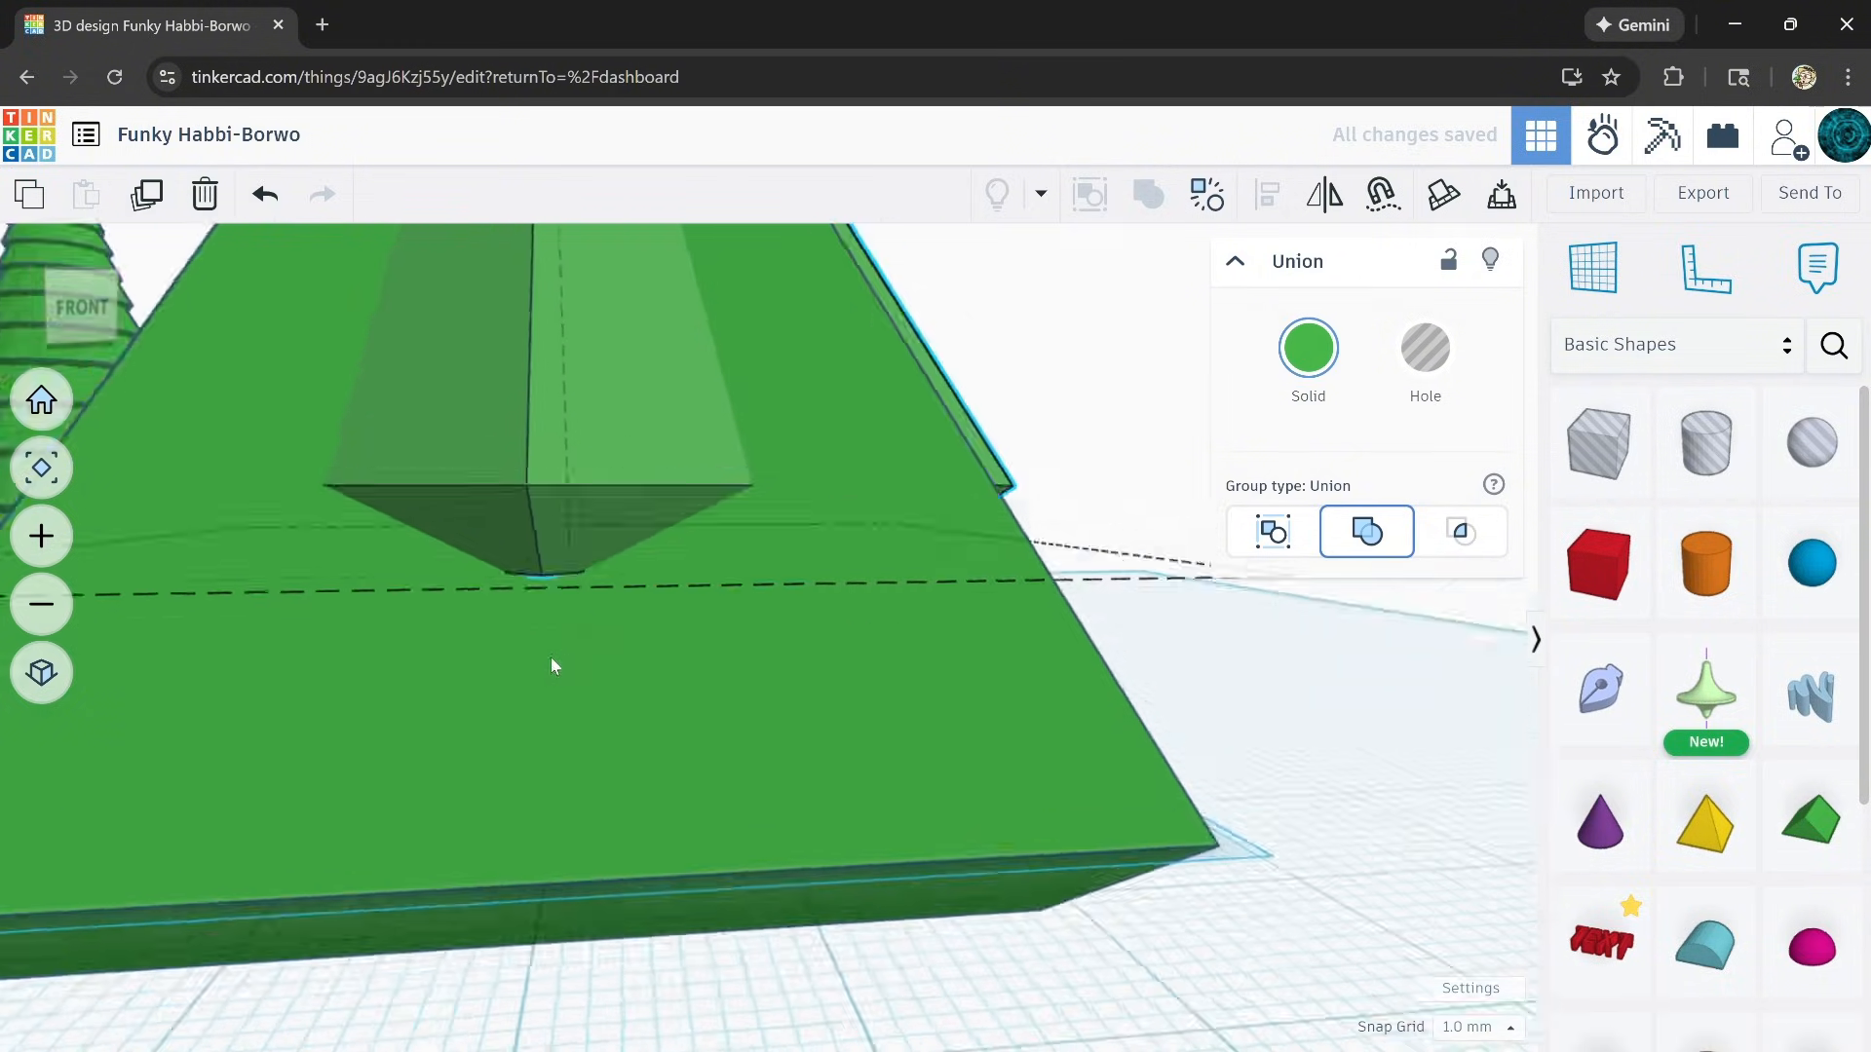
middle_click_drag(562, 625, 558, 771)
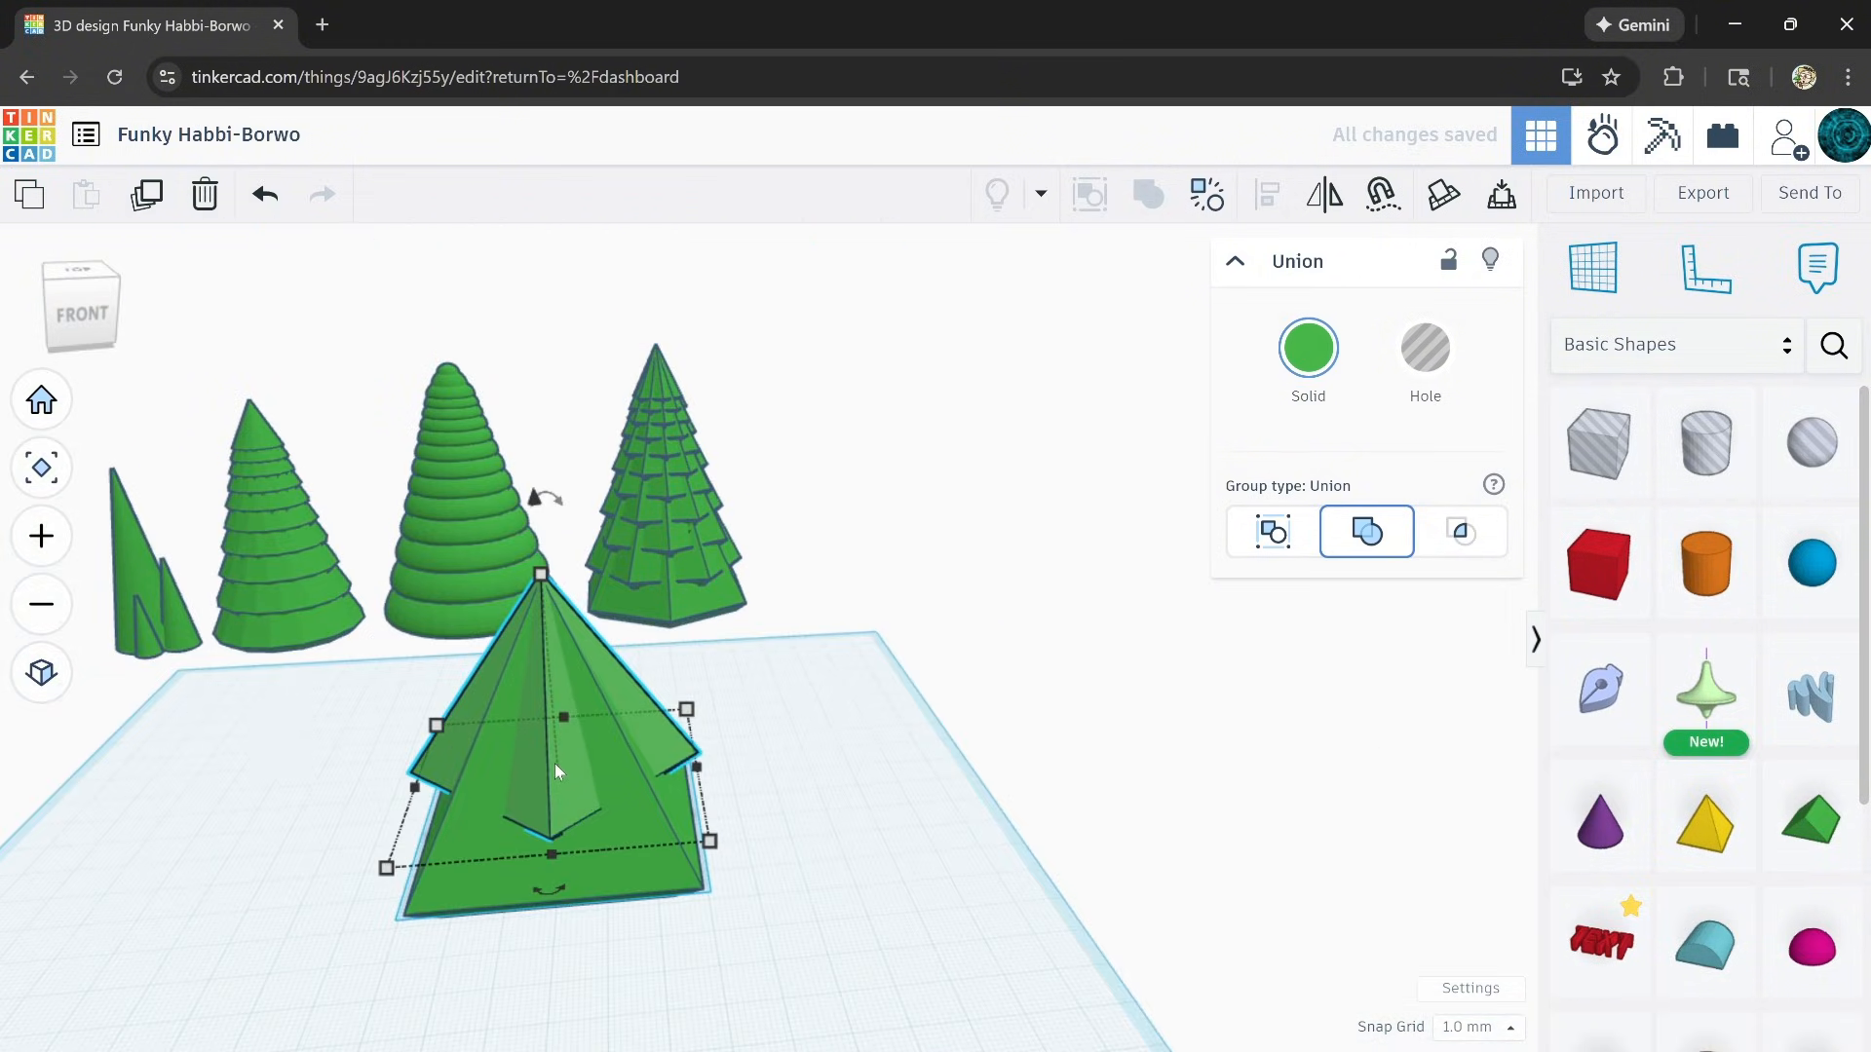
Step: Try a repeat duplicate of the rotated upper tier, undo it and delete that upper tier
left_click(150, 203)
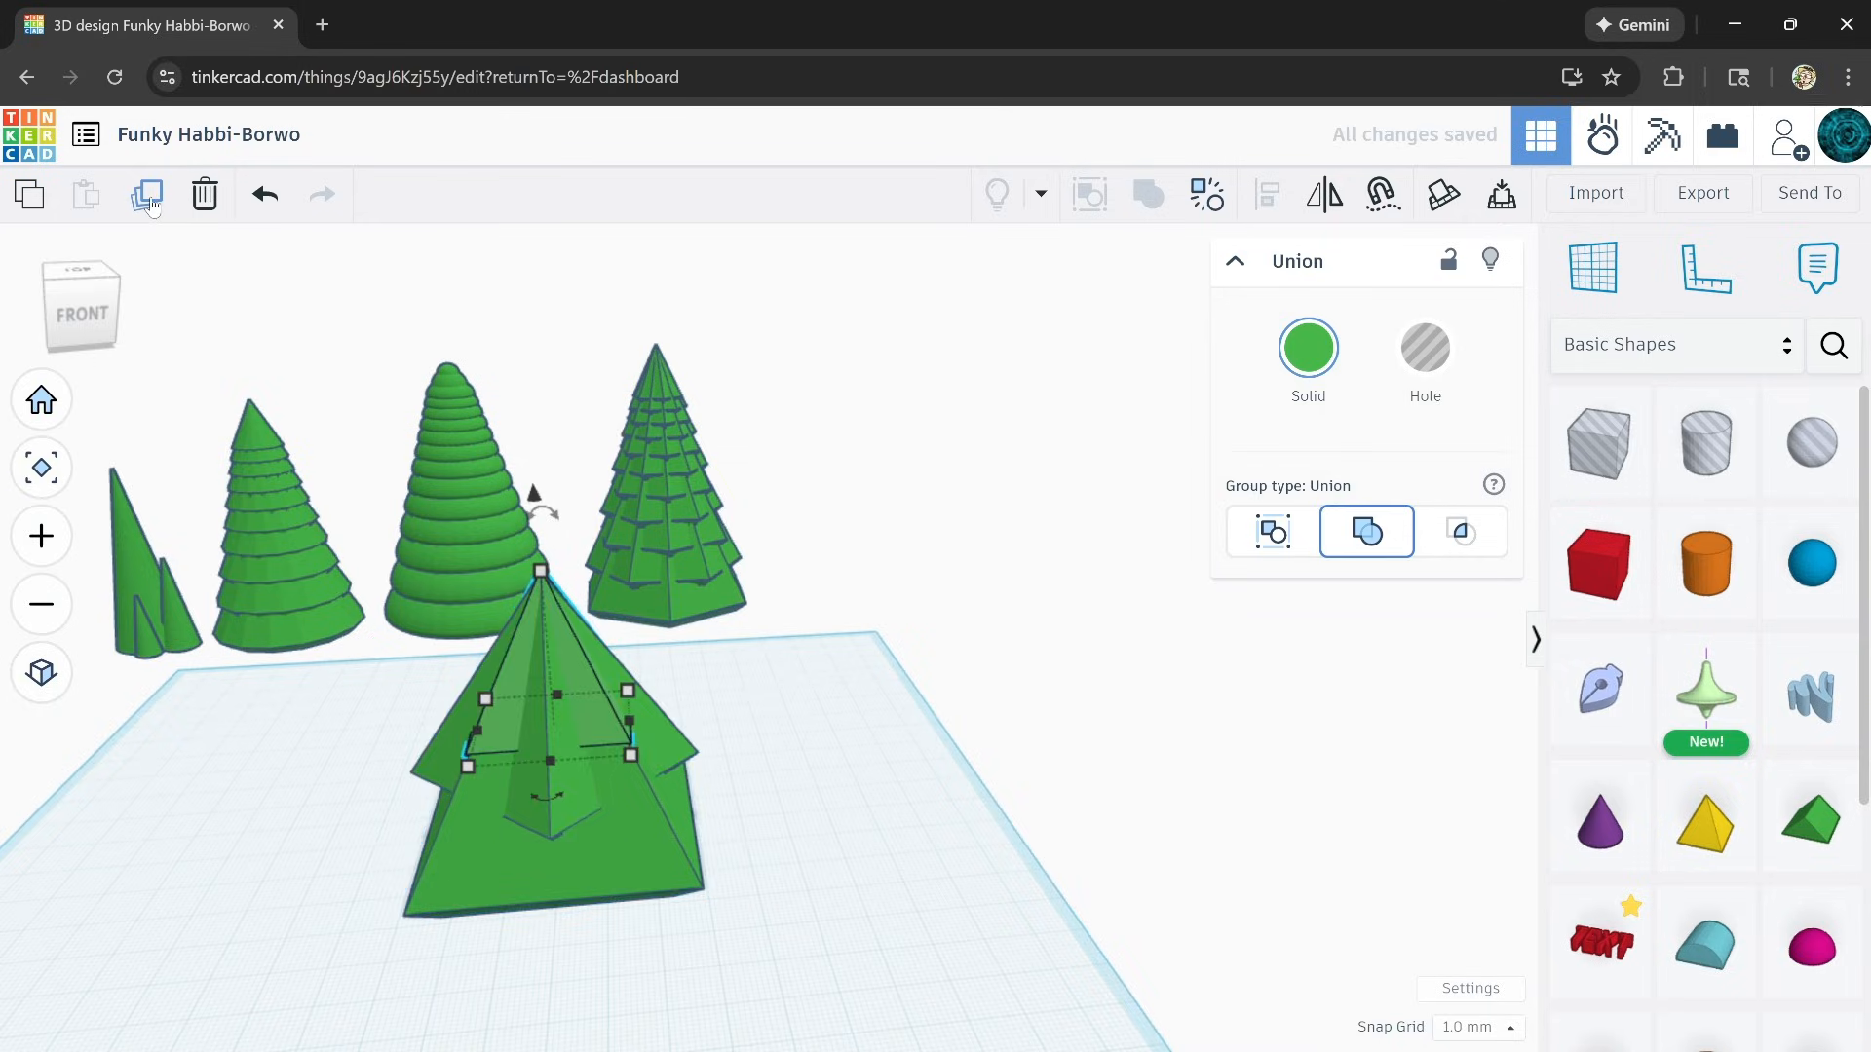
left_click(263, 198)
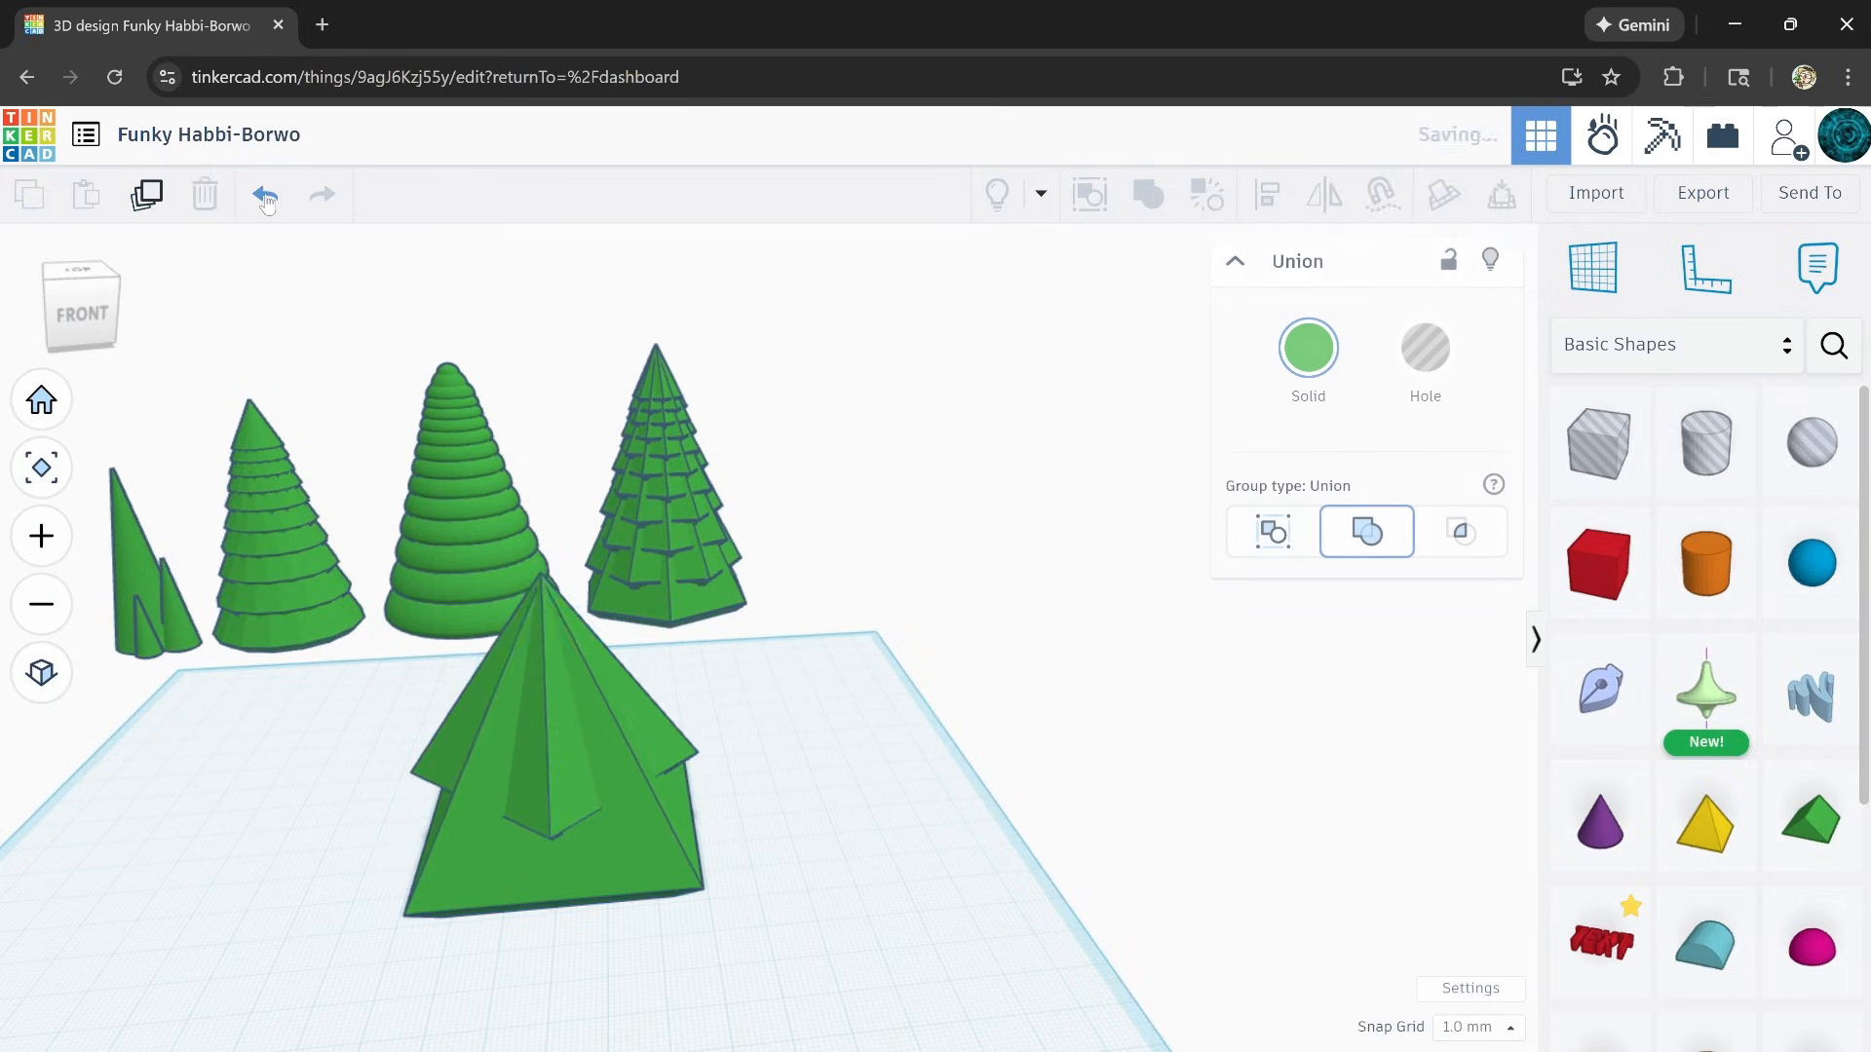
left_click(494, 686)
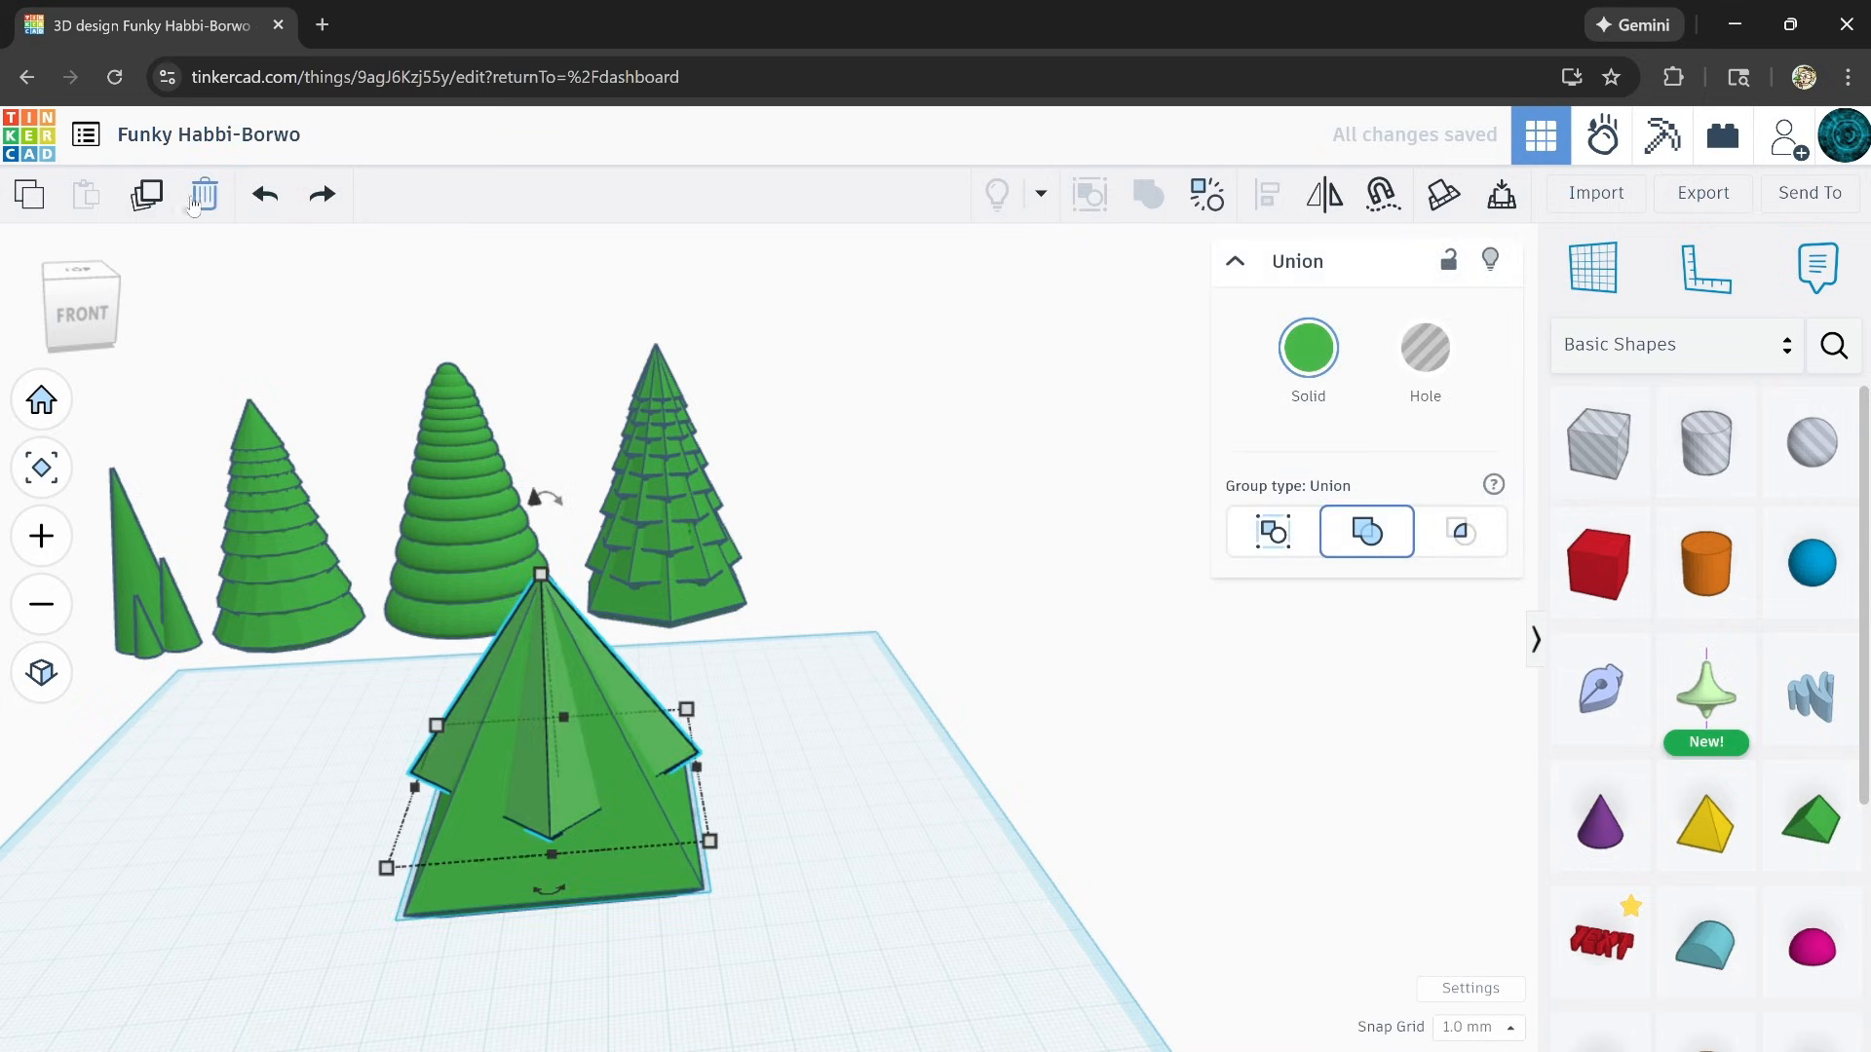
left_click(204, 195)
Step: Duplicate the base tier upward as a second tier, scaled down proportionally to 44 mm high and rotated 45 degrees
left_click(589, 758)
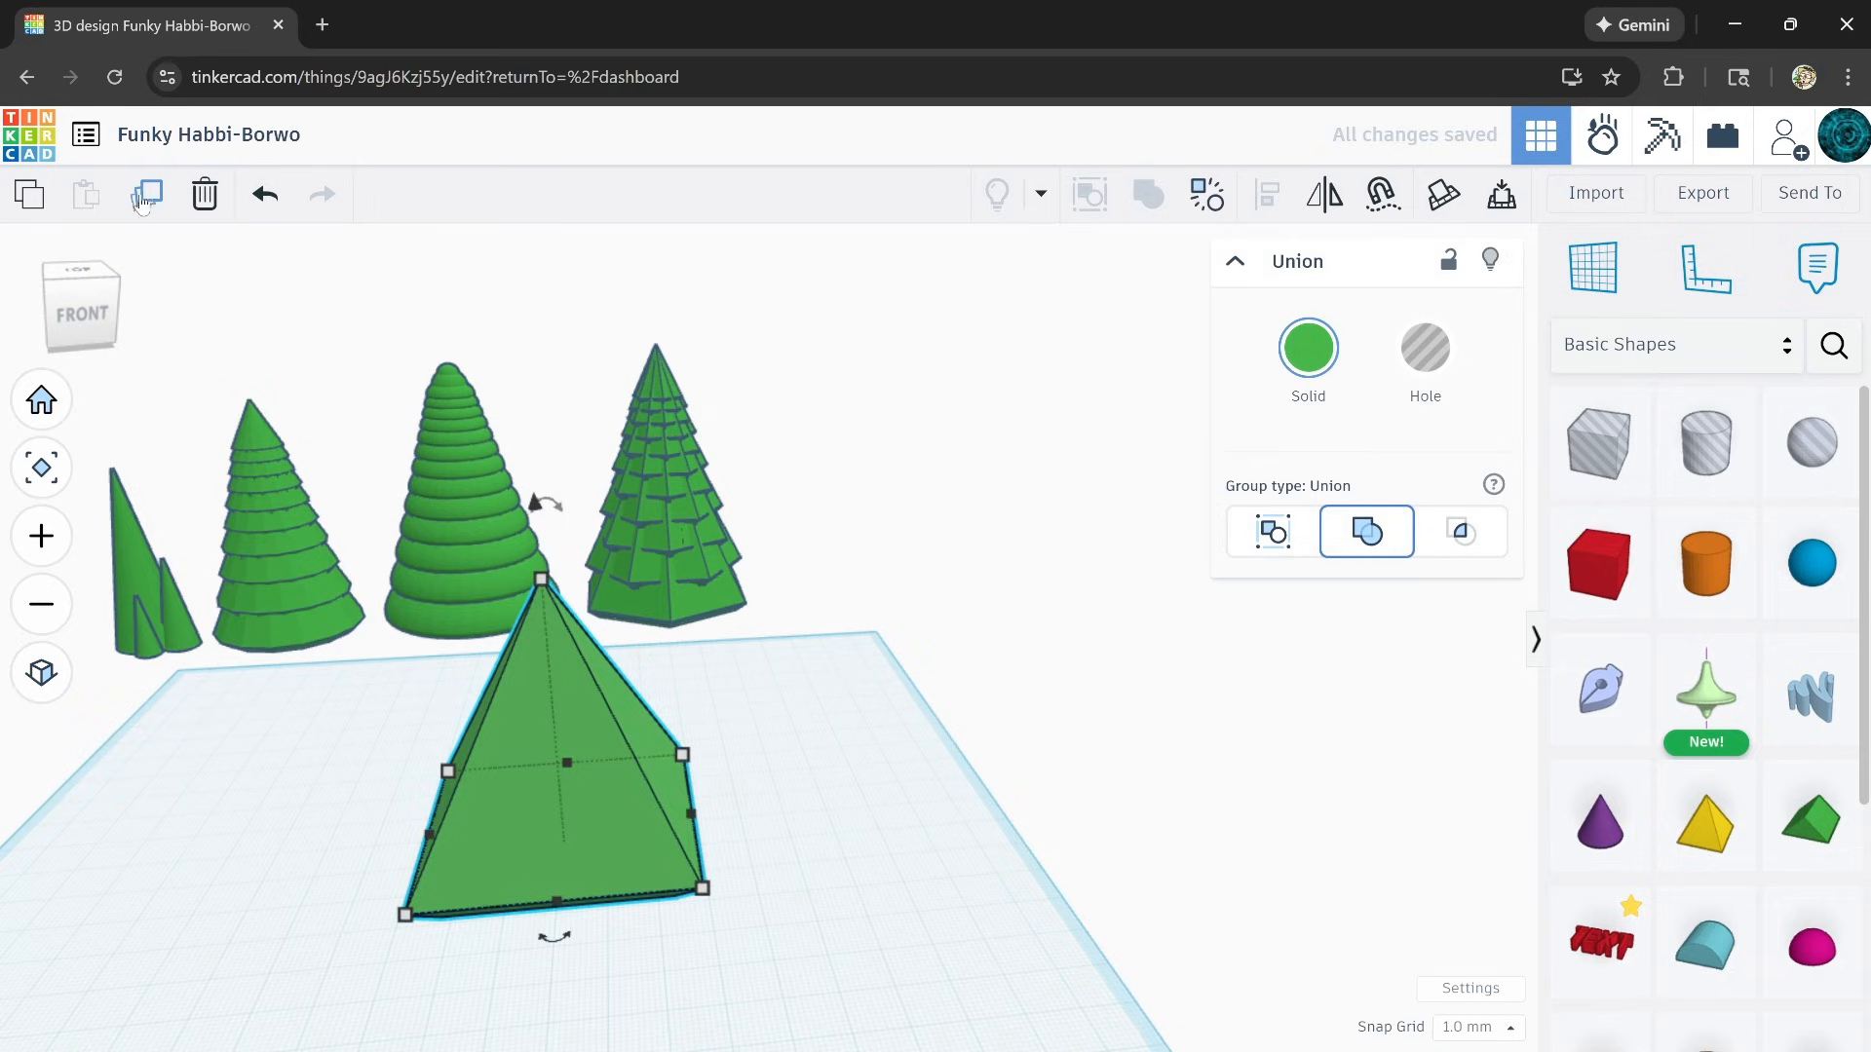
left_click(144, 195)
left_click_drag(535, 502, 531, 391)
left_click_drag(533, 466, 545, 554, "shift")
left_click_drag(565, 826, 472, 805)
right_click_drag(589, 832, 621, 763)
right_click_drag(546, 610, 547, 700)
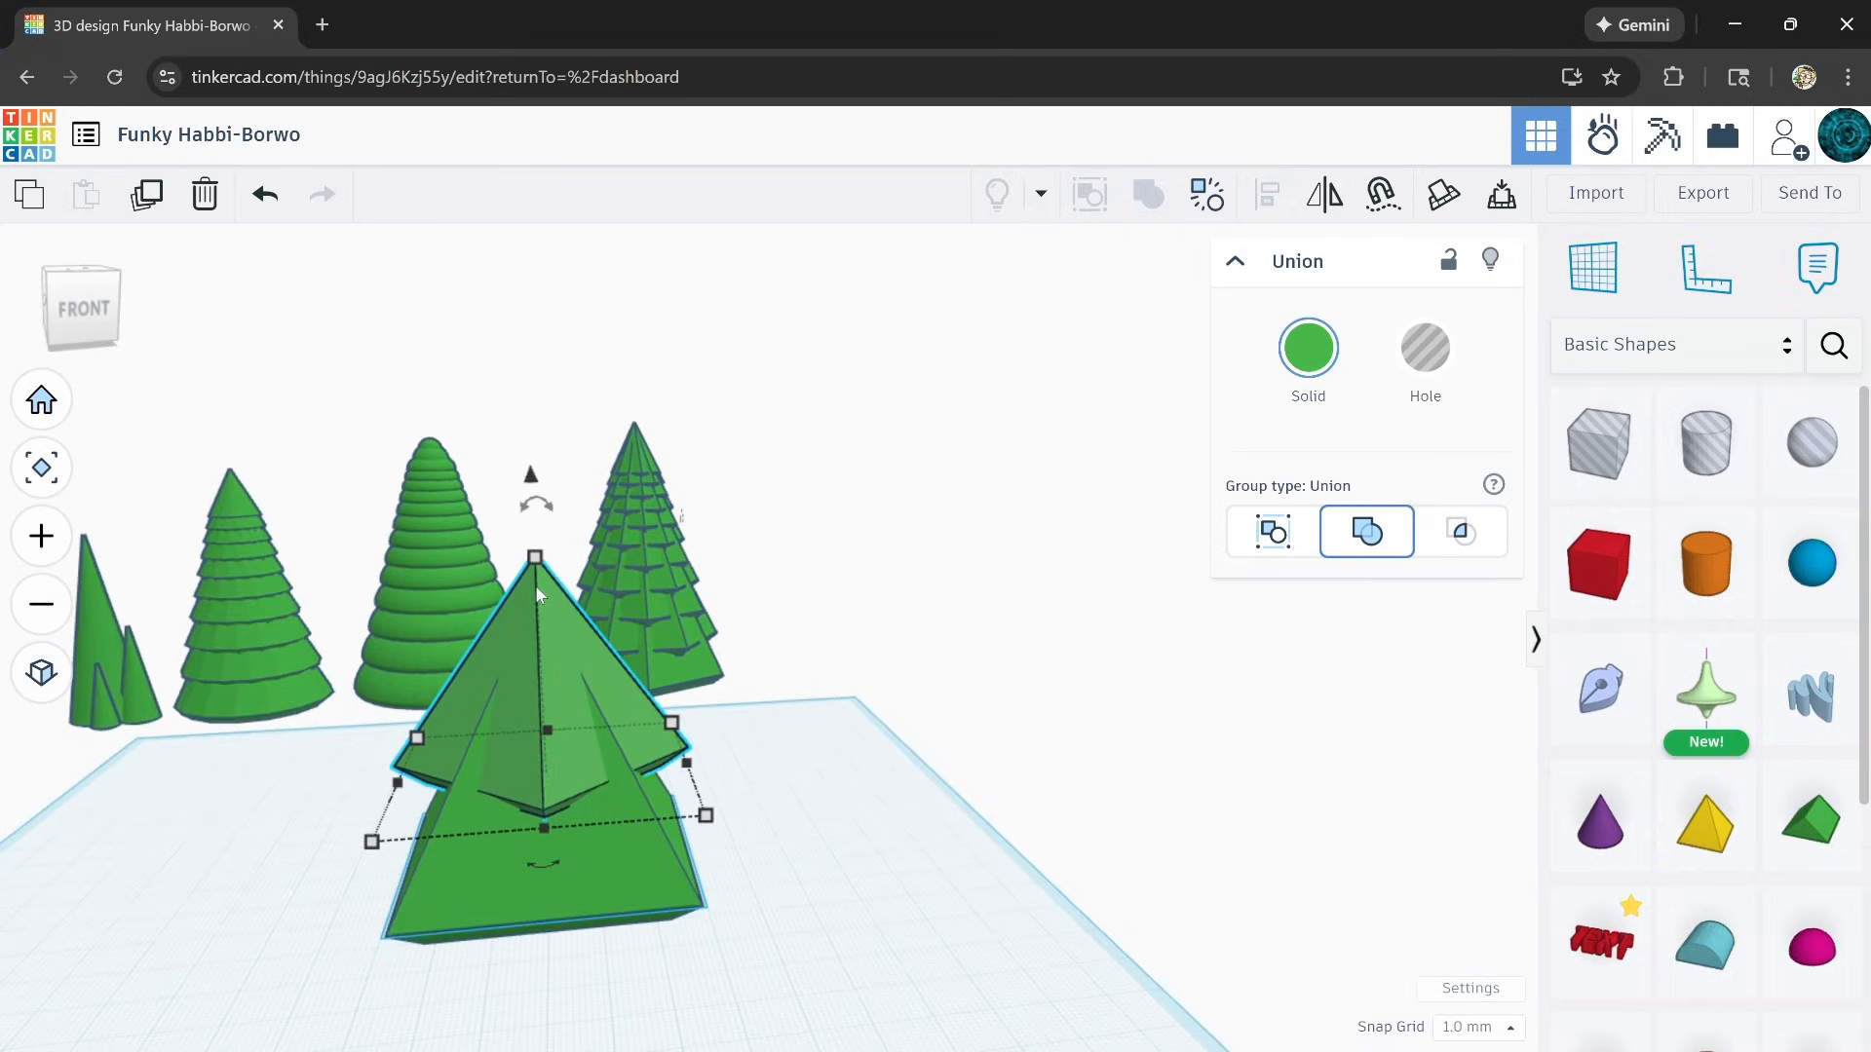
mouse_move(537, 561)
left_click_drag(537, 563, 537, 575)
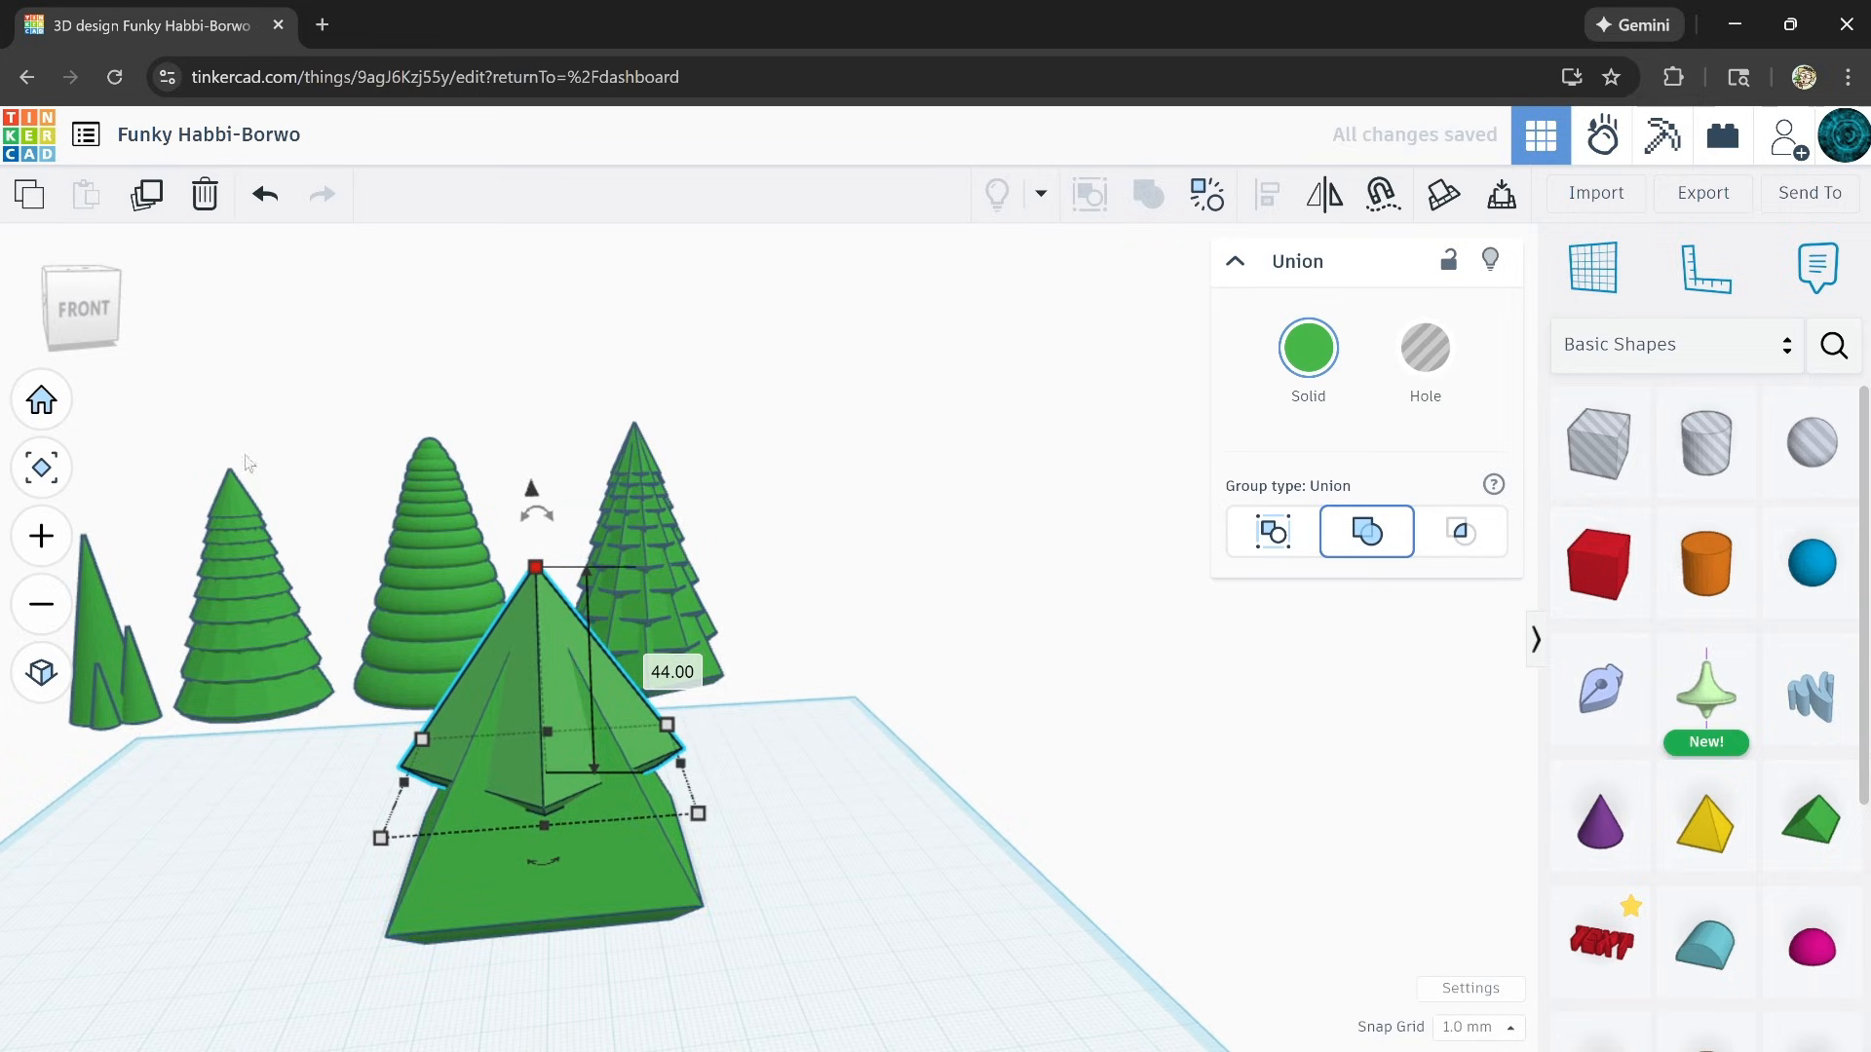
Step: Repeat the duplication of the second tier five times to stack progressively smaller rotated tiers up to the treetop
left_click(153, 201)
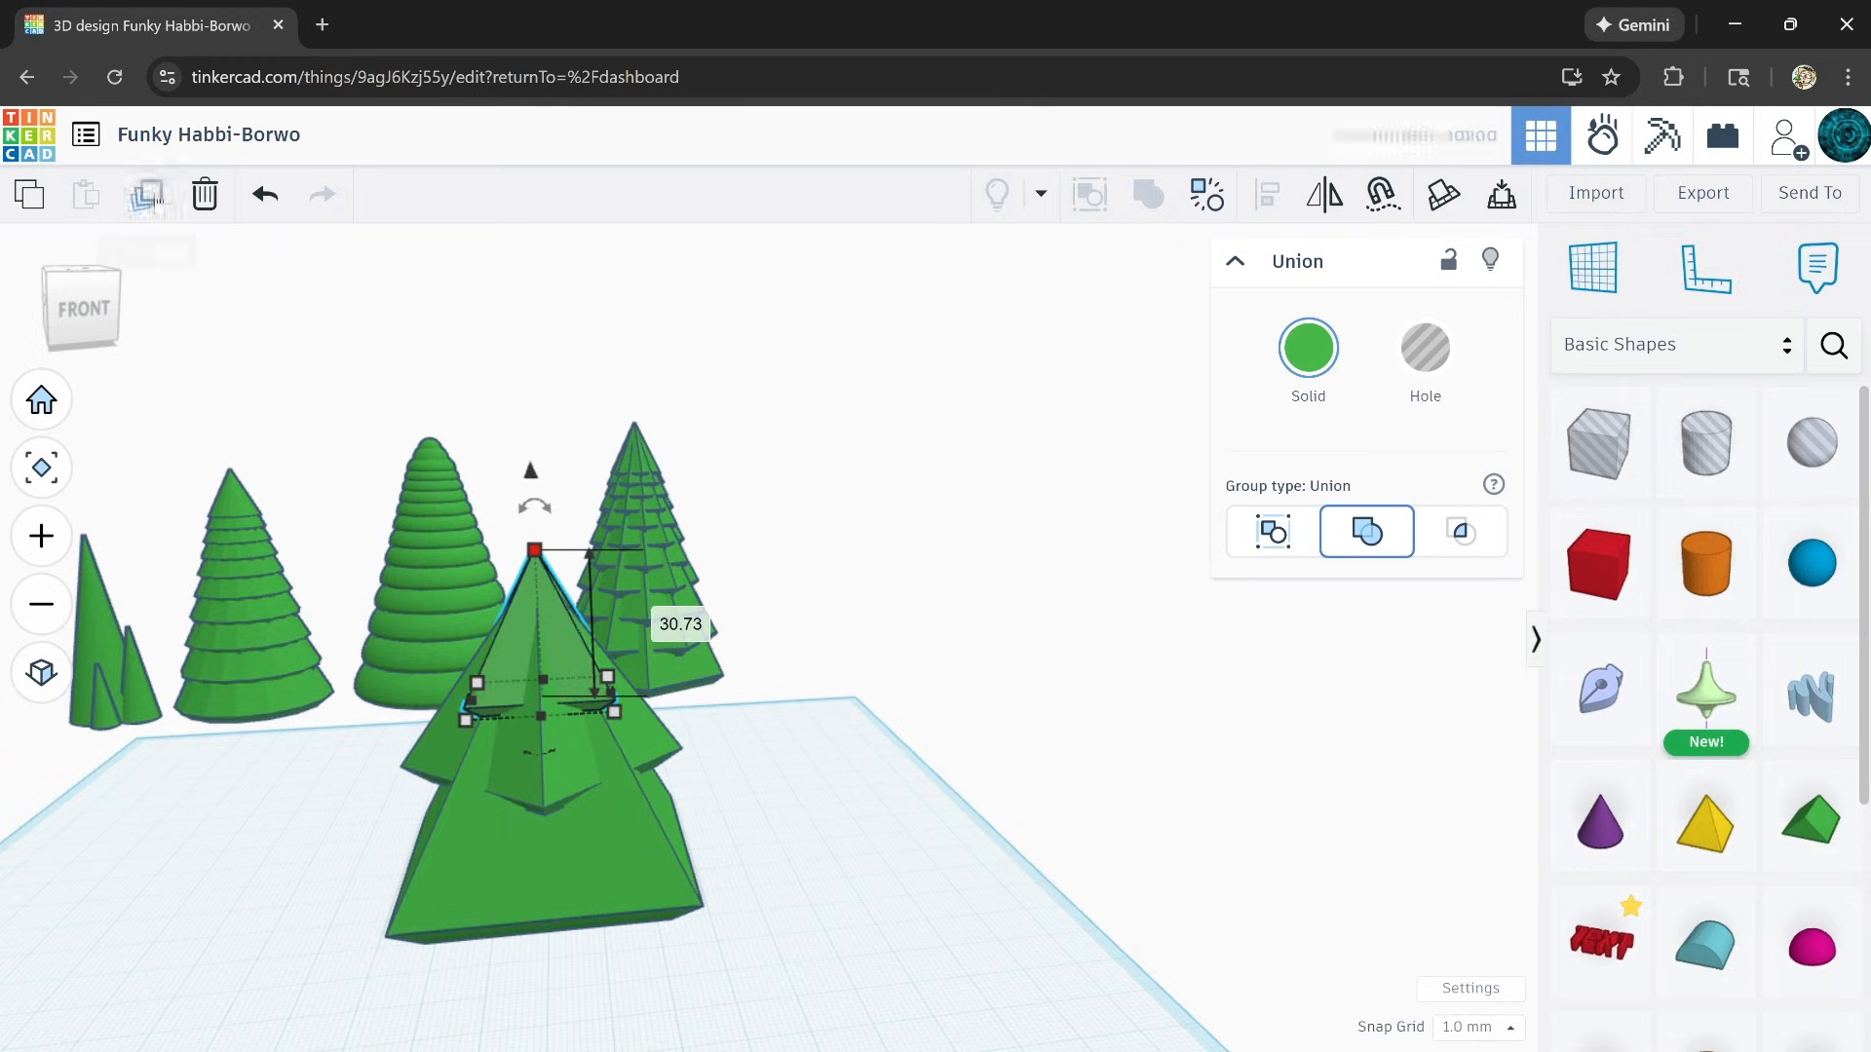
left_click(153, 200)
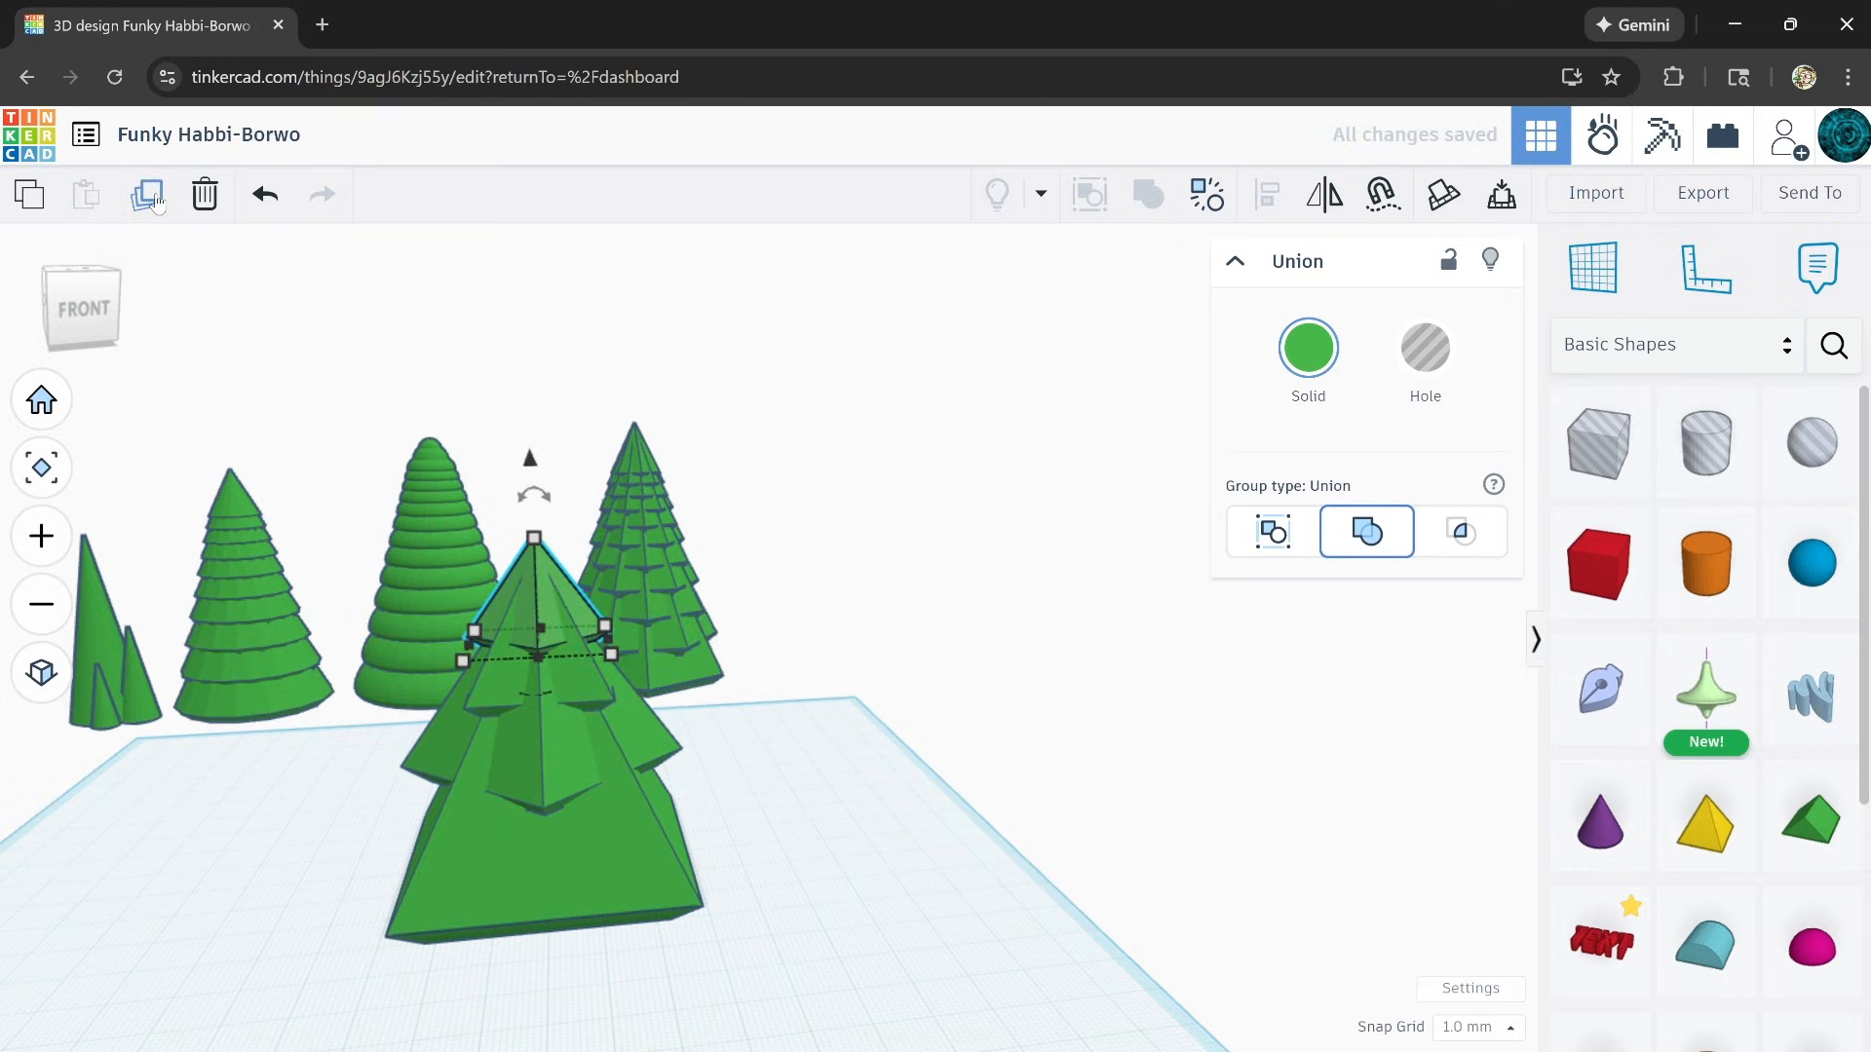
left_click(153, 201)
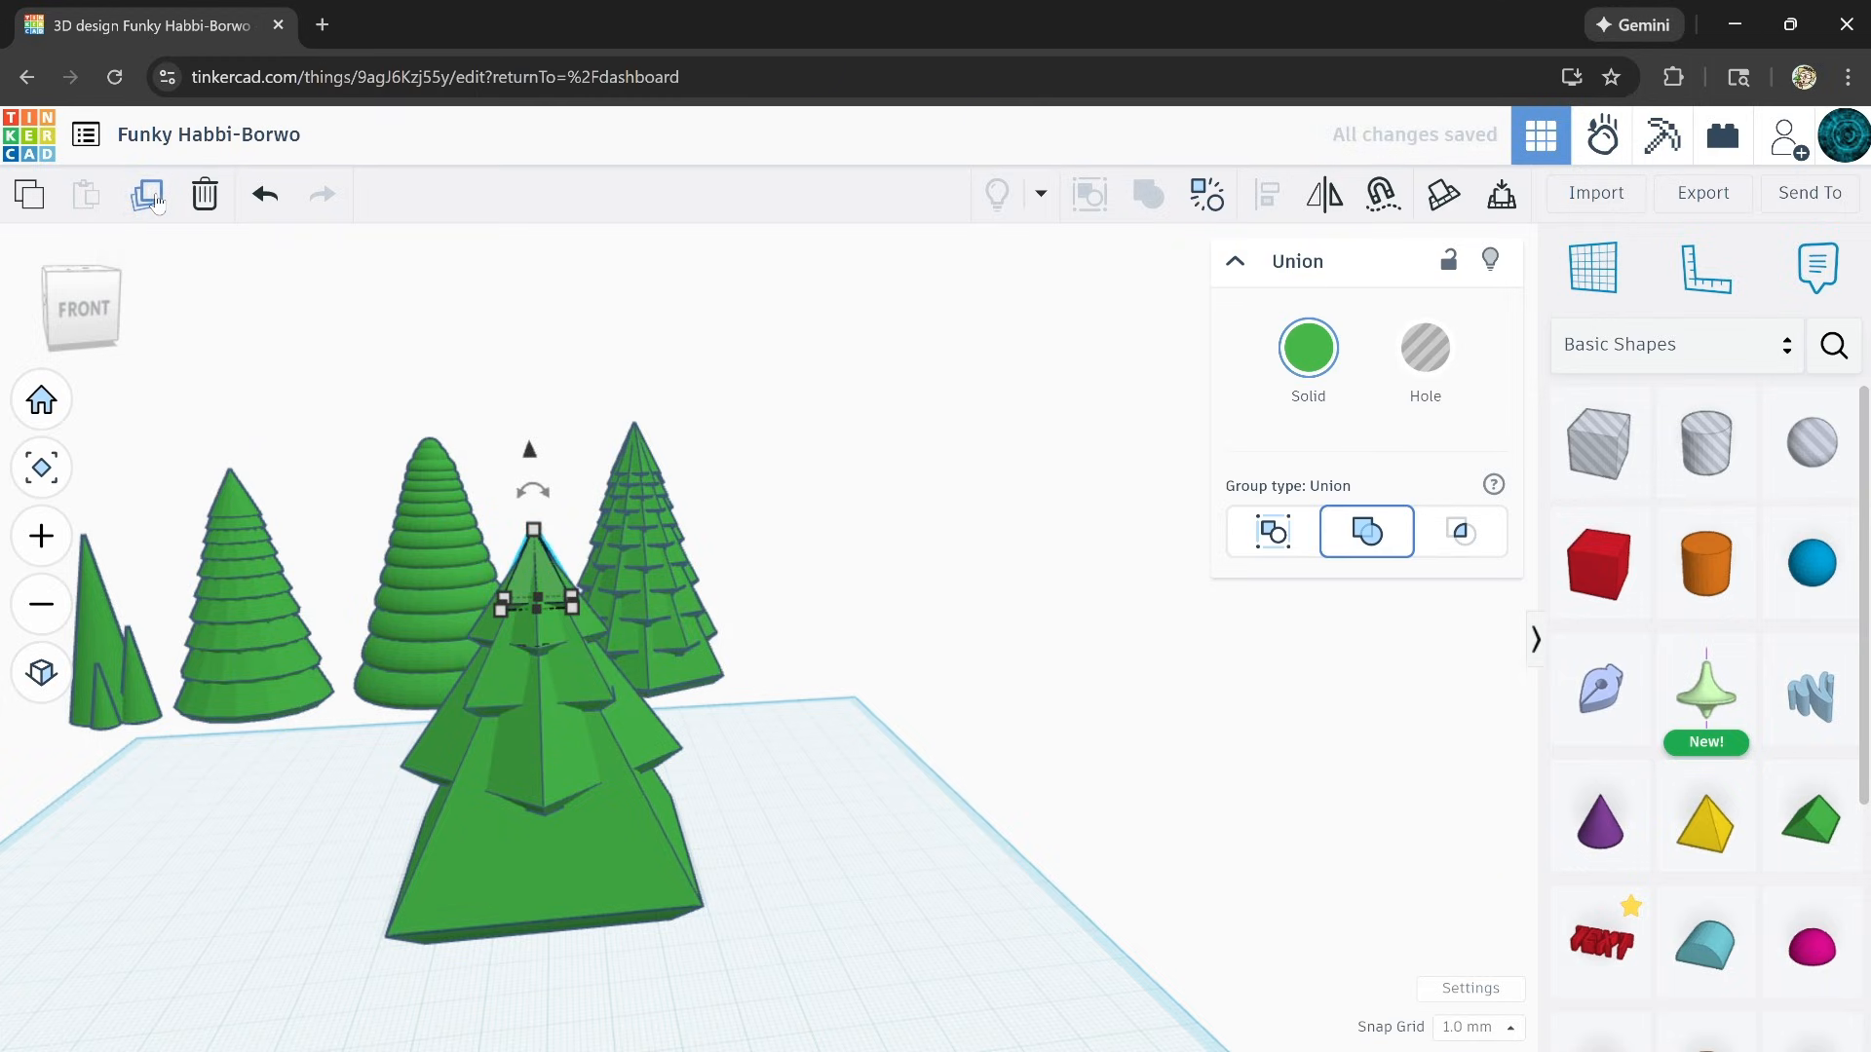
left_click(153, 201)
left_click(153, 201)
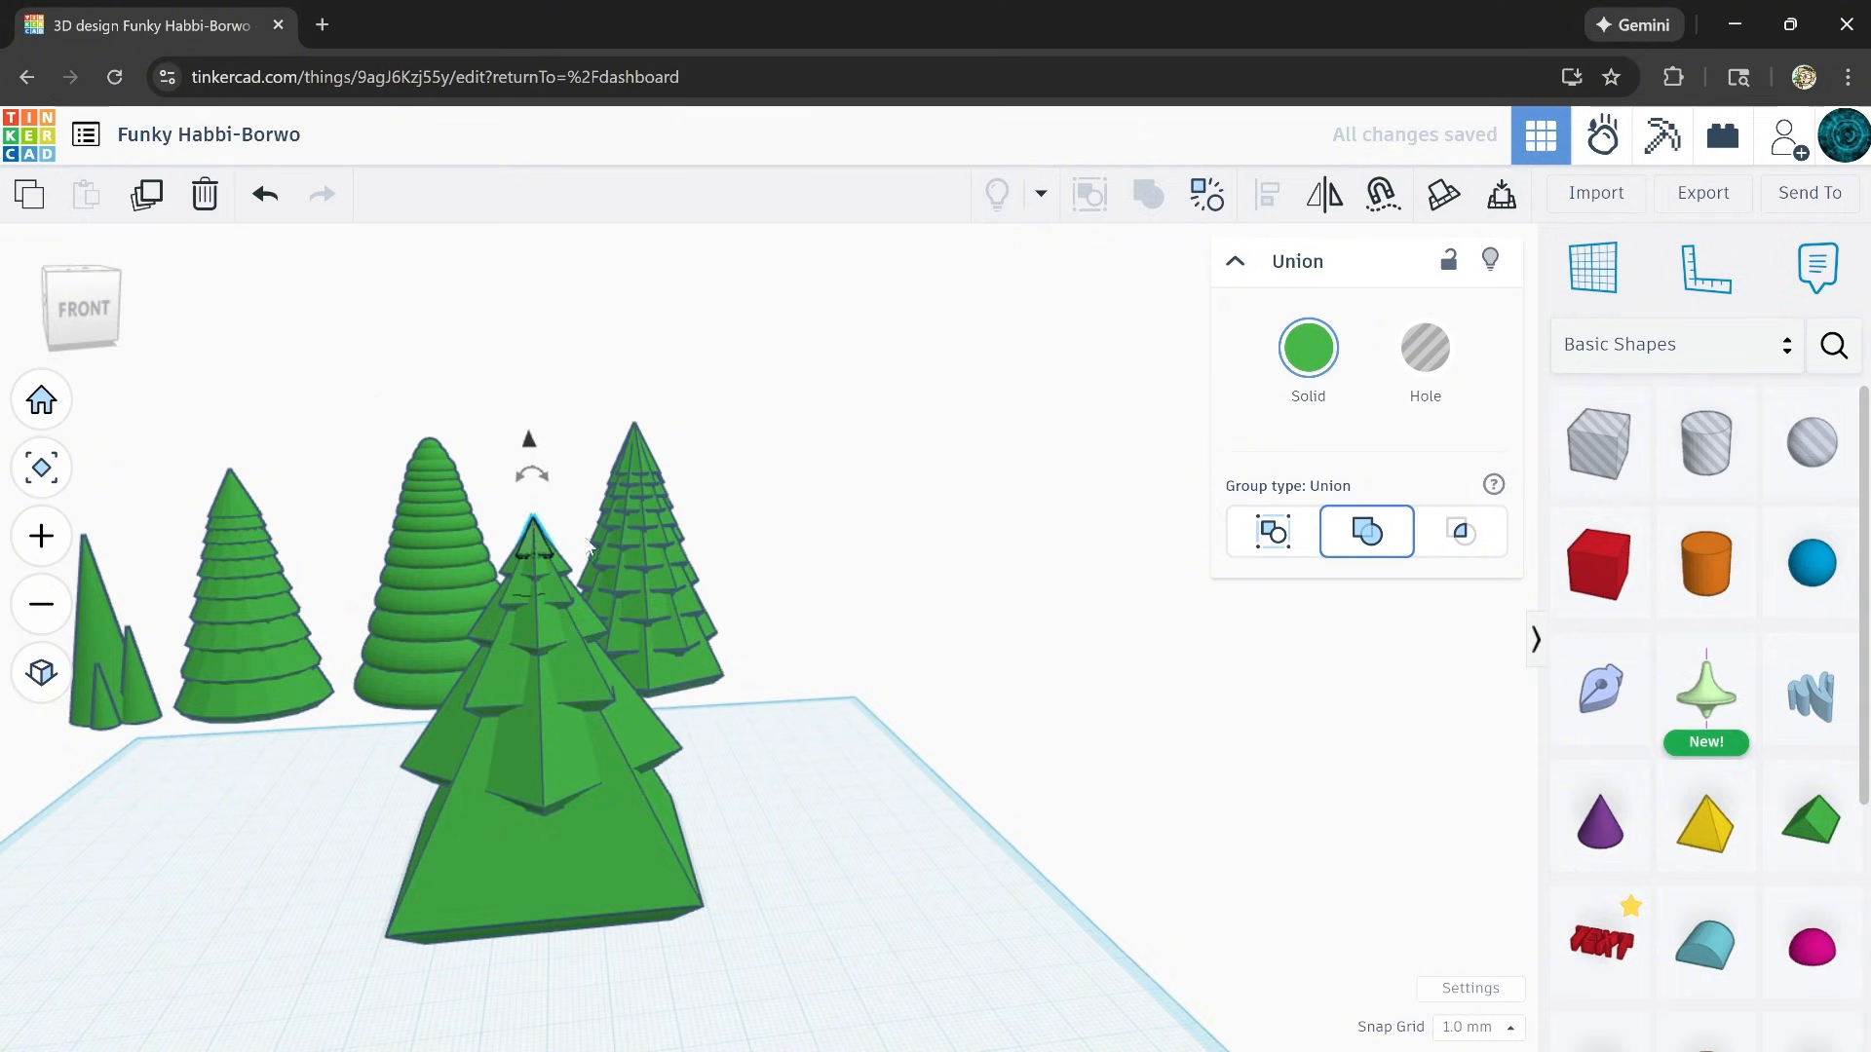
Step: Select all seven tiers of the pyramid tree and stretch them together to a height of 127 mm
right_click_drag(794, 802, 409, 785)
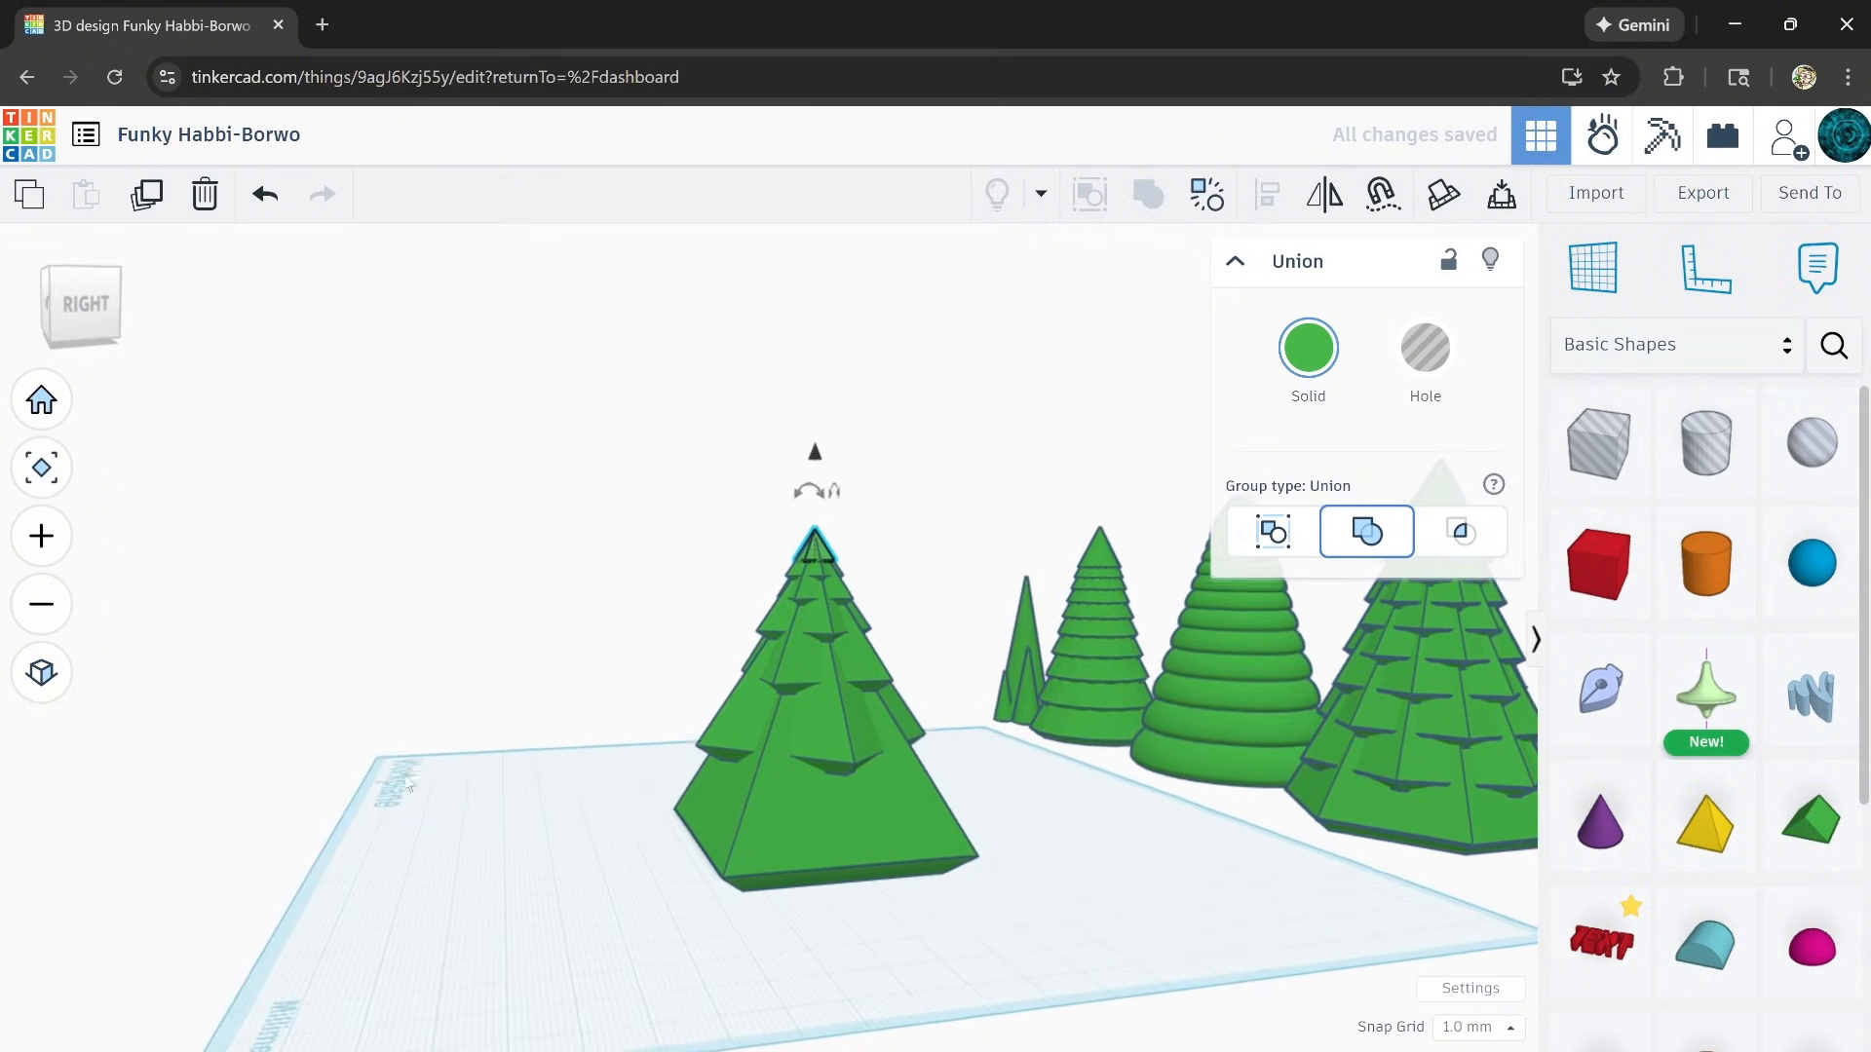
middle_click_drag(1061, 877, 877, 941)
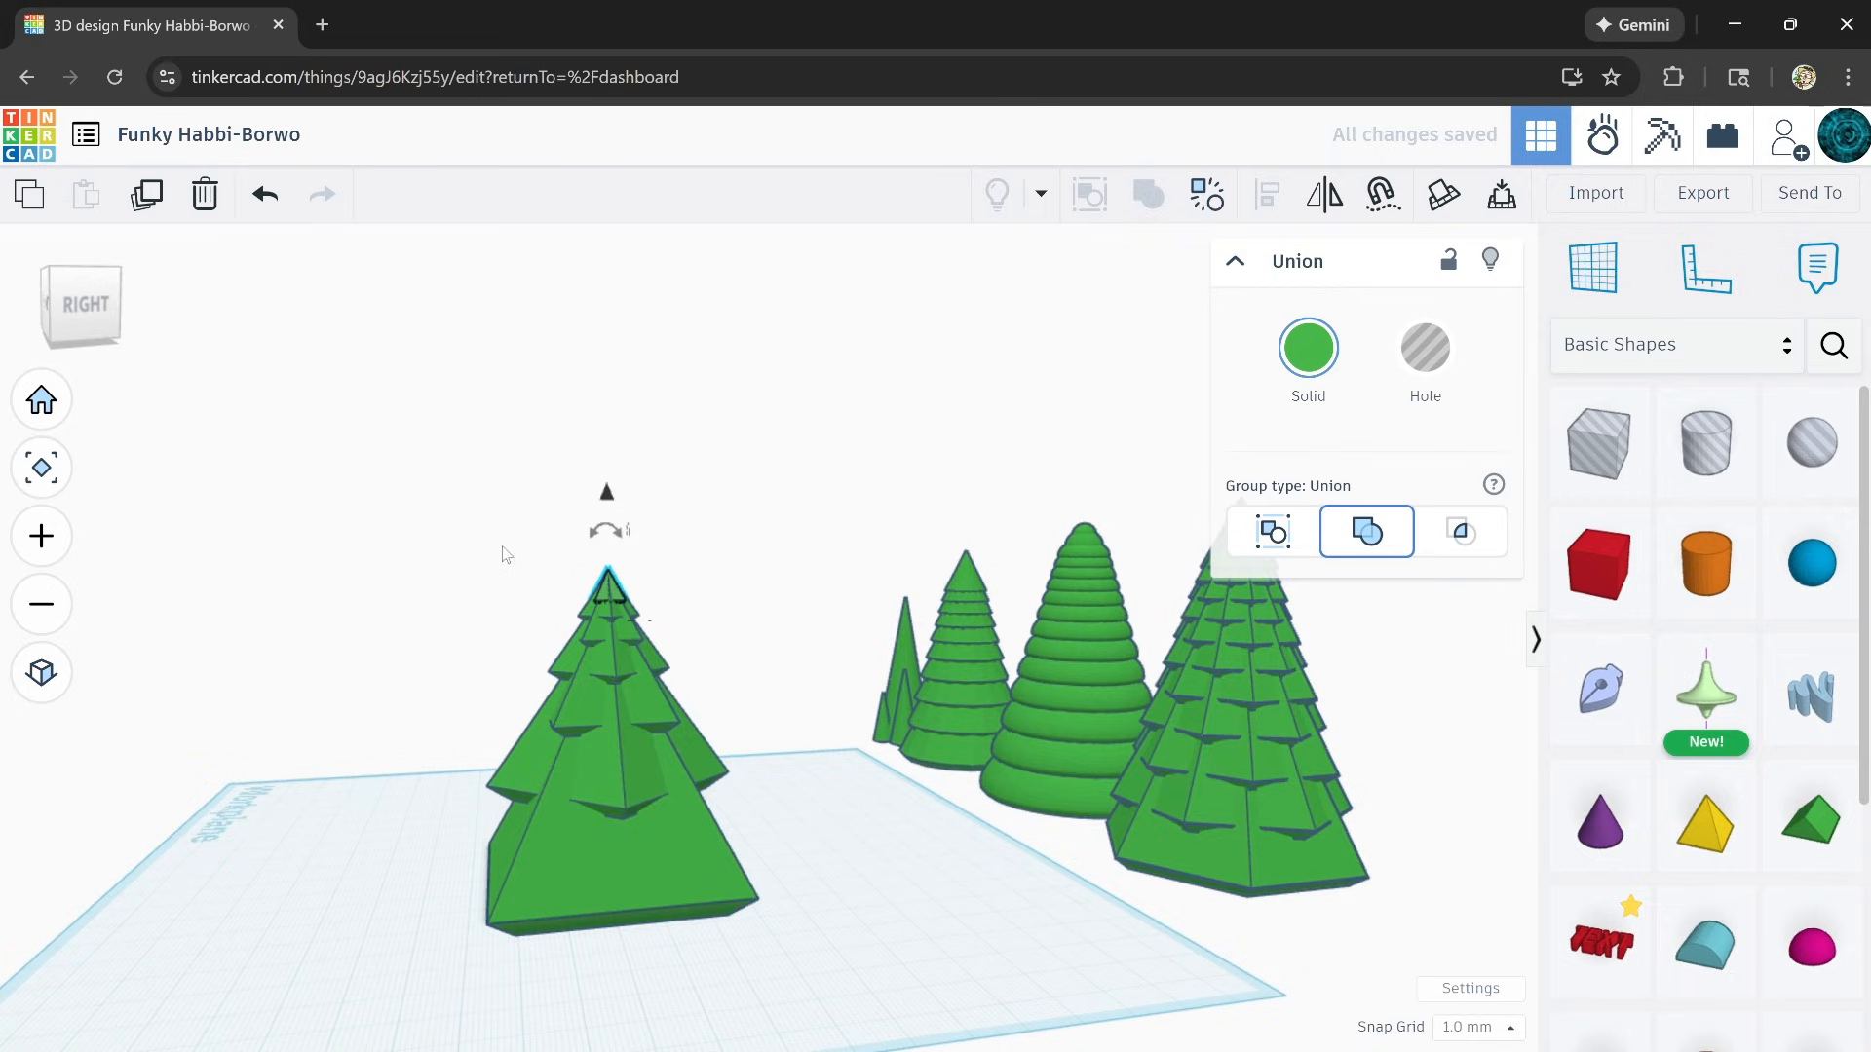
left_click_drag(570, 721, 575, 726)
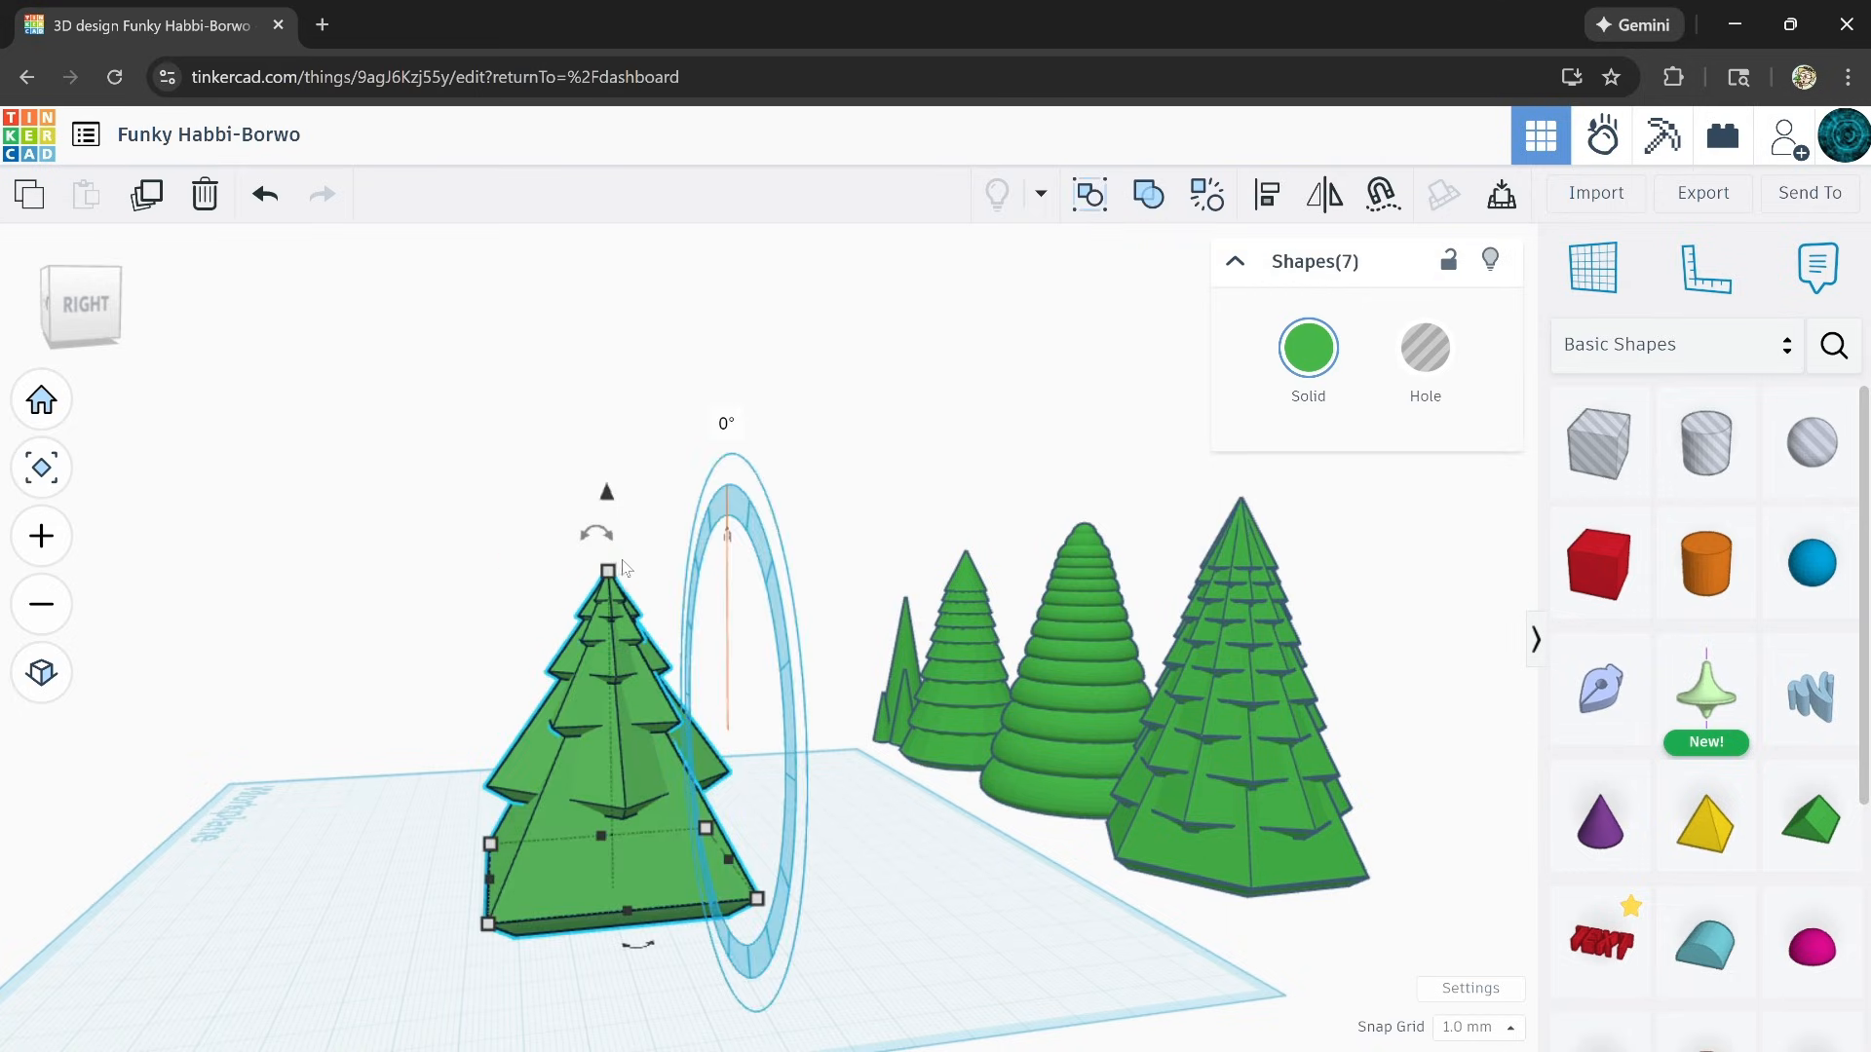
left_click_drag(606, 570, 604, 358)
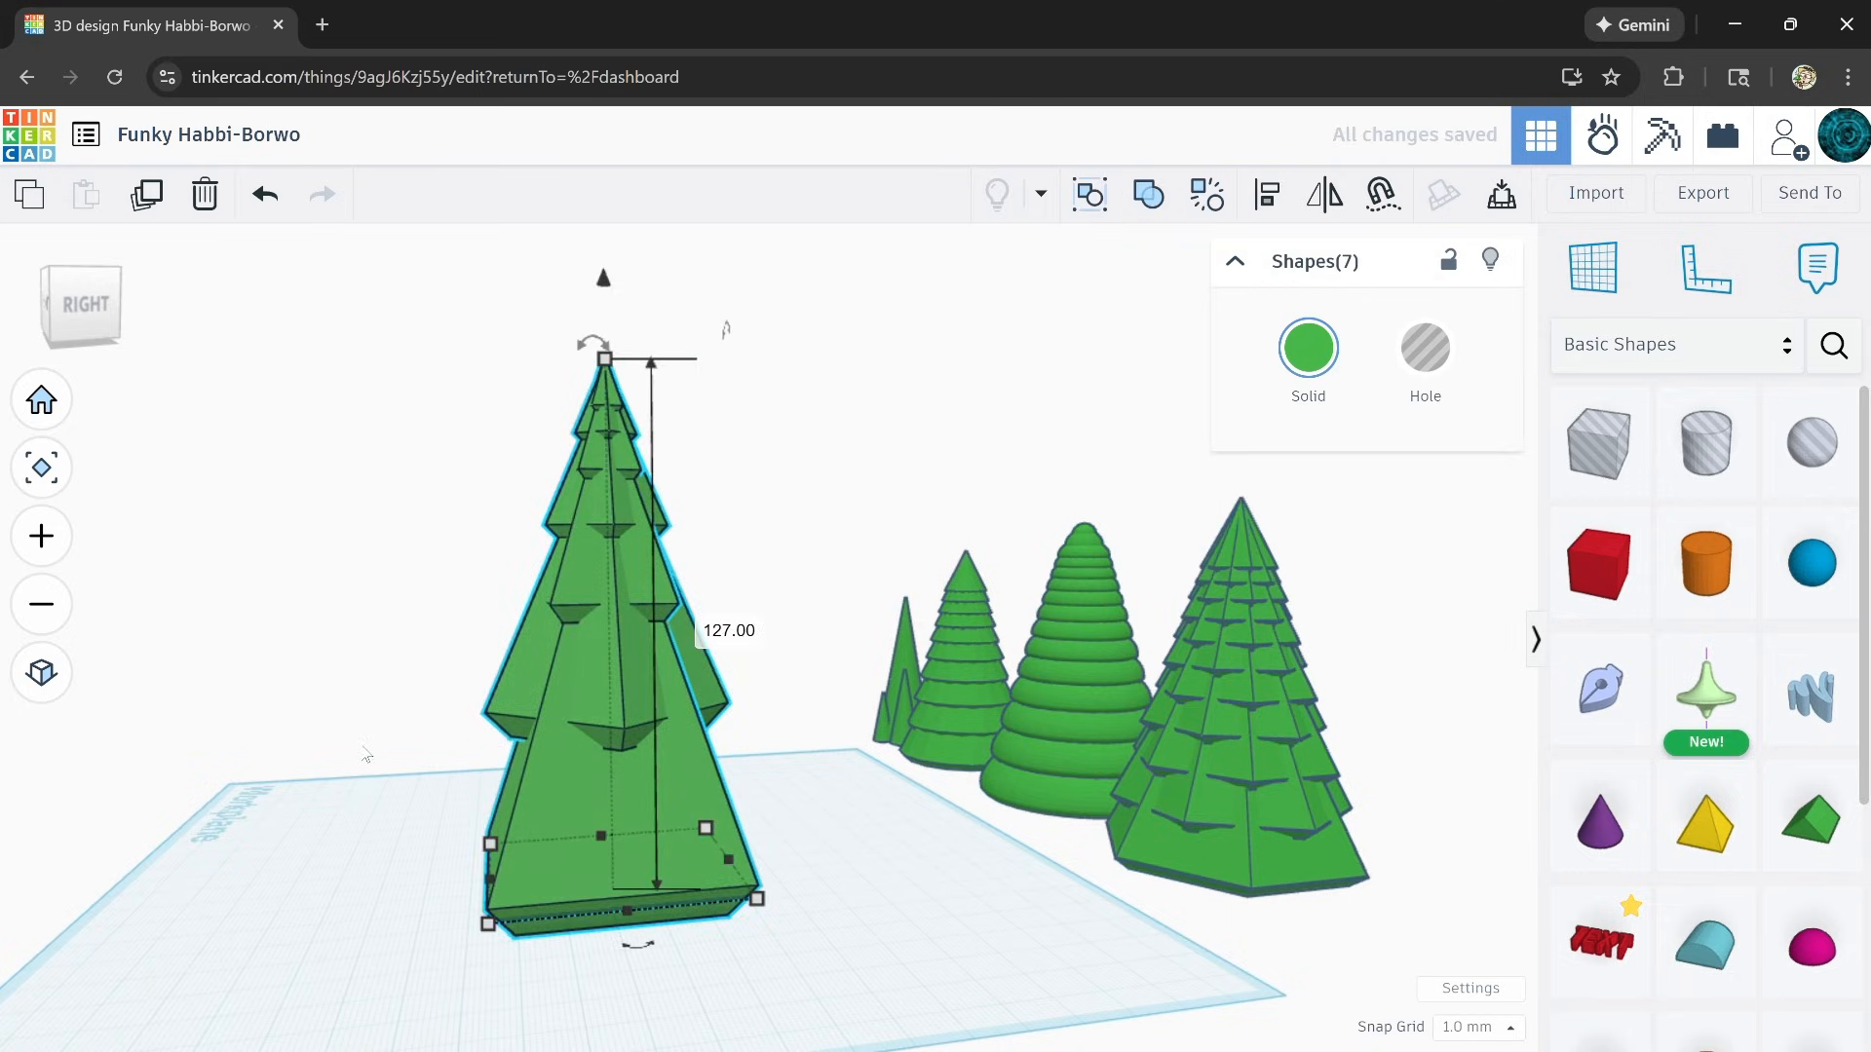
left_click(453, 780)
right_click_drag(468, 785, 823, 805)
right_click_drag(760, 927, 952, 693)
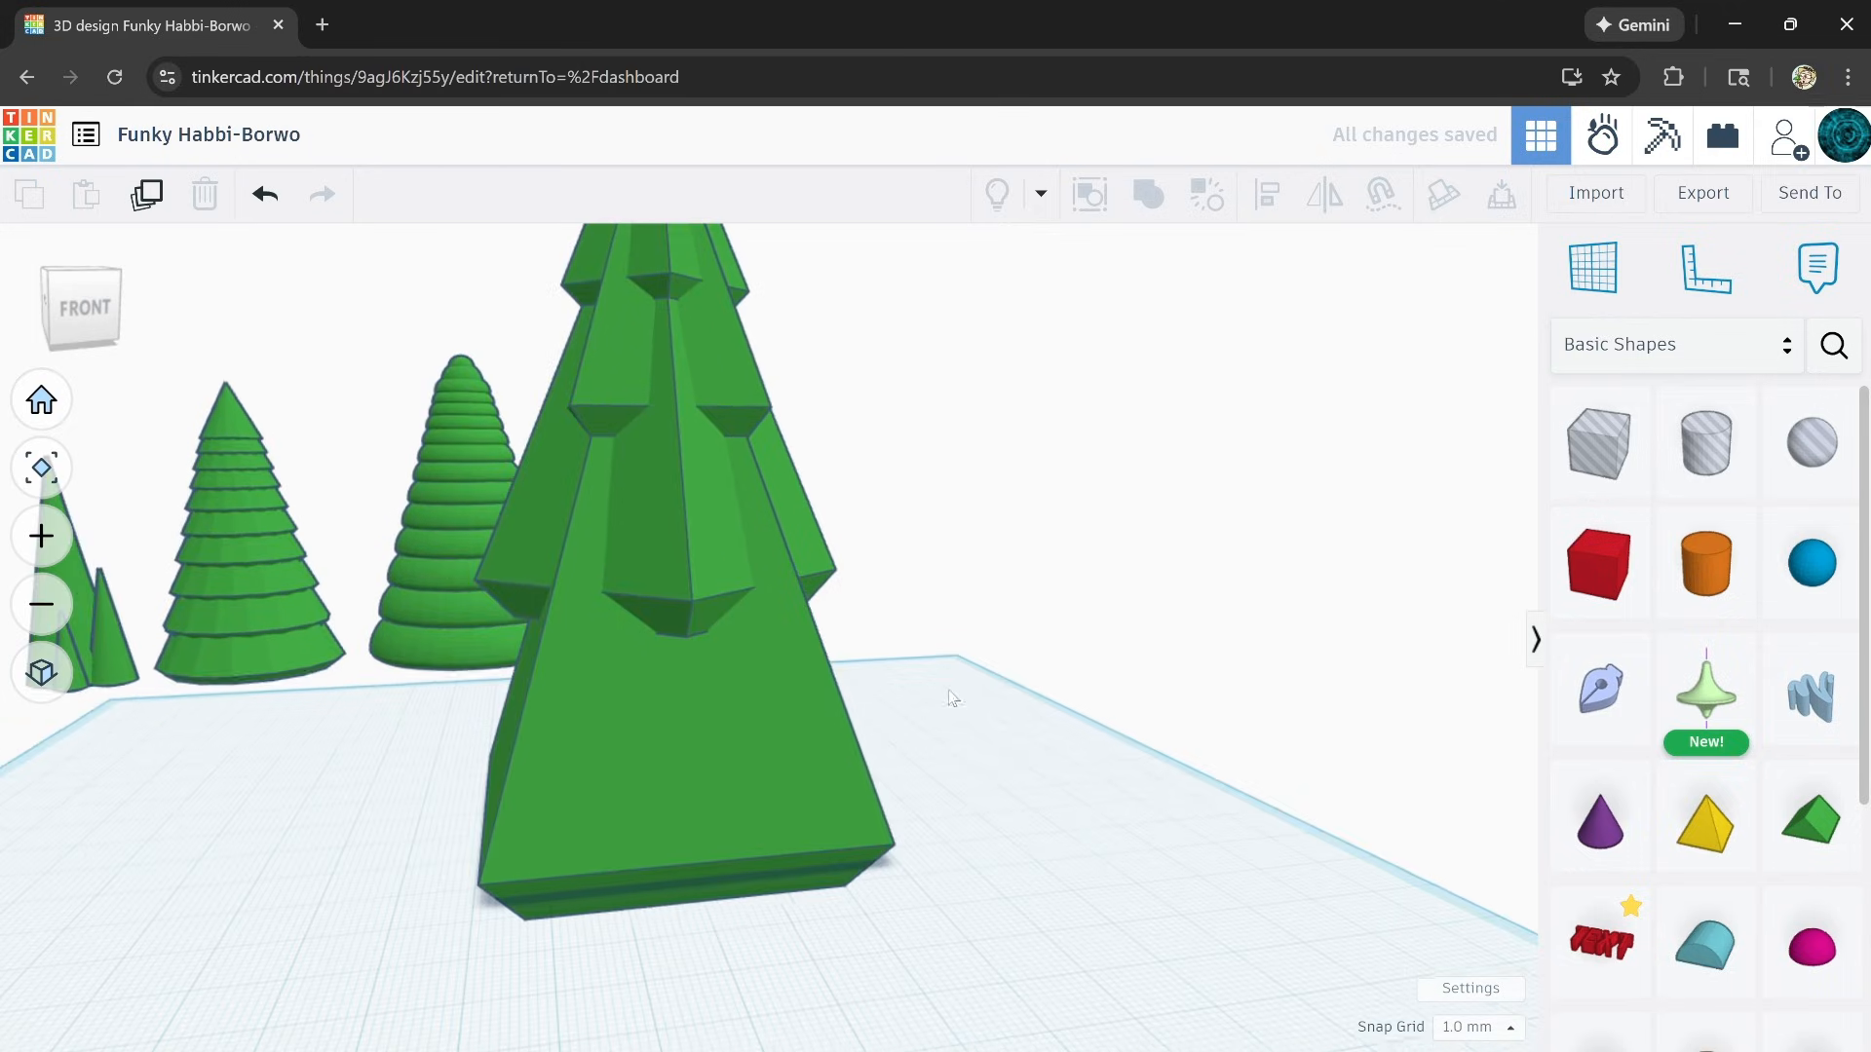
Step: Place a hole box at the base of the pyramid tree and size it to cover the bevelled underside of the lowest tier
right_click_drag(627, 881, 840, 742)
scroll(764, 721, "down", 5)
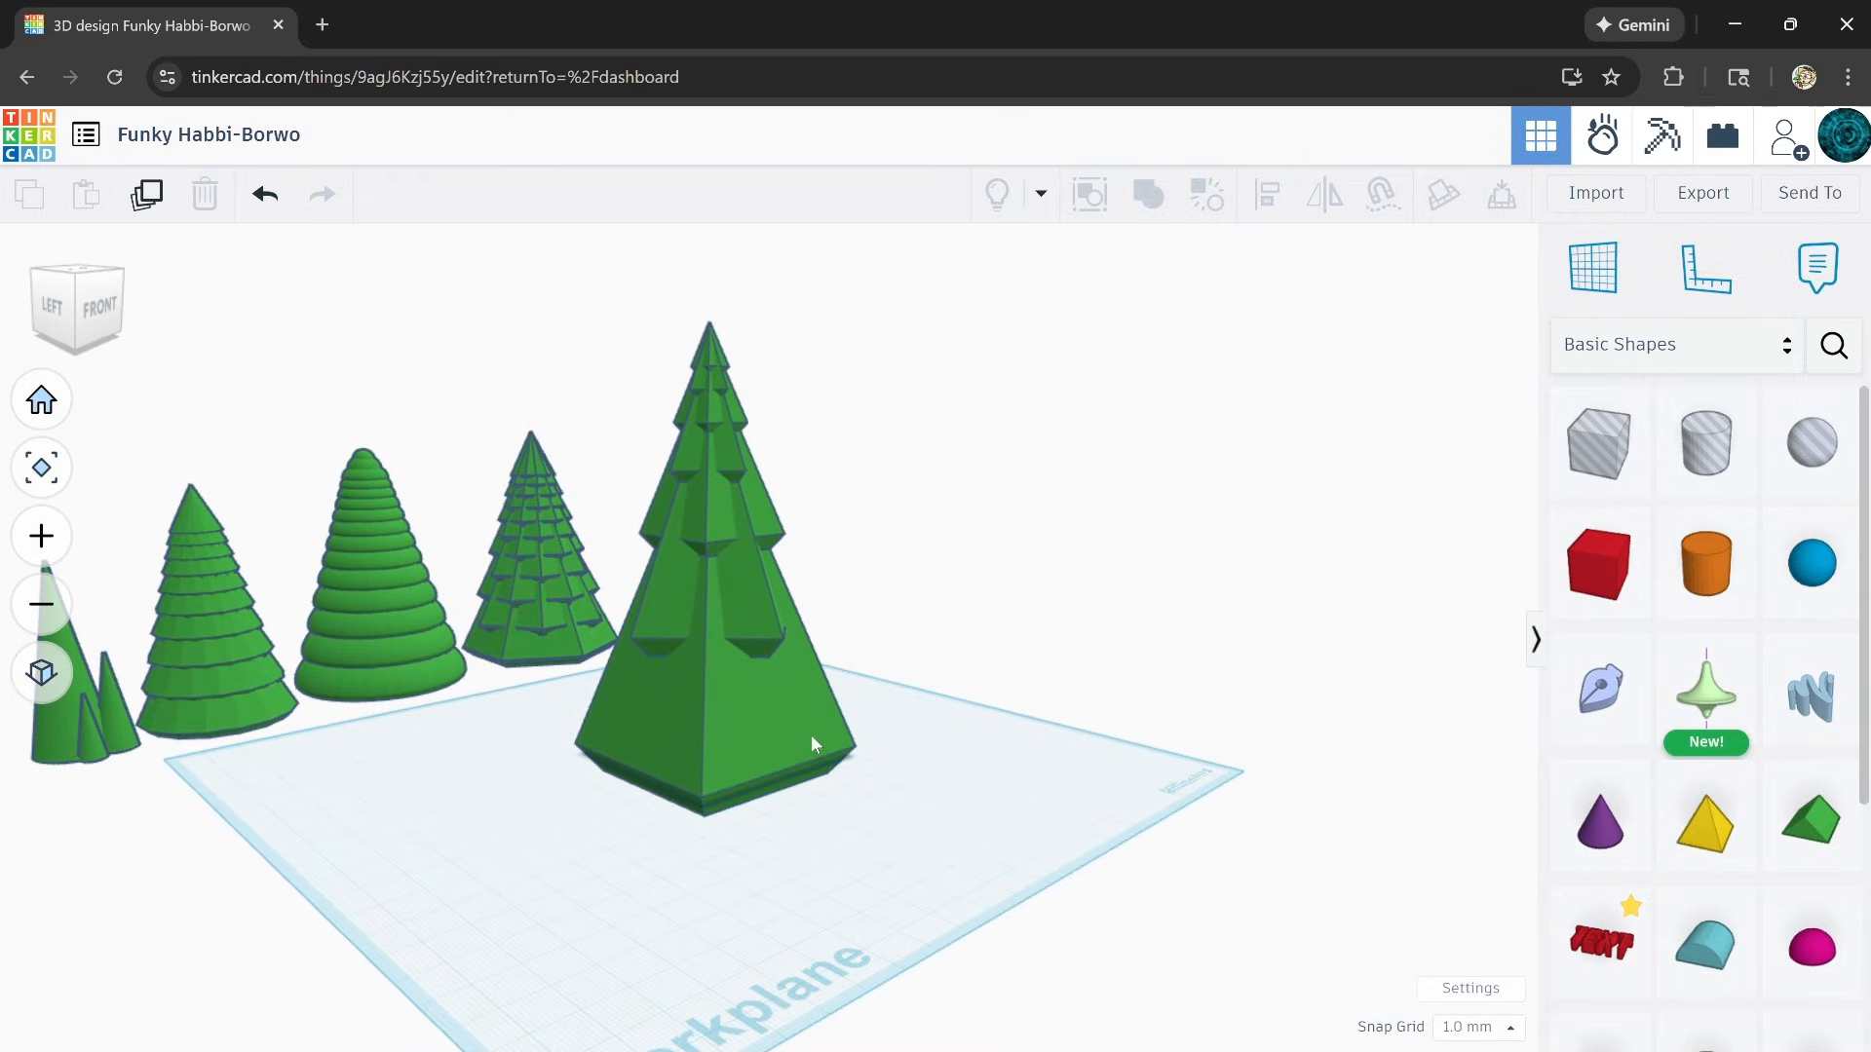
right_click_drag(573, 823, 797, 855)
left_click_drag(1599, 444, 366, 908)
right_click_drag(367, 909, 730, 717)
mouse_move(731, 717)
left_mouse_down()
mouse_move(733, 674)
mouse_move(735, 706)
left_mouse_up()
right_click_drag(588, 789, 813, 388)
Step: Select all seven tree tiers together with the hole box and union-group them to cut the base flat
left_click(637, 819, "shift")
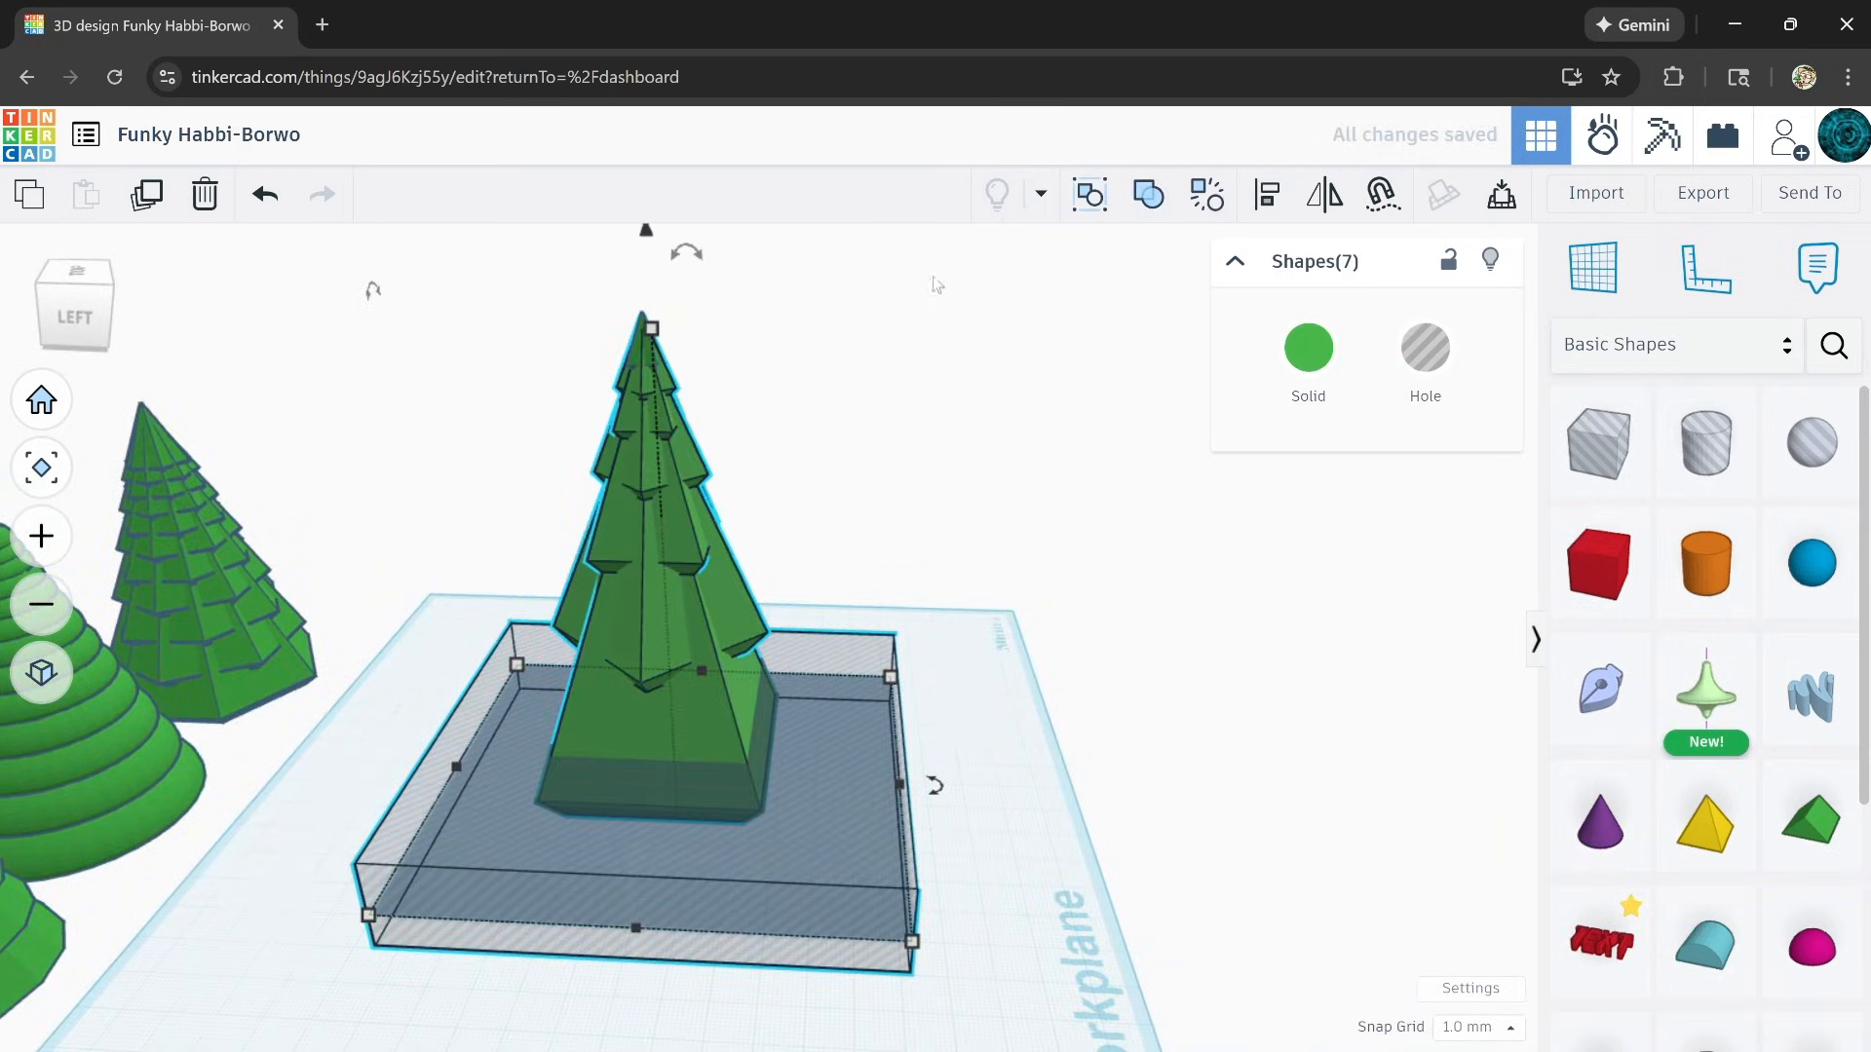
left_click(687, 744, "shift")
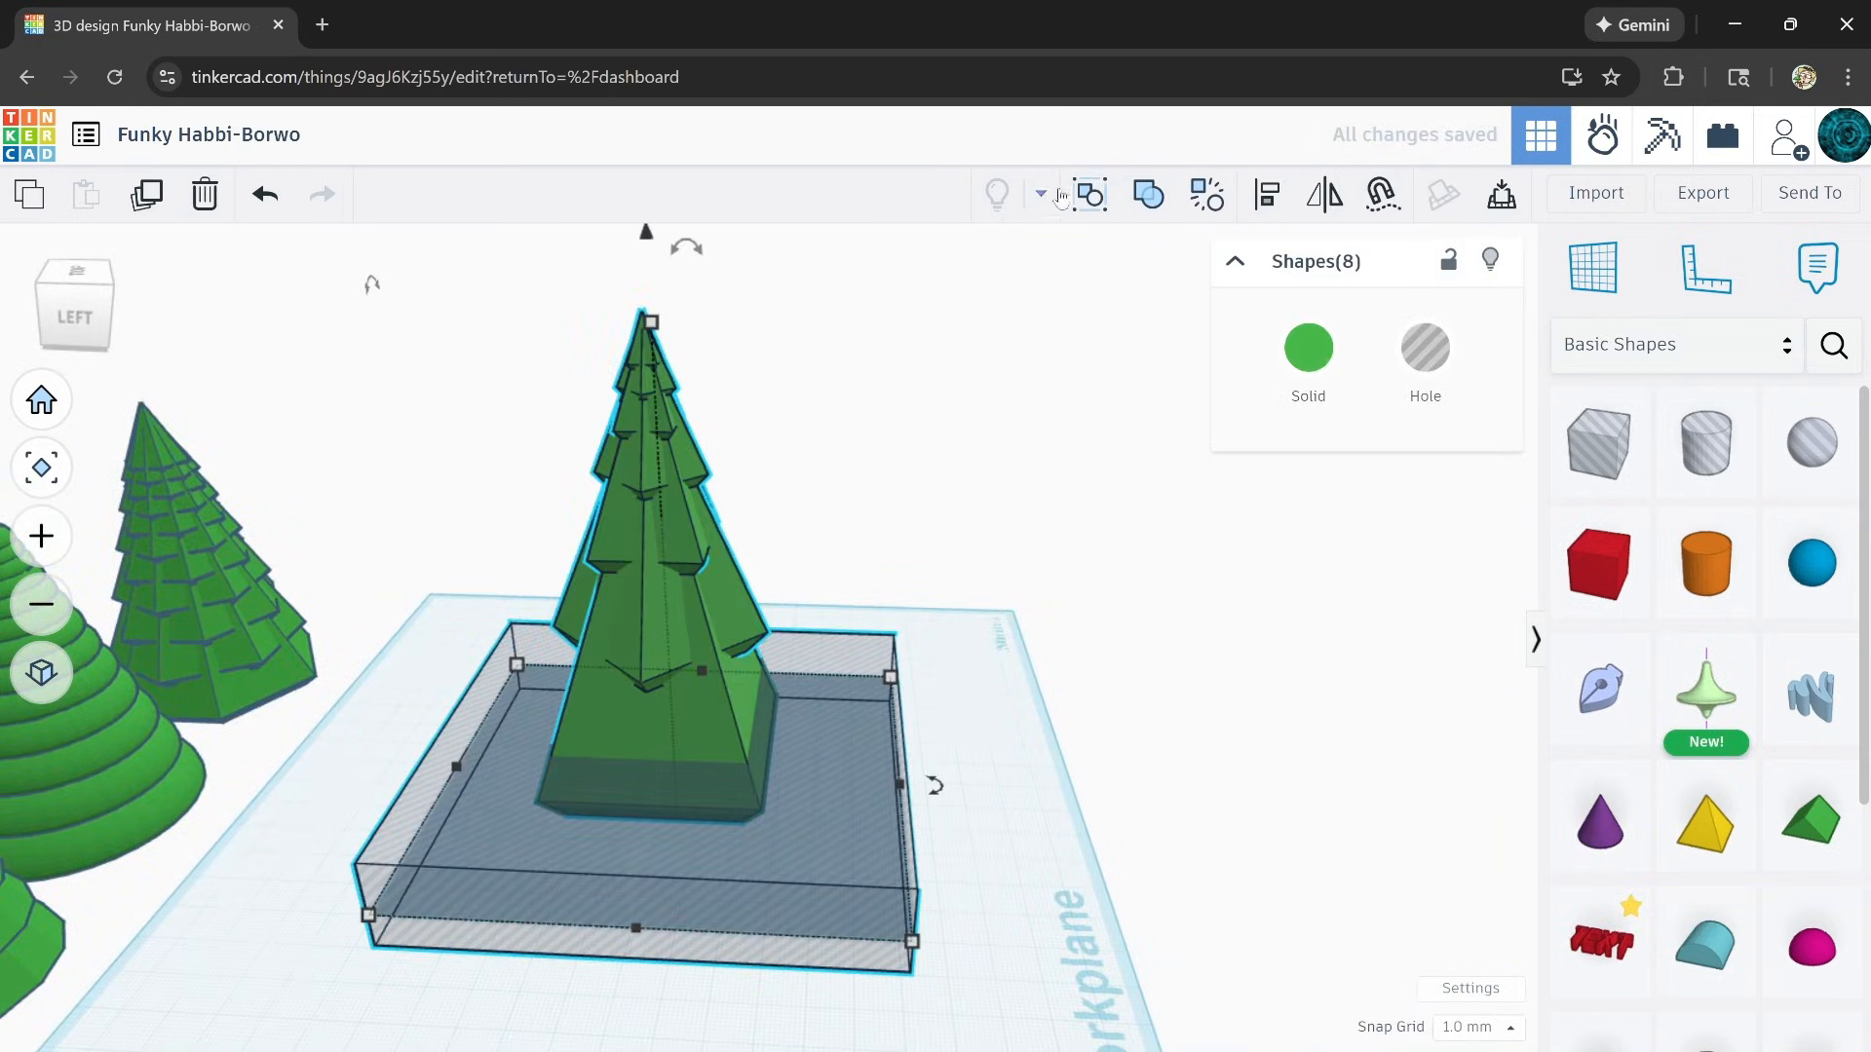
left_click(1147, 195)
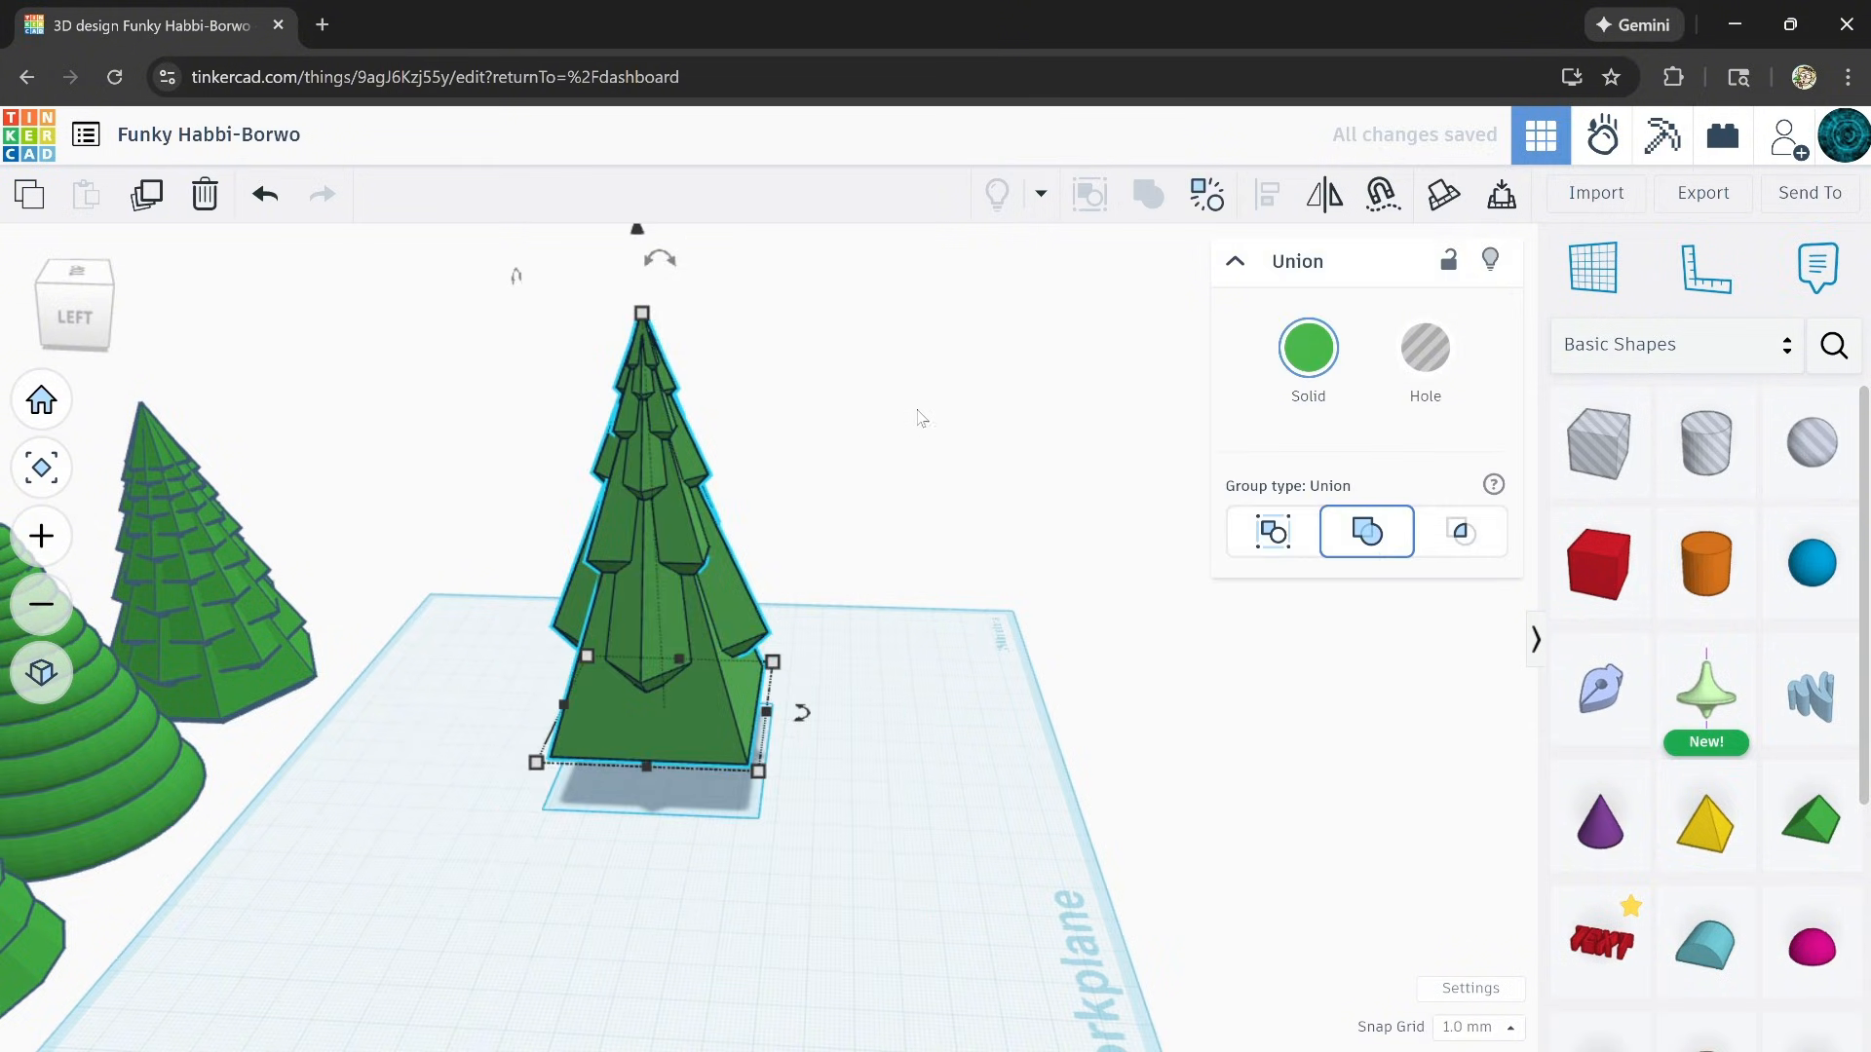
Step: Move the grouped pyramid tree behind the workplane to the end of the tree row, spaced beside the faceted tree
right_click_drag(924, 403, 693, 709)
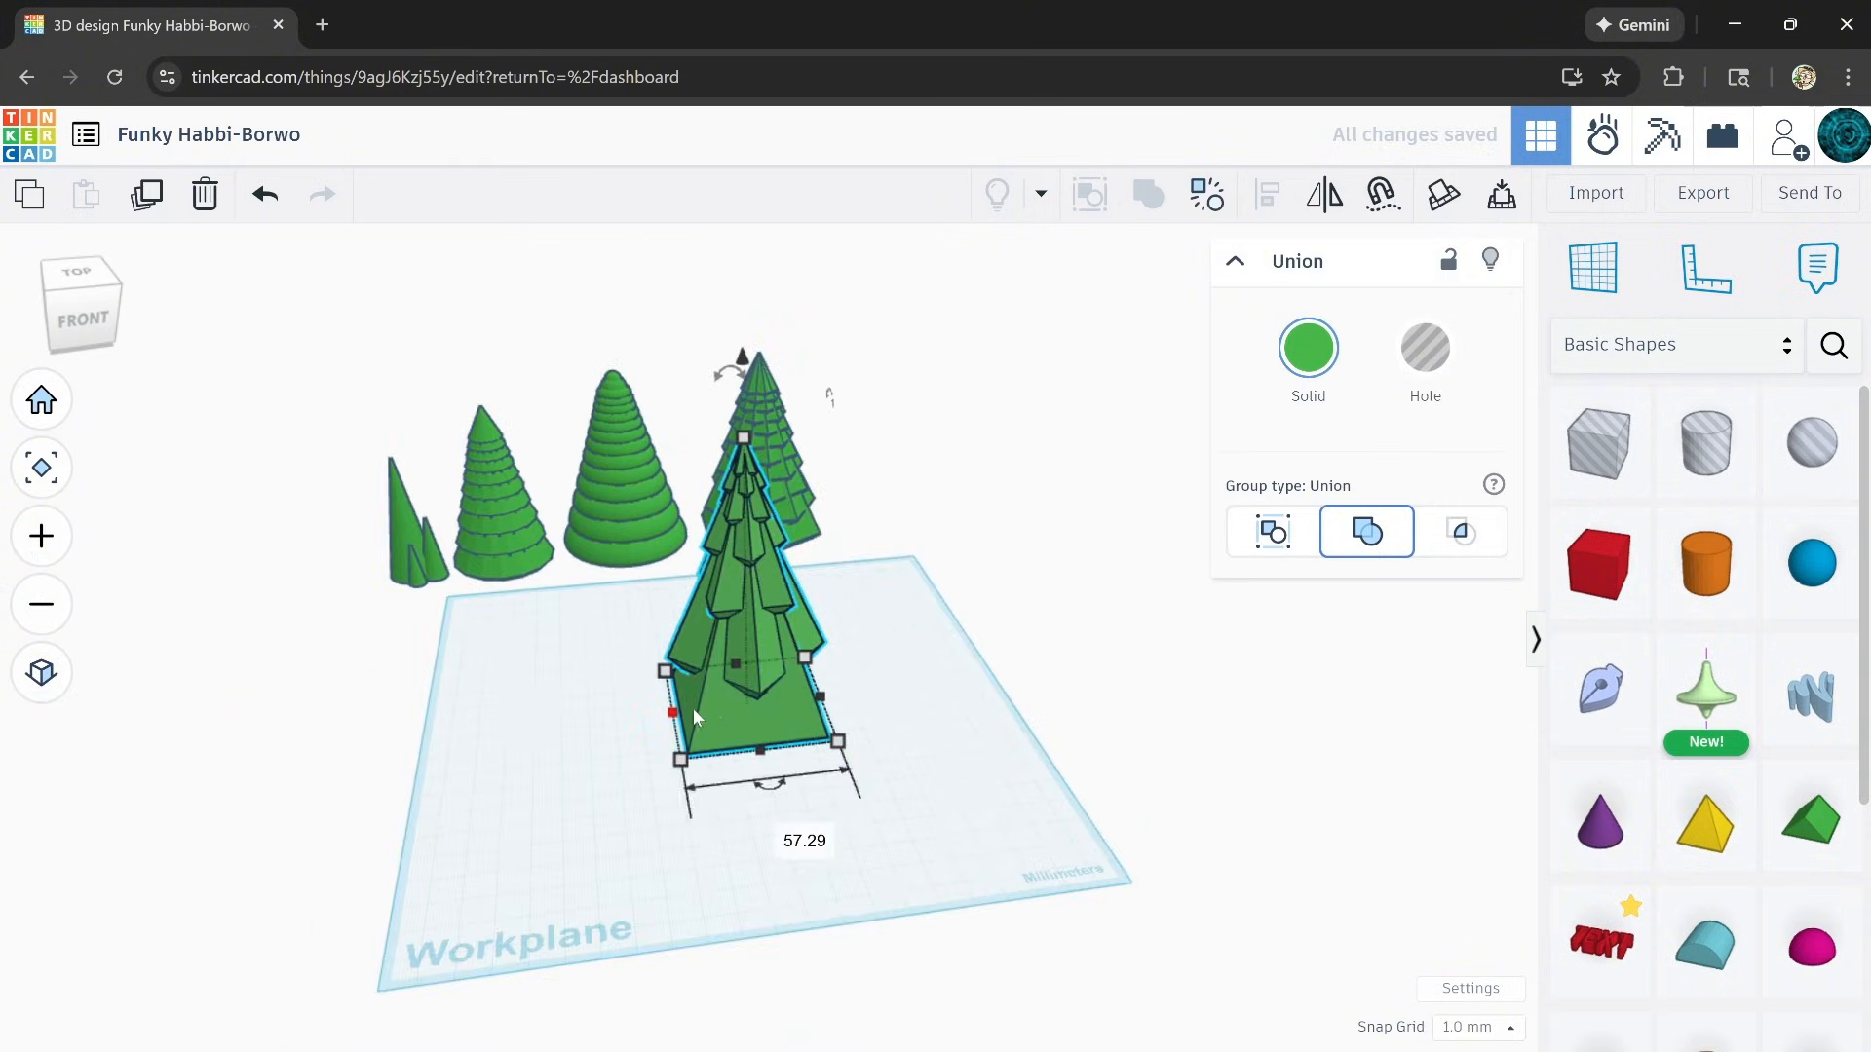
left_click_drag(692, 710, 868, 509)
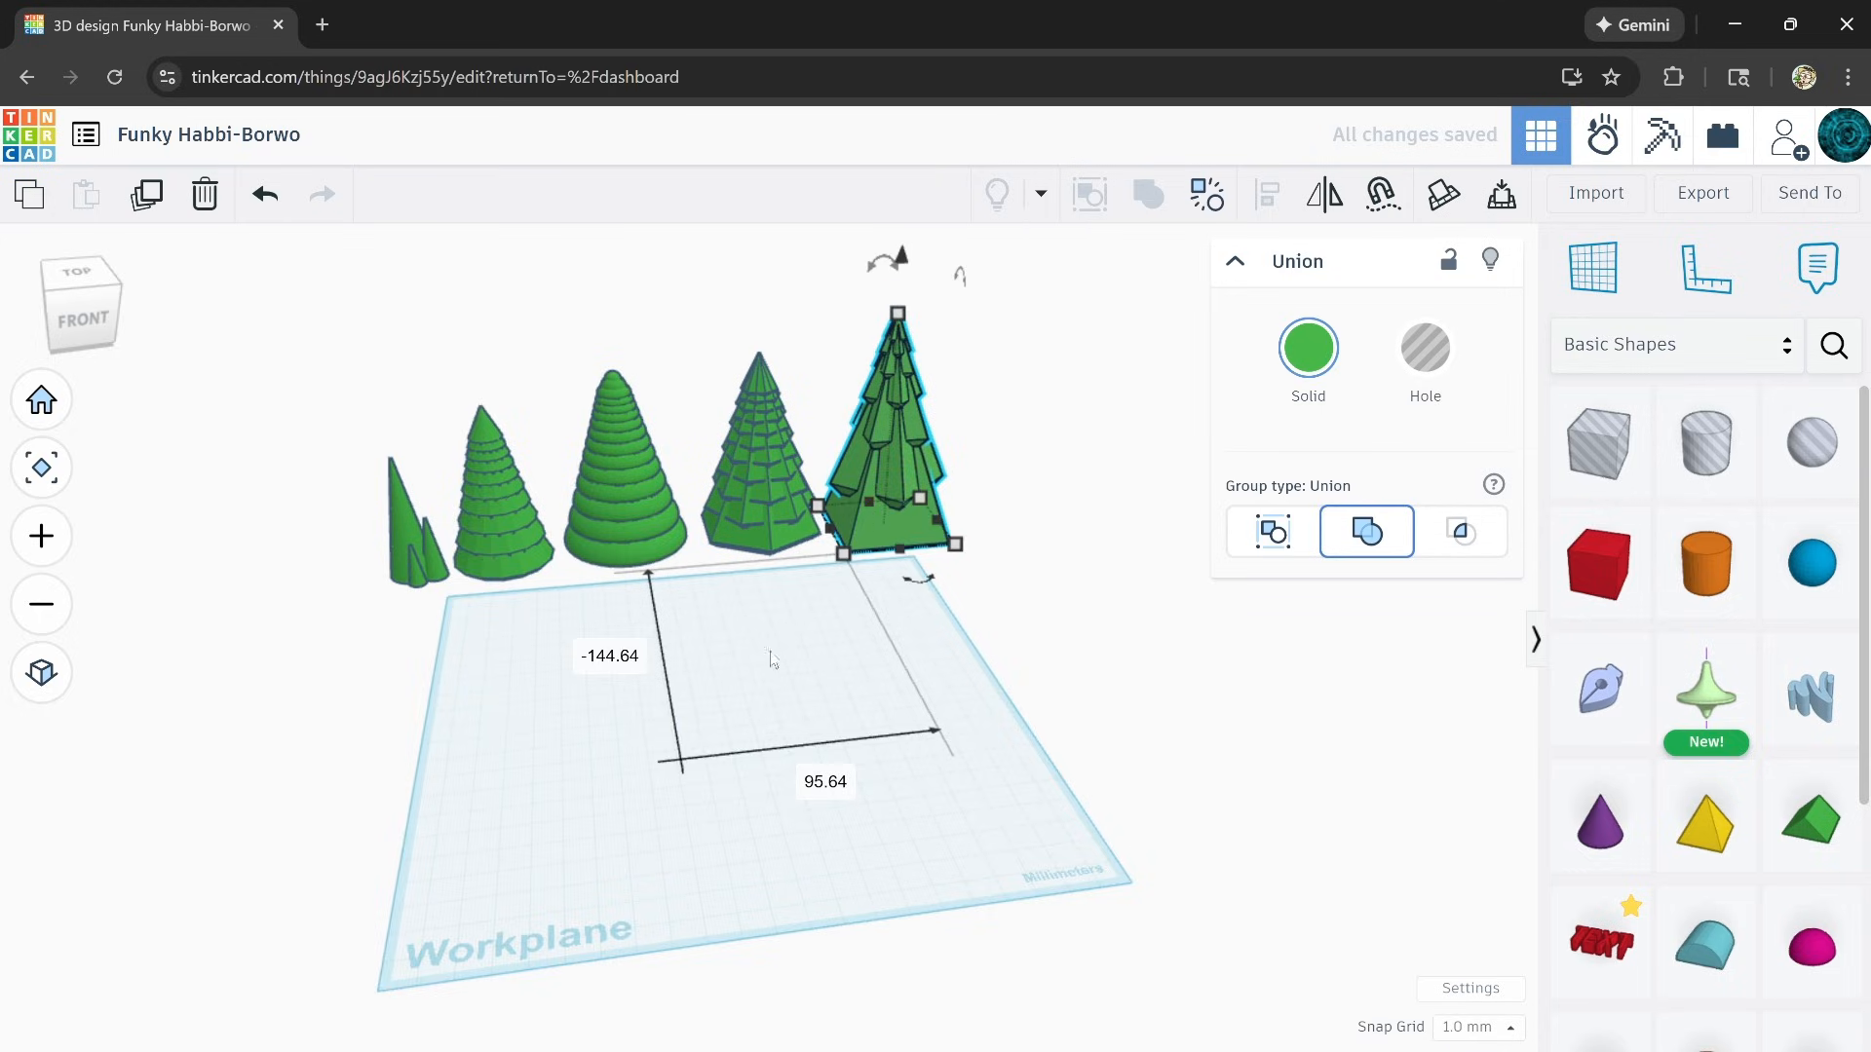
middle_click_drag(773, 656, 655, 826)
left_click(817, 624)
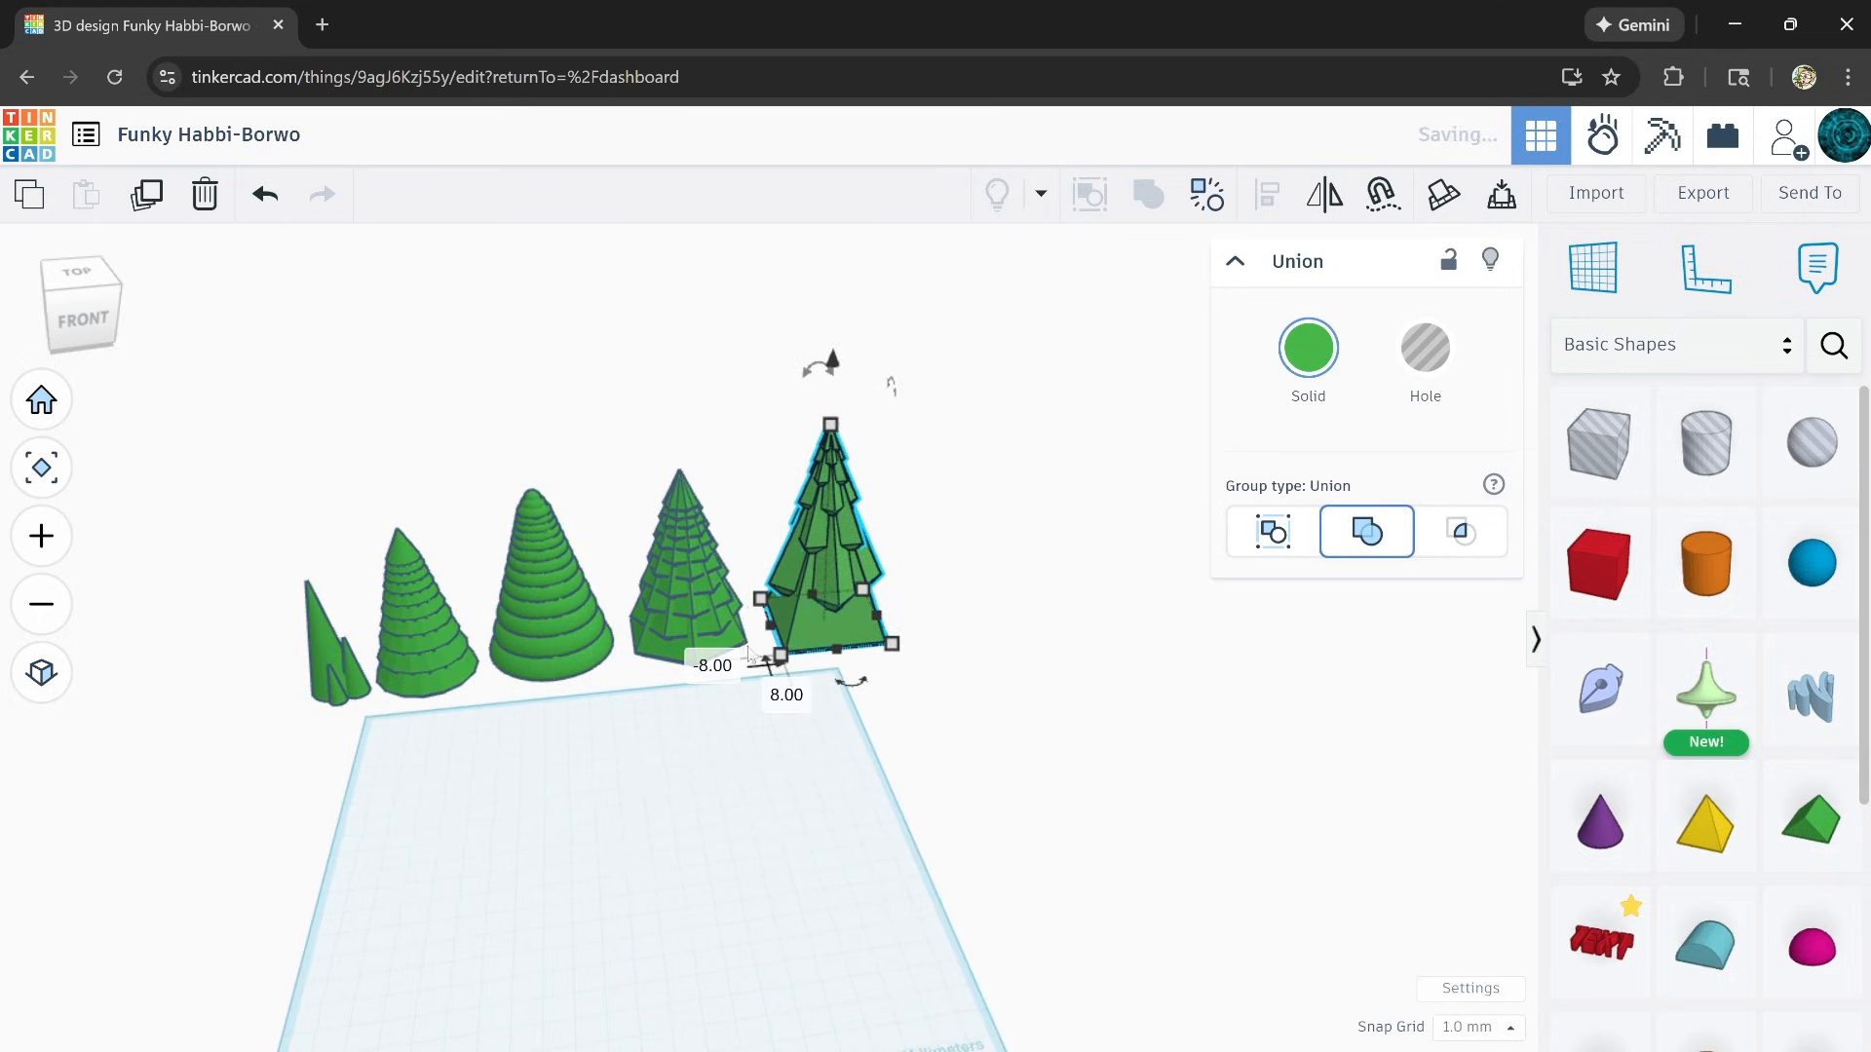
scroll(676, 608, "up", 5)
middle_click_drag(700, 800, 572, 941)
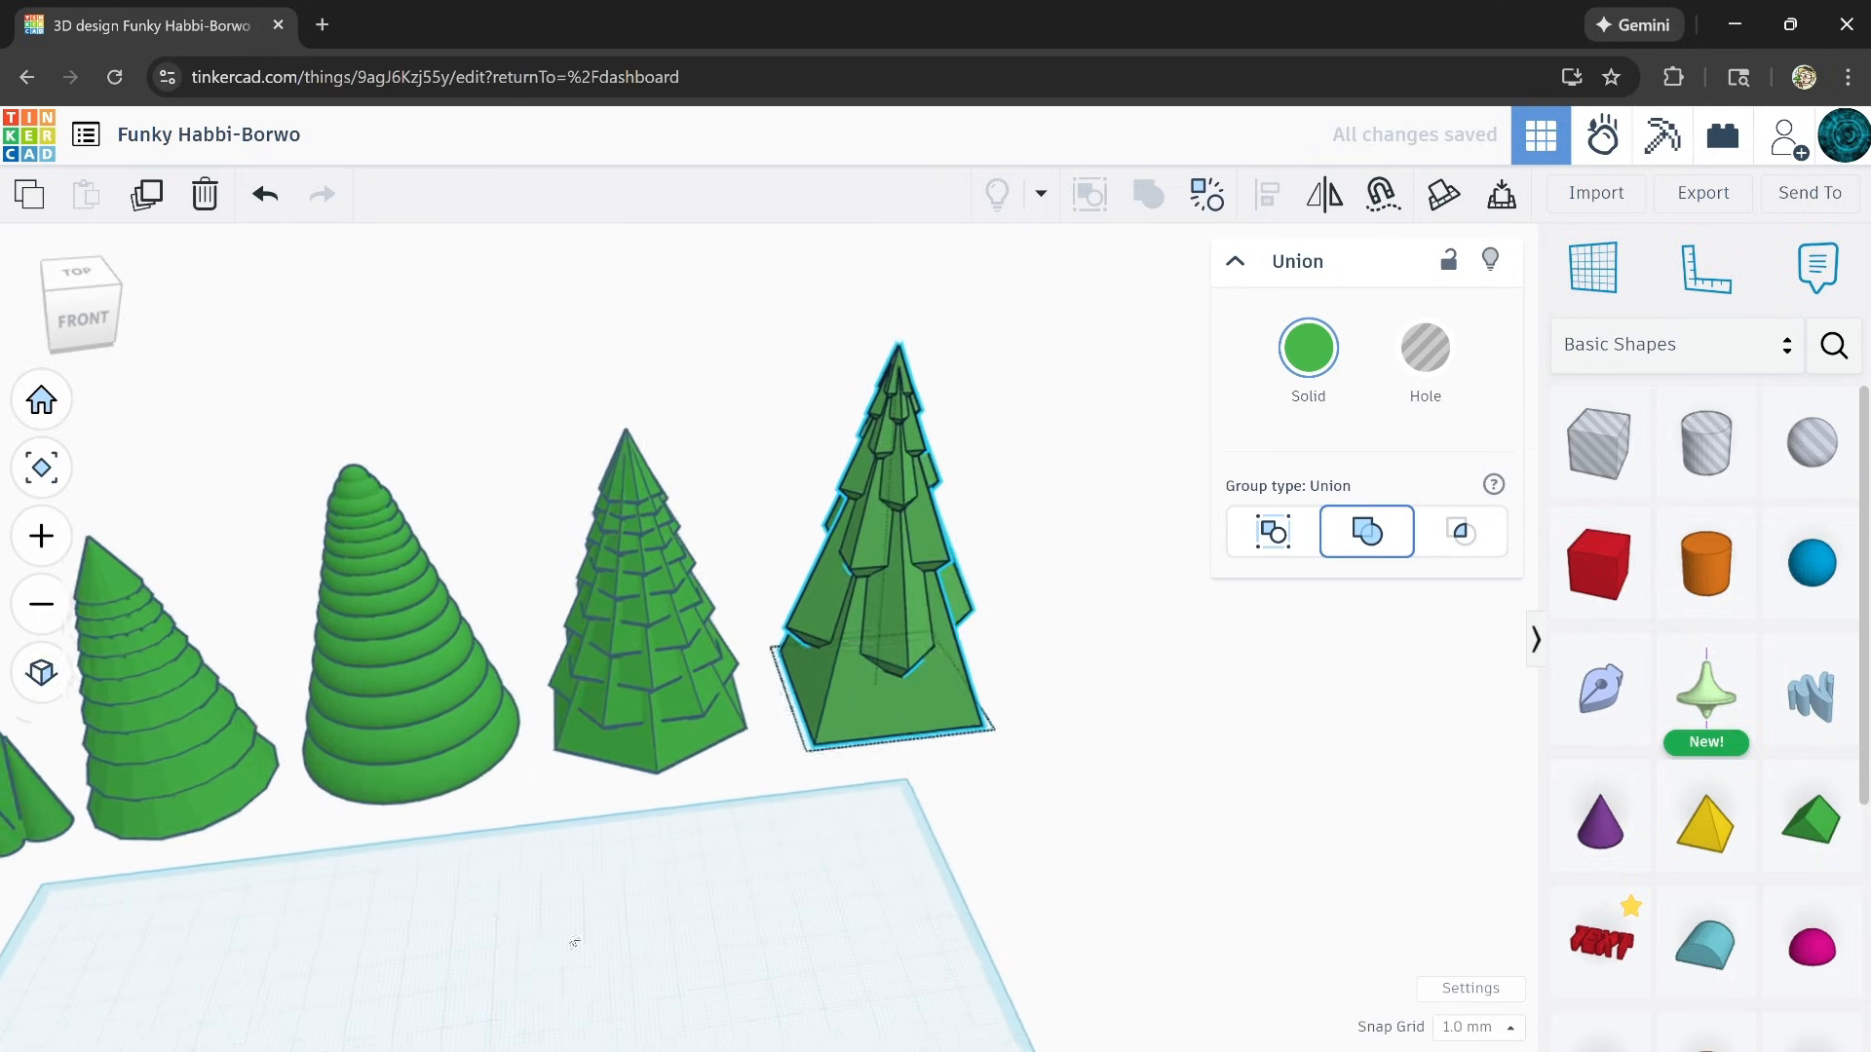
right_click_drag(572, 941, 478, 931)
scroll(682, 868, "down", 3)
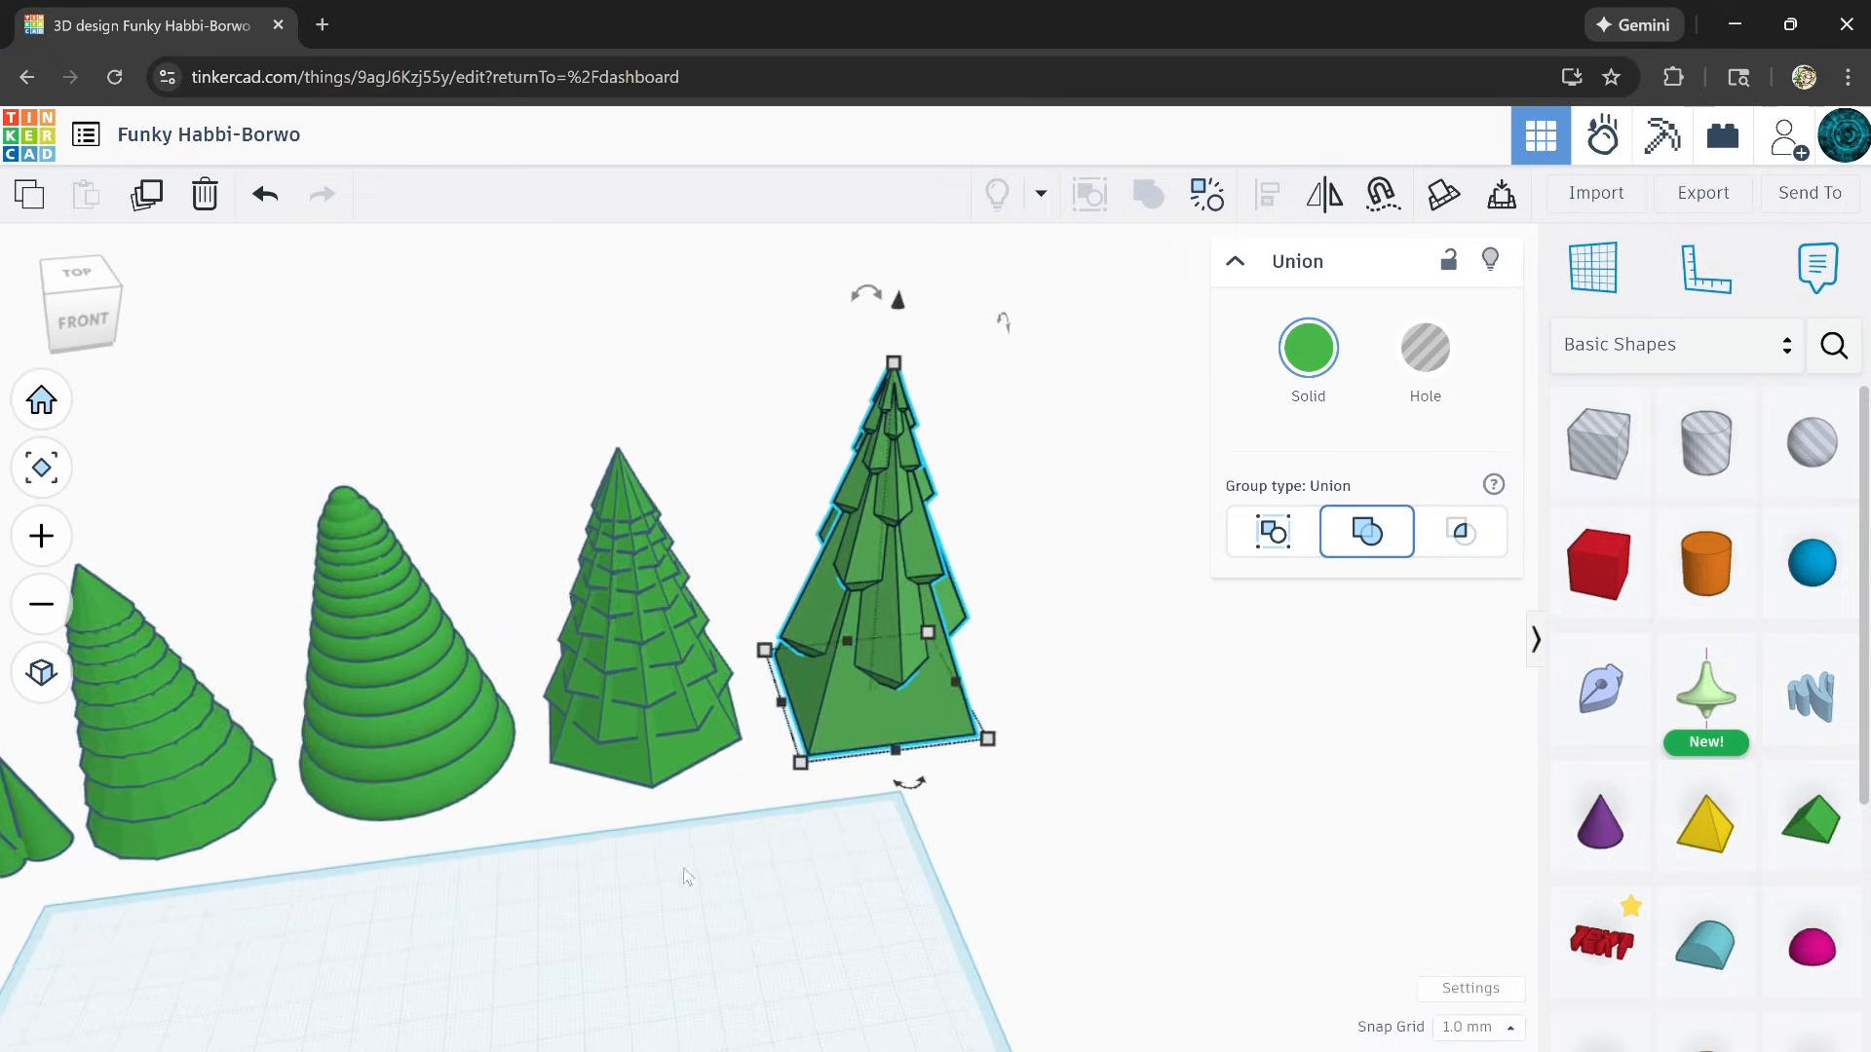
scroll(663, 833, "down", 3)
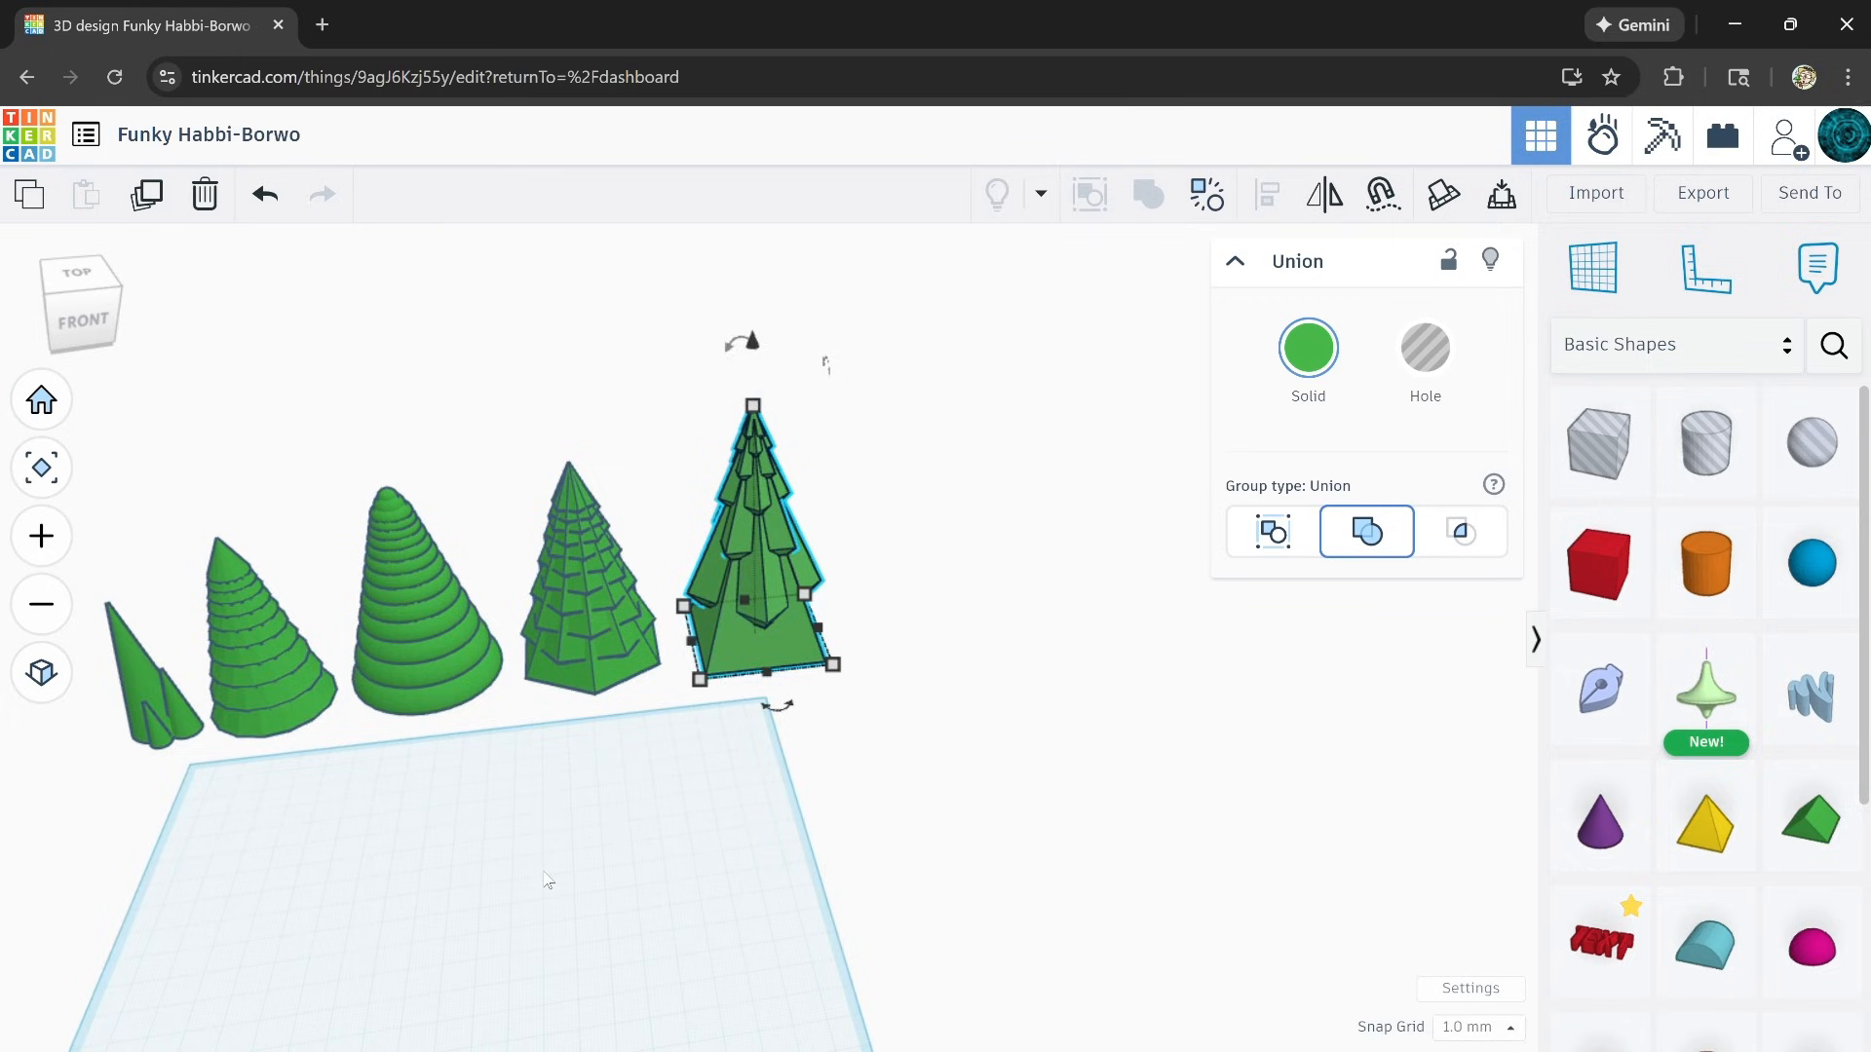
middle_click_drag(546, 880, 672, 733)
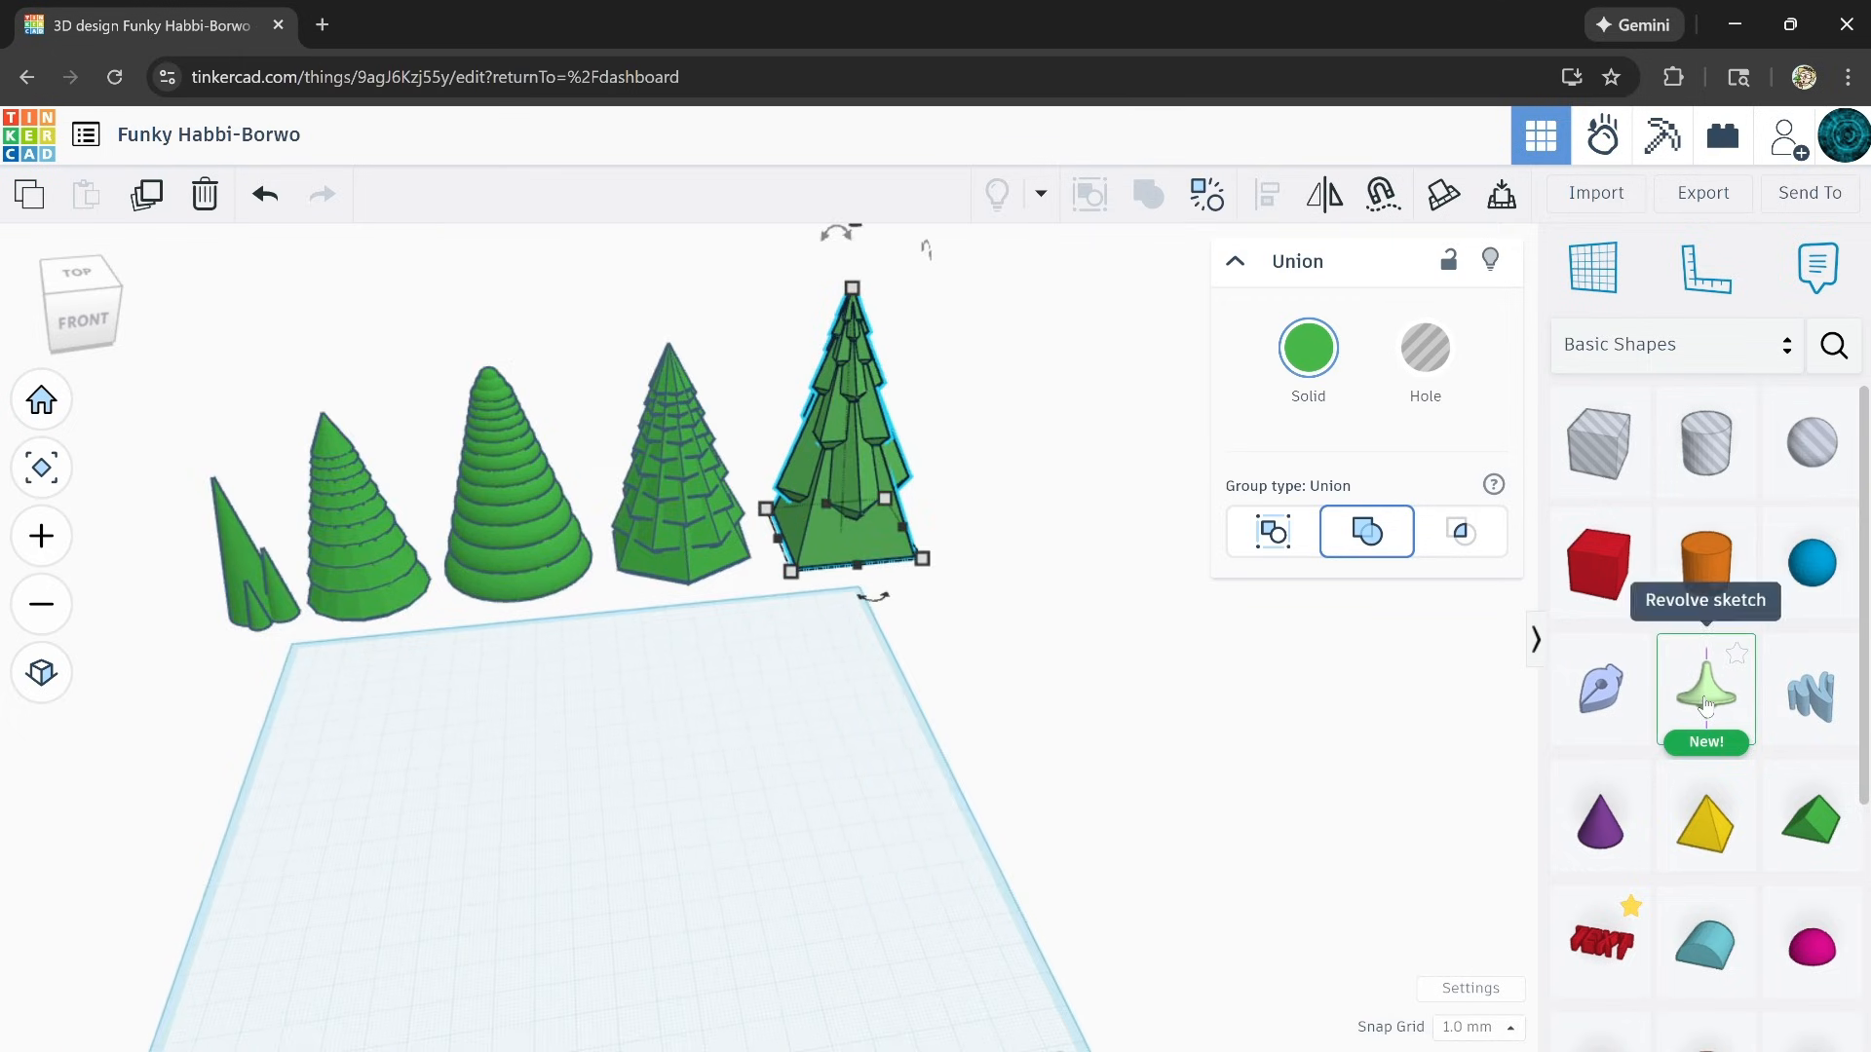
Step: Place a raised five-pointed Star from Basic Shapes on the workplane in front of the trees
scroll(1705, 704, "down", 4)
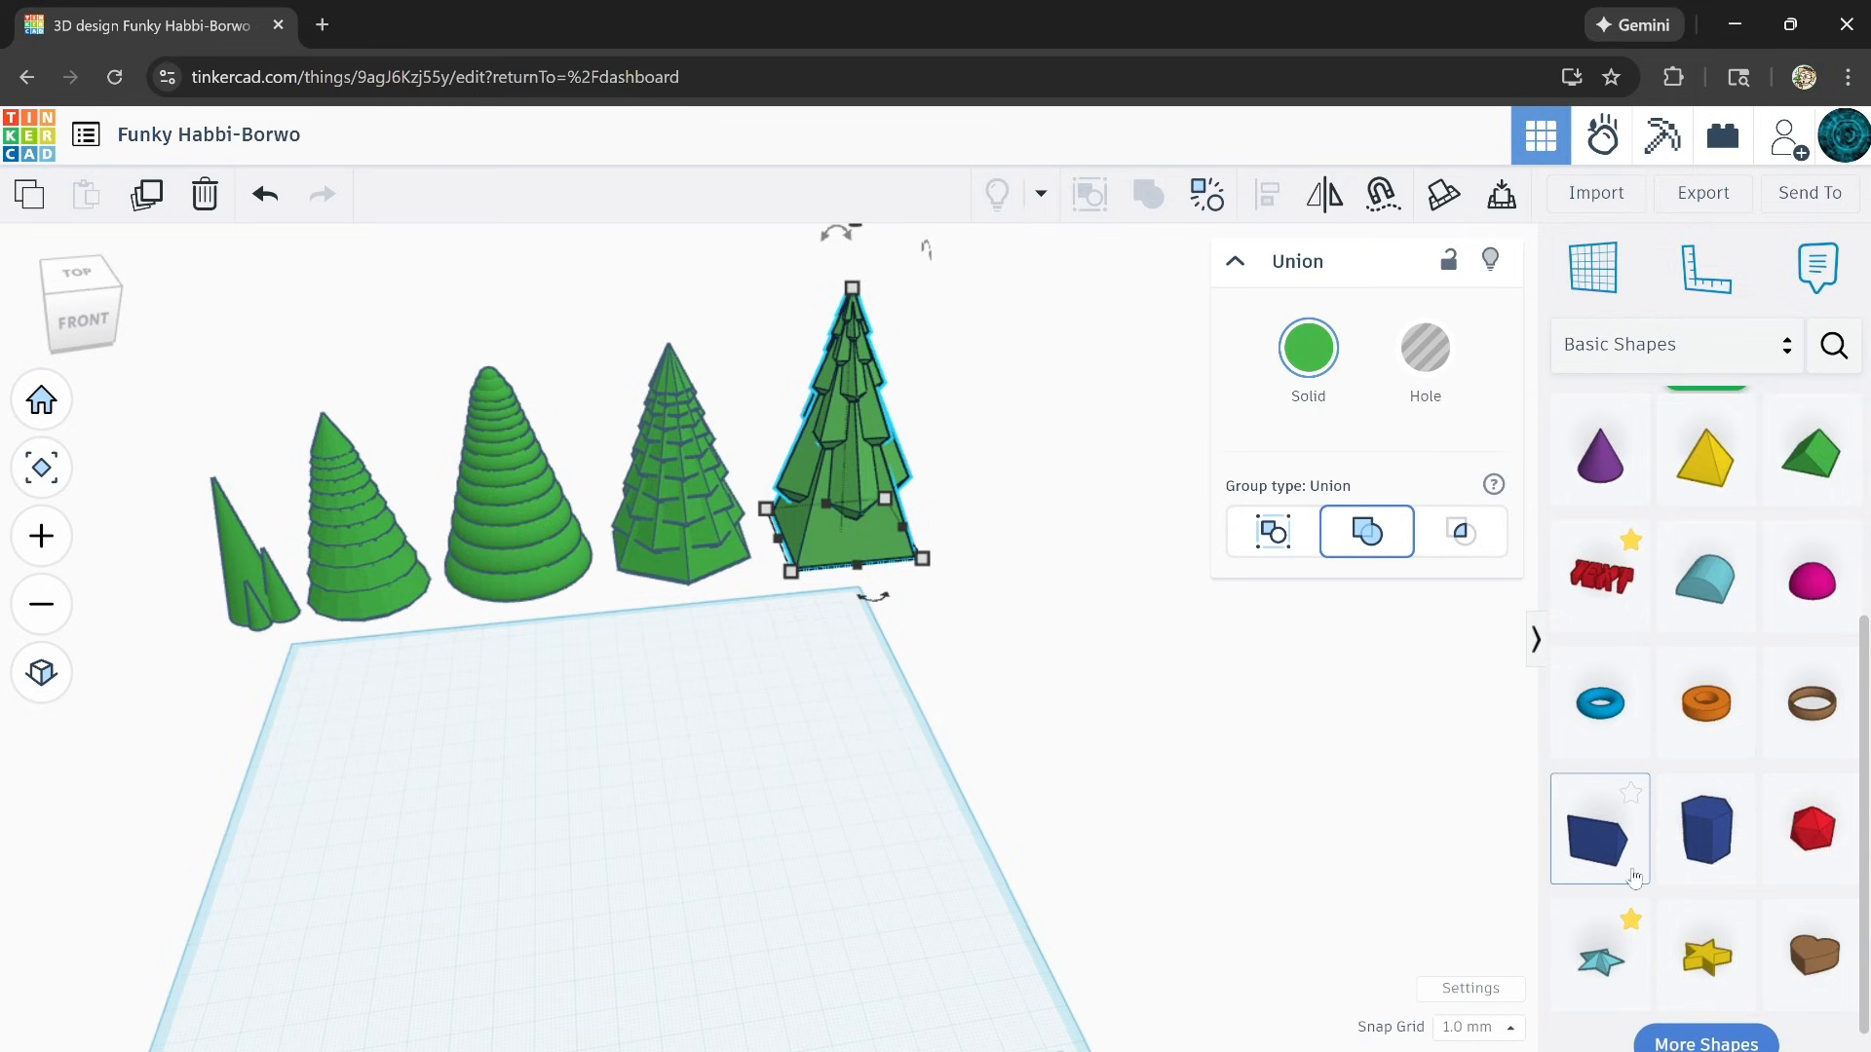
left_click_drag(1608, 974, 628, 828)
scroll(632, 825, "up", 2)
scroll(629, 808, "up", 1)
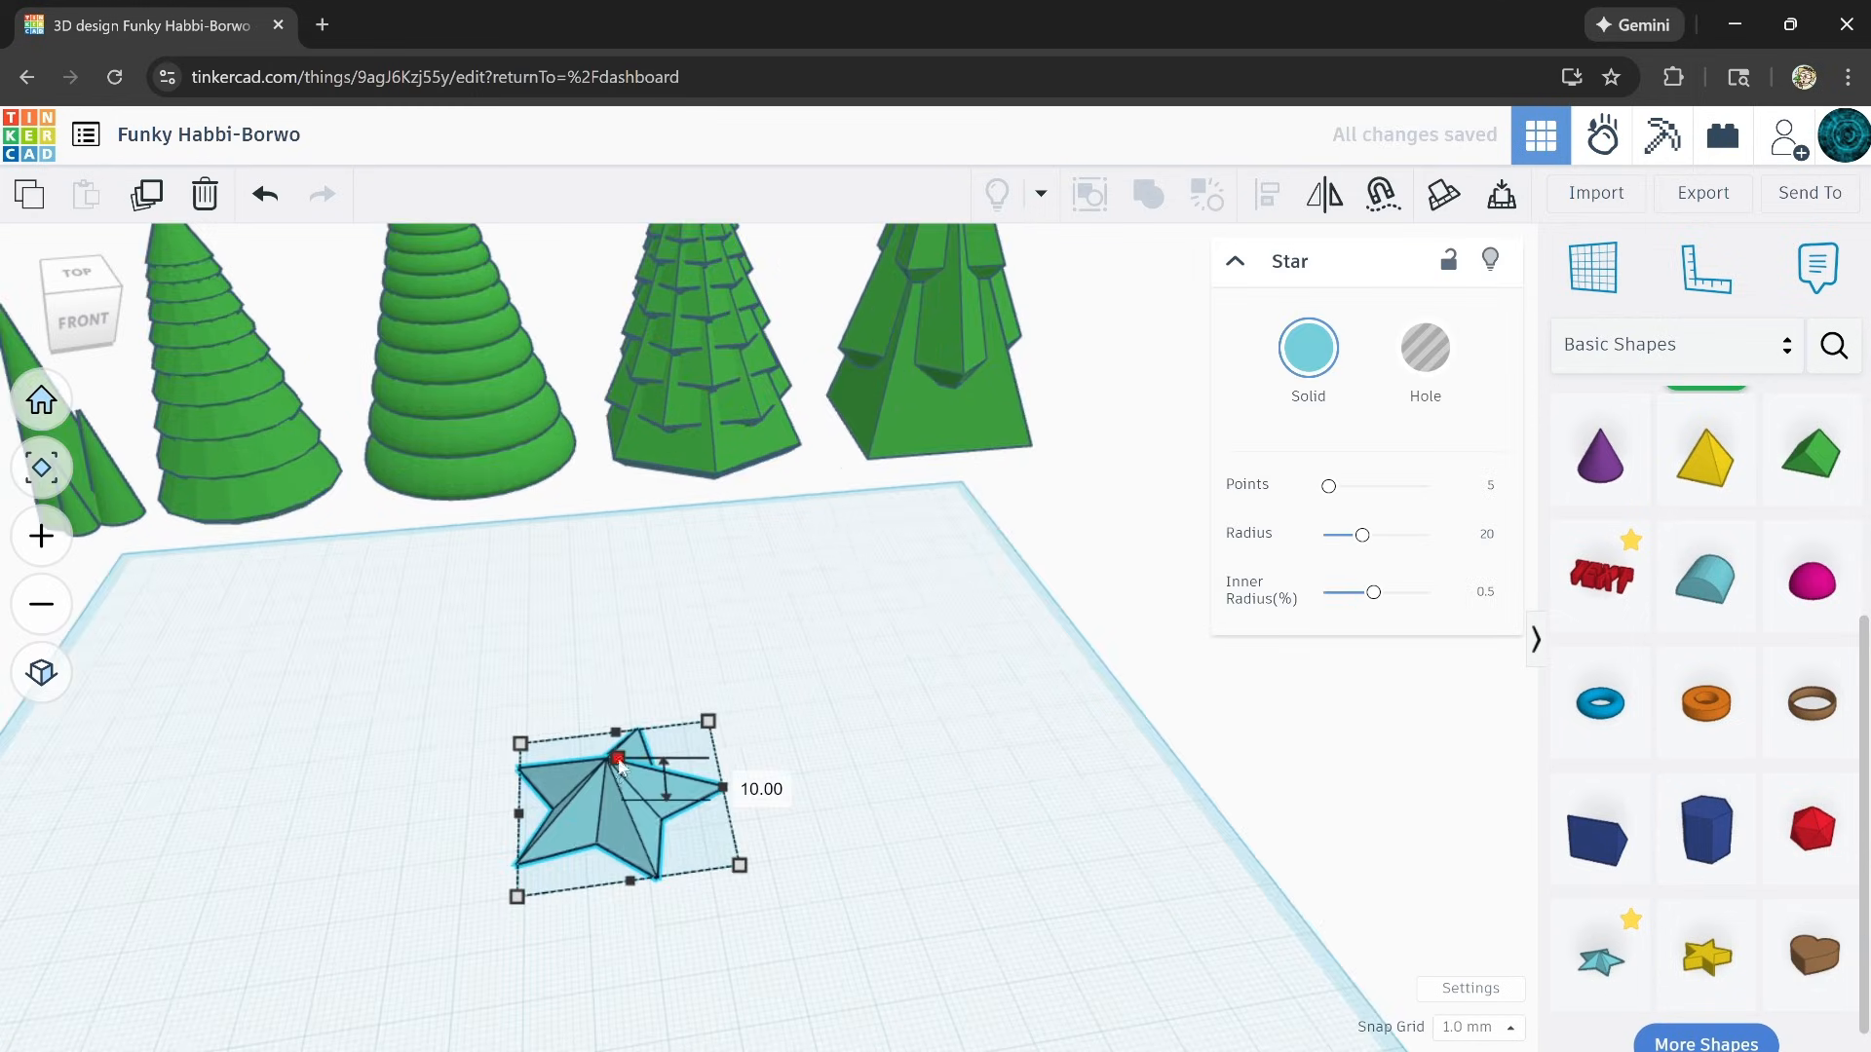
scroll(620, 766, "up", 1)
right_click_drag(620, 766, 586, 812)
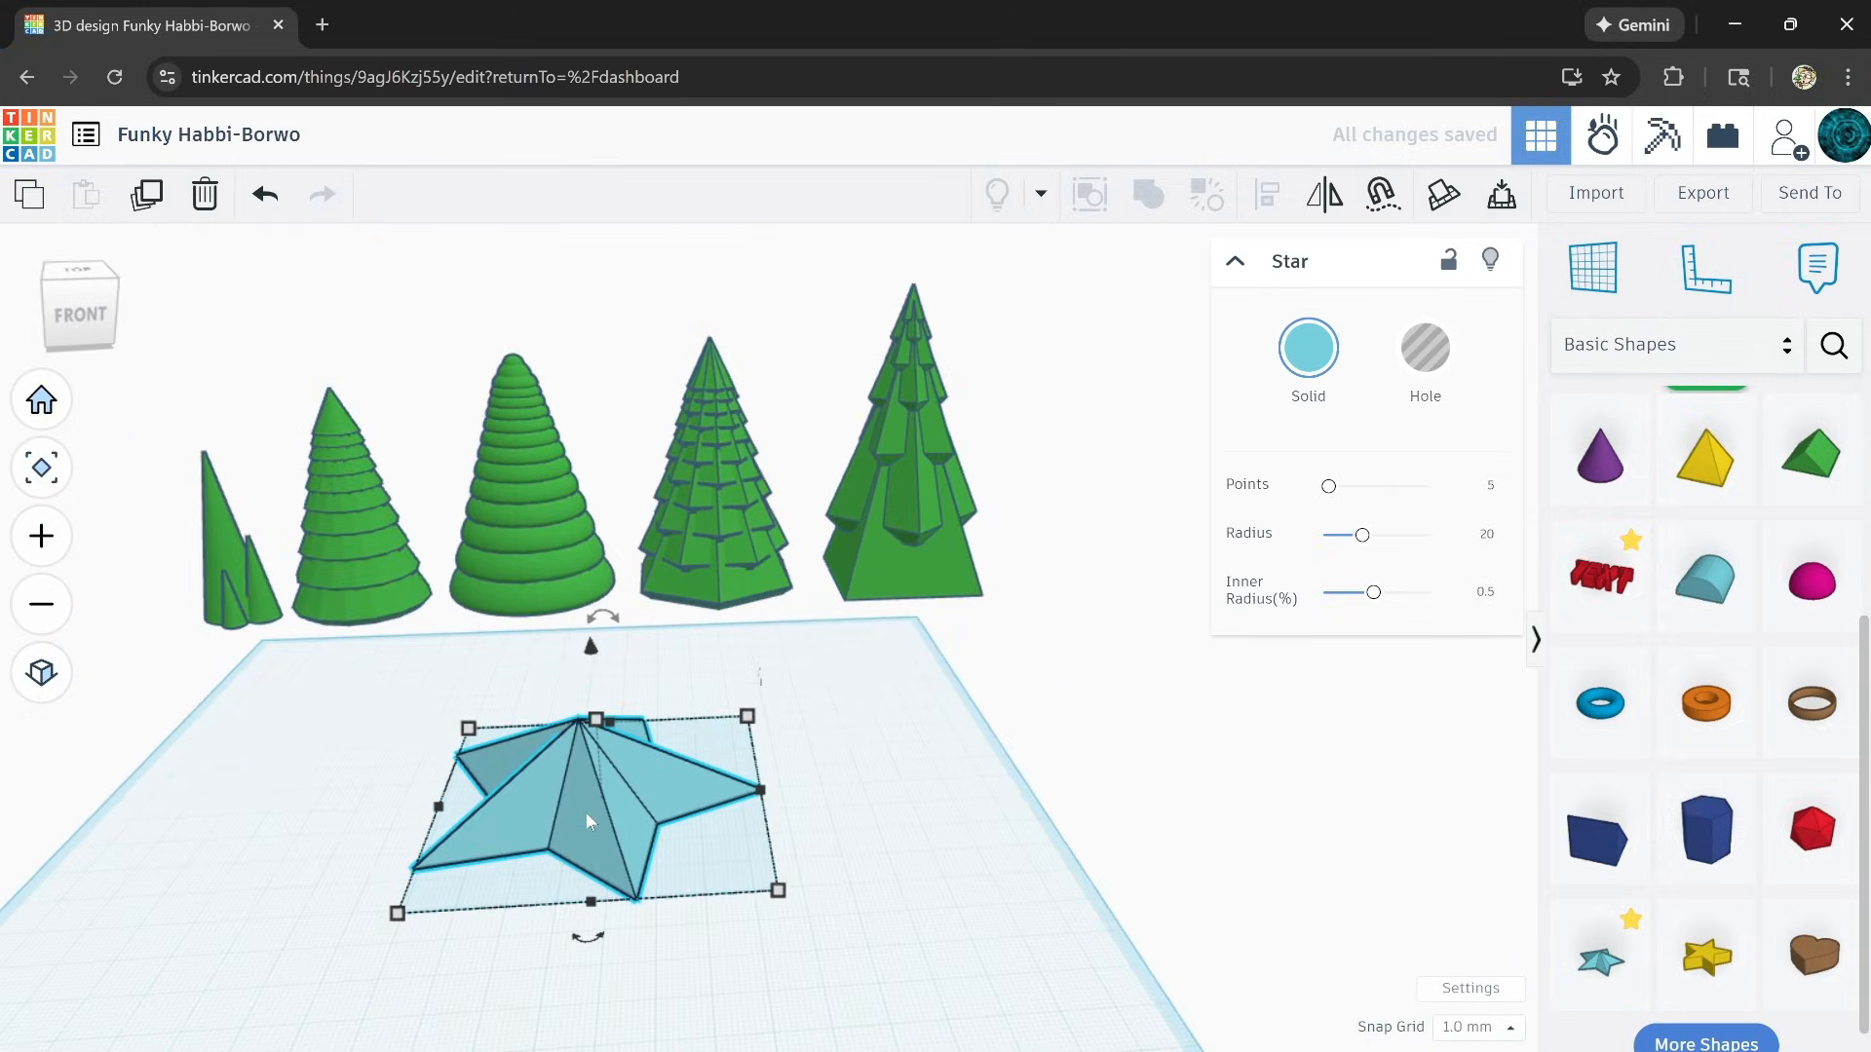
middle_click_drag(587, 813, 833, 695)
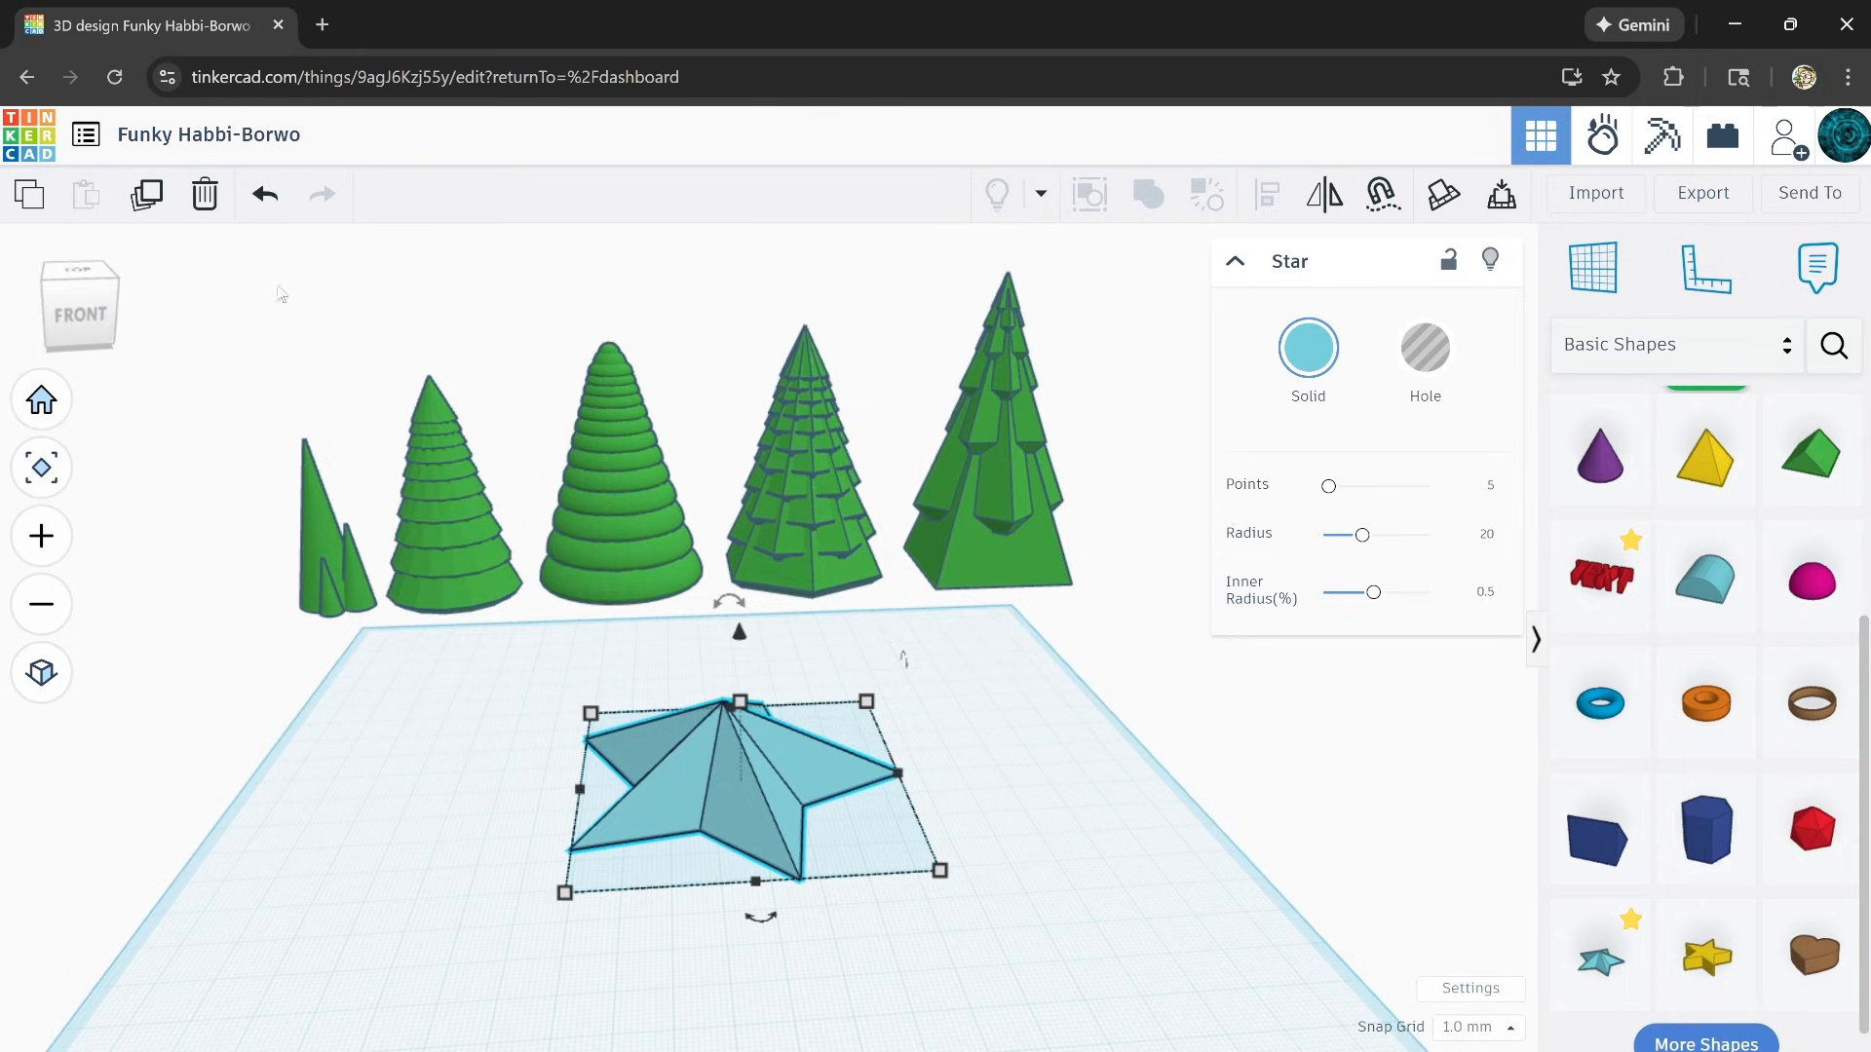
Step: Duplicate the star in place and lower the copy beneath the original
left_click(146, 195)
key("ctrl+Down")
key("ctrl+Down")
key("ctrl+Down")
key("ctrl+Down")
key("ctrl+Down")
key("ctrl+Down")
key("ctrl+Down")
key("ctrl+Down")
key("ctrl+Down")
key("ctrl+Down")
key("ctrl+Down")
key("ctrl+Down")
key("ctrl+Down")
key("ctrl+Down")
key("ctrl+Down")
key("ctrl+Down")
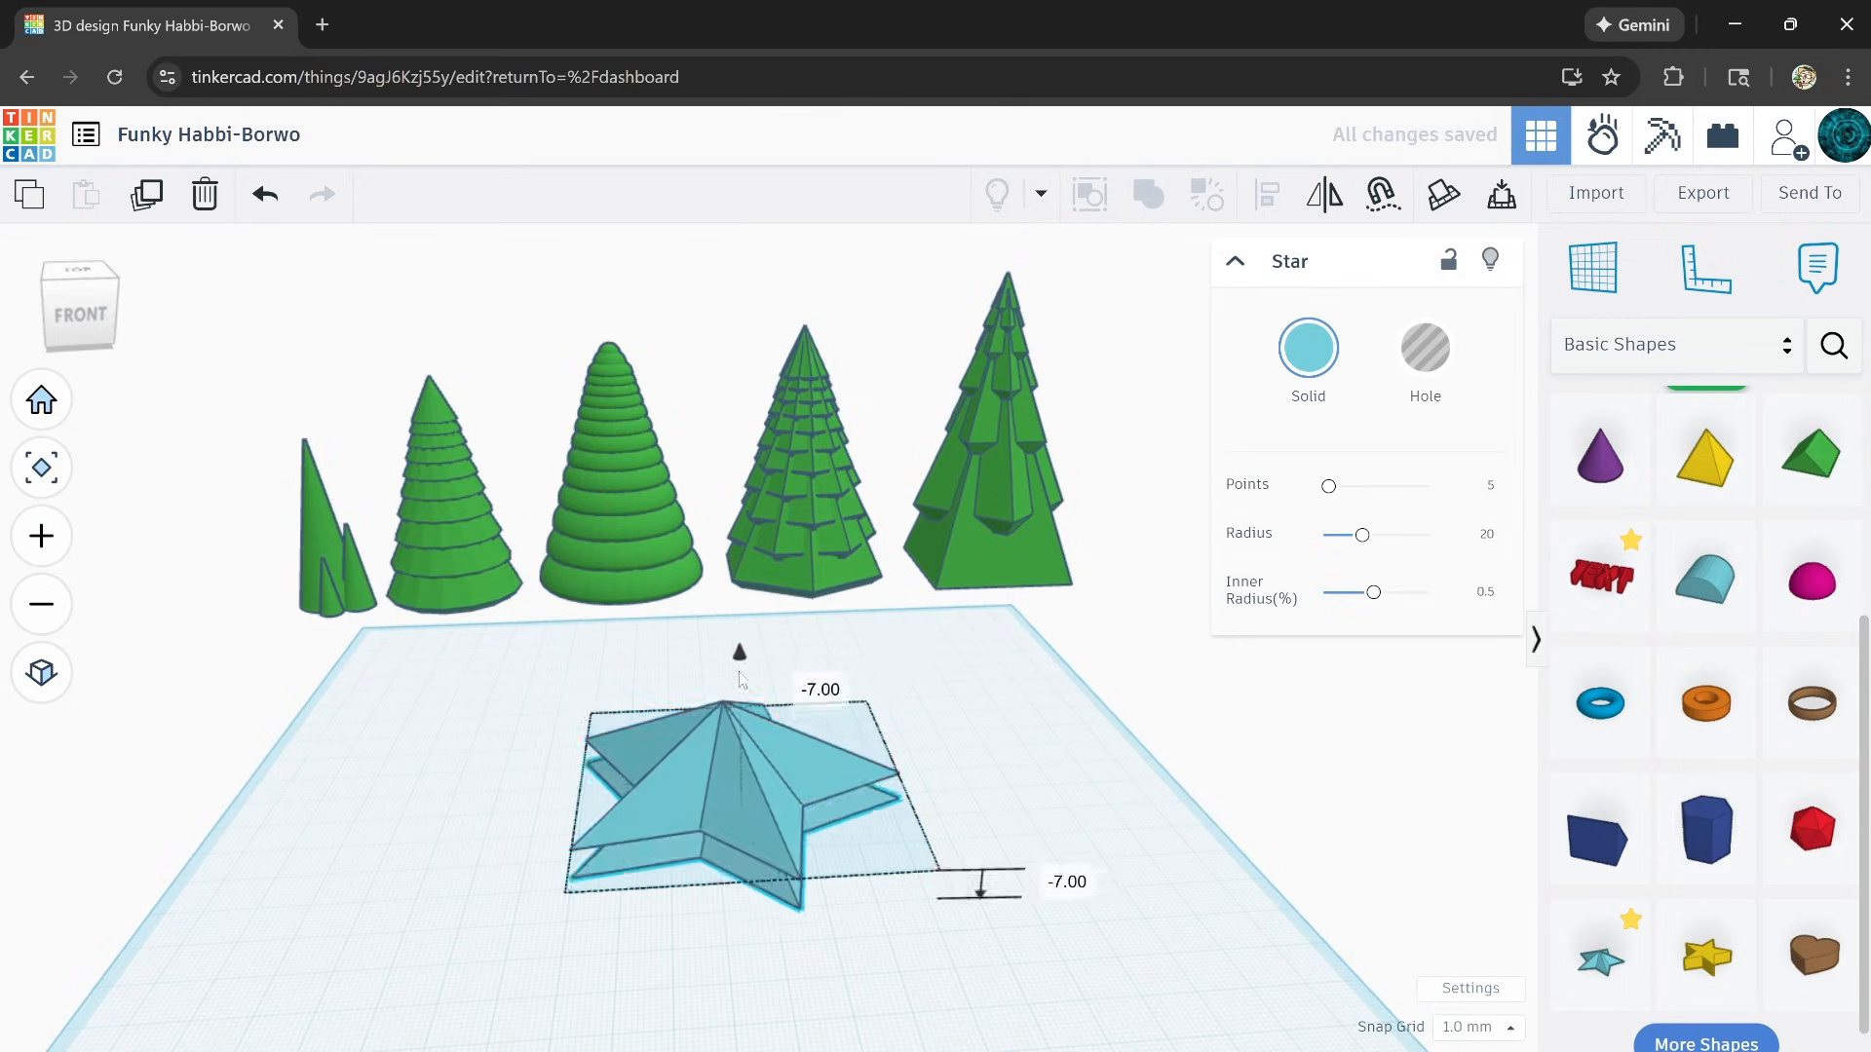
Step: Mirror the lowered star copy vertically so that its peak points downward under the original star
left_click(1327, 193)
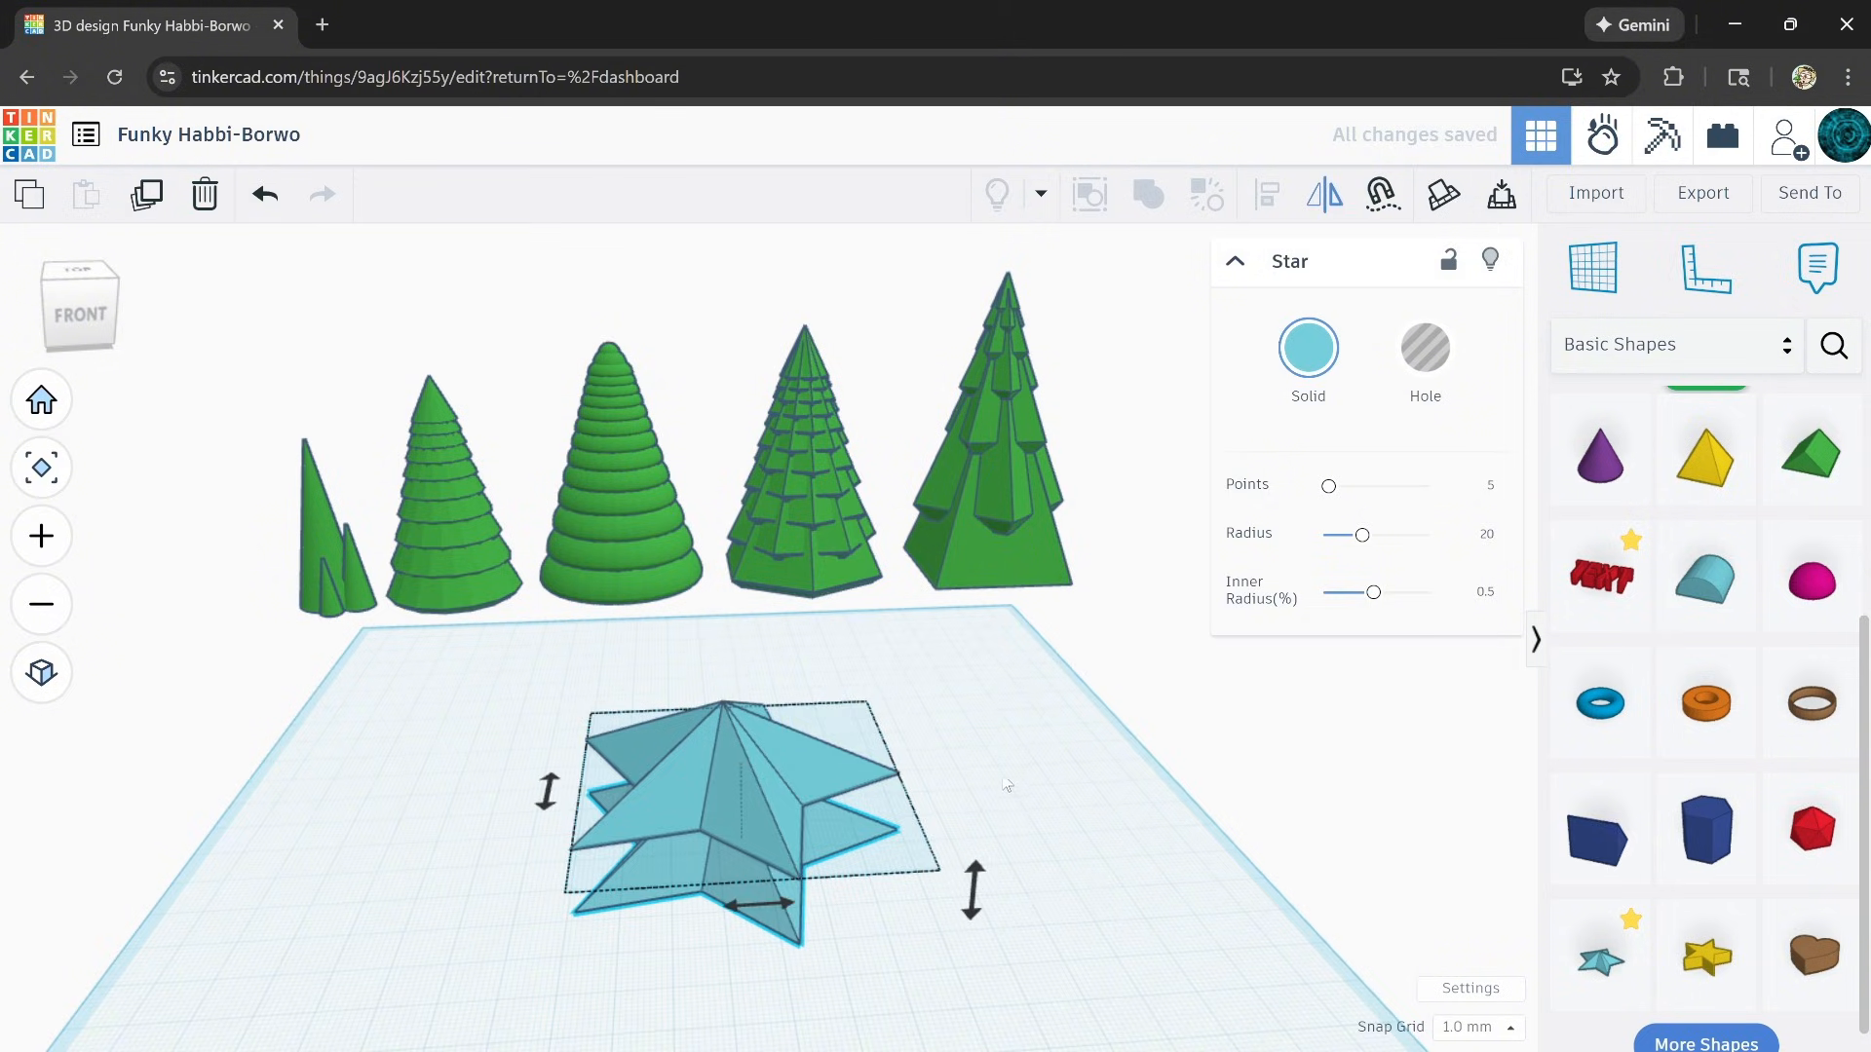
left_click(972, 889)
right_click_drag(975, 862, 978, 785)
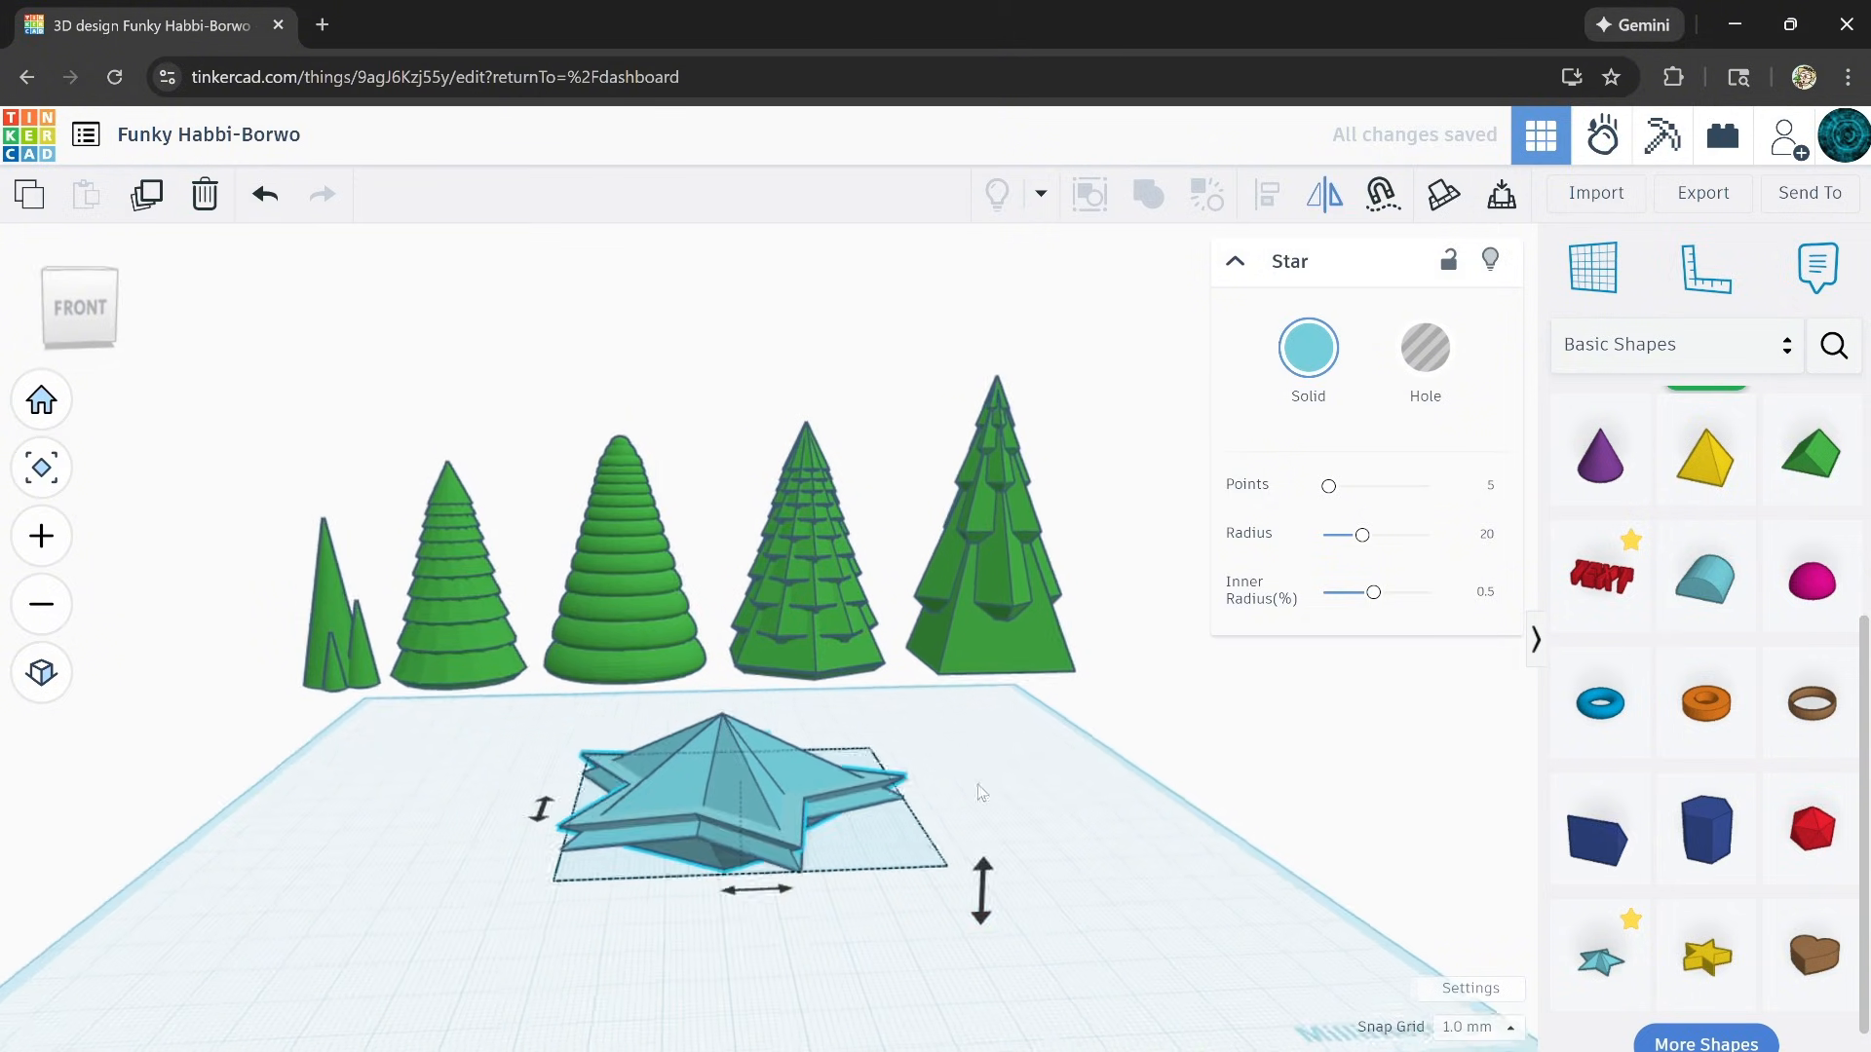
scroll(733, 862, "up", 2)
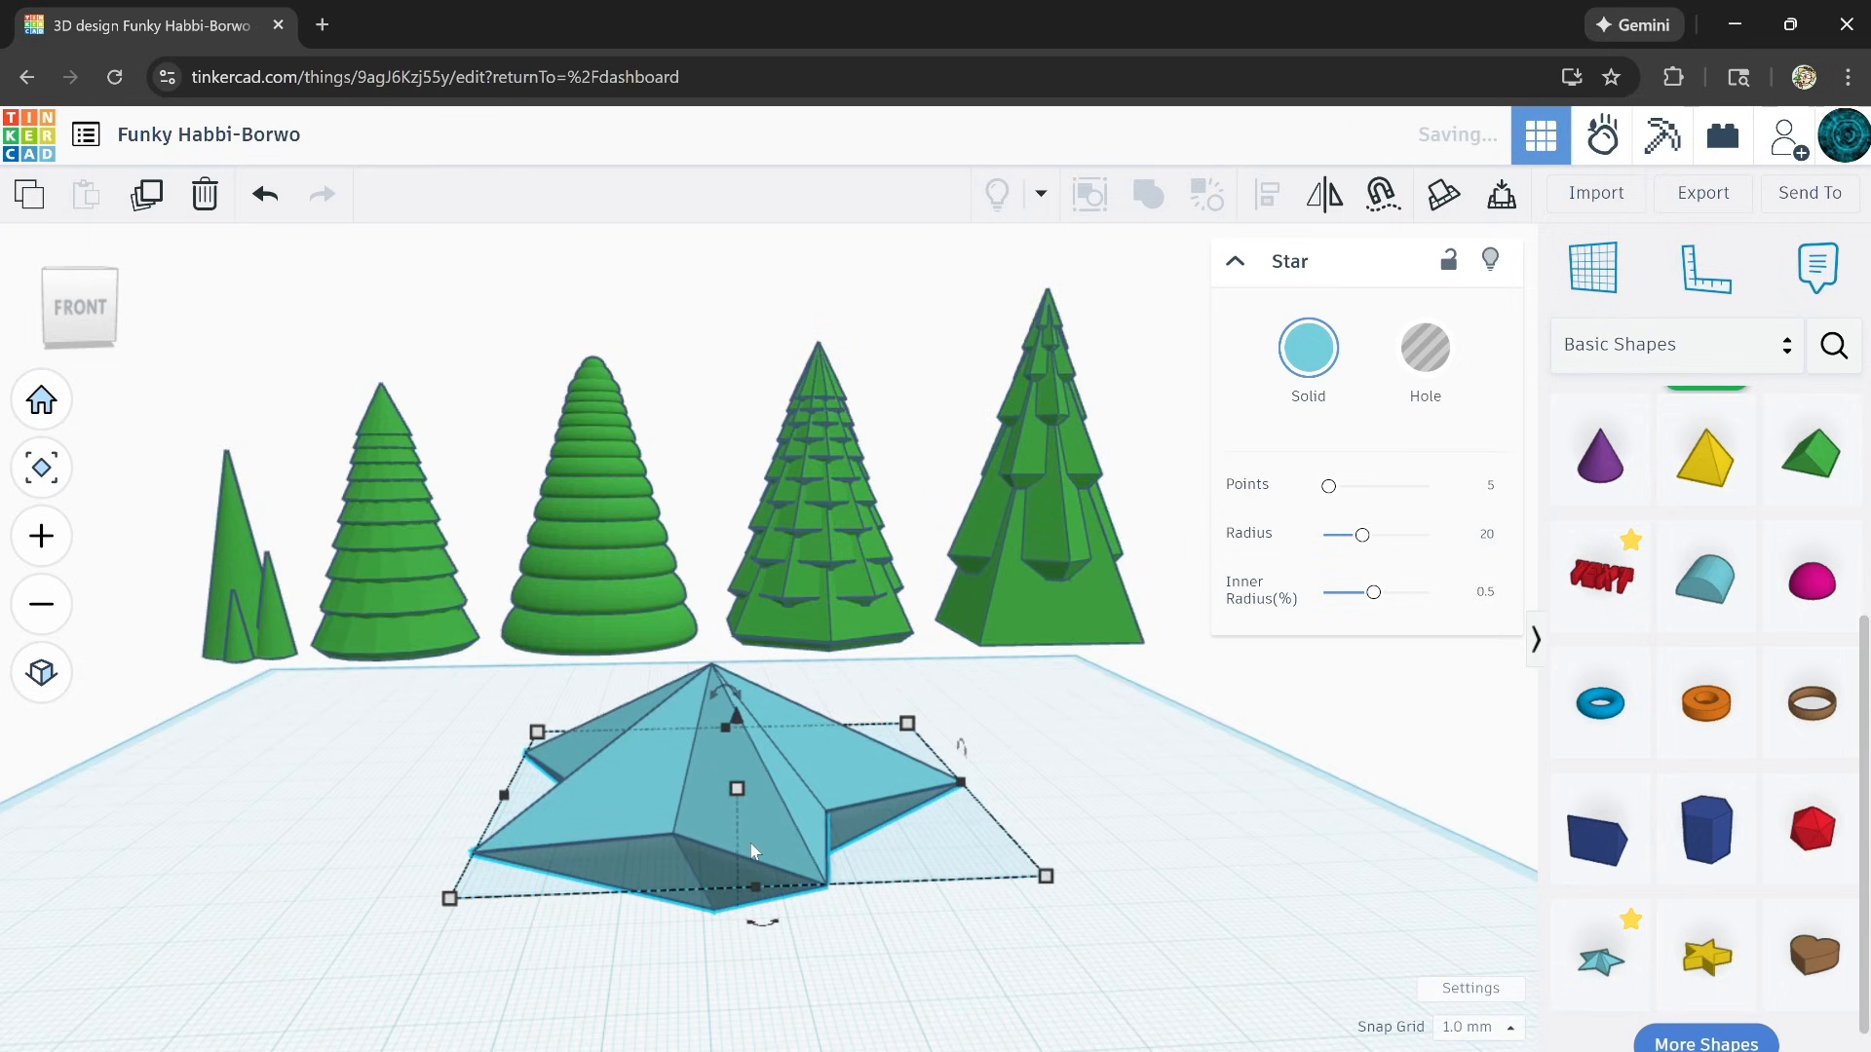
right_click_drag(777, 890, 771, 825)
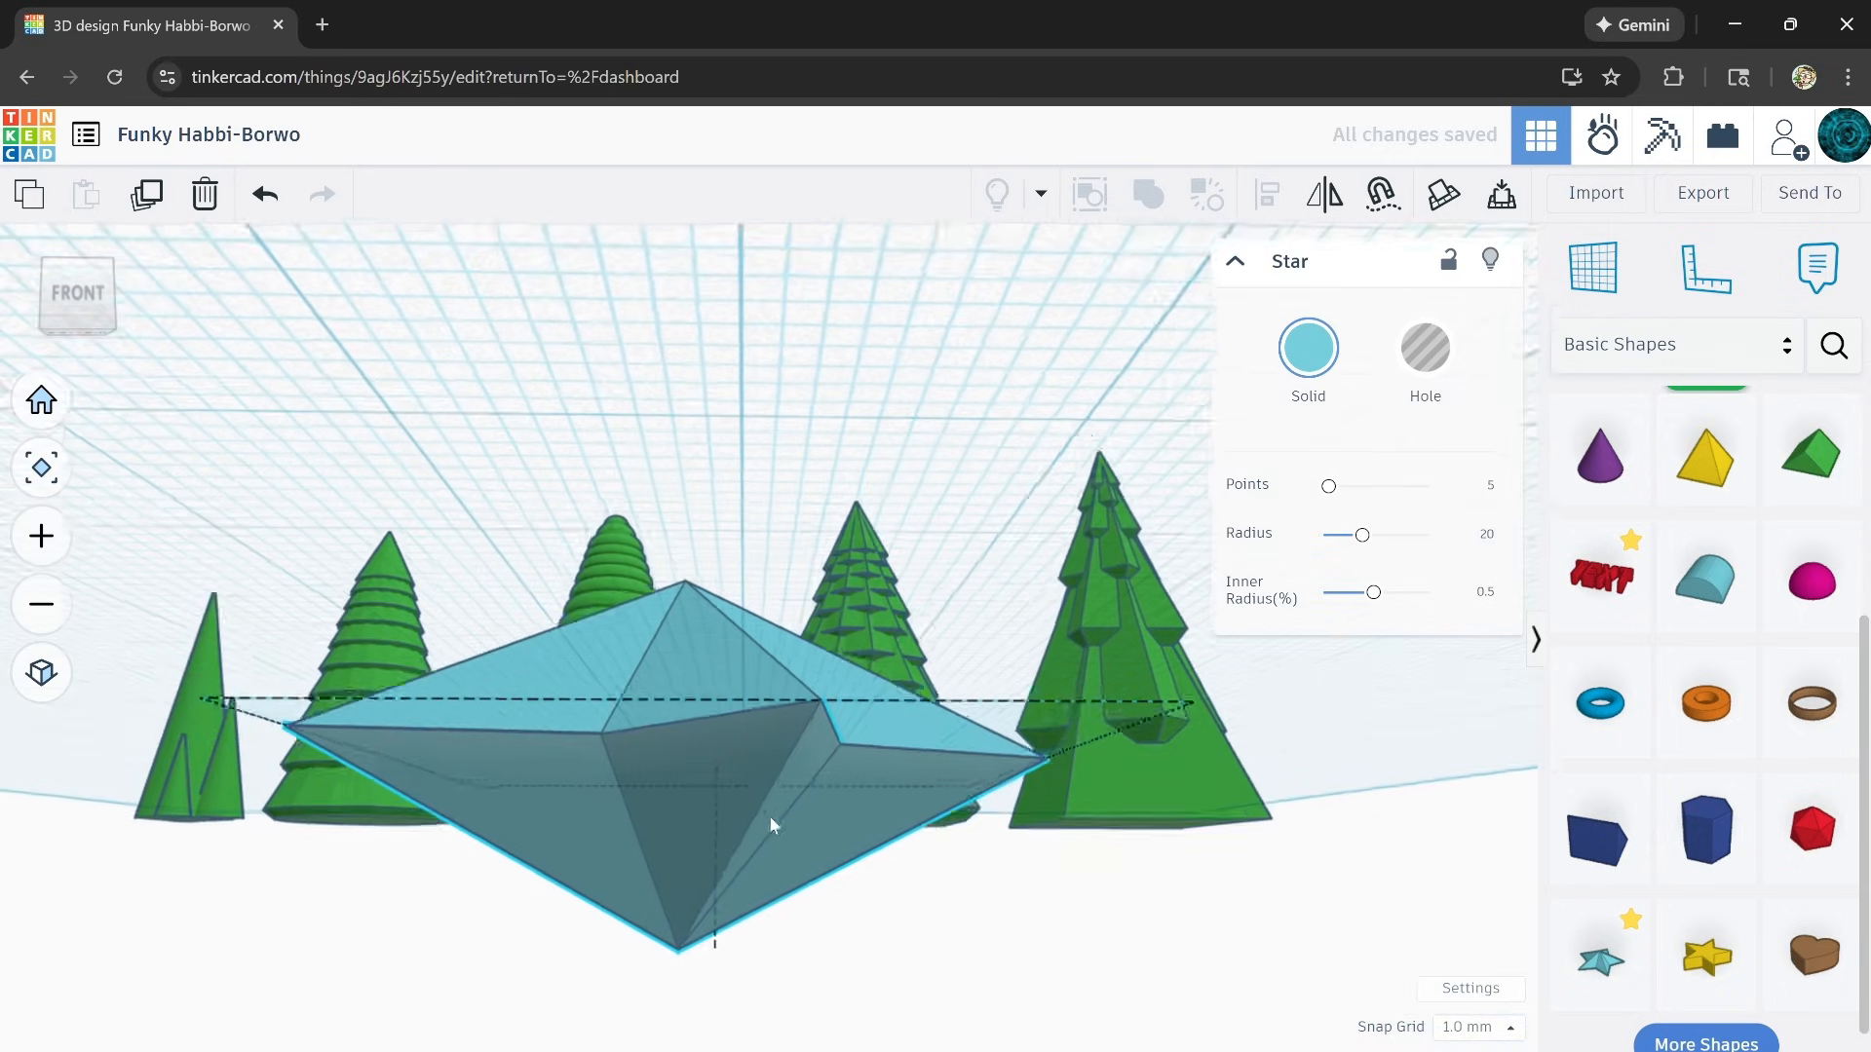
Step: Resize the downward-pointing star to a height of about 19 mm
mouse_move(713, 931)
left_mouse_down()
mouse_move(709, 859)
mouse_move(717, 924)
left_mouse_up()
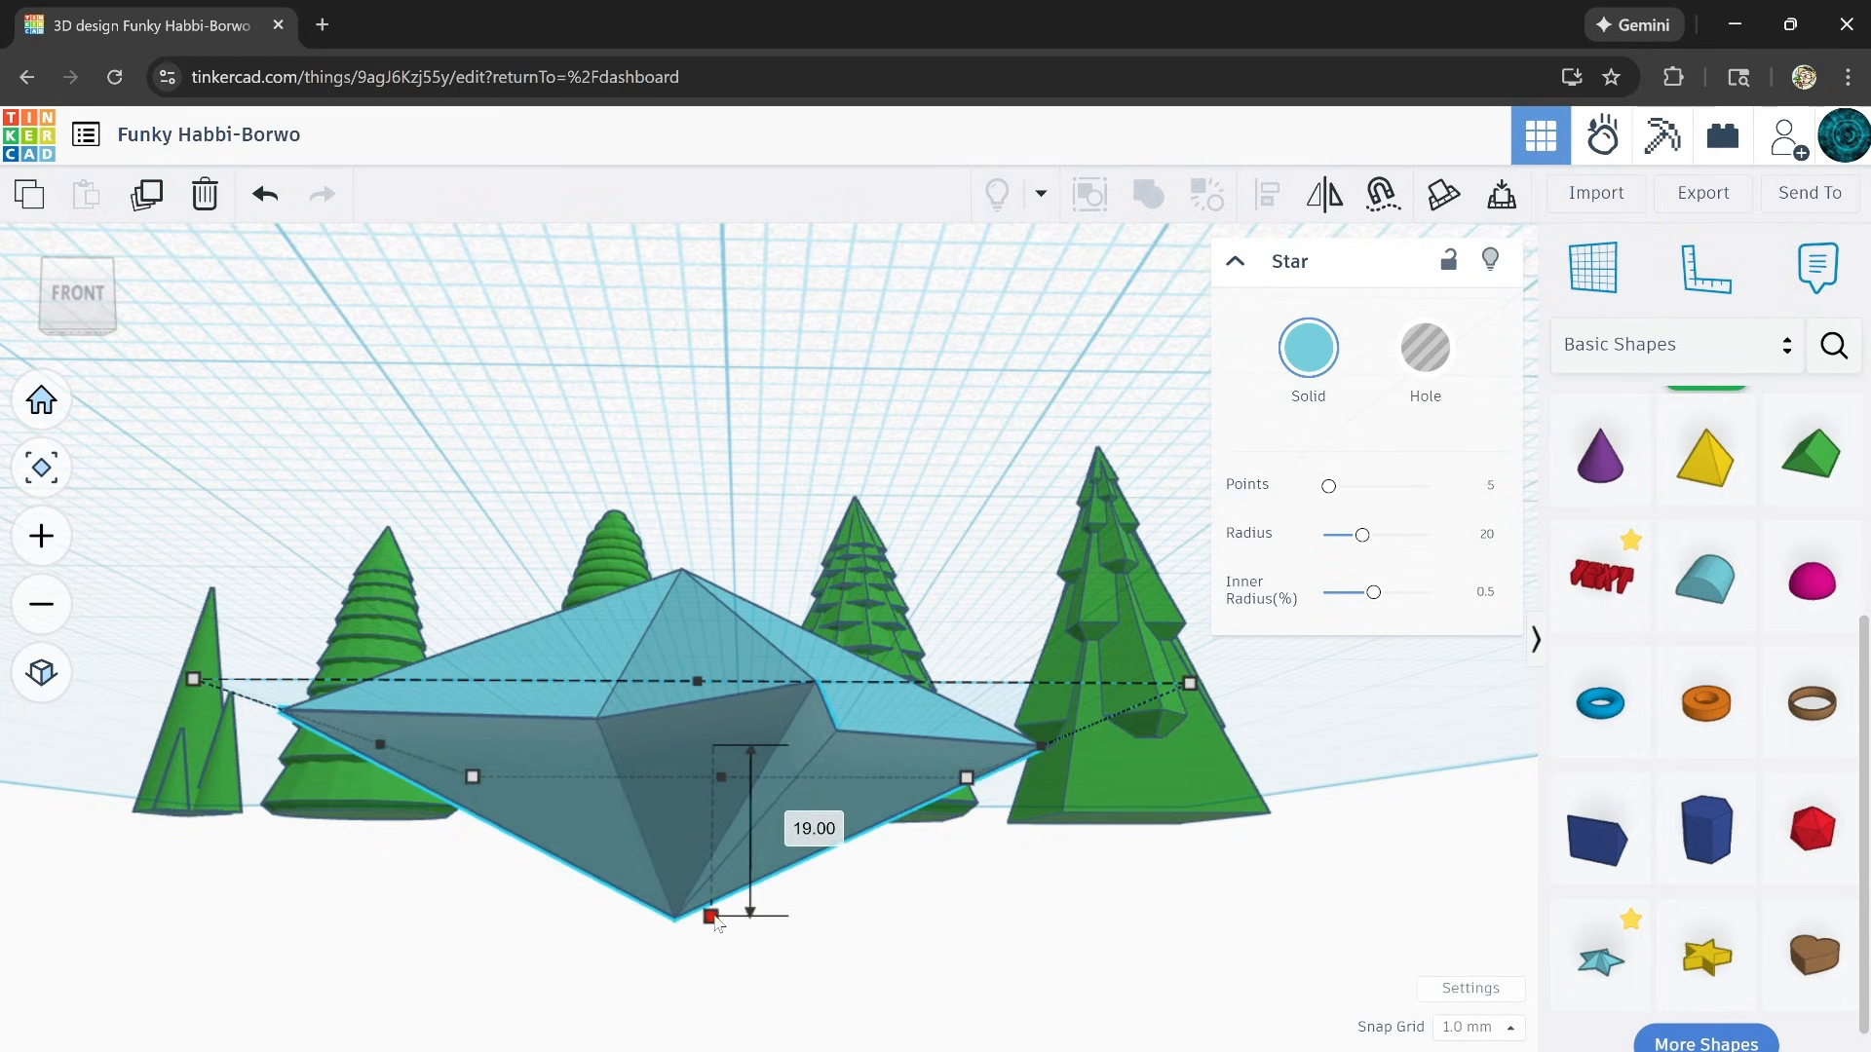
scroll(975, 789, "up", 2)
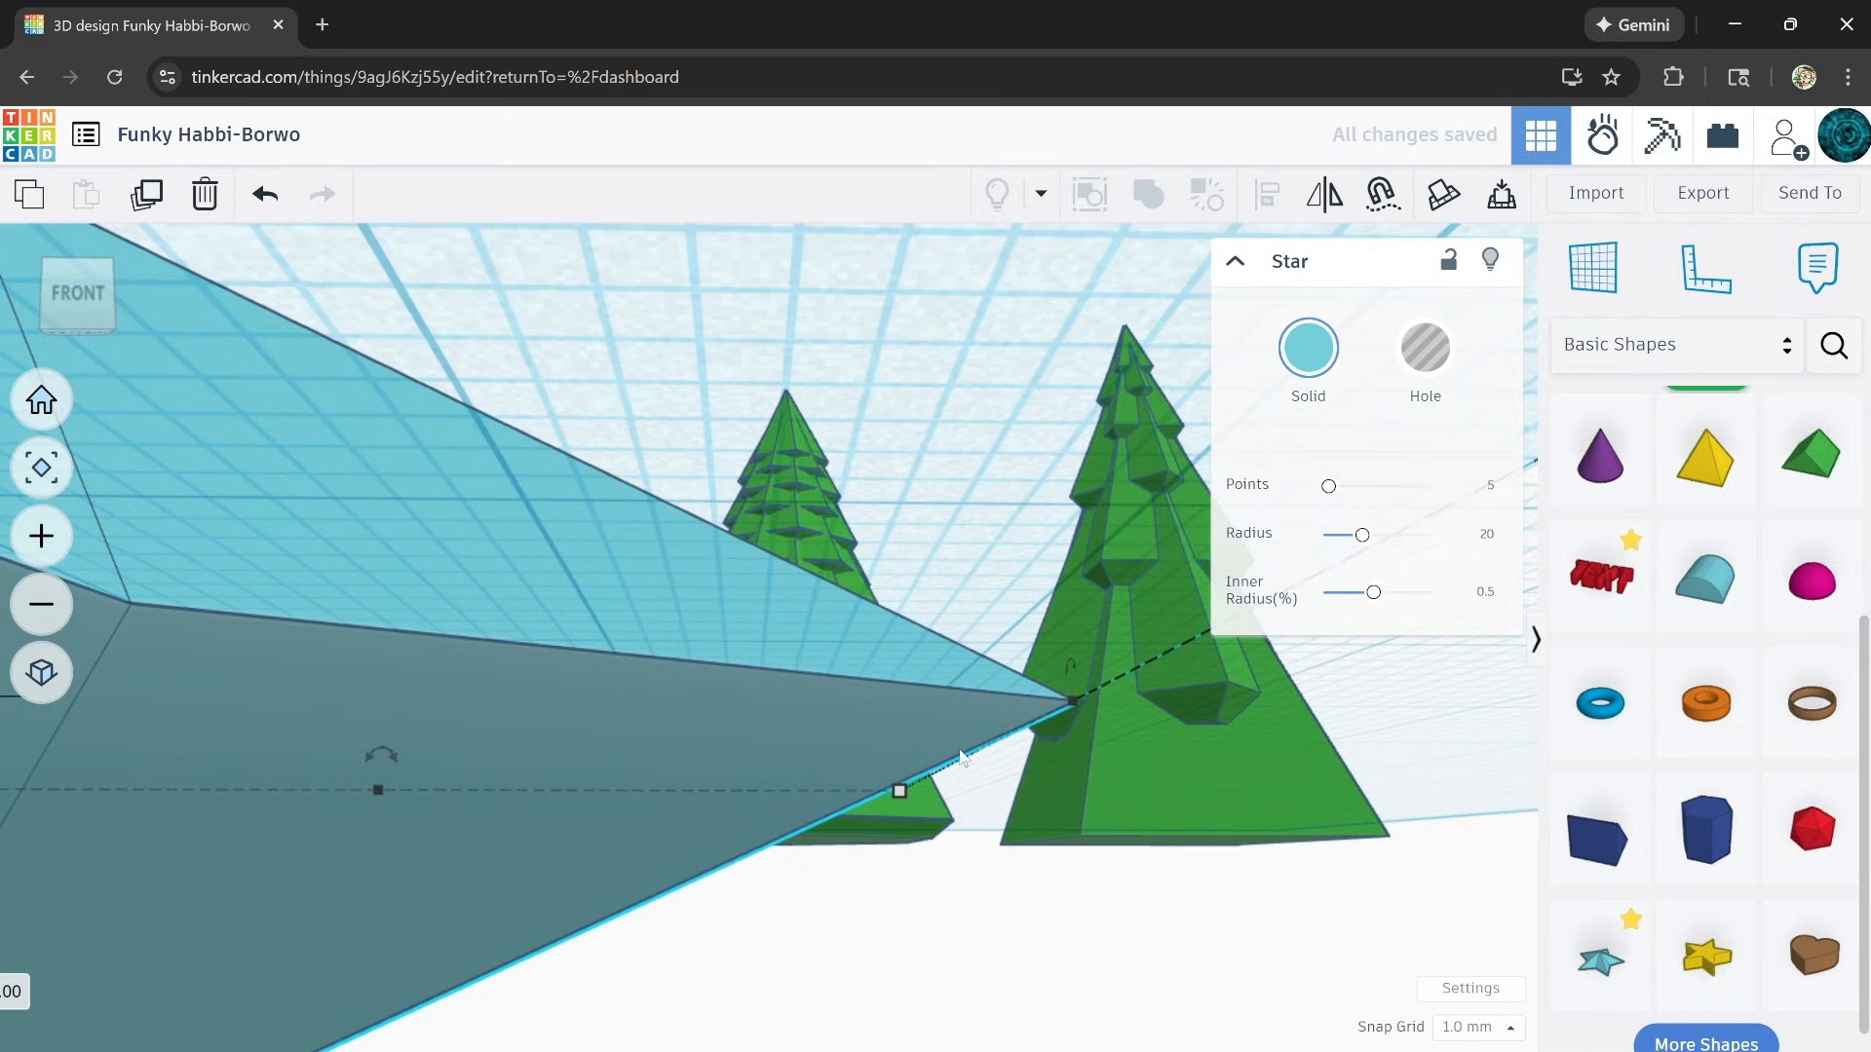
scroll(651, 829, "down", 10)
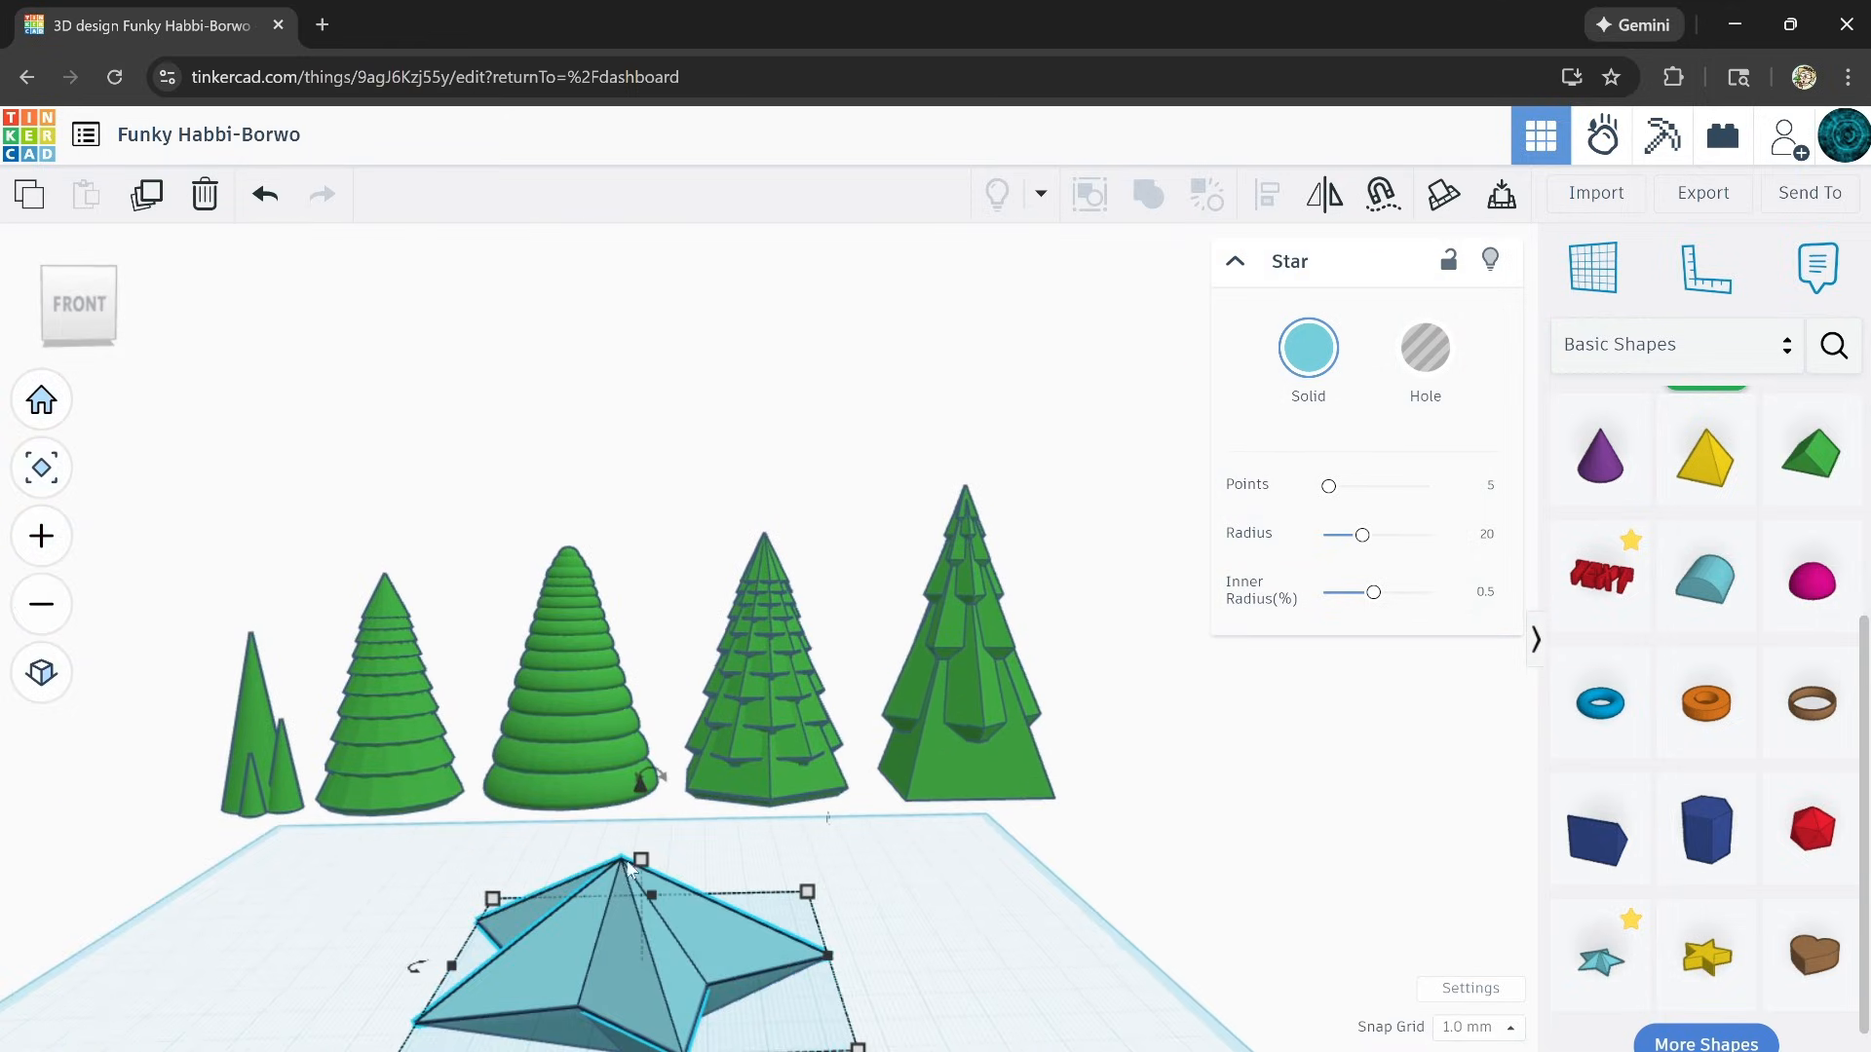
Step: Stretch the upper star into a taller peak and readjust the height of the downward-pointing star beneath it
left_click(373, 957)
left_click(575, 948)
left_click_drag(642, 864, 643, 799)
scroll(736, 803, "up", 6)
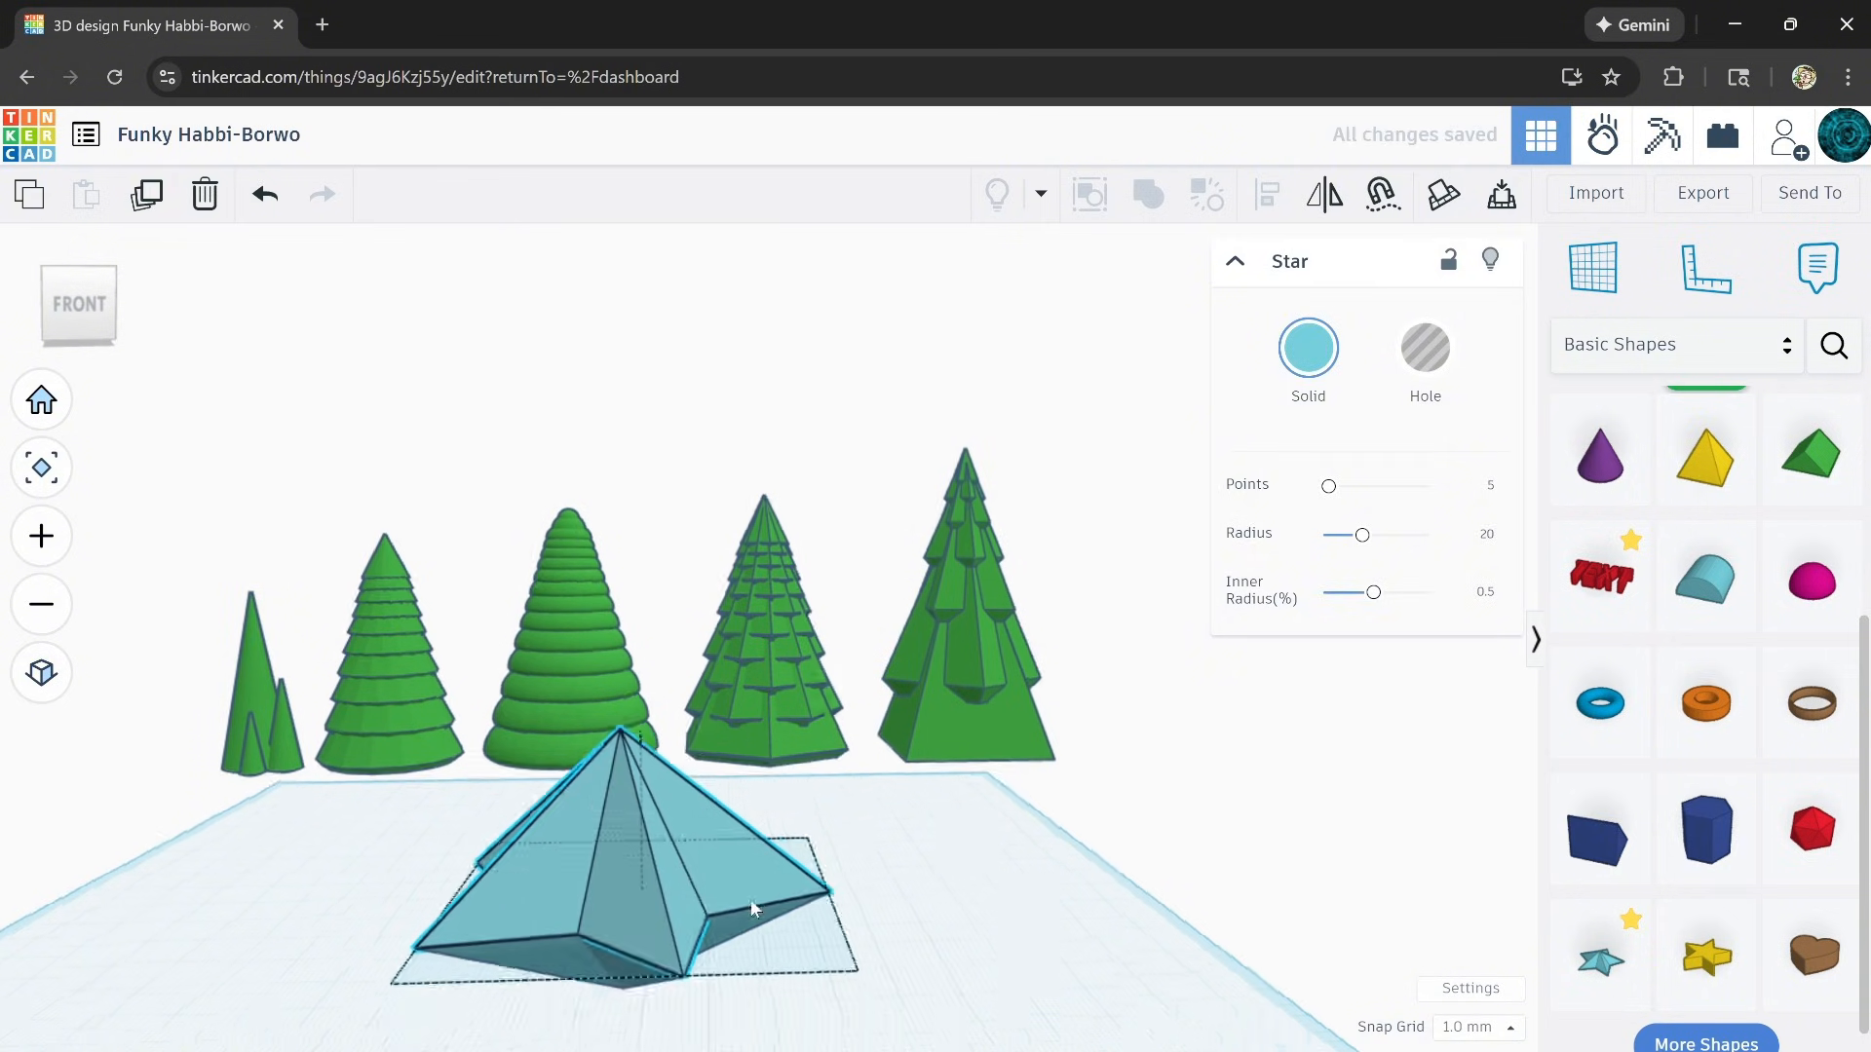
scroll(791, 816, "up", 5)
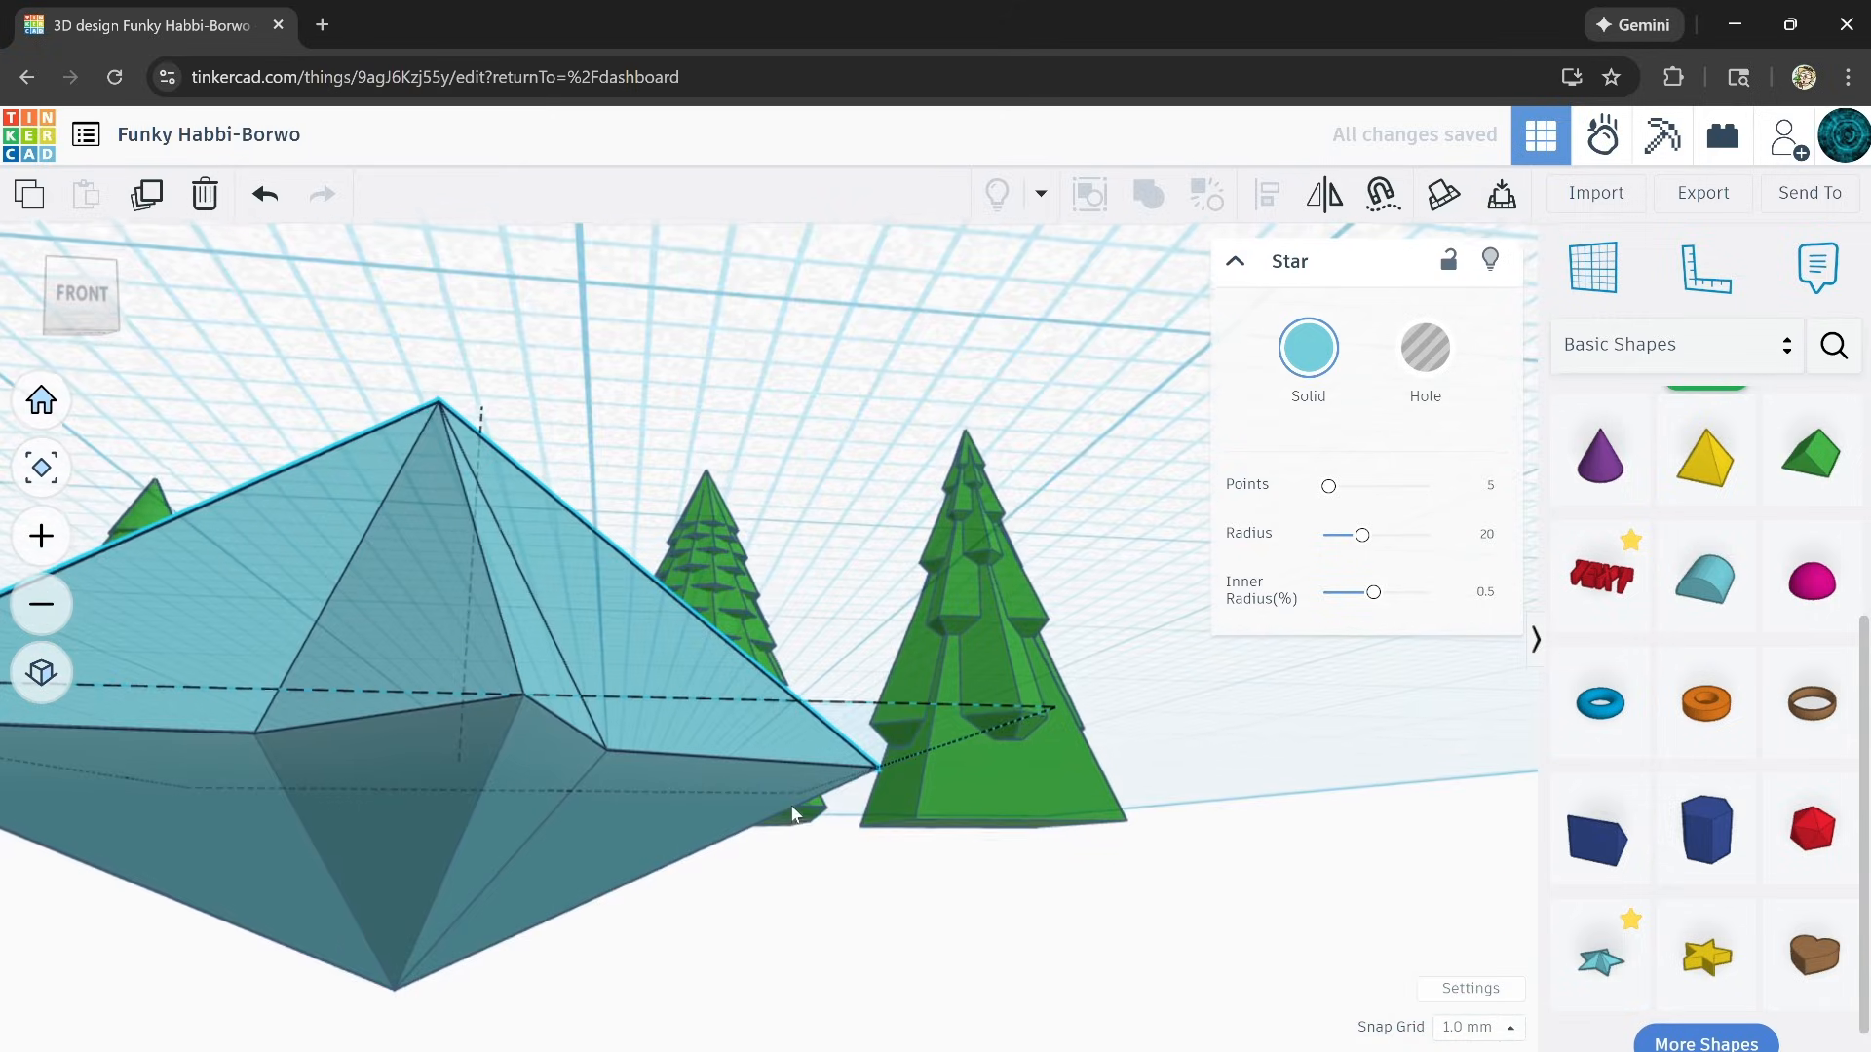
right_click_drag(454, 910, 435, 786)
left_click_drag(436, 785, 440, 844)
right_click_drag(687, 749, 684, 902)
scroll(677, 807, "down", 5)
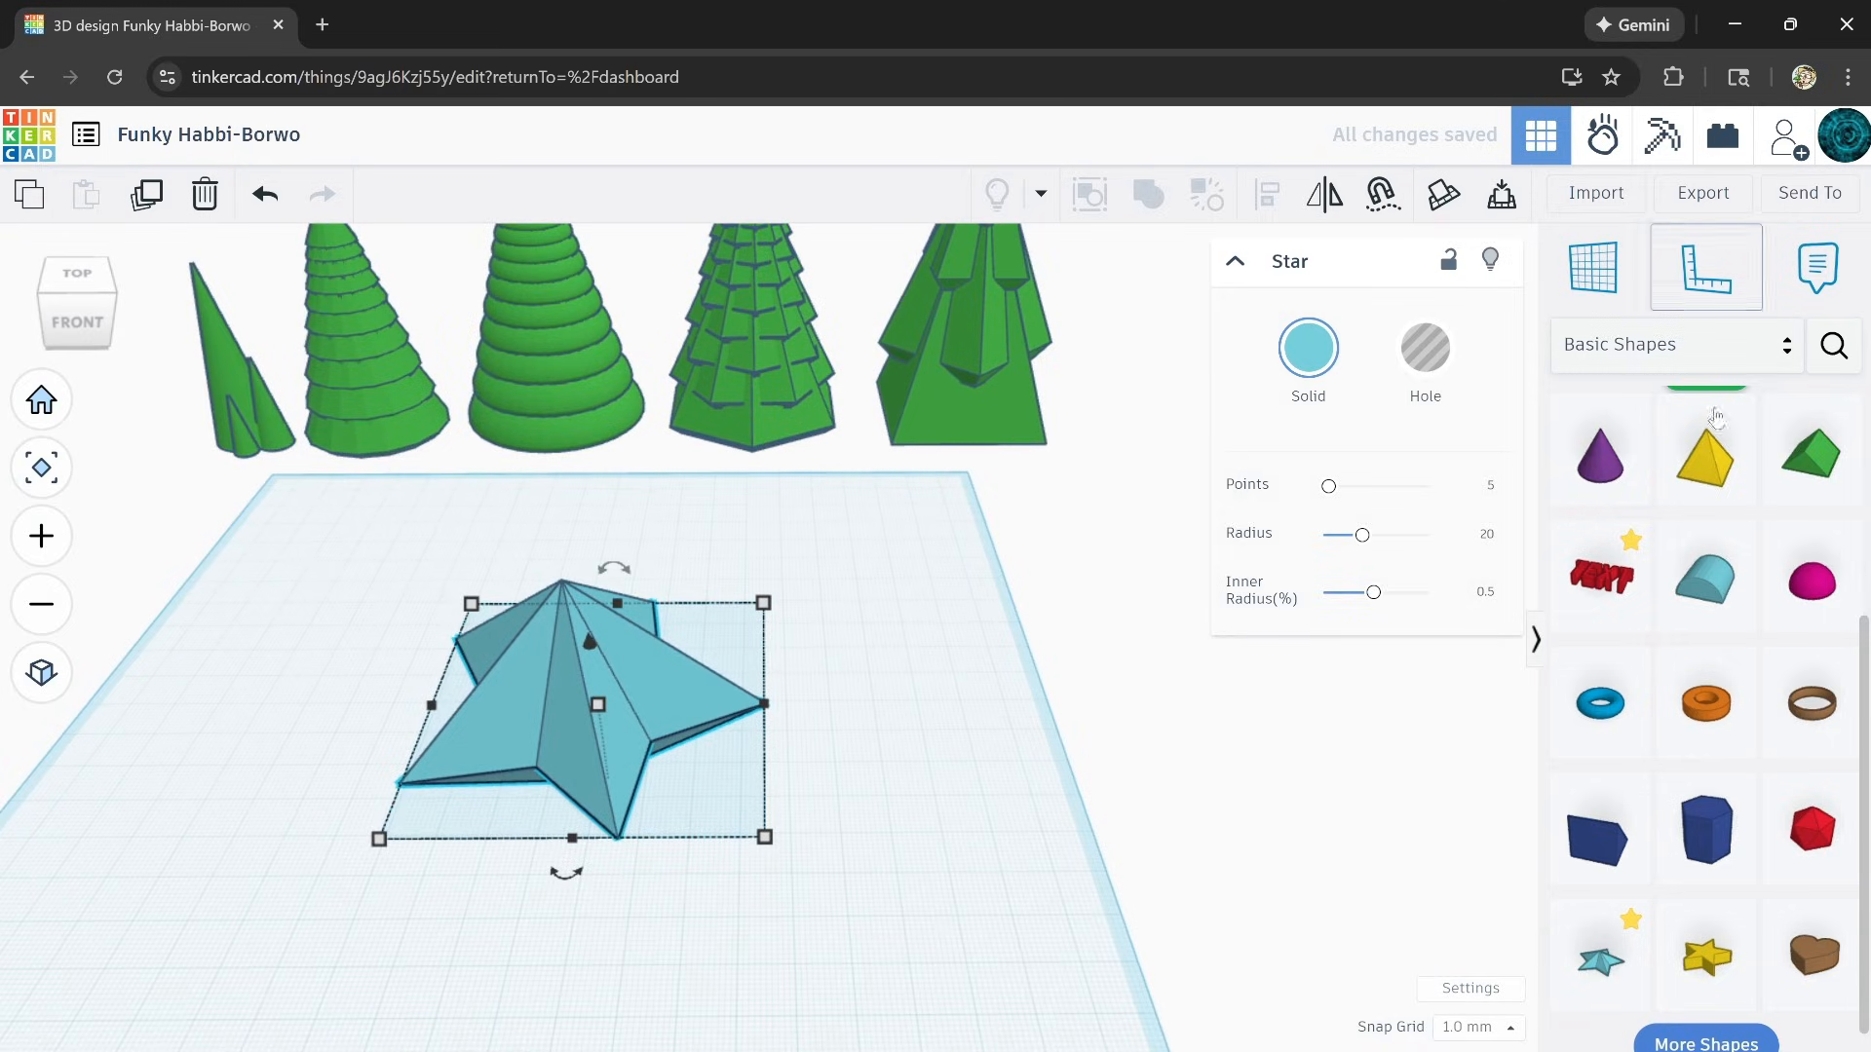
Step: Place a hole box over the stars and stretch its base to 127 by 96 mm
scroll(1705, 584, "up", 4)
left_click_drag(1599, 443, 871, 626)
right_click_drag(692, 663, 815, 668)
left_click_drag(846, 663, 272, 882)
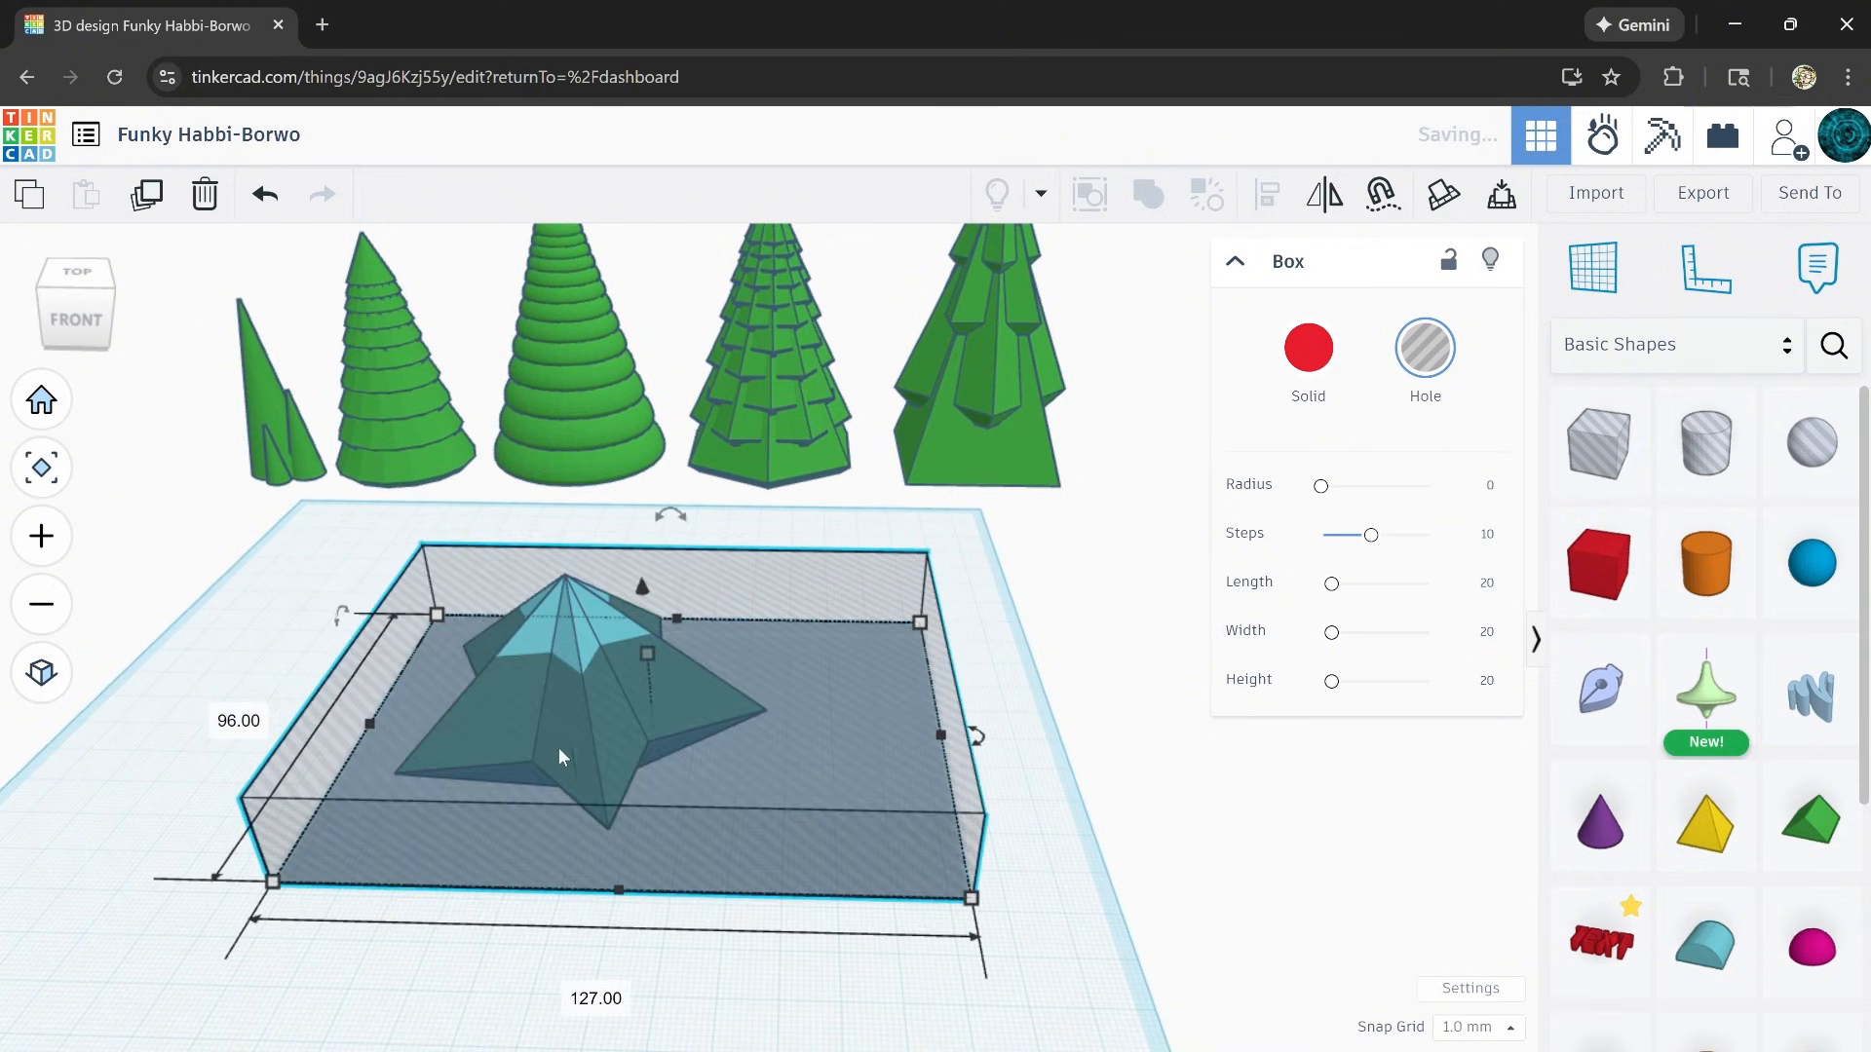
Step: Extend the hole box below the workplane and position it to cover the lower star's point, leaving only a thin rim
left_click_drag(647, 655, 655, 731)
right_click_drag(691, 922, 667, 768)
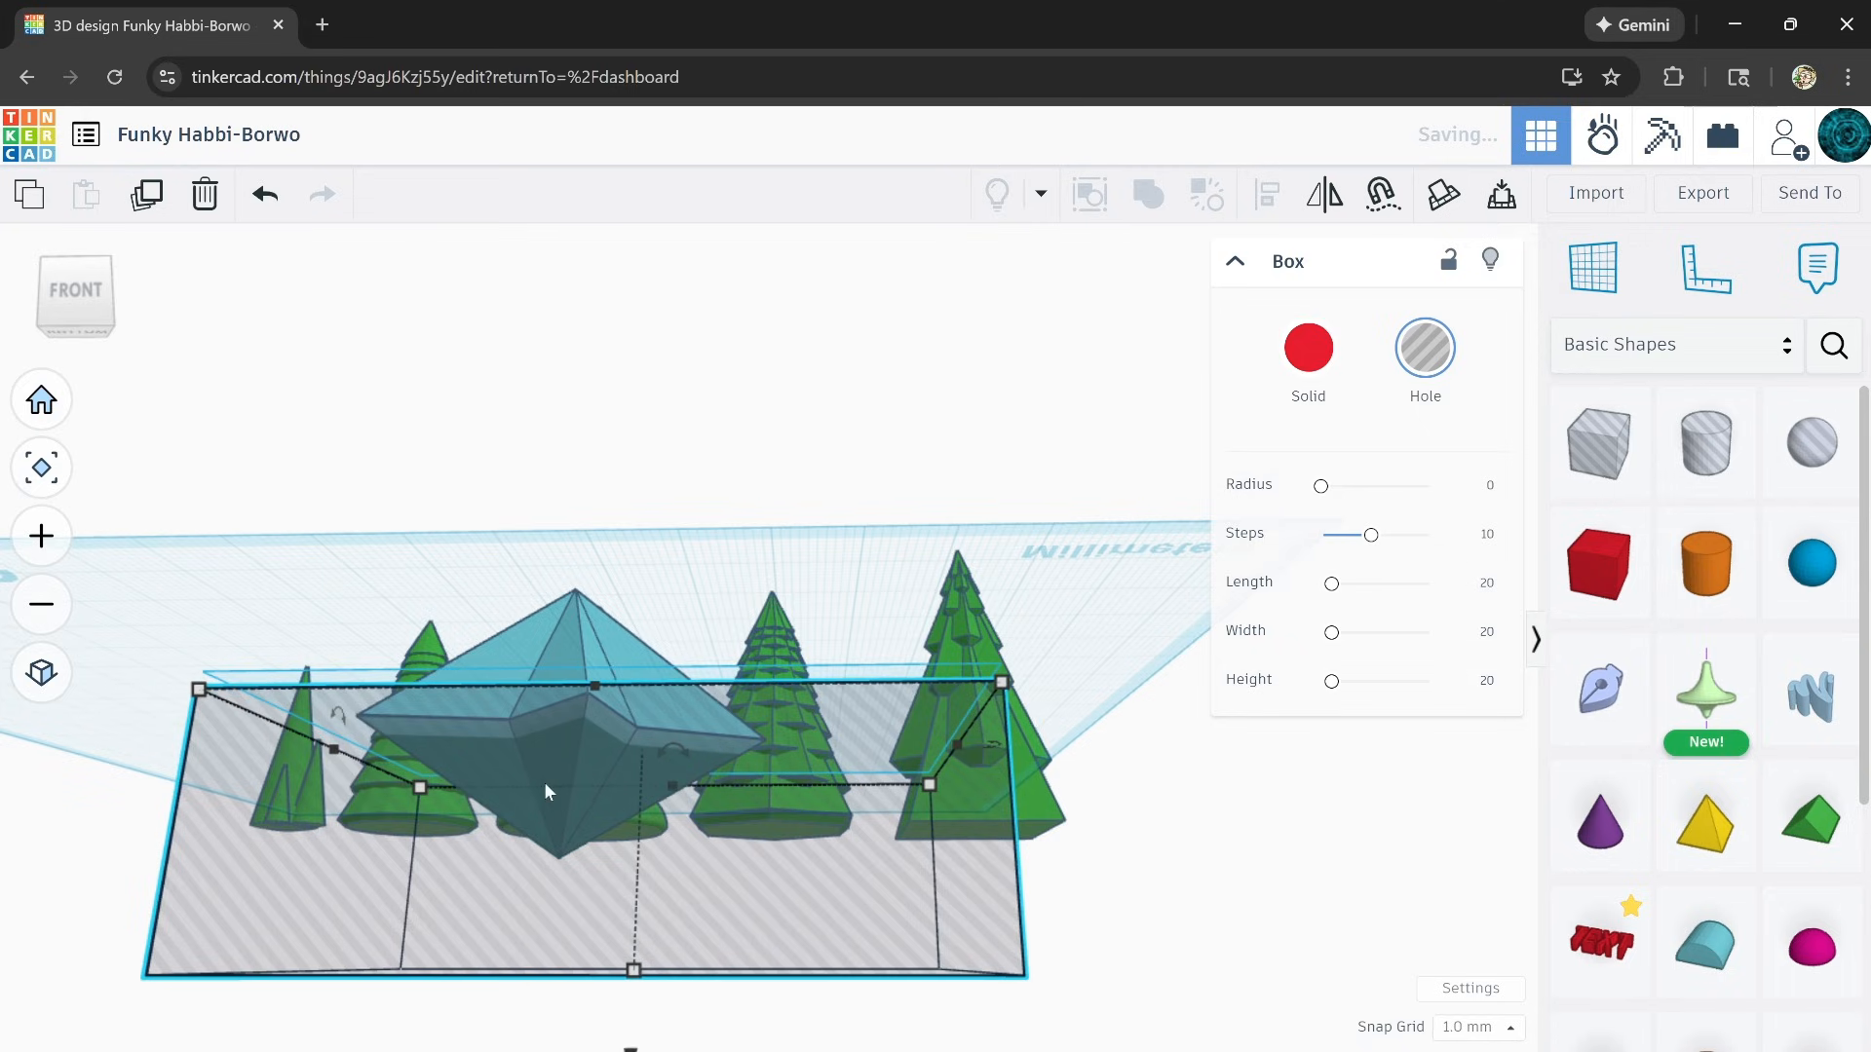
right_click_drag(528, 781, 594, 860)
middle_click_drag(594, 860, 567, 803)
left_click_drag(802, 942, 769, 901)
right_click_drag(785, 914, 908, 556)
Step: Union-group both stars with the hole box to trim the underside, and colour the resulting star solid green
left_click_drag(935, 620, 499, 926)
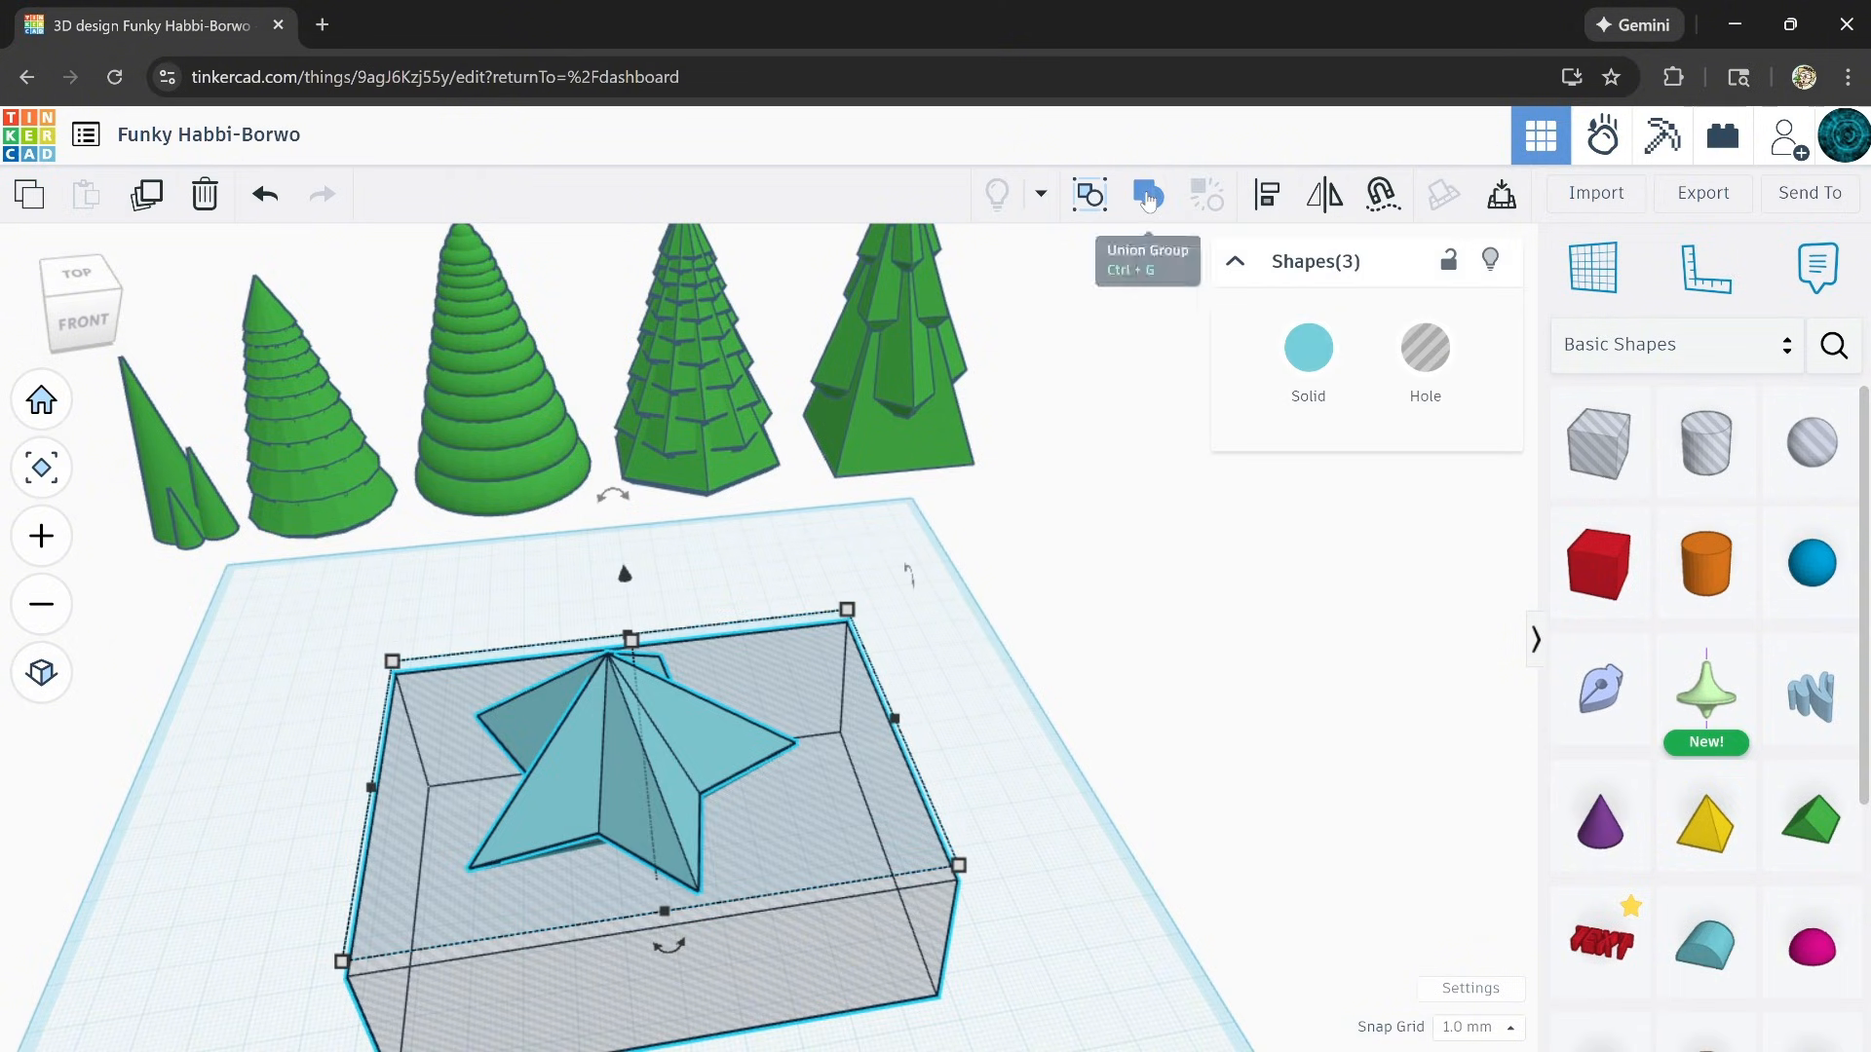
left_click(1148, 198)
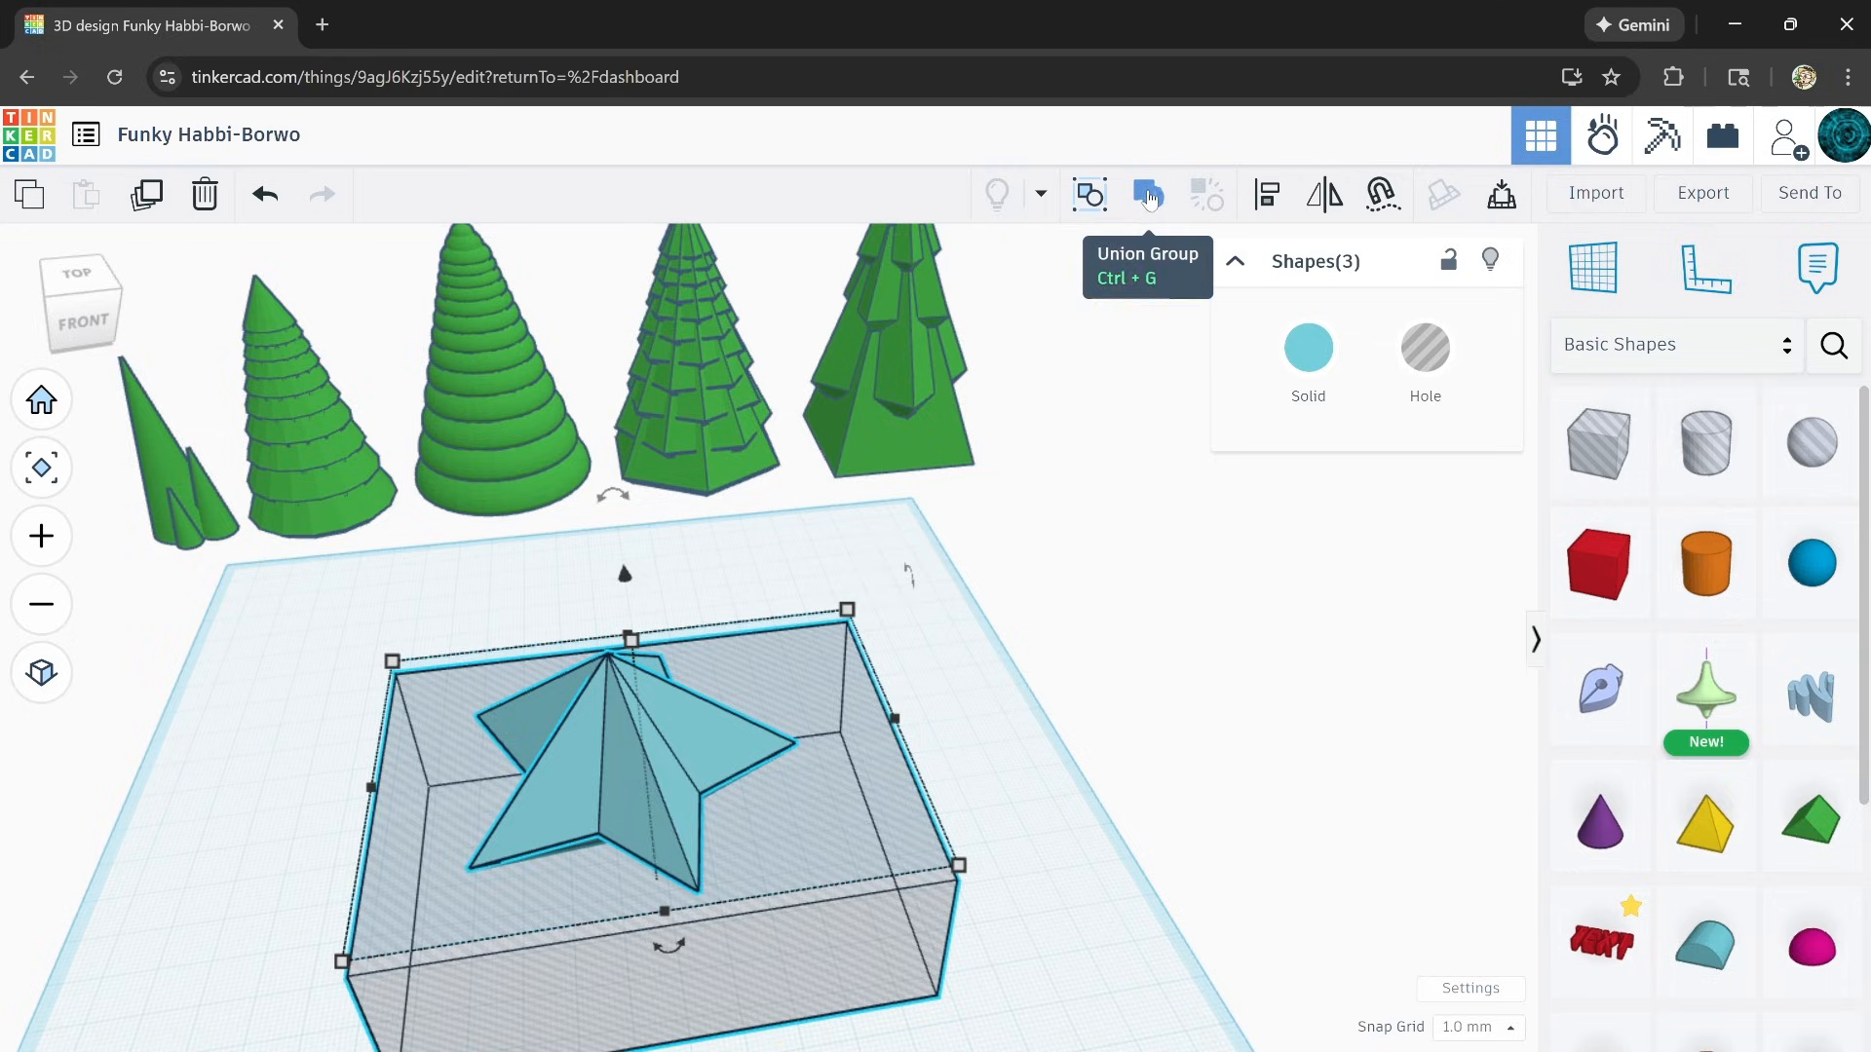
left_click(1293, 355)
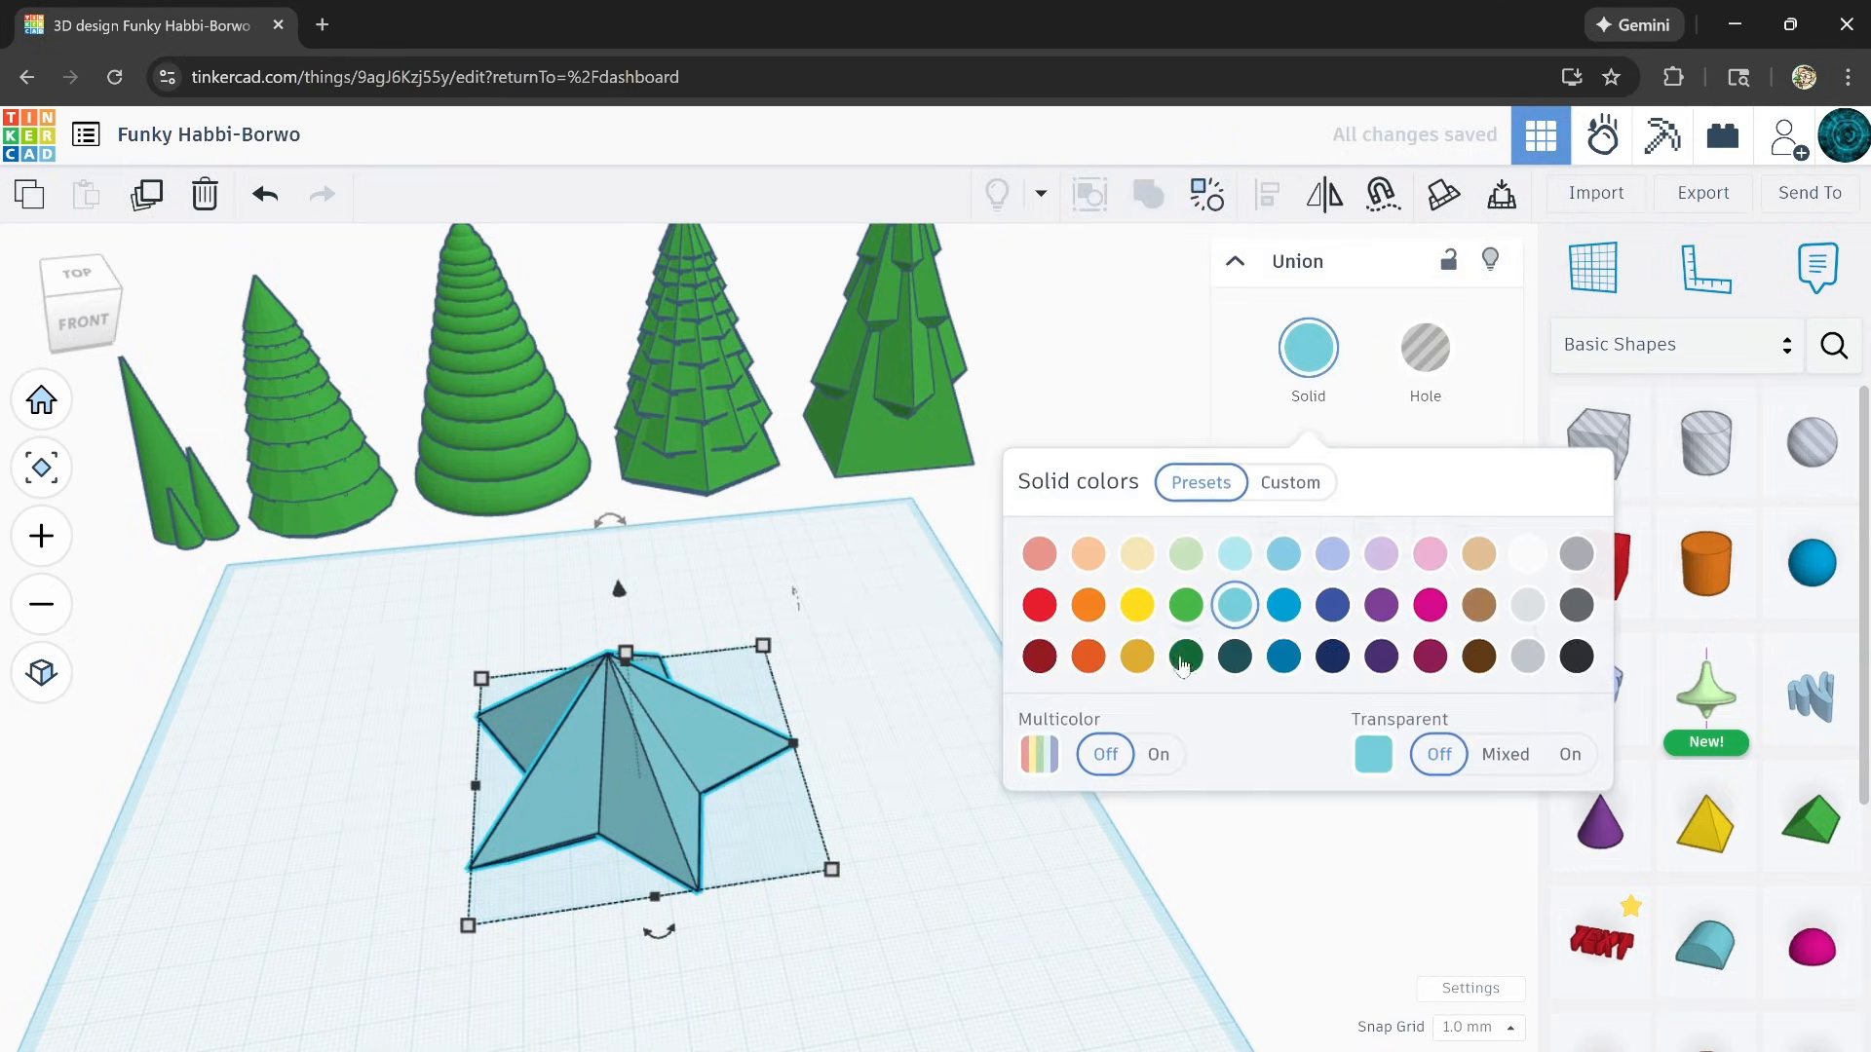
left_click(1186, 598)
left_click(959, 871)
right_click_drag(959, 870, 917, 825)
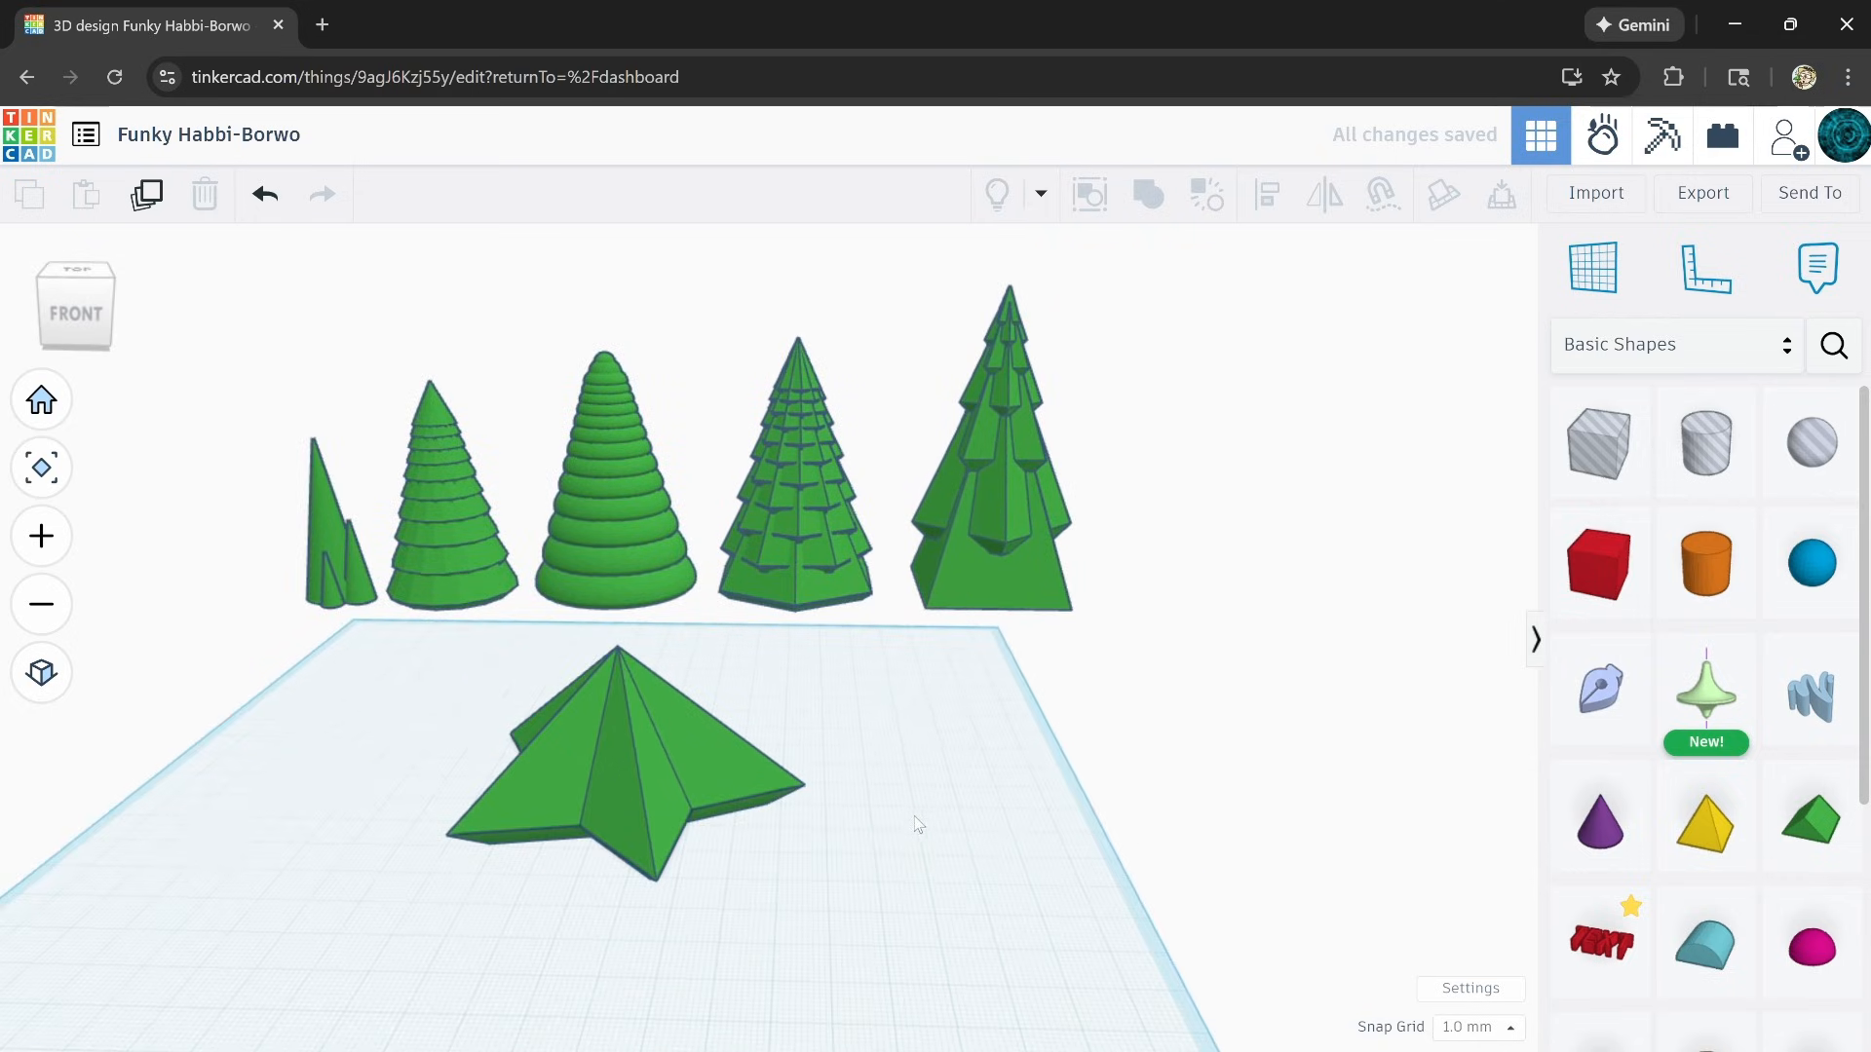
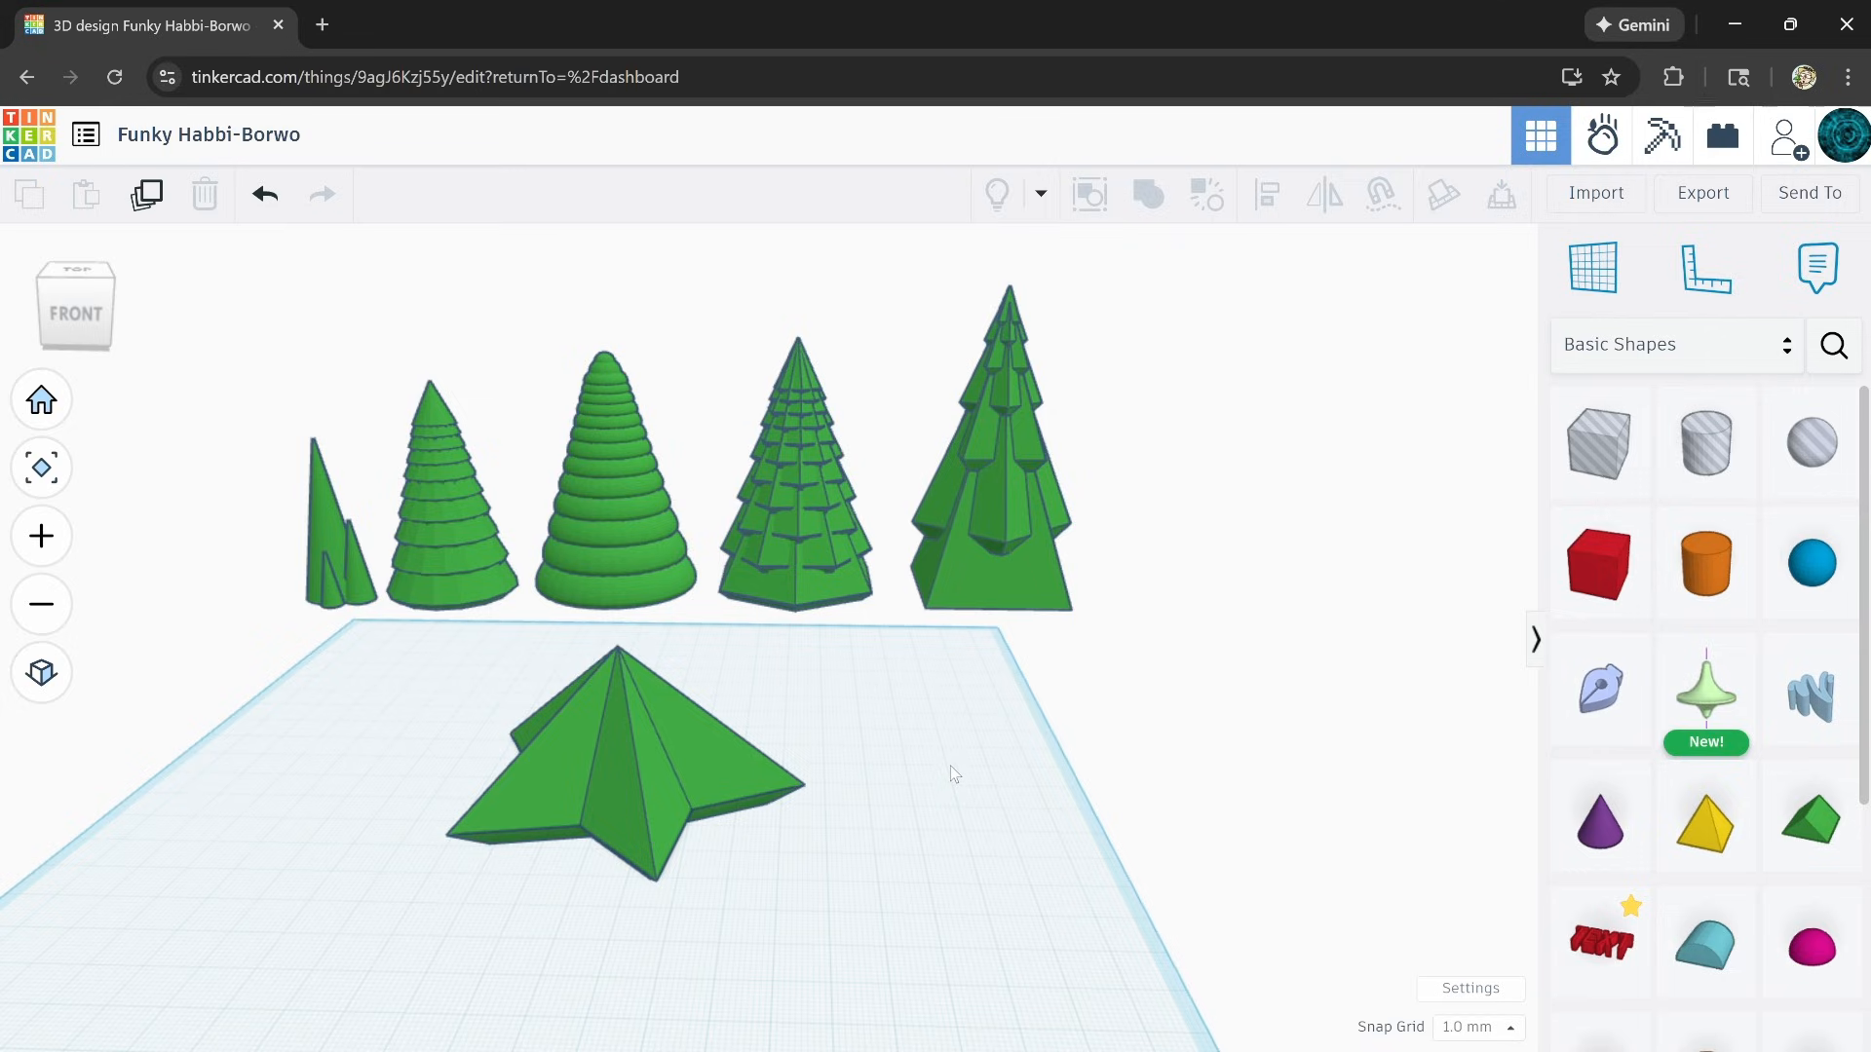
Step: Try stretching a duplicate of the green star to a height of 61 mm, and undo the stretch
right_click_drag(802, 983, 843, 977)
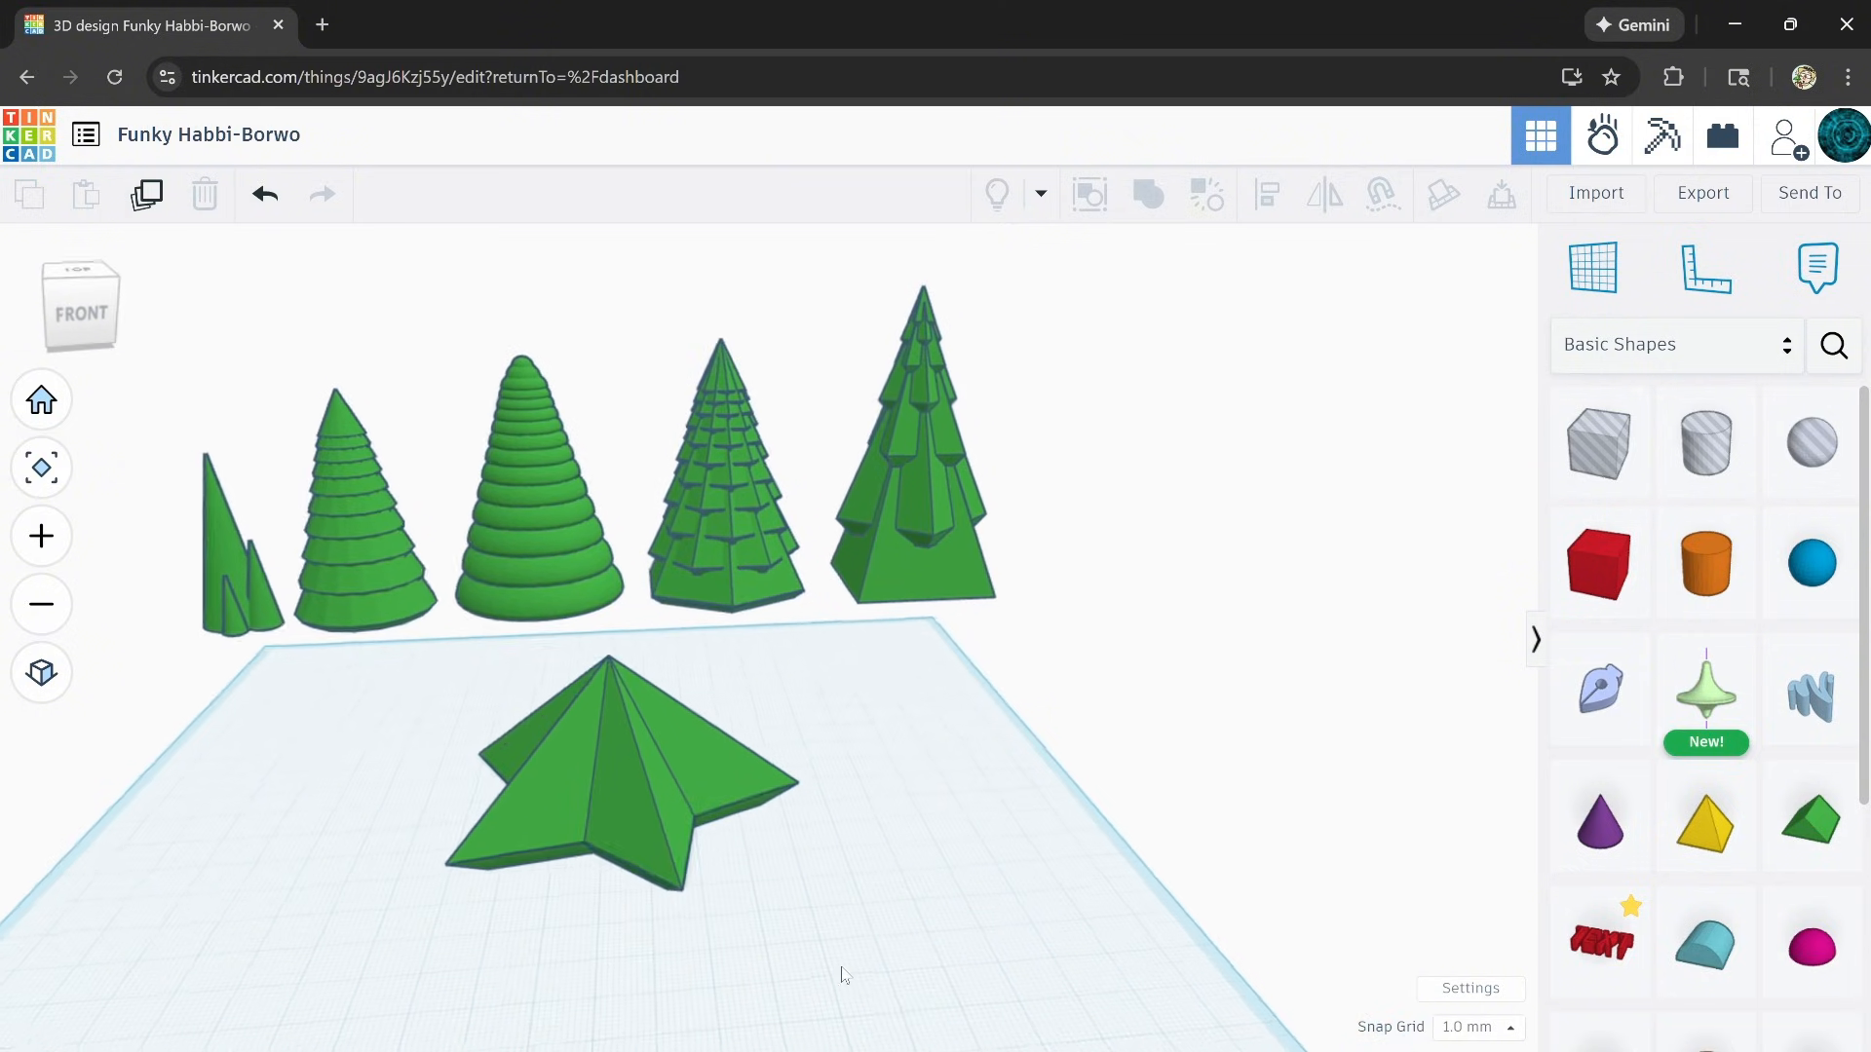
left_click(588, 768)
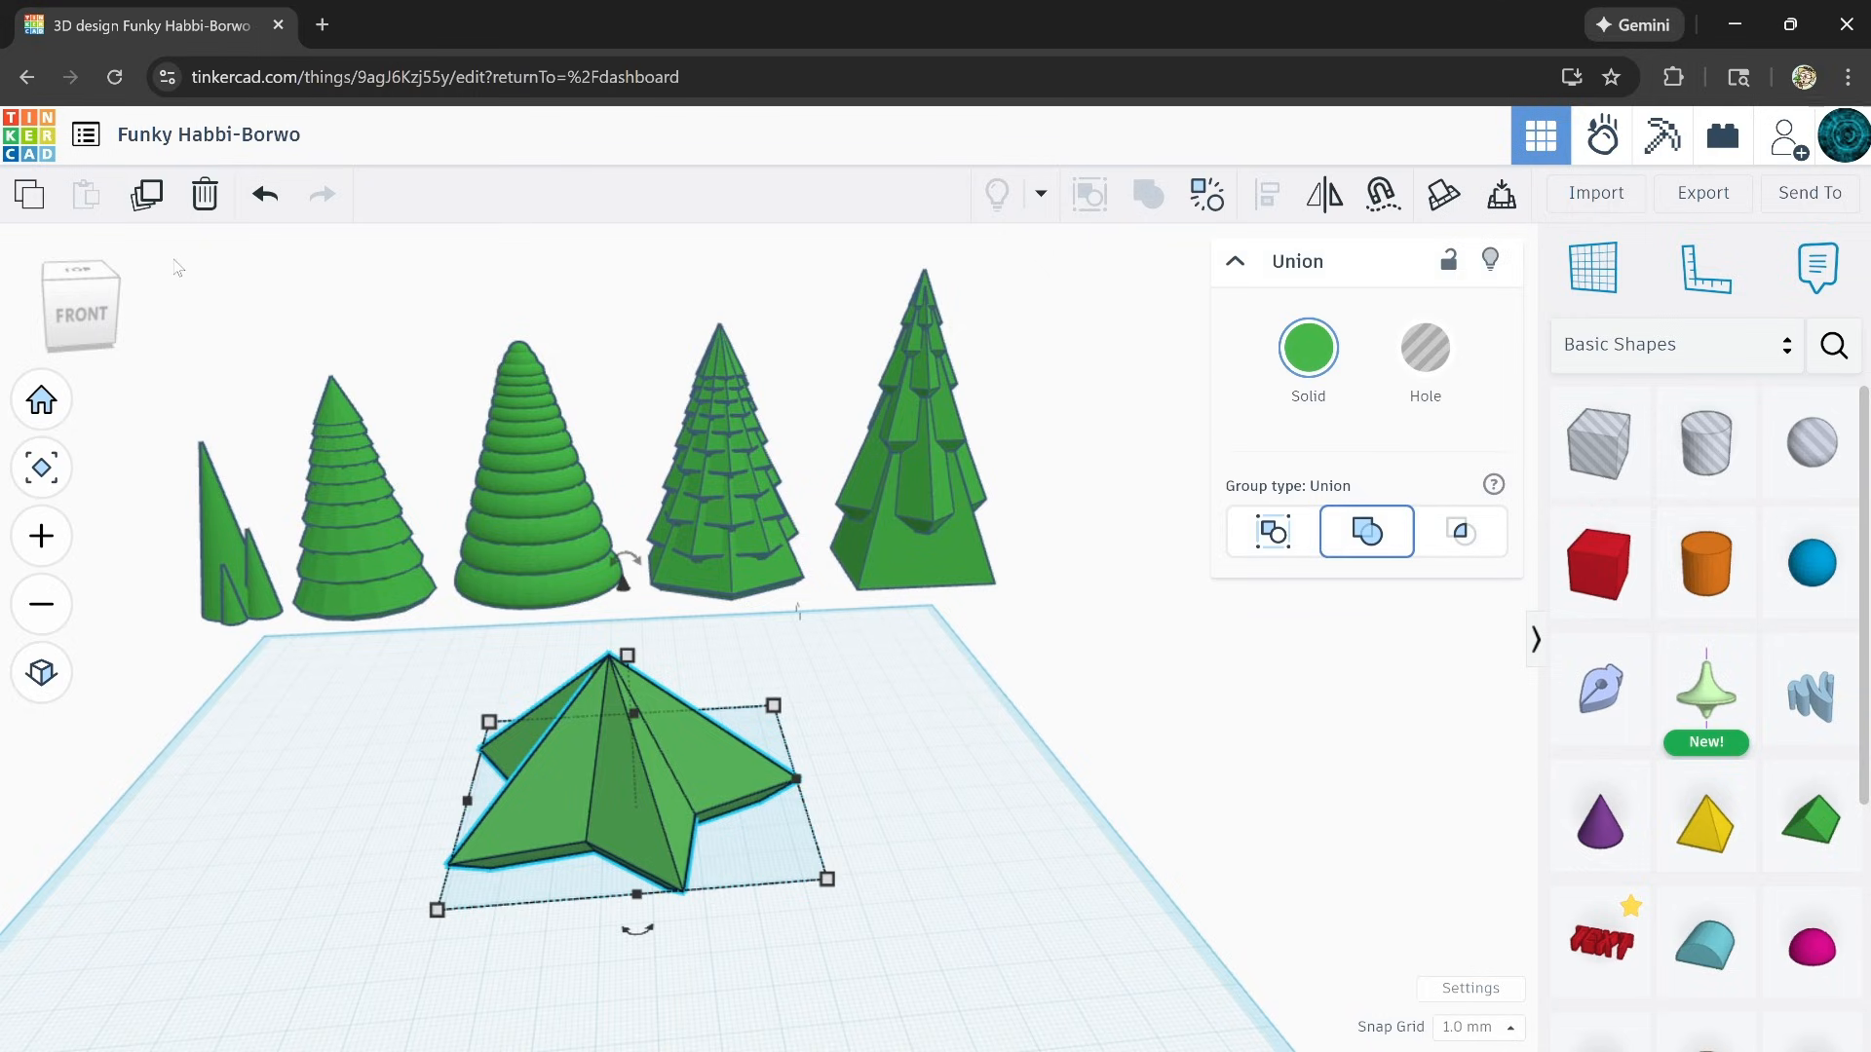
left_click(149, 198)
left_click_drag(627, 656, 620, 610)
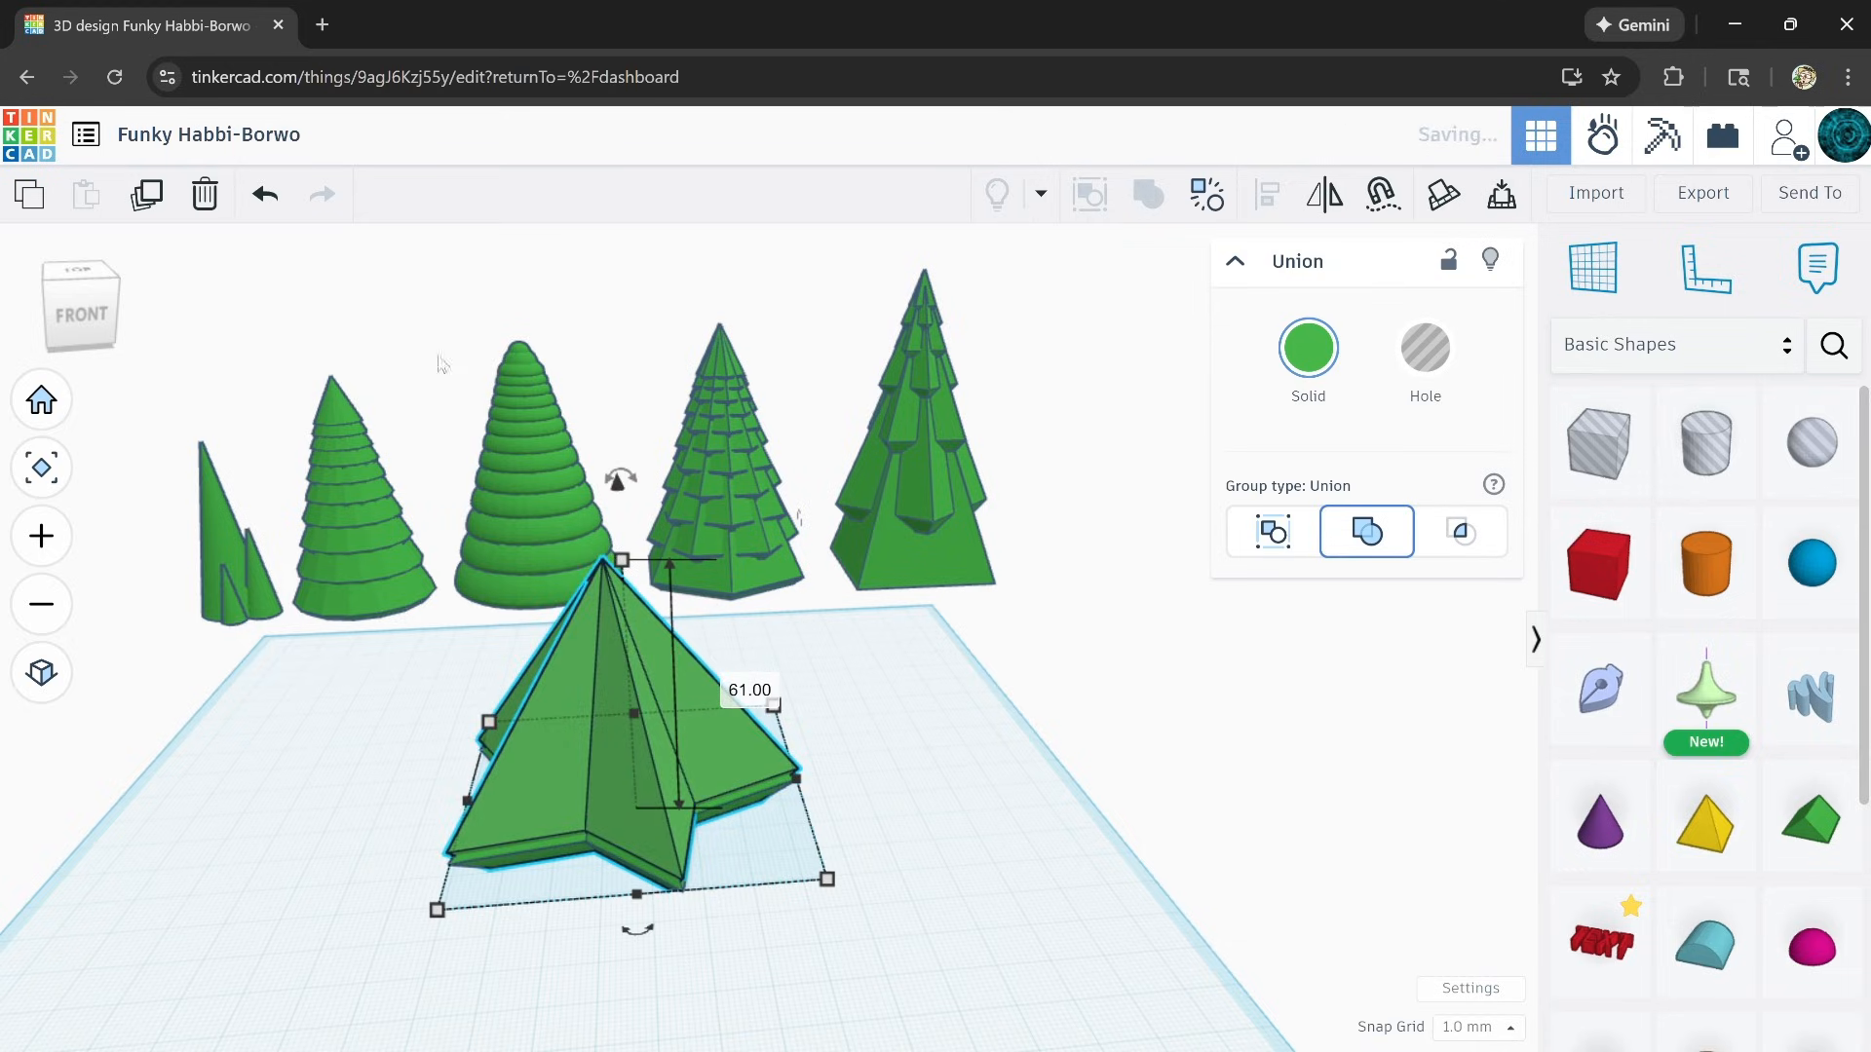
left_click(263, 195)
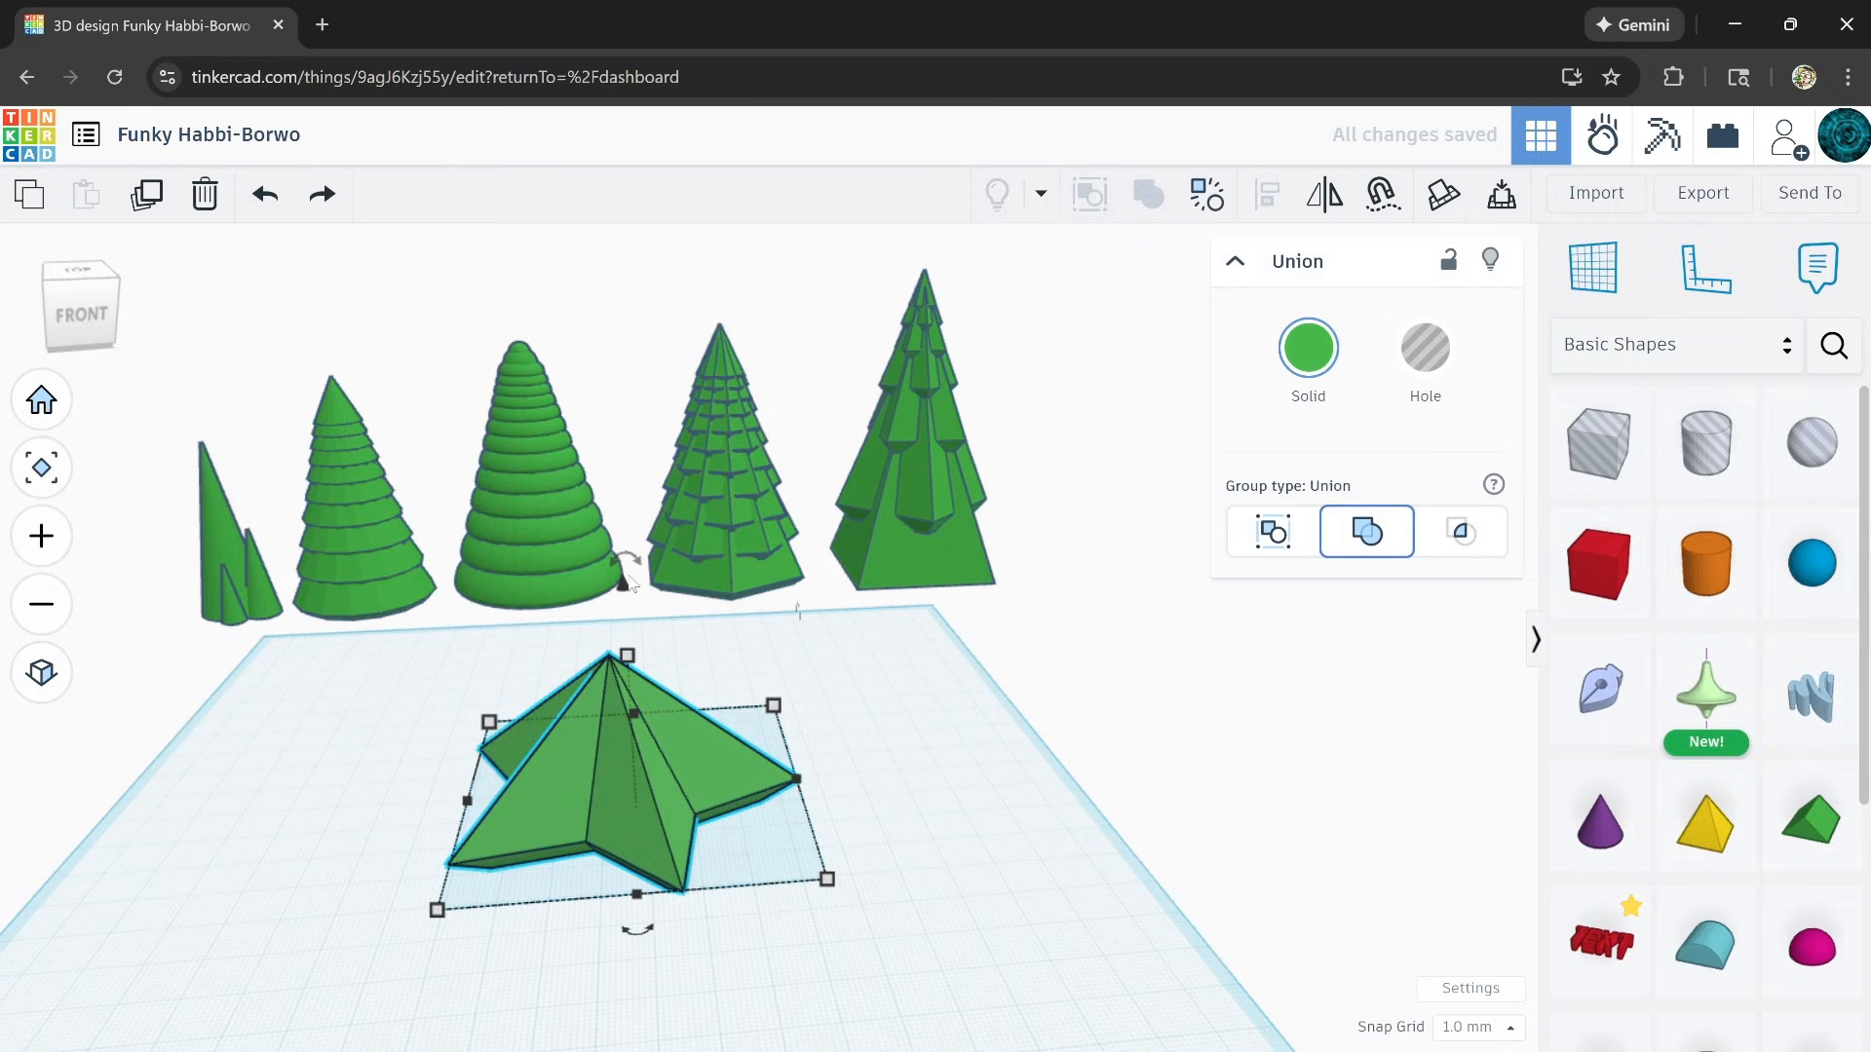
Step: Try a raised, scaled-down copy of the green star as the second tier, and delete the copies
left_click_drag(623, 585, 640, 639)
right_click_drag(768, 771, 805, 813)
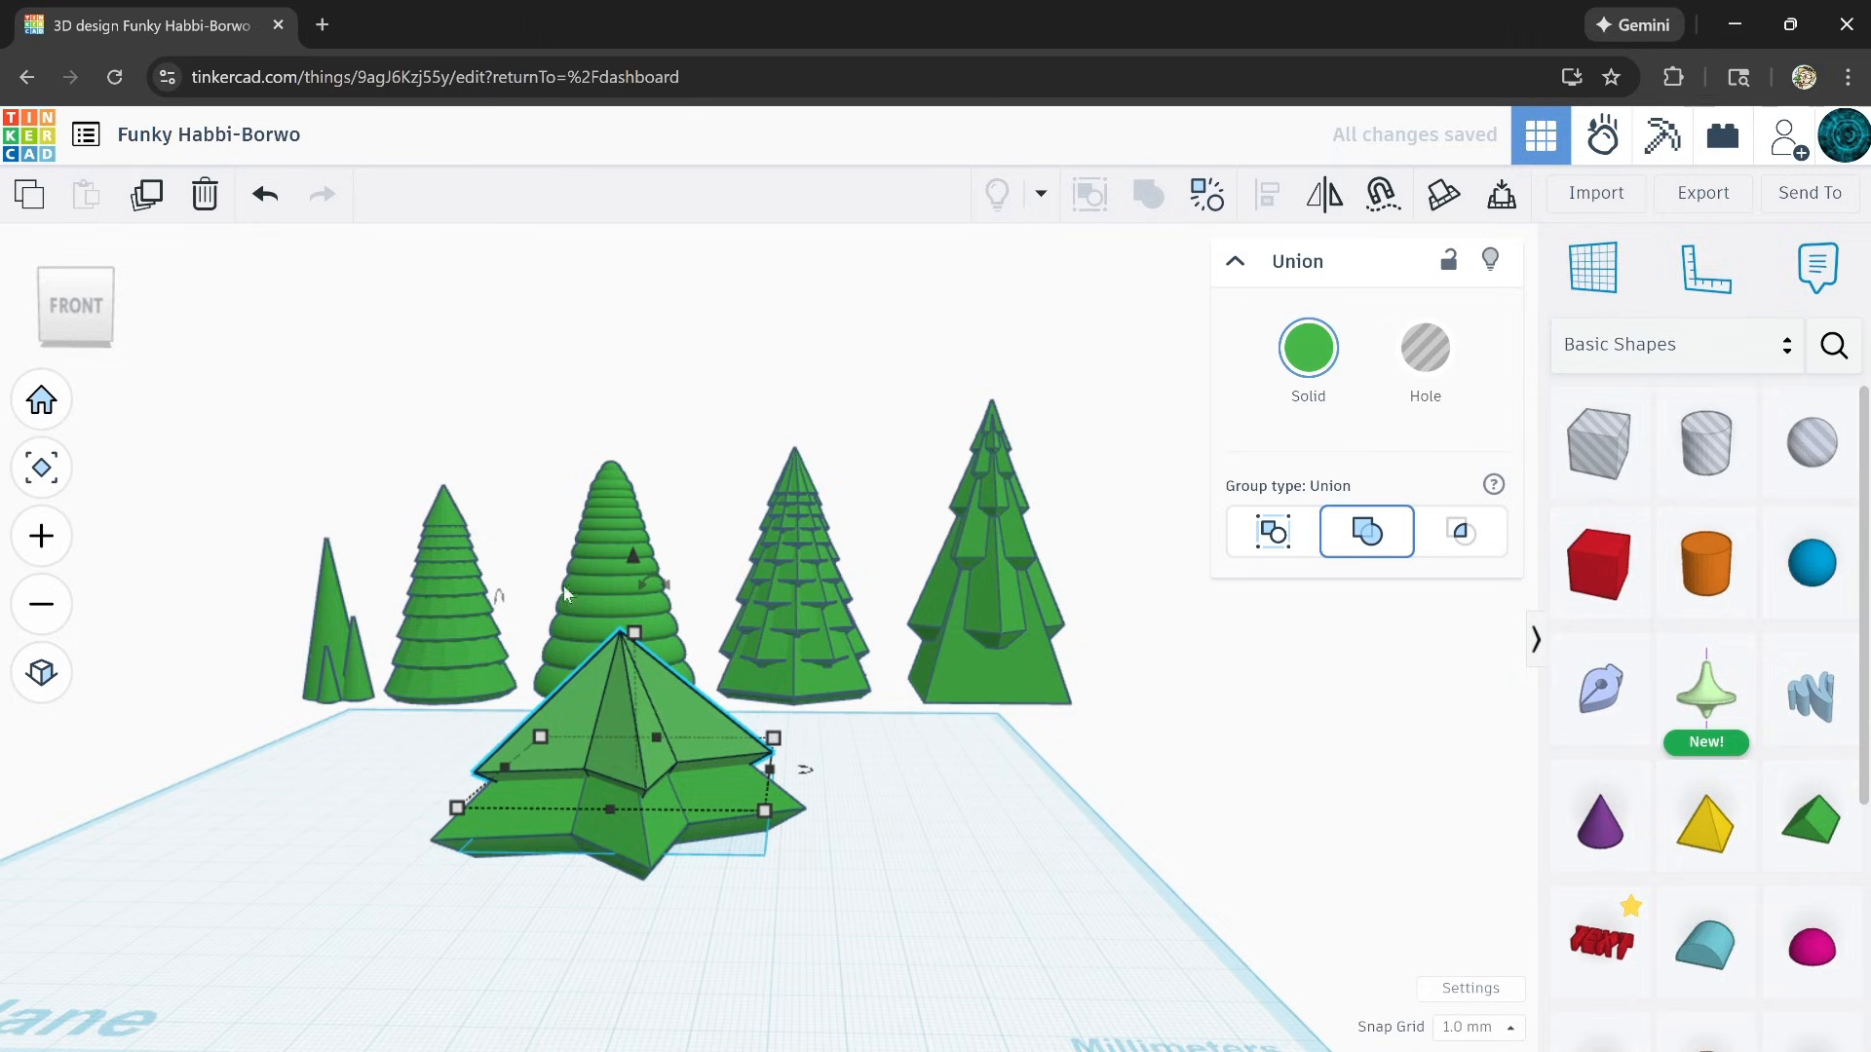
left_click(148, 195)
left_click(206, 195)
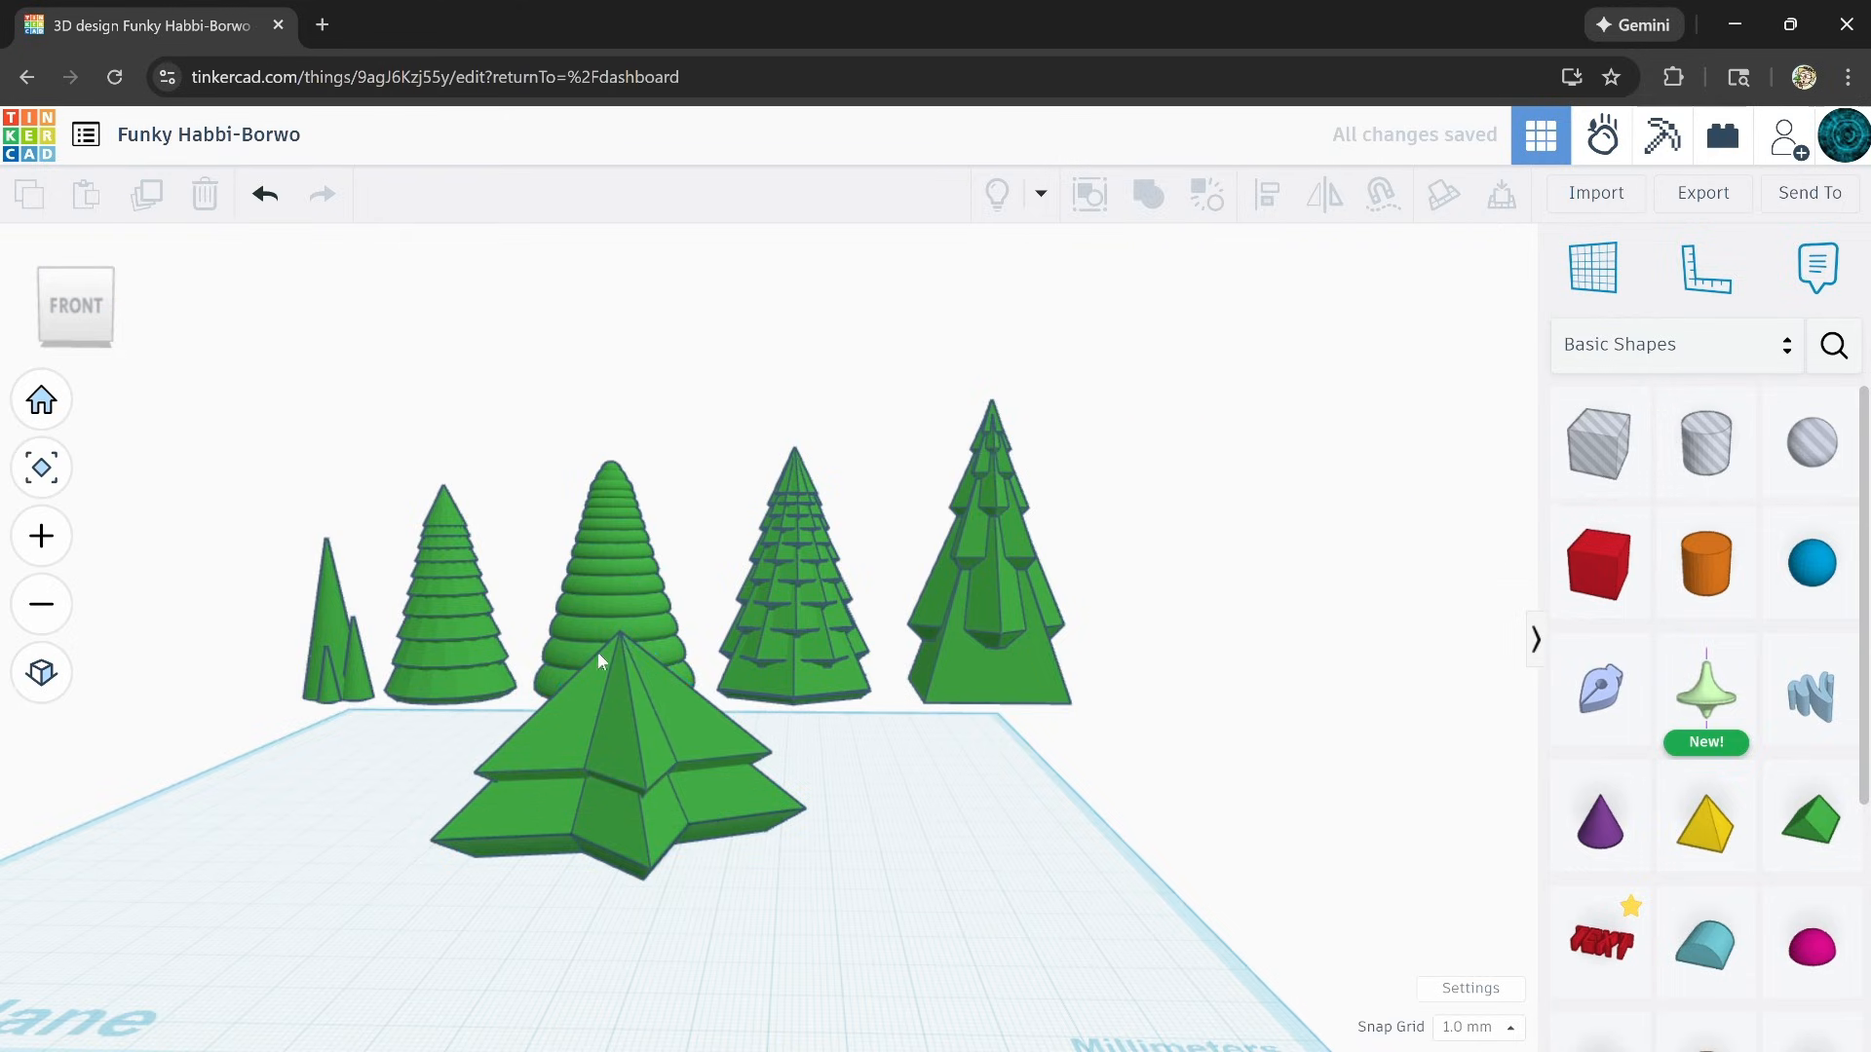
left_click(592, 715)
key("Delete")
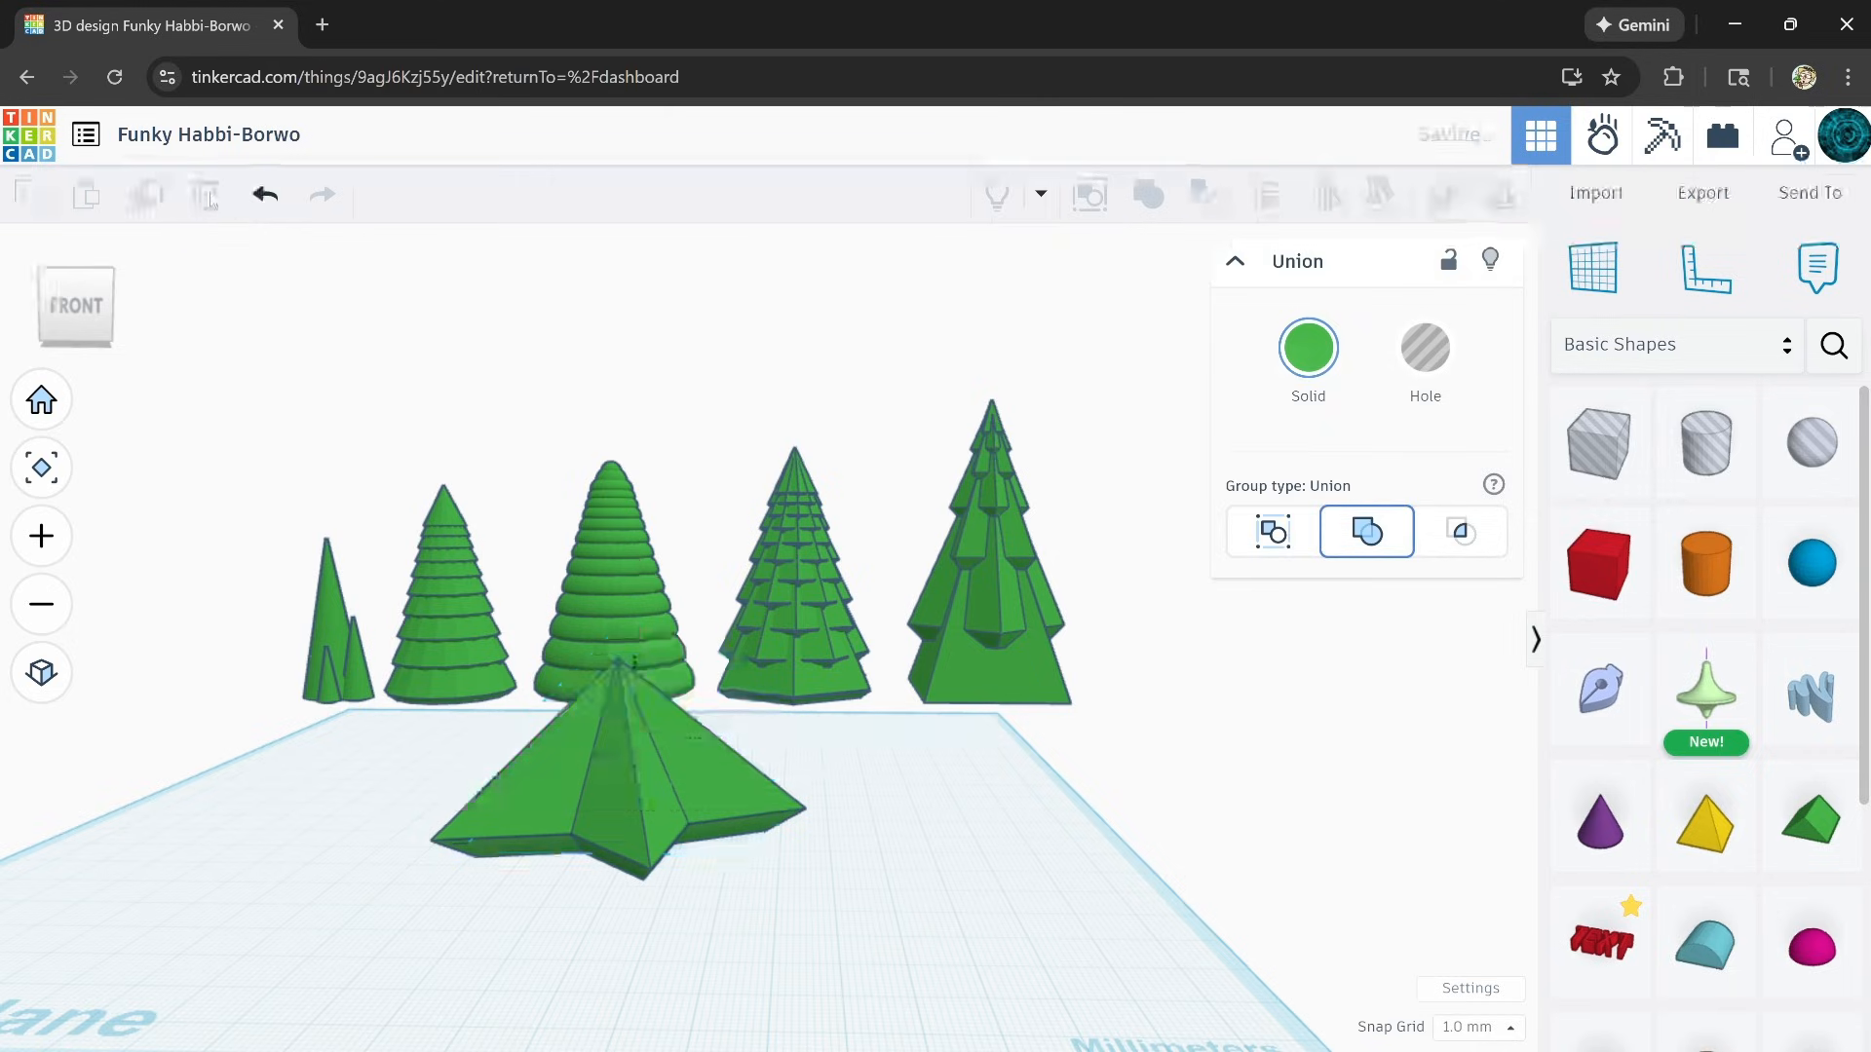
Step: Duplicate the green star, raise the copy above the original and scale it down proportionally to a height of 31 mm
right_click_drag(527, 714, 606, 773)
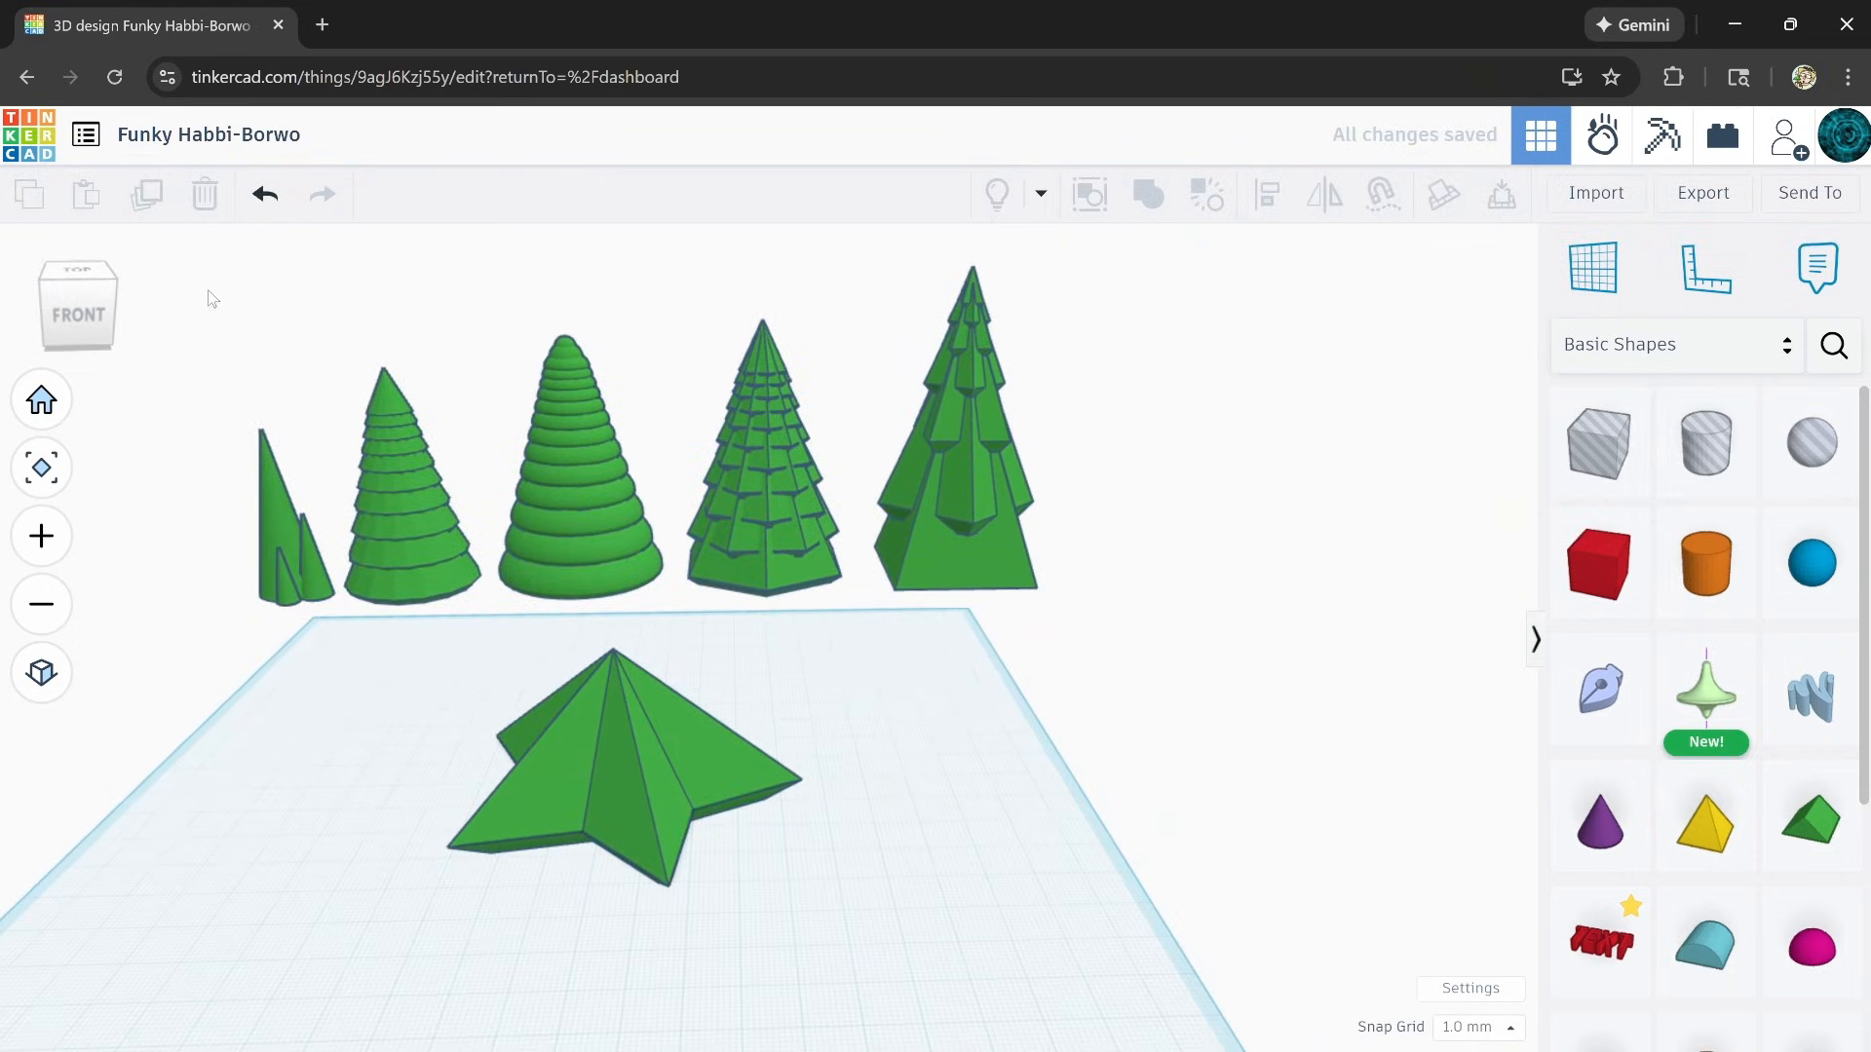
left_click(625, 769)
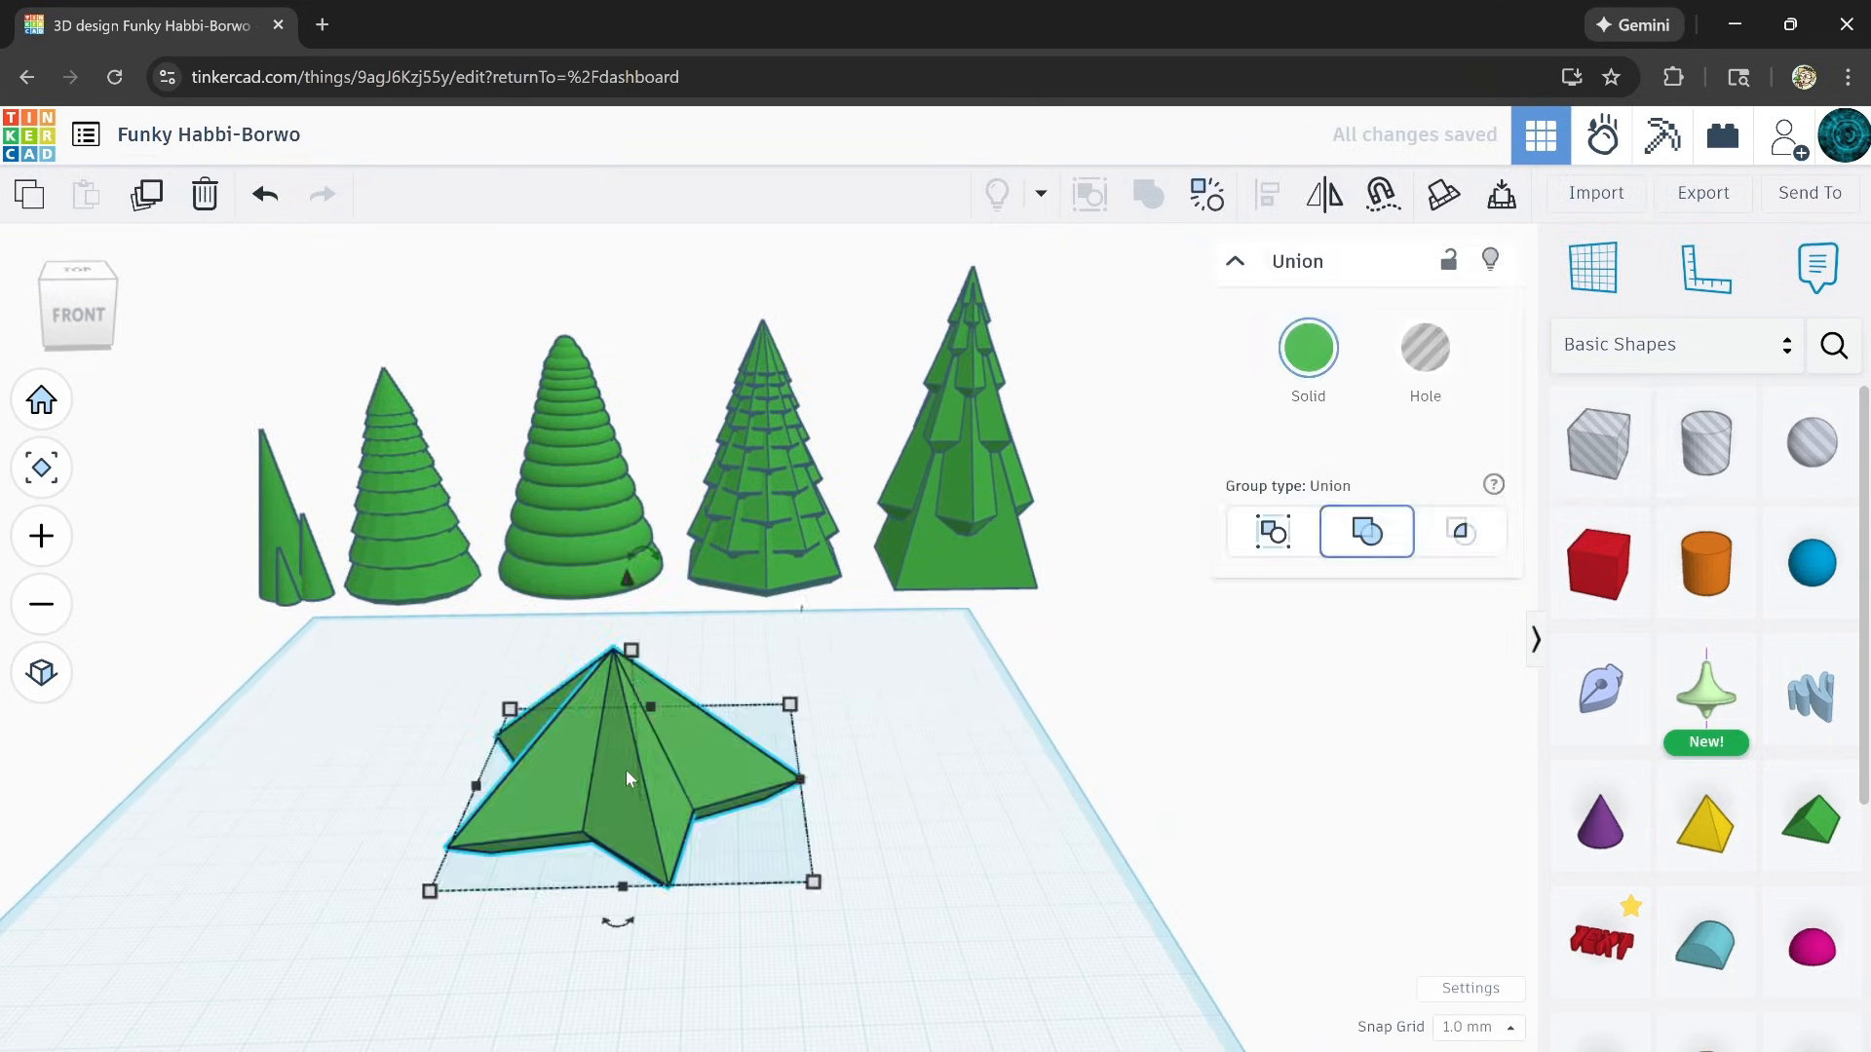
right_click_drag(719, 816, 644, 808)
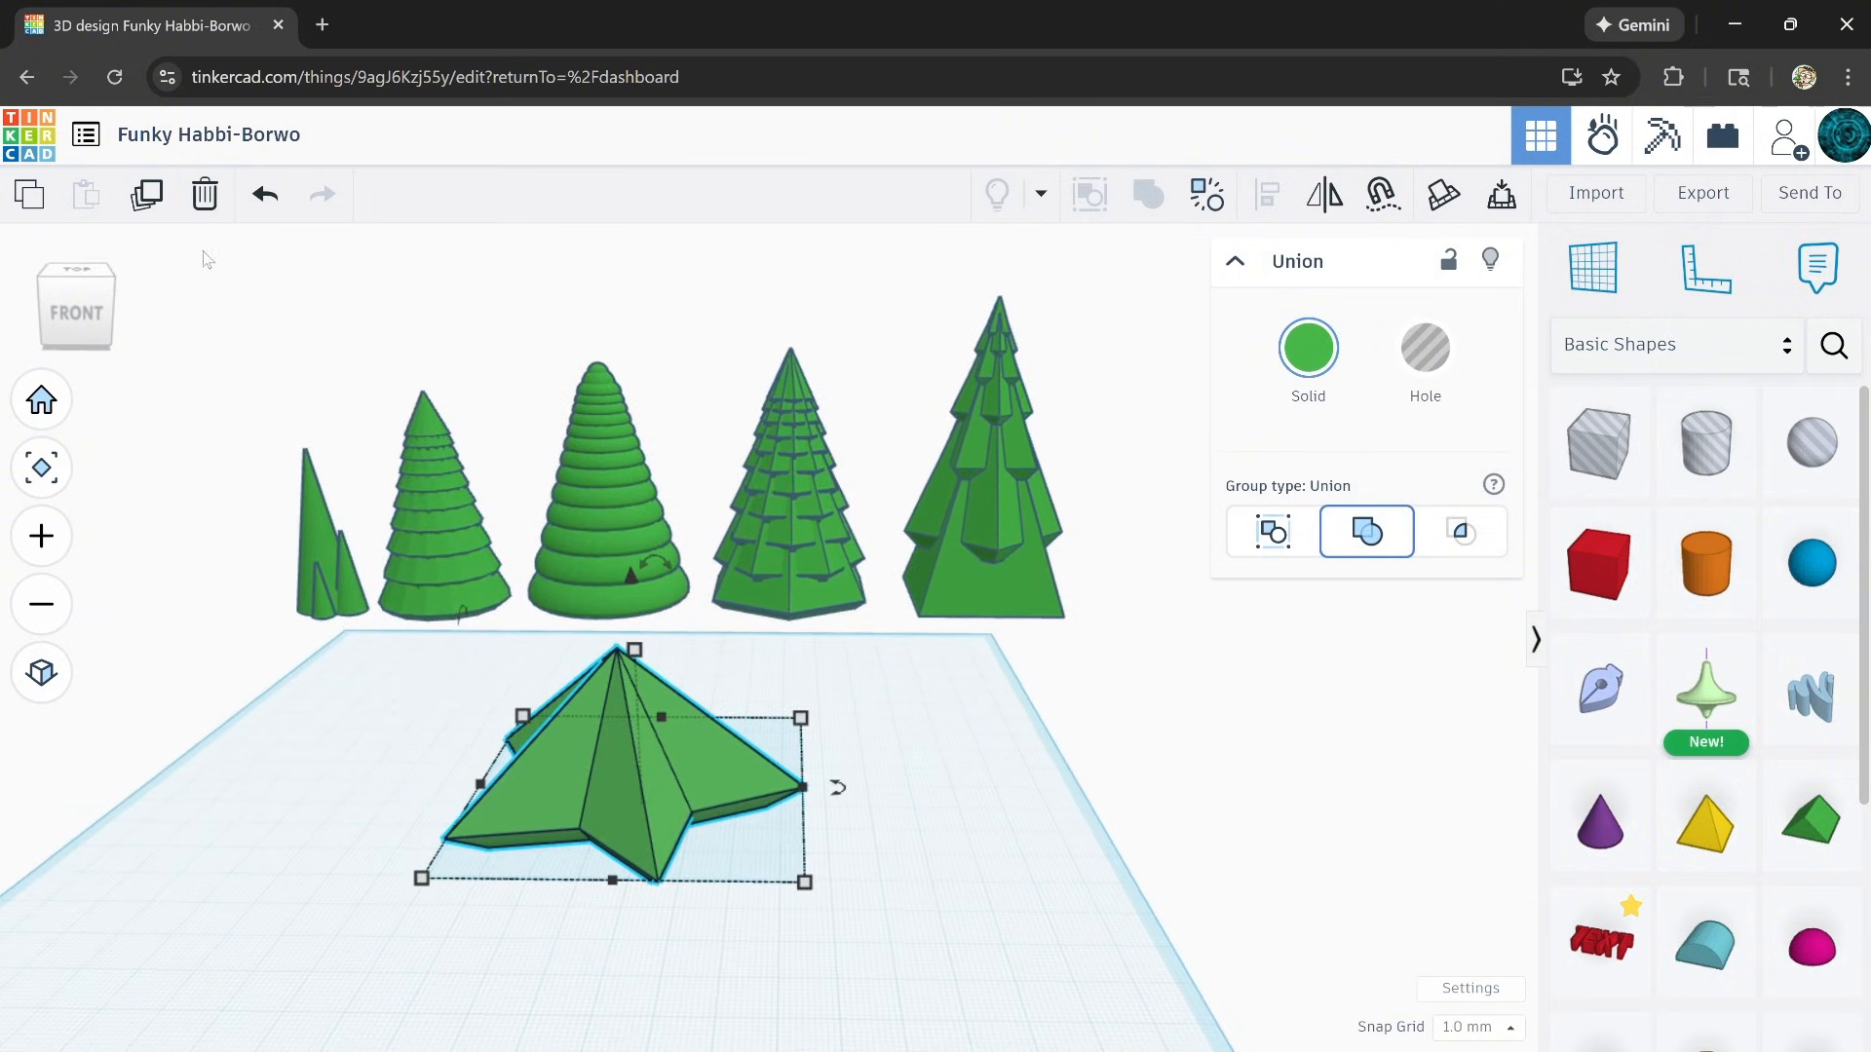
left_click(148, 195)
left_click_drag(636, 577, 623, 501)
left_click_drag(633, 577, 640, 608, "shift")
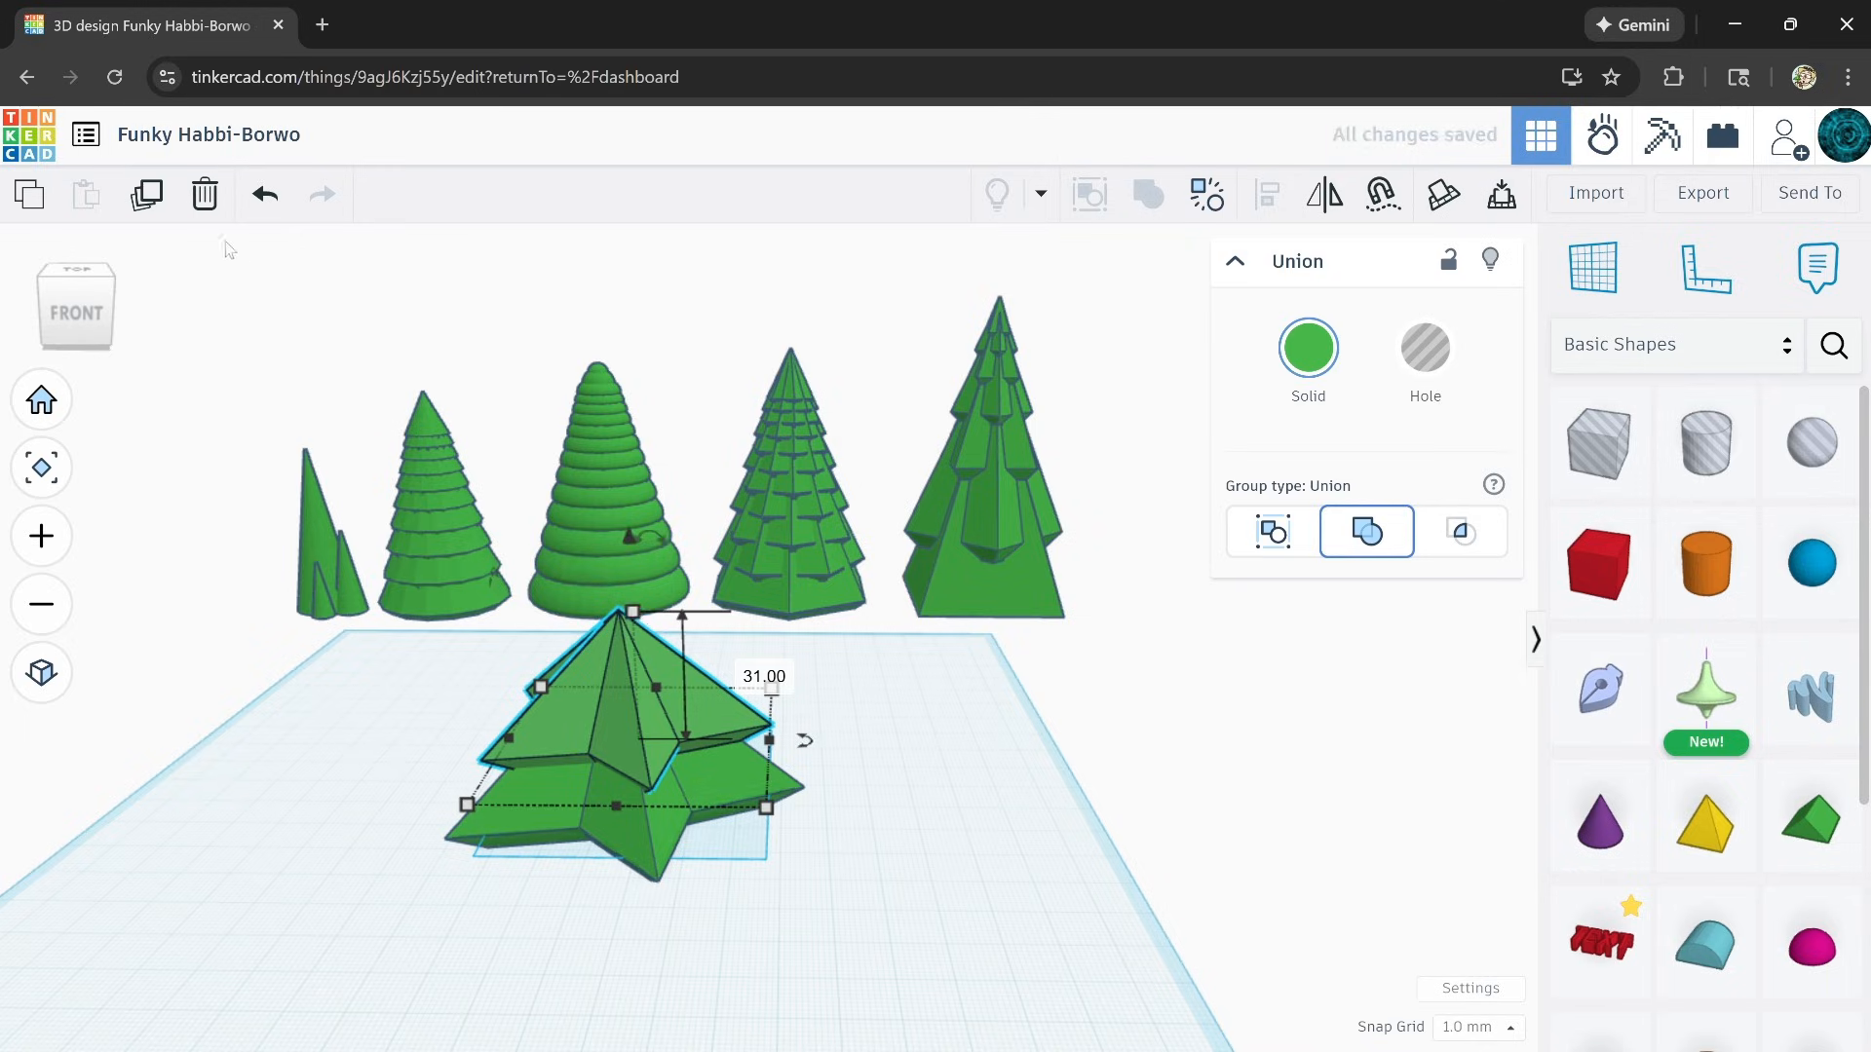
Step: Repeat the raise-and-shrink duplication until the star tiers taper to a small tip at the top of the tree
left_click(156, 194)
left_click(156, 194)
left_click(156, 195)
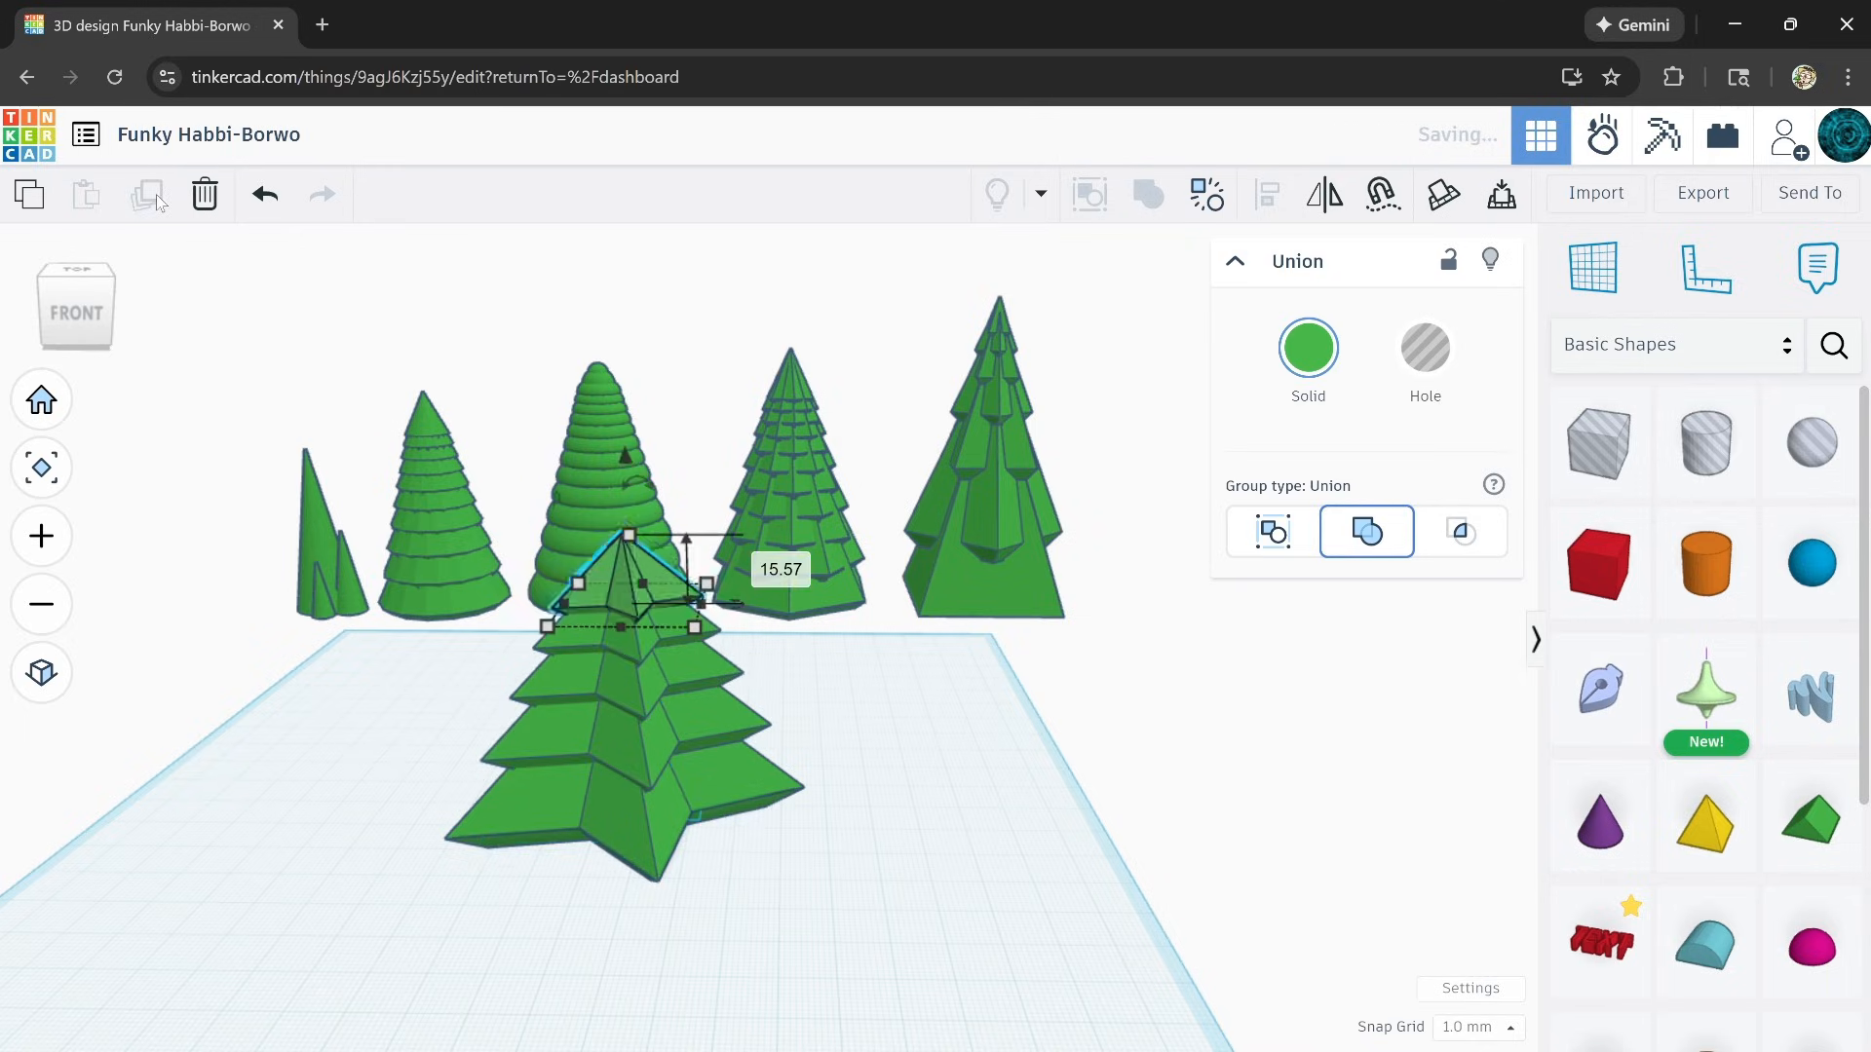
left_click(155, 195)
left_click(156, 195)
left_click(156, 195)
left_click(155, 195)
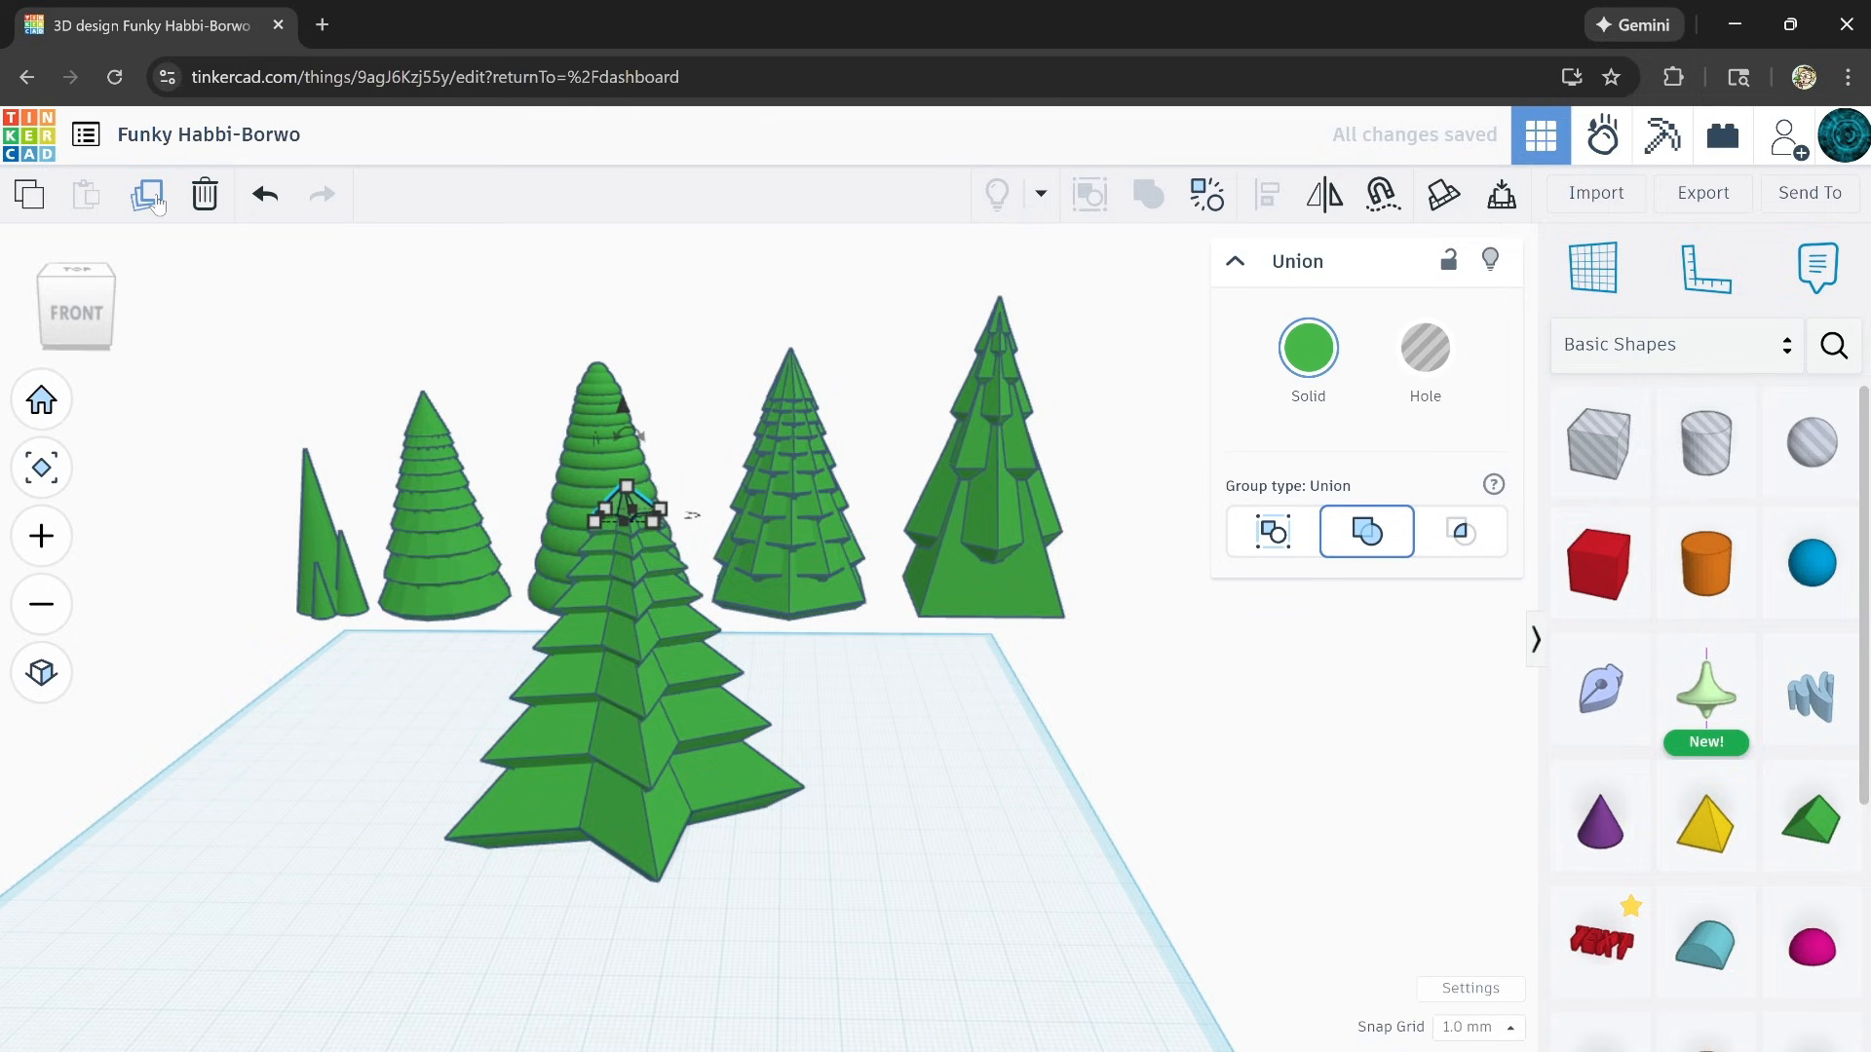
Step: Try stretching all ten star tiers together into a much taller tree, and undo the stretch
right_click_drag(952, 769, 470, 787)
left_click_drag(889, 809, 891, 810)
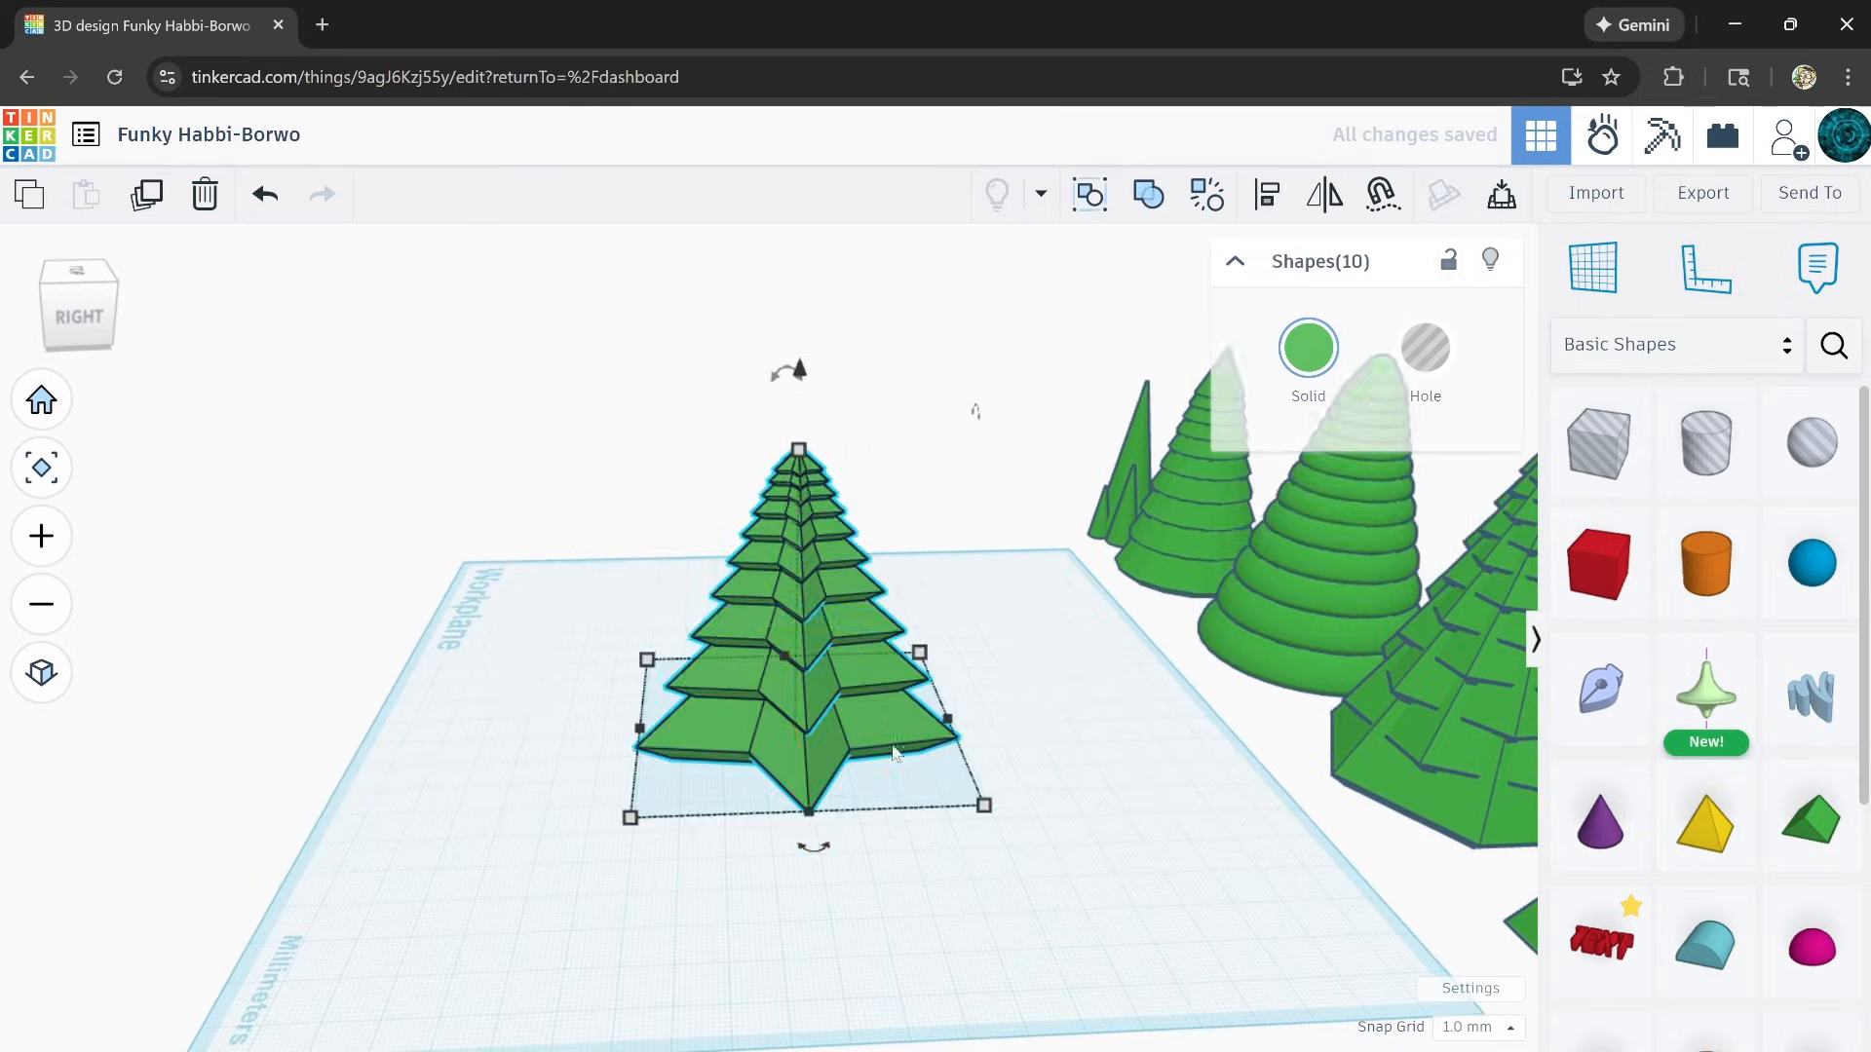
left_click_drag(799, 451, 799, 238)
right_click_drag(799, 238, 1133, 529)
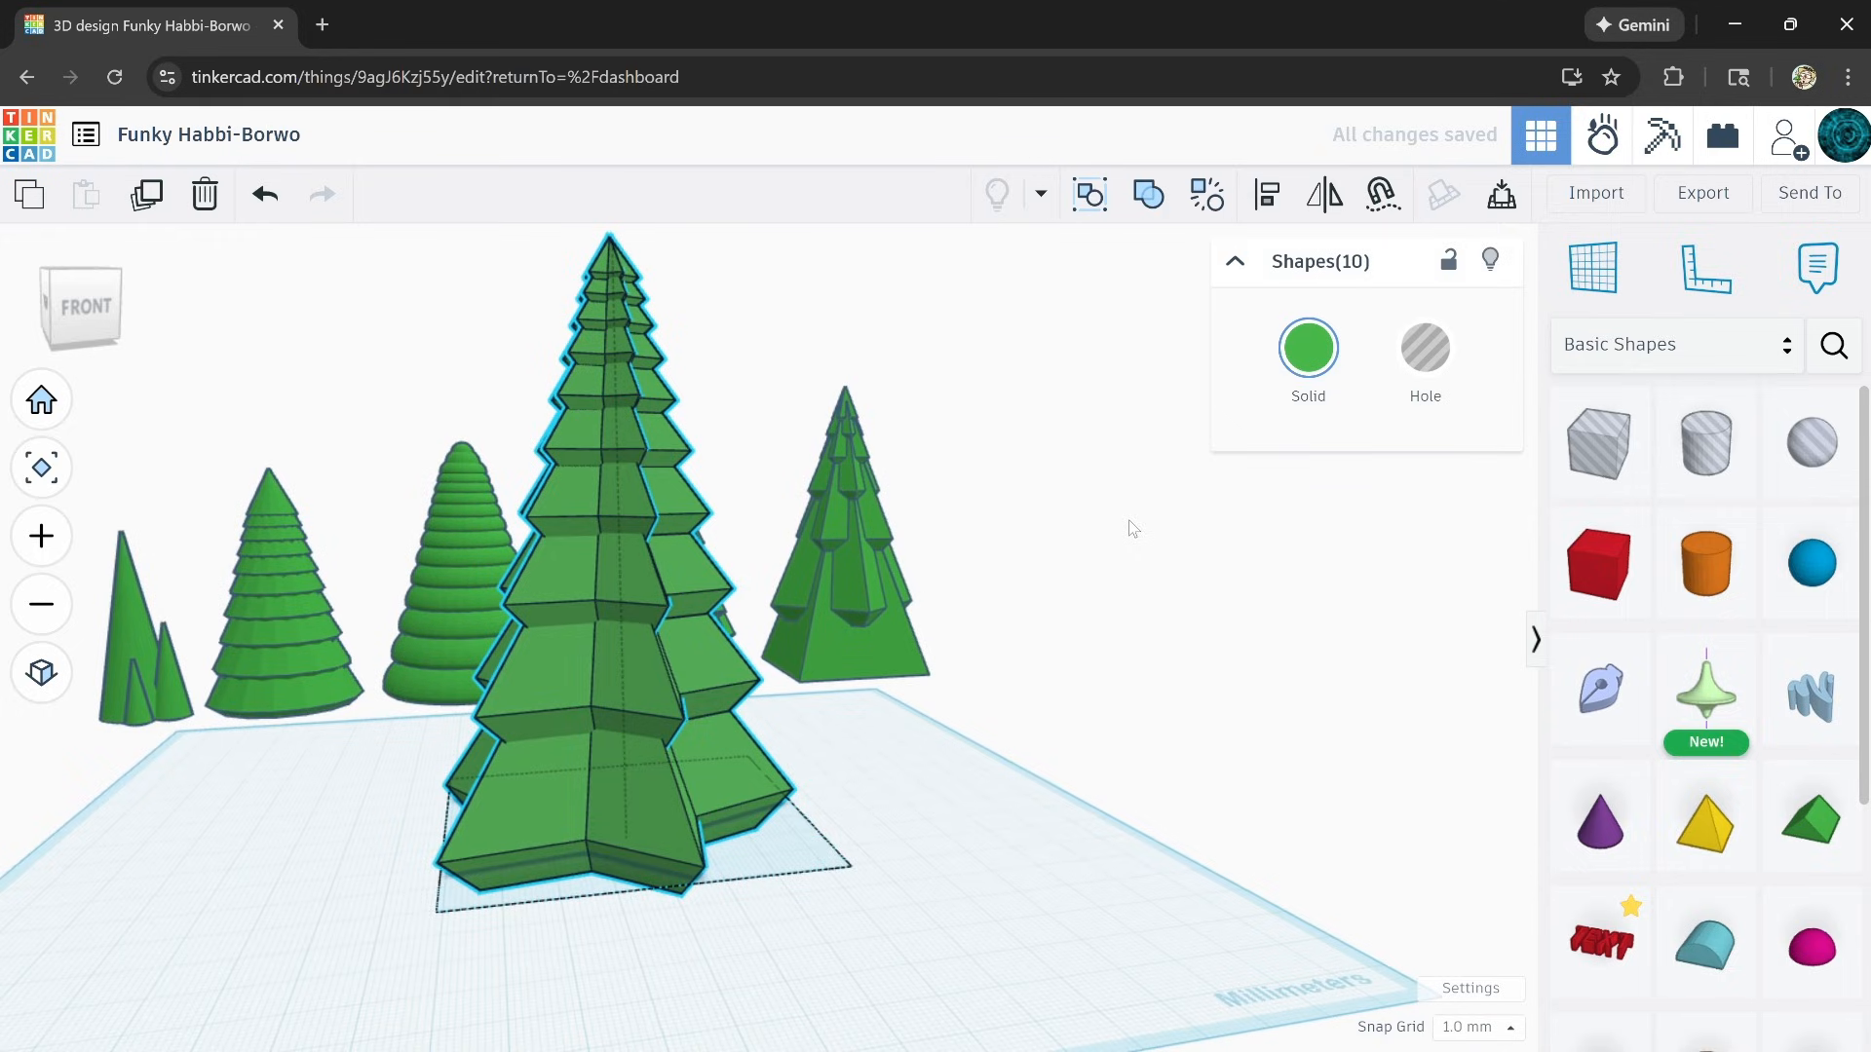
key("ctrl+z")
key("Escape")
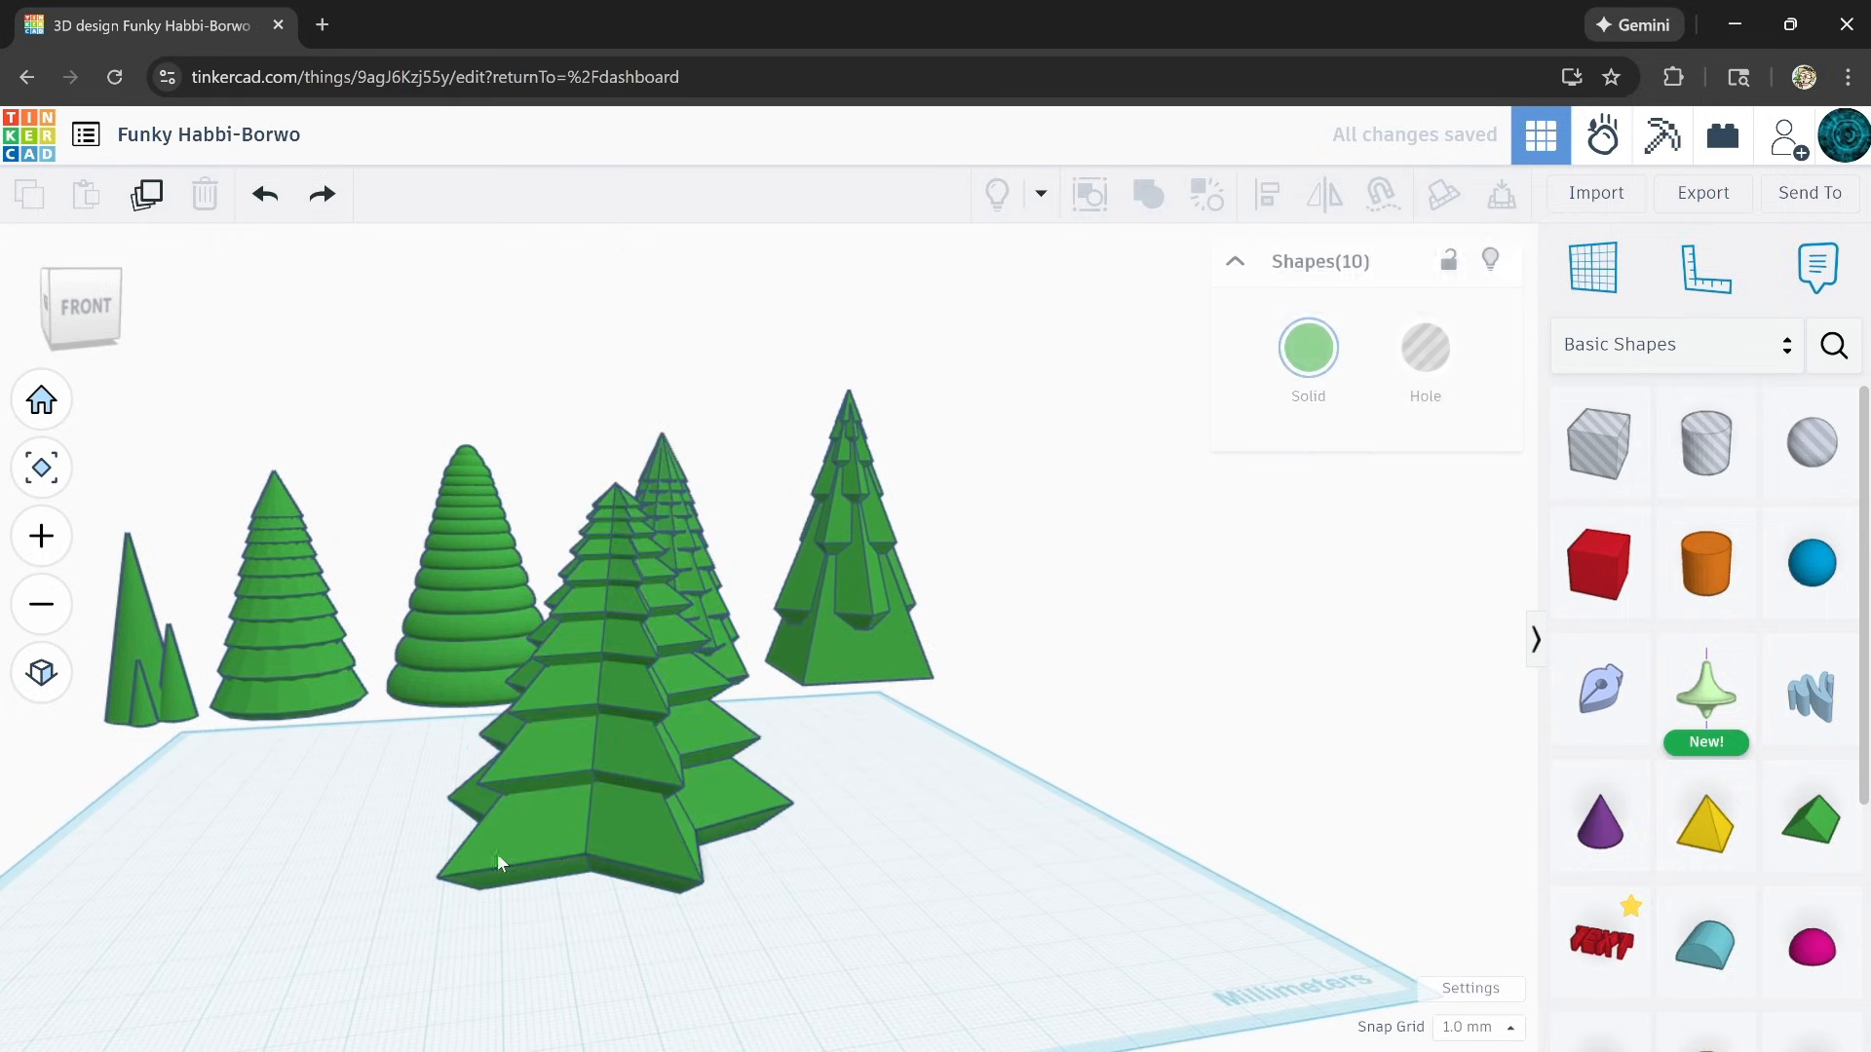
Step: Move the spare base star out of the tree to a clear spot beside it
left_click(498, 863)
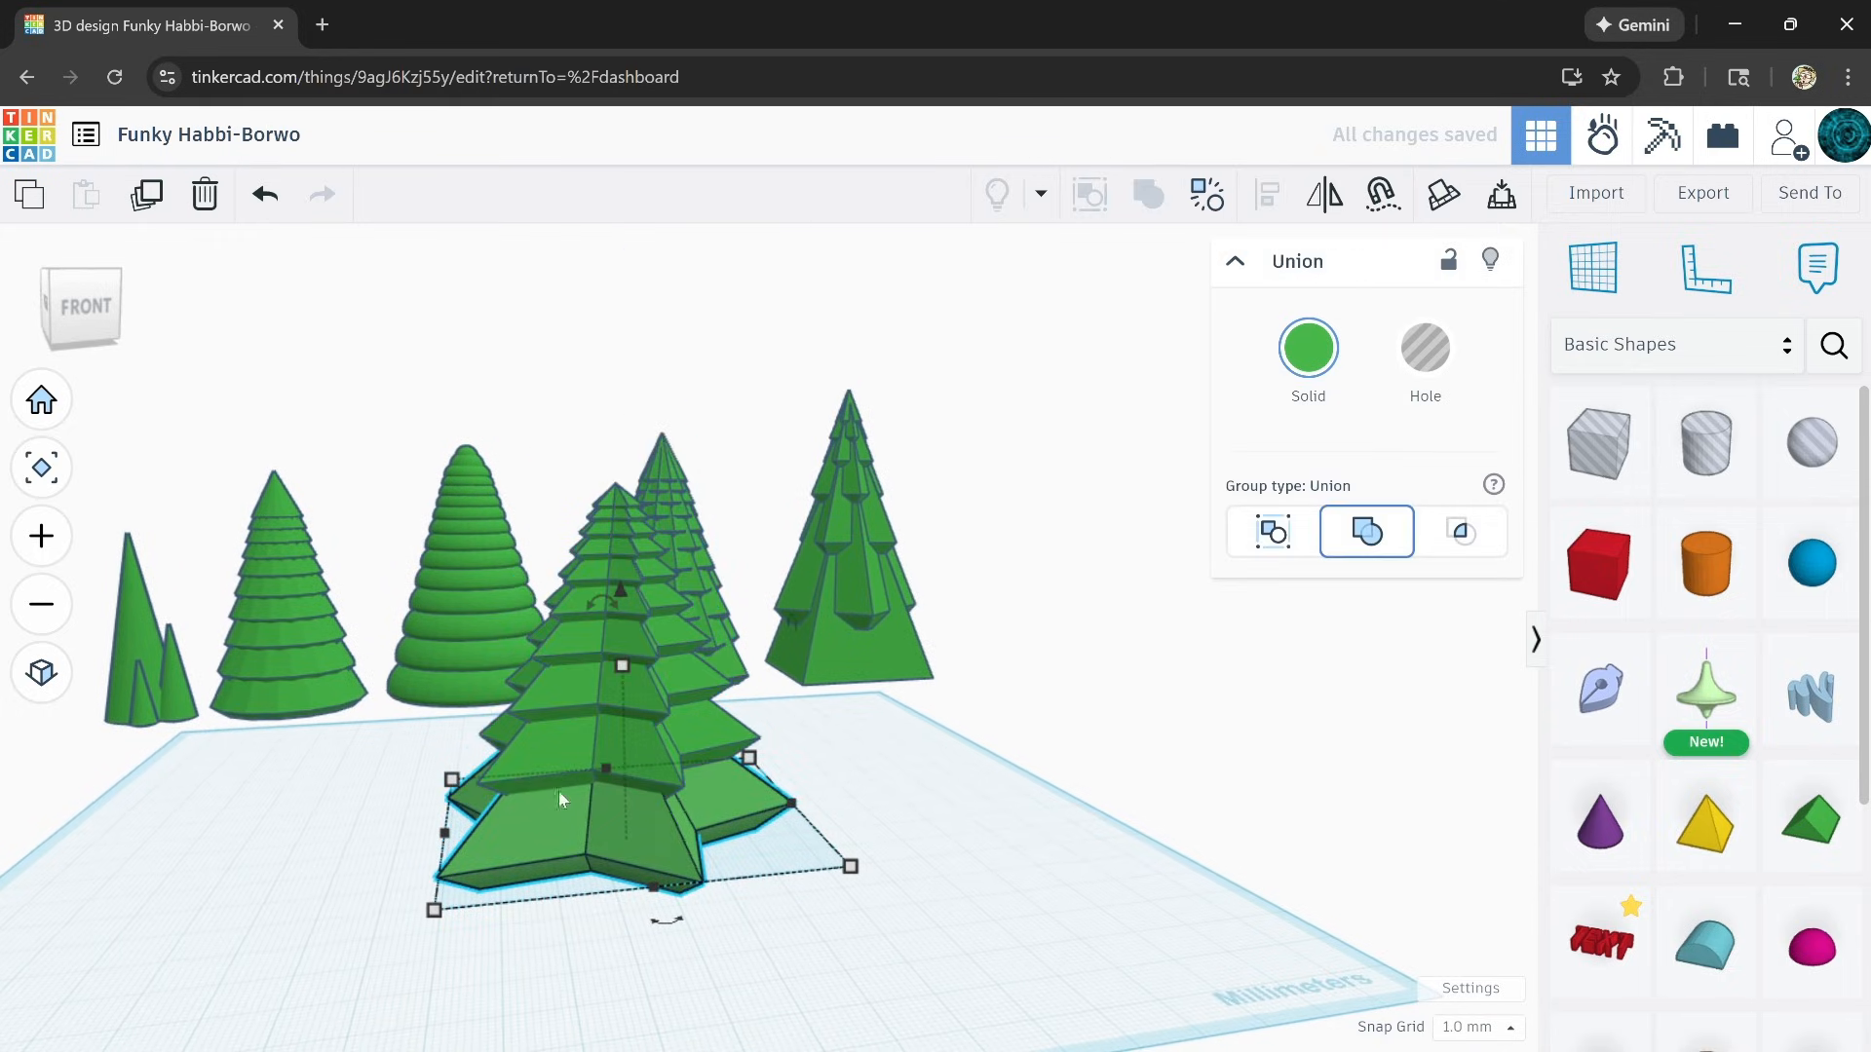
left_click_drag(560, 797, 271, 870)
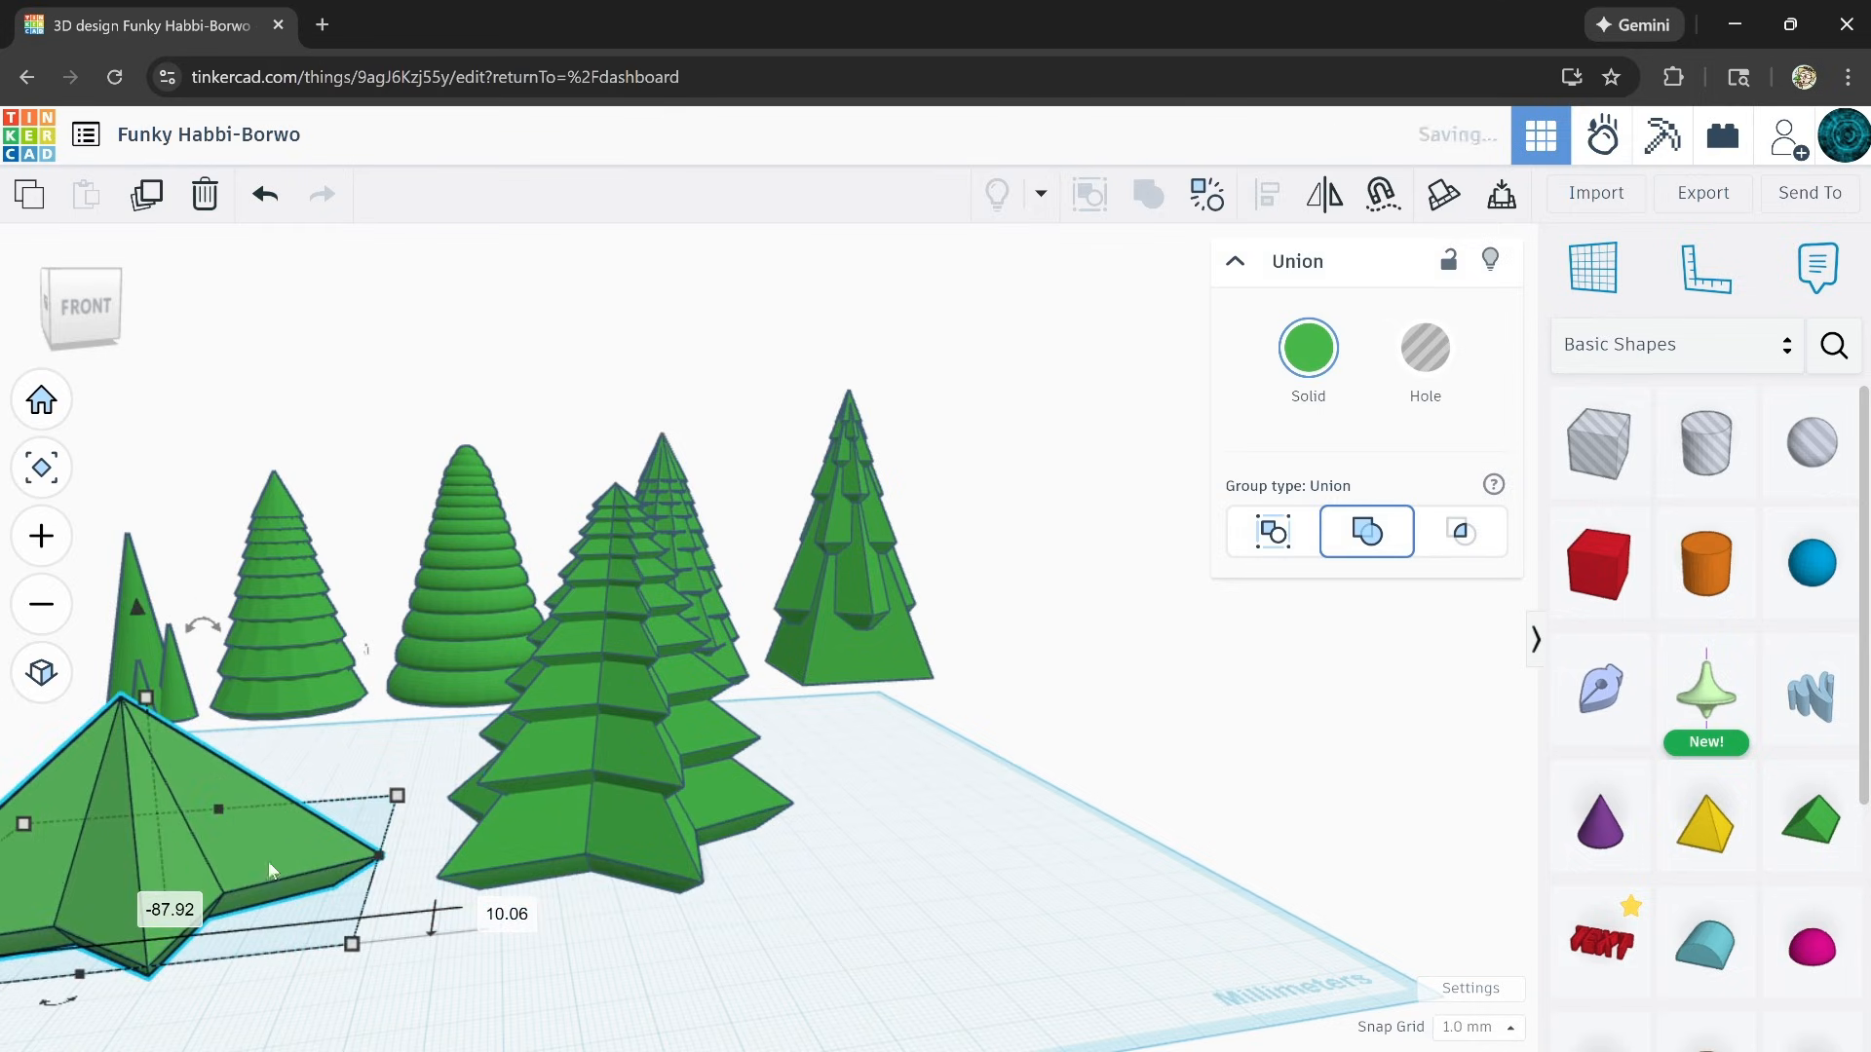
right_click_drag(750, 900, 524, 492)
Step: Stretch the ten-tier star tree moderately taller and move it to the far end of the tree row
left_click(710, 814)
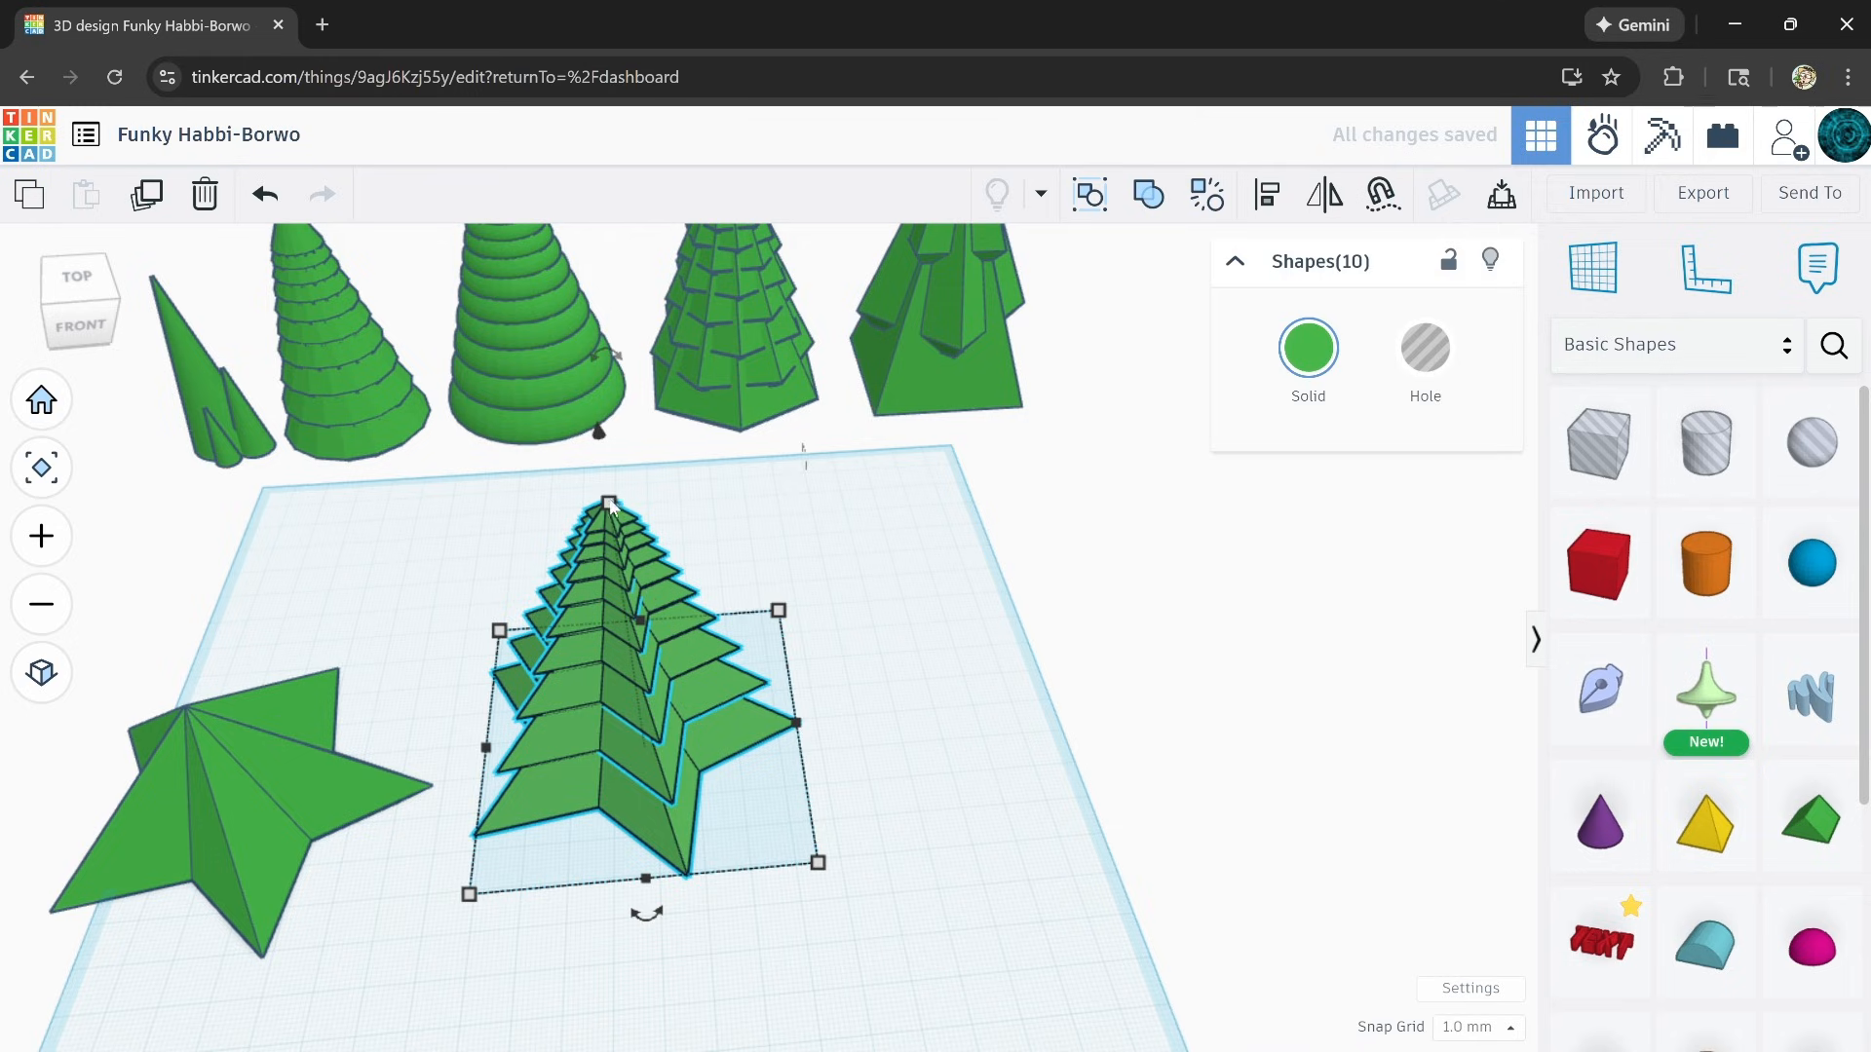
left_click_drag(609, 505, 597, 322)
right_click_drag(597, 322, 636, 815)
left_click_drag(636, 815, 881, 200)
left_click(919, 572)
right_click_drag(919, 572, 688, 453)
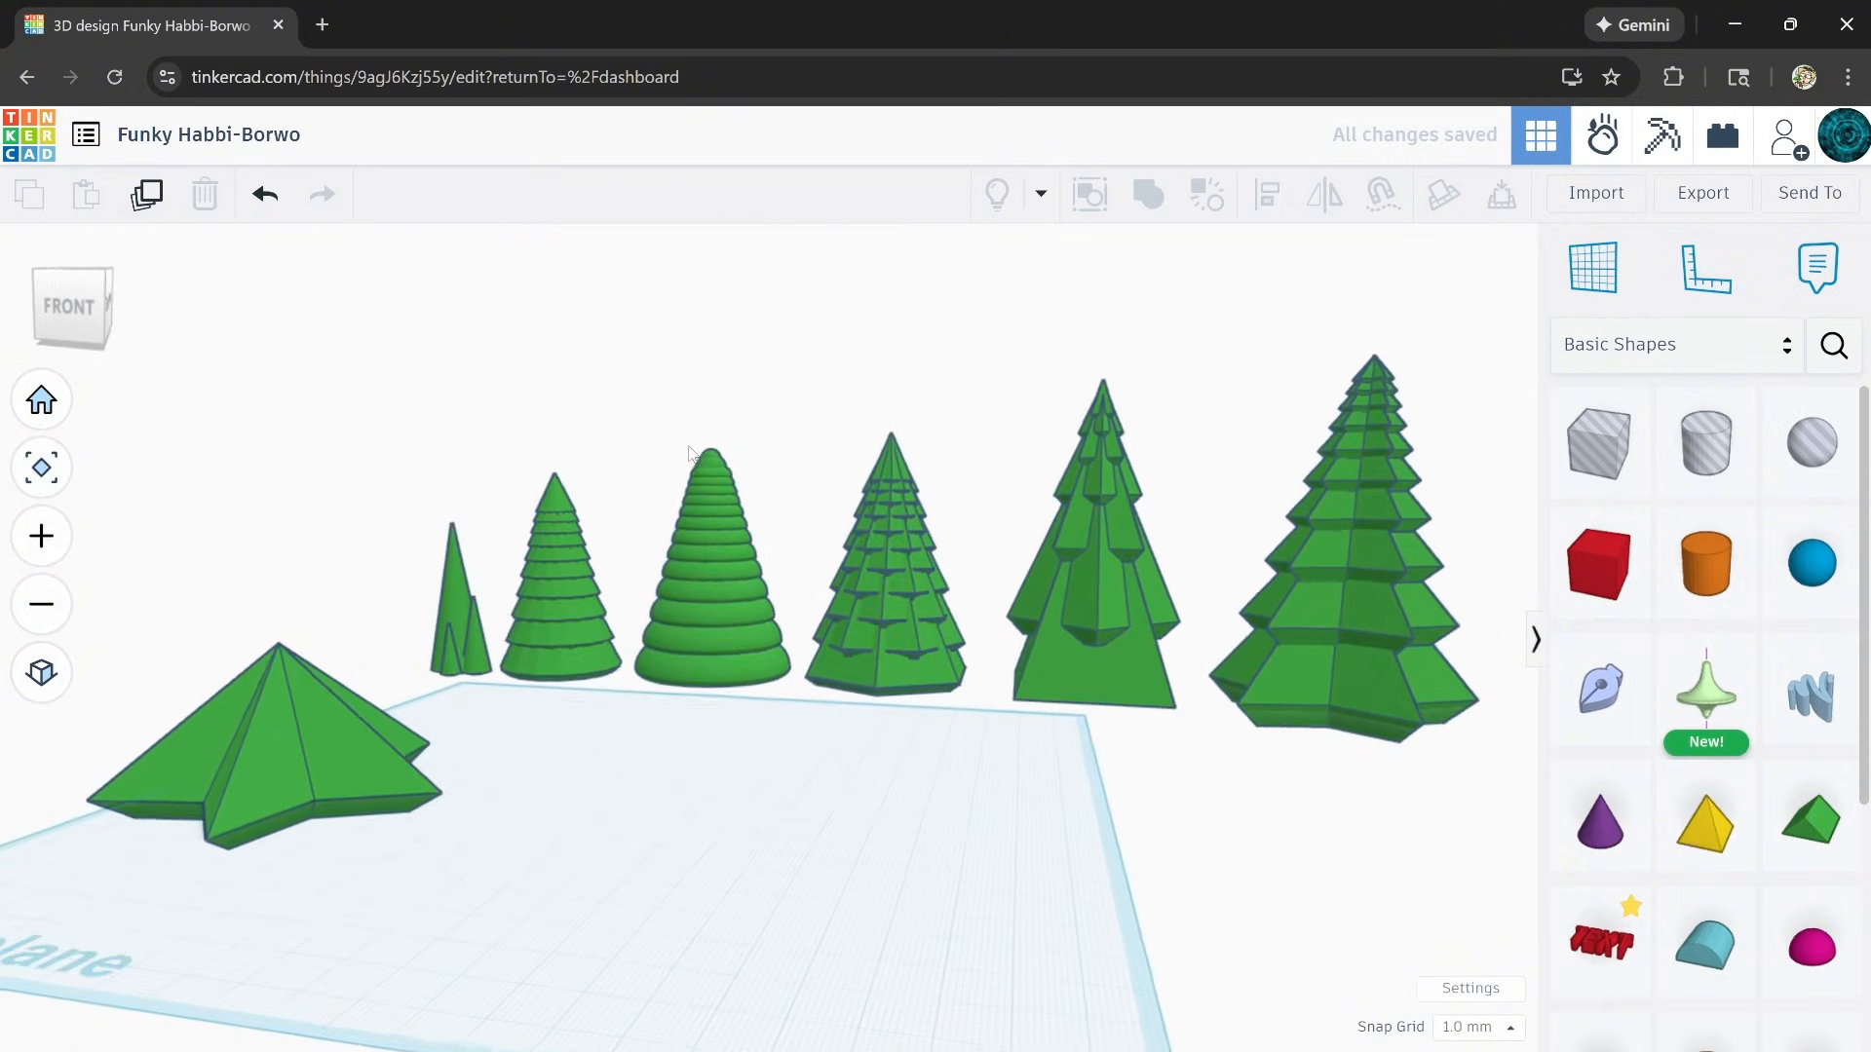
Step: Move the spare star back to the middle of the workplane, 76 mm across and -17 mm in depth, and nudge it upward
right_click_drag(1032, 752, 572, 866)
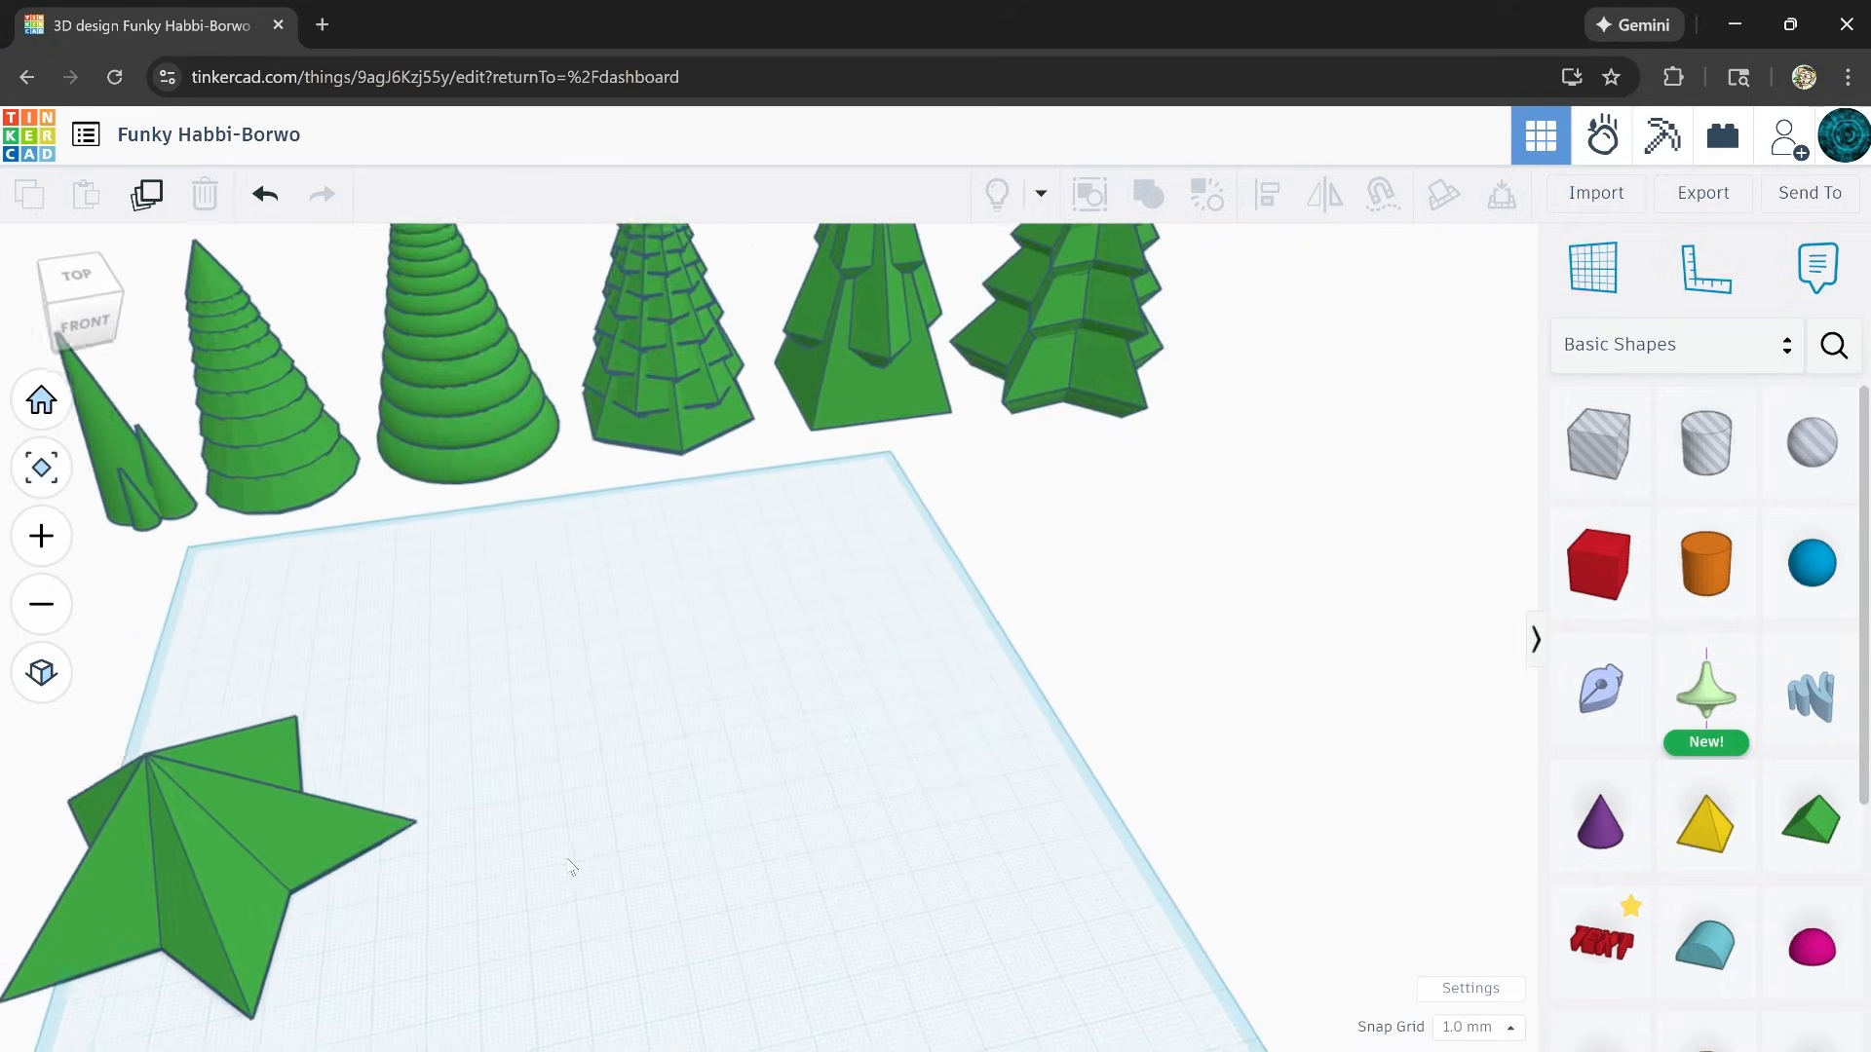
middle_click_drag(572, 866, 753, 758)
left_click_drag(632, 740, 986, 624)
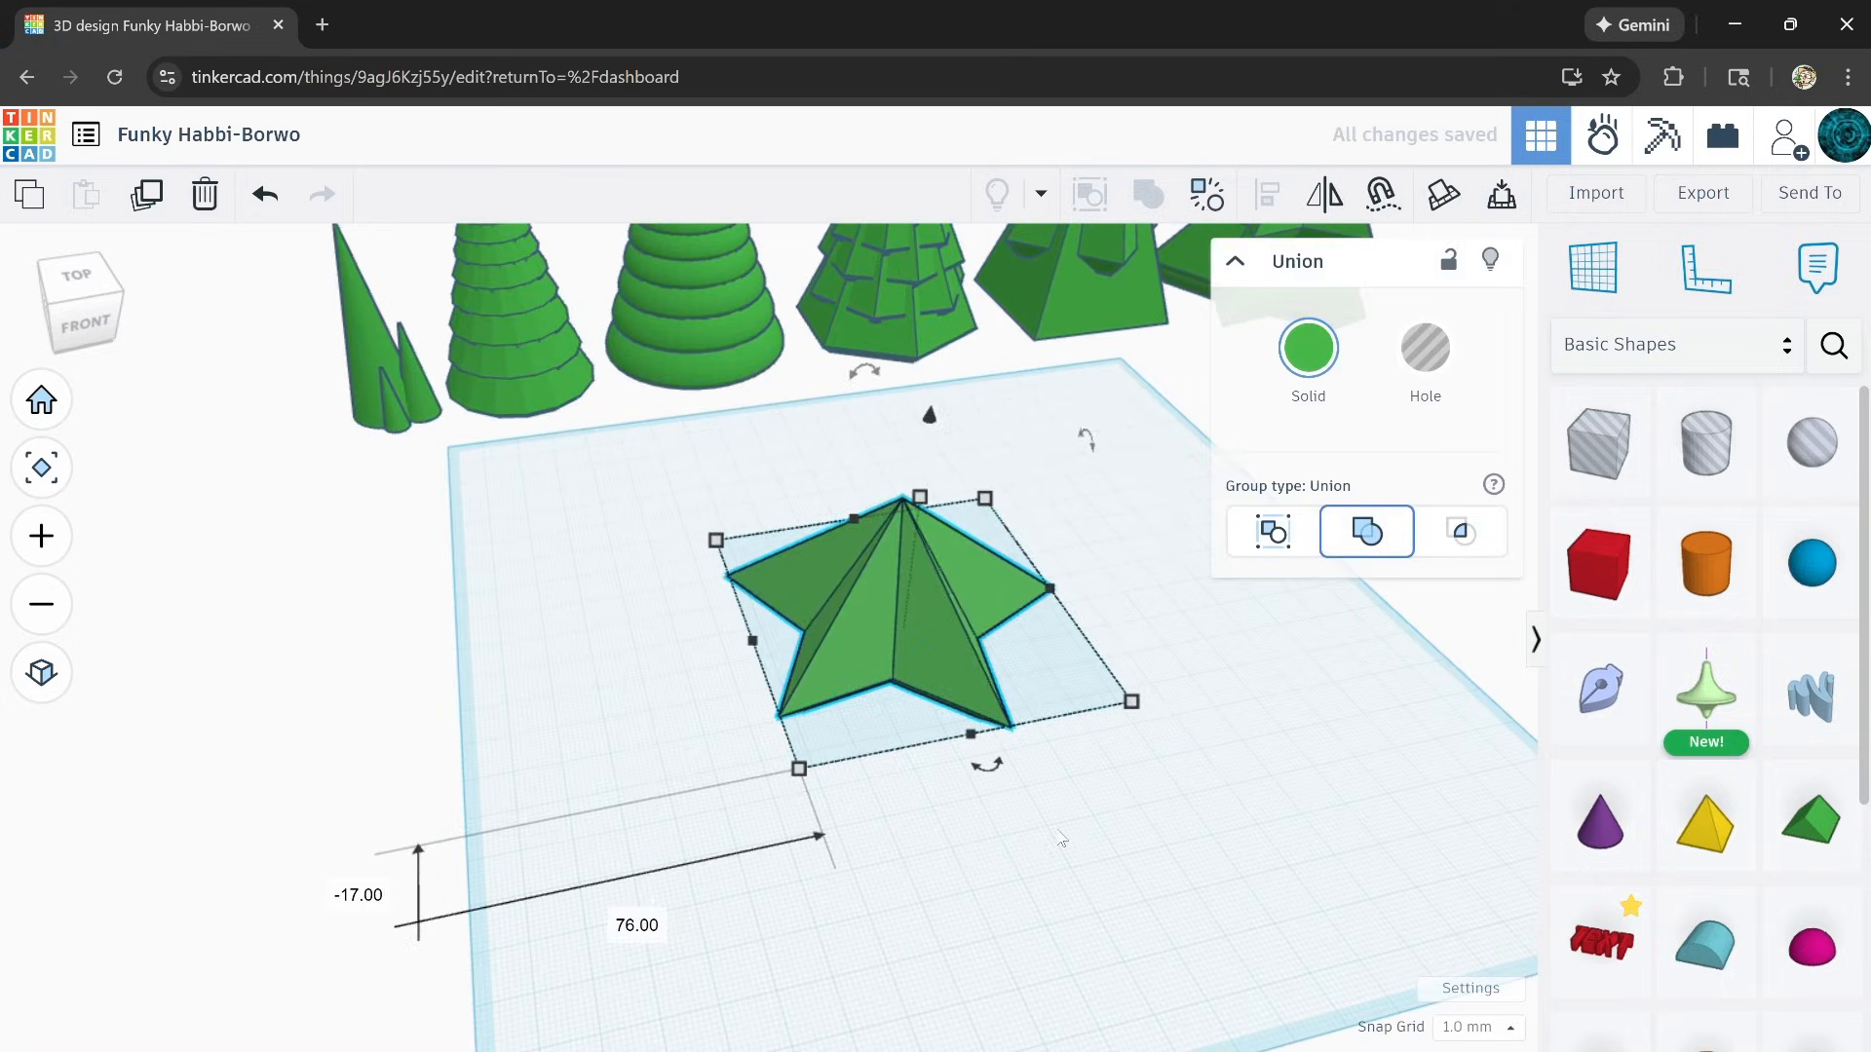
right_click_drag(986, 624, 1023, 473)
key("ctrl+Up")
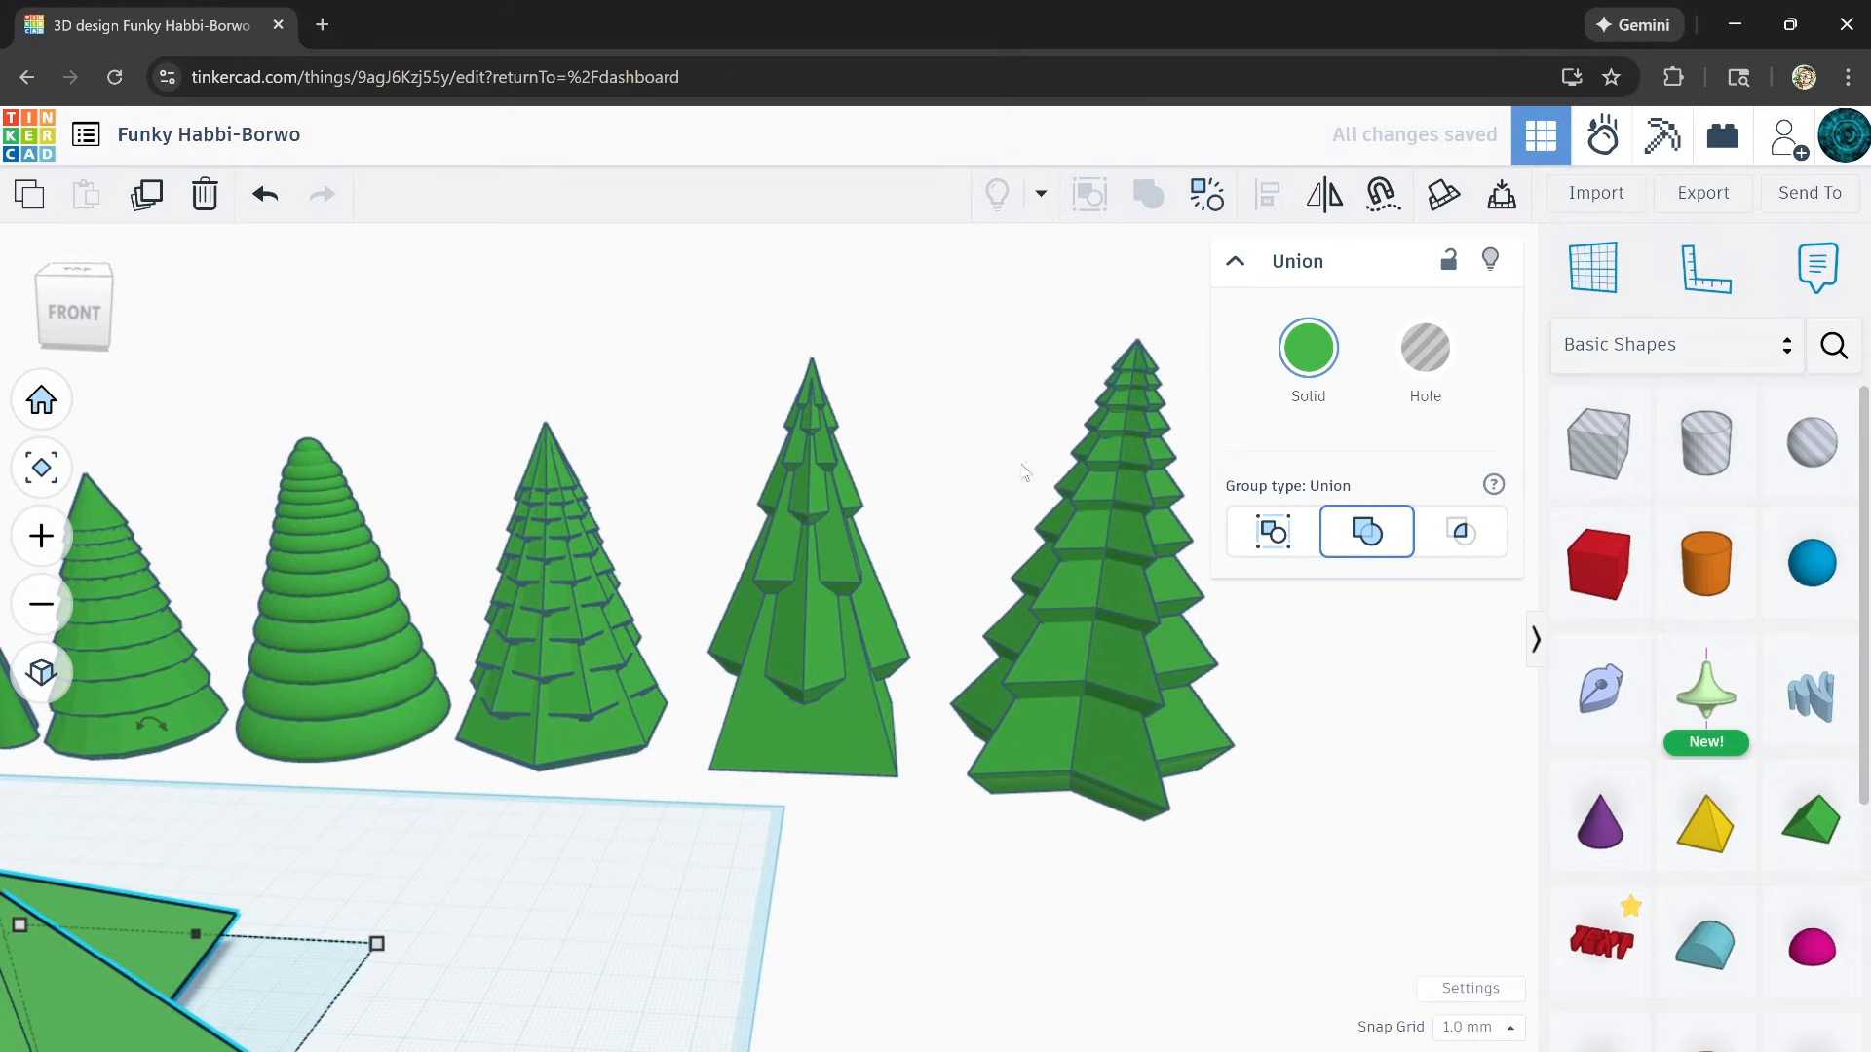
Step: Nudge the ten-tier star tree at the end of the row upward and deselect it
left_click(1076, 439)
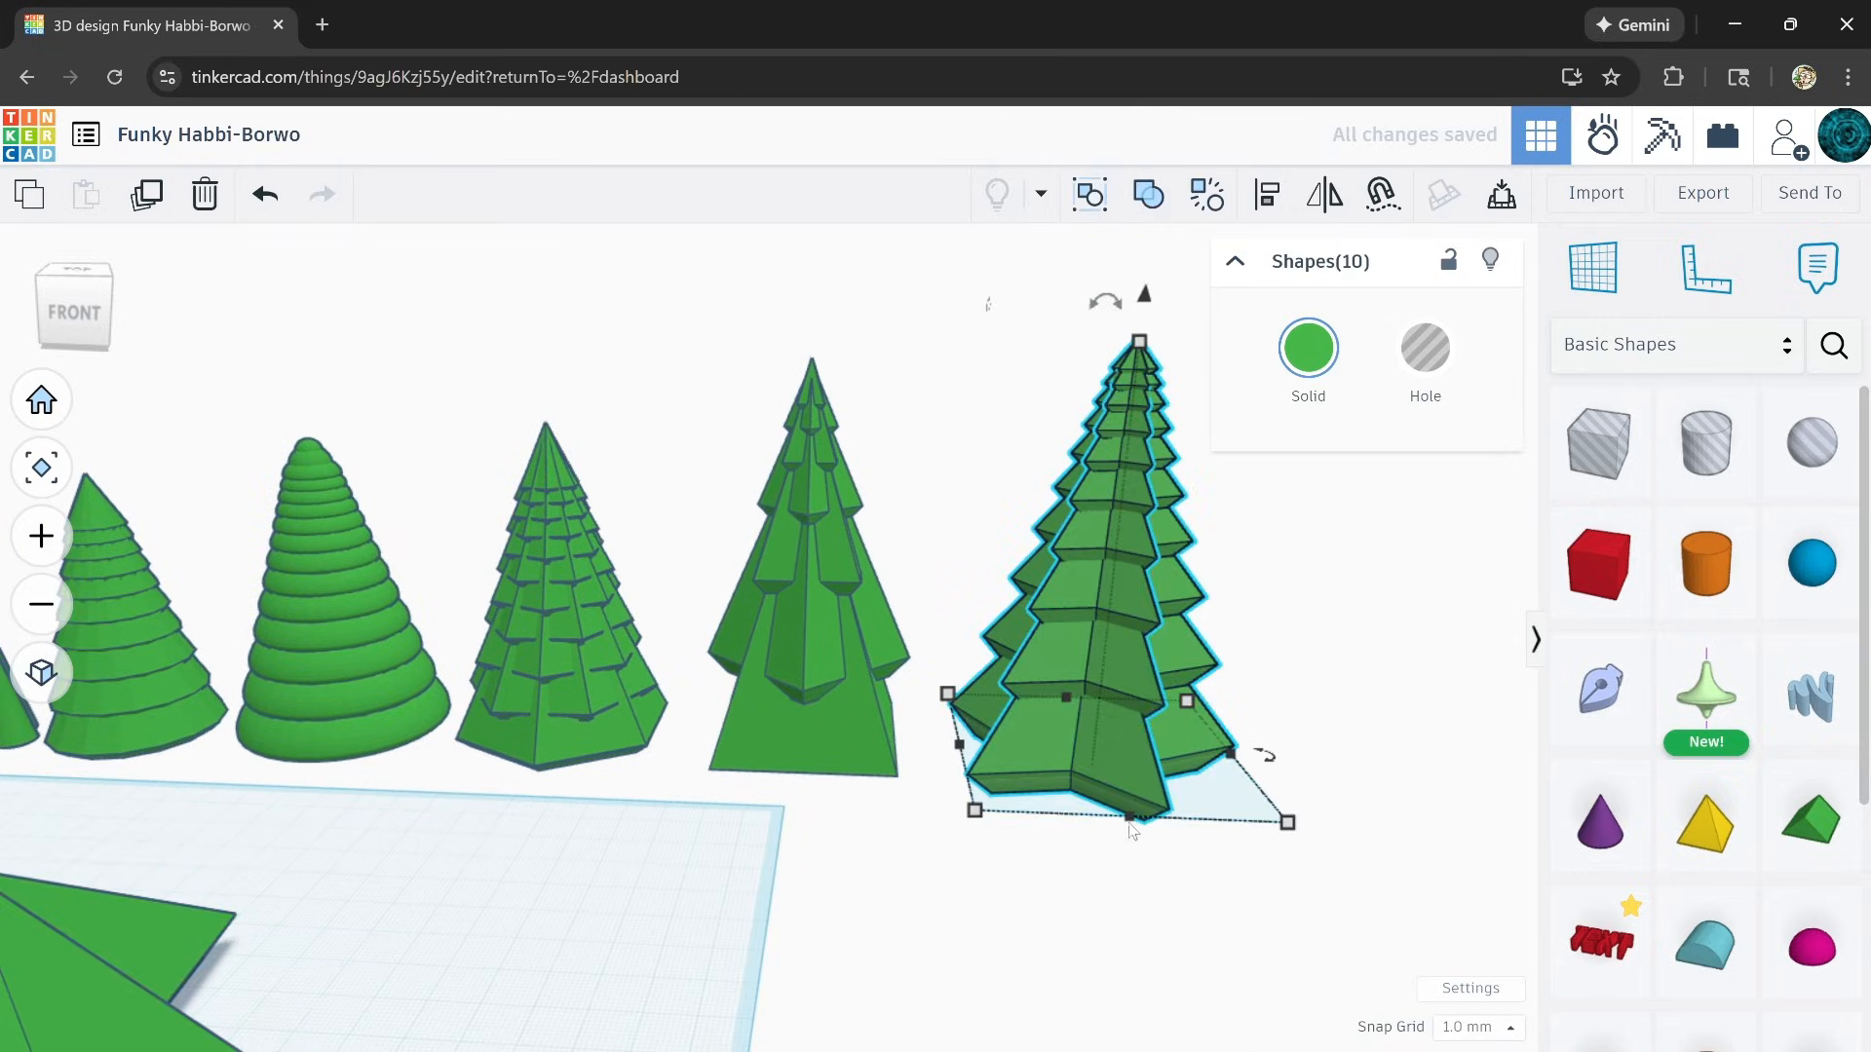
key("ctrl+Up")
left_click(643, 967)
scroll(835, 869, "down", 5)
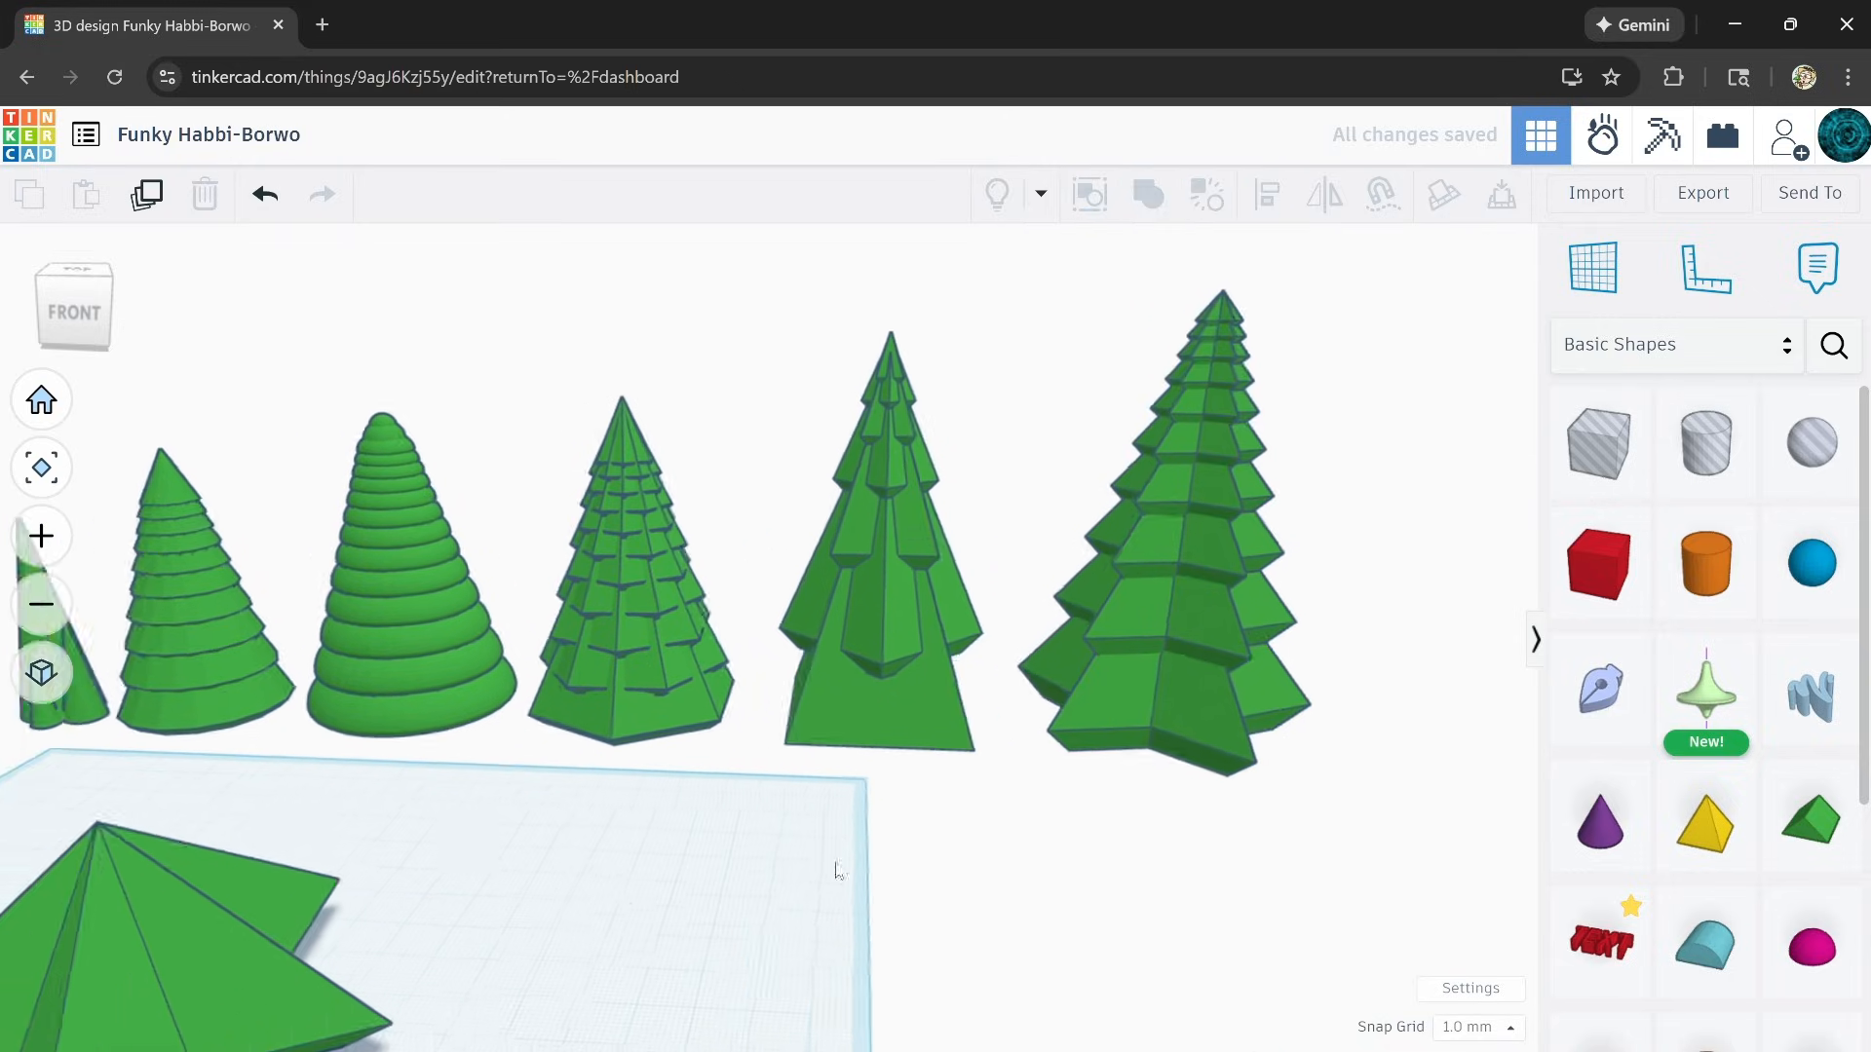
middle_click_drag(853, 889, 1004, 778)
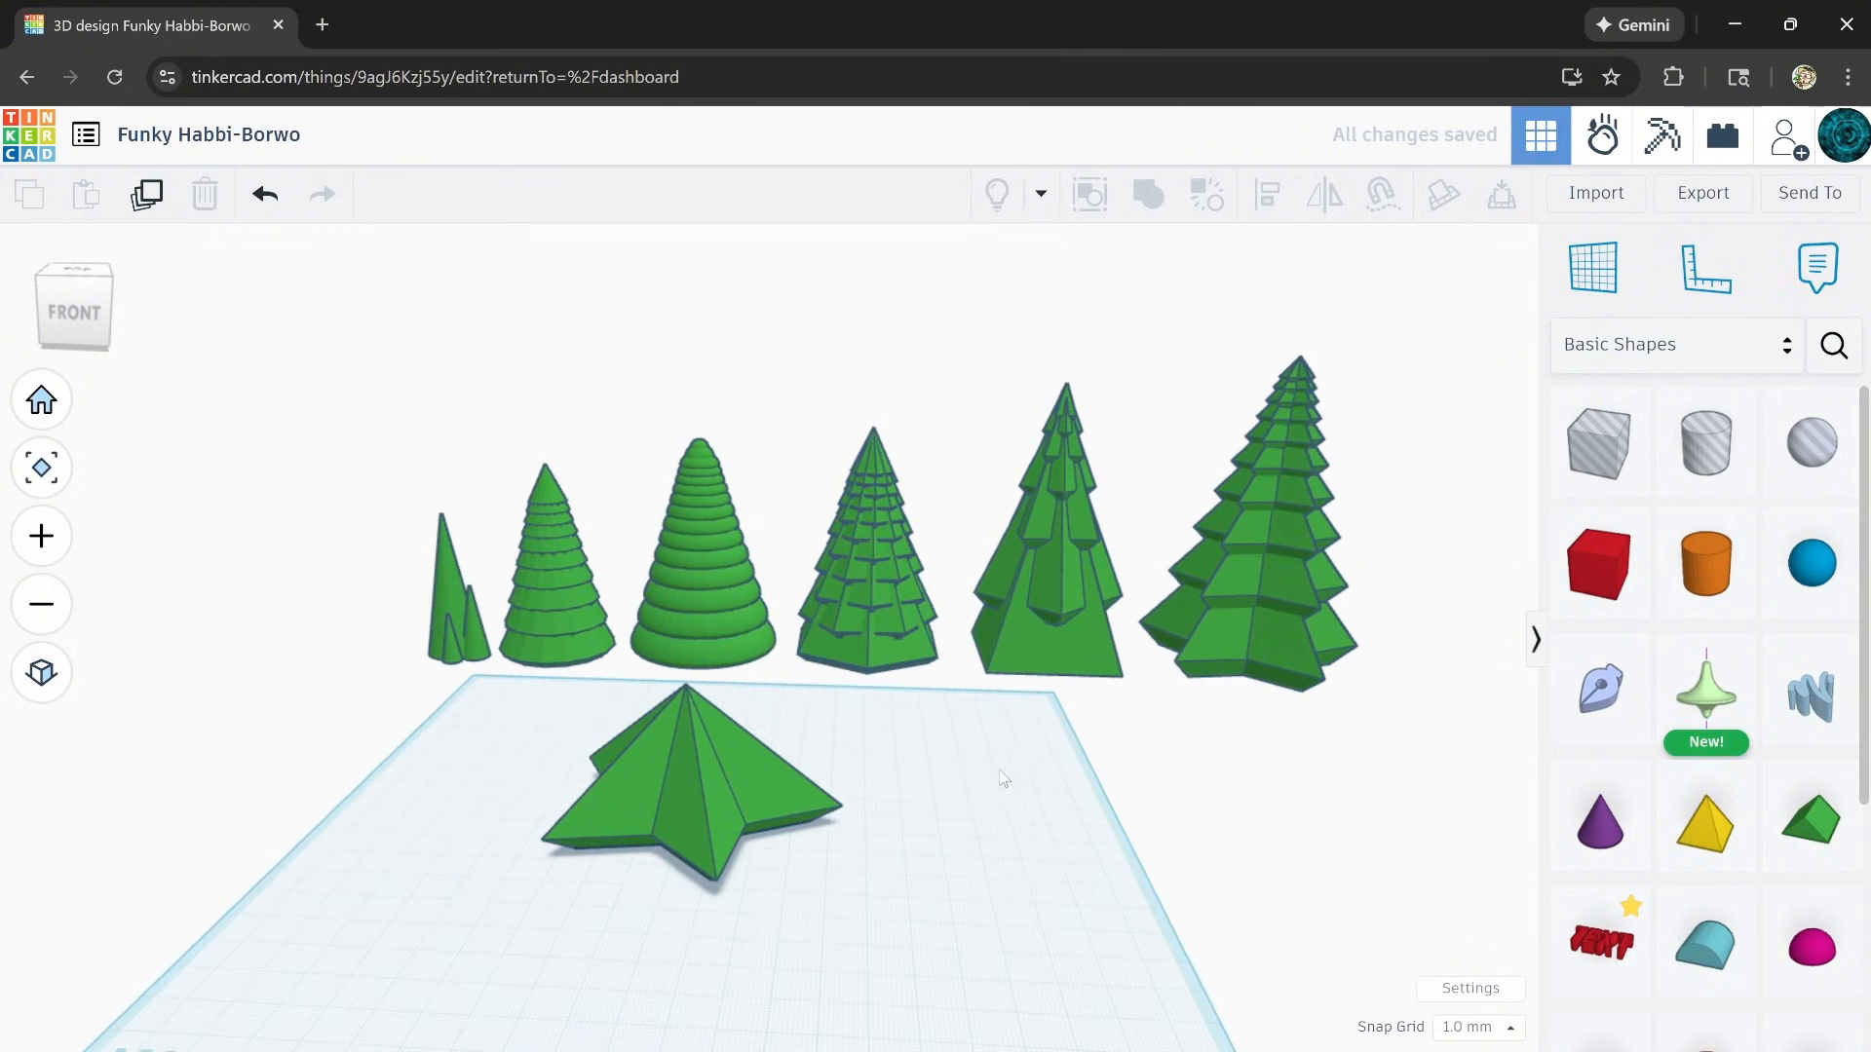
Step: Try stretching the spare star to a height of 57 mm, and undo the stretch
left_click(657, 777)
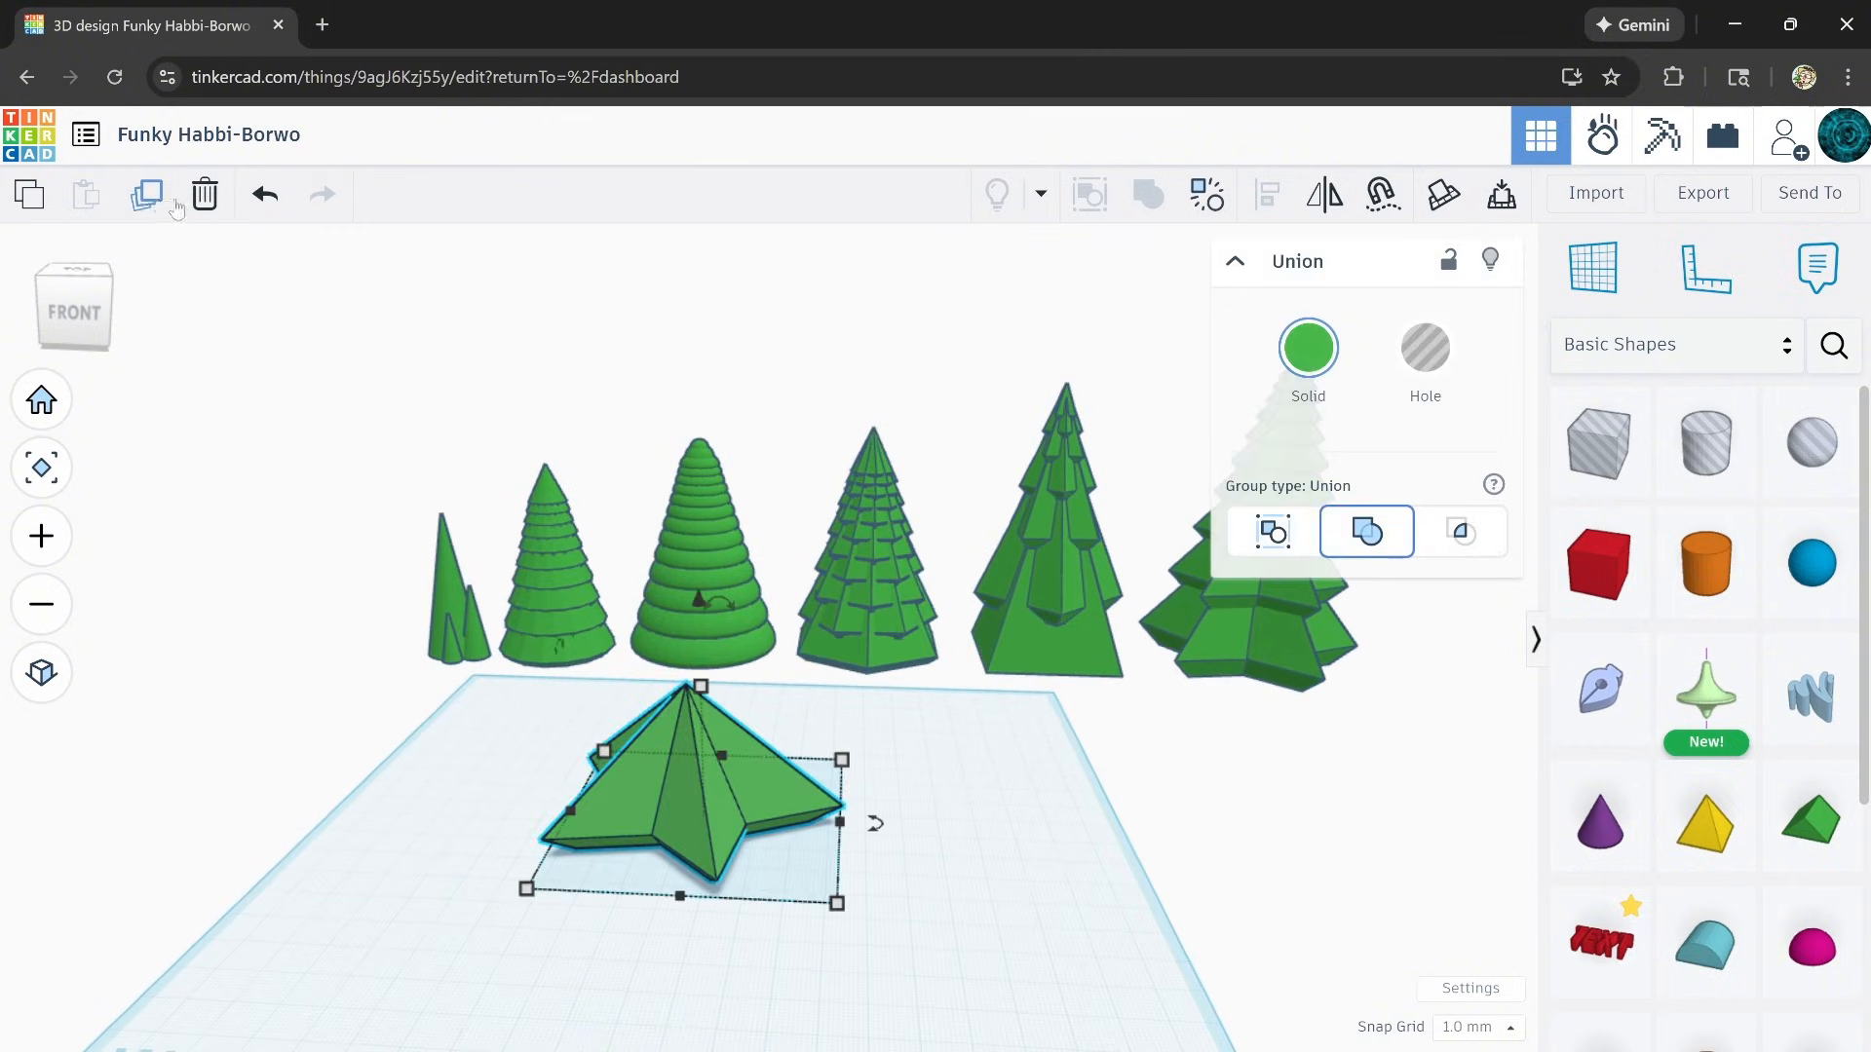
left_click_drag(705, 694, 701, 631)
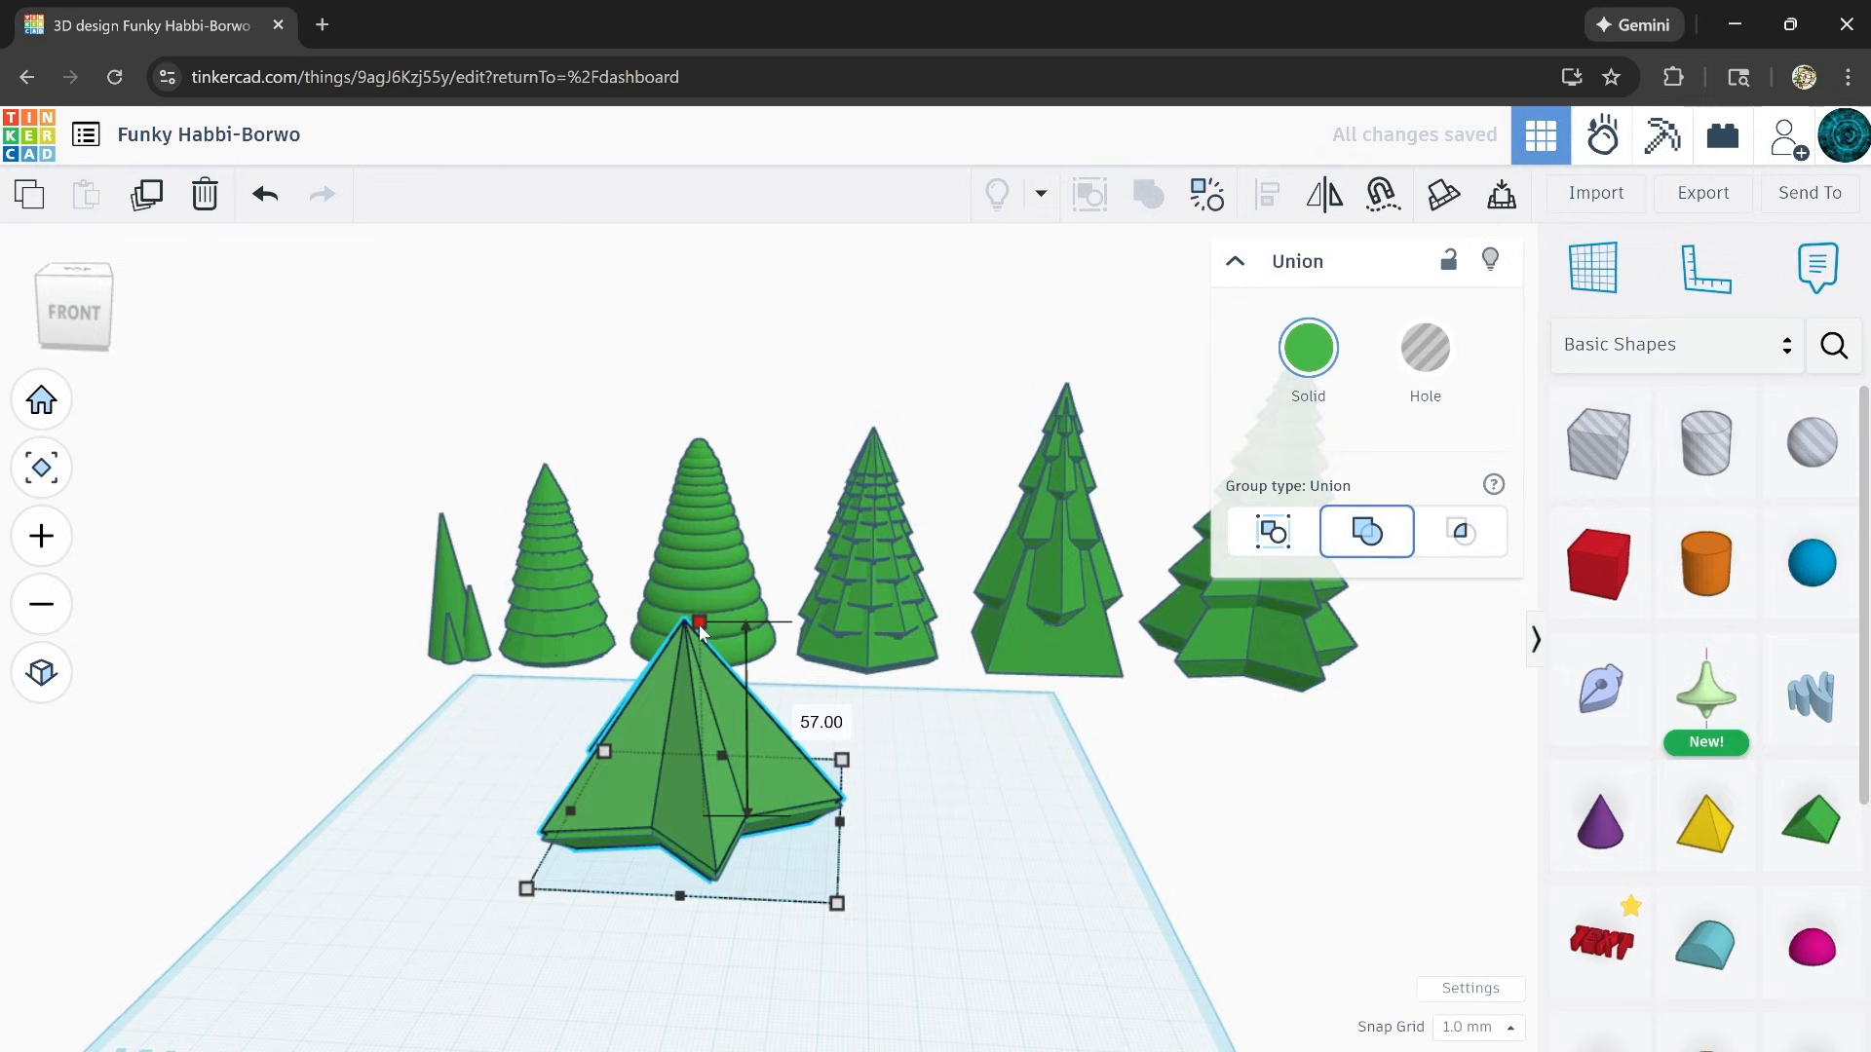
left_click(273, 197)
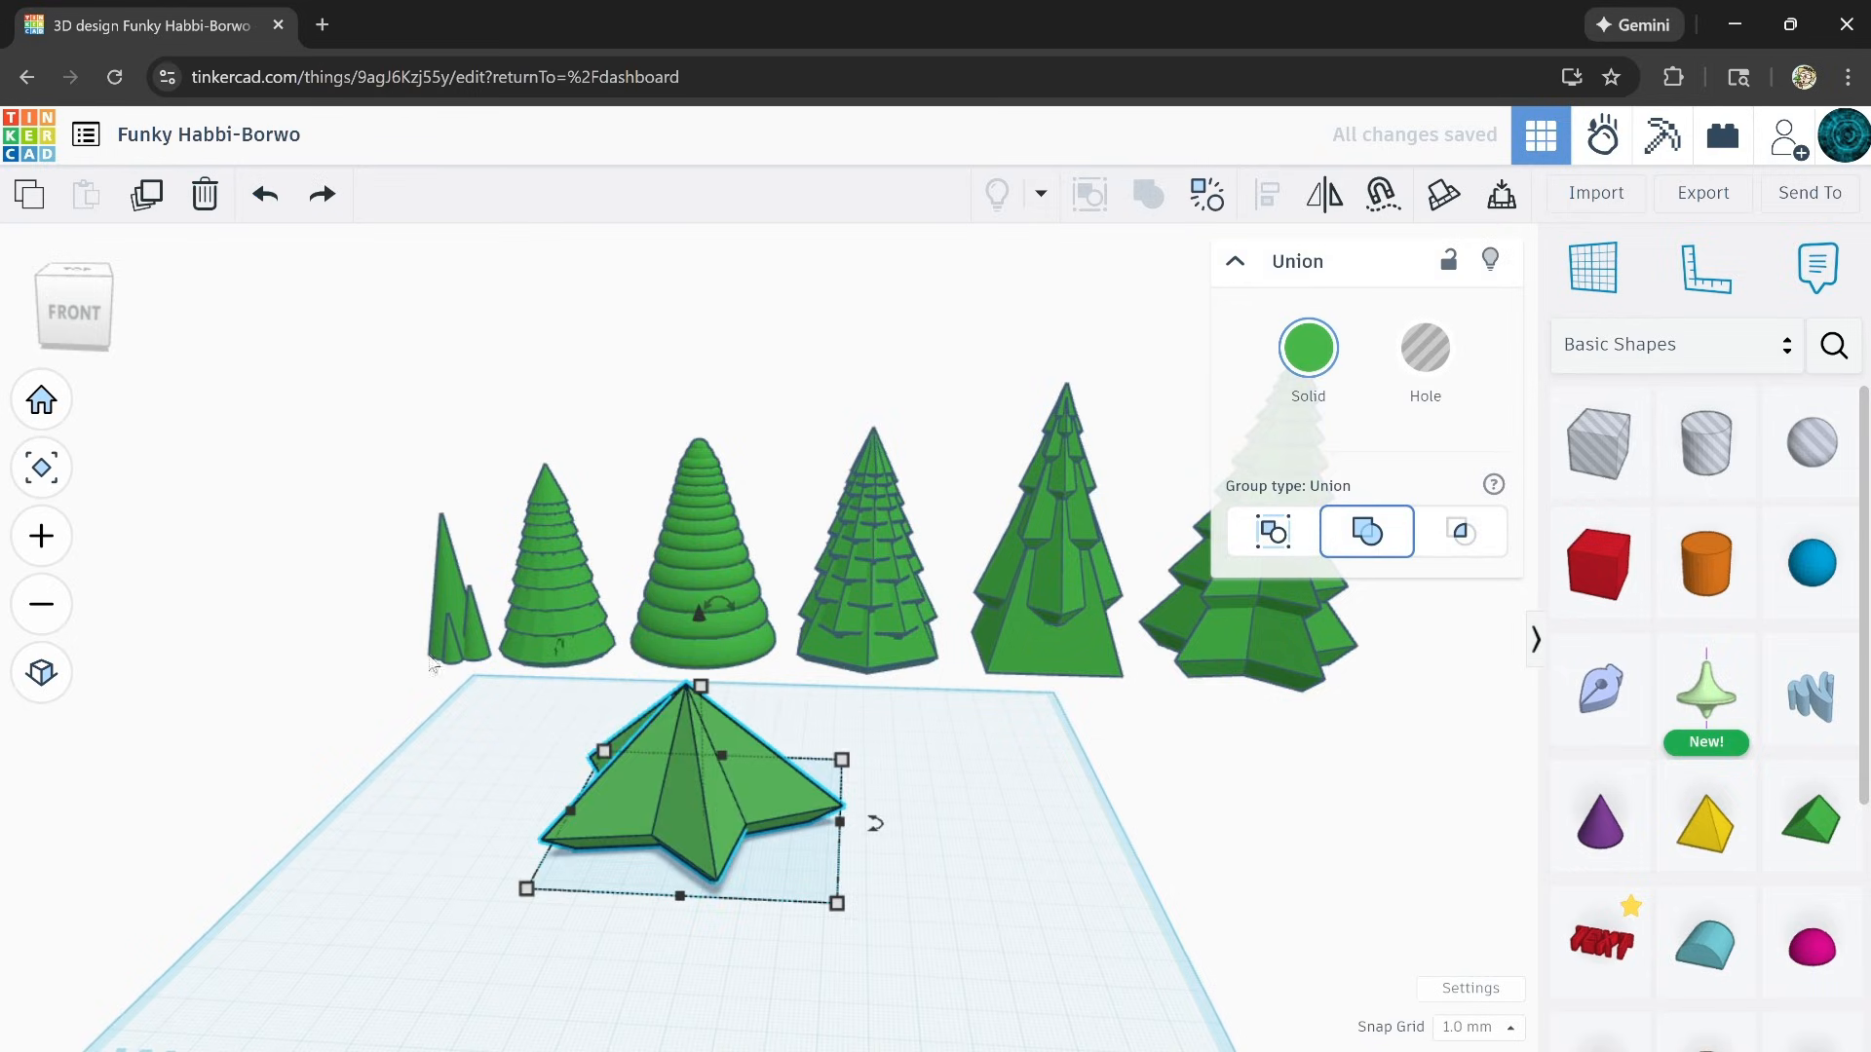
left_click(563, 698)
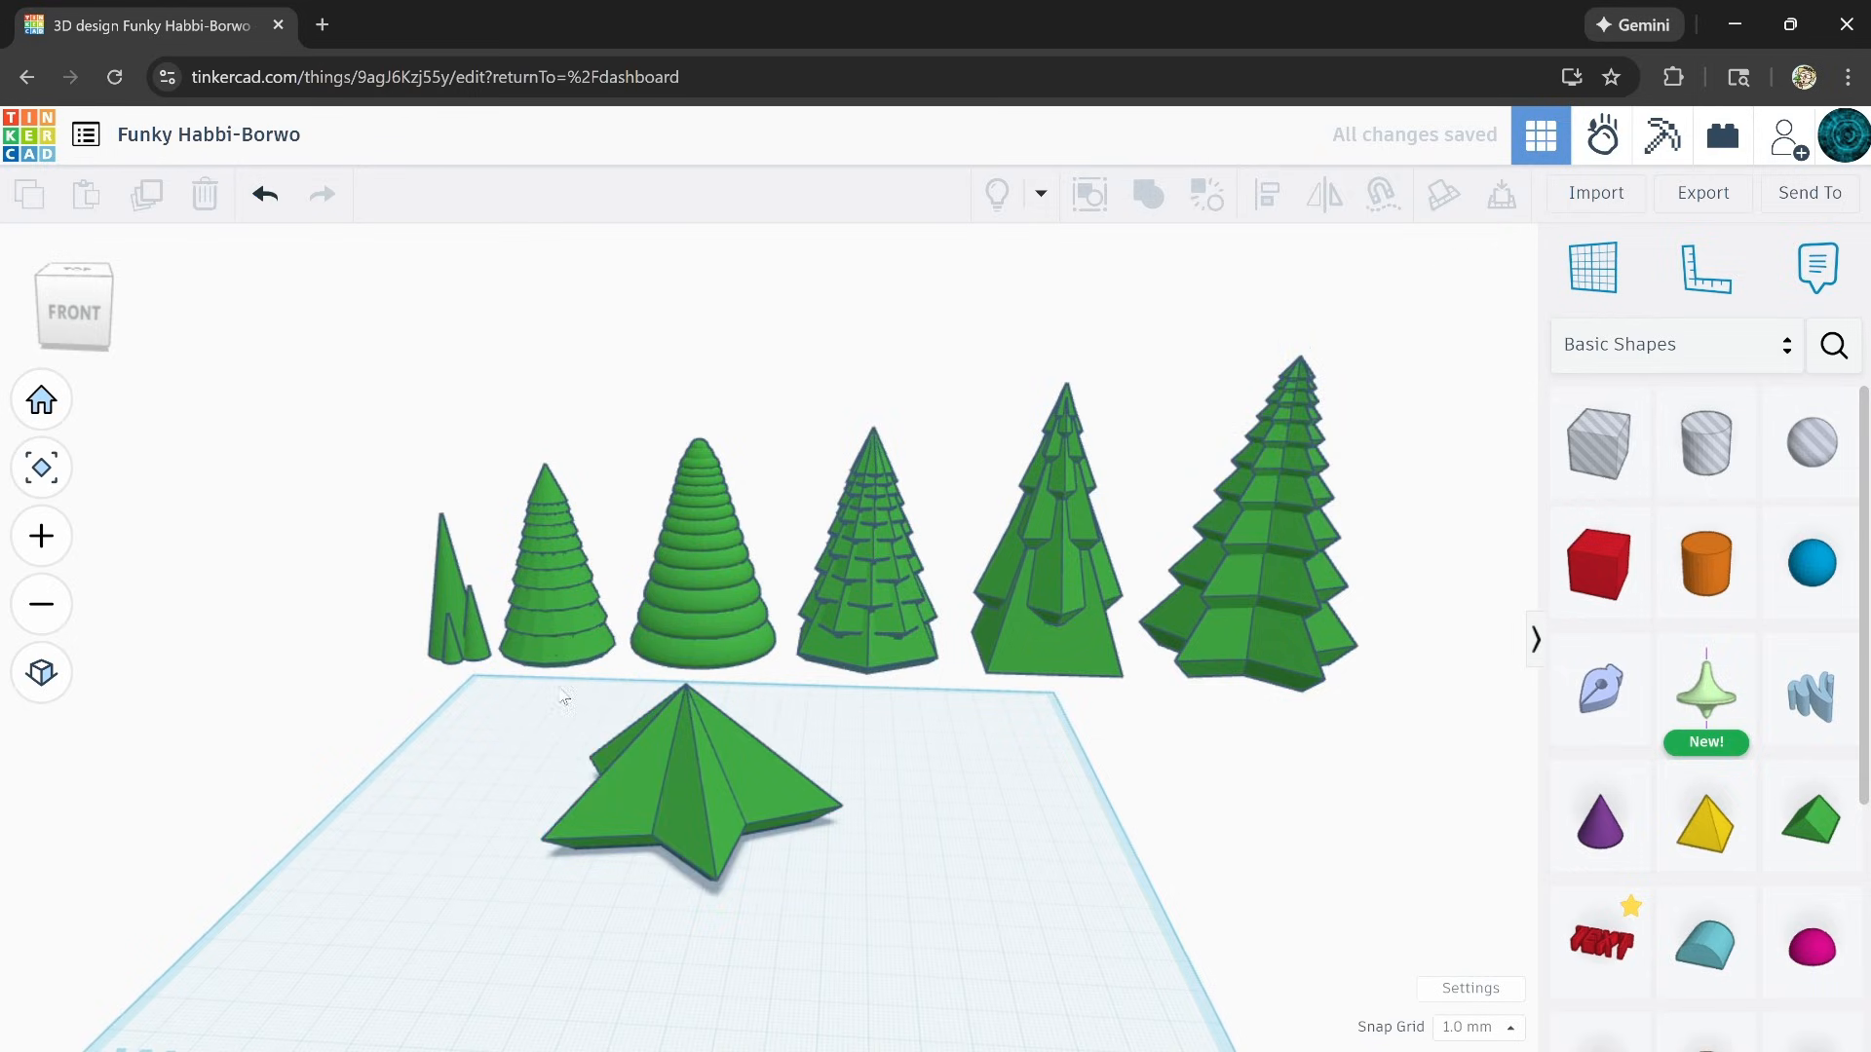
Step: Try raising a full-size duplicate of the spare star above the original, and delete it
left_click(616, 793)
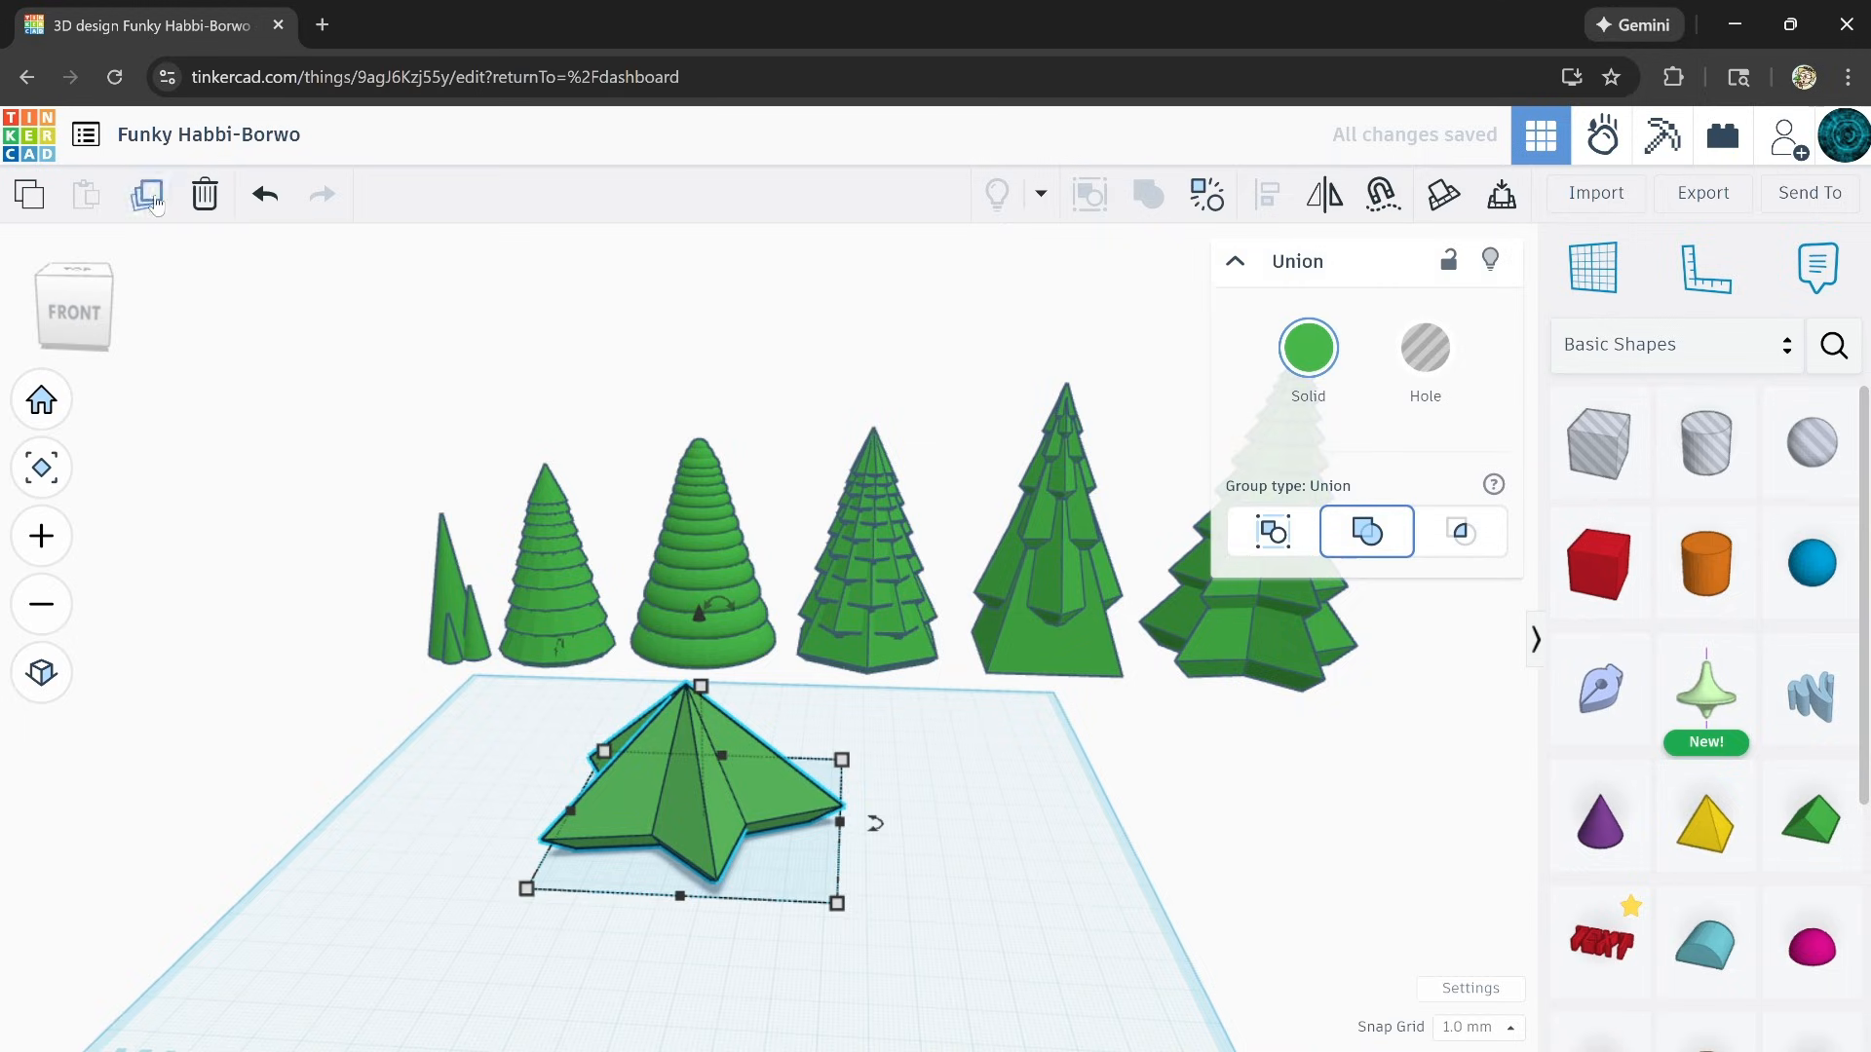
left_click_drag(700, 616, 700, 617)
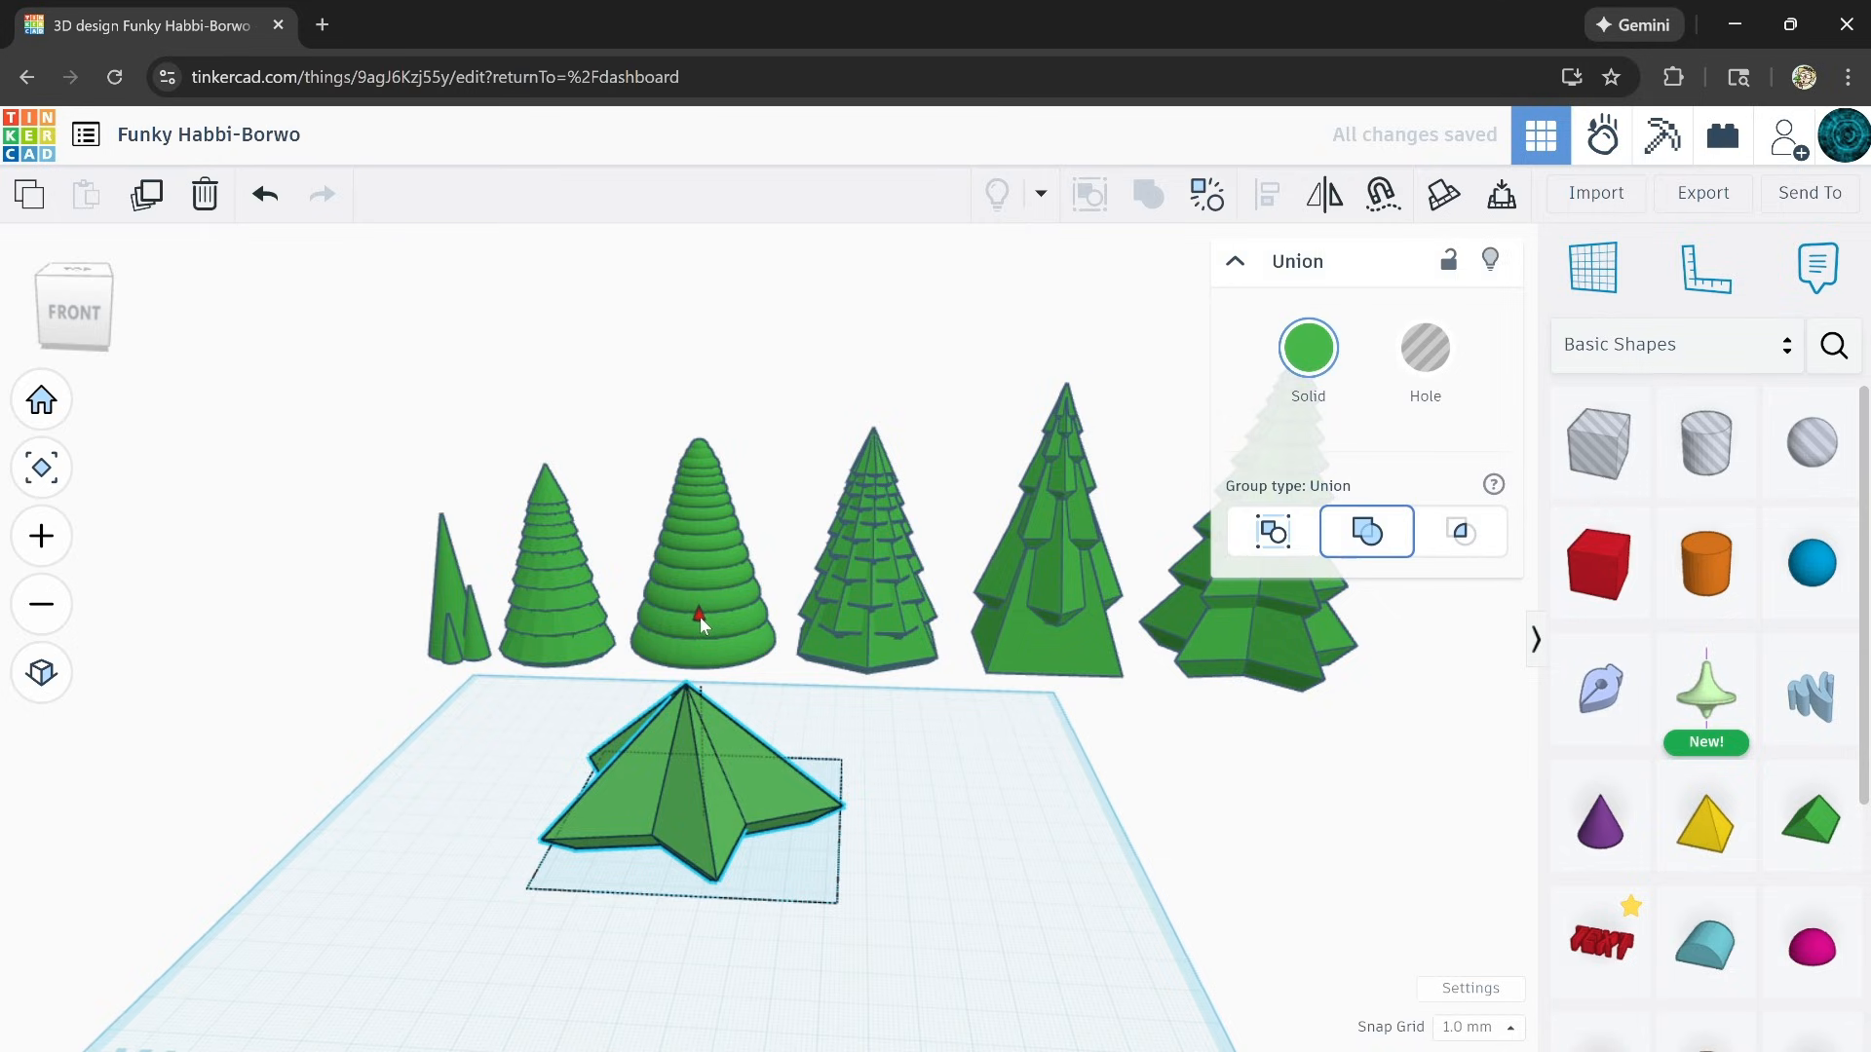
left_click_drag(700, 617, 716, 575)
mouse_move(874, 804)
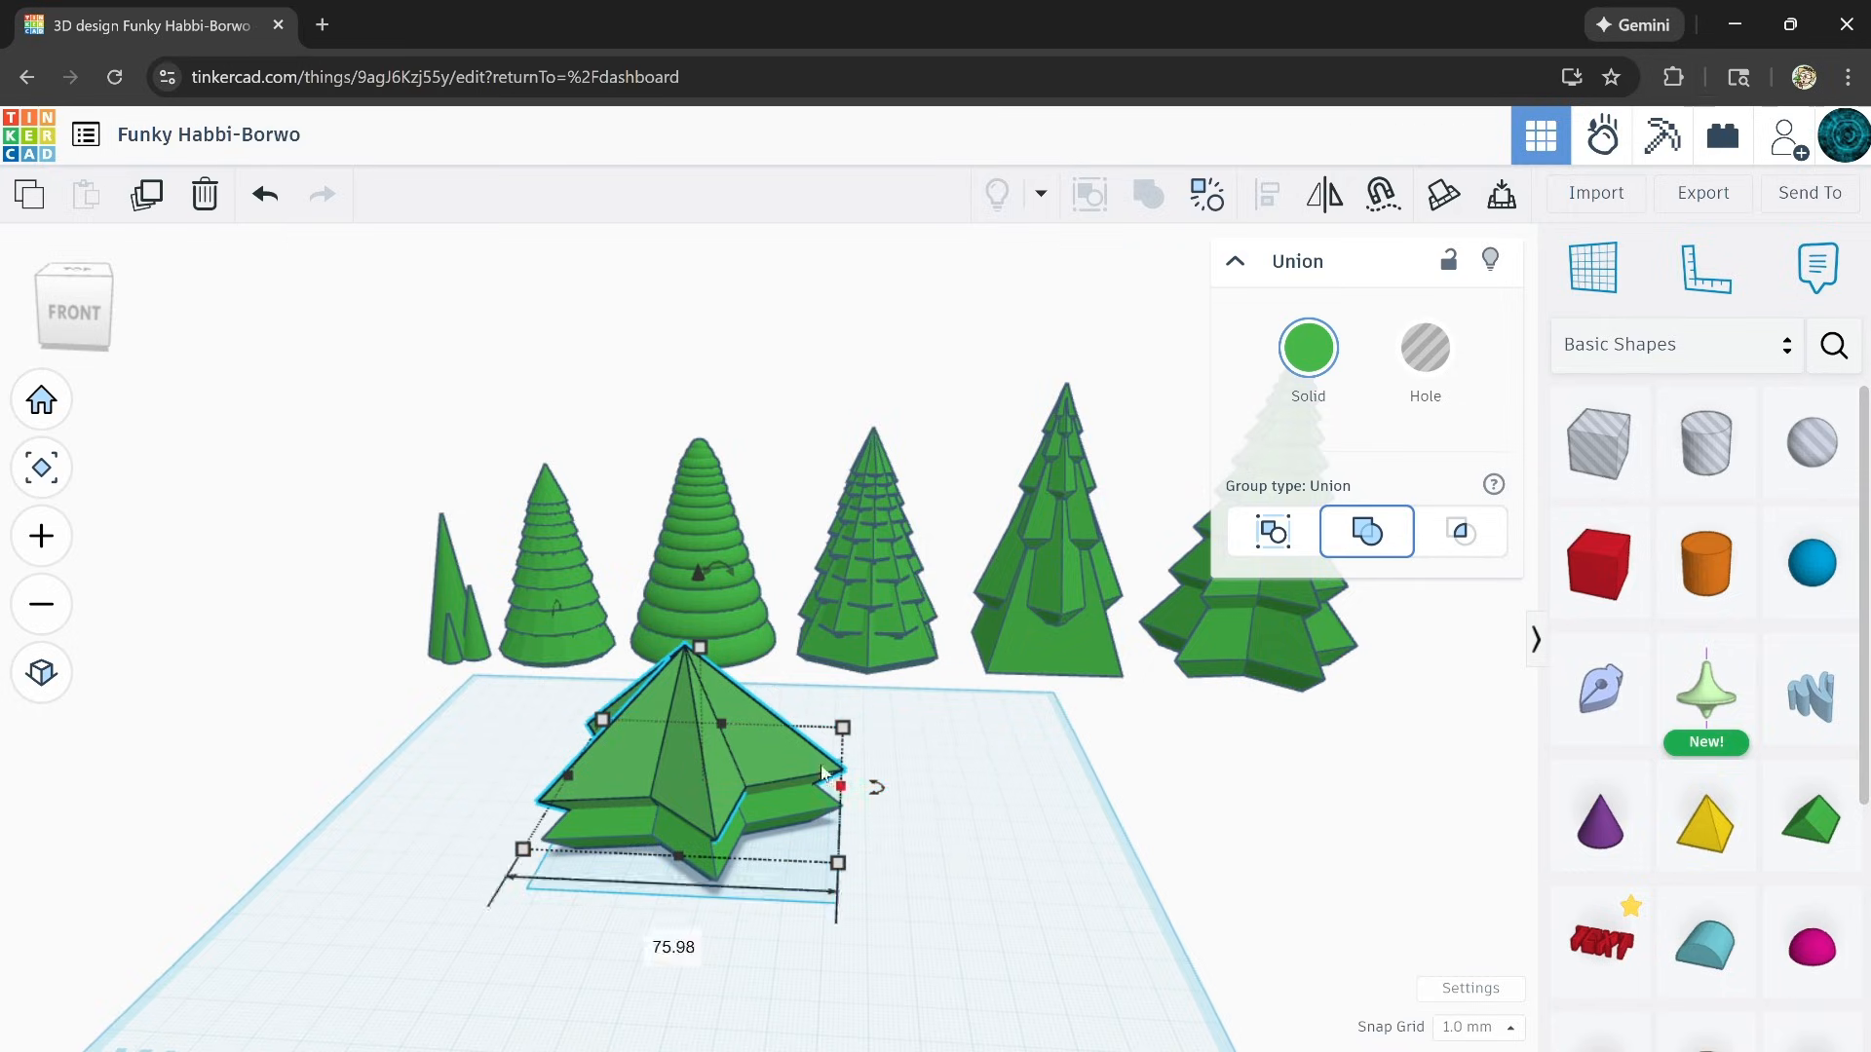
left_click(207, 196)
Step: Ungroup the spare star and delete the box hole that cuts away its underside
scroll(677, 911, "up", 2)
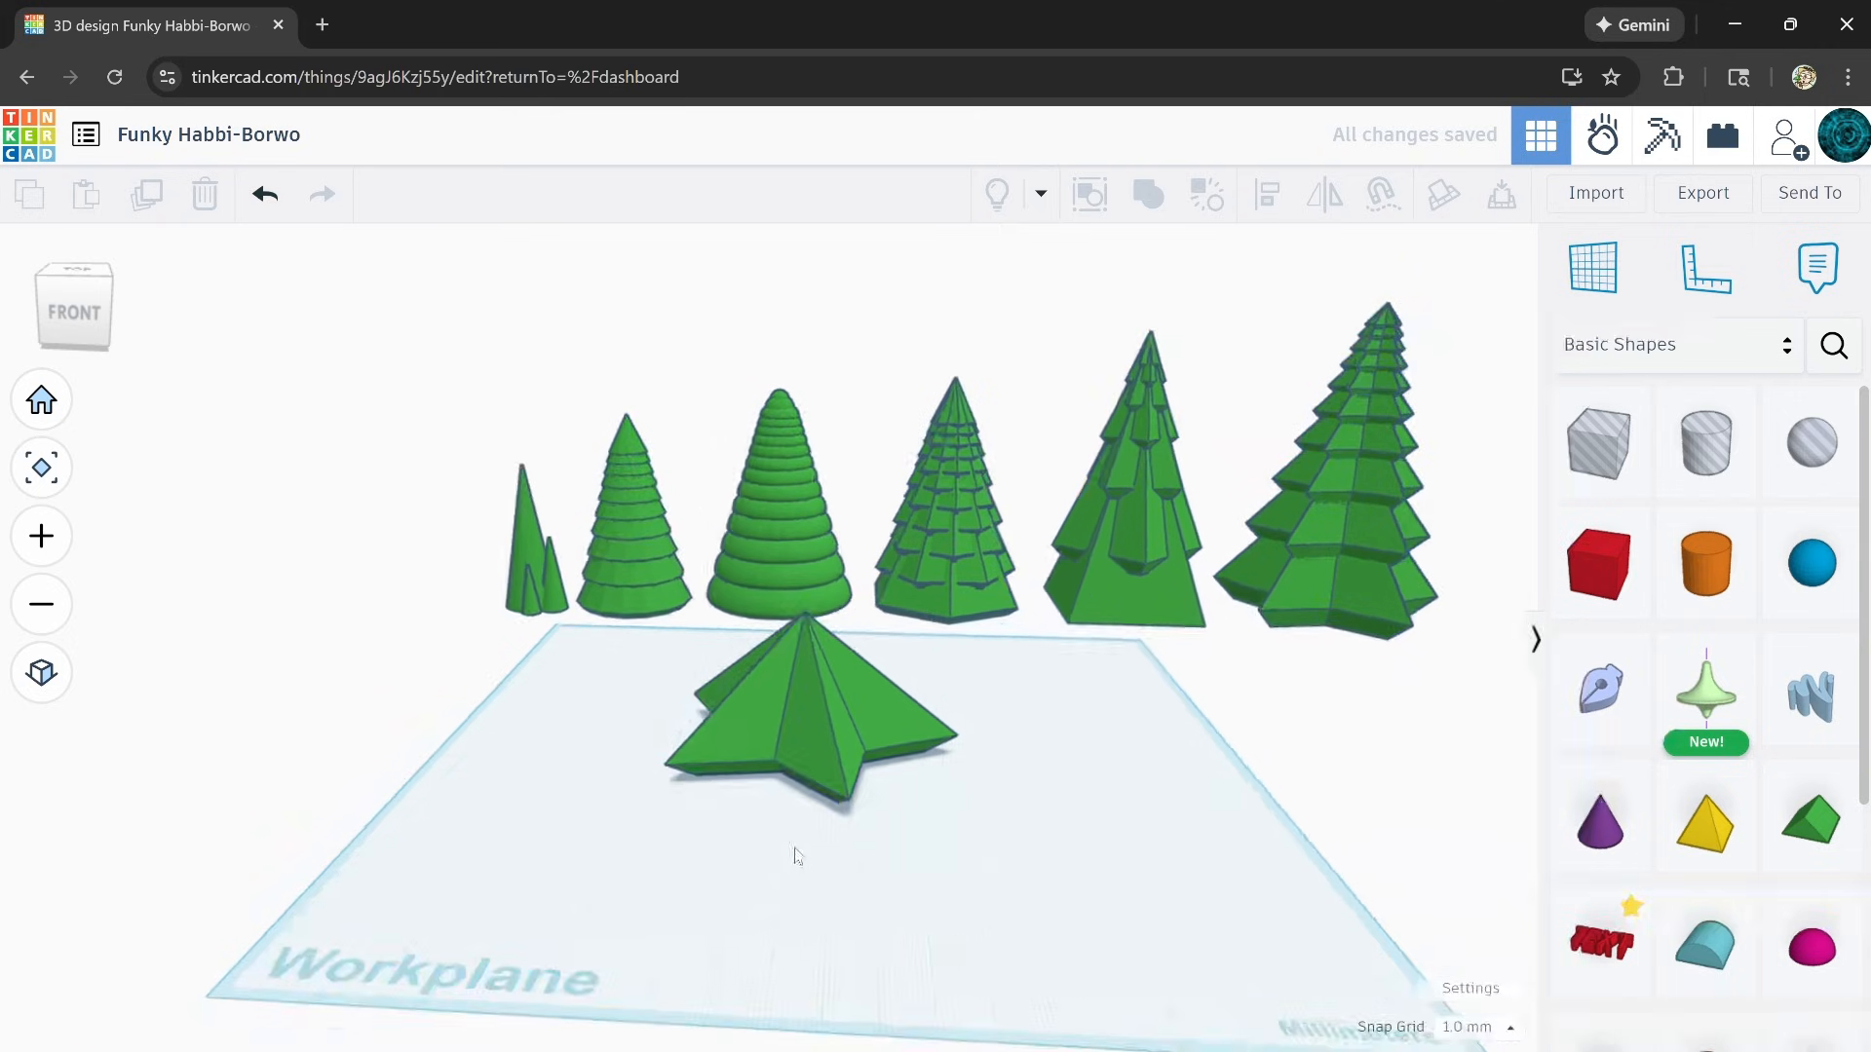
scroll(814, 722, "up", 3)
left_click(815, 721)
mouse_move(815, 723)
right_mouse_down()
mouse_move(832, 759)
mouse_move(826, 734)
right_mouse_up()
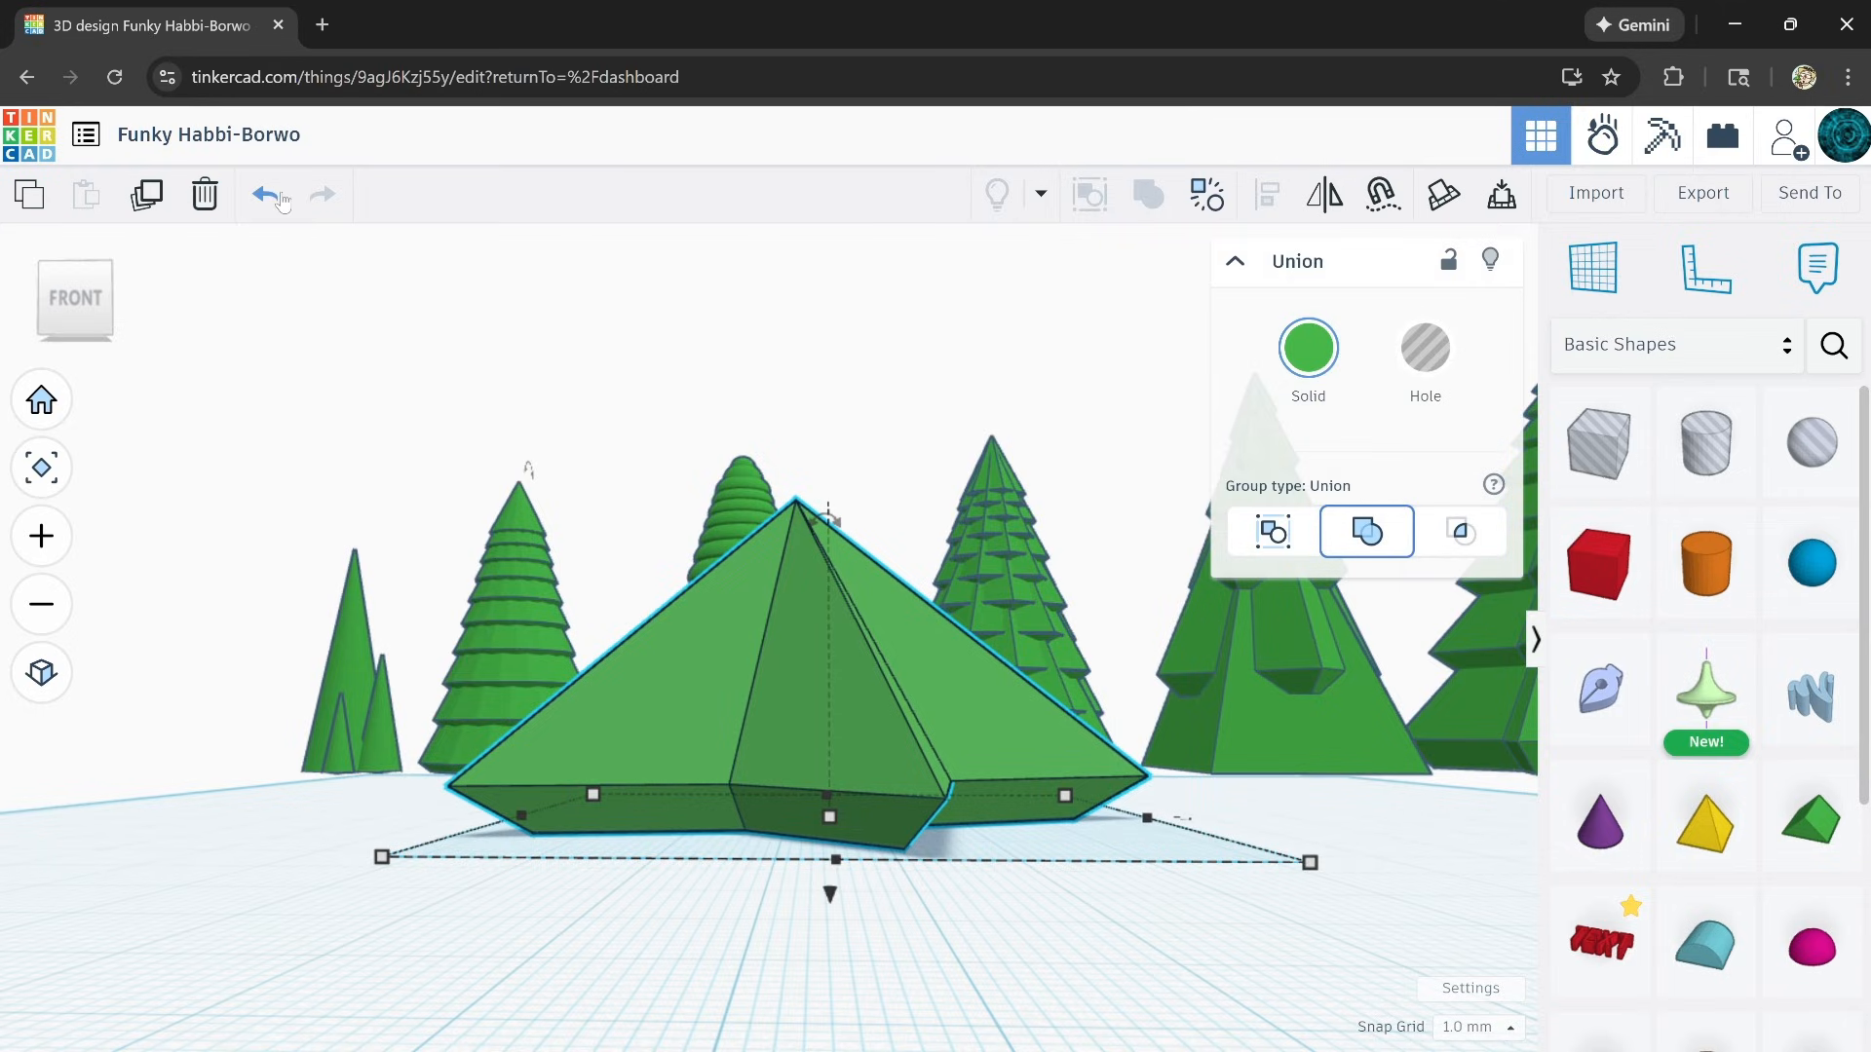
left_click(1206, 195)
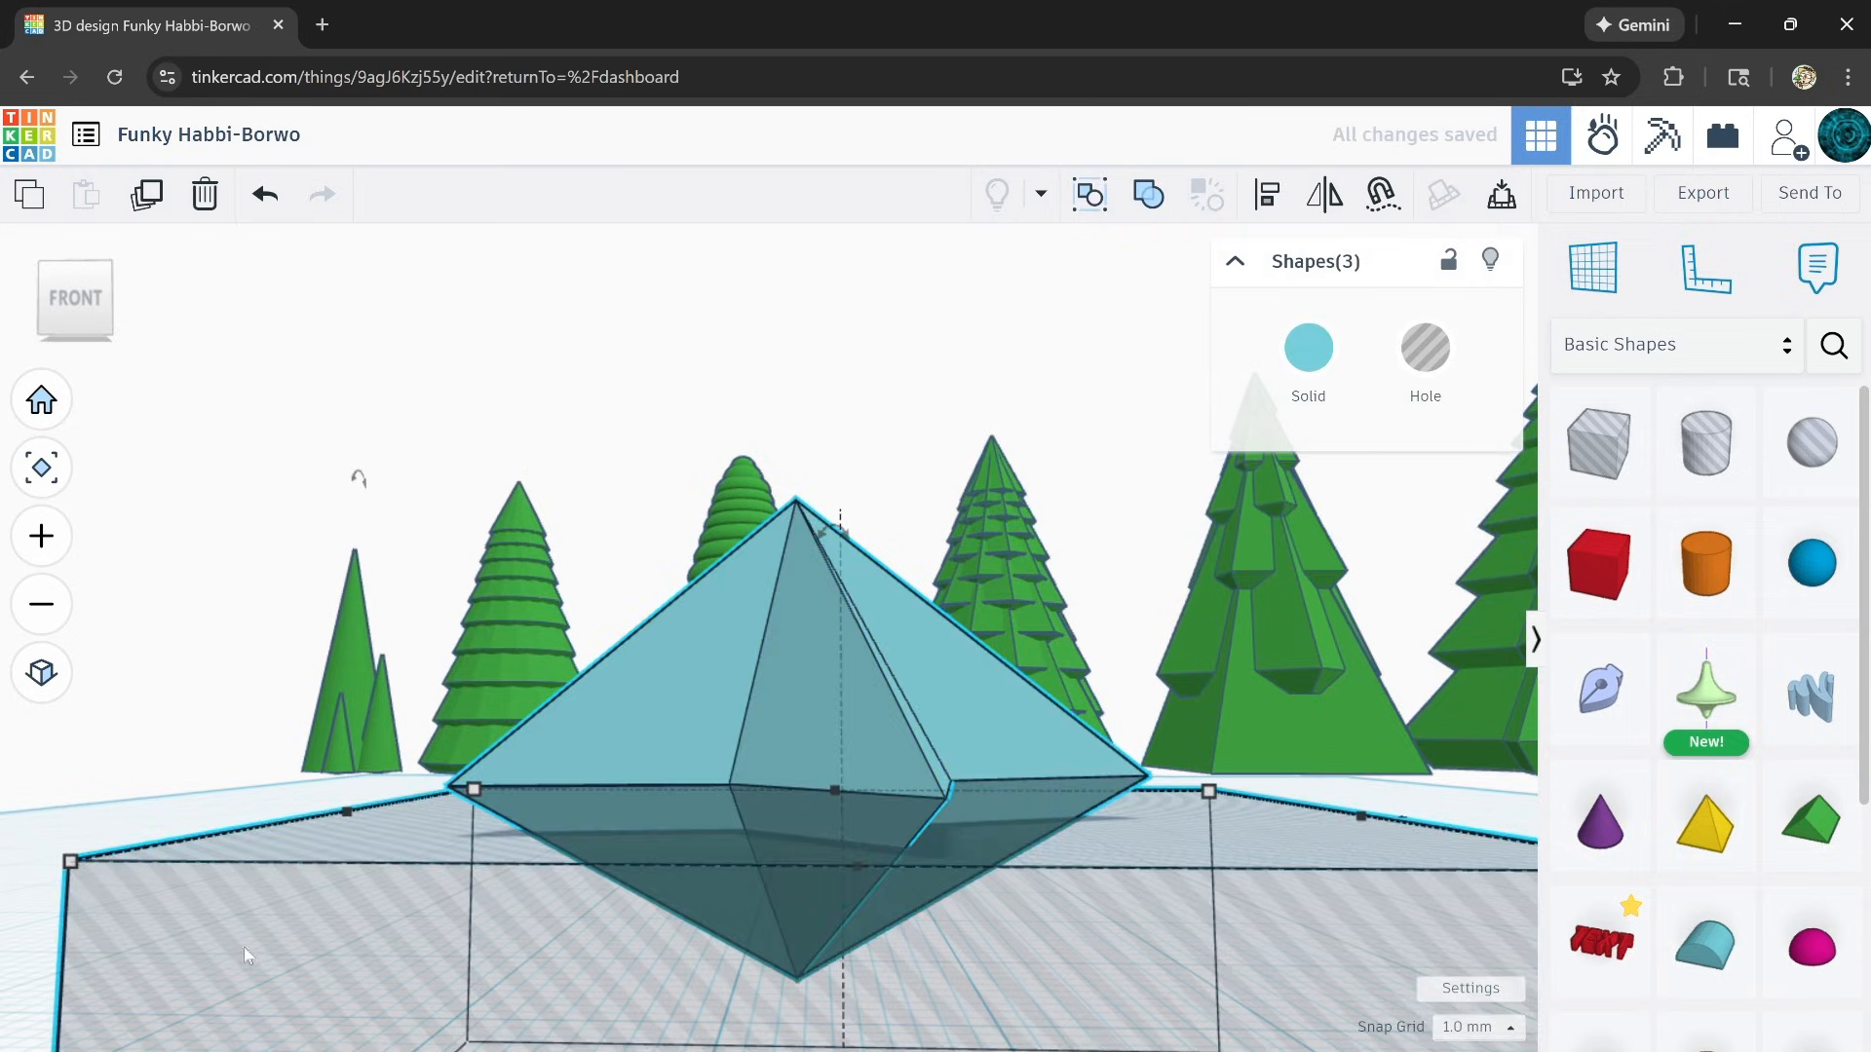
left_click(612, 892)
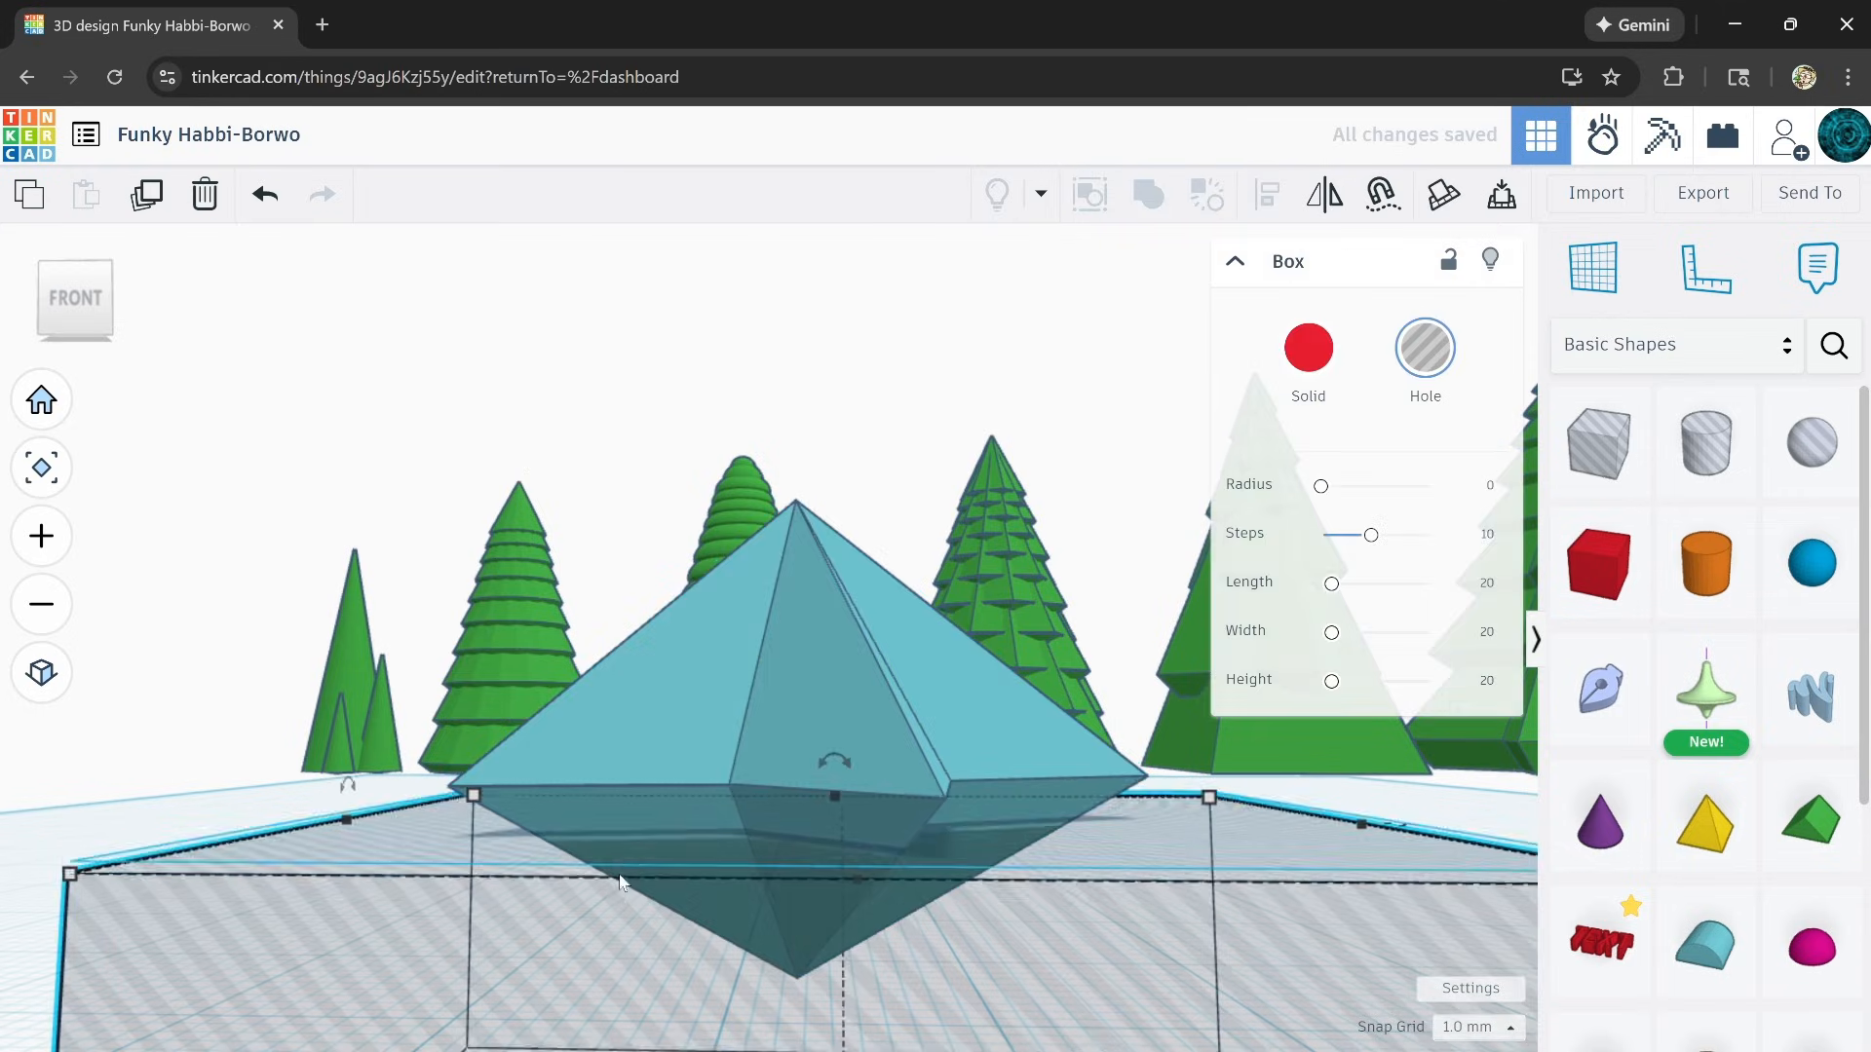
left_click_drag(728, 939, 721, 960)
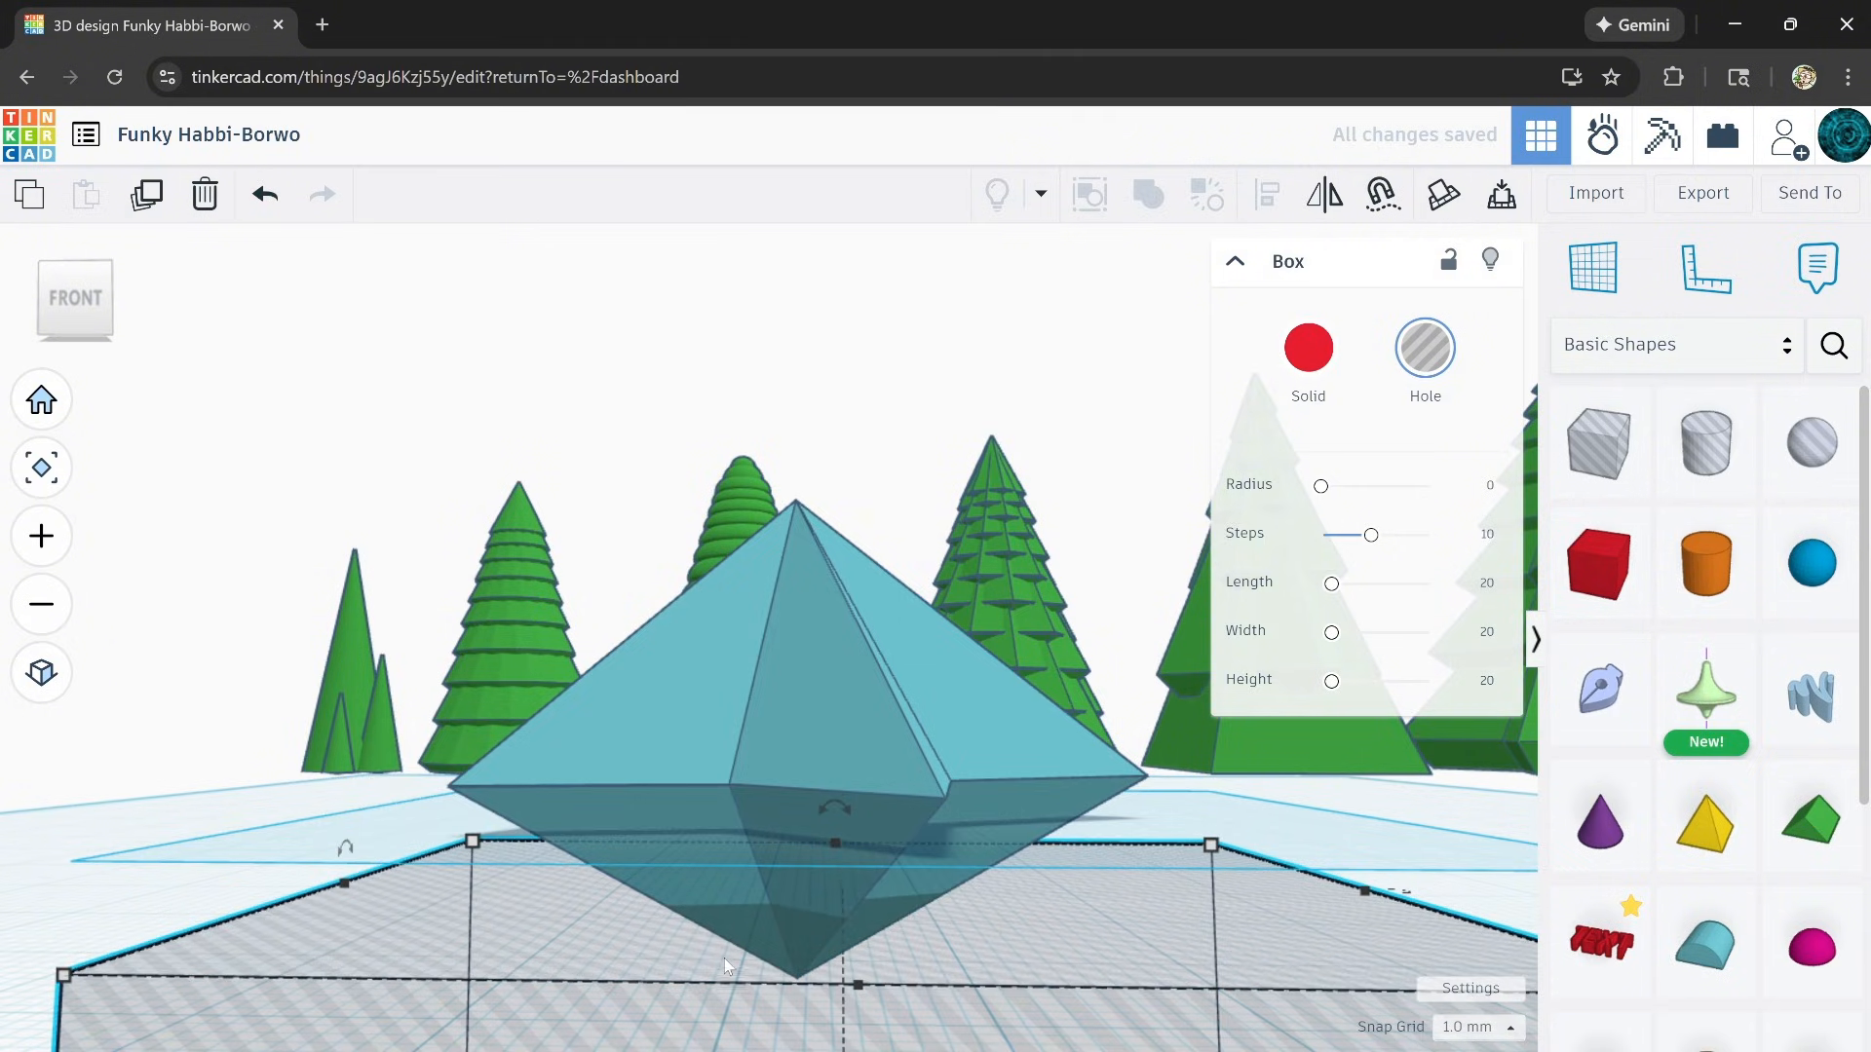
left_click(205, 194)
Step: Colour the star's two remaining shapes green and combine them into one union group
right_click_drag(410, 468, 542, 558)
scroll(464, 700, "up", 2)
right_click_drag(464, 700, 405, 621)
left_click_drag(396, 621, 789, 871)
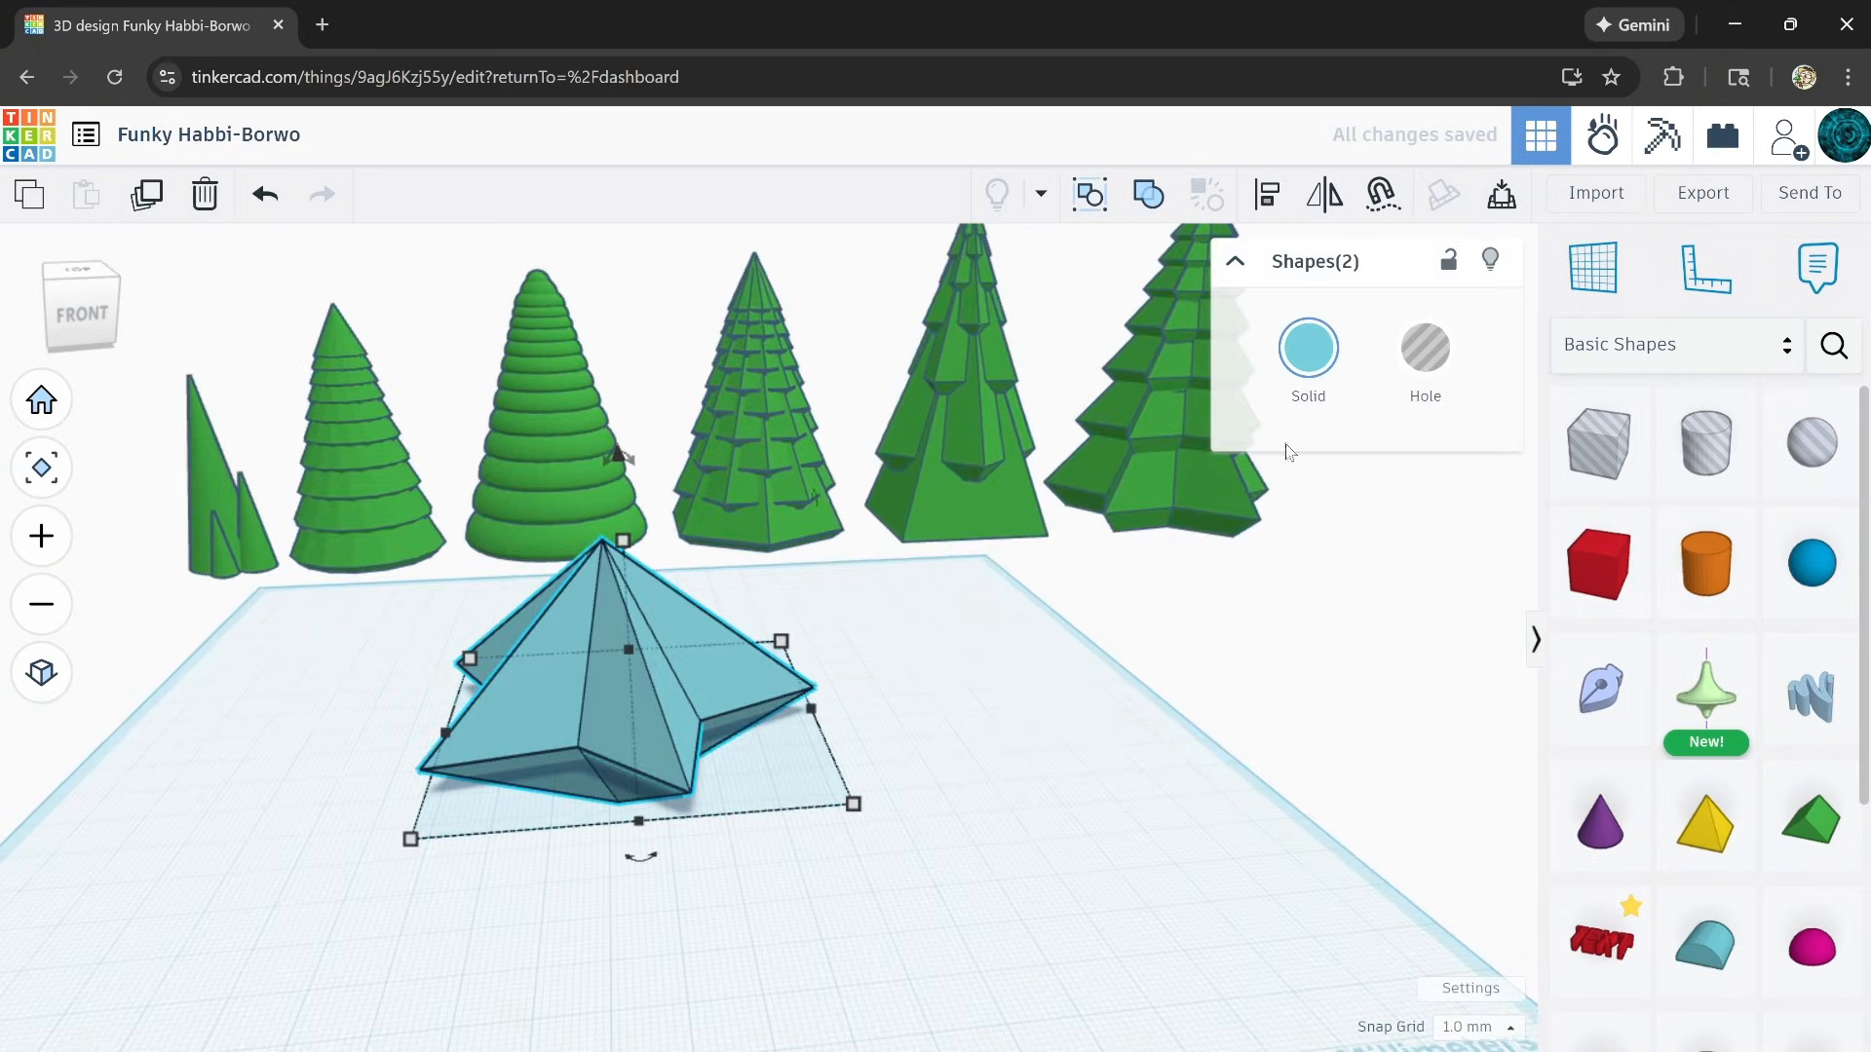
left_click(1307, 348)
left_click(1187, 606)
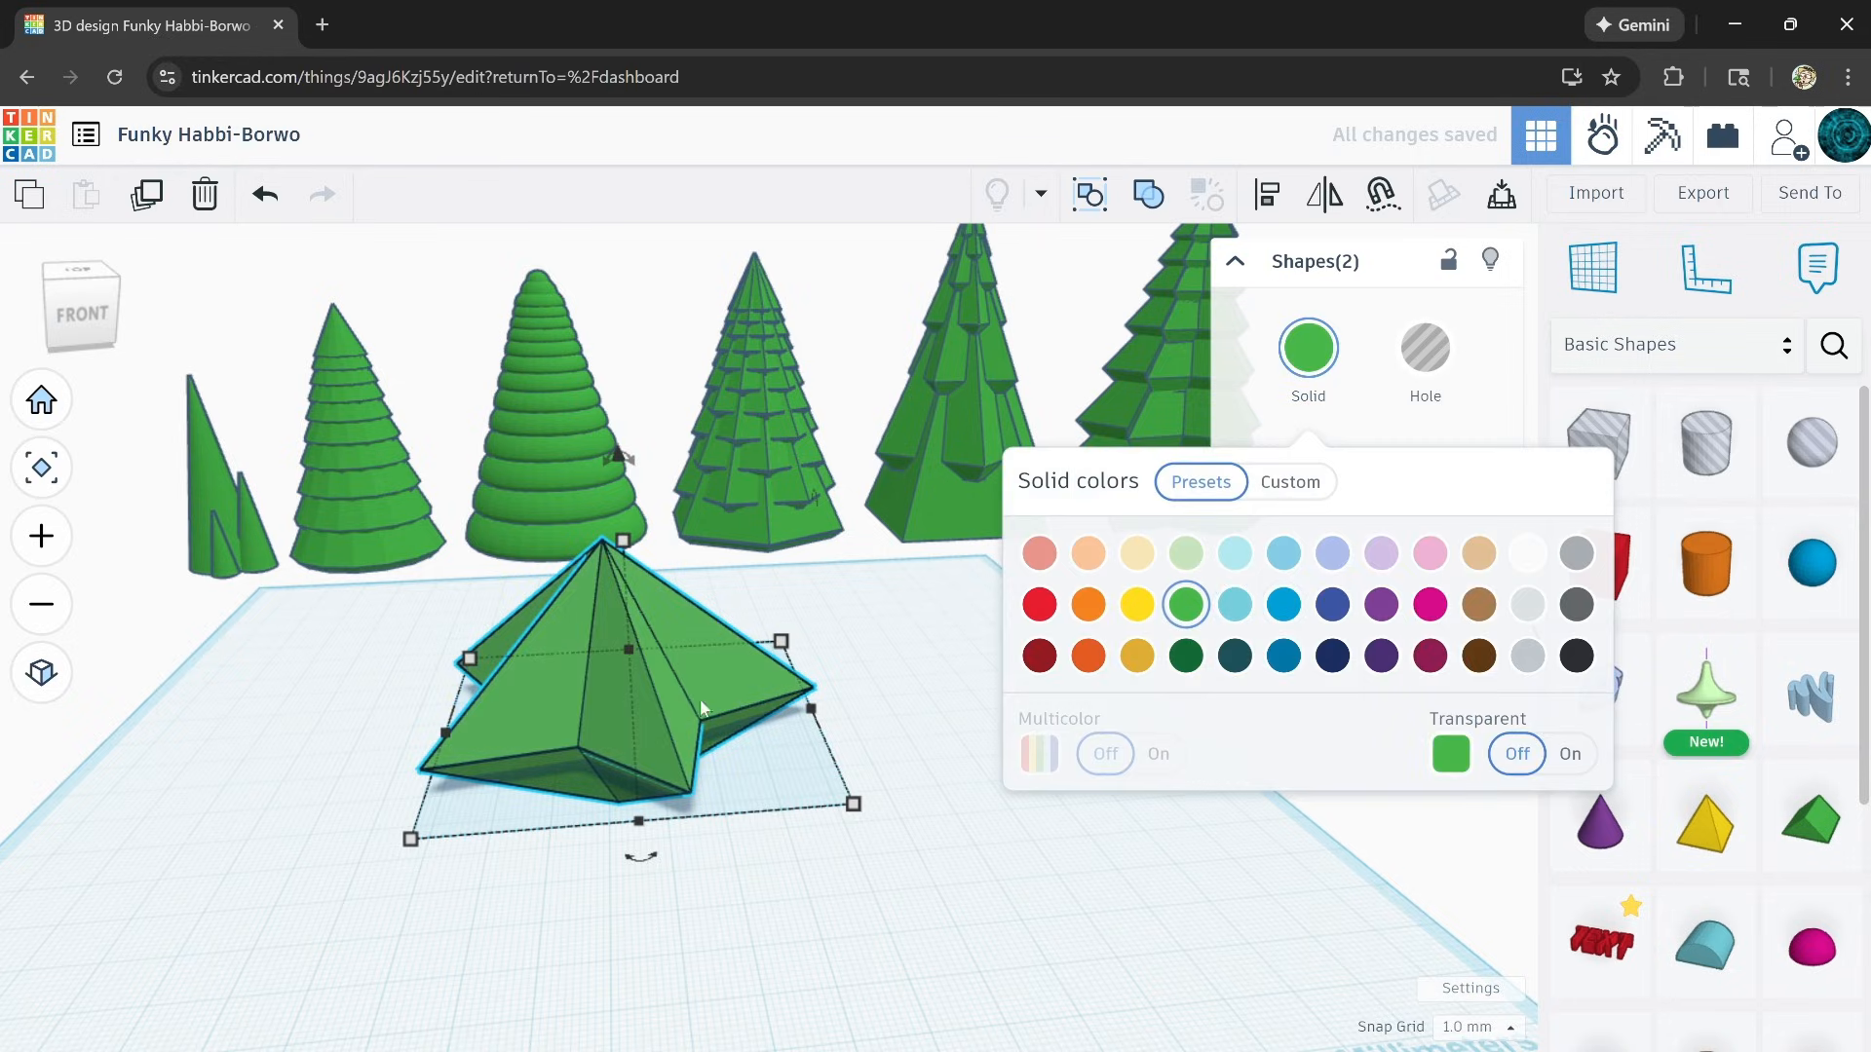
left_click(1150, 195)
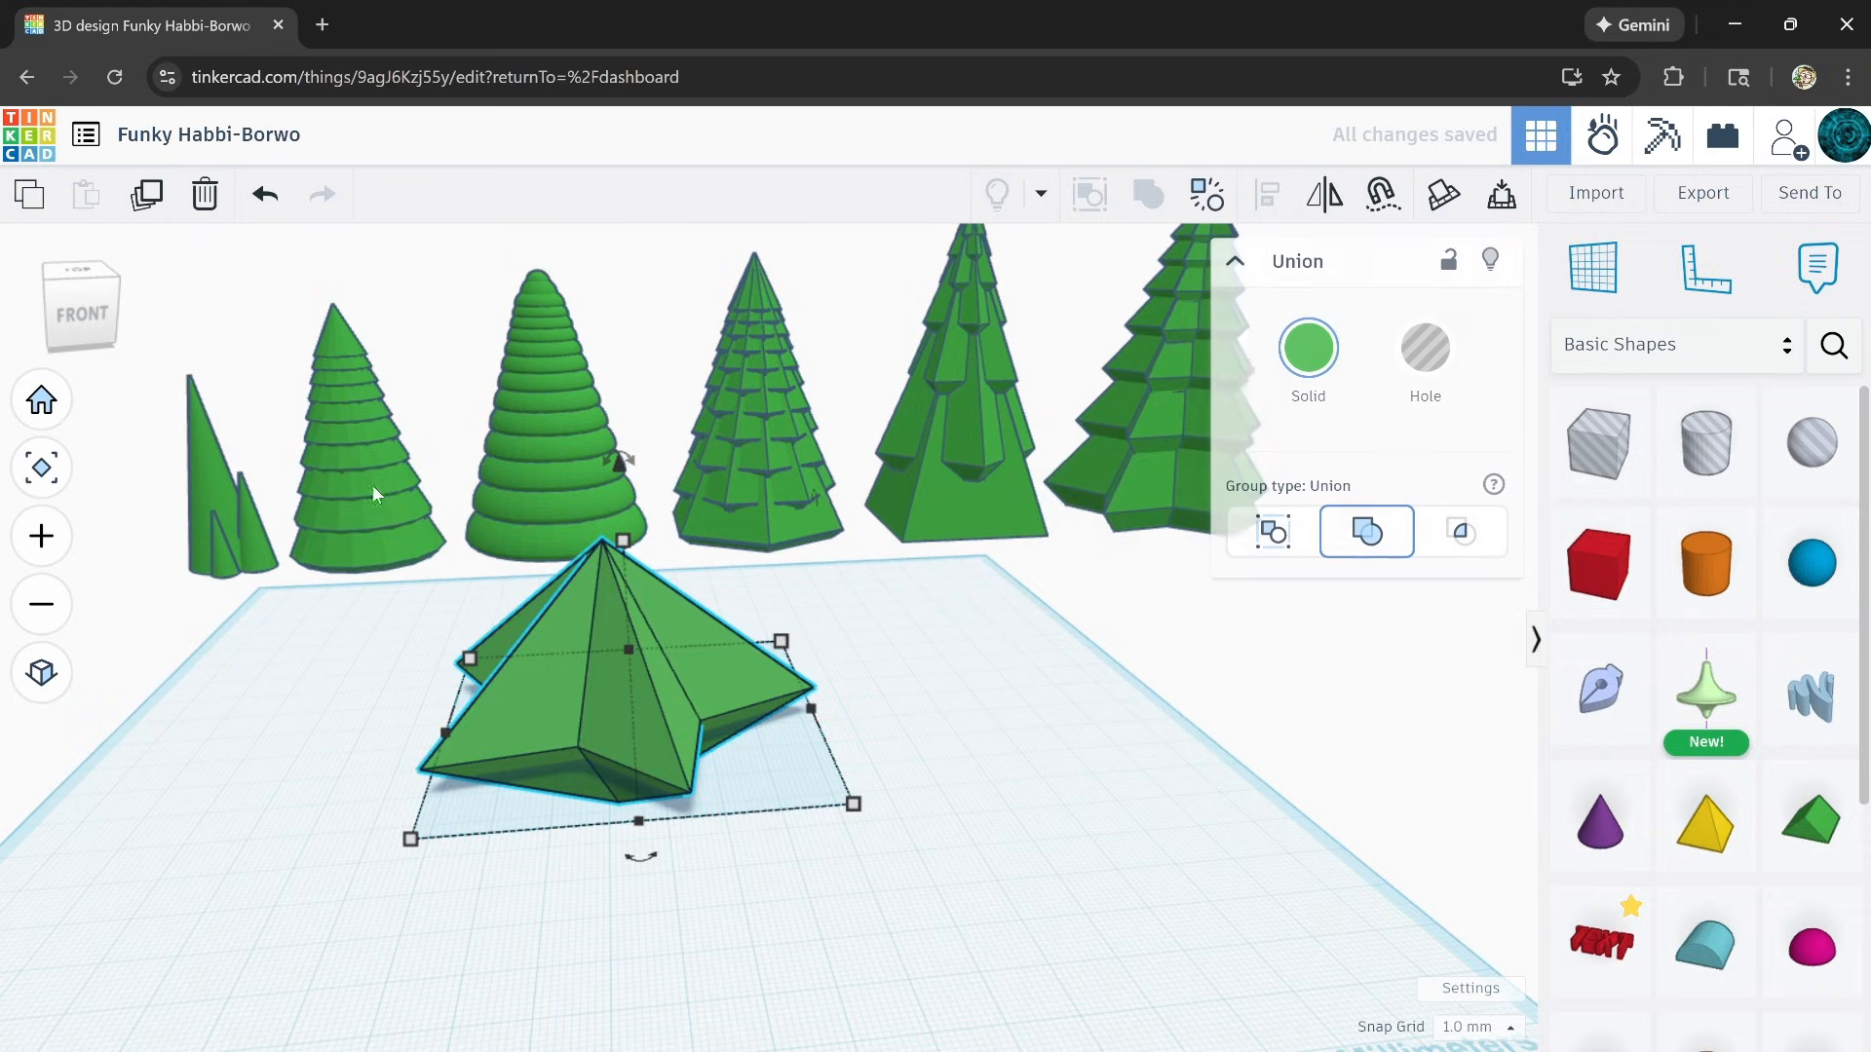
Step: Form a second tier from a duplicate of the uncut star, raised 20 mm, scaled down proportionally and rotated 45° about the vertical axis
left_click(148, 202)
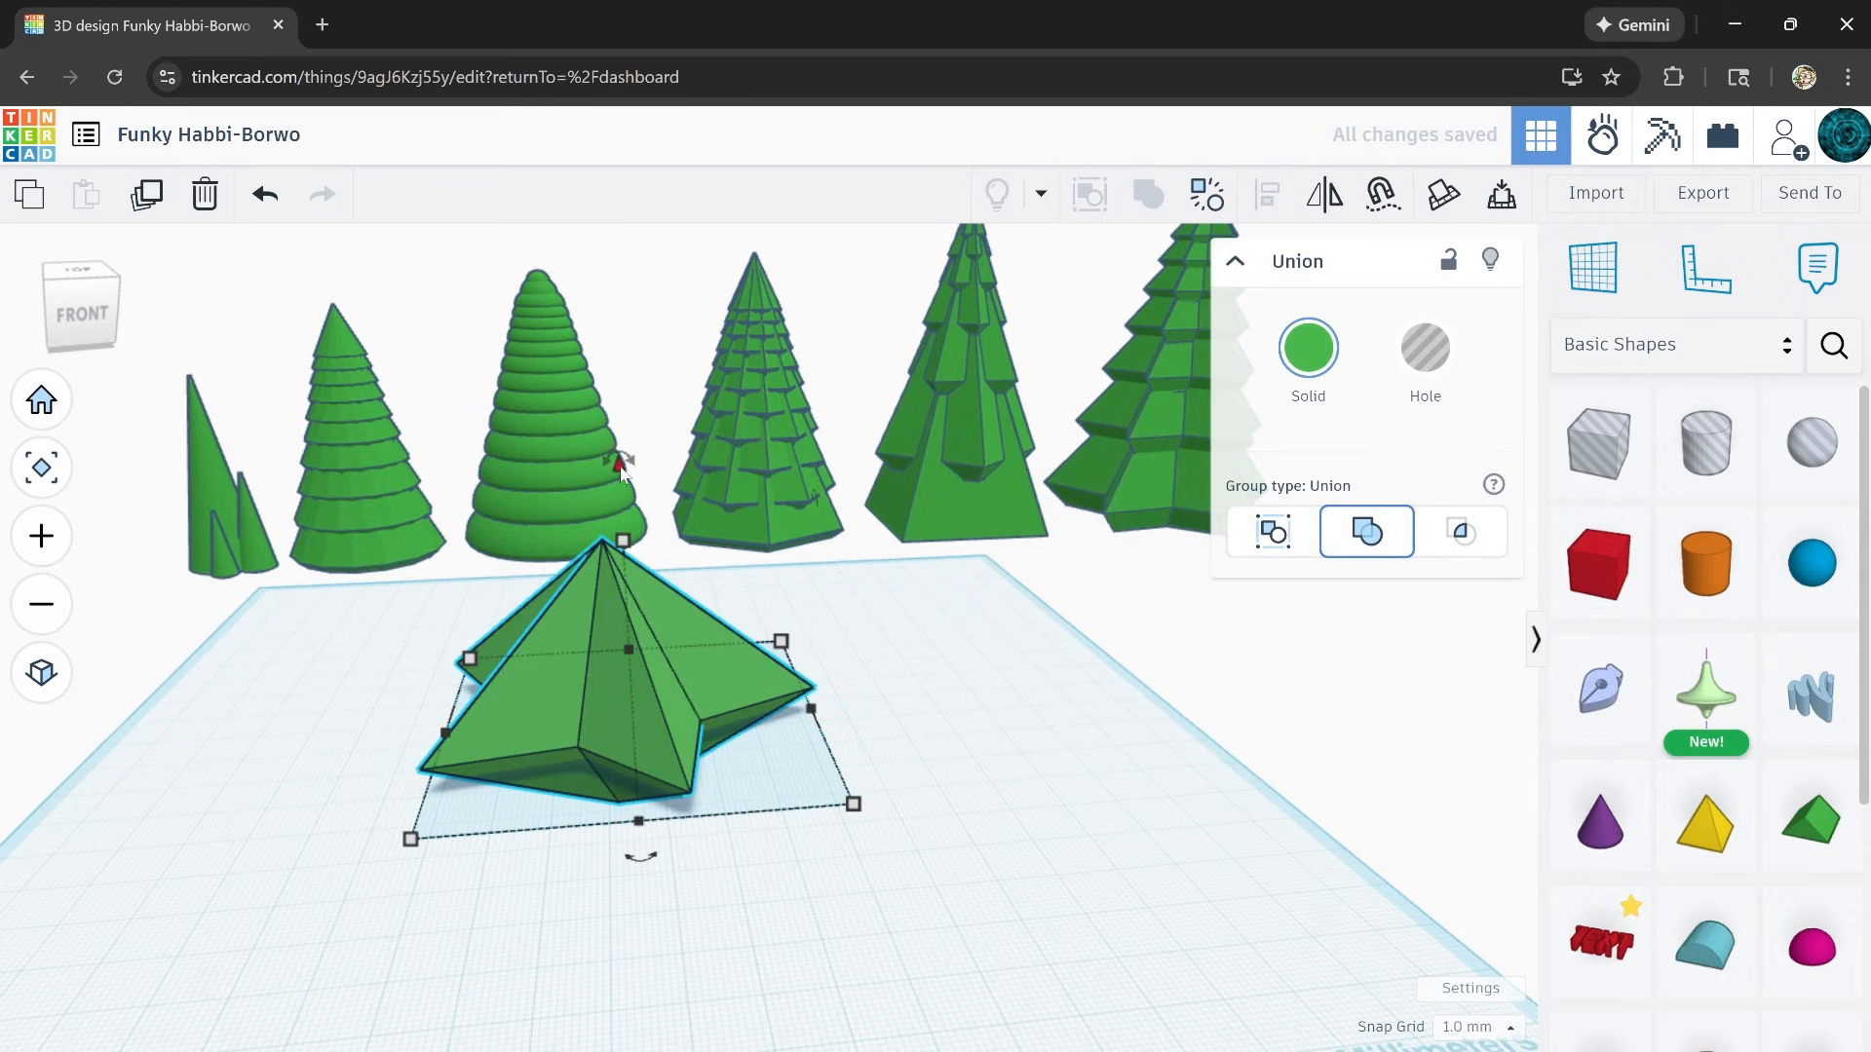
left_click_drag(619, 461, 612, 363)
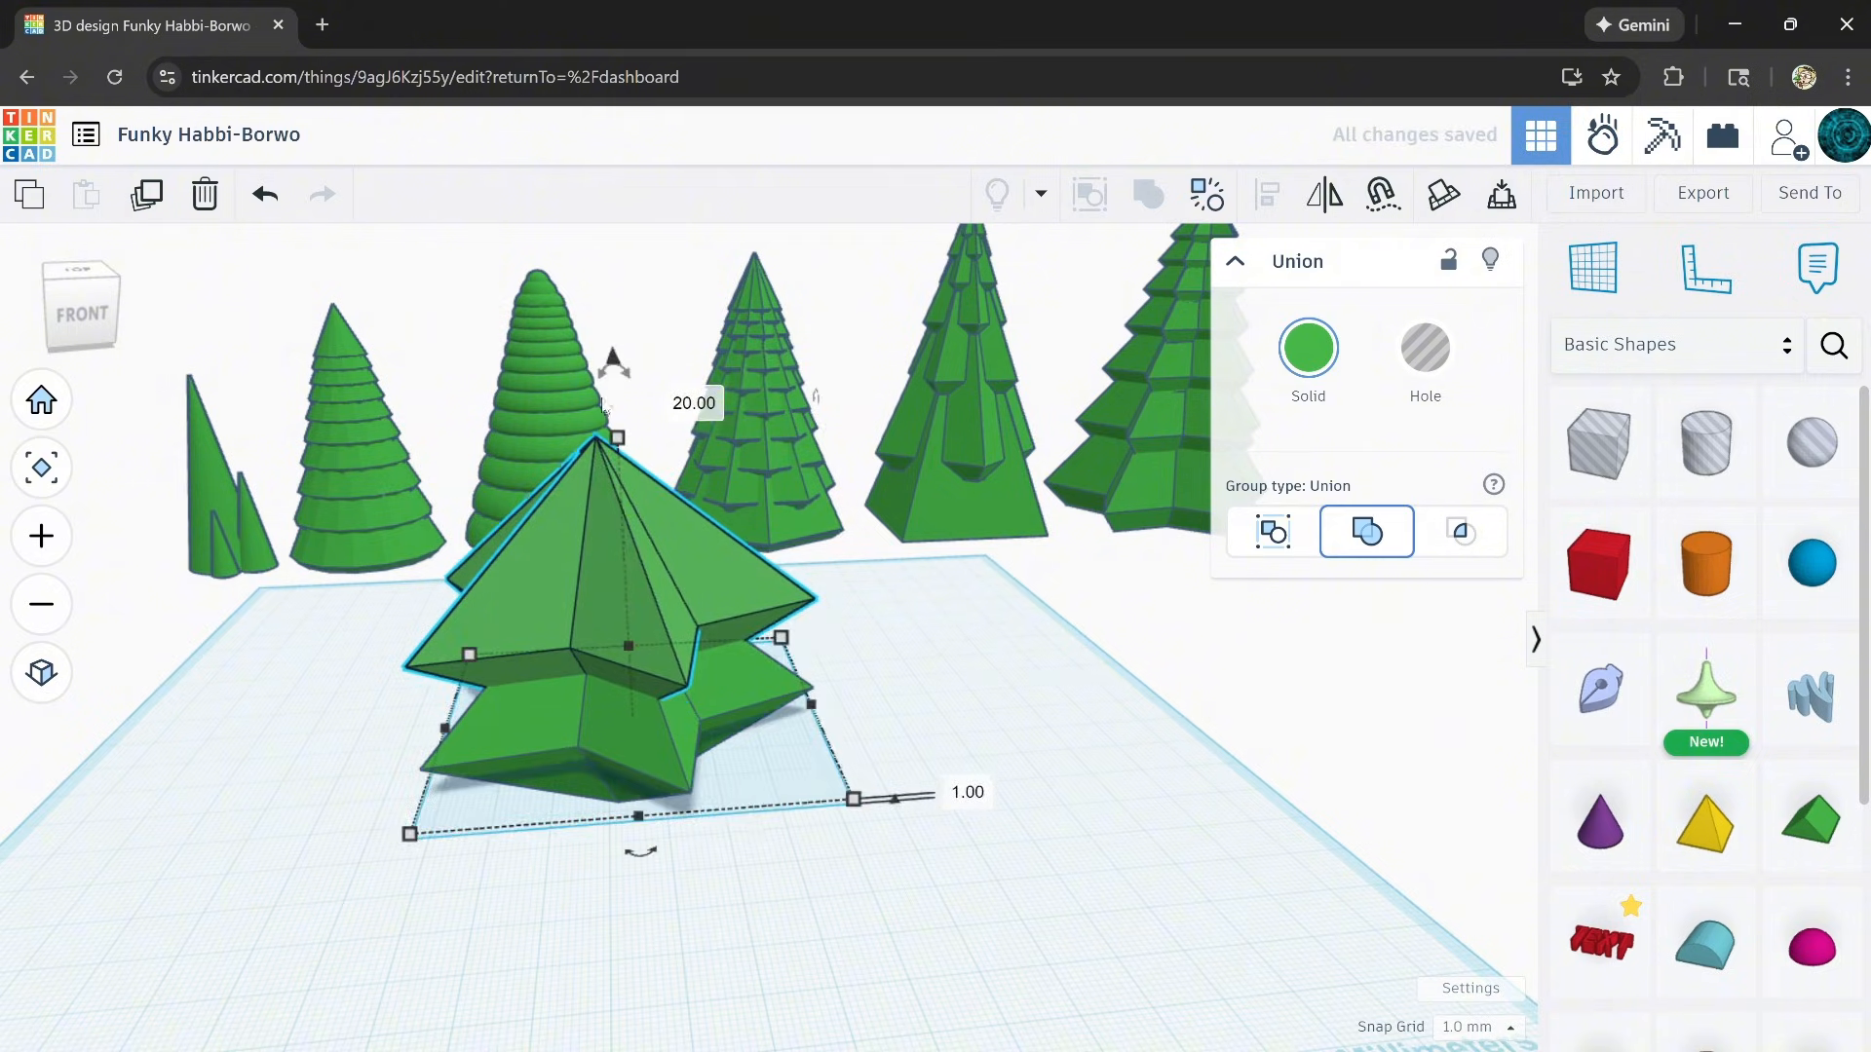
left_click_drag(620, 441, 626, 542, "shift")
left_click_drag(651, 838, 481, 816)
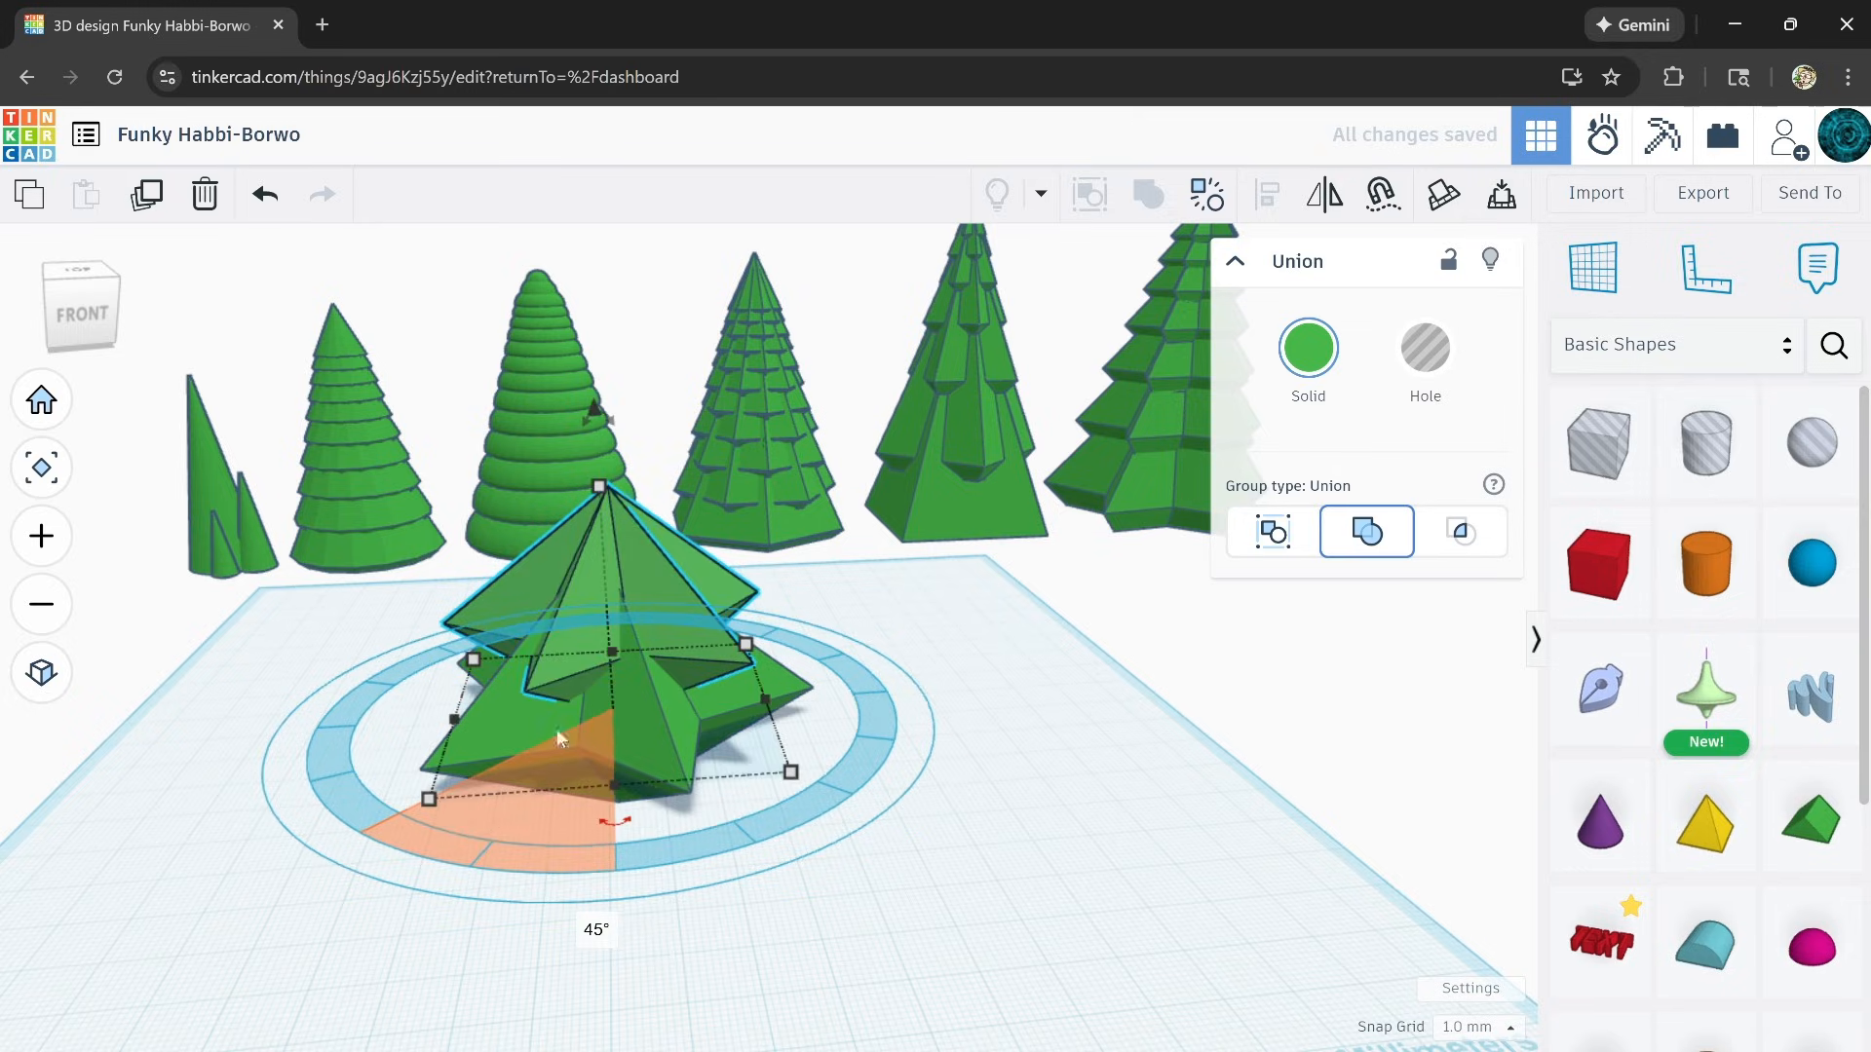
Step: Check how the second tier meets the base star, and add a third tier by duplicating it with the same raise, shrink and rotation
scroll(585, 635, "up", 2)
scroll(586, 635, "up", 5)
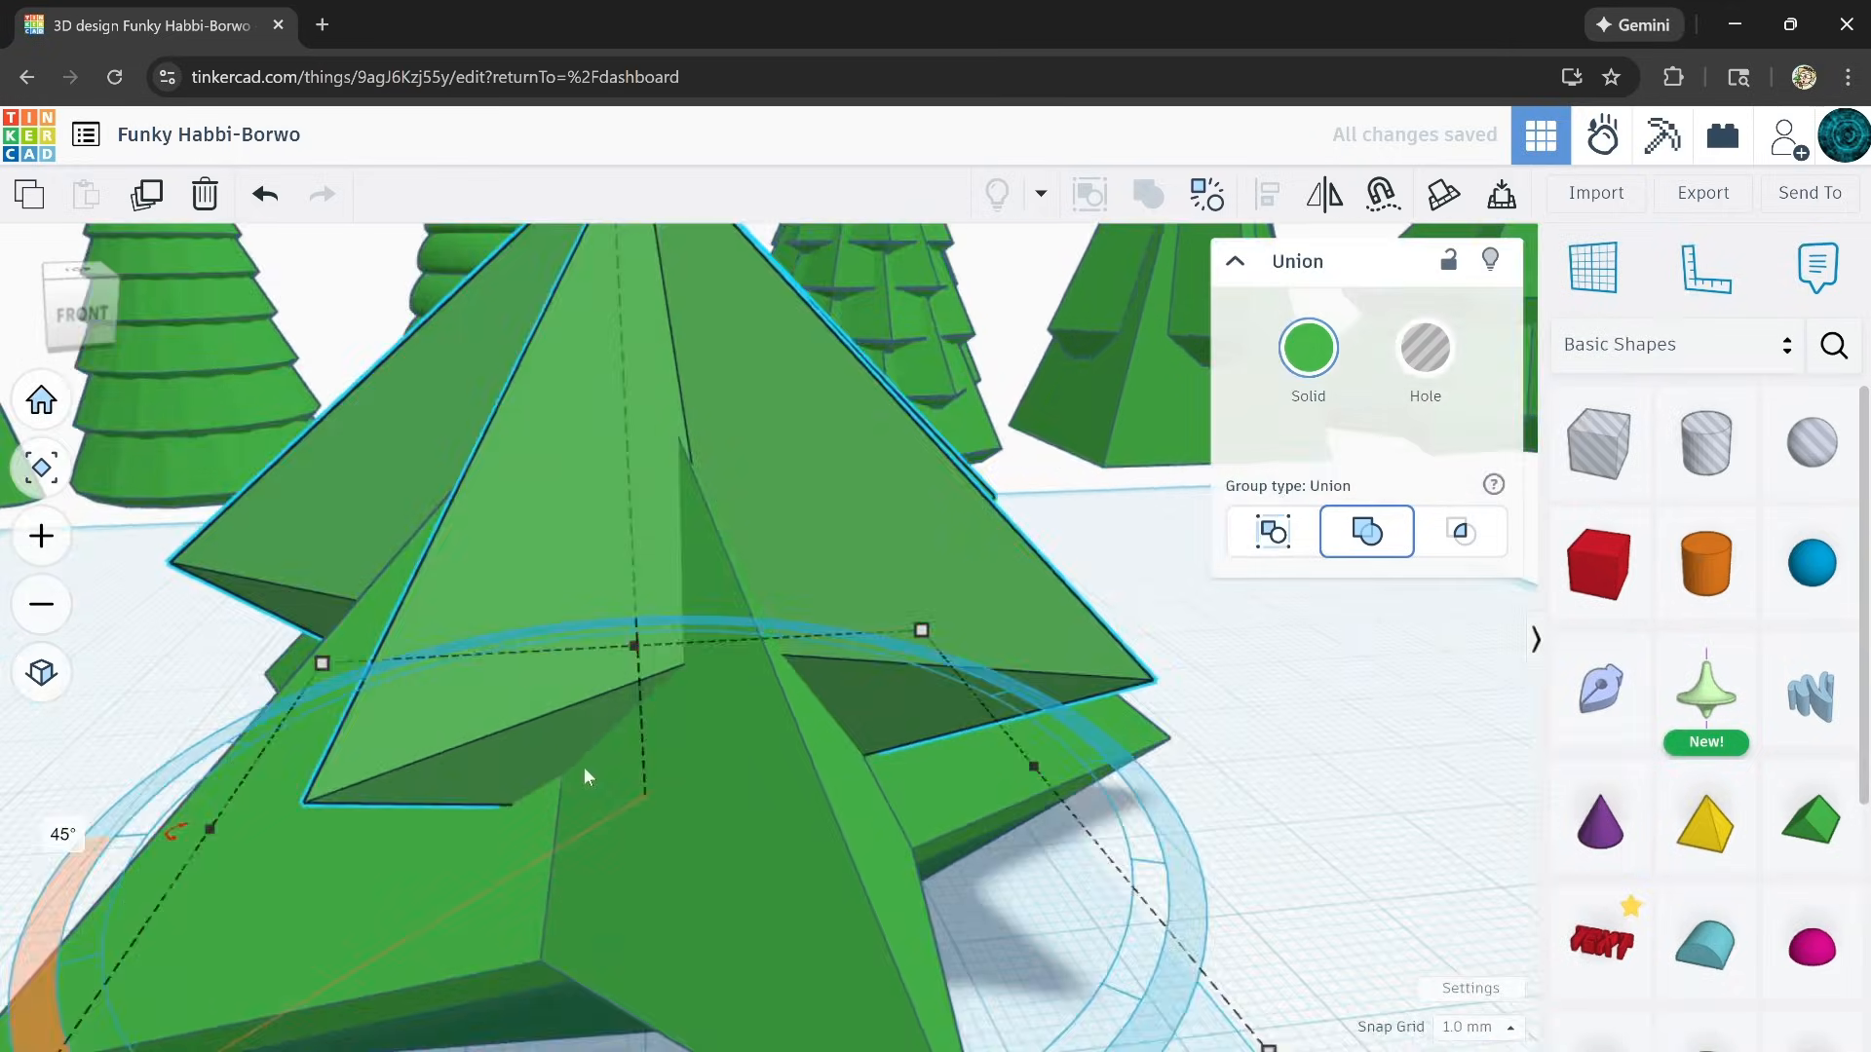
scroll(385, 687, "up", 3)
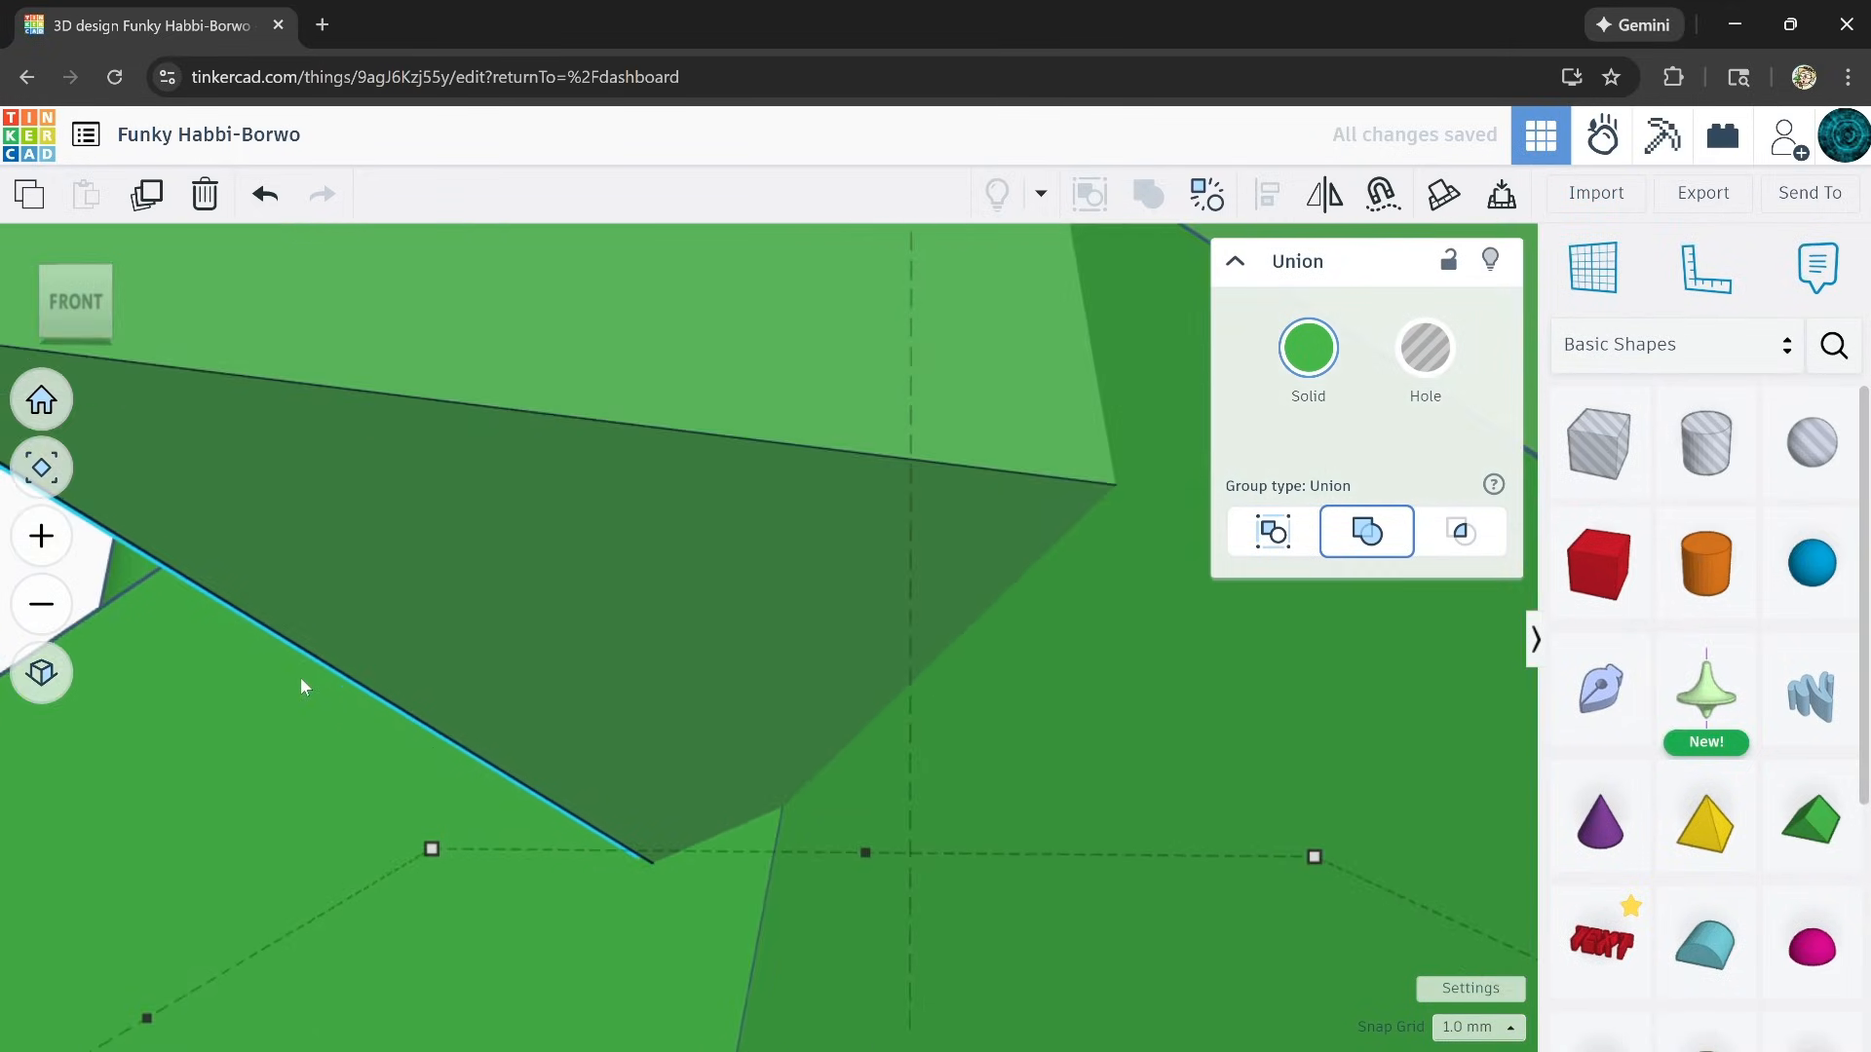
scroll(302, 677, "down", 2)
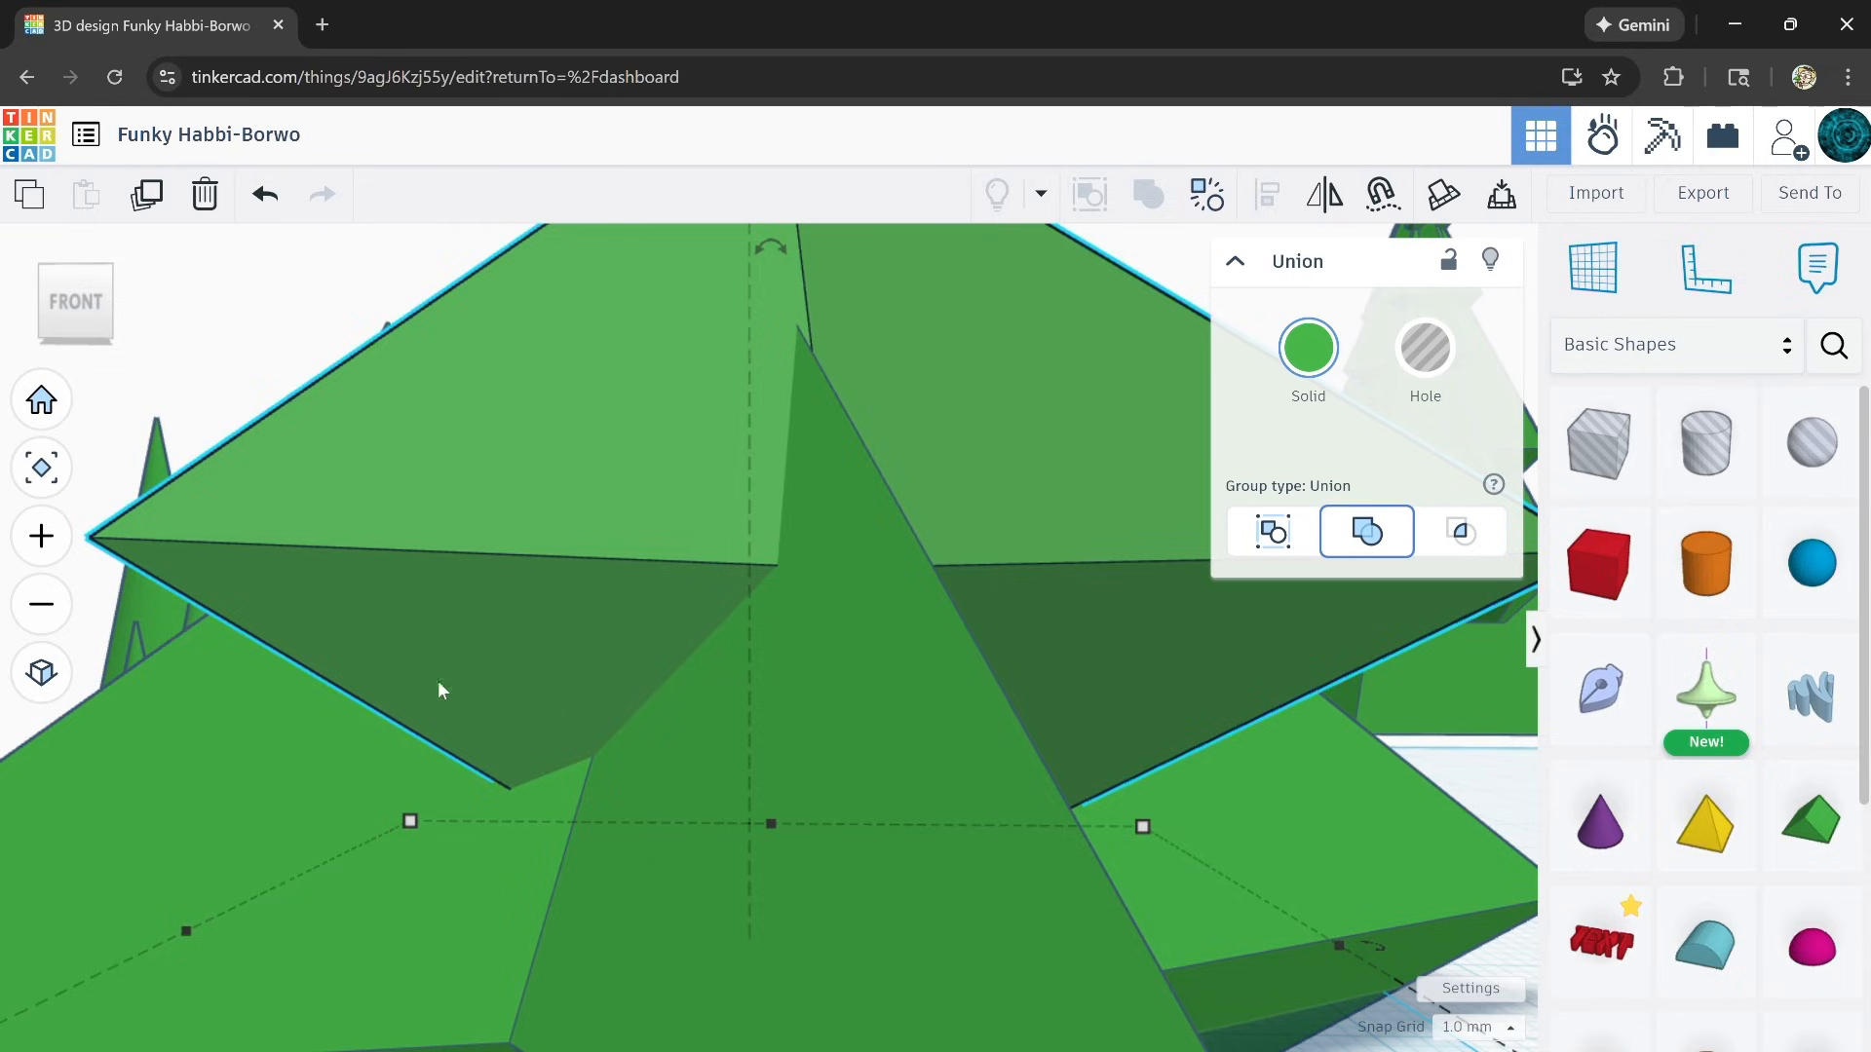
scroll(711, 681, "down", 8)
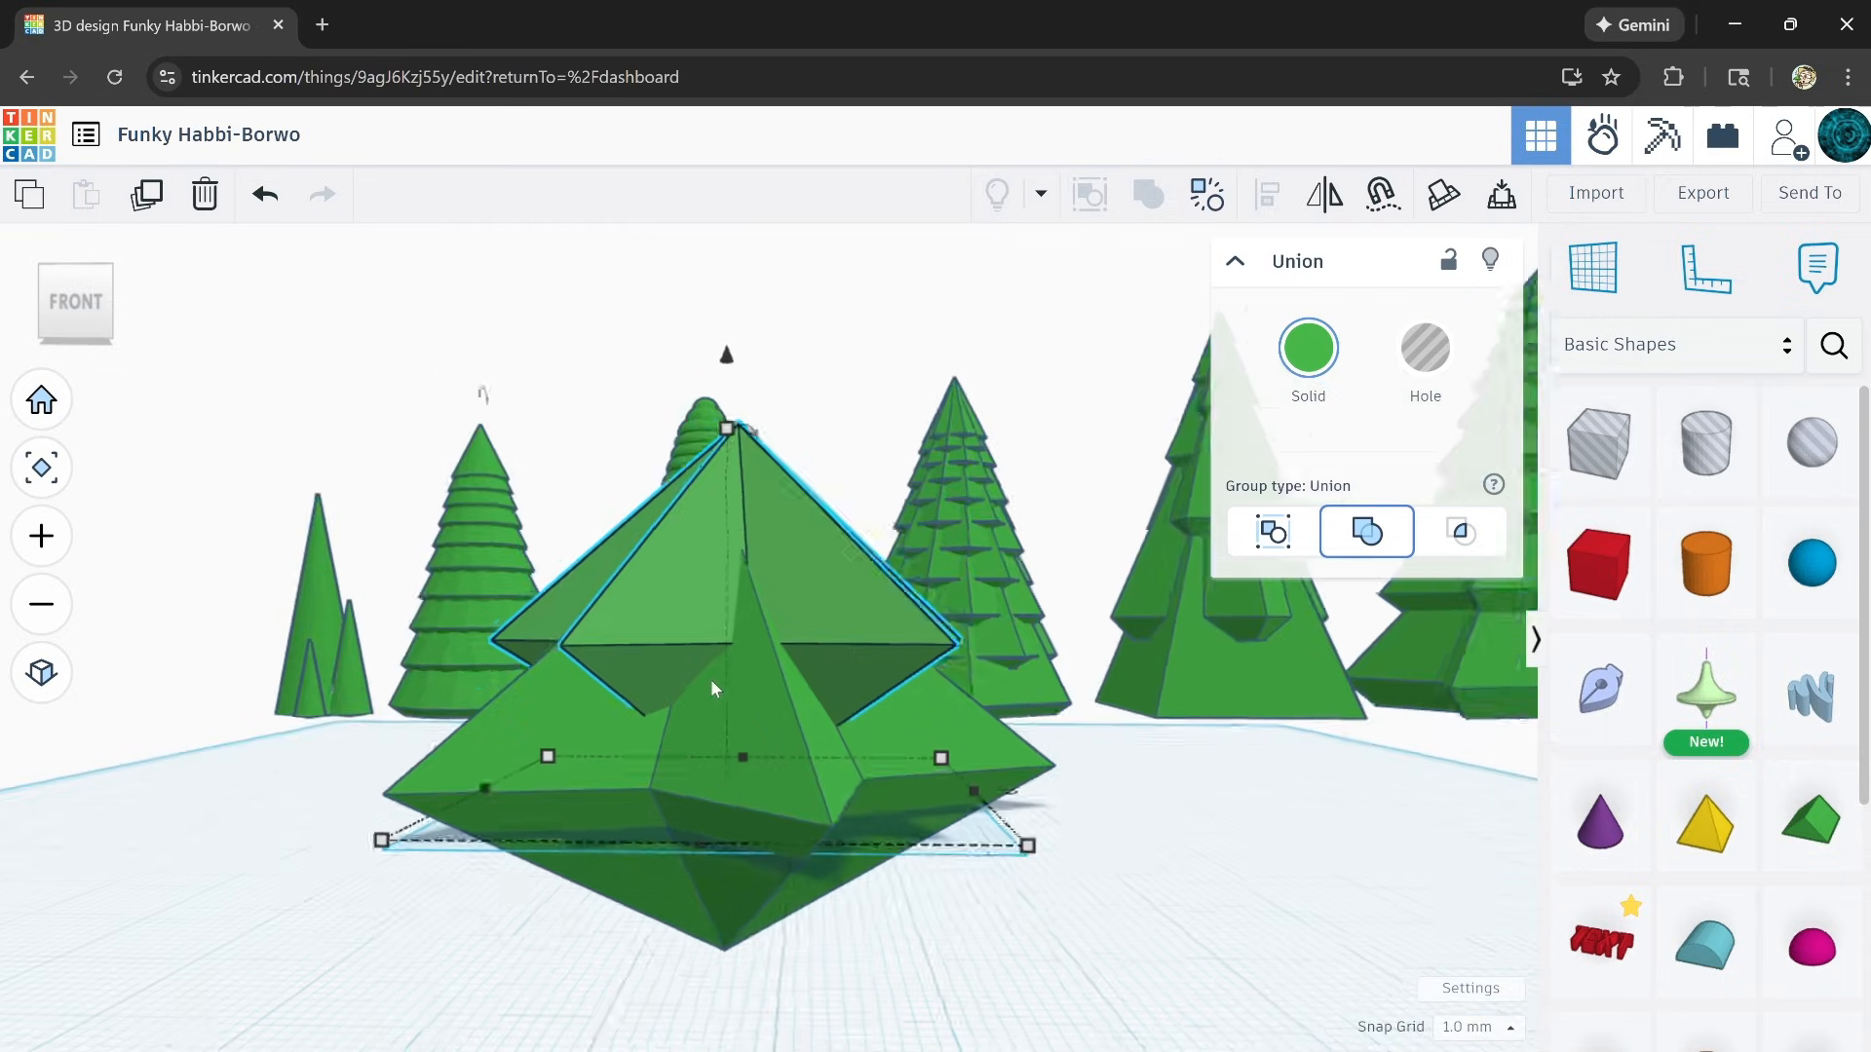
right_click_drag(740, 756, 627, 763)
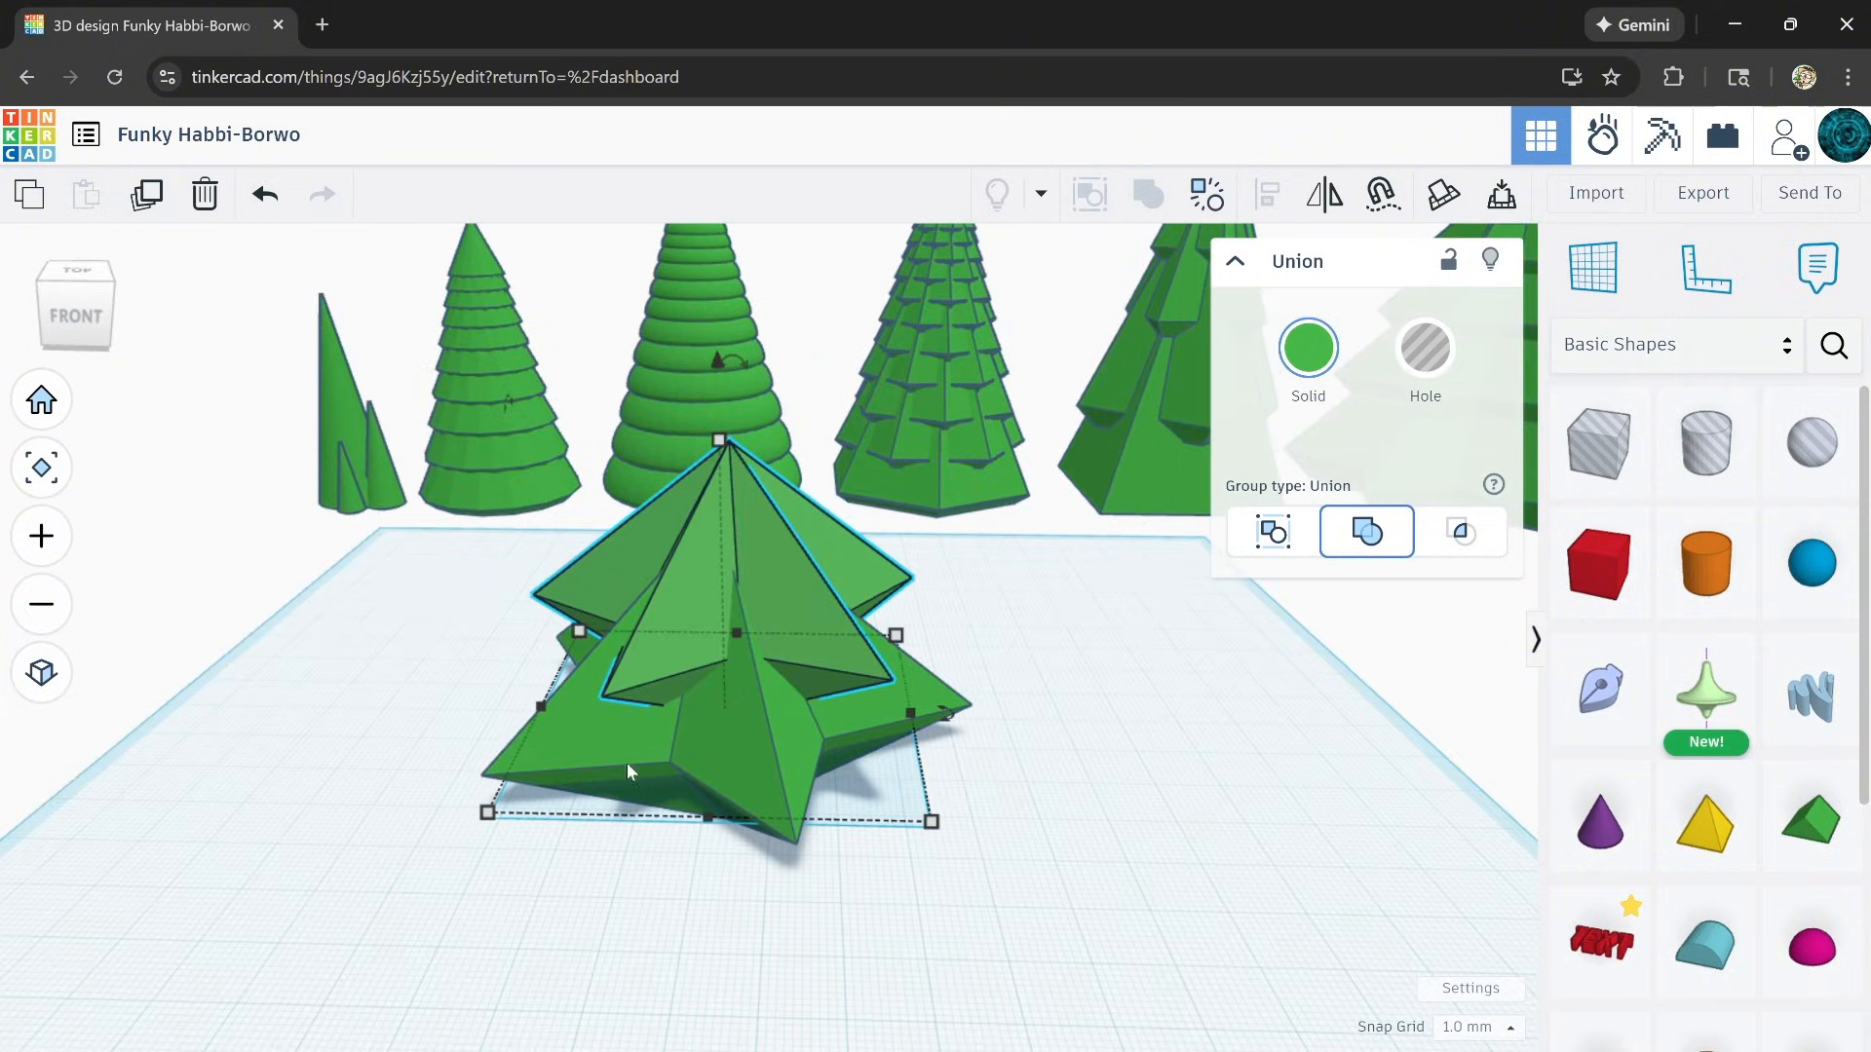
scroll(733, 668, "down", 3)
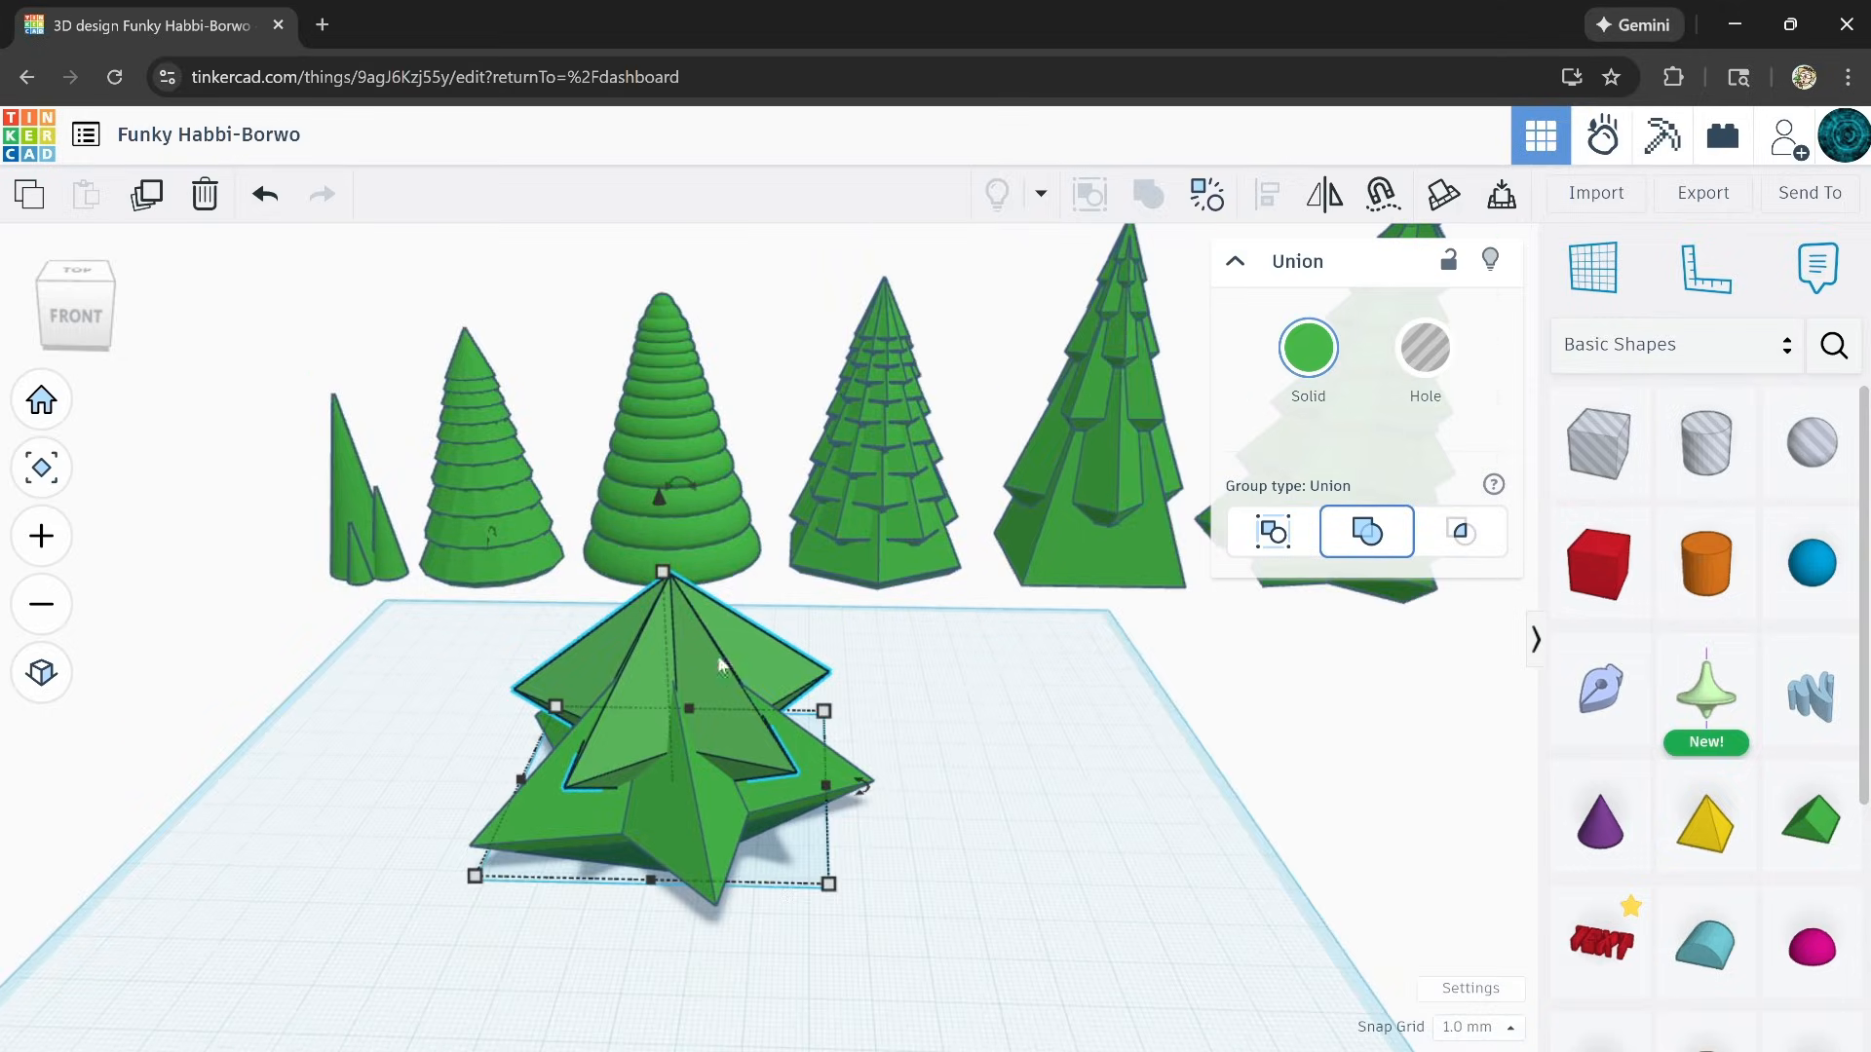
left_click(151, 196)
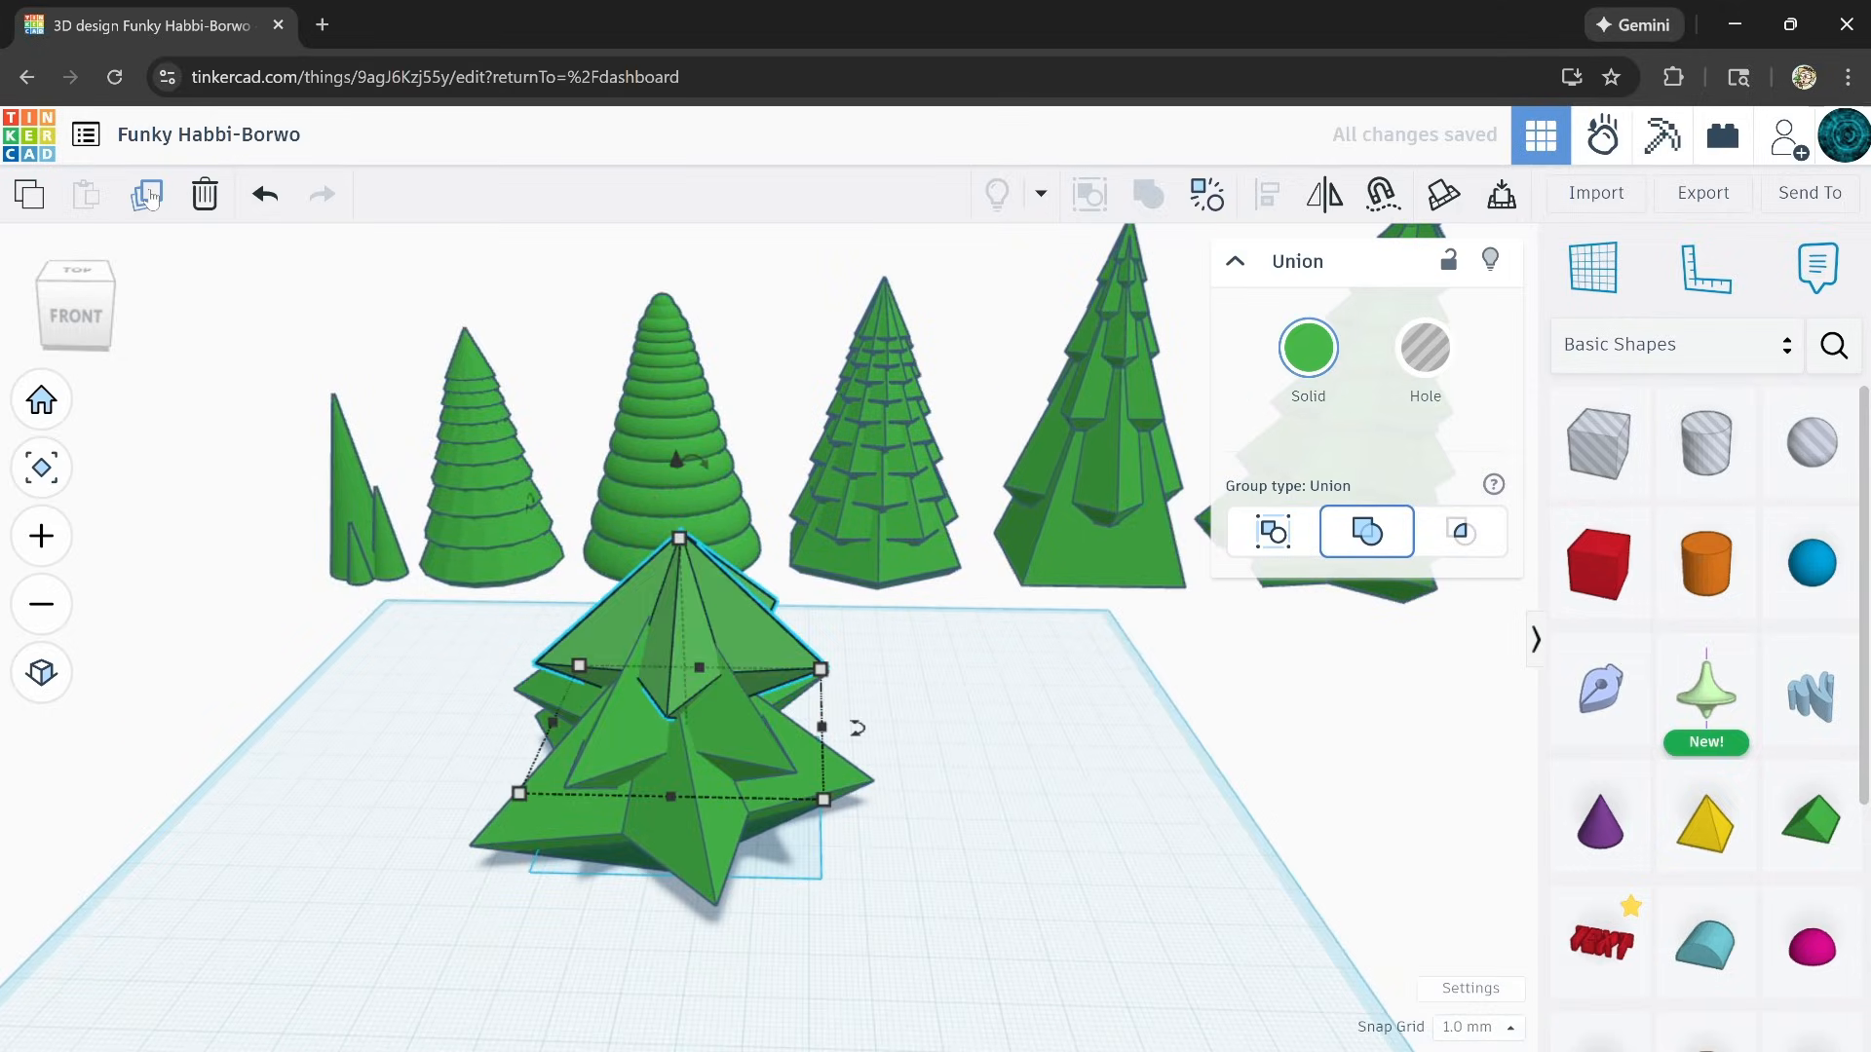
Step: Repeat the smart duplicate of the selected star-shaped tier, stacking smaller, rotated tiers until the tree tapers to a small tip
left_click(151, 196)
left_click(151, 195)
left_click(151, 196)
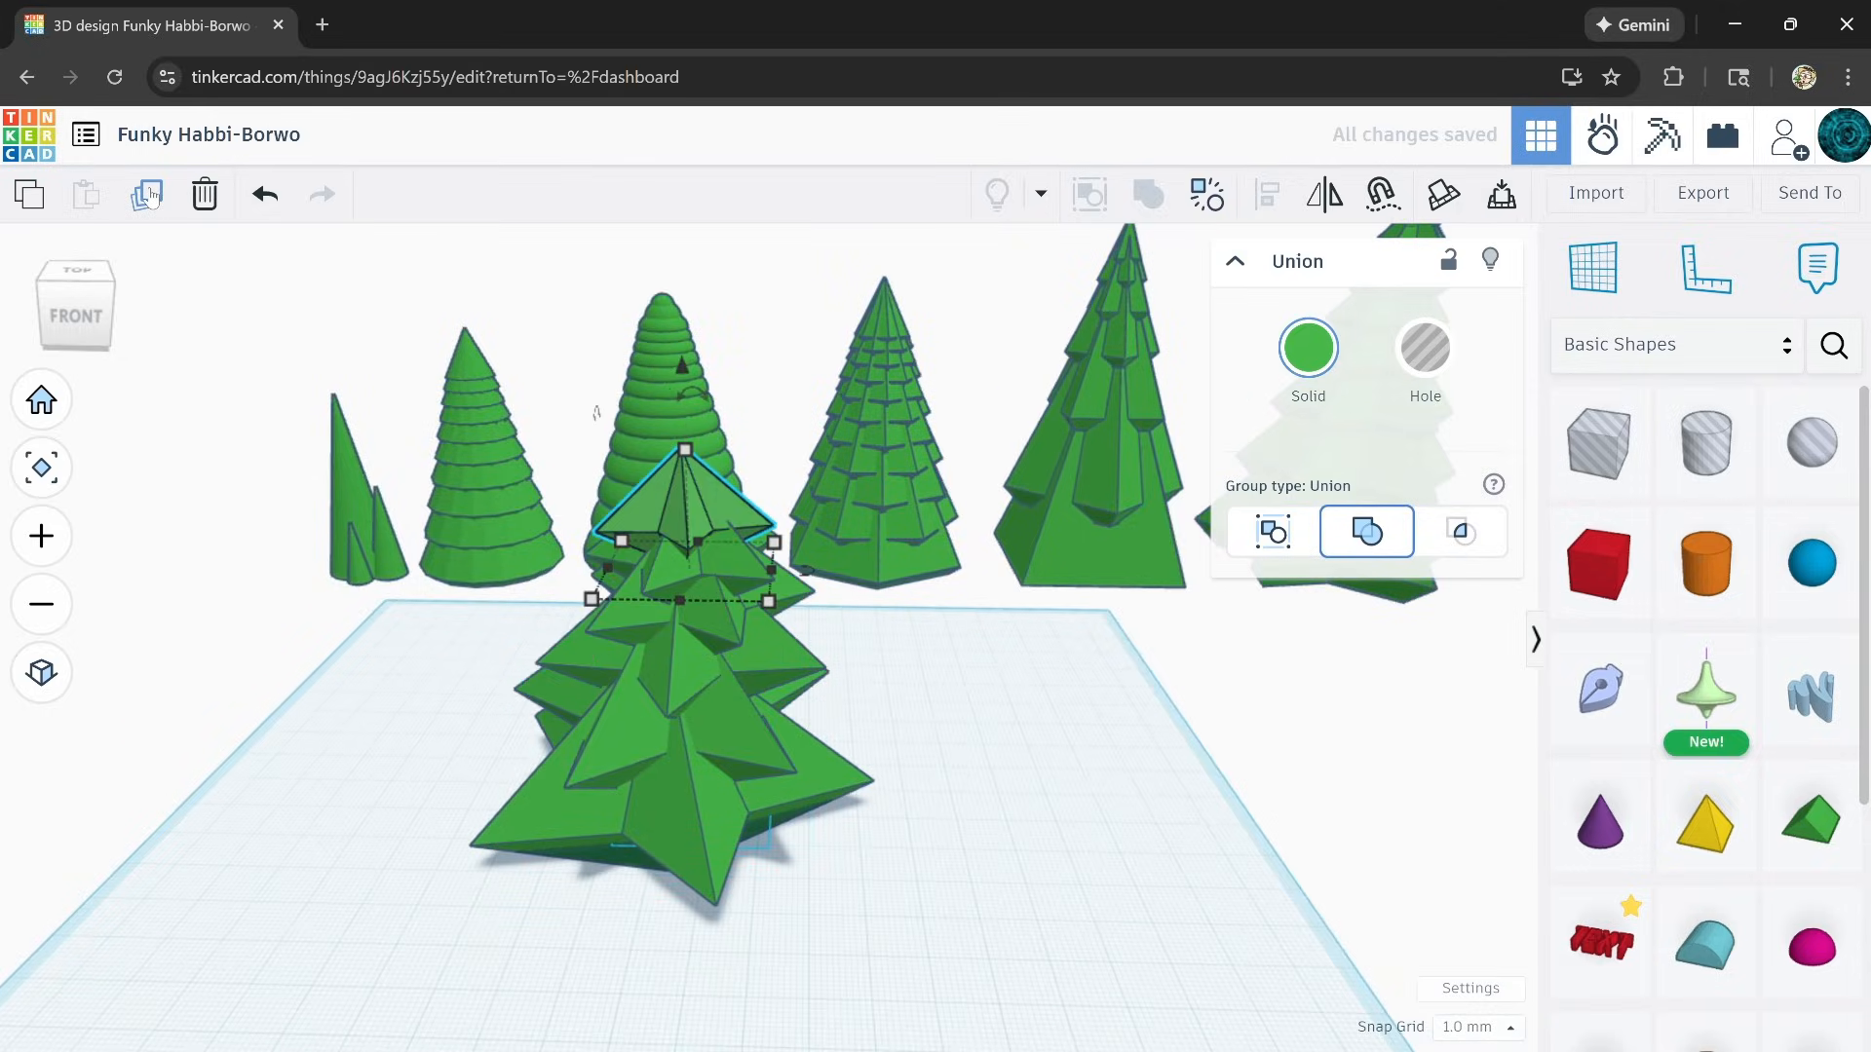
left_click(151, 196)
left_click(151, 196)
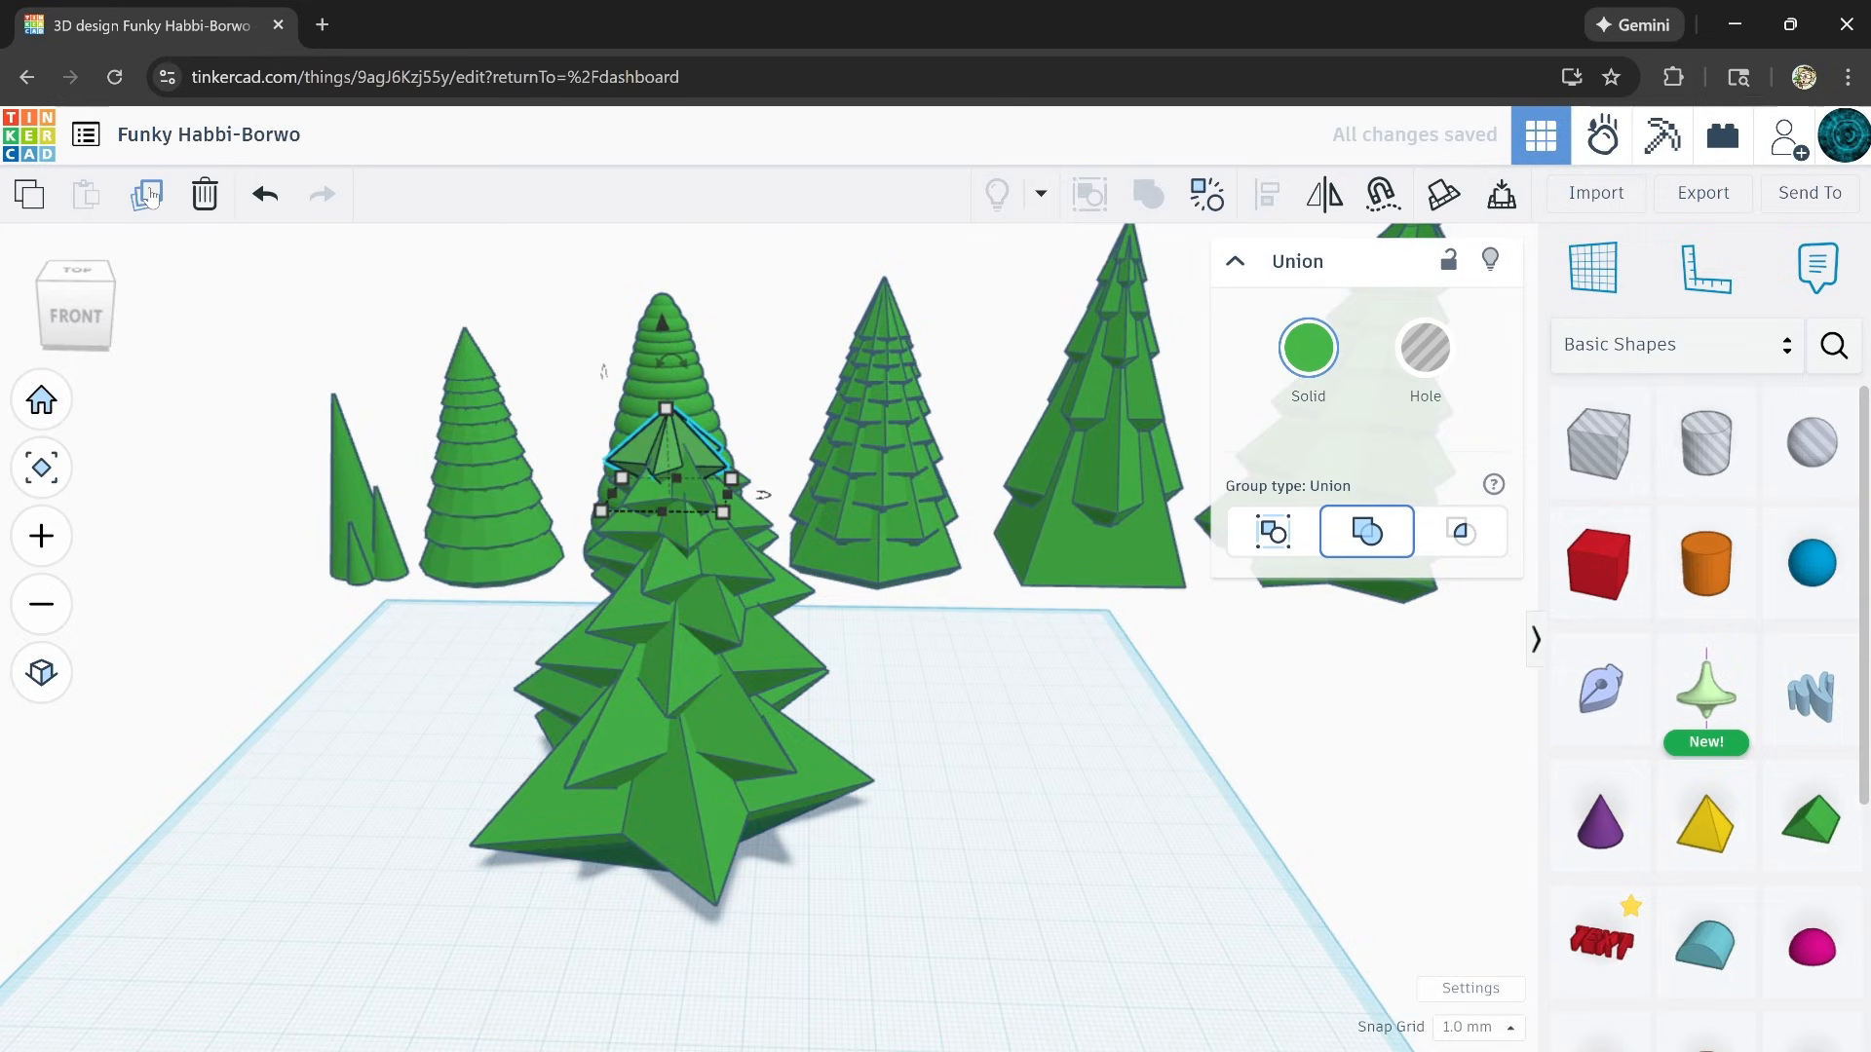
left_click(151, 196)
right_click_drag(410, 546, 292, 438)
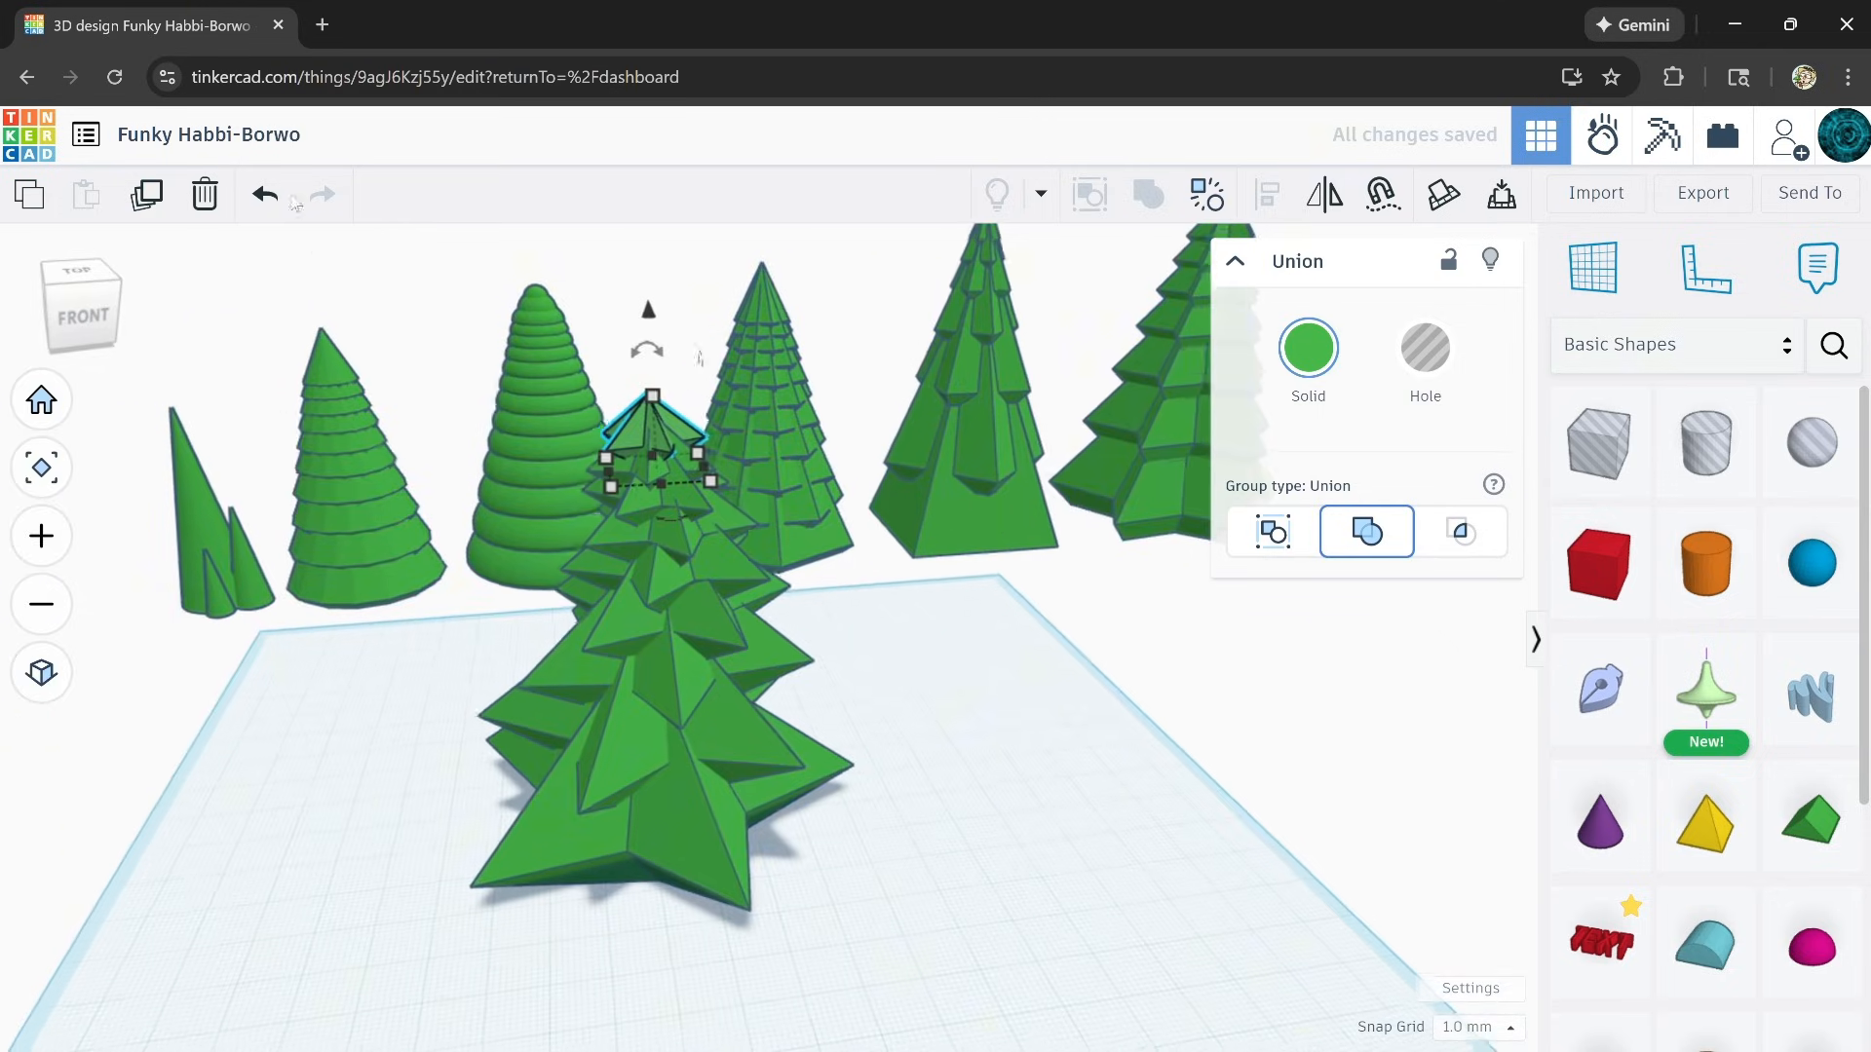
left_click(148, 195)
left_click(148, 194)
left_click(148, 195)
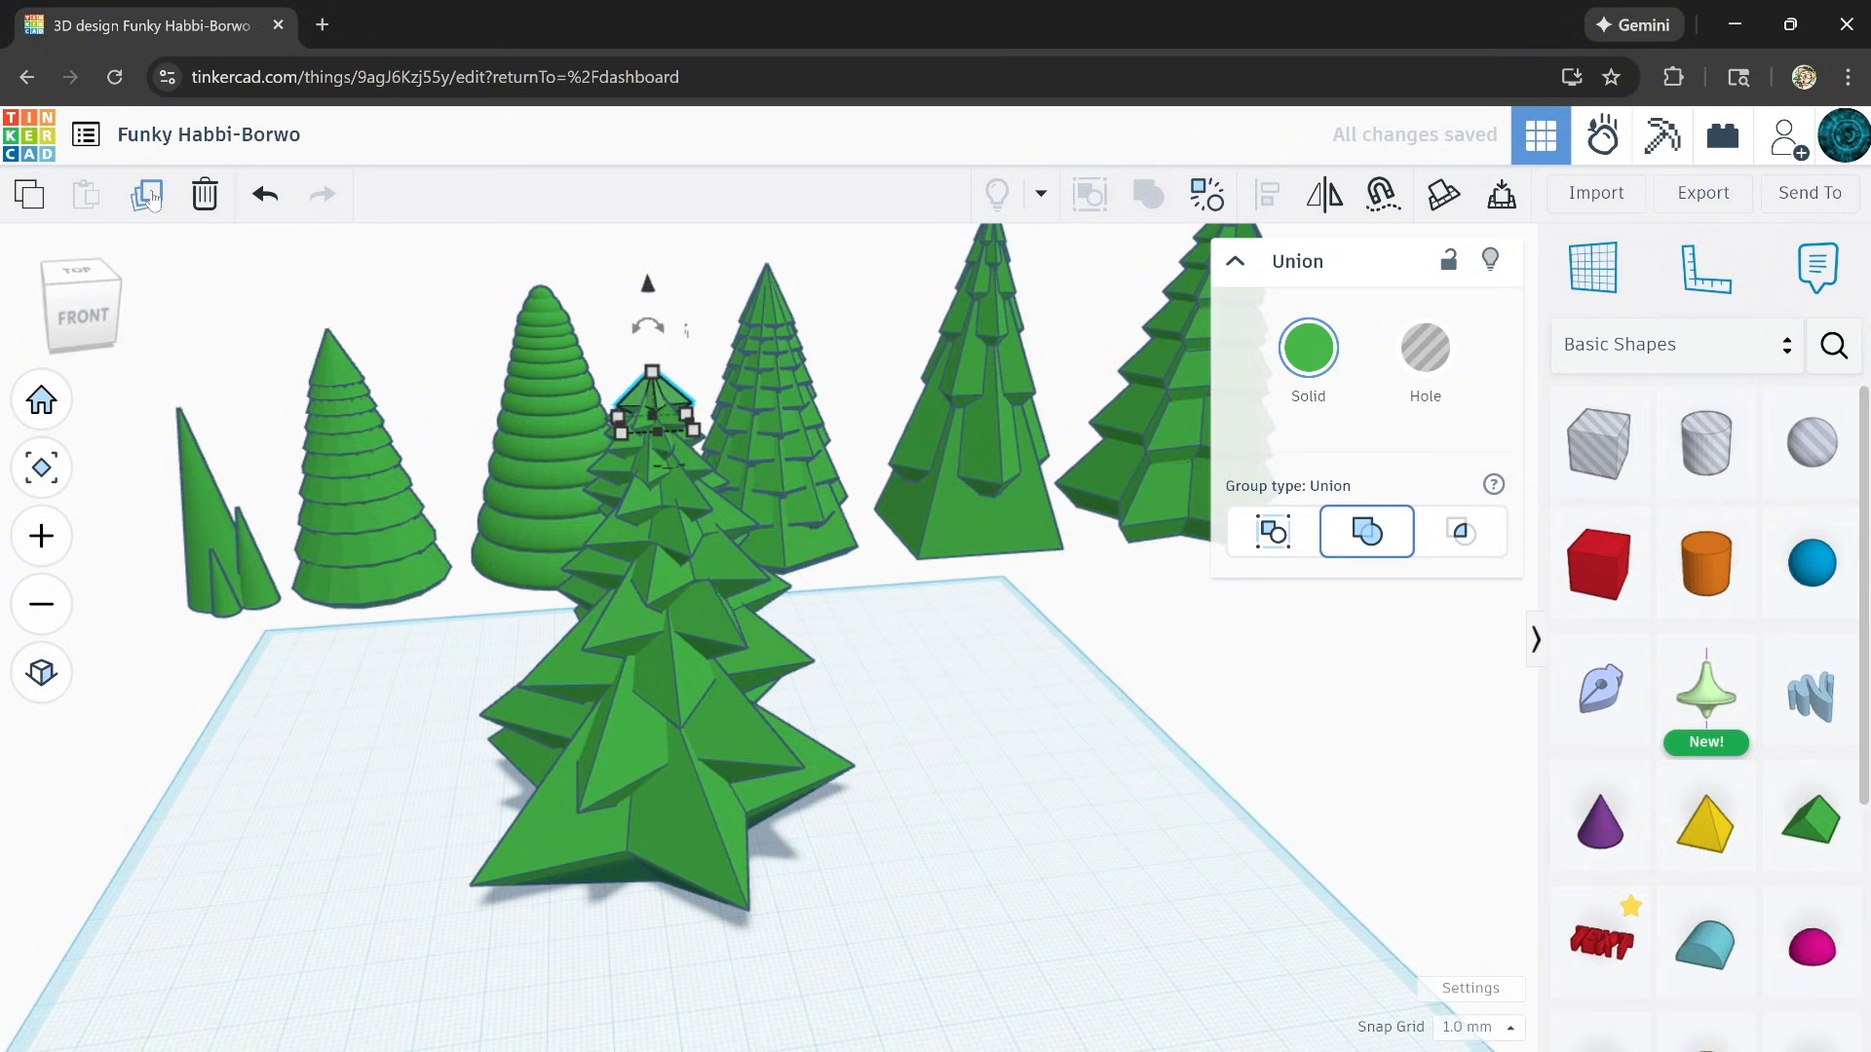
left_click(148, 195)
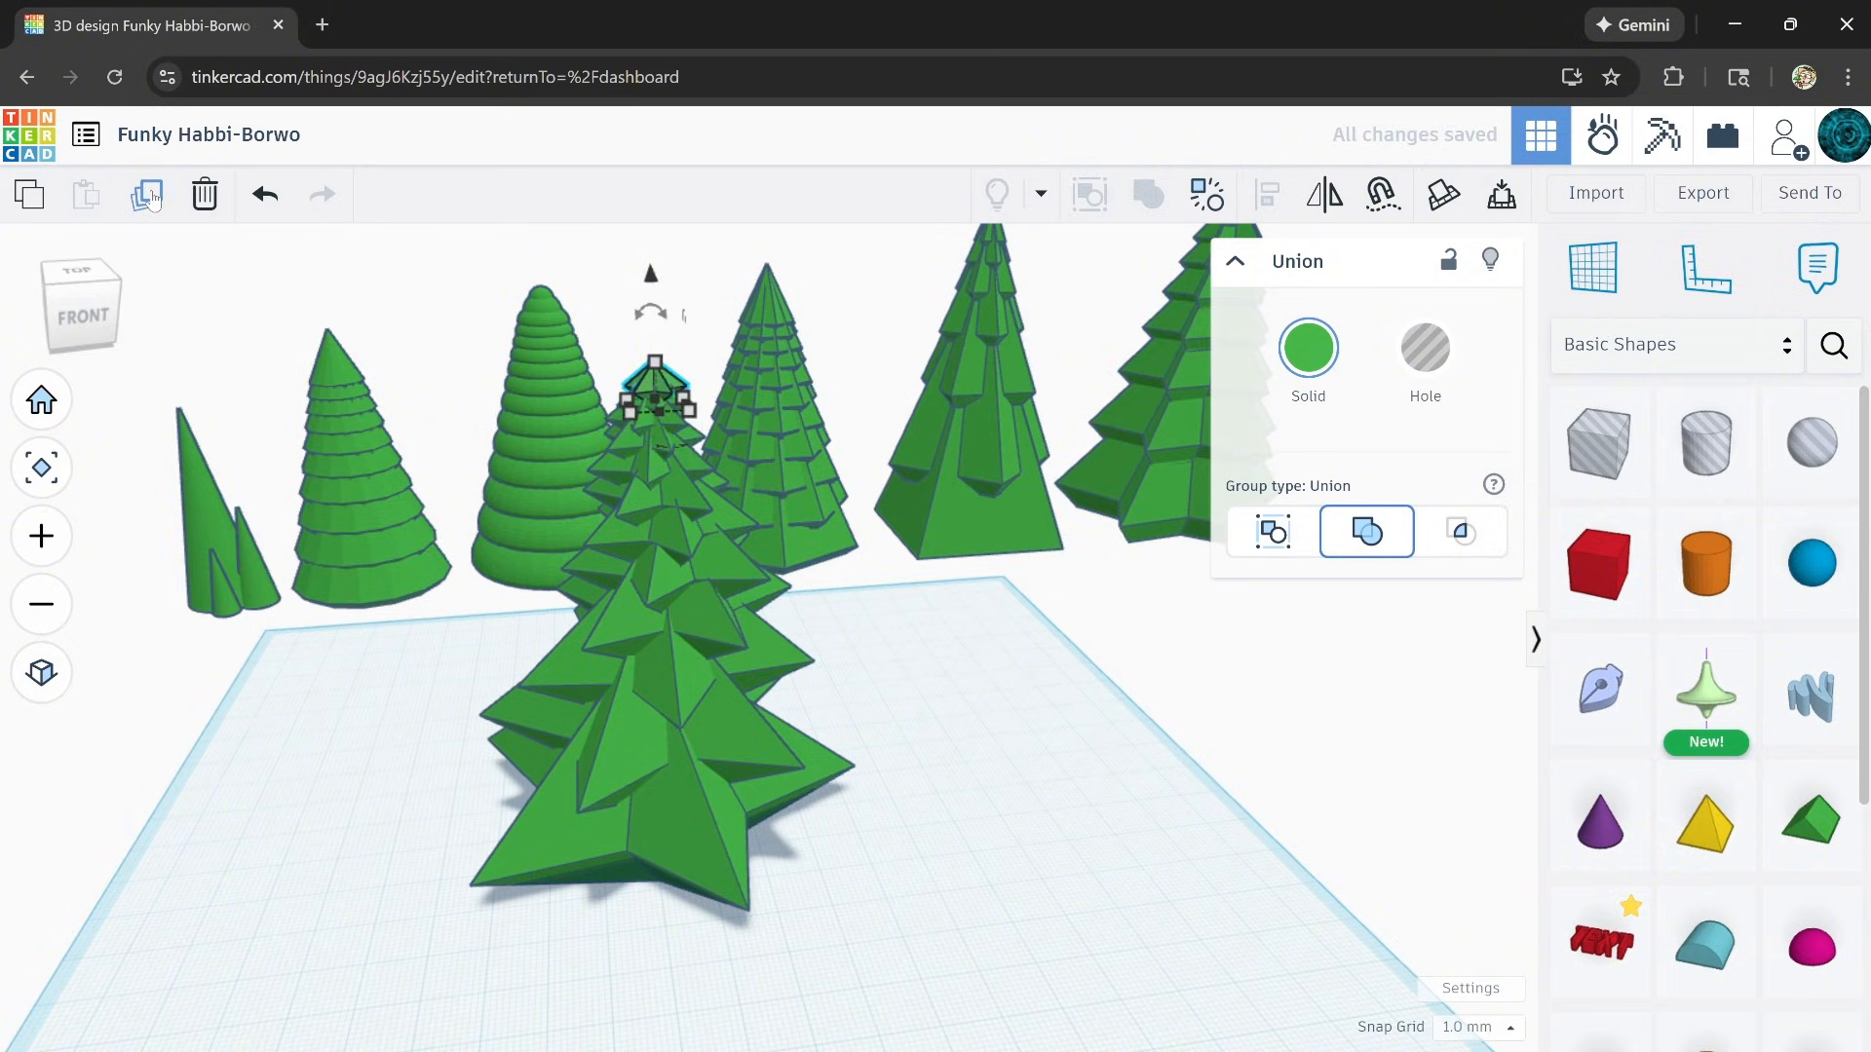
left_click(1137, 772)
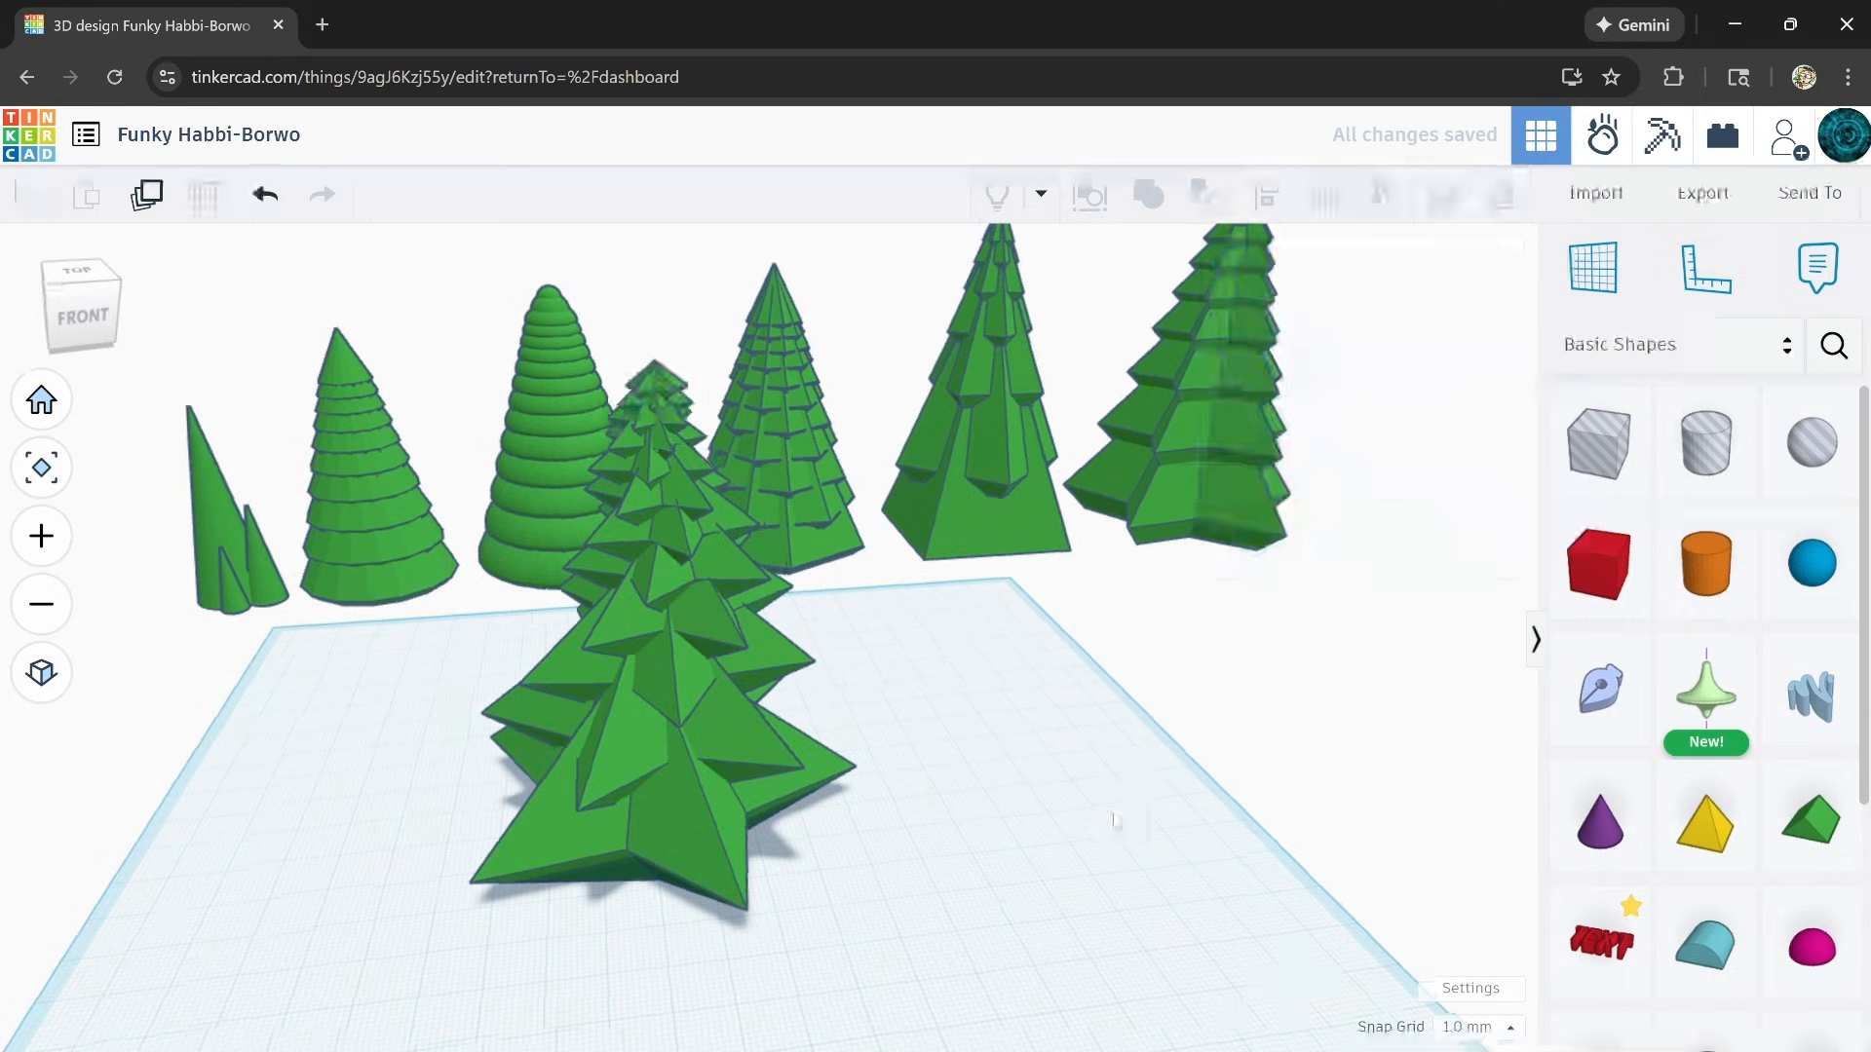
right_click_drag(1137, 771, 694, 803)
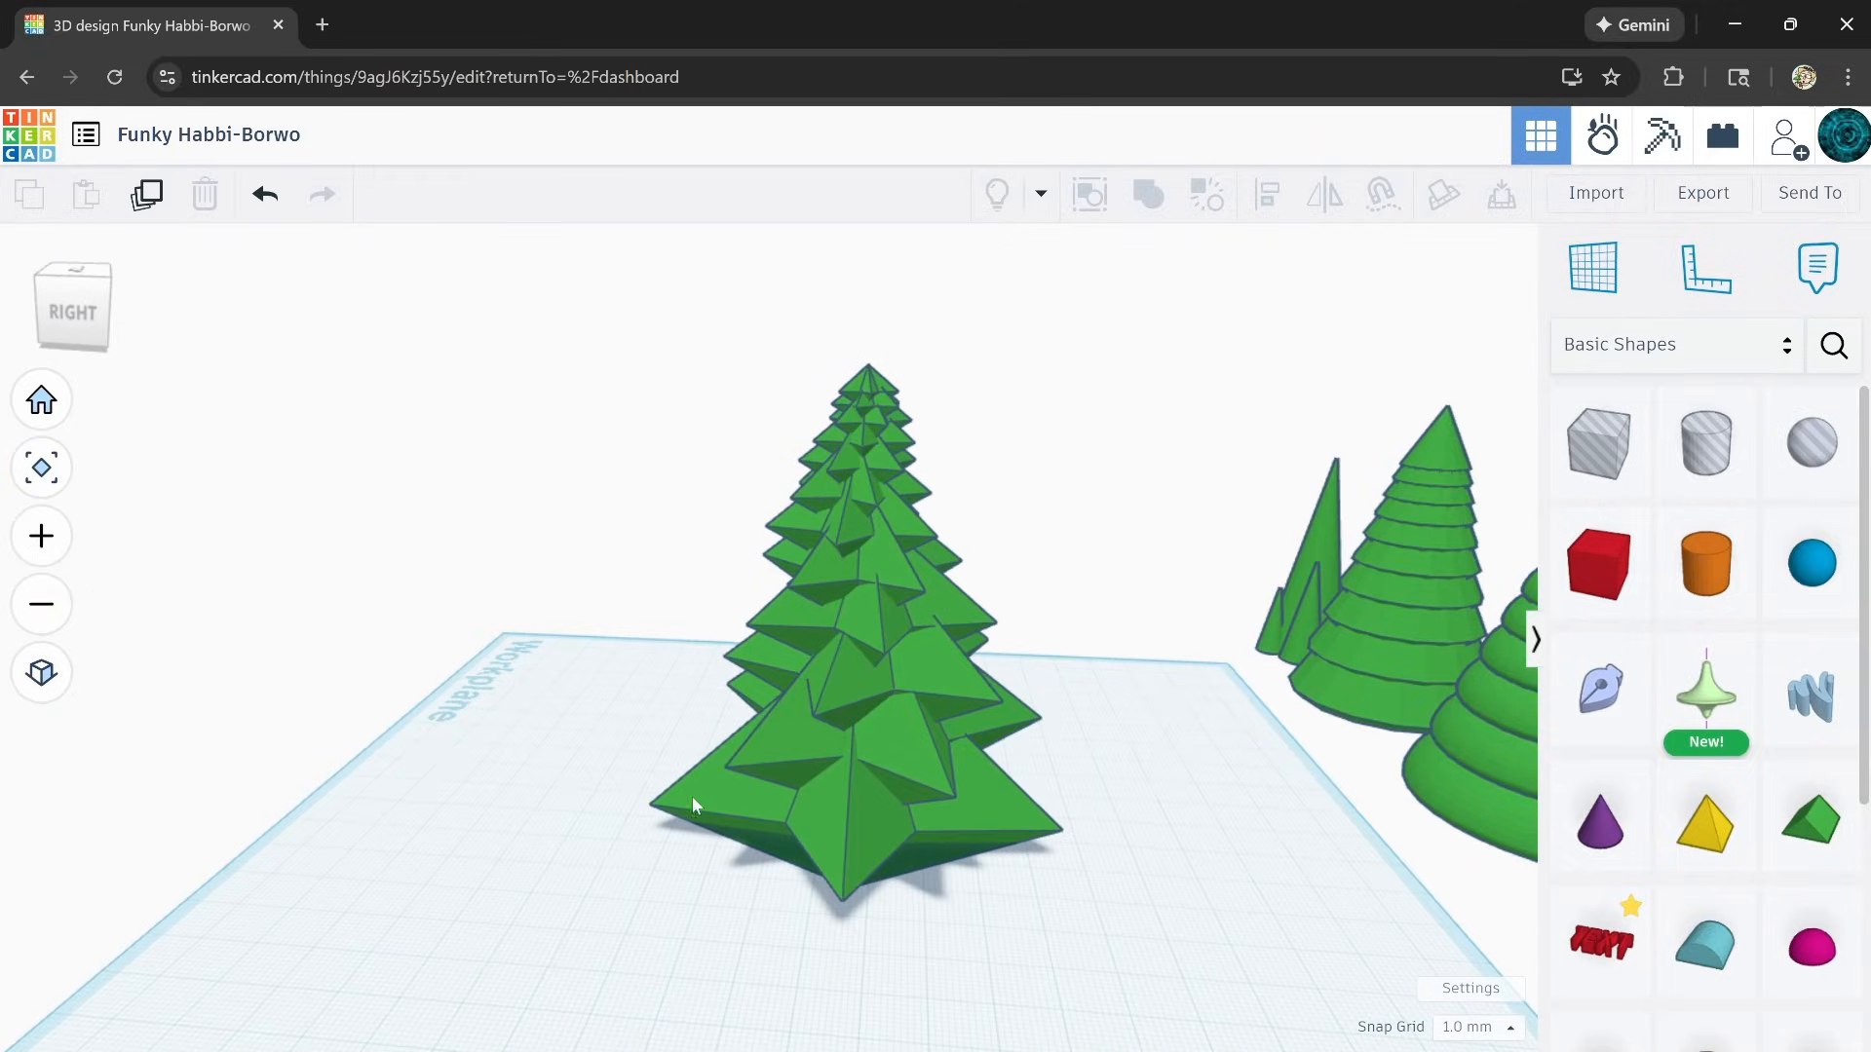
Step: Place a hole box around the tree's base, enlarge it beyond the tree's footprint and flip its height below the workplane
right_click_drag(897, 855, 712, 692)
scroll(1093, 724, "down", 3)
left_click(1620, 443)
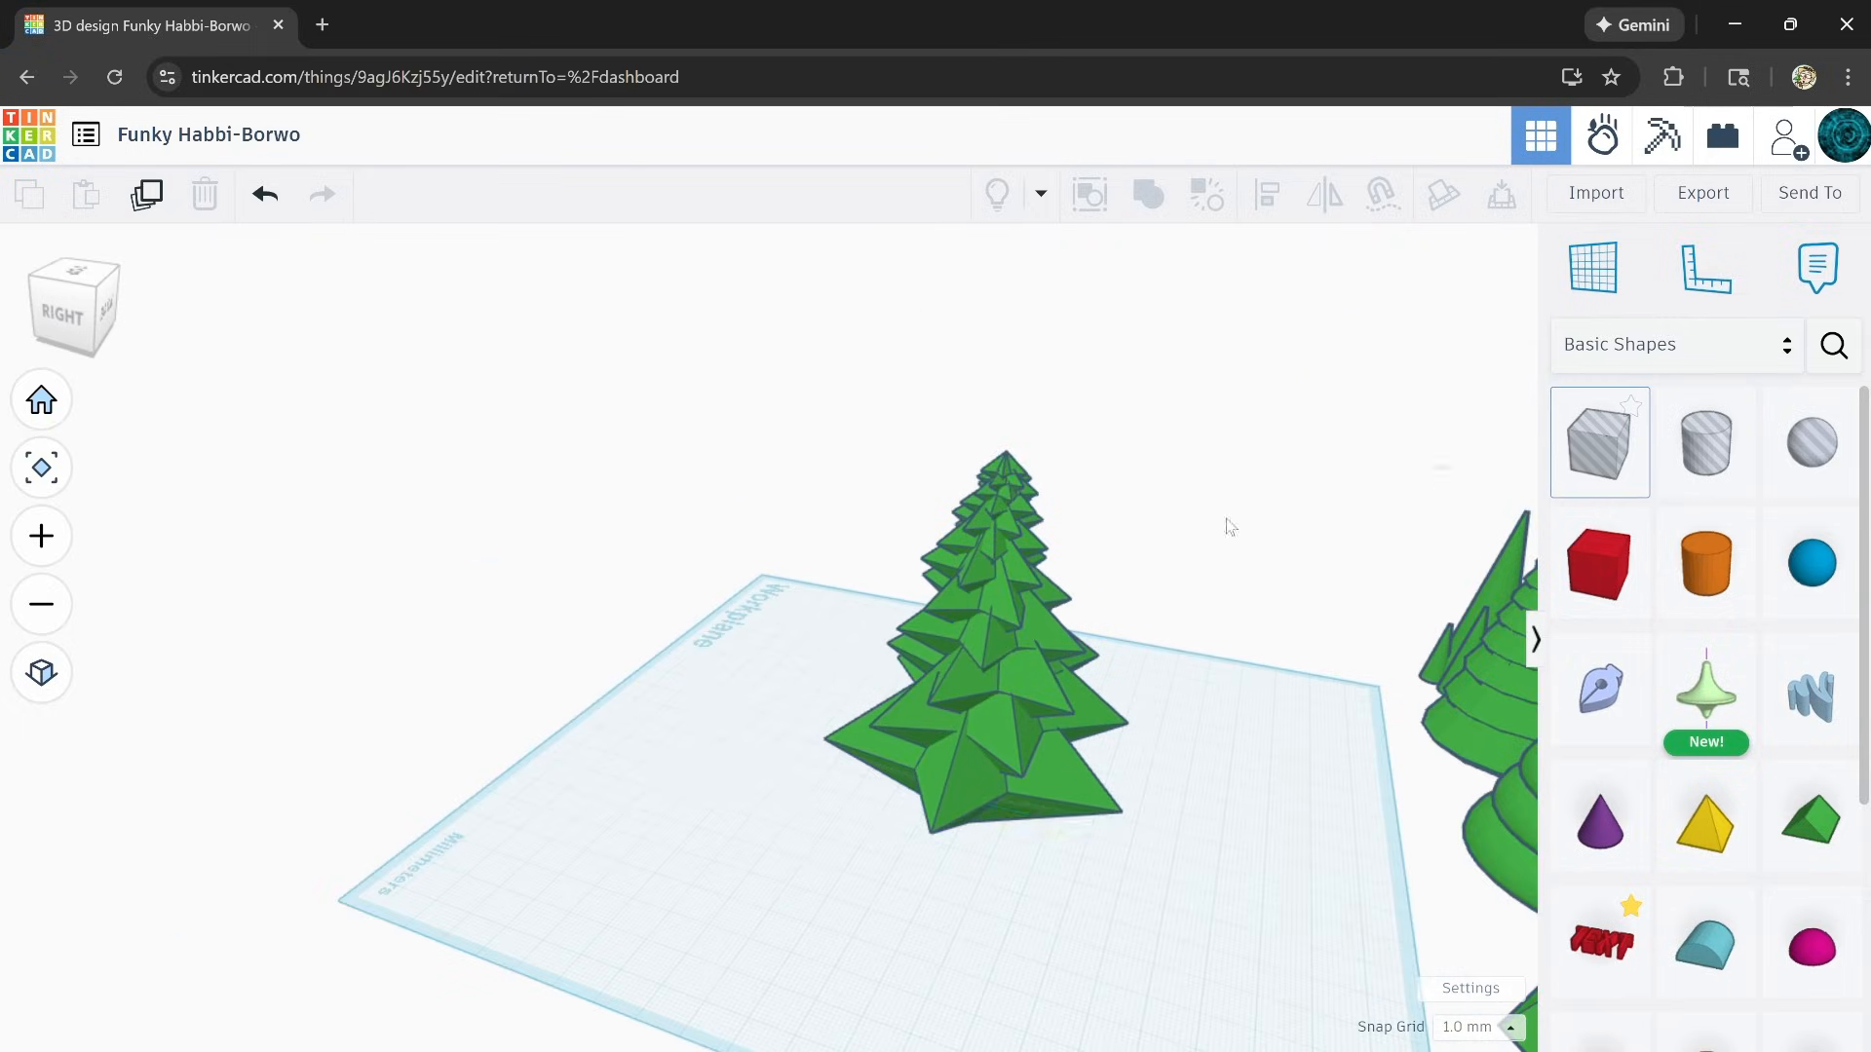
left_click(844, 704)
left_click_drag(839, 685, 1153, 1032)
left_click_drag(1038, 920, 1076, 879)
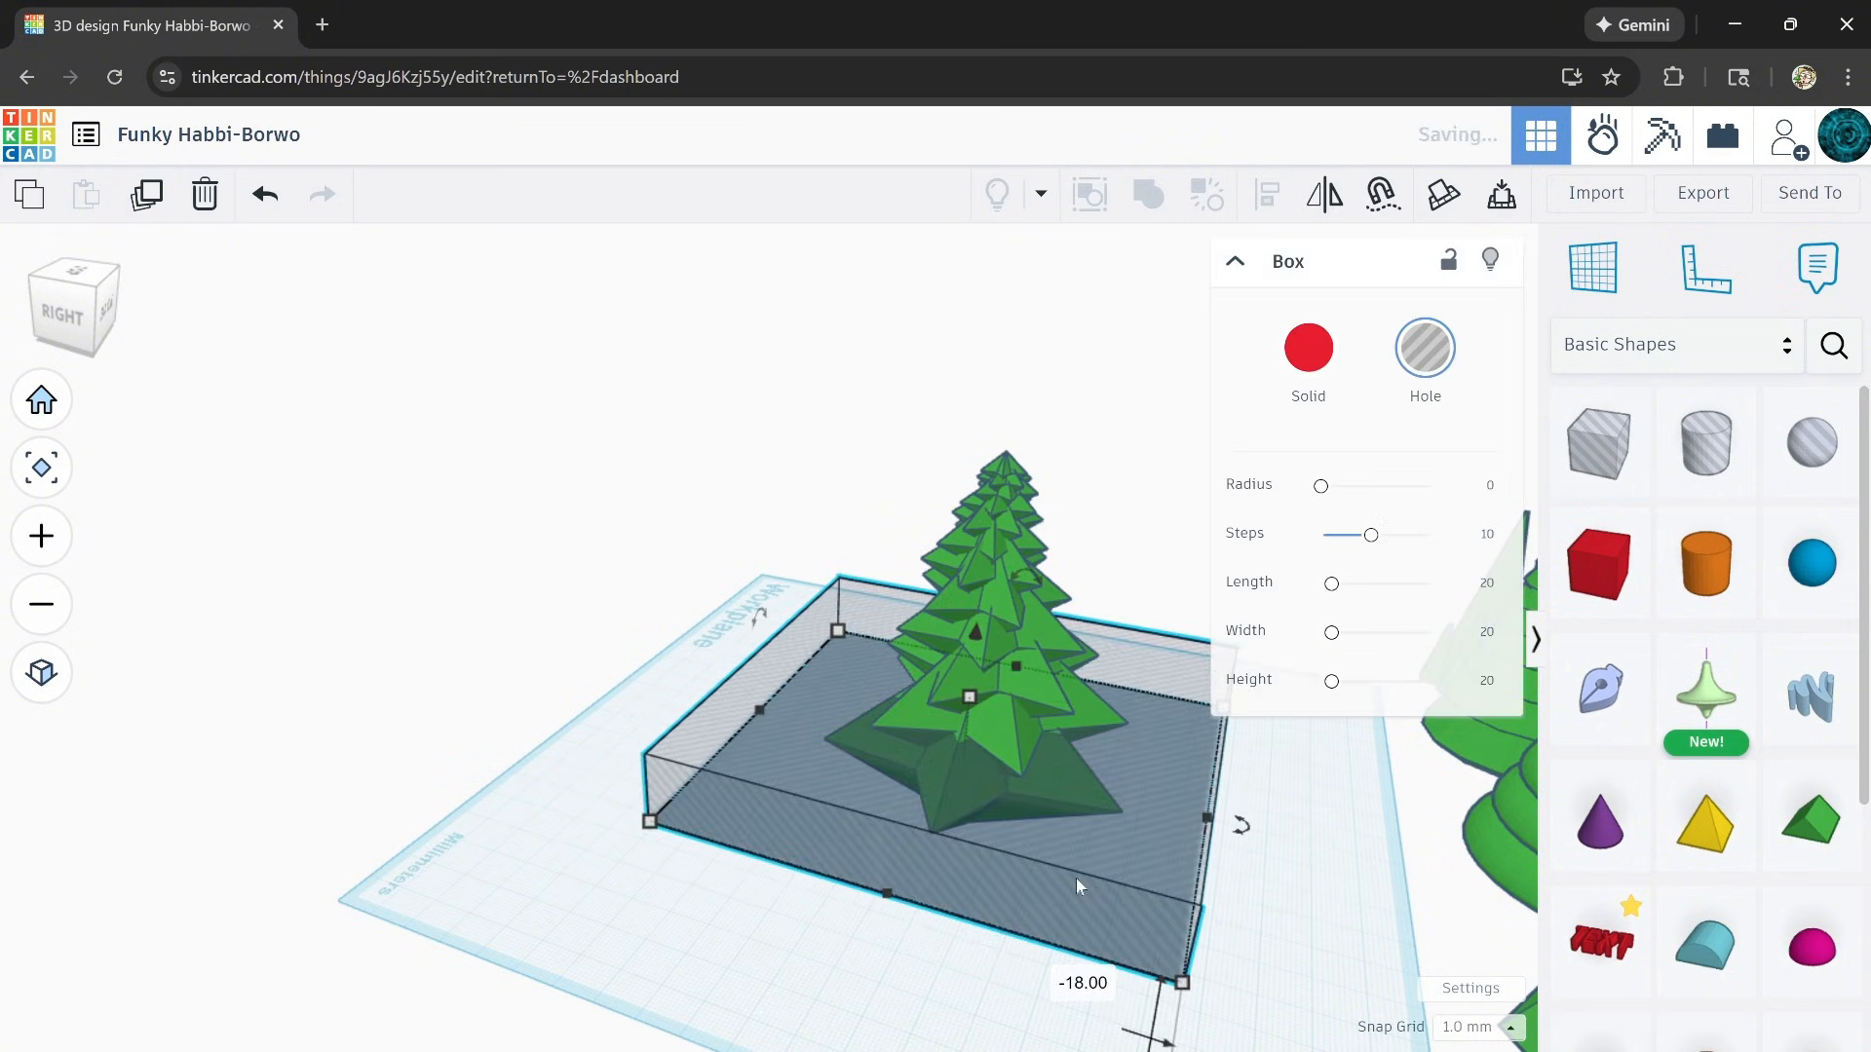
left_click_drag(972, 695, 963, 874)
Step: Union-group all the tree's tiers with the hole box to cut off everything below the workplane
right_click_drag(976, 907, 663, 950)
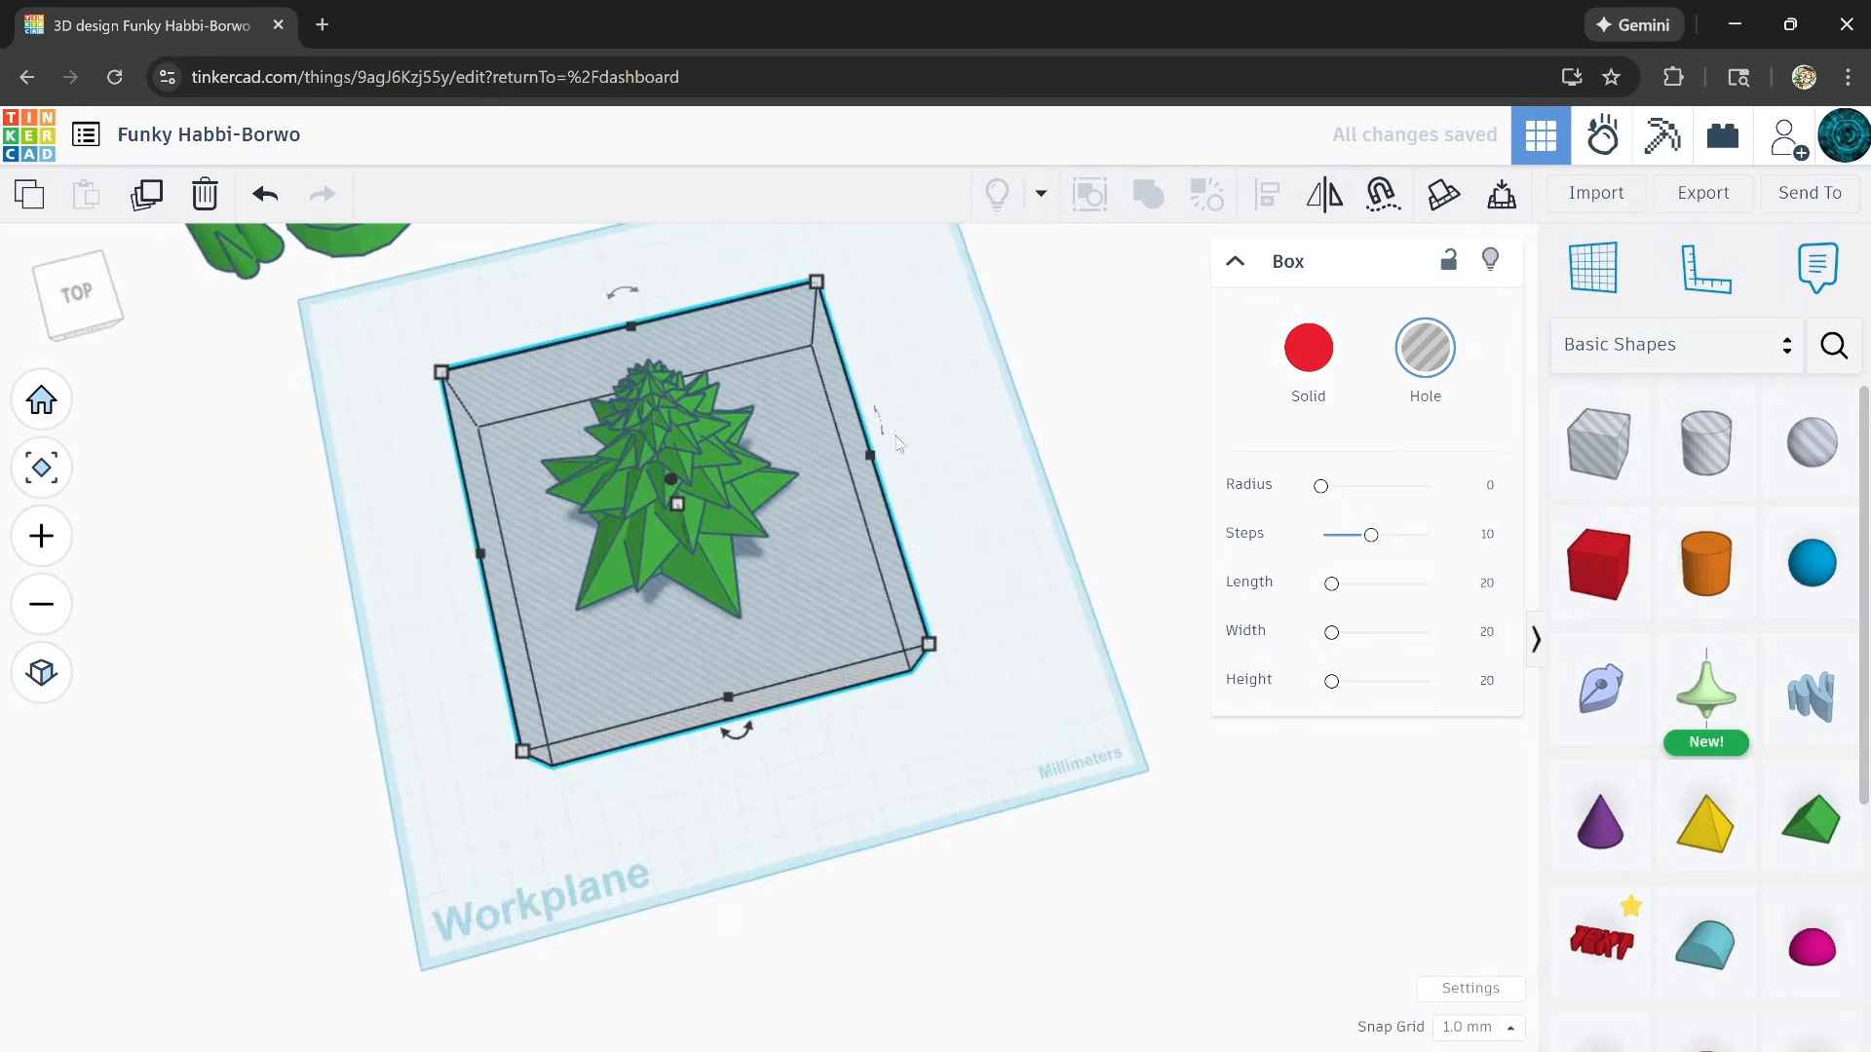
left_click(707, 497, "shift")
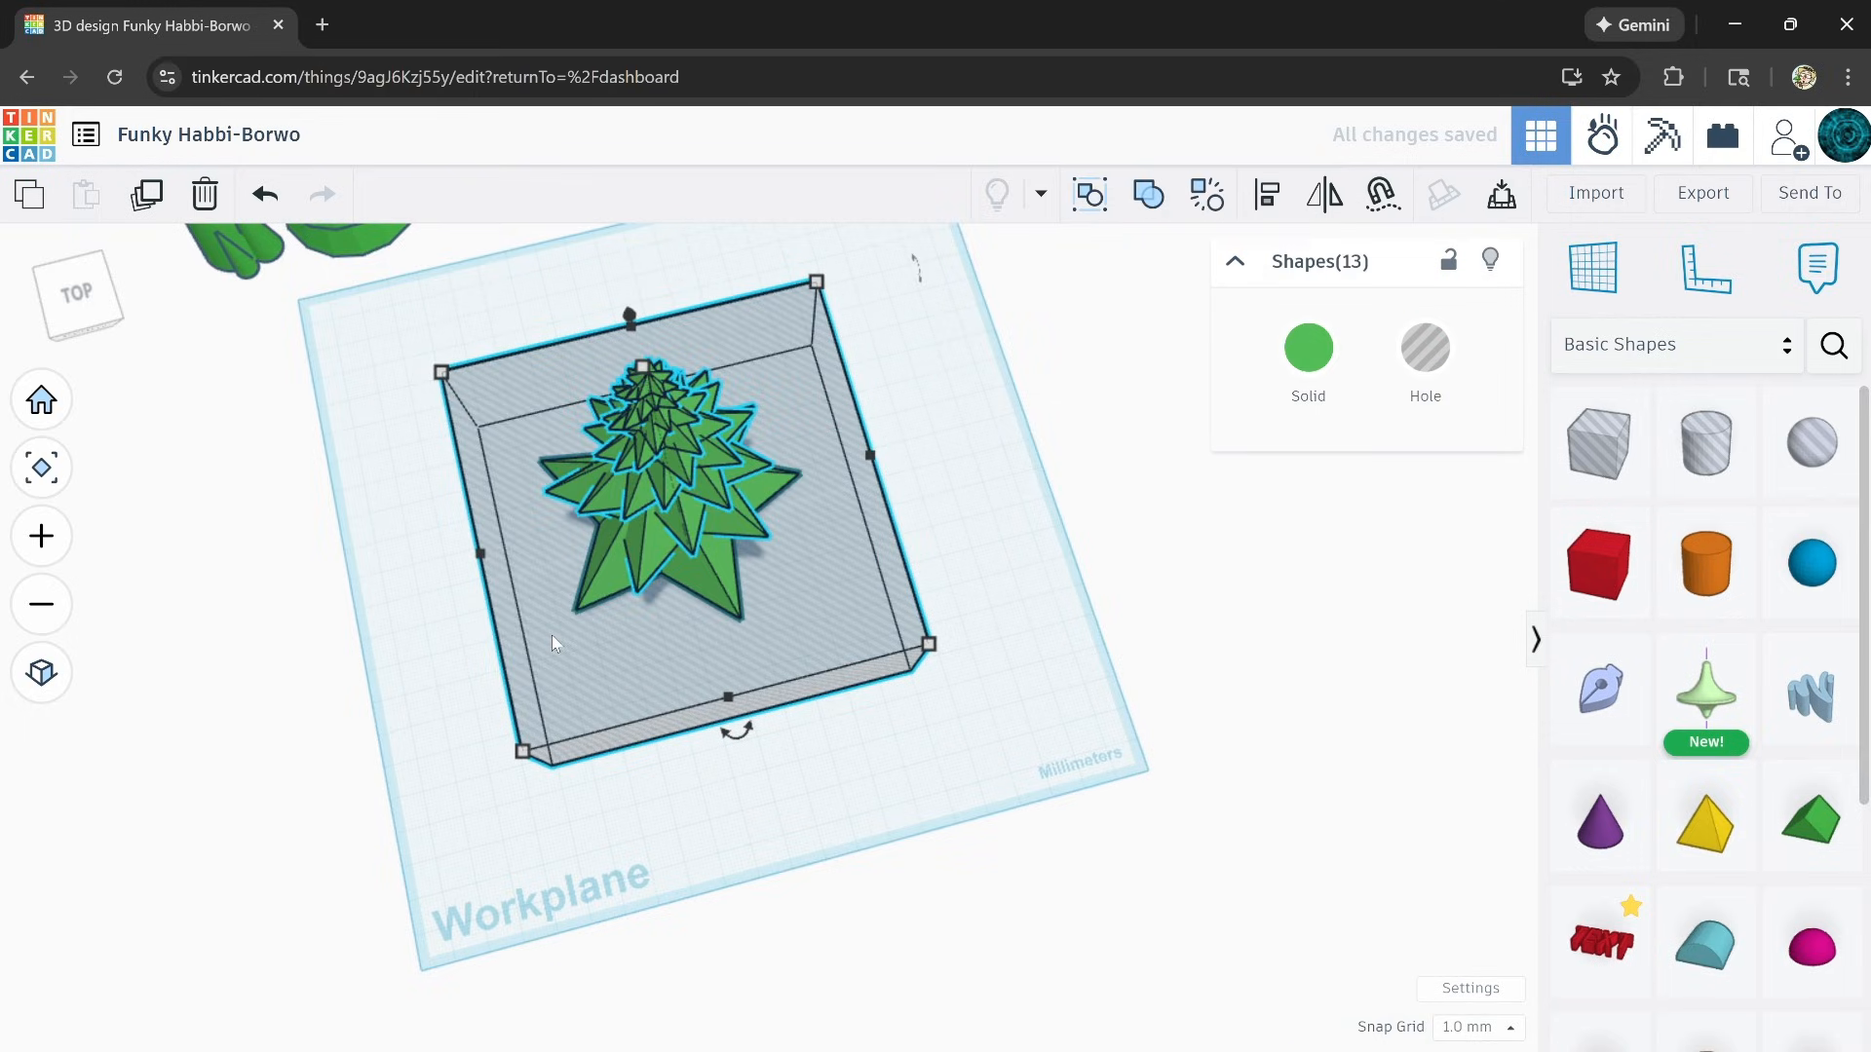
left_click(1146, 199)
Step: Stretch the merged star-tiered tree taller, keeping its base on the workplane
right_click_drag(961, 517, 862, 512)
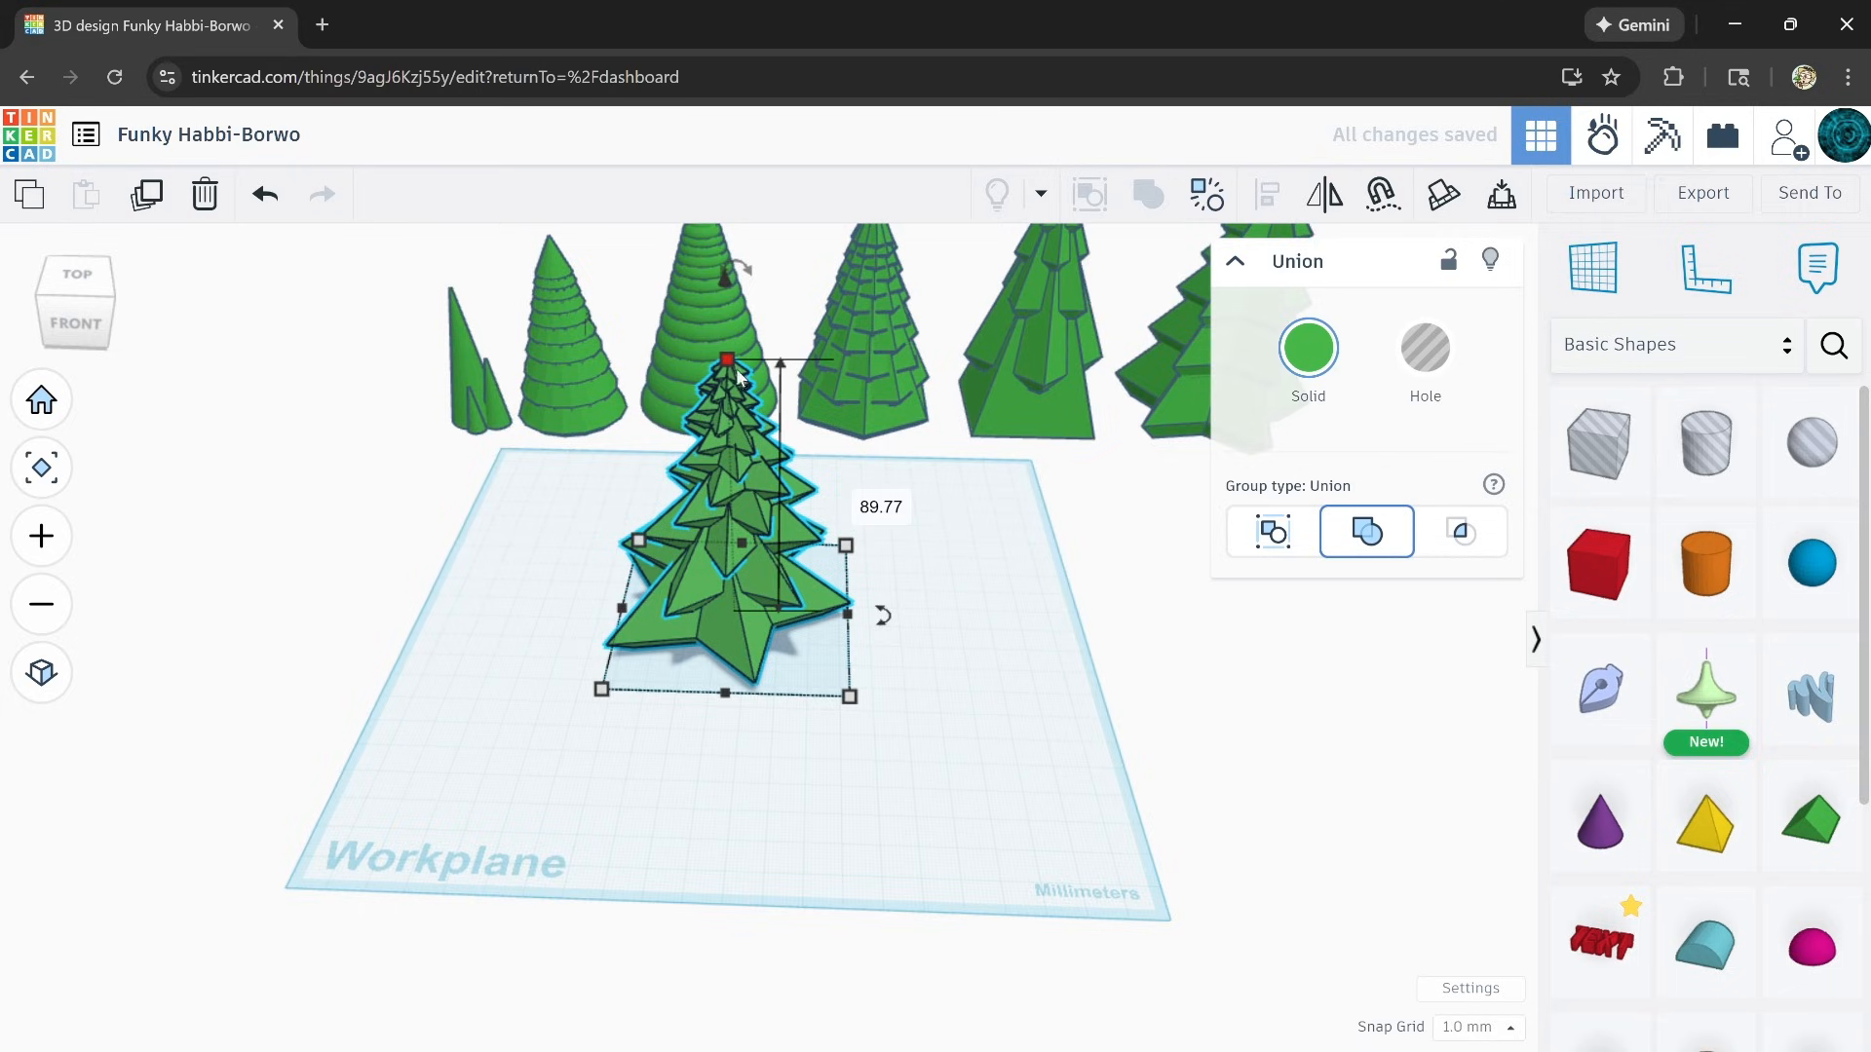
left_click_drag(731, 365, 731, 277)
right_click_drag(731, 278, 992, 549)
right_click_drag(727, 407, 1006, 614)
left_click(832, 509)
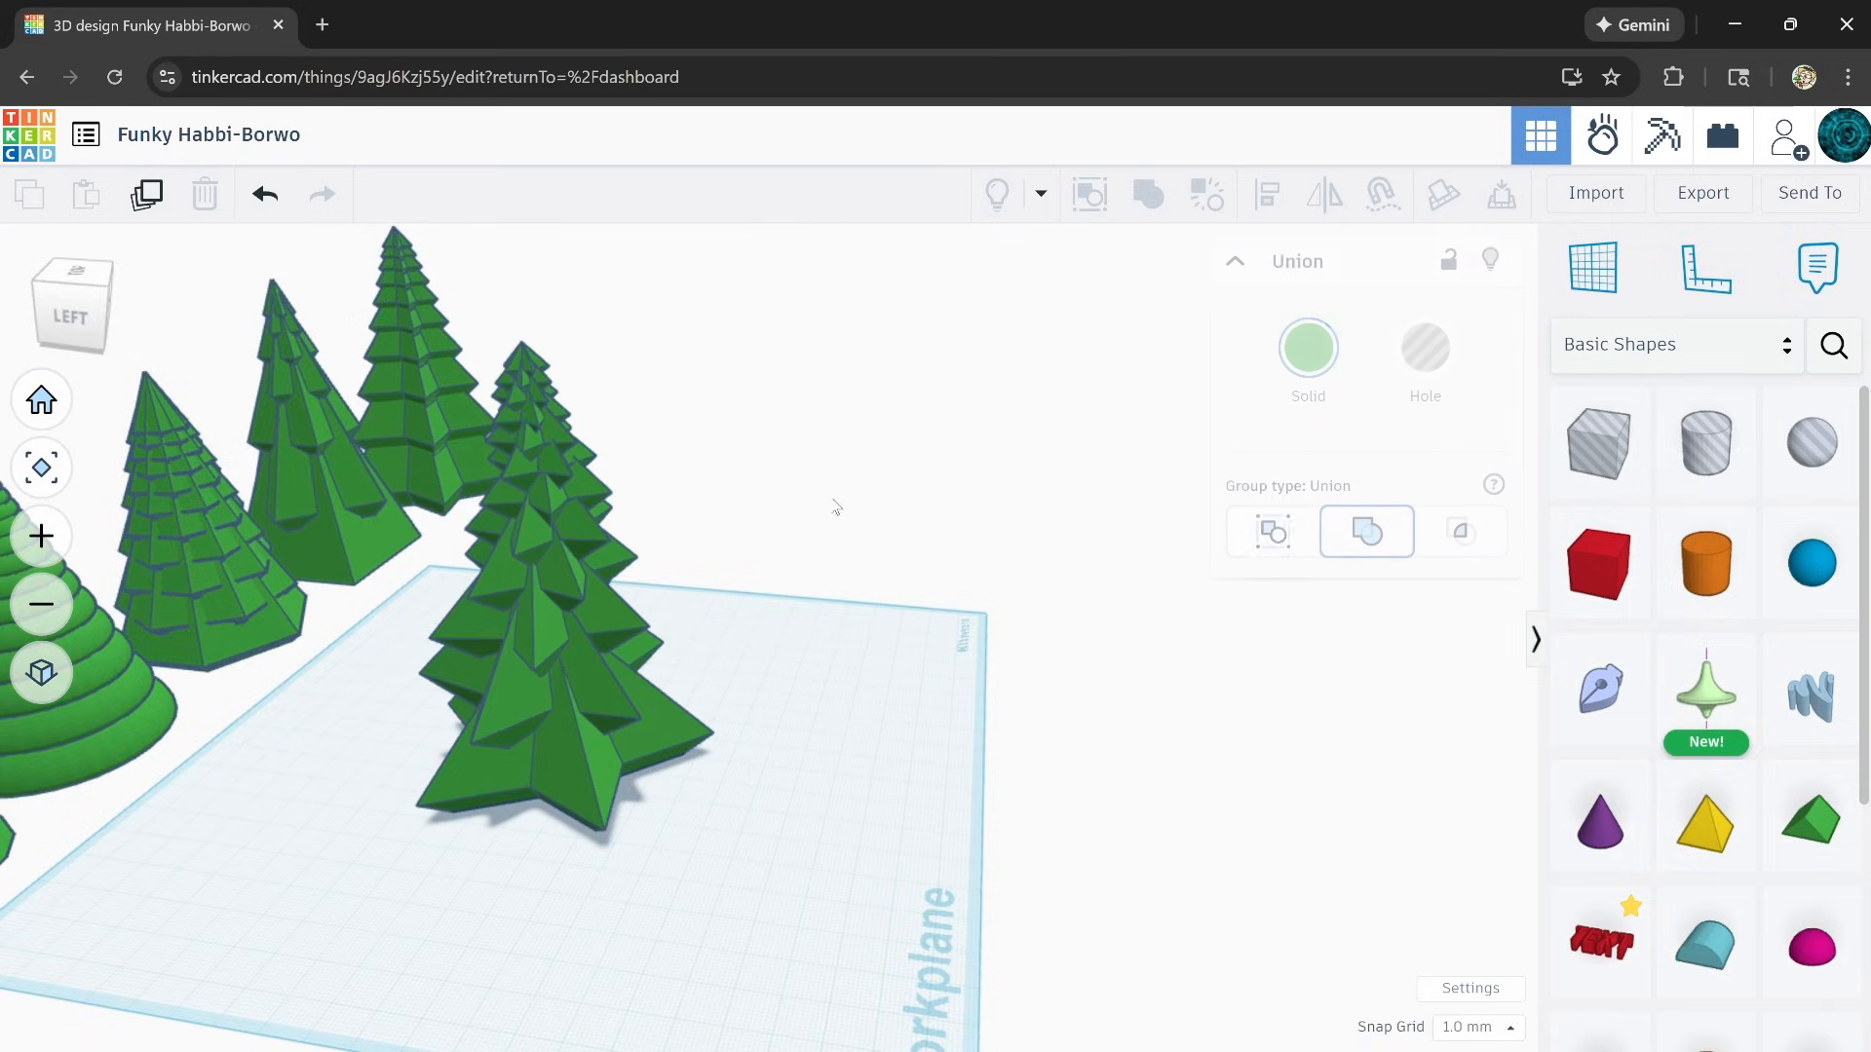
Step: Move the new star-tiered tree off the workplane to the free end of the row of finished trees
right_click_drag(835, 509, 506, 765)
left_click_drag(680, 470, 961, 339)
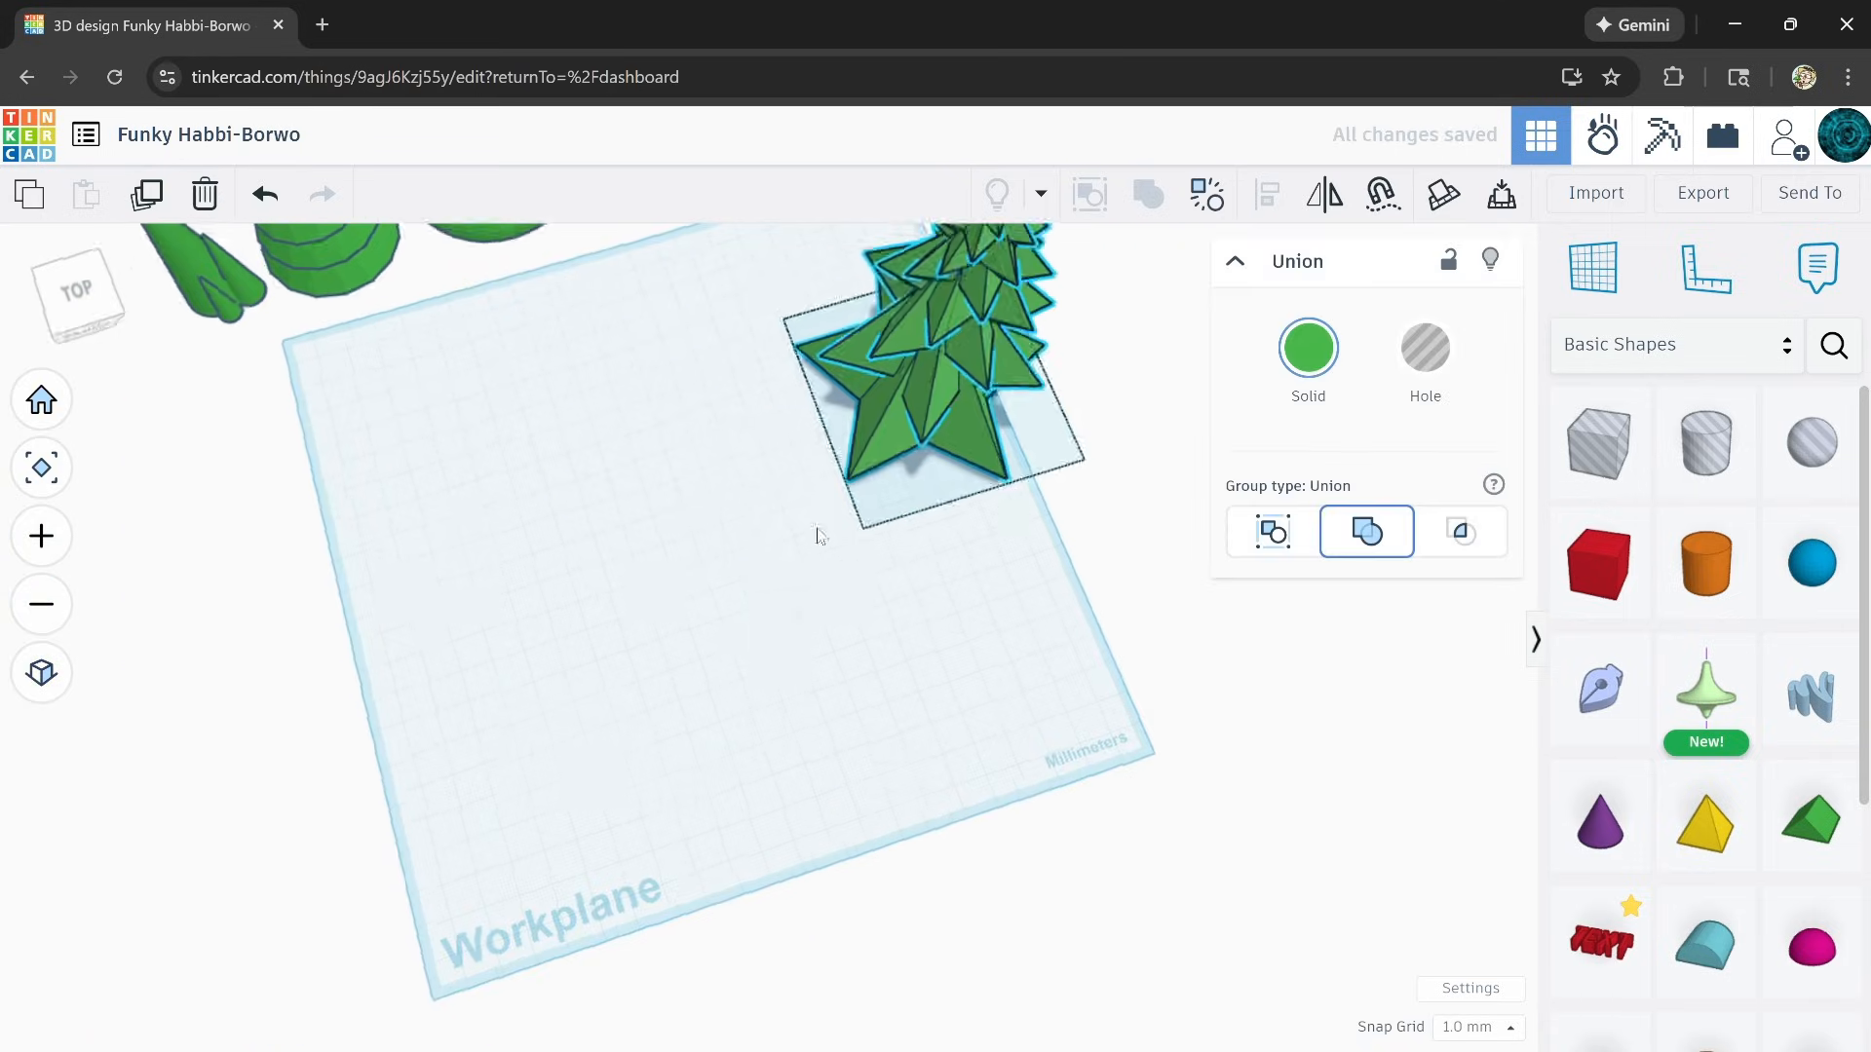
right_click_drag(818, 531, 617, 694)
left_click(617, 694)
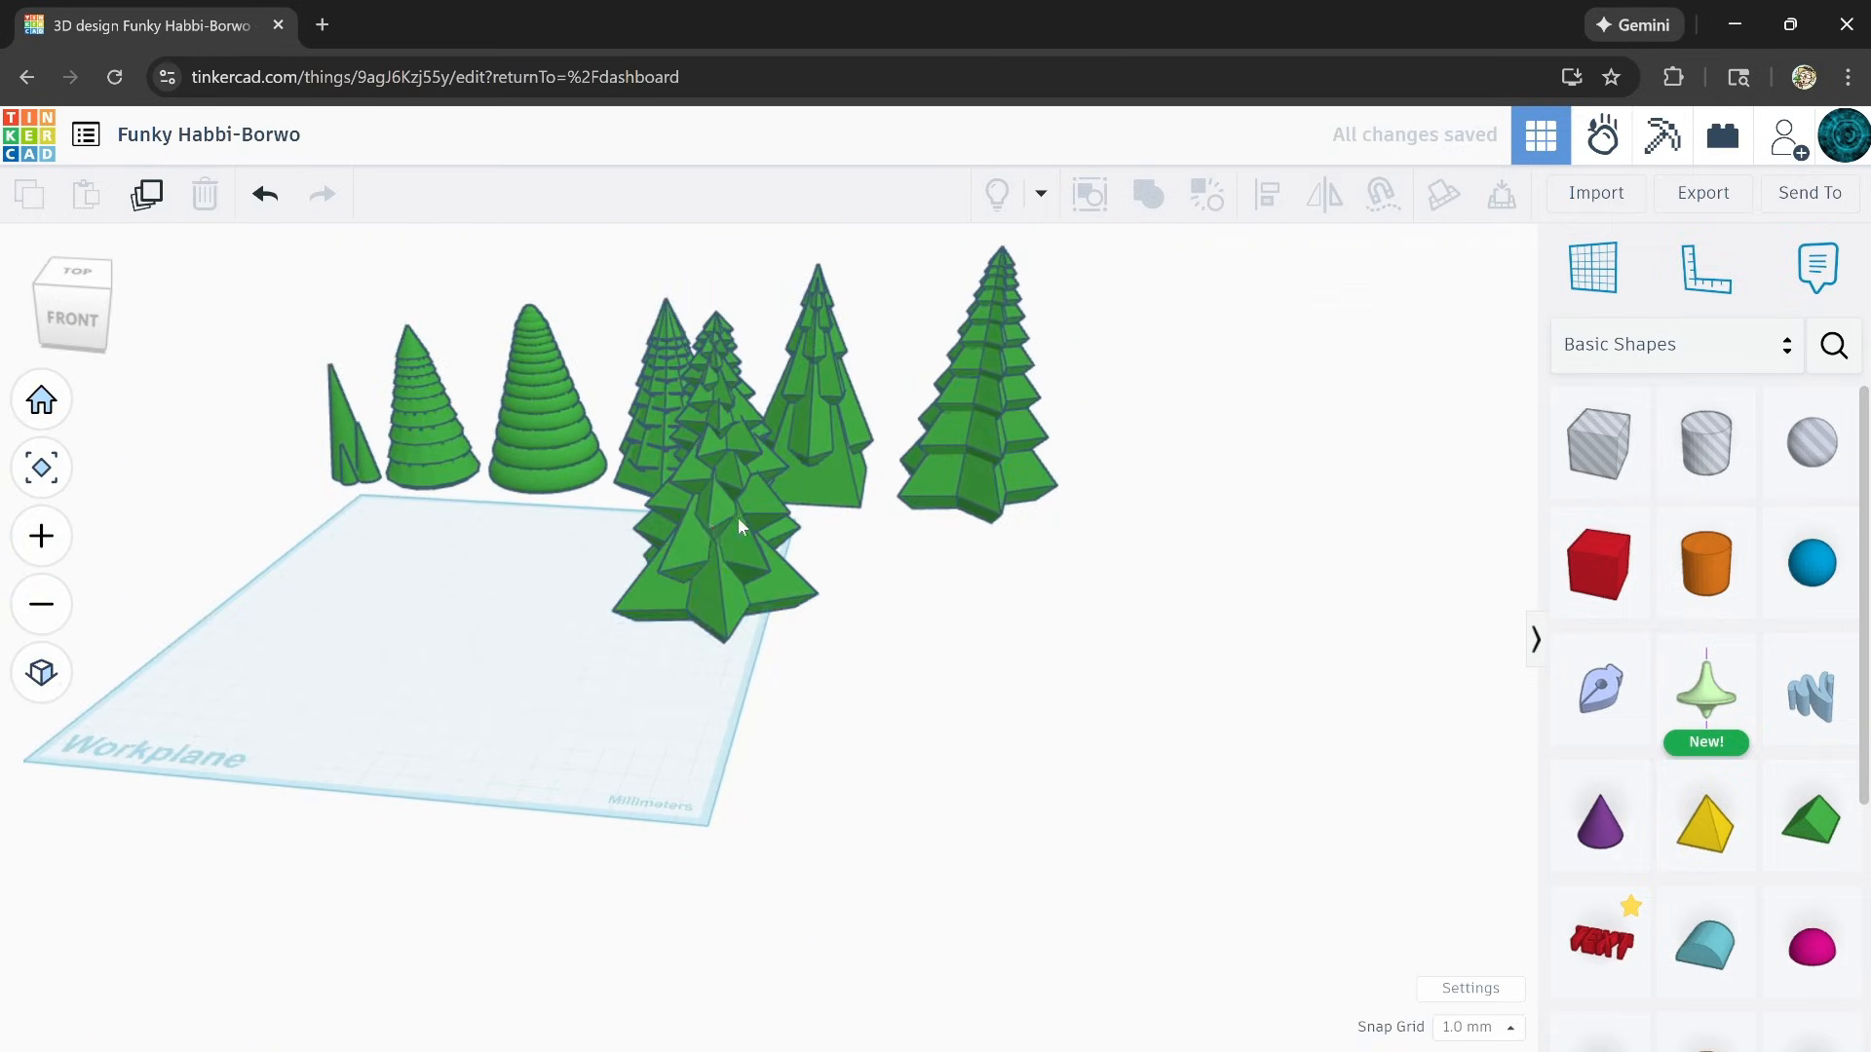
left_click_drag(739, 518, 1165, 435)
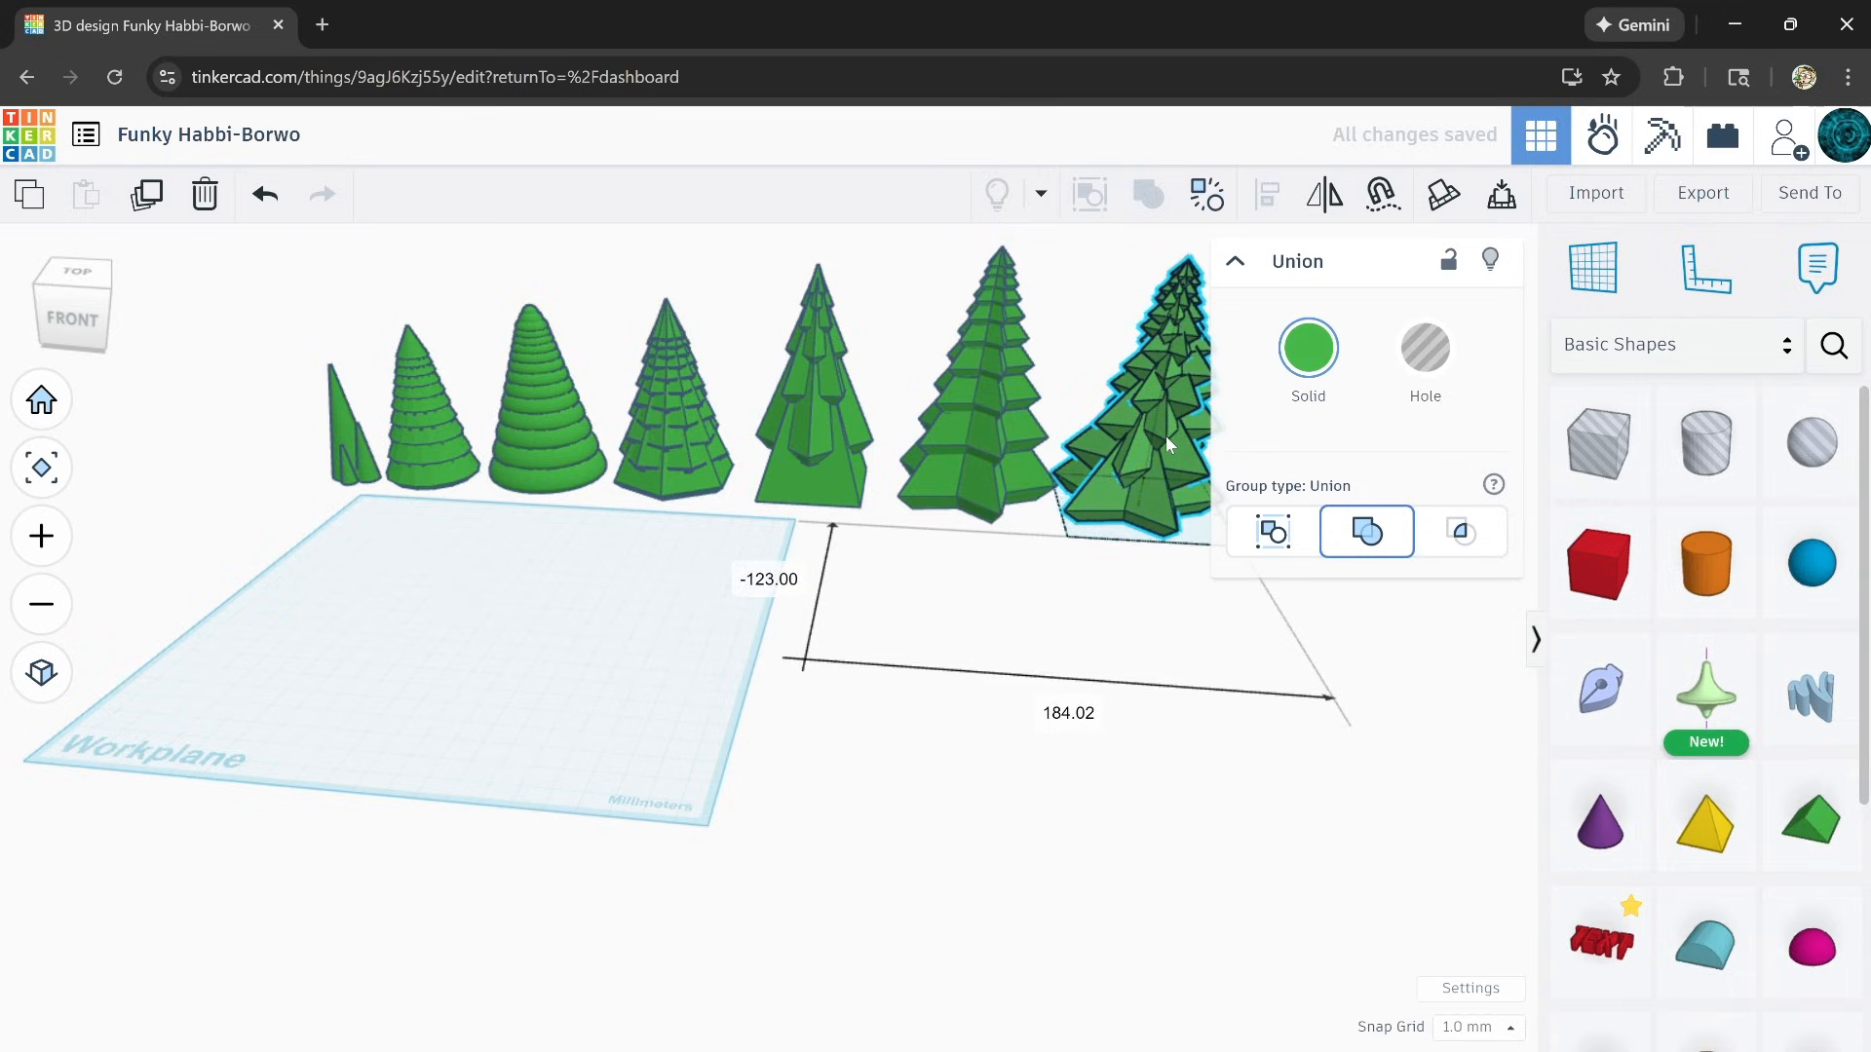
left_click(688, 763)
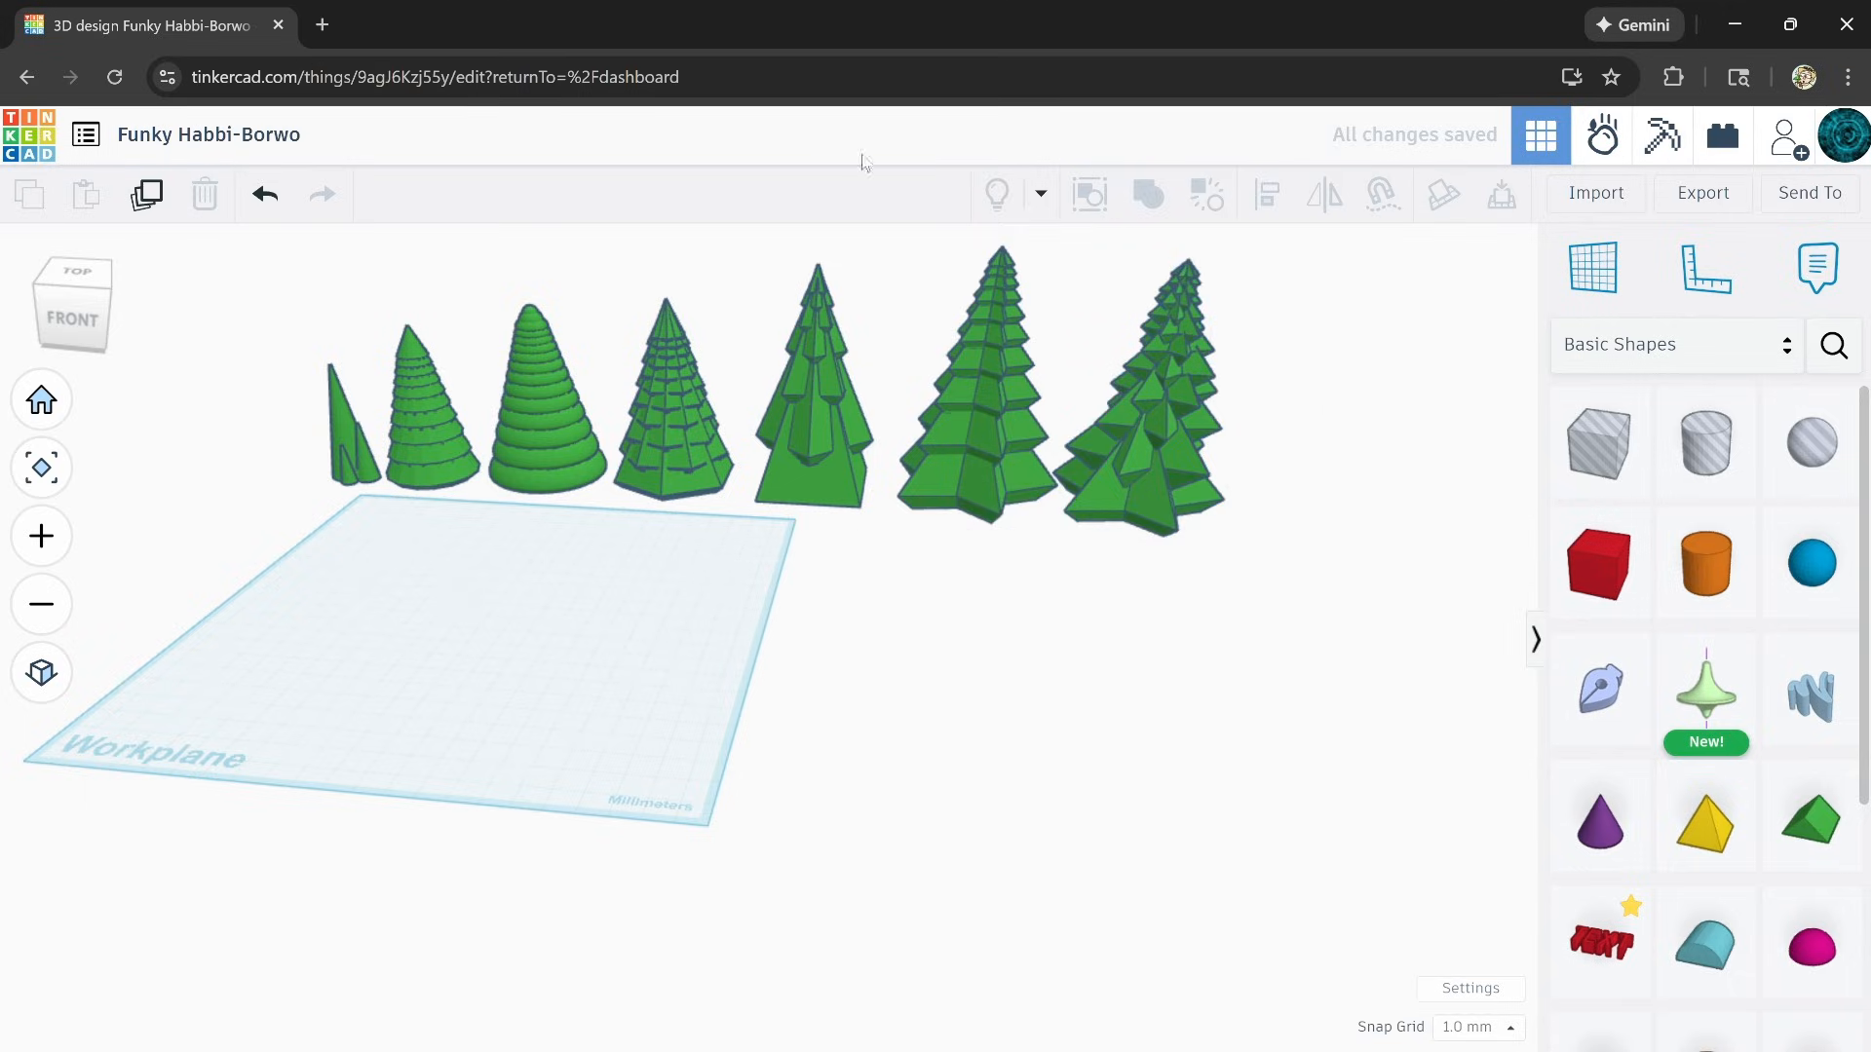
scroll(807, 450, "up", 3)
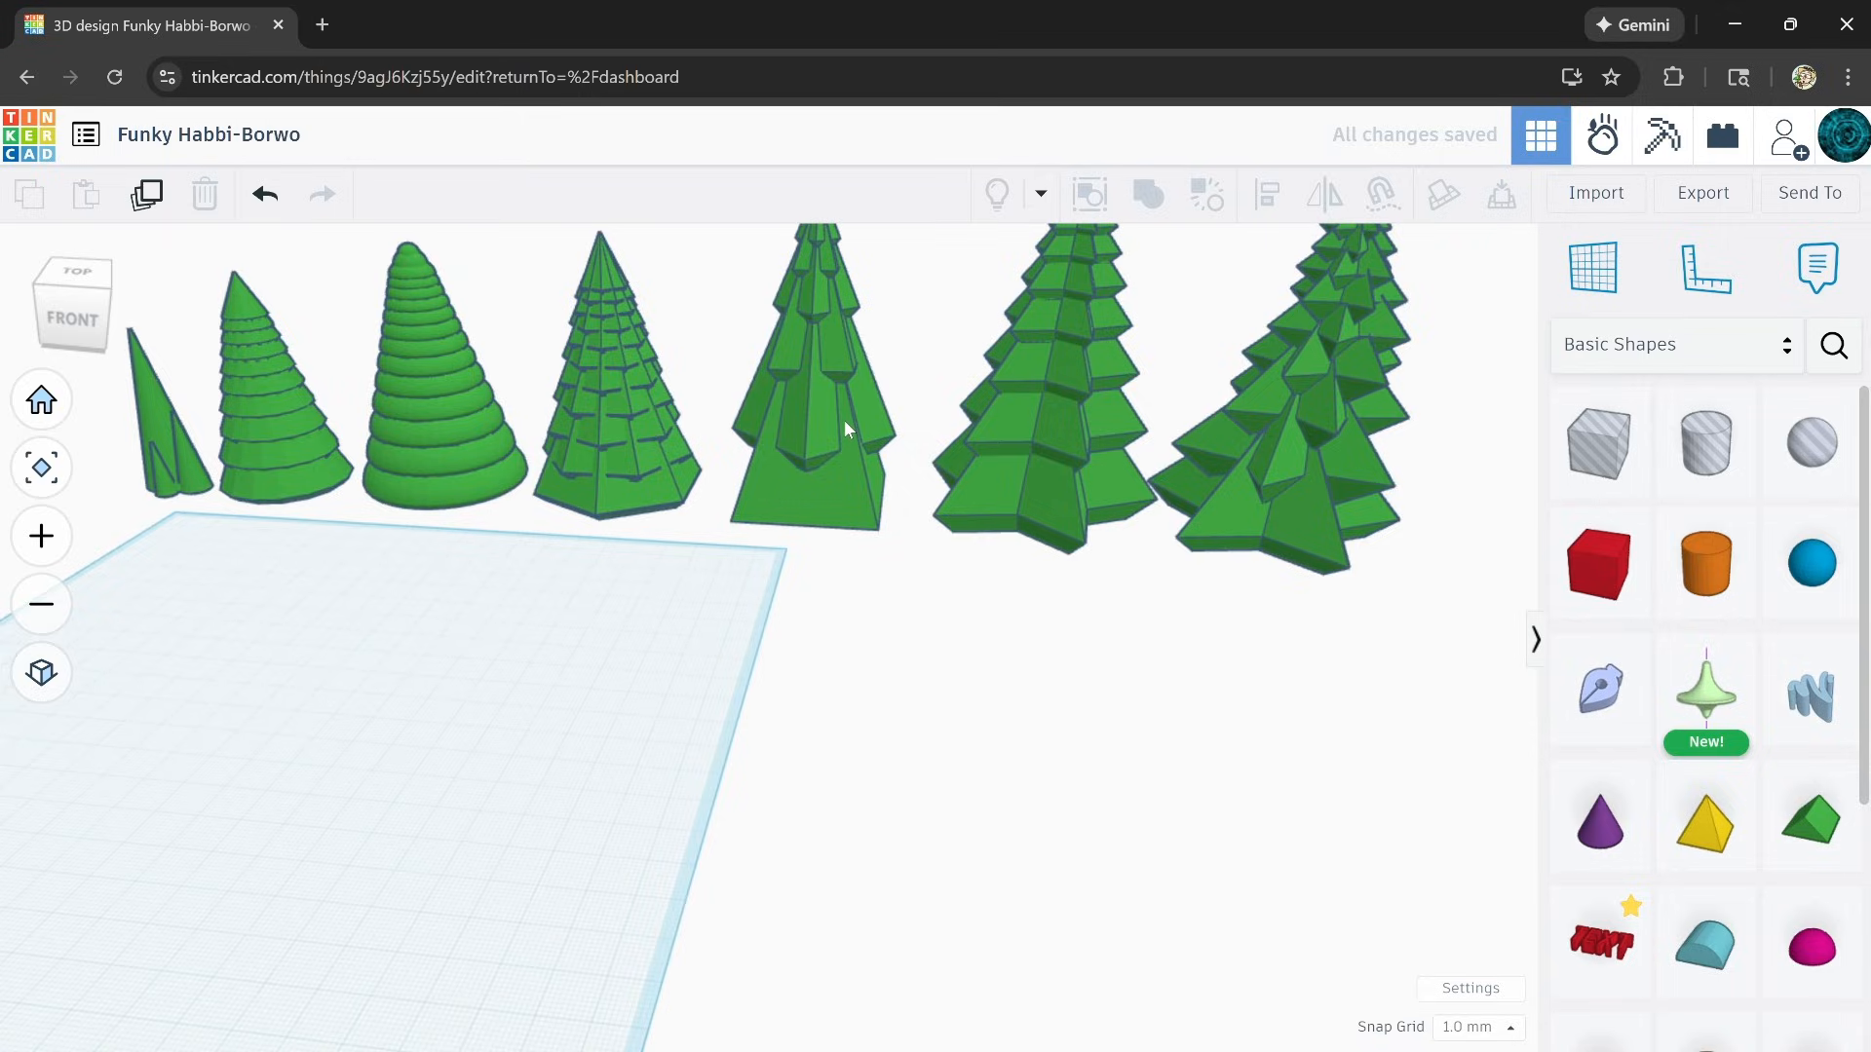
scroll(844, 419, "down", 3)
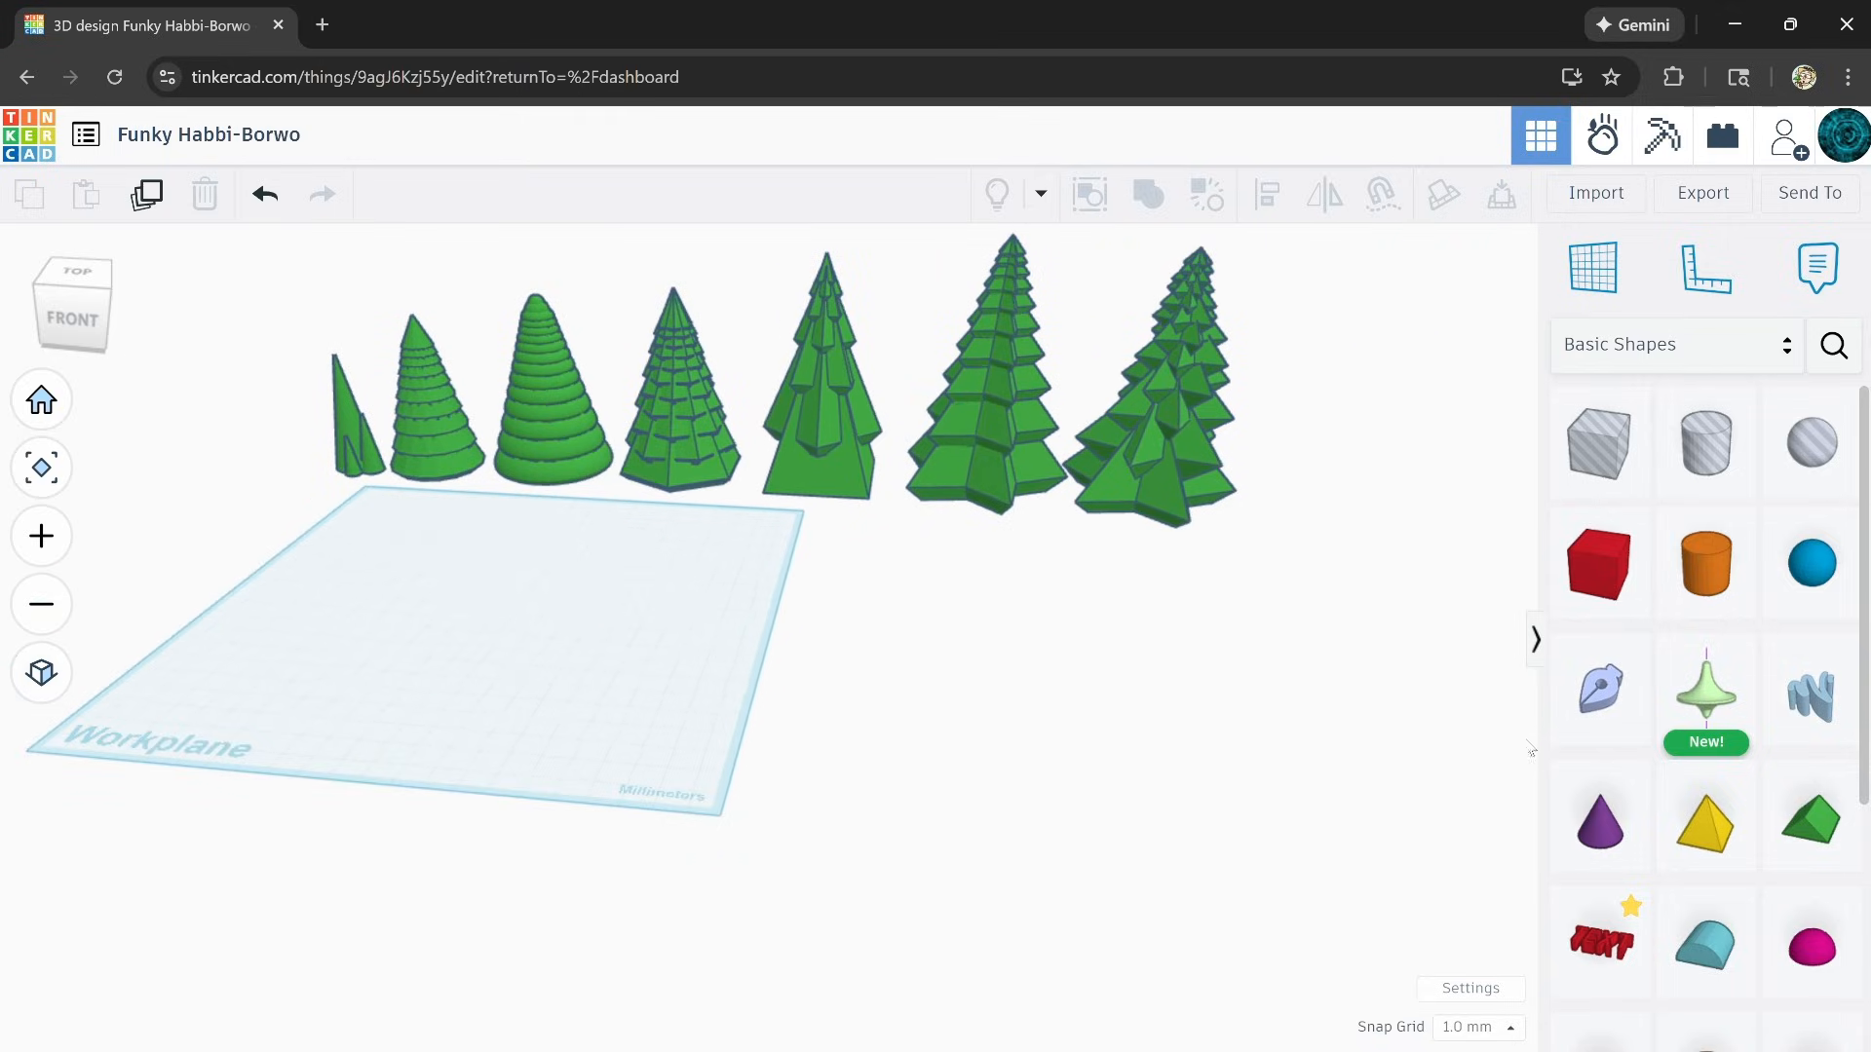
scroll(1793, 799, "down", 4)
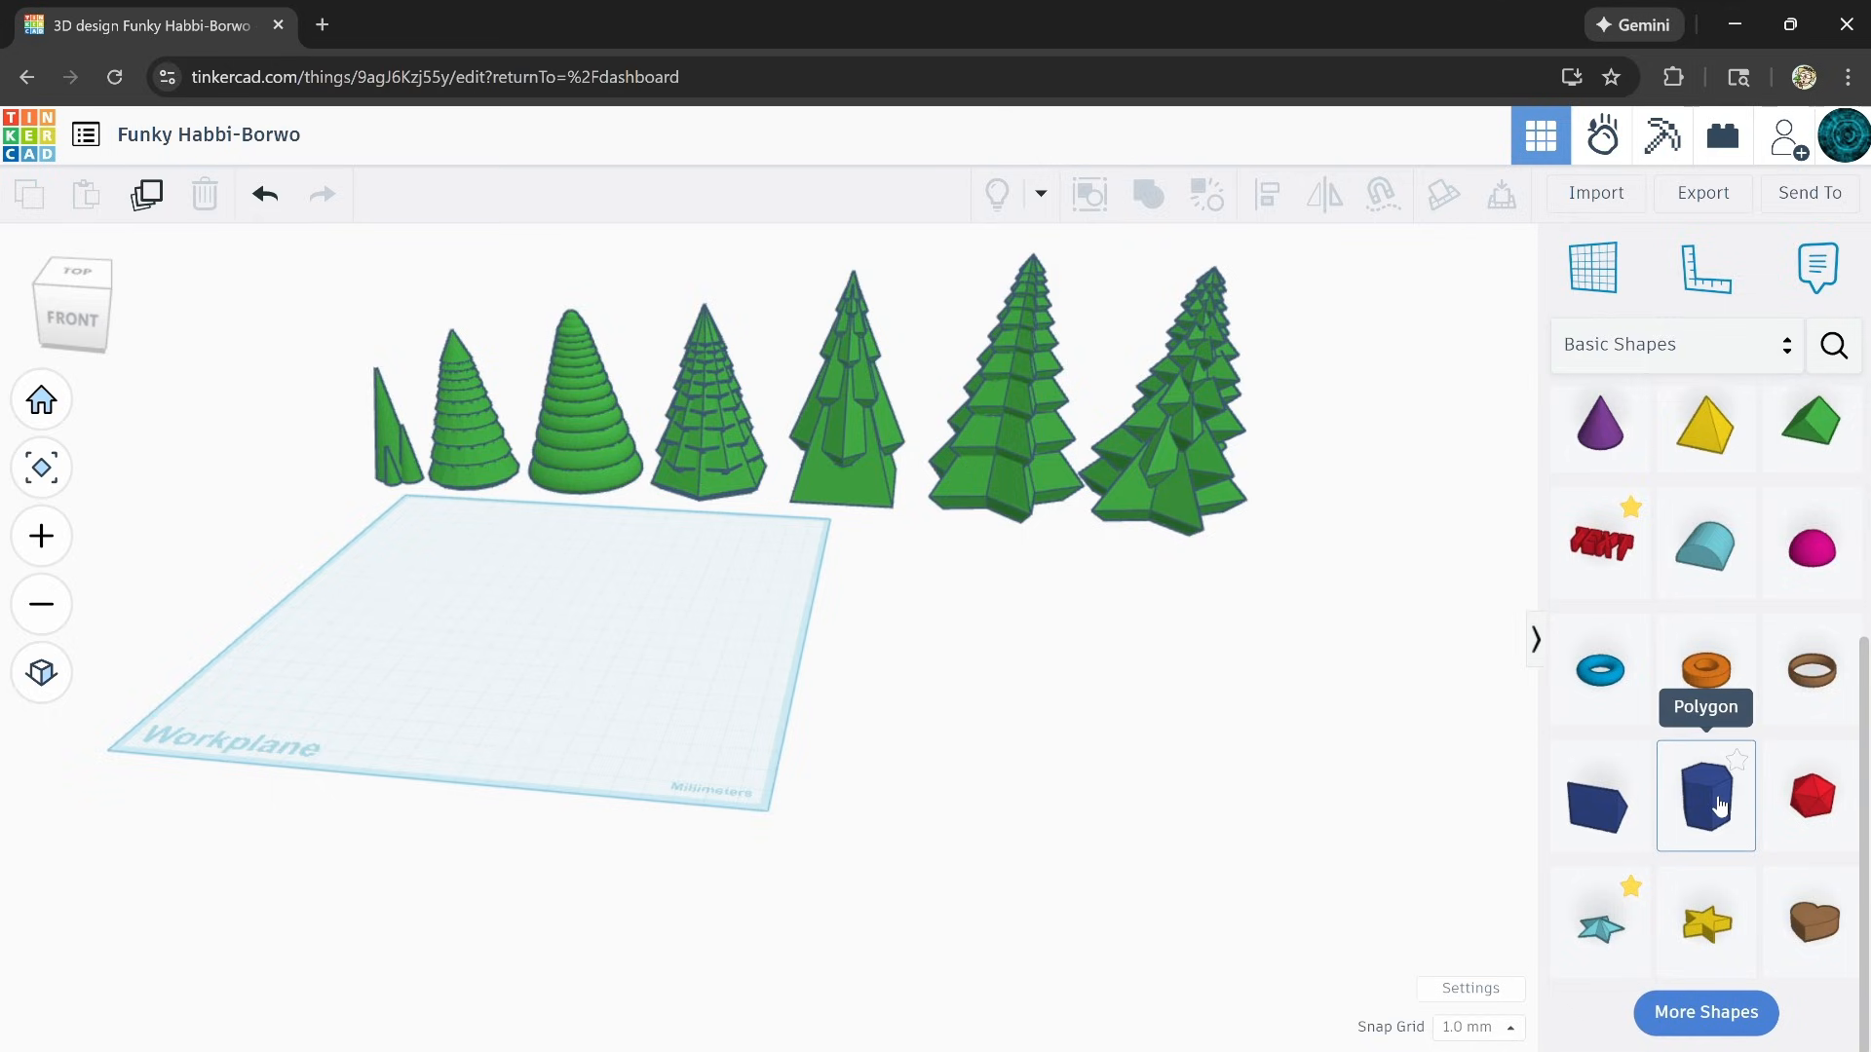
scroll(1720, 804, "up", 4)
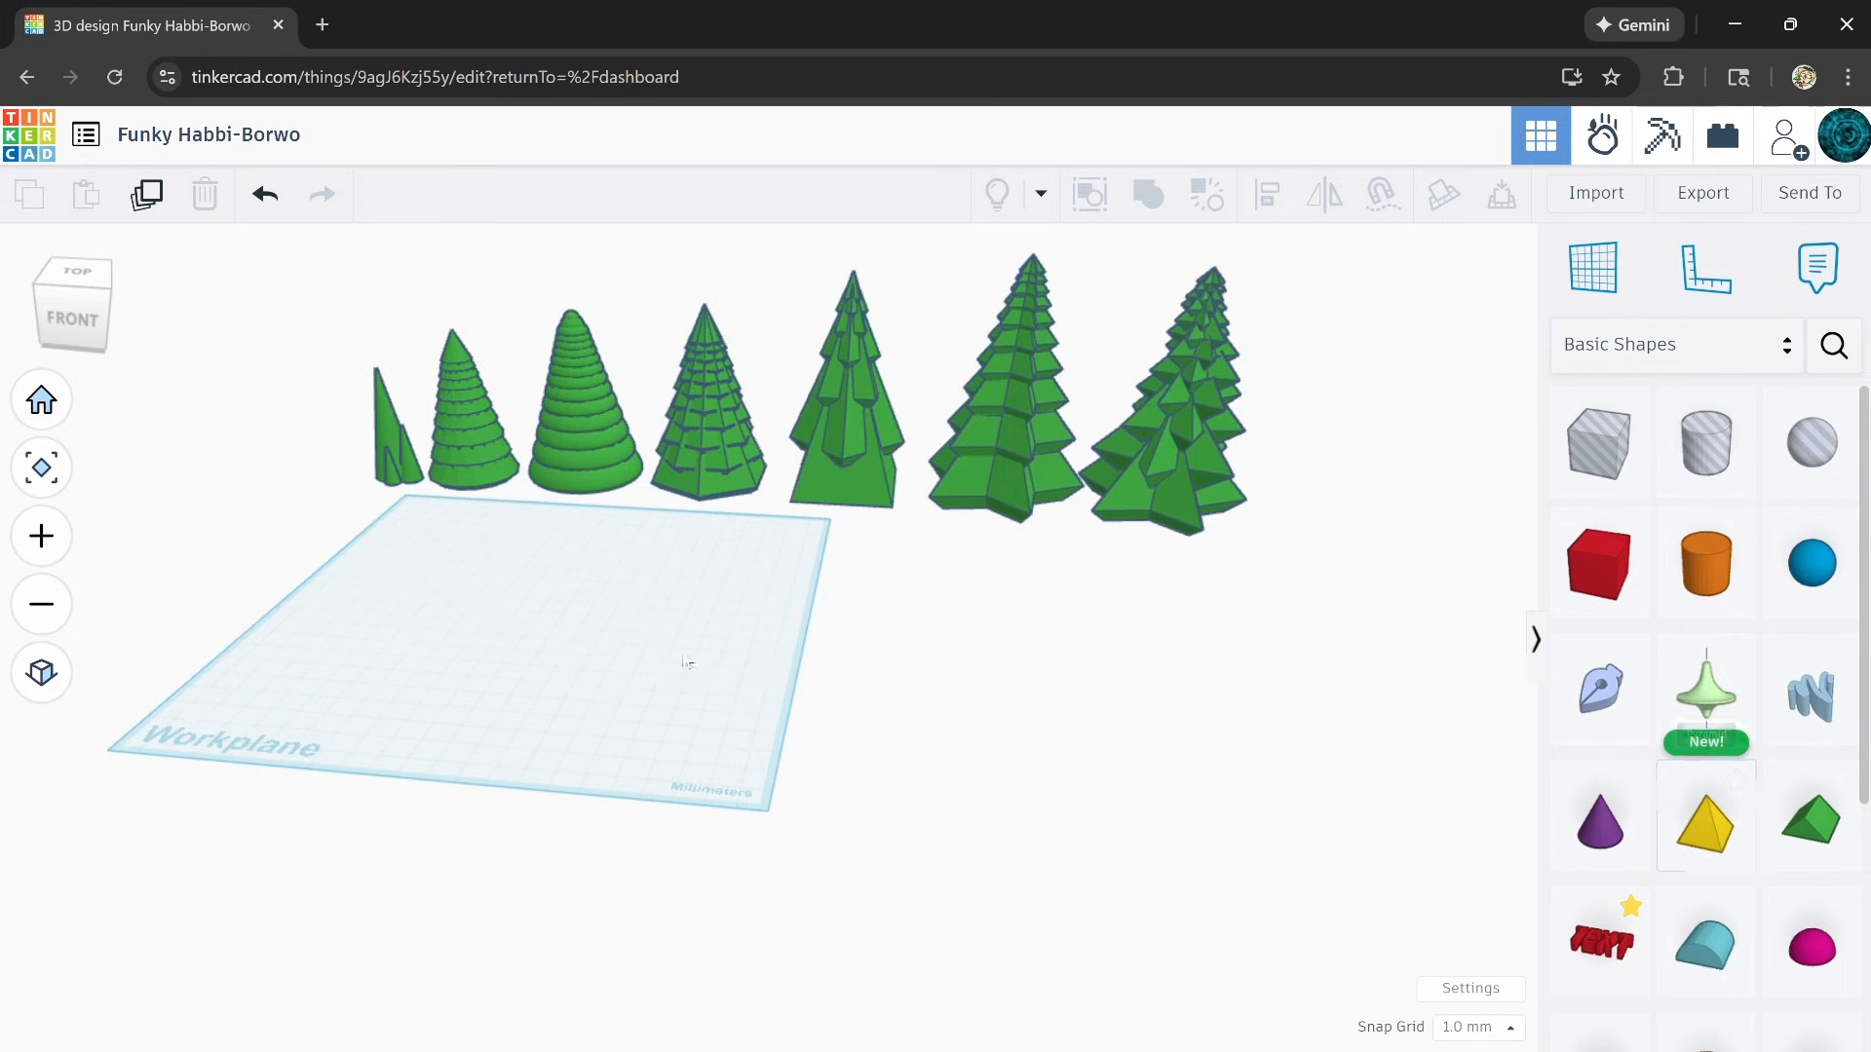
Step: Place a sphere on the empty workplane, stretched to a height of 40 mm and with its steps set to 8
right_click_drag(686, 662, 874, 783)
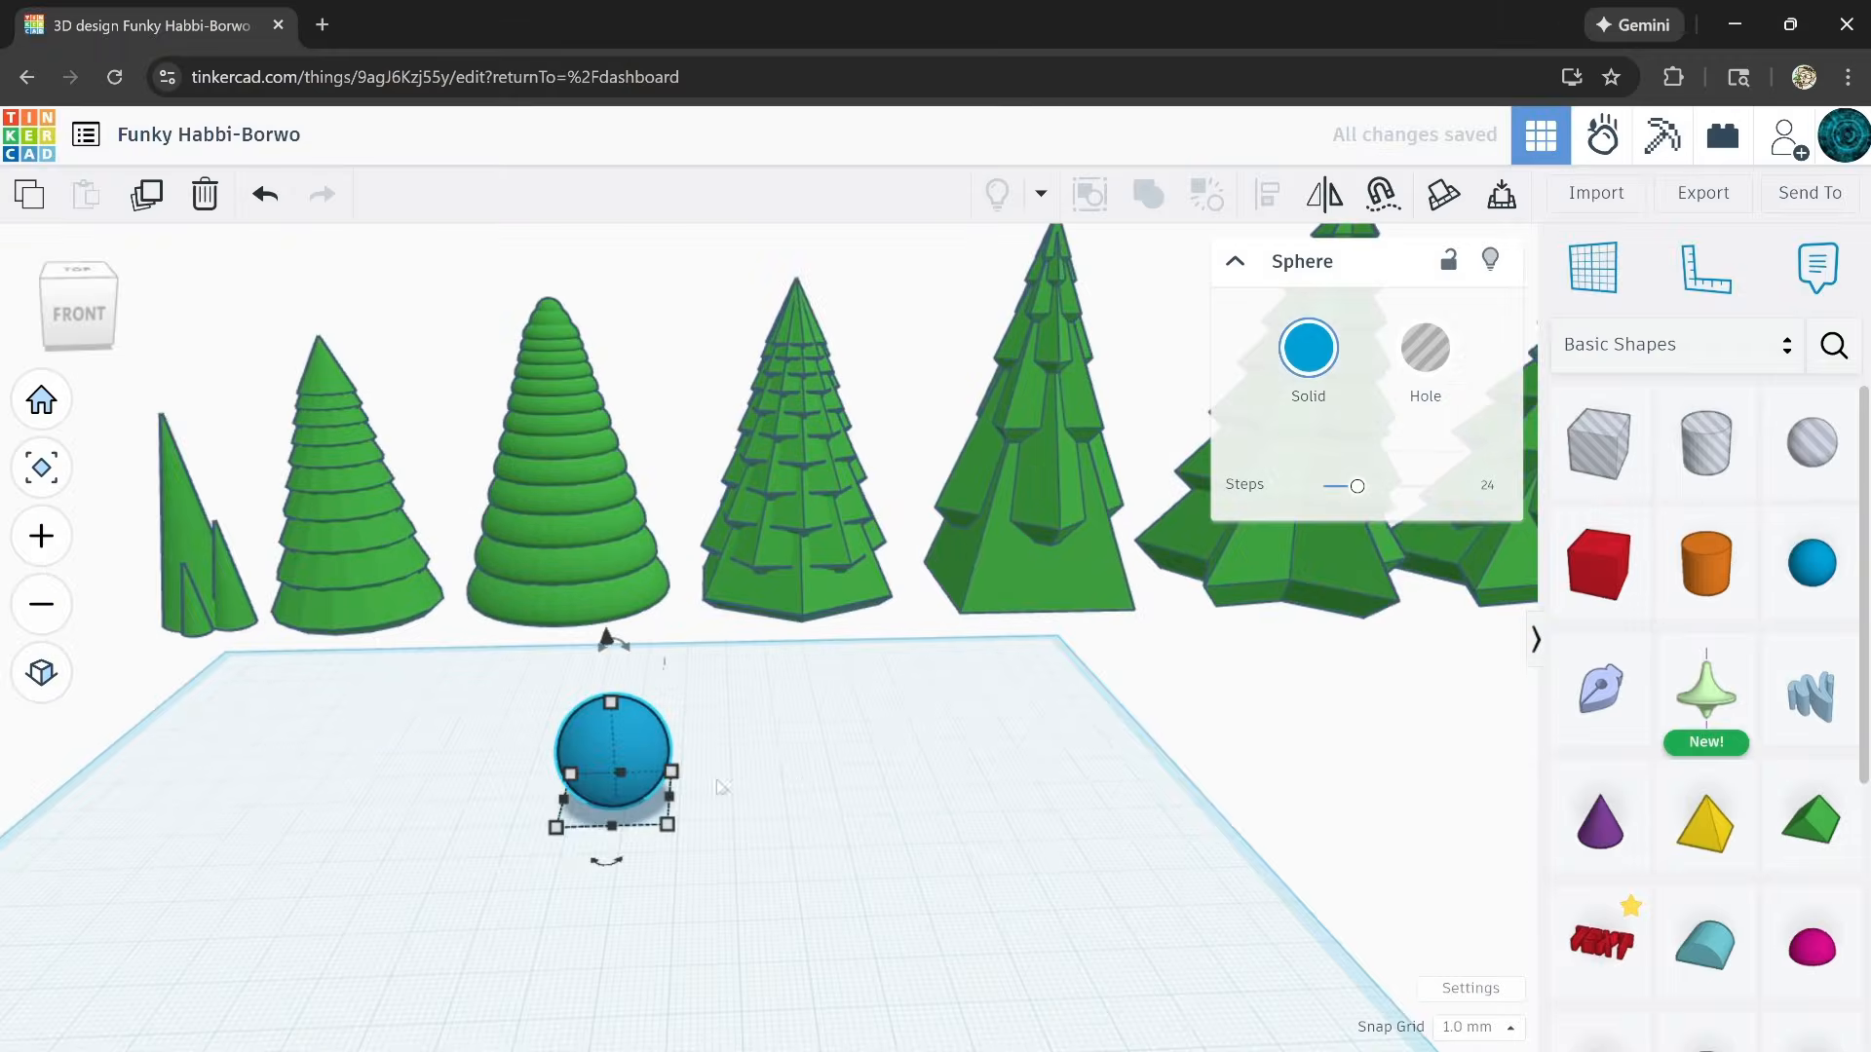
scroll(651, 759, "up", 1)
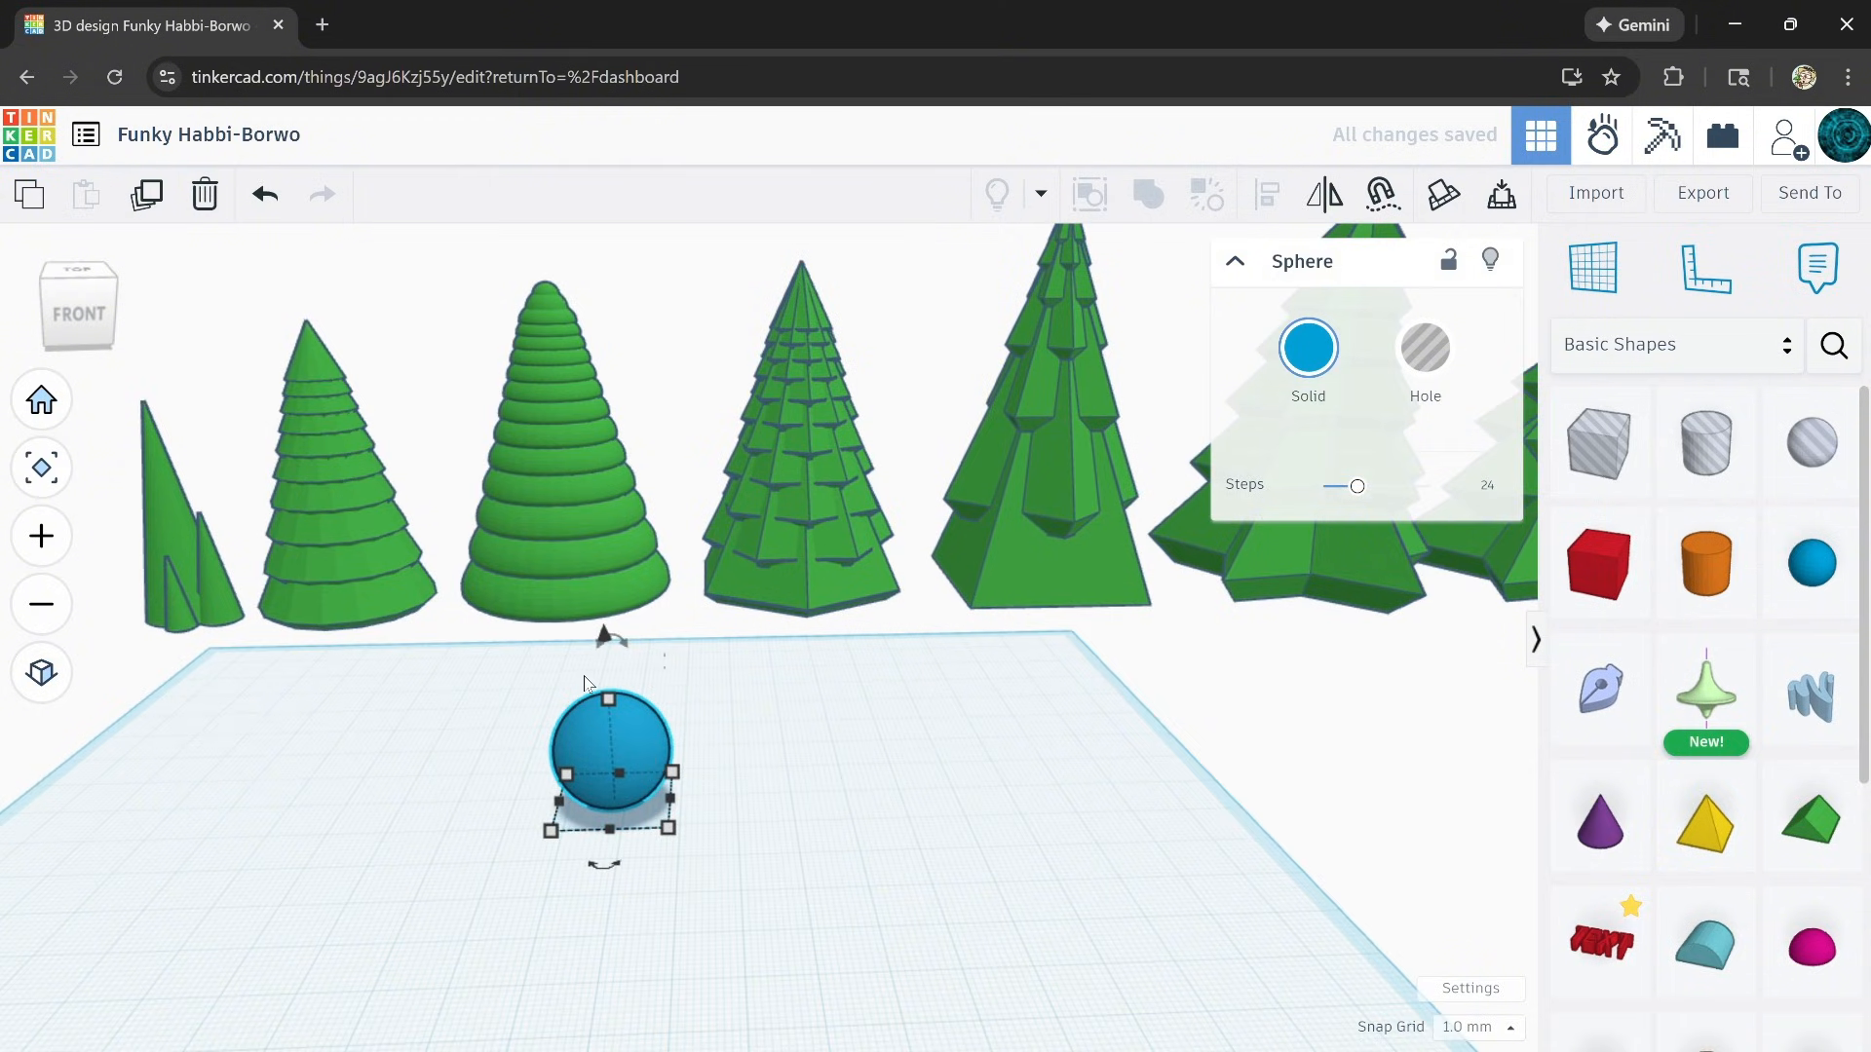
left_click_drag(610, 700, 610, 587)
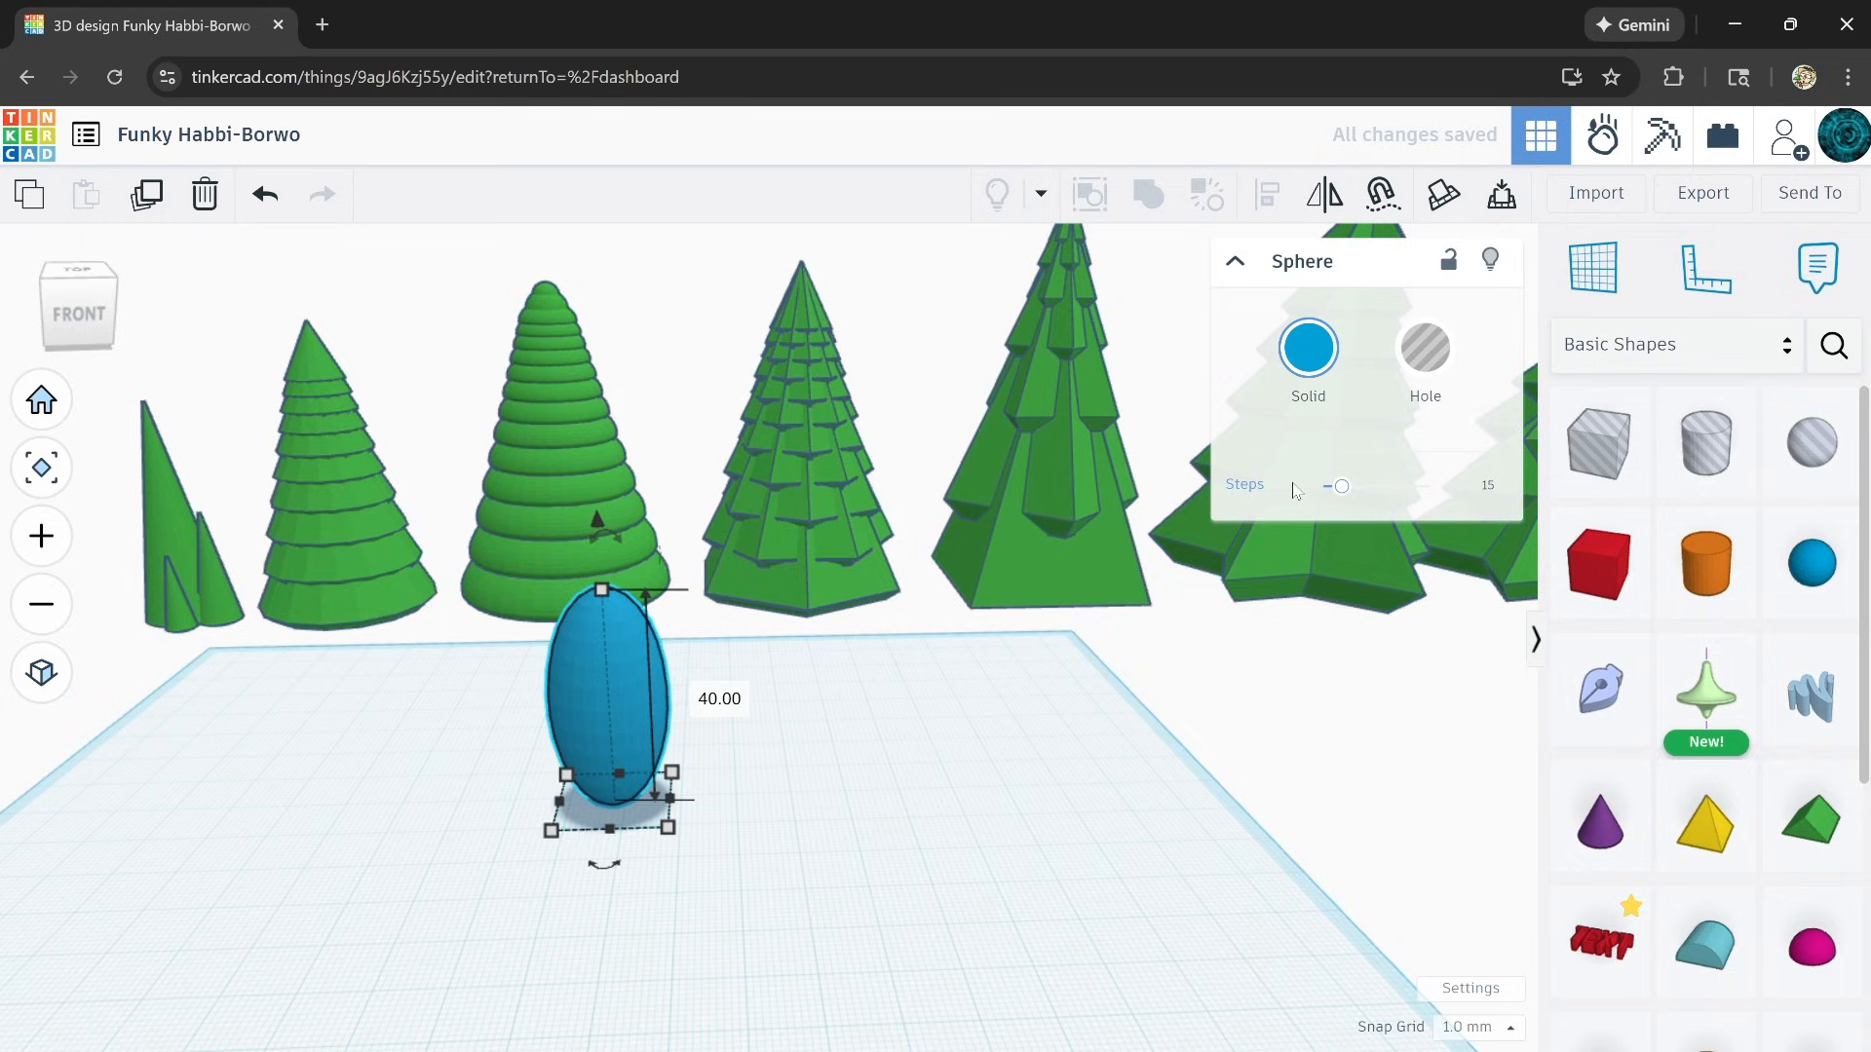
left_click(1491, 486)
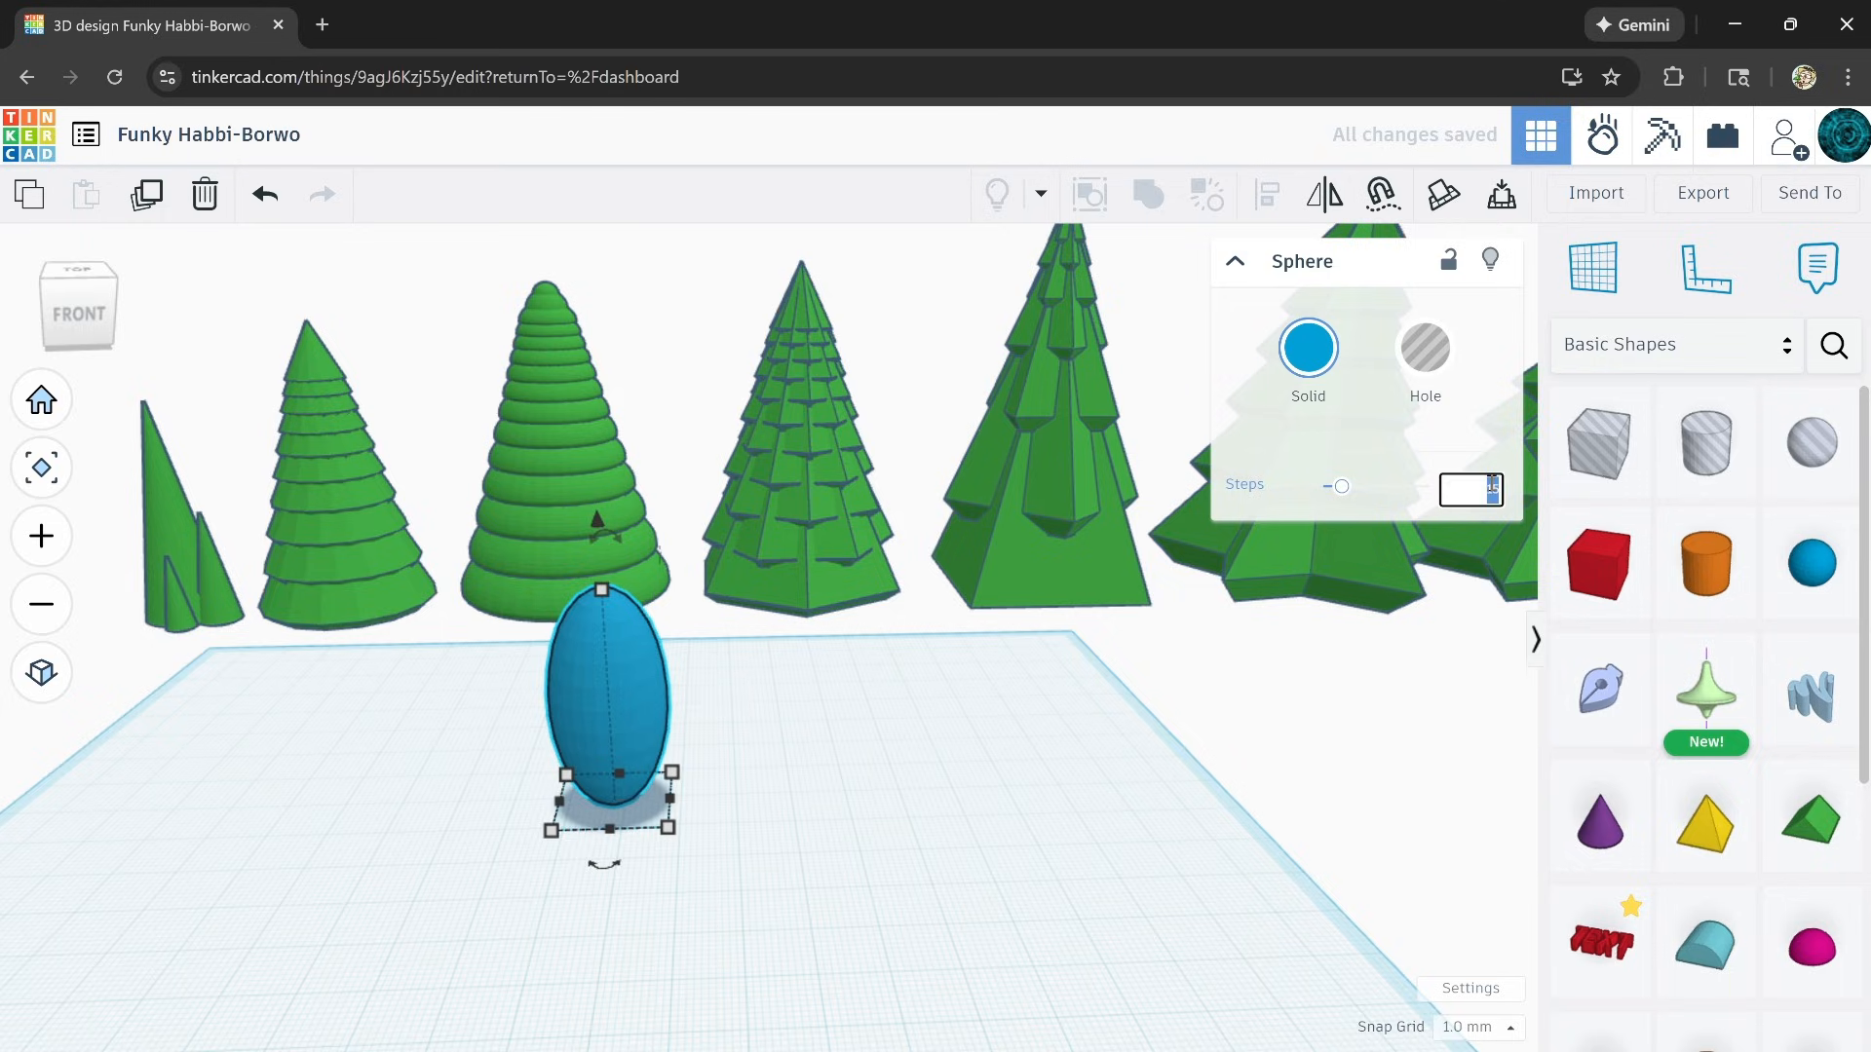
type("8")
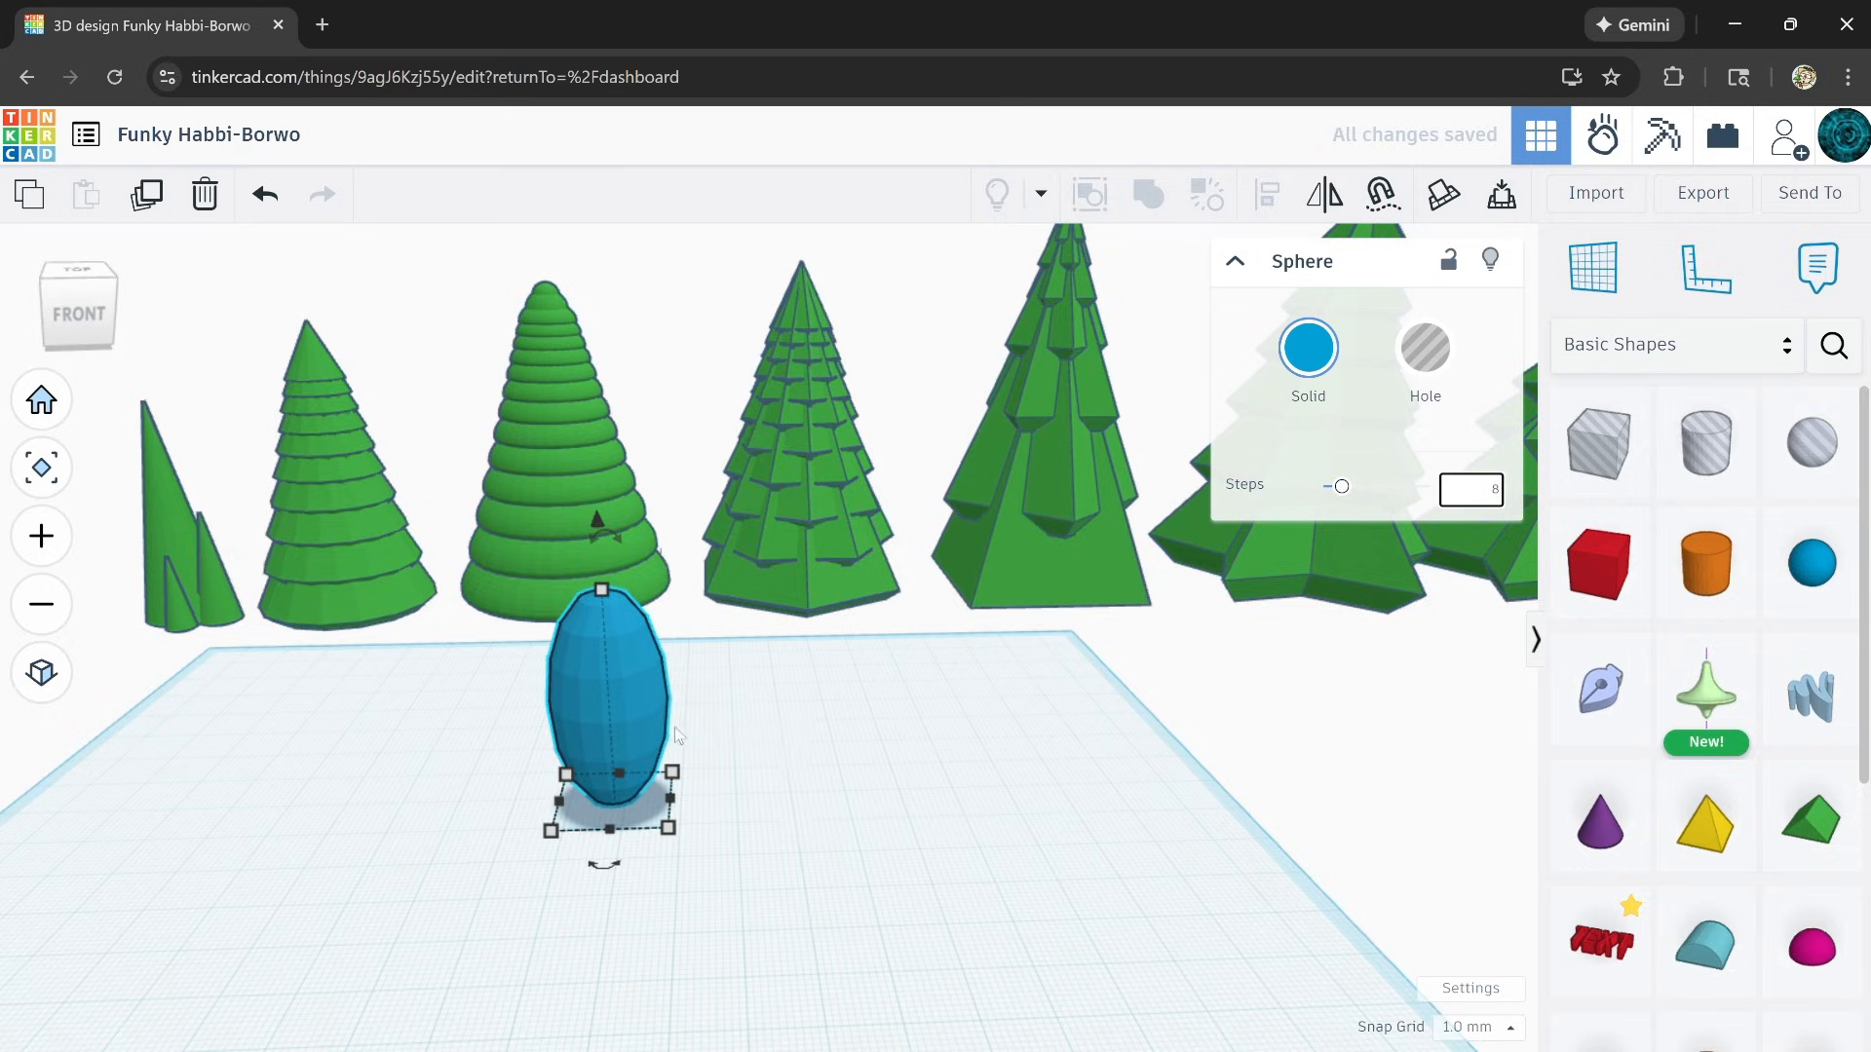
Step: Rotate the stretched sphere by 135° so it leans diagonally, and shift it across the workplane
left_click_drag(624, 541, 530, 791)
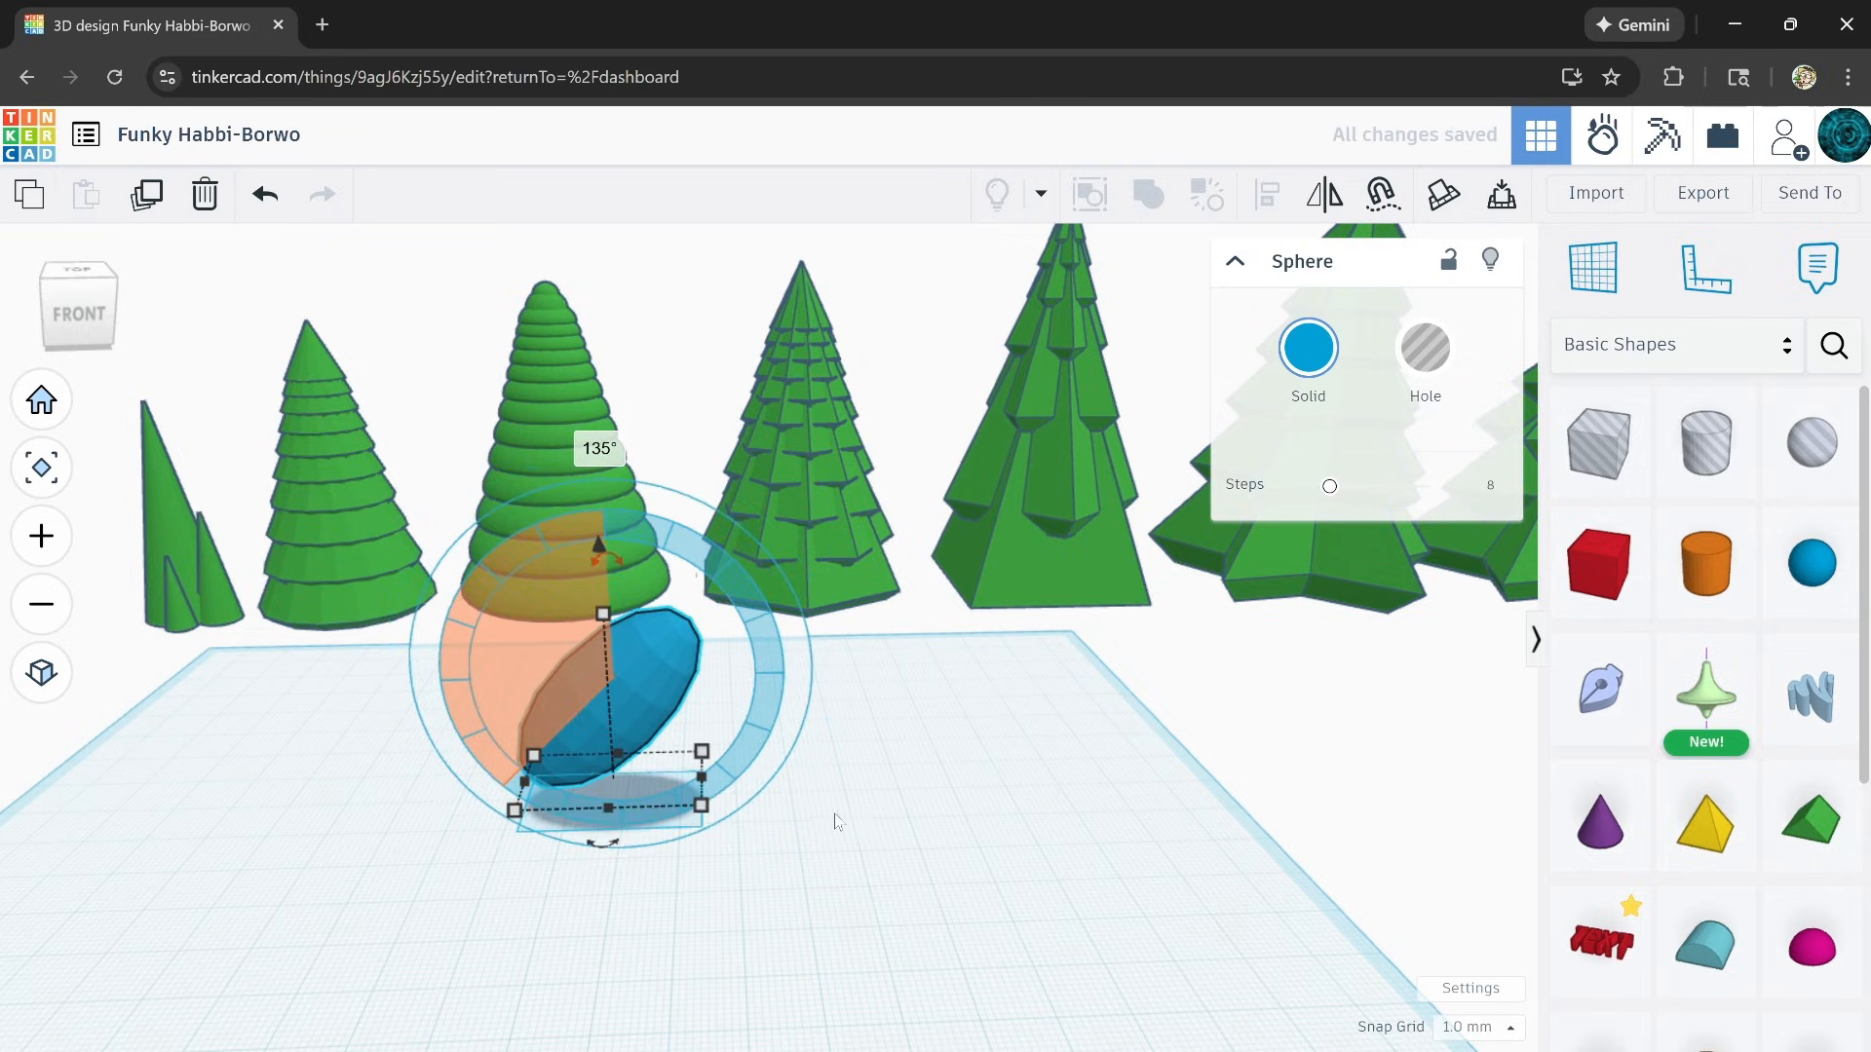
left_click_drag(599, 676, 757, 733)
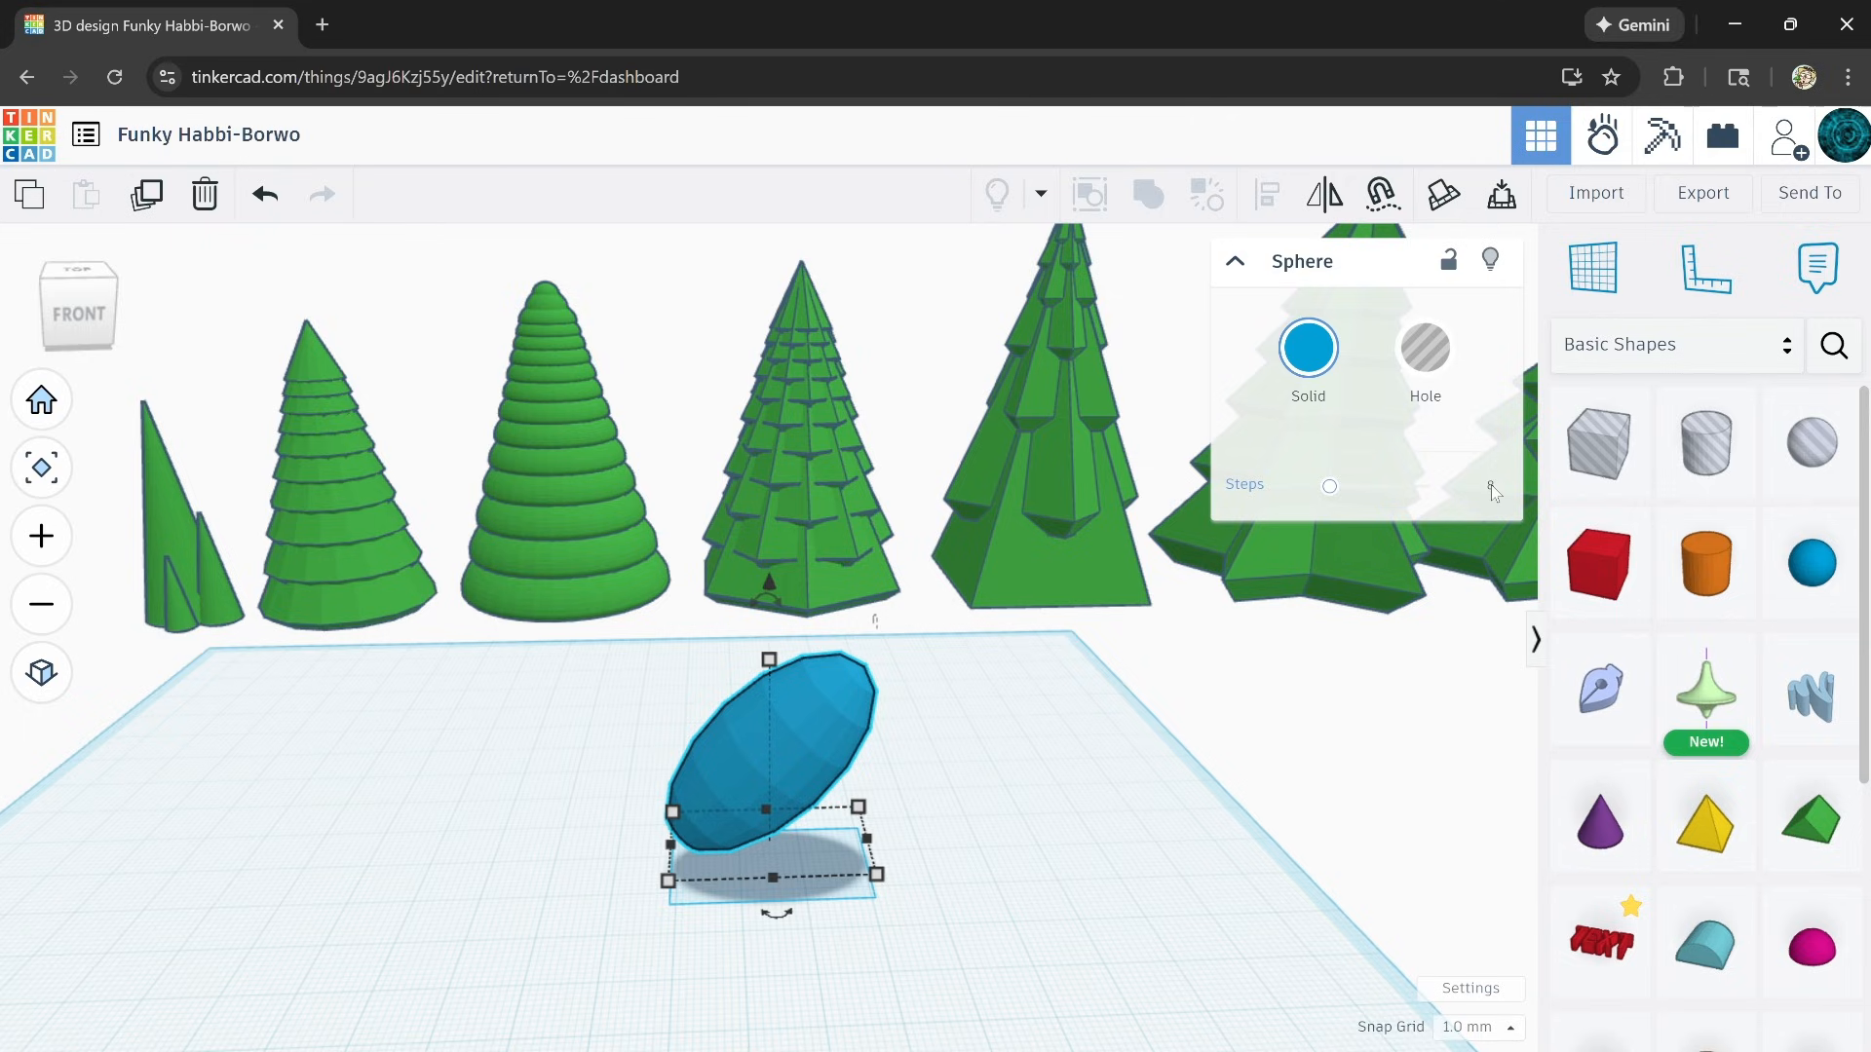
Step: Recolor the tilted sphere in the same green as the finished trees
scroll(780, 751, "up", 1)
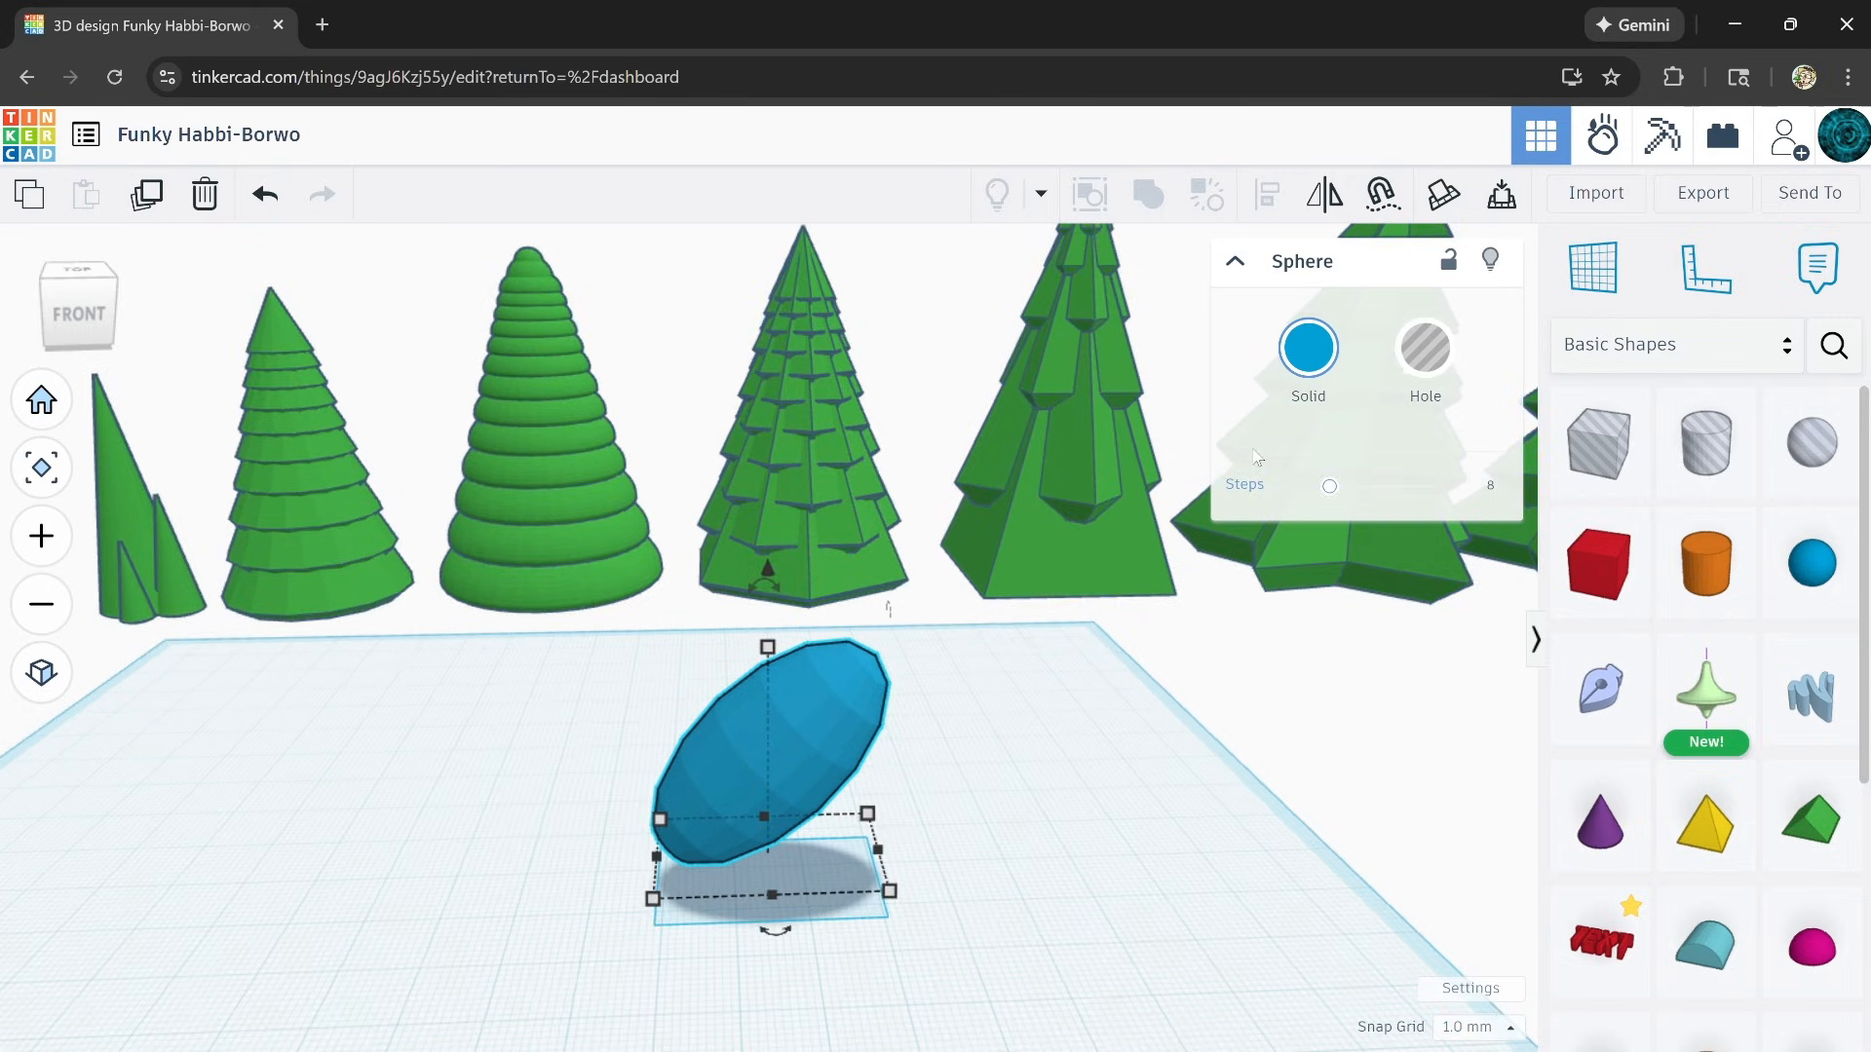
left_click(1300, 364)
left_click(1184, 607)
left_click(961, 881)
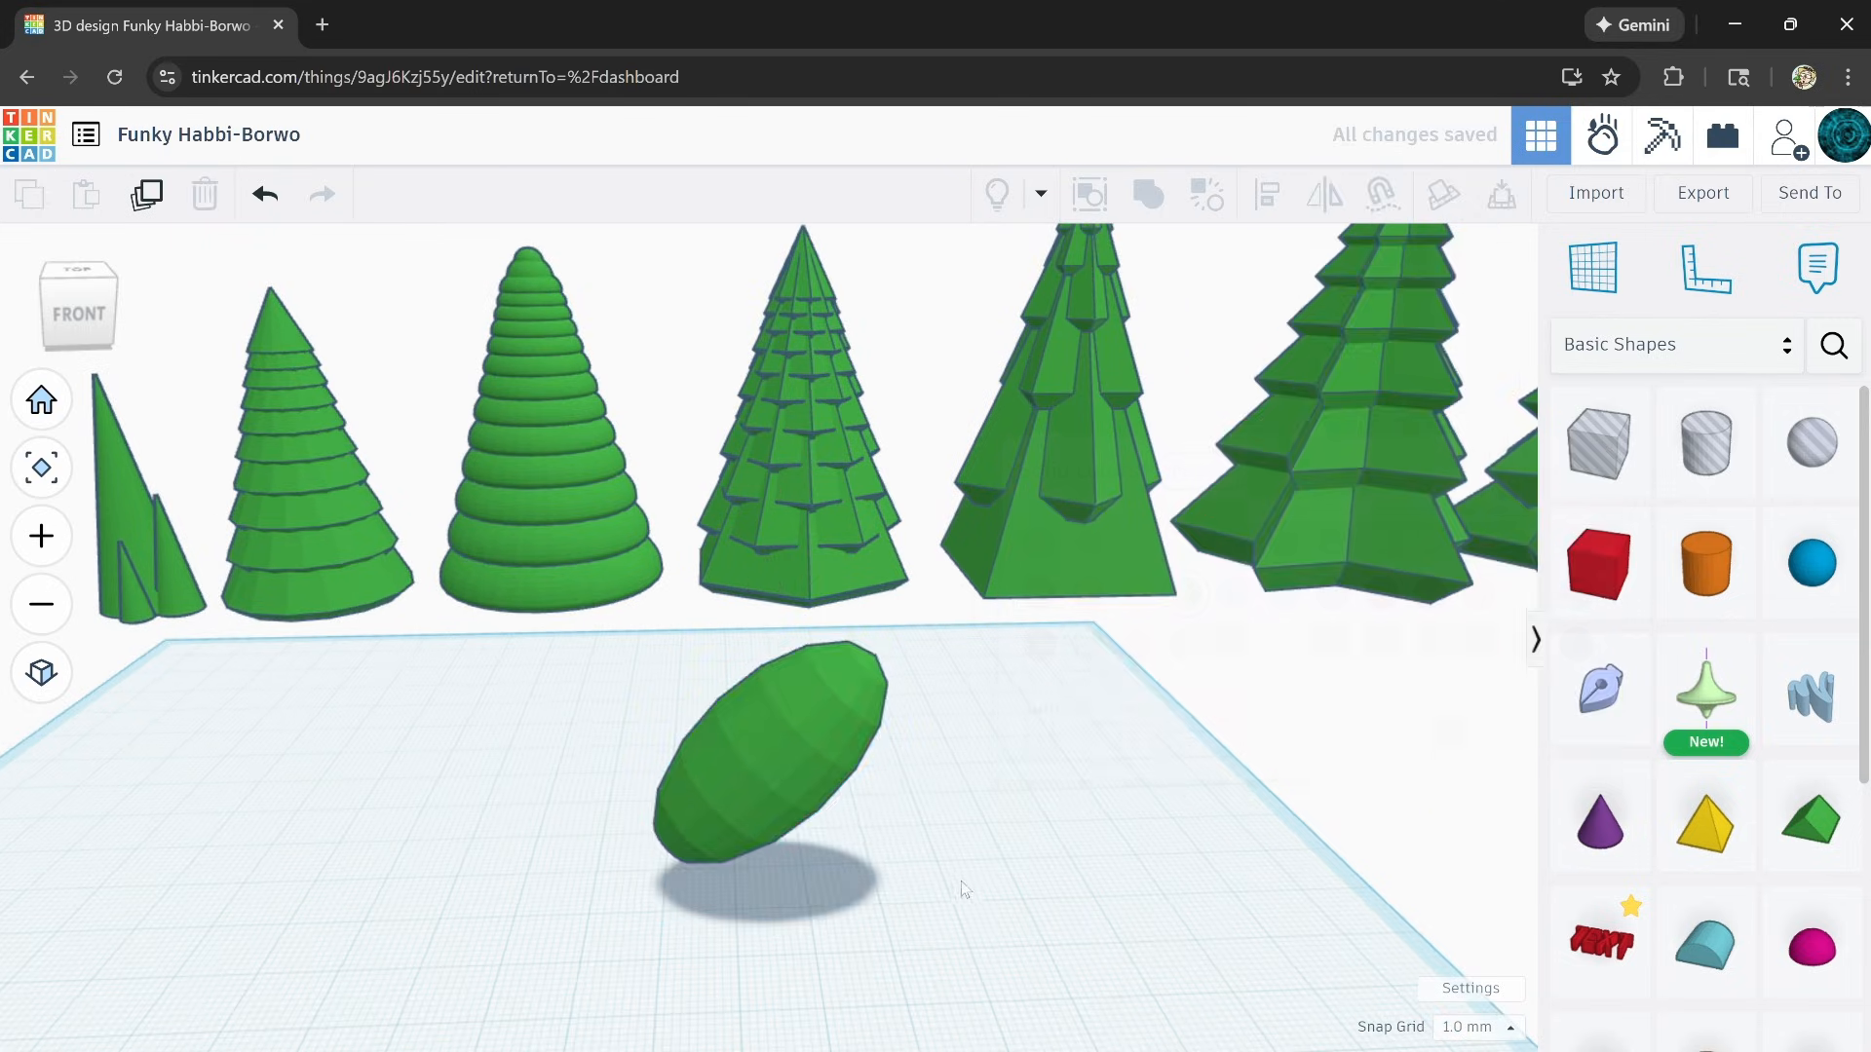
Step: Examine the facets and lower edges of the finished trees in the row up close
right_click_drag(961, 881, 909, 636)
scroll(551, 536, "up", 2)
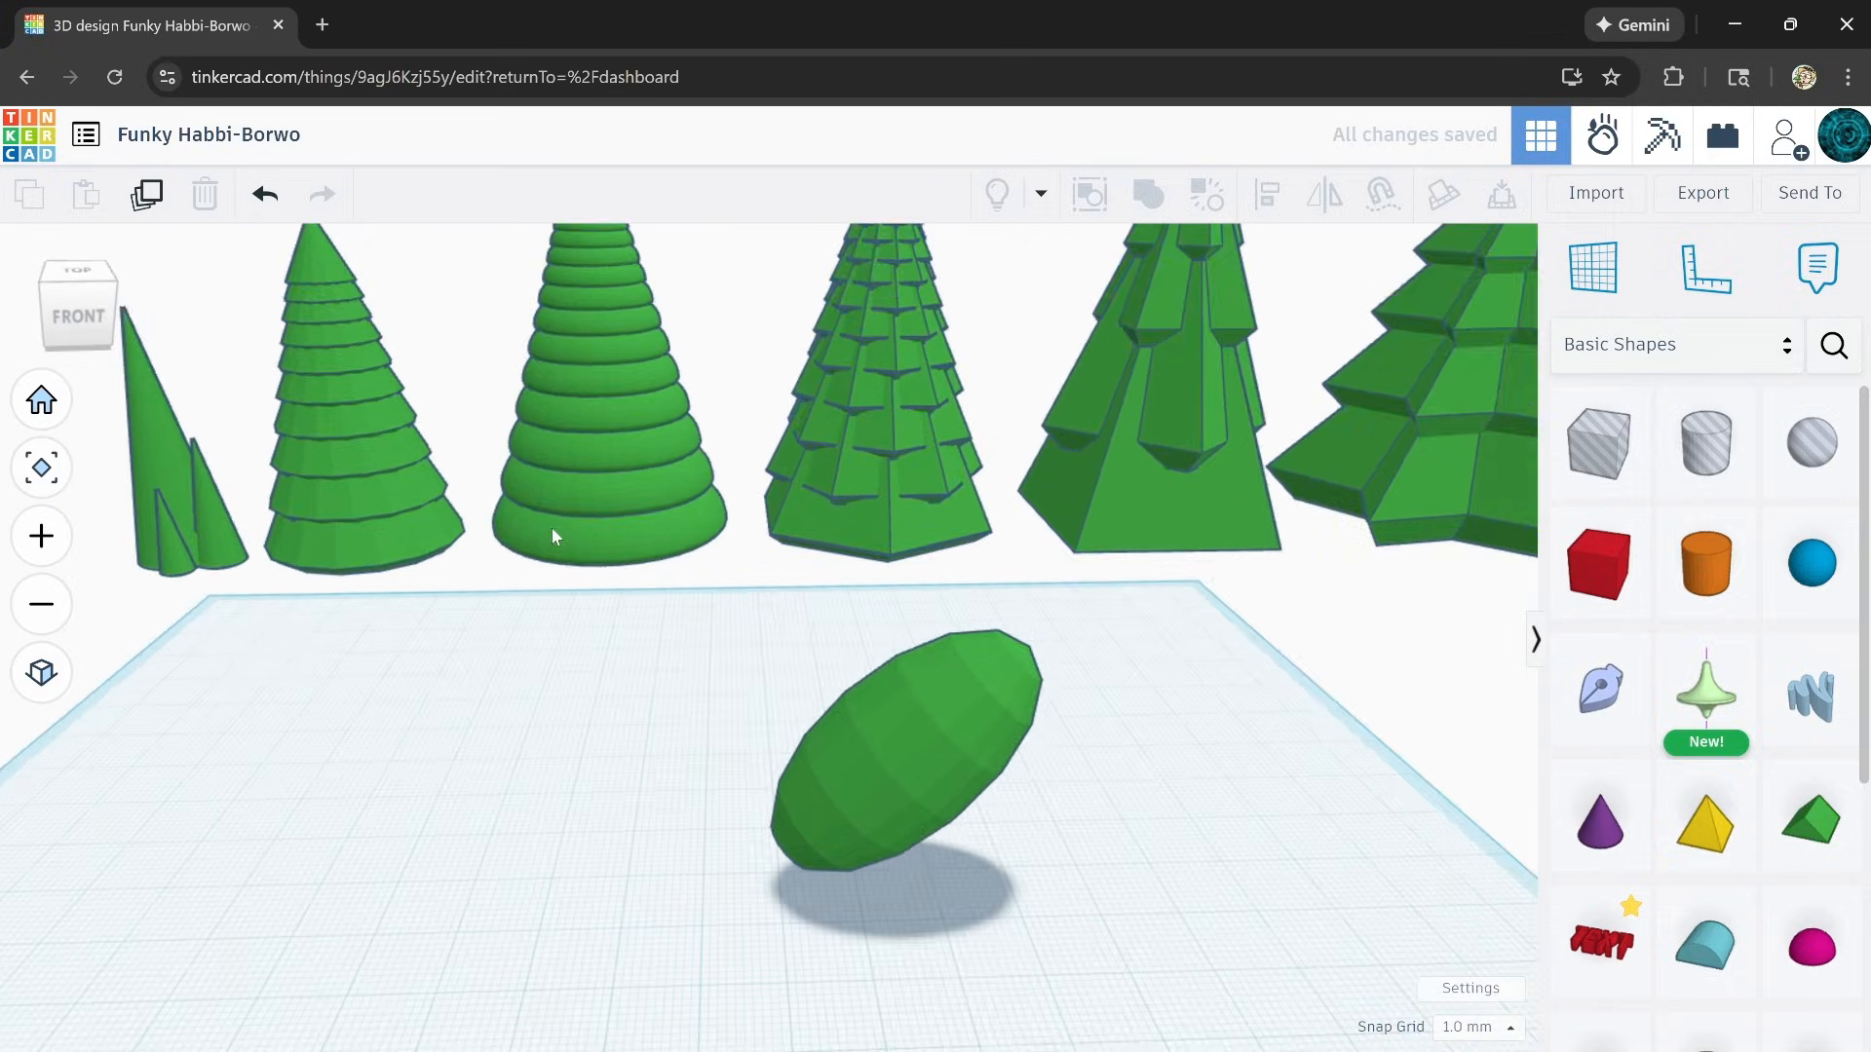
scroll(624, 542, "up", 7)
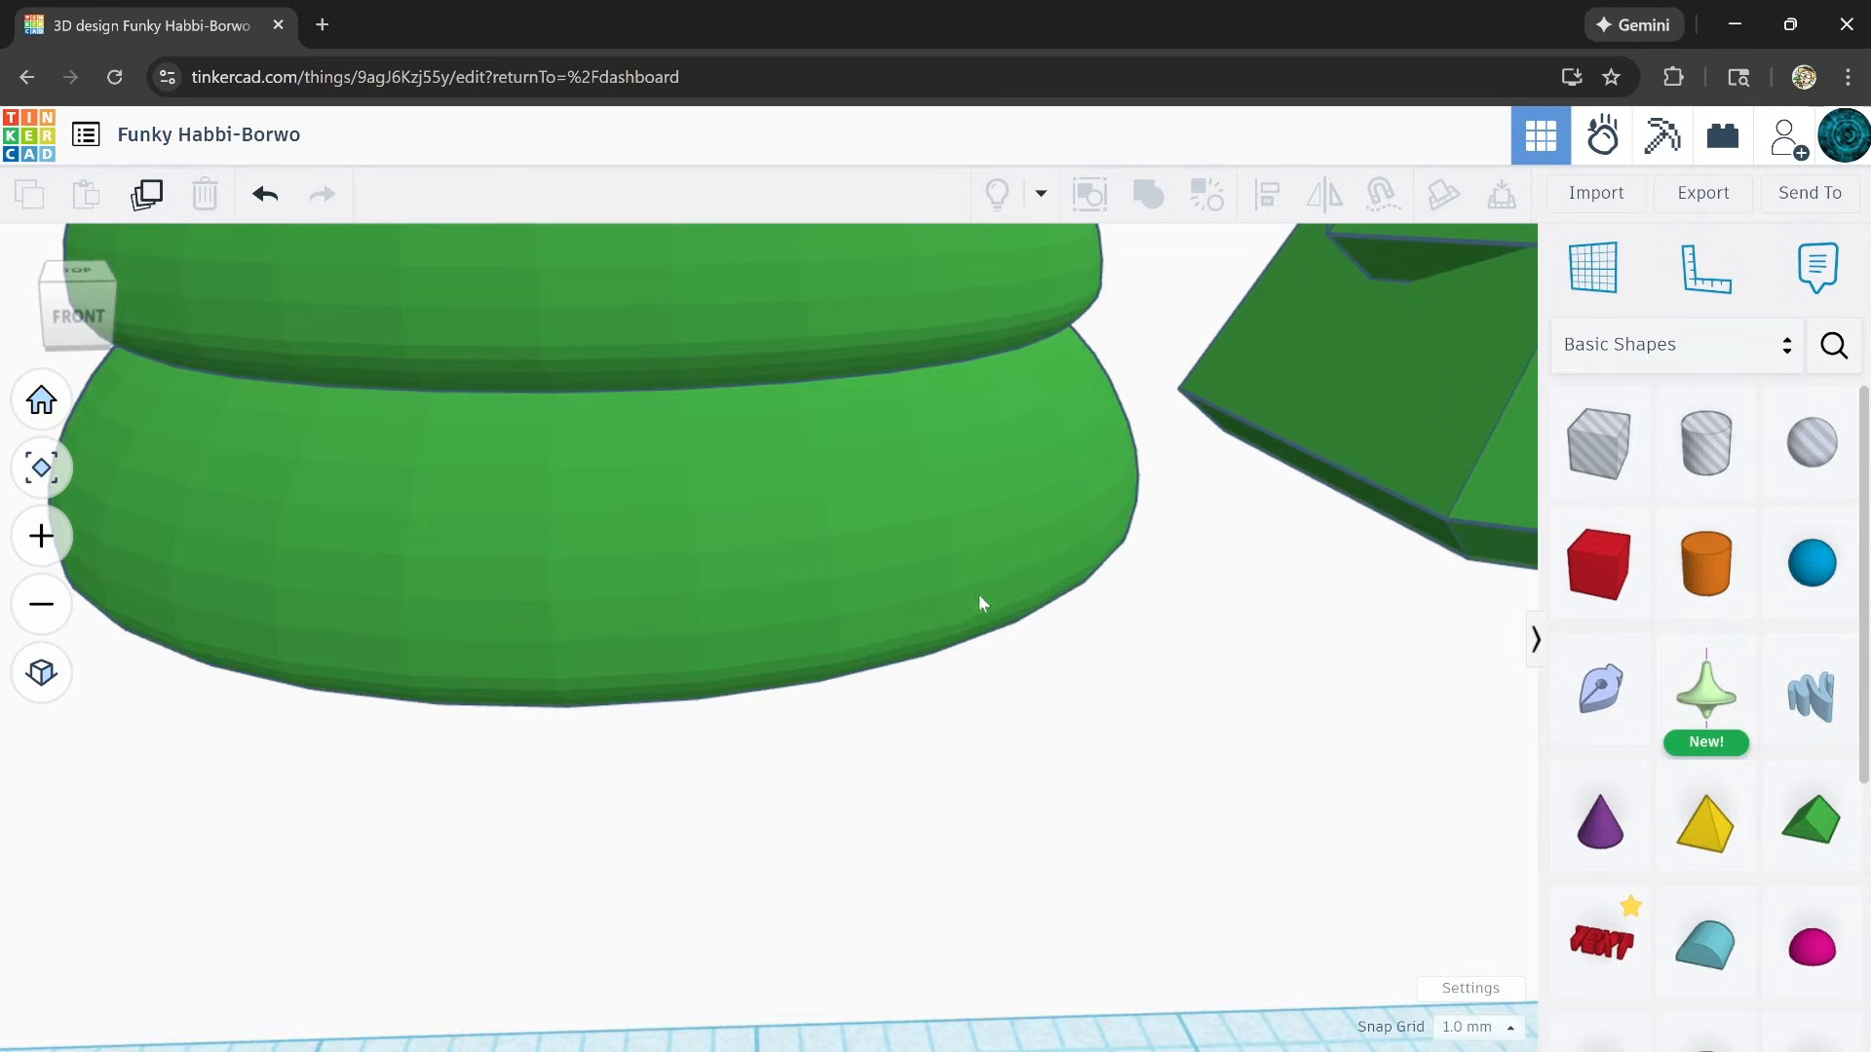
middle_click_drag(978, 594, 242, 648)
scroll(332, 694, "up", 3)
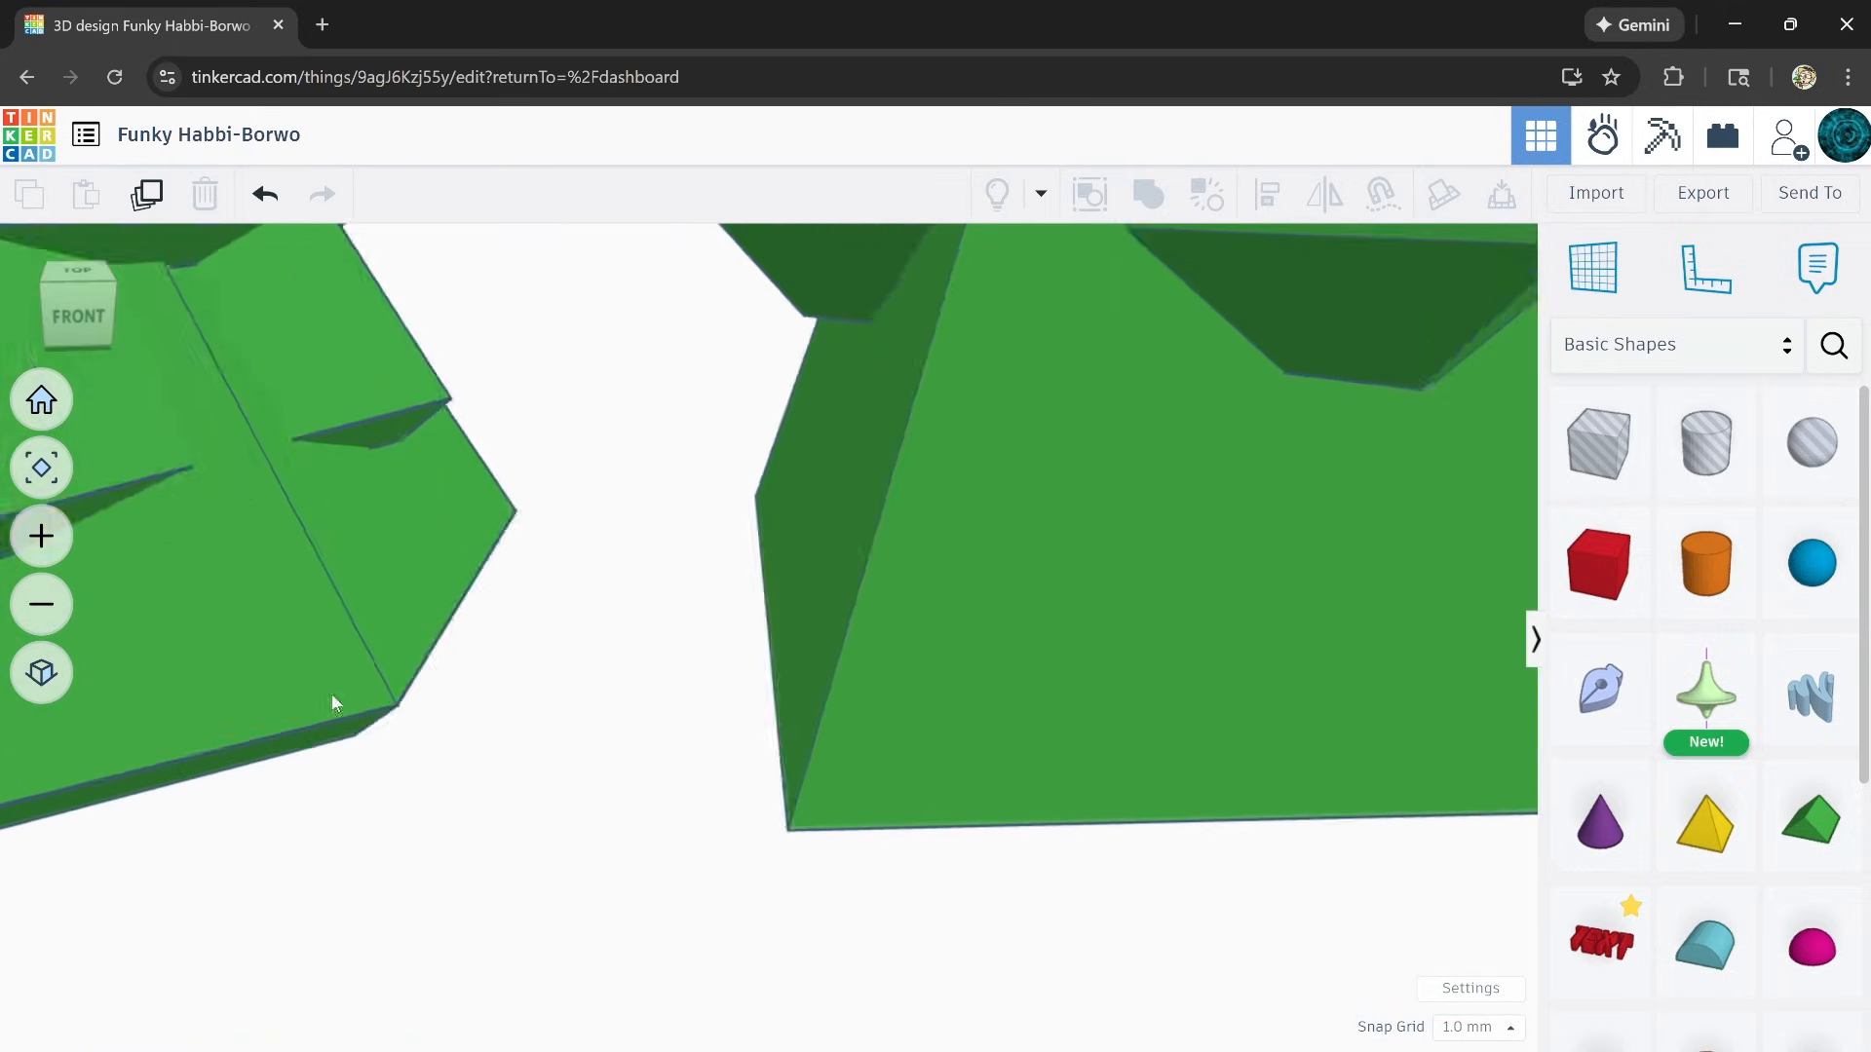
scroll(634, 681, "up", 2)
scroll(682, 673, "down", 3)
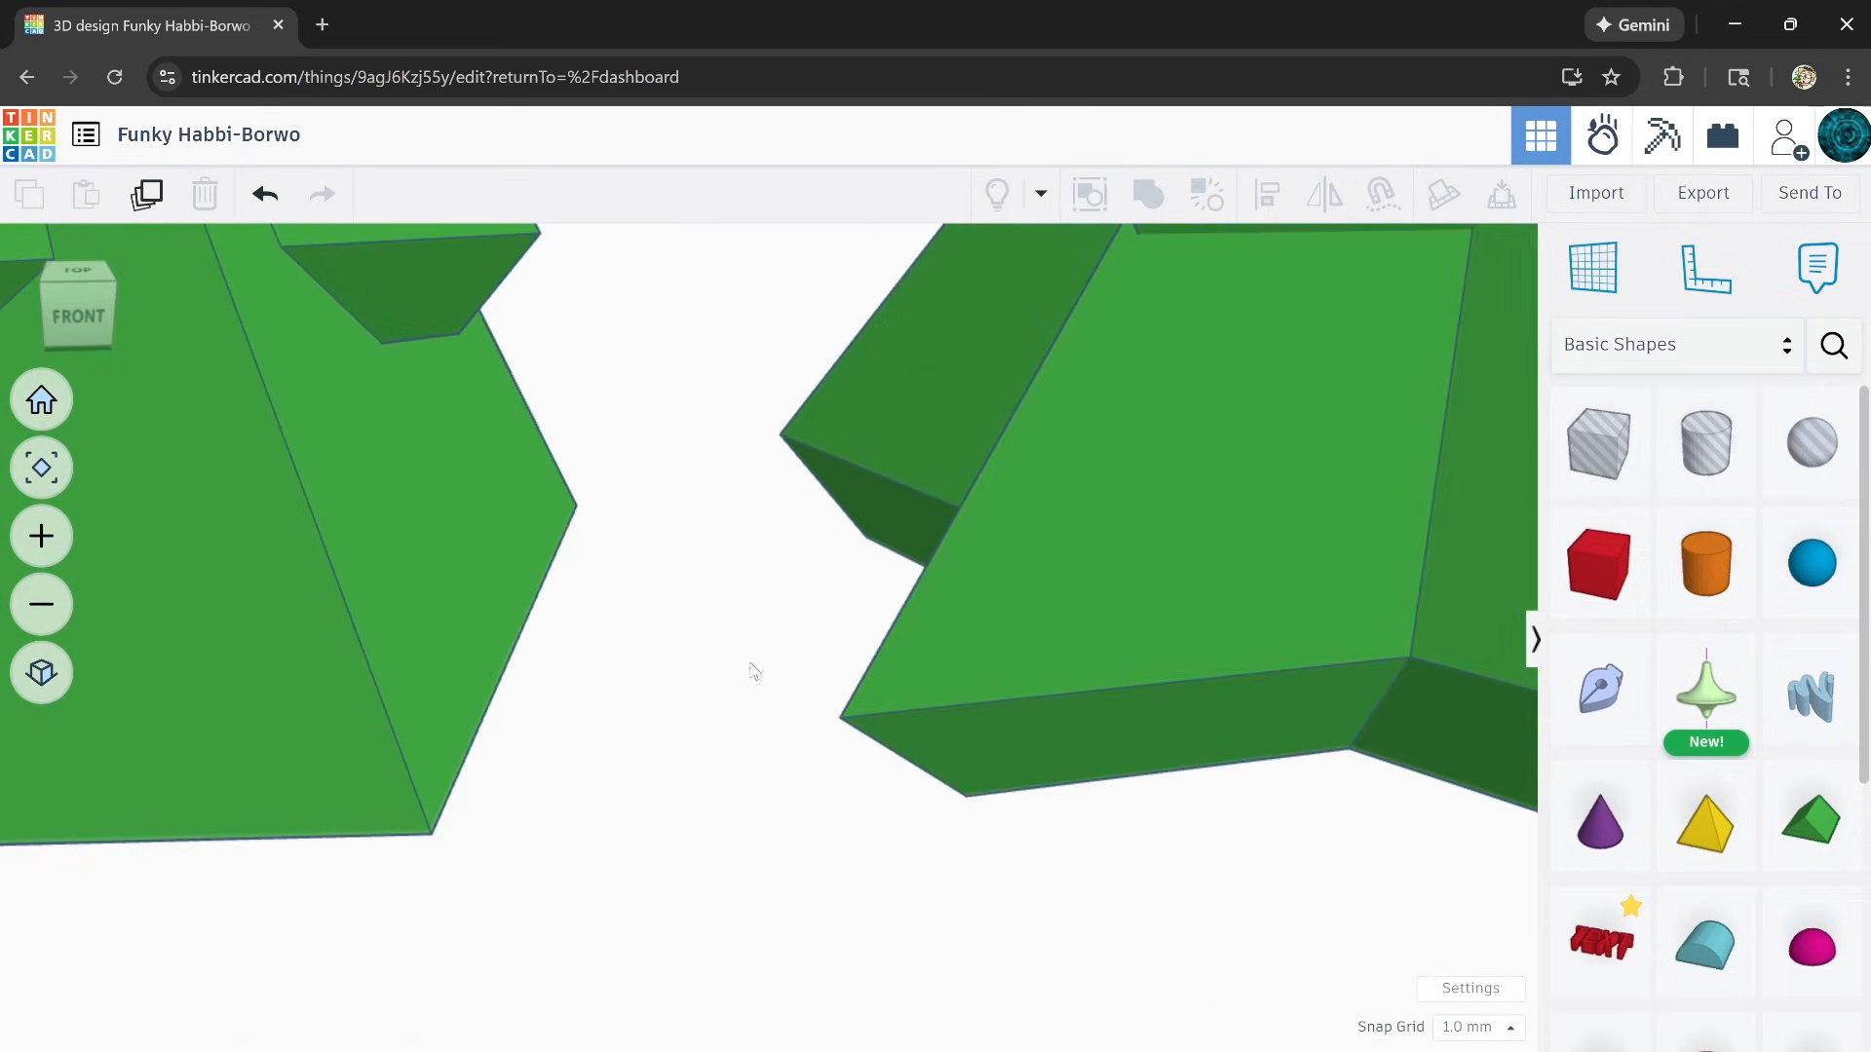
scroll(430, 672, "up", 3)
scroll(447, 668, "down", 3)
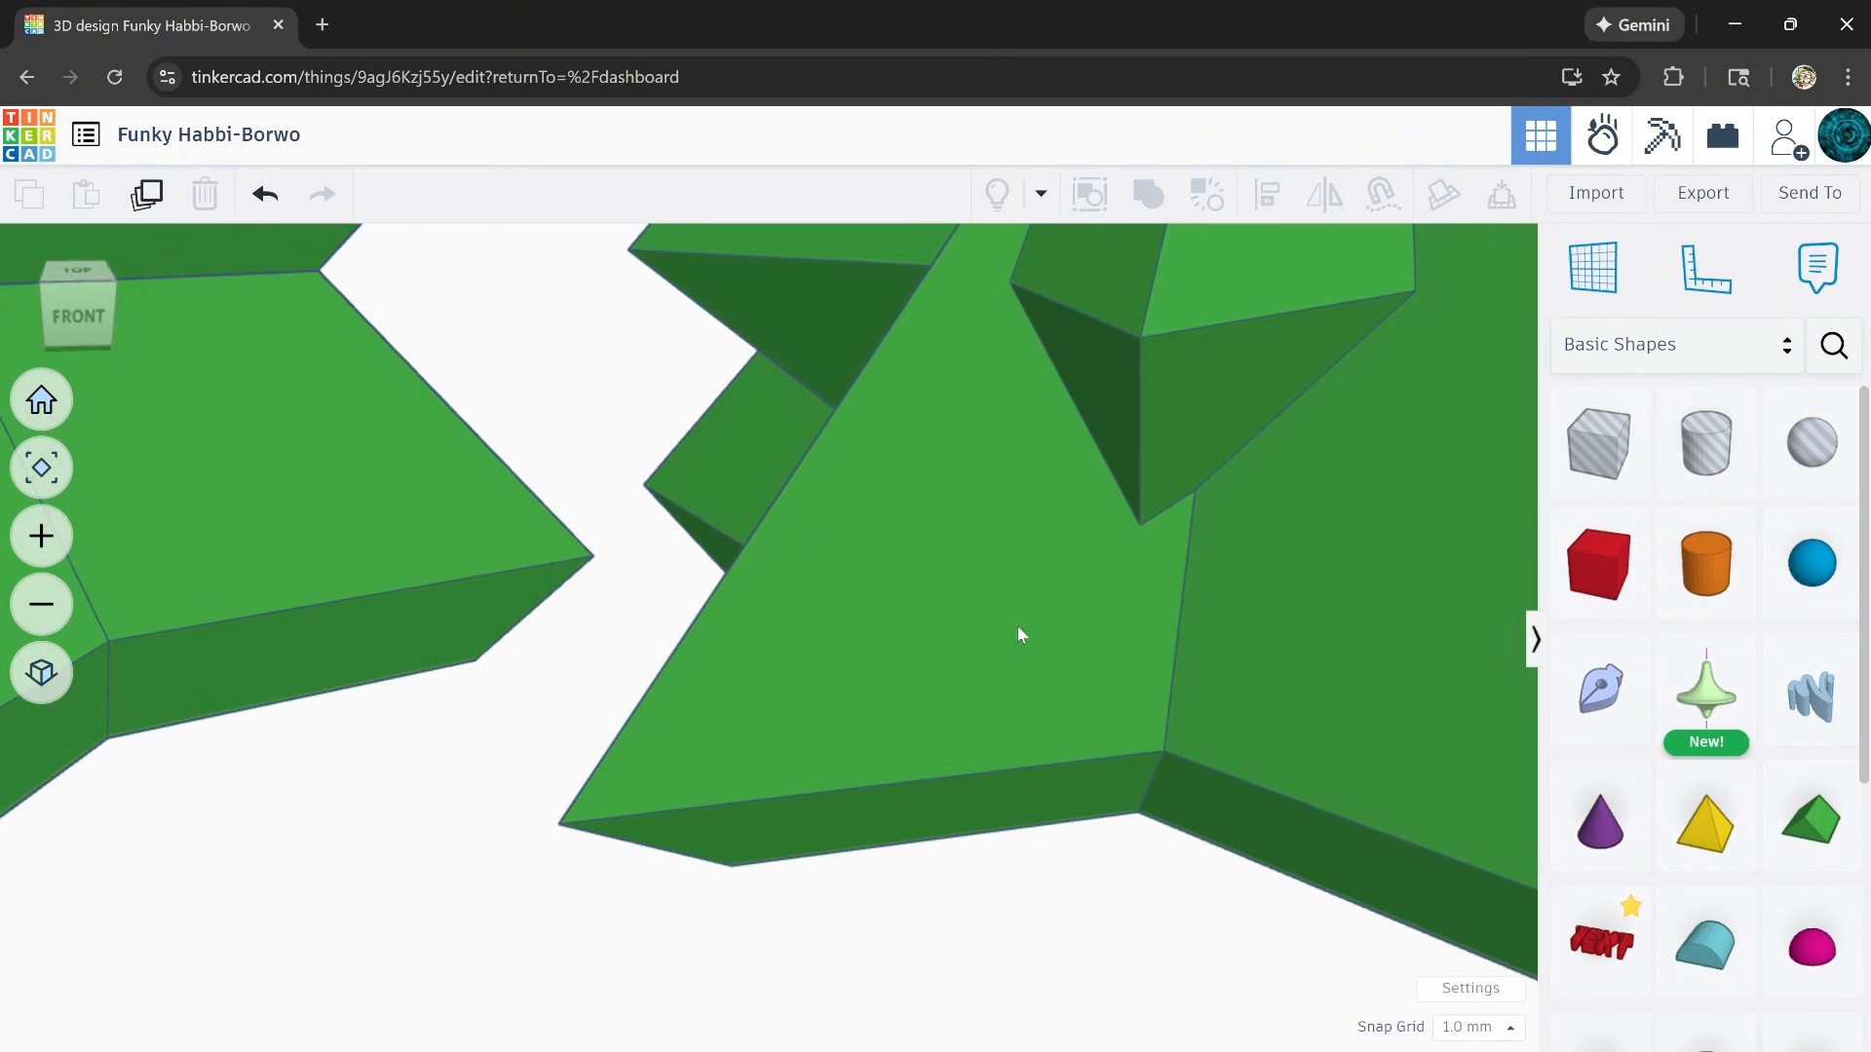
Step: Duplicate the tilted green sphere, mirror the copy so it leans the opposite way, and shift it beside the original
scroll(1018, 635, "down", 3)
scroll(881, 677, "down", 2)
scroll(1064, 499, "up", 1)
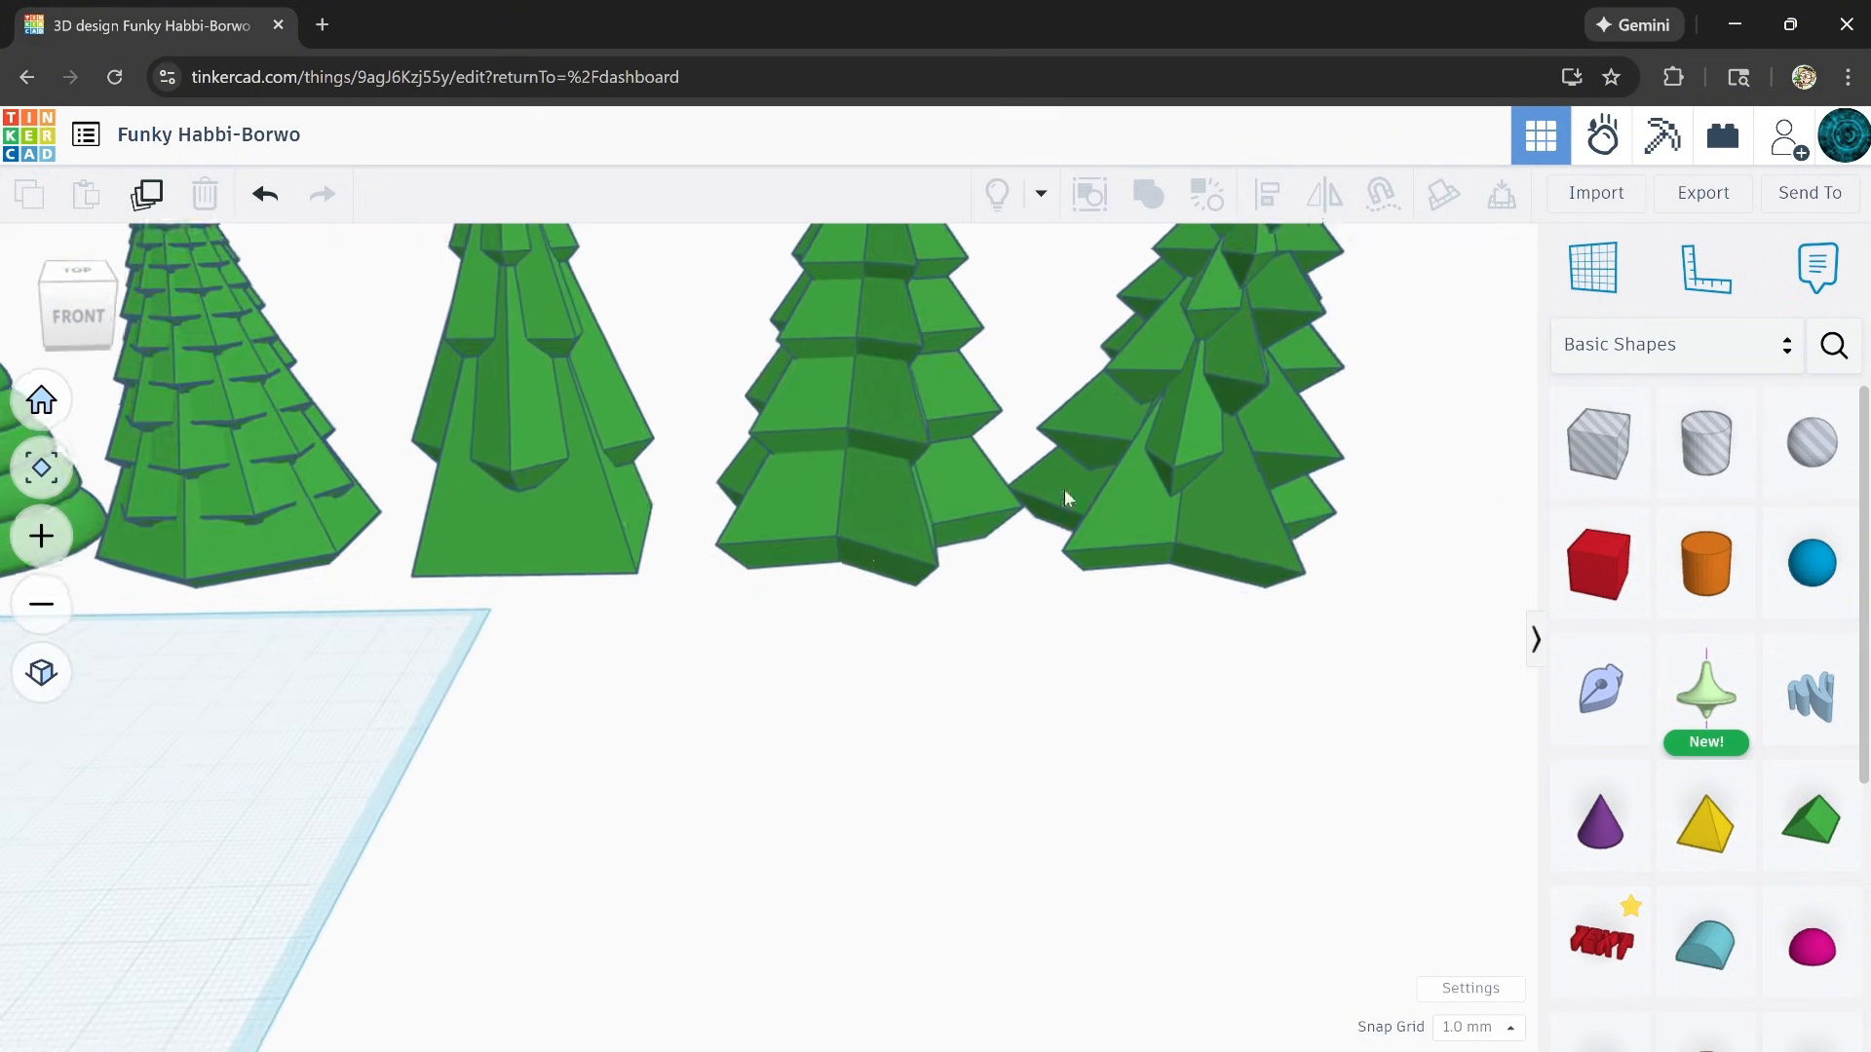
scroll(1064, 499, "down", 4)
scroll(1044, 639, "up", 2)
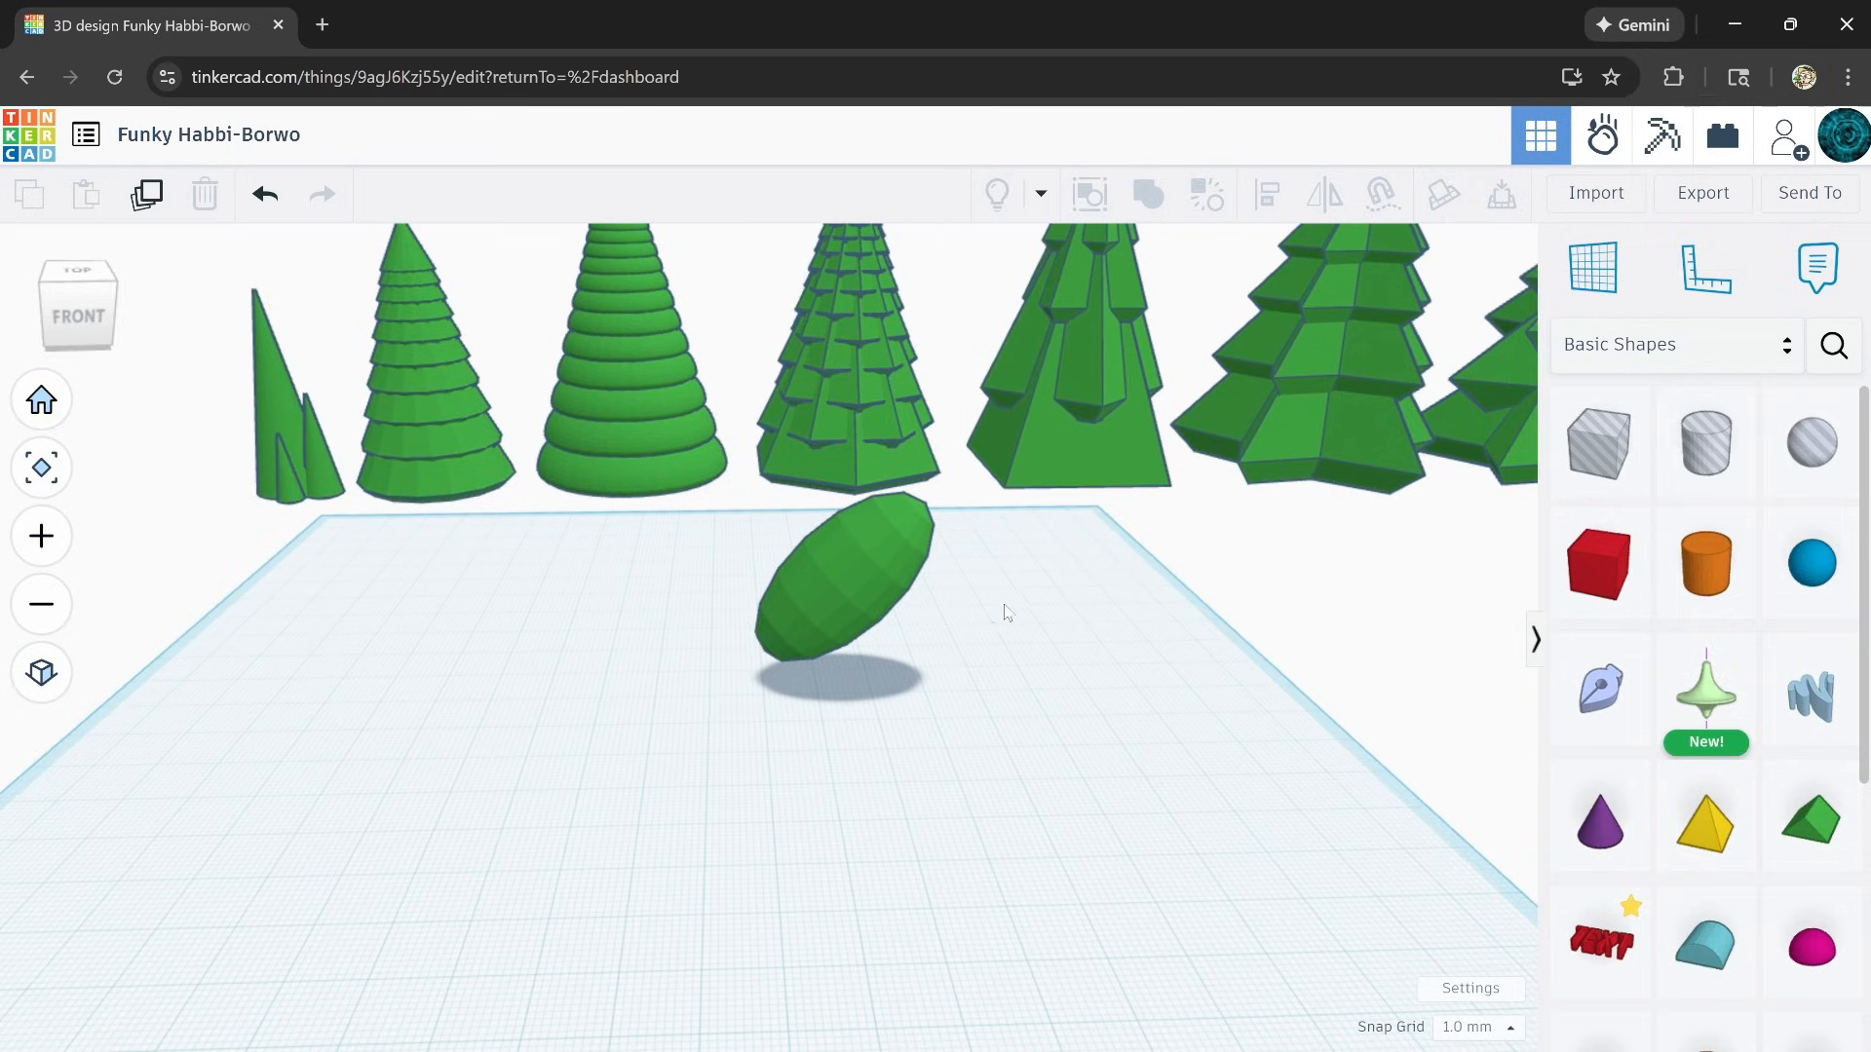
mouse_move(1003, 614)
right_mouse_down()
mouse_move(994, 635)
mouse_move(1001, 621)
right_mouse_up()
left_click_drag(1000, 538, 731, 795)
left_click(146, 195)
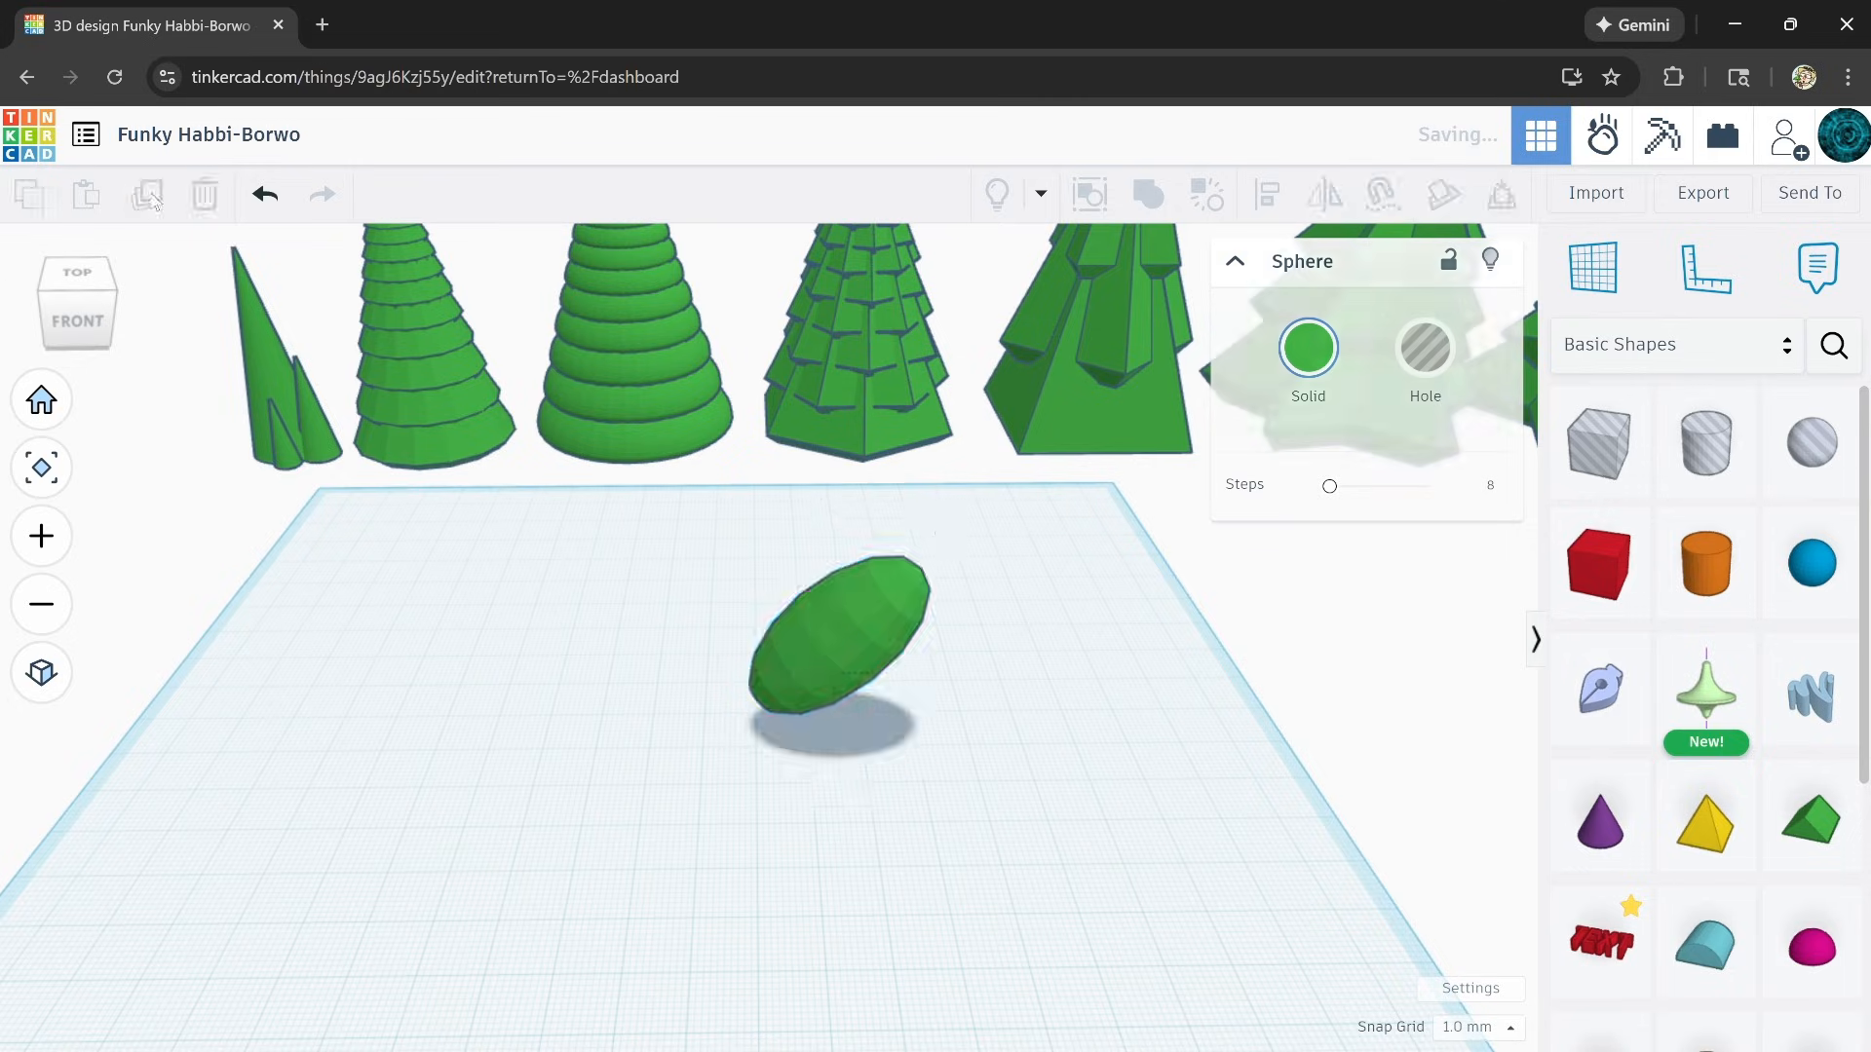
key("Left")
key("Left")
key("Left")
key("Left")
key("Left")
key("Left")
key("Left")
key("Left")
key("Left")
key("Left")
key("Left")
key("Left")
key("Left")
key("Left")
key("Left")
key("Left")
key("Left")
key("Left")
key("Left")
key("Left")
key("Left")
key("Left")
key("Left")
key("Left")
key("Left")
key("Left")
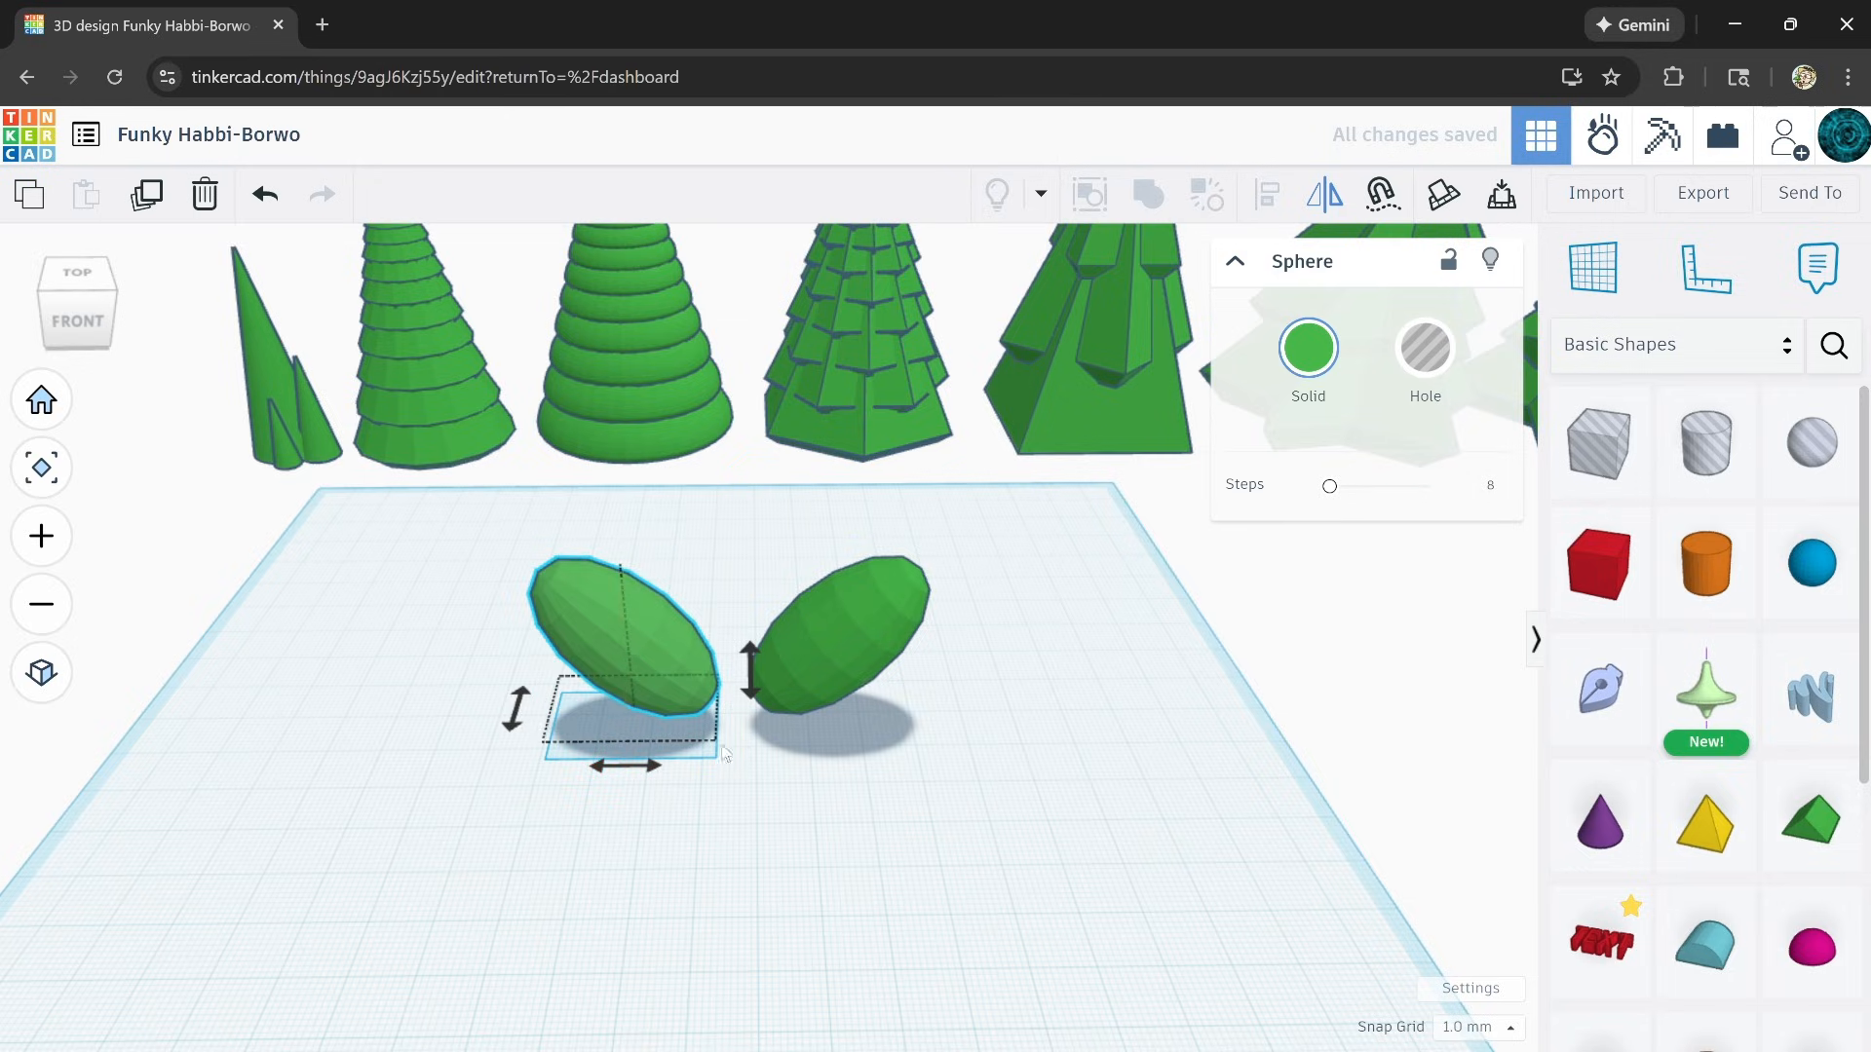
left_click(956, 542)
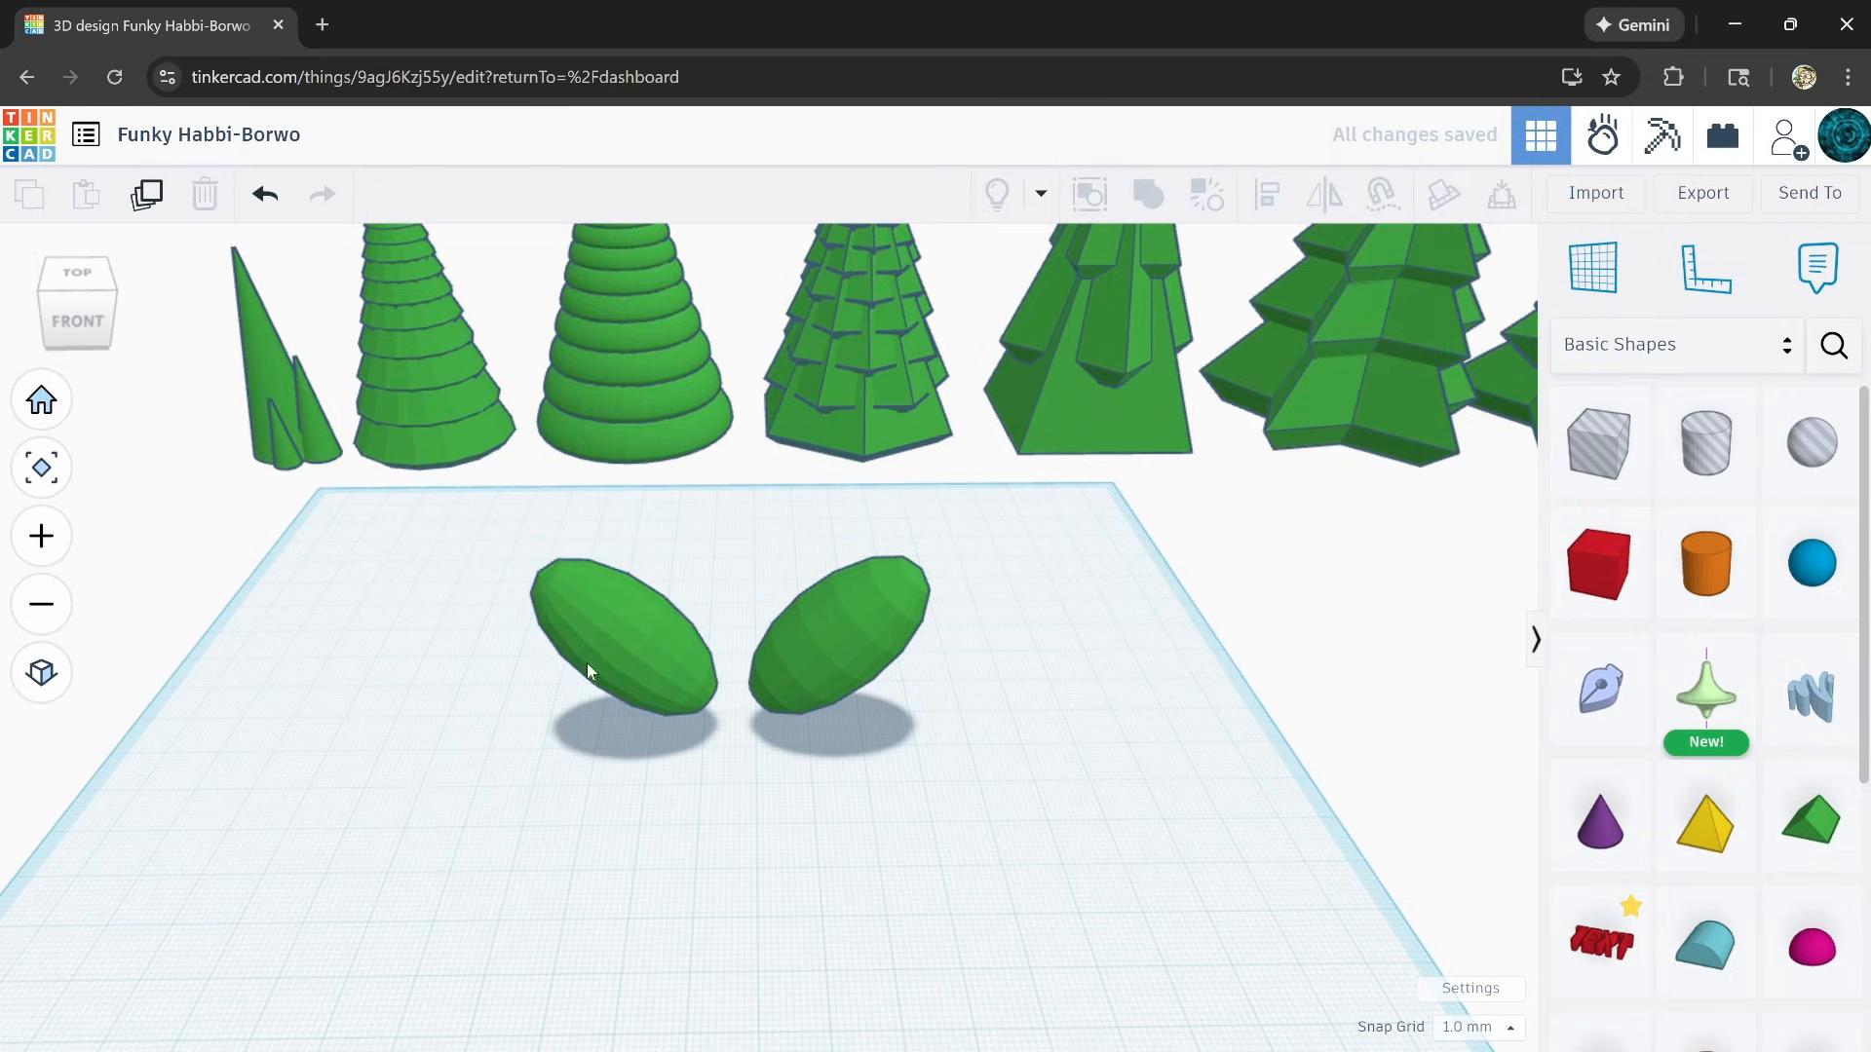
Step: Move the mirrored sphere inward until its lower end meets the lower end of the original sphere
left_click_drag(586, 663, 717, 632)
key("Left")
key("Left")
key("Left")
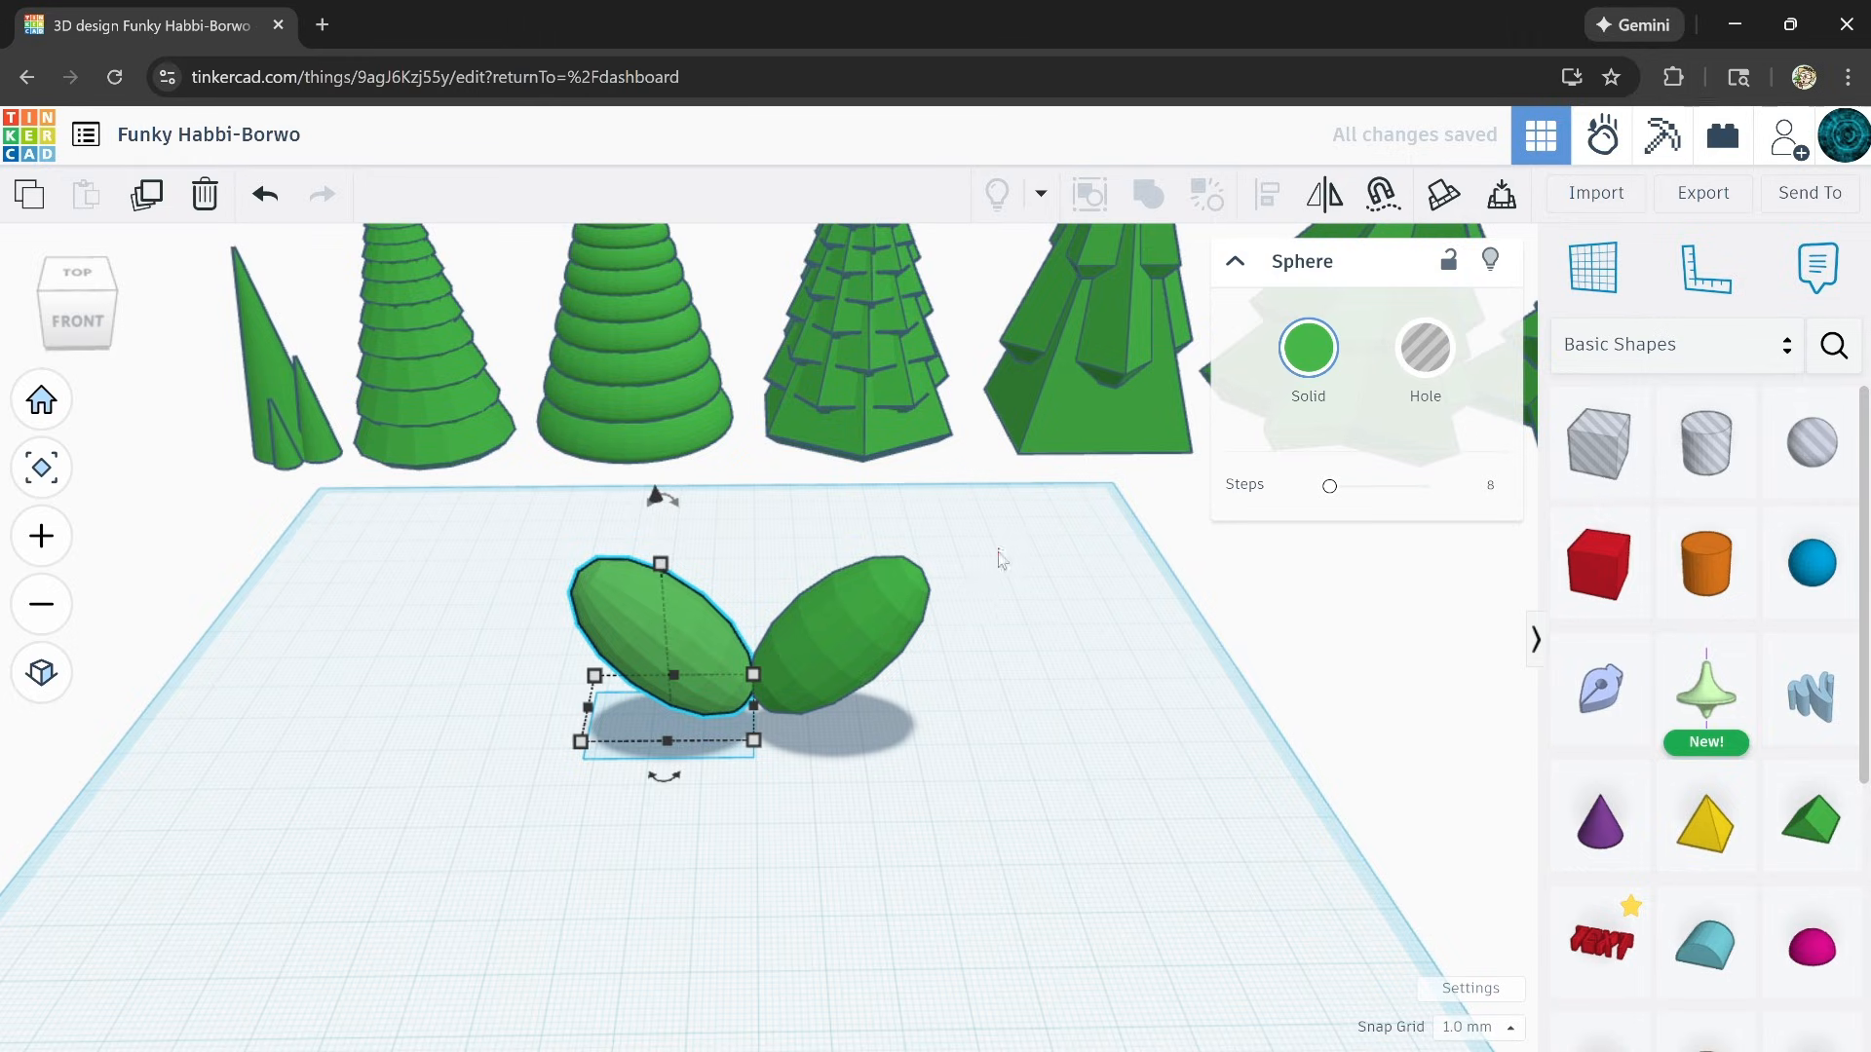
Step: Try duplicating the pair of spheres with the copy rotated by -67.5° about the vertical axis
left_click(843, 631, "shift")
mouse_move(657, 647)
right_mouse_down()
mouse_move(630, 715)
mouse_move(650, 714)
mouse_move(651, 650)
right_mouse_up()
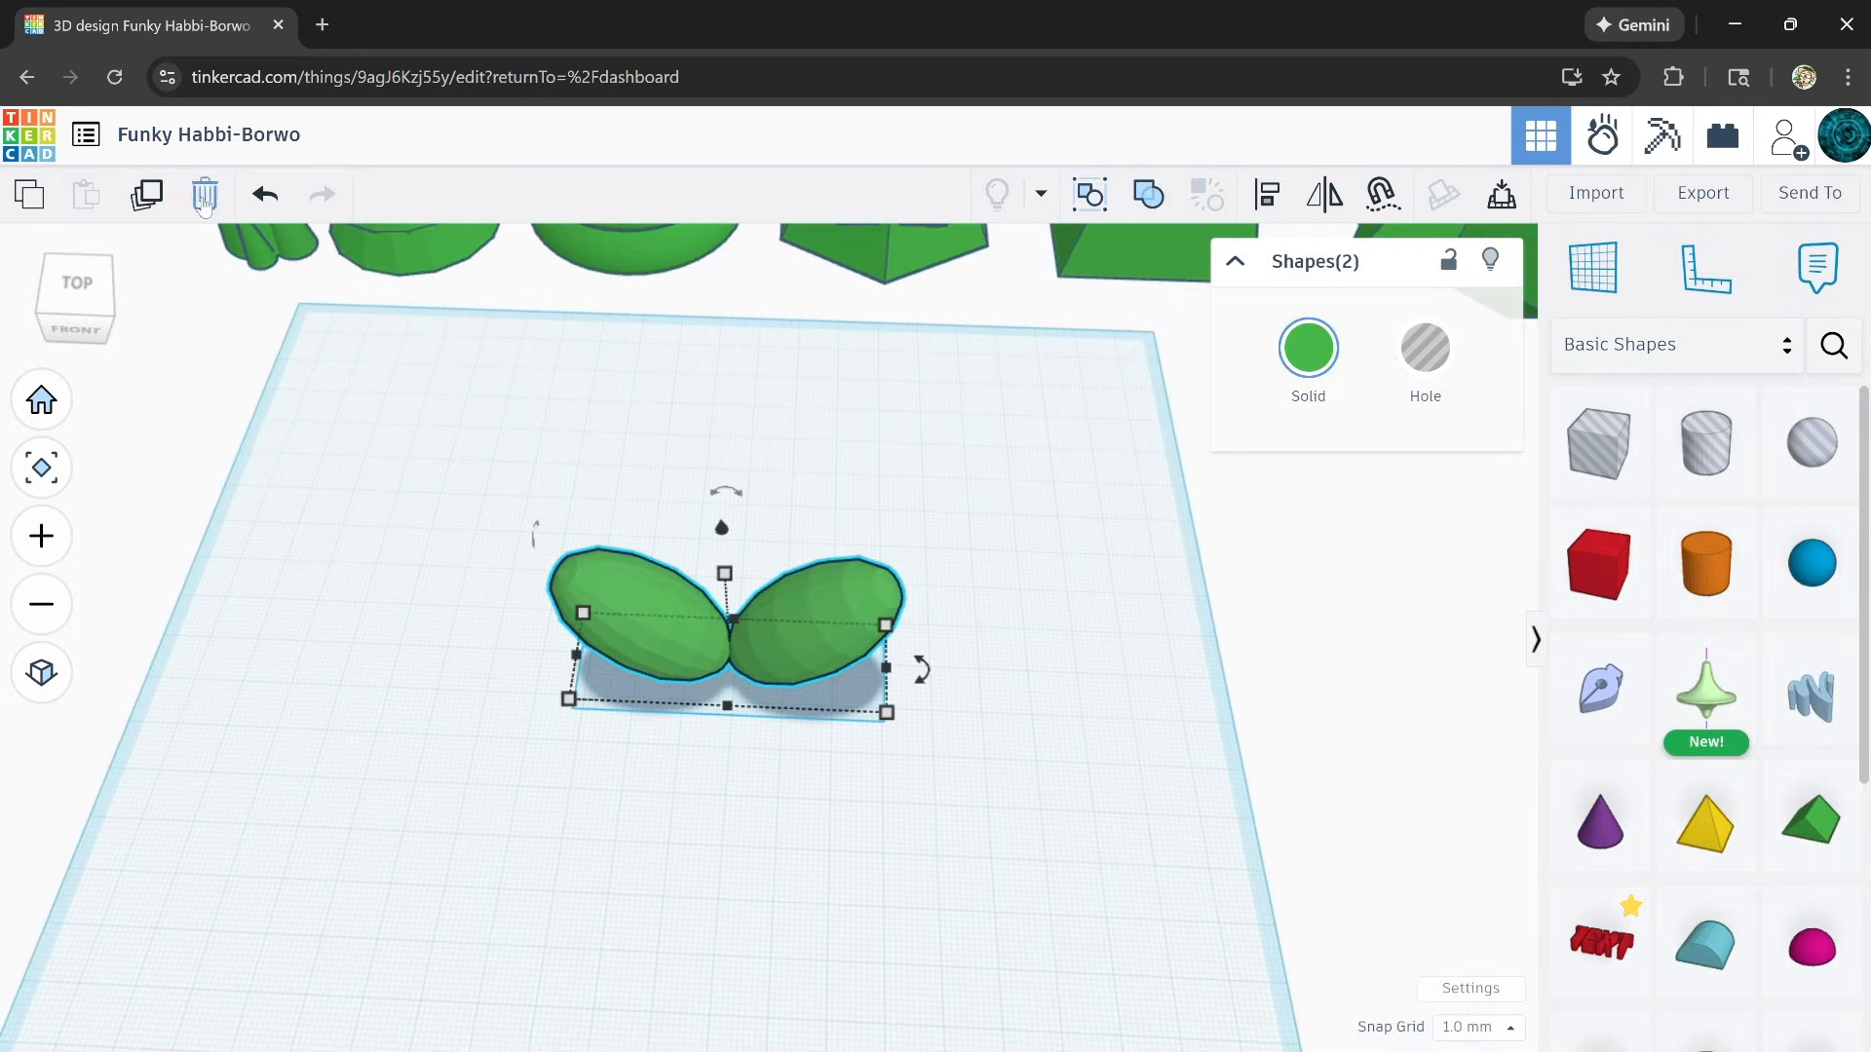
left_click(144, 195)
left_click_drag(918, 670, 778, 790)
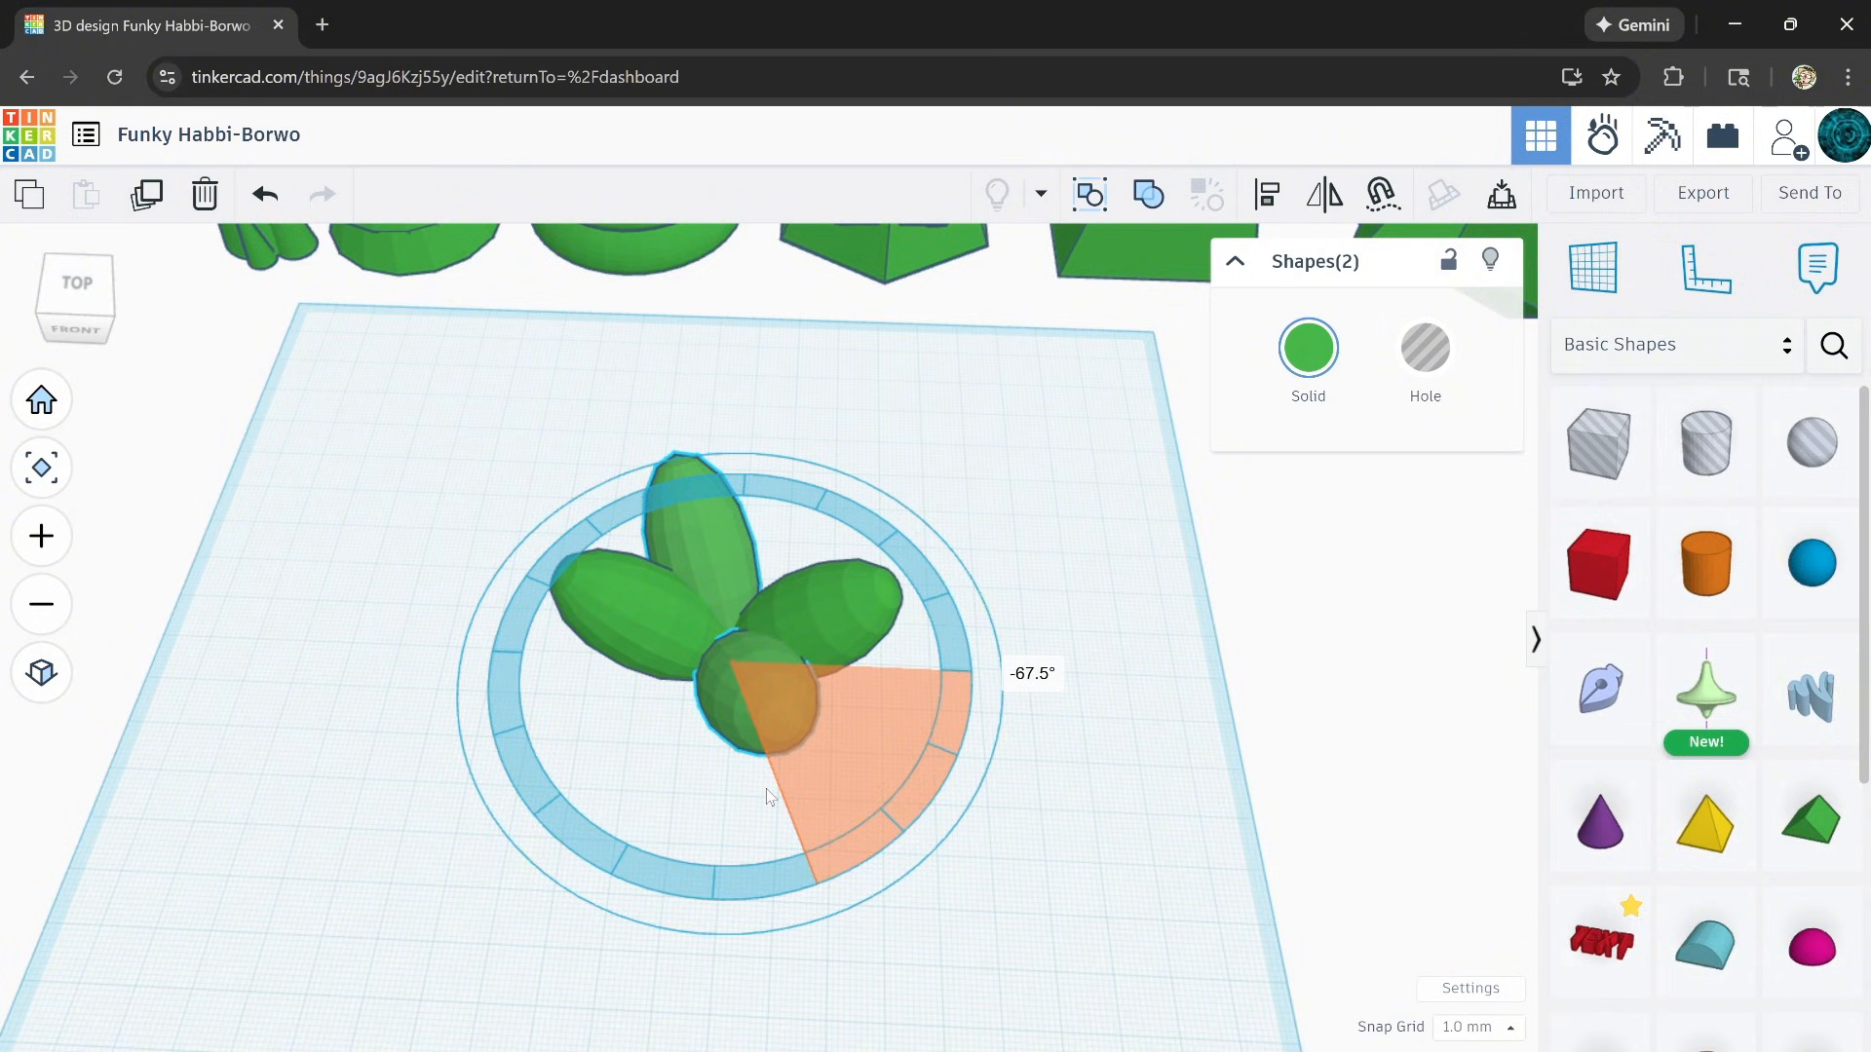
left_click_drag(766, 788, 766, 787)
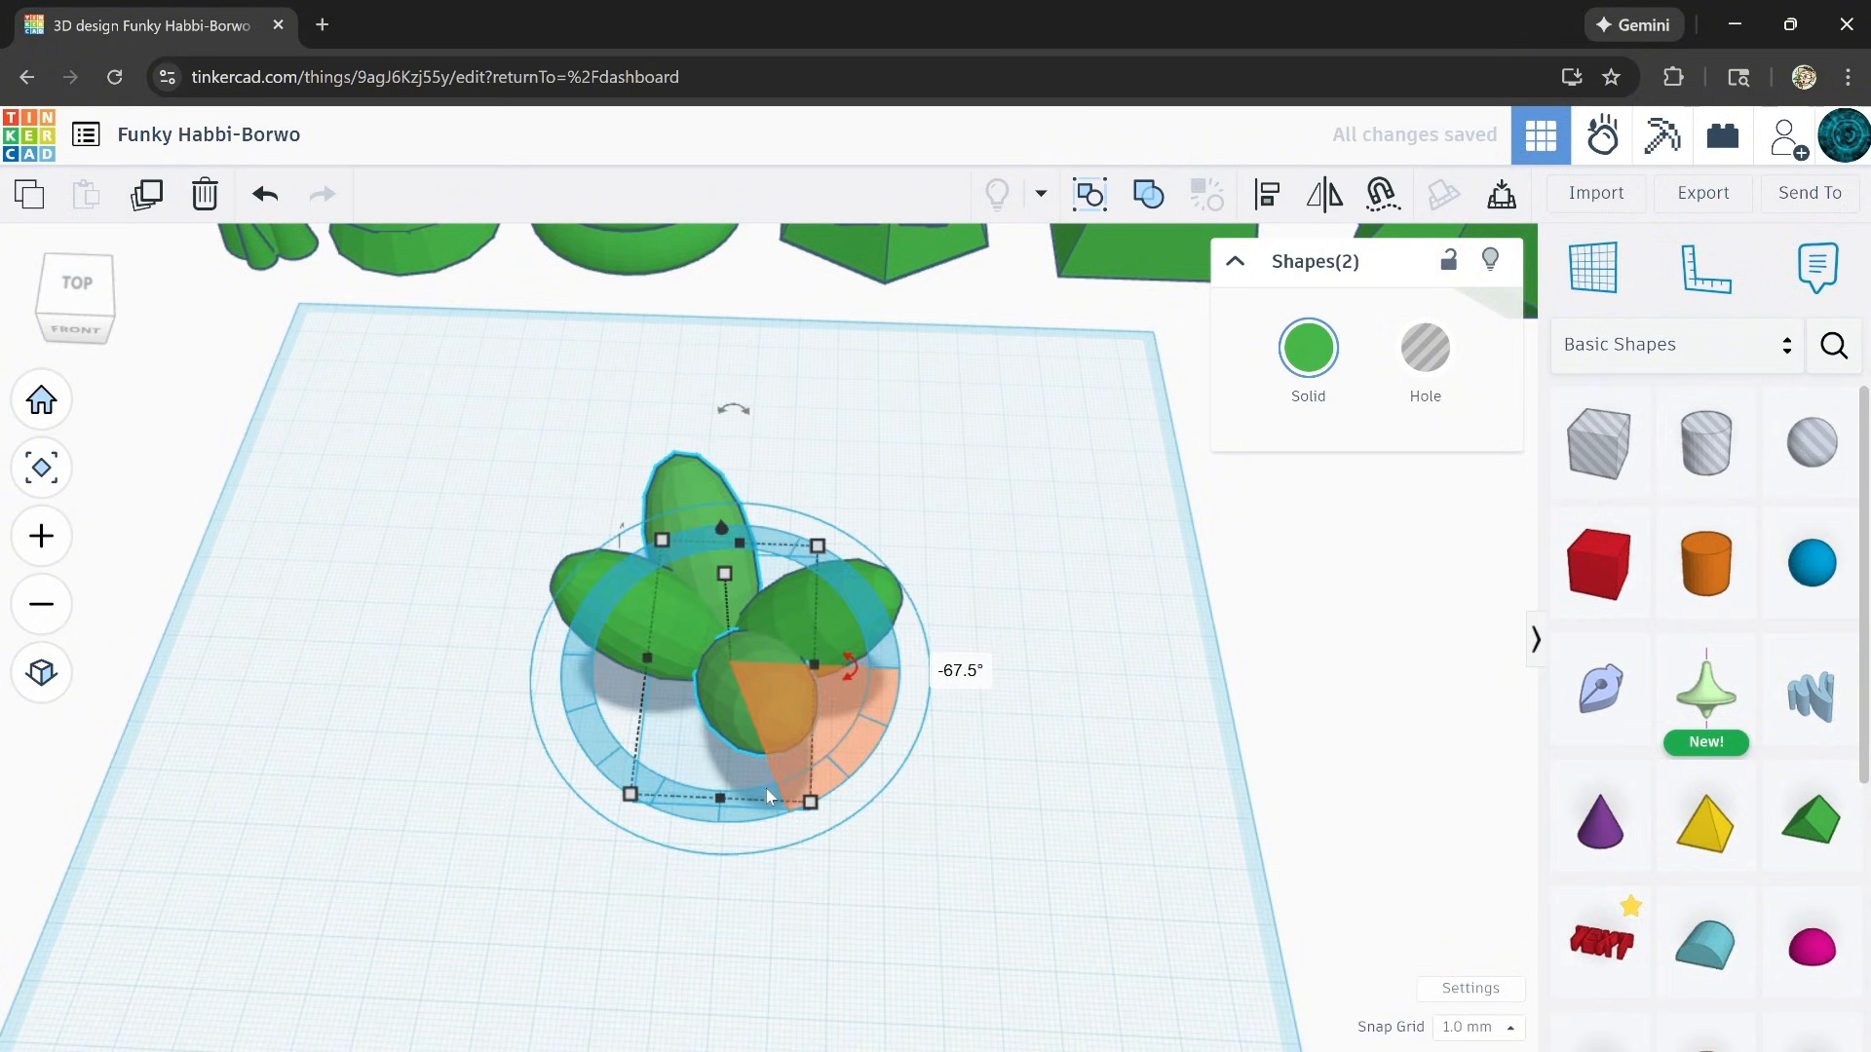
left_click(146, 195)
mouse_move(404, 729)
right_mouse_down()
mouse_move(409, 785)
mouse_move(493, 718)
mouse_move(418, 785)
mouse_move(463, 880)
mouse_move(419, 741)
right_mouse_up()
left_click(264, 195)
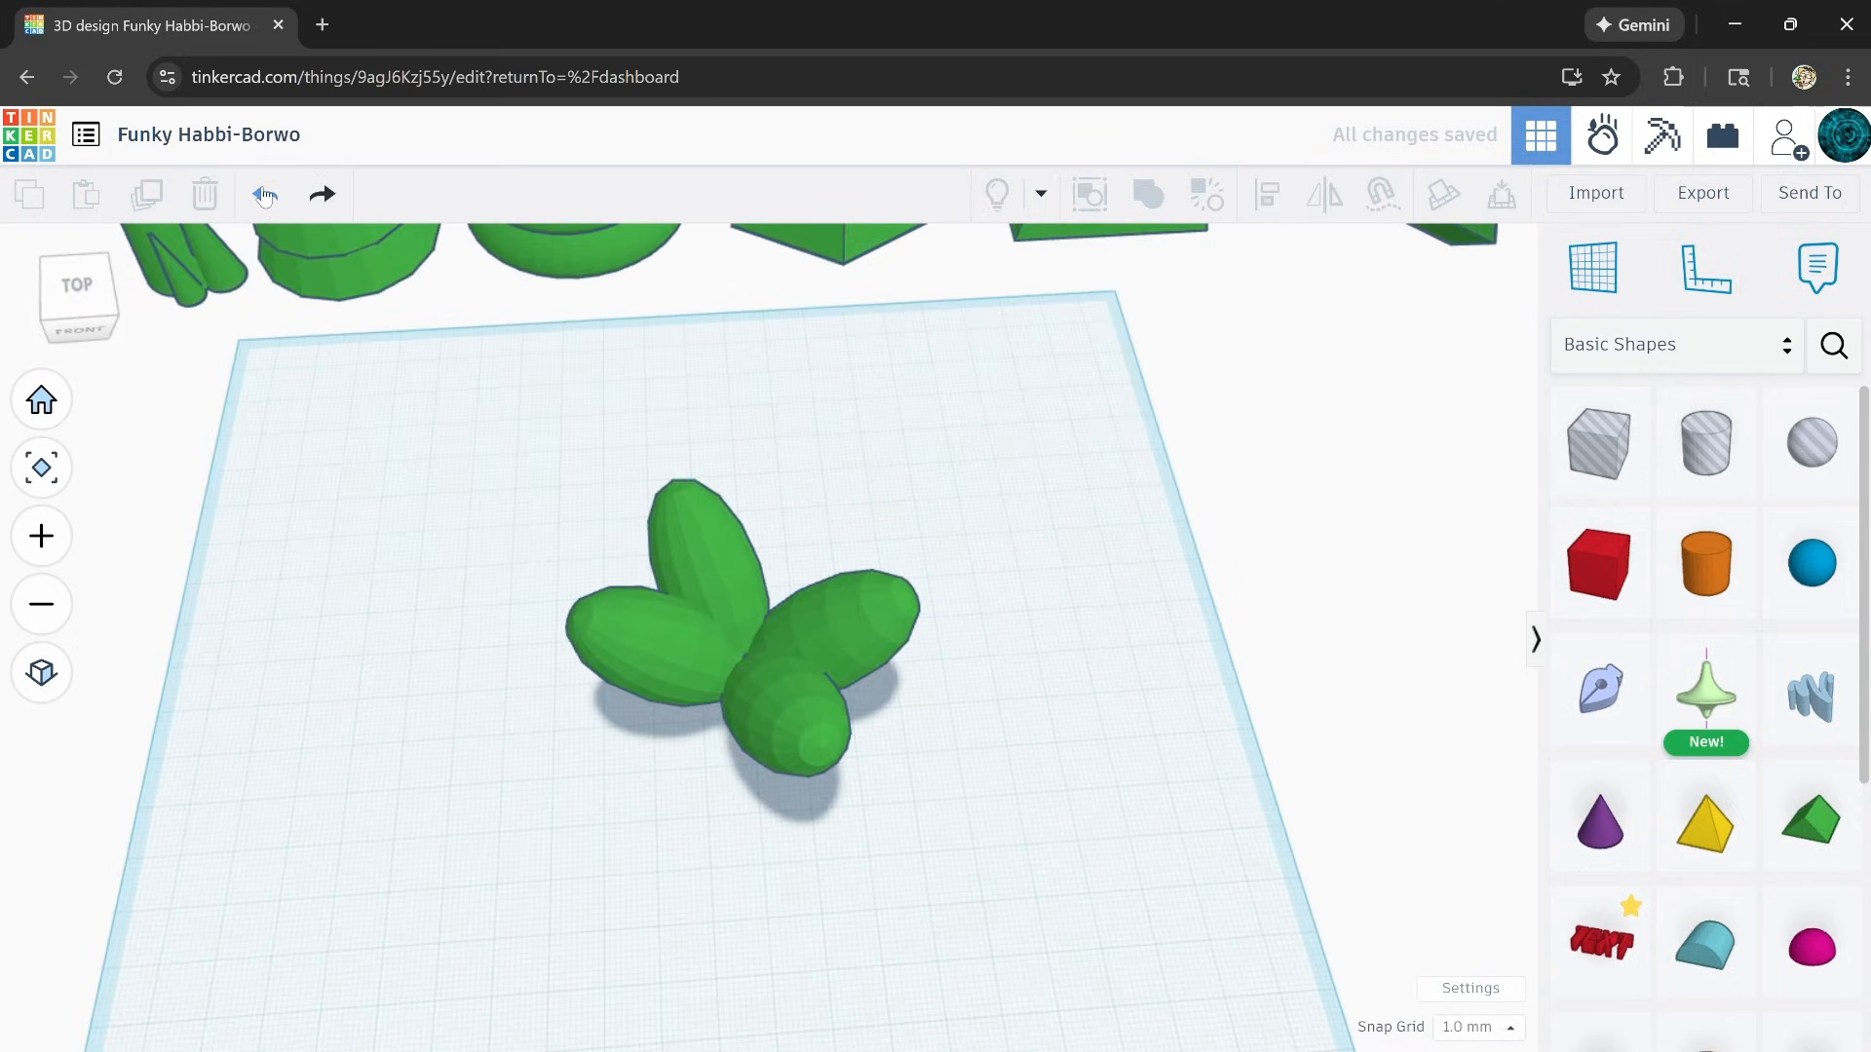
left_click(264, 195)
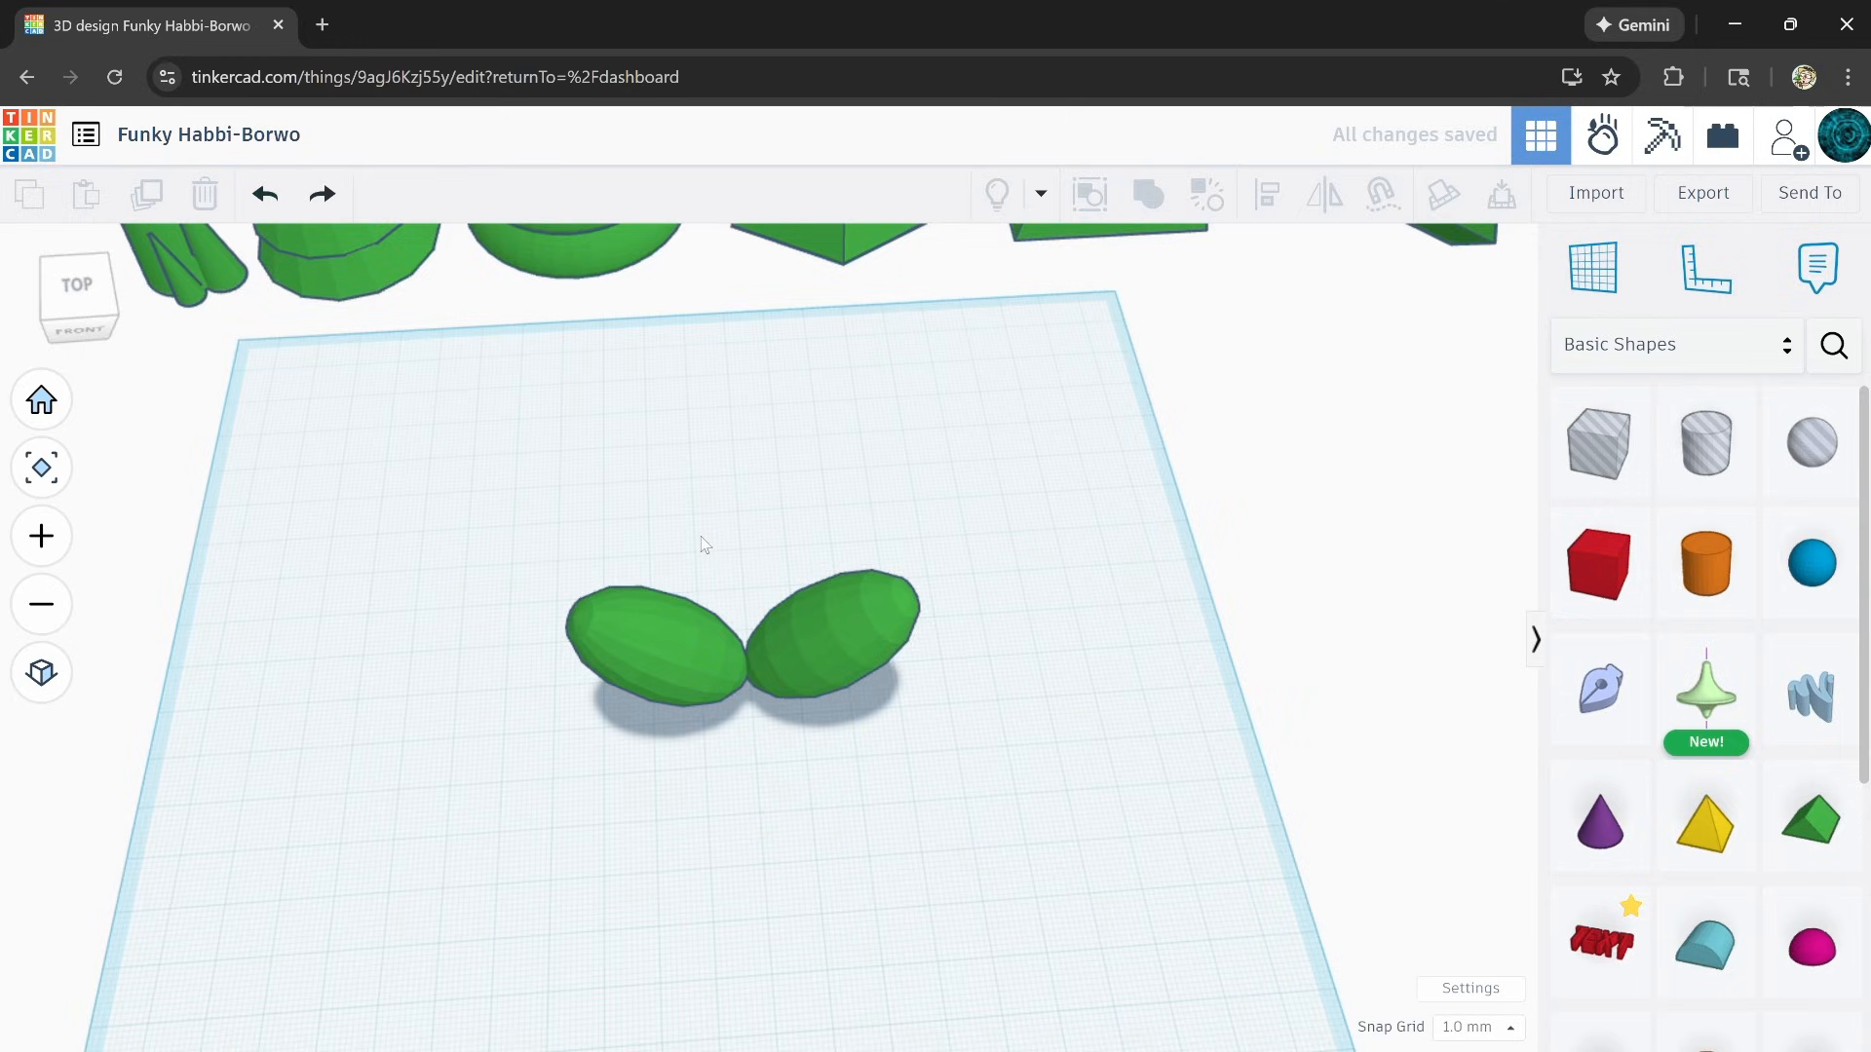
Step: Duplicate the pair of spheres and rotate the copies about the vertical axis to form an evenly spaced ring of six lobes
left_click_drag(926, 534, 639, 743)
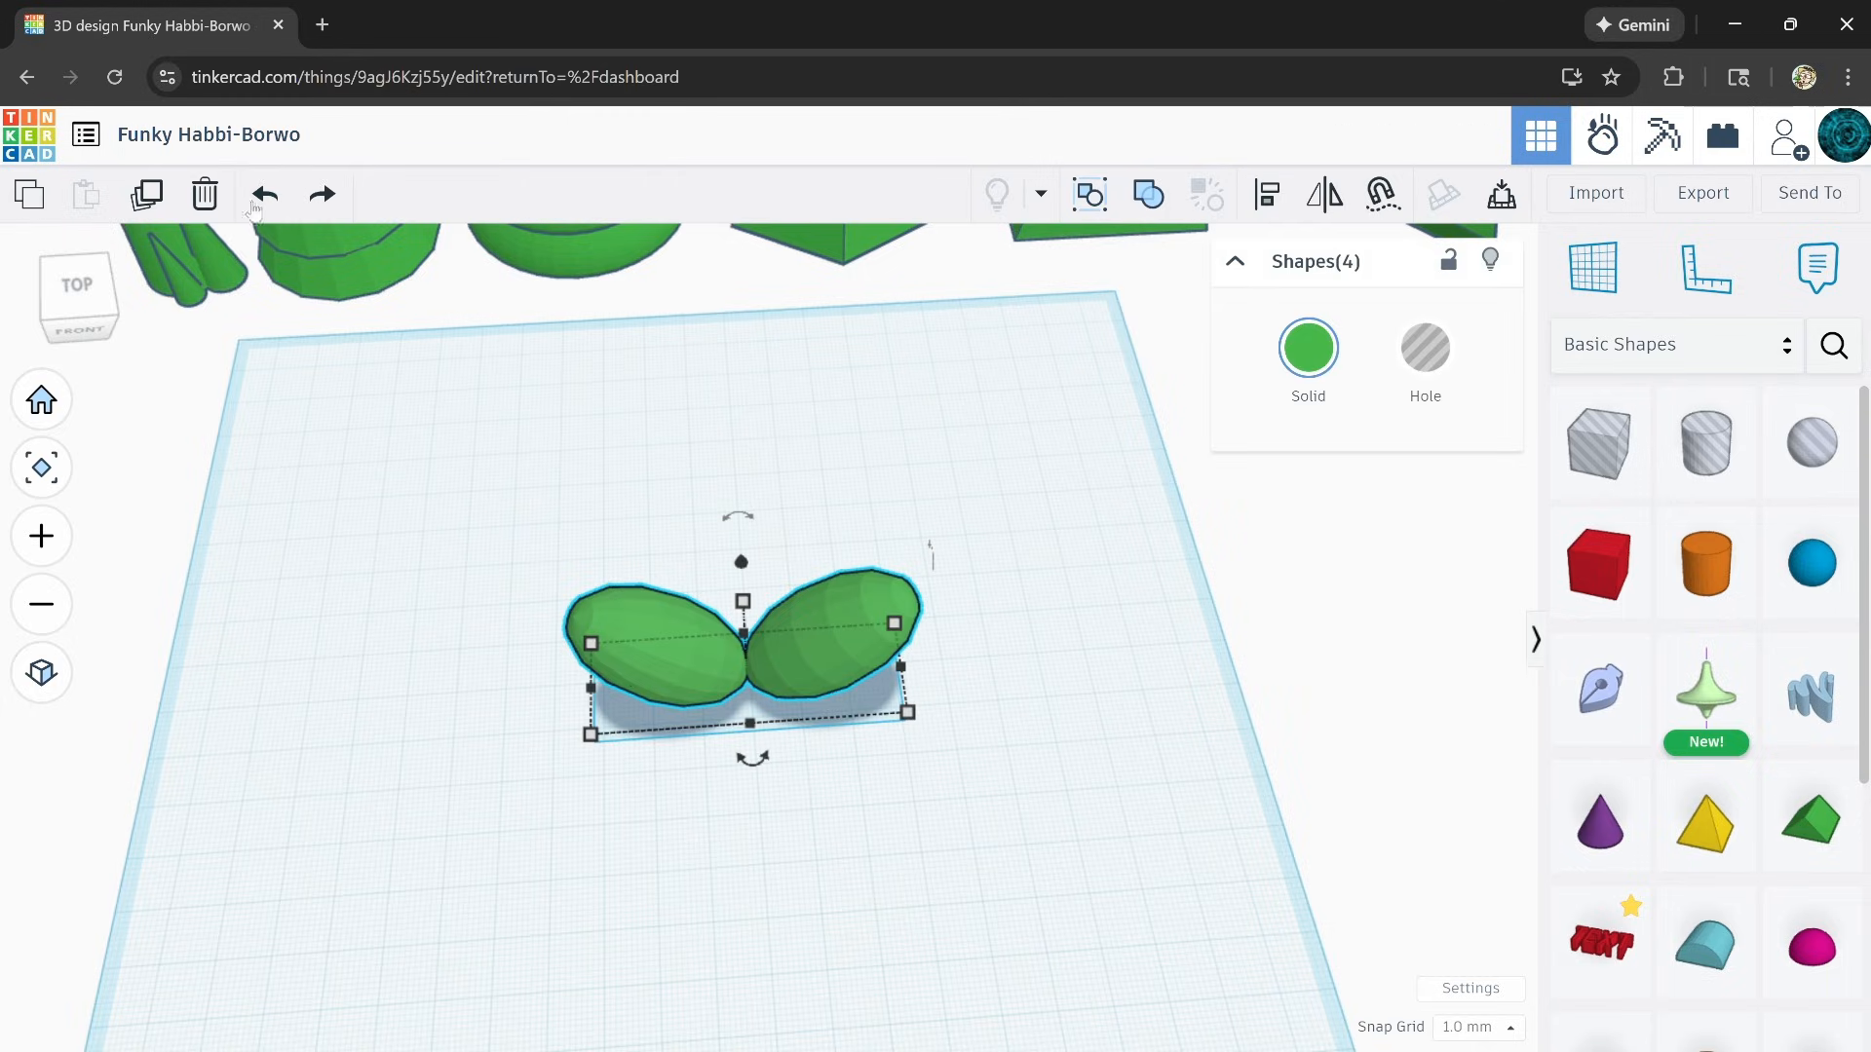
left_click(148, 198)
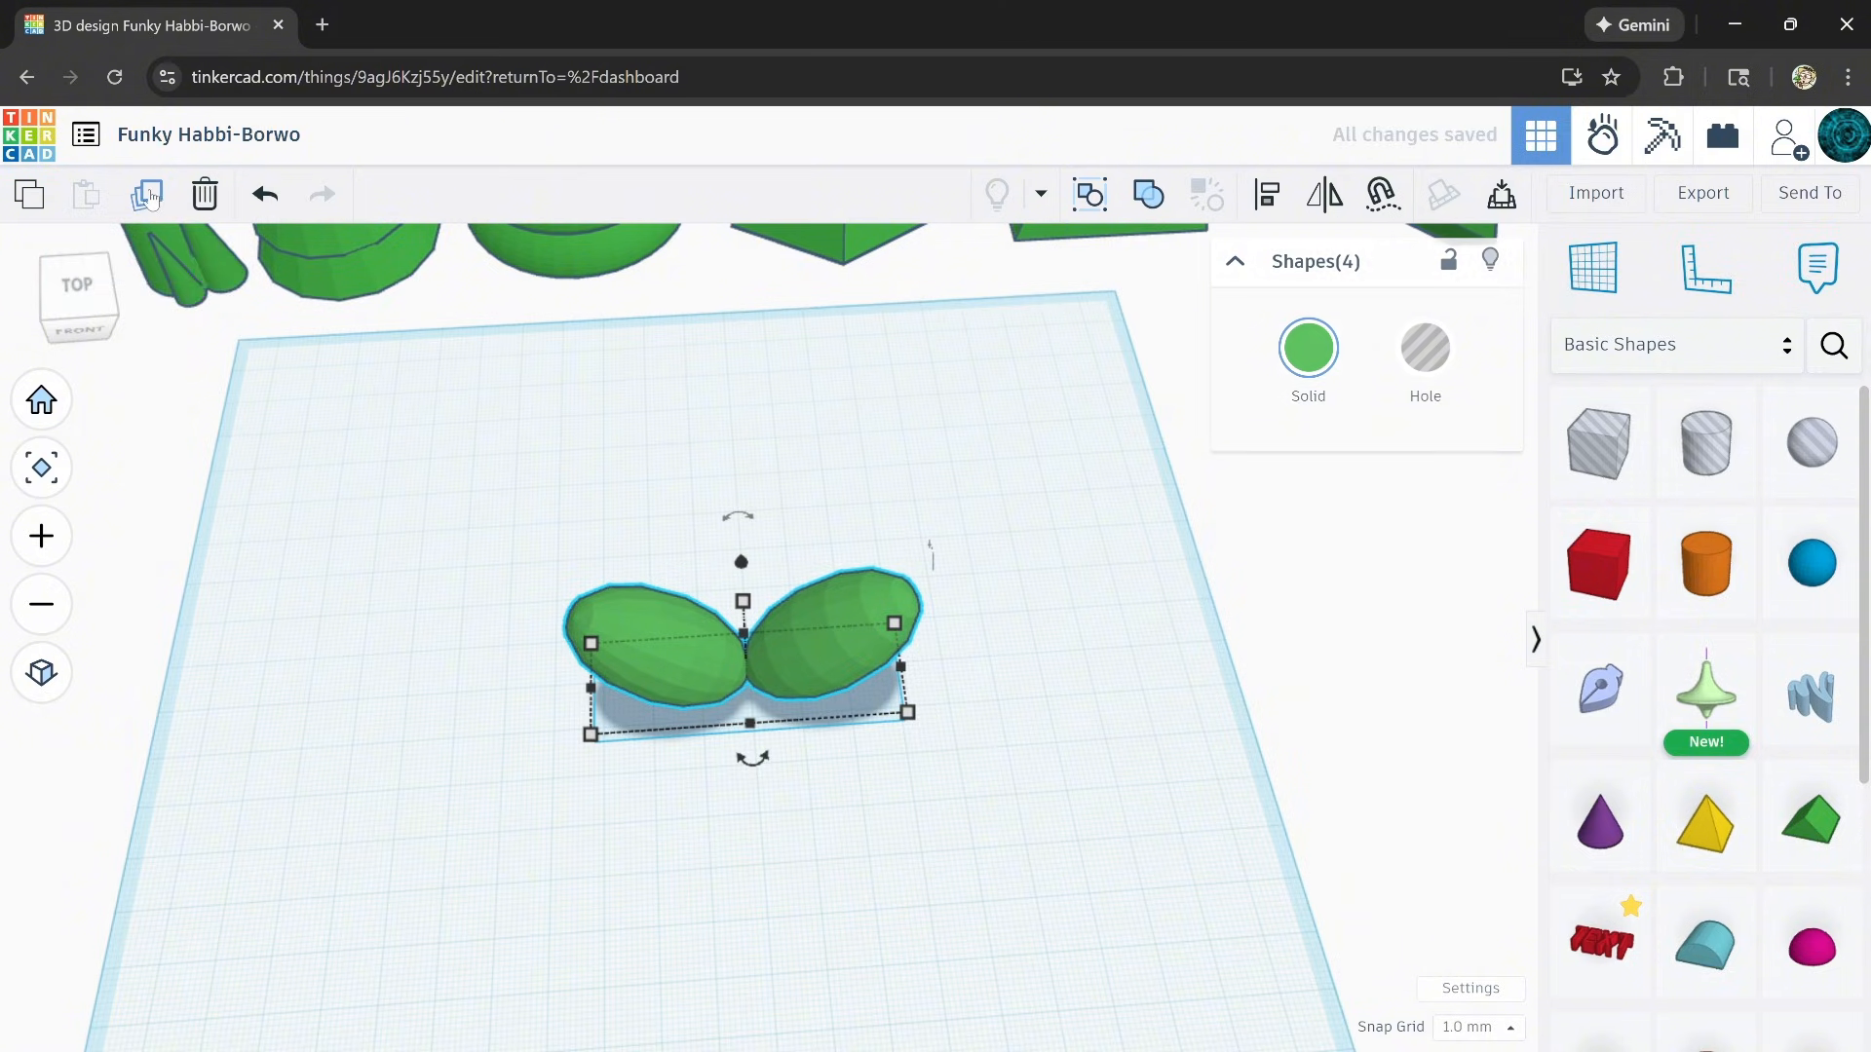
left_click_drag(751, 759, 759, 770)
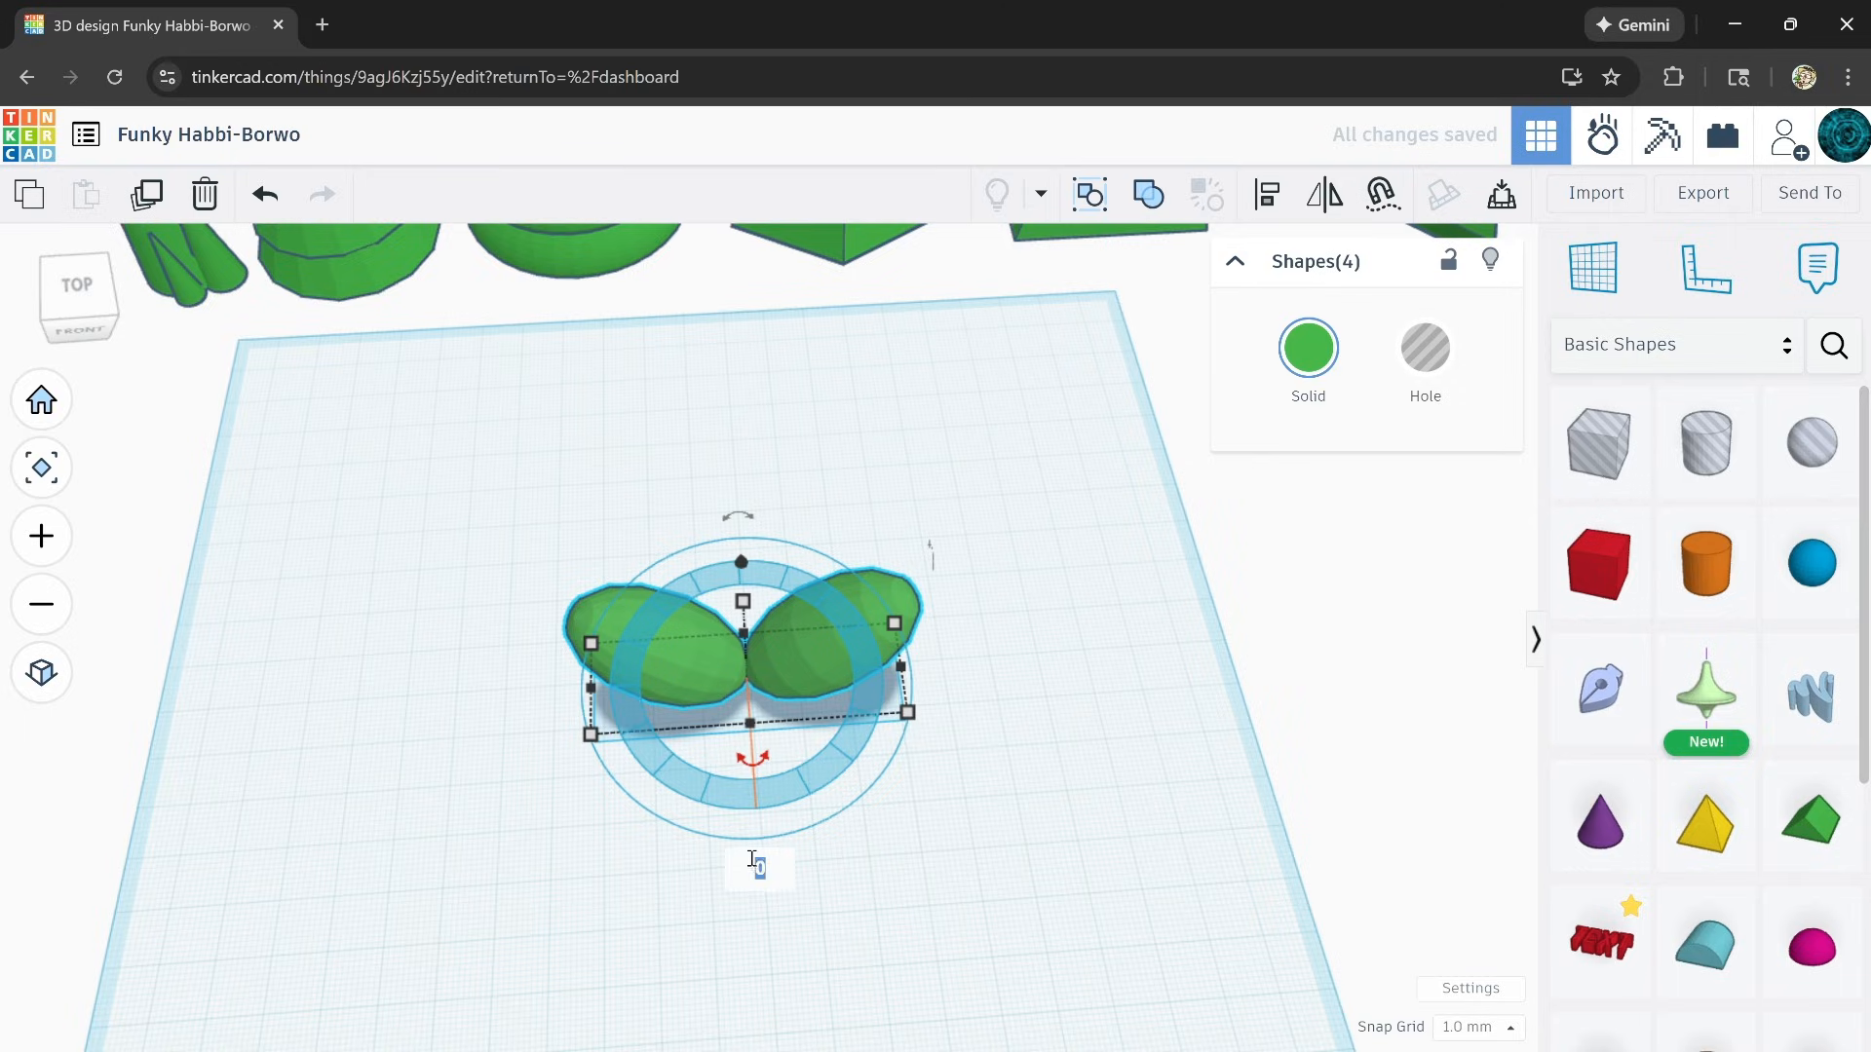
type("0")
key("Return")
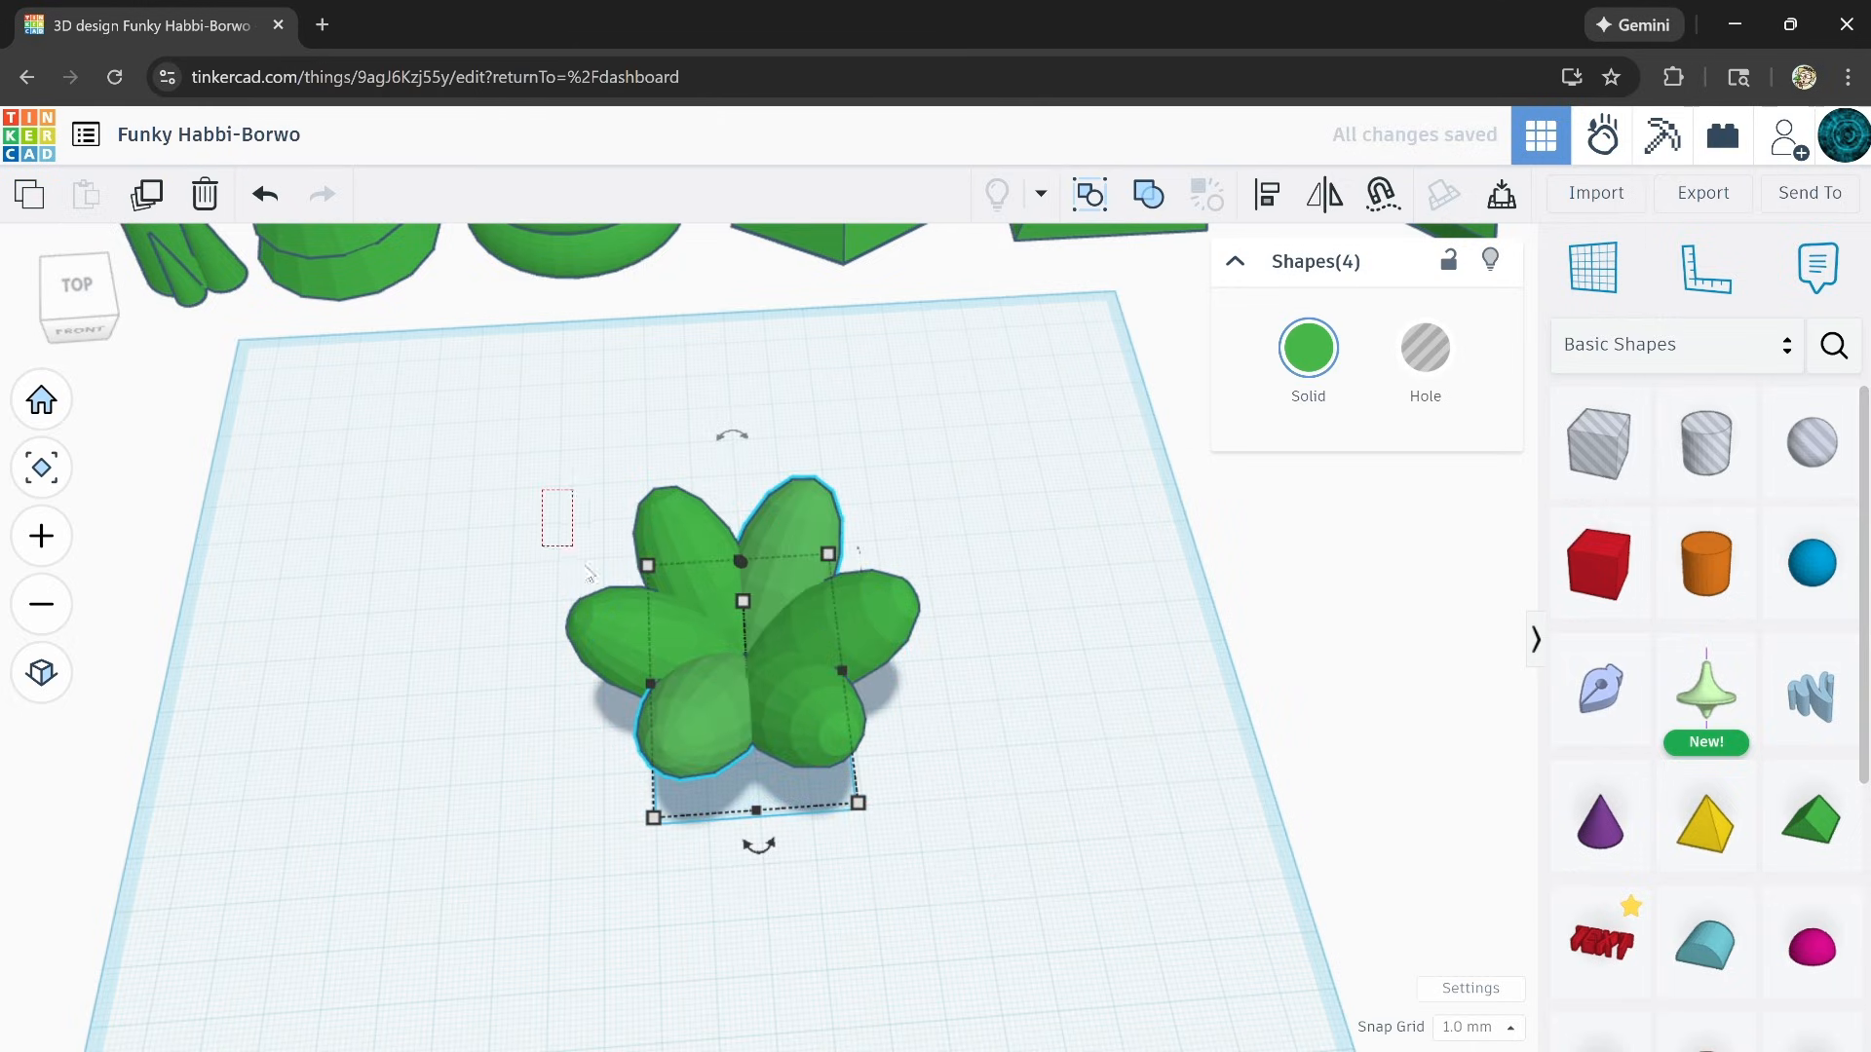
Step: Duplicate the whole six-lobed ring and move the ungrouped copy well off to the side of the workplane
left_click_drag(589, 573, 960, 745)
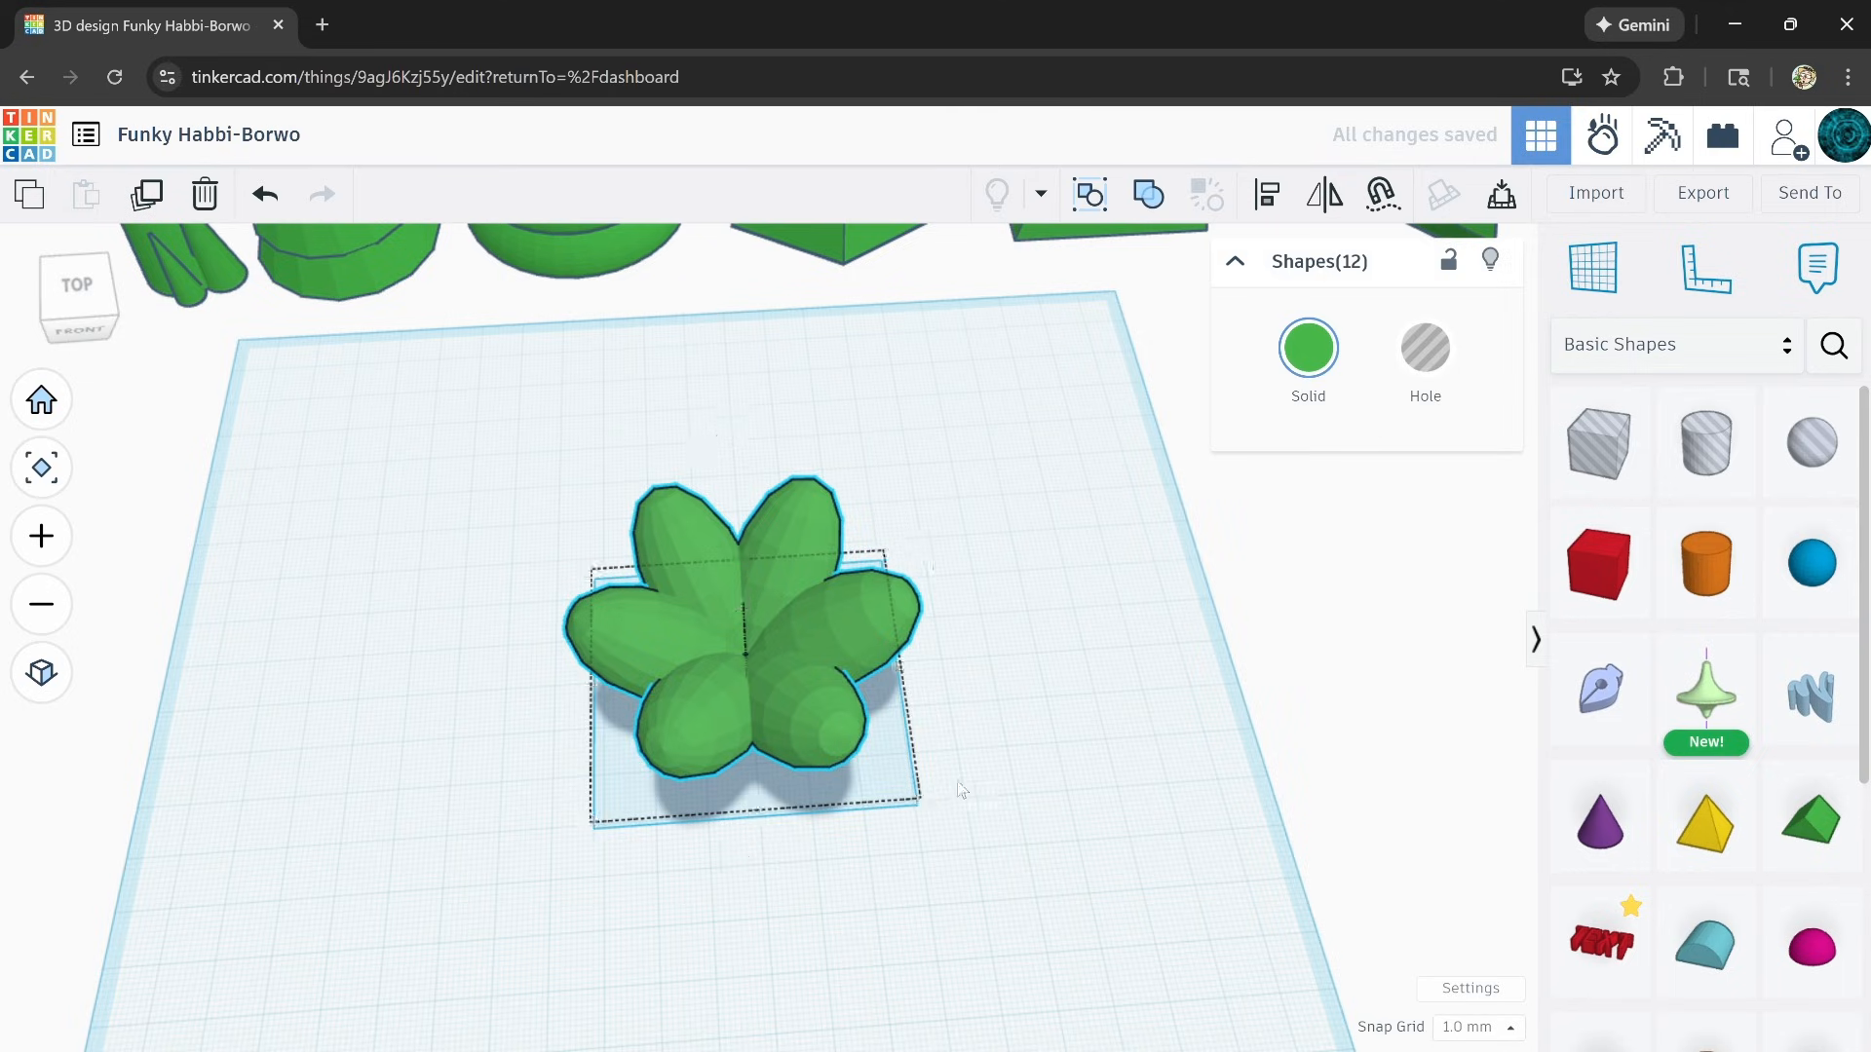
right_click_drag(960, 789, 940, 730)
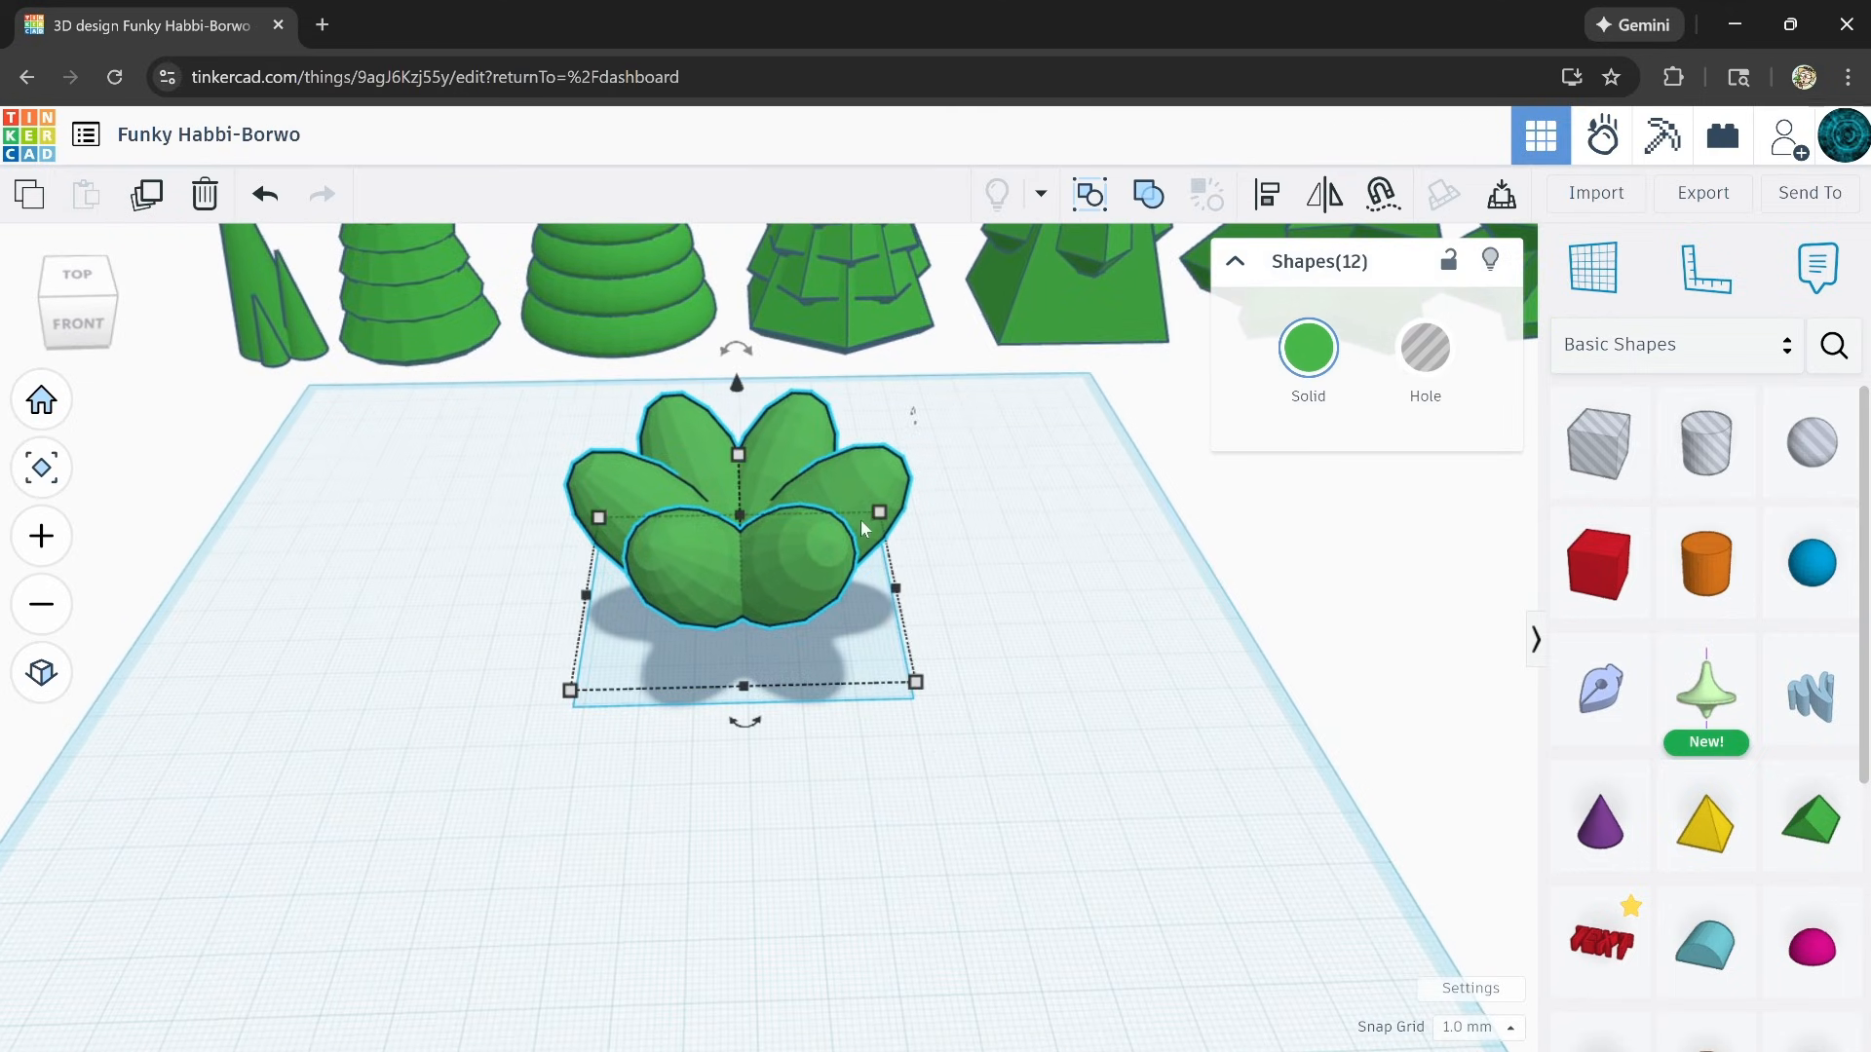
scroll(862, 523, "up", 3)
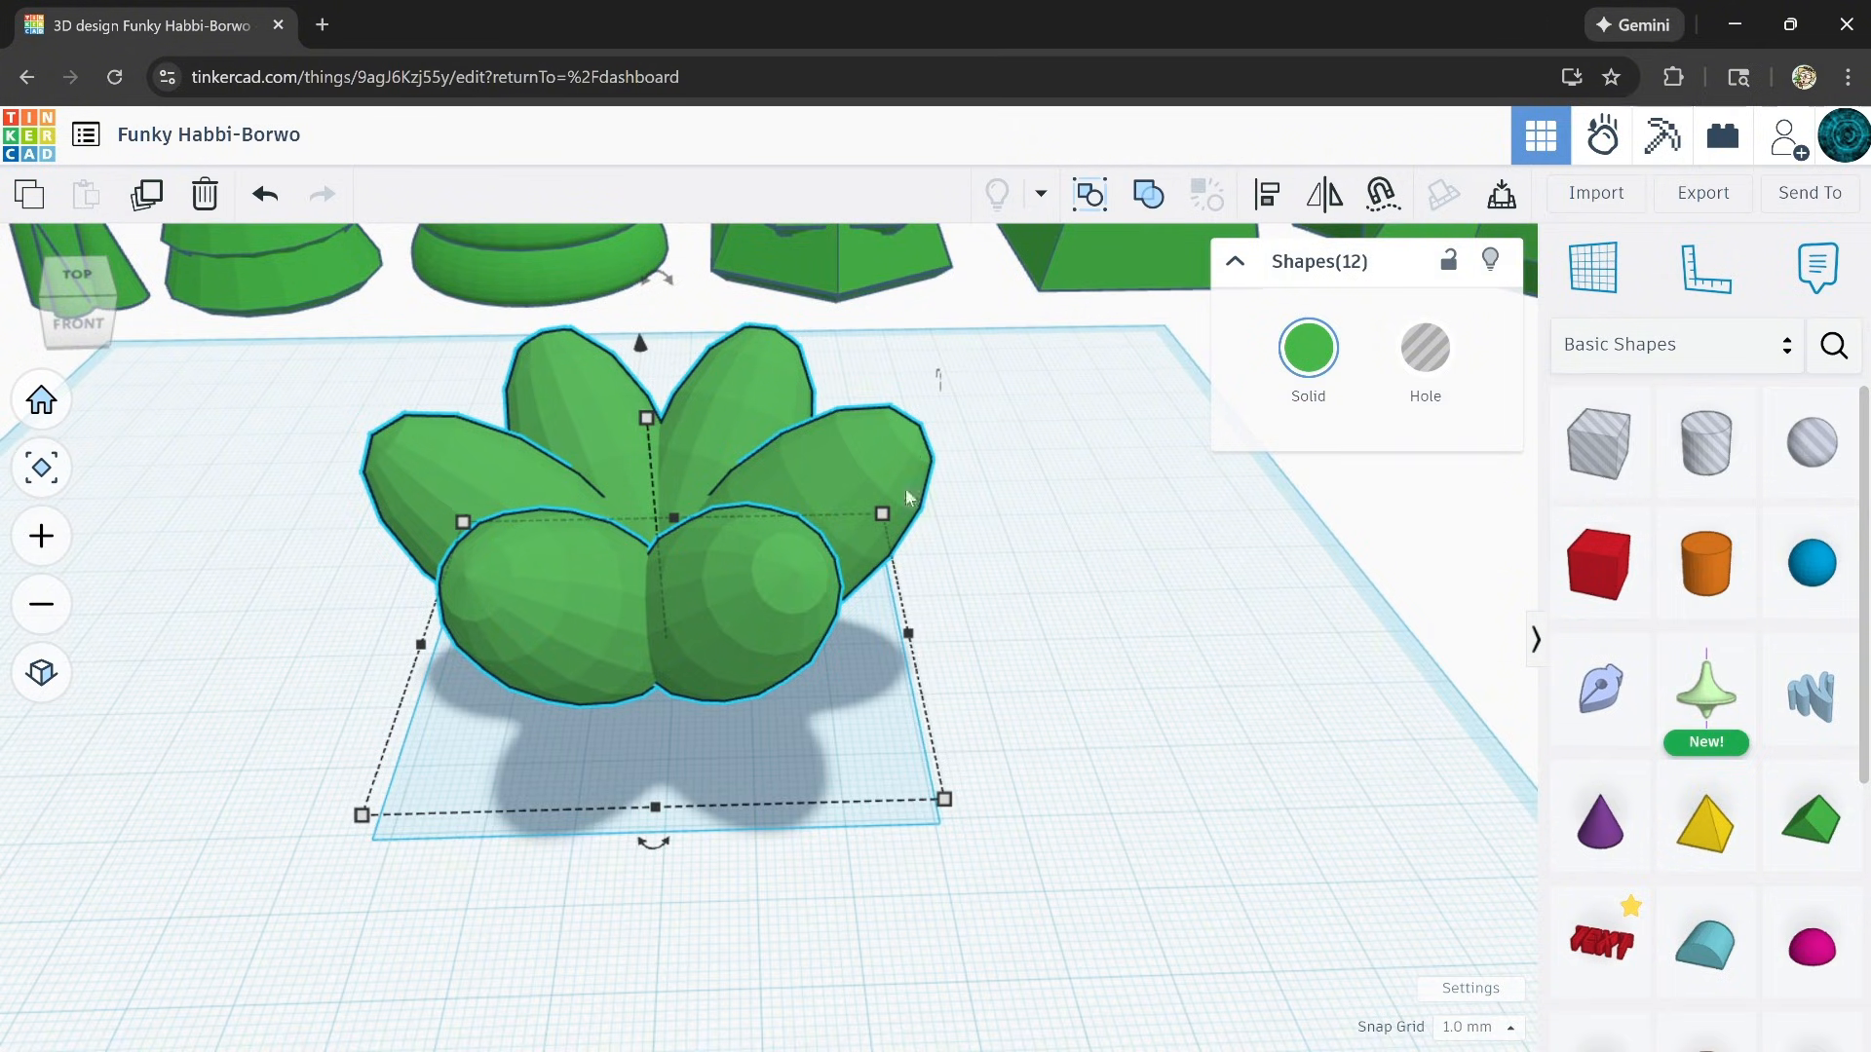
scroll(905, 497, "up", 3)
scroll(875, 517, "down", 4)
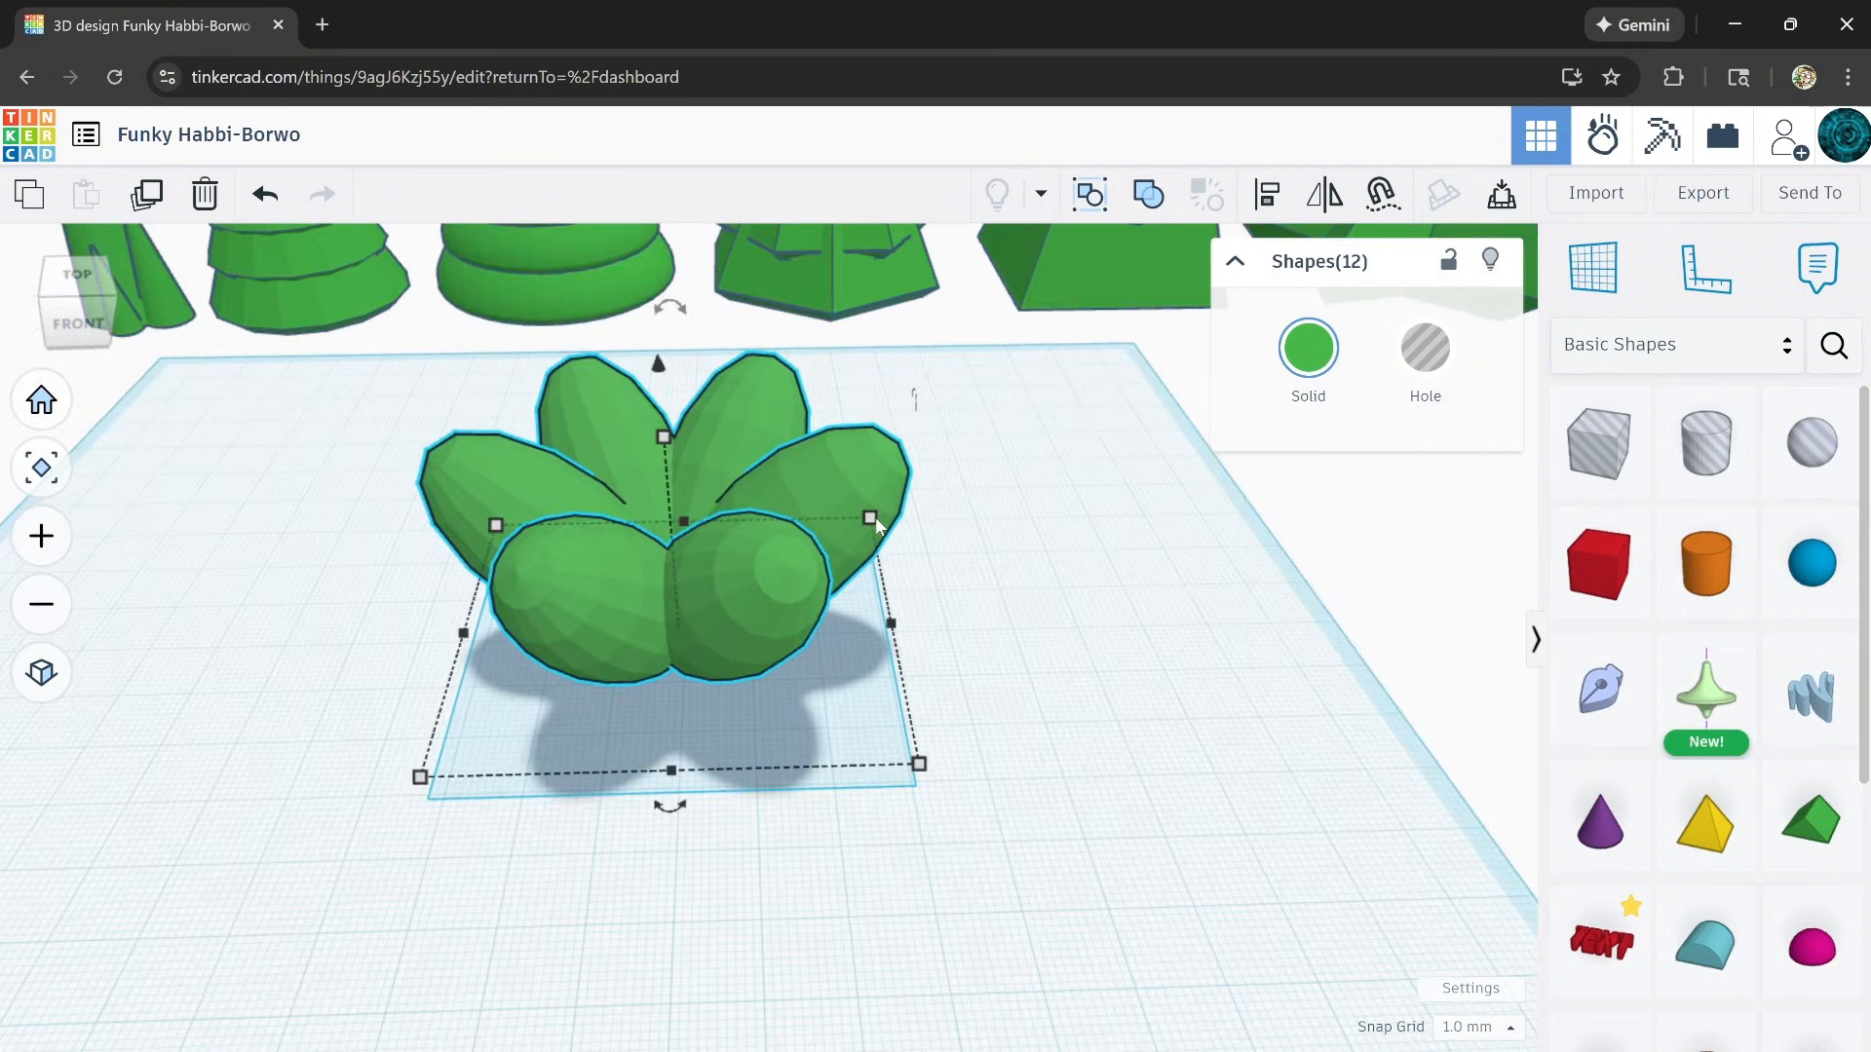
left_click(1010, 594)
left_click_drag(981, 405, 442, 755)
left_click(144, 198)
left_click_drag(651, 580, 258, 556)
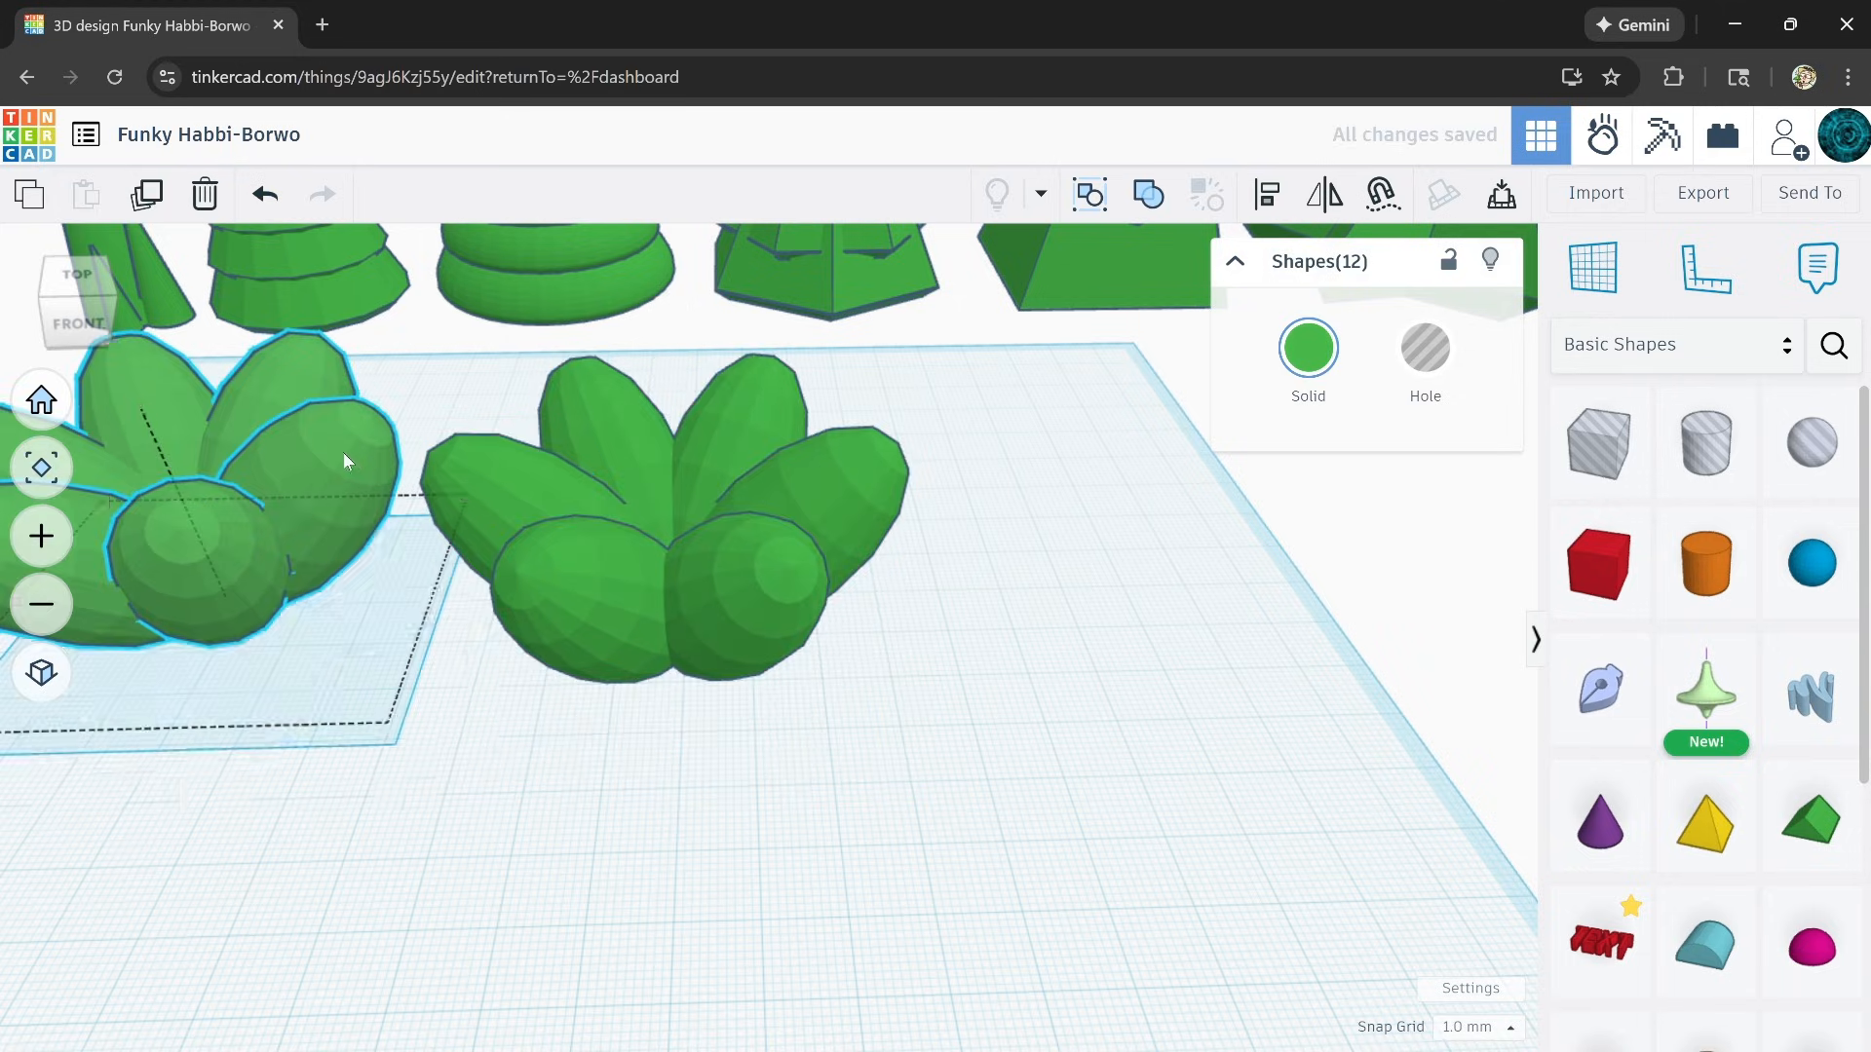
left_click_drag(342, 452, 186, 456)
Step: Combine all spheres of the central six-lobed ring into a single Union group
left_click_drag(405, 391, 884, 682)
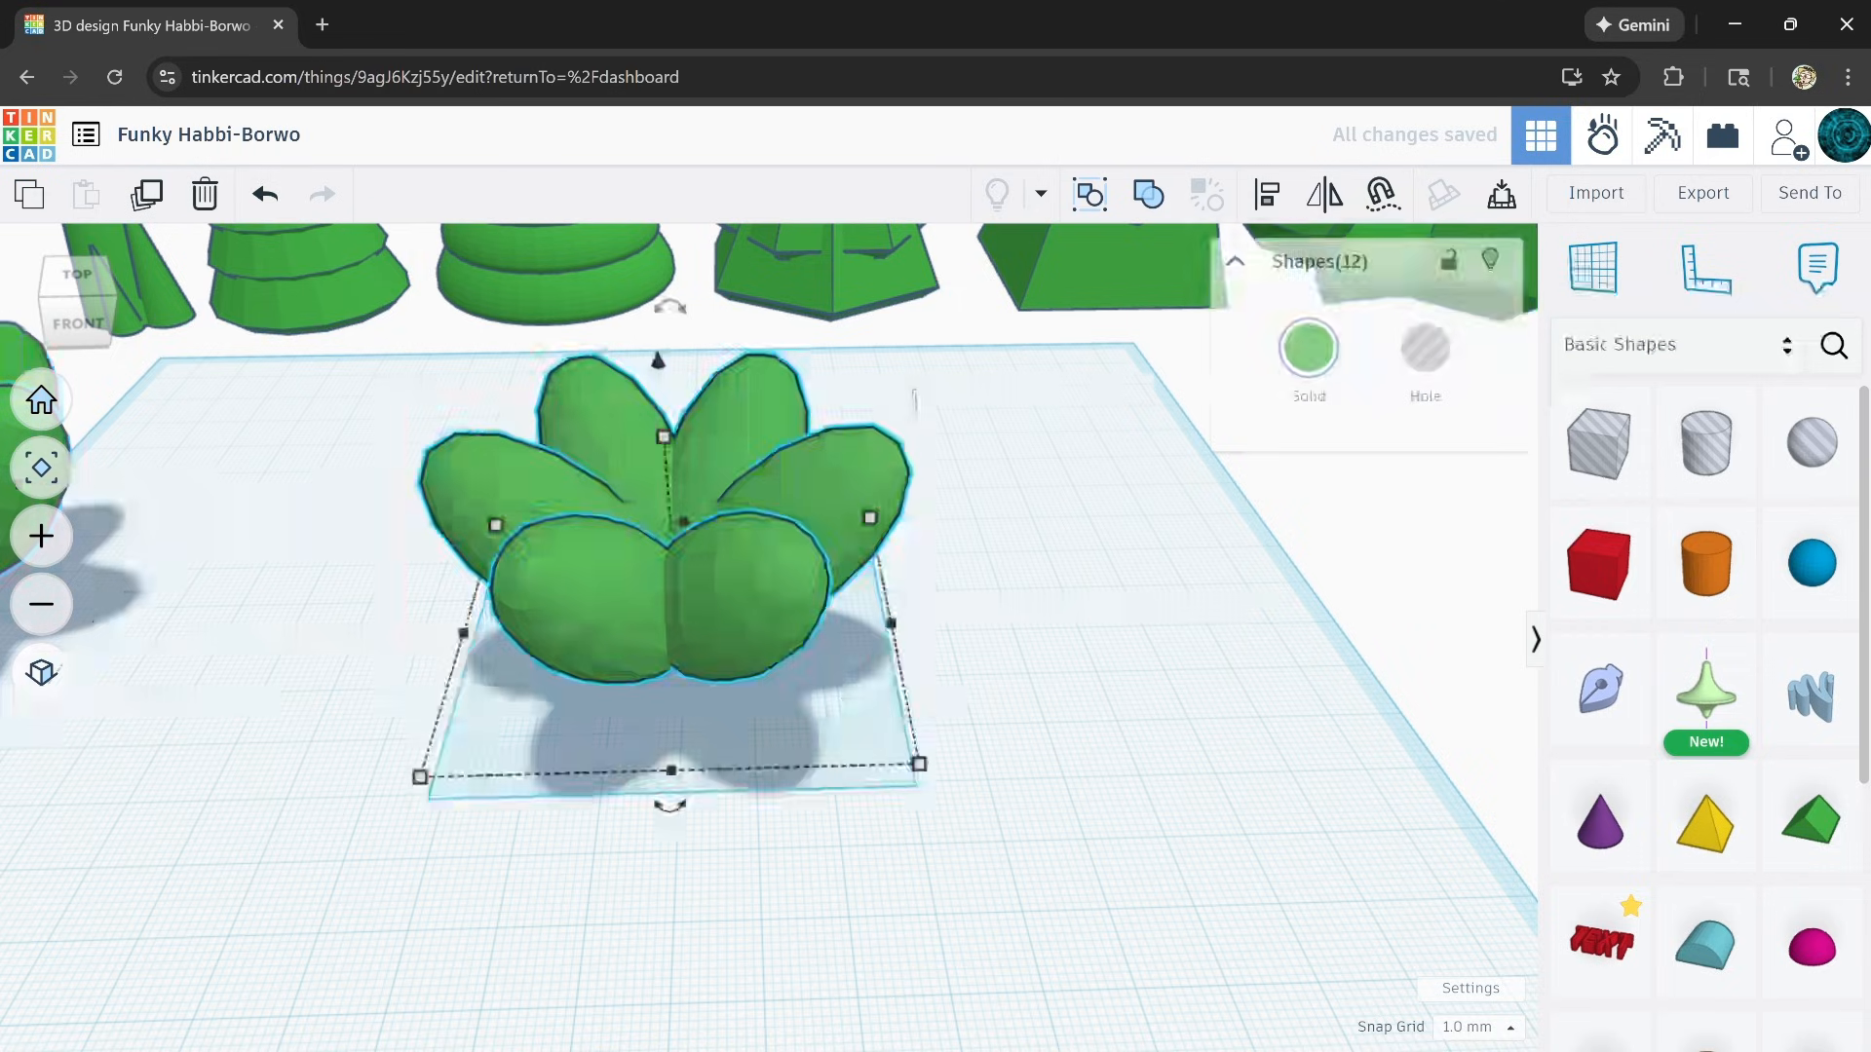
left_click(1149, 197)
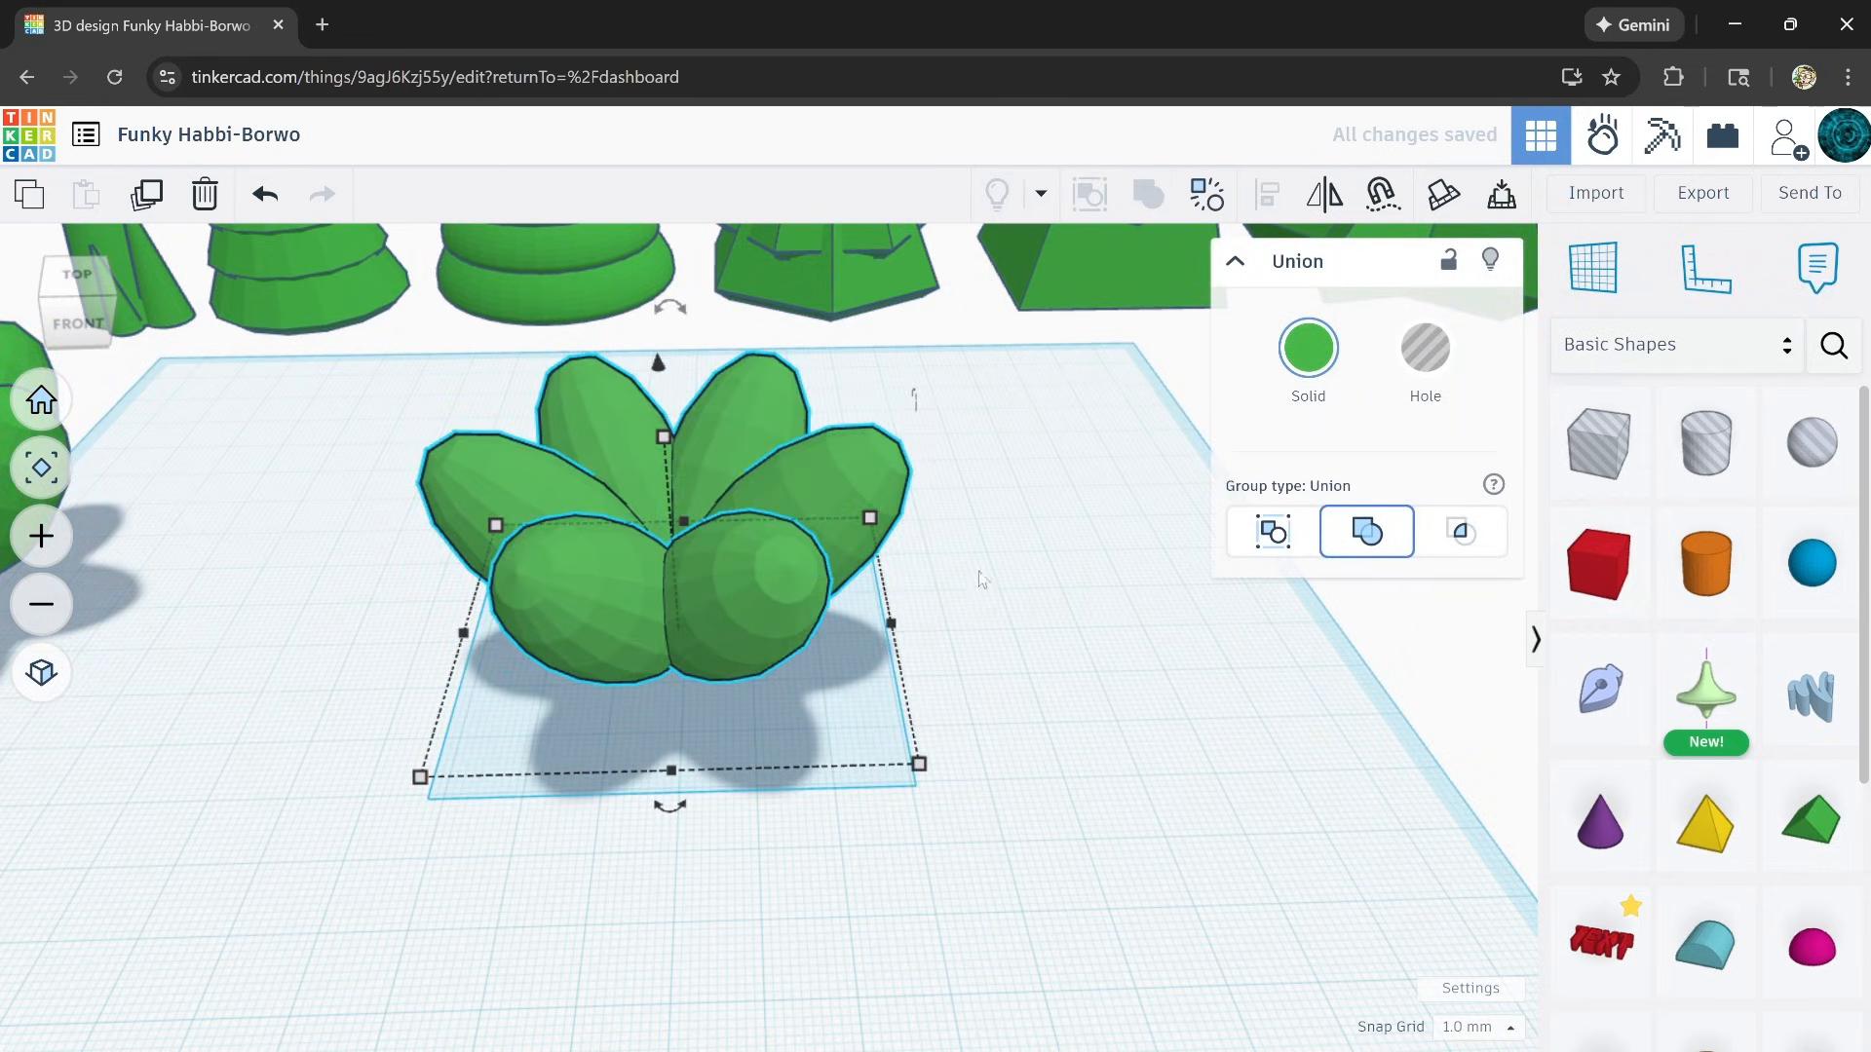
mouse_move(982, 600)
right_mouse_down()
mouse_move(998, 556)
mouse_move(1003, 596)
right_mouse_up()
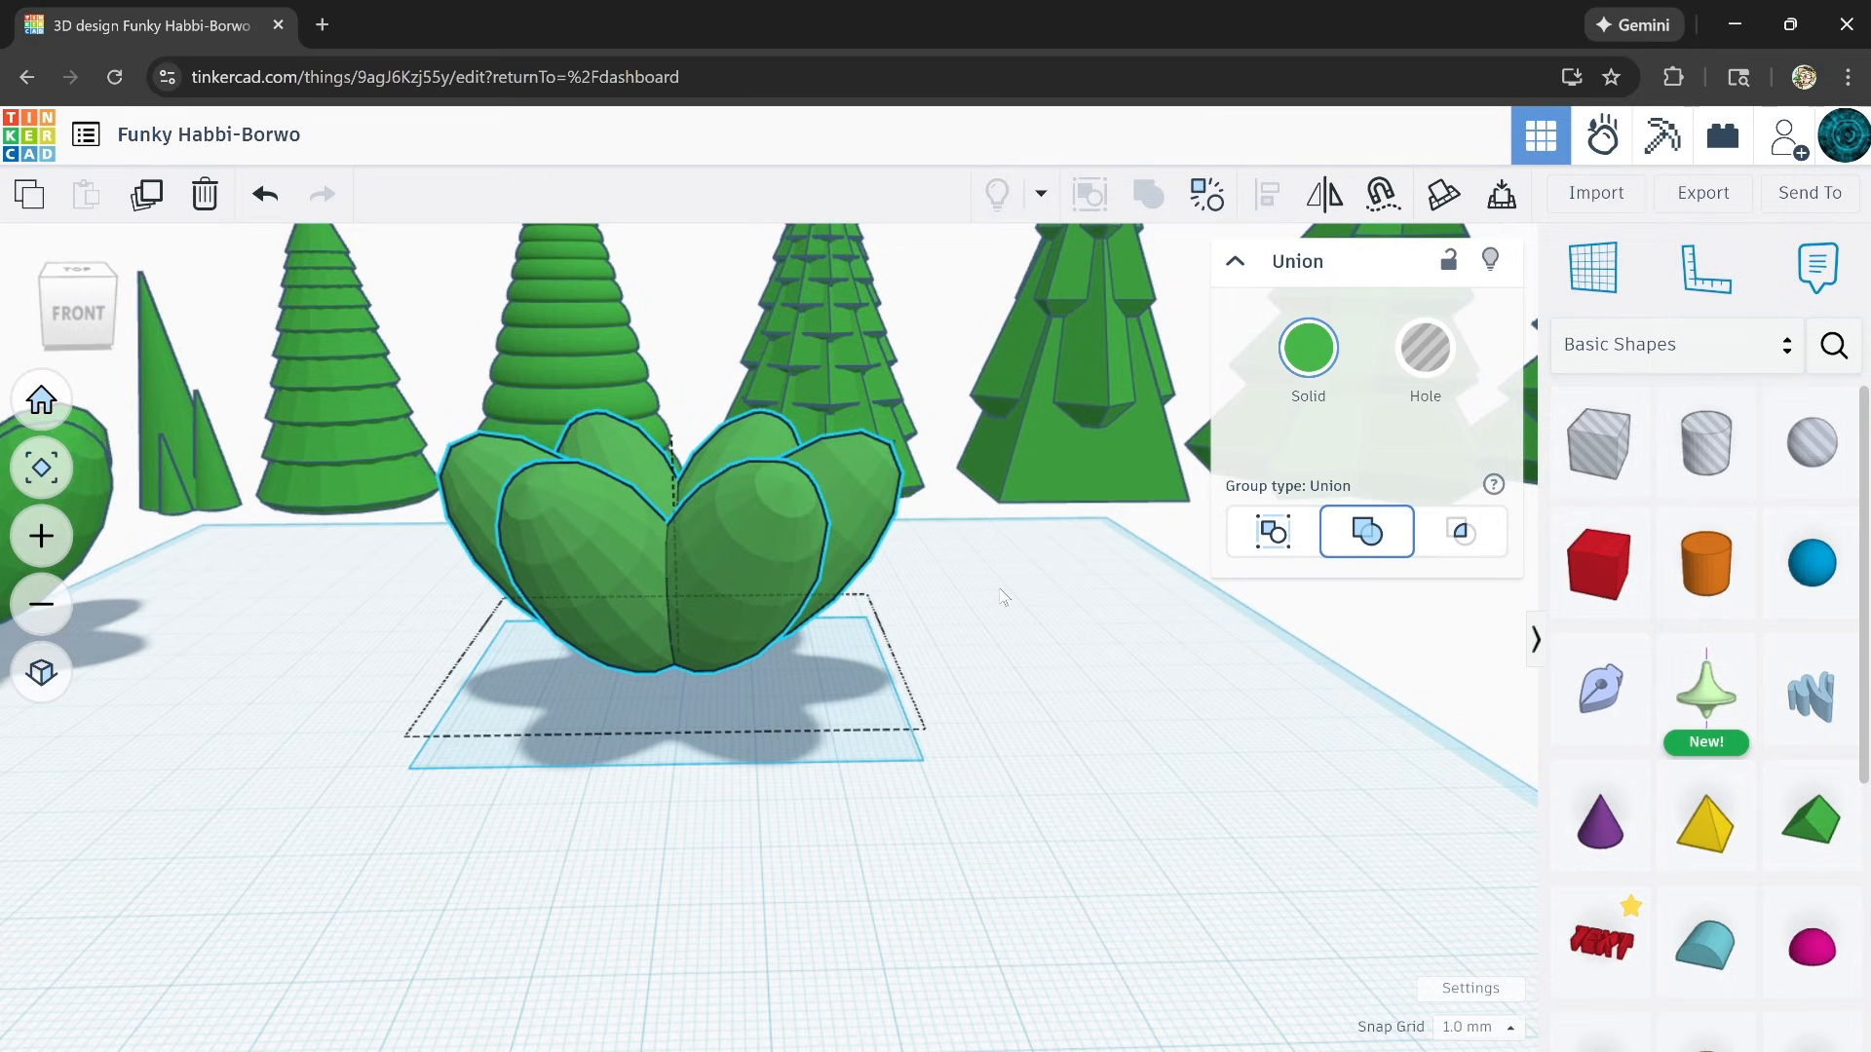
right_click_drag(1001, 596, 994, 672)
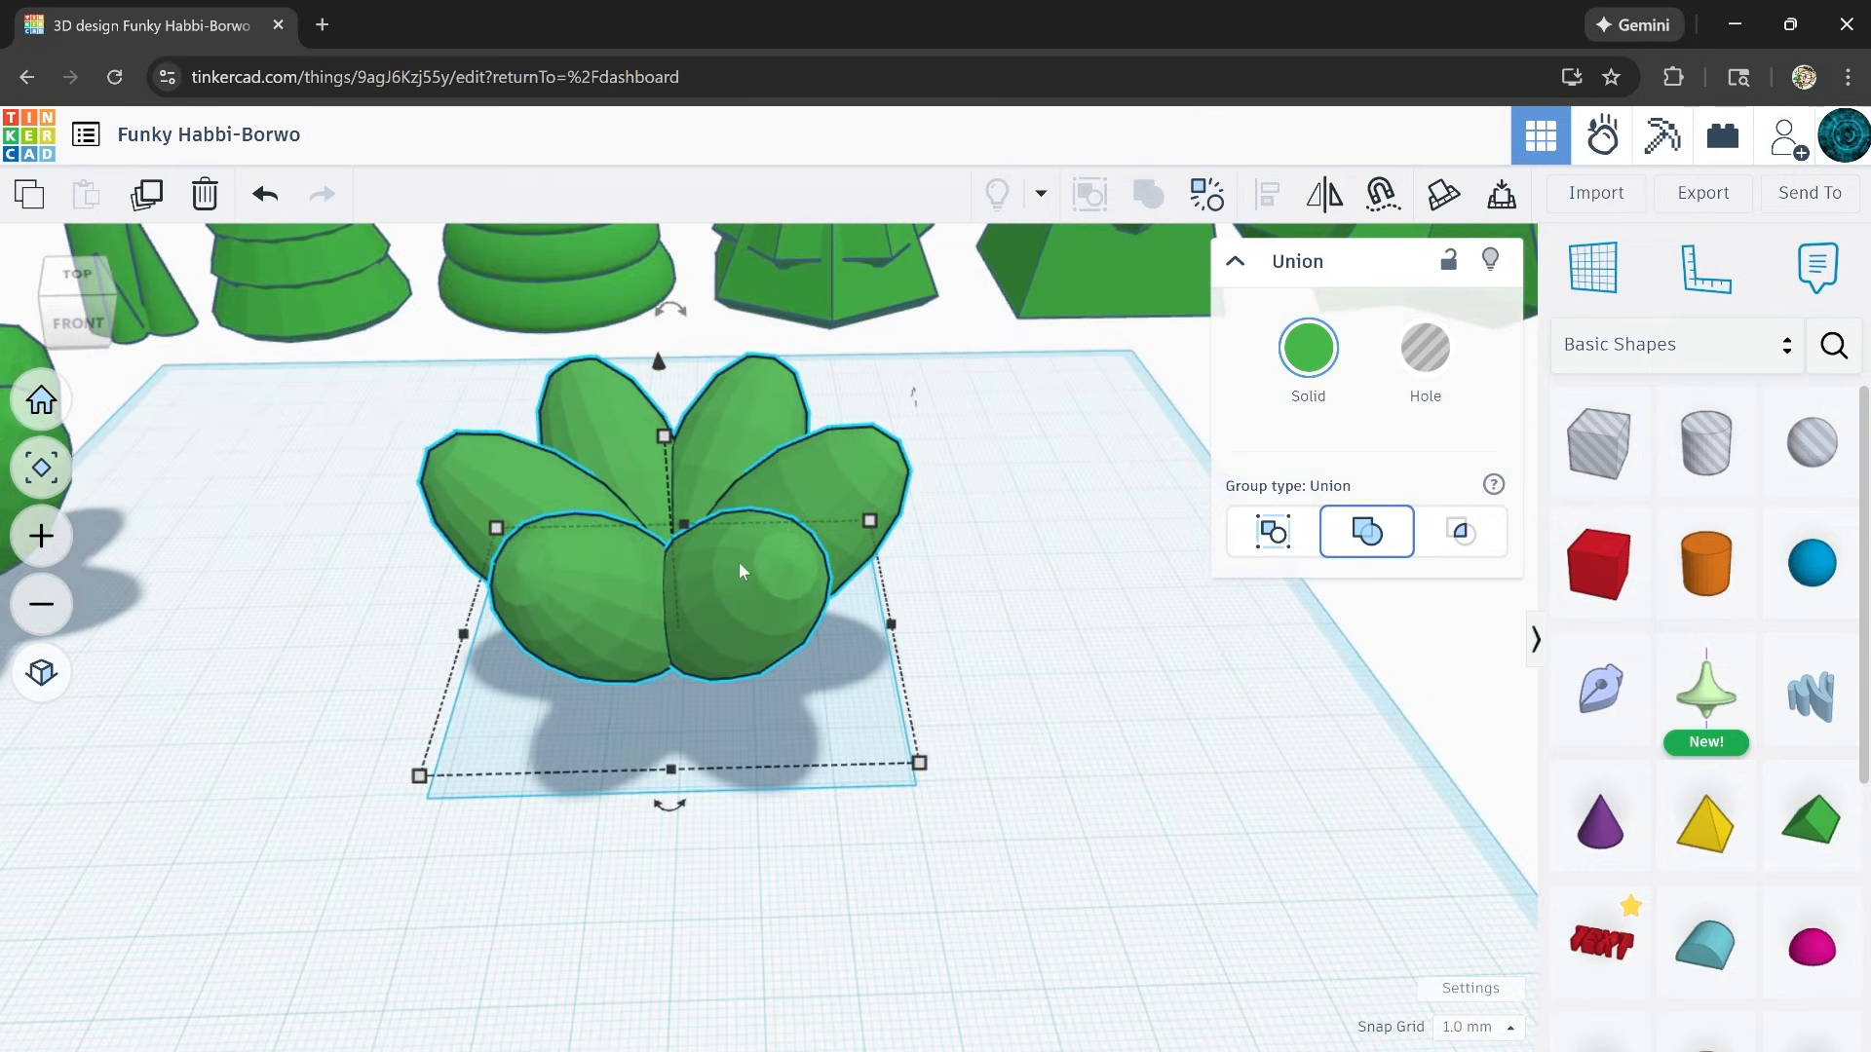
right_click_drag(738, 561, 734, 519)
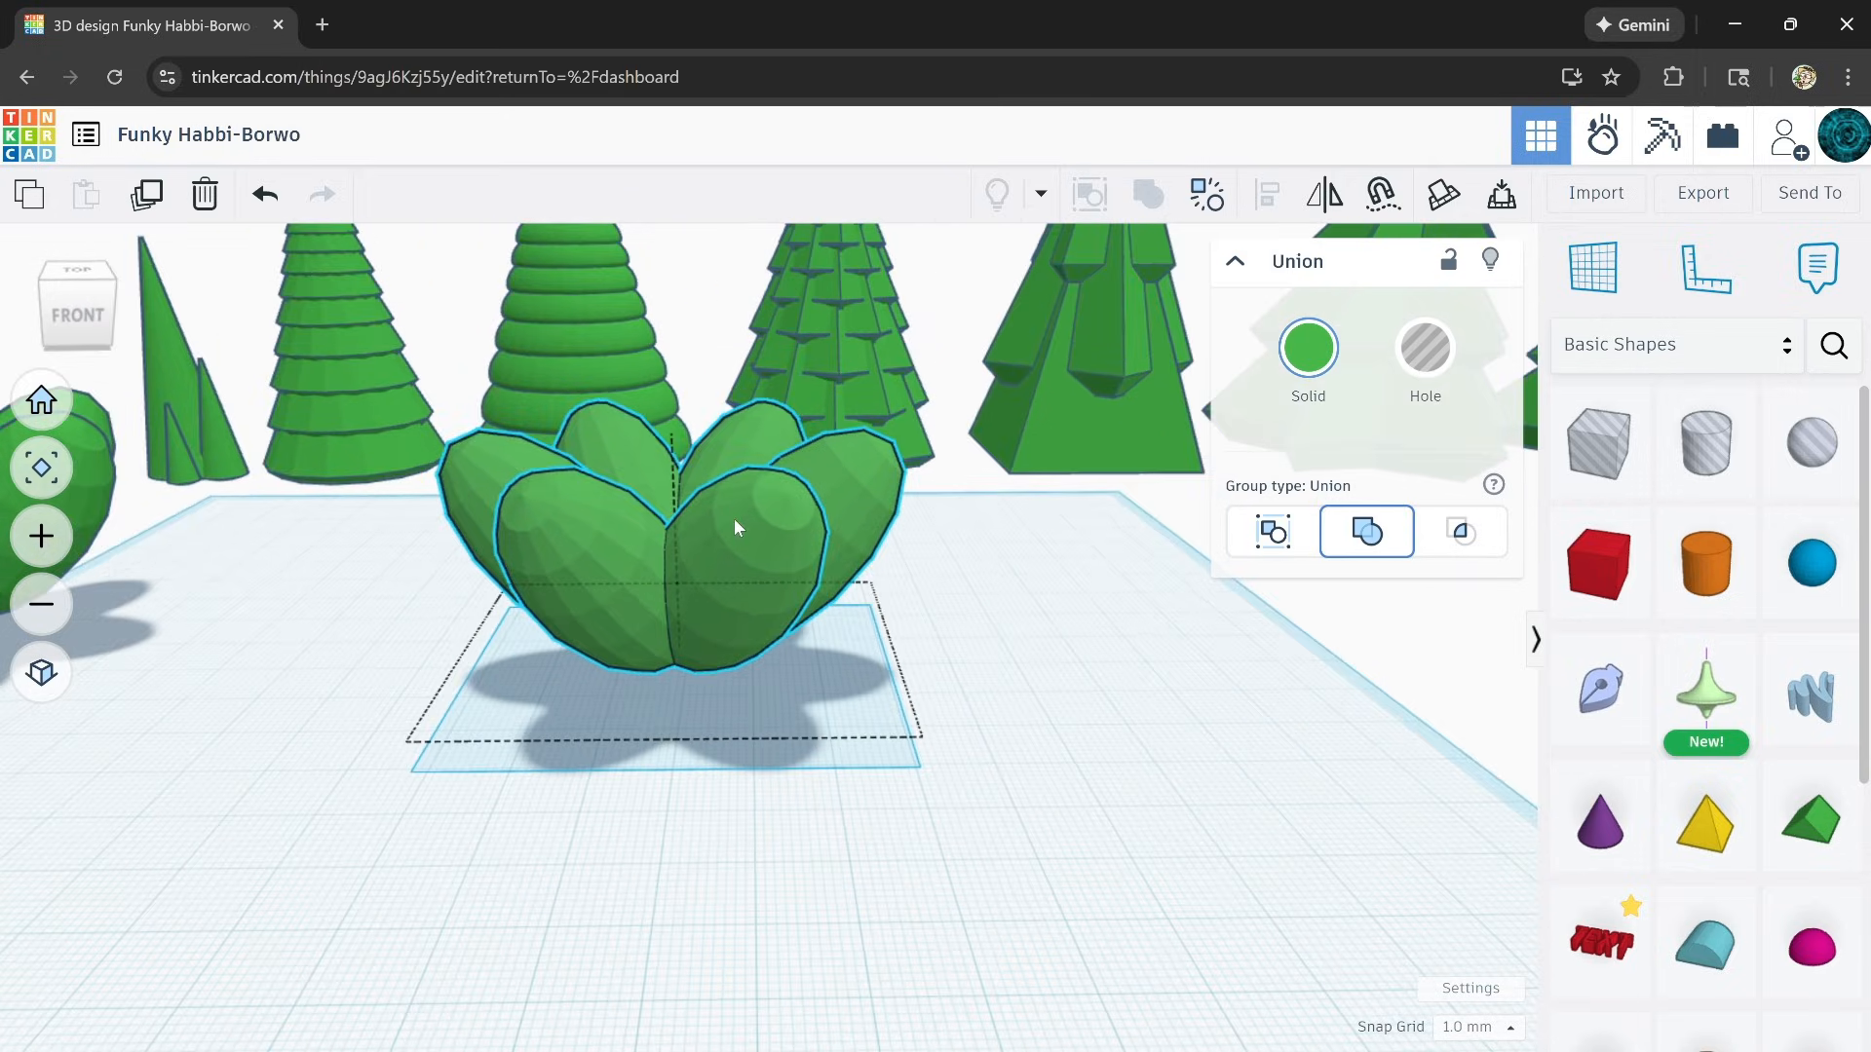
scroll(721, 629, "up", 5)
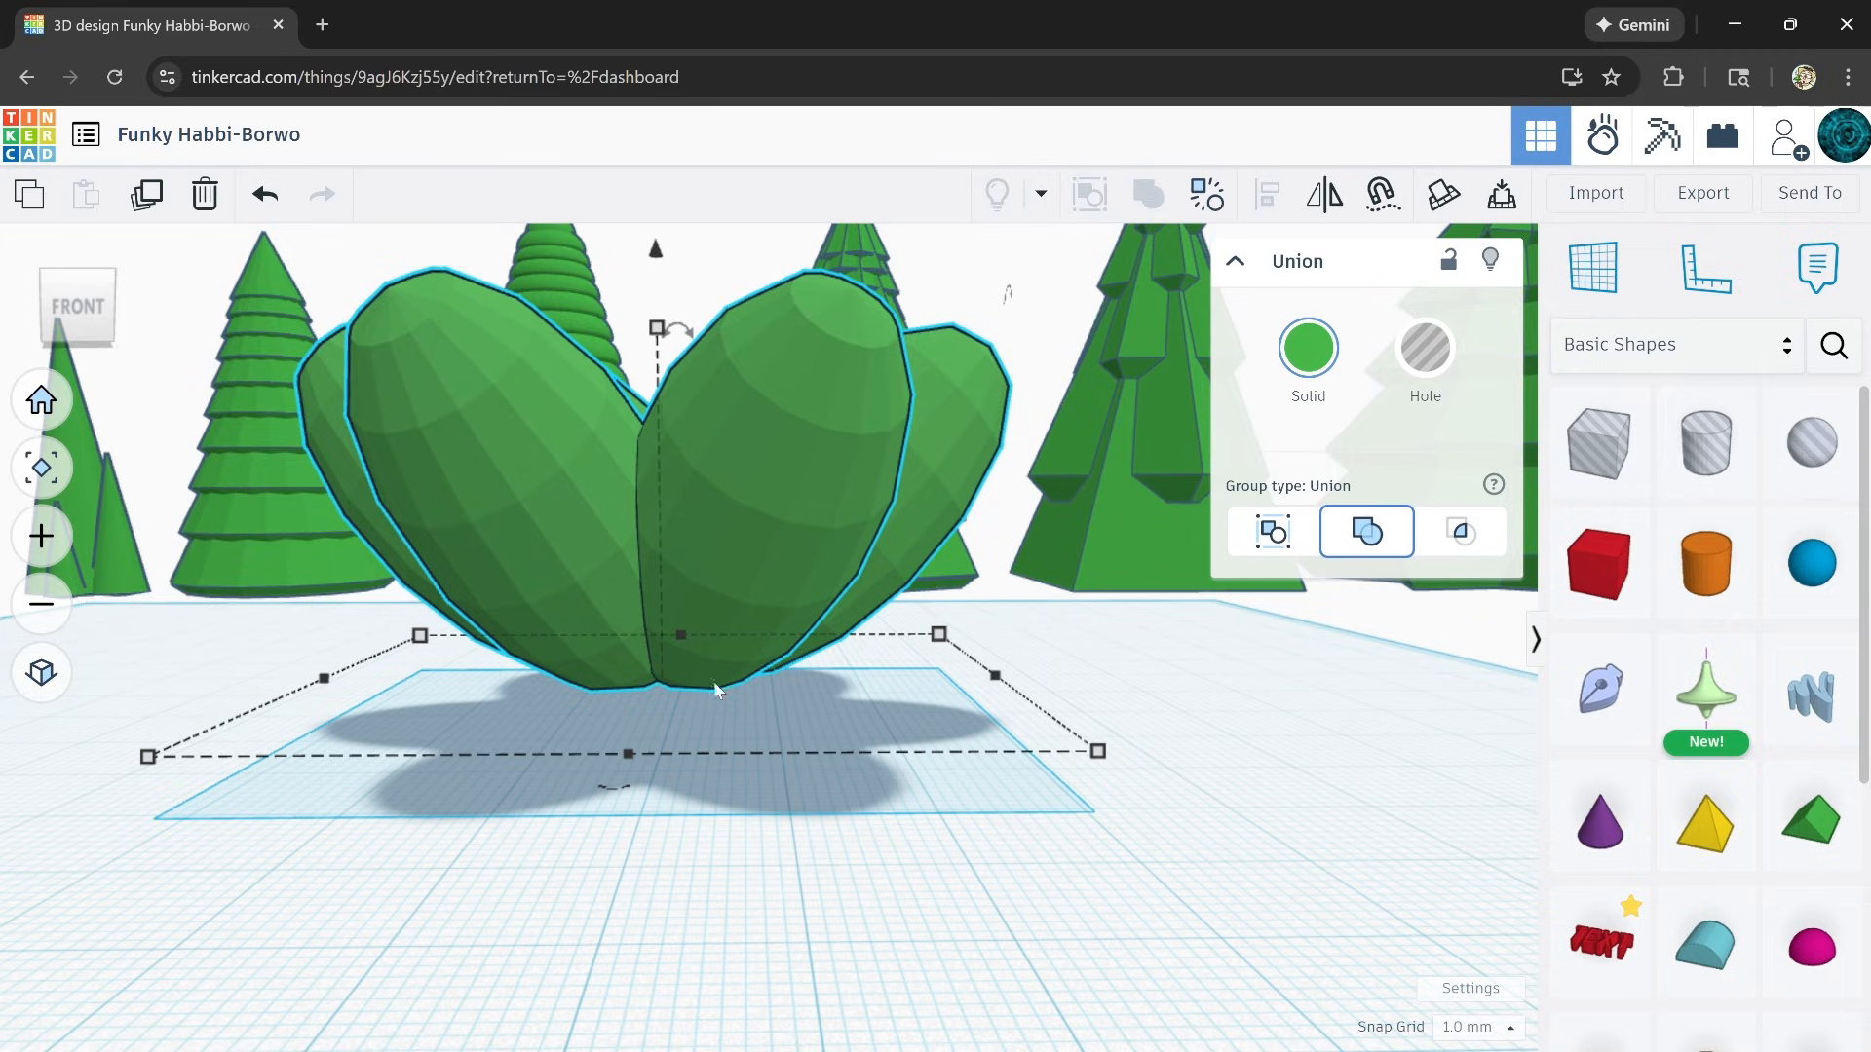
scroll(809, 546, "down", 5)
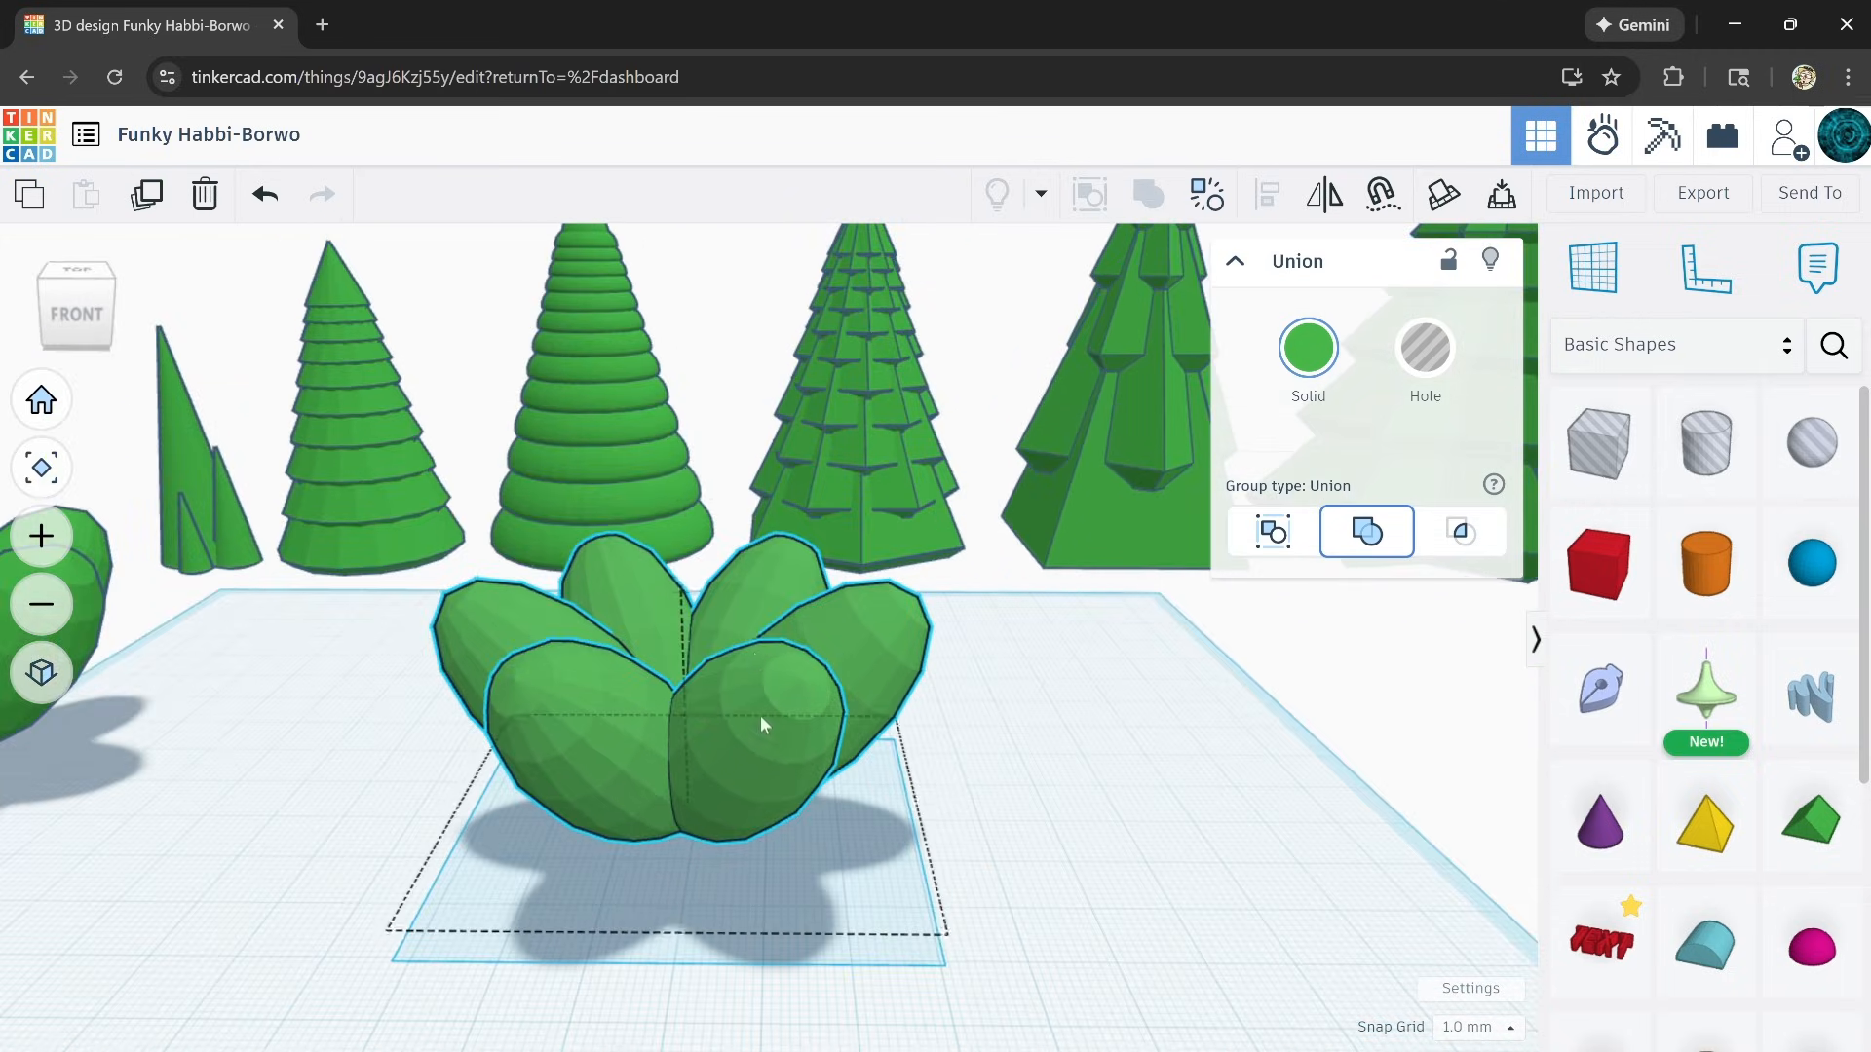
Step: Stack a proportionally smaller copy of the ring, about 25 mm high, on the first tier and rotate it so its lobes fall in the gaps
left_click(149, 199)
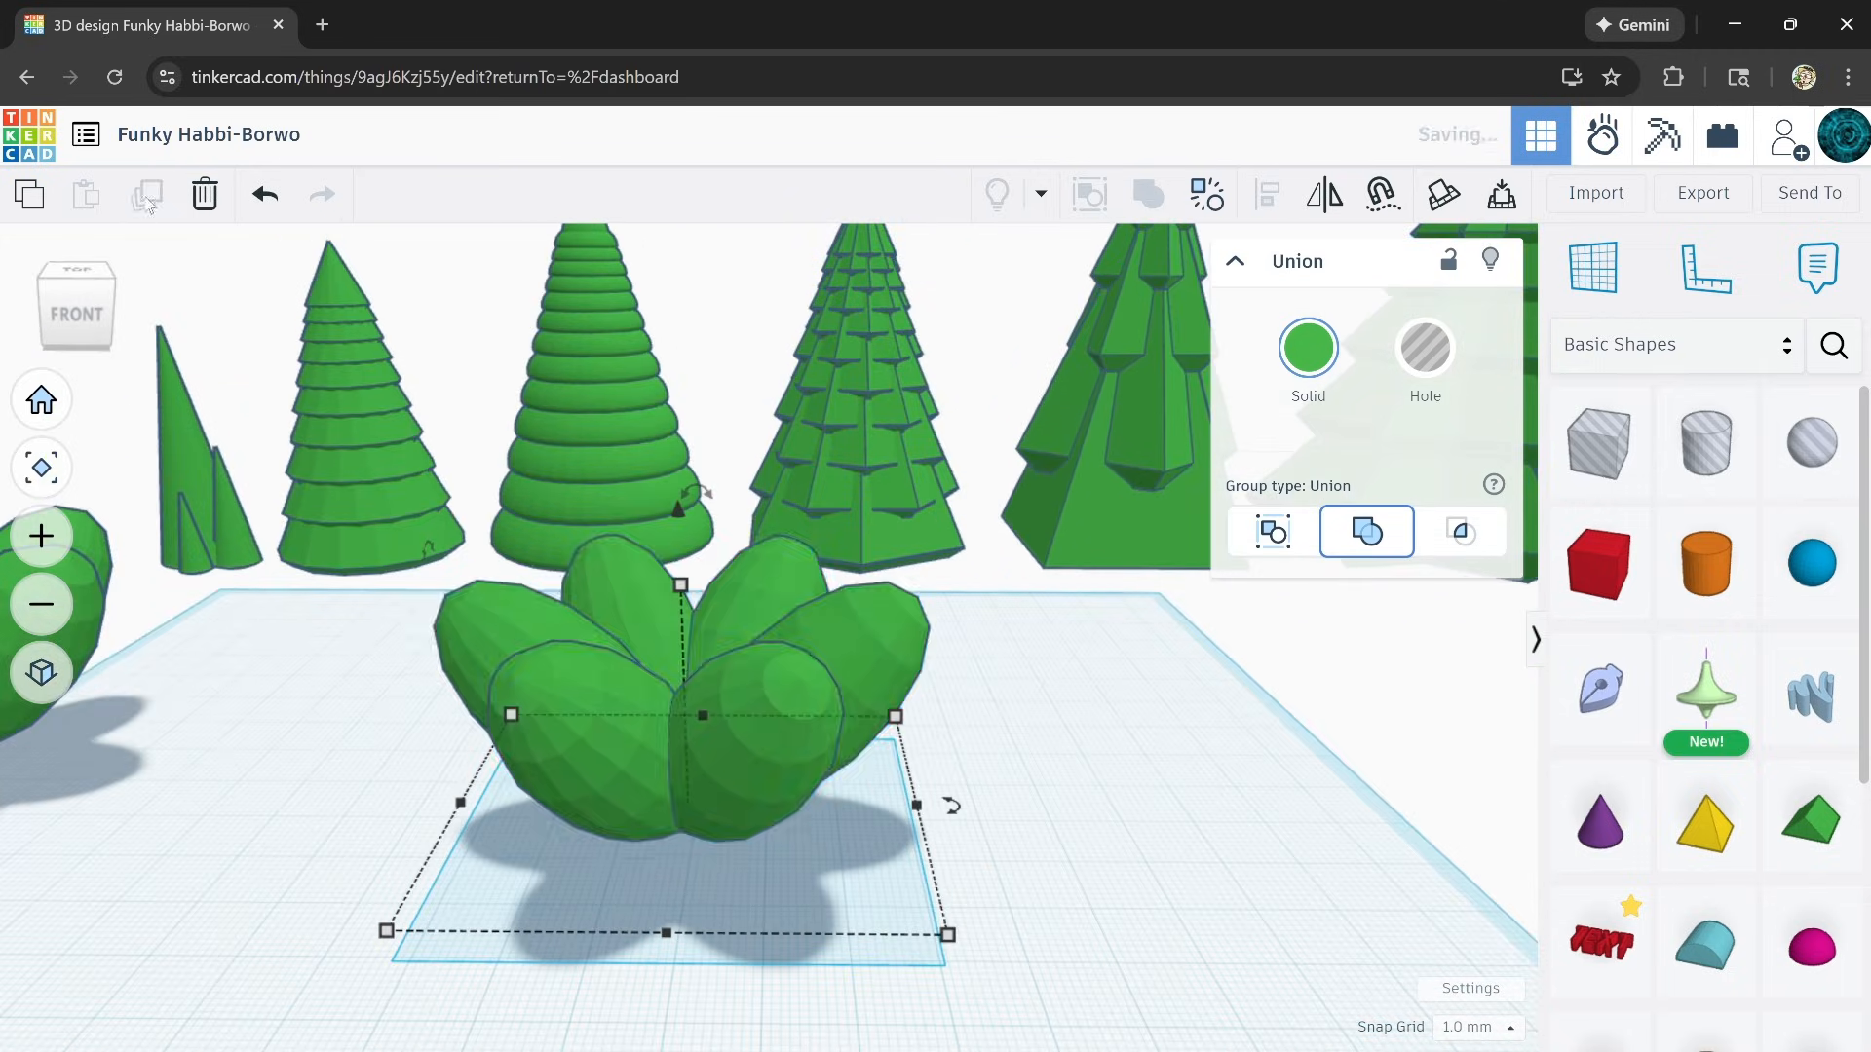
mouse_move(683, 508)
left_mouse_down()
mouse_move(675, 420)
mouse_move(682, 494)
mouse_move(679, 473)
left_mouse_up()
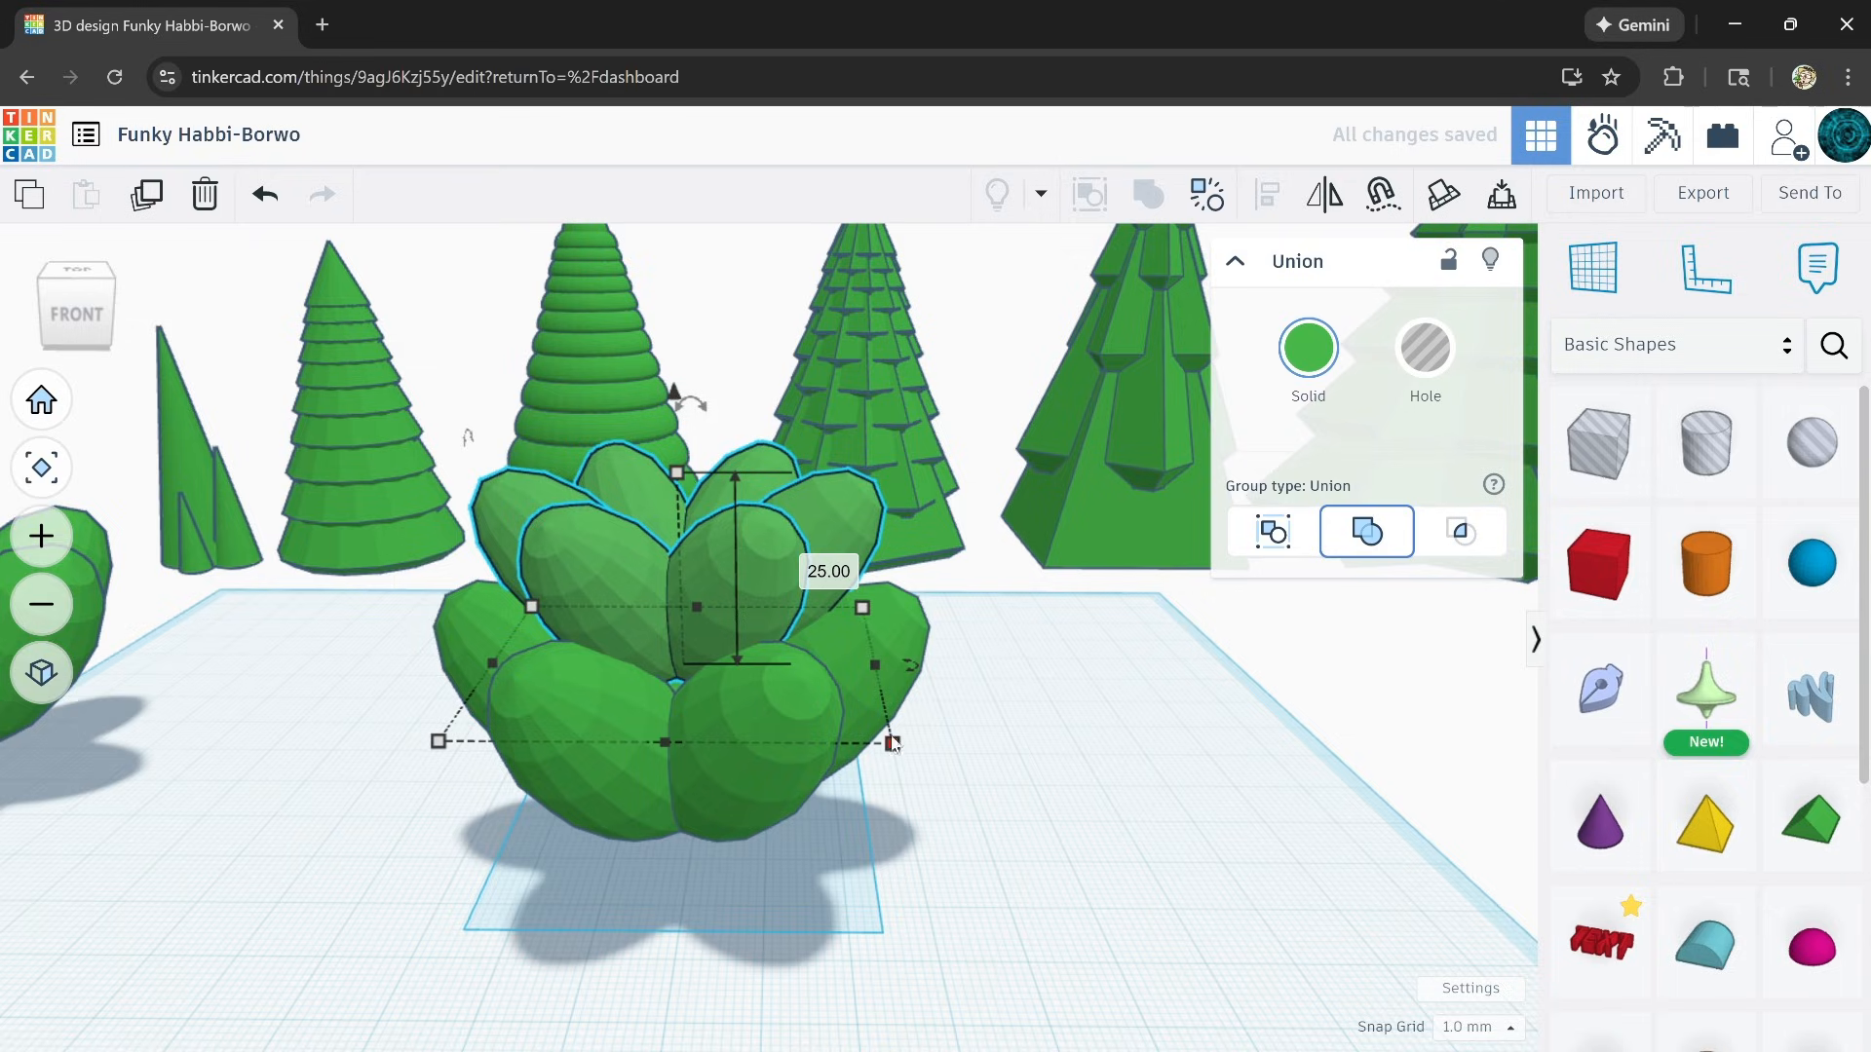
right_click_drag(823, 738, 828, 777)
left_click_drag(913, 628, 1195, 787)
right_click_drag(553, 844, 664, 831)
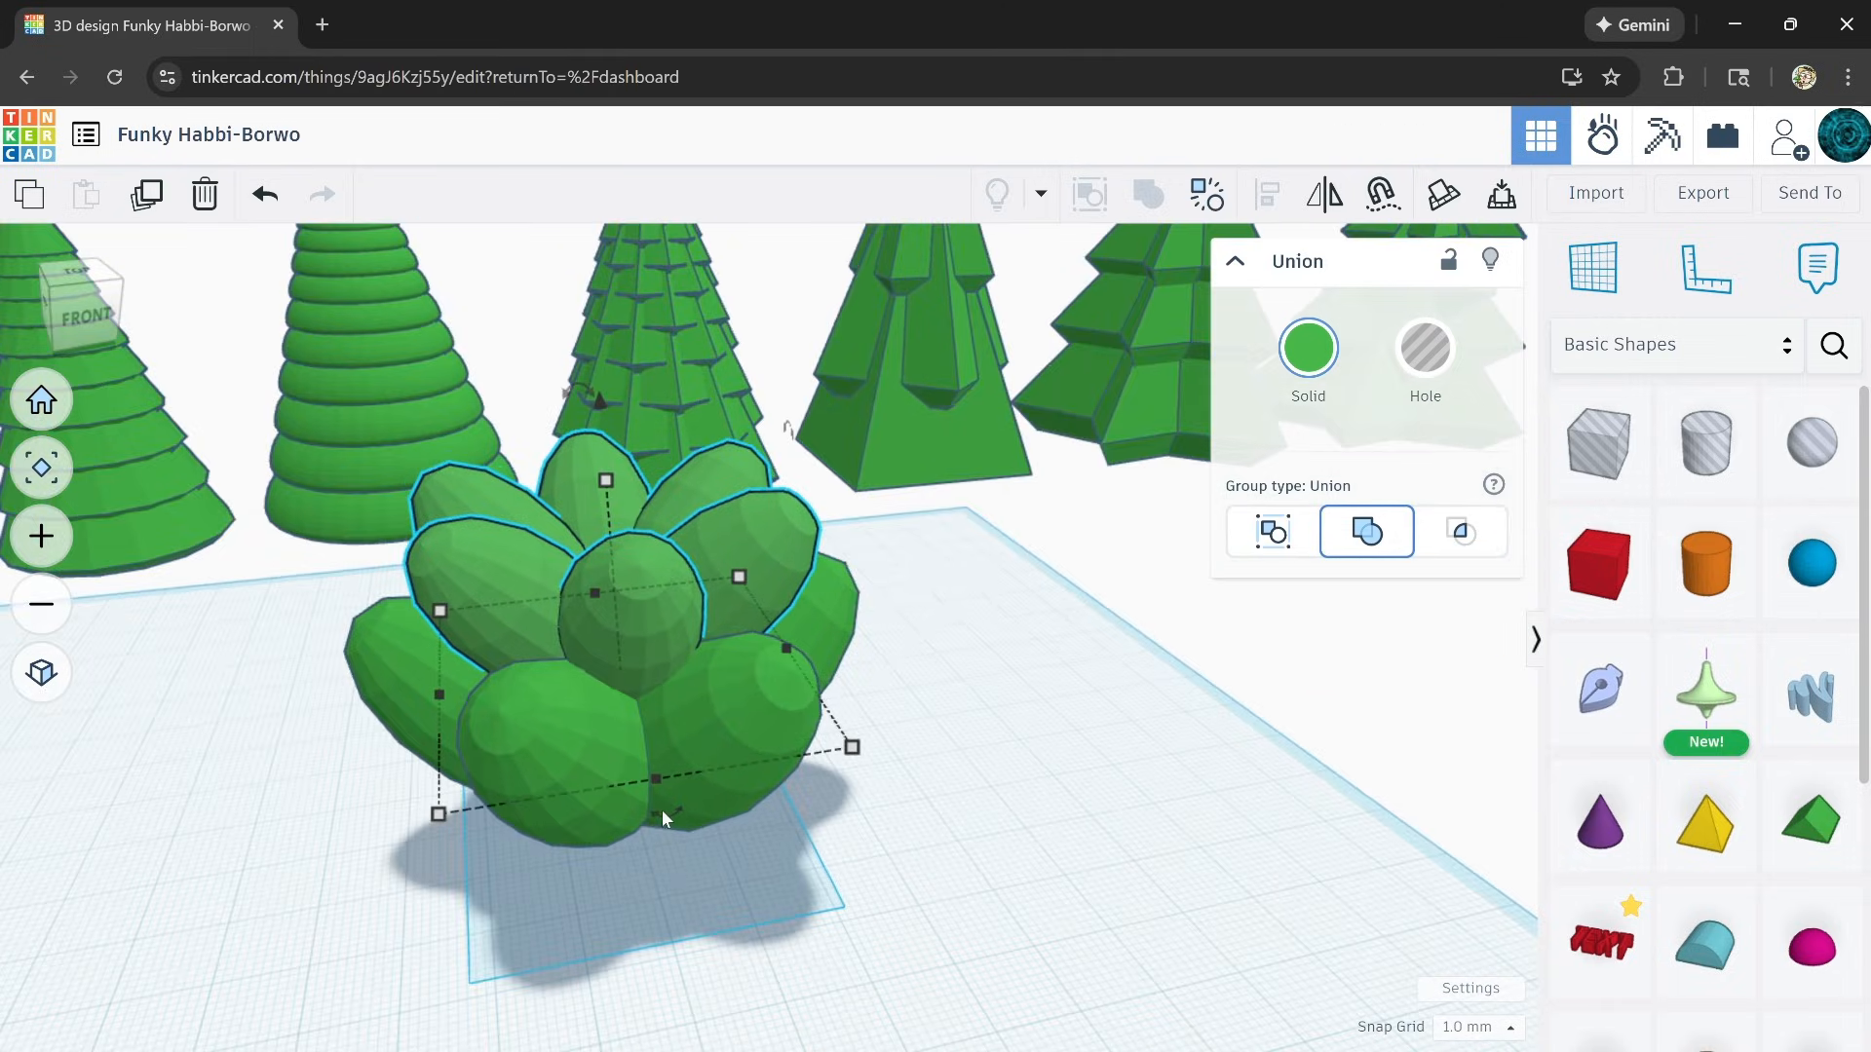
Step: Repeat the transformed duplicate of the upper tier six times to stack shrinking, rotated rings into a tapering tree
left_click(149, 195)
left_click(149, 195)
left_click(149, 195)
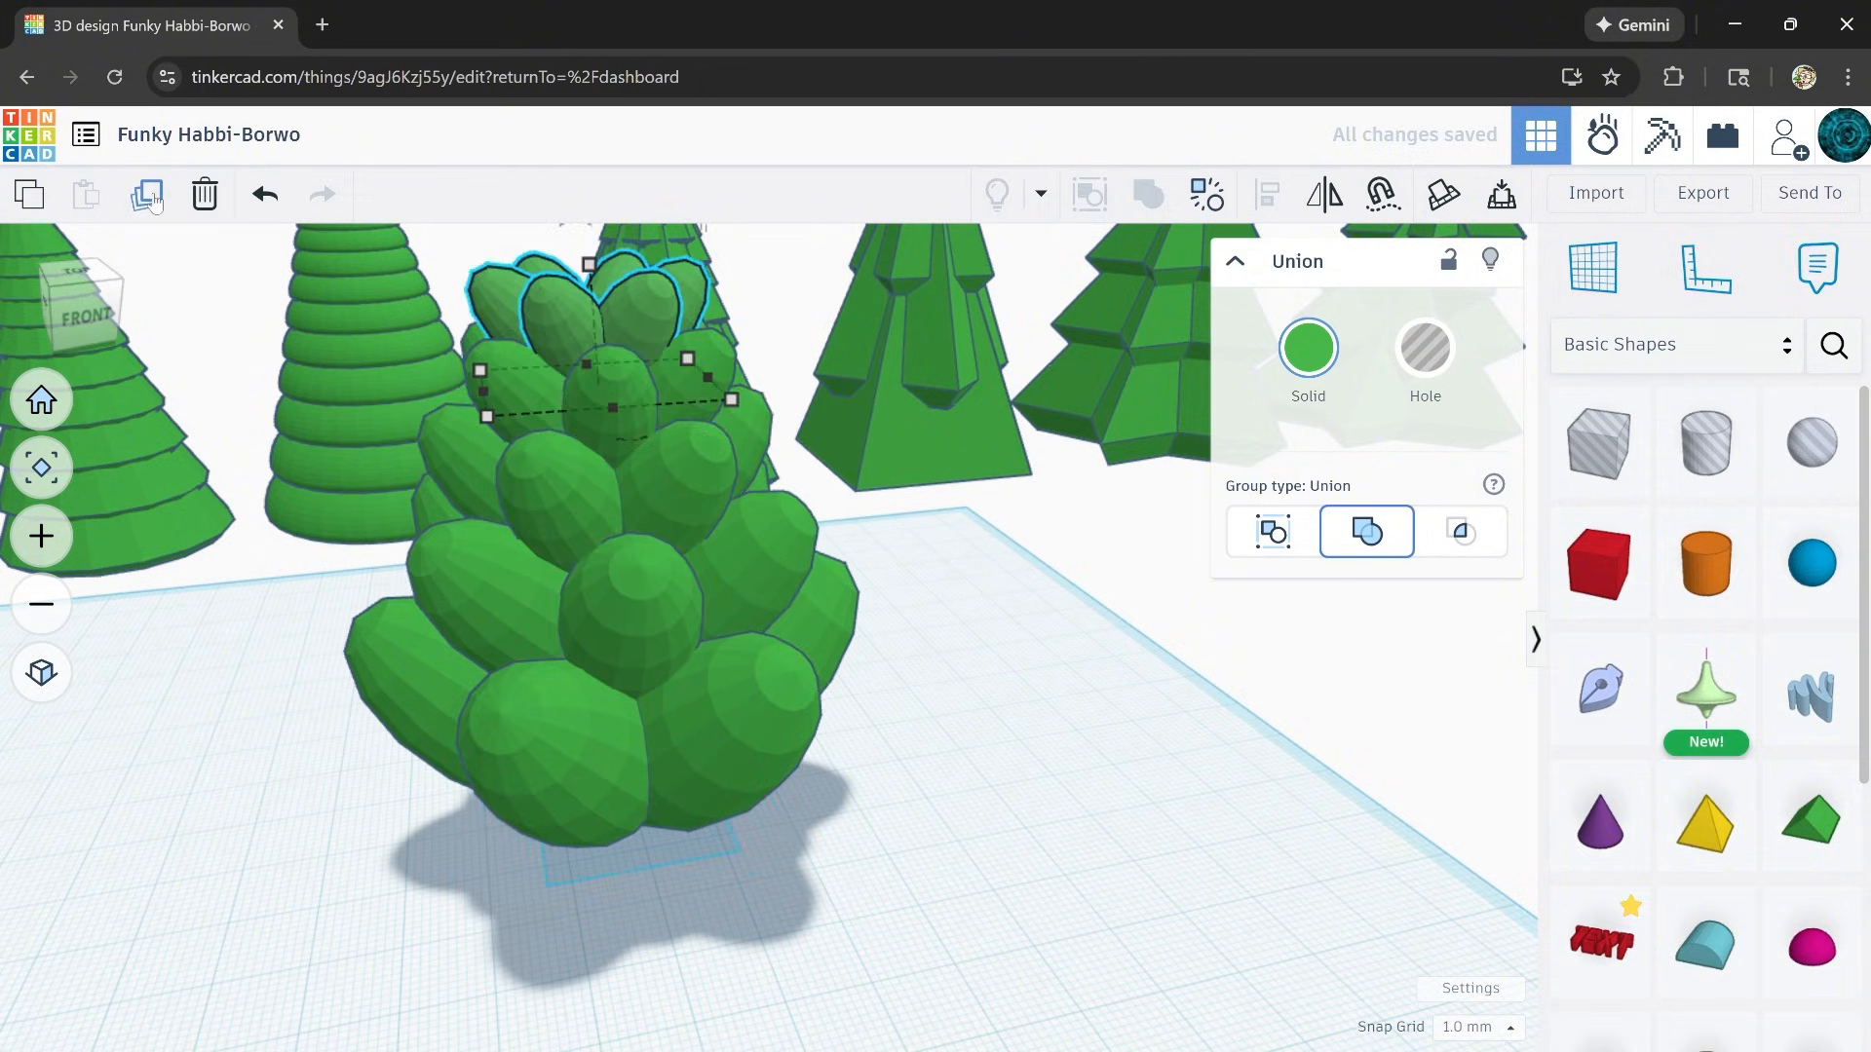
left_click(149, 195)
left_click(149, 195)
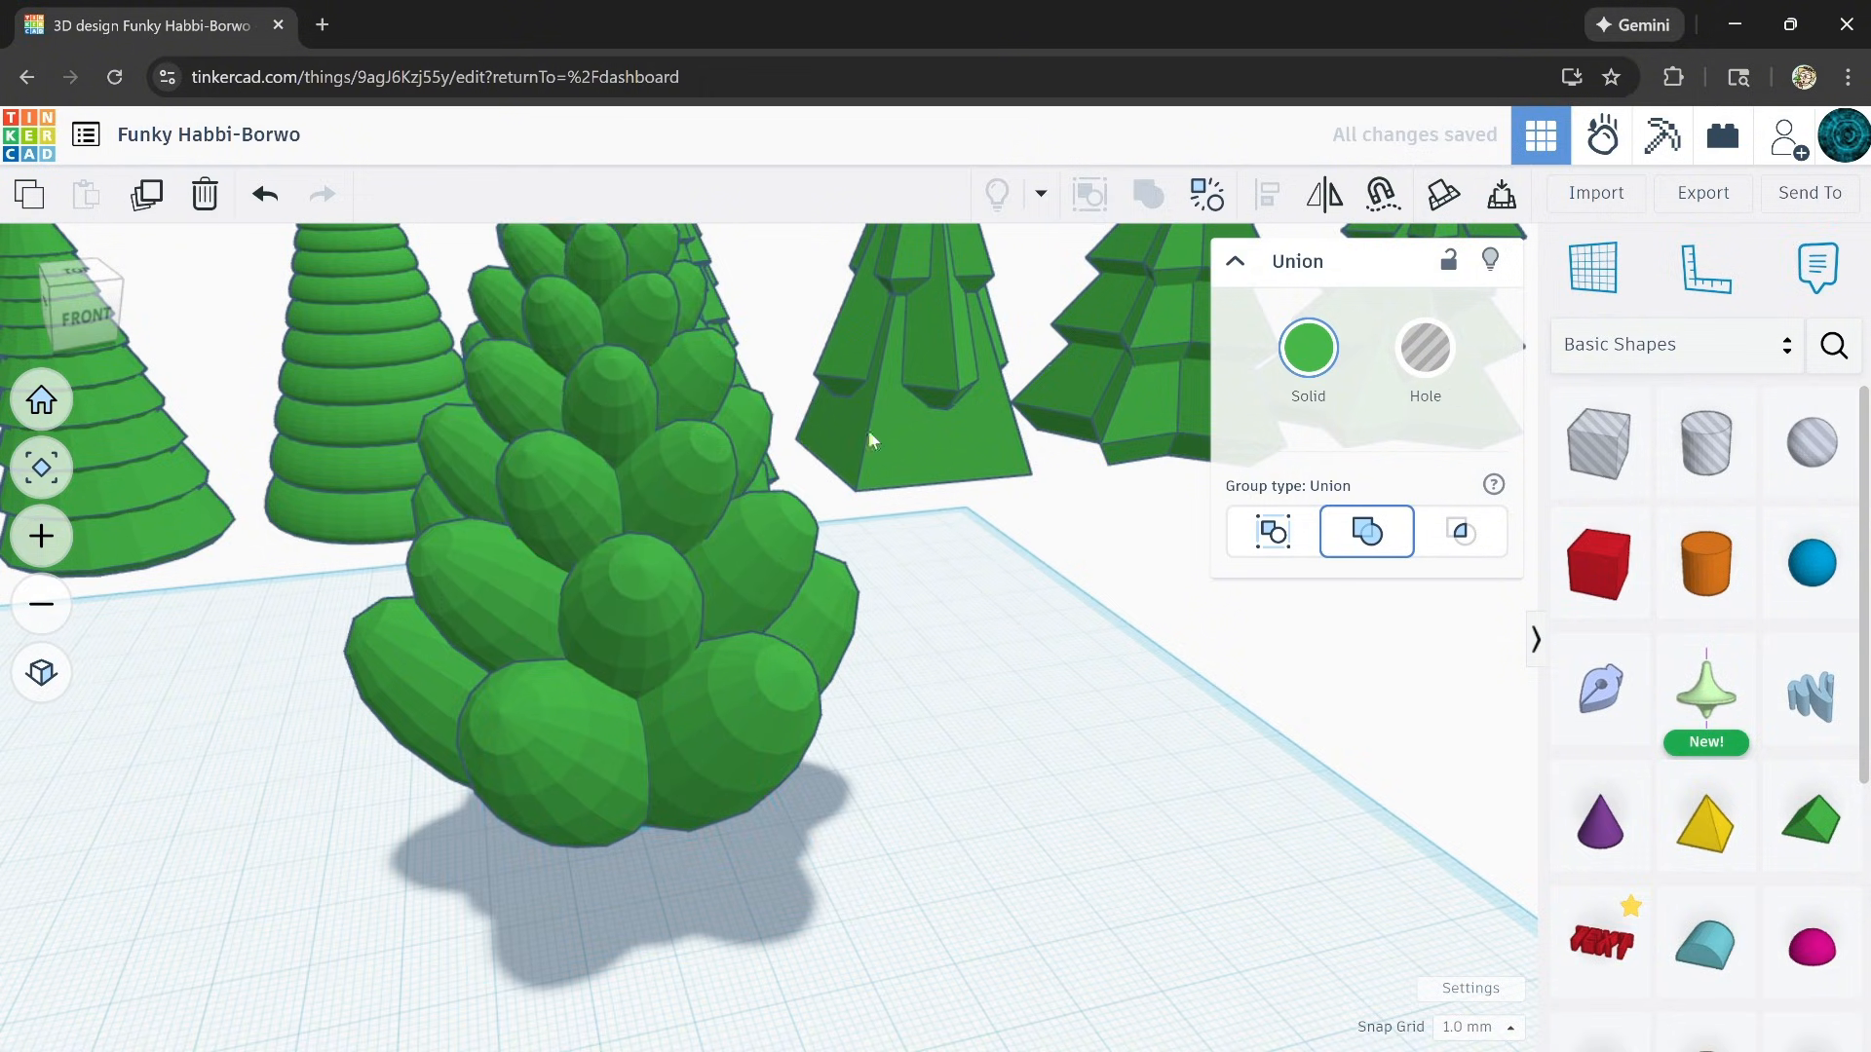
middle_click_drag(874, 435, 883, 717)
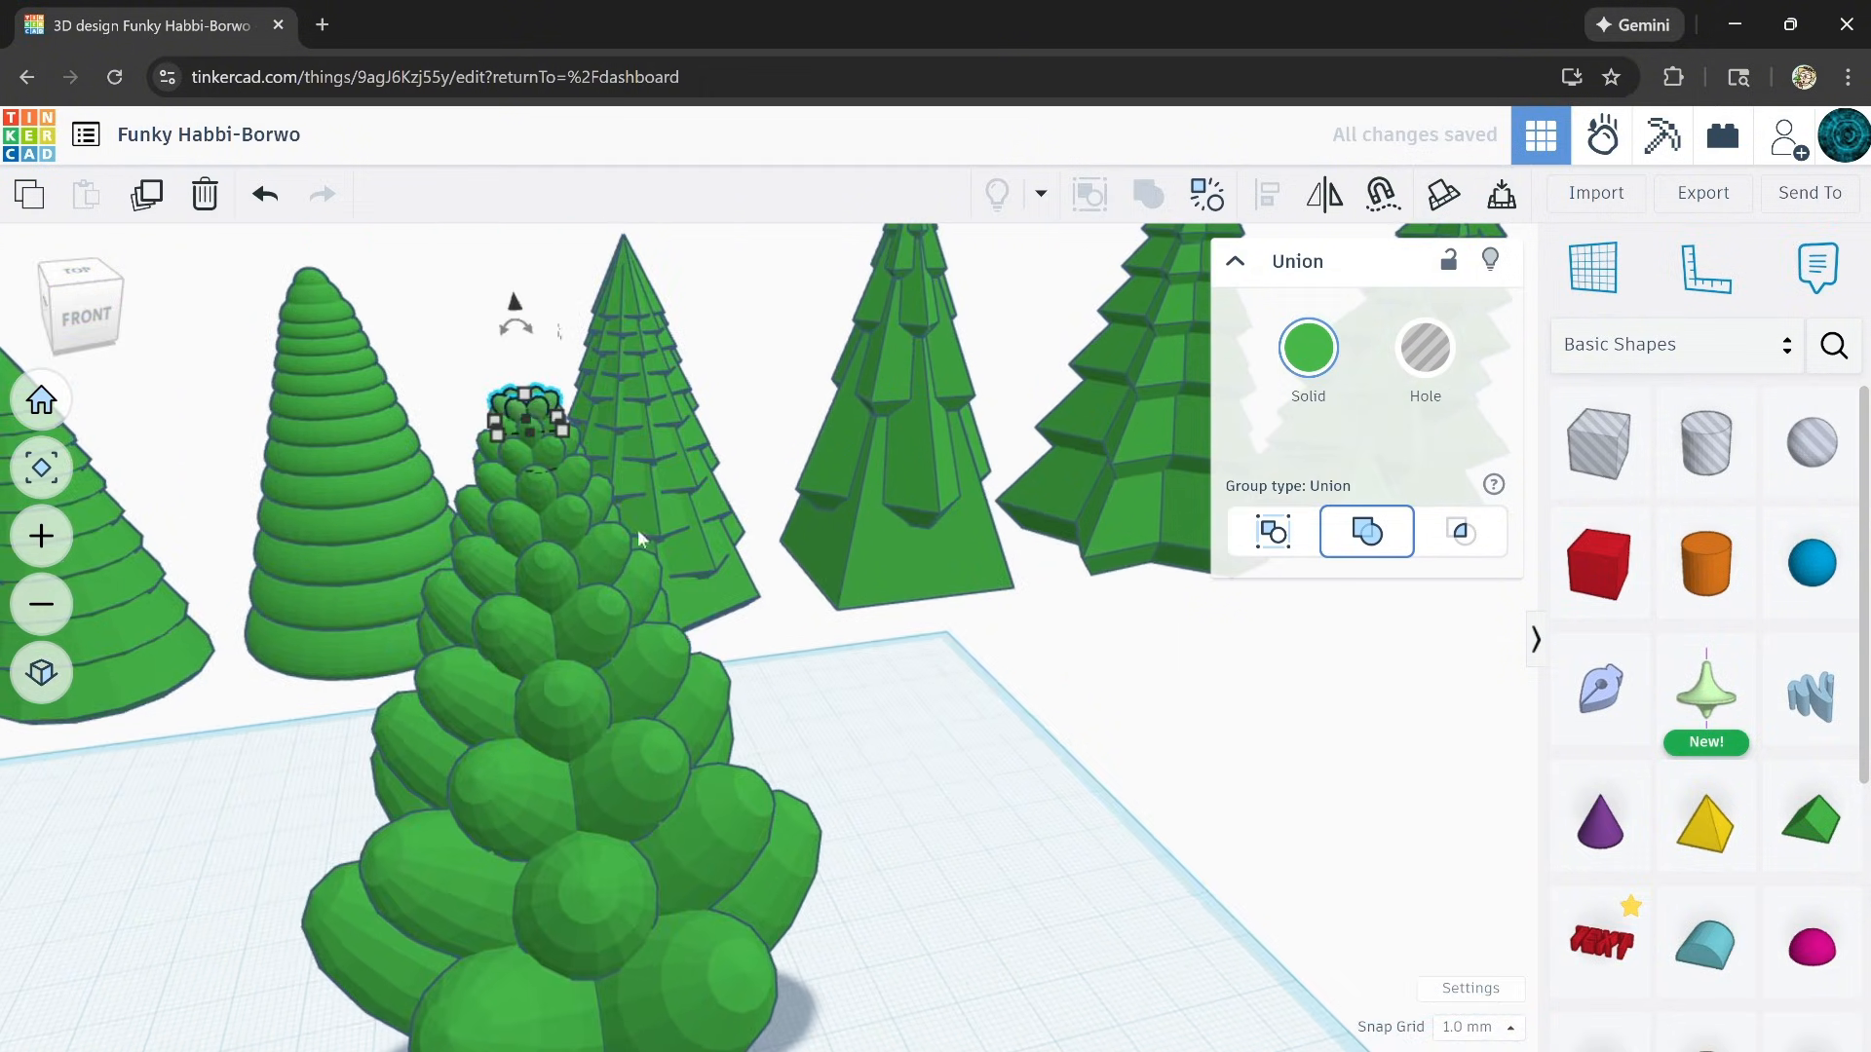
left_click(147, 196)
left_click(1017, 740)
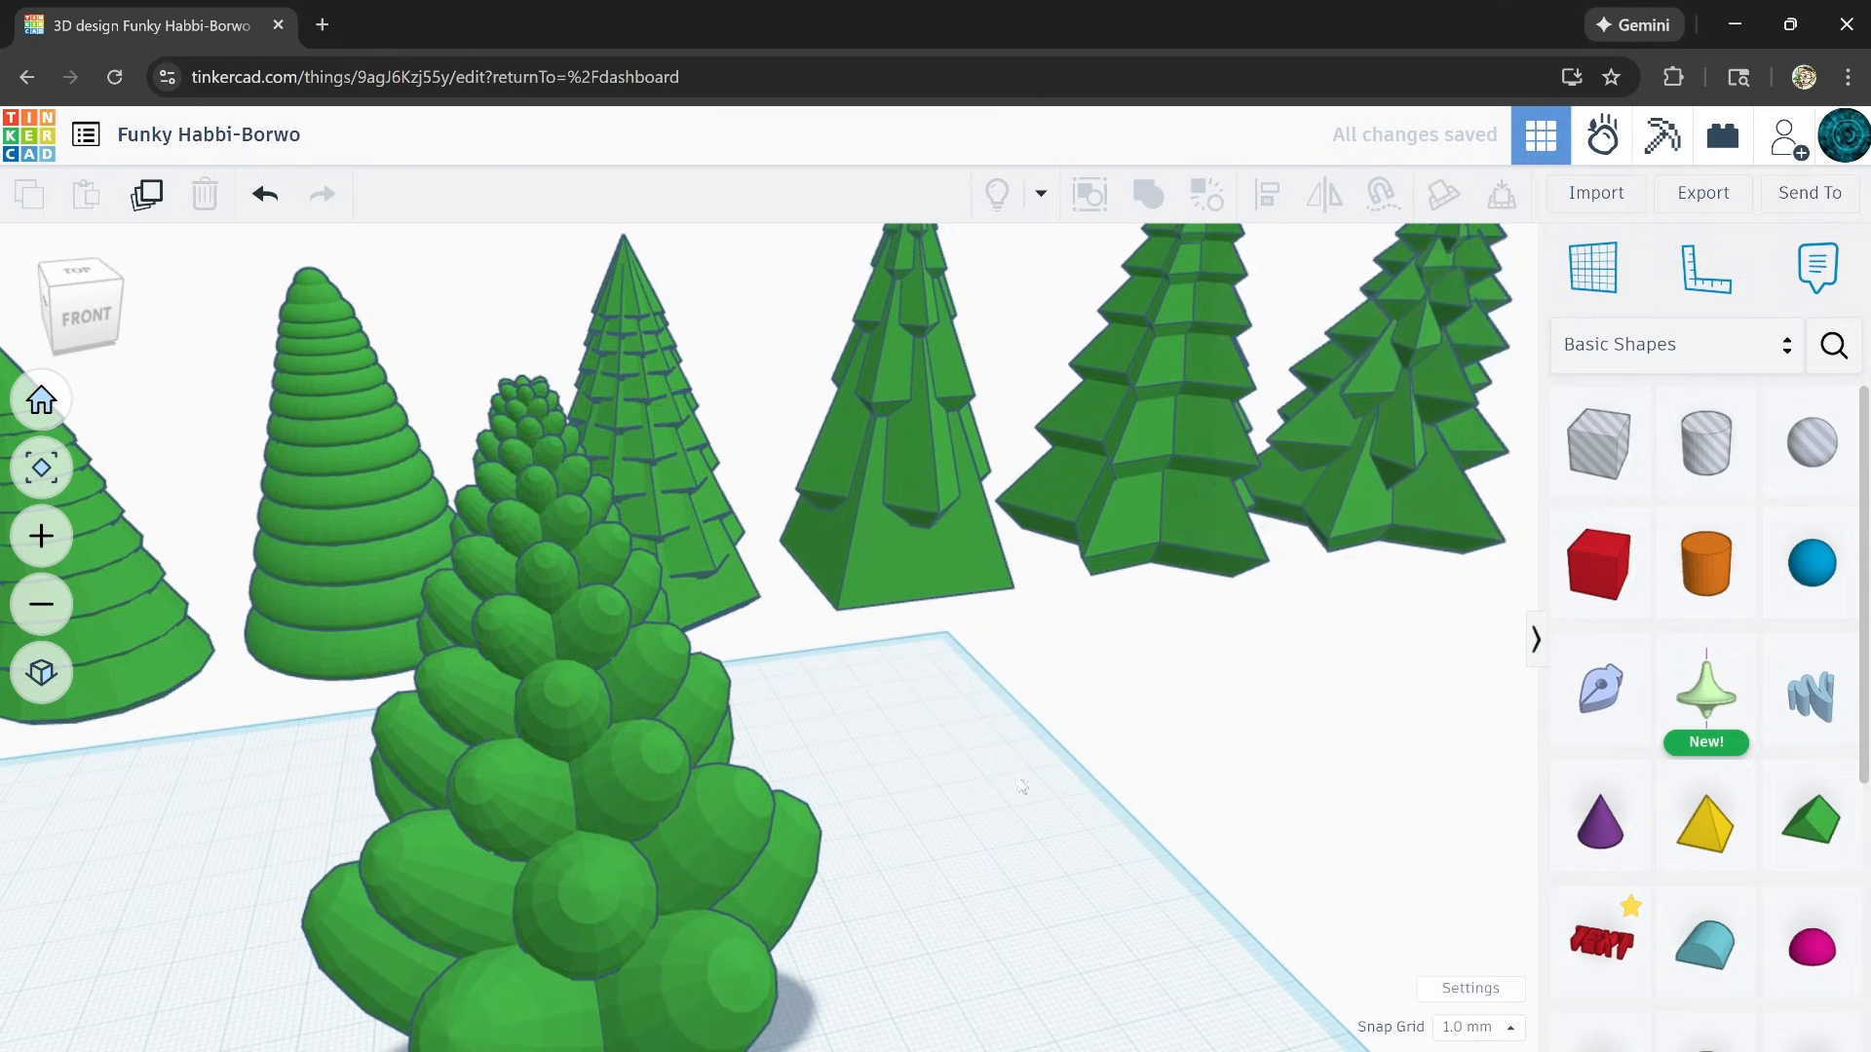
right_click_drag(1009, 828, 809, 705)
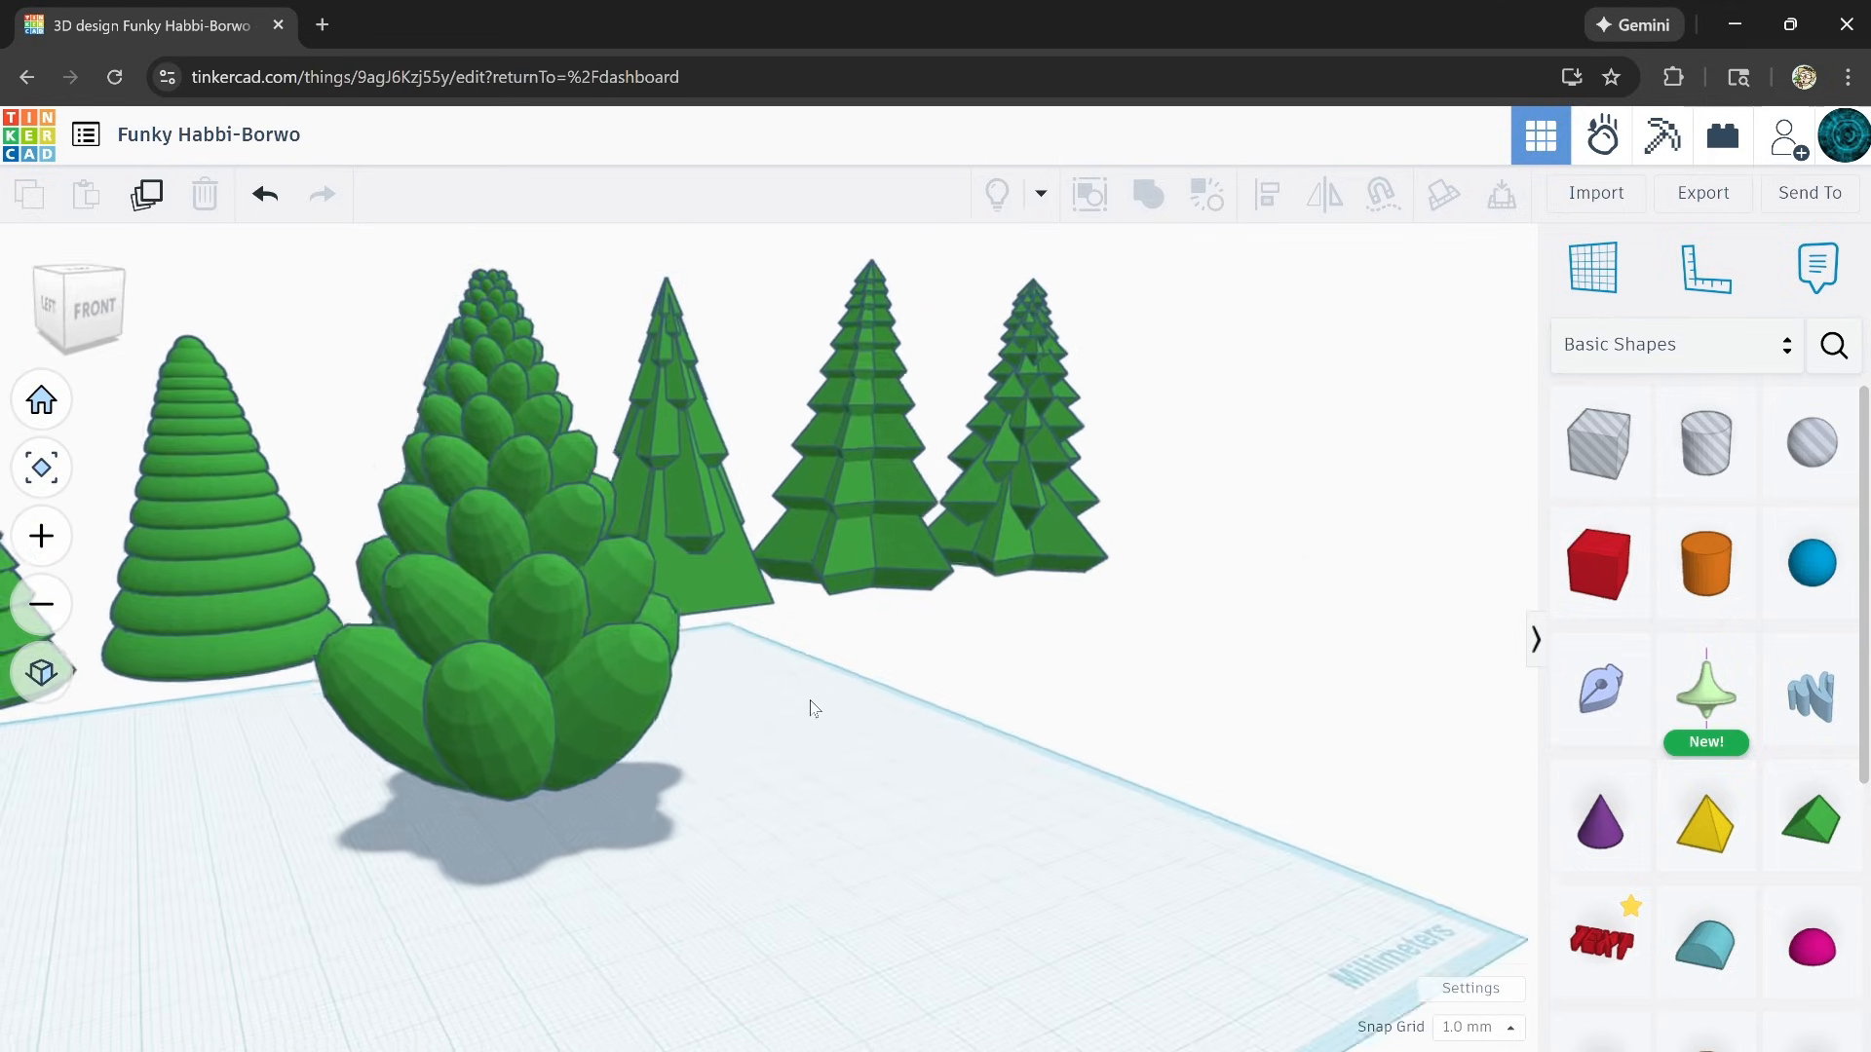
Step: Try stretching the stacked sphere tree slightly taller, and undo that height change
scroll(651, 589, "up", 5)
scroll(674, 588, "up", 2)
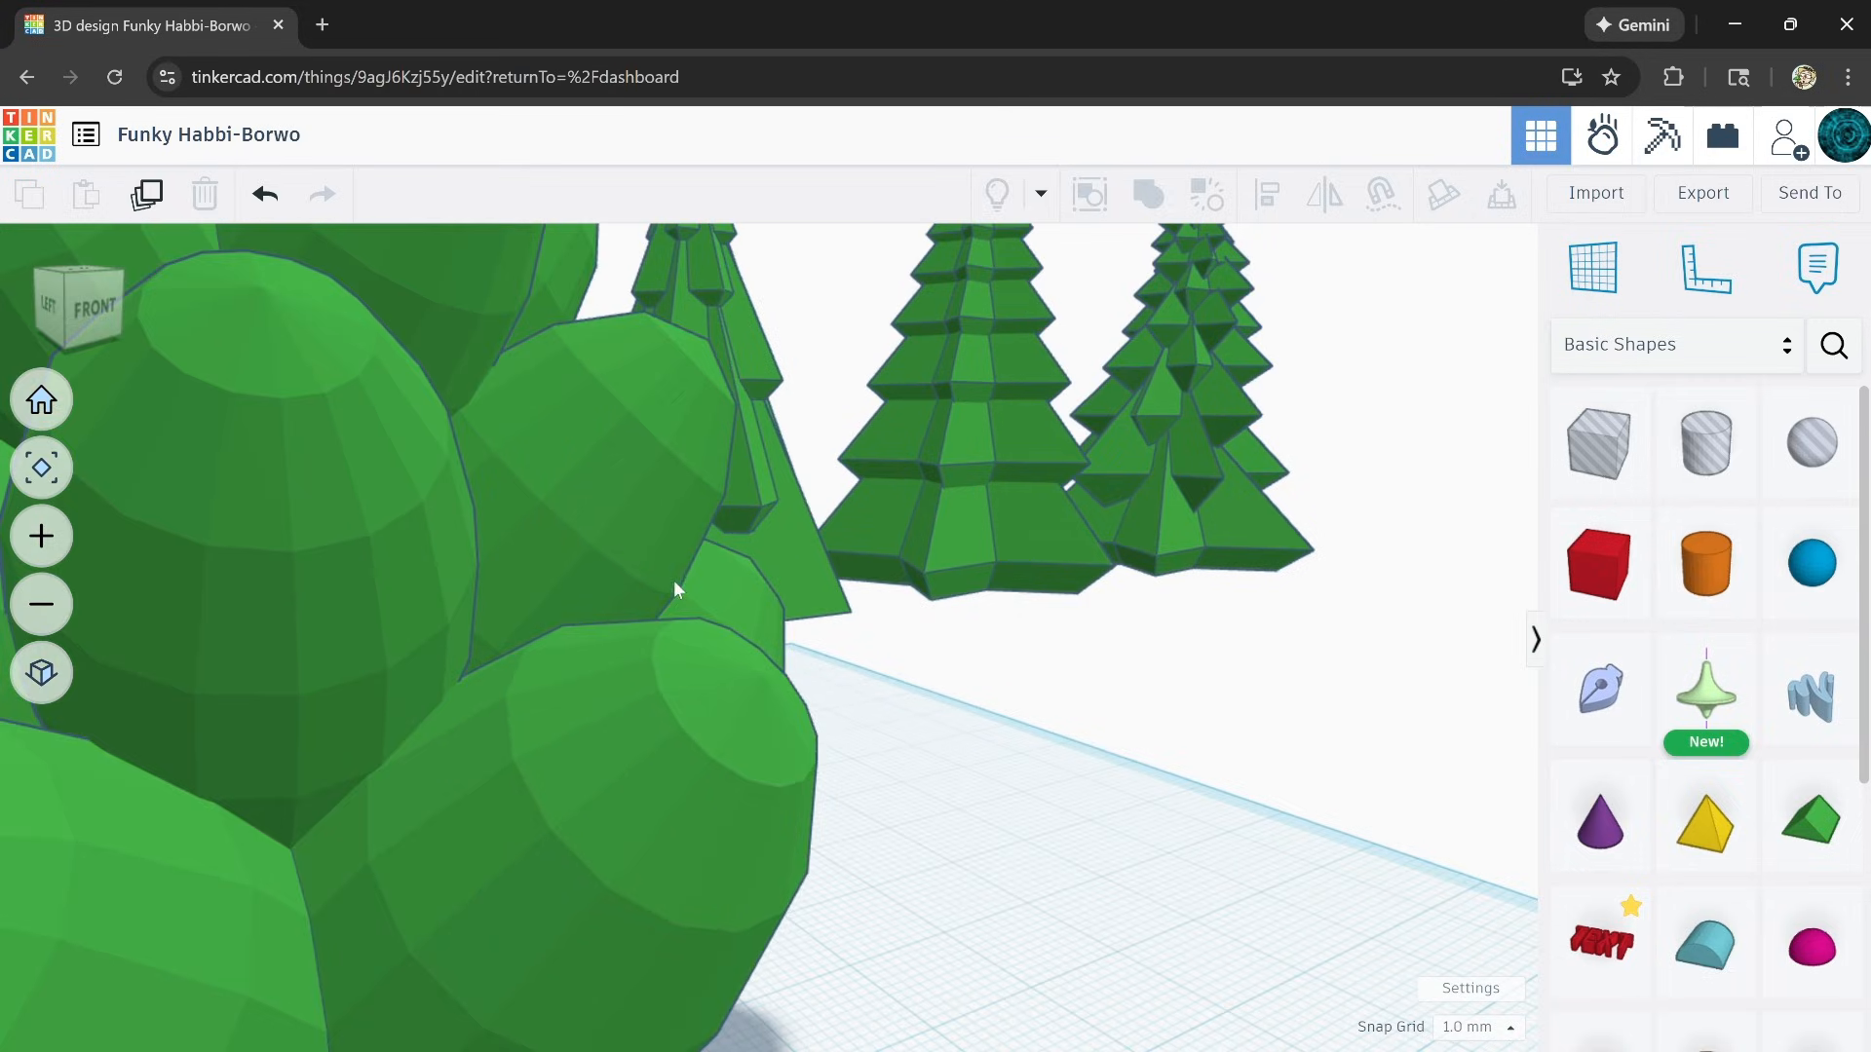
scroll(595, 643, "down", 8)
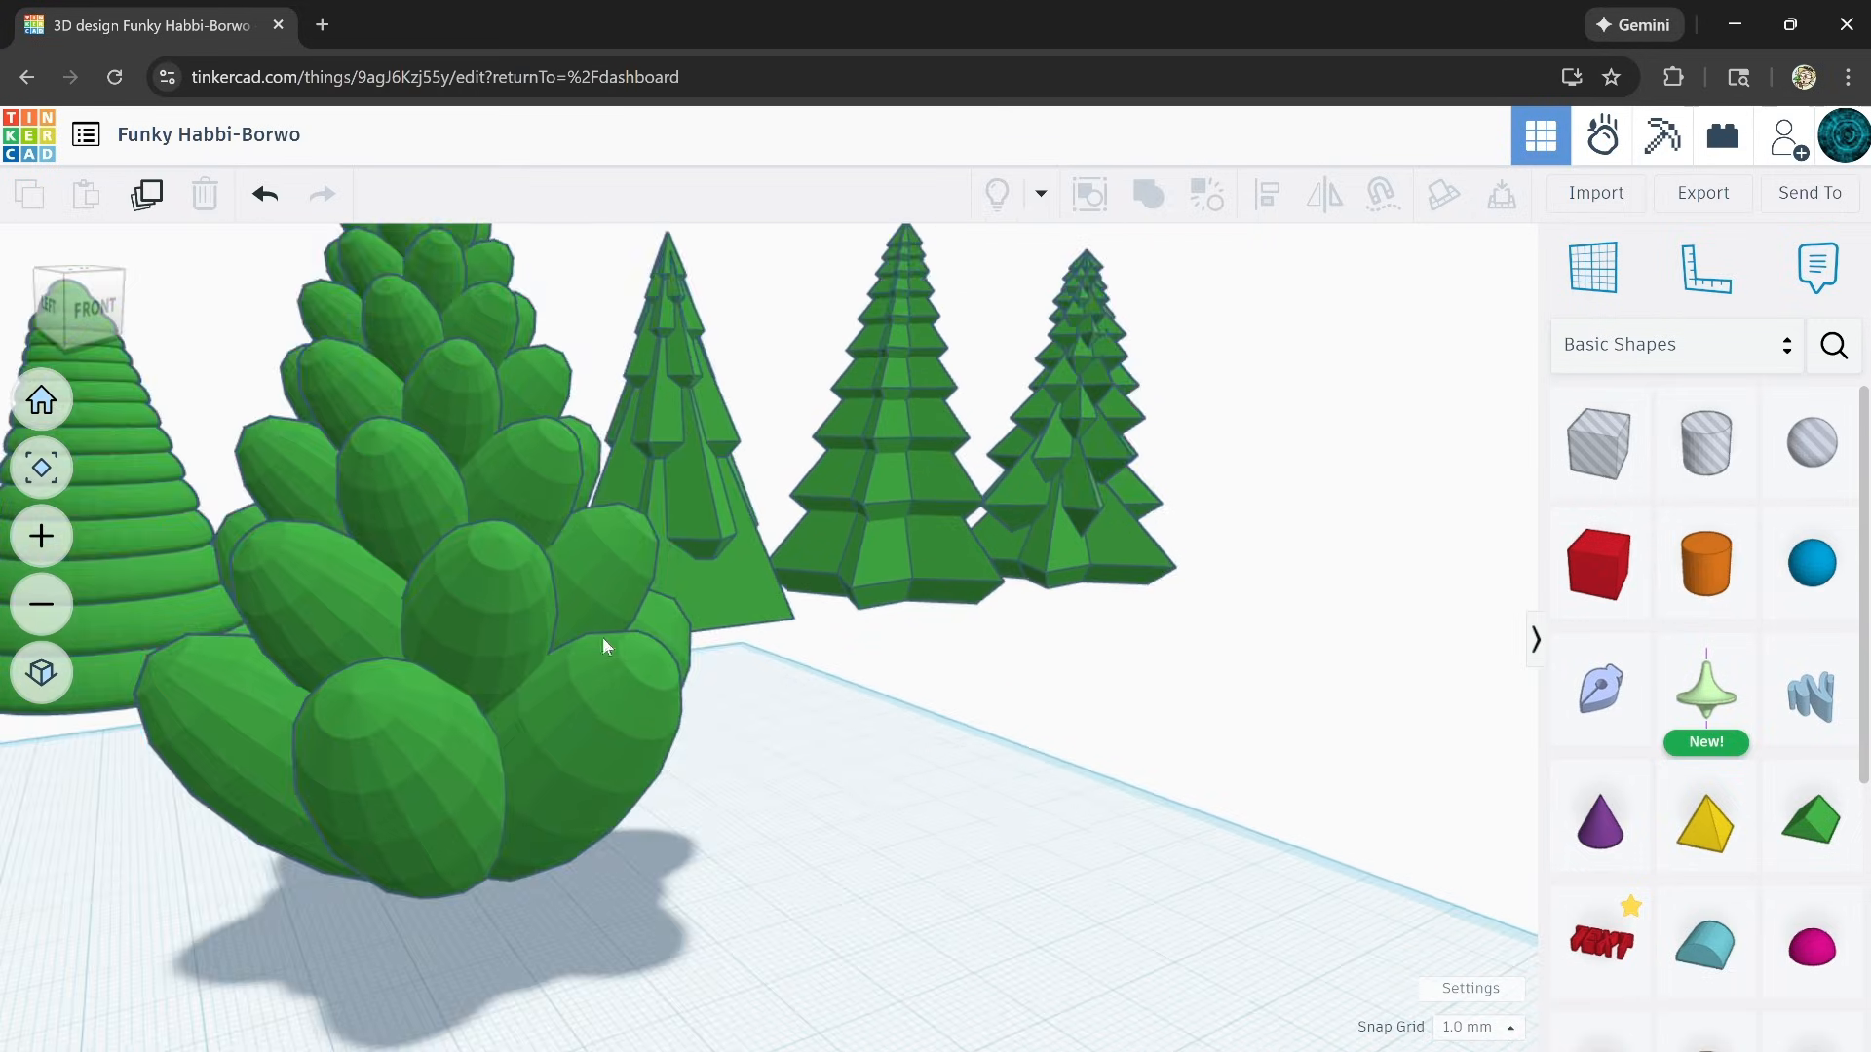
scroll(698, 794, "down", 2)
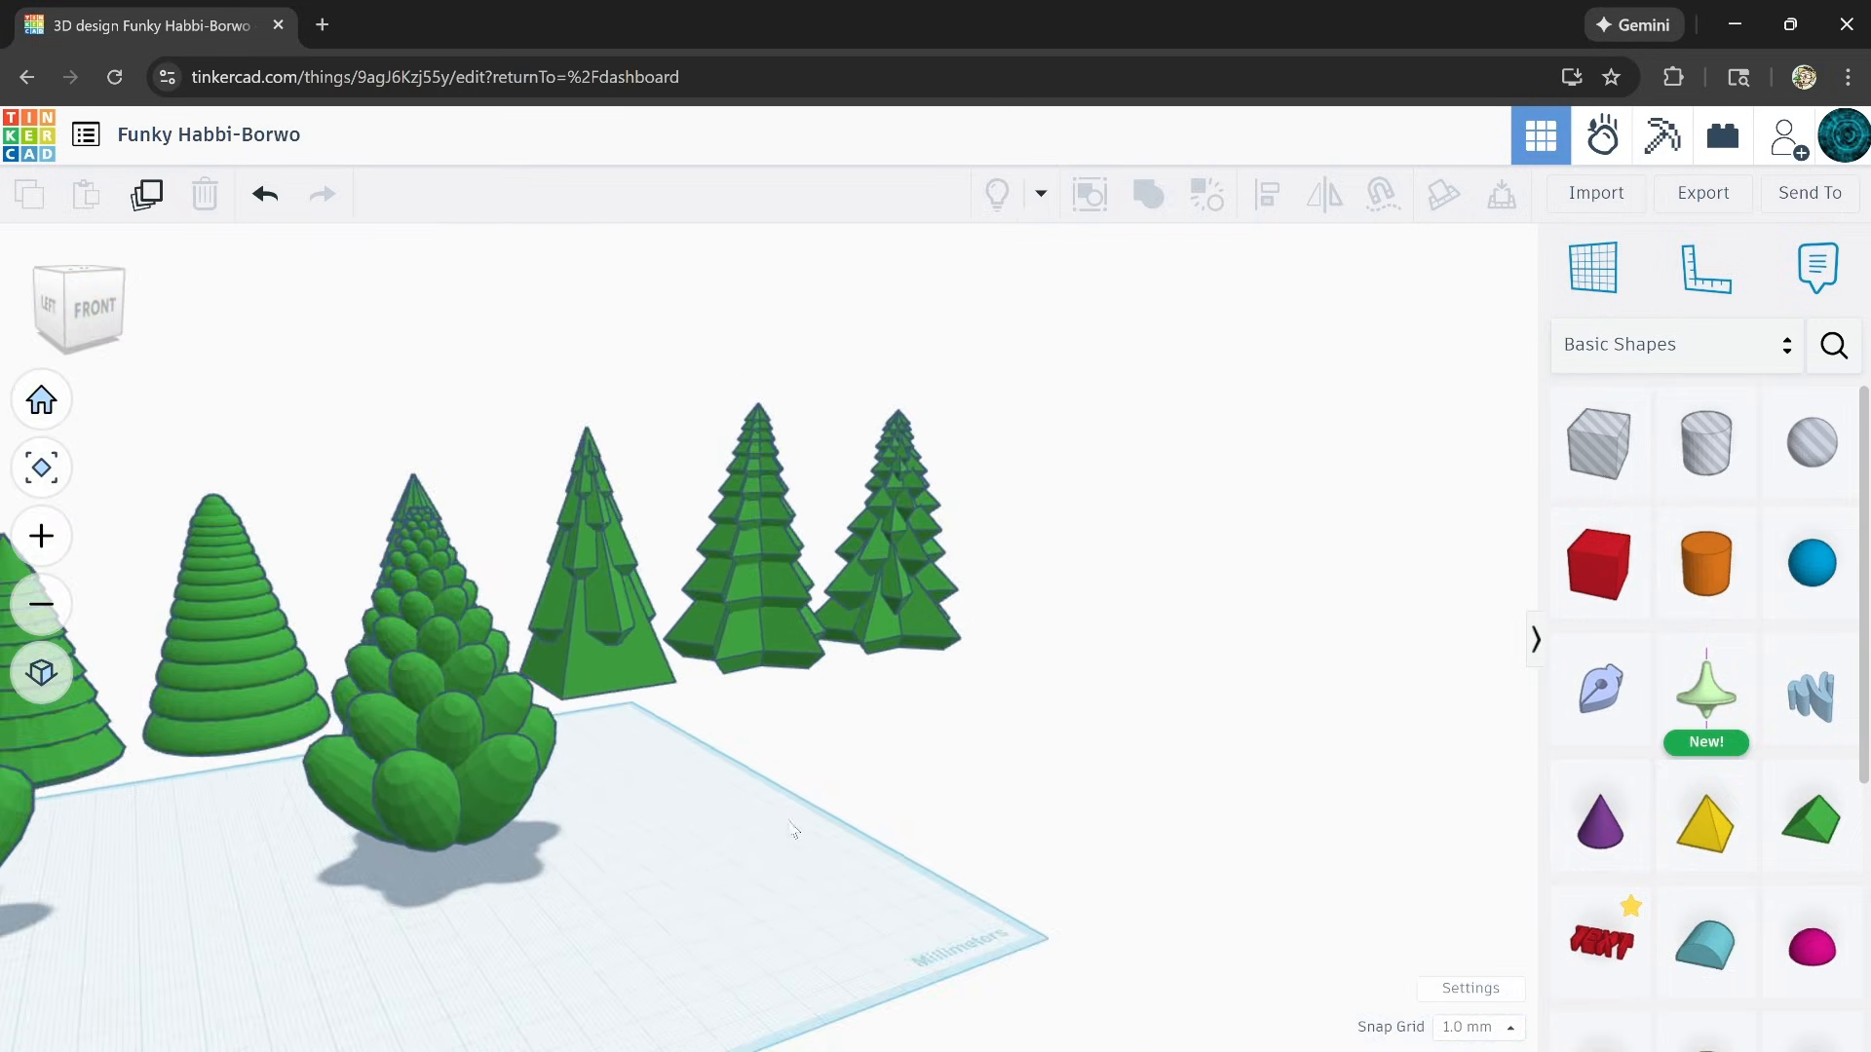
right_click_drag(793, 836, 688, 832)
left_click(688, 832)
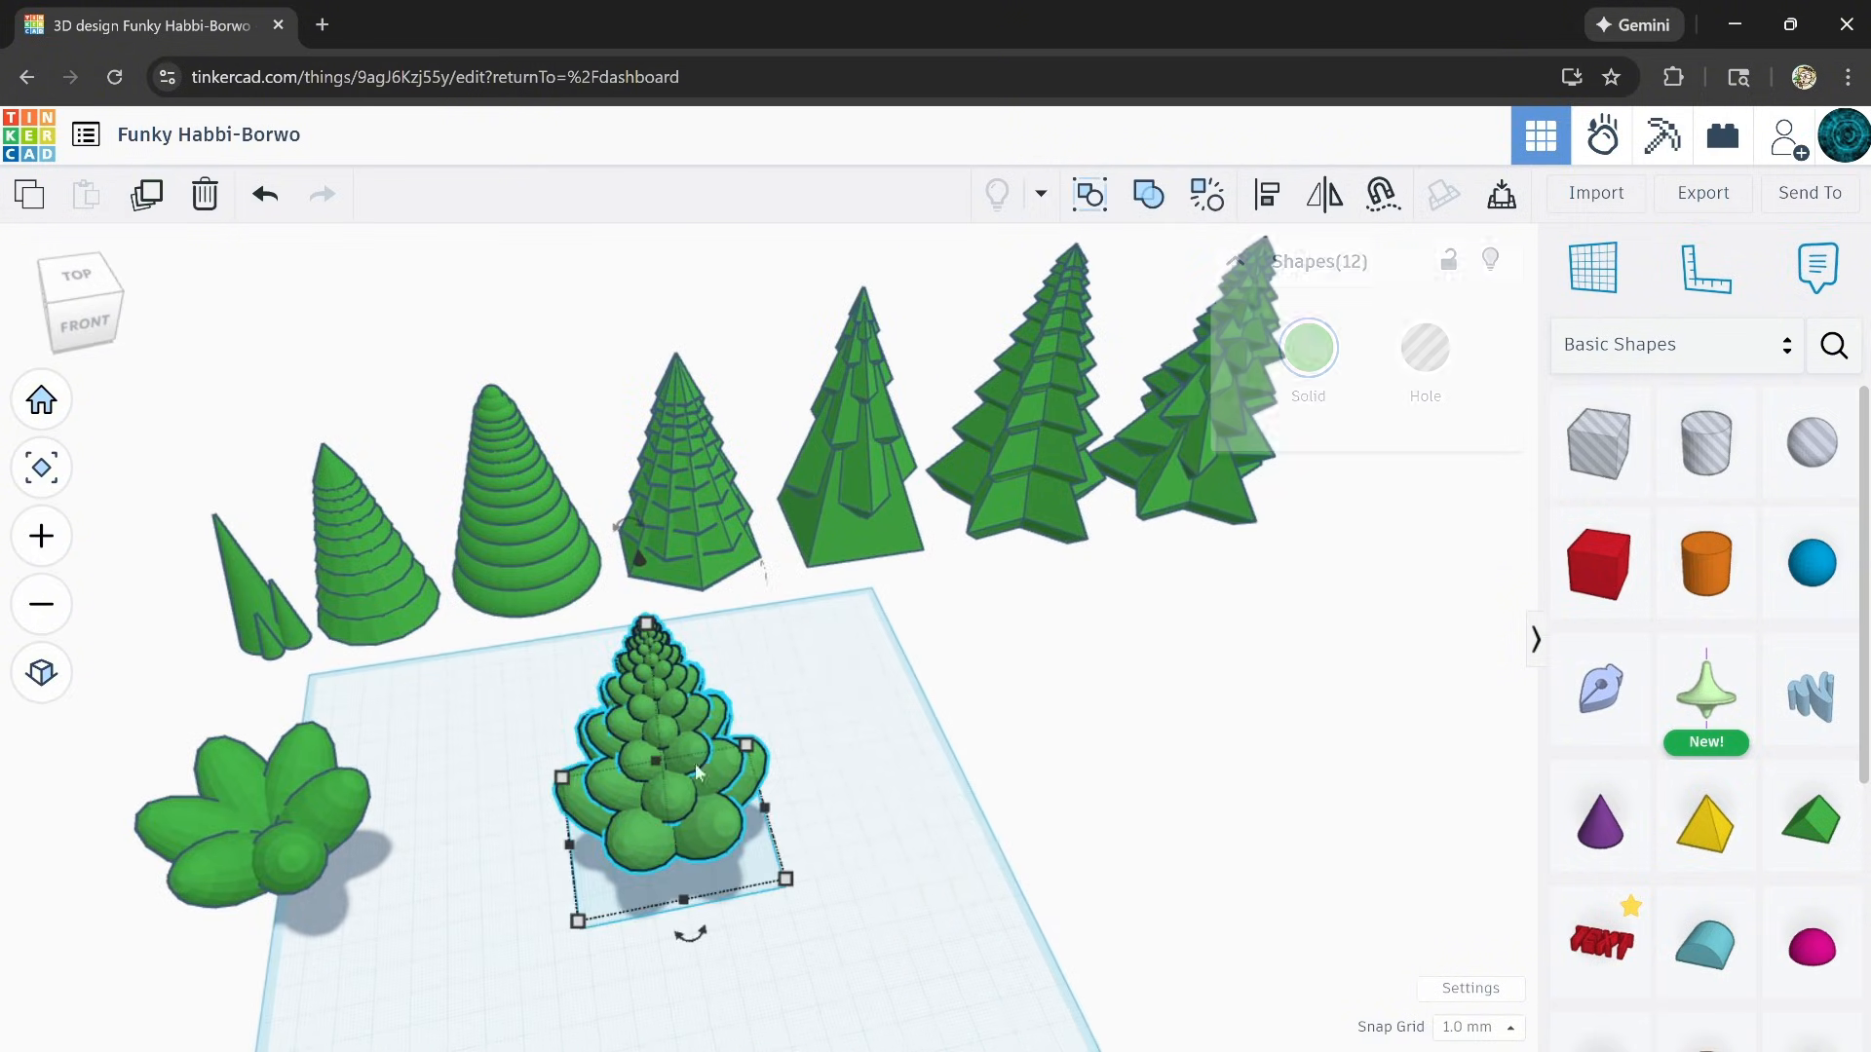
left_click_drag(646, 617, 648, 591)
right_click_drag(648, 592, 736, 750)
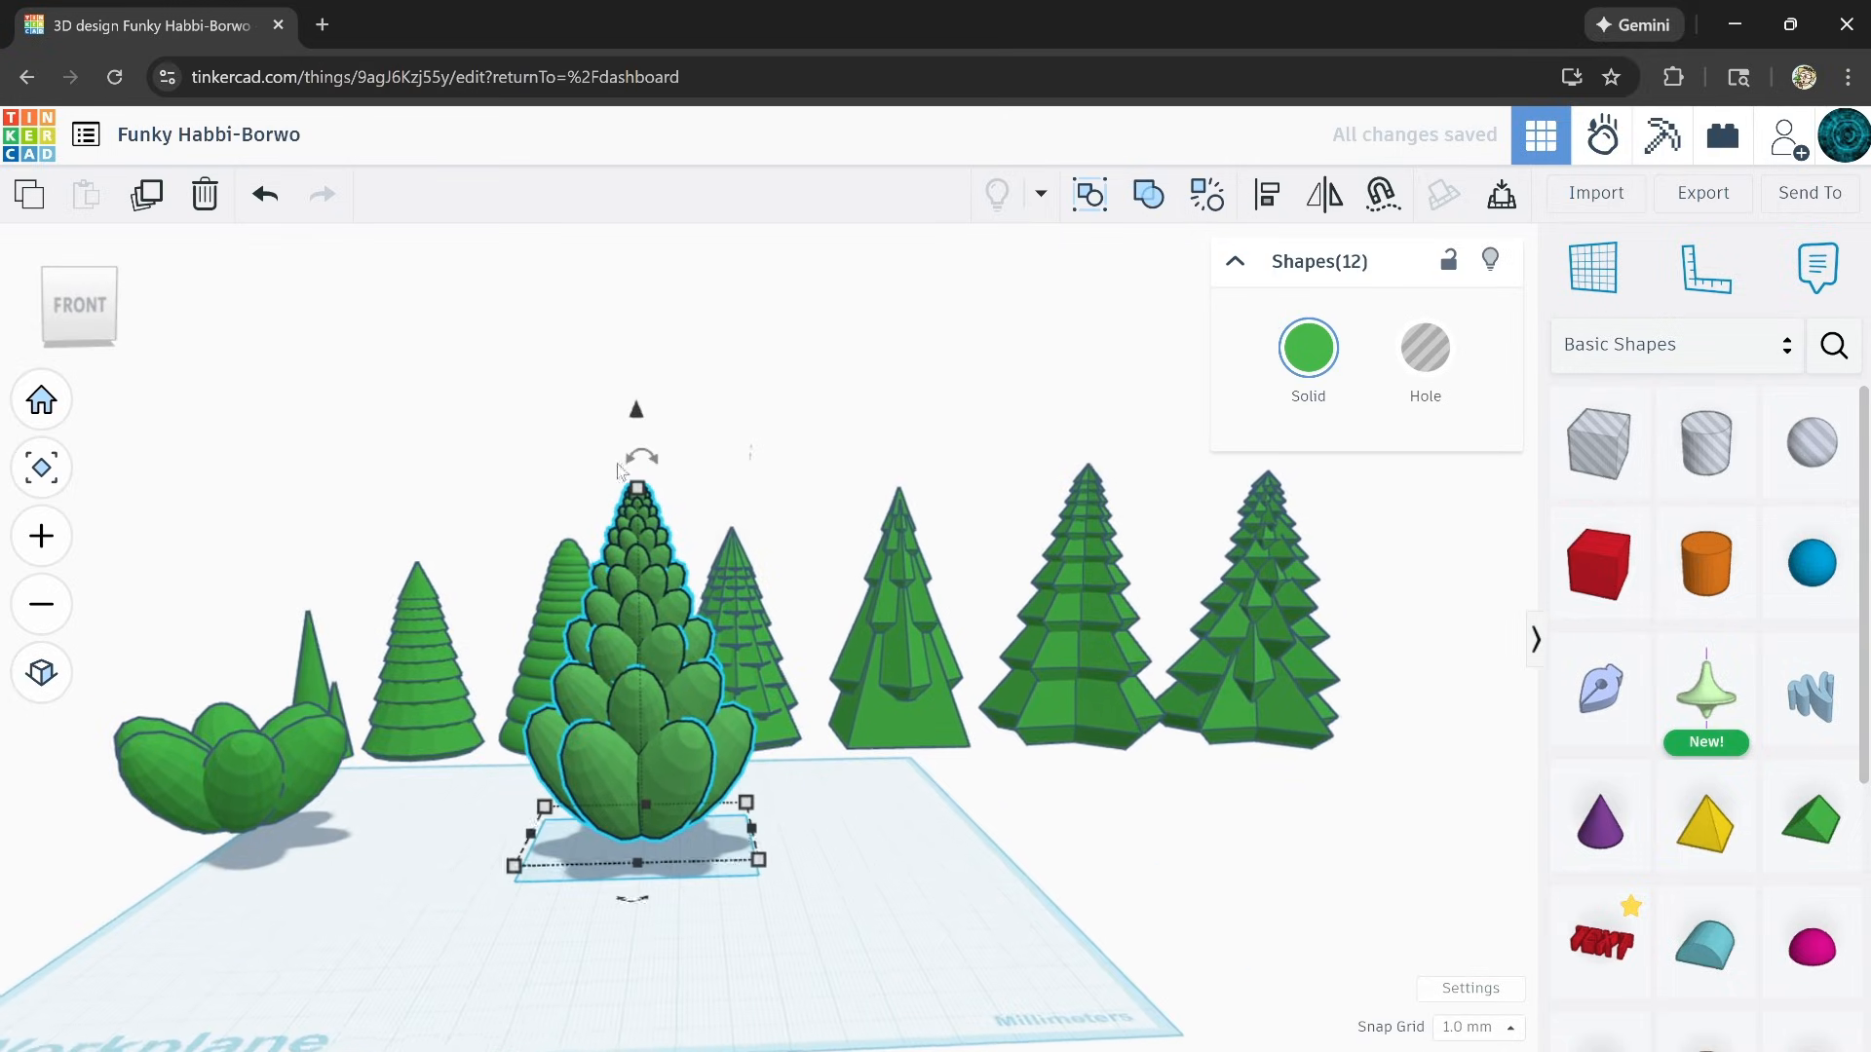
left_click(261, 196)
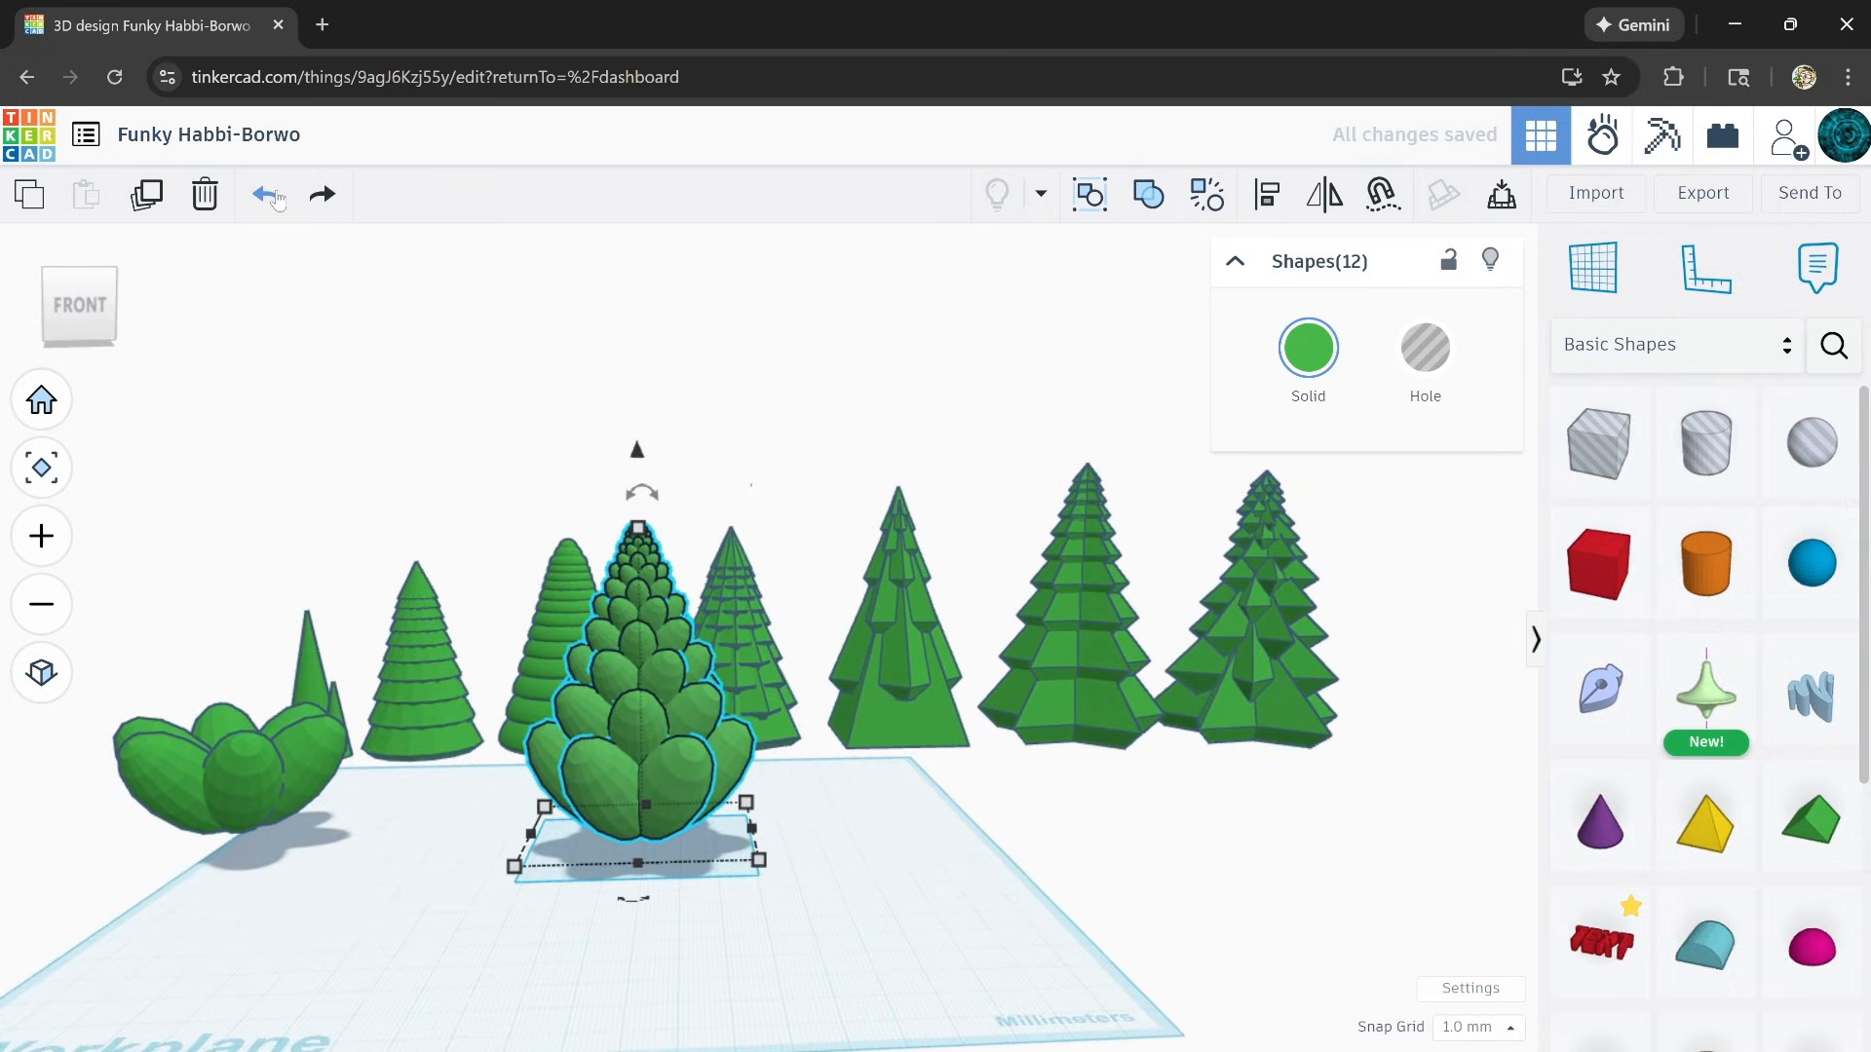
scroll(653, 646, "up", 4)
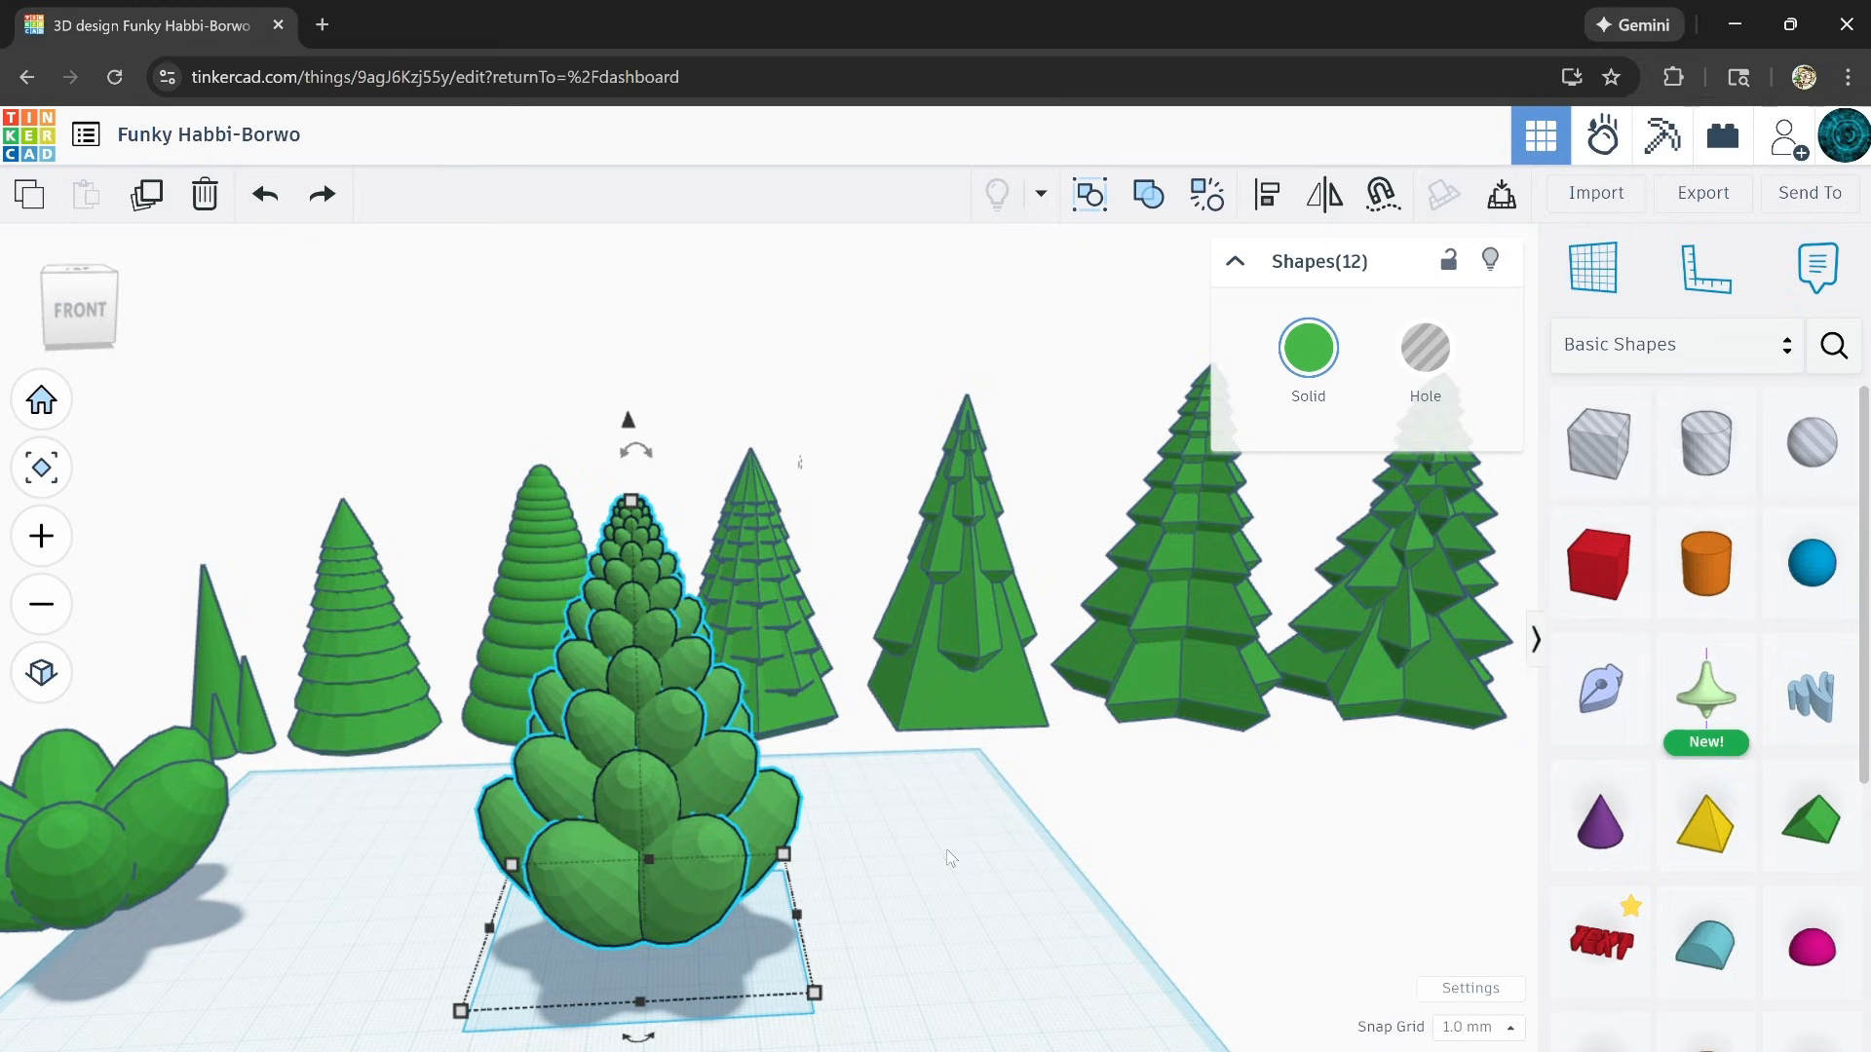
Step: Place a hole cylinder under the sphere tree, widening it past the lowest lobes and lowering it to overlap only their bottoms
left_click(911, 938)
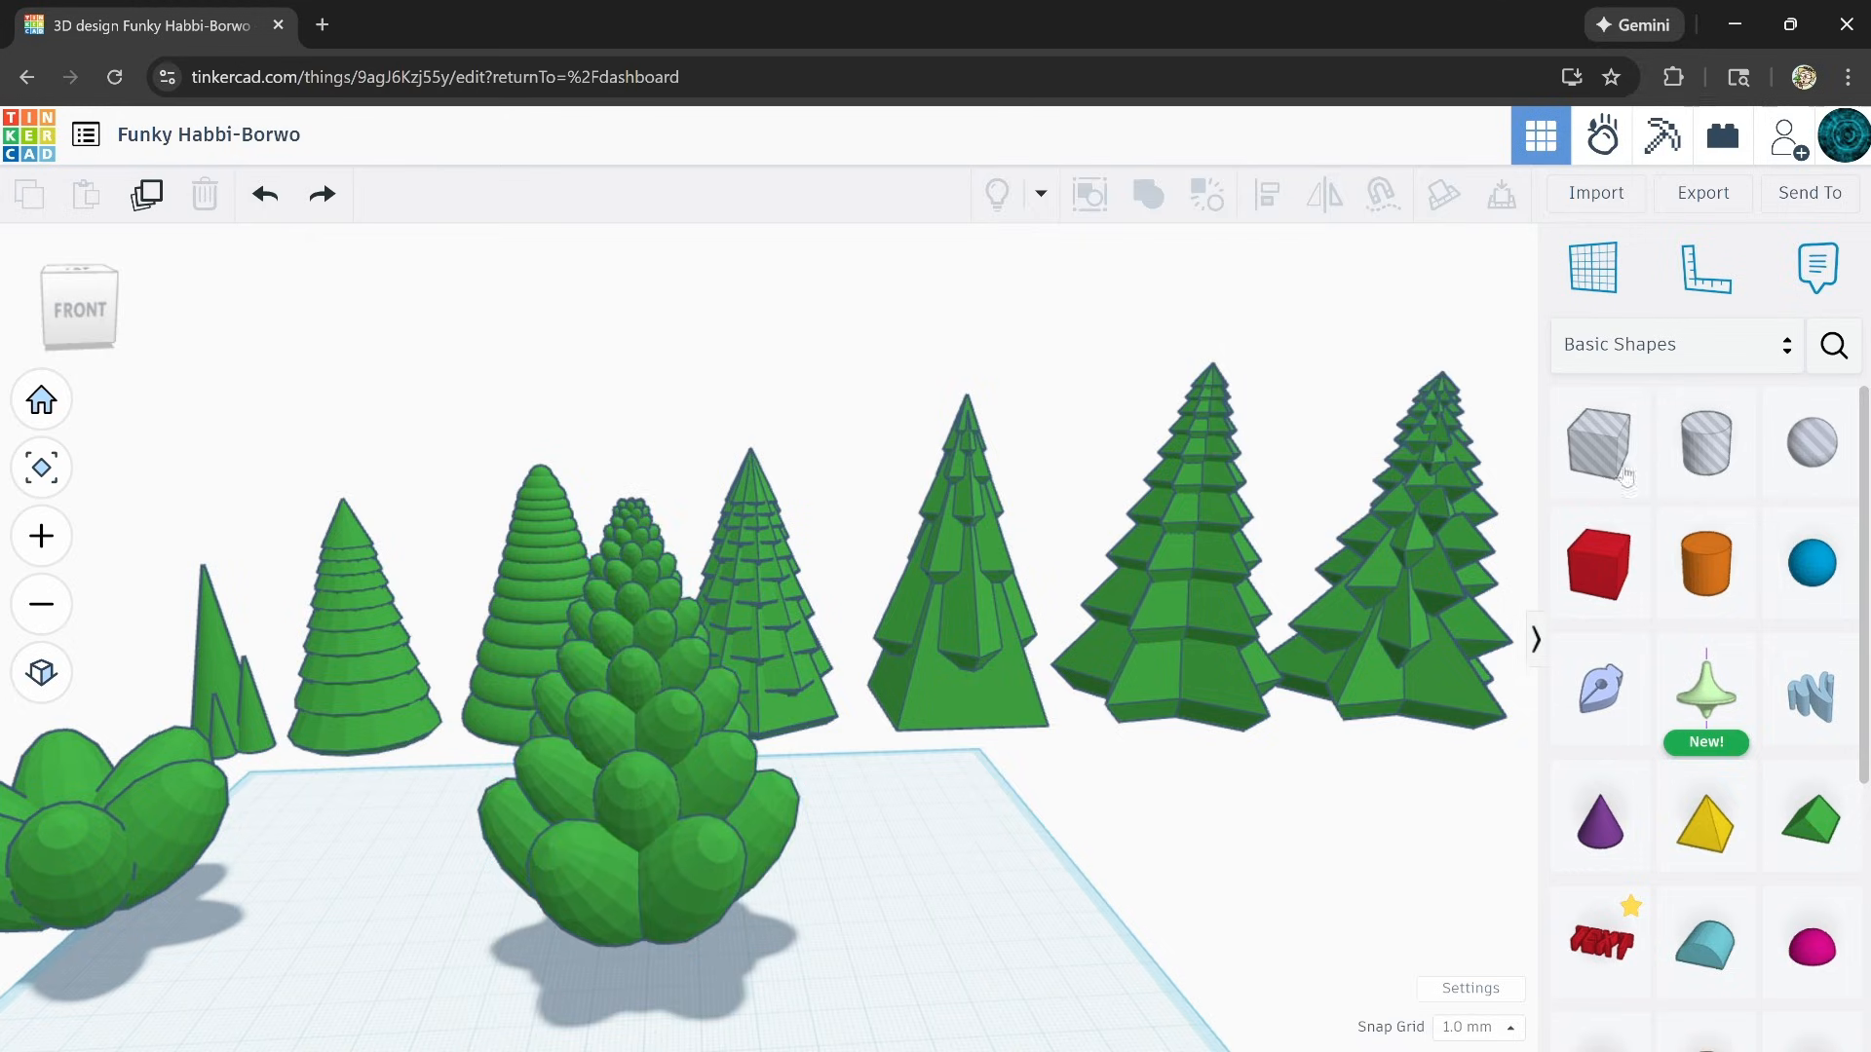
left_click(1706, 444)
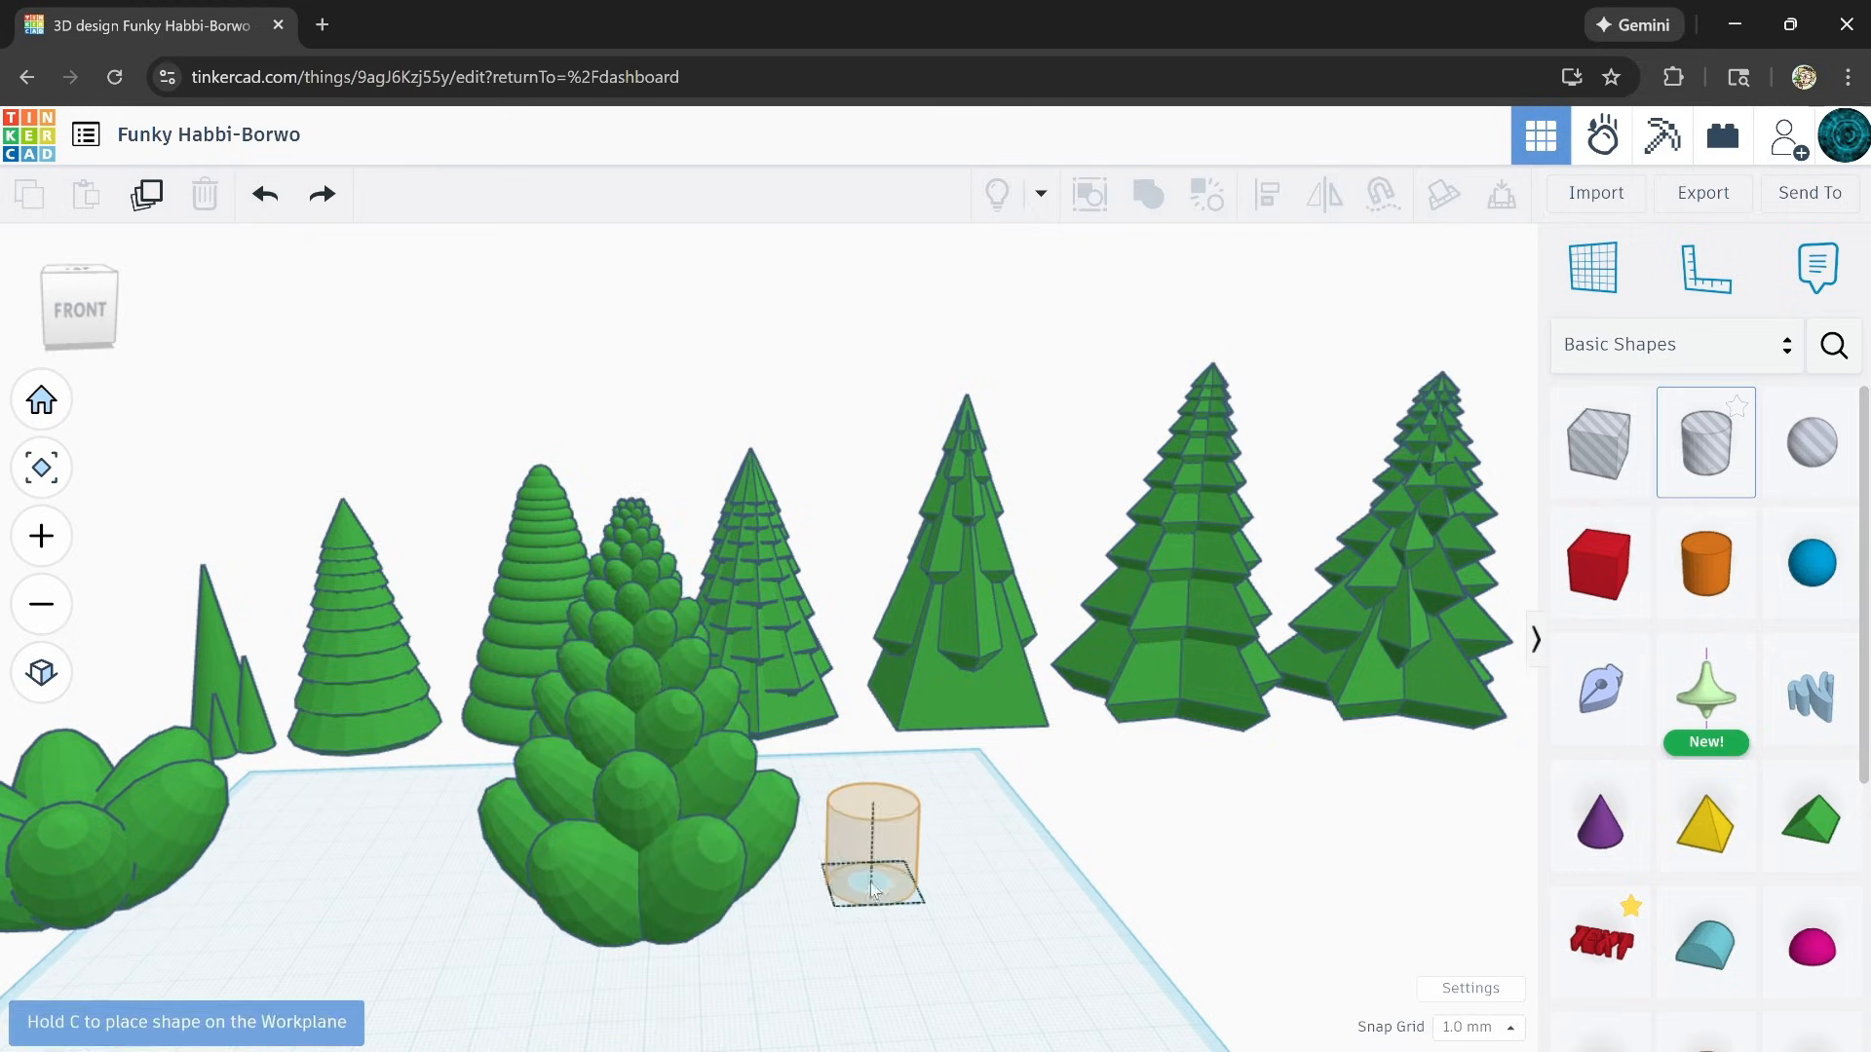
left_click(872, 889)
left_click_drag(836, 906, 459, 1014)
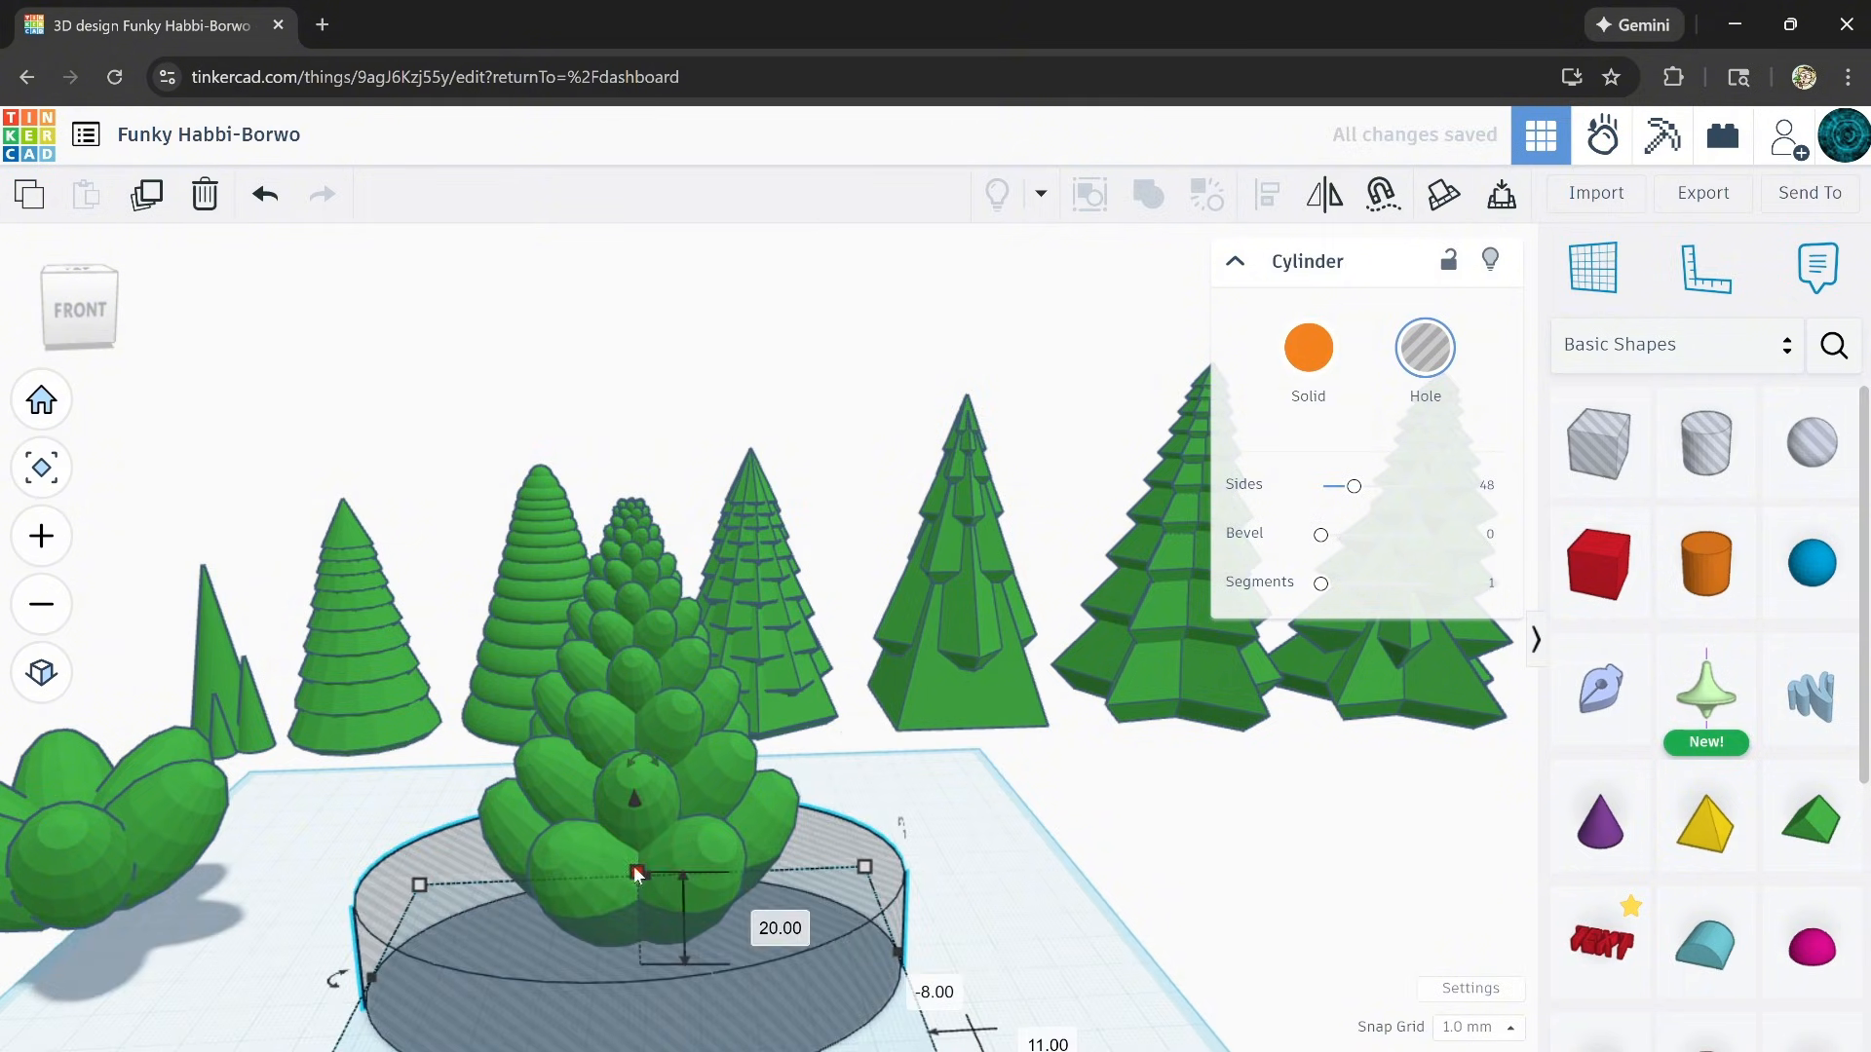
left_click_drag(633, 866, 670, 934)
right_click_drag(669, 933, 634, 869)
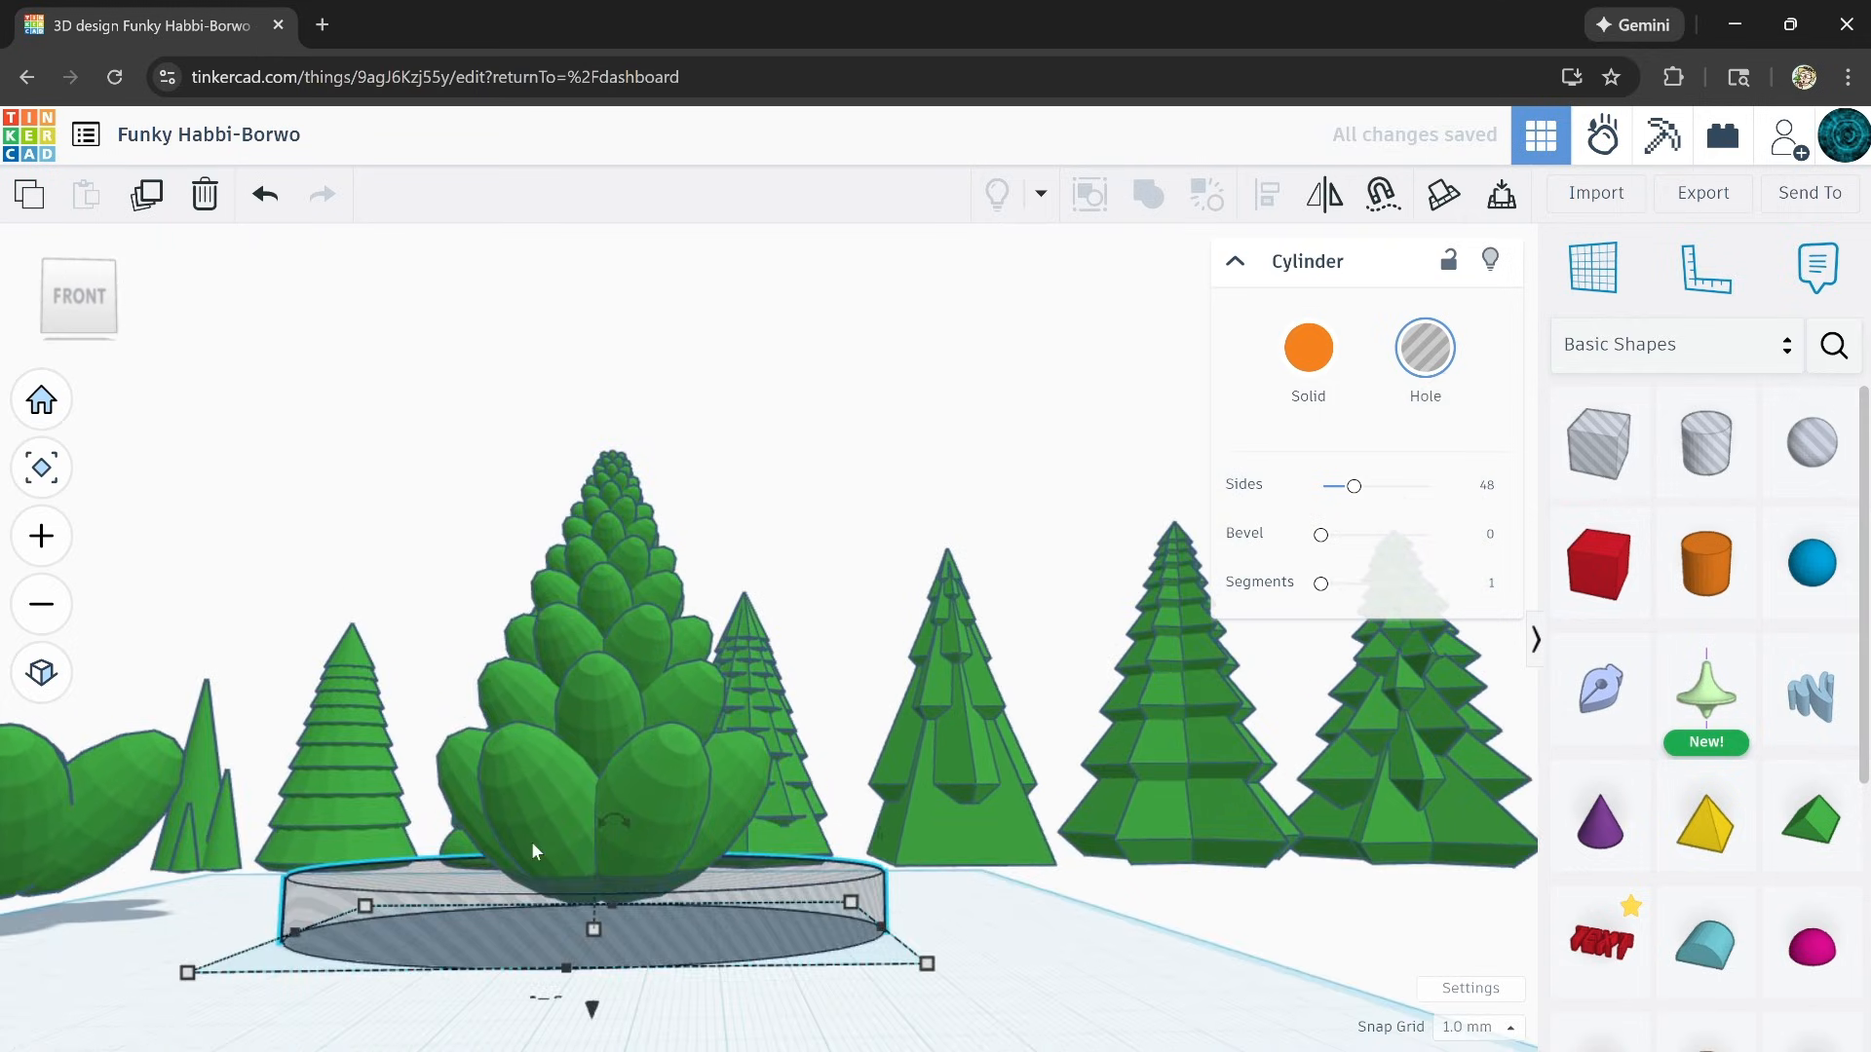
scroll(532, 848, "up", 5)
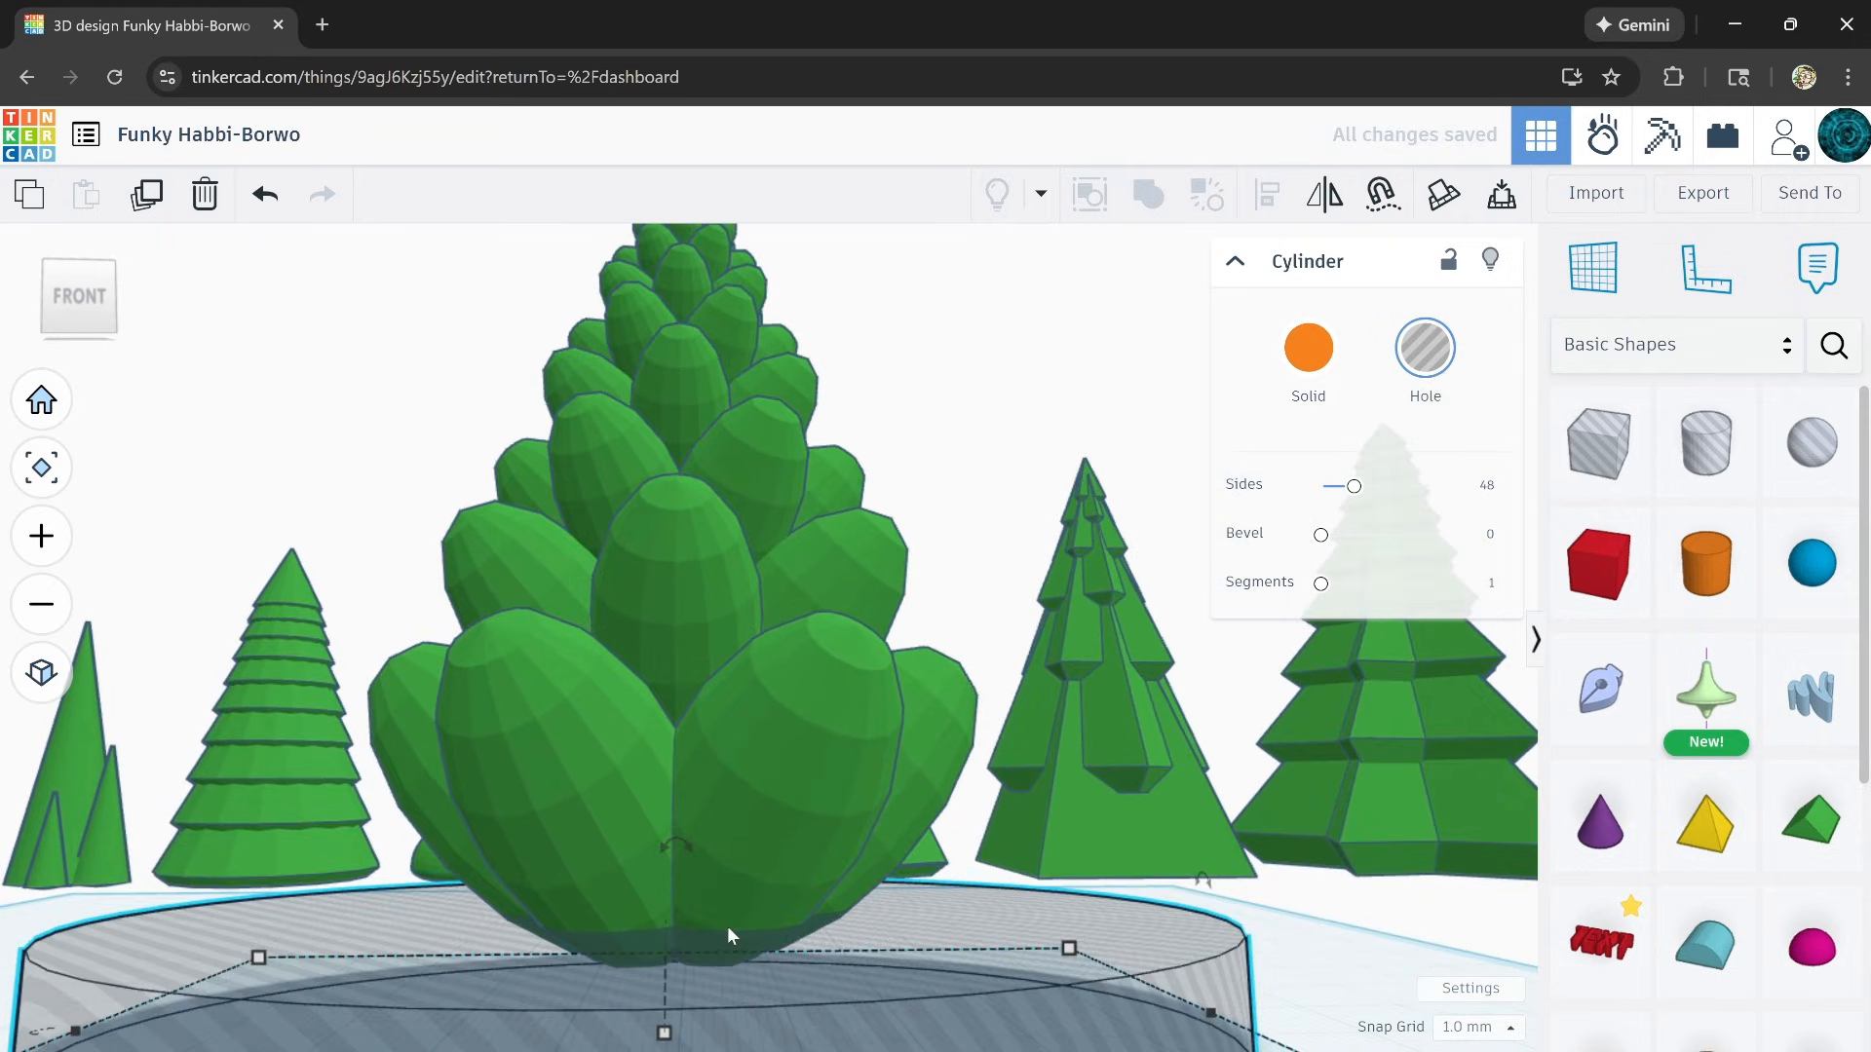
Step: Combine the whole sphere tree and the hole cylinder into a Union group to cut the tree's underside flat
right_click_drag(852, 979, 746, 829)
left_click(791, 569, "shift")
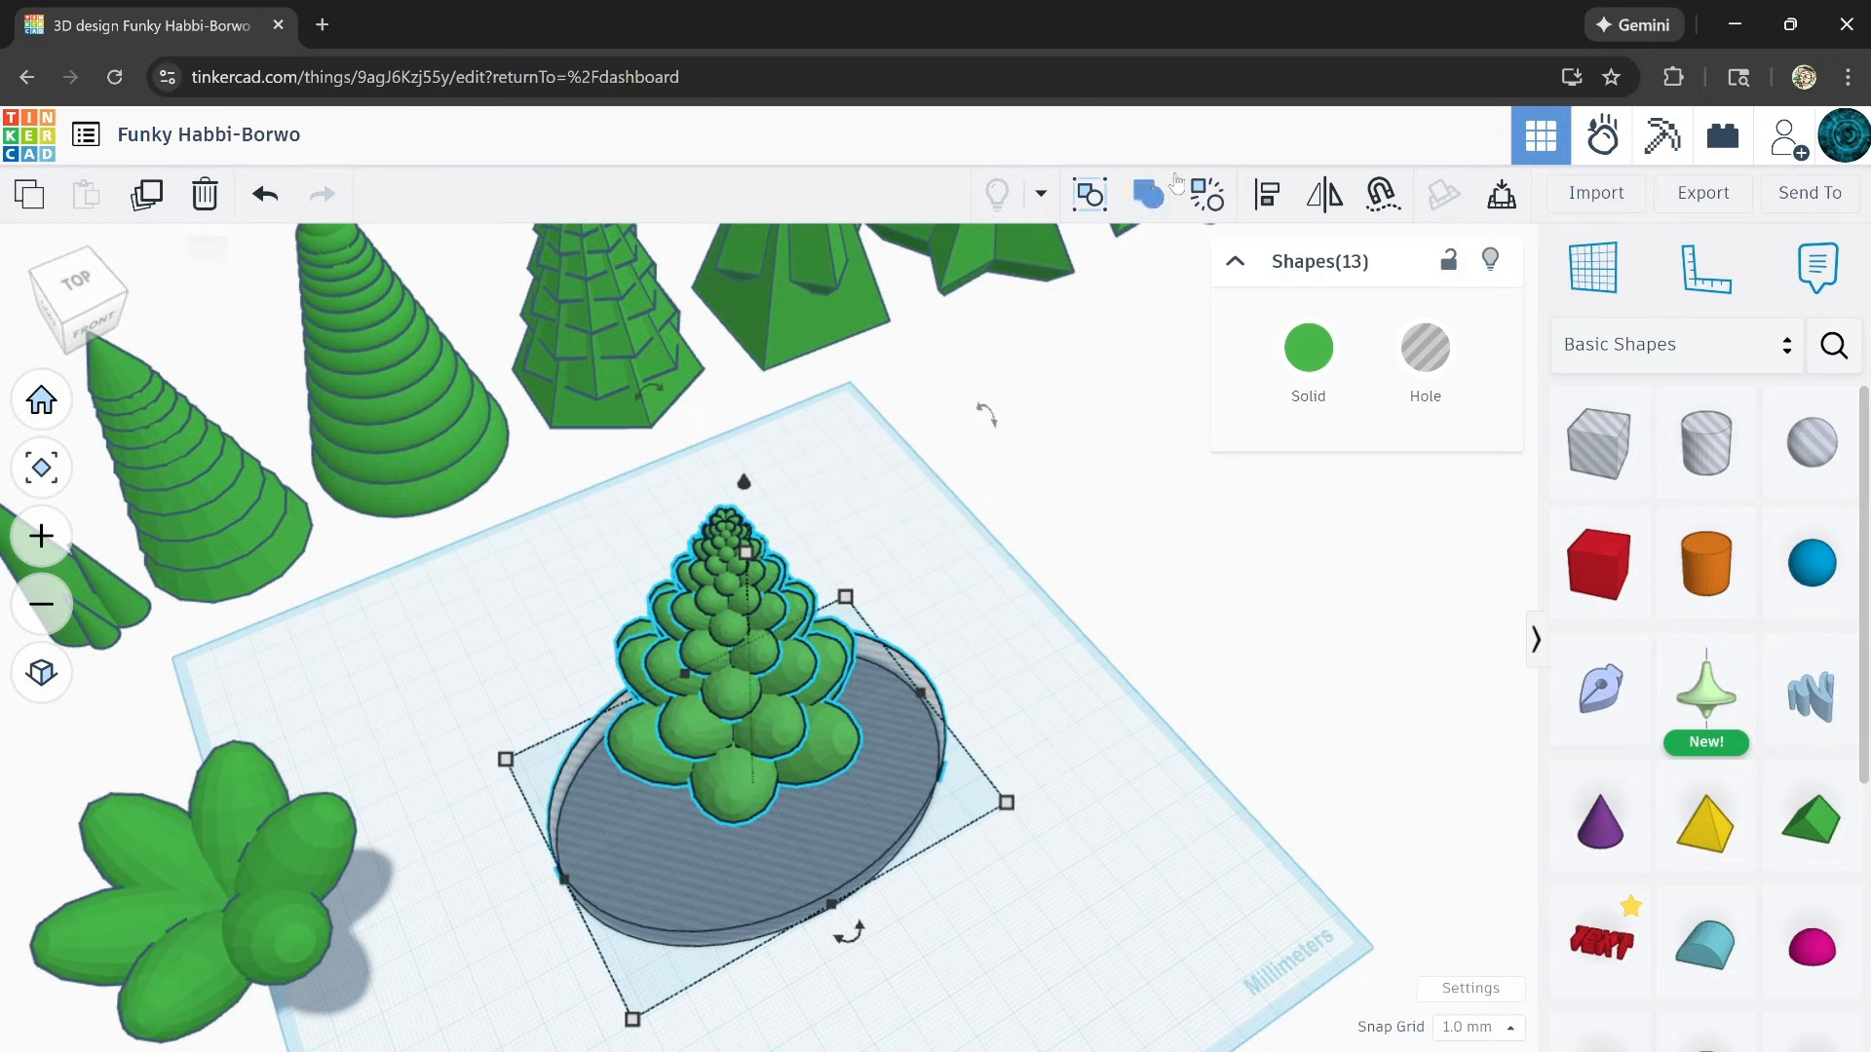
left_click(1151, 197)
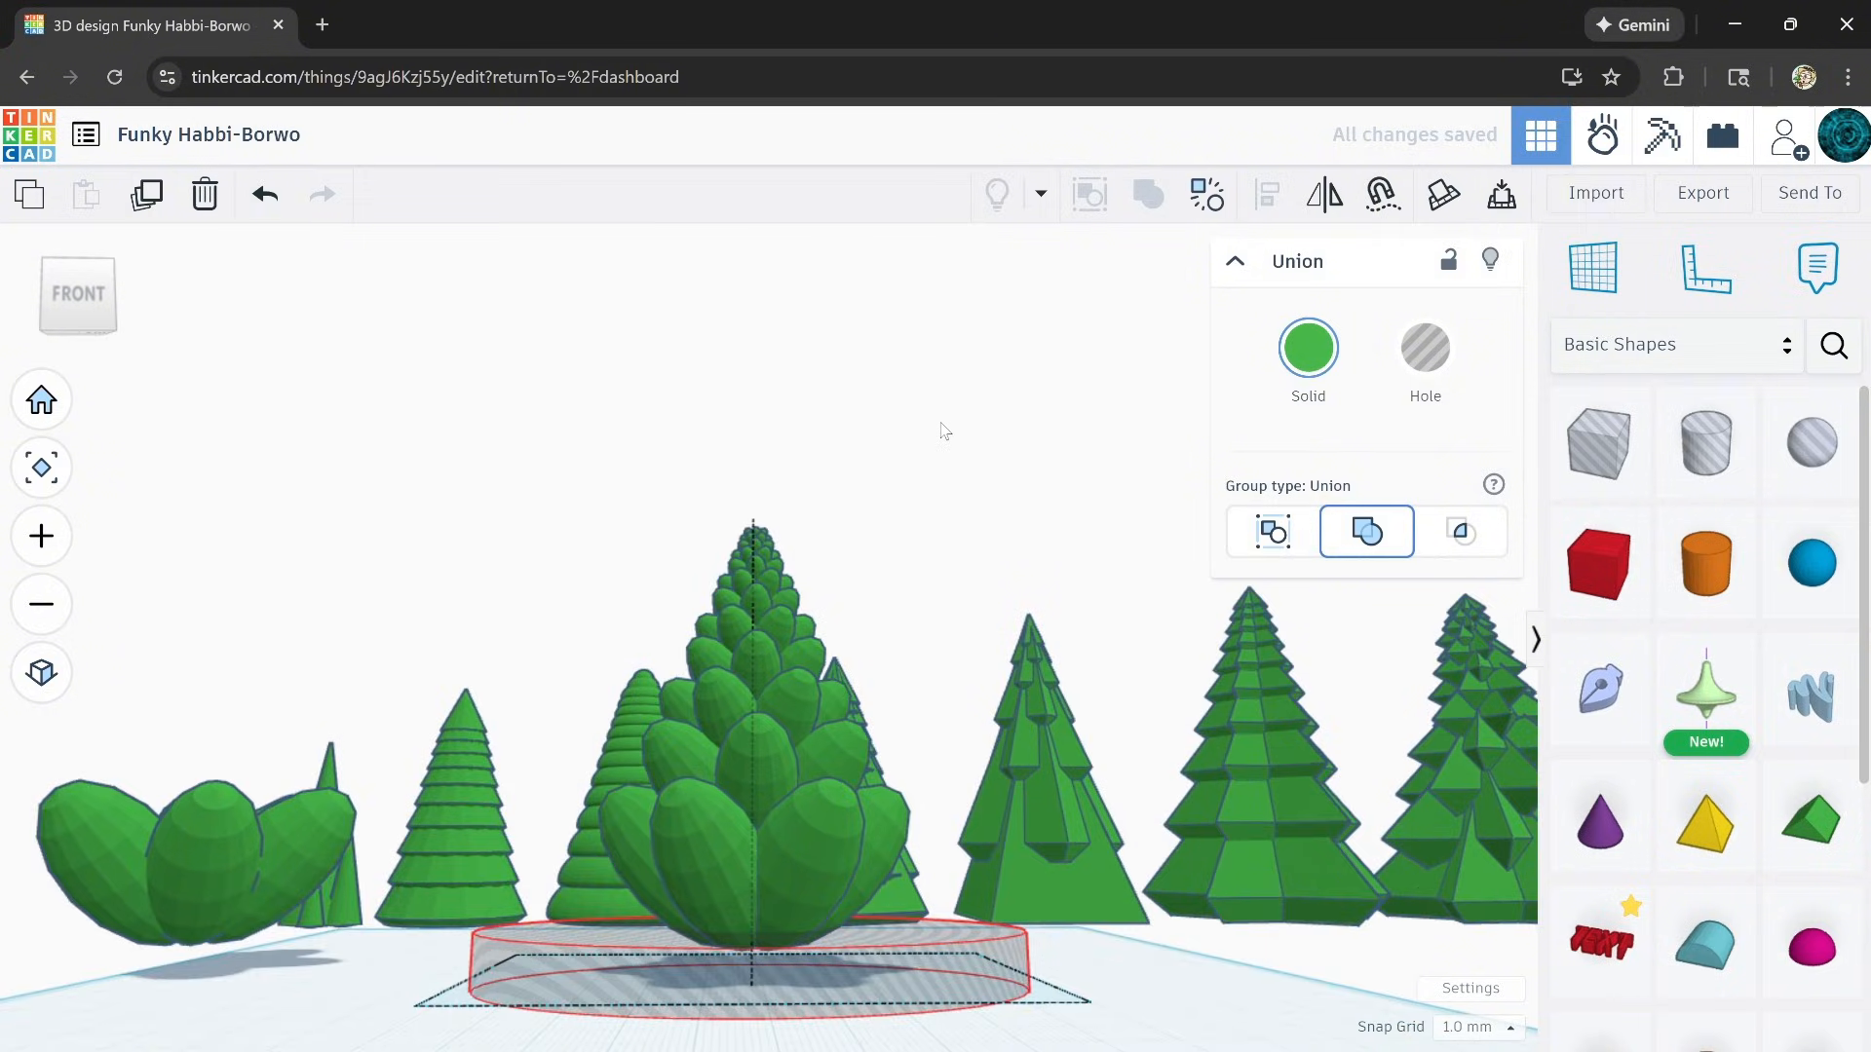
right_click_drag(944, 431, 884, 654)
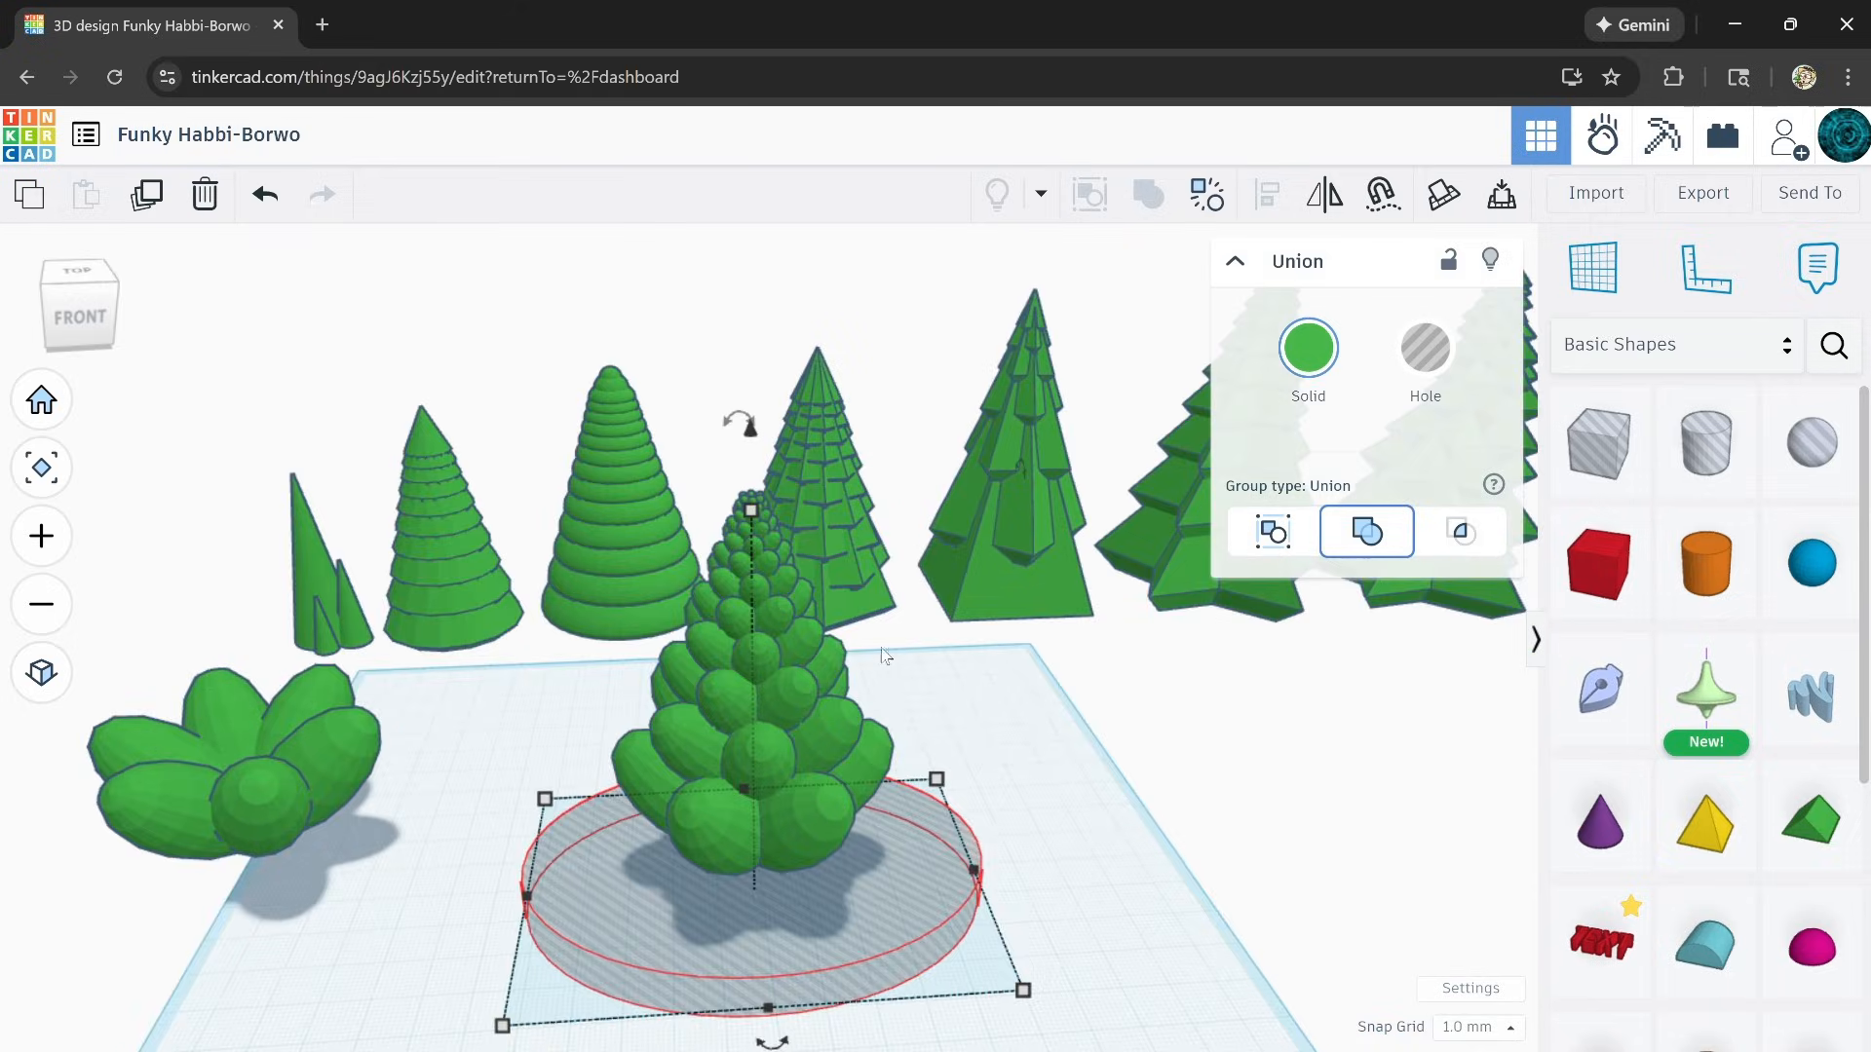
right_click_drag(916, 823, 945, 770)
left_click(911, 833)
Step: Move the grouped sphere tree off the workplane to the end of the tree row, beside the star-shaped tree
scroll(945, 770, "down", 2)
left_click(733, 603)
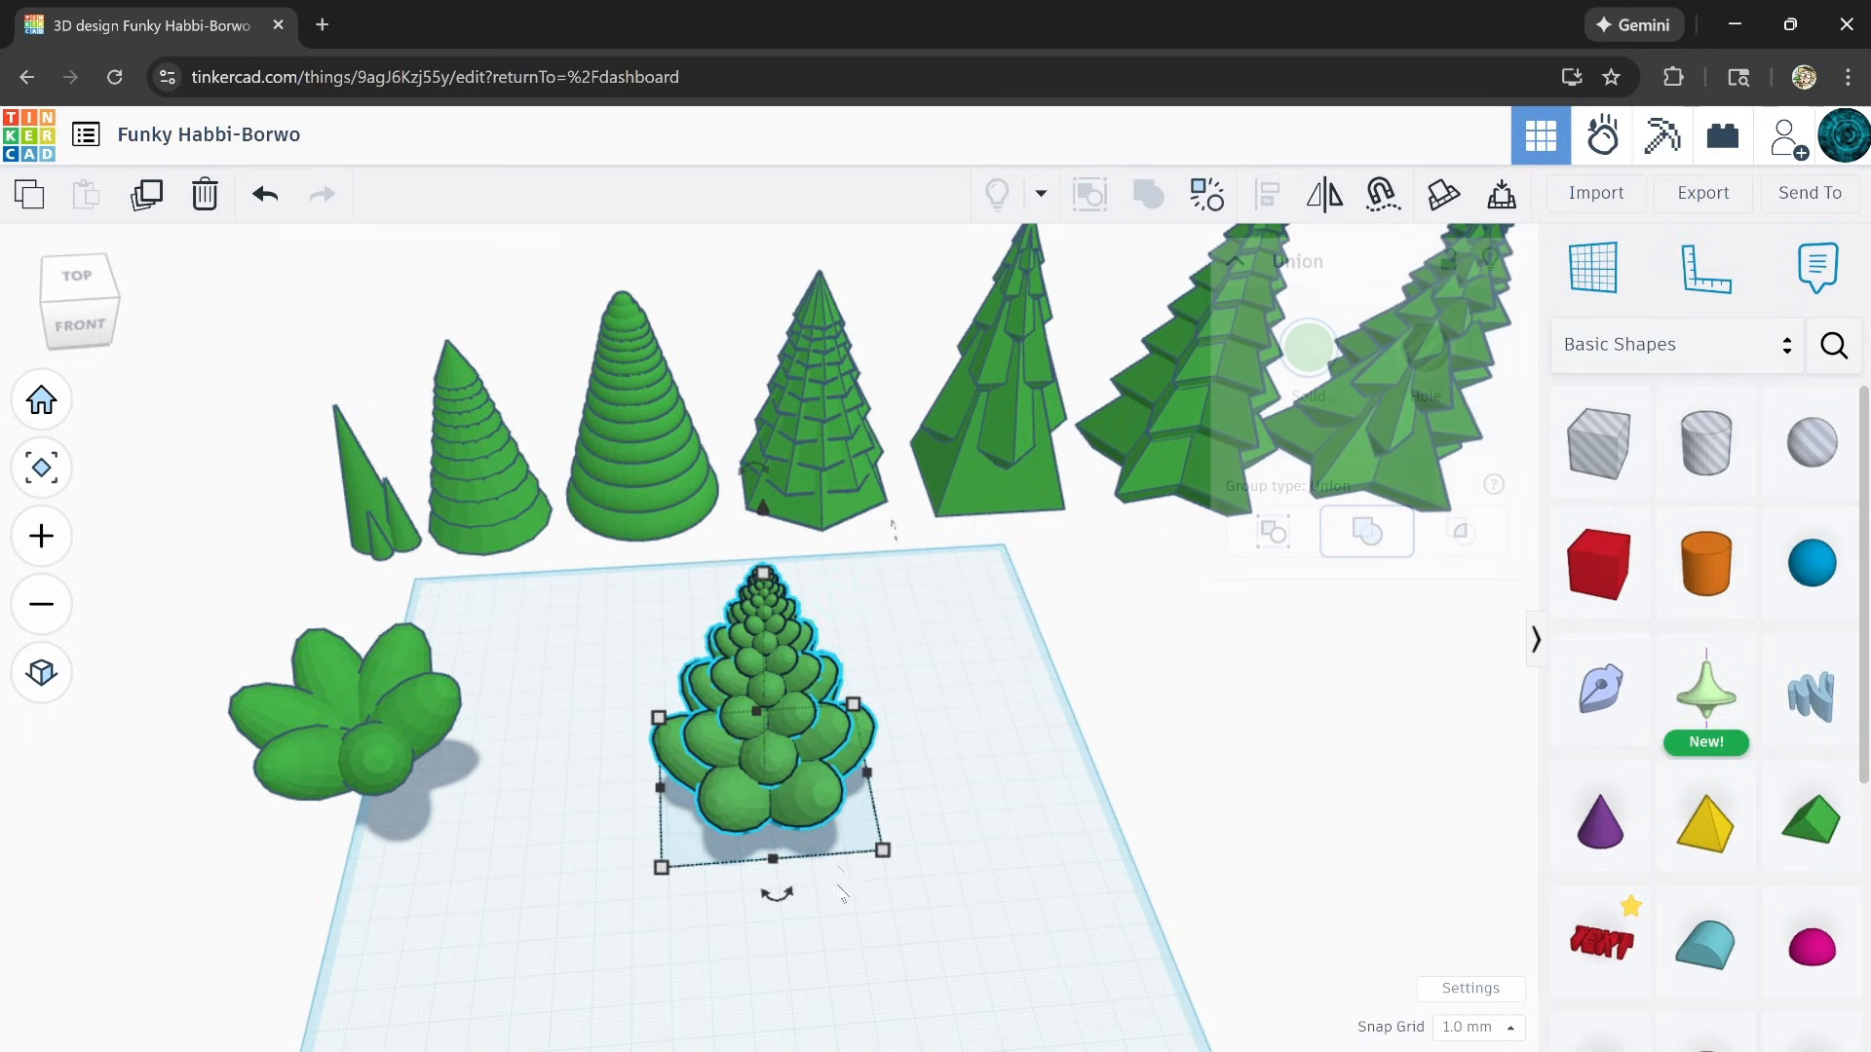
left_click_drag(816, 793, 1242, 720)
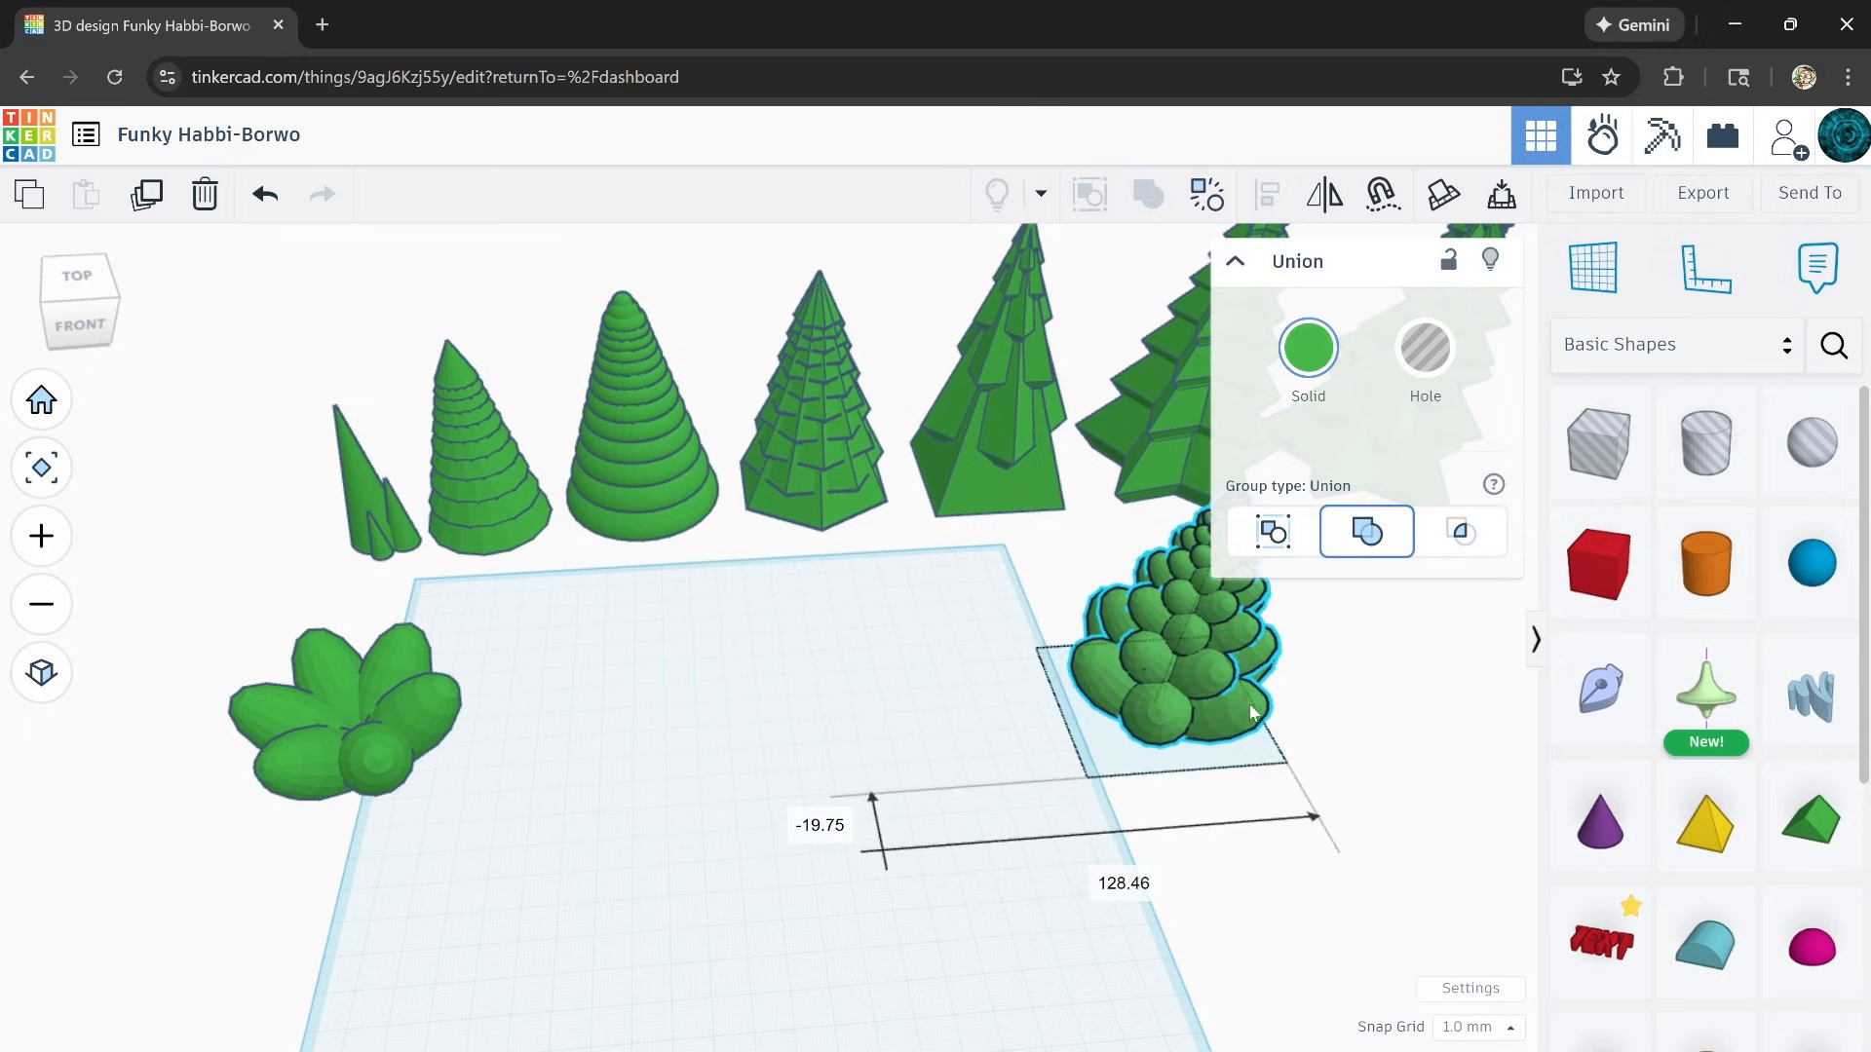
key("f")
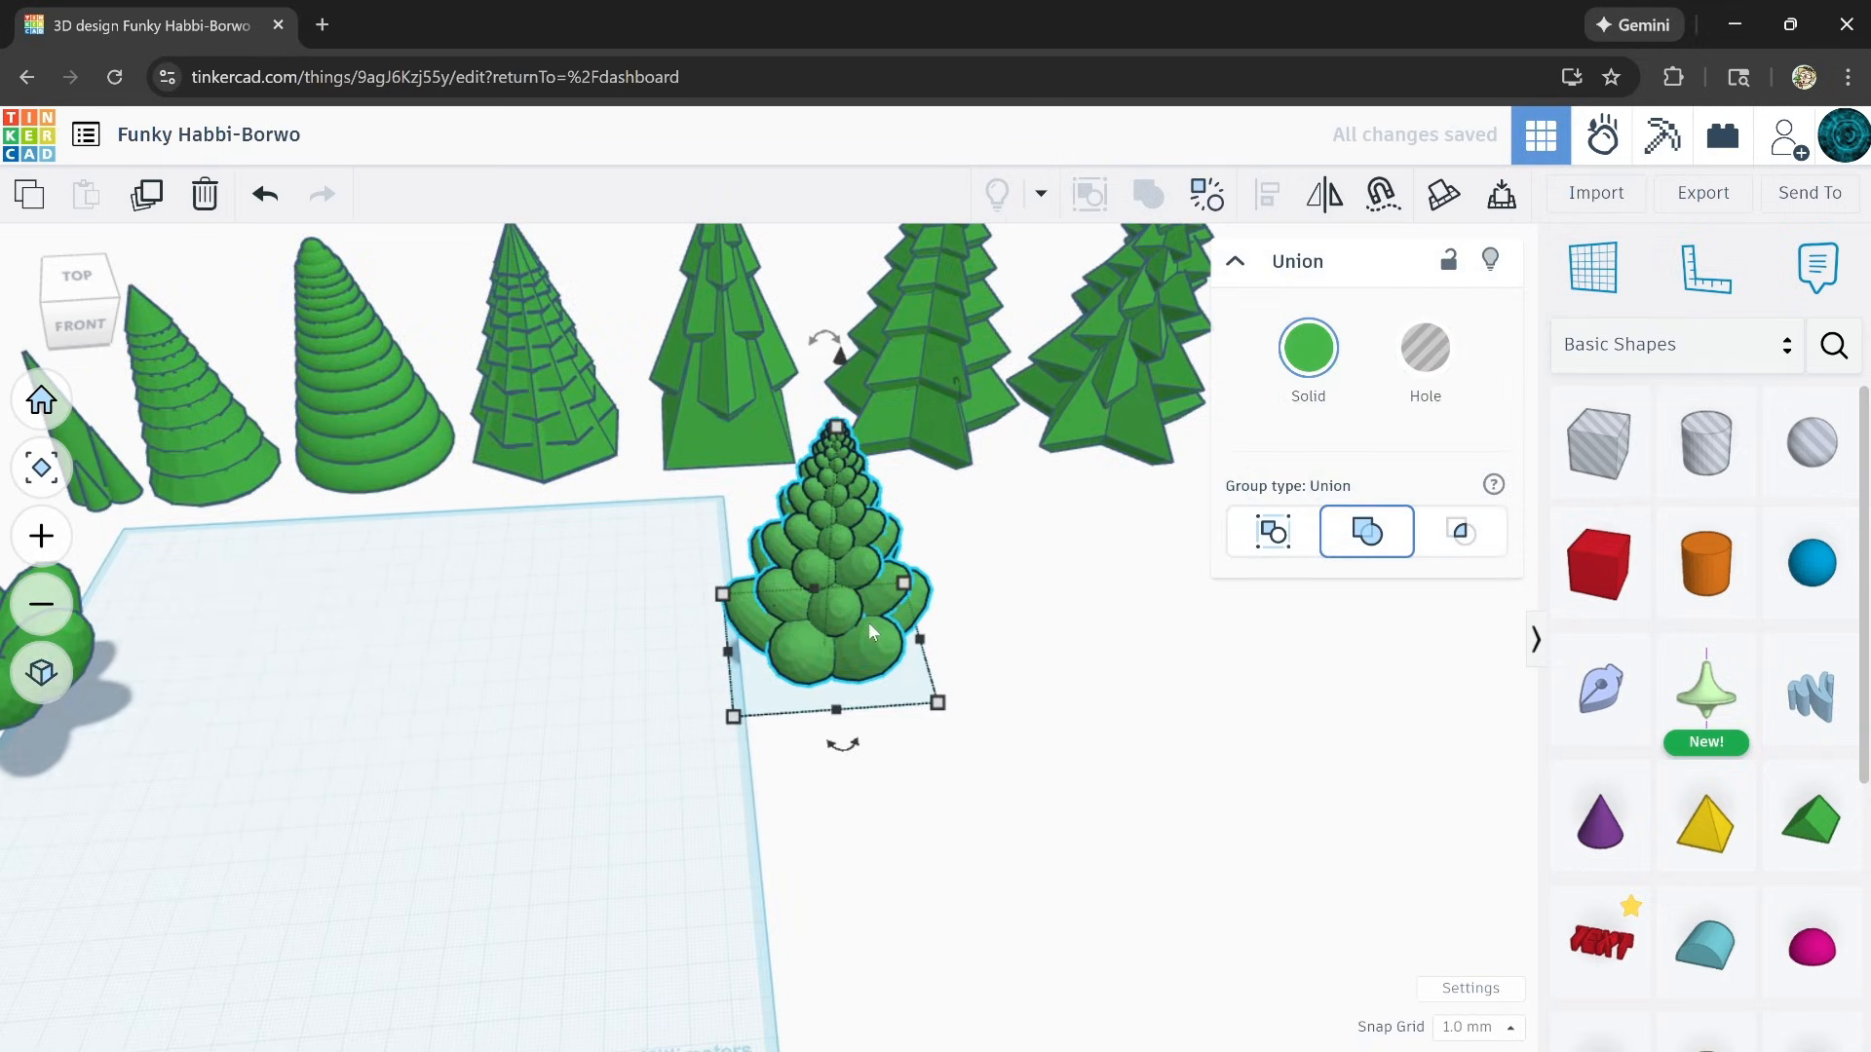
left_click_drag(868, 623, 1311, 409)
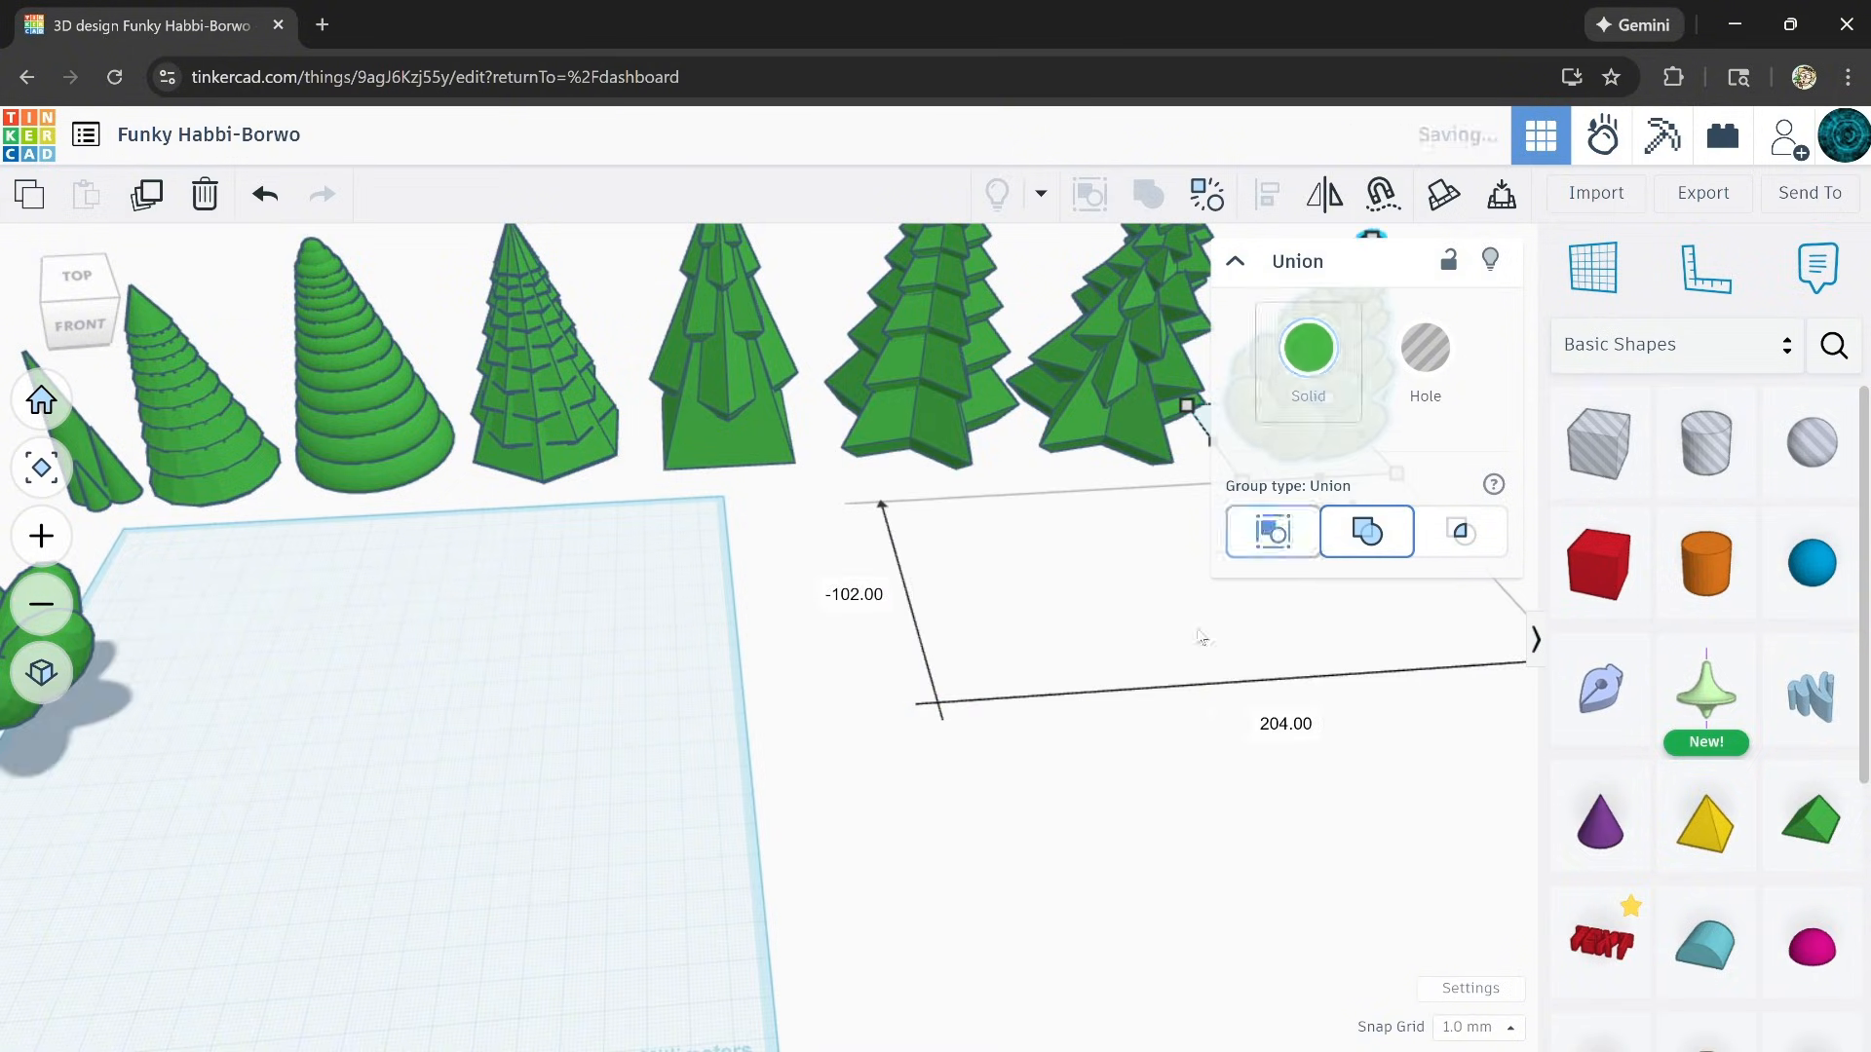
key("f")
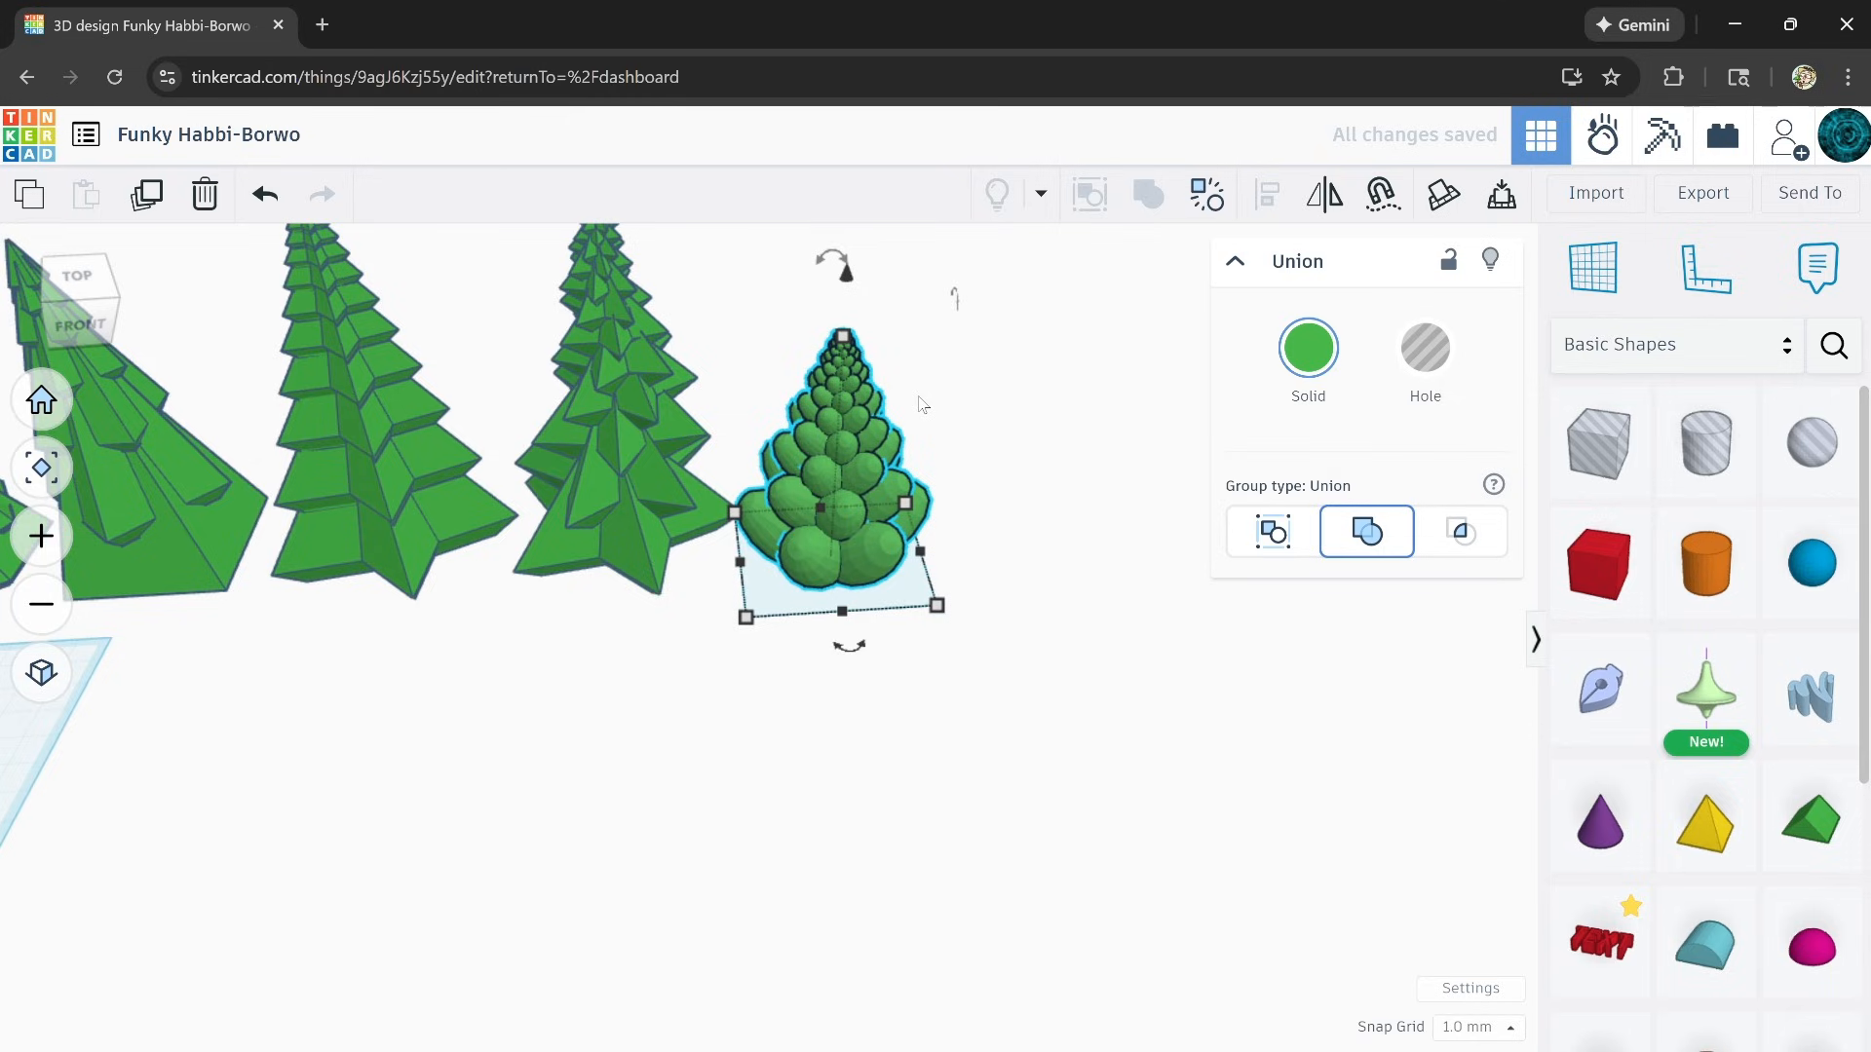
Step: Scale the sphere tree up proportionally to roughly match its neighbours and adjust its position in the row
left_click_drag(840, 337, 846, 236, "shift")
left_click_drag(807, 442, 935, 544)
scroll(828, 405, "down", 2)
left_click(422, 777)
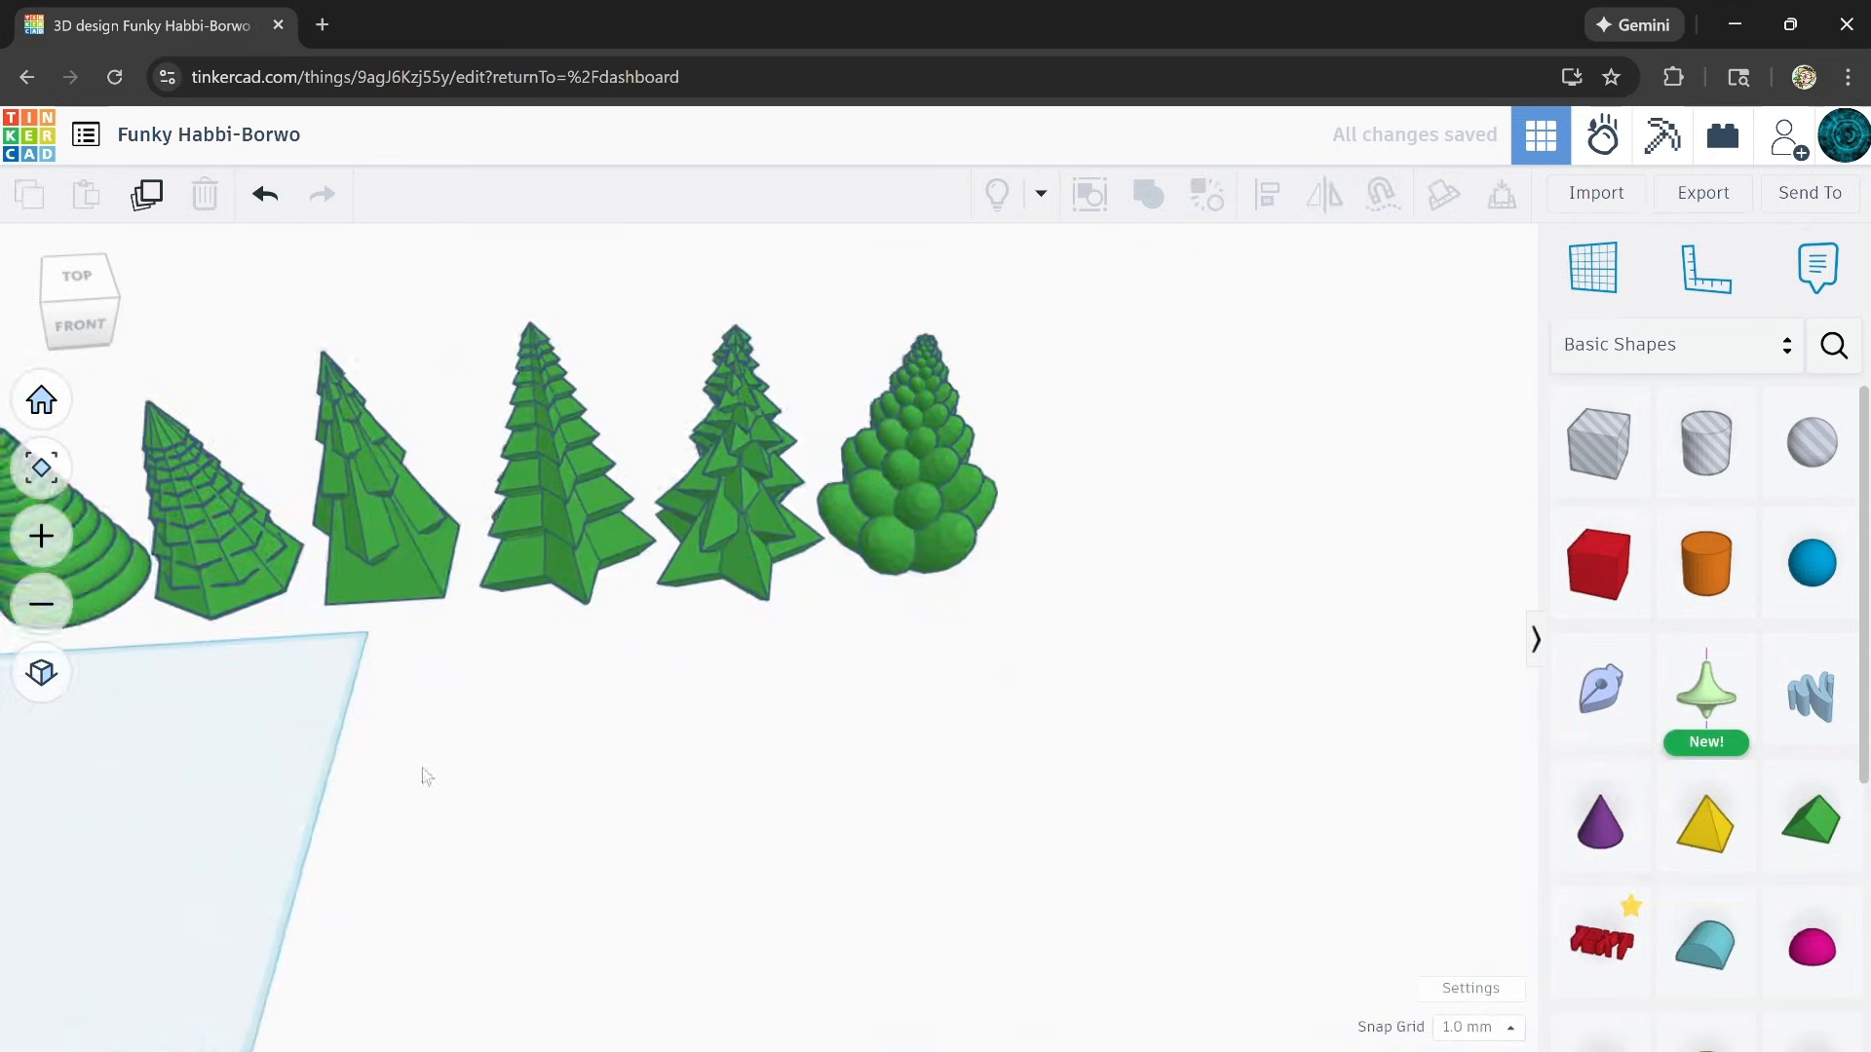
Step: Select all spheres of the spare six-lobed ring and move it onto the middle of the workplane
scroll(877, 647, "down", 3)
scroll(620, 707, "up", 2)
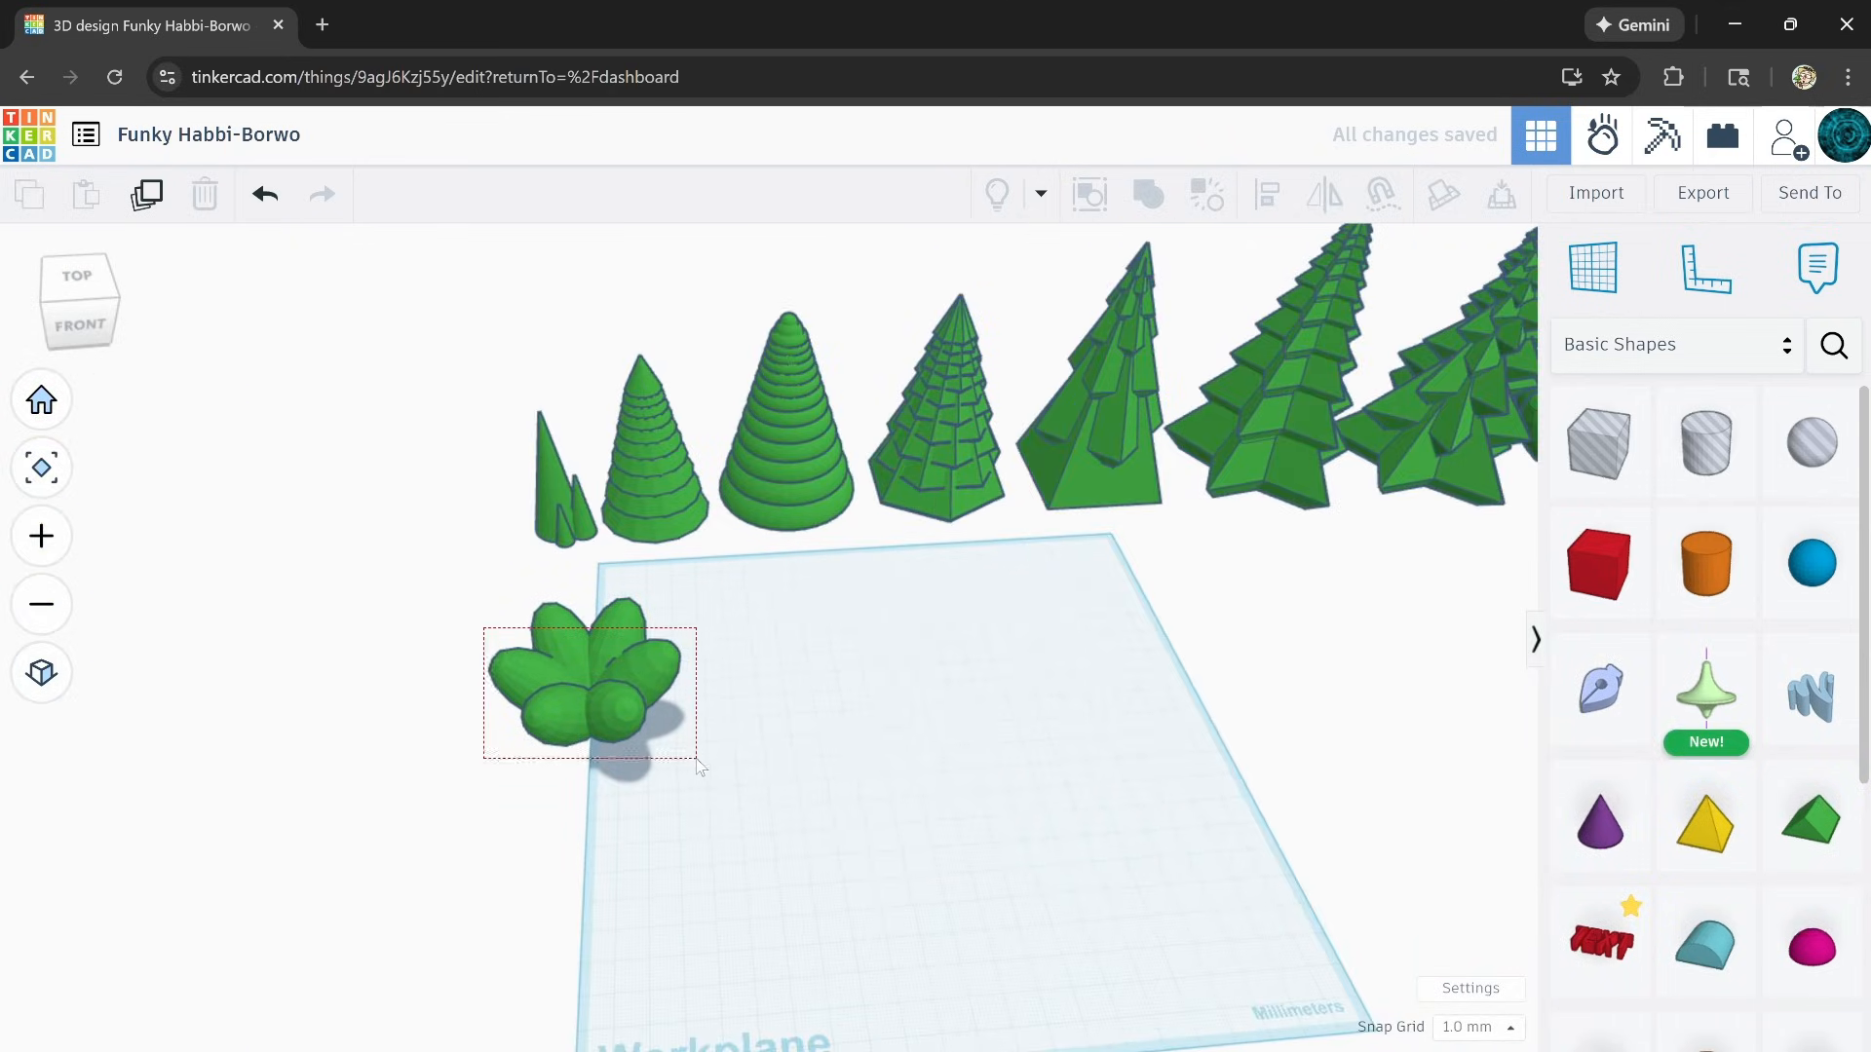
left_click_drag(621, 707, 975, 752)
scroll(974, 770, "up", 3)
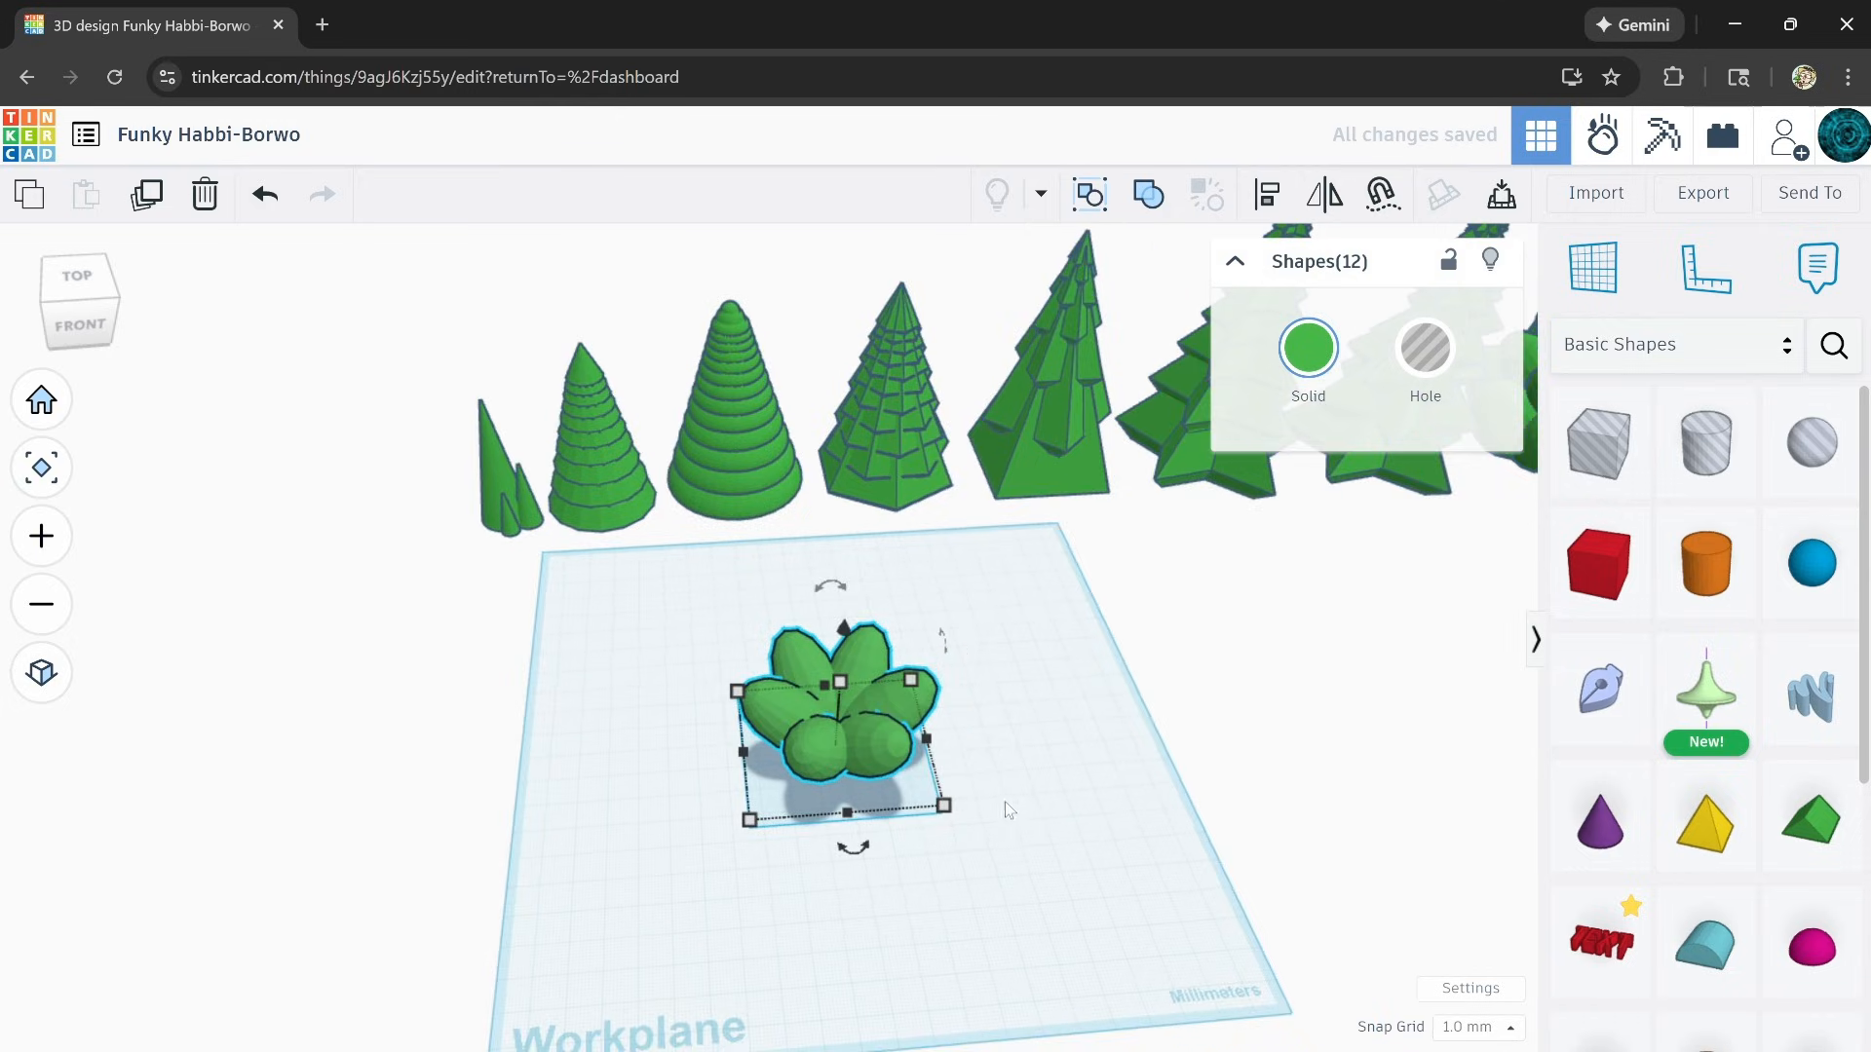
scroll(977, 777, "down", 3)
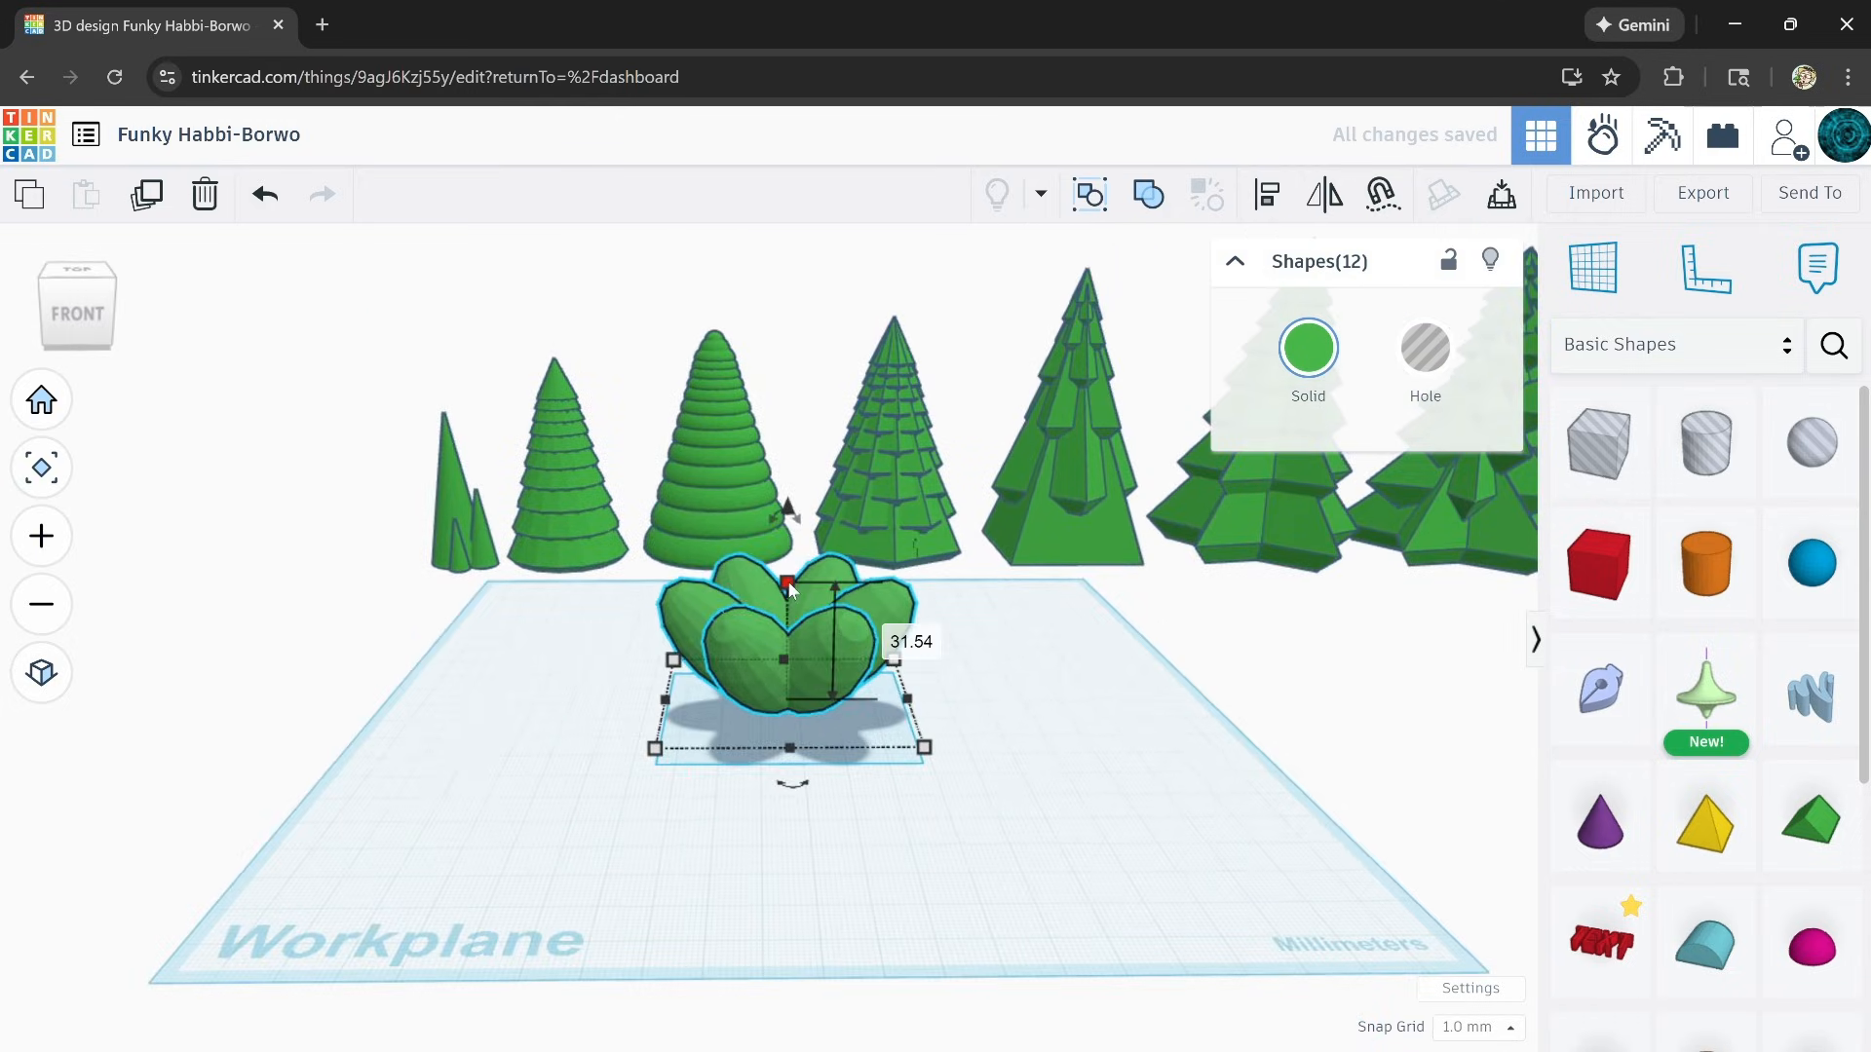
Step: Flatten the six-lobed ring to a height of about 17 mm
left_click_drag(786, 589, 787, 644)
scroll(857, 690, "up", 3)
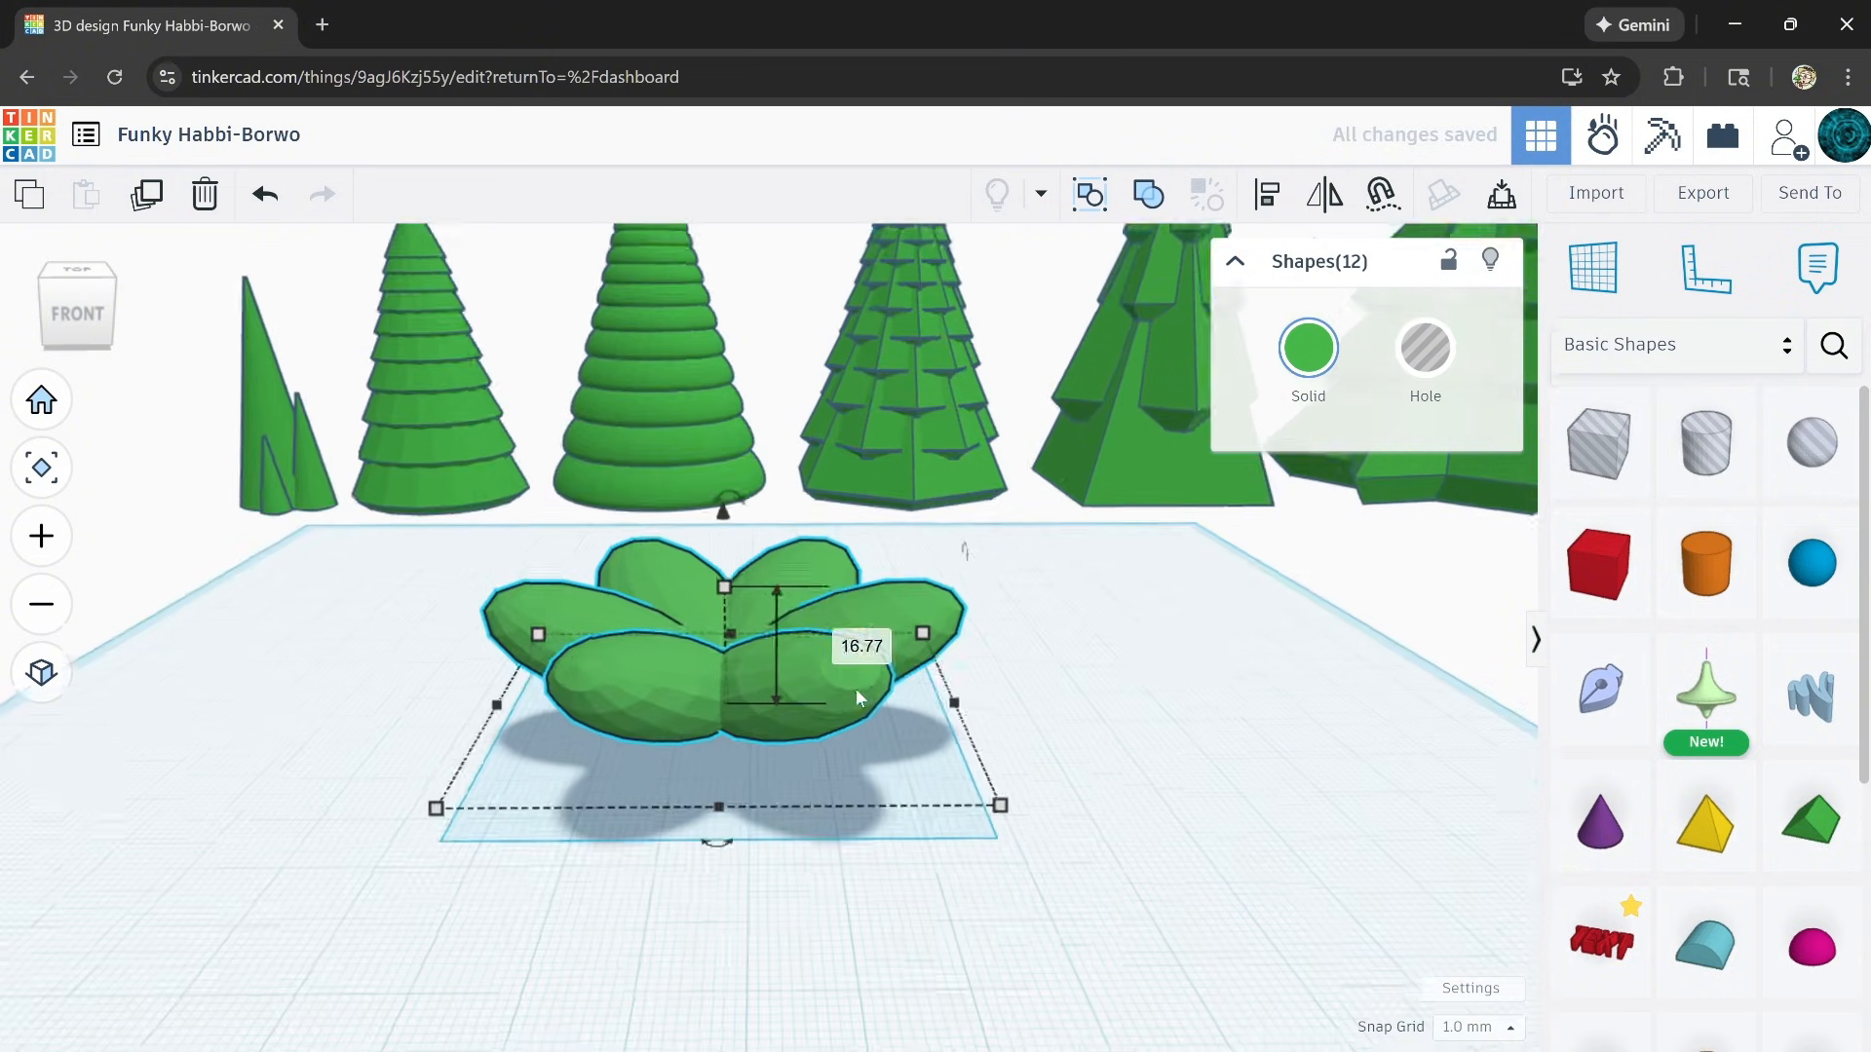
right_click_drag(824, 698, 816, 684)
left_click_drag(709, 602, 726, 571)
right_click_drag(1057, 400, 1102, 473)
left_click(1072, 638)
Step: Duplicate the ungrouped flattened ring, make the copy narrower and about 28 mm high, and rotate it 45°
left_click_drag(1038, 476, 549, 649)
left_click(144, 198)
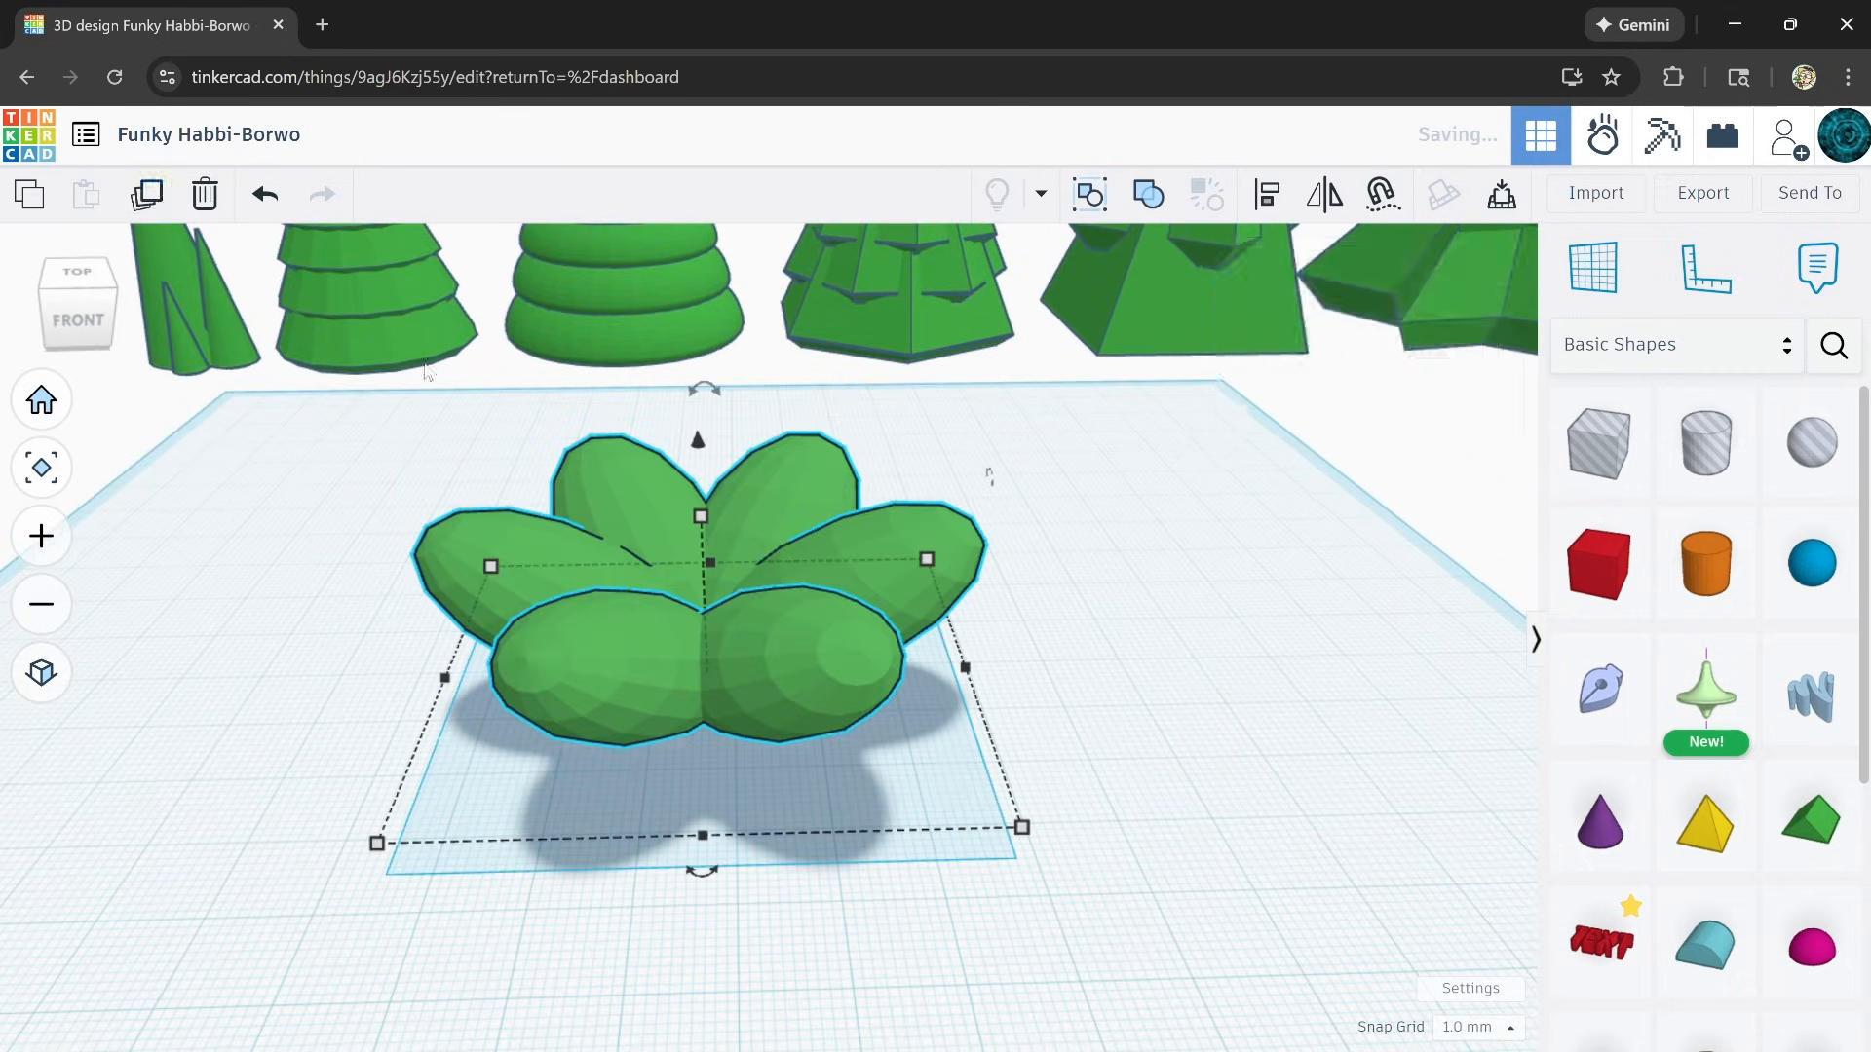
left_click_drag(701, 517, 699, 456)
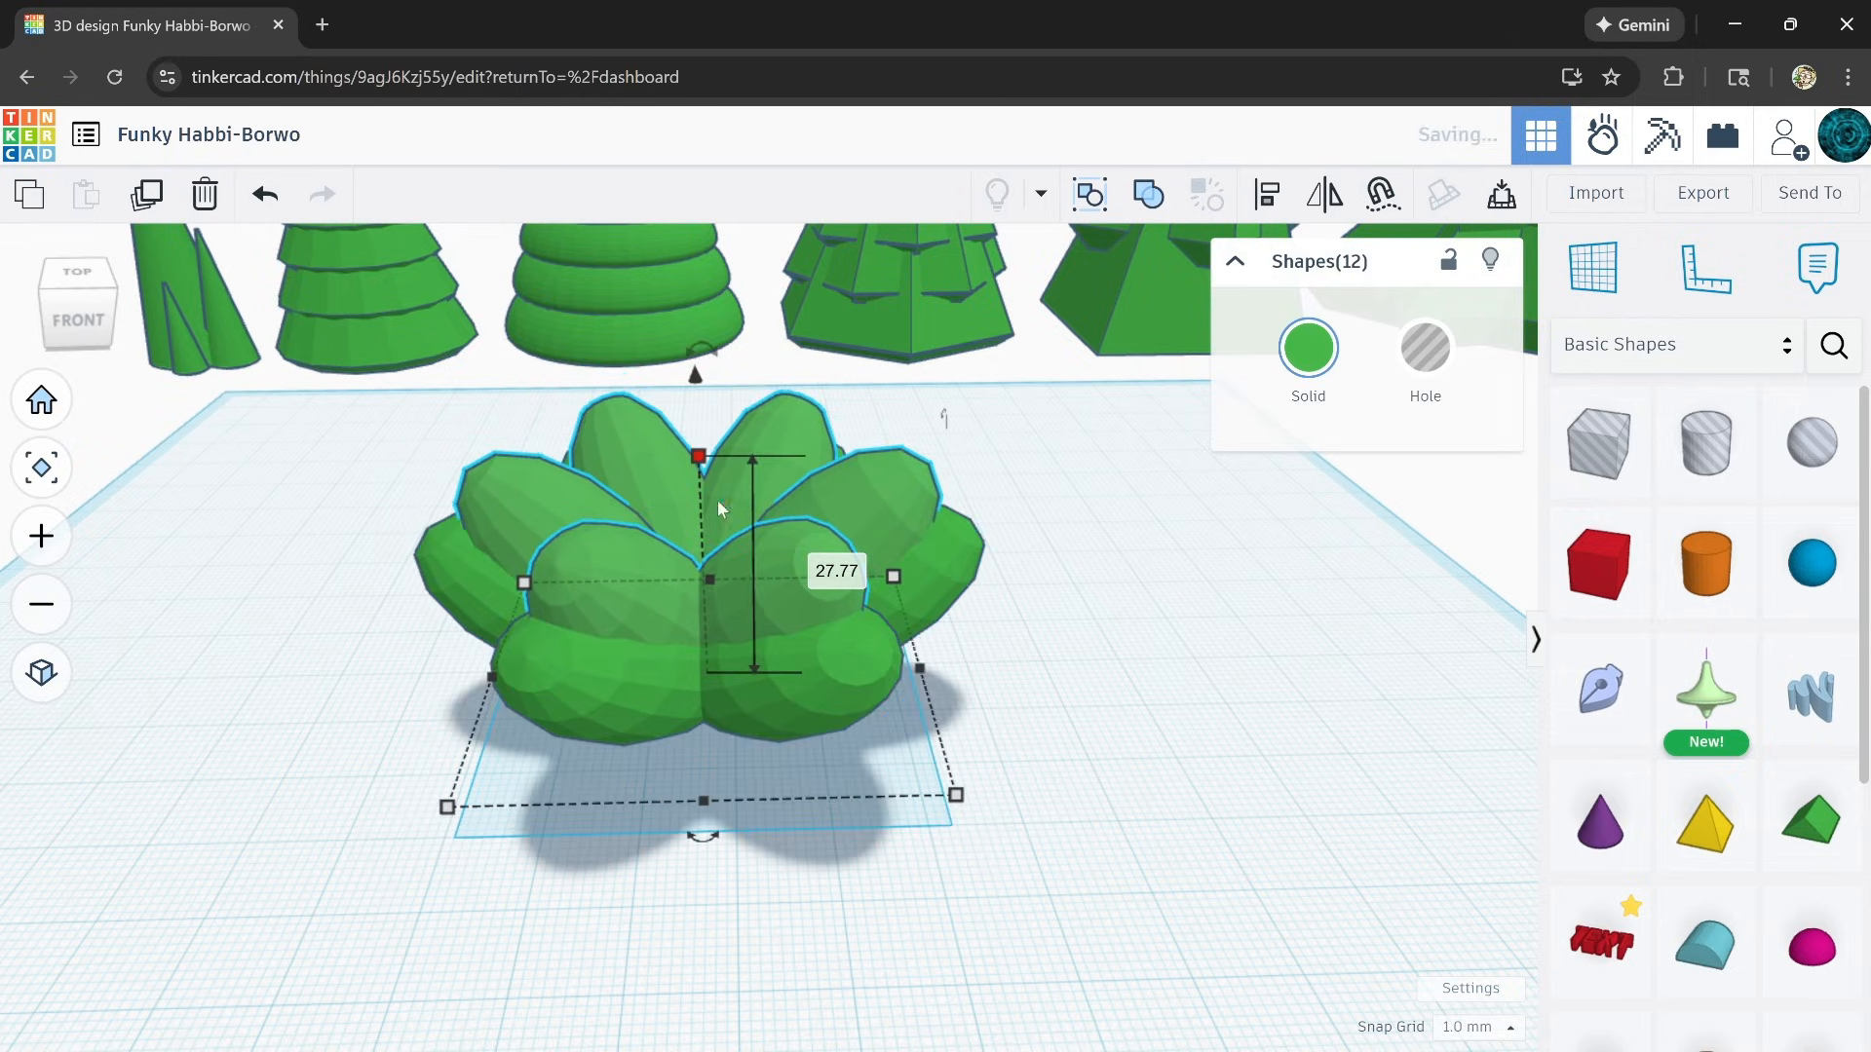
left_click_drag(702, 835, 579, 753)
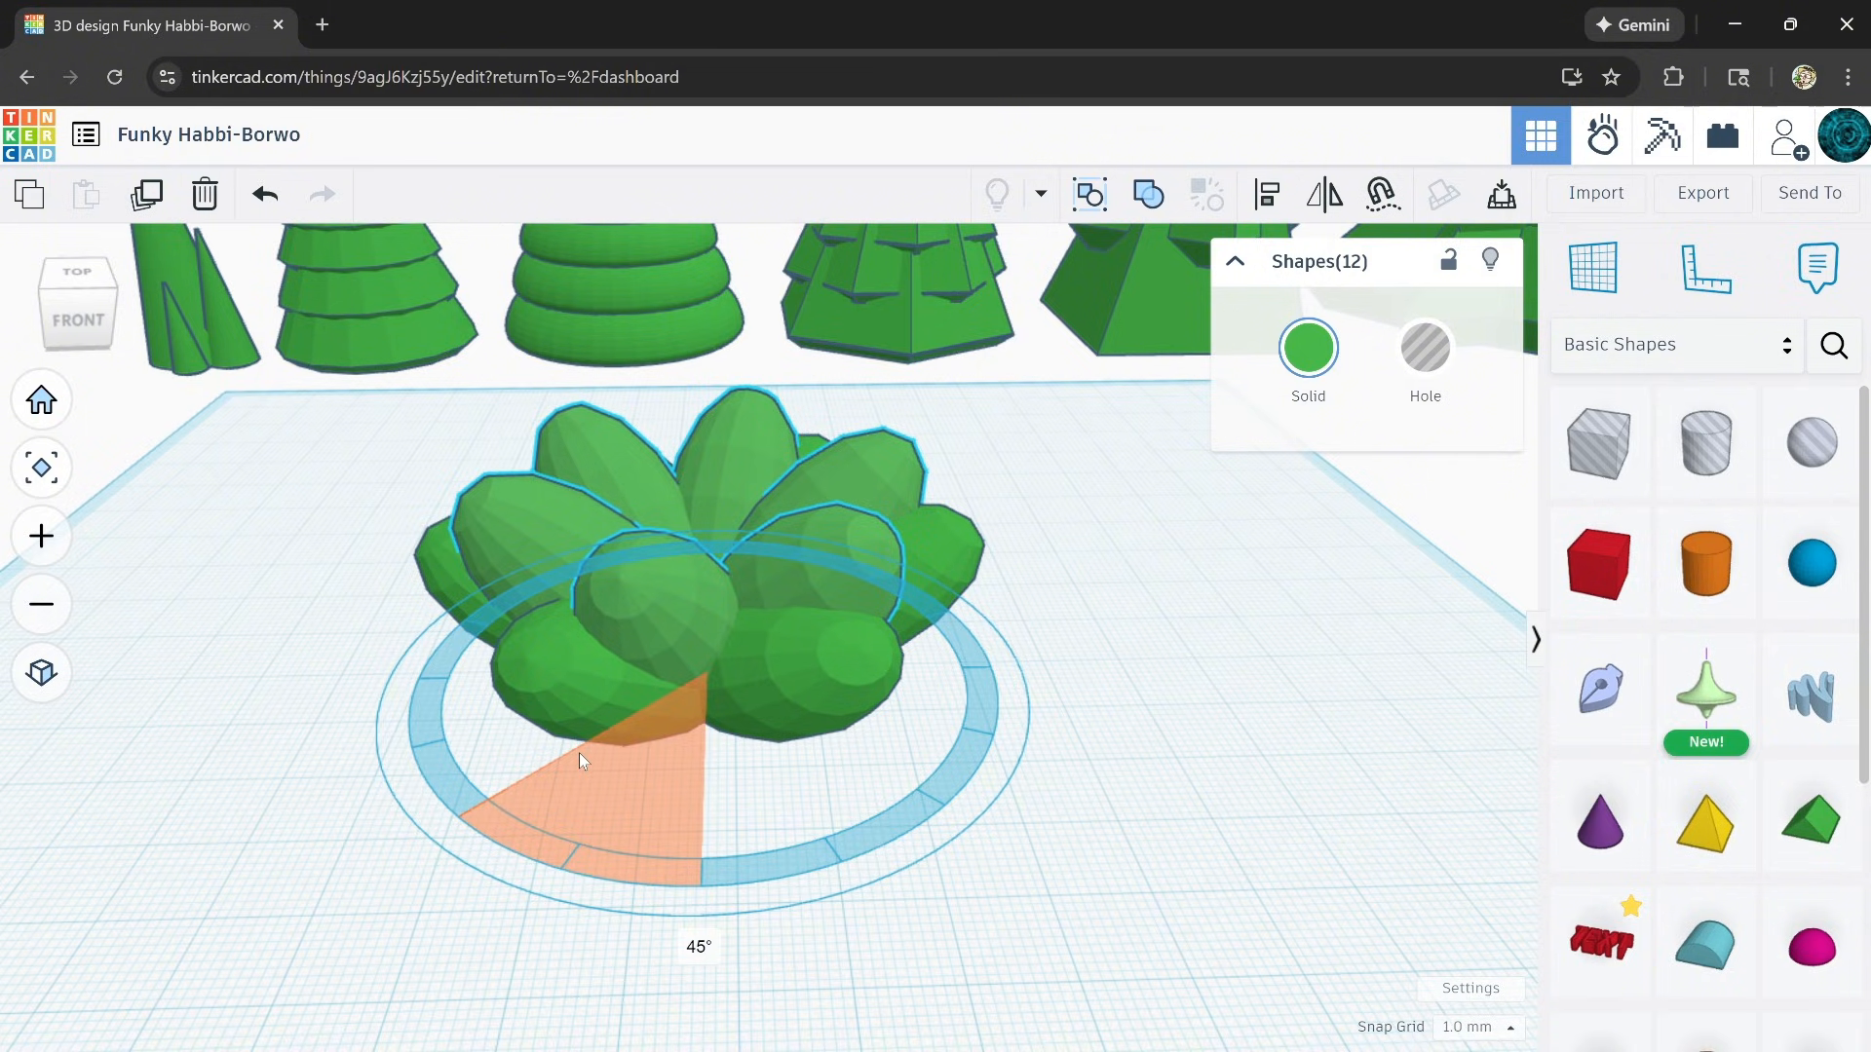
left_click_drag(579, 752, 579, 752)
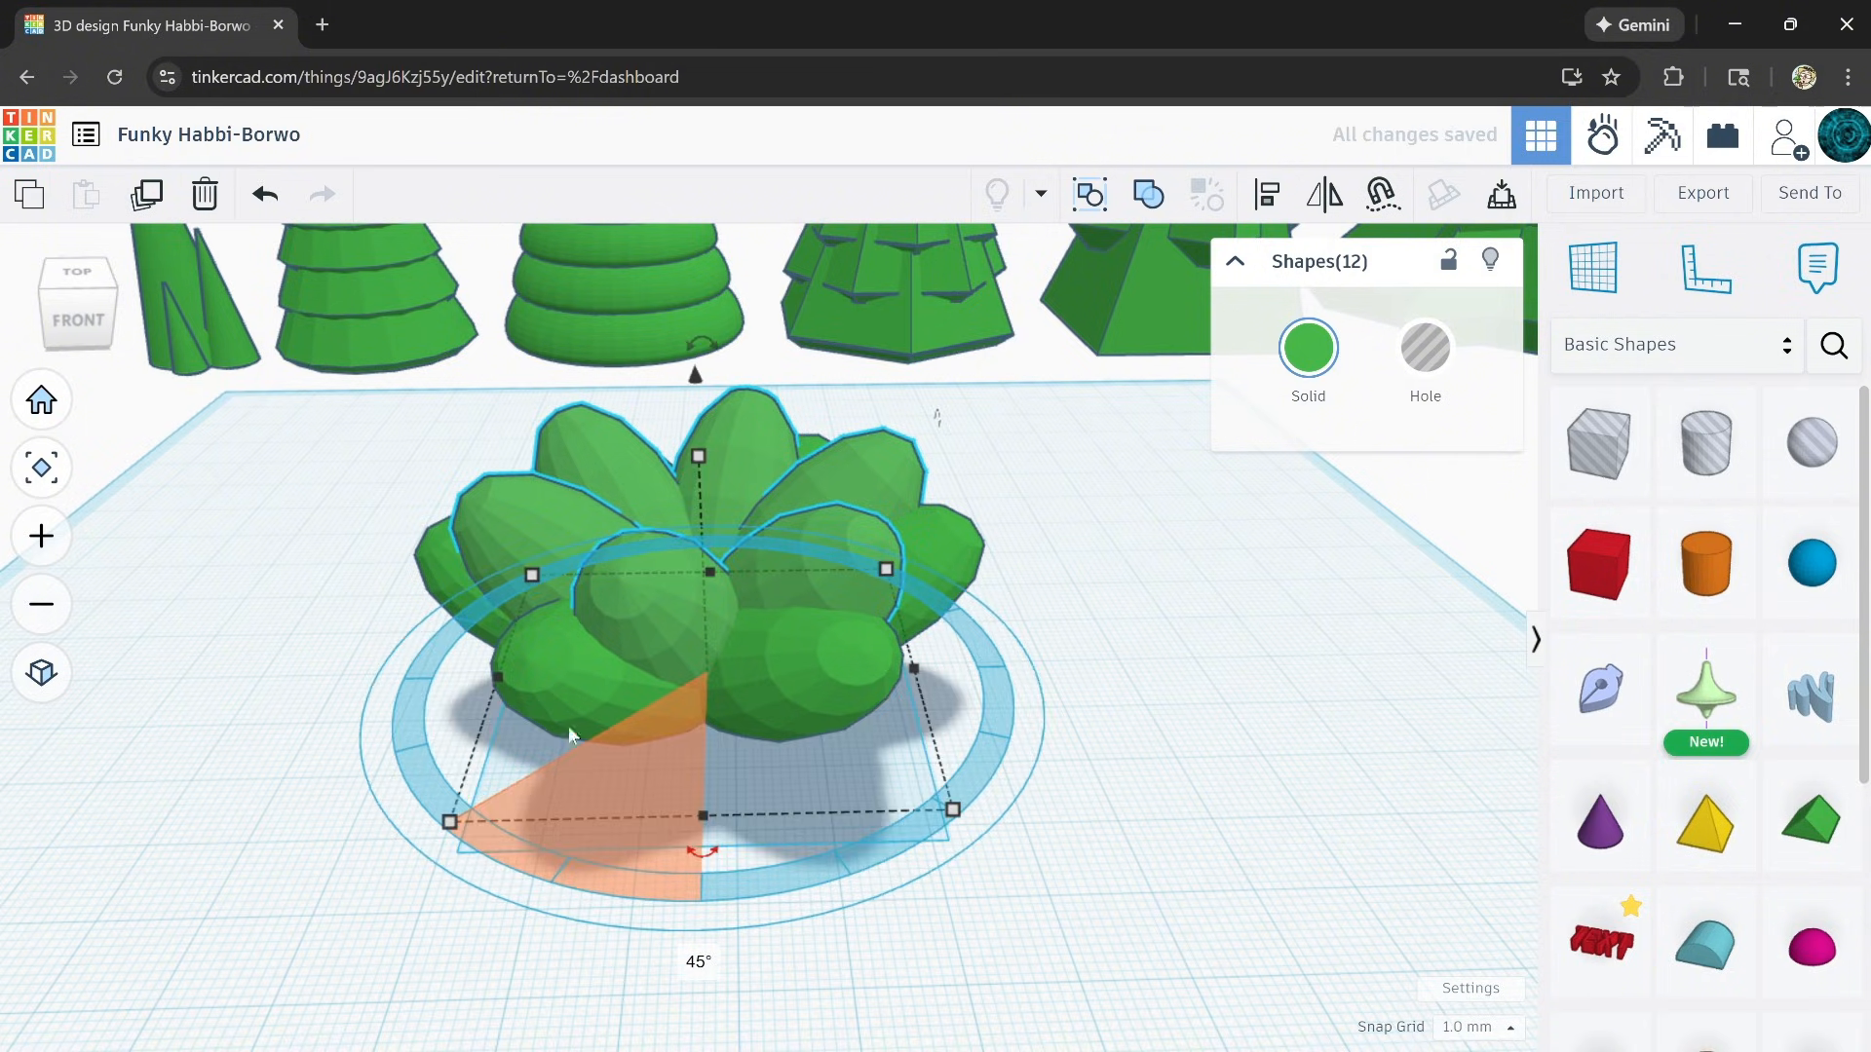
Step: Try repeating the transformed duplicate for further tiers, and undo back to the single flattened ring
left_click(148, 196)
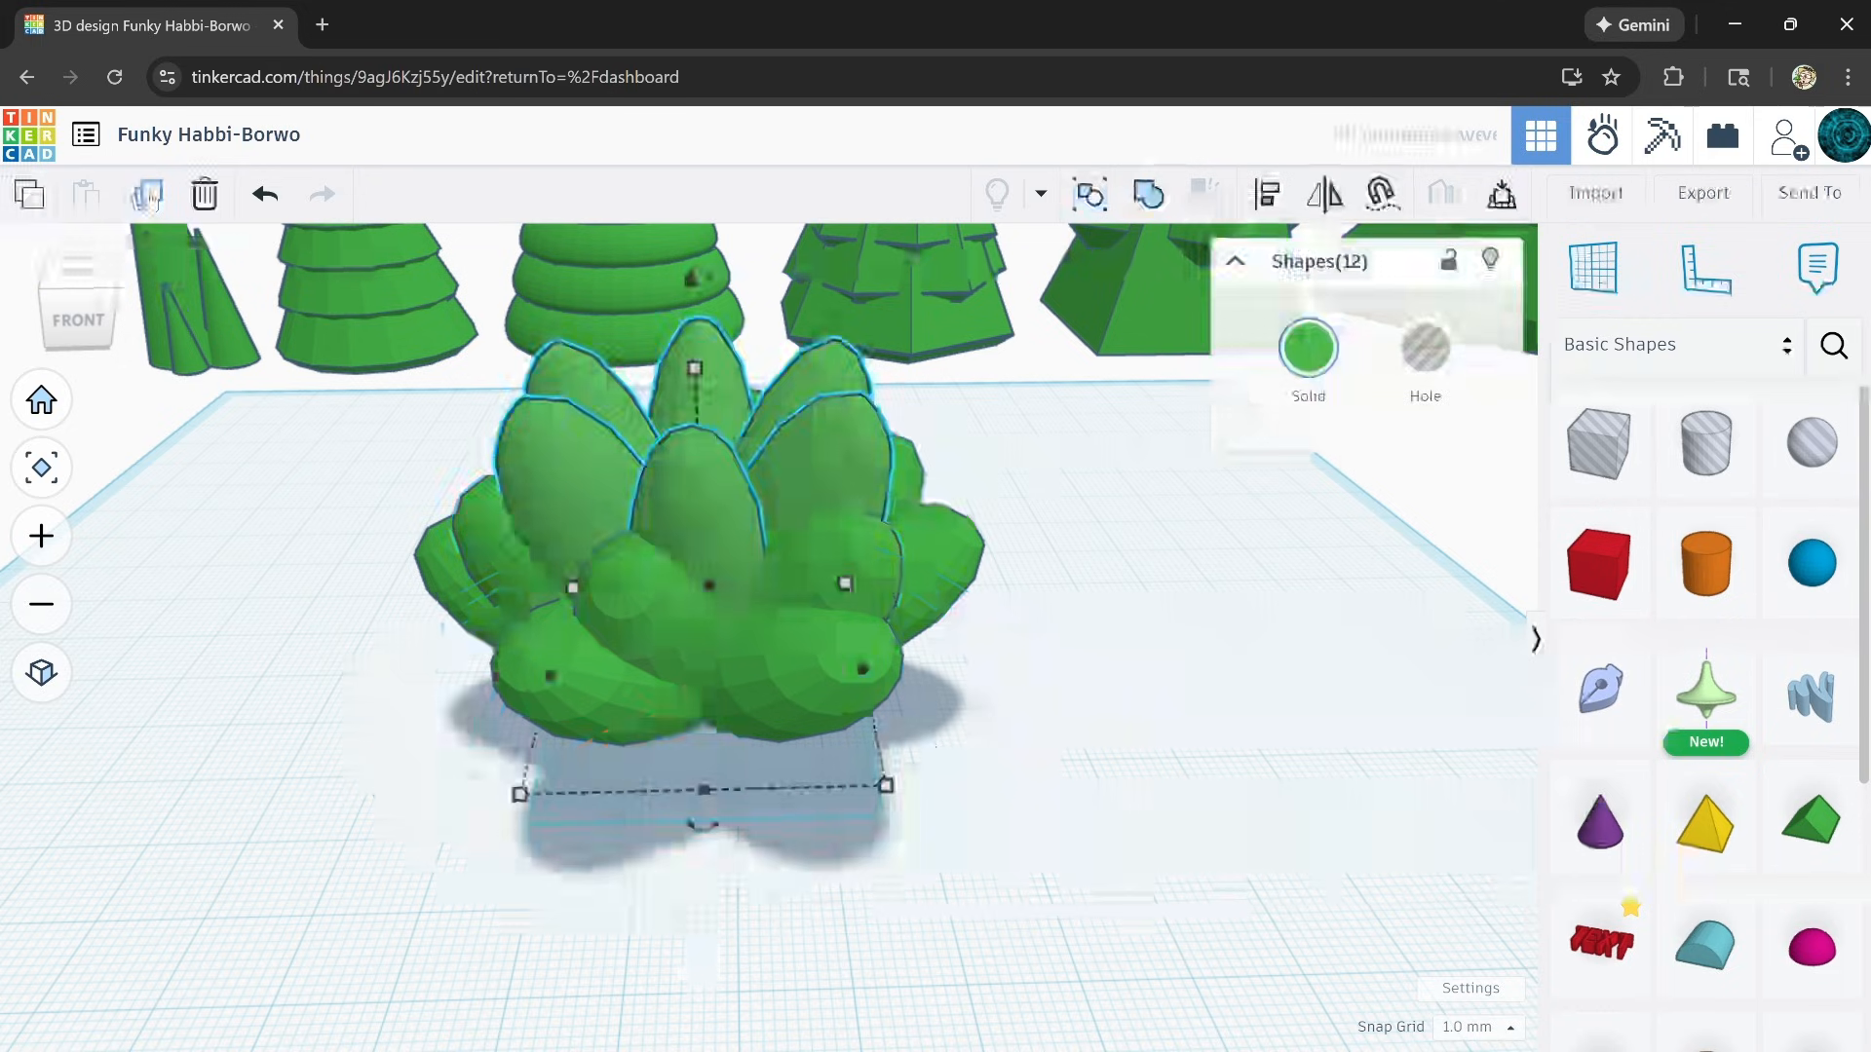
left_click(148, 196)
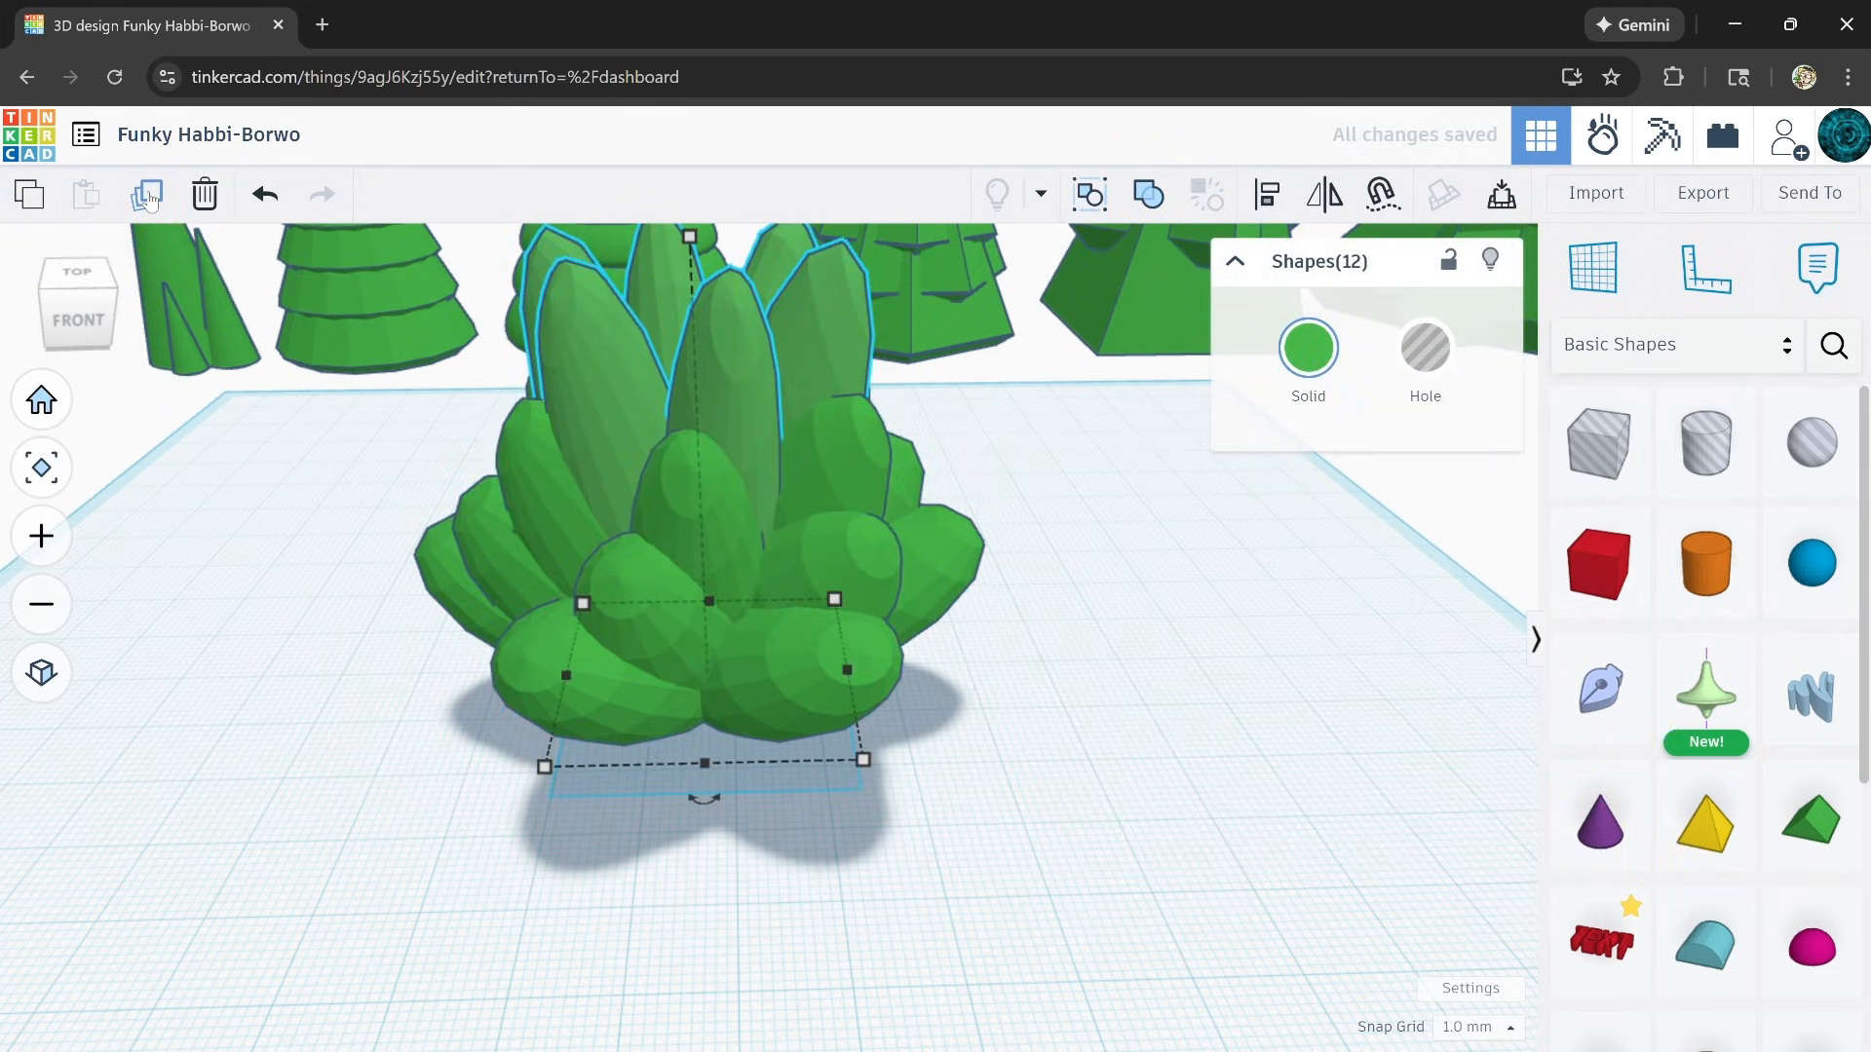
left_click(264, 193)
left_click(264, 194)
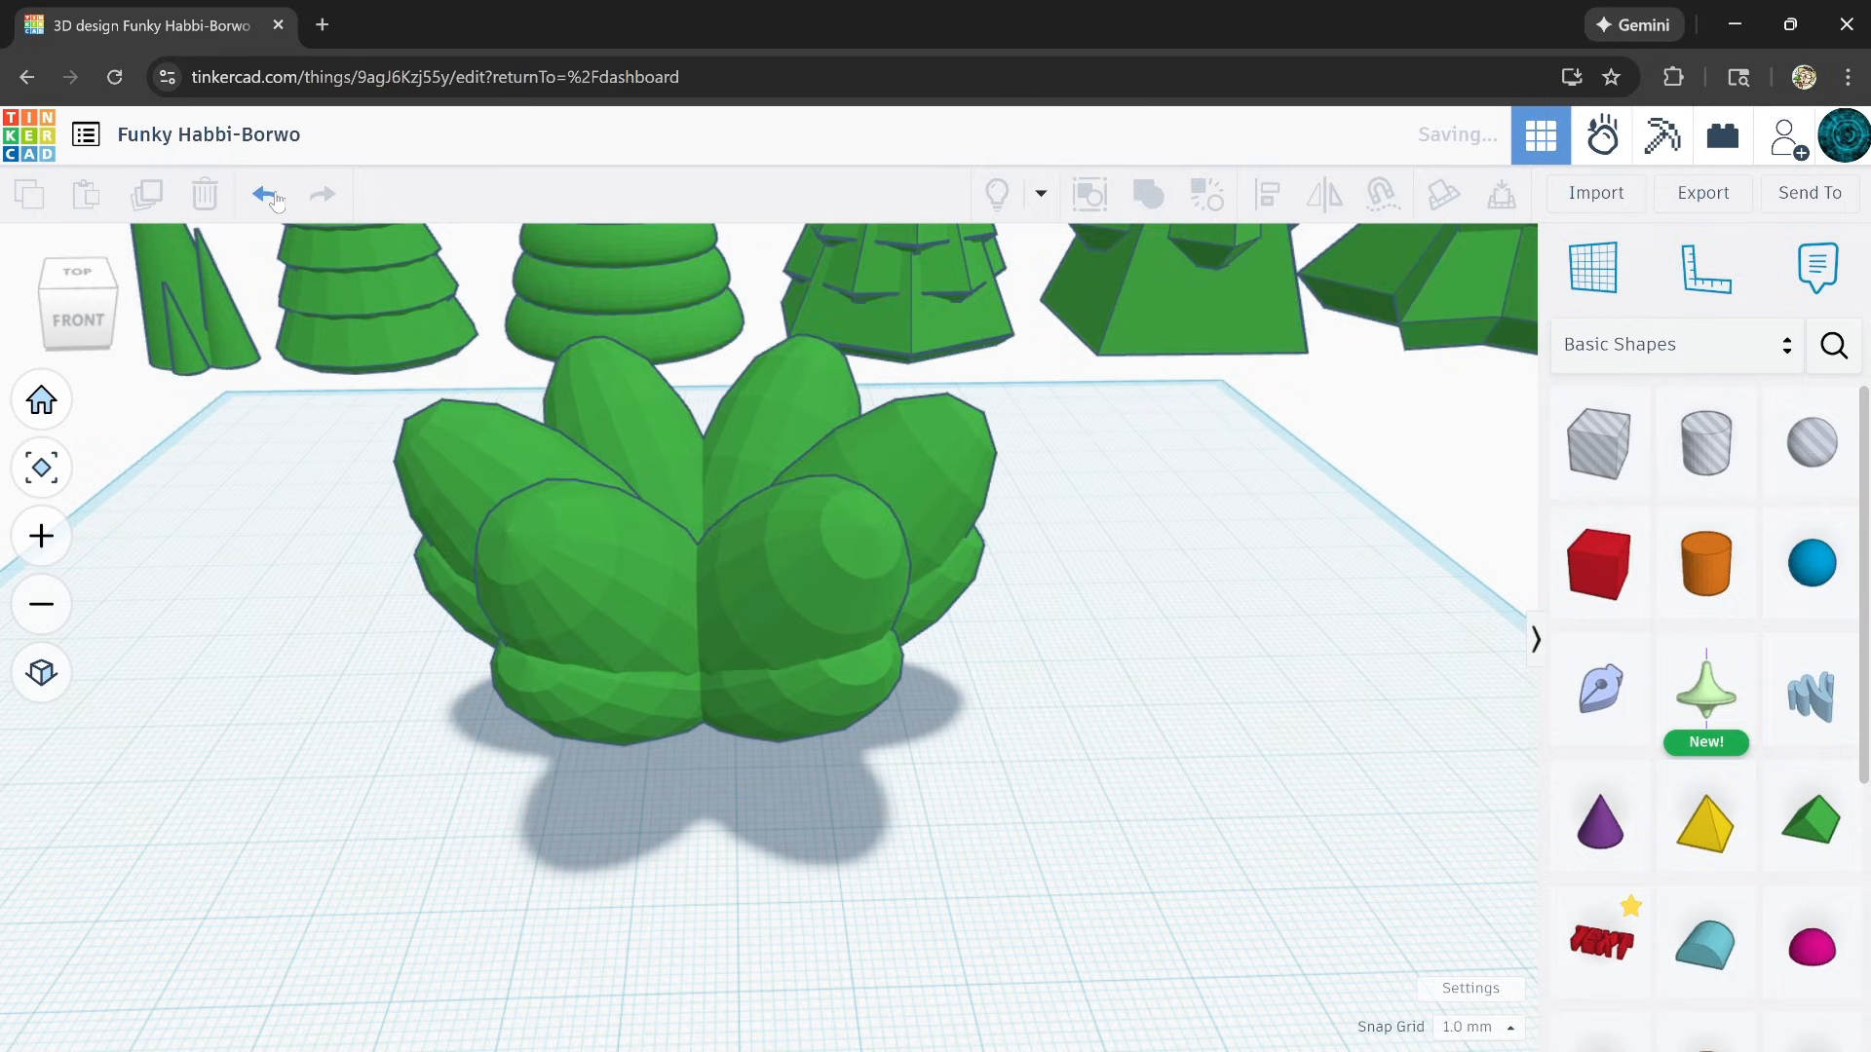
Step: Select all spheres of the flattened ring and combine them into a single Union group
left_click(586, 584)
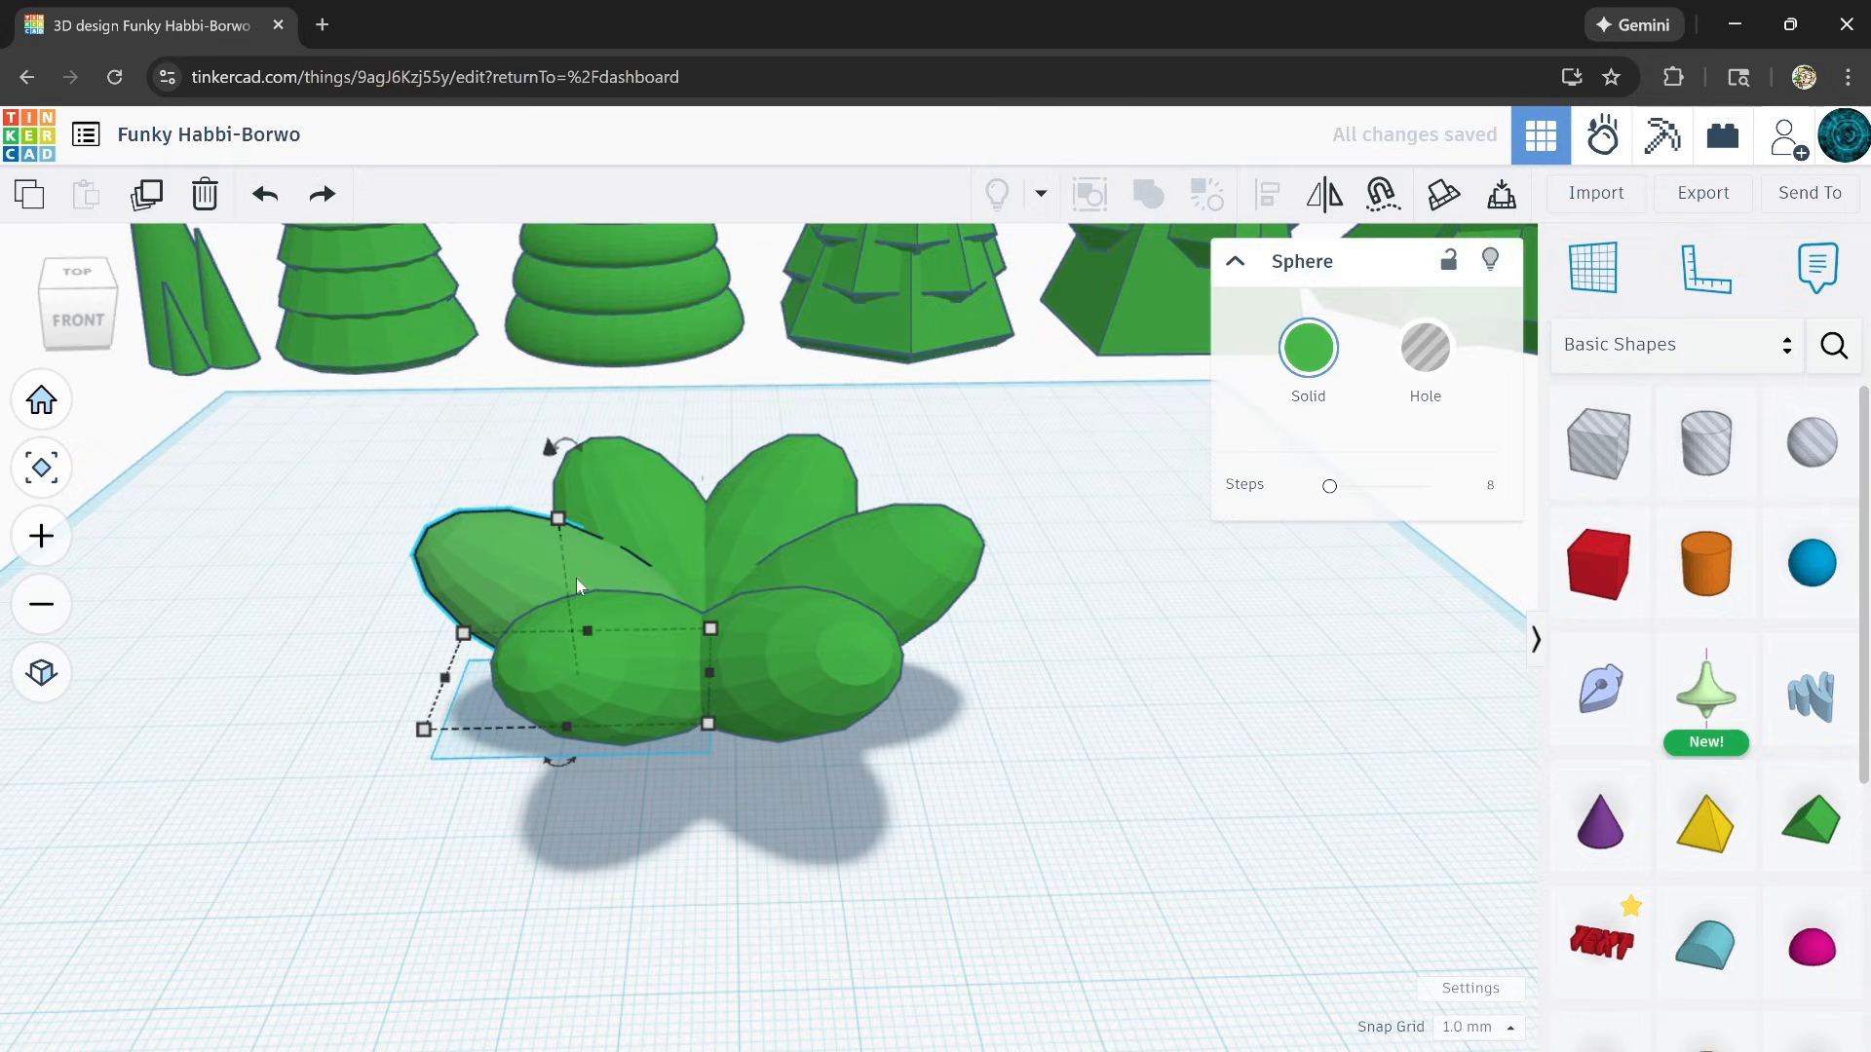
left_click_drag(870, 739, 1017, 581)
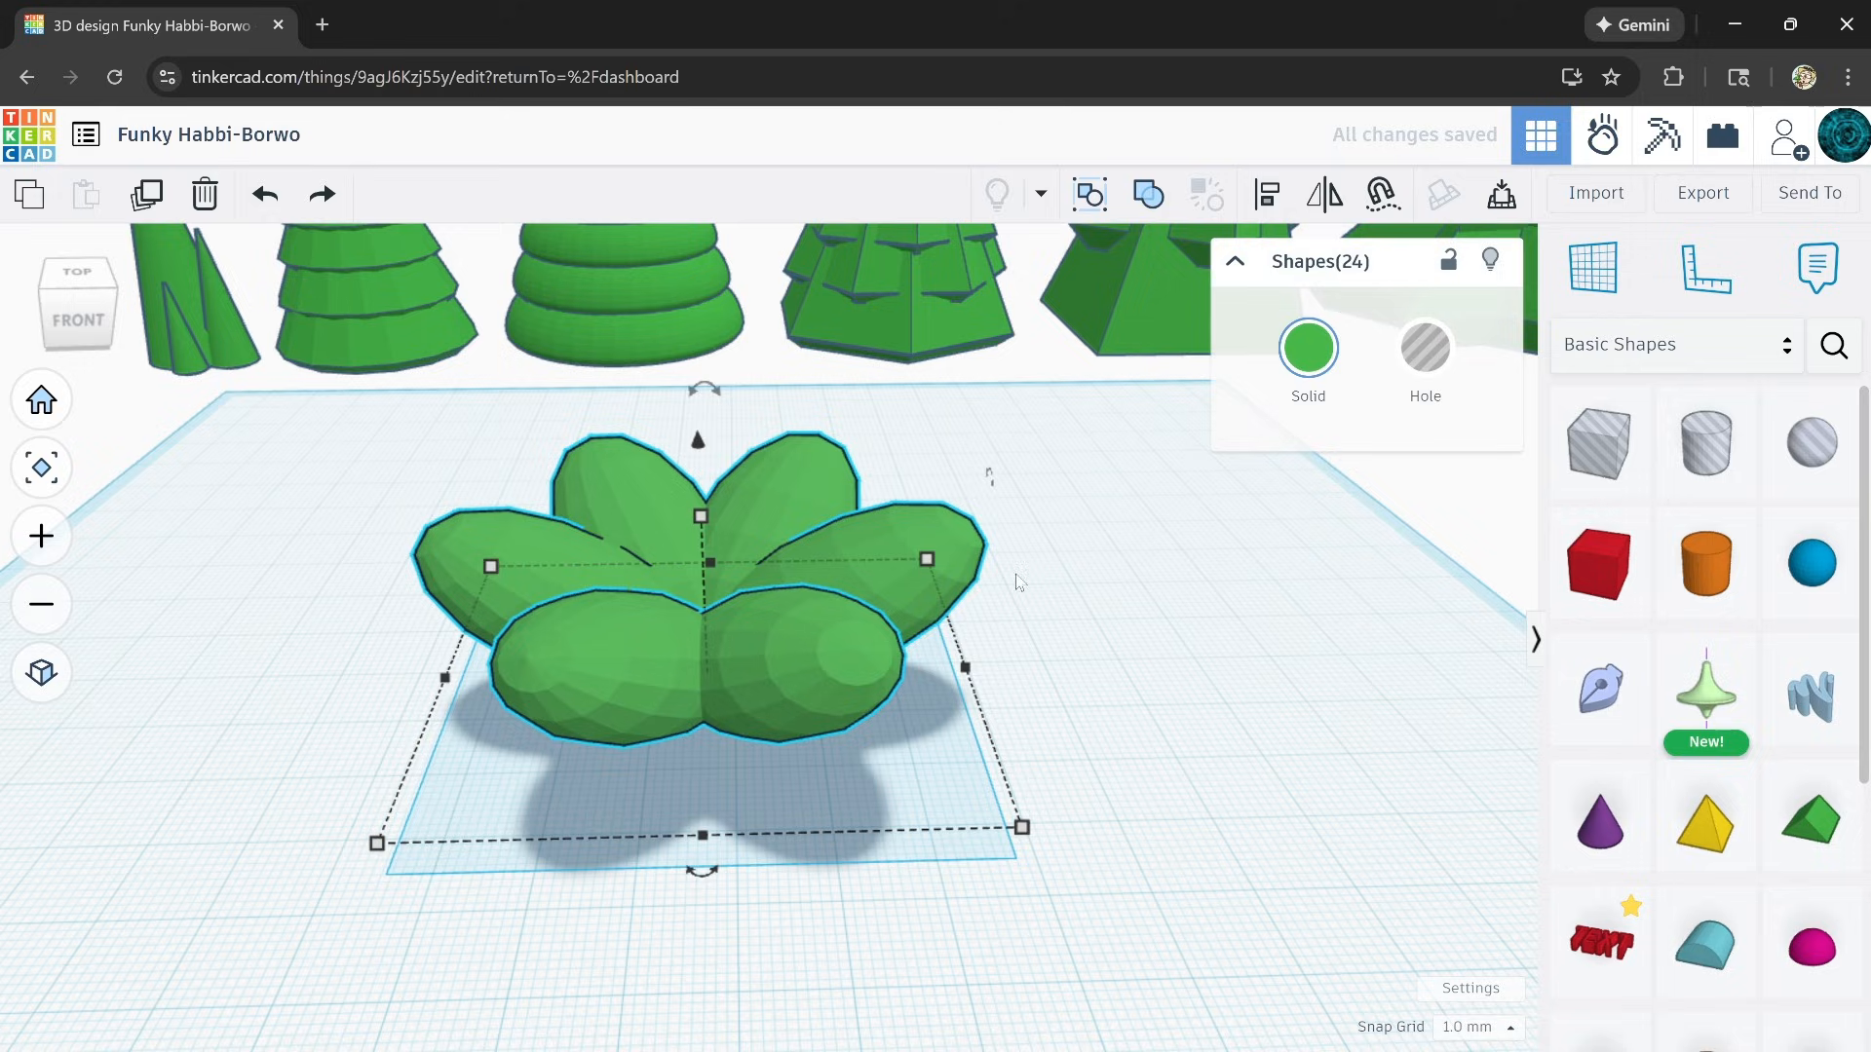
left_click(1150, 198)
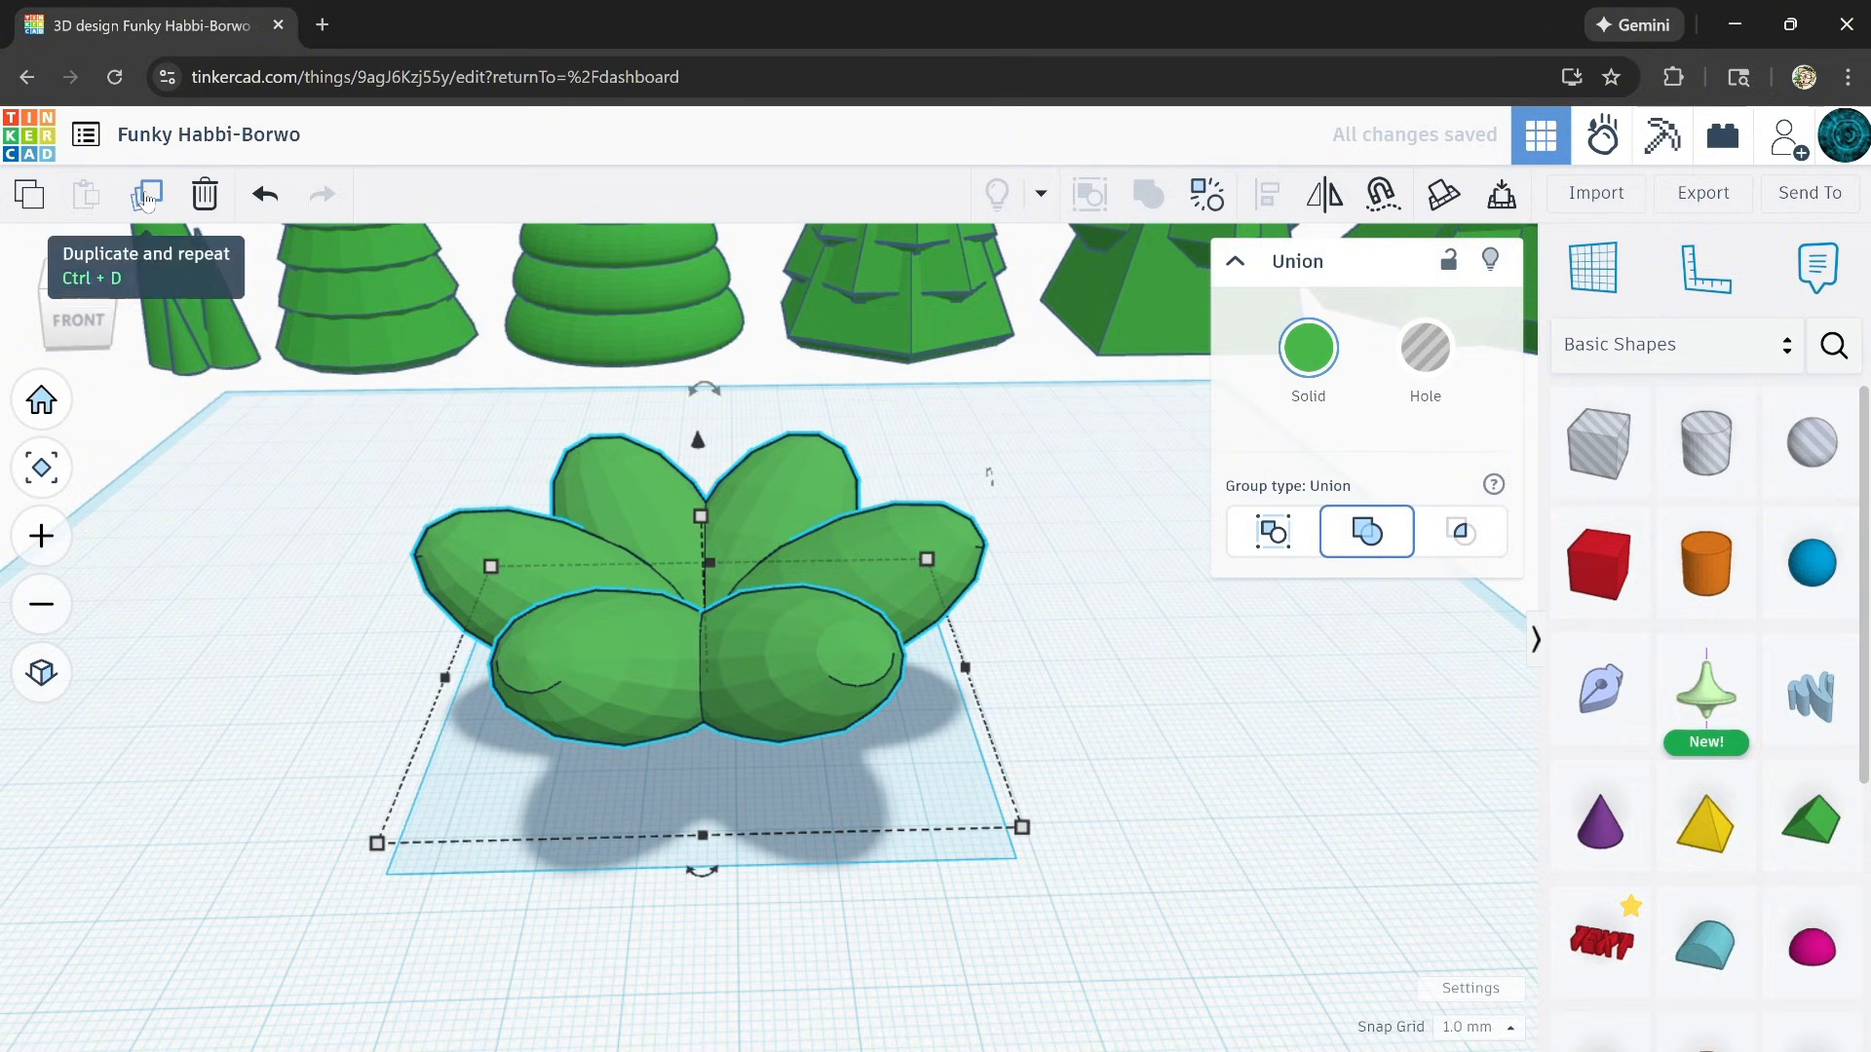
Step: Duplicate the grouped lobed ring, raise the copy above the original, and scale it down to about 16 mm high
middle_click_drag(362, 576, 292, 681)
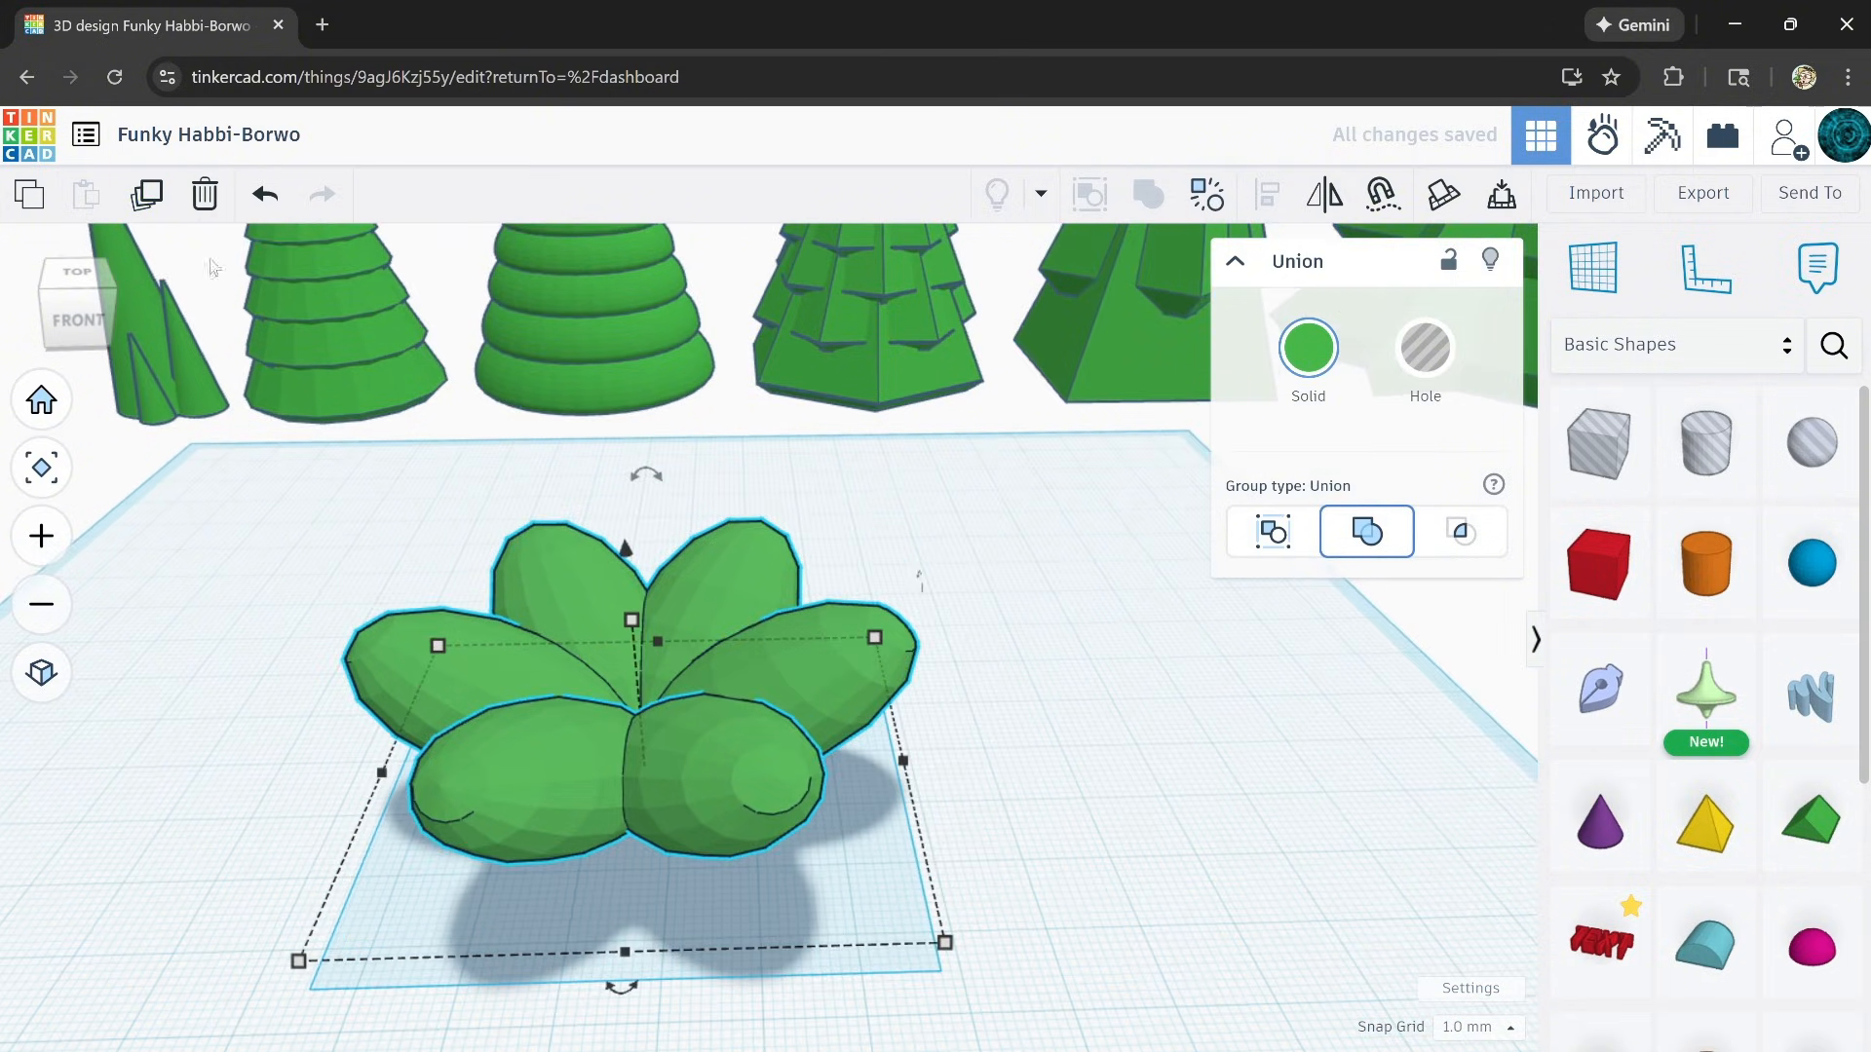
left_click(149, 197)
mouse_move(633, 620)
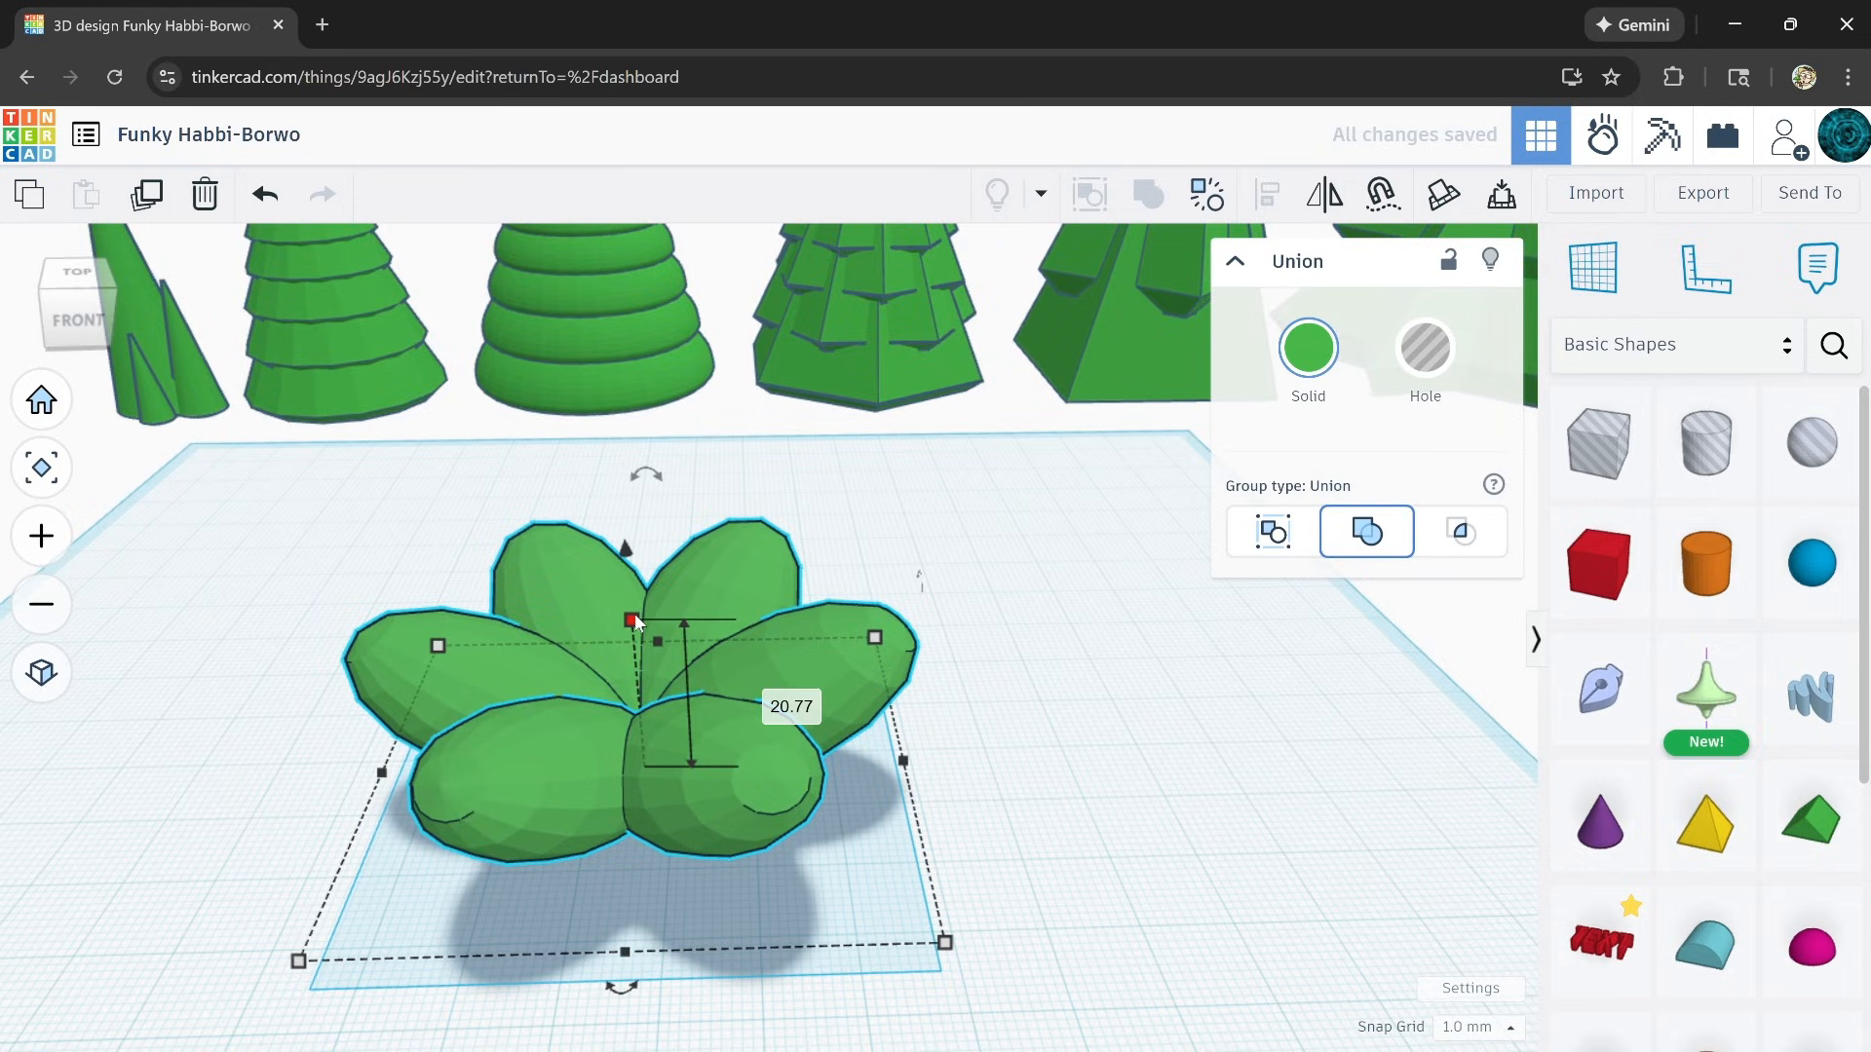
left_click_drag(625, 552, 616, 434)
mouse_move(623, 513)
key("ctrl+z")
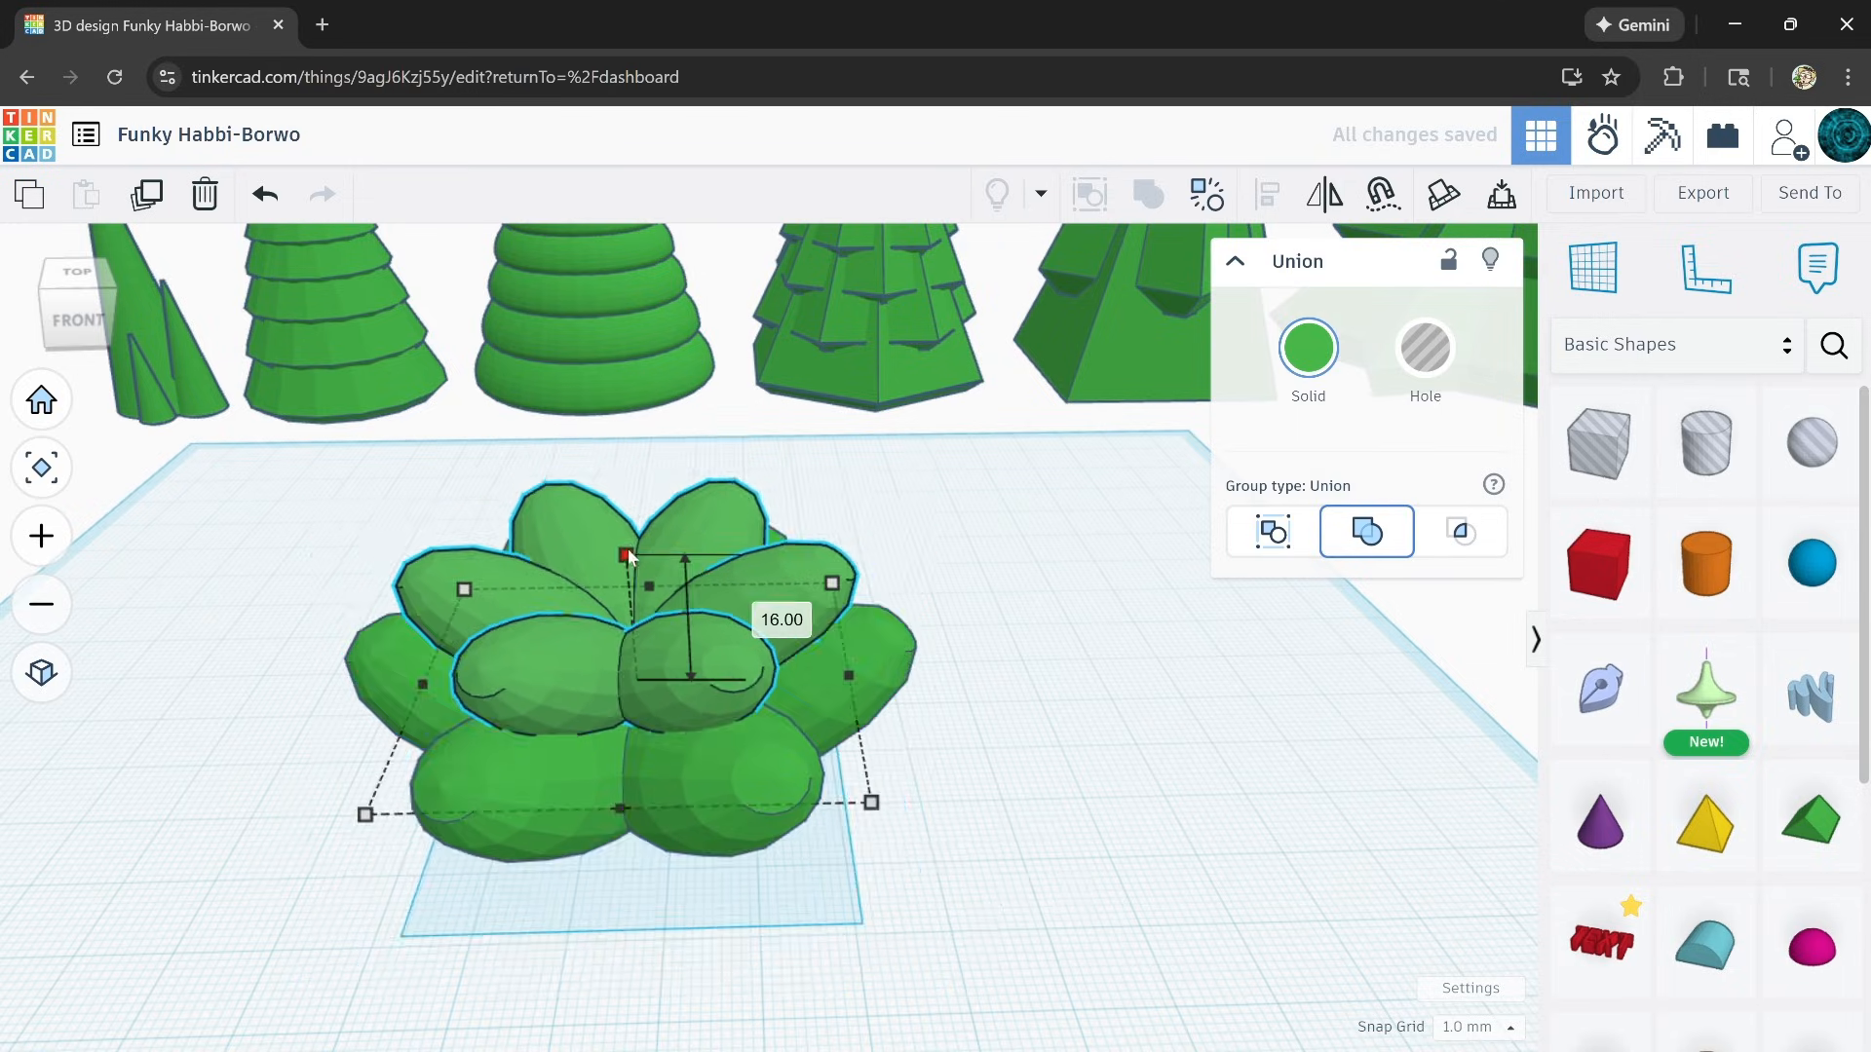
Step: Rotate the smaller ring so its lobes sit between those below, and lower it slightly into the base ring
left_click_drag(636, 840, 527, 858)
right_click_drag(601, 945, 664, 850)
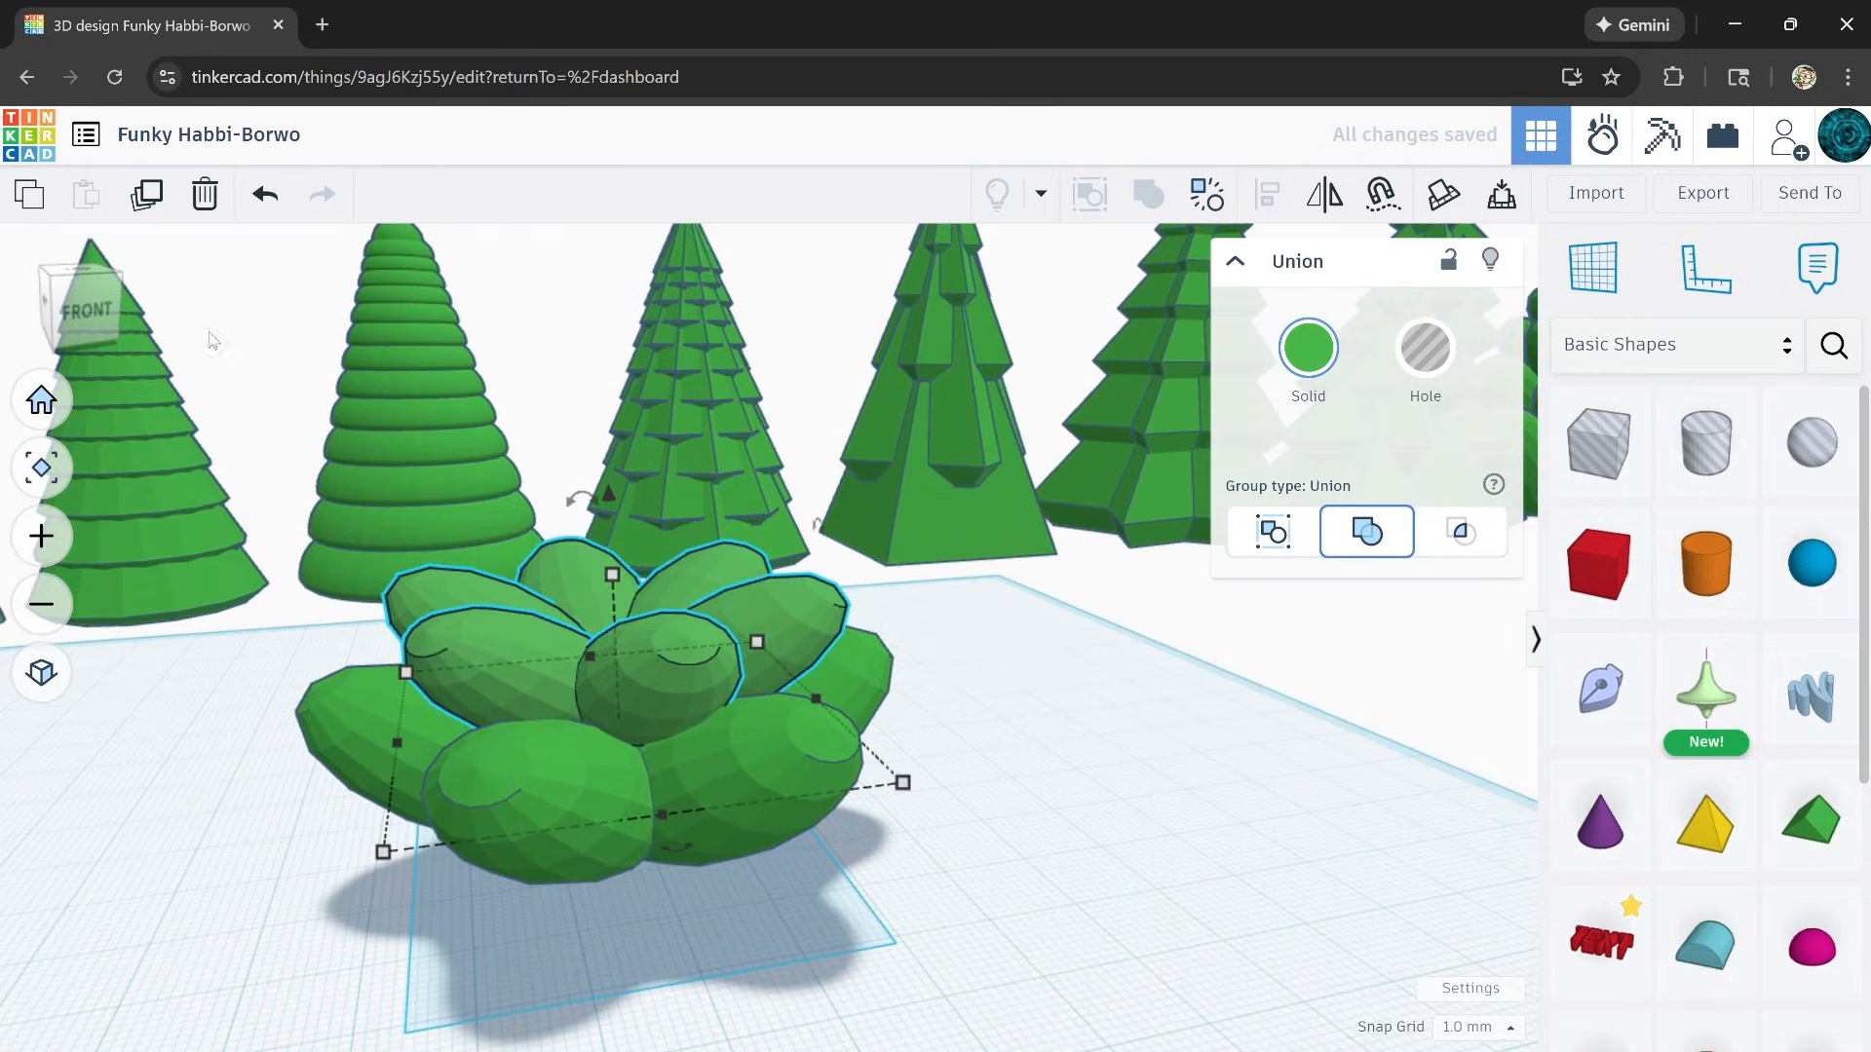
key("ctrl+Down")
key("ctrl+Down")
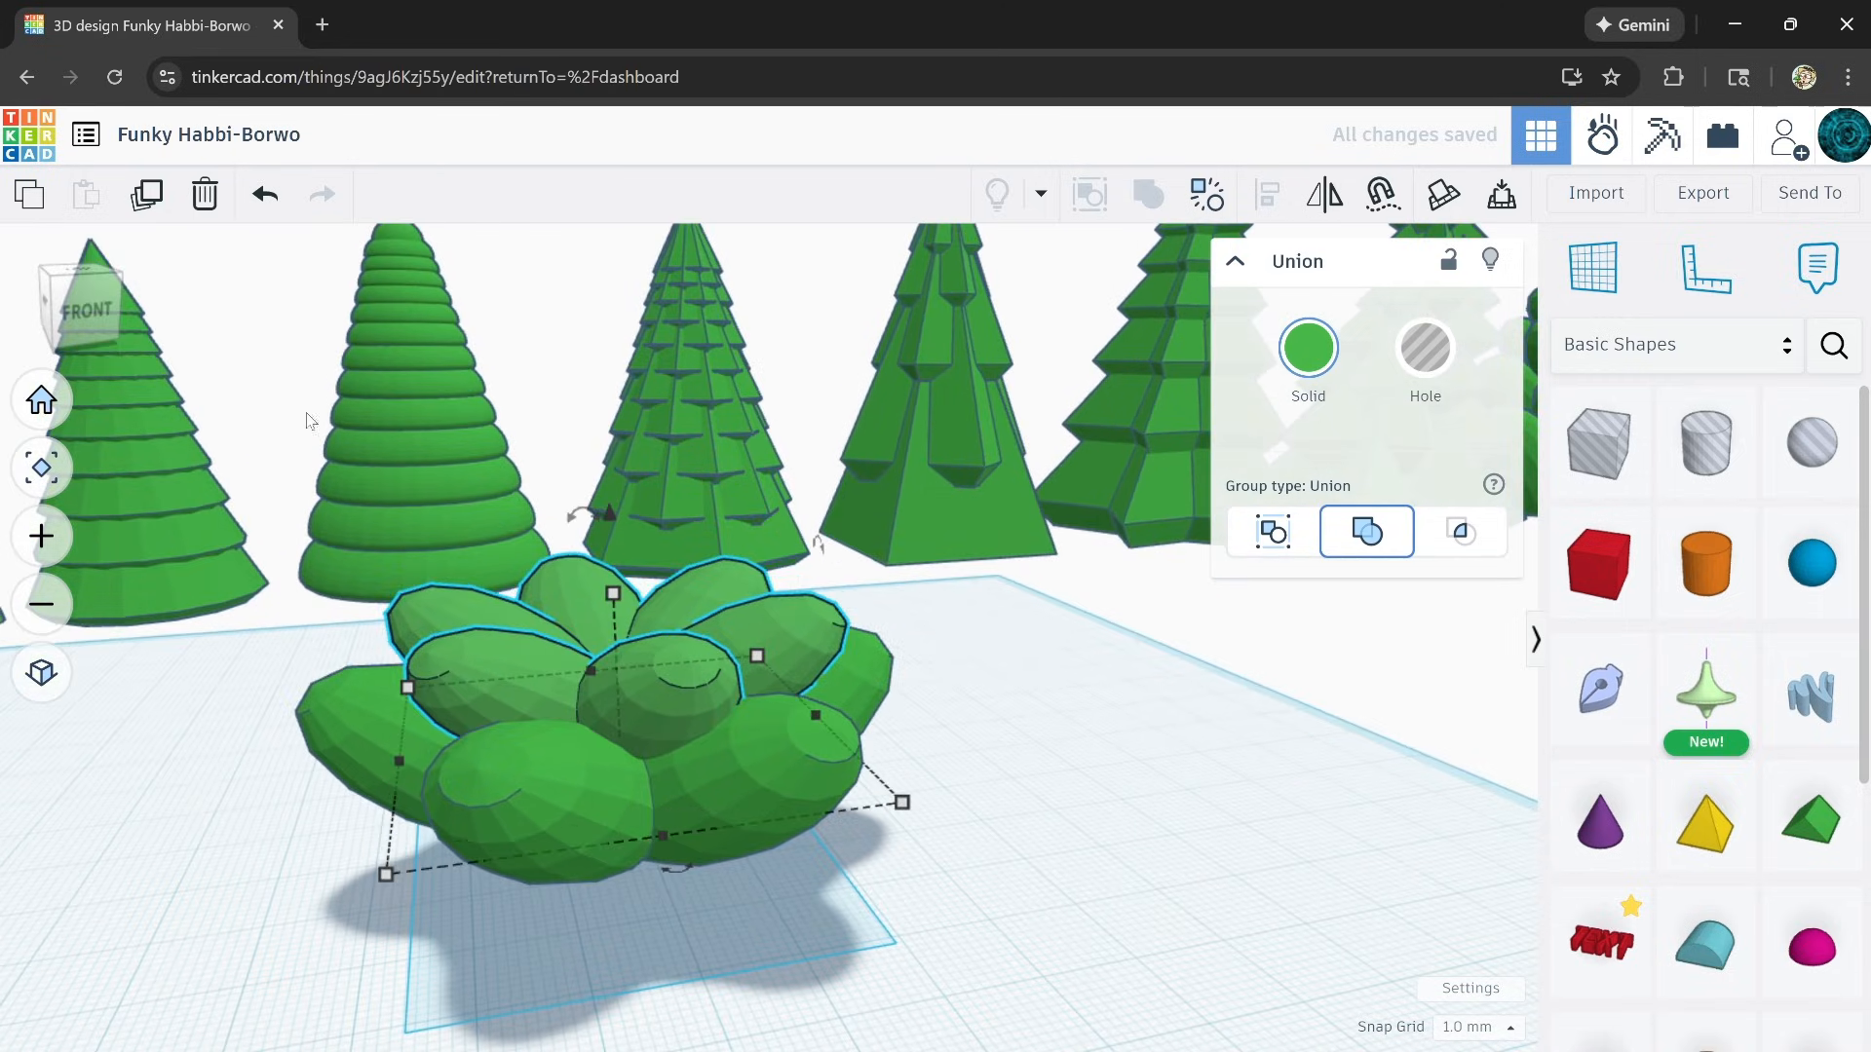
Step: Repeat the transformed duplicate until 13 shrinking, twisted tiers stack up into a pointed tree
left_click(151, 194)
left_click(155, 197)
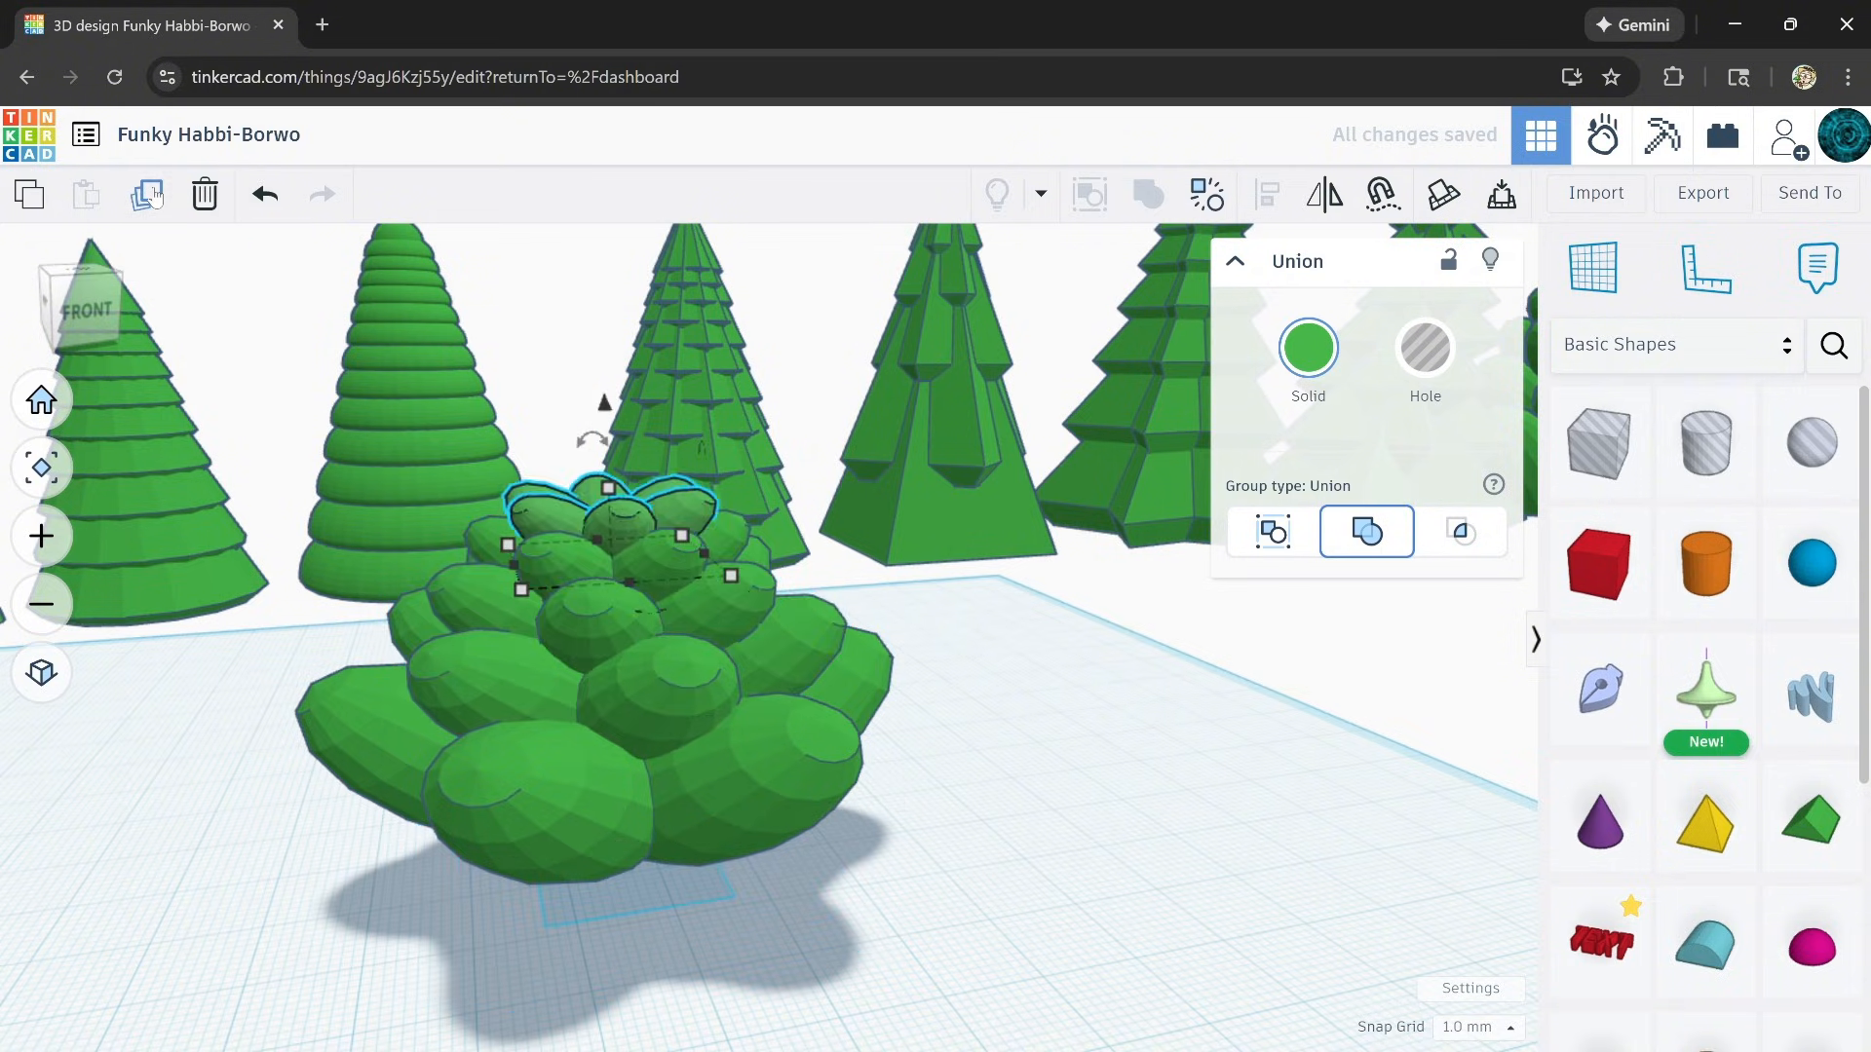
left_click(155, 197)
left_click(154, 196)
left_click(155, 197)
left_click(155, 197)
left_click(154, 197)
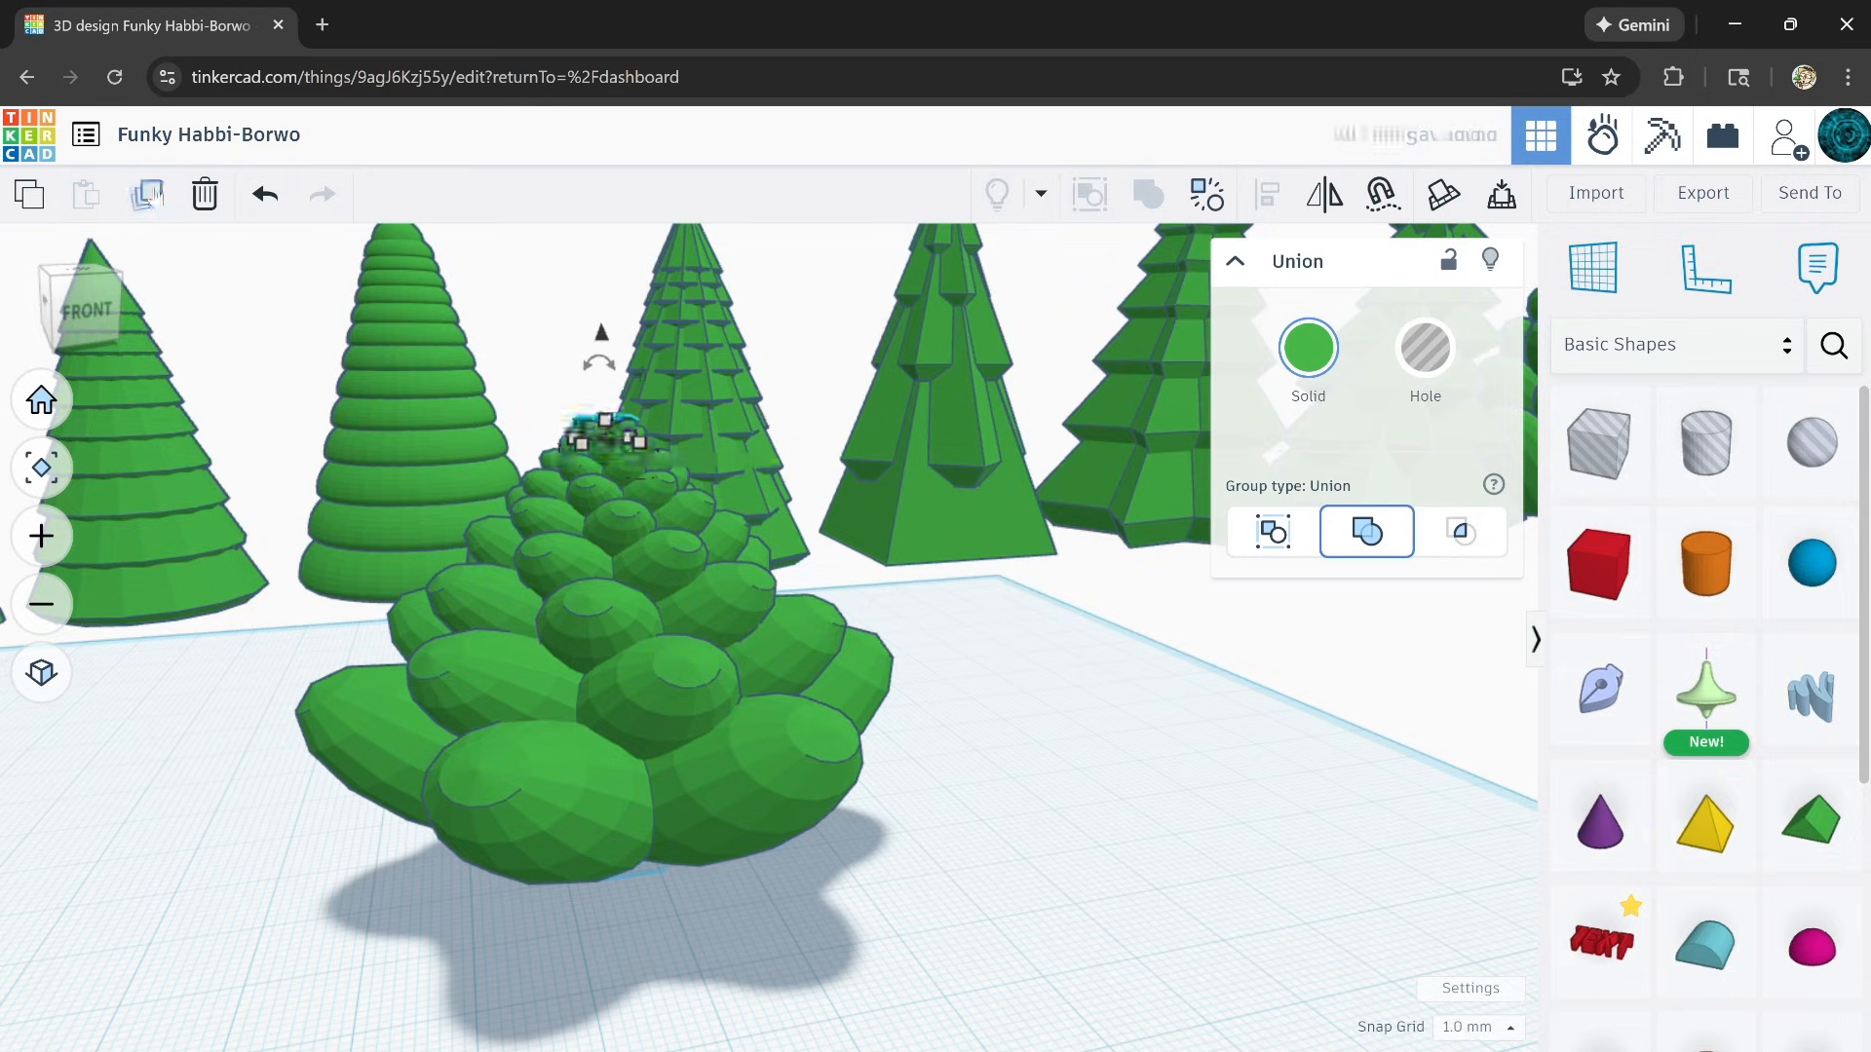
left_click(155, 197)
left_click(155, 197)
right_click_drag(472, 400, 556, 589)
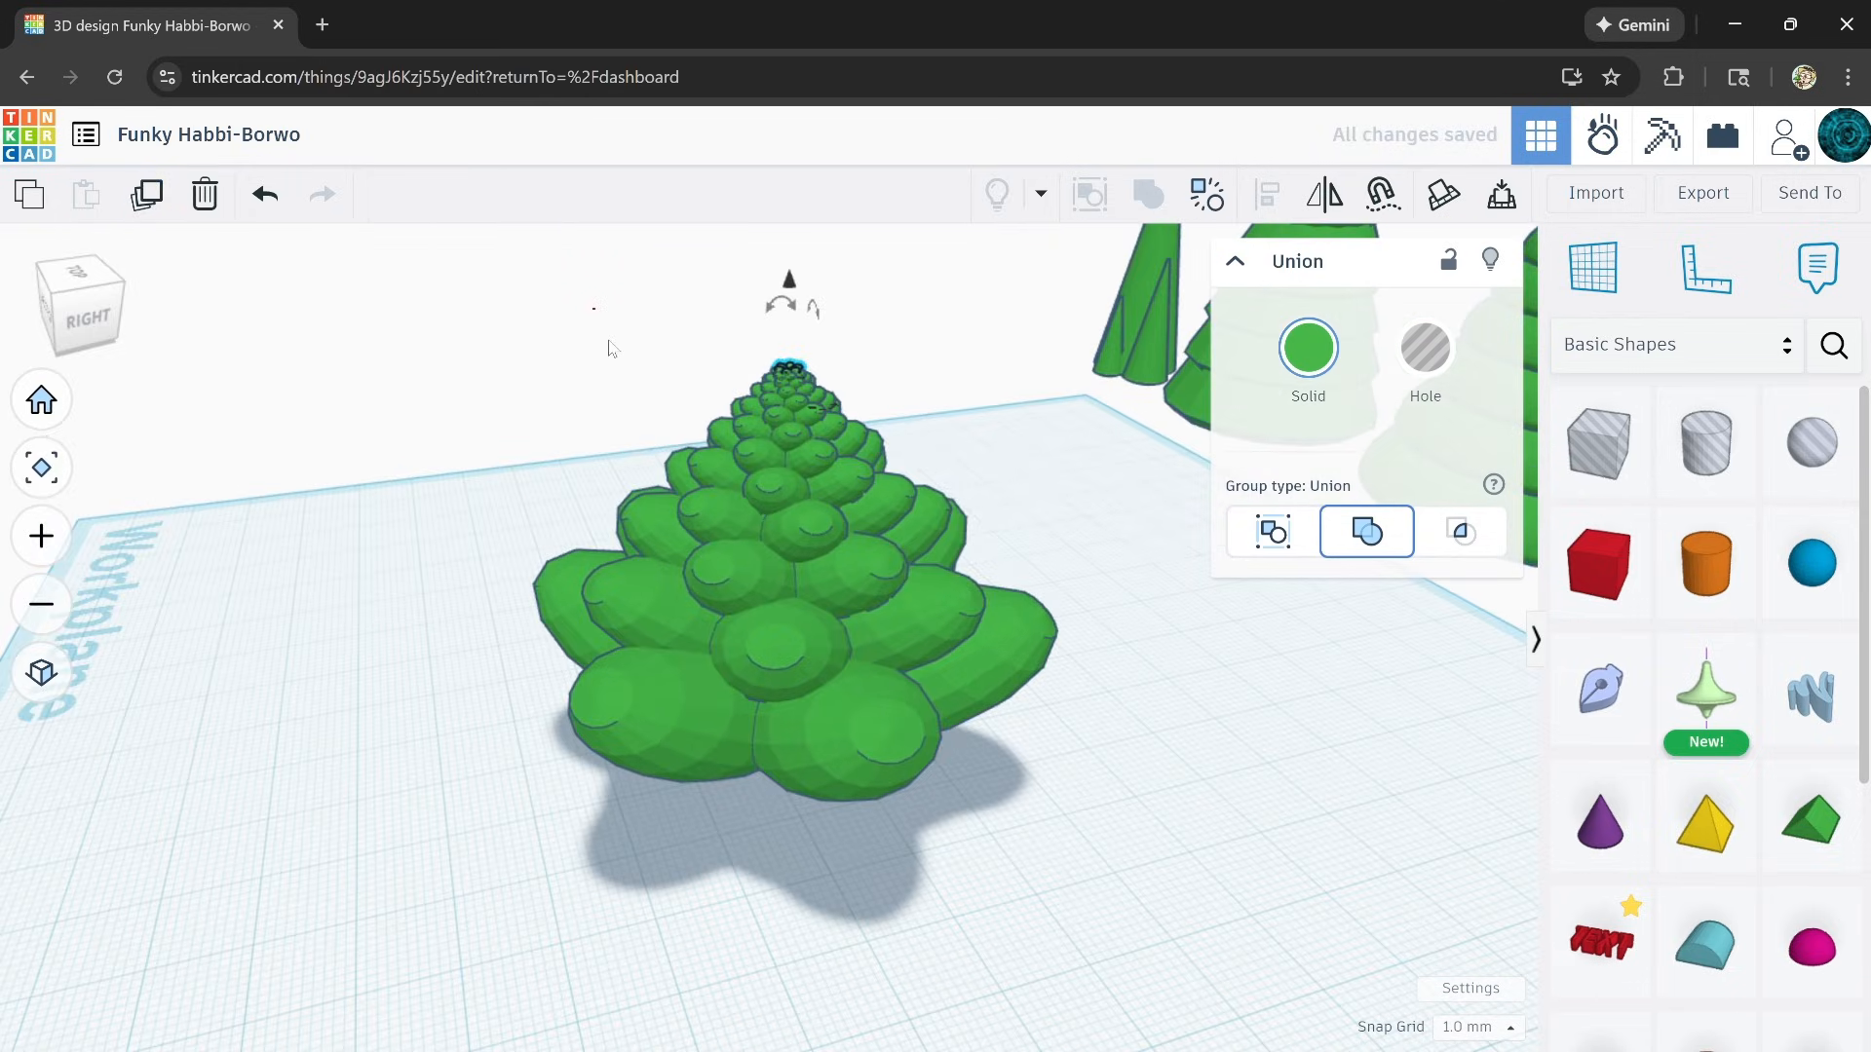
Step: Select all tiers of the lobed tree and stretch them together to about 146 mm high
left_click_drag(864, 826, 863, 827)
left_click_drag(794, 370, 760, 53)
scroll(846, 763, "down", 5)
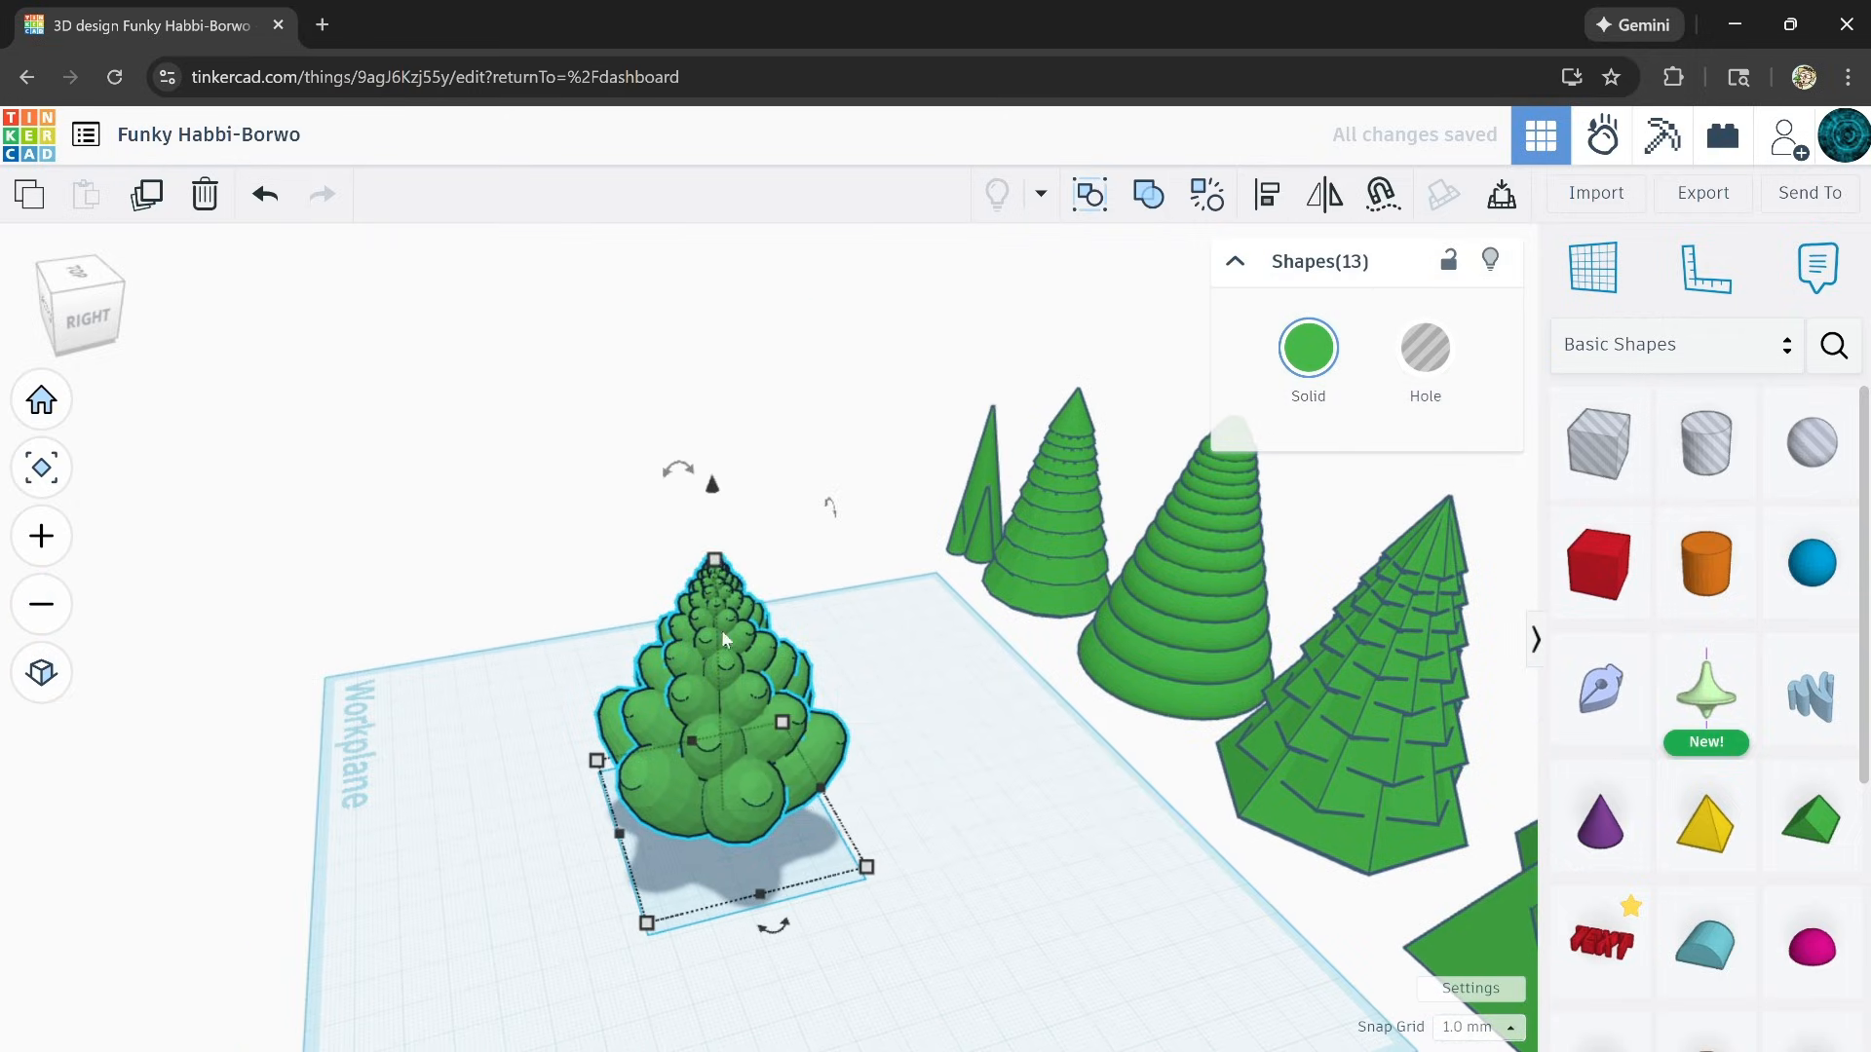
left_click_drag(716, 560, 716, 171)
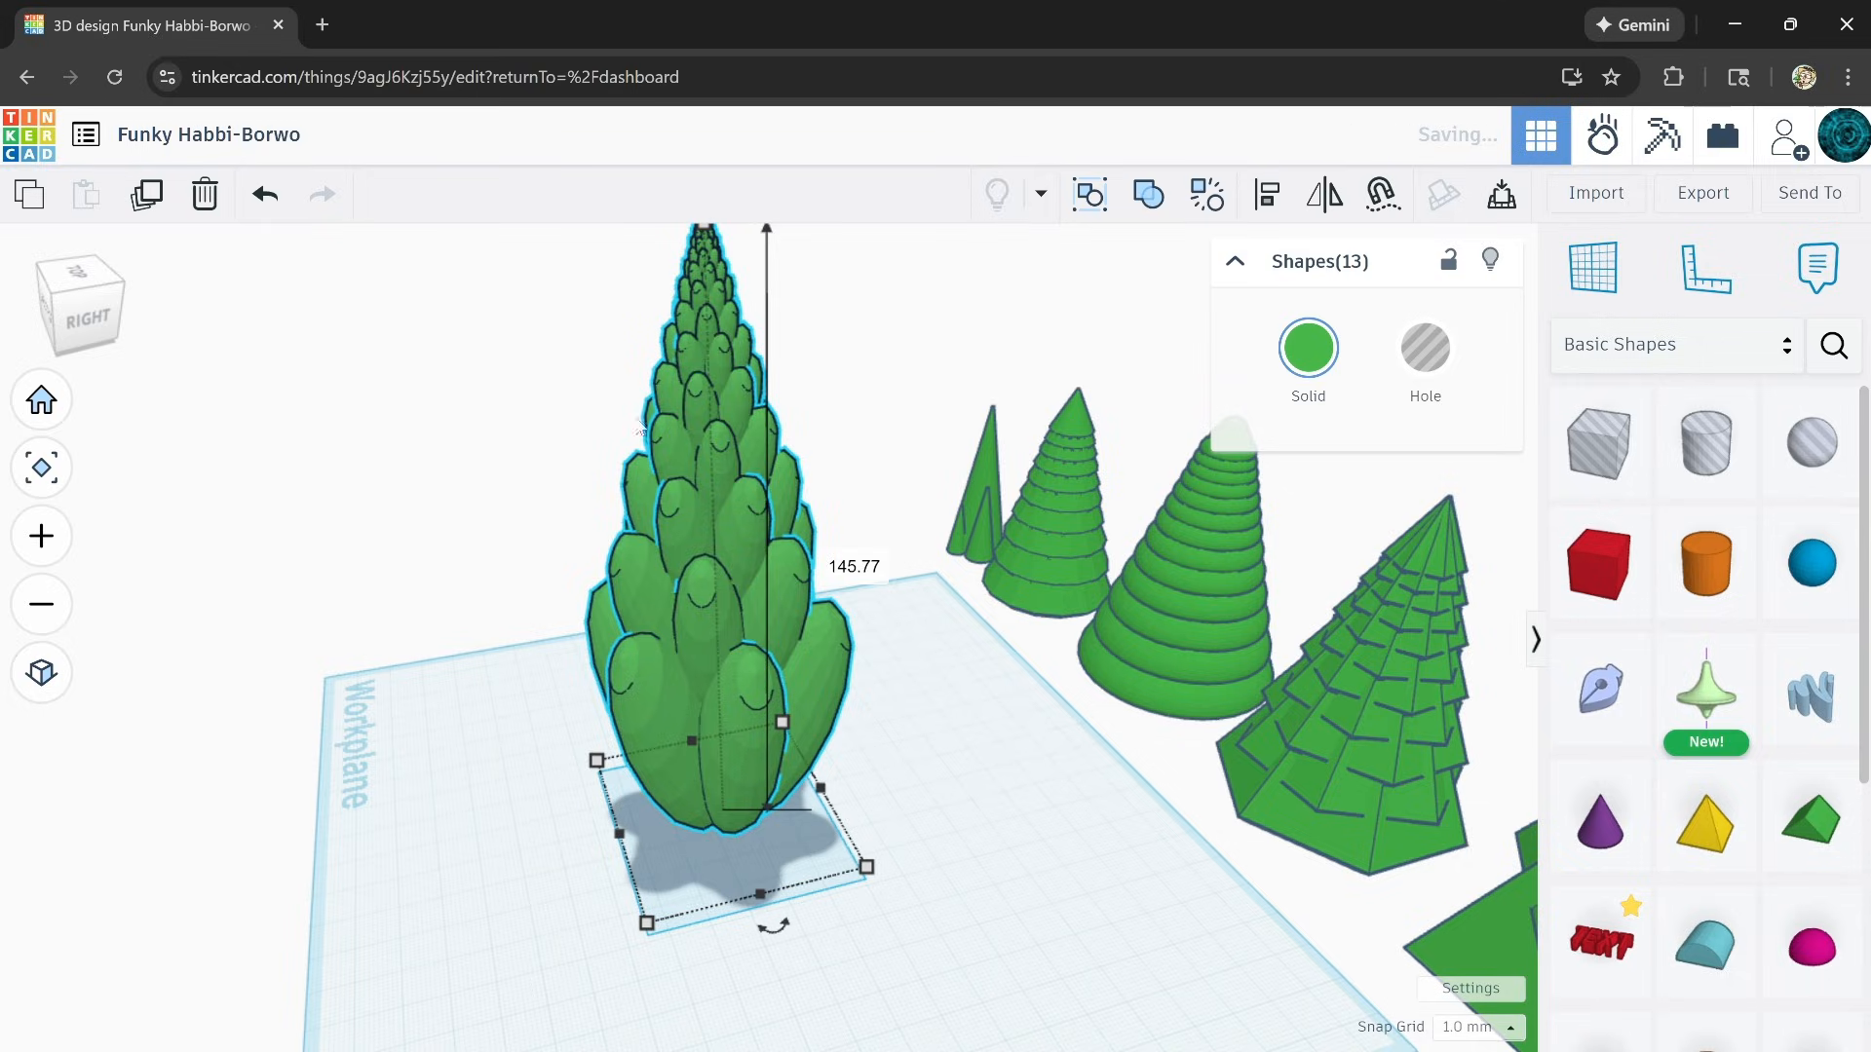
right_click_drag(741, 624, 1343, 534)
left_click(1014, 722)
Step: Place a box hole on the workplane and enlarge it to surround the rounded bottom of the stretched tree
left_click(1590, 450)
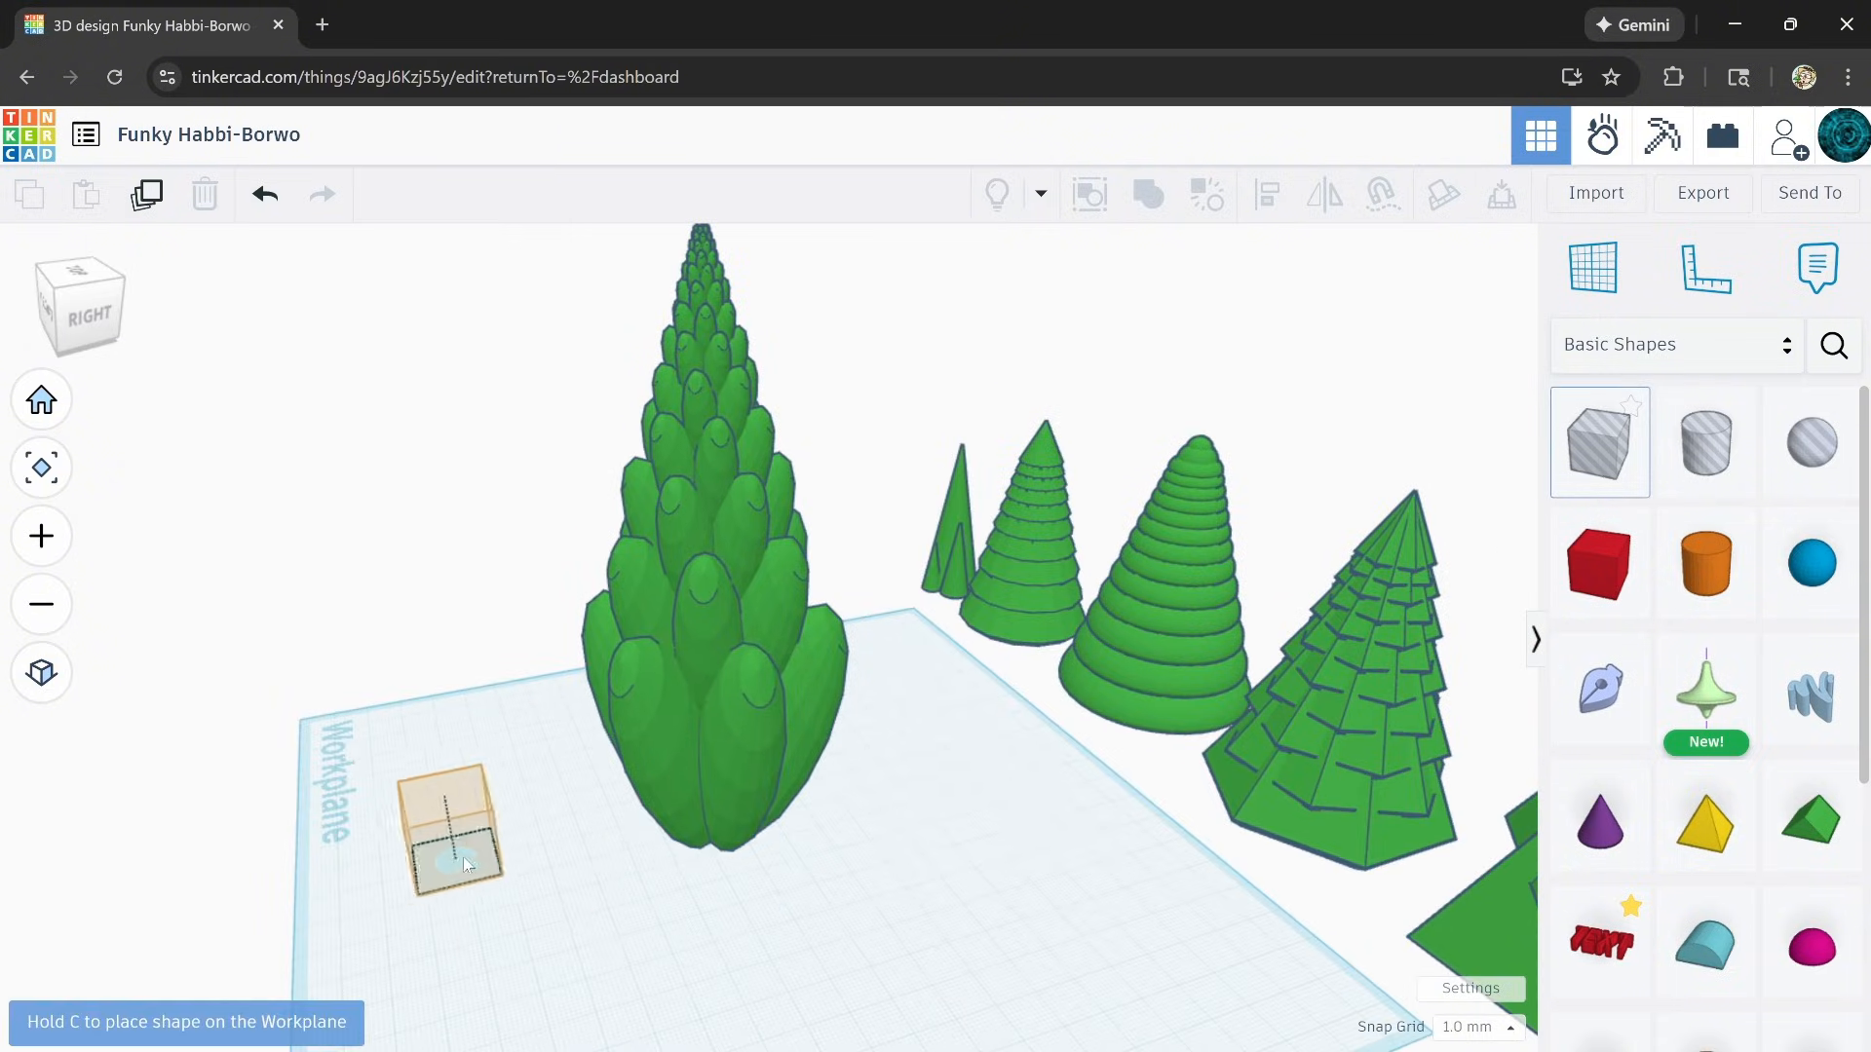
left_click(561, 794)
left_click_drag(612, 830, 1007, 904)
right_click_drag(900, 972, 774, 897)
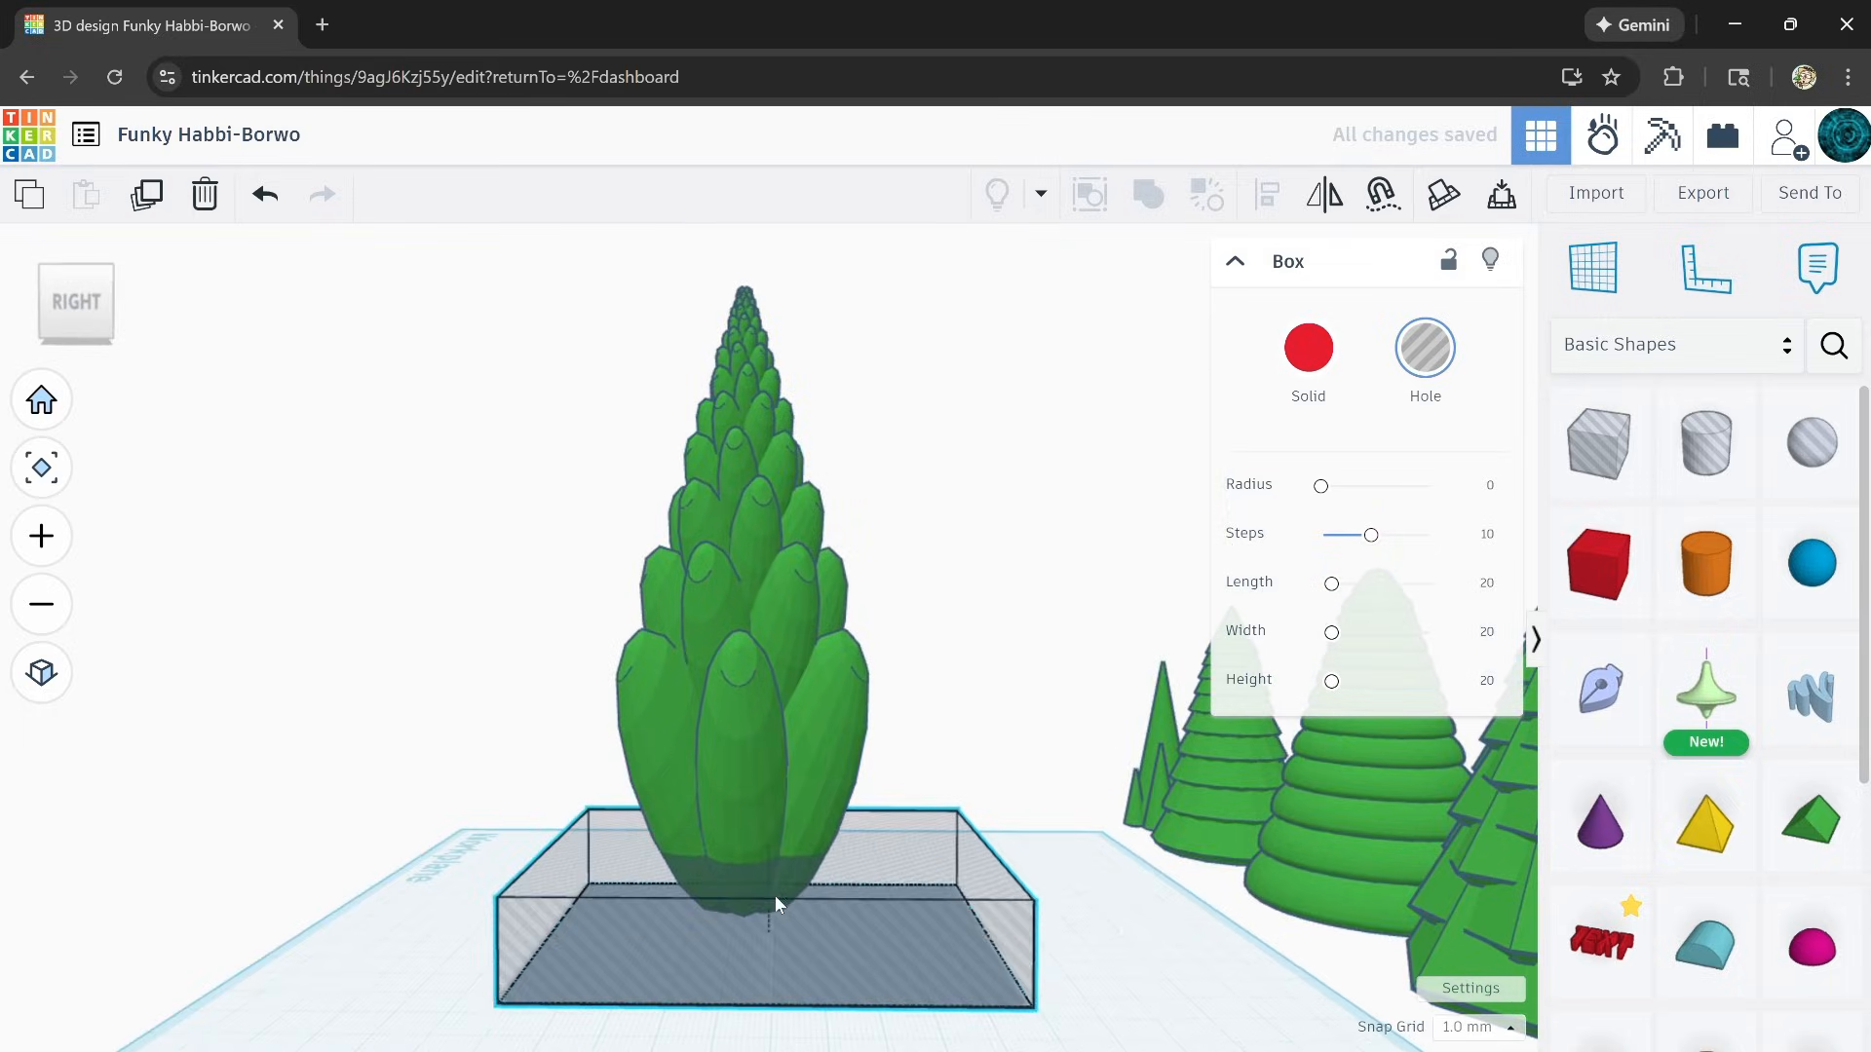
Step: Select the box hole with all the tree tiers and combine them into one Union group to cut the base flat
left_click_drag(688, 366, 833, 975)
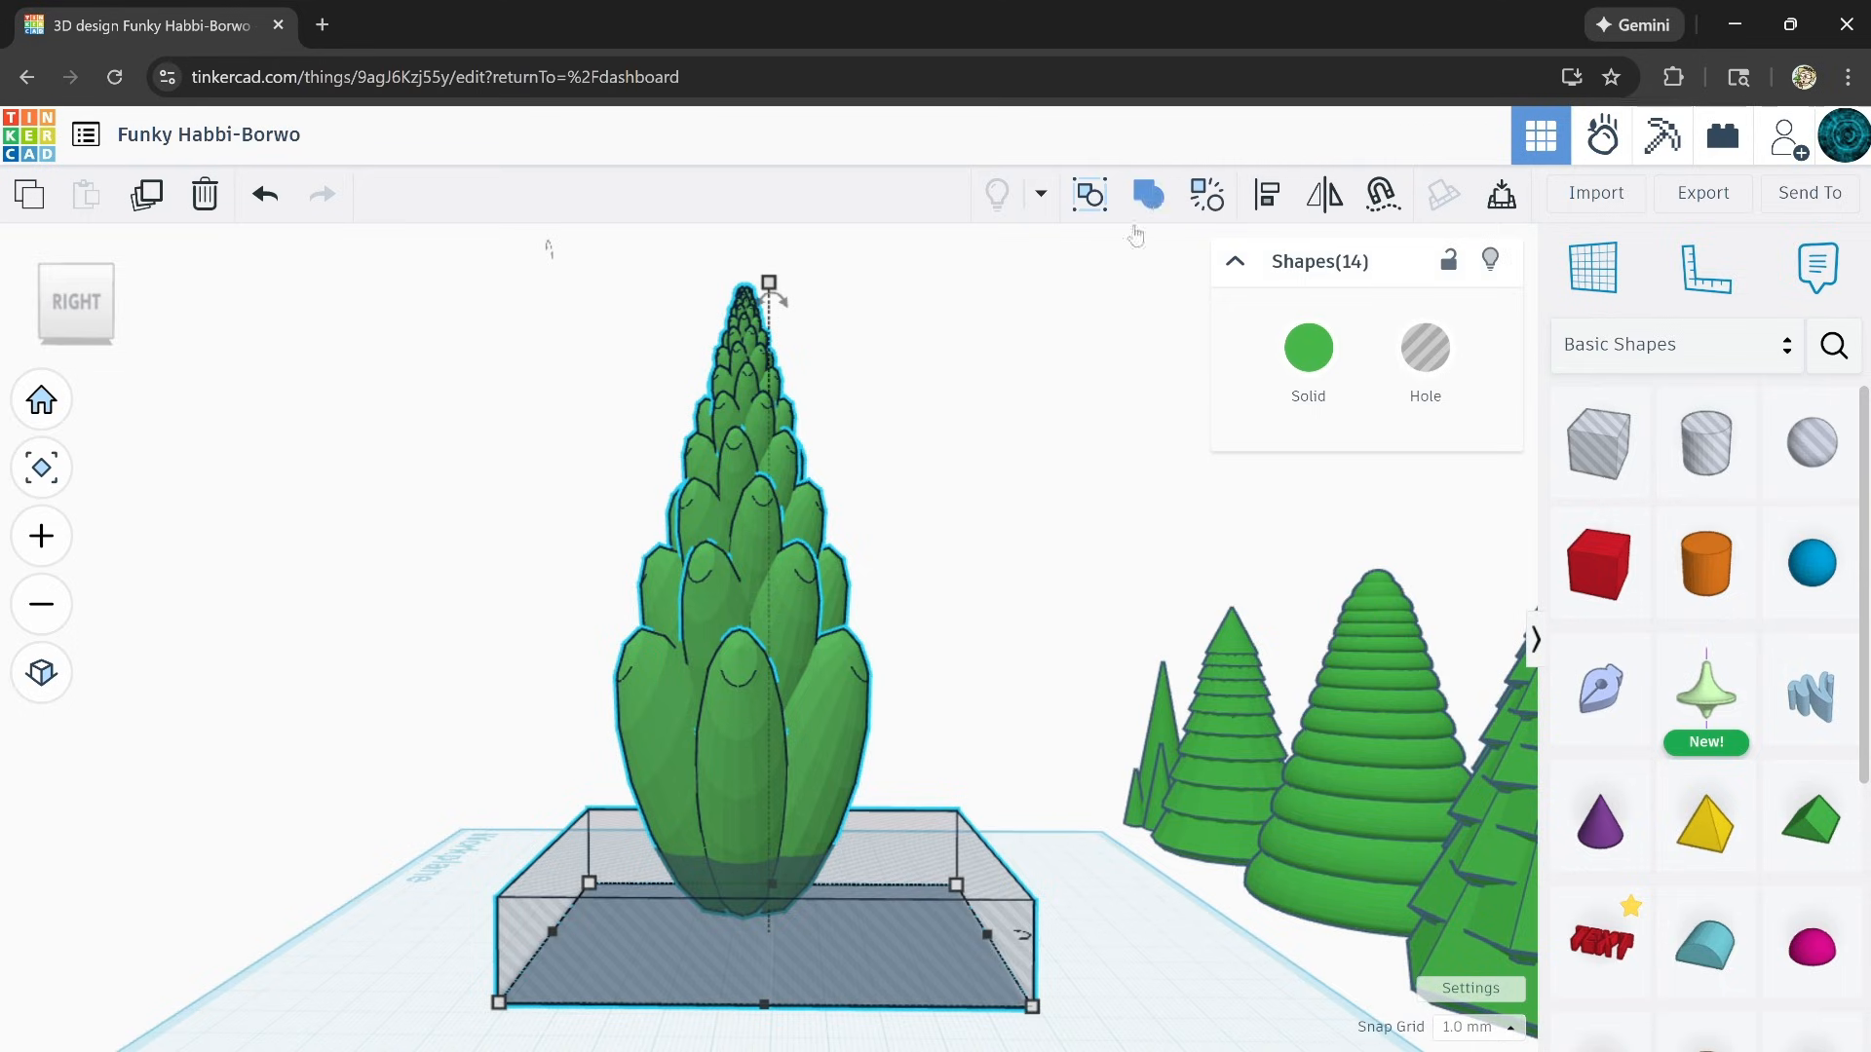
left_click(1152, 198)
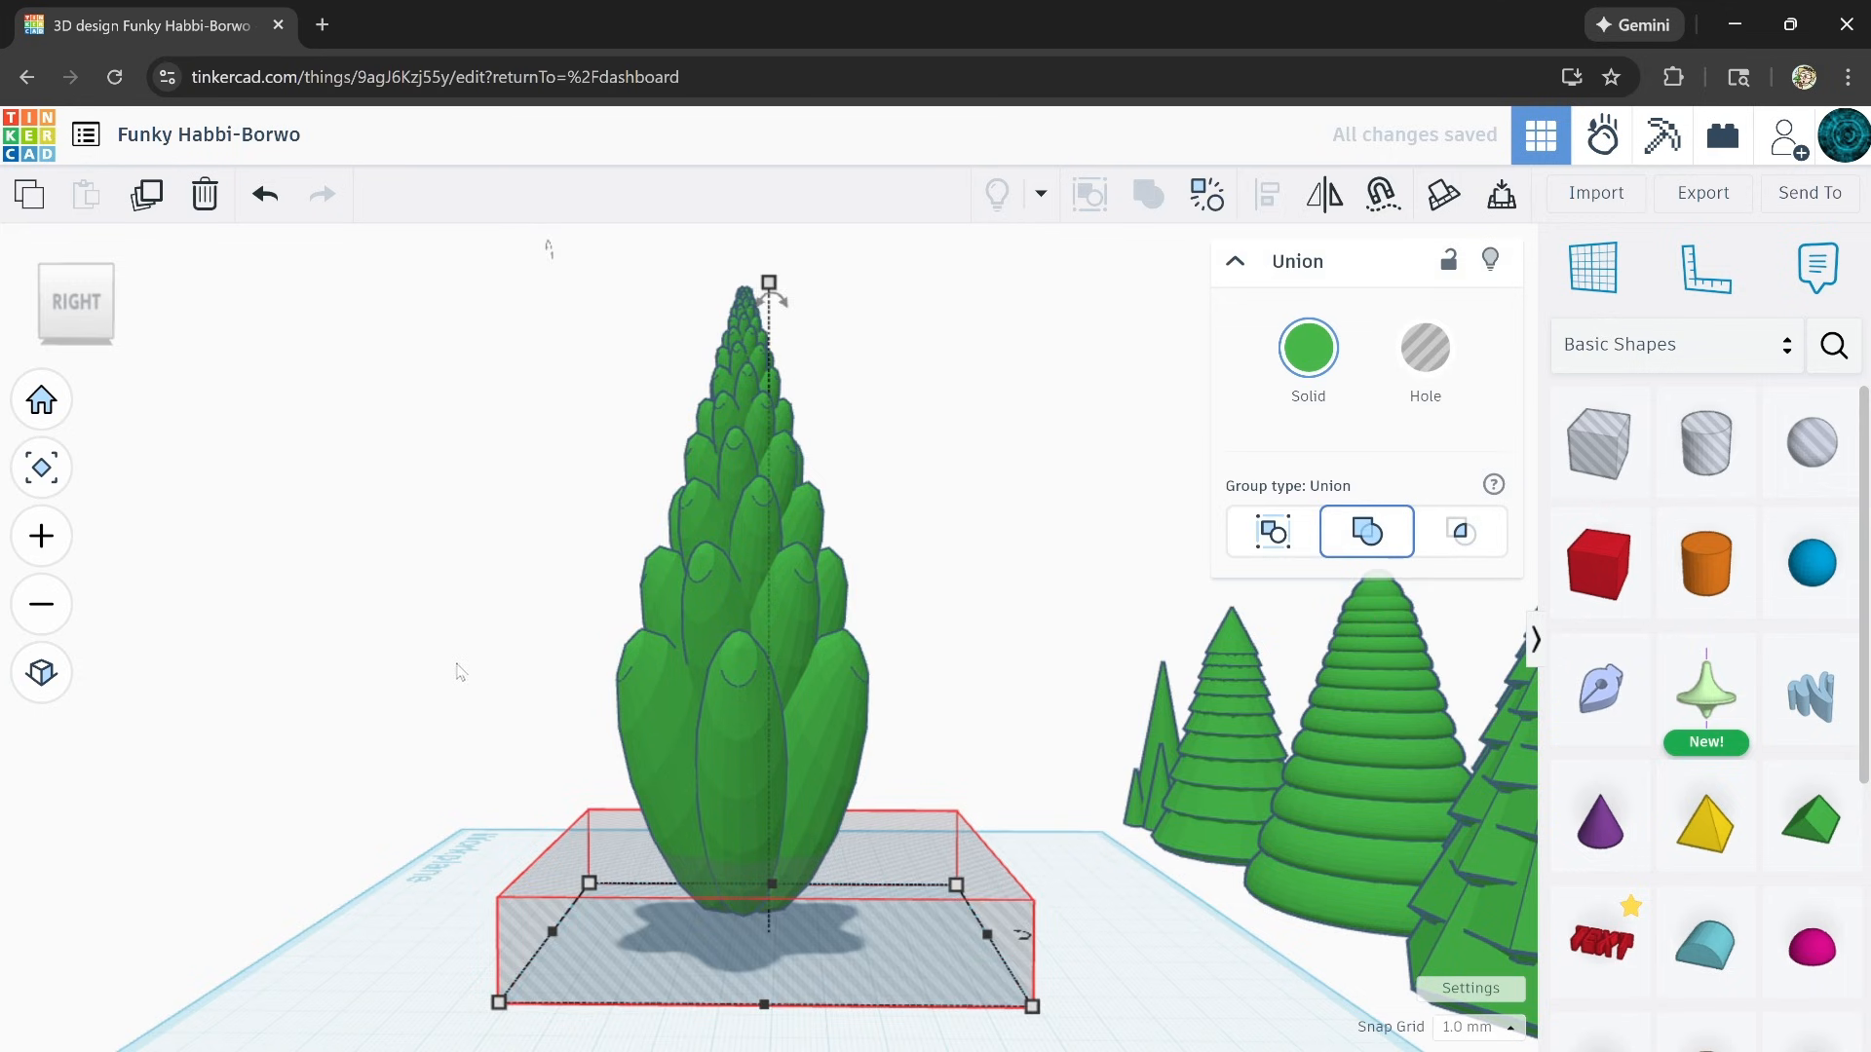
right_click_drag(458, 672, 1201, 751)
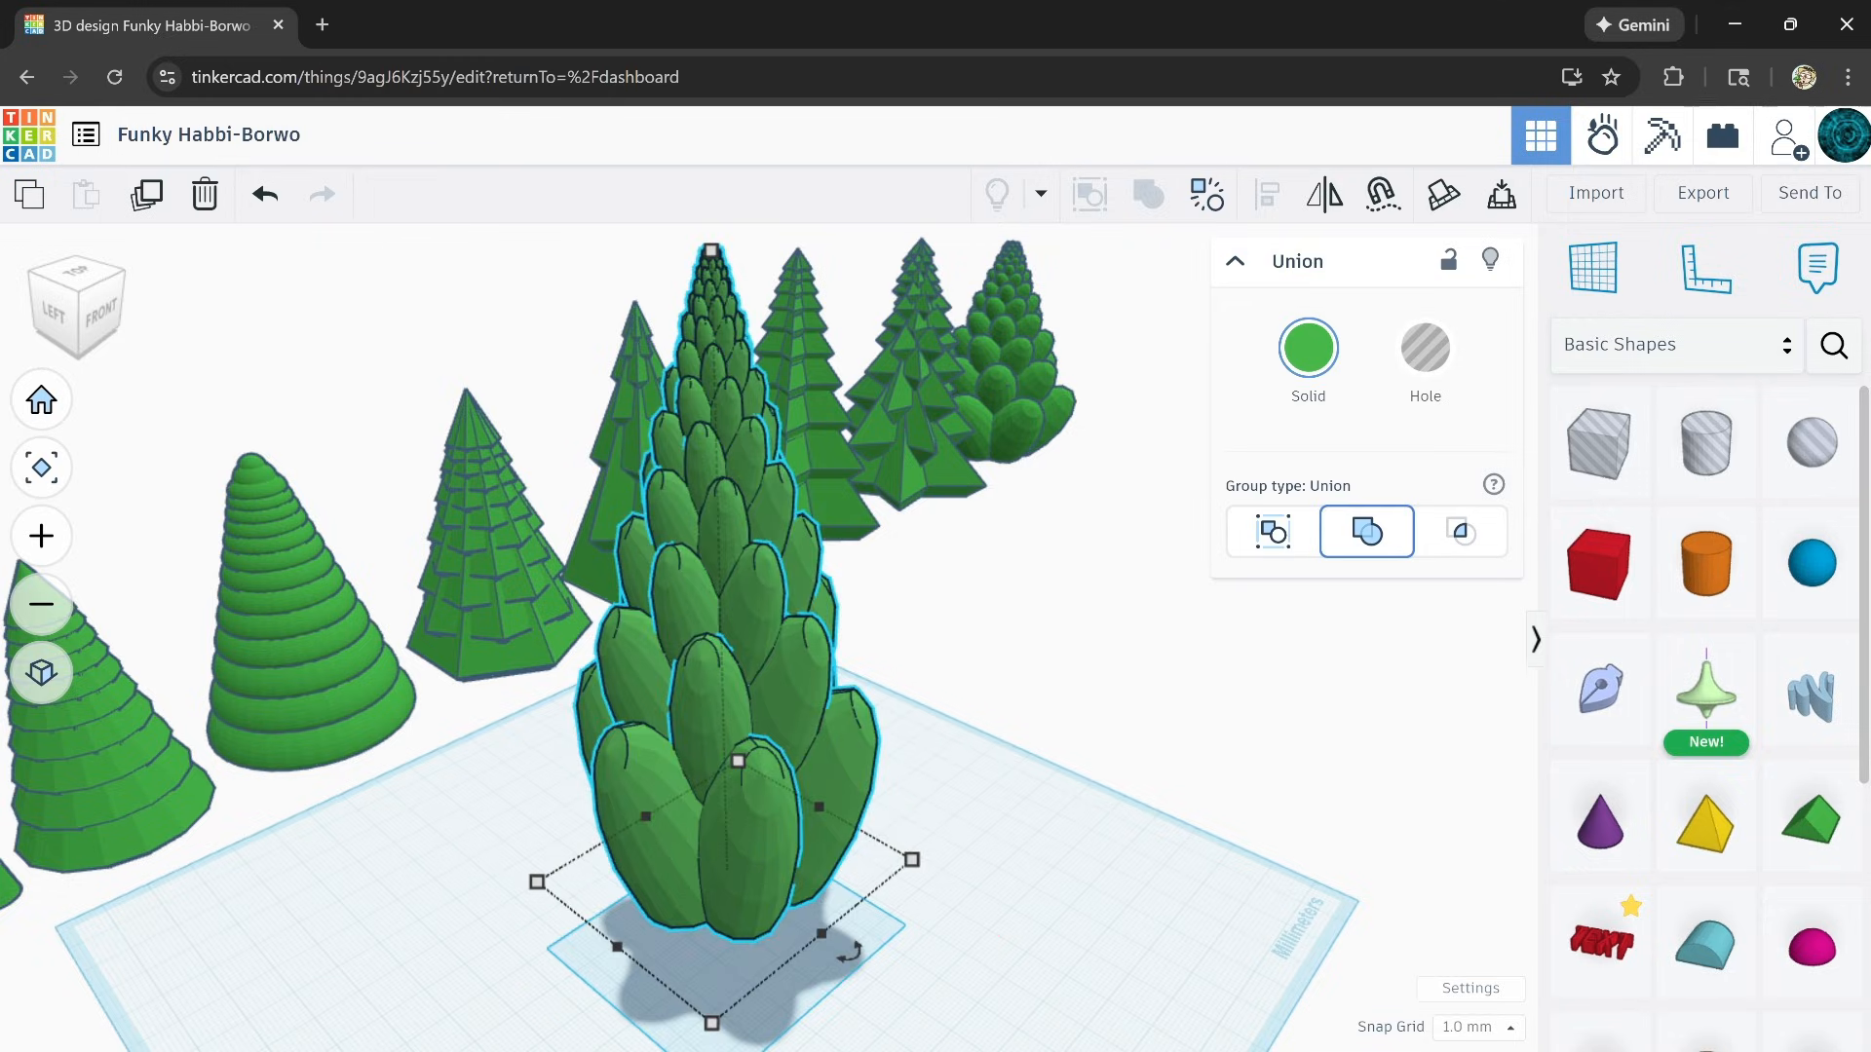
Step: Move the finished tall lobed tree to the end of the row, beside the round-lobed tree
right_click_drag(1019, 659, 725, 751)
left_click_drag(725, 751, 1415, 582)
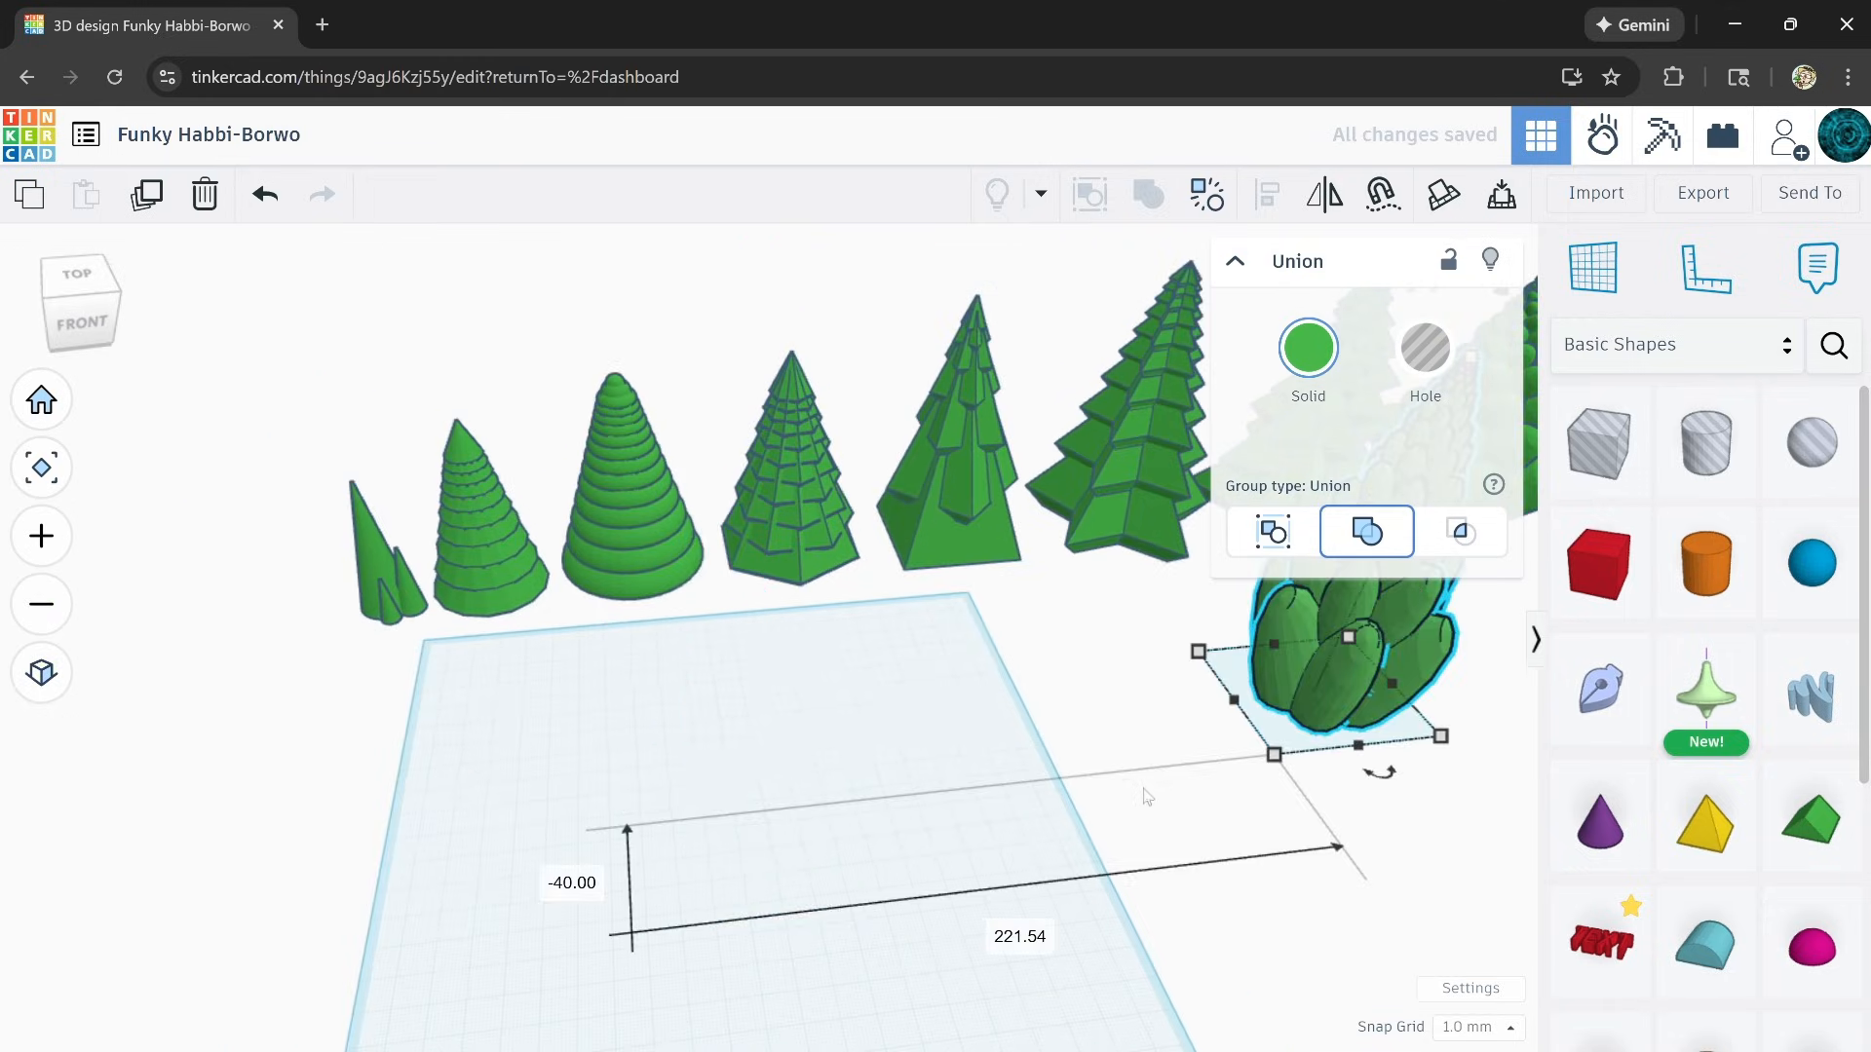
right_click_drag(1148, 793, 377, 877)
left_click_drag(618, 690, 1070, 451)
right_click_drag(1070, 450, 1019, 368)
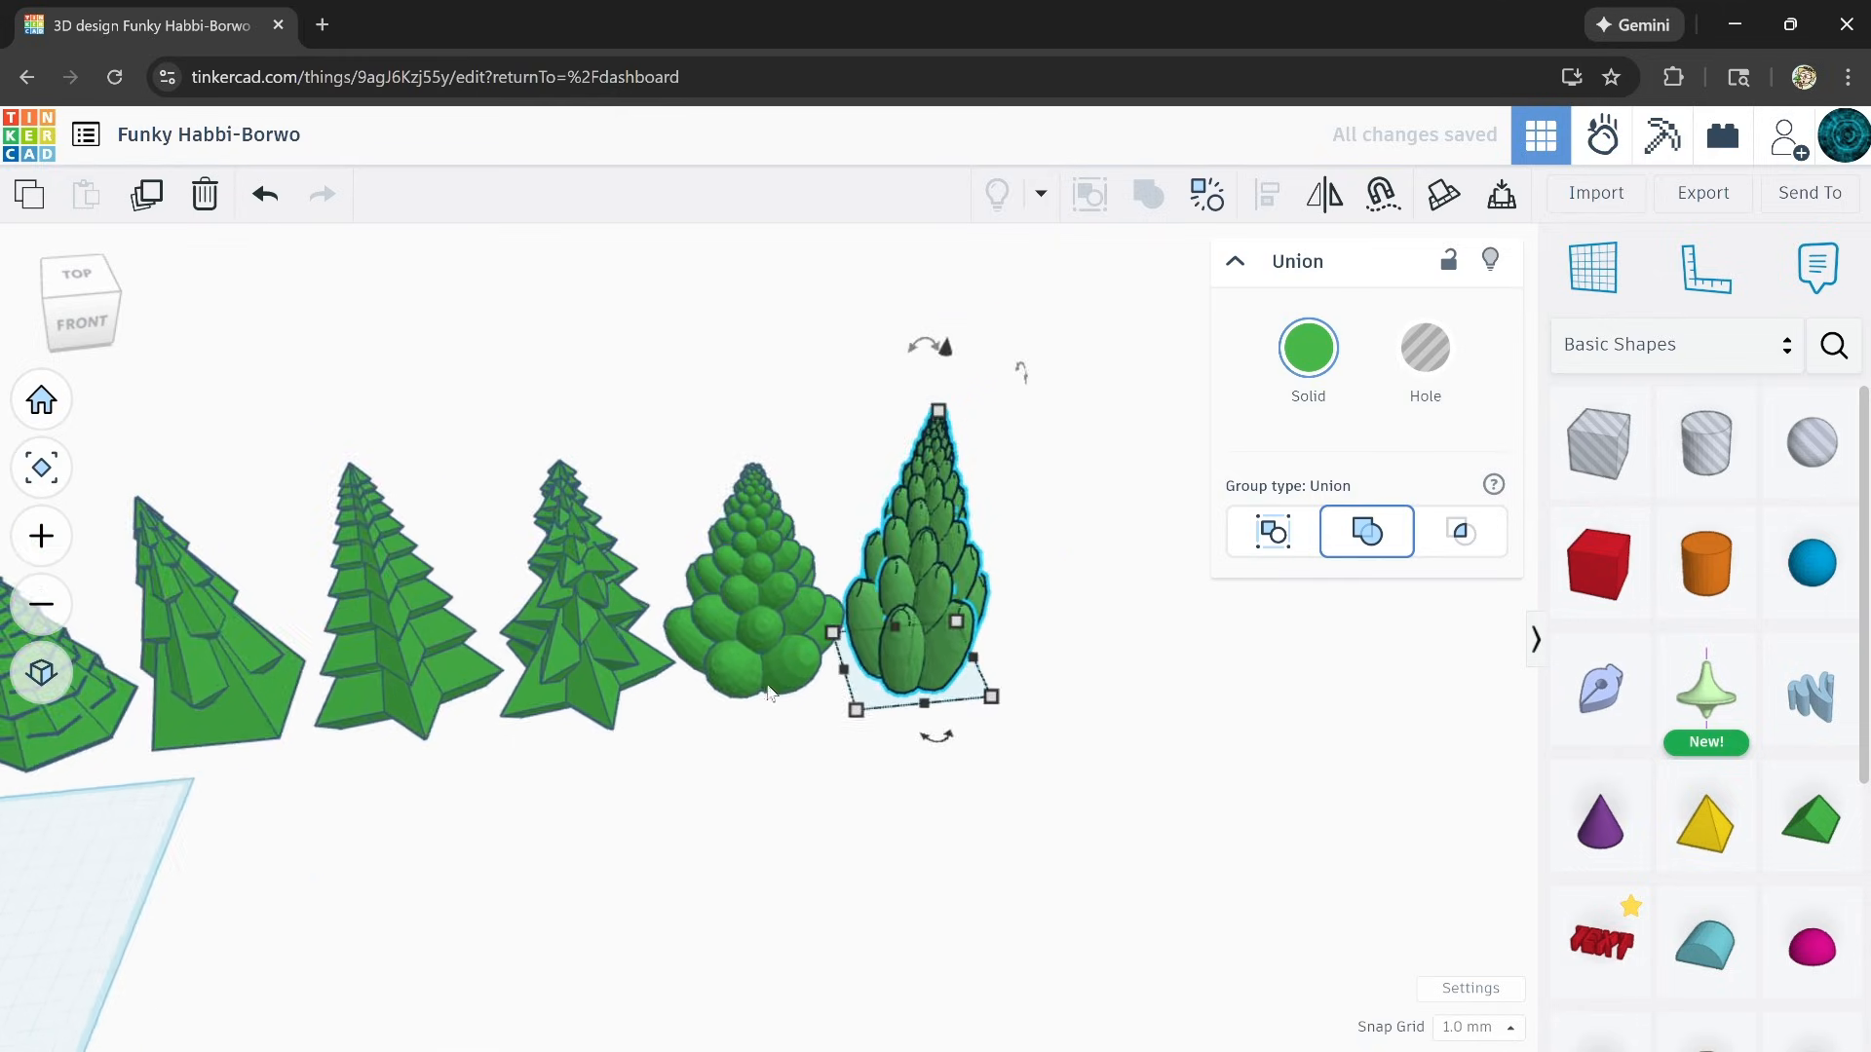
Step: Try stretching the neighbouring round-lobed tree to 166 mm high, and undo the change
scroll(785, 645, "up", 5)
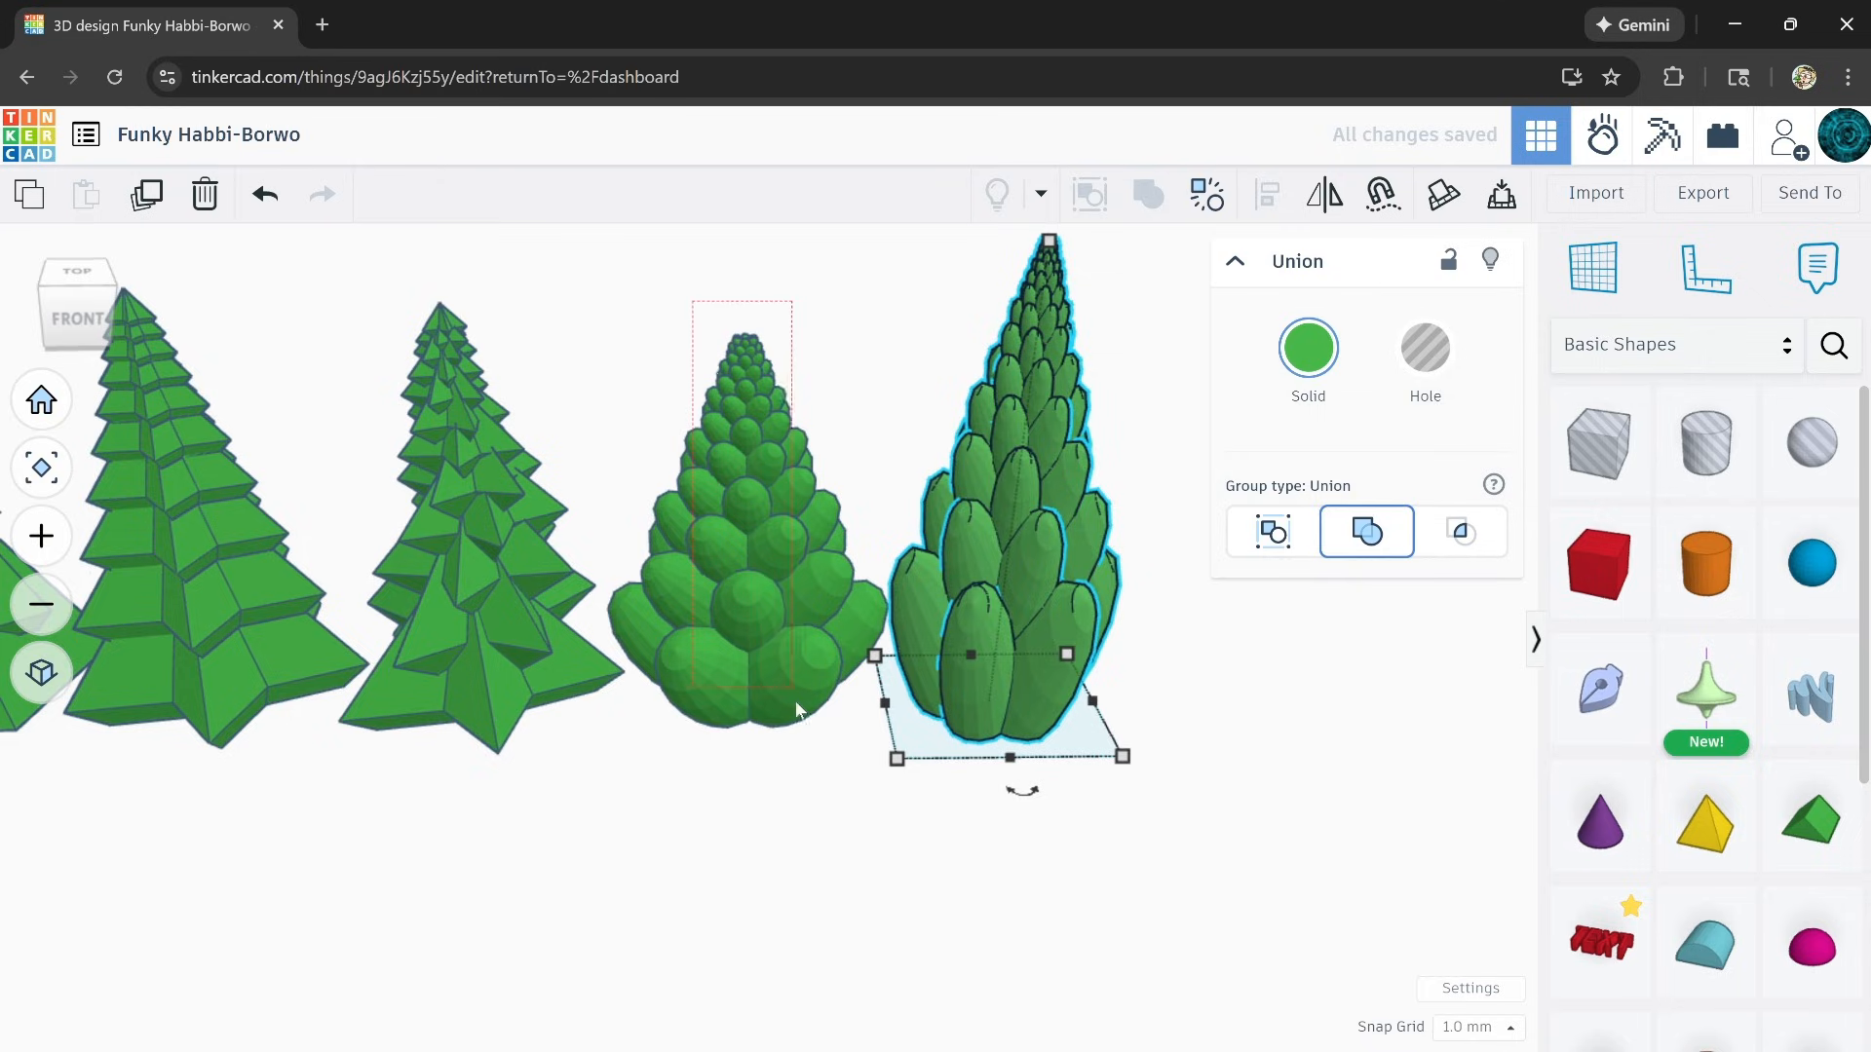
left_click(797, 709)
left_click_drag(746, 278, 775, 40)
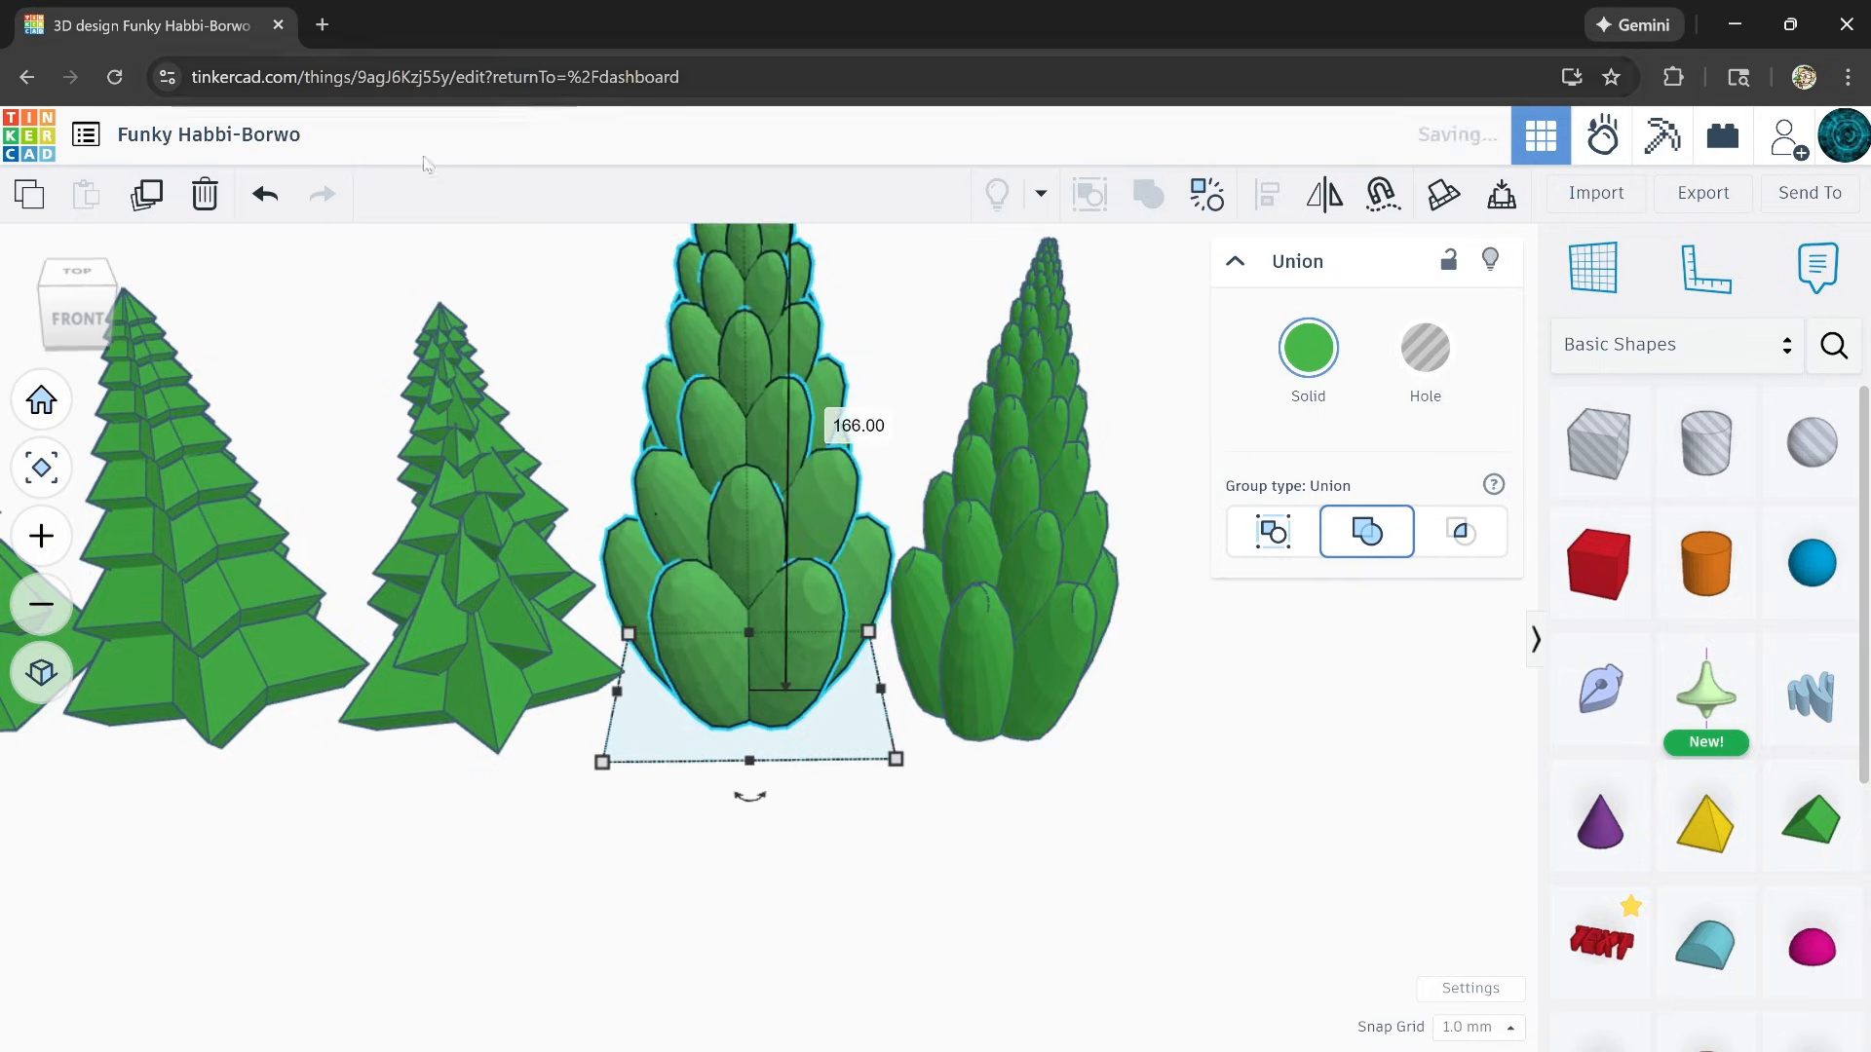
left_click(265, 194)
middle_click_drag(898, 297, 1108, 265)
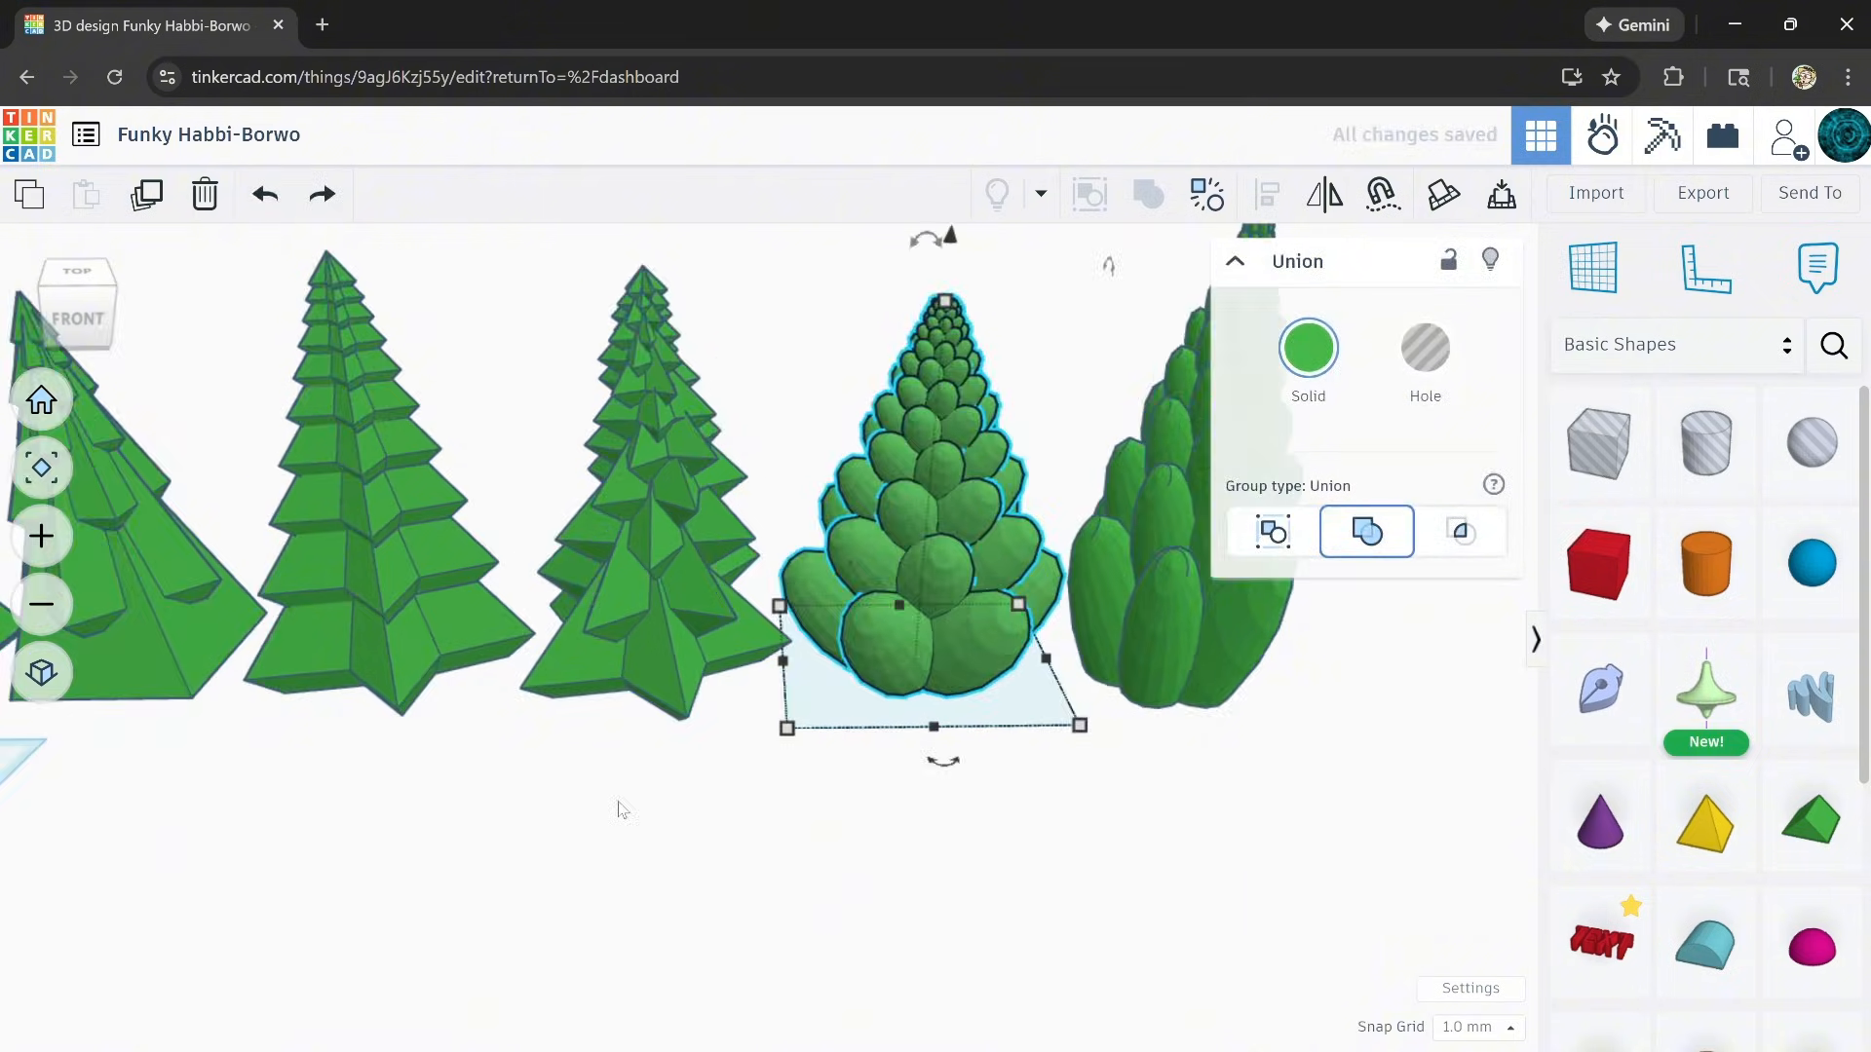
Step: Look over the whole row of tree styles and examine the lobed trees at its end up close
left_click(421, 854)
scroll(681, 828, "down", 3)
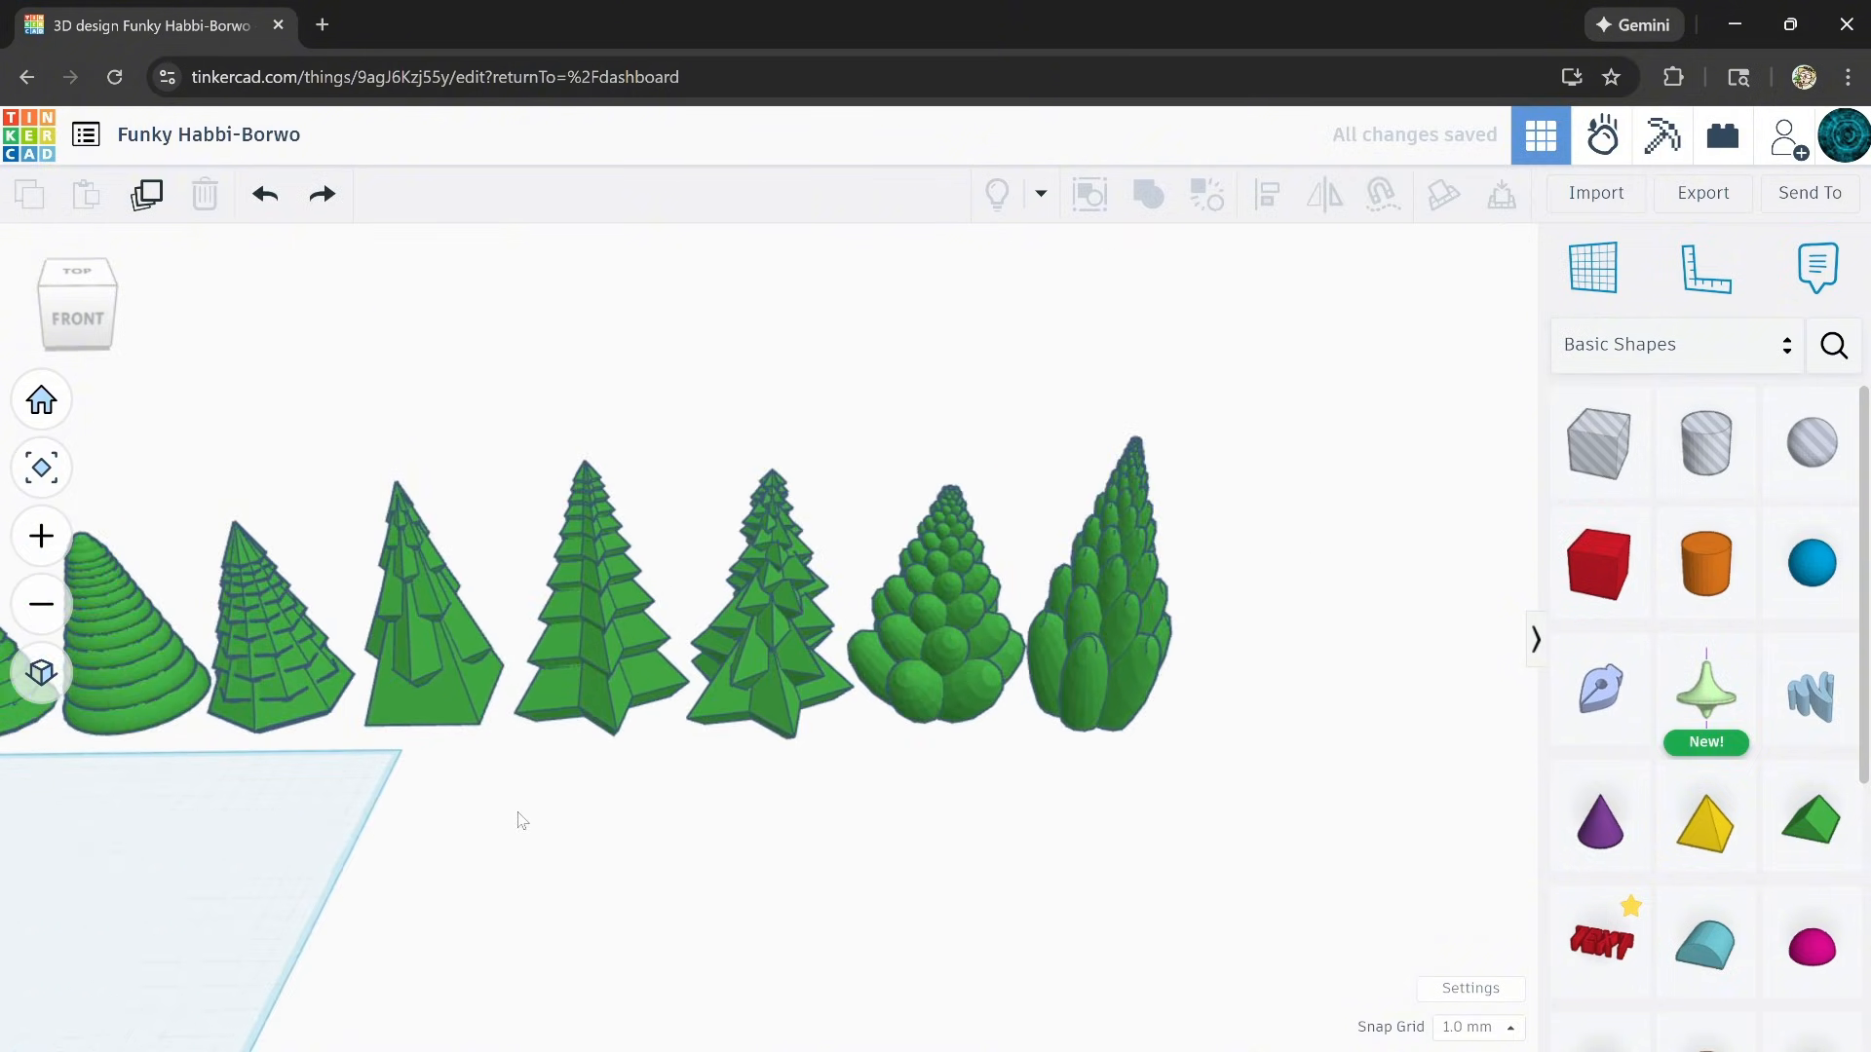
scroll(521, 822, "down", 3)
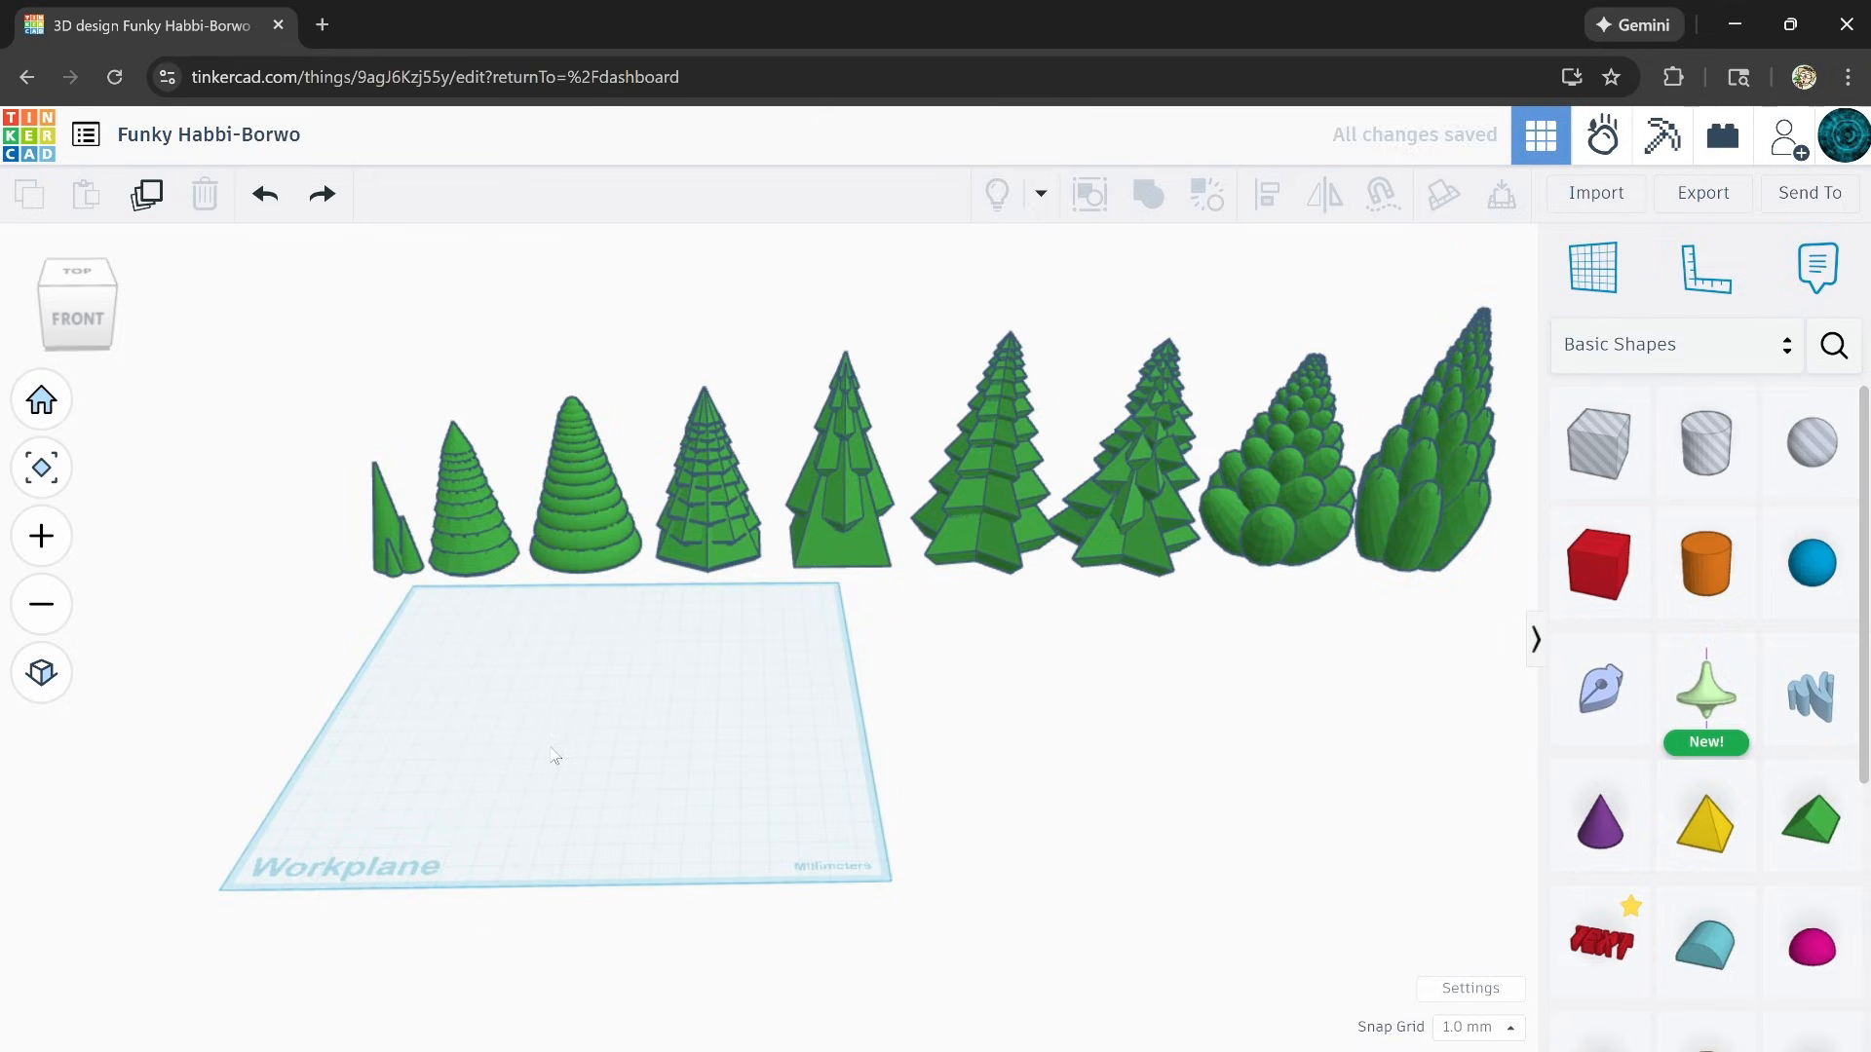
scroll(551, 755, "down", 2)
middle_click_drag(503, 738, 783, 658)
right_click_drag(819, 651, 751, 734)
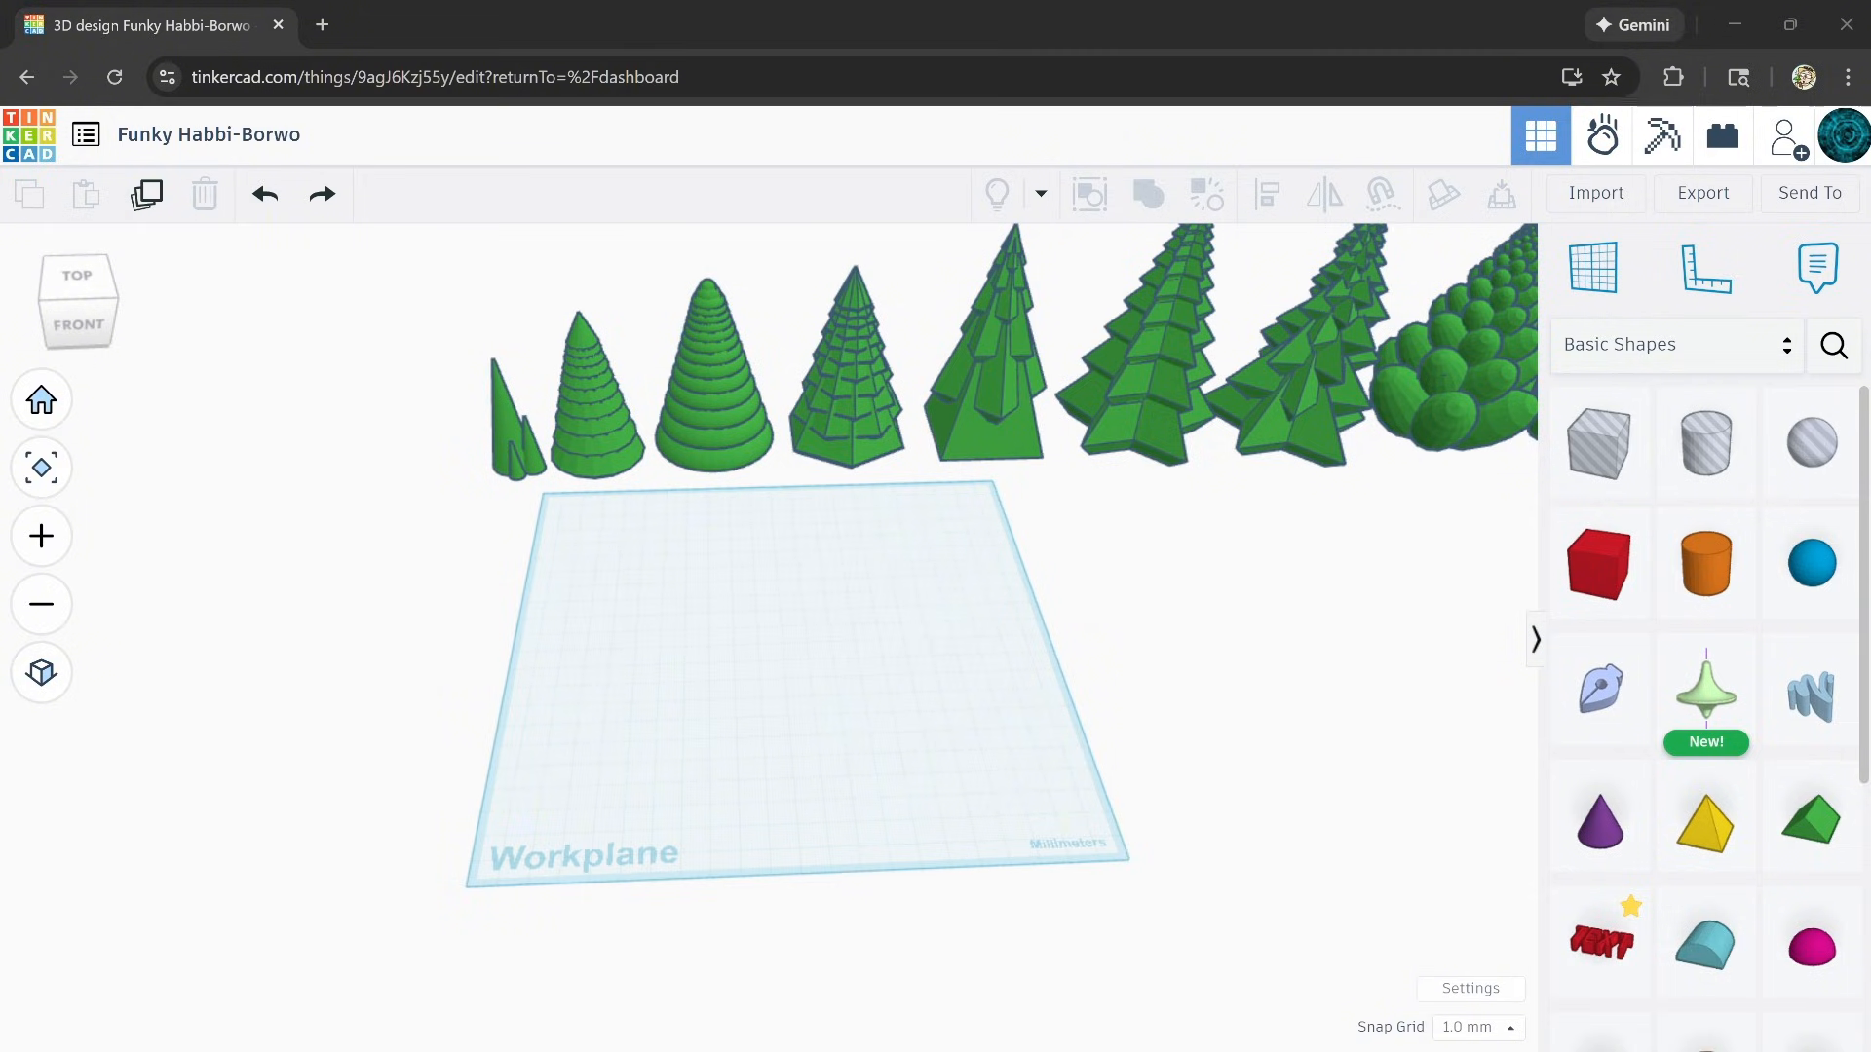
left_click(1374, 554)
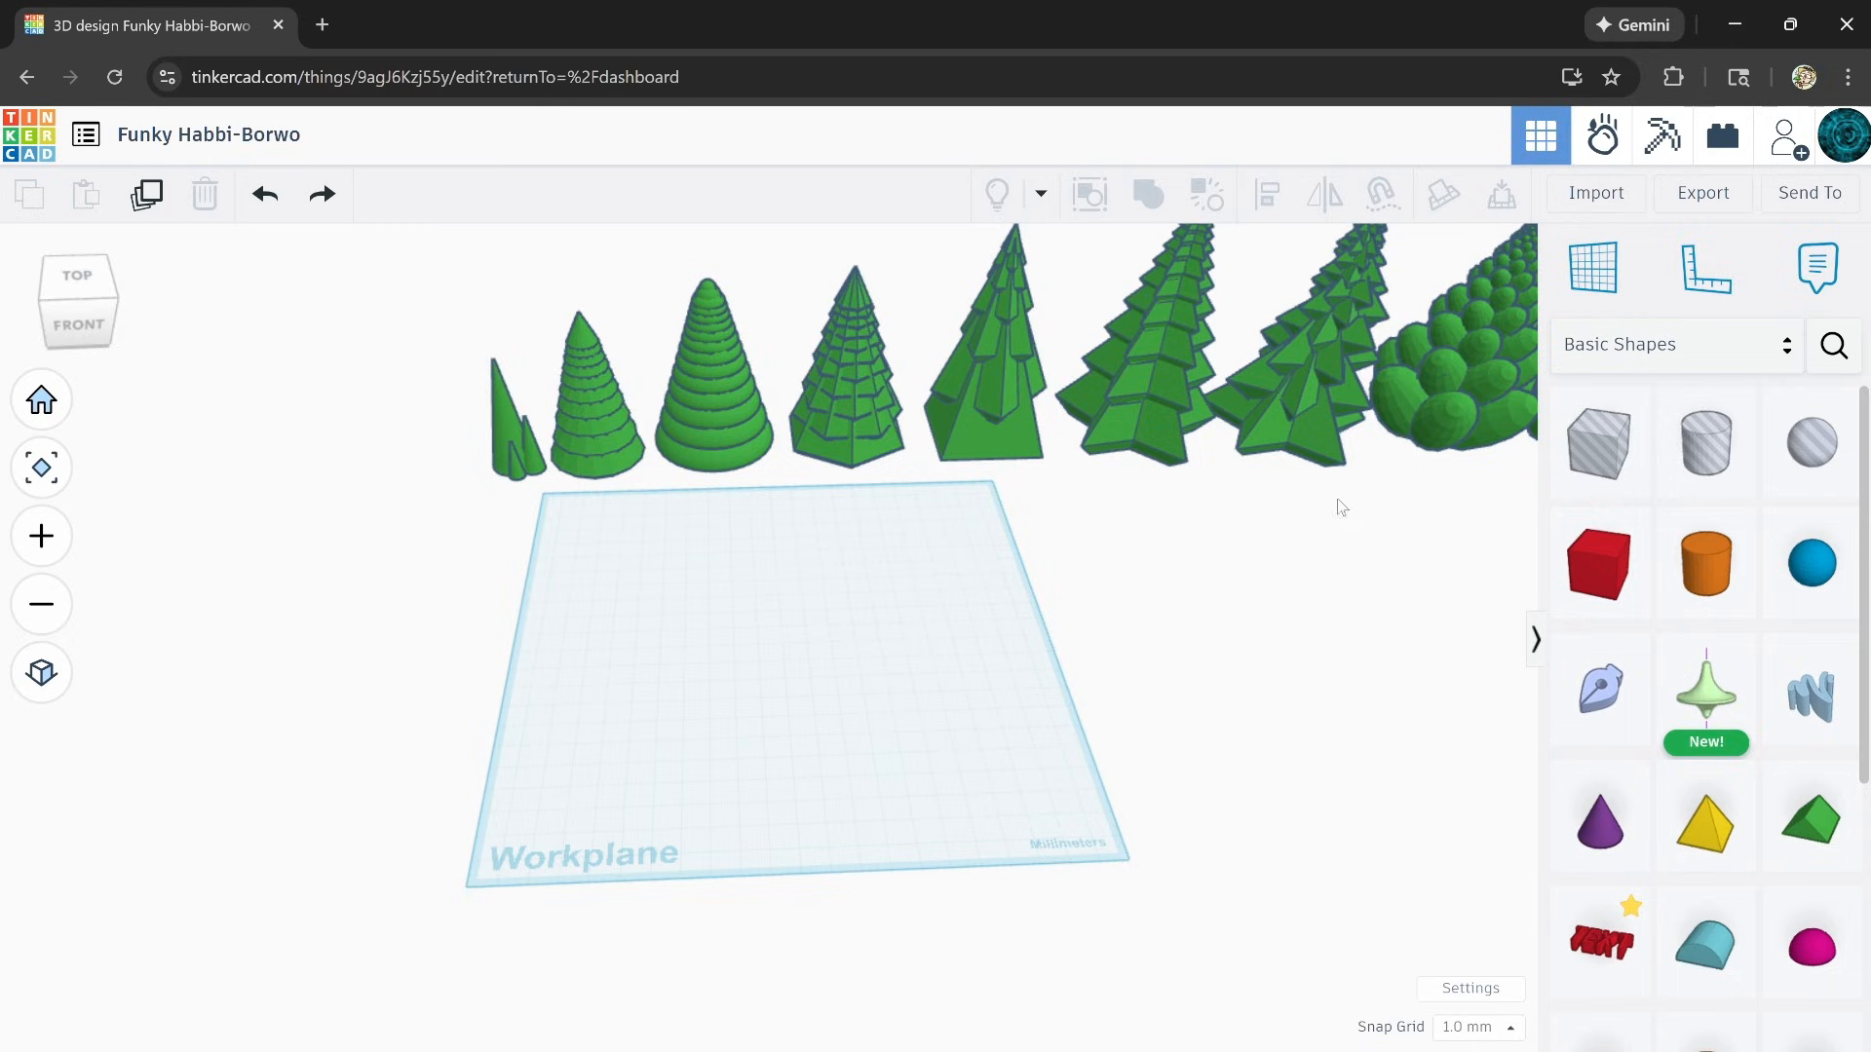
scroll(1426, 405, "up", 5)
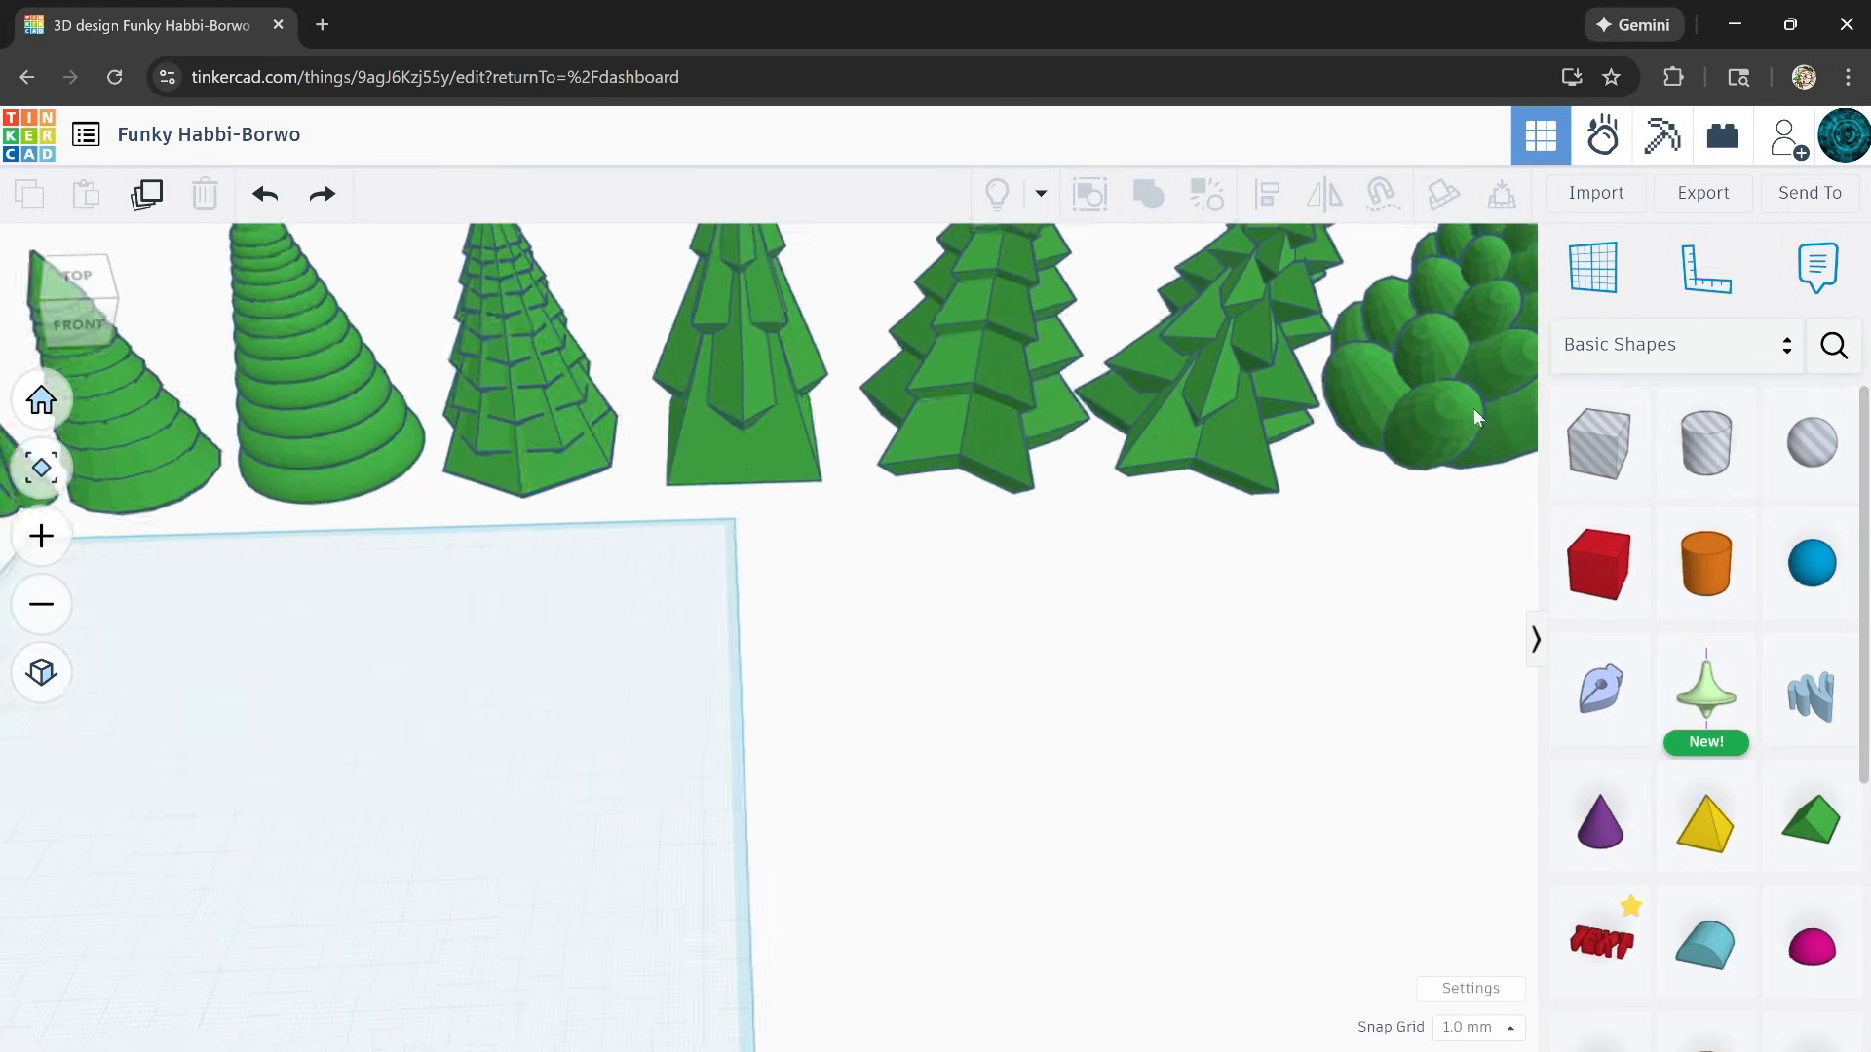
middle_click_drag(1245, 648, 743, 877)
scroll(1004, 616, "up", 5)
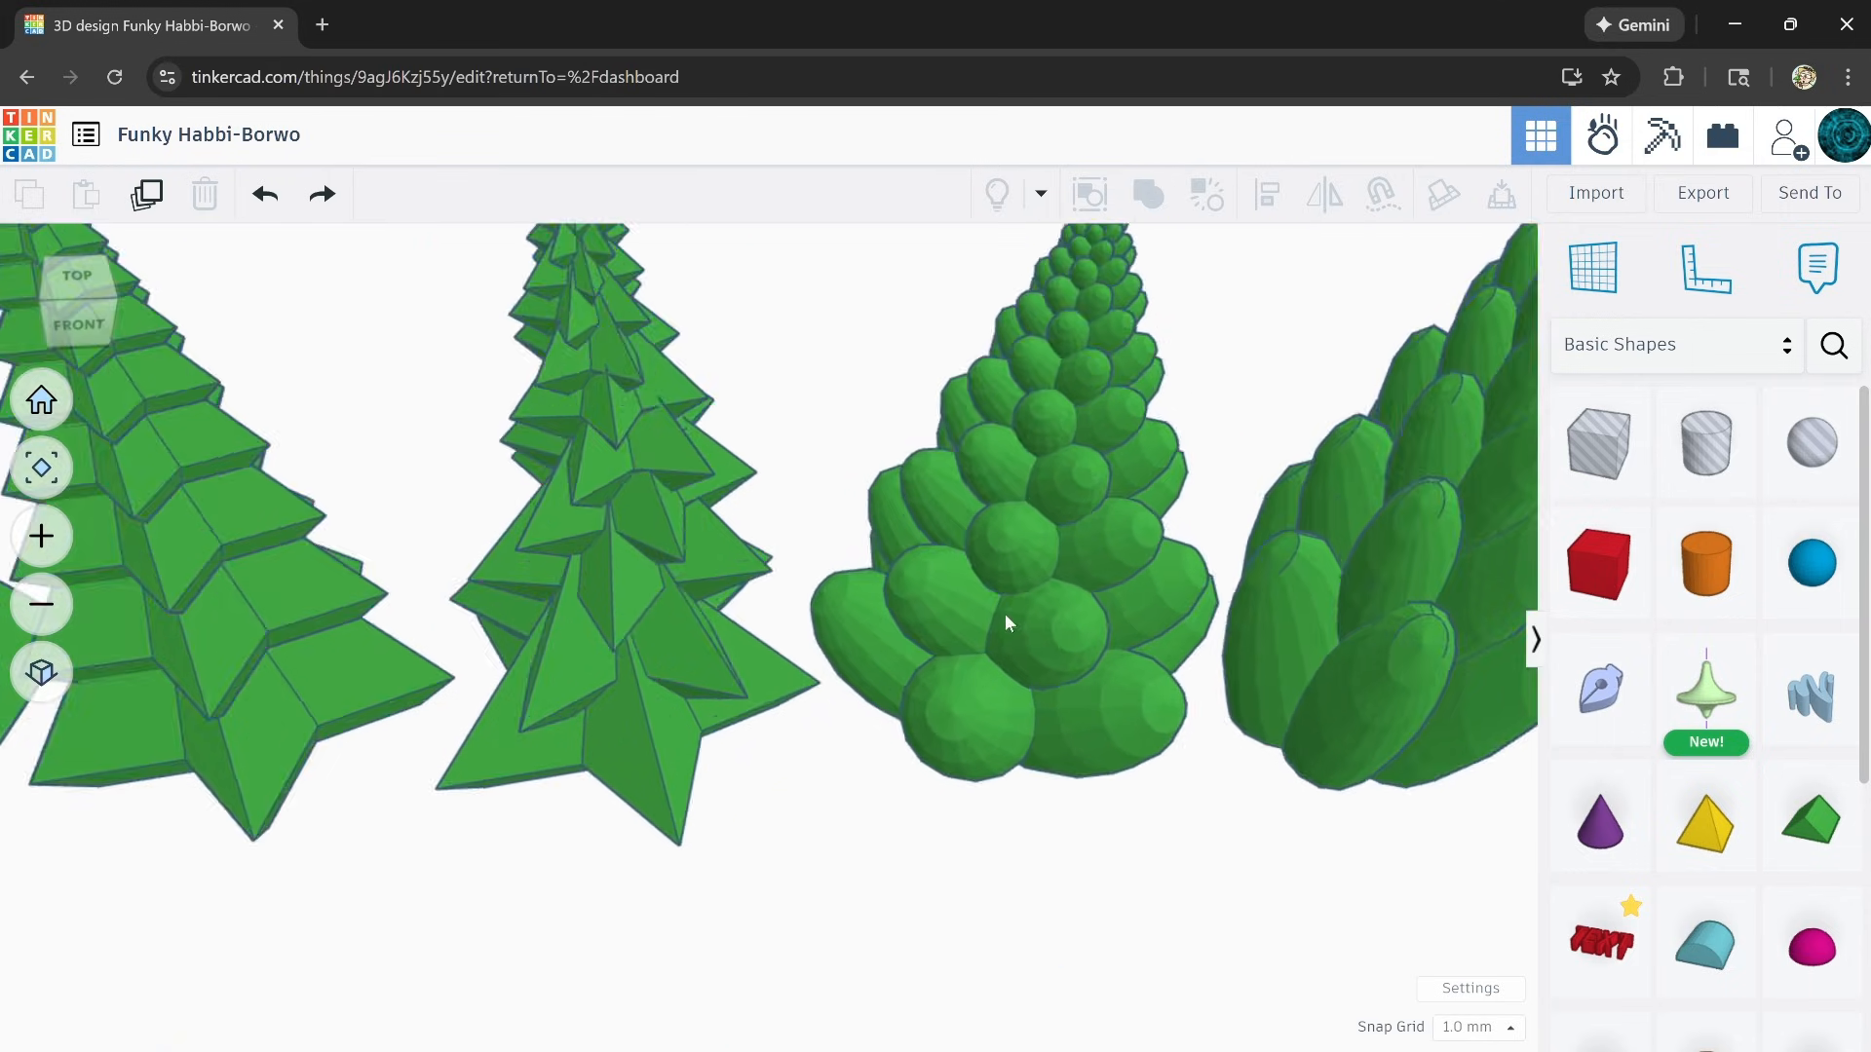
right_click_drag(1050, 688, 1044, 647)
scroll(1045, 648, "down", 5)
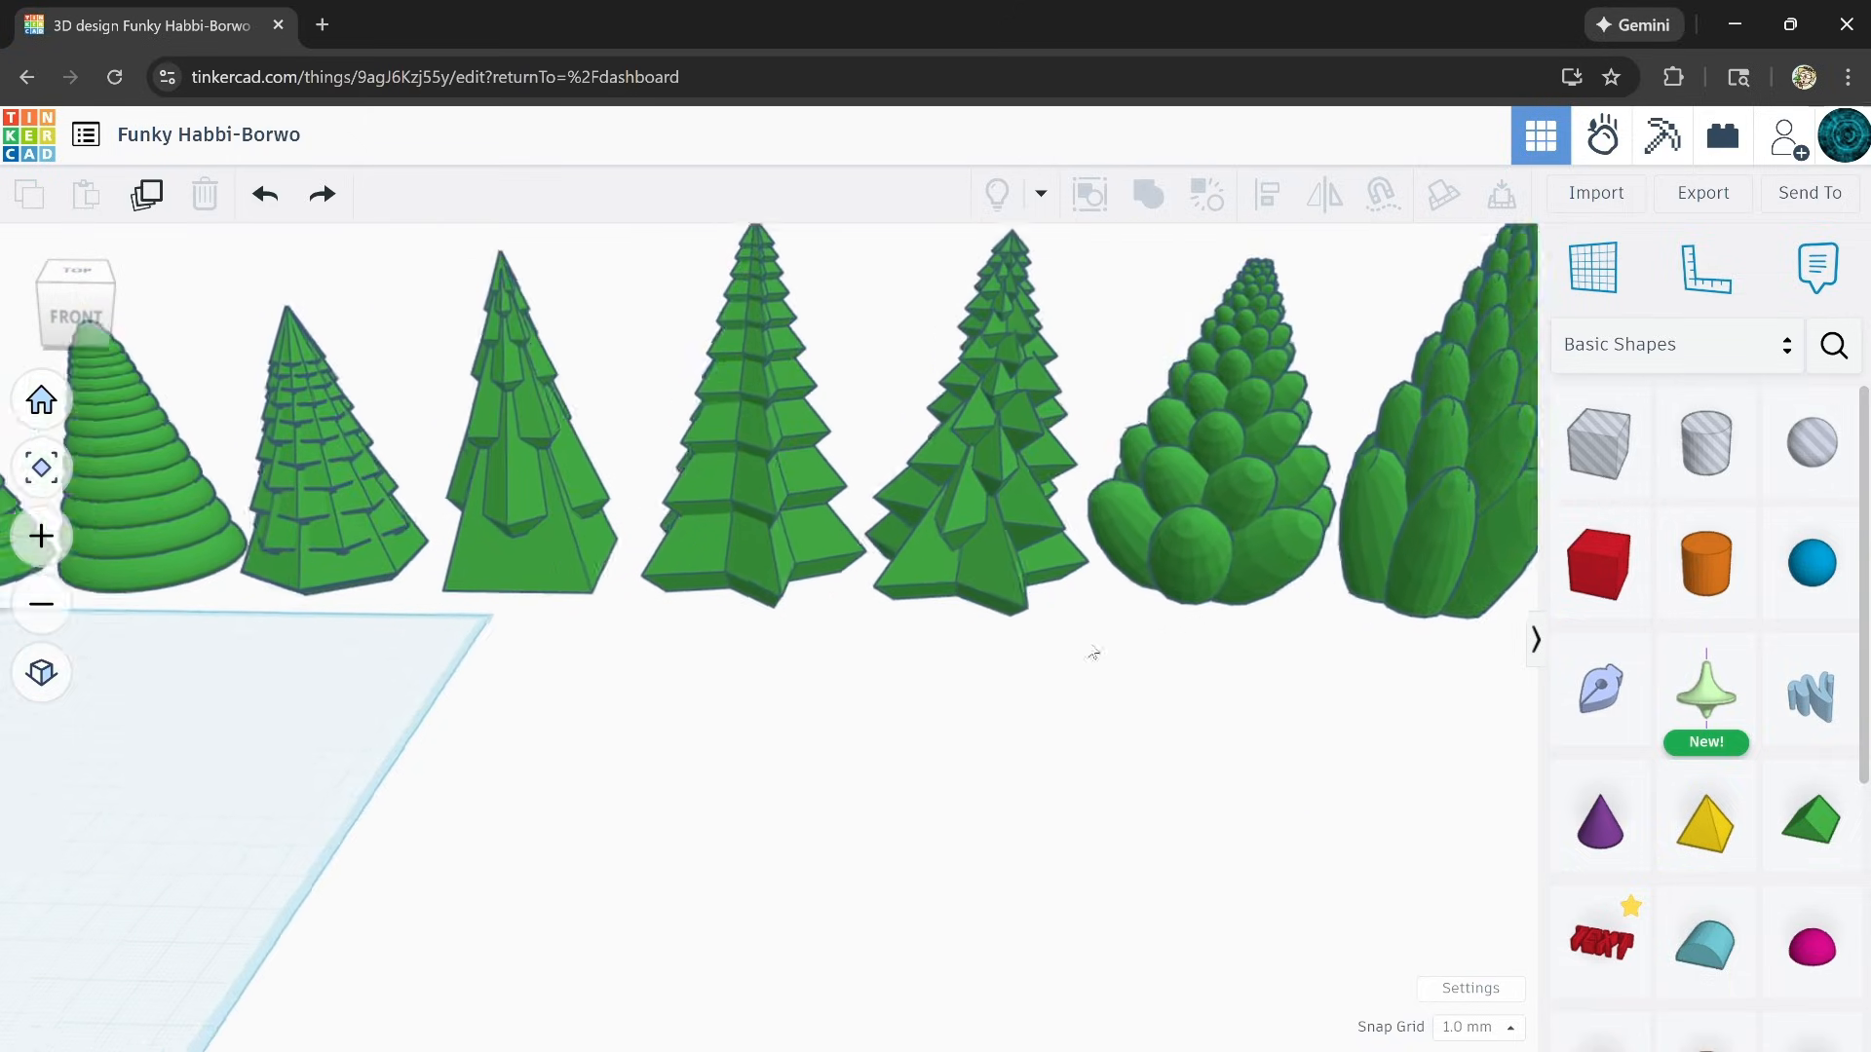
middle_click_drag(687, 829, 1218, 784)
middle_click_drag(815, 831, 1332, 848)
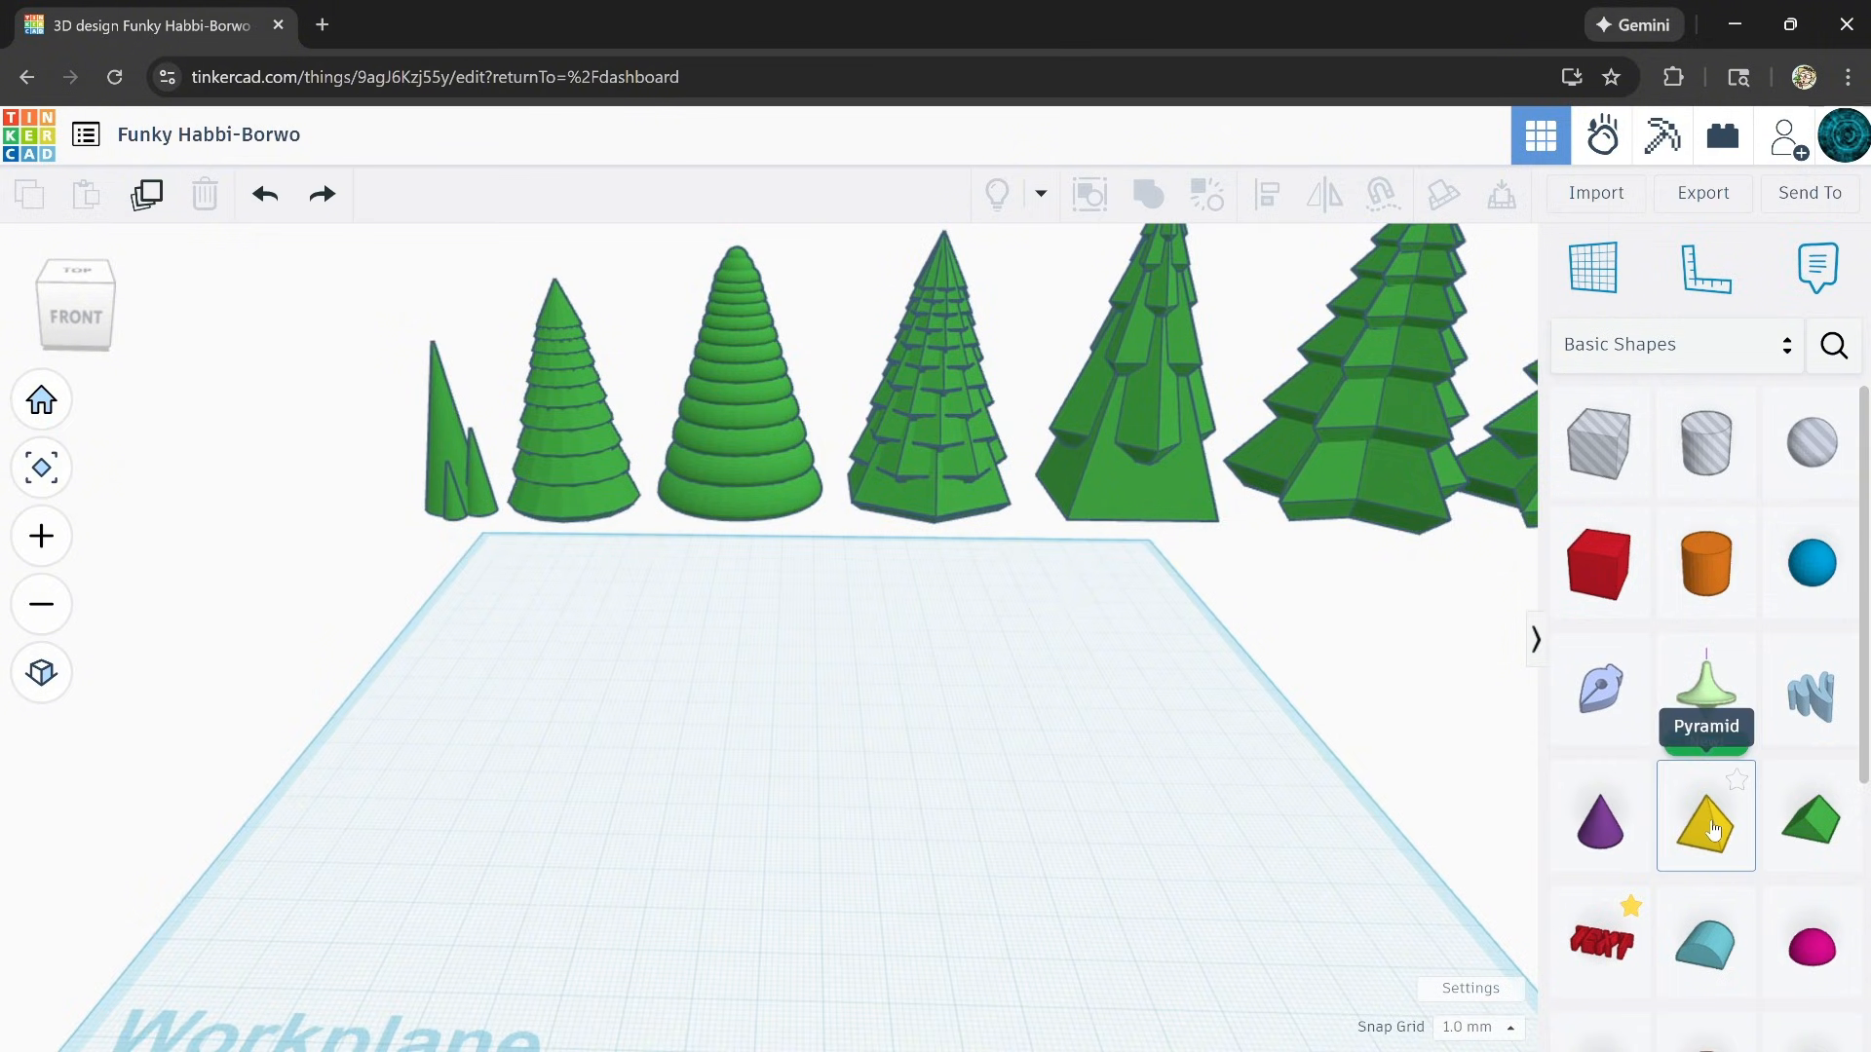
Step: Place a six-sided polygon prism on the empty workplane and put a pyramid on its top face
scroll(1713, 831, "down", 5)
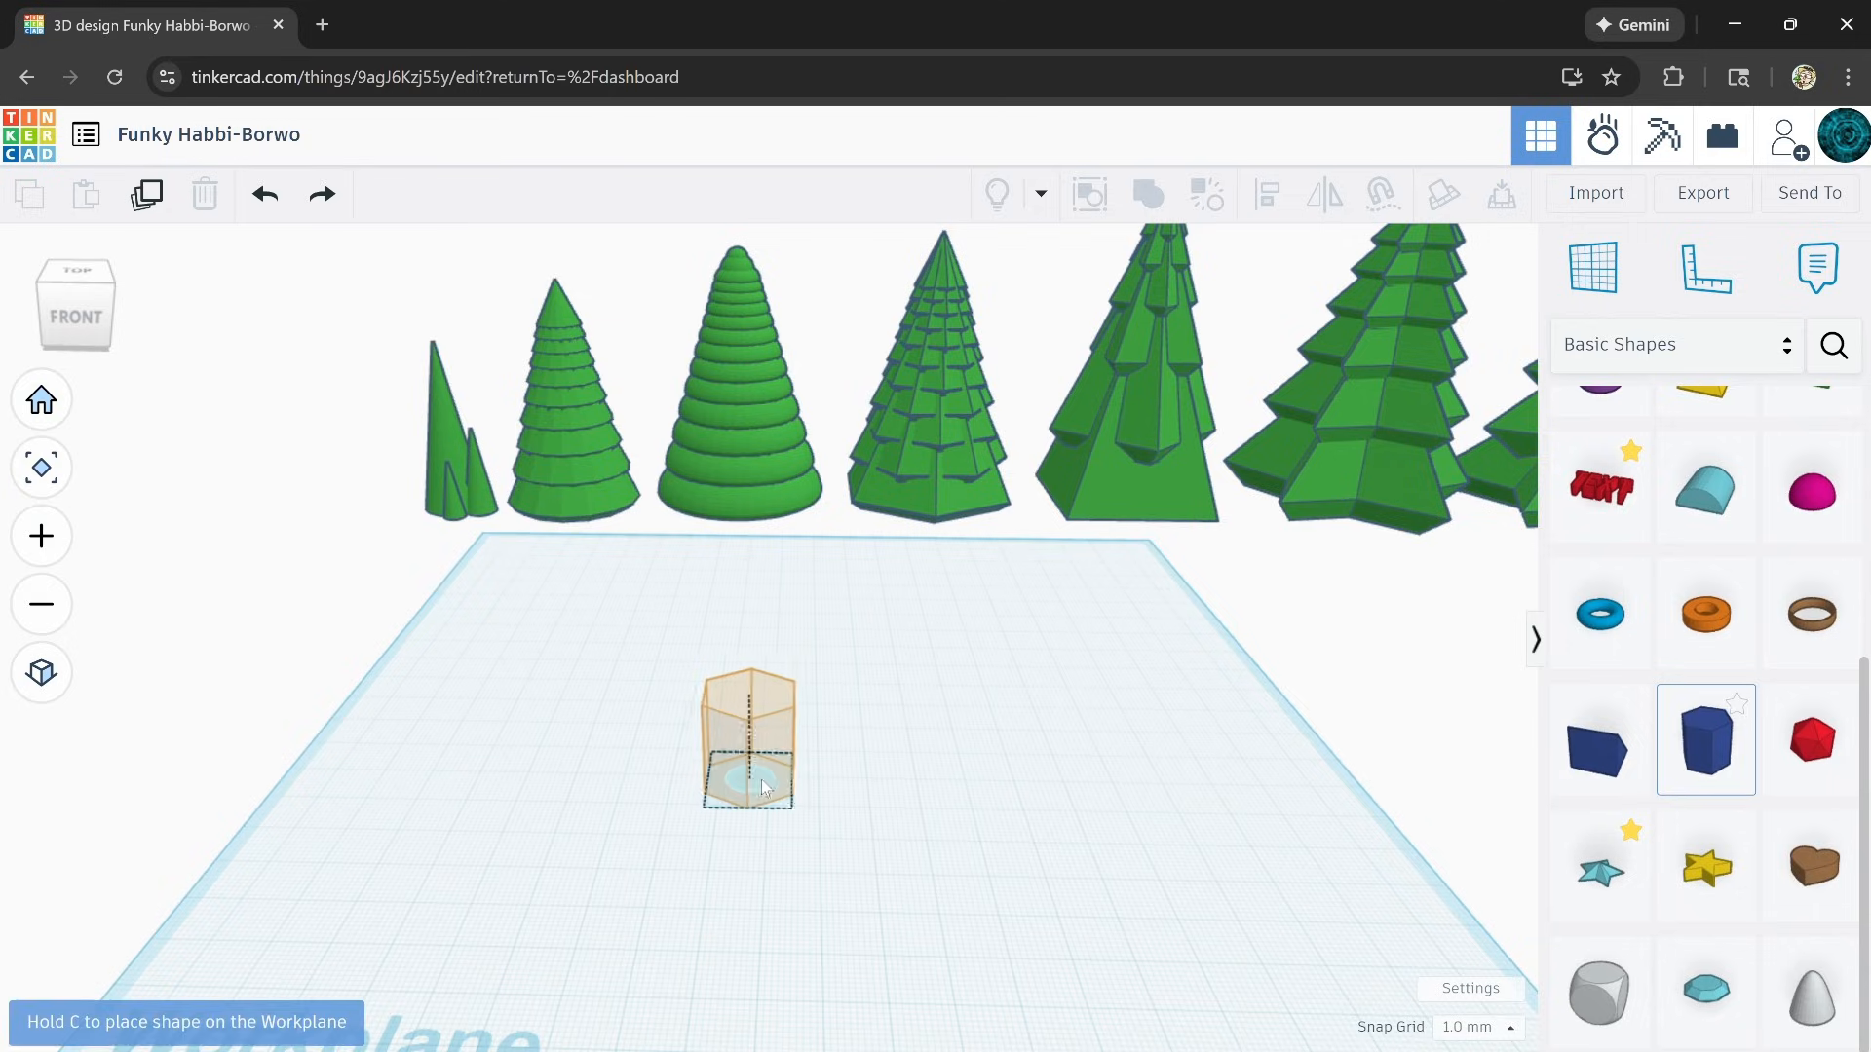
left_click(760, 746)
left_click(1702, 403)
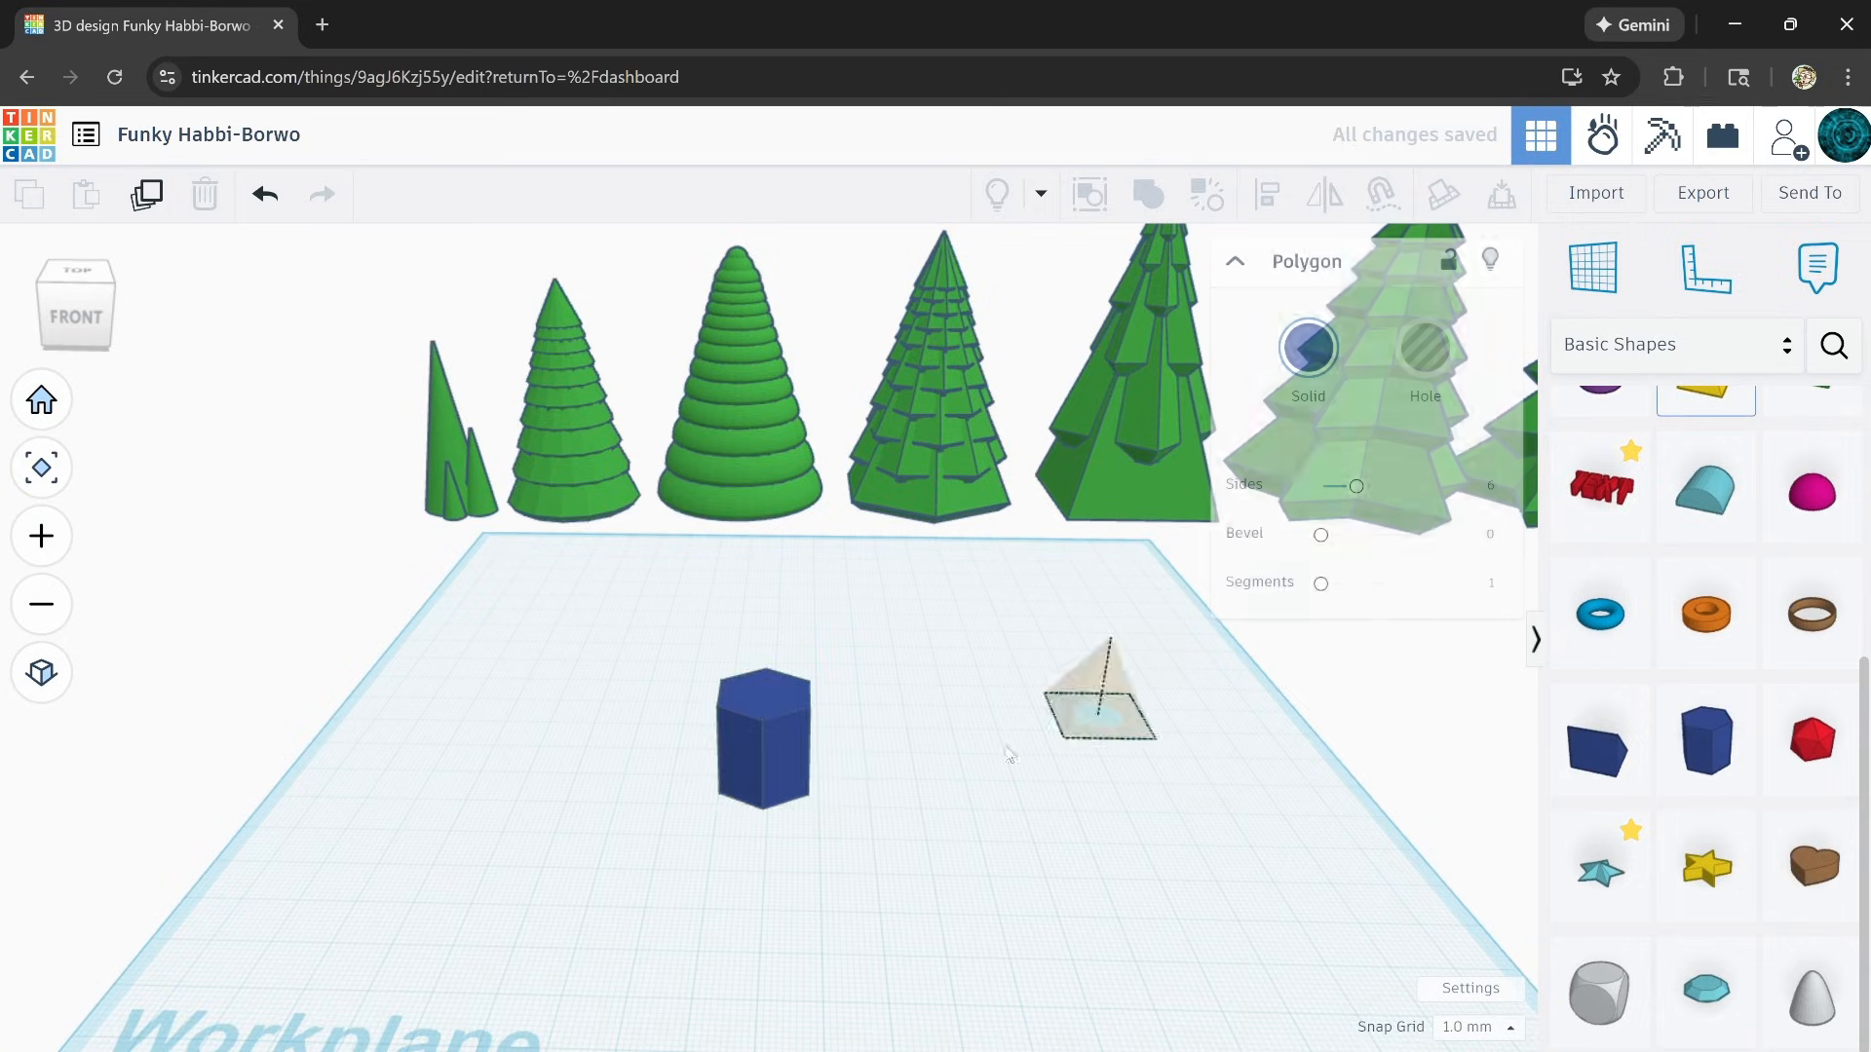
left_click(765, 697)
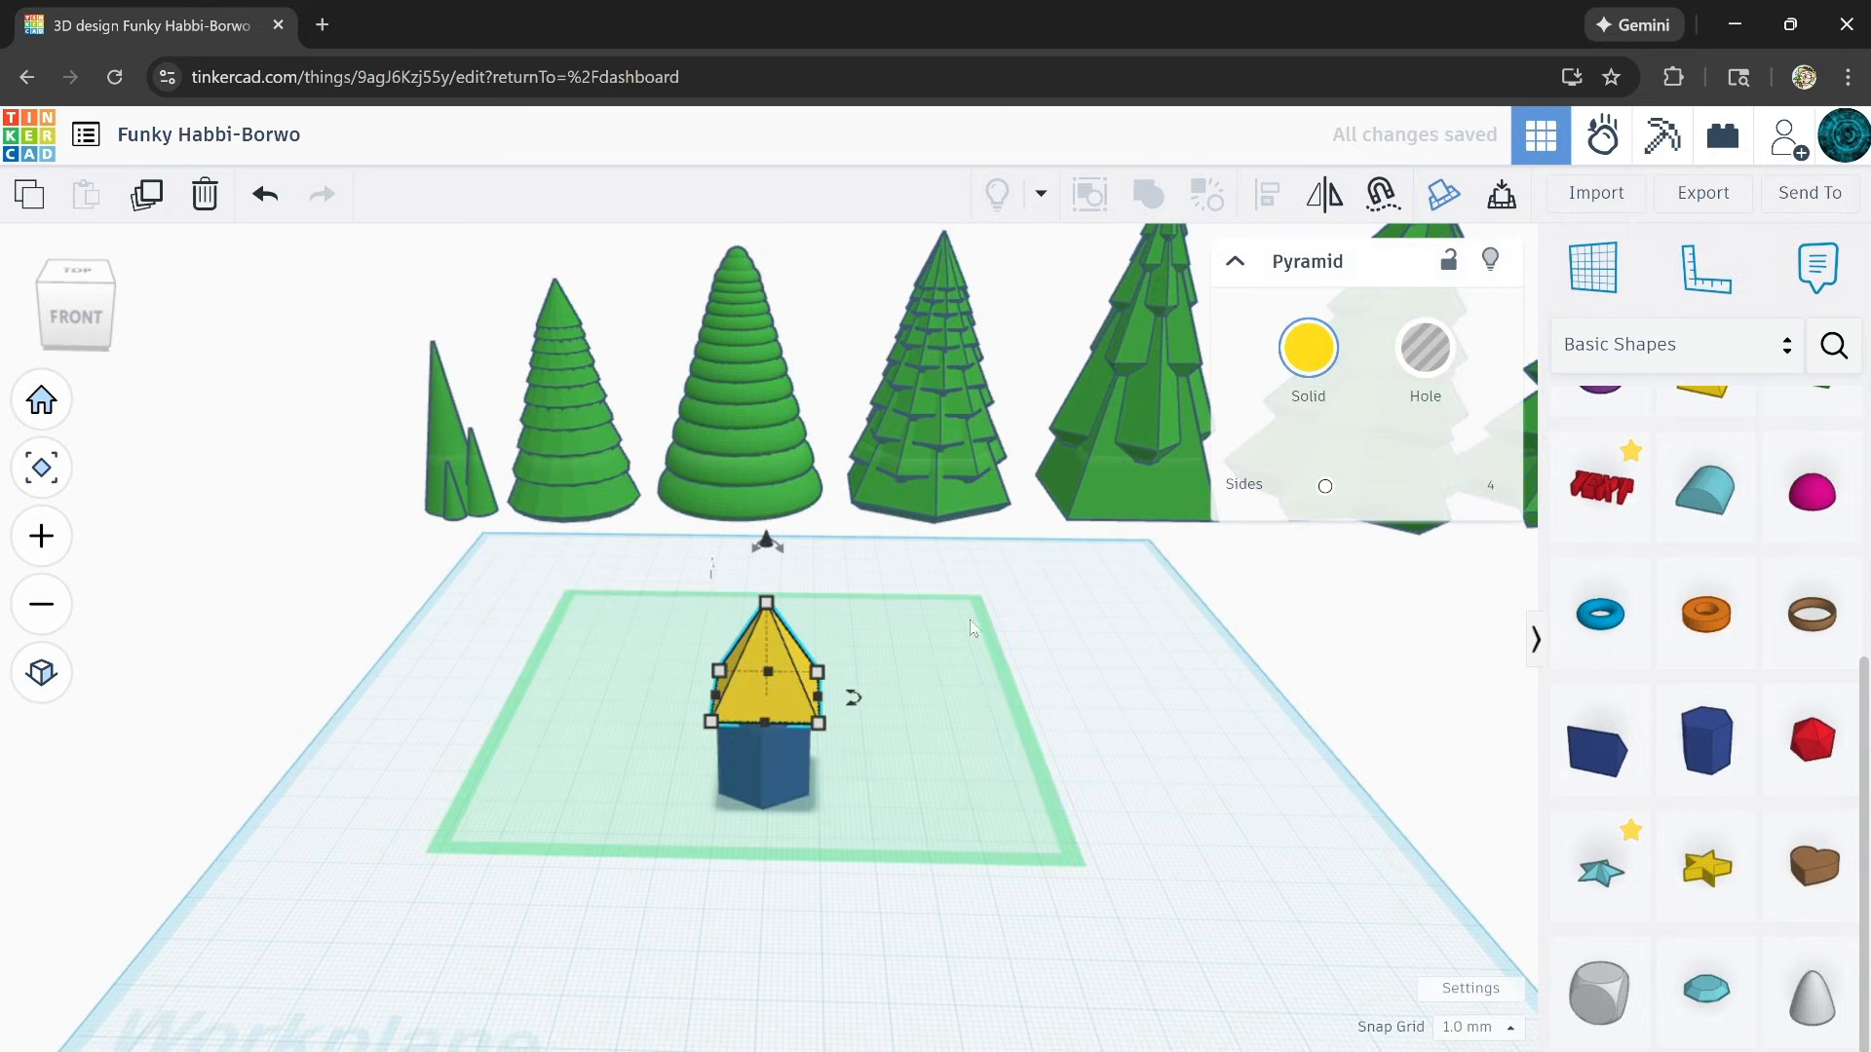
Step: Set the pyramid to 5 sides and rotate it about 45° clockwise on top of the prism
left_click(1491, 495)
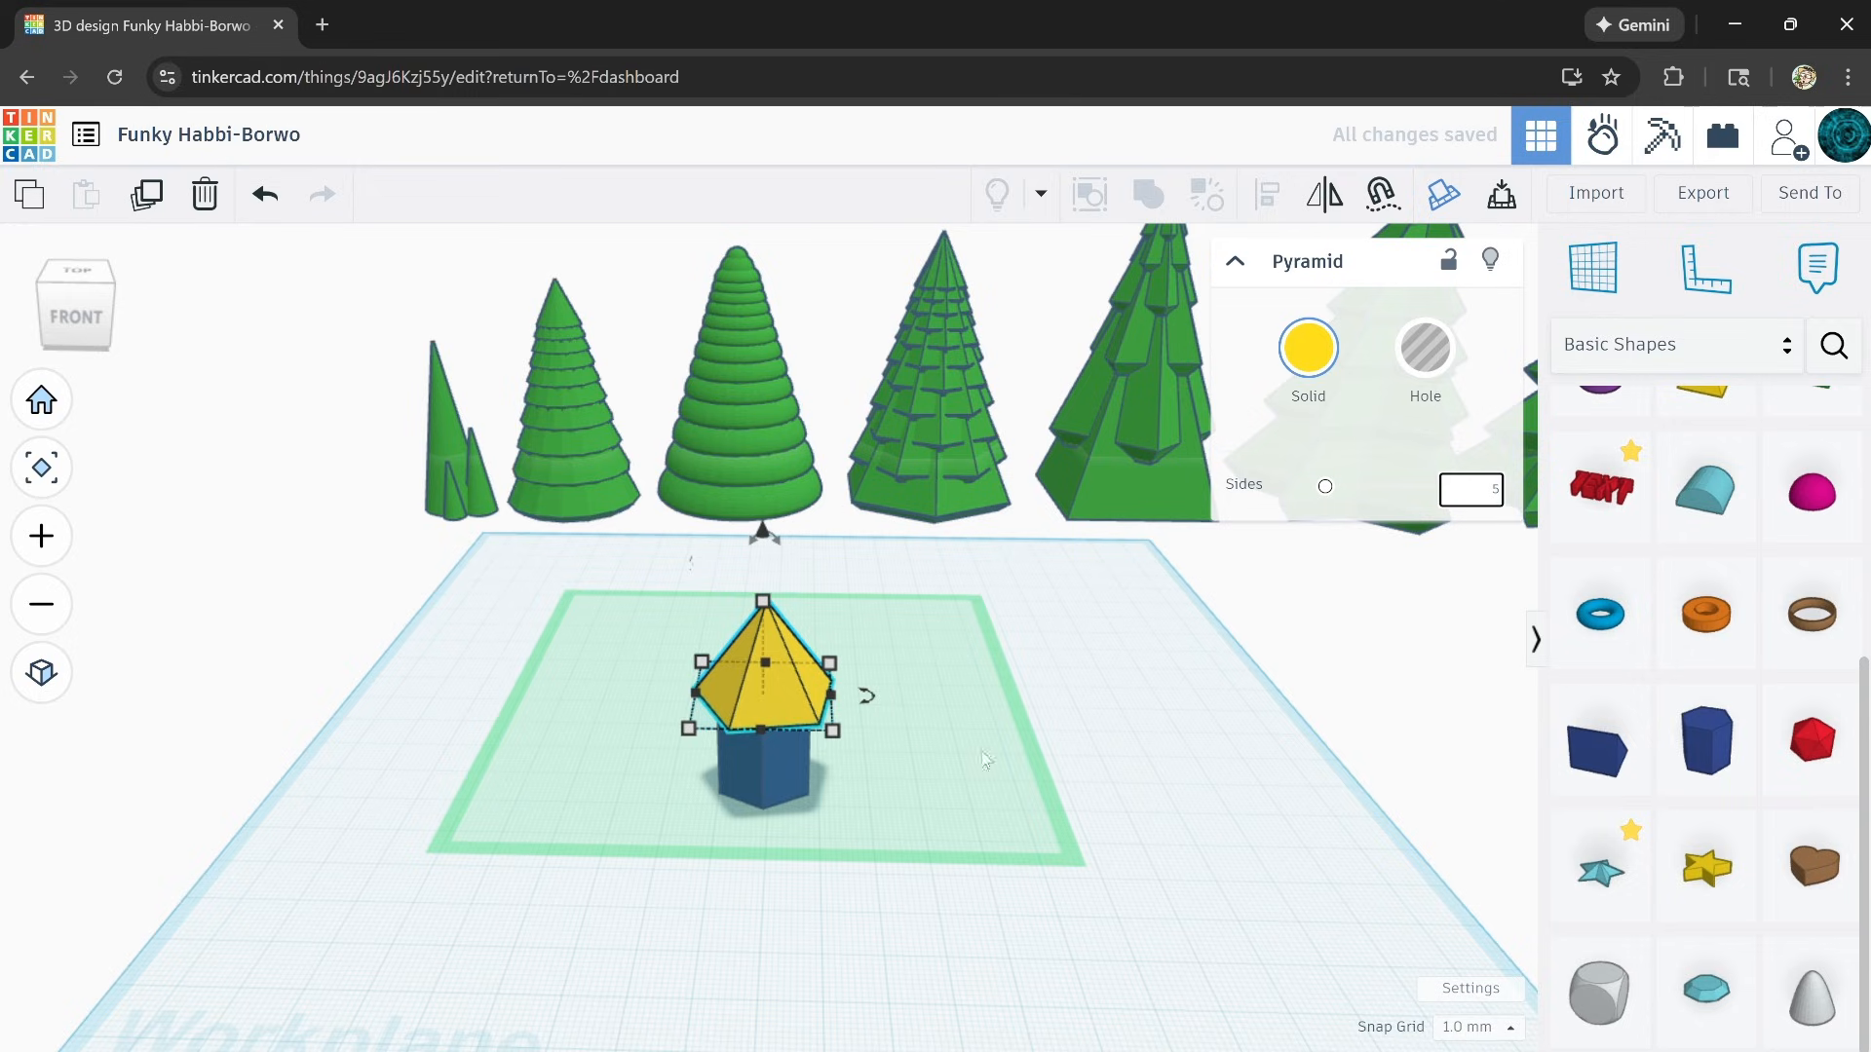
key("Return")
left_click_drag(763, 620, 763, 629)
scroll(756, 720, "up", 3)
left_click_drag(877, 689, 870, 745)
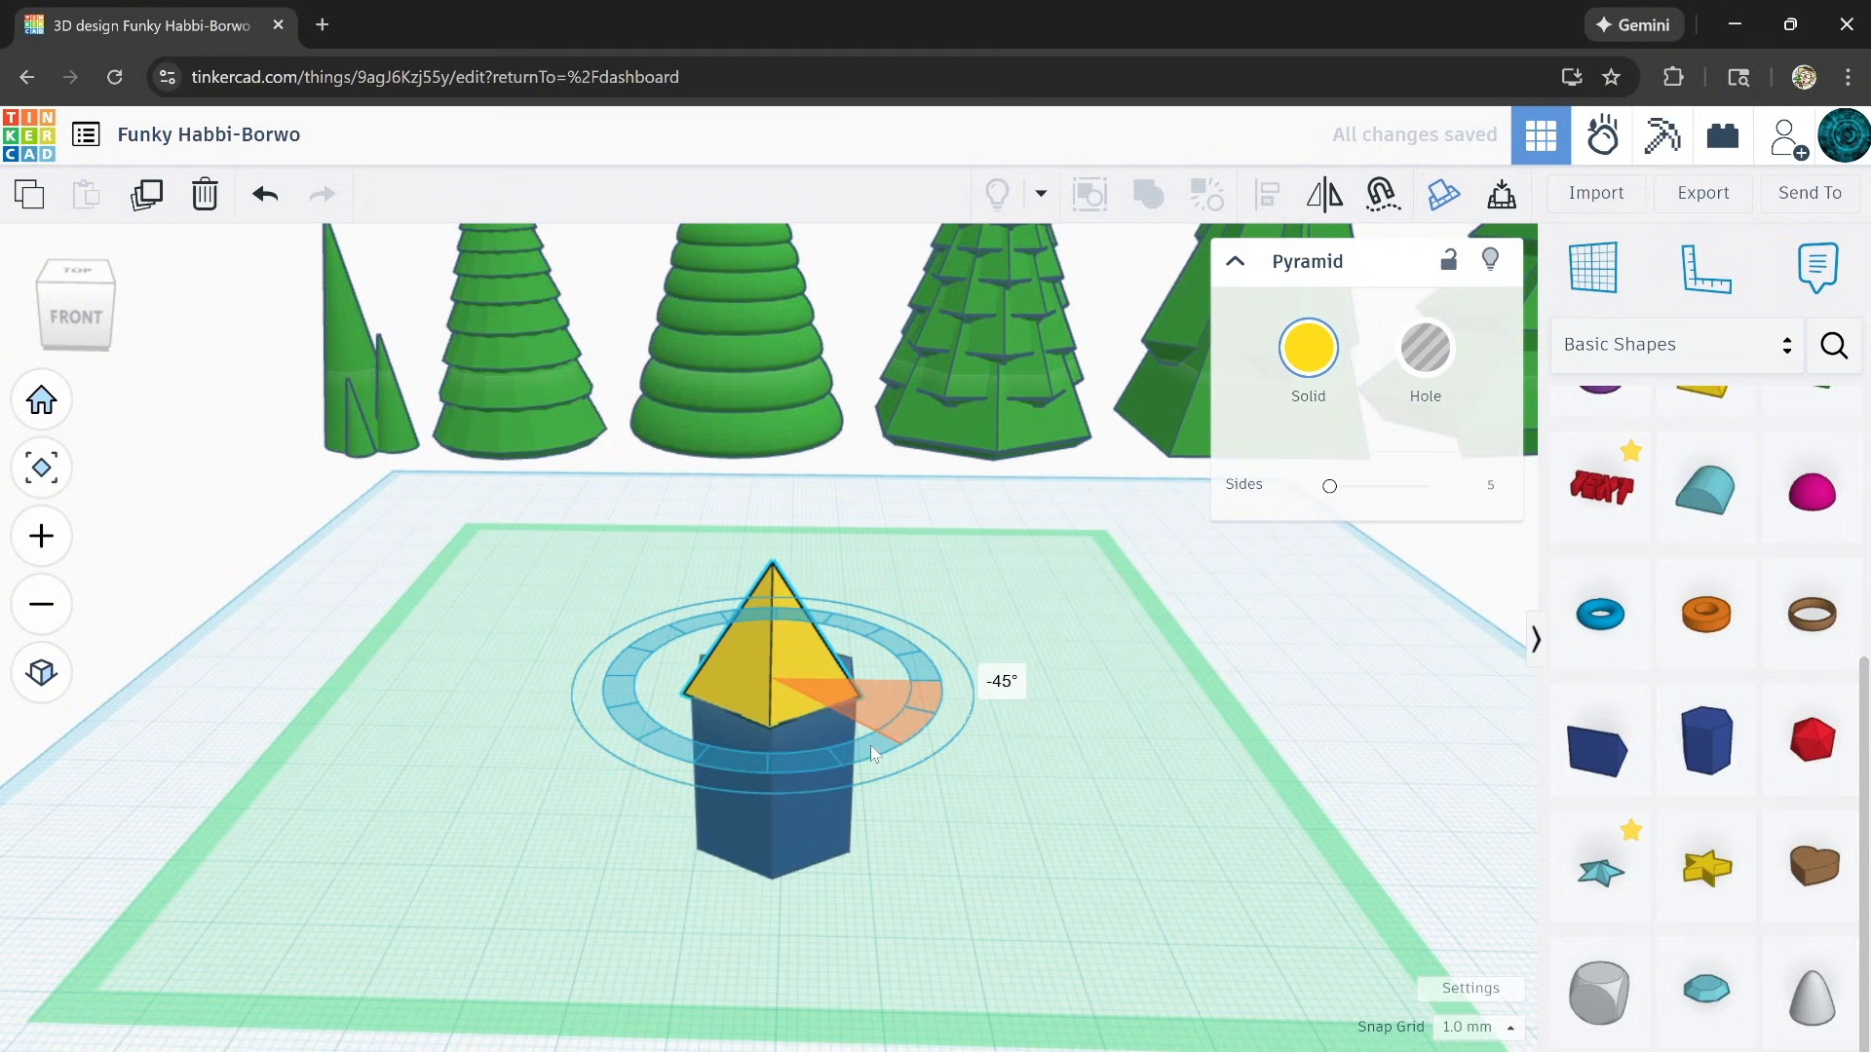
right_click_drag(869, 745, 844, 843)
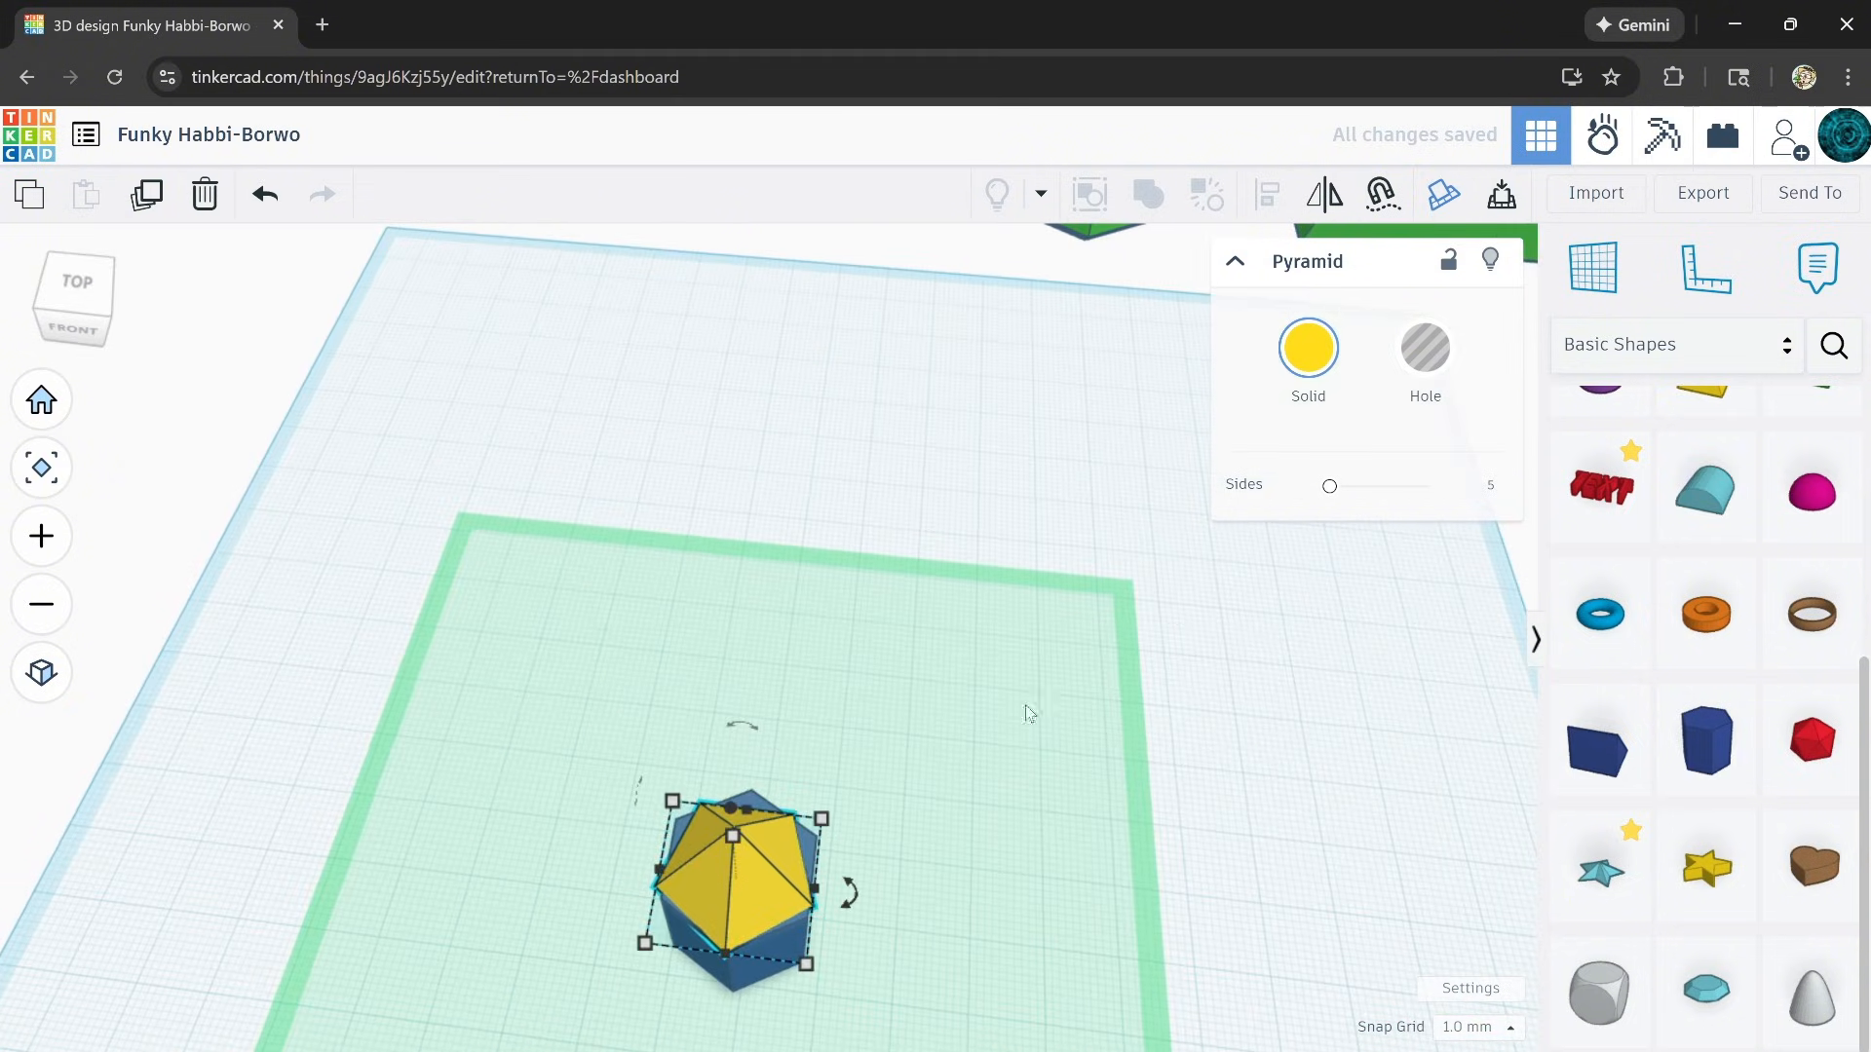
Step: Change the pyramid to 6 sides and select it together with the polygon prism below
left_click(1491, 489)
type("6")
right_click_drag(1253, 857, 1239, 780)
left_click_drag(479, 704, 850, 889)
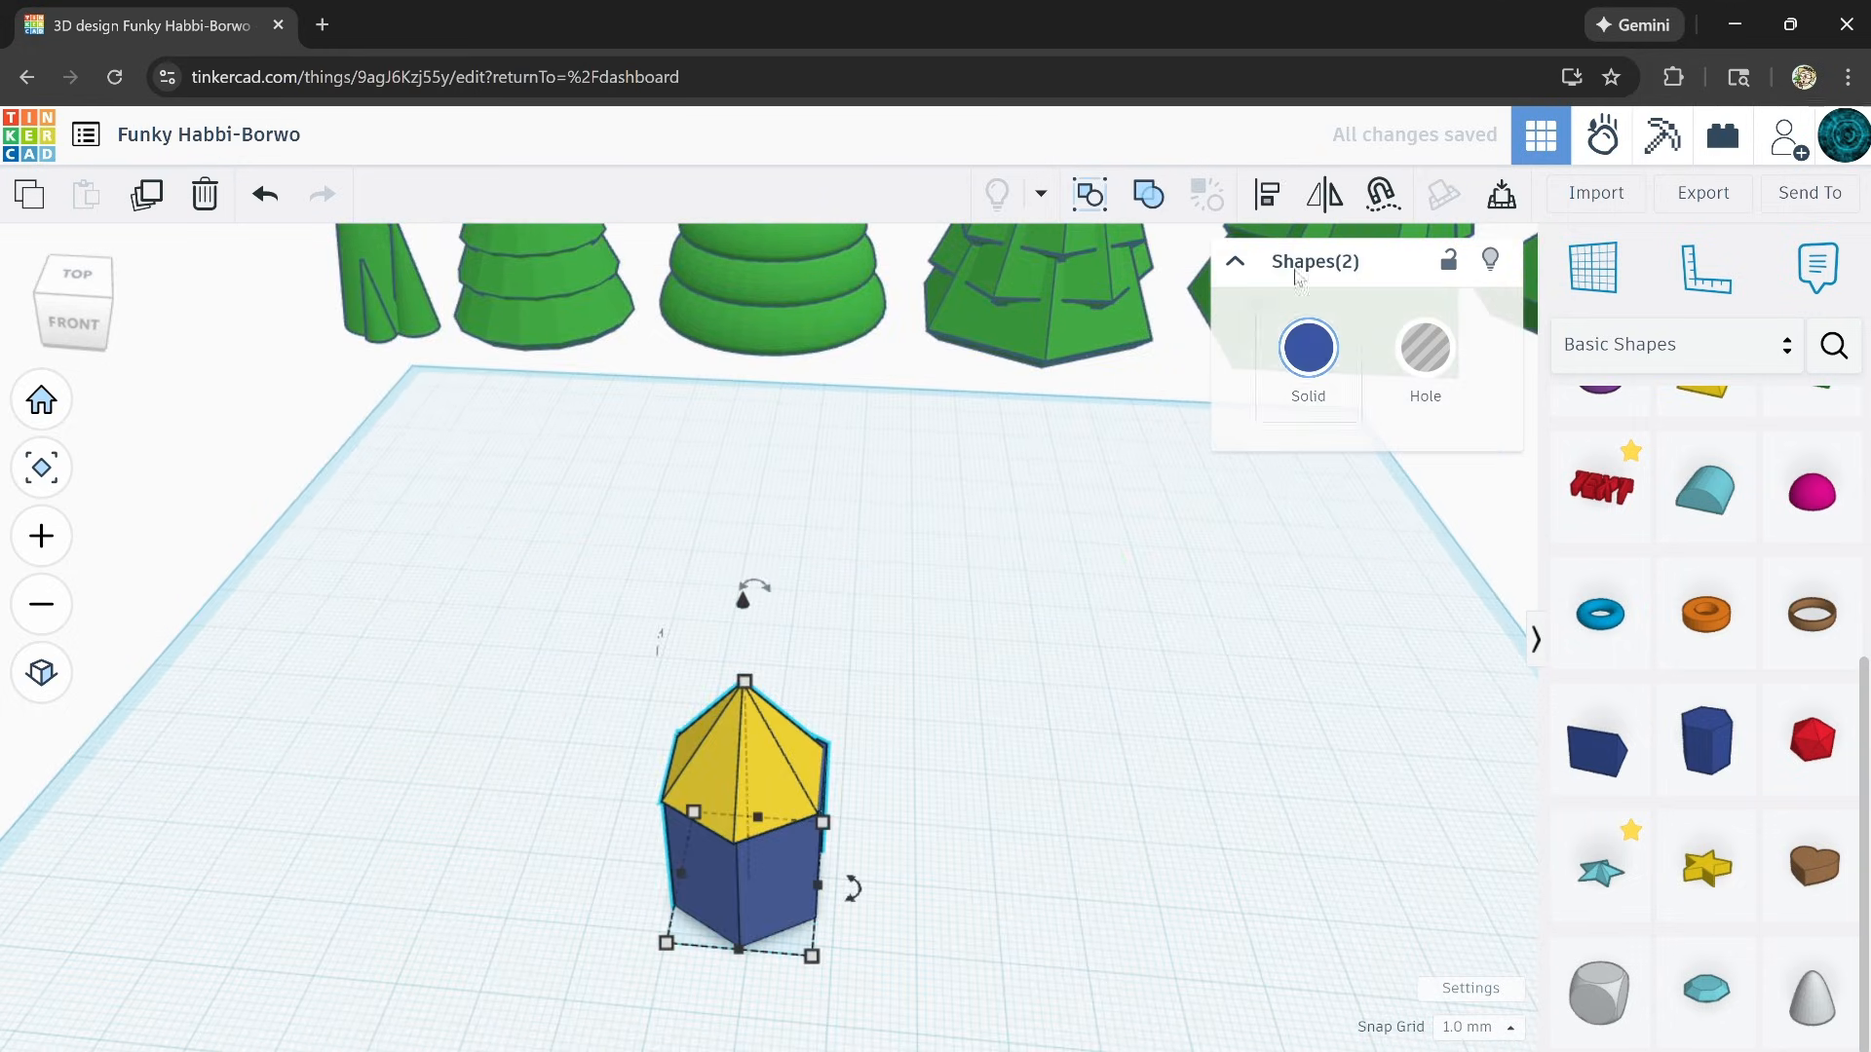
Step: Align the pyramid and the six-sided prism on their centres in both horizontal directions
left_click(646, 871)
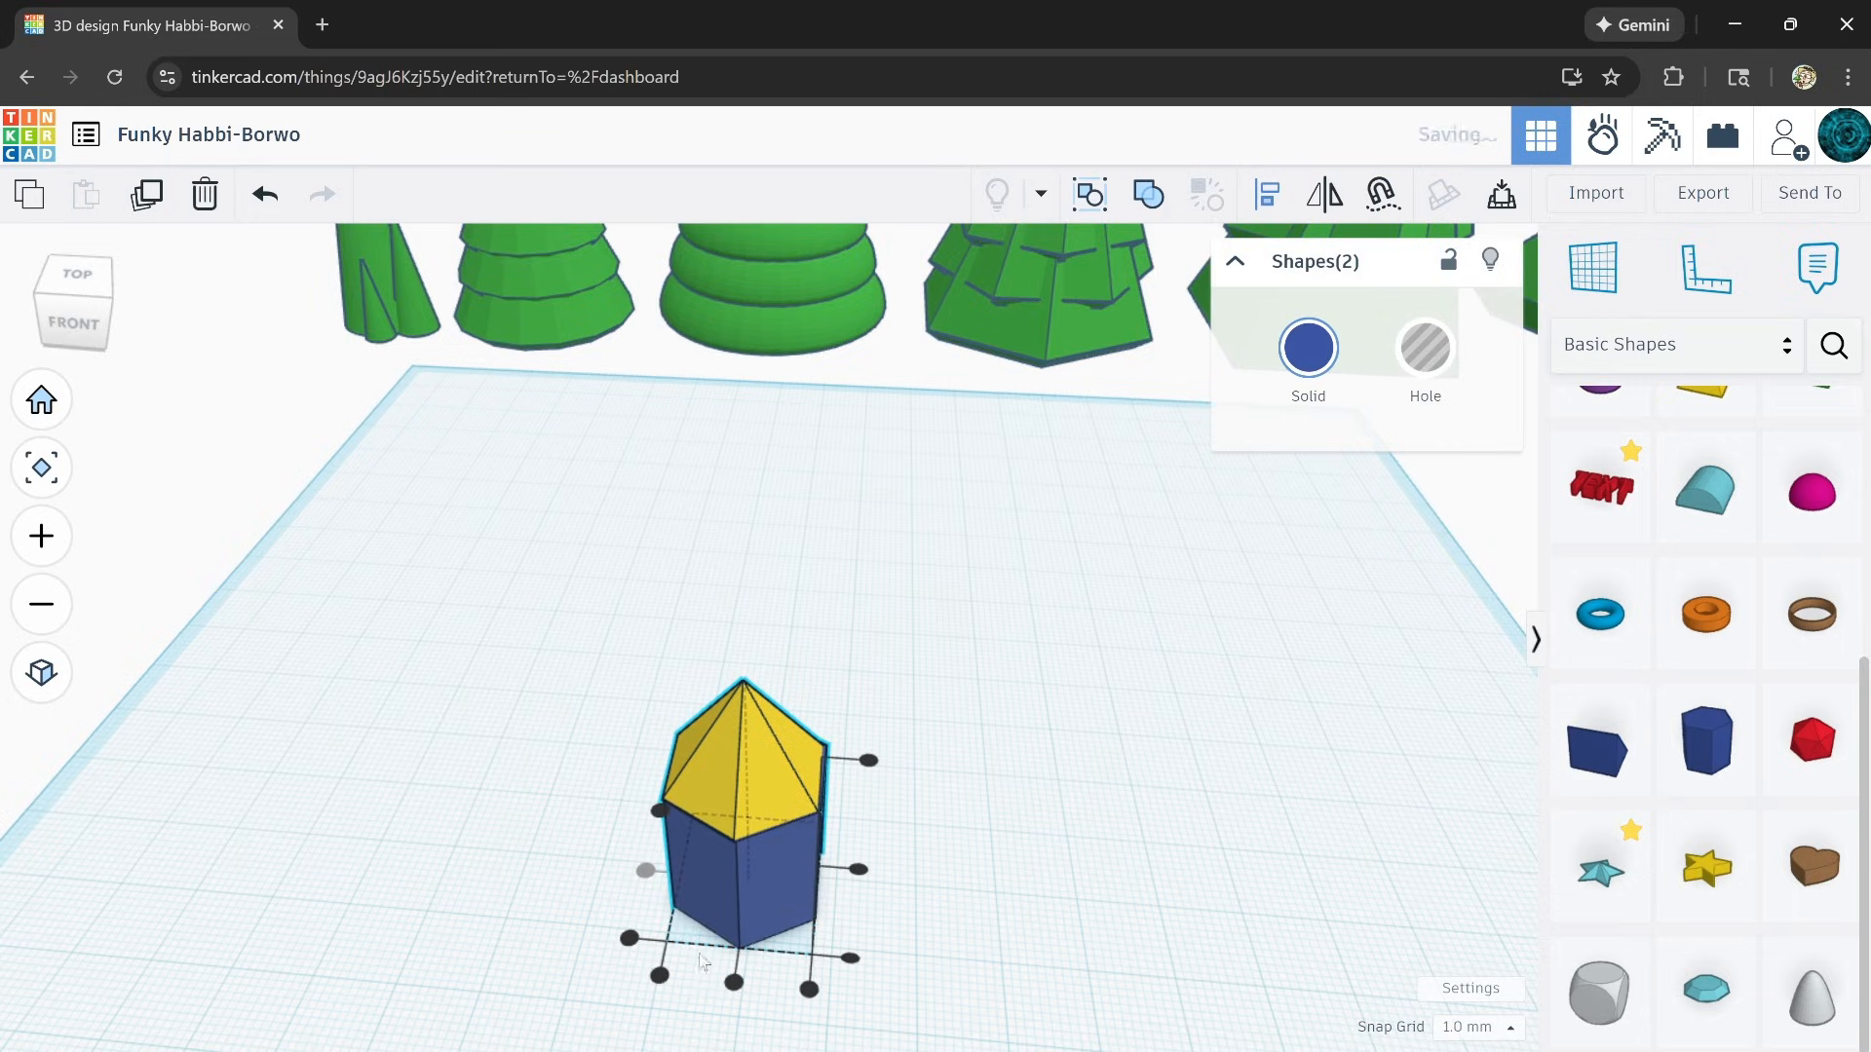
left_click(734, 985)
left_click(962, 924)
left_click_drag(934, 693, 618, 953)
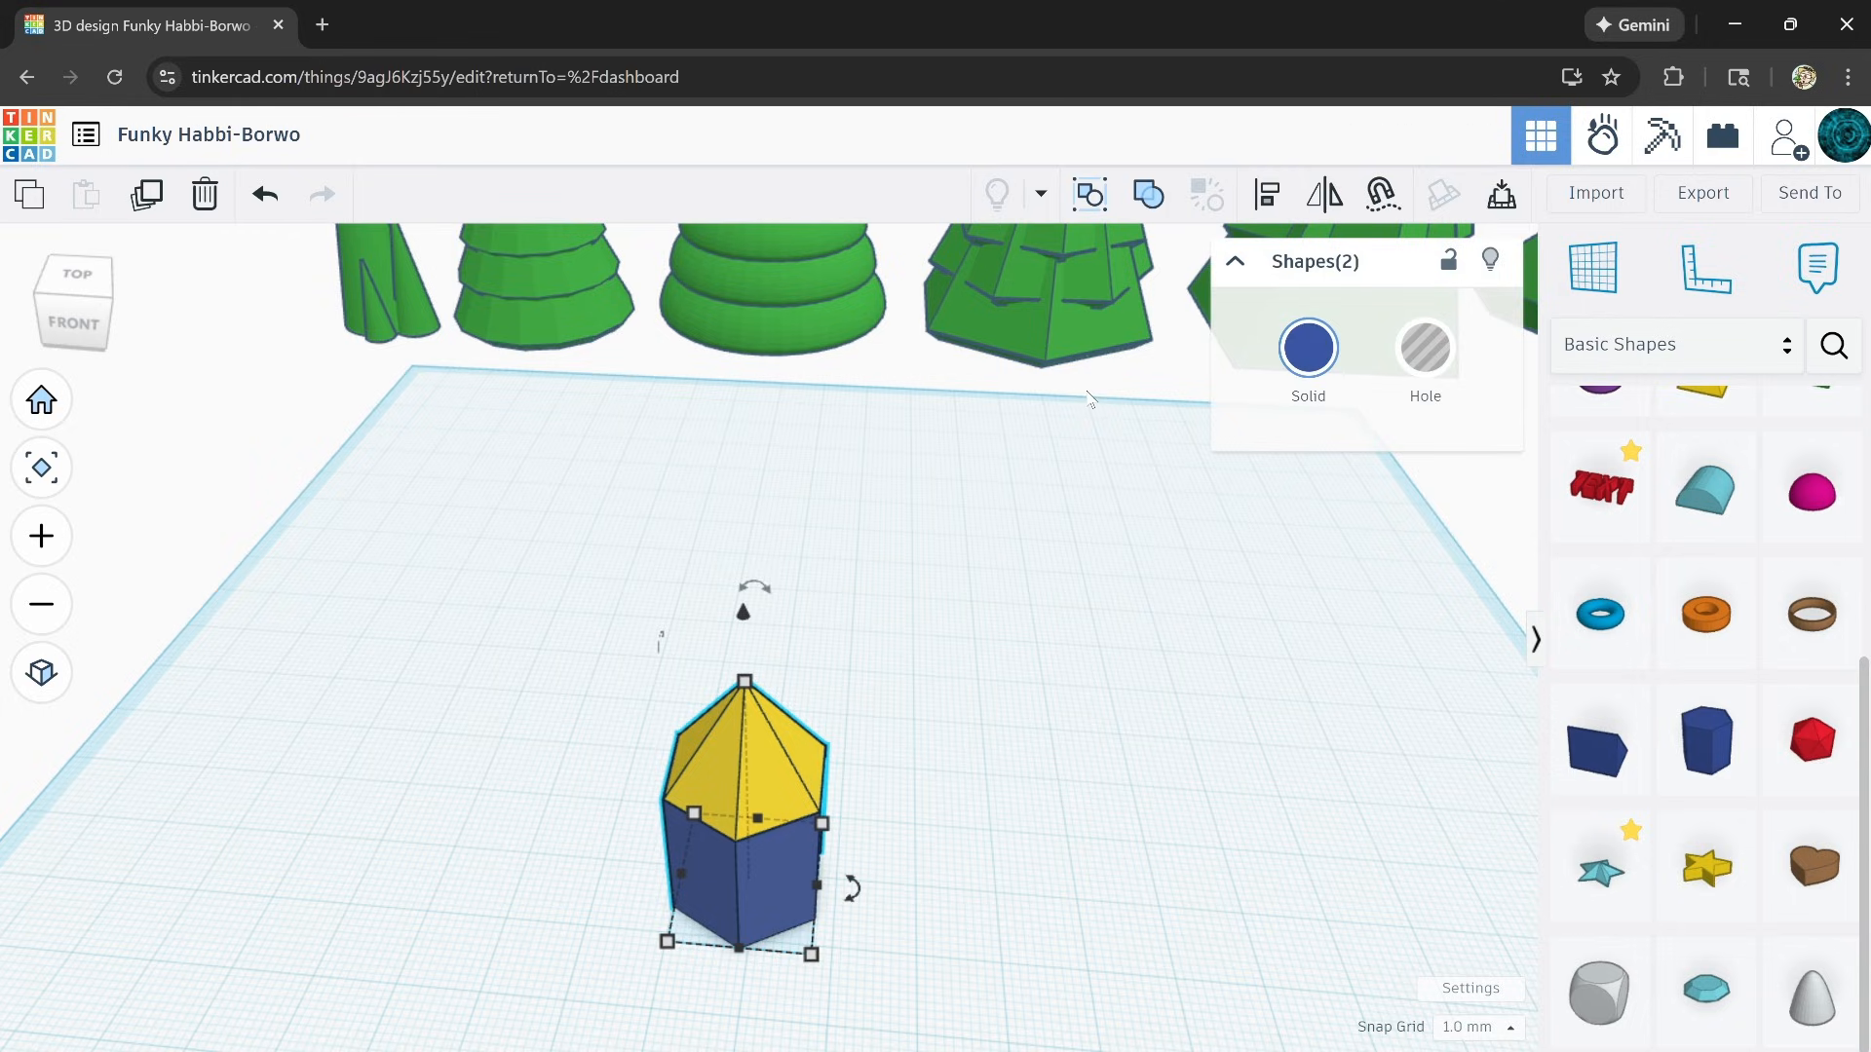
key("f")
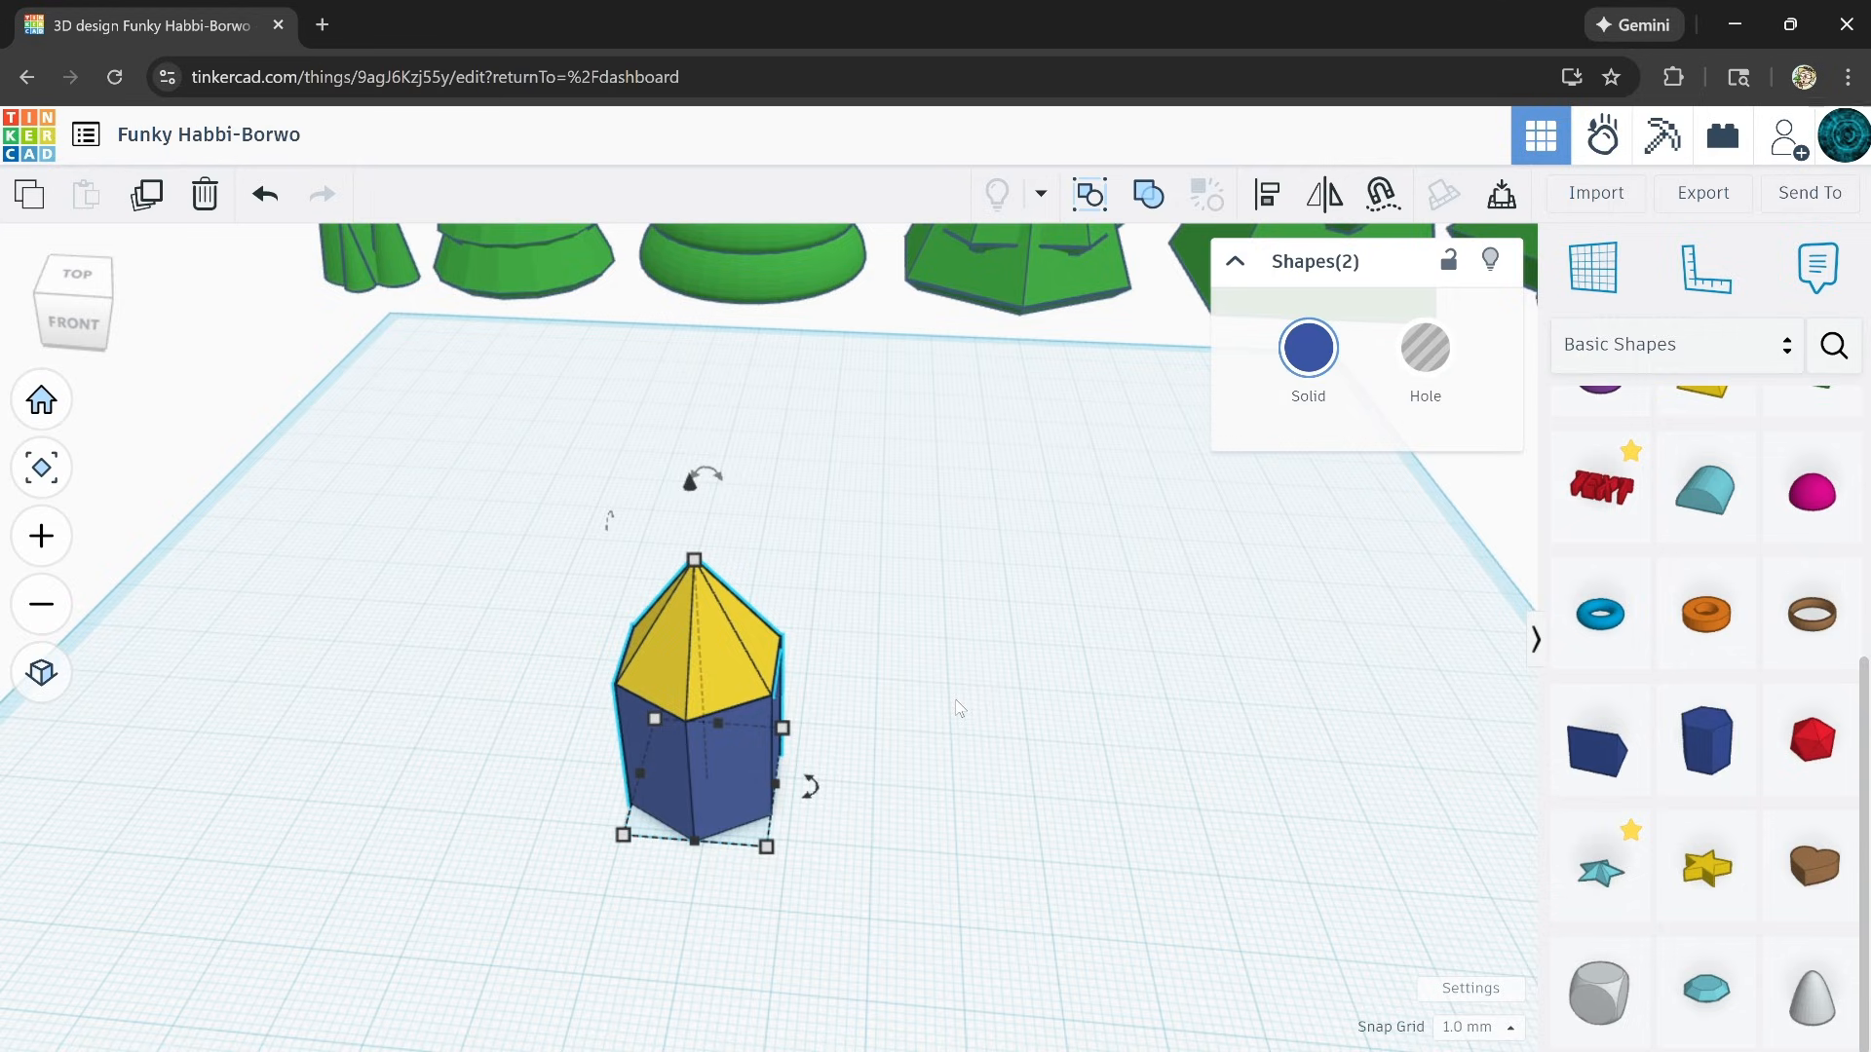
right_click_drag(959, 708, 881, 824)
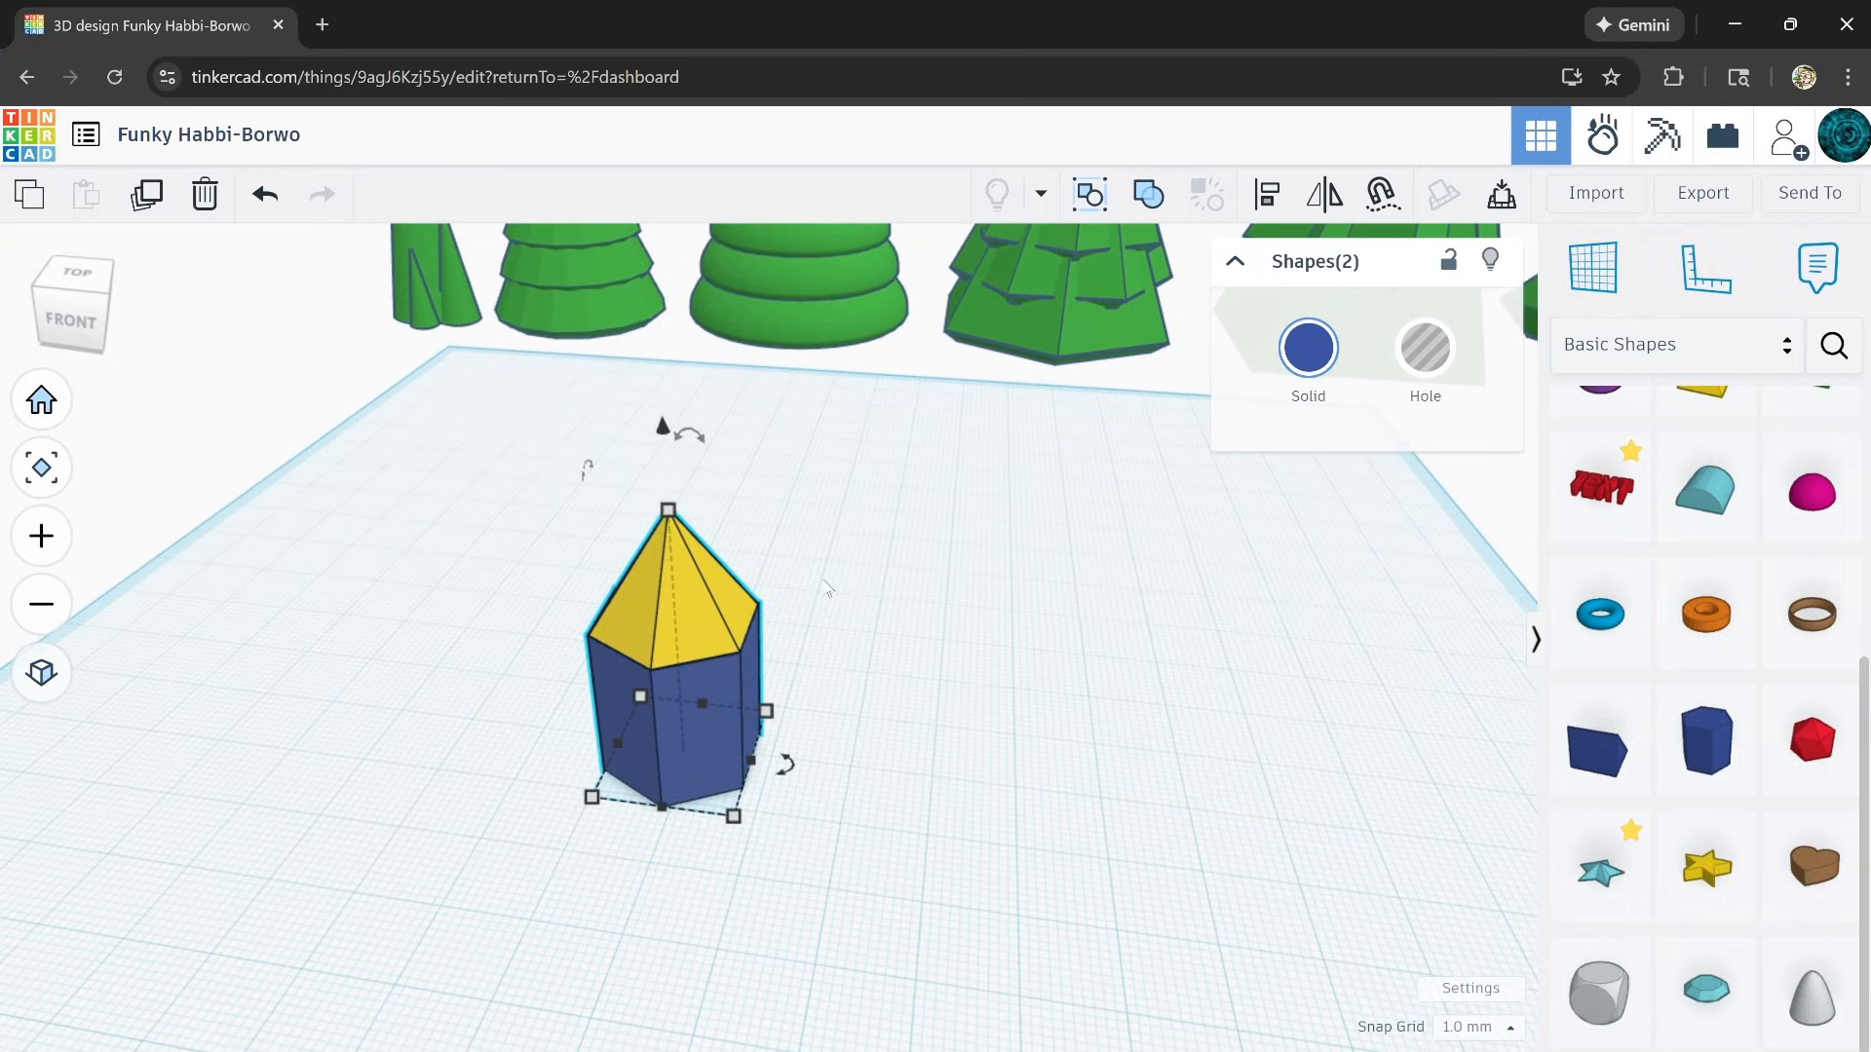
Step: Combine the pyramid and prism into a Union group and colour it green
left_click(1148, 195)
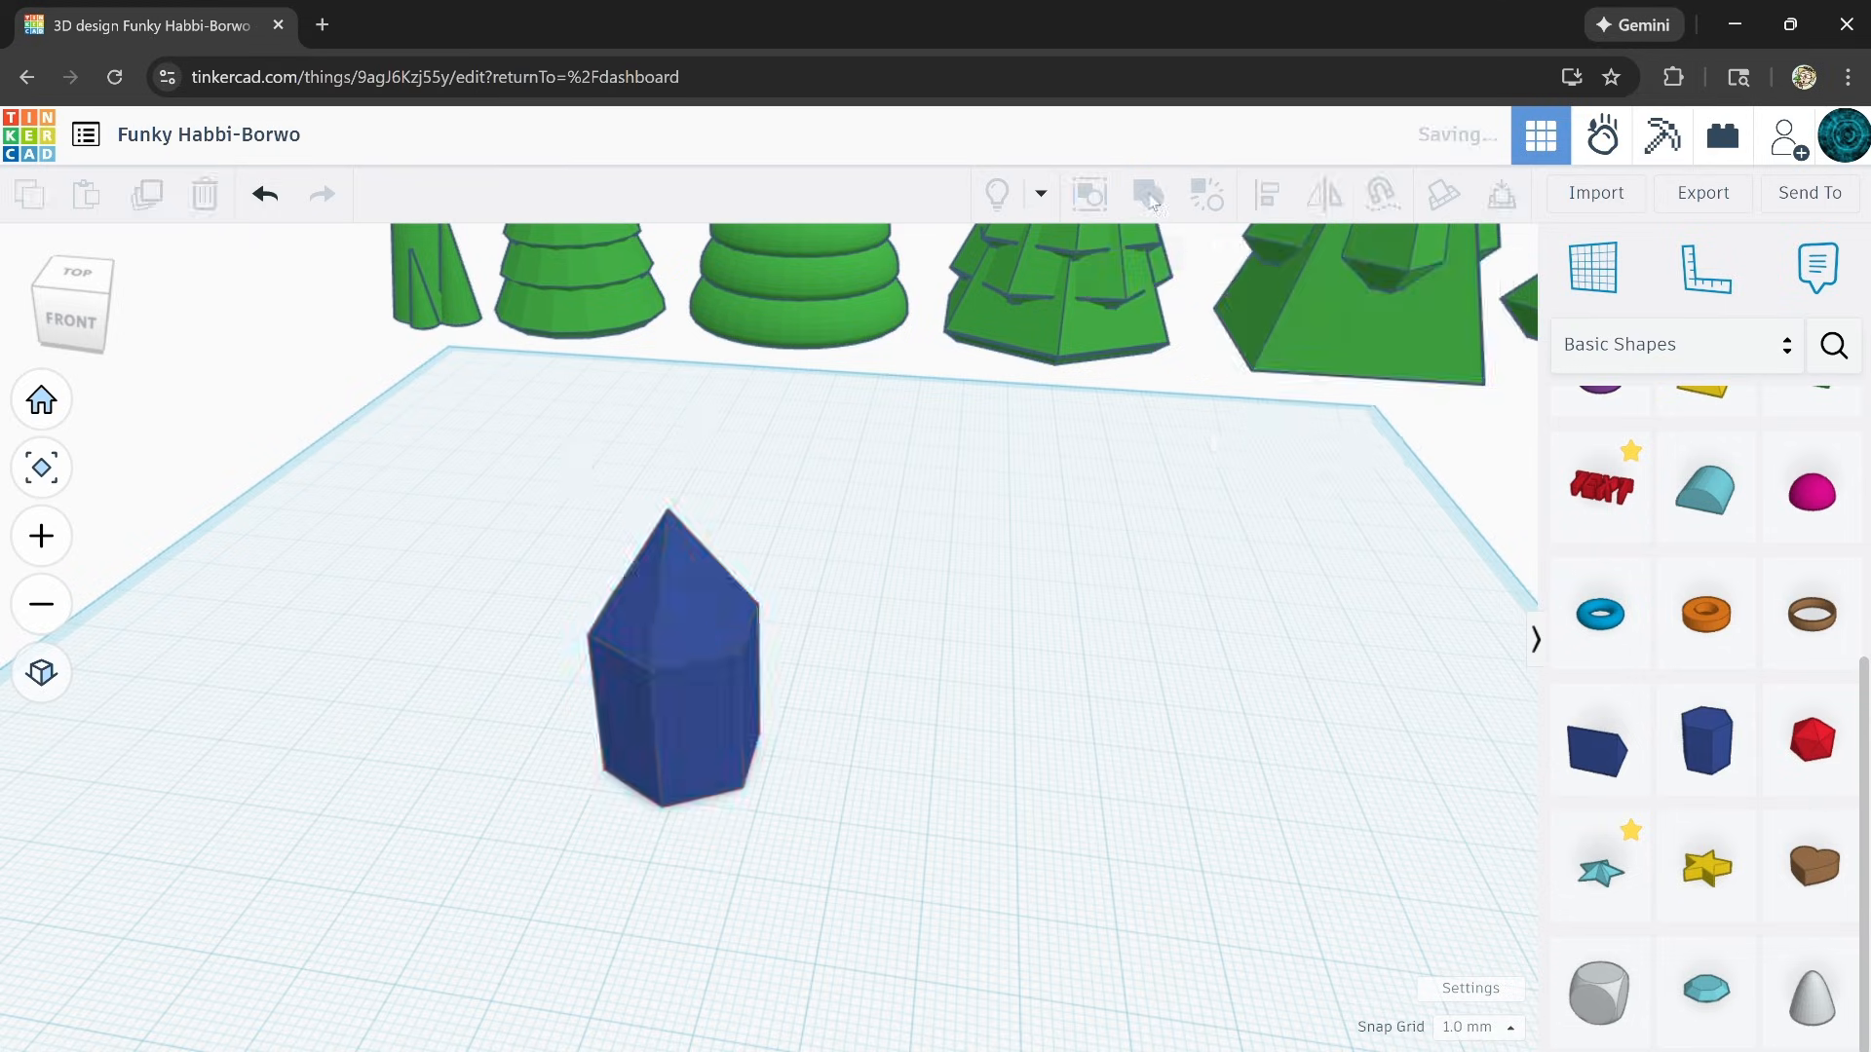
left_click(1308, 348)
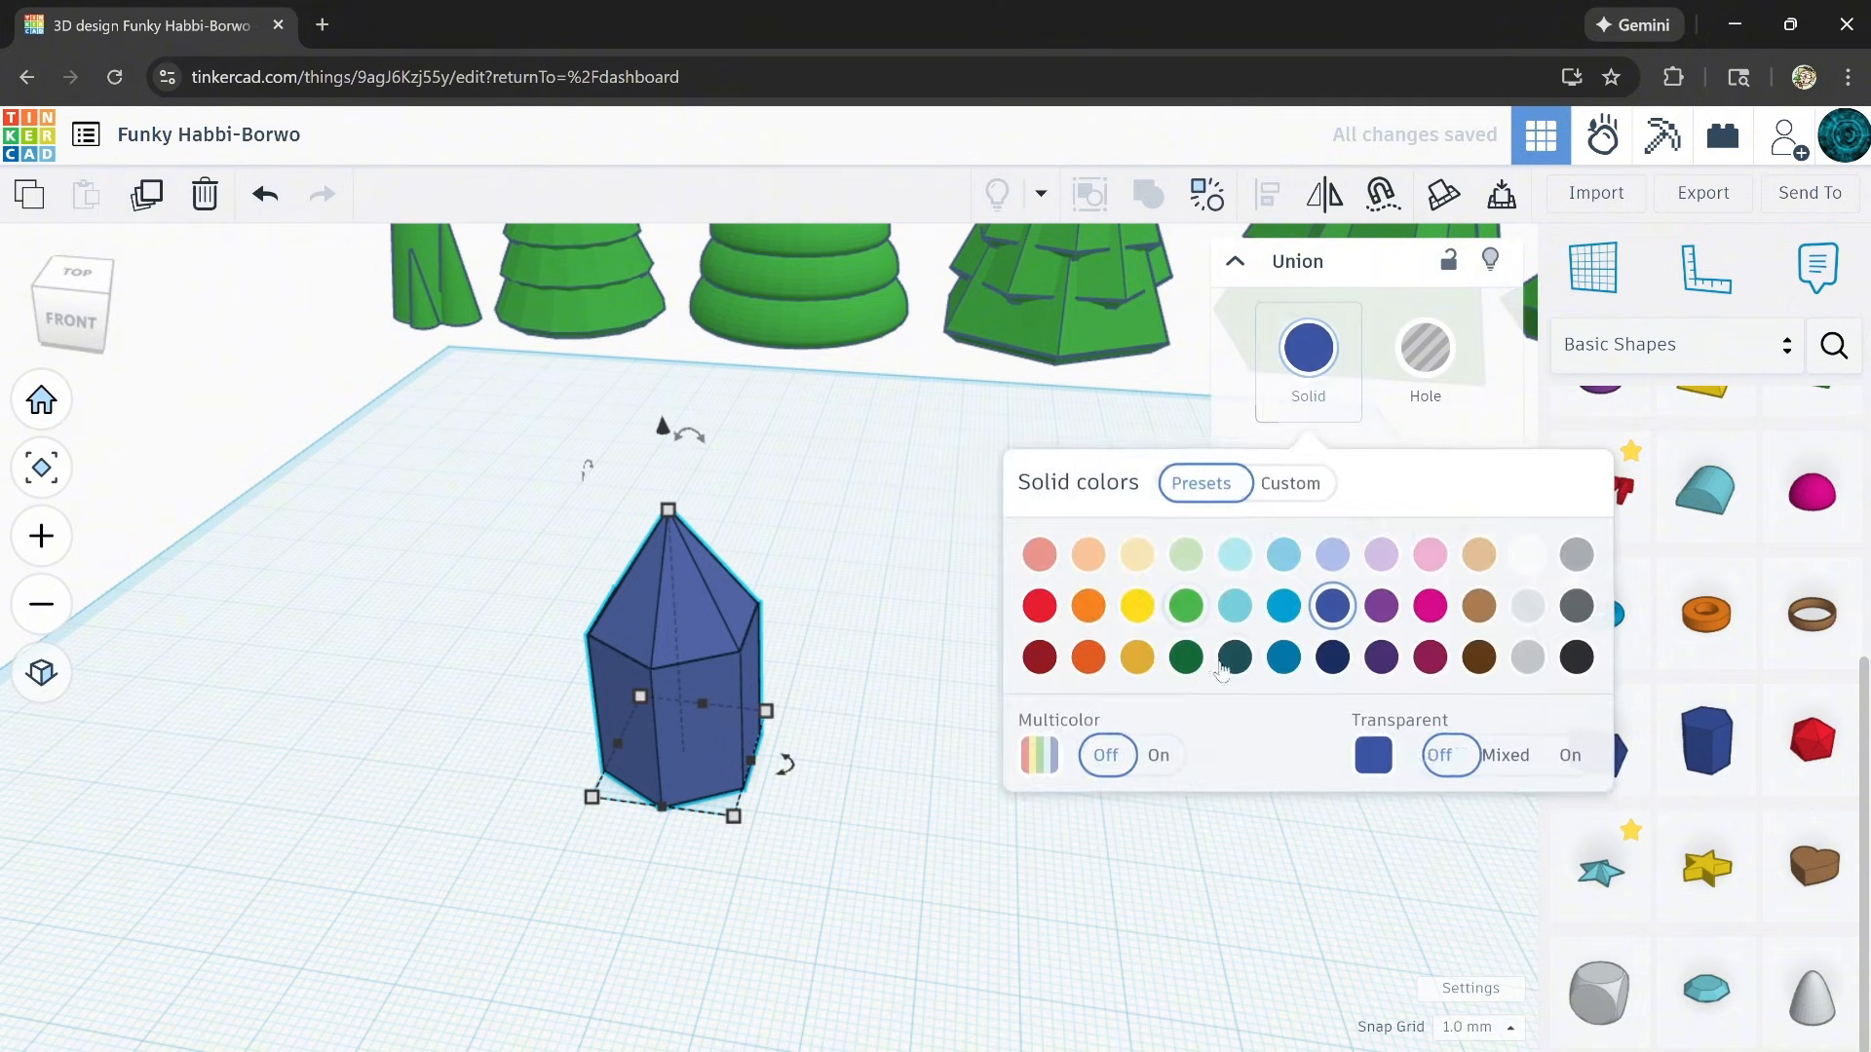
left_click(1185, 605)
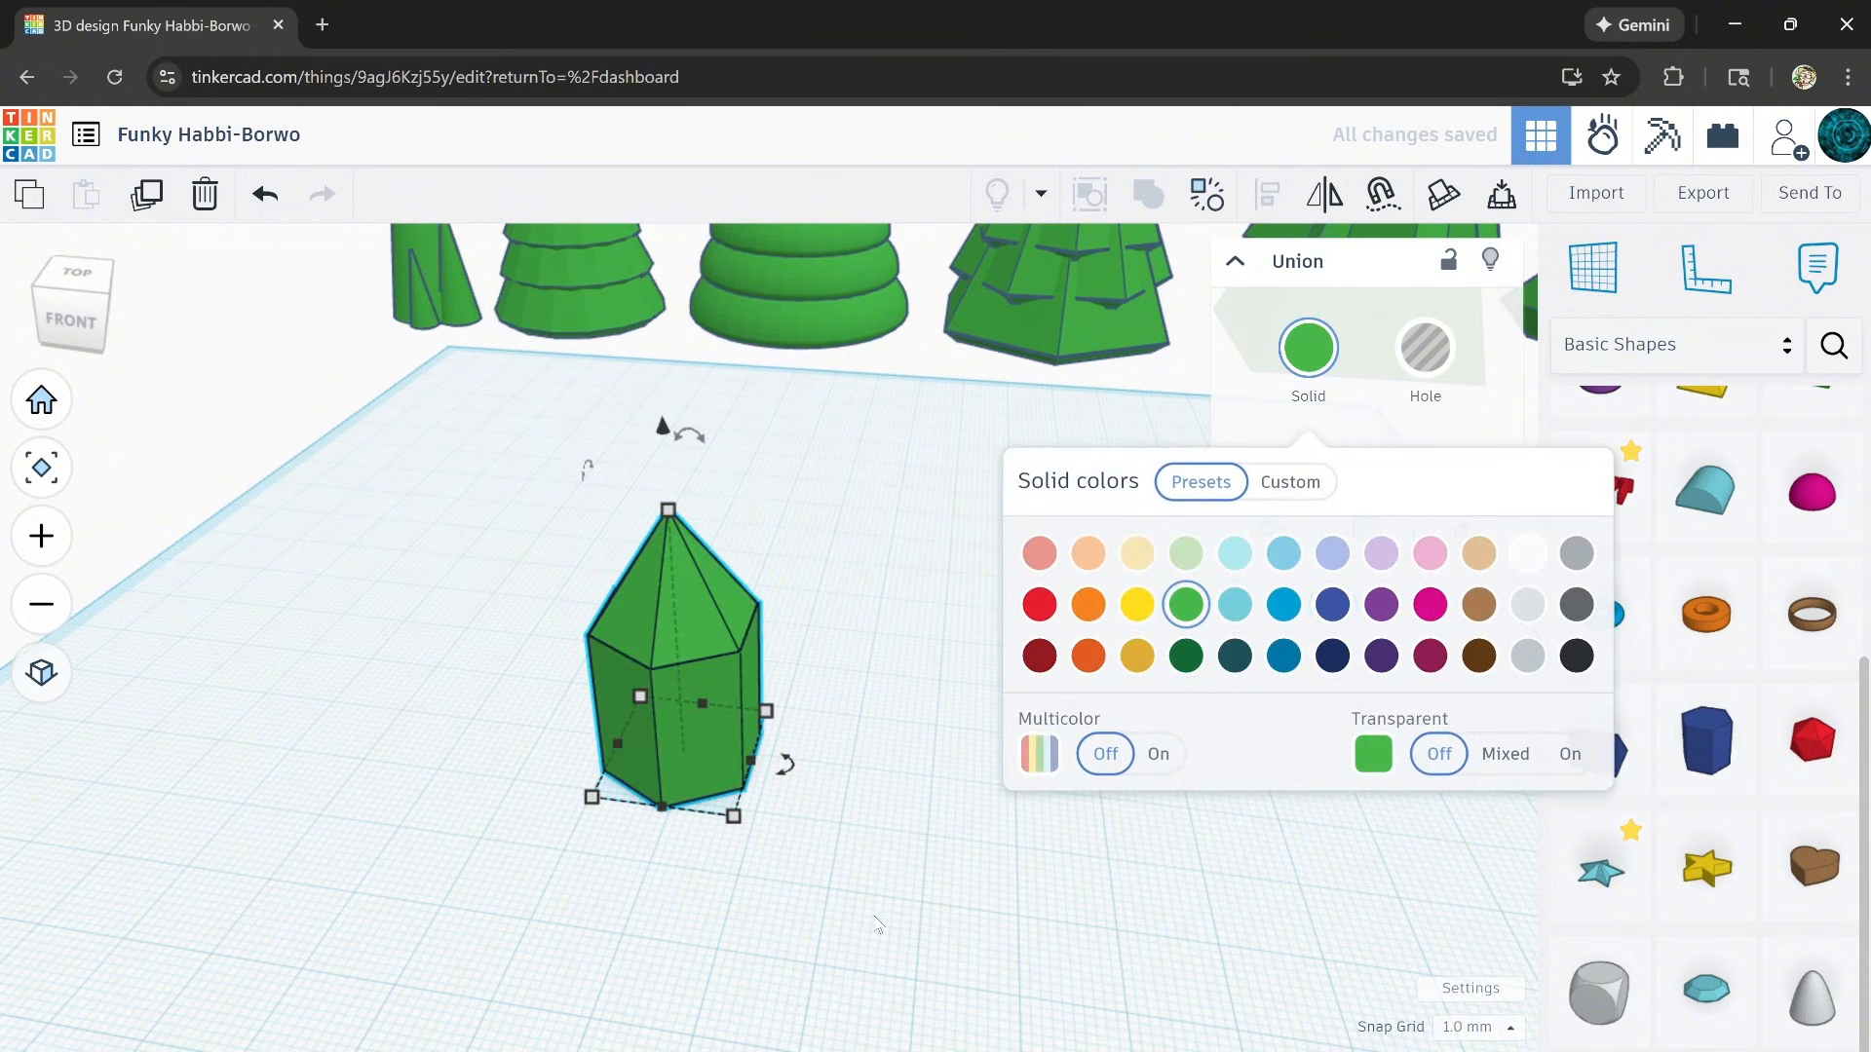
Step: Reduce the combined shape's height to 28 mm and ungroup it into its pyramid and prism
right_click_drag(877, 924, 931, 885)
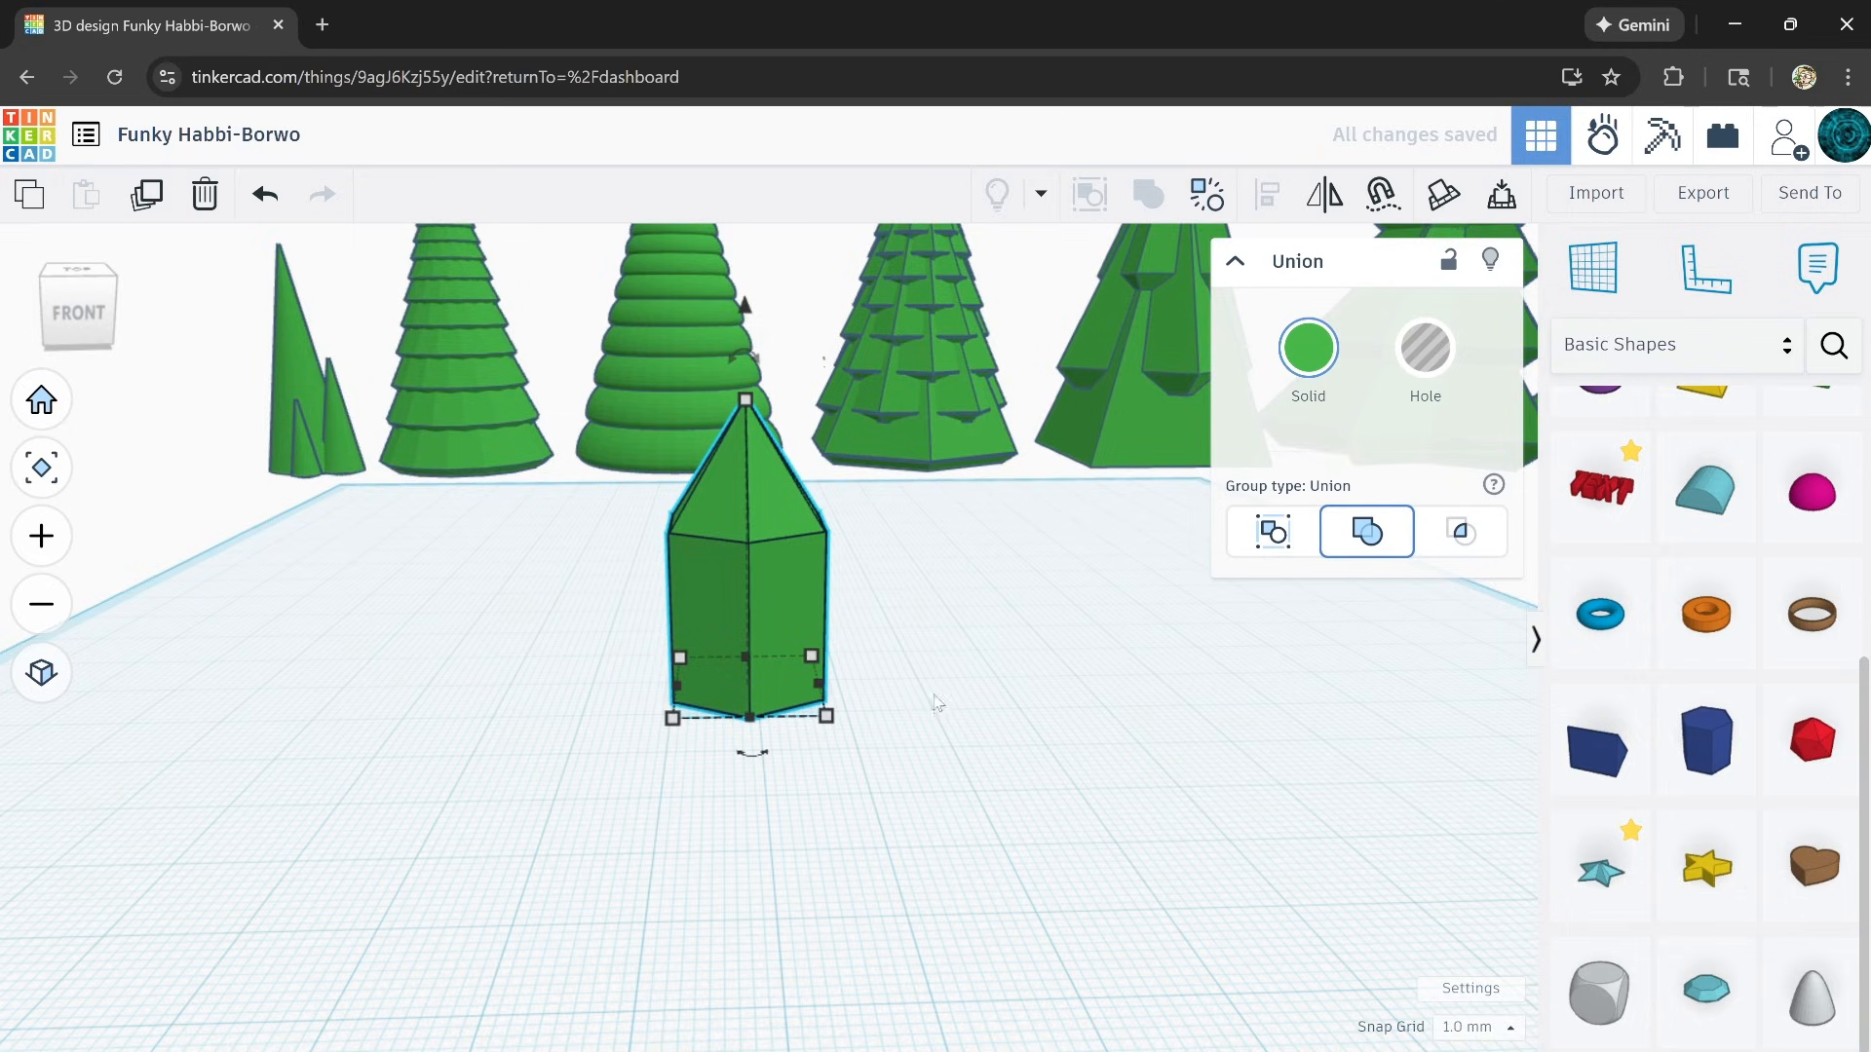
right_click_drag(880, 558, 1013, 619)
left_click_drag(836, 509, 840, 555)
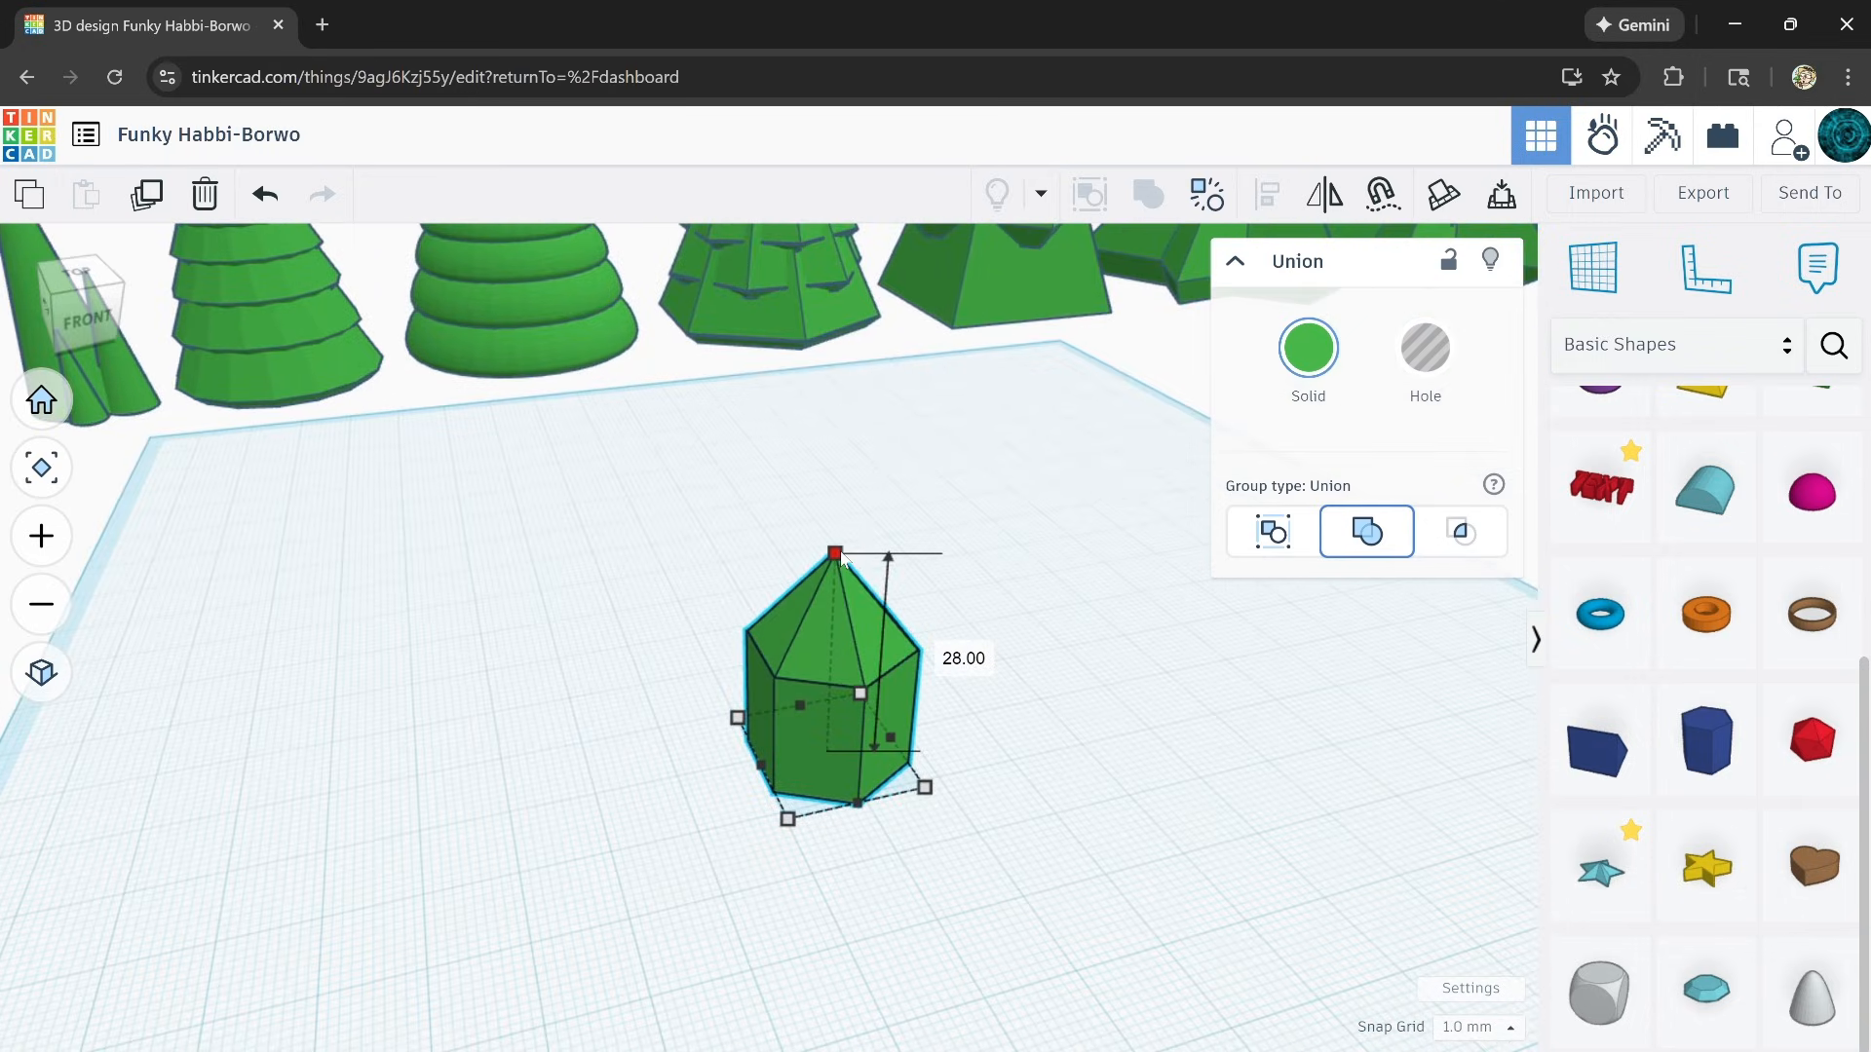
left_click(1043, 719)
left_click(797, 717)
key("ctrl+shift+u")
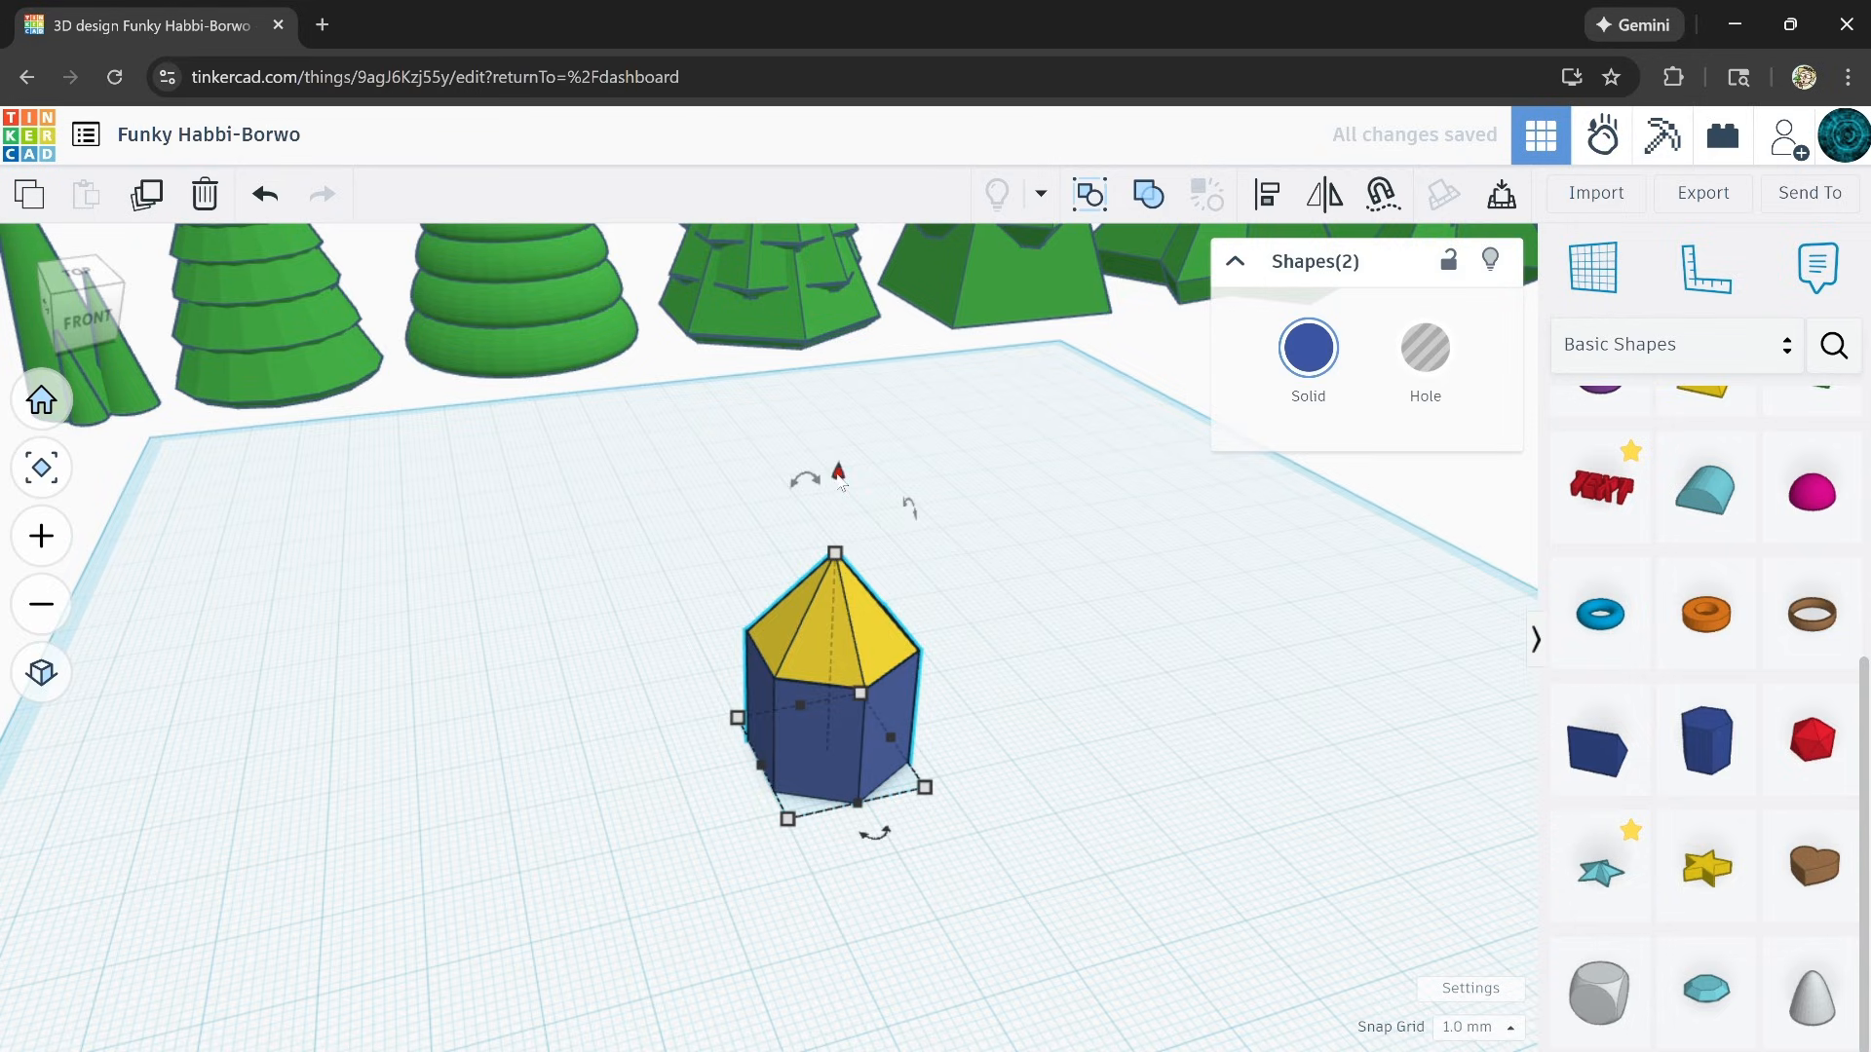
Step: Raise both shapes, then drop the prism to the workplane and stretch it to 31 mm tall so it meets the pyramid
left_click_drag(839, 473, 838, 332)
left_click(869, 610)
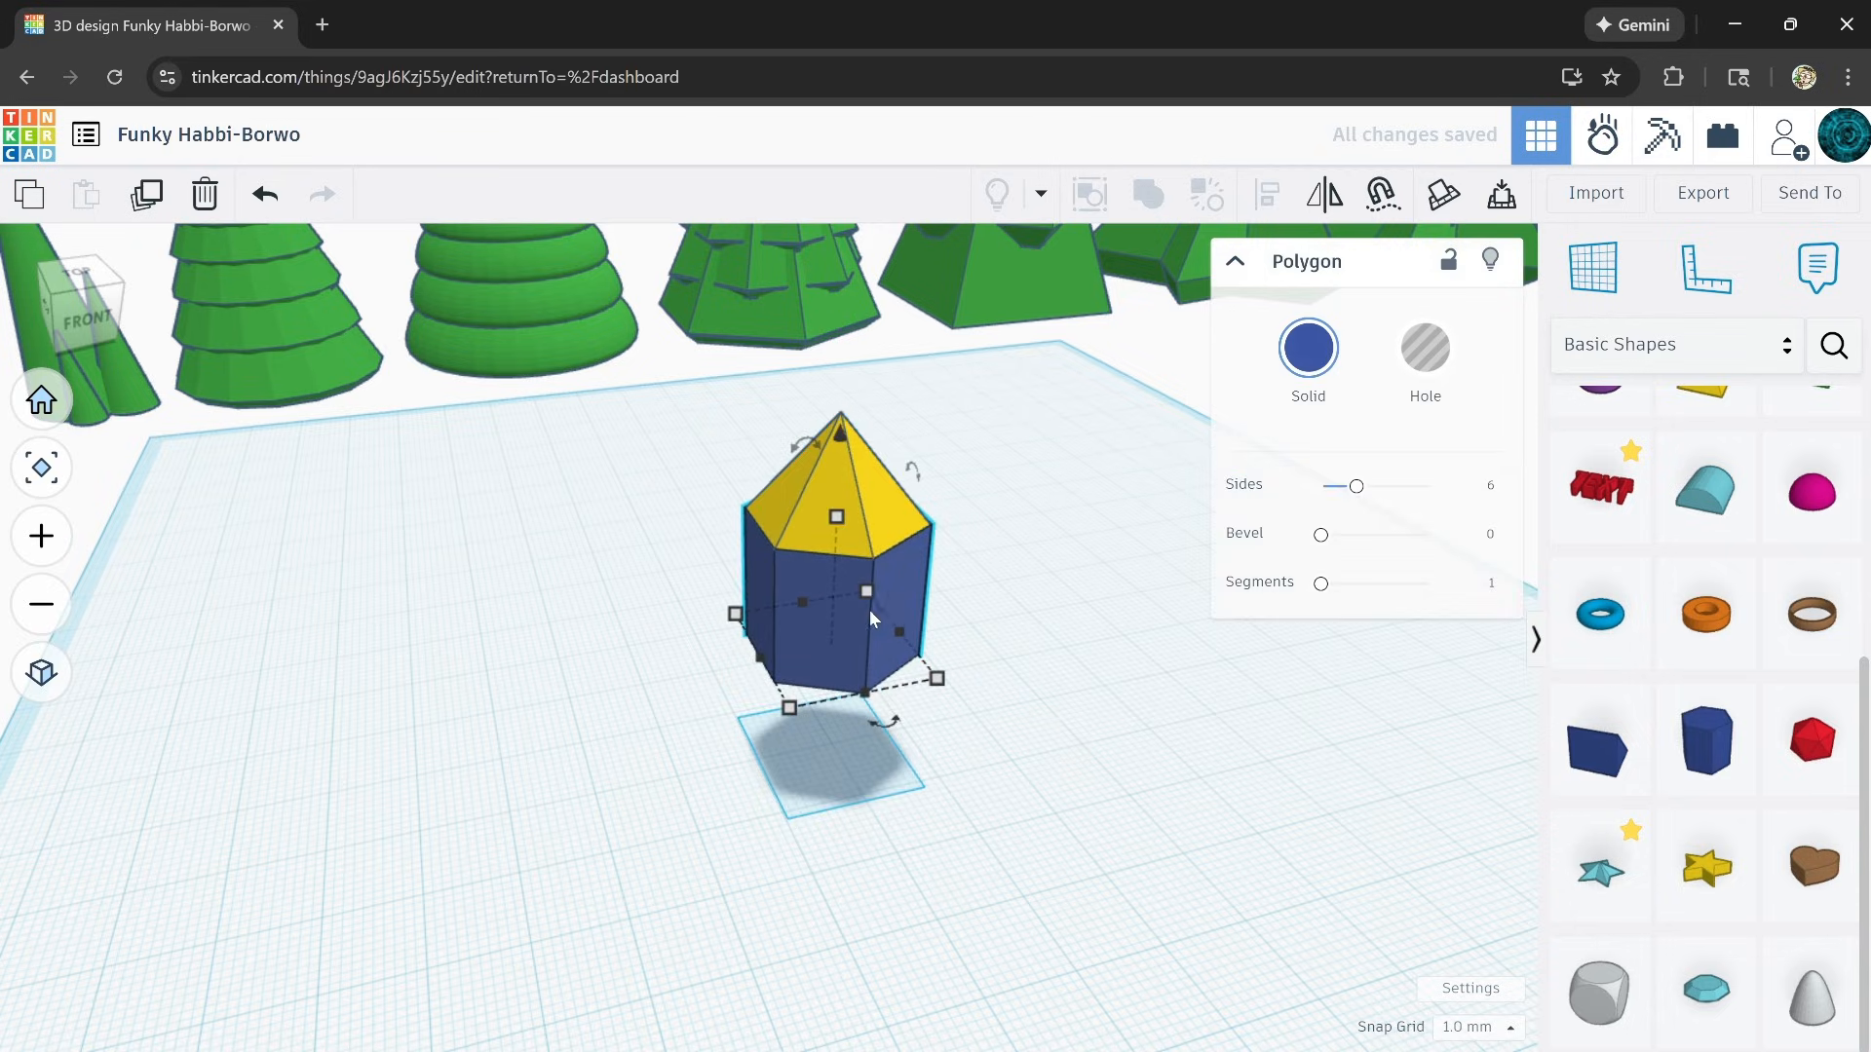
key("d")
left_click_drag(836, 623, 840, 528)
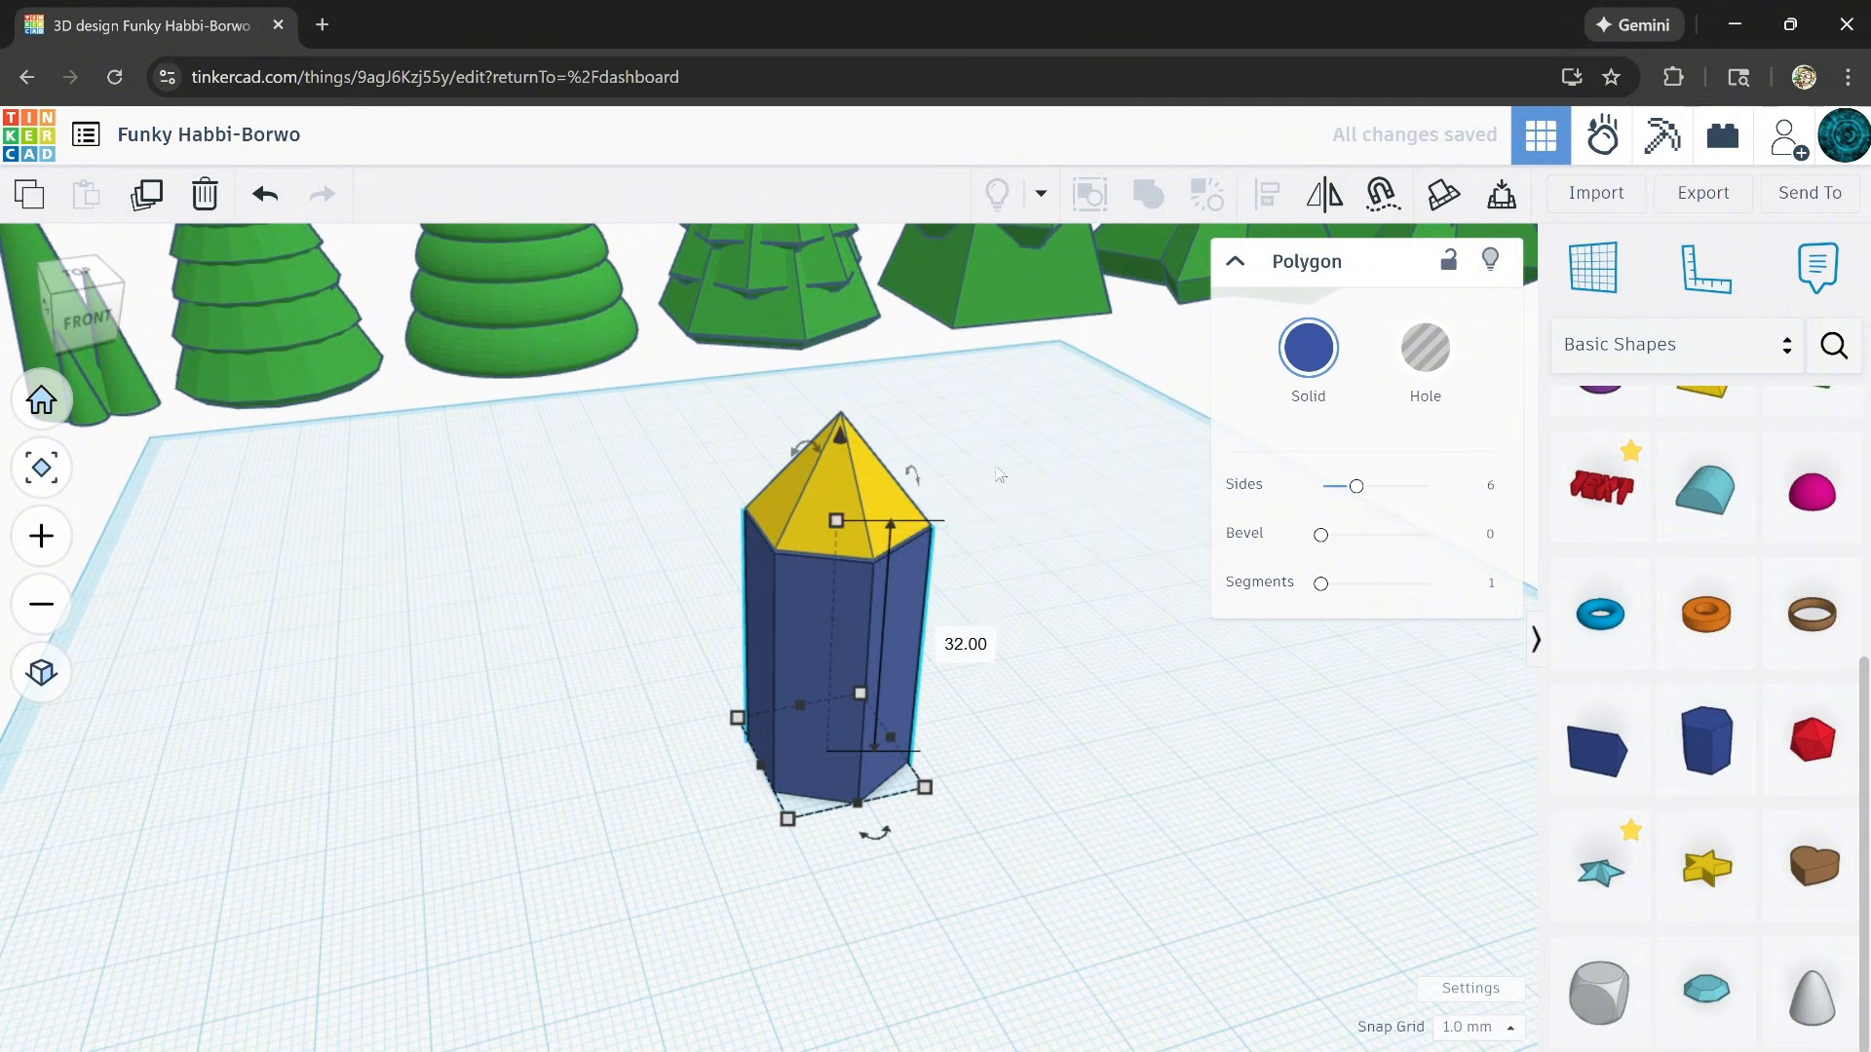
left_click(894, 484)
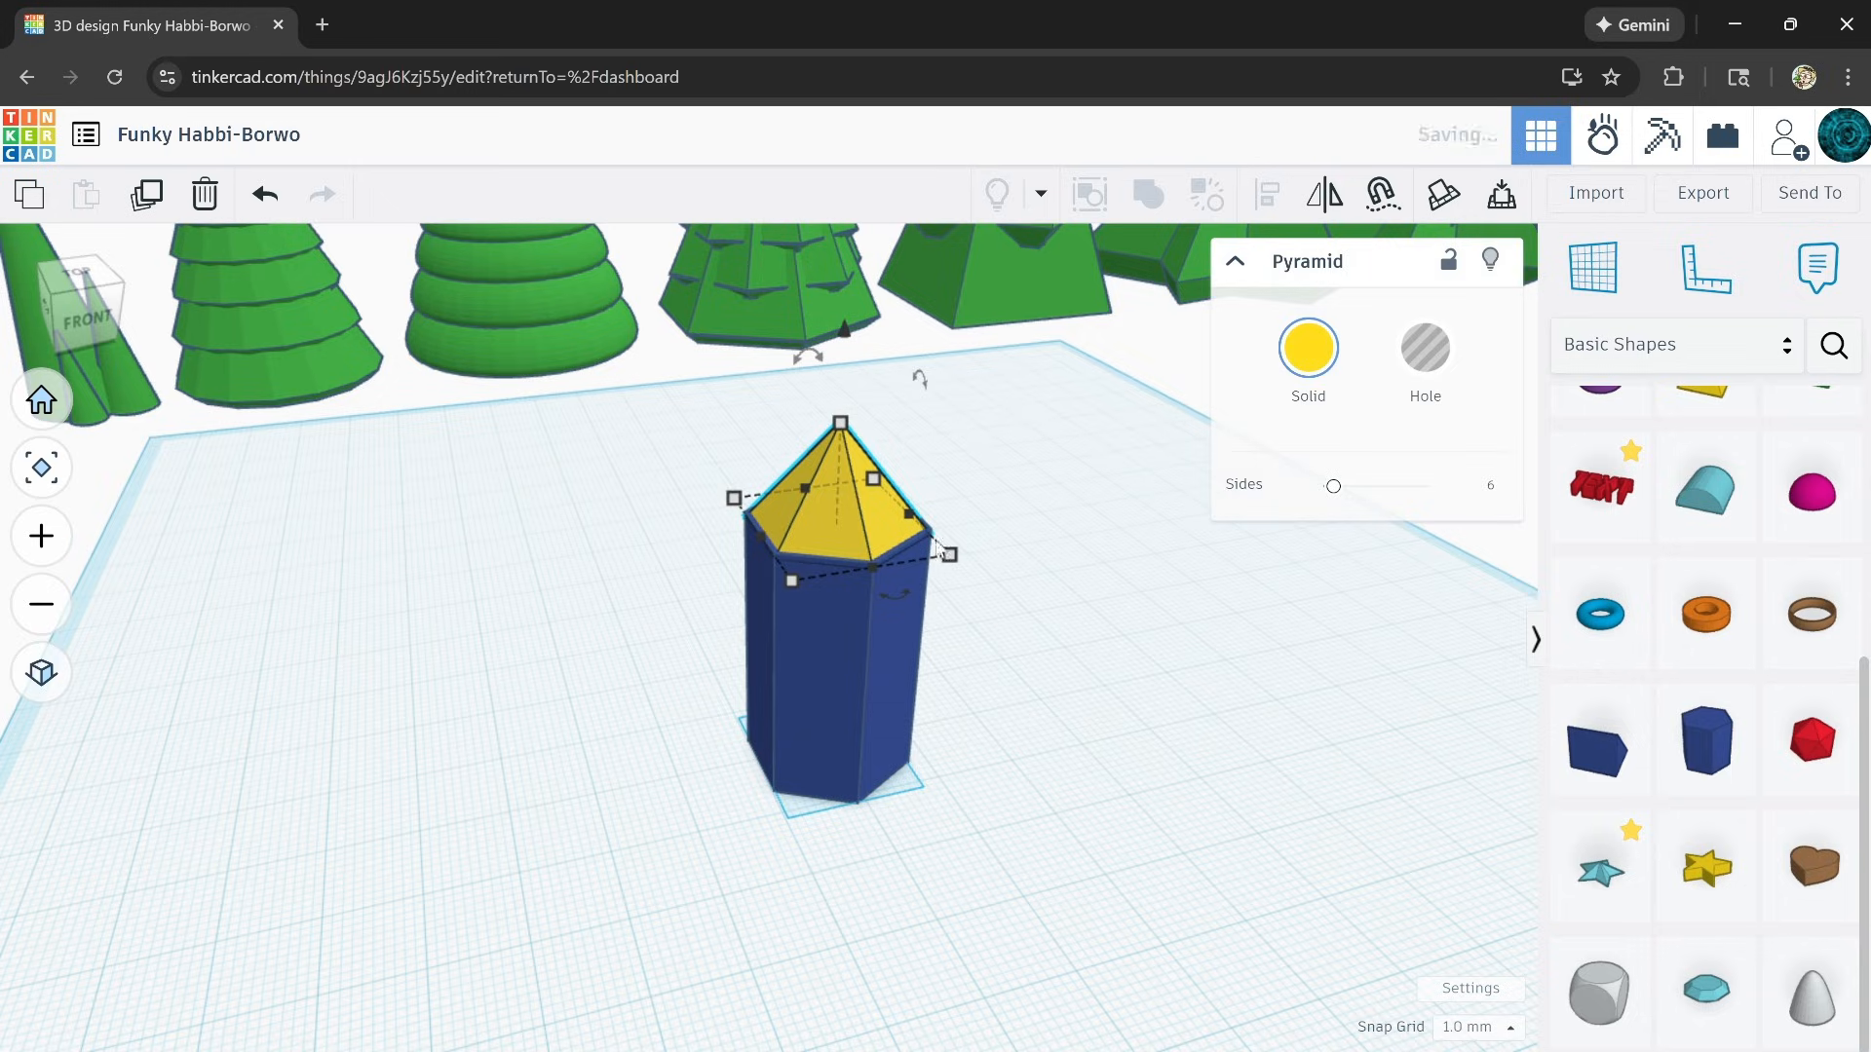
left_click(873, 603)
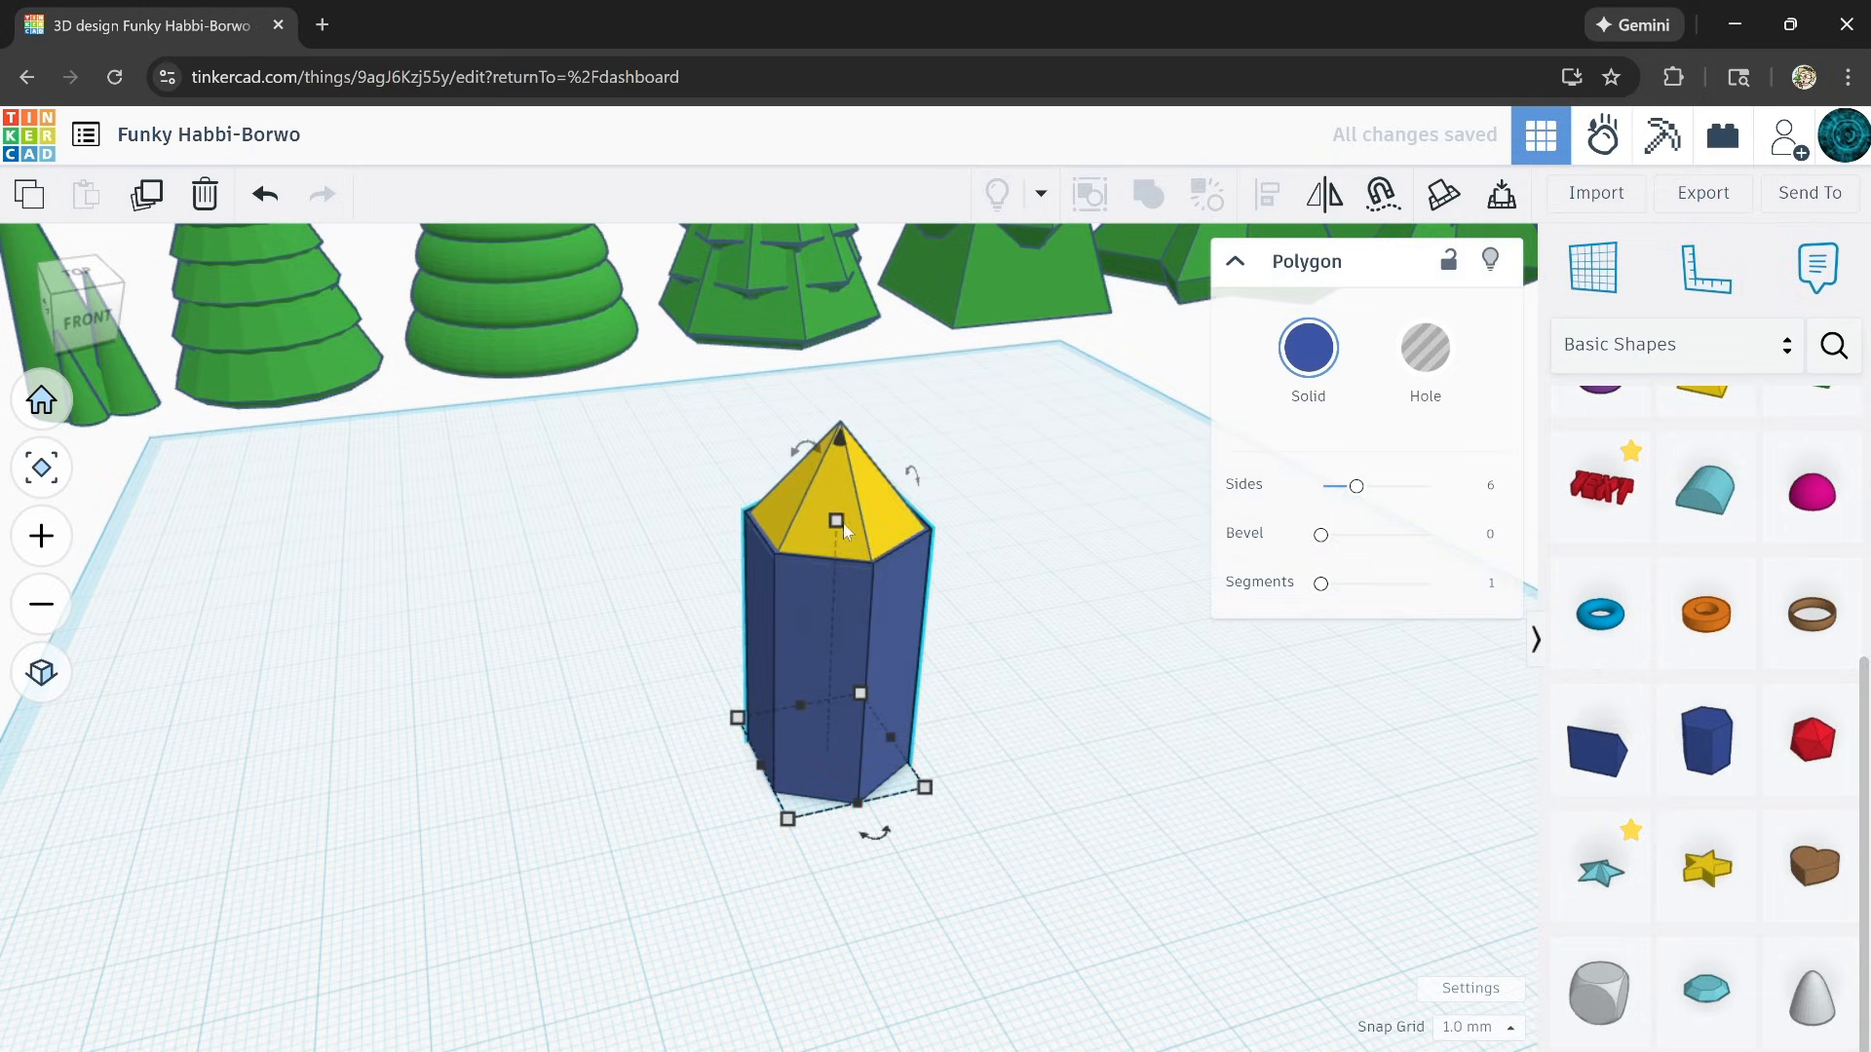
left_click_drag(840, 534, 840, 542)
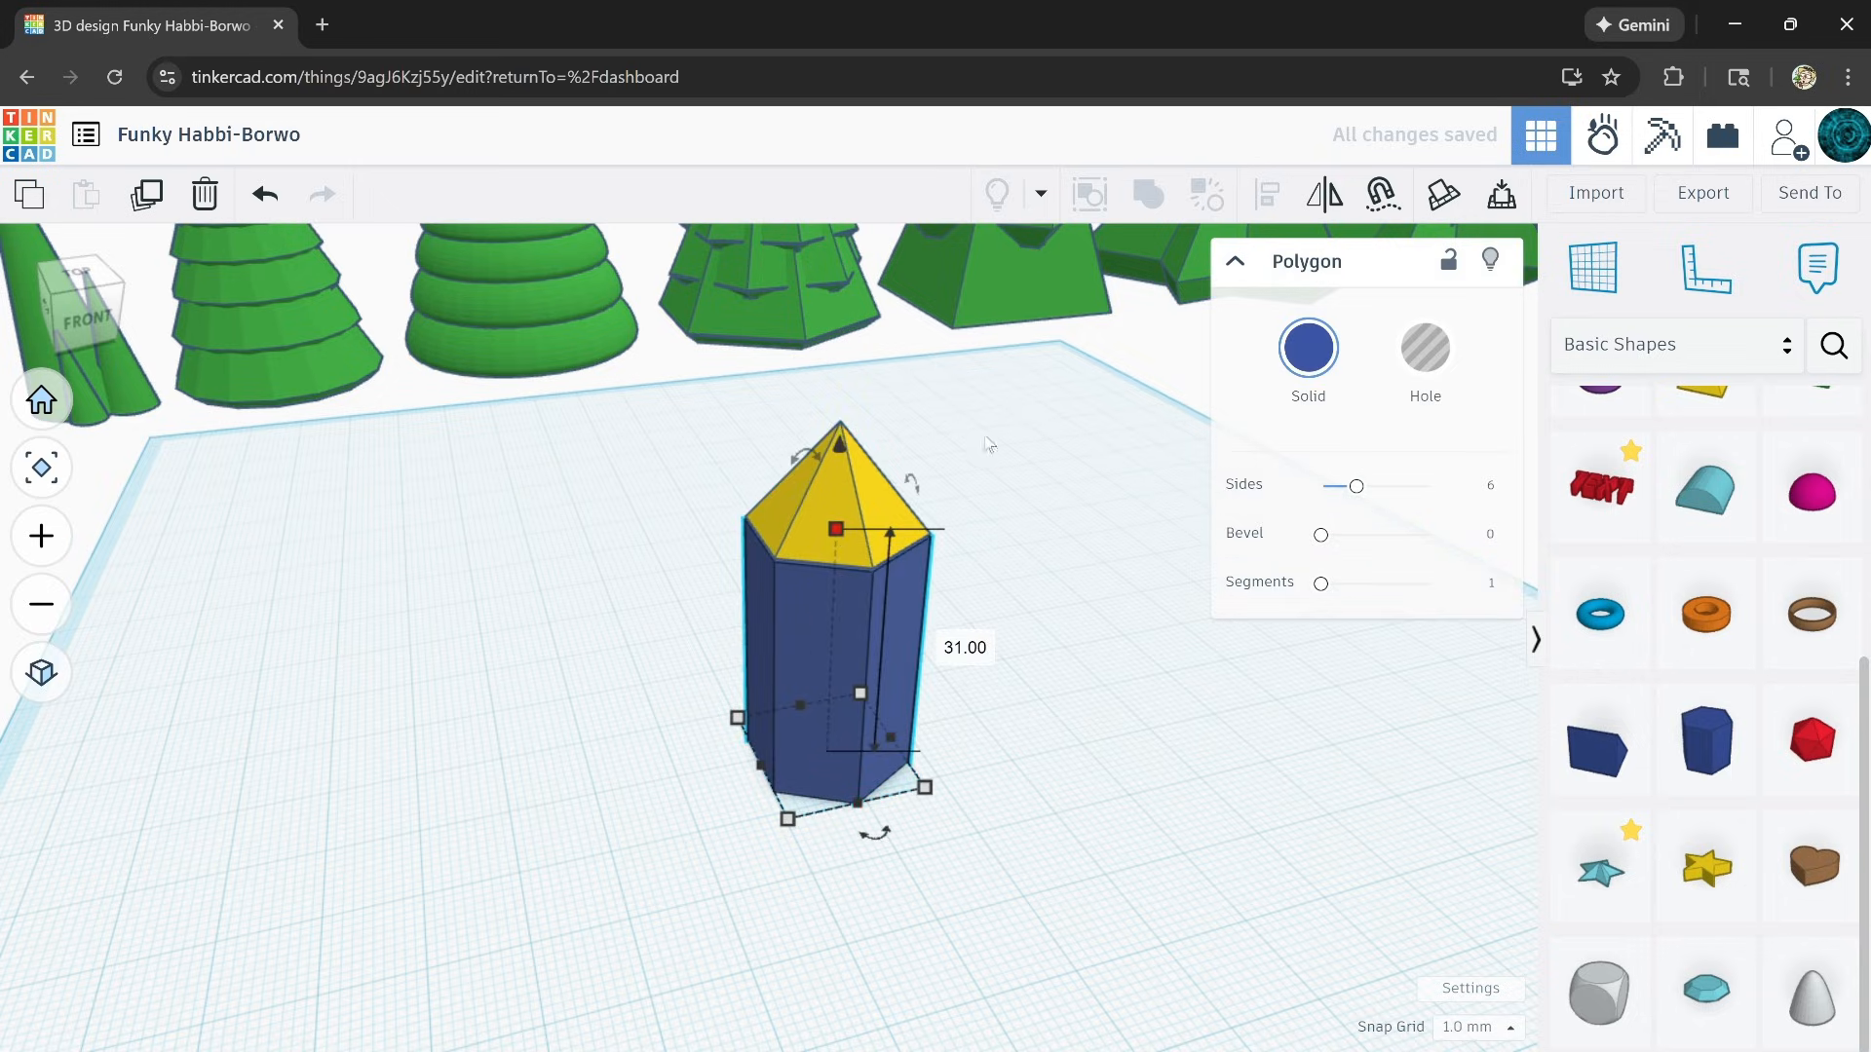
Step: Merge the pyramid and the lengthened prism into one Union group and colour it green
left_click(863, 489)
left_click_drag(1063, 487, 784, 671)
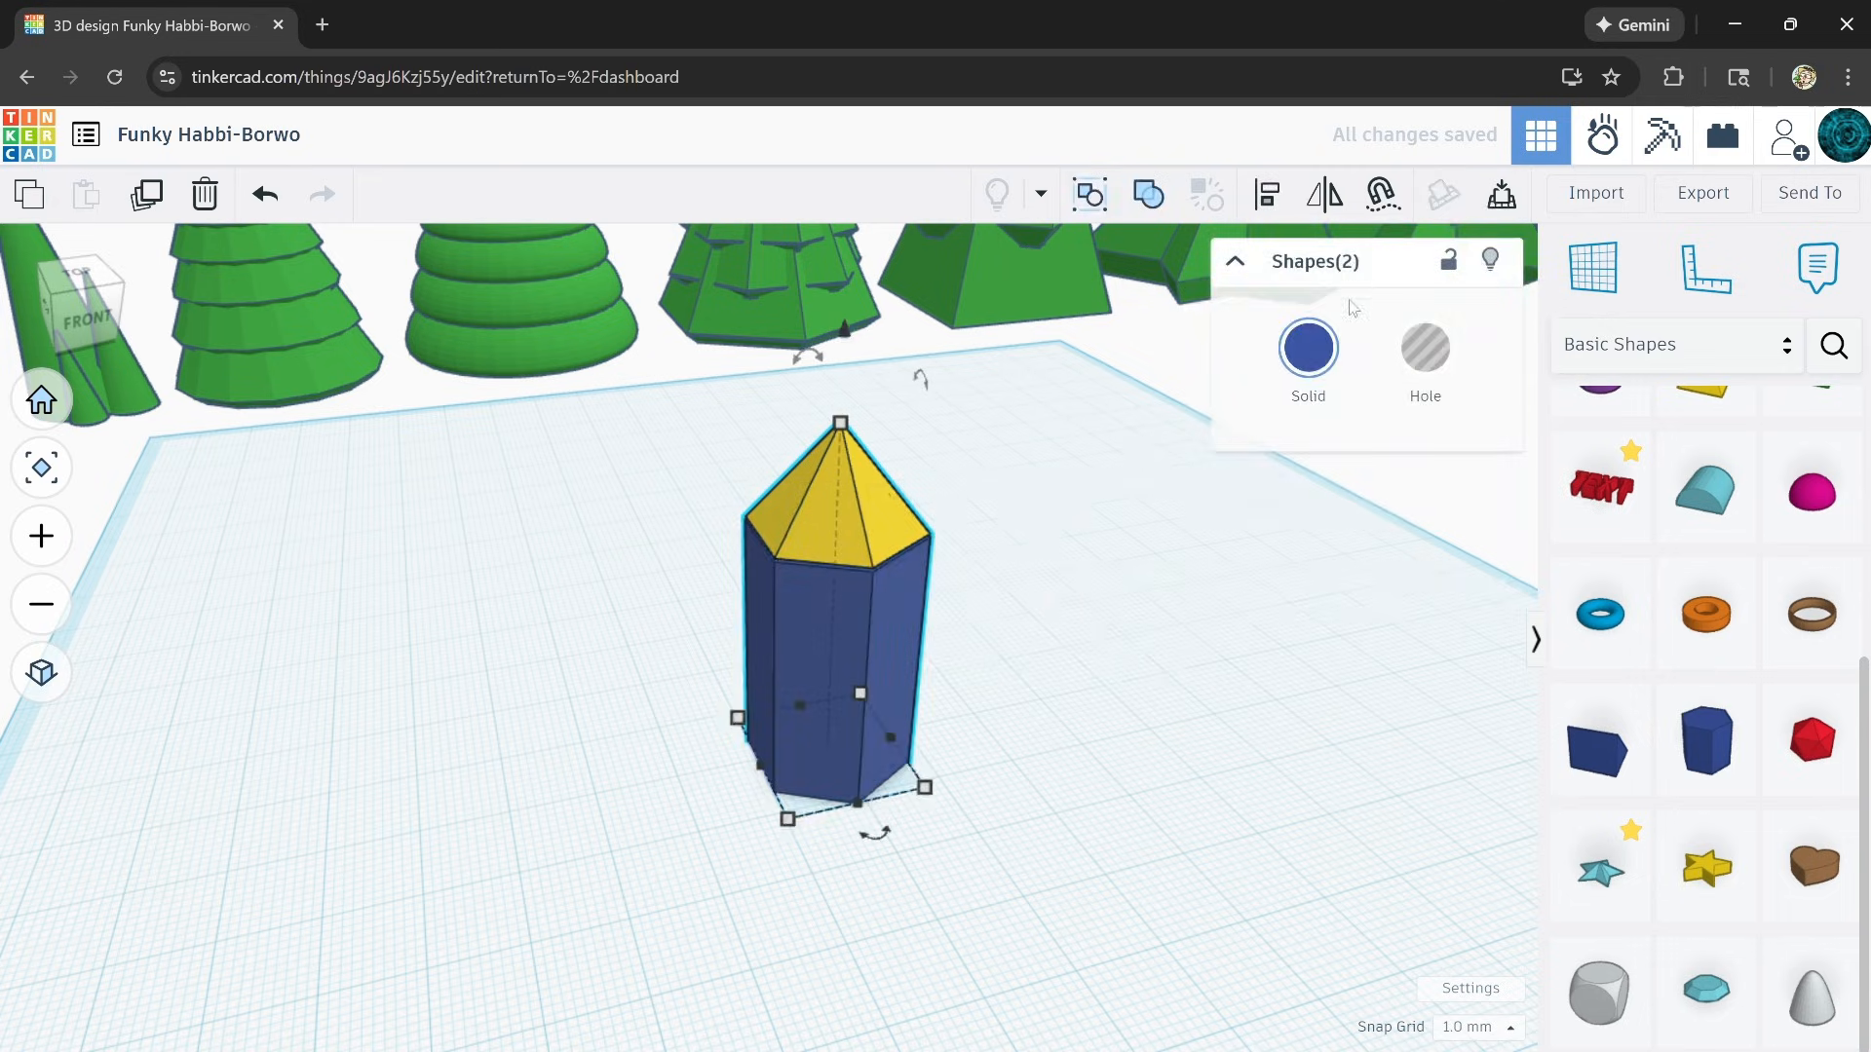
left_click(1309, 348)
left_click(1150, 195)
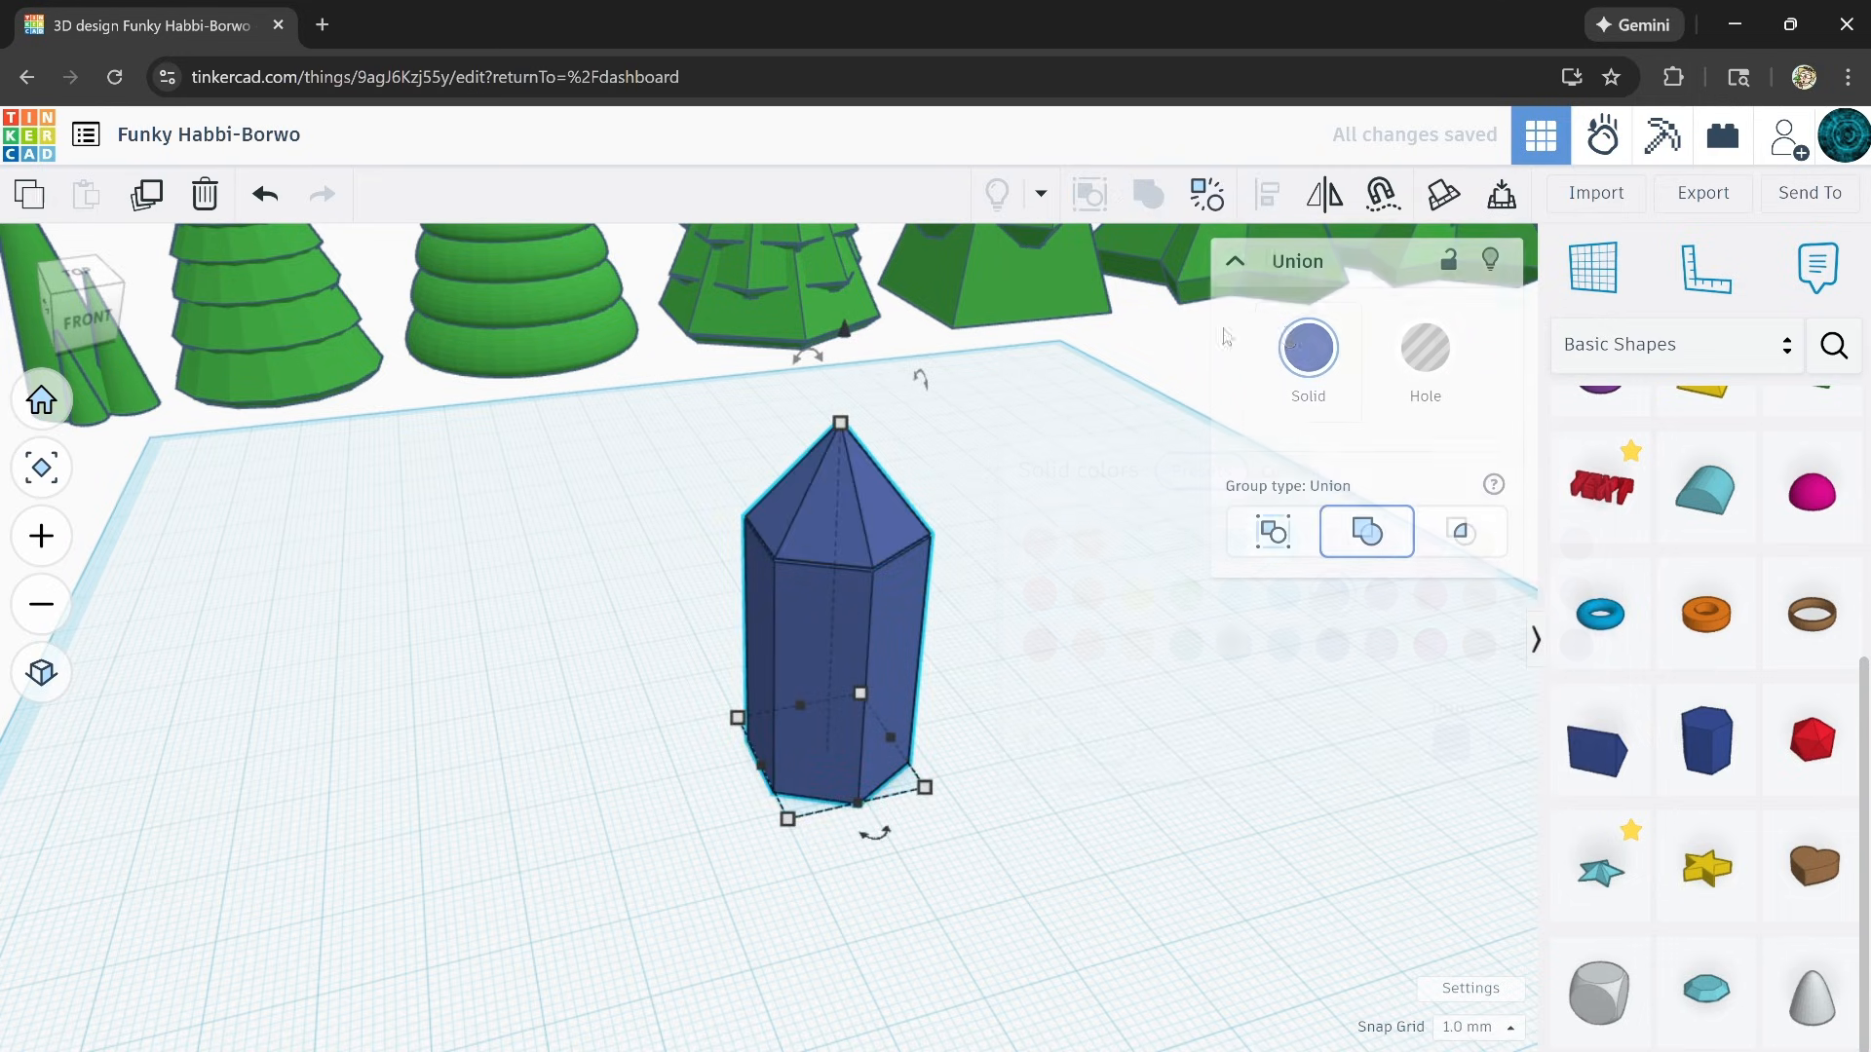
left_click(1309, 348)
left_click(1186, 604)
left_click(974, 470)
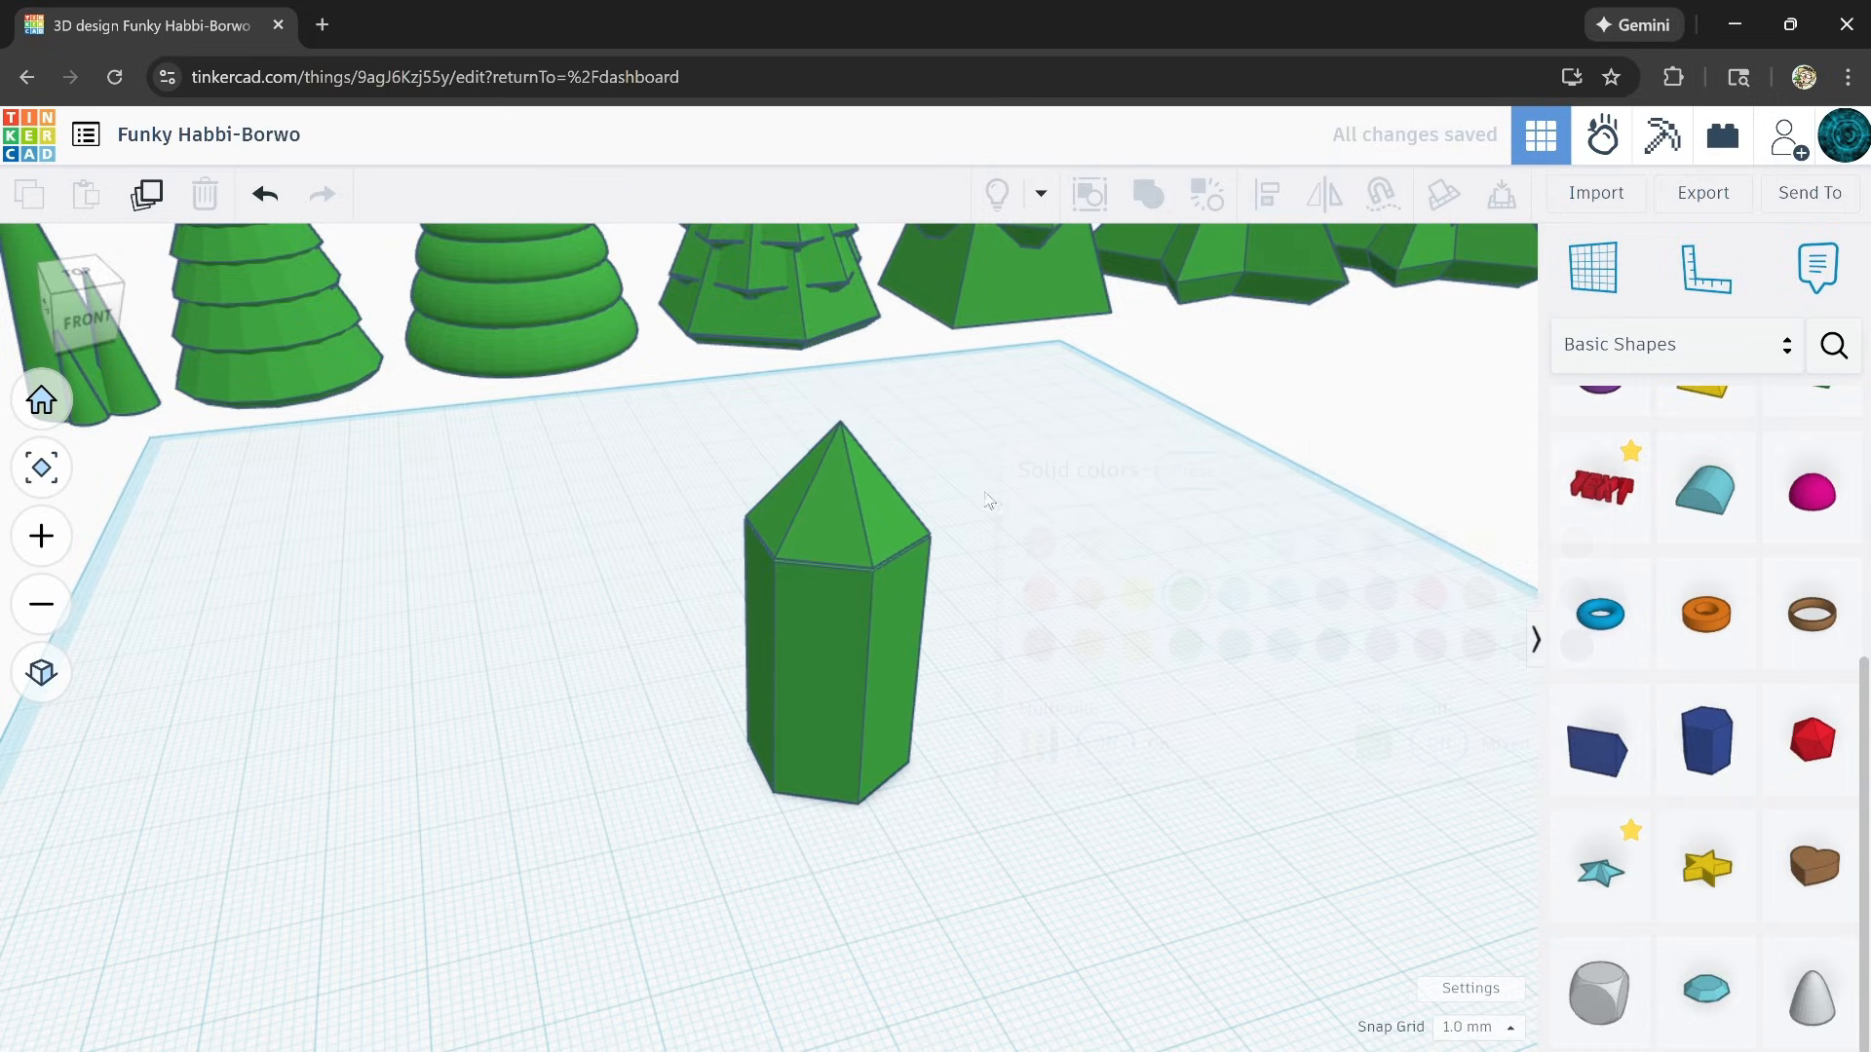
Step: Tilt the green crystal about 45° sideways from its upright position
right_click_drag(990, 501, 1008, 638)
middle_click_drag(966, 600, 895, 573)
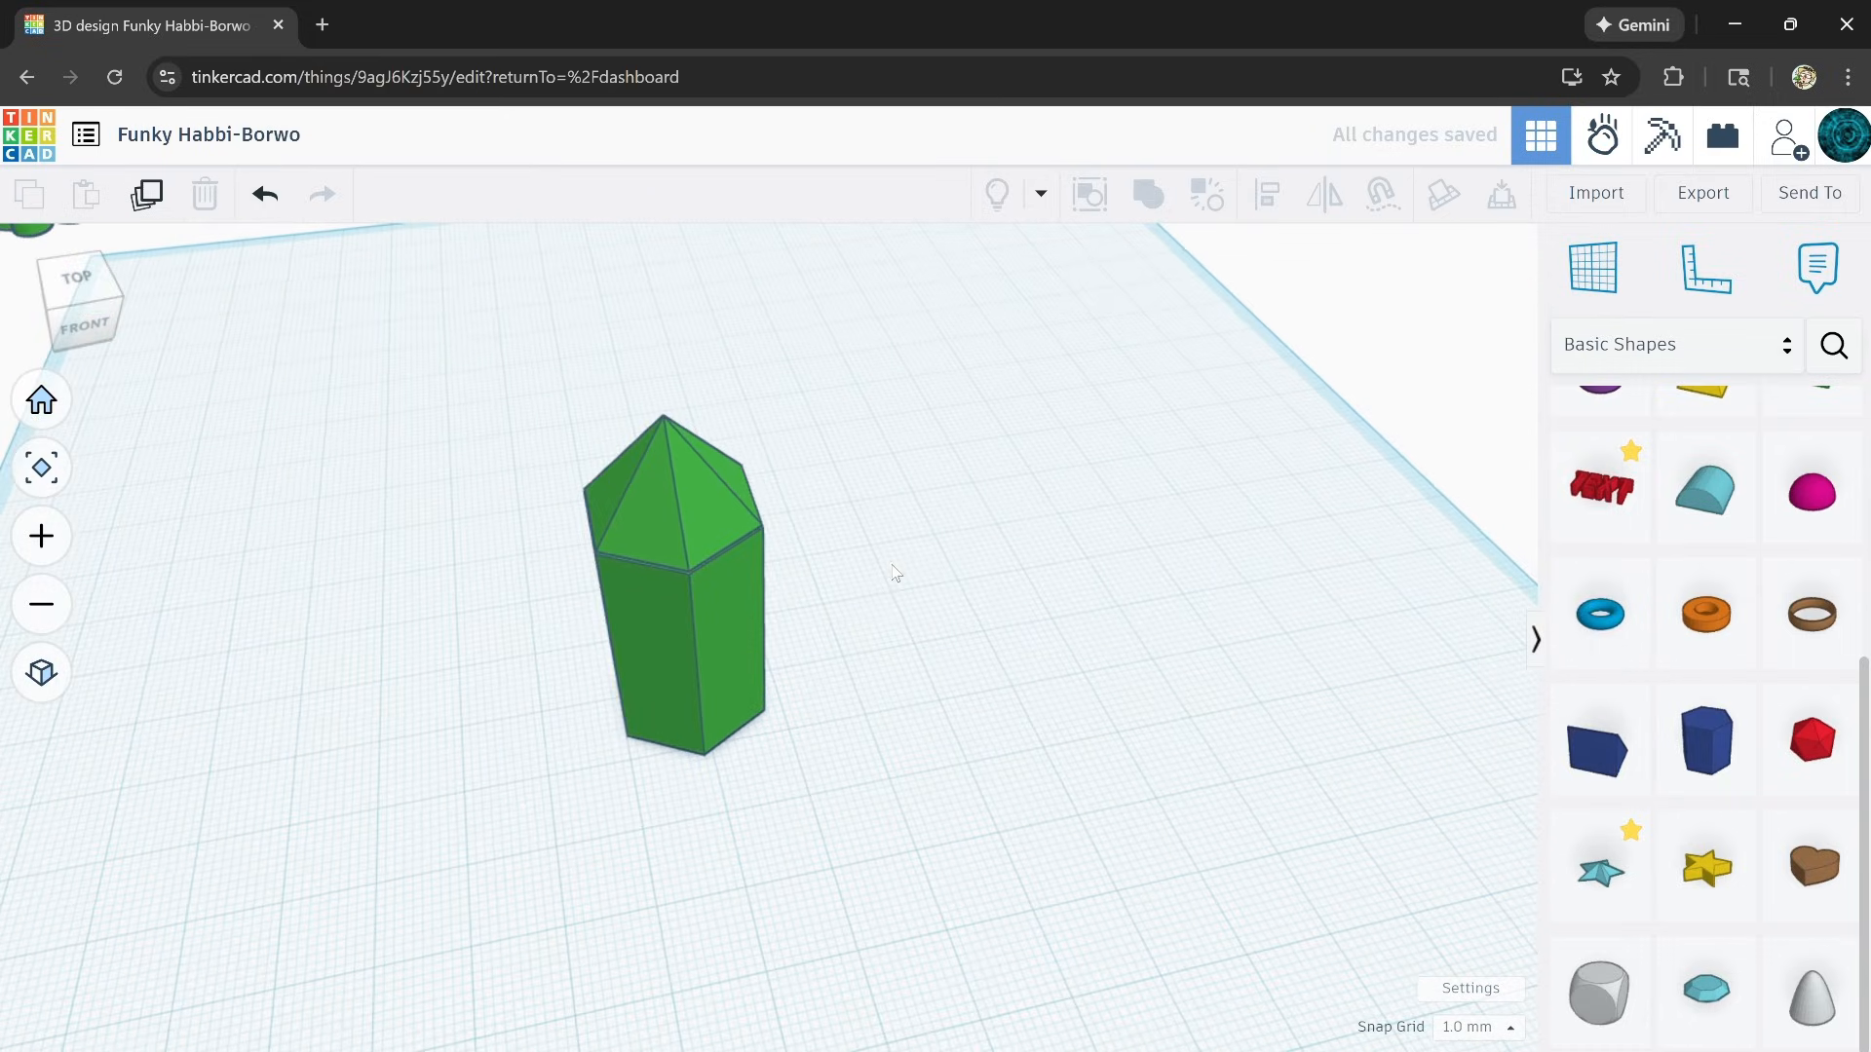
left_click(742, 629)
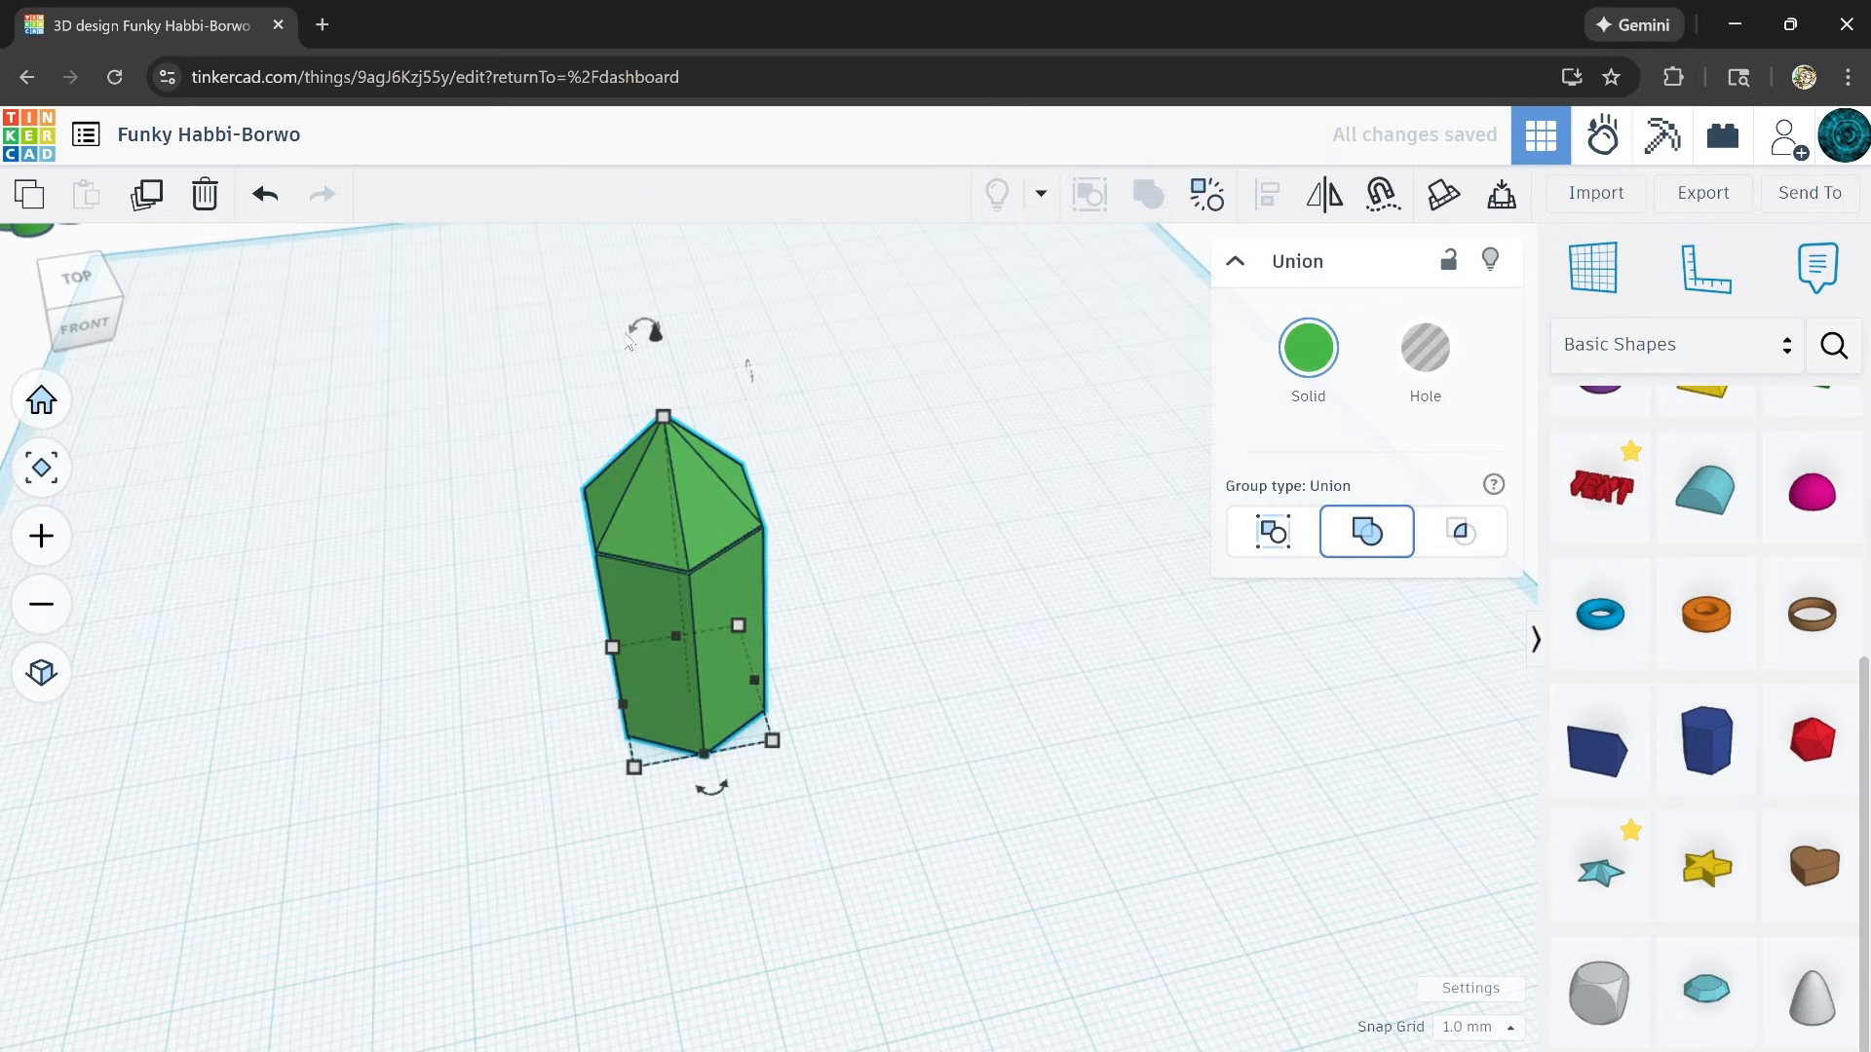
left_click_drag(628, 337, 823, 400)
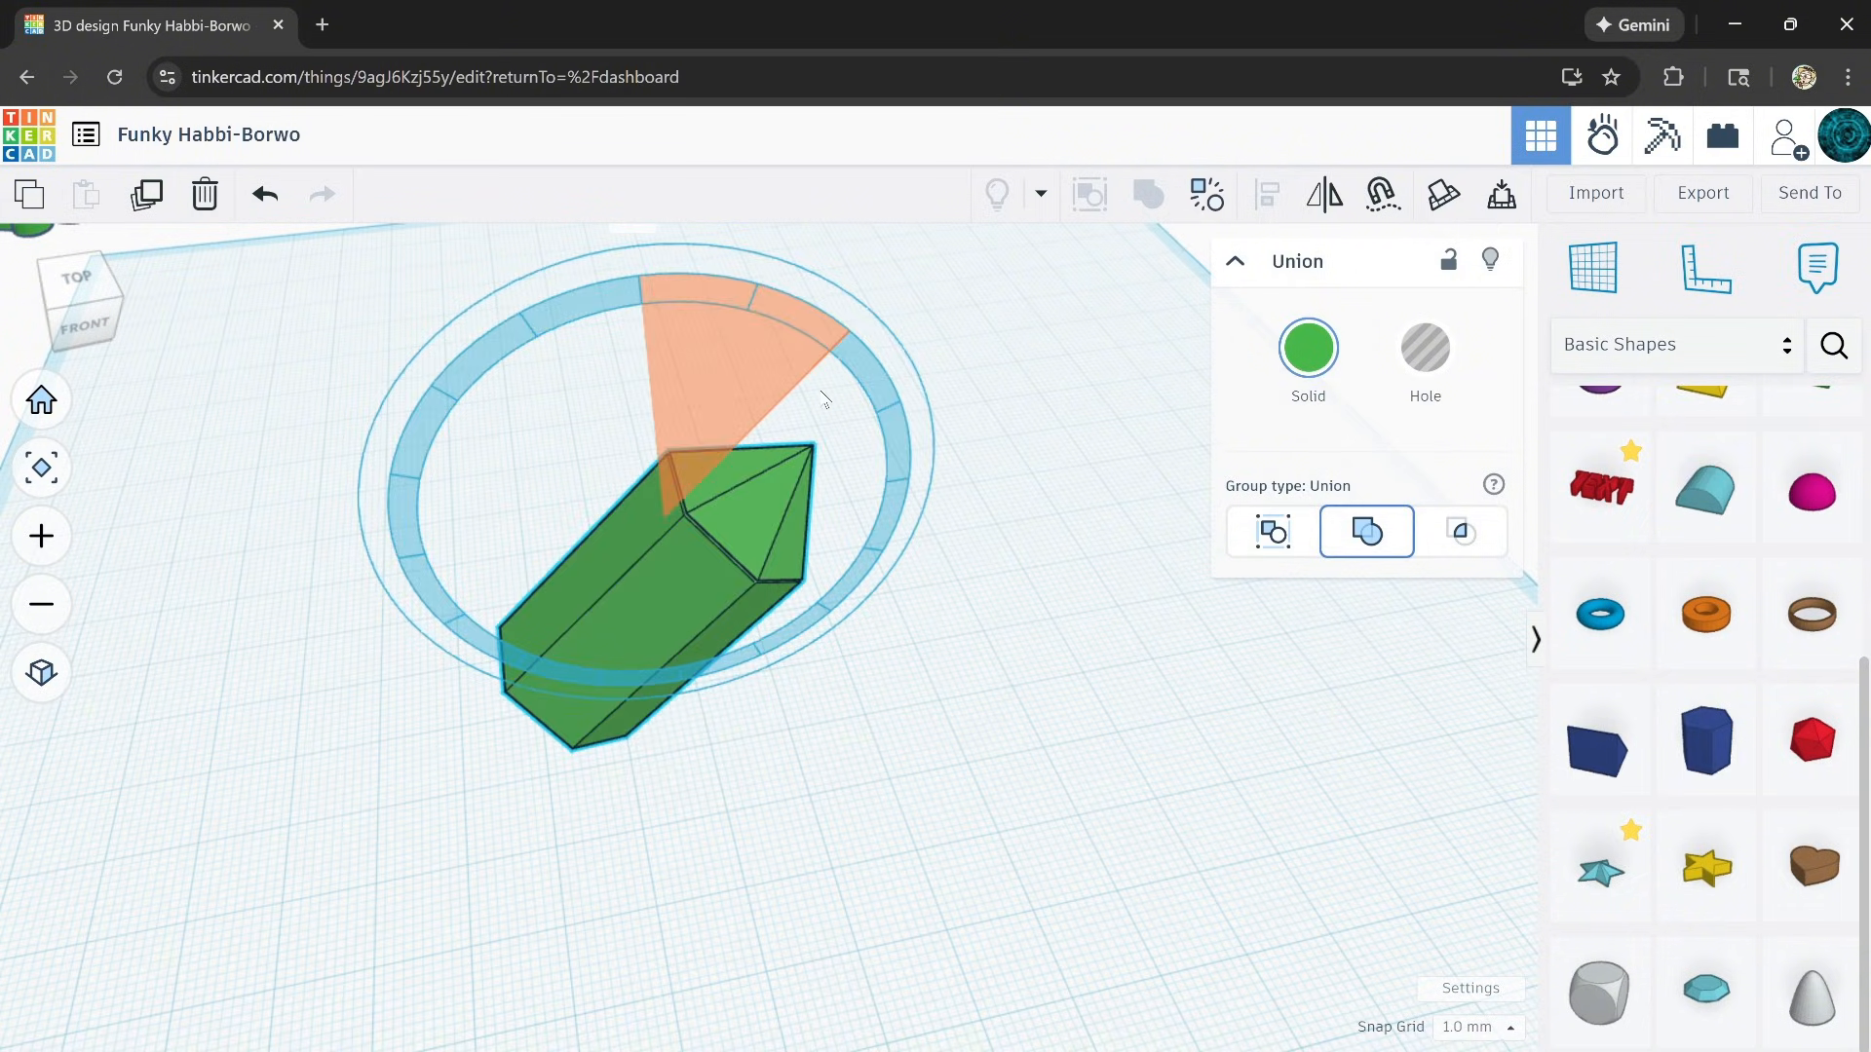
left_click(980, 585)
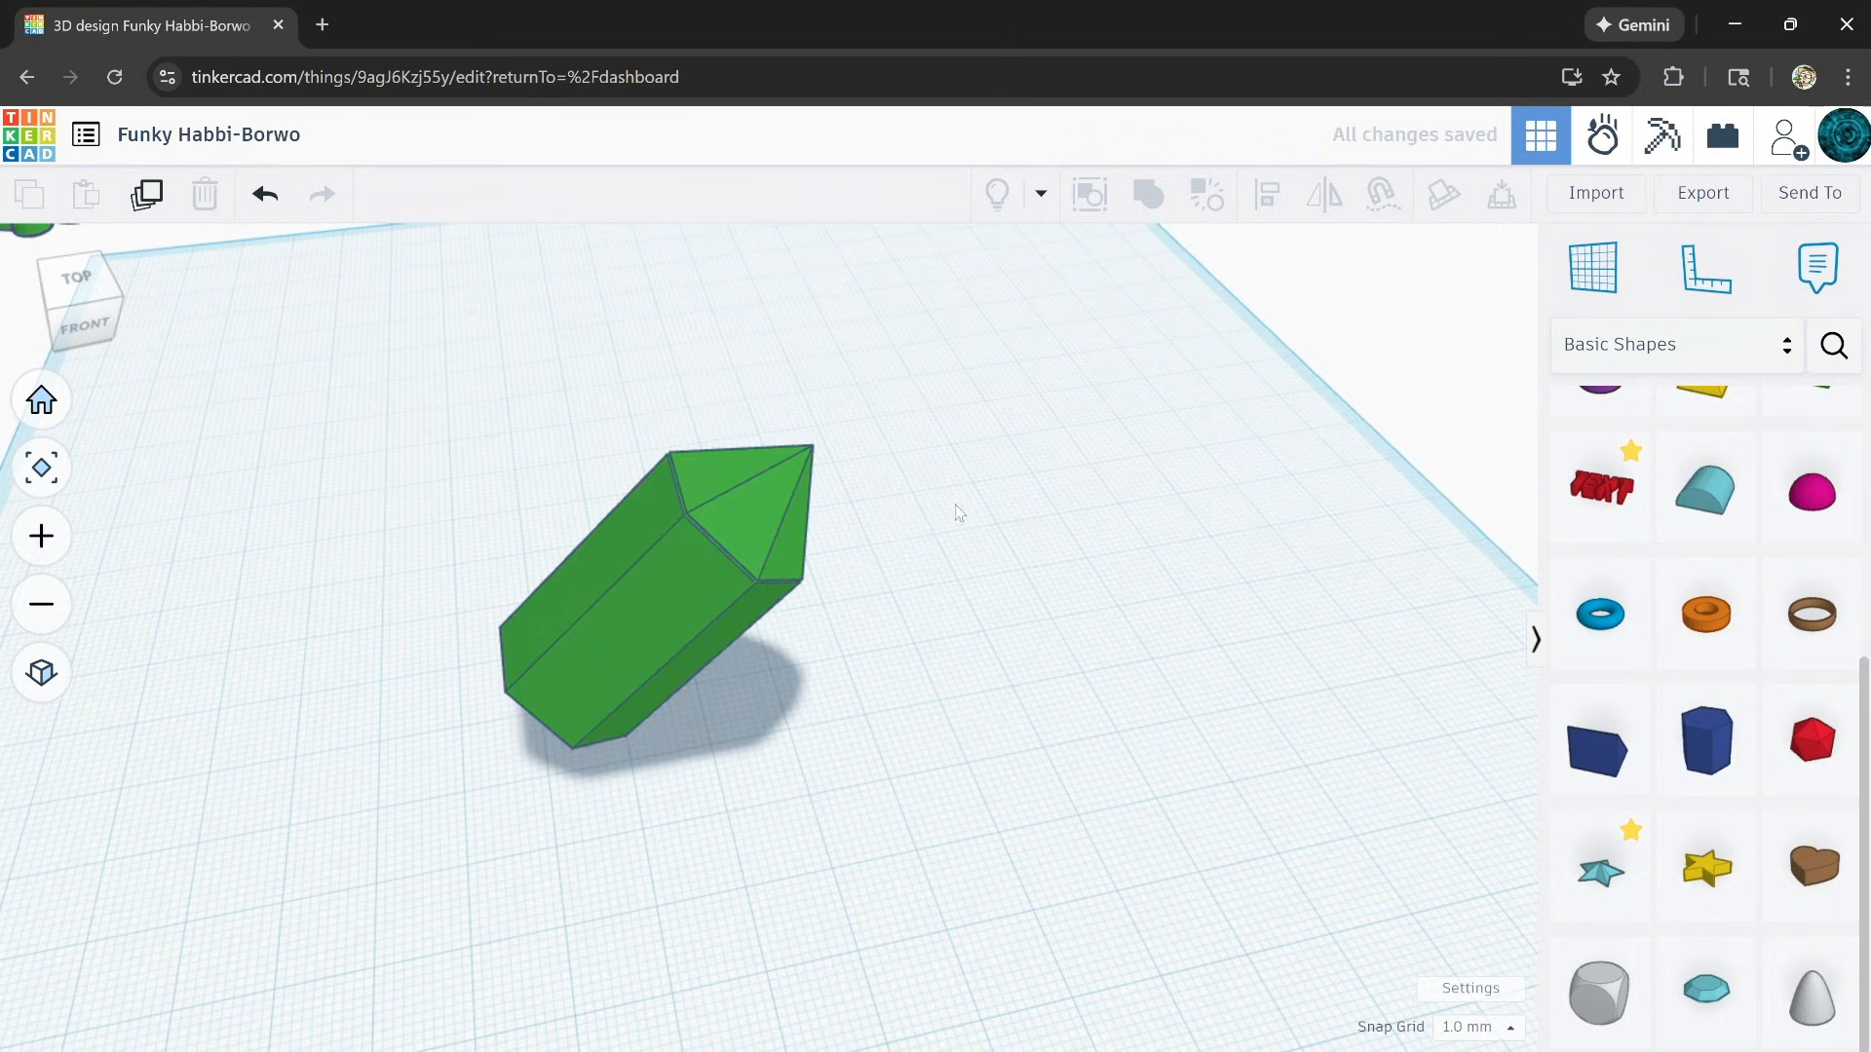
Step: Move the tilted crystal outward from the middle toward the far side edge of the workplane
left_click_drag(942, 462, 507, 729)
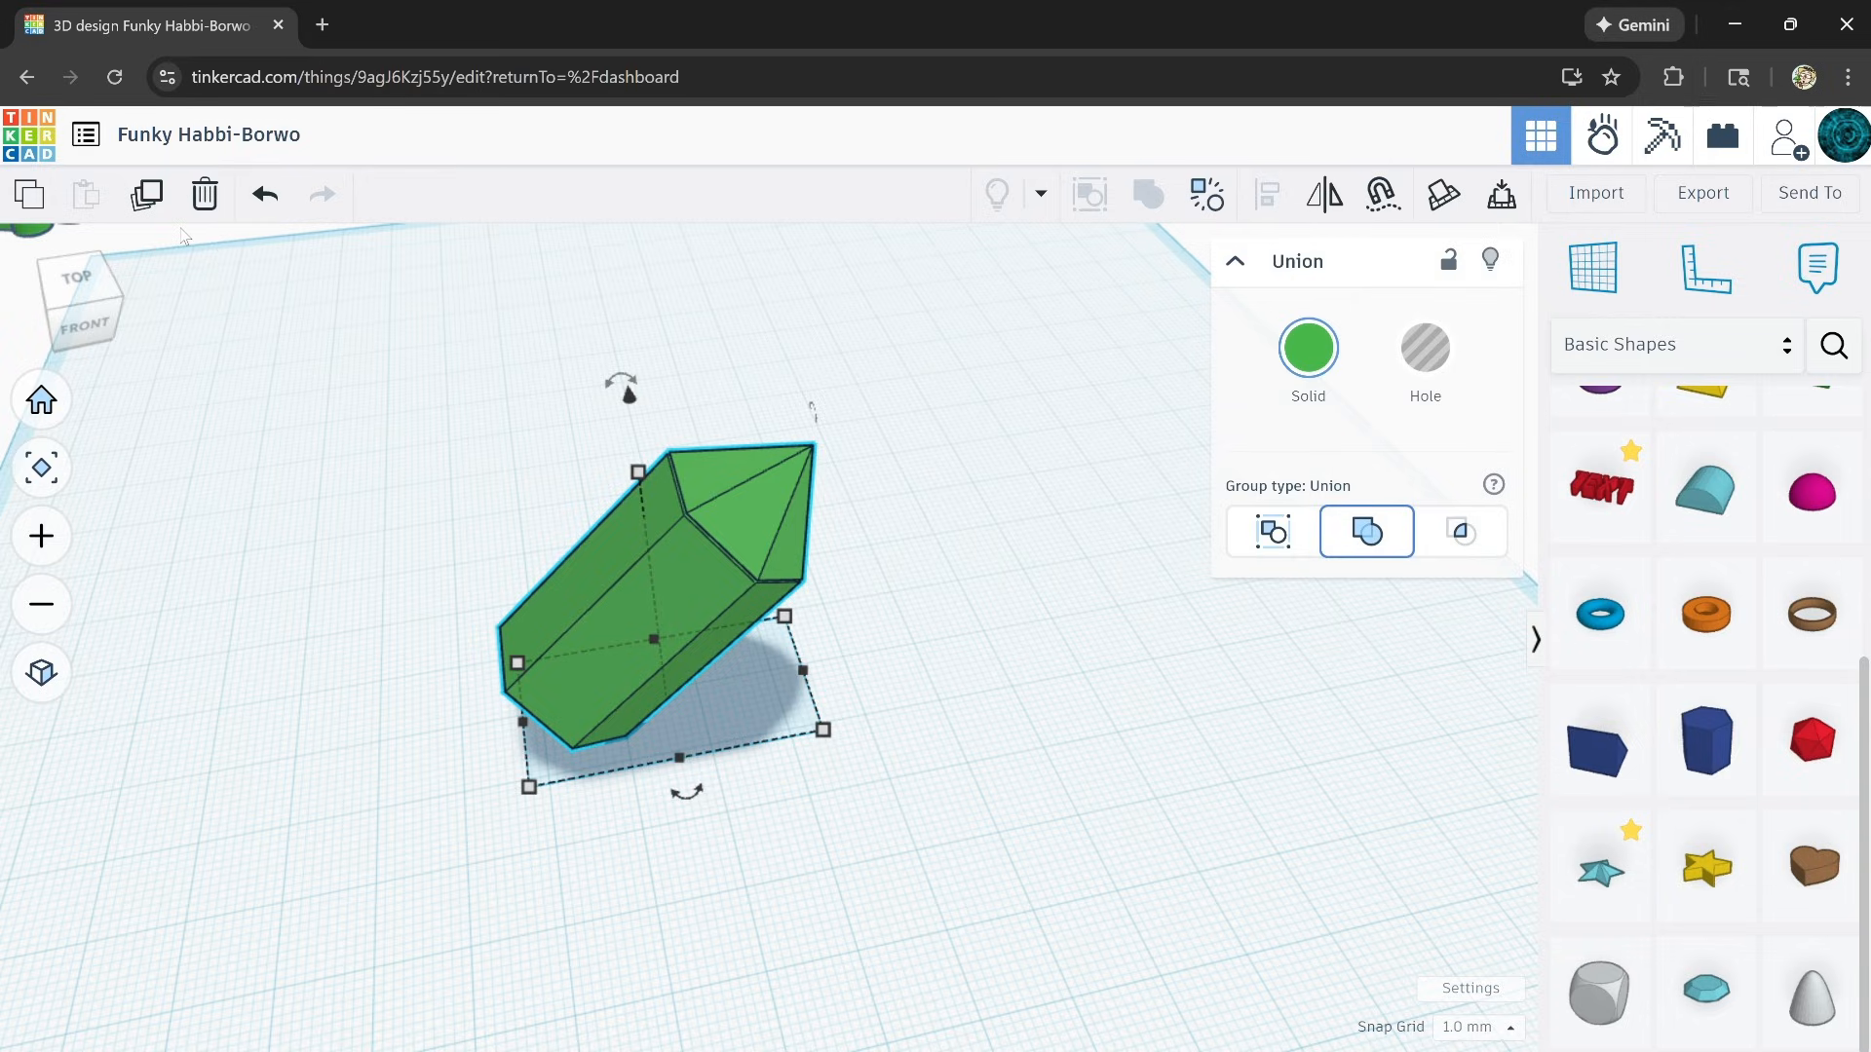
scroll(1066, 671, "down", 3)
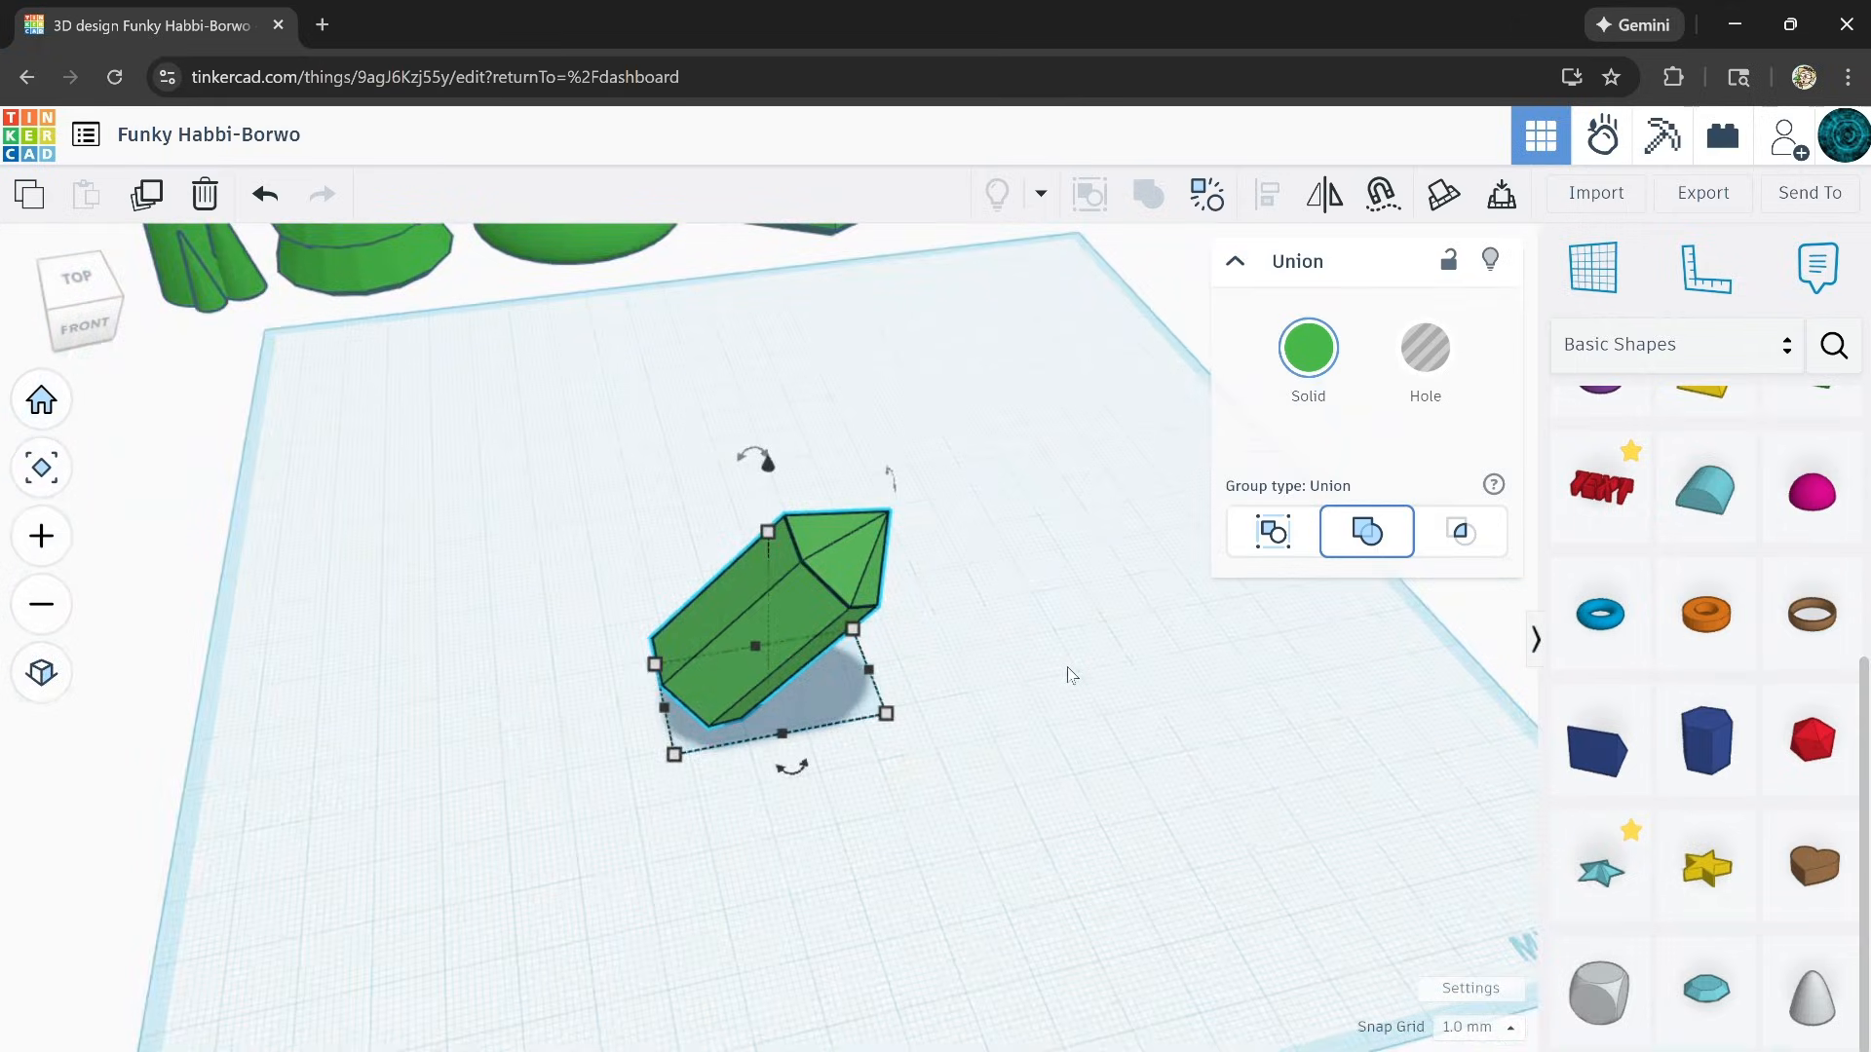
scroll(1071, 674, "down", 2)
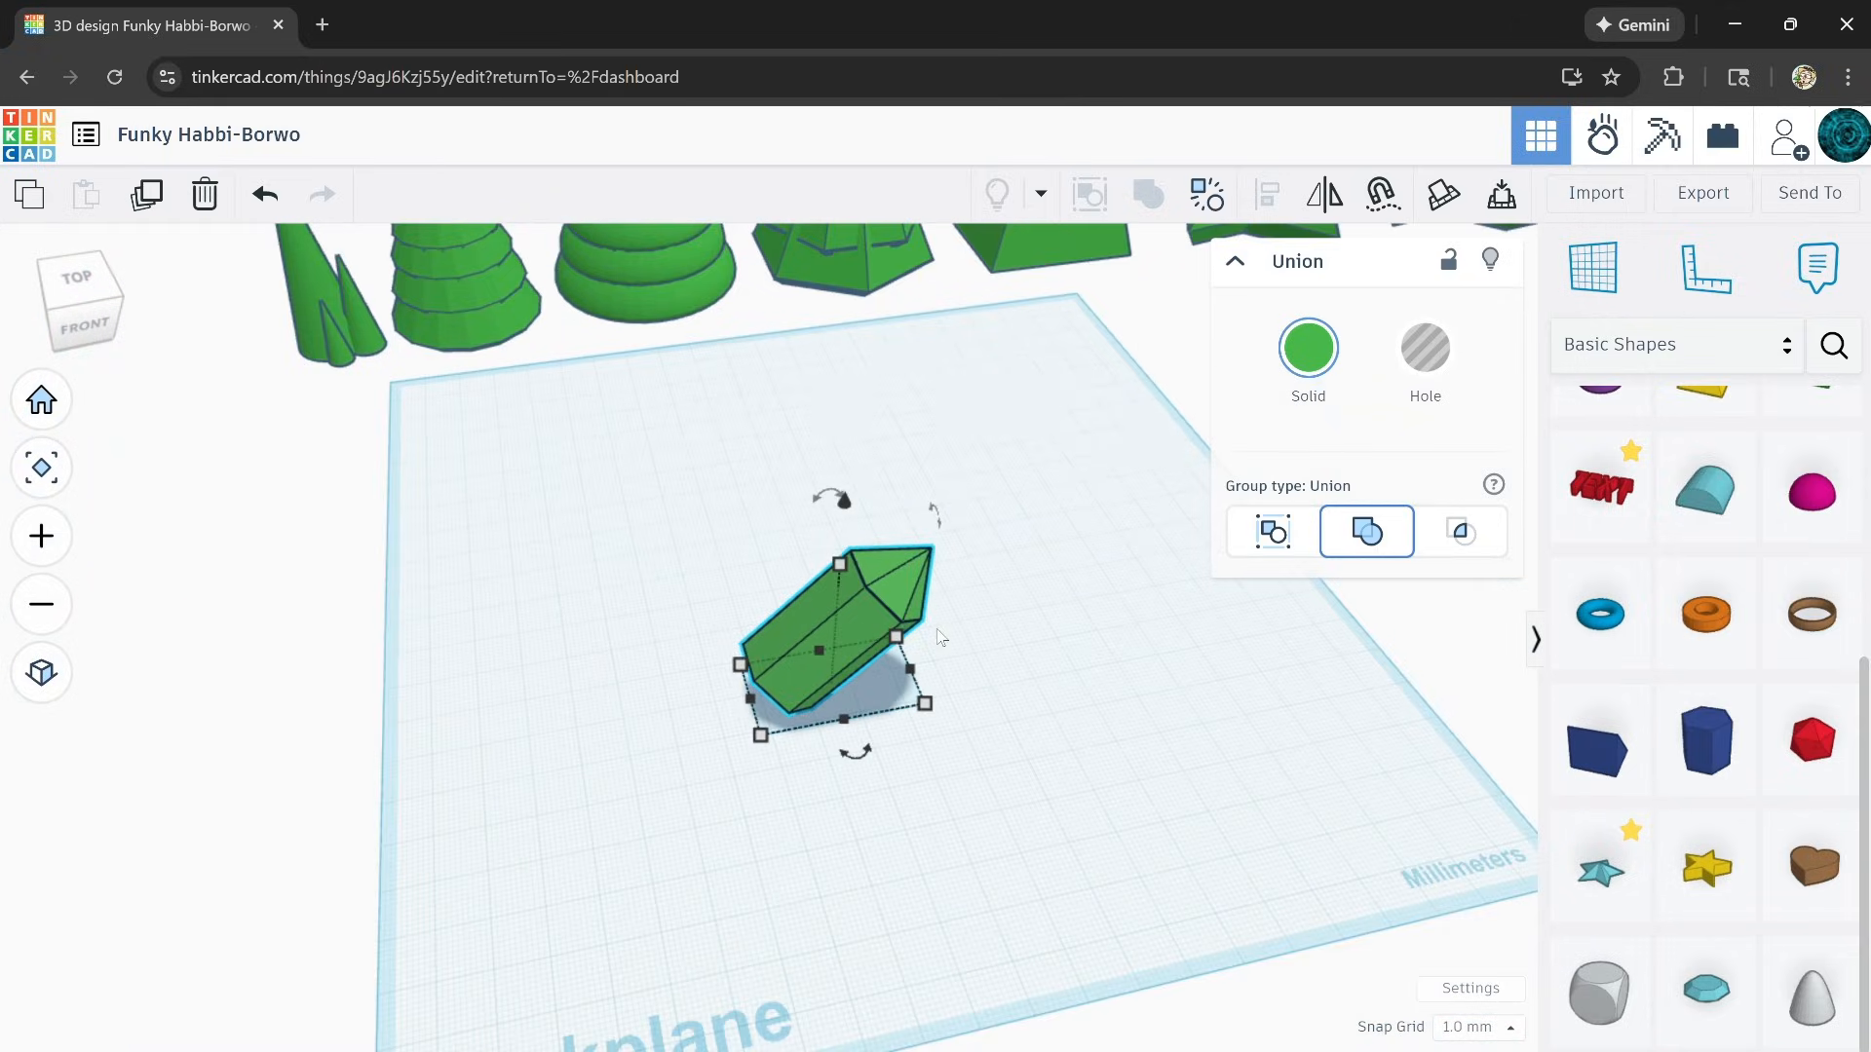
left_click_drag(861, 616, 1060, 487)
left_click(951, 405)
left_click_drag(945, 403, 1018, 499)
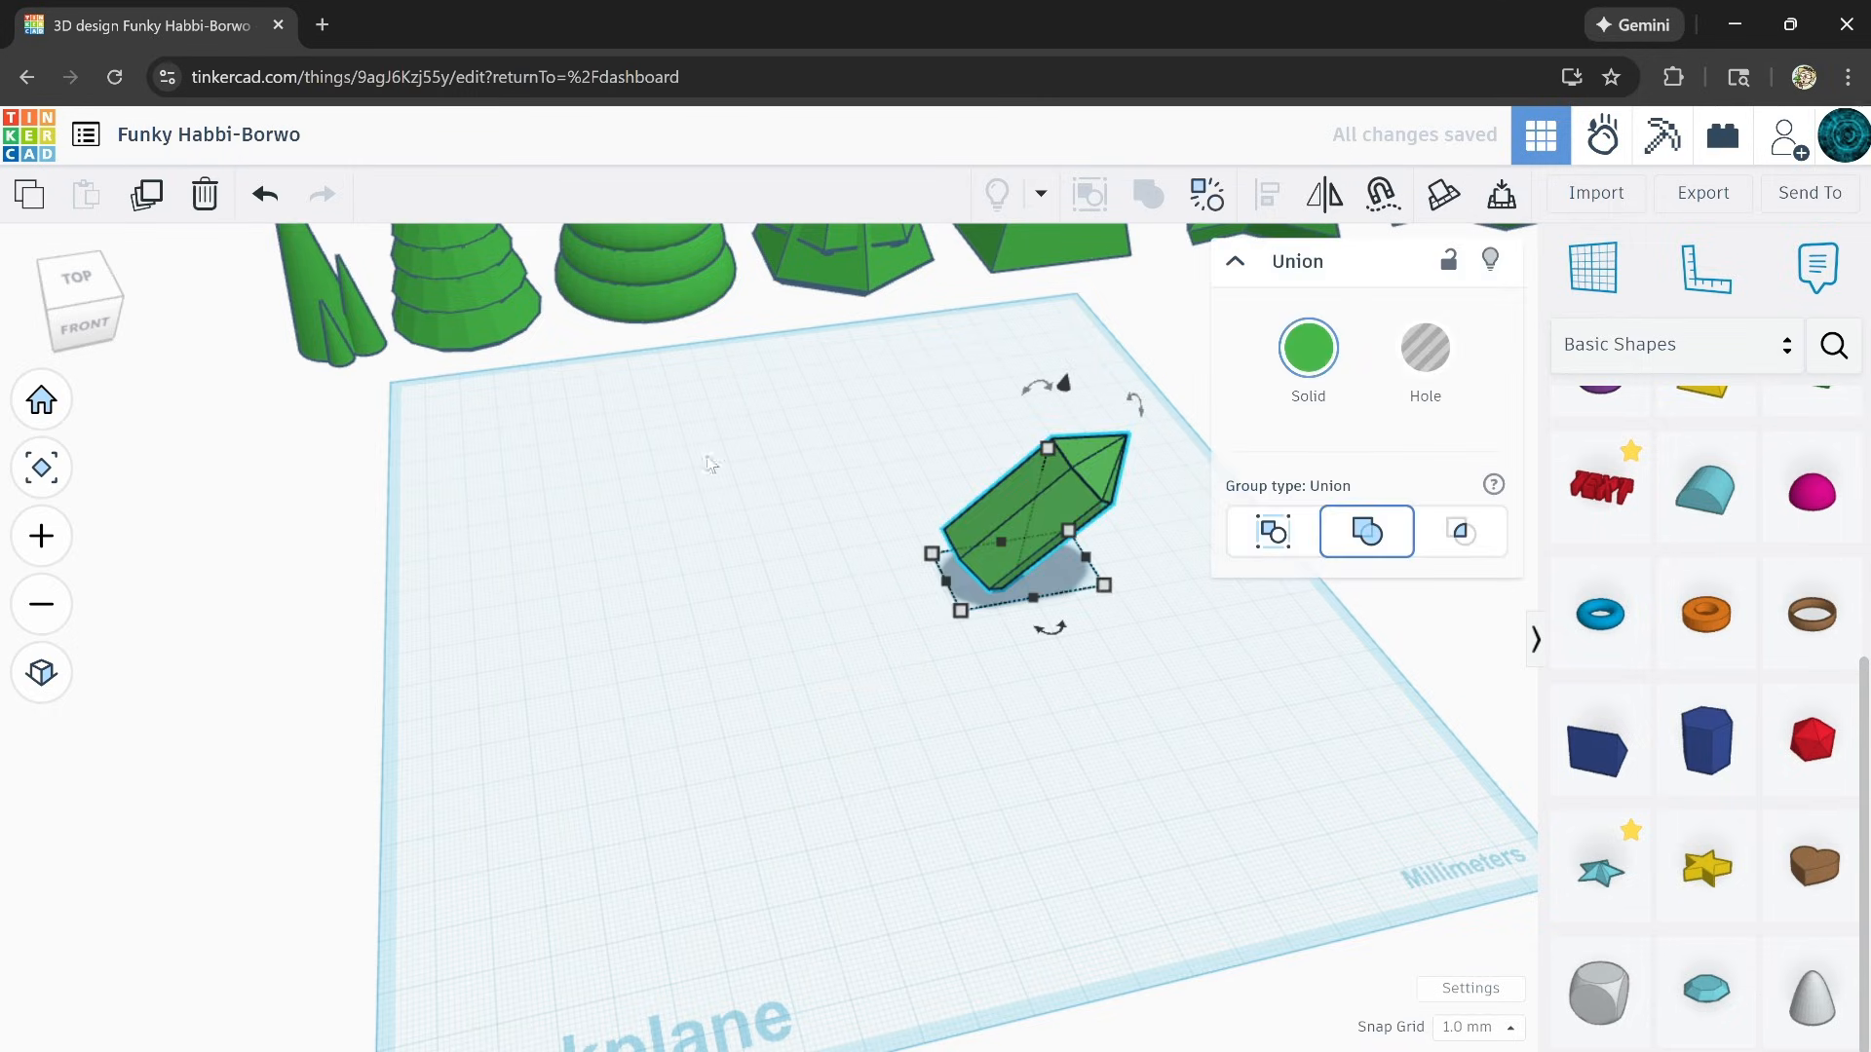
Step: Duplicate the tilted crystal, shift the copy to the opposite side of the workplane and mirror it to lean outward
left_click(146, 194)
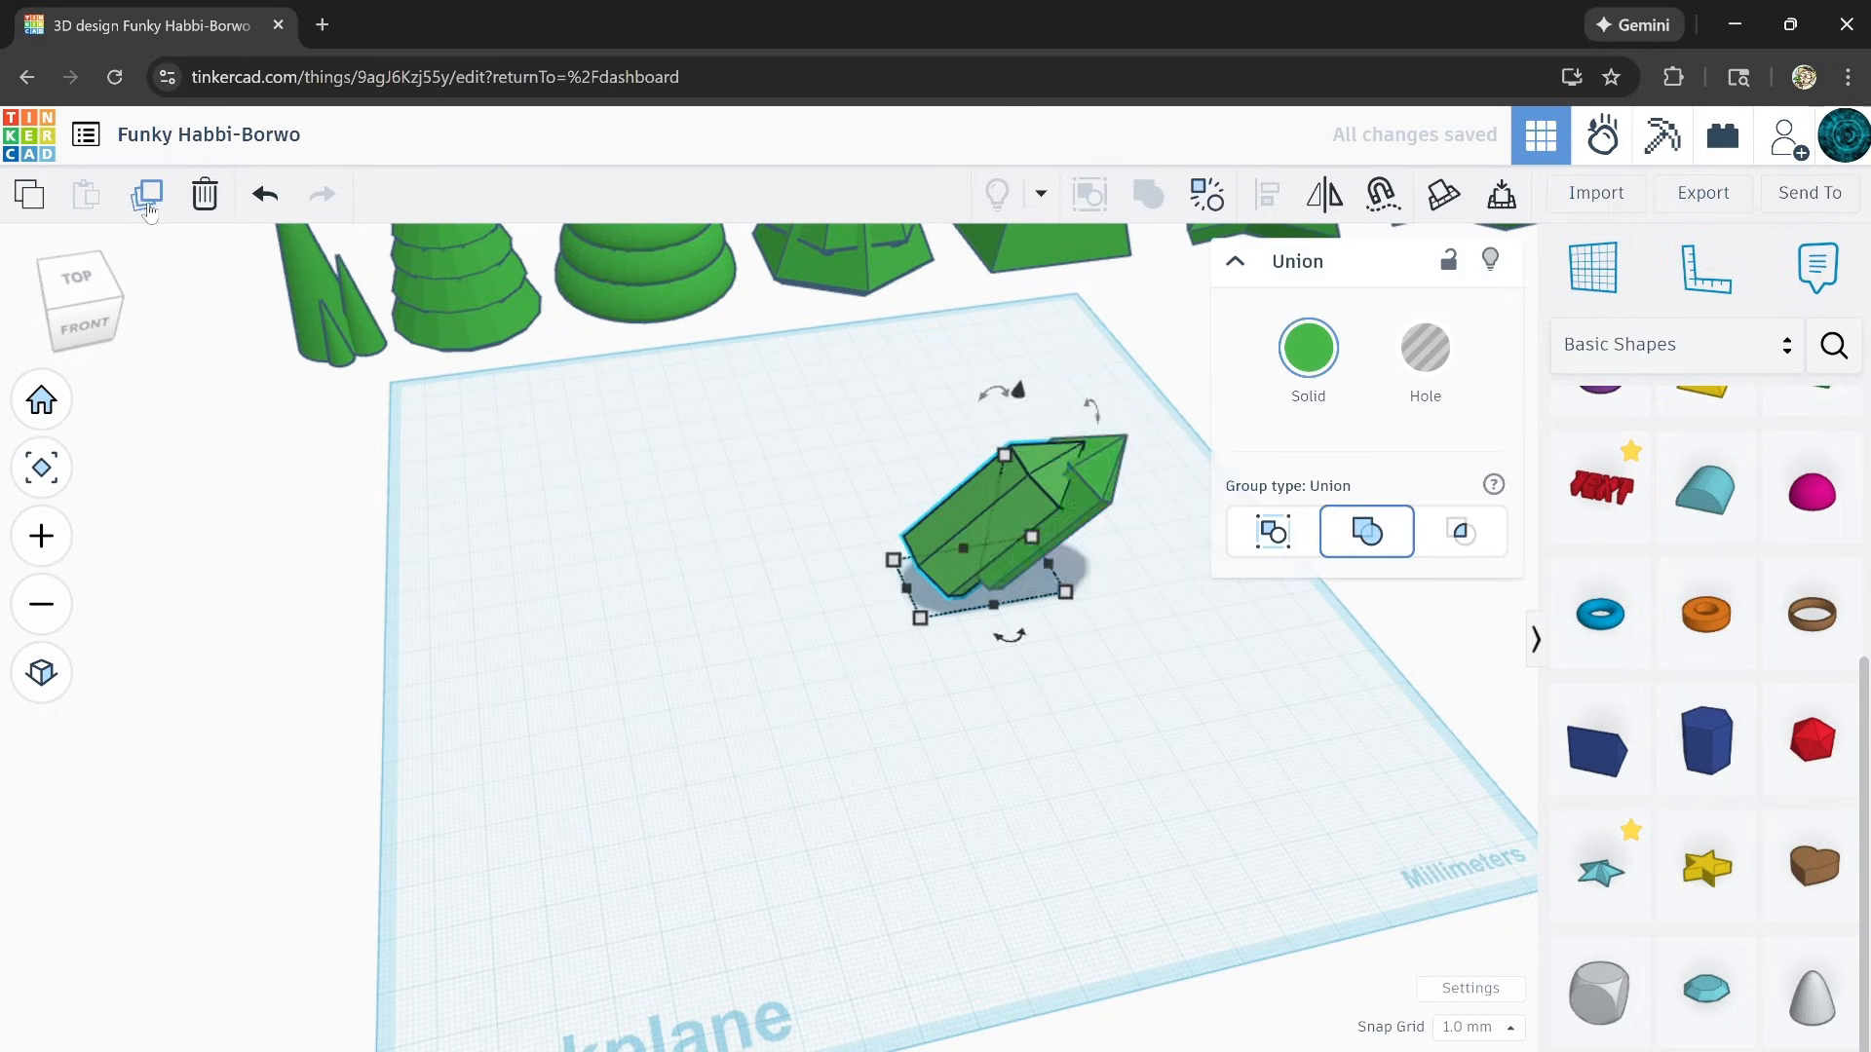
key("Left")
key("Left")
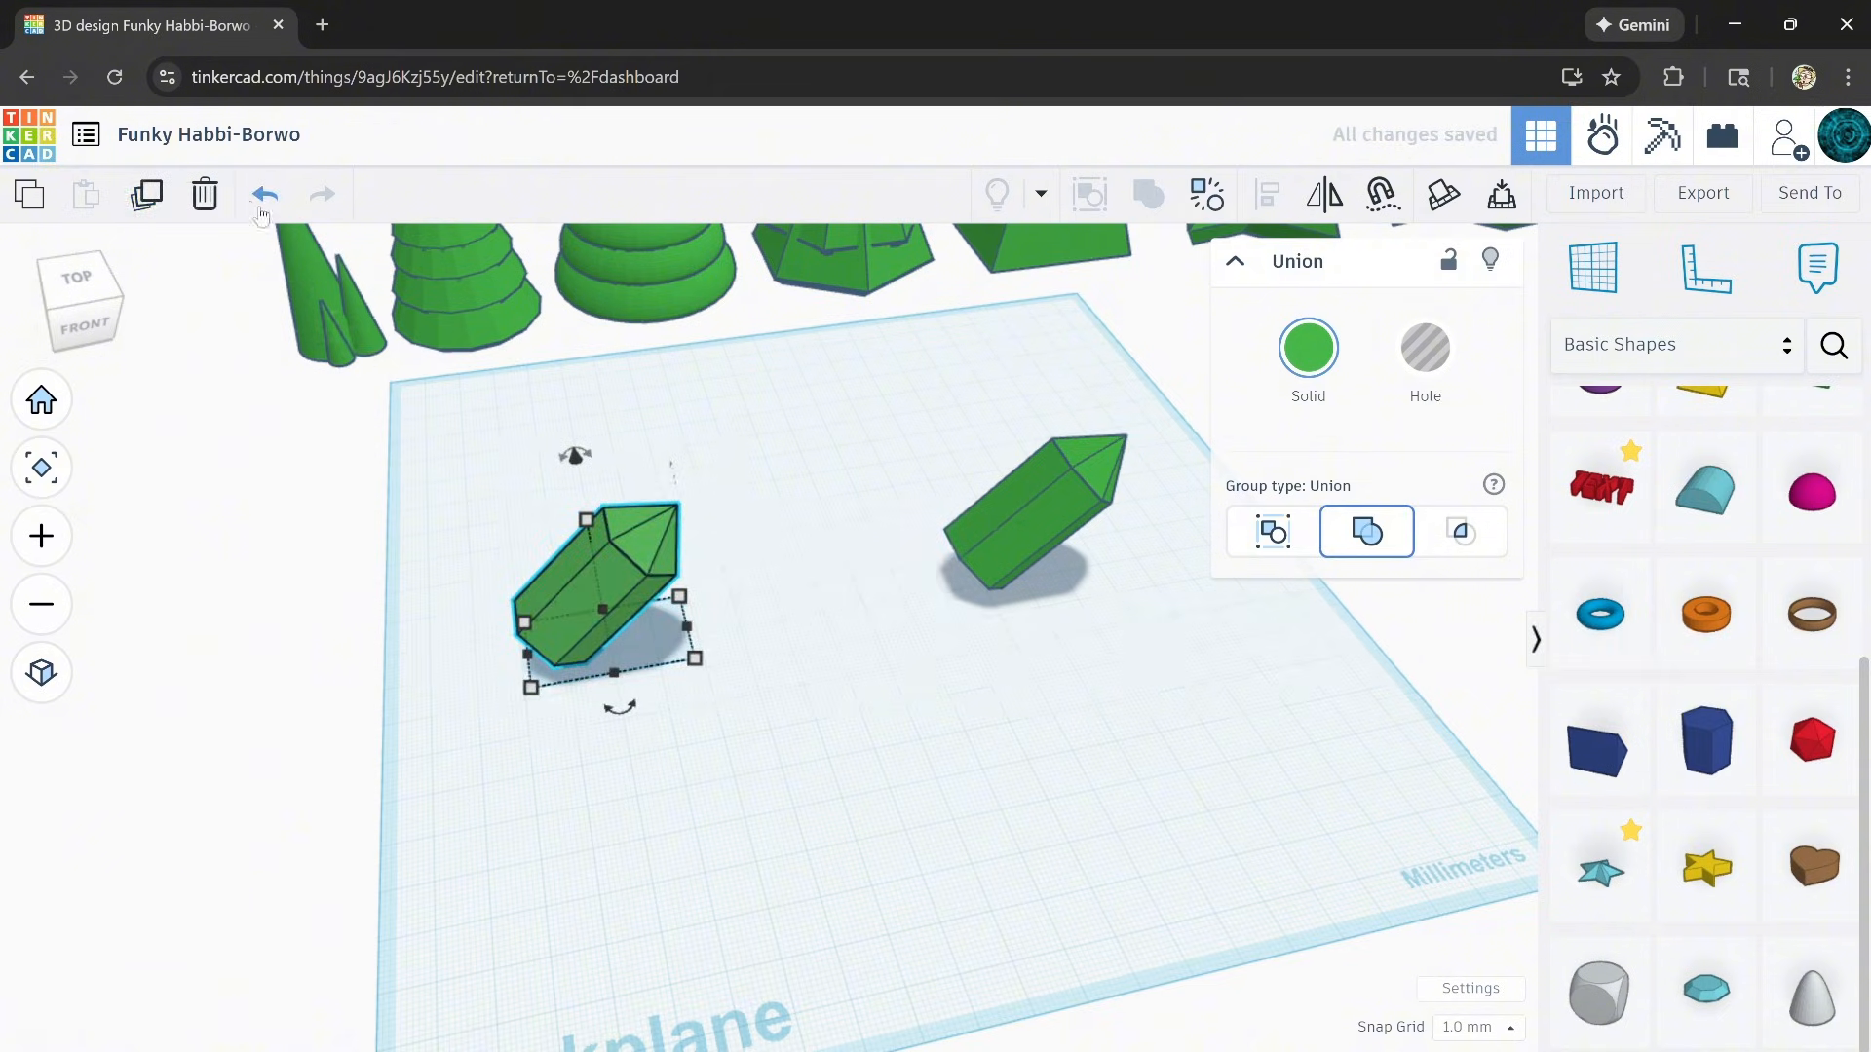
left_click(644, 700)
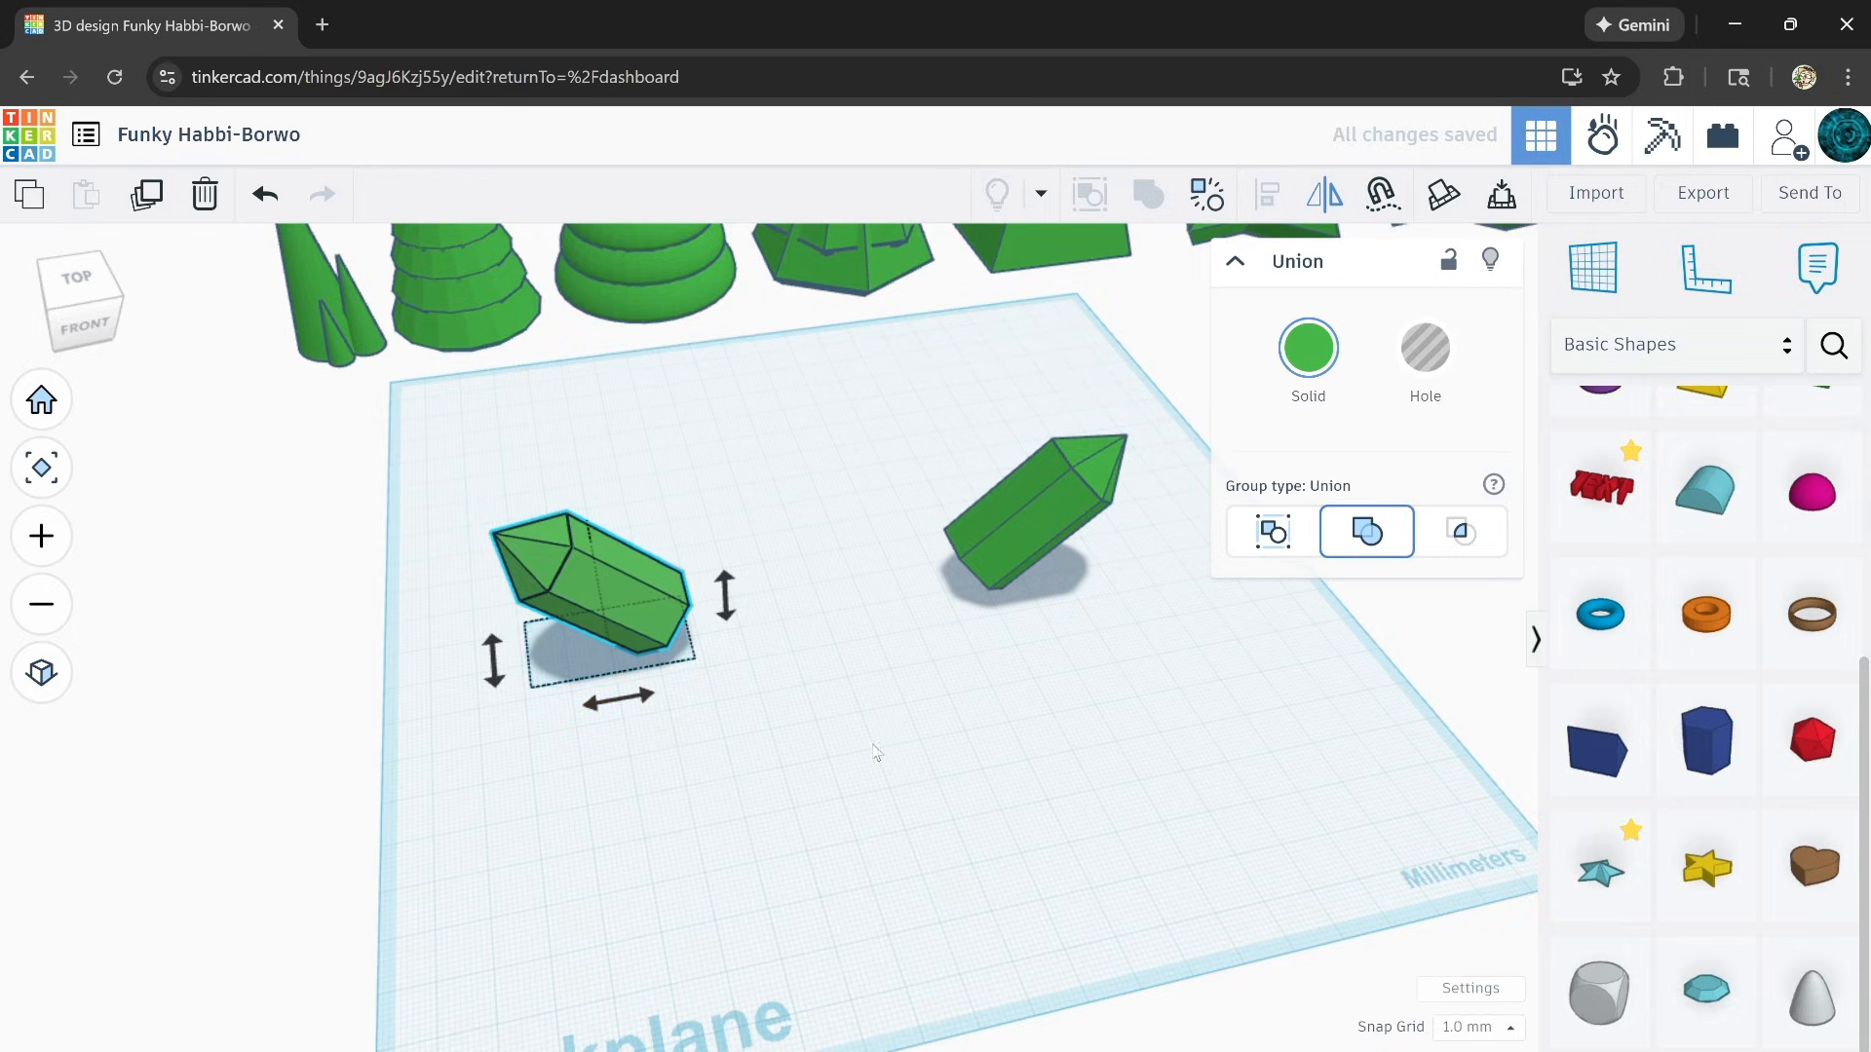
Step: Duplicate the opposing pair of crystals with a 22.5° rotation and repeat until a full ring of 16 crystals is formed
left_click(877, 753)
left_click_drag(1159, 457, 543, 760)
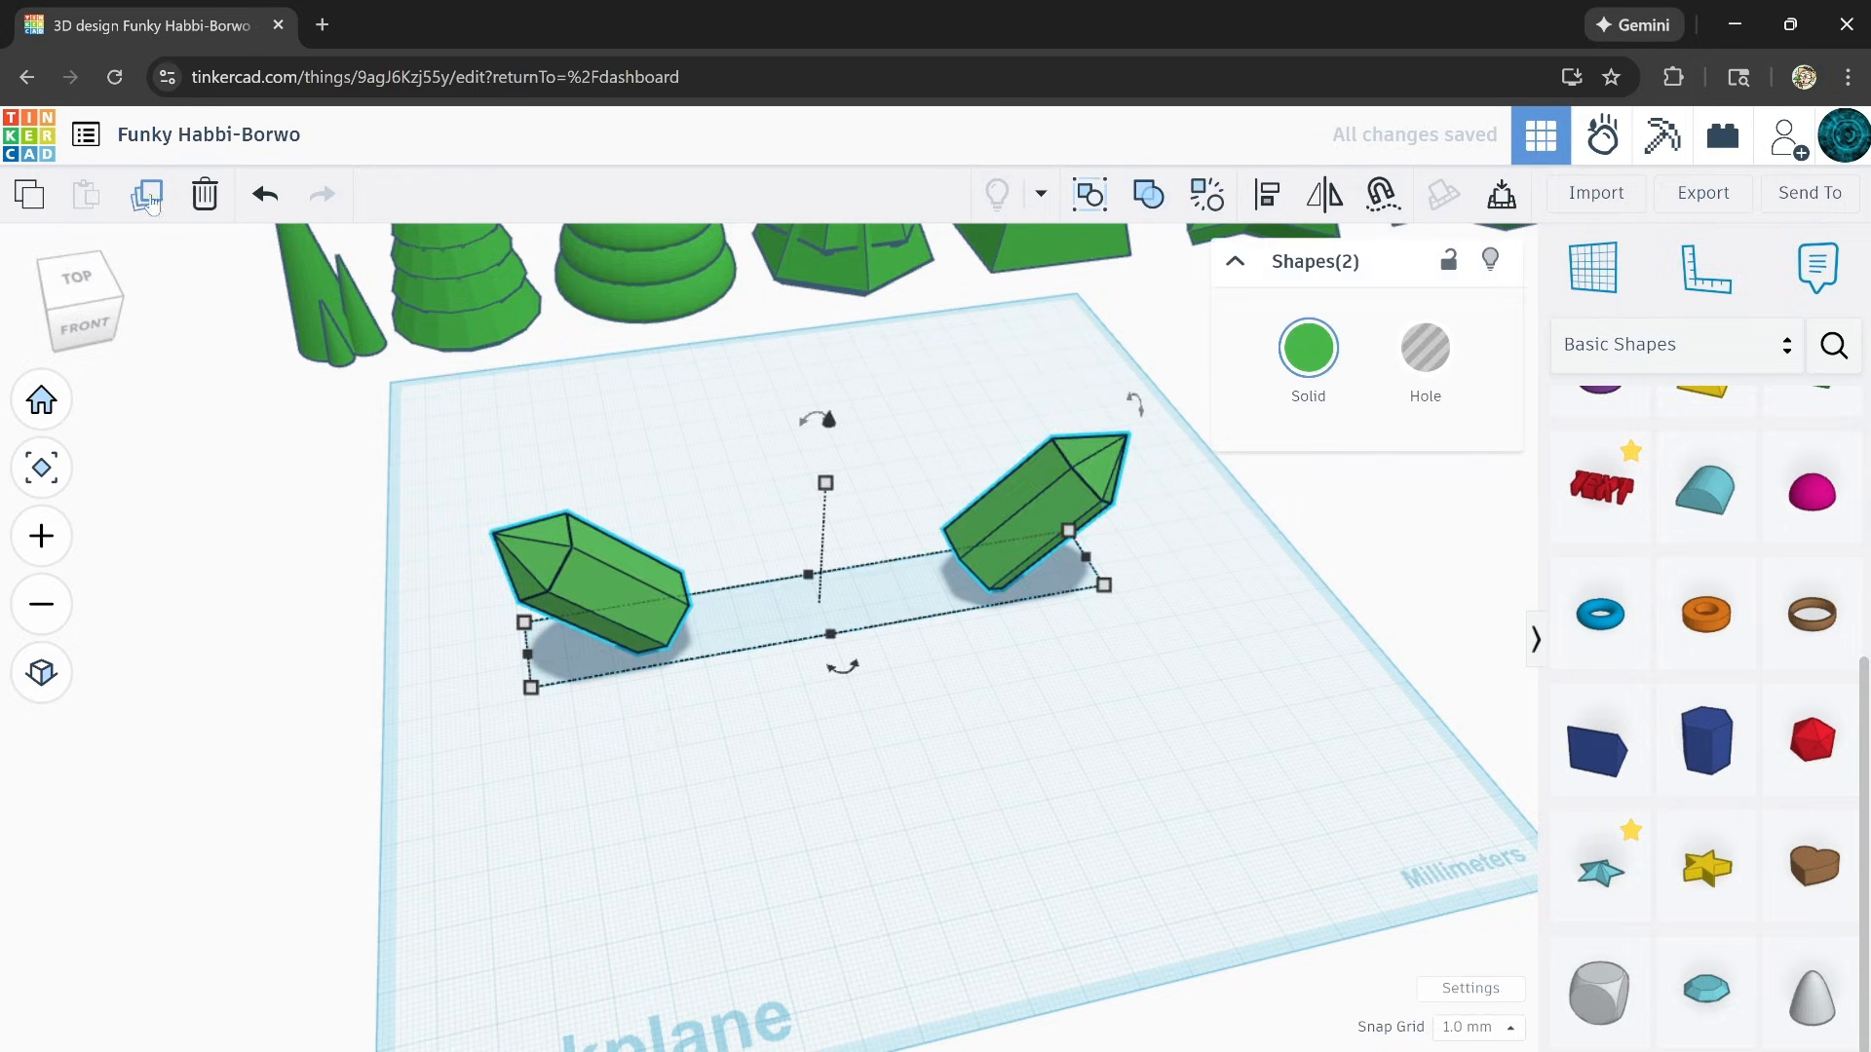
mouse_move(843, 668)
left_mouse_down()
mouse_move(860, 675)
mouse_move(816, 687)
left_mouse_up()
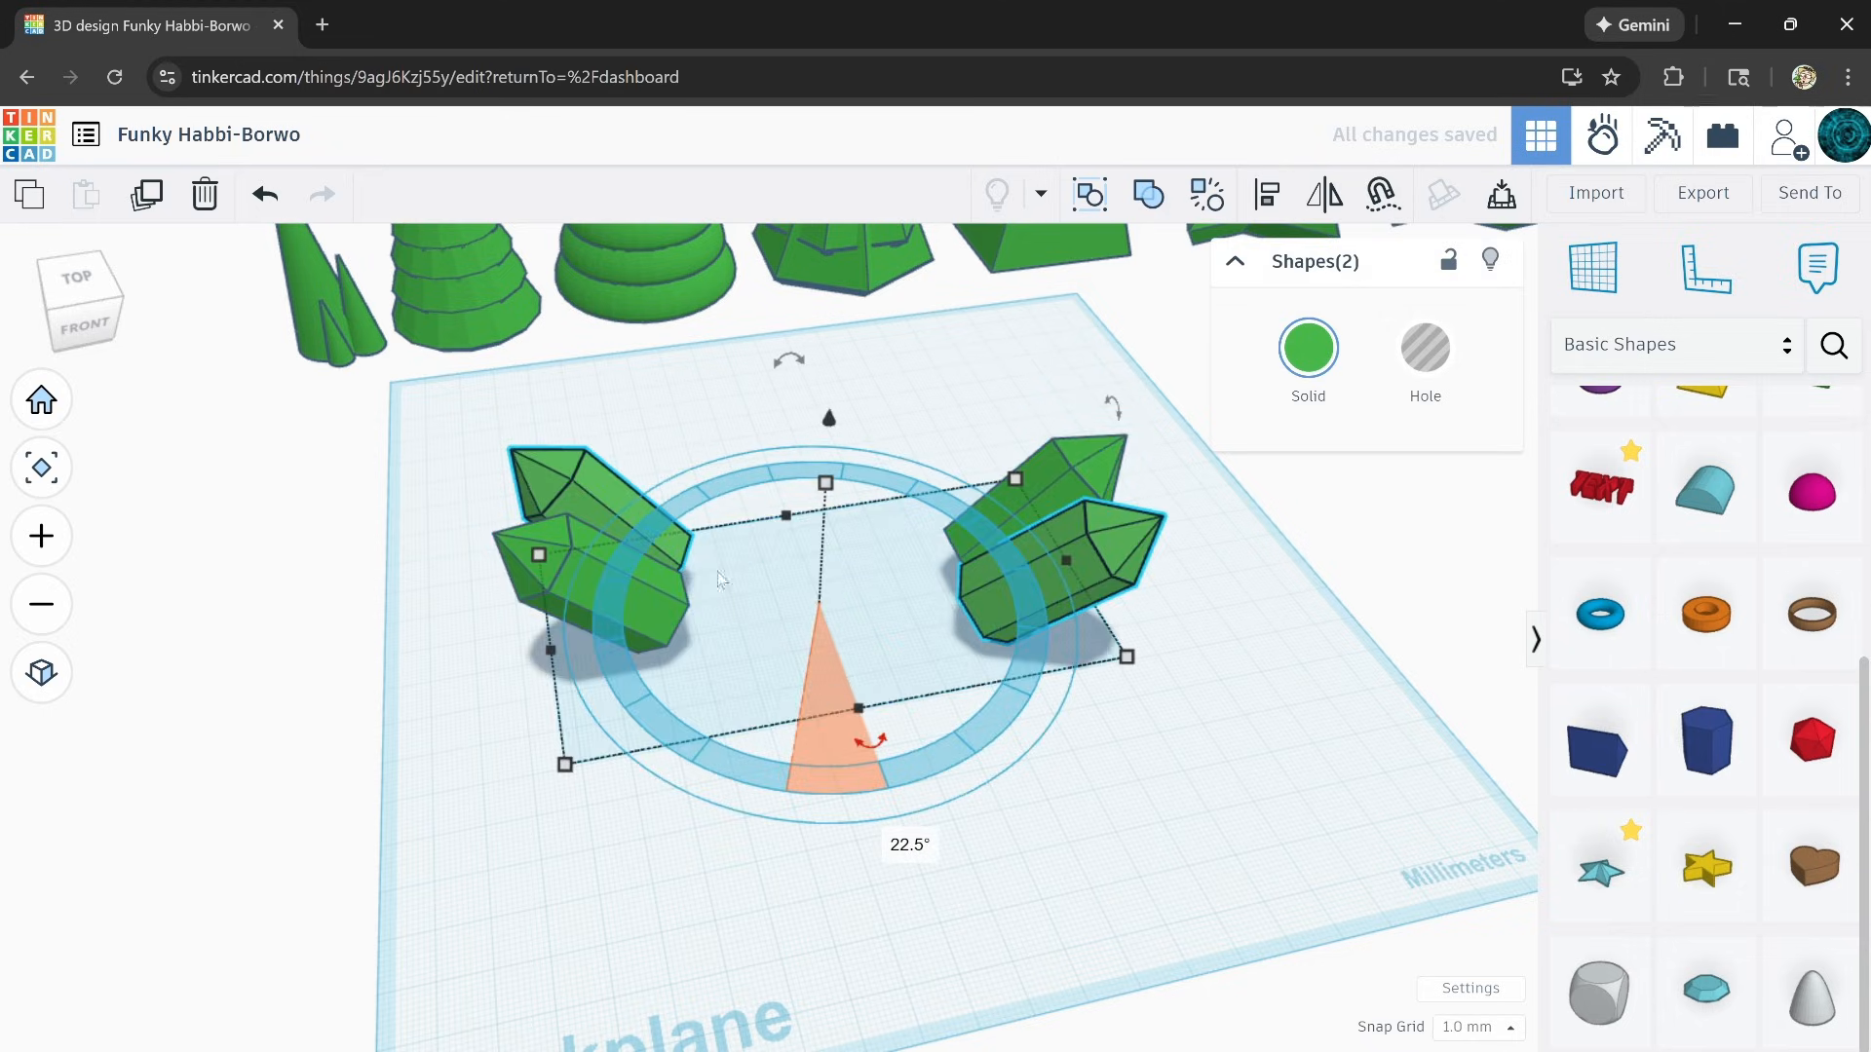
left_click(147, 194)
left_click(146, 194)
left_click(147, 194)
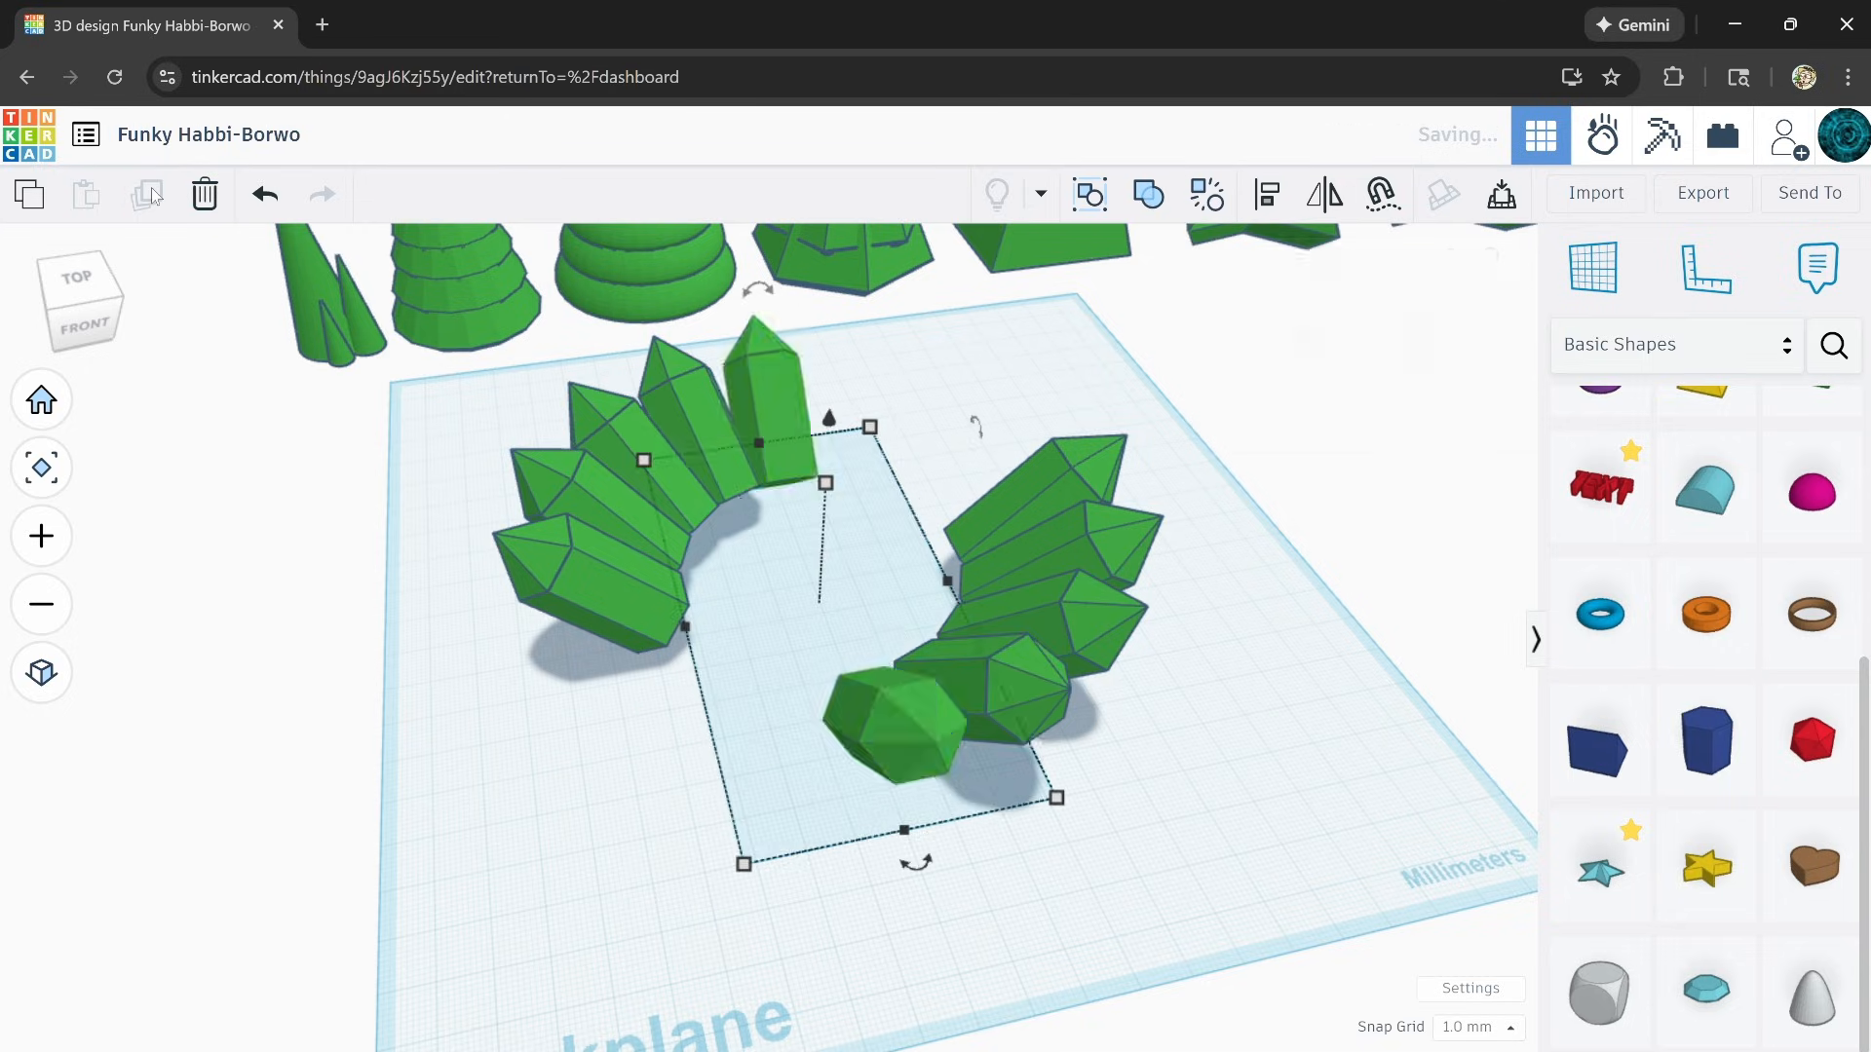
left_click(147, 194)
left_click(146, 194)
left_click(146, 194)
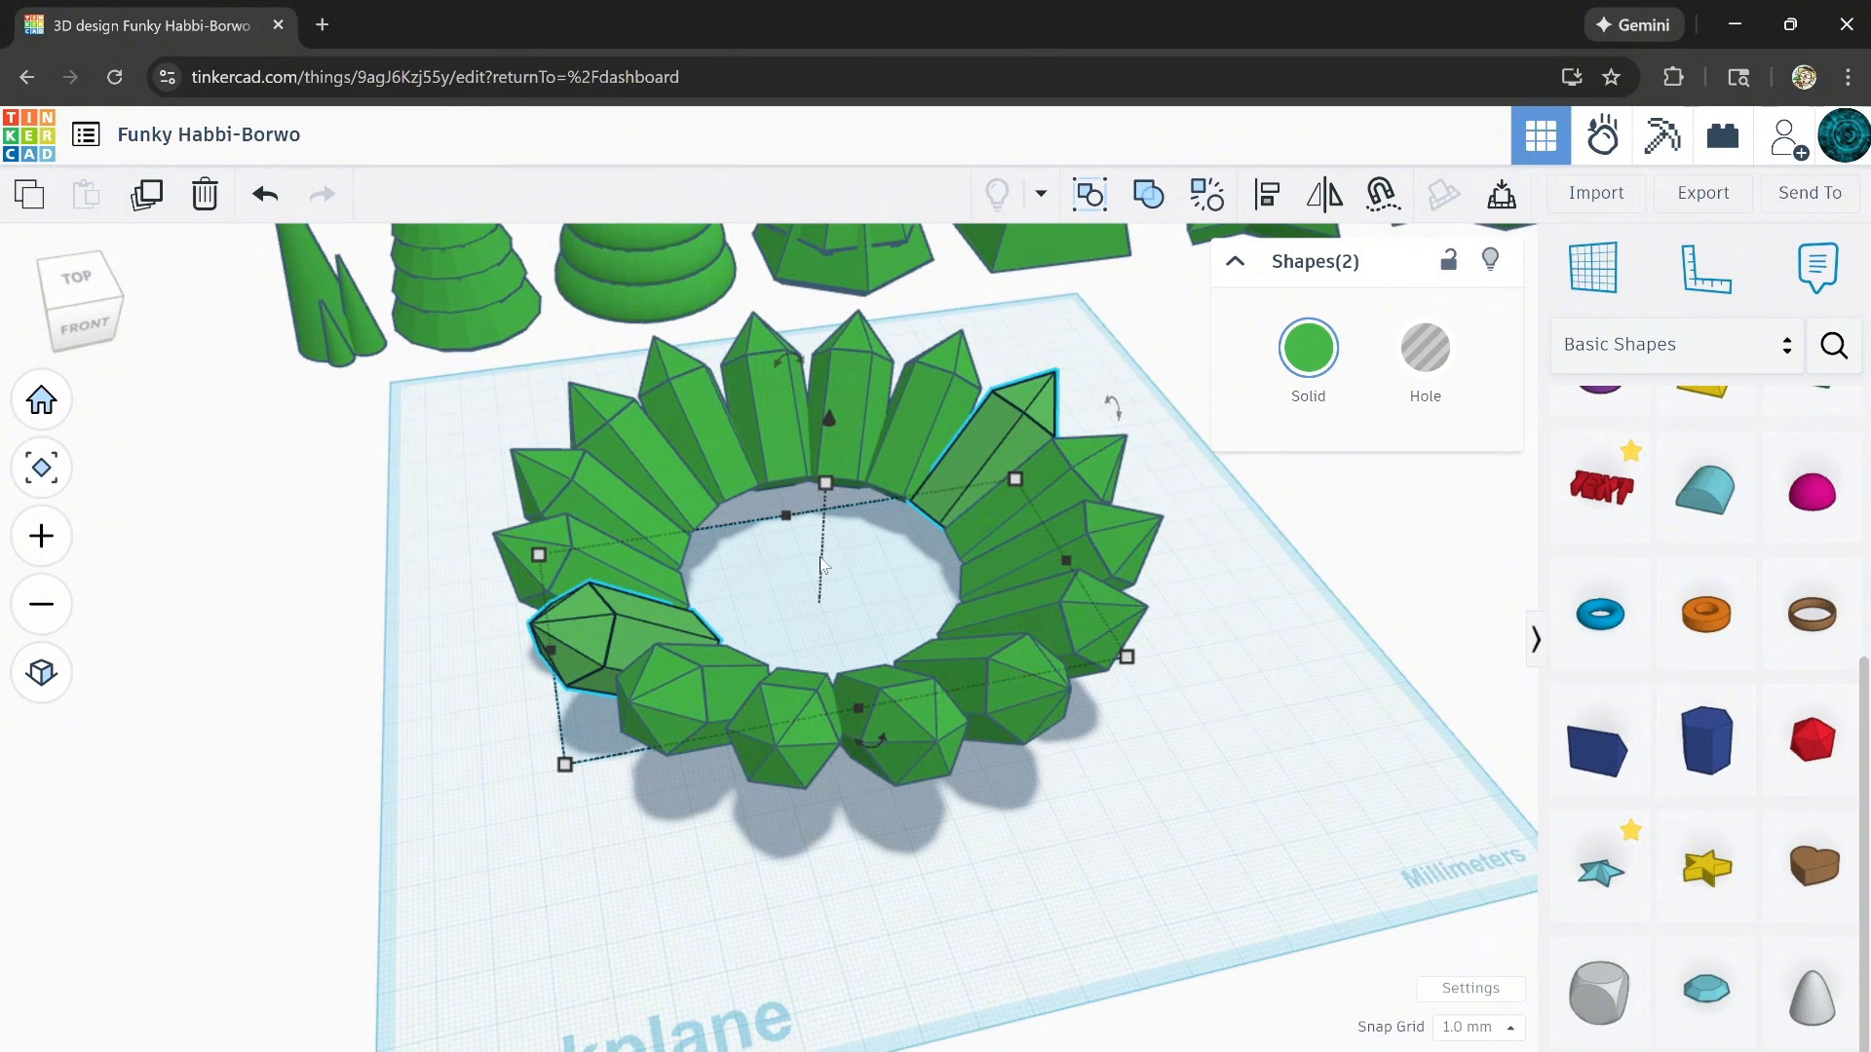
Step: Select all 16 crystals of the ring and group them into a single union
scroll(823, 565, "up", 3)
right_click_drag(824, 565, 751, 618)
scroll(750, 618, "down", 5)
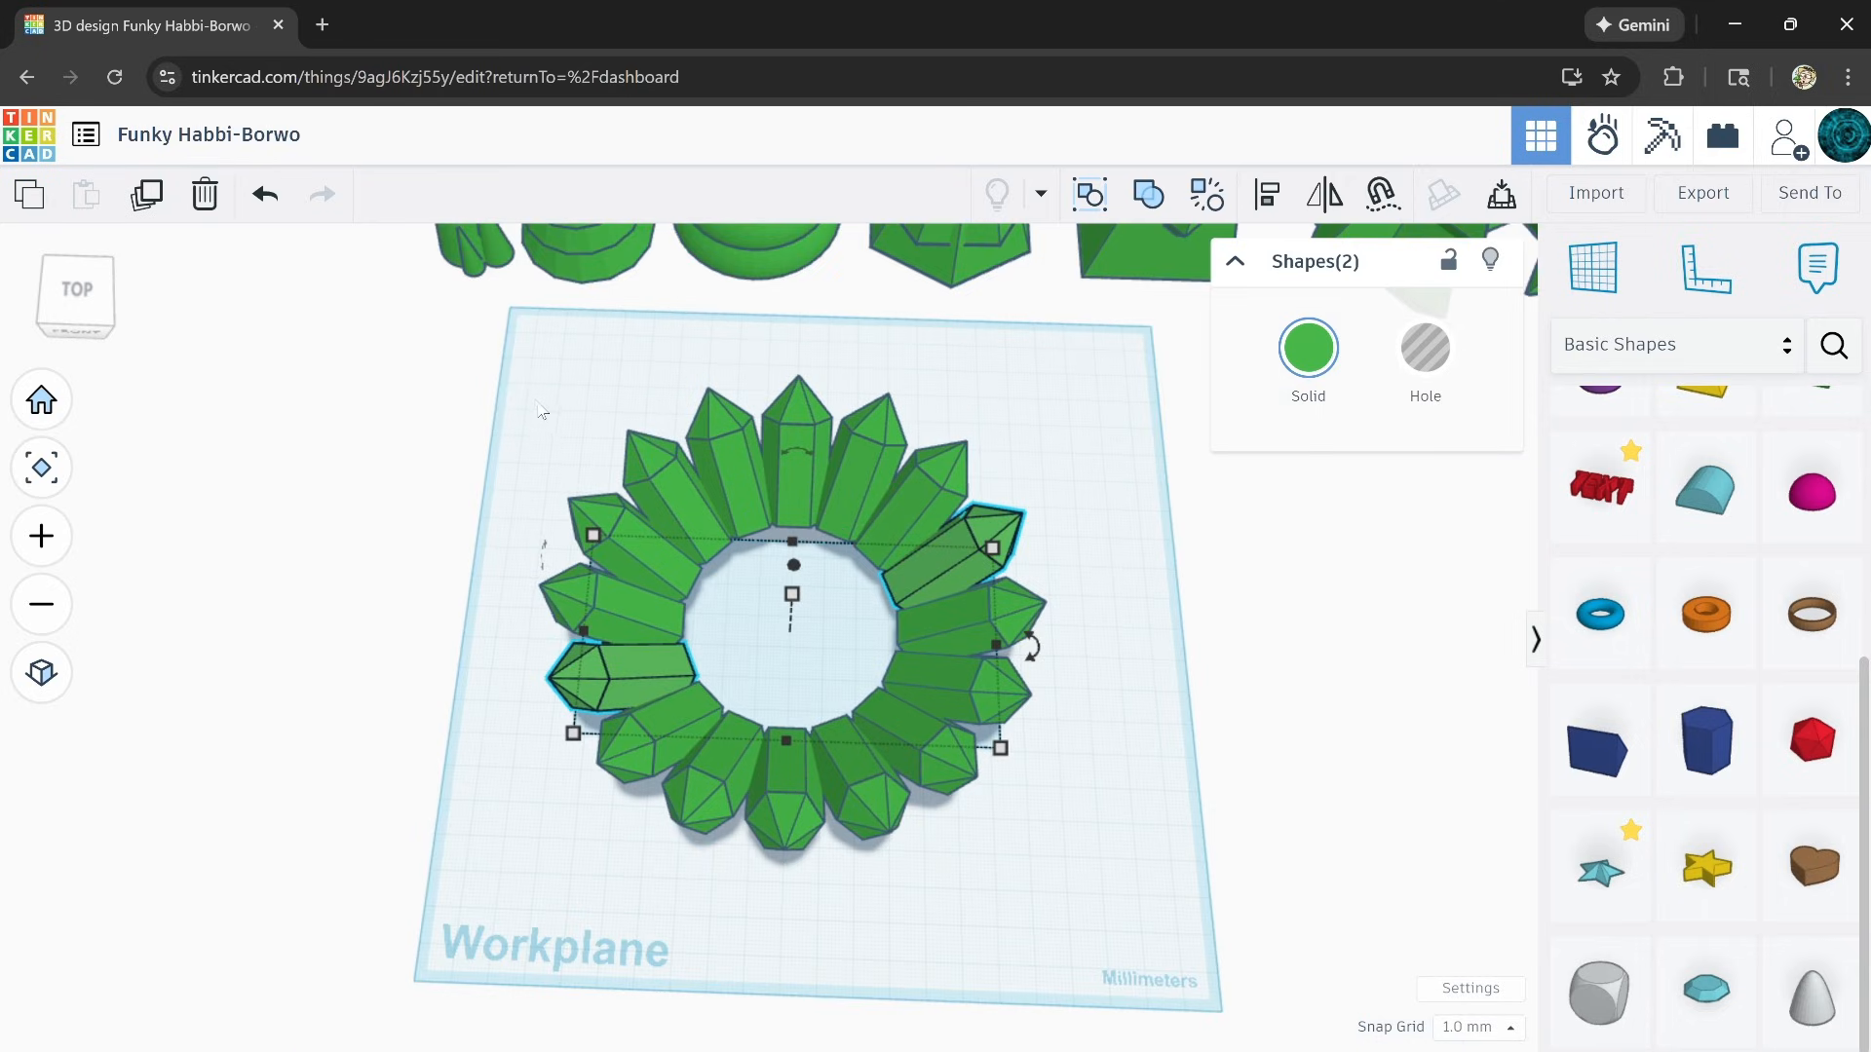
left_click_drag(542, 409, 1066, 886)
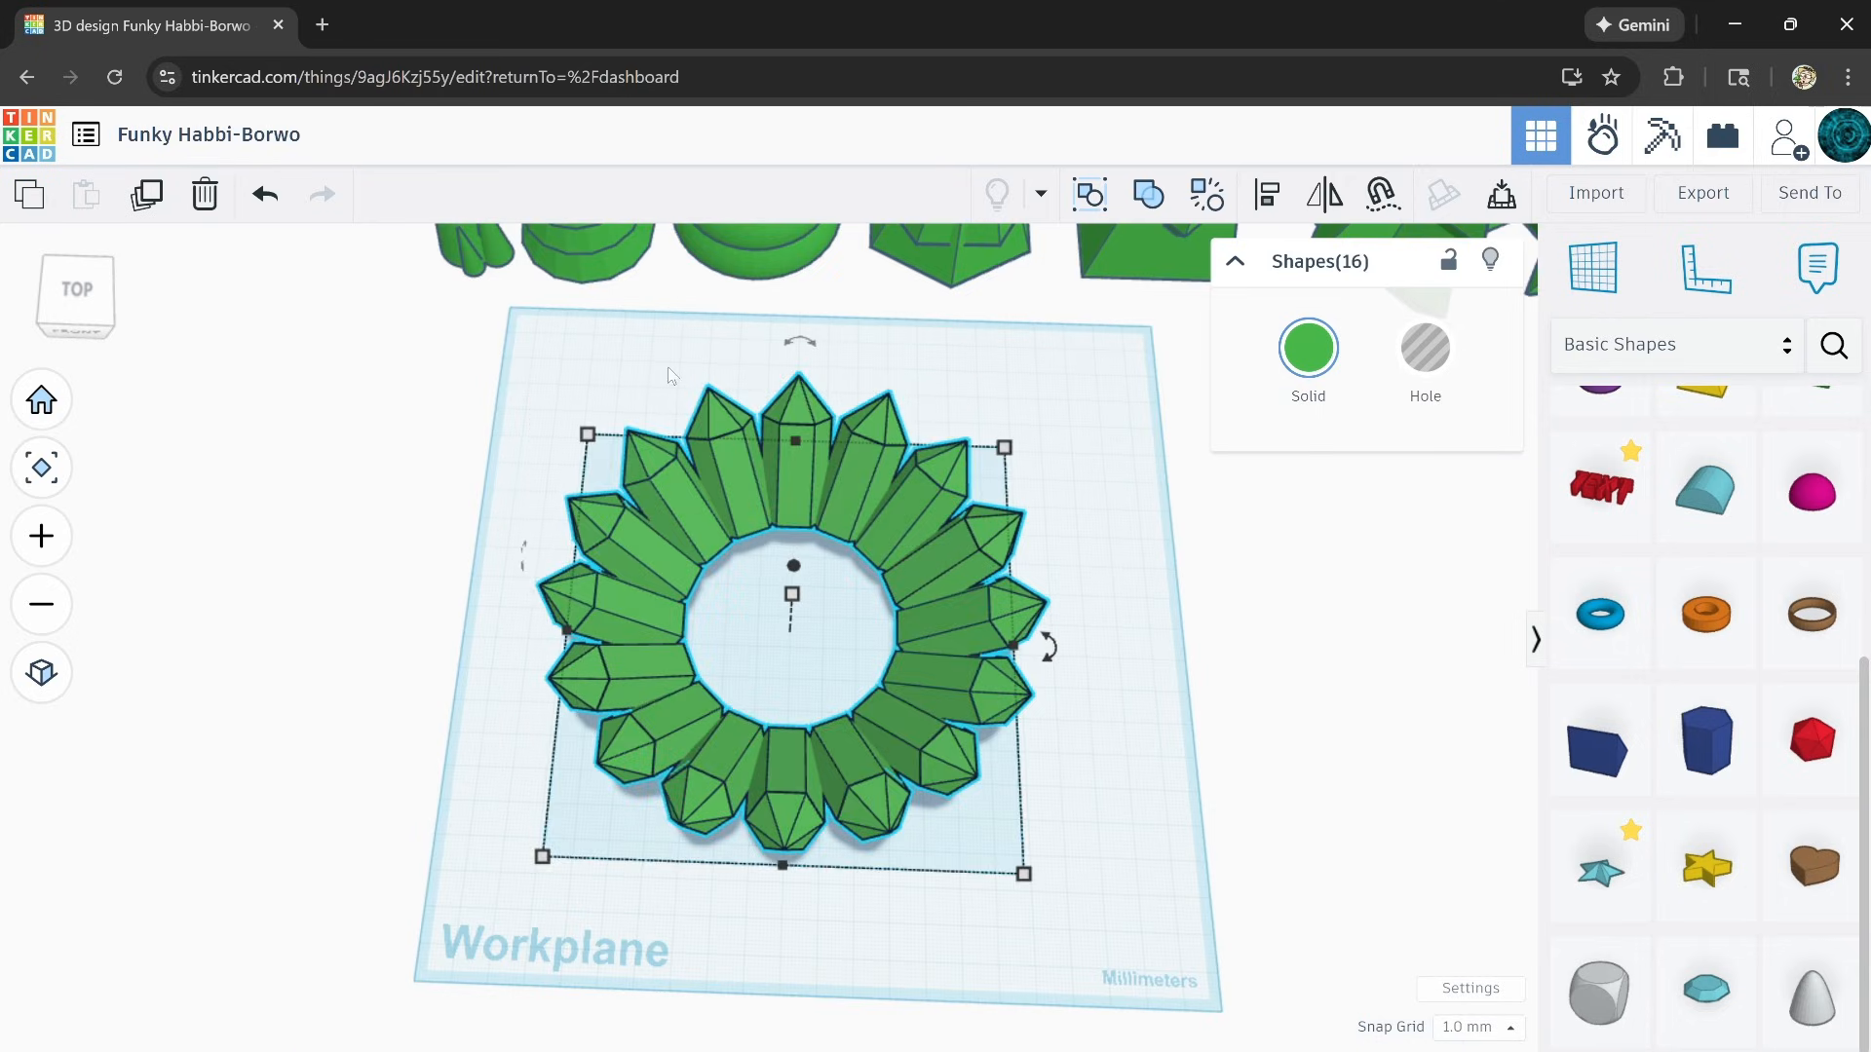
left_click(1137, 207)
mouse_move(1211, 635)
right_mouse_down()
mouse_move(1216, 614)
mouse_move(1218, 662)
right_mouse_up()
left_click(1117, 668)
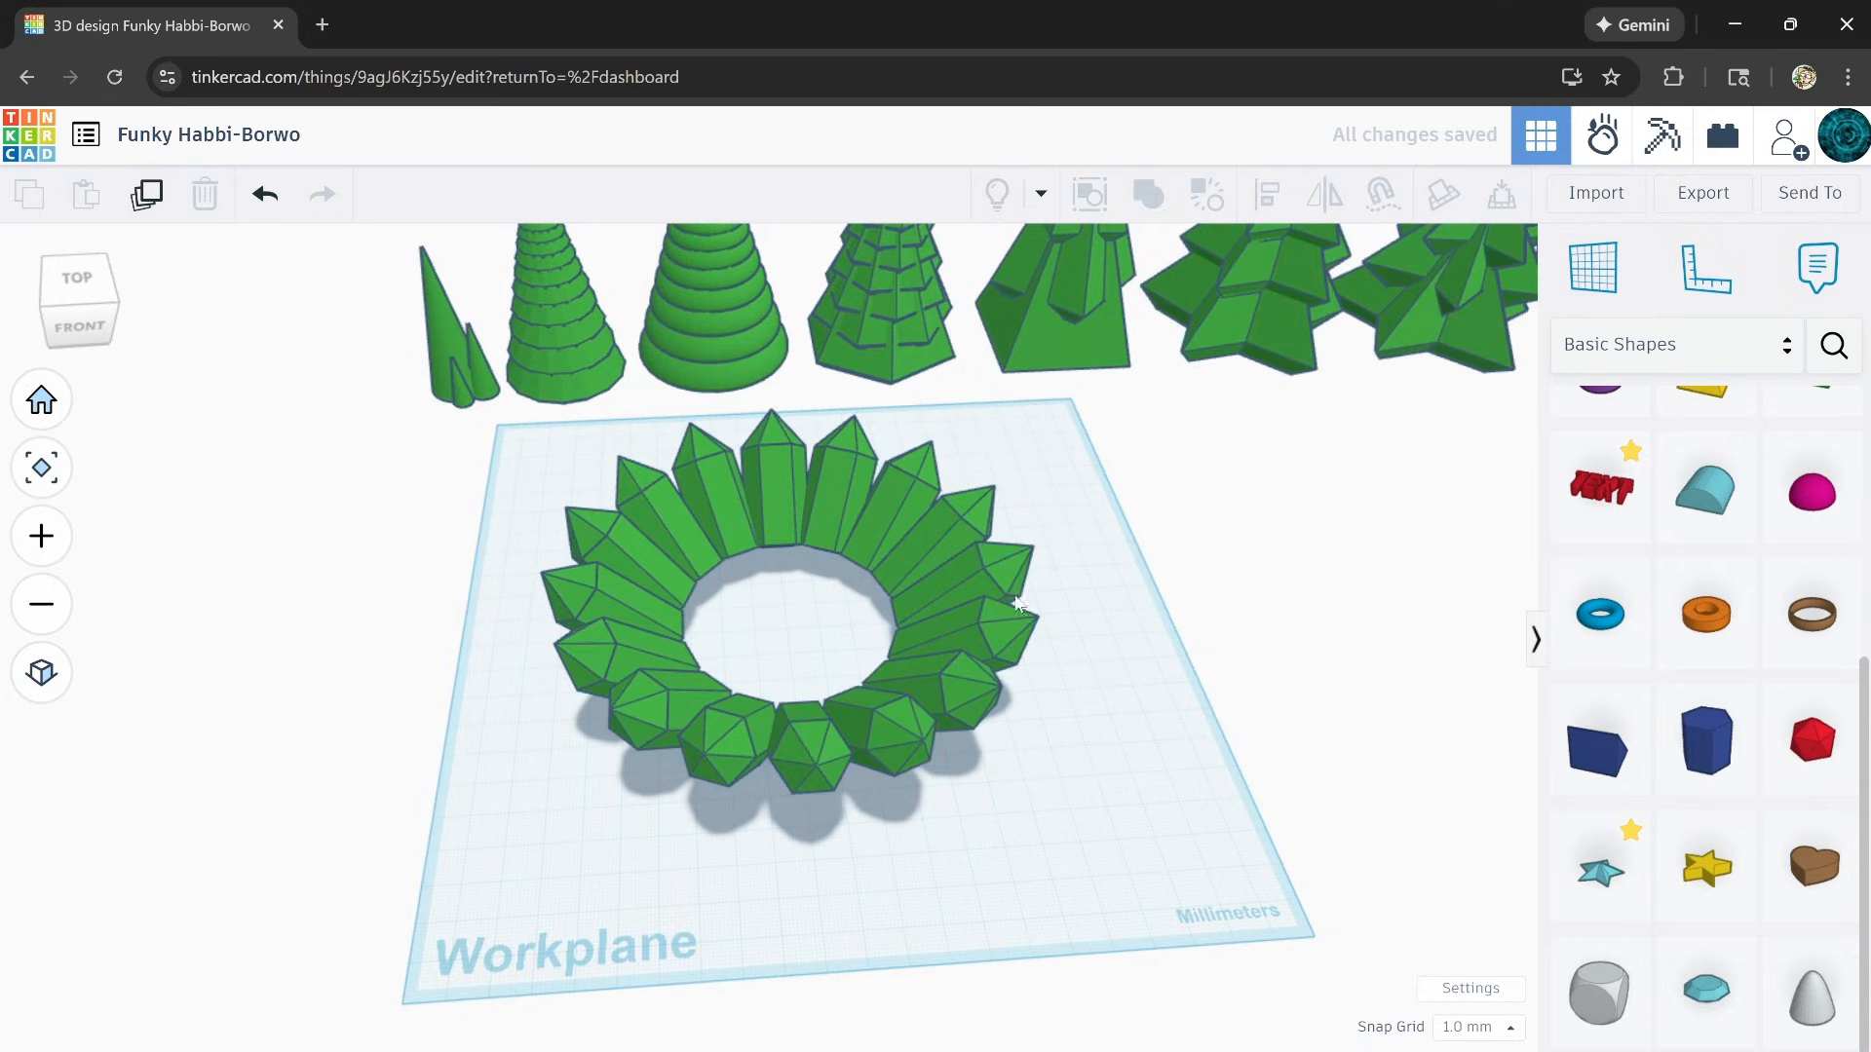
Step: Duplicate the grouped crystal ring, raise the copy above the original and shrink it slightly about its center
left_click(973, 565)
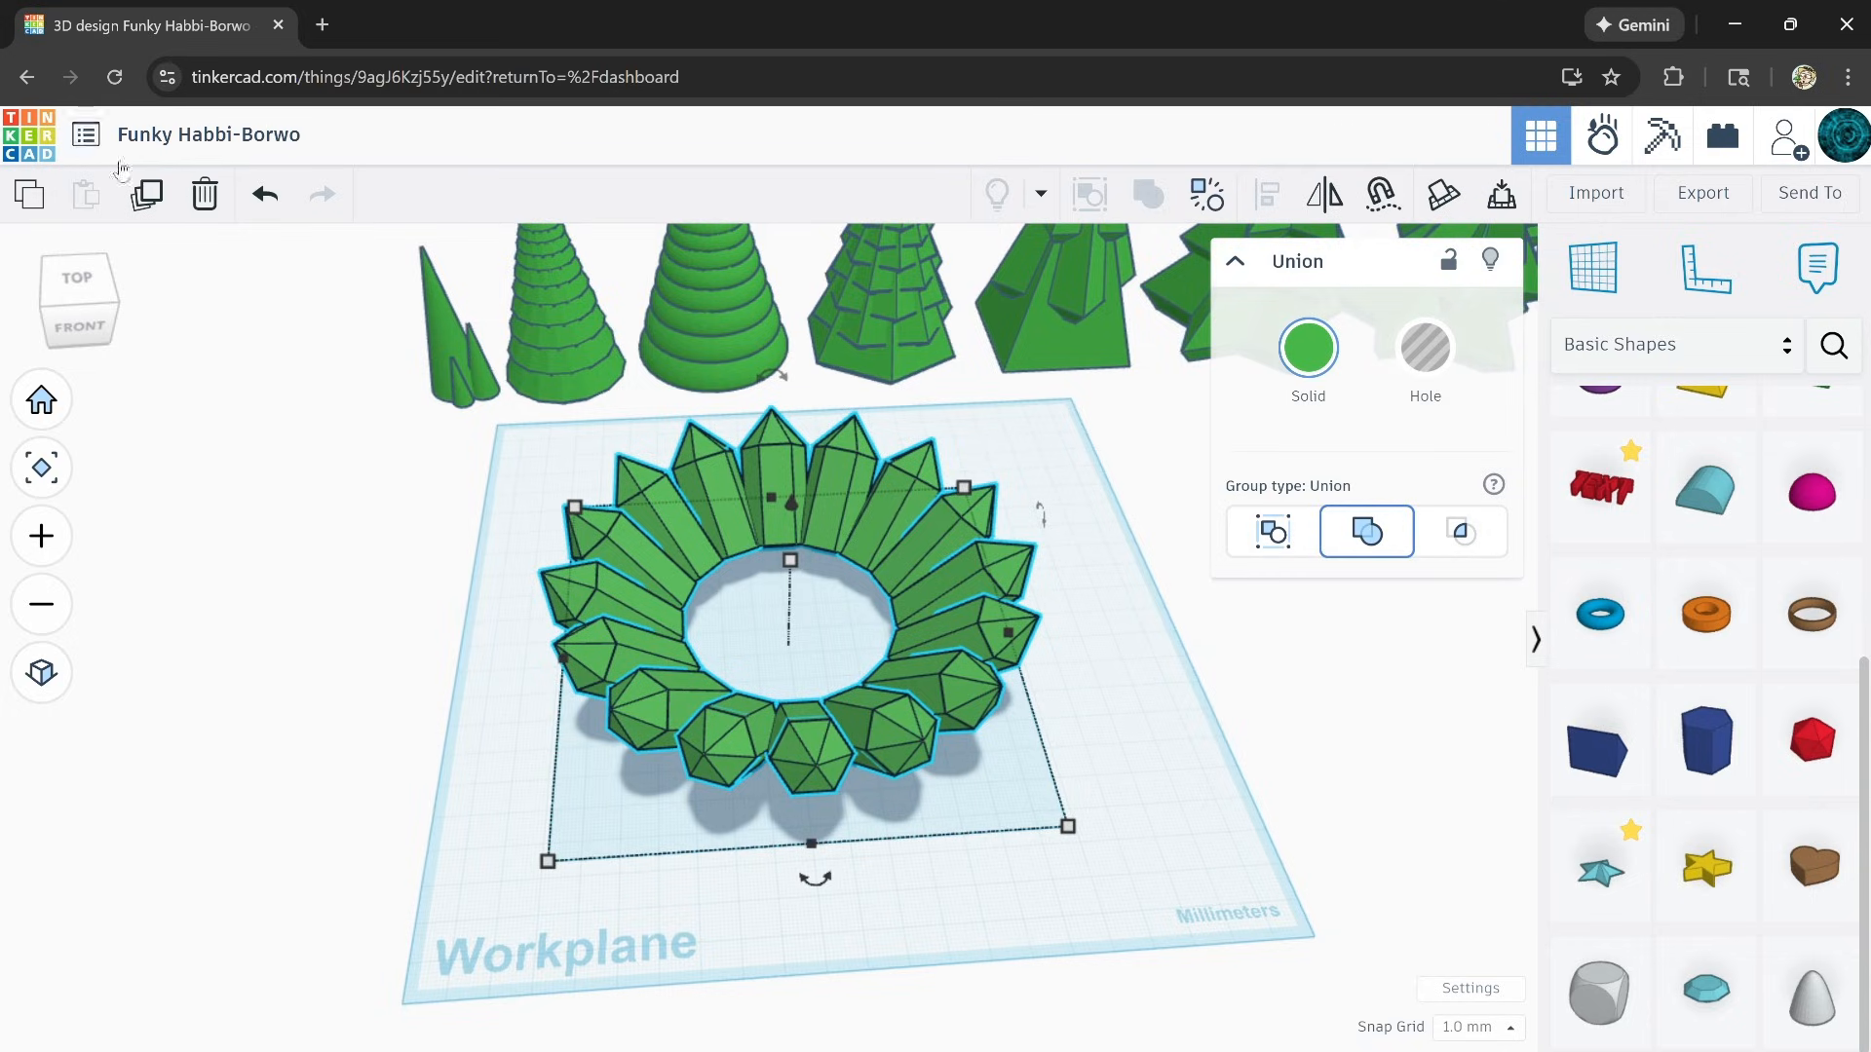
left_click(146, 194)
right_click_drag(481, 452, 733, 545)
mouse_move(792, 475)
left_mouse_down()
mouse_move(792, 402)
mouse_move(792, 495)
left_mouse_up()
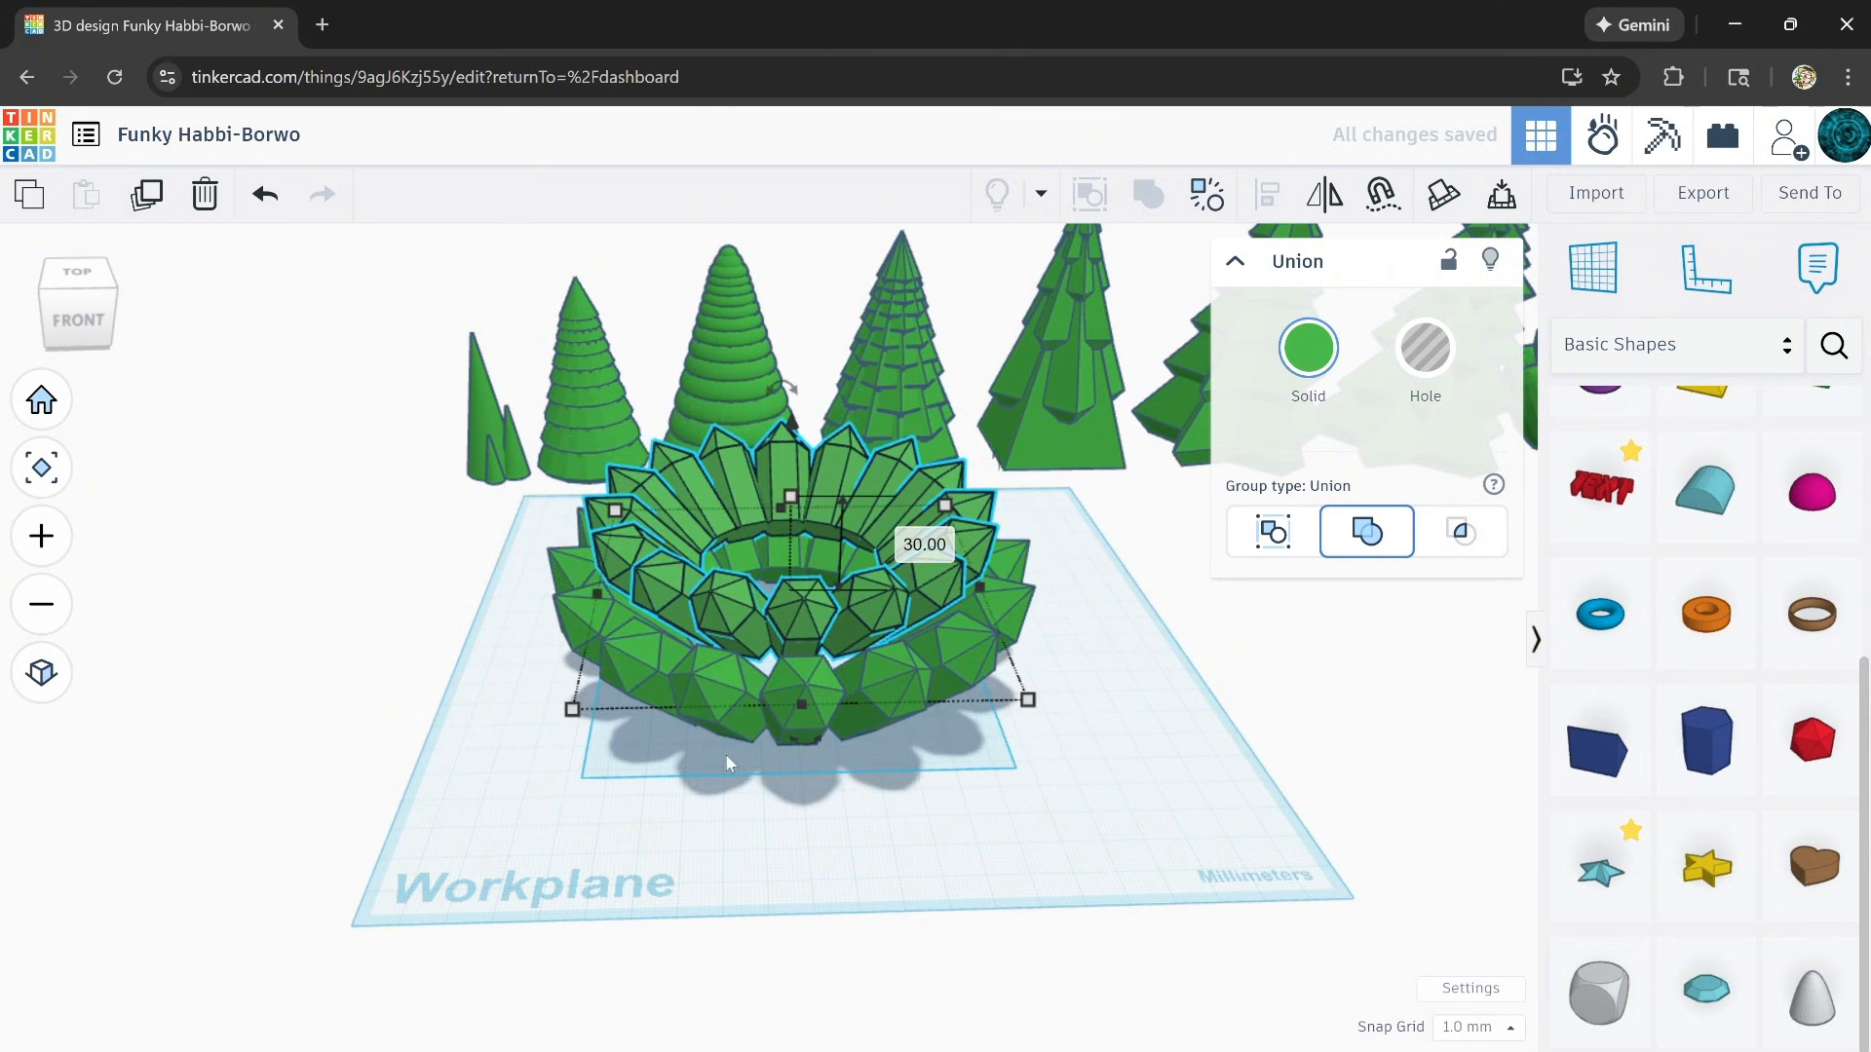
right_click_drag(725, 752, 862, 734)
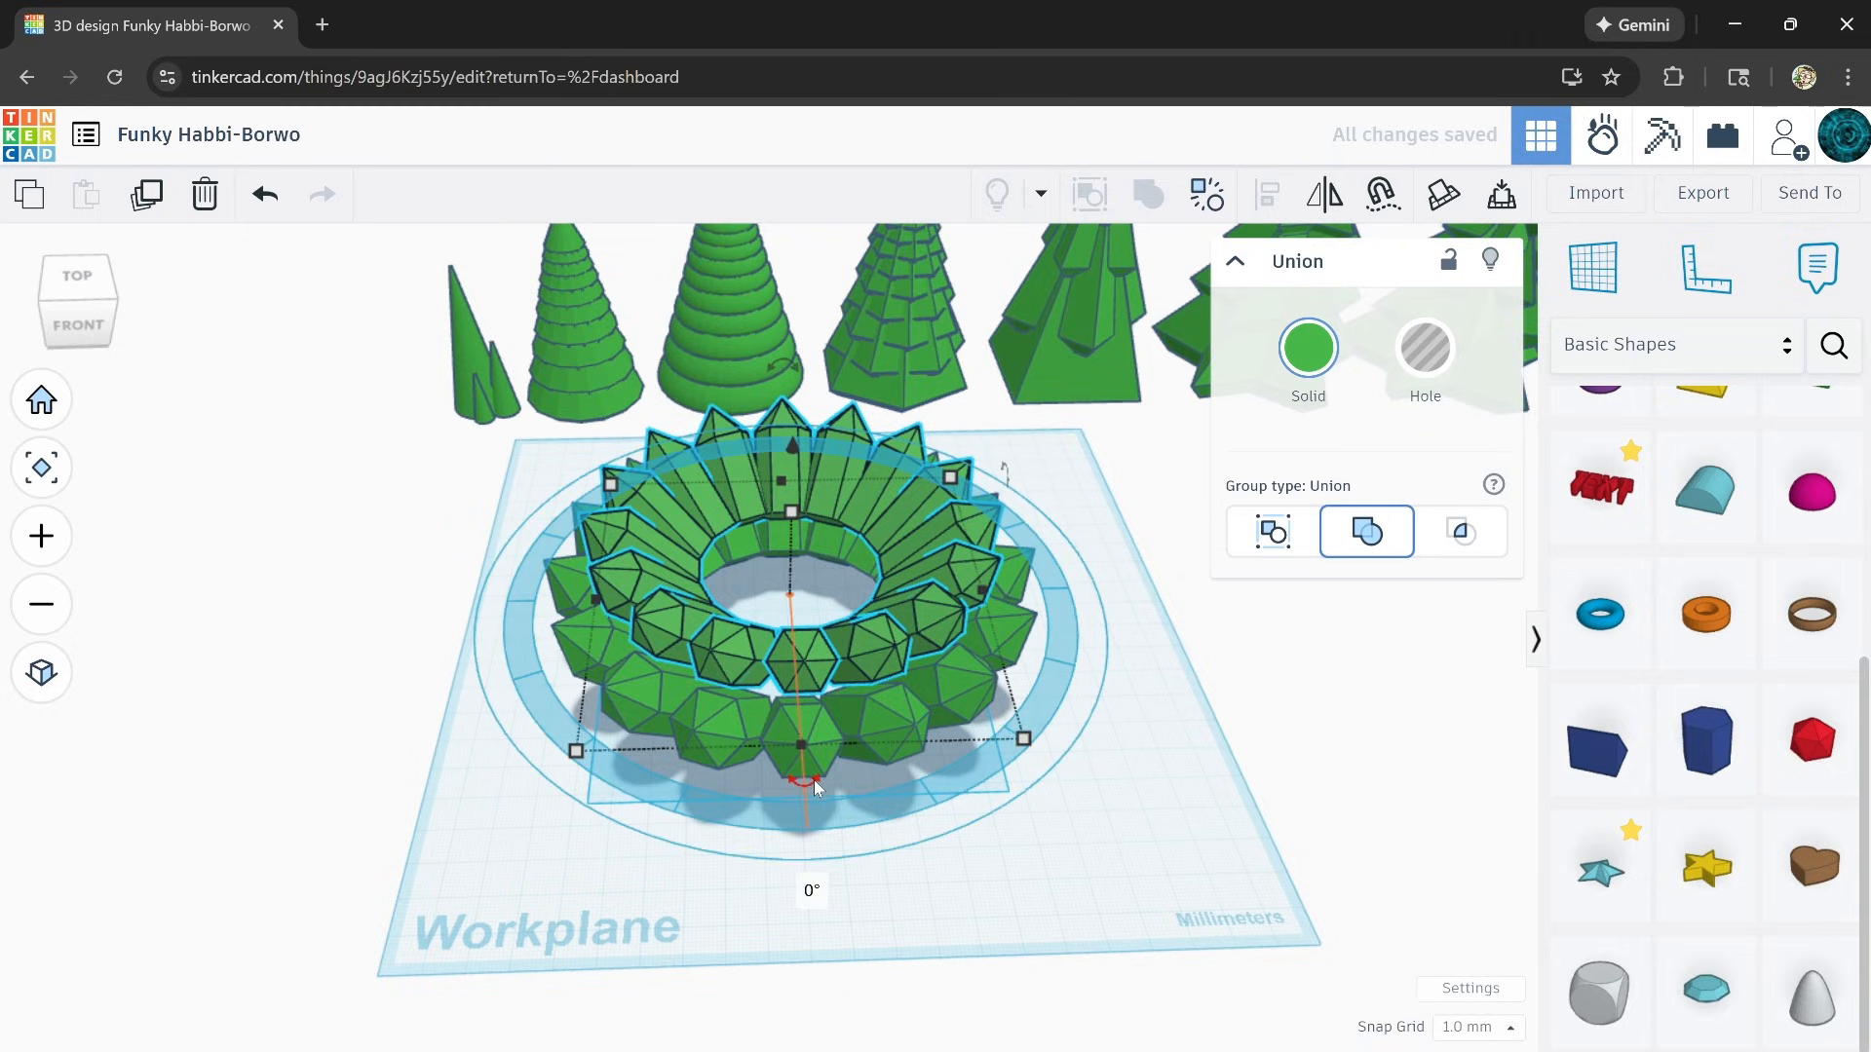
Step: Rotate the upper ring about its vertical axis so its crystals sit over the gaps of the ring below
left_click_drag(811, 780, 763, 894)
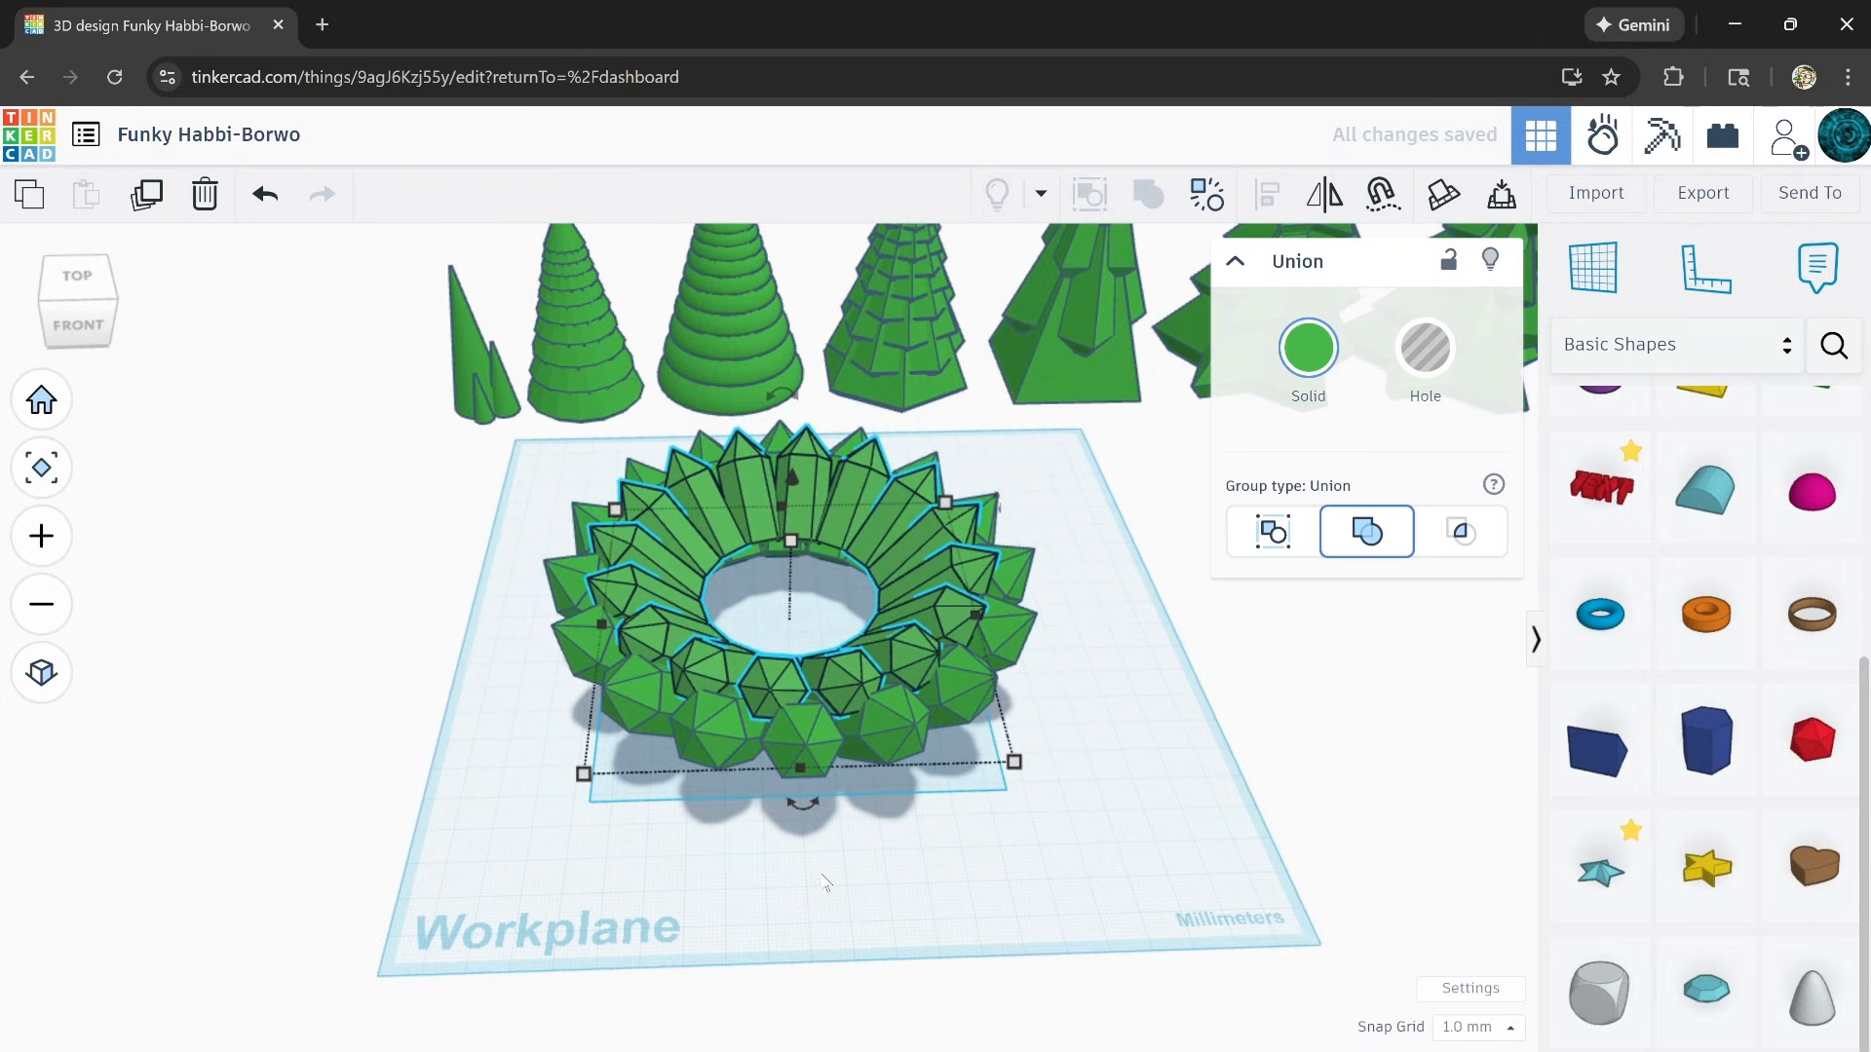
left_click_drag(827, 884, 819, 943)
scroll(822, 678, "up", 5)
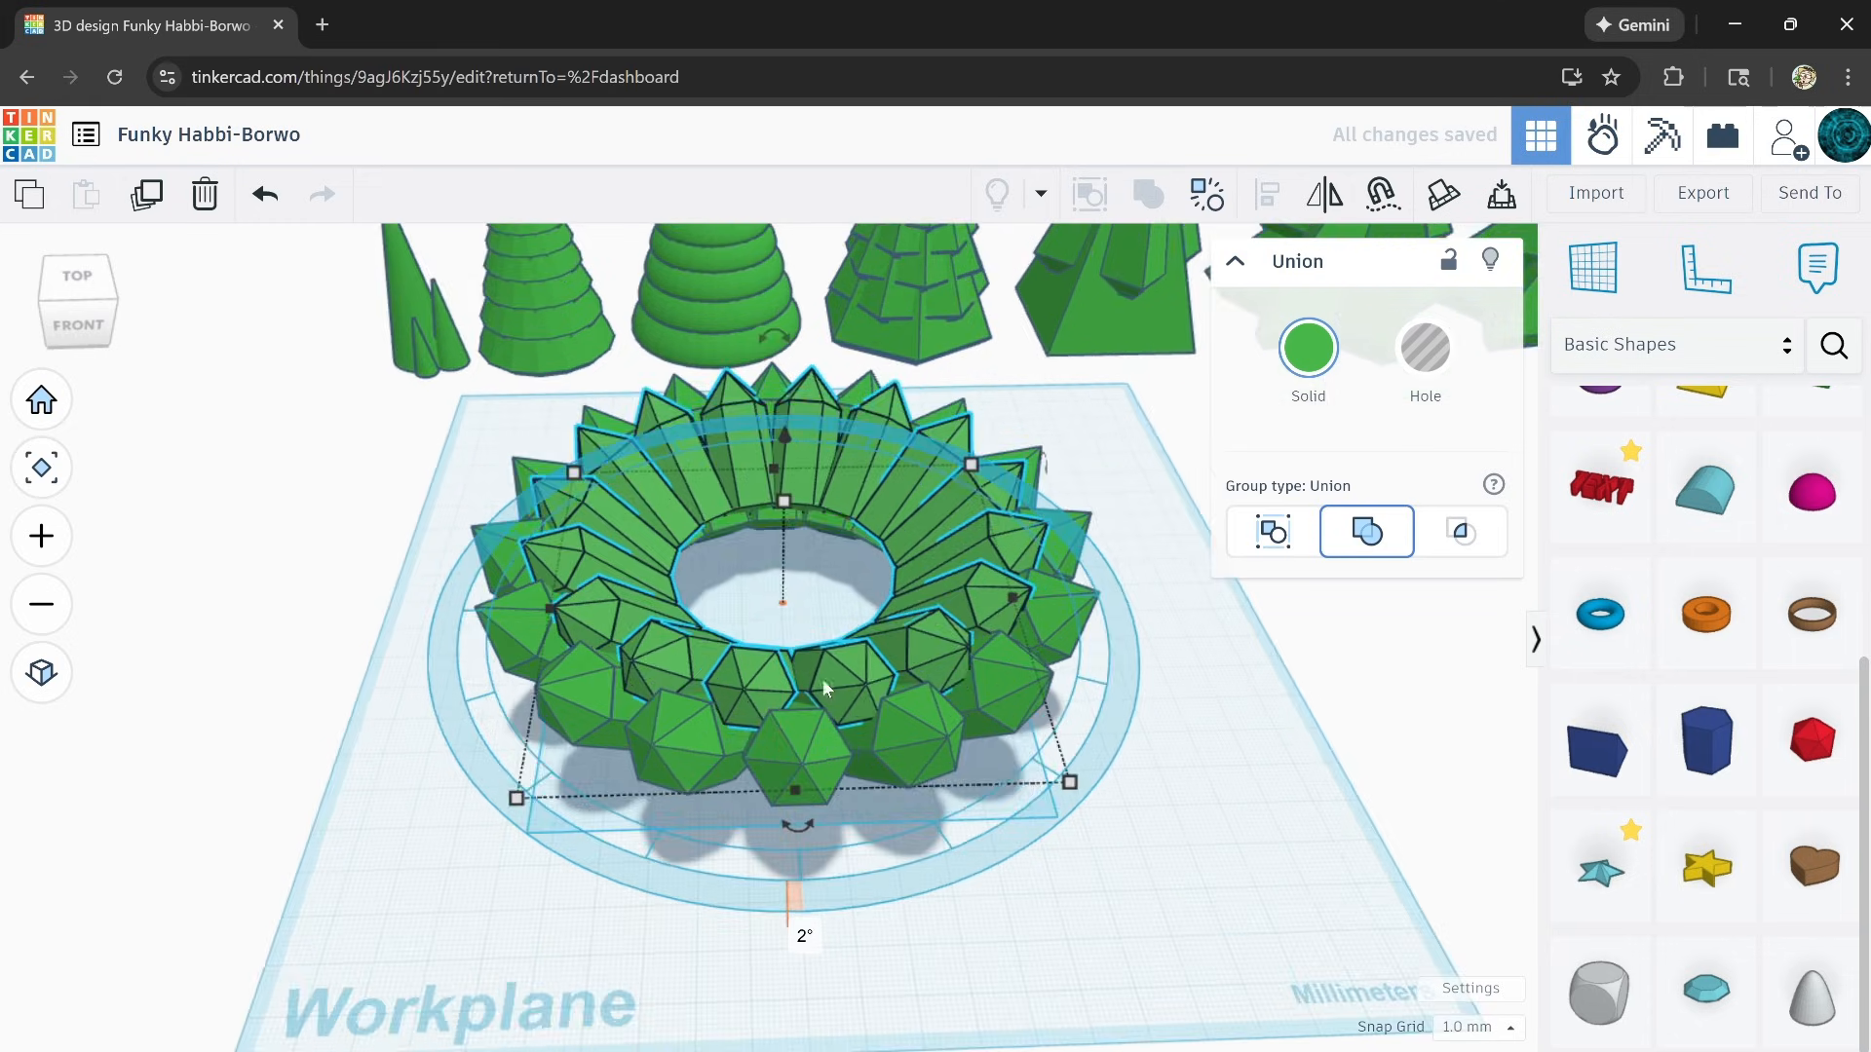
right_click_drag(928, 759, 846, 709)
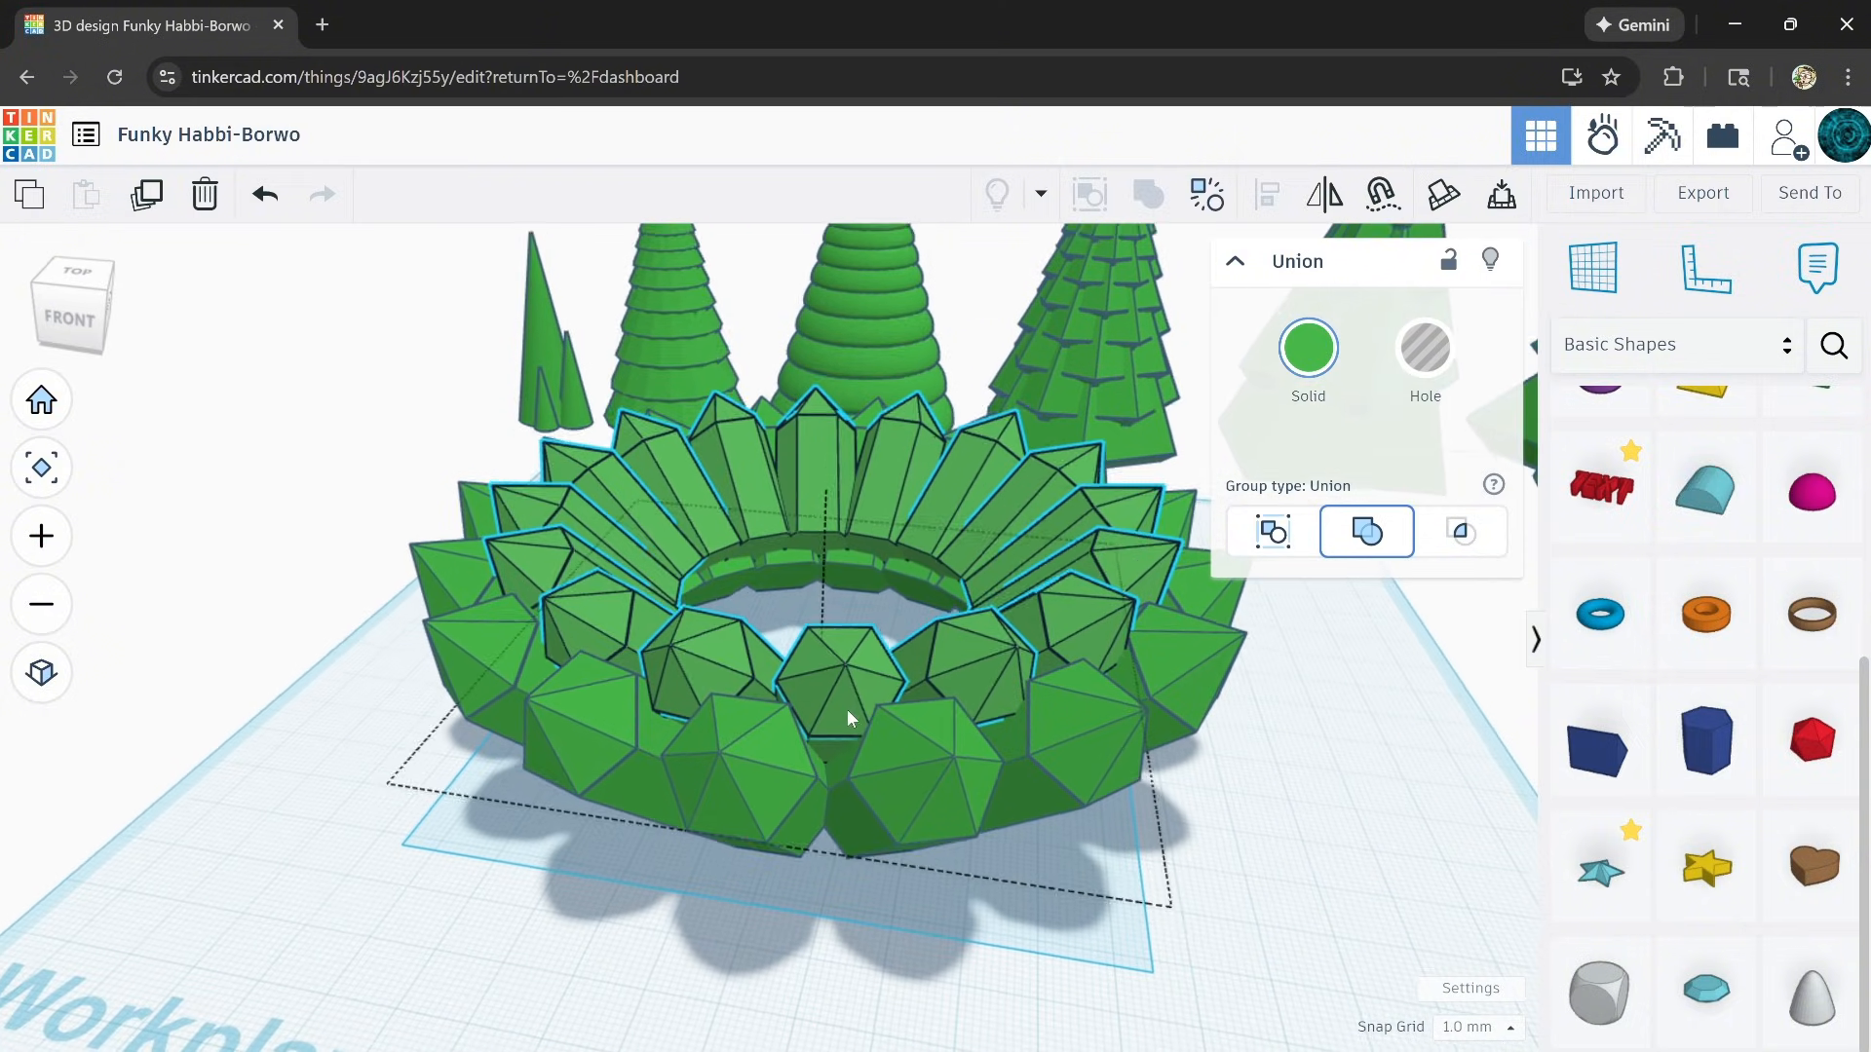
Step: Repeat the raised, shrunken and rotated duplicate until 17 rings taper up to a narrow tip
left_click(148, 196)
left_click(148, 196)
left_click(148, 196)
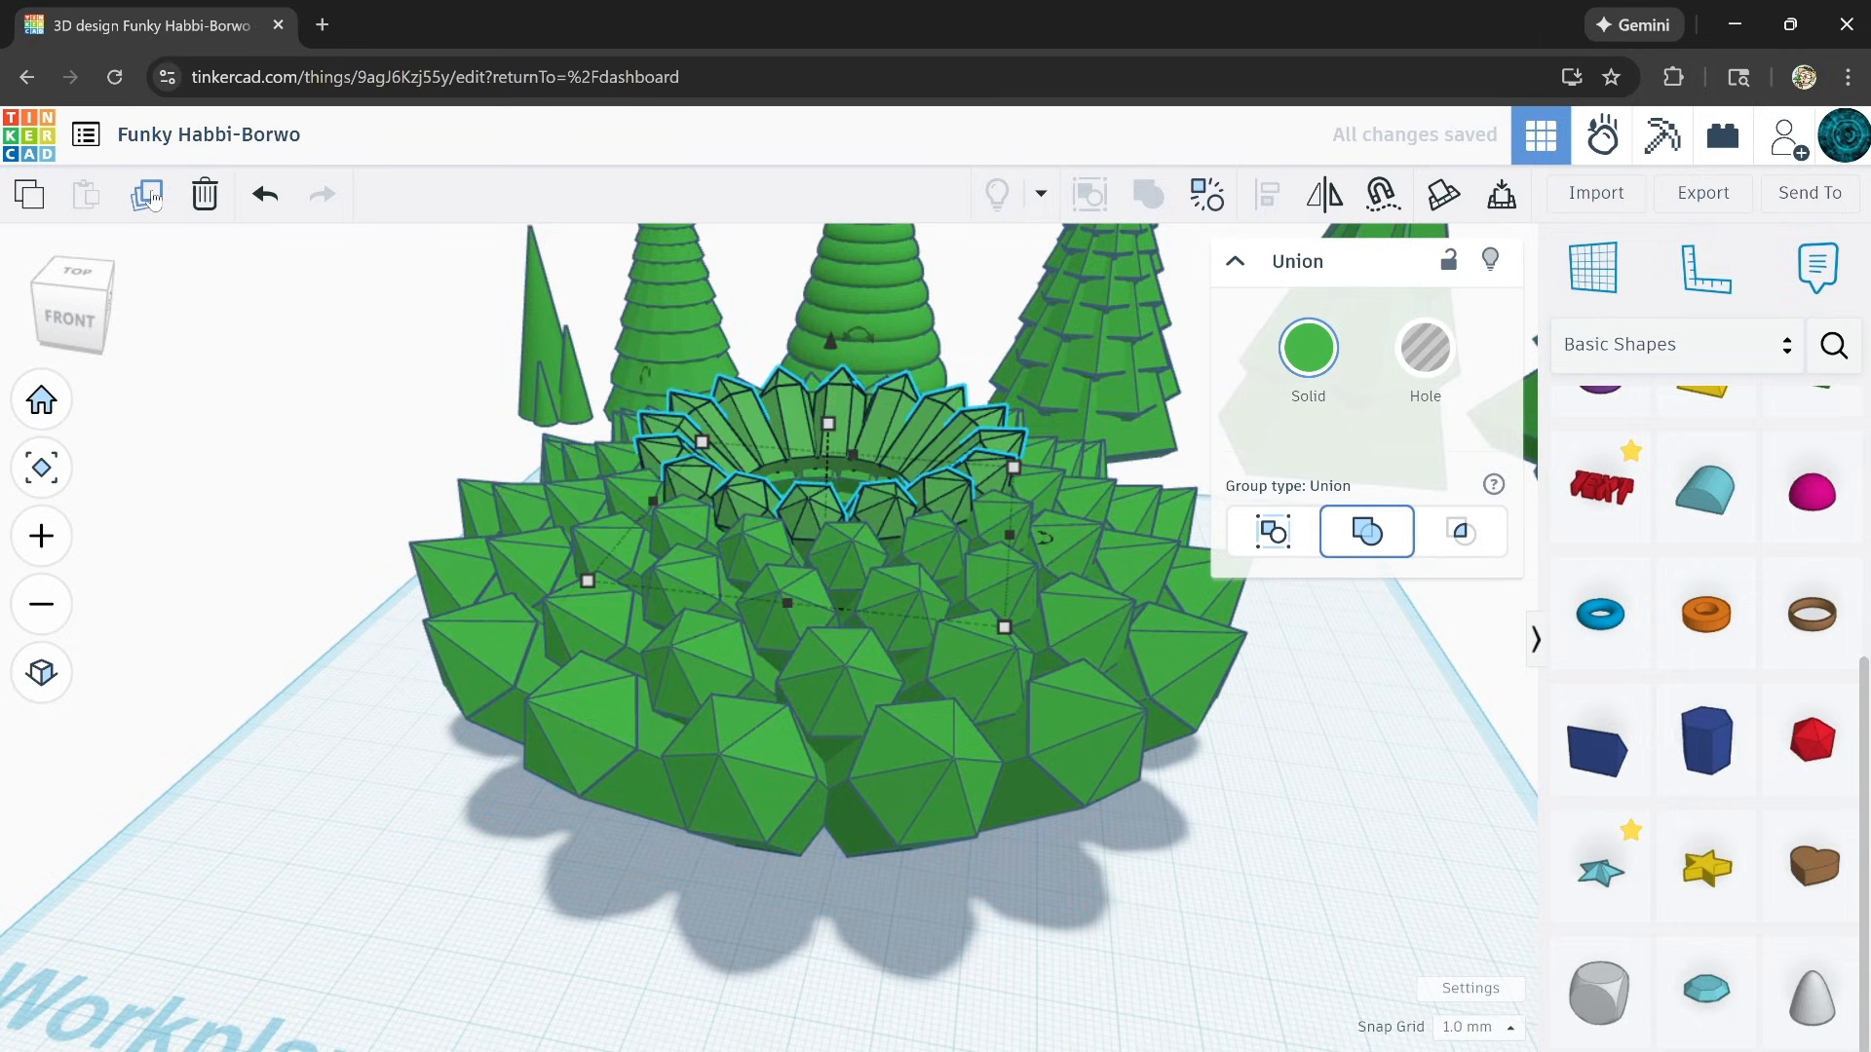
left_click(148, 195)
left_click(148, 195)
left_click(148, 196)
left_click(148, 196)
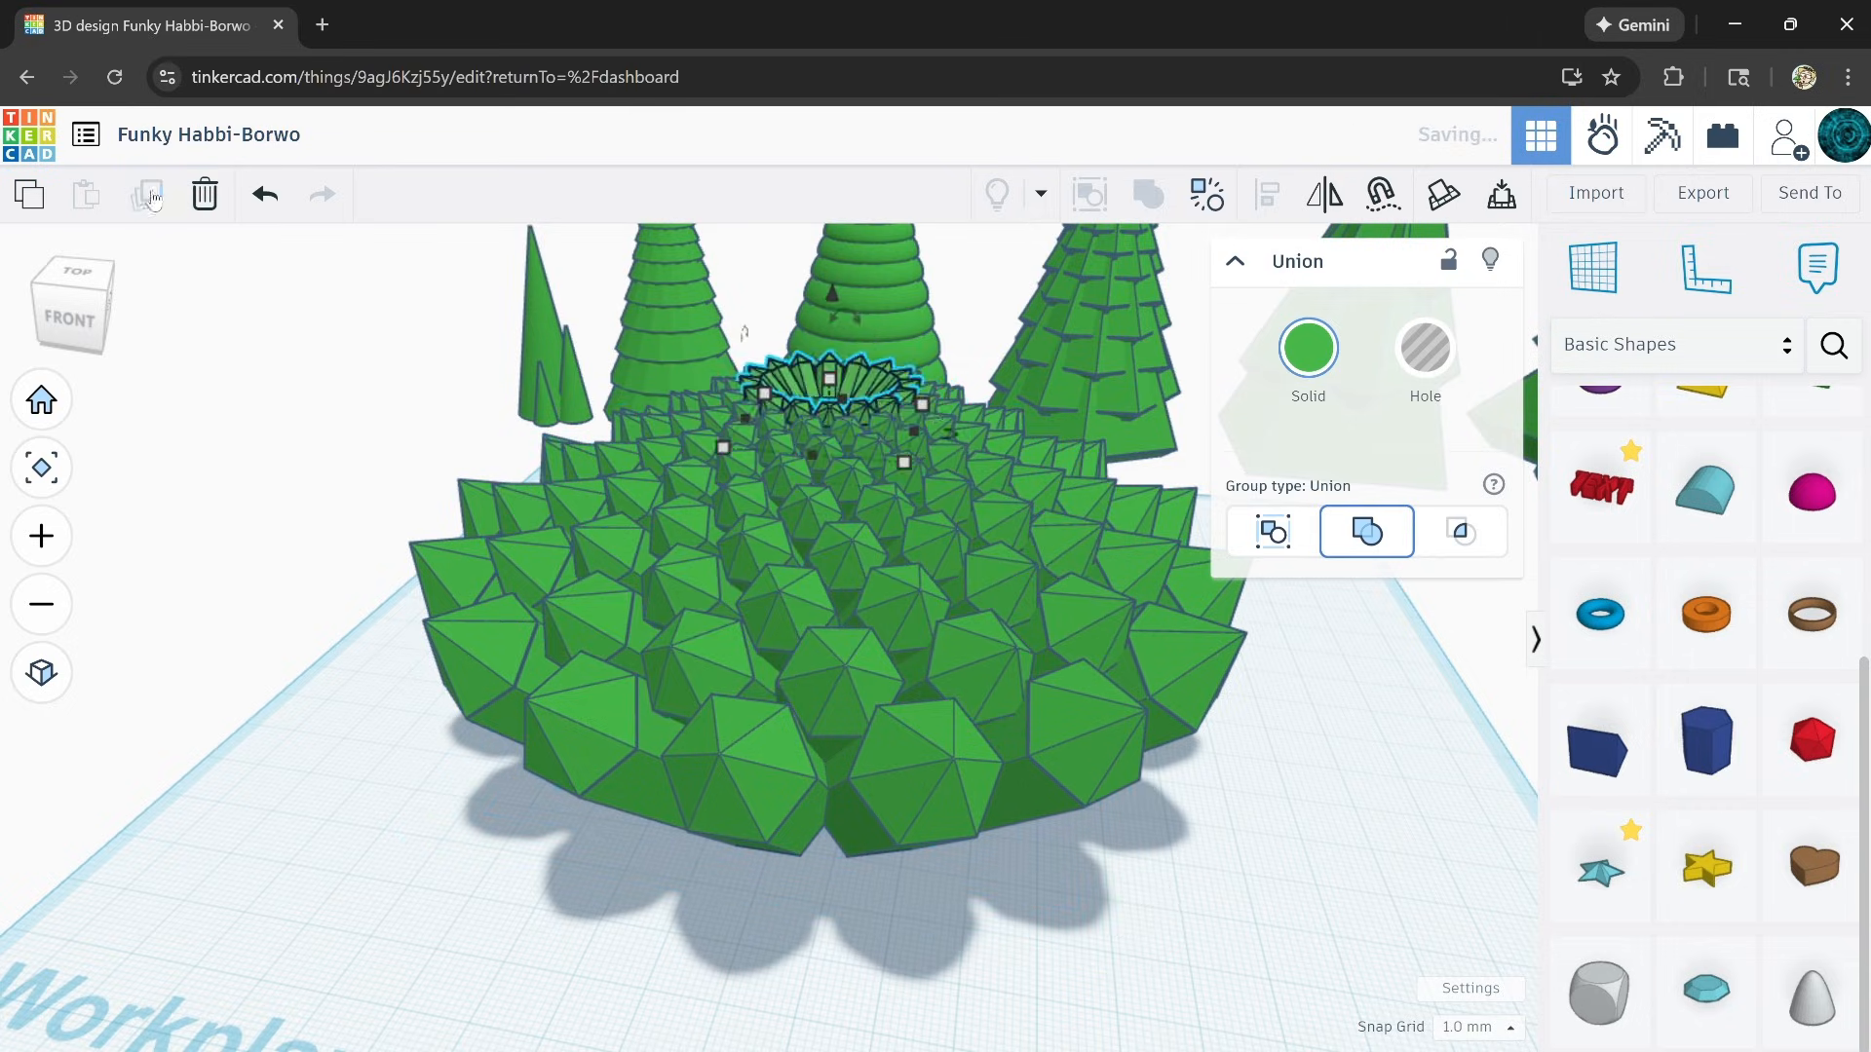
left_click(148, 196)
left_click(148, 196)
left_click(148, 195)
left_click(148, 196)
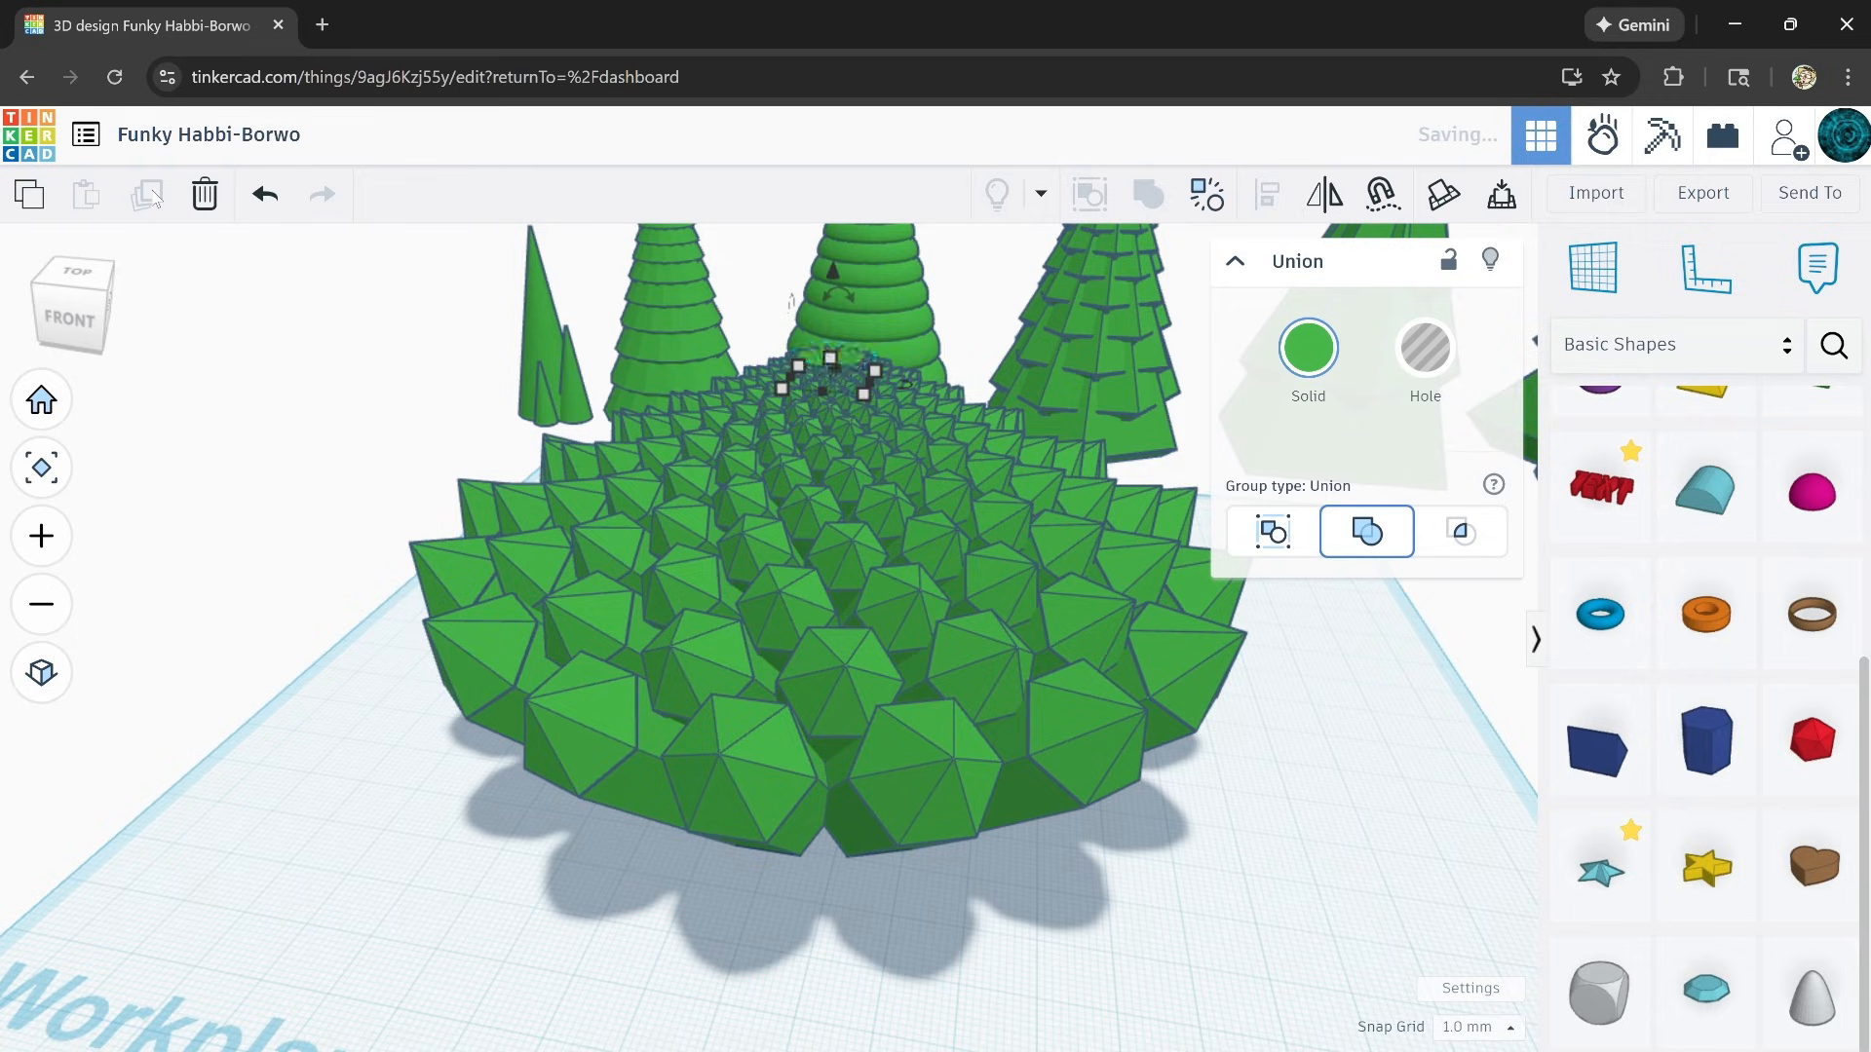
left_click(148, 196)
left_click(148, 196)
left_click(148, 196)
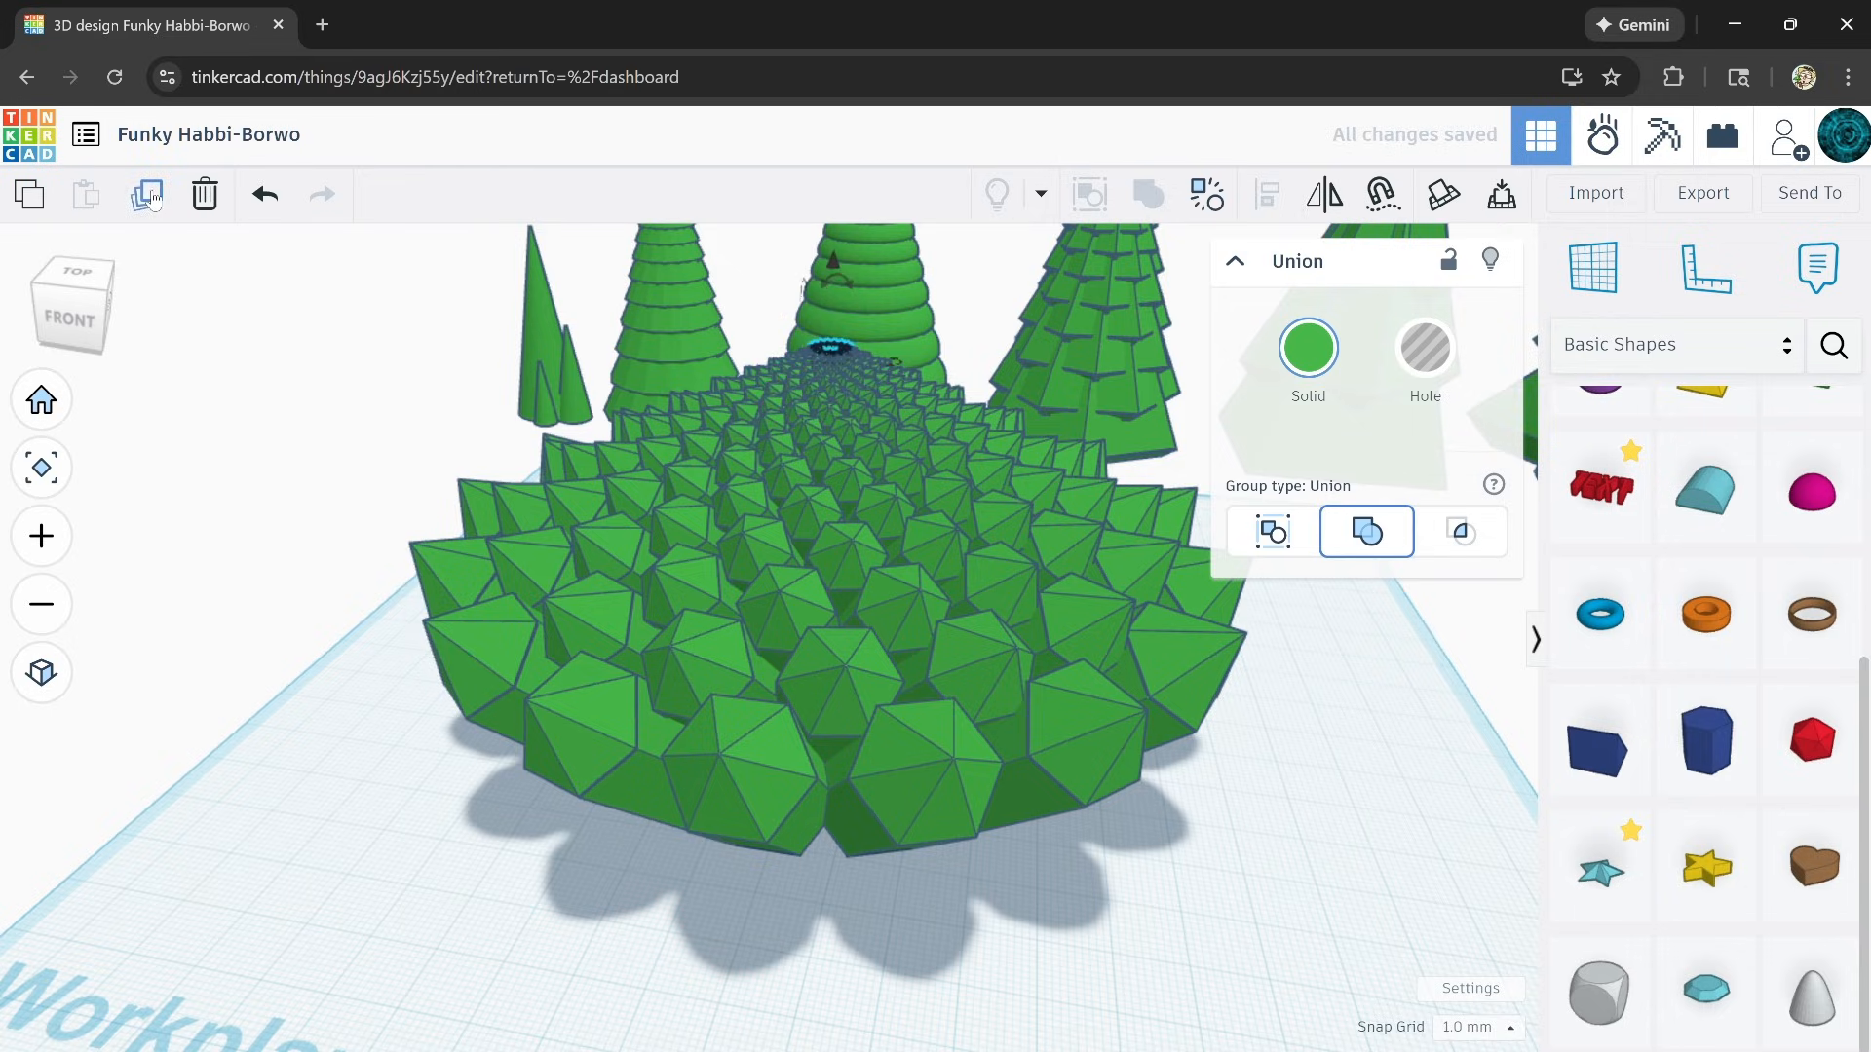
Step: Select all 17 rings and stretch the stack upward to a height of about 269 mm
right_click_drag(902, 629, 633, 546)
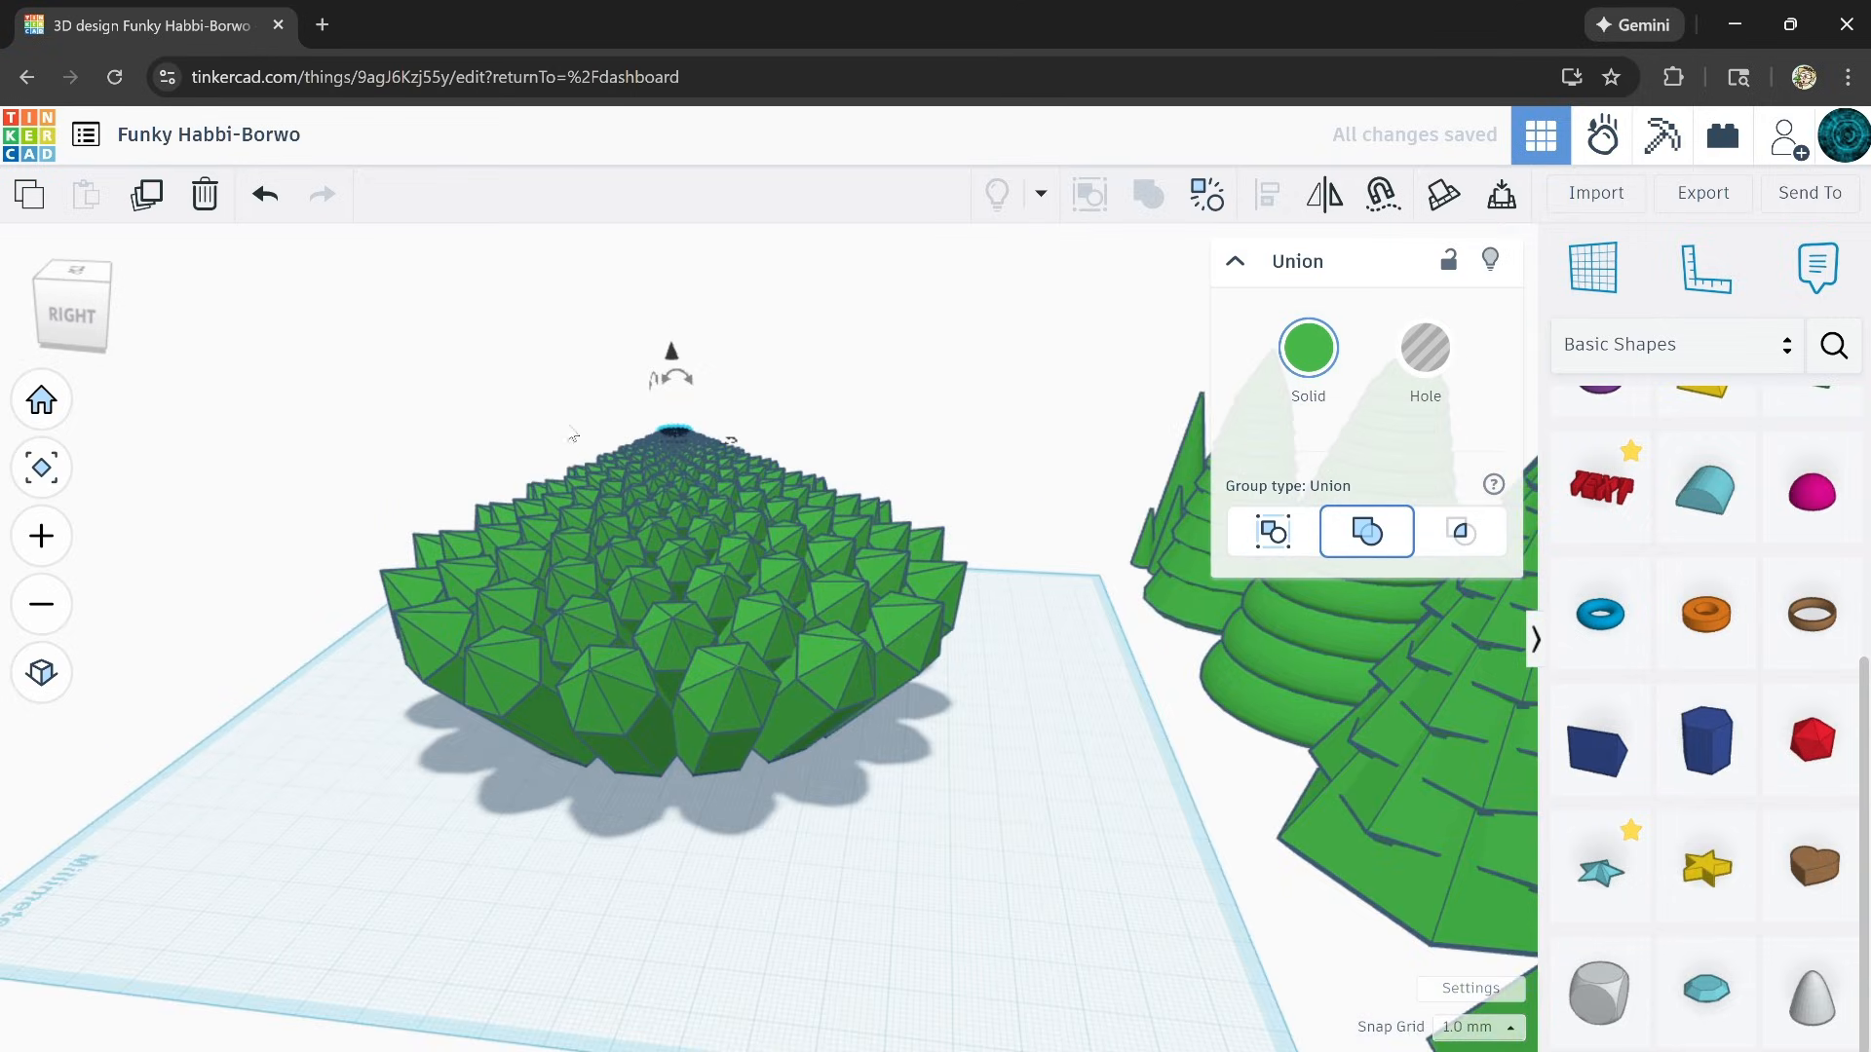
left_click_drag(551, 387, 791, 833)
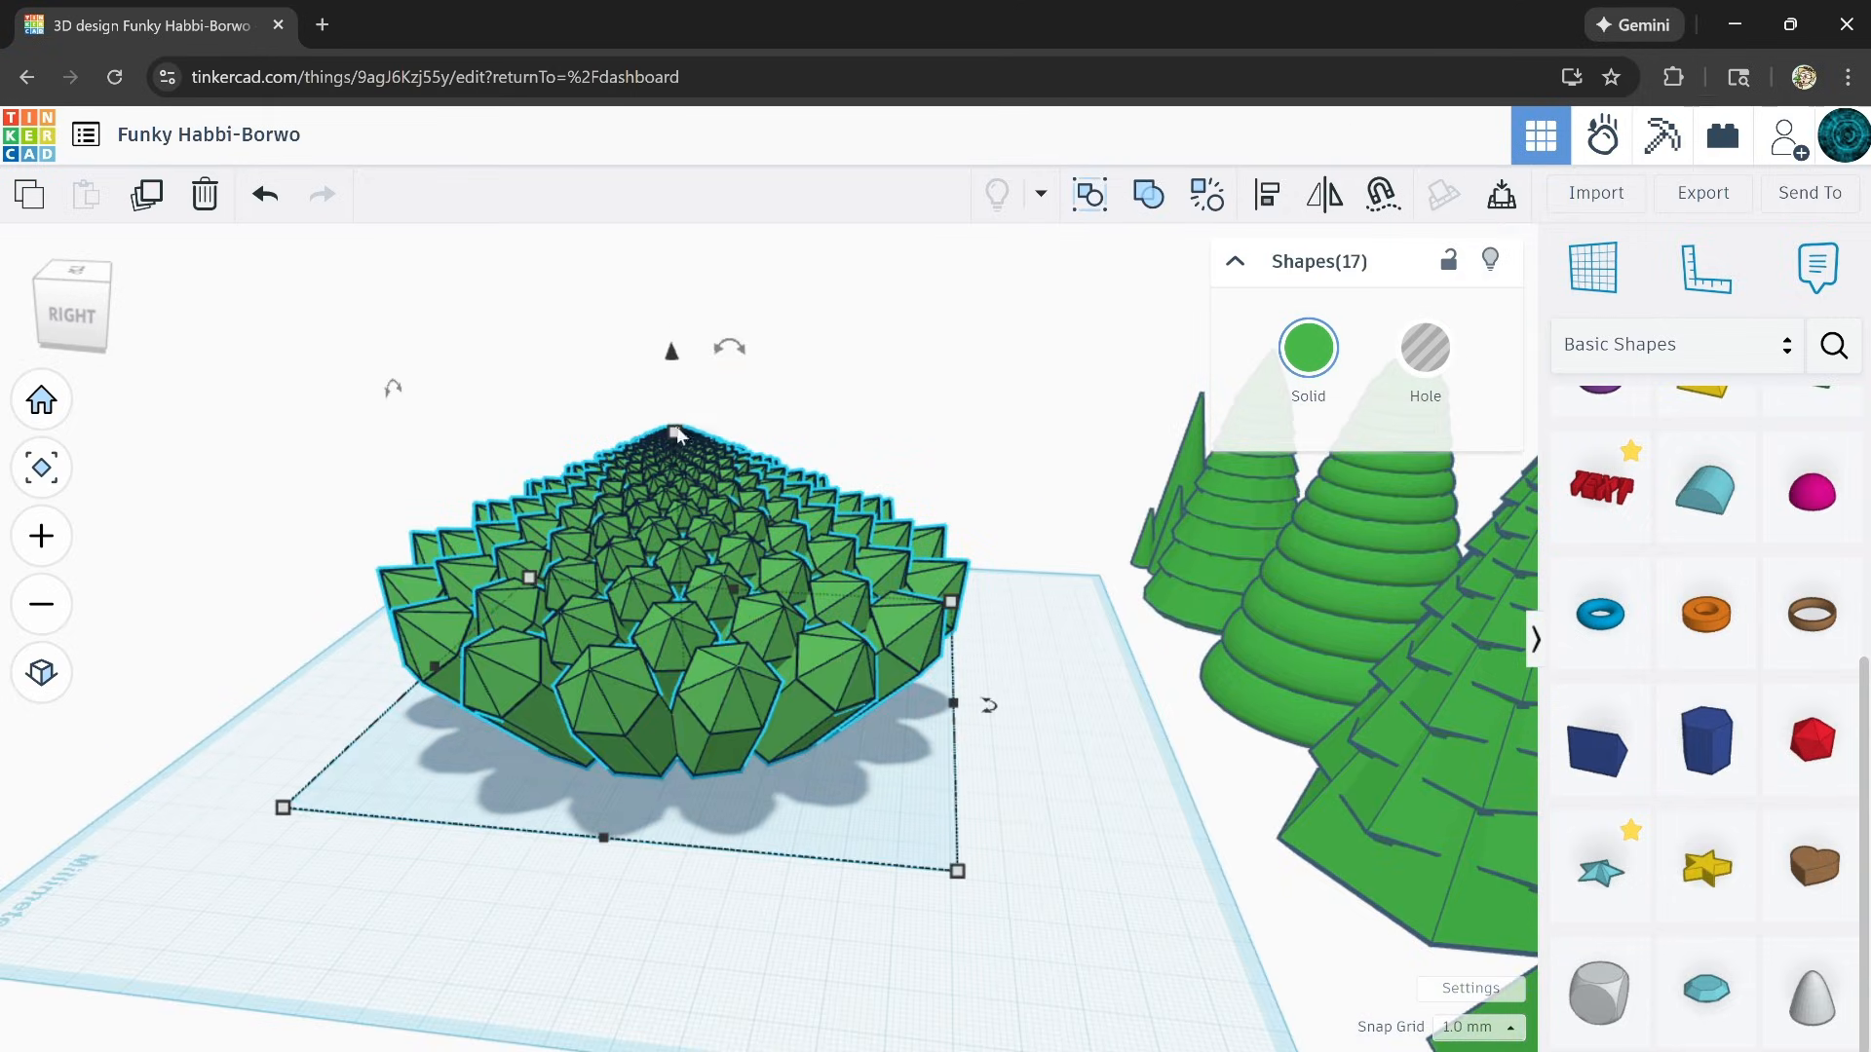
left_click_drag(677, 434, 681, 255)
right_click_drag(682, 255, 639, 715)
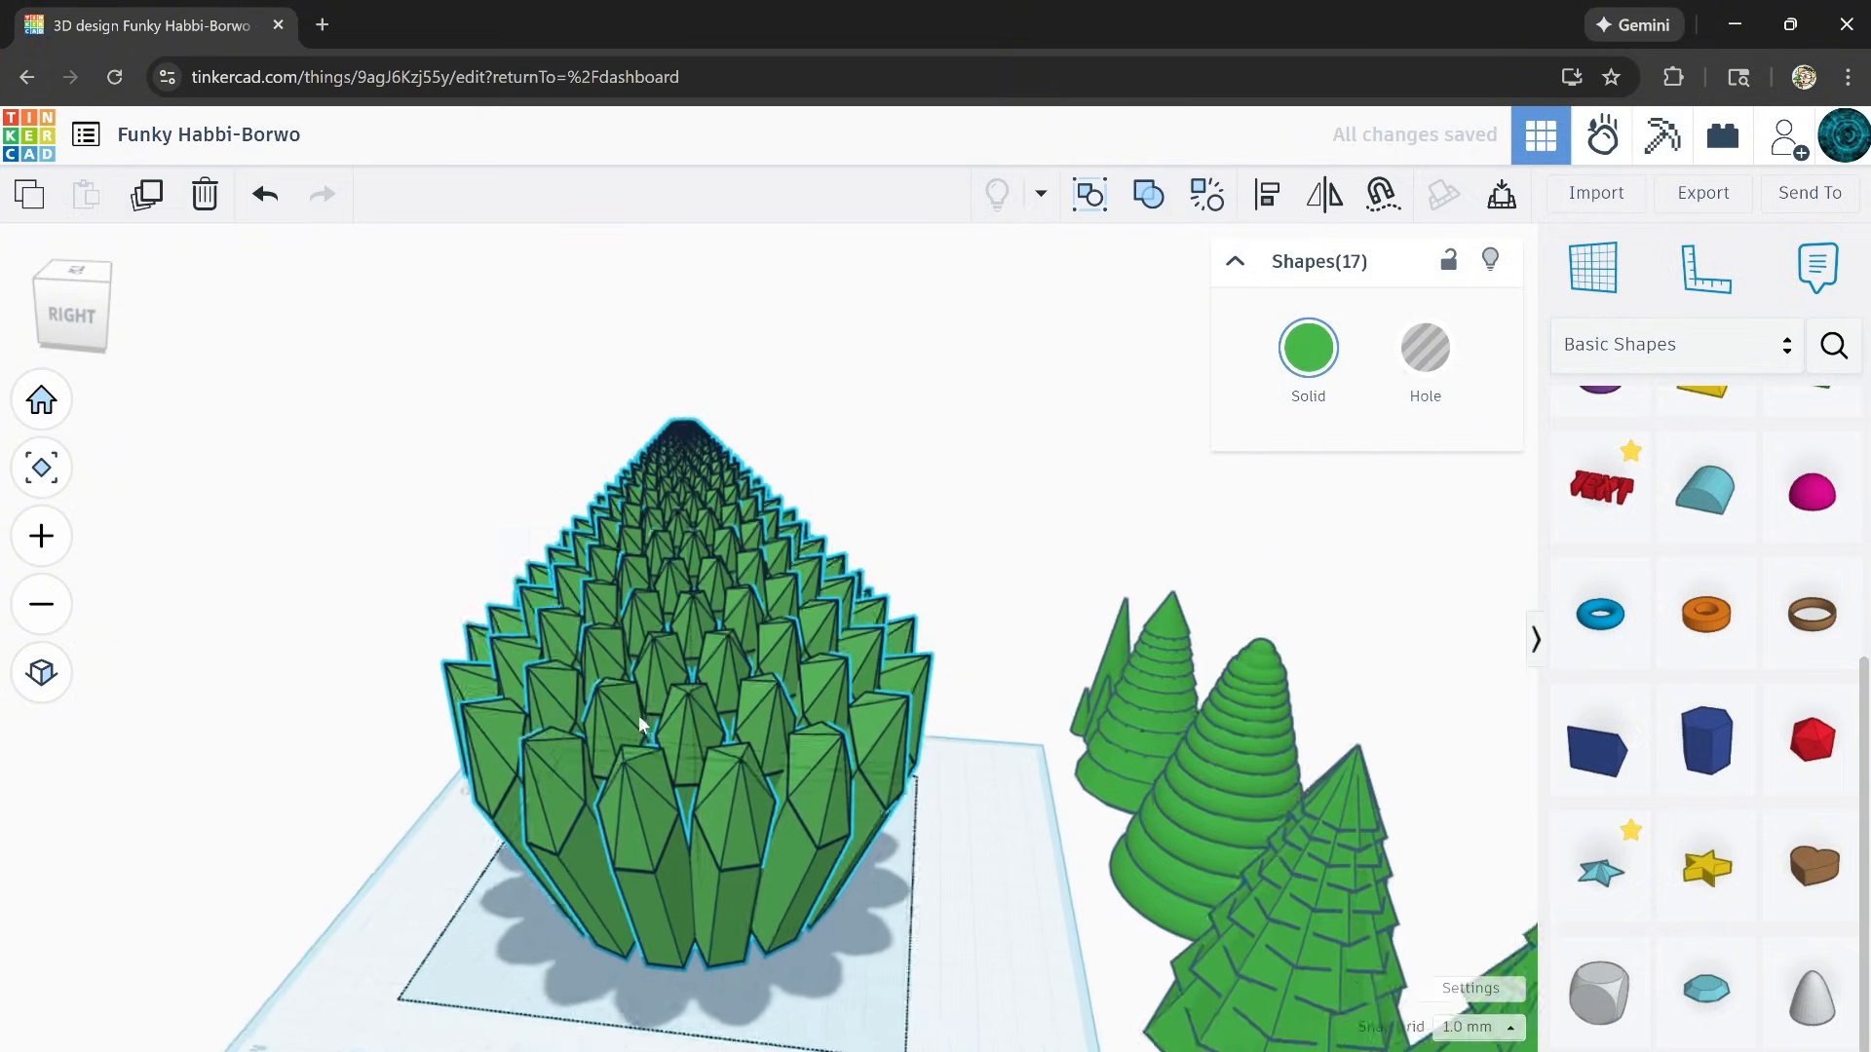
left_click_drag(689, 366, 648, 343)
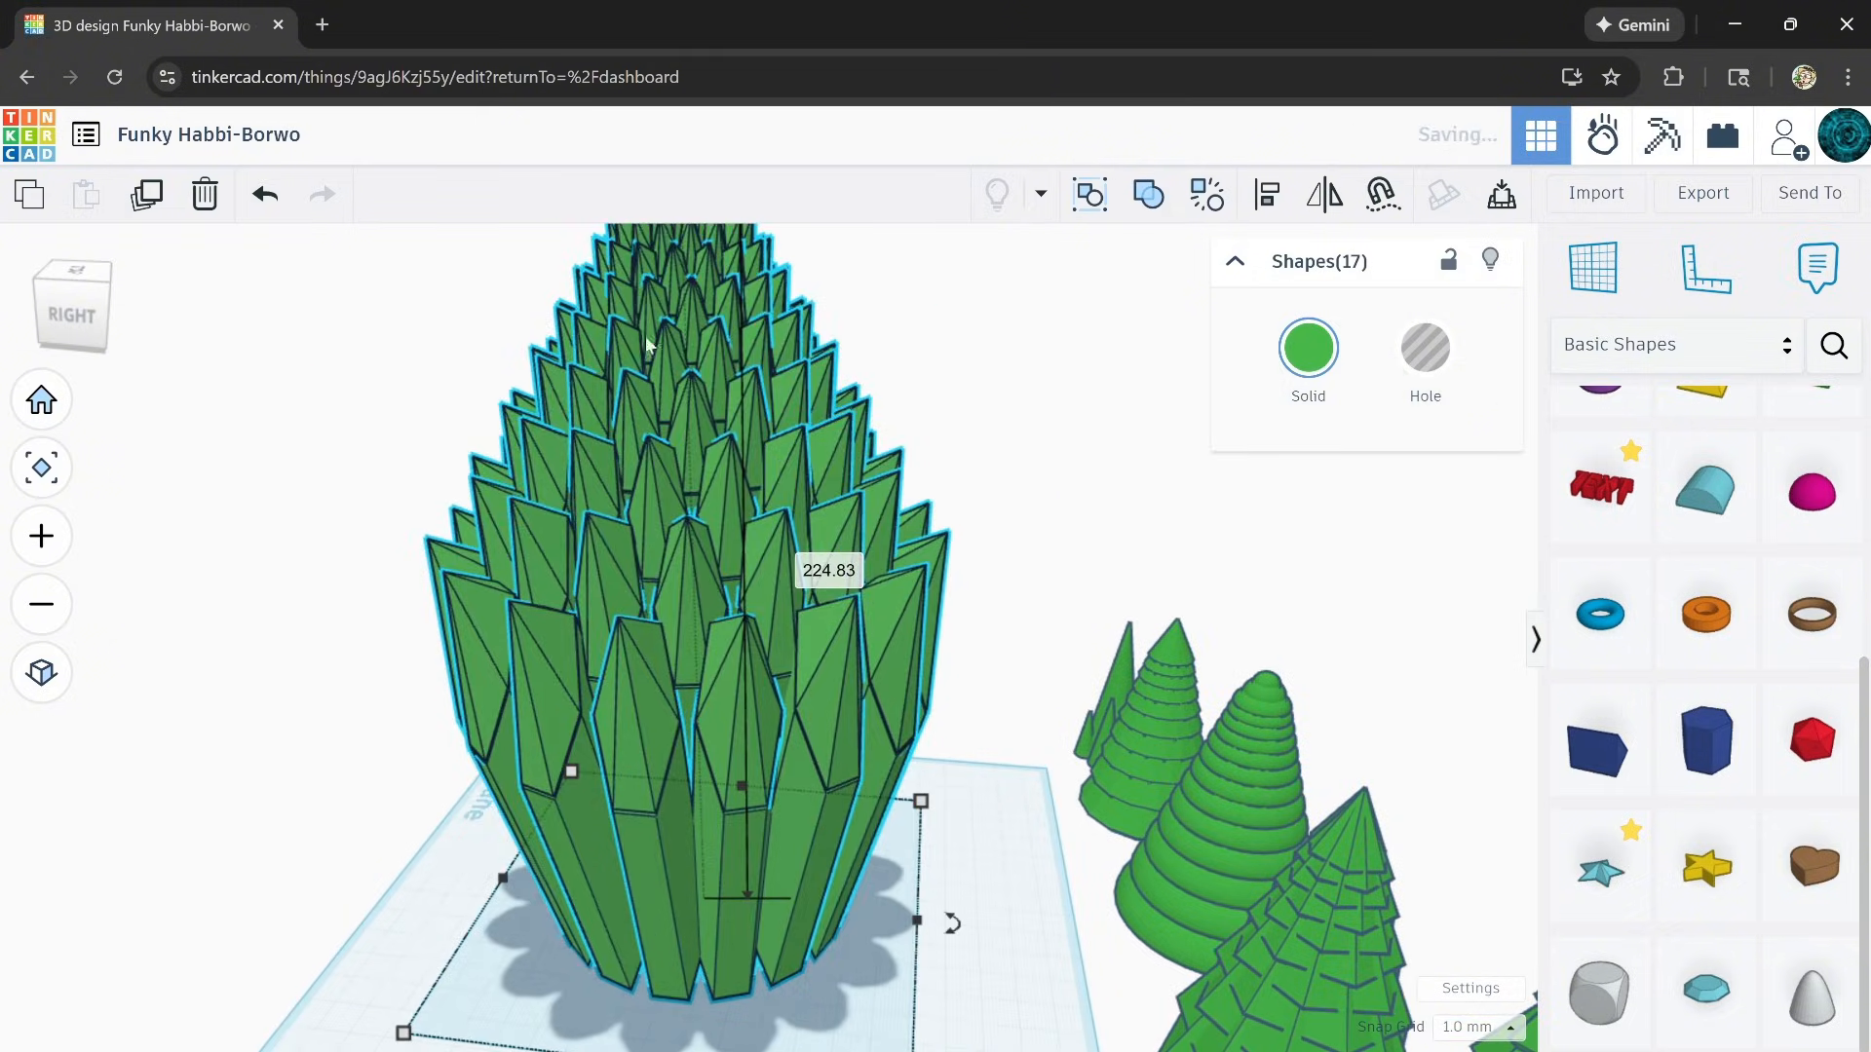
middle_click_drag(648, 343, 602, 664)
left_click_drag(714, 382, 716, 166)
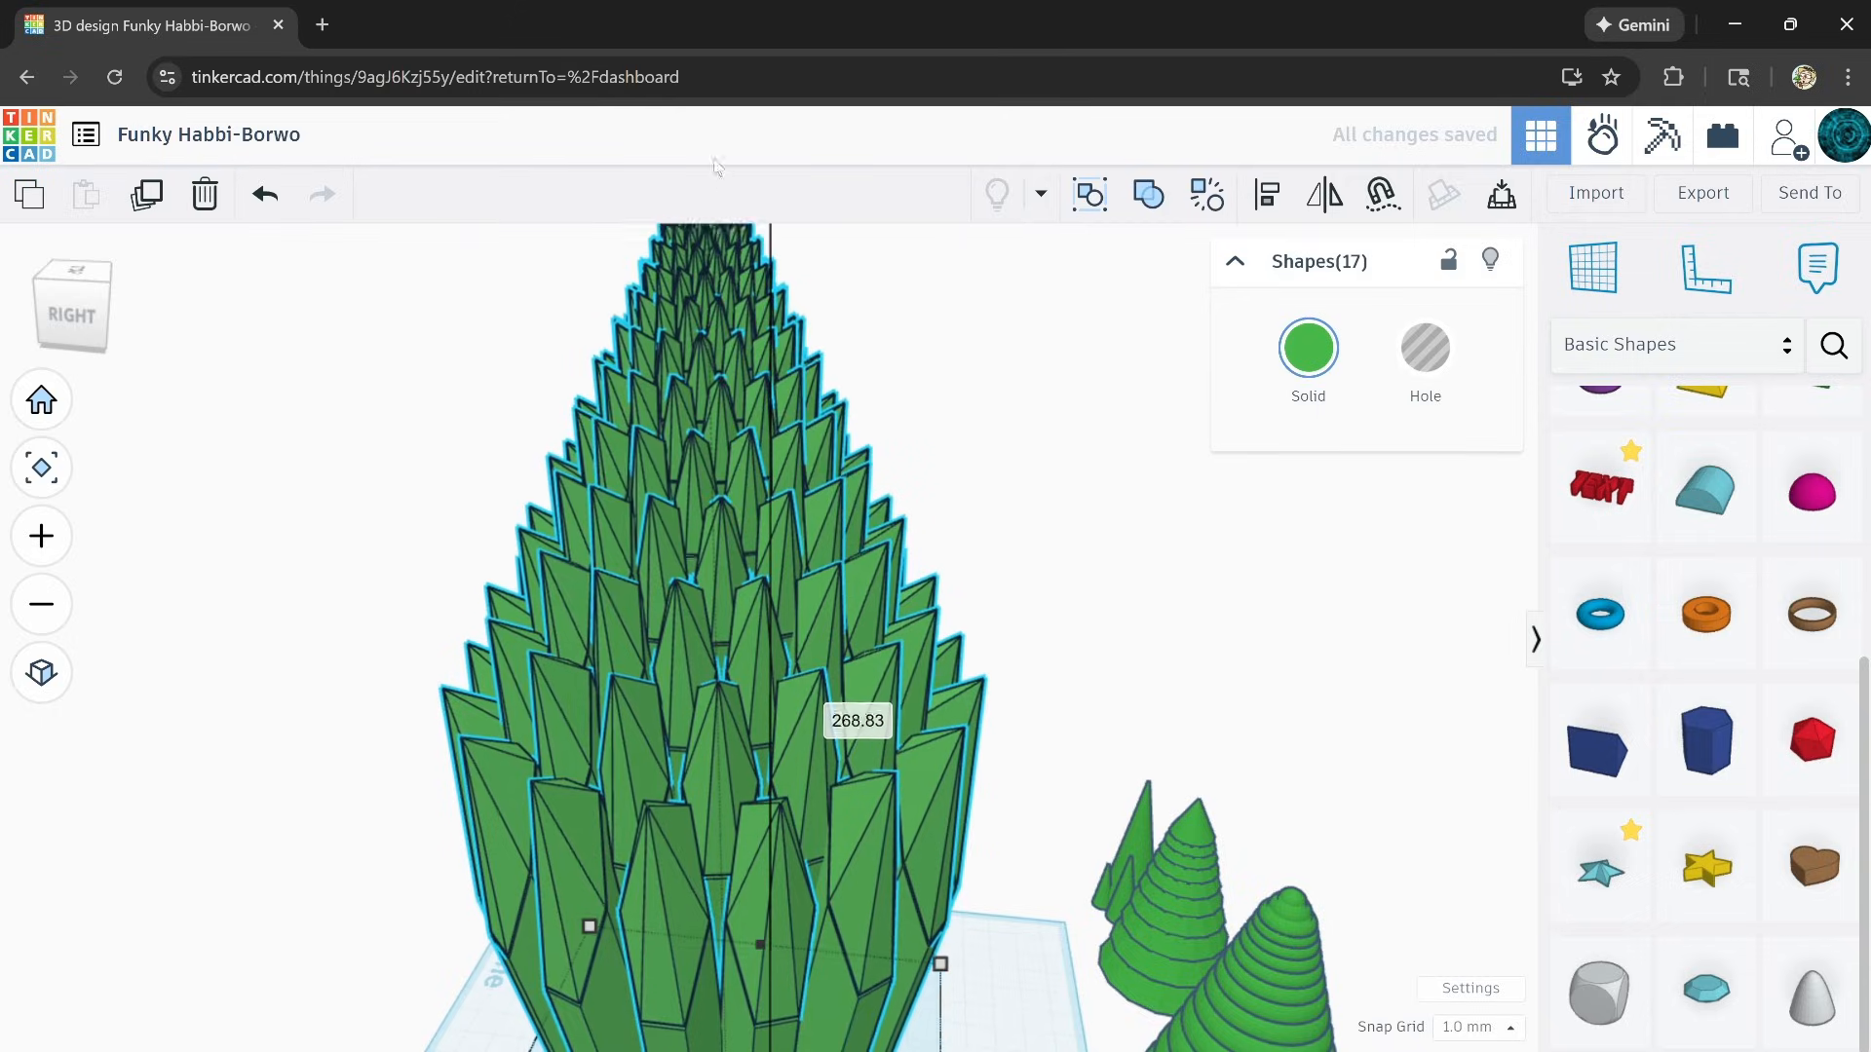
right_click_drag(389, 572, 1091, 443)
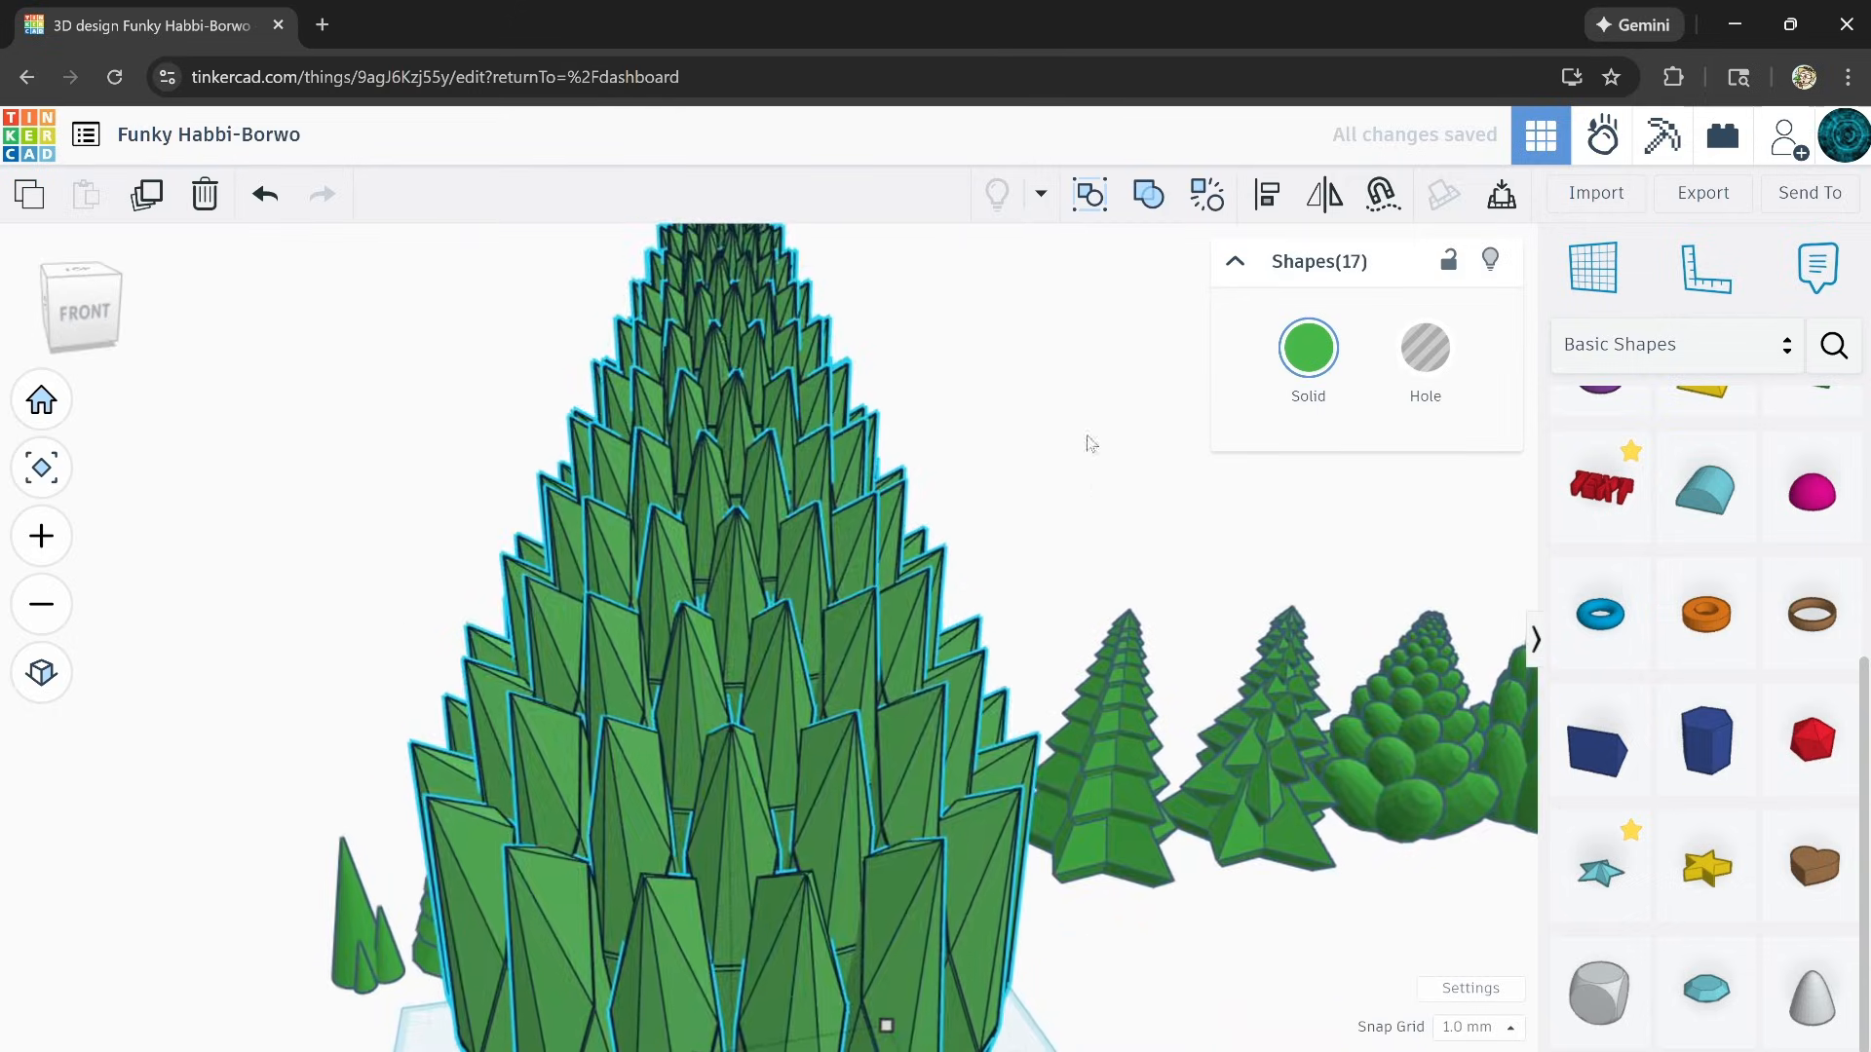
left_click(1092, 444)
Step: Add a box hole enlarged to enclose the tree's lower end and set its height to 89 mm
scroll(1070, 458, "down", 2)
right_click_drag(552, 605, 1029, 716)
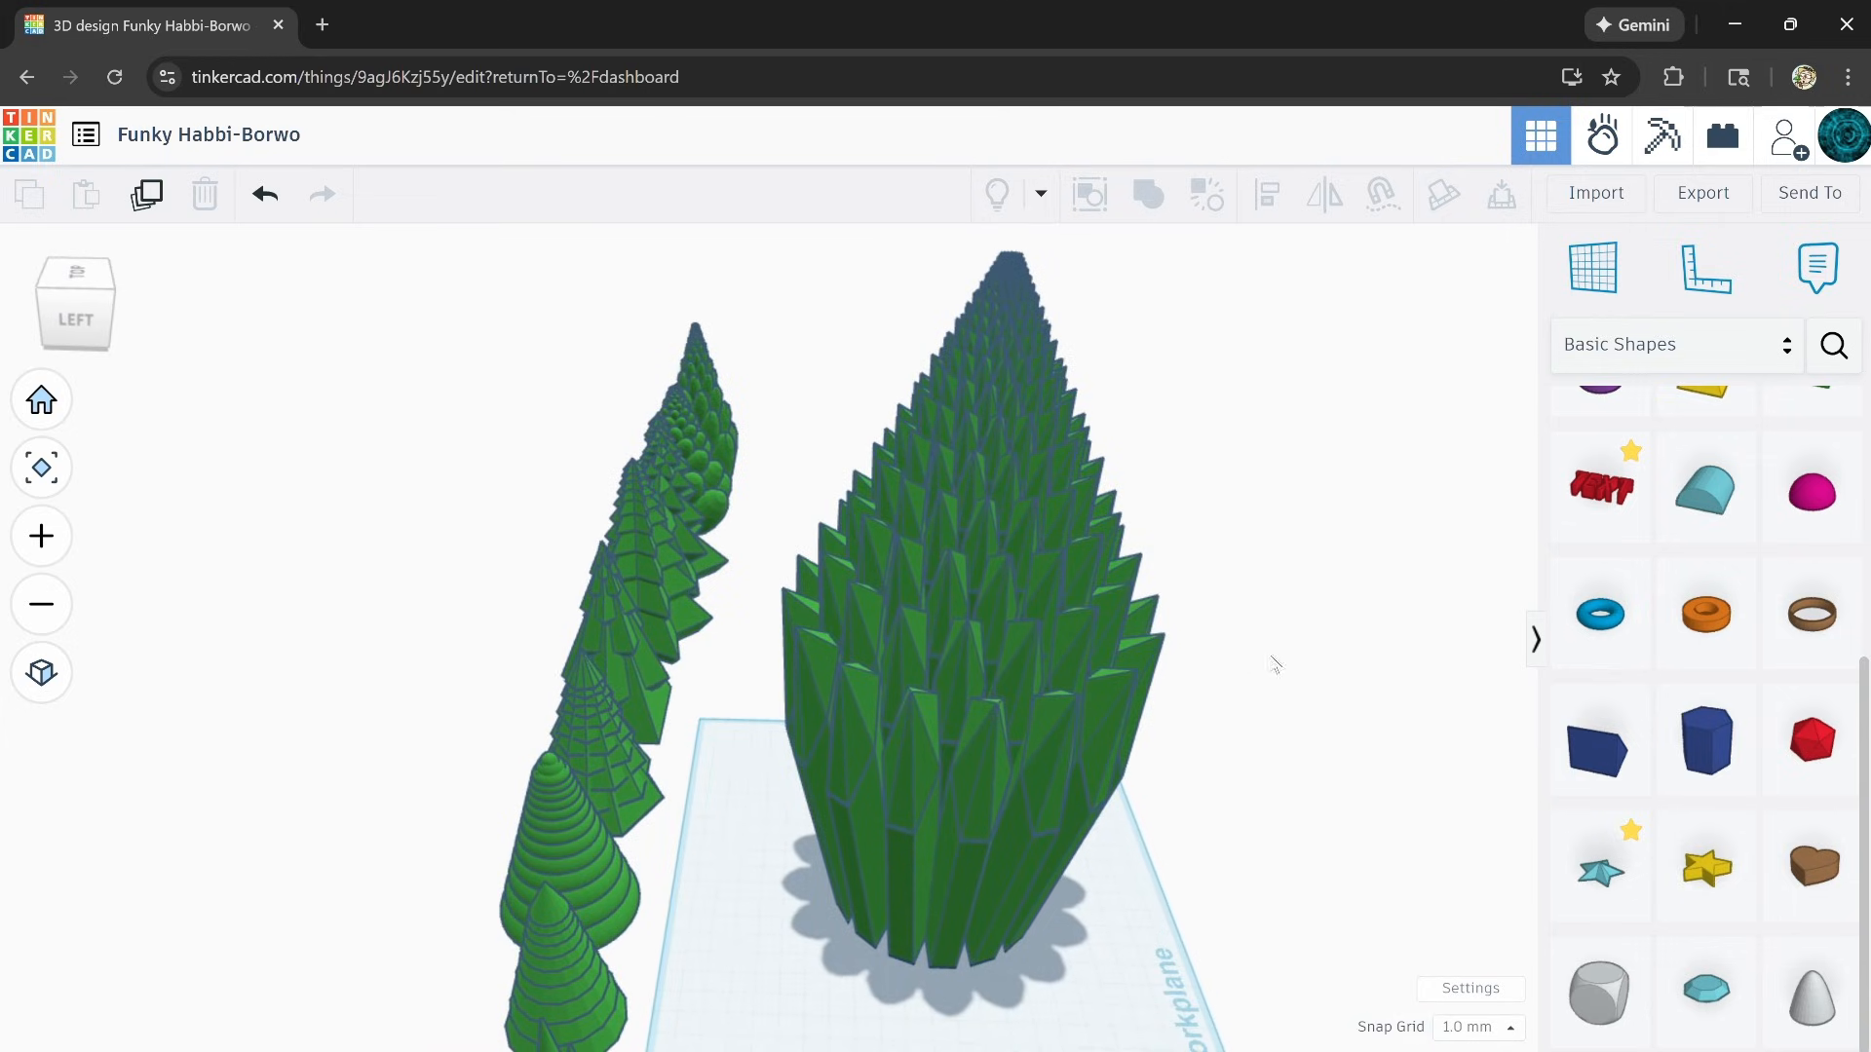
right_click_drag(1214, 814, 312, 823)
right_click_drag(750, 809, 792, 974)
scroll(1621, 568, "up", 5)
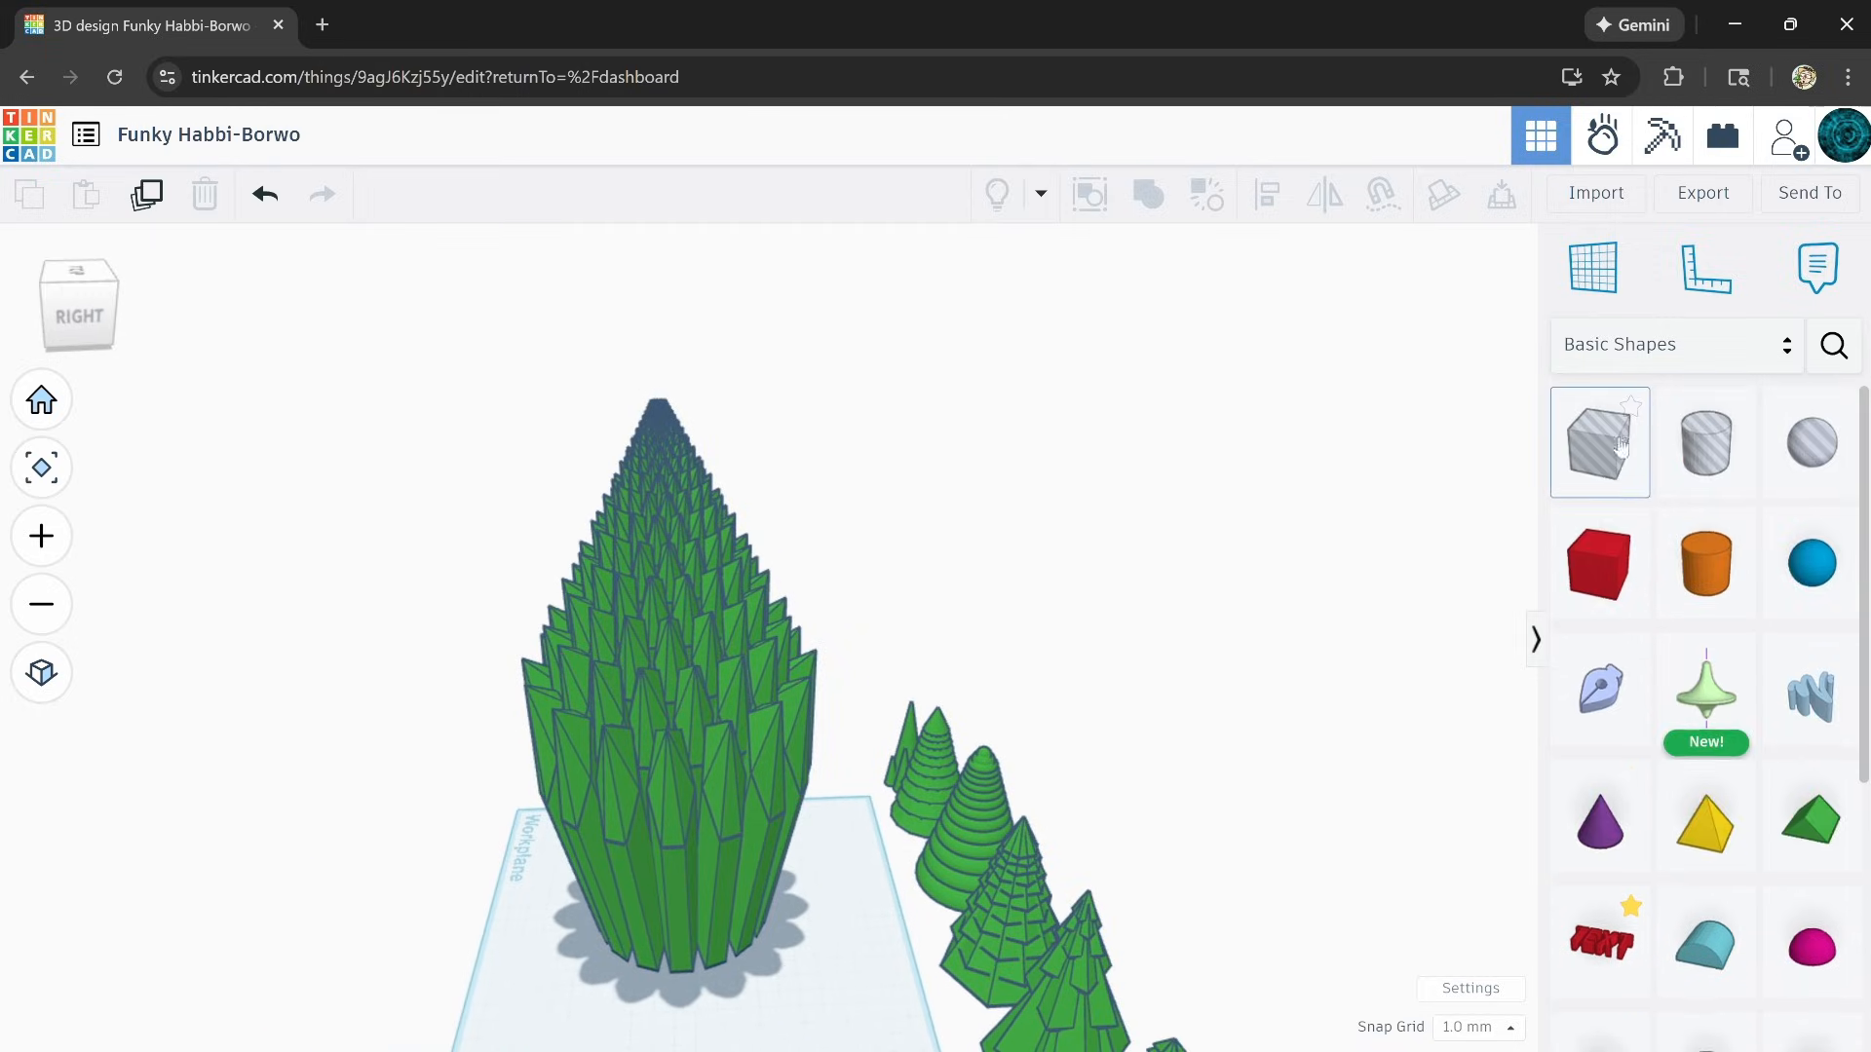
left_click_drag(1598, 443, 881, 986)
scroll(552, 852, "up", 3)
left_click_drag(709, 895, 710, 737)
right_click_drag(627, 892, 617, 844)
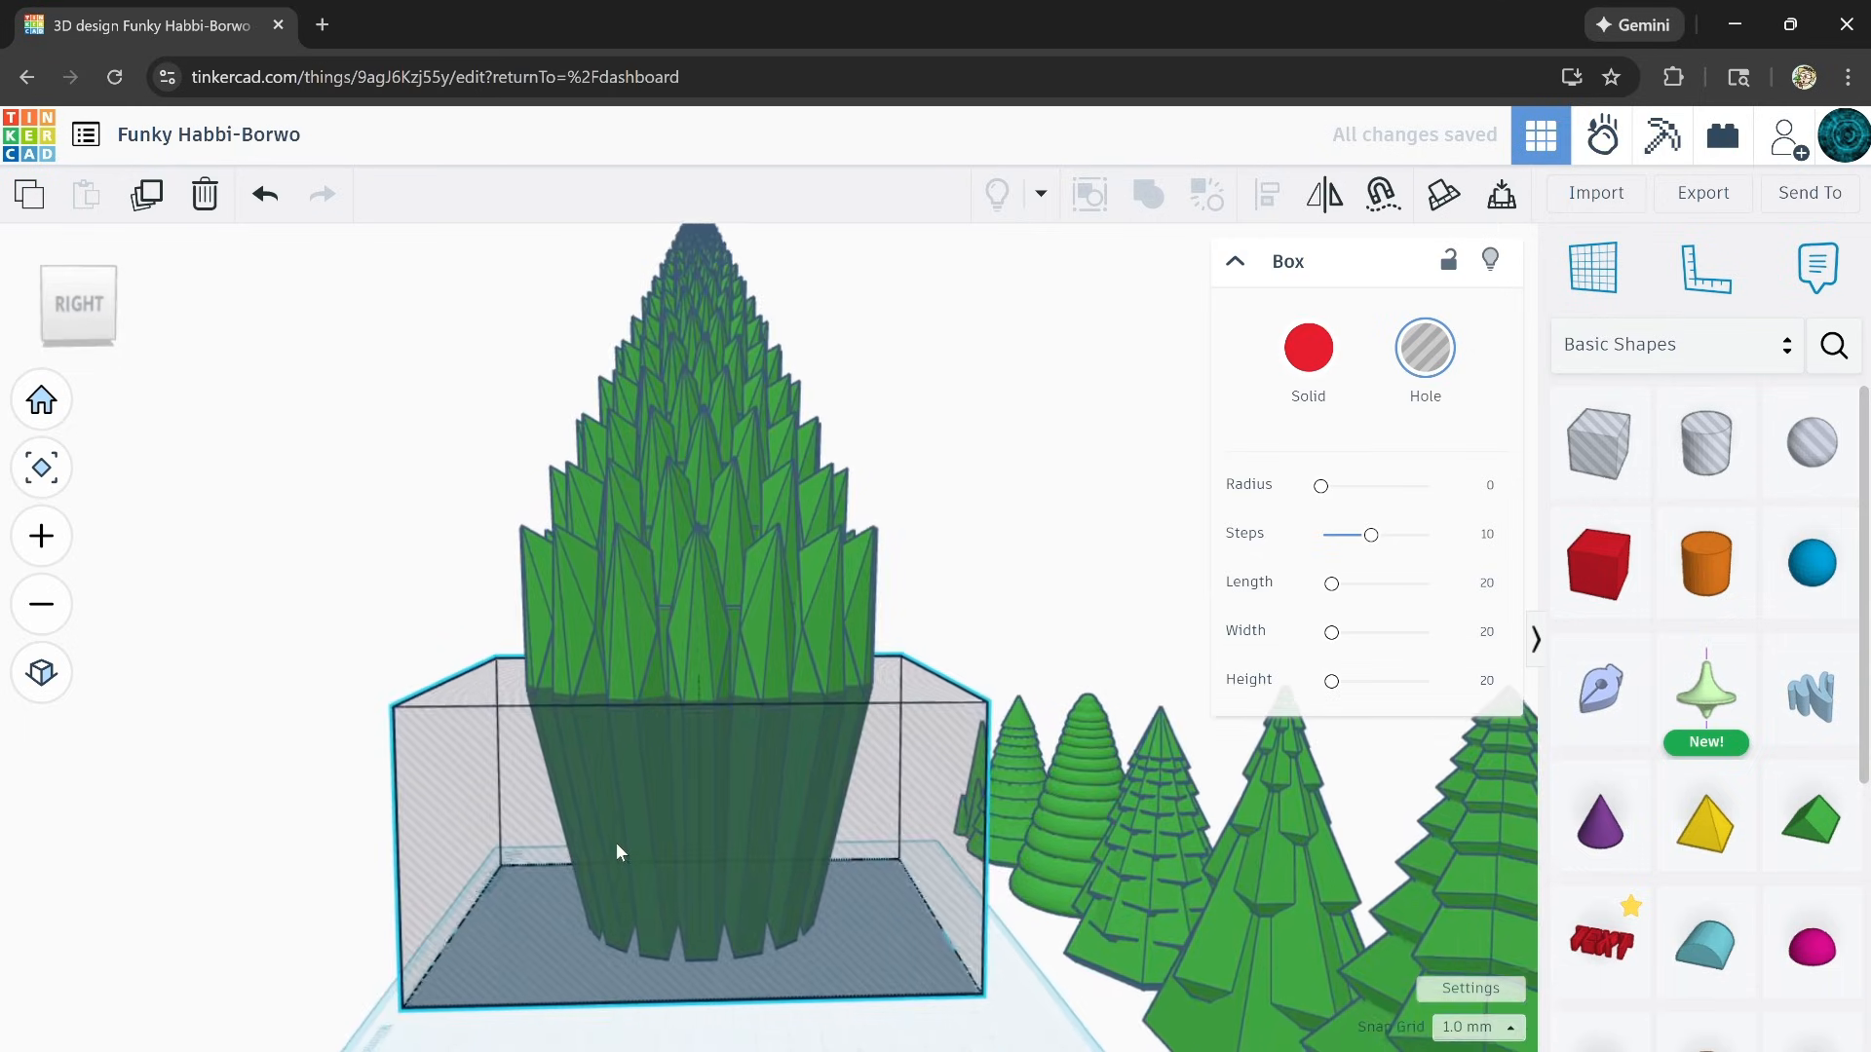
mouse_move(700, 678)
left_mouse_down()
mouse_move(697, 731)
mouse_move(698, 674)
mouse_move(695, 698)
left_mouse_up()
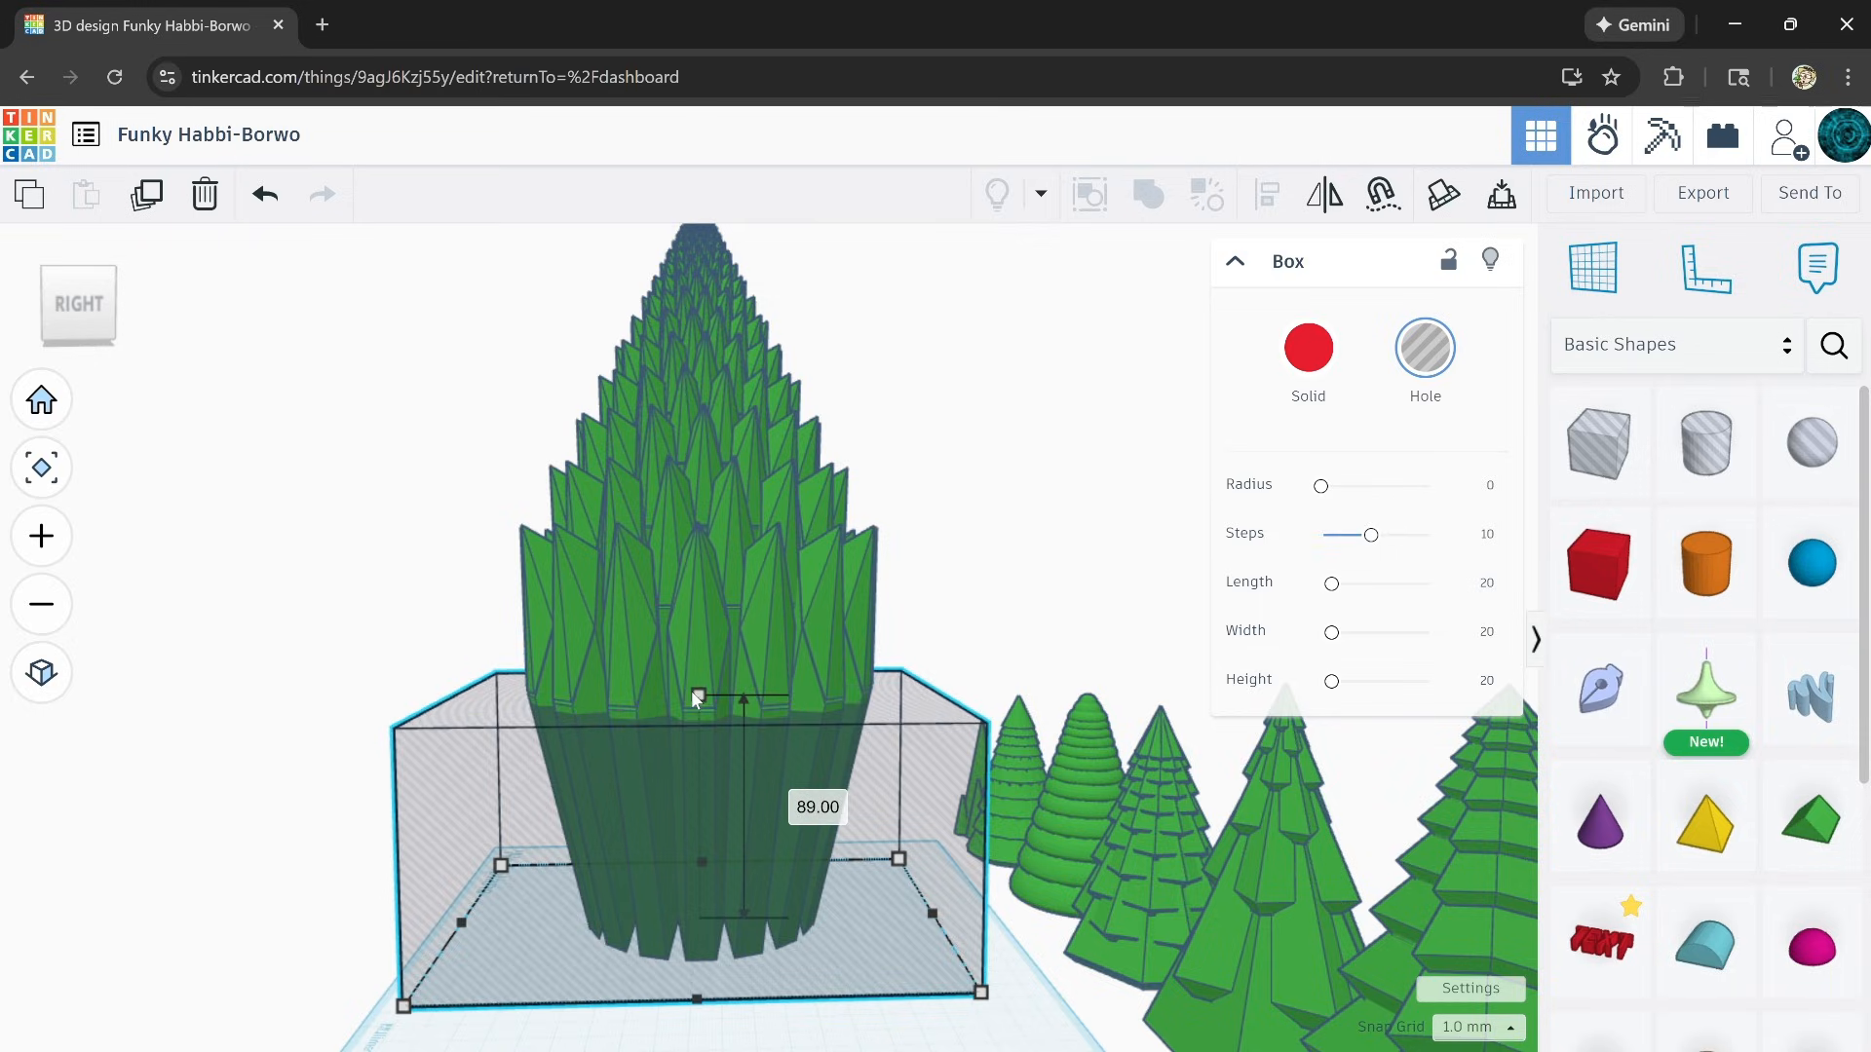
scroll(682, 698, "down", 2)
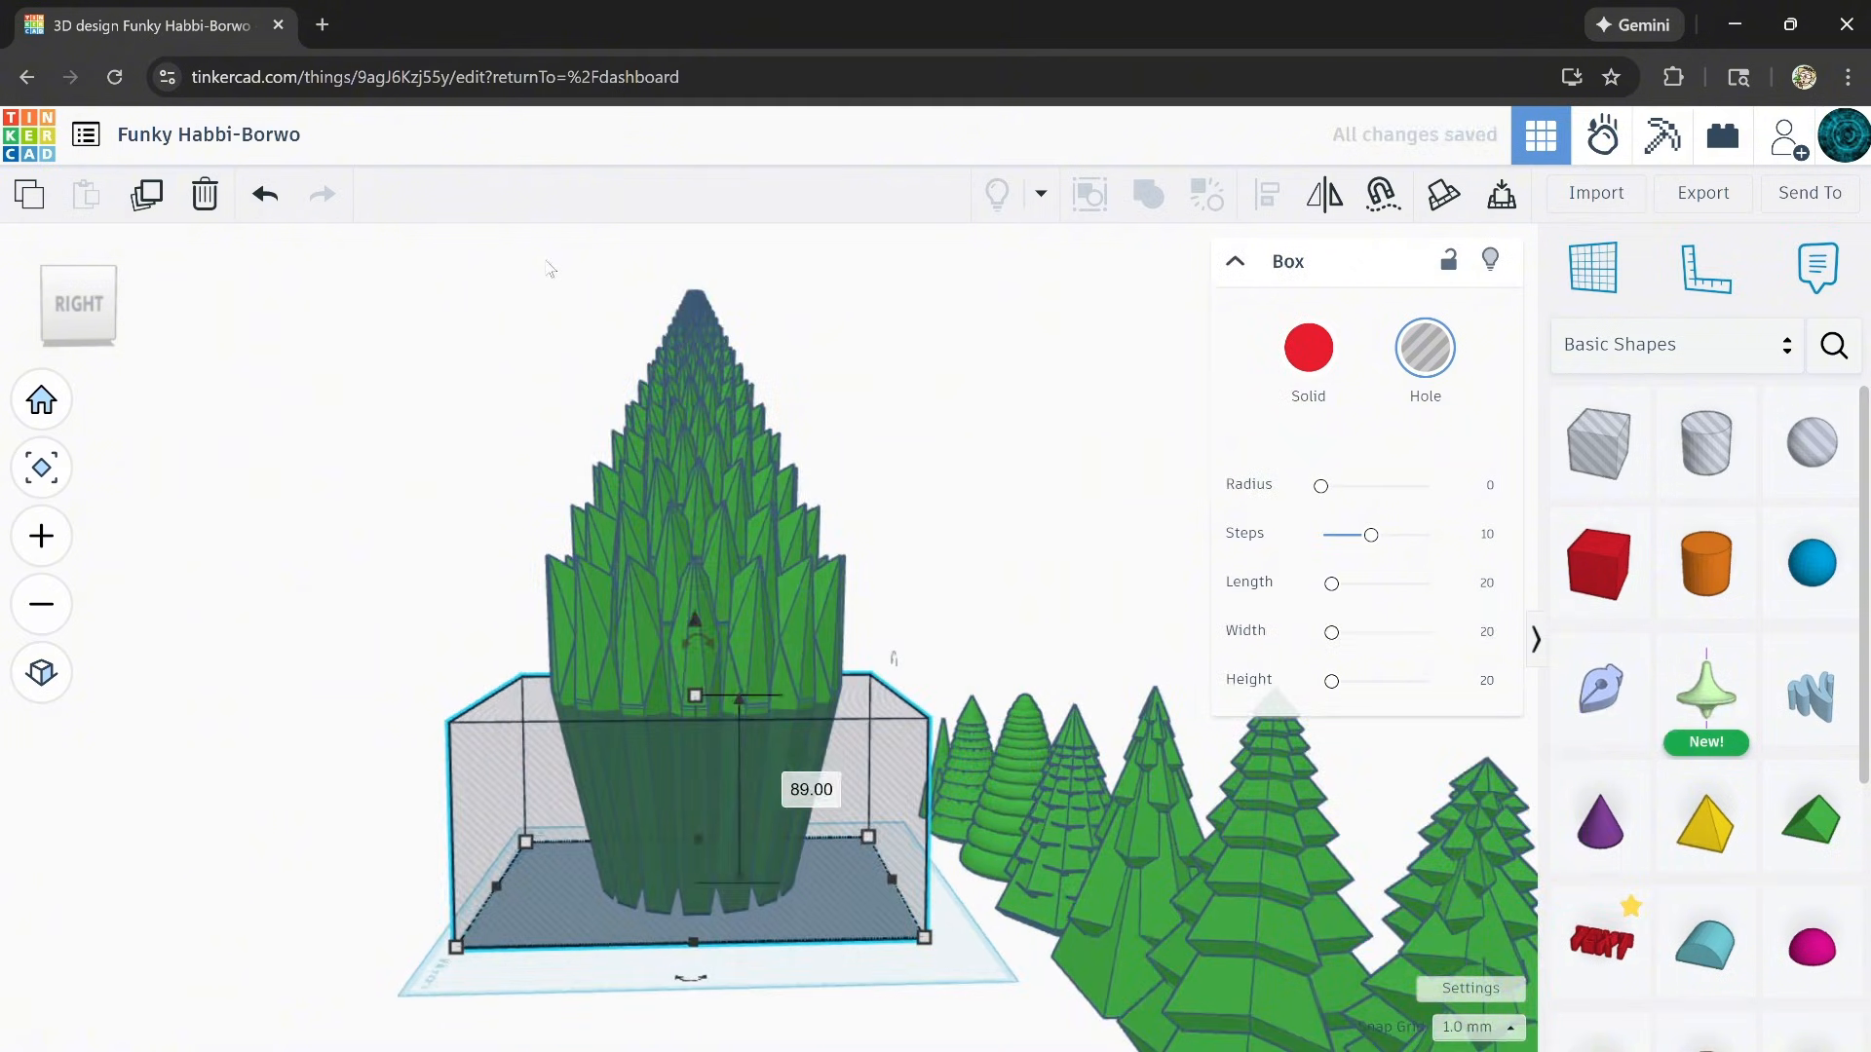
Step: Group the rings with the box hole to cut off the tree's base, and drop the result onto the workplane
left_click(836, 861, "shift")
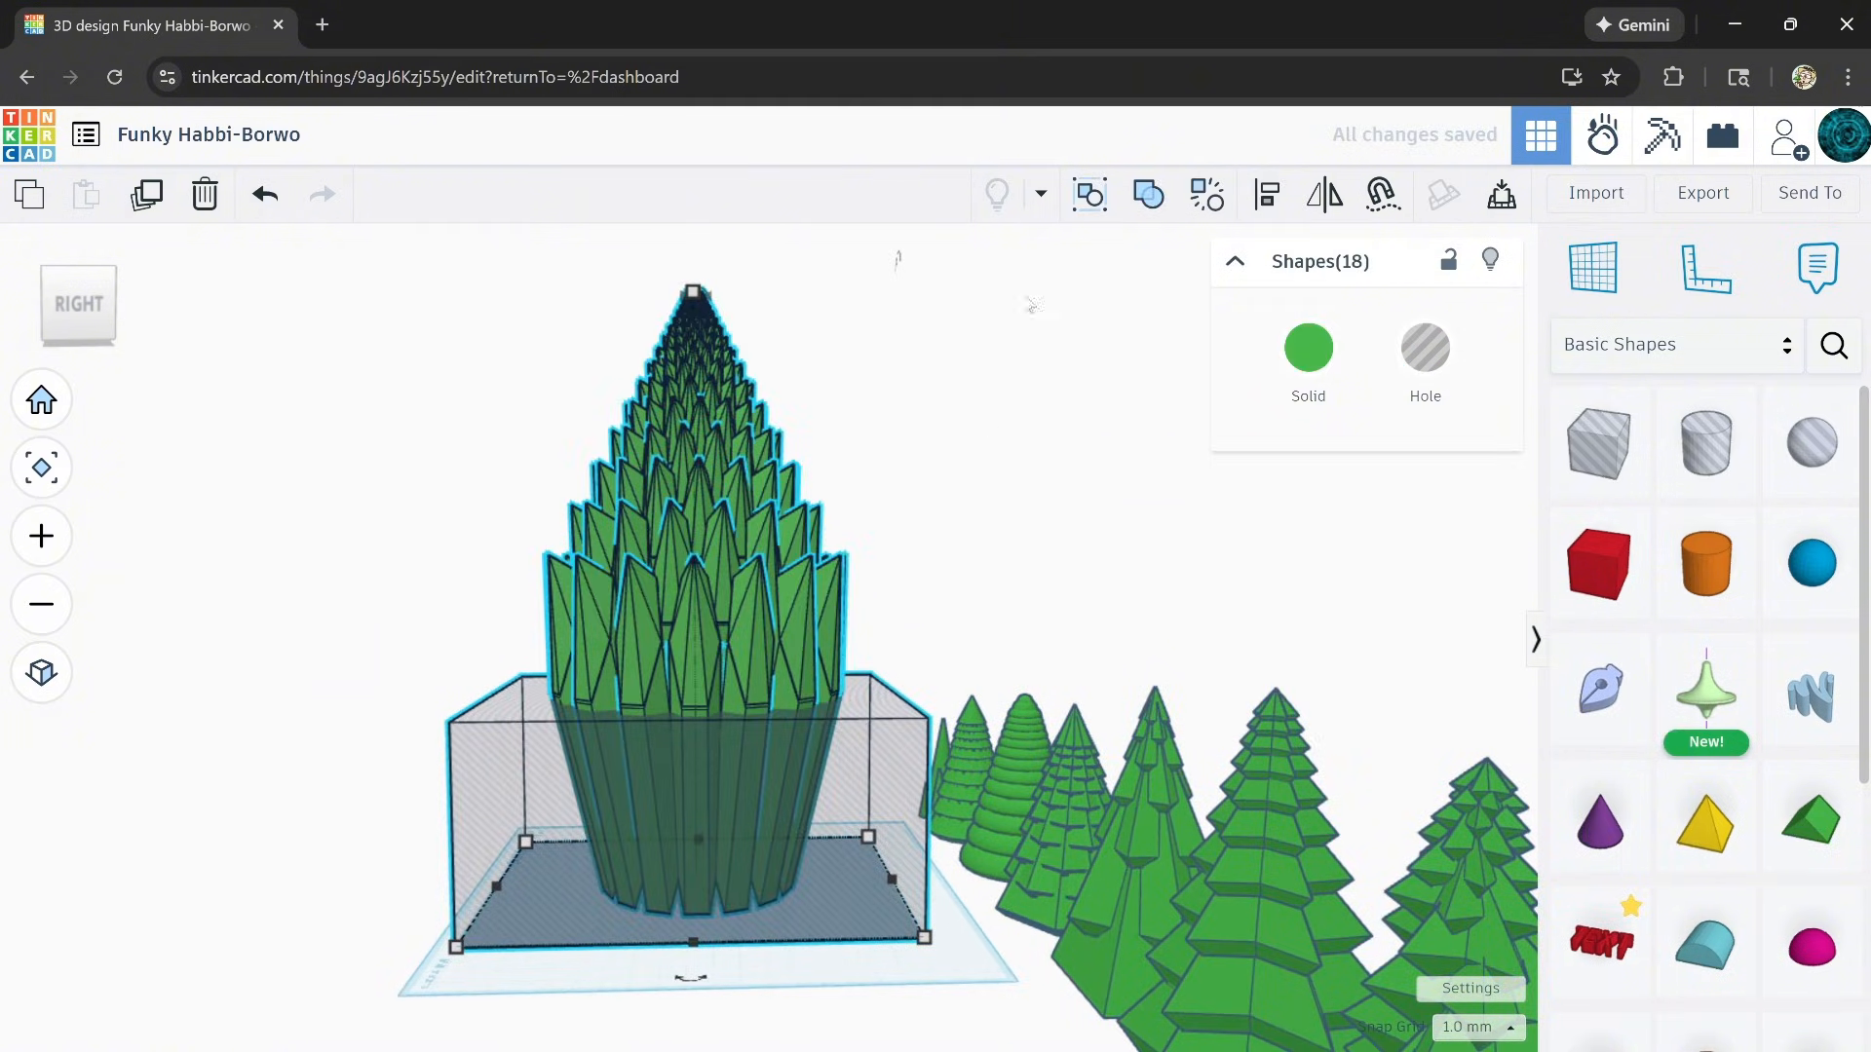
left_click(1154, 196)
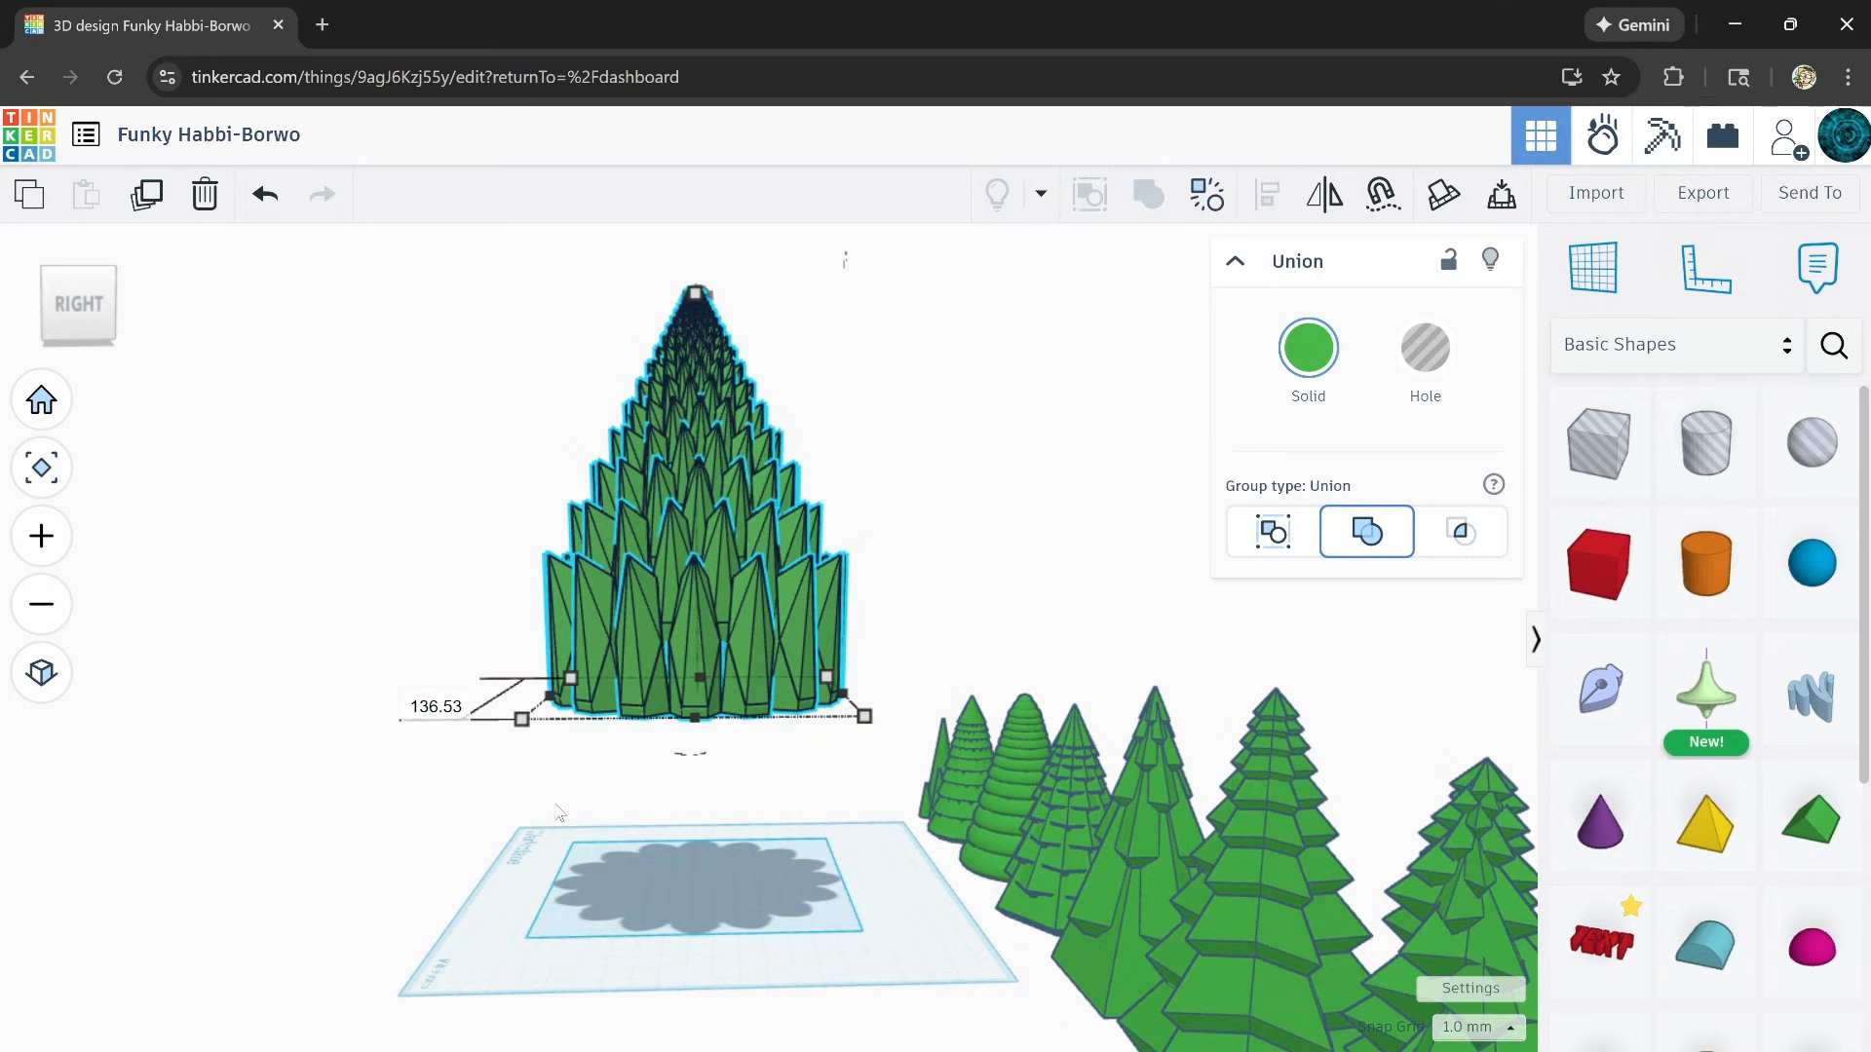
key("d")
left_click(249, 572)
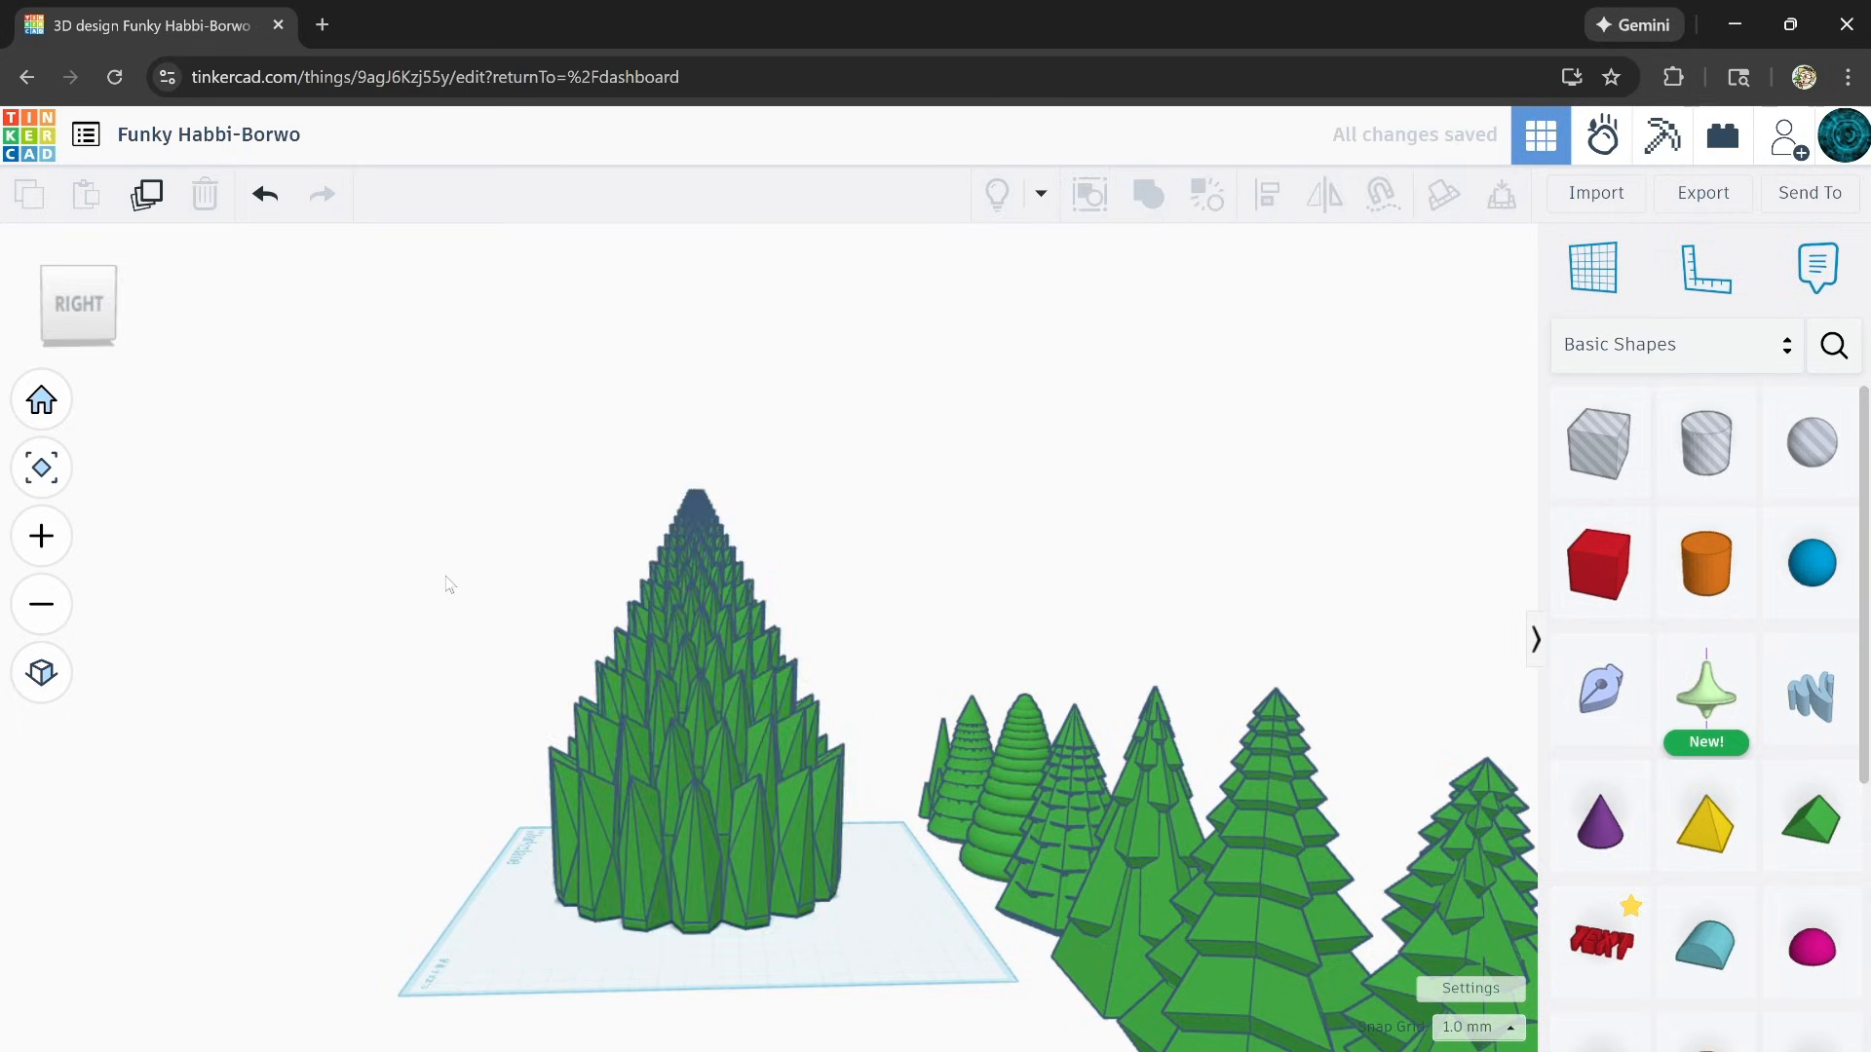
Step: Scale the grouped crystal tree down proportionally to a height of 116 mm
right_click_drag(448, 584, 549, 399)
left_click(731, 780)
left_click_drag(659, 437, 789, 359)
middle_click_drag(802, 355, 807, 527)
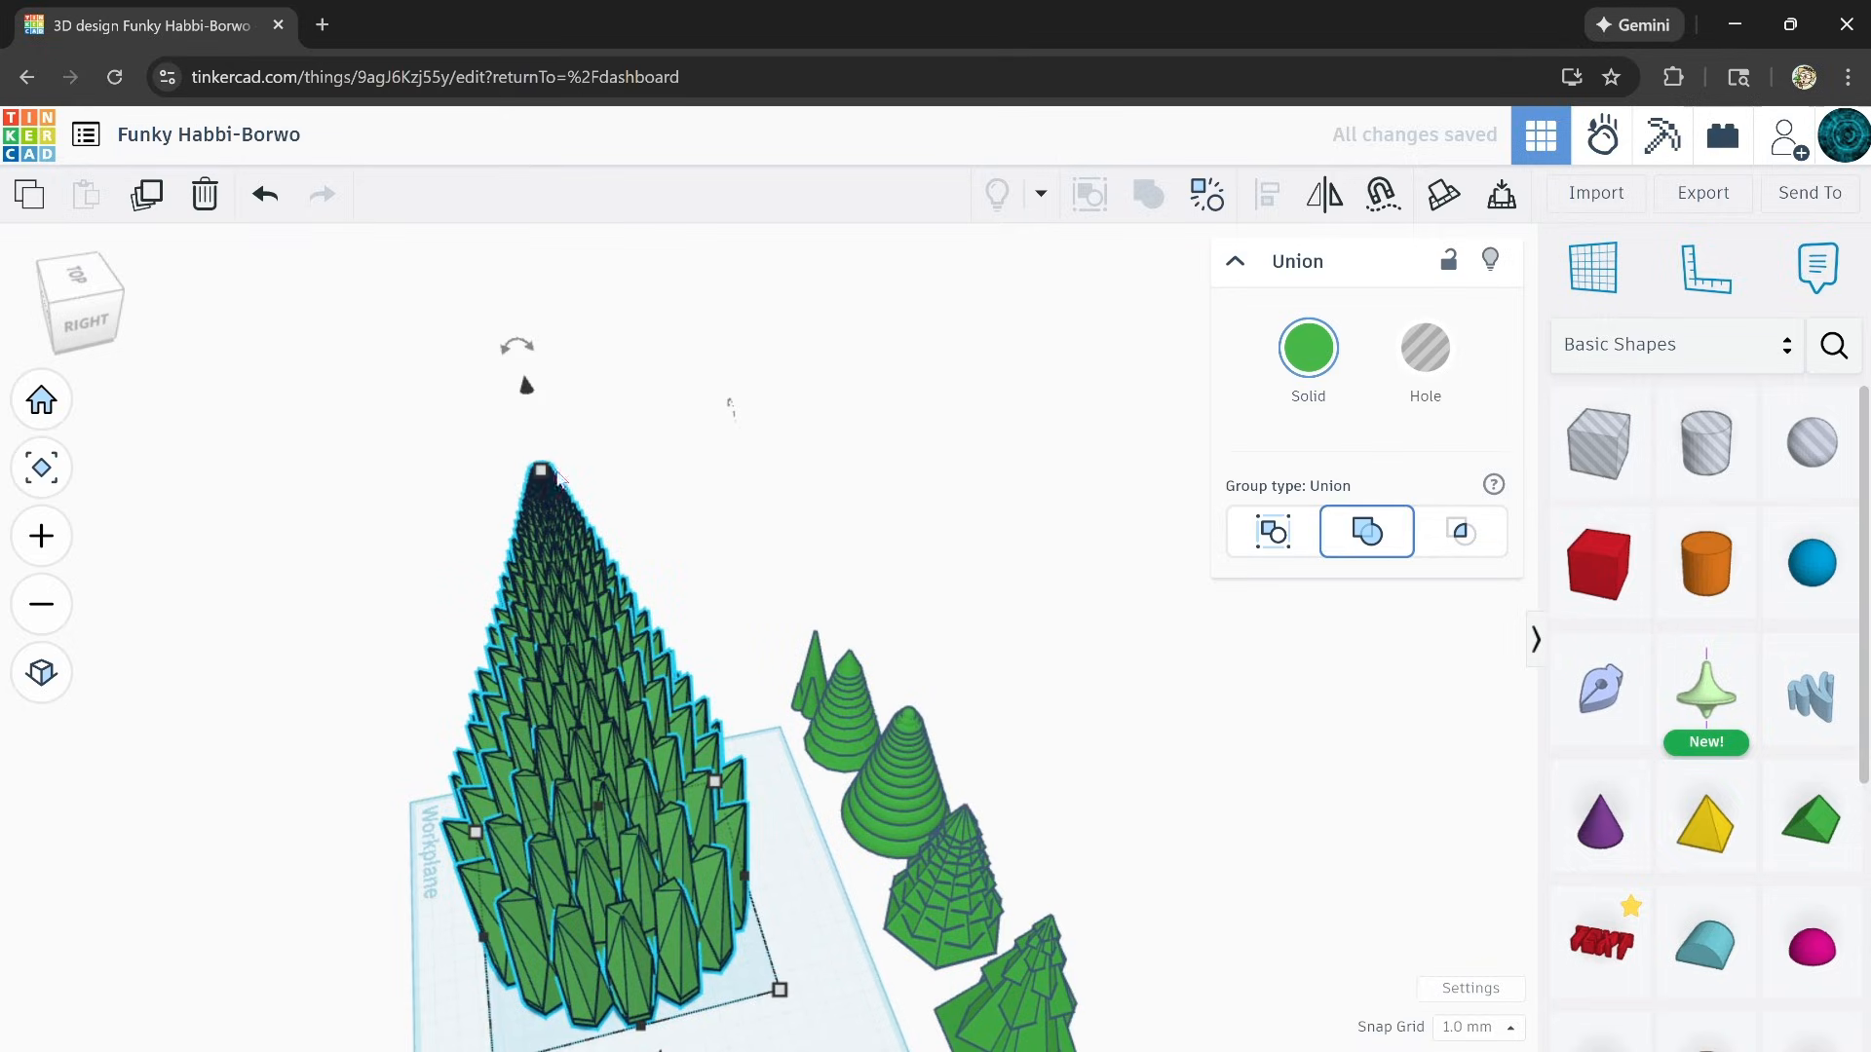
left_click_drag(538, 470, 599, 764)
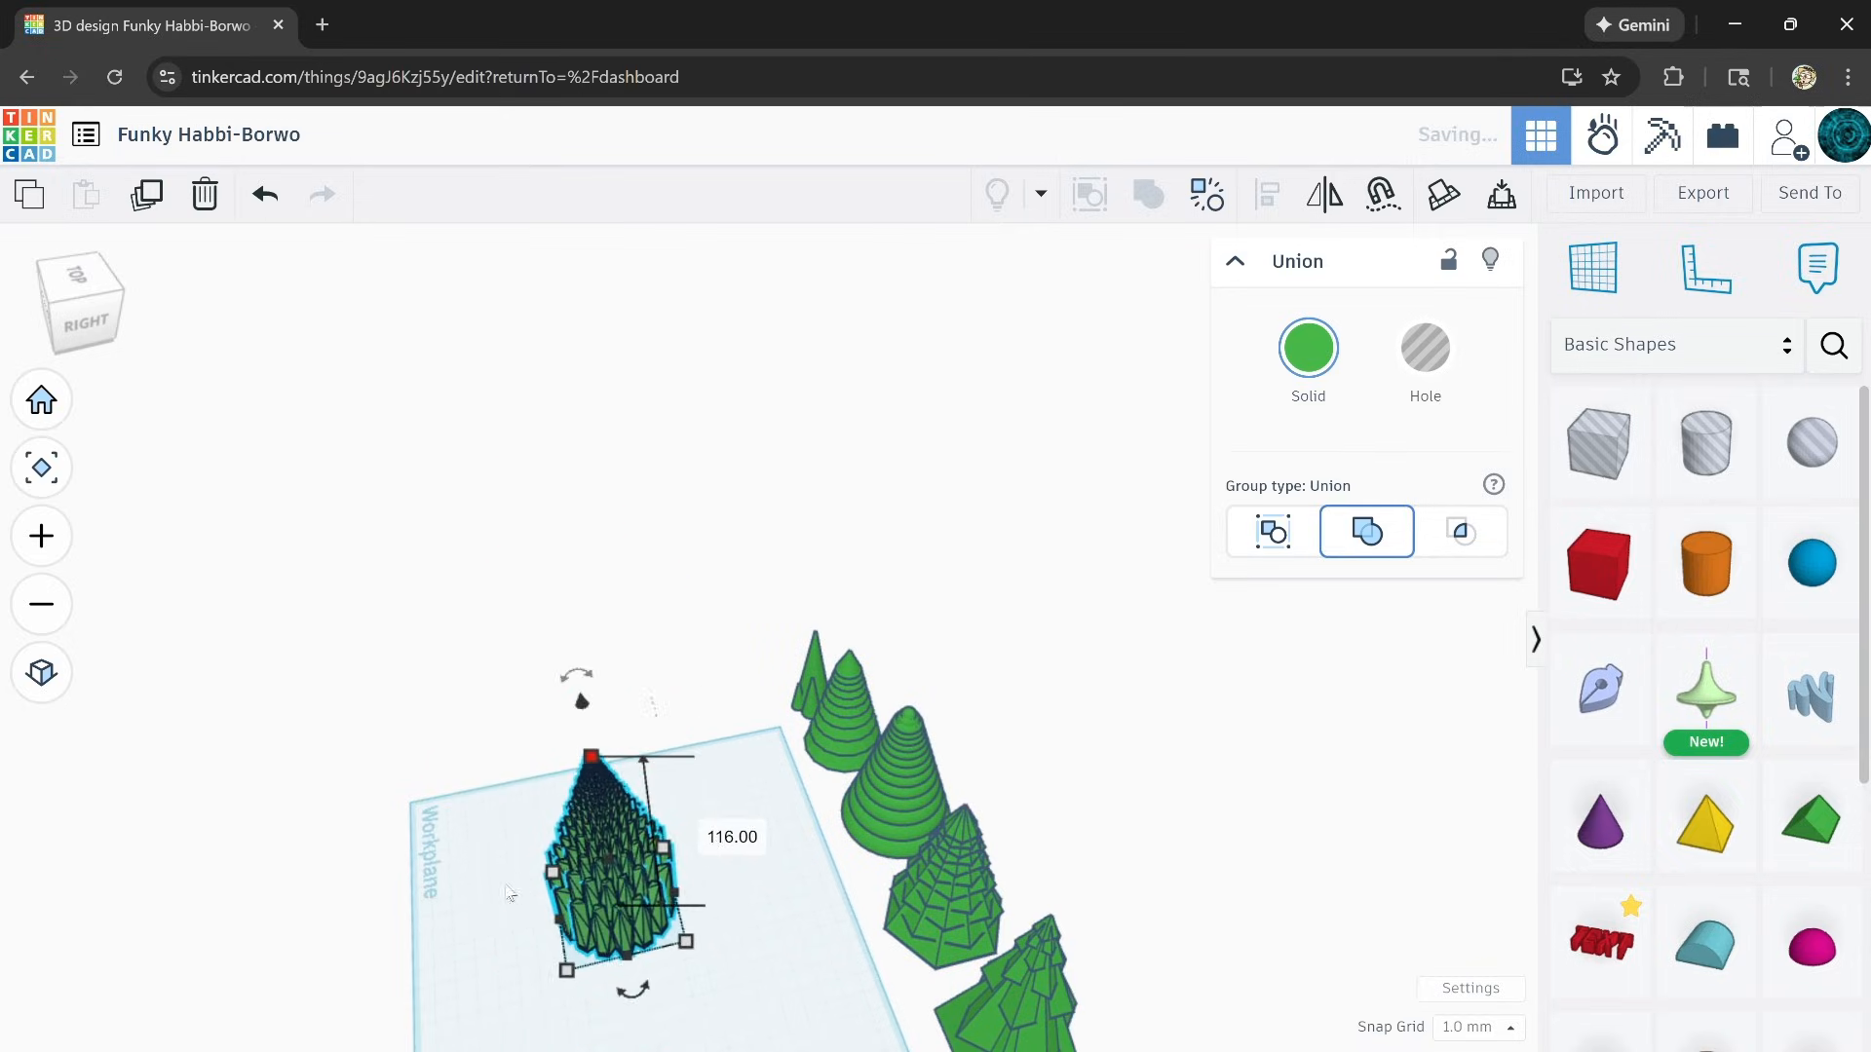
right_click_drag(599, 764, 1288, 989)
left_click(931, 986)
Step: Move the crystal tree off the workplane to the end of the row of finished trees
scroll(934, 781, "up", 10)
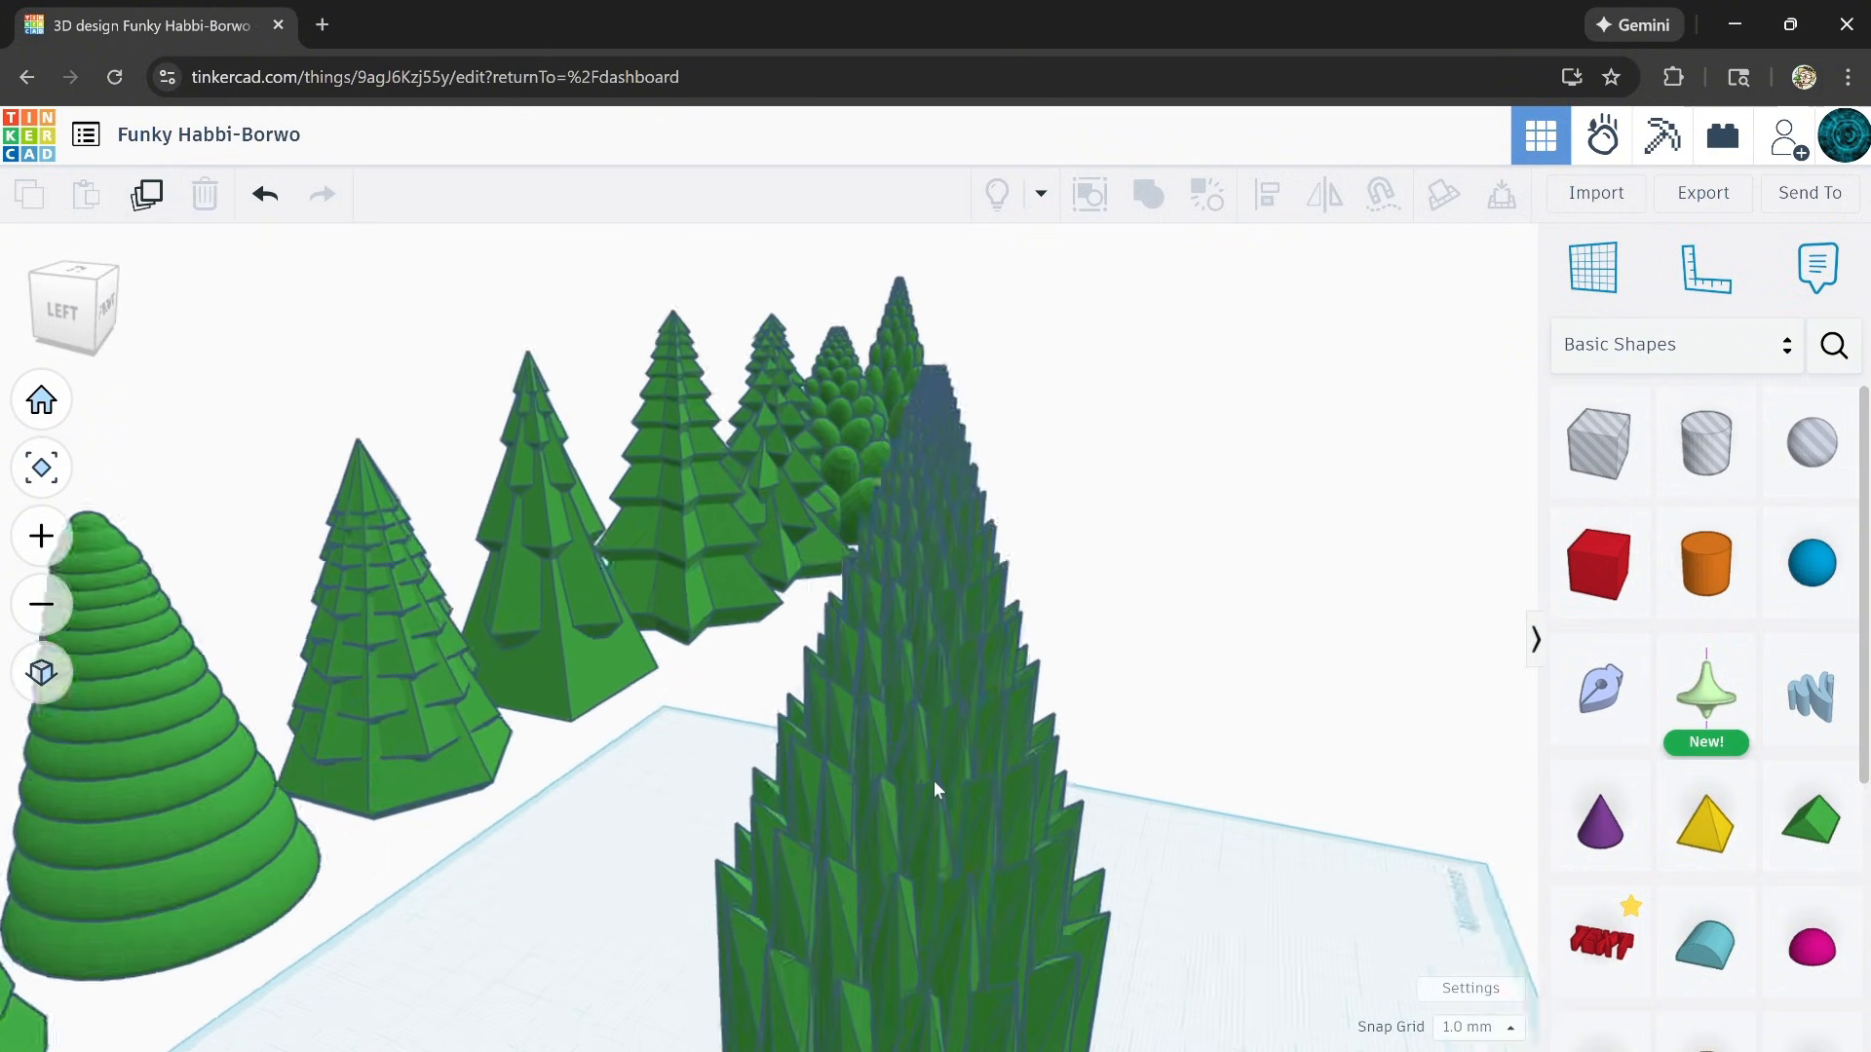
right_click_drag(961, 769, 898, 593)
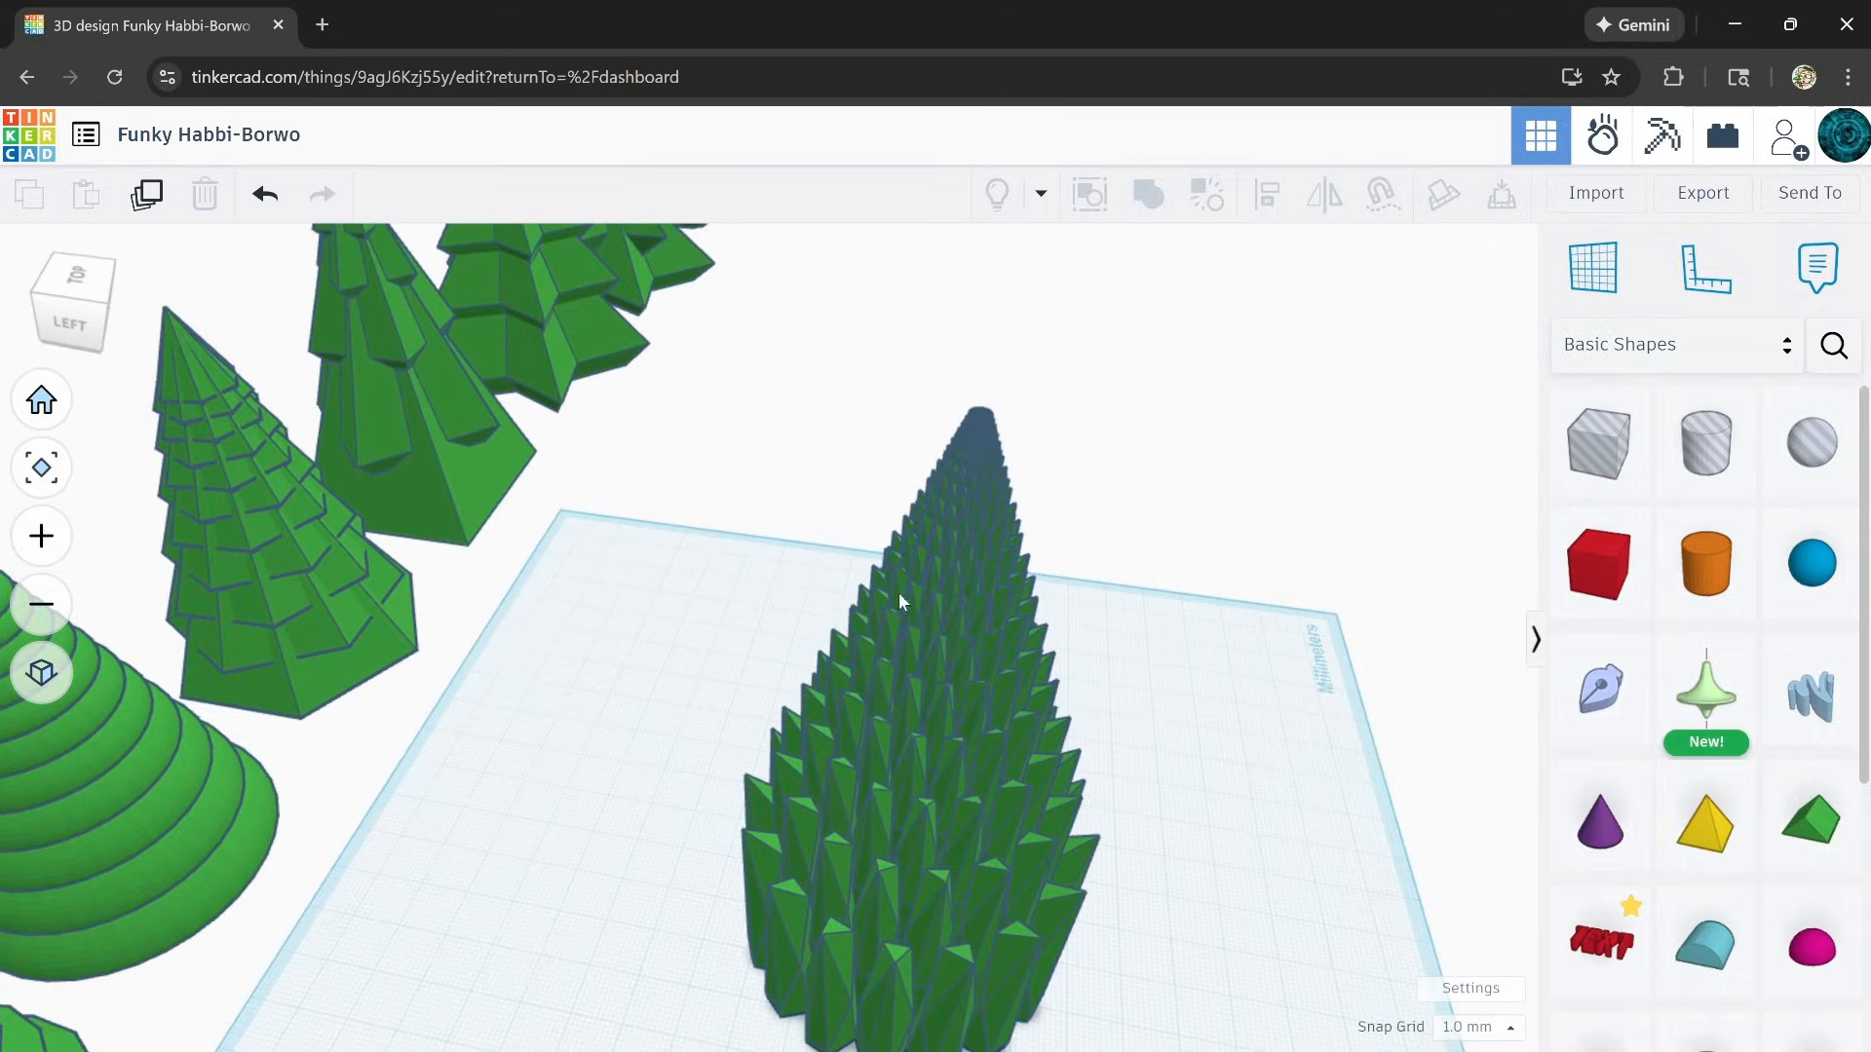
scroll(808, 390, "down", 4)
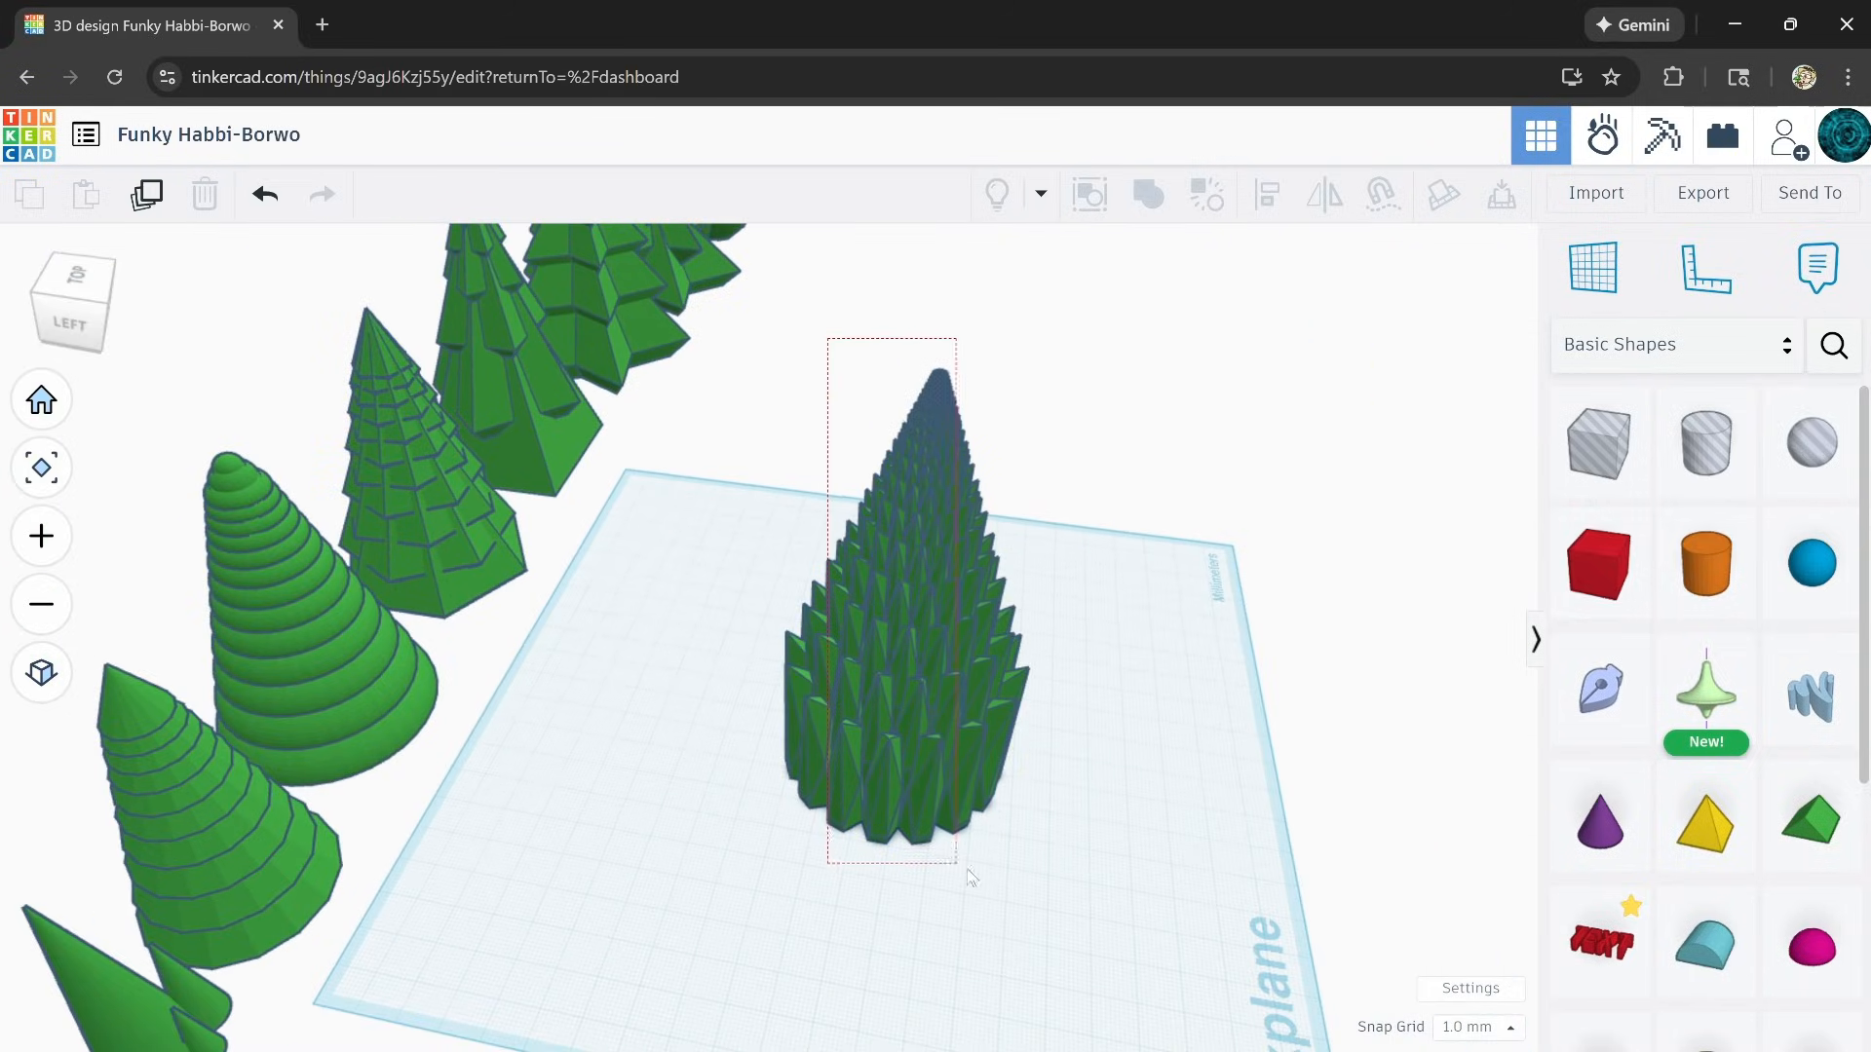
left_click_drag(945, 818, 916, 396)
right_click_drag(1066, 555, 726, 709)
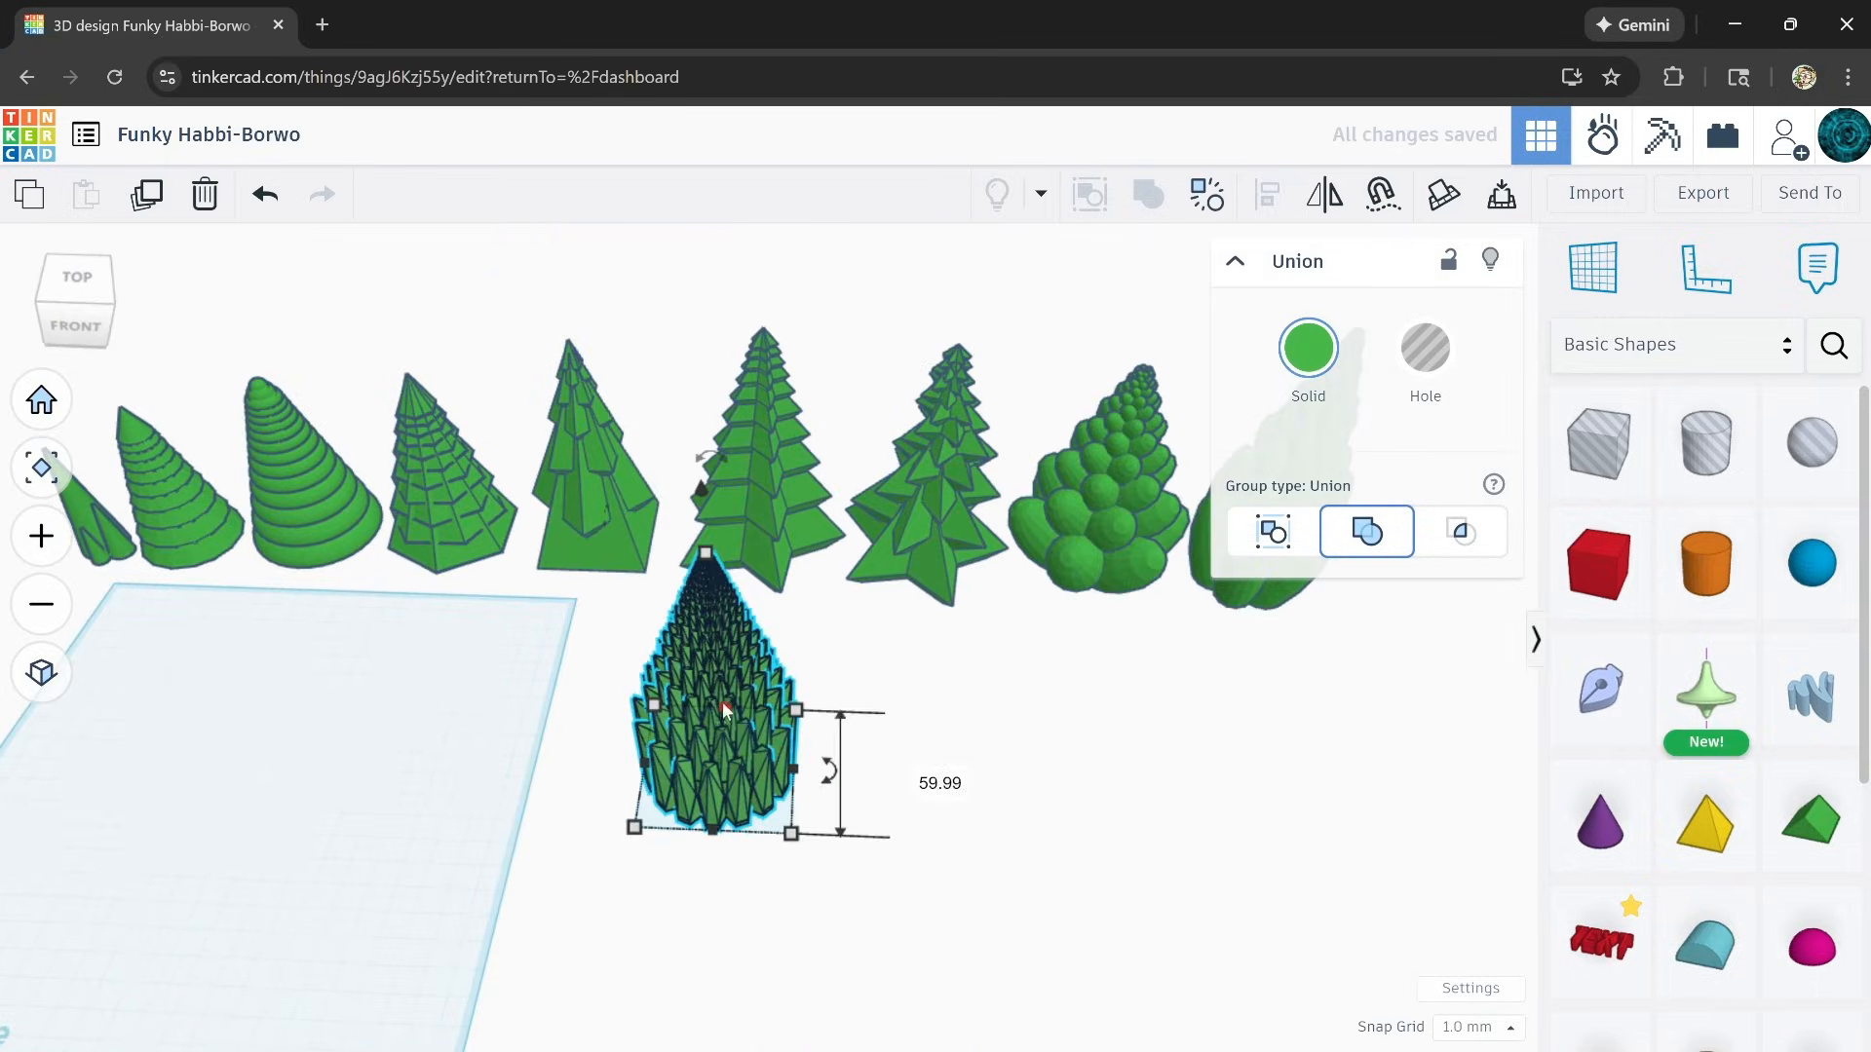
left_click_drag(726, 710, 1313, 632)
left_click(255, 199)
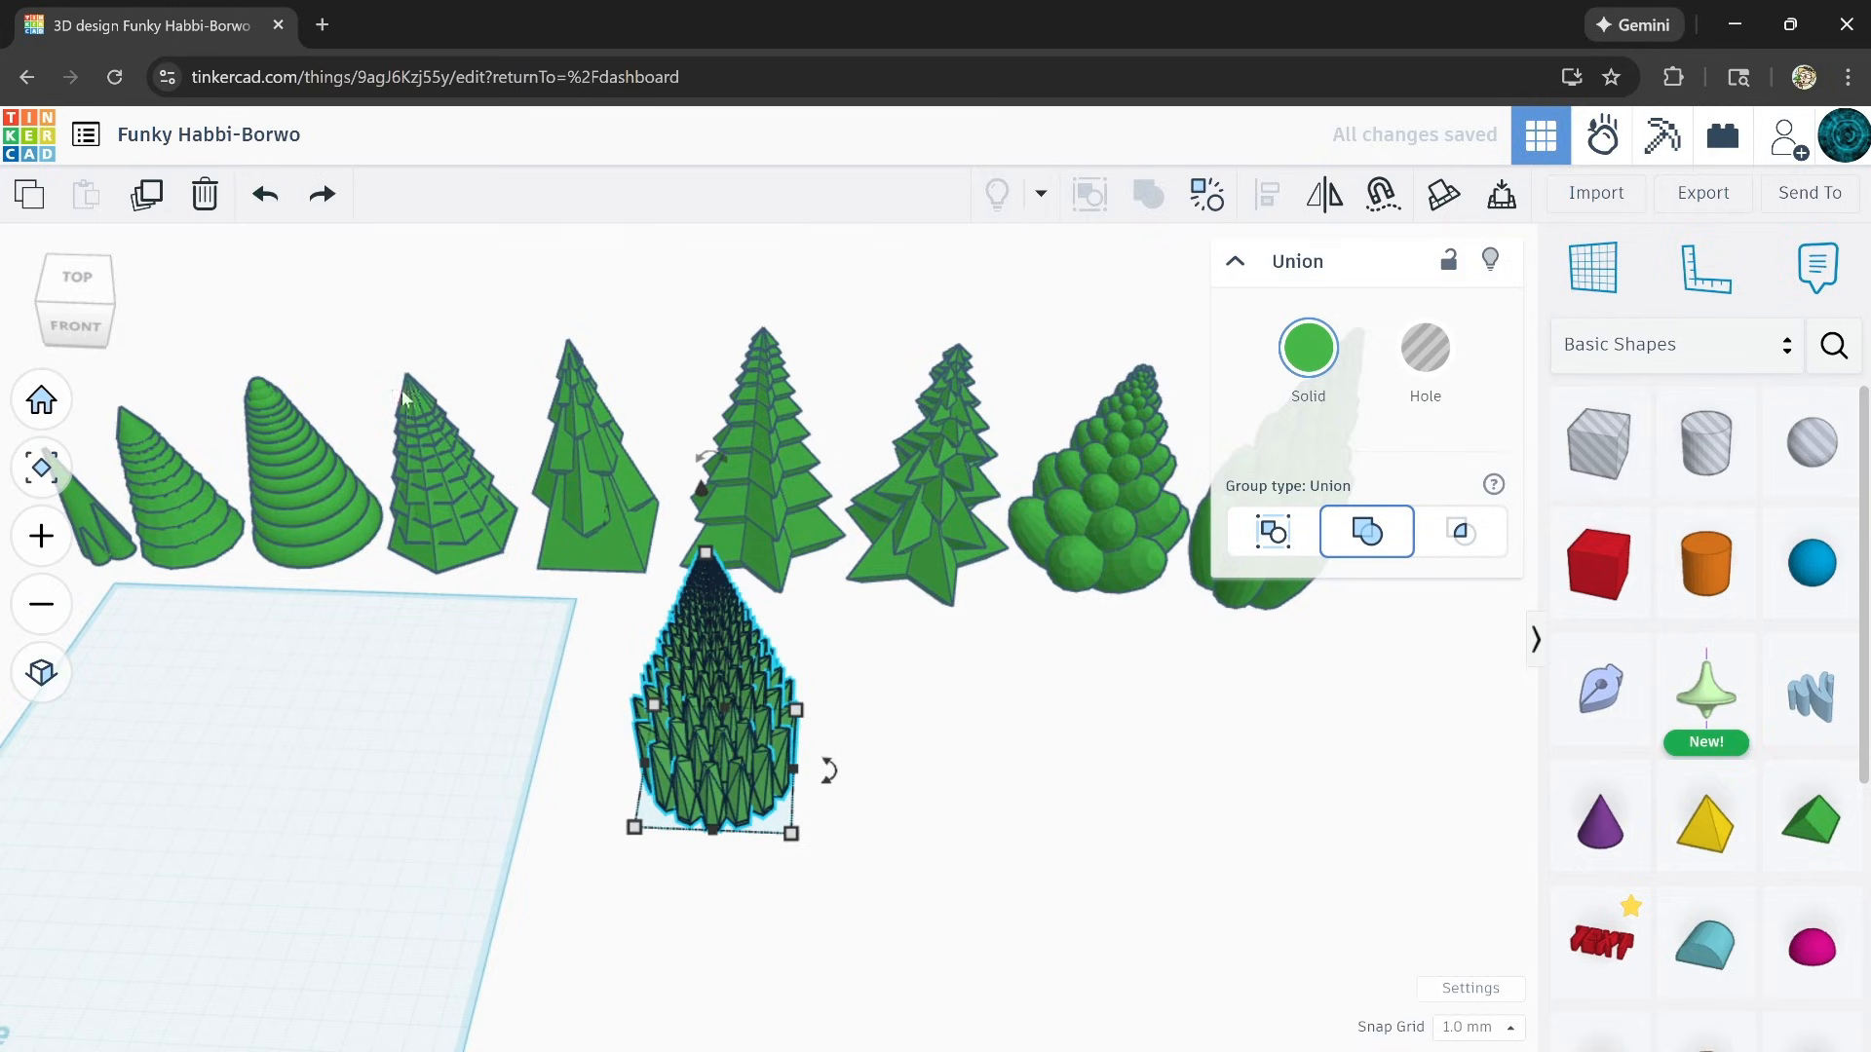
left_click_drag(751, 780, 1326, 797)
key("f")
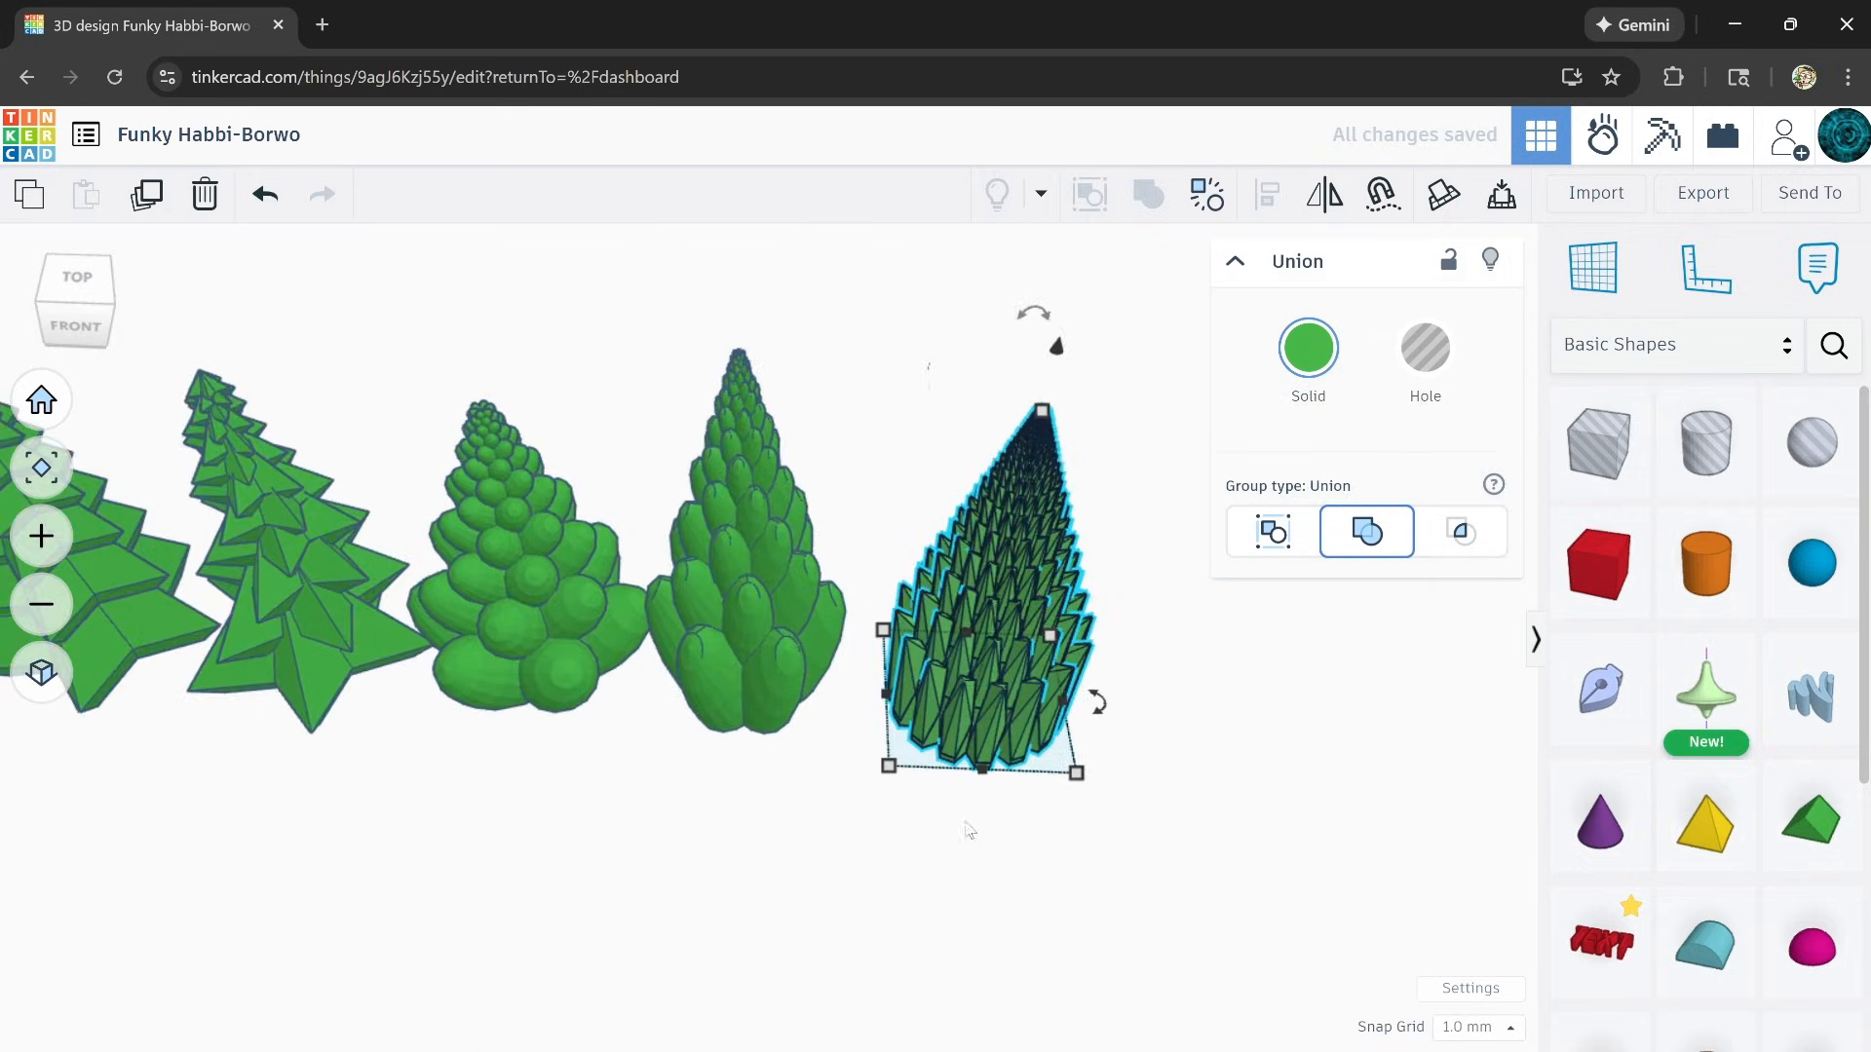
Step: Move the crystal tree closer to its neighbour at the end of the row of finished trees
left_click_drag(1048, 687, 986, 680)
left_click(806, 821)
middle_click_drag(806, 820, 807, 772)
right_click_drag(807, 772, 688, 791)
scroll(605, 670, "up", 2)
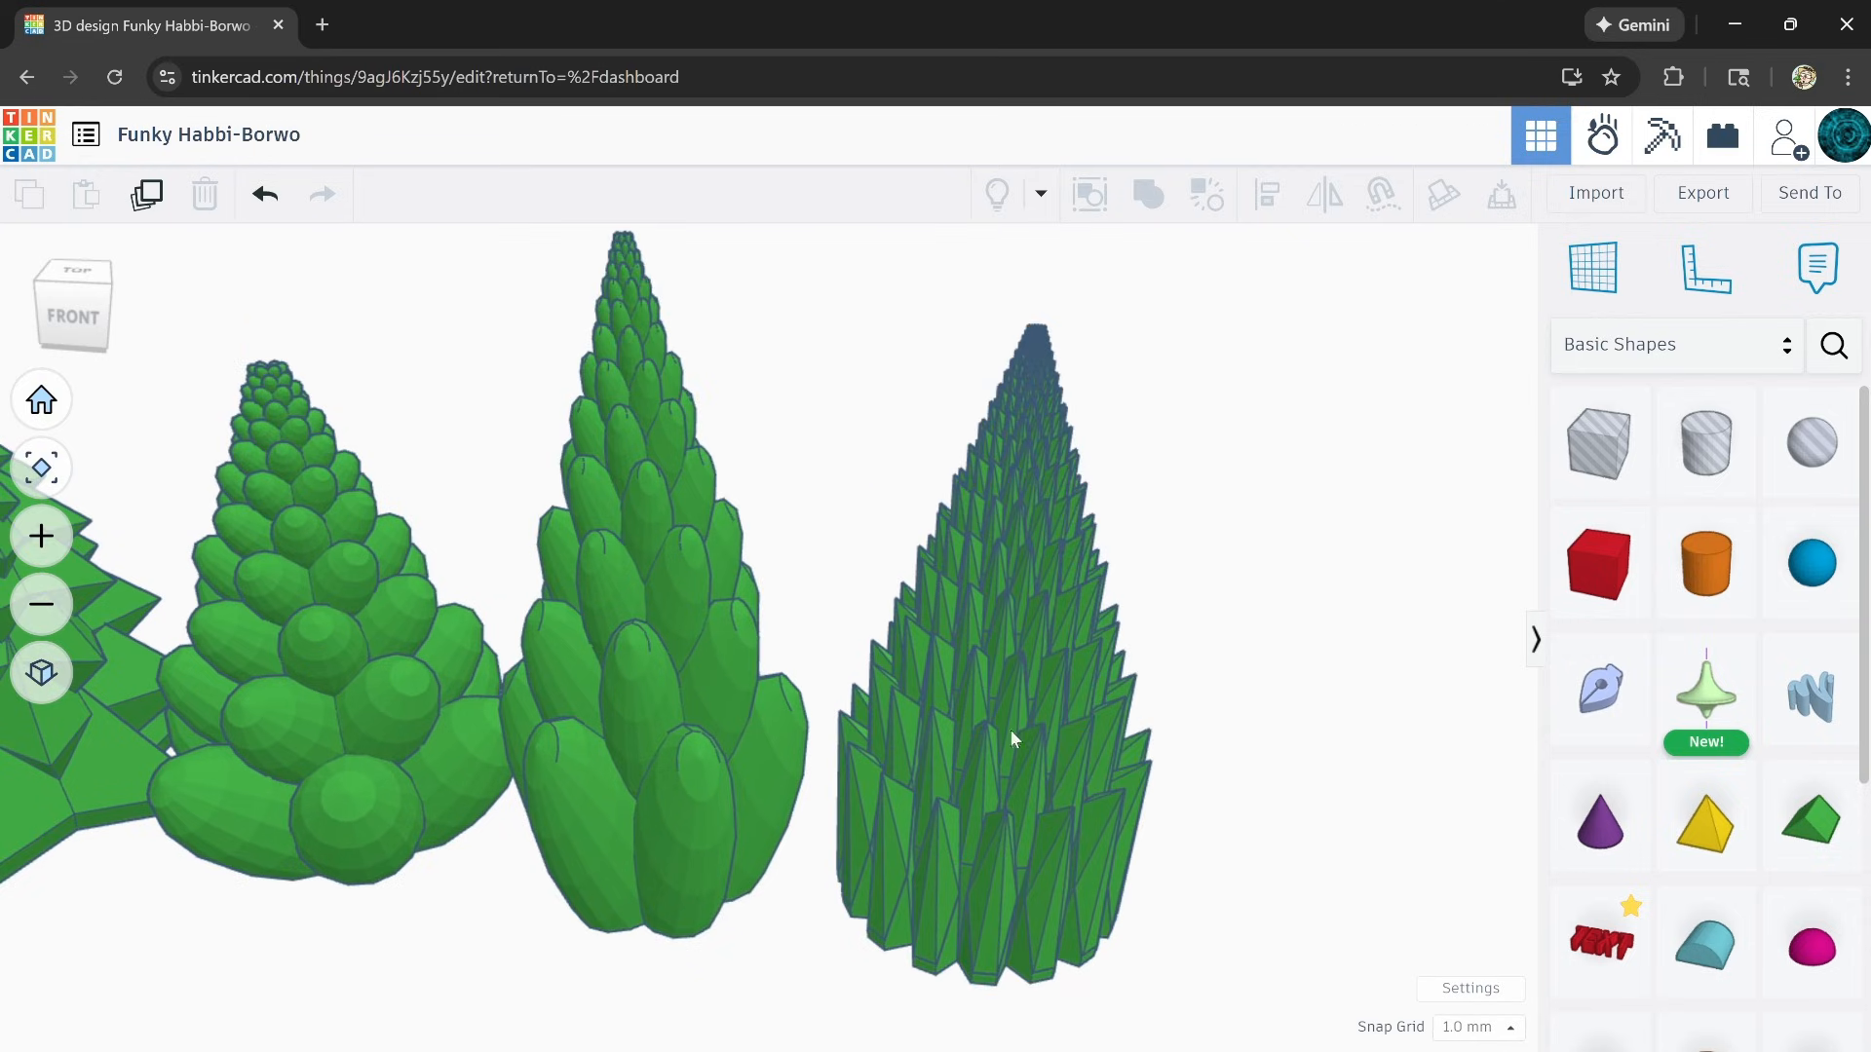
right_click_drag(1009, 728, 961, 697)
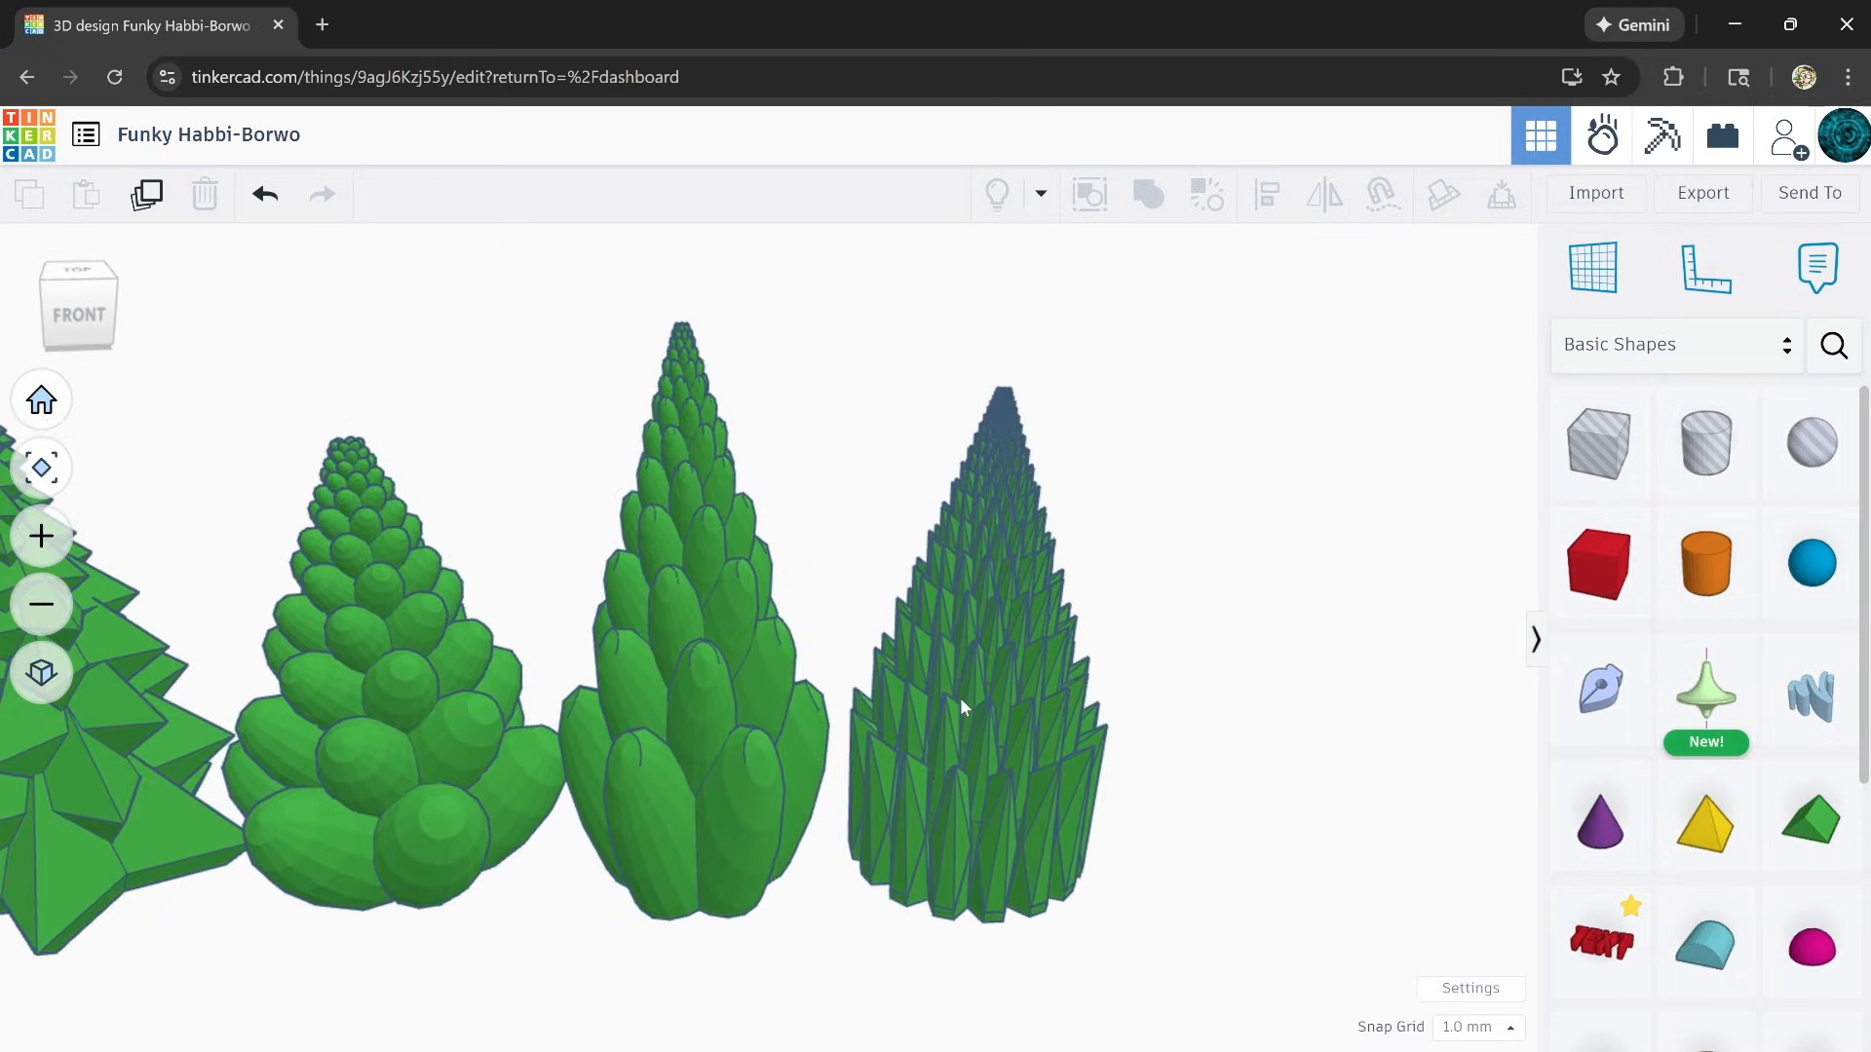
Step: Add a torus to the workplane and enlarge it to a height of 18 mm
scroll(961, 697, "down", 10)
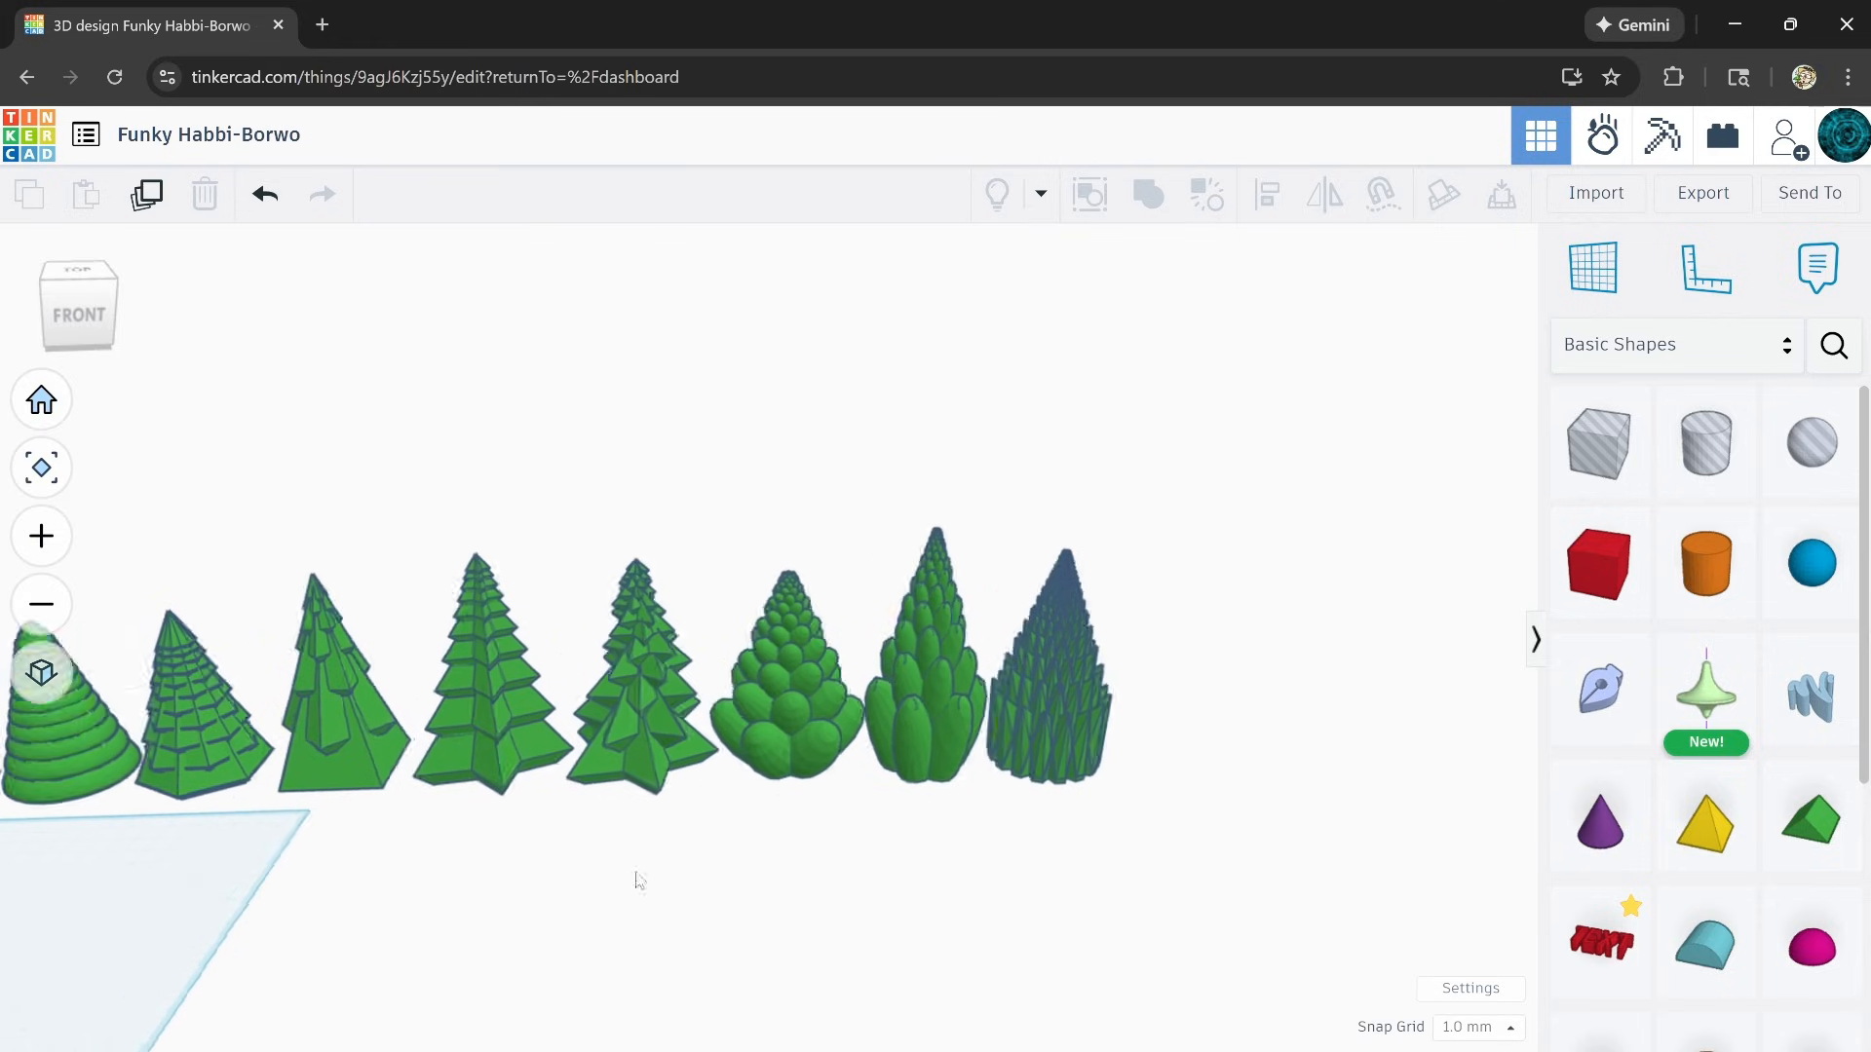
middle_click_drag(637, 880, 970, 727)
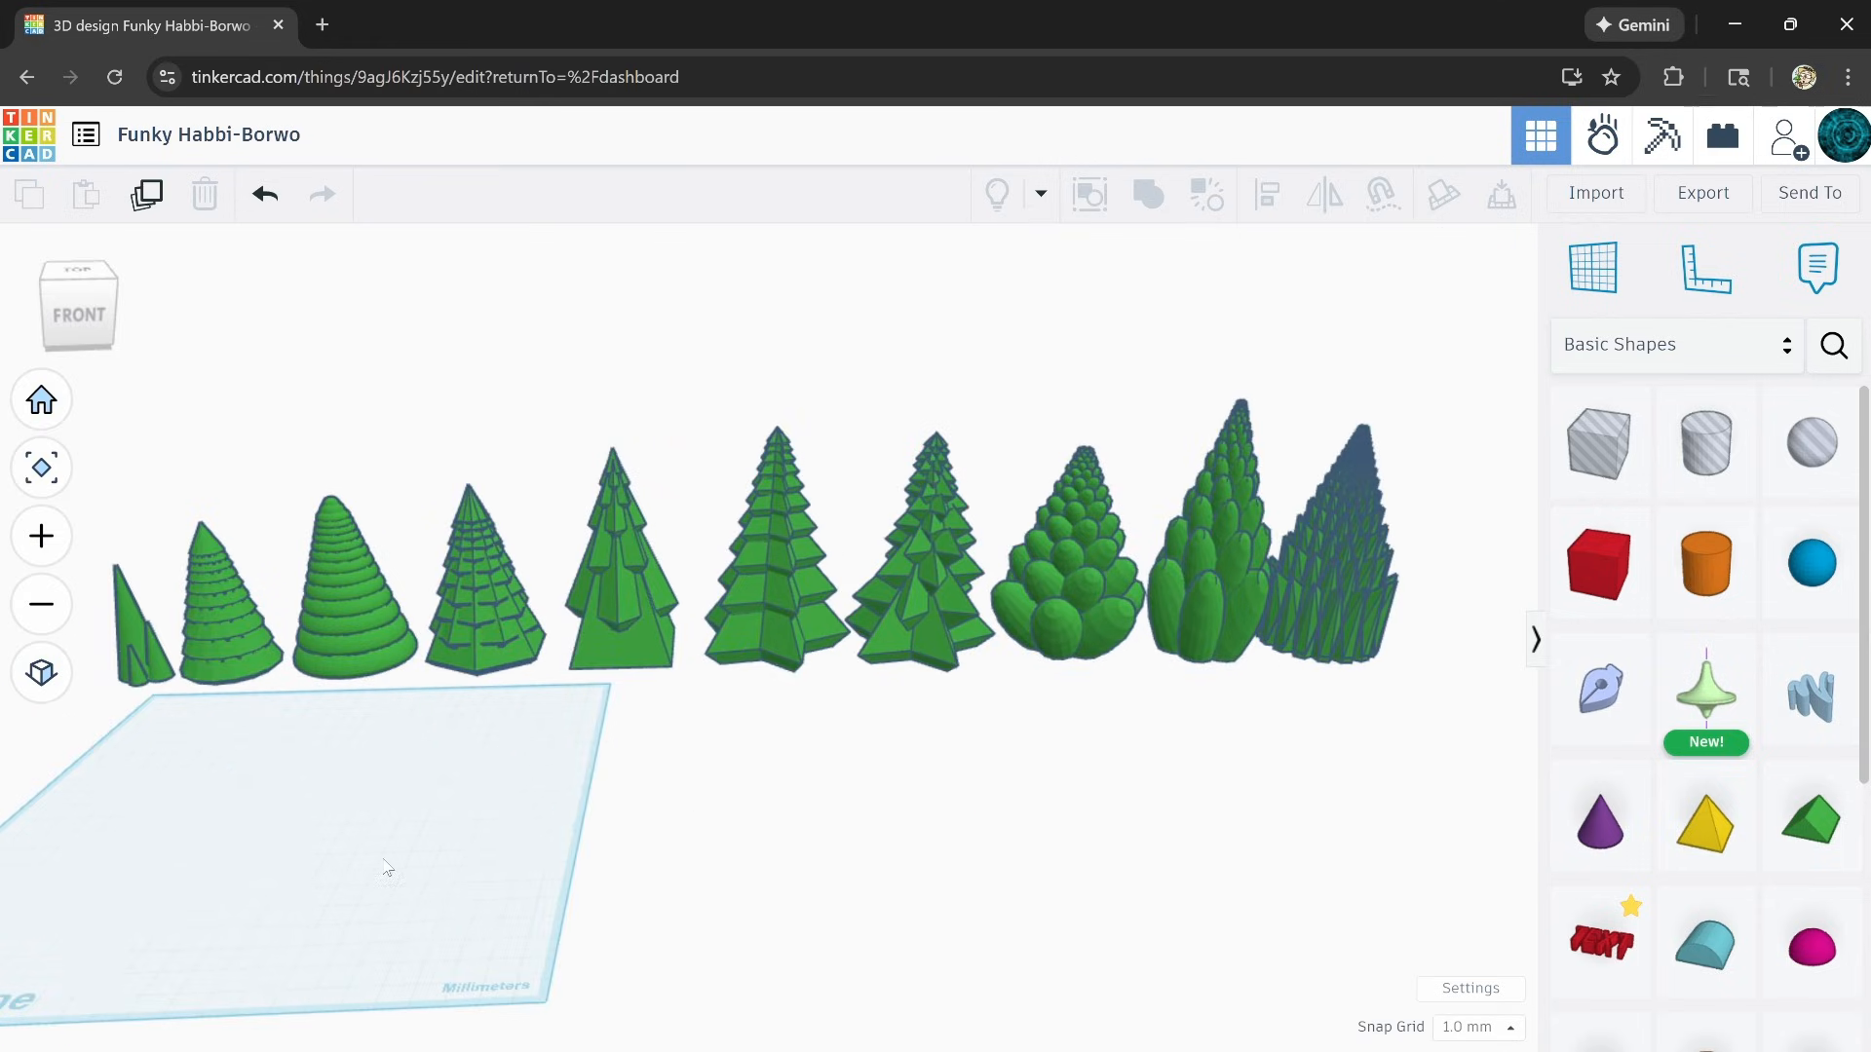
middle_click_drag(361, 869, 687, 786)
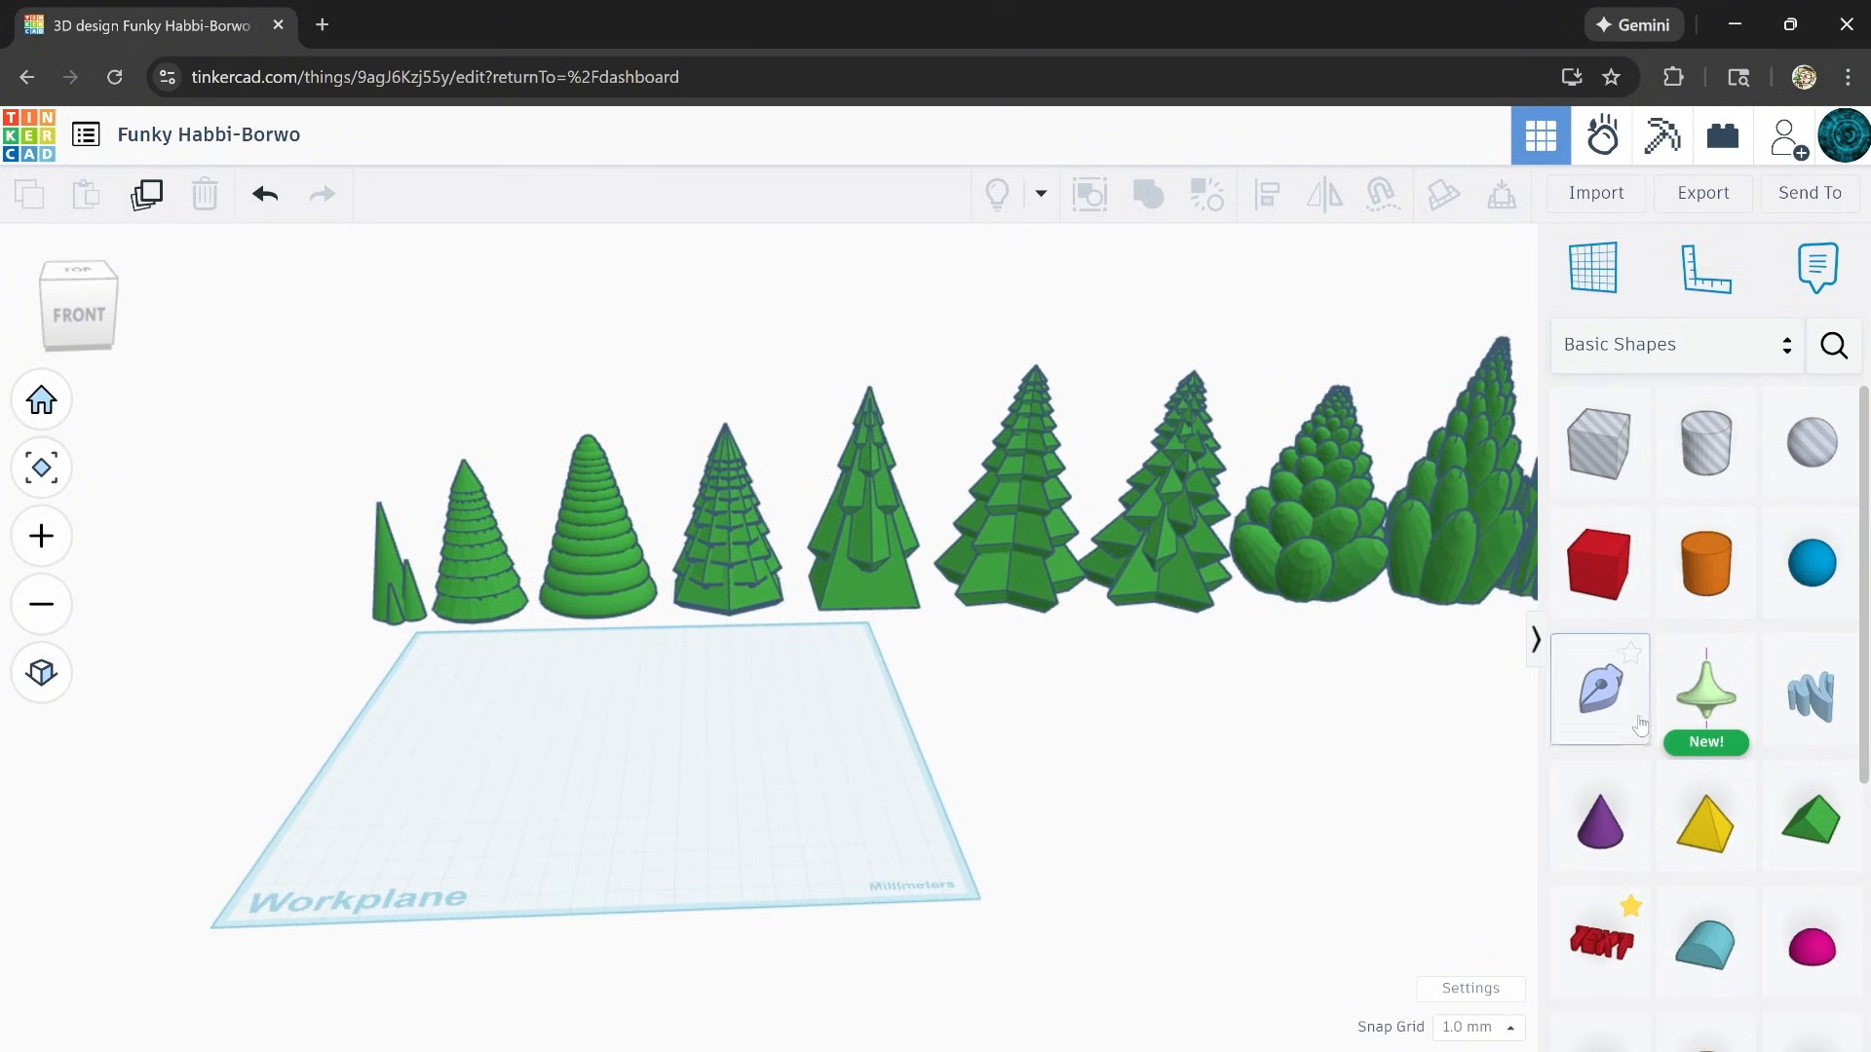
scroll(1642, 738, "down", 5)
scroll(1642, 737, "up", 1)
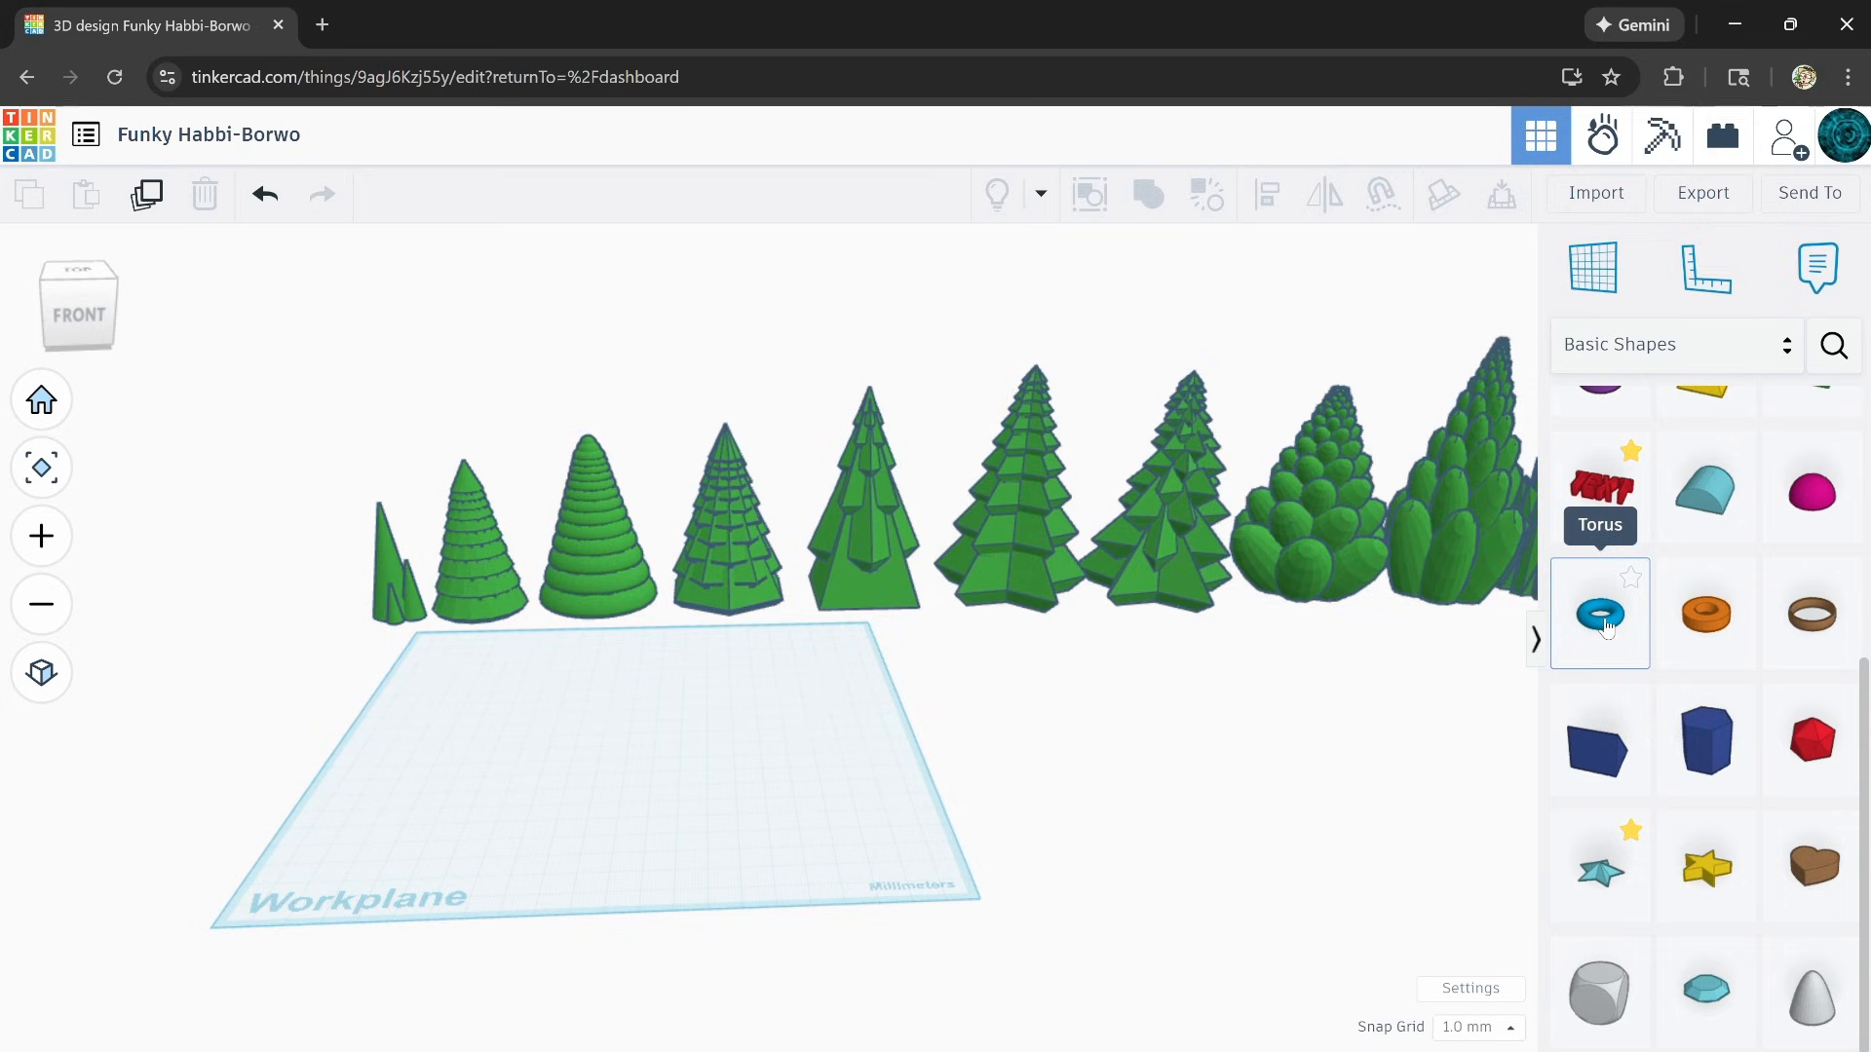
left_click_drag(513, 805, 558, 731)
scroll(578, 695, "up", 3)
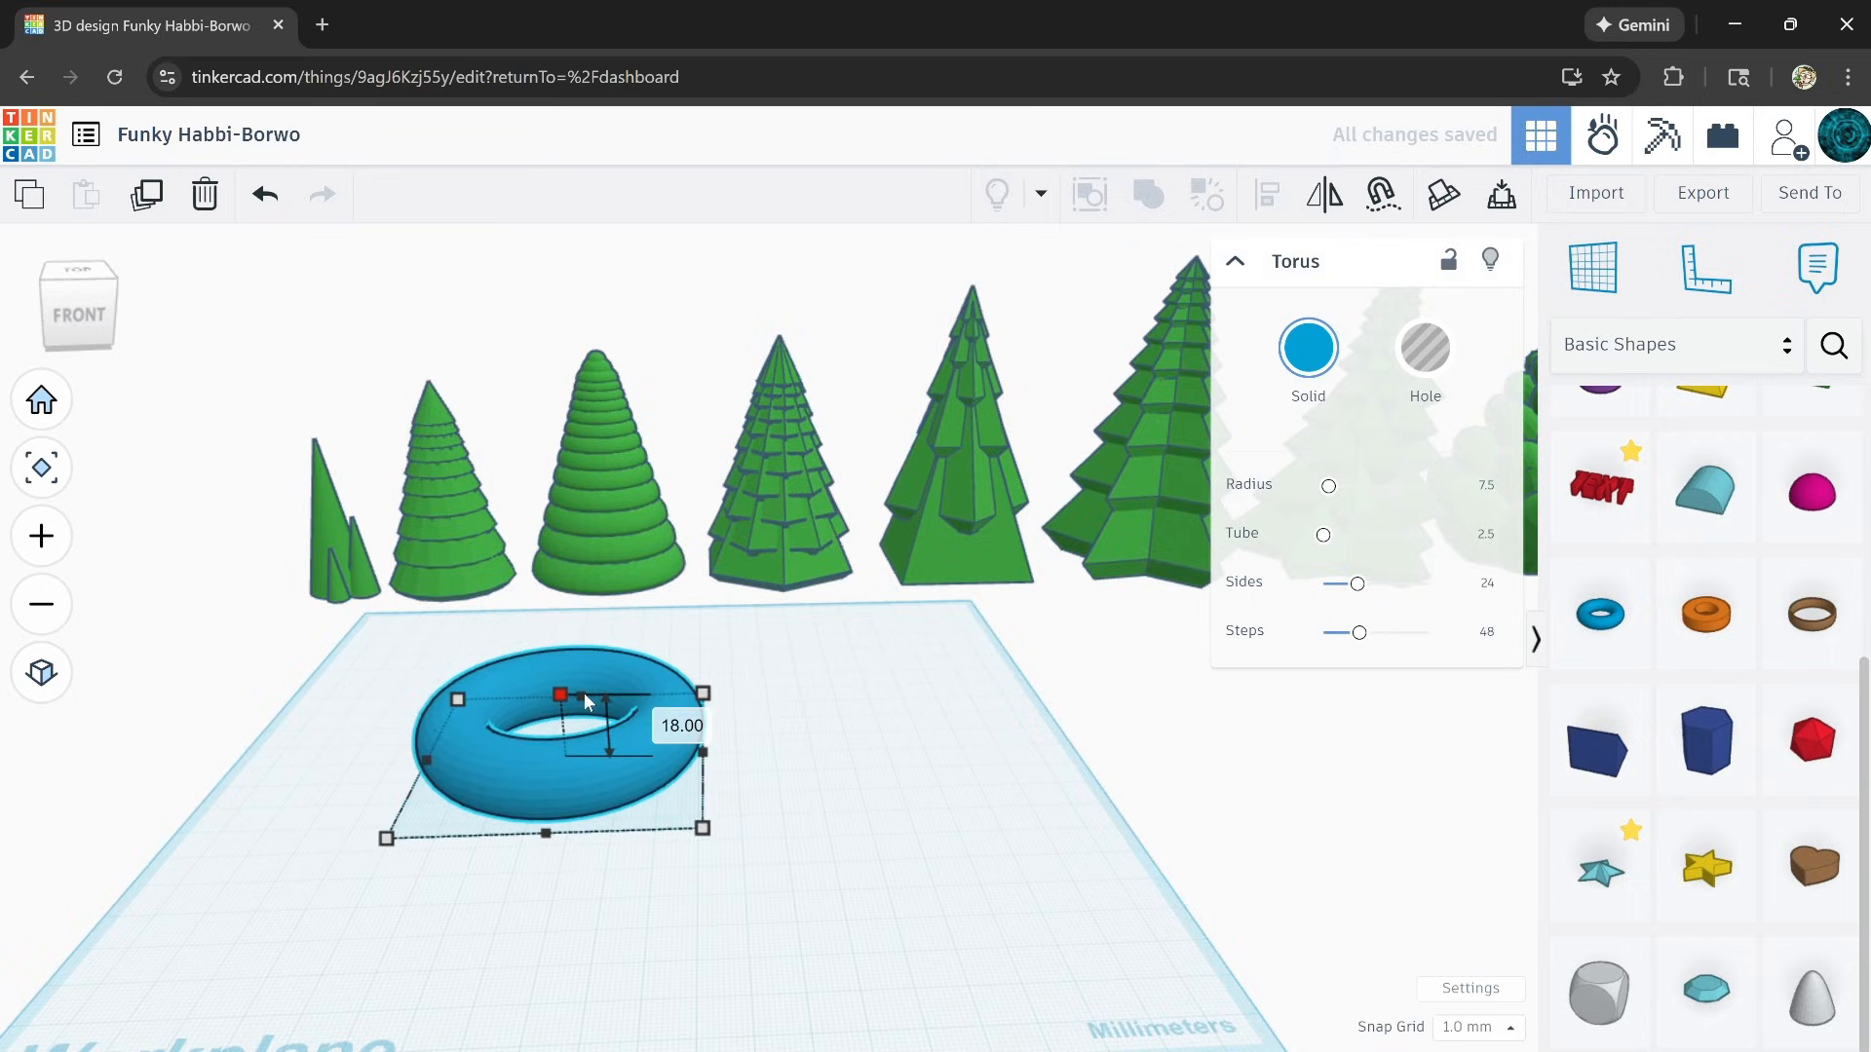
Step: Tilt the torus sideways by about 41° and shift it along the workplane, parallel to the row of trees
left_click_drag(595, 629, 419, 503)
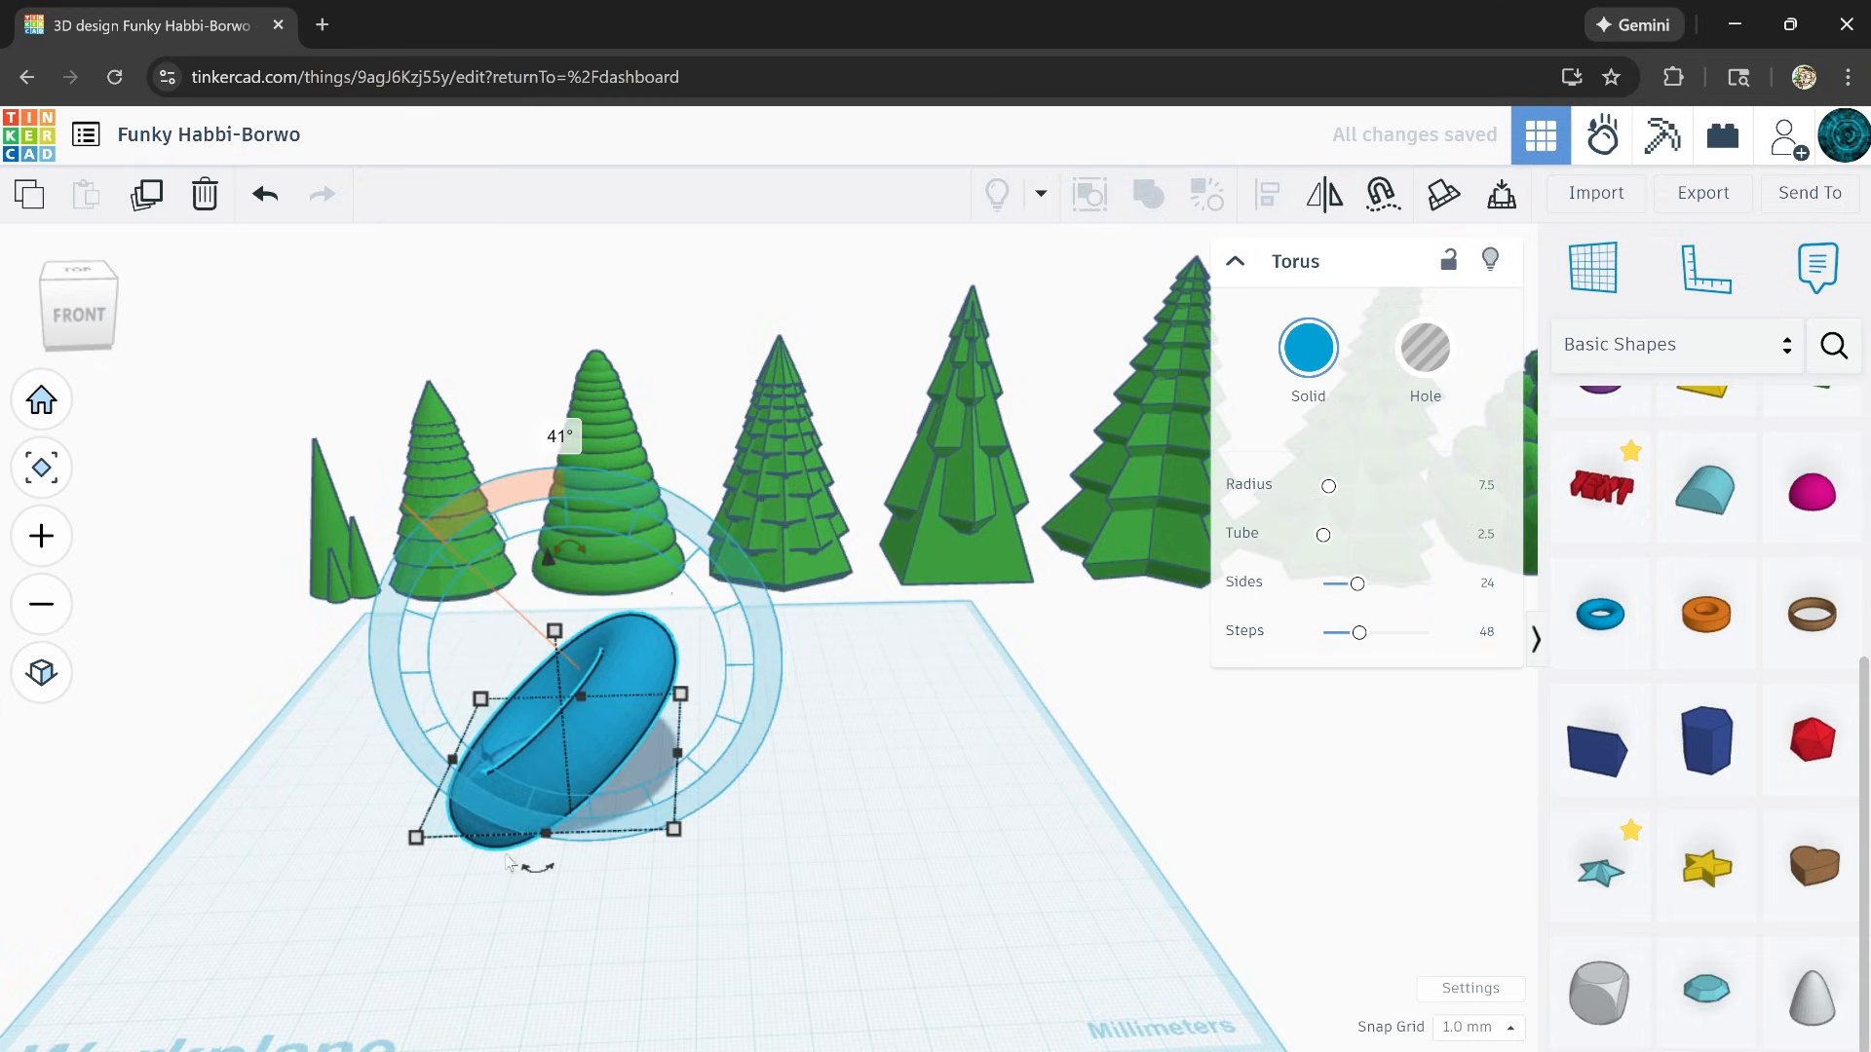
key("Right")
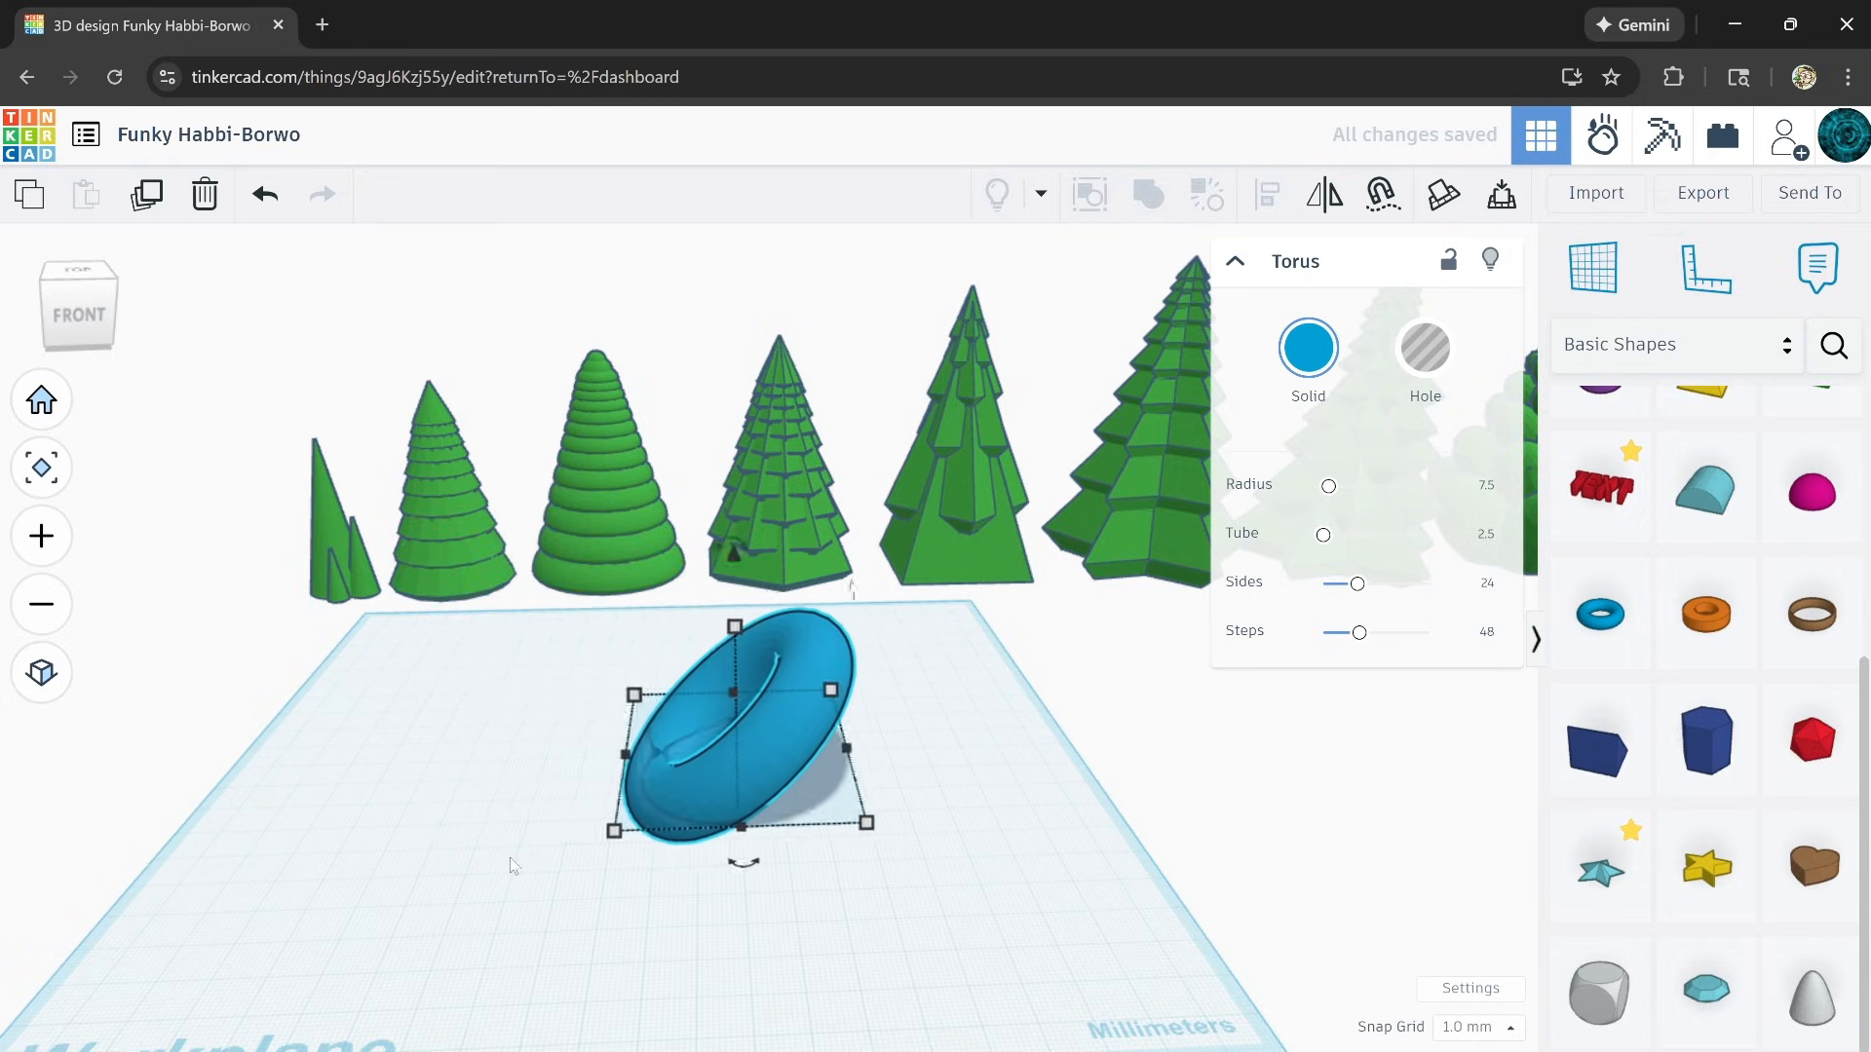
key("Right")
key("Right")
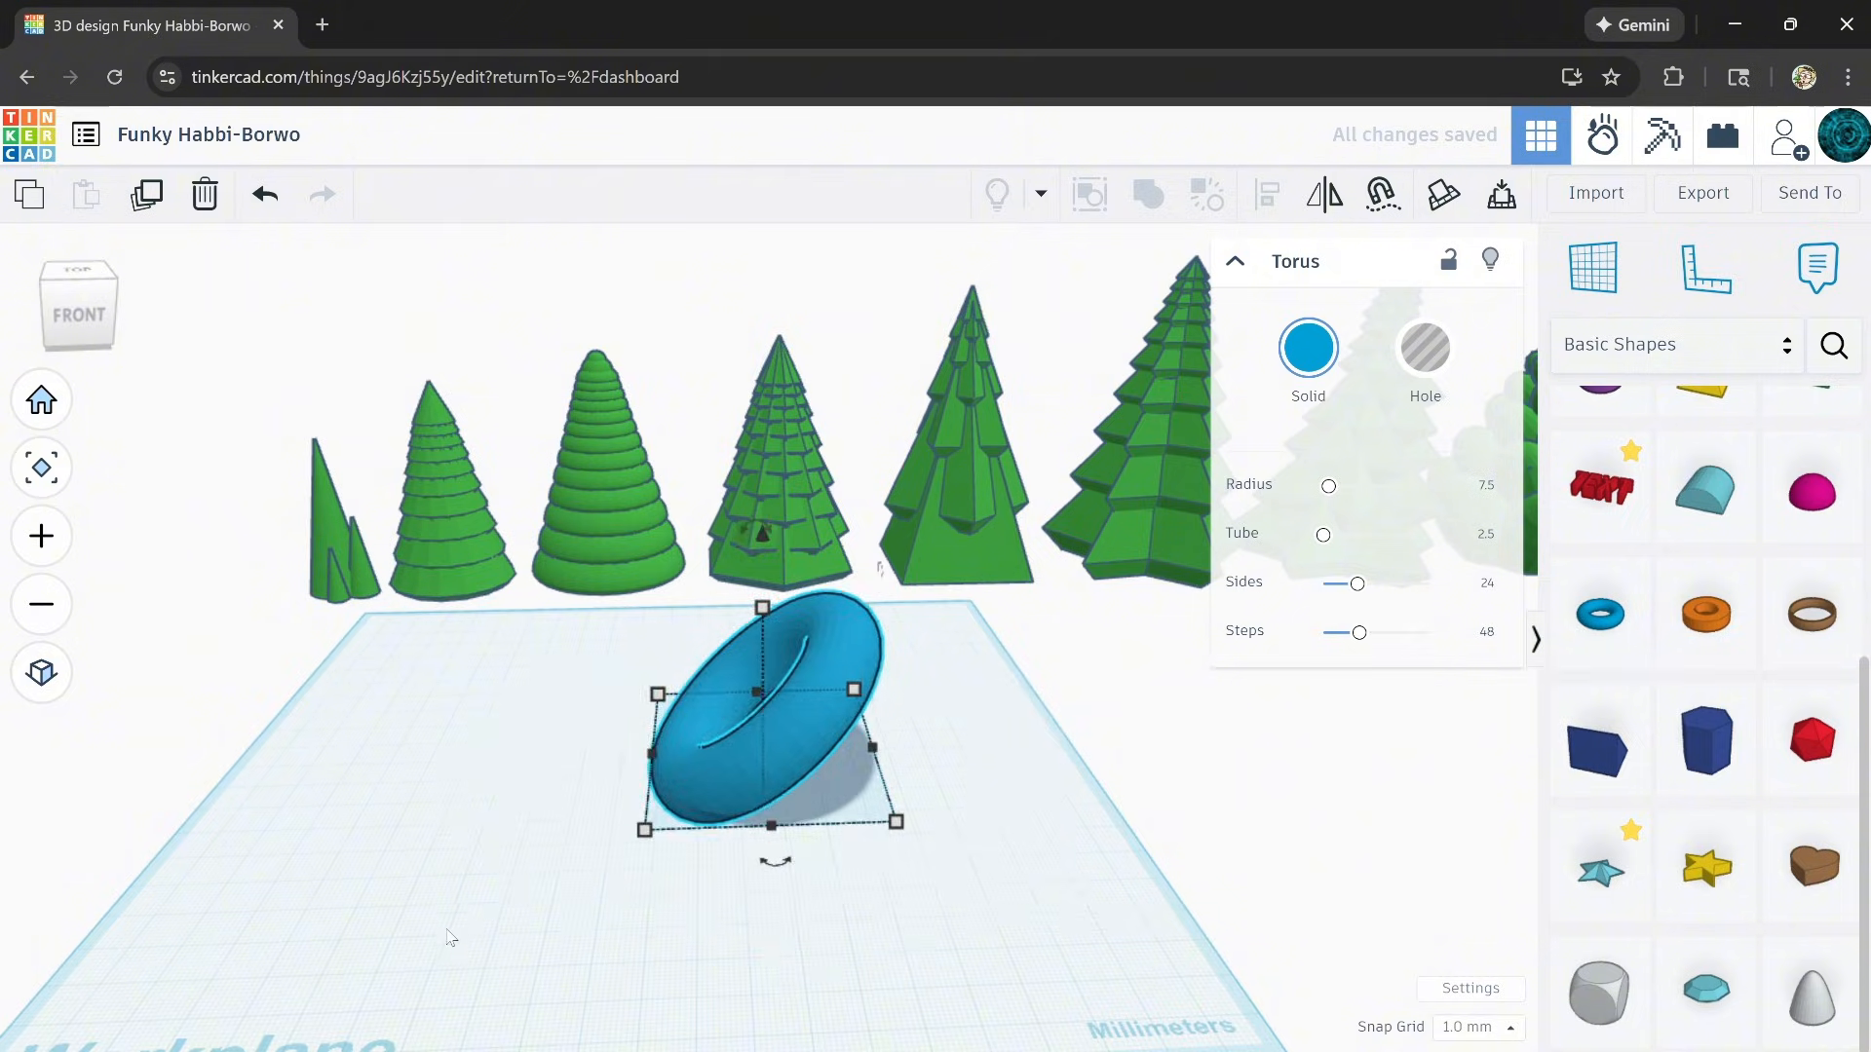
key("Right")
scroll(476, 868, "down", 1)
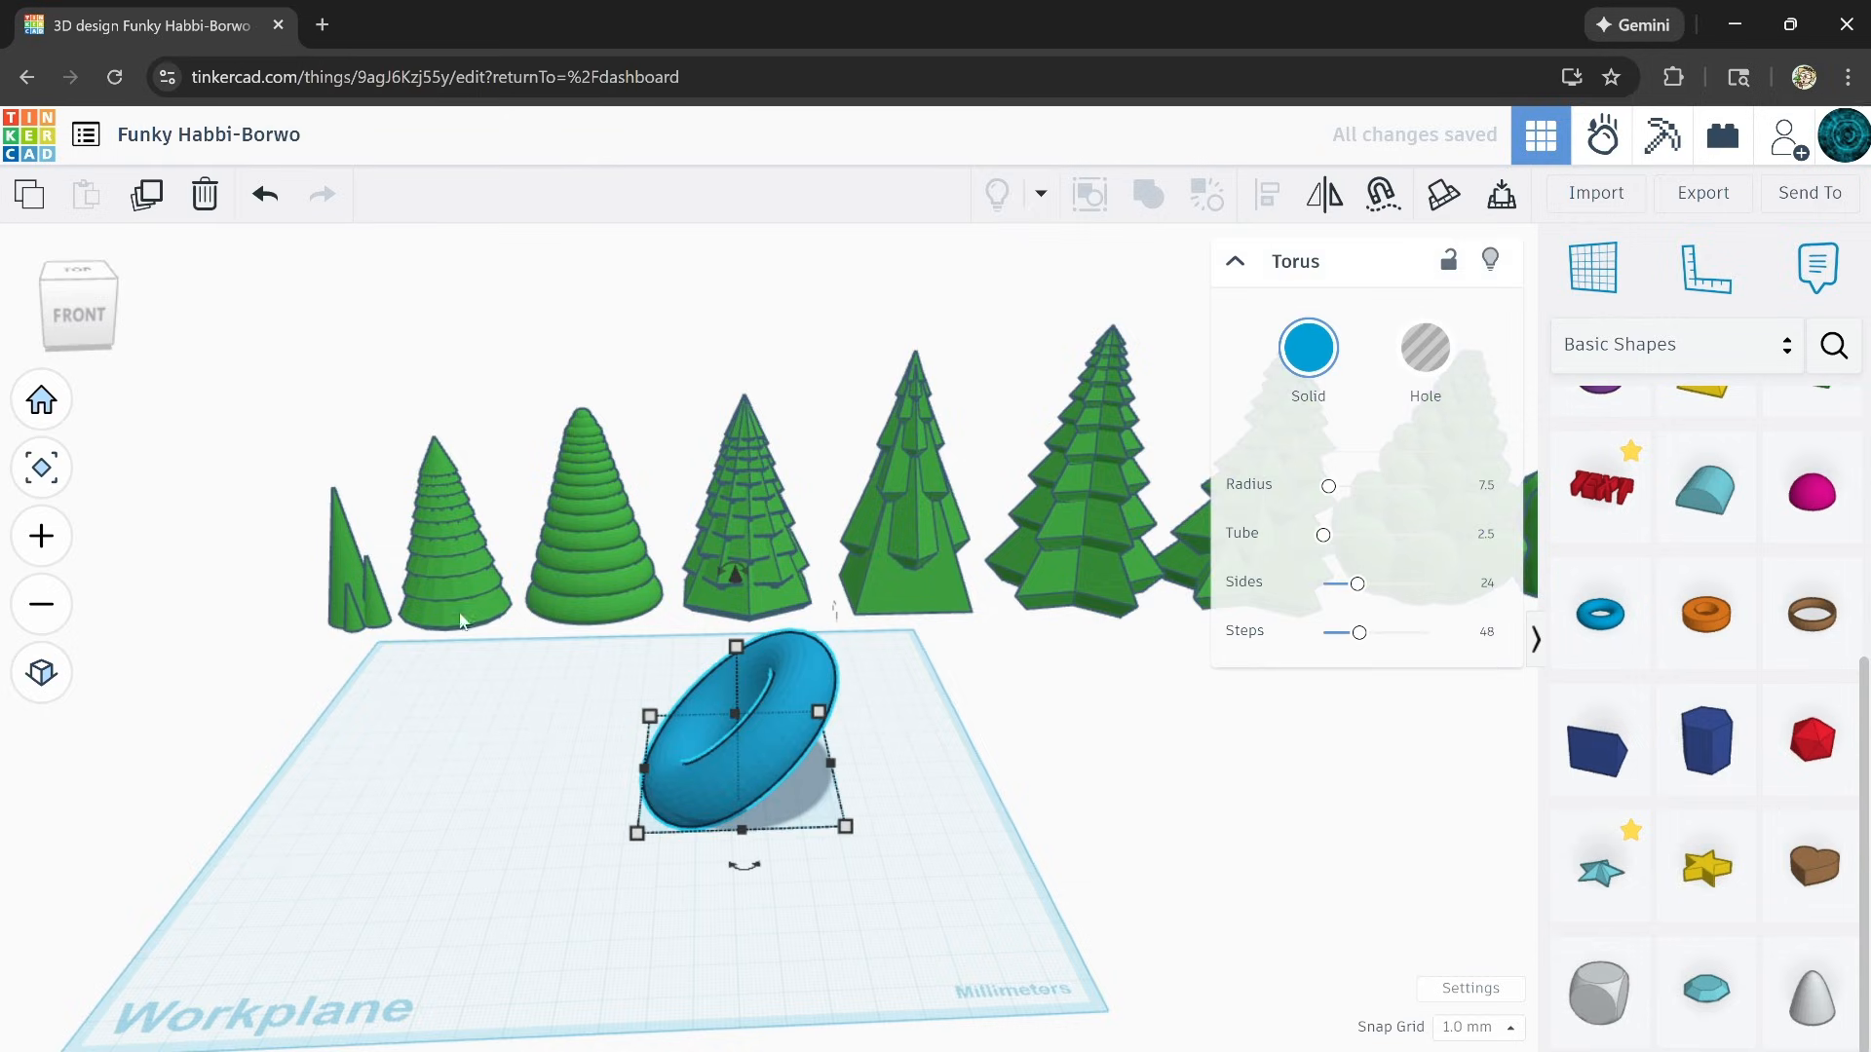
Step: Duplicate the tilted torus and move the copy sideways until a clear gap separates the two
left_click(149, 195)
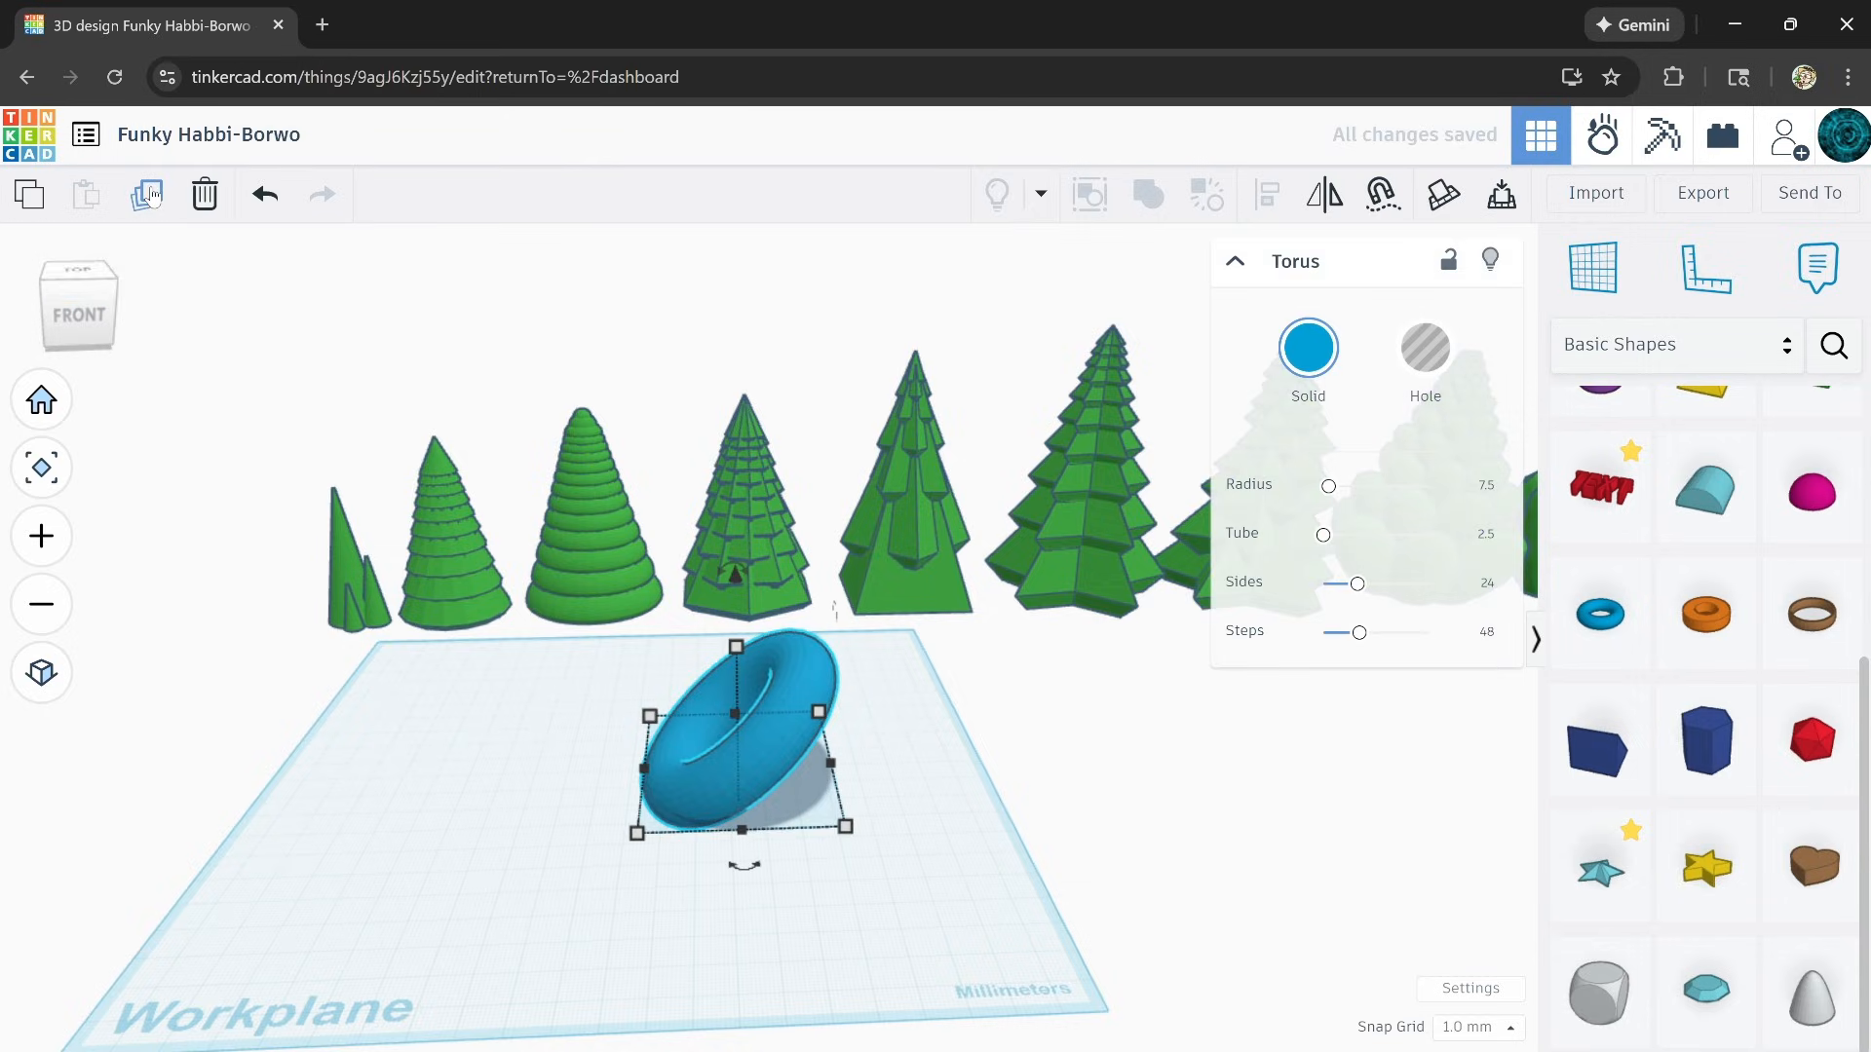
key("Left")
key("Left")
key("Left")
key("Left")
key("Left")
key("Left")
key("Left")
key("Left")
key("Left")
key("Left")
key("Left")
key("Left")
key("Left")
key("Left")
key("Left")
key("Left")
key("Left")
key("Left")
key("Left")
key("Left")
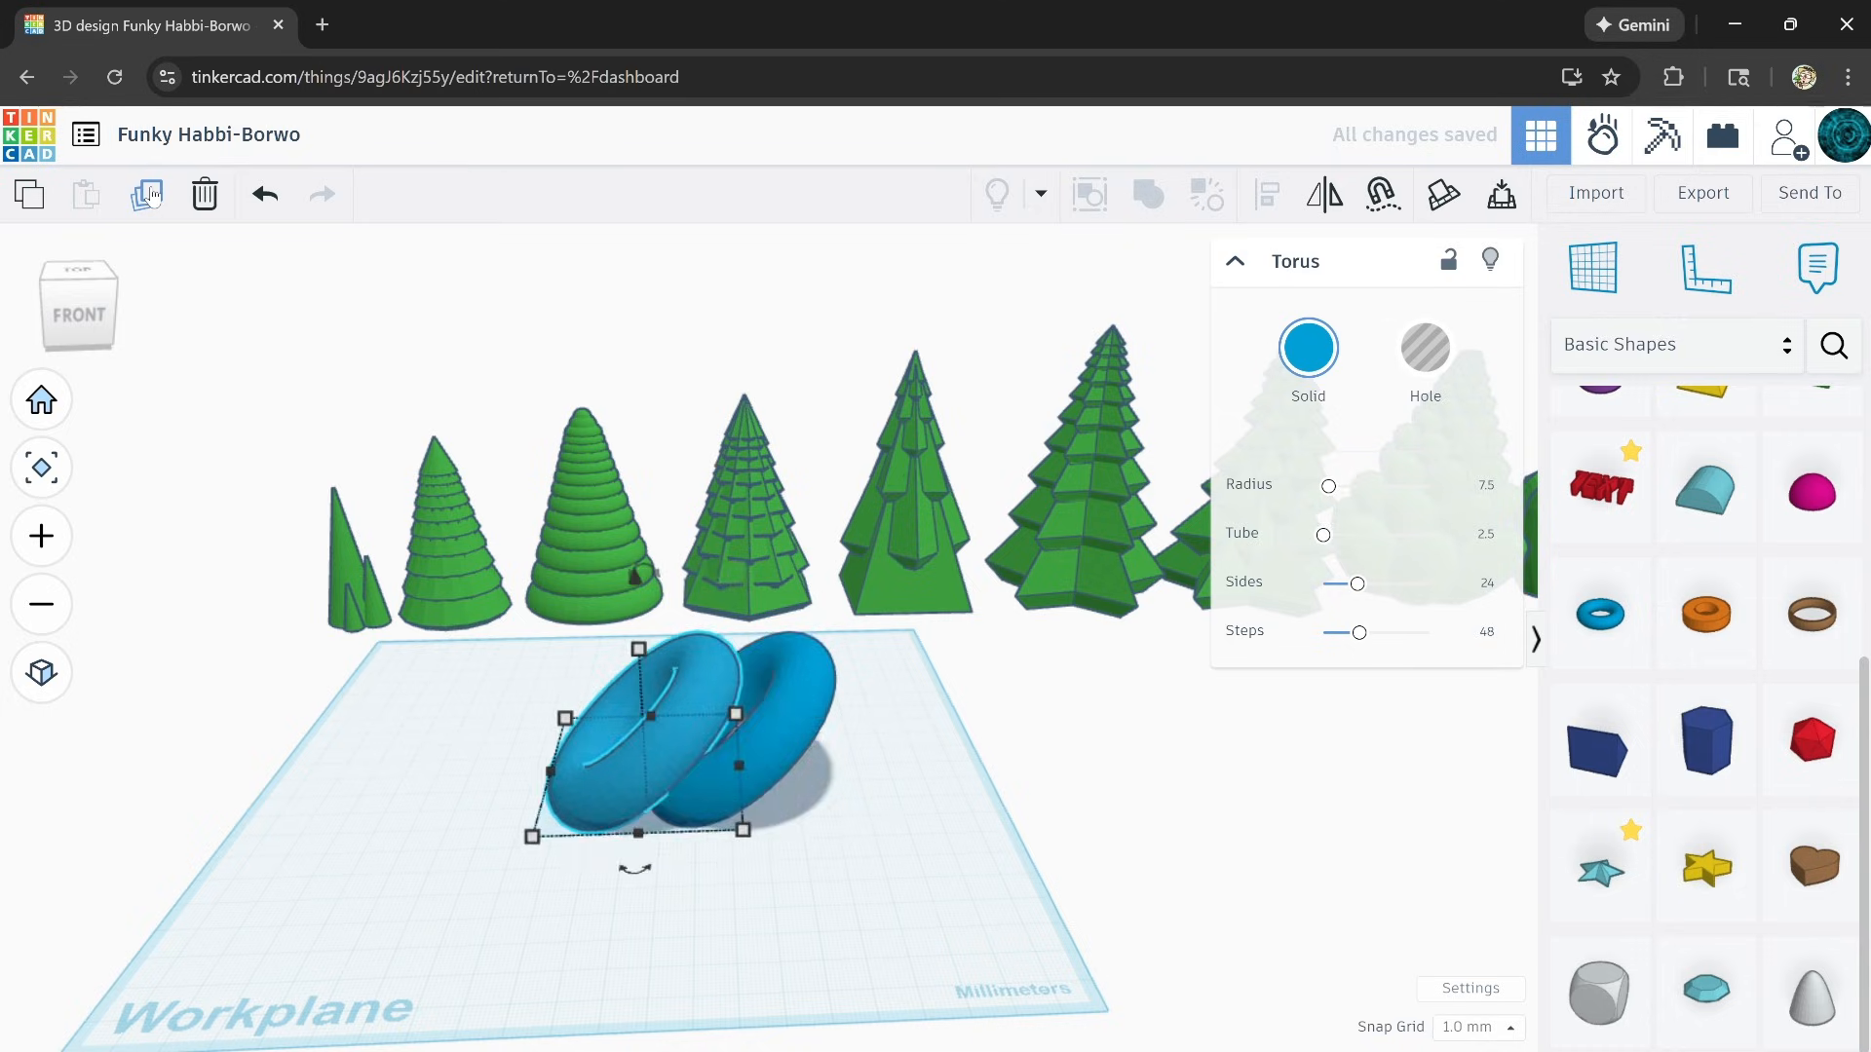
key("Left")
key("Left")
key("Left")
key("Left")
key("Left")
key("Left")
key("Left")
key("Left")
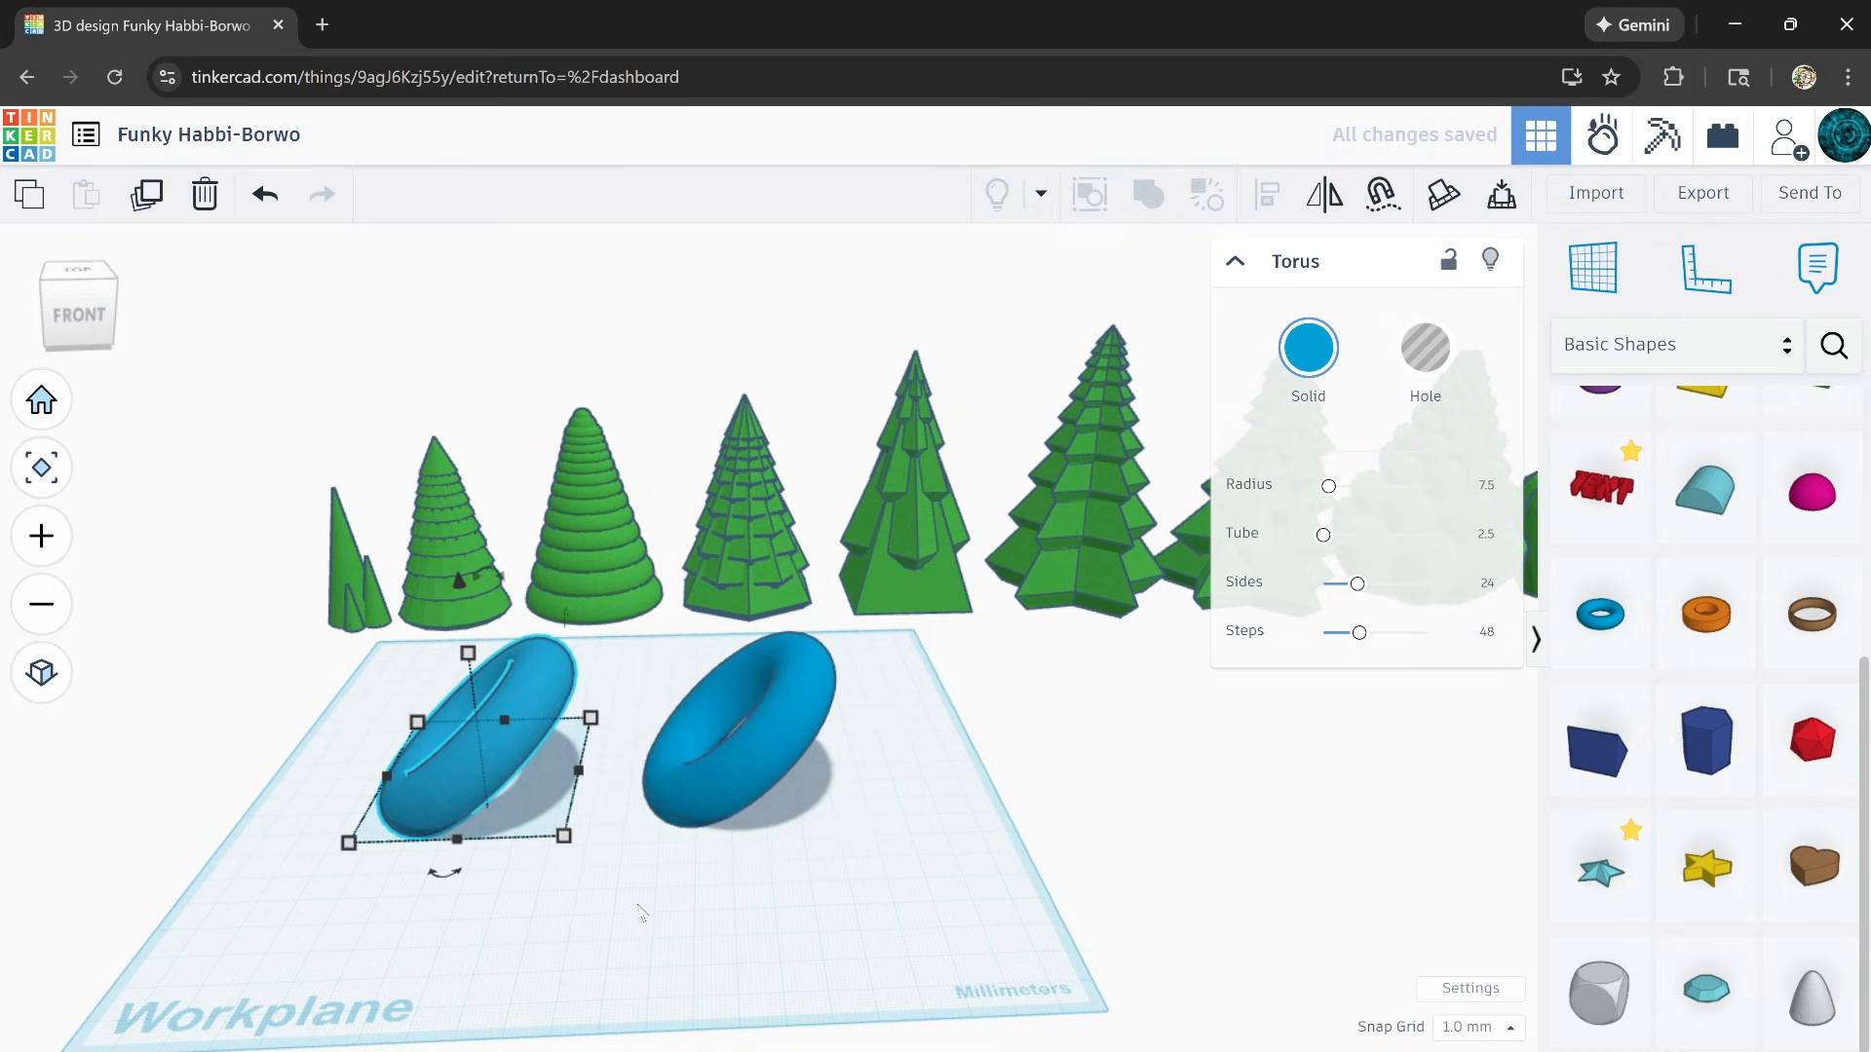
Step: Mirror the copied torus sideways so the pair tilts symmetrically in opposite directions
scroll(640, 914, "up", 3)
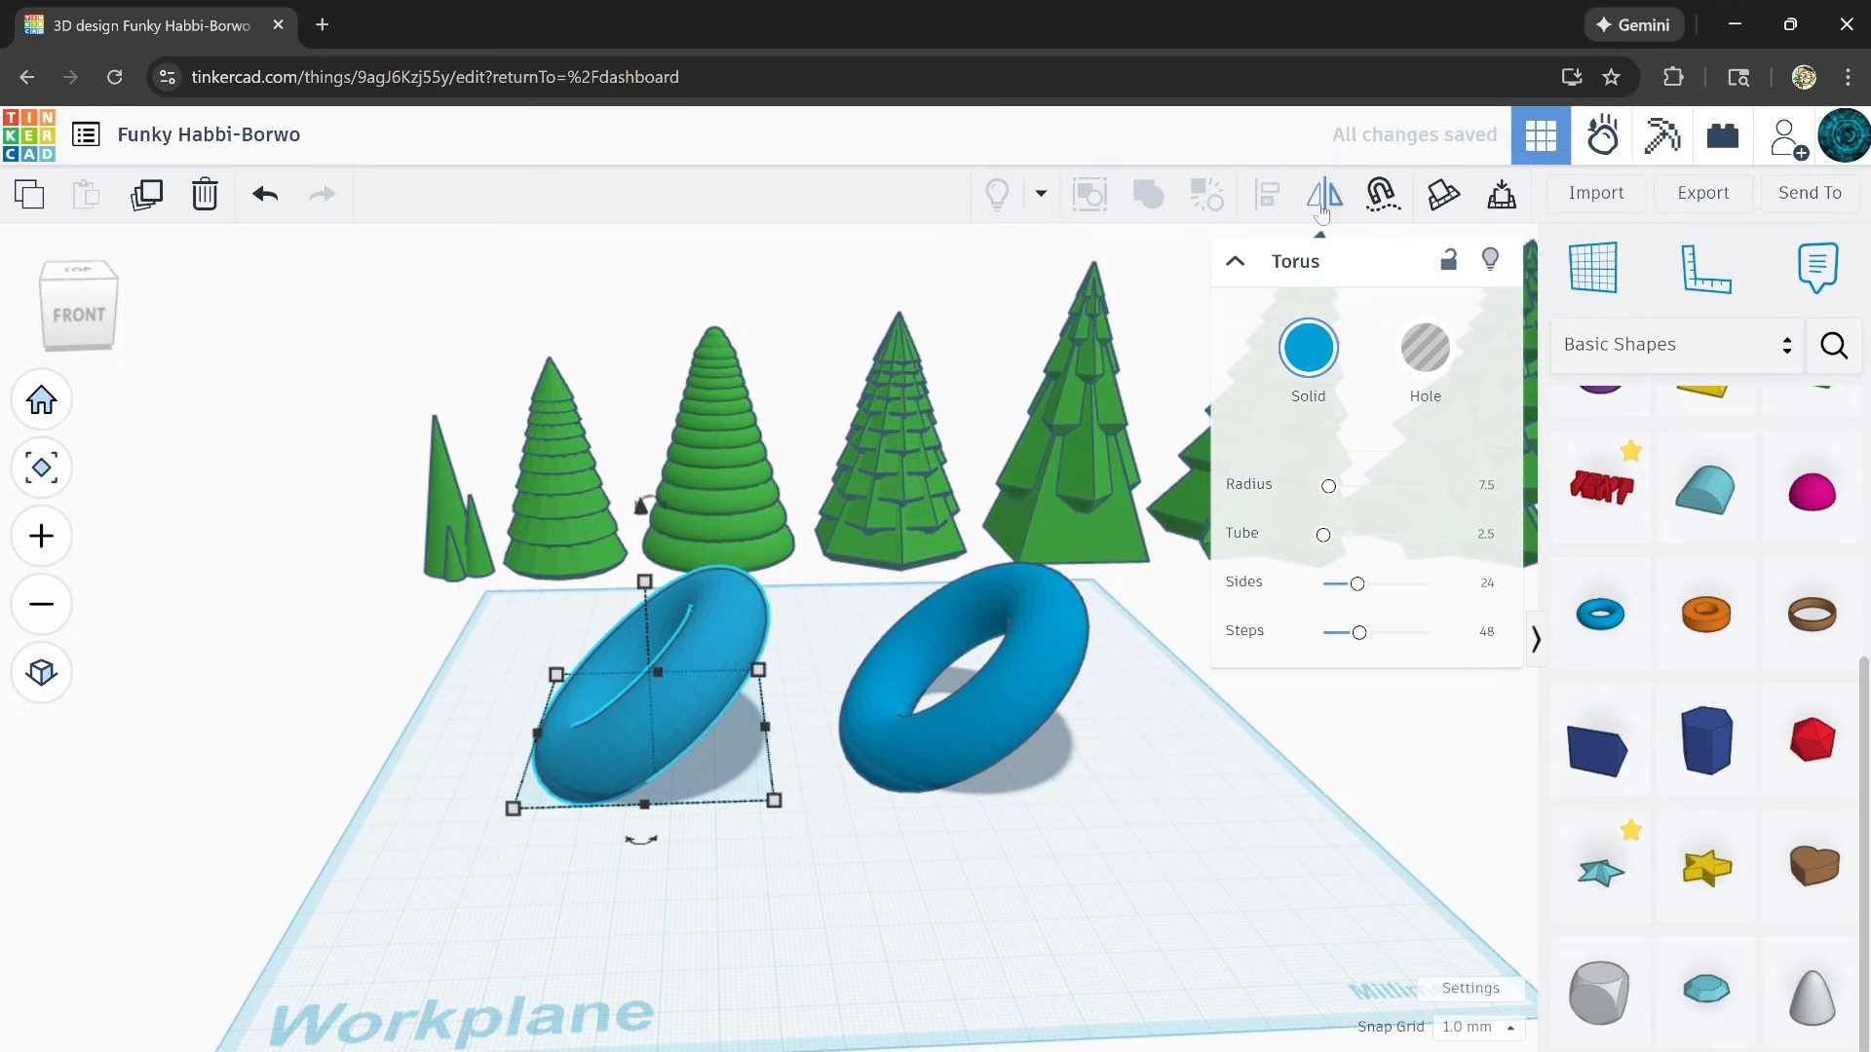
left_click(1322, 212)
left_click(640, 824)
left_click(877, 863)
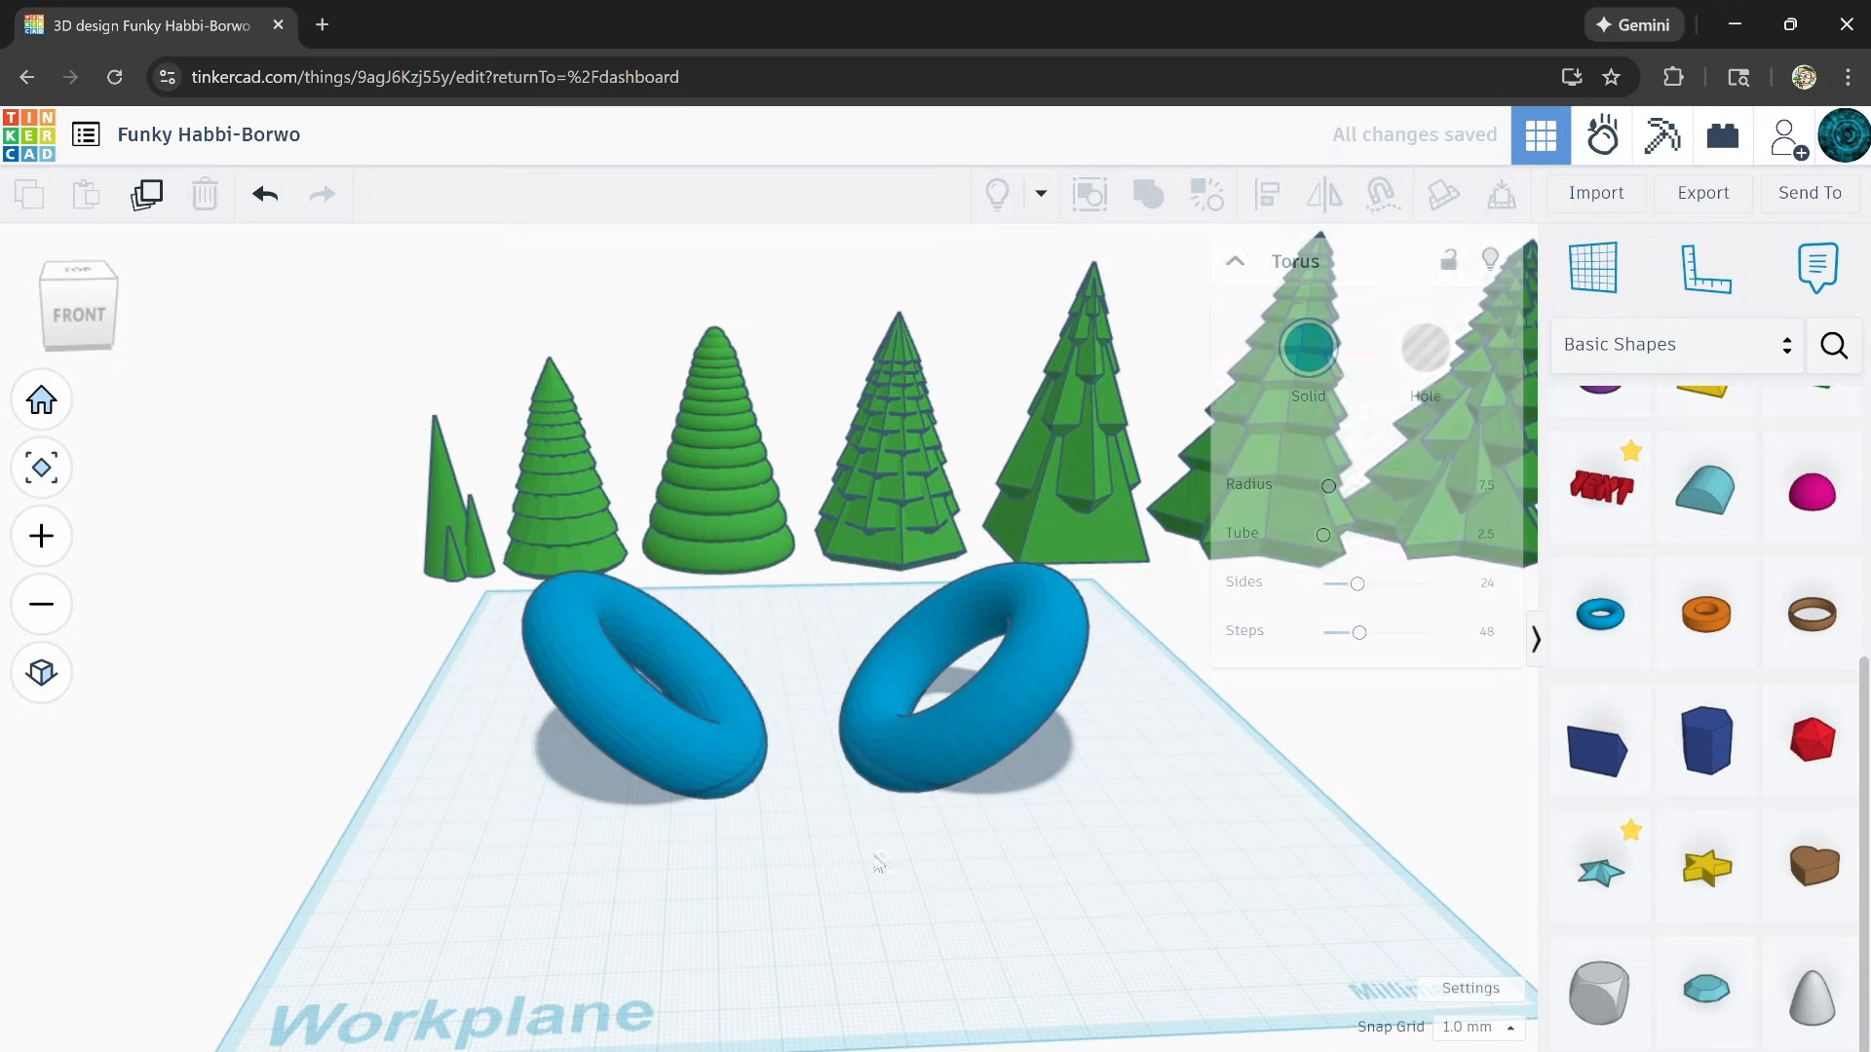
Step: Duplicate the torus pair with a 60° rotation and repeat the duplication to complete a ring of six tori
right_click_drag(877, 863, 980, 804)
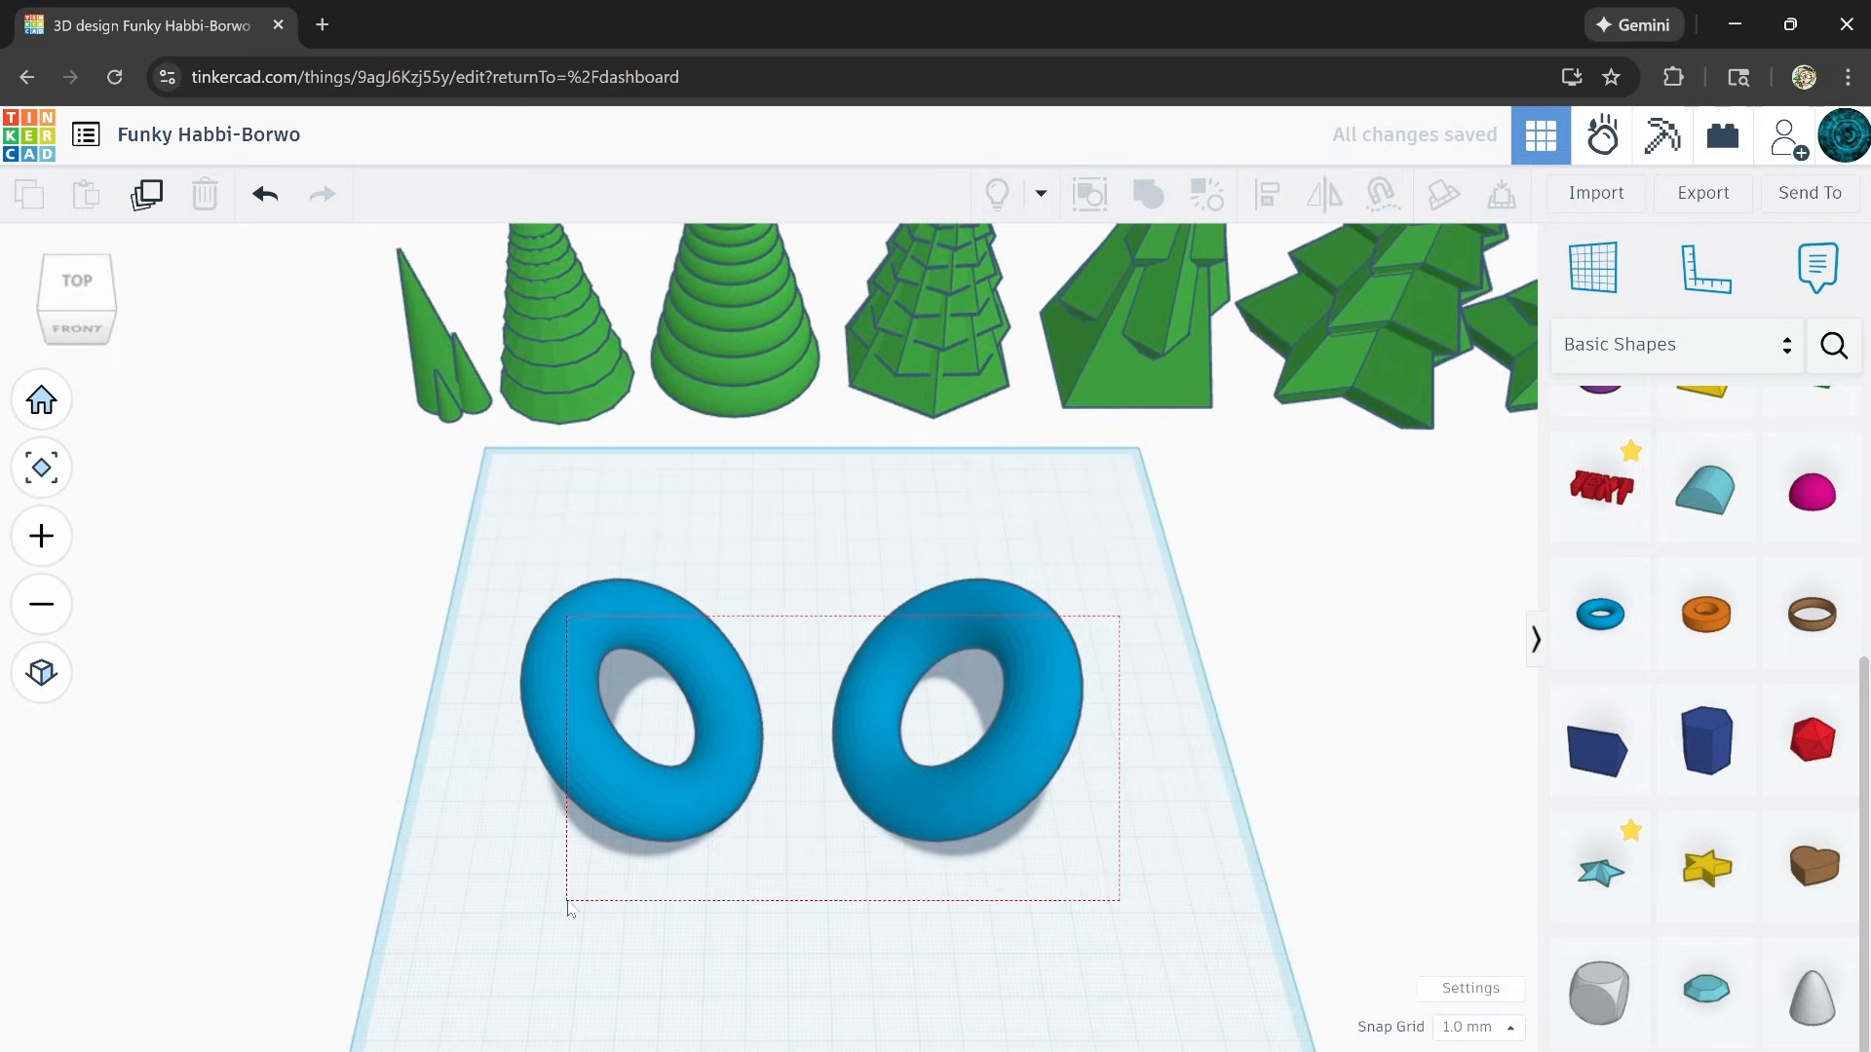
left_click_drag(568, 902, 568, 903)
right_click_drag(723, 960, 656, 882)
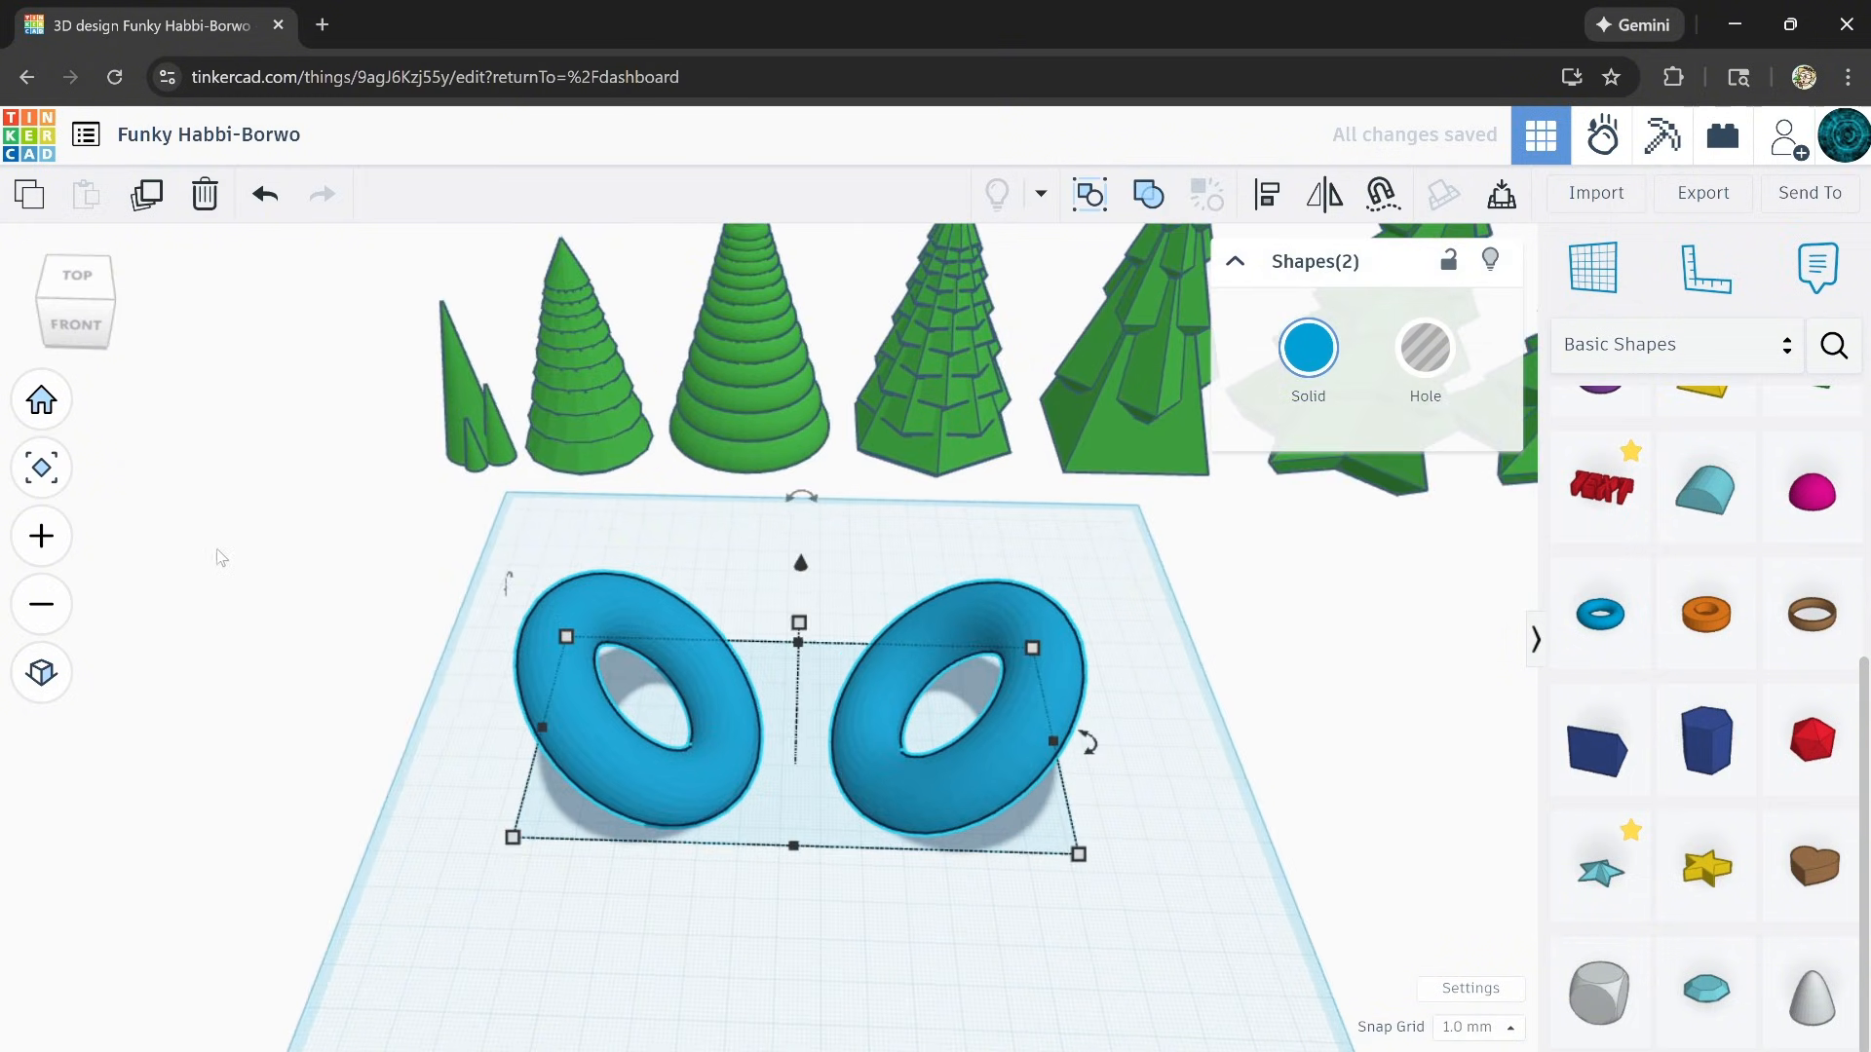
left_click(147, 197)
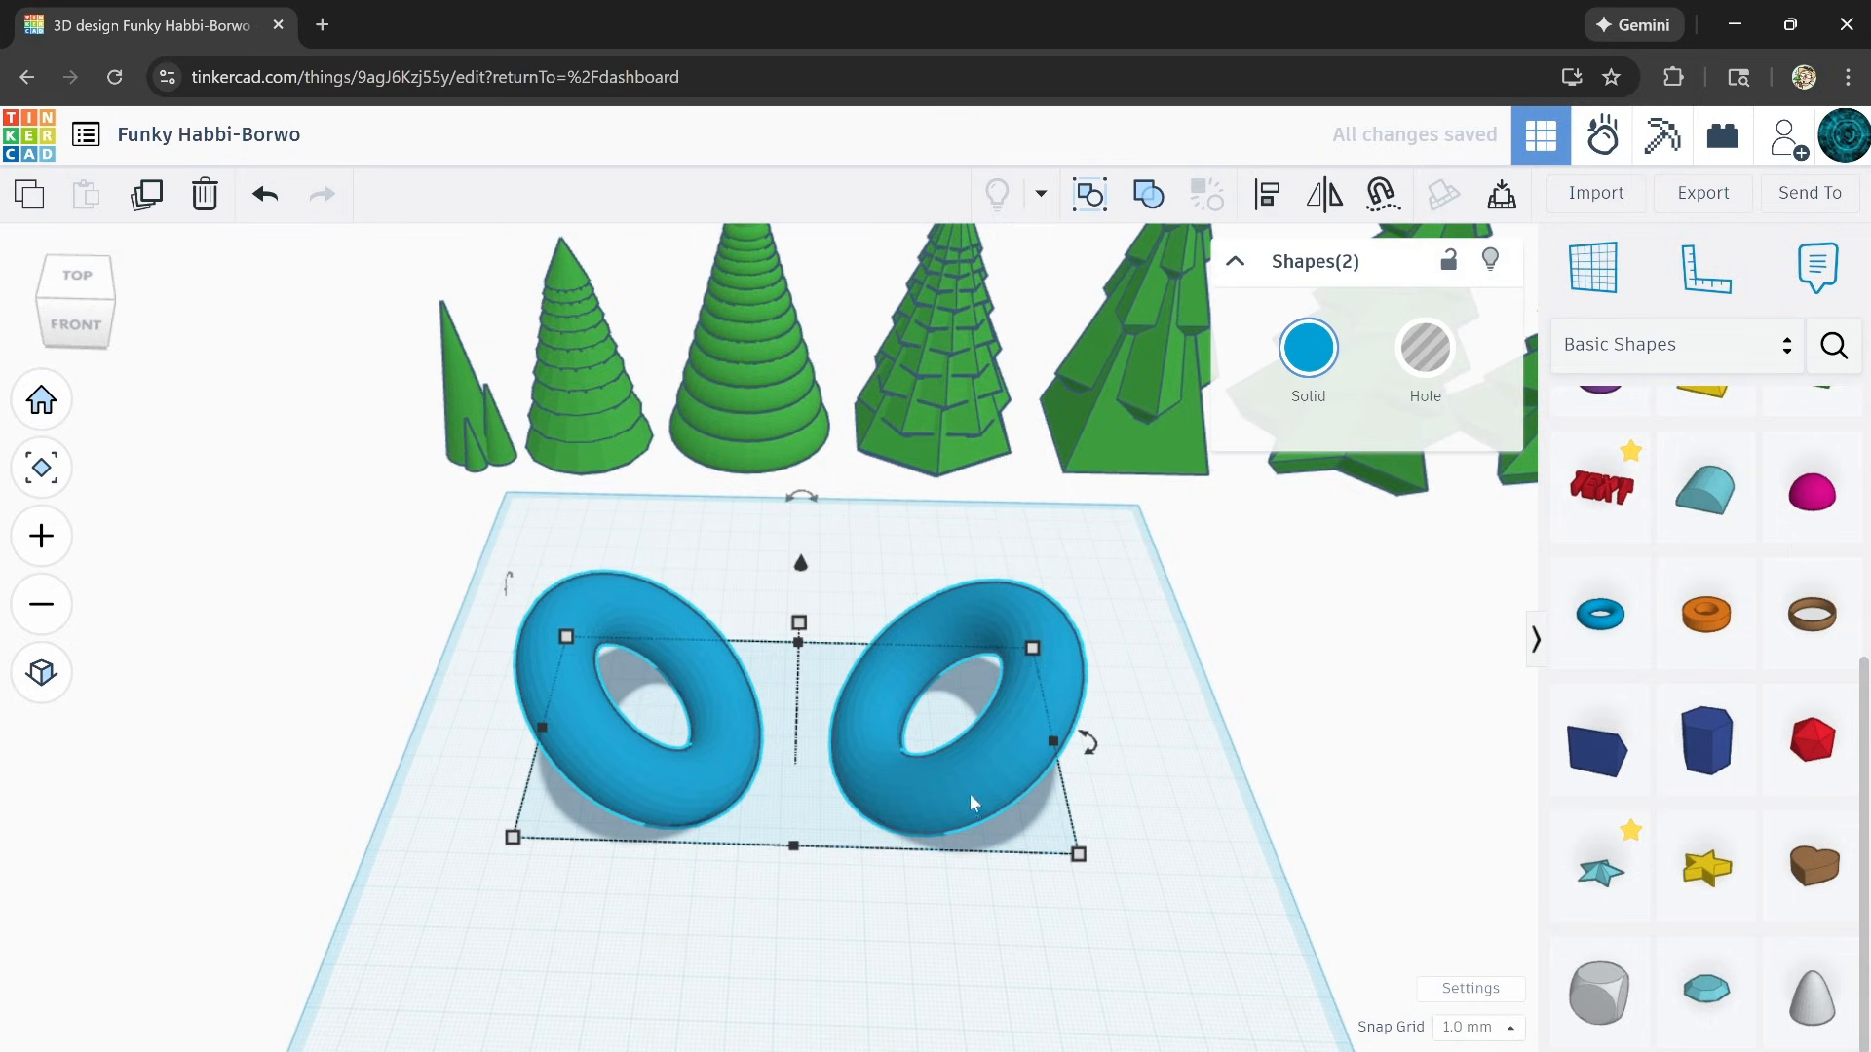
left_click_drag(1114, 761, 1106, 762)
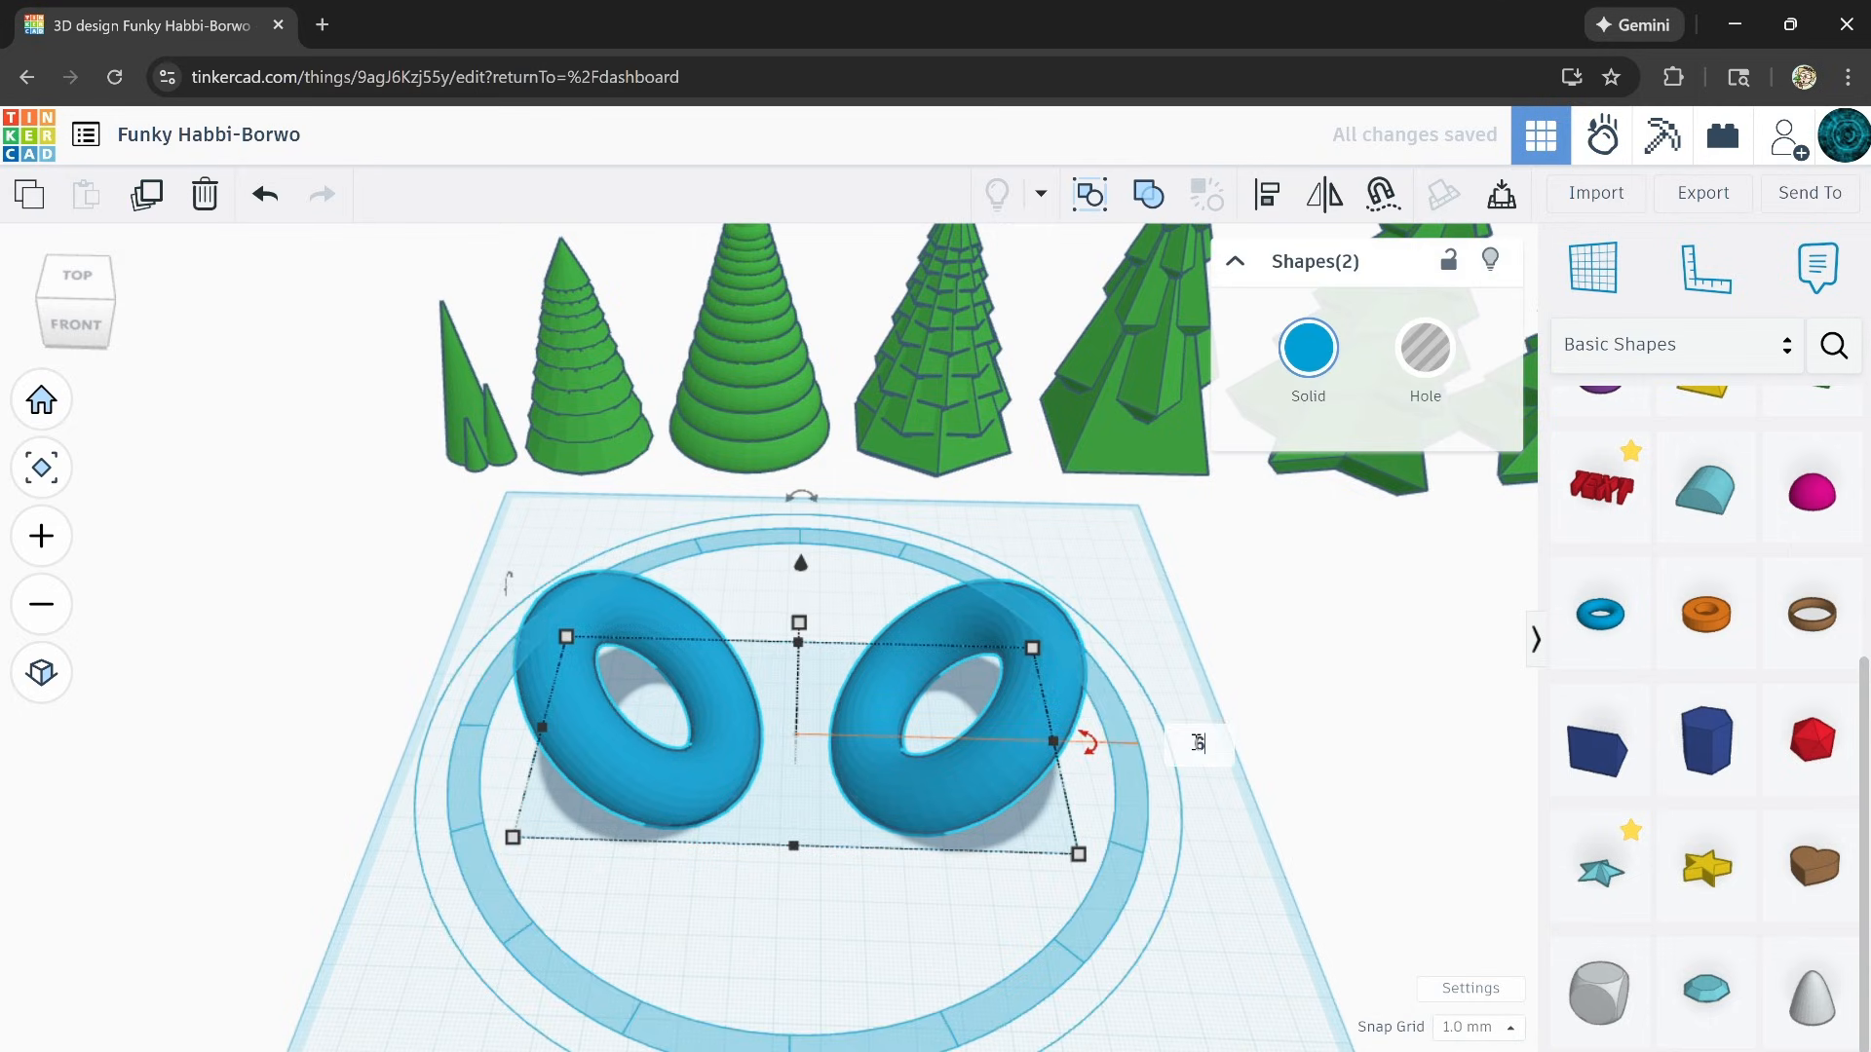
type("60")
key("Return")
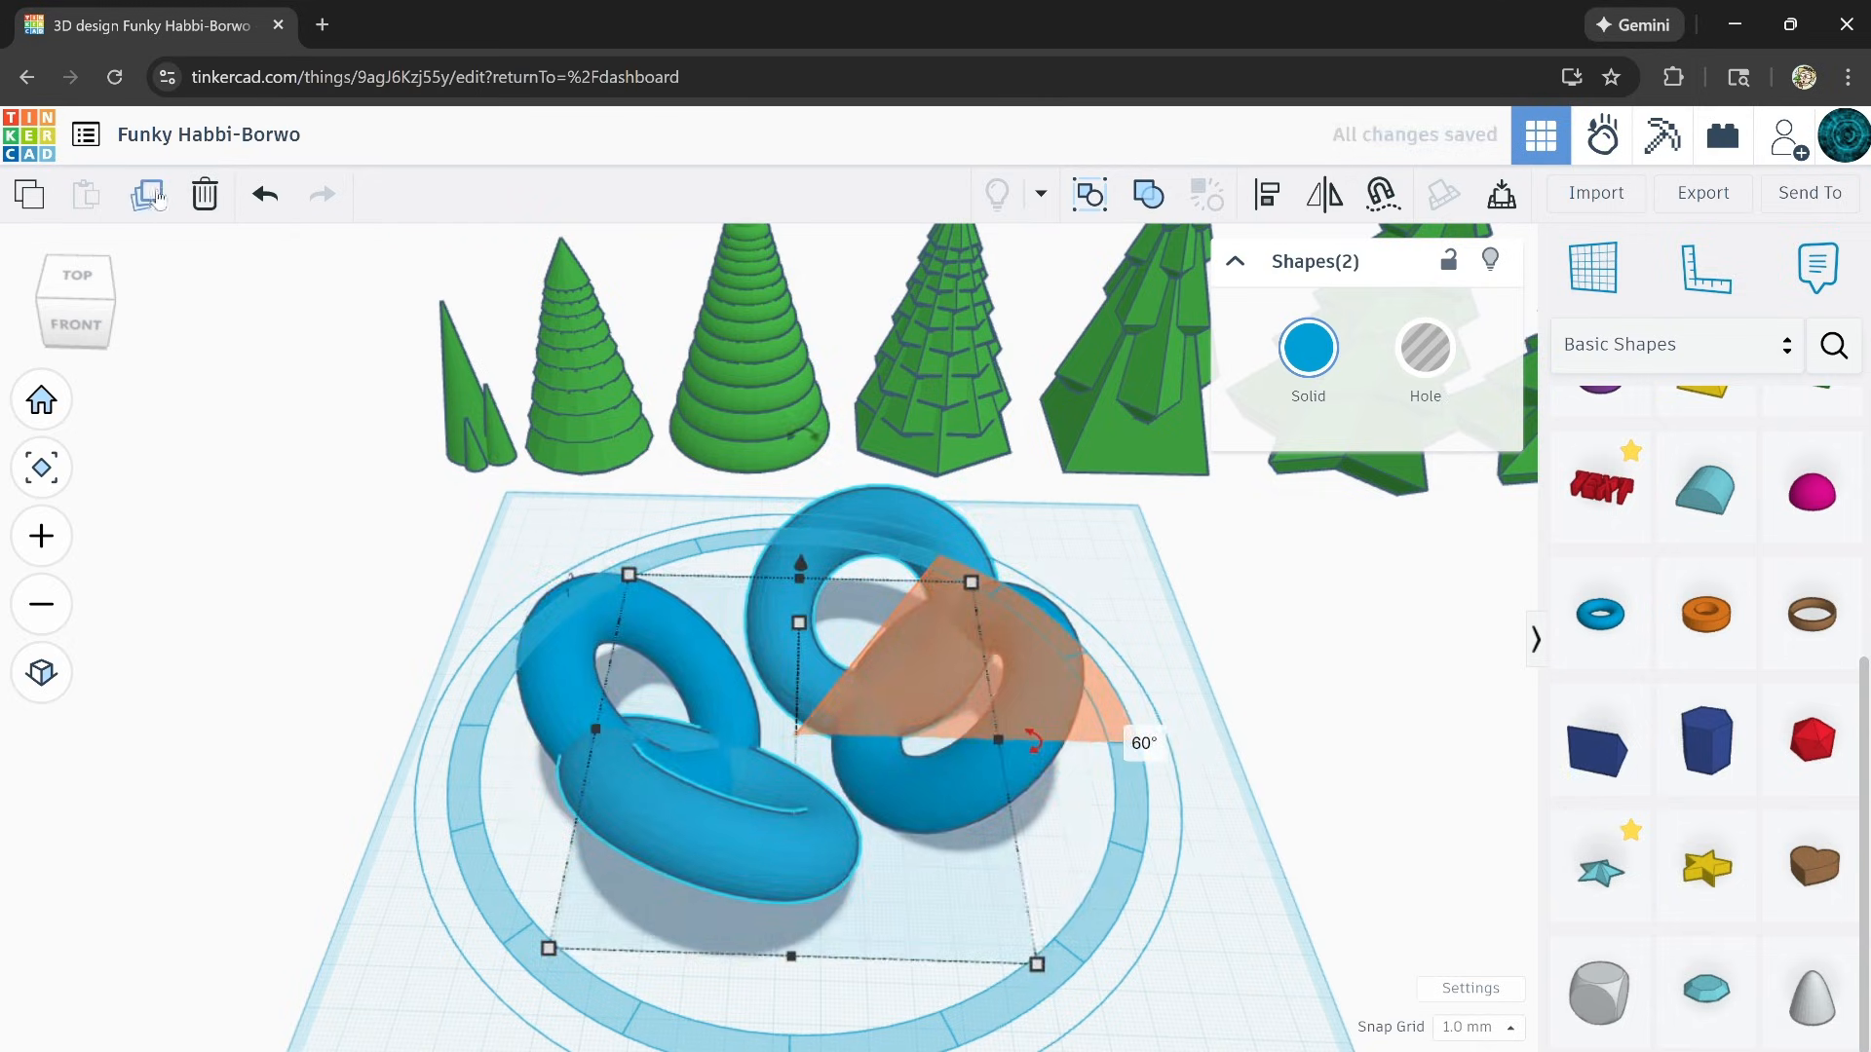
left_click(148, 197)
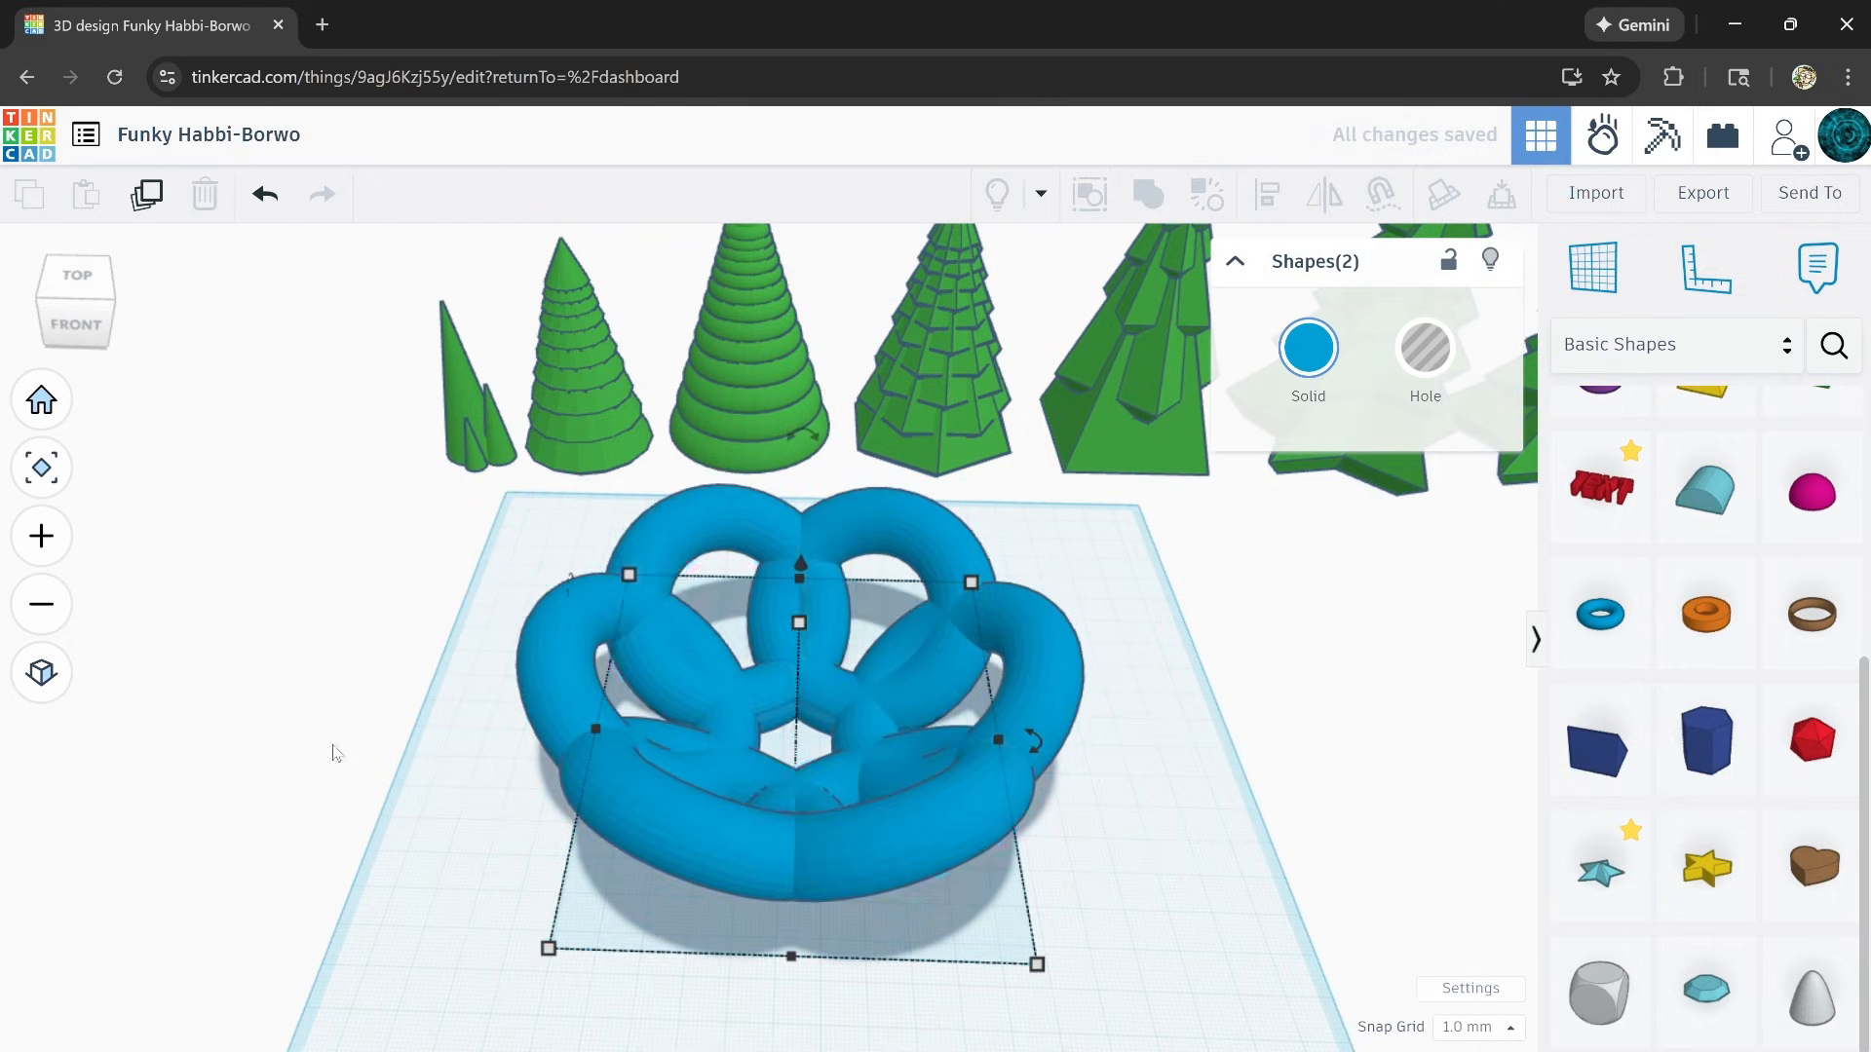
left_click(335, 787)
right_click_drag(334, 787, 419, 770)
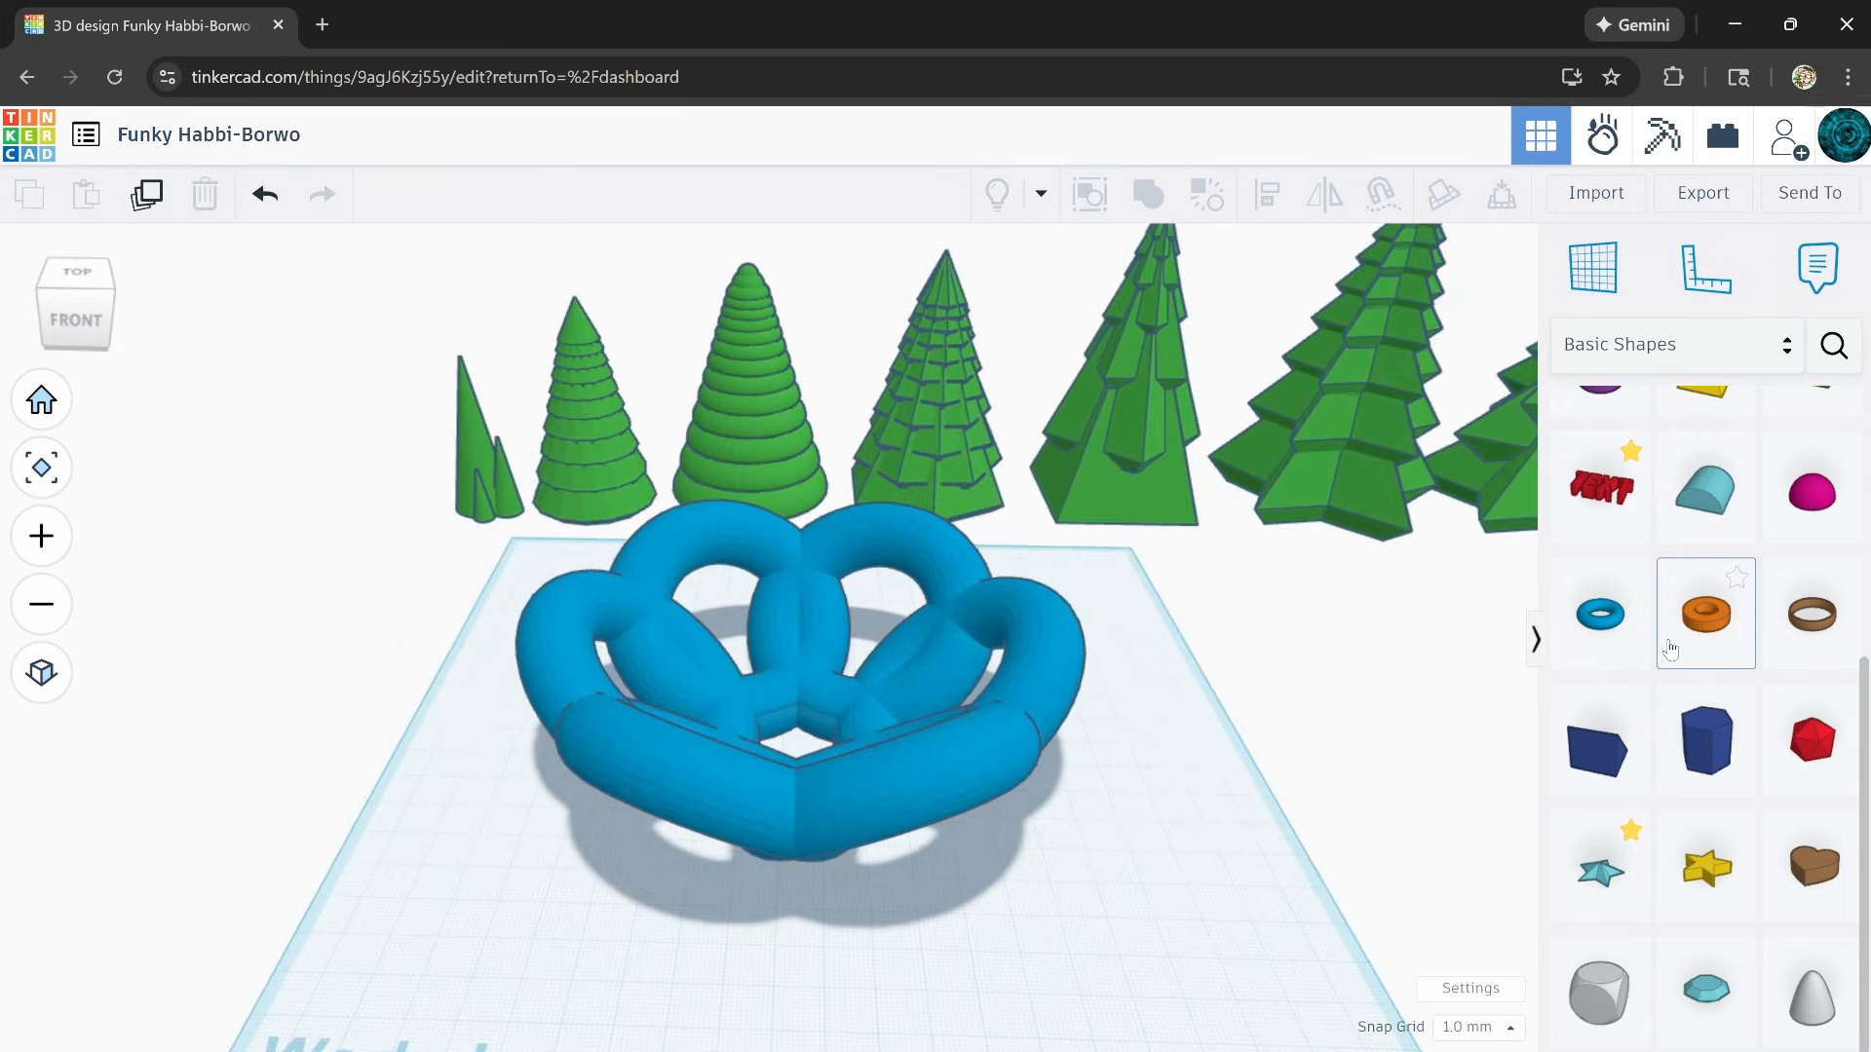
Step: Add a paraboloid beside the torus ring, enlarge it to a height of 57 mm and colour it green
left_click_drag(1811, 994, 1151, 799)
left_click_drag(1158, 699, 1182, 589)
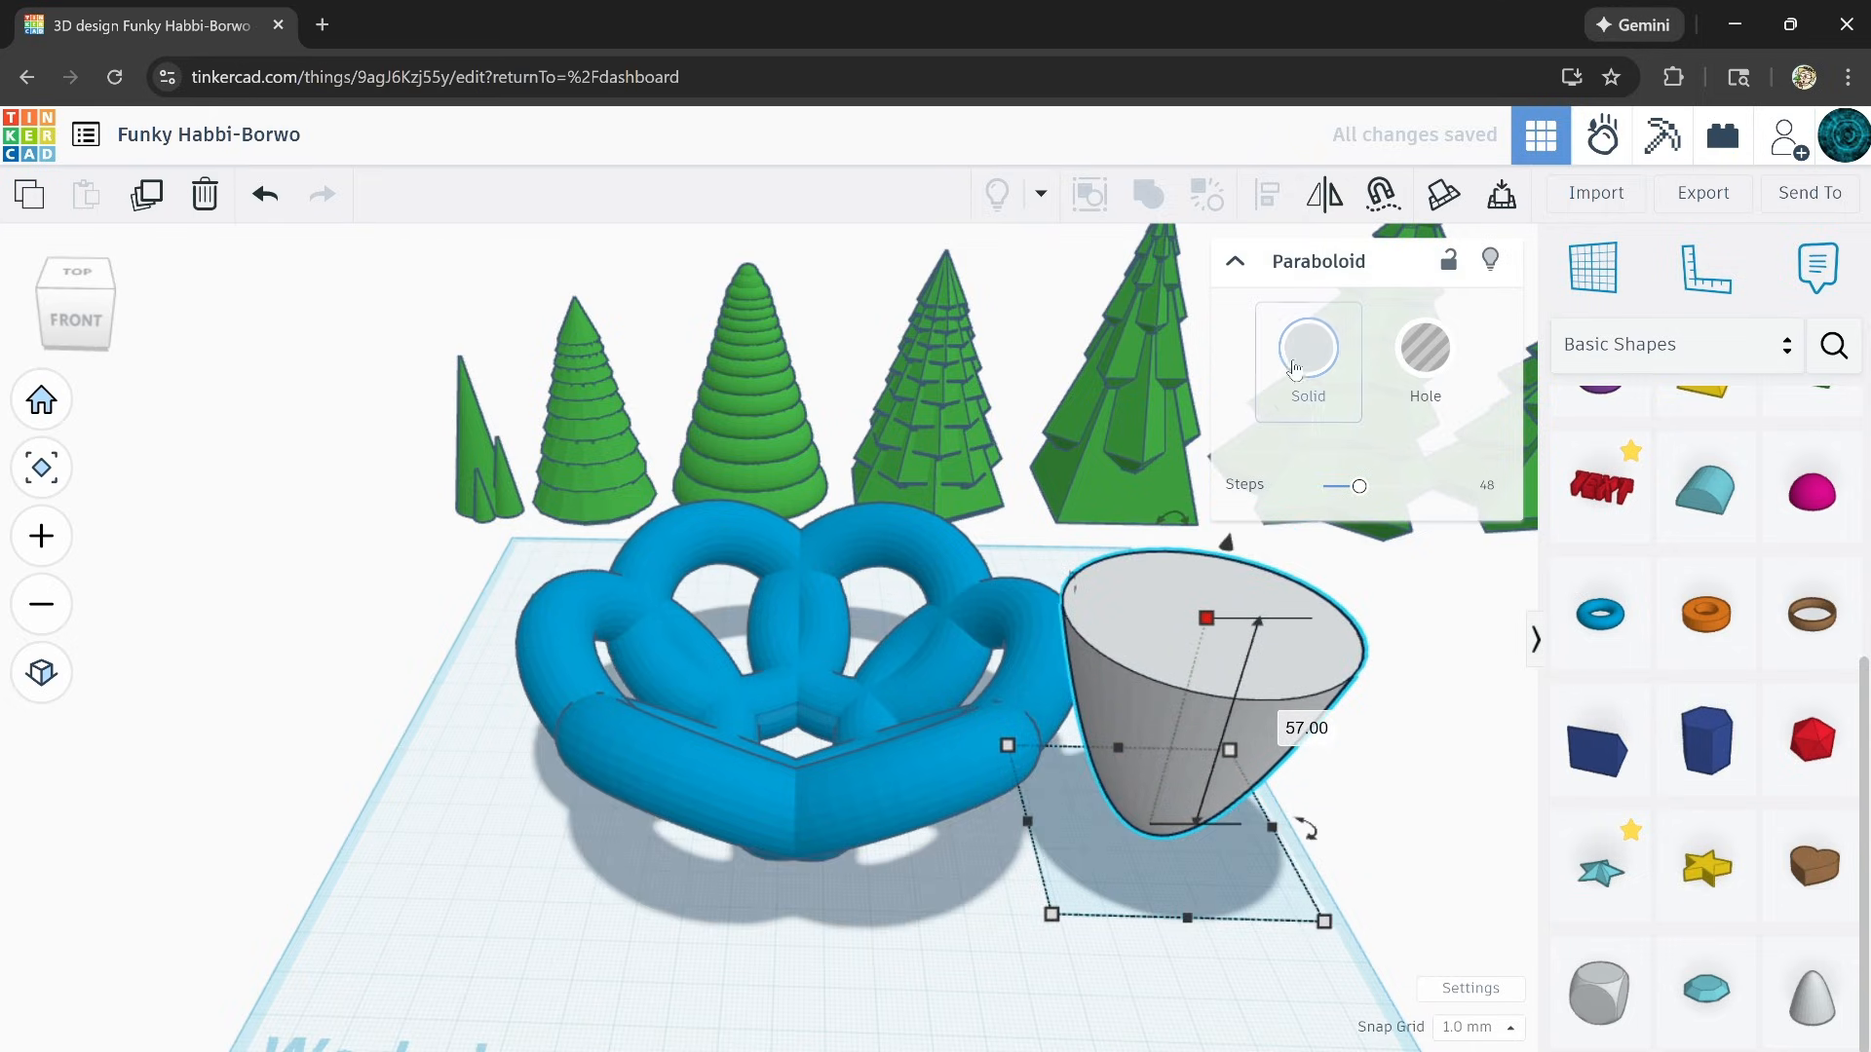
left_click(1306, 423)
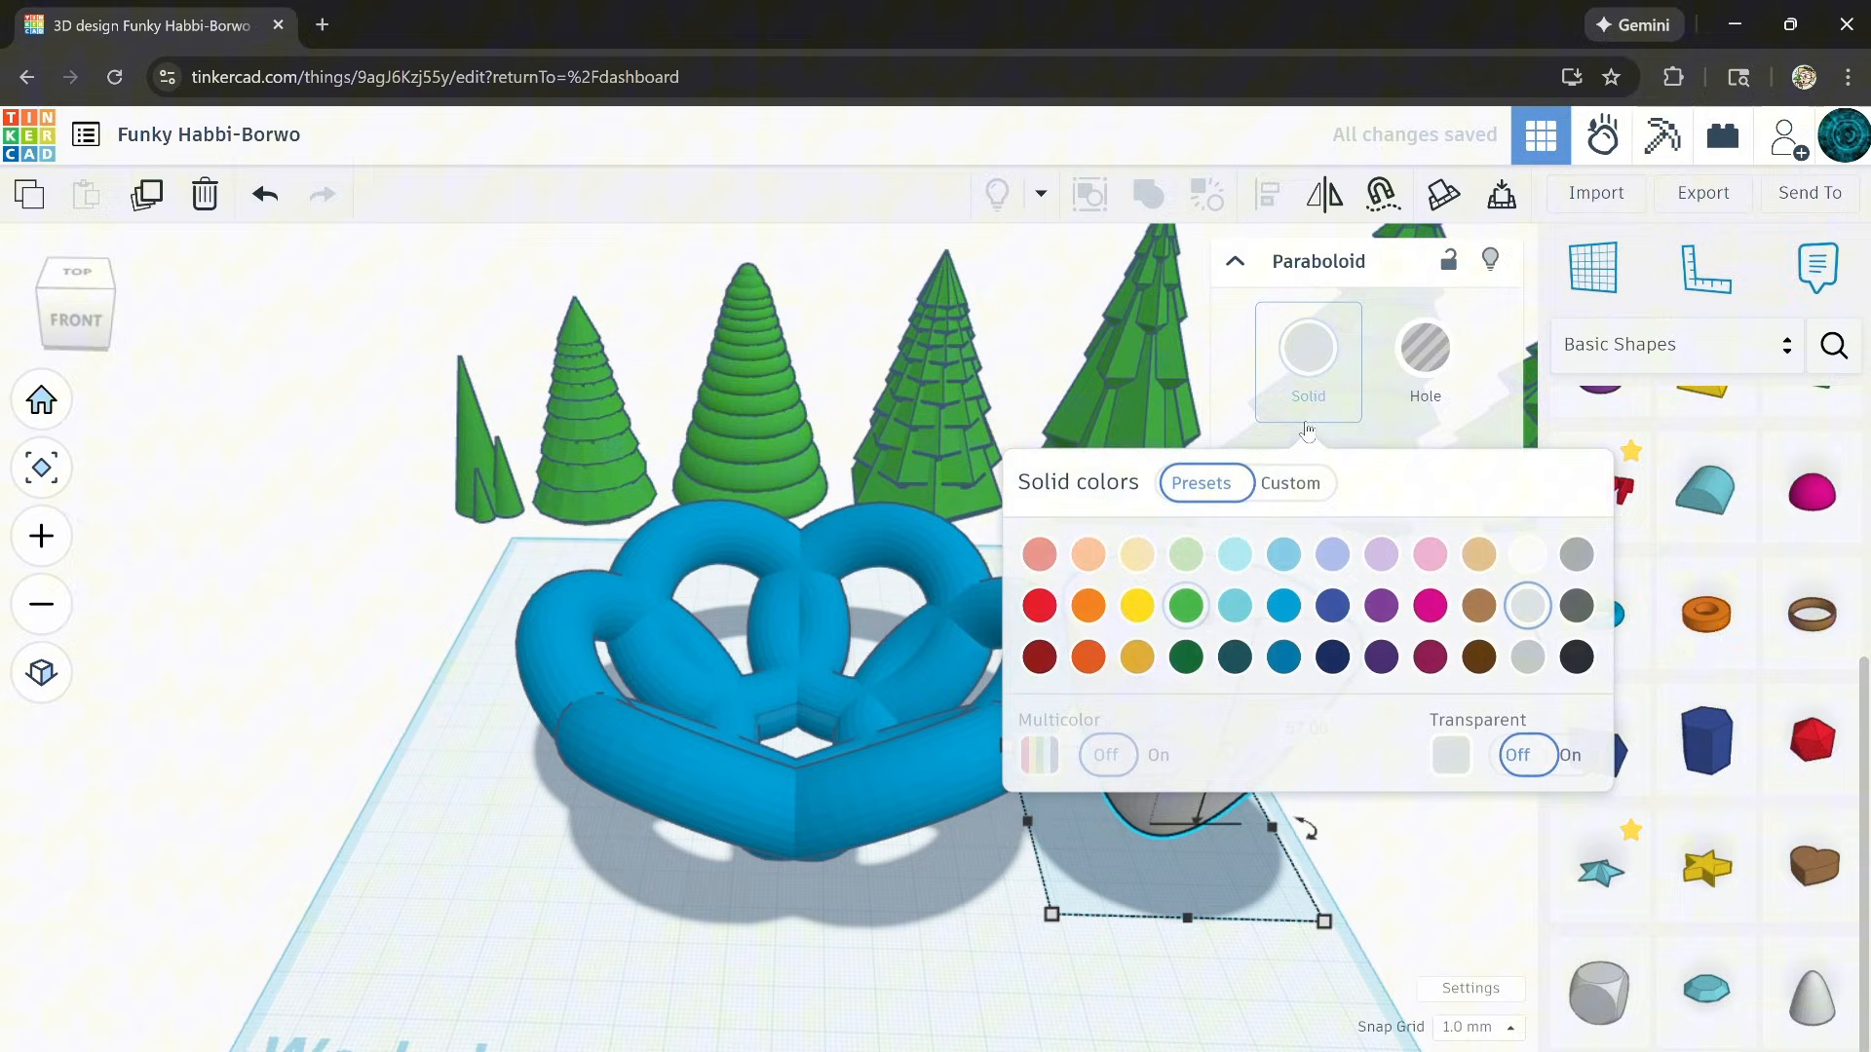
left_click(1096, 892)
Step: Move the paraboloid to the centre of the torus ring and lower it beneath the tori
left_click_drag(1167, 721, 763, 565)
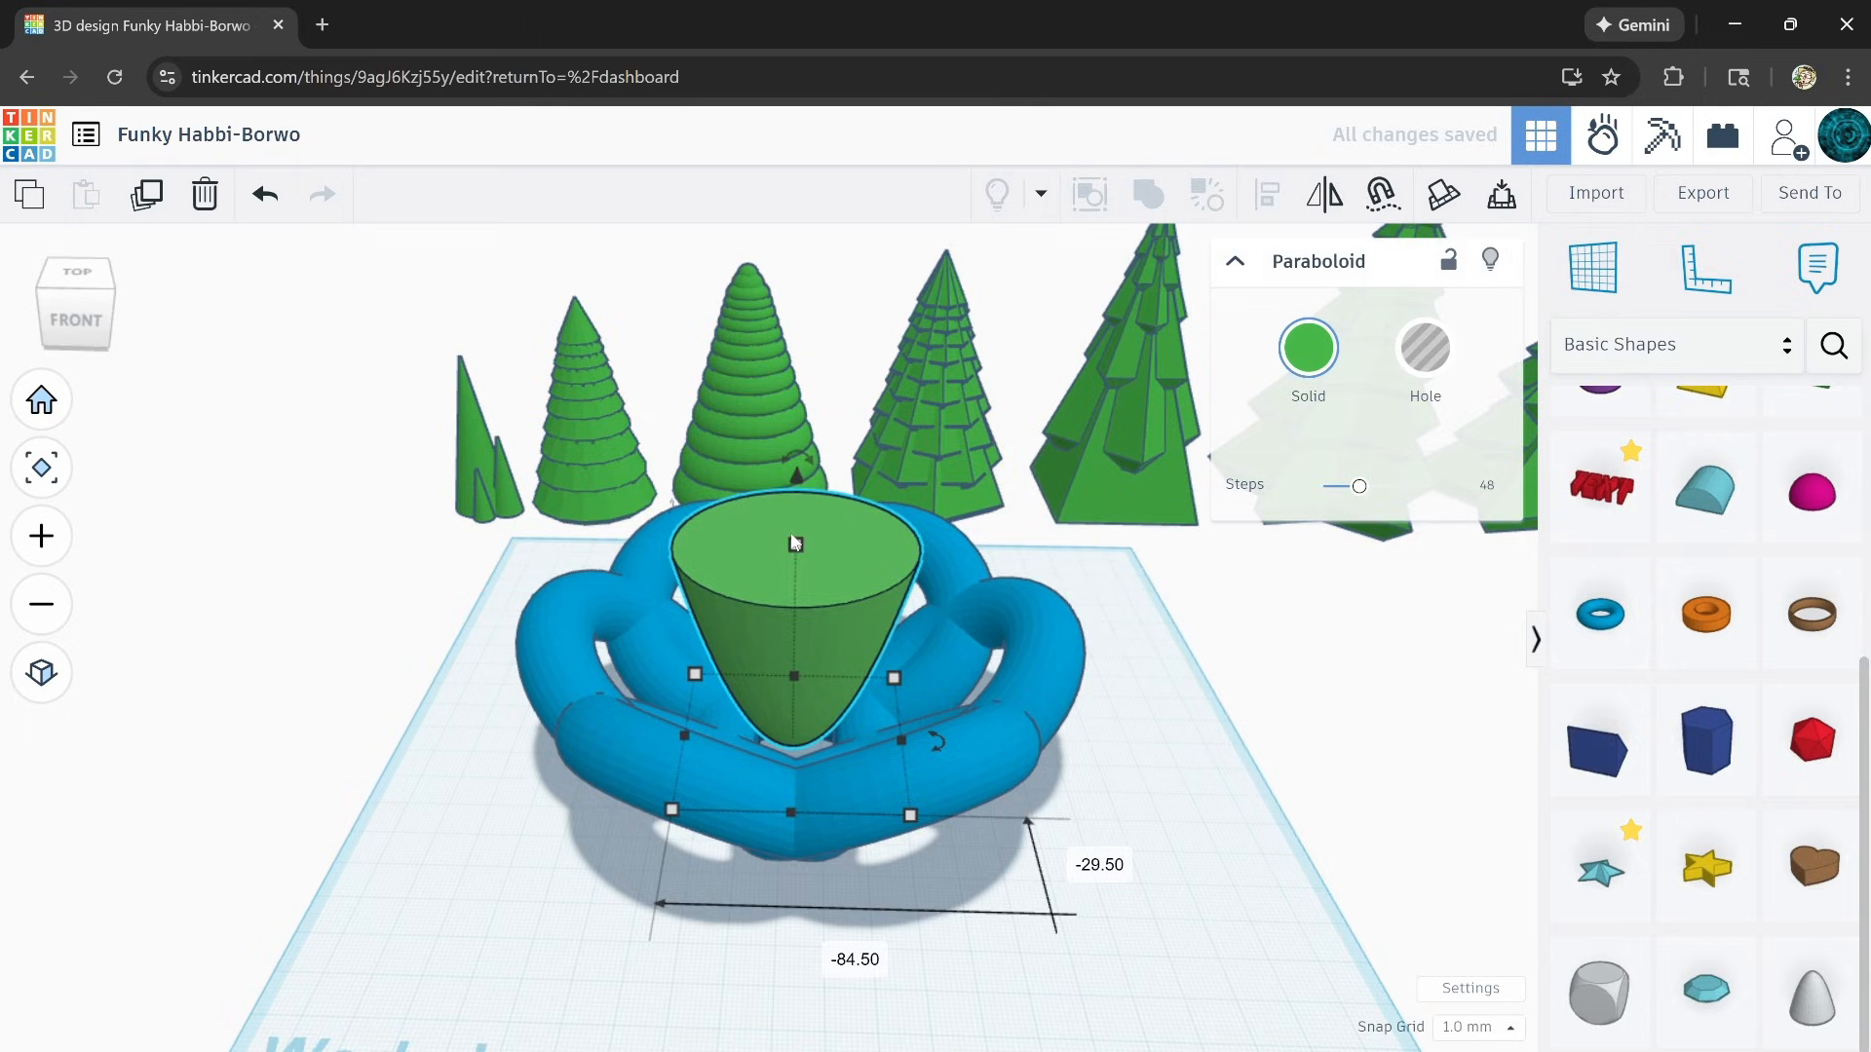
left_click_drag(797, 475, 828, 676)
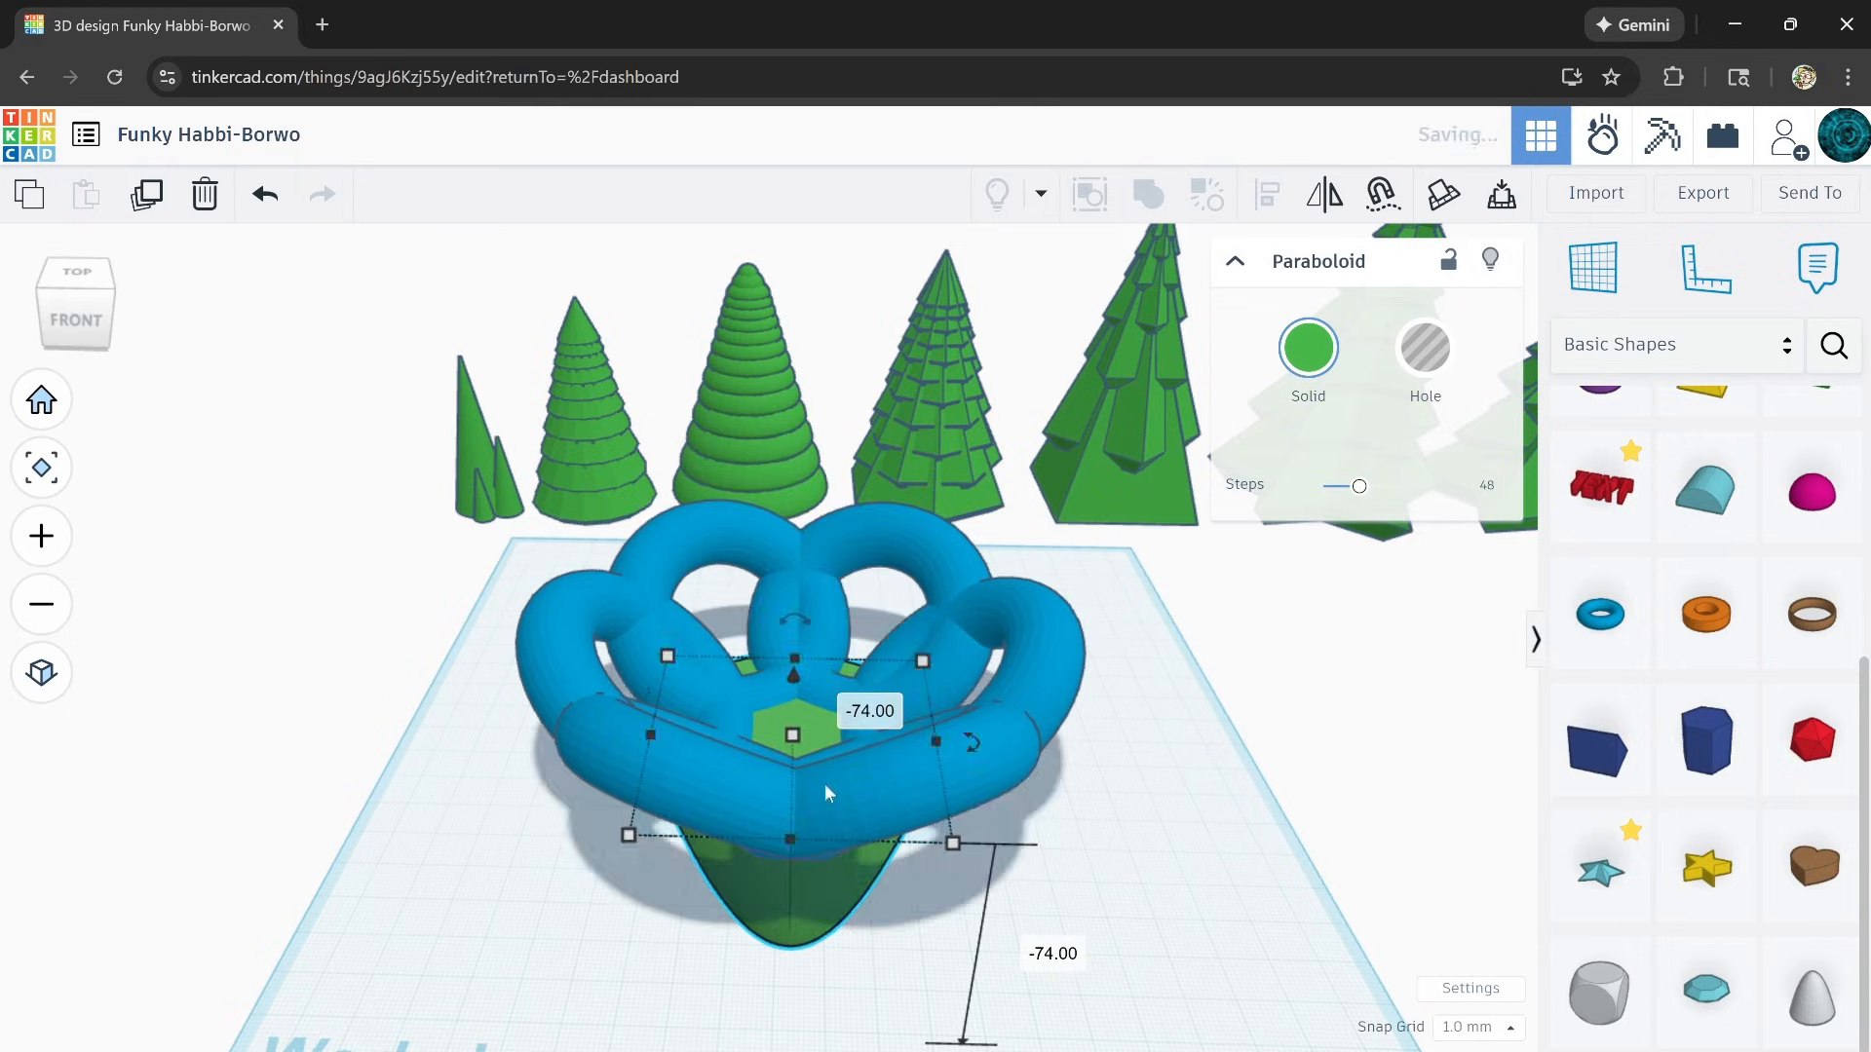
right_click_drag(824, 784, 810, 717)
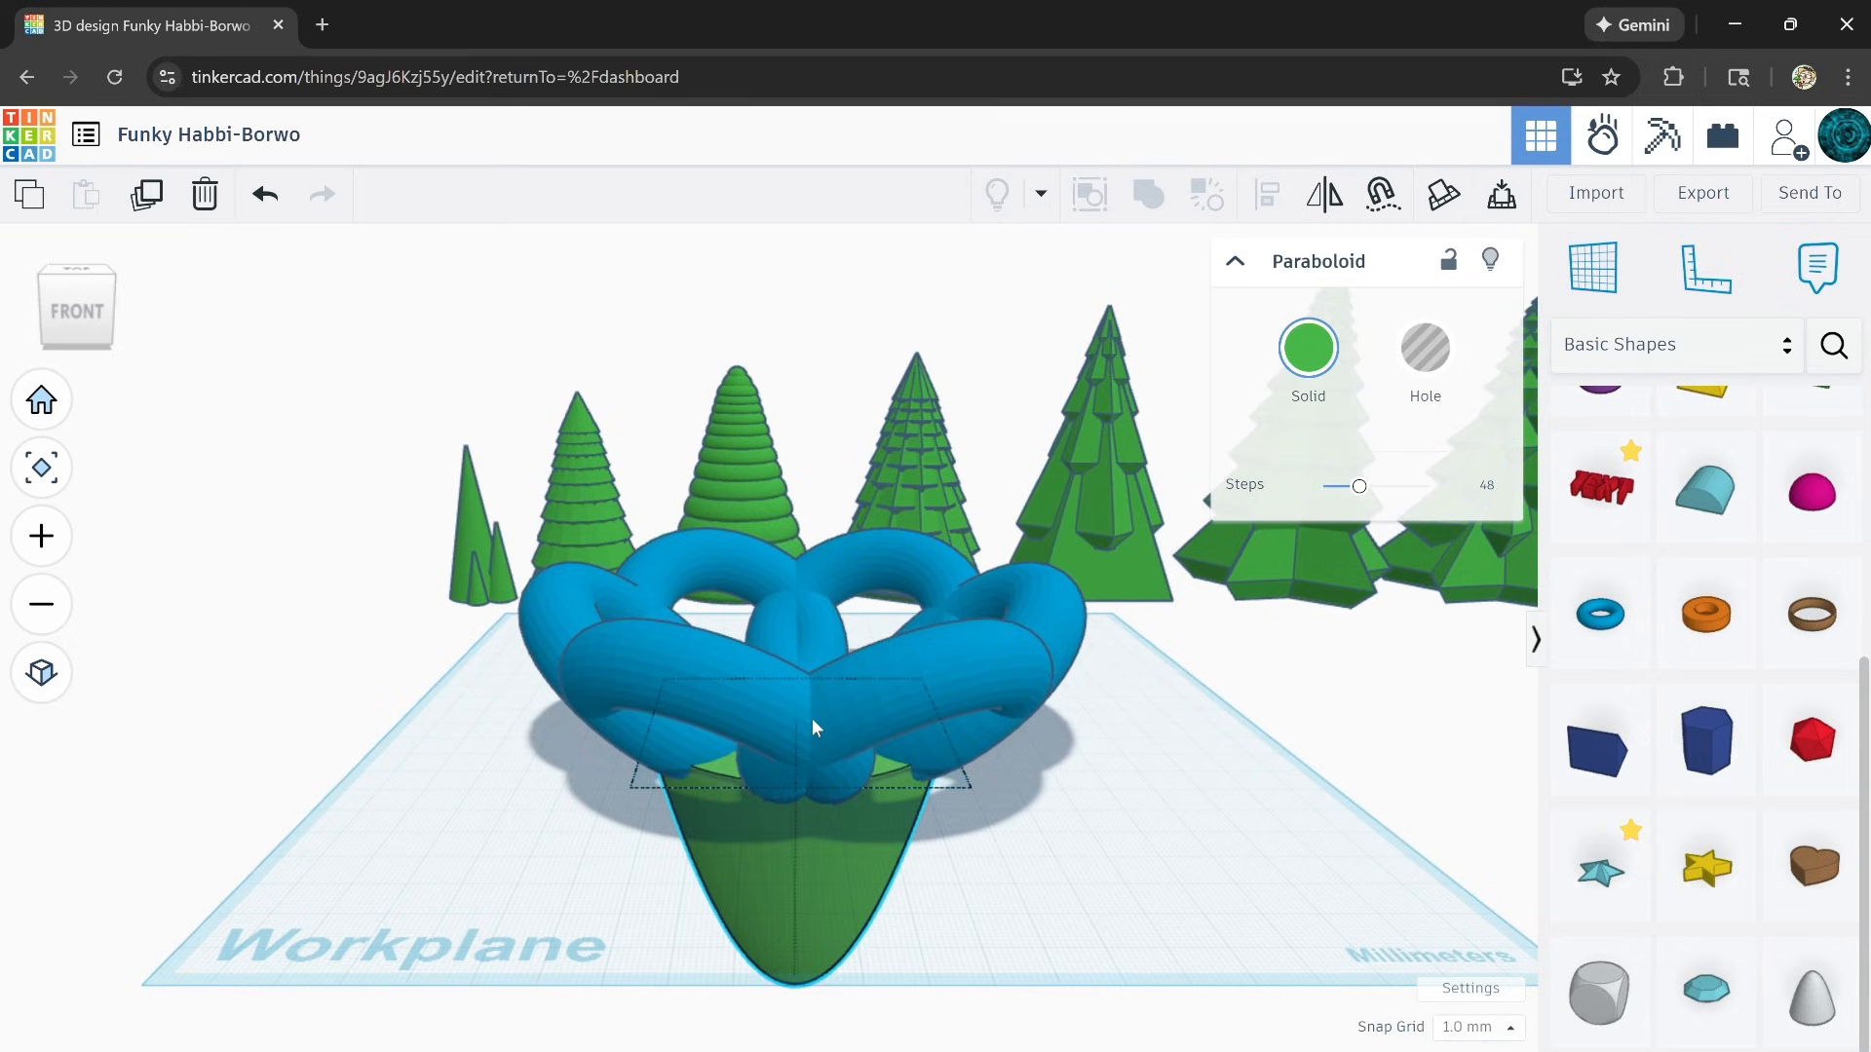
right_click_drag(811, 717, 814, 657)
Step: Flip the paraboloid tip-up inside the torus ring and scale it proportionally to a height of 46 mm
left_click_drag(863, 690, 813, 914)
left_click_drag(797, 664, 811, 297)
left_click_drag(802, 380, 840, 494, "shift")
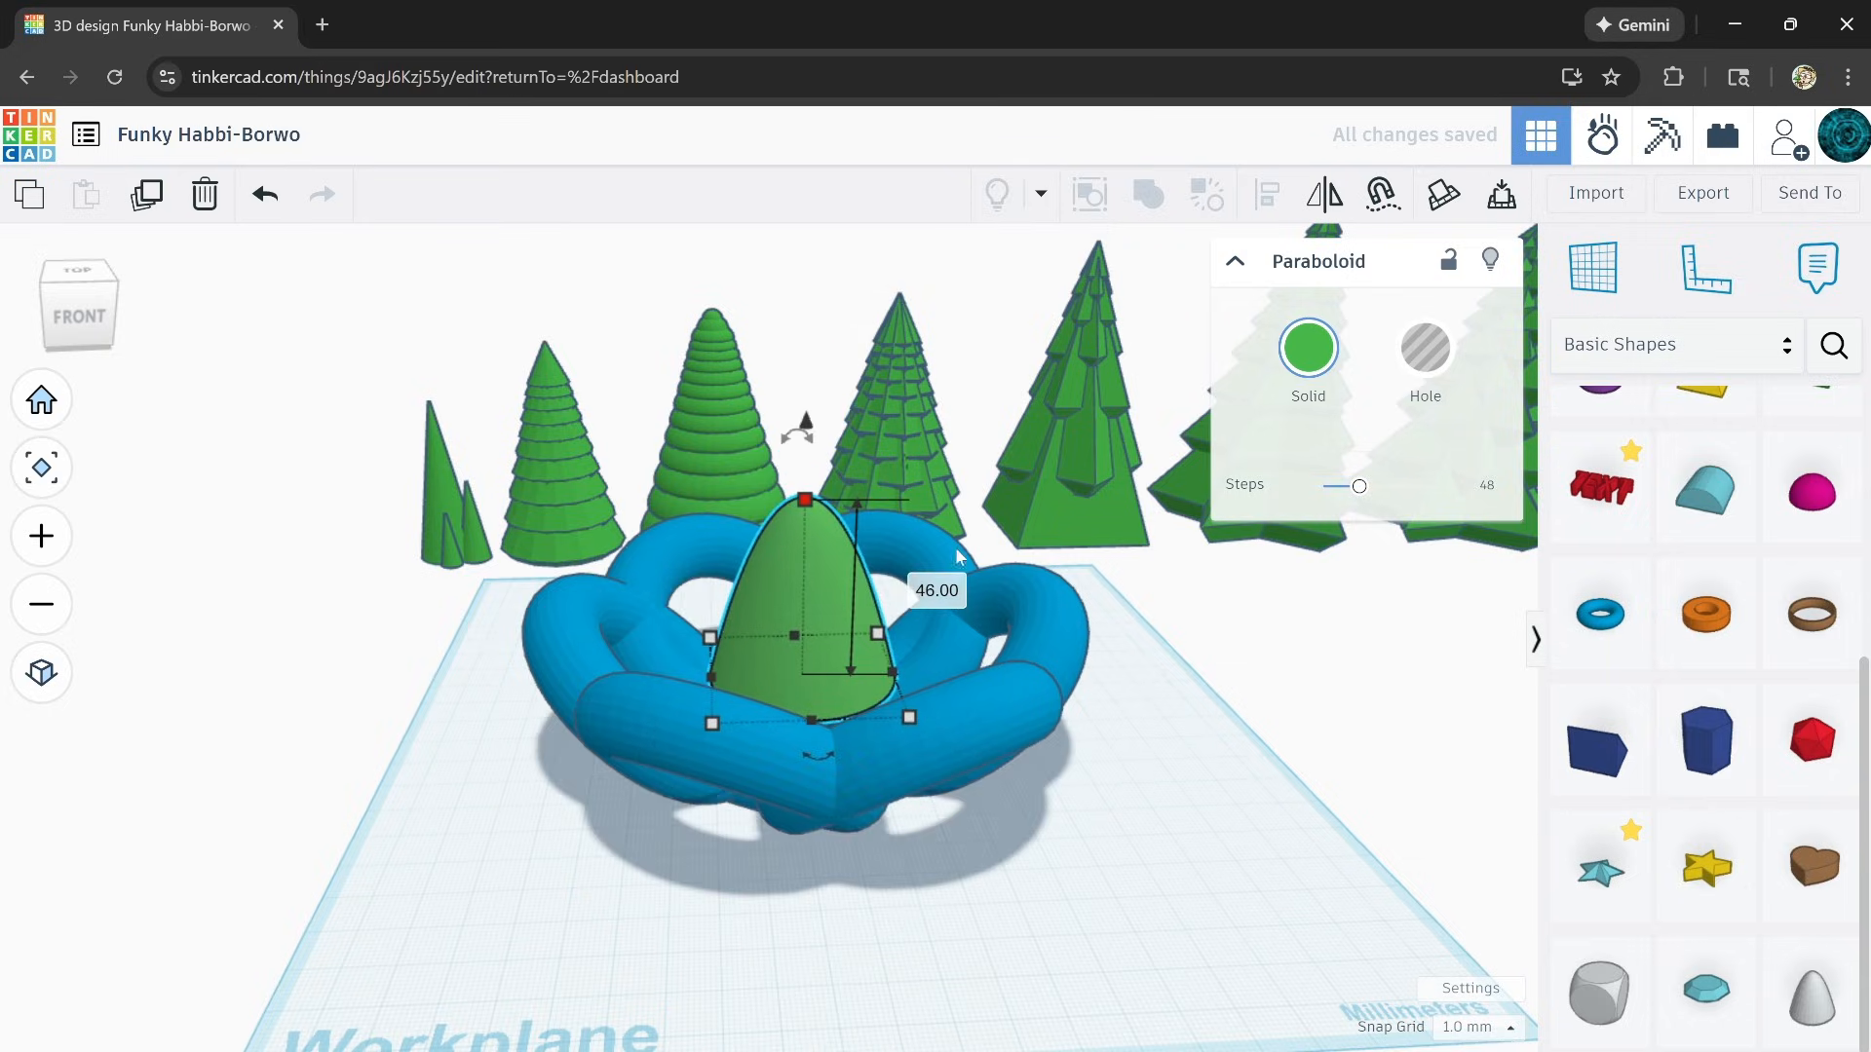
Step: Lower the paraboloid slightly so it sits deeper between the tori, and fine-tune its size
right_click_drag(943, 726, 602, 992)
scroll(712, 577, "up", 5)
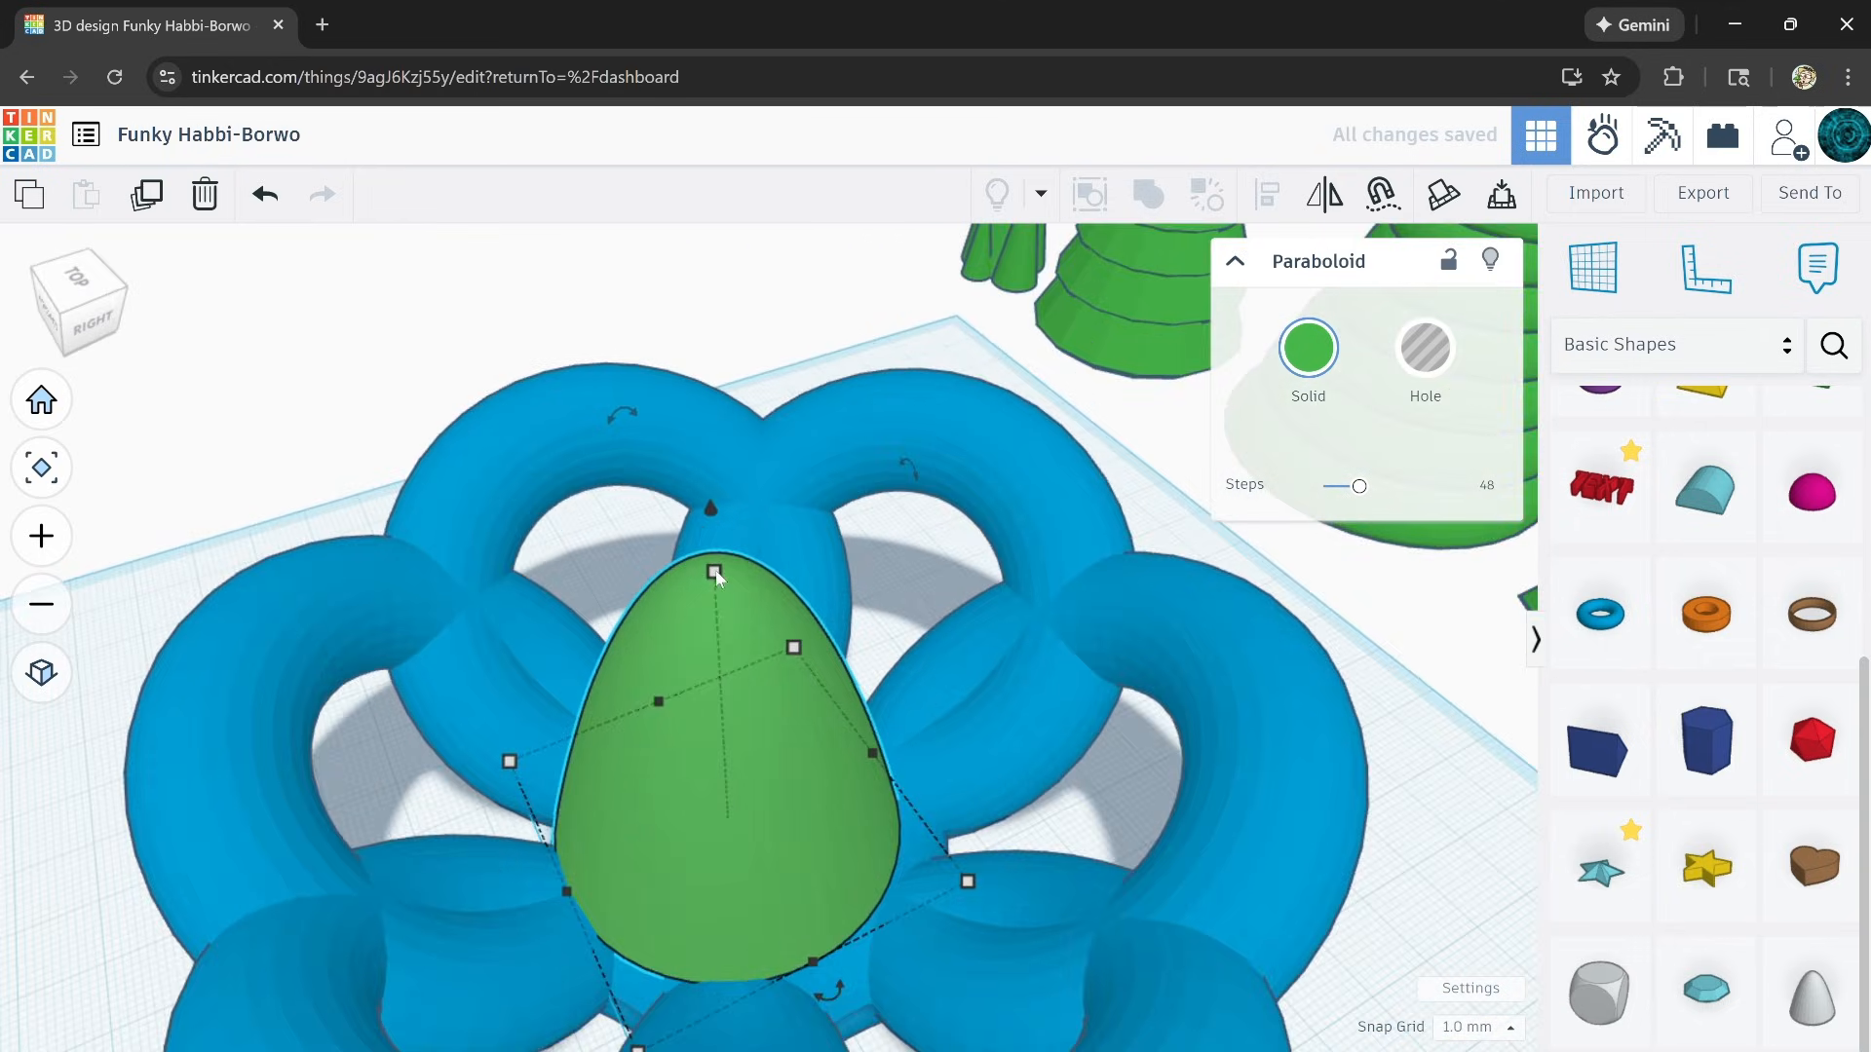
right_click_drag(673, 729, 1081, 670)
right_click_drag(1044, 622, 825, 686)
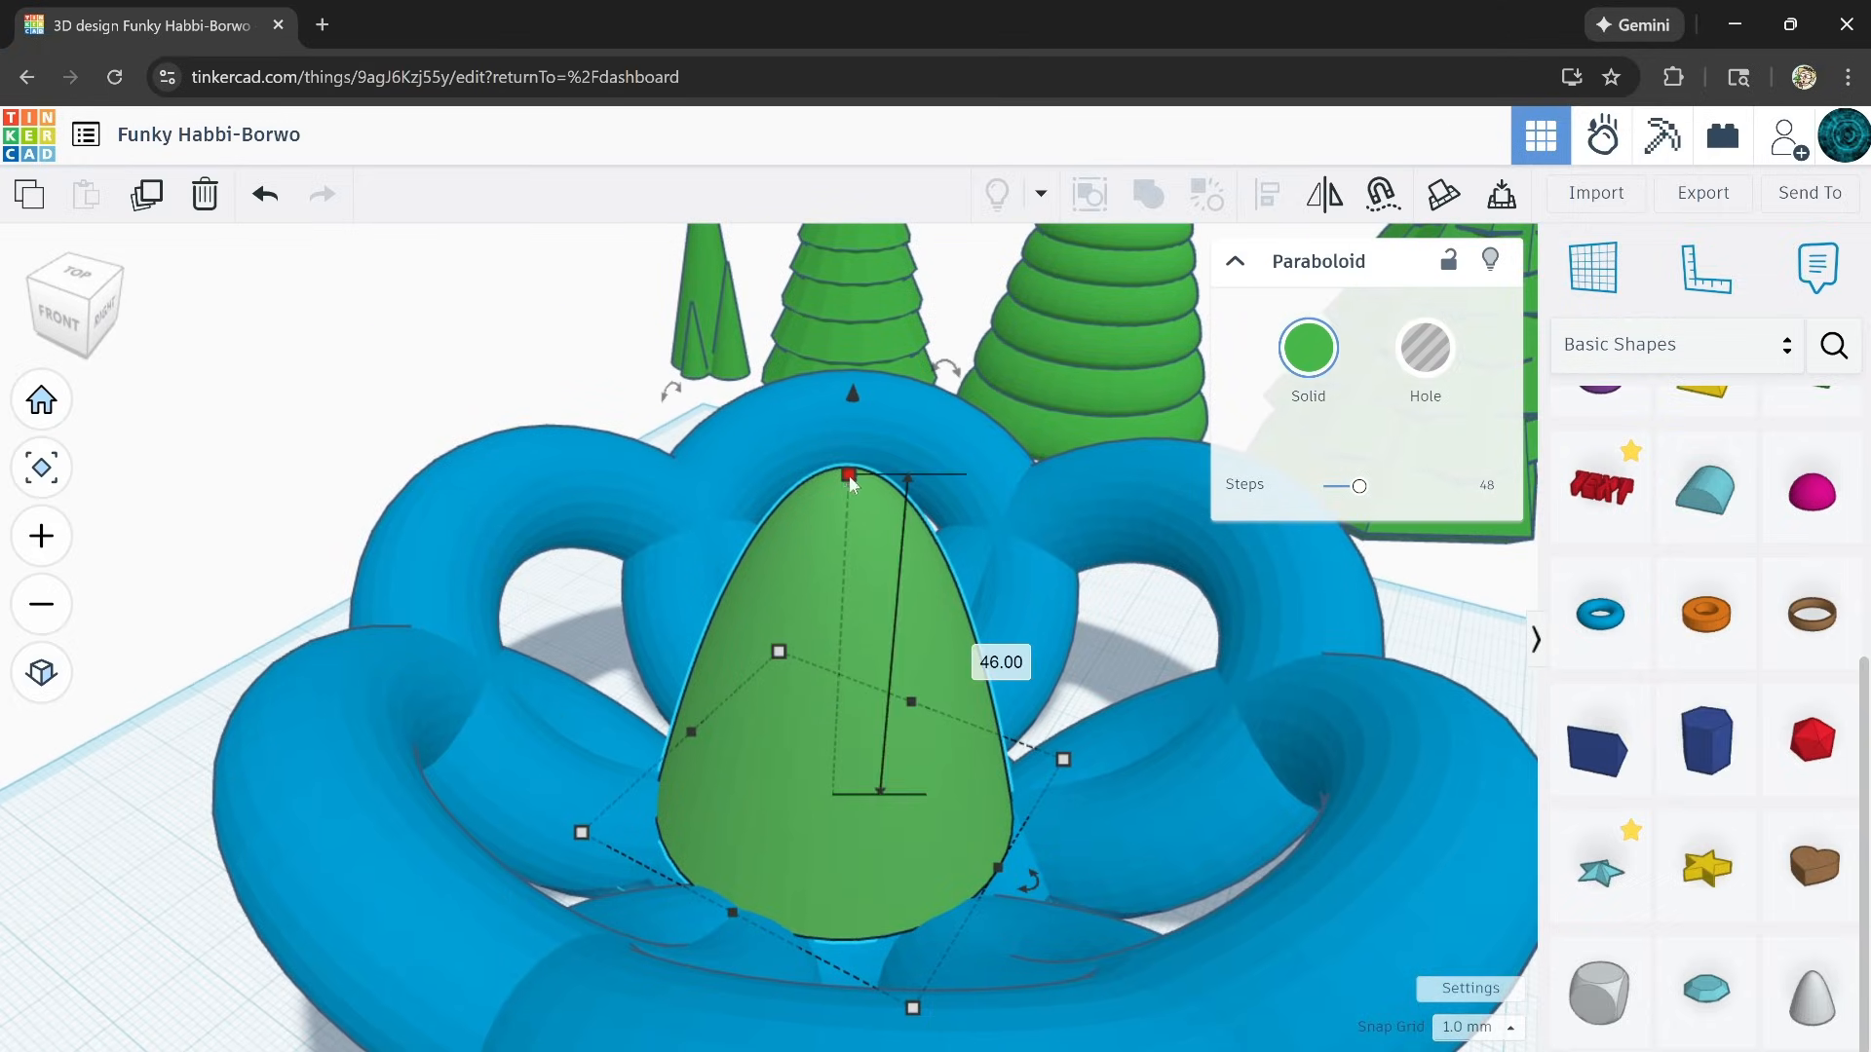
left_click_drag(853, 394, 852, 429)
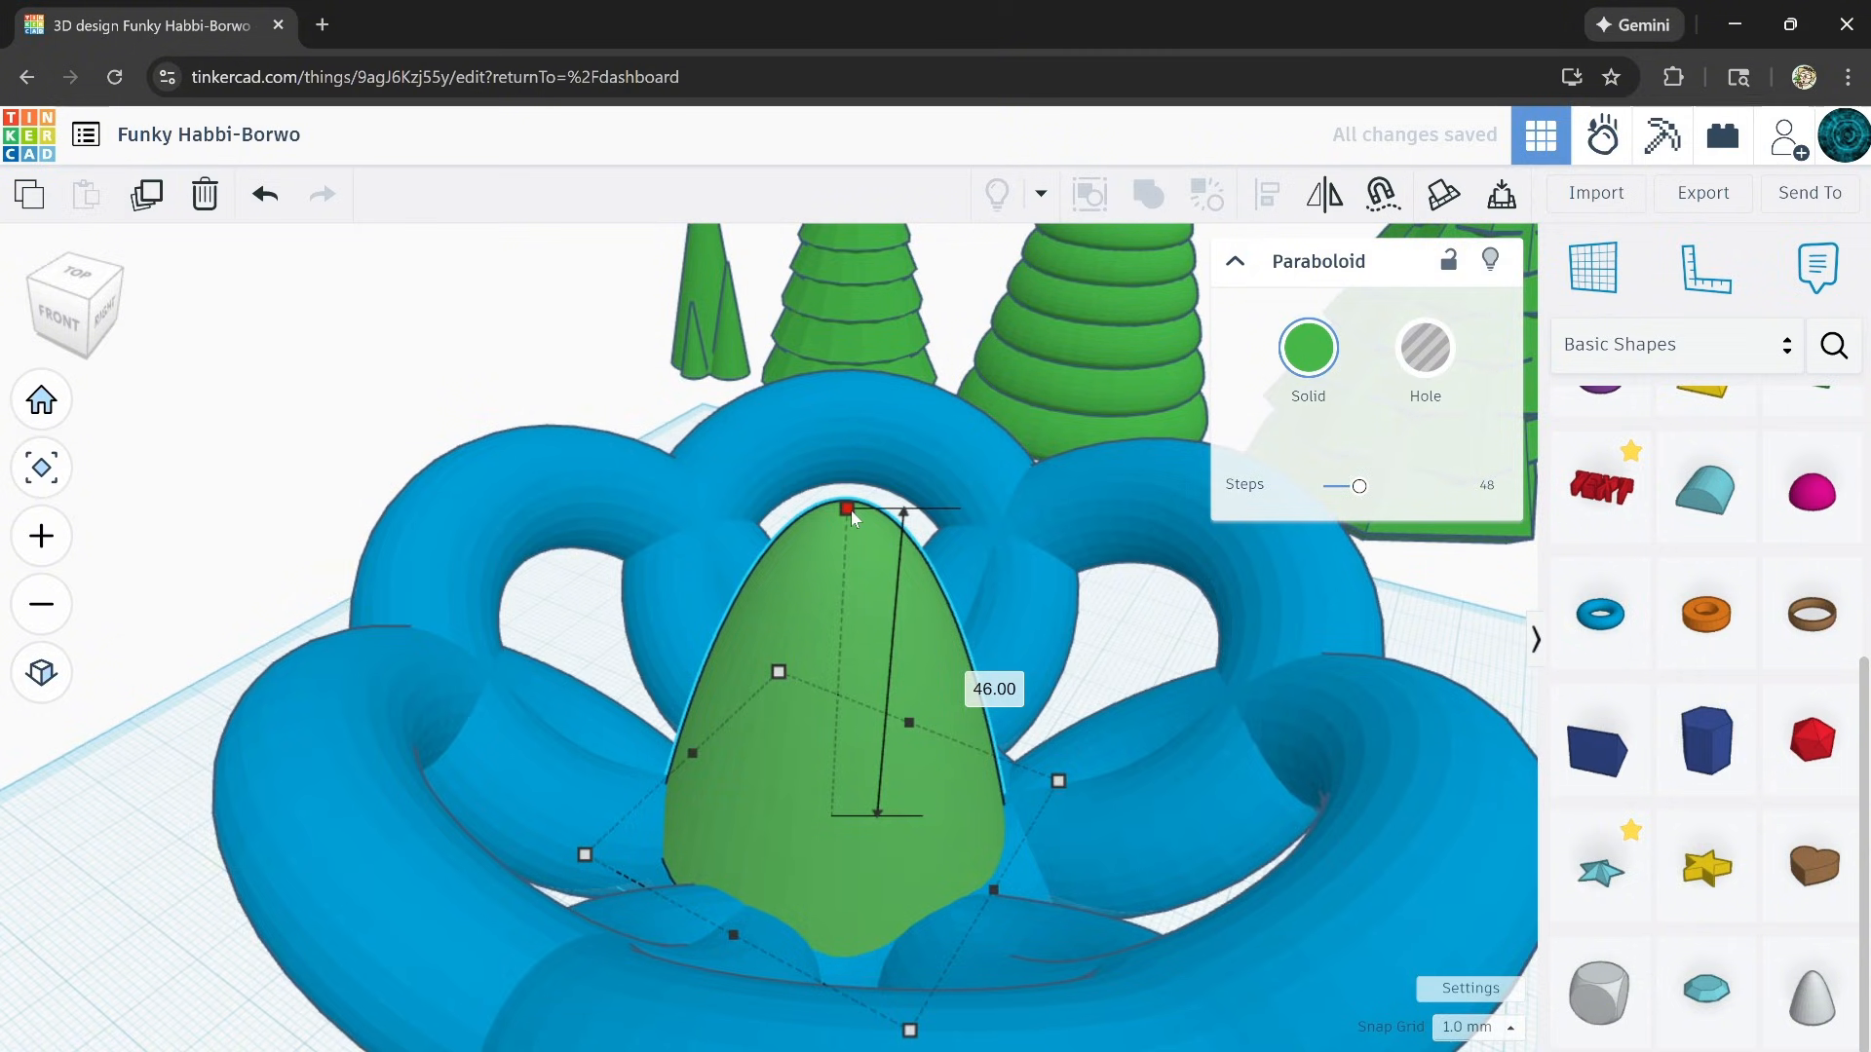
left_click_drag(851, 516, 861, 508)
Step: Combine the six blue tori surrounding the paraboloid into a single union group
scroll(753, 672, "down", 5)
right_click_drag(754, 678, 593, 571)
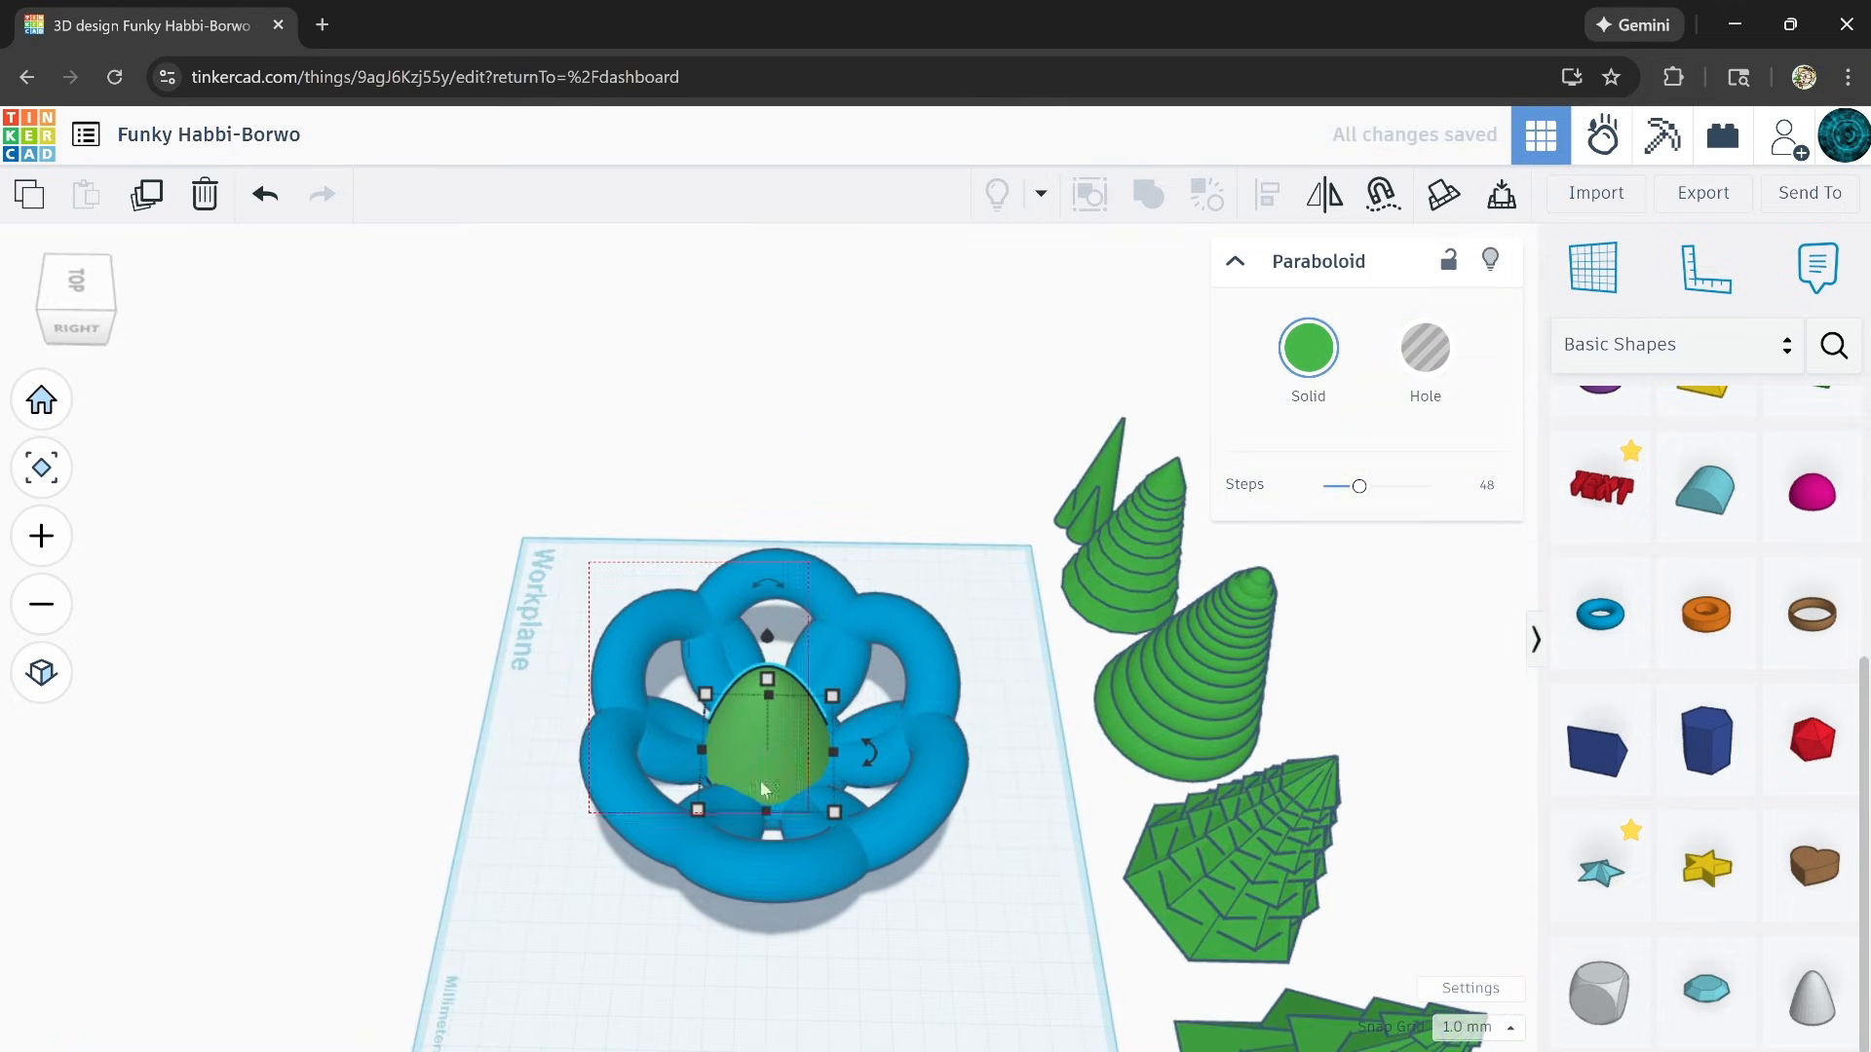
left_click(607, 626)
left_click(647, 638)
left_click(790, 429)
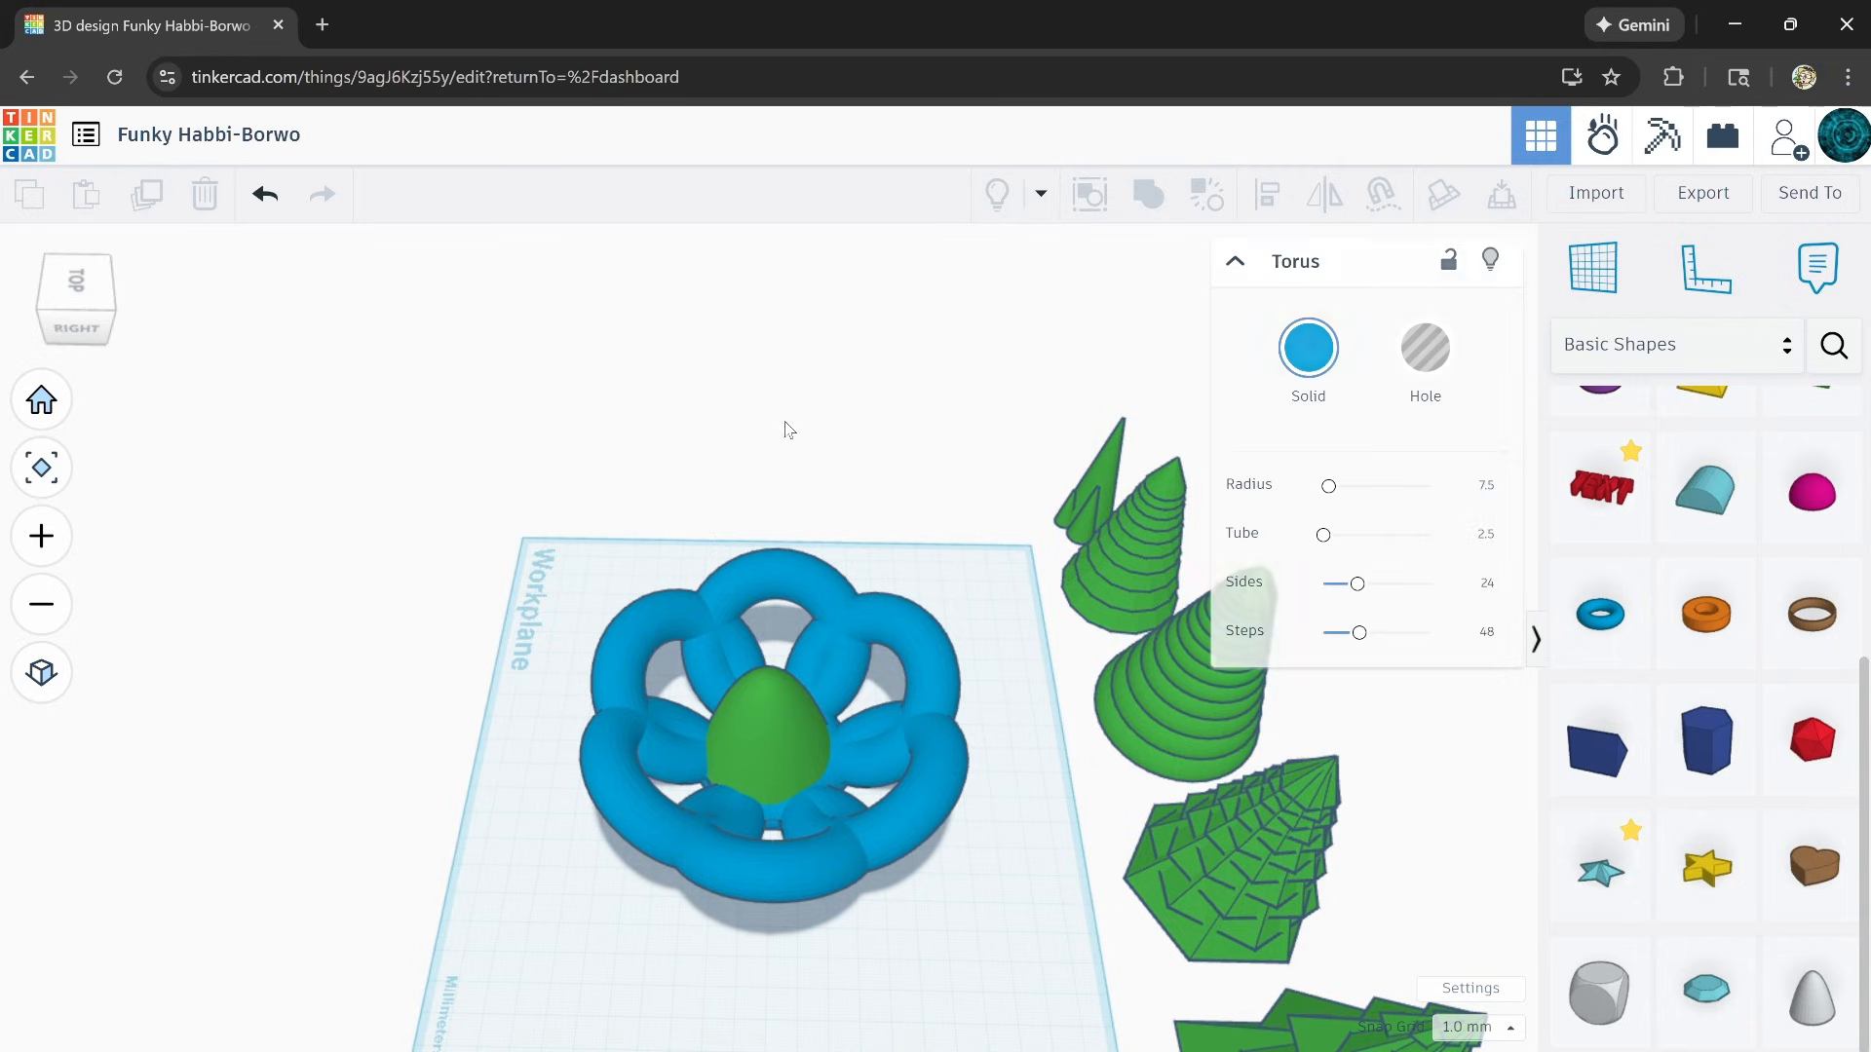
left_click_drag(689, 708, 913, 880)
left_click(795, 751, "shift")
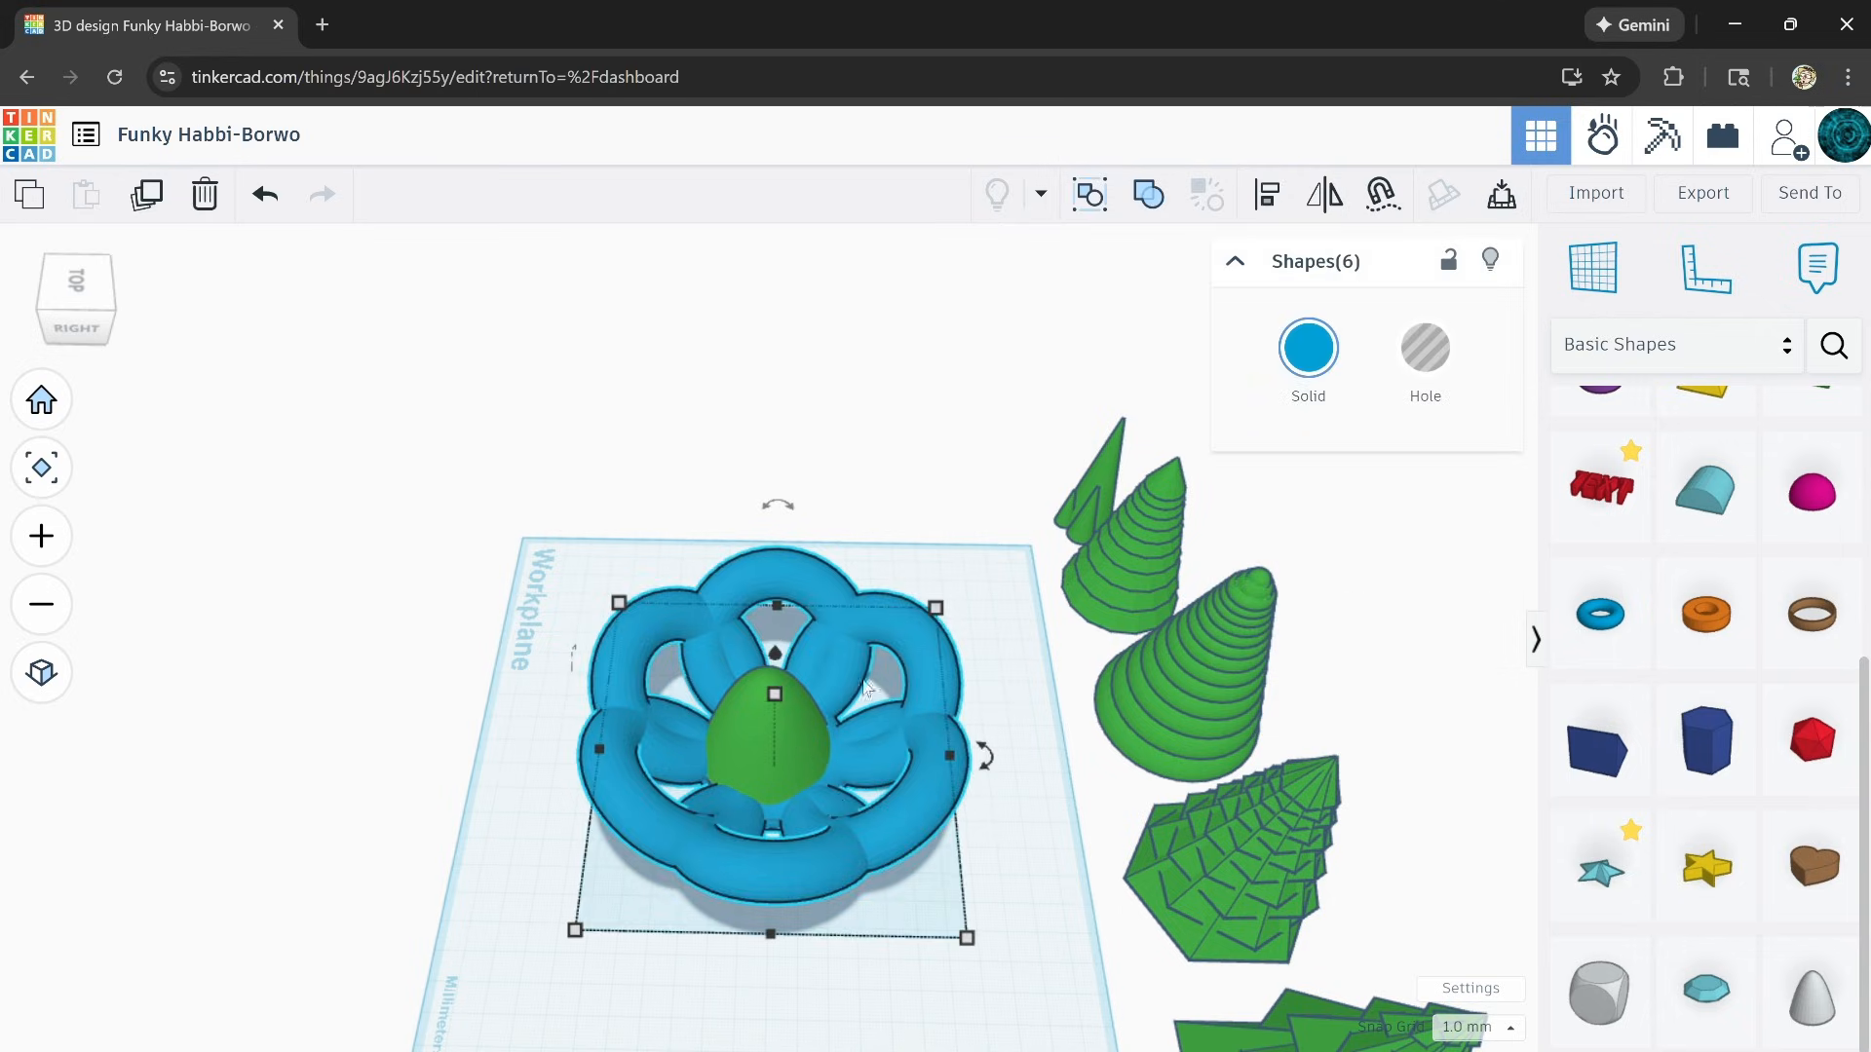
left_click(1149, 195)
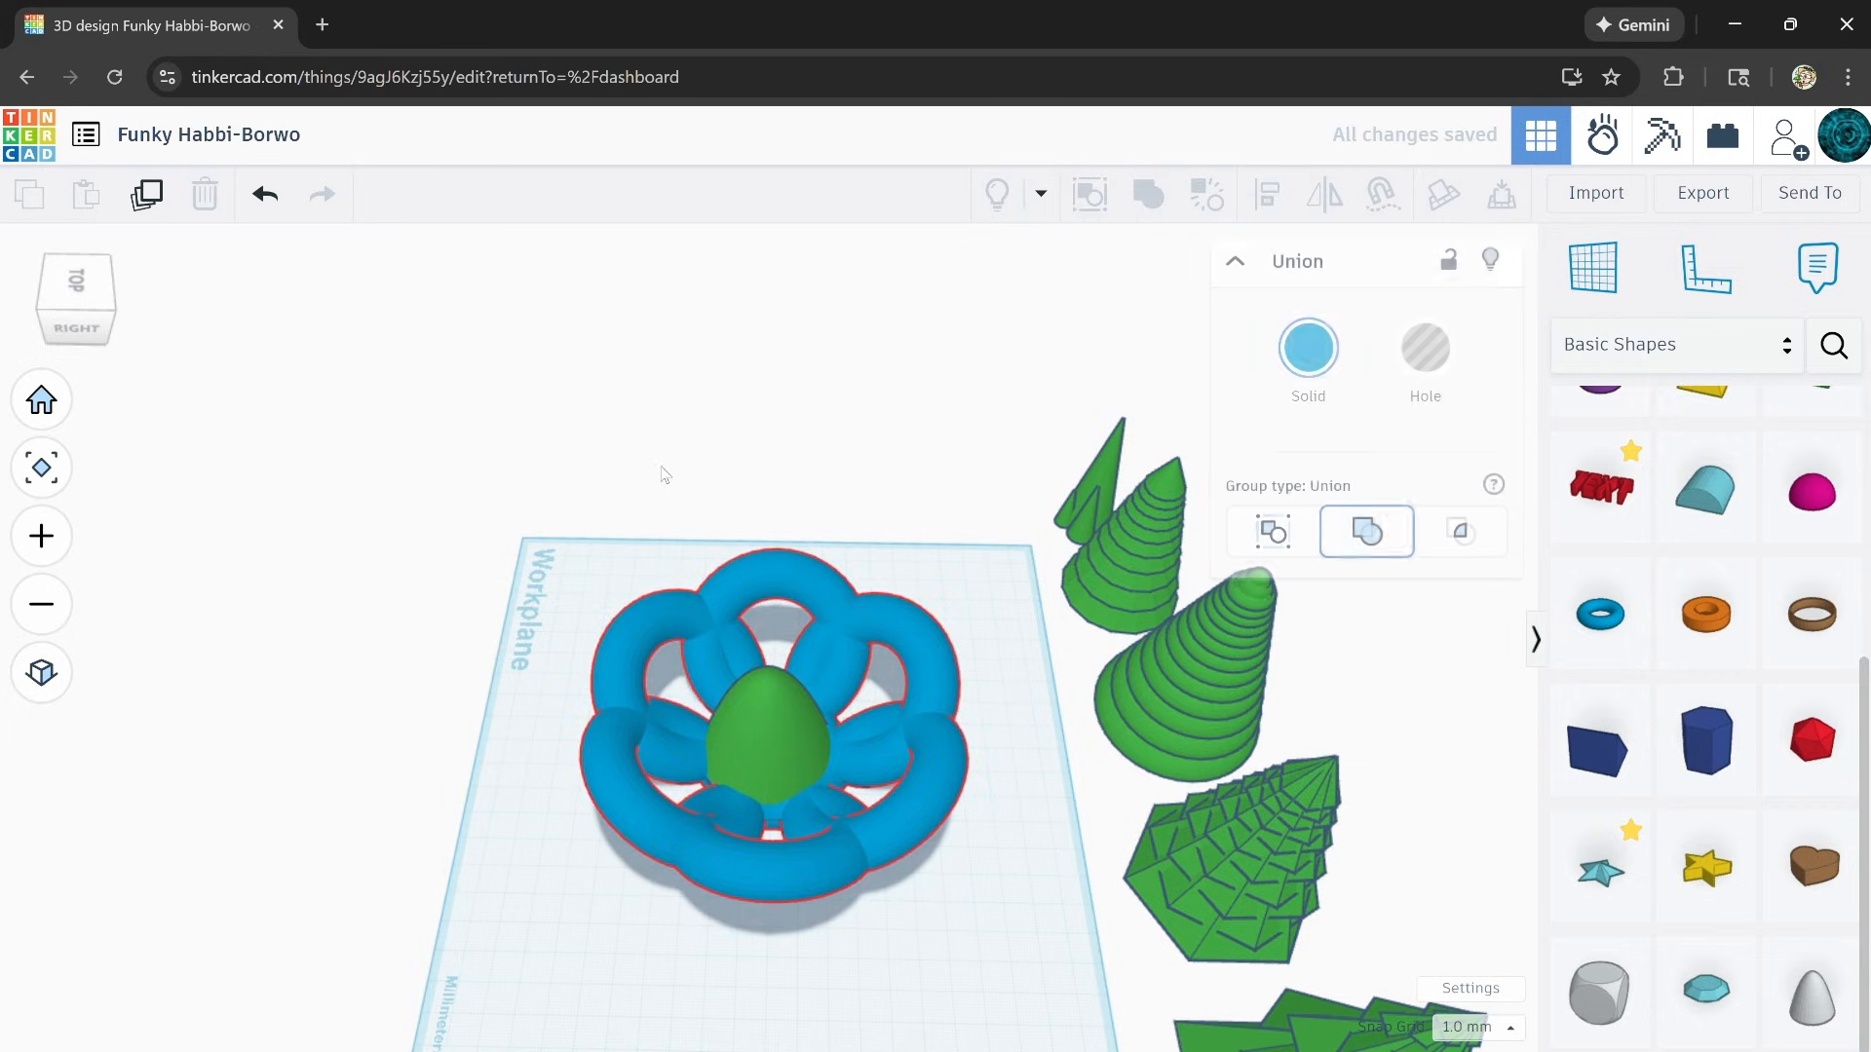
Step: Align the paraboloid to the centre of the torus ring and union both into one green tier
left_click_drag(816, 870, 819, 871)
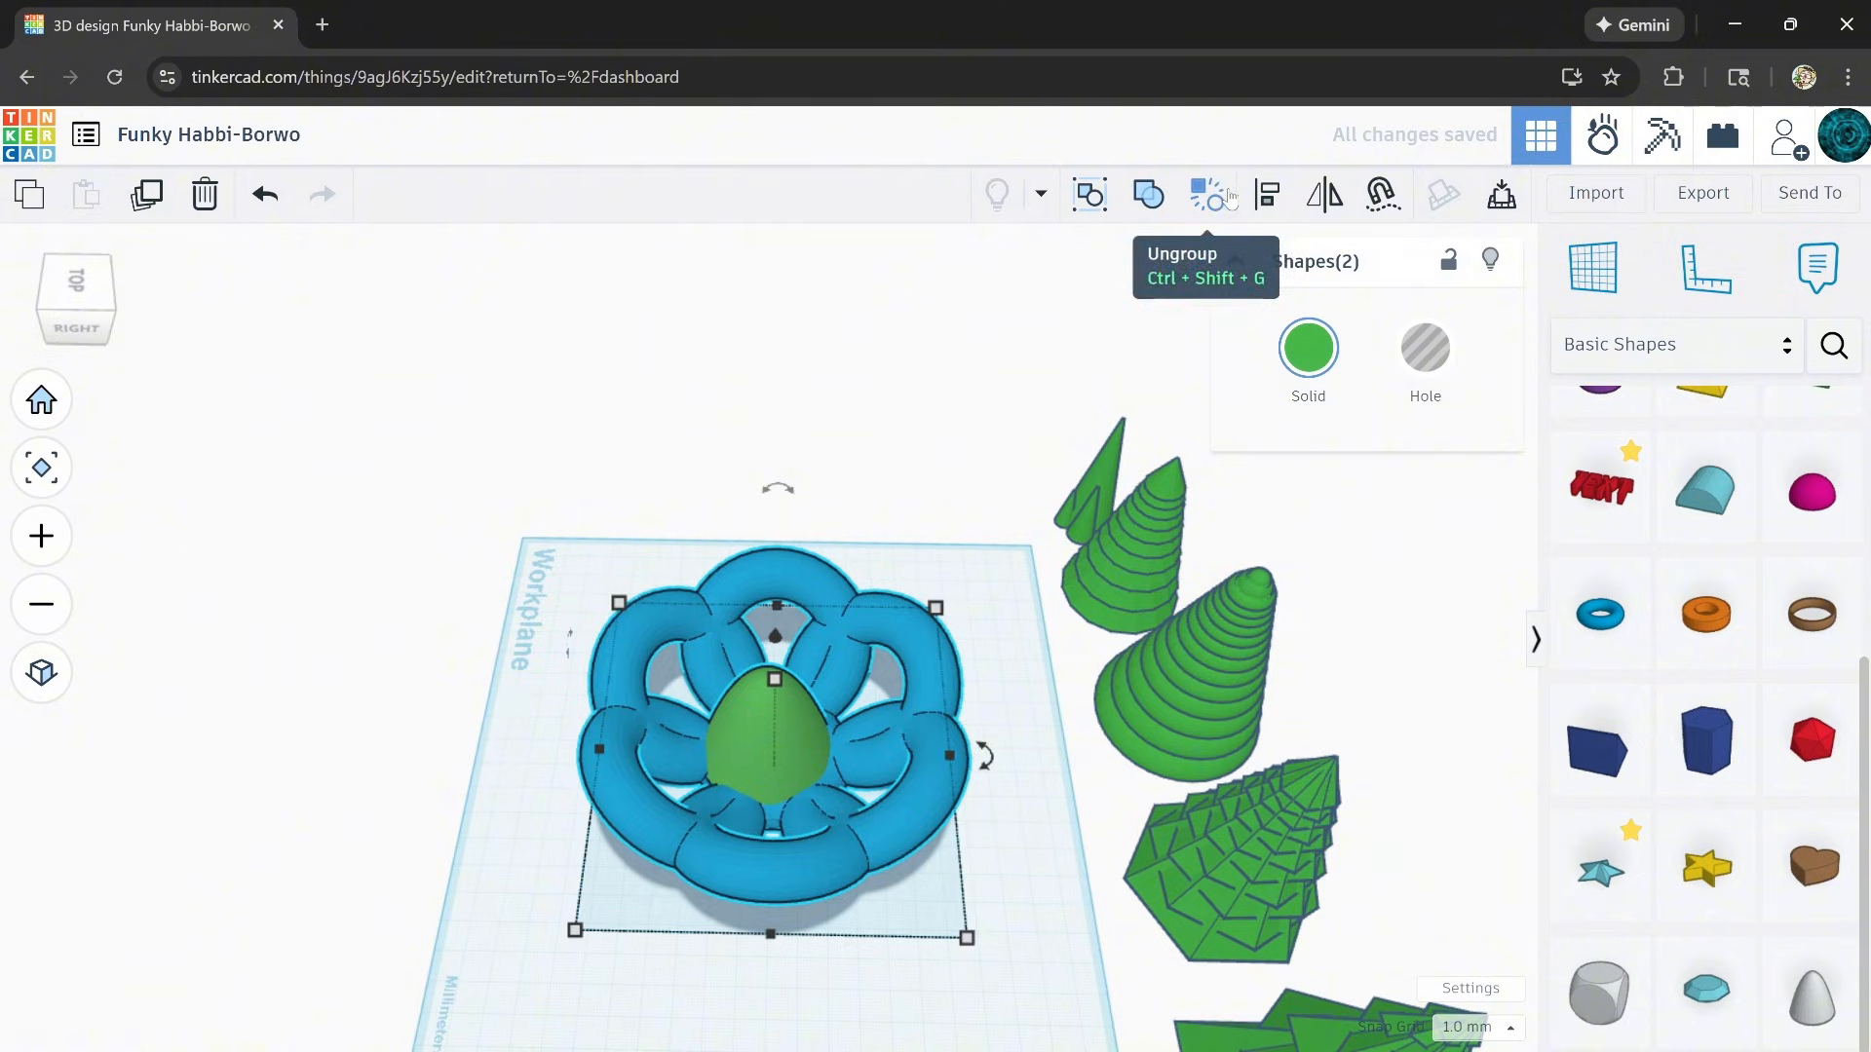
left_click(1230, 198)
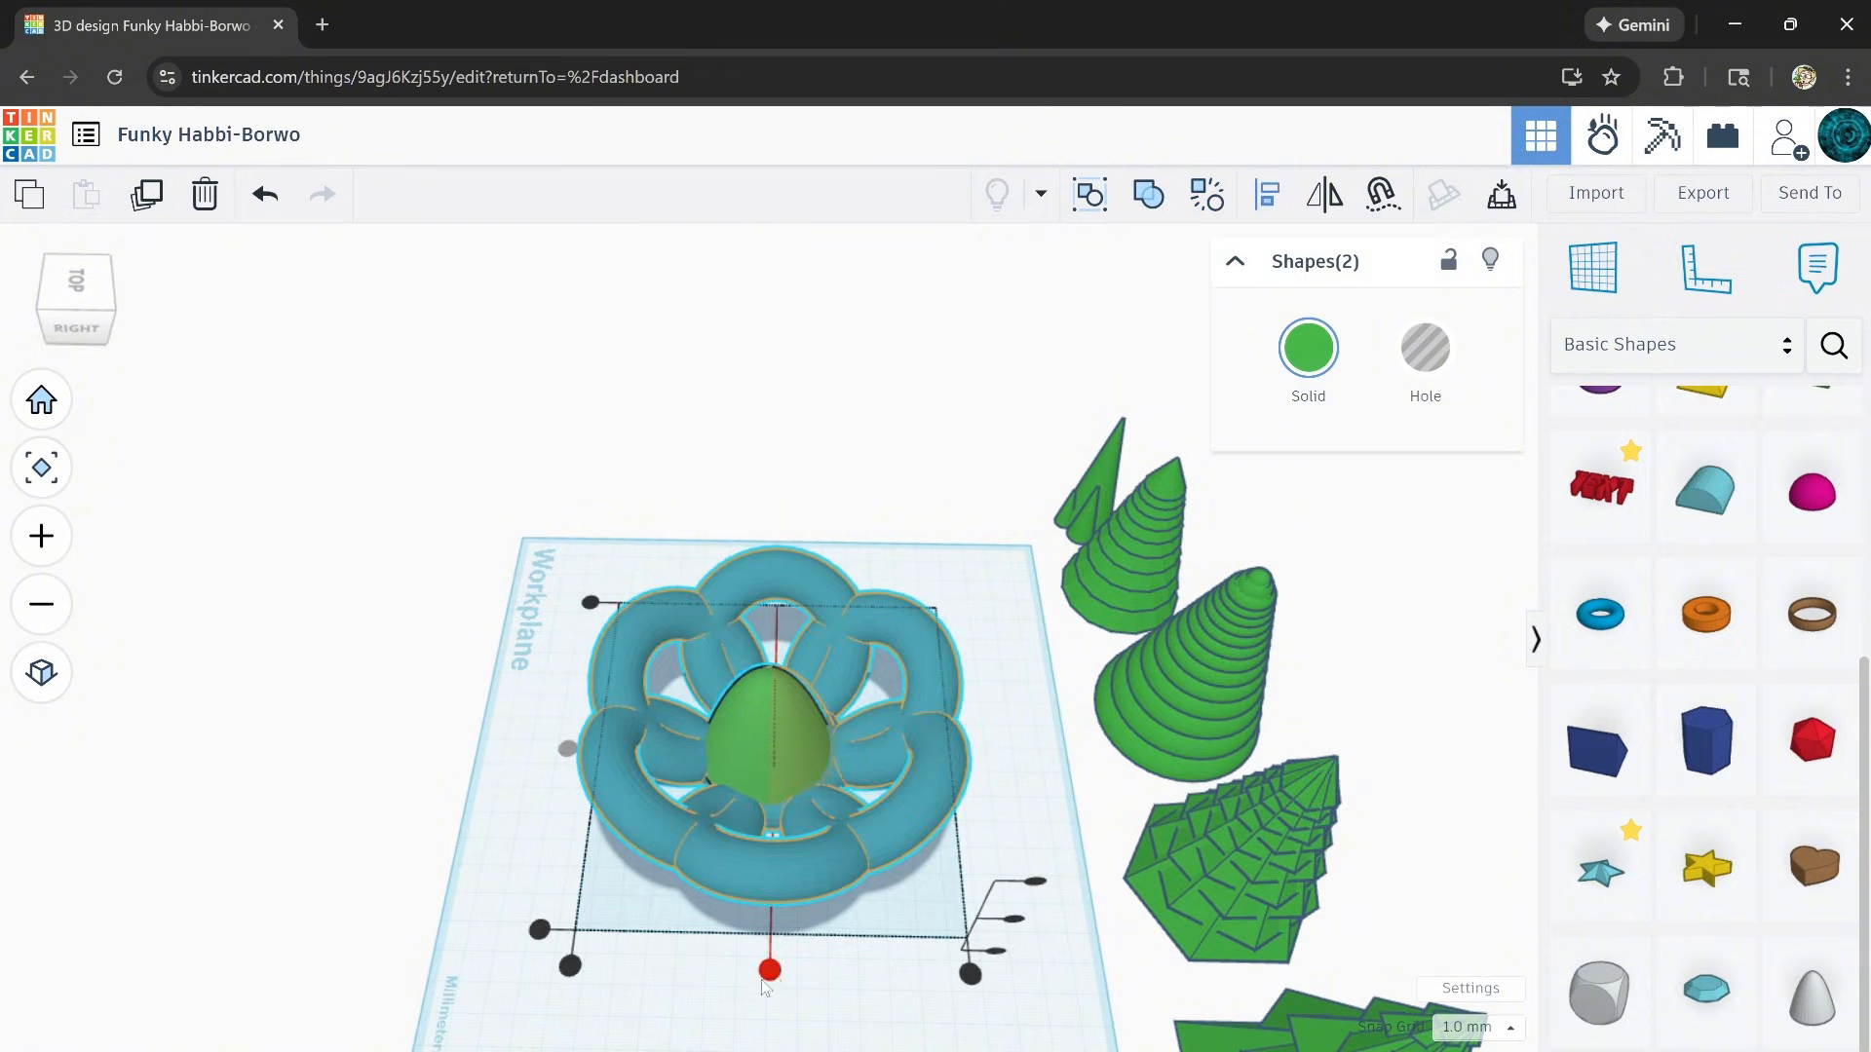
left_click(577, 708)
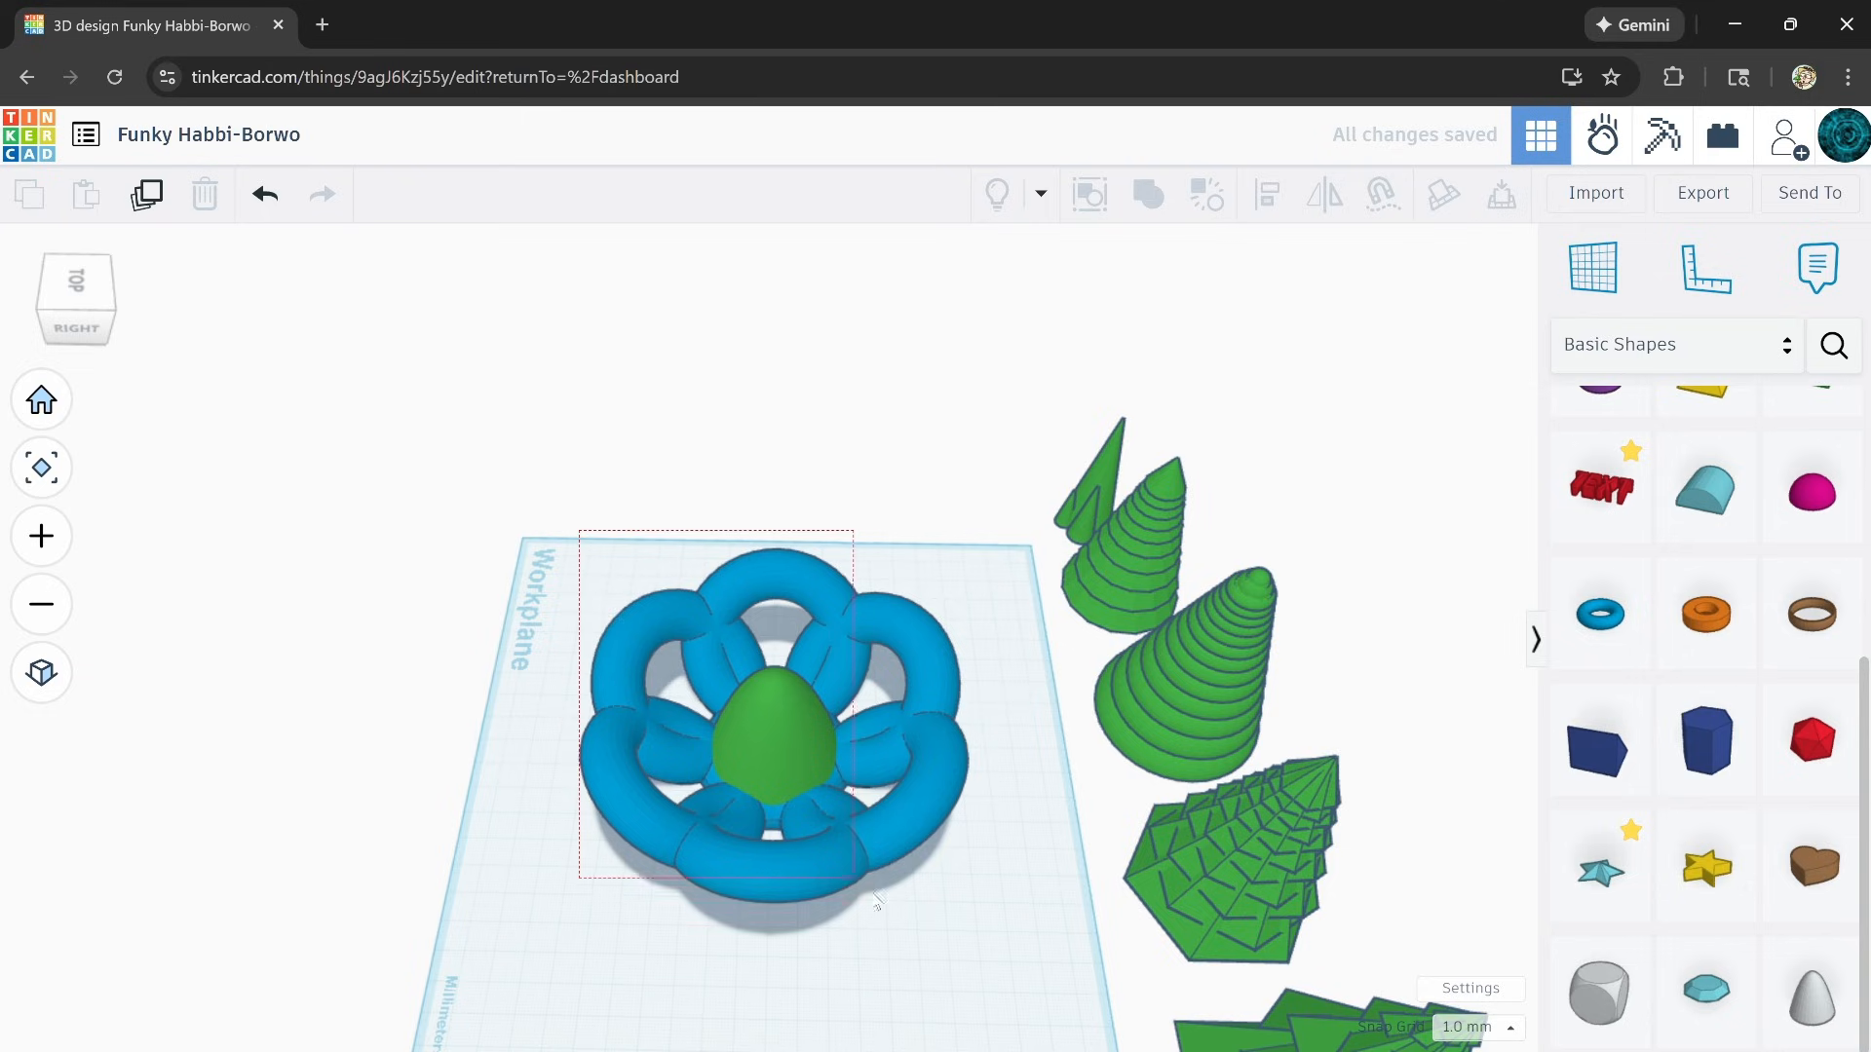
left_click_drag(875, 901, 879, 907)
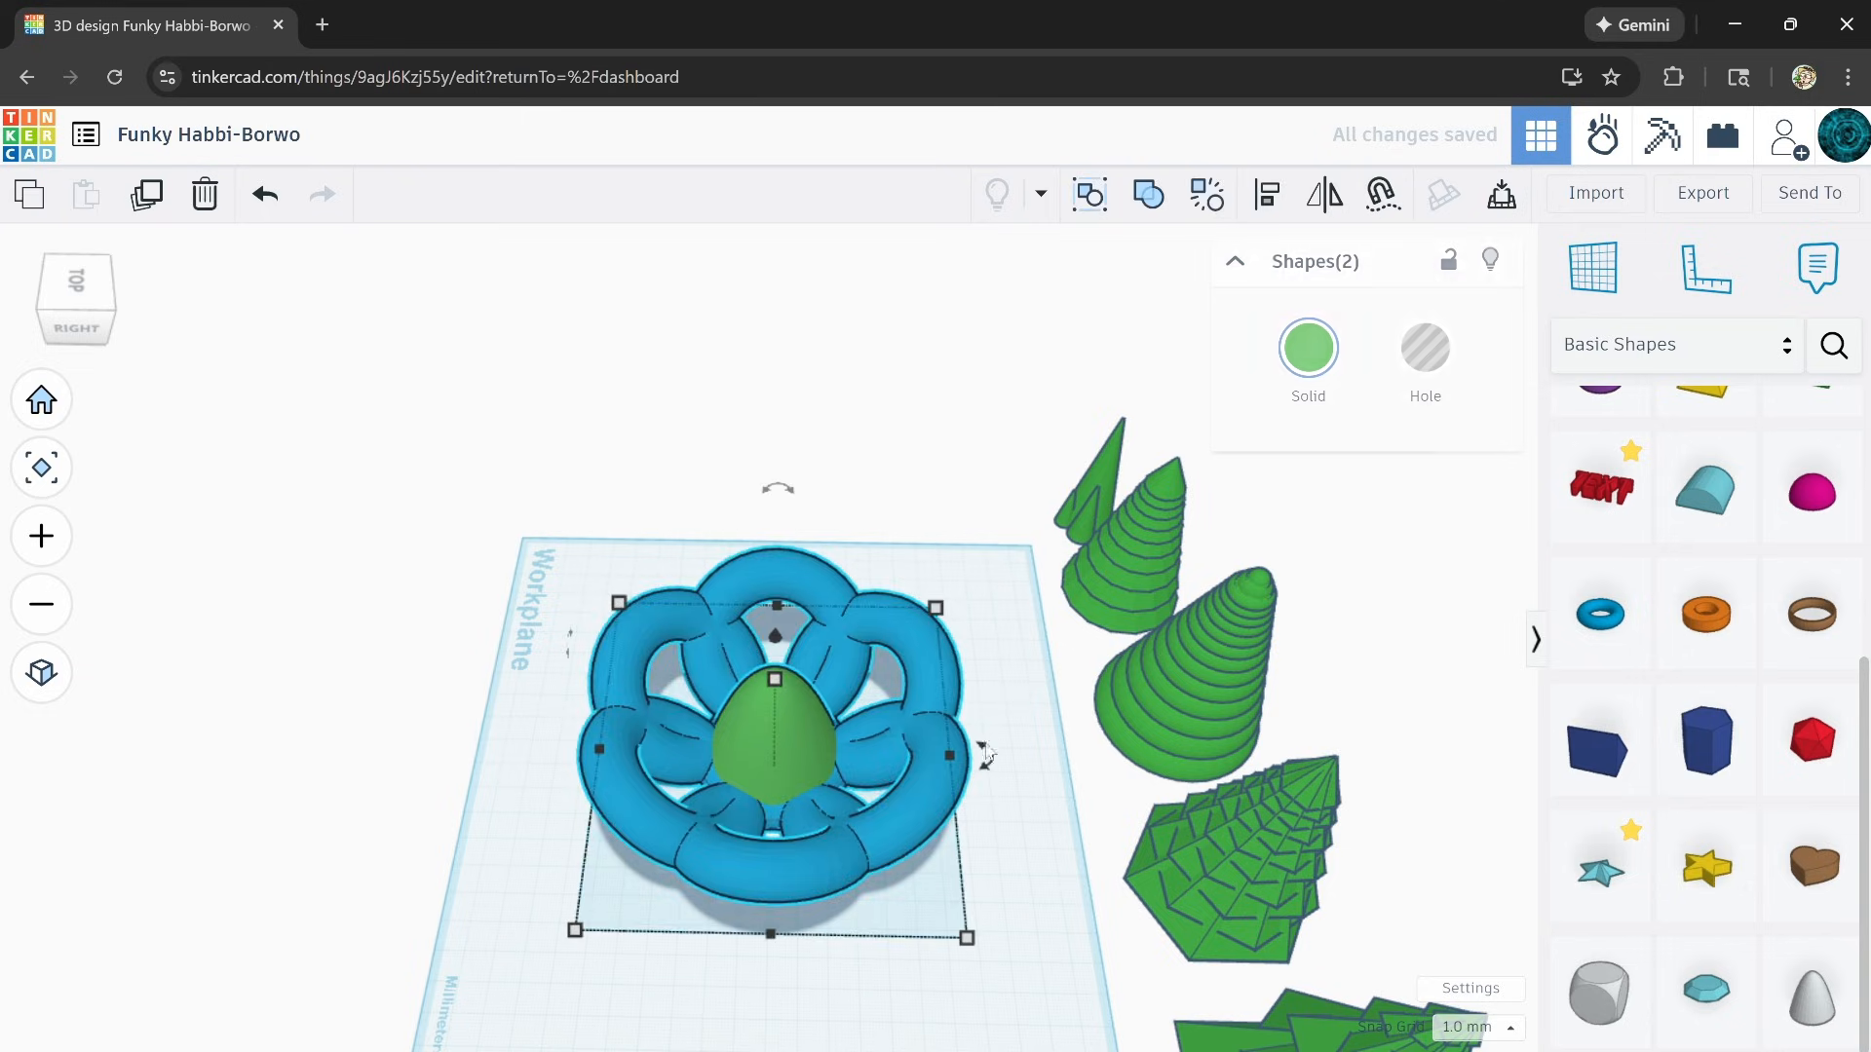
left_click(1151, 195)
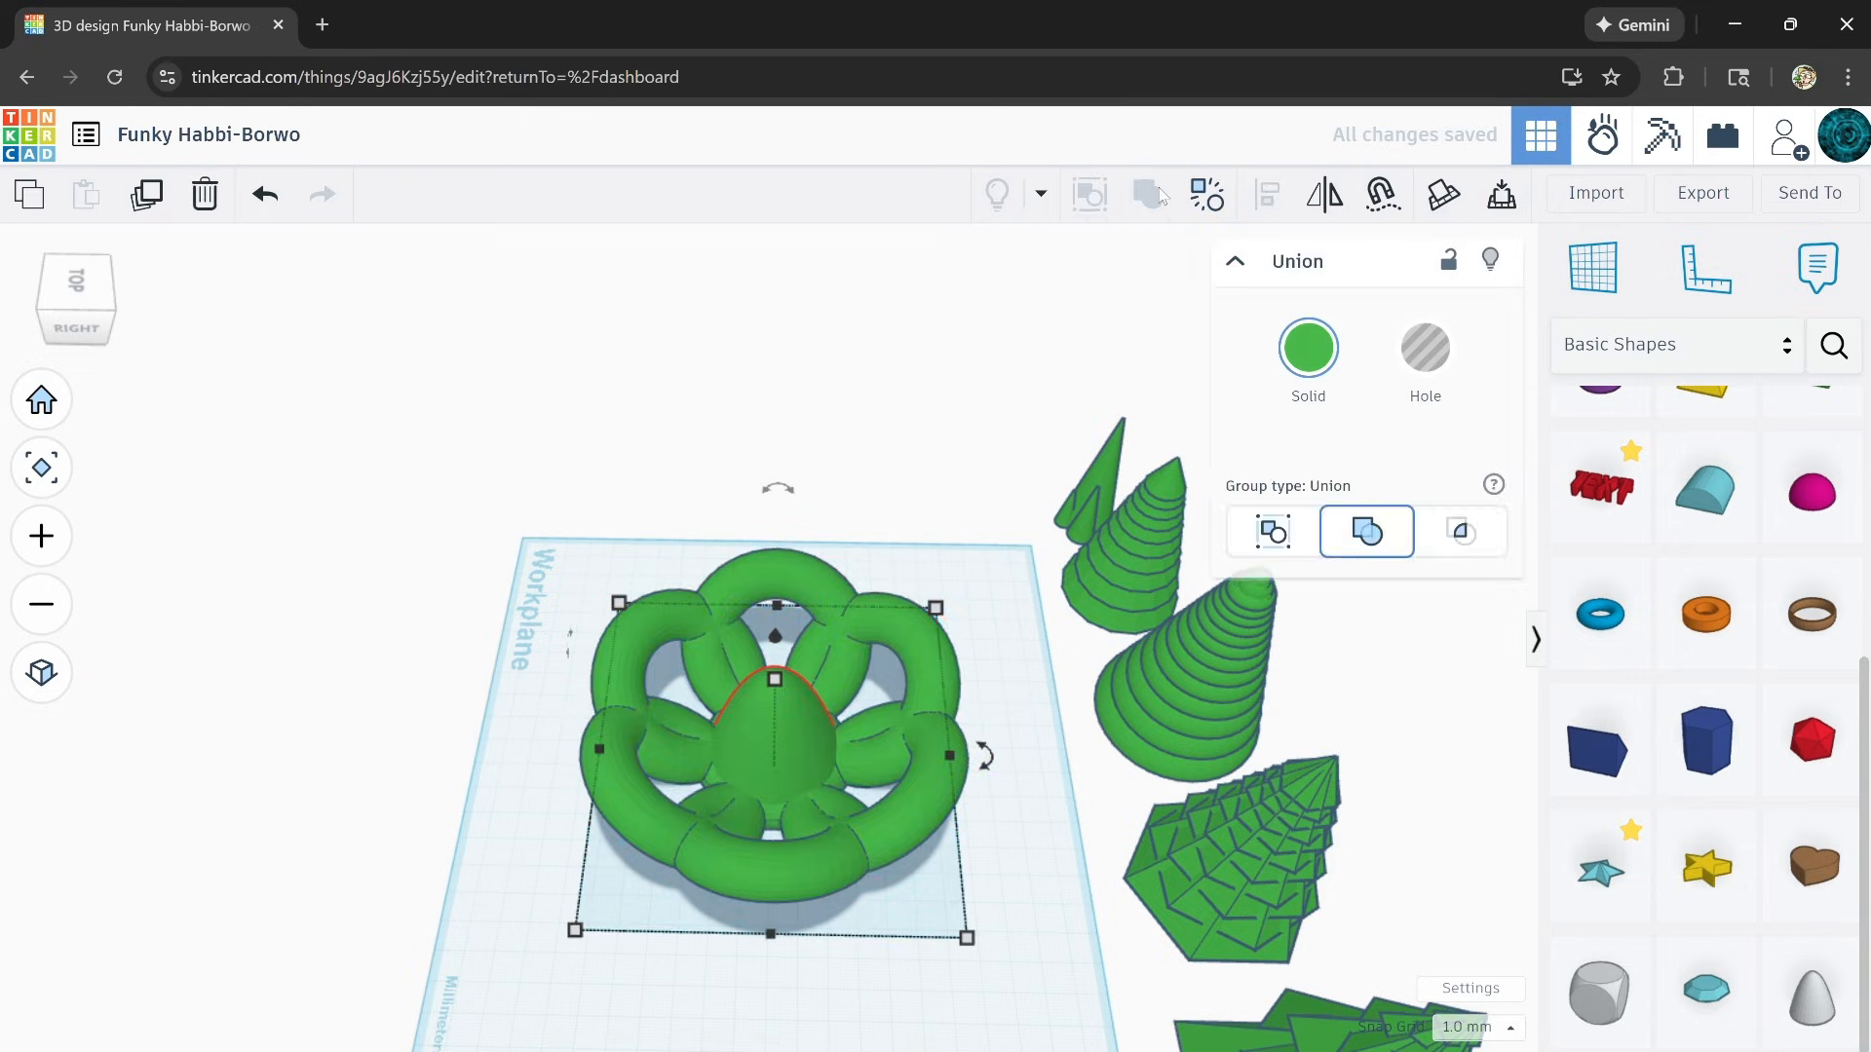
Step: Duplicate the tier above the original, scale the copy proportionally to a height of 50 mm and rotate it about the vertical axis
right_click_drag(787, 773, 844, 748)
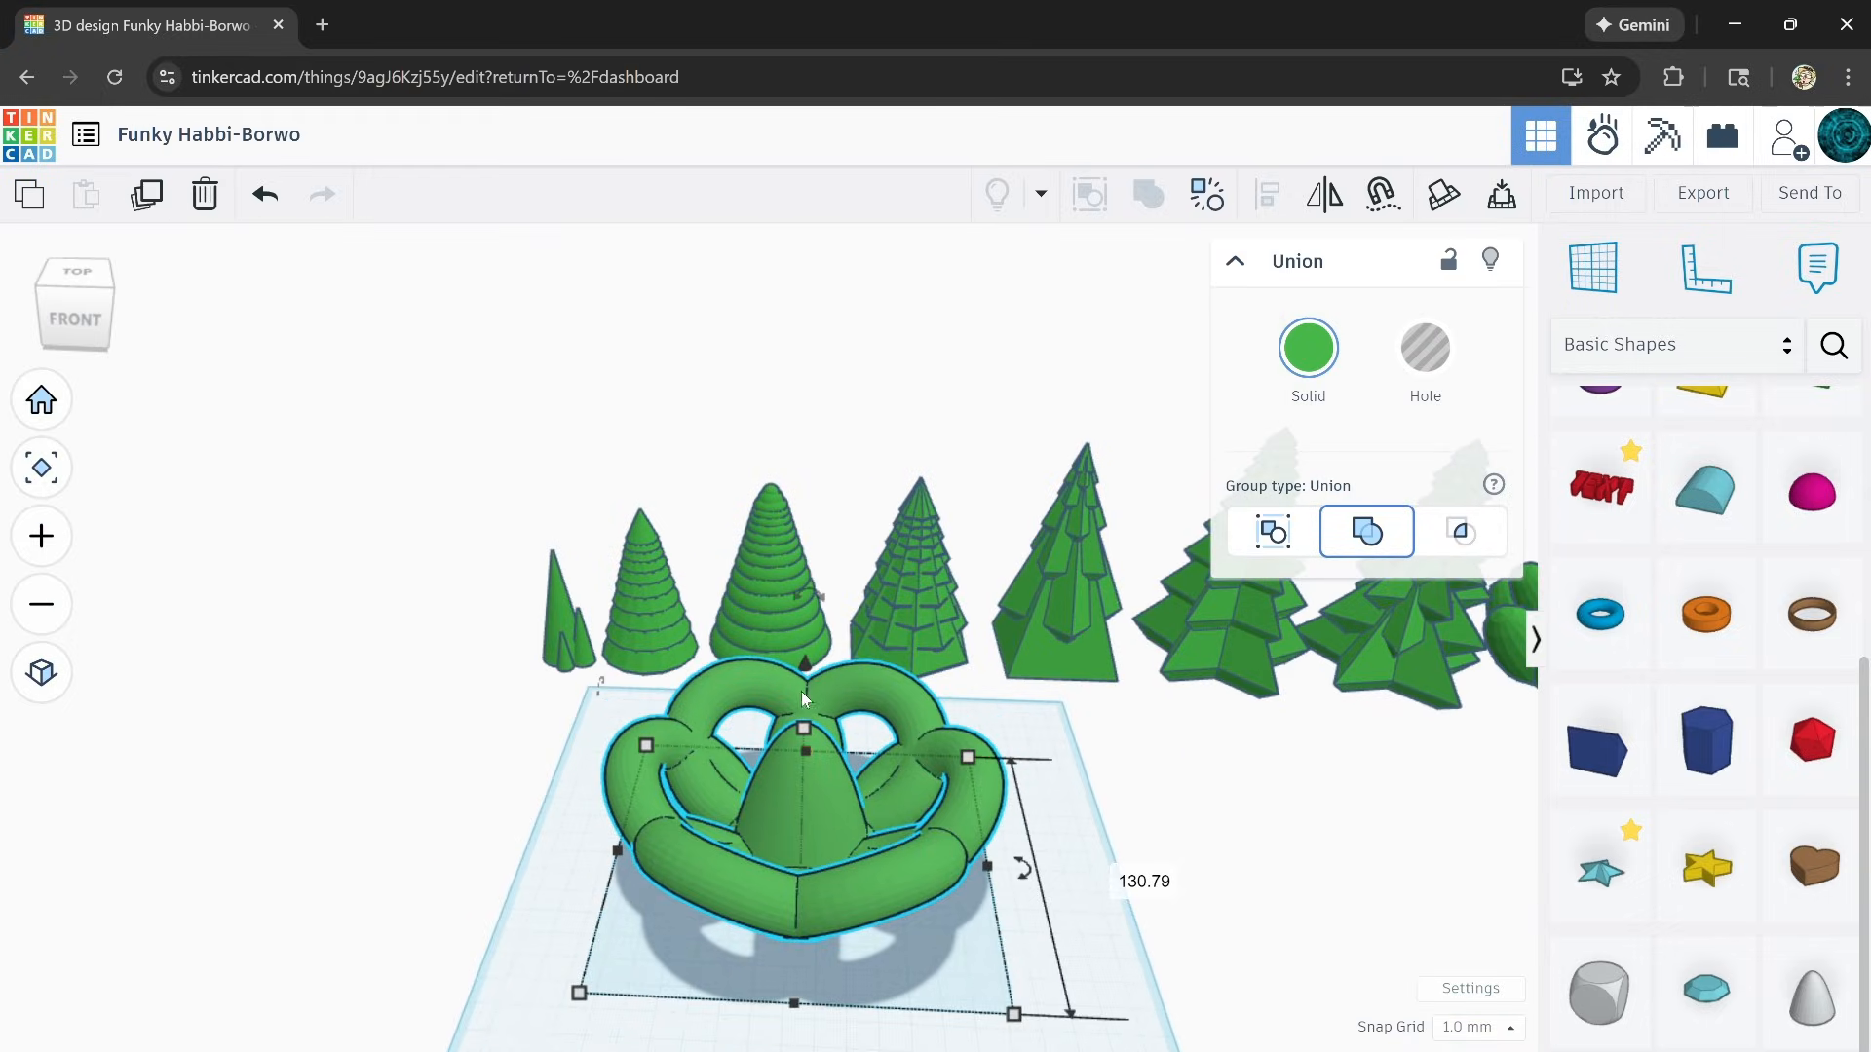
left_click(149, 196)
left_click_drag(812, 673, 805, 563)
left_click_drag(814, 638, 806, 659, "shift")
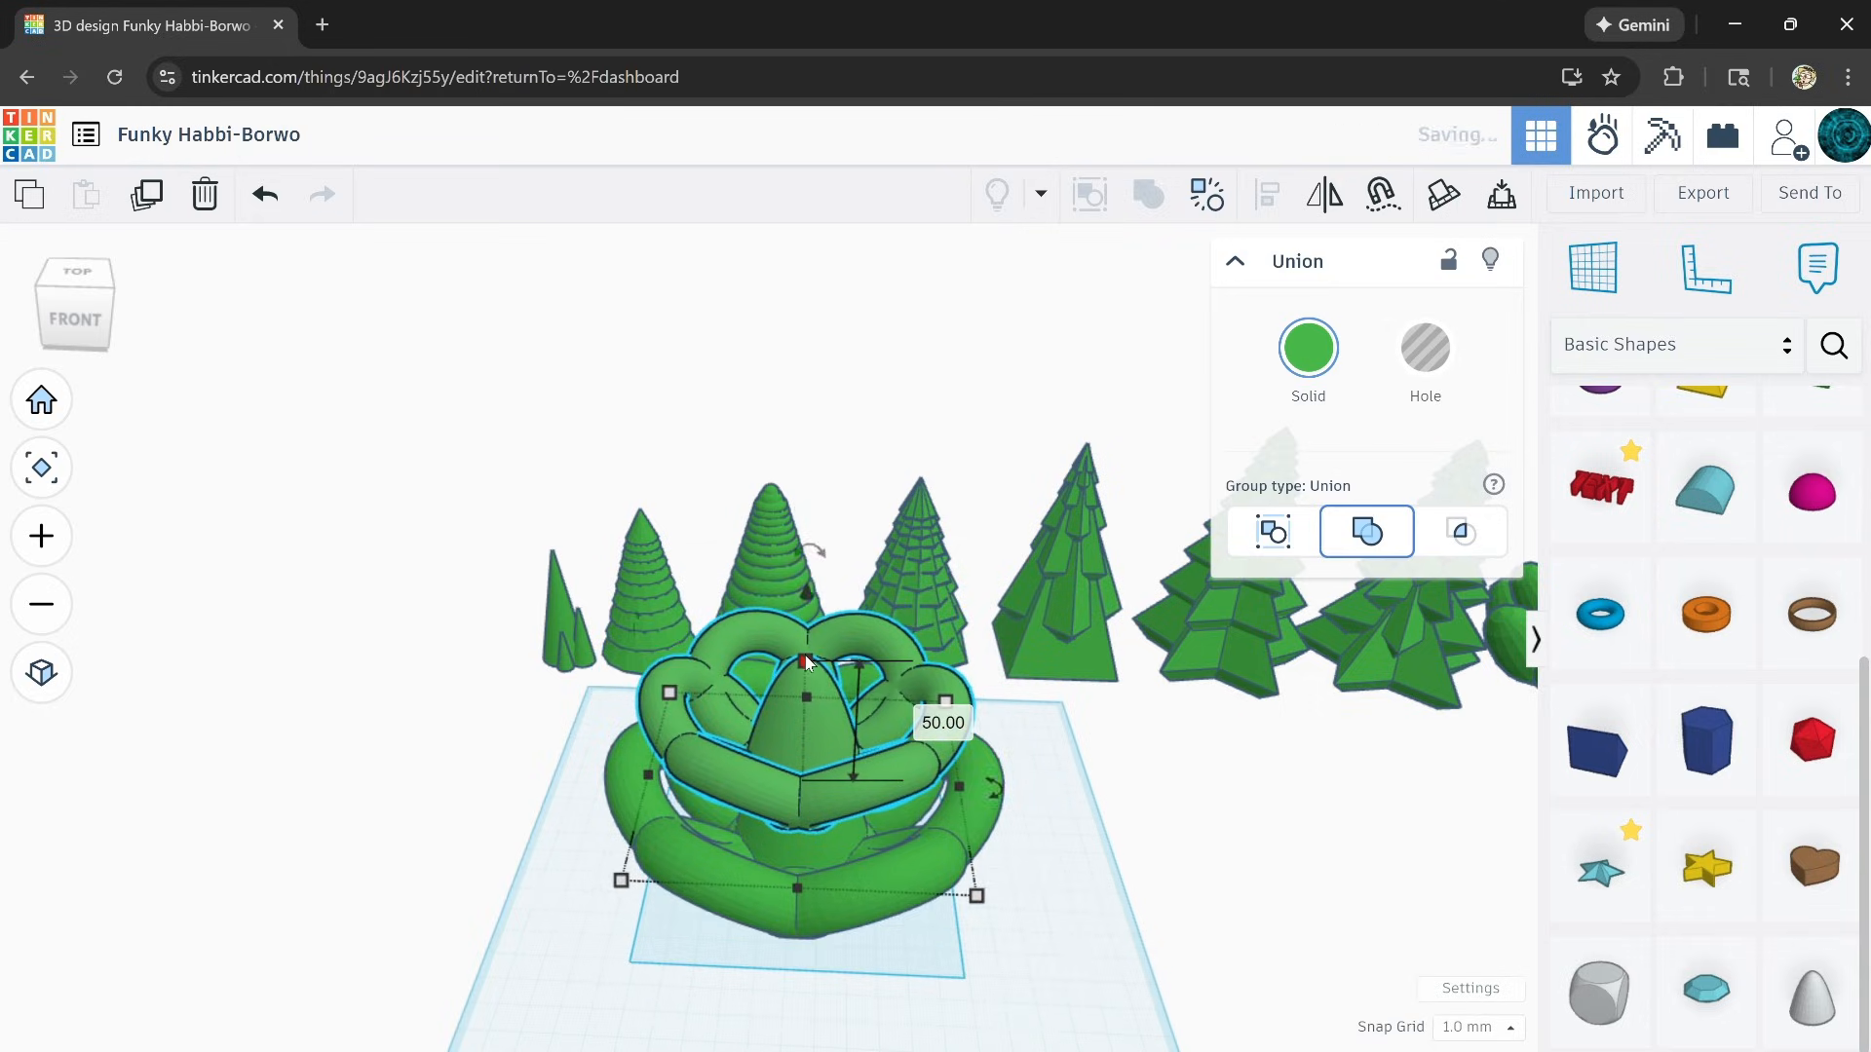
left_click_drag(994, 790, 1159, 966)
right_click_drag(1039, 963, 999, 910)
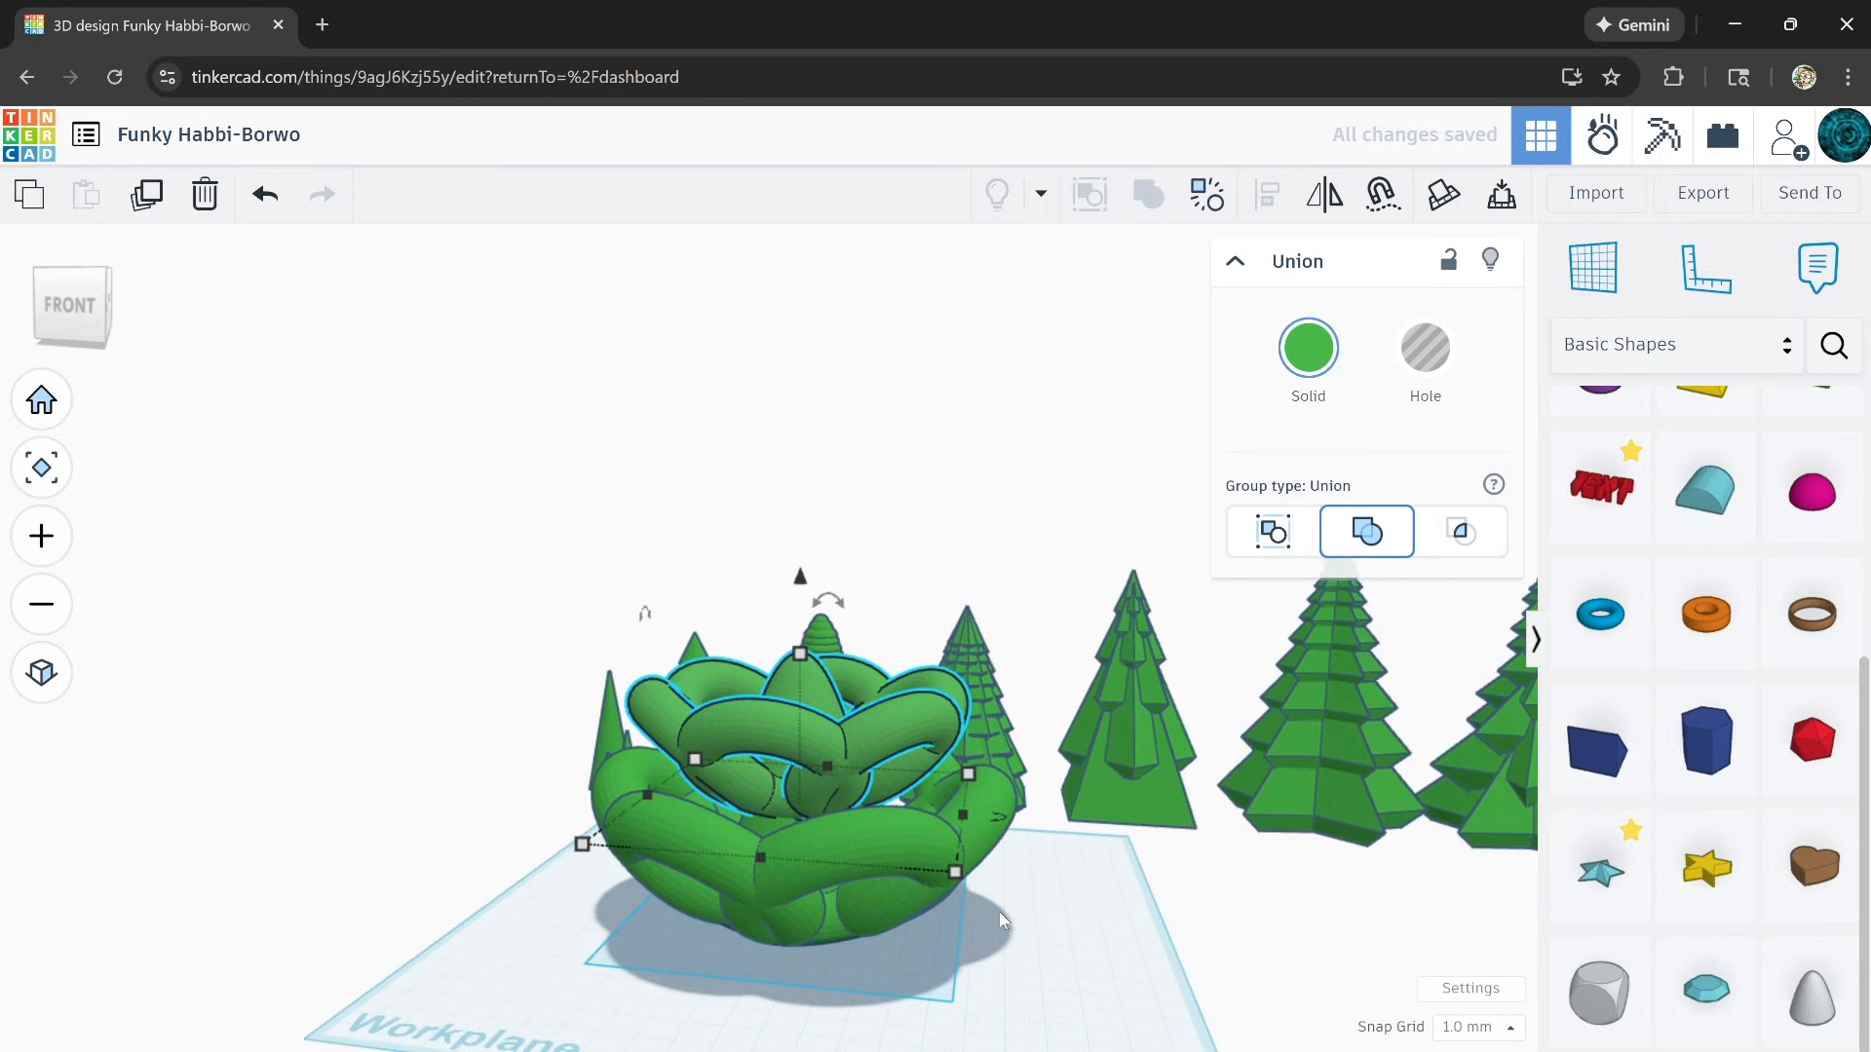
Step: Lower the smaller tier in small increments so it nests into the base tier
key("ctrl+Down")
key("ctrl+Down")
key("ctrl+Down")
key("ctrl+Down")
key("ctrl+Down")
key("ctrl+Down")
key("ctrl+Down")
key("ctrl+Down")
right_click_drag(1060, 968, 1022, 946)
scroll(920, 839, "up", 8)
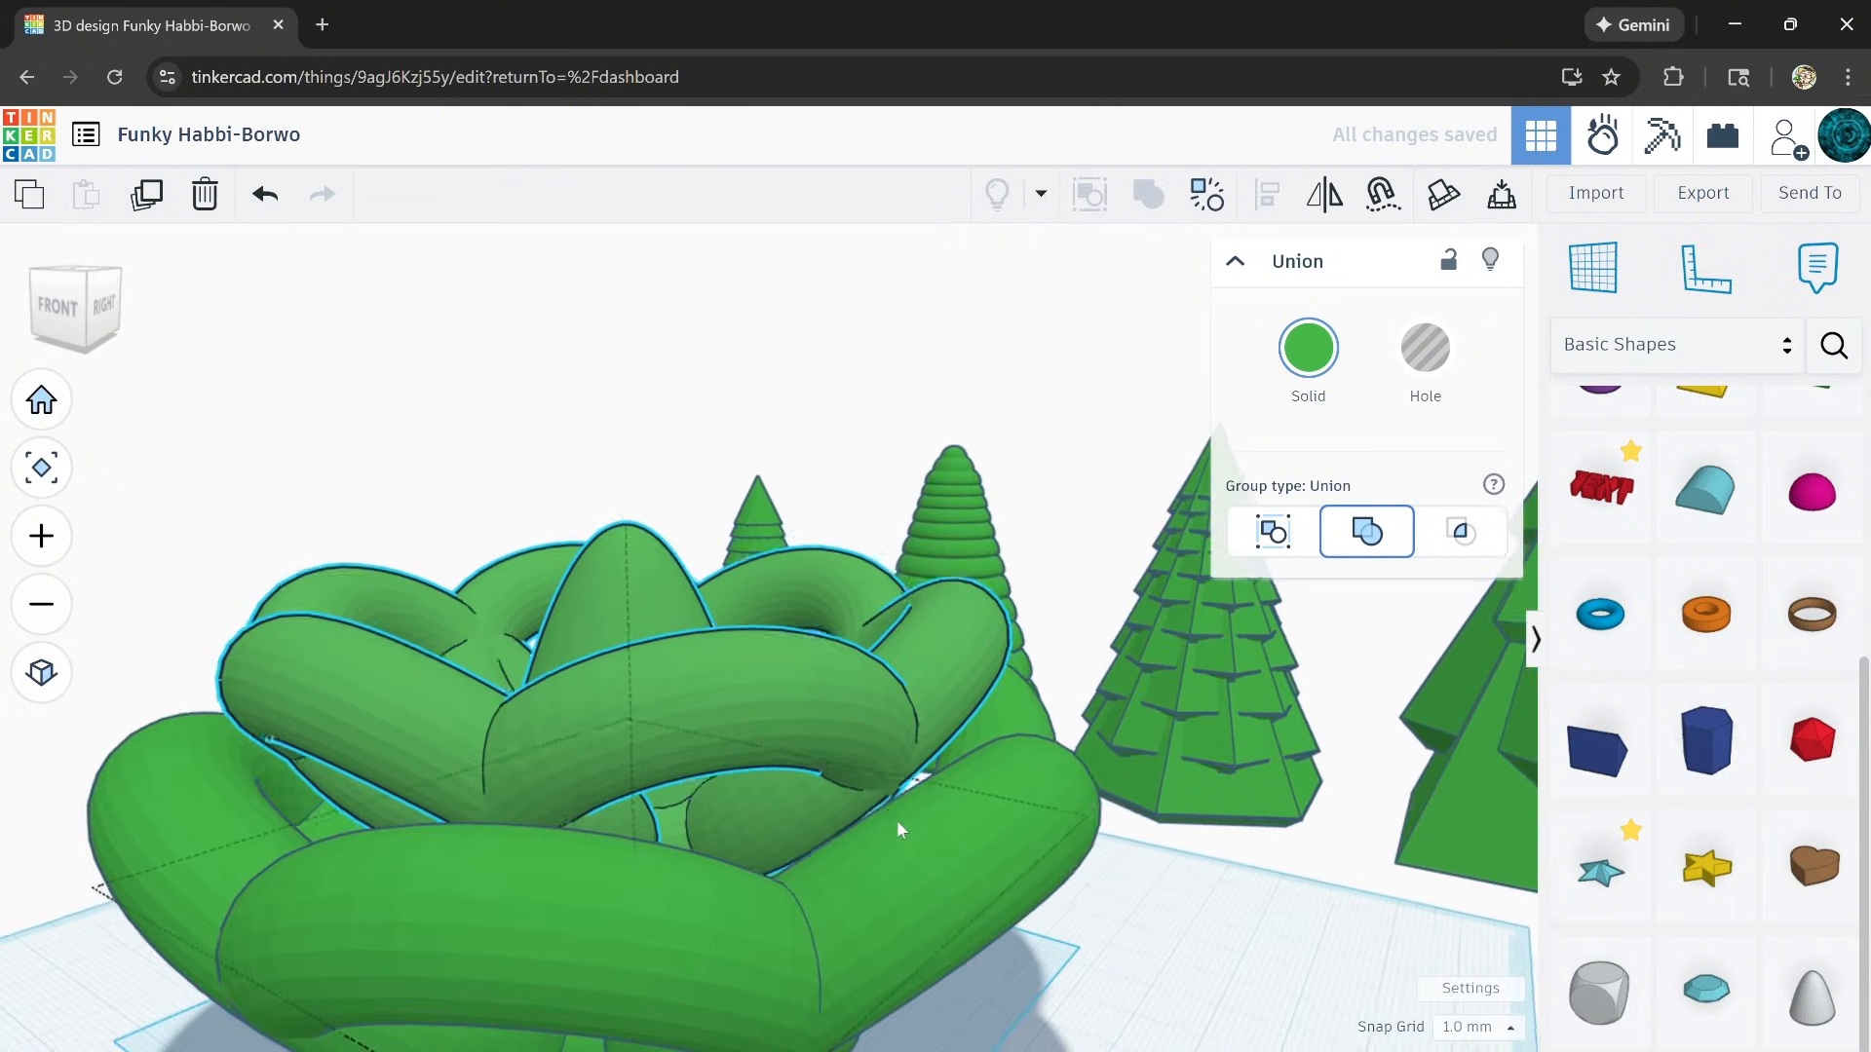
scroll(955, 832, "down", 2)
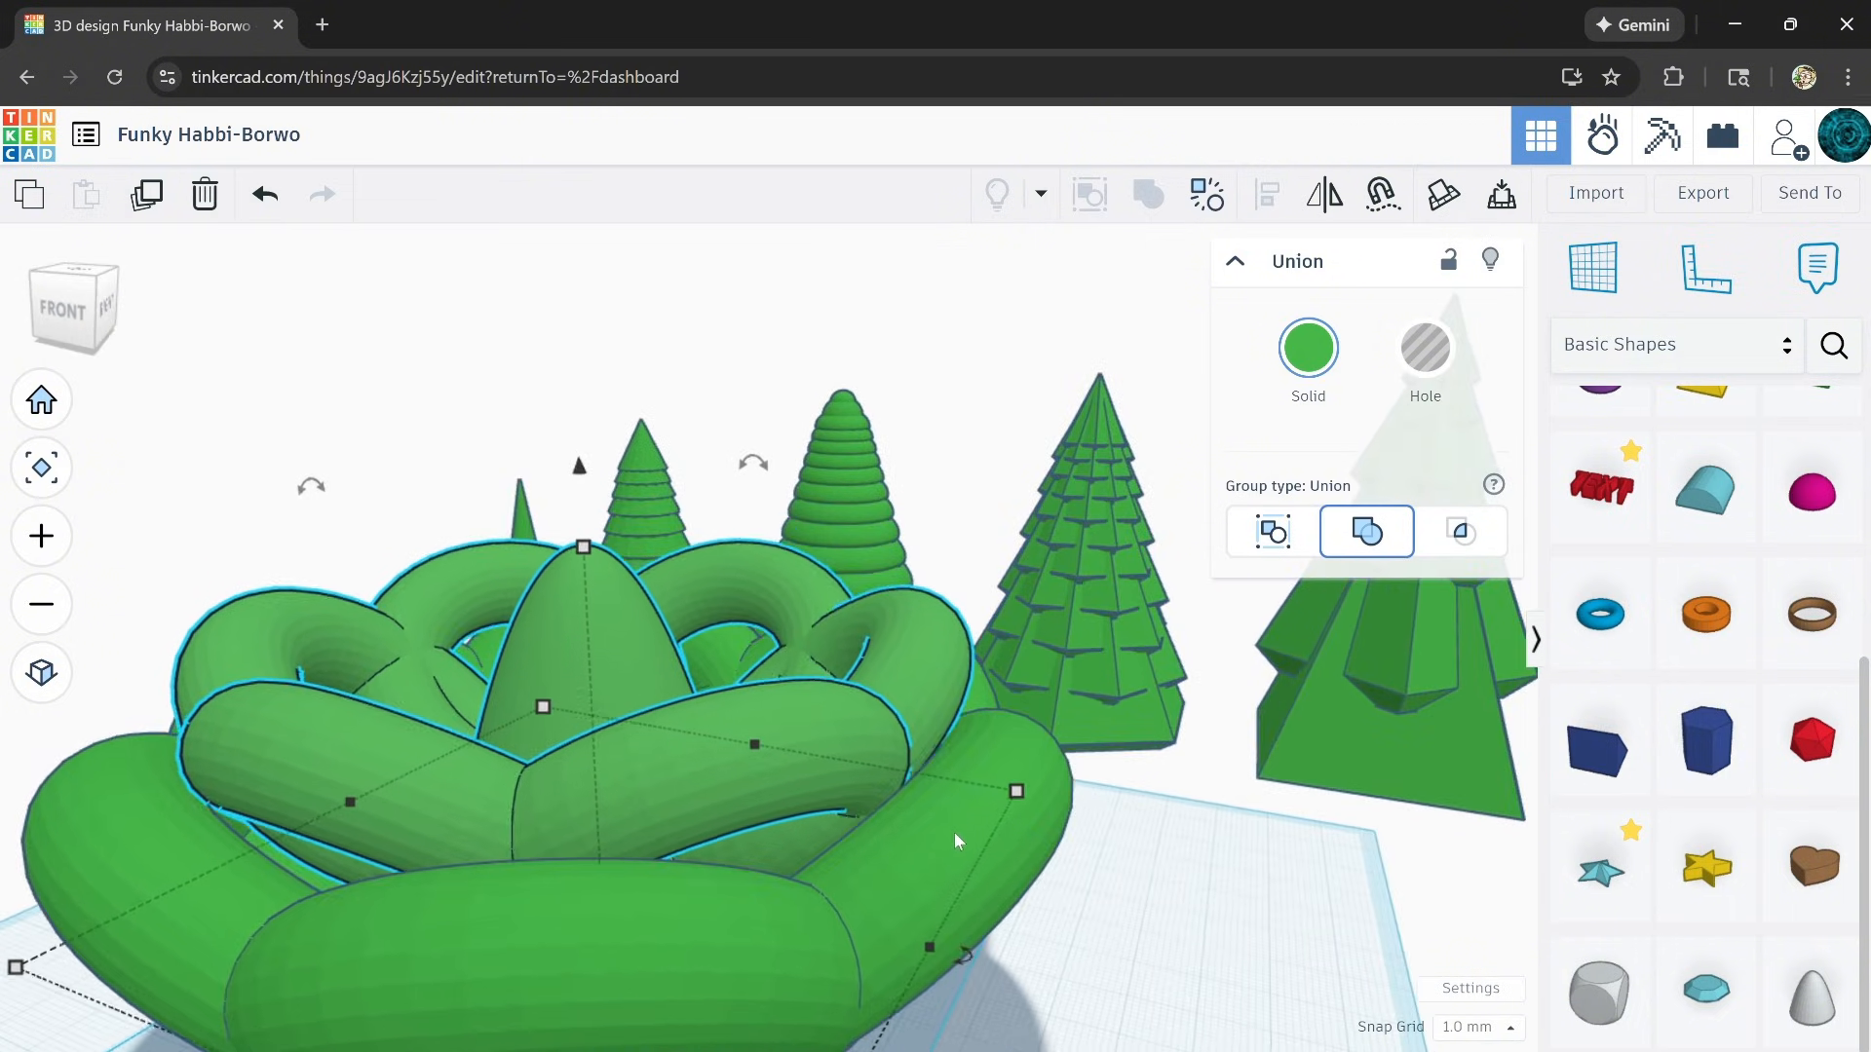
Step: Raise the smaller tier by five increments to fine-tune its spacing above the base tier
mouse_move(955, 832)
right_mouse_down()
mouse_move(906, 875)
mouse_move(631, 898)
mouse_move(616, 920)
mouse_move(1047, 878)
mouse_move(1107, 816)
mouse_move(863, 899)
mouse_move(965, 848)
right_mouse_up()
key("ctrl+Up")
key("ctrl+Up")
key("ctrl+Up")
key("ctrl+Up")
key("ctrl+Up")
scroll(872, 898, "down", 5)
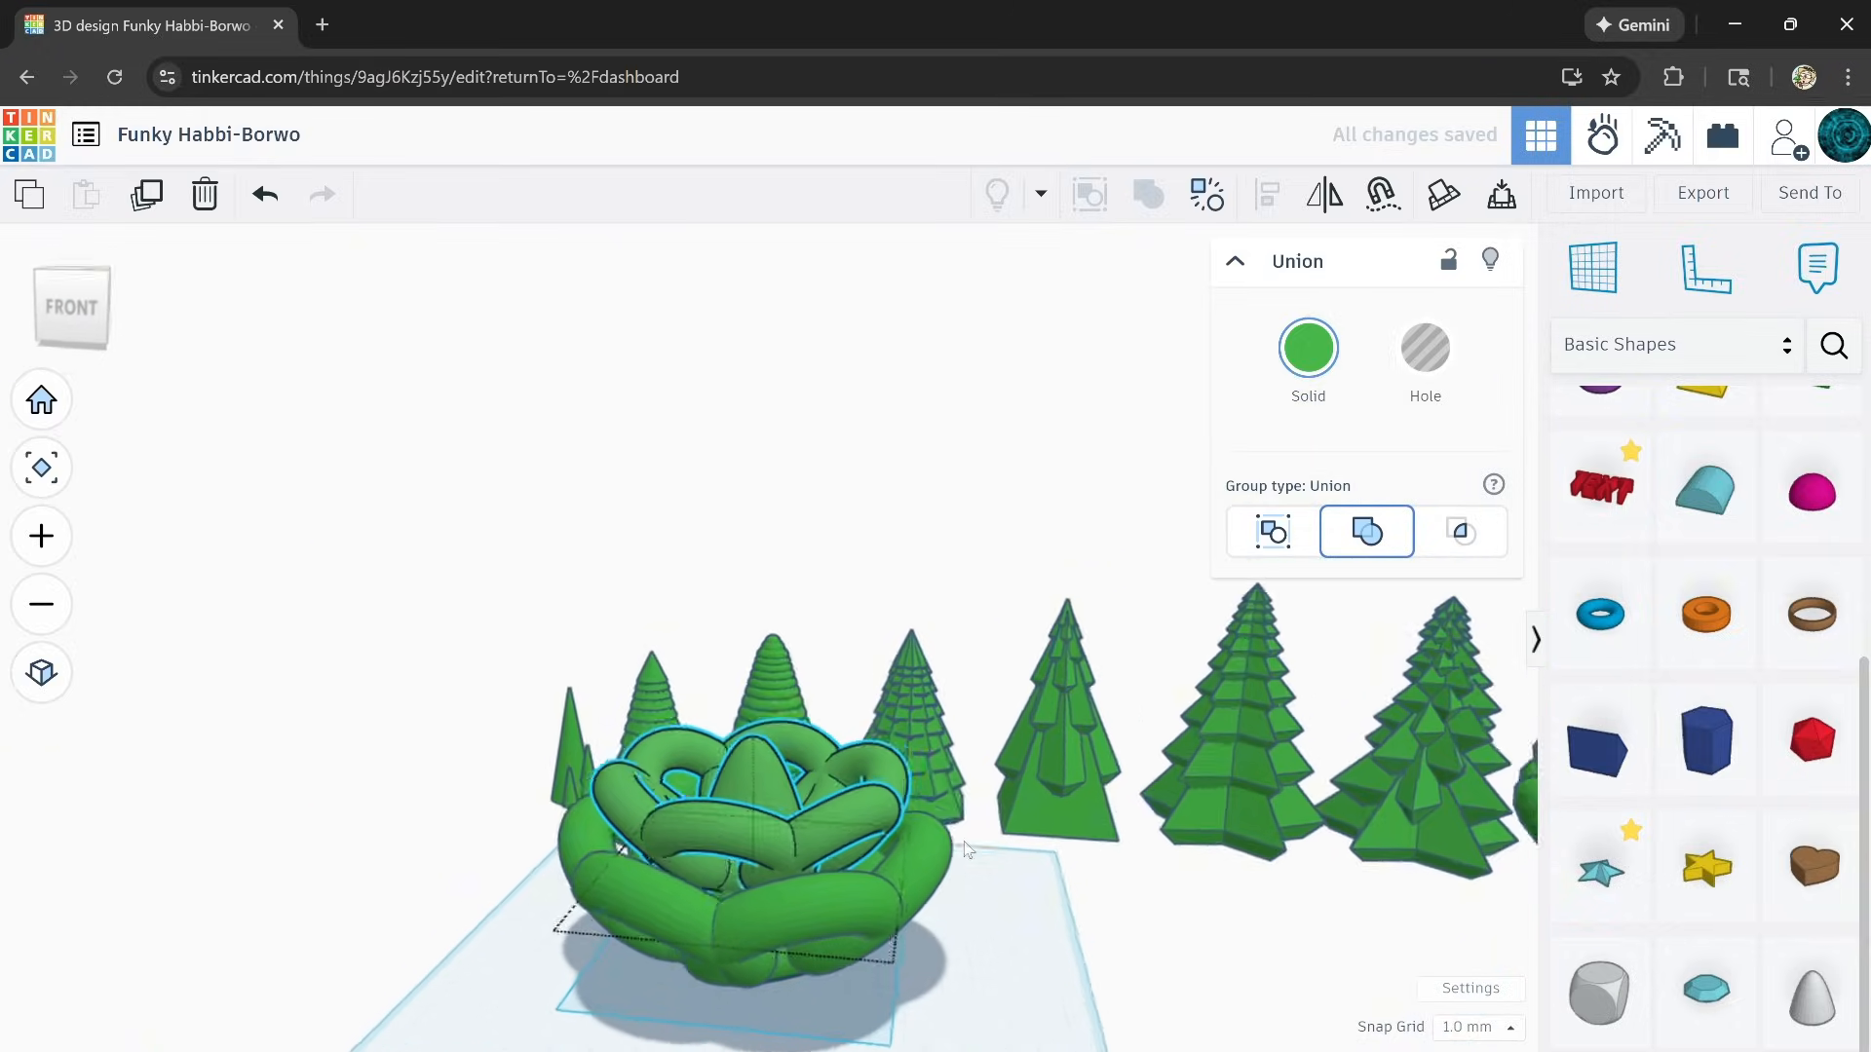
Step: Repeat the scaled and rotated duplication to stack tiers up to a narrow tip, and stretch the whole tree taller
left_click(146, 195)
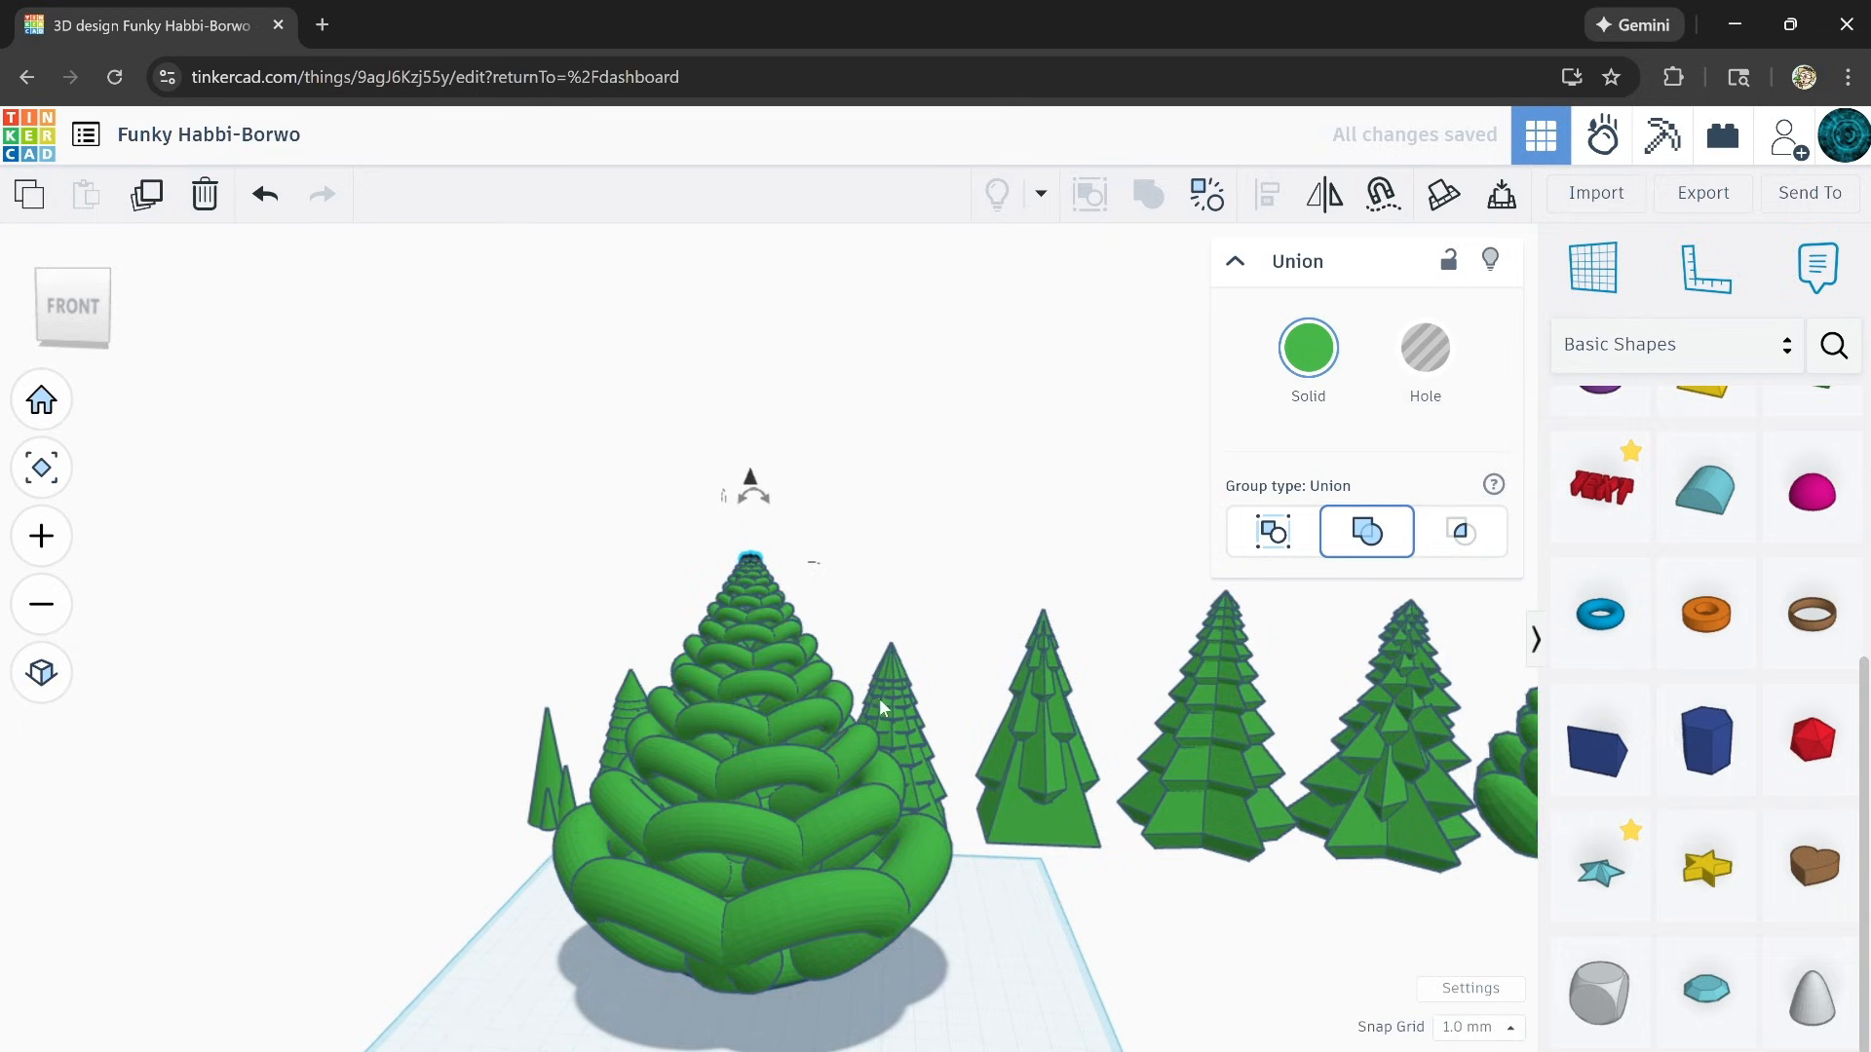
right_click_drag(879, 699, 573, 823)
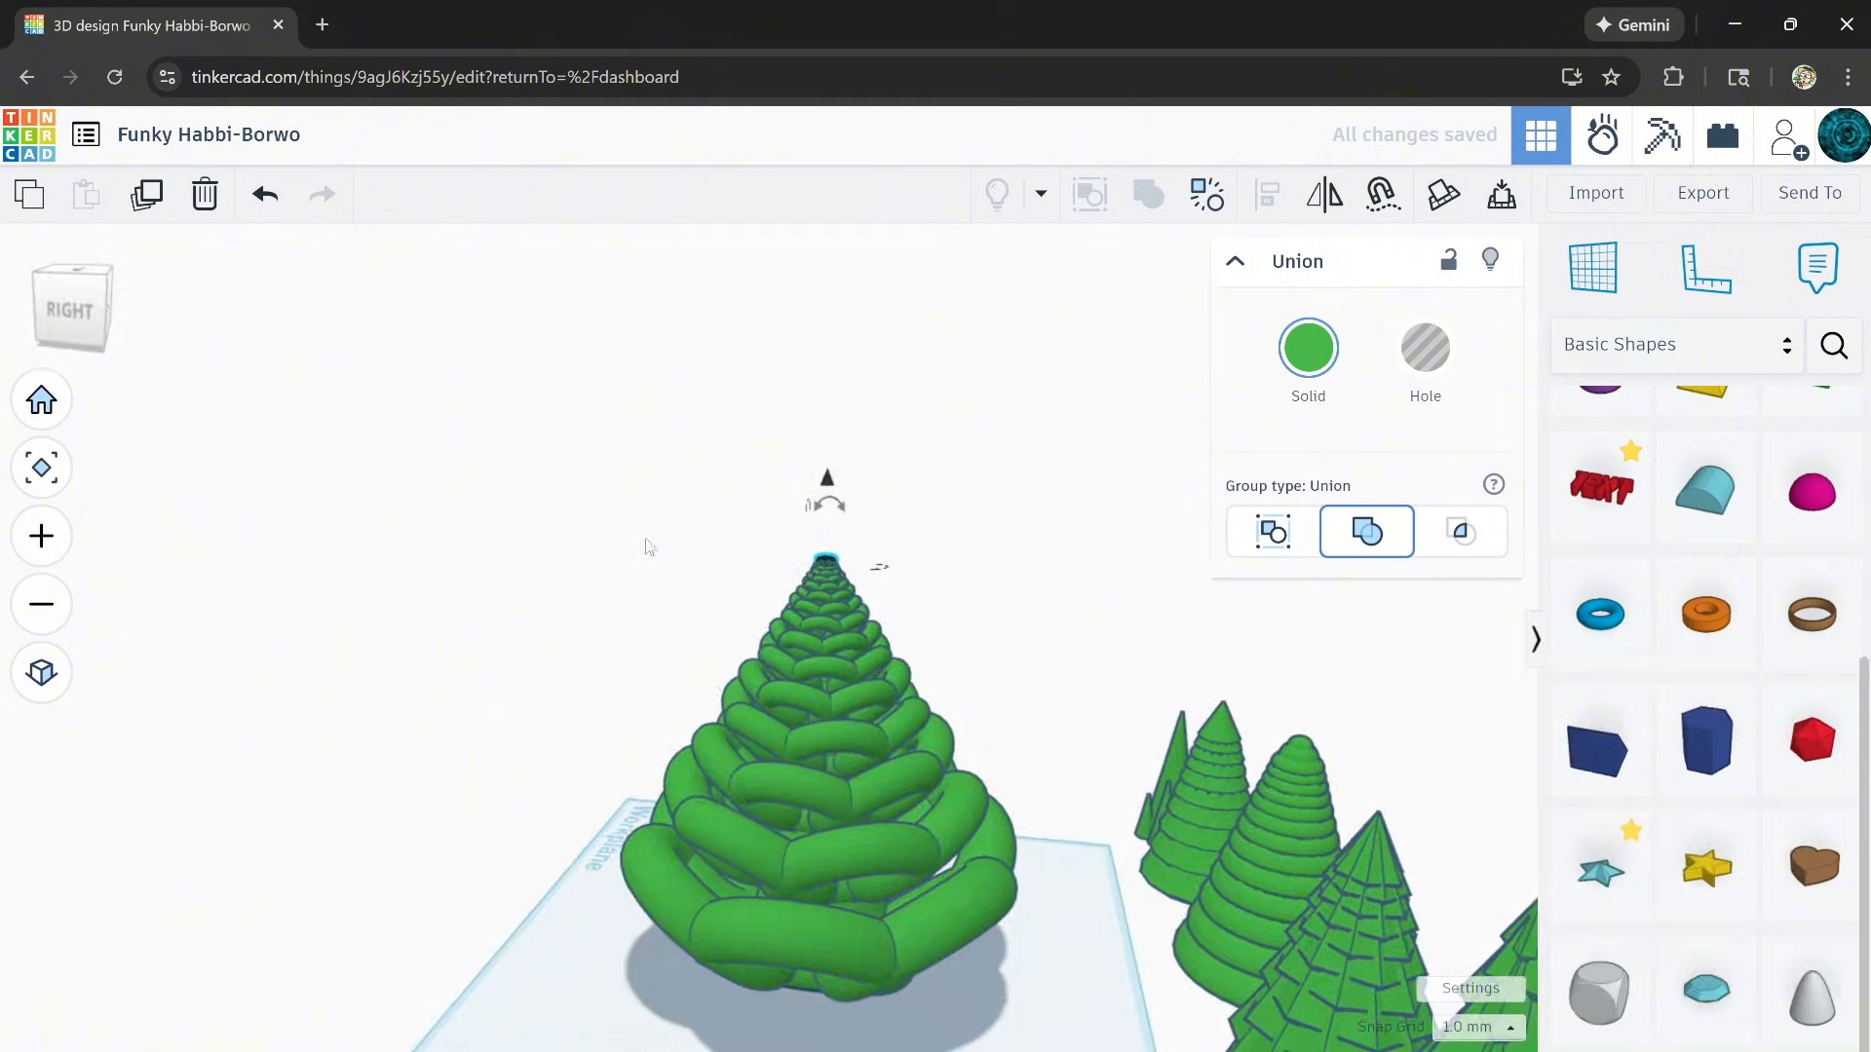
key("ctrl+shift+g")
left_click_drag(830, 560, 830, 407)
left_click(451, 751)
right_click_drag(451, 751, 780, 882)
scroll(815, 925, "down", 5)
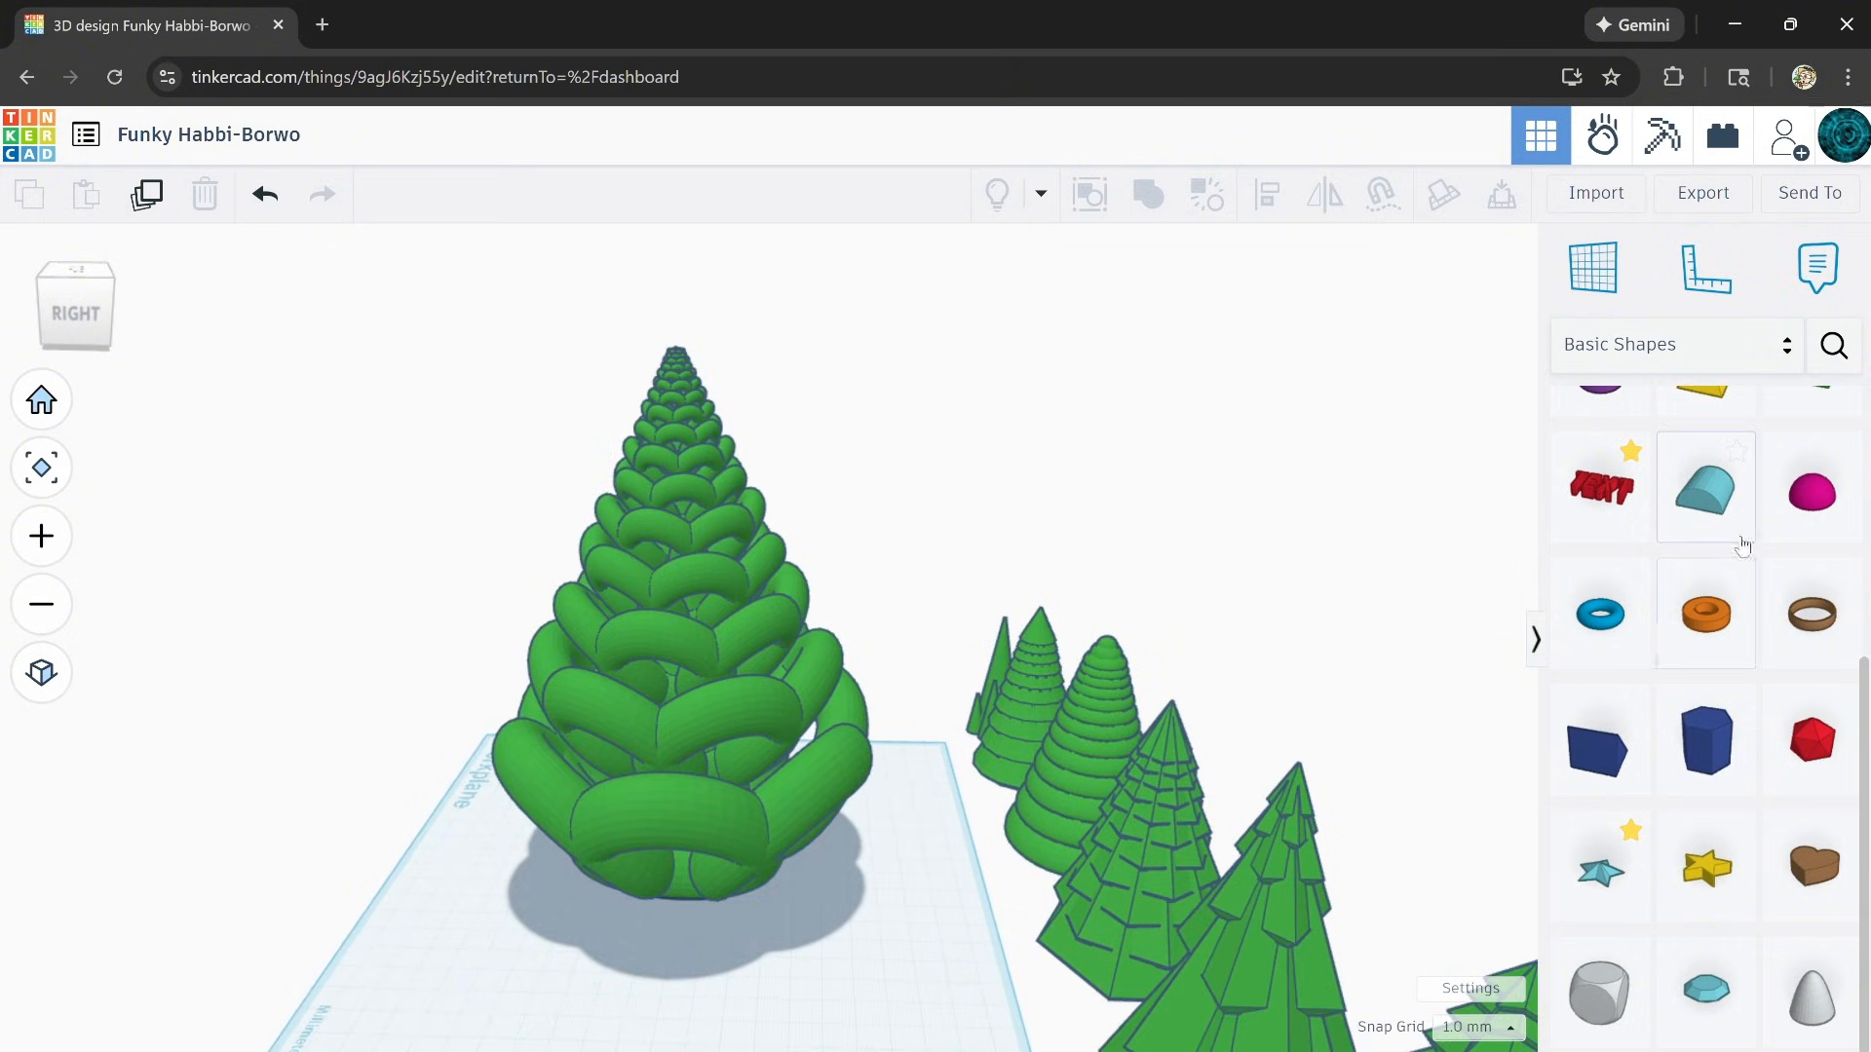
Step: Add a box hole, enlarge it beyond the tree's footprint and position it across the underside of the lowest tier
scroll(1742, 544, "up", 5)
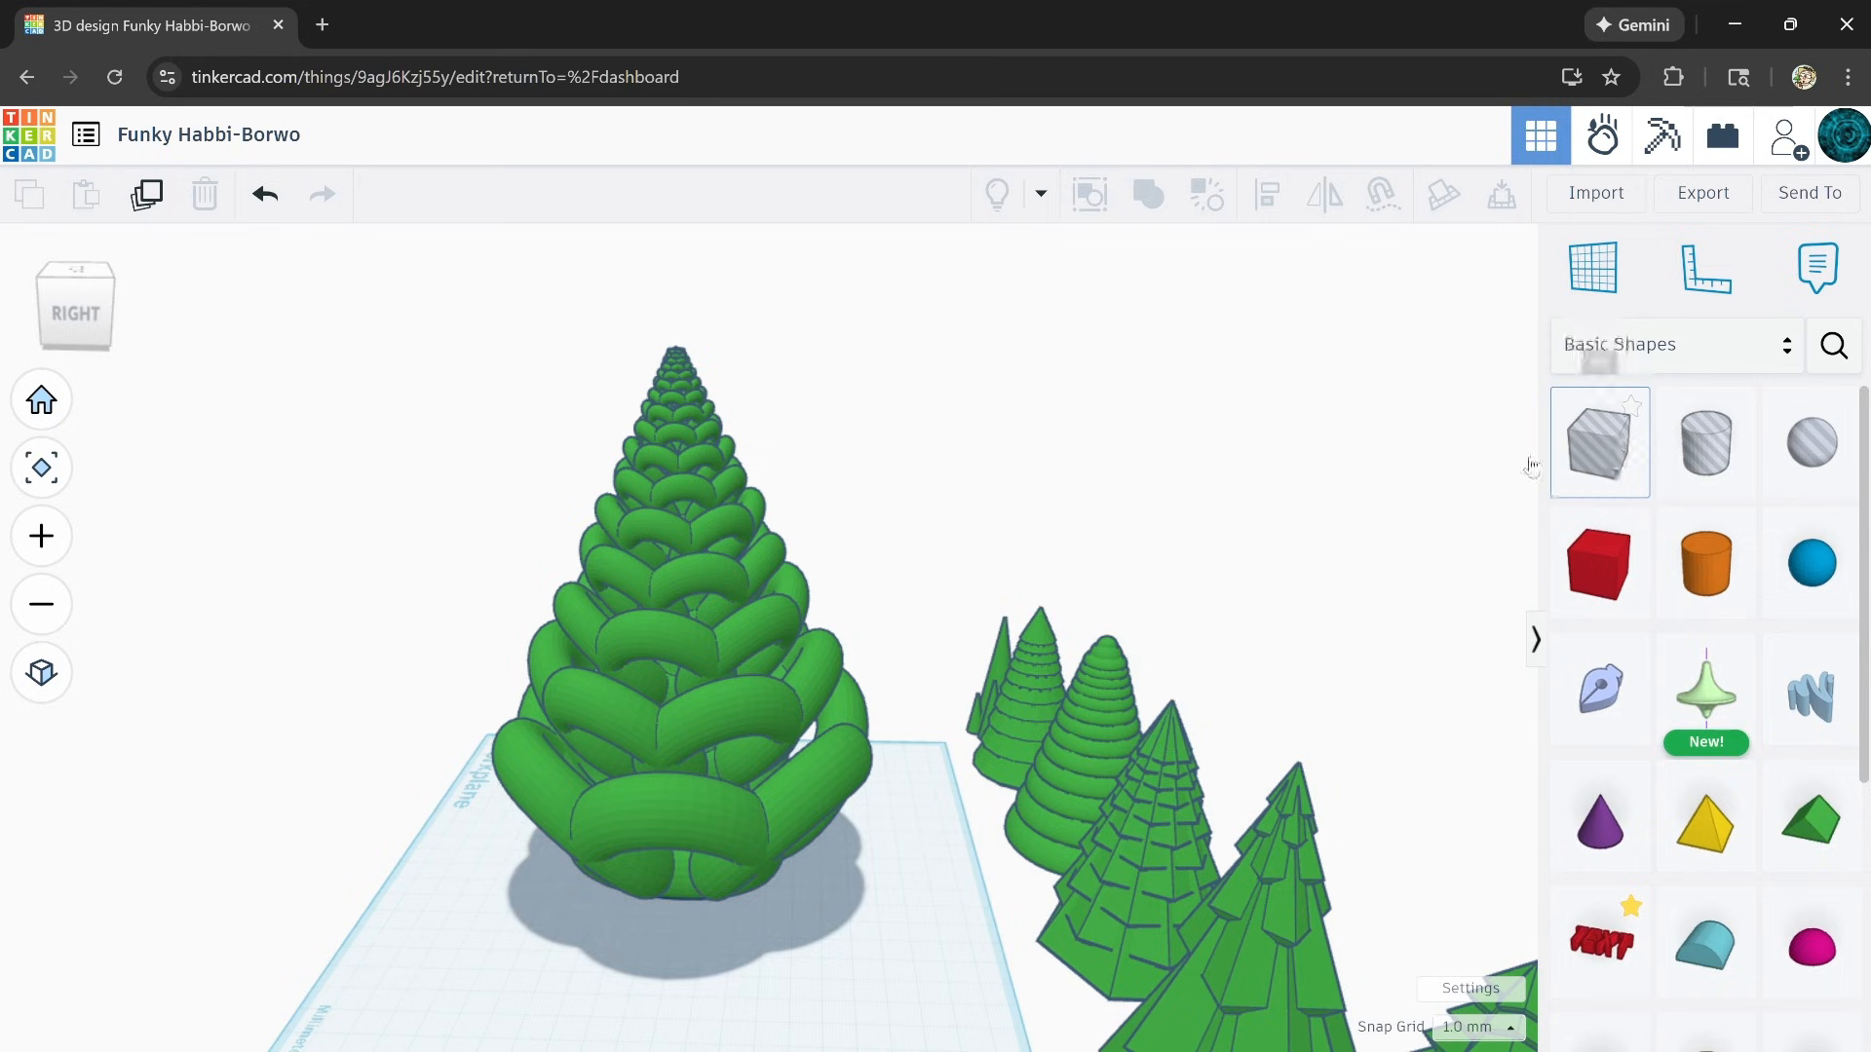
left_click_drag(1532, 466, 539, 691)
left_click_drag(461, 777, 933, 1048)
right_click_drag(935, 975, 606, 1008)
mouse_move(662, 835)
left_mouse_down()
mouse_move(668, 883)
mouse_move(671, 828)
mouse_move(667, 862)
left_mouse_up()
right_click_drag(641, 875, 621, 931)
left_click_drag(620, 928, 612, 825)
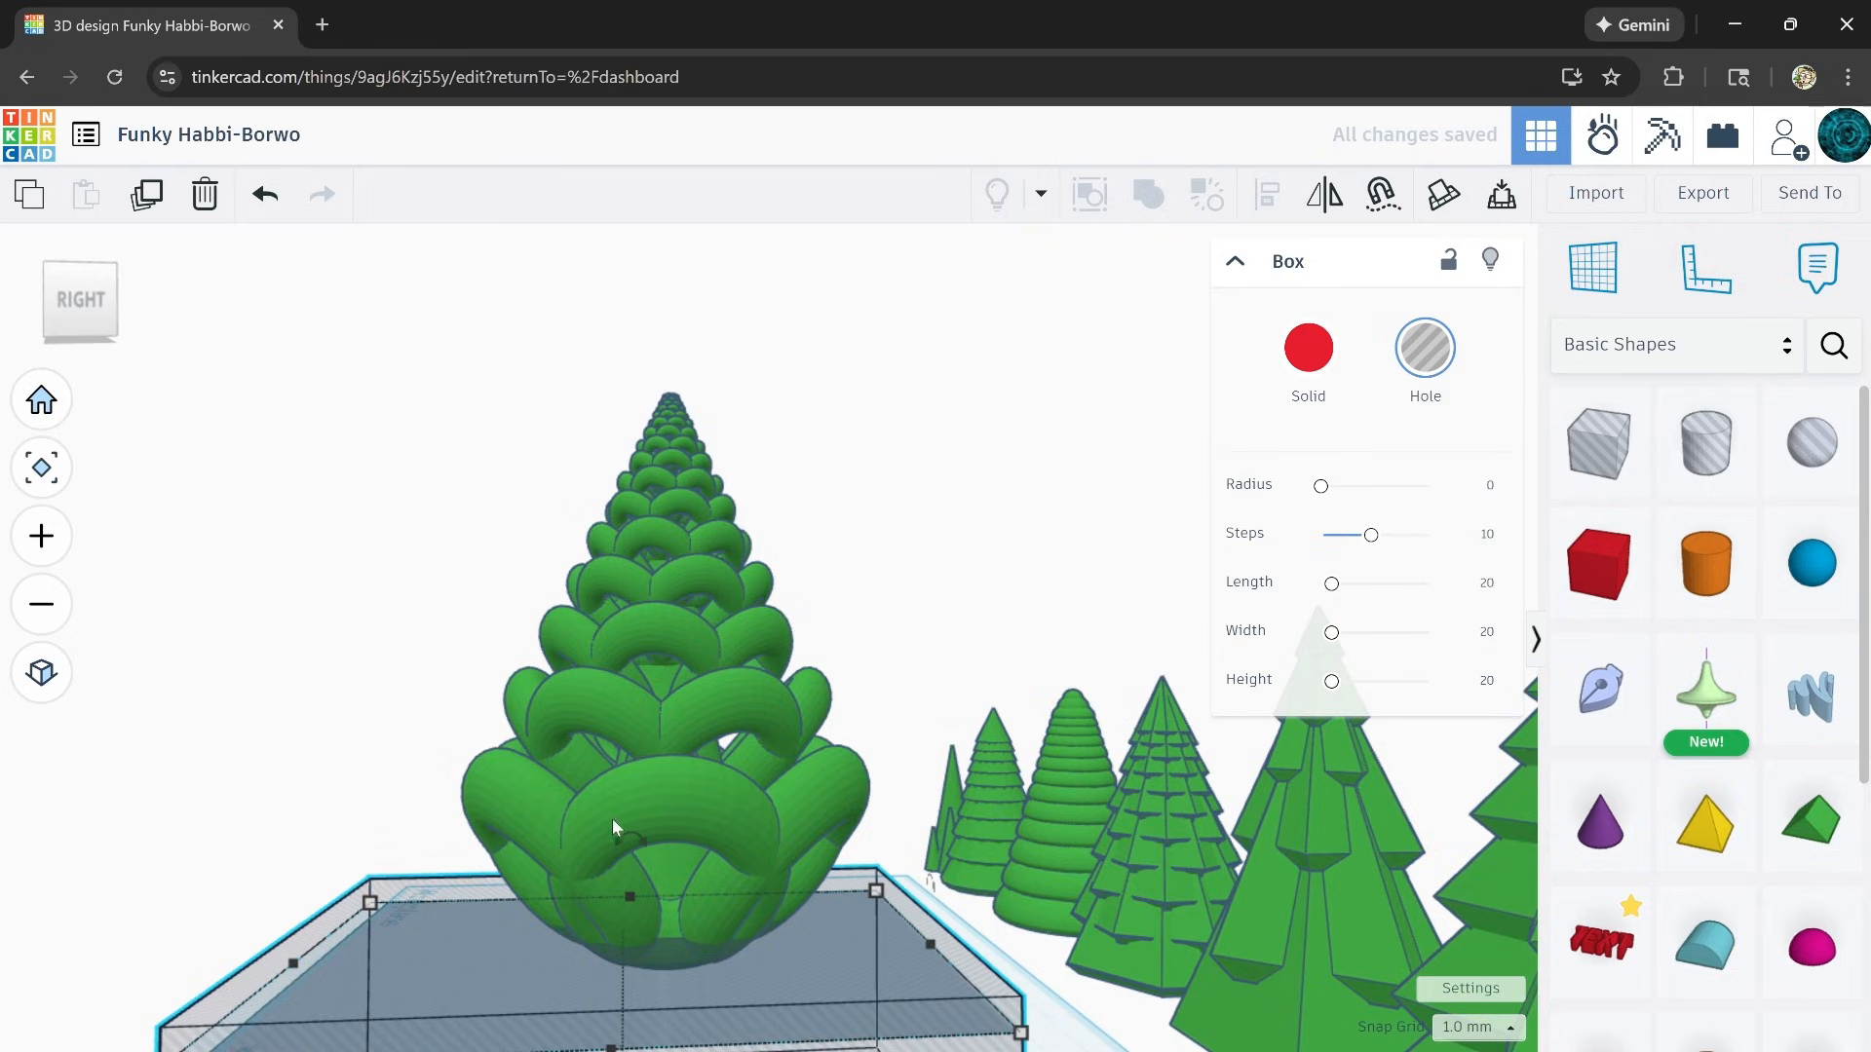
Step: Union the tree with the box hole to cut the tree's underside flat
key("ctrl+a")
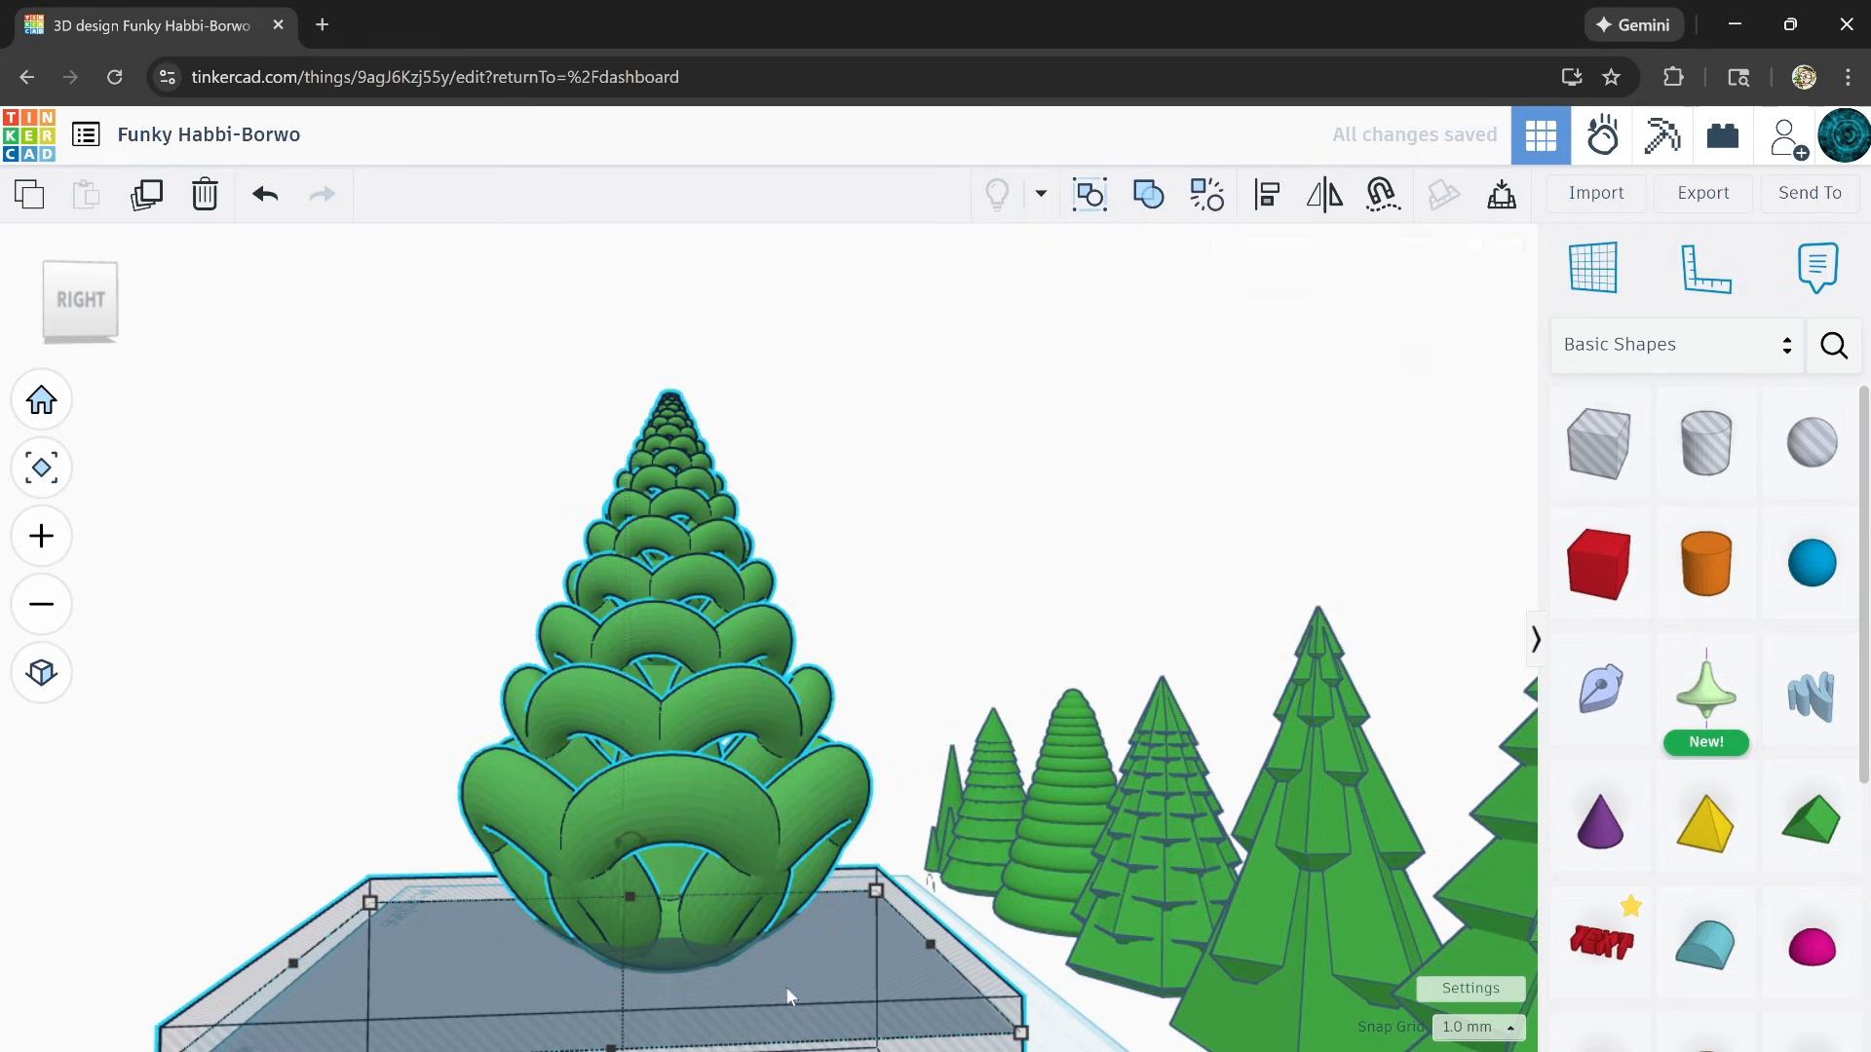
left_click(1149, 196)
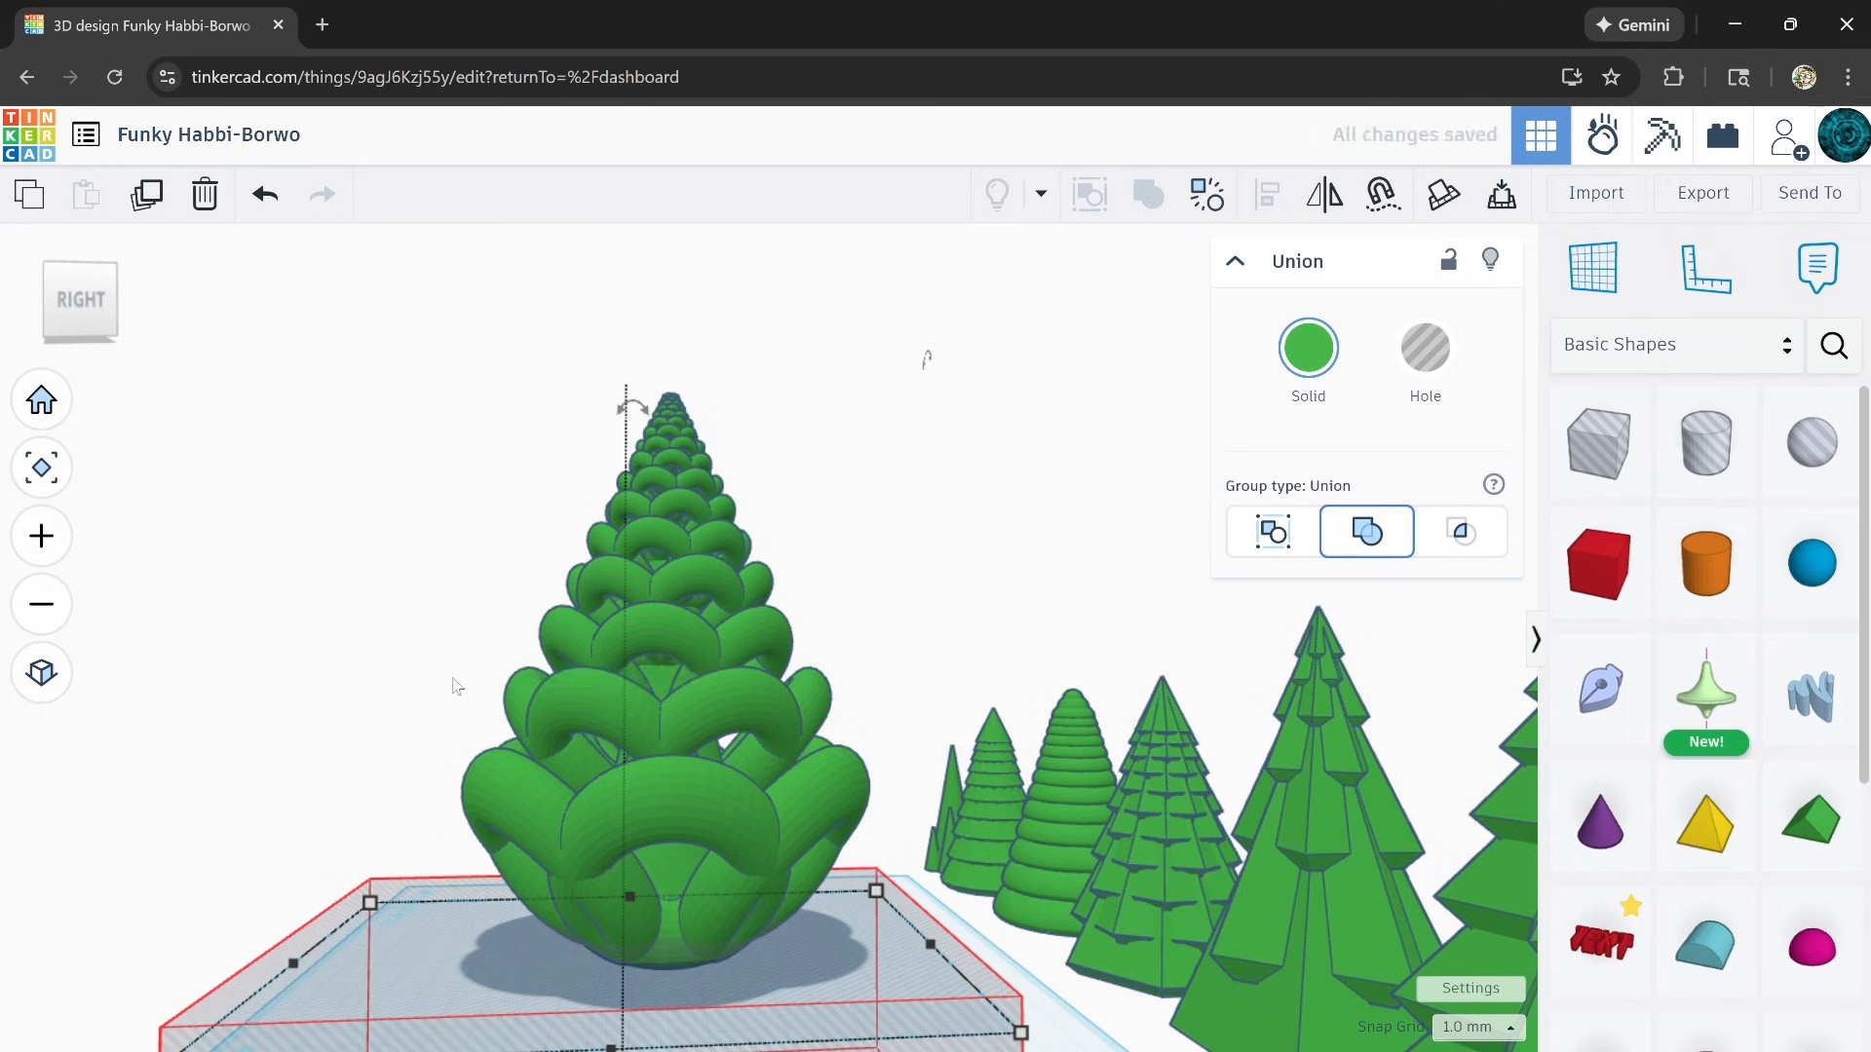
right_click_drag(361, 759, 458, 752)
scroll(594, 600, "up", 2)
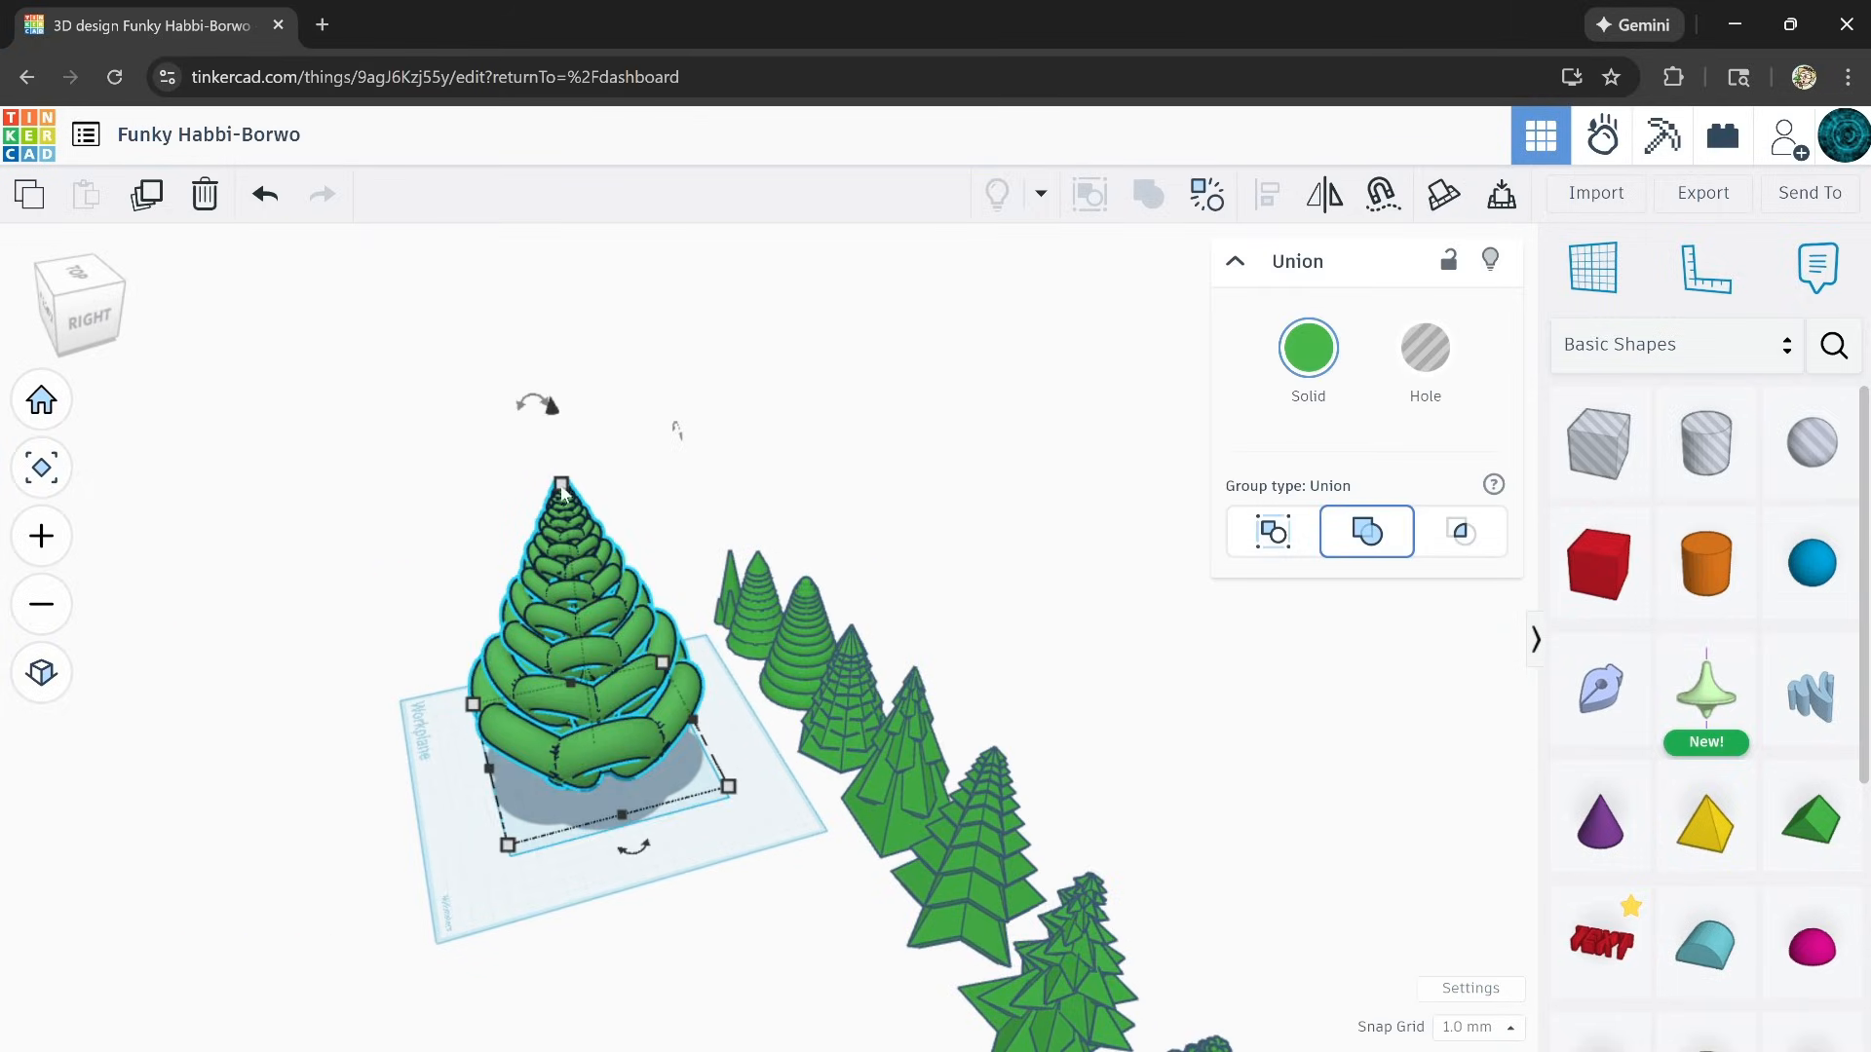
Step: Scale the torus tree down proportionally to a height of 103 mm
left_click_drag(562, 490, 580, 611)
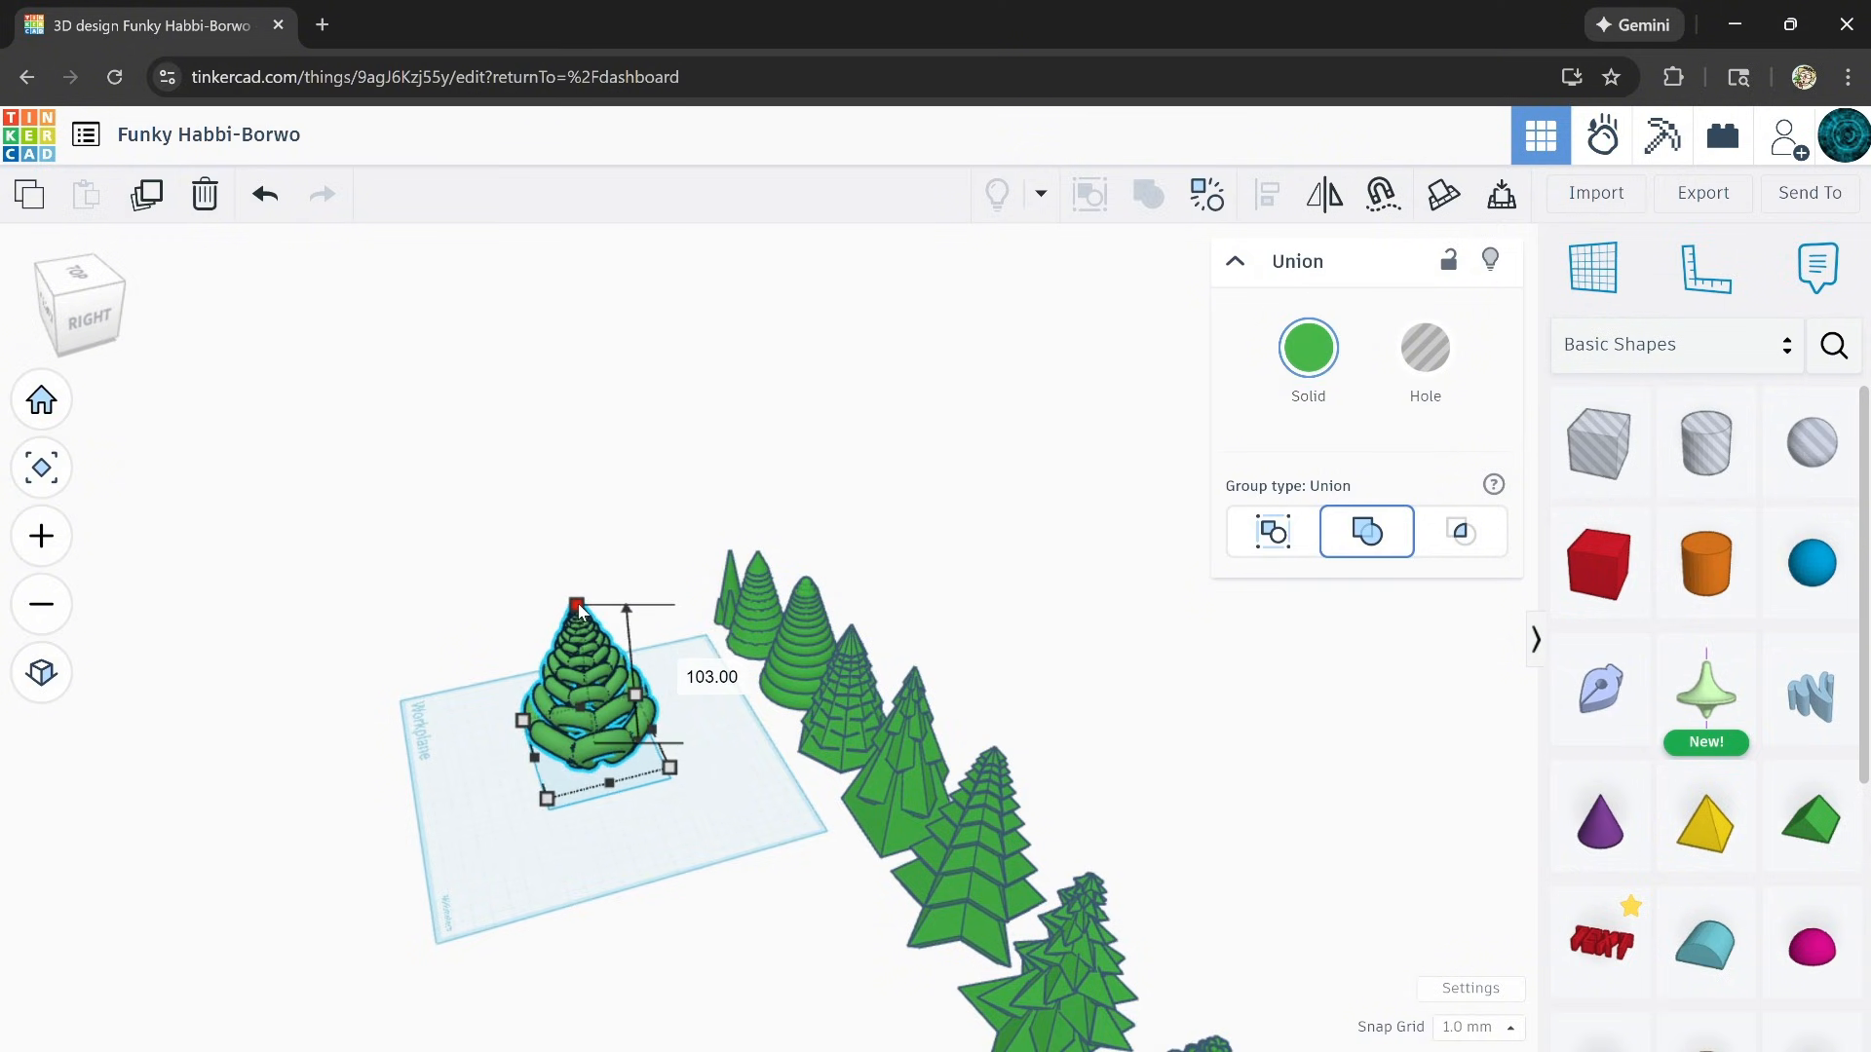
left_click(549, 894)
scroll(585, 705, "up", 5)
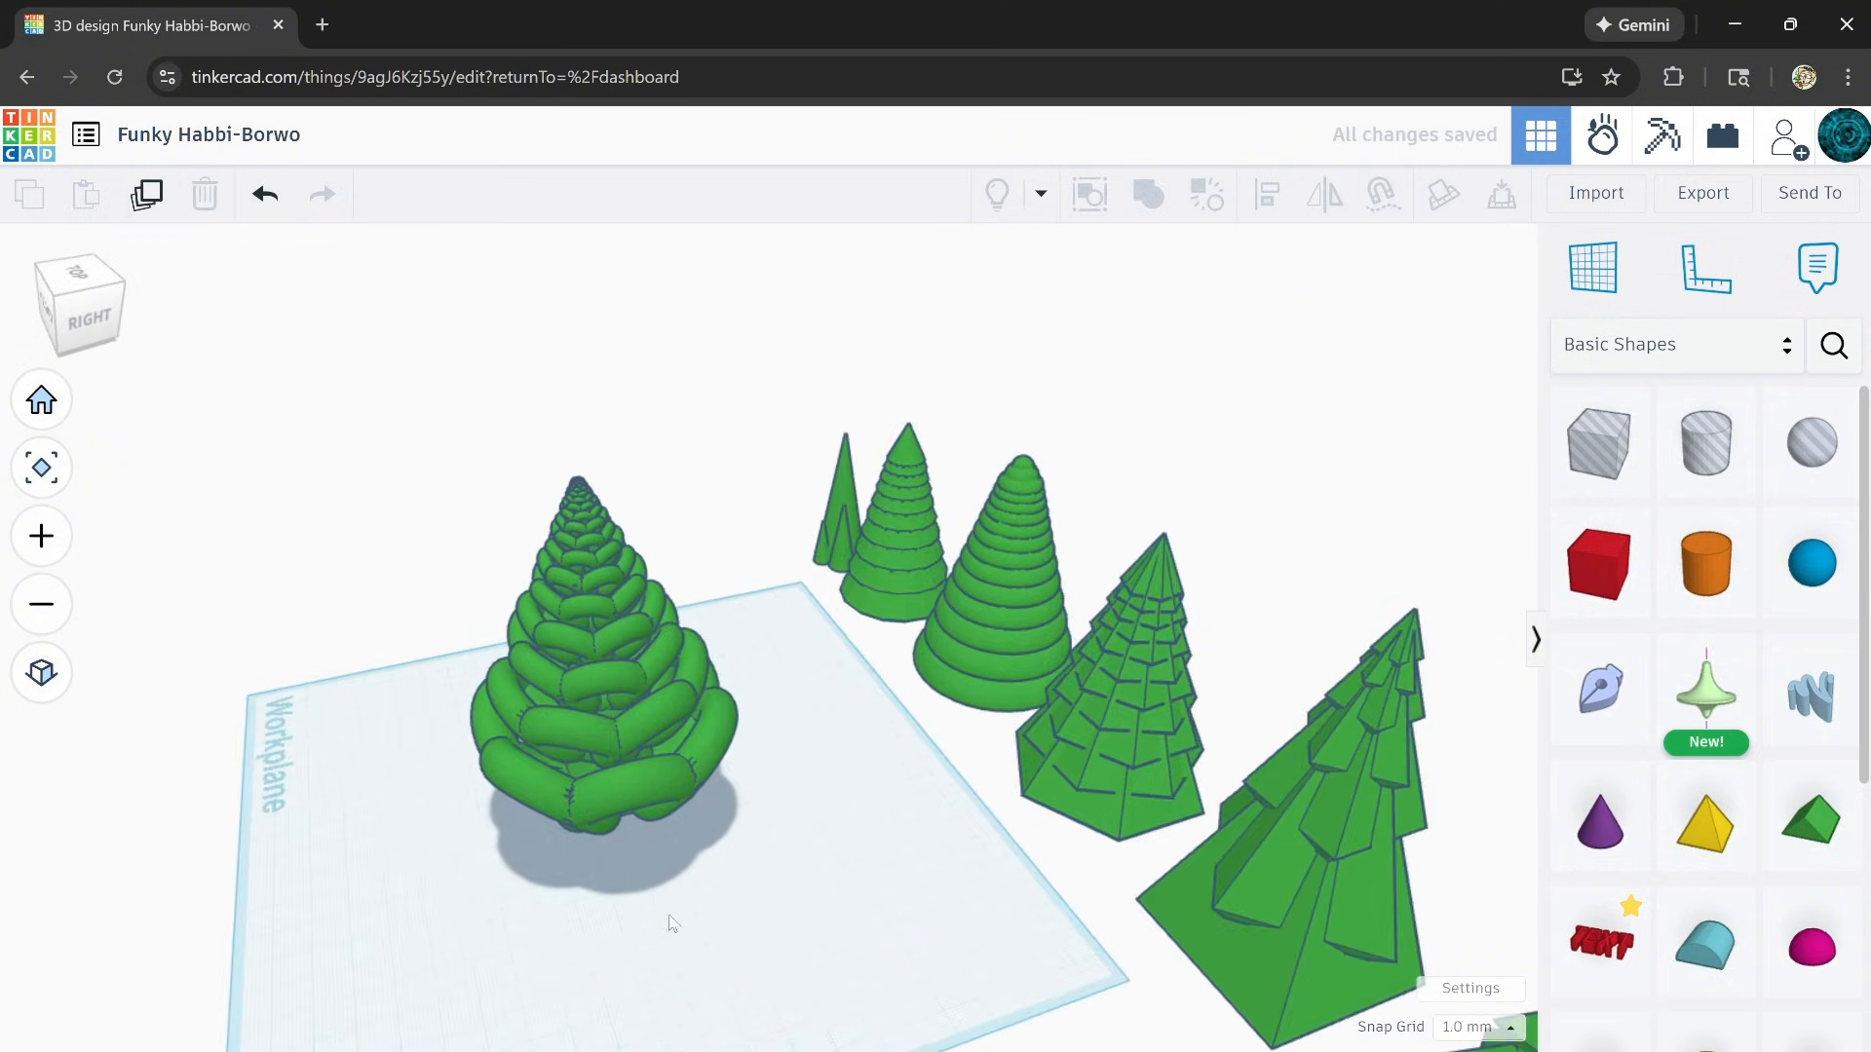
right_click_drag(672, 923, 583, 858)
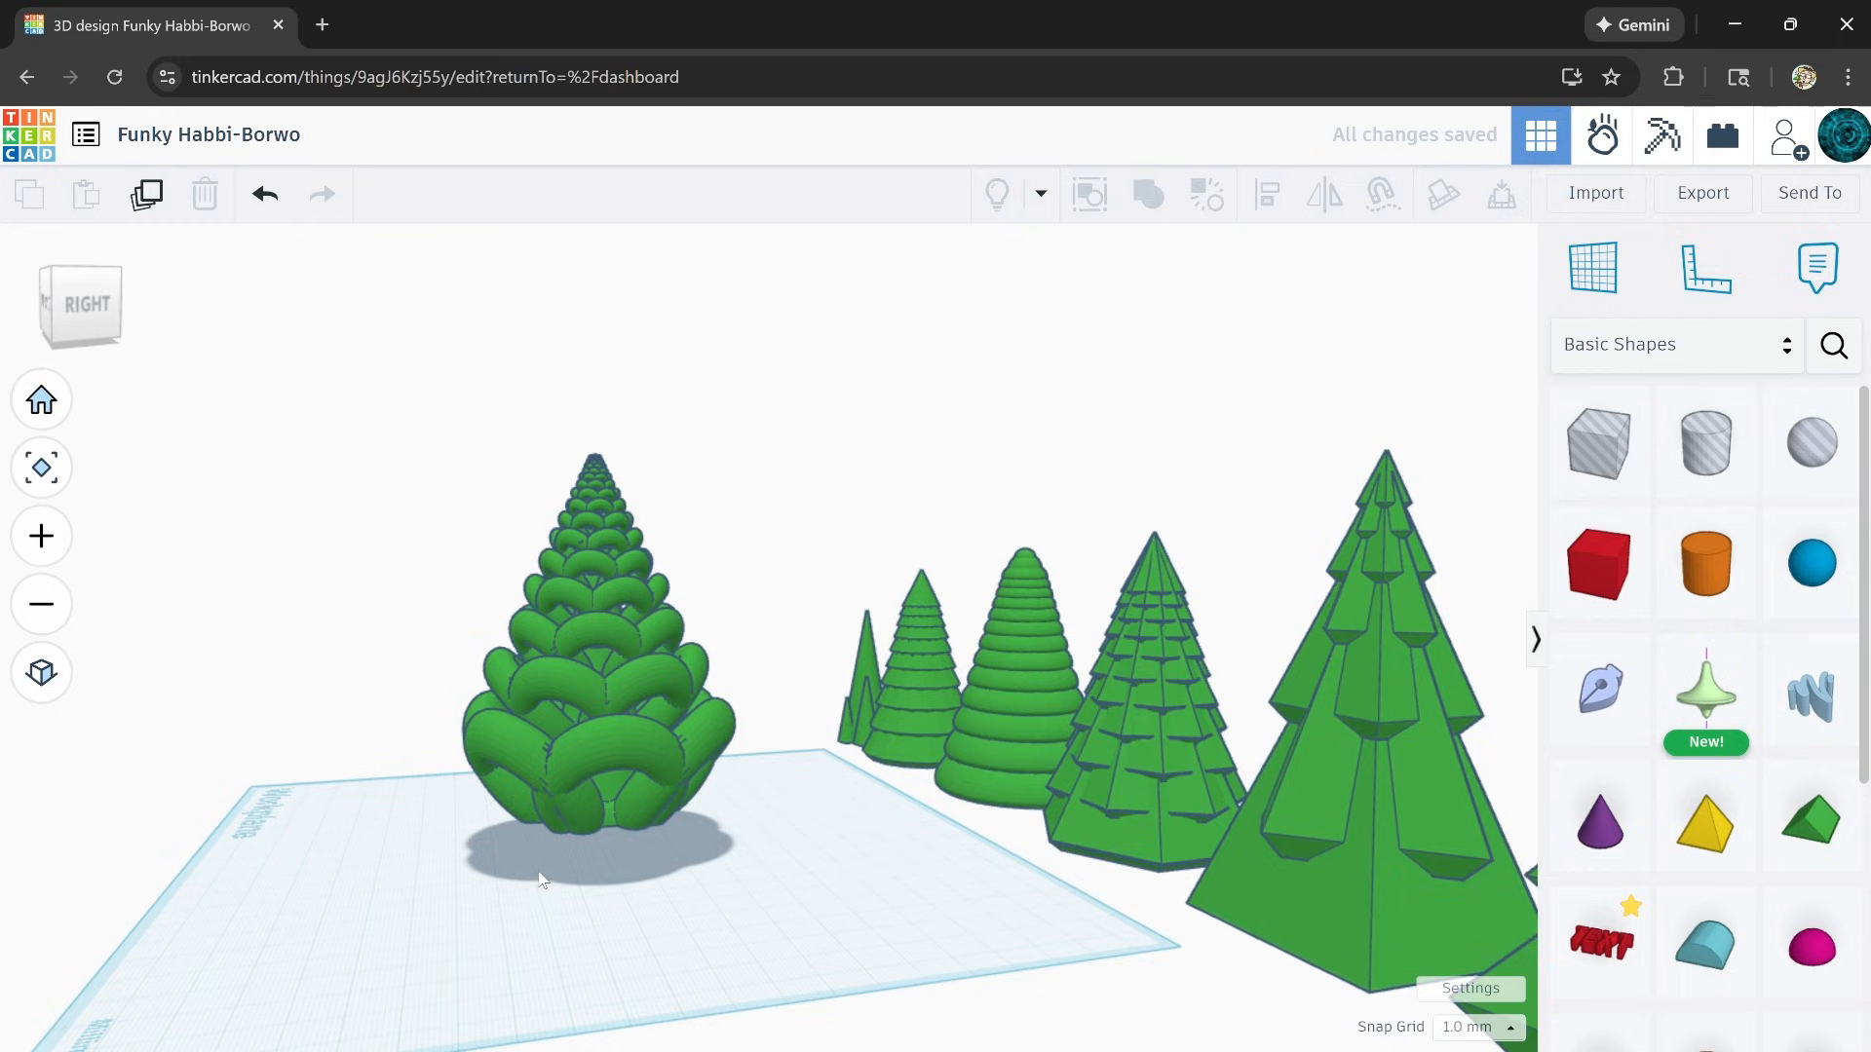
Step: Stretch the torus tree vertically to a height of 121 mm
right_click_drag(482, 932, 598, 524)
left_click(681, 707)
left_click_drag(589, 497, 588, 417)
key("Escape")
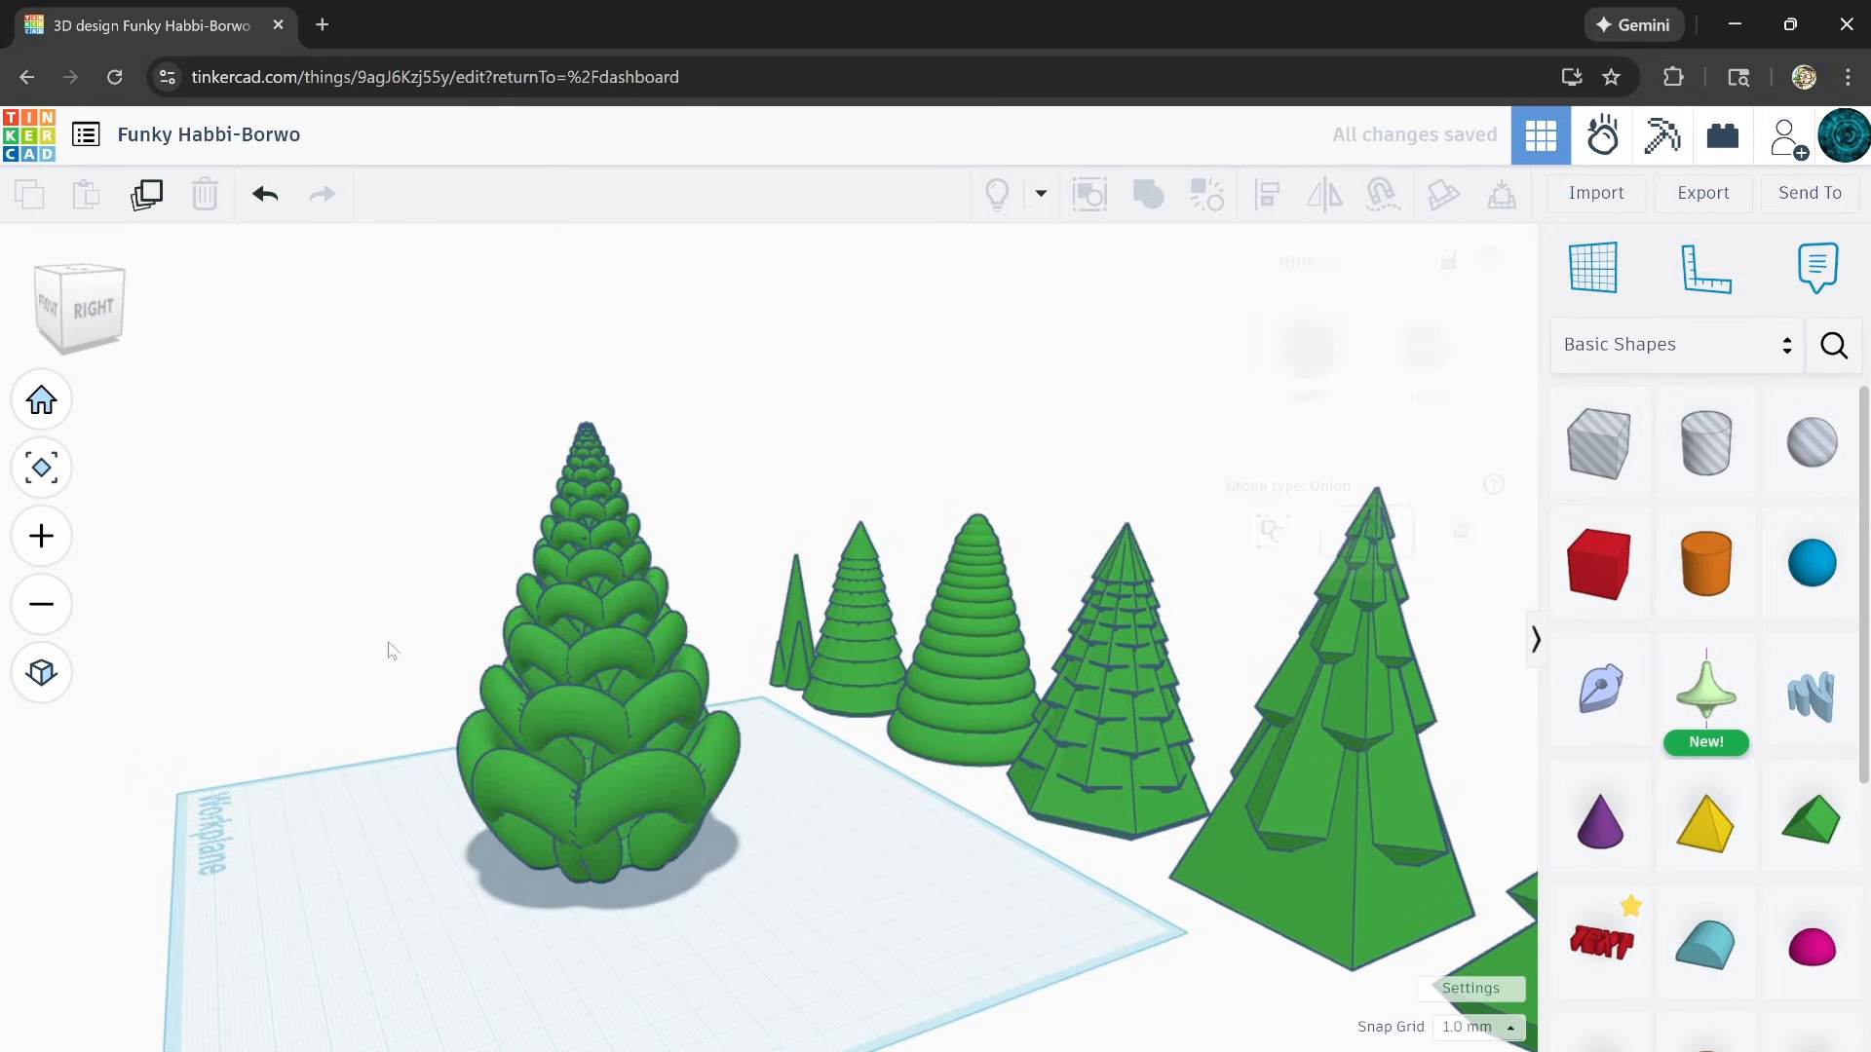
Step: Move the torus tree to the far end of the tree row, beside the spiky tree
right_click_drag(588, 419, 915, 792)
left_click_drag(741, 780, 1326, 768)
right_click_drag(1326, 768, 633, 800)
left_click_drag(634, 799, 1512, 839)
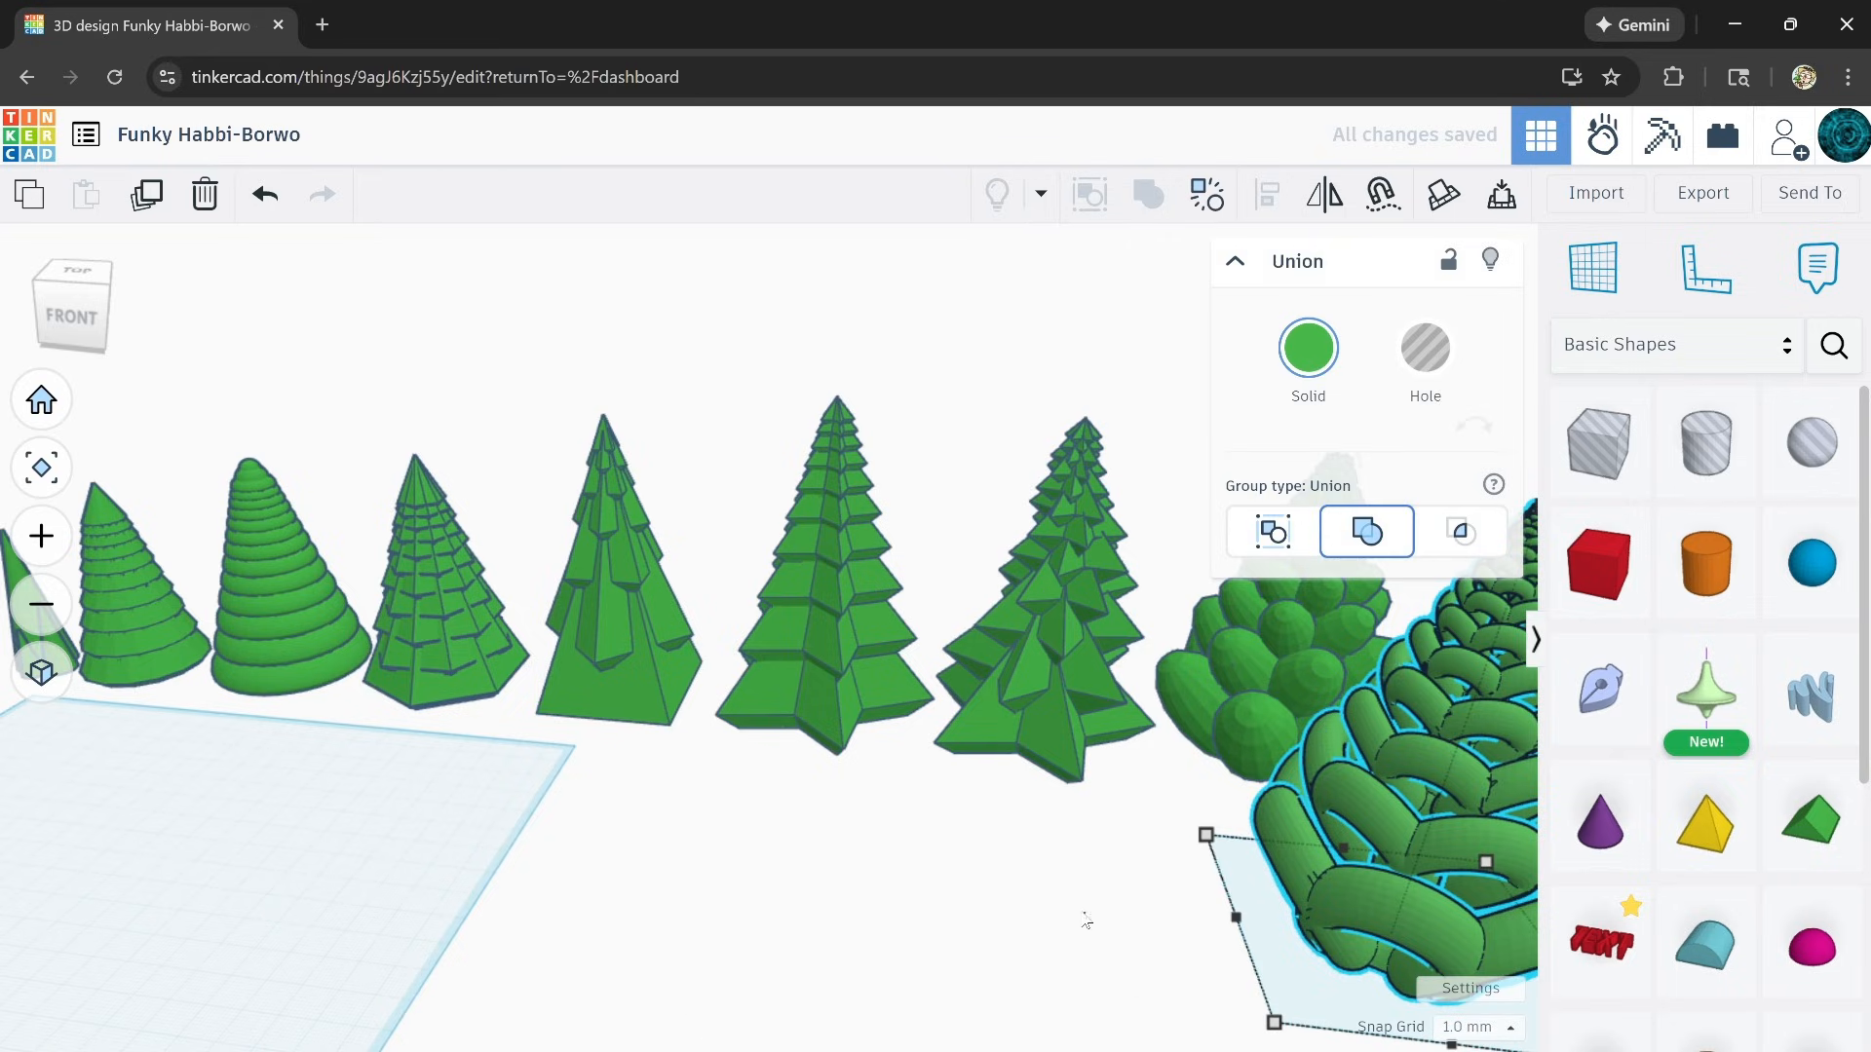
right_click_drag(909, 911, 549, 821)
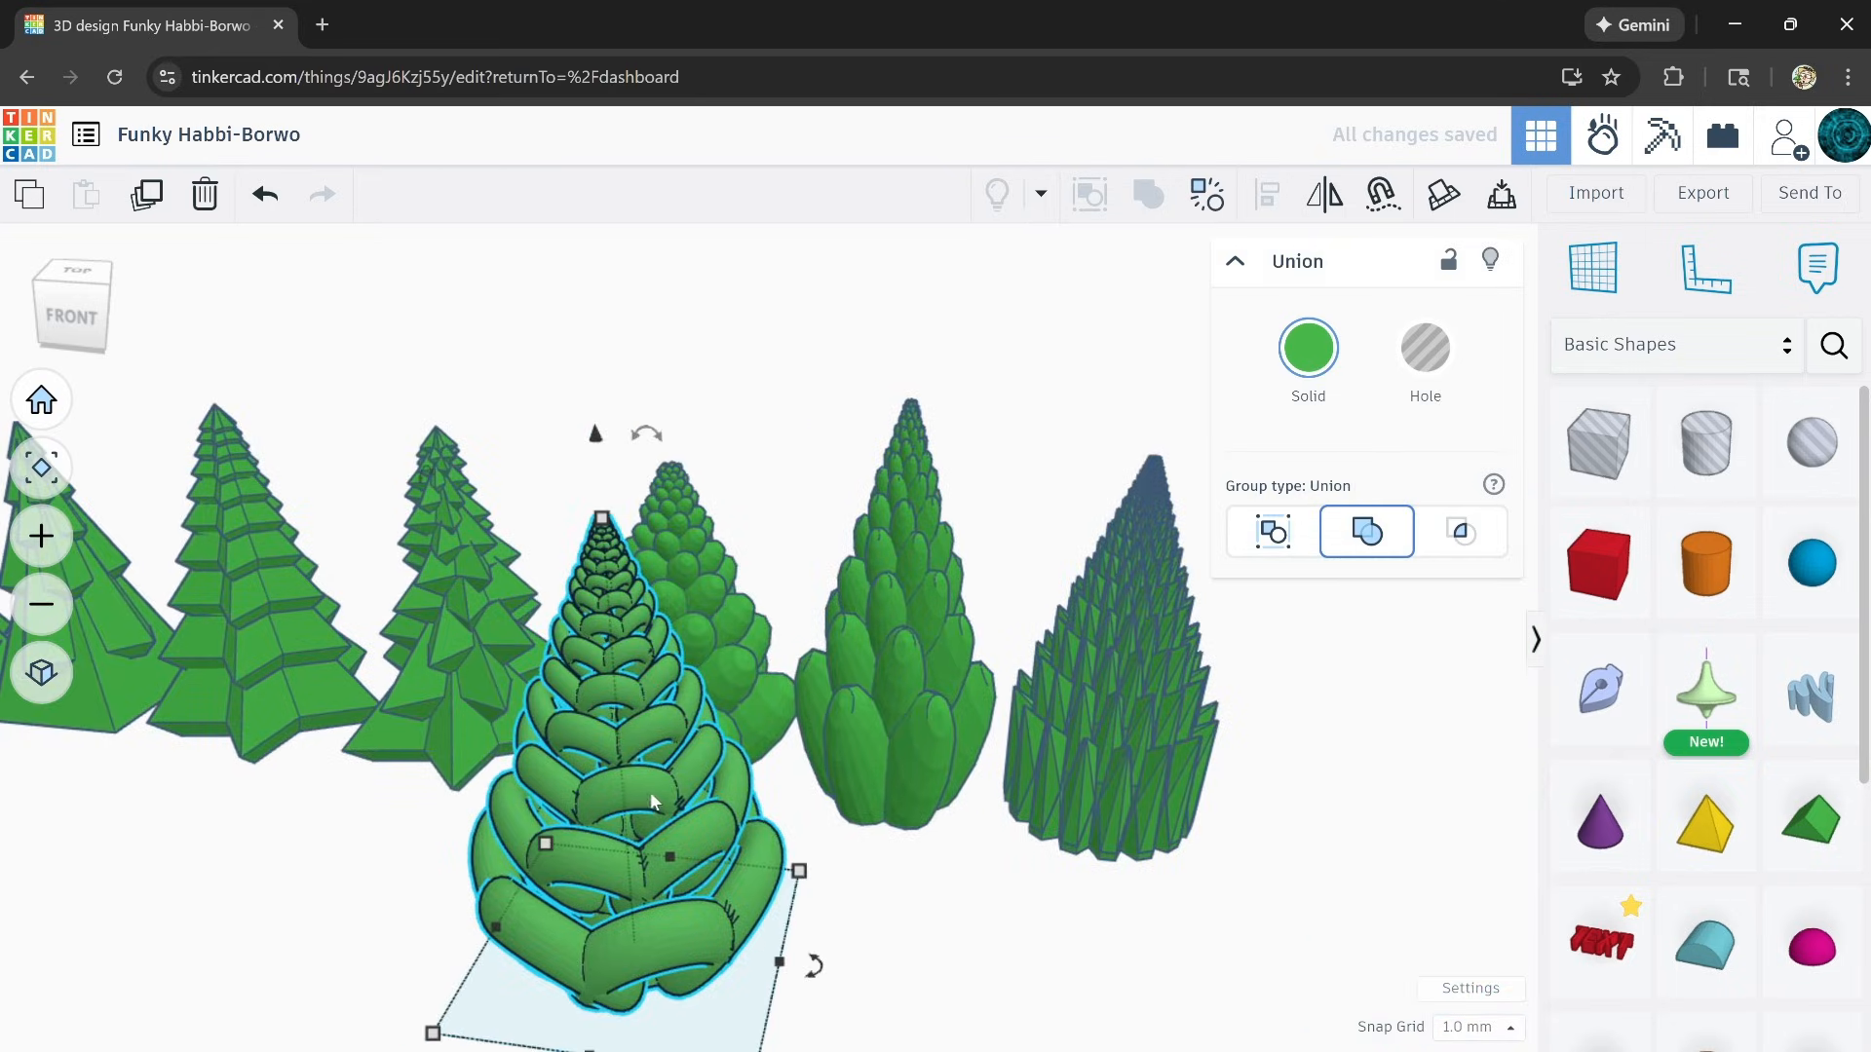
left_click_drag(652, 801, 1319, 815)
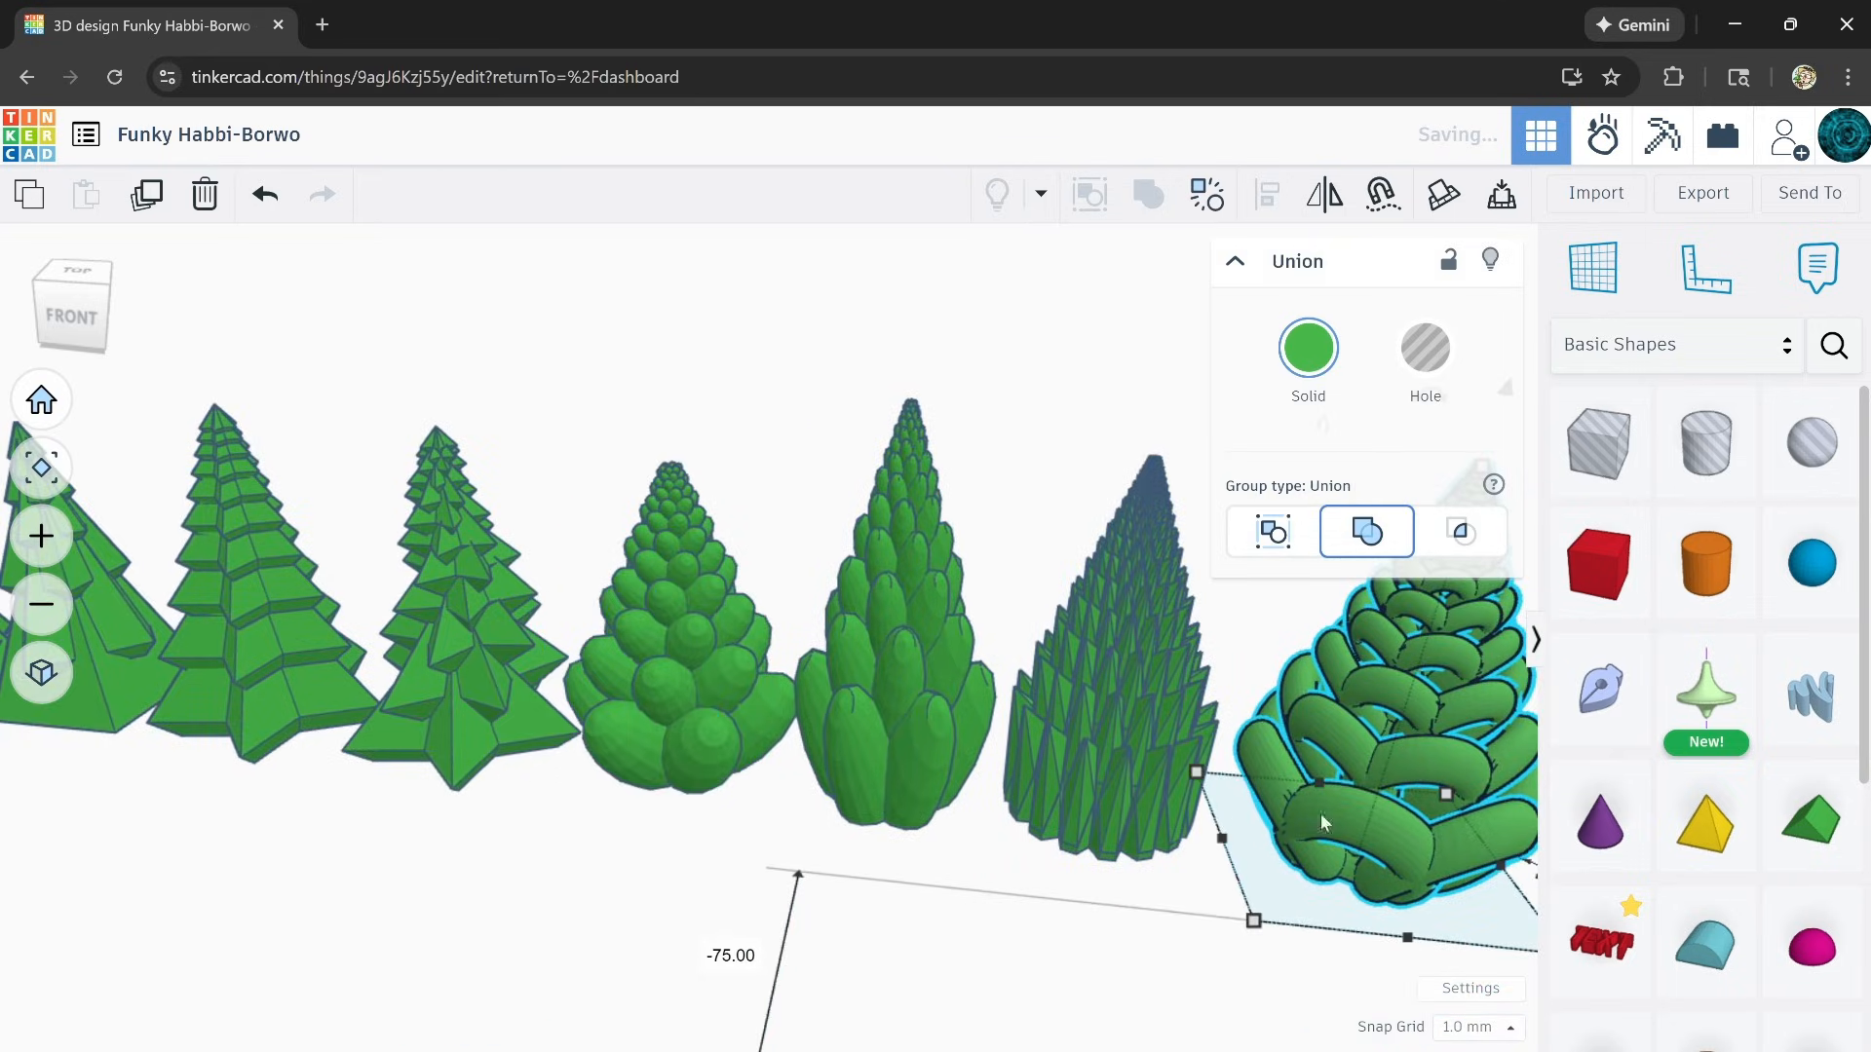
middle_click_drag(1320, 814, 698, 925)
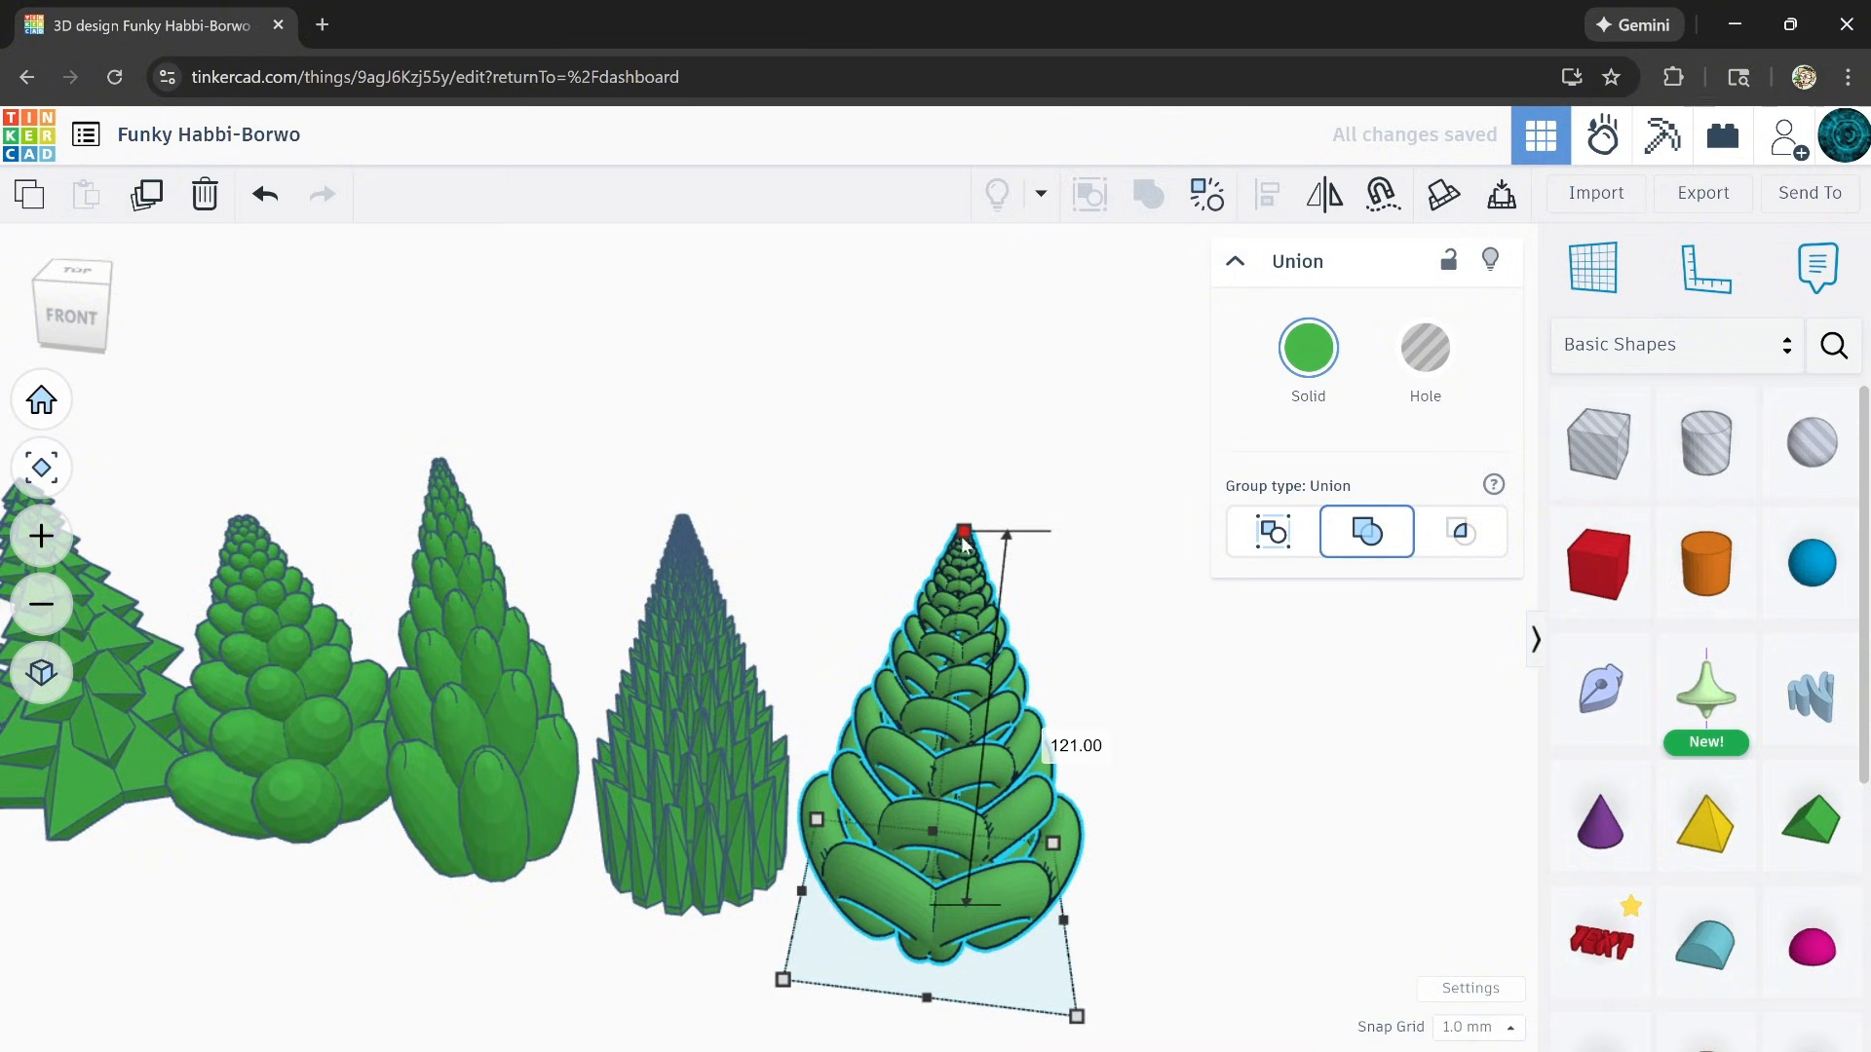
Step: Scale the torus tree proportionally to a height of 115 mm to suit its neighbours
left_click_drag(963, 542, 965, 562)
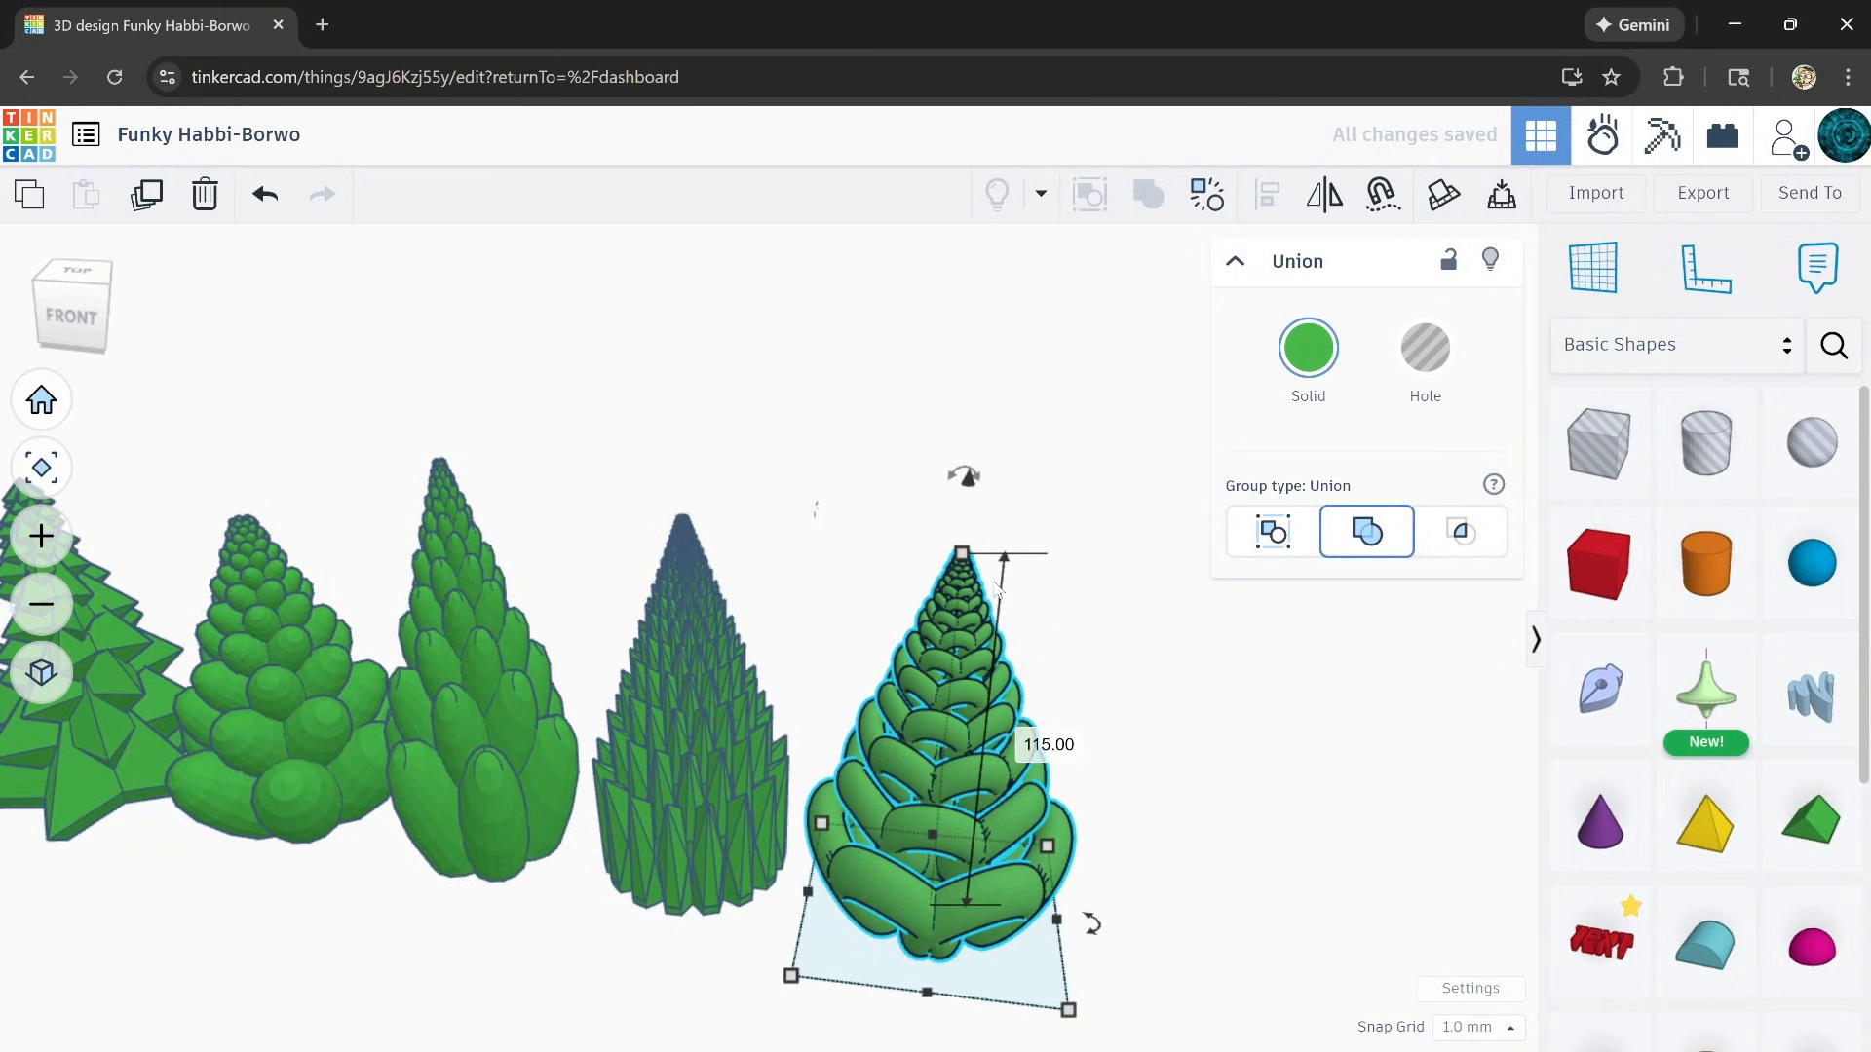
left_click(428, 950)
right_click_drag(429, 950, 597, 846)
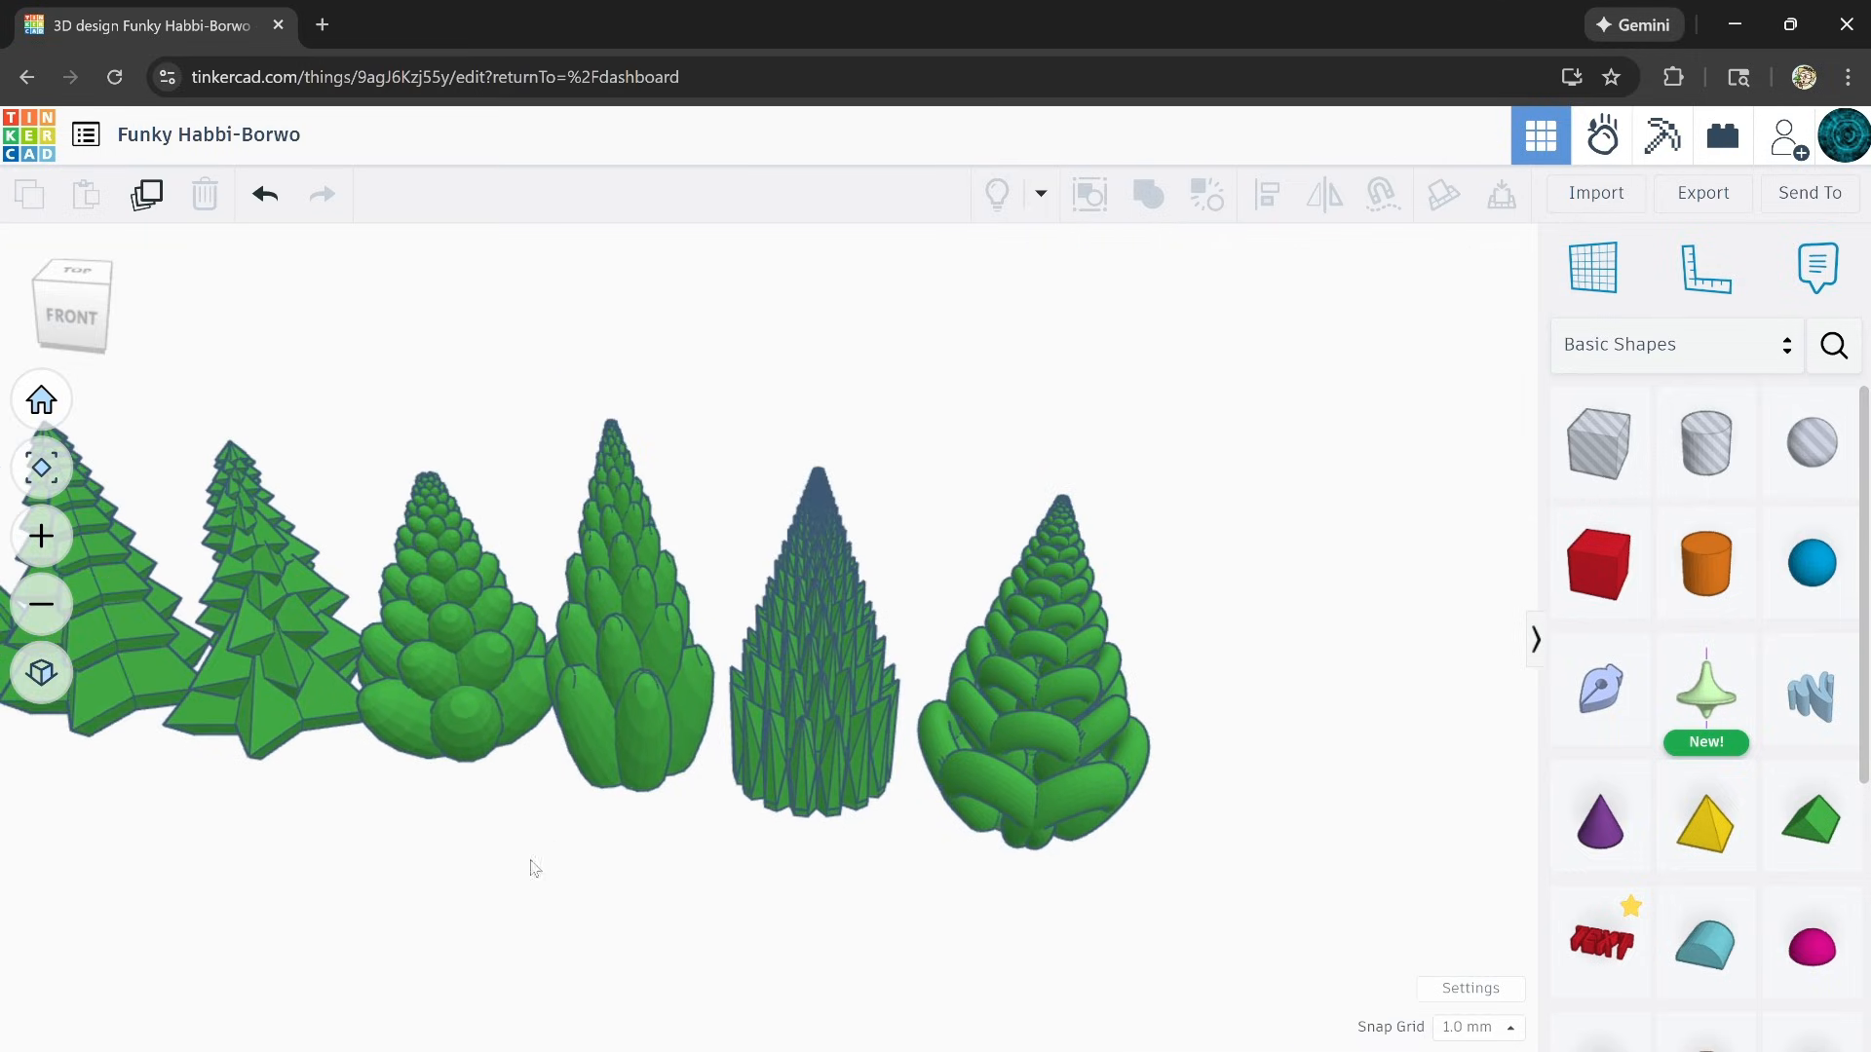
middle_click_drag(534, 868, 1119, 897)
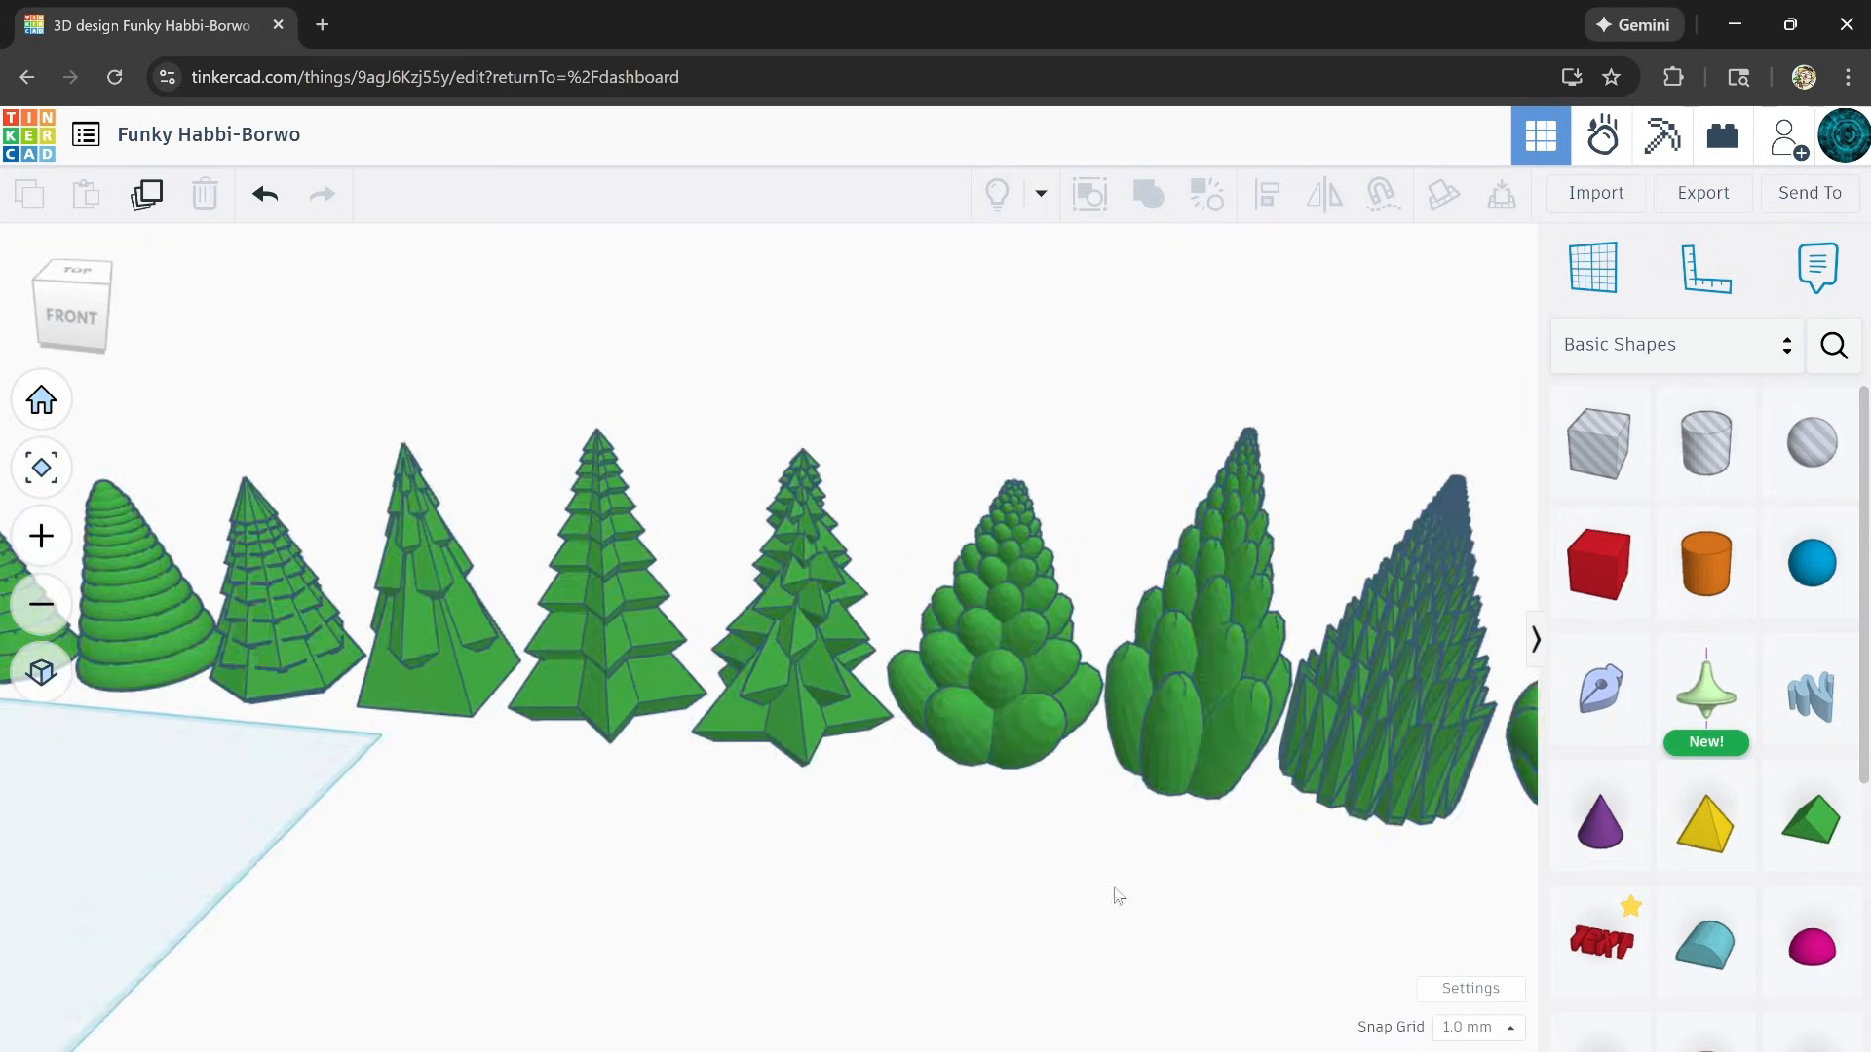
middle_click_drag(317, 840, 1031, 879)
scroll(518, 686, "up", 5)
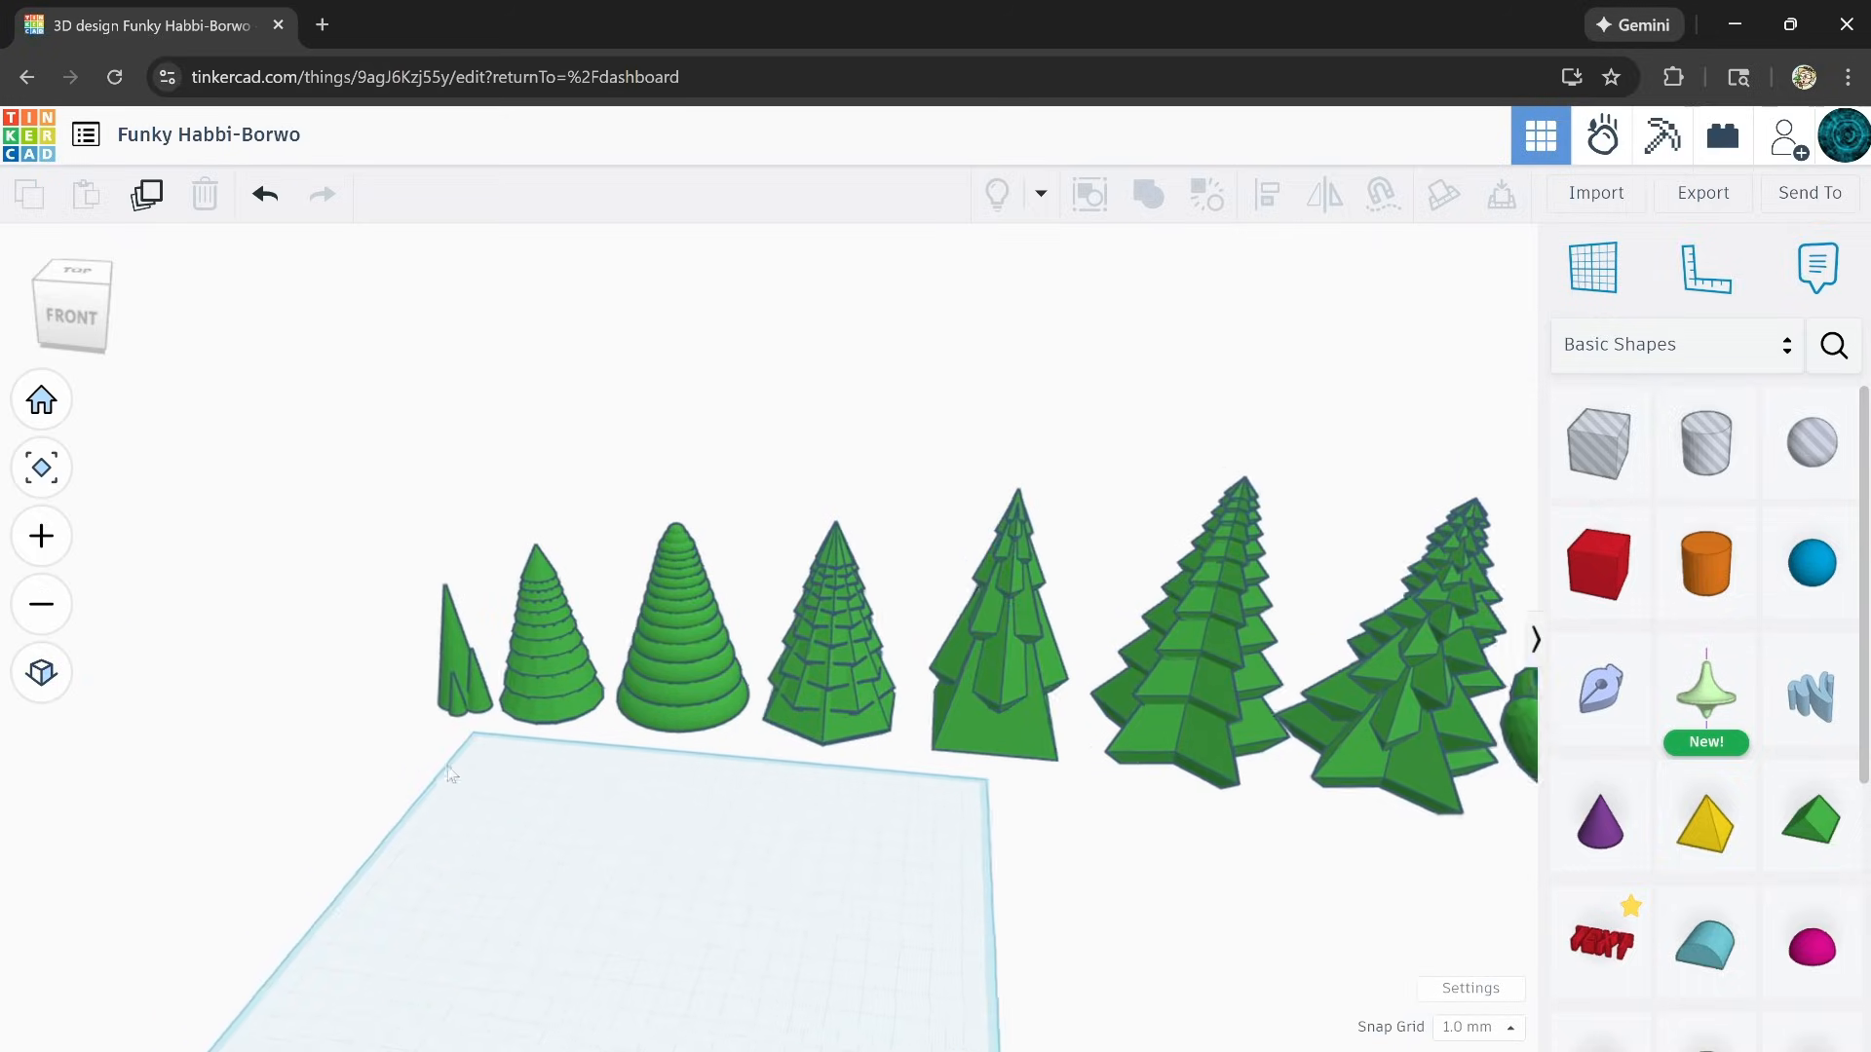
Step: Enlarge the three plain cones at the start of the row proportionally and shift them about 7 mm away from the neighbouring tree
scroll(521, 682, "up", 3)
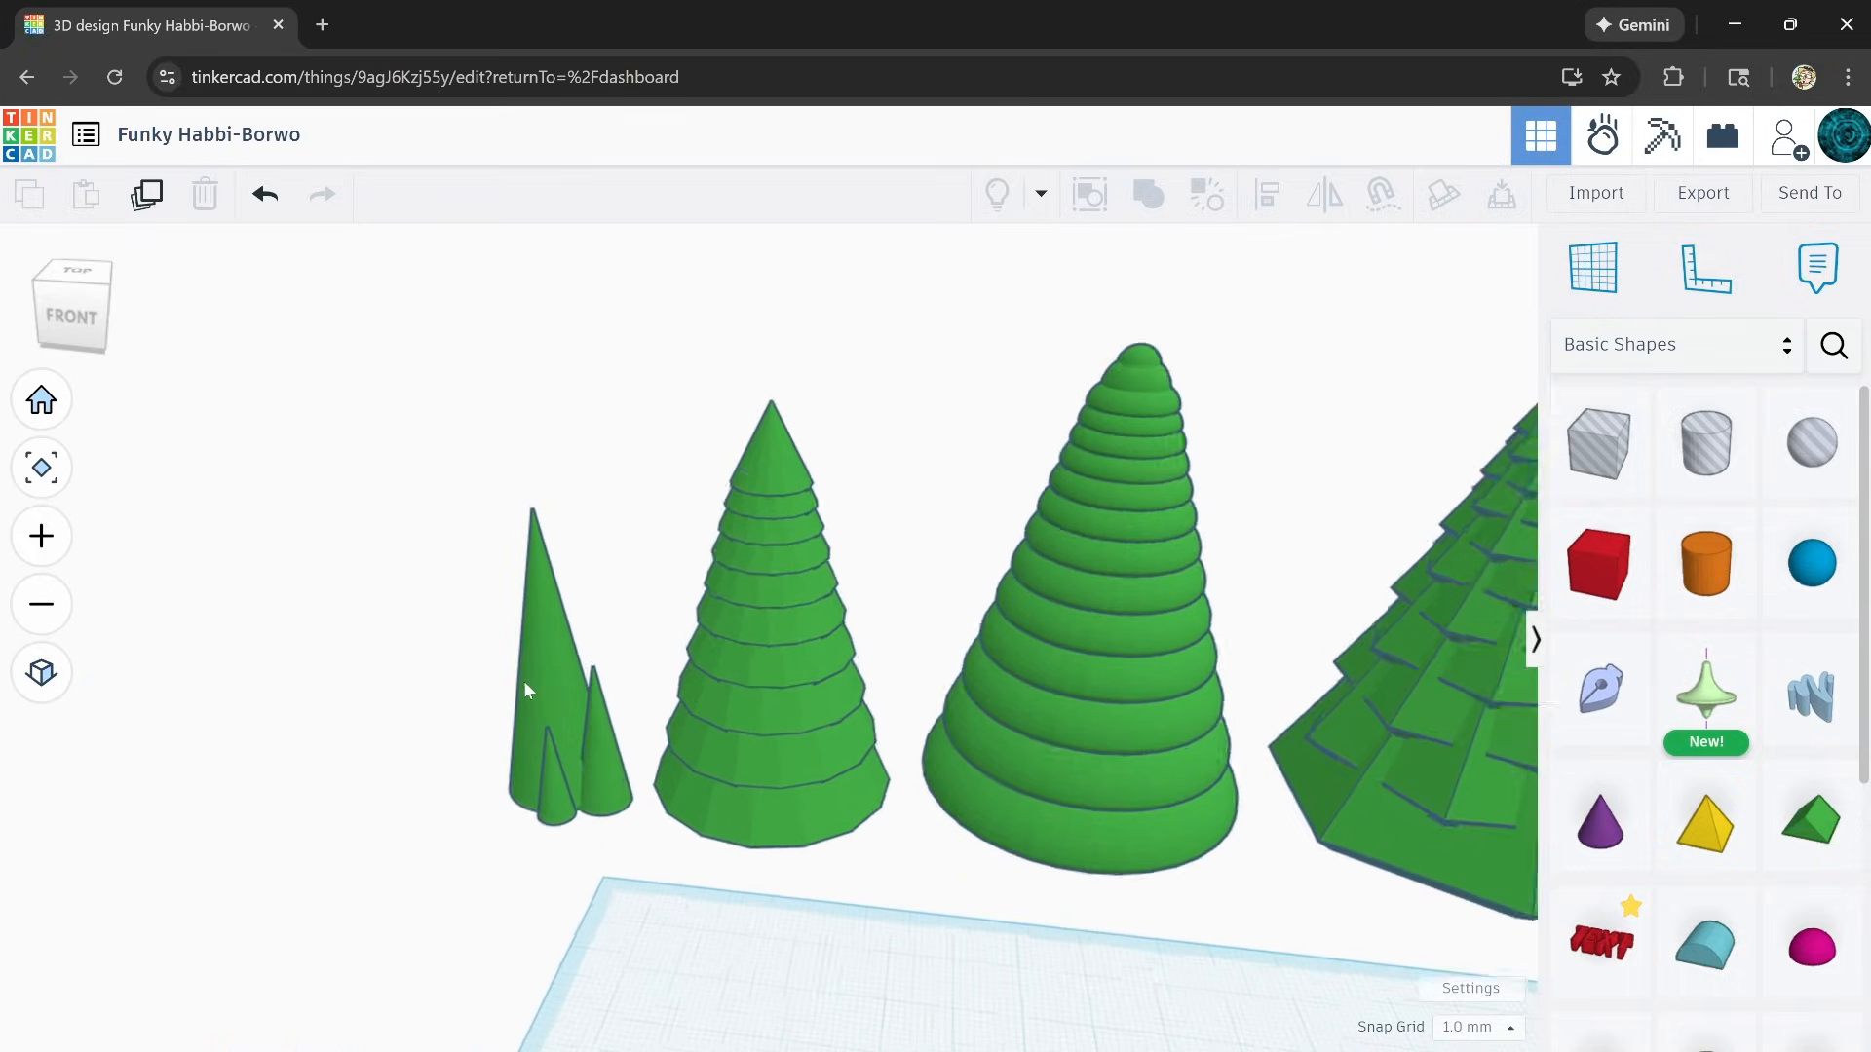
left_click_drag(471, 541, 616, 856)
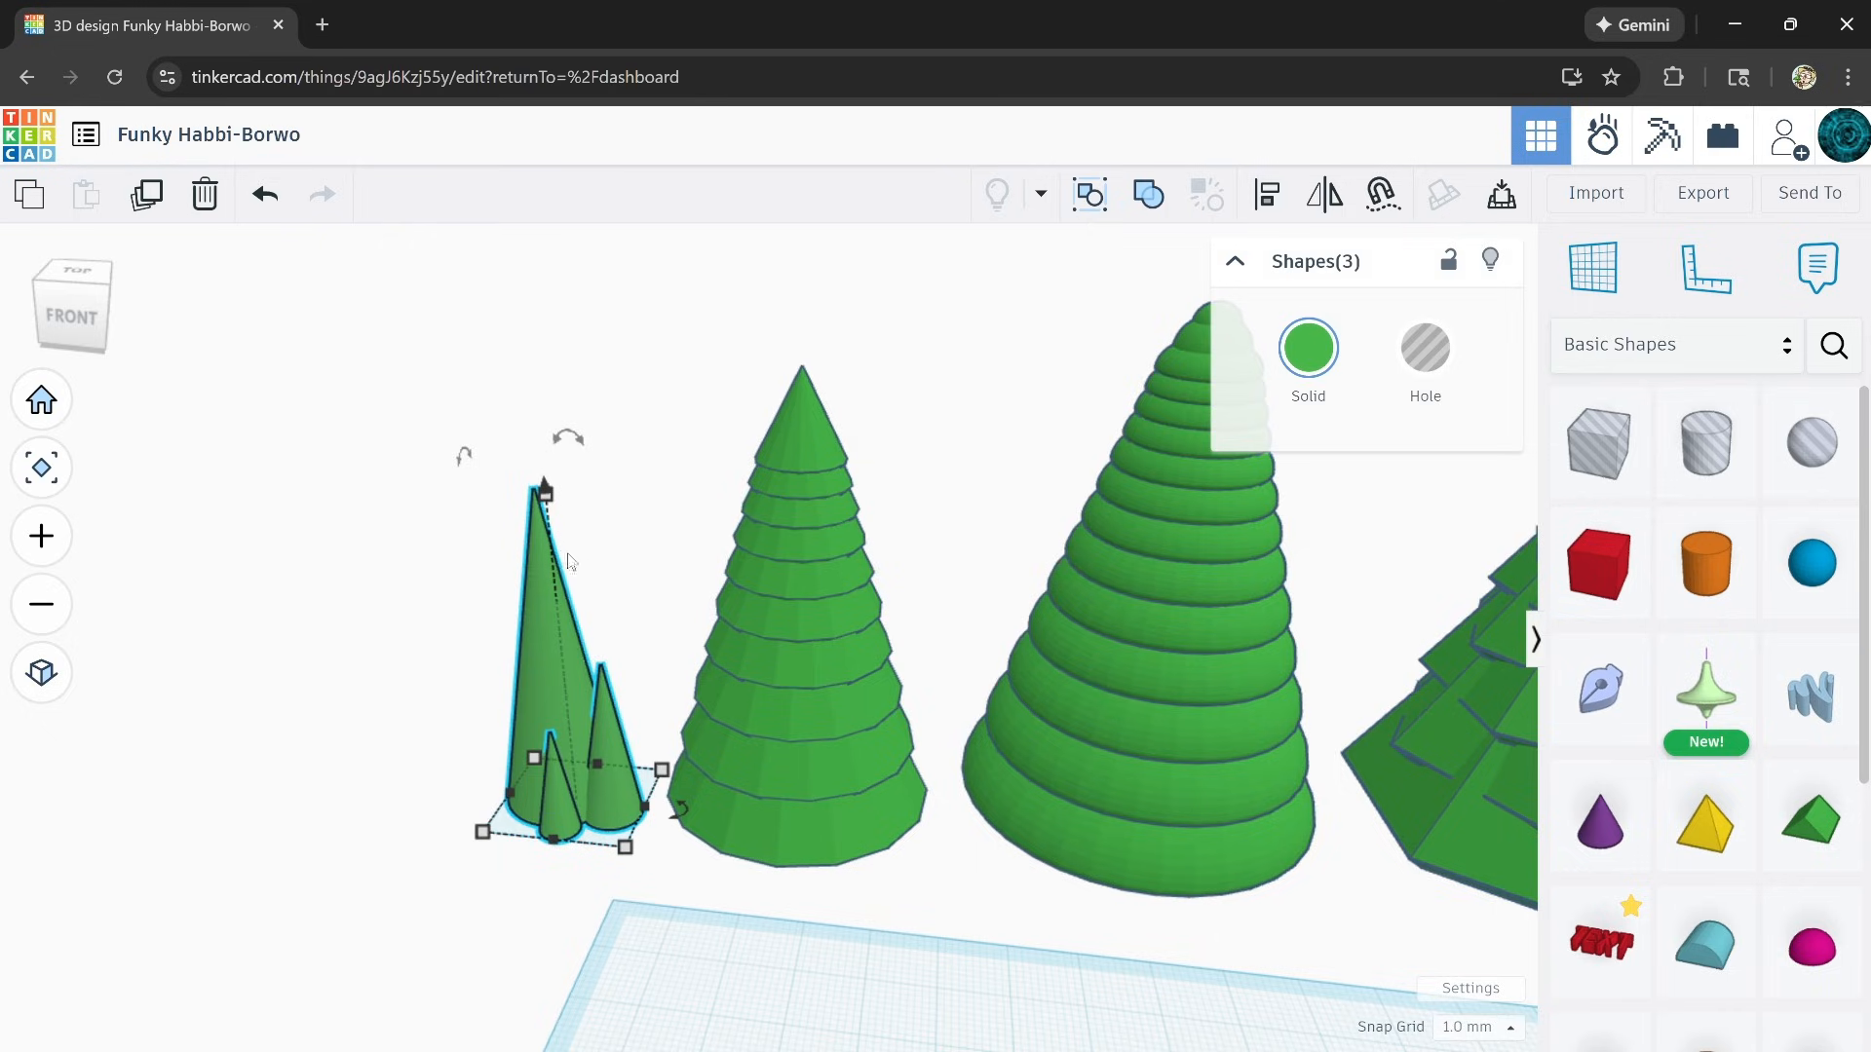
left_click_drag(544, 492, 561, 271)
left_click_drag(548, 585, 501, 588)
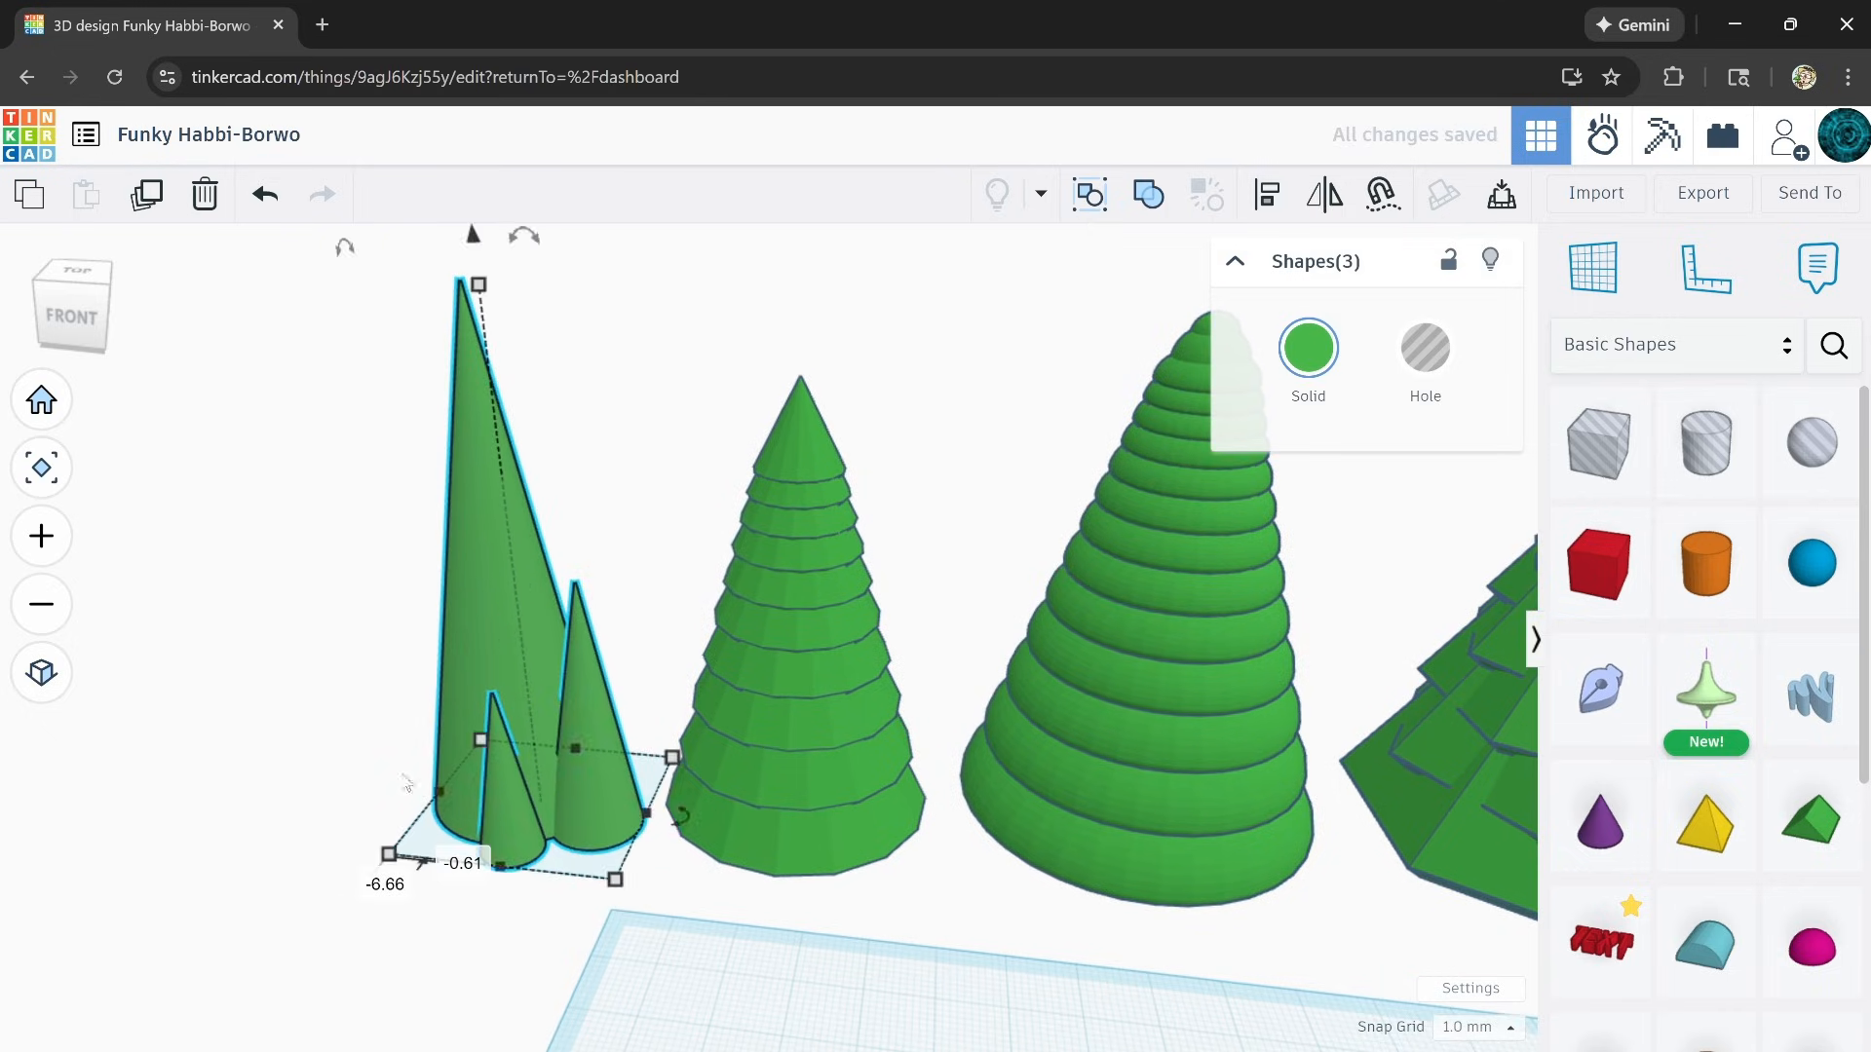
left_click(297, 808)
Step: Examine the plain cone cluster, the tiered cone tree and the rounded-ring tree from several distances and angles
right_click_drag(297, 809, 484, 815)
scroll(679, 881, "up", 5)
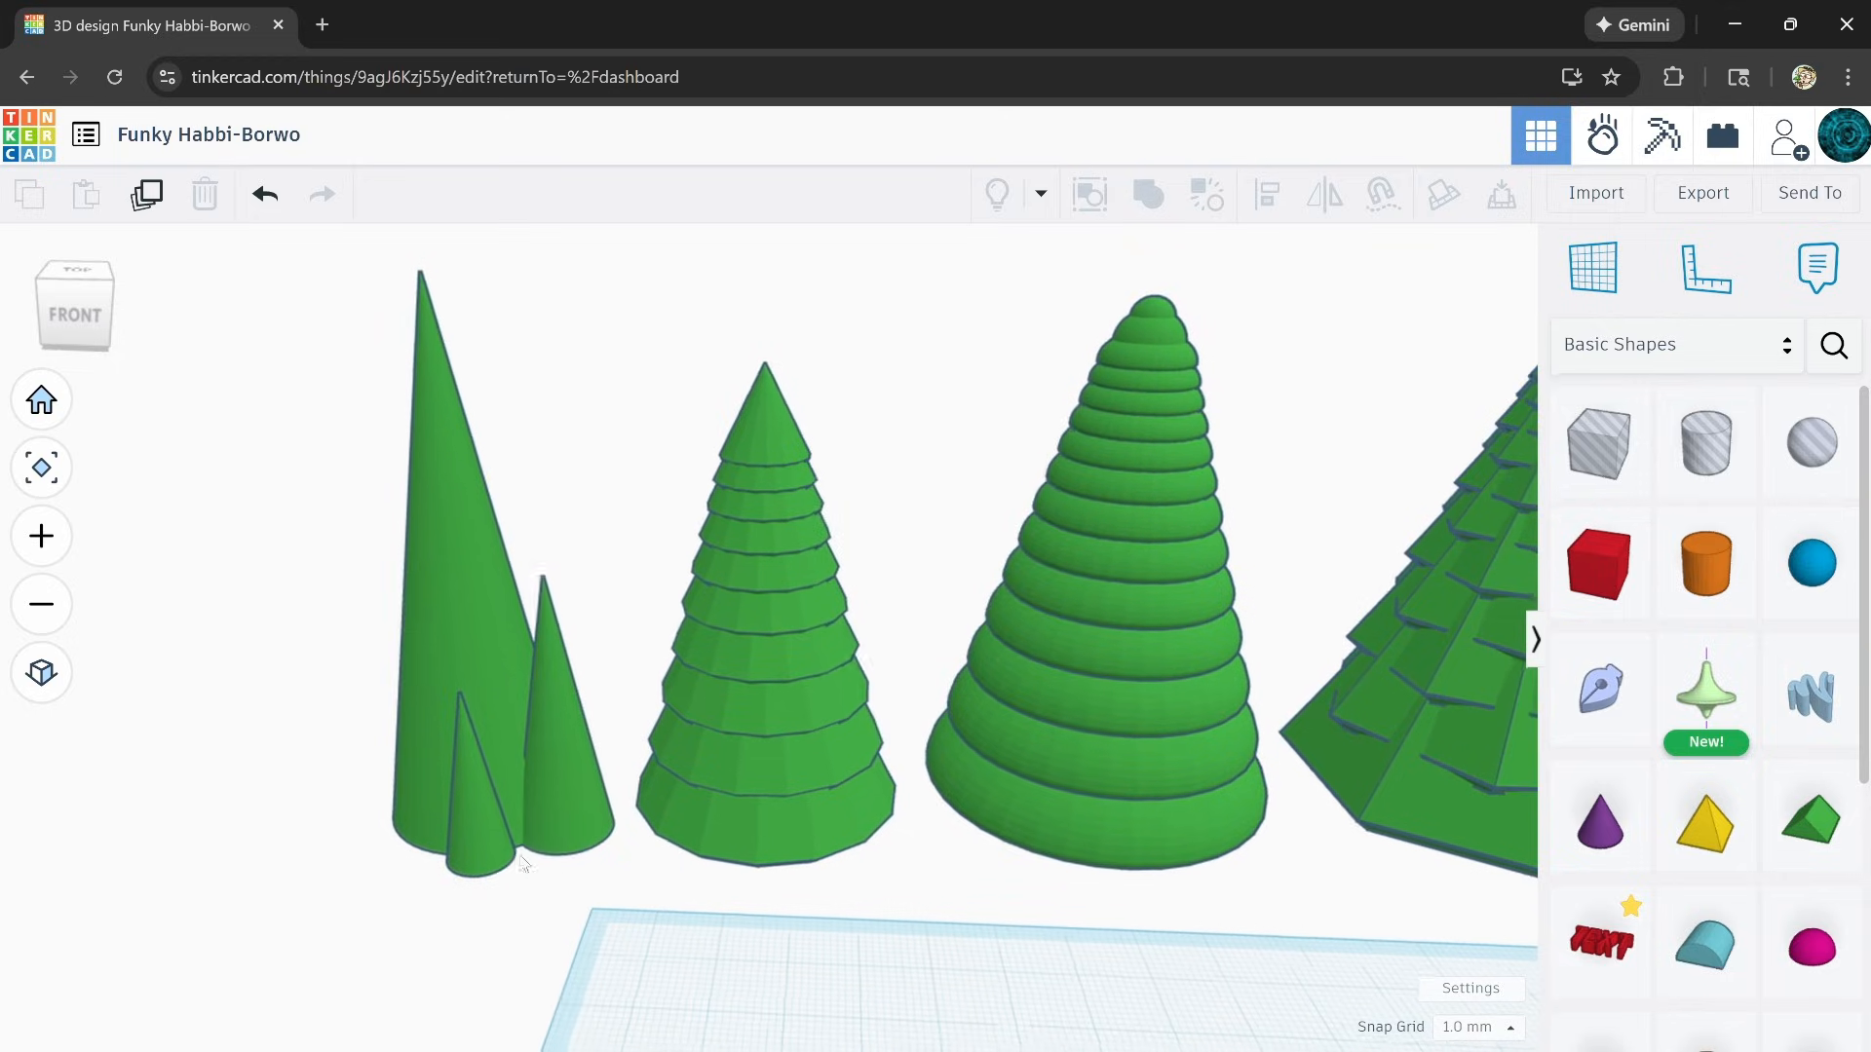
scroll(722, 806, "down", 2)
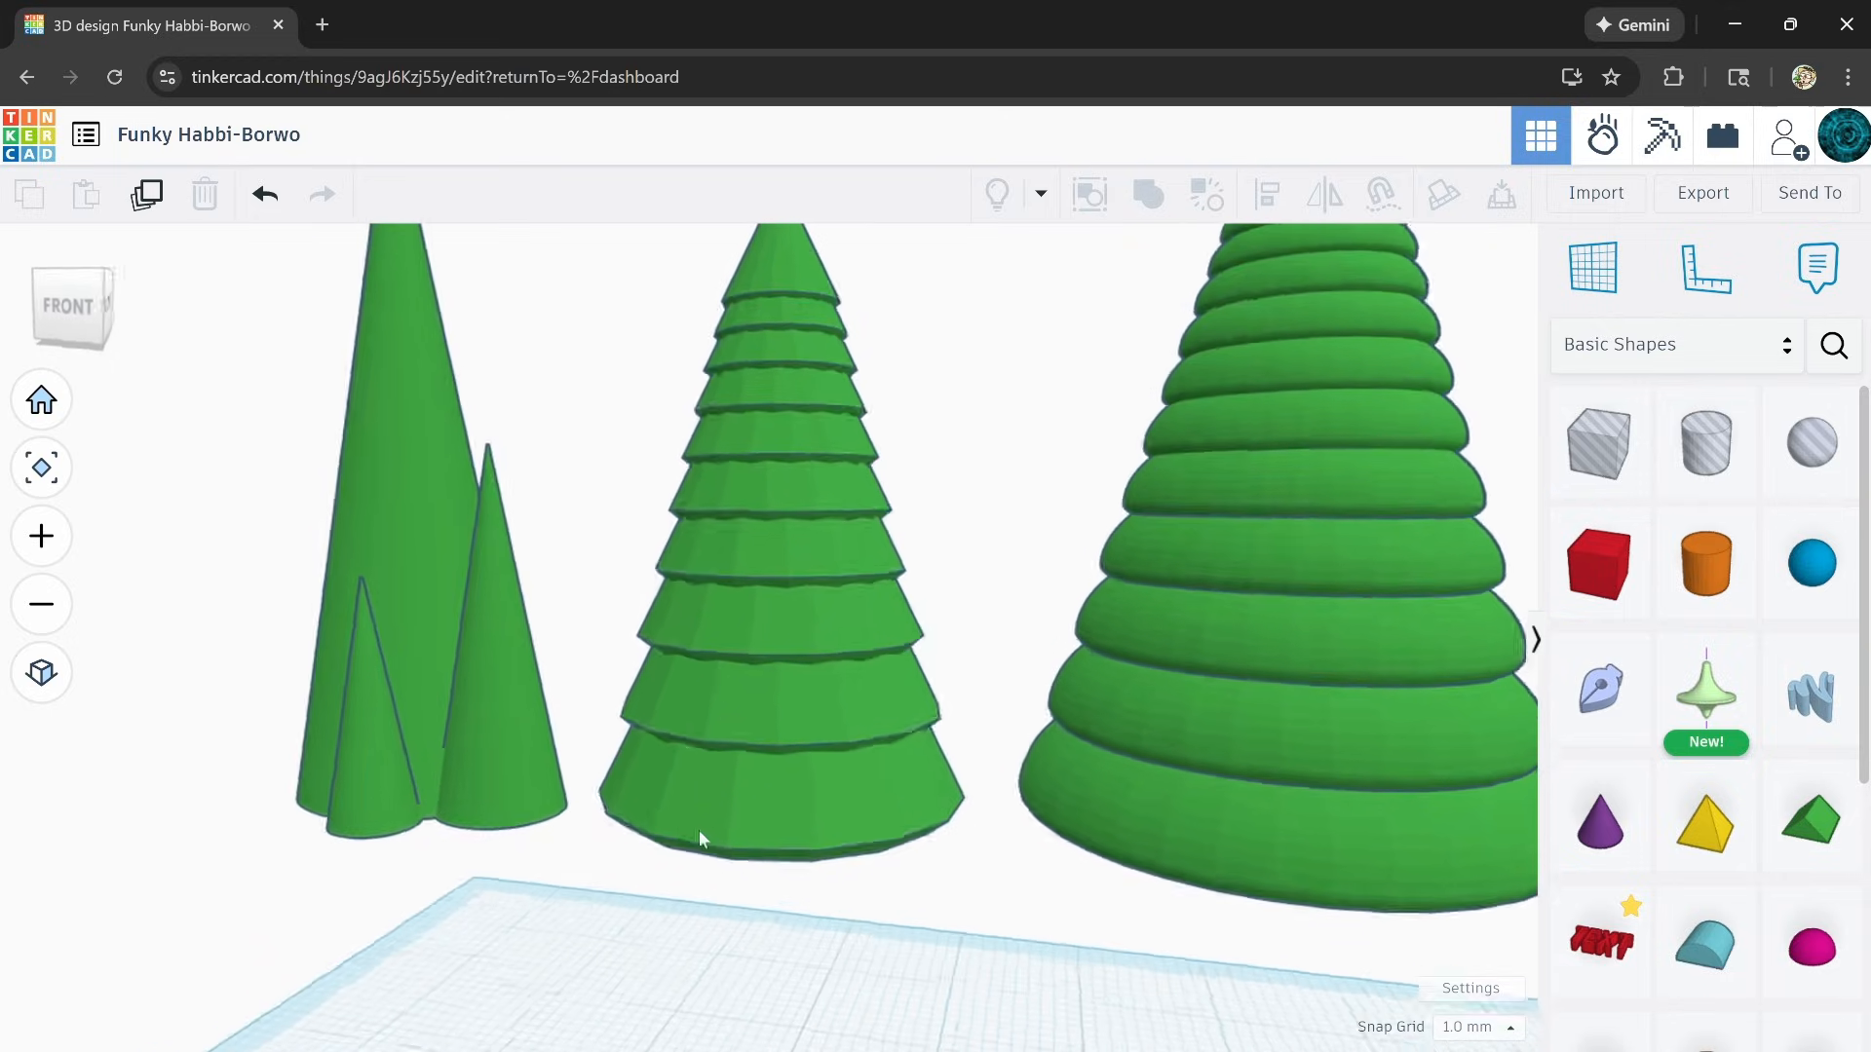
right_click_drag(702, 839, 794, 839)
scroll(813, 853, "down", 3)
scroll(1036, 744, "down", 1)
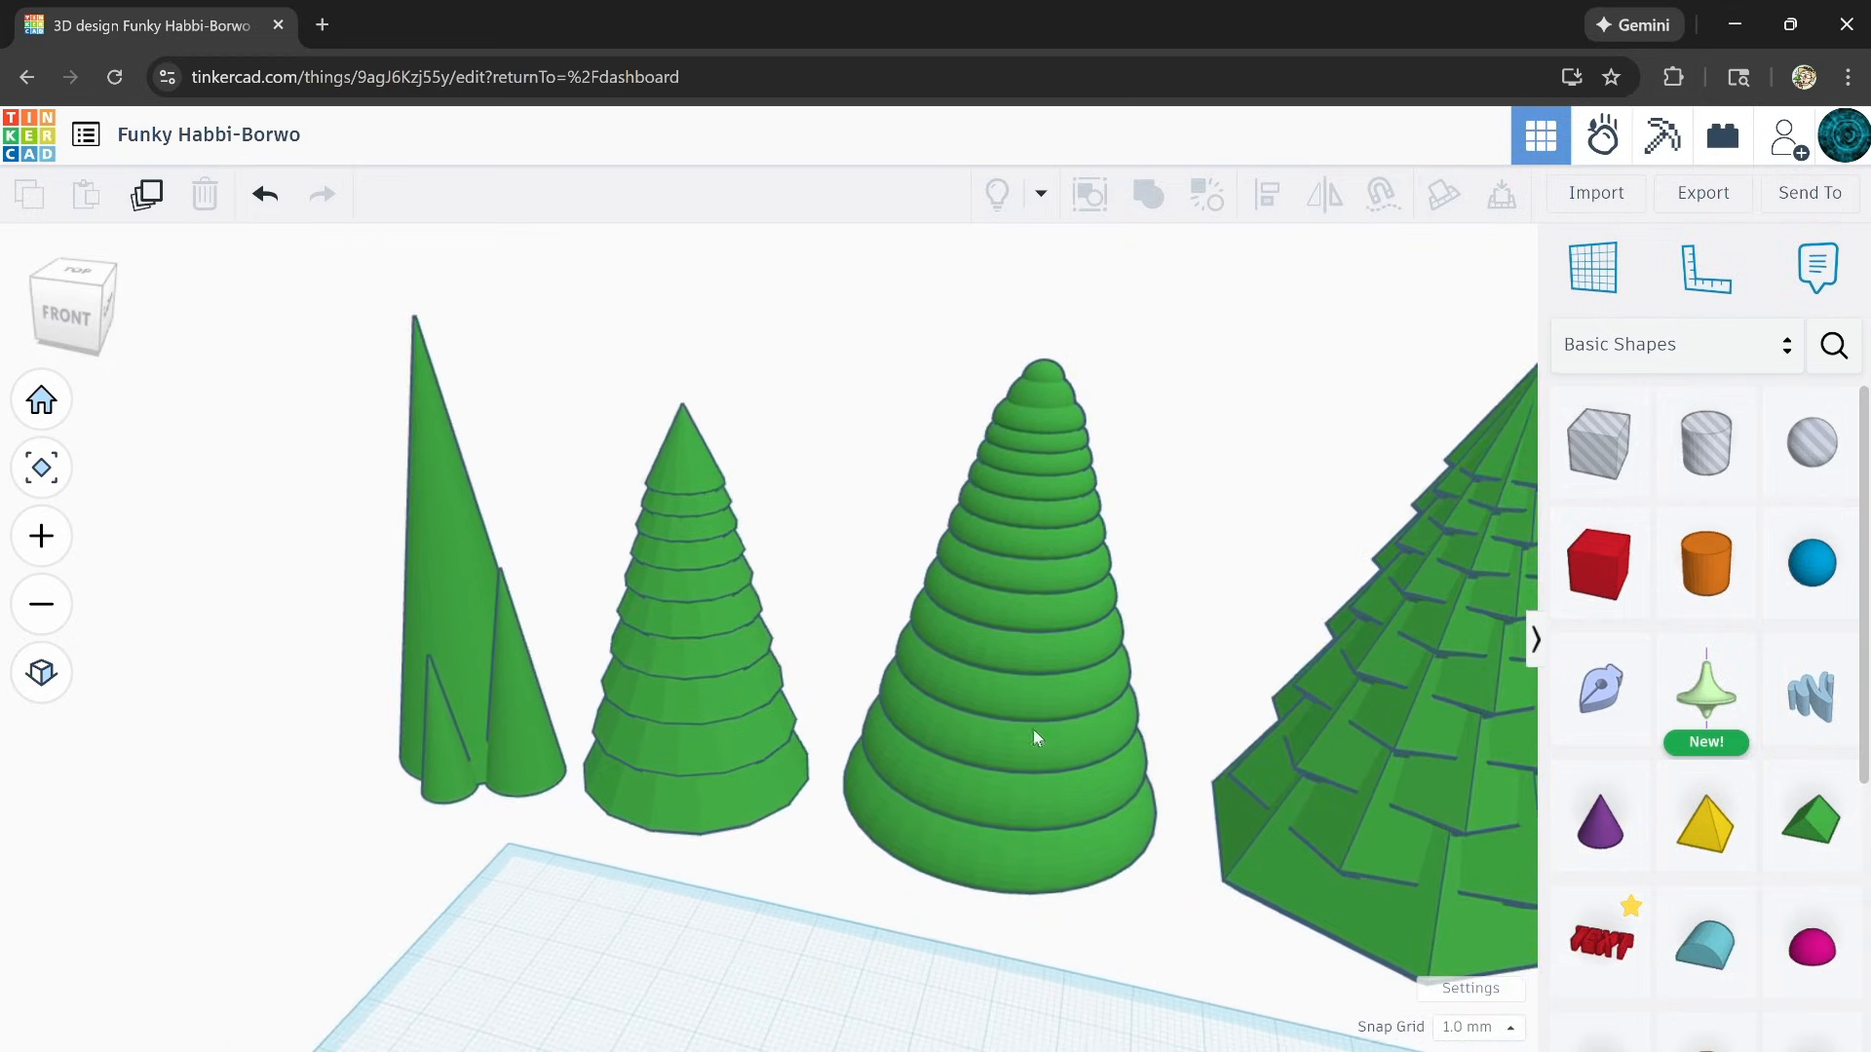
scroll(1107, 710, "up", 3)
scroll(1107, 710, "down", 3)
scroll(919, 793, "down", 3)
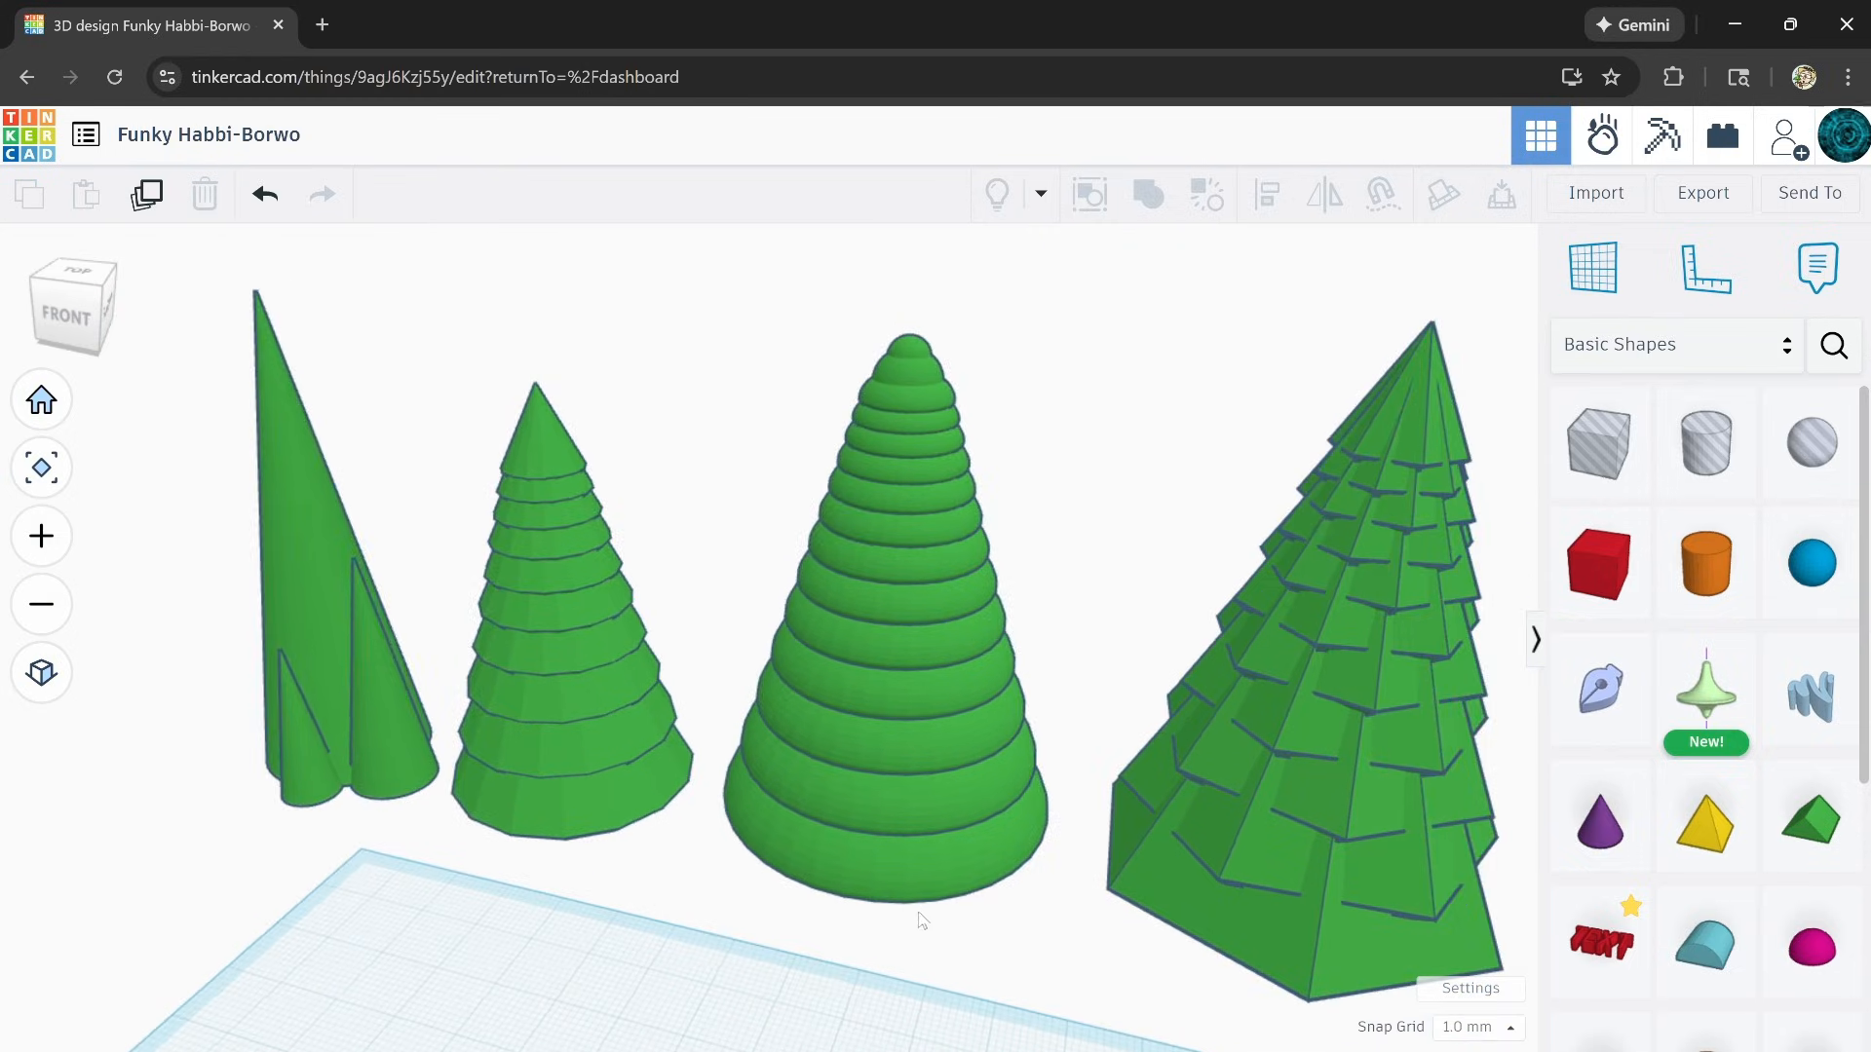
Step: Inspect the shingled many-sided tree and the neighbouring tall pyramid tree, including the overlap of their faceted layers
scroll(516, 719, "up", 2)
scroll(628, 657, "up", 1)
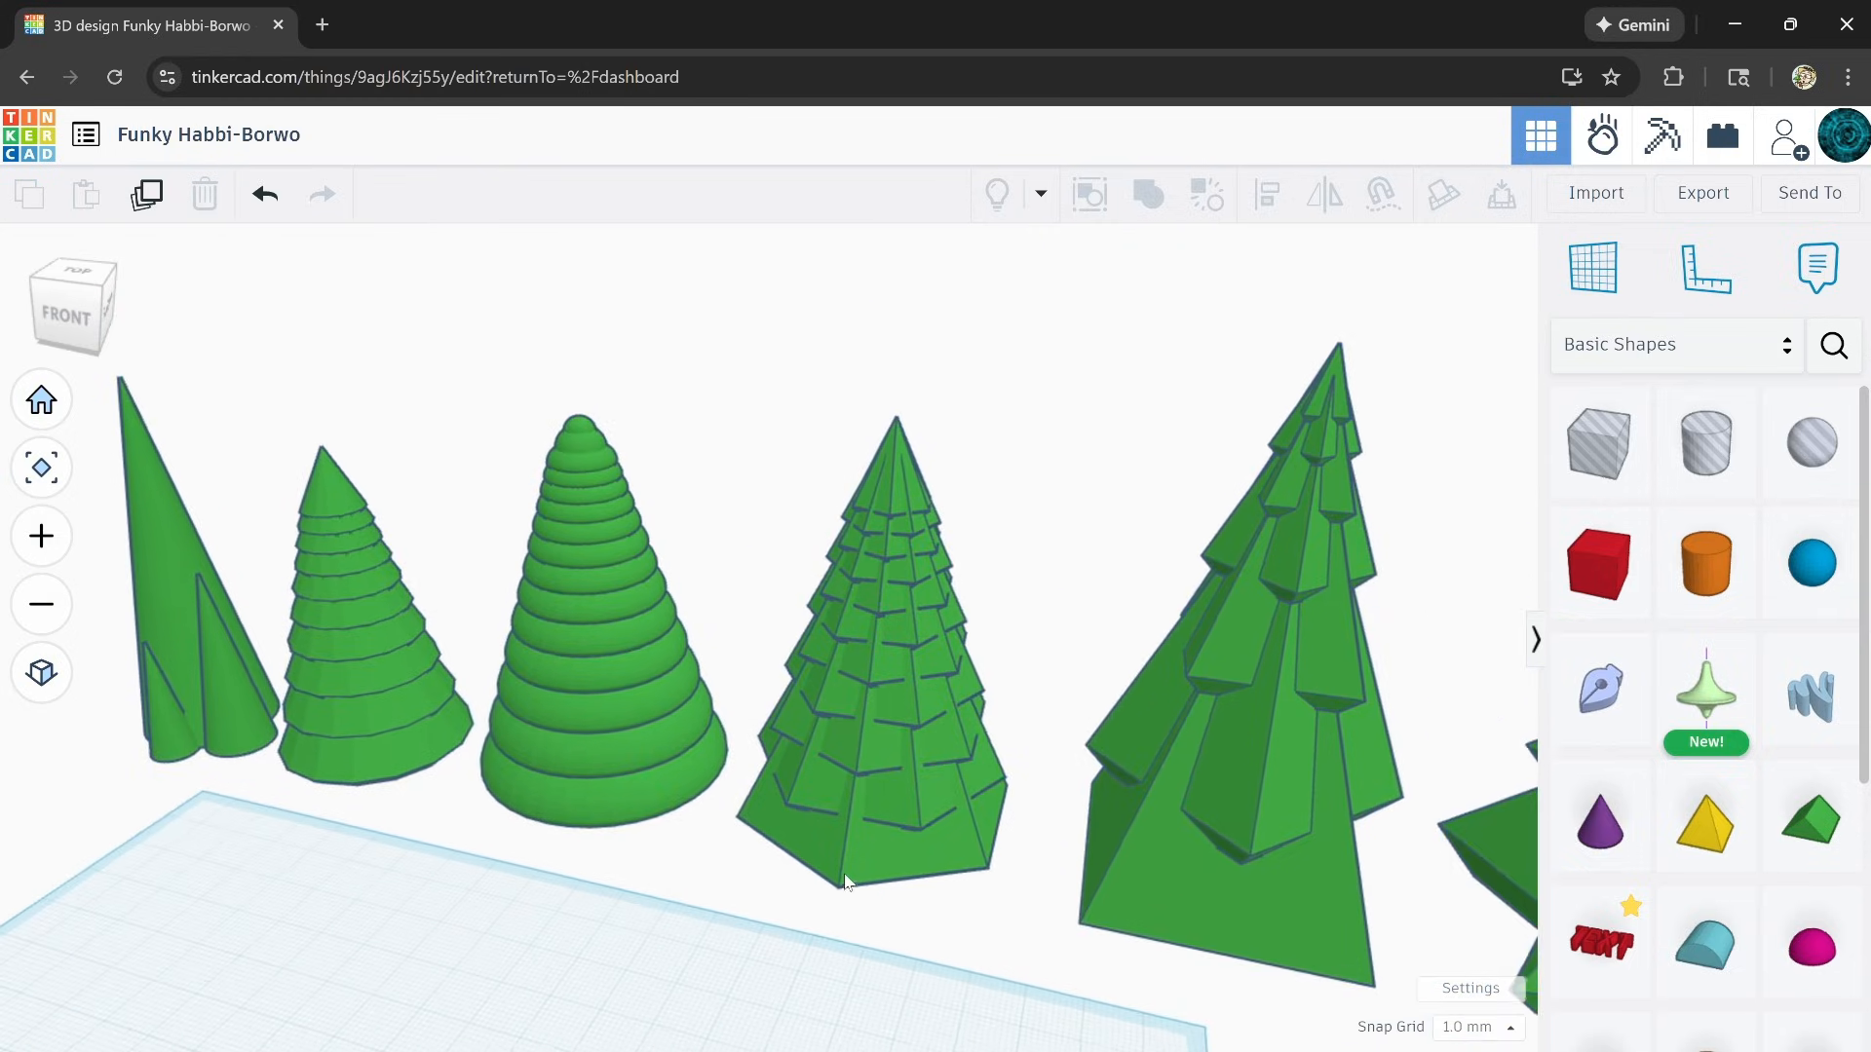
scroll(546, 594, "up", 3)
scroll(565, 589, "down", 5)
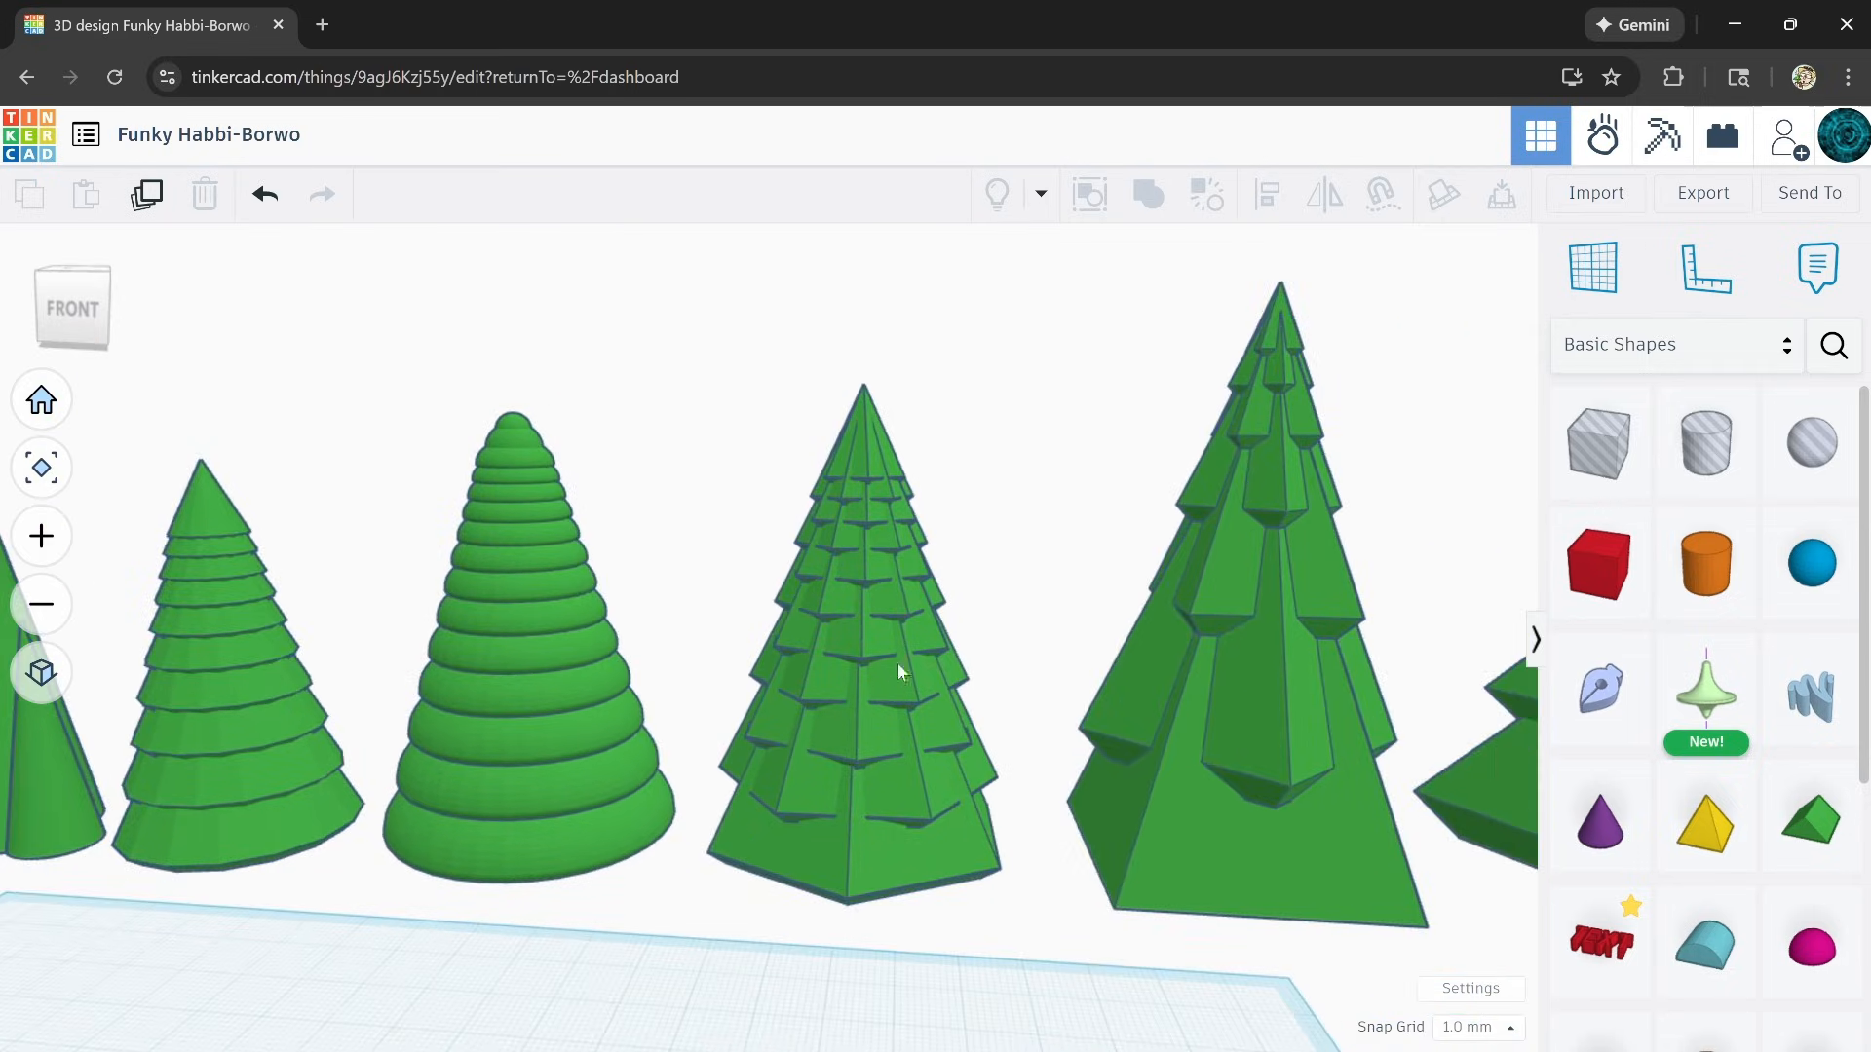
scroll(897, 665, "up", 4)
mouse_move(881, 749)
right_mouse_down()
mouse_move(887, 651)
mouse_move(858, 761)
right_mouse_up()
scroll(1033, 726, "down", 6)
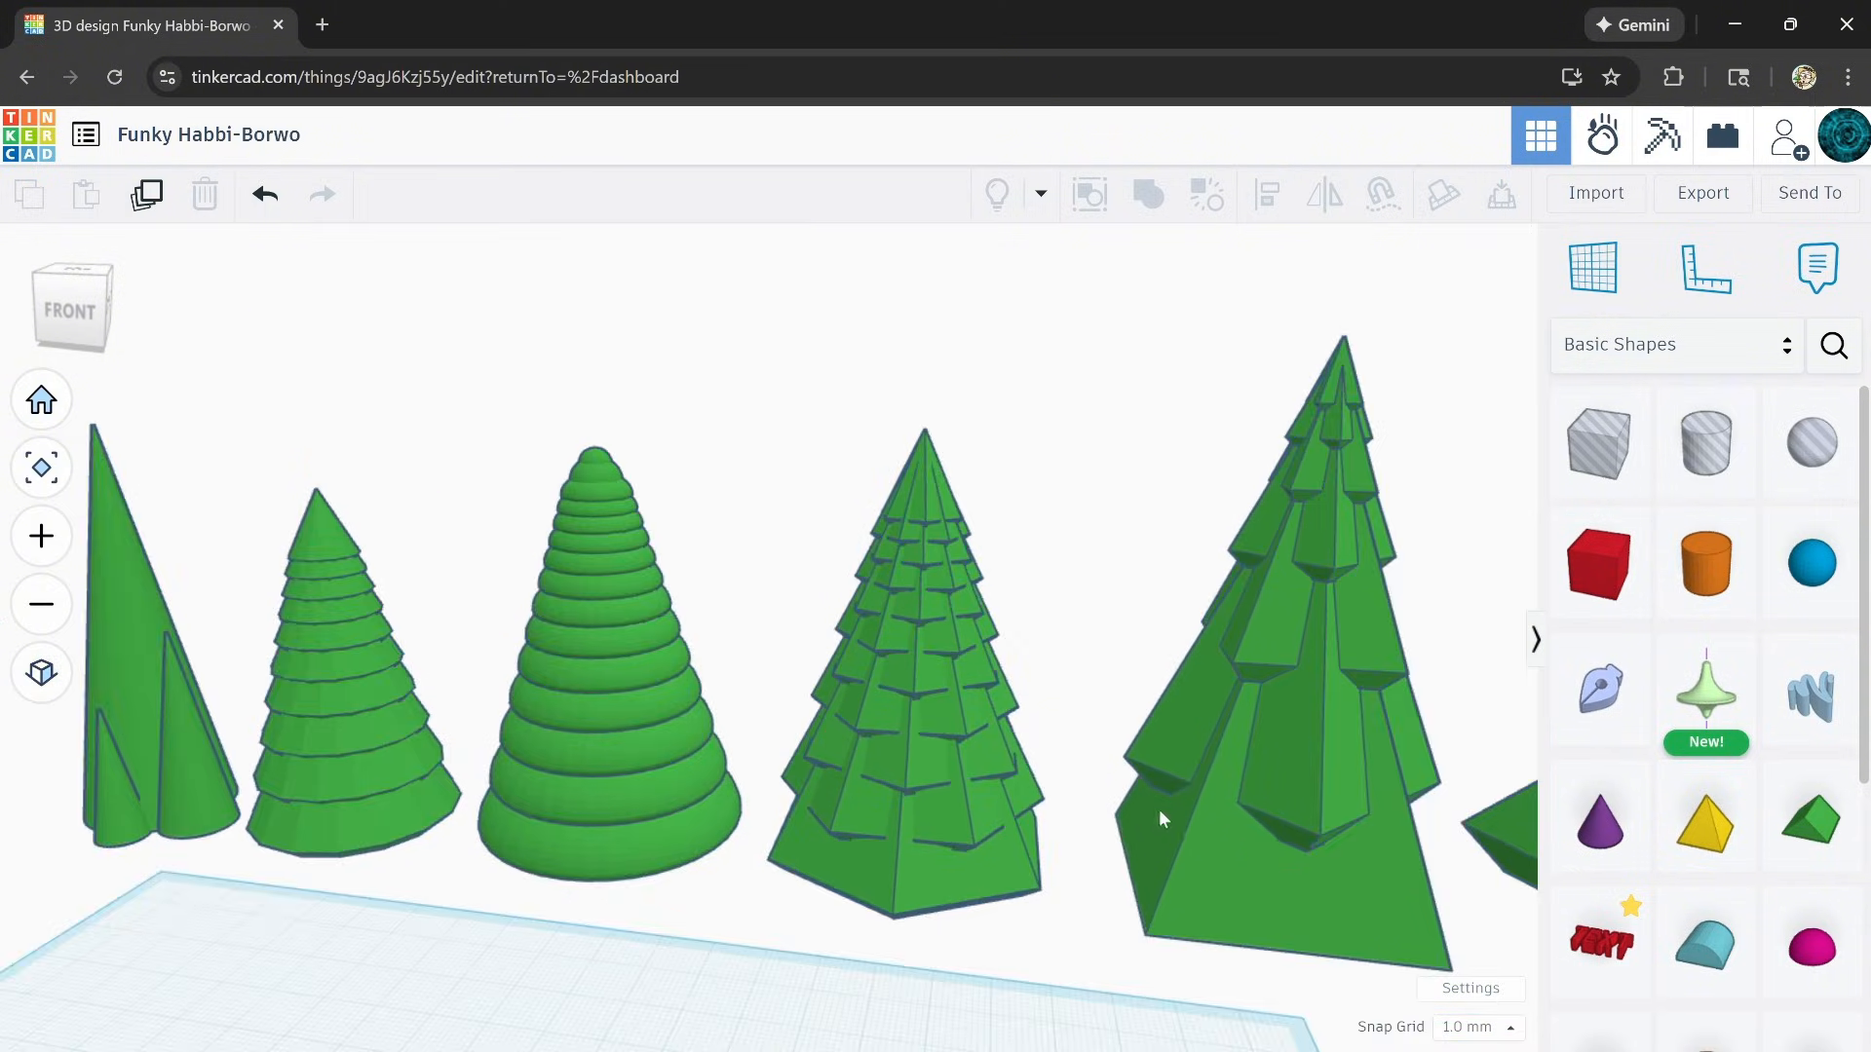
middle_click_drag(1029, 713, 826, 692)
scroll(928, 571, "up", 4)
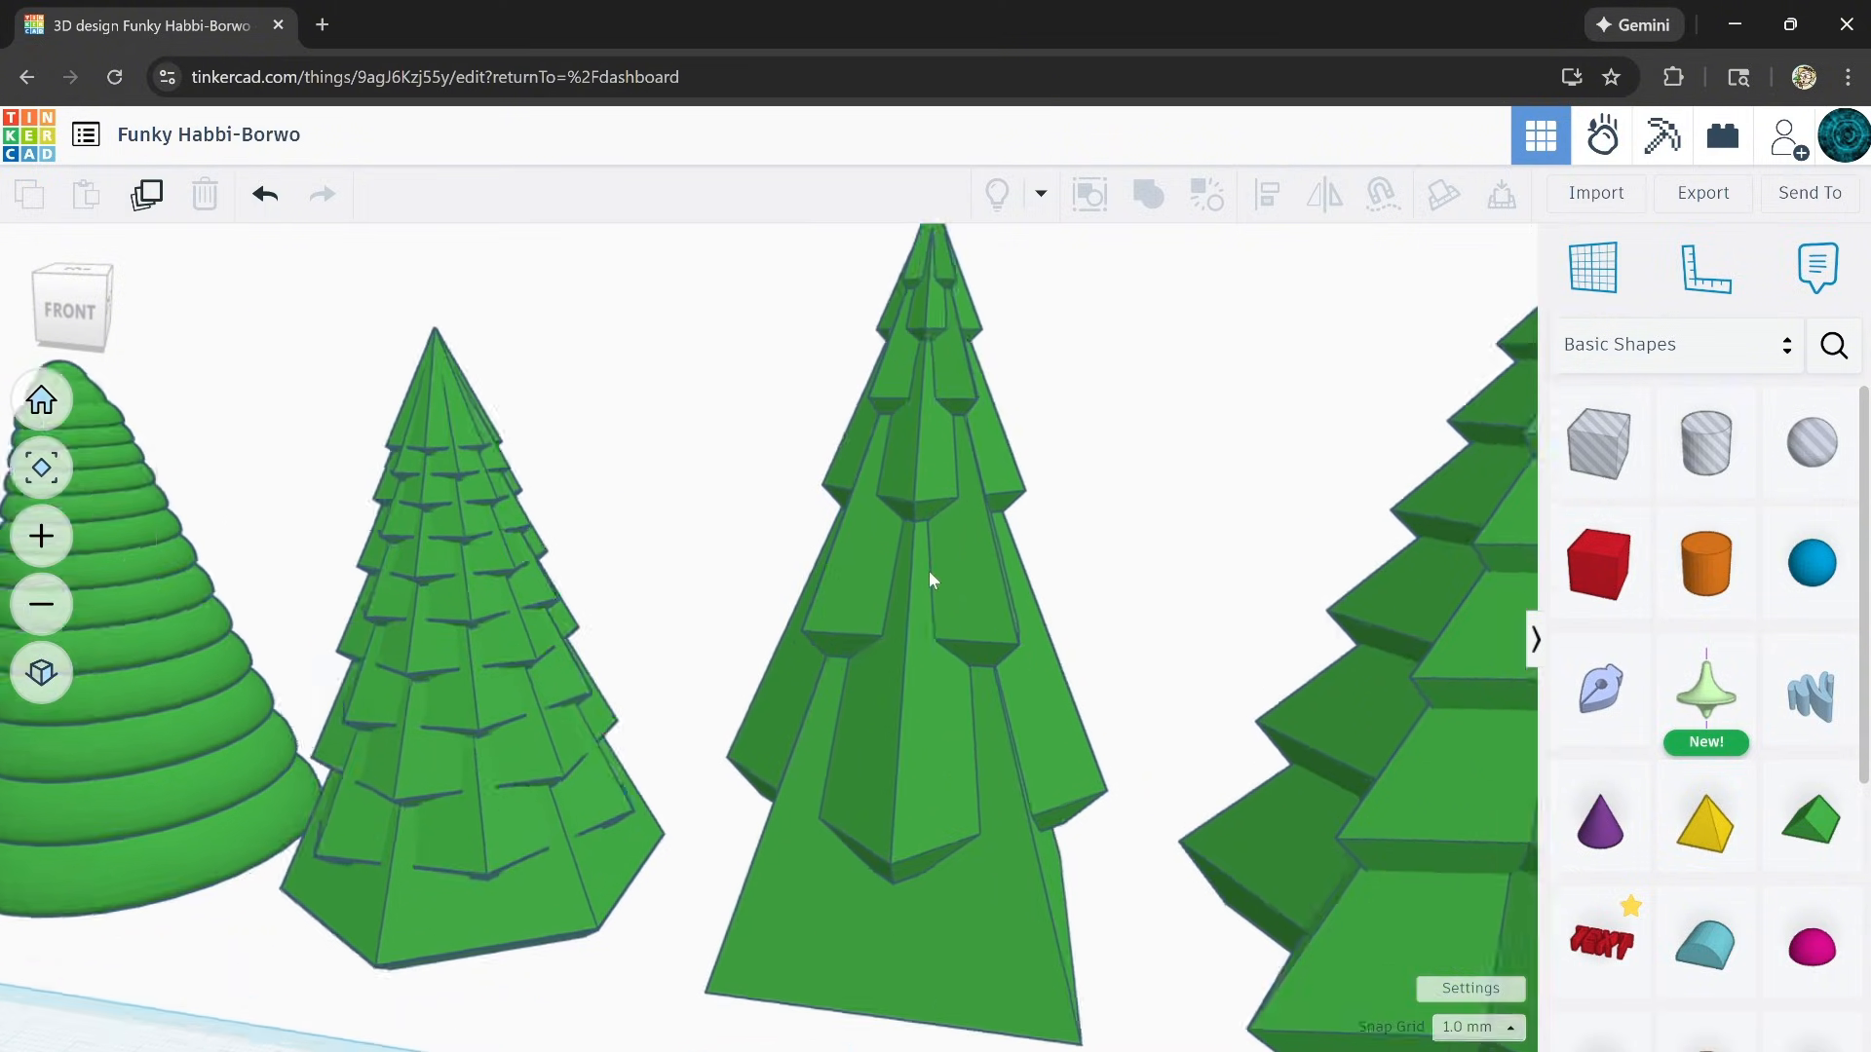
right_click_drag(963, 676, 979, 715)
scroll(974, 709, "down", 3)
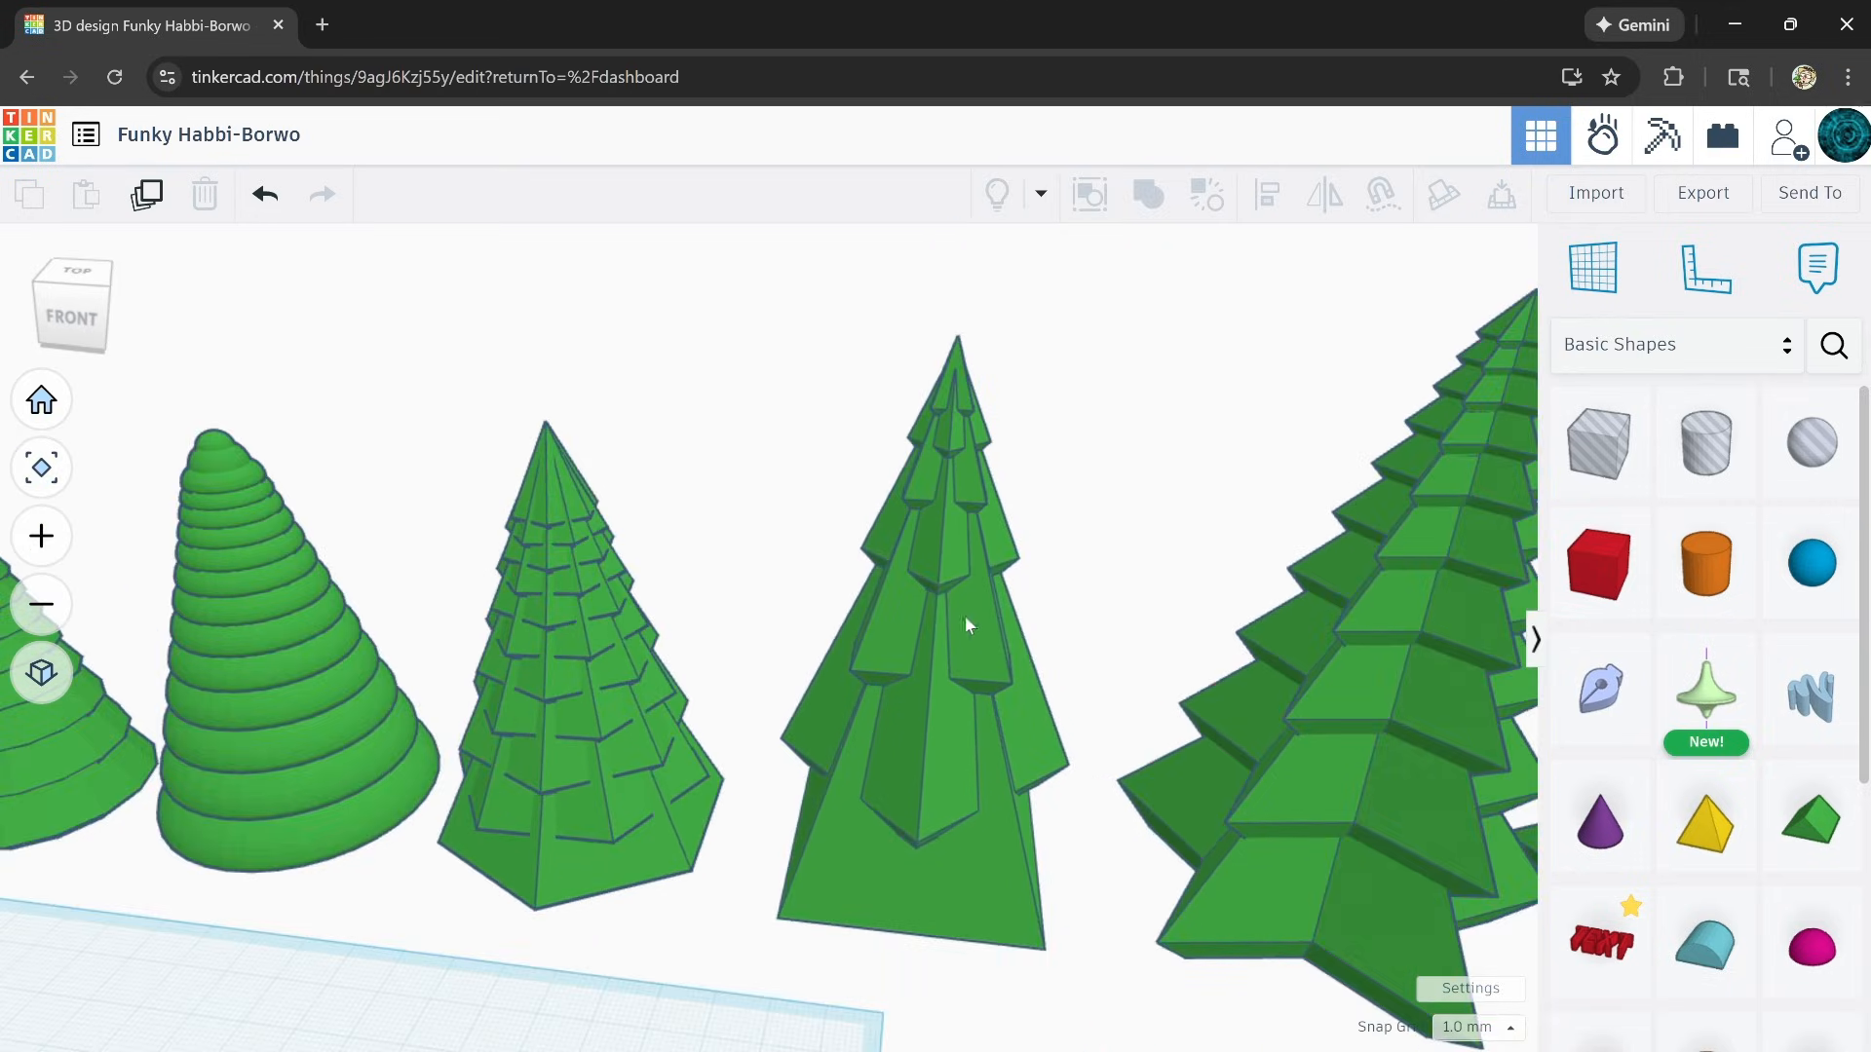
scroll(943, 586, "up", 6)
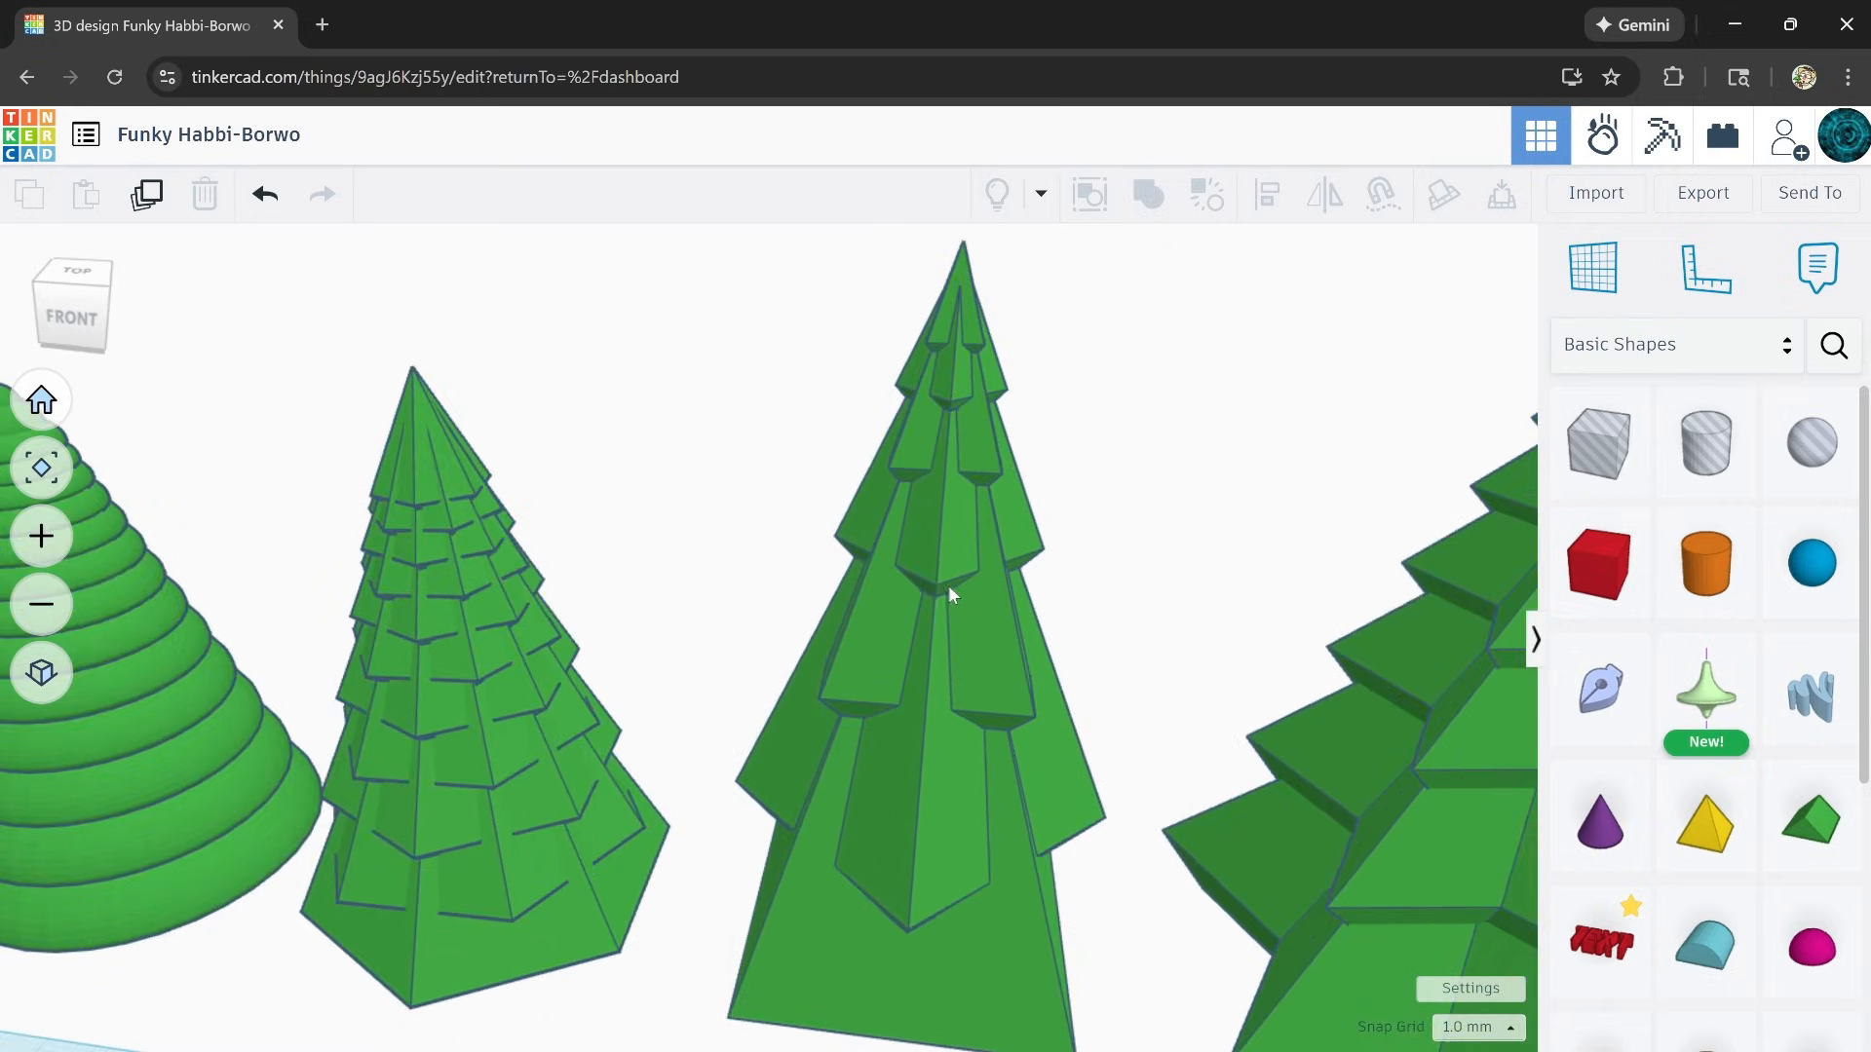
scroll(949, 587, "up", 3)
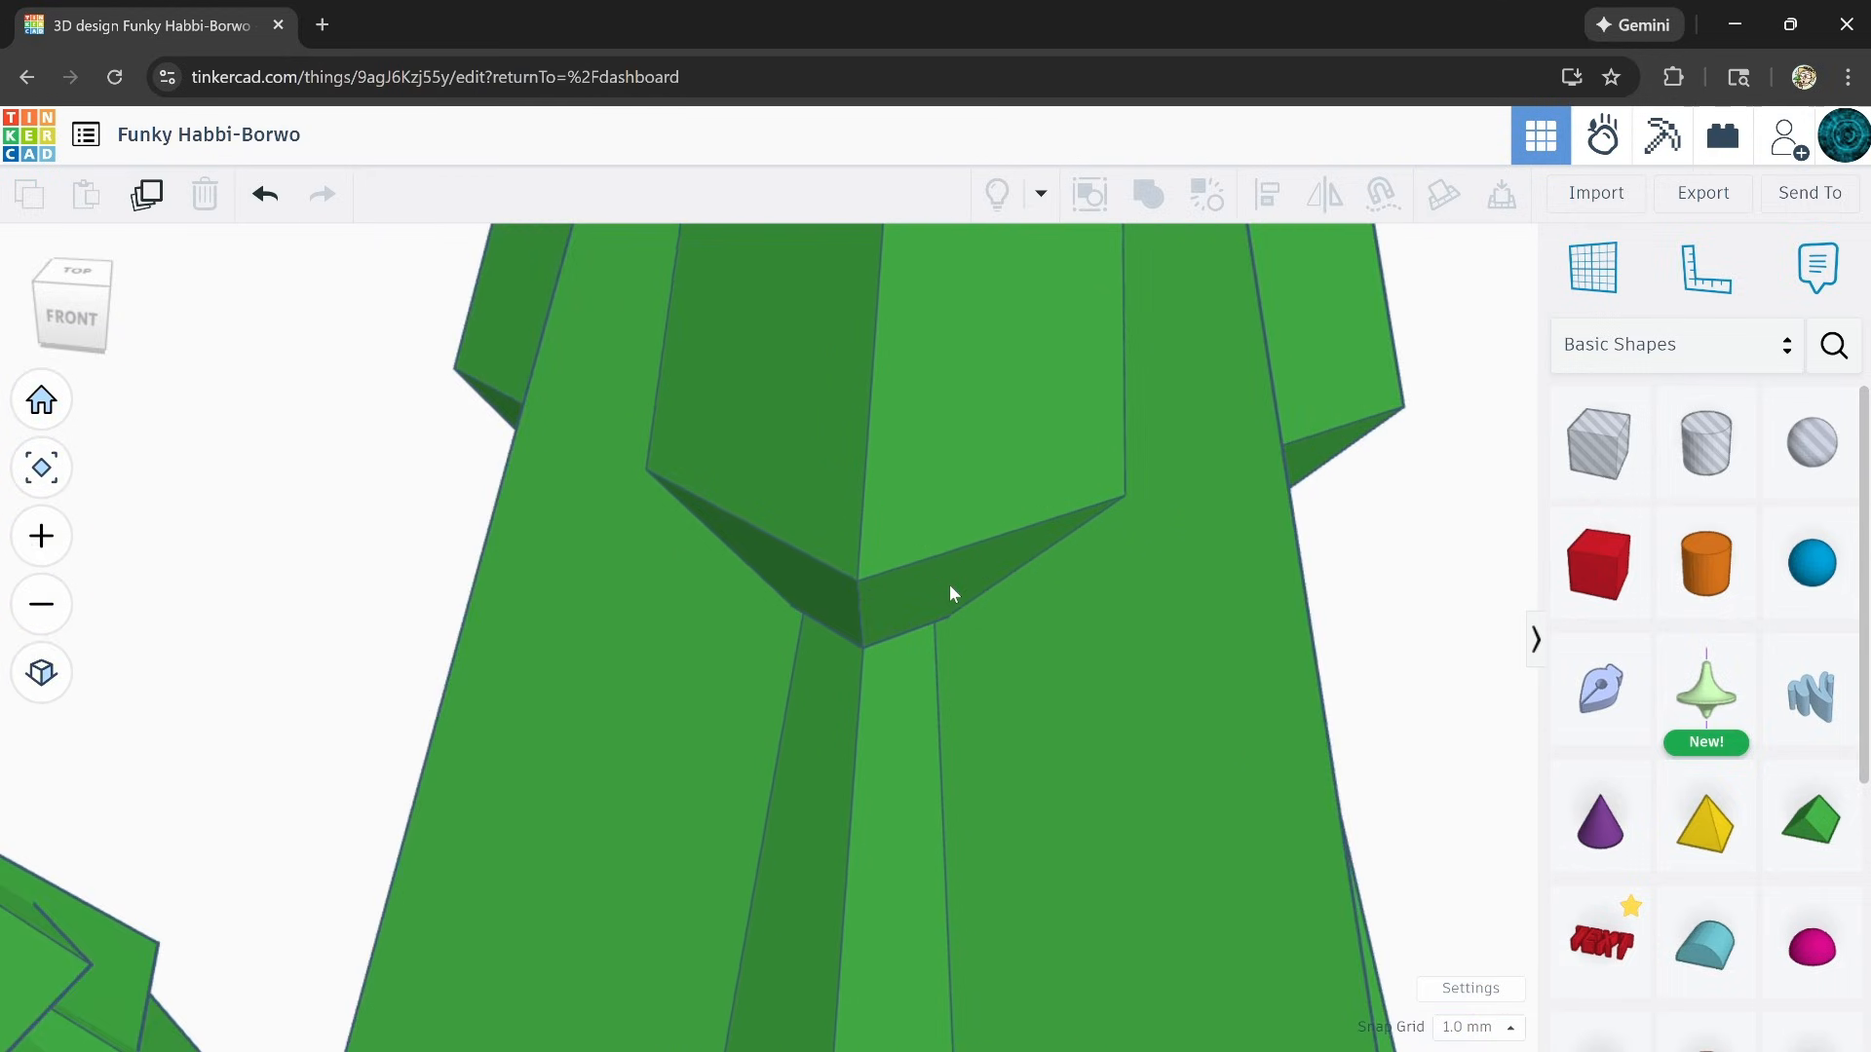
scroll(949, 585, "down", 8)
mouse_move(949, 585)
right_mouse_down()
mouse_move(985, 710)
mouse_move(902, 731)
mouse_move(1078, 751)
mouse_move(949, 775)
mouse_move(921, 592)
right_mouse_up()
Step: Inspect the tiers of the star-based tree and the twisted star tree beside it up close
scroll(929, 577, "up", 3)
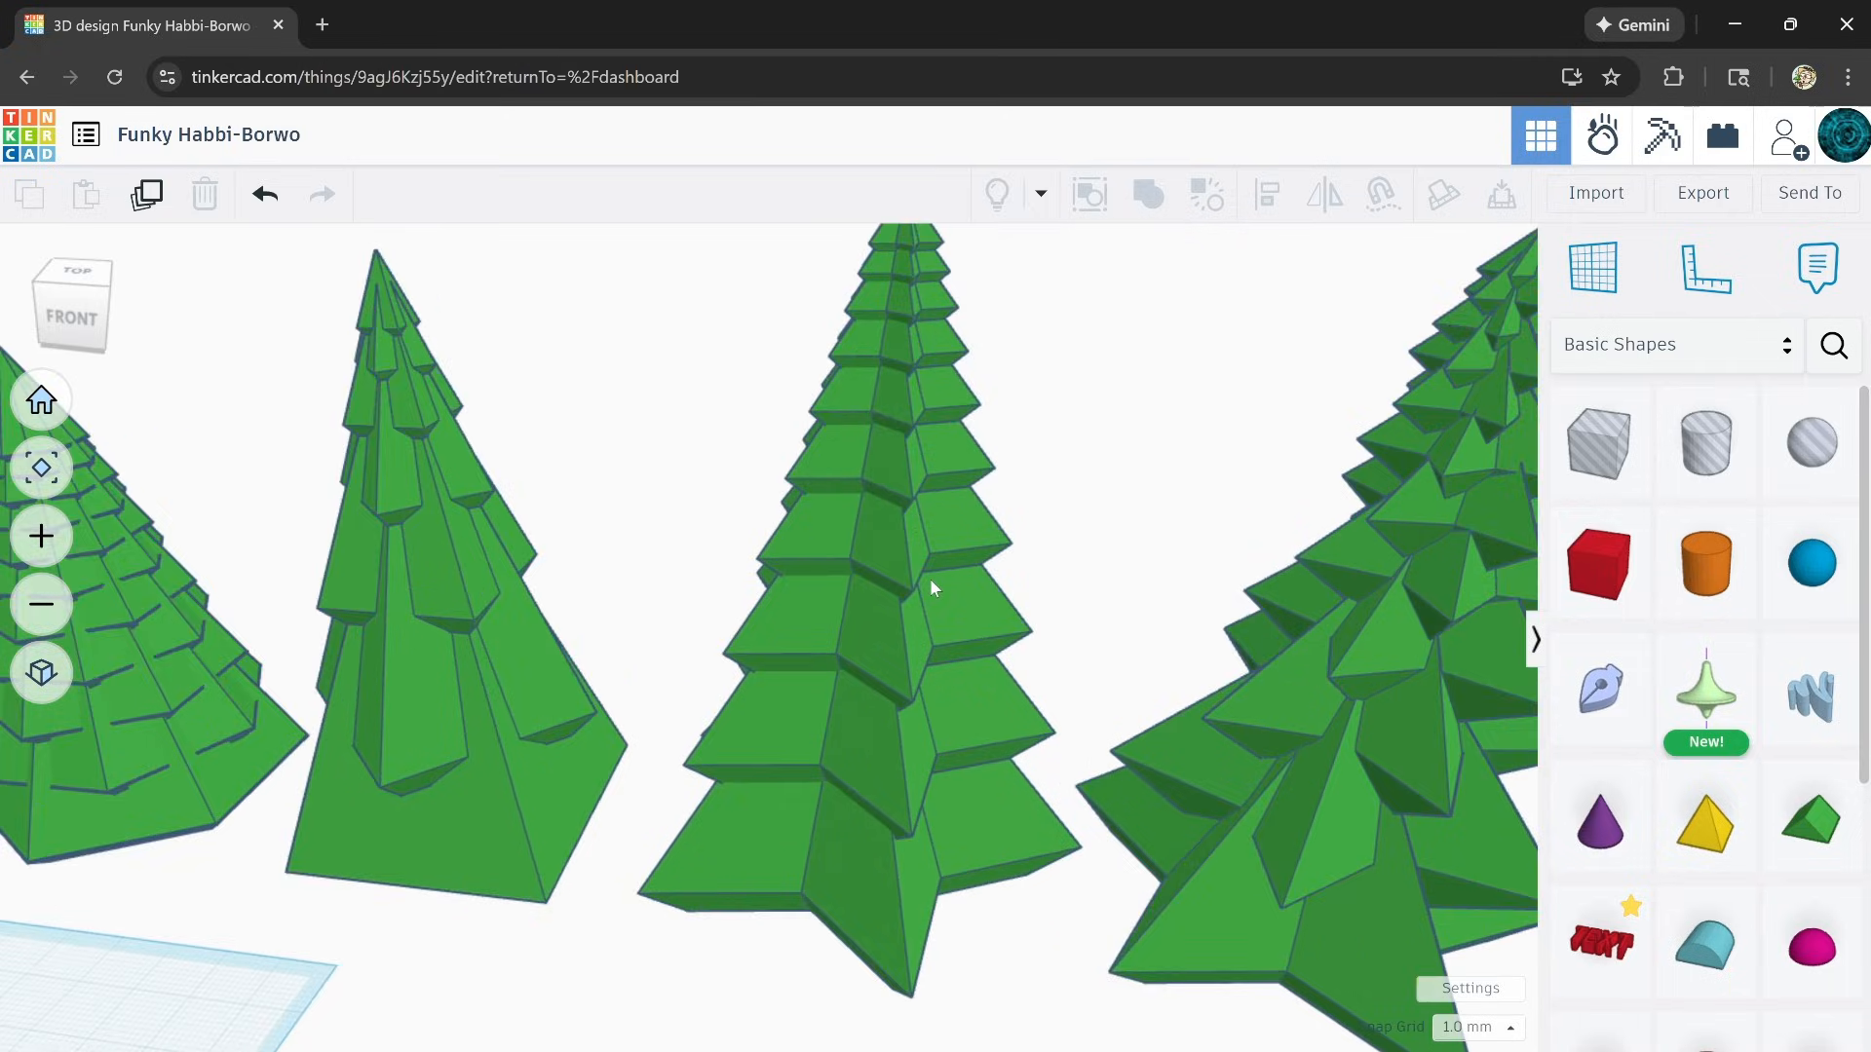
right_click_drag(933, 664, 881, 627)
scroll(886, 630, "up", 3)
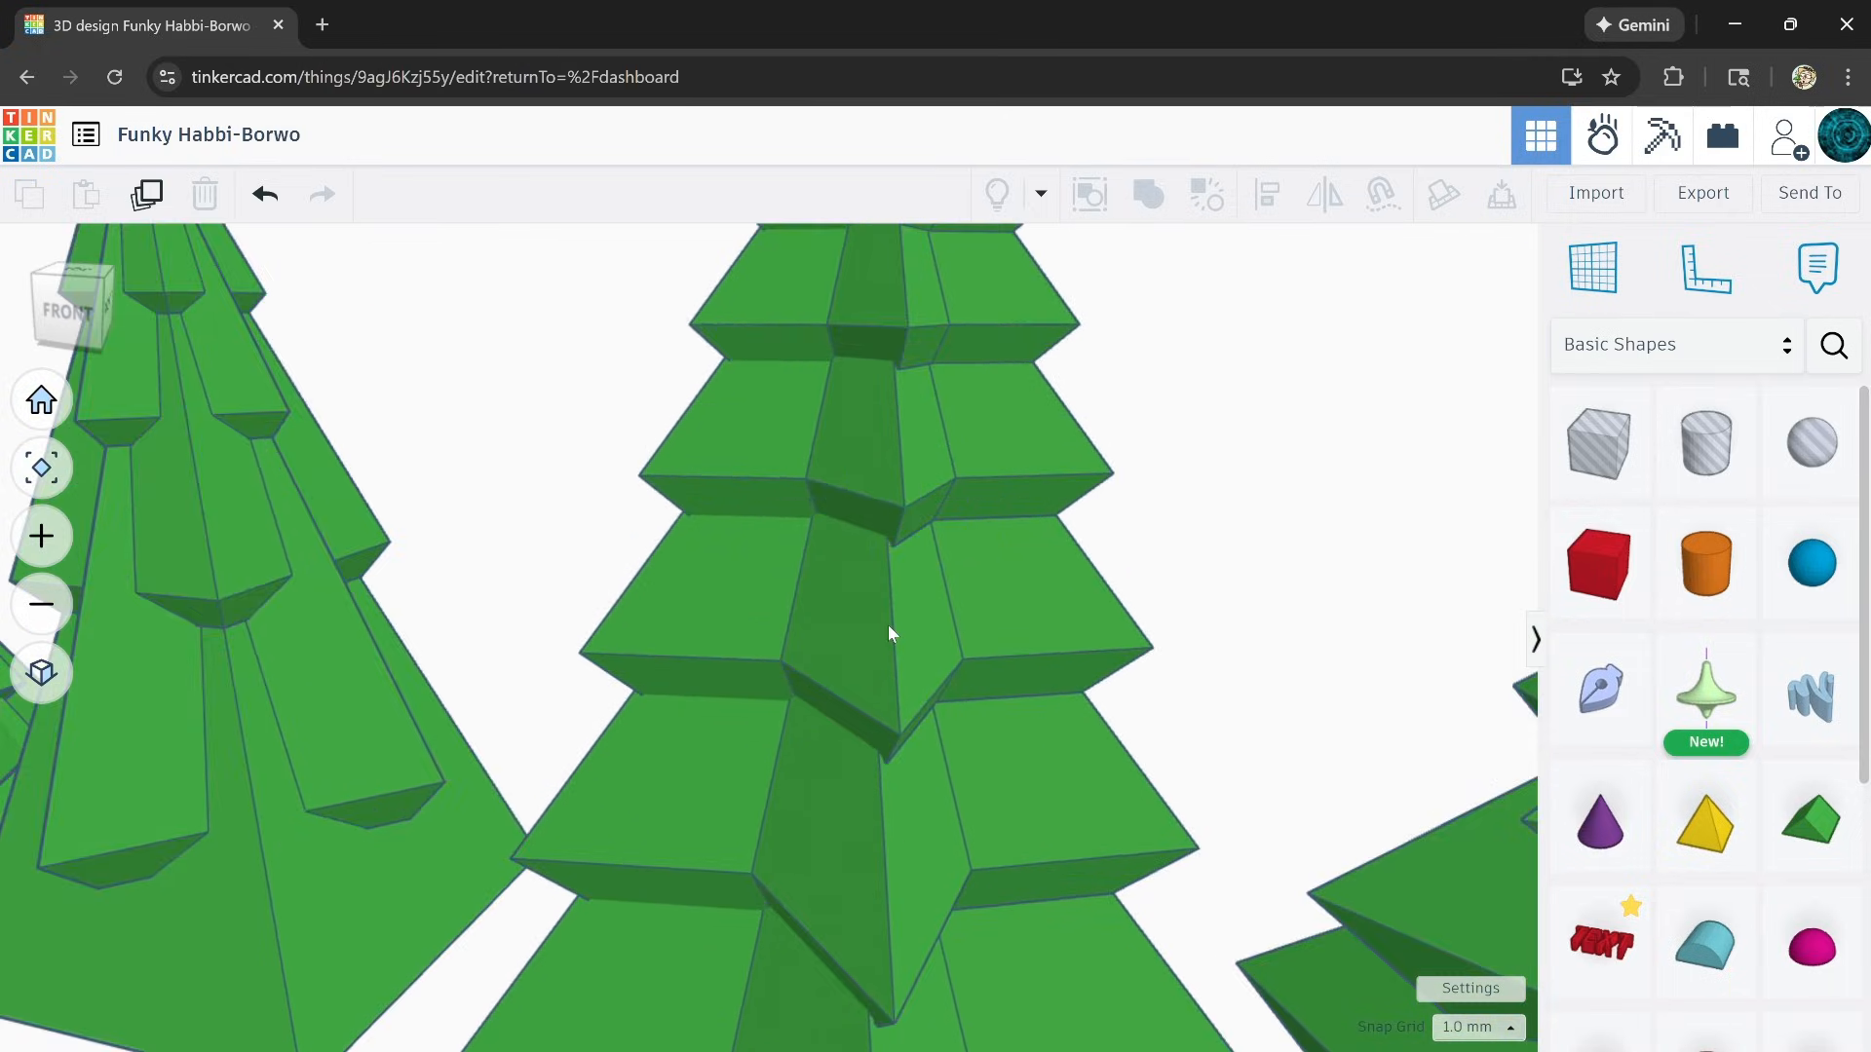
scroll(890, 635, "down", 2)
scroll(889, 629, "down", 2)
middle_click_drag(1105, 791, 741, 740)
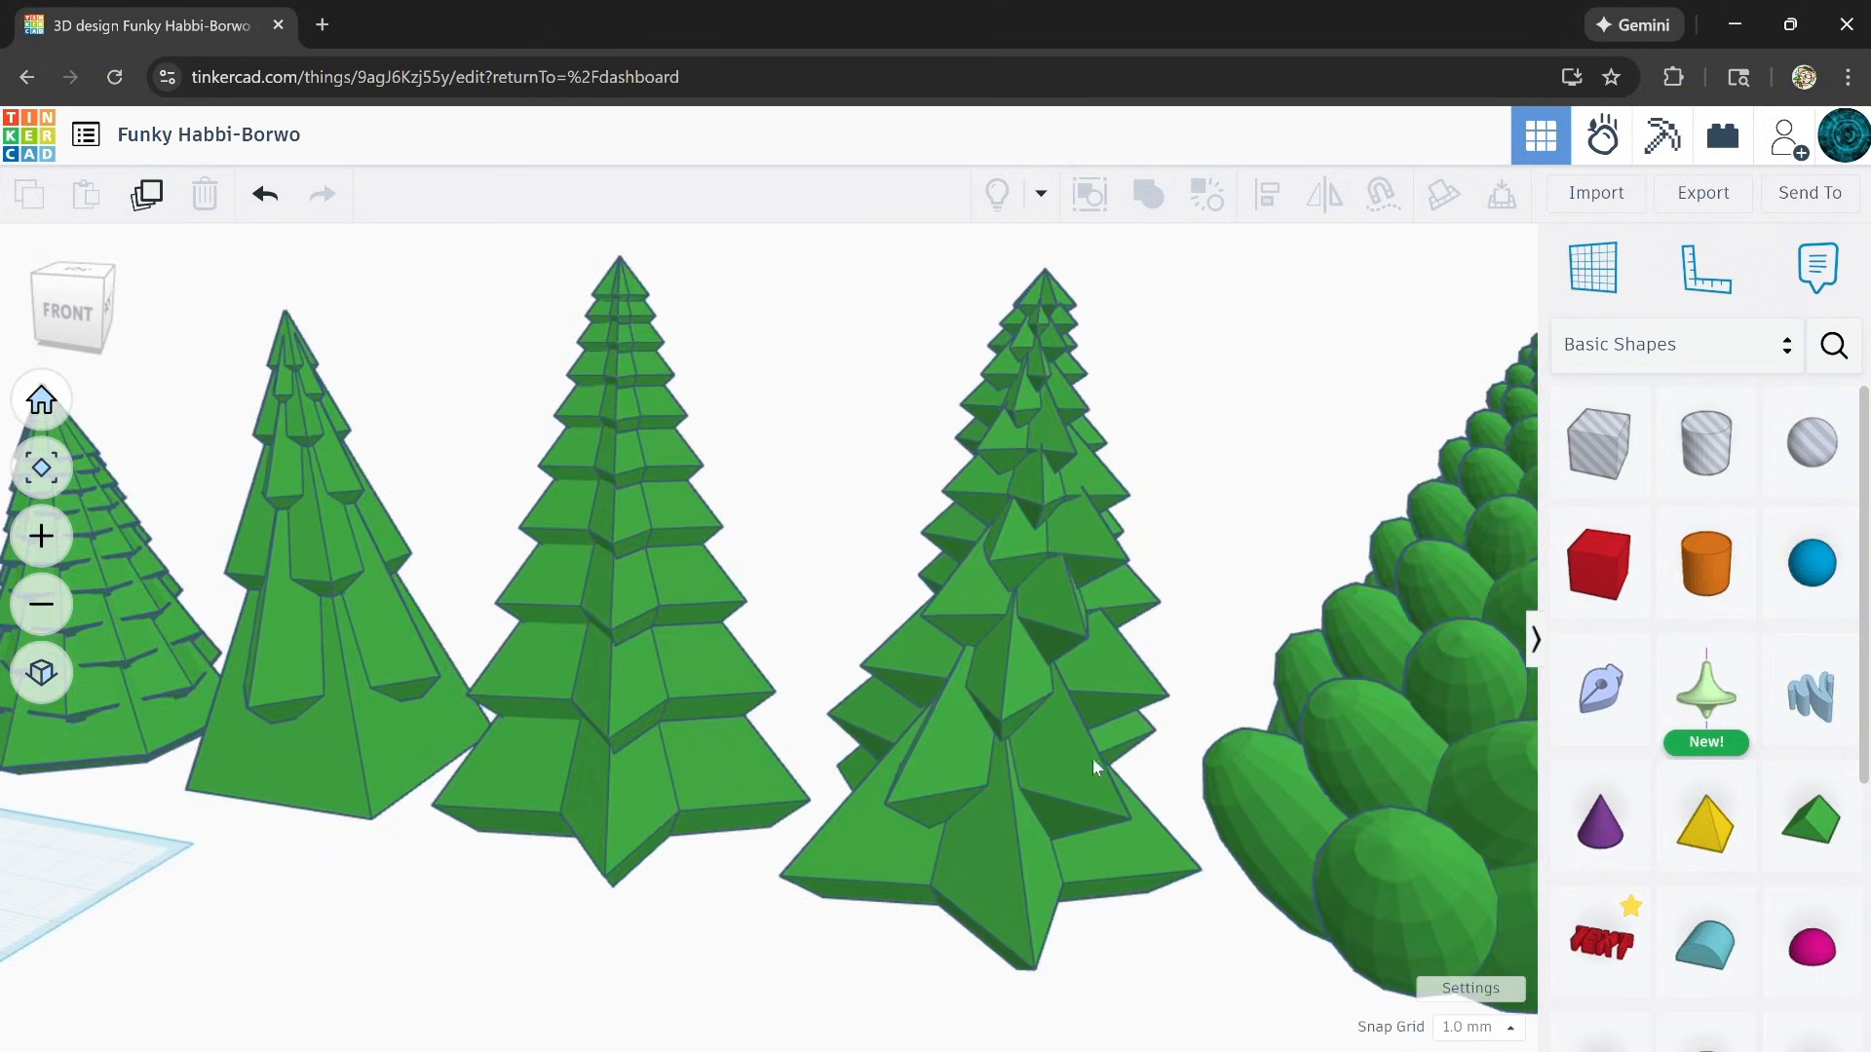
scroll(988, 672, "up", 3)
scroll(904, 726, "down", 3)
scroll(1077, 709, "up", 2)
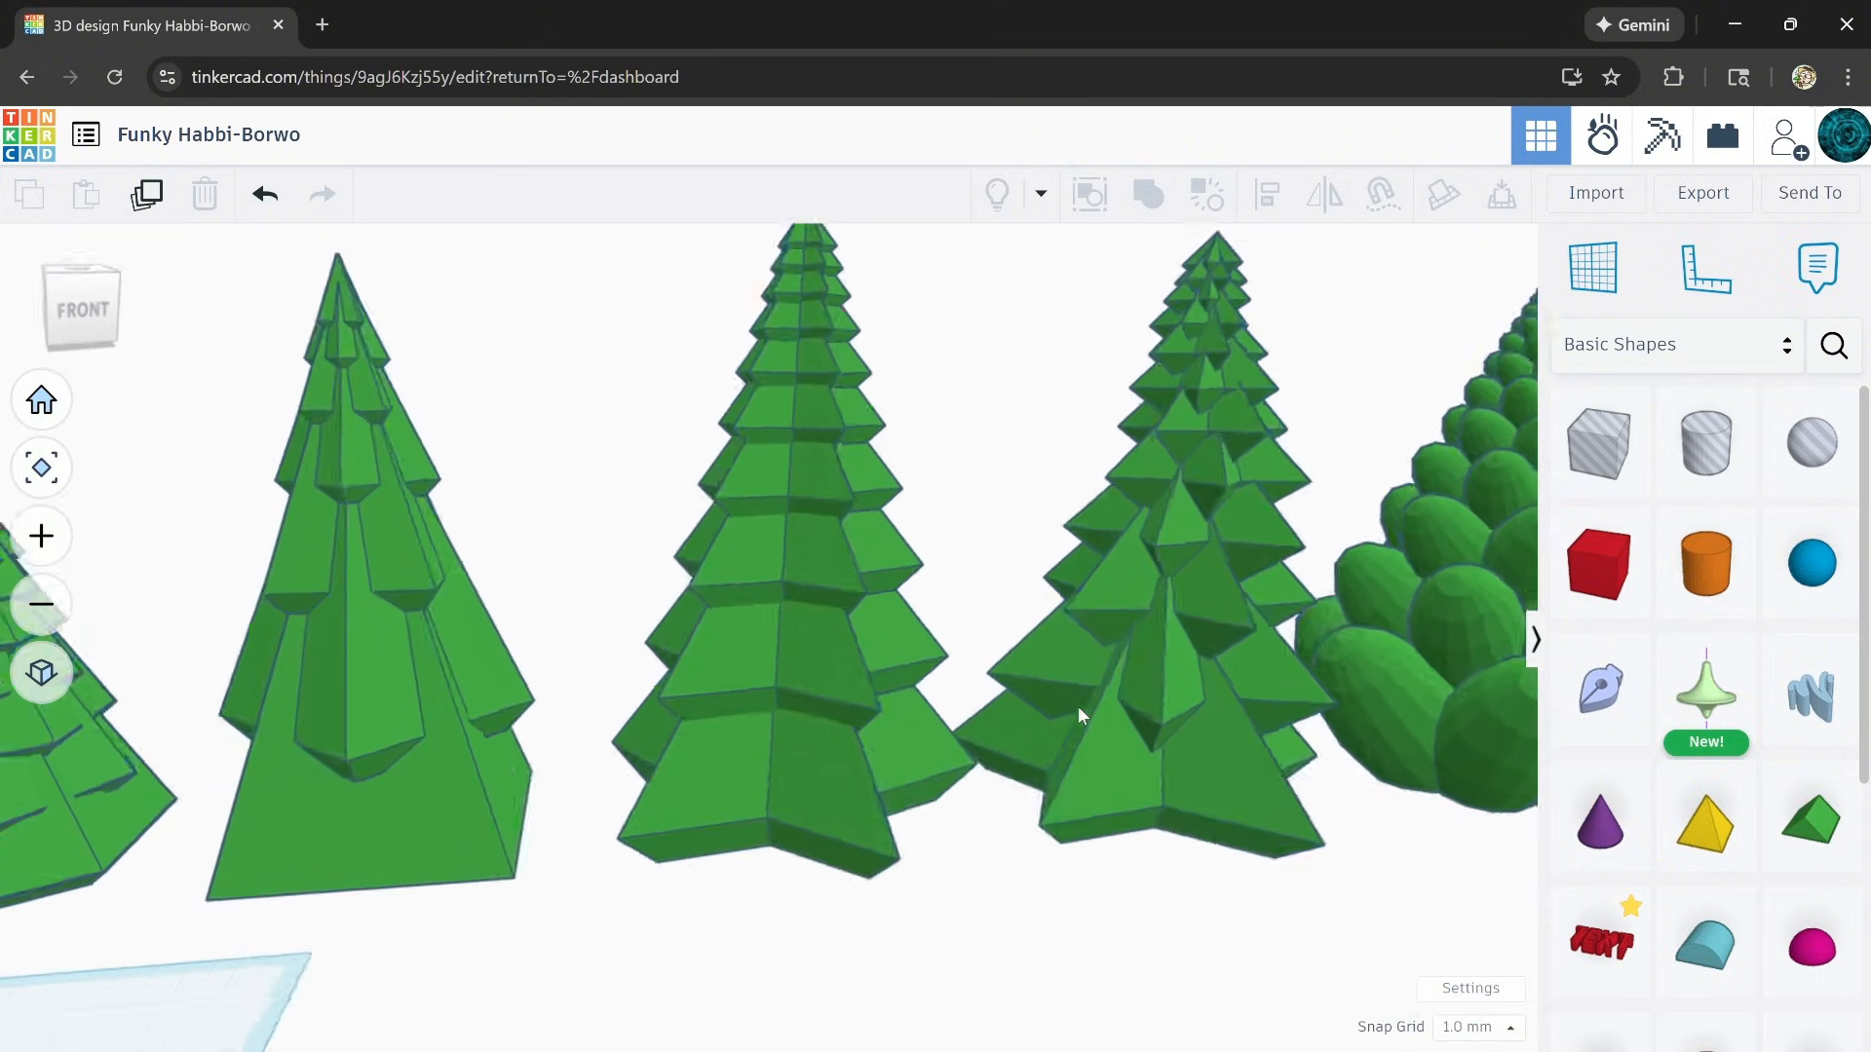
scroll(974, 731, "down", 2)
right_click_drag(873, 764, 1053, 660)
scroll(904, 739, "up", 3)
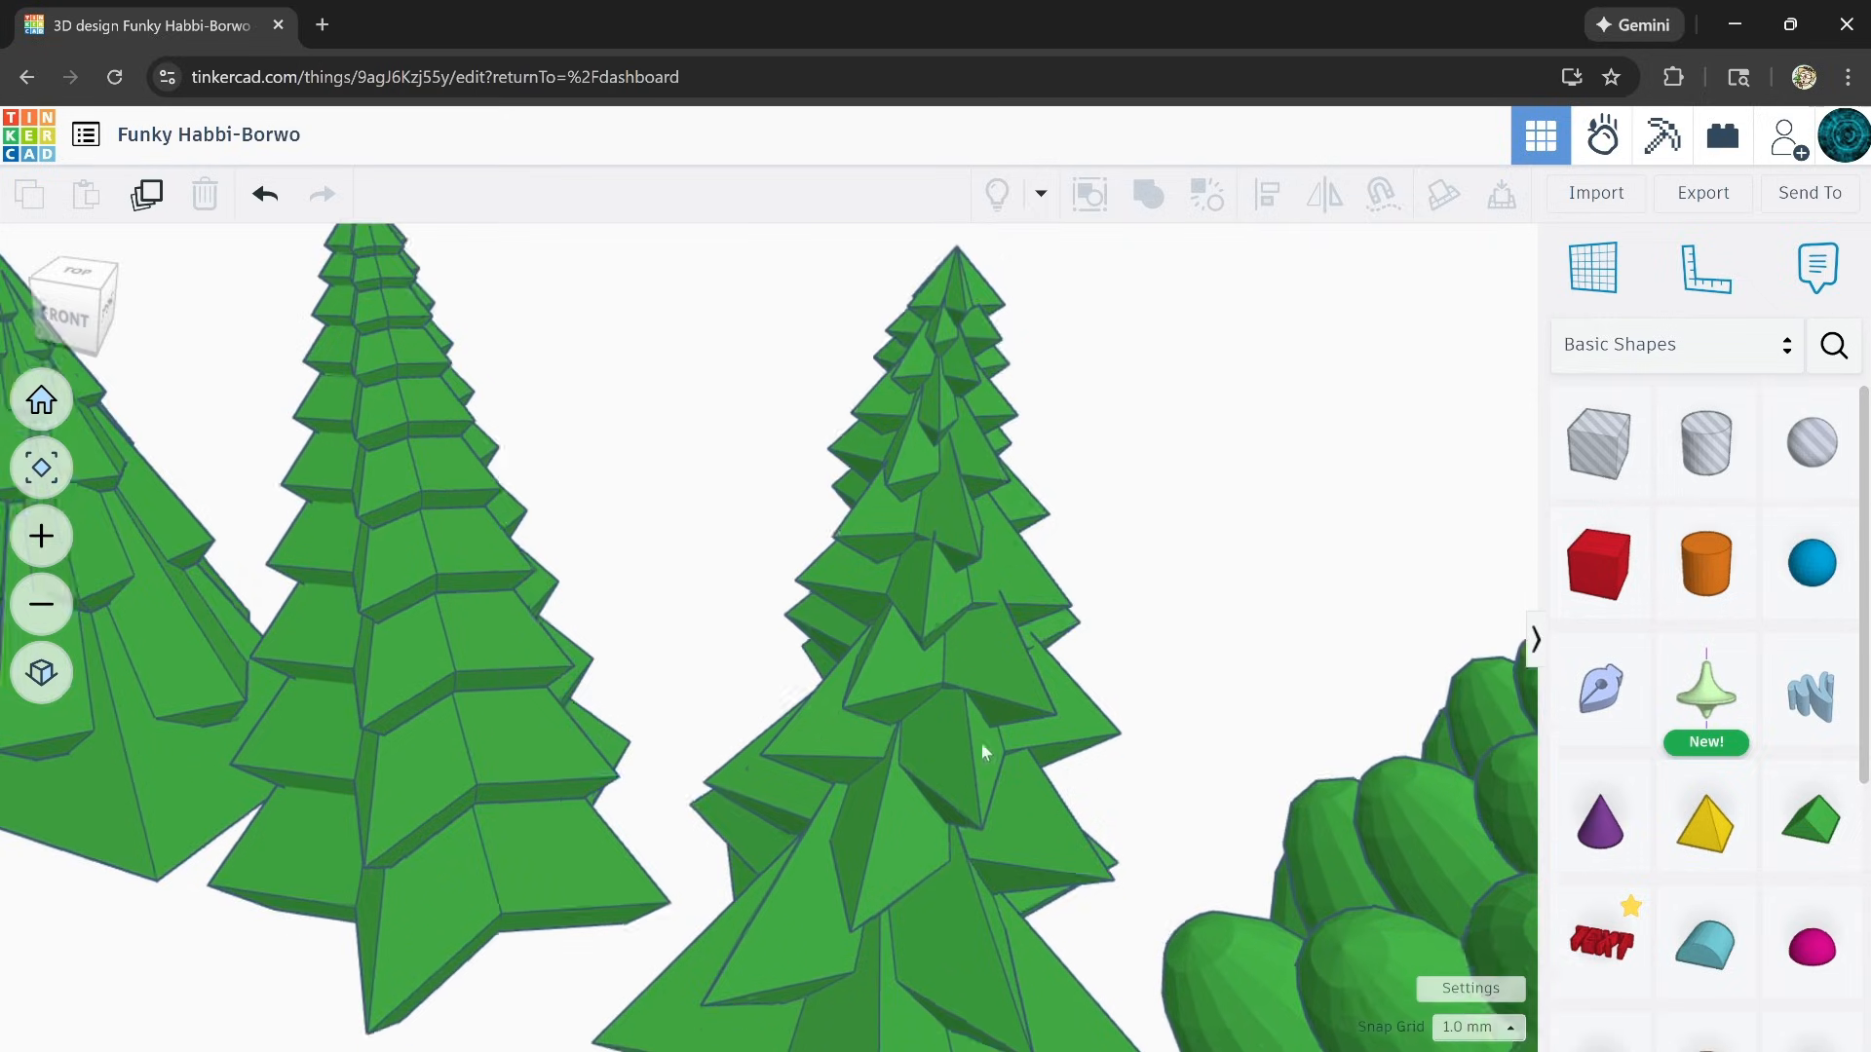
right_click_drag(980, 741, 921, 758)
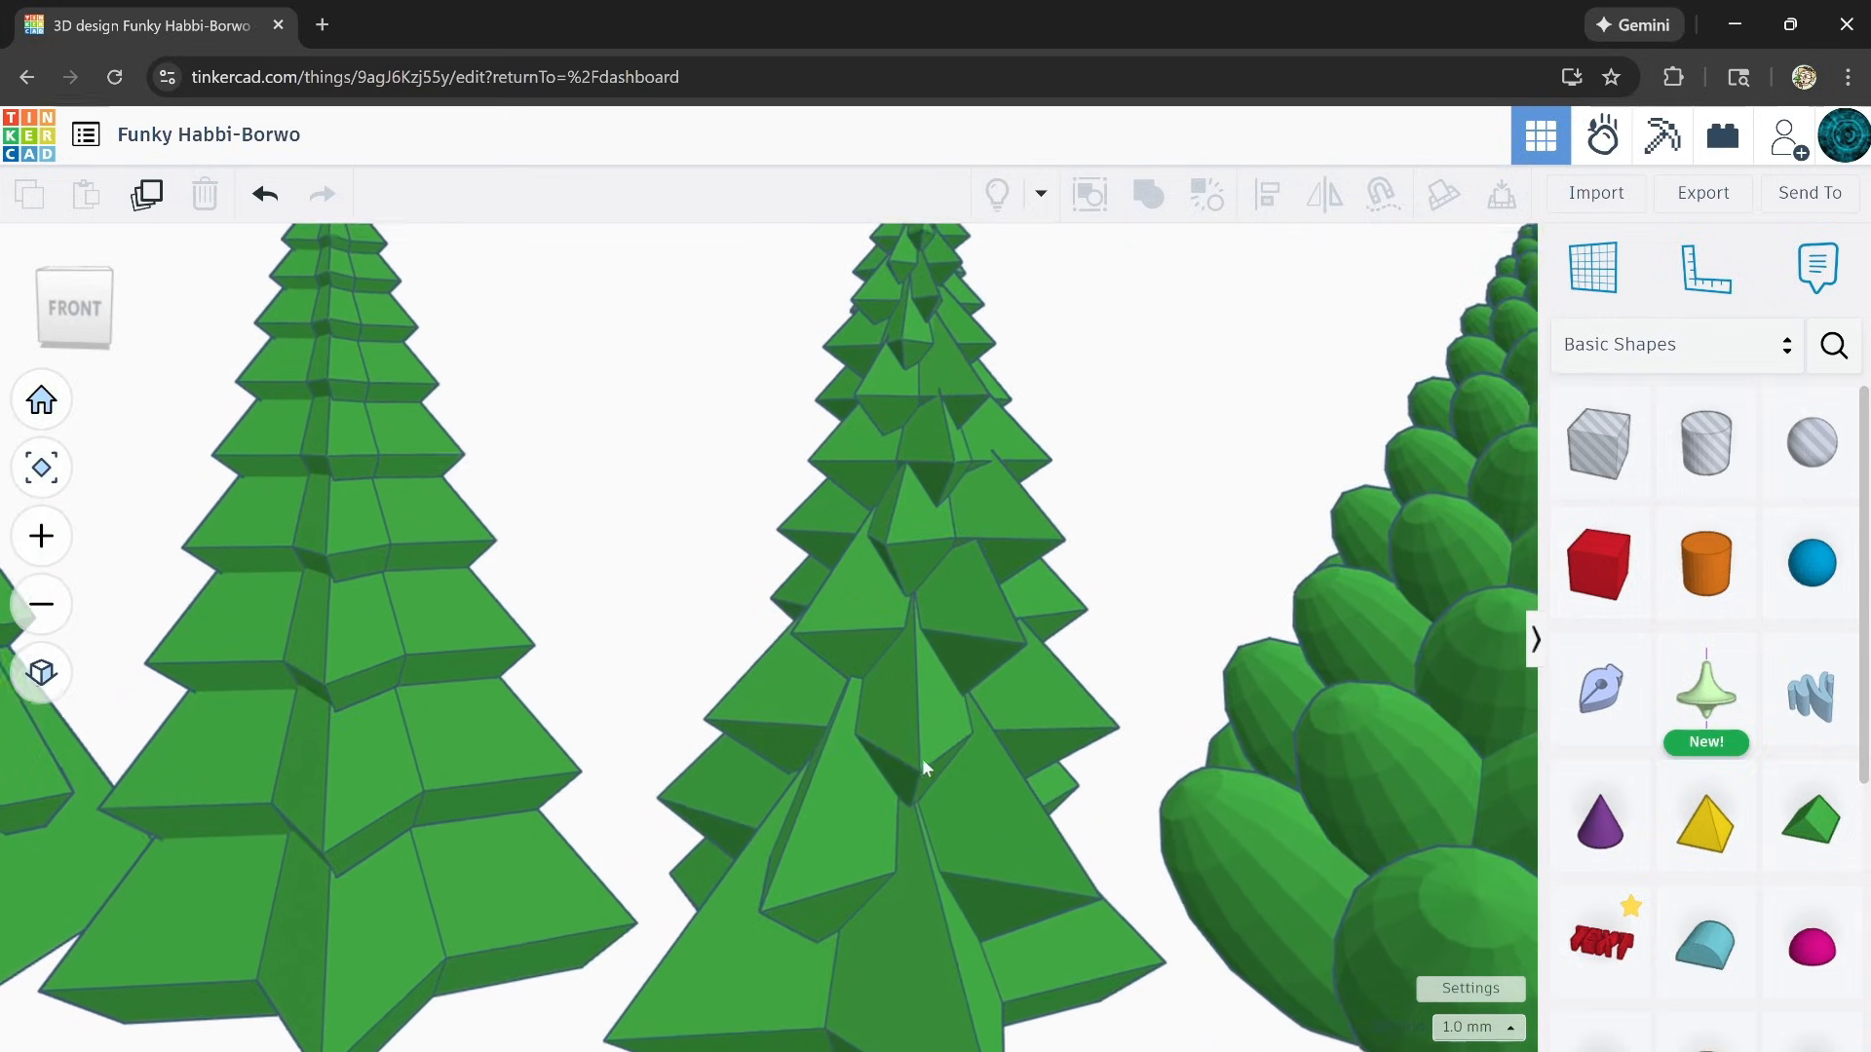
scroll(922, 758, "down", 5)
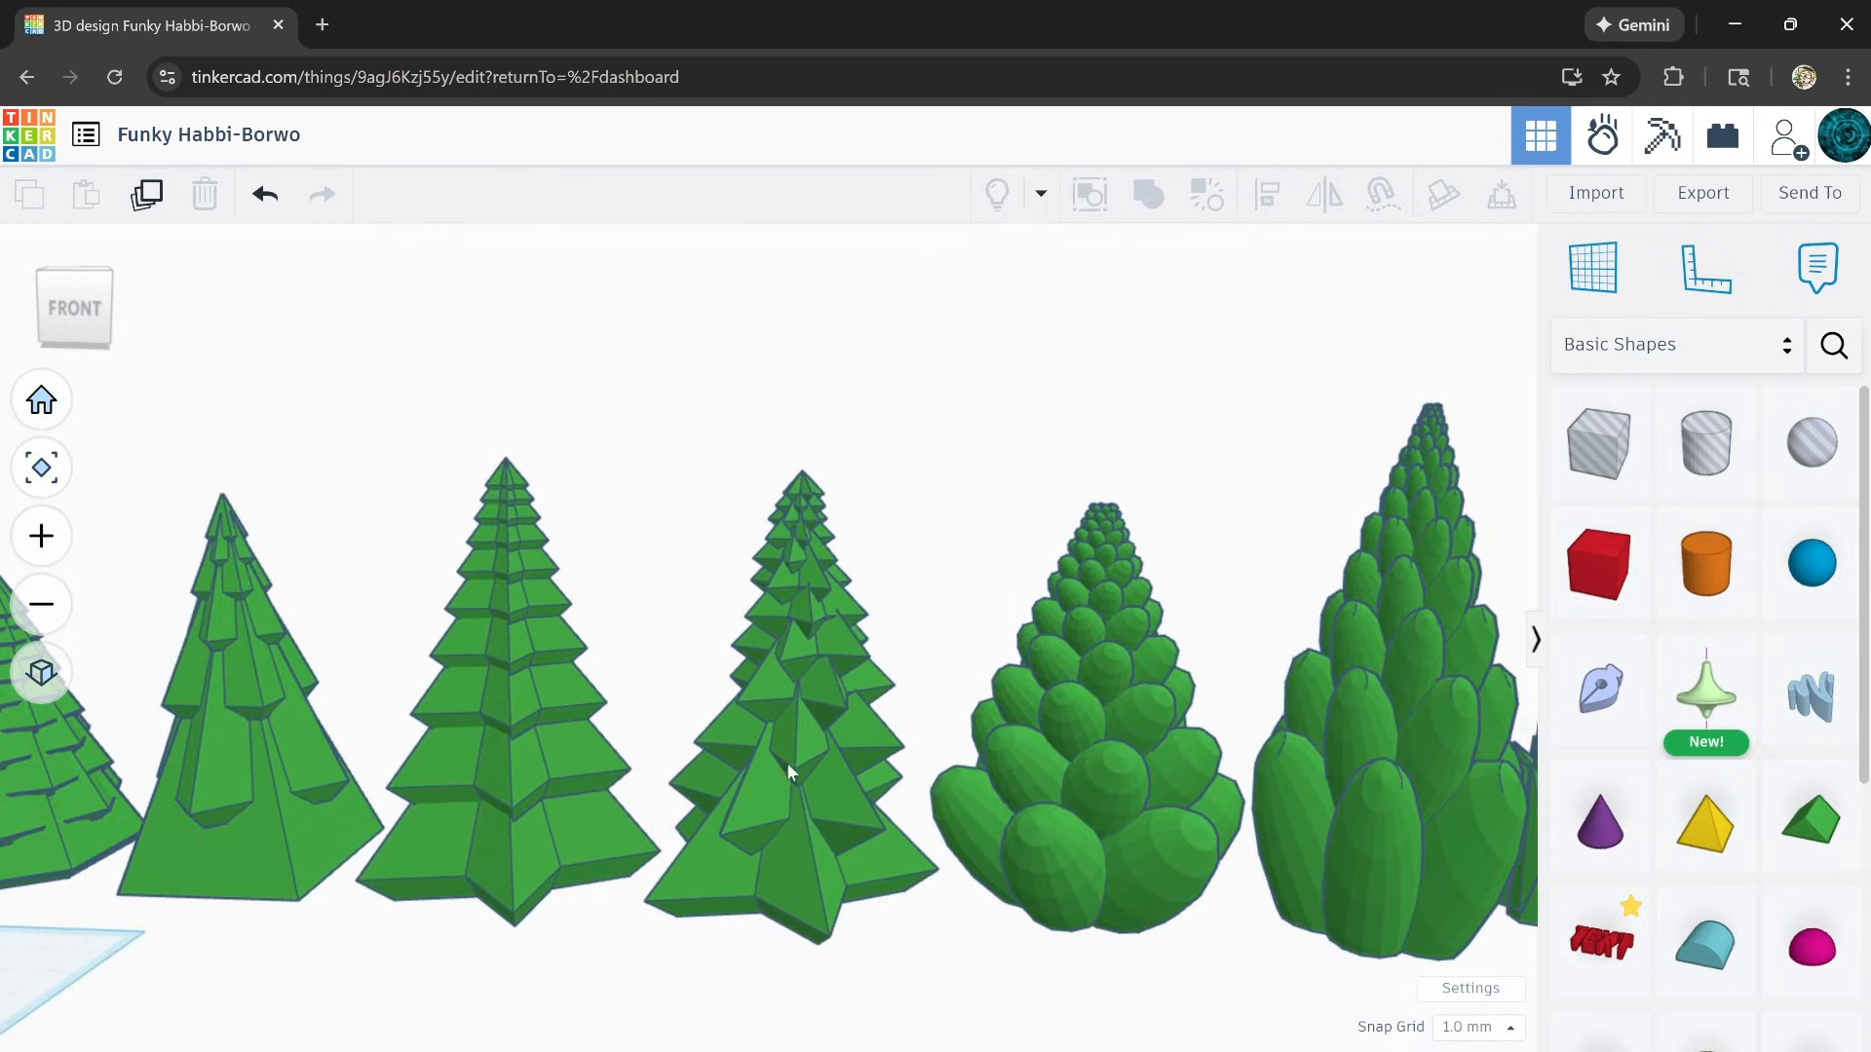
Step: Examine the wide tree built from egg-shaped lobes close up and against its neighbours
middle_click_drag(1076, 809, 803, 809)
scroll(801, 760, "up", 3)
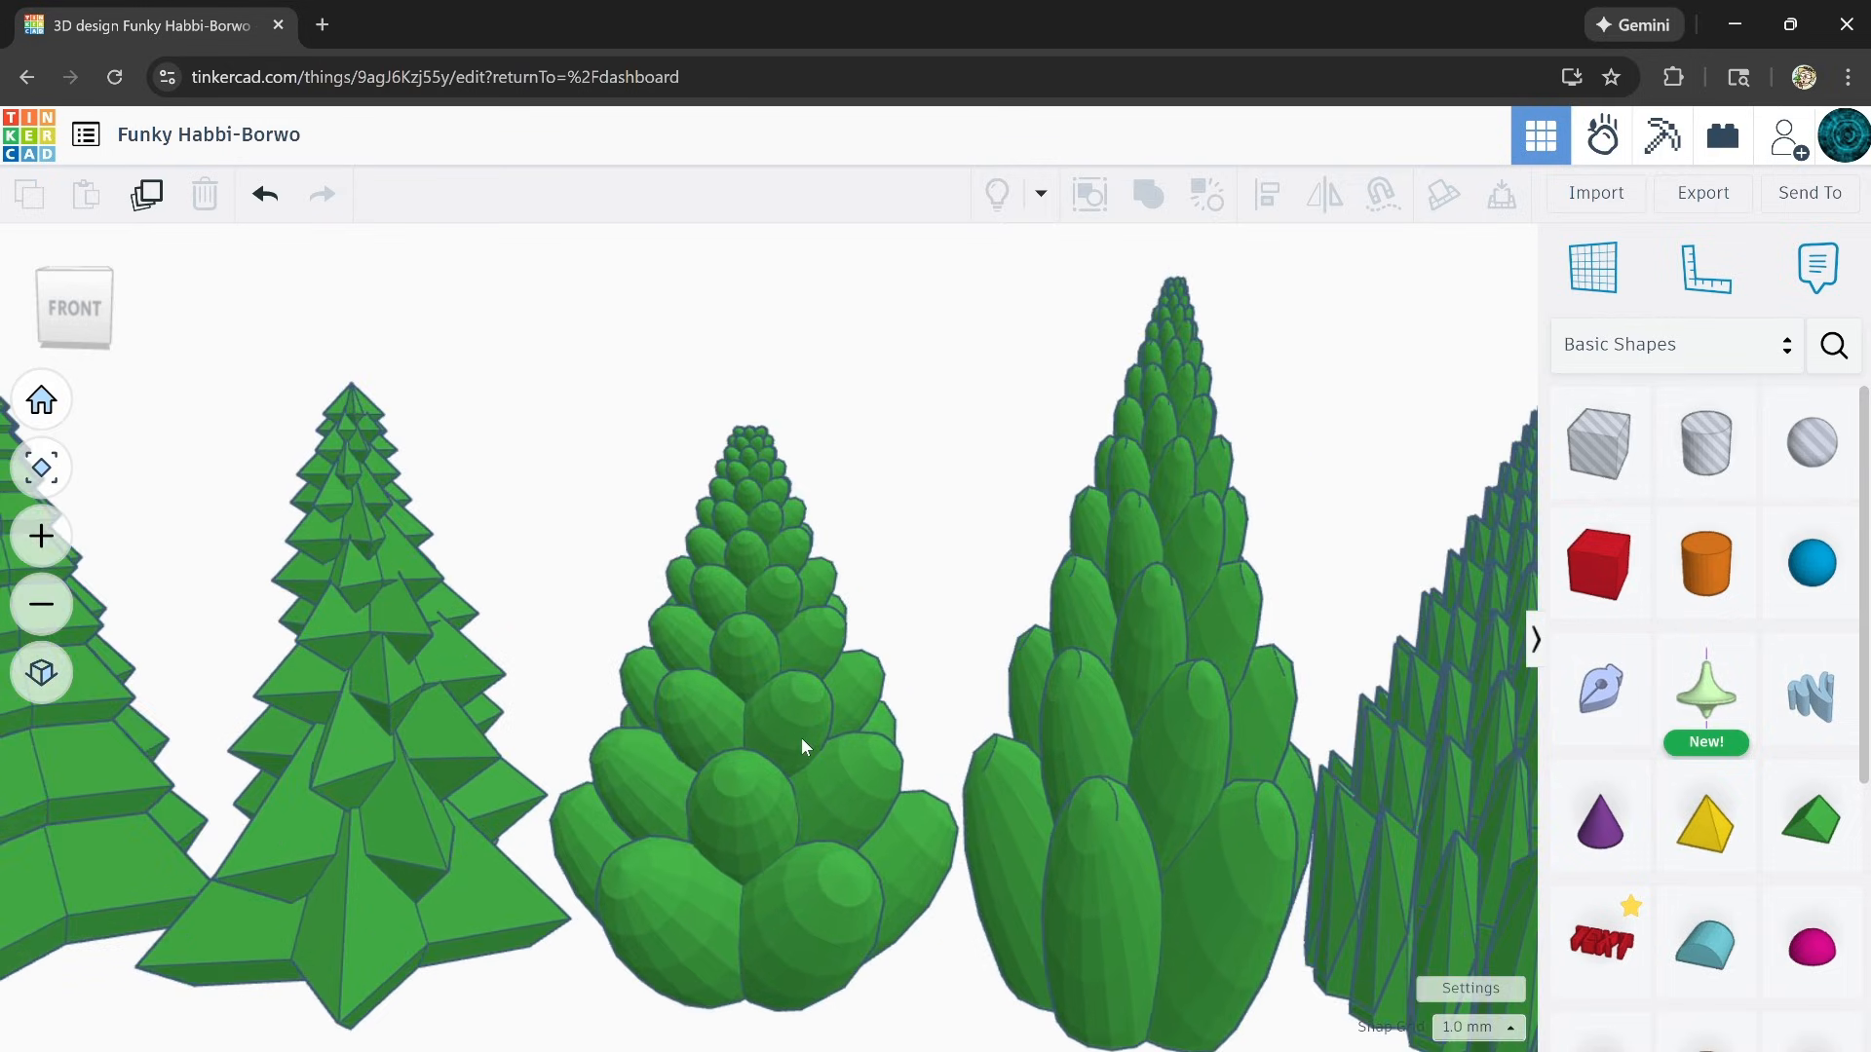
scroll(801, 747, "up", 2)
right_click_drag(911, 802, 573, 733)
scroll(914, 801, "down", 5)
scroll(614, 702, "up", 5)
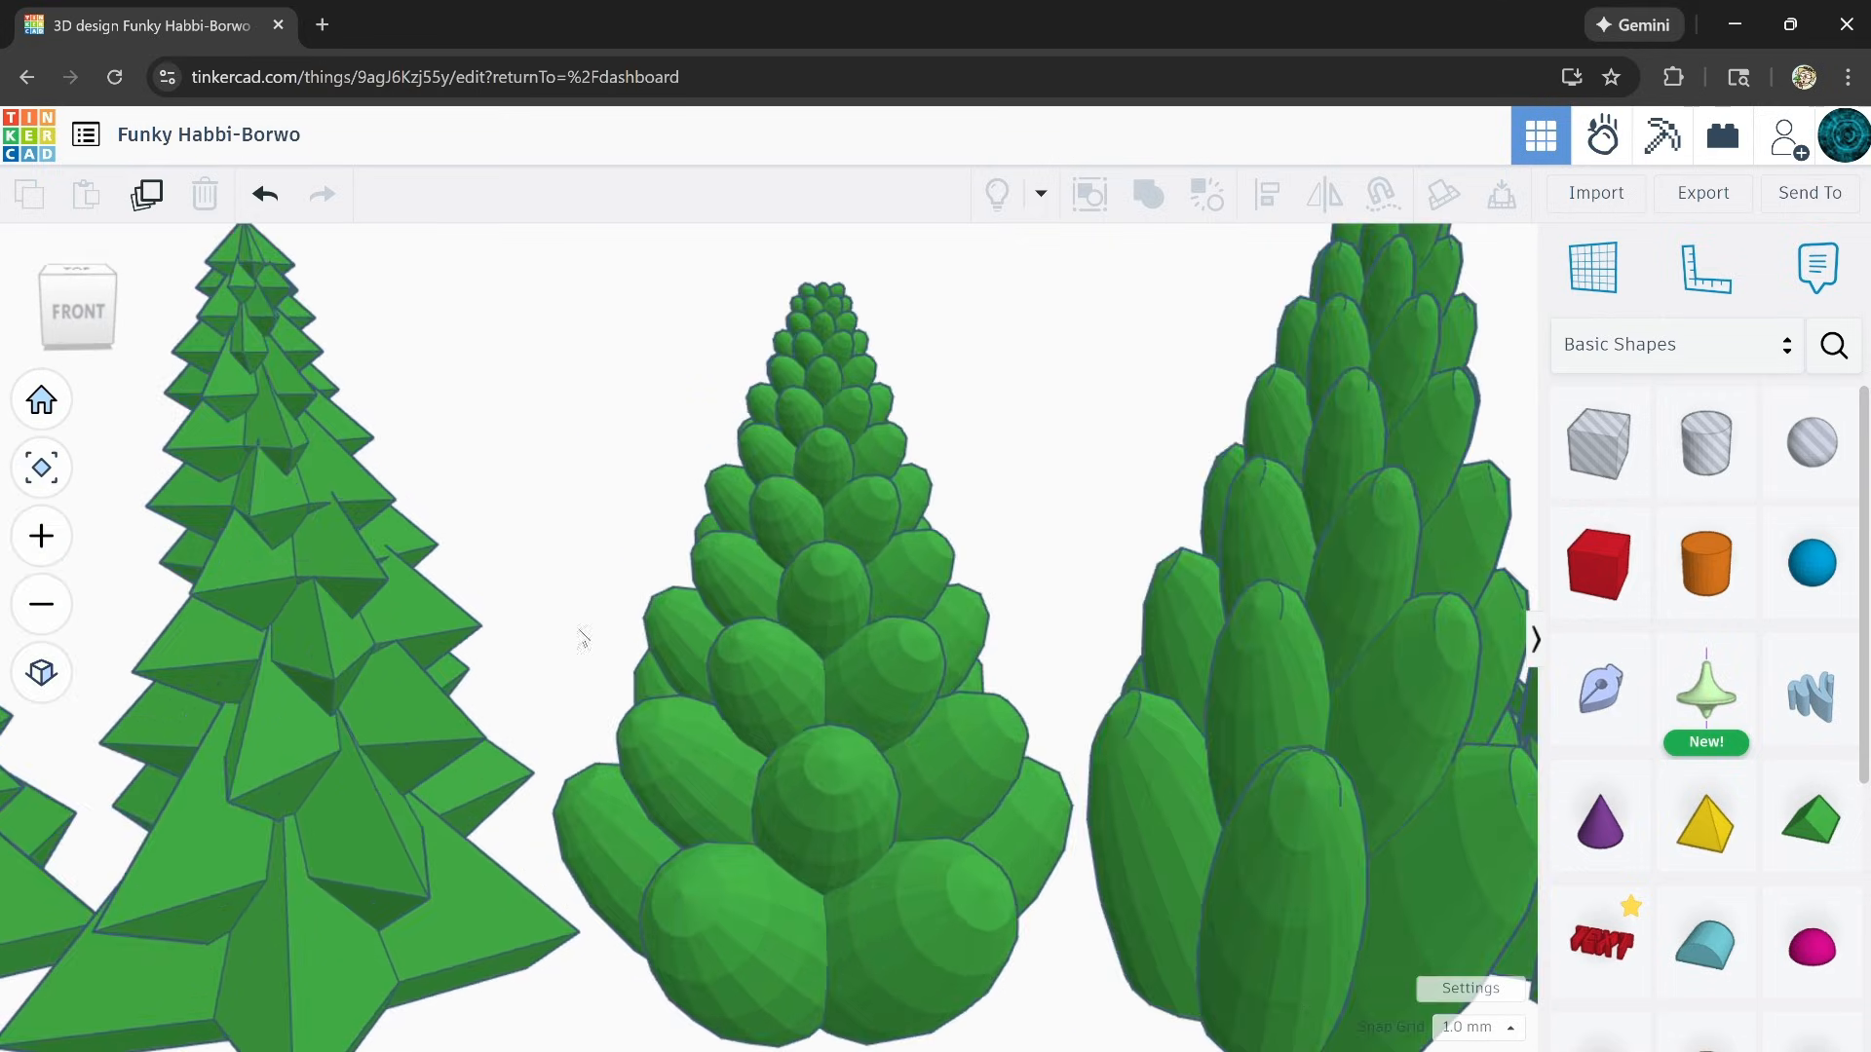
scroll(839, 715, "up", 2)
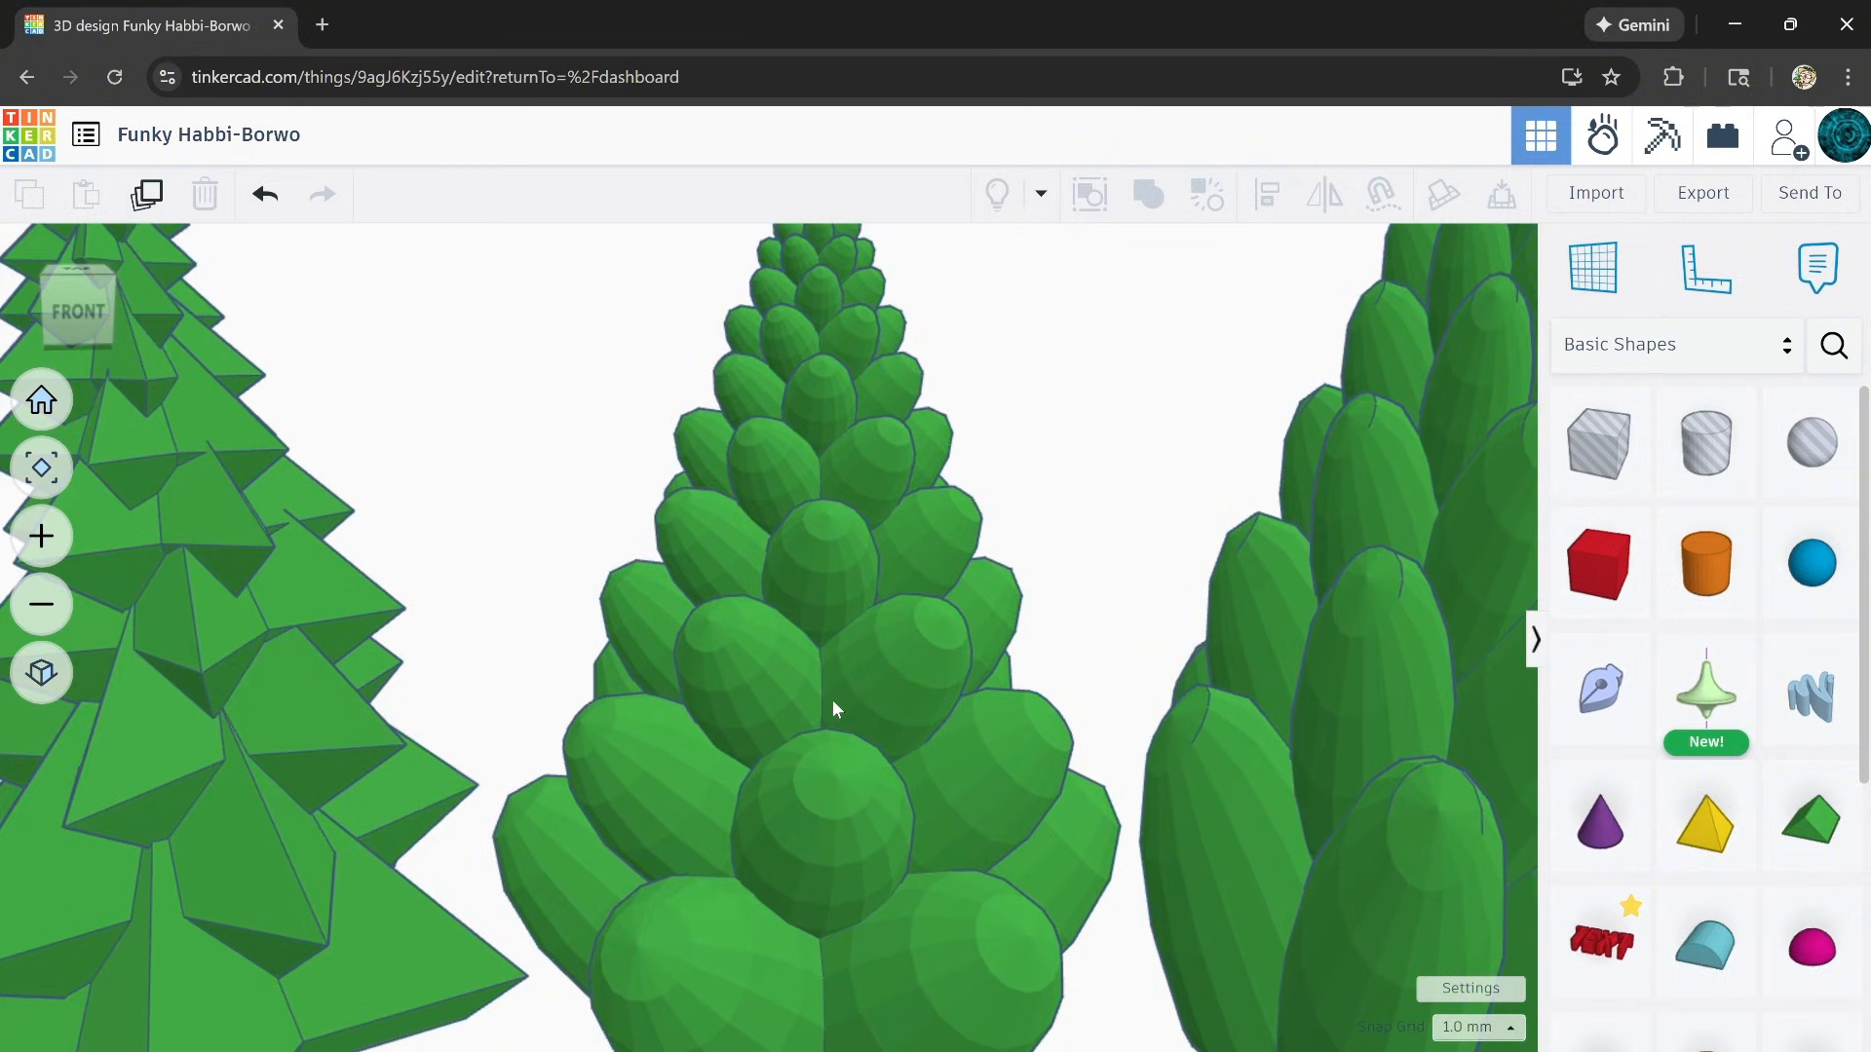
scroll(832, 696, "down", 6)
right_click_drag(832, 693, 852, 913)
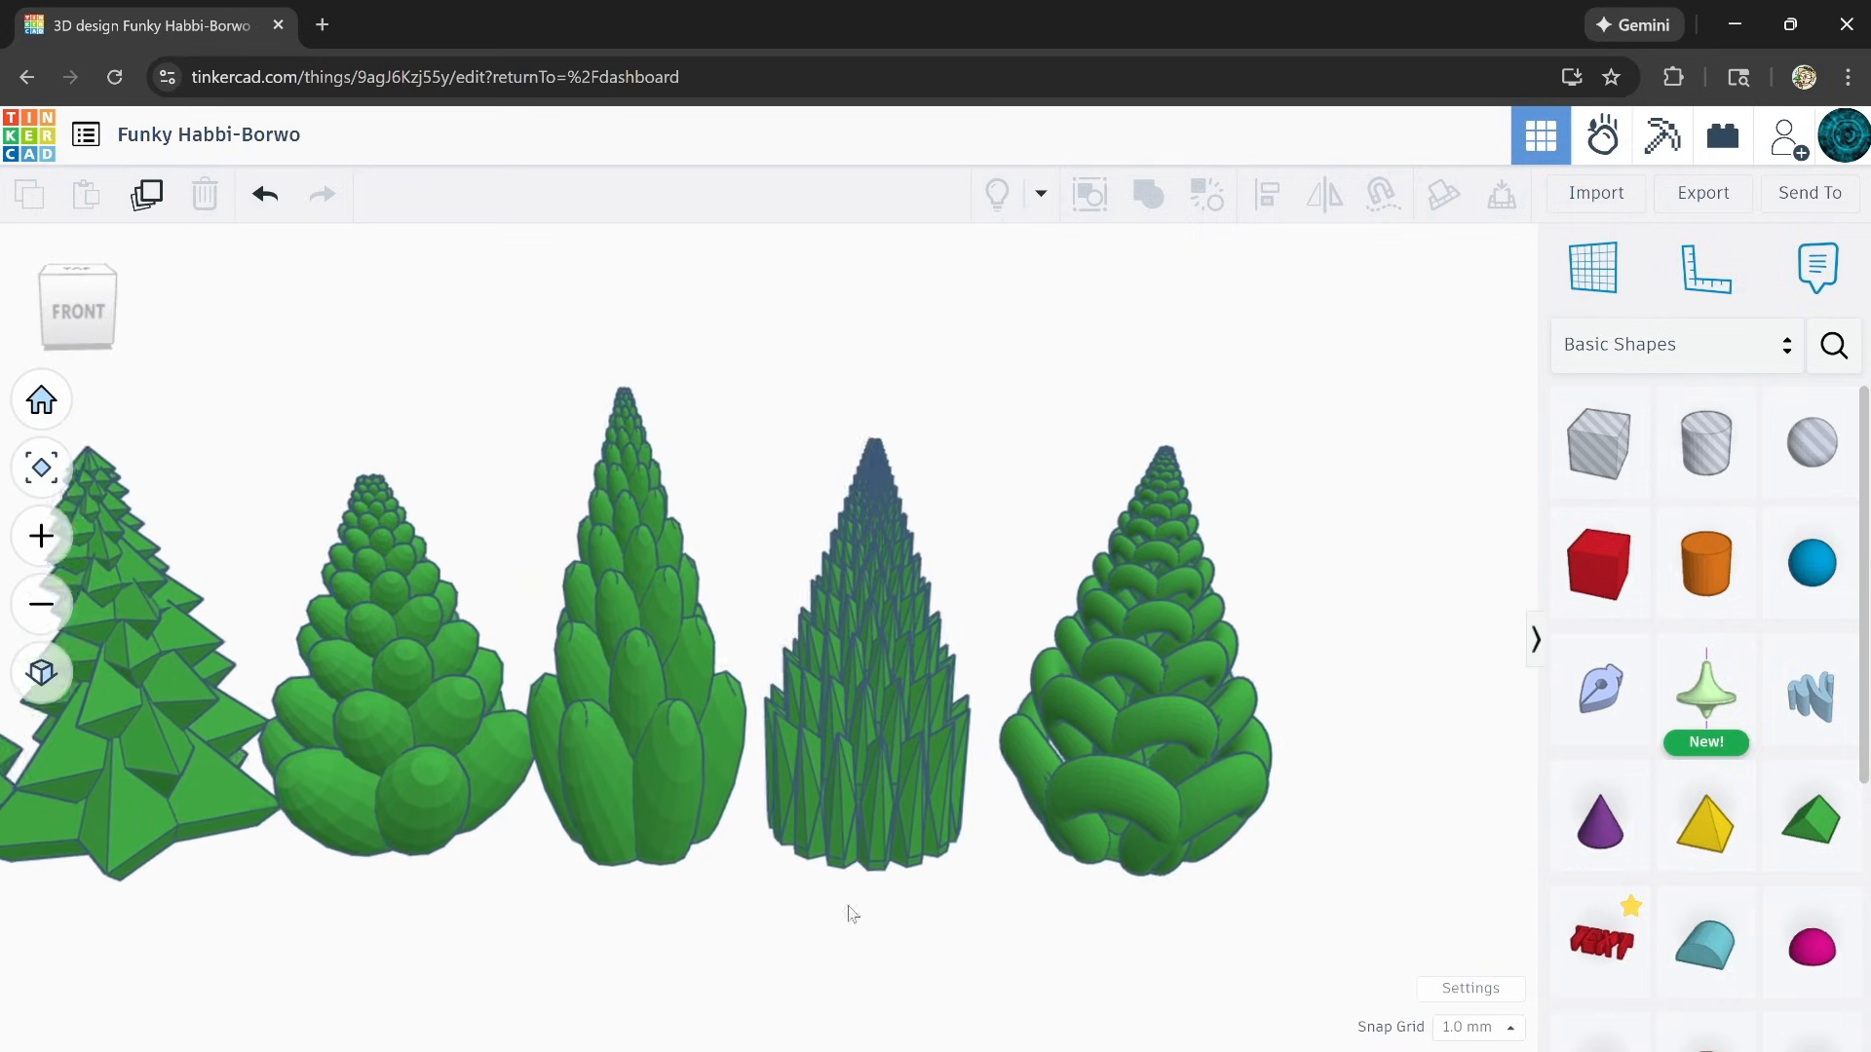
Step: Examine the spiky tree and the torus-ring tree at the far end of the row
scroll(875, 639, "up", 5)
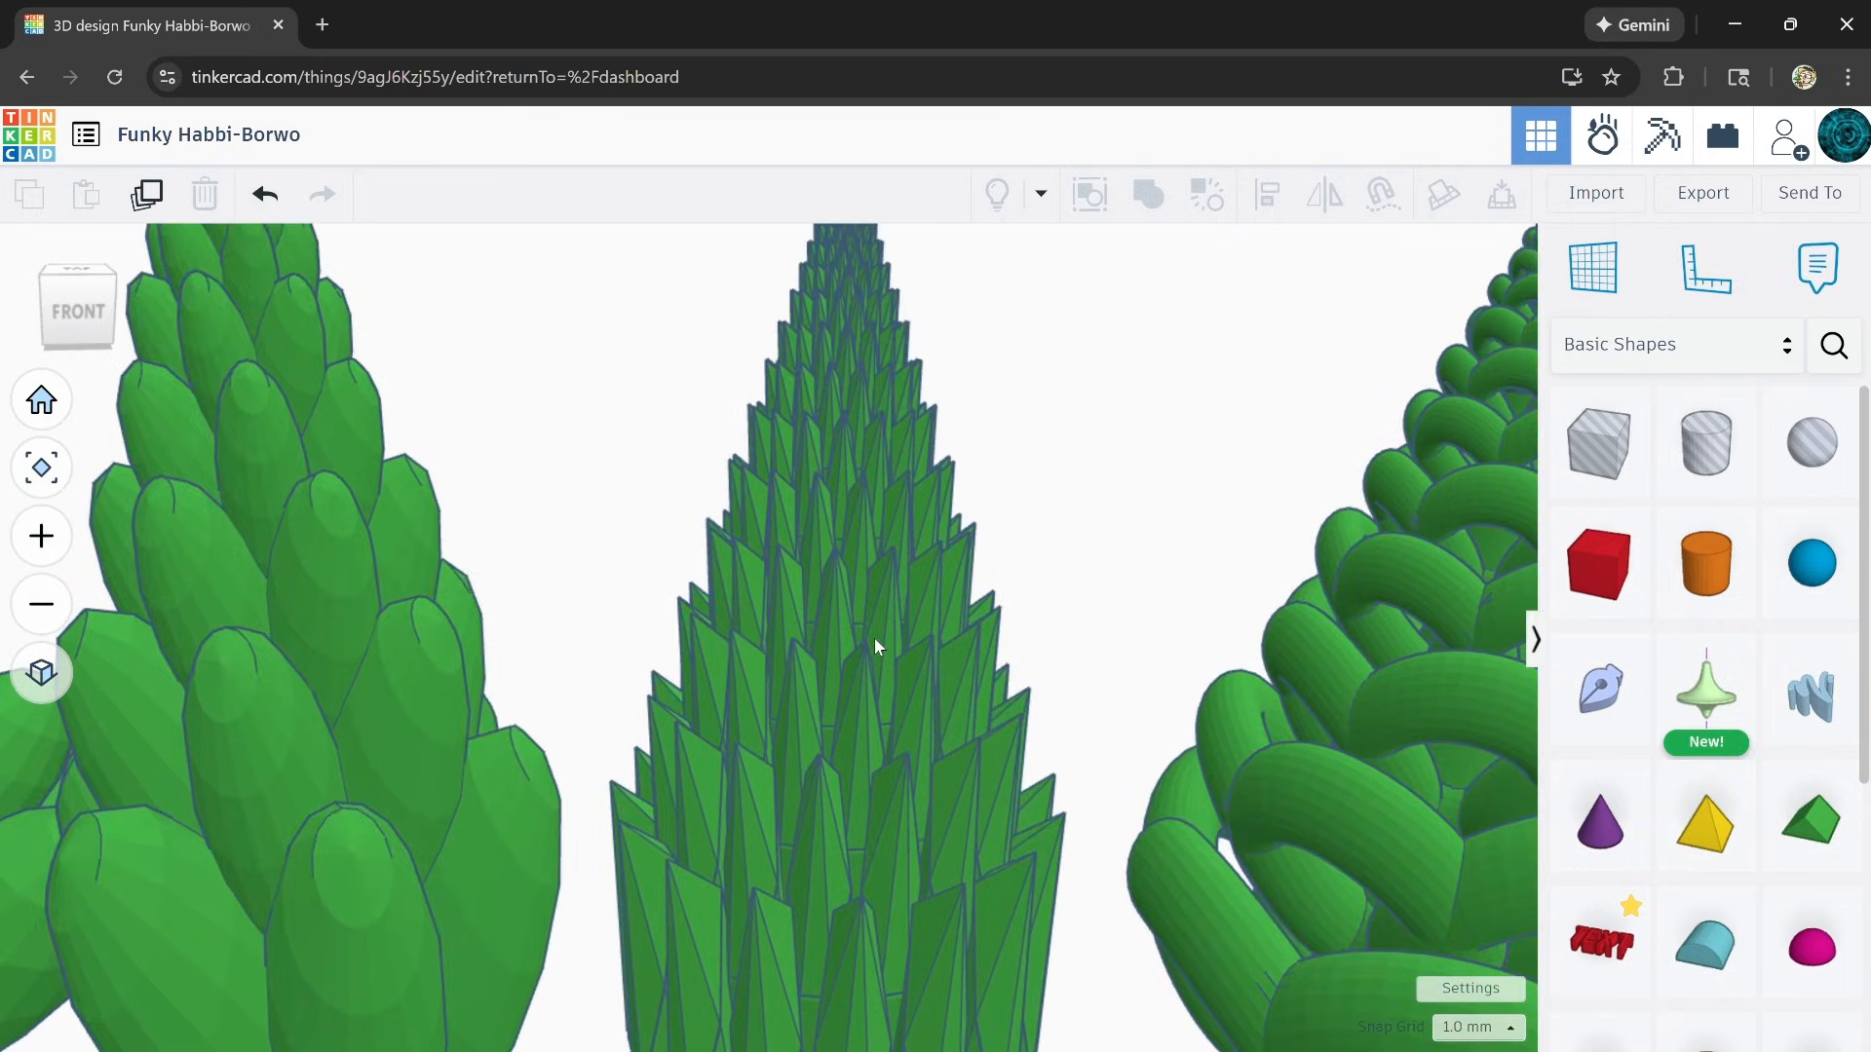
scroll(874, 645, "down", 2)
scroll(875, 645, "down", 3)
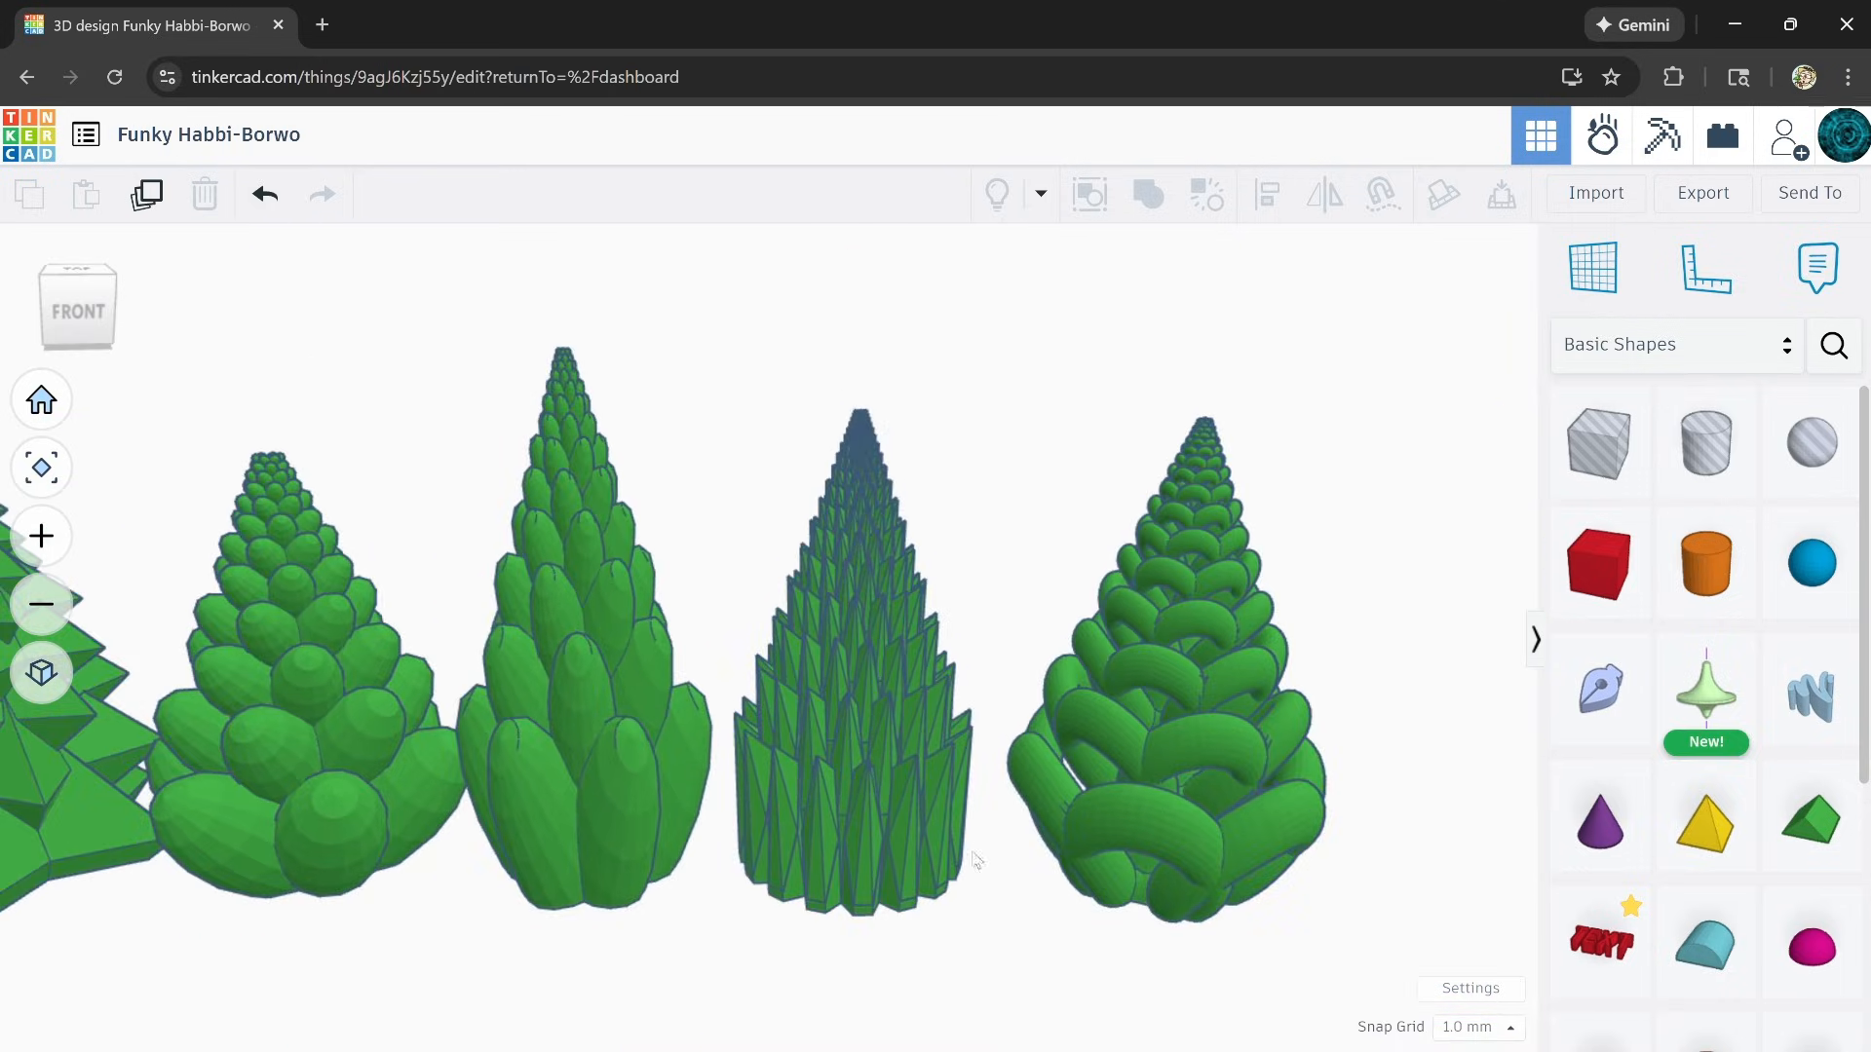
middle_click_drag(978, 862, 673, 881)
middle_click_drag(1103, 863, 867, 856)
scroll(984, 786, "up", 3)
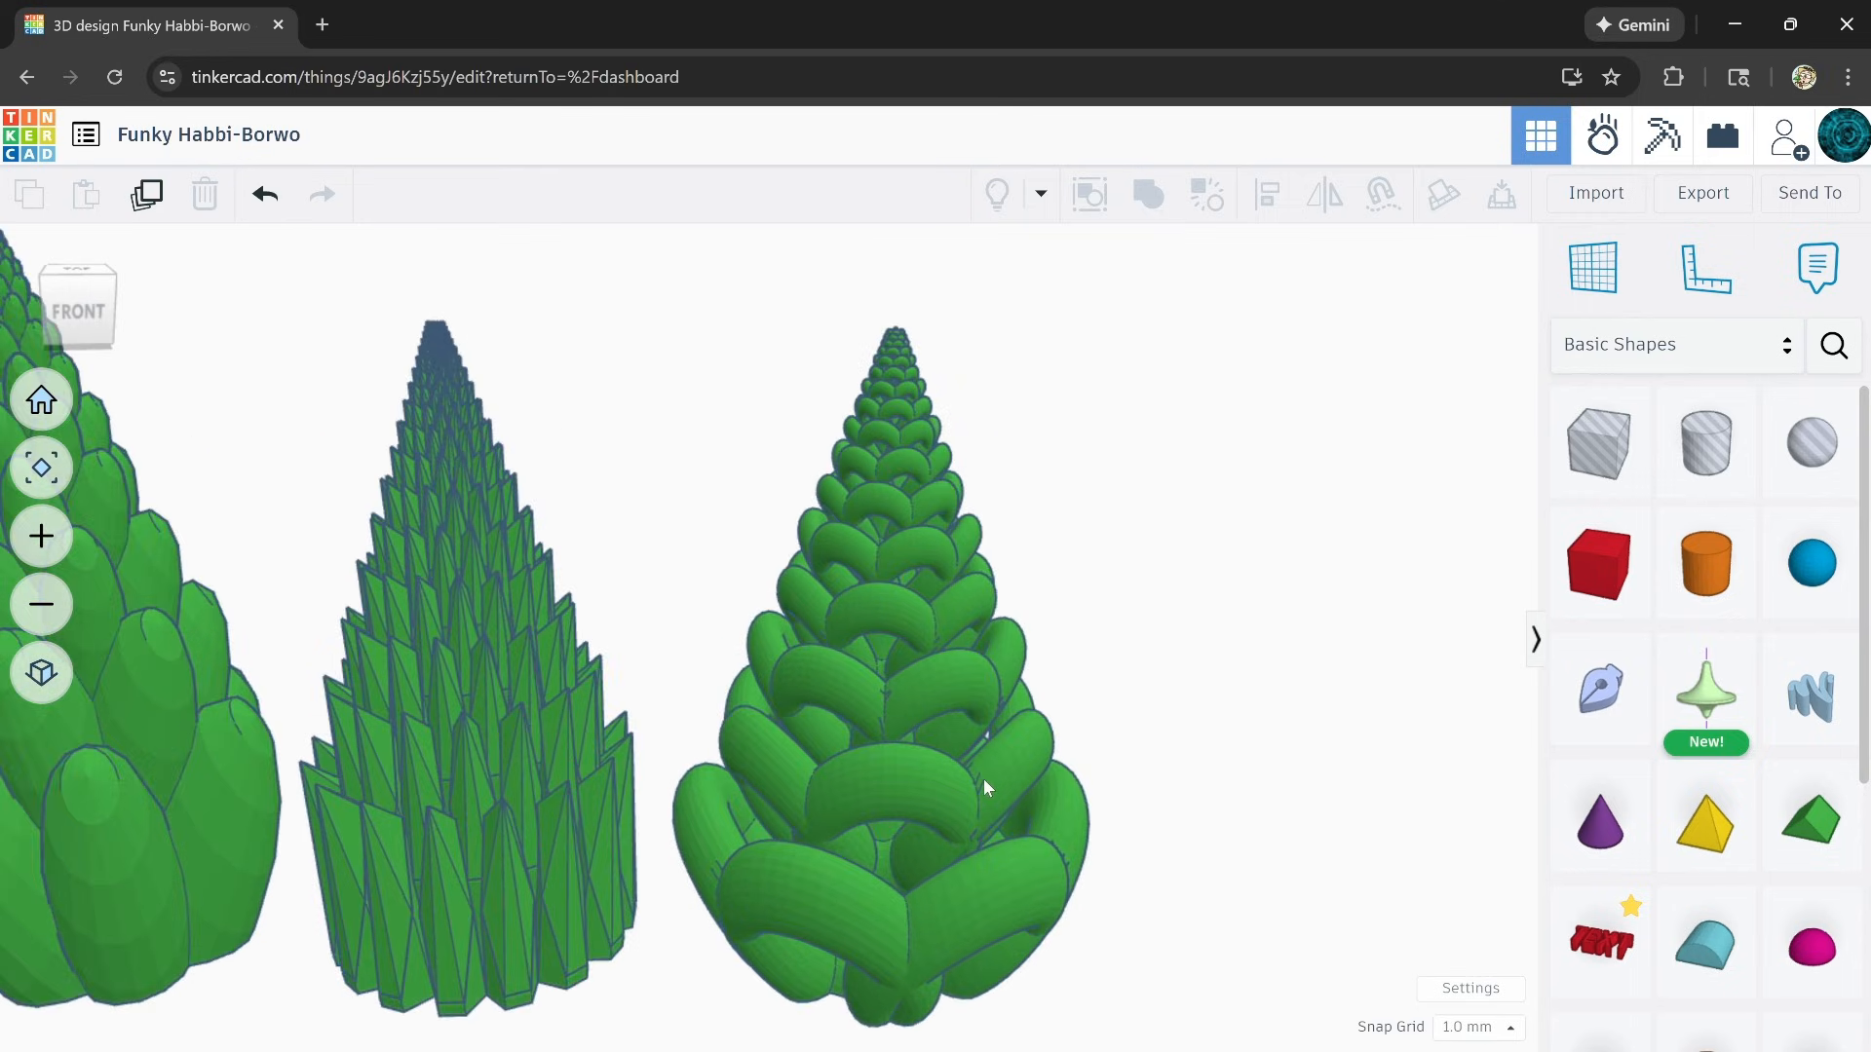
scroll(984, 785, "up", 2)
right_click_drag(992, 882, 1063, 887)
scroll(1063, 852, "down", 6)
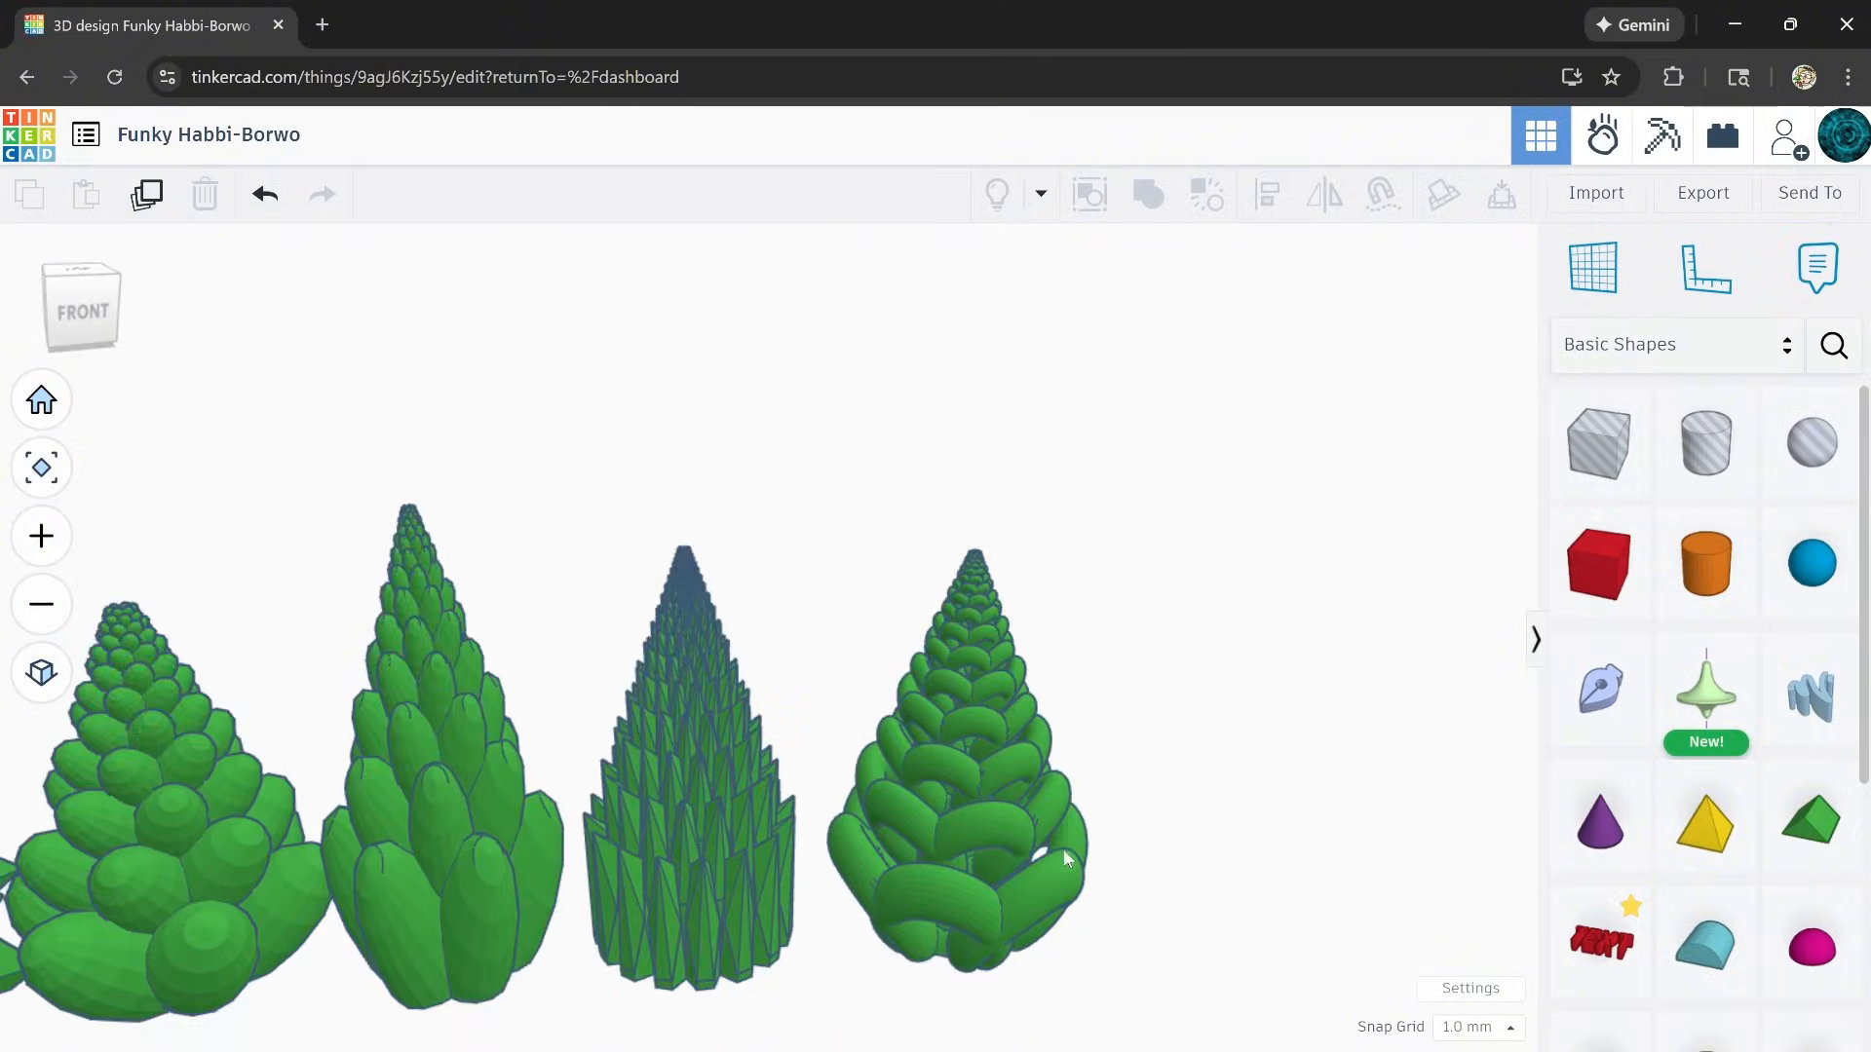
right_click_drag(870, 848, 869, 927)
middle_click_drag(589, 922, 660, 911)
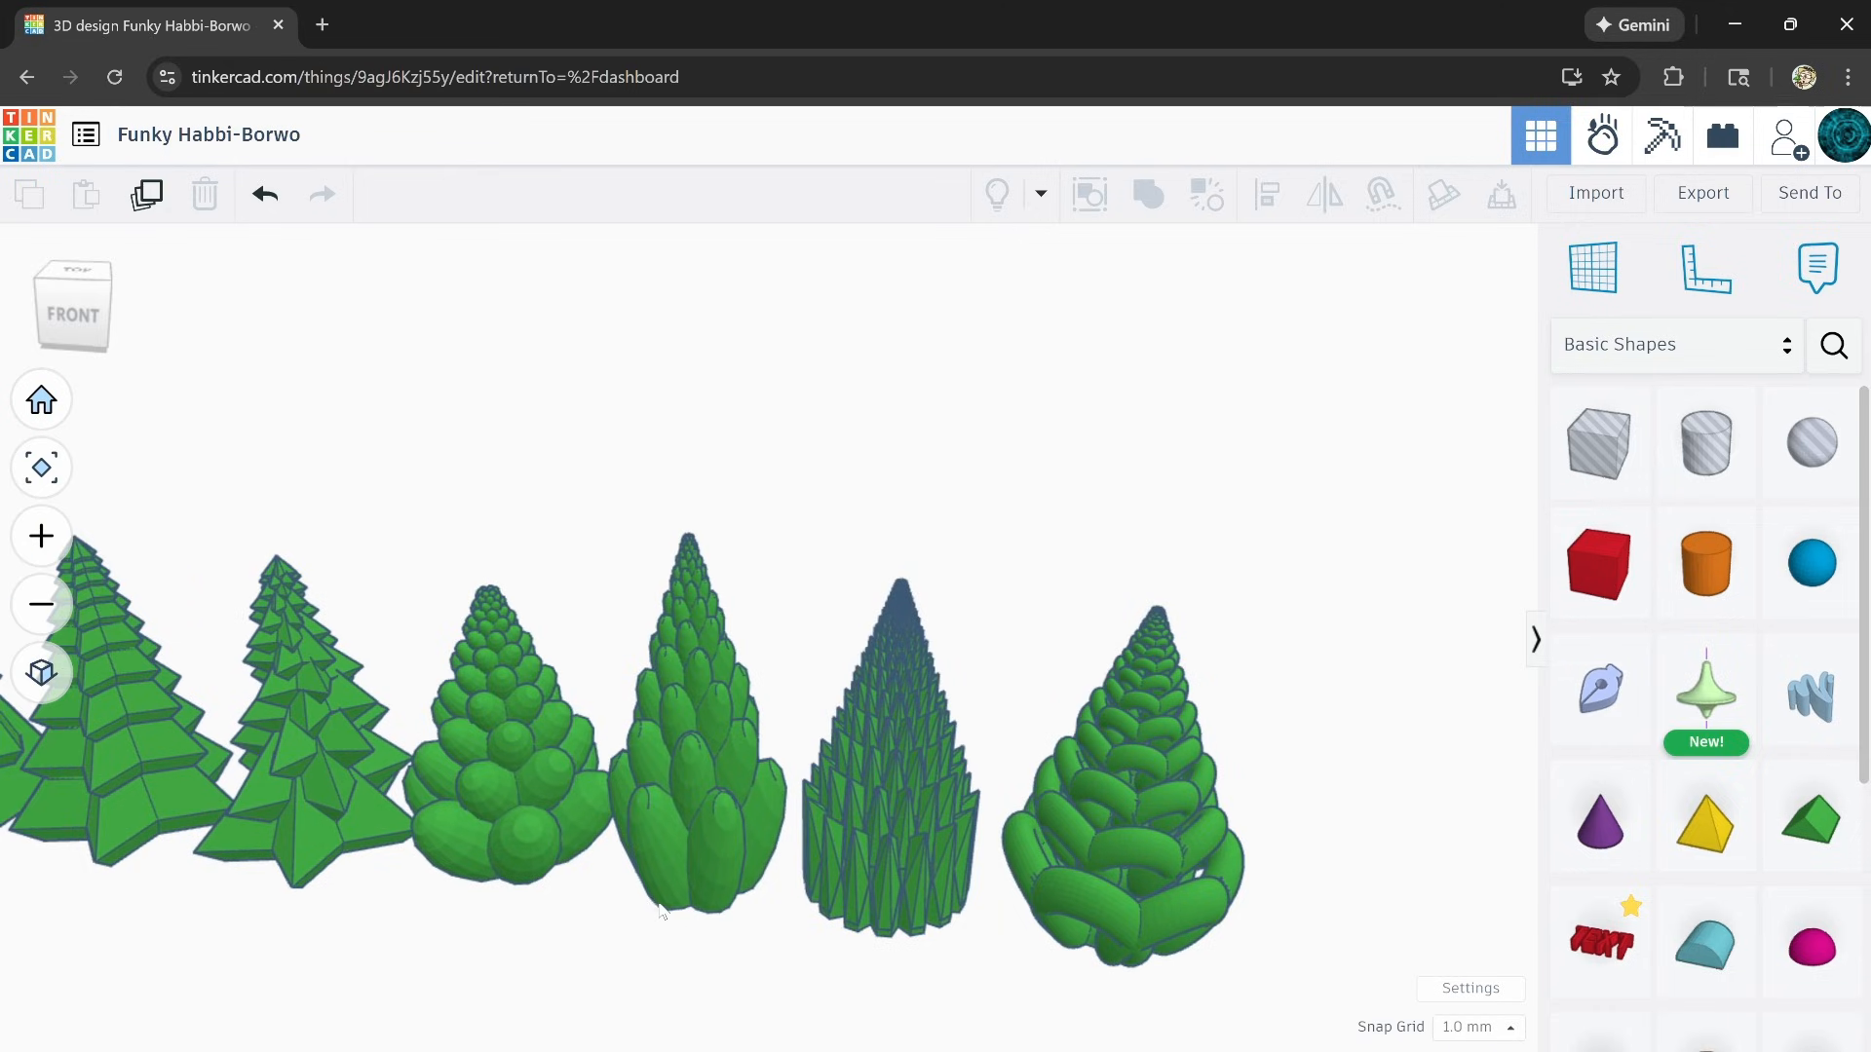
Step: Compare the wide and the slender egg-lobed trees close up, and review them within the whole row
scroll(672, 764, "up", 5)
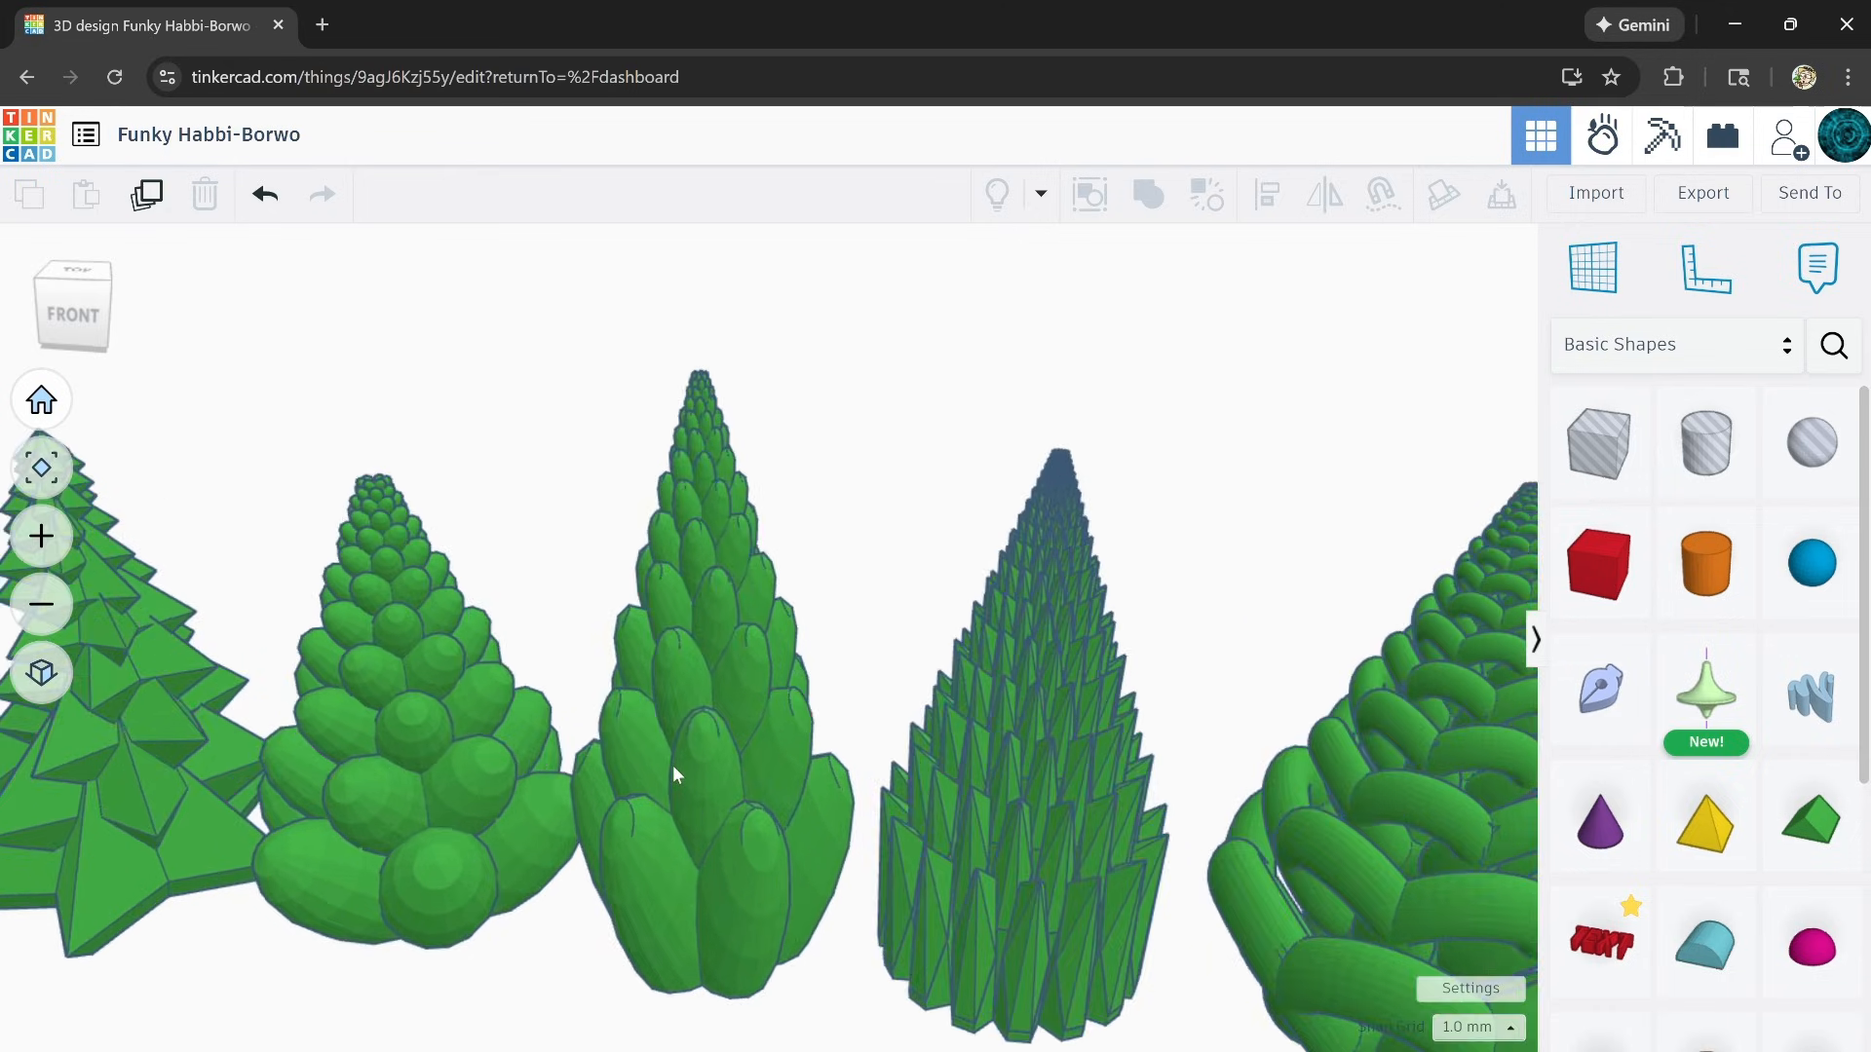
right_click_drag(738, 807, 585, 818)
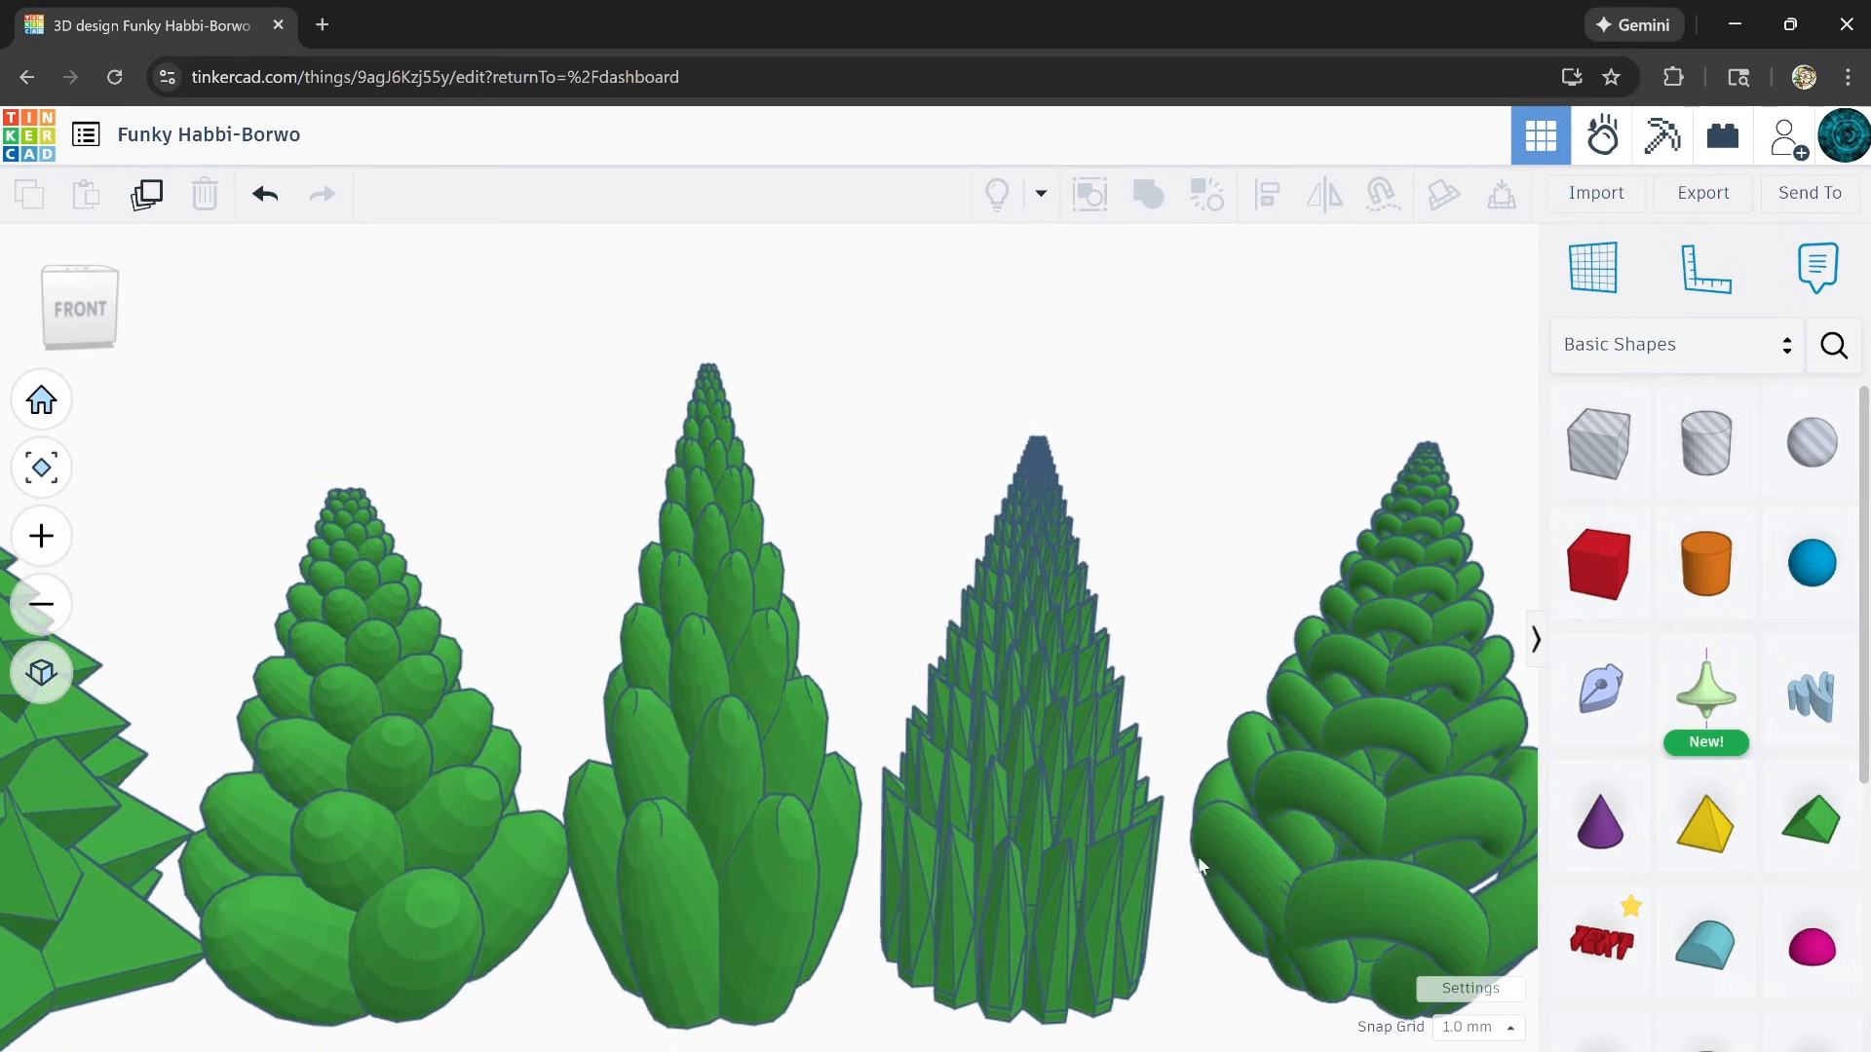
middle_click_drag(487, 839, 988, 726)
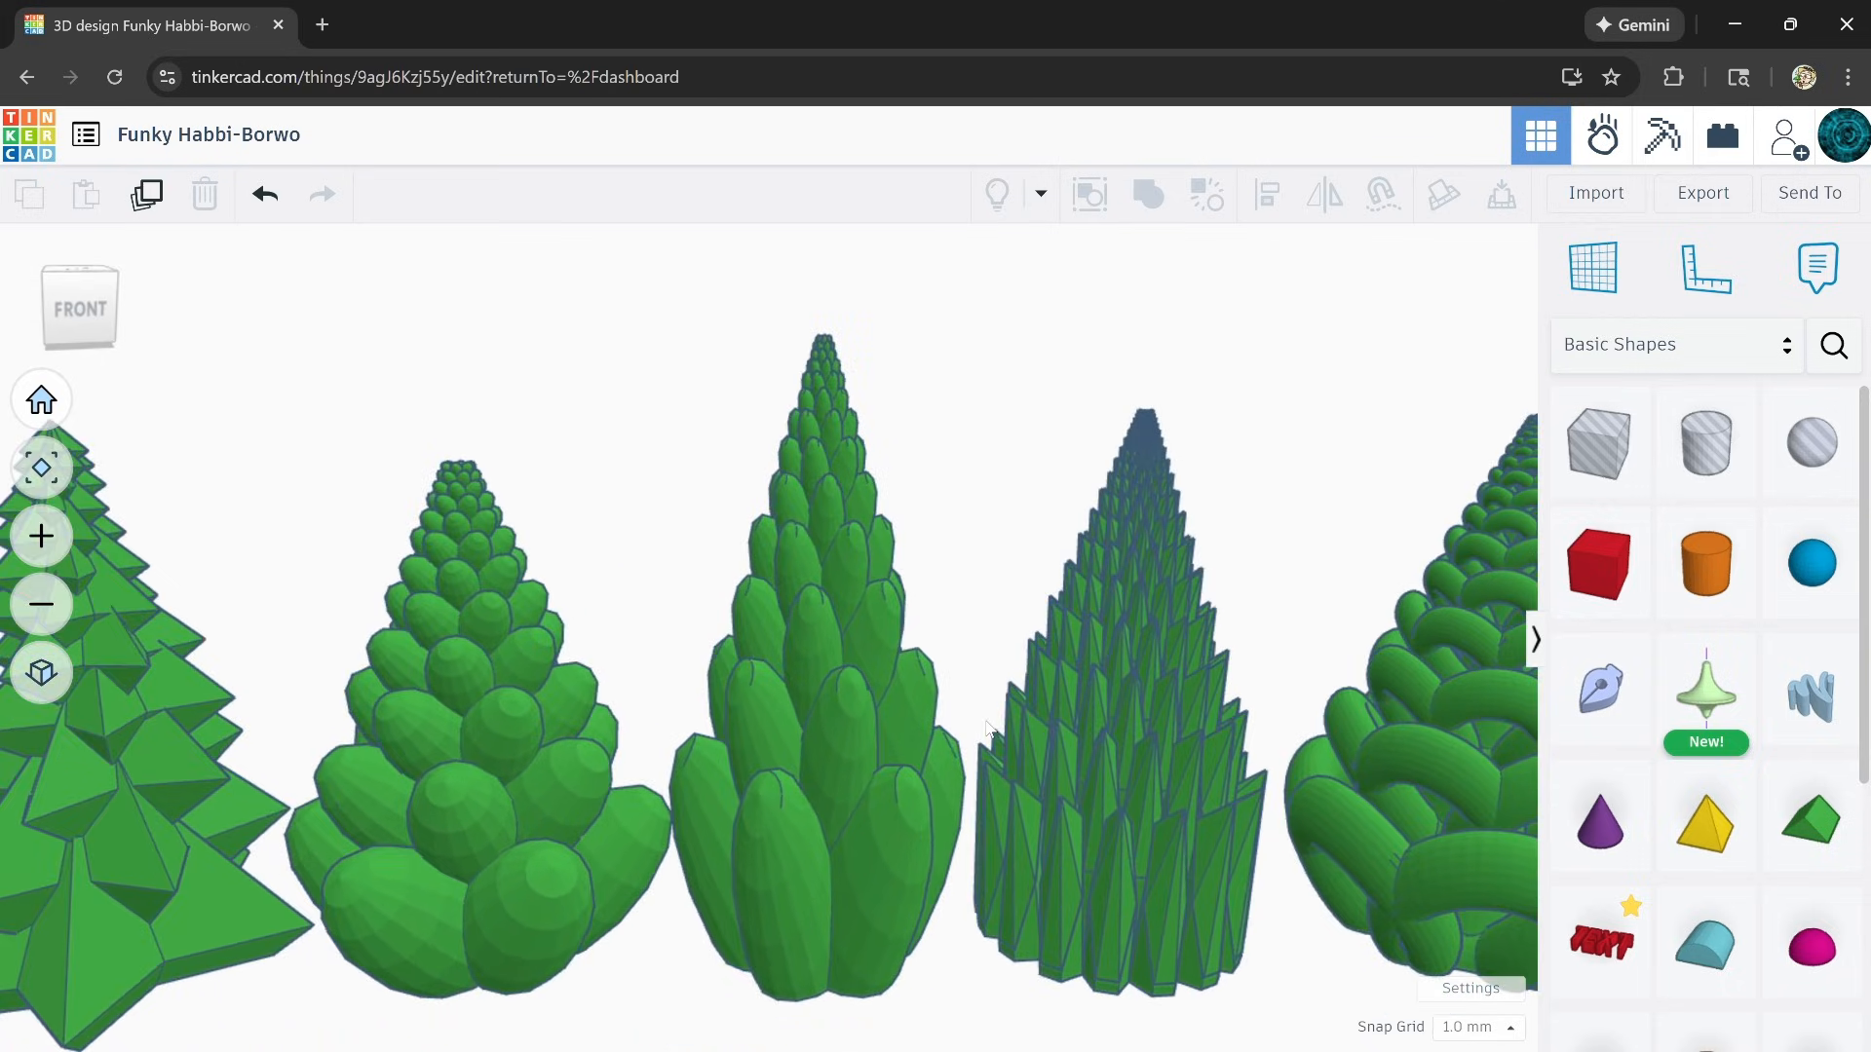
scroll(418, 746, "up", 3)
middle_click_drag(417, 747, 627, 727)
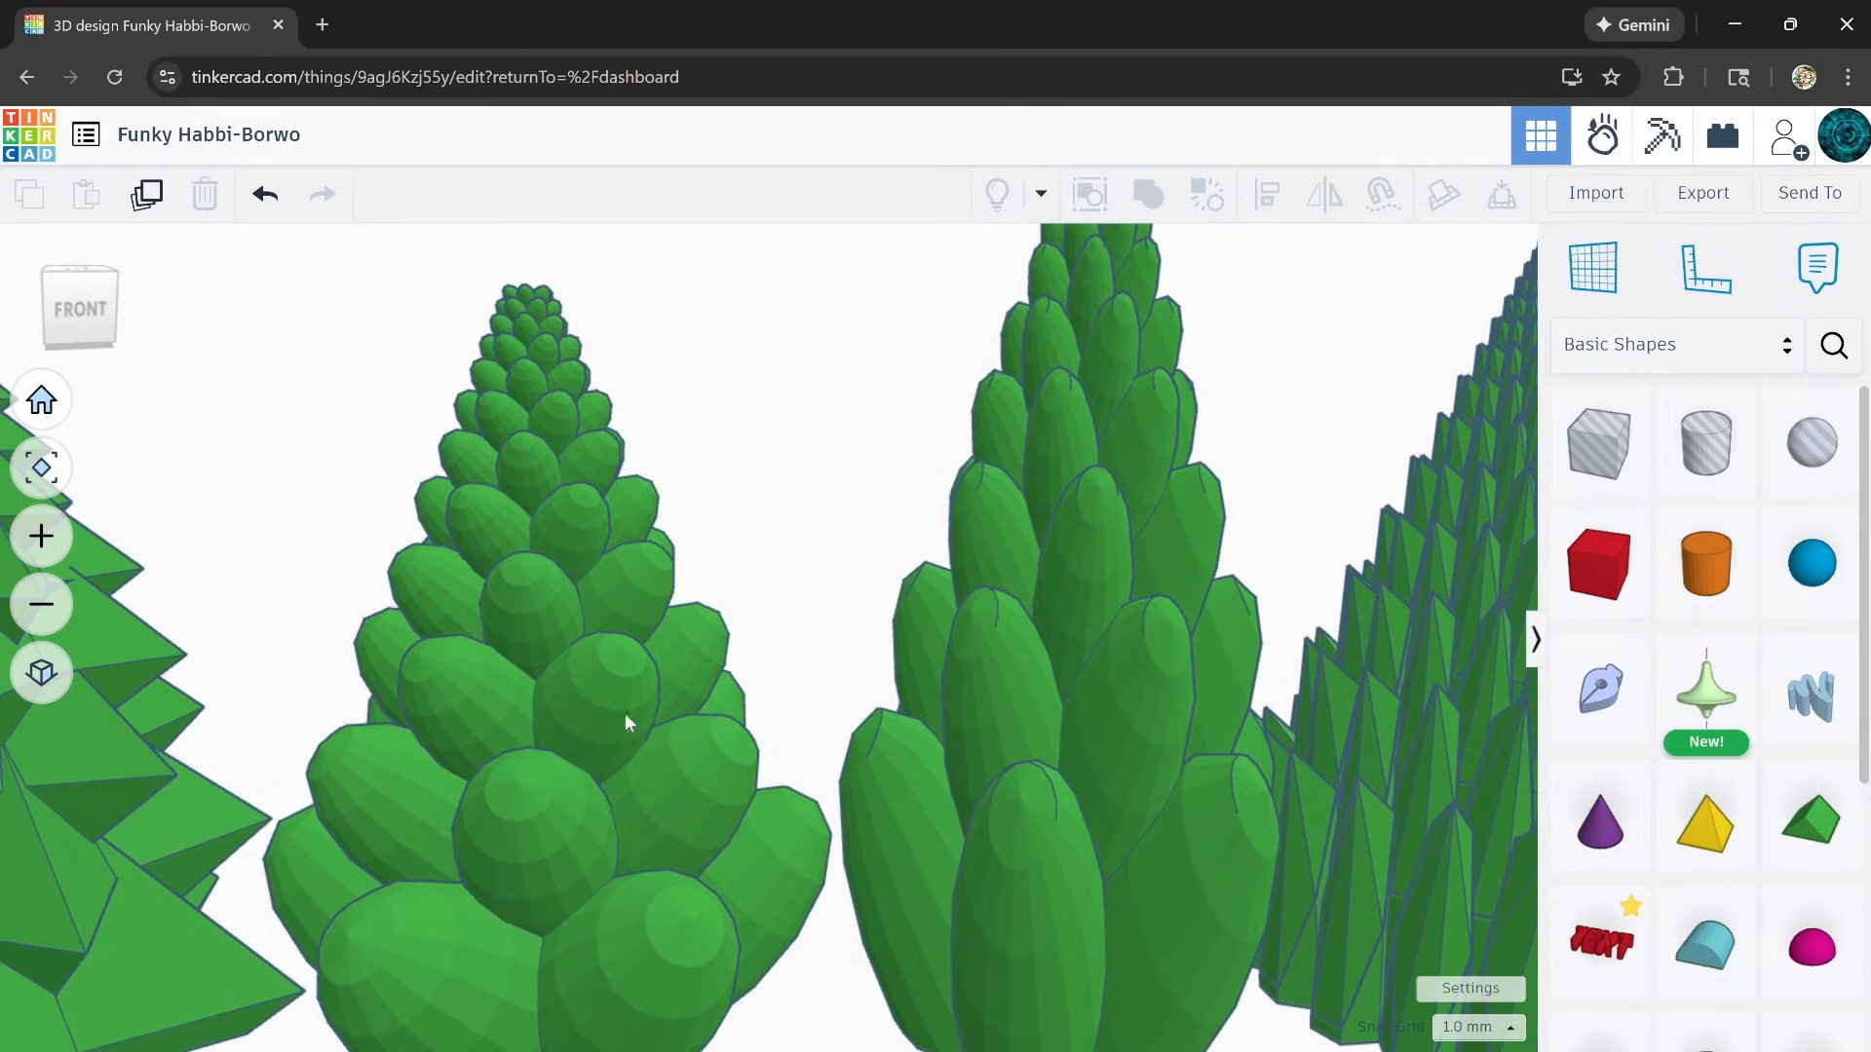
scroll(626, 770, "down", 3)
scroll(629, 788, "down", 3)
middle_click_drag(885, 879, 1277, 694)
scroll(683, 808, "down", 5)
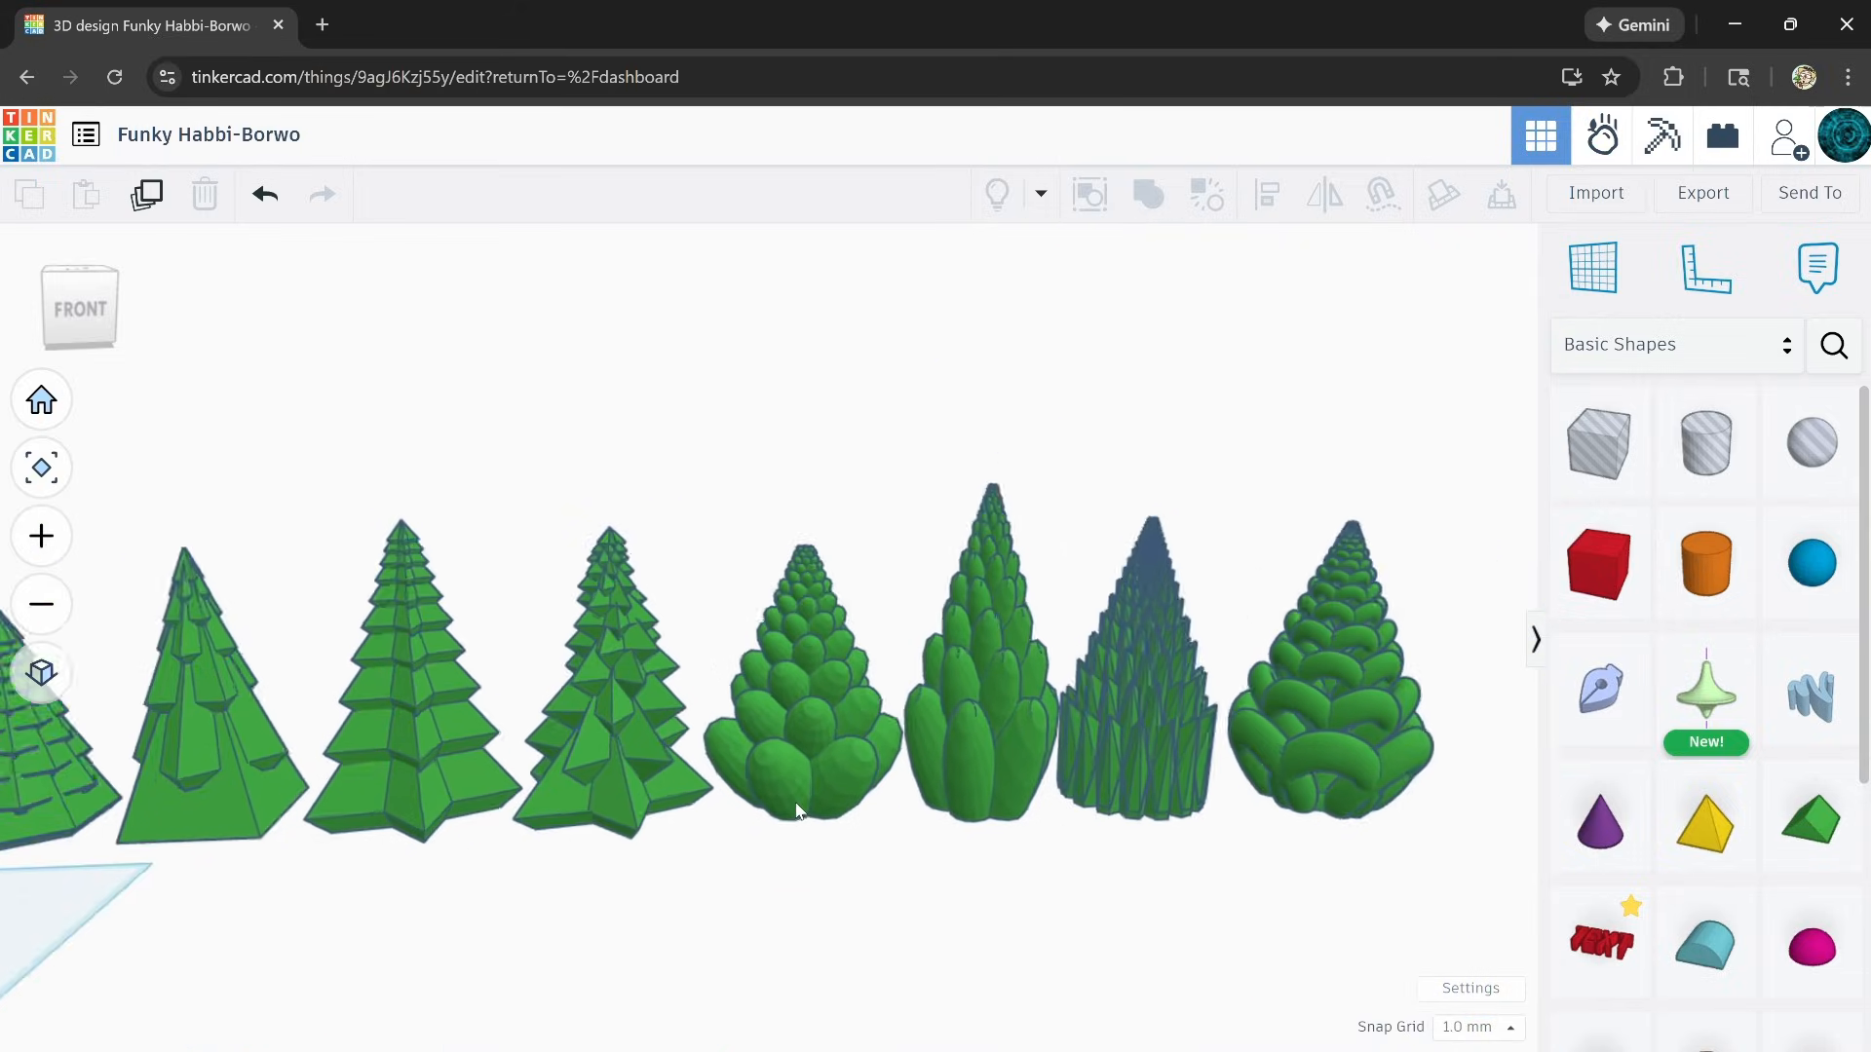
Step: Review the whole row of trees from slightly above, and examine the egg-lobed, spiky and torus-ring variants close up
middle_click_drag(768, 851, 762, 922)
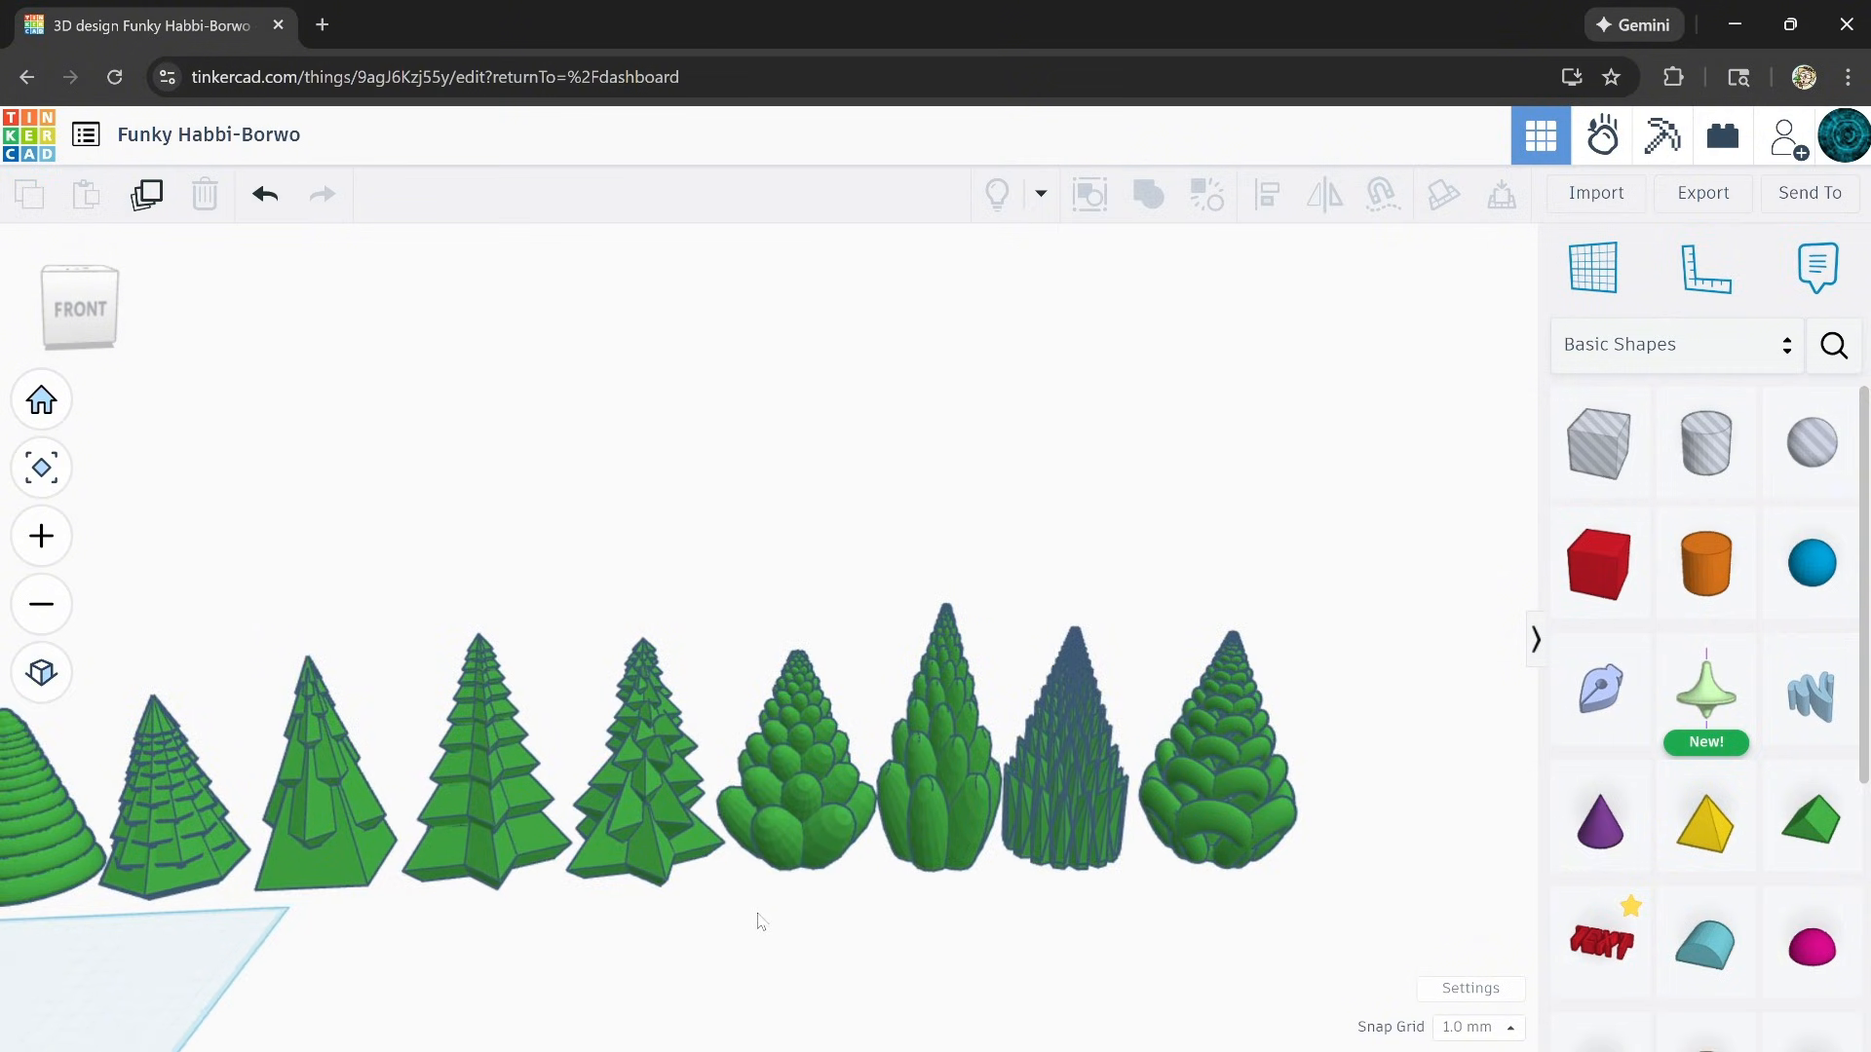
scroll(756, 906, "down", 3)
right_click_drag(722, 890, 719, 970)
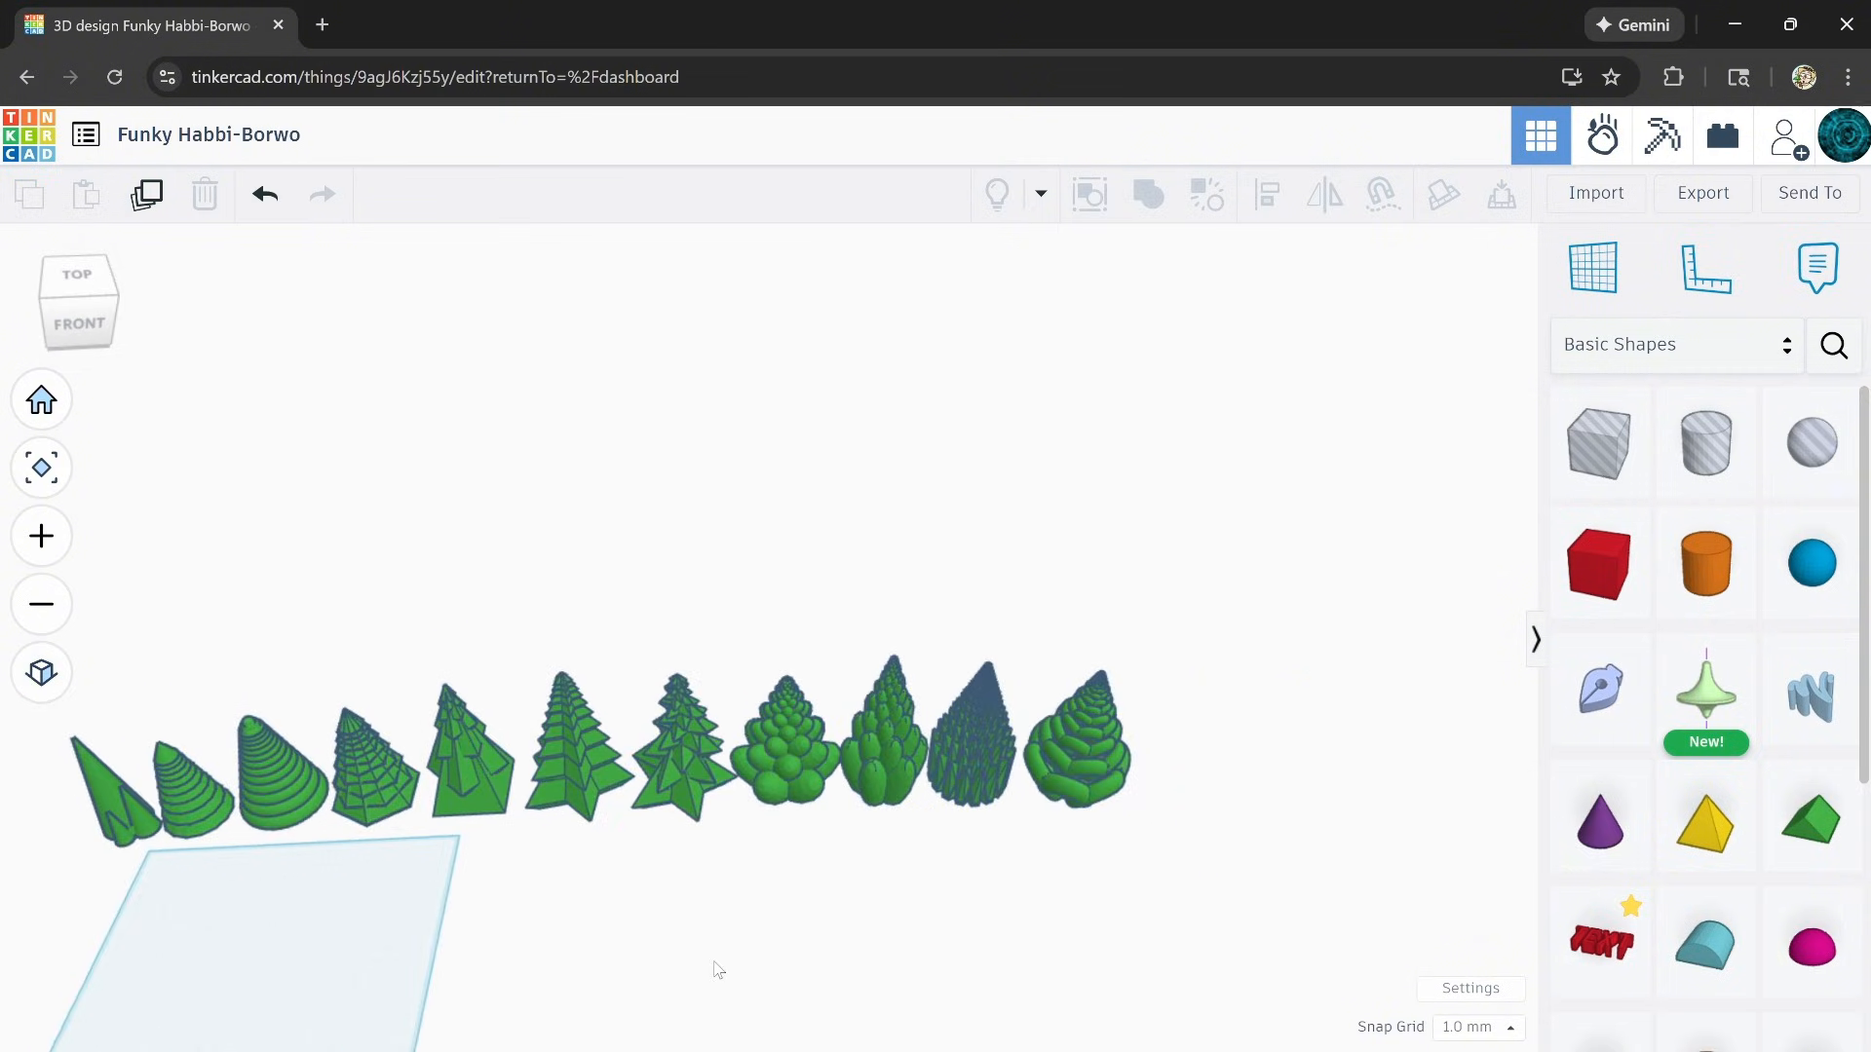
middle_click_drag(717, 965, 919, 755)
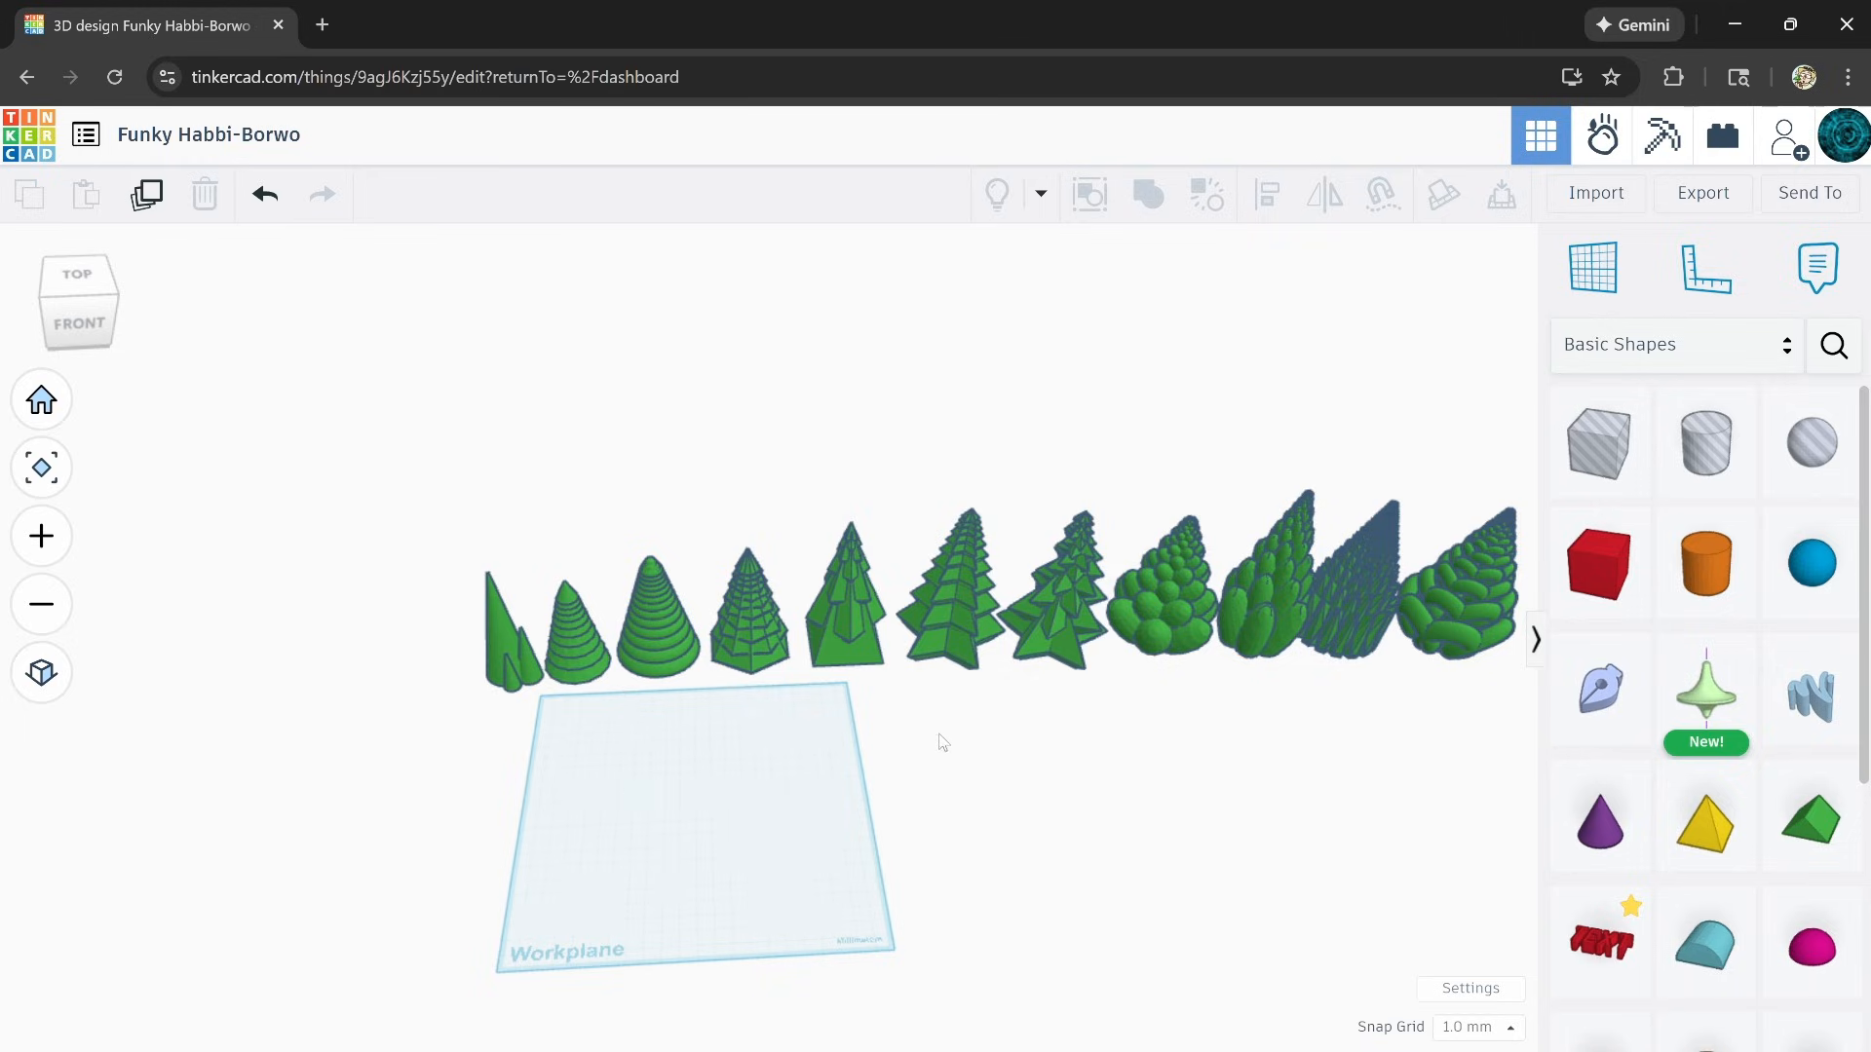
middle_click_drag(1039, 726, 801, 741)
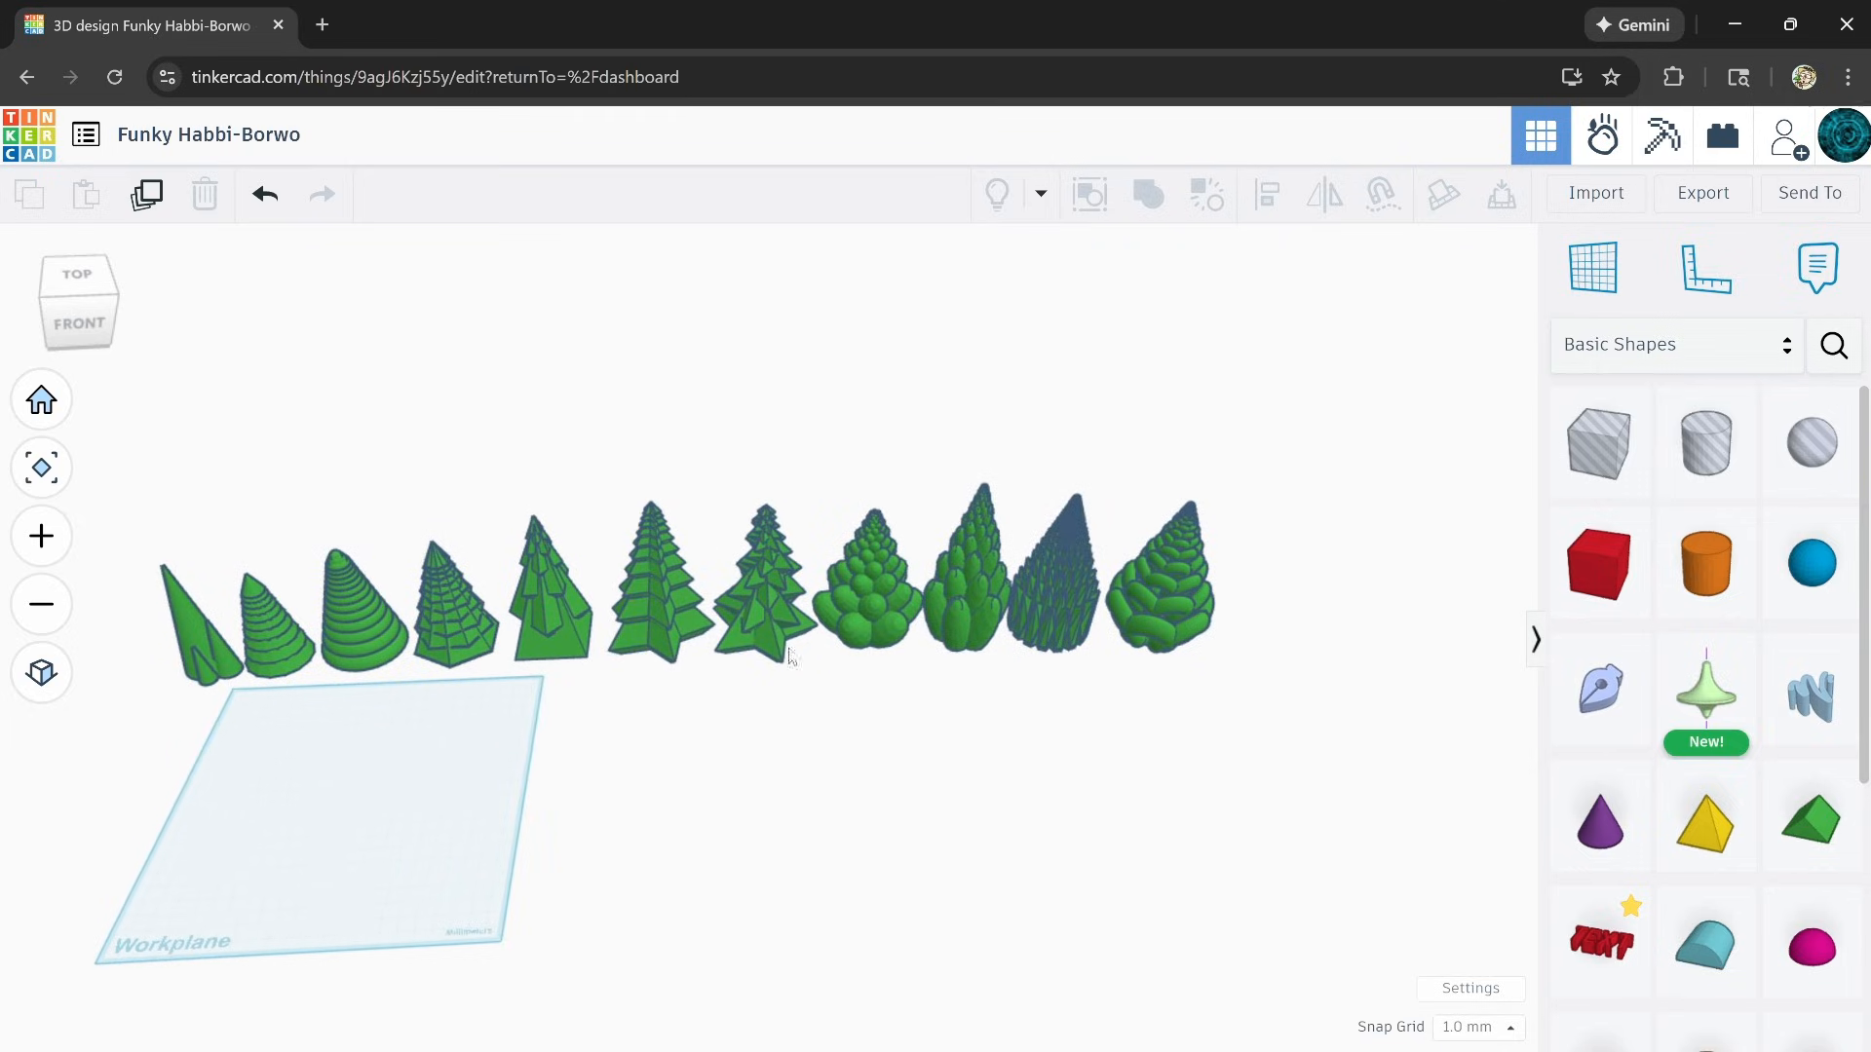
middle_click_drag(830, 570, 834, 765)
scroll(833, 765, "up", 6)
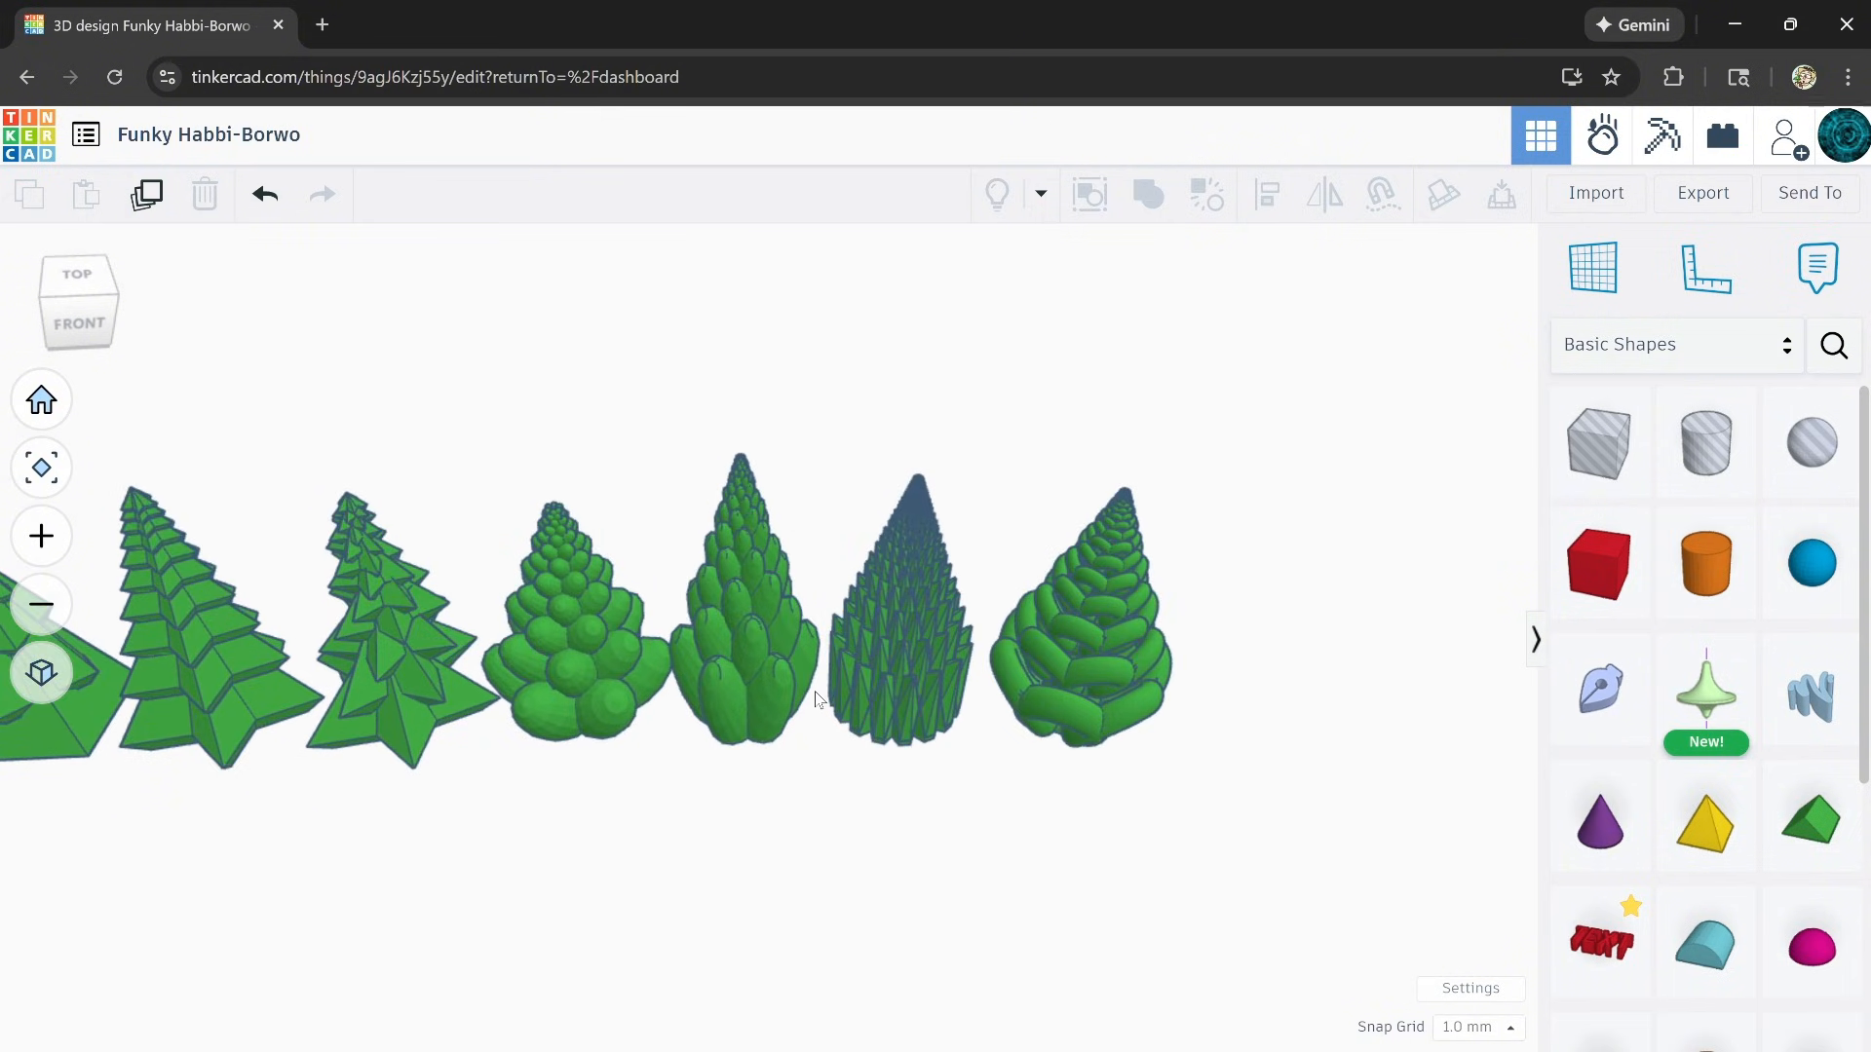
scroll(819, 695, "up", 2)
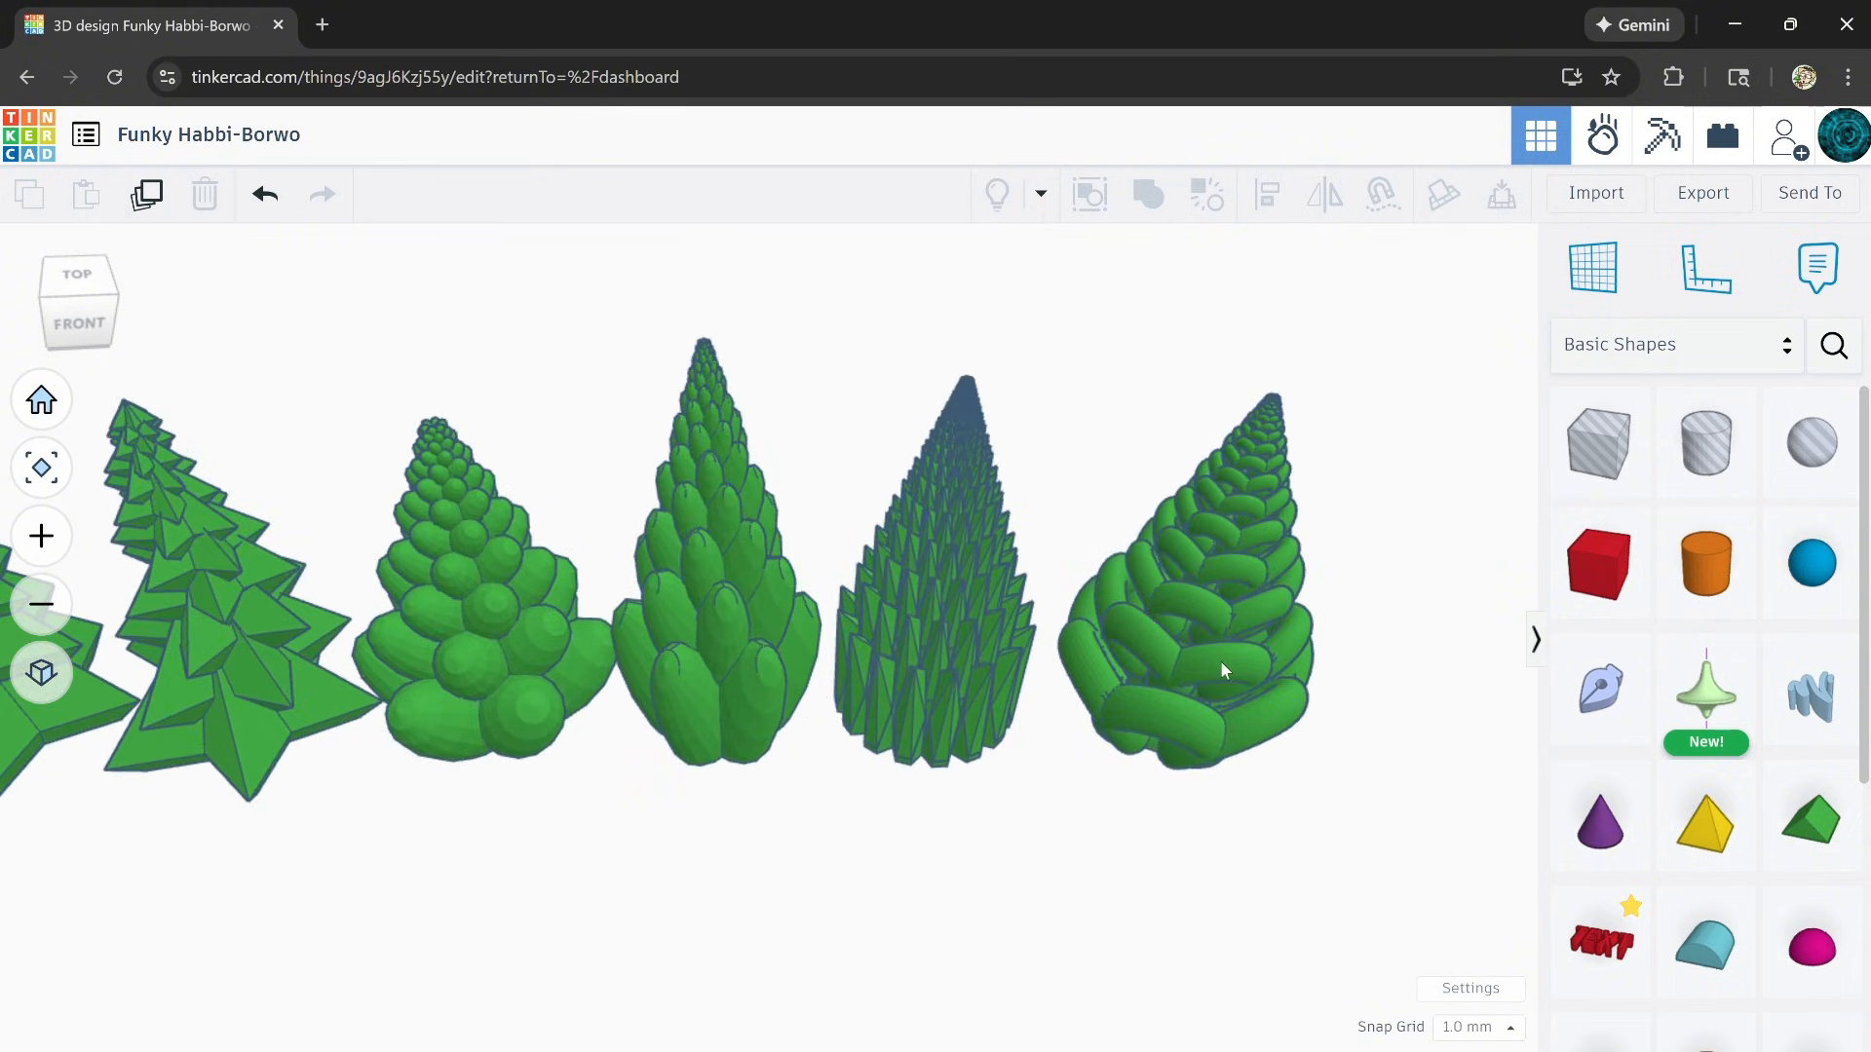
scroll(1224, 671, "up", 2)
middle_click_drag(1213, 649, 1159, 824)
scroll(627, 599, "up", 5)
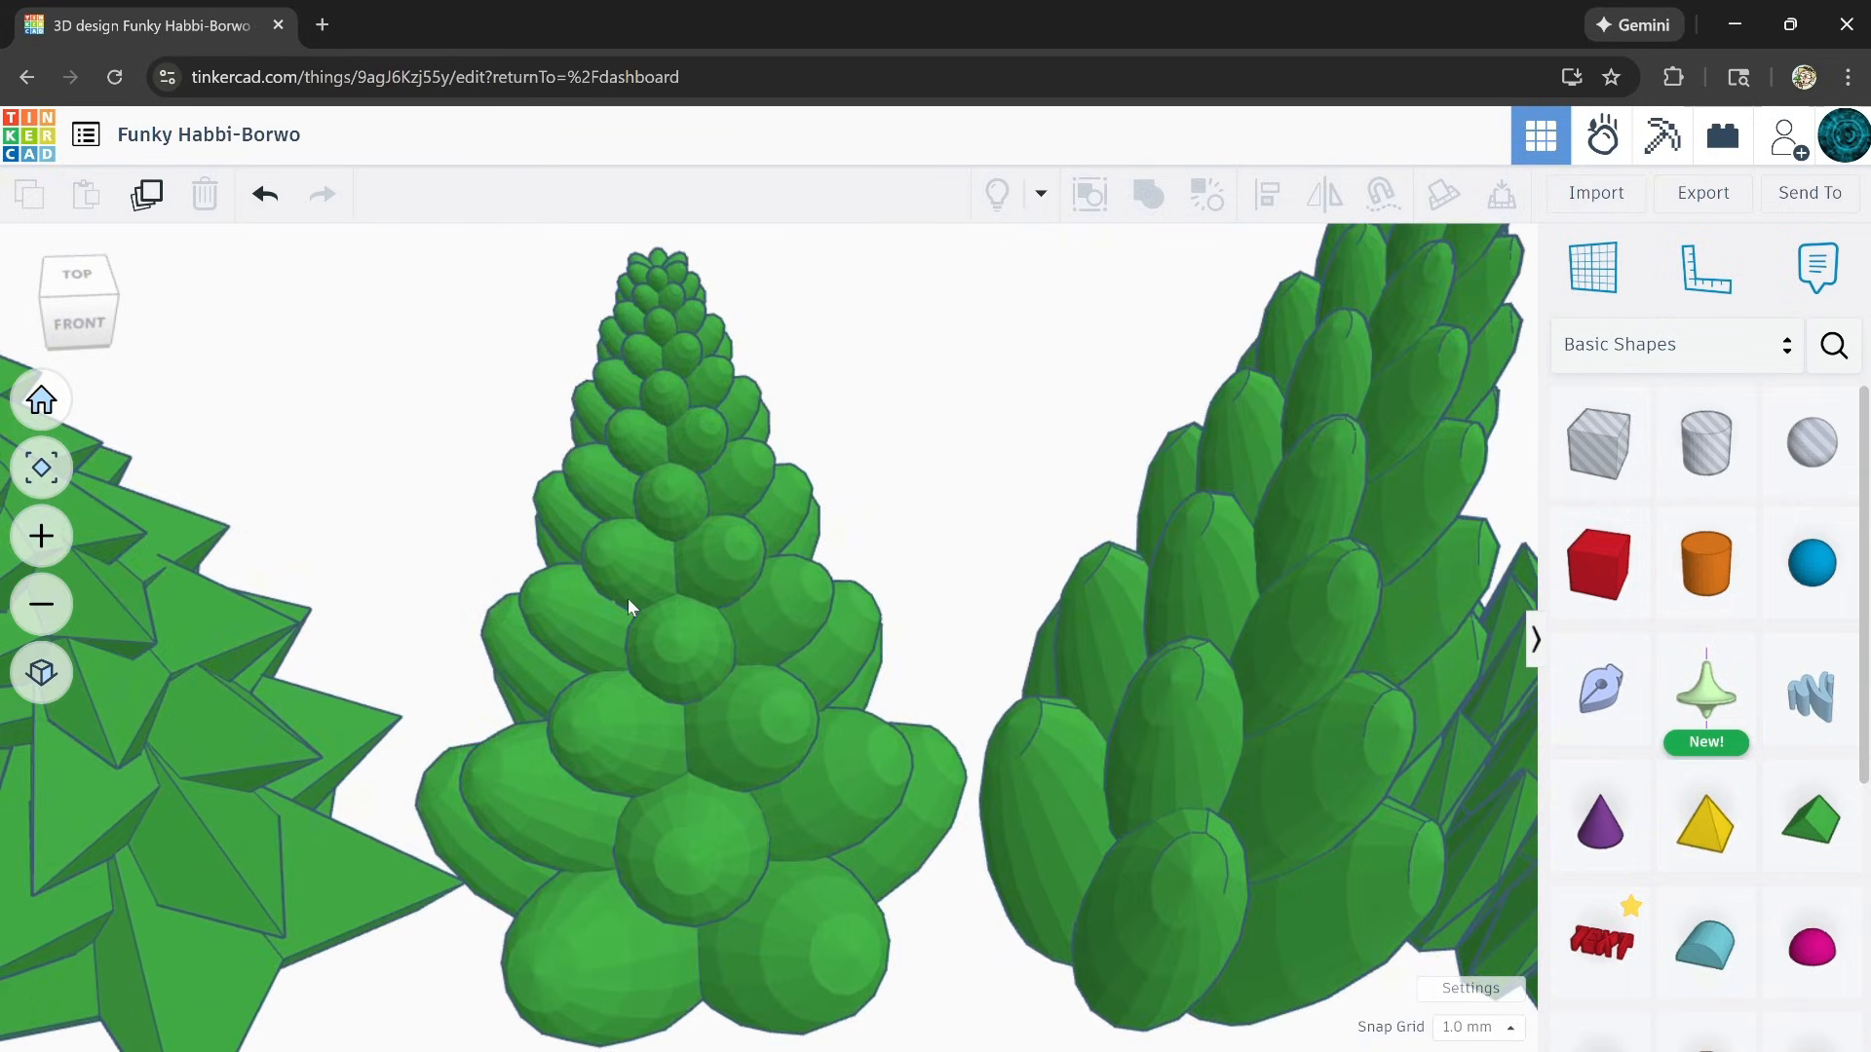
Step: Move the wide egg-lobed tree out of the row and onto the workplane in front of the first trees
left_click(673, 714)
scroll(803, 756, "down", 6)
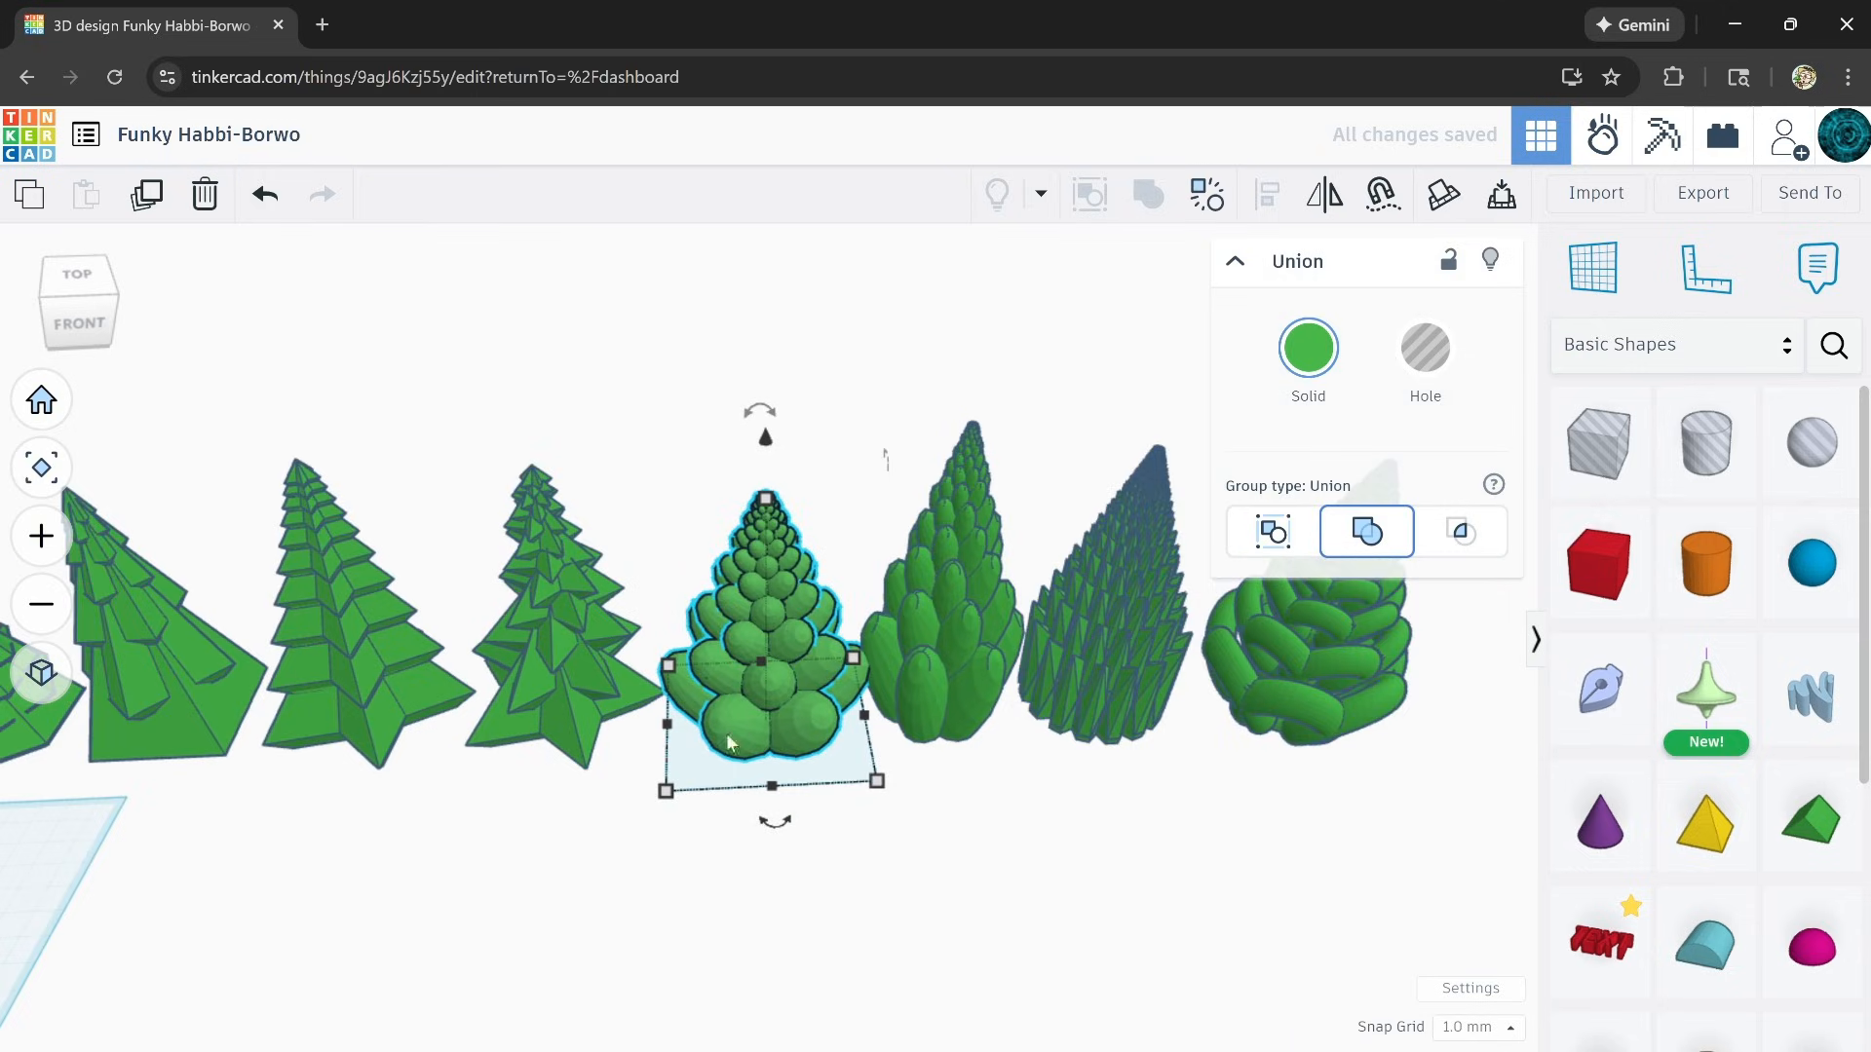
middle_click_drag(727, 732, 916, 542)
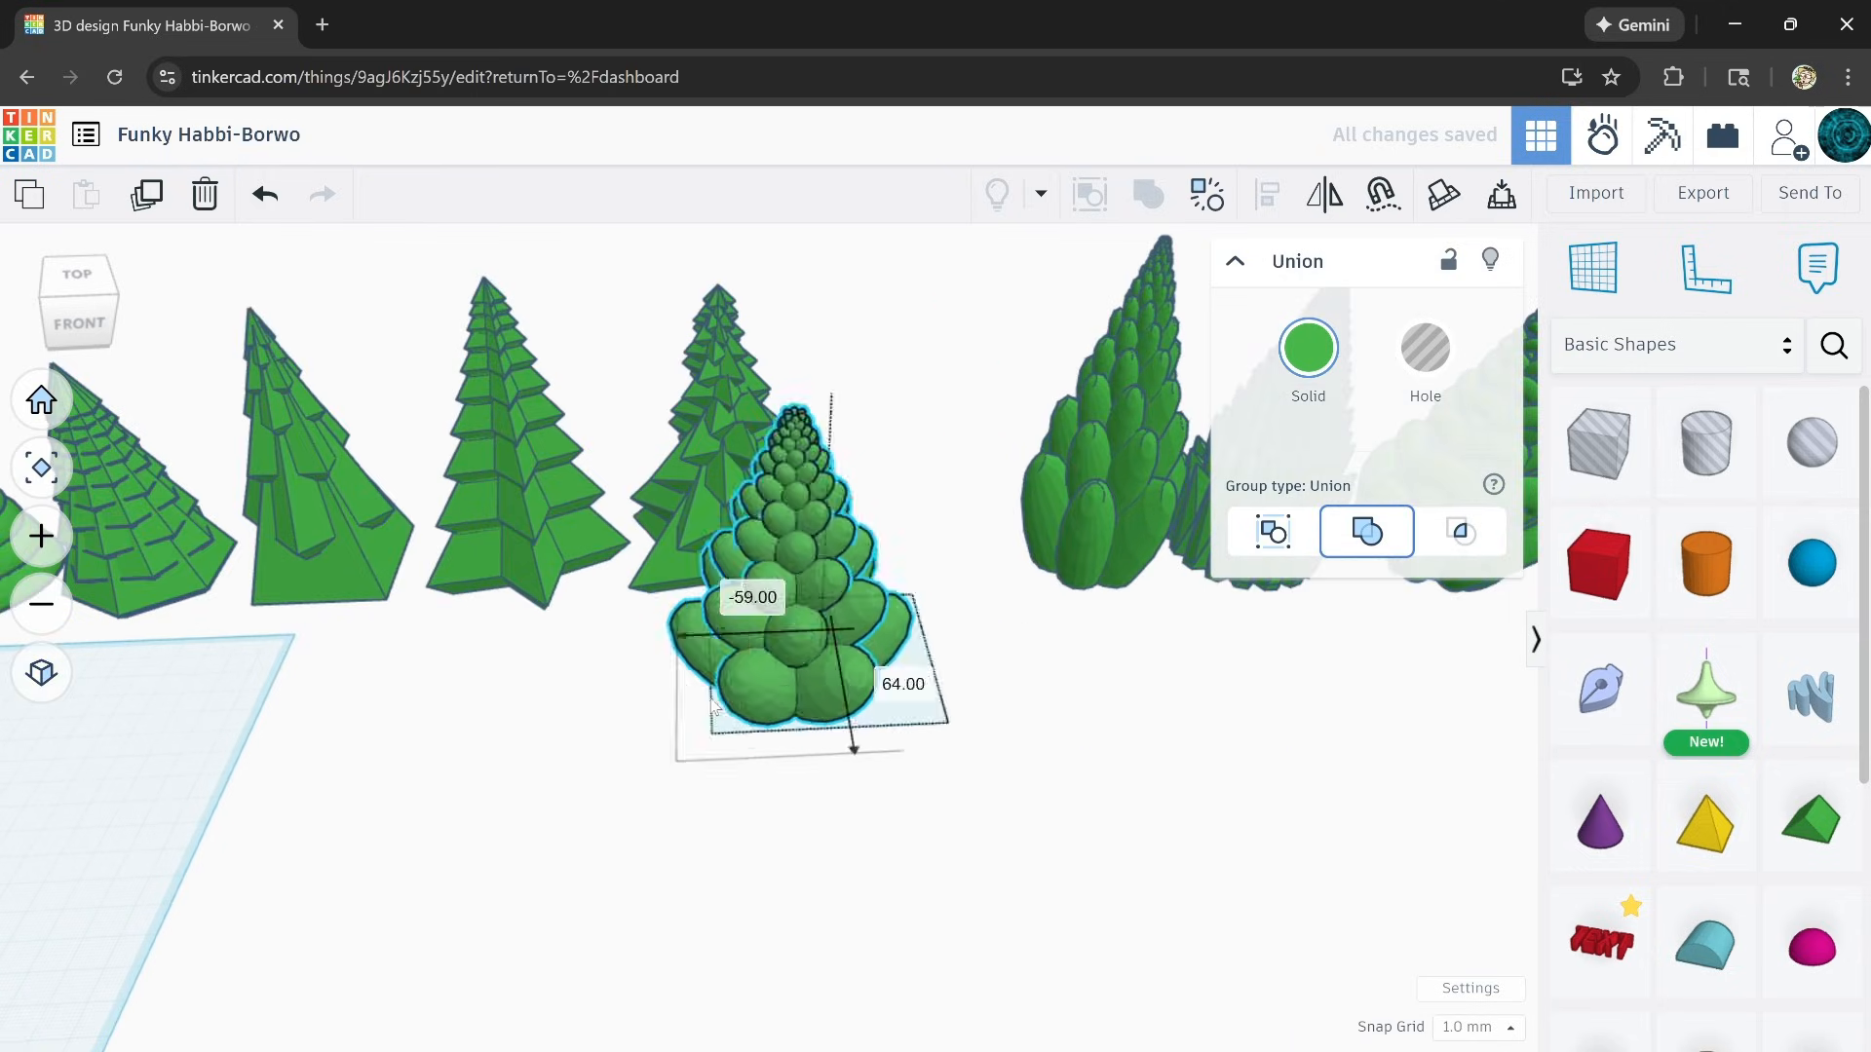
left_click_drag(715, 706, 63, 906)
middle_click_drag(566, 828, 1165, 663)
left_click_drag(821, 682, 337, 719)
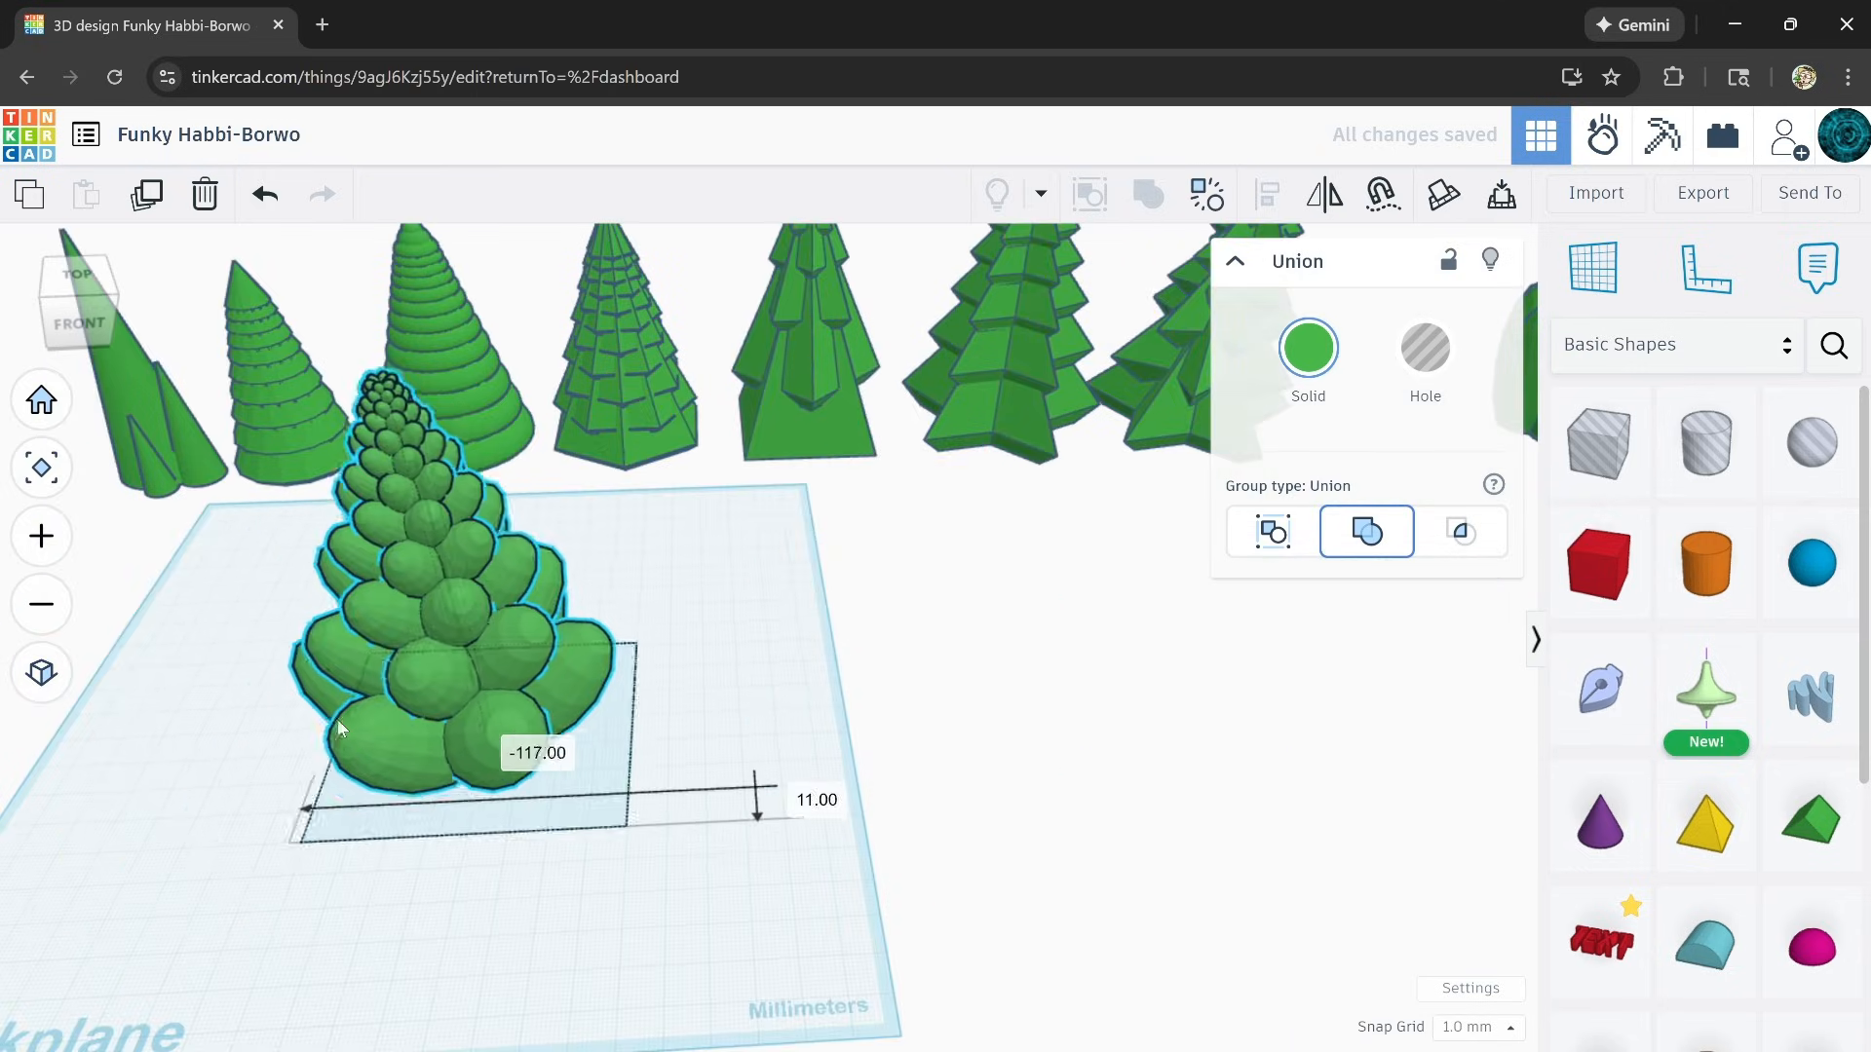
Step: View the egg-lobed tree from several sides and shift it about 18 mm by 7.29 mm toward the middle of the workplane
middle_click_drag(461, 836, 851, 772)
scroll(802, 688, "up", 4)
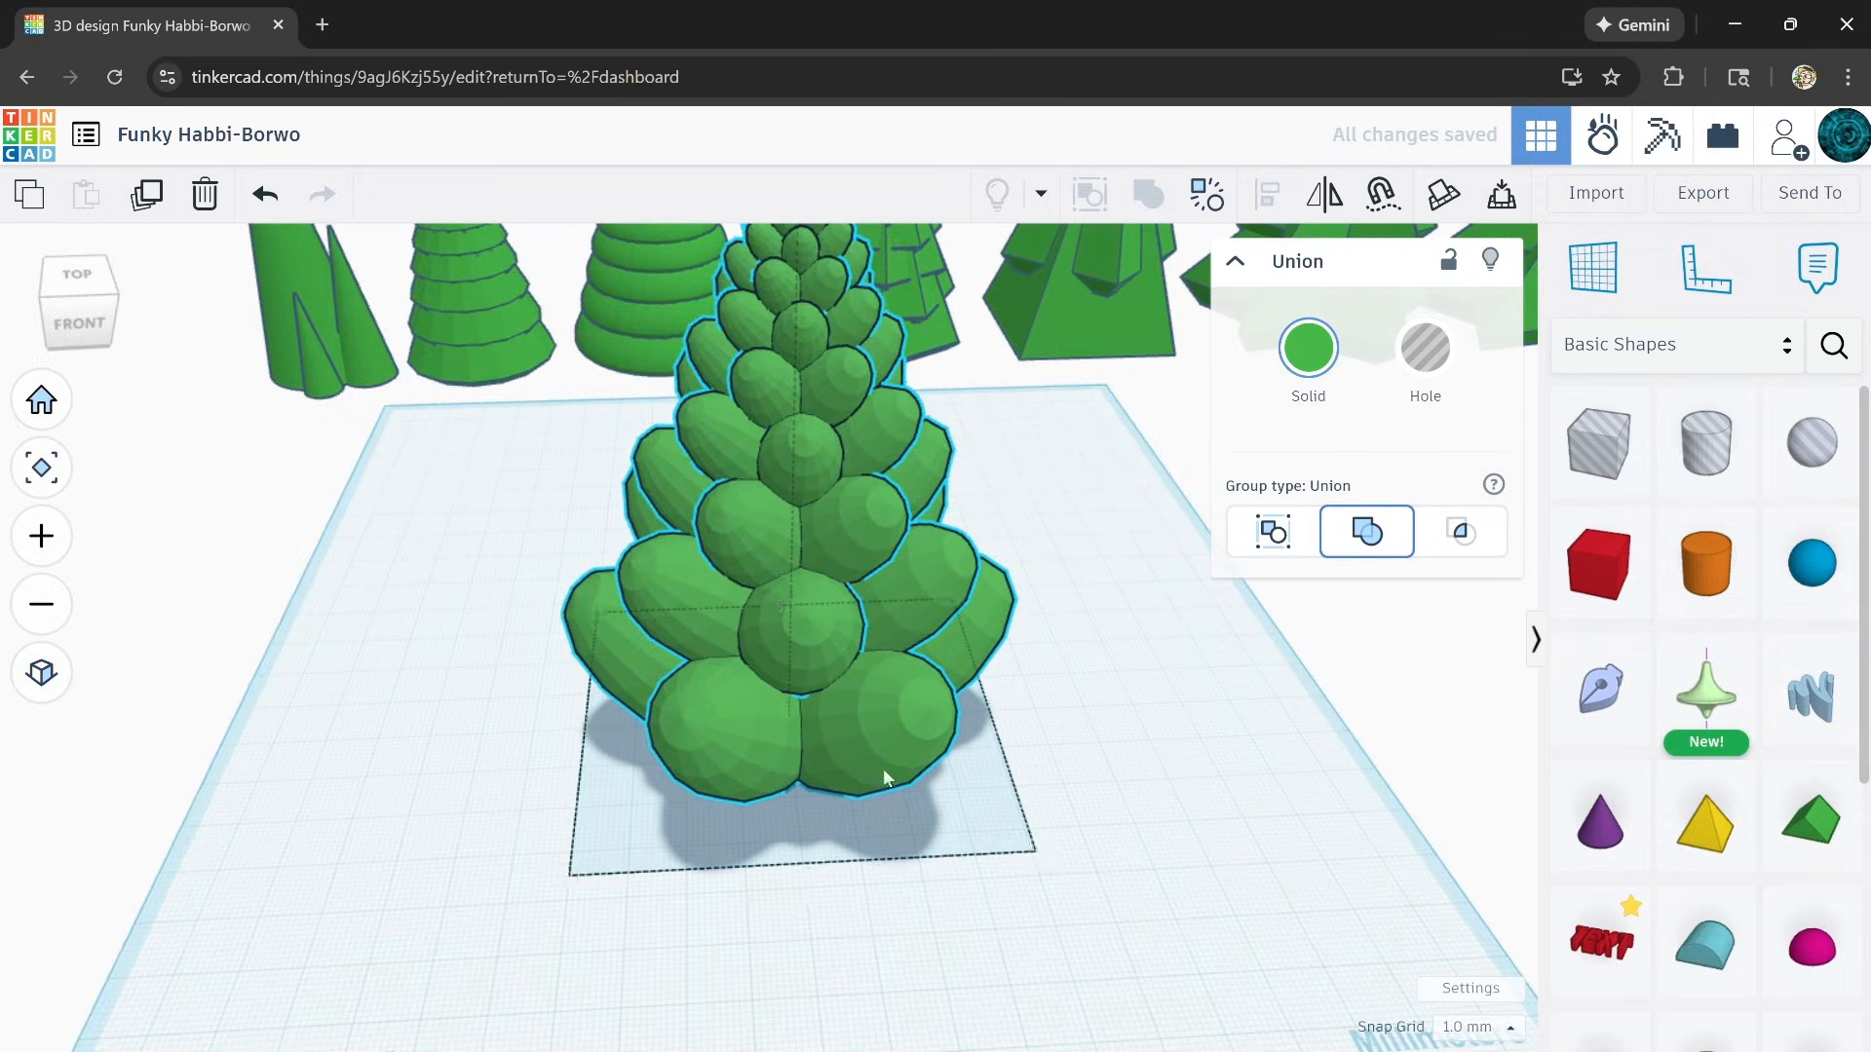
right_click_drag(883, 768, 925, 682)
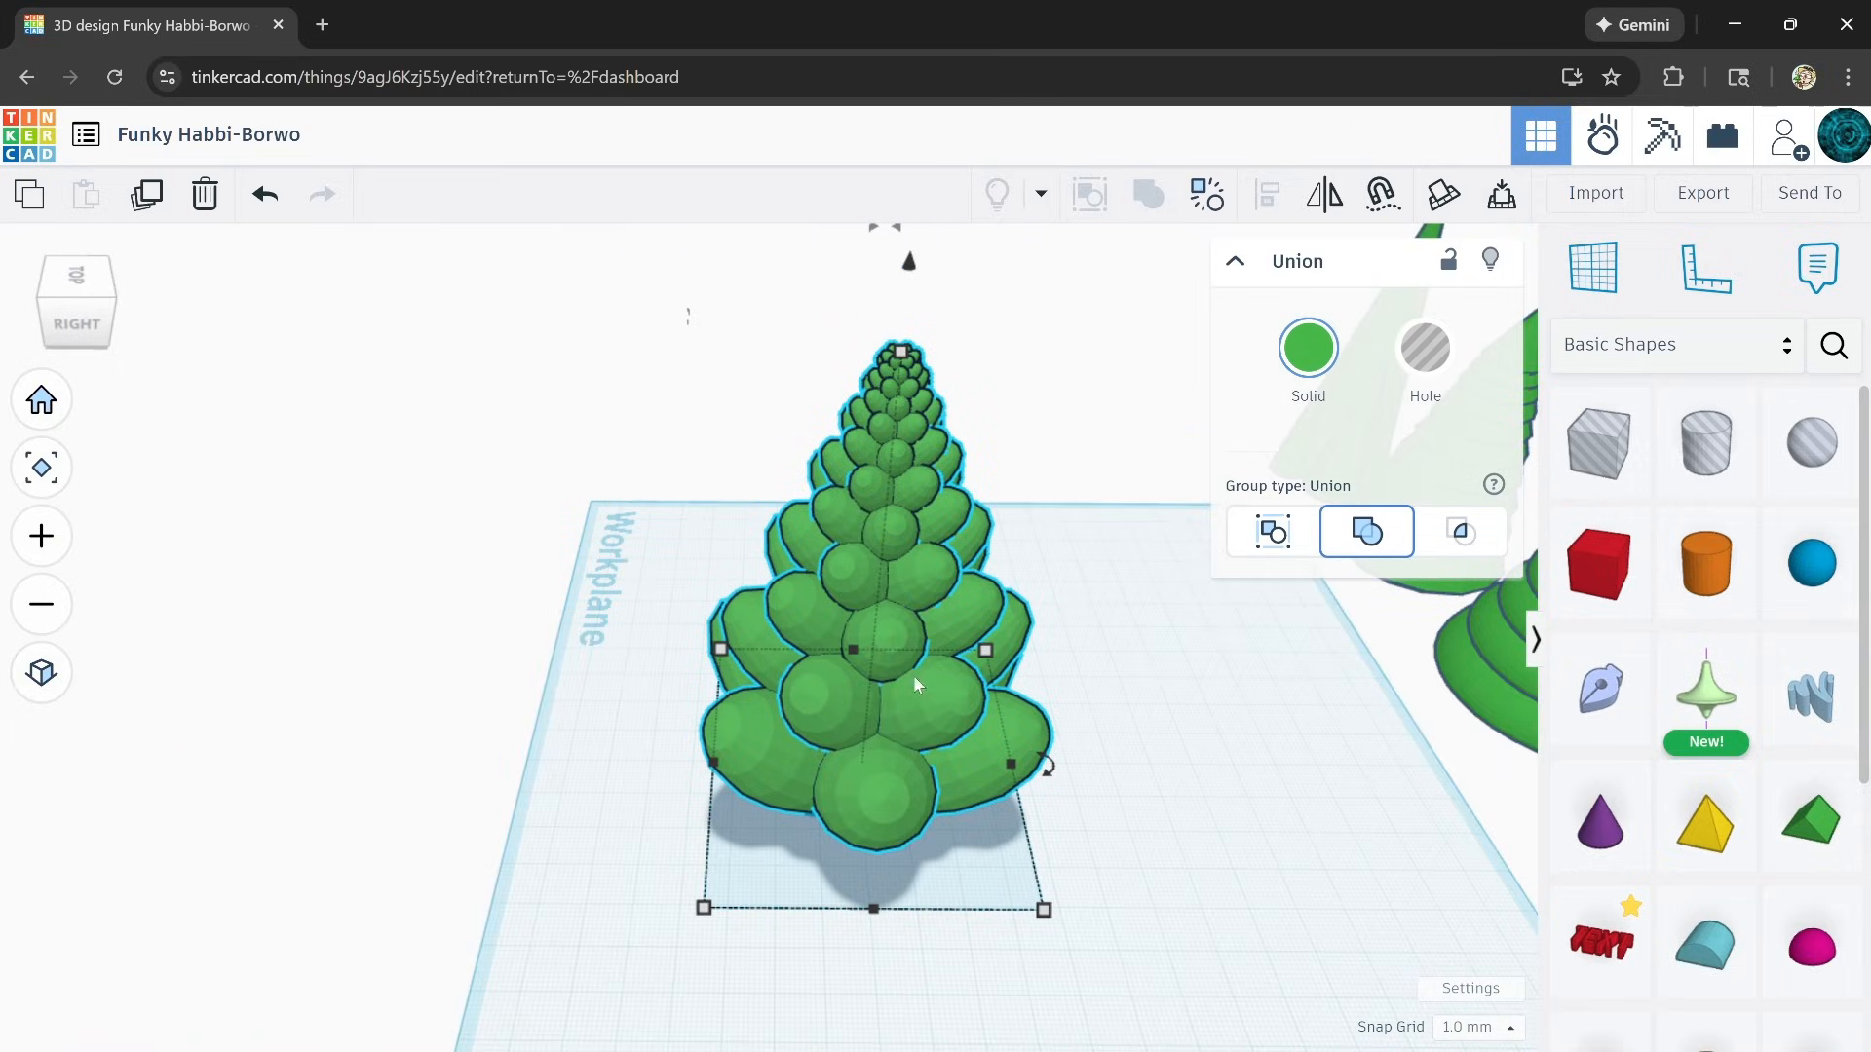
right_click_drag(917, 763, 980, 773)
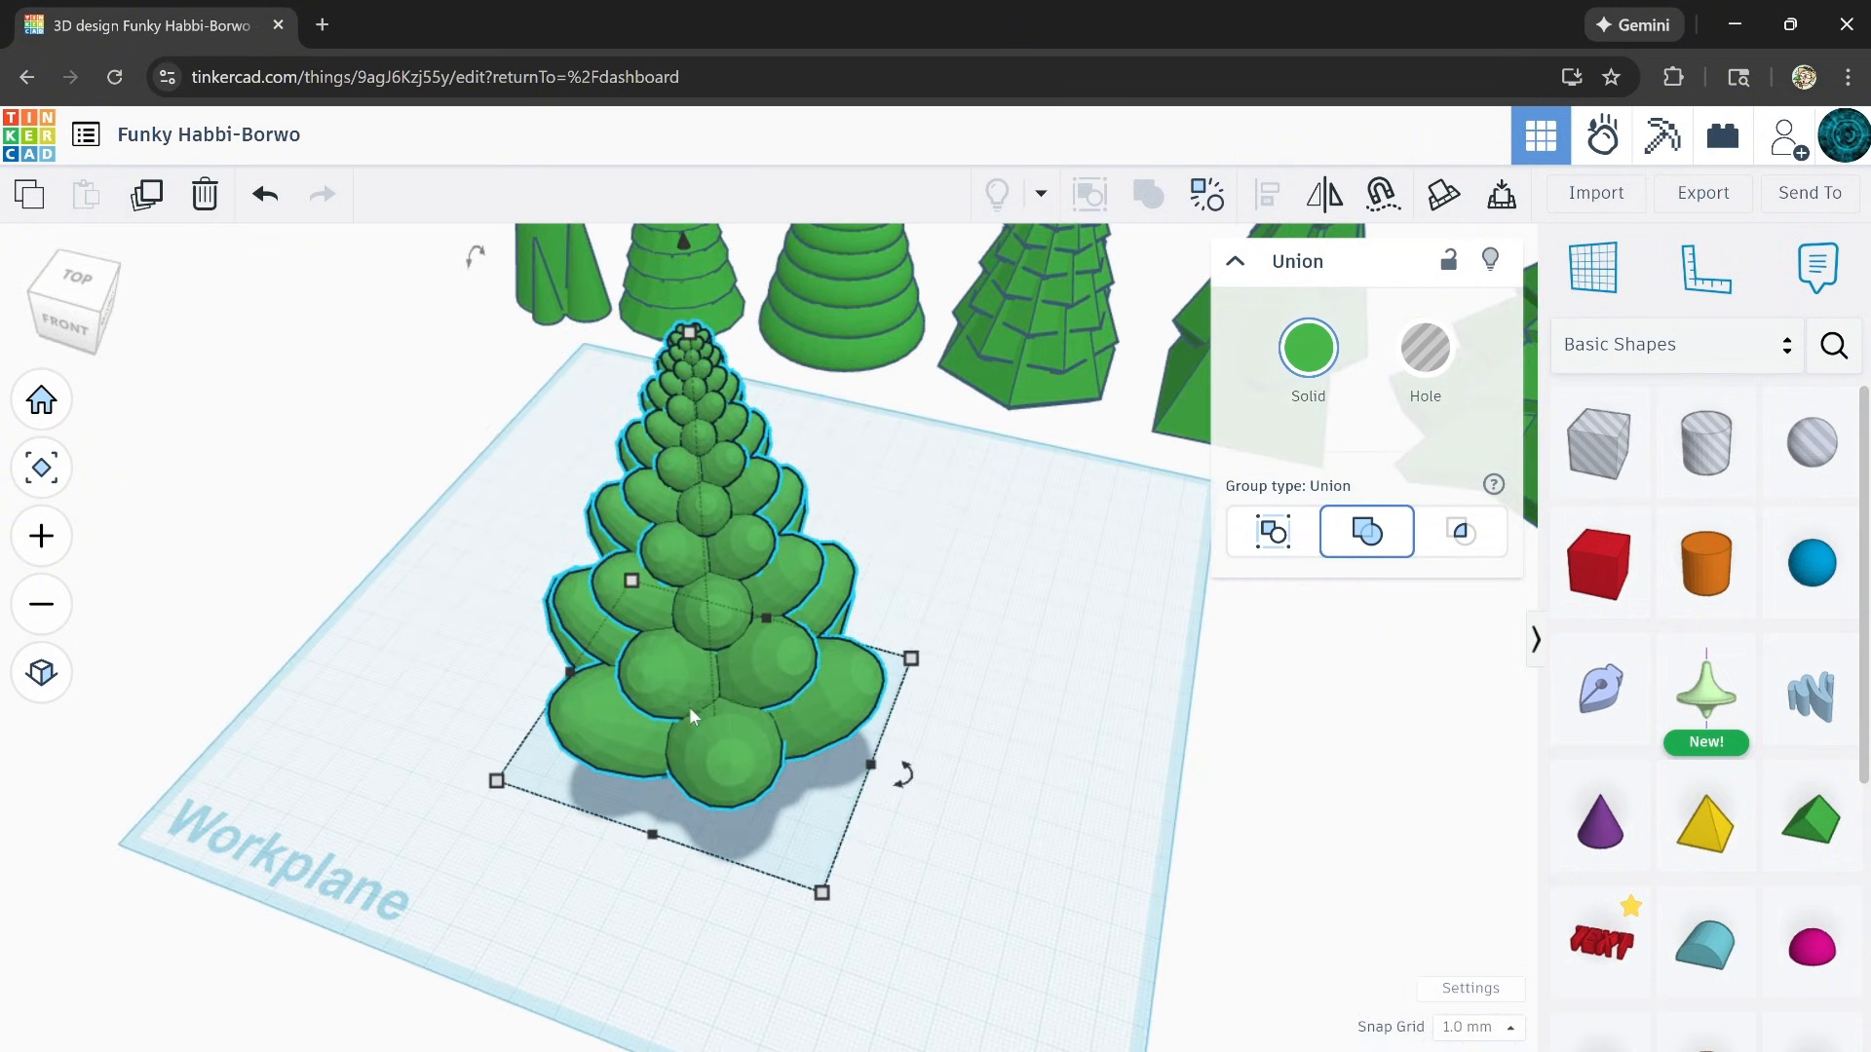
left_click_drag(690, 716, 770, 645)
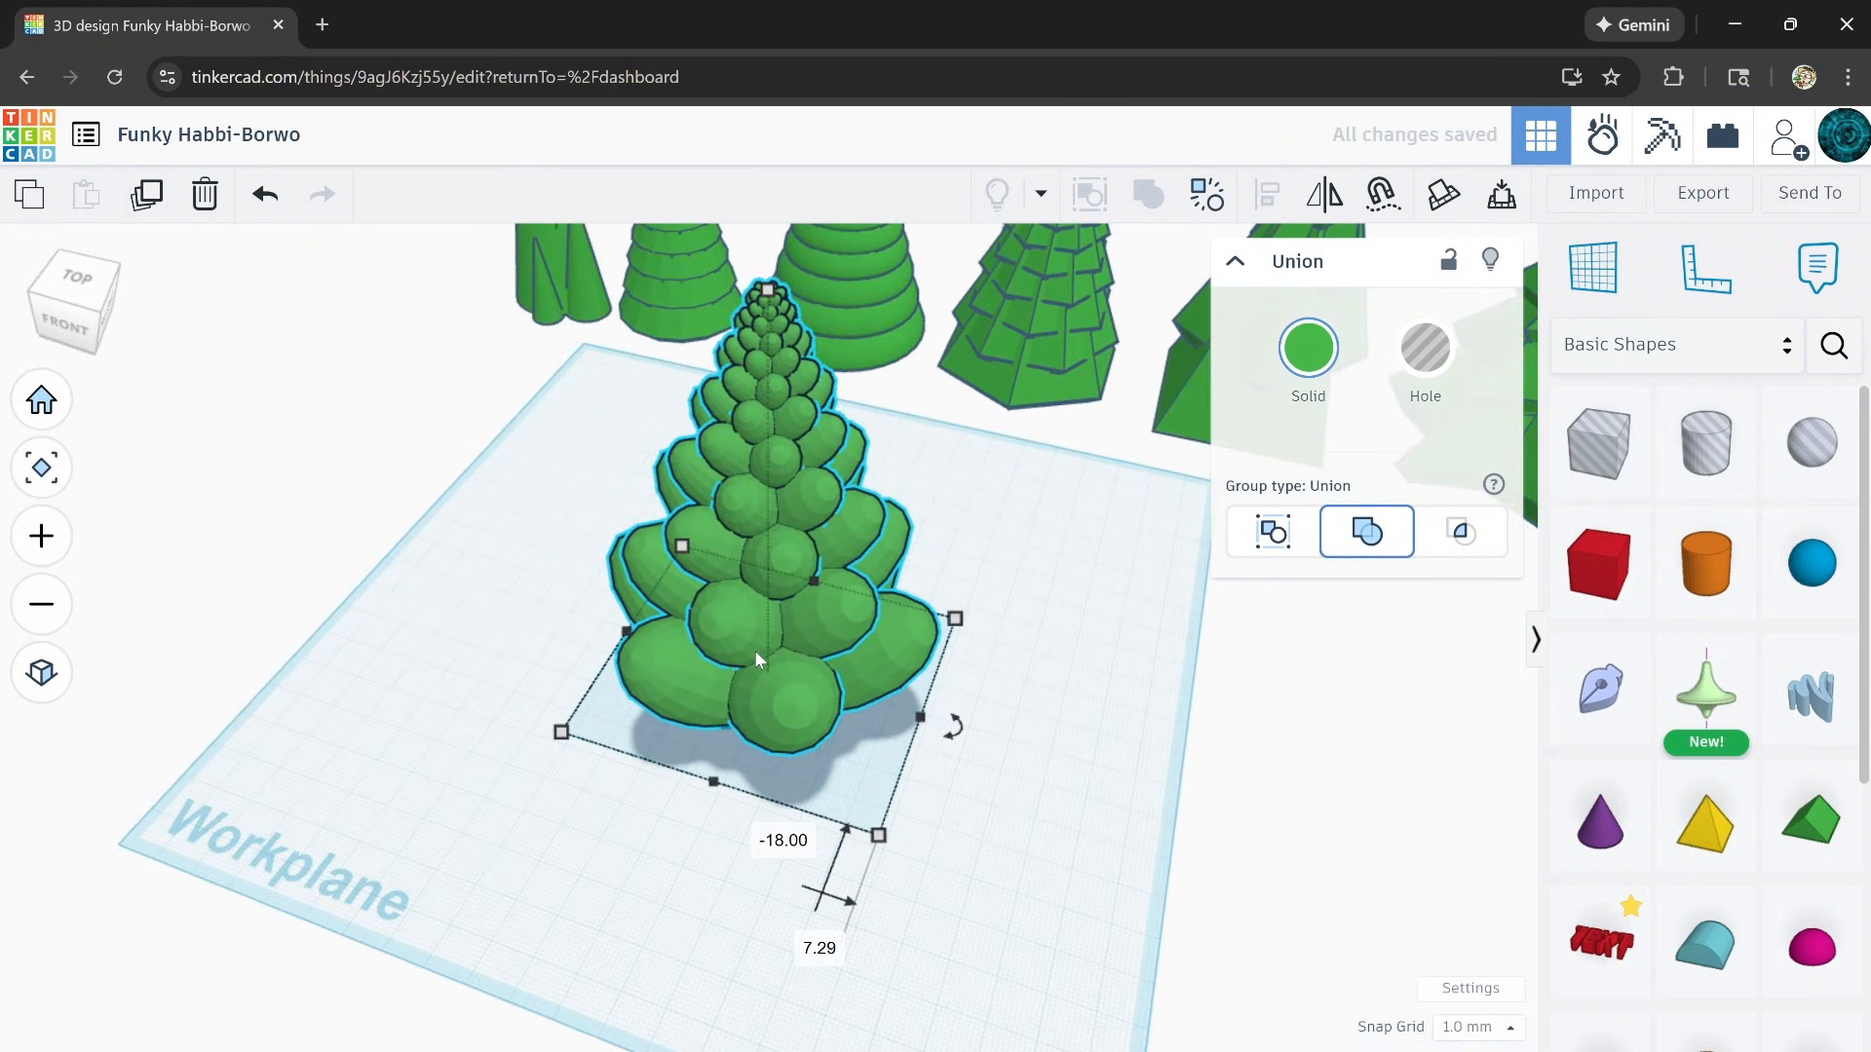